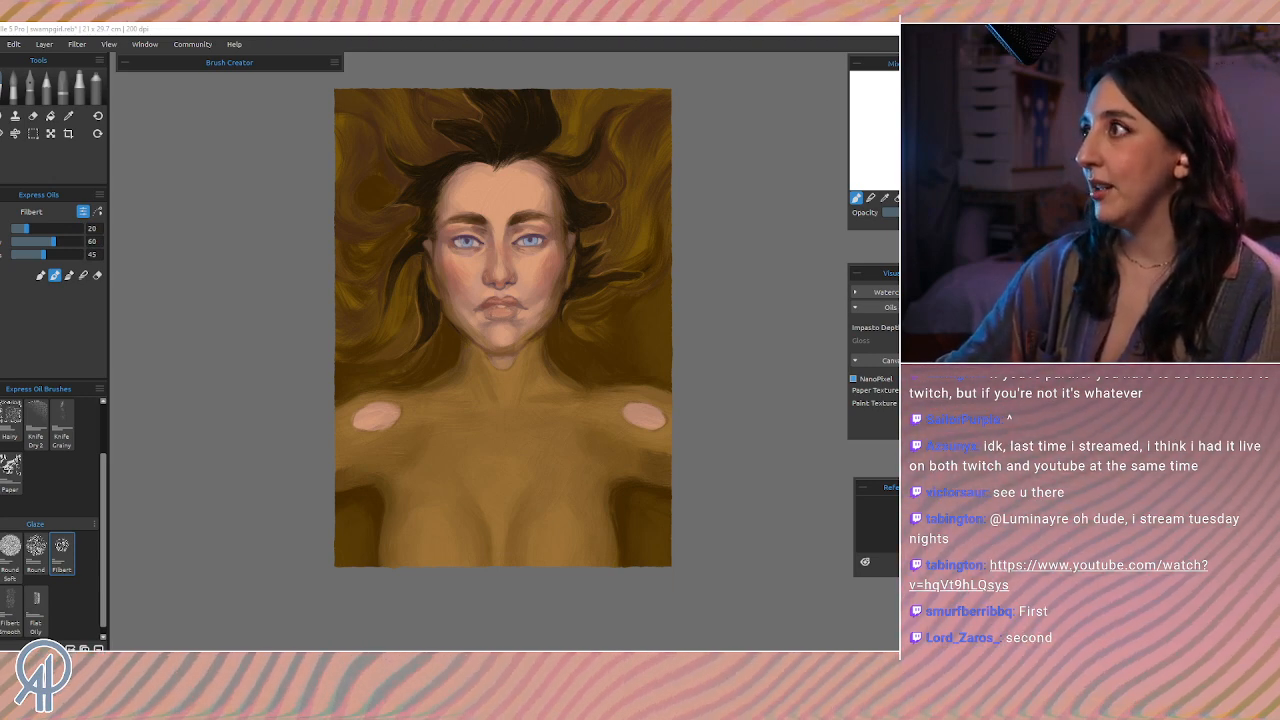
Step: Save the painting and view the beach rocks reference photo 20210724_195107.jpg, returning to the canvas
mouse_move(624, 648)
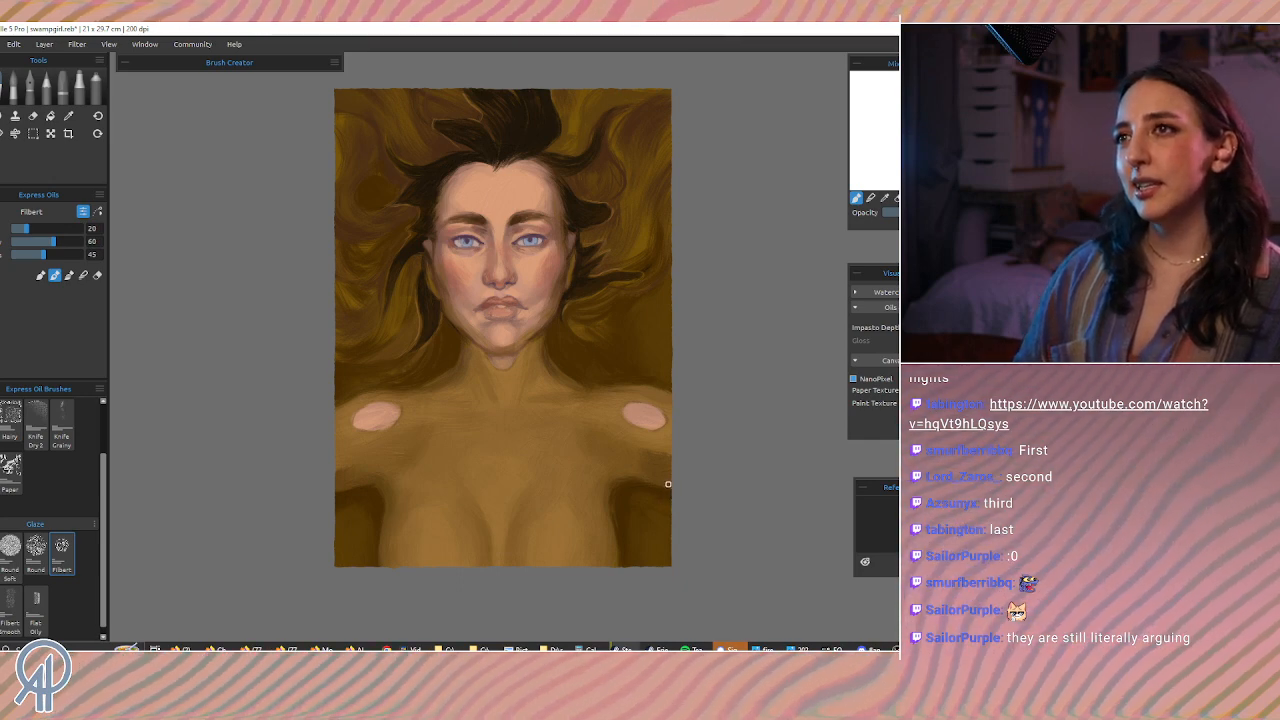
key("ctrl+s")
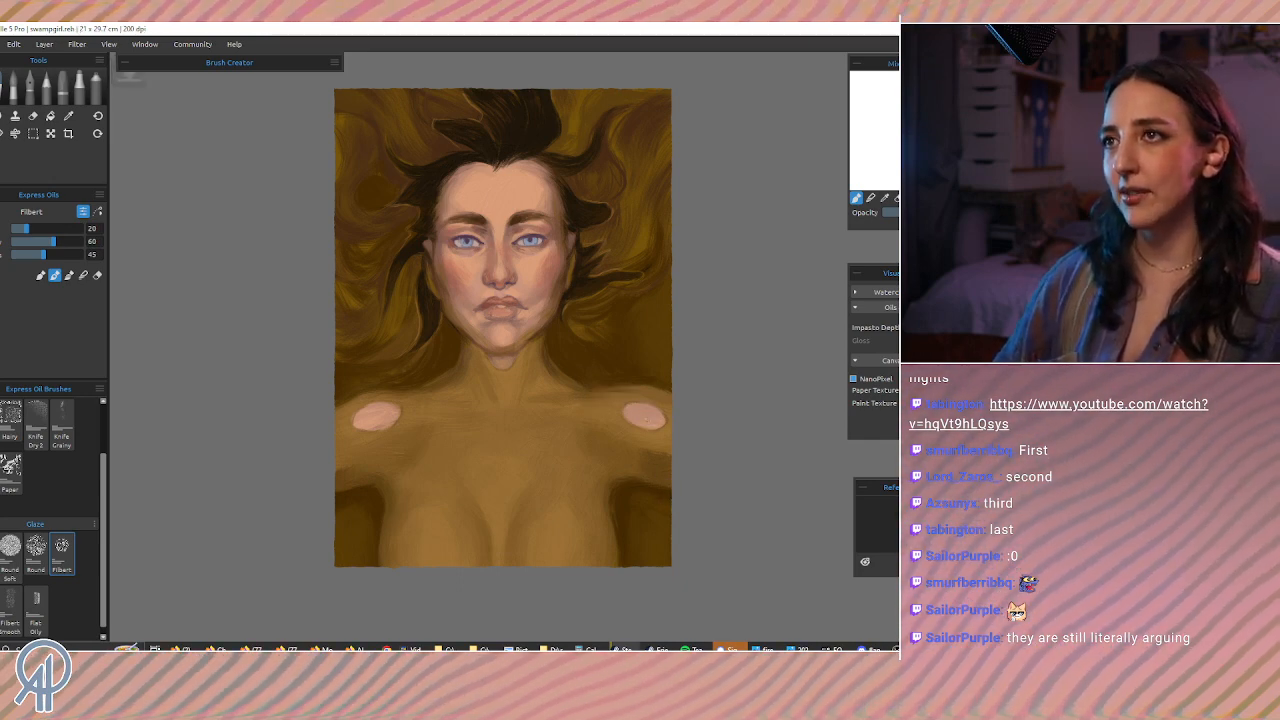
left_click(797, 649)
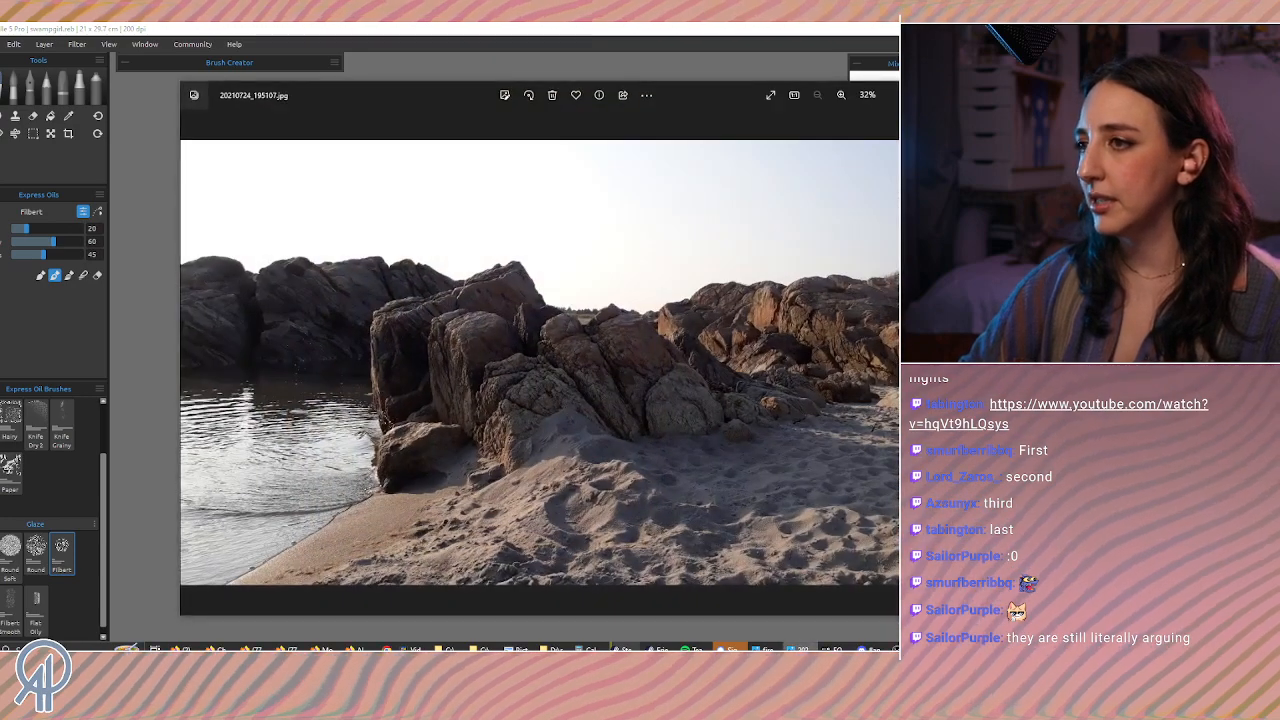
left_click(797, 649)
left_click(768, 649)
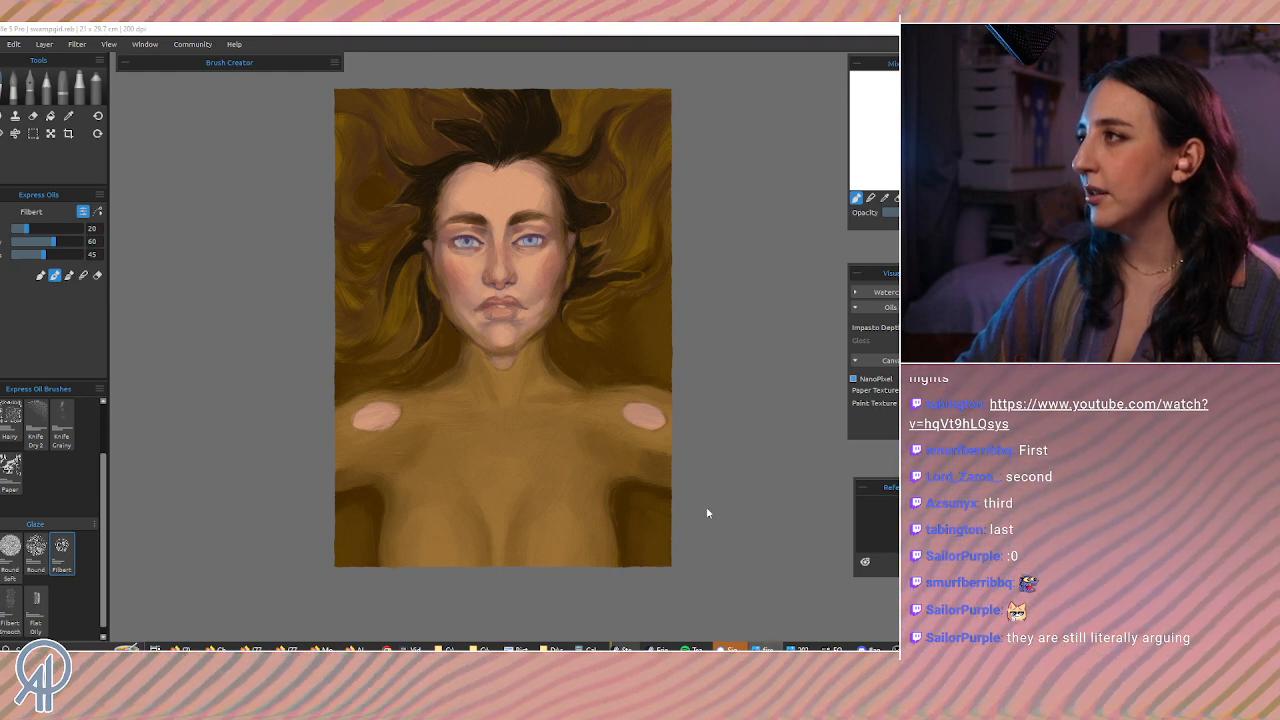
left_click(647, 420)
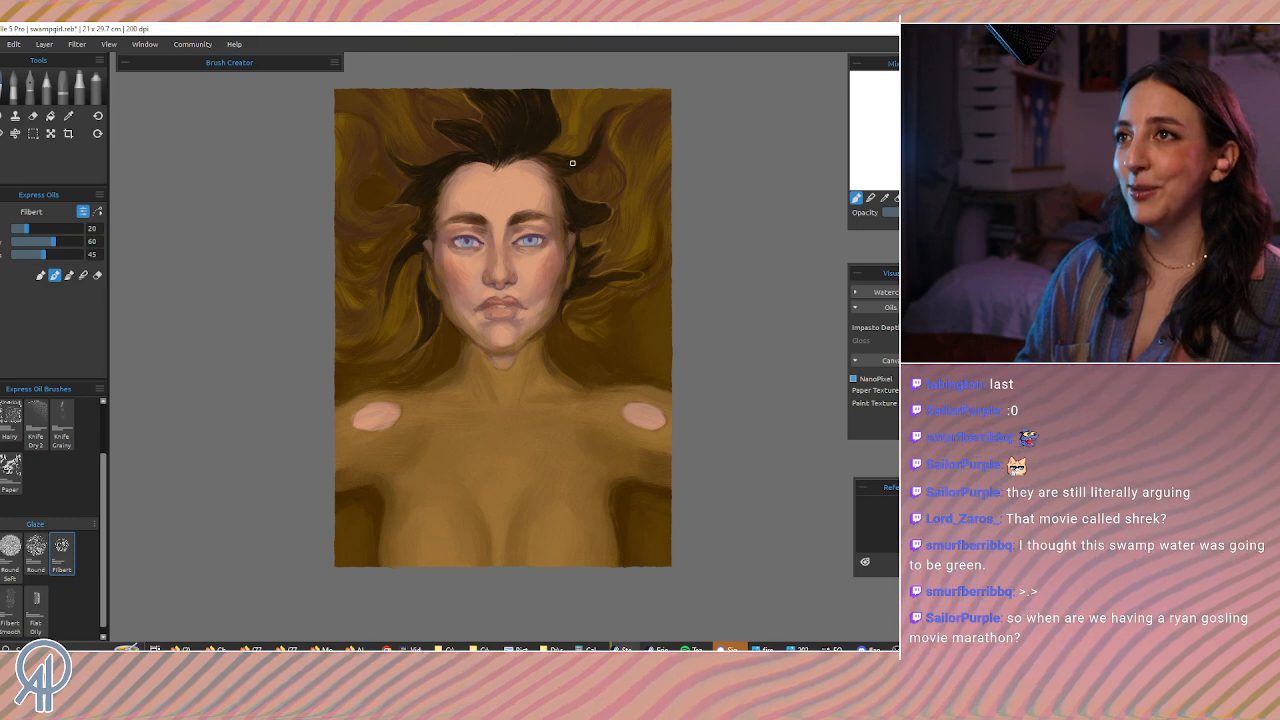
Step: Reduce the Filbert glaze brush size to 12 and sample the brown tone of the chest
key("bracketleft")
key("bracketleft")
key("bracketleft")
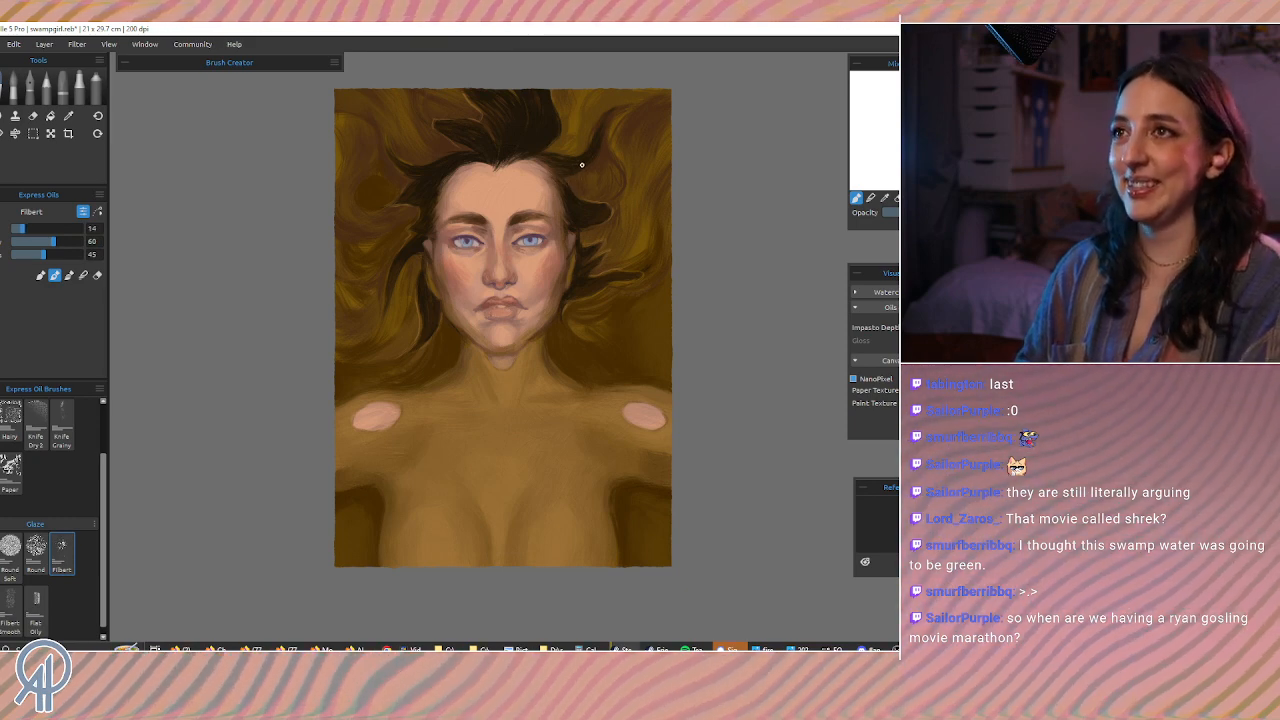
left_click(555, 467, "alt")
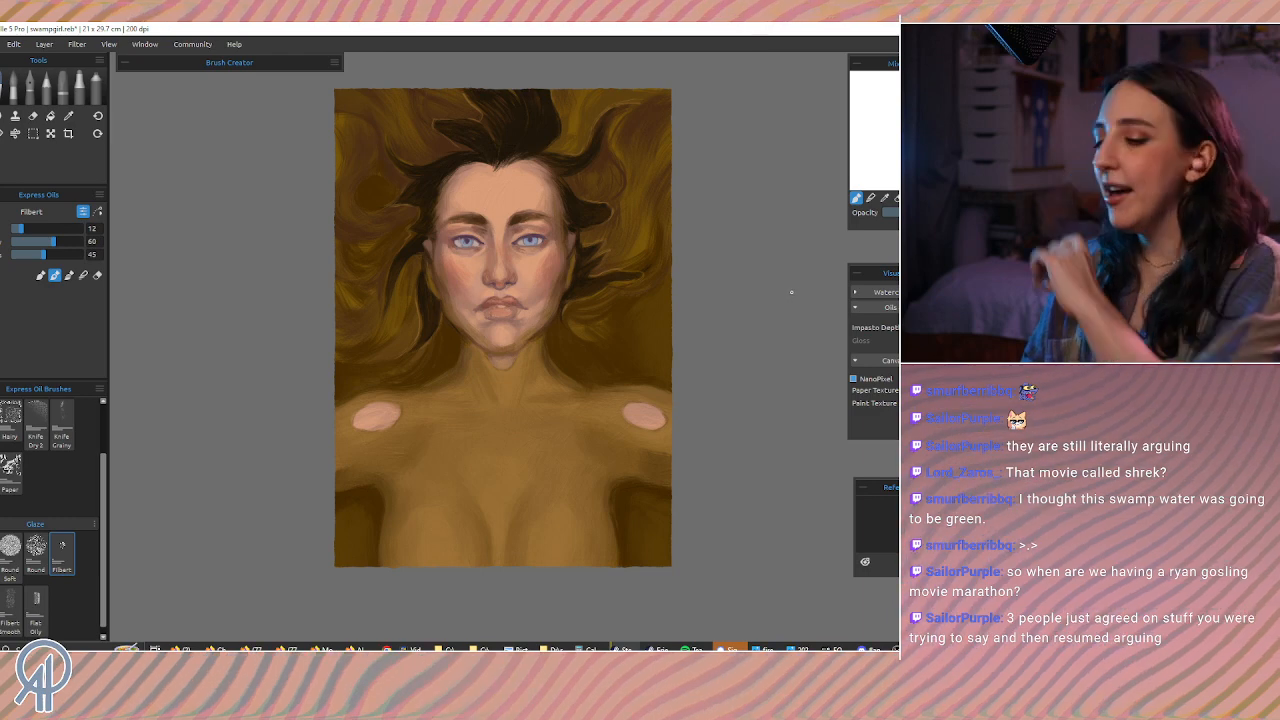
Step: Set the Filbert brush size to 50 and paint very dark green over the canvas's lower-right corner below the arm
key("]")
key("]")
key("]")
key("]")
key("]")
key("]")
key("]")
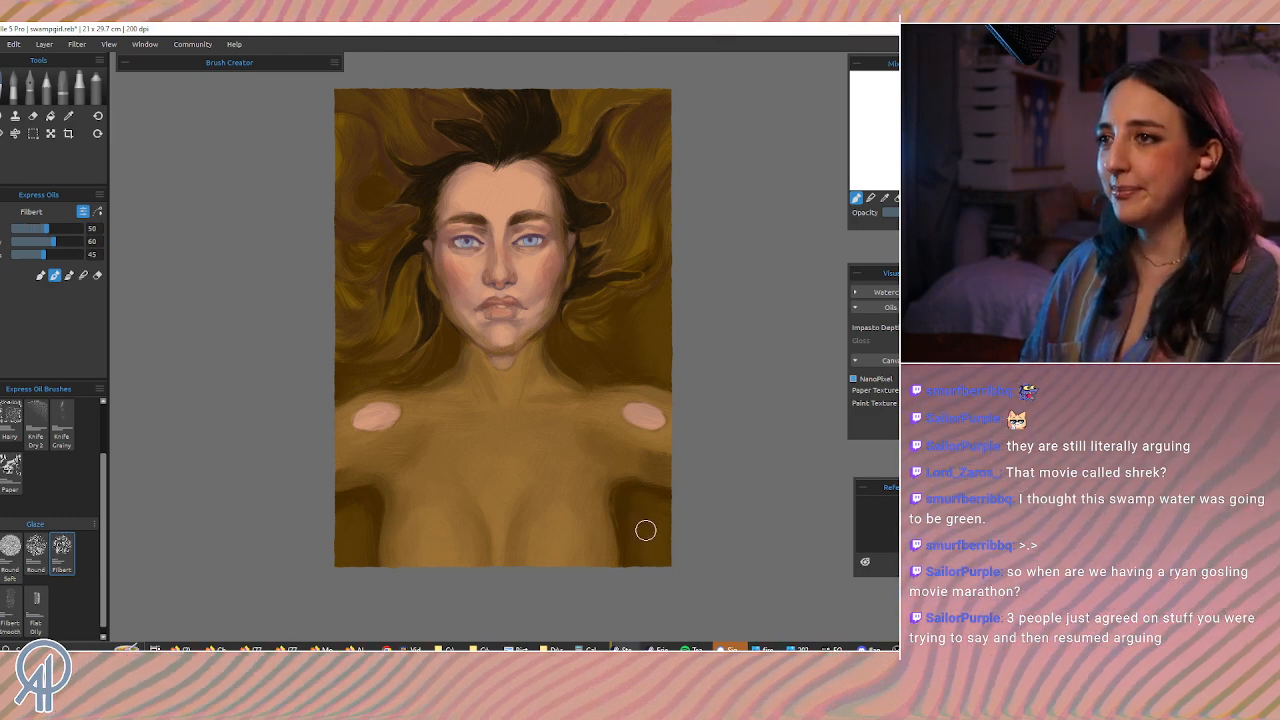
mouse_move(646, 529)
left_mouse_down()
mouse_move(659, 549)
mouse_move(646, 562)
left_mouse_up()
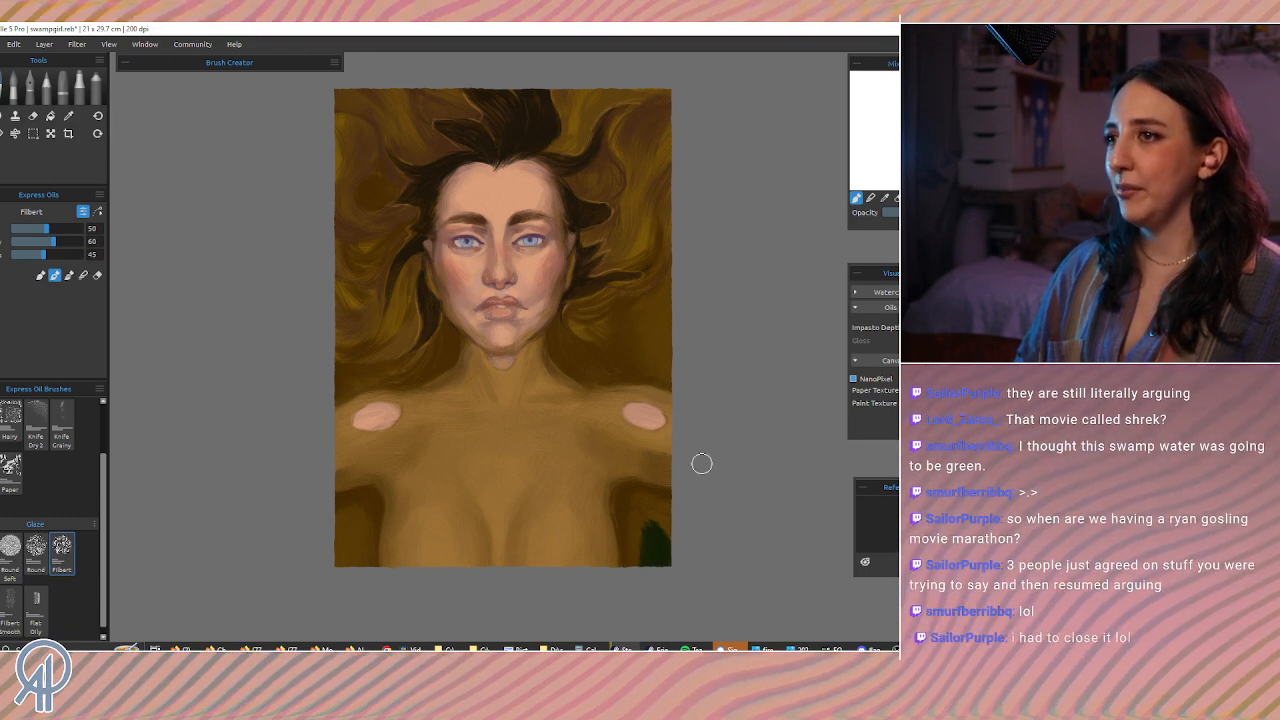
mouse_move(664, 537)
left_mouse_down()
mouse_move(666, 565)
mouse_move(646, 523)
mouse_move(639, 532)
mouse_move(657, 552)
left_mouse_up()
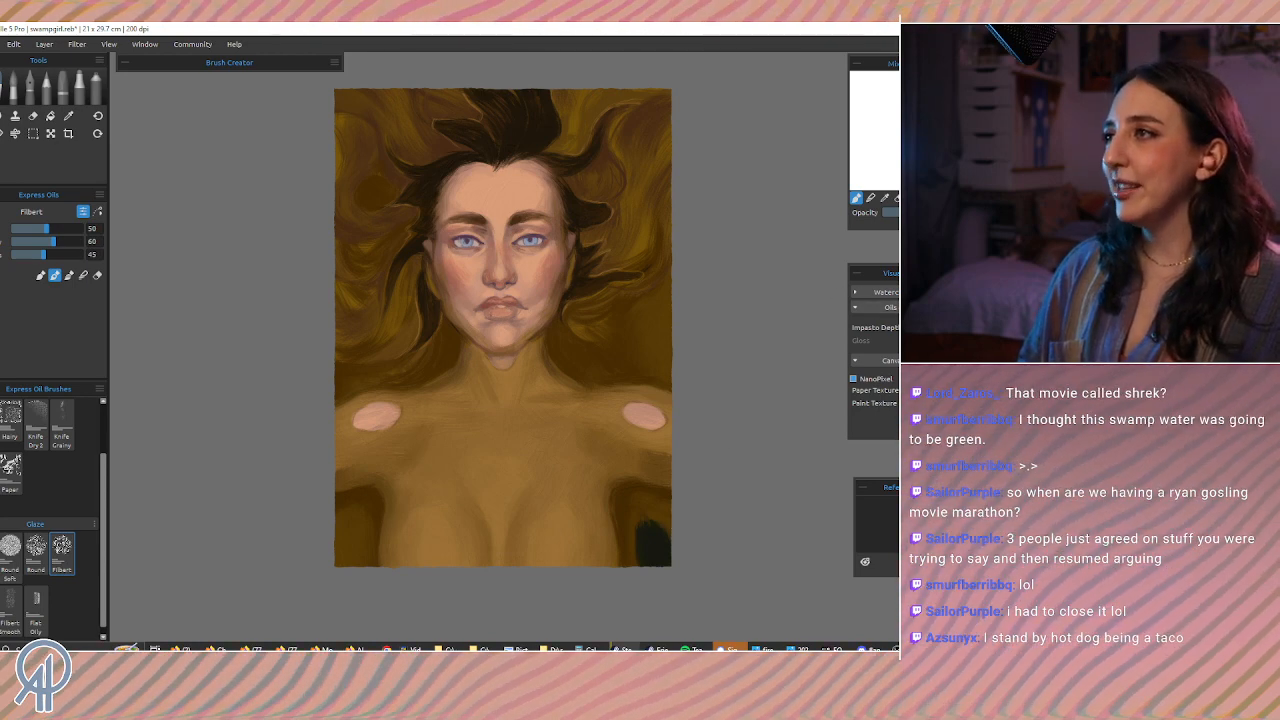
mouse_move(652, 525)
left_mouse_down()
mouse_move(659, 562)
mouse_move(664, 534)
mouse_move(648, 532)
mouse_move(639, 558)
mouse_move(655, 503)
left_mouse_up()
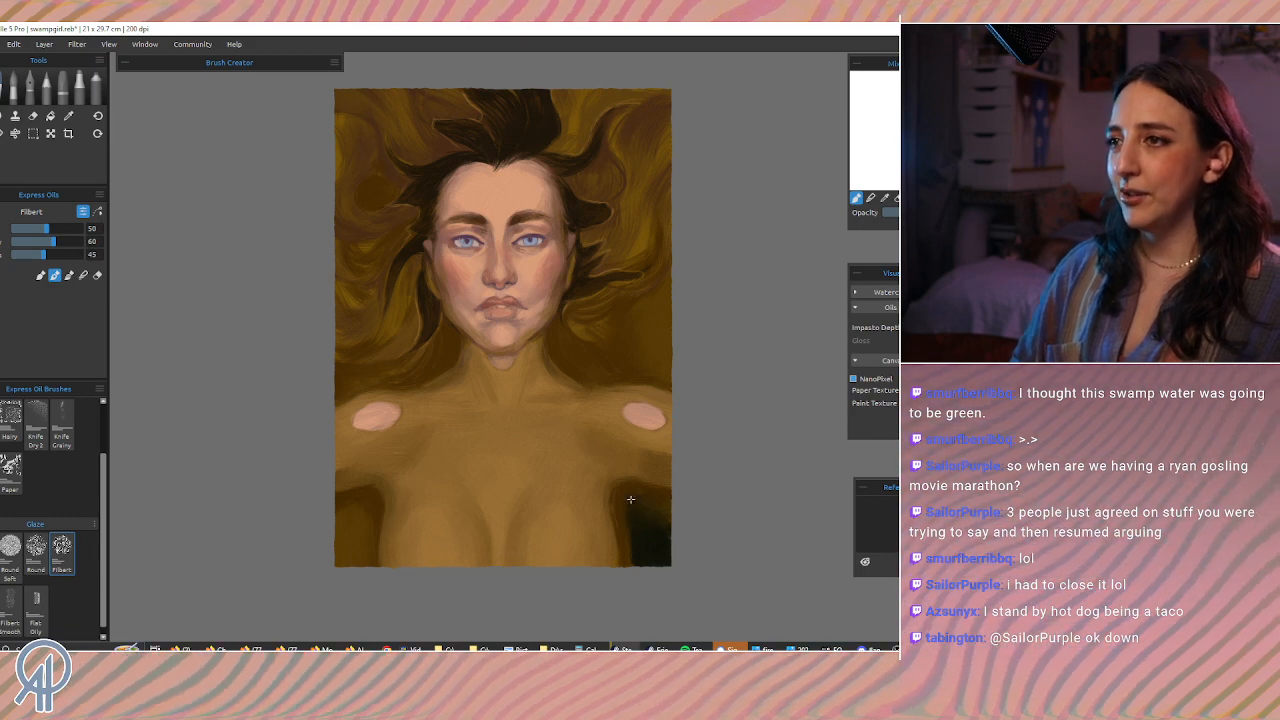
Step: Extend the near-black shade in the lower-right corner up to the torso and arm edges, reducing the brush size to 30
key("d")
mouse_move(638, 505)
left_mouse_down()
mouse_move(627, 512)
mouse_move(623, 499)
left_mouse_up()
mouse_move(627, 526)
left_mouse_down()
mouse_move(626, 496)
mouse_move(629, 557)
mouse_move(630, 511)
left_mouse_up()
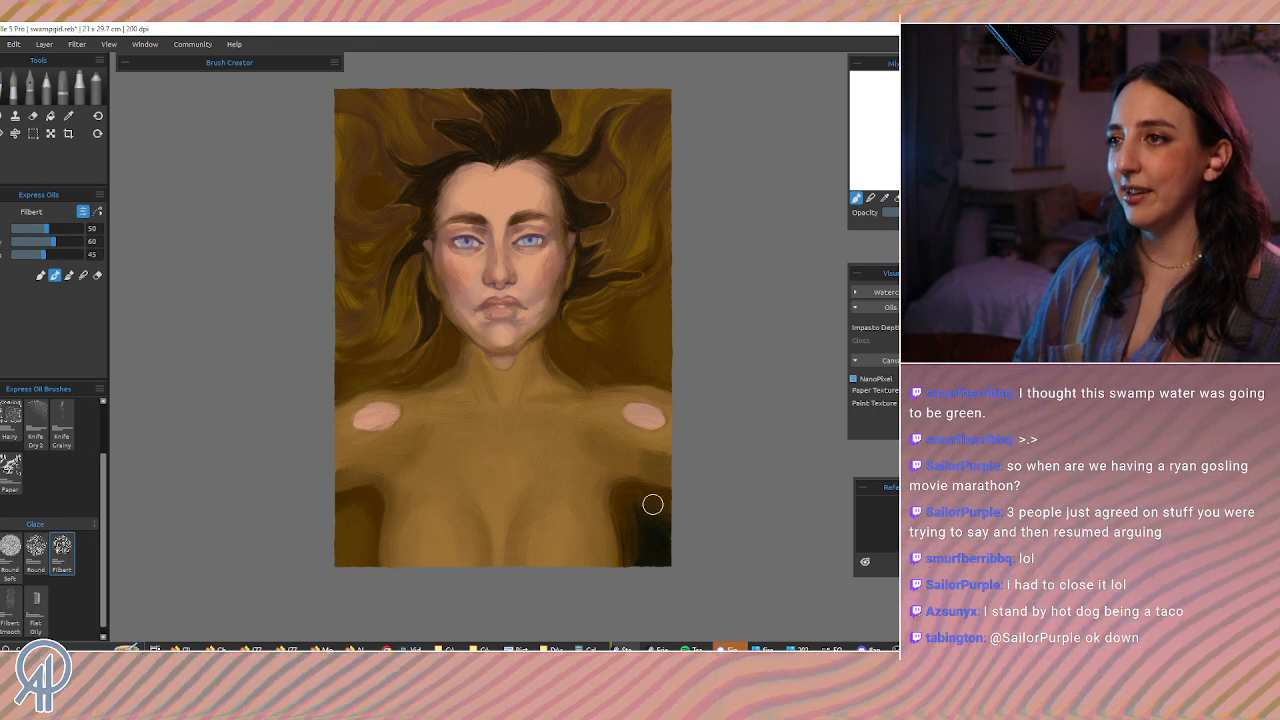
left_click(655, 548, "alt")
left_click(653, 538, "alt")
left_click_drag(635, 519, 643, 545)
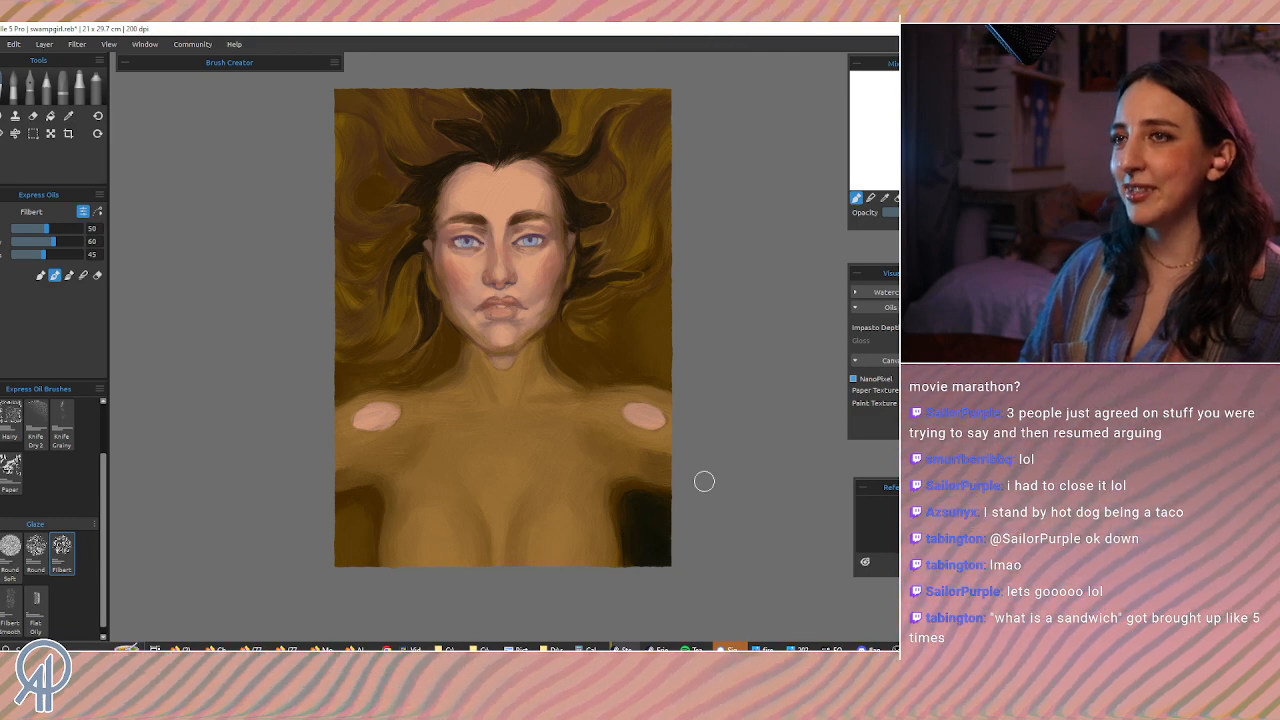
left_click(634, 523, "alt")
key("bracketleft")
key("bracketleft")
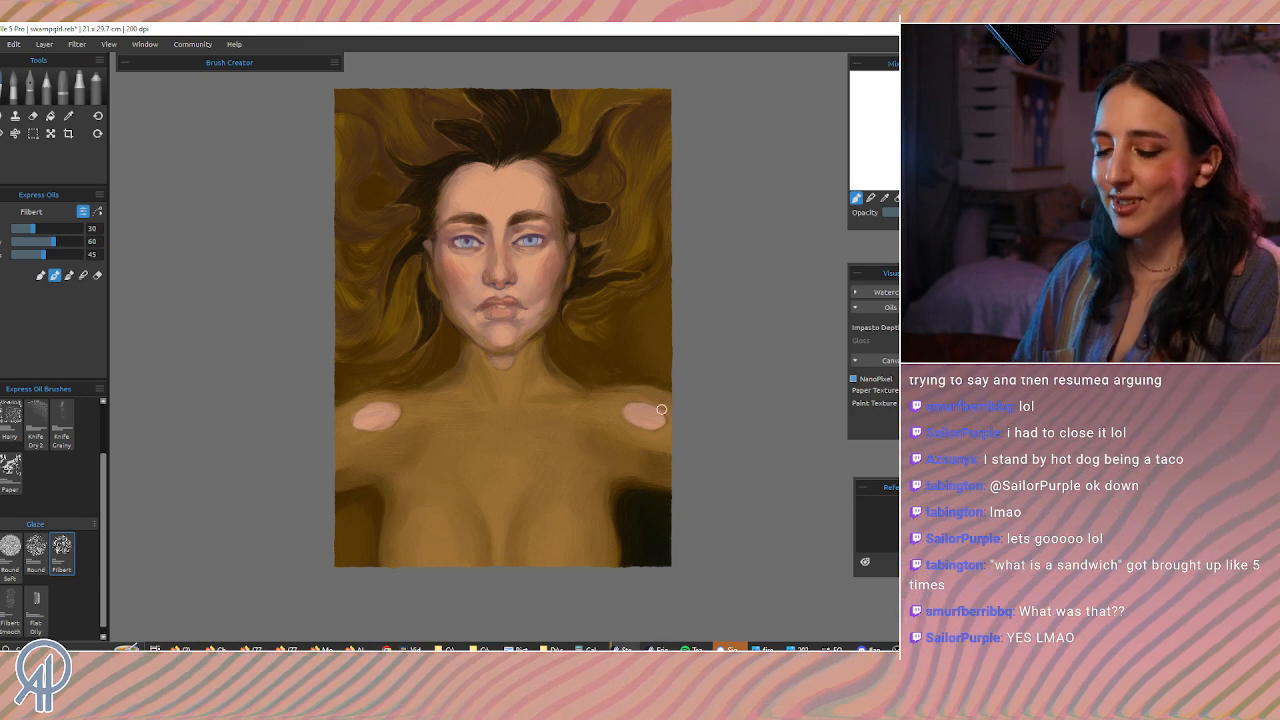
Step: Set the brush size to 40 and paint matching near-black shade into the canvas's lower-left corner below the arm
key("]")
key("]")
key("]")
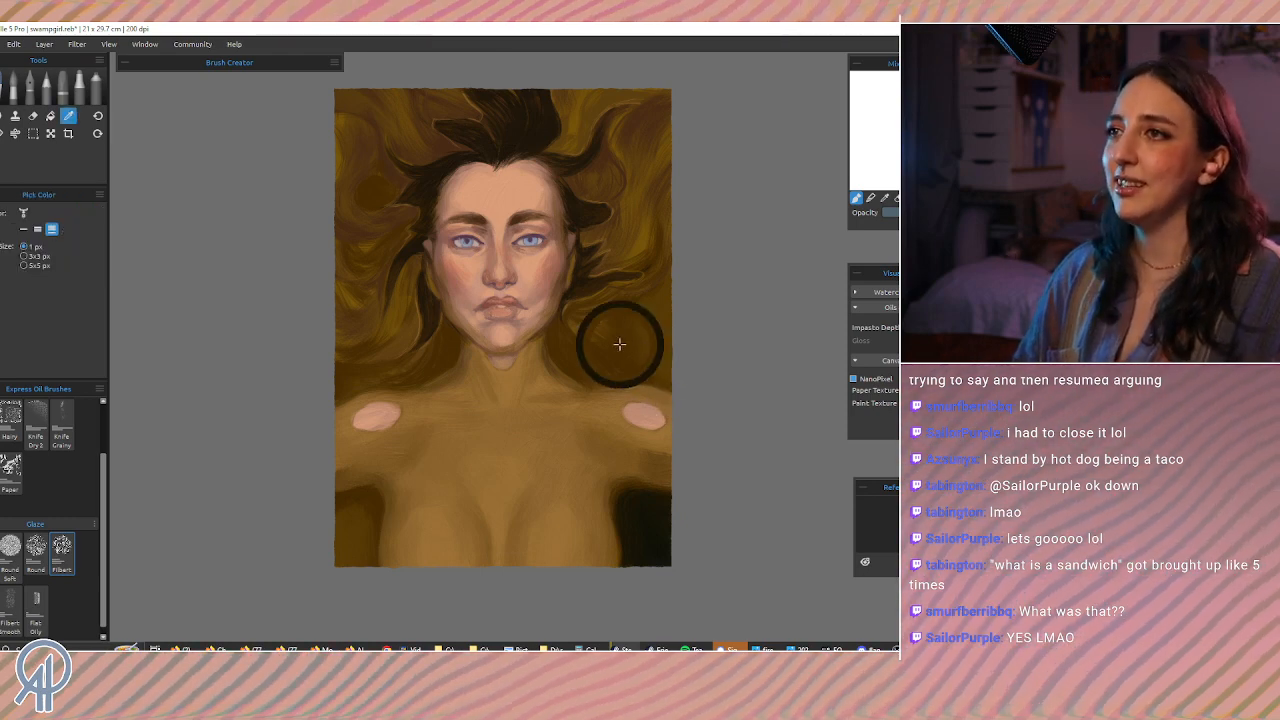
left_click(618, 352, "alt")
key("[")
key("[")
key("[")
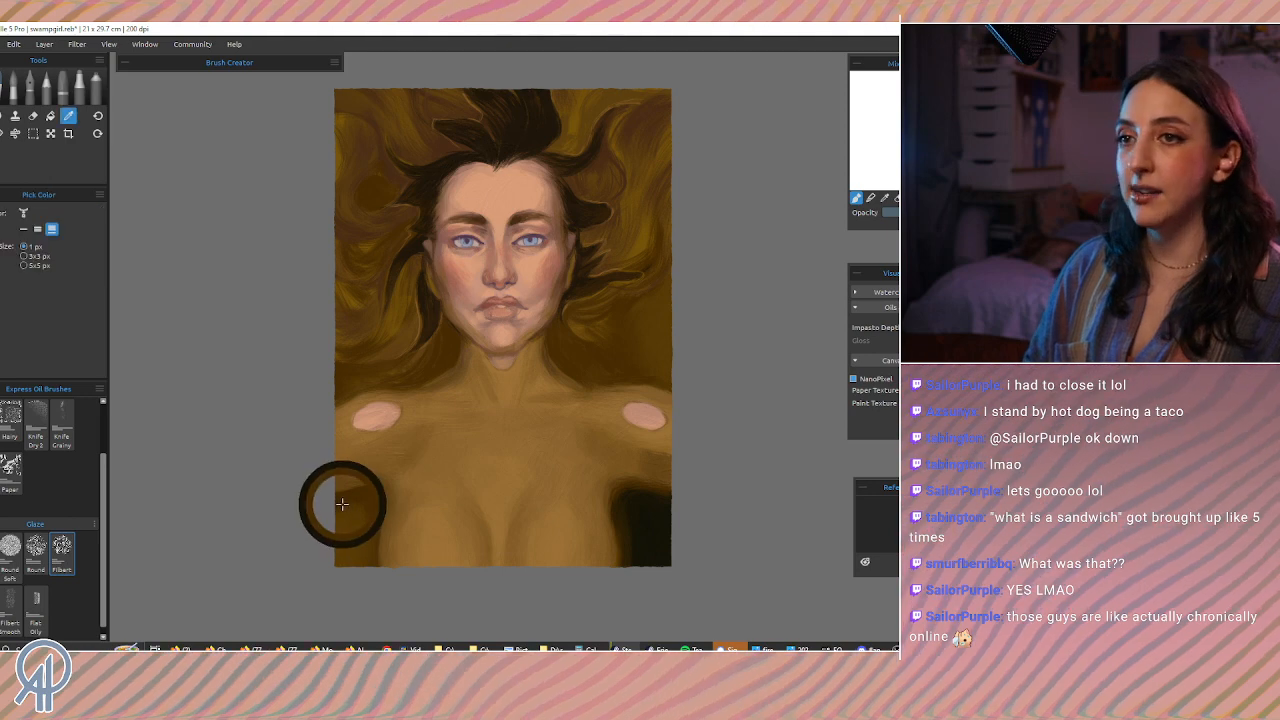
mouse_move(344, 524)
left_mouse_down()
mouse_move(348, 562)
mouse_move(334, 532)
mouse_move(352, 516)
mouse_move(345, 505)
mouse_move(357, 540)
left_mouse_up()
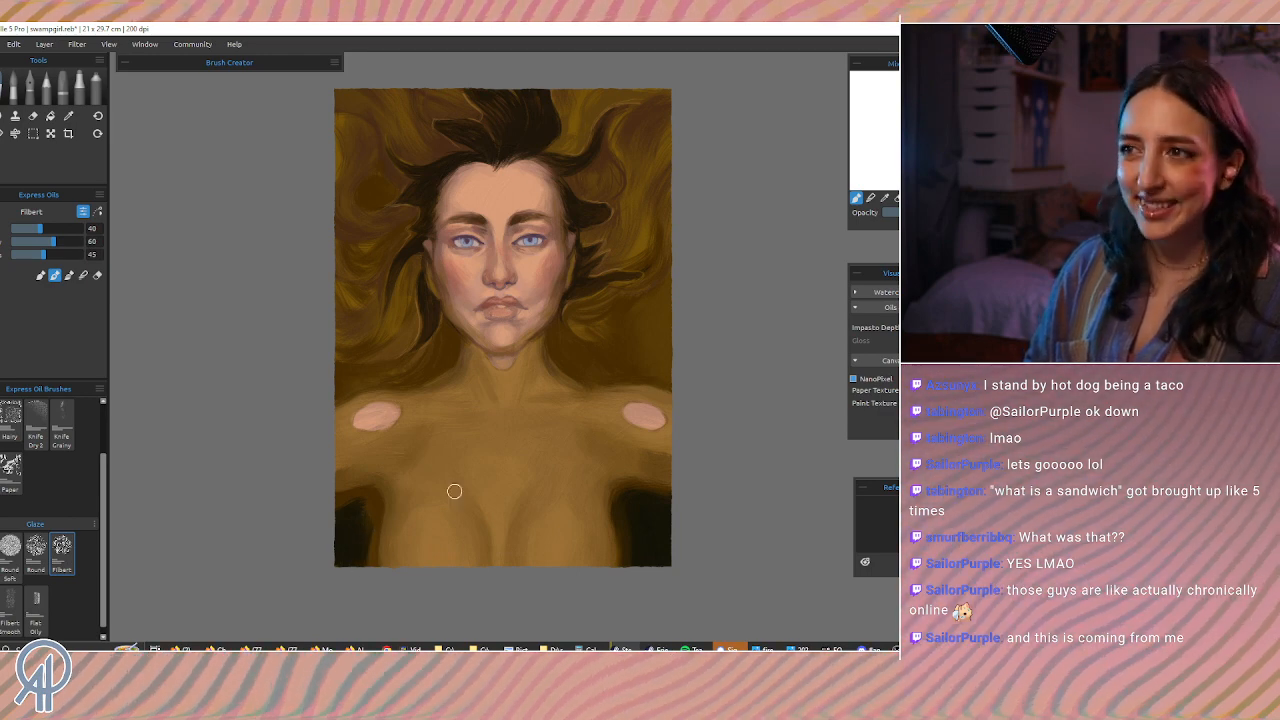
left_click(619, 524, "alt")
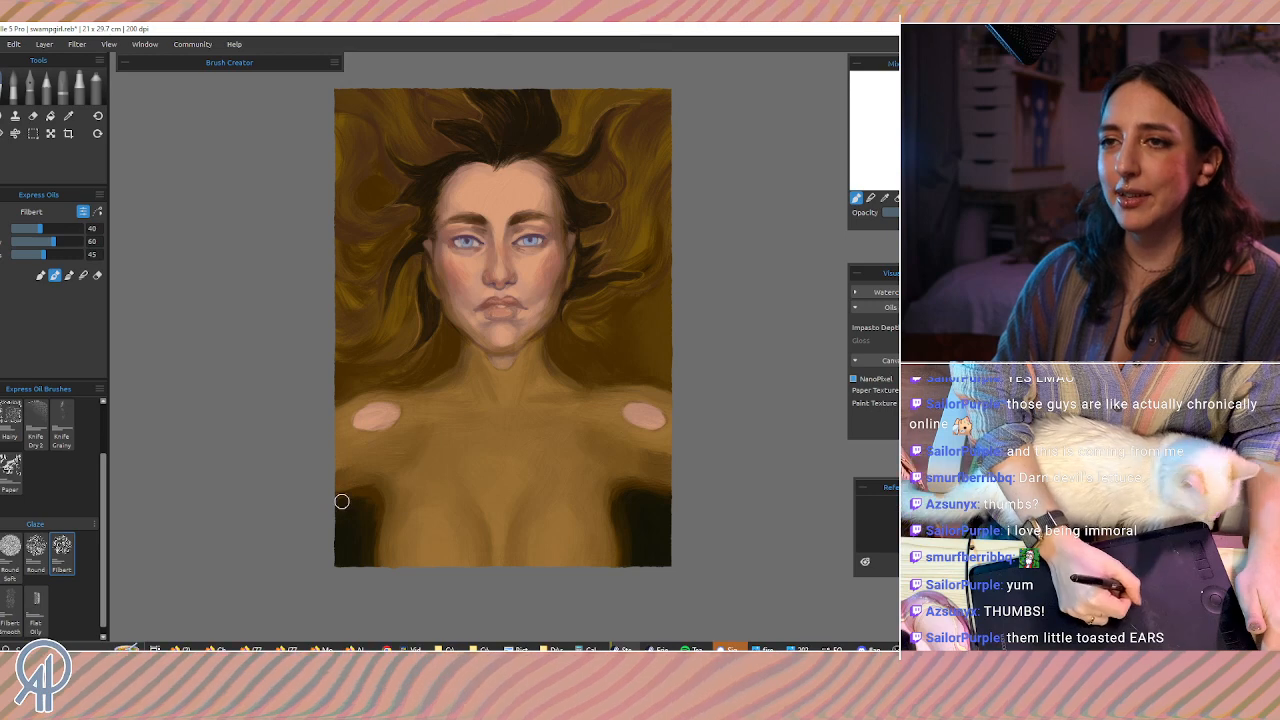
mouse_move(369, 499)
left_mouse_down()
mouse_move(377, 524)
mouse_move(352, 520)
left_mouse_up()
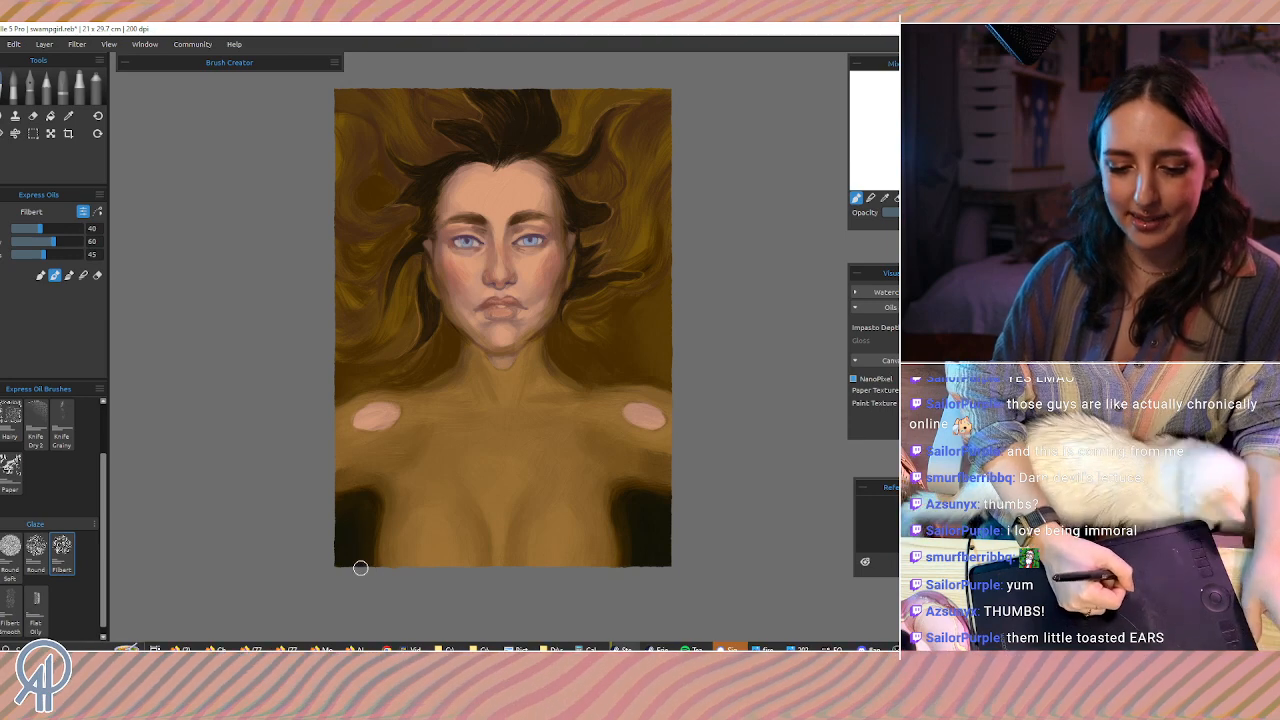
left_click(351, 517, "alt")
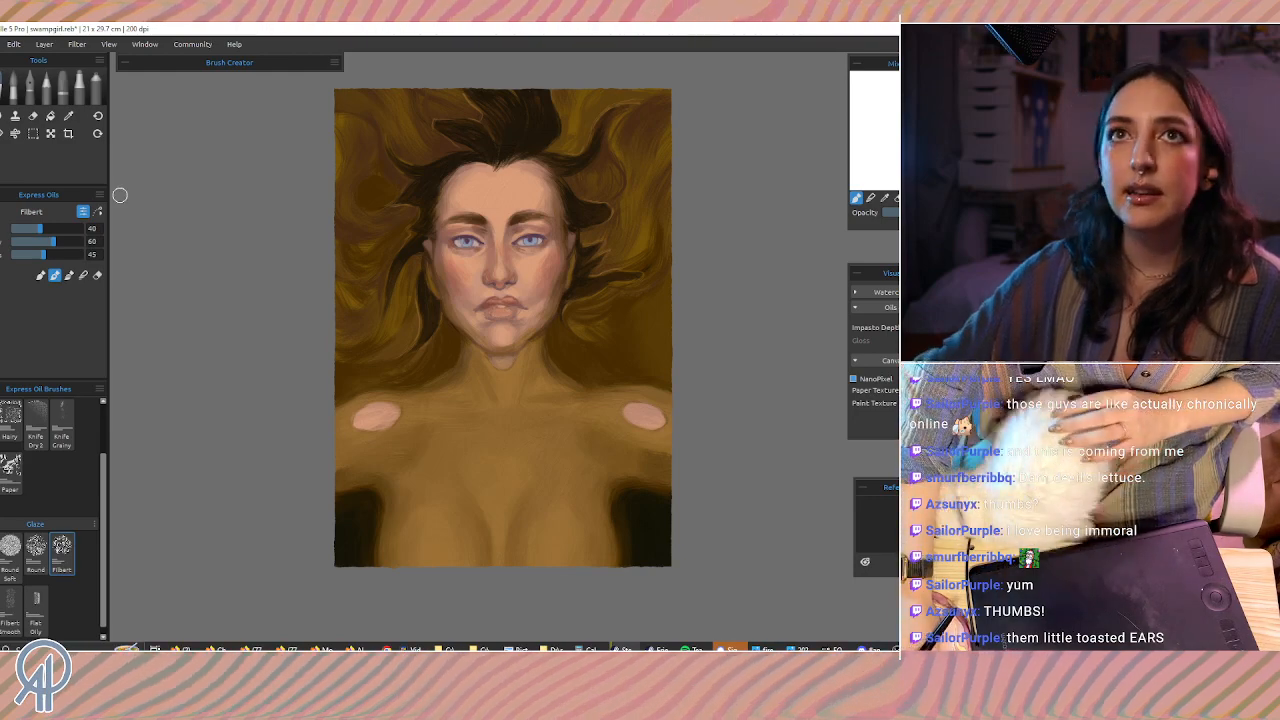
Step: Duplicate the current painting layer
left_click(14, 45)
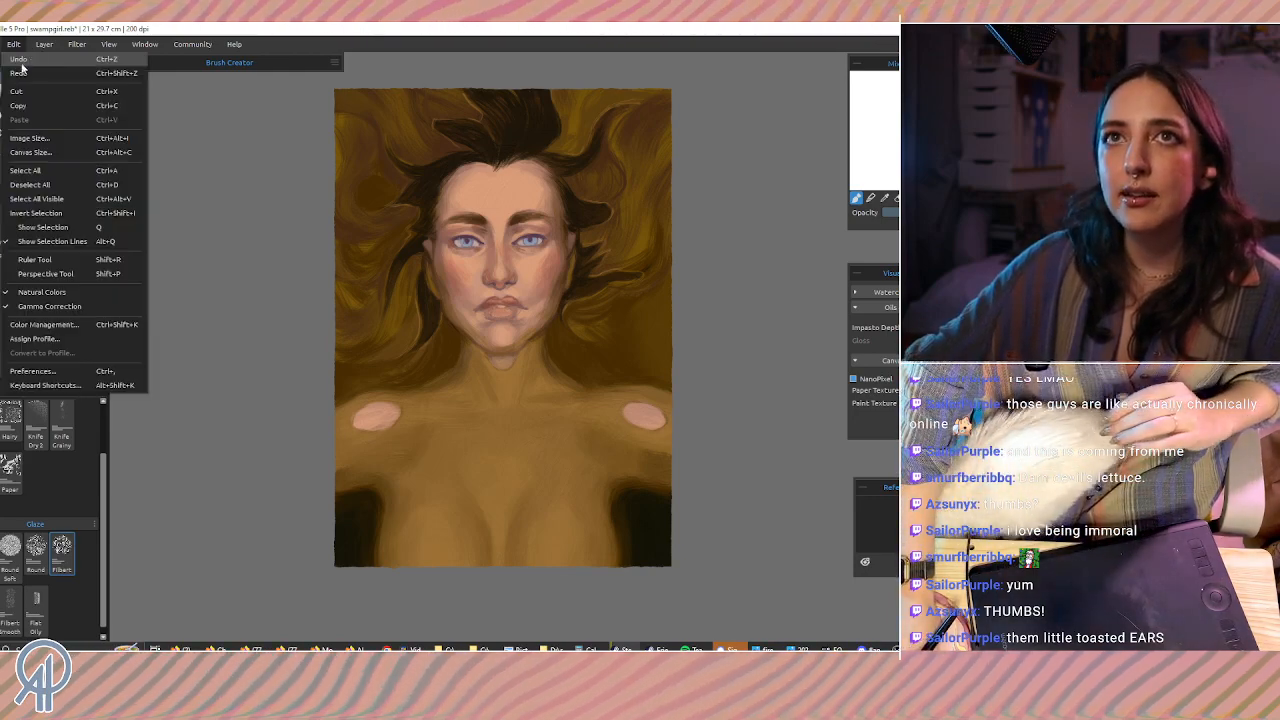
mouse_move(44, 45)
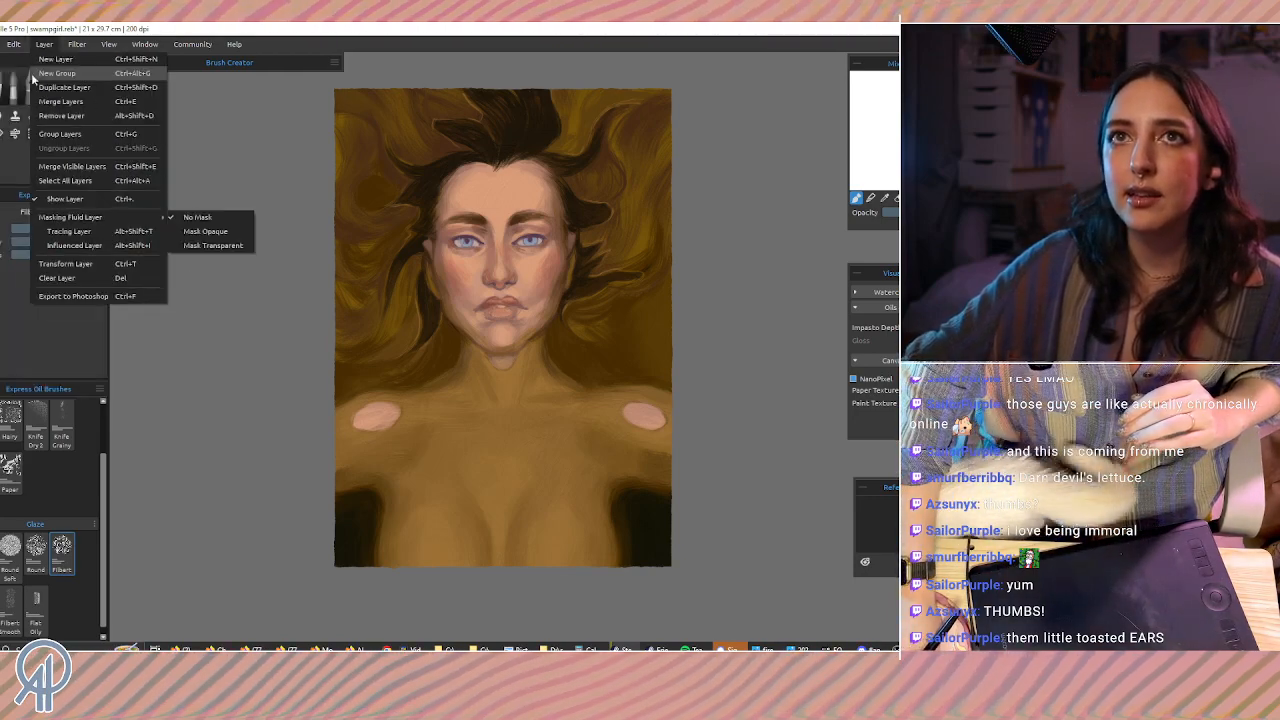
left_click(50, 89)
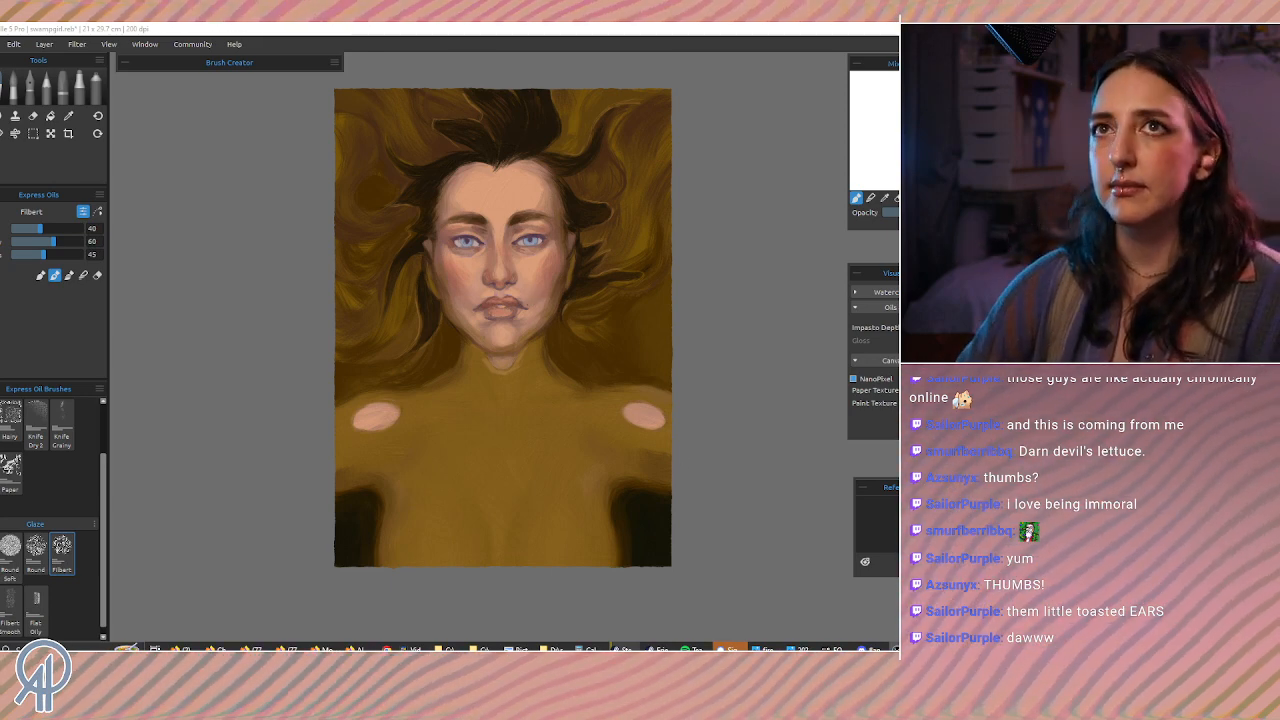
Step: Try a Hue/Saturation/Lightness adjustment with hue -1 and lightness 4, and undo the changes to restore the original colours
left_click(80, 45)
left_click(92, 77)
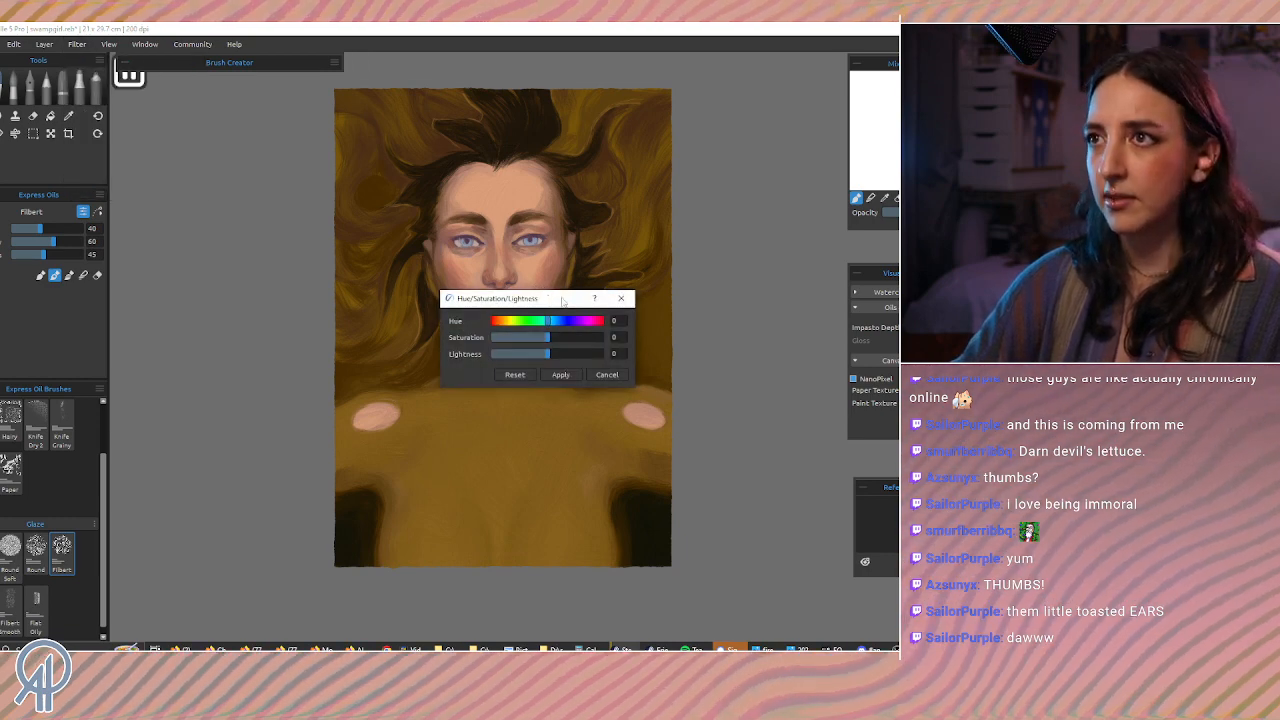
left_click_drag(543, 293, 805, 336)
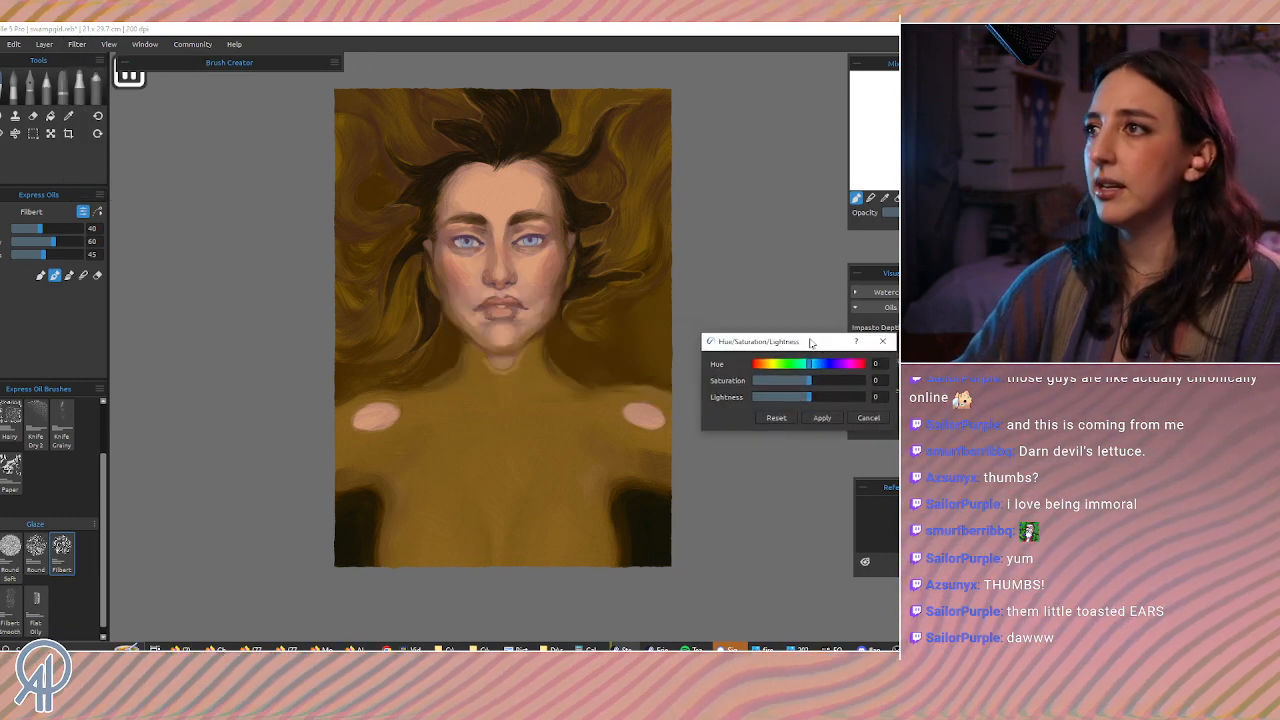
left_click(806, 397)
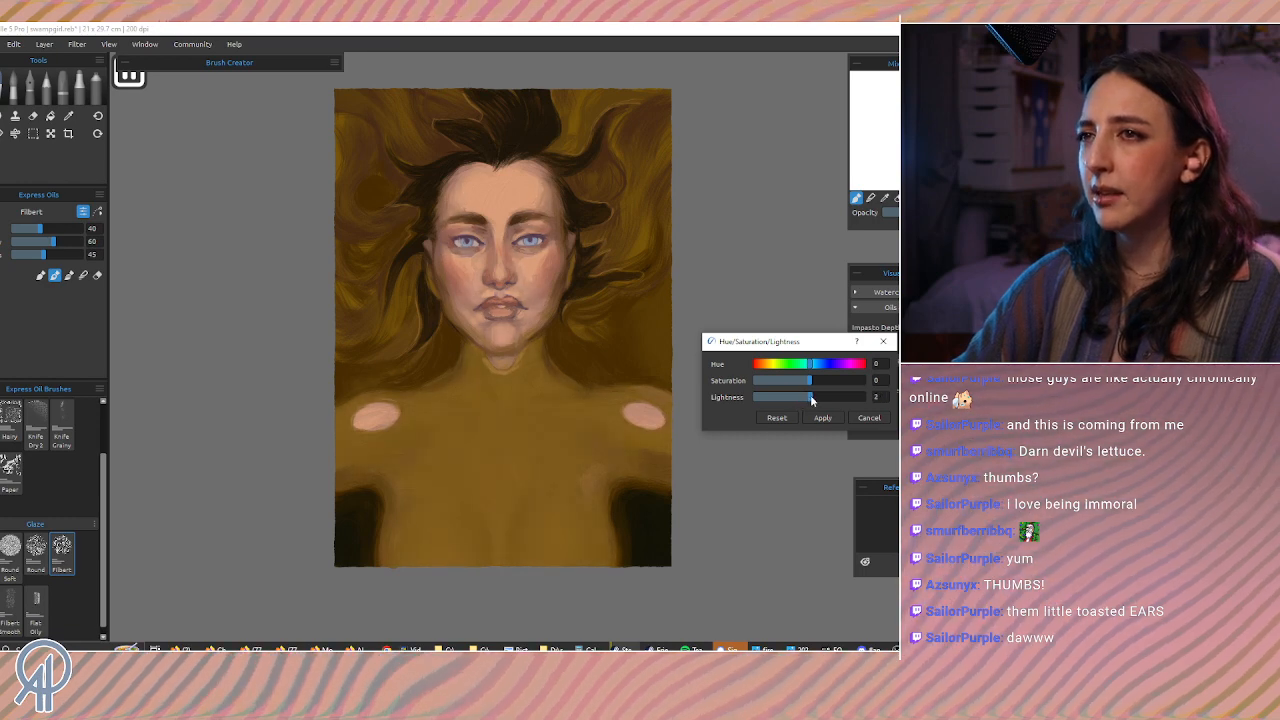
left_click(811, 397)
left_click(820, 418)
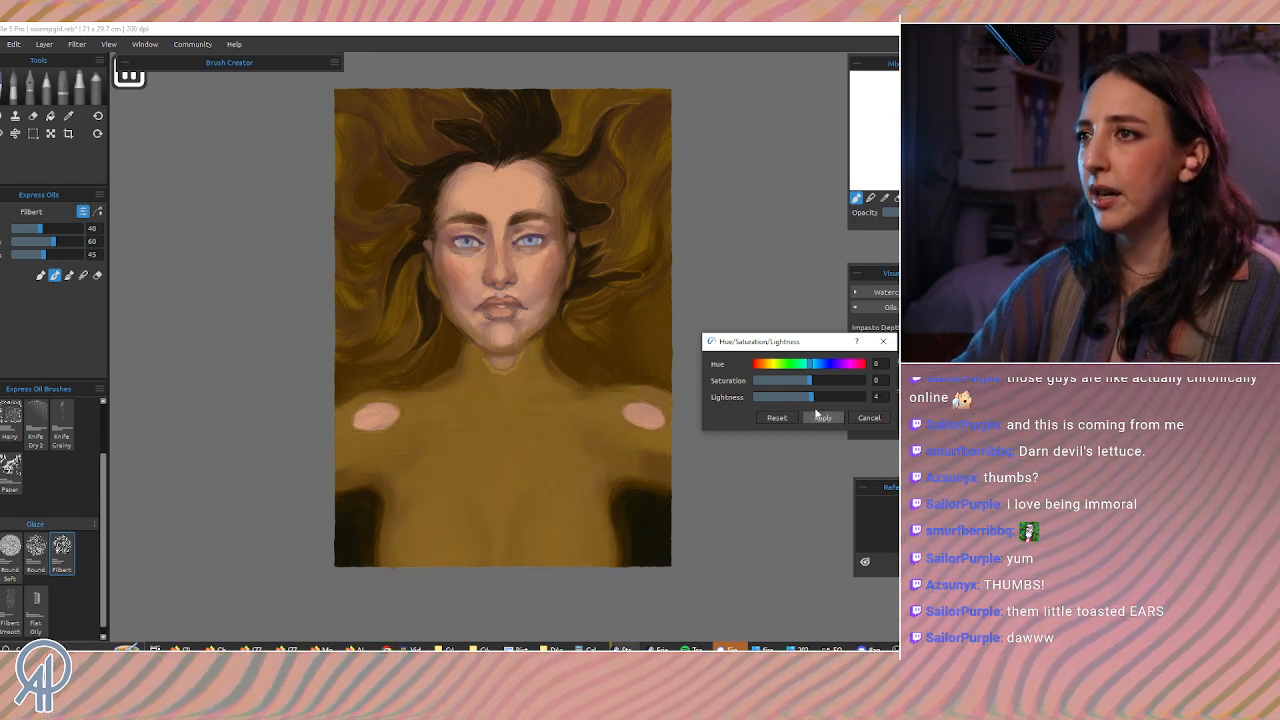
left_click_drag(809, 373, 807, 368)
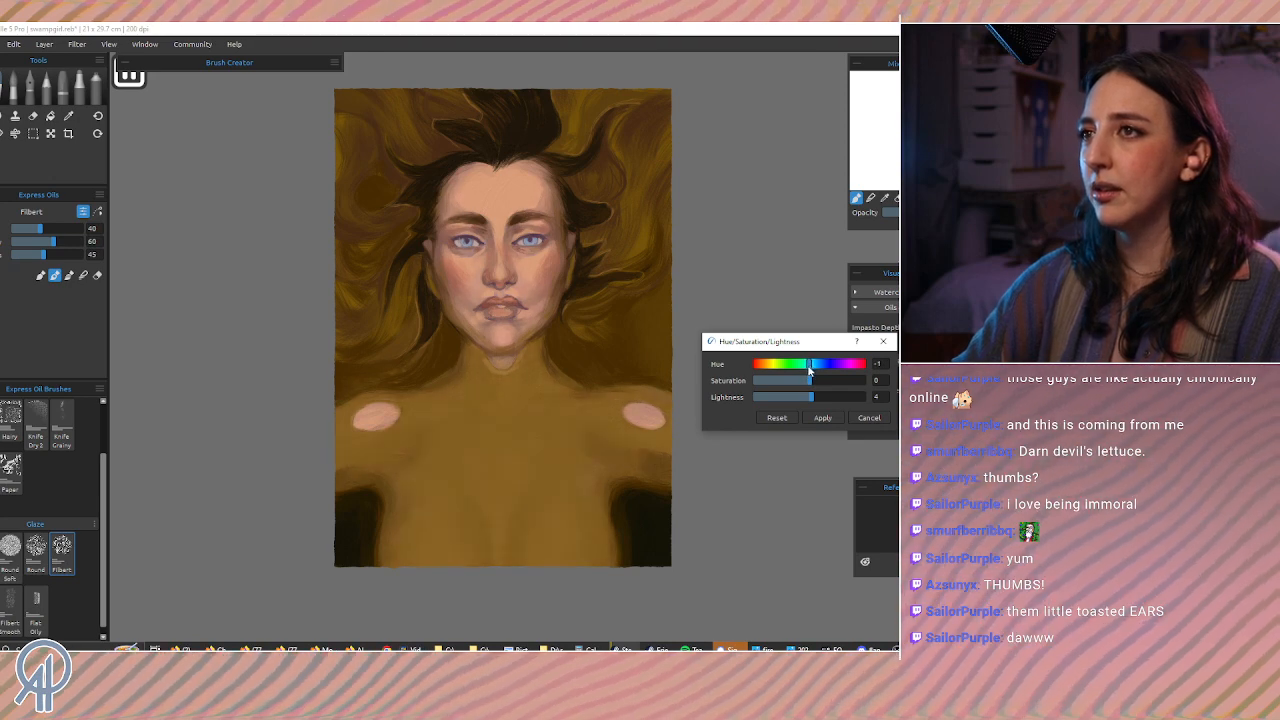
left_click(822, 417)
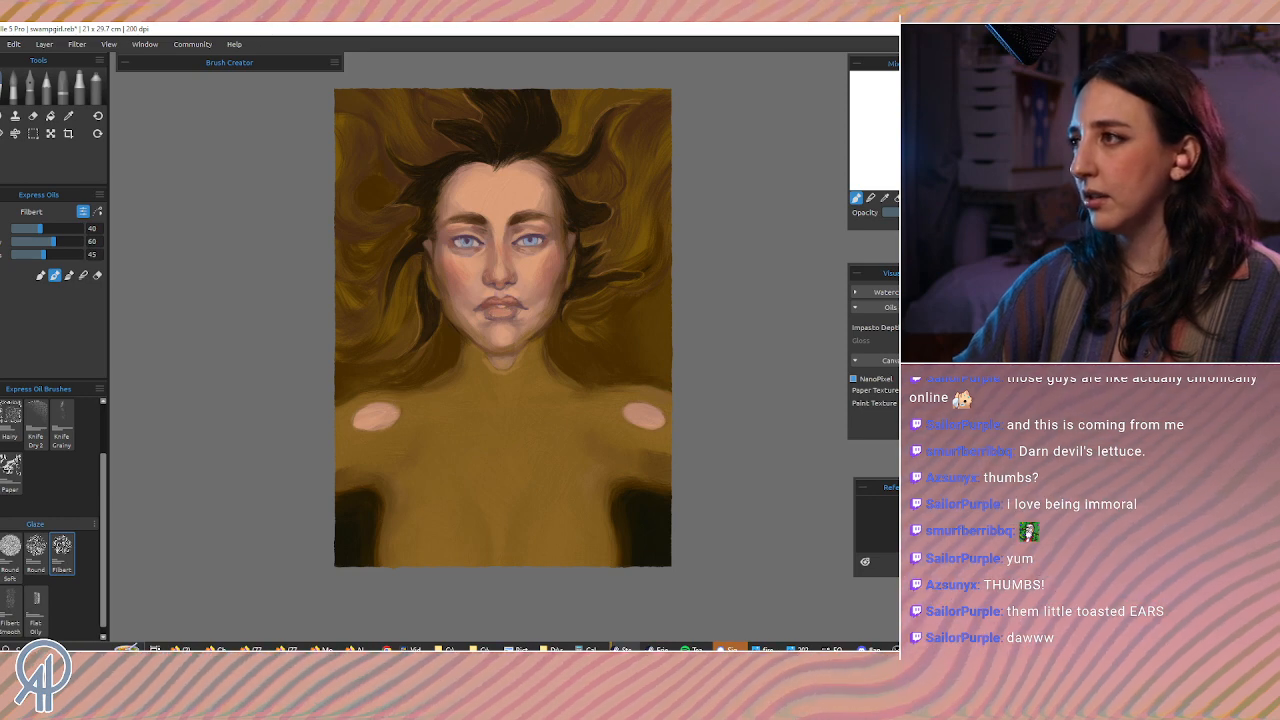
key("ctrl+z")
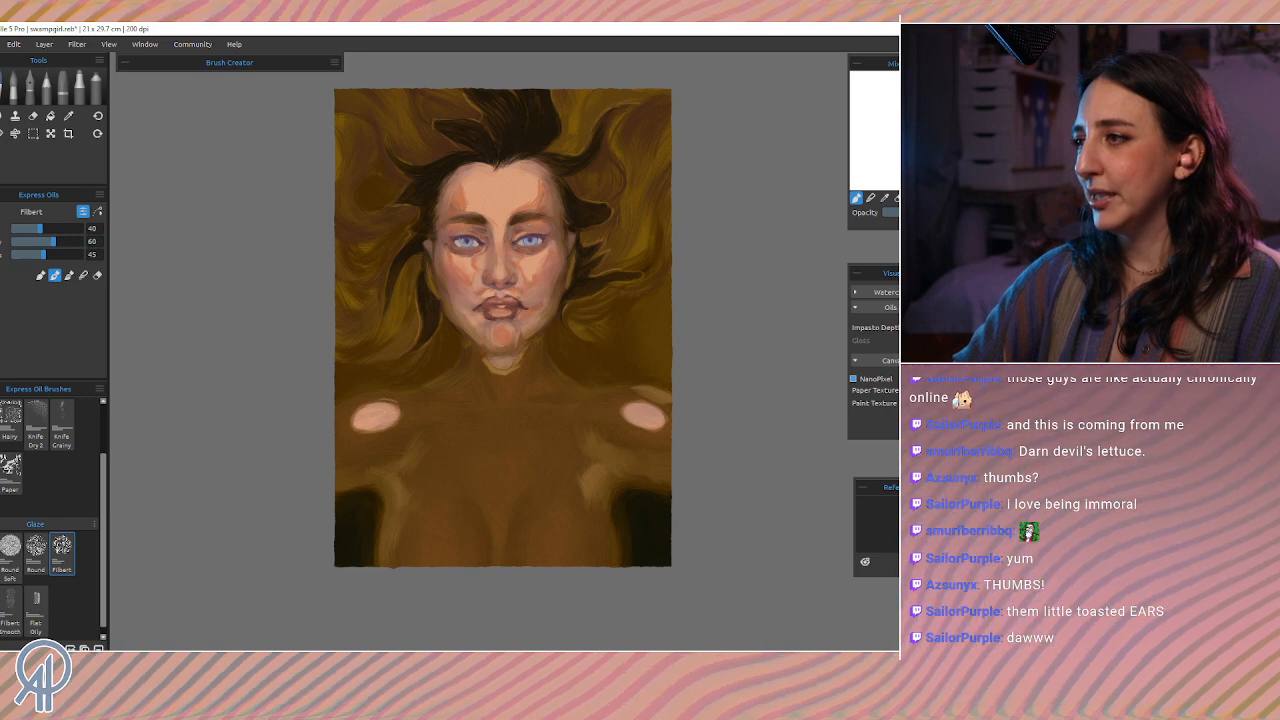
key("ctrl+z")
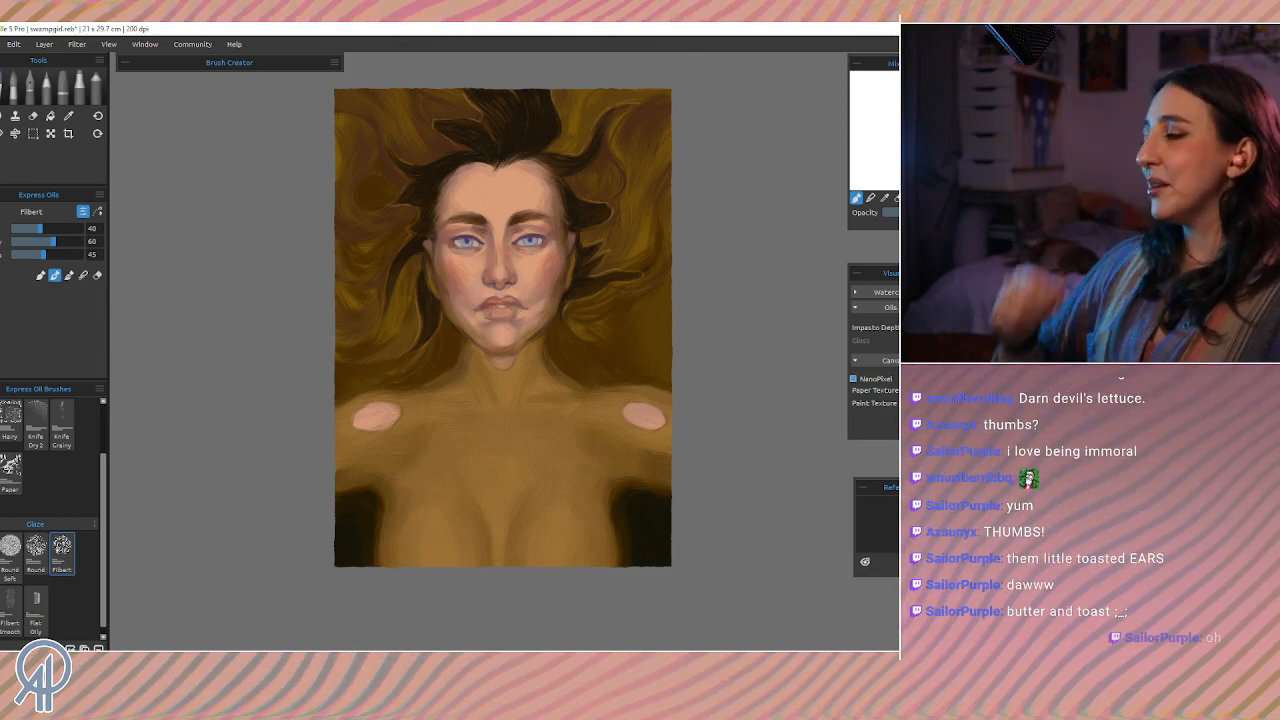
key("alt+Tab")
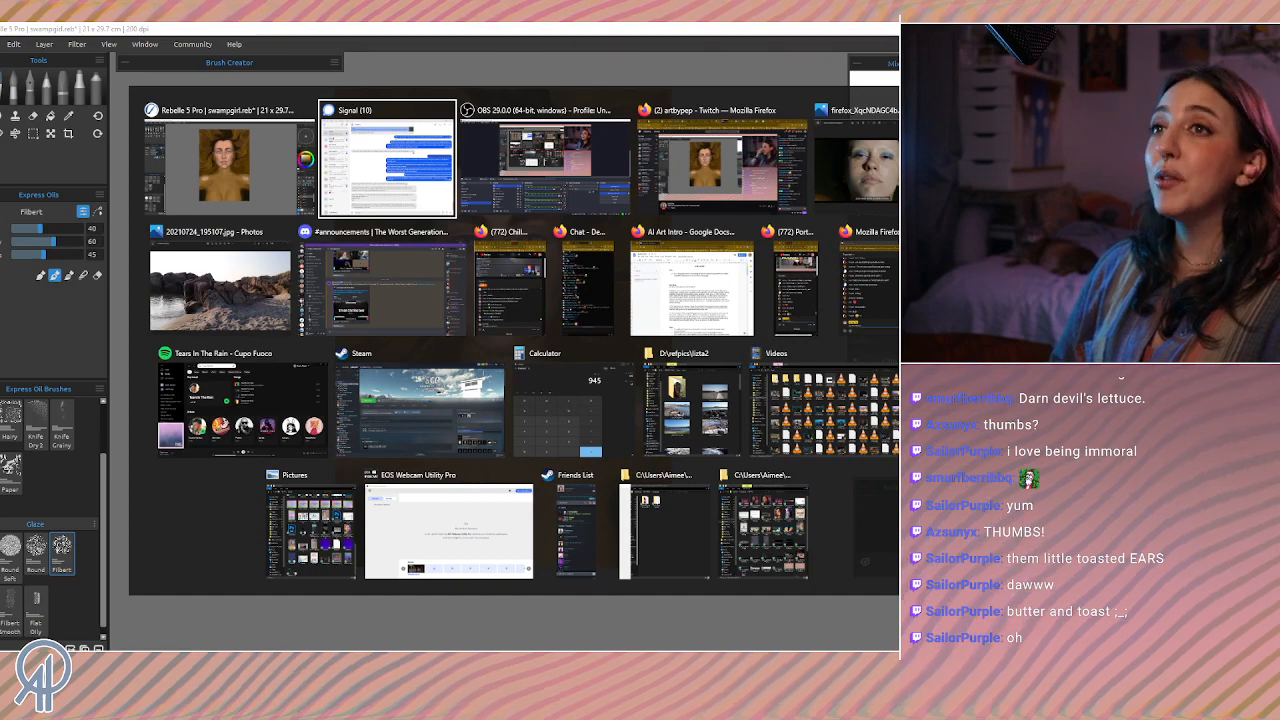
key("alt+Tab")
key("alt+Tab")
key("Escape")
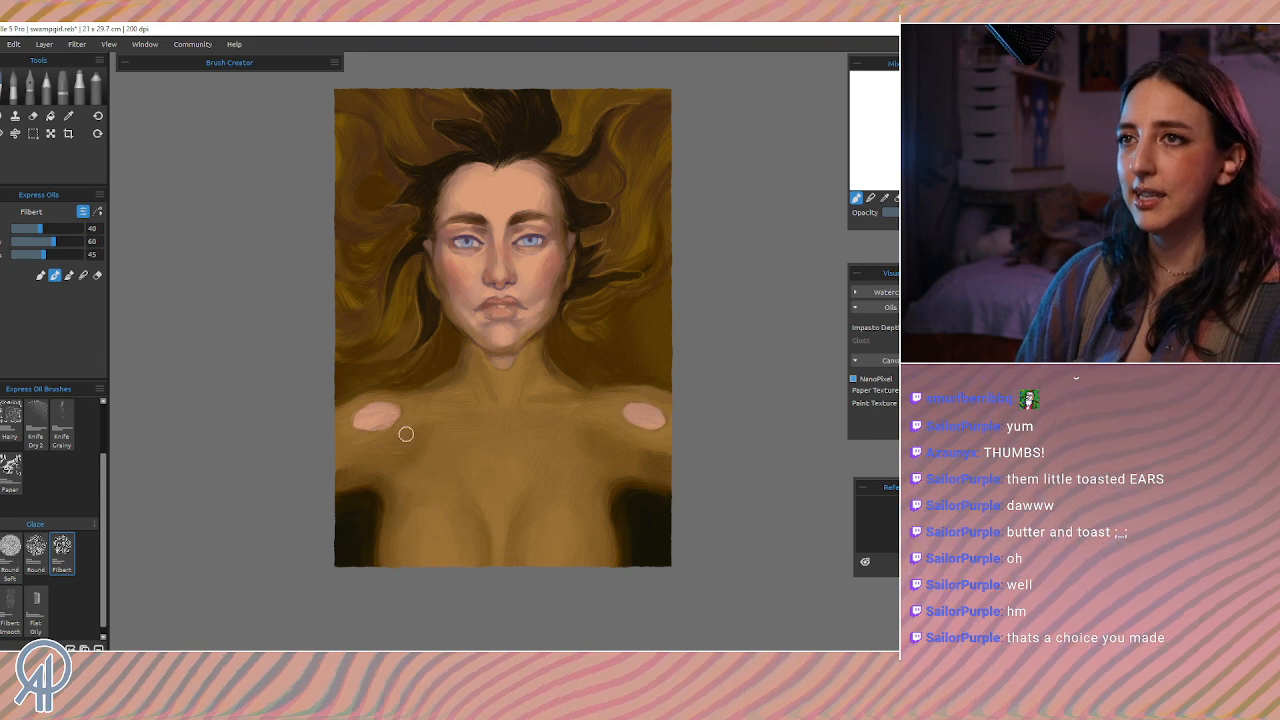
Step: Sample the dark brown beside the jaw and glaze it over the lower chest with the size 40 Filbert brush
key("i")
left_click(458, 341)
left_click_drag(459, 341, 449, 346)
mouse_move(401, 500)
left_mouse_down()
mouse_move(393, 577)
mouse_move(412, 496)
mouse_move(432, 566)
left_mouse_up()
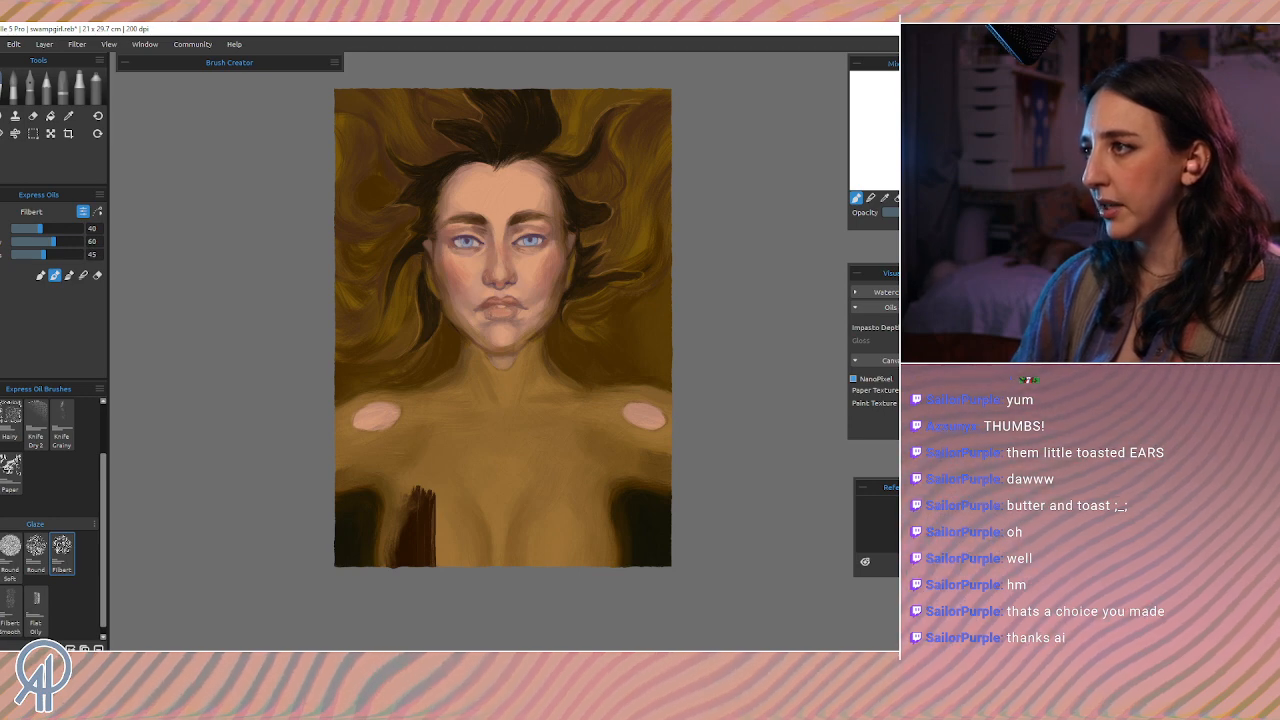
left_click_drag(399, 498, 388, 564)
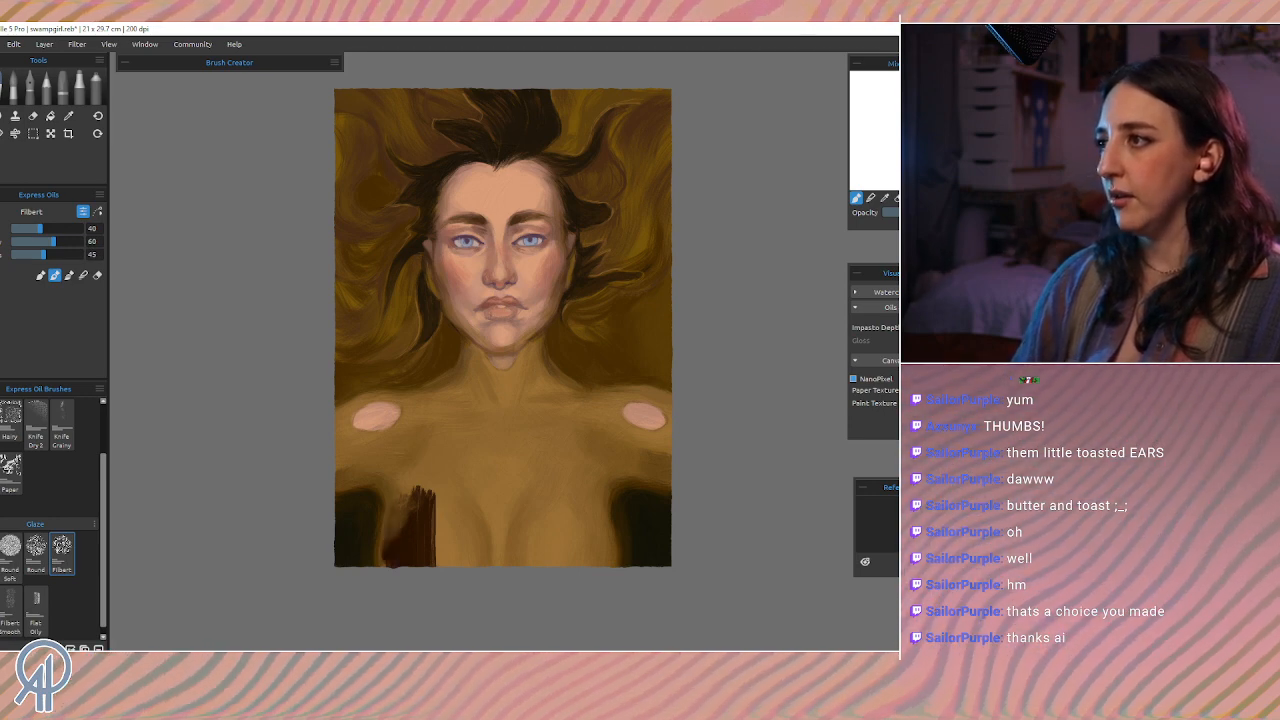
left_click_drag(384, 490, 380, 564)
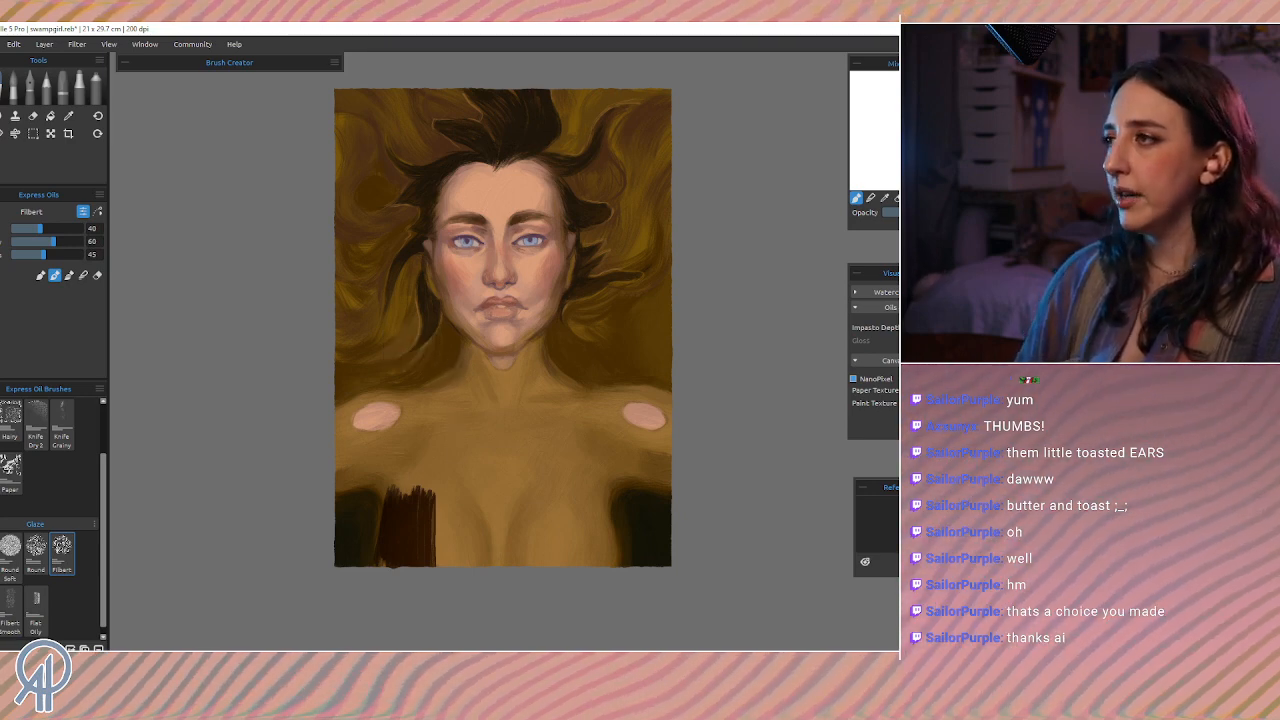
key("ctrl+z")
key("ctrl+z")
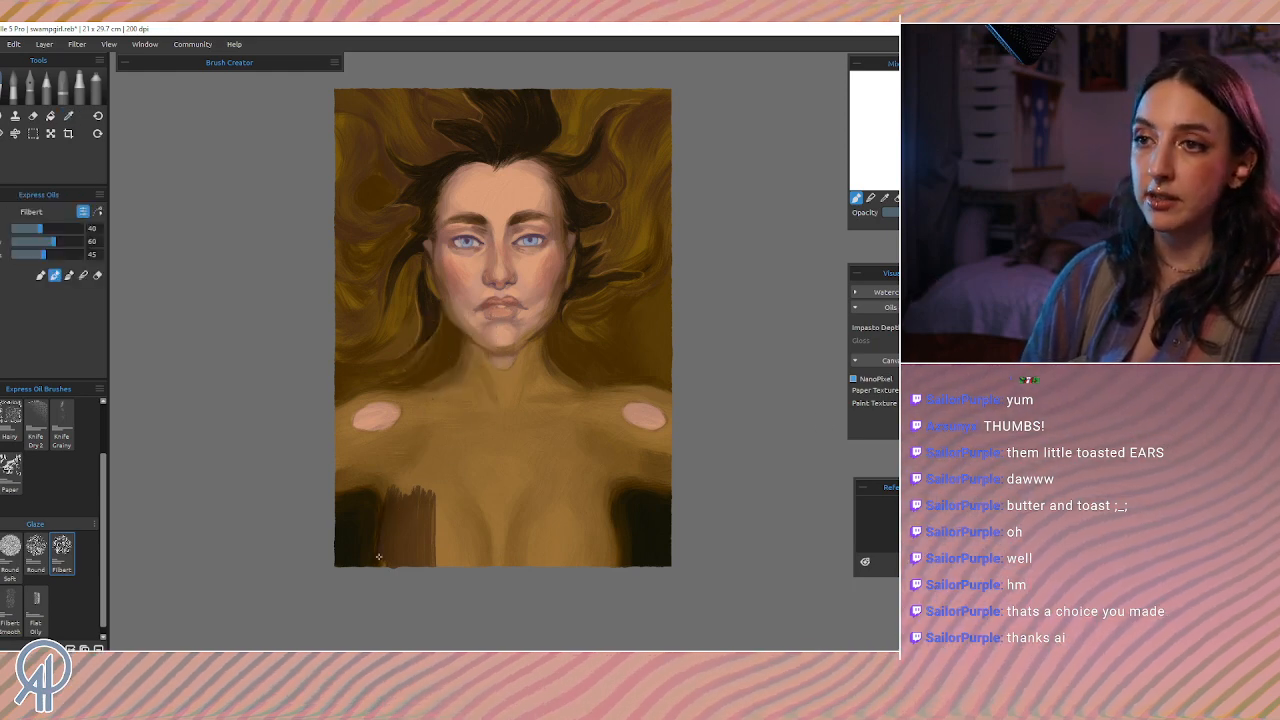
mouse_move(418, 522)
left_mouse_down()
mouse_move(436, 572)
mouse_move(447, 498)
mouse_move(432, 523)
mouse_move(439, 555)
mouse_move(470, 478)
mouse_move(457, 580)
mouse_move(442, 517)
mouse_move(471, 576)
left_mouse_up()
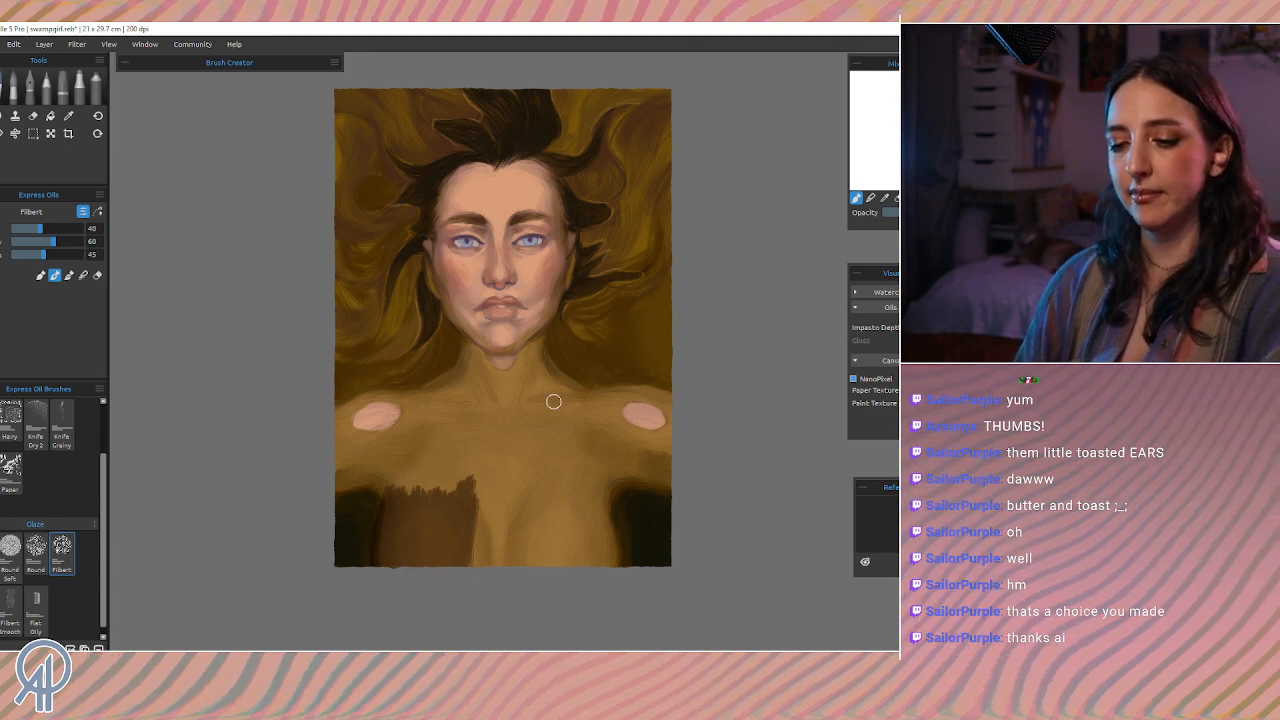
Step: Enlarge the Filbert brush to size 100 and glaze the brown across the chest, torso and undersides of the arms
key("]")
key("]")
key("]")
key("]")
key("]")
key("]")
mouse_move(502, 525)
left_mouse_down()
mouse_move(481, 577)
mouse_move(499, 504)
mouse_move(516, 590)
mouse_move(548, 575)
mouse_move(578, 503)
mouse_move(609, 574)
mouse_move(605, 521)
mouse_move(655, 521)
mouse_move(634, 499)
mouse_move(645, 488)
mouse_move(490, 461)
mouse_move(494, 451)
mouse_move(465, 475)
mouse_move(492, 508)
mouse_move(482, 531)
mouse_move(507, 458)
mouse_move(410, 462)
mouse_move(353, 519)
mouse_move(339, 462)
mouse_move(378, 467)
mouse_move(435, 448)
mouse_move(457, 422)
mouse_move(474, 434)
mouse_move(542, 417)
mouse_move(539, 435)
mouse_move(568, 452)
mouse_move(573, 415)
mouse_move(581, 445)
left_mouse_up()
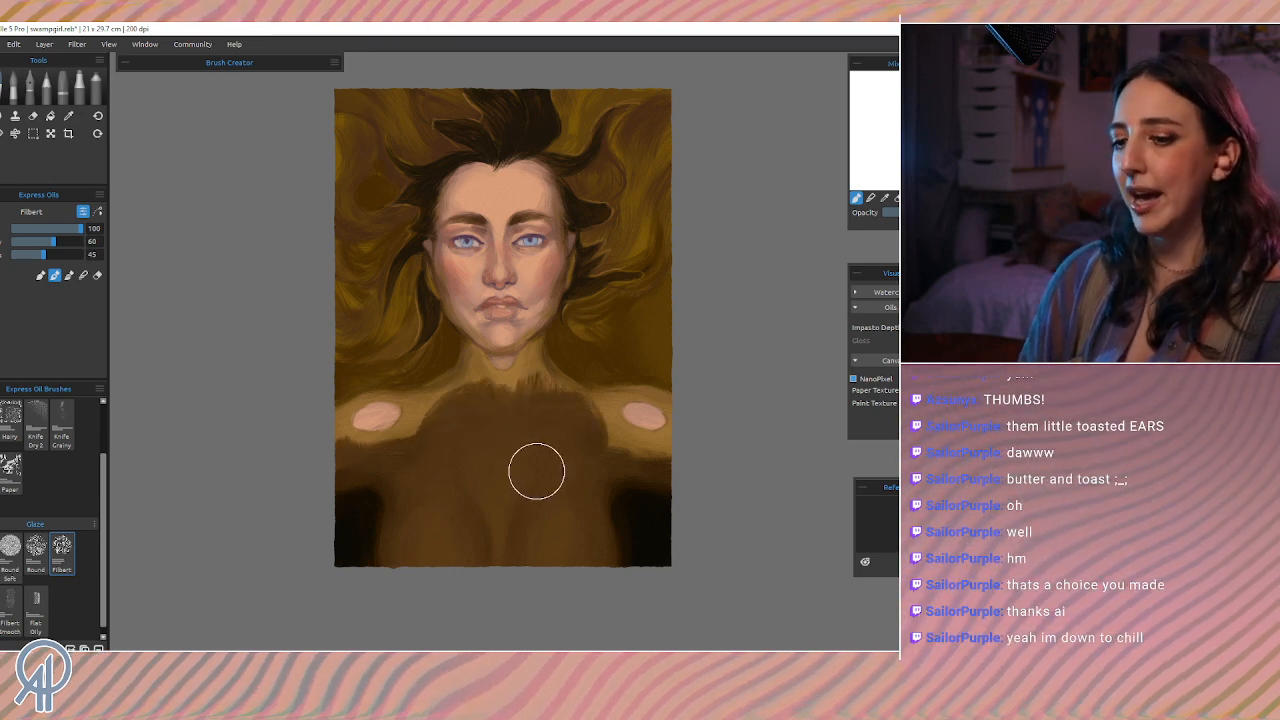
Step: Set the brush size to 40 and glaze brown over the left-hand shoulder, the background above it and the adjoining side of the neck
key("[")
key("[")
key("[")
key("[")
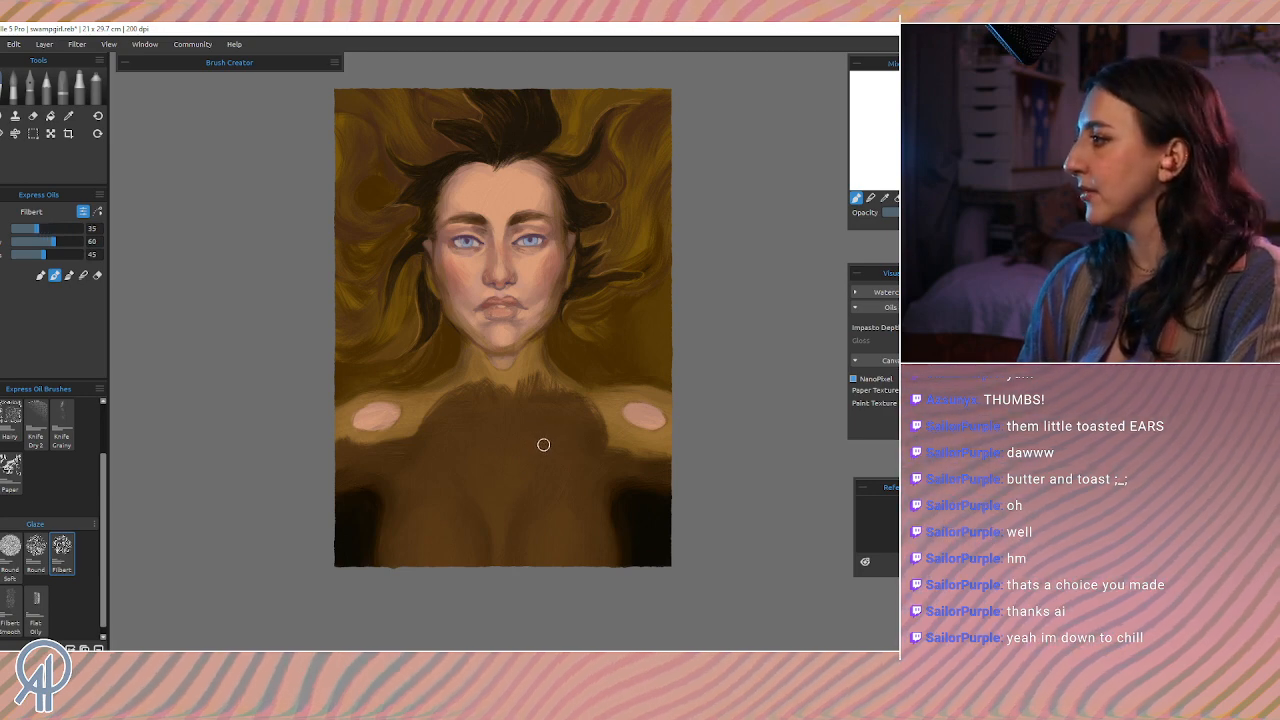
key("bracketright")
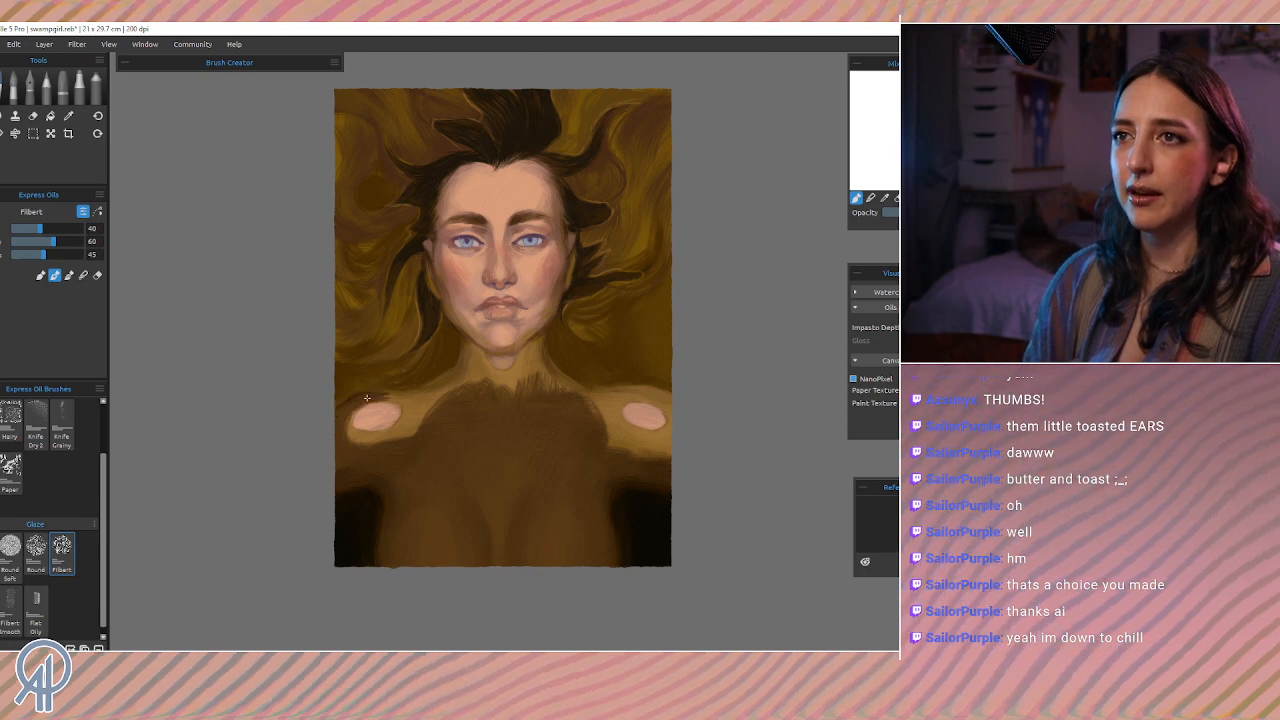
mouse_move(367, 398)
left_mouse_down()
mouse_move(406, 396)
mouse_move(410, 421)
mouse_move(396, 433)
mouse_move(407, 409)
mouse_move(361, 395)
mouse_move(338, 431)
mouse_move(347, 414)
mouse_move(354, 447)
mouse_move(369, 443)
mouse_move(346, 434)
mouse_move(404, 430)
mouse_move(388, 449)
mouse_move(453, 405)
mouse_move(413, 436)
mouse_move(452, 392)
mouse_move(412, 394)
mouse_move(450, 378)
mouse_move(337, 390)
mouse_move(356, 386)
mouse_move(326, 413)
mouse_move(339, 383)
mouse_move(424, 355)
left_mouse_up()
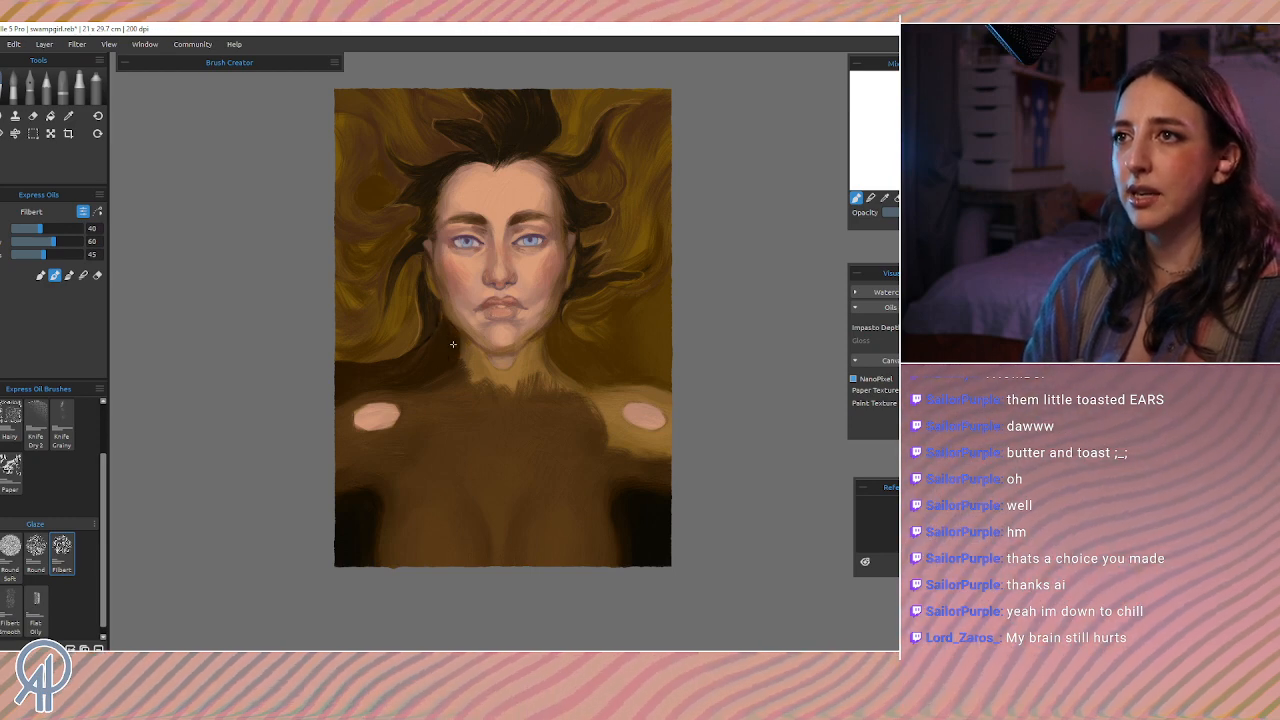
mouse_move(465, 343)
left_mouse_down()
mouse_move(491, 377)
mouse_move(478, 364)
mouse_move(468, 376)
left_mouse_up()
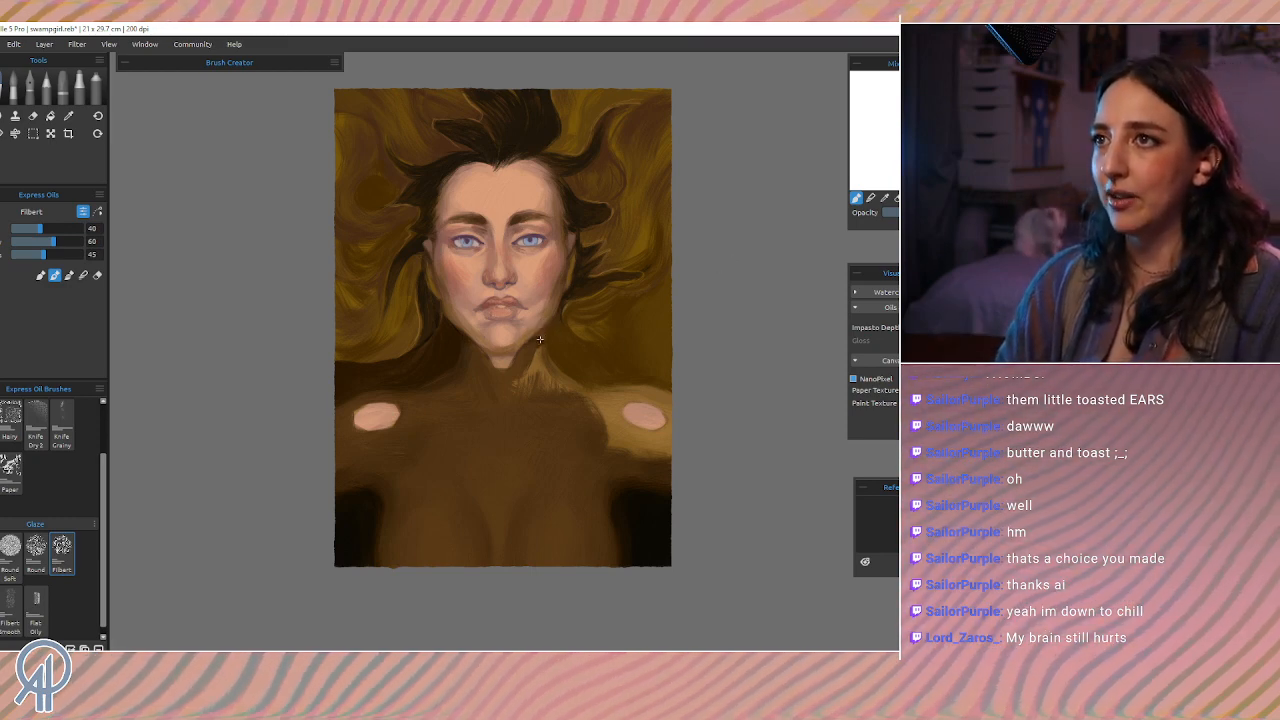
Step: Glaze brown over the background beside the right-hand jaw and around that shoulder's pink patch, reducing the brush size to 18
mouse_move(556, 323)
left_mouse_down()
mouse_move(558, 358)
mouse_move(518, 384)
mouse_move(533, 359)
mouse_move(515, 401)
mouse_move(554, 368)
mouse_move(549, 393)
mouse_move(570, 371)
mouse_move(559, 406)
mouse_move(600, 375)
mouse_move(596, 394)
mouse_move(625, 349)
mouse_move(580, 367)
mouse_move(610, 339)
mouse_move(566, 361)
mouse_move(582, 318)
mouse_move(570, 326)
mouse_move(591, 309)
mouse_move(574, 337)
mouse_move(632, 302)
mouse_move(612, 333)
mouse_move(672, 307)
mouse_move(621, 361)
mouse_move(673, 343)
mouse_move(638, 367)
mouse_move(683, 388)
left_mouse_up()
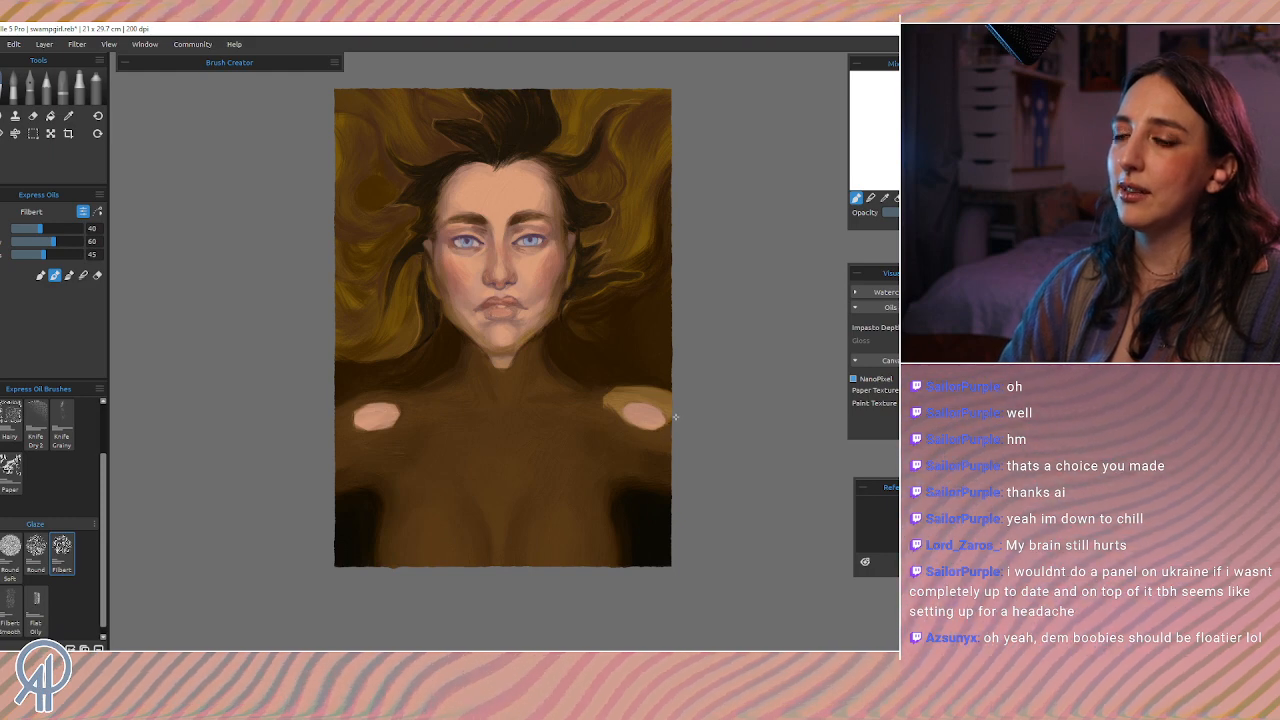
mouse_move(668, 433)
left_mouse_down()
mouse_move(671, 408)
mouse_move(613, 410)
left_mouse_up()
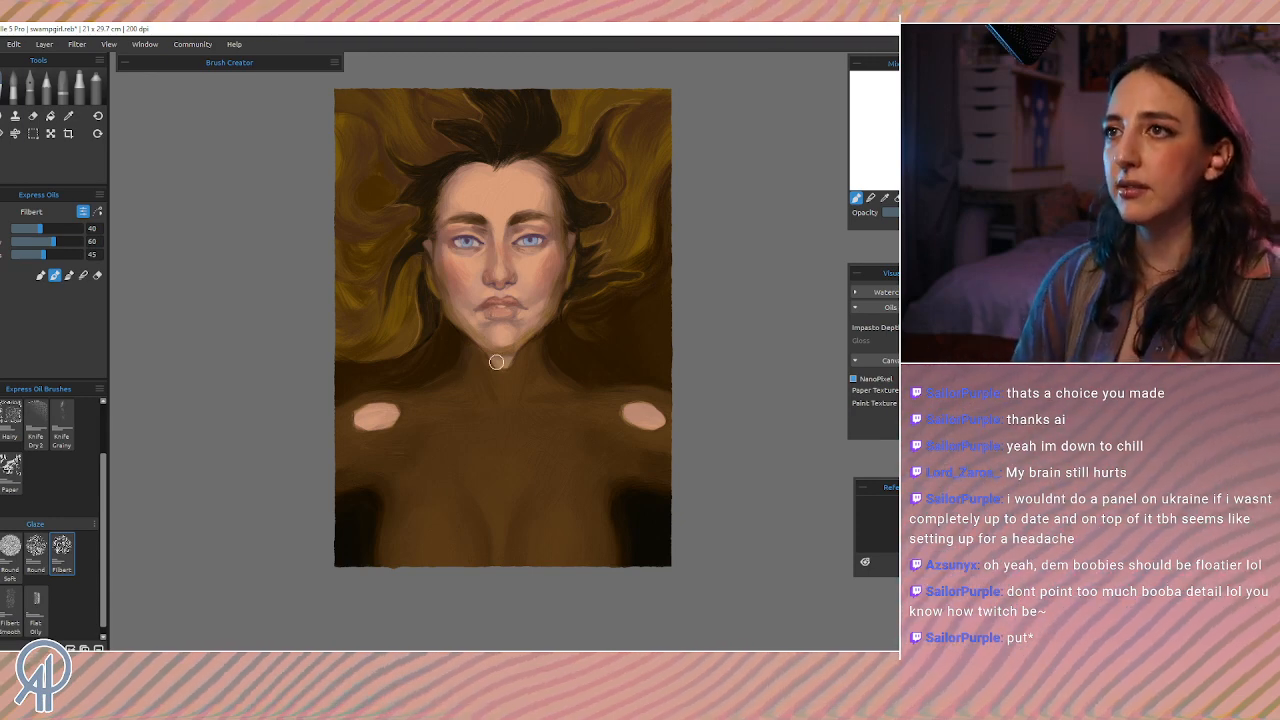
key("bracketleft")
key("bracketleft")
key("bracketleft")
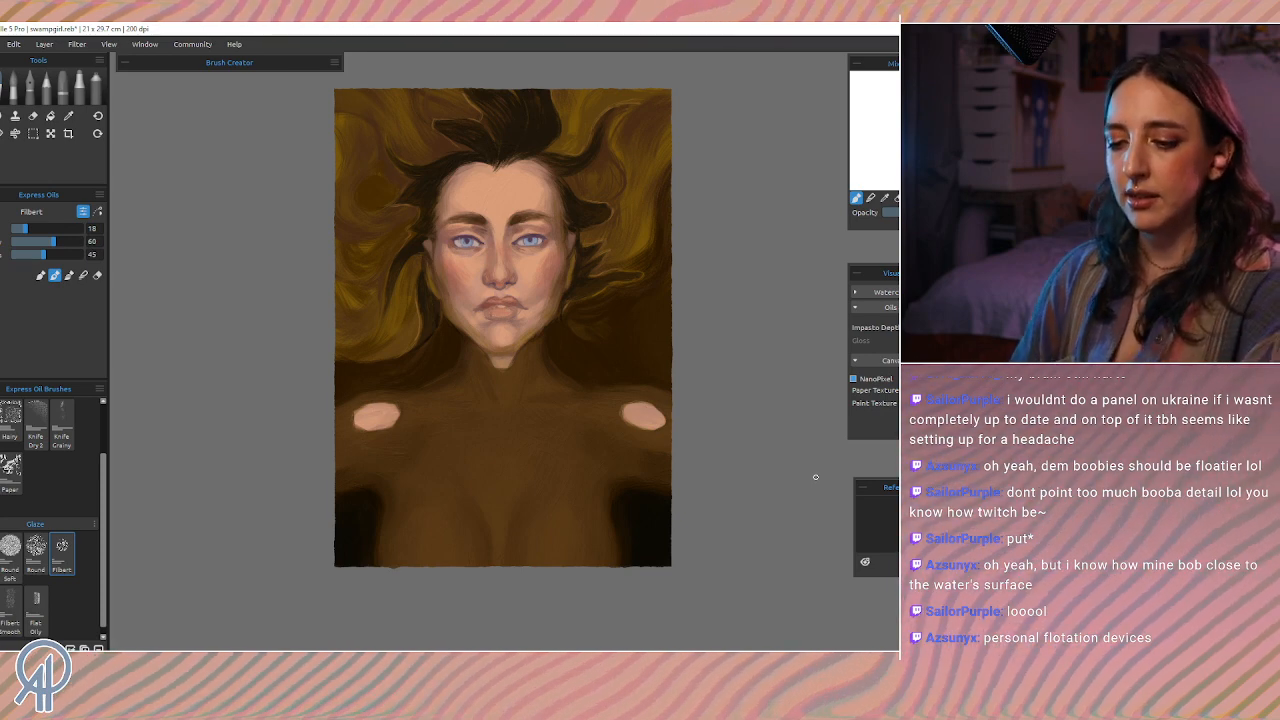
Step: Try glazing dark brown over the background's upper-left area with the brush at size 100, and undo the strokes
key("bracketright")
key("bracketright")
key("bracketright")
key("bracketright")
key("bracketright")
key("bracketright")
key("bracketright")
key("bracketright")
mouse_move(396, 217)
left_mouse_down()
mouse_move(365, 200)
mouse_move(349, 104)
mouse_move(338, 126)
mouse_move(403, 83)
mouse_move(371, 139)
mouse_move(406, 117)
mouse_move(412, 151)
left_mouse_up()
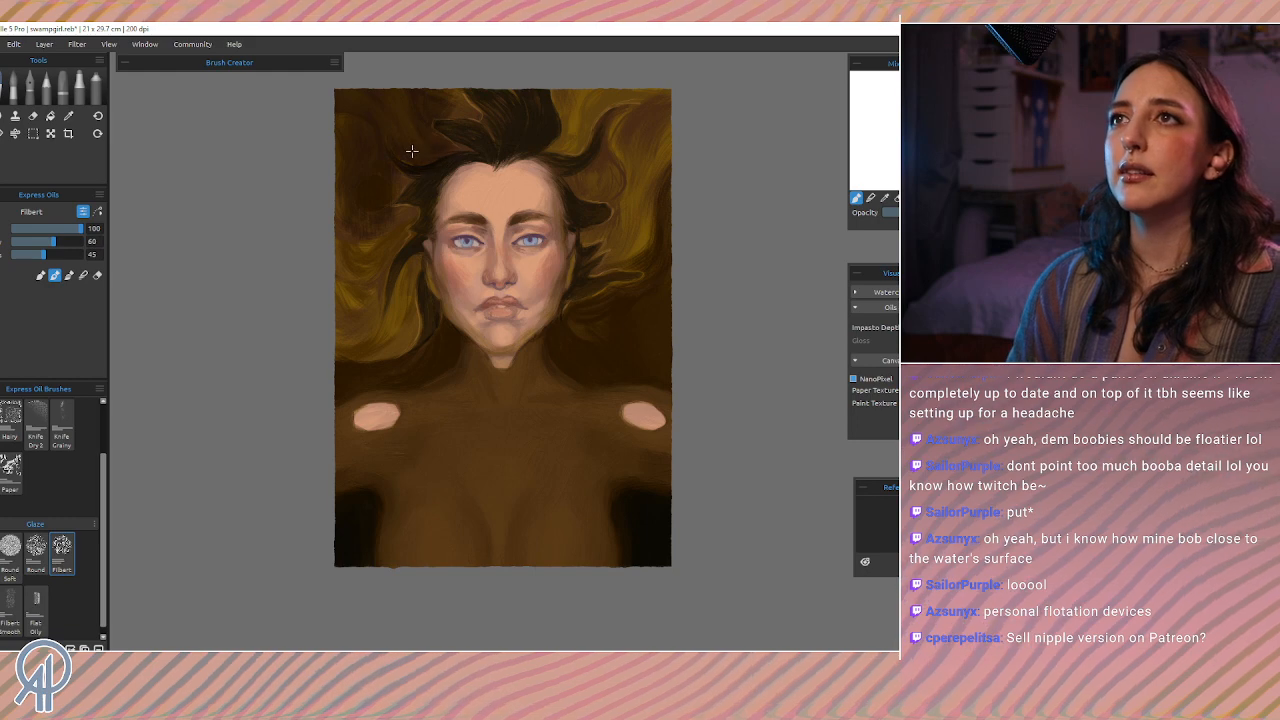
mouse_move(438, 106)
left_mouse_down()
mouse_move(434, 94)
mouse_move(320, 200)
left_mouse_up()
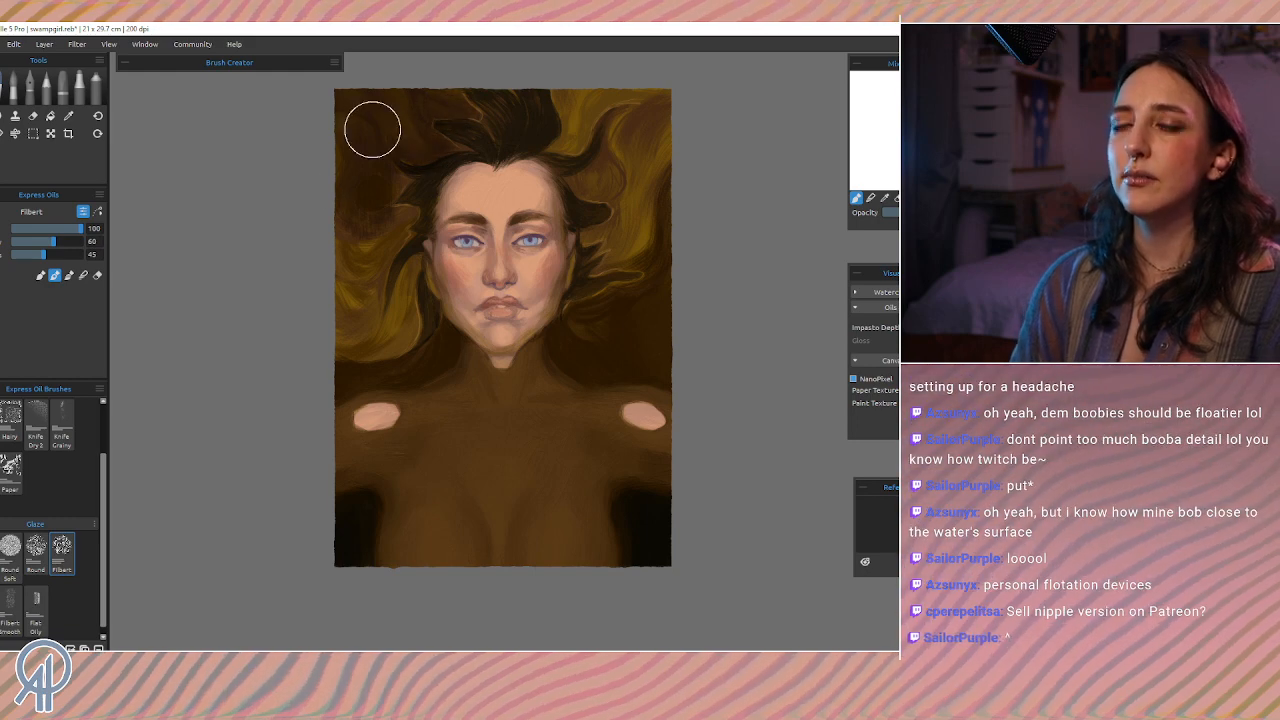
key("ctrl+alt")
key("ctrl+z")
Step: Set the brush size to 60 and glaze dark brown over the swirling background left of the head, from the top edge to the shoulder
key("bracketleft")
key("bracketleft")
key("bracketleft")
key("bracketleft")
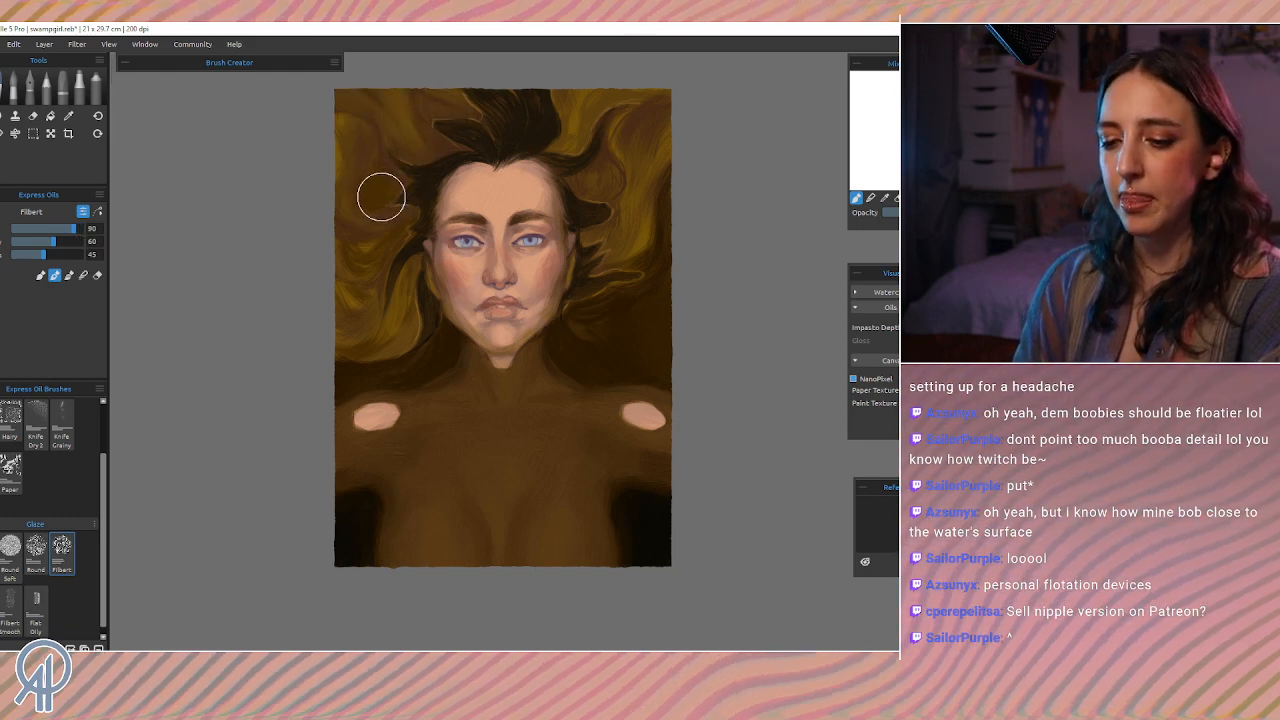
mouse_move(383, 119)
left_mouse_down()
mouse_move(353, 100)
mouse_move(334, 112)
mouse_move(344, 137)
mouse_move(359, 120)
mouse_move(367, 178)
mouse_move(370, 155)
mouse_move(395, 186)
mouse_move(355, 211)
mouse_move(348, 166)
left_mouse_up()
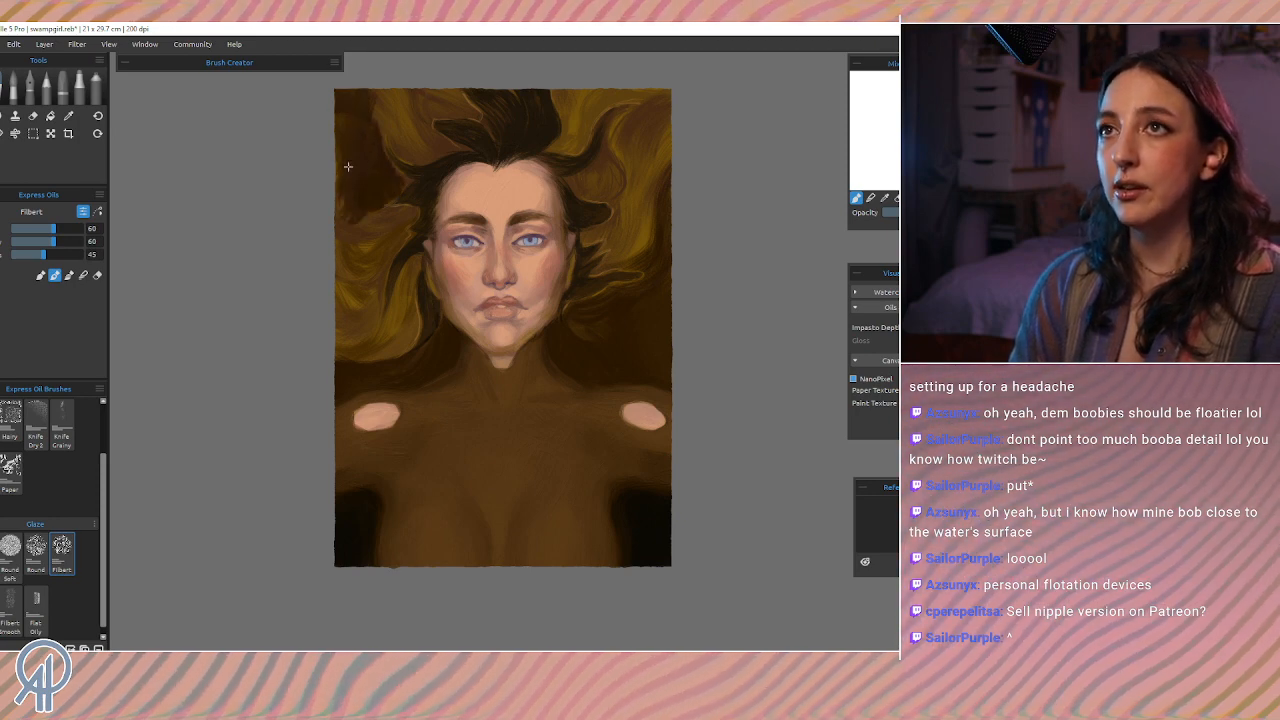
mouse_move(376, 90)
left_mouse_down()
mouse_move(425, 88)
mouse_move(445, 104)
mouse_move(451, 85)
mouse_move(456, 105)
mouse_move(421, 152)
mouse_move(382, 121)
mouse_move(391, 183)
left_mouse_up()
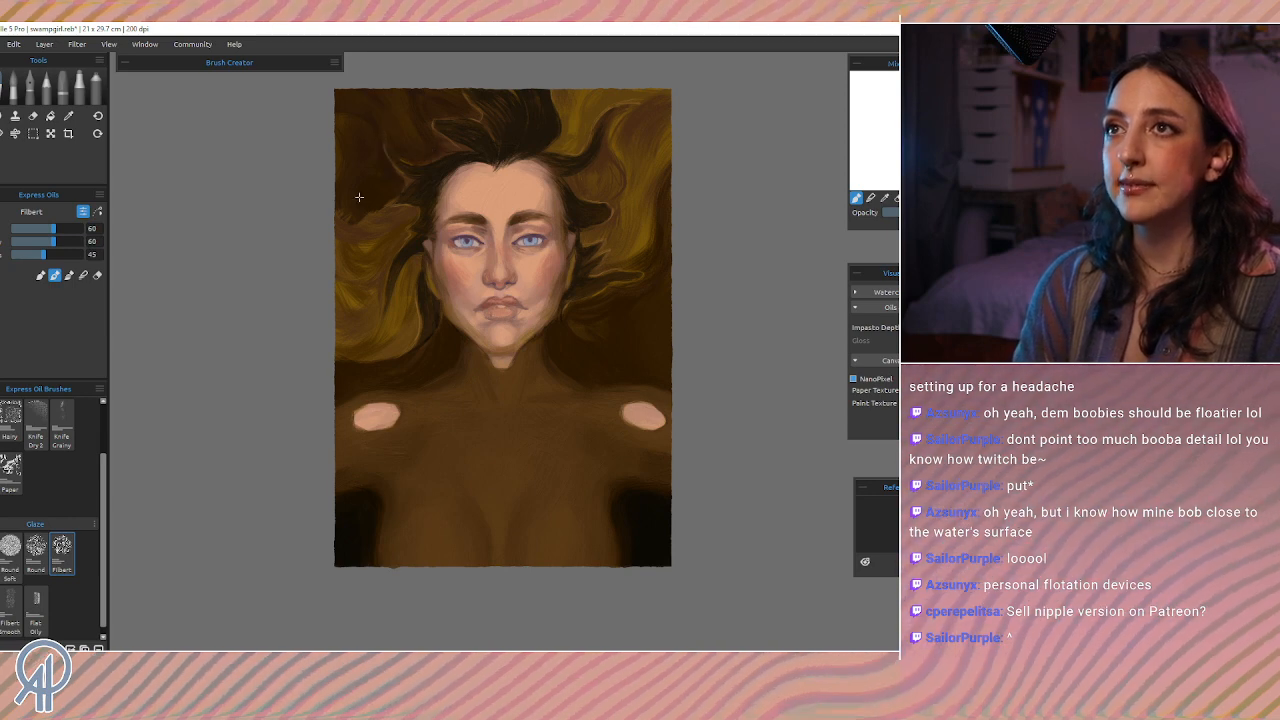
mouse_move(321, 209)
left_mouse_down()
mouse_move(332, 319)
mouse_move(344, 313)
mouse_move(345, 334)
mouse_move(361, 277)
mouse_move(359, 327)
mouse_move(371, 265)
mouse_move(369, 312)
mouse_move(355, 248)
mouse_move(370, 203)
mouse_move(360, 257)
mouse_move(393, 224)
mouse_move(398, 233)
mouse_move(373, 270)
mouse_move(405, 221)
left_mouse_up()
mouse_move(346, 357)
left_mouse_down()
mouse_move(382, 346)
mouse_move(338, 351)
mouse_move(372, 326)
mouse_move(349, 361)
left_mouse_up()
mouse_move(388, 322)
left_mouse_down()
mouse_move(369, 361)
mouse_move(388, 350)
mouse_move(394, 365)
left_mouse_up()
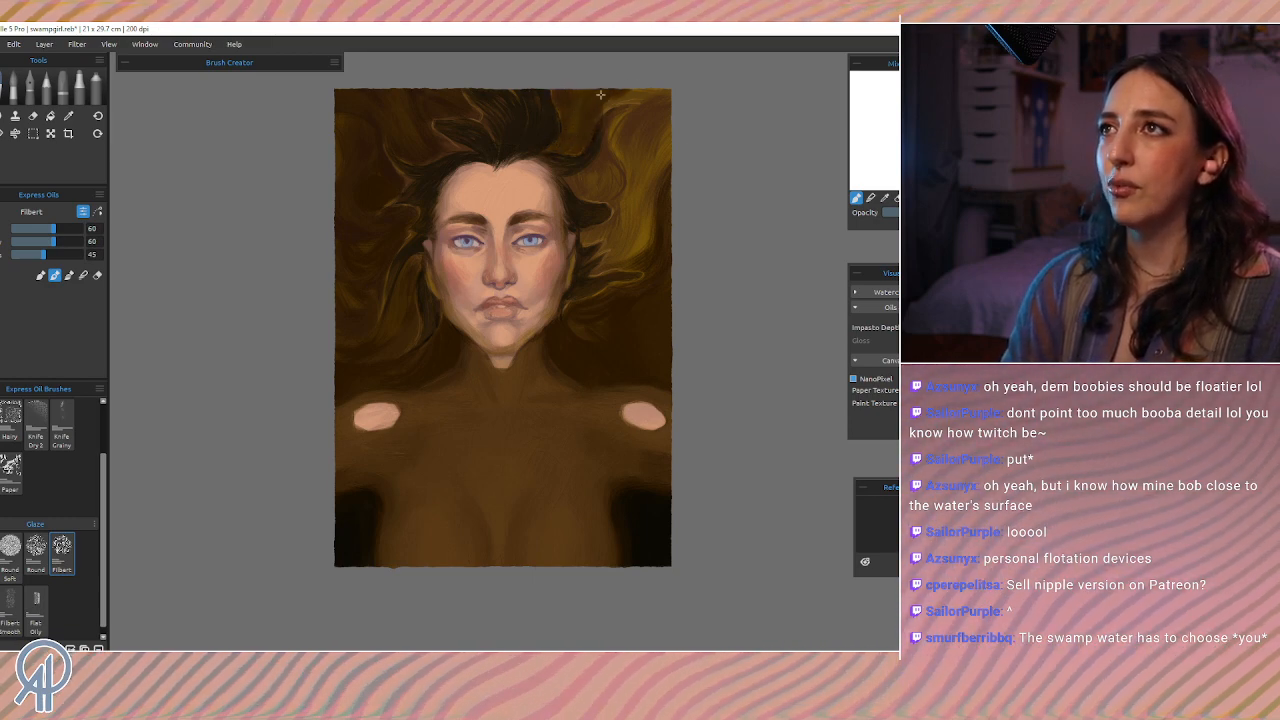
Step: Glaze the yellow swirls right of the head with the same dark brown, reducing the brush size to 40
mouse_move(642, 109)
left_mouse_down()
mouse_move(580, 187)
mouse_move(658, 134)
left_mouse_up()
mouse_move(634, 177)
left_mouse_down()
mouse_move(669, 151)
mouse_move(625, 191)
mouse_move(617, 240)
mouse_move(594, 233)
mouse_move(616, 243)
mouse_move(611, 264)
mouse_move(654, 248)
mouse_move(656, 212)
mouse_move(640, 218)
mouse_move(679, 172)
left_mouse_up()
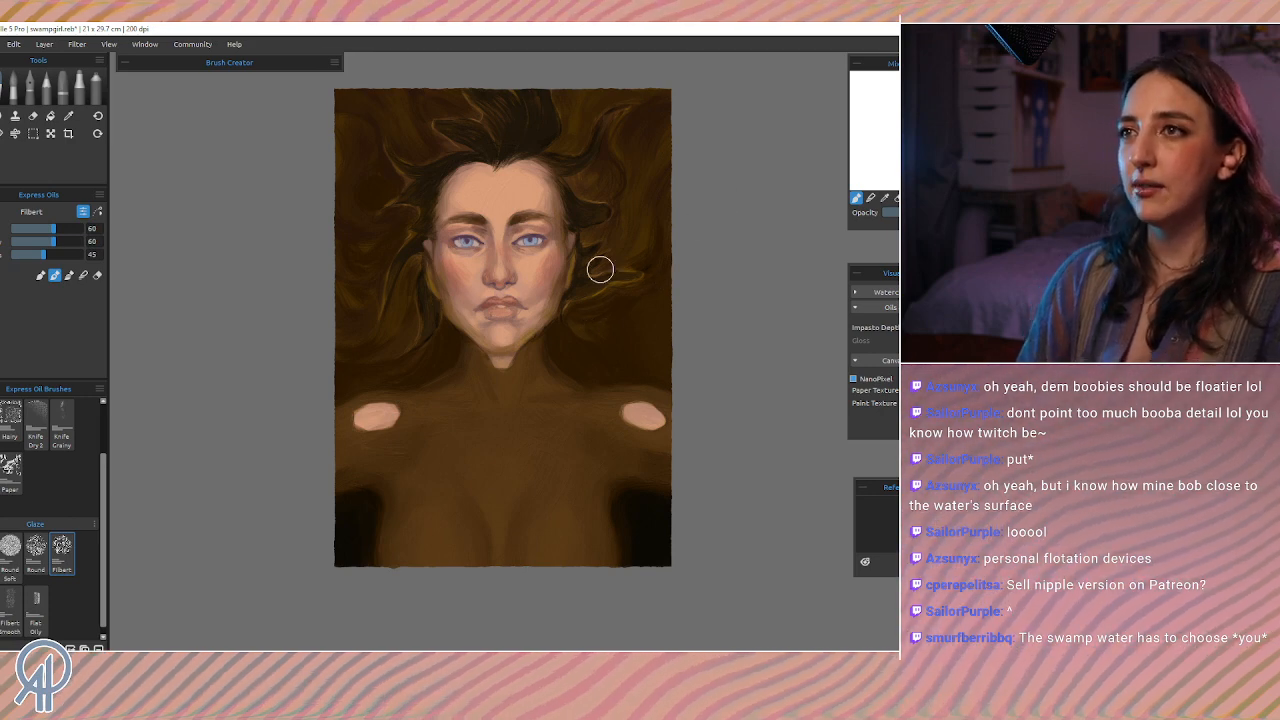
key("bracketleft")
key("bracketleft")
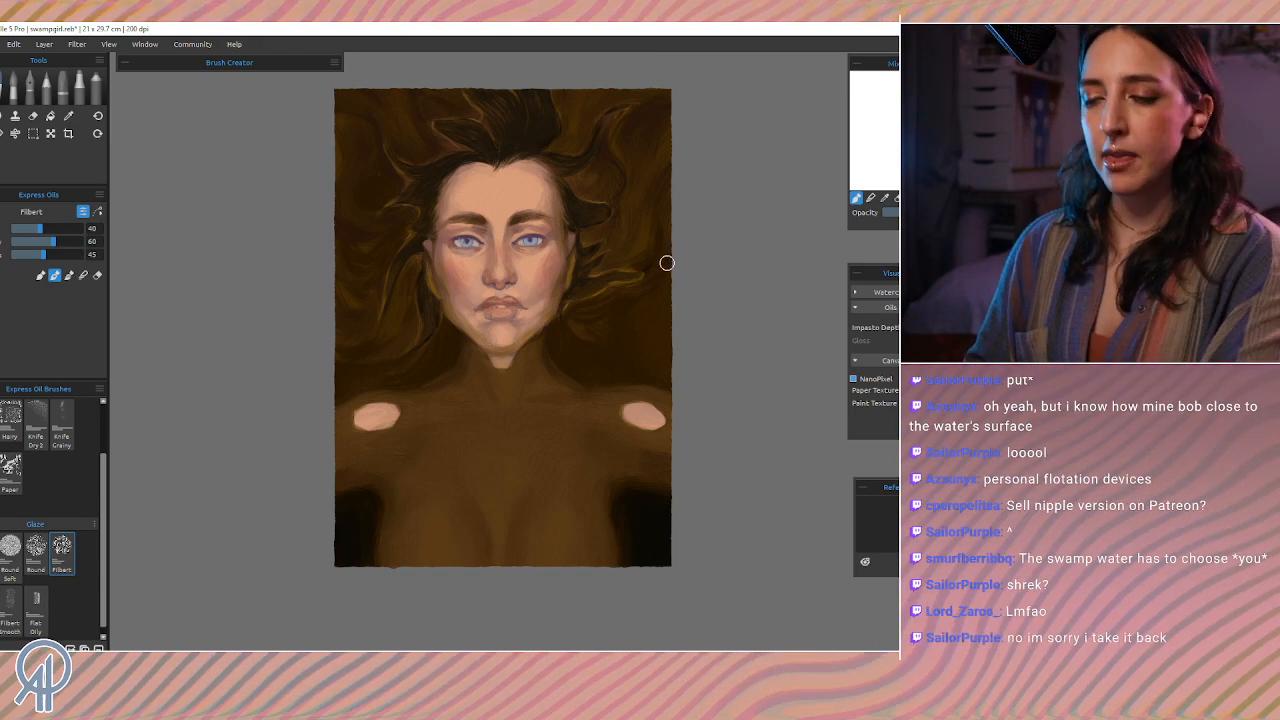
Step: Apply a Hue/Saturation/Lightness adjustment with hue 1, saturation 100 and lightness 11 to the brown glaze
key("ctrl+u")
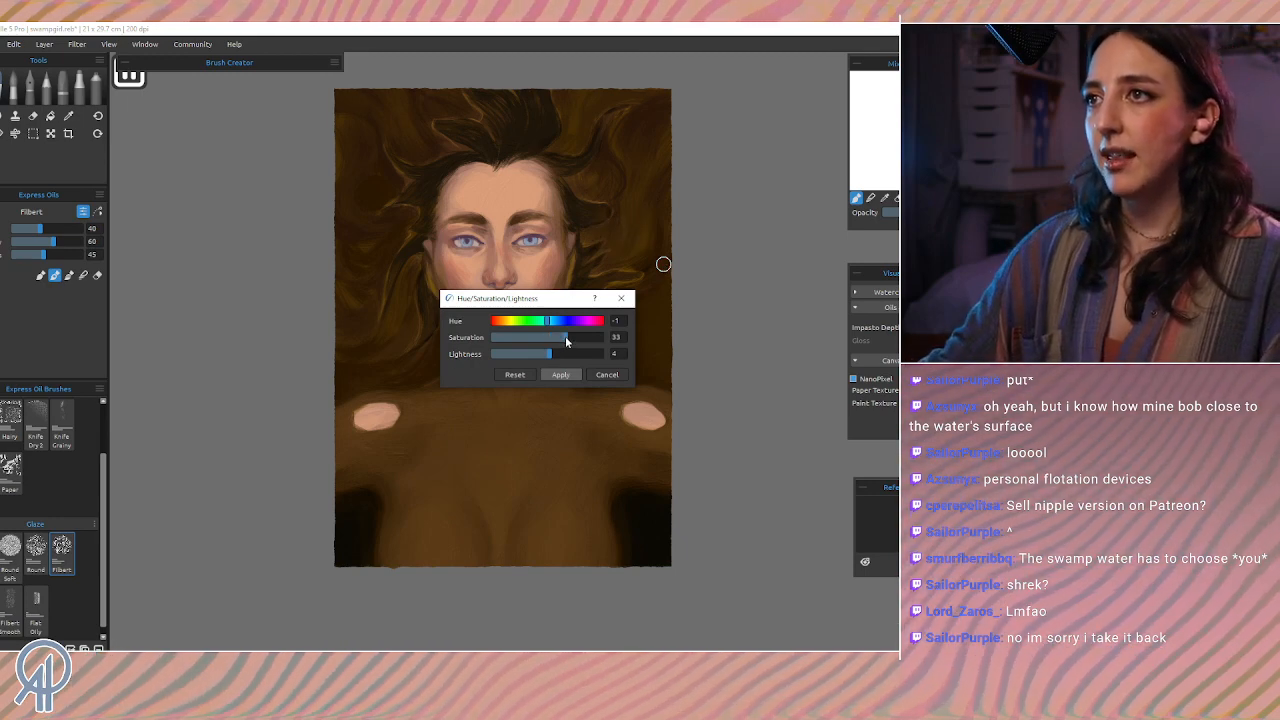
left_click_drag(572, 335, 610, 336)
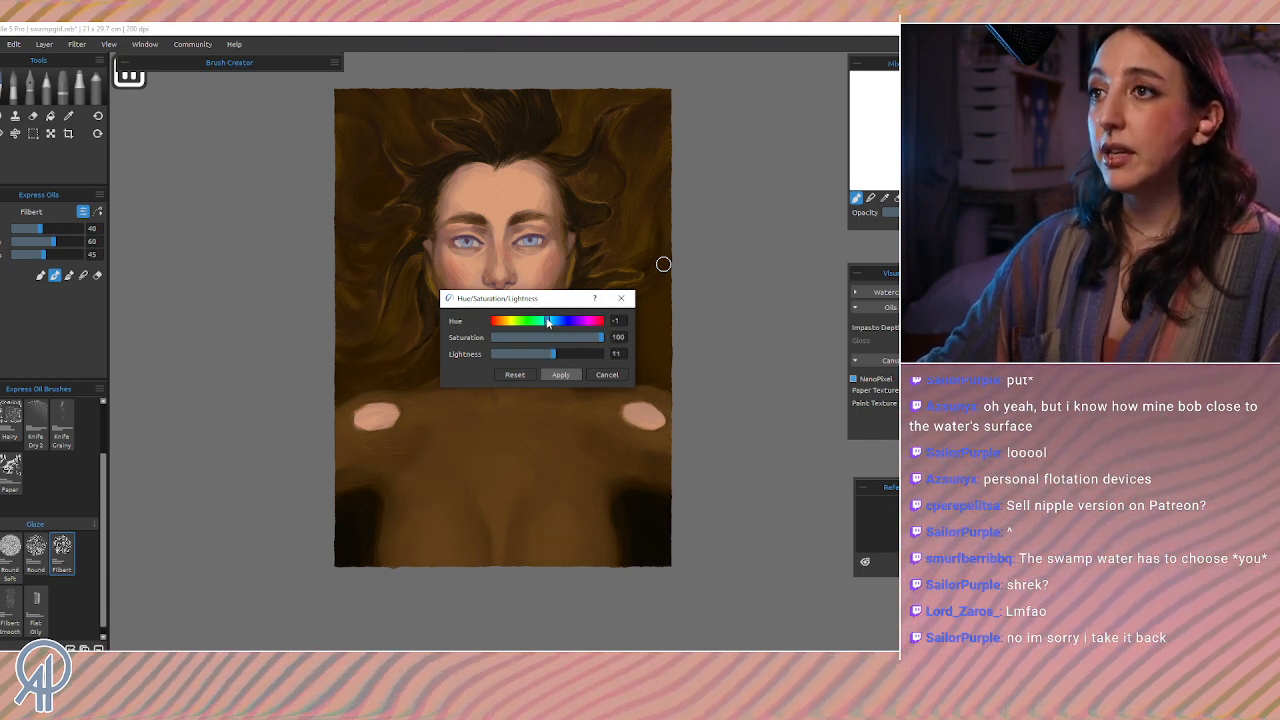
left_click_drag(547, 321, 547, 322)
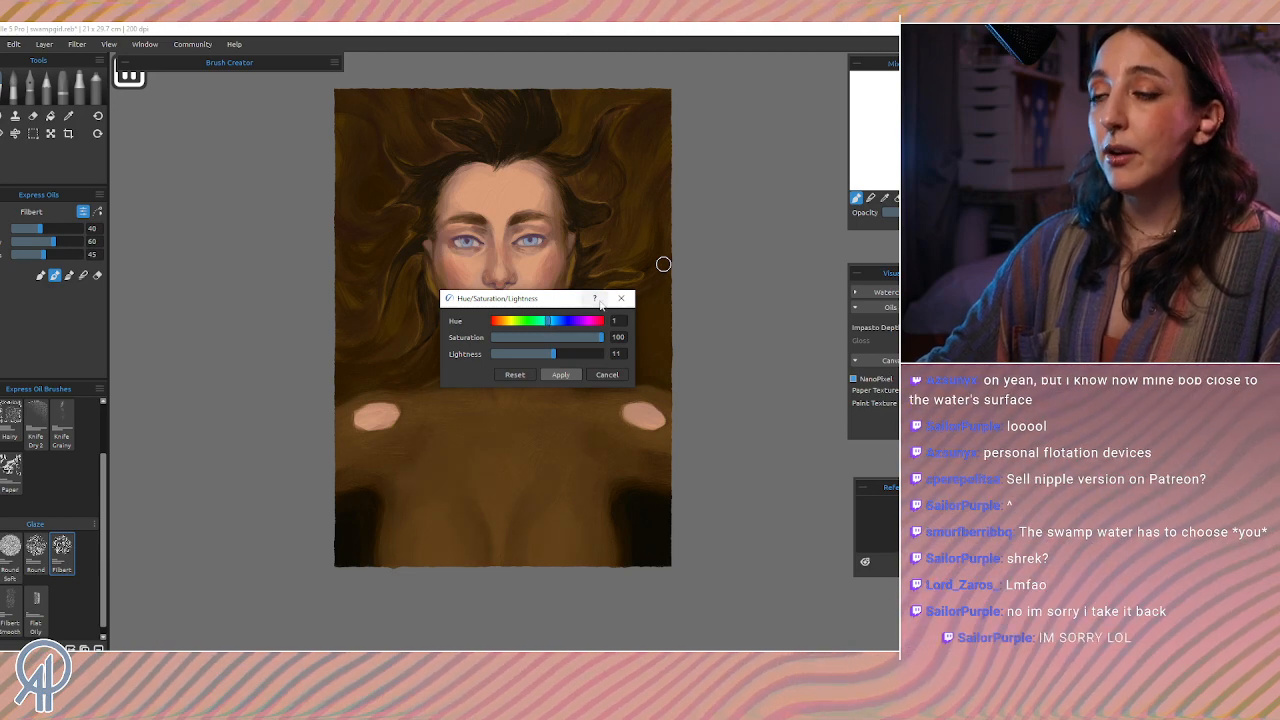
left_click(559, 375)
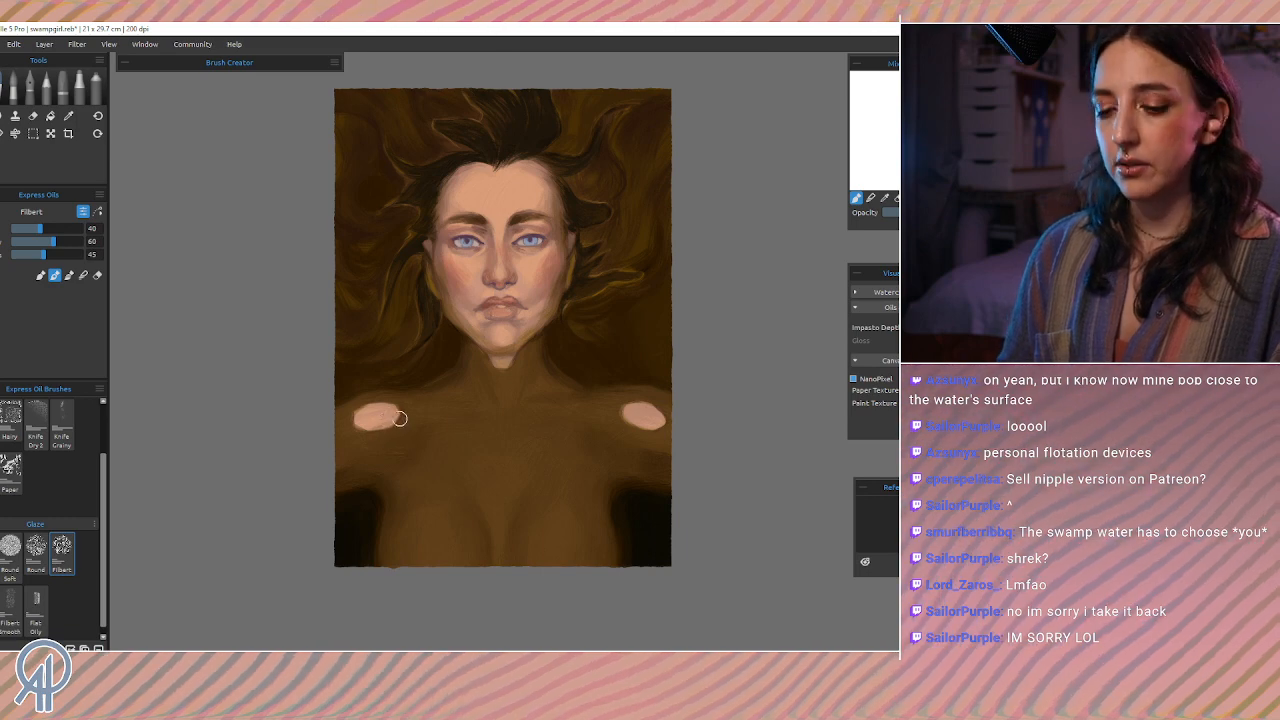
Step: Erase the glaze around both shoulders' pink patches and over the lower breasts, using the Round Soft eraser at size 50 to 60
key("bracketright")
key("bracketright")
key("bracketright")
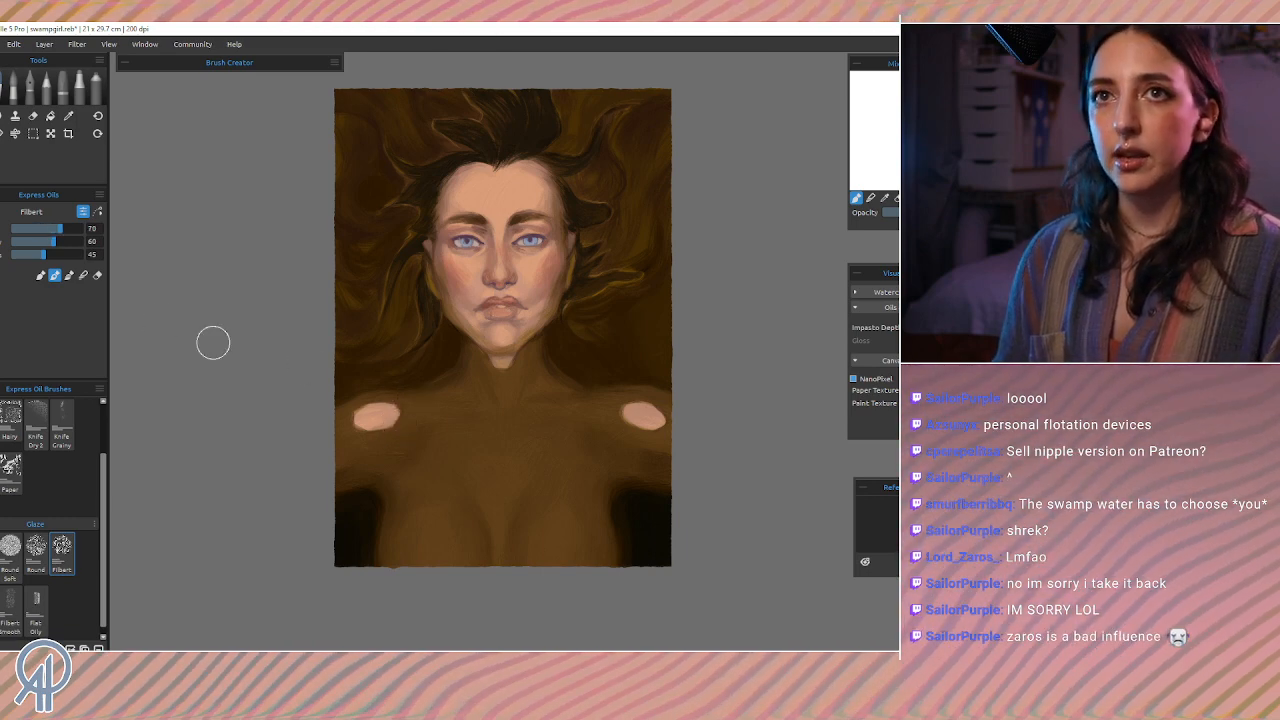
key("e")
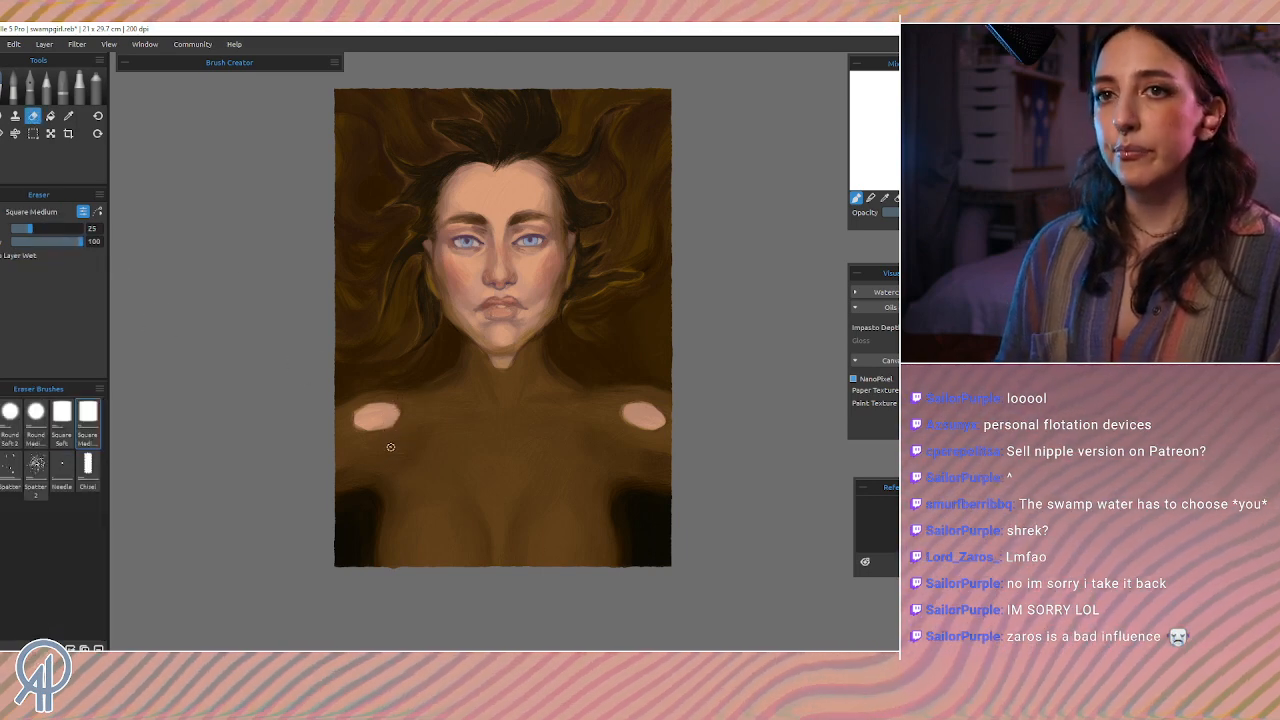
left_click(38, 422)
left_click(10, 415)
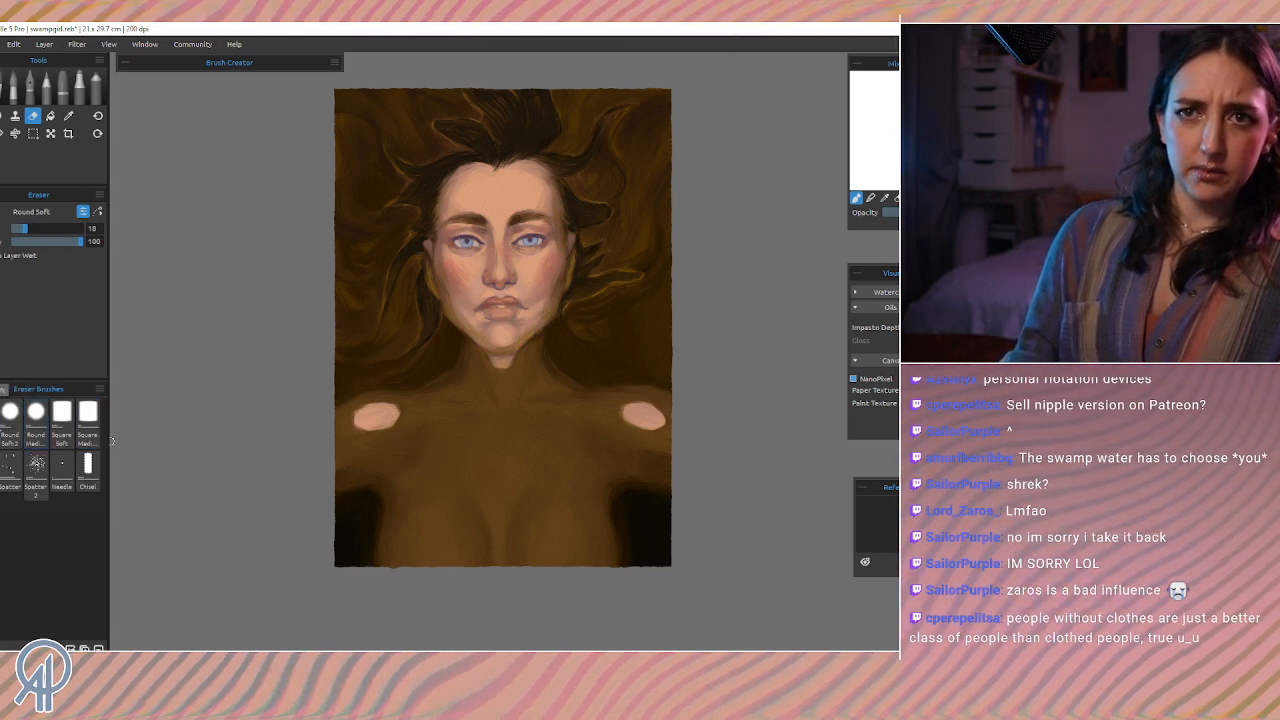
key("bracketright")
key("bracketright")
key("bracketright")
key("bracketright")
key("bracketright")
key("bracketright")
key("bracketright")
key("bracketright")
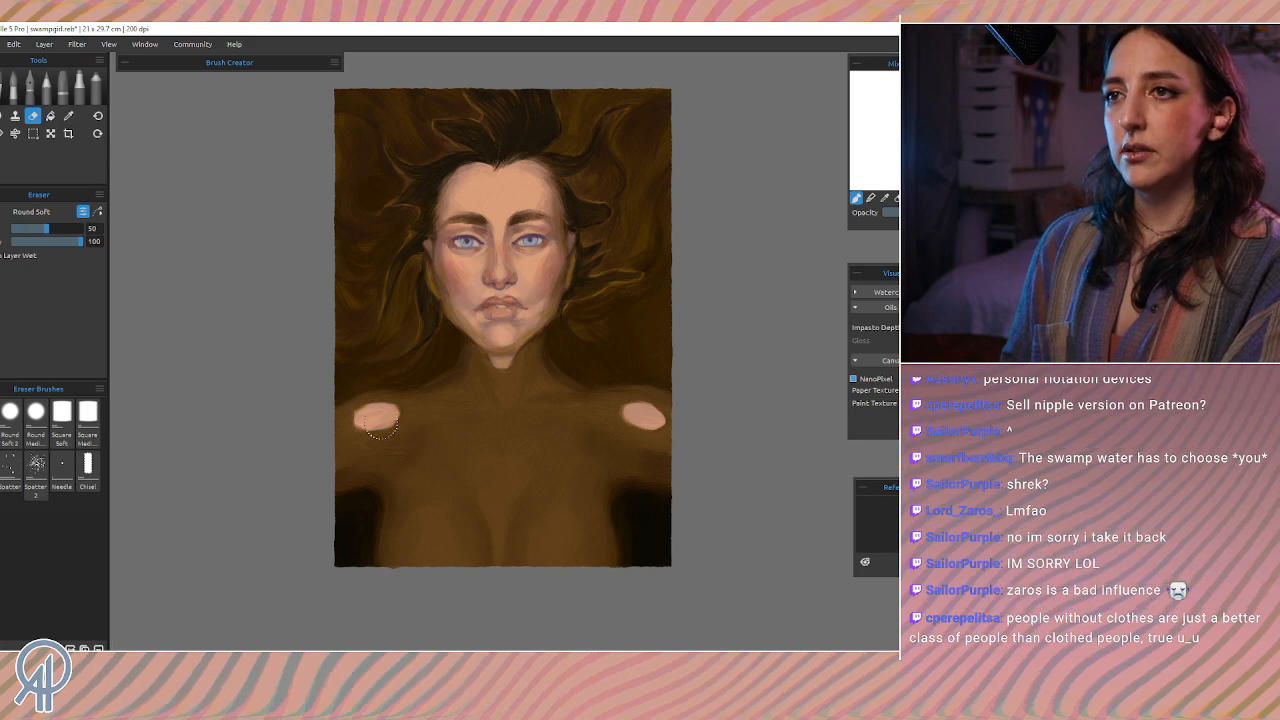
left_click_drag(374, 417, 398, 410)
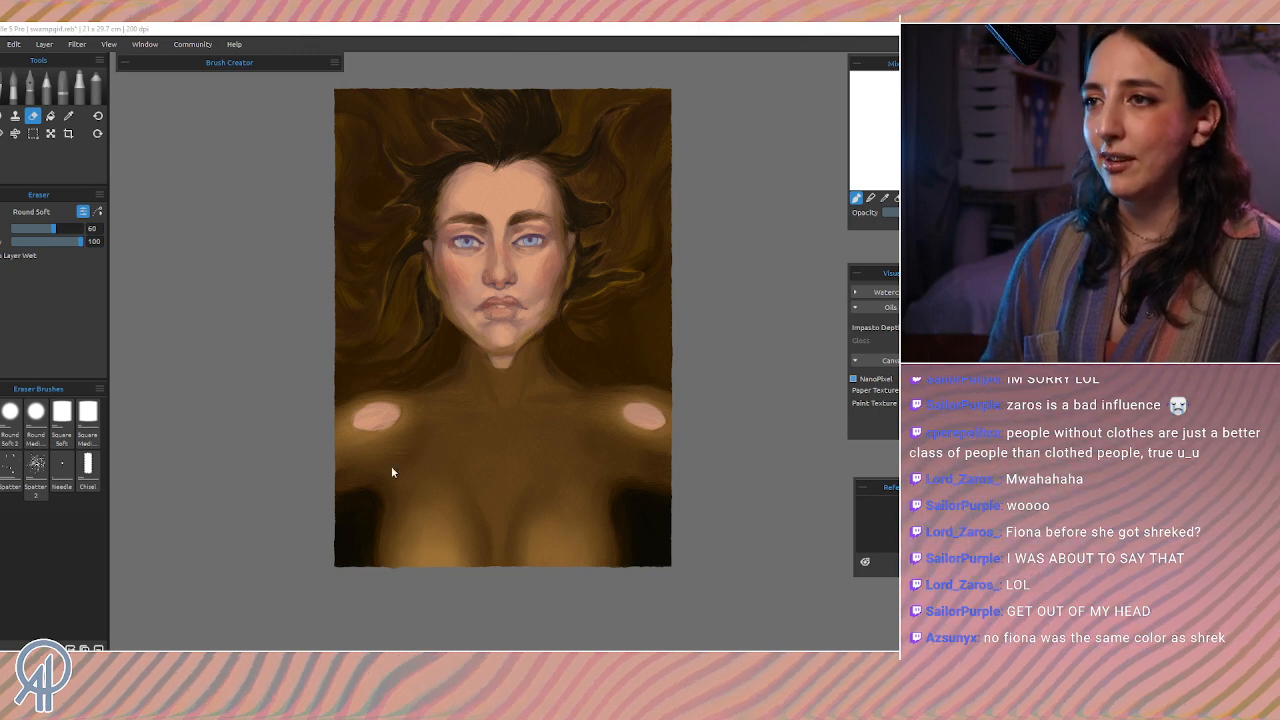
Step: Erase more glaze along the neck and centre of the chest with the size 60 eraser, and undo the last few strokes
left_click_drag(491, 485, 498, 503)
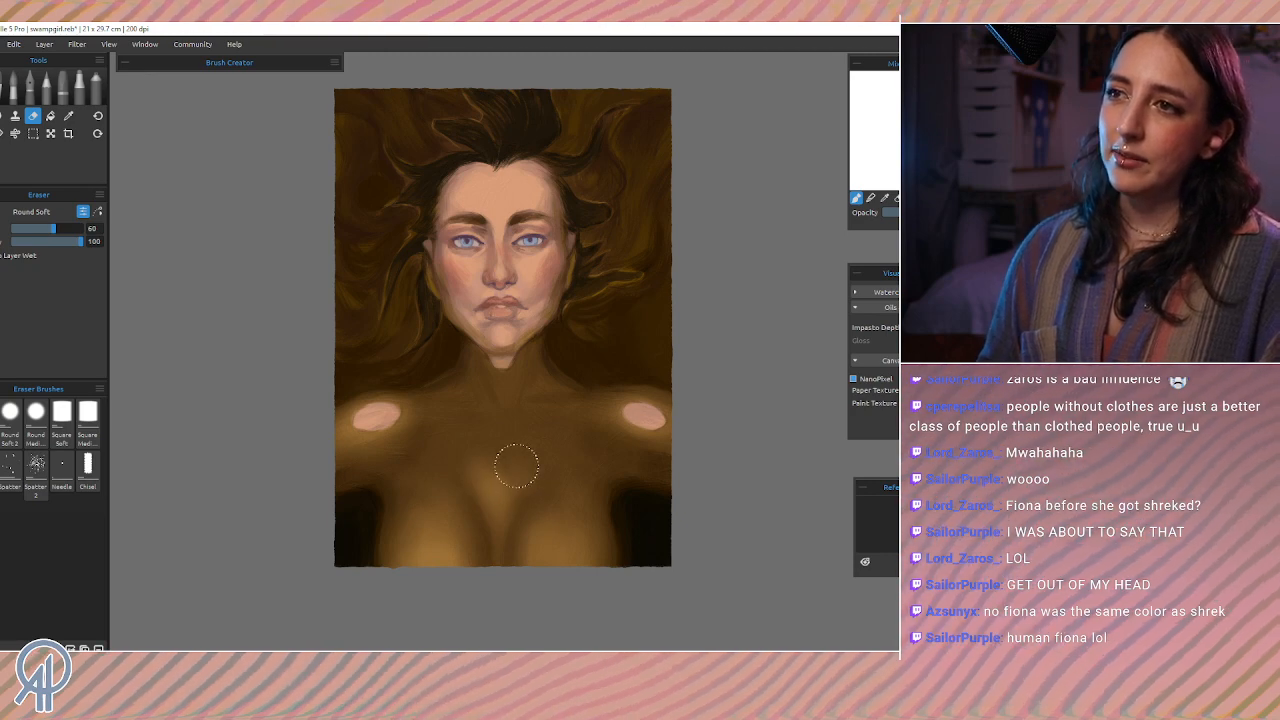
mouse_move(847, 648)
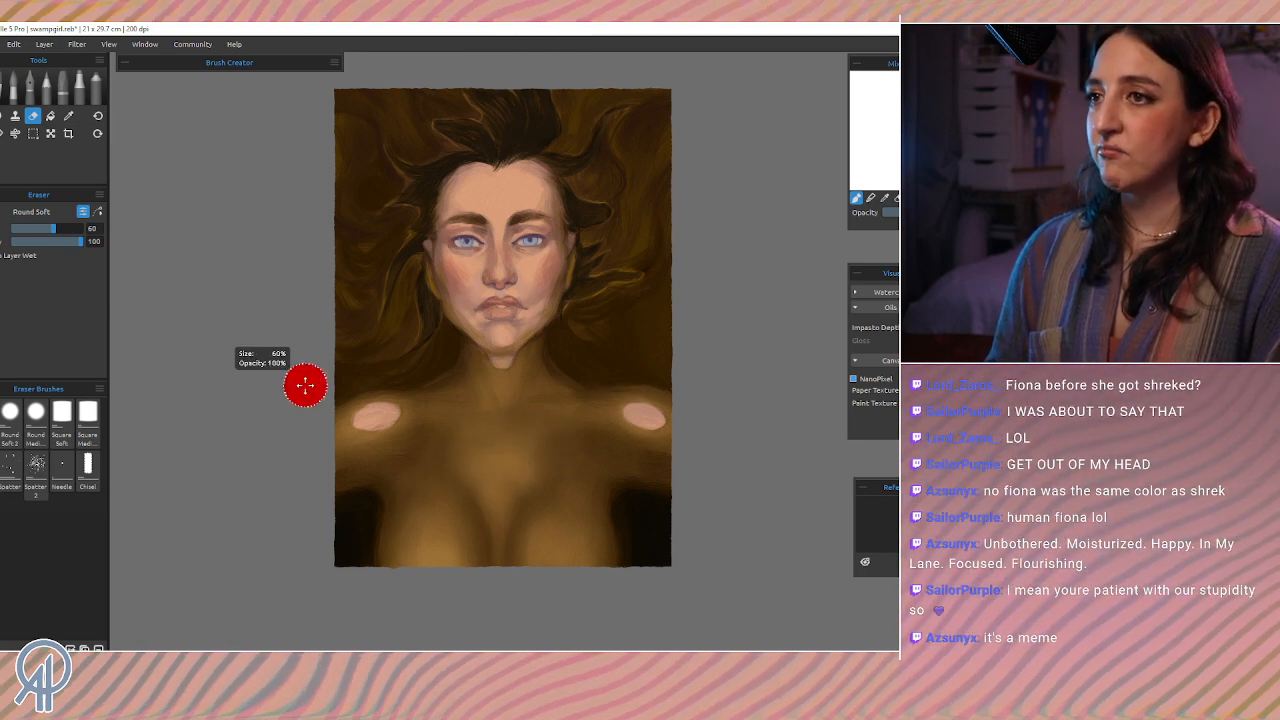
key("ctrl+z")
key("ctrl+z")
key("ctrl+z")
key("ctrl+z")
key("ctrl+z")
key("ctrl+z")
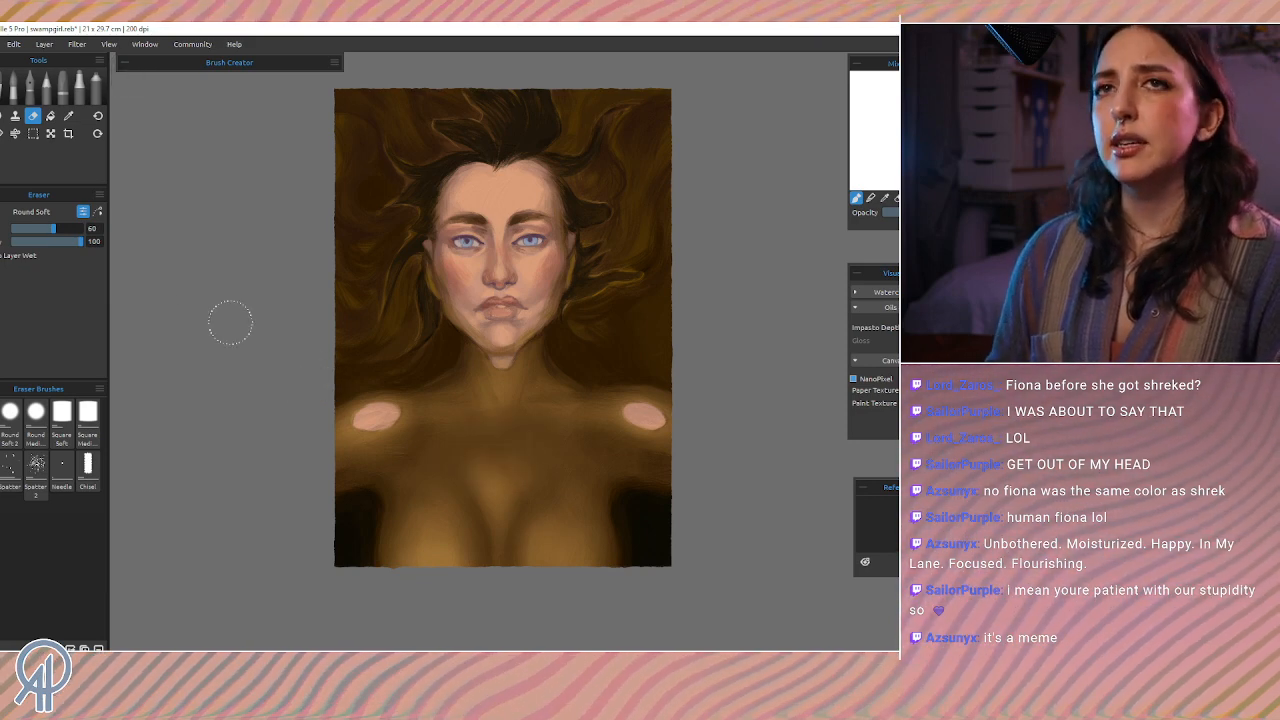
Step: Glaze the centre of the chest with the Filbert brush at size 70, and erase glaze over one breast with the size 40 Round Soft eraser
left_click(3, 92)
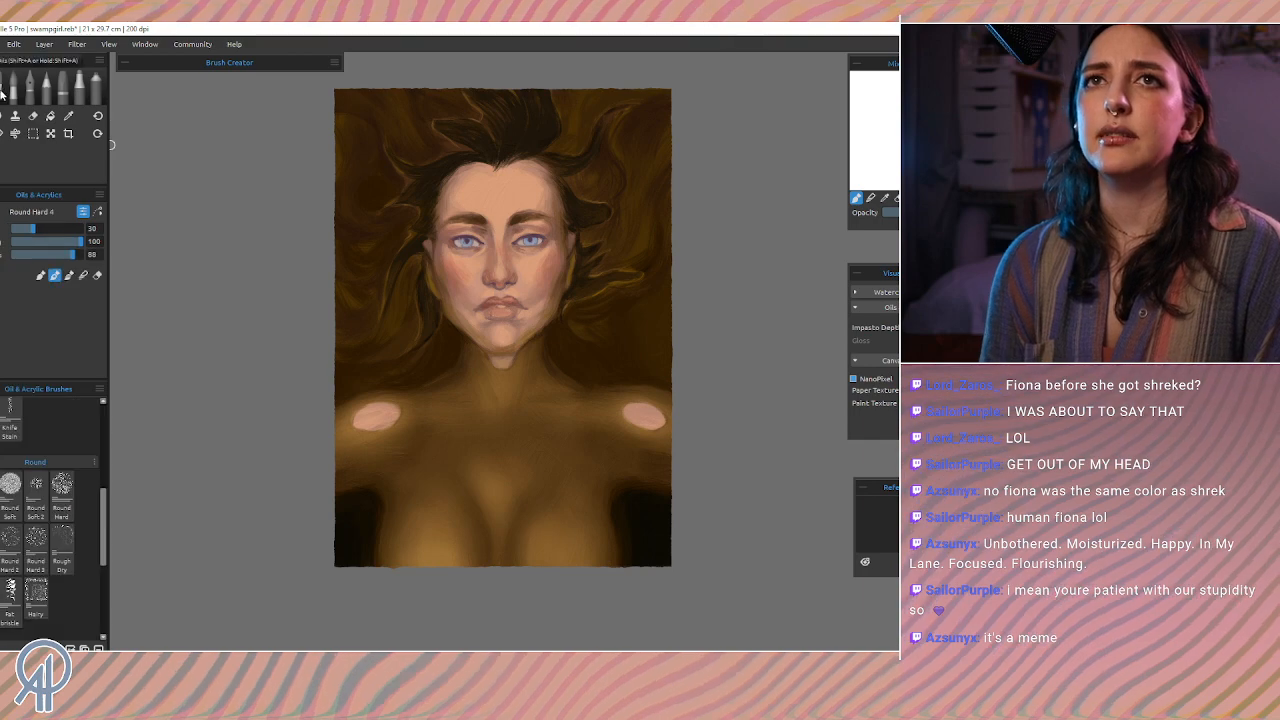
left_click(3, 88)
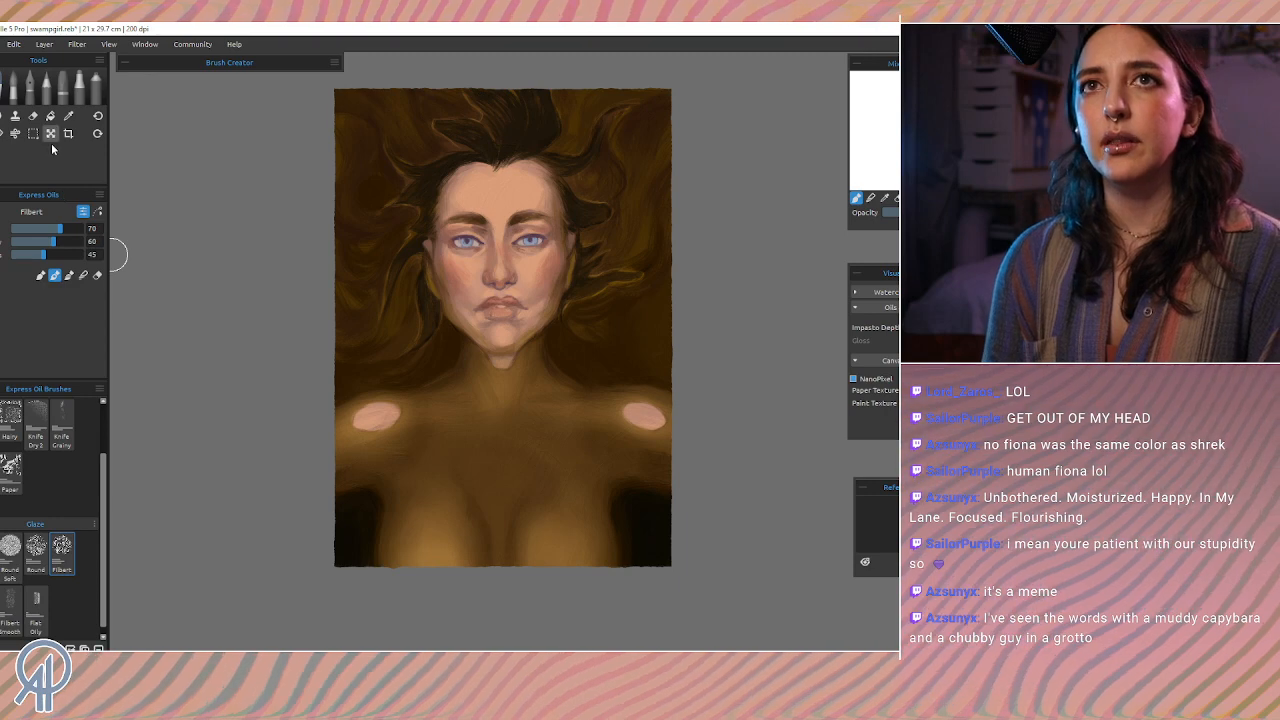
left_click(33, 116)
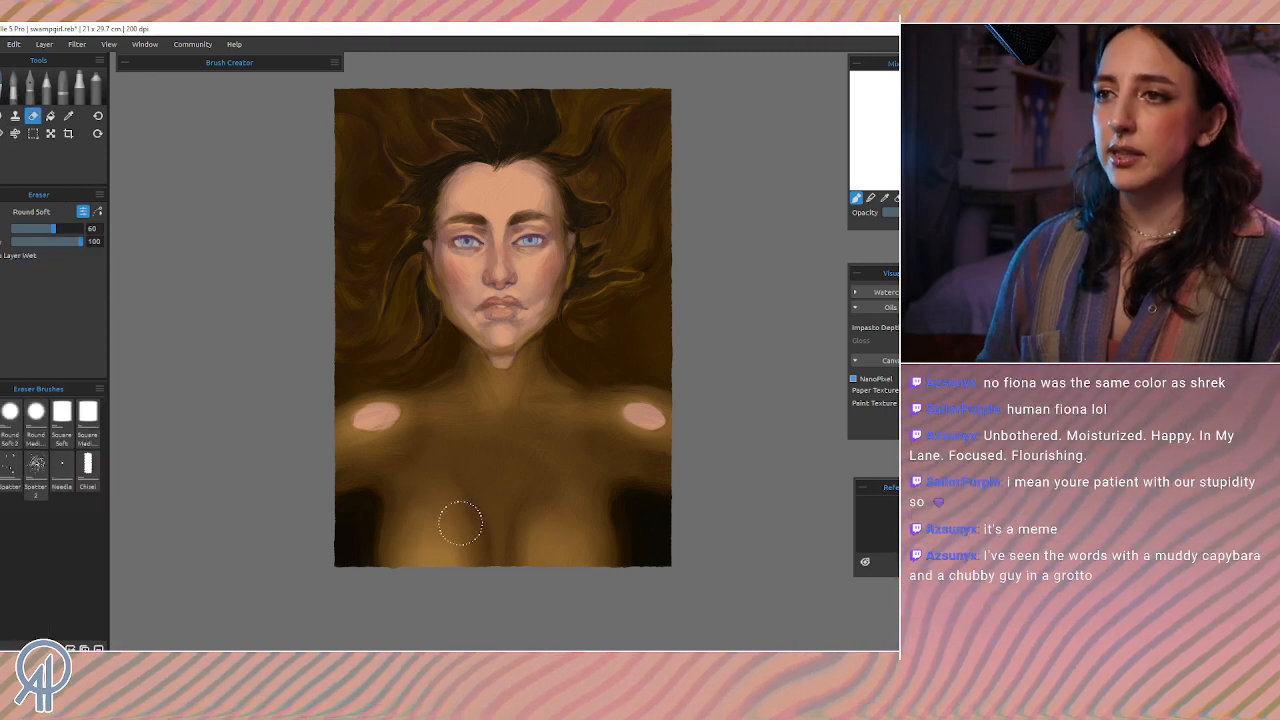
key("[")
left_click_drag(466, 516, 477, 535)
left_click_drag(449, 476, 454, 512)
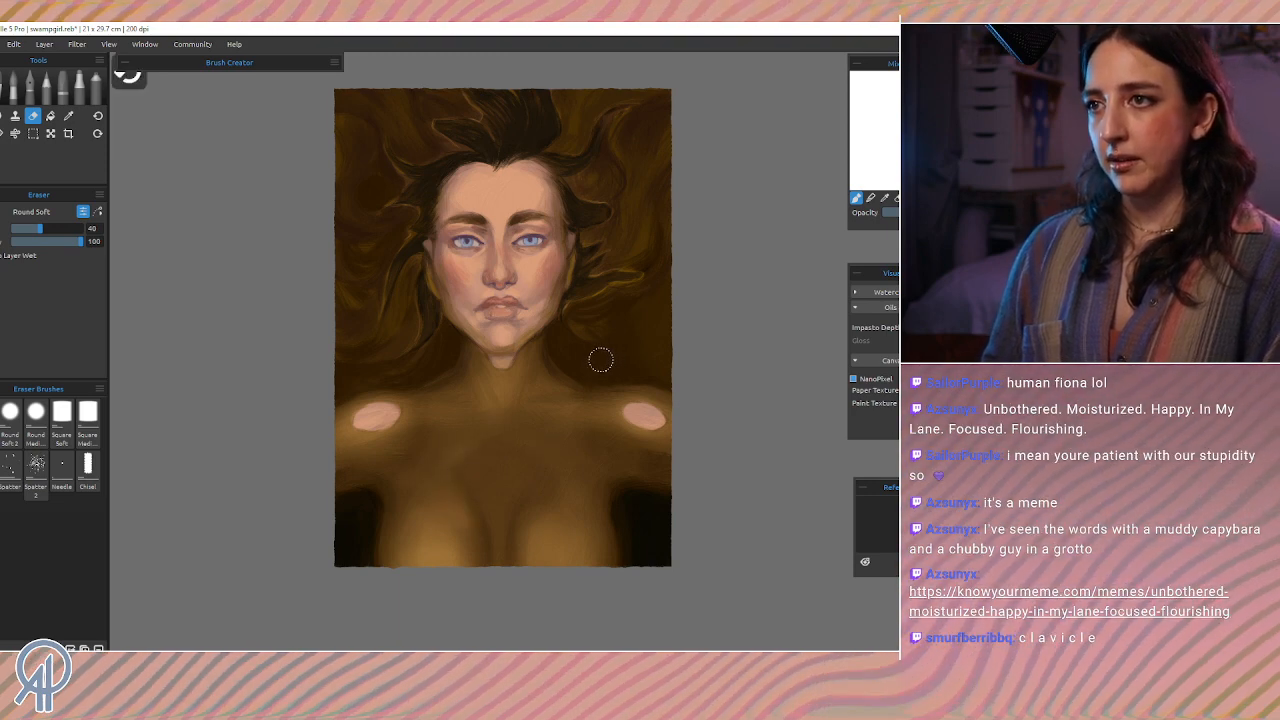
Step: Enlarge the Round Soft eraser to size 80 and soften the brown glaze across the upper chest and breasts
key("bracketright")
key("bracketright")
key("bracketright")
key("bracketright")
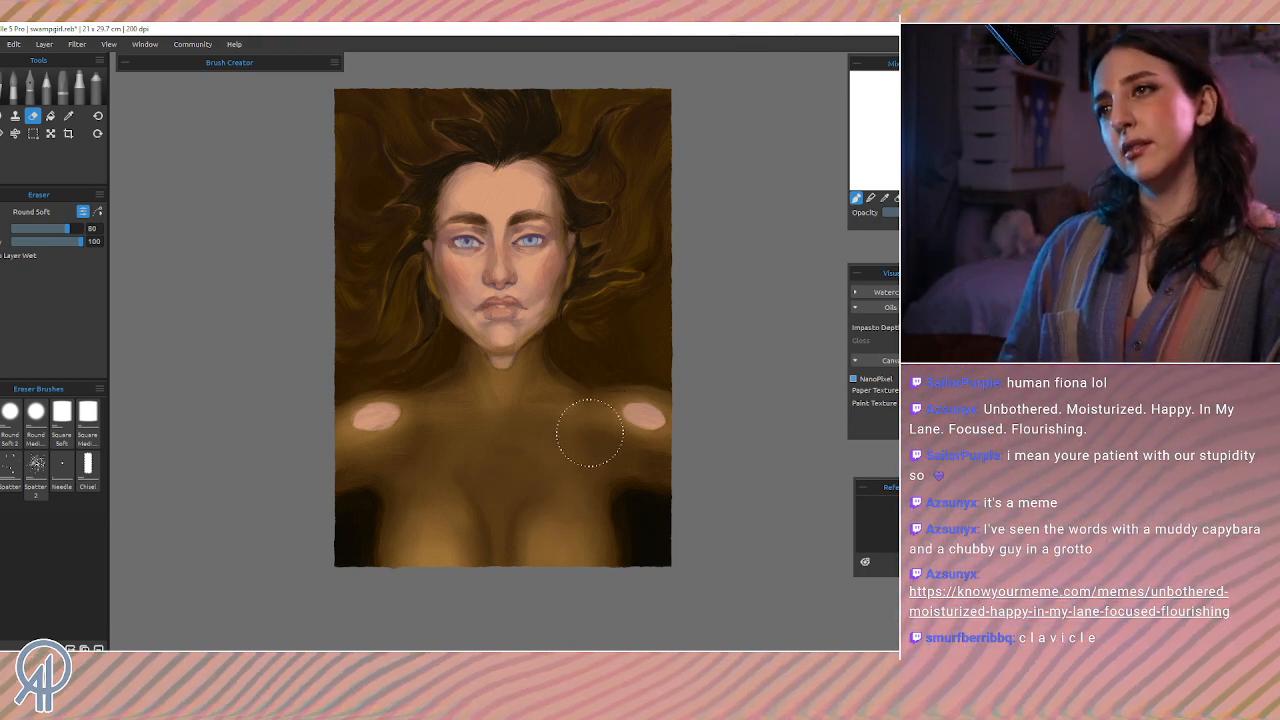
key("shift")
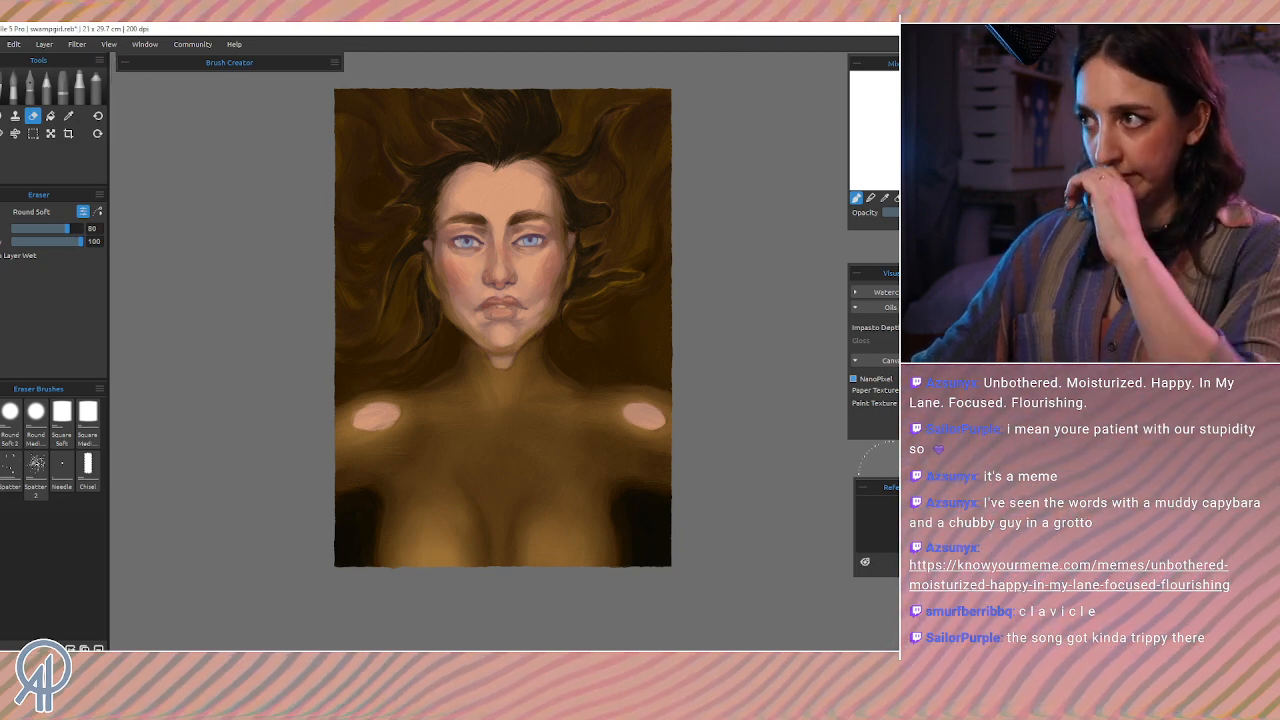
Step: Try a Hue/Saturation/Lightness adjustment on the glaze with hue 32, saturation 100 and lightness 11
key("ctrl+u")
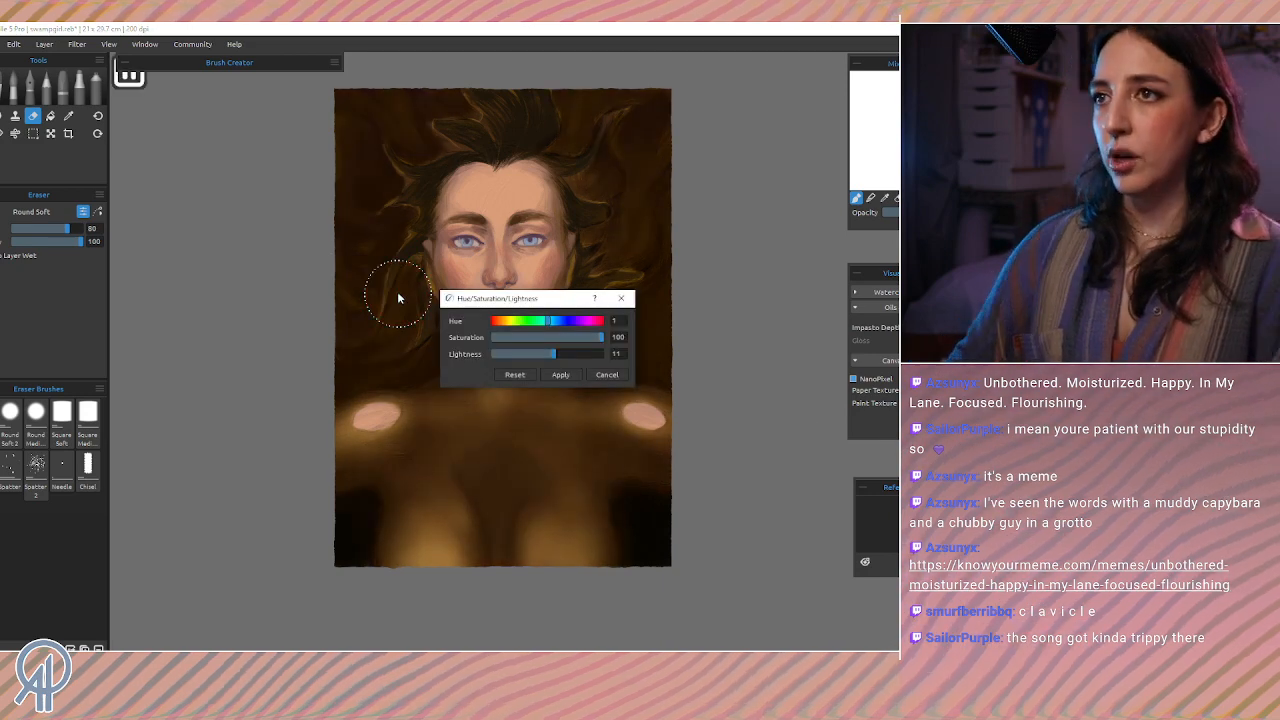
left_click(541, 321)
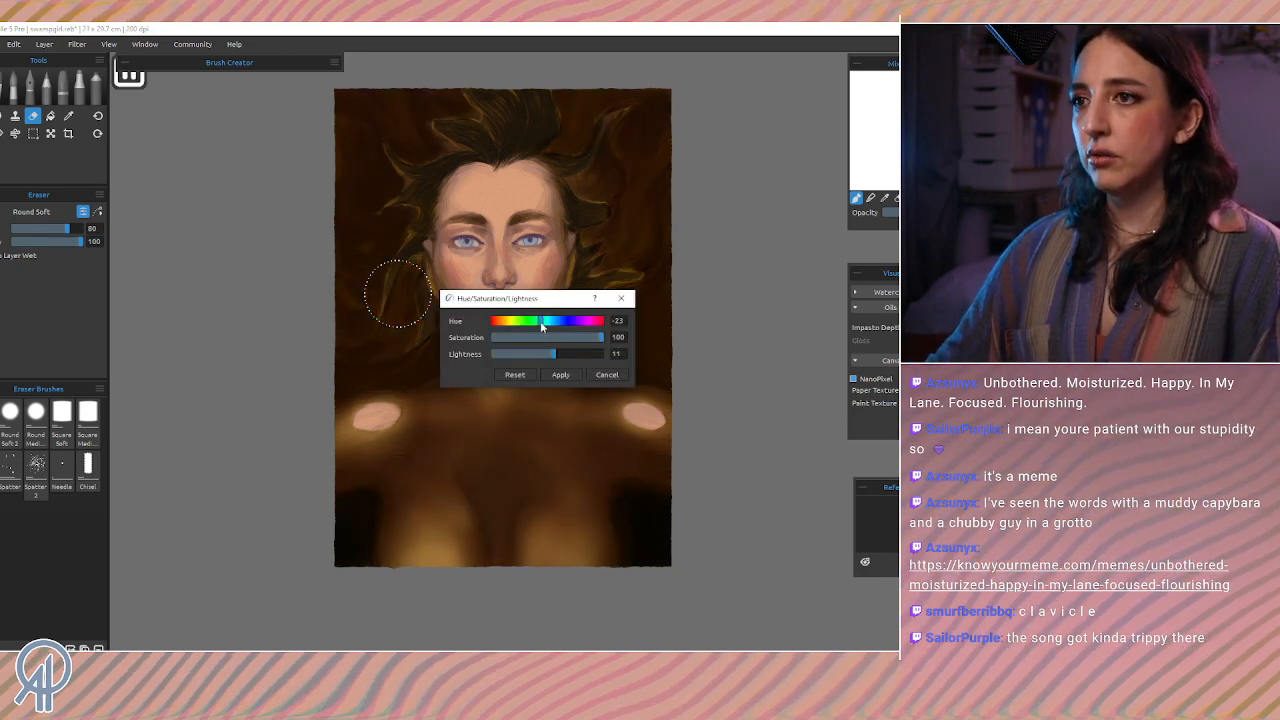
left_click(557, 322)
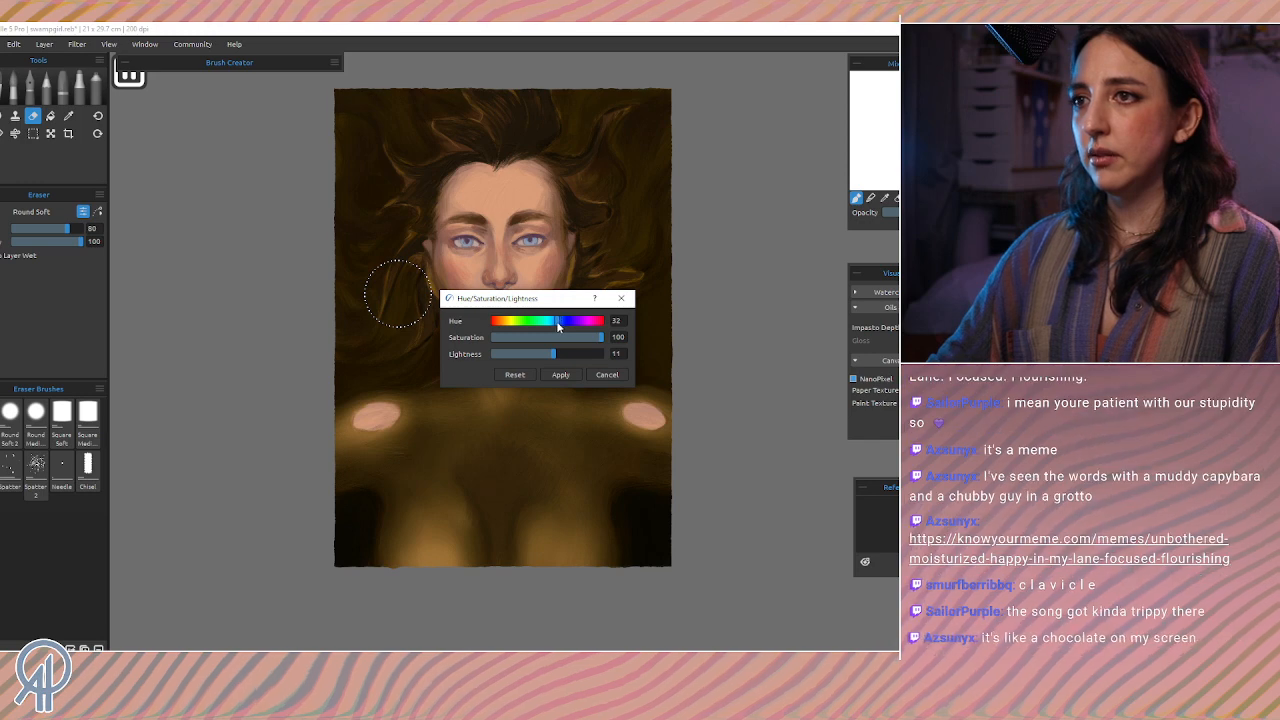
left_click(560, 375)
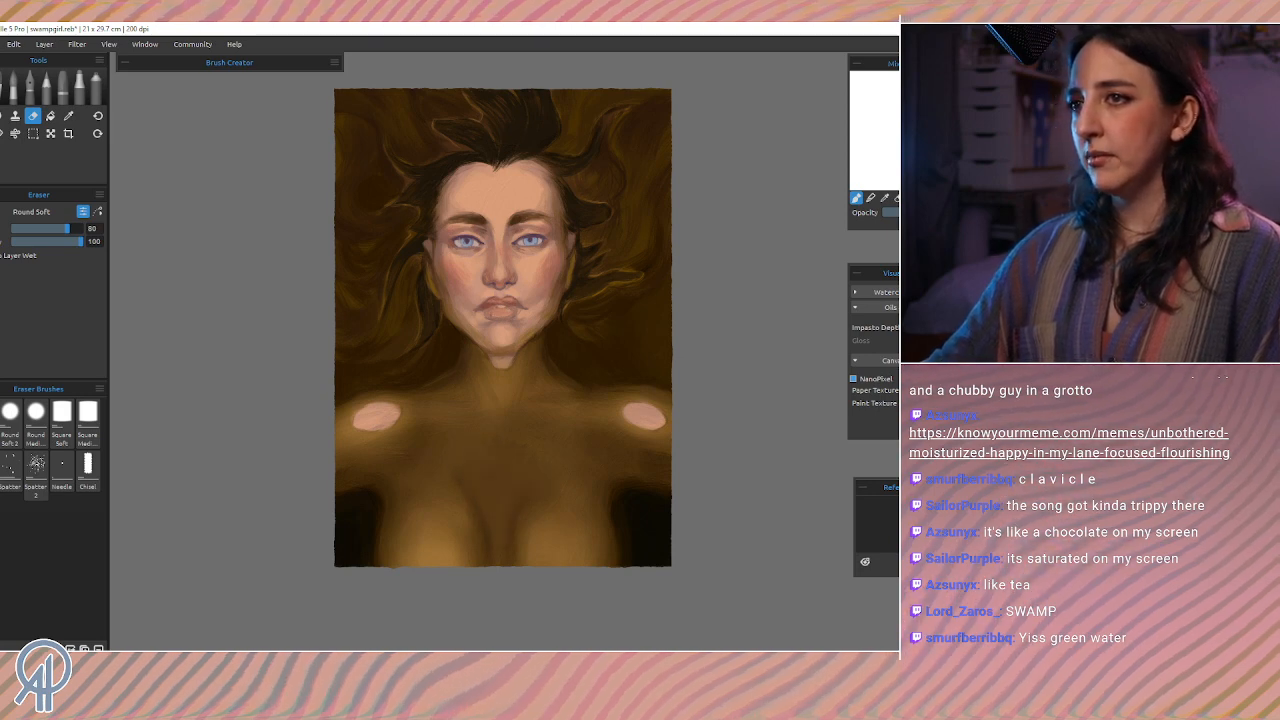
key("ctrl+z")
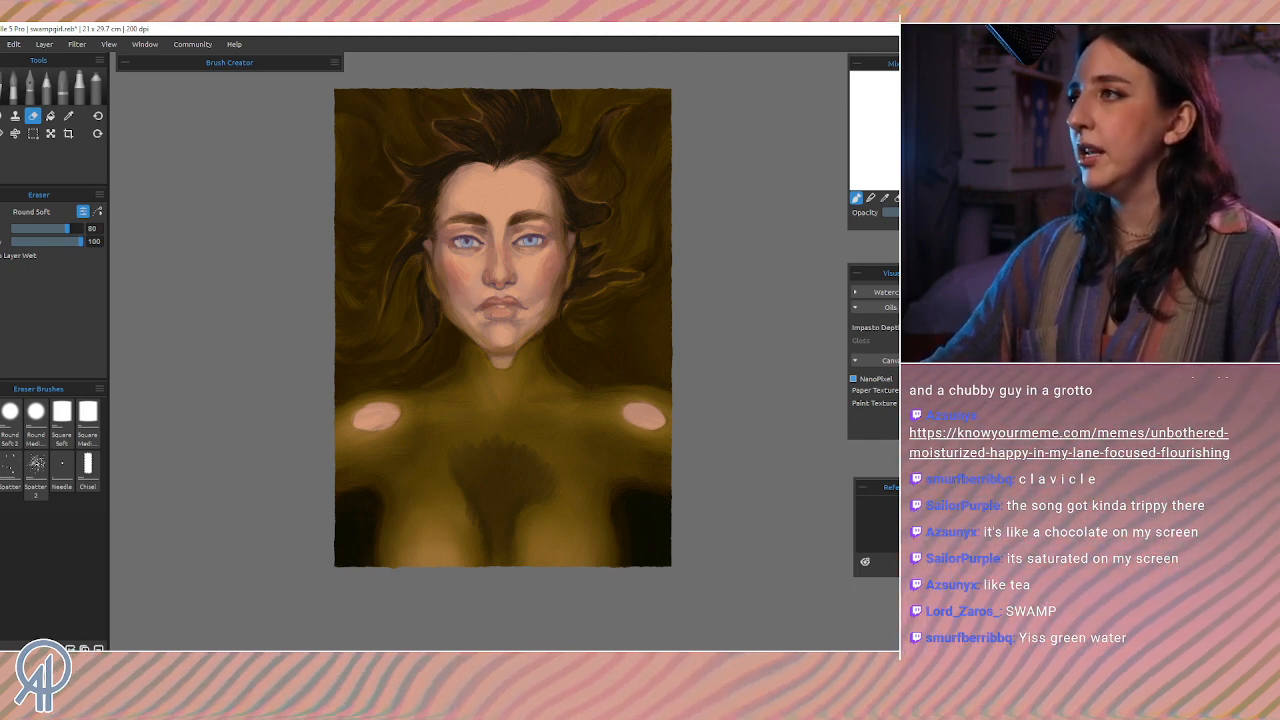
Step: Paint over the dark patch in the centre of the green layer's chest area with olive green, using the Filbert brush at size 70
key("ctrl+z")
key("b")
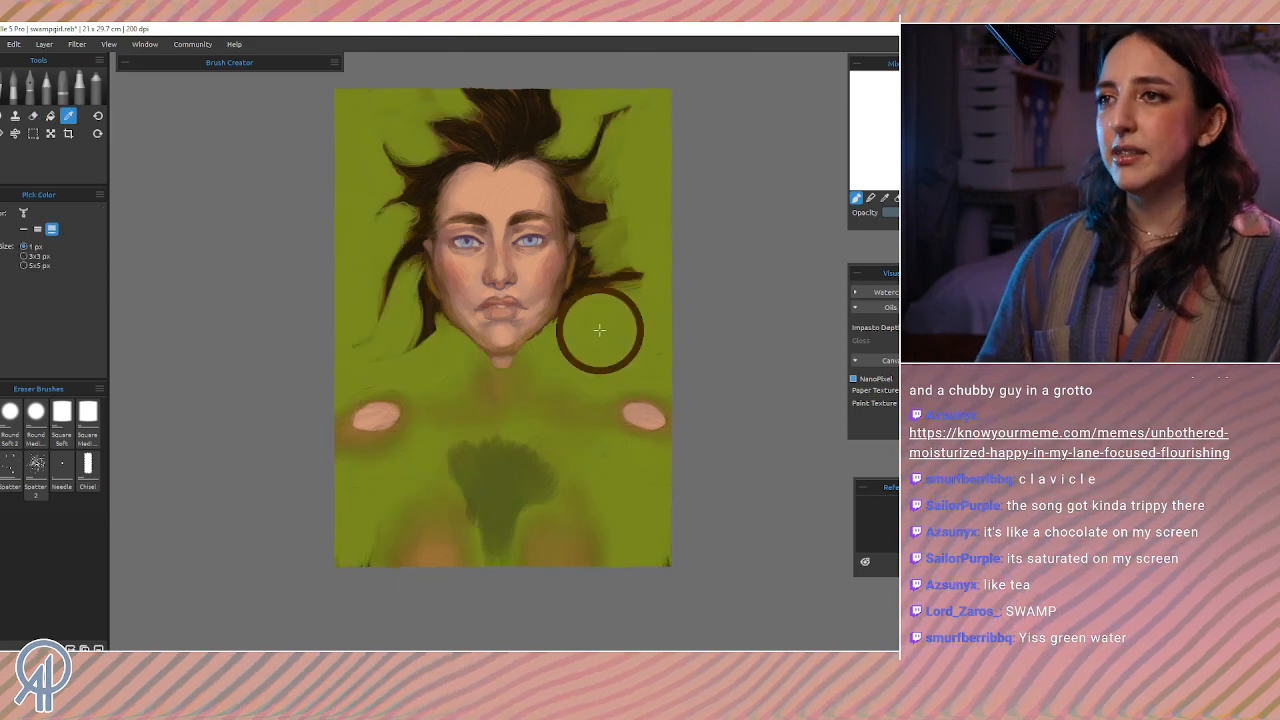
mouse_move(484, 482)
left_mouse_down()
mouse_move(473, 453)
mouse_move(452, 455)
mouse_move(483, 497)
mouse_move(473, 491)
mouse_move(479, 514)
mouse_move(474, 495)
mouse_move(497, 478)
mouse_move(488, 444)
mouse_move(528, 451)
mouse_move(534, 466)
mouse_move(515, 489)
mouse_move(543, 473)
mouse_move(519, 480)
mouse_move(491, 551)
mouse_move(488, 531)
mouse_move(498, 569)
mouse_move(494, 500)
mouse_move(469, 471)
mouse_move(483, 521)
mouse_move(547, 458)
mouse_move(529, 494)
left_mouse_up()
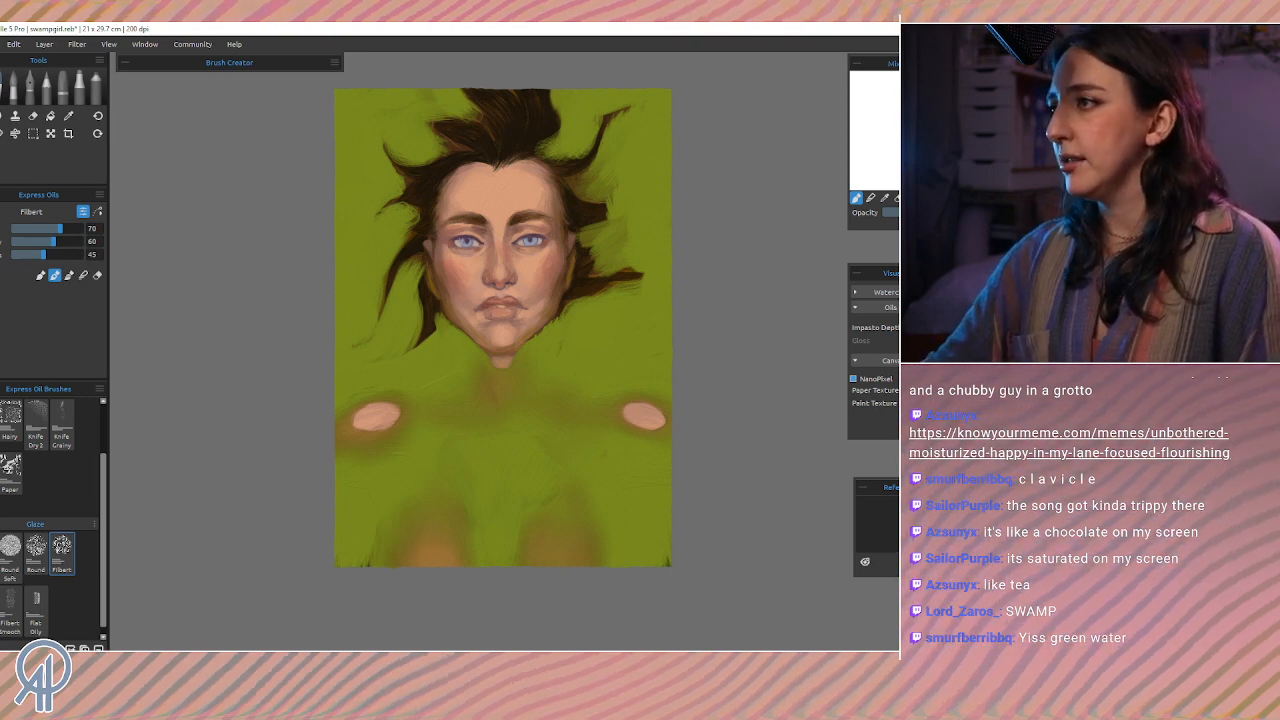
left_click(980, 495)
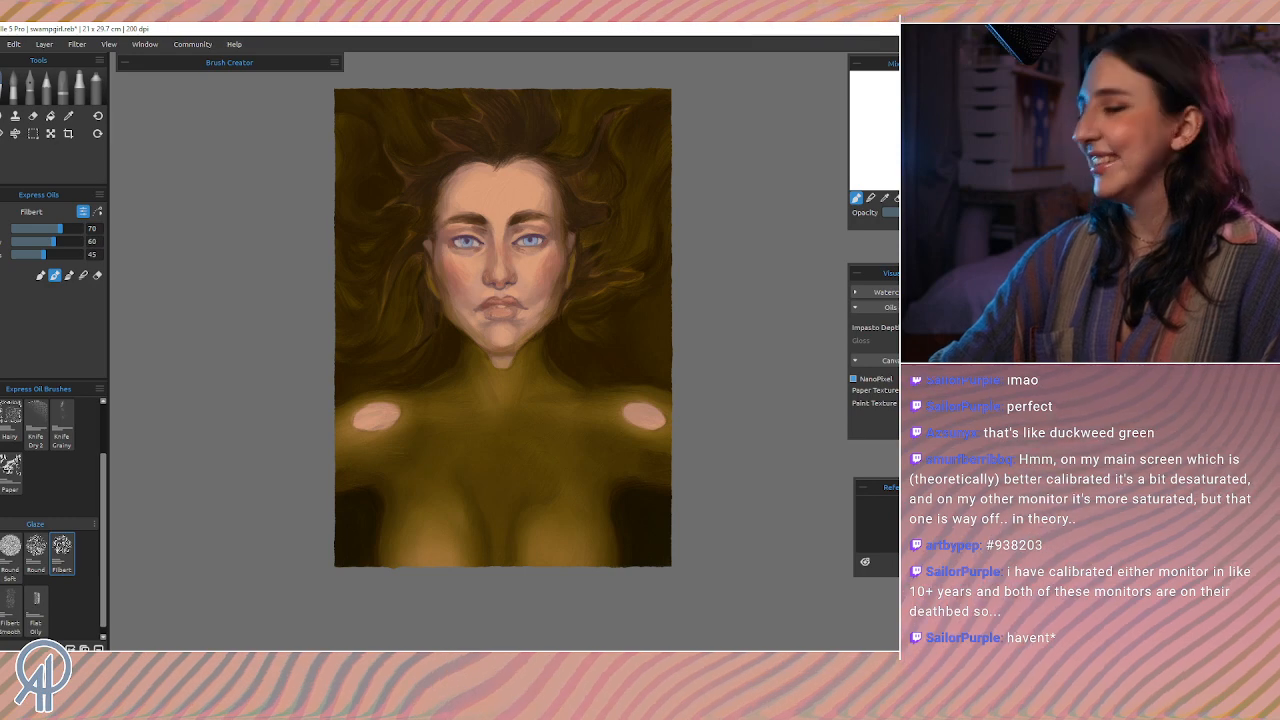
Step: Erase glaze over the breasts and around the shoulders with the Round Soft eraser at size 40, and undo the last stroke
scroll(545, 356, "up", 1)
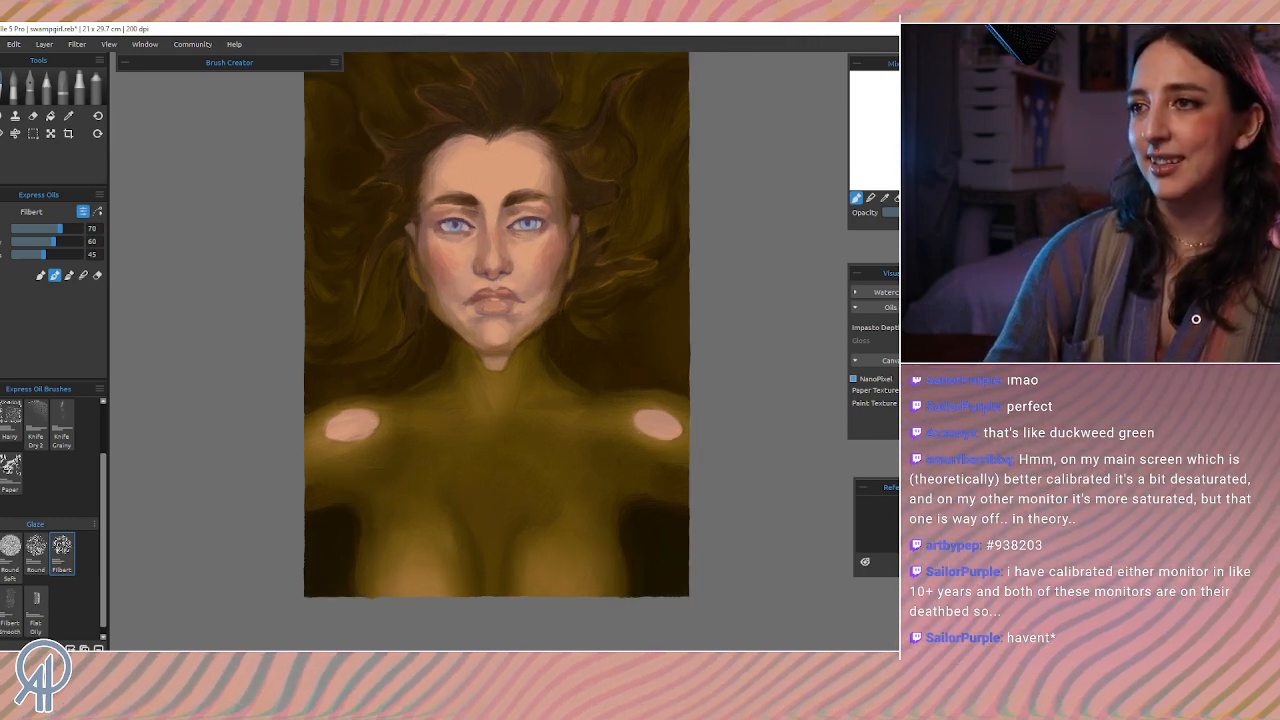
scroll(548, 361, "up", 1)
scroll(500, 330, "down", 2)
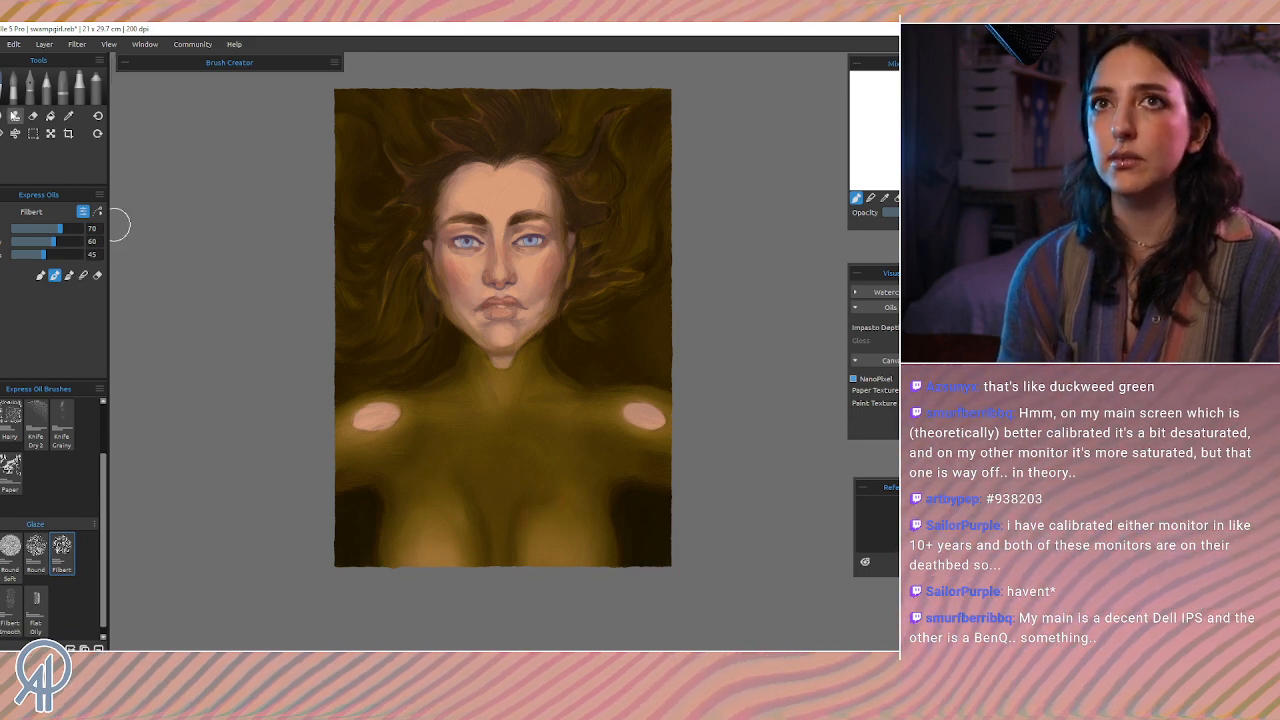
key("e")
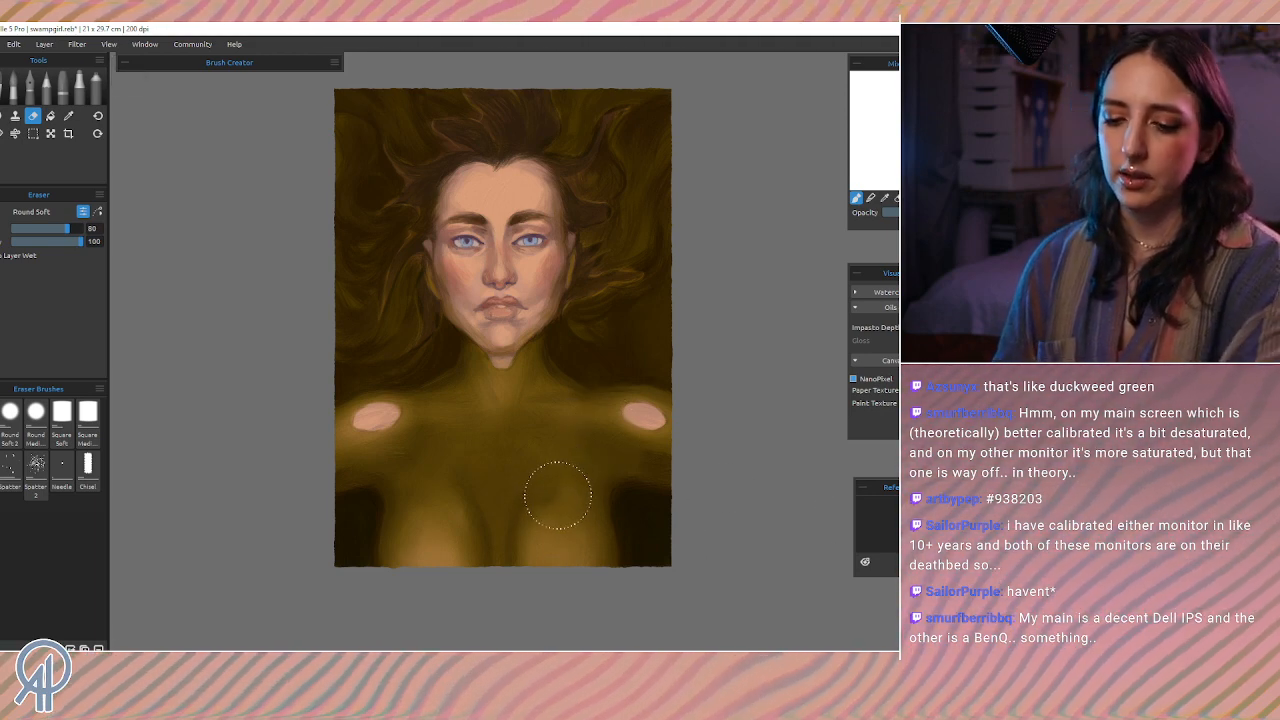
key("bracketleft")
key("bracketleft")
key("bracketleft")
key("bracketleft")
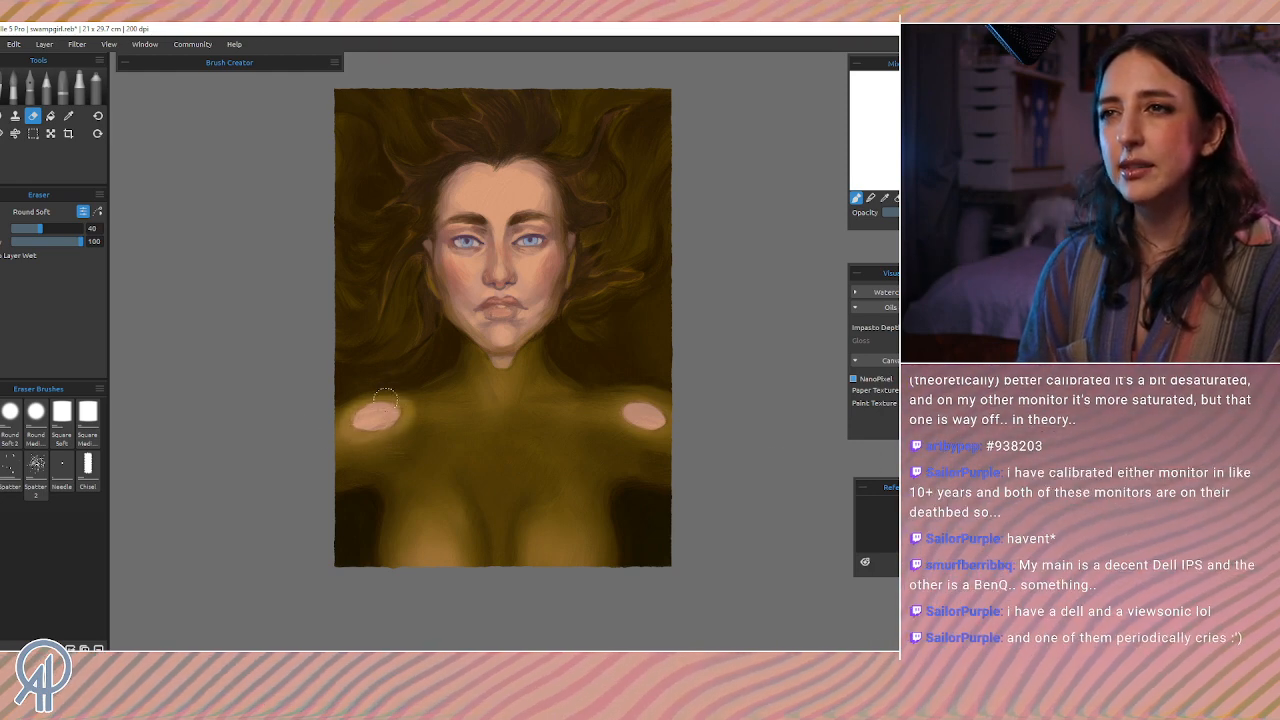
key("ctrl+z")
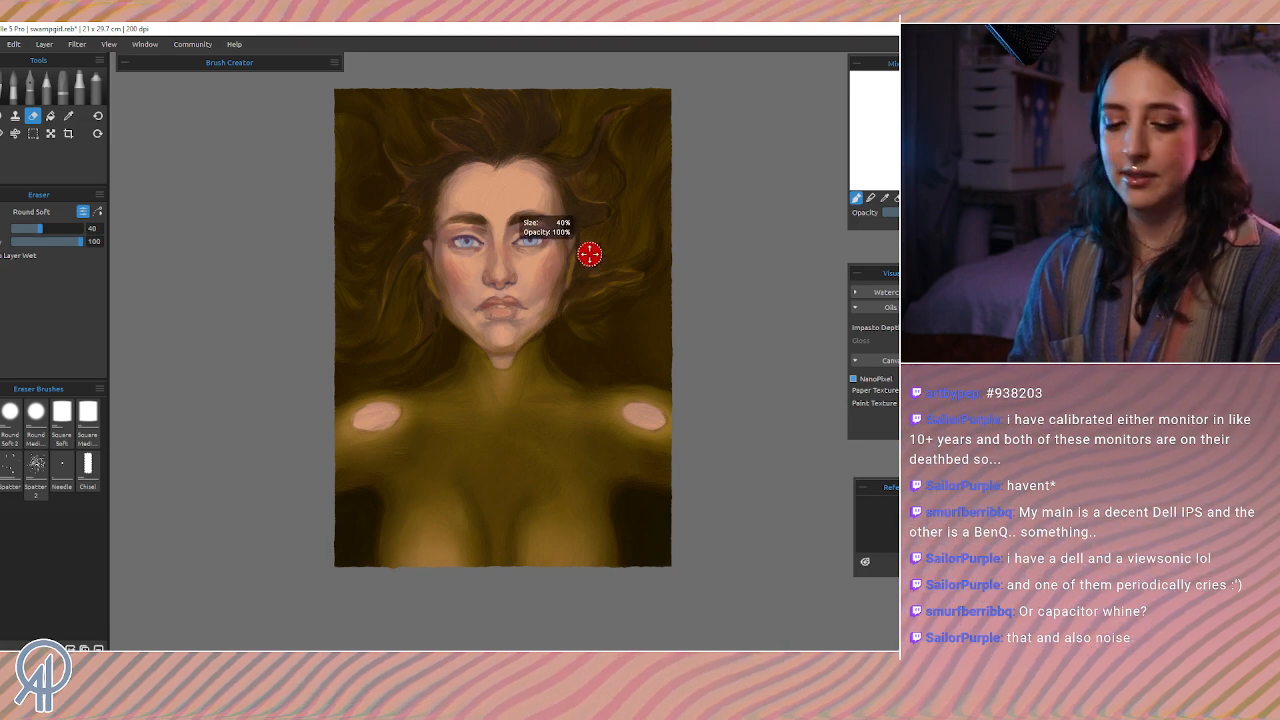
Step: Save the painting, and glaze the chest using the Filbert brush at size 70 with a colour picked from the canvas
key("ctrl+s")
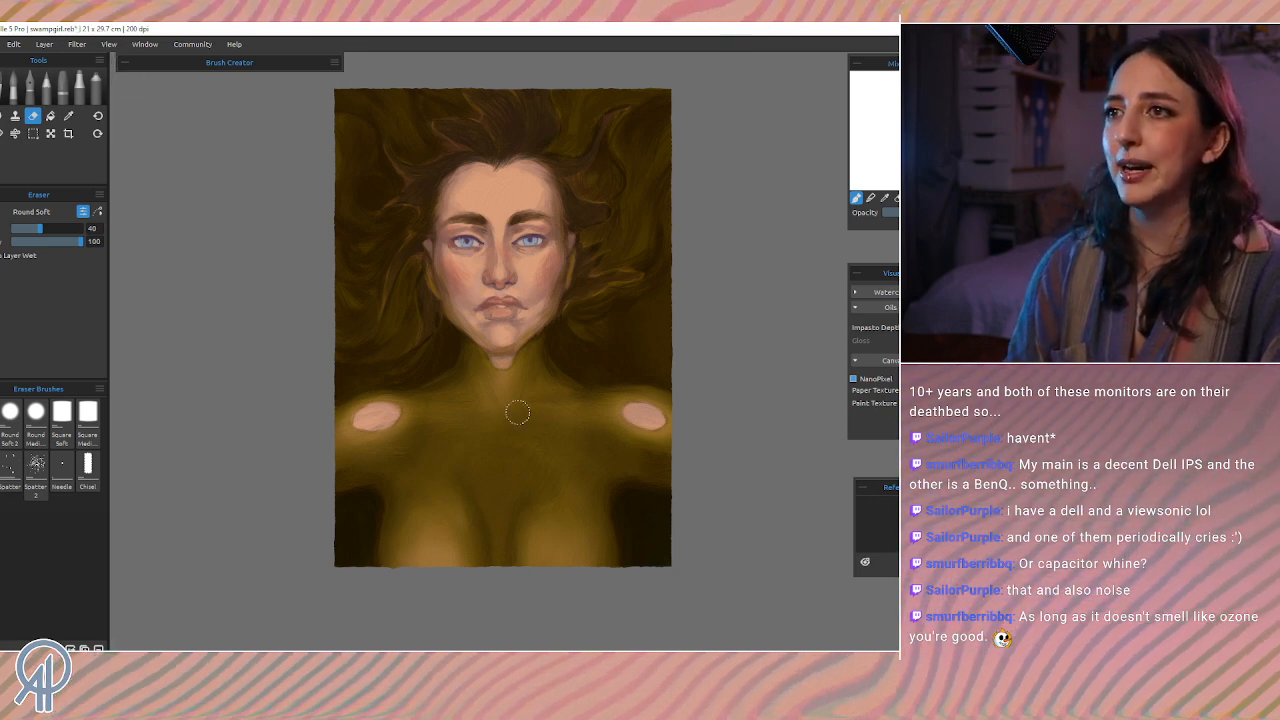
key("i")
mouse_move(551, 420)
left_mouse_down()
mouse_move(560, 514)
mouse_move(546, 518)
left_mouse_up()
key("b")
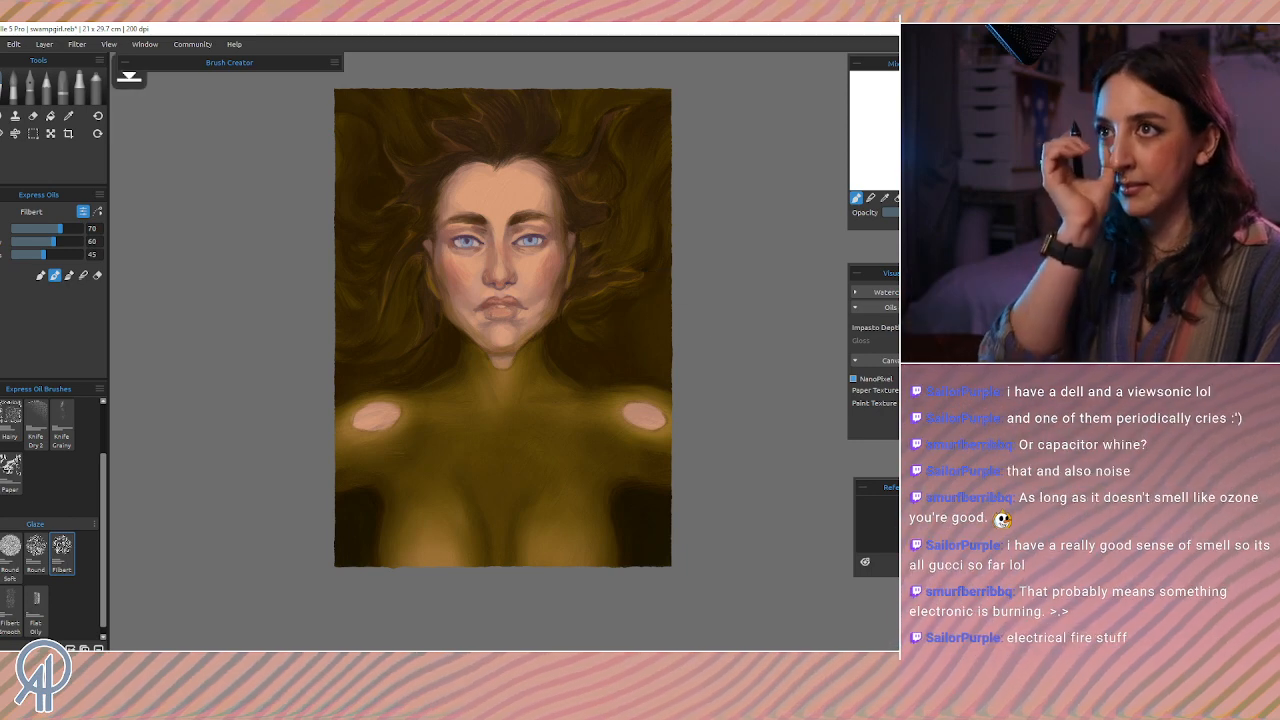
Step: Darken the upper lash lines of the eyes with dark brown picked from the hair, using the size 20 Filbert brush, and undo the last strokes
scroll(711, 316, "up", 4)
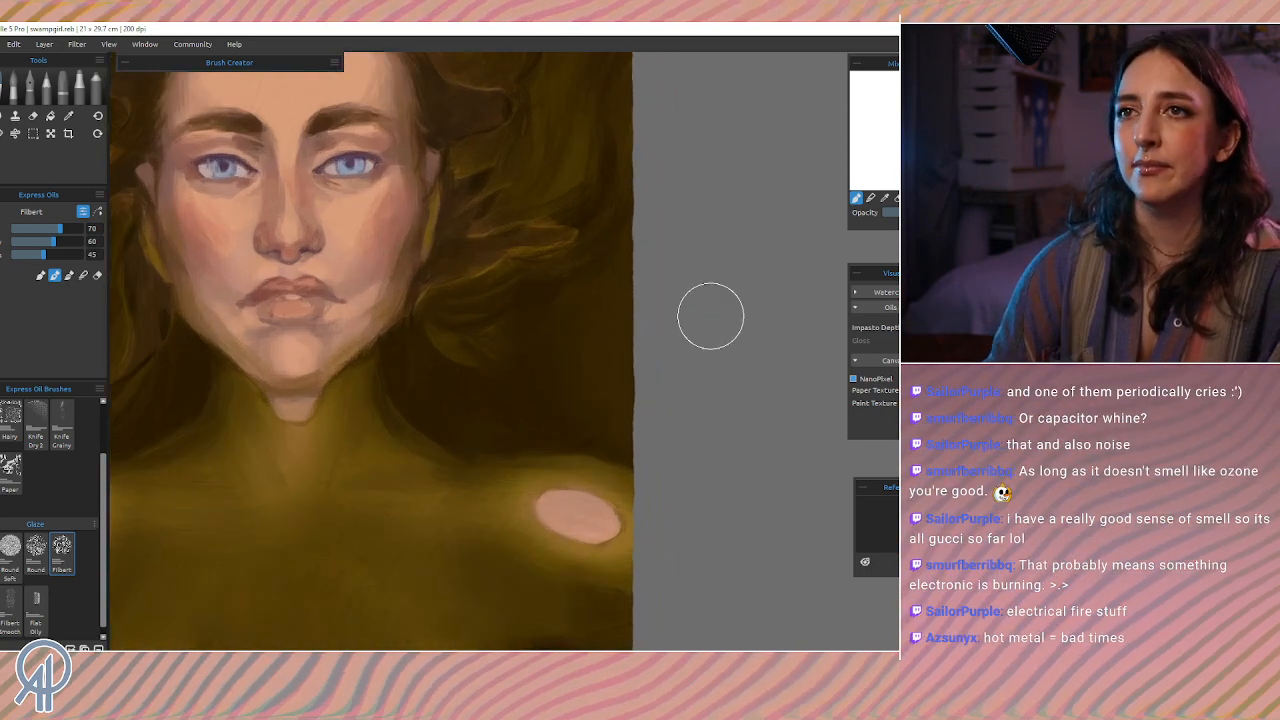
left_click_drag(382, 257, 508, 394)
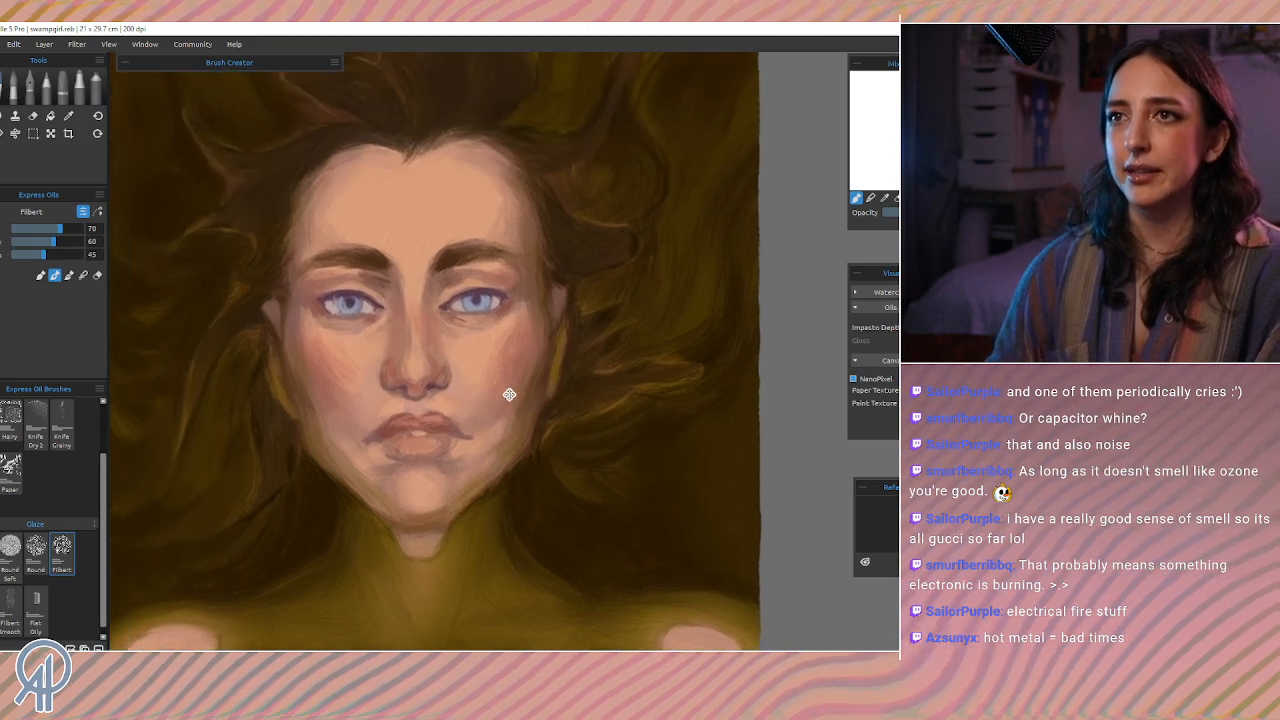
key("bracketleft")
key("bracketleft")
key("bracketleft")
key("bracketleft")
key("bracketleft")
key("bracketleft")
key("bracketleft")
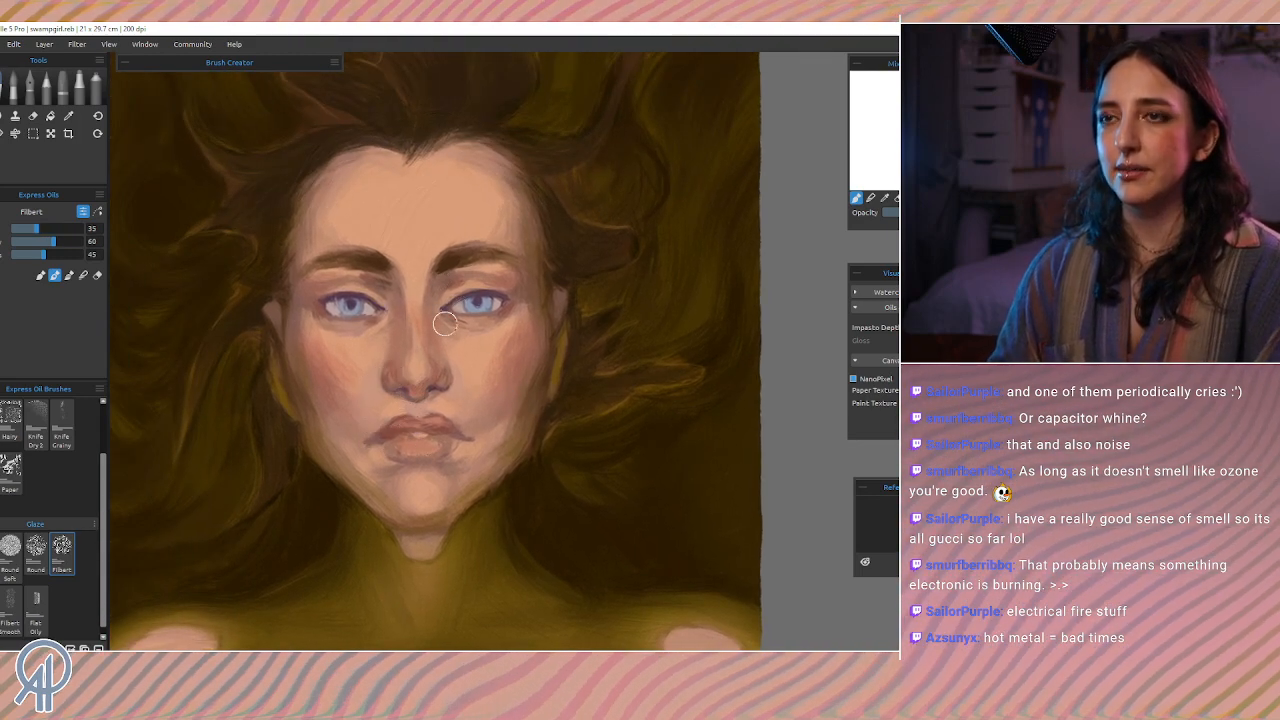
key("bracketleft")
key("bracketleft")
key("bracketleft")
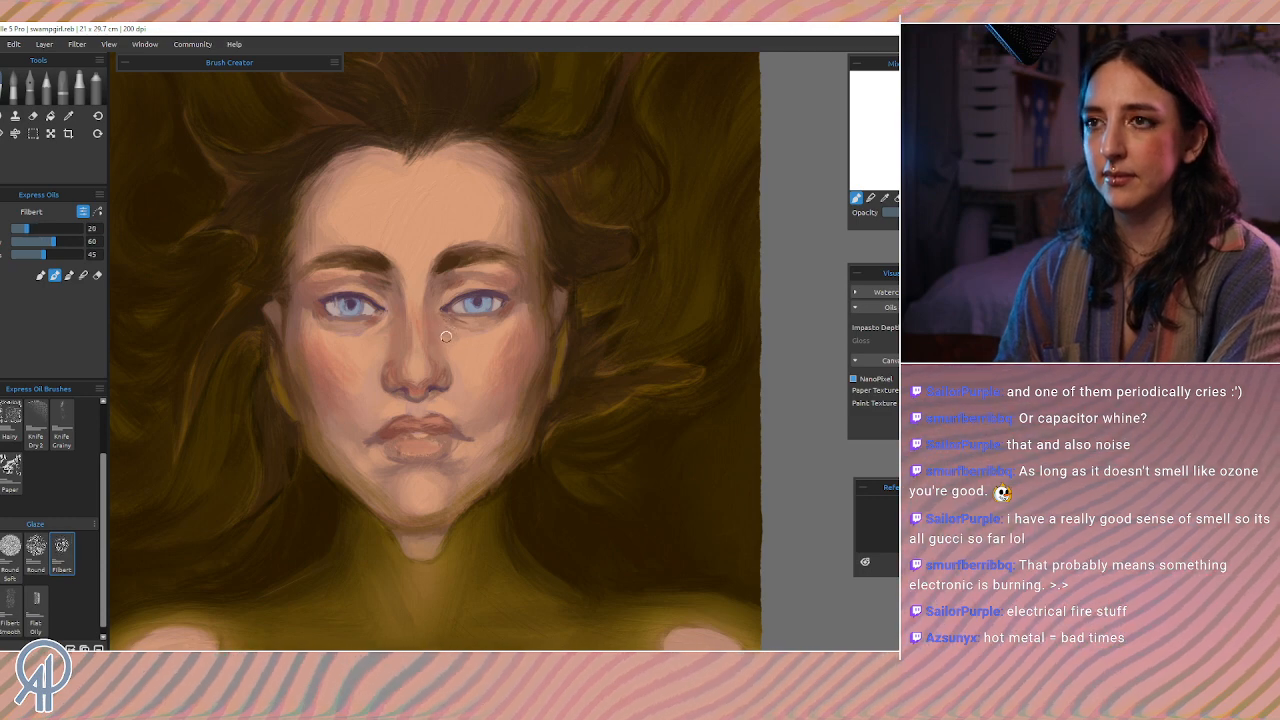
key("i")
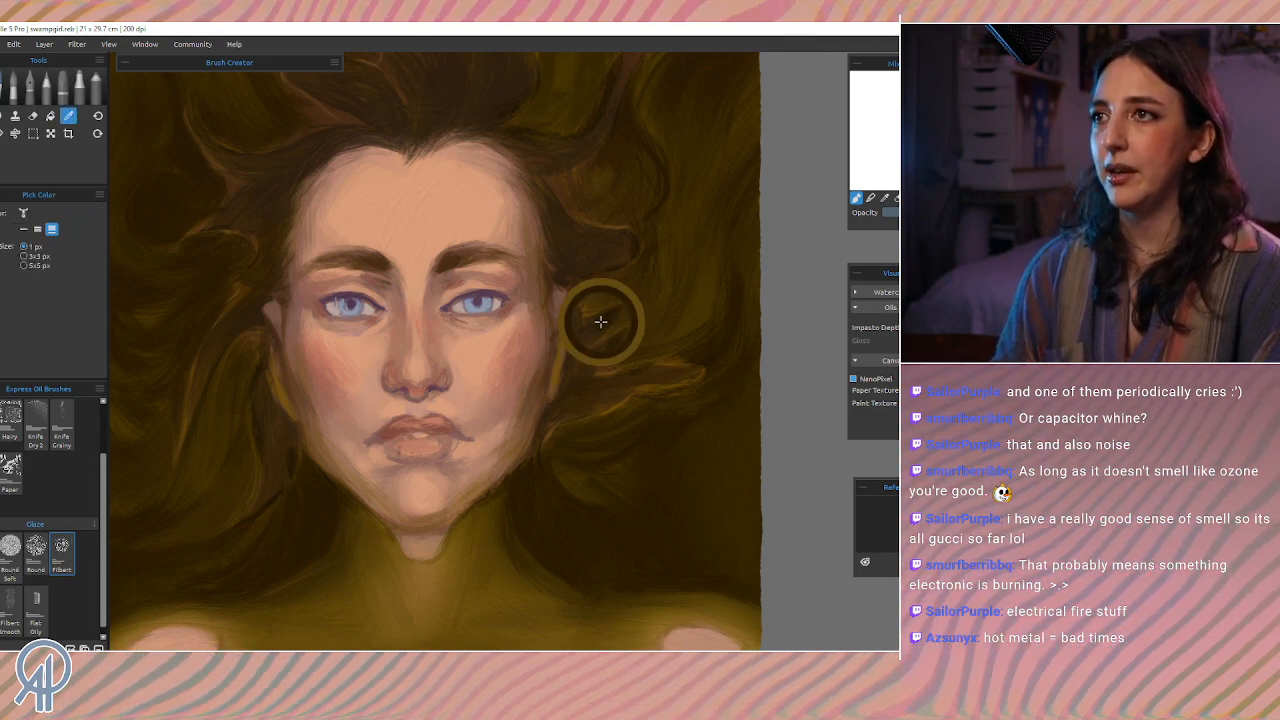
left_click(605, 318)
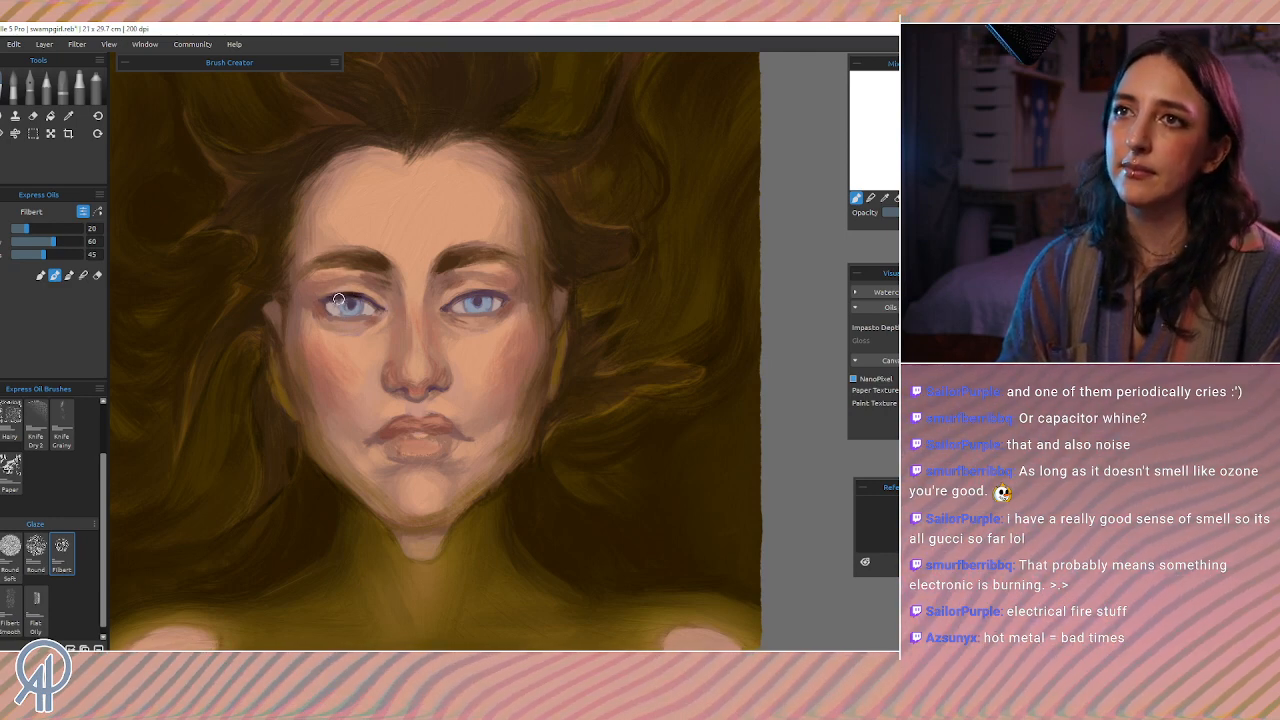
left_click_drag(342, 295, 386, 312)
key("ctrl+z")
key("ctrl+z")
key("ctrl+z")
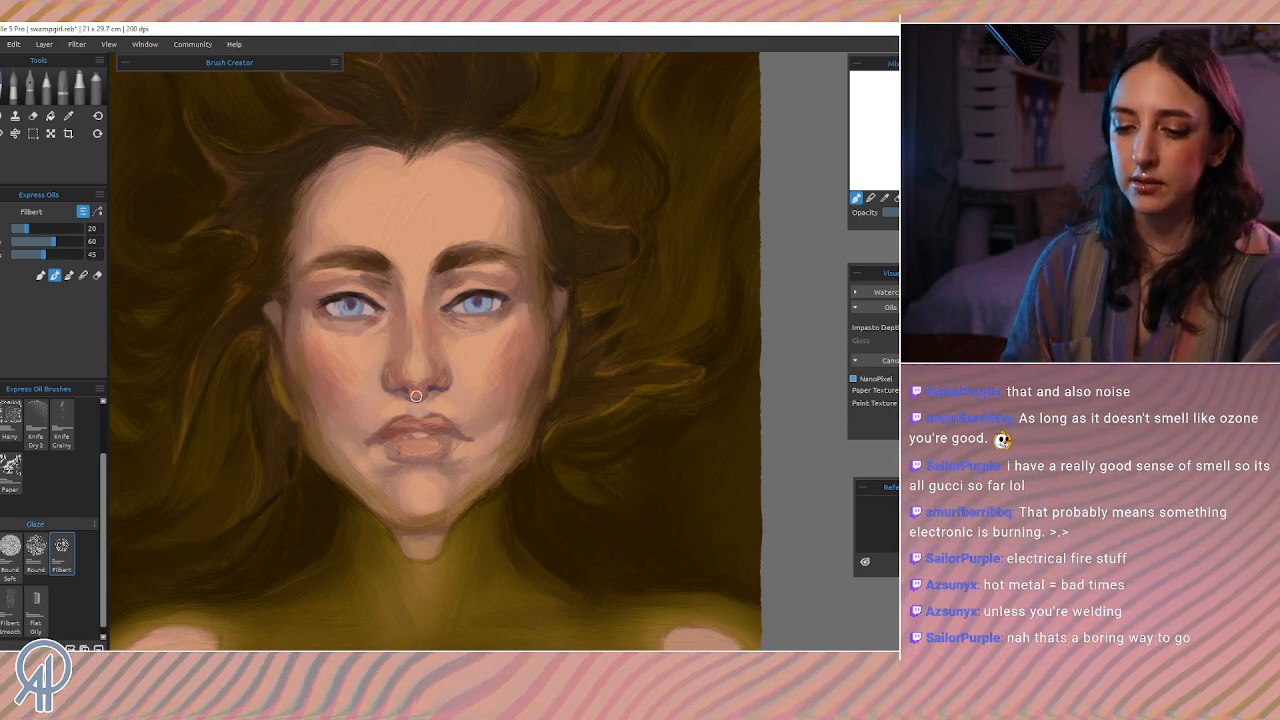
Step: Darken the nostrils, ear contours and line between the lips with the Filbert brush at size 12, undoing a stray nostril stroke
key("bracketleft")
key("bracketleft")
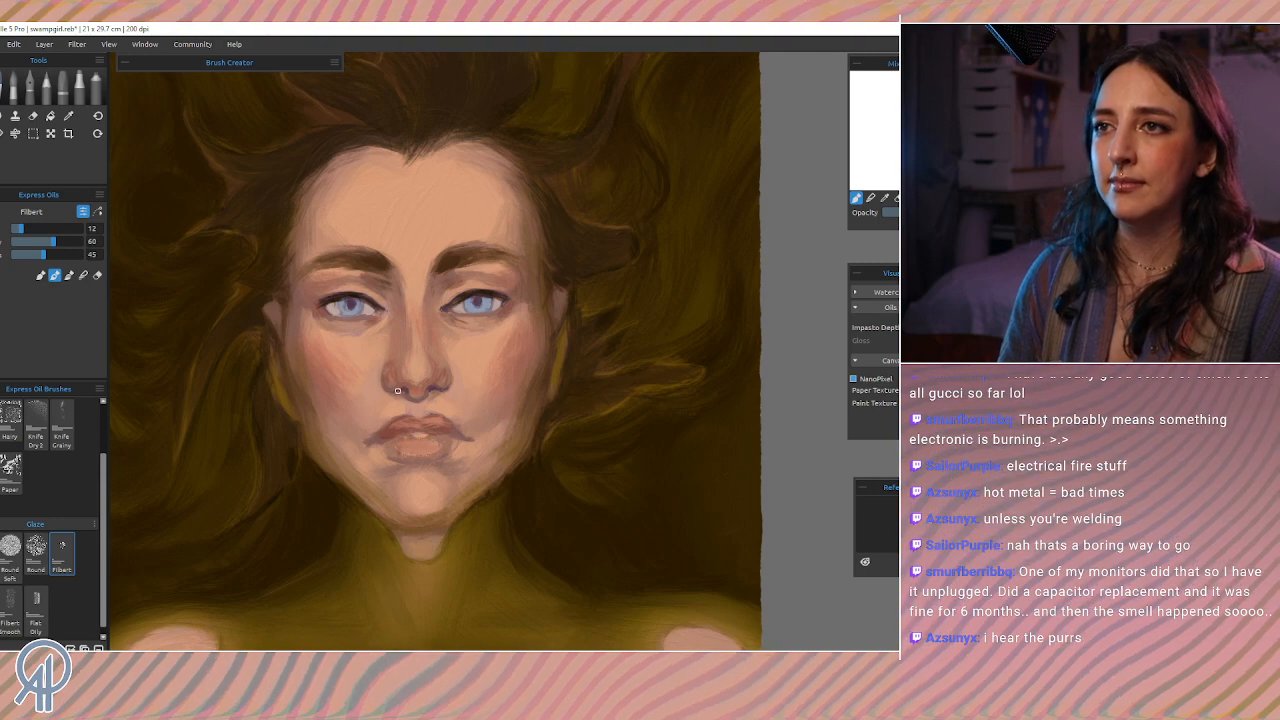
key("ctrl+z")
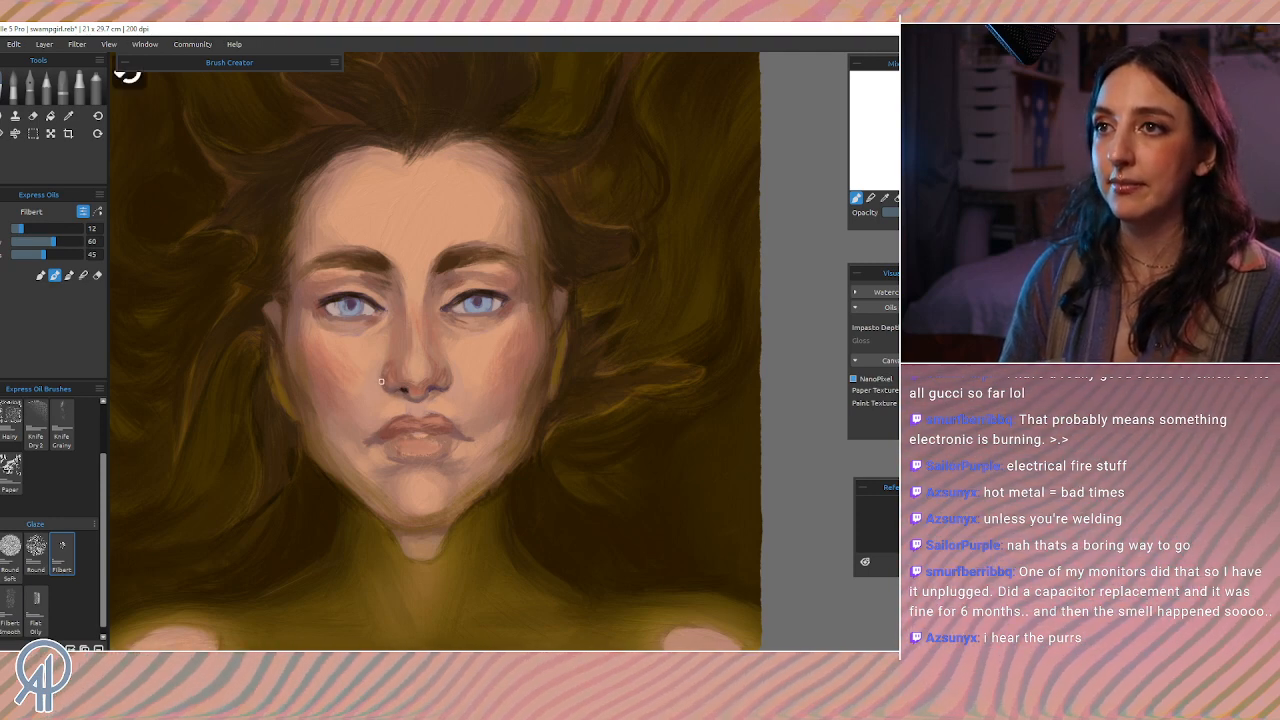
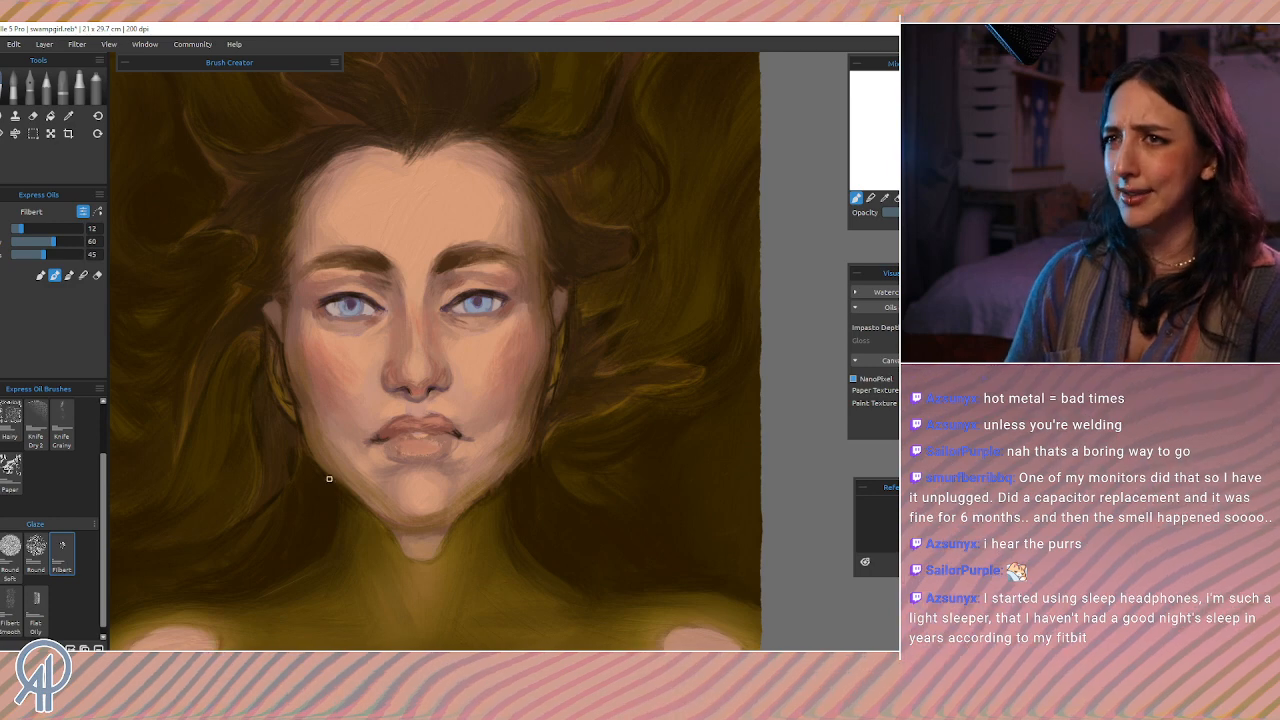
left_click(376, 275, "alt")
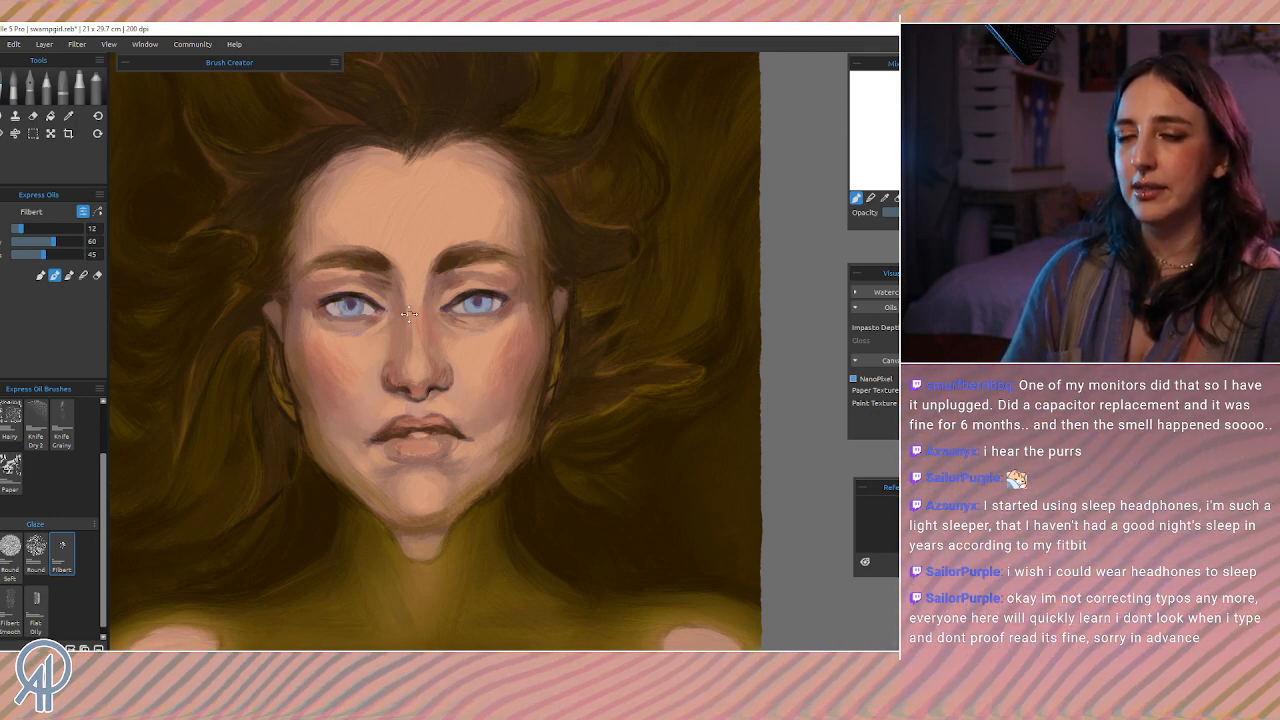
Step: Shade the underside and sides of the nose with tones picked from the face, using the Filbert brush at size 16
left_click(393, 388, "alt")
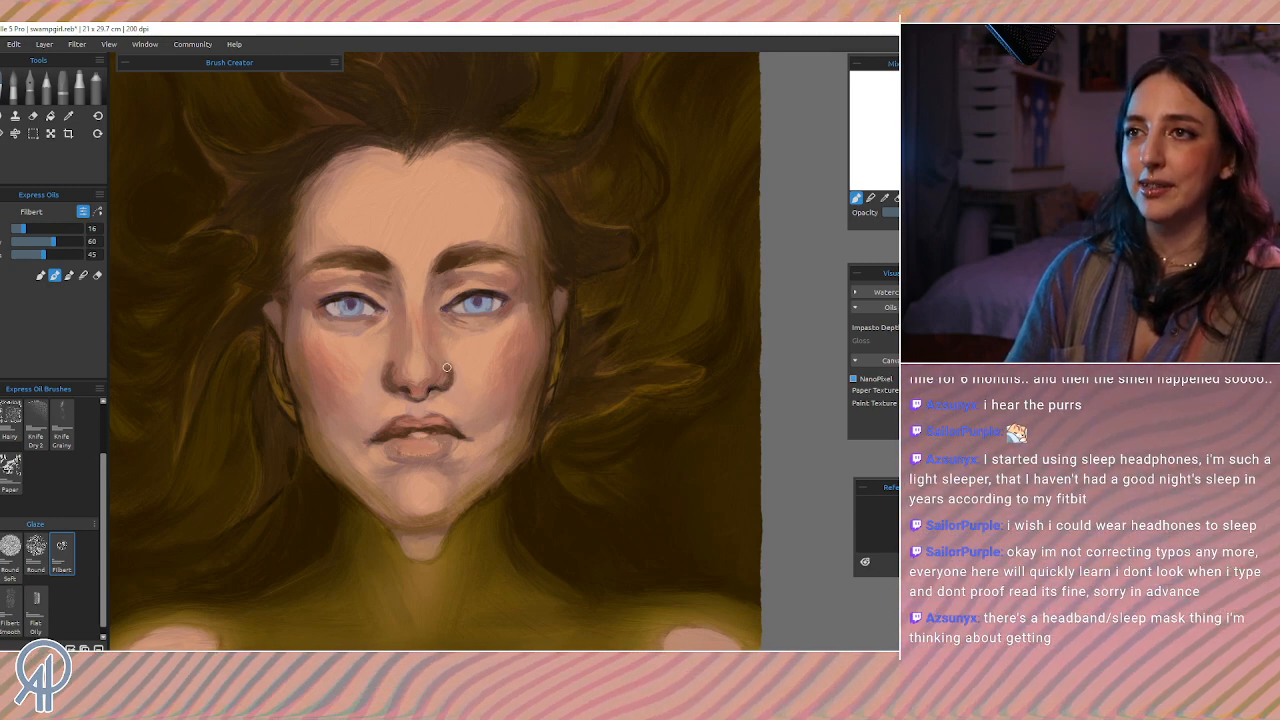
left_click(442, 370, "alt")
left_click_drag(442, 370, 511, 352)
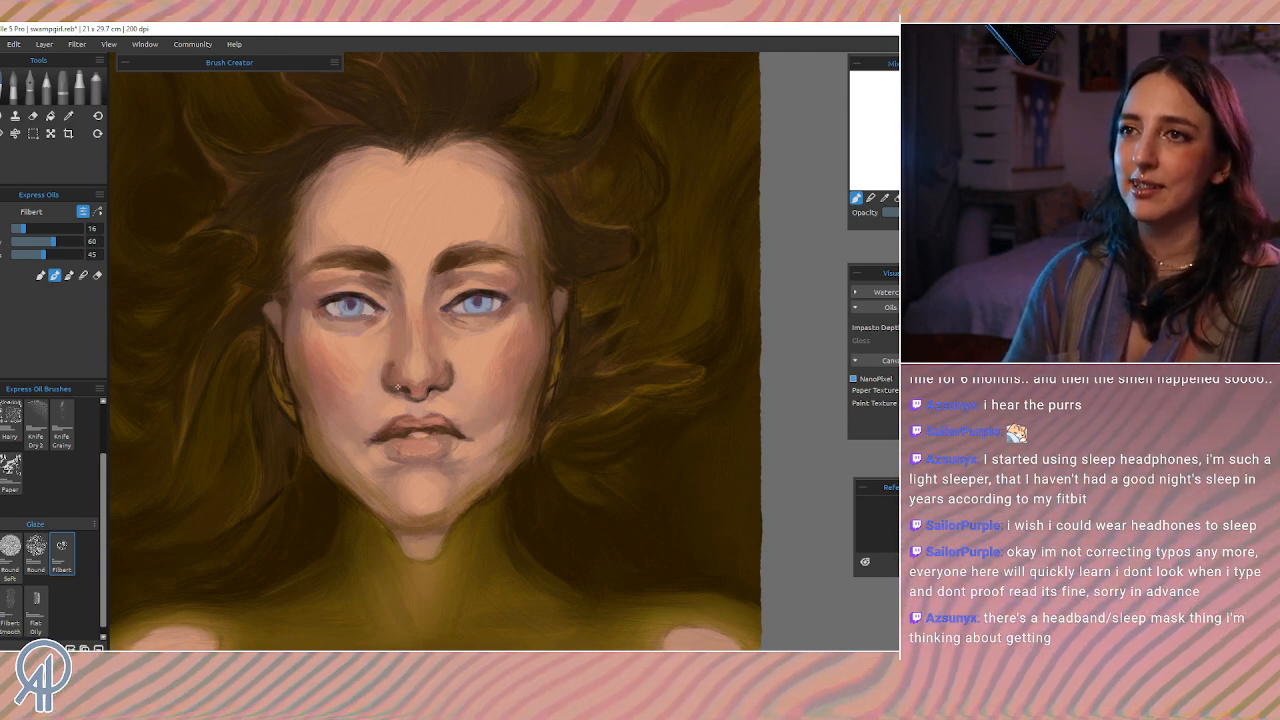
left_click(393, 351, "alt")
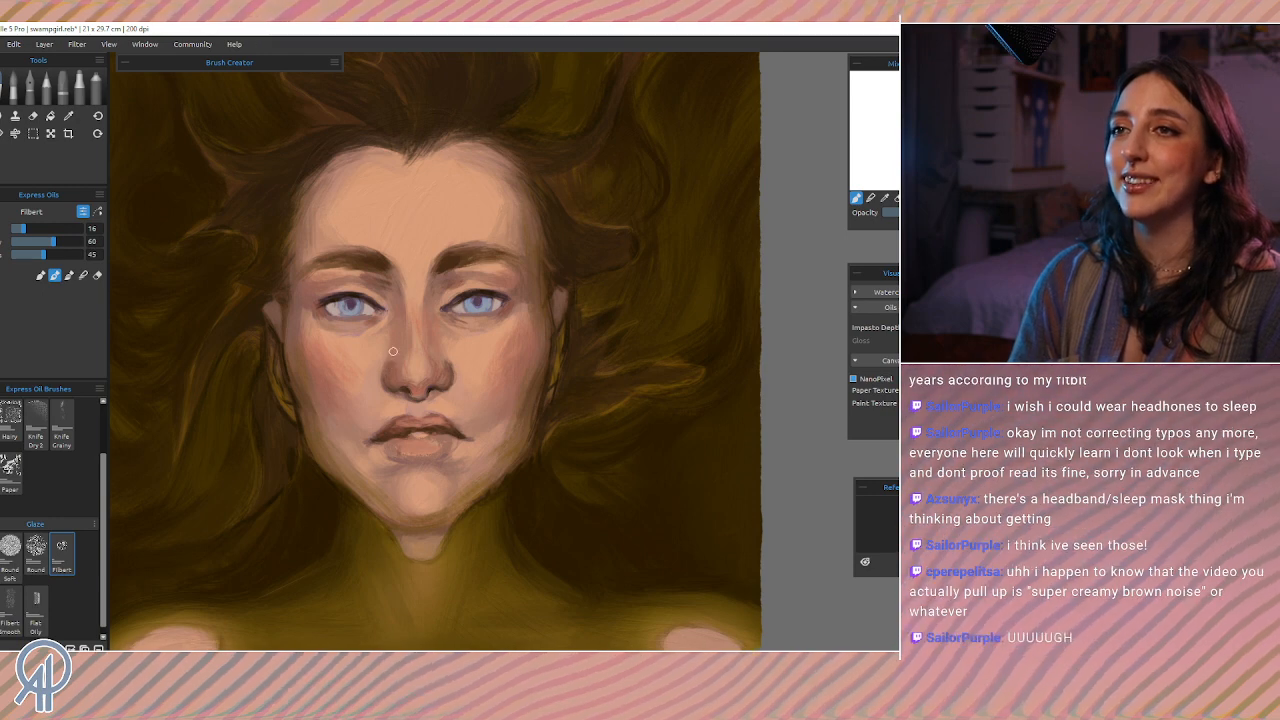
Step: Rework the shading under the nose tip and around the nostrils with tones picked from the nose, using the Filbert brush at size 16
left_click(392, 366, "alt")
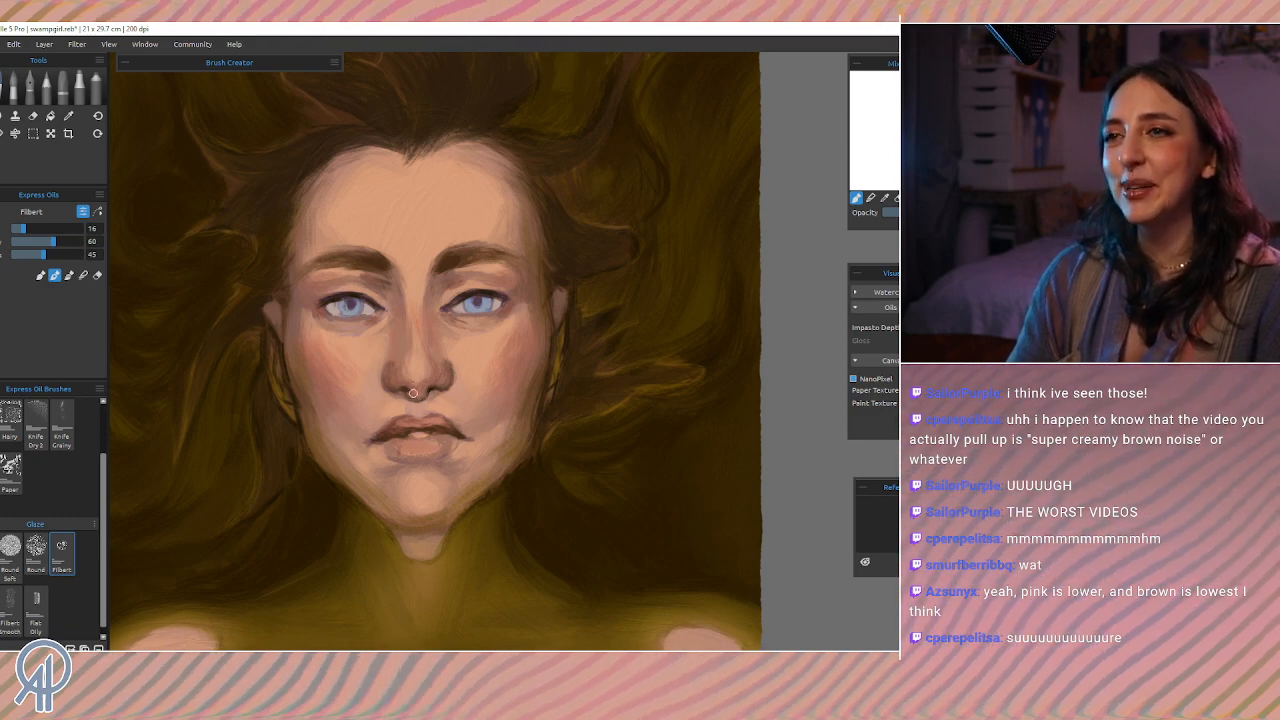
left_click(435, 388, "alt")
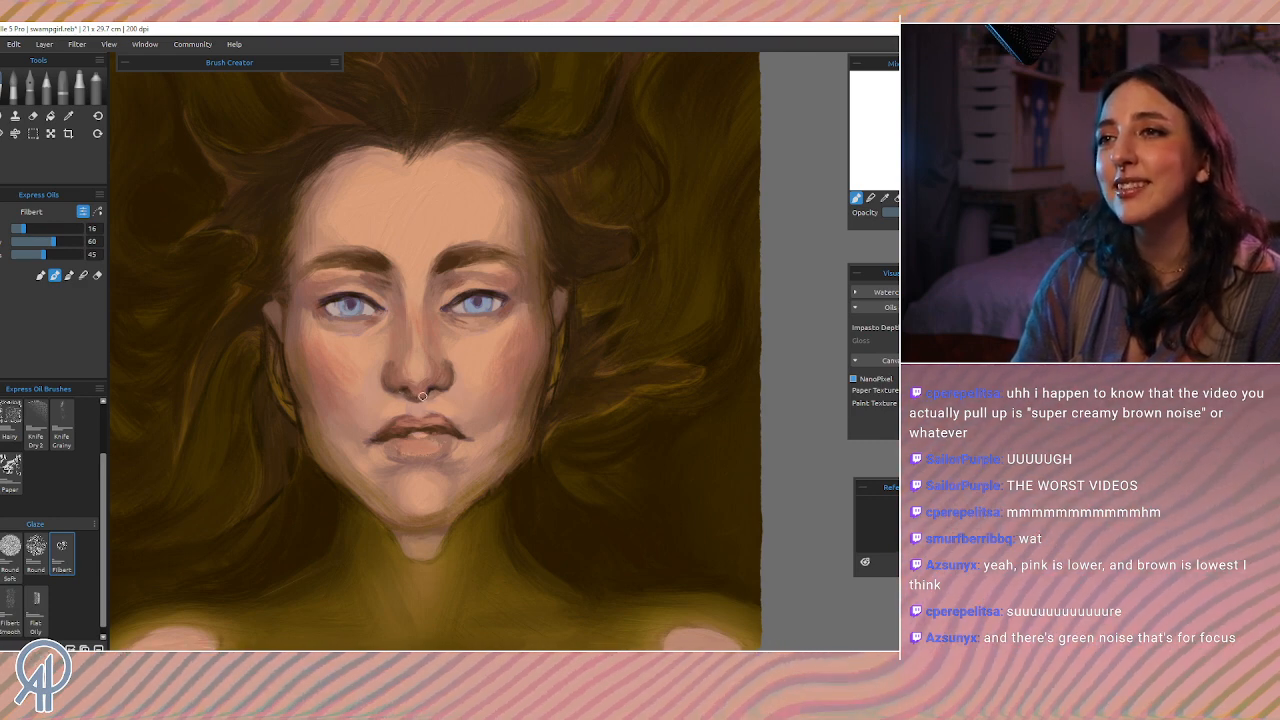
left_click_drag(419, 390, 313, 378)
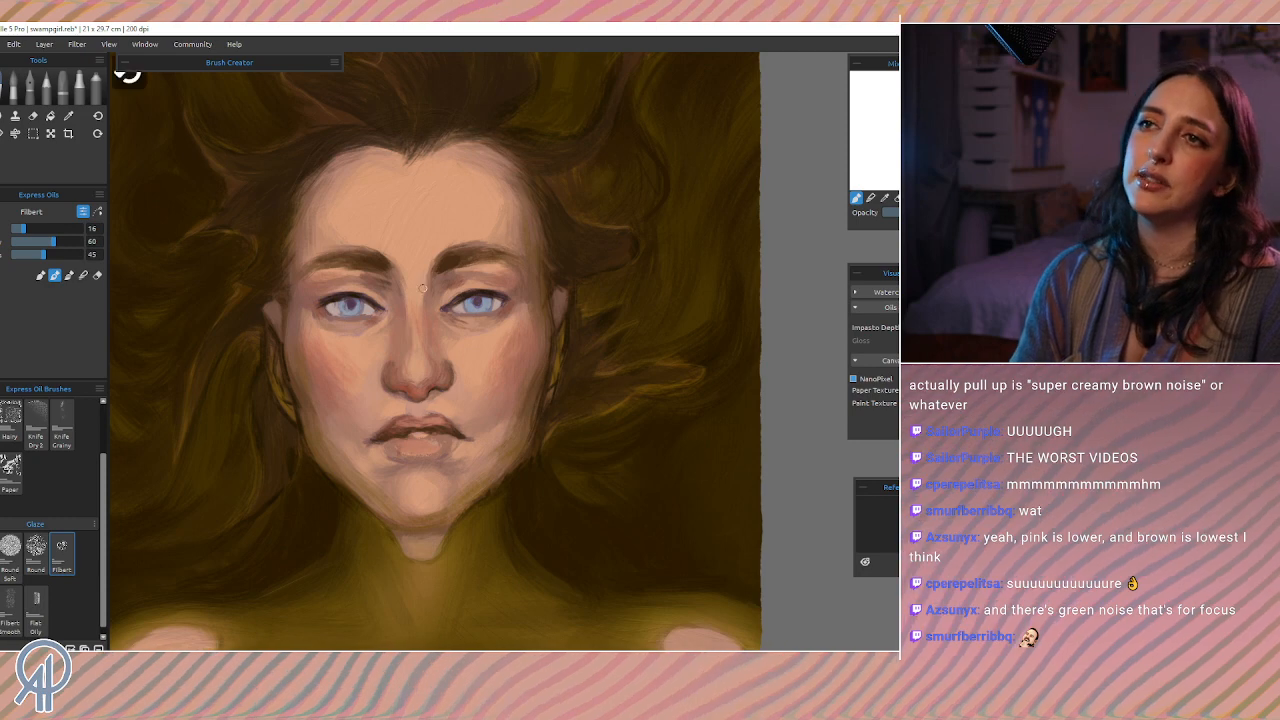
left_click(443, 380, "alt")
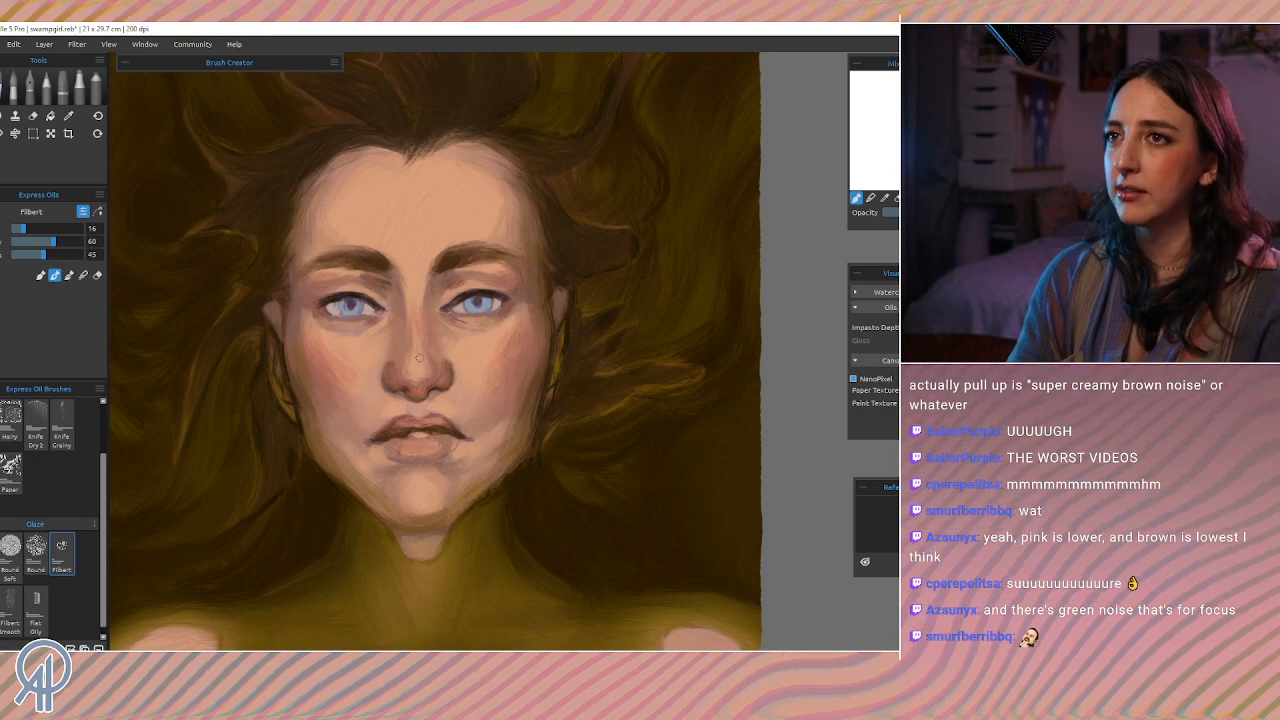
left_click(408, 376, "alt")
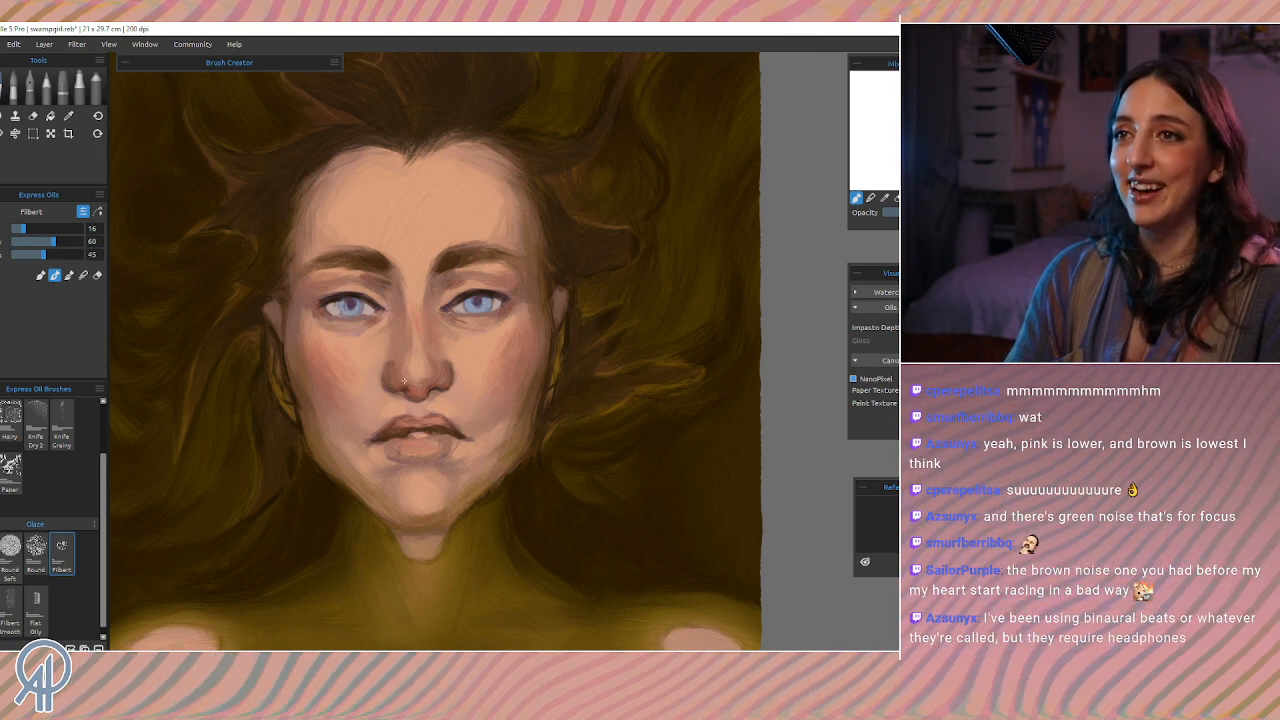
Step: Soften the nose tip and bridge with skin tones picked from the nose and its outer edge
left_click(420, 378, "alt")
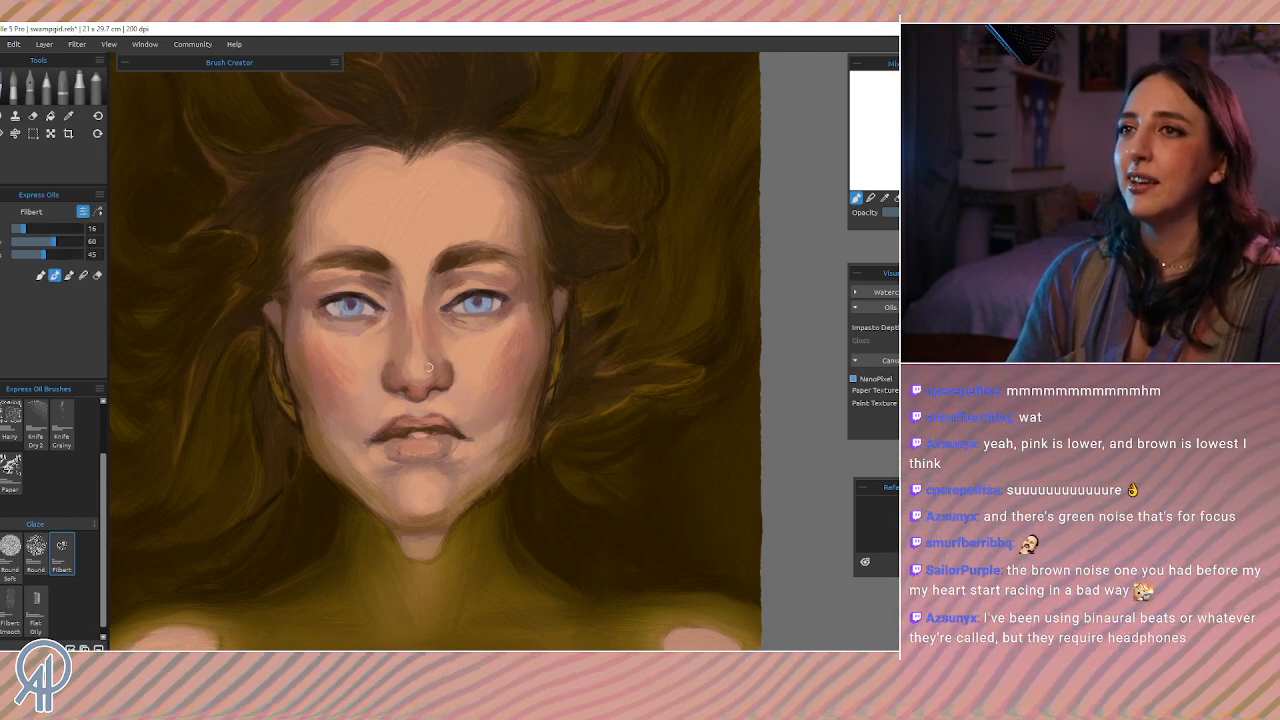
left_click(428, 376, "alt")
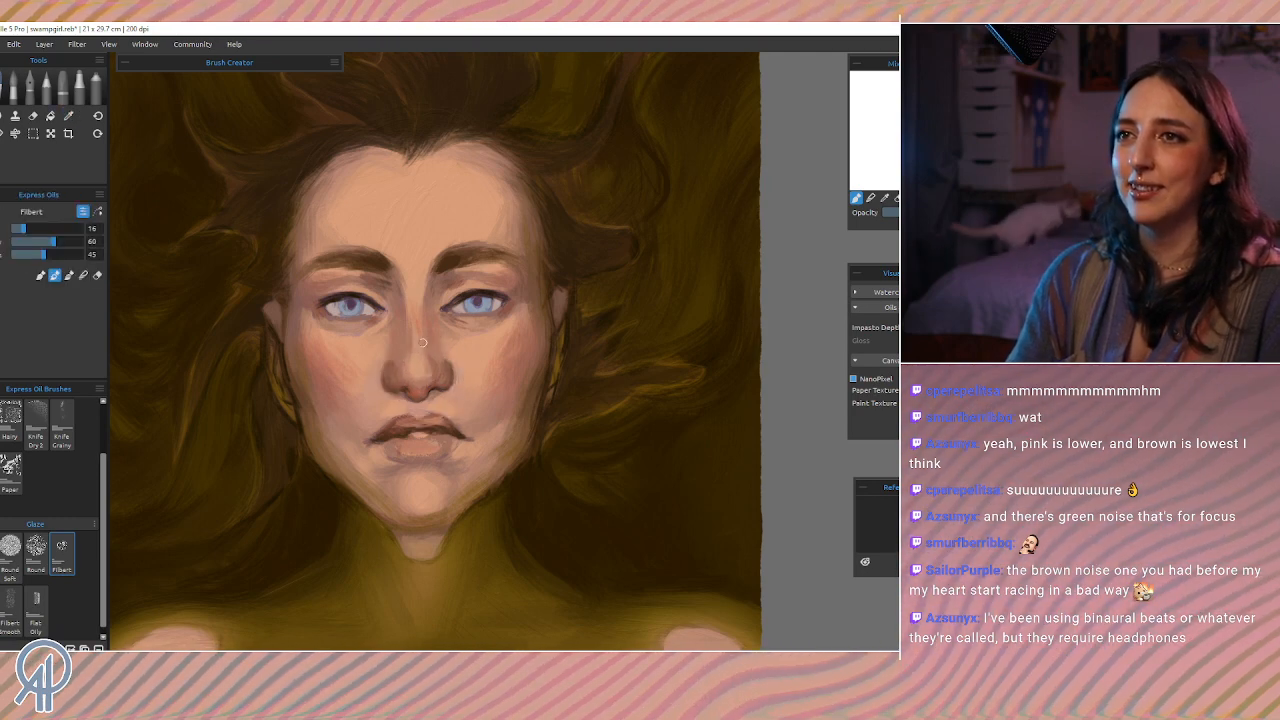
left_click(430, 371, "alt")
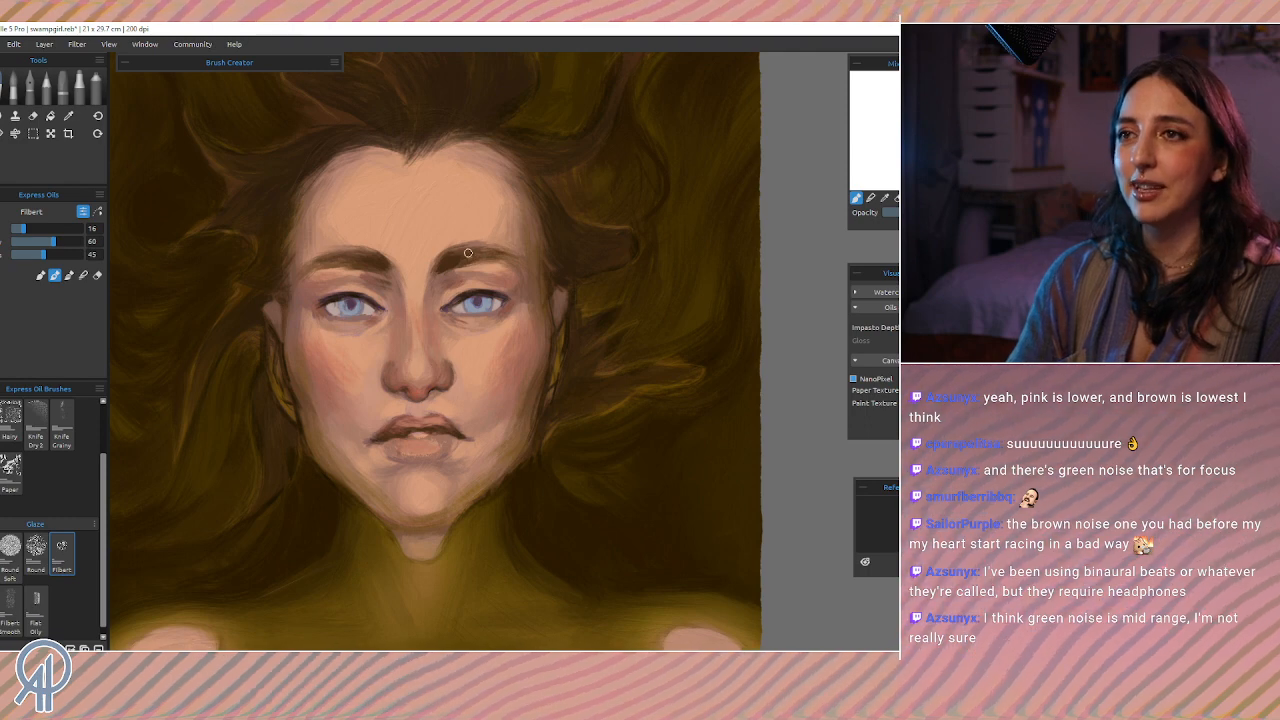
left_click(446, 364, "alt")
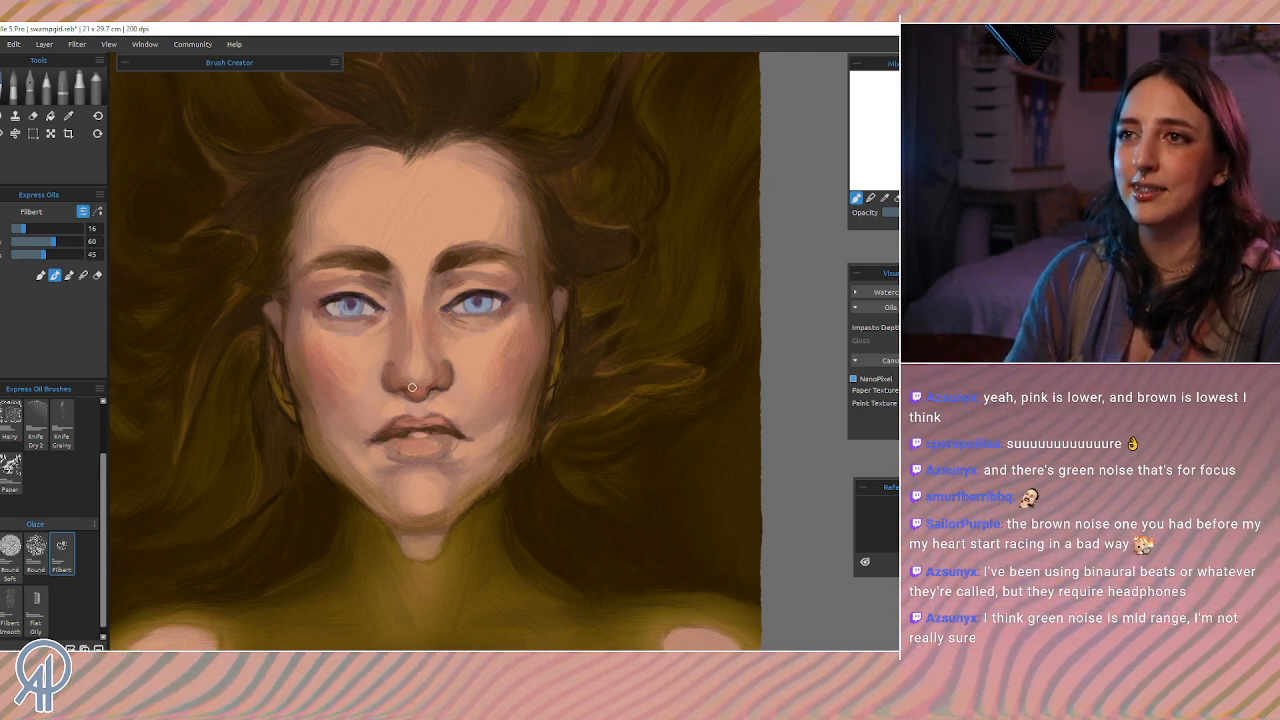
Step: Refine the sides and base of the nose with brown picked from the upper lip and mid-tones picked from the brow and nose
left_click(402, 429, "alt")
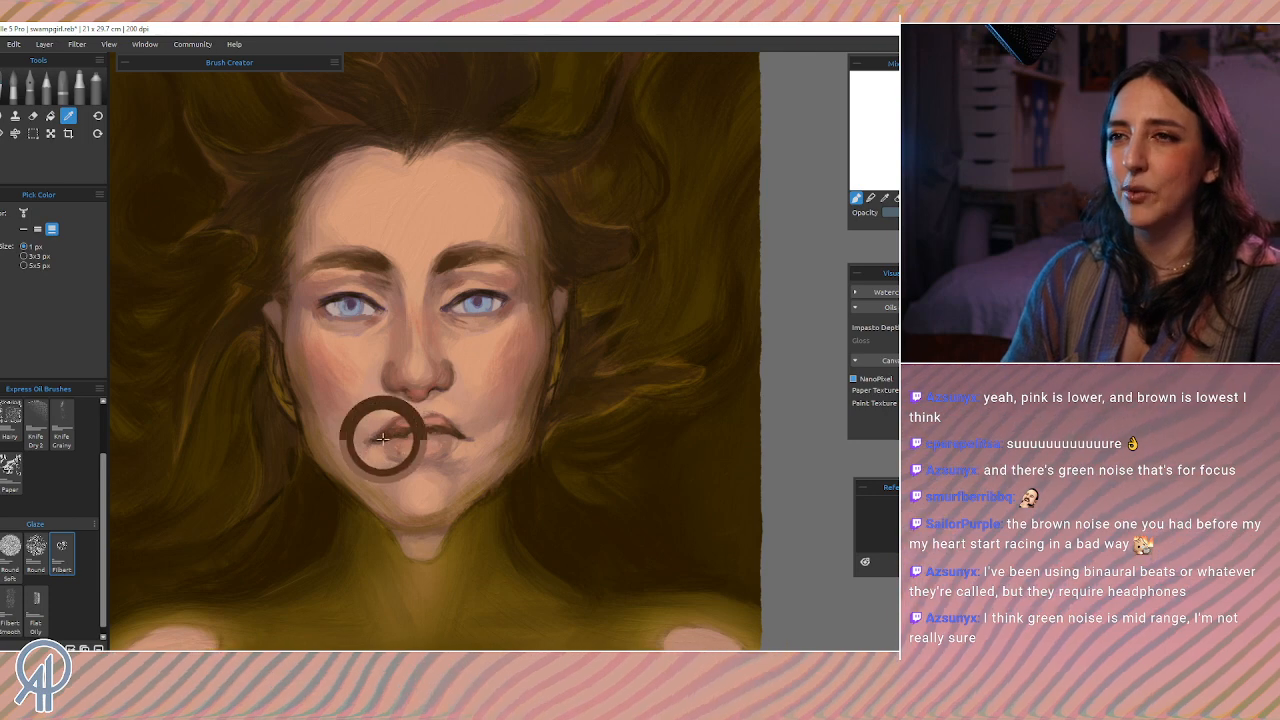
left_click(401, 279, "alt")
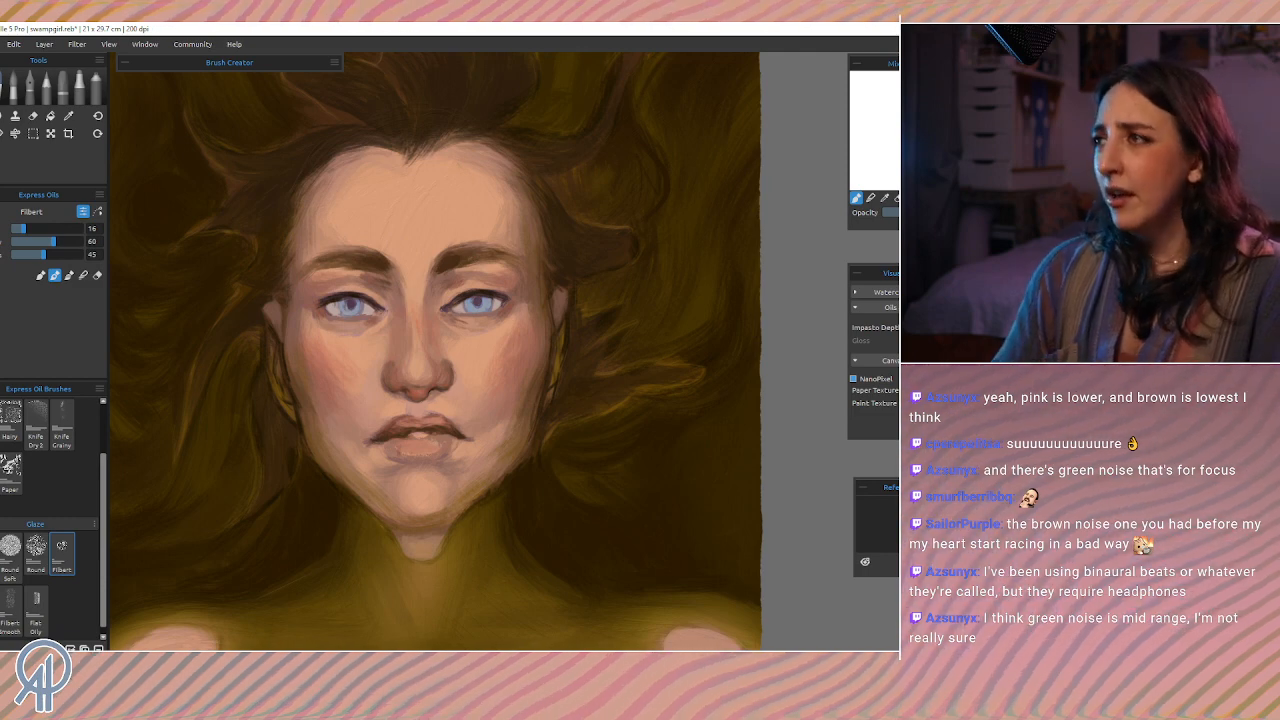
left_click(439, 353, "alt")
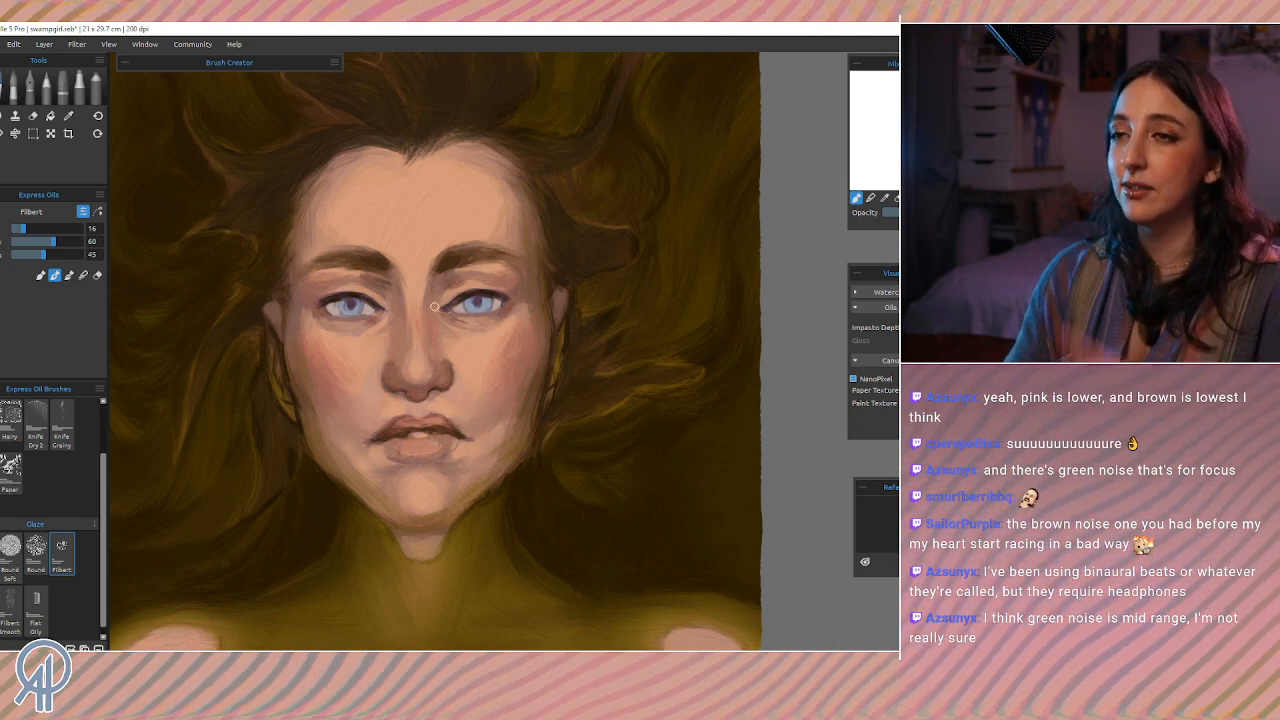
left_click(411, 382, "alt")
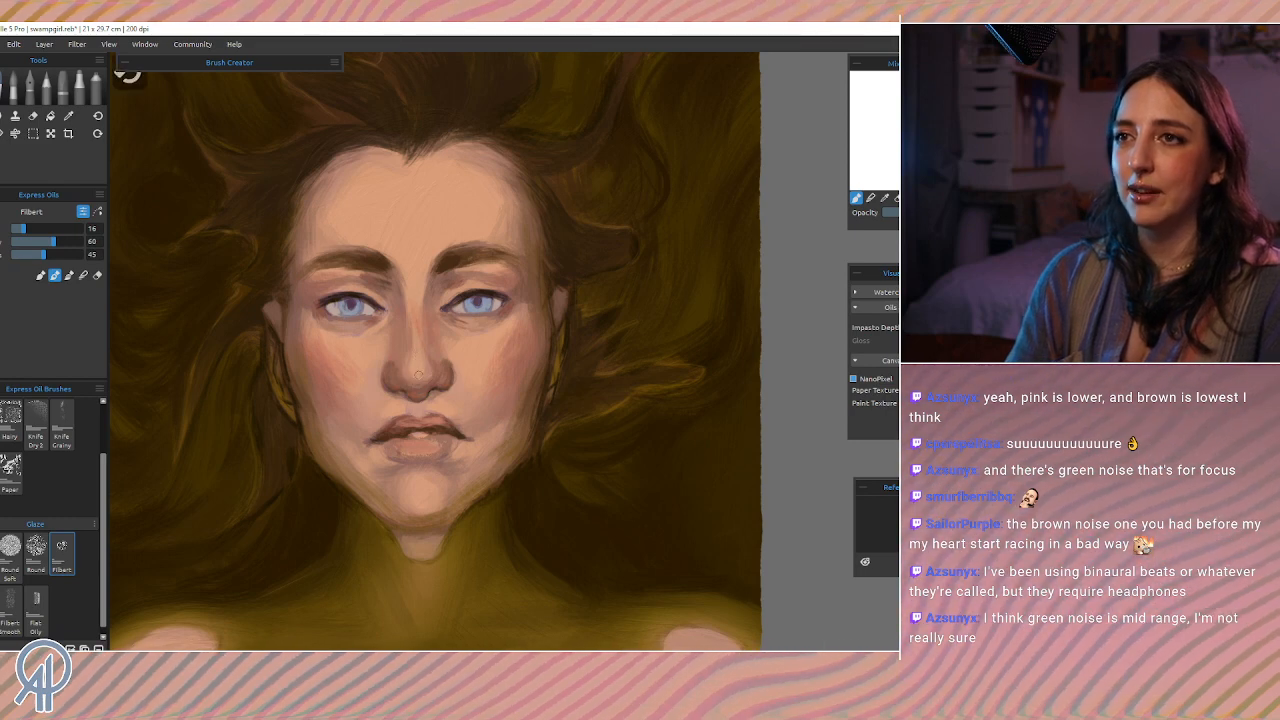
left_click(422, 388, "alt")
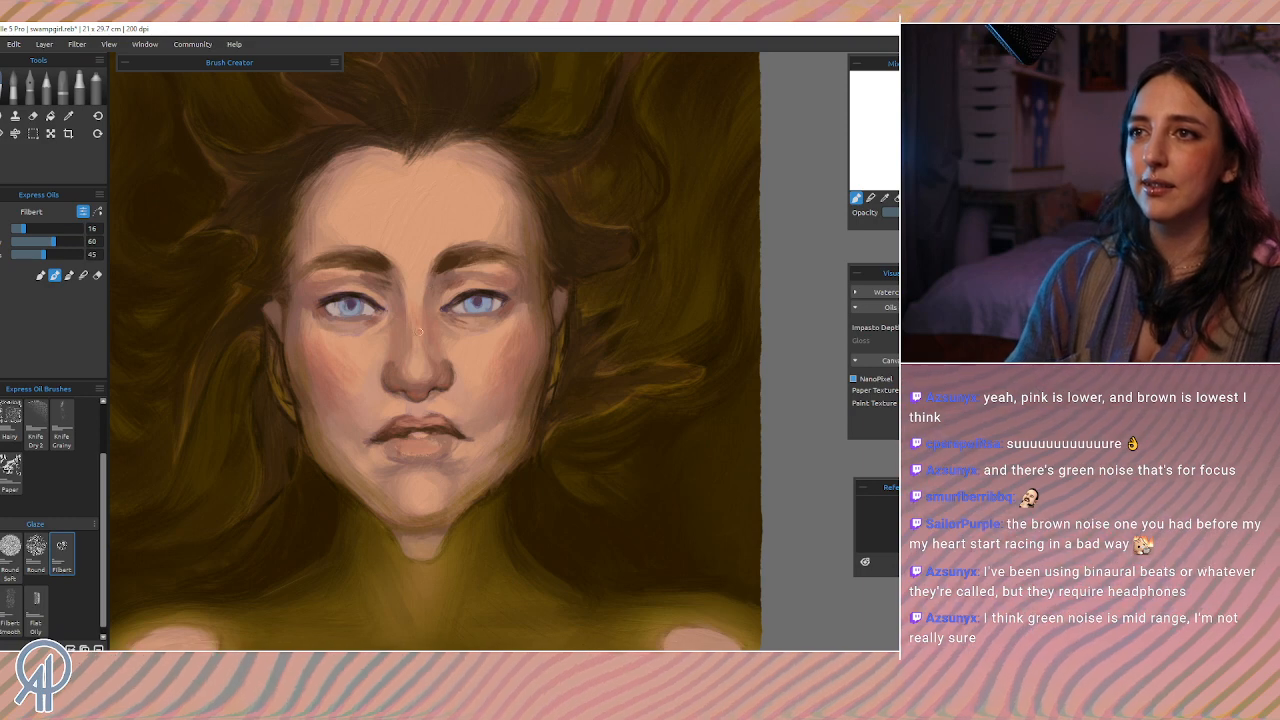
left_click(397, 365, "alt")
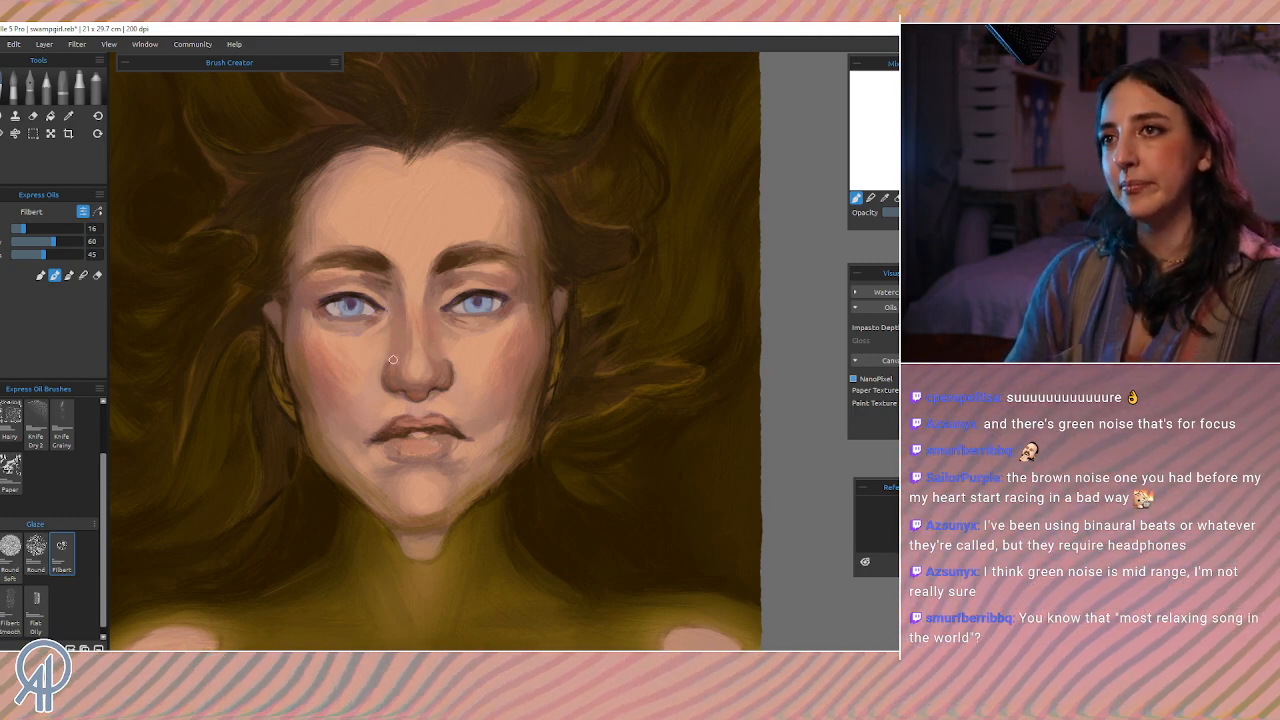
Step: Deepen the nostrils and reshape the underside of the nose with dark brown picked from the hair and eyebrow
left_click(543, 467, "alt")
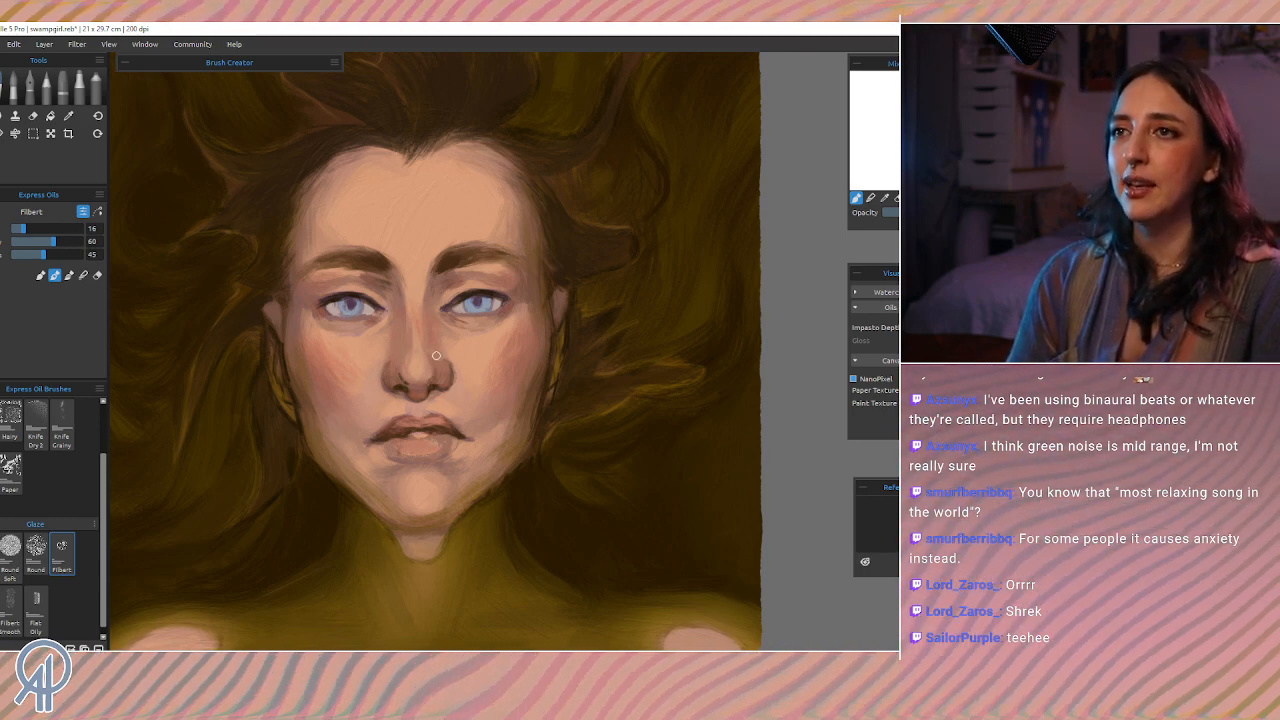
left_click(452, 262, "alt")
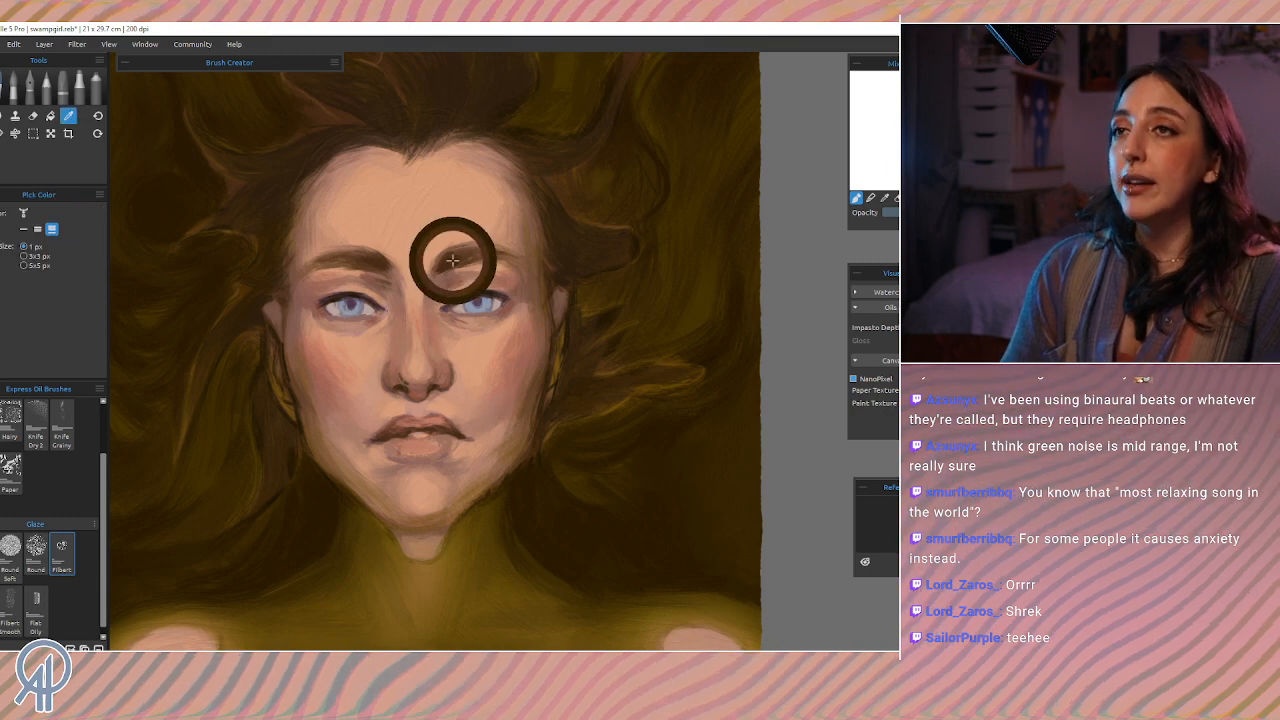
left_click(425, 386, "alt")
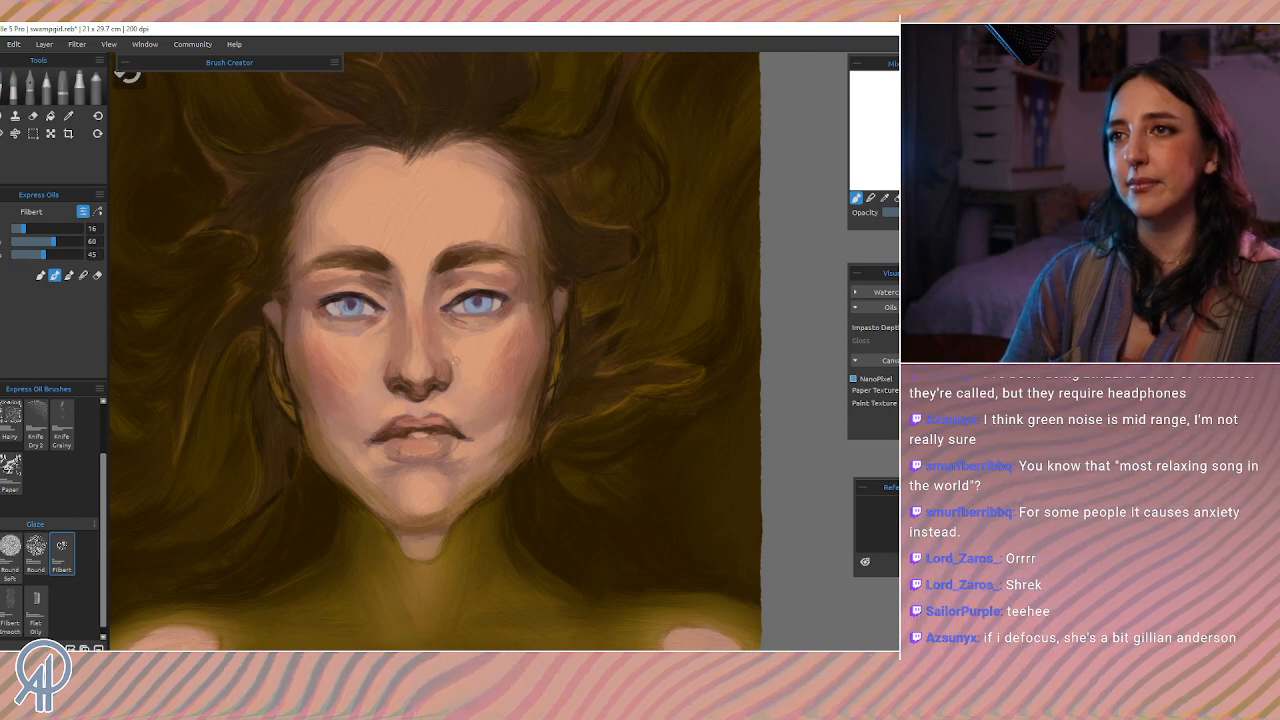
key("alt")
left_click(455, 372, "alt")
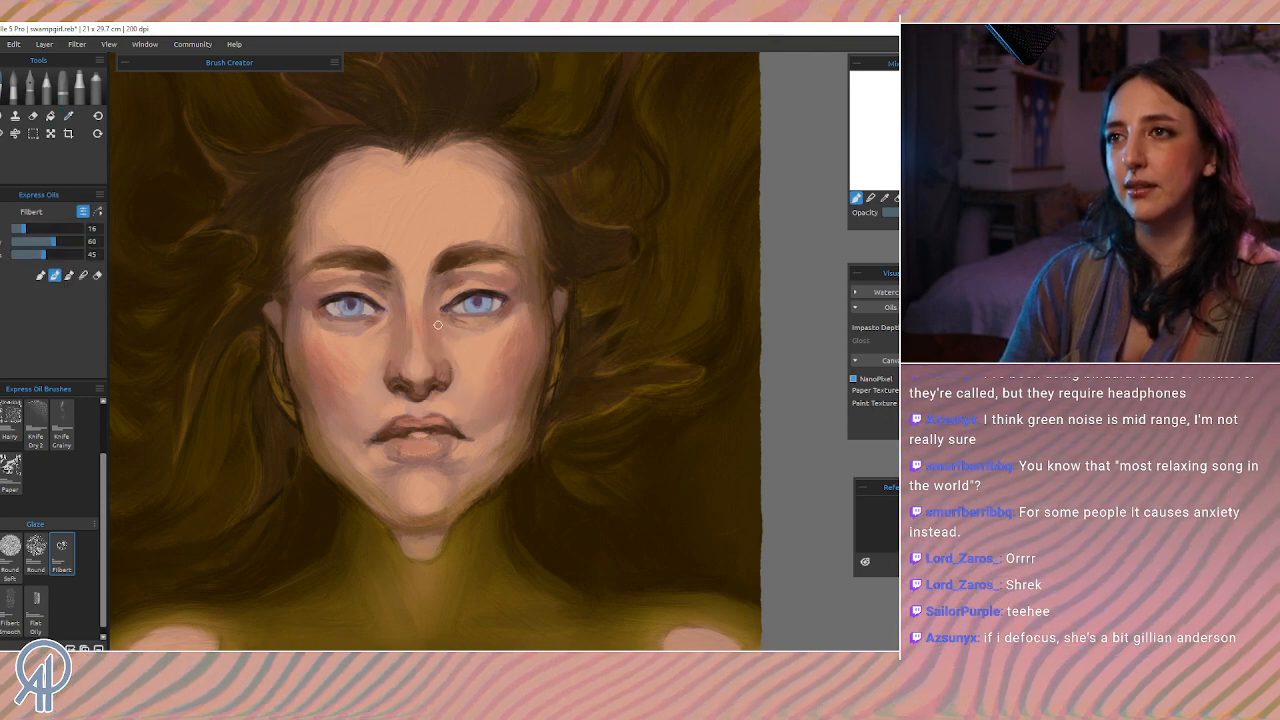
Step: Blend both sides of the nose bridge up toward the inner eye corners with skin tones picked beside the nose
left_click(438, 335, "alt")
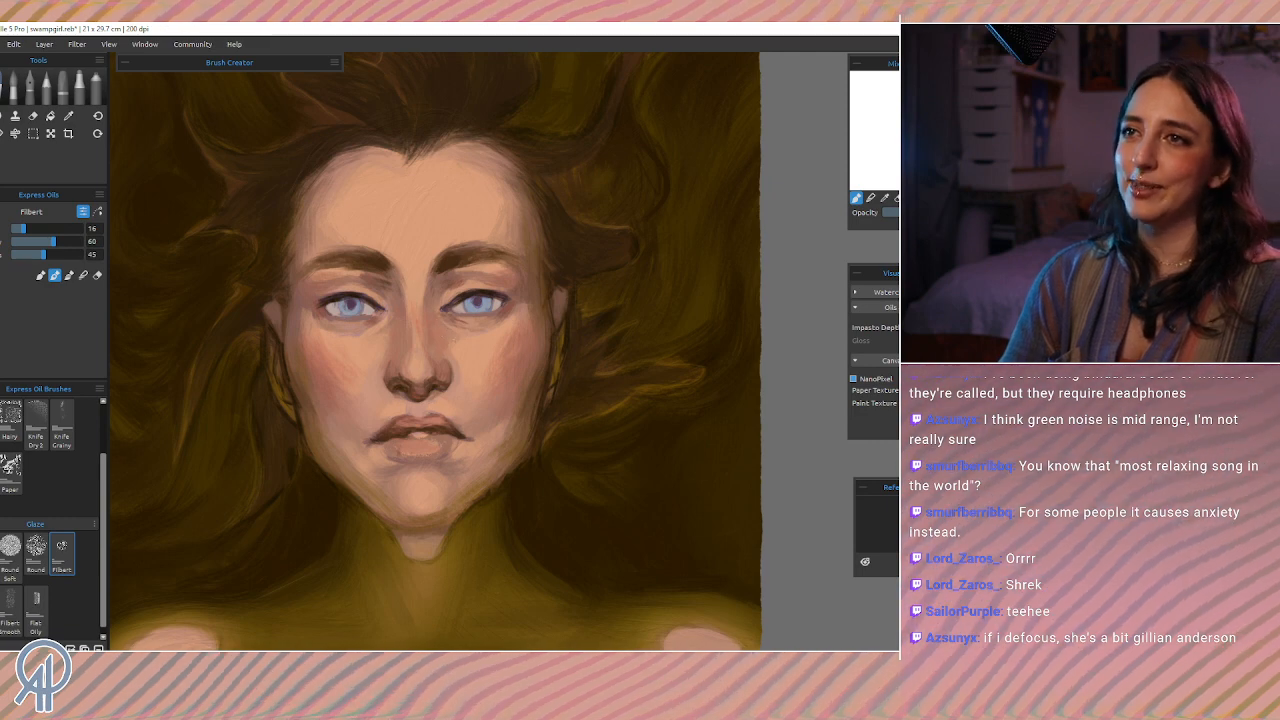
left_click(457, 347, "alt")
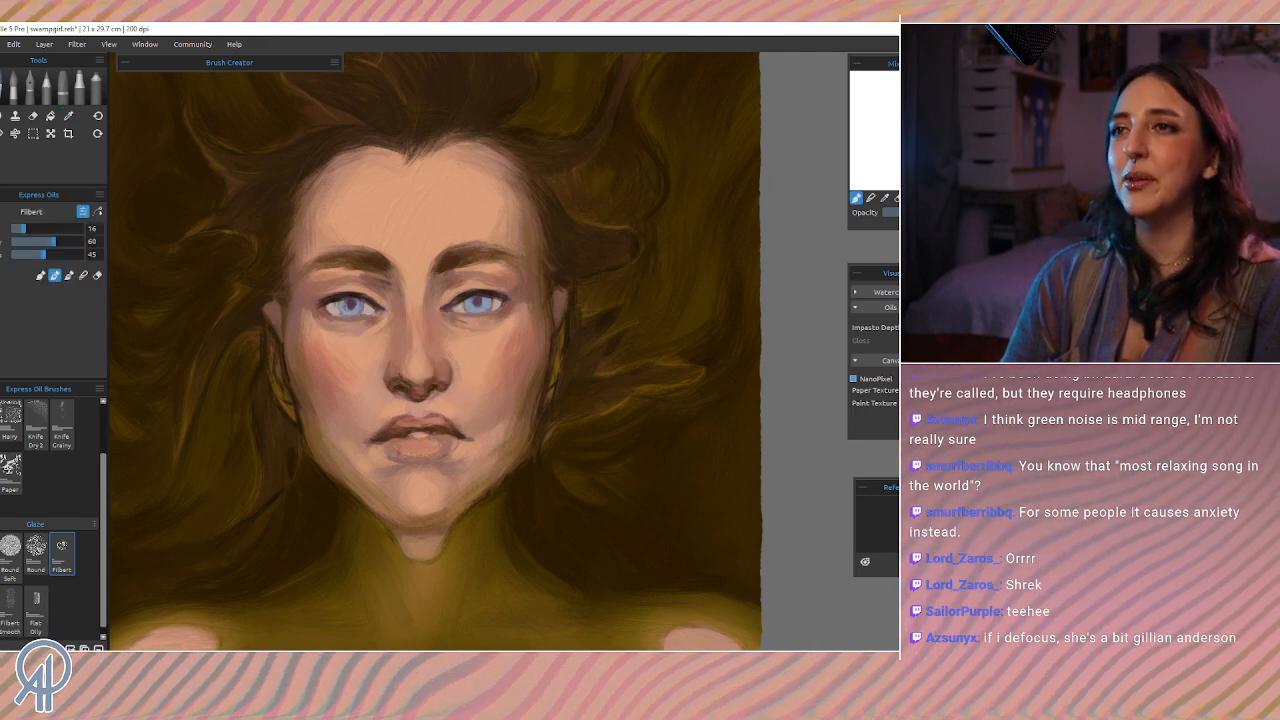
left_click(399, 324, "alt")
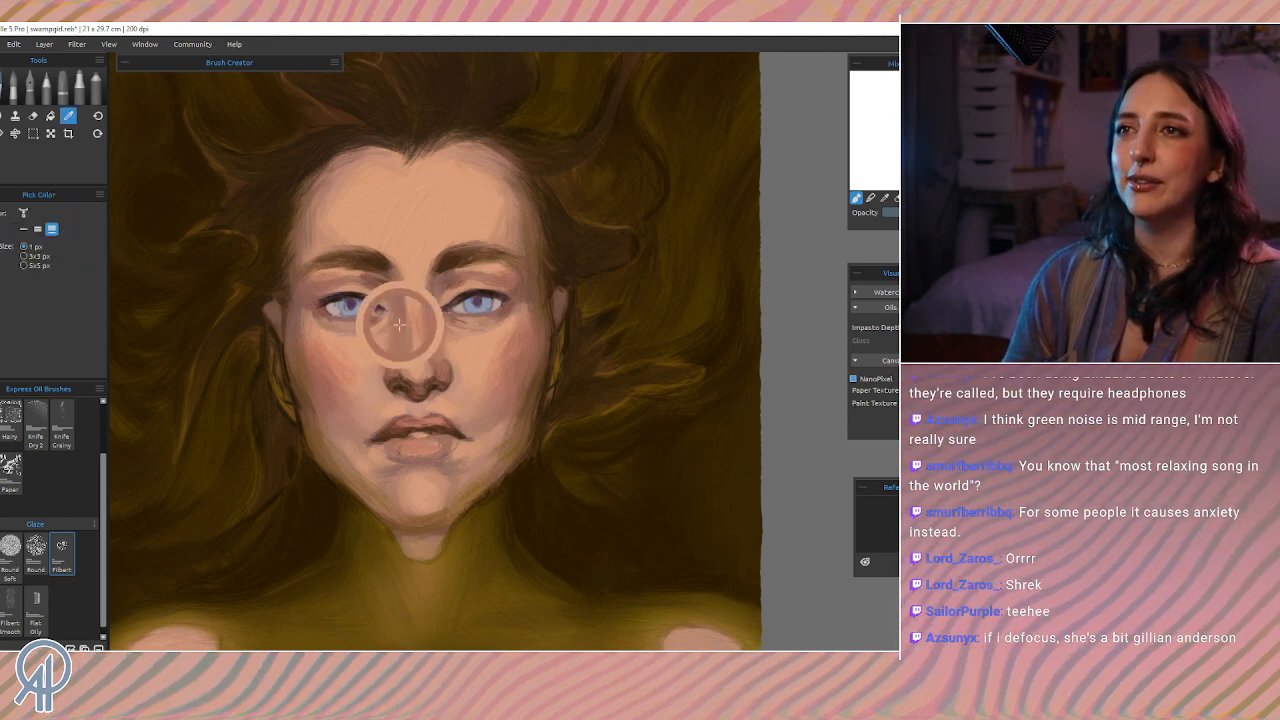
left_click_drag(399, 324, 385, 300)
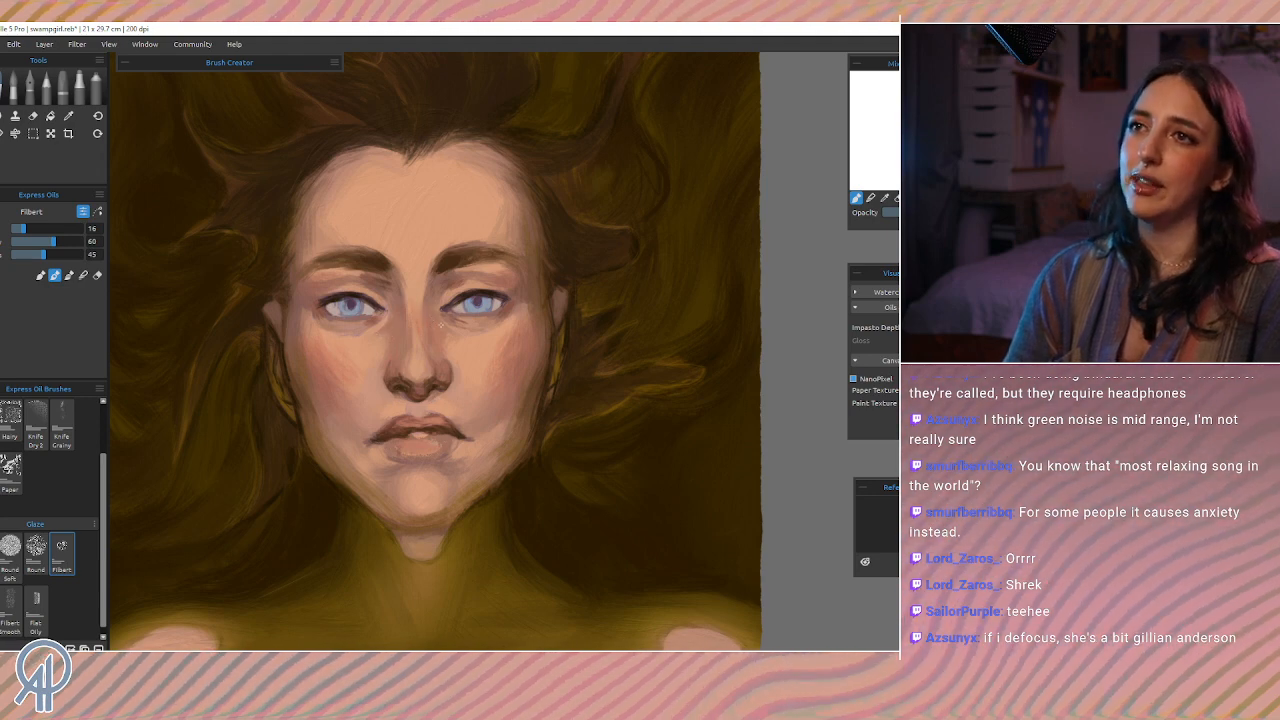
left_click(445, 310, "alt")
mouse_move(445, 310)
left_mouse_down()
mouse_move(378, 292)
mouse_move(443, 229)
mouse_move(436, 304)
left_mouse_up()
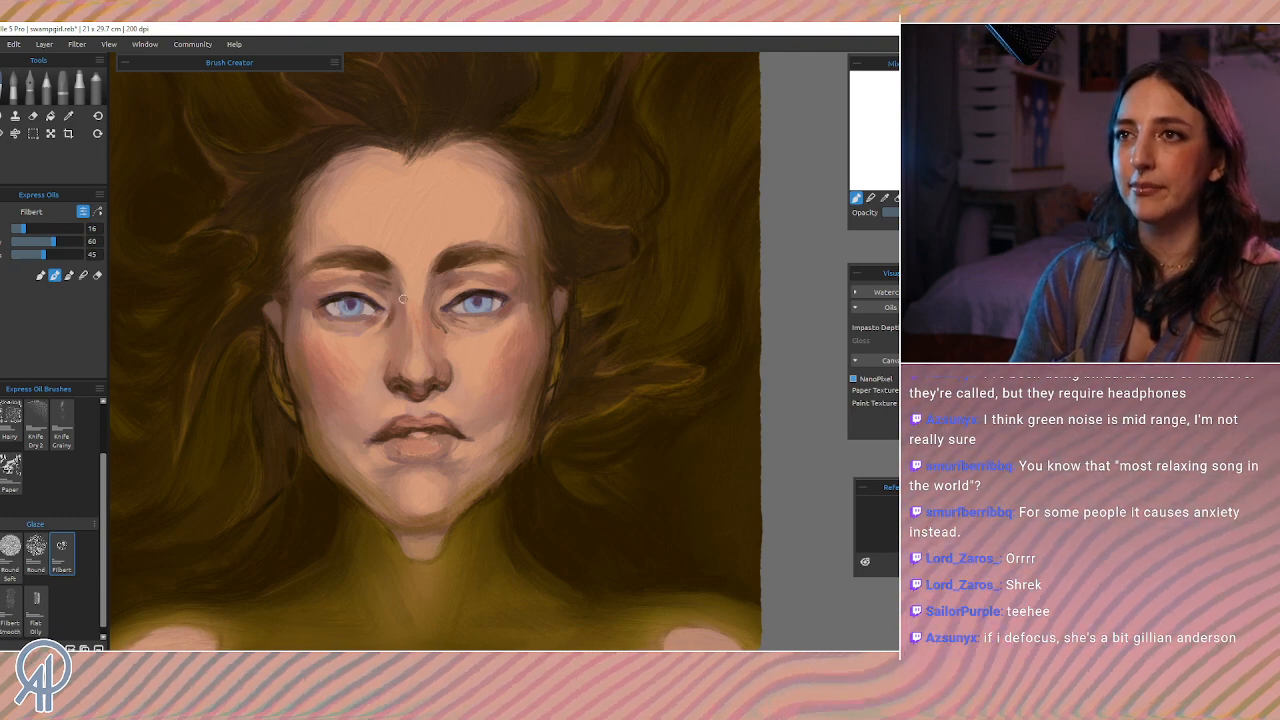
Step: Shade the bridge beside the right-hand eye with tones picked from the nose and eyebrow, and undo the last stroke
left_click(433, 328, "alt")
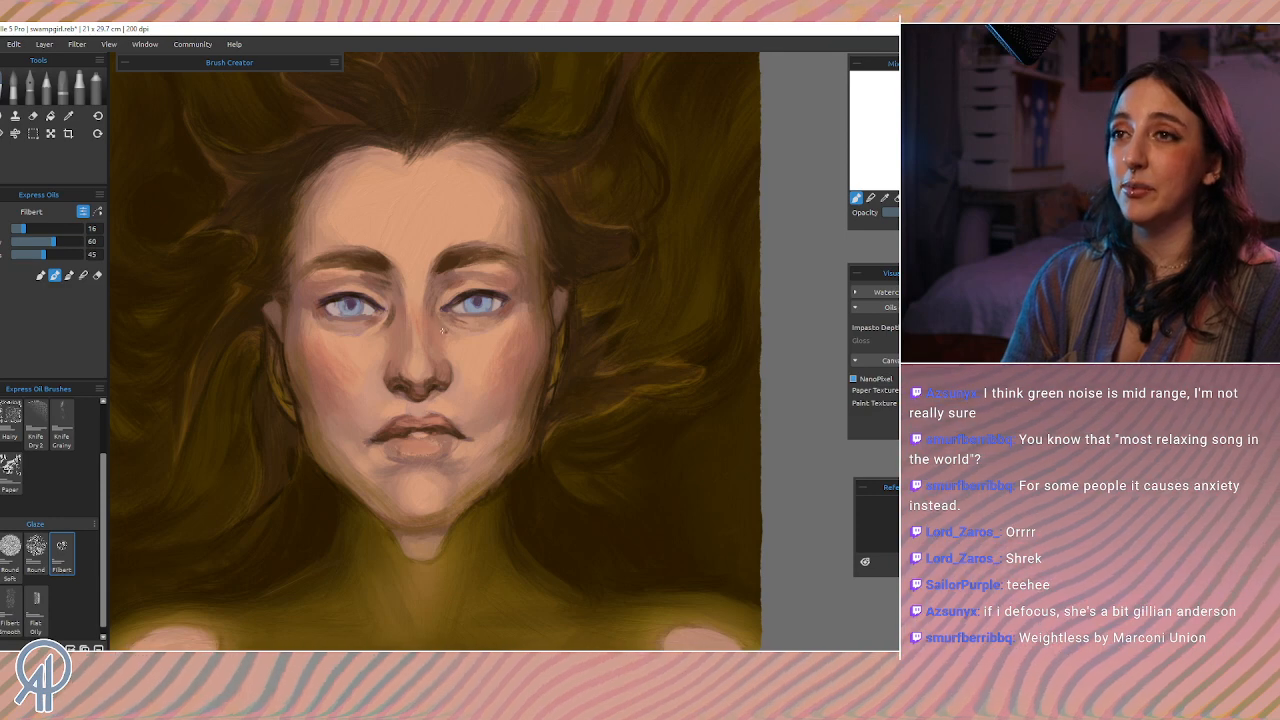
left_click(433, 310, "alt")
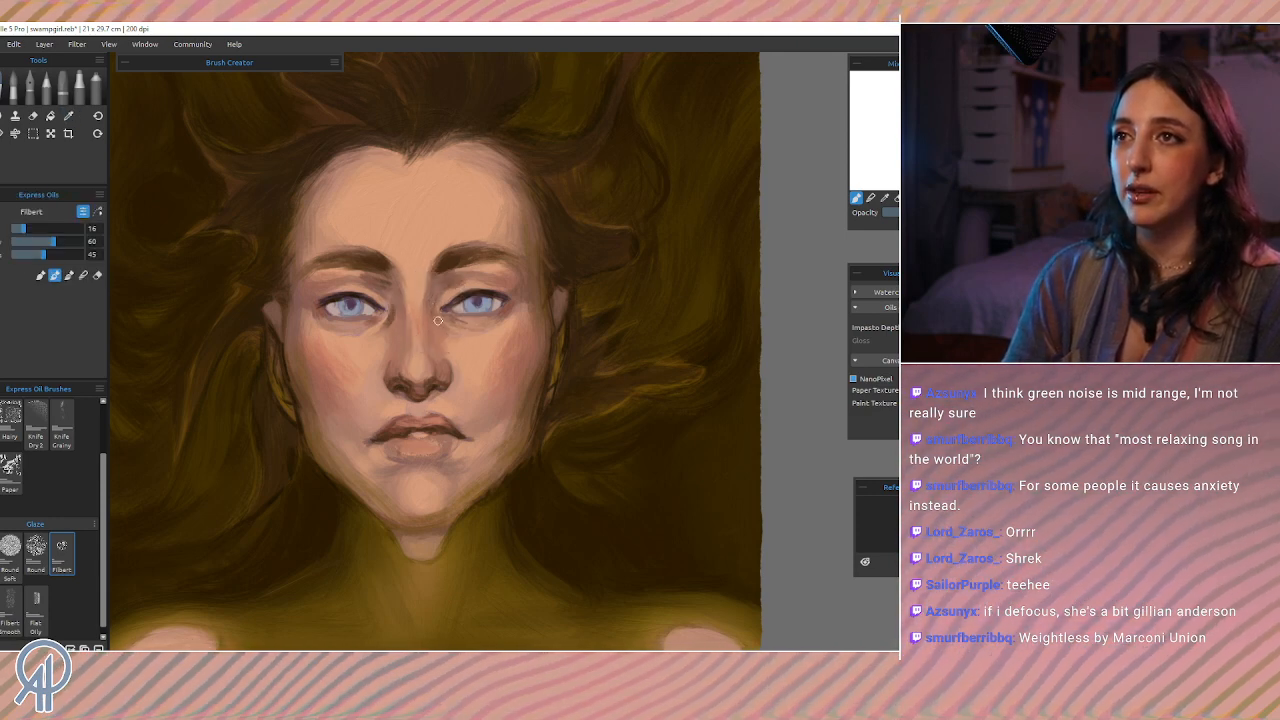
left_click(449, 257, "alt")
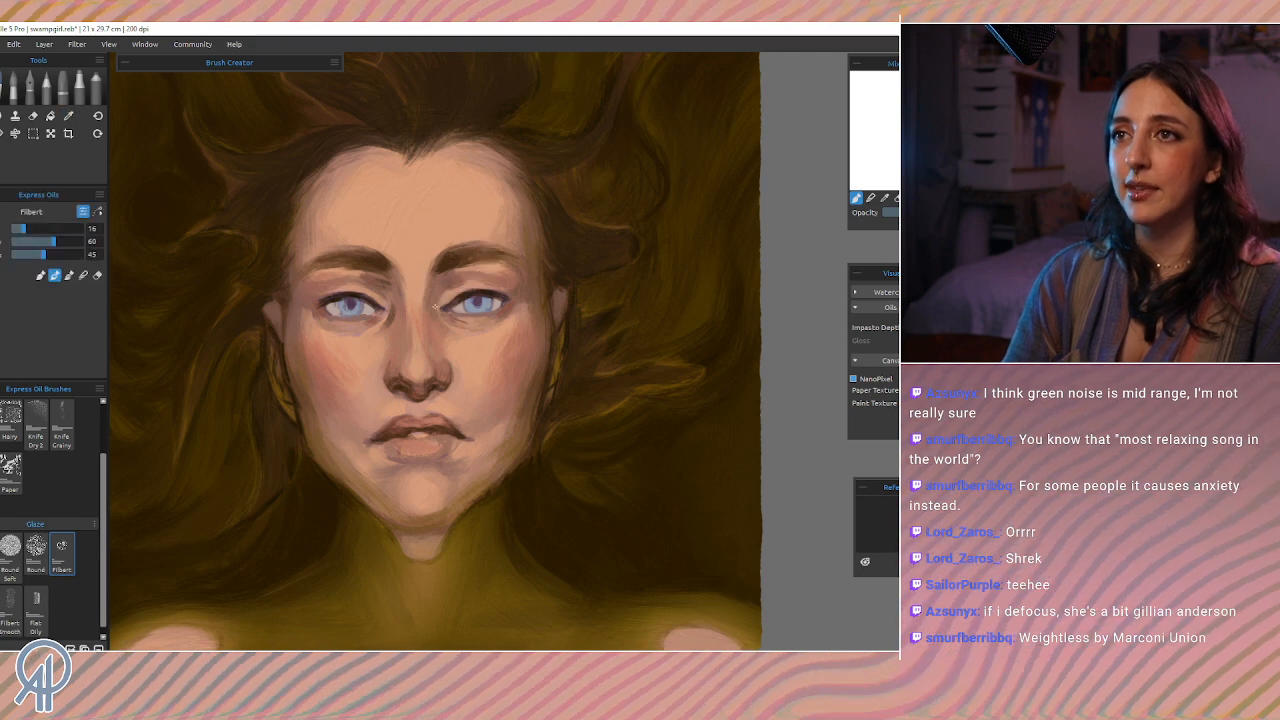
key("ctrl+z")
Step: Reduce the Filbert brush to size 12 and define the nose bridge and inner eye corners with a tone picked from the upper eyelid
key("bracketleft")
key("bracketleft")
key("bracketleft")
key("bracketleft")
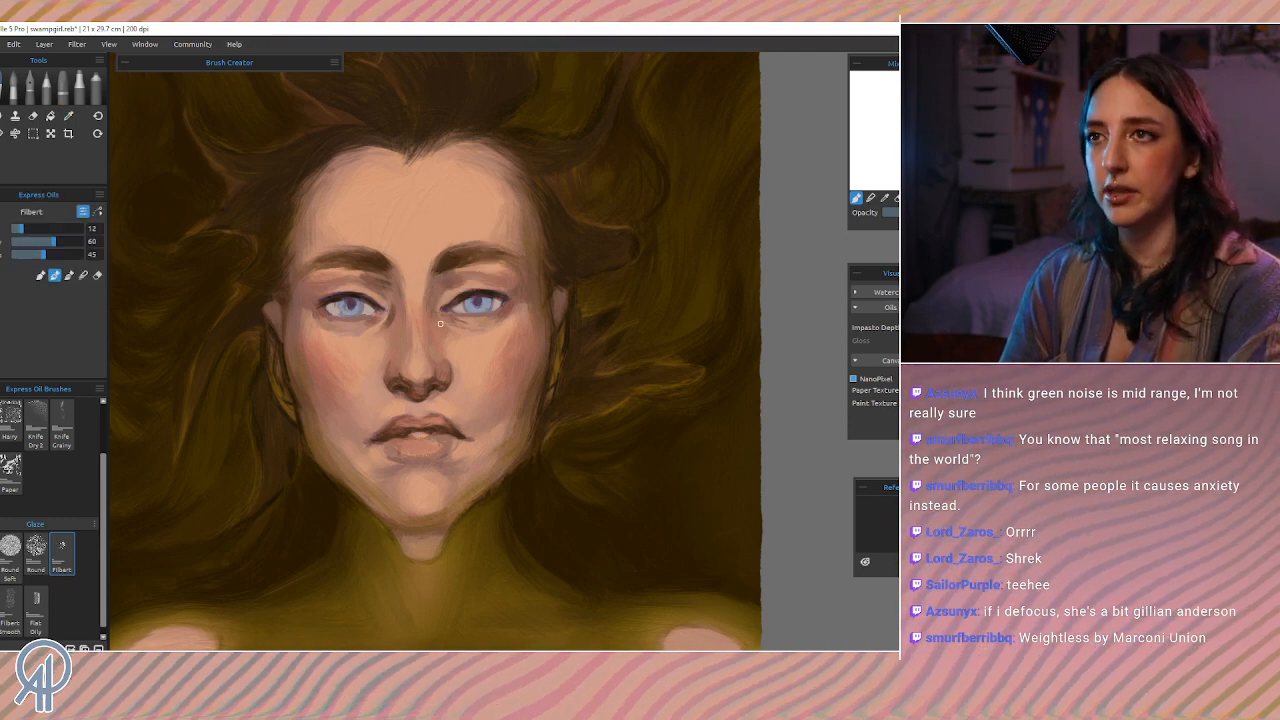
left_click_drag(443, 418, 423, 329)
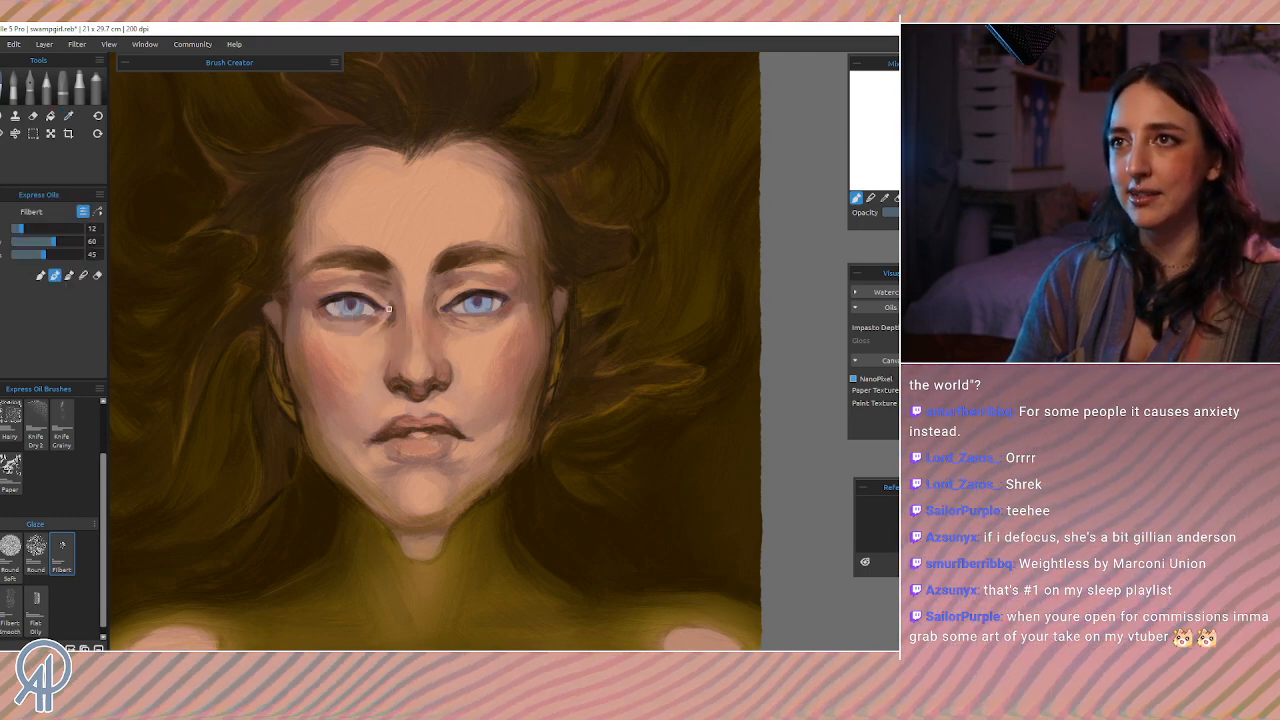
left_click(377, 290, "alt")
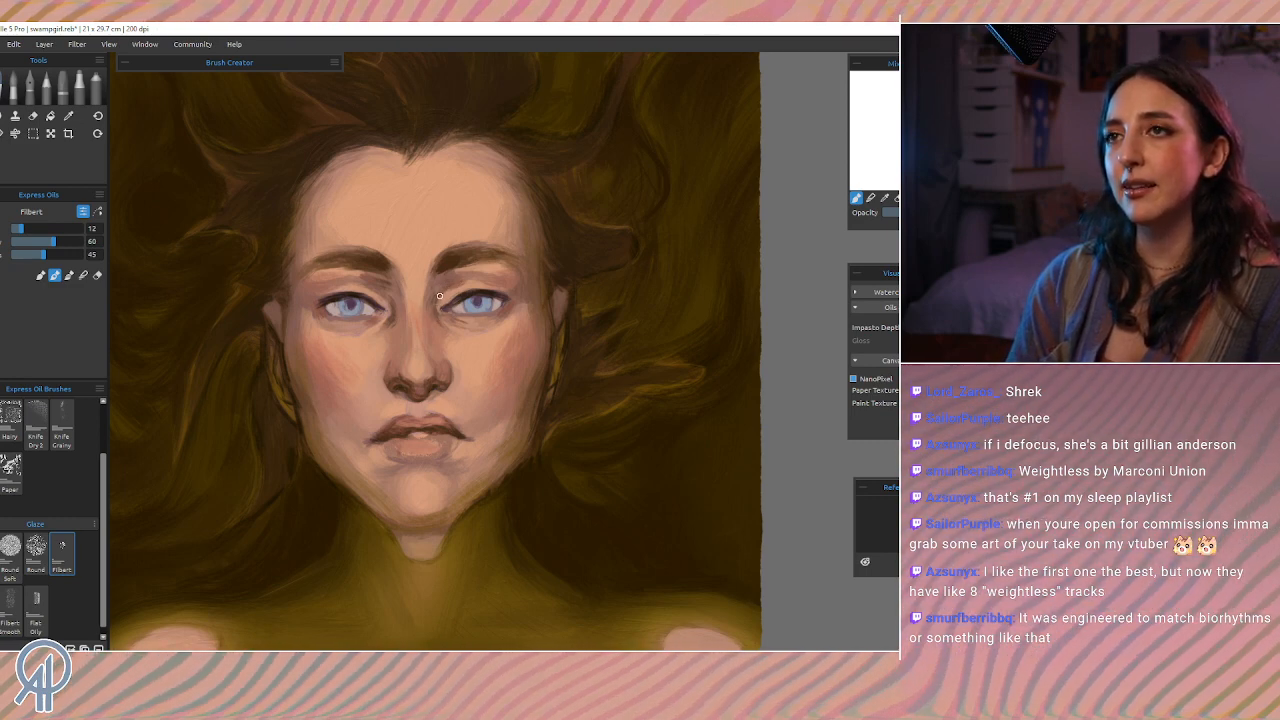
Step: Shade the lower lid and under-eye area of the right-hand eye with skin tones picked beneath it, using the size 12 Filbert brush
left_click(438, 322, "alt")
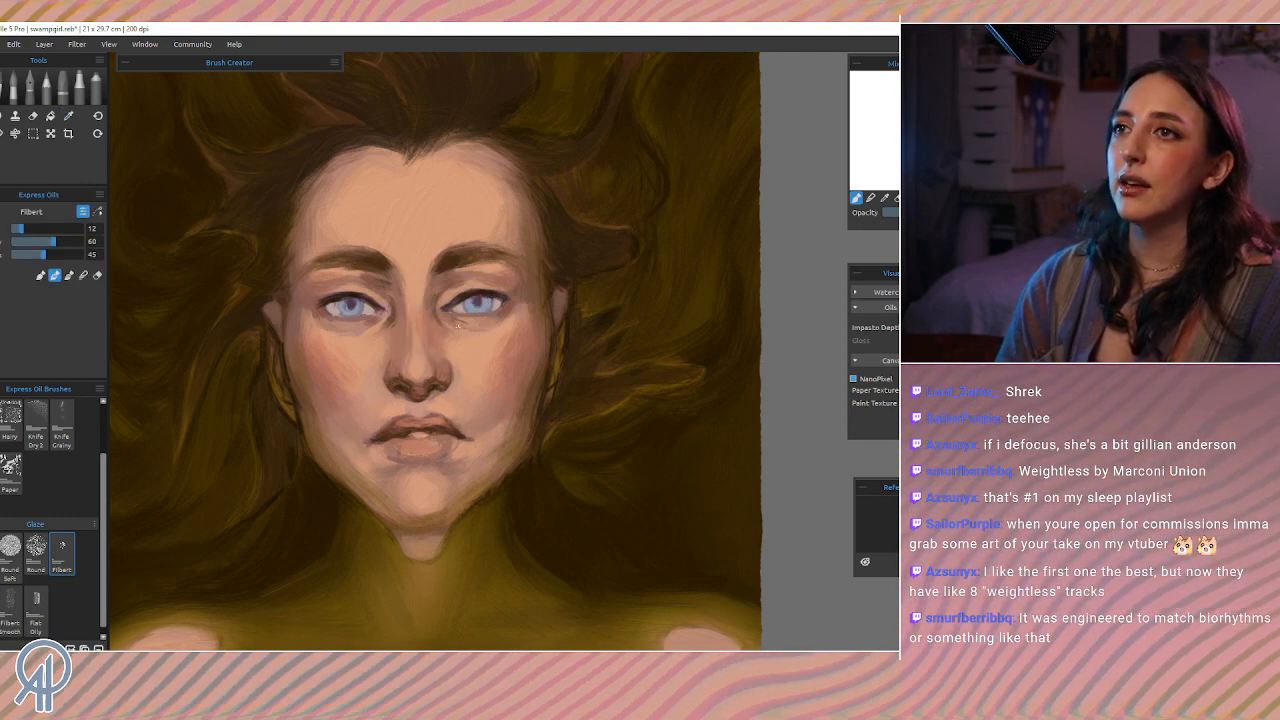
left_click(461, 325, "alt")
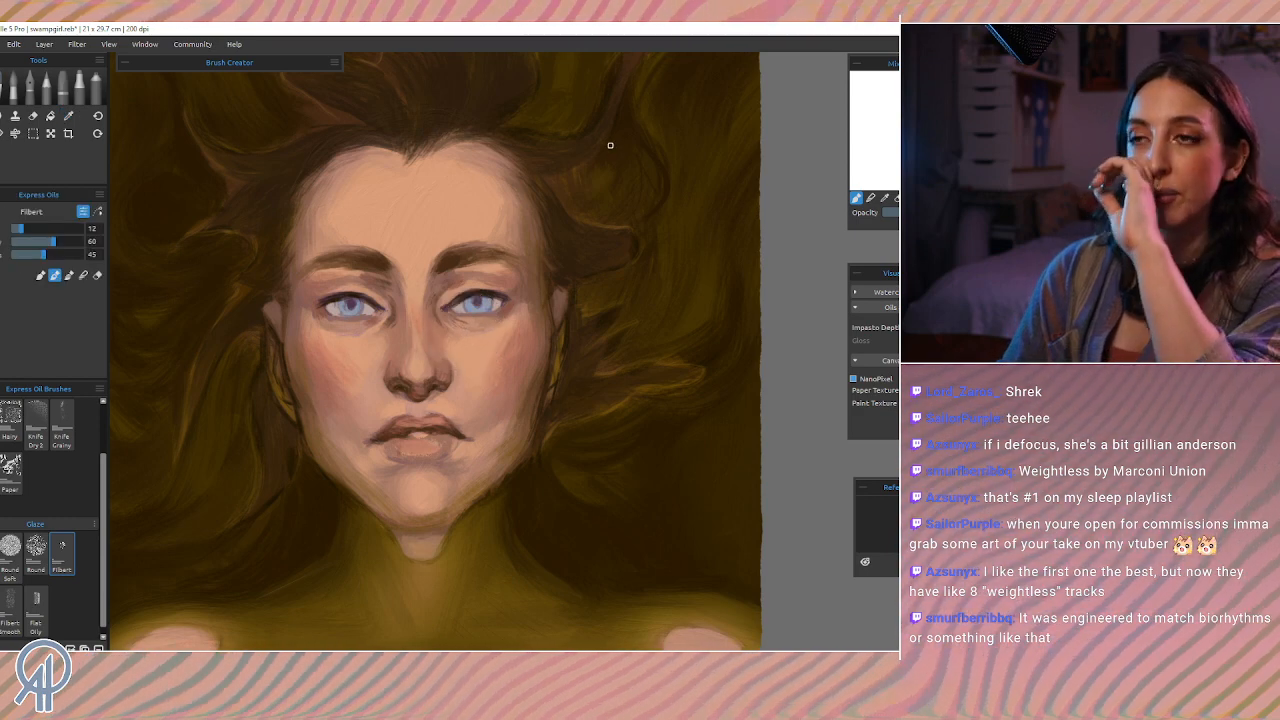
left_click_drag(465, 257, 453, 318)
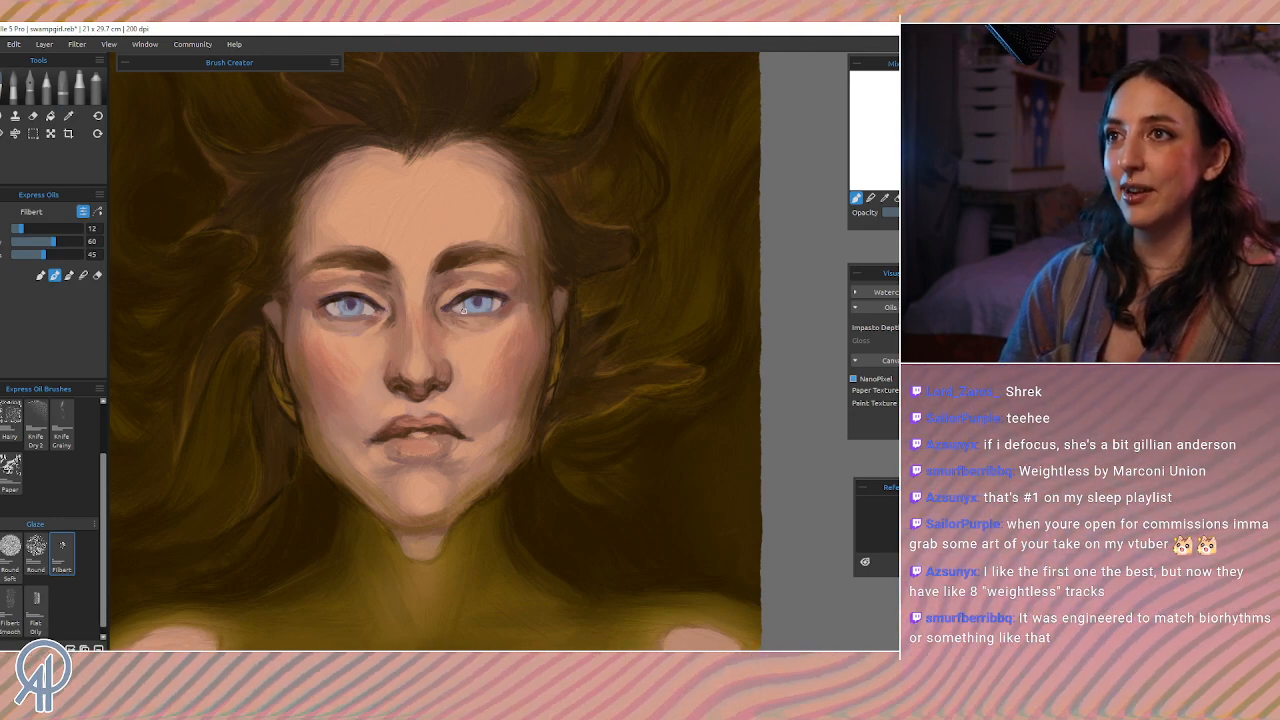
left_click_drag(463, 311, 458, 322)
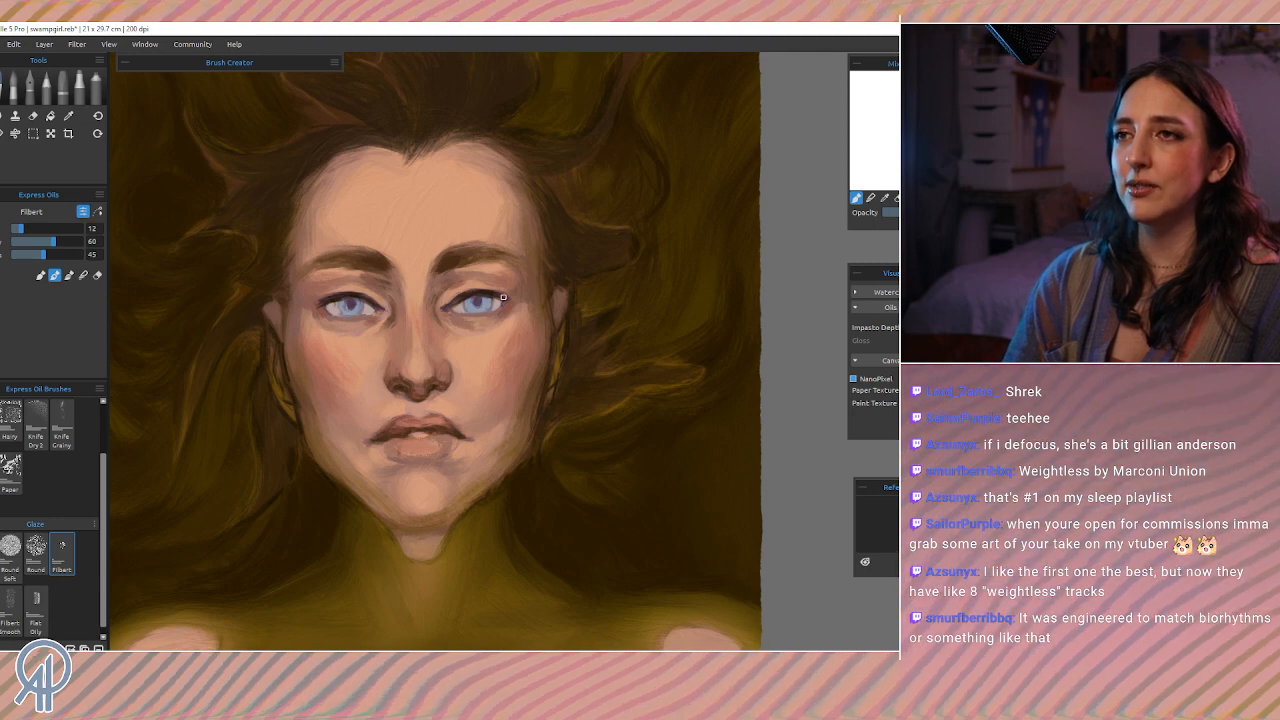
left_click_drag(470, 316, 474, 321)
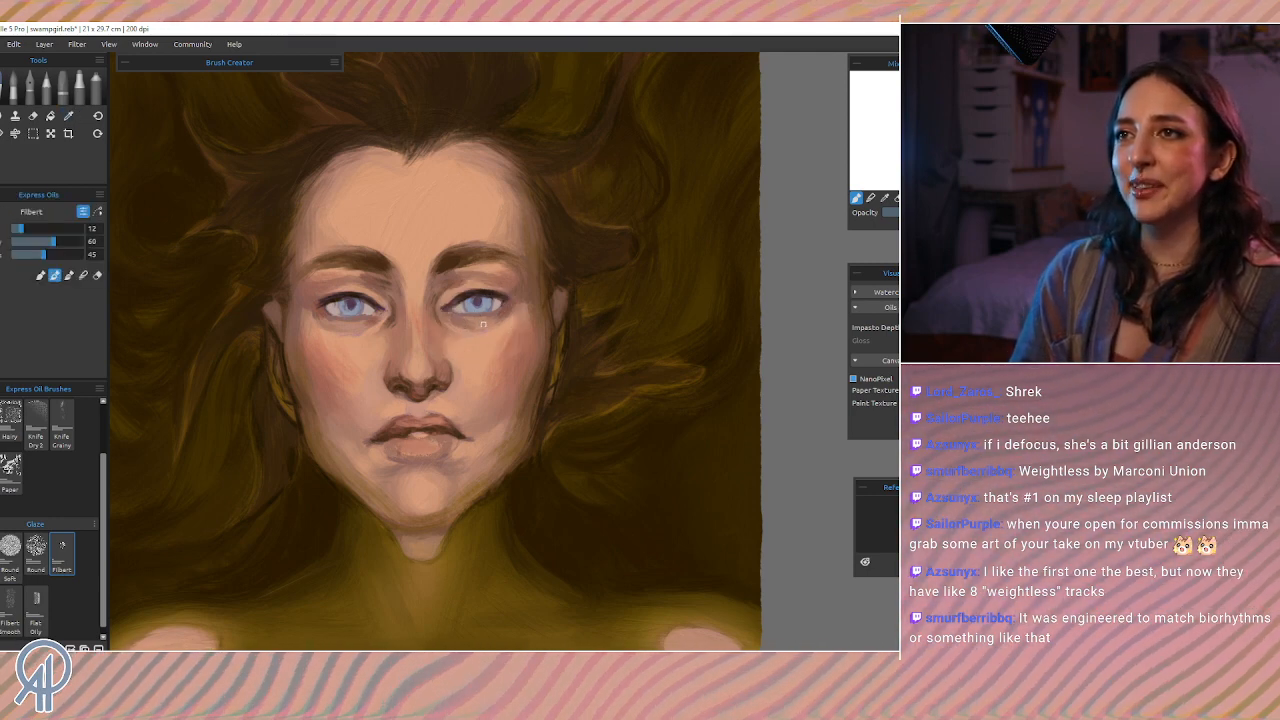
Step: Shade the lower lid, under-eye area and inner corner of the right-hand eye, picking a tone from beside the nose bridge
left_click_drag(486, 317, 477, 316)
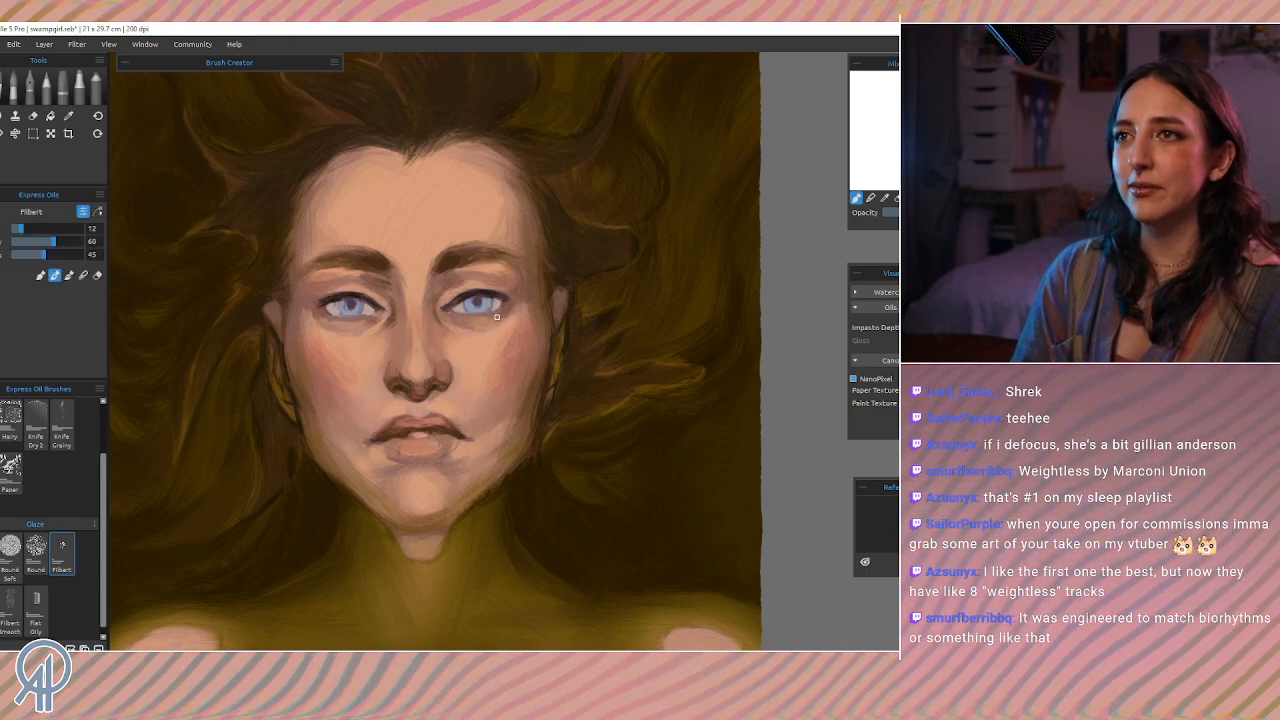
left_click_drag(505, 313, 496, 311)
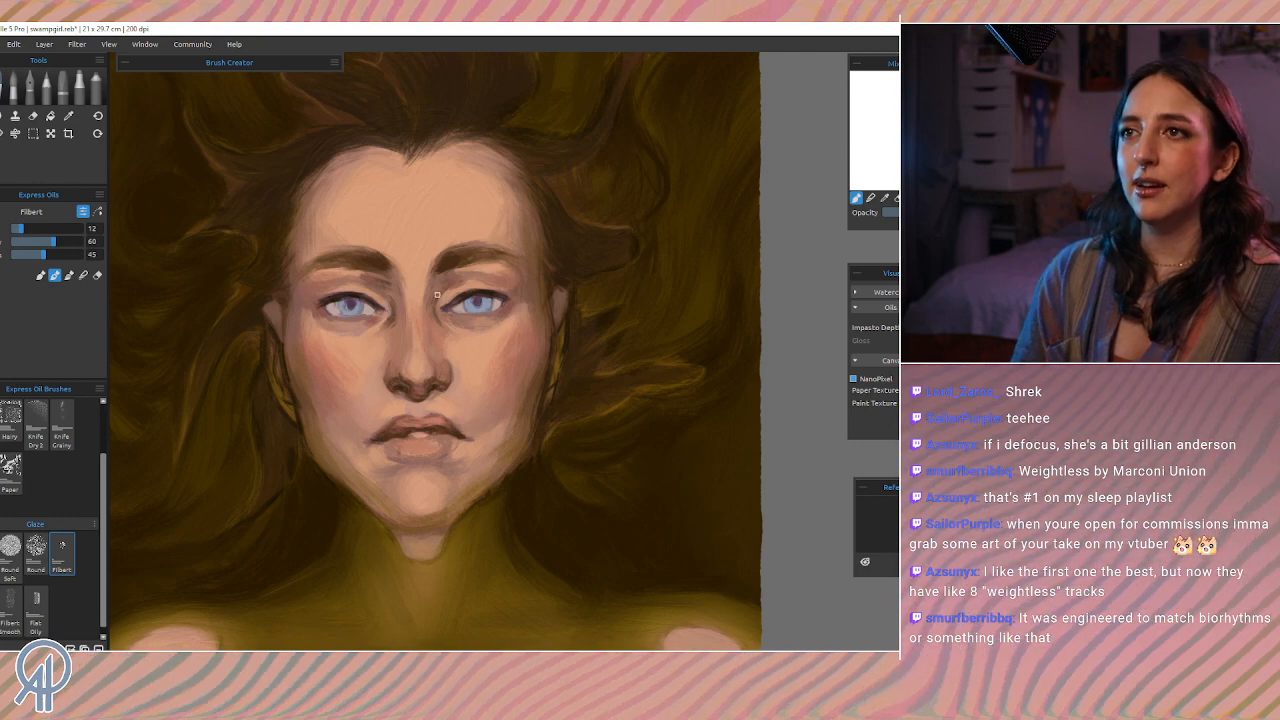
left_click_drag(455, 338, 474, 331)
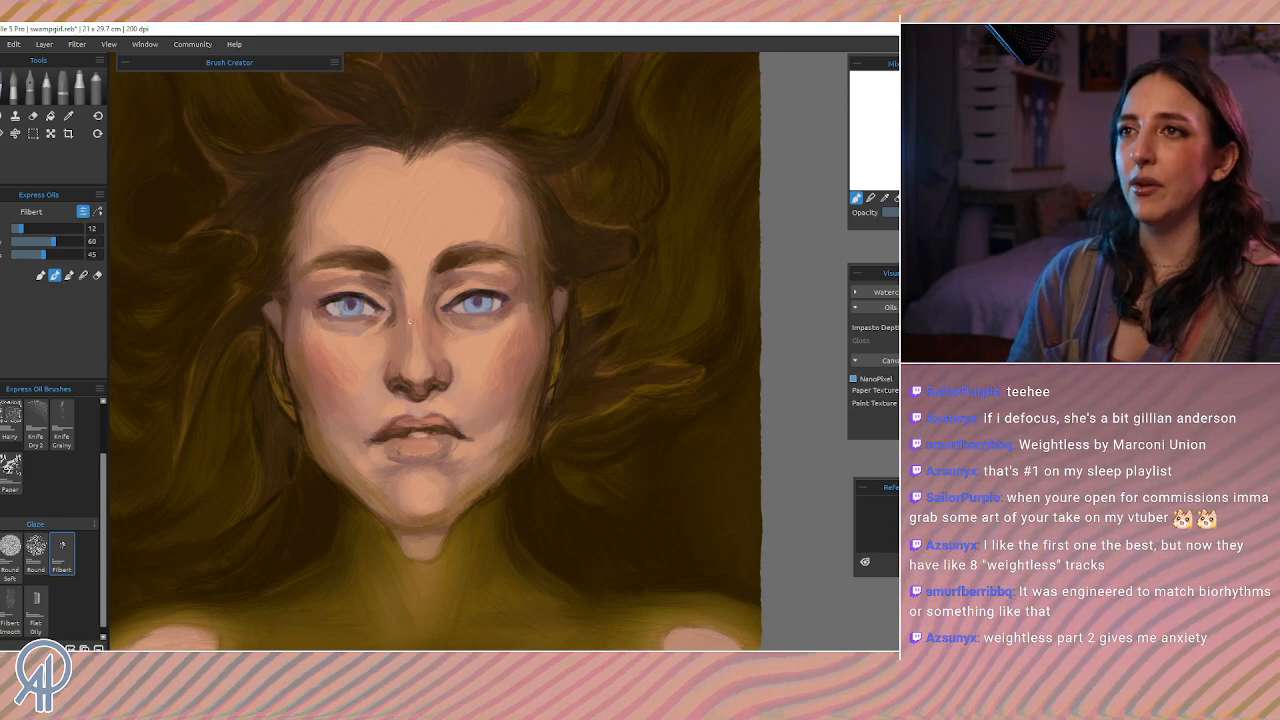
left_click_drag(440, 312, 432, 309)
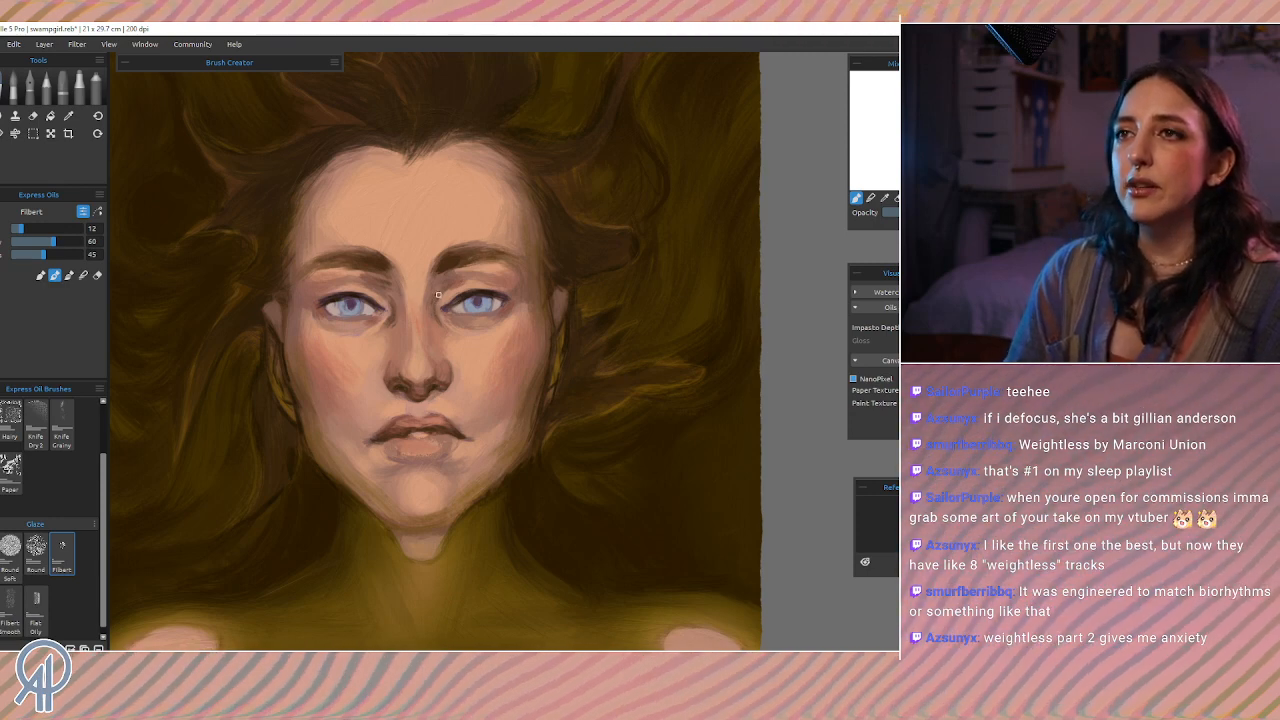
left_click(436, 298, "alt")
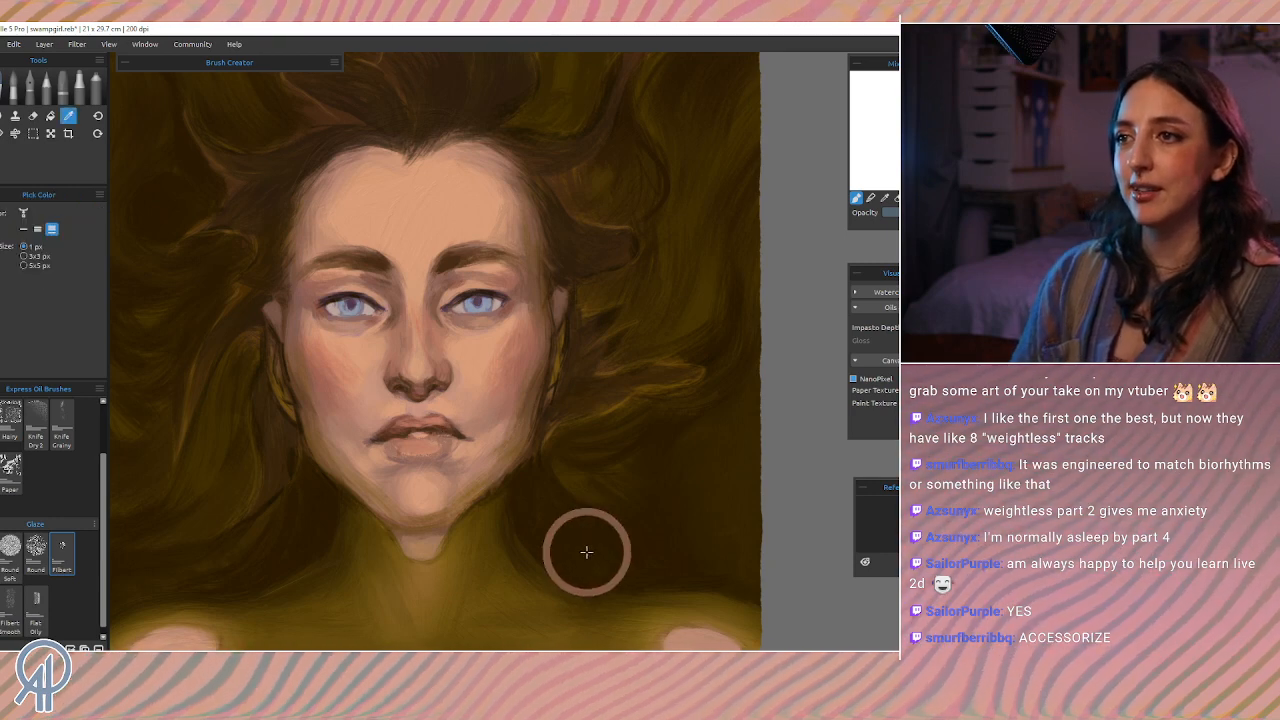
Step: Reduce the Filbert brush to size 8 and define the shadow along the lower edge of the bottom lip
left_click_drag(443, 434, 456, 438)
left_click(488, 340, "ctrl+alt")
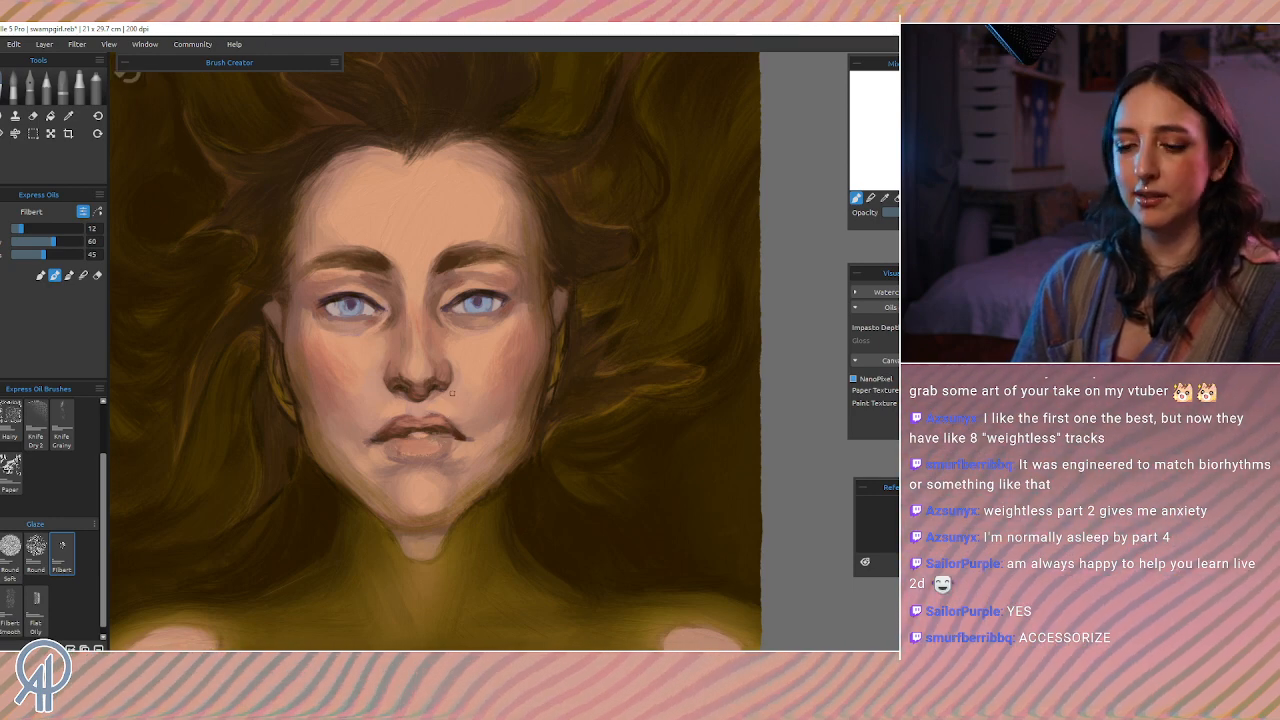
key("bracketleft")
key("bracketleft")
key("bracketleft")
key("bracketleft")
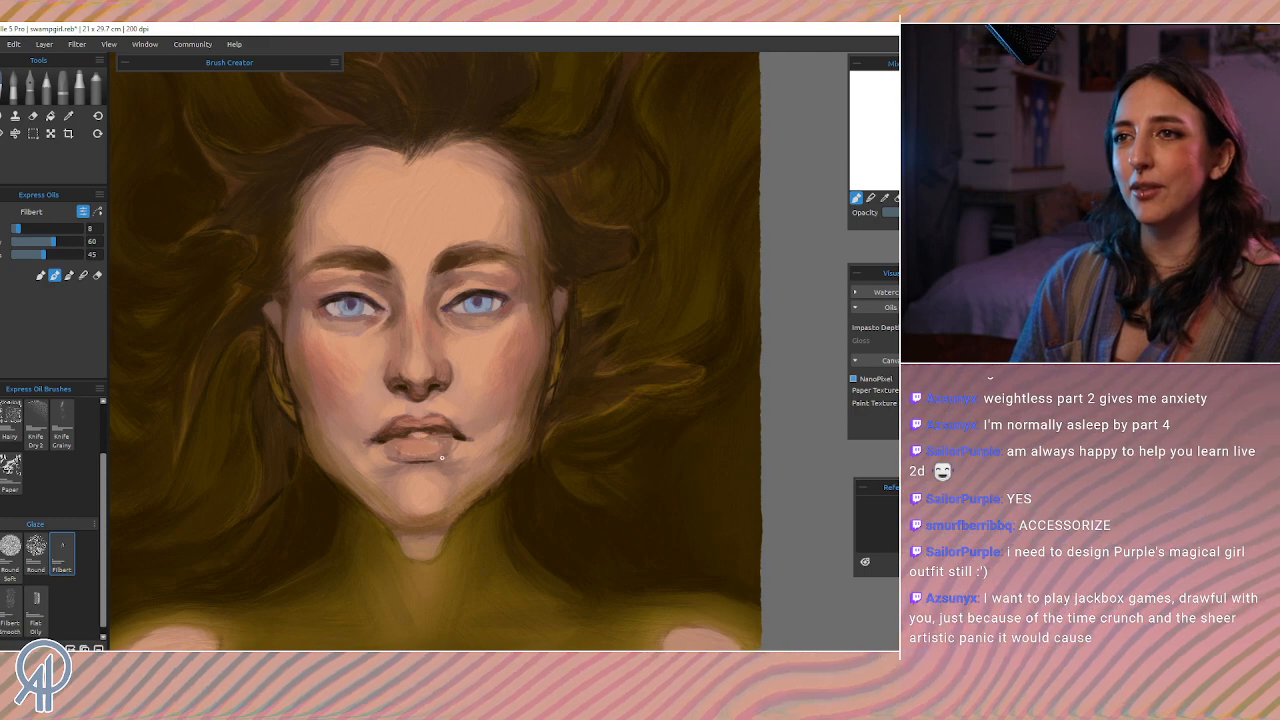
Step: Enlarge the Filbert brush to size 14 and shade the area beneath the lower lip with tones picked from the nose, chin and lip edge
left_click(408, 383, "alt")
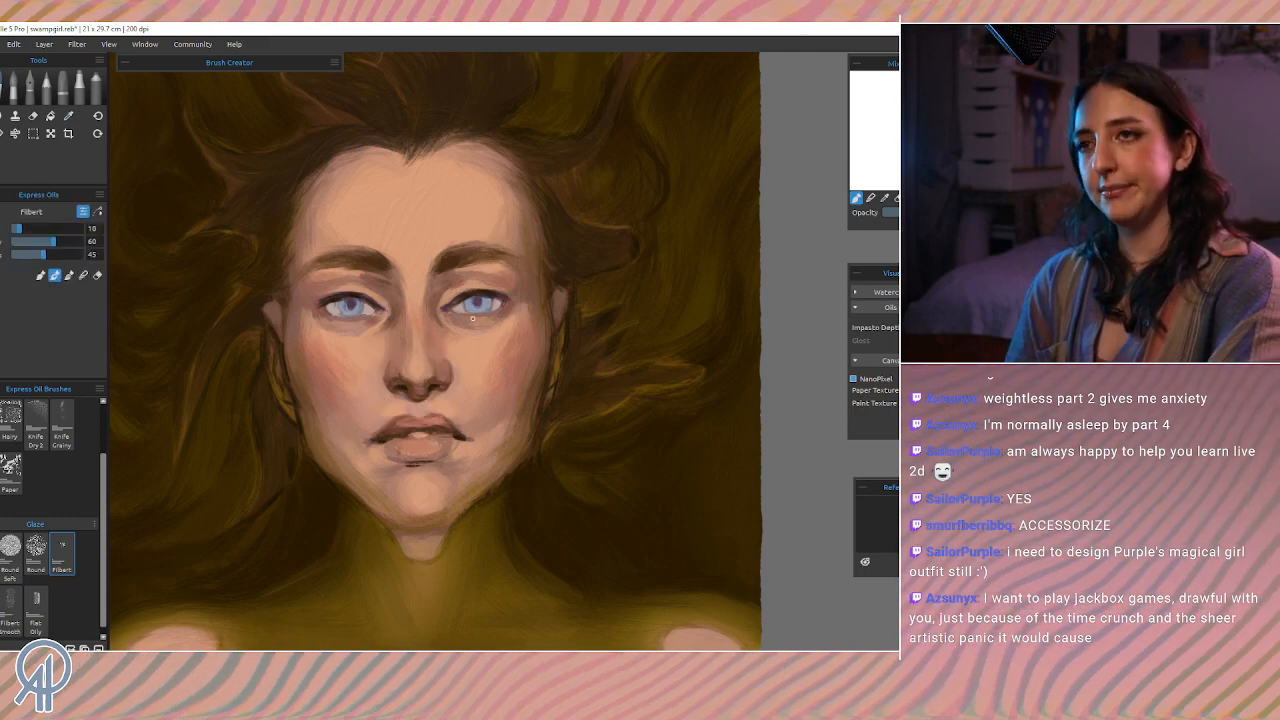
key("bracketright")
key("bracketright")
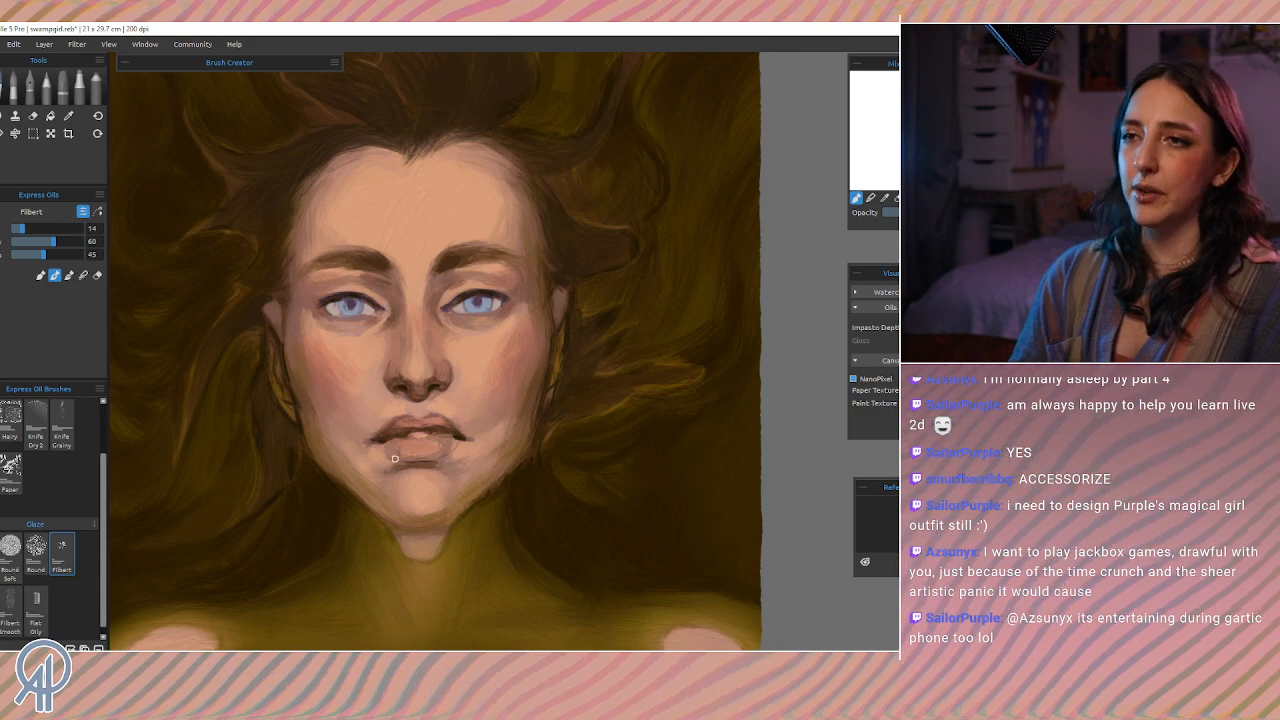
left_click(452, 479, "alt")
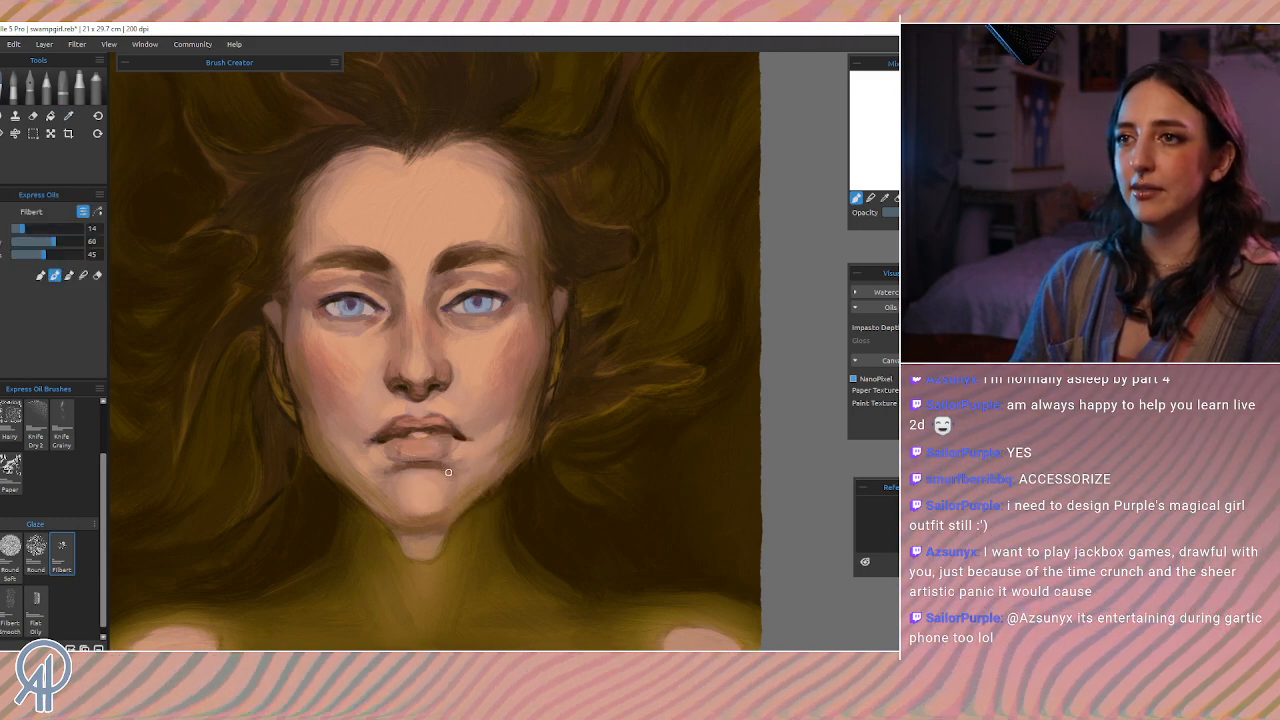
left_click(446, 460, "alt")
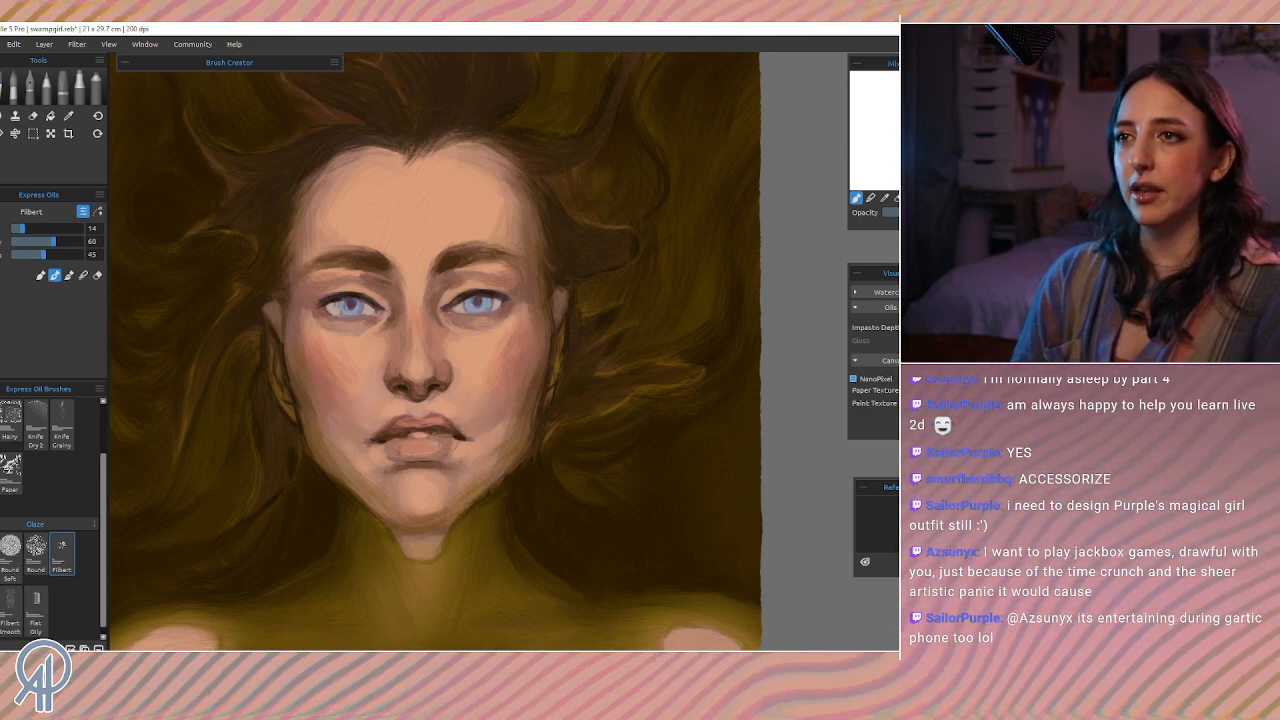
left_click(375, 455, "alt")
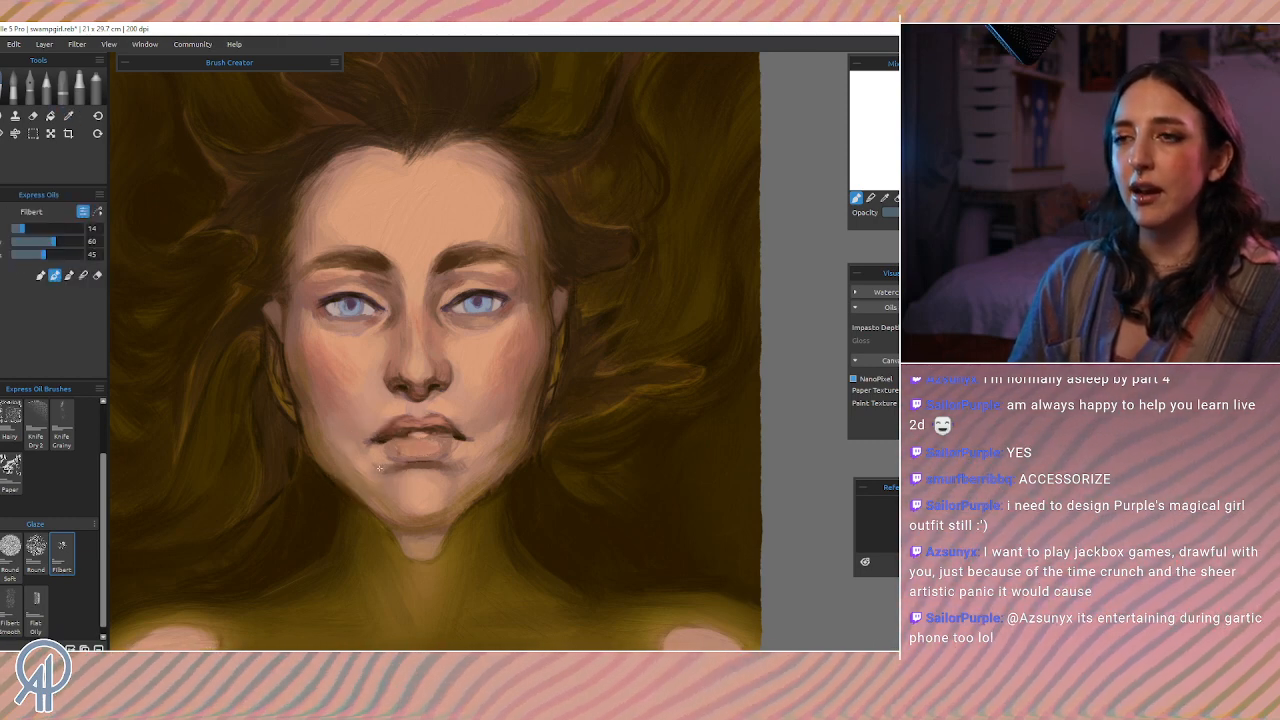
left_click(385, 467, "alt")
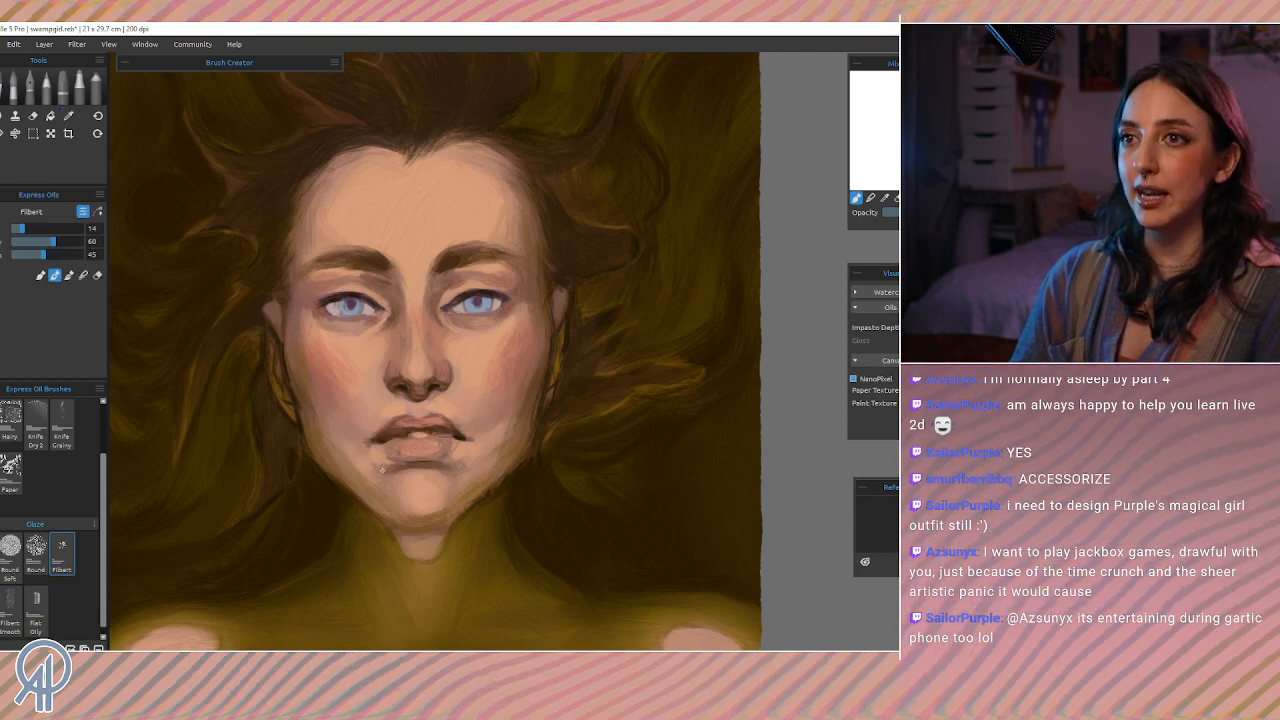
Step: Enlarge the Filbert brush to size 20, darken the skin below the left-hand mouth corner, and undo the last strokes
key("]")
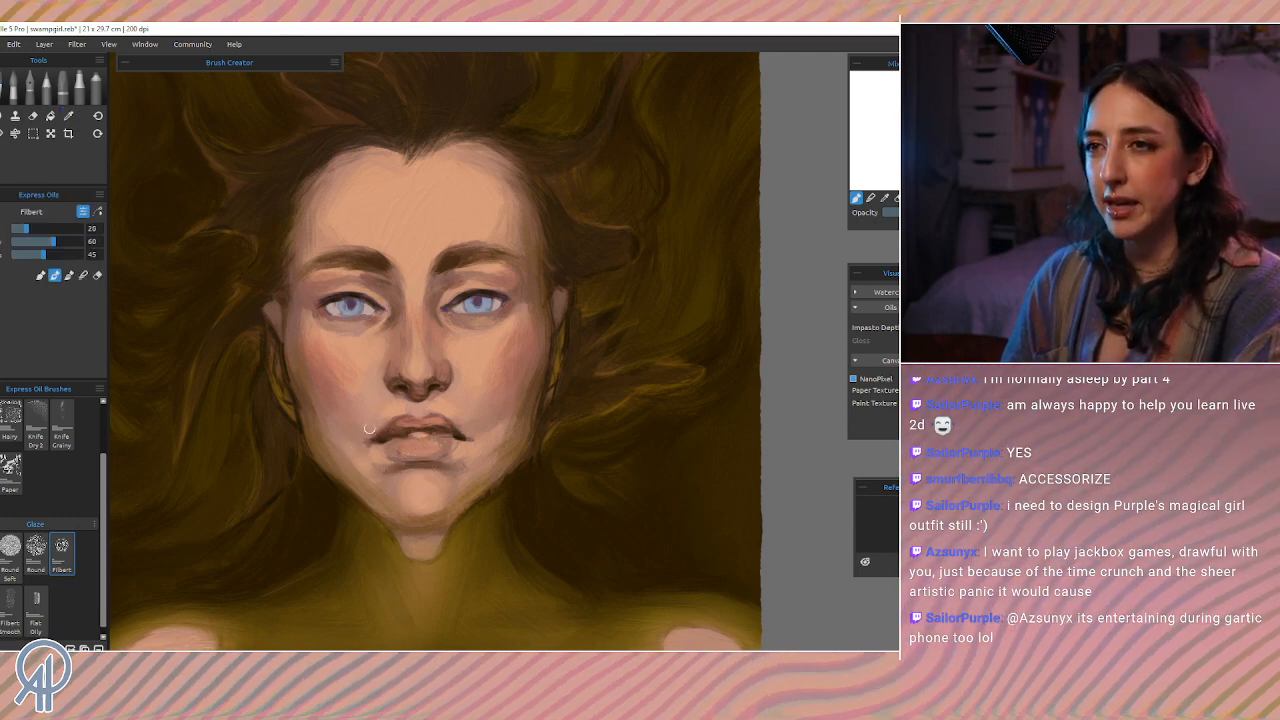
left_click_drag(377, 466, 378, 479)
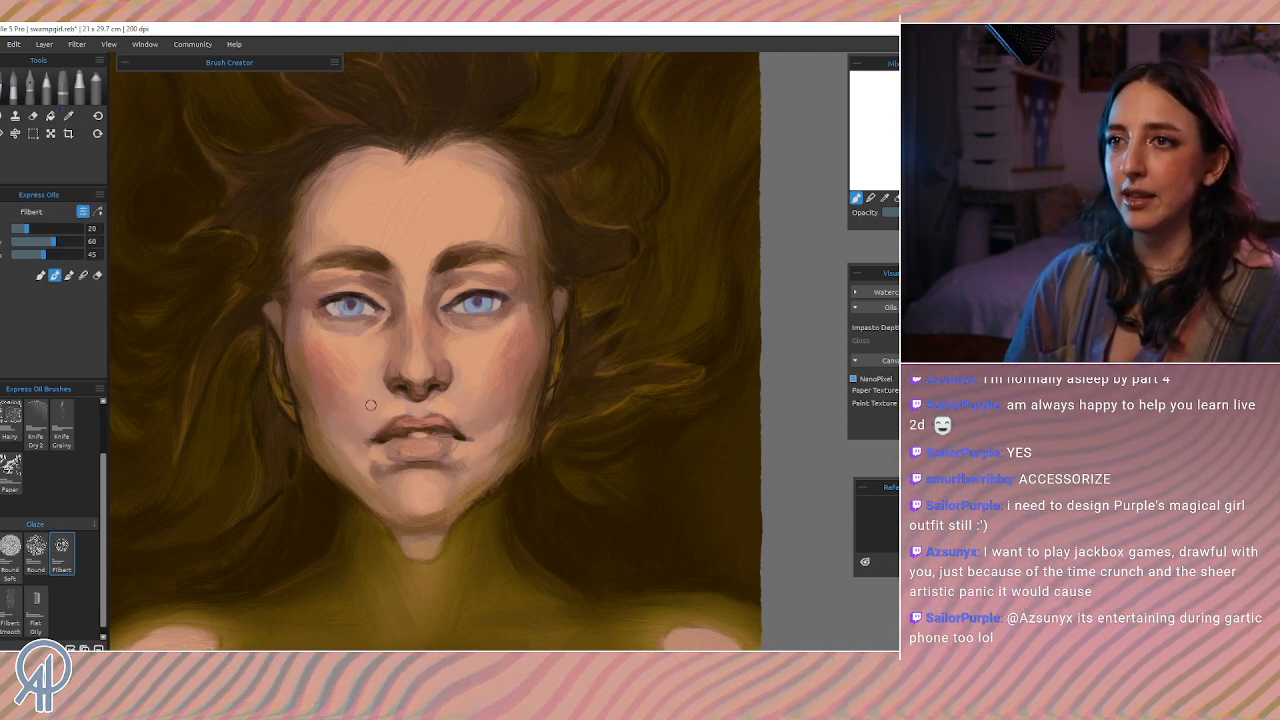
key("ctrl+z")
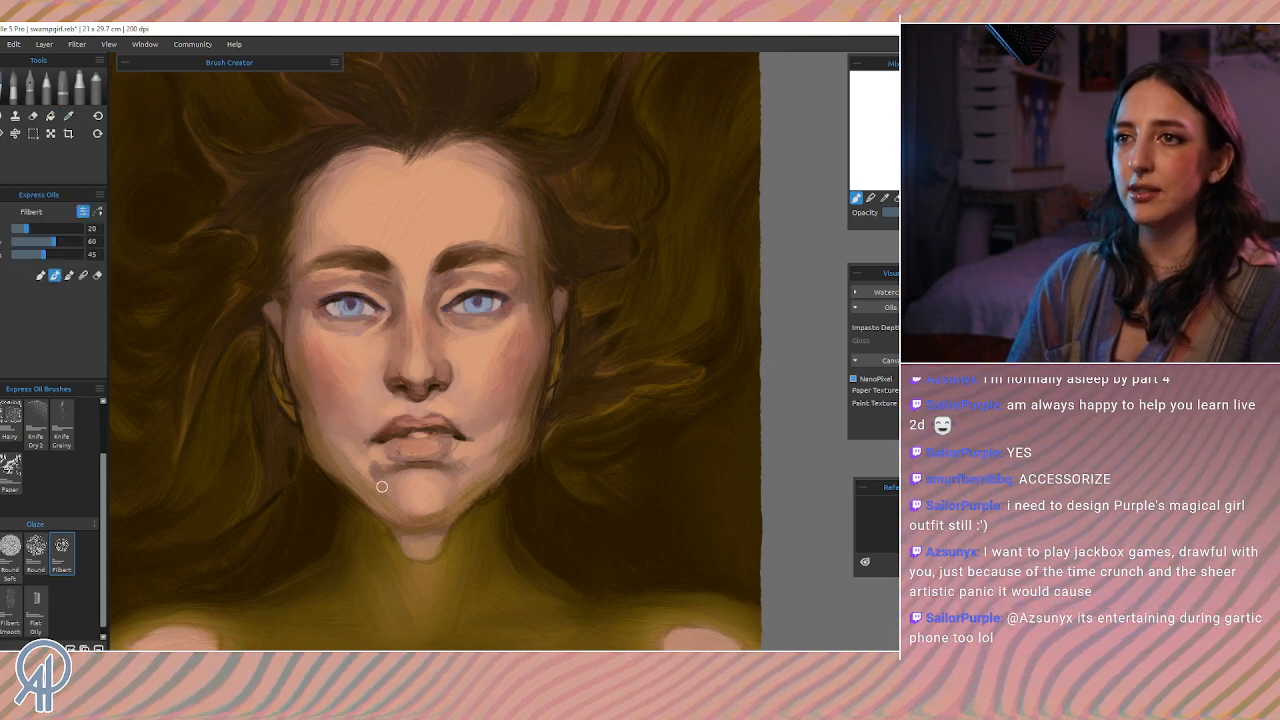
key("ctrl+z")
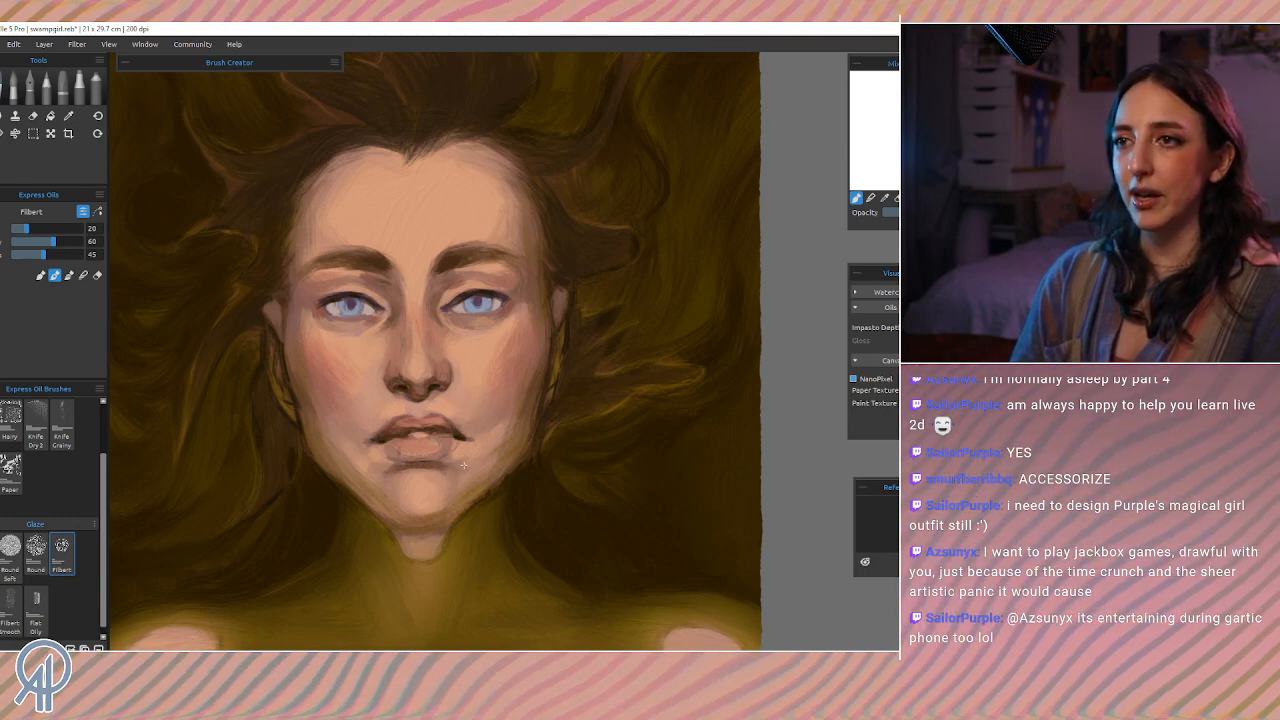
Step: Blend the skin around both mouth corners with tones picked beside and below them, and save the painting
left_click(464, 443, "alt")
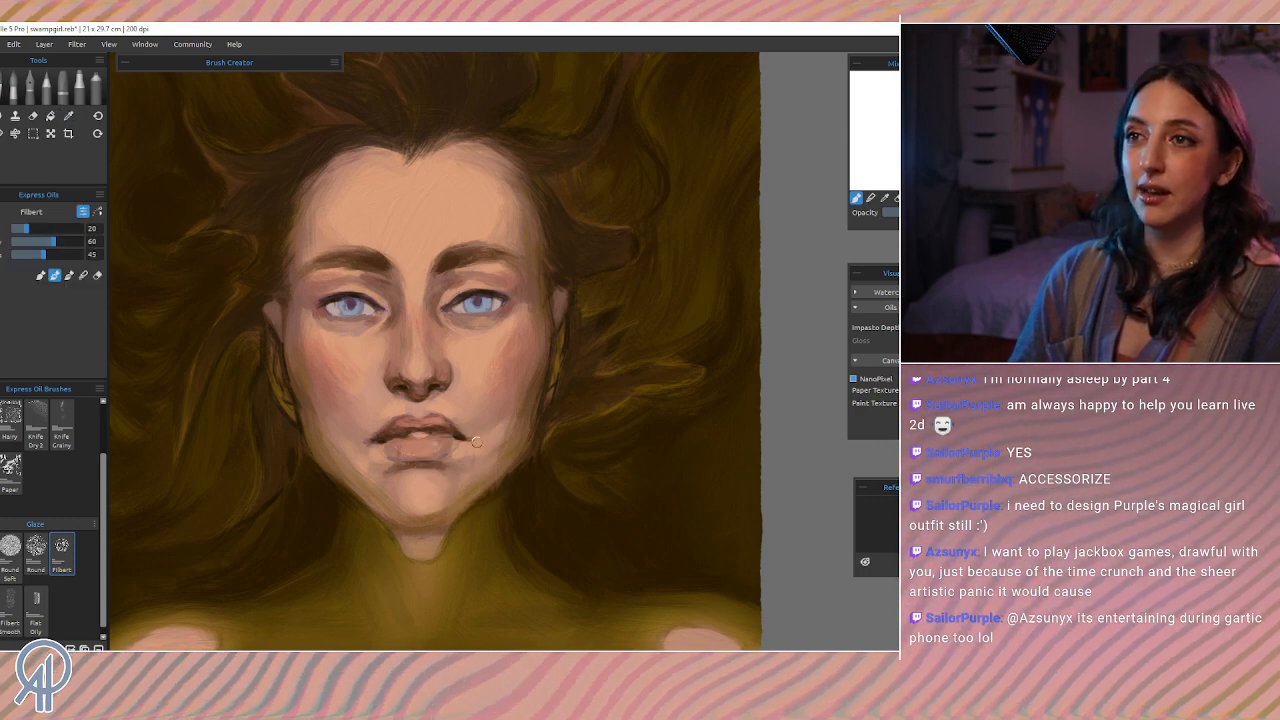
left_click(480, 450, "alt")
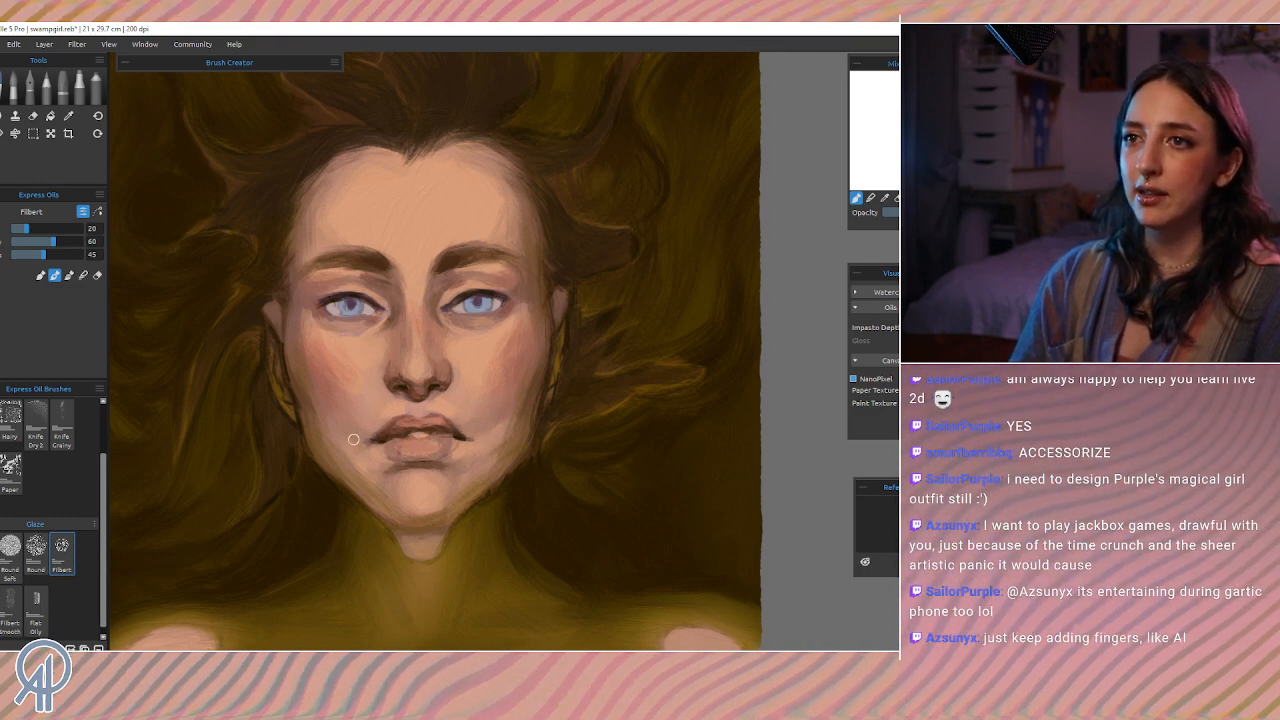
left_click(470, 425, "alt")
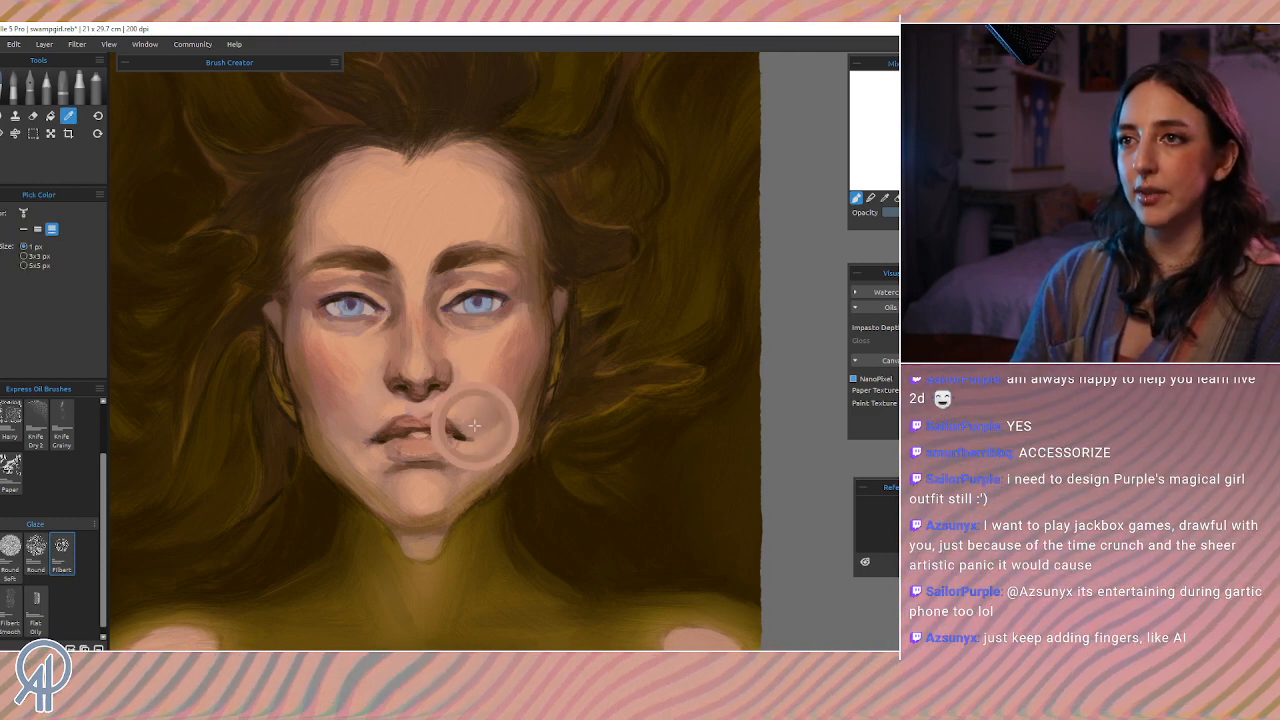
left_click(381, 465, "alt")
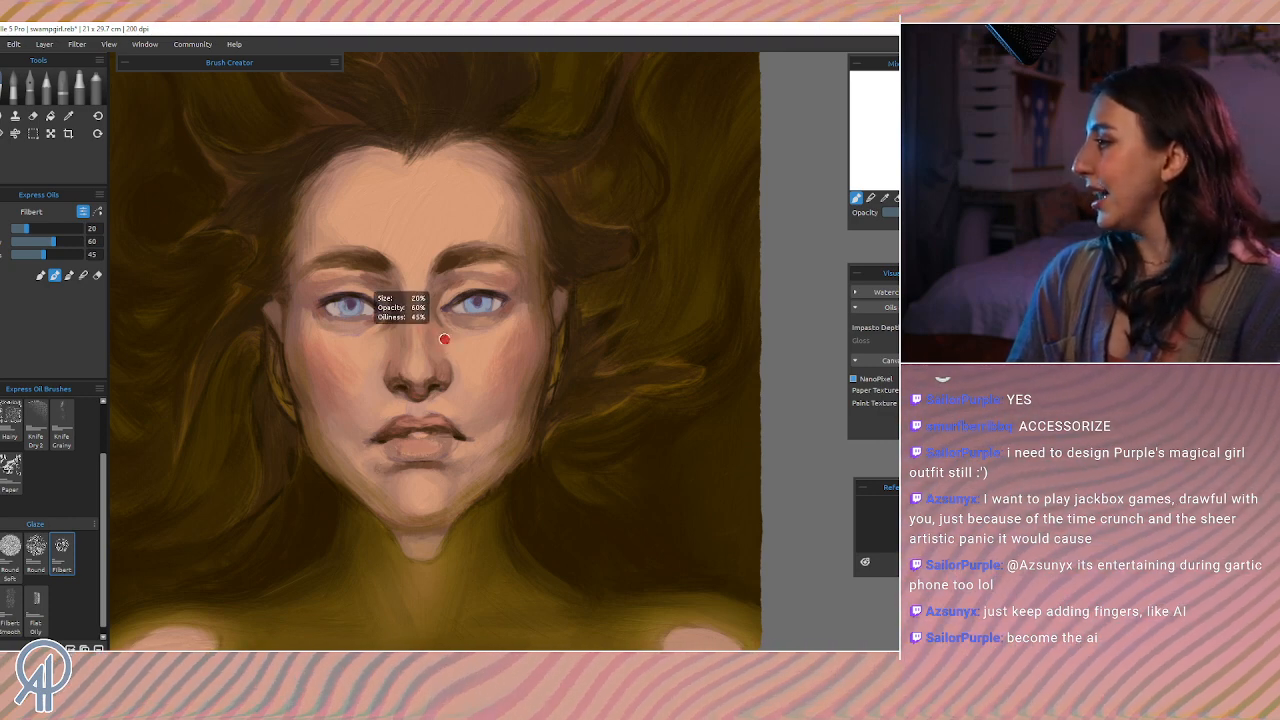
key("ctrl+s")
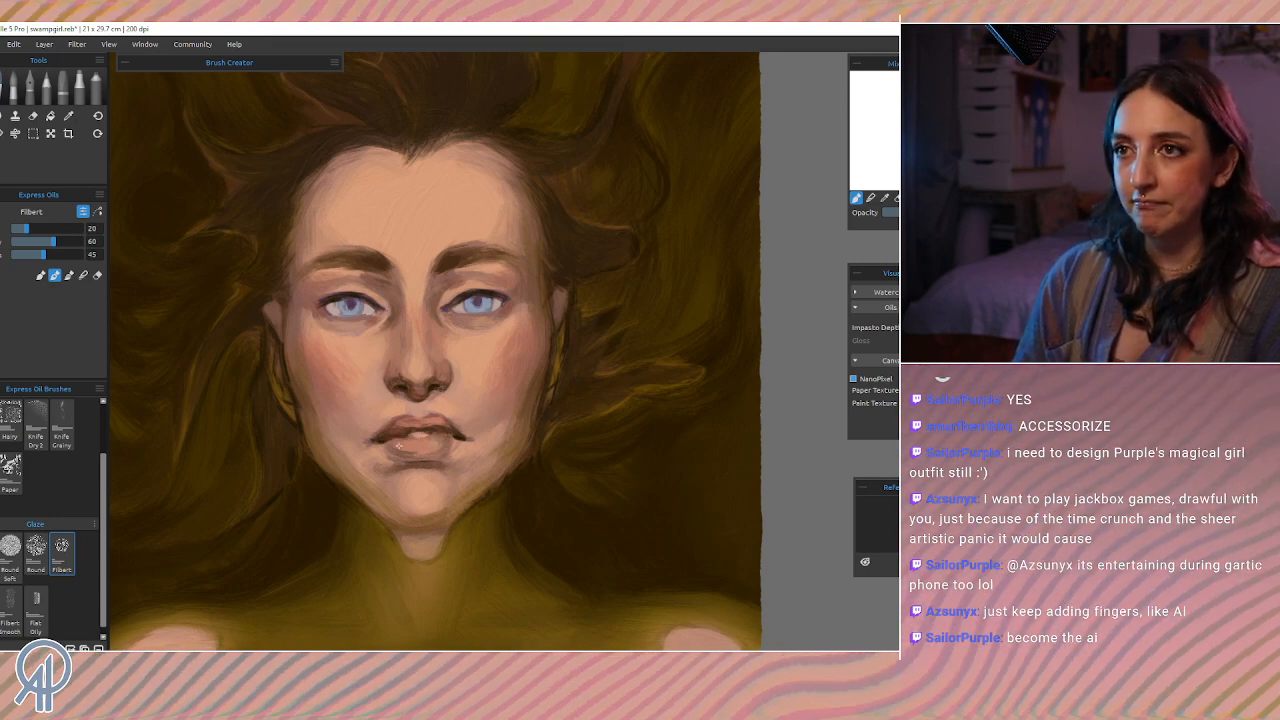
Step: Smooth the lower lip and the skin beneath it with tones picked from the lip and chin, using the size 20 Filbert brush
left_click(412, 448, "alt")
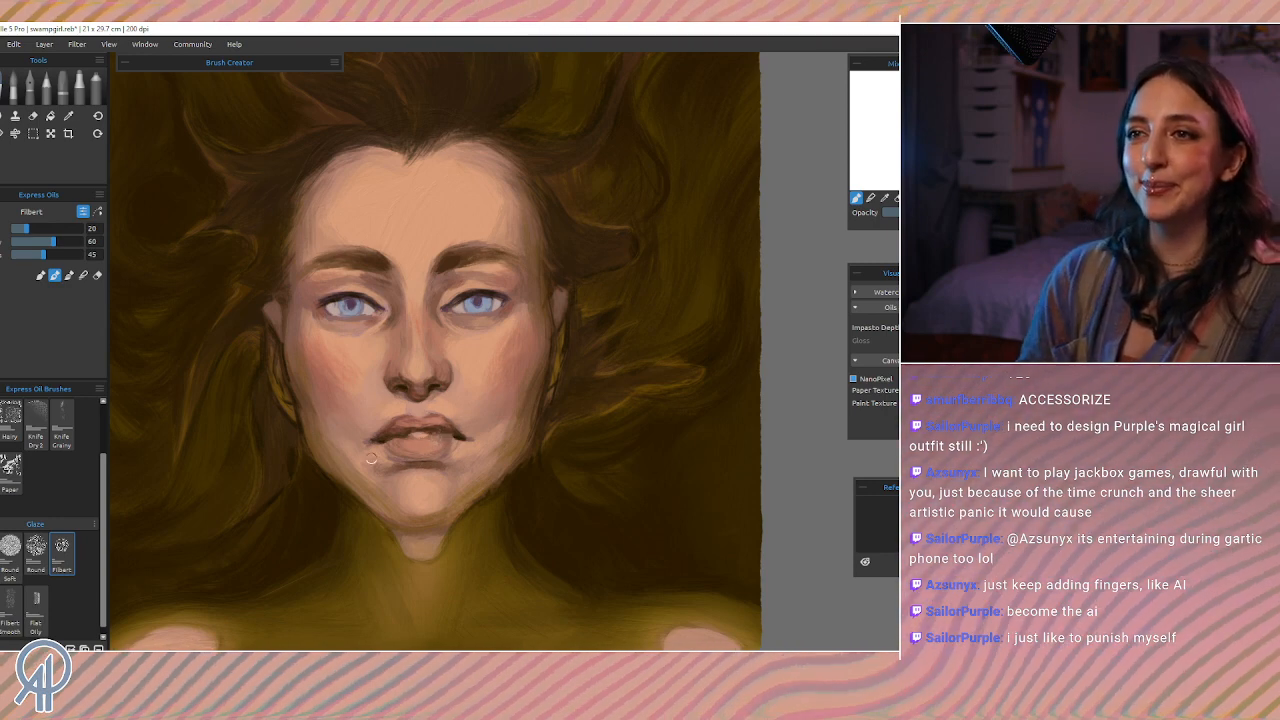
left_click(370, 470, "alt")
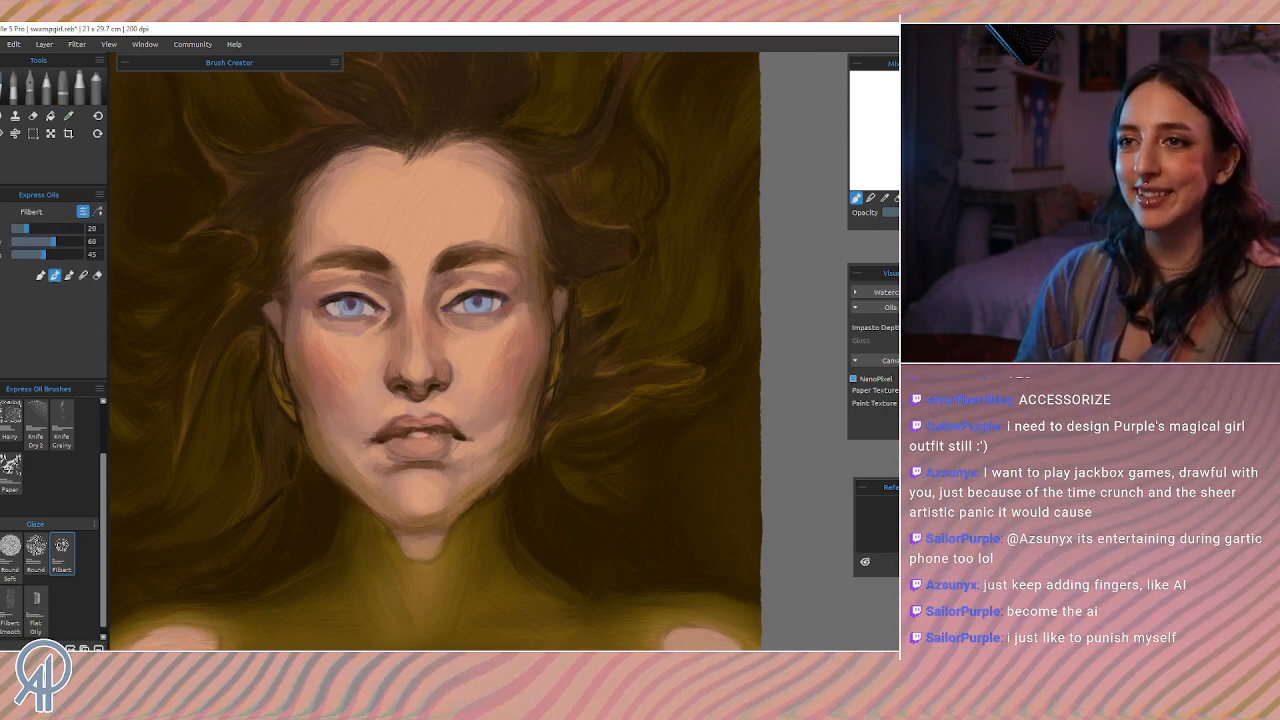
left_click(372, 465, "alt")
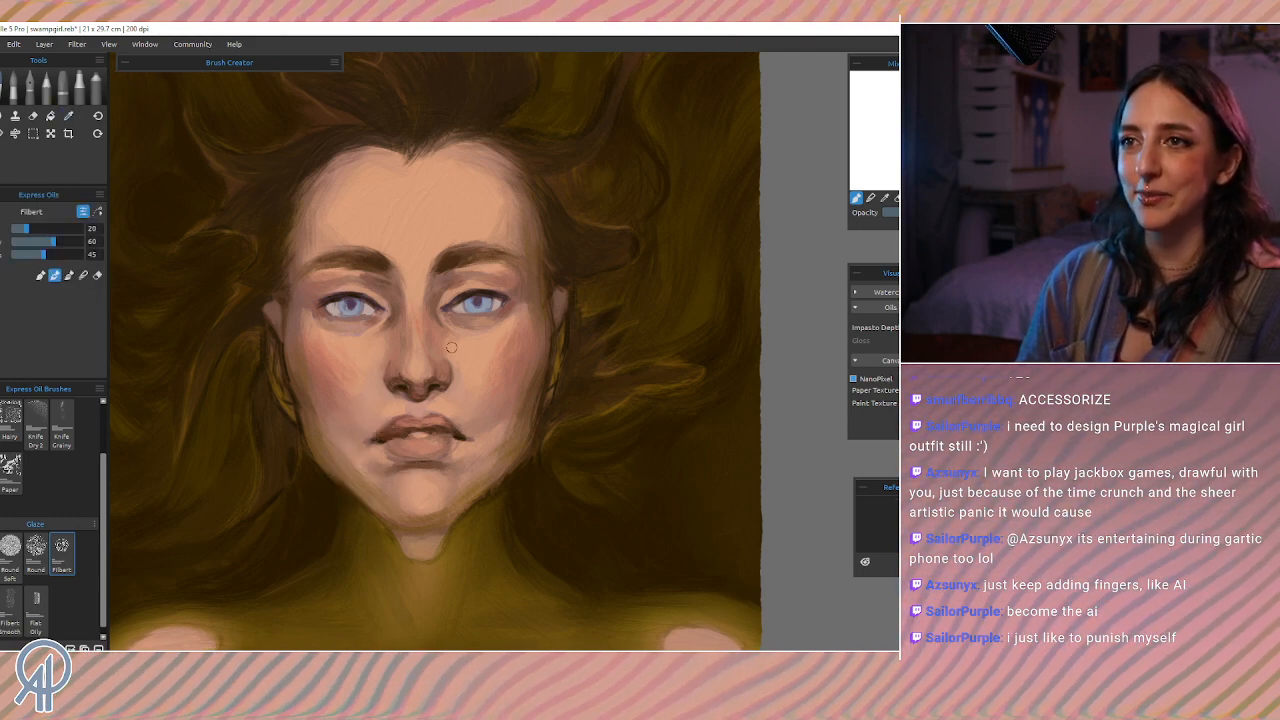
left_click(443, 468, "alt")
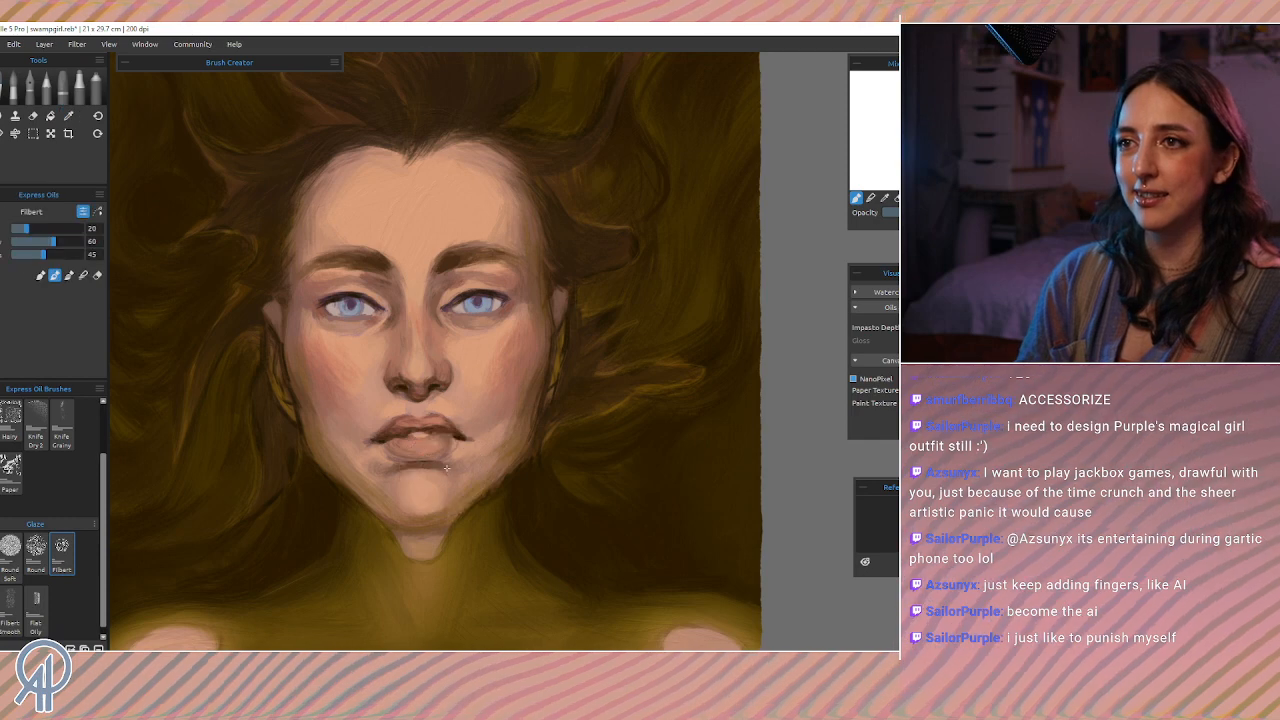
left_click(385, 447, "alt")
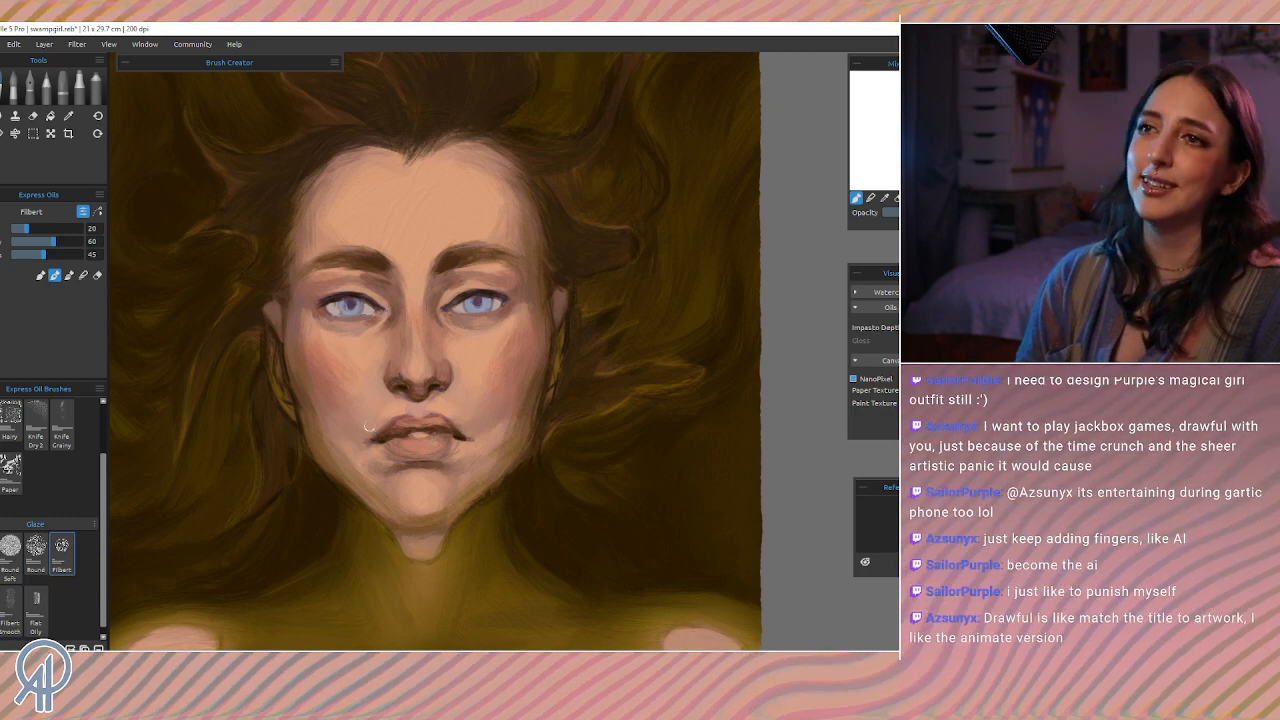
Step: Reduce the Filbert brush to size 16 and soften the left-hand mouth corner with tones picked beside it
left_click(376, 434, "alt")
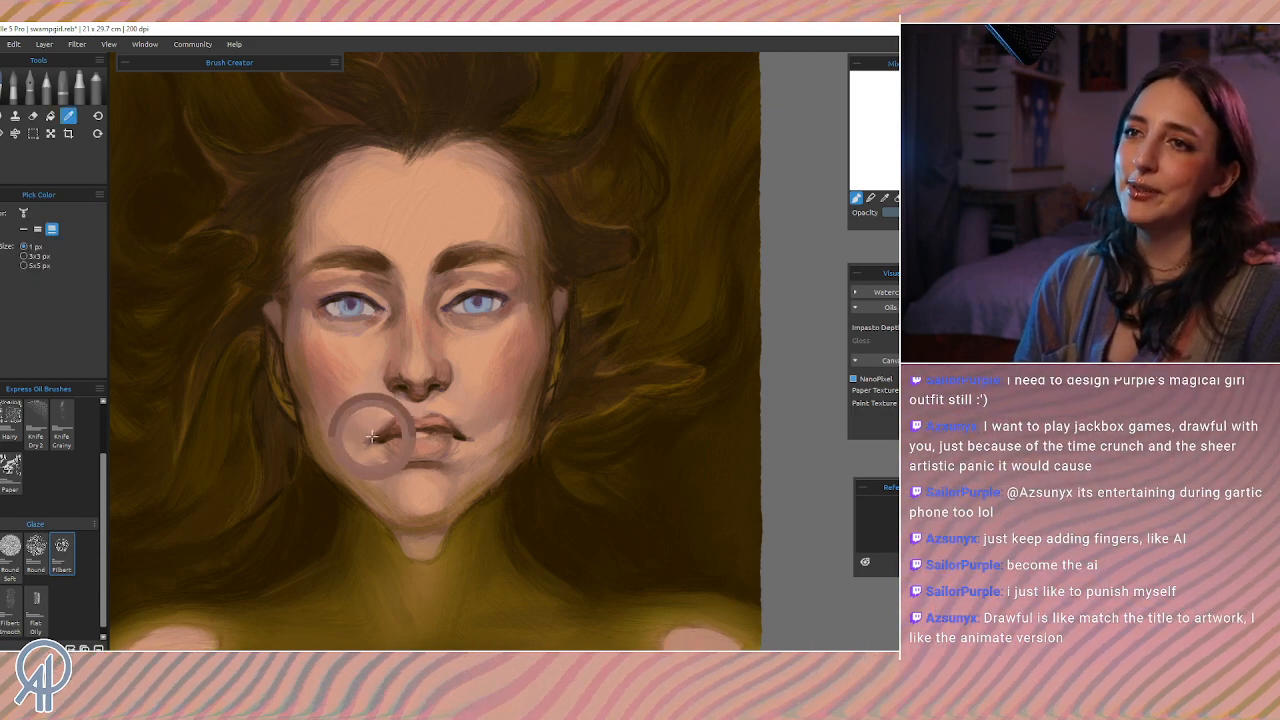
key("bracketleft")
key("bracketleft")
key("bracketleft")
key("bracketleft")
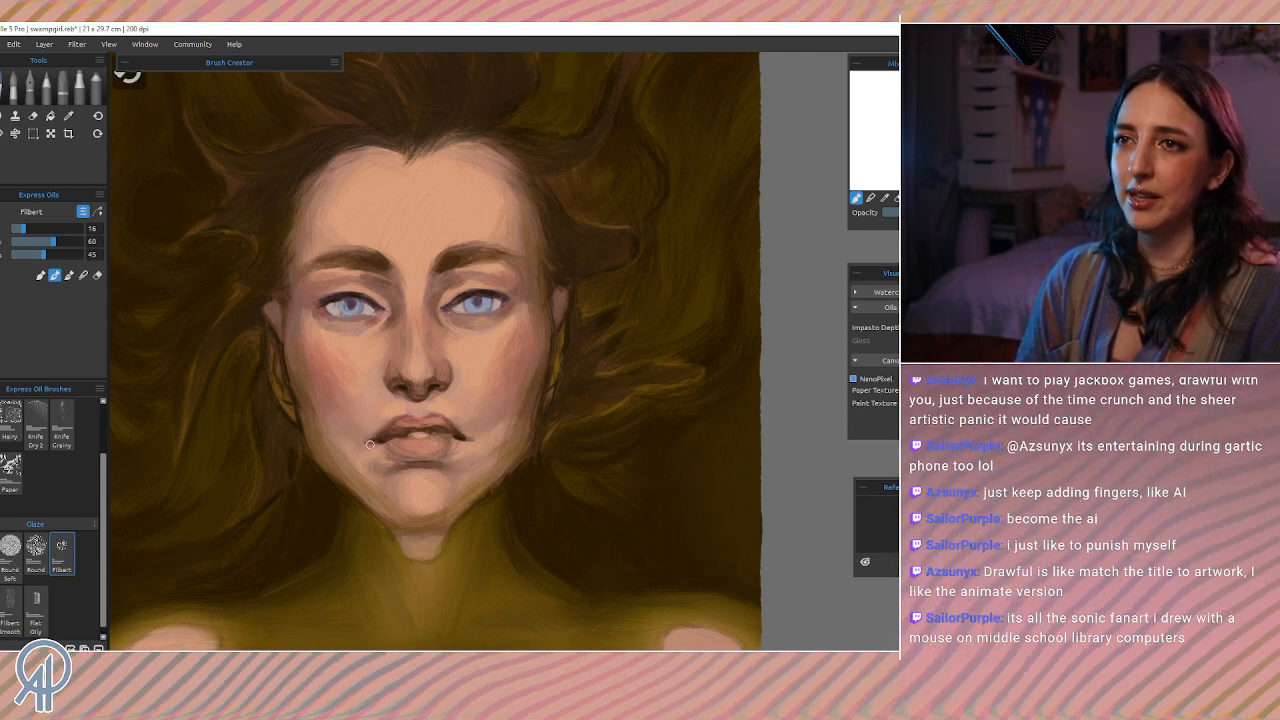
left_click(368, 440, "alt")
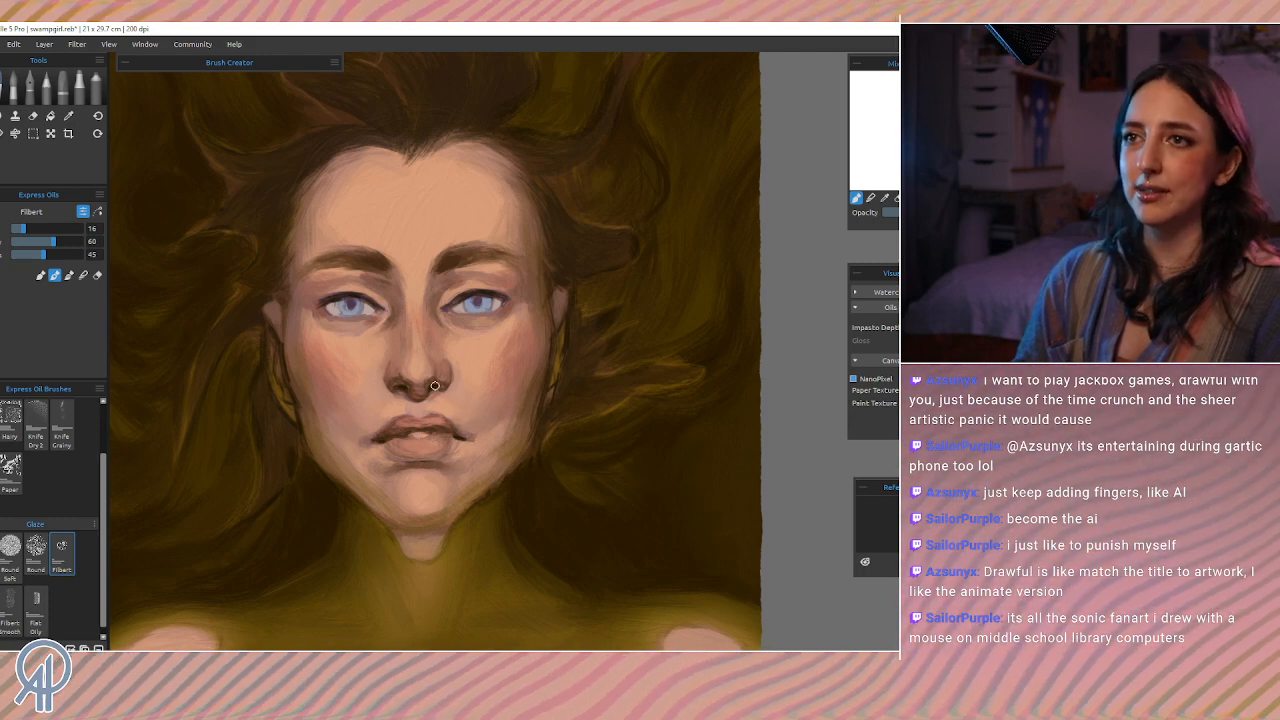
left_click(455, 438, "alt")
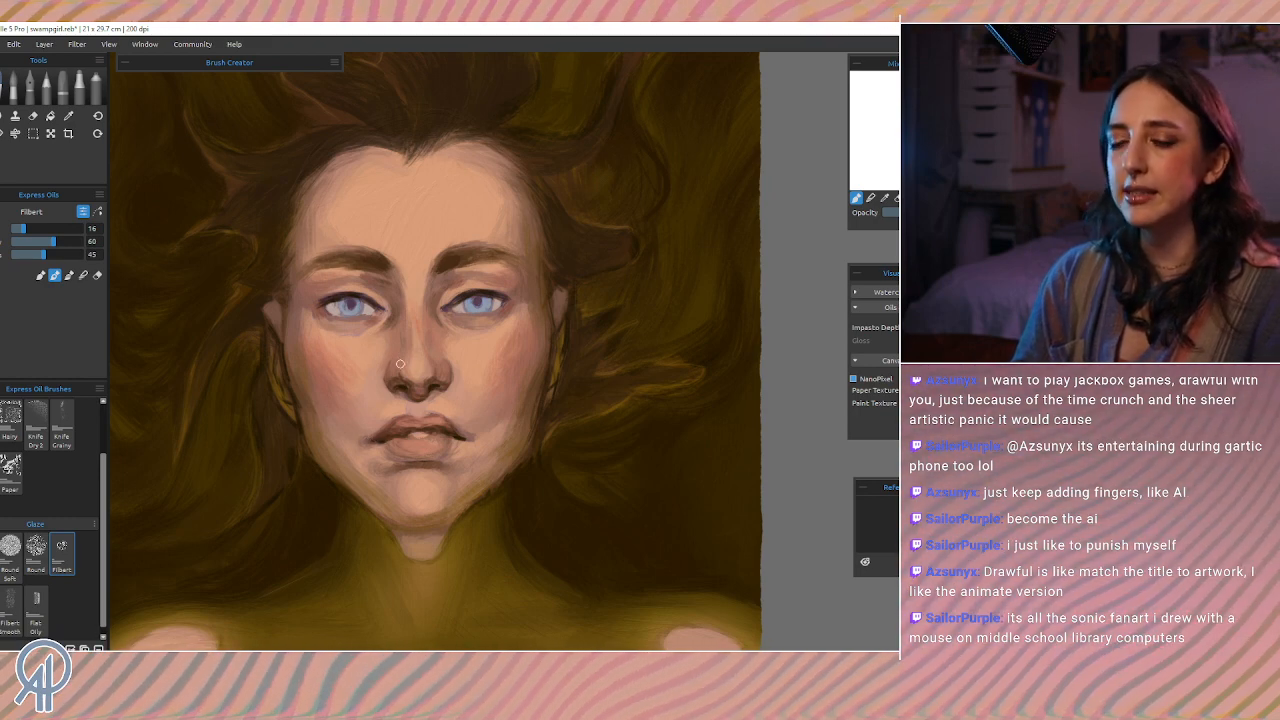
Step: Reduce the Filbert brush to size 10, darken the mouth corners with a tone picked from the lip line, and refine the upper lip
key("[")
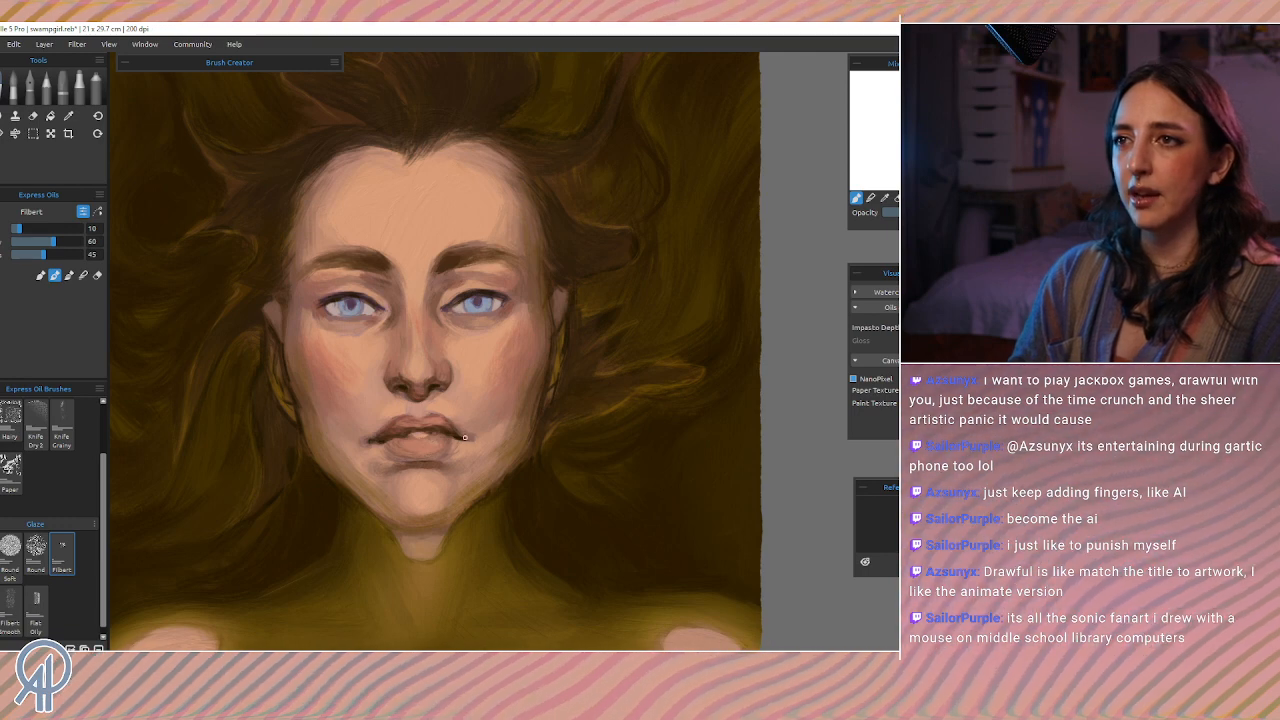
left_click(379, 438, "alt")
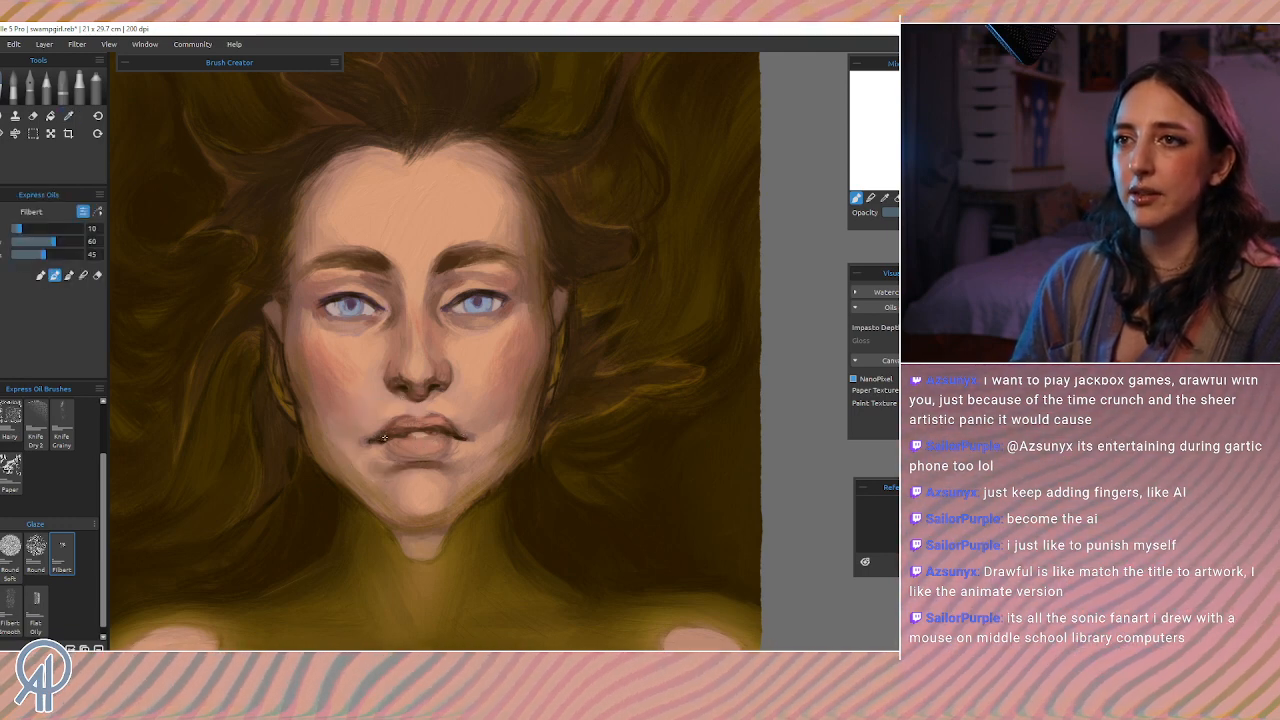
left_click_drag(384, 438, 387, 440)
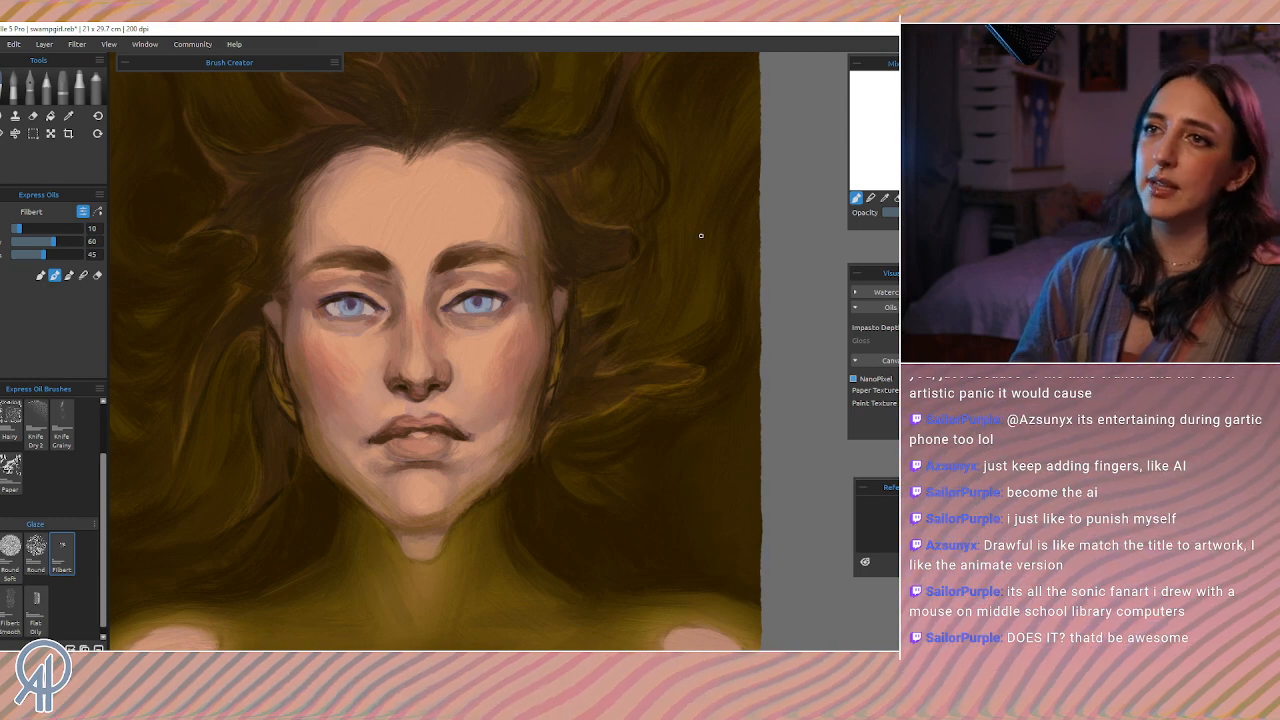
key("alt")
mouse_move(401, 431)
left_mouse_down()
mouse_move(417, 418)
mouse_move(404, 418)
left_mouse_up()
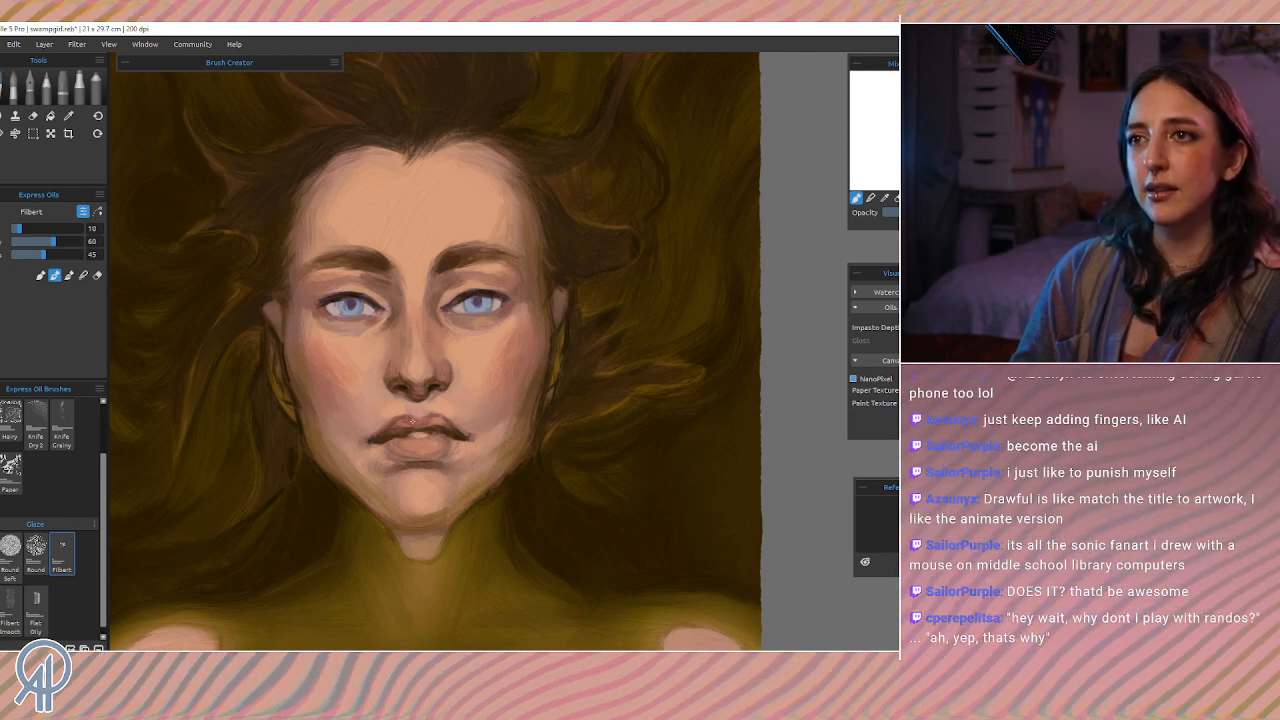
Step: Refine the upper lip and the groove above it, and soften the skin around the left-hand mouth corner with tones picked nearby
left_click(405, 422, "alt")
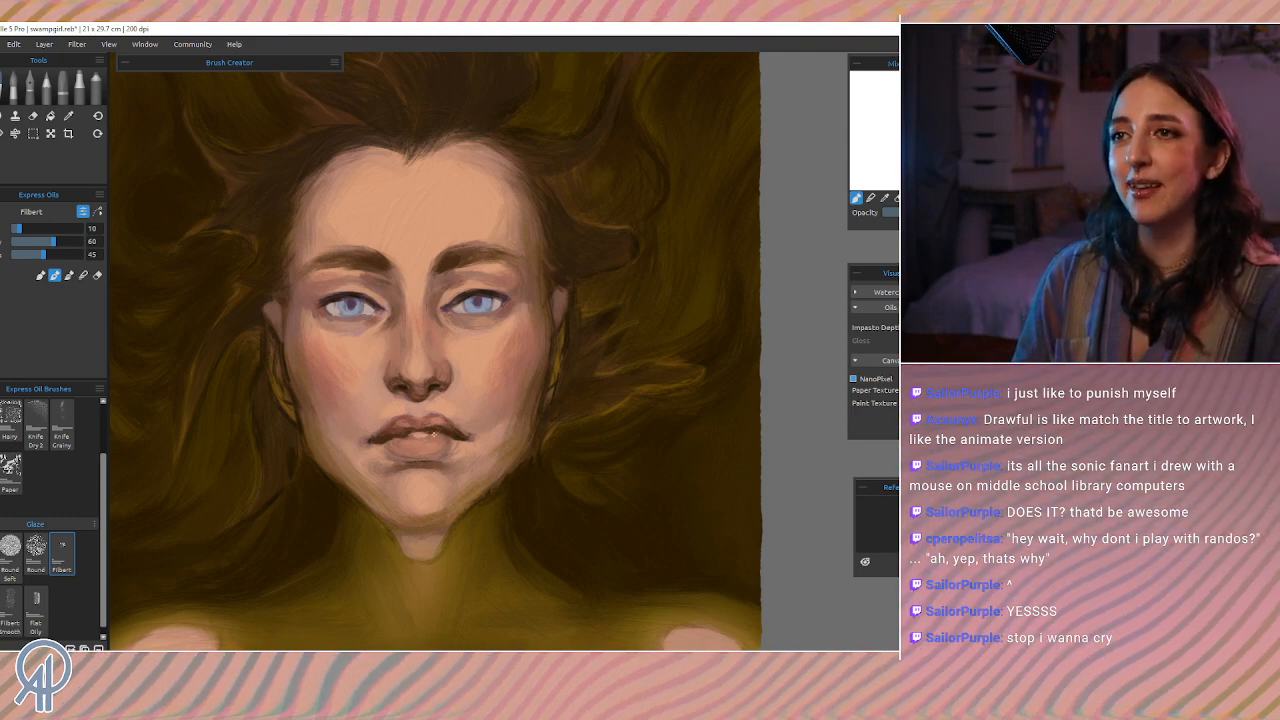
key("ctrl+z")
left_click(439, 429, "alt")
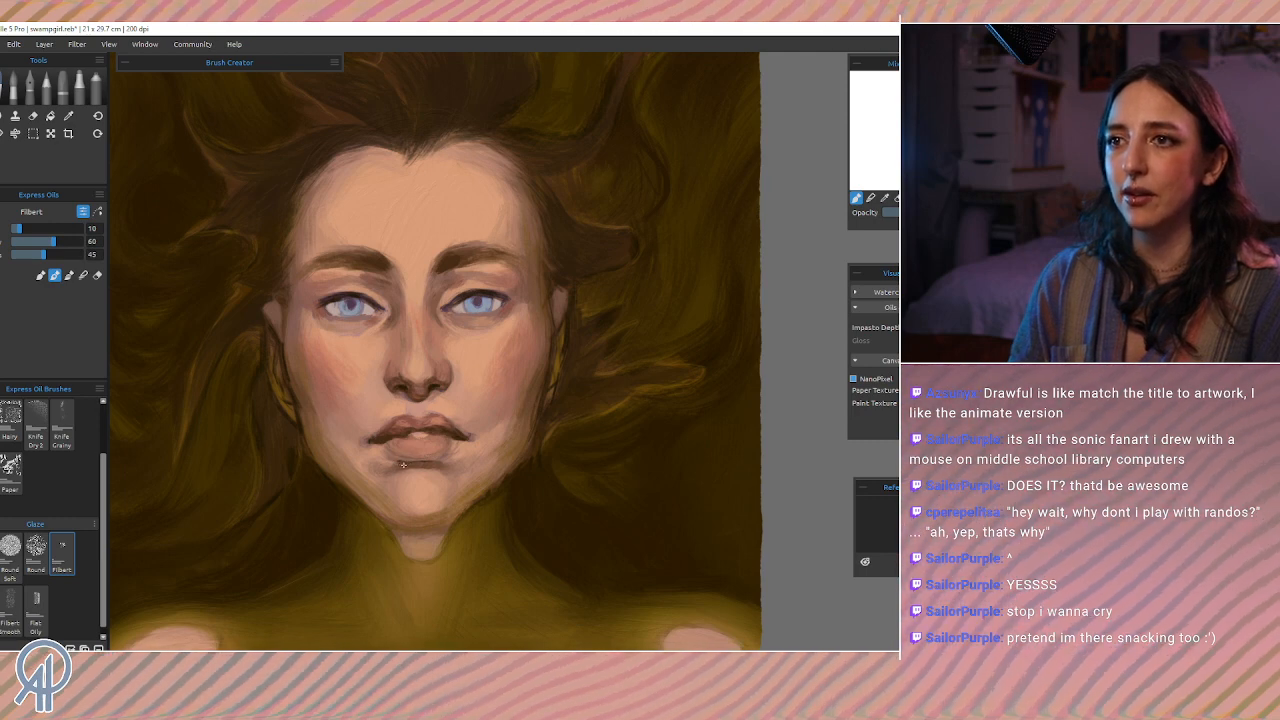
left_click_drag(417, 385, 421, 414)
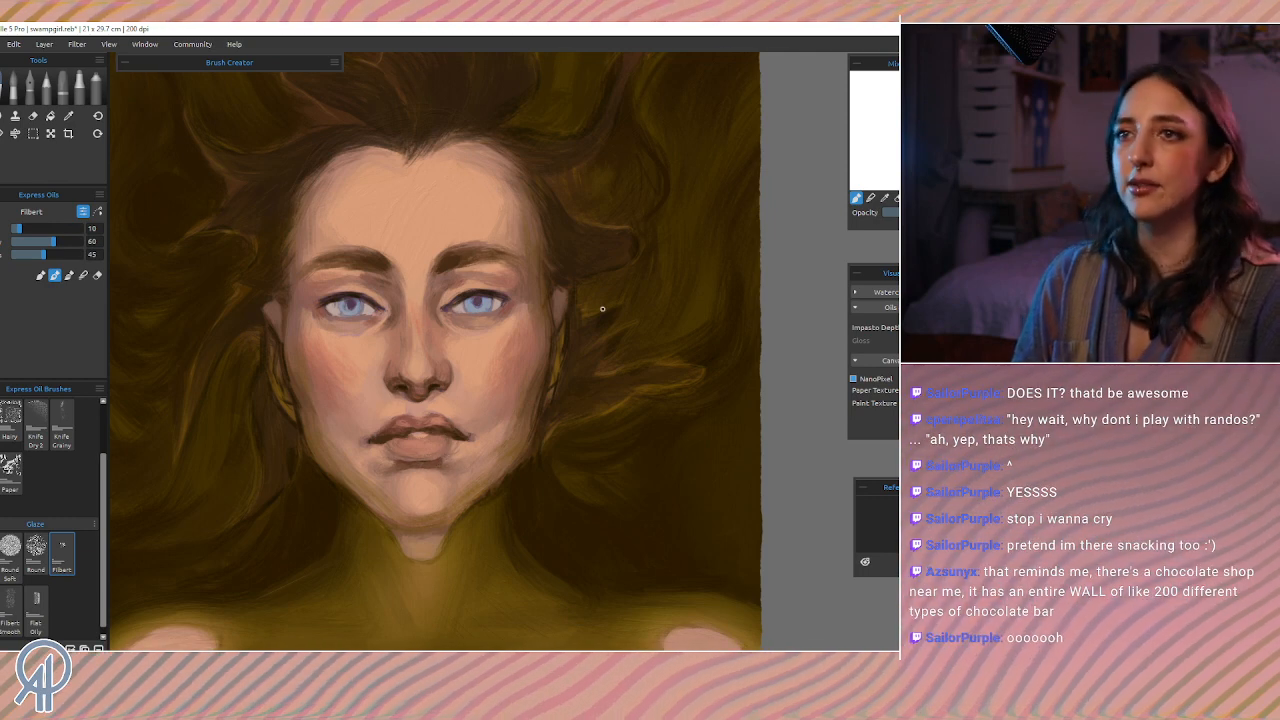
left_click(387, 453, "alt")
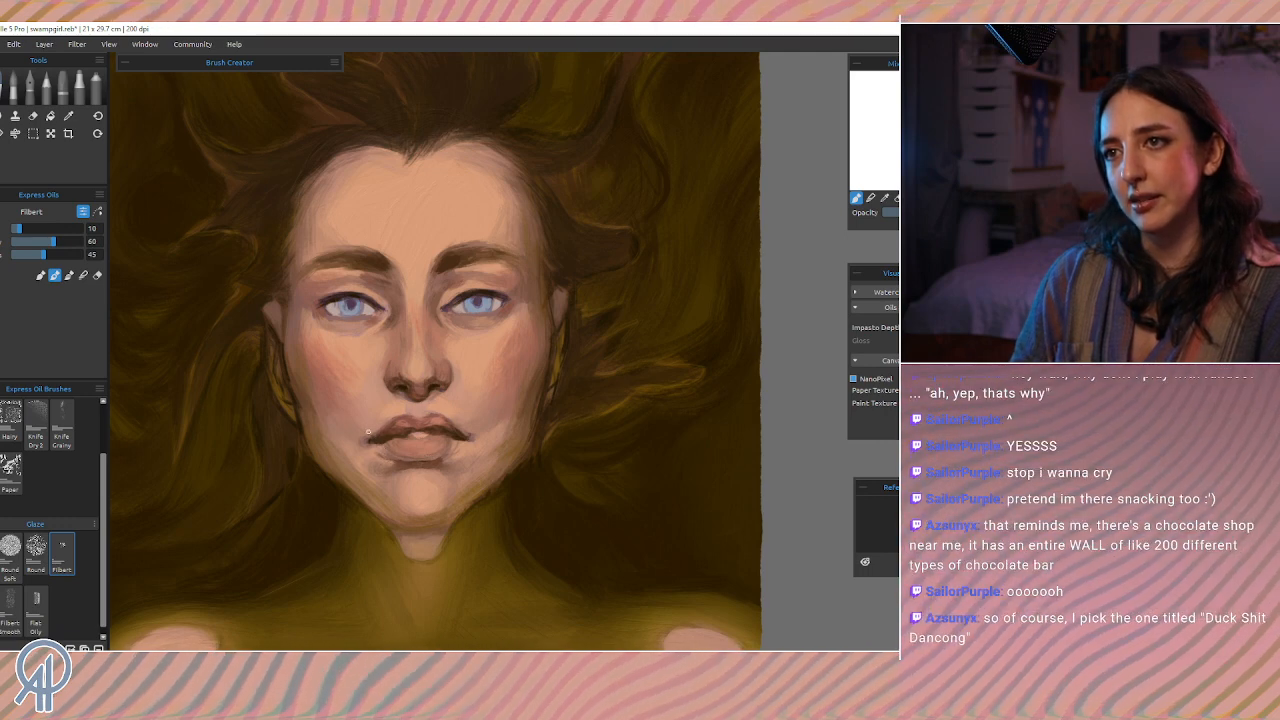
left_click(383, 393, "alt")
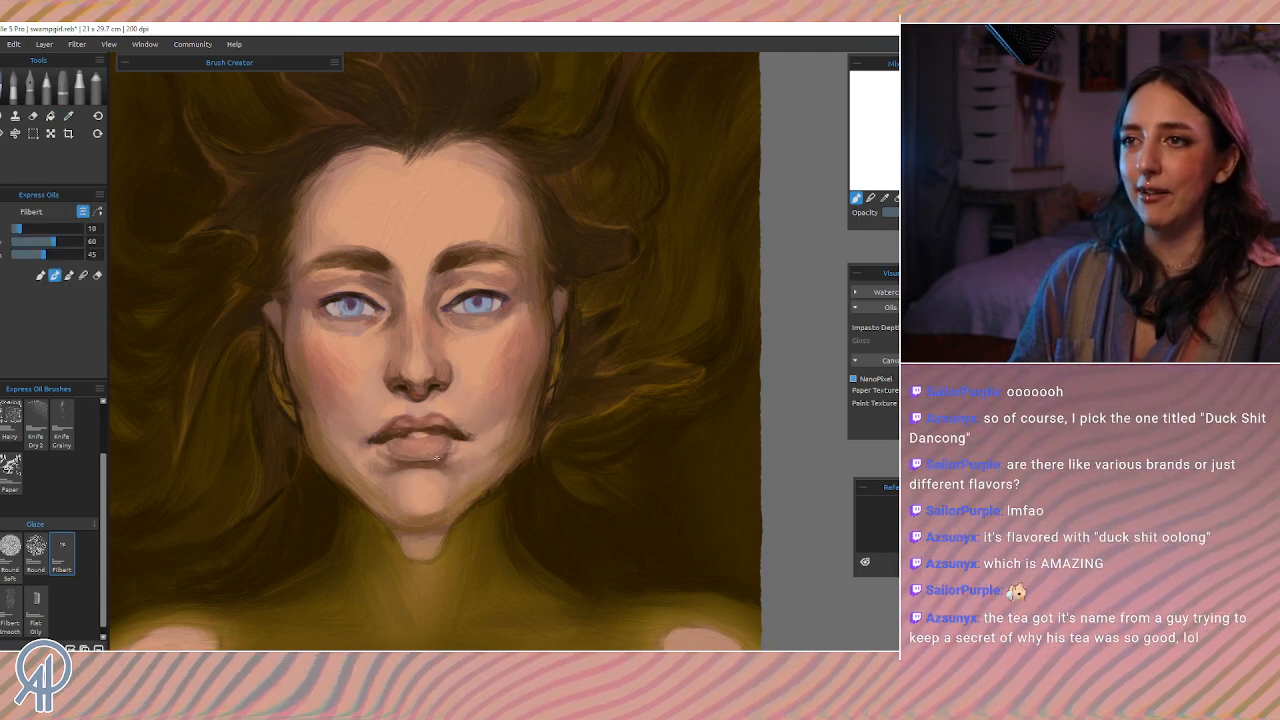
Step: Reshape the lower lip's edges and deepen its shading with tones picked from the lip and the skin around the mouth
left_click(451, 447, "alt")
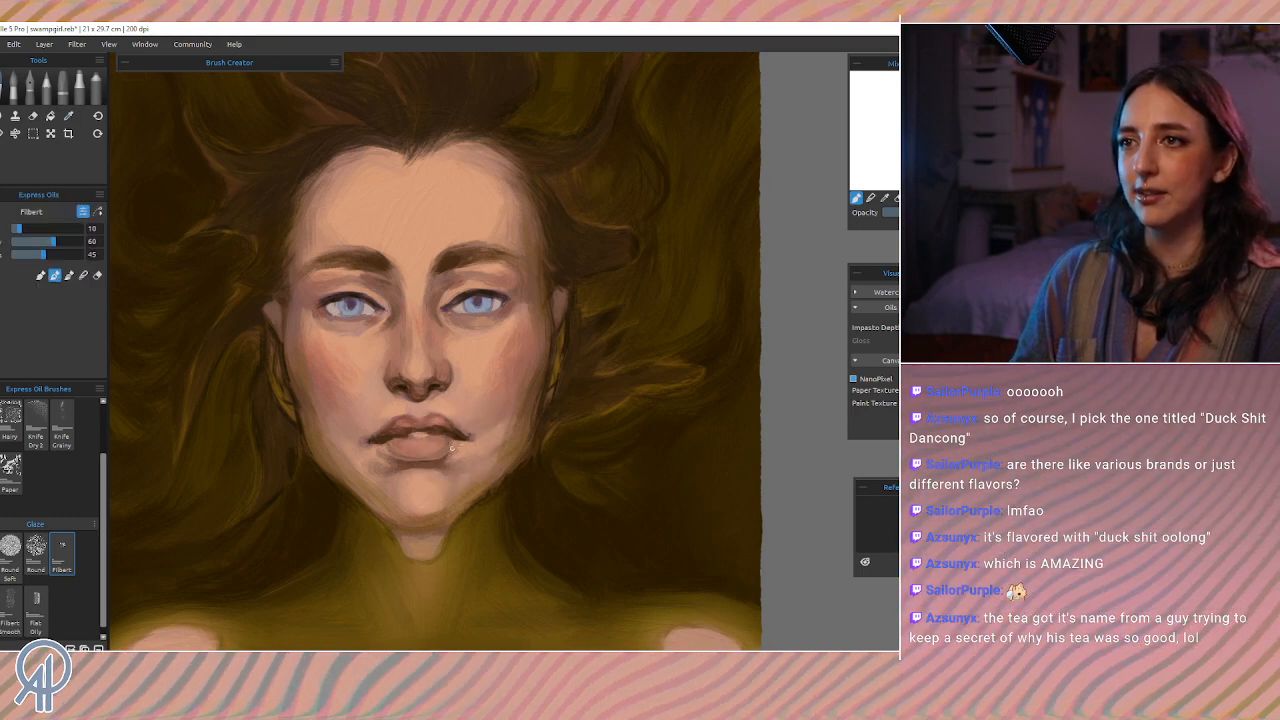
left_click(398, 445, "alt")
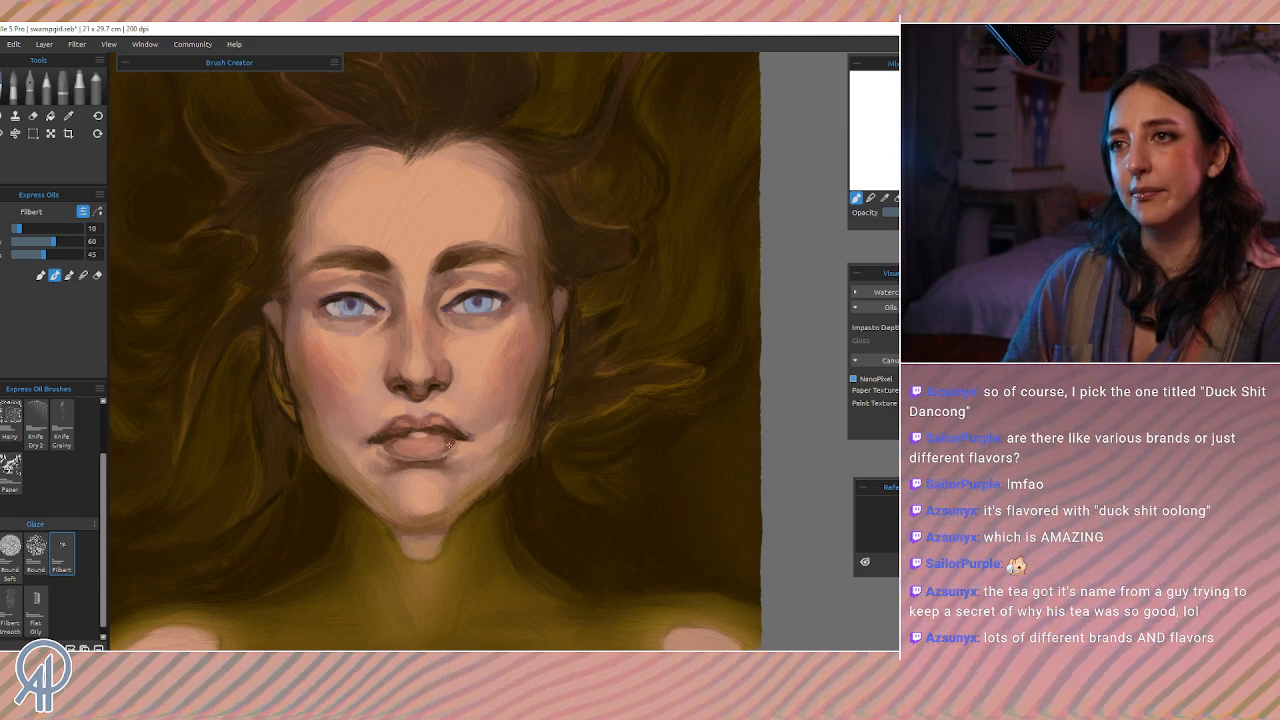
left_click(438, 441, "alt")
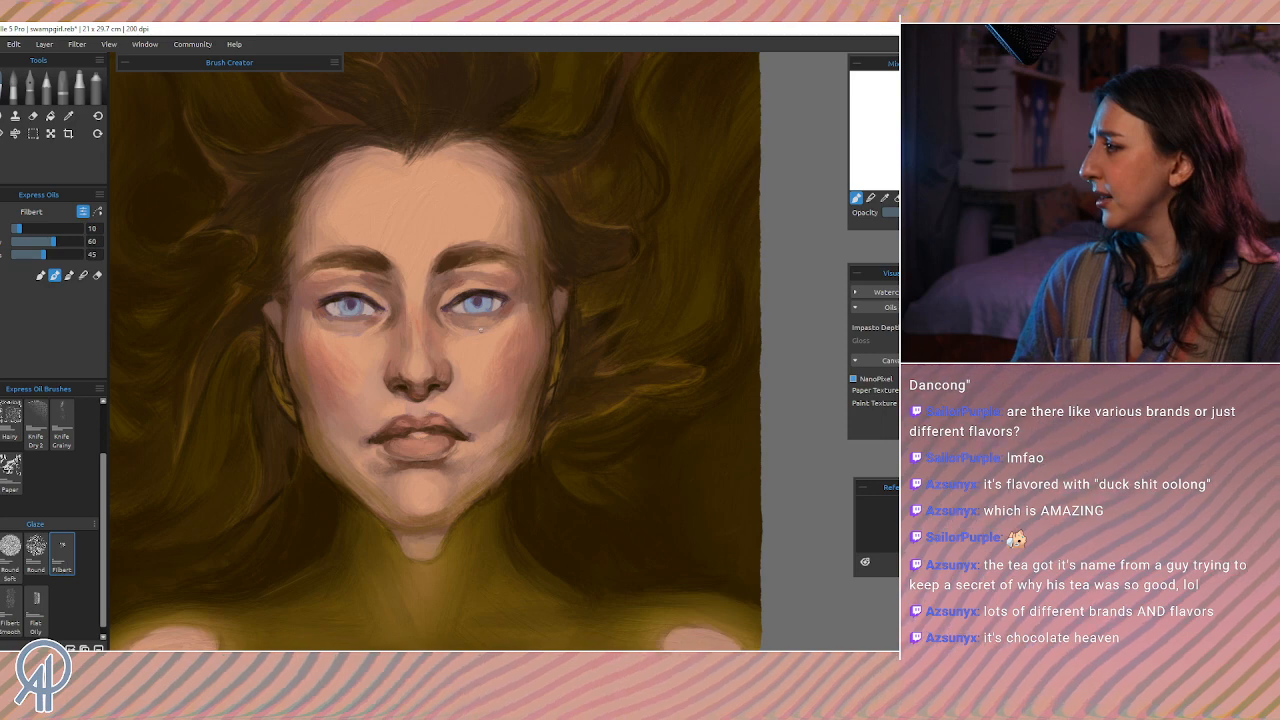
key("alt")
mouse_move(369, 418)
left_mouse_down()
mouse_move(392, 431)
mouse_move(395, 457)
mouse_move(389, 446)
left_mouse_up()
key("alt")
key("alt")
left_click(389, 446)
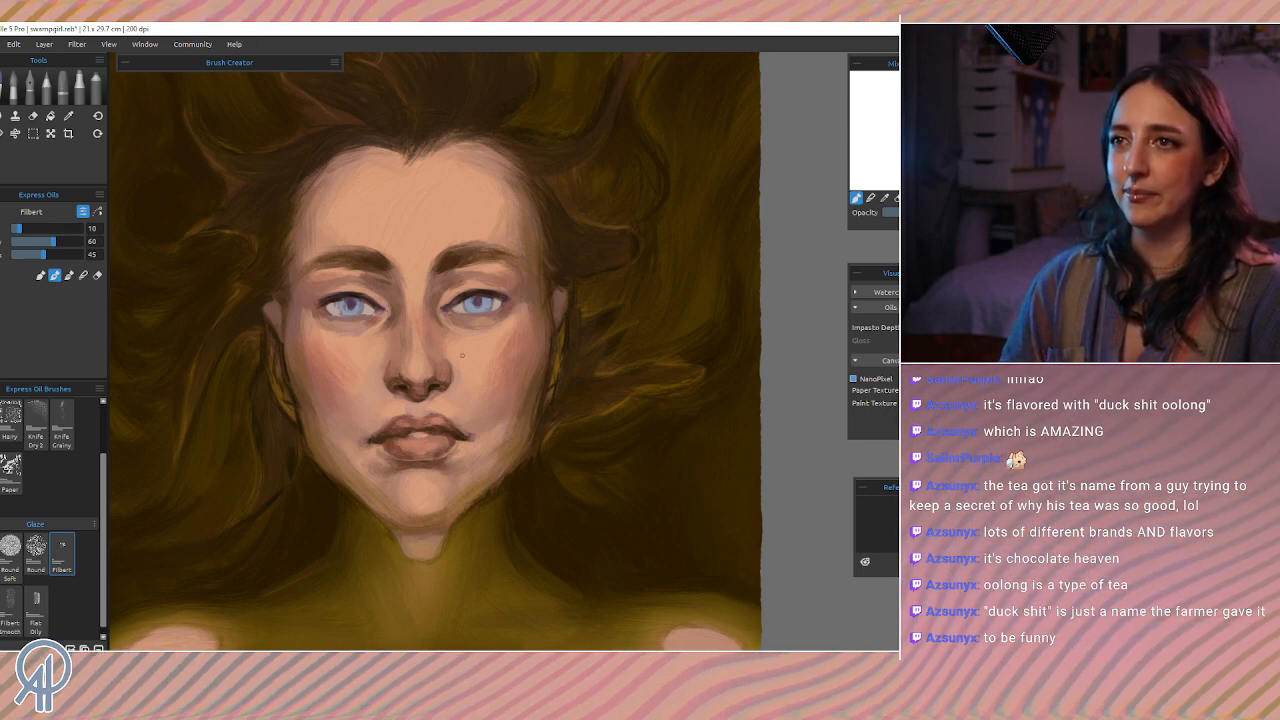
Step: Glaze the lower lip with richer red tones picked from the lips, blending around its pale central highlight
left_click(401, 433, "alt")
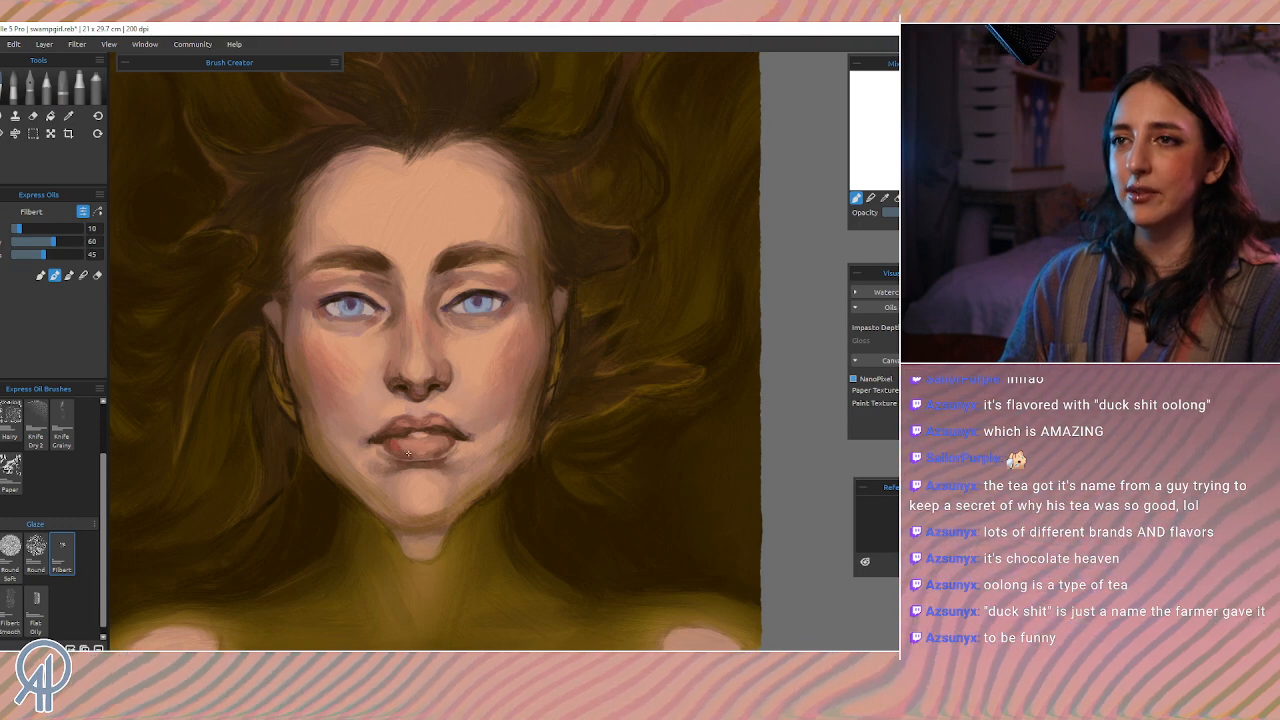
left_click(405, 455, "alt")
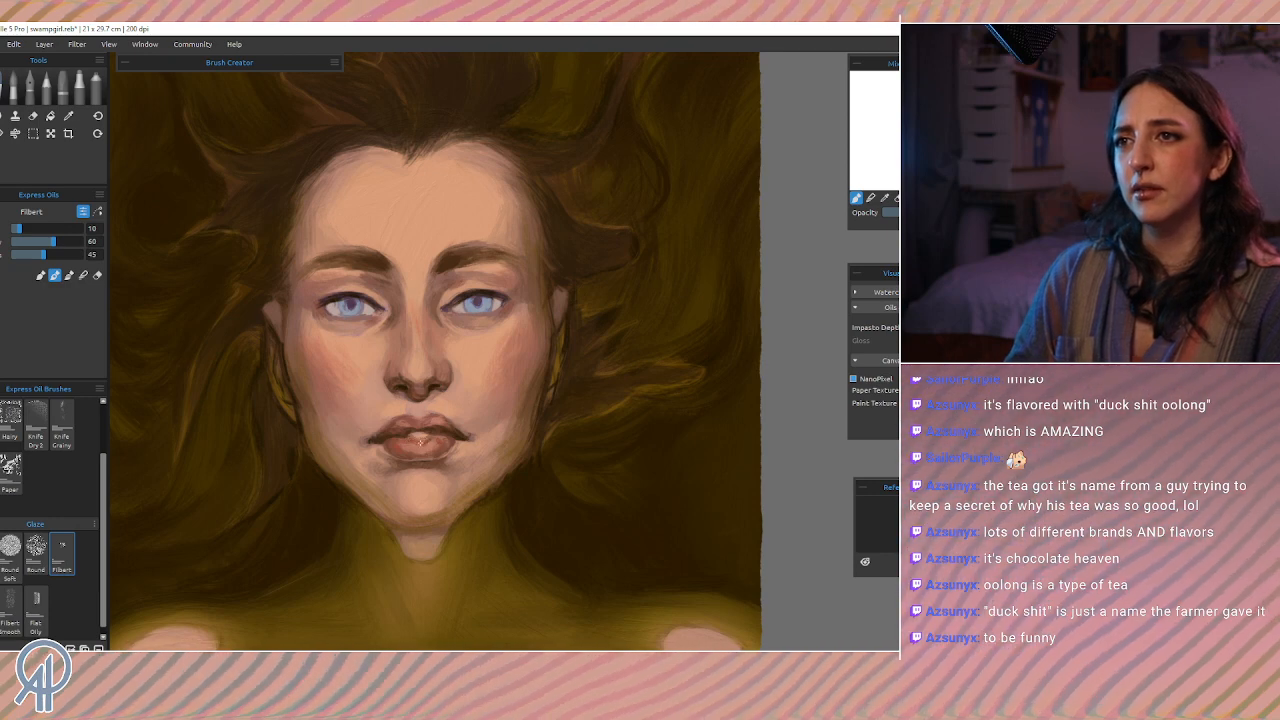
key("alt")
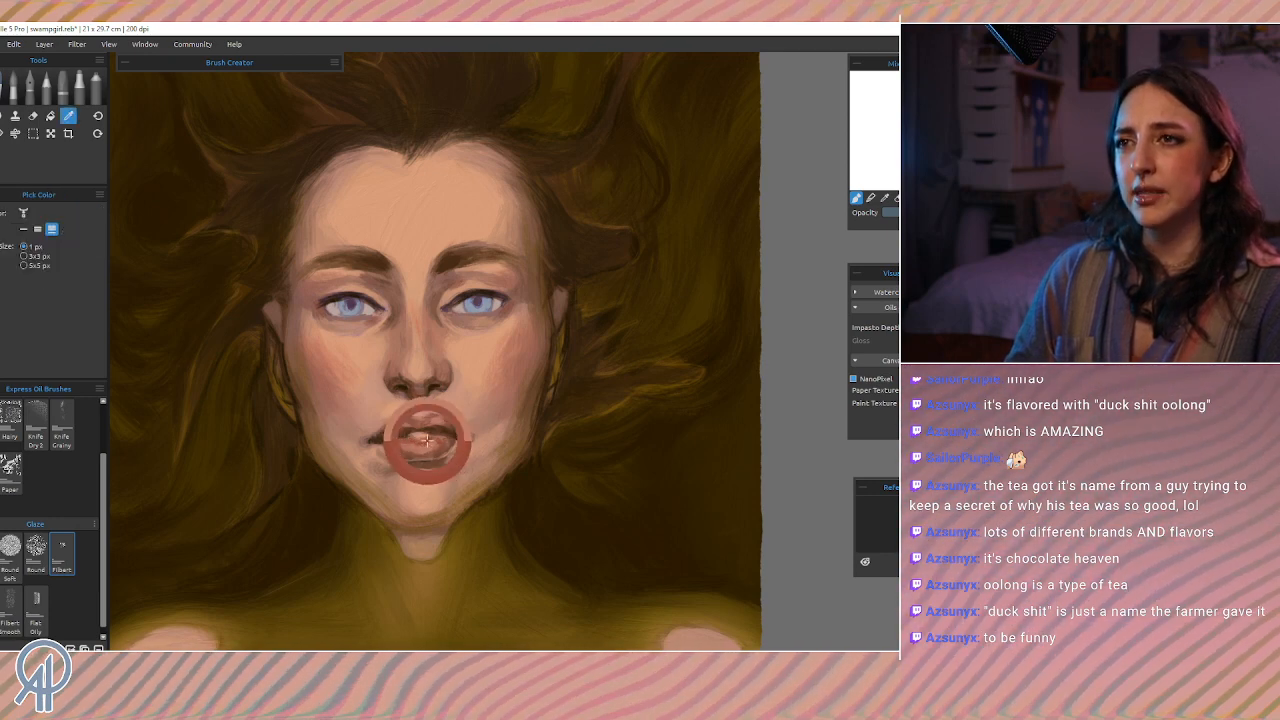
key("alt")
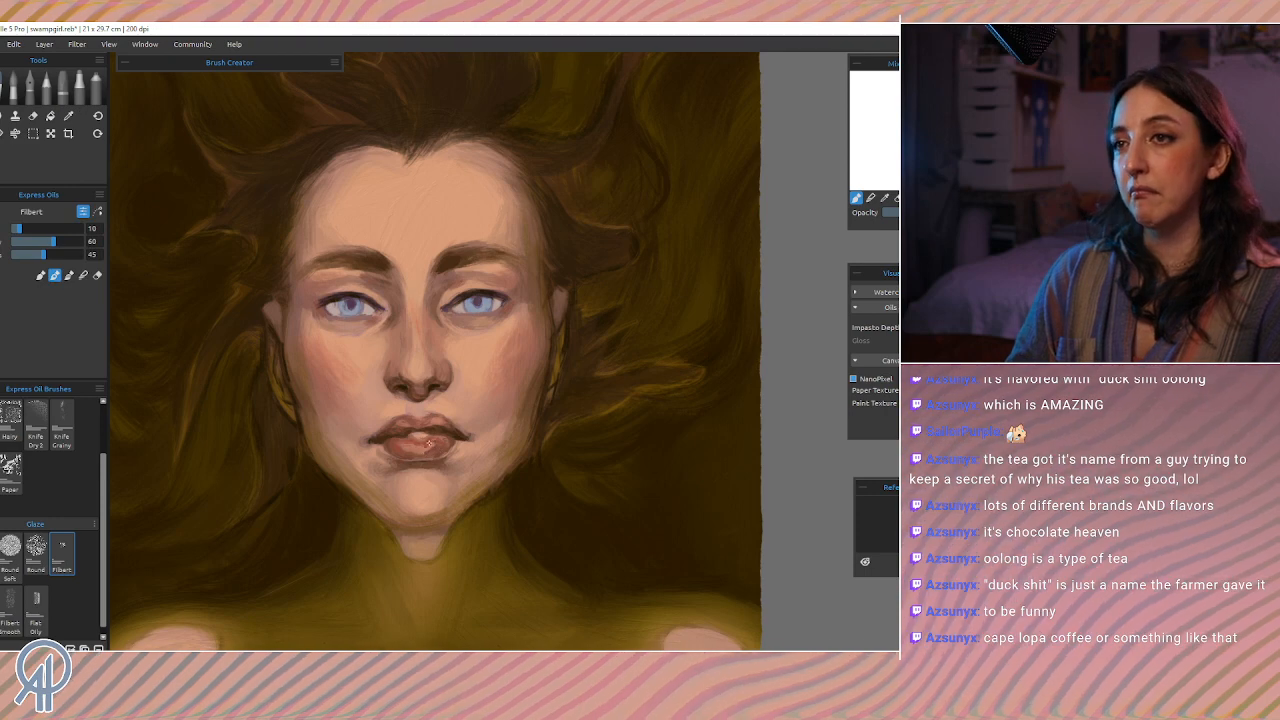
key("alt")
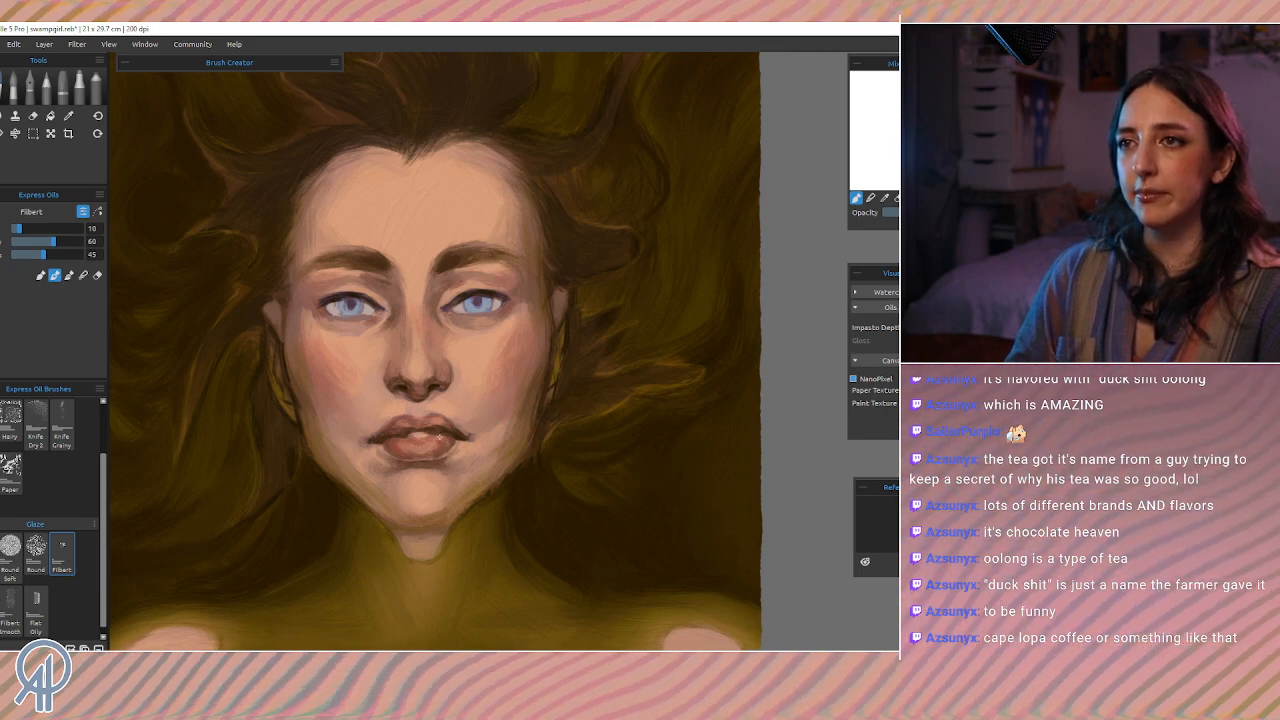
key("alt")
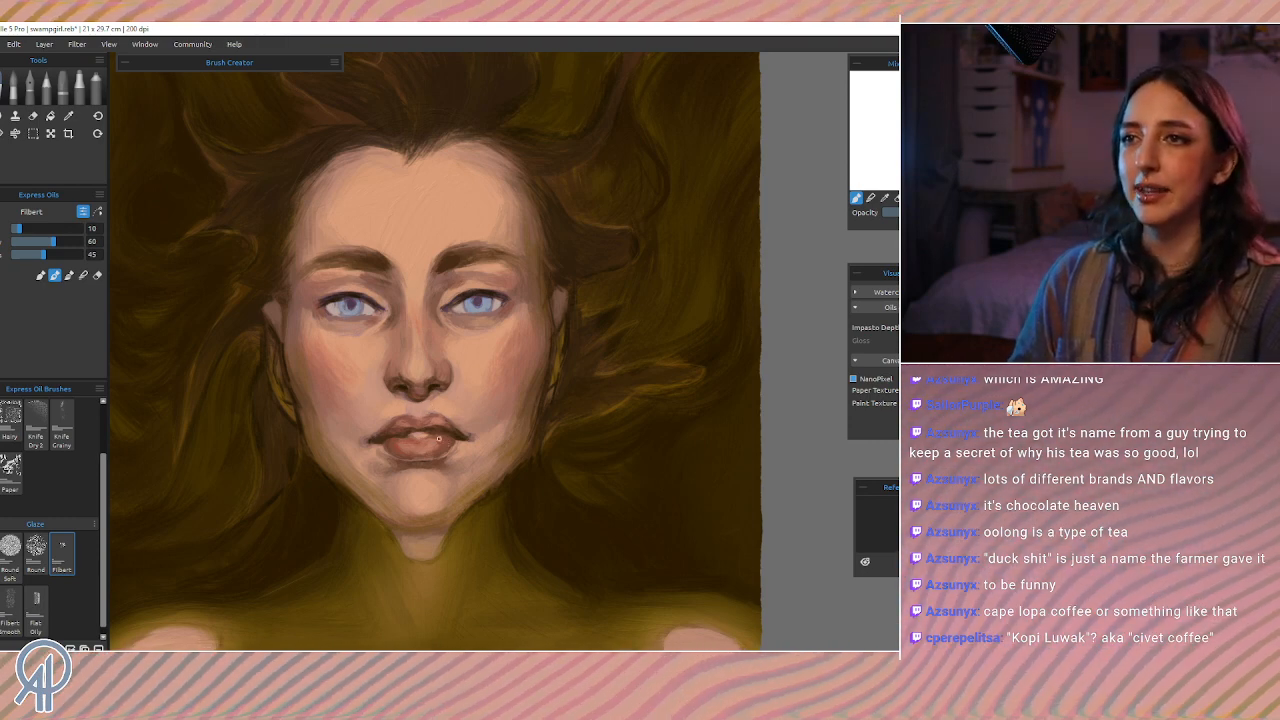
left_click(437, 442, "alt")
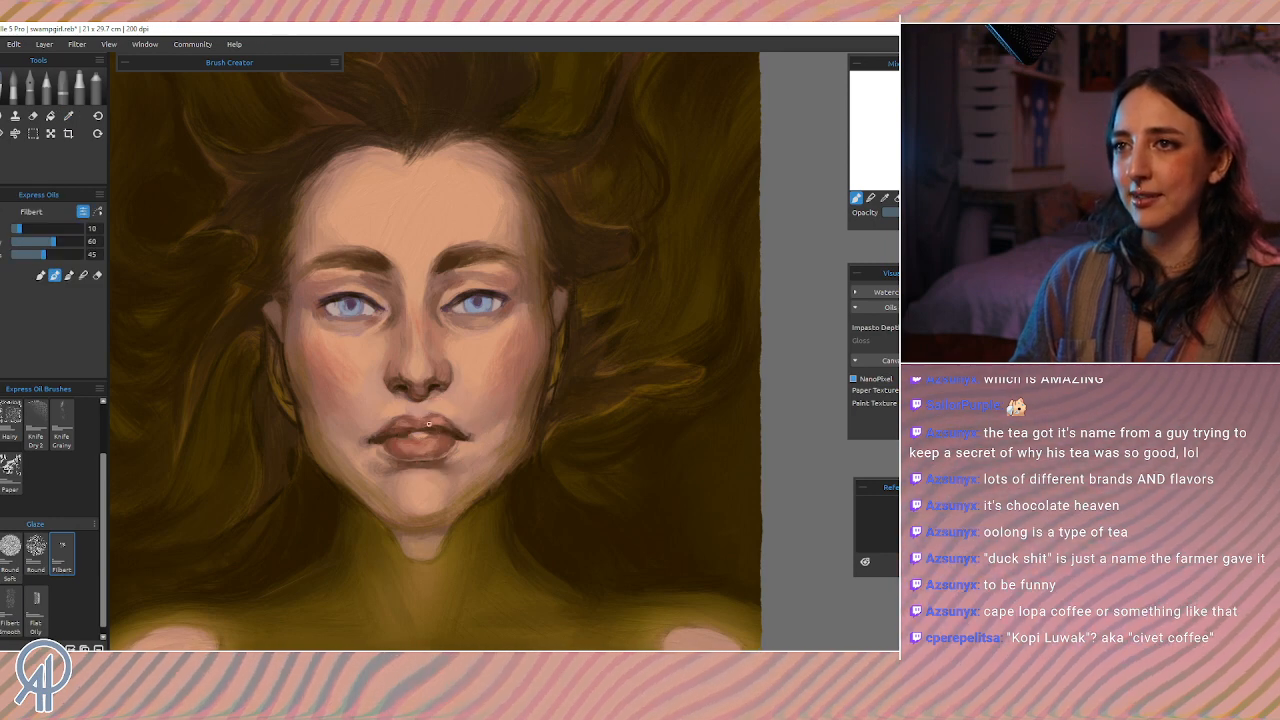
left_click(428, 424, "alt")
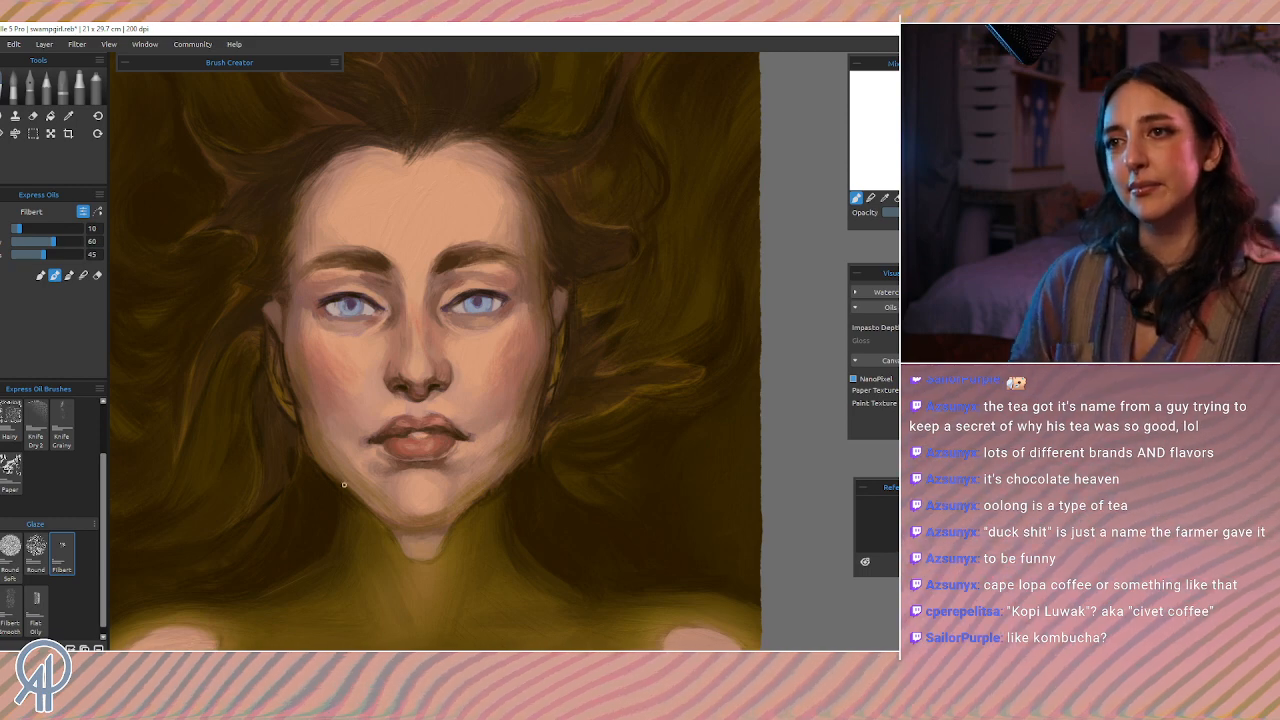
key("shift")
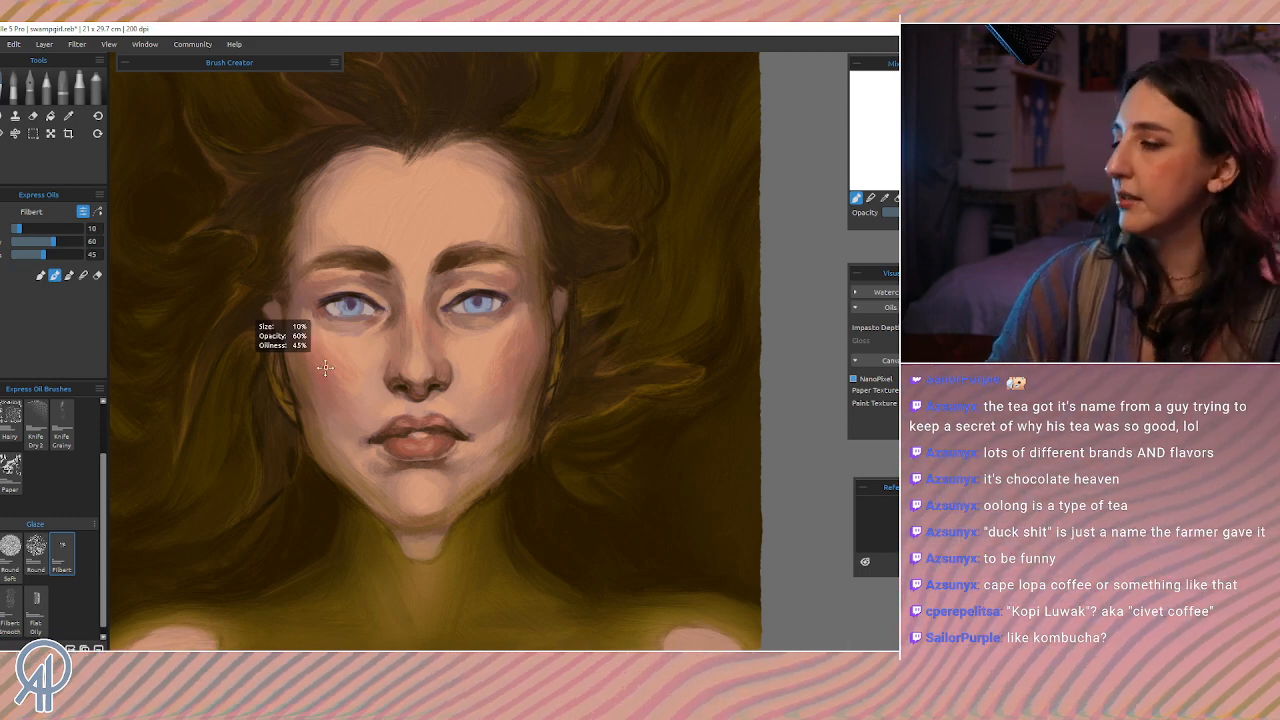
scroll(325, 367, "down", 5)
scroll(327, 367, "down", 4)
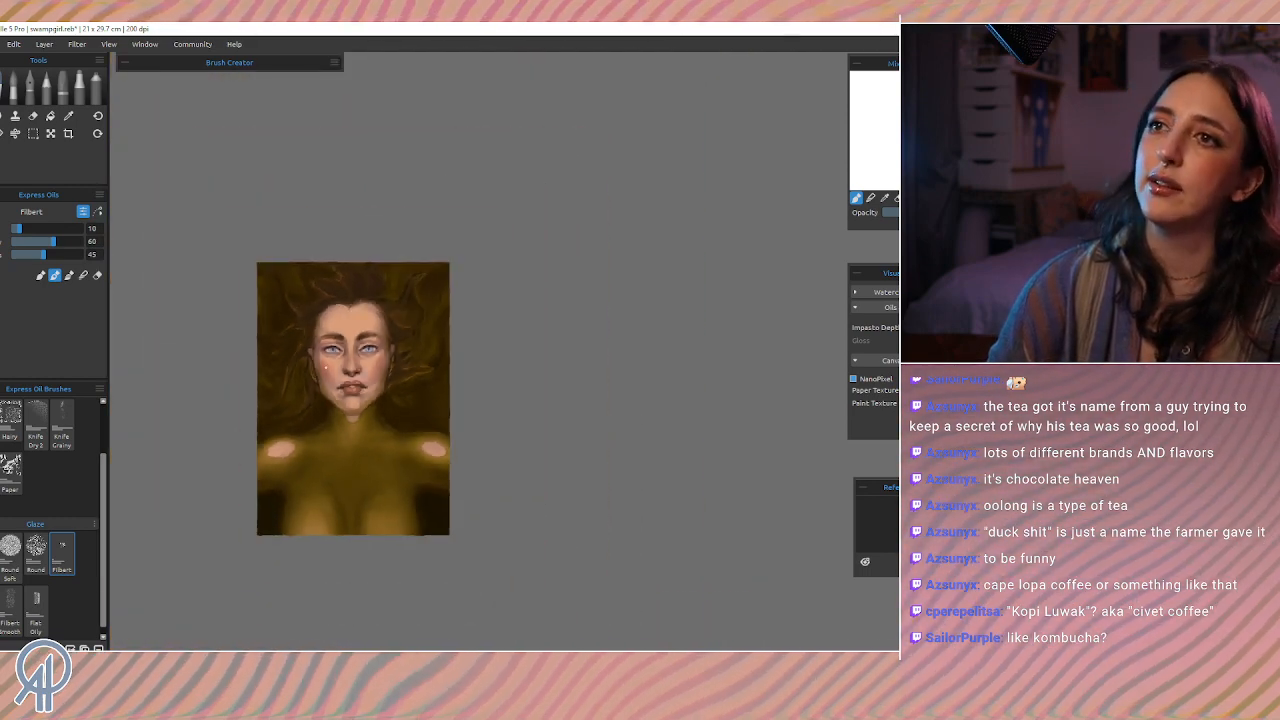
scroll(327, 367, "up", 2)
scroll(325, 367, "up", 8)
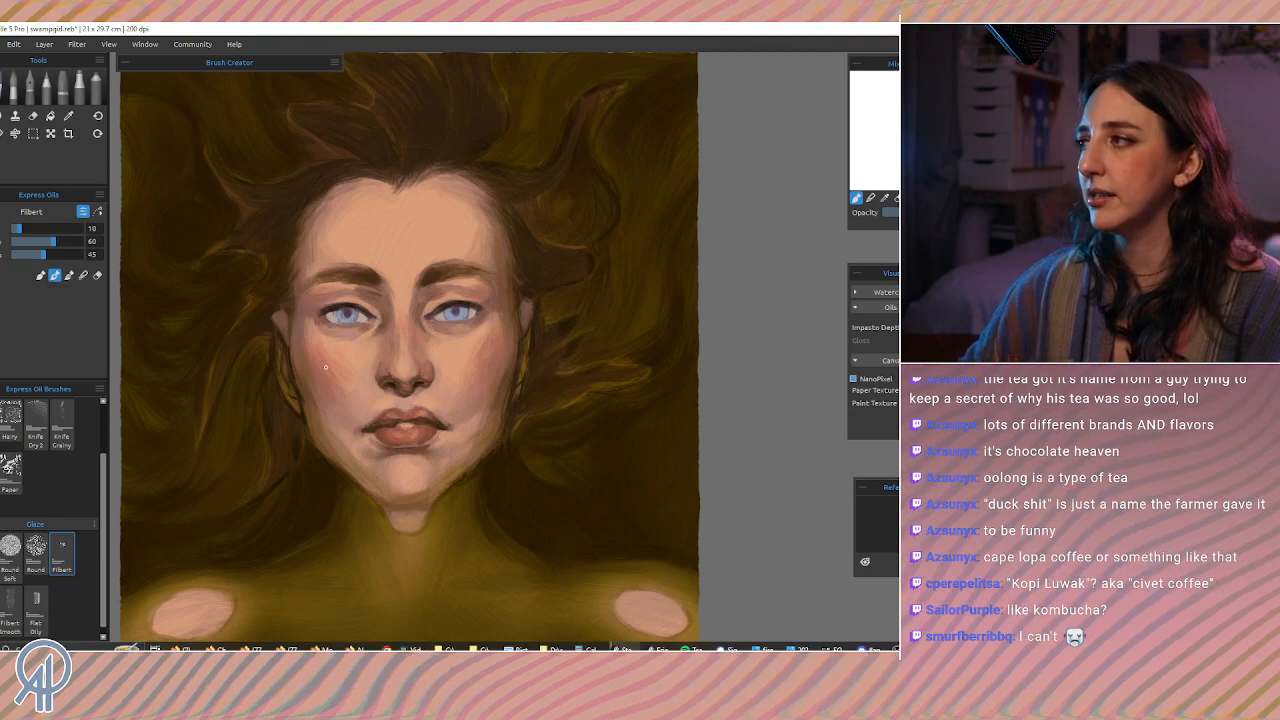
mouse_move(483, 648)
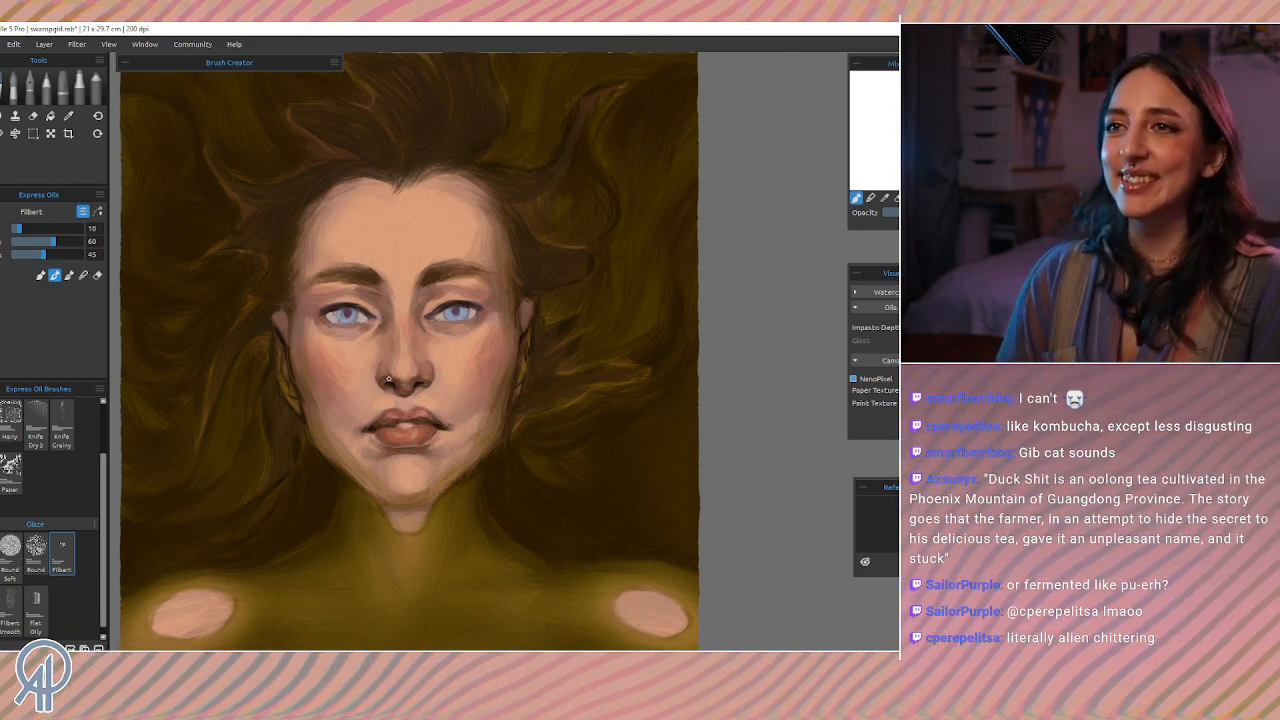
Step: Define the nostrils and the outer wings of the nose with tones picked from them, reducing the Filbert brush to size 9
key("i")
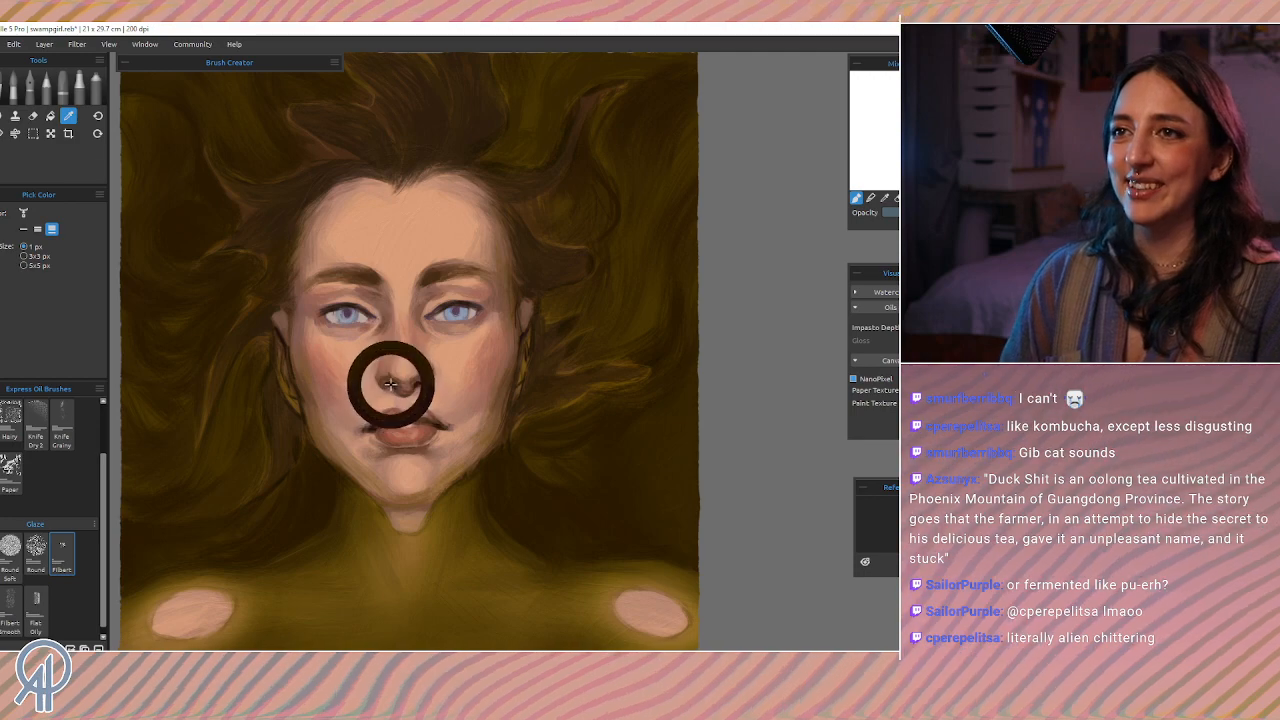
left_click(390, 384, "alt")
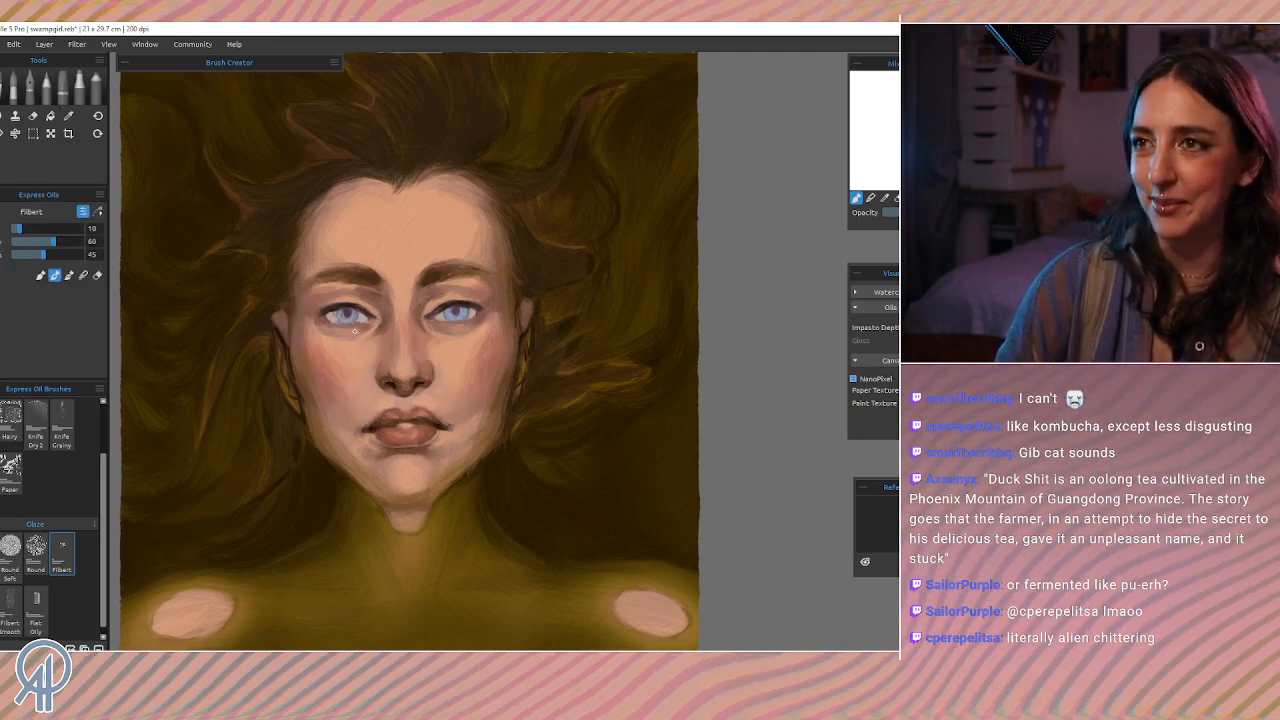
scroll(354, 331, "up", 2)
scroll(354, 331, "up", 2)
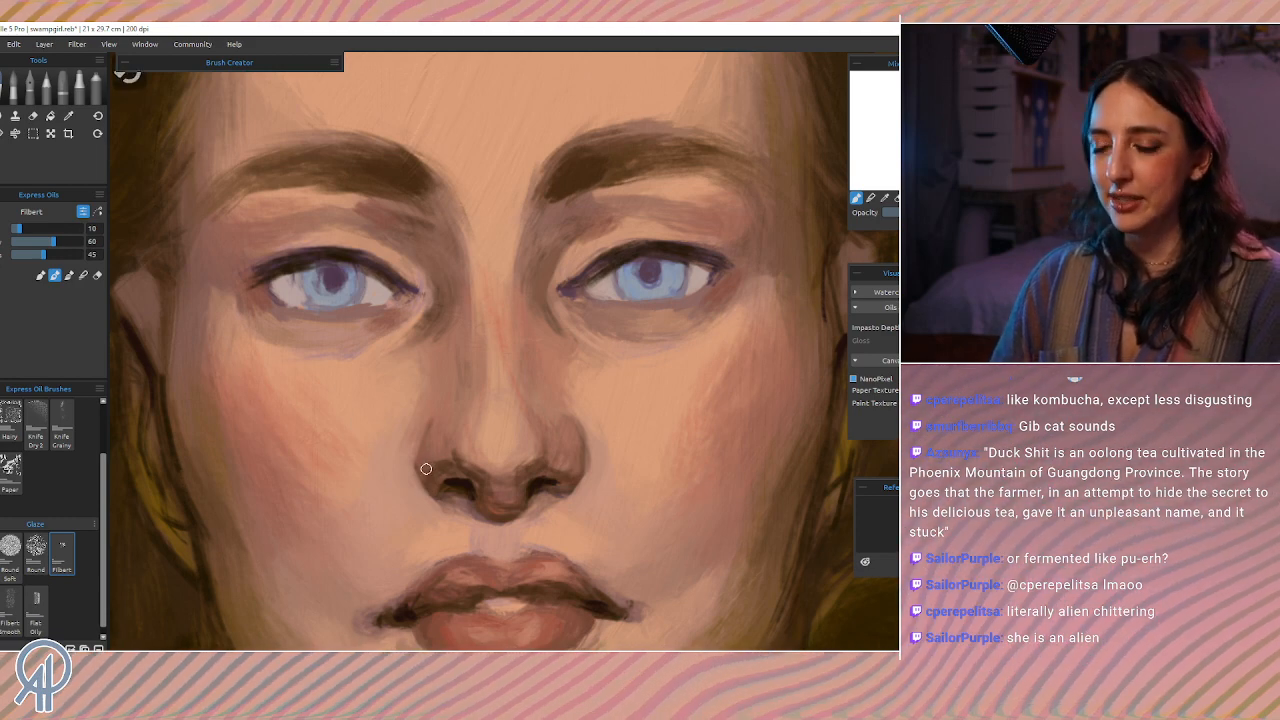
key("bracketleft")
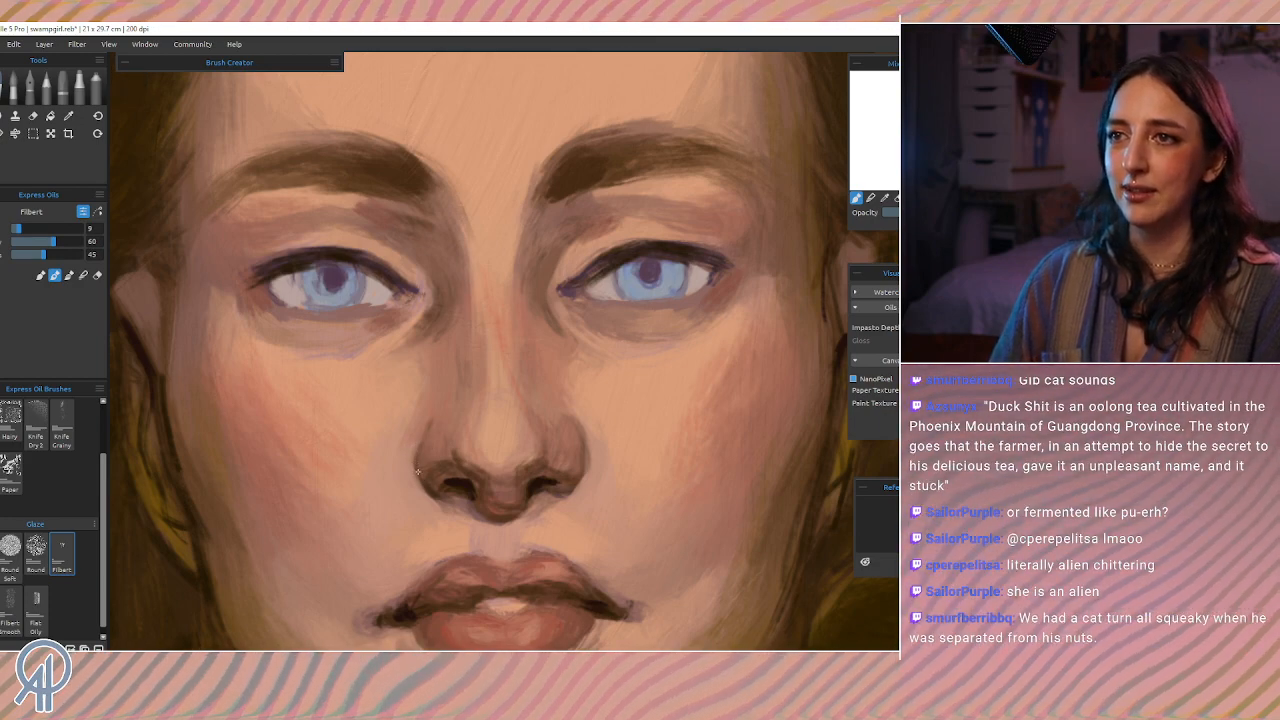
left_click(578, 458, "alt")
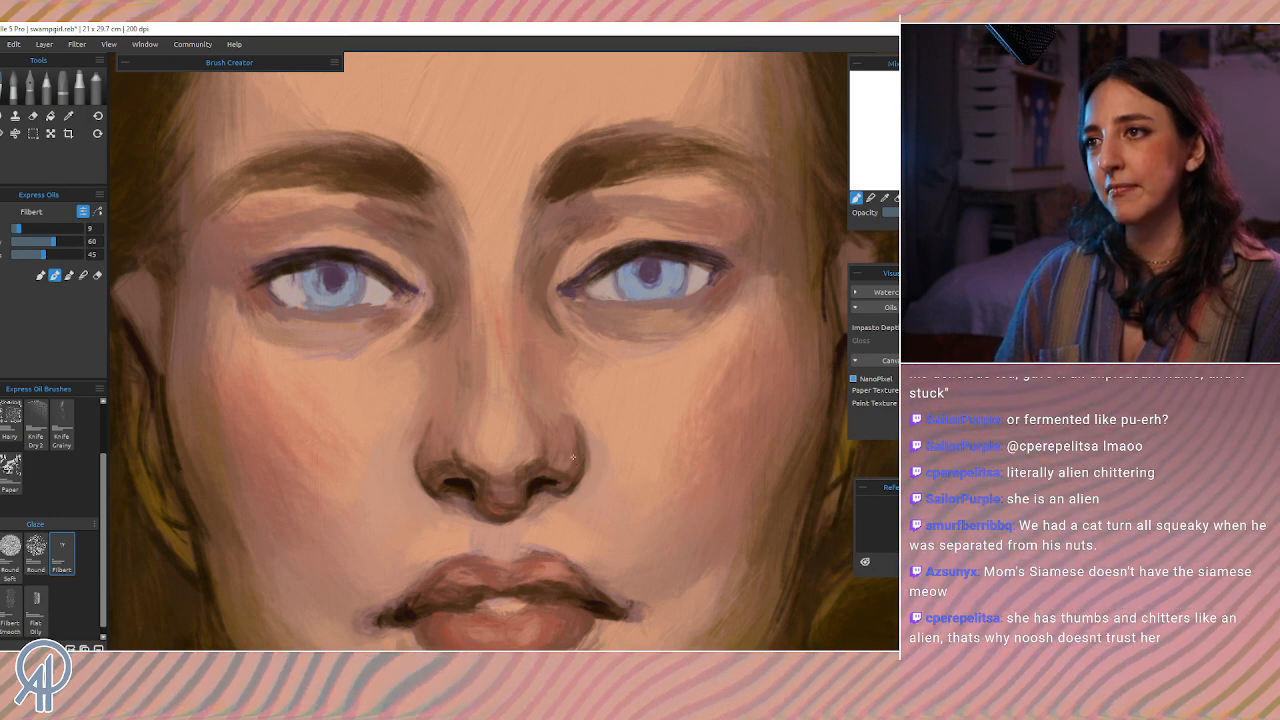
left_click(432, 469, "alt")
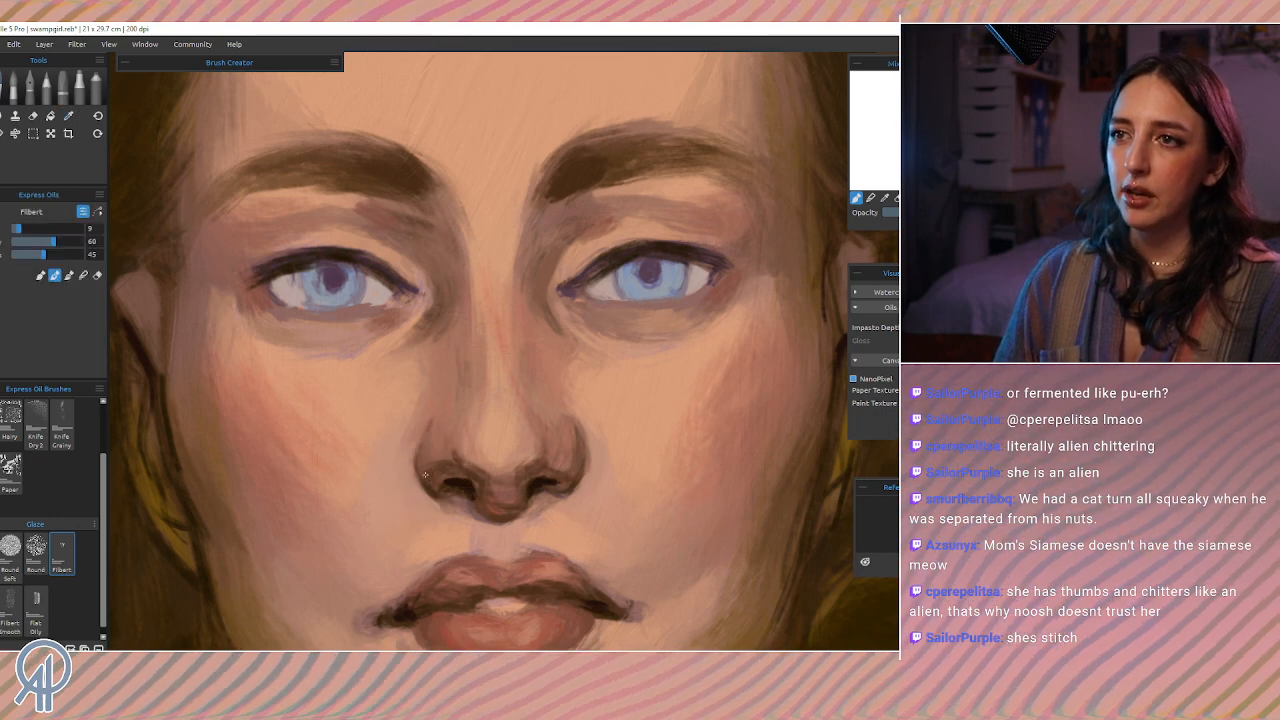
Step: Soften the shading along the left-hand side of the nose up to the inner eye corner with tones picked along it
left_click(431, 420, "alt")
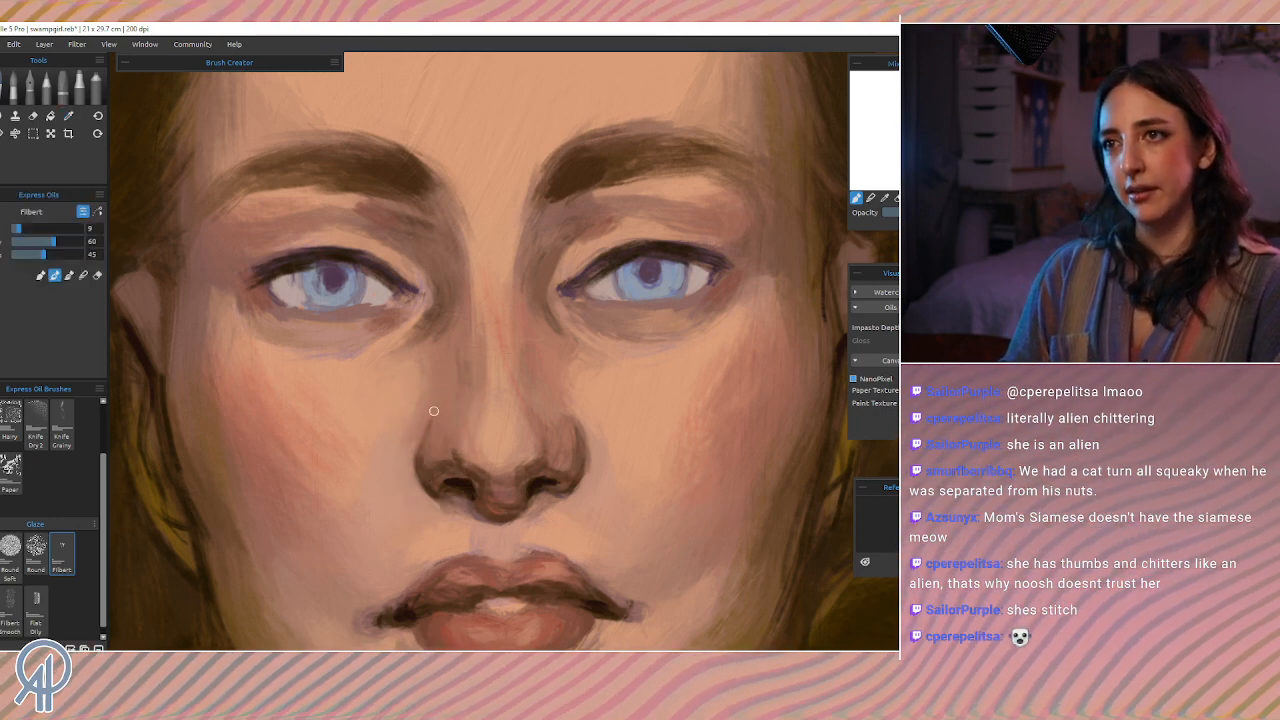
left_click(457, 374, "alt")
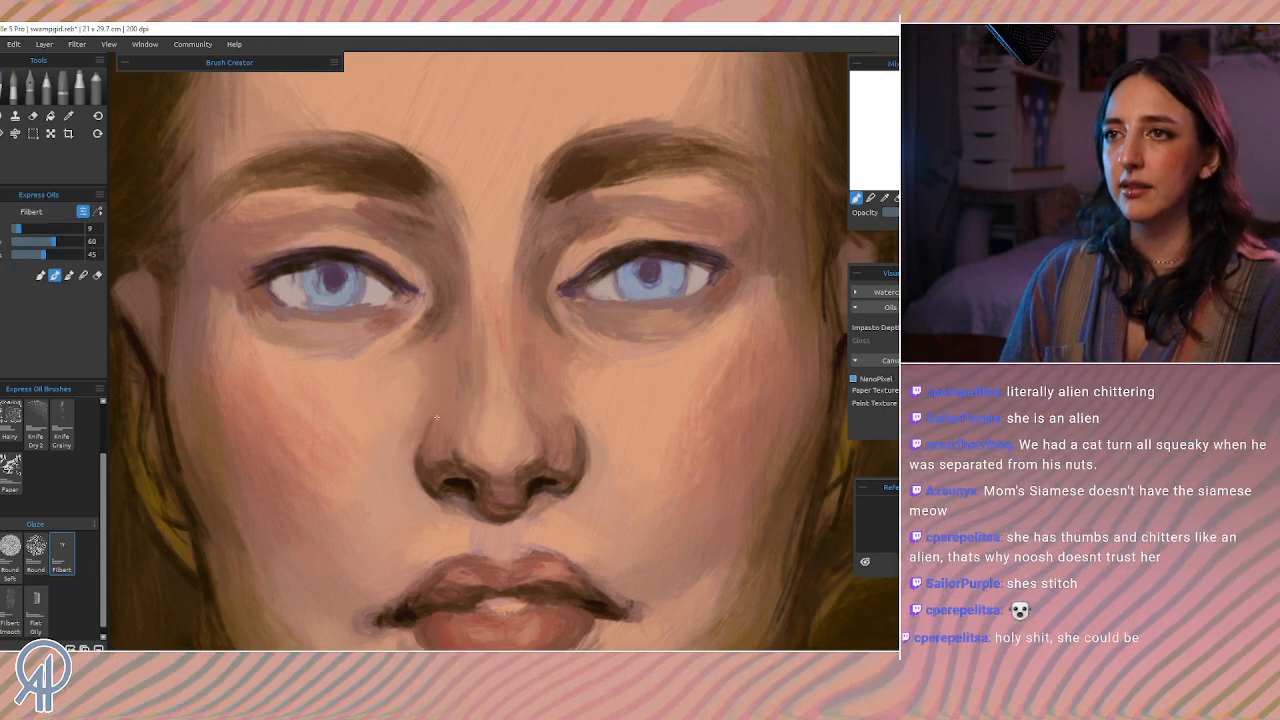
left_click(451, 322, "alt")
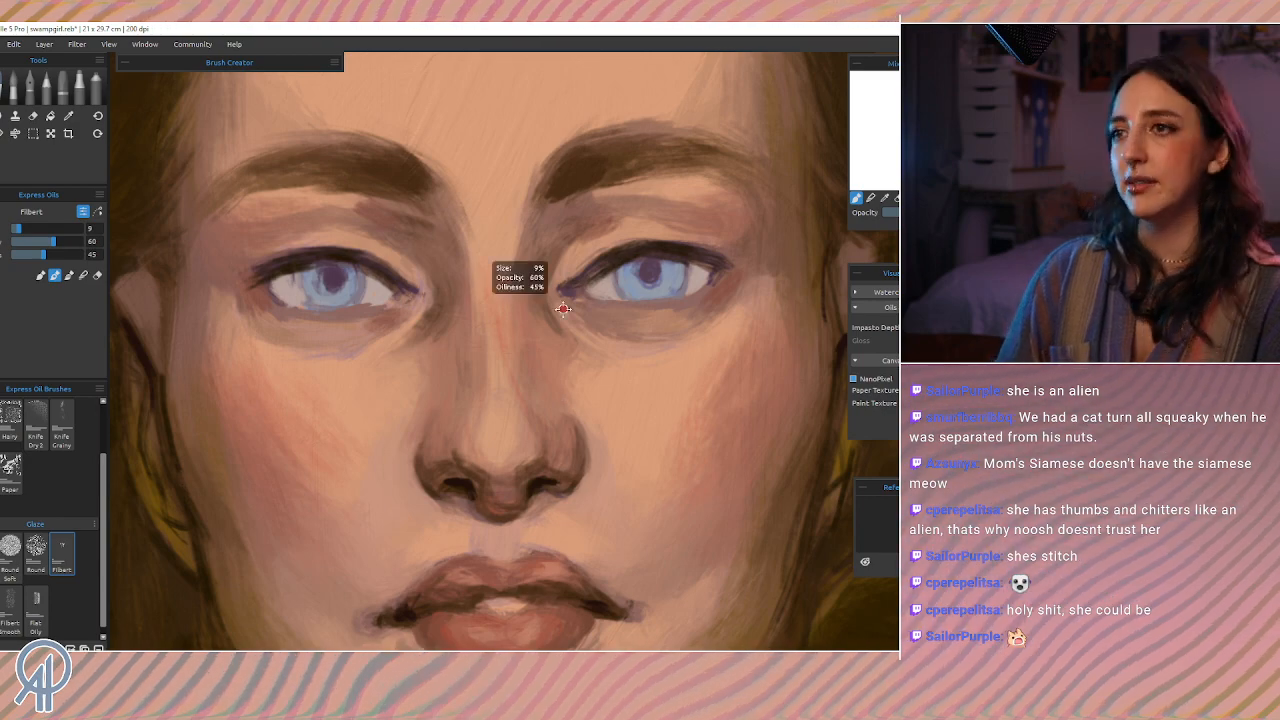
Step: Paint a small pale highlight on the tip of the nose with the size 9 Filbert brush
scroll(563, 308, "down", 5)
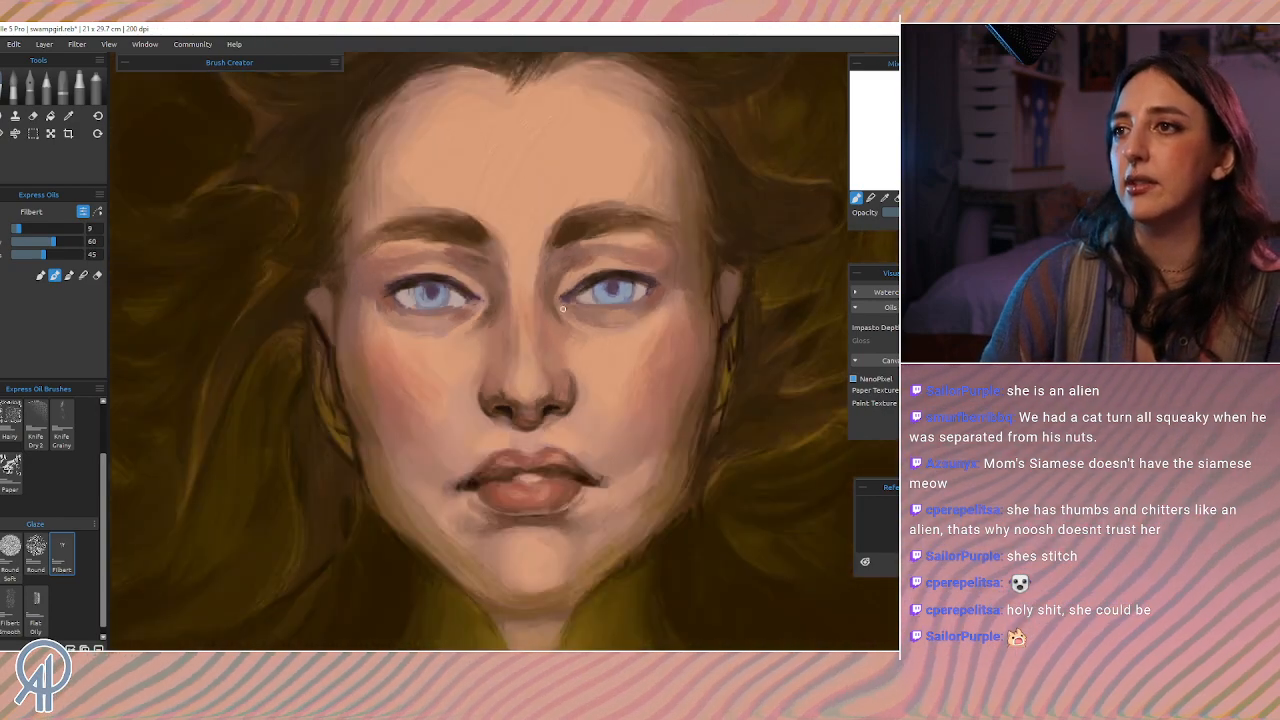
scroll(563, 308, "down", 2)
scroll(563, 308, "up", 2)
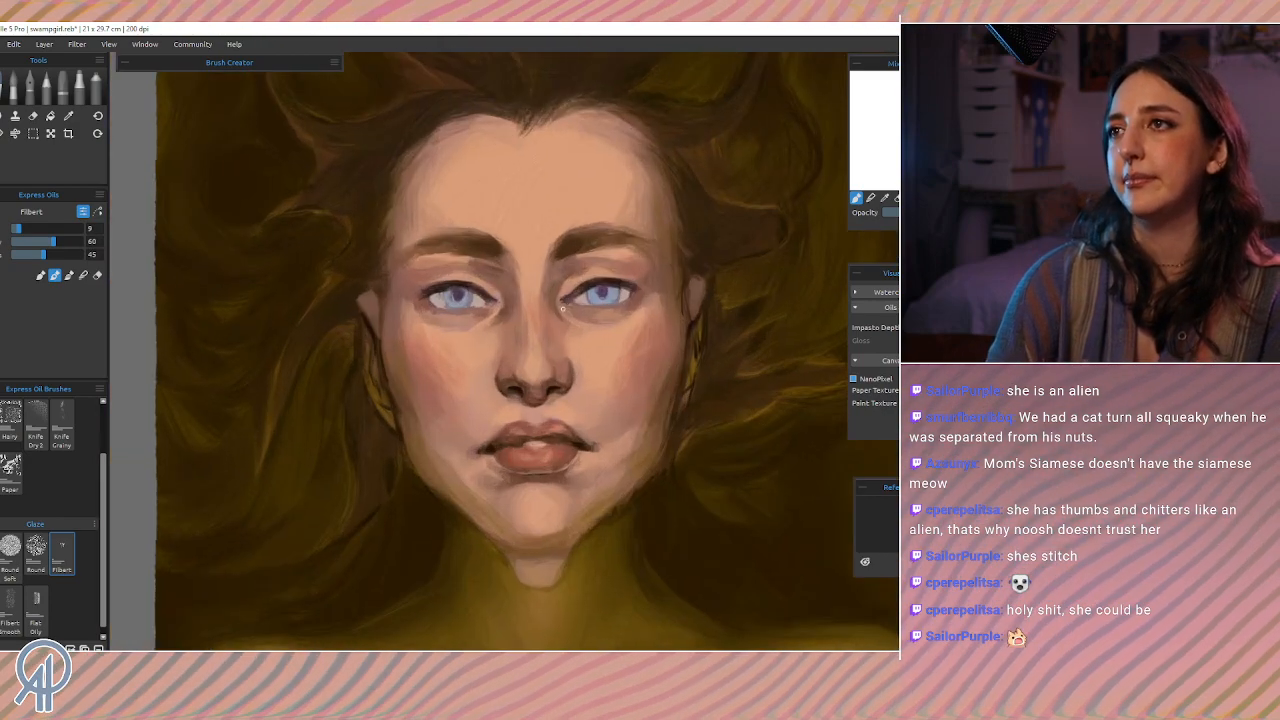
left_click_drag(563, 308, 500, 369)
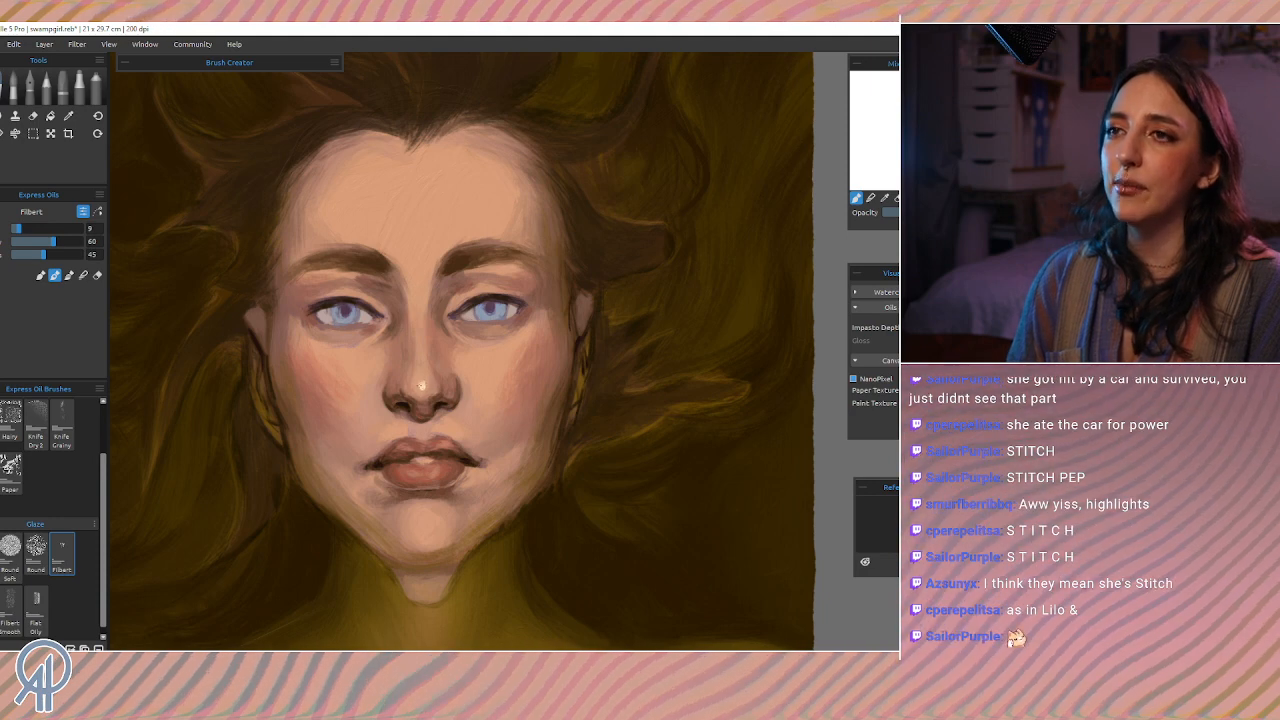
left_click_drag(420, 387, 424, 387)
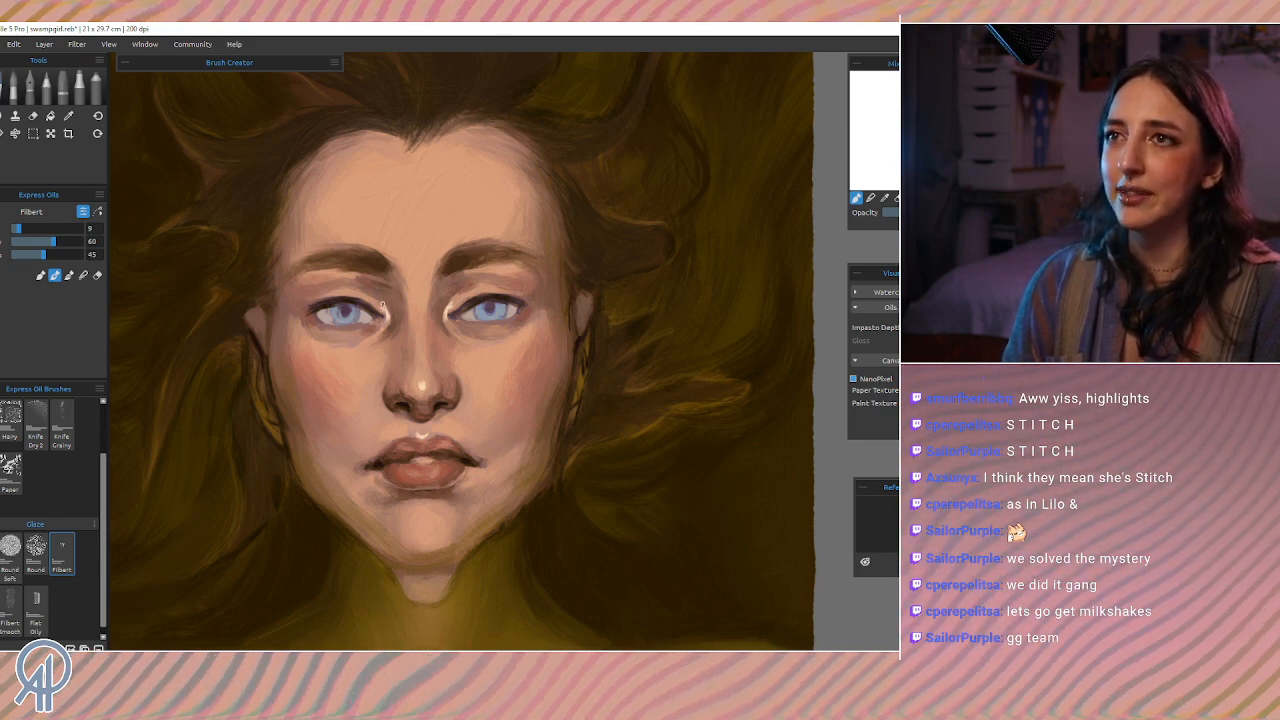
Step: Refine the pale highlight at the inner corner of the left-hand eye with tones picked around that corner
key("alt")
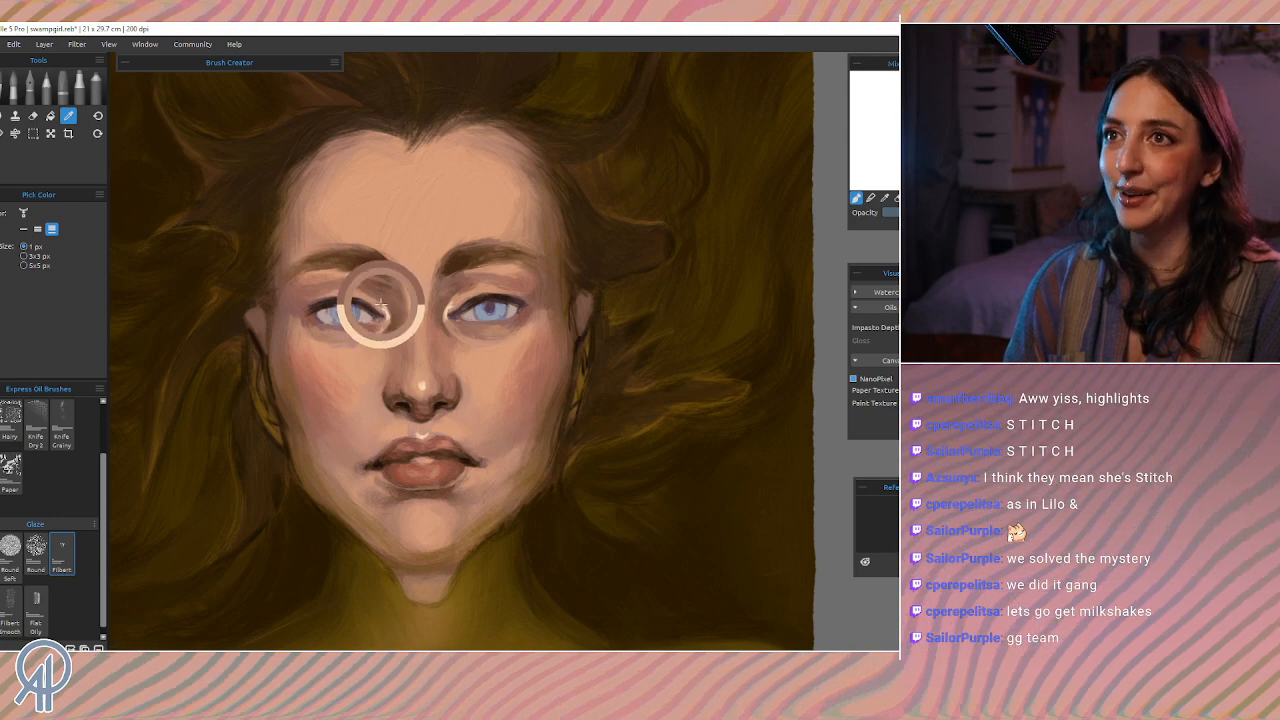
left_click(381, 304, "alt")
left_click(380, 305, "alt")
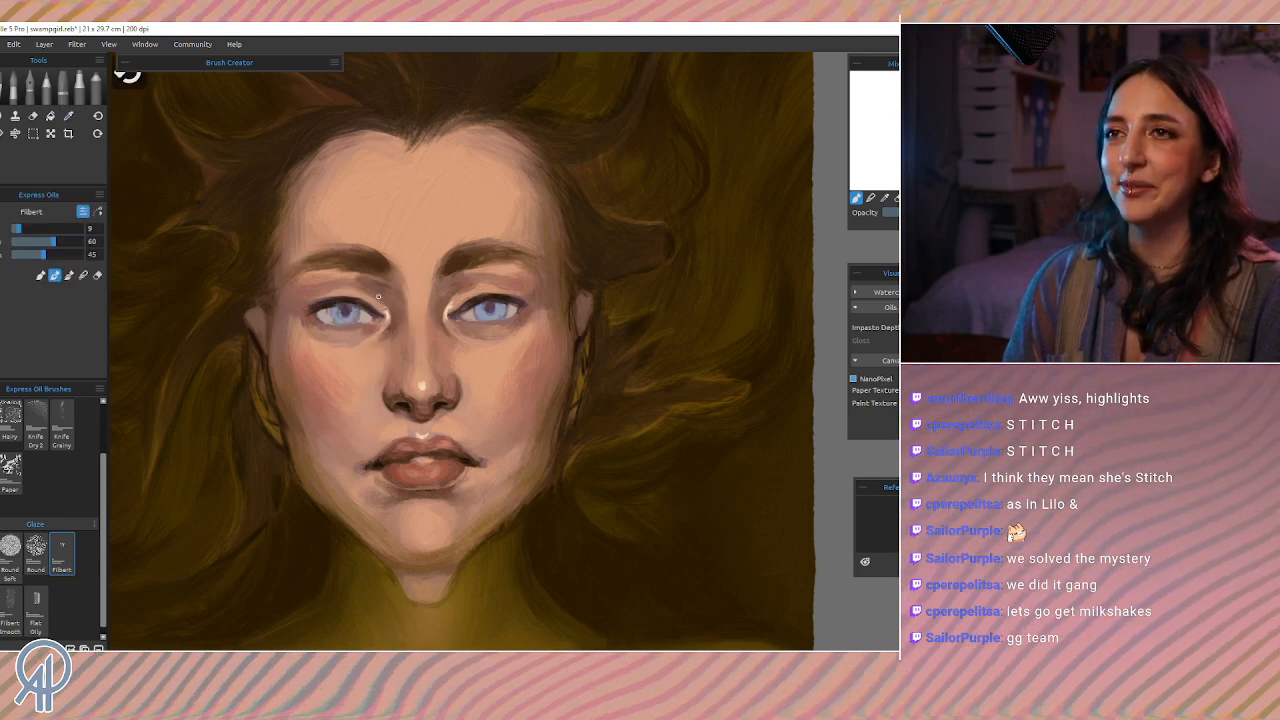
left_click(381, 304, "alt")
left_click(383, 300, "alt")
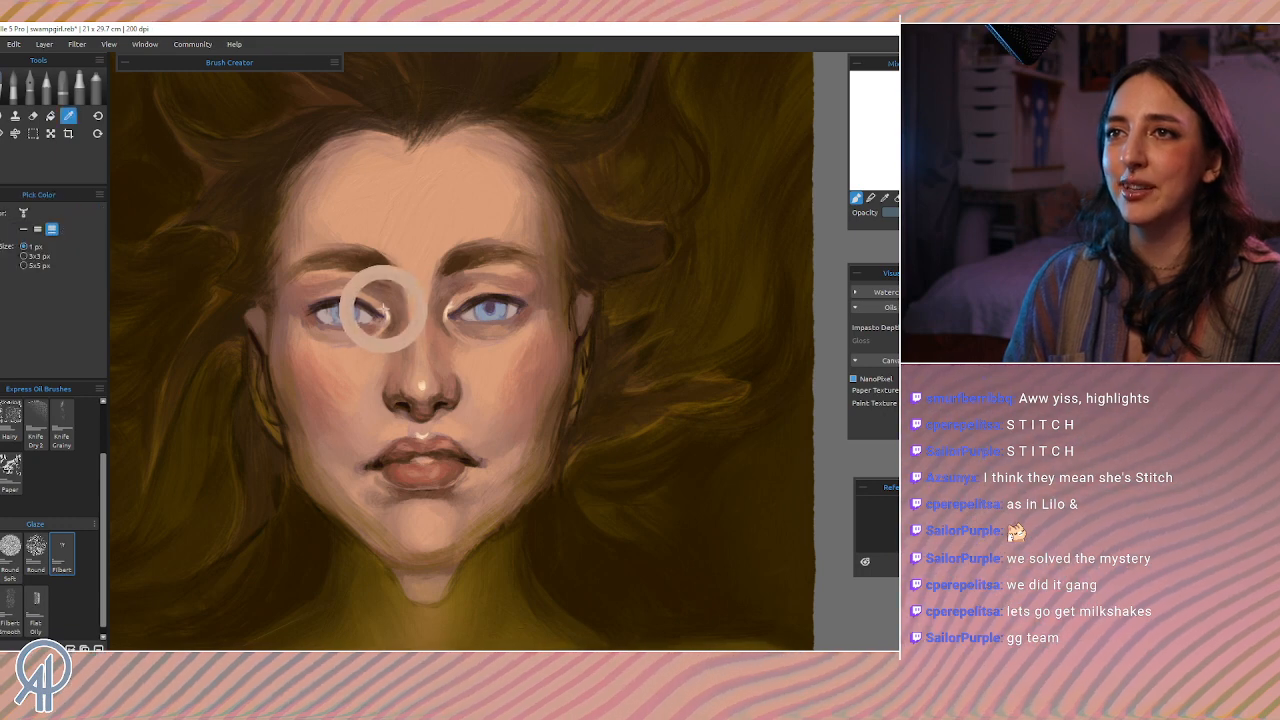
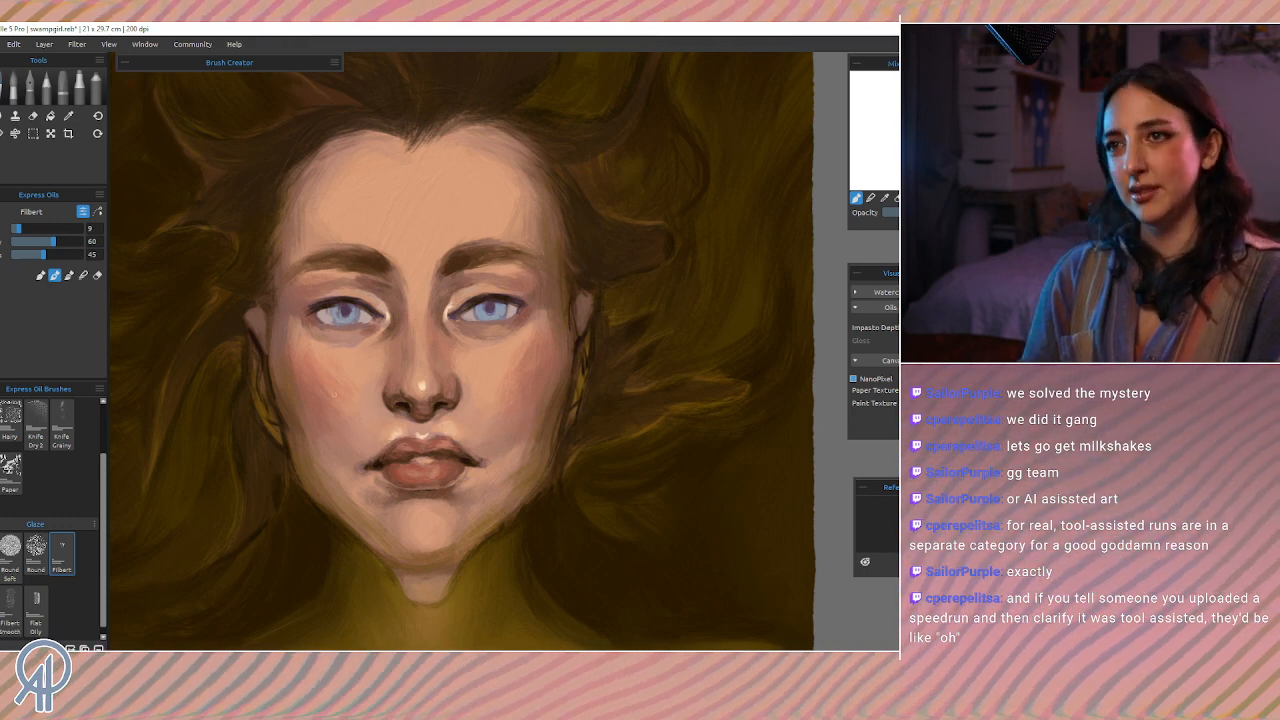
Step: Highlight the skin along the upper lip's edge with tones picked around it, enlarging the Filbert brush to size 16
key("i")
left_click(388, 445)
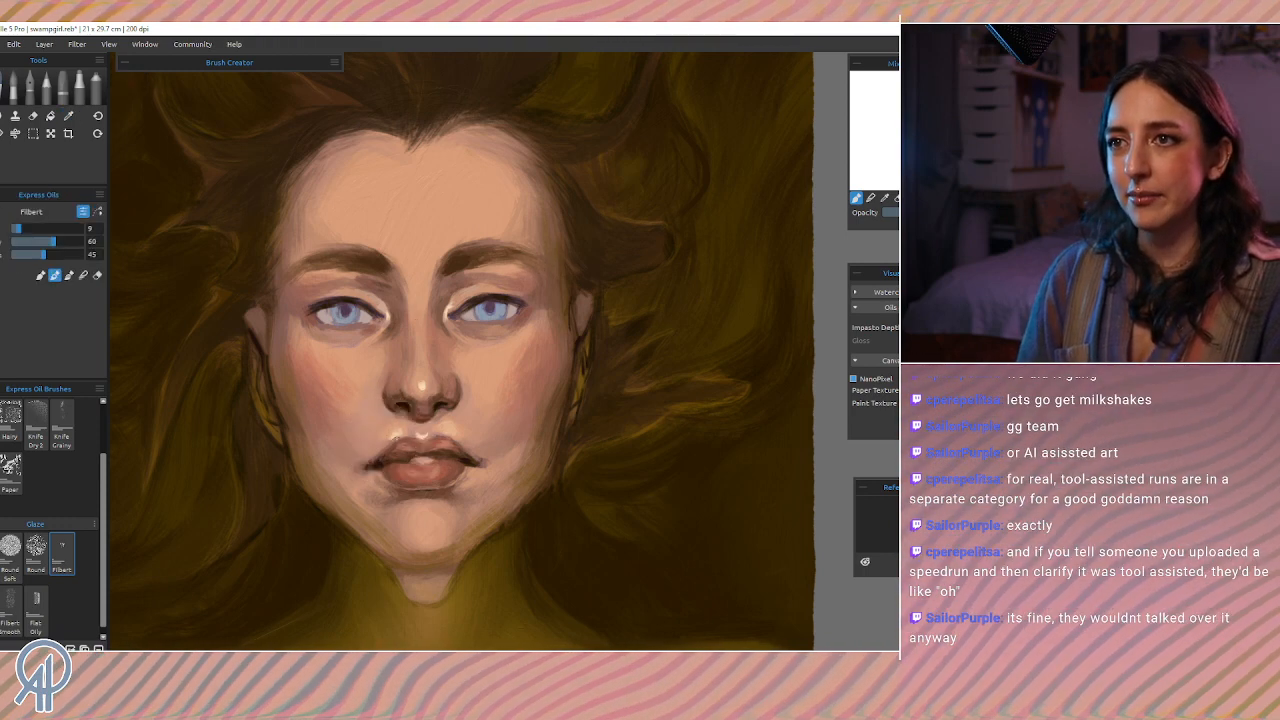
key("i")
left_click(394, 429)
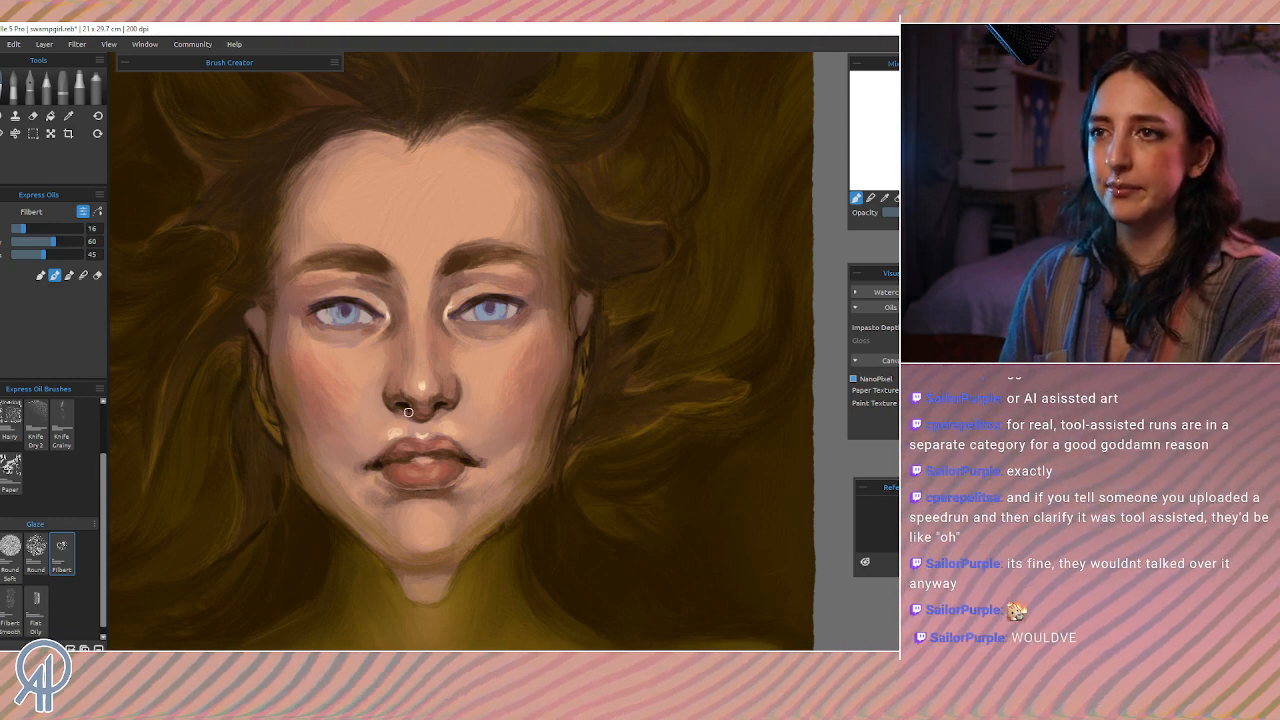
key("i")
left_click(441, 426)
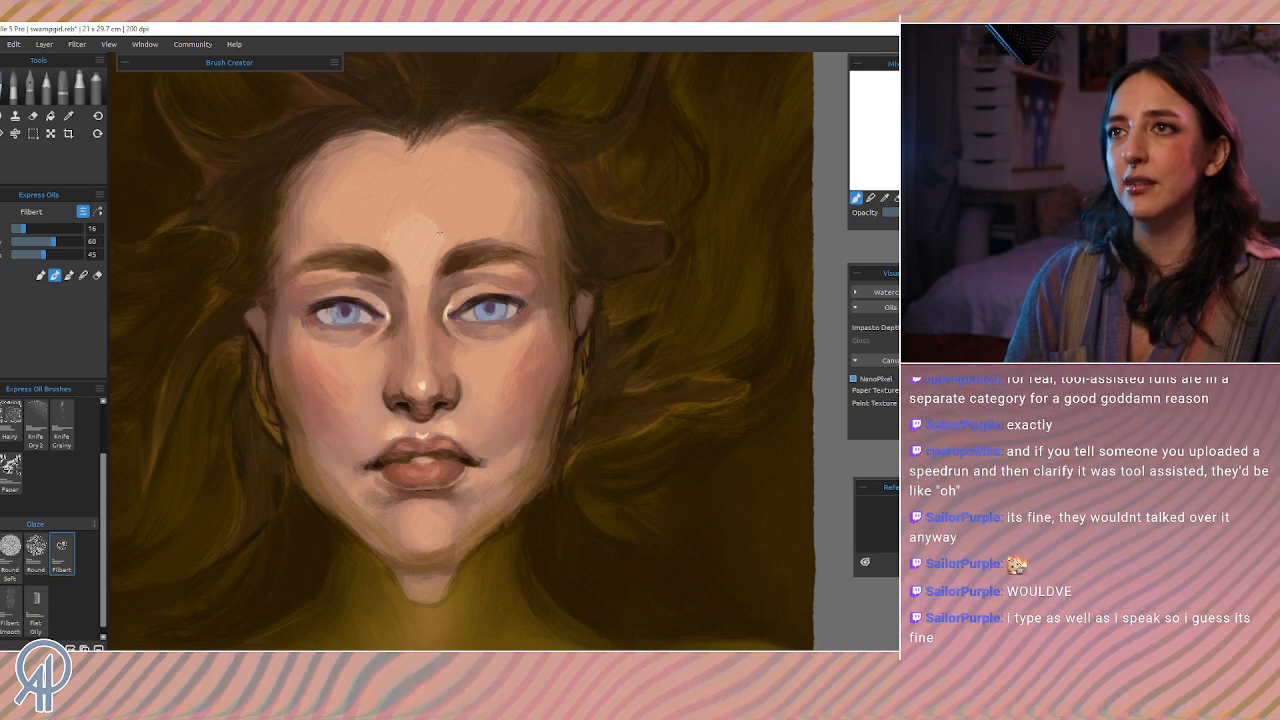
Step: Soften the central forehead highlight at brush size 30, and highlight the chin at size 16 with the nose tip's pale tone
key("bracketright")
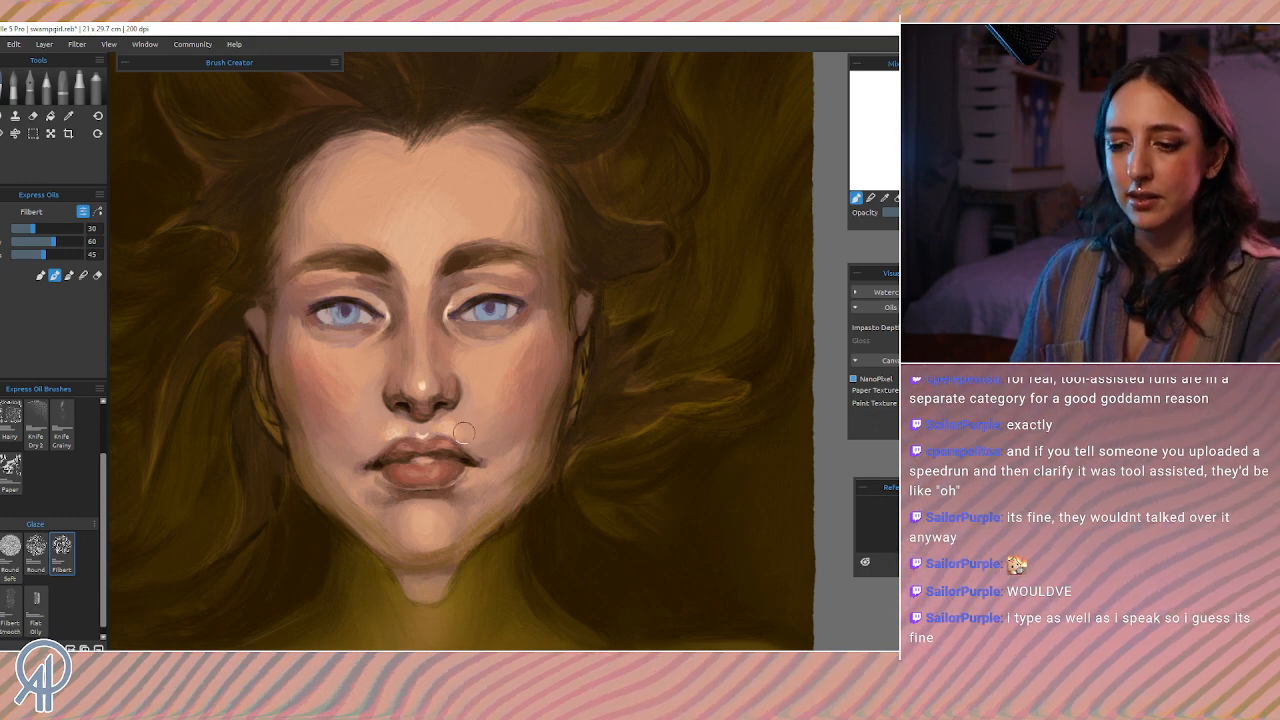
key("bracketleft")
left_click(422, 377, "alt")
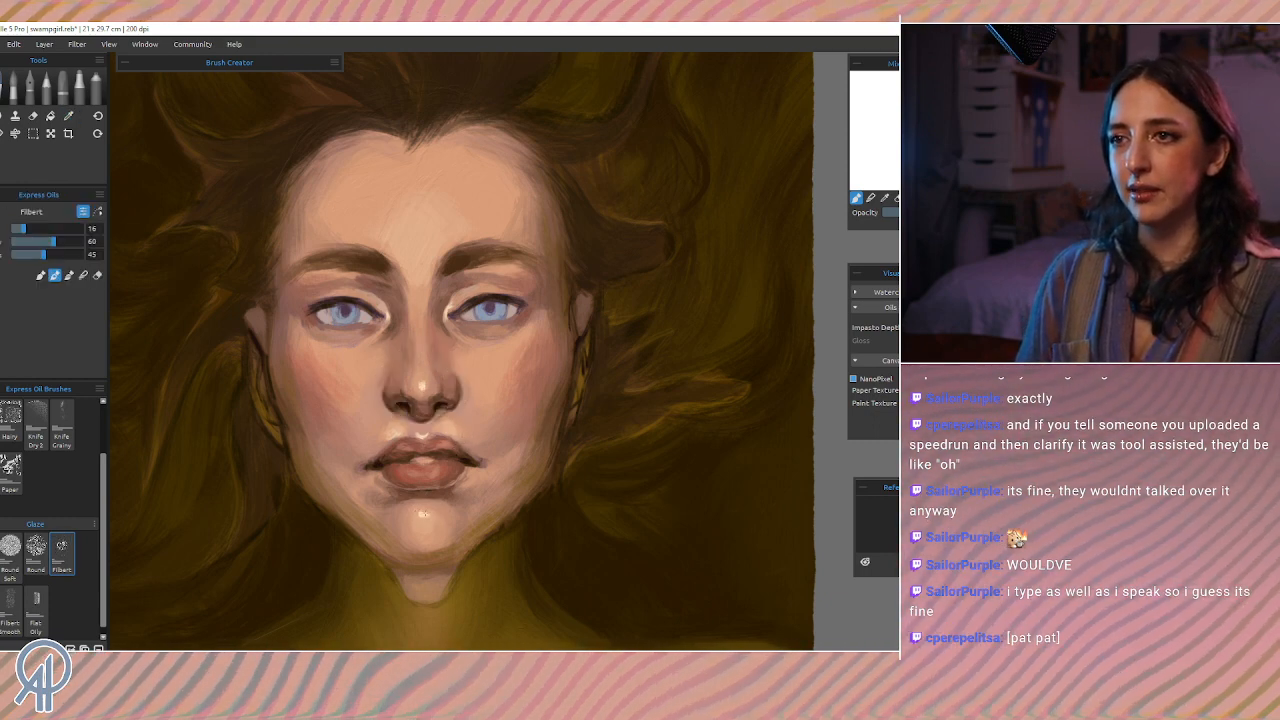
left_click_drag(425, 514, 427, 517)
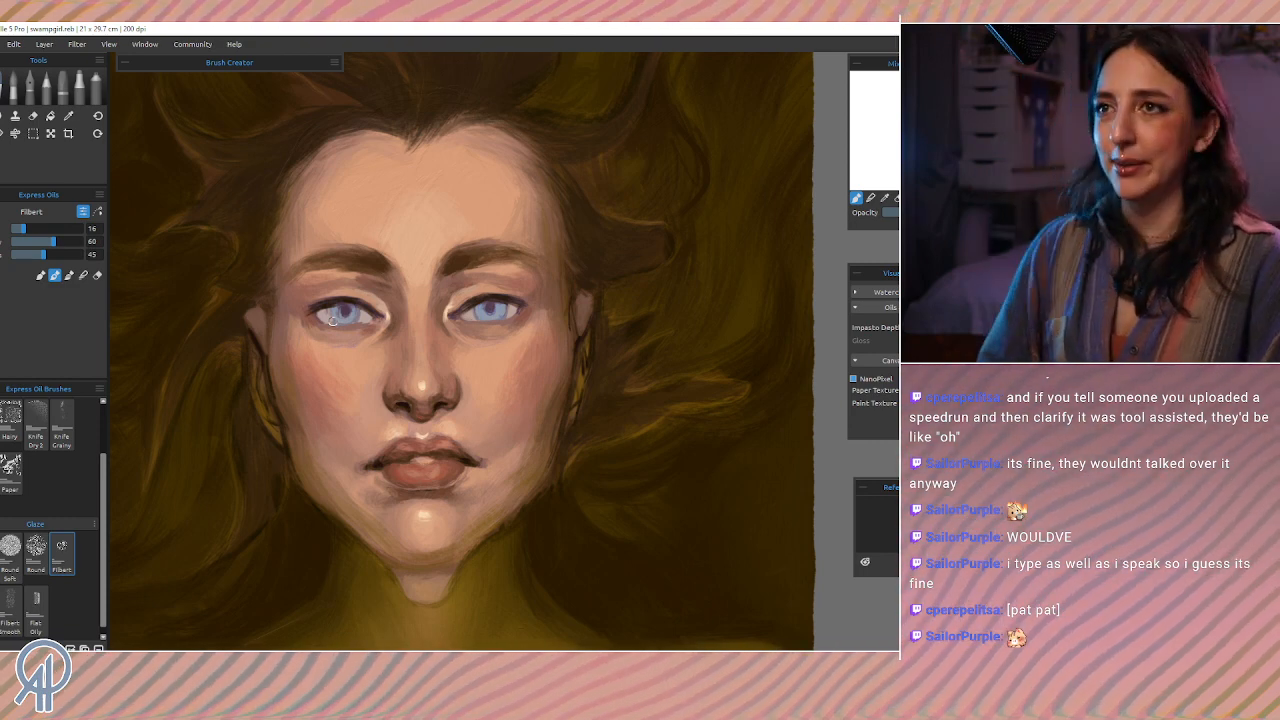
Step: Lighten and blend the skin beneath the eyes with tones picked from the inner eye corner and above the upper lip
left_click(373, 325, "alt")
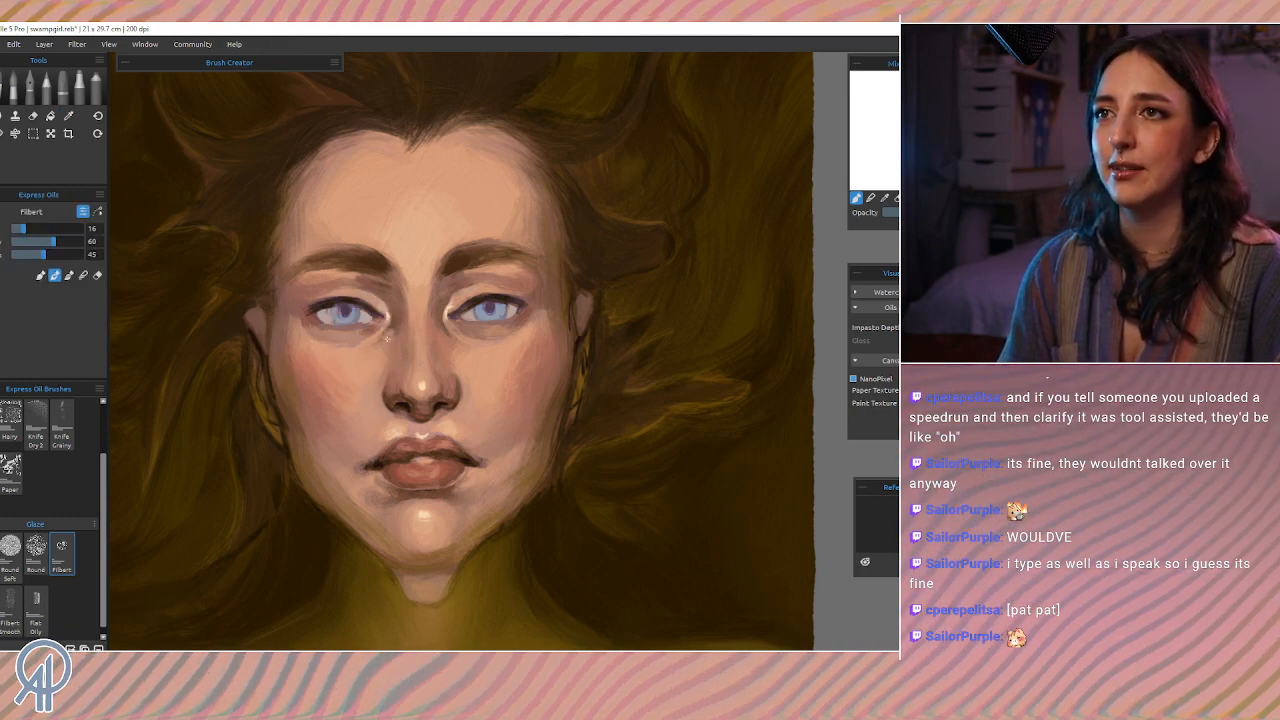
left_click(390, 306, "alt")
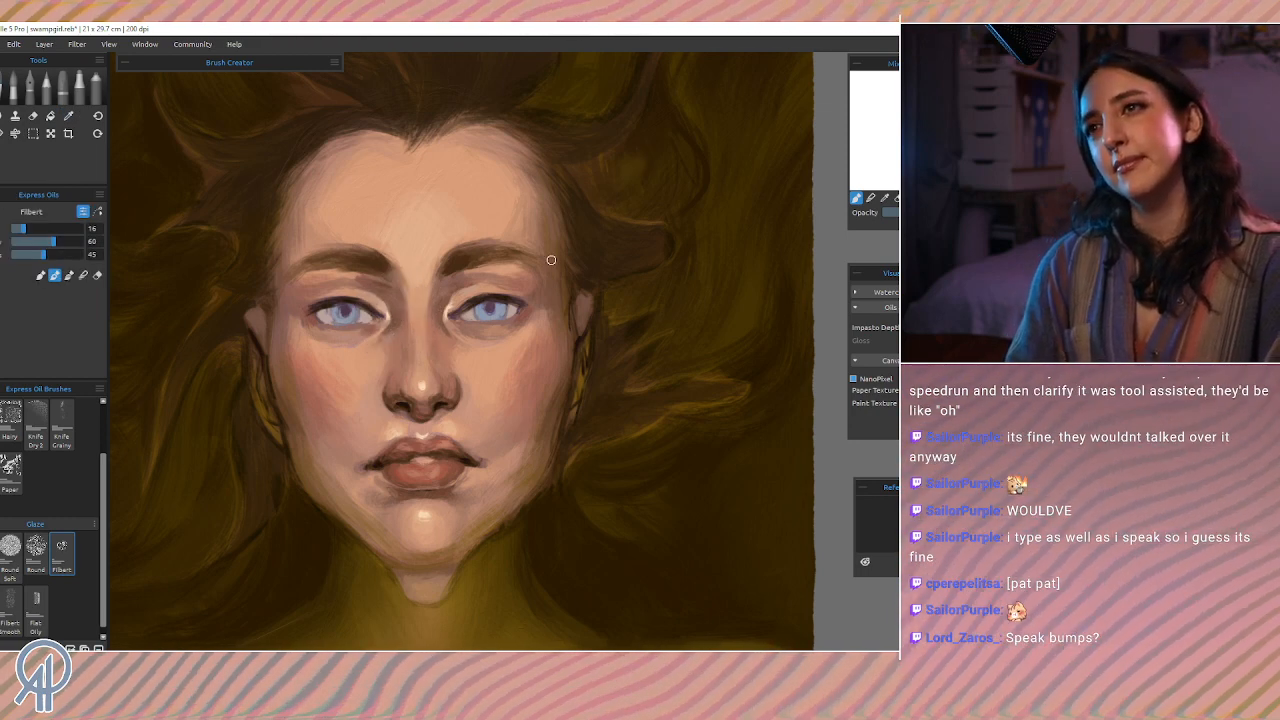
left_click(395, 425, "alt")
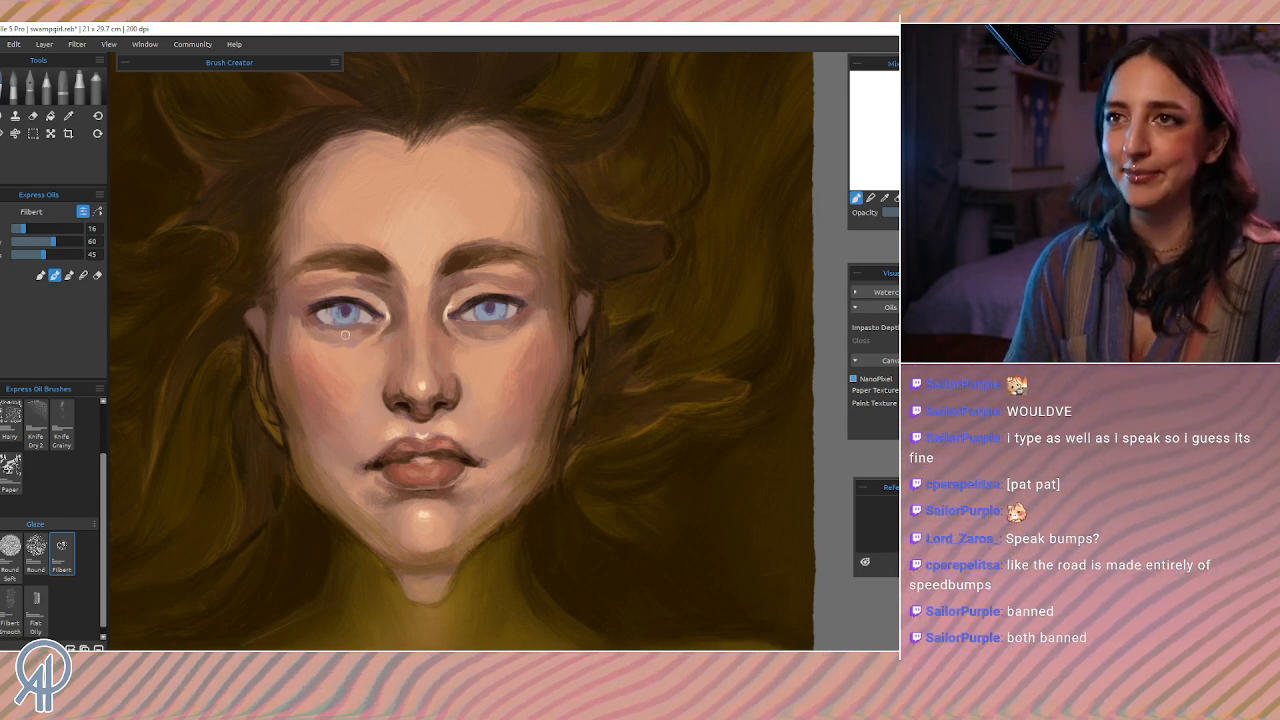
left_click_drag(336, 348, 362, 347)
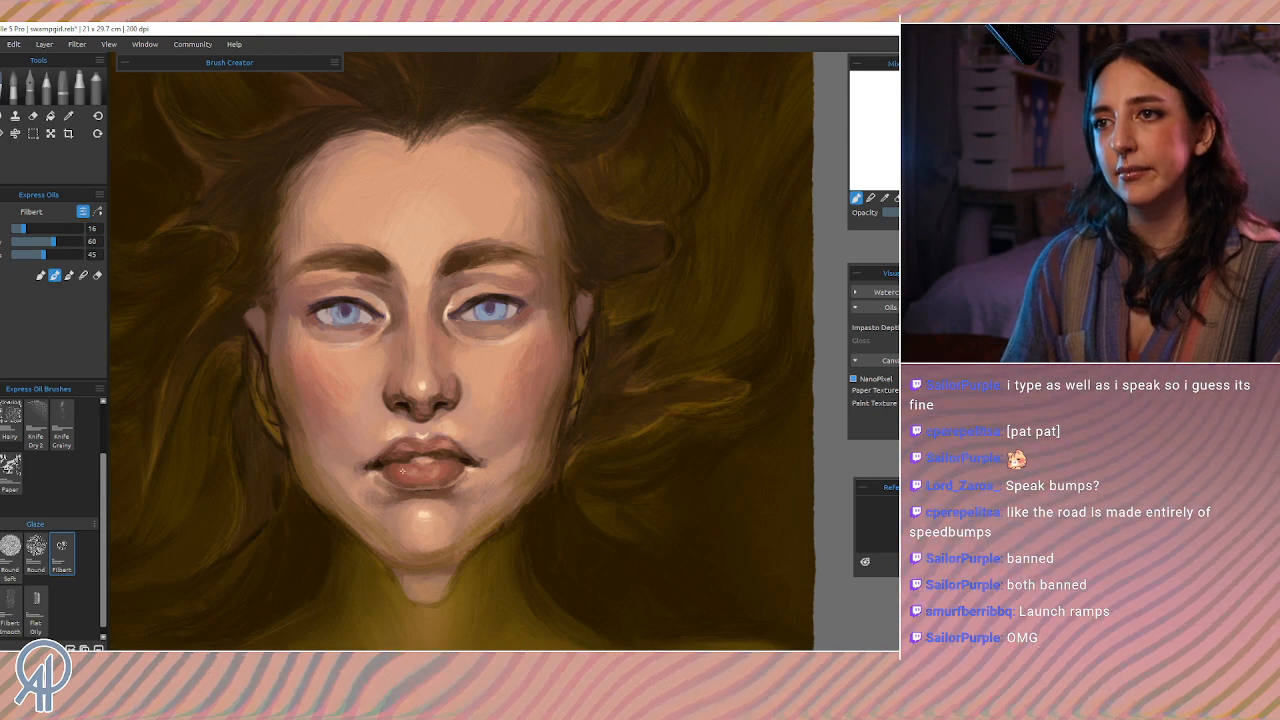
Step: Add pale highlights to the lips and the left-hand upper eyelid with the Filbert brush reduced to size 9, picking tones from the lid
key("bracketleft")
key("bracketleft")
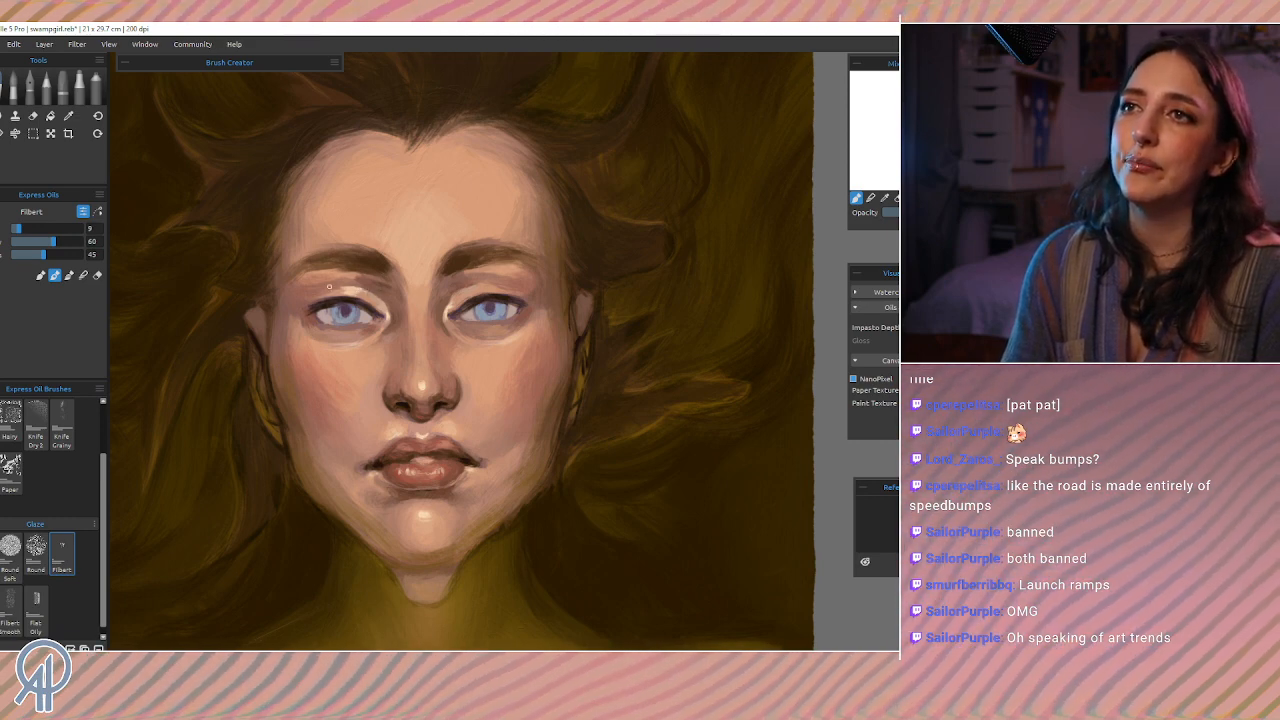
left_click_drag(343, 288, 345, 286)
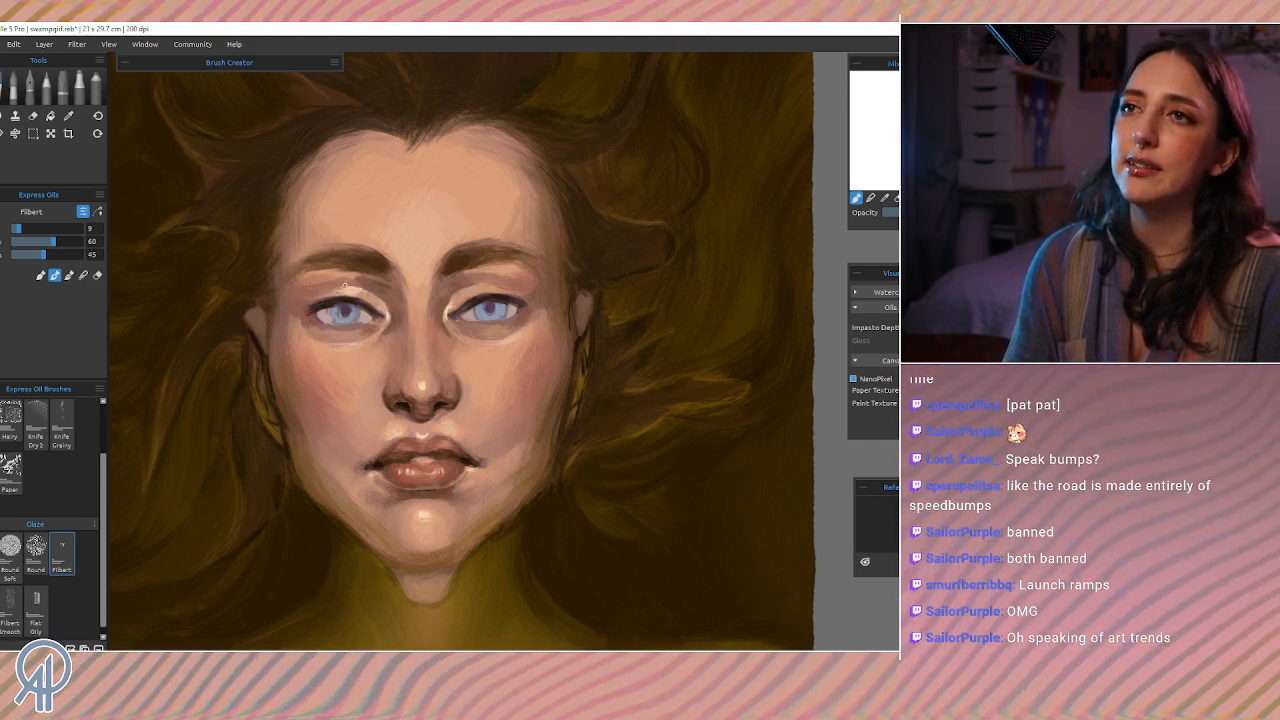
left_click(338, 288, "alt")
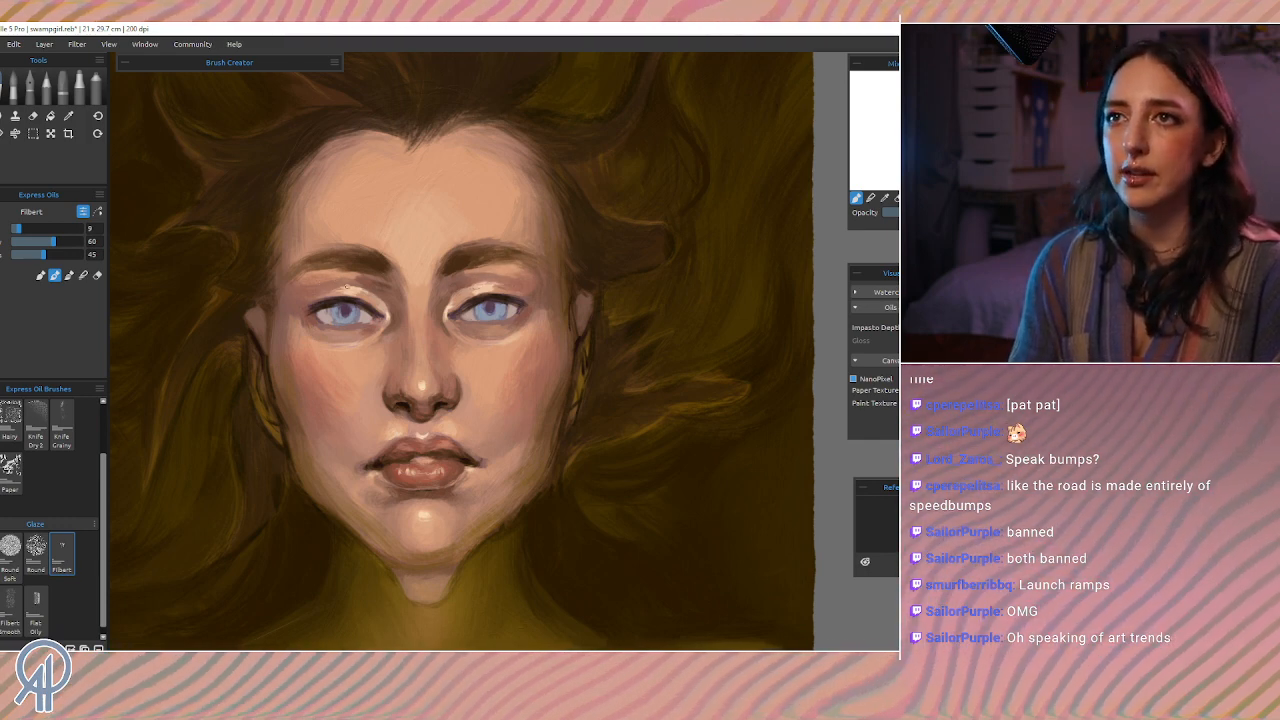
left_click(322, 278, "alt")
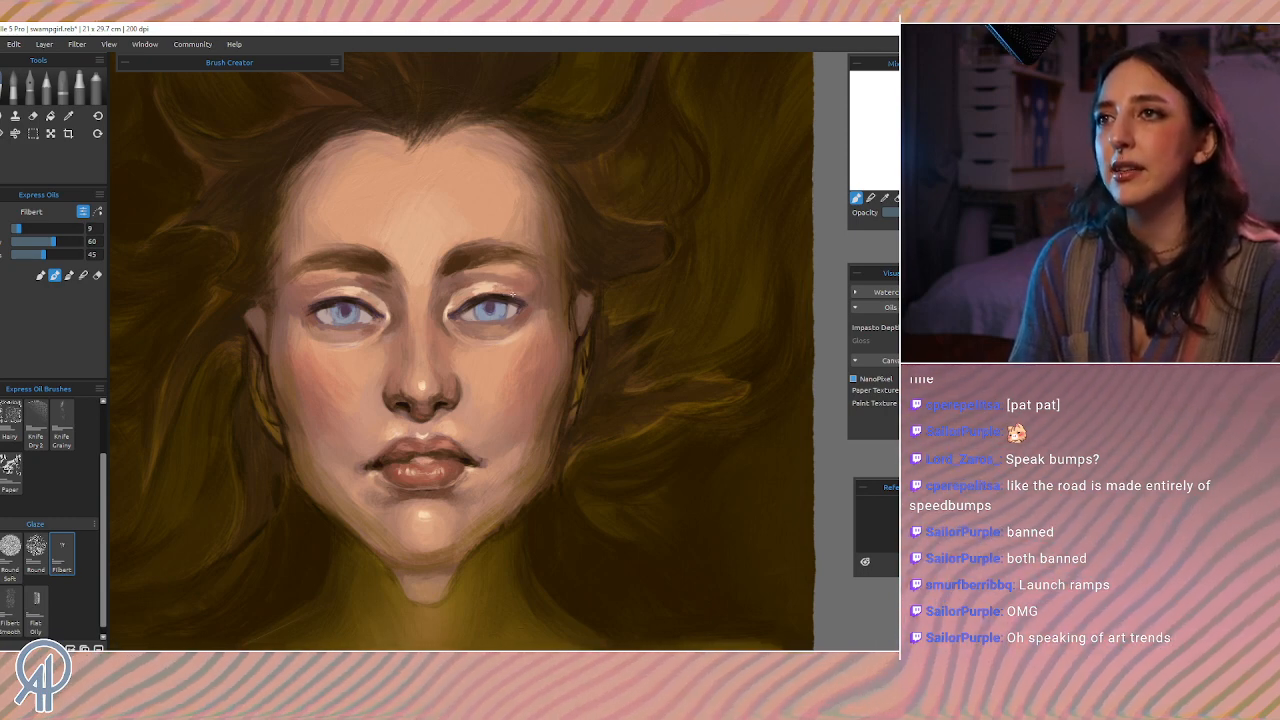
Step: Highlight the right-hand upper eyelid and blend the inner lid areas of both eyes with tones picked nearby
left_click(513, 294, "alt")
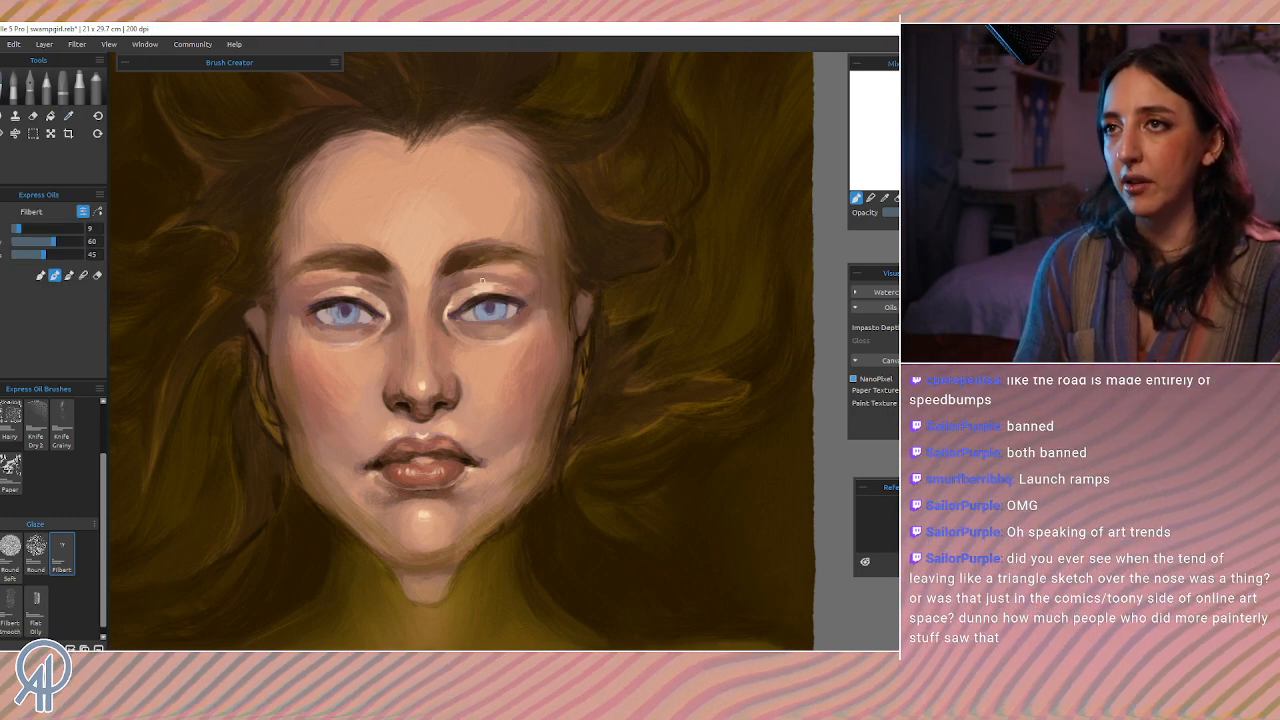
left_click(447, 288, "alt")
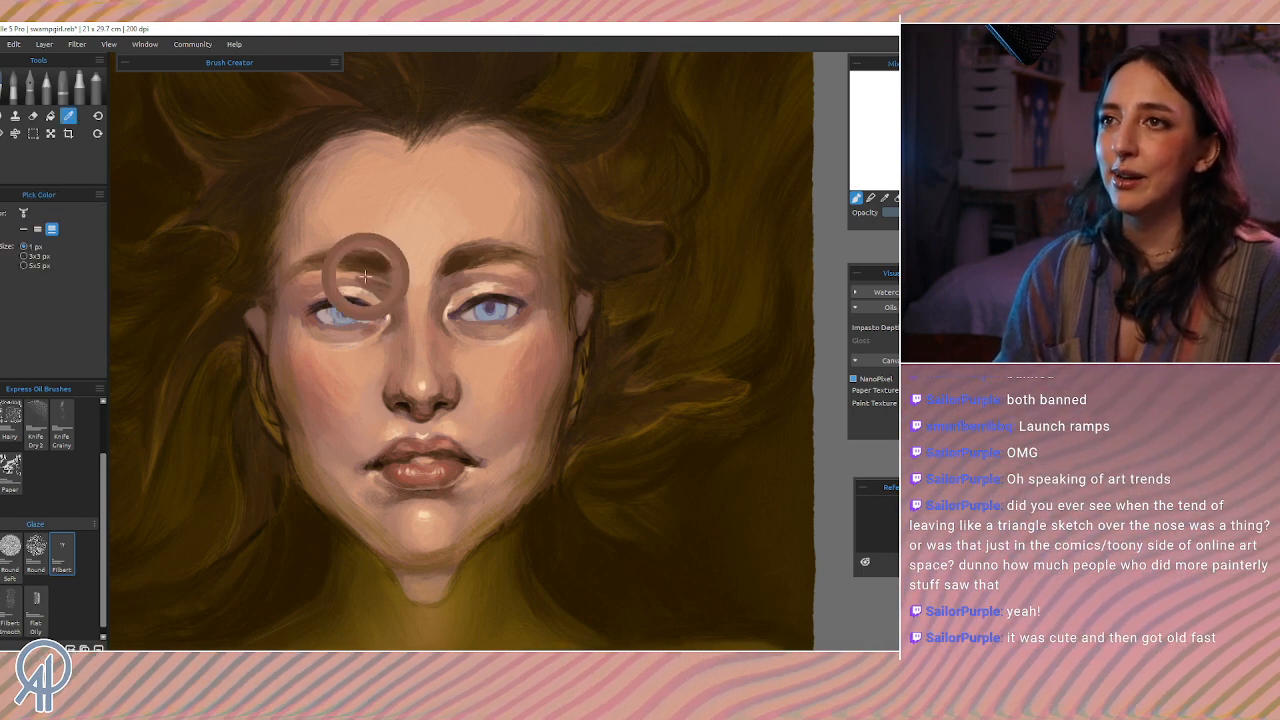
left_click(393, 287, "alt")
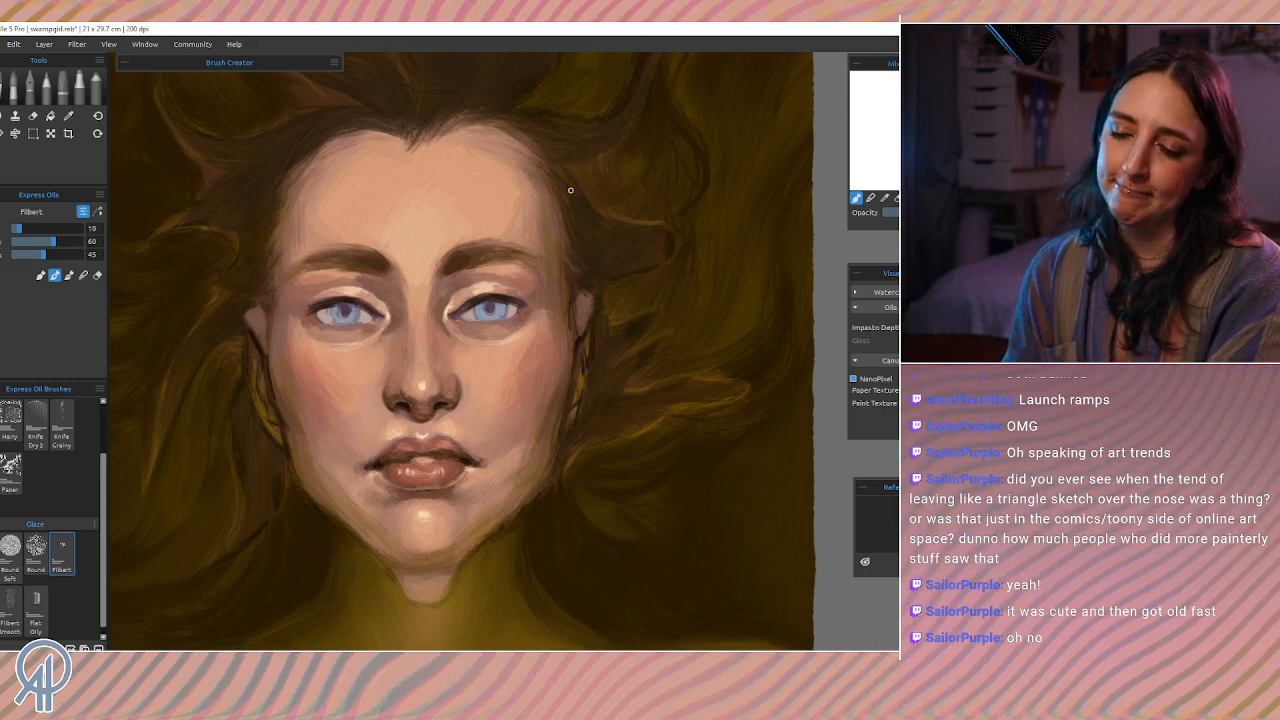
Step: Paint and blend a pale highlight between the eyebrows at Filbert size 18 with tones picked from the nose and brow area, and save the painting
key("]")
key("]")
key("]")
key("]")
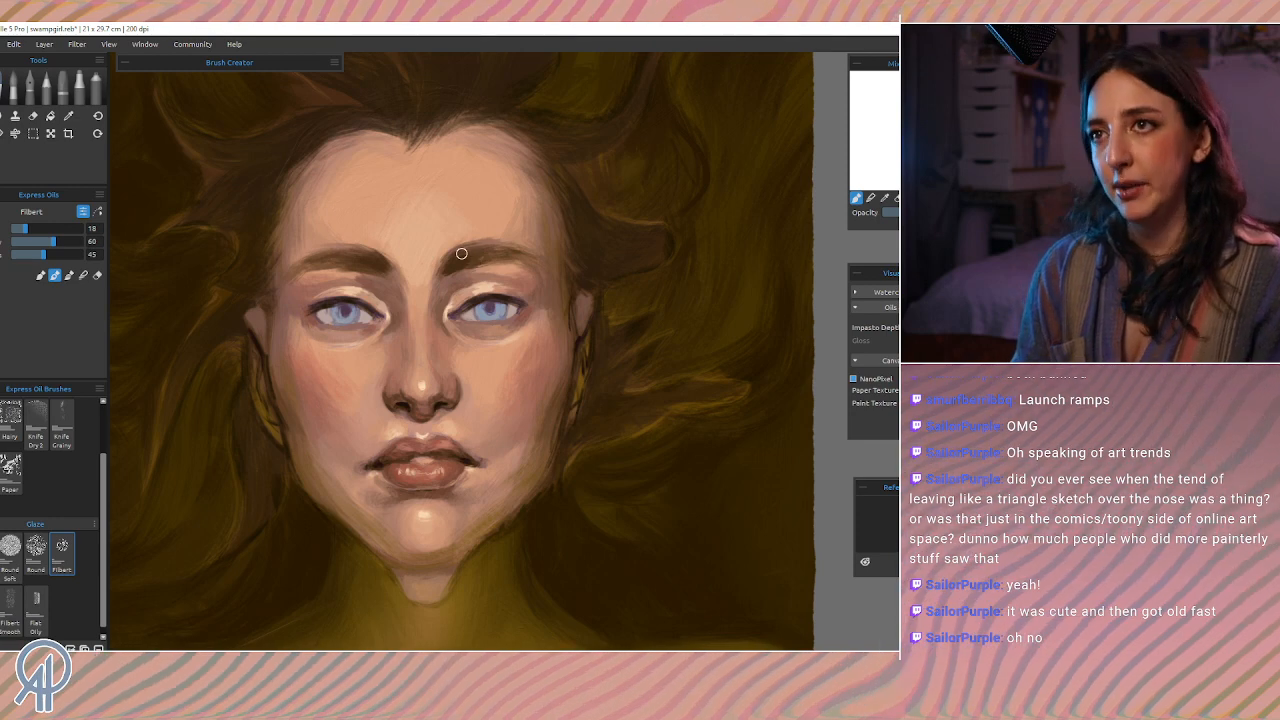
left_click(486, 270, "alt")
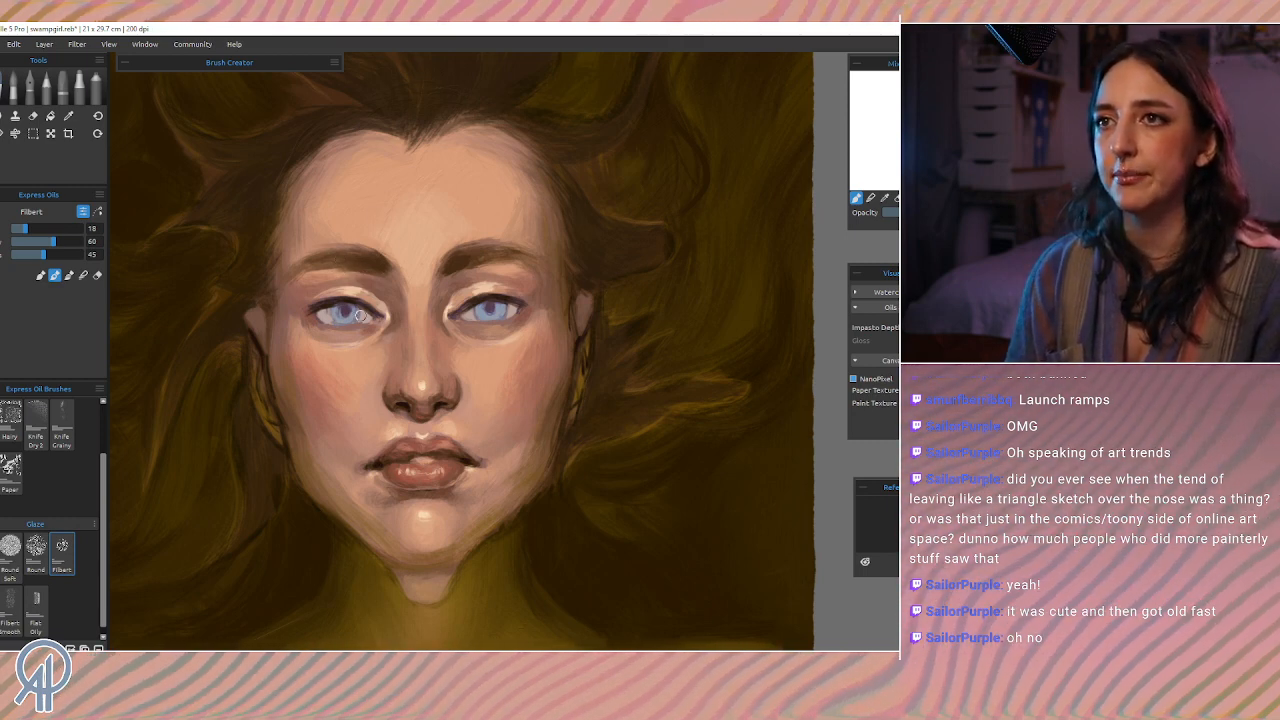
left_click(423, 386, "alt")
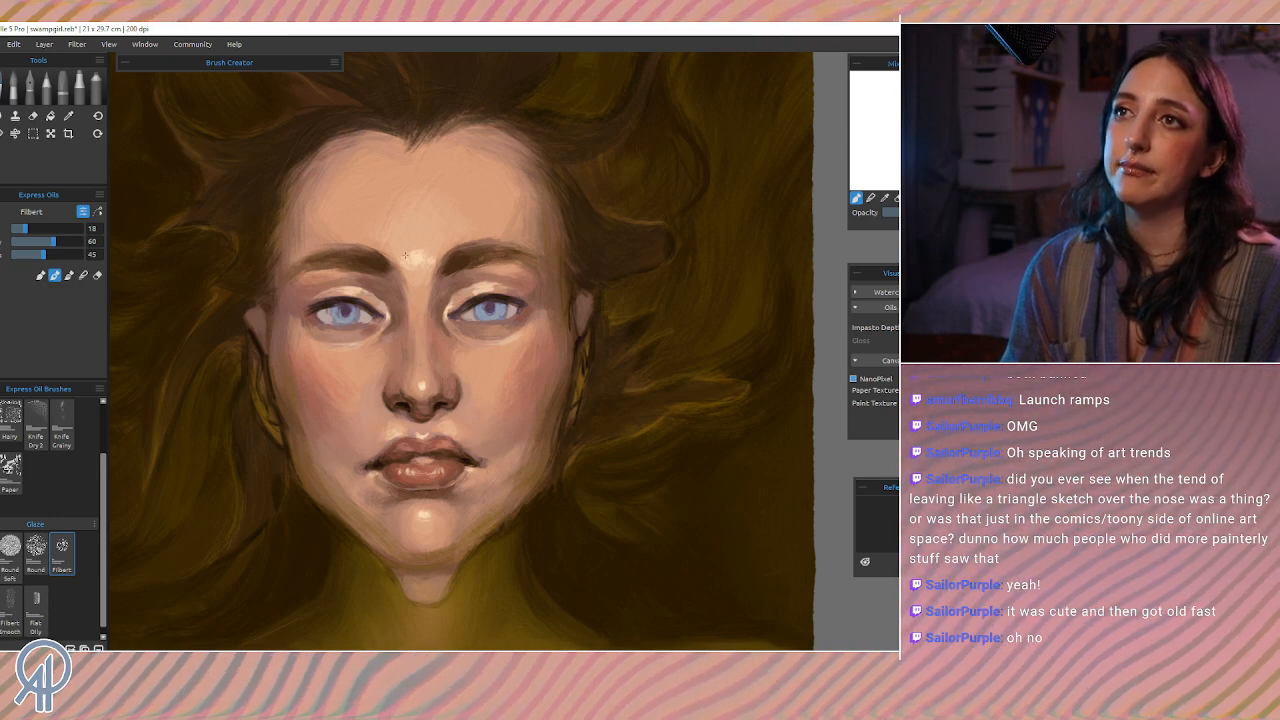
left_click(419, 243, "alt")
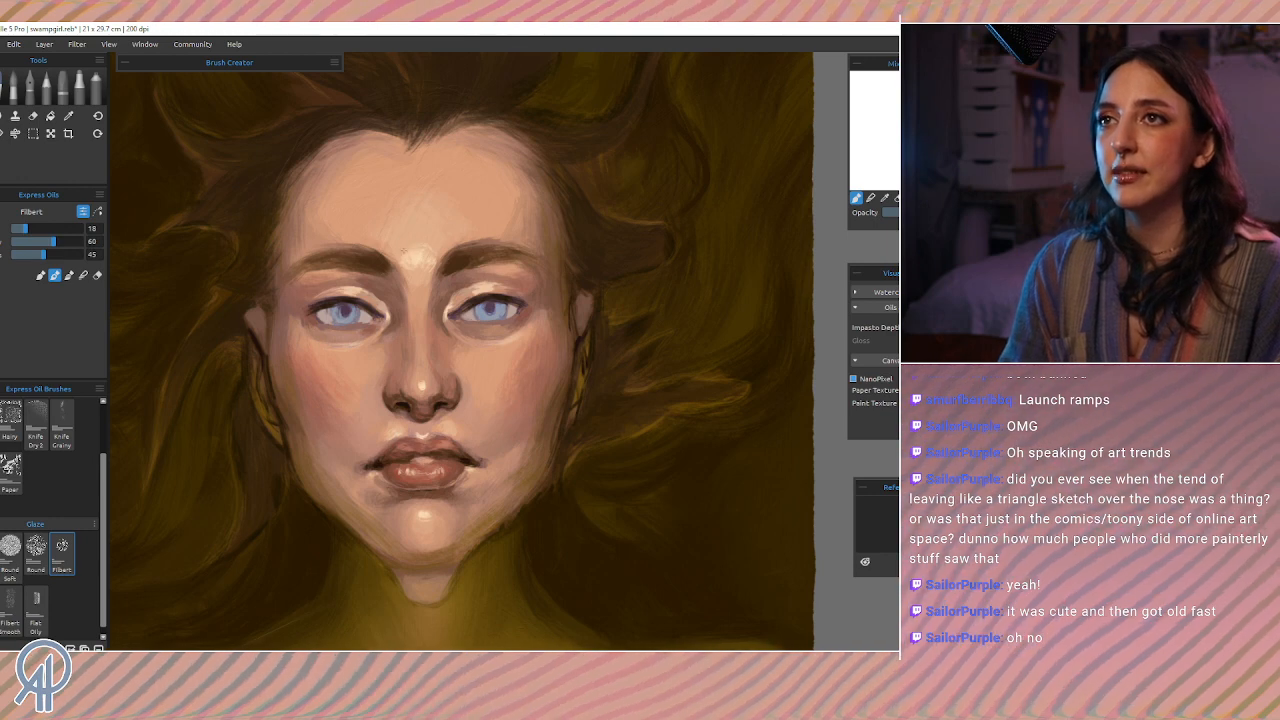
left_click(416, 251, "alt")
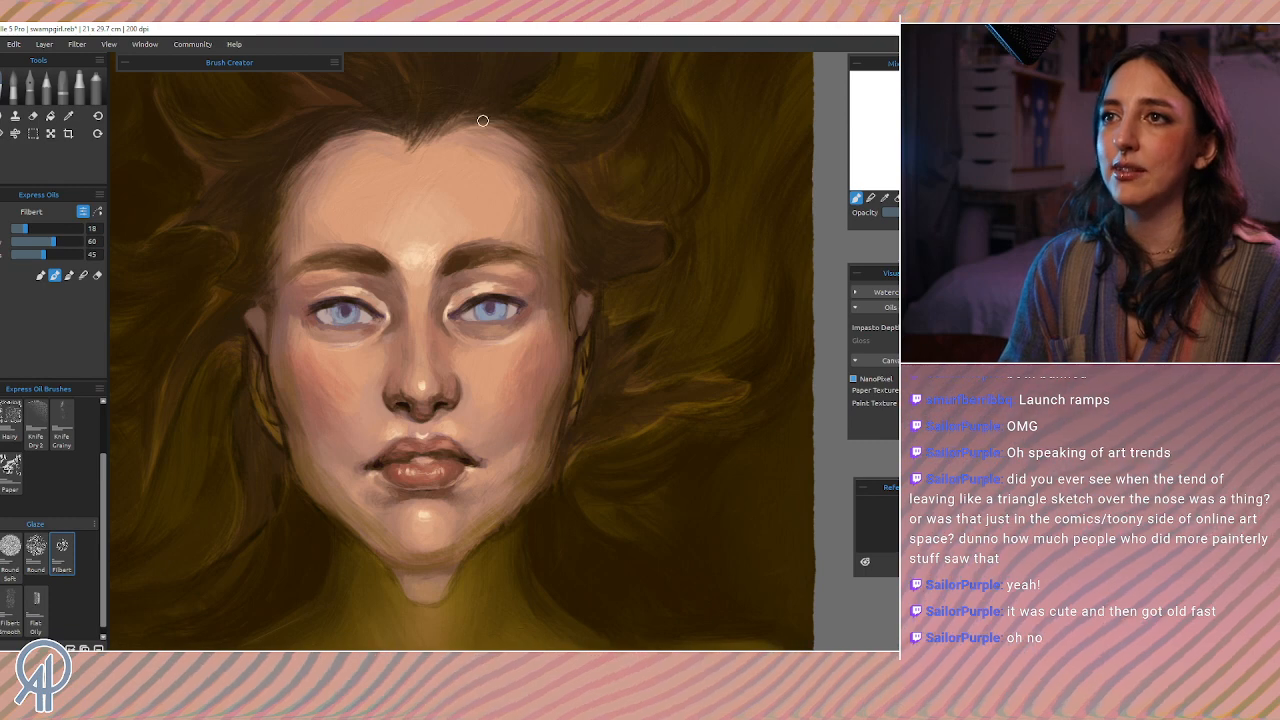
left_click(403, 254, "alt")
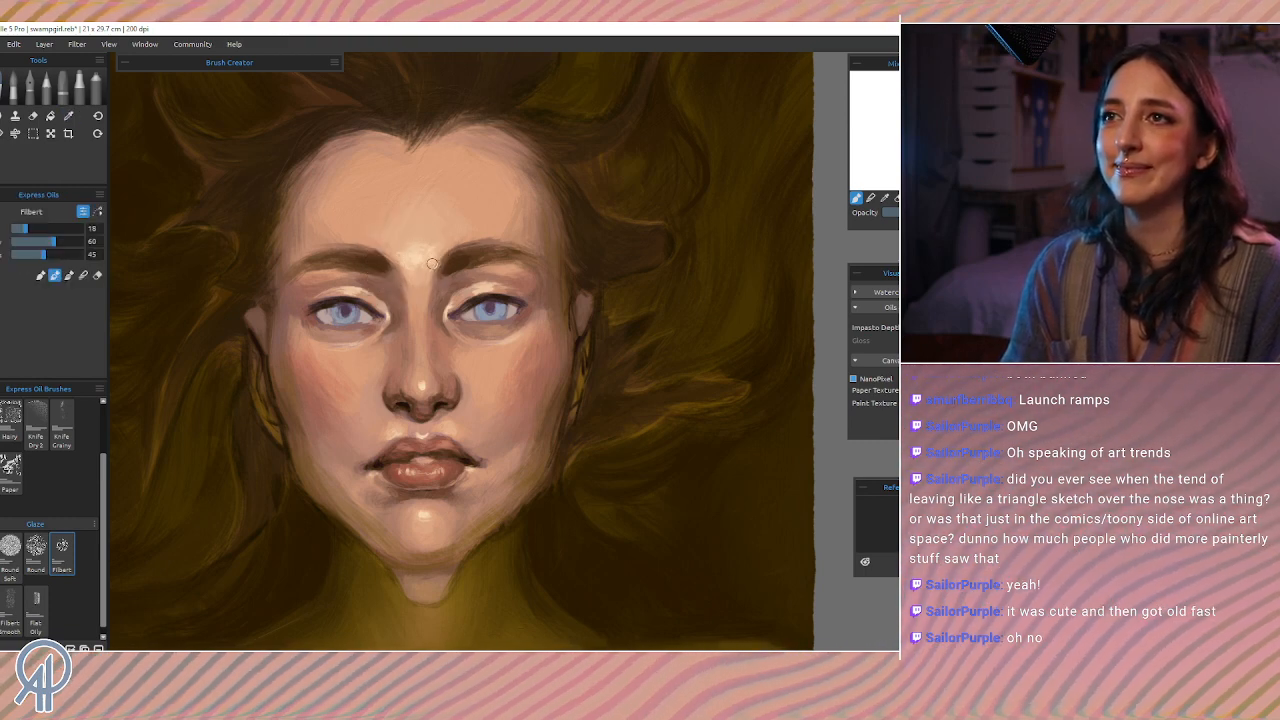
key("ctrl+s")
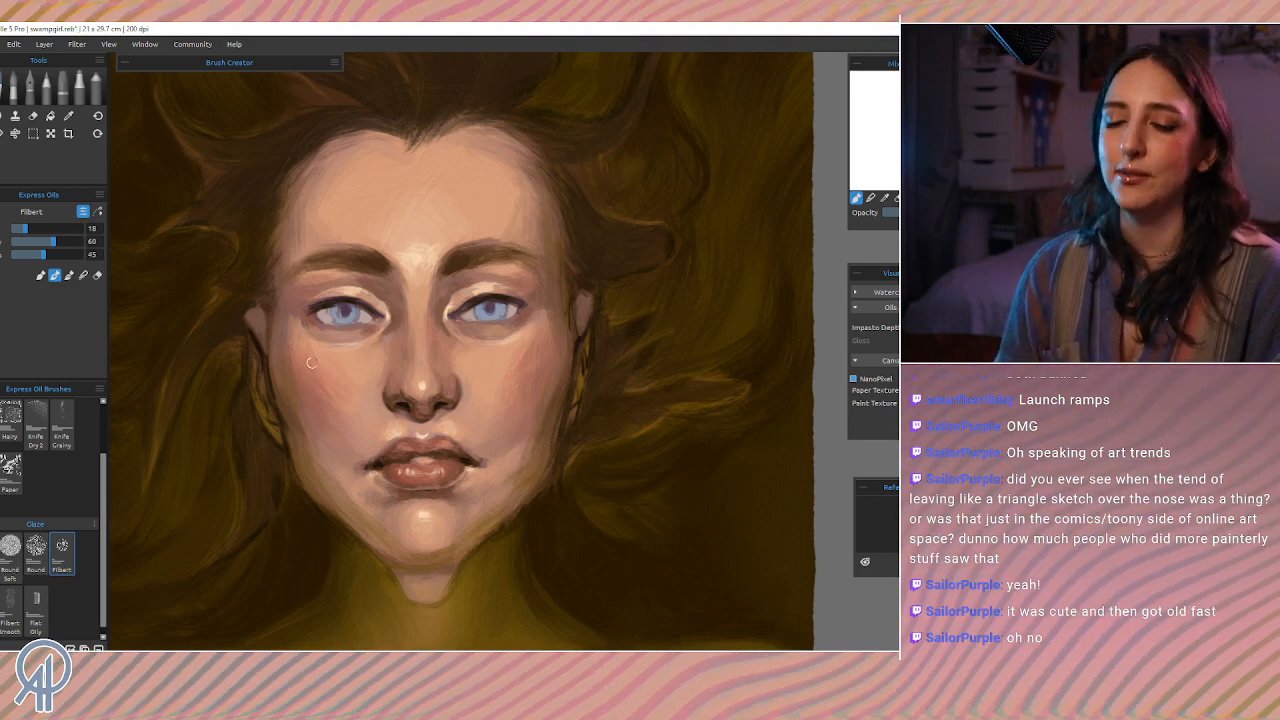
Step: Dab a small pale highlight onto the right-hand side of the upper forehead with the Filbert brush at size 12
key("bracketleft")
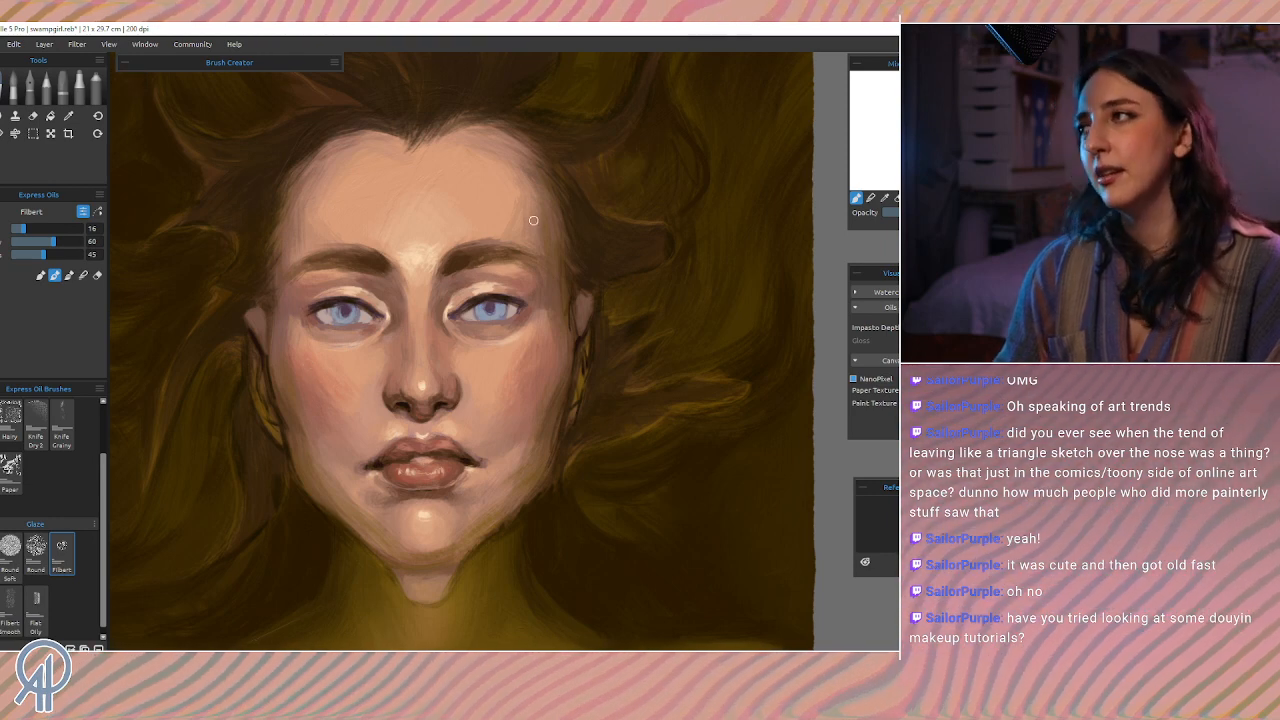
key("bracketright")
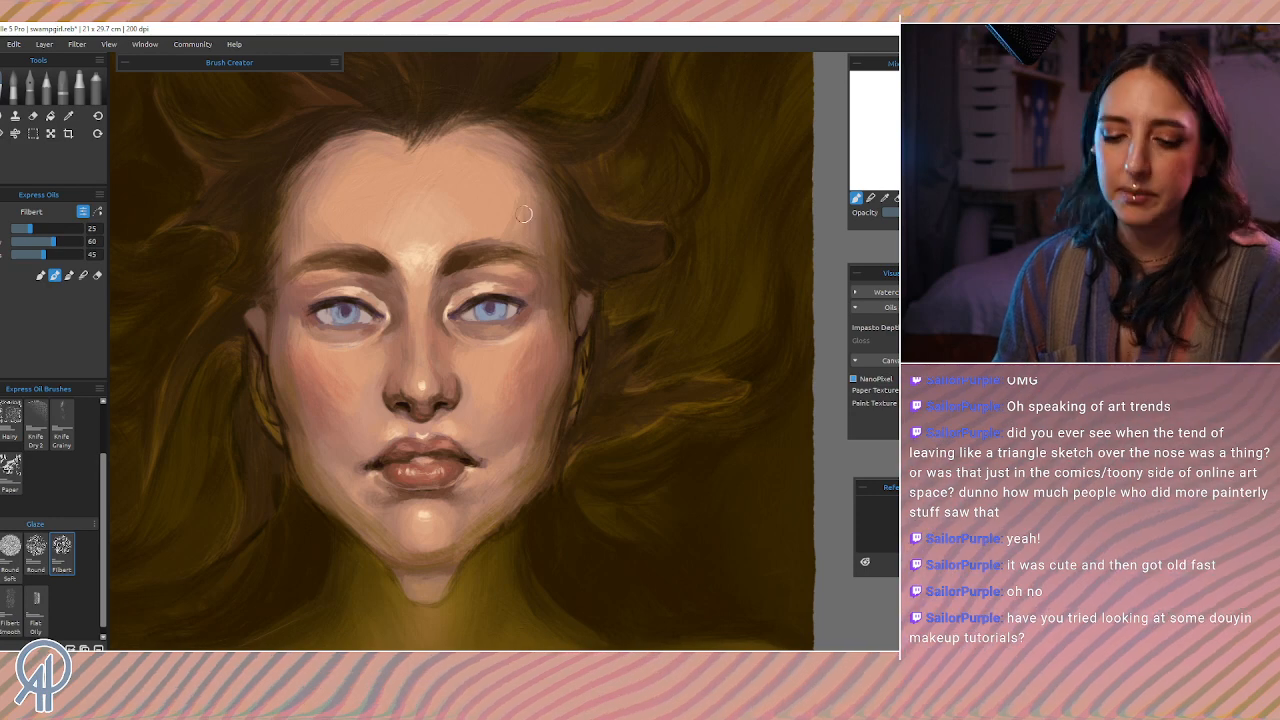
key("bracketleft")
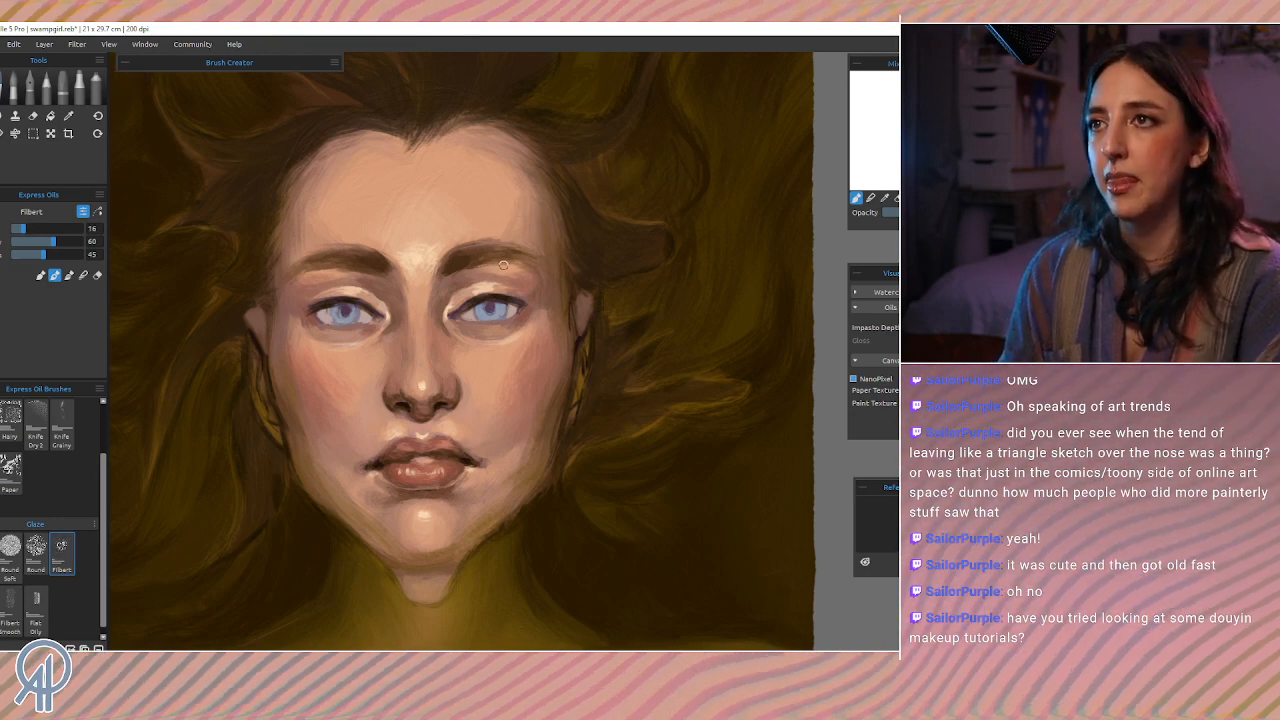
key("bracketleft")
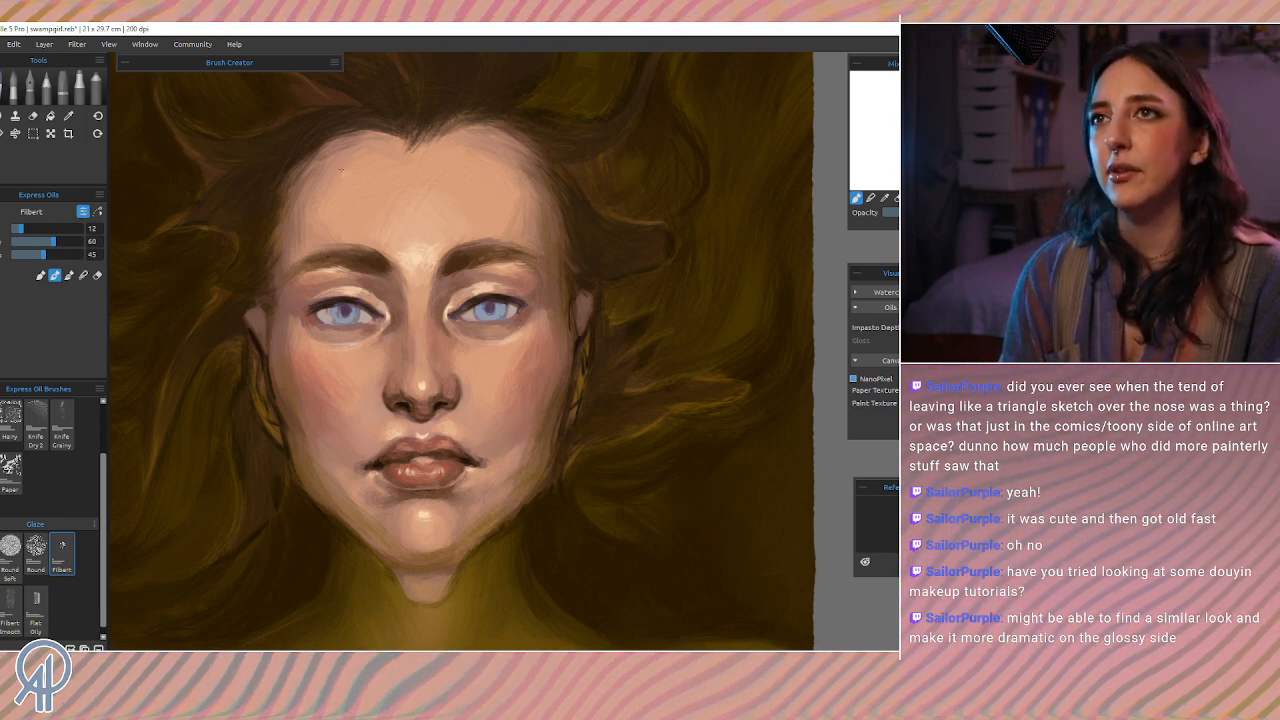
left_click_drag(494, 167, 502, 171)
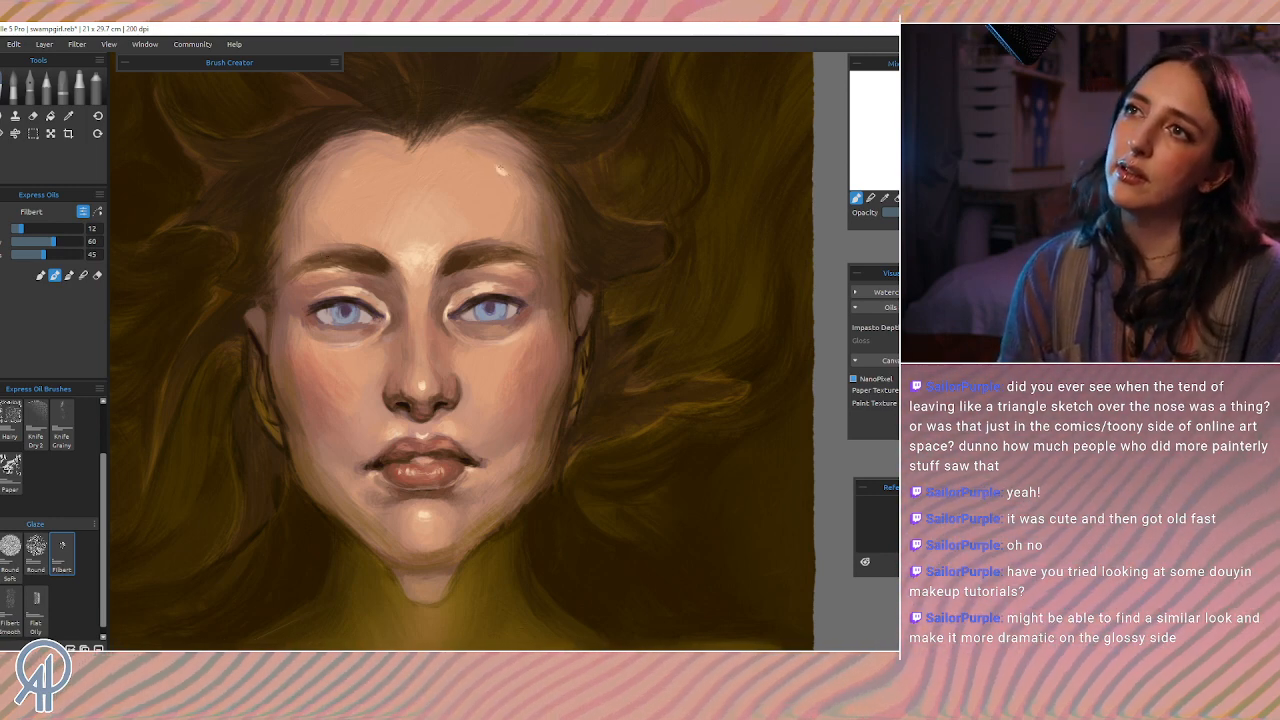
Step: Blend the forehead highlight into the skin at Filbert size 25 with a tone picked from the opposite side of the forehead
key("i")
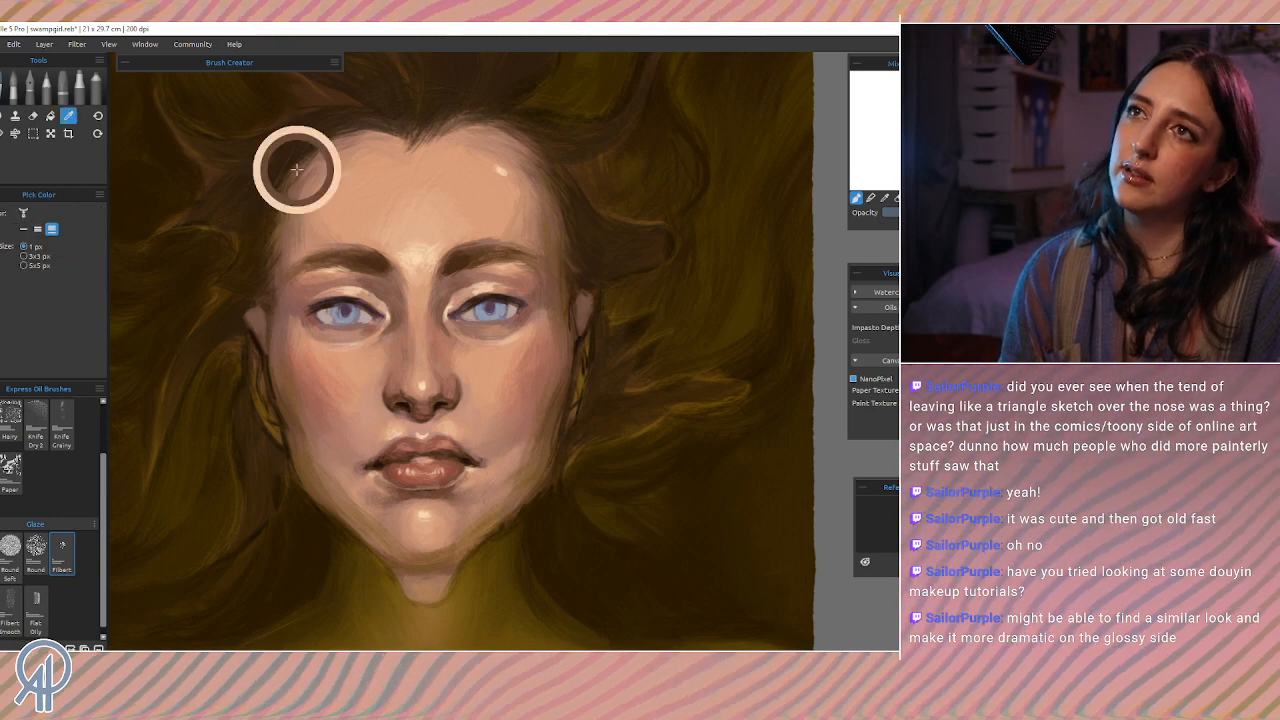
left_click(351, 157, "alt")
key("bracketright")
key("bracketright")
key("bracketright")
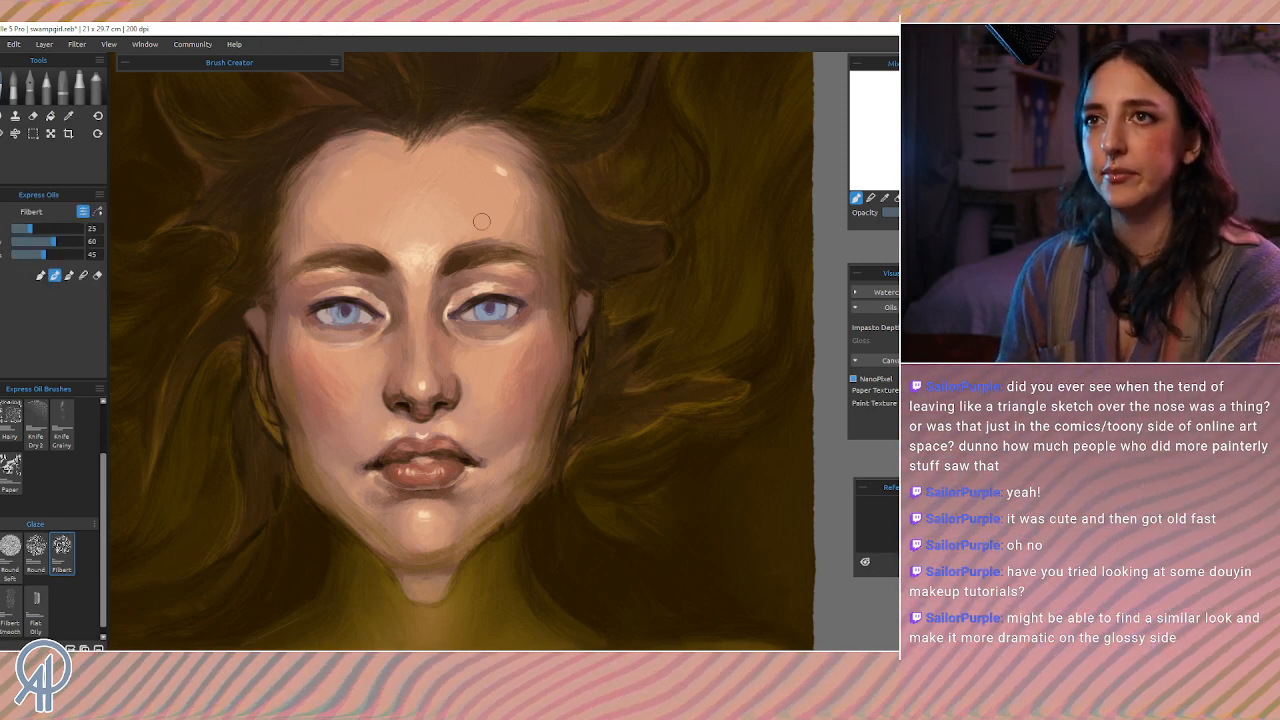
left_click_drag(502, 178, 494, 161)
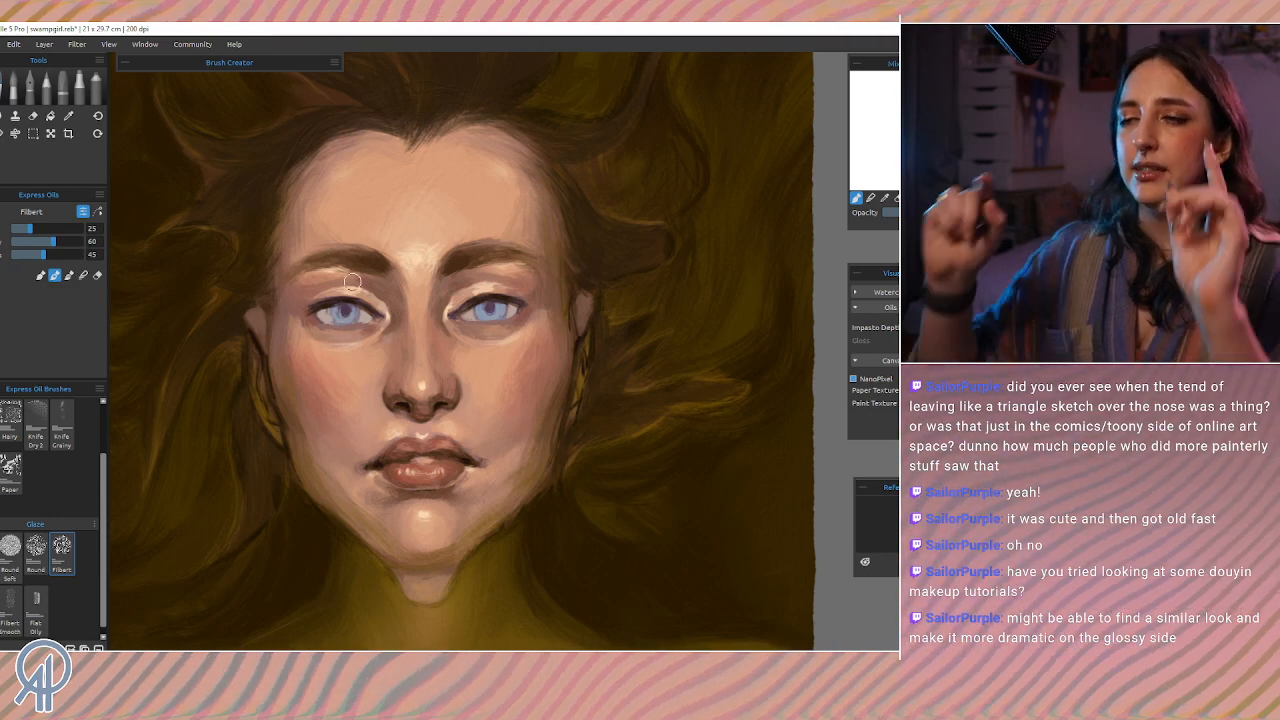
Step: Refine the parting between the lips with the Filbert brush at size 14, picking tones from the lower lip
key("bracketleft")
key("bracketleft")
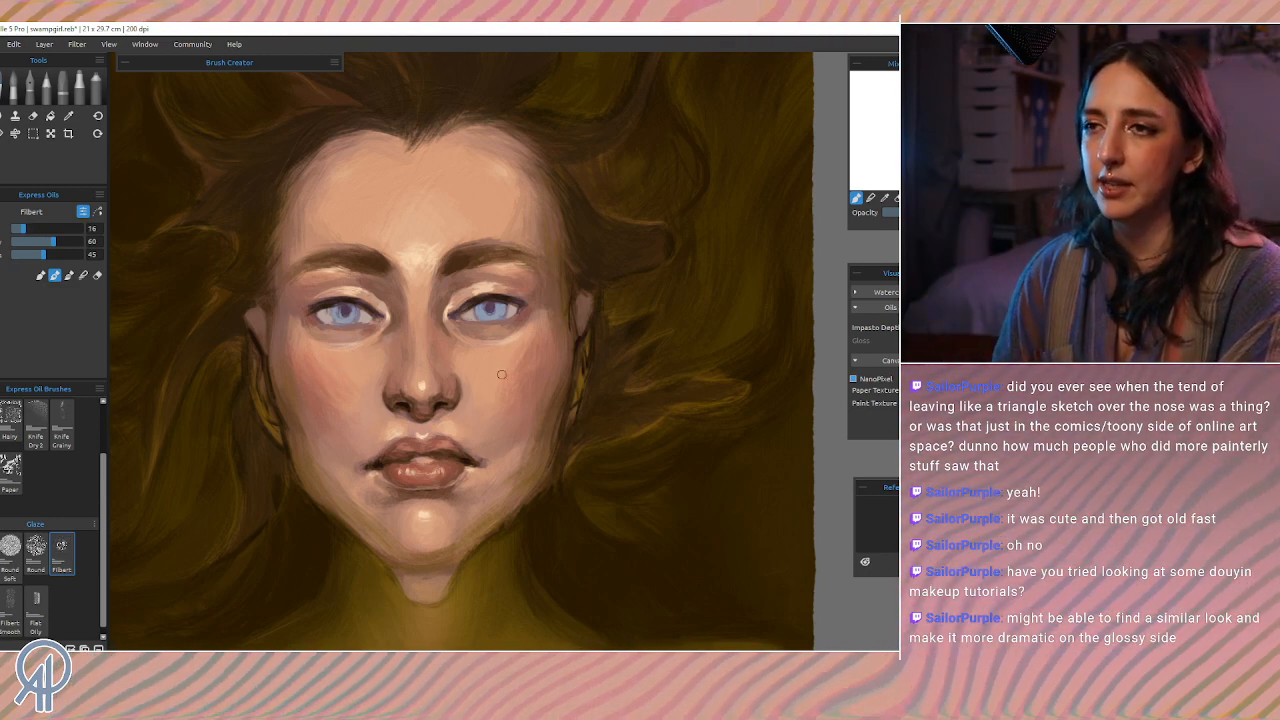
key("bracketleft")
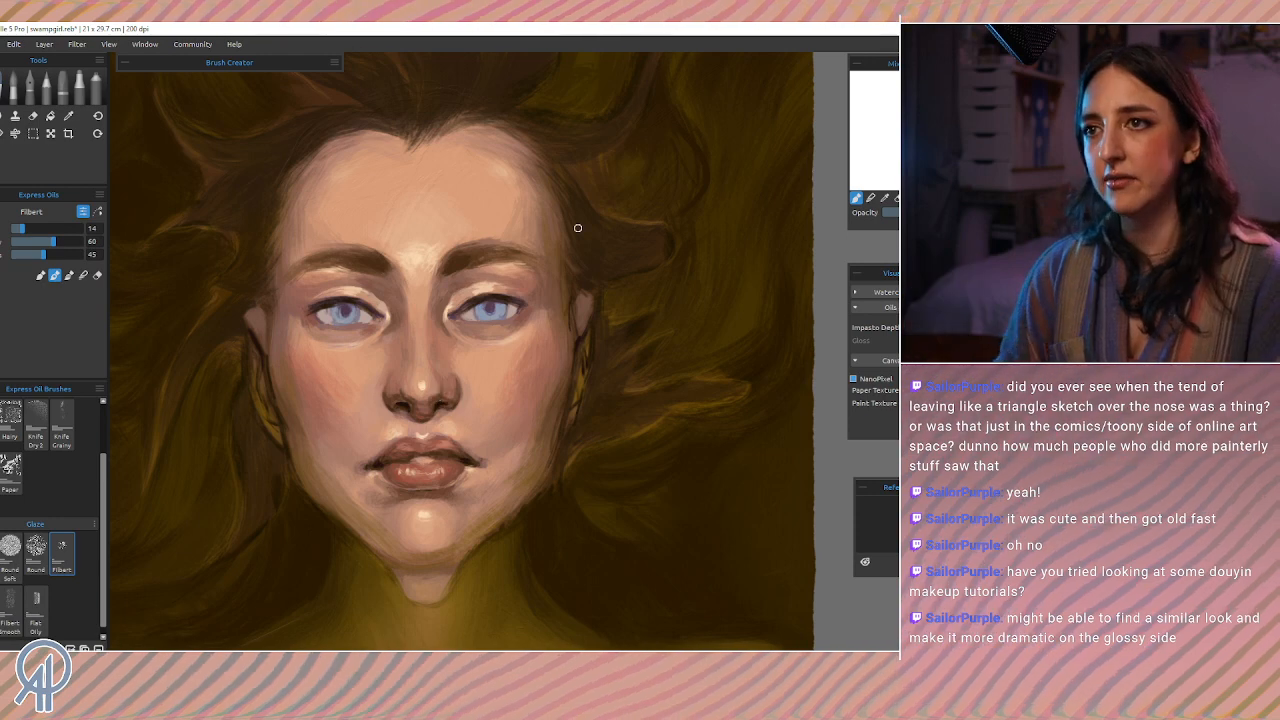
key("alt")
left_click(409, 462, "alt")
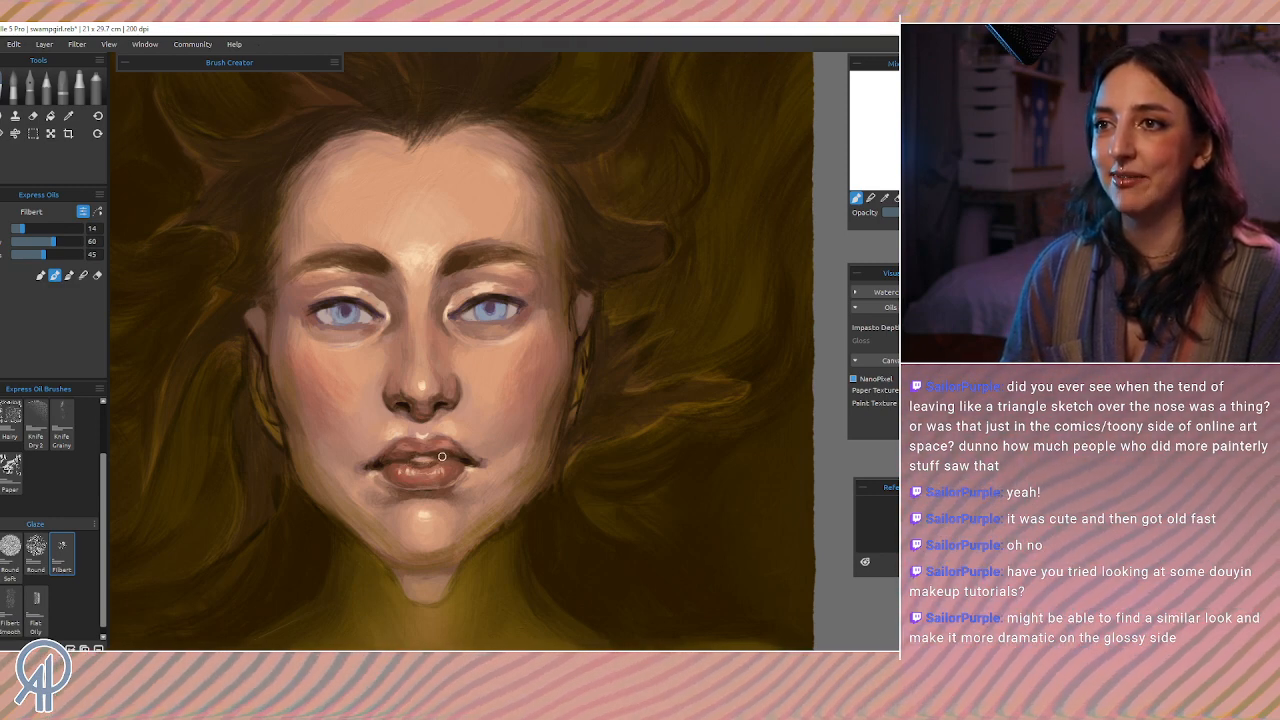
left_click(416, 468, "alt")
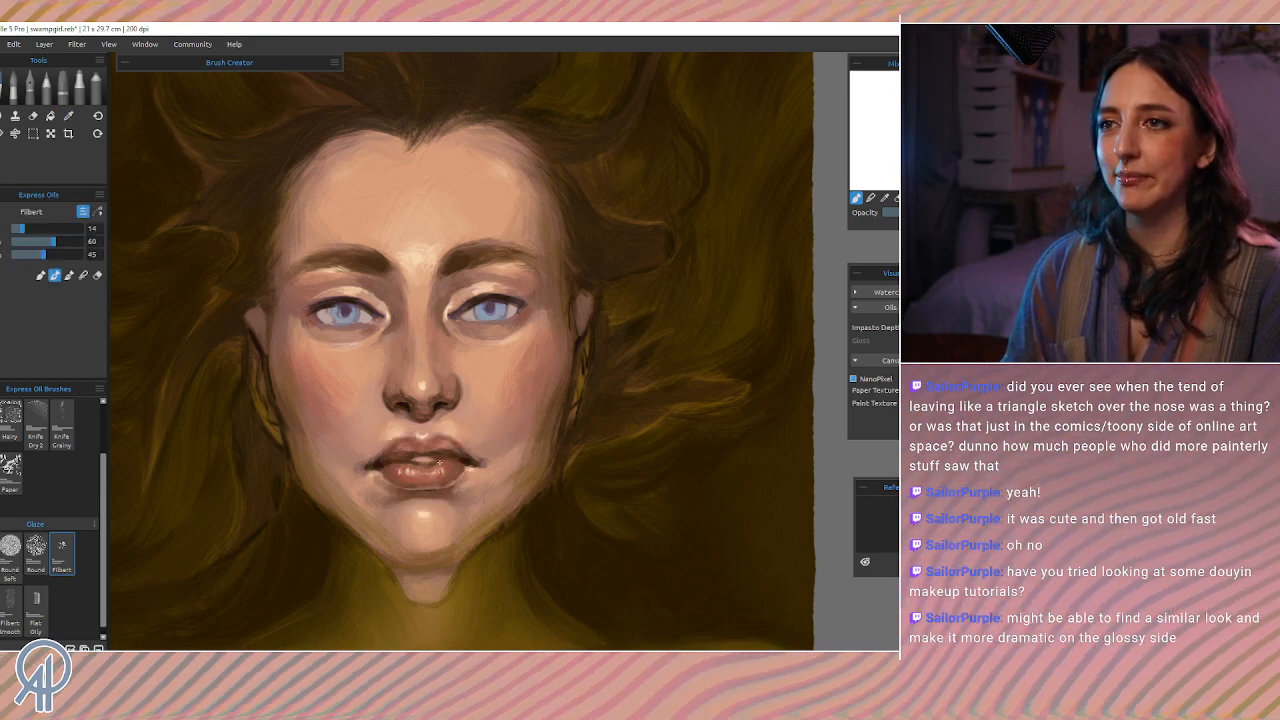
mouse_move(371, 480)
left_mouse_down("alt")
mouse_move(425, 400)
mouse_move(415, 467)
left_mouse_up("alt")
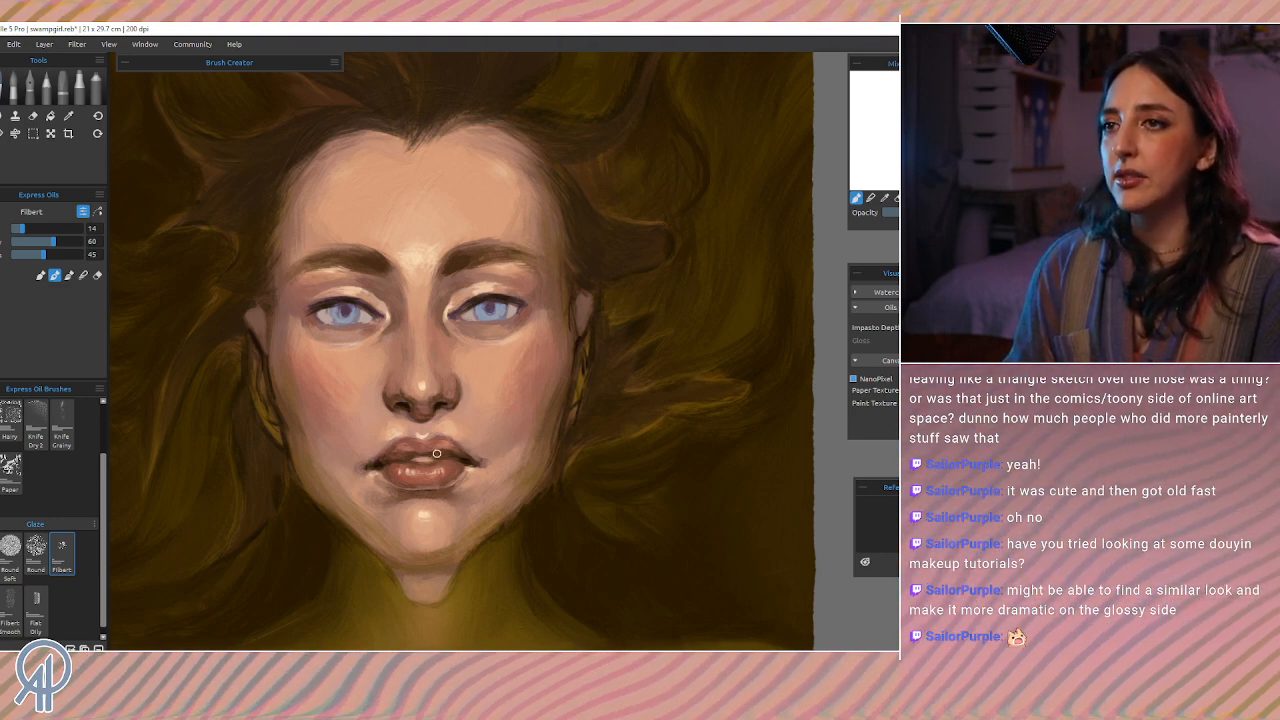
Step: Touch up the upper lip and the left-hand corner of the mouth with tones picked from the lips
key("i")
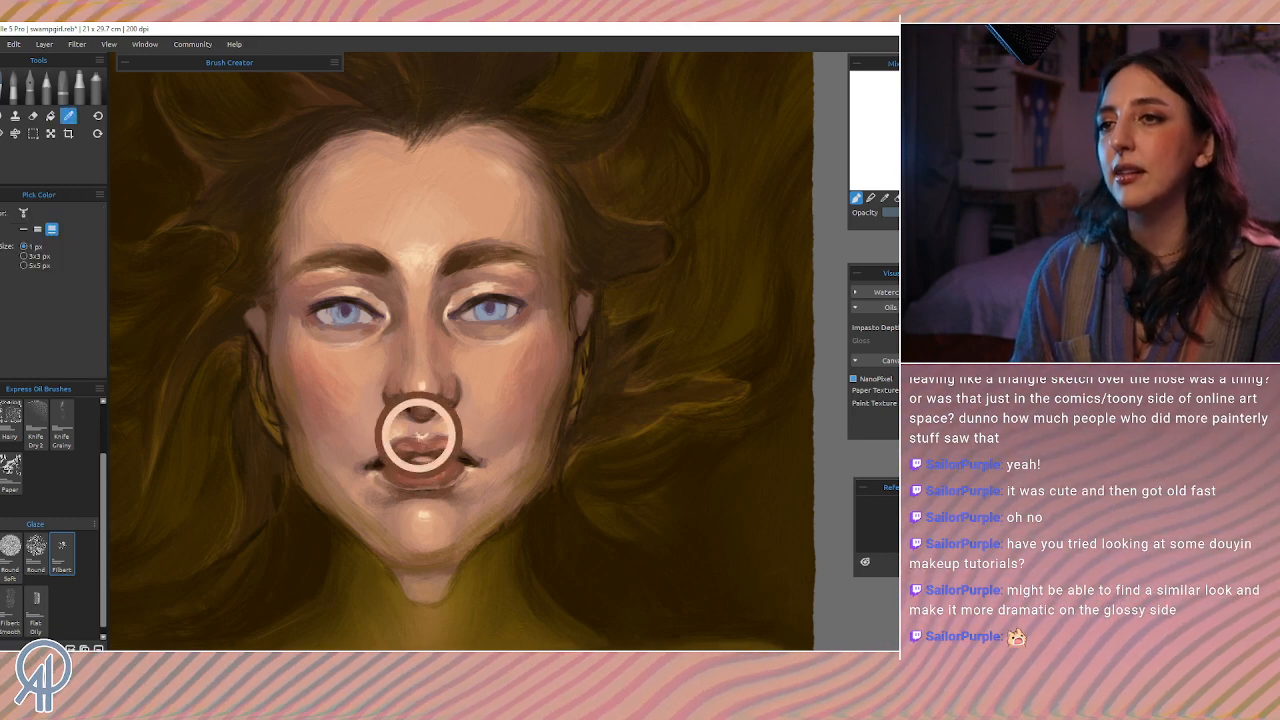
left_click(412, 455)
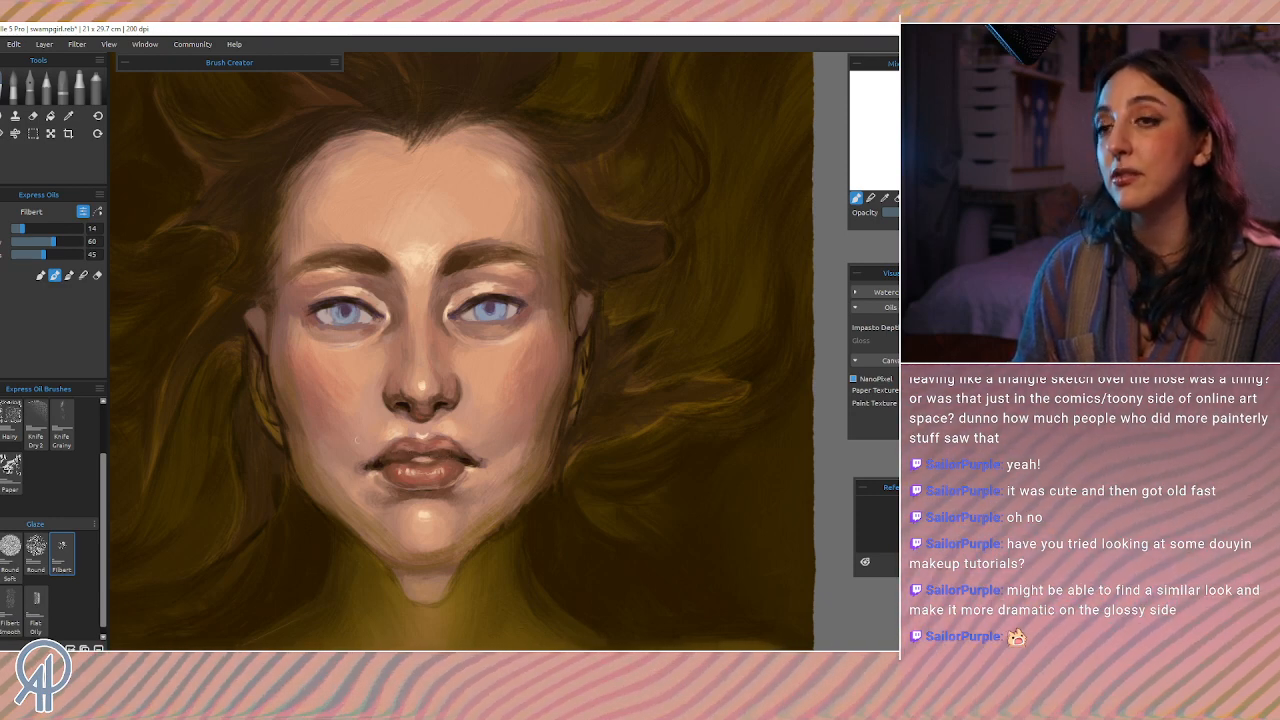
left_click(381, 455, "alt")
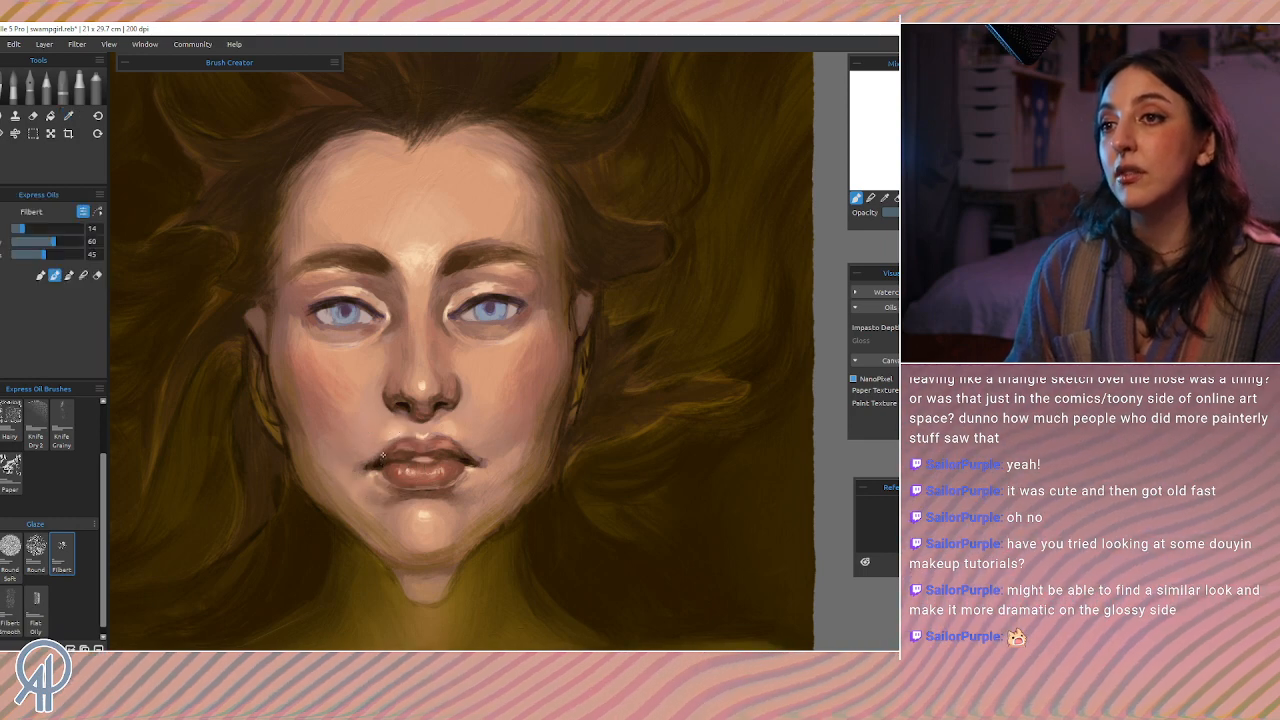
left_click(383, 456, "alt")
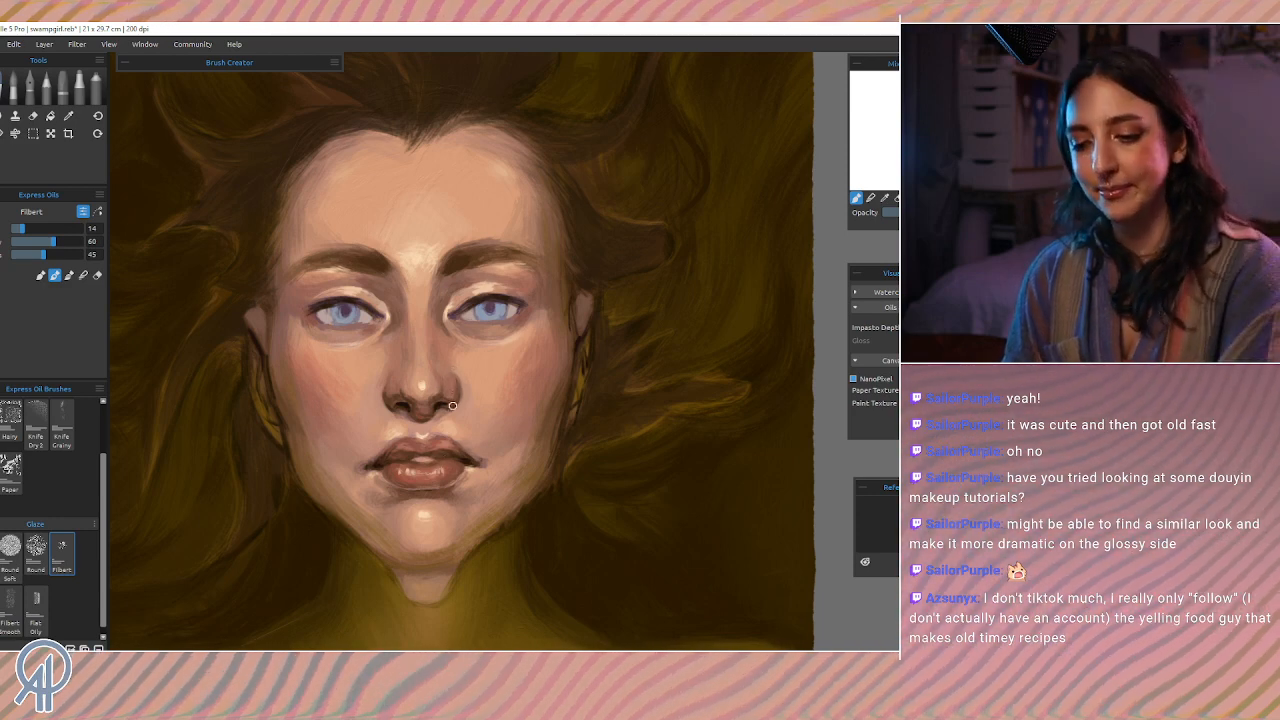
Step: Darken and extend the left-hand eye's upper lash line at its outer corner at Filbert size 8 with a dark tone picked from the lashes
key("[")
key("[")
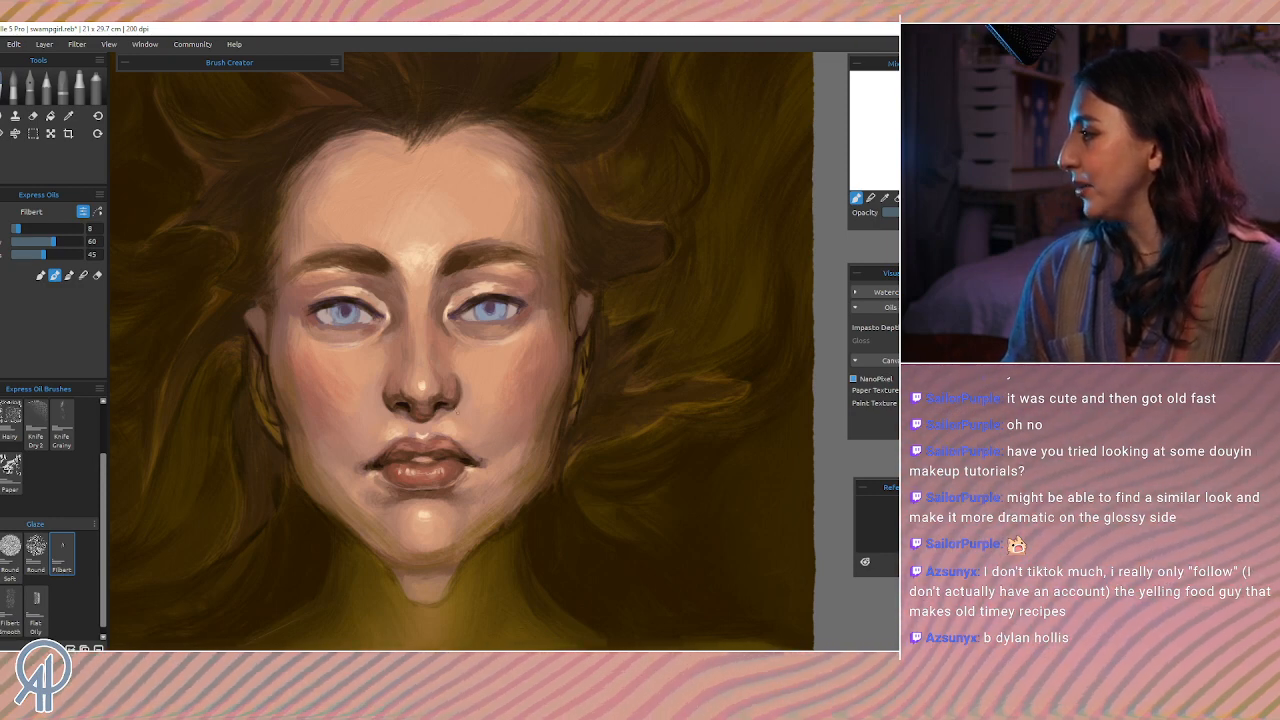
key("ctrl+z")
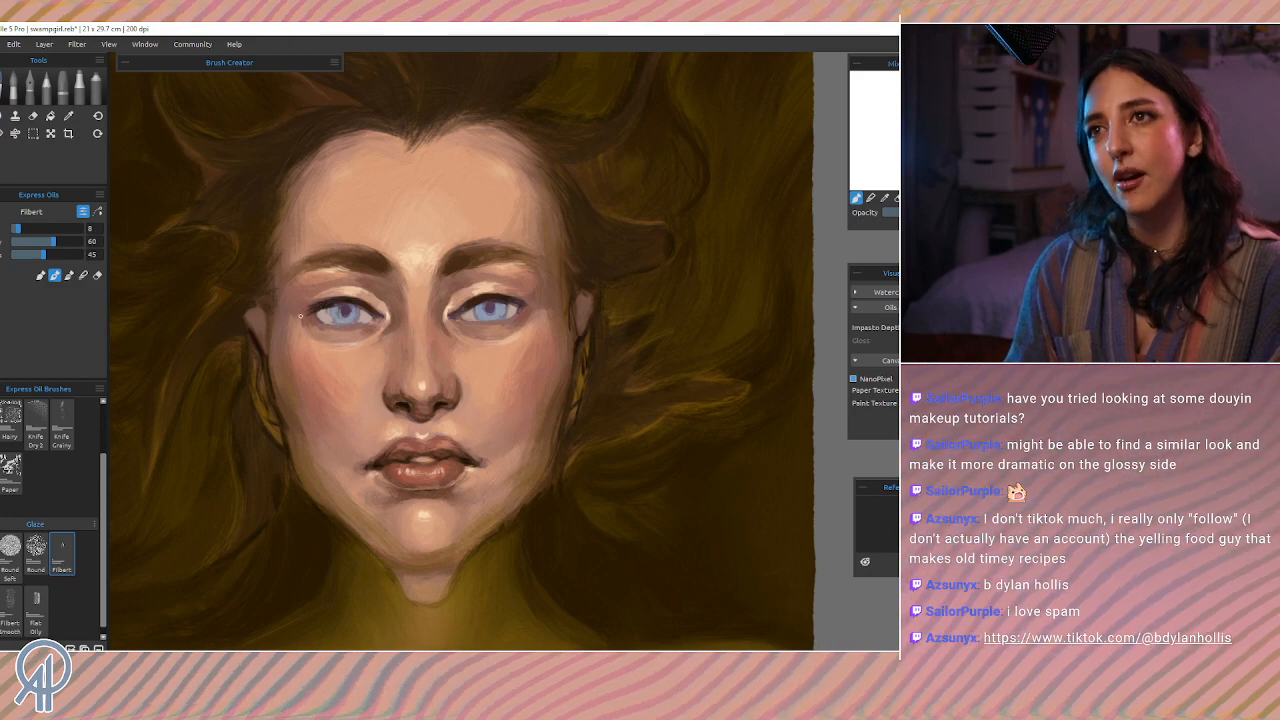
key("ctrl")
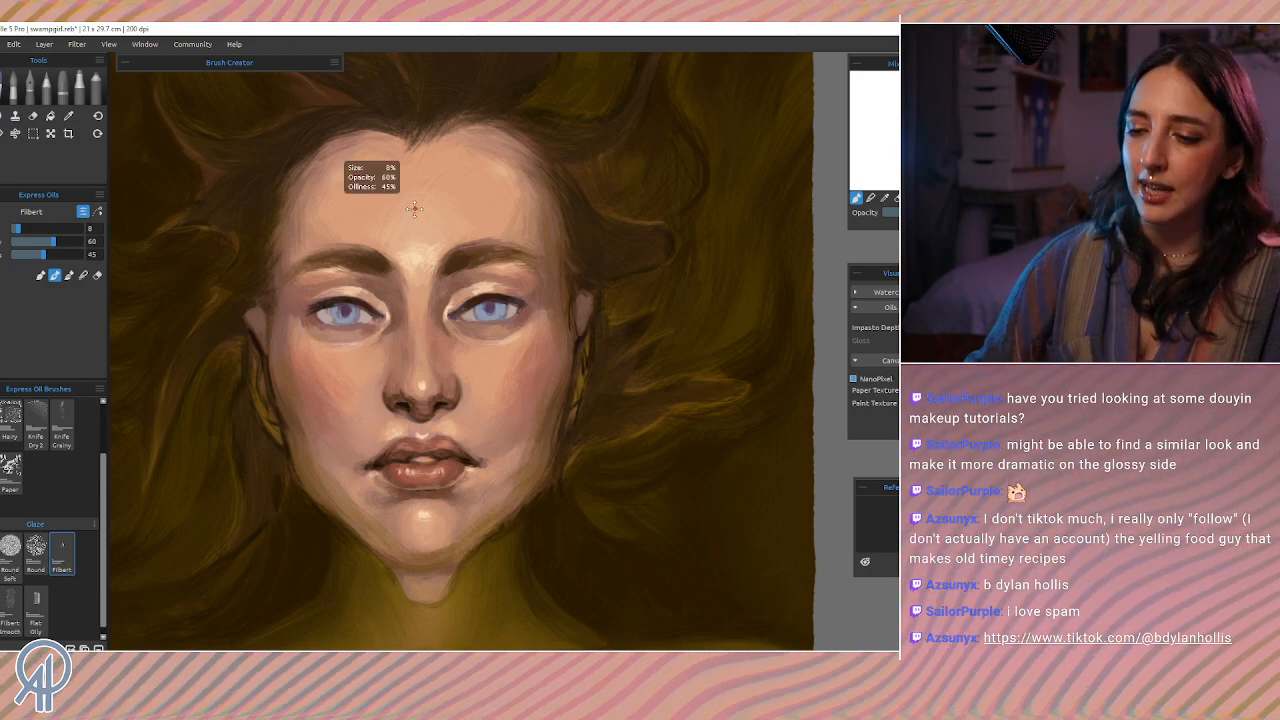
scroll(414, 208, "up", 5)
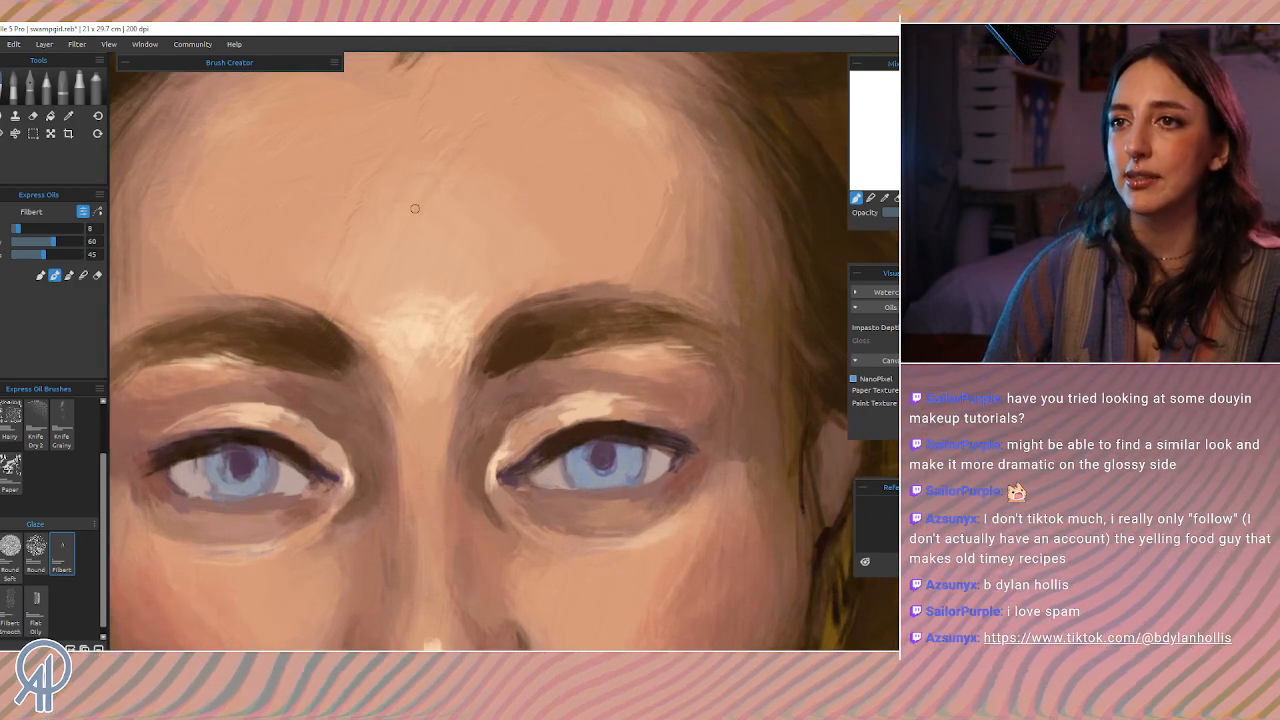
left_click_drag(359, 458, 483, 346)
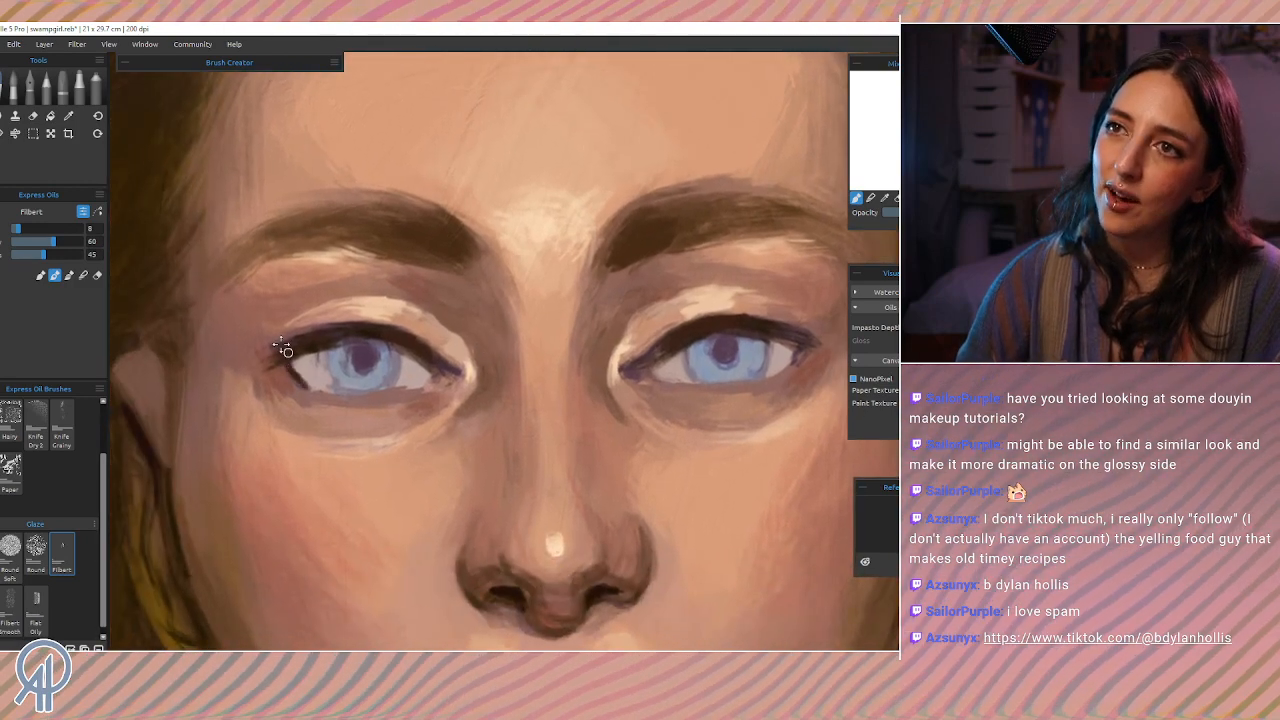
left_click(328, 335, "alt")
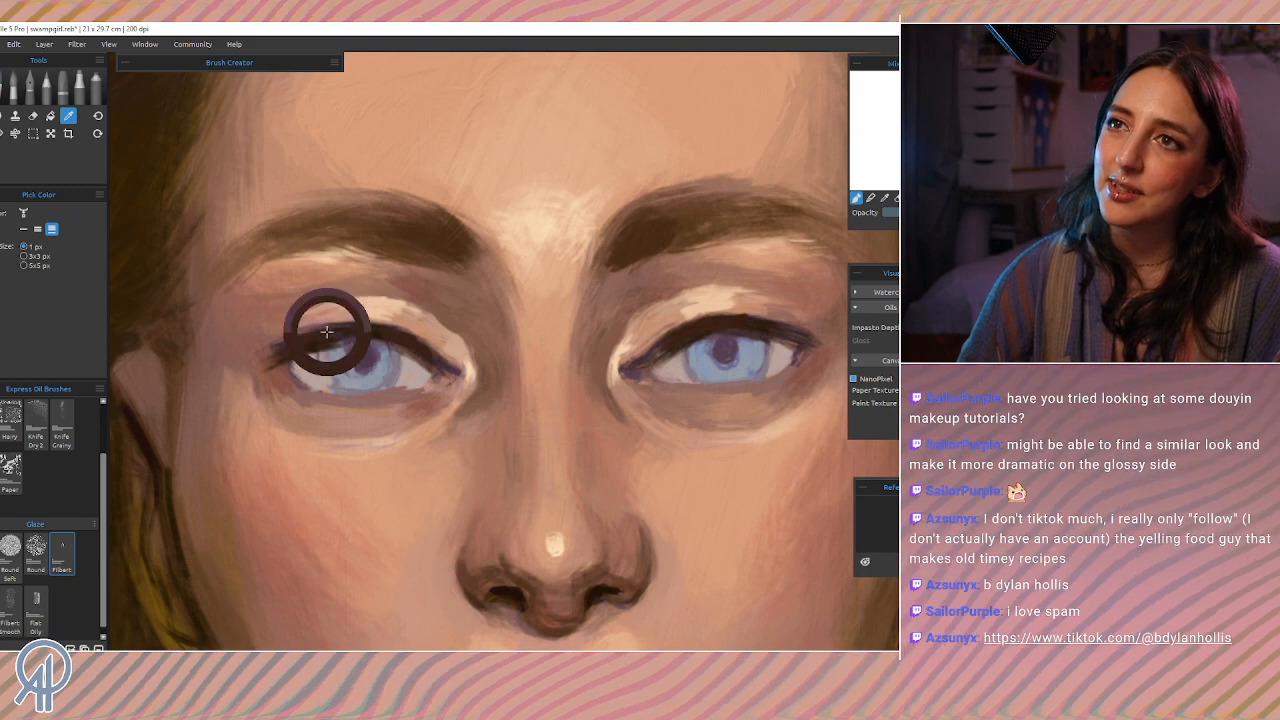
left_click(327, 332, "alt")
mouse_move(327, 332)
left_mouse_down()
mouse_move(306, 330)
mouse_move(319, 325)
mouse_move(308, 351)
left_mouse_up()
key("ctrl+z")
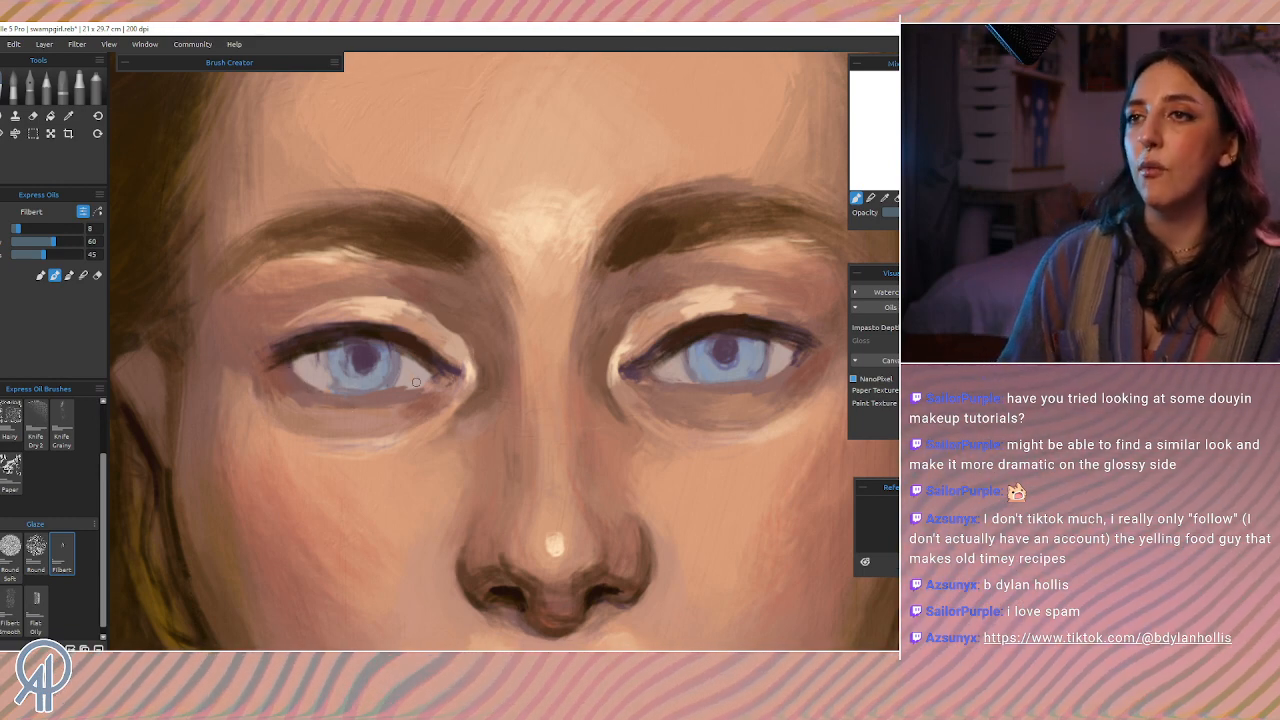
Step: Refine the left-hand eye's lower lash line with a tone picked below its inner corner
left_click(430, 392, "alt")
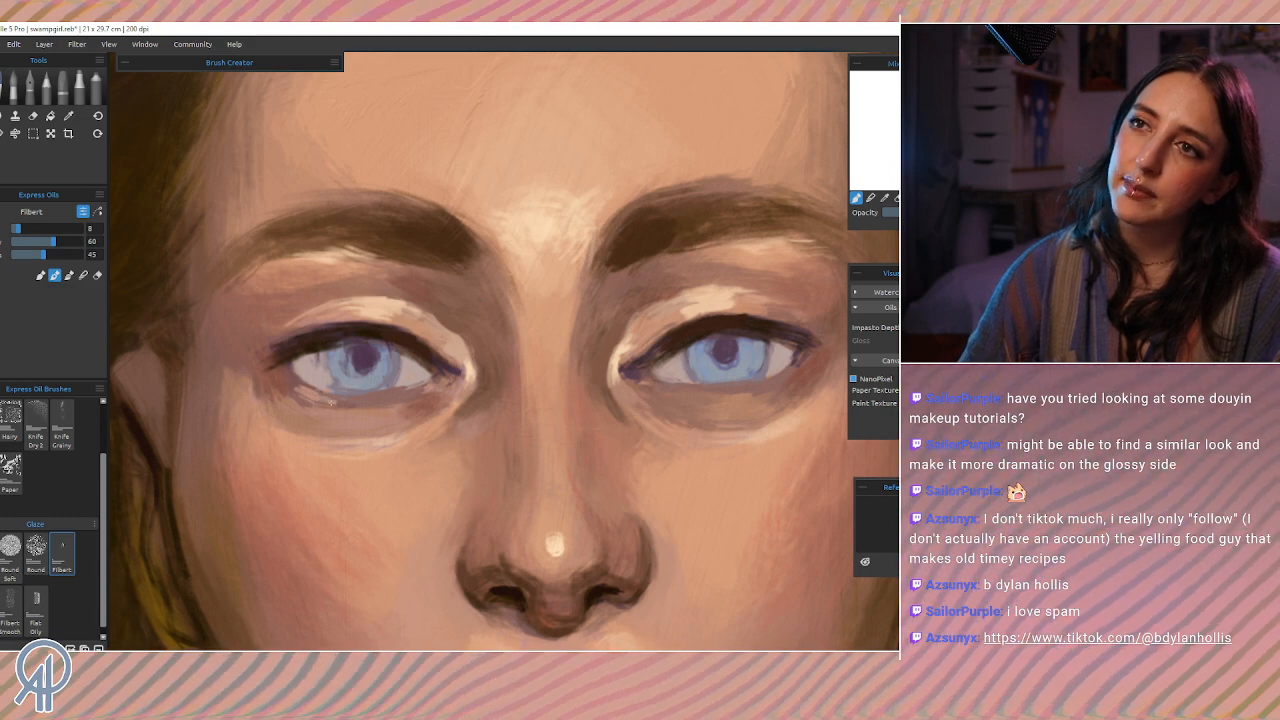
left_click_drag(331, 401, 322, 396)
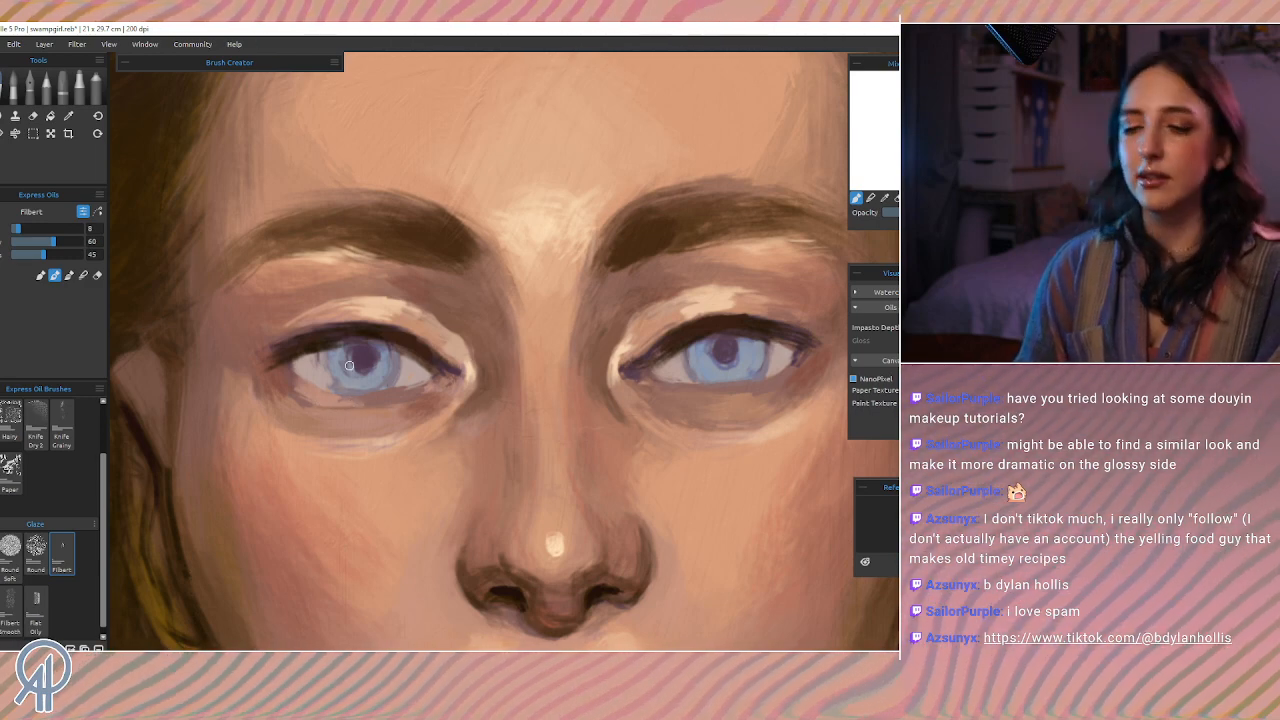
scroll(349, 366, "down", 4)
scroll(349, 366, "down", 5)
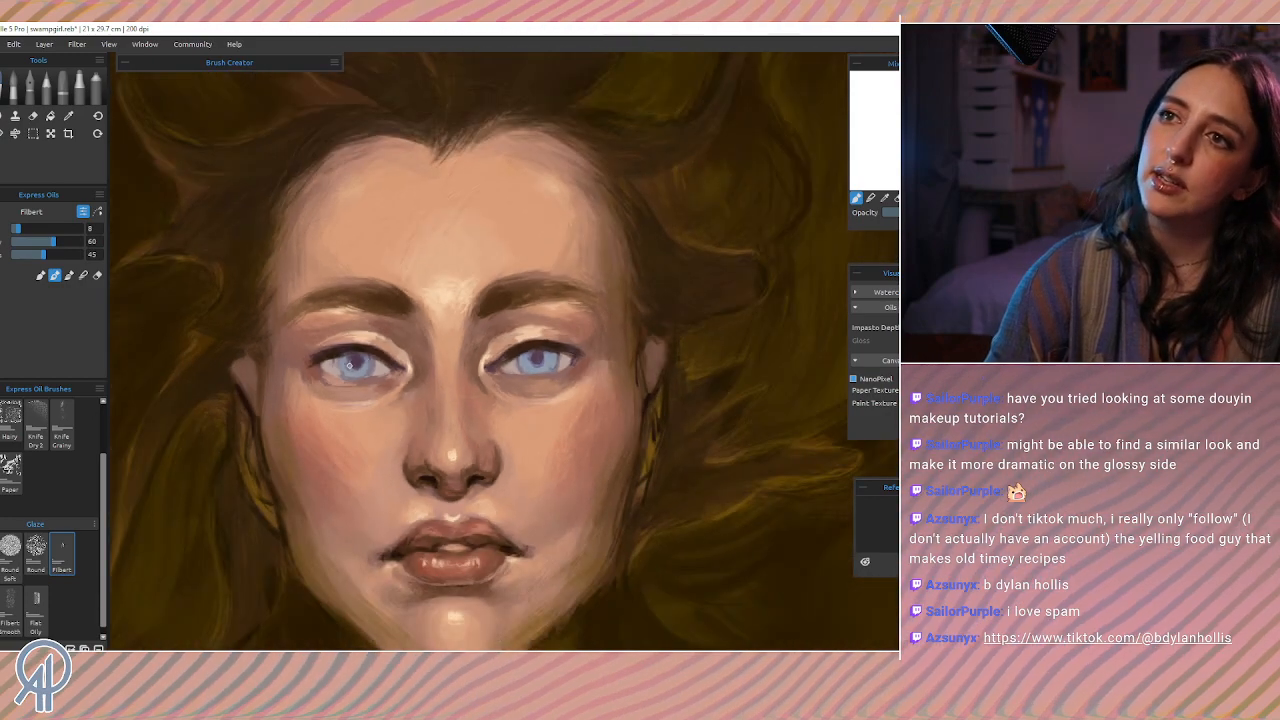
Step: Try a small pale highlight beneath the left-hand eye with the highlight tone picked from the nose tip
scroll(349, 366, "up", 1)
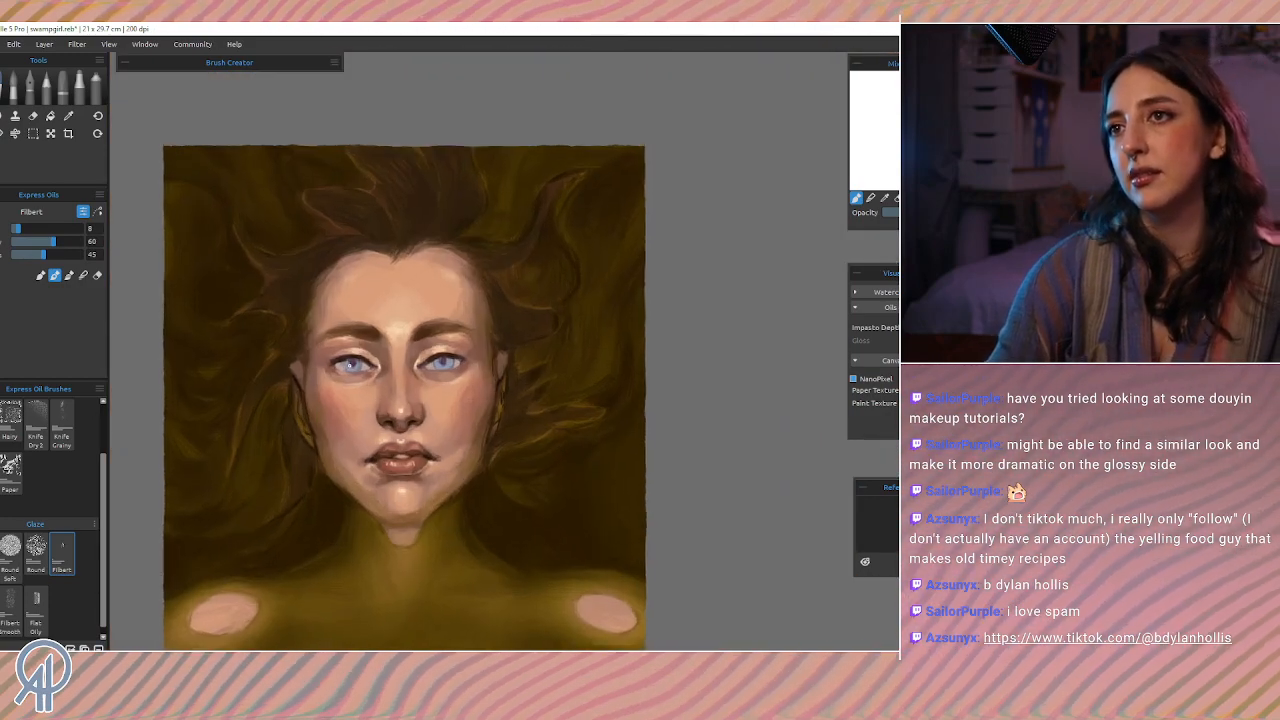
scroll(349, 366, "up", 2)
scroll(345, 366, "up", 3)
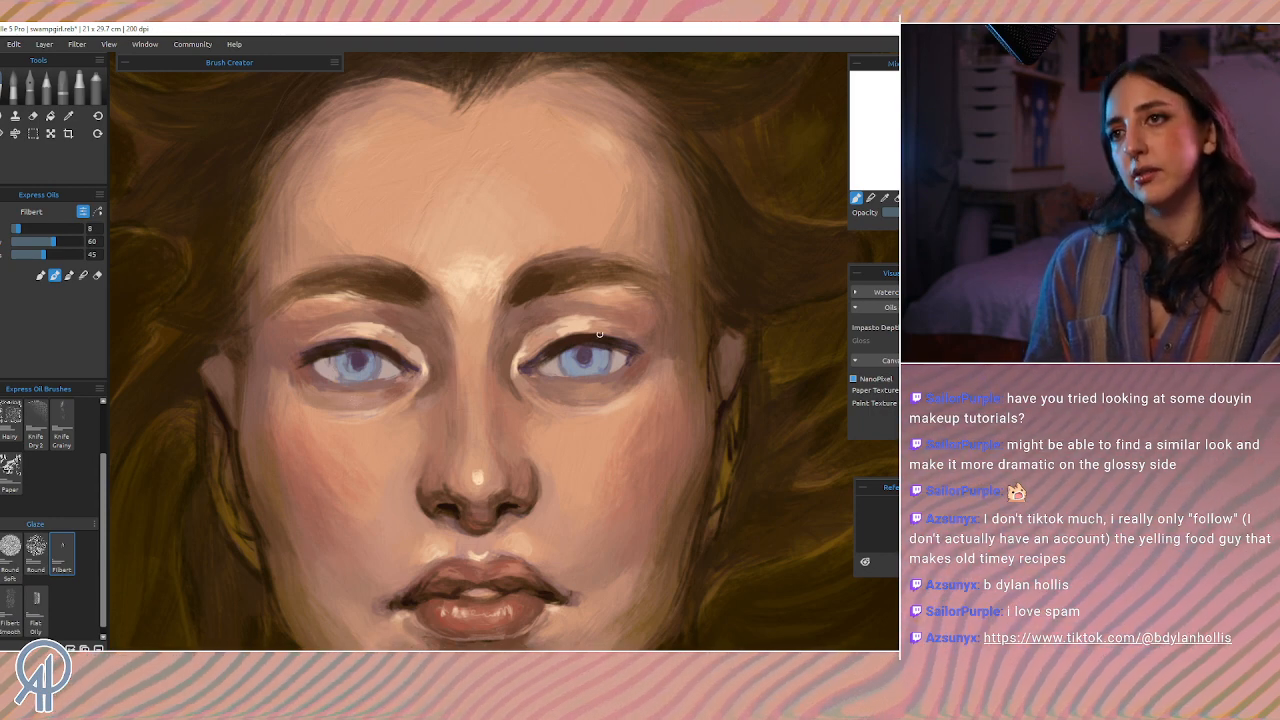
key("i")
left_click(478, 478)
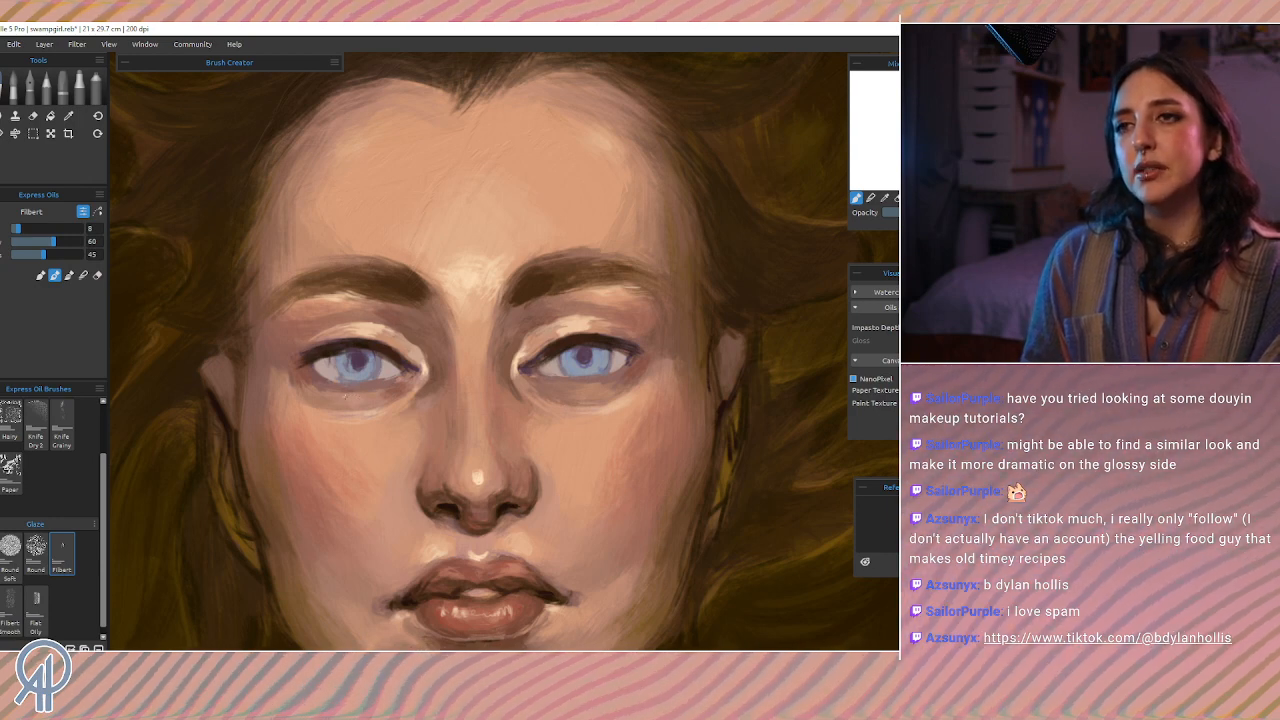
left_click_drag(350, 397, 354, 404)
key("ctrl+z")
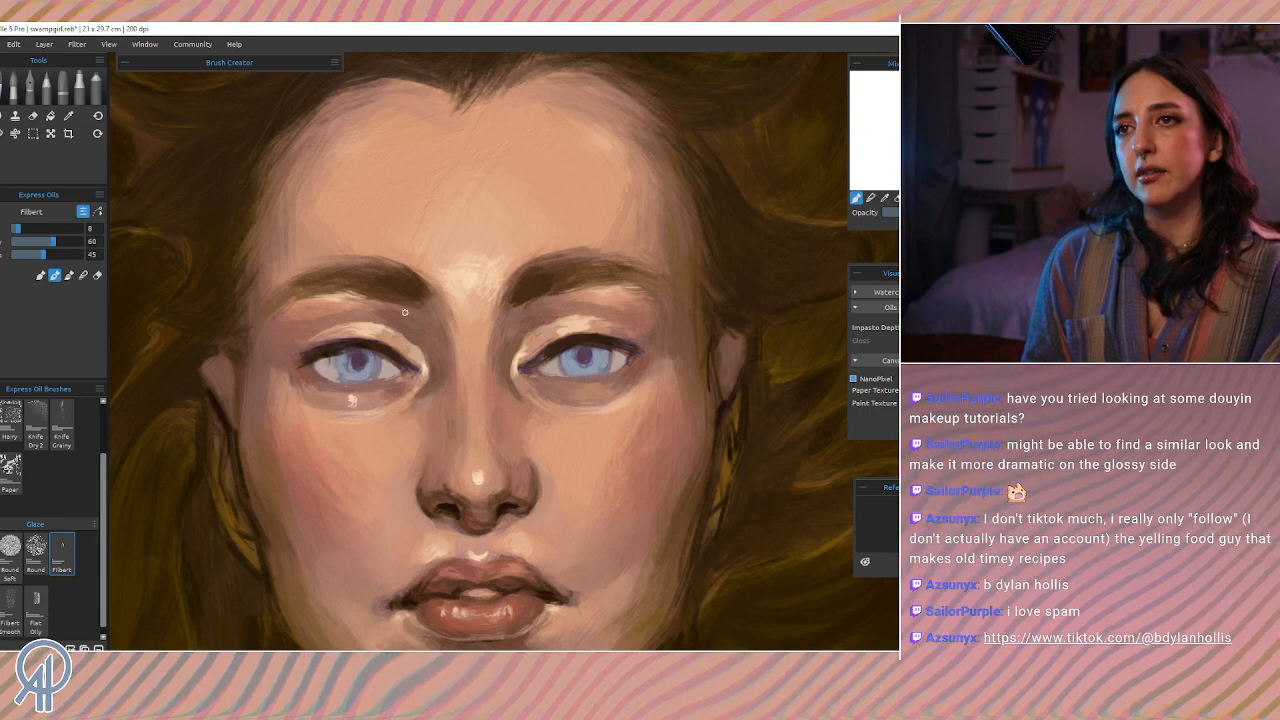
Step: Soften the left-hand eye's upper lid and under-eye area at Filbert size 16 with tones picked from the lid and beneath the eye
key("]")
key("]")
key("]")
key("]")
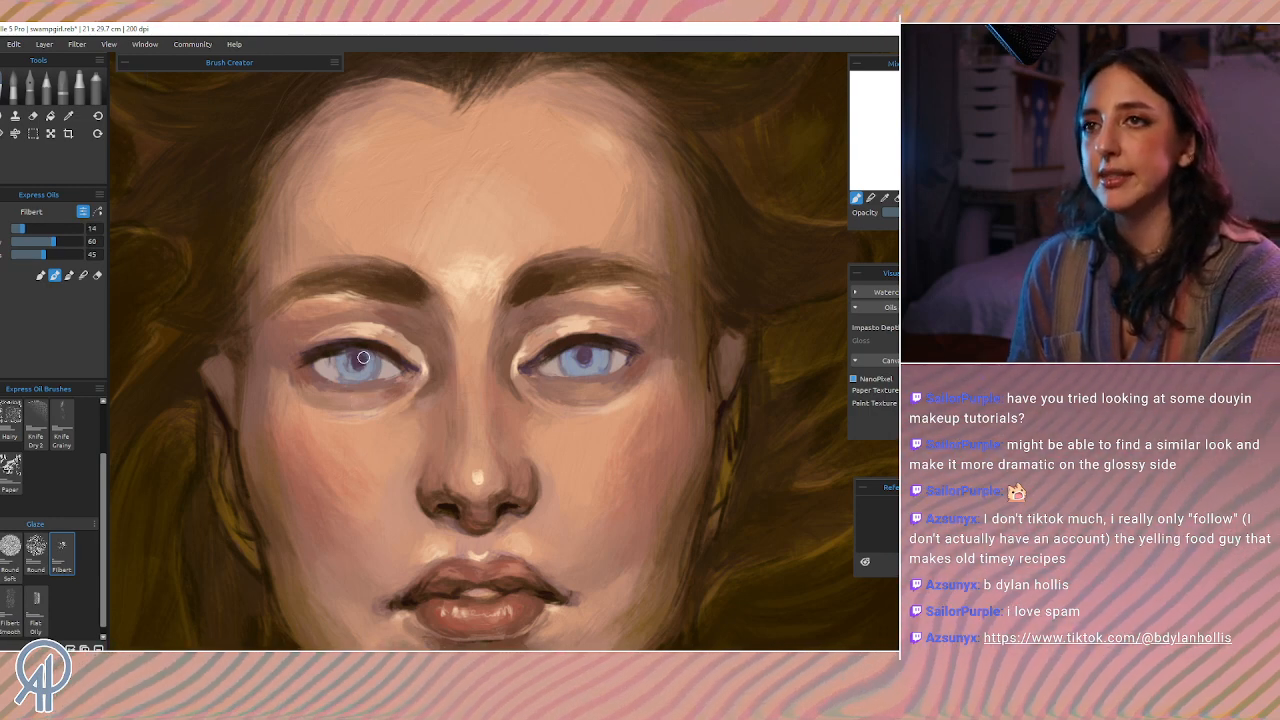
left_click(366, 329, "alt")
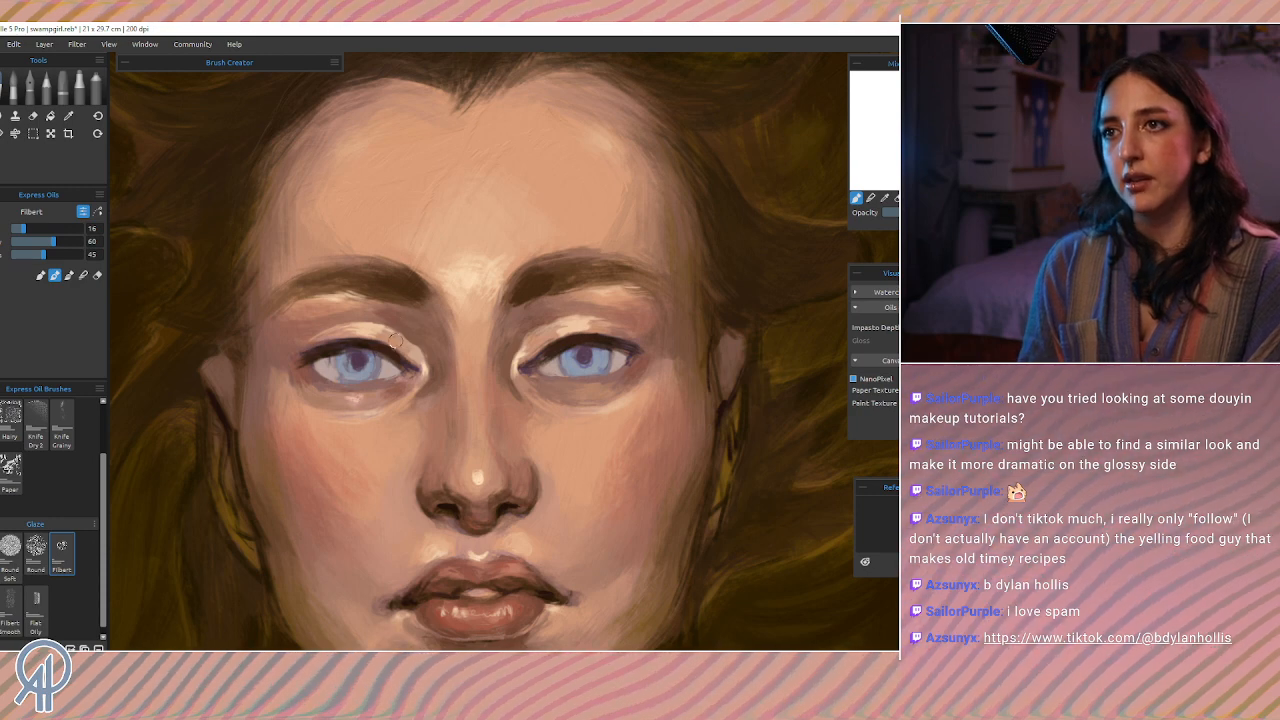
left_click(352, 399, "alt")
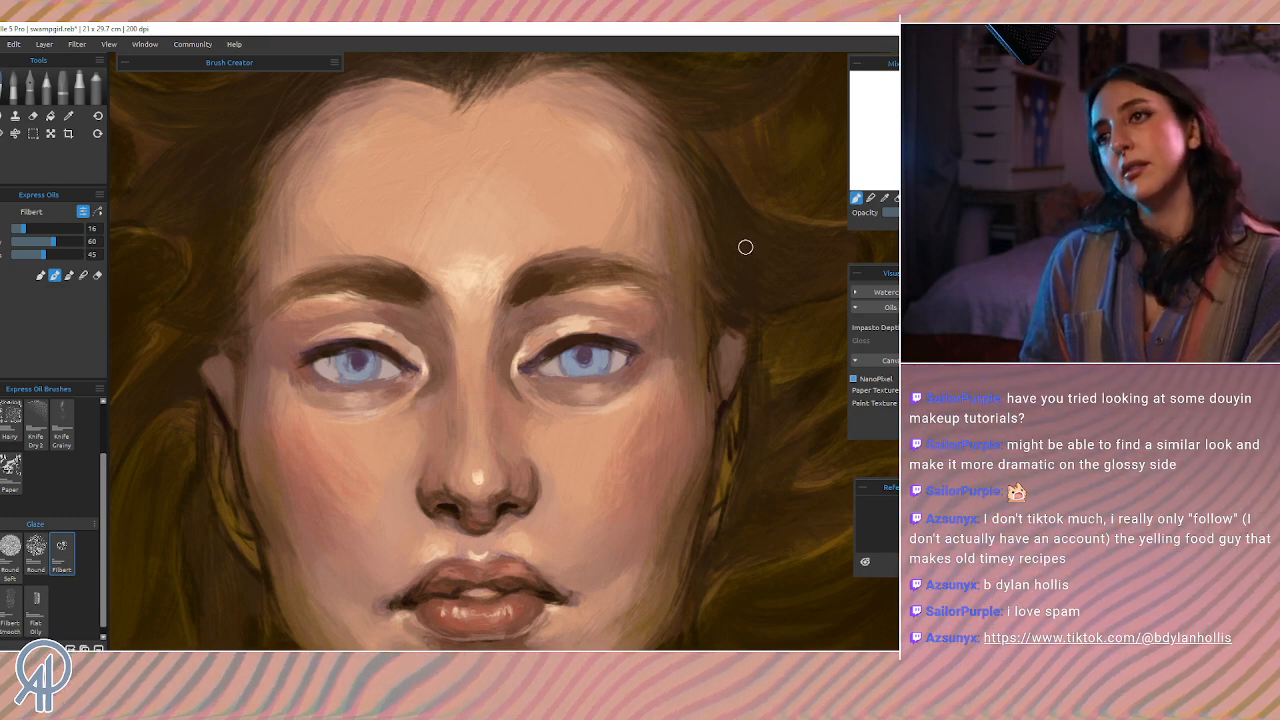
left_click(356, 379, "alt")
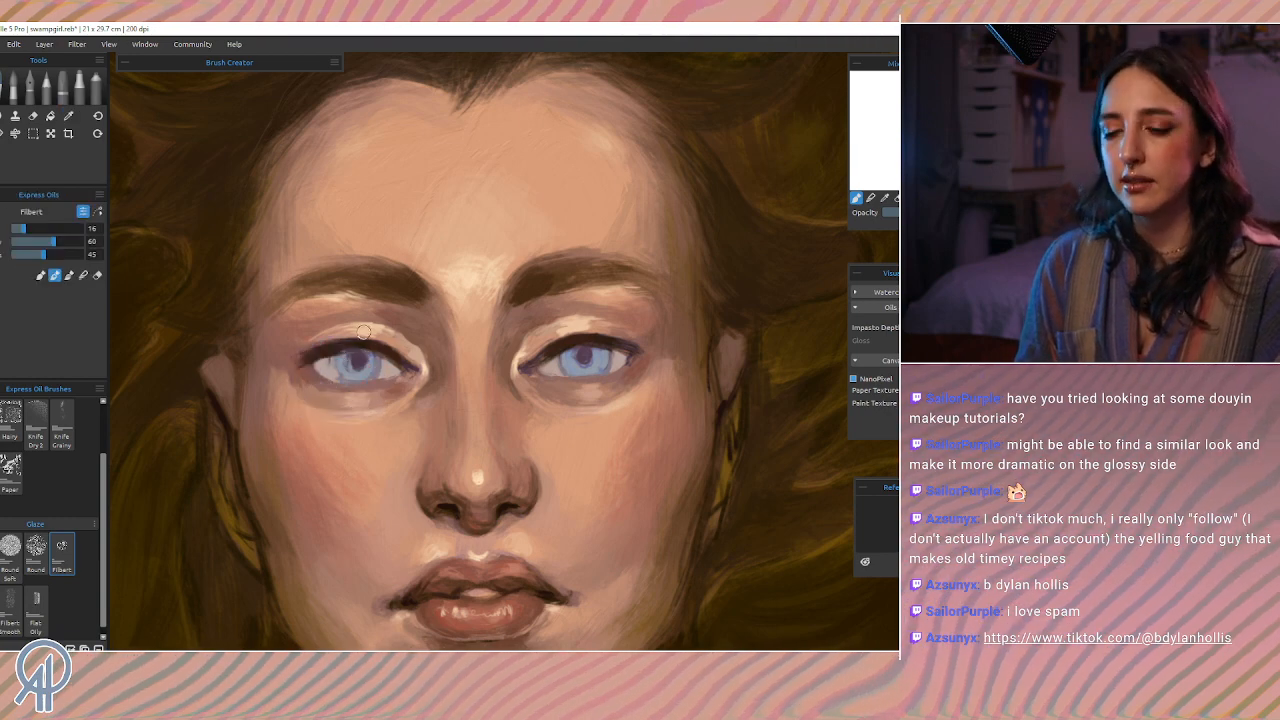
Step: Rework the right-hand eye's outer corner at Filbert size 9 with tones picked from the outer corners of both eyes
key("bracketleft")
key("bracketleft")
key("bracketleft")
key("bracketleft")
key("bracketleft")
key("bracketleft")
key("bracketleft")
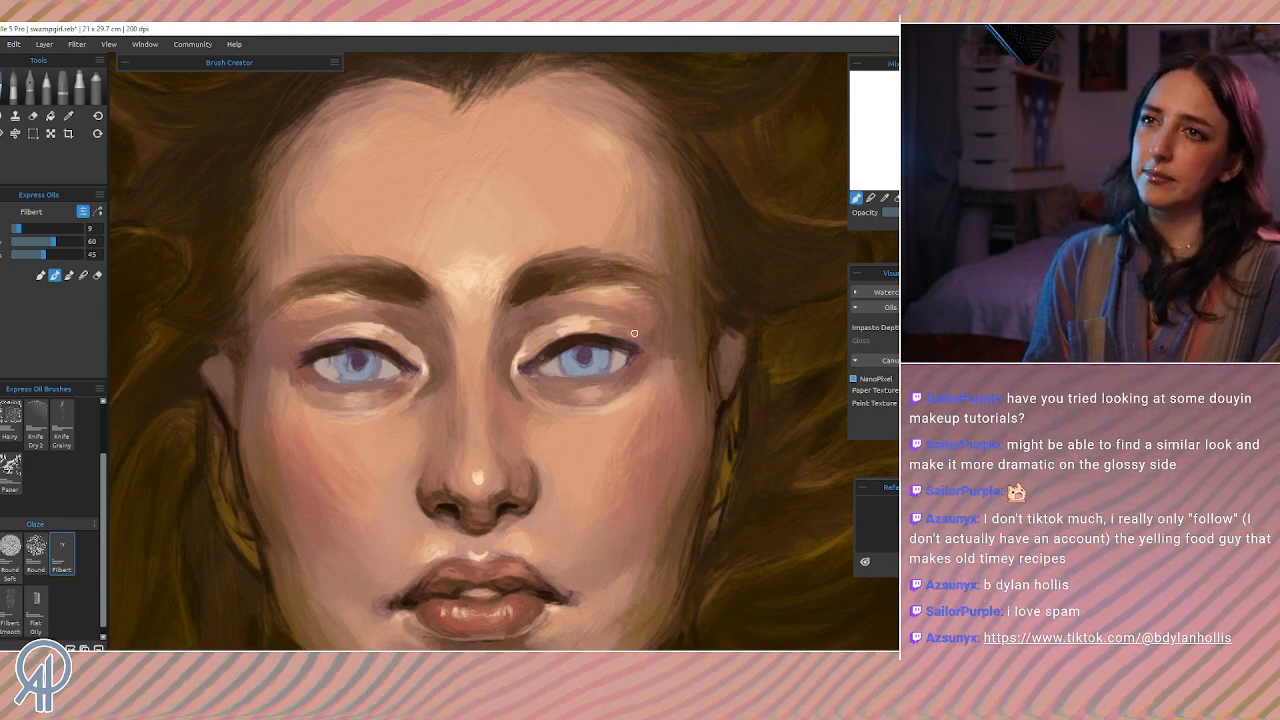
left_click(311, 367, "alt")
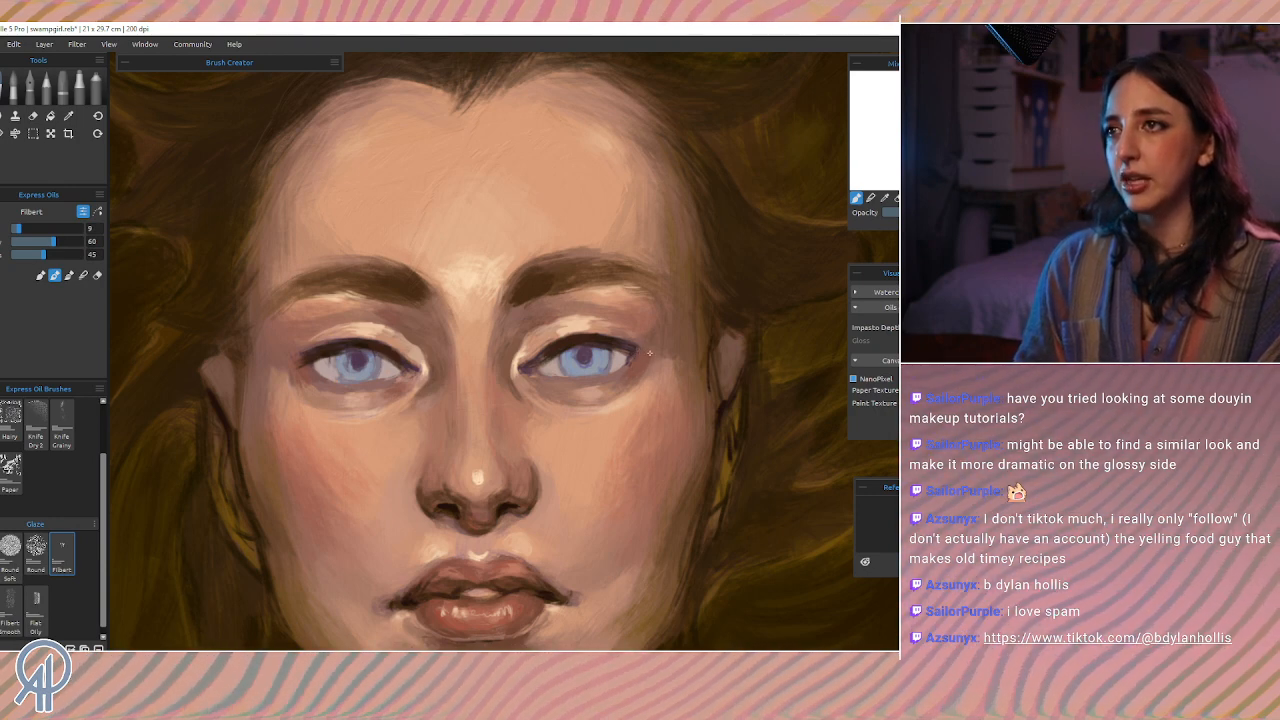
left_click(308, 363, "alt")
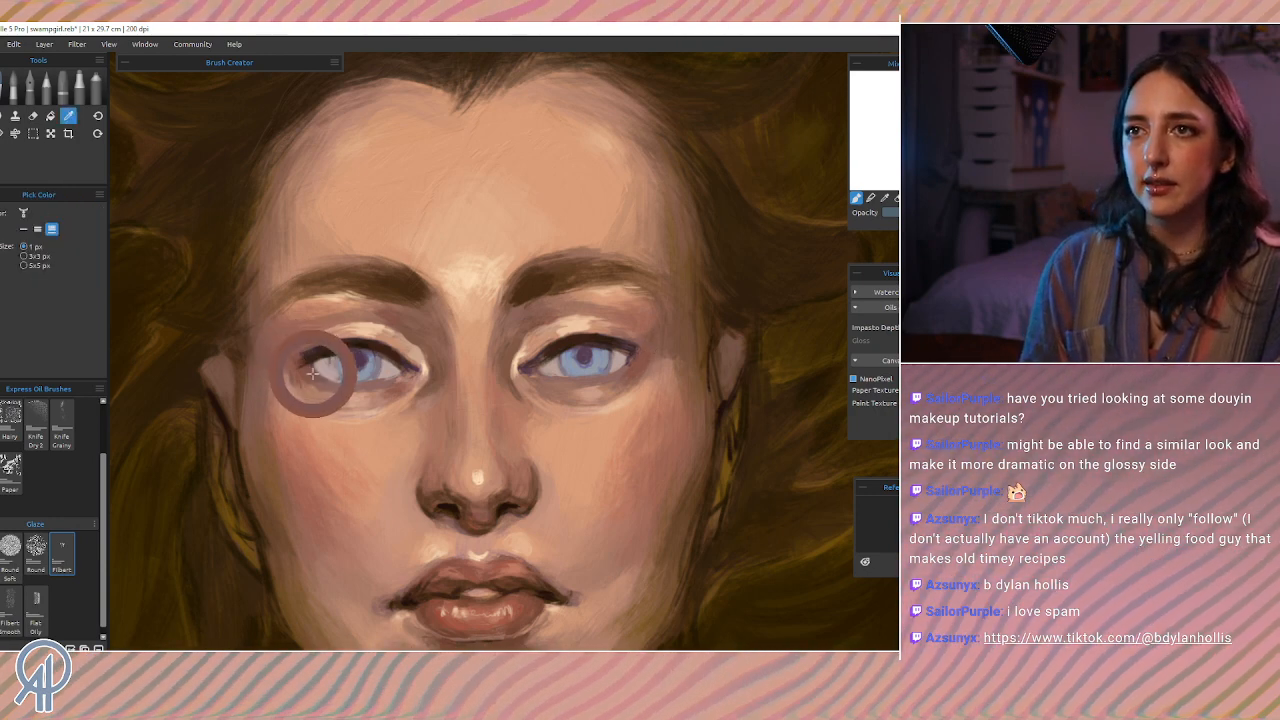
left_click(633, 361, "alt")
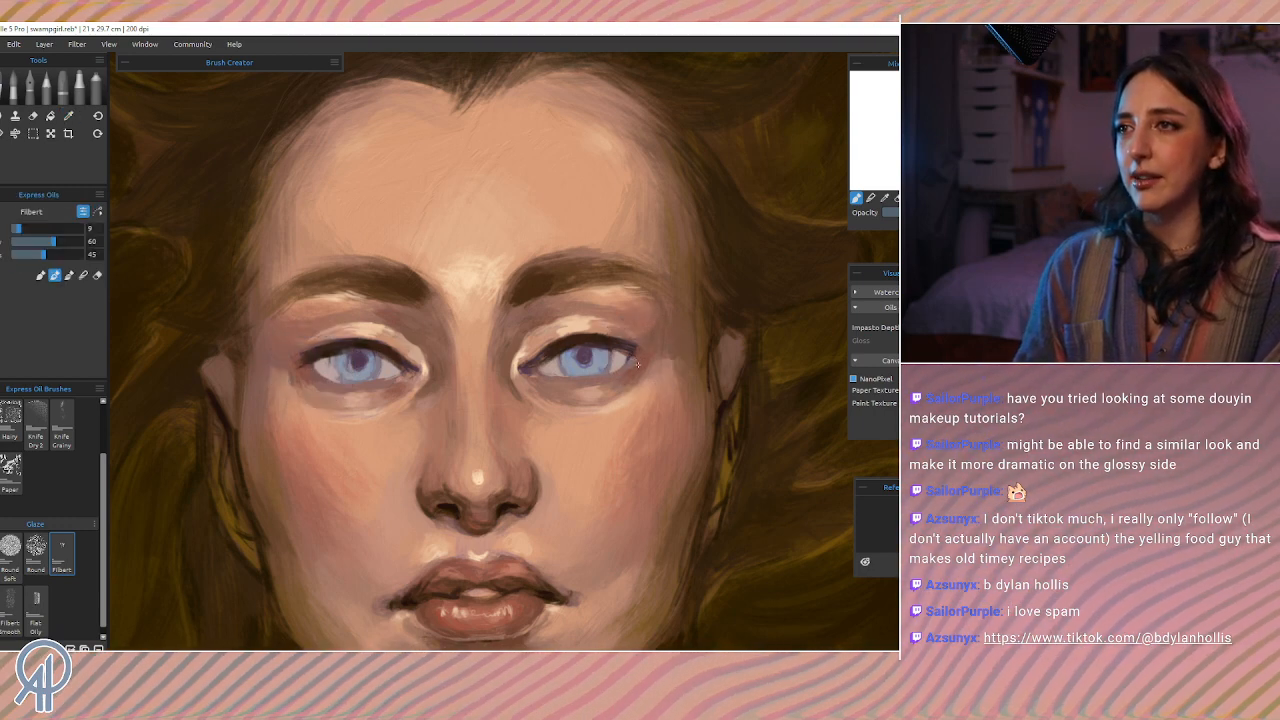
left_click(630, 354, "alt")
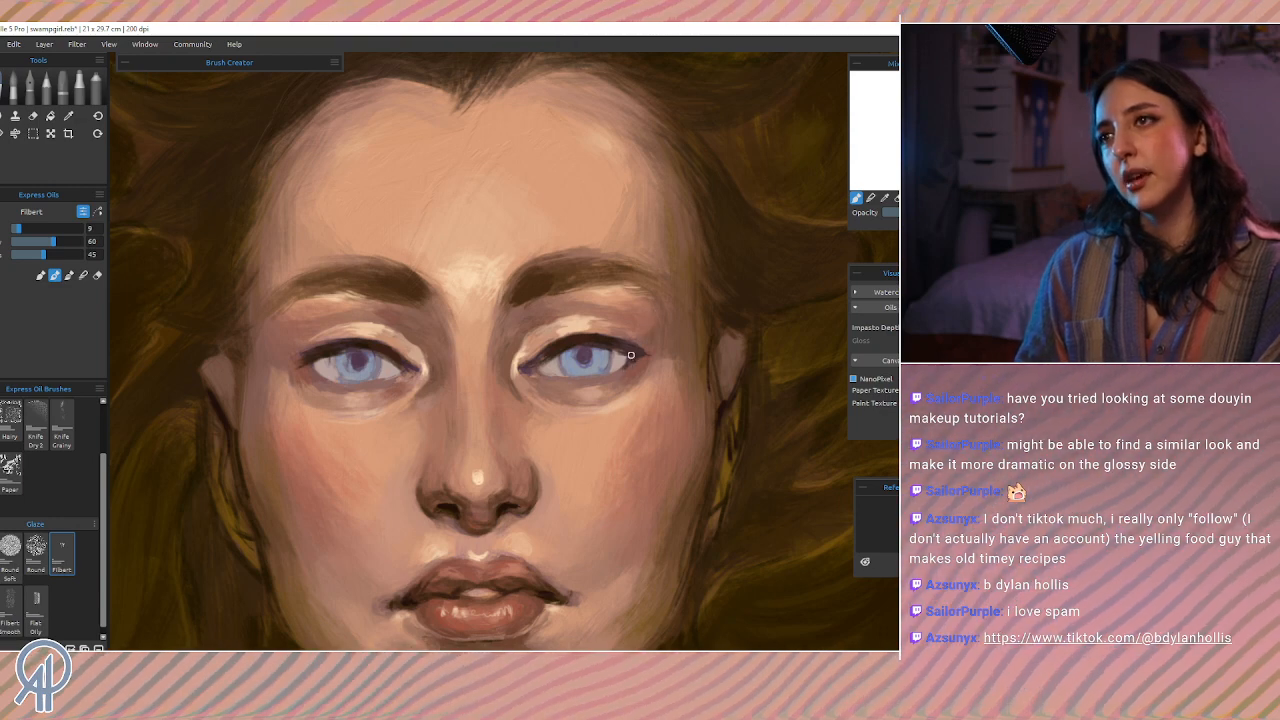
Step: Darken and lengthen the right-hand eye's upper lash line at its outer corner with tones picked from the lashes and surrounding skin
left_click(571, 340, "alt")
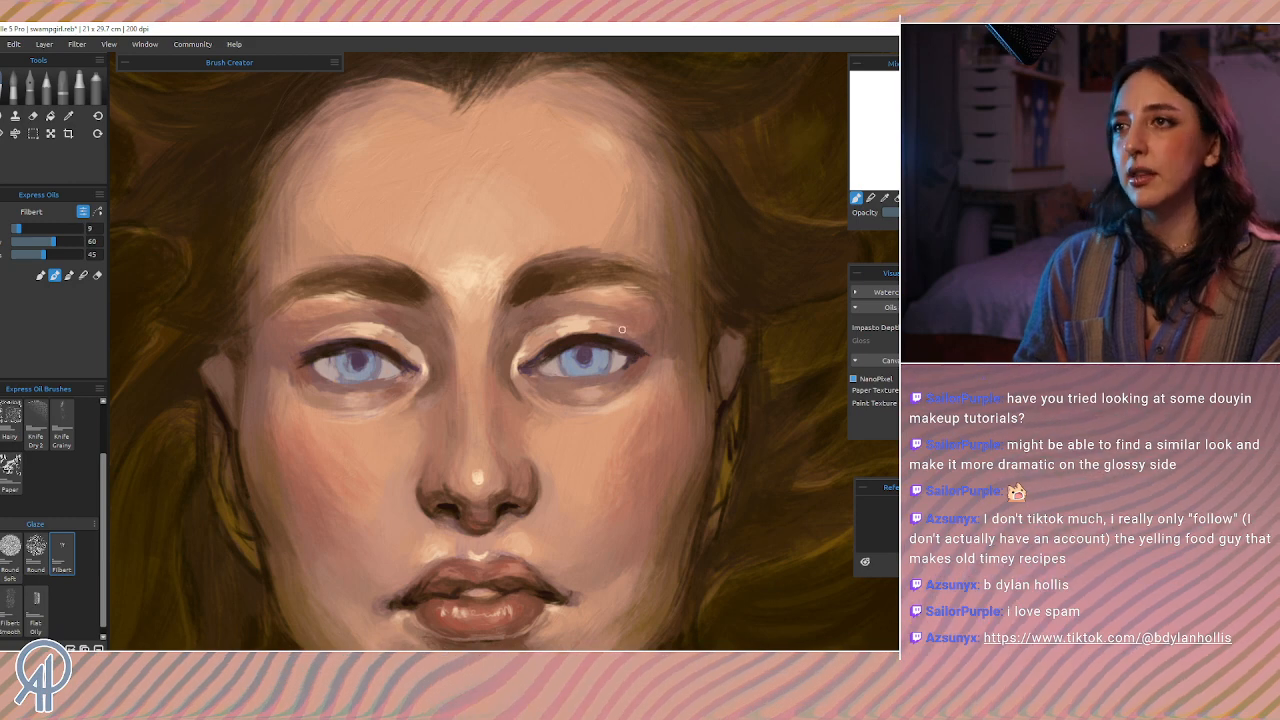
left_click(632, 363, "alt")
mouse_move(632, 363)
left_mouse_down()
mouse_move(523, 380)
mouse_move(522, 320)
left_mouse_up()
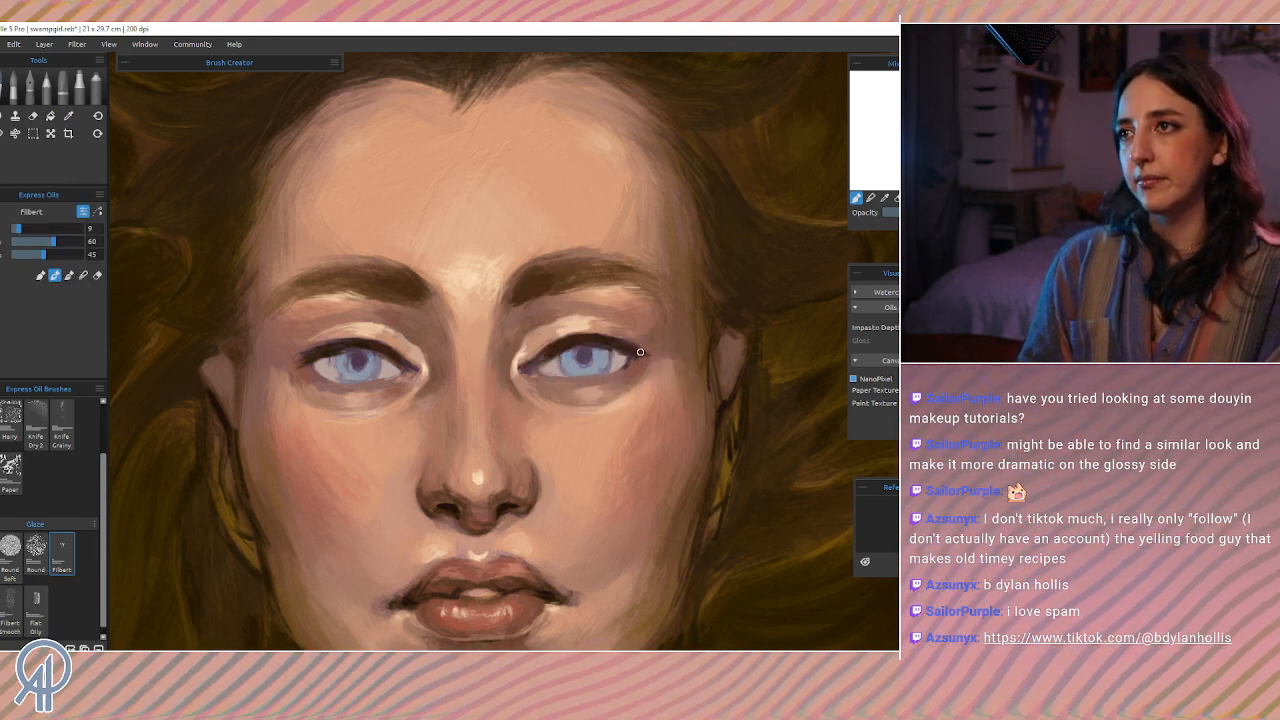
left_click(636, 355, "alt")
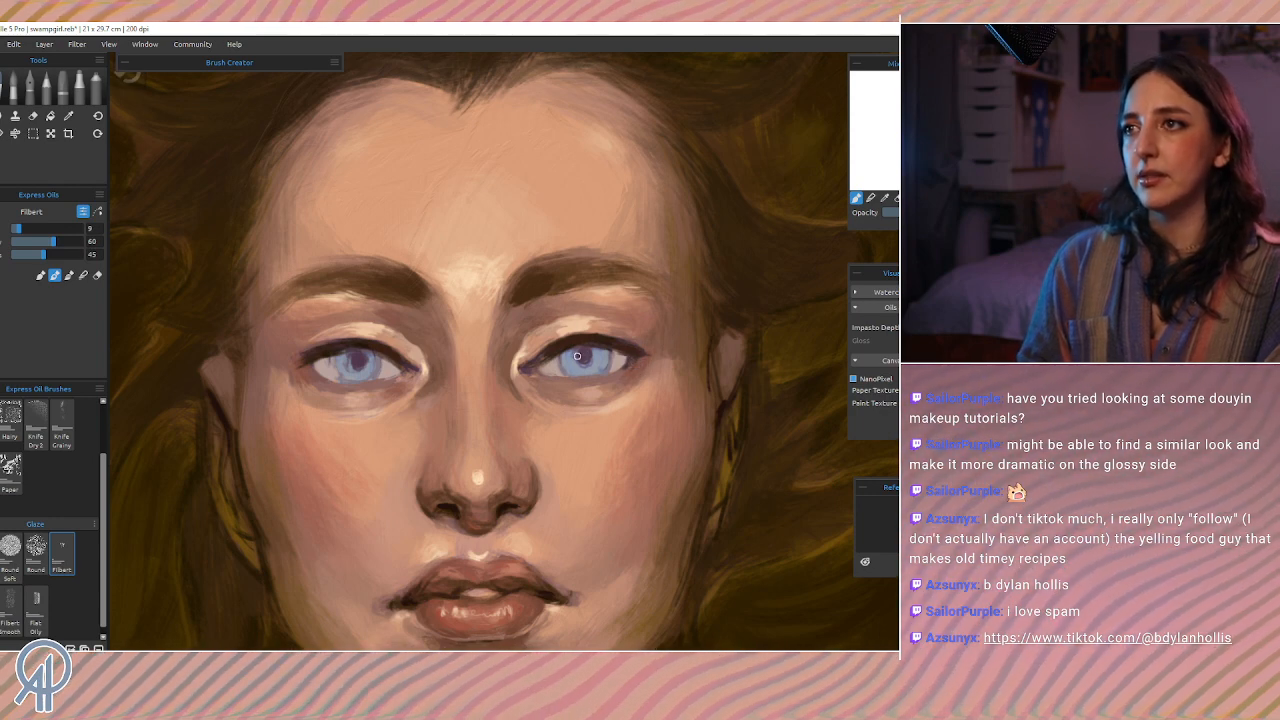
left_click(286, 366, "alt")
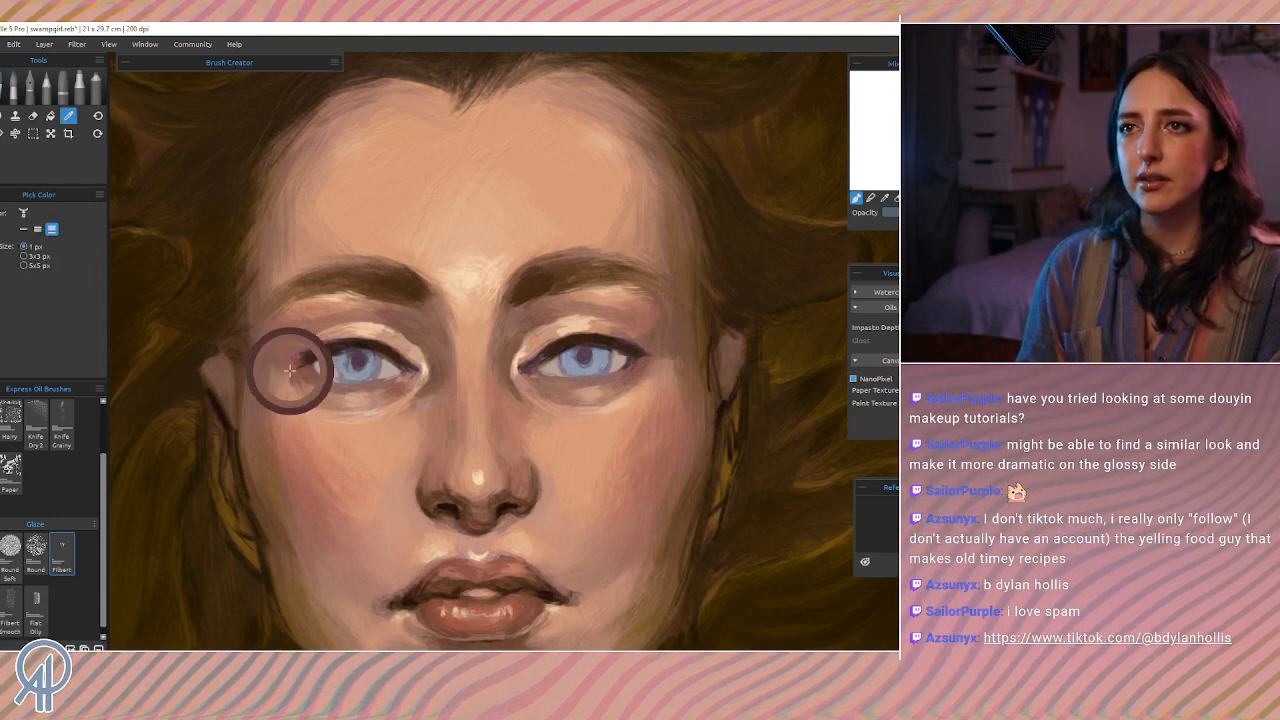
left_click(637, 360, "alt")
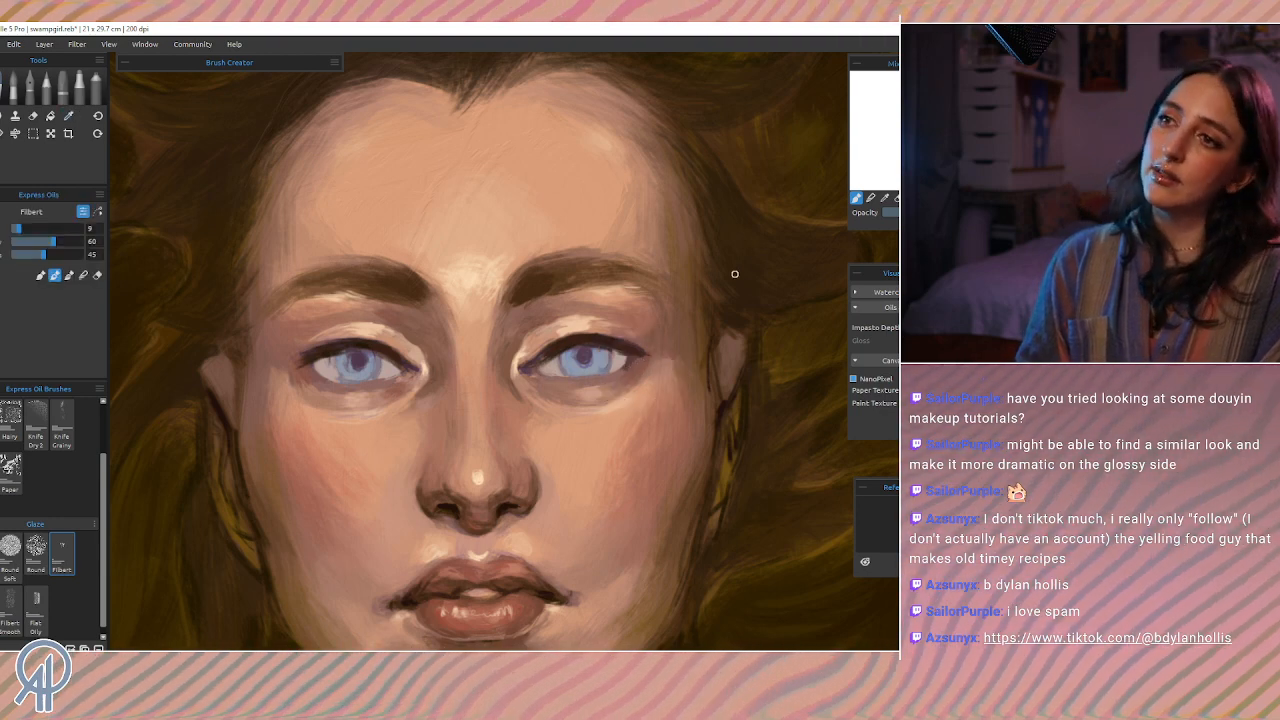
left_click(620, 363, "alt")
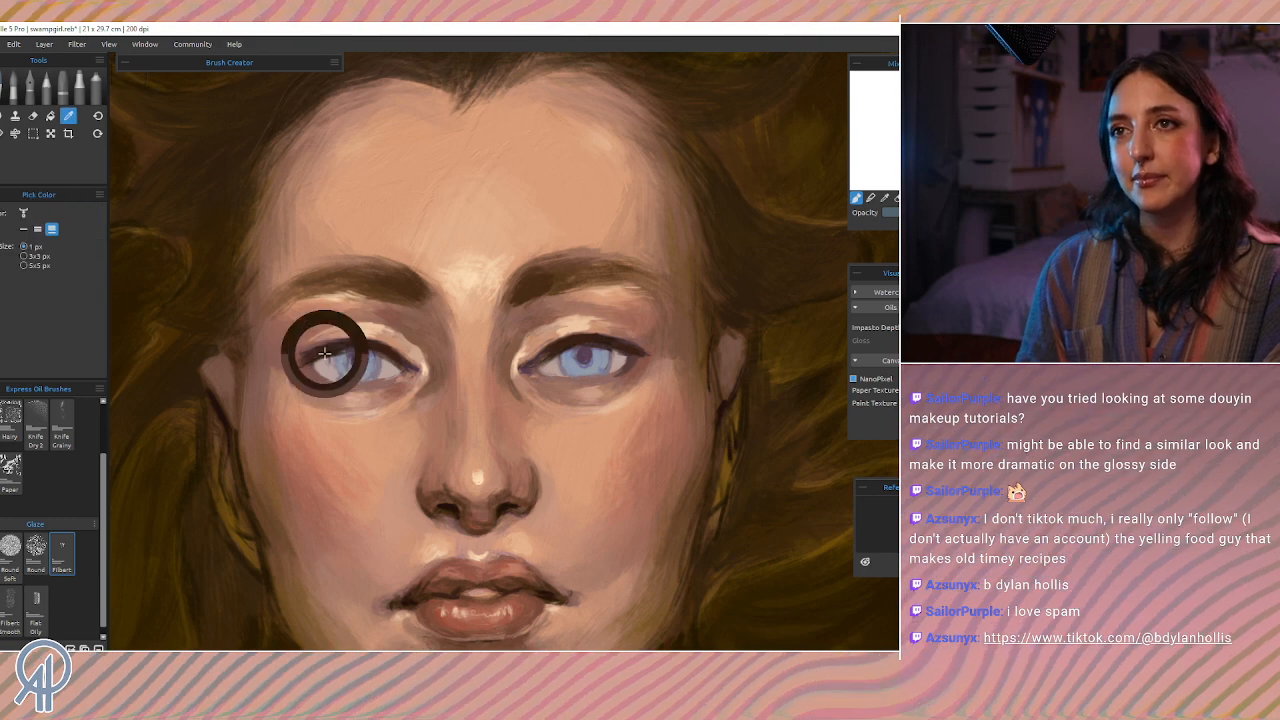
Step: Extend both upper lash lines into thin outer wings with a dark tone picked from the left-hand lashes, undoing the surplus strokes
left_click_drag(307, 360, 287, 368)
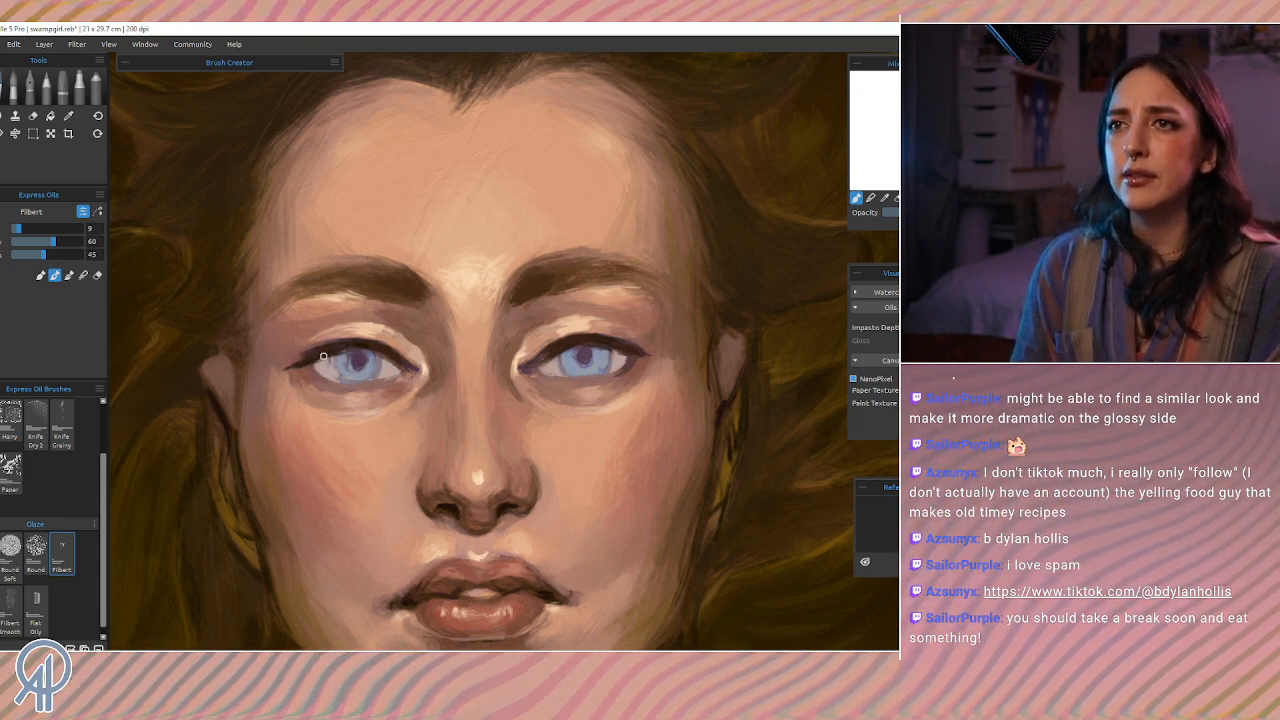
left_click_drag(318, 360, 349, 349)
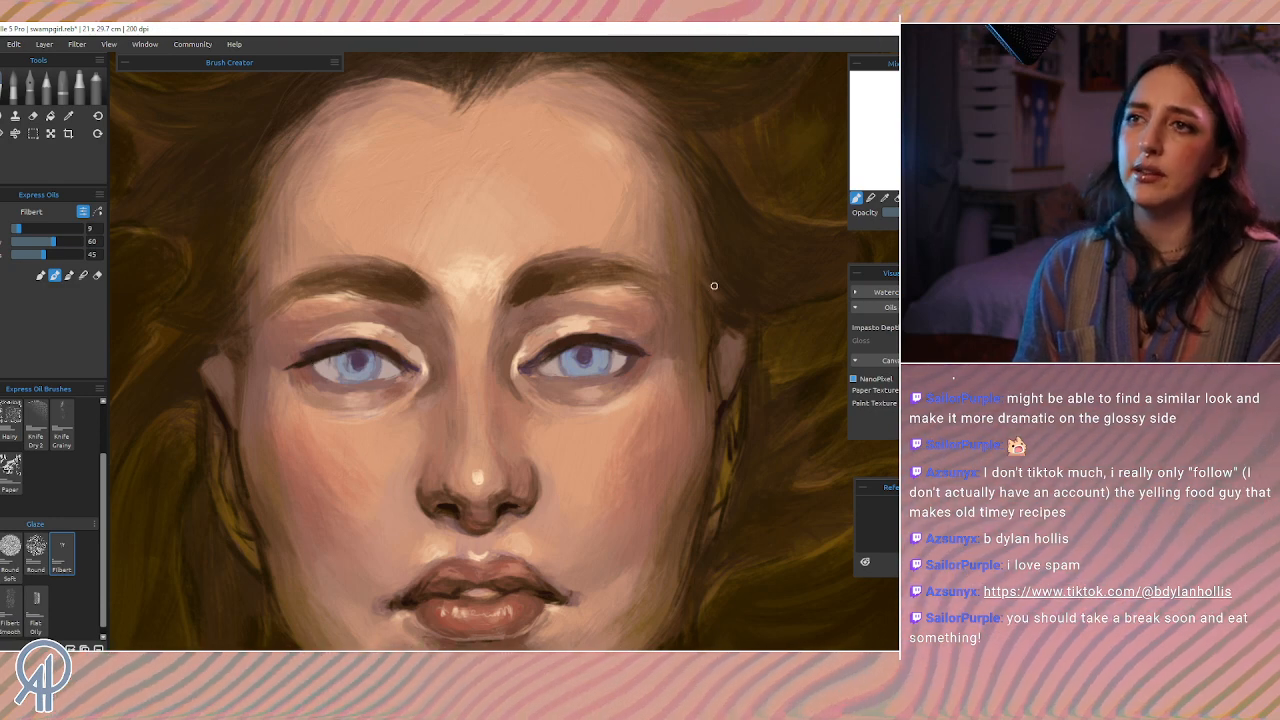
left_click_drag(645, 357, 638, 356)
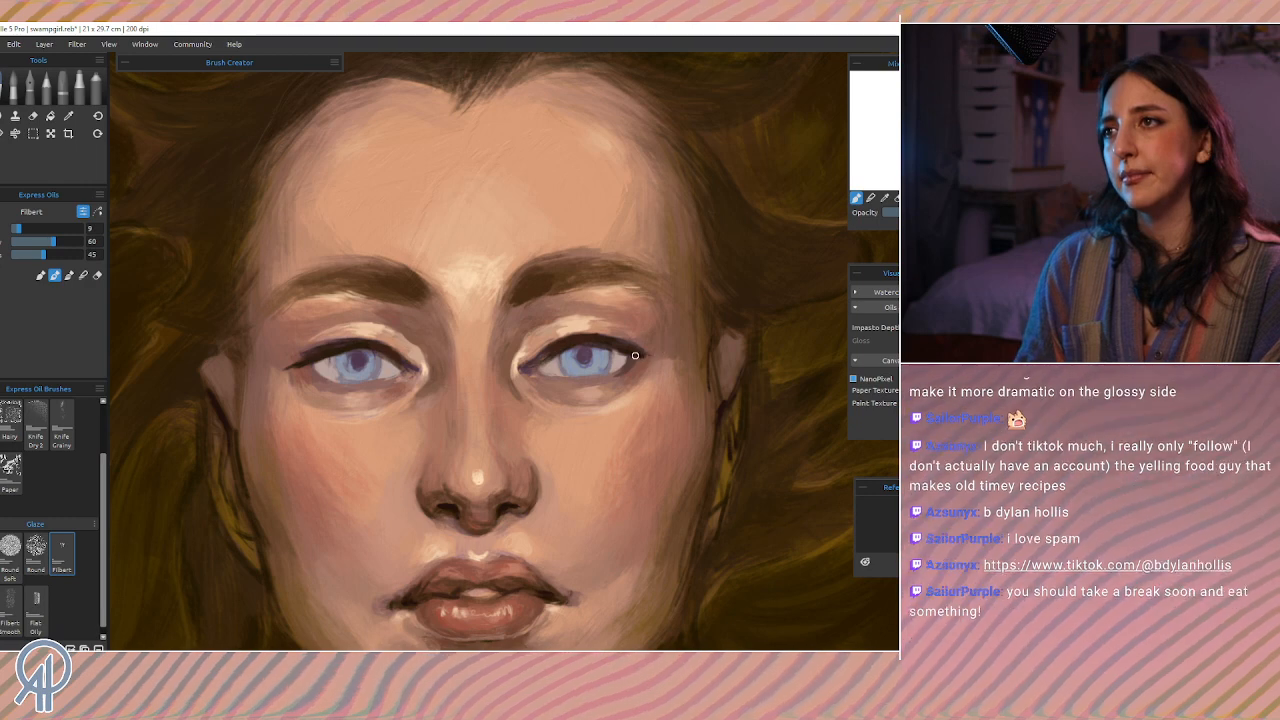
mouse_move(652, 355)
left_mouse_down()
mouse_move(604, 341)
mouse_move(660, 357)
left_mouse_up()
key("ctrl+z")
key("ctrl+z")
key("ctrl+z")
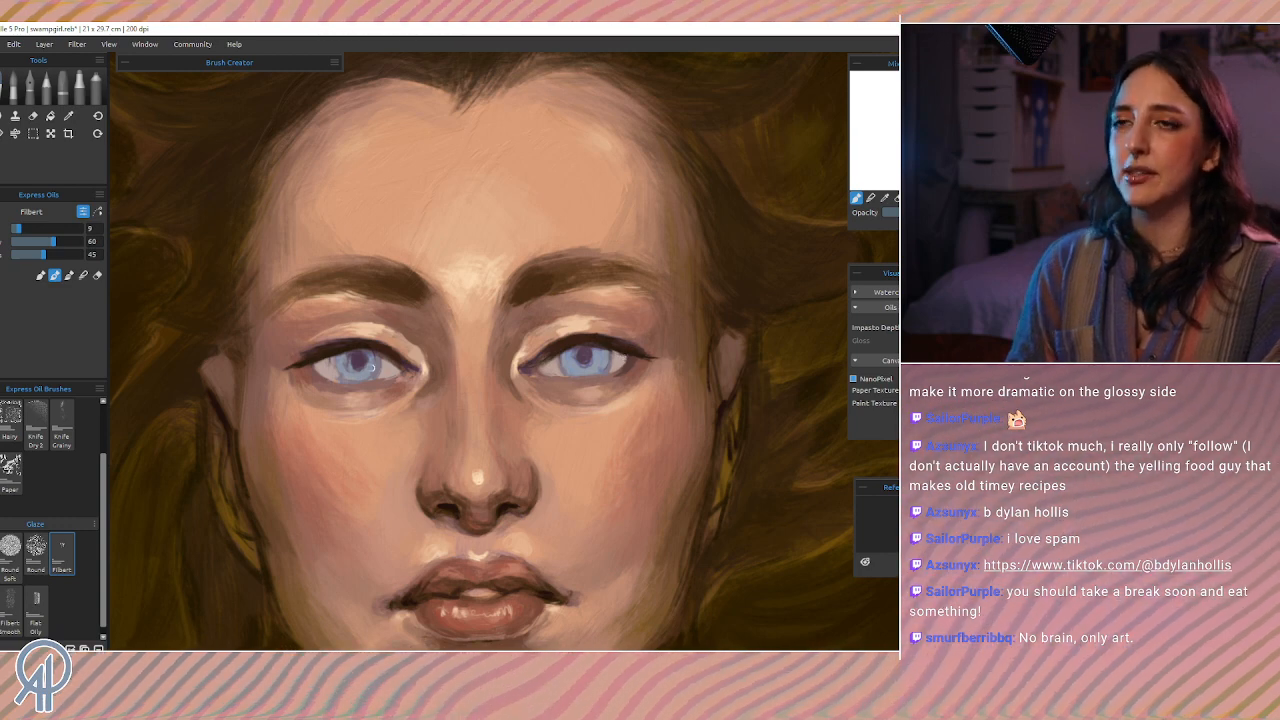
Step: Try trimming the left-hand lash wing with a skin tone picked above its outer corner
key("i")
left_click(304, 348)
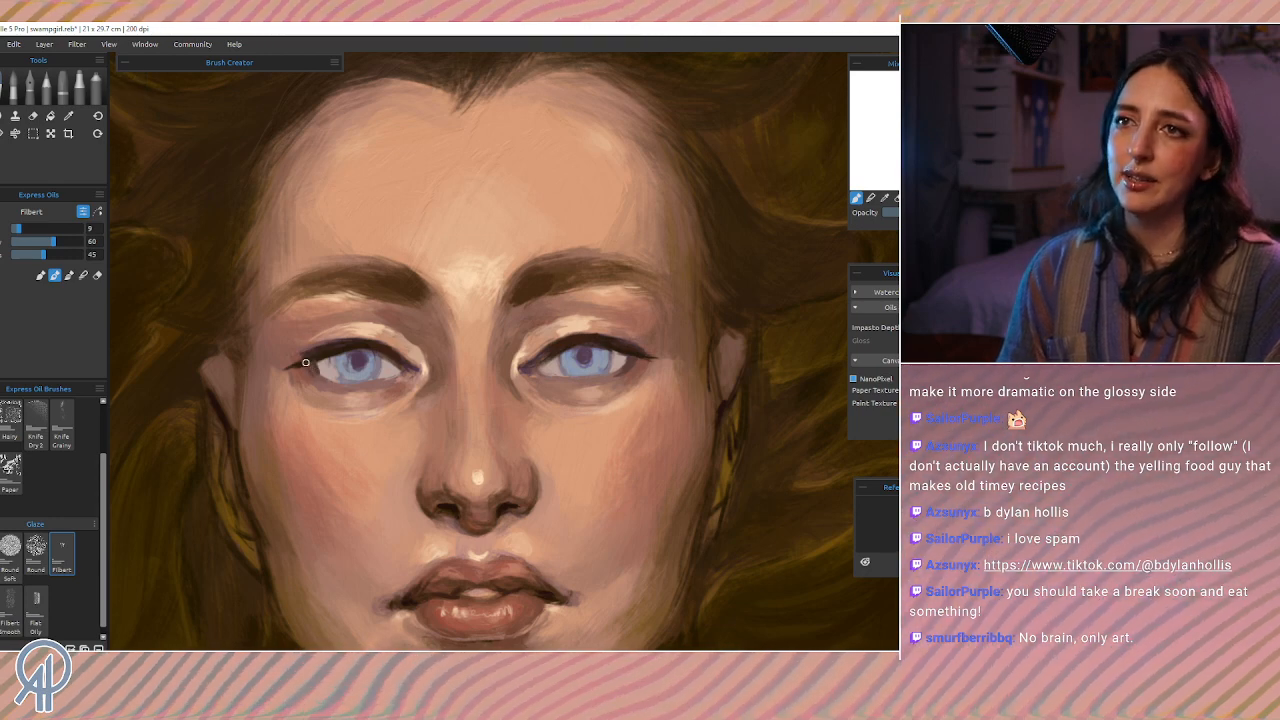
key("ctrl+z")
key("ctrl+z")
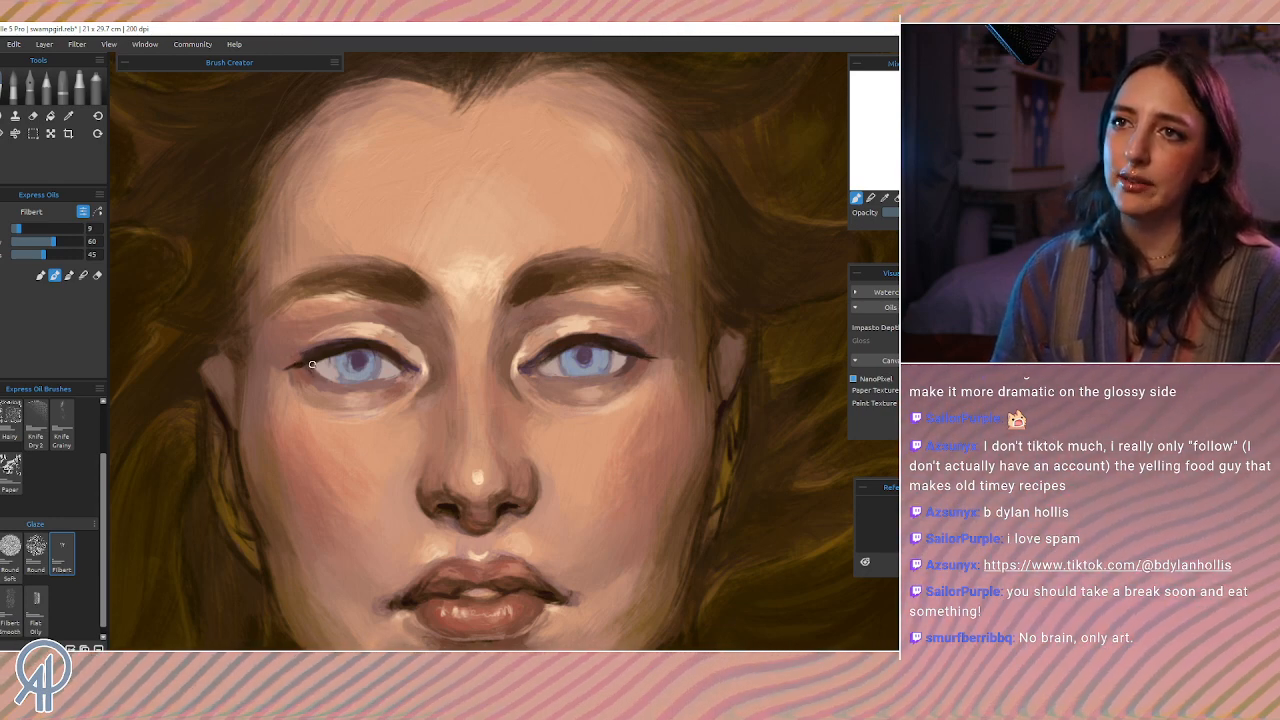
key("ctrl+z")
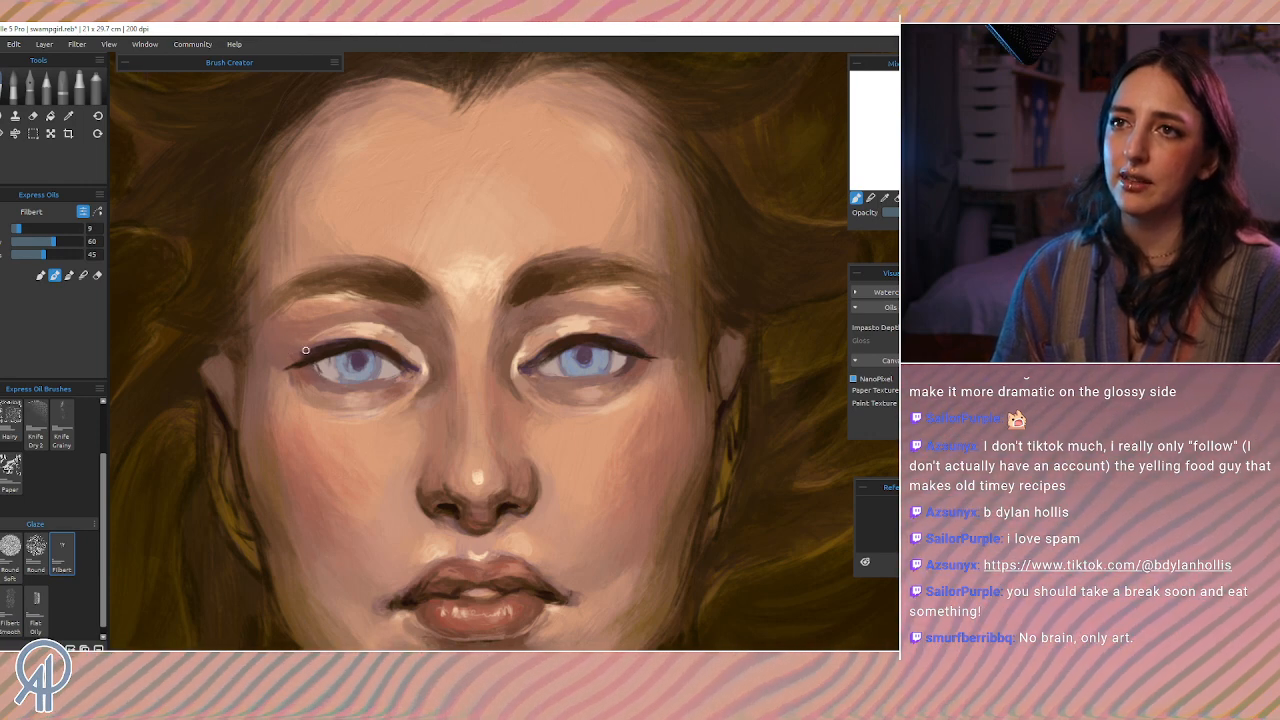
key("ctrl+z")
Step: Refine the white of the left-hand eye at Filbert size 7 with tones picked from both sides of the iris
key("[")
key("[")
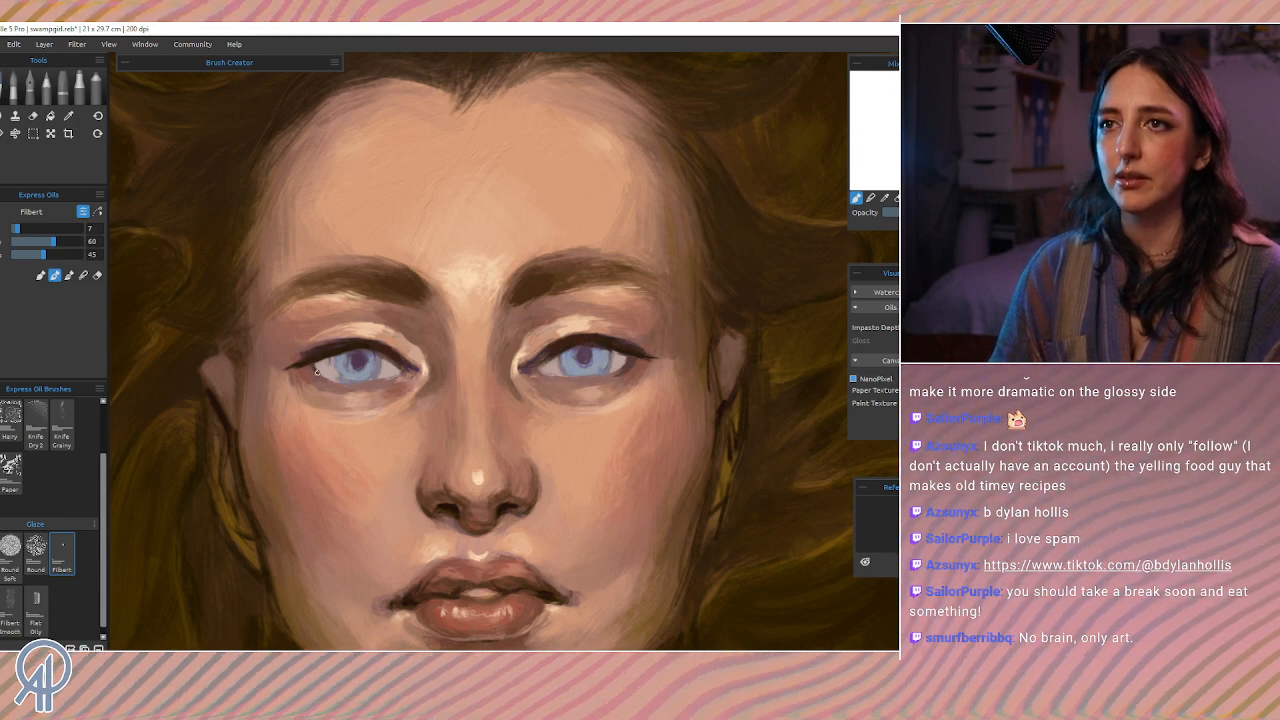
key("ctrl+z")
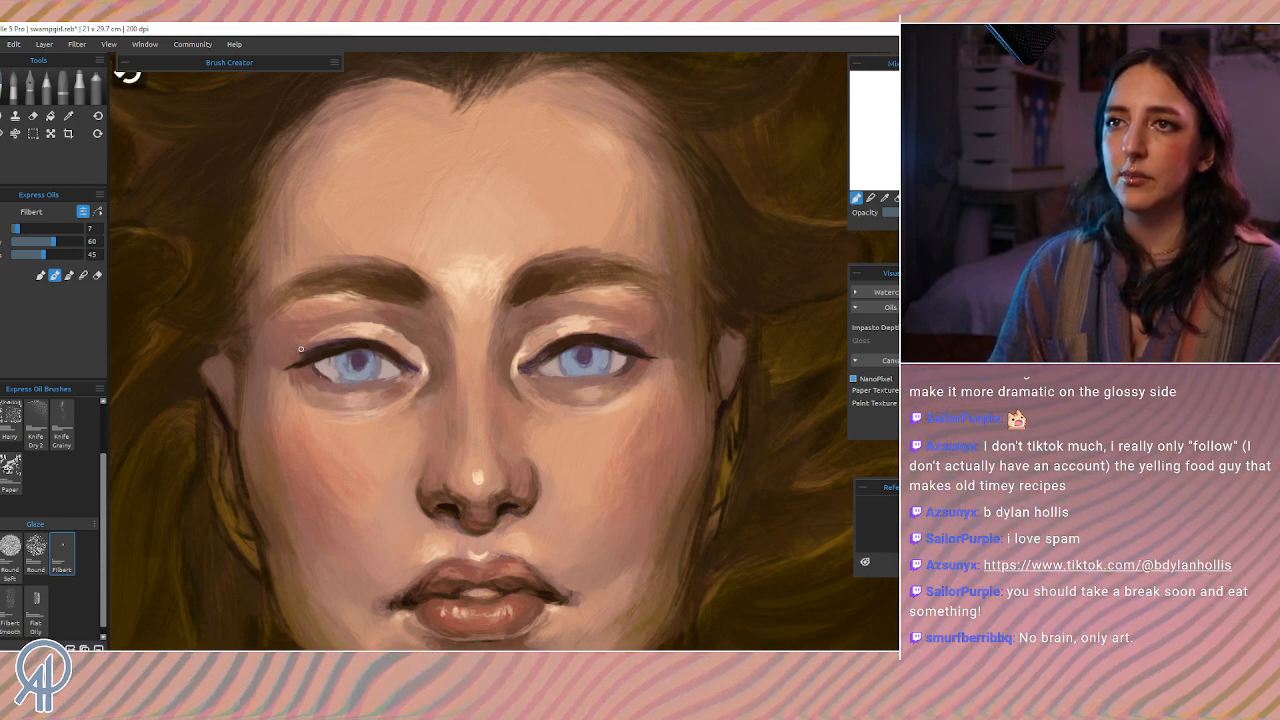
key("ctrl+z")
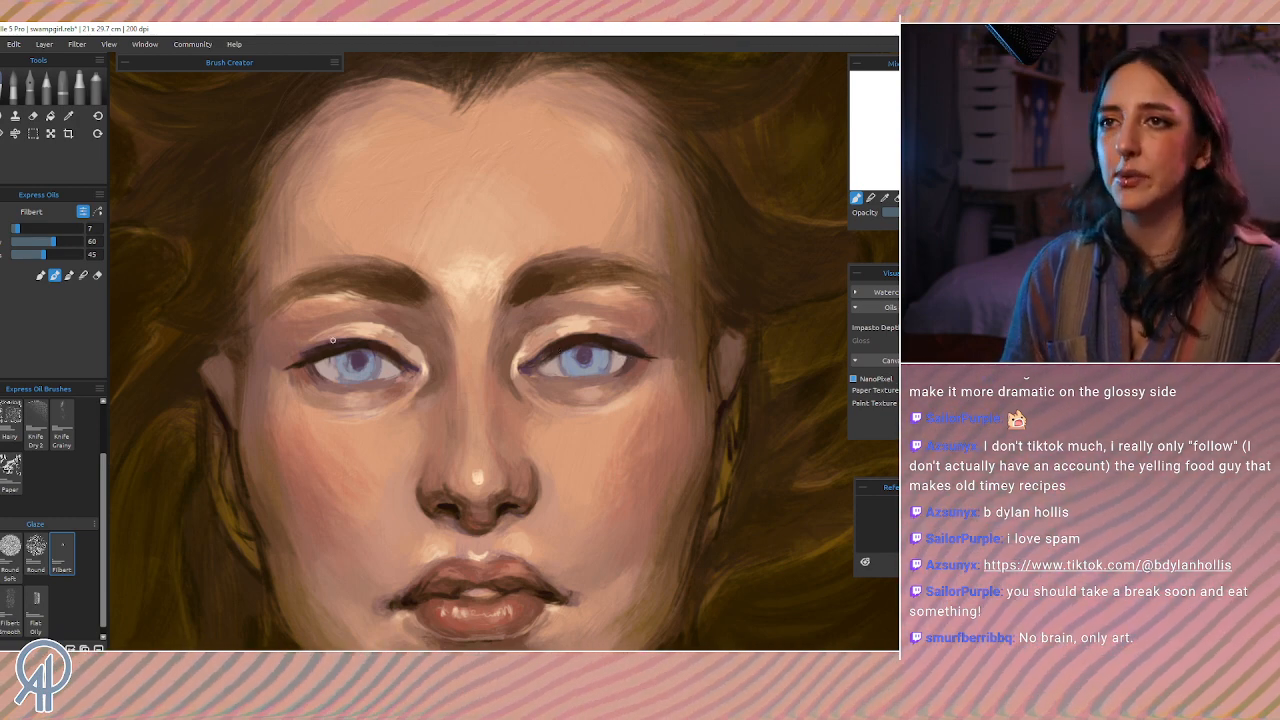
key("i")
left_click(383, 357)
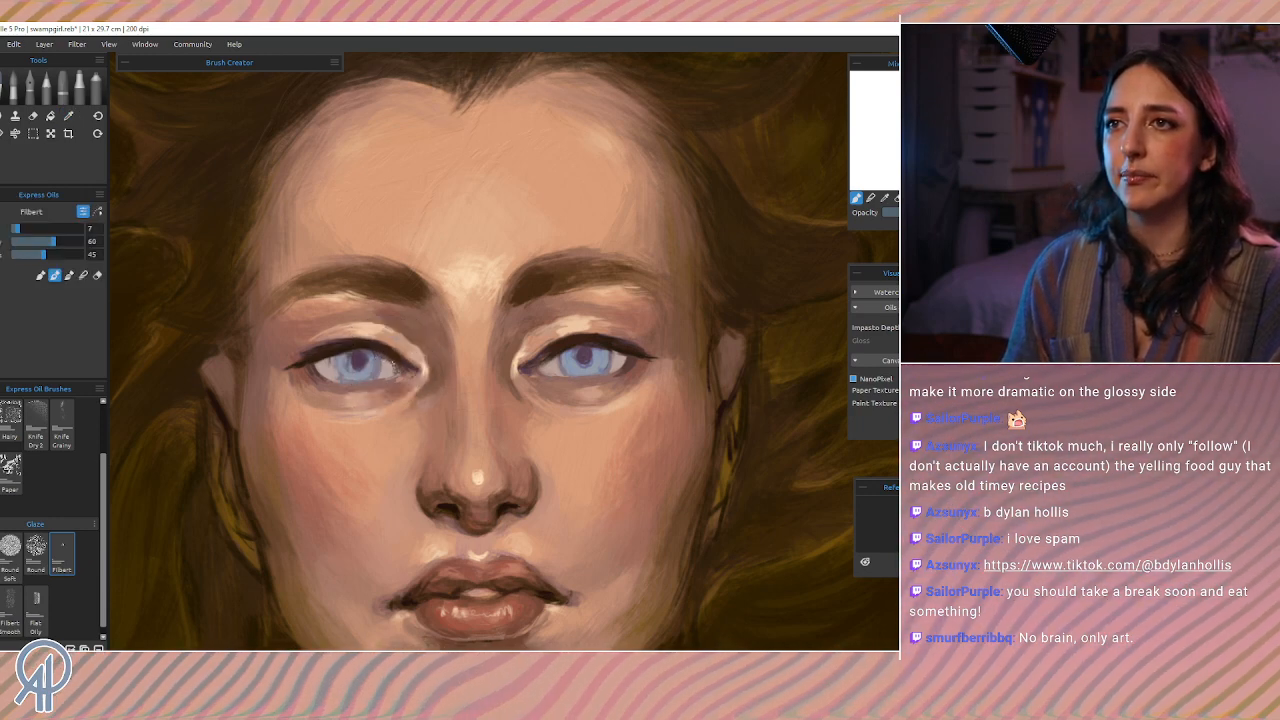
key("i")
left_click(391, 362)
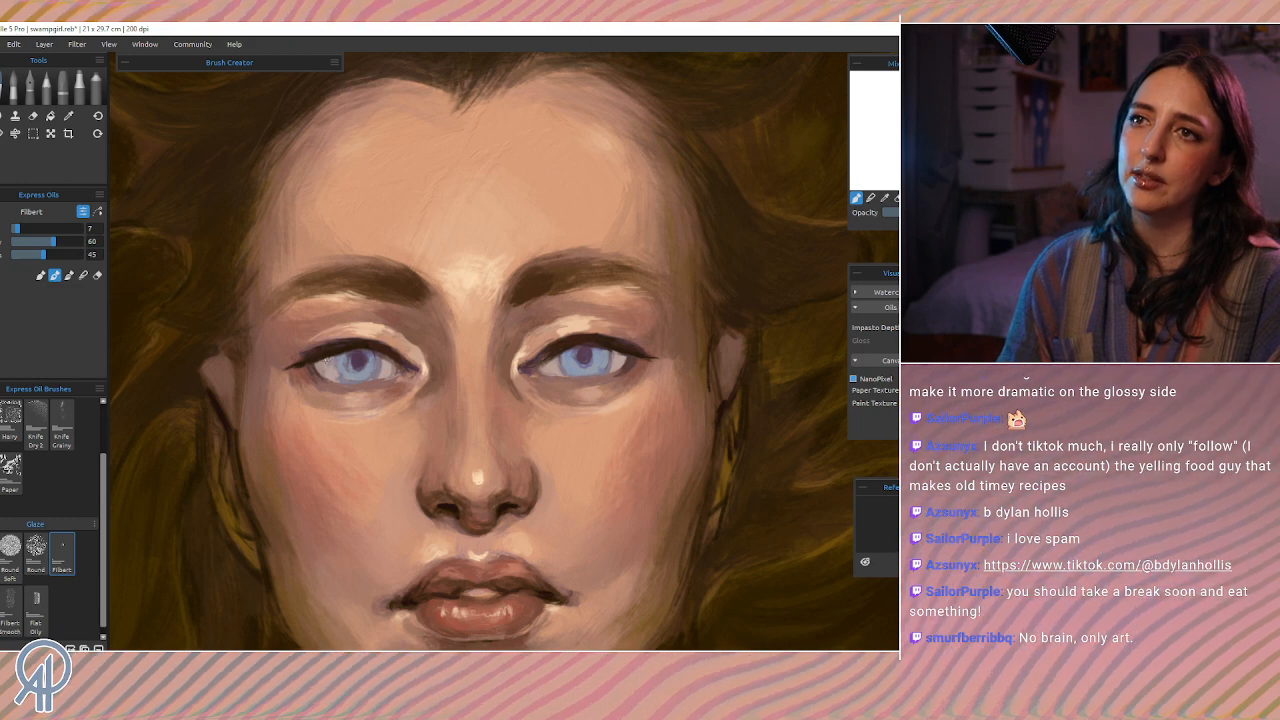
key("i")
left_click(330, 370)
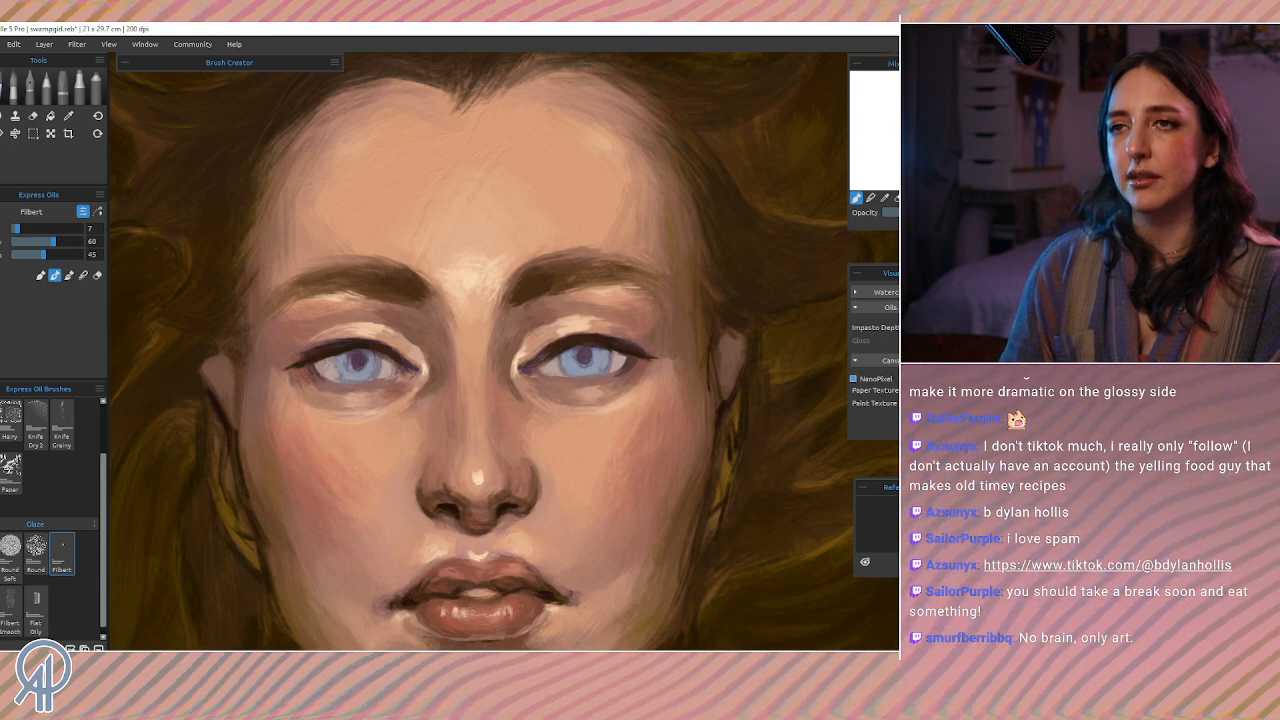
Step: Sharpen the left-hand eye's outer corner and upper lash edge with dark lash and pale eye-white tones picked from the eye
key("i")
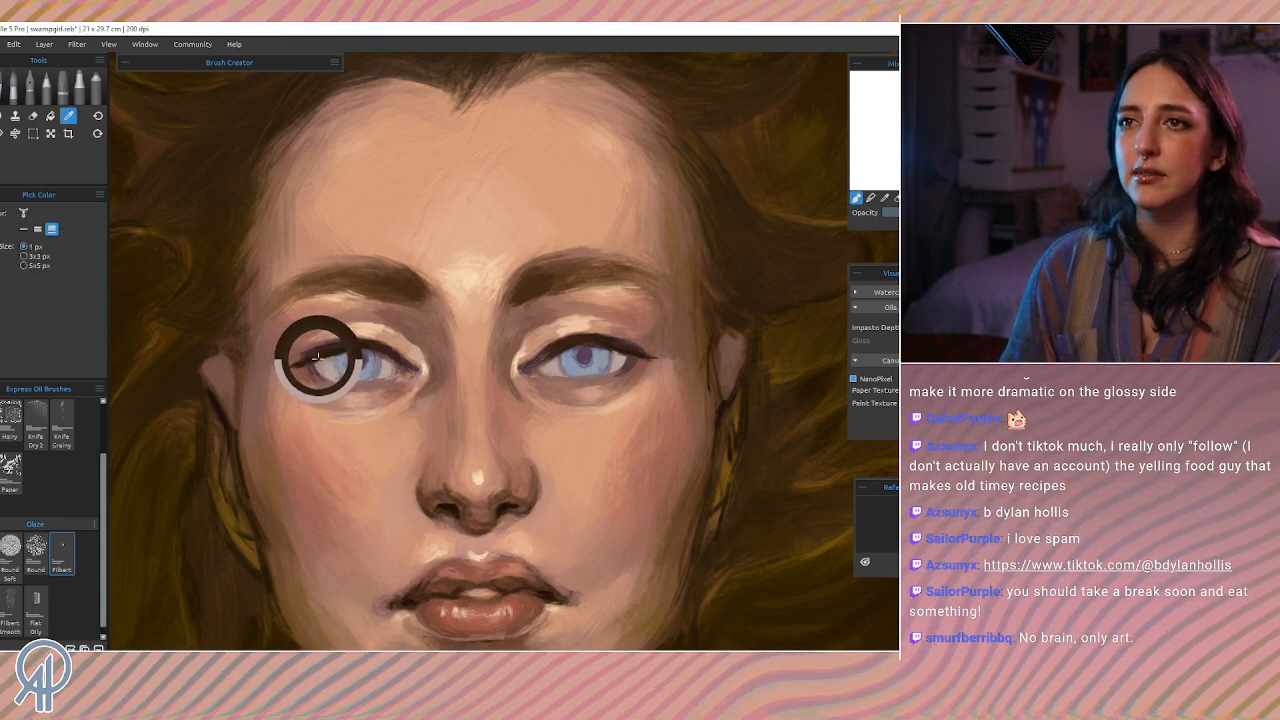
left_click(316, 355)
left_click(322, 366, "alt")
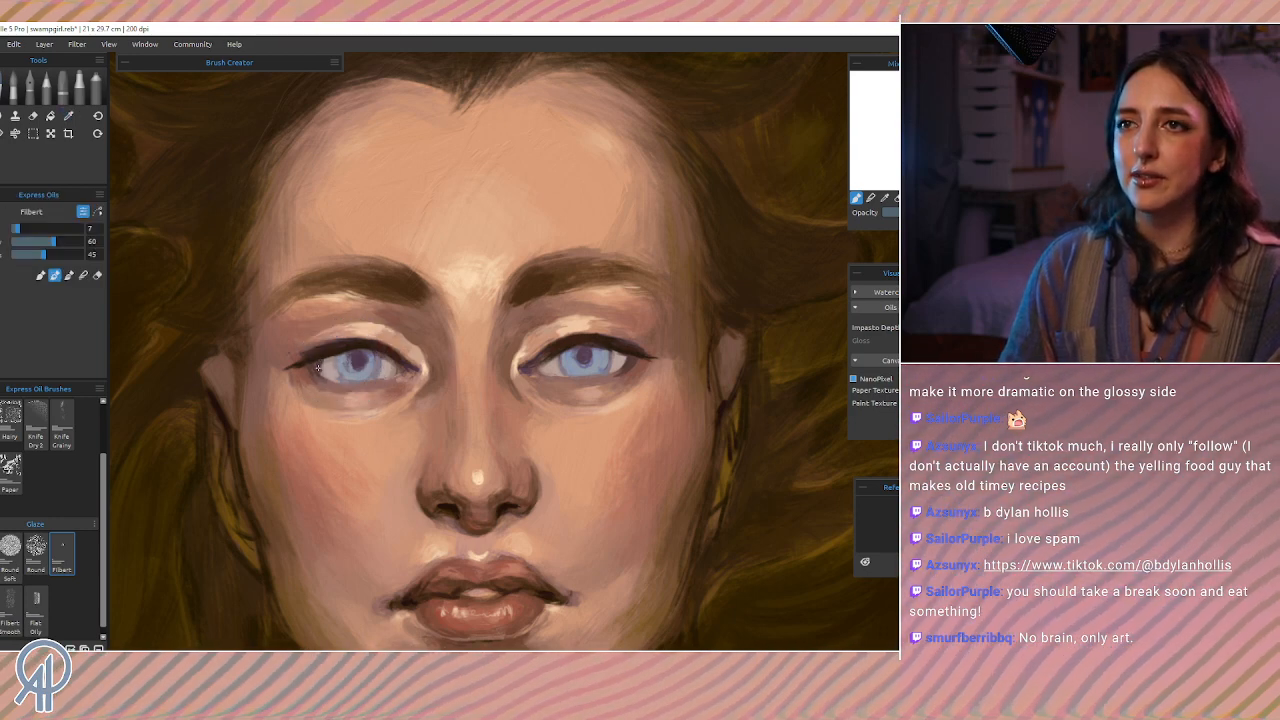
left_click(330, 368, "alt")
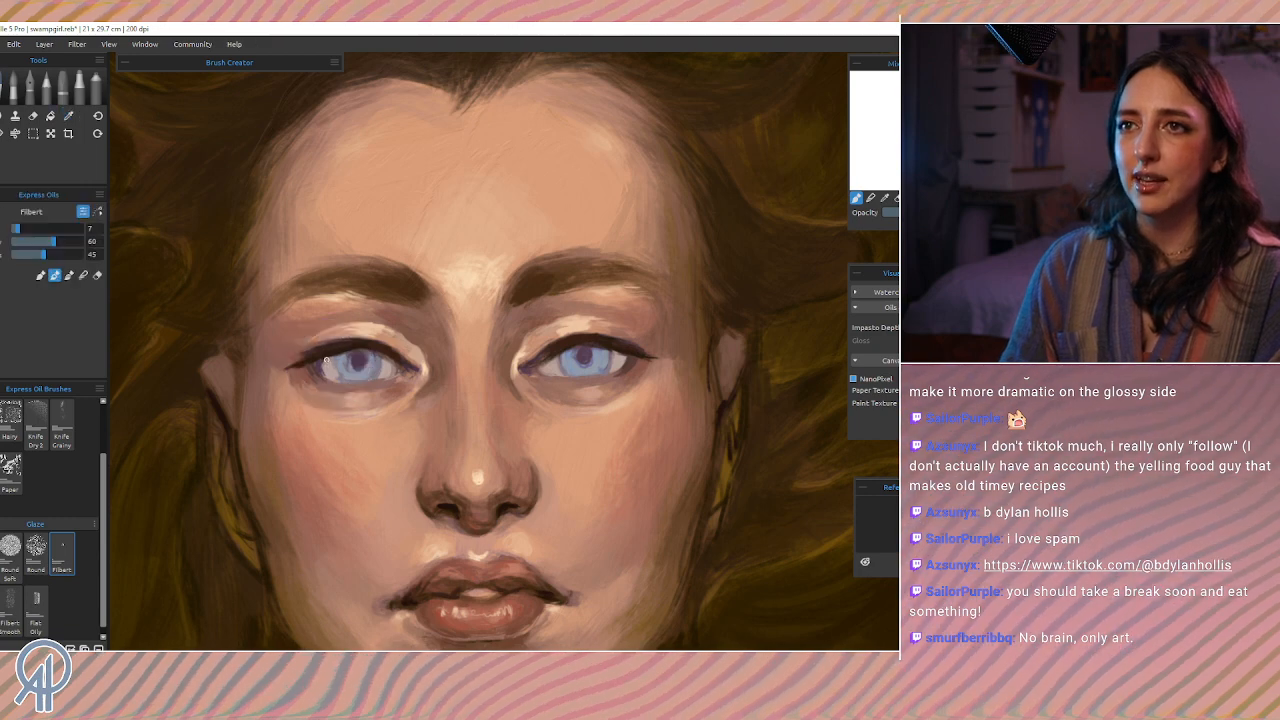
left_click(330, 355, "alt")
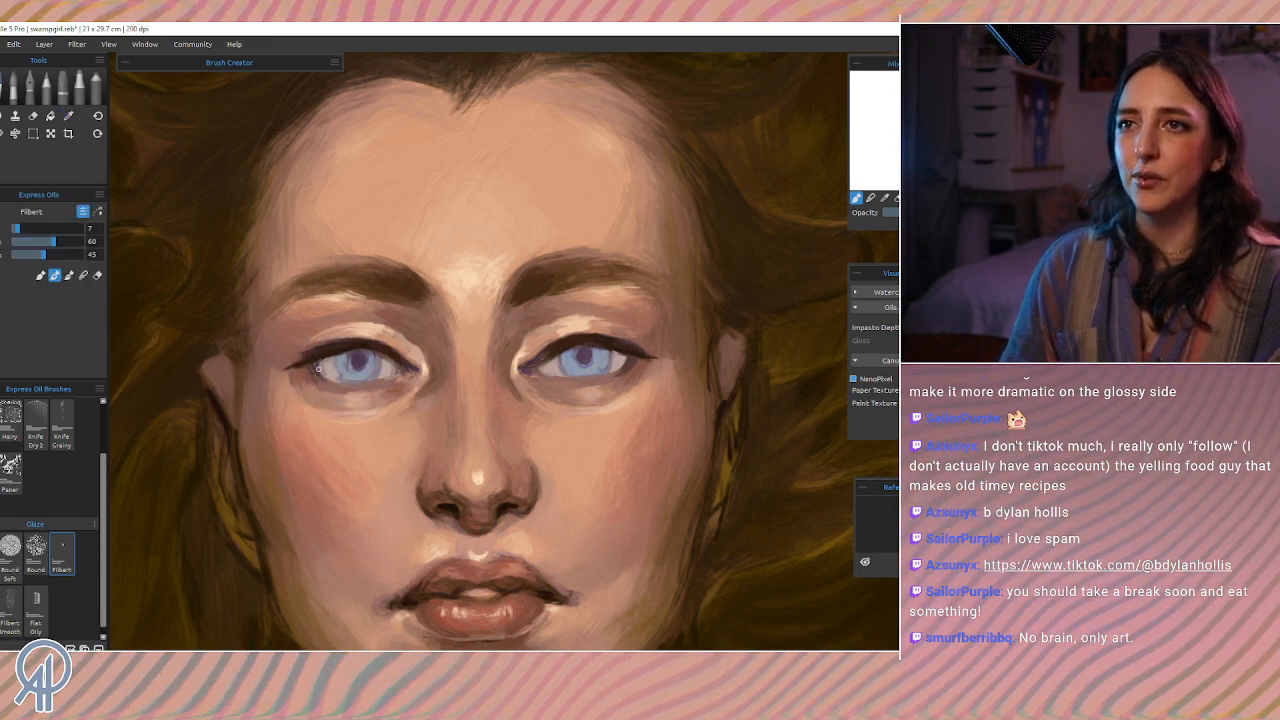
mouse_move(338, 352)
left_mouse_down()
mouse_move(394, 355)
mouse_move(330, 356)
left_mouse_up()
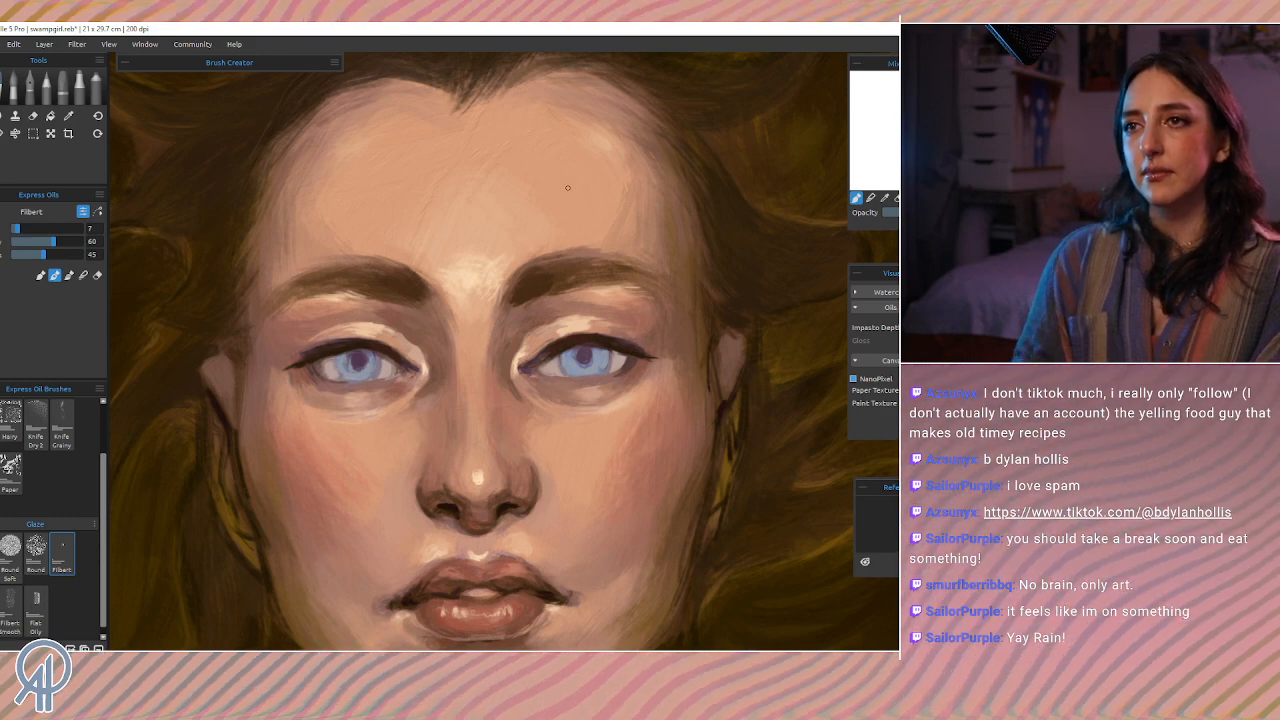
Step: Try a short stroke along the right-hand eye's outer upper edge with a tone picked from the left-hand eye's outer corner
key("i")
left_click(314, 368)
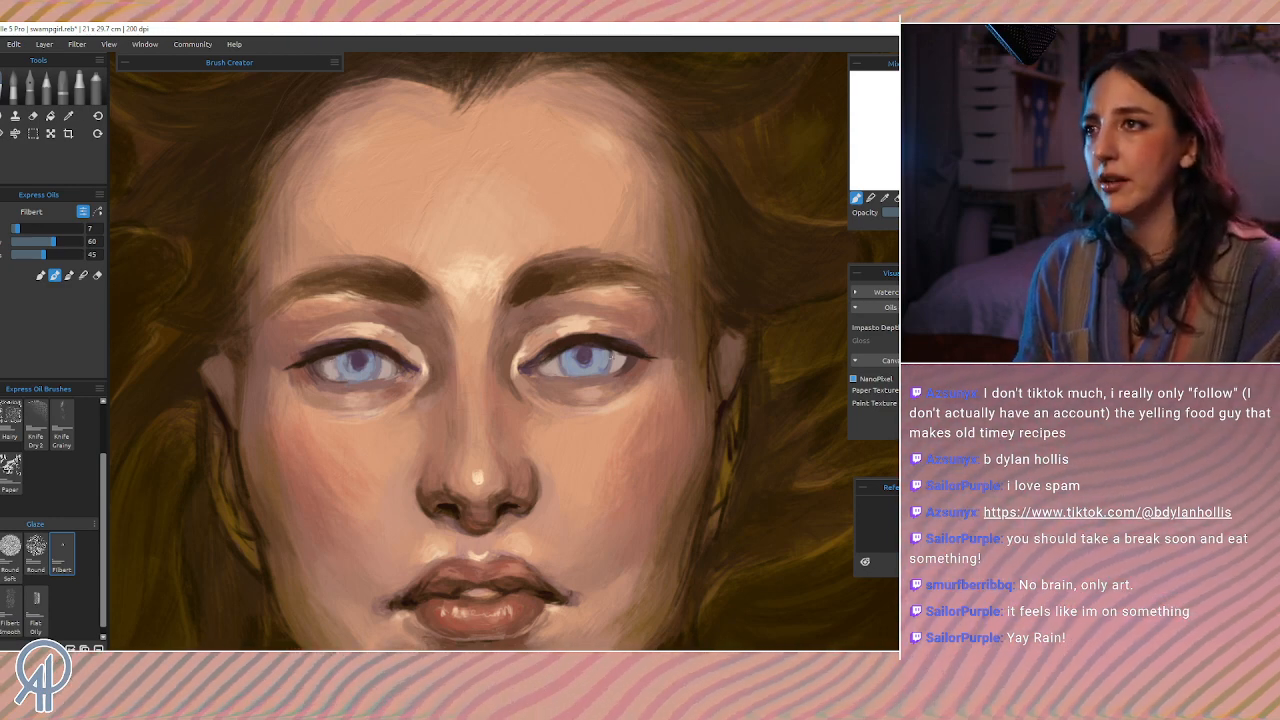
left_click_drag(613, 355, 626, 354)
key("ctrl+z")
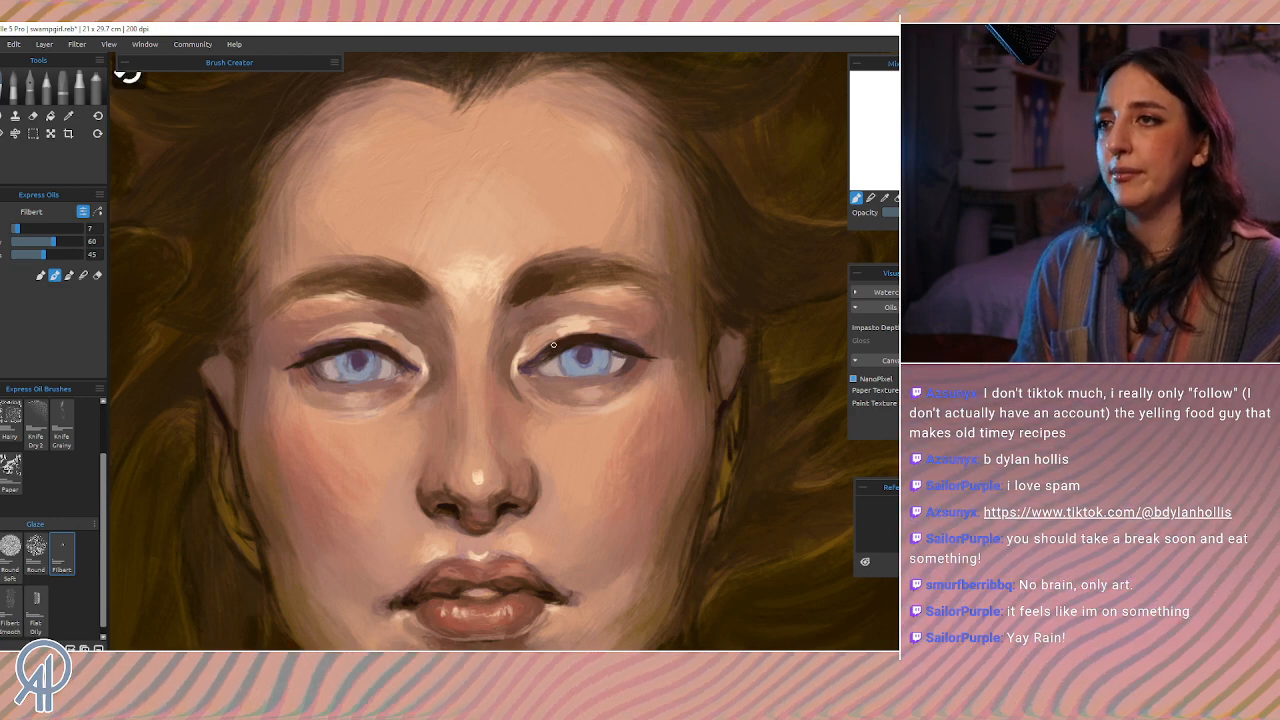
Step: Touch up the left-hand eye's inner corner with a tone picked from its lid, and try a stroke on the right-hand eye's inner lid
left_click(404, 345, "alt")
left_click_drag(404, 345, 391, 370)
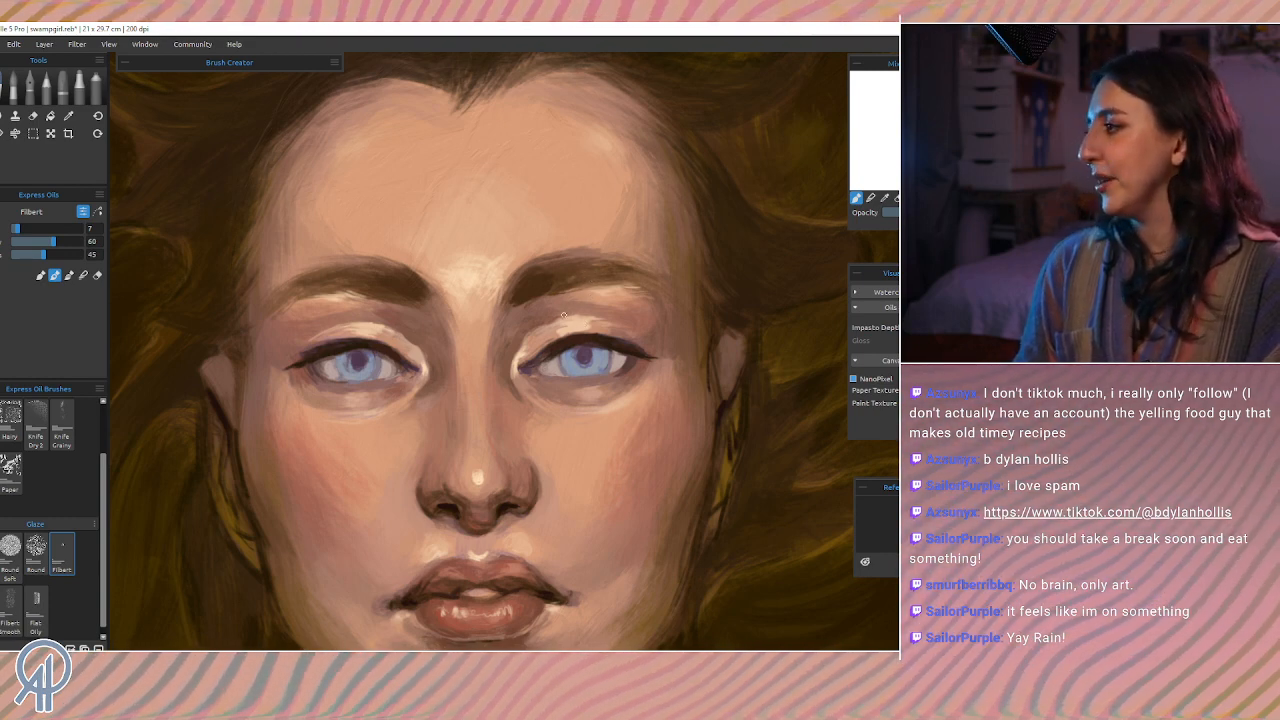
left_click_drag(578, 294, 545, 359)
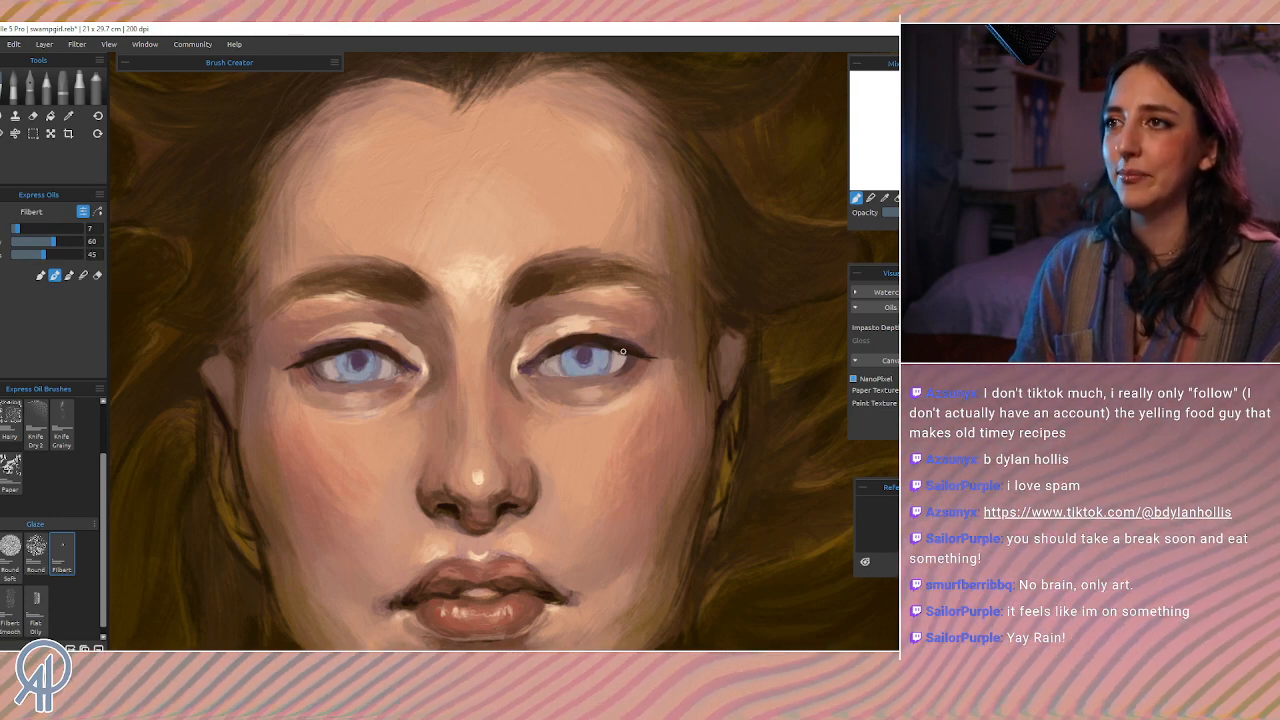
key("ctrl+z")
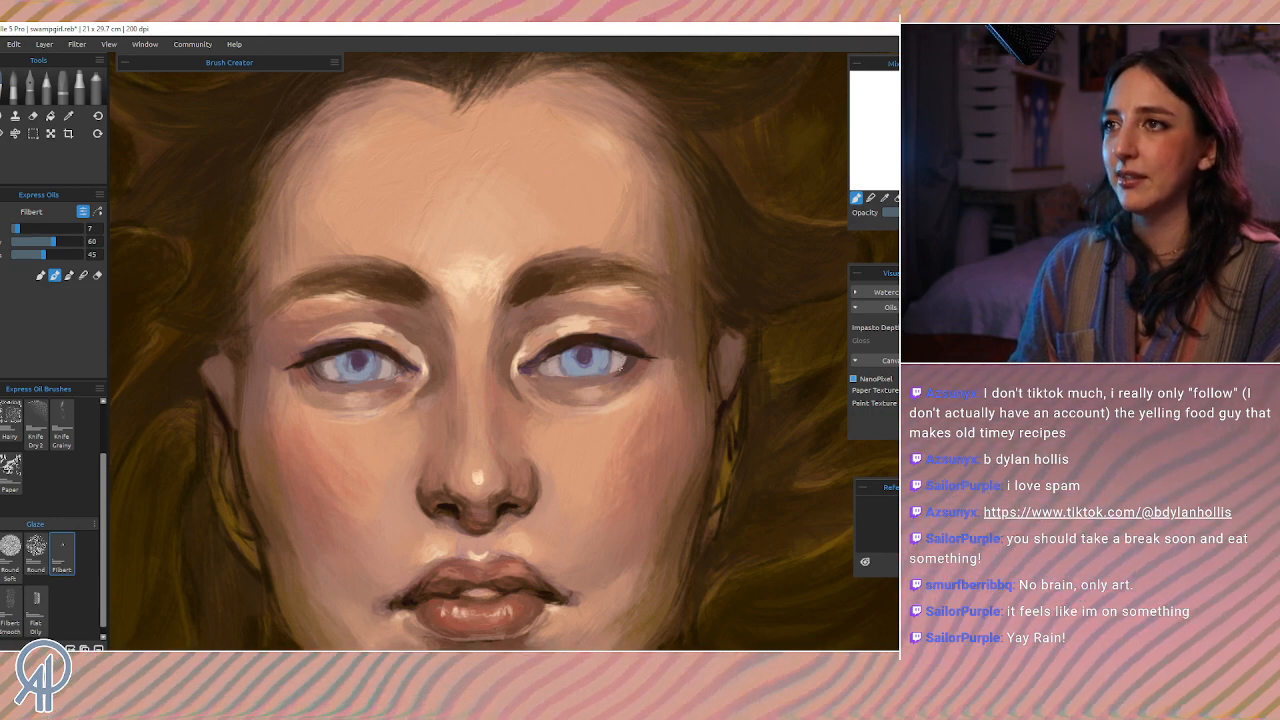
Step: Try refining the outer side of the right-hand eye with tones picked from the left-hand eye and the right-hand iris
left_click(286, 334, "alt")
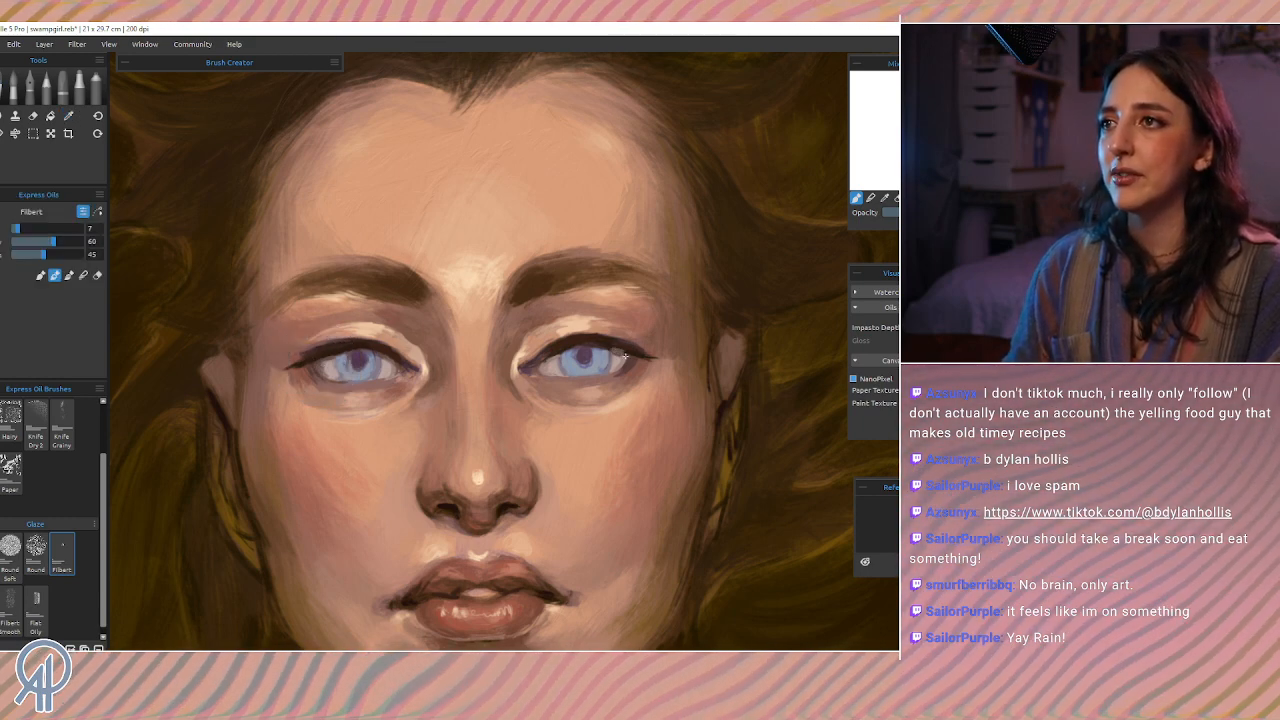
left_click(333, 345, "alt")
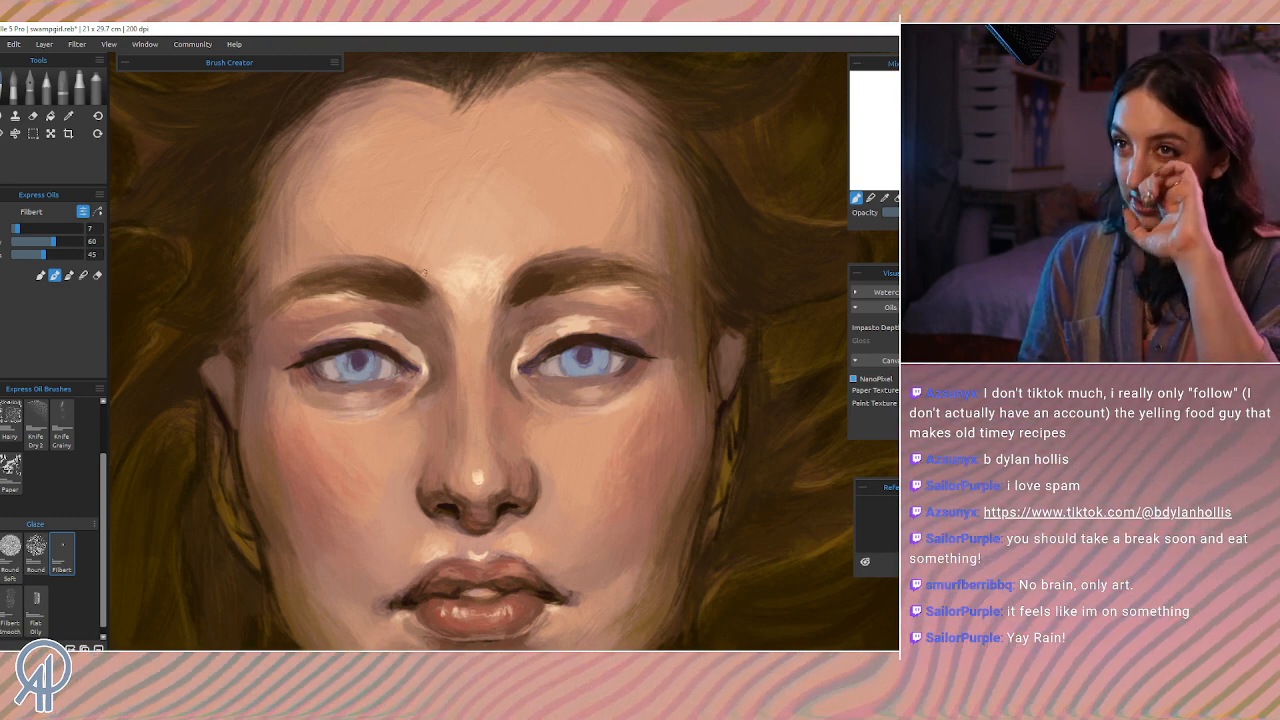
left_click(357, 380, "alt")
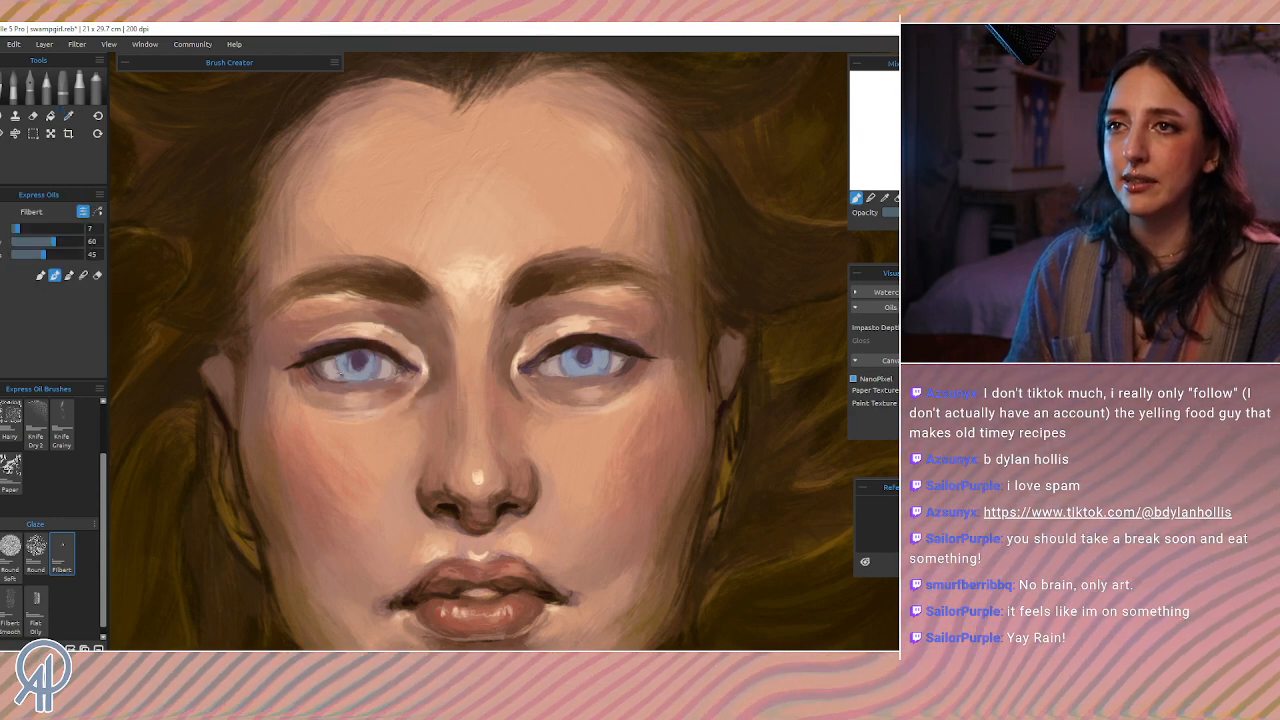
left_click(605, 362, "alt")
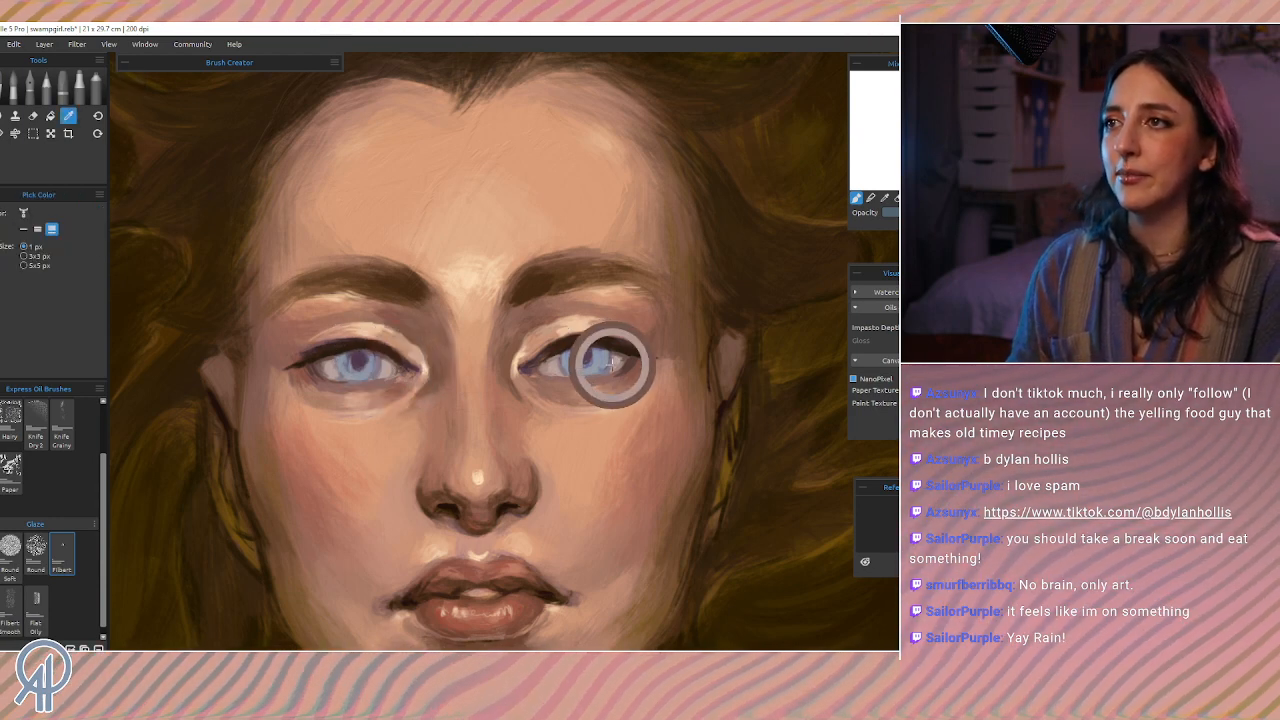
left_click_drag(612, 364, 605, 360)
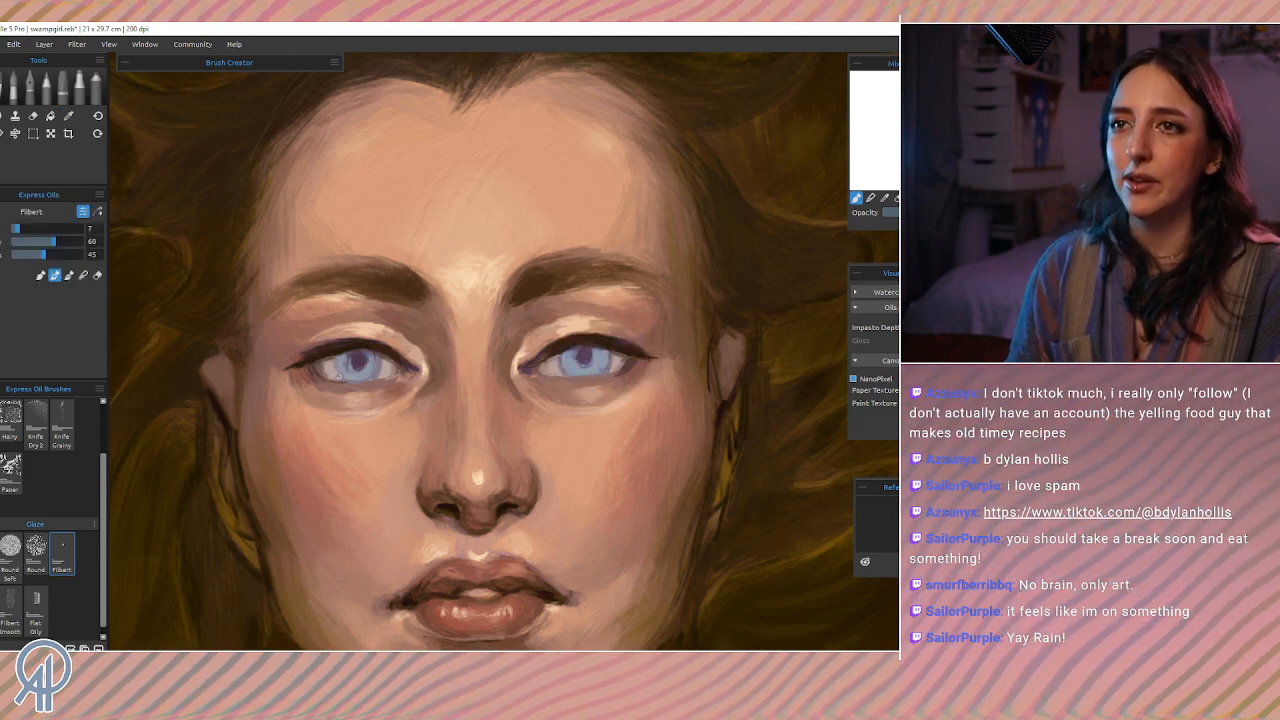
key("ctrl+z")
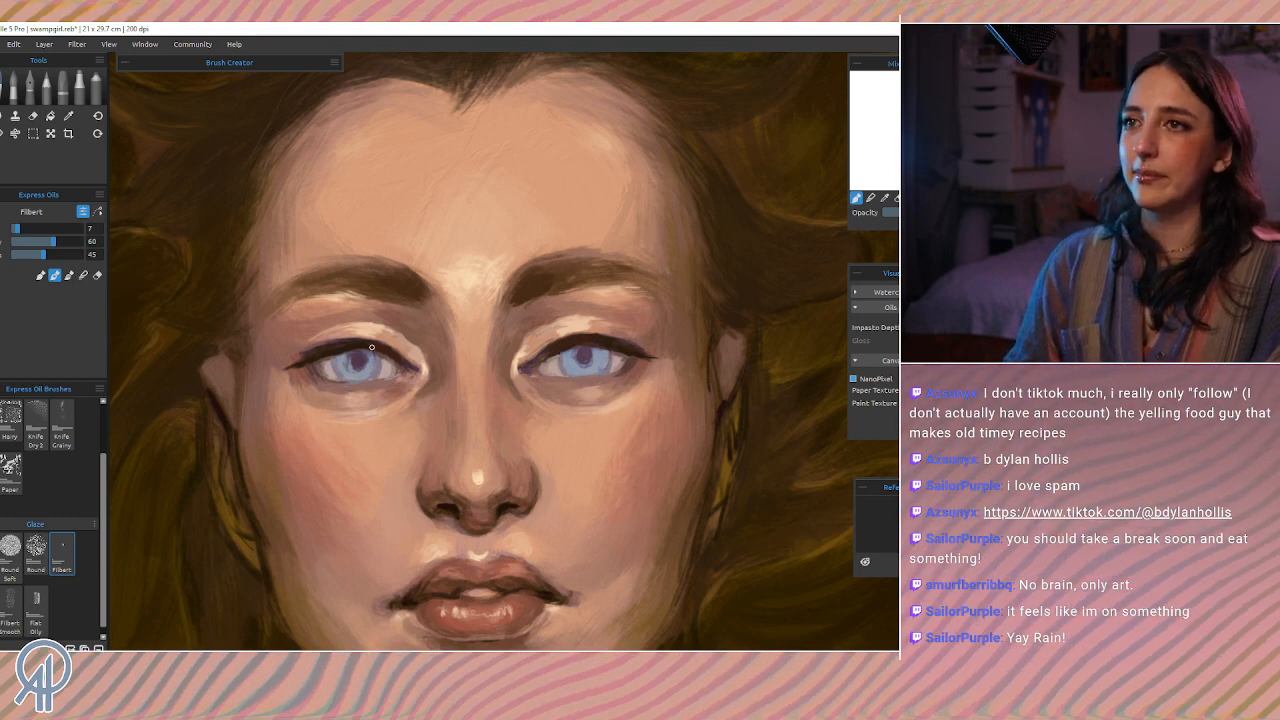
Step: Darken the pupils of both eyes with tones picked from the right-hand eye's iris and upper lash line
key("i")
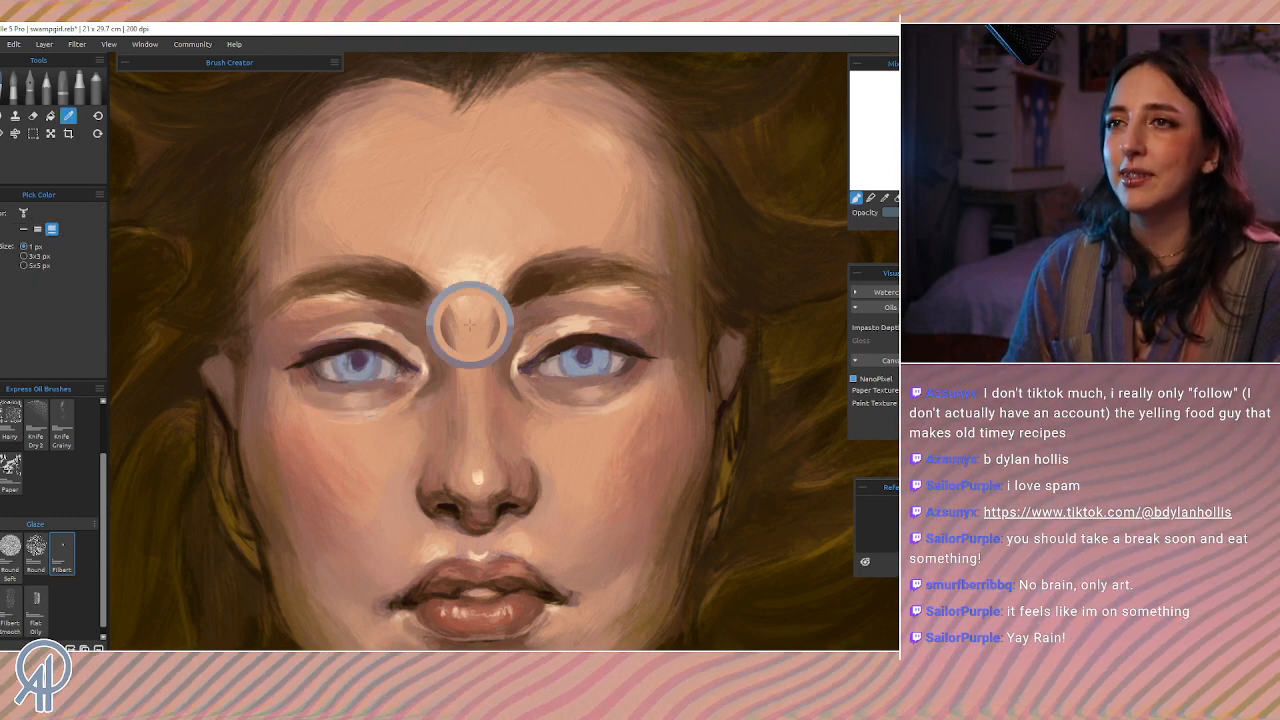
left_click(571, 367, "alt")
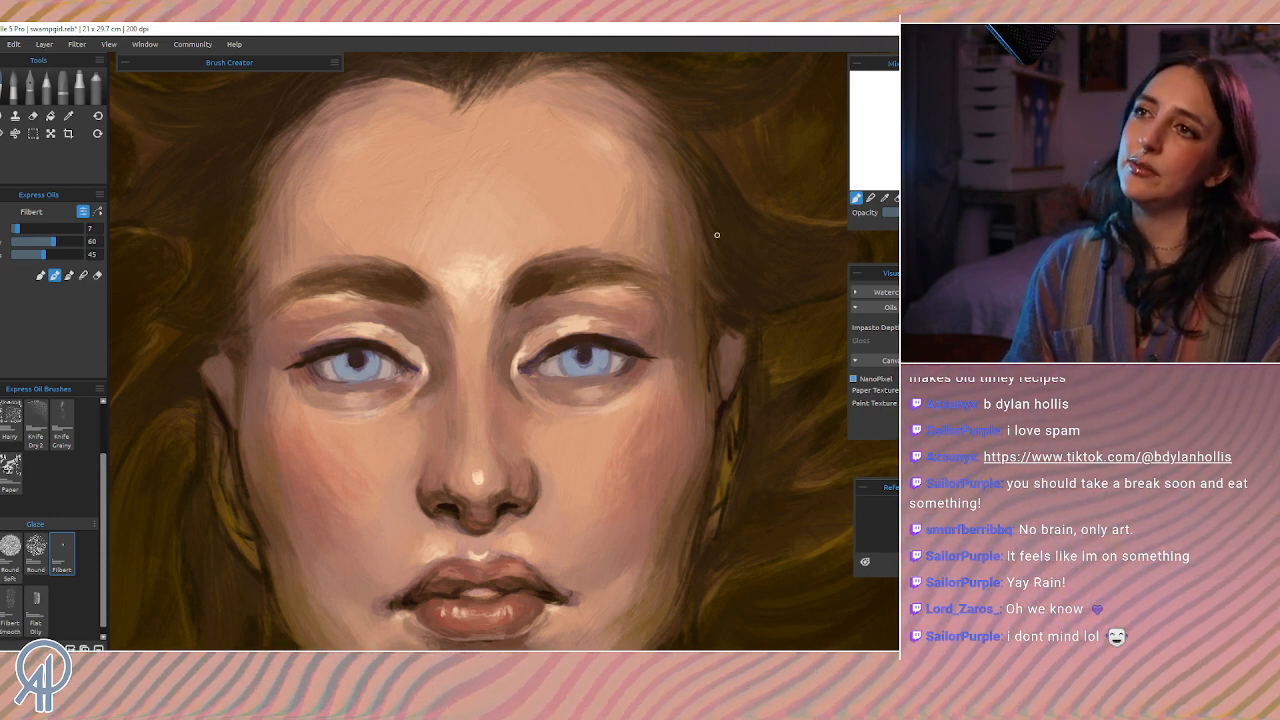
left_click(598, 346, "alt")
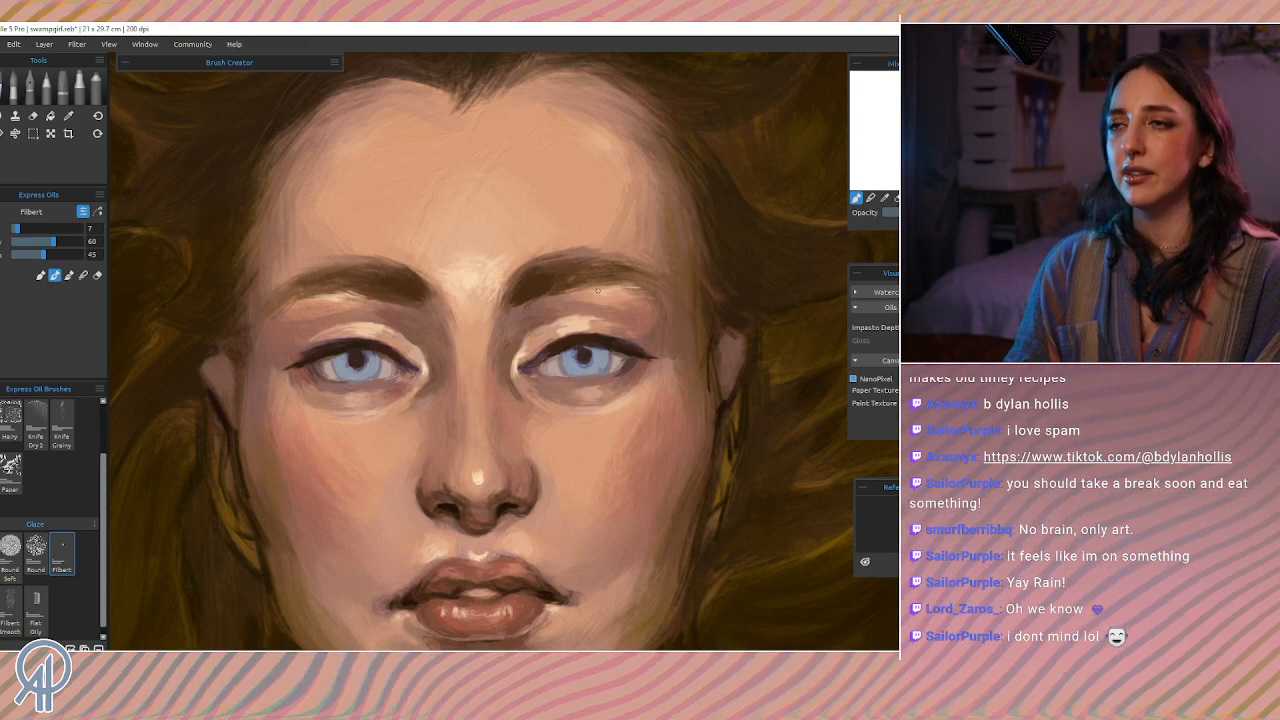
left_click(603, 342, "alt")
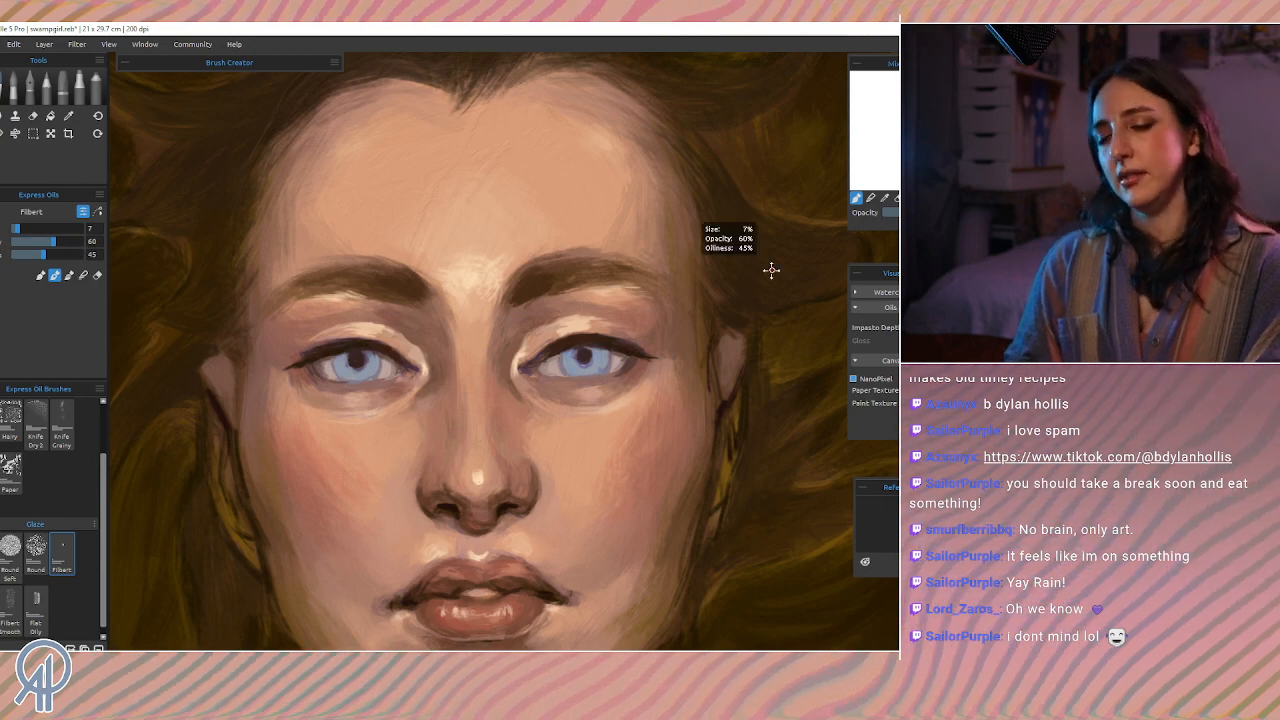
Step: Warm the background and body colours with a Hue/Saturation/Lightness adjustment of hue -13, saturation 100 and lightness 11, and compare before and after
scroll(772, 269, "down", 1)
scroll(772, 269, "down", 2)
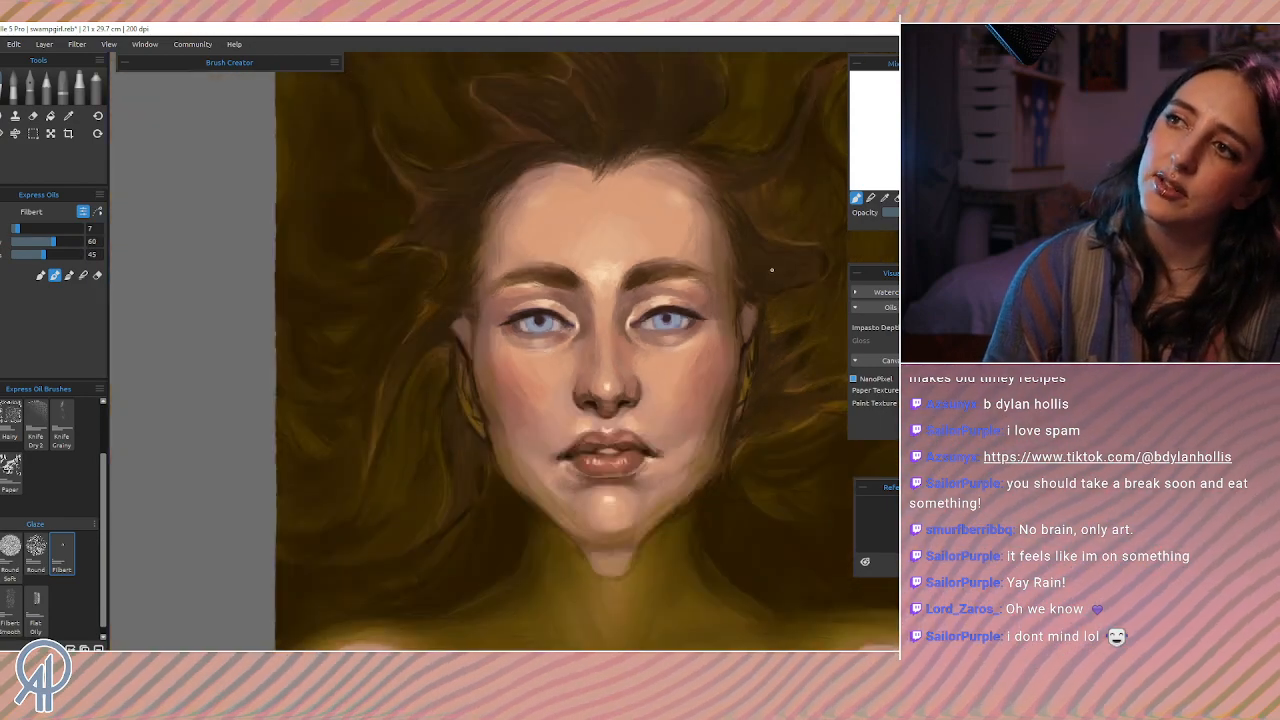
scroll(772, 269, "down", 1)
scroll(772, 269, "down", 2)
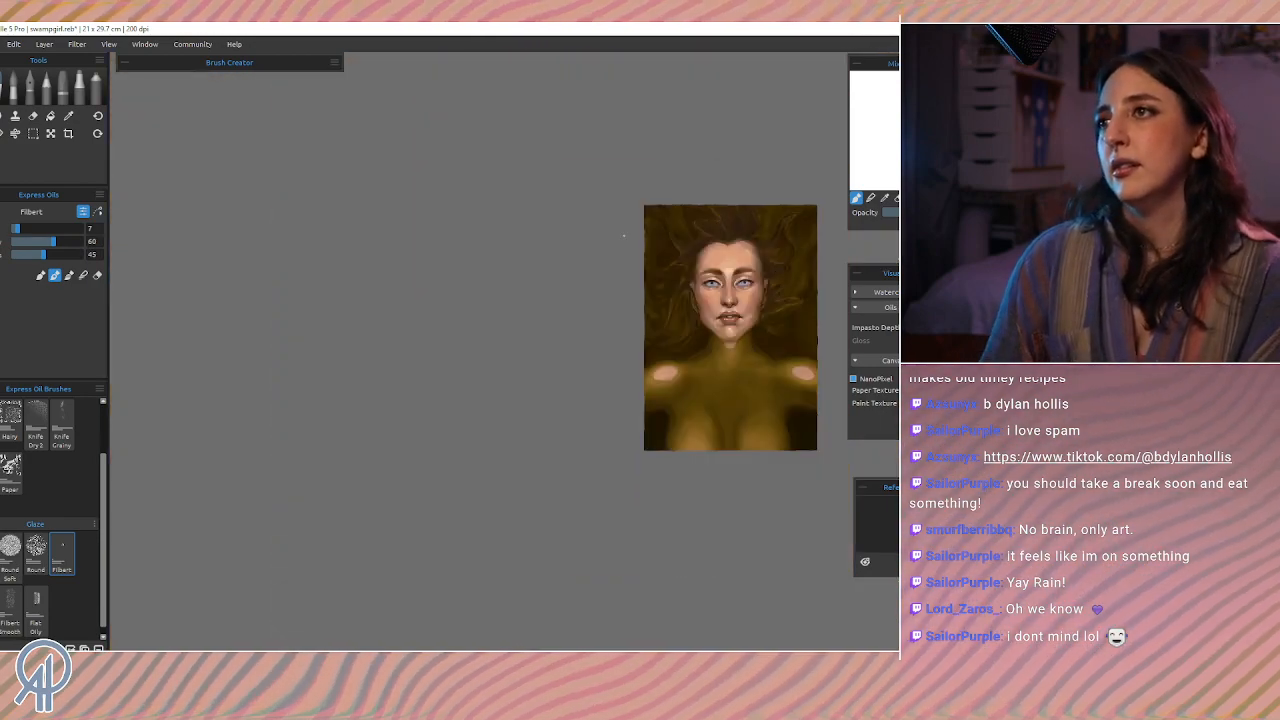
mouse_move(734, 342)
left_mouse_down()
mouse_move(614, 366)
mouse_move(452, 369)
left_mouse_up()
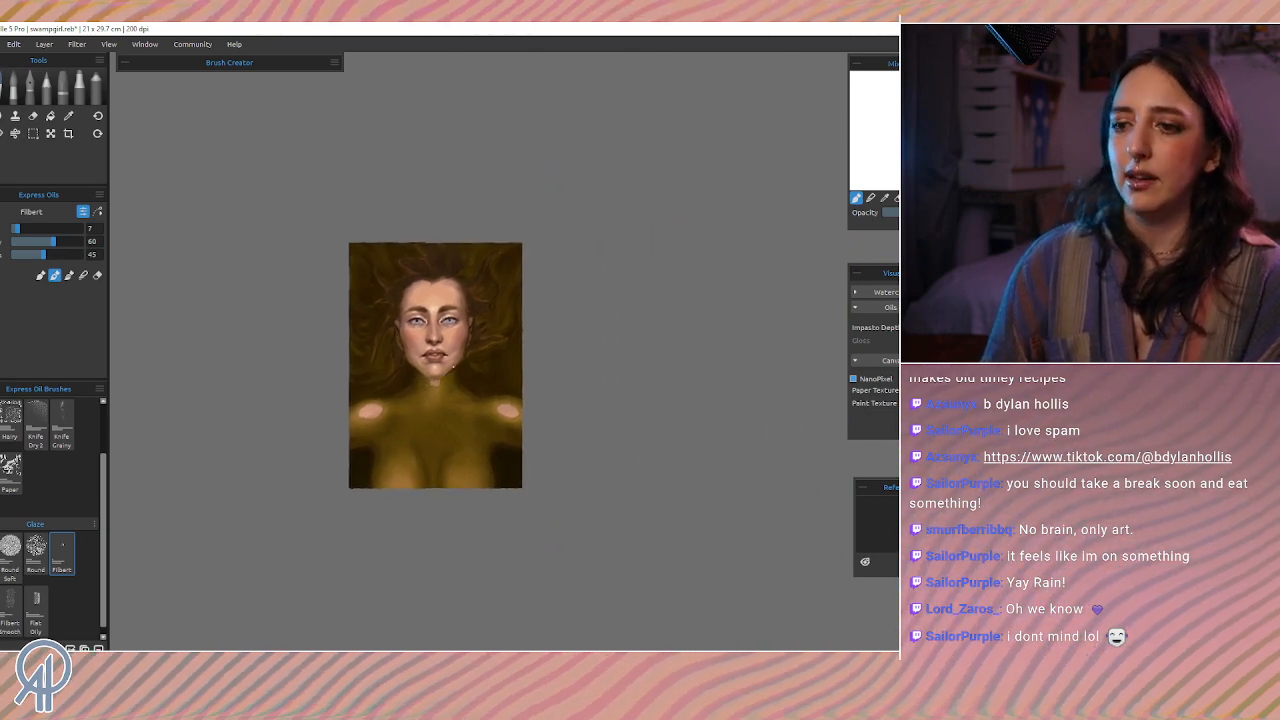
scroll(452, 369, "up", 3)
scroll(452, 369, "up", 1)
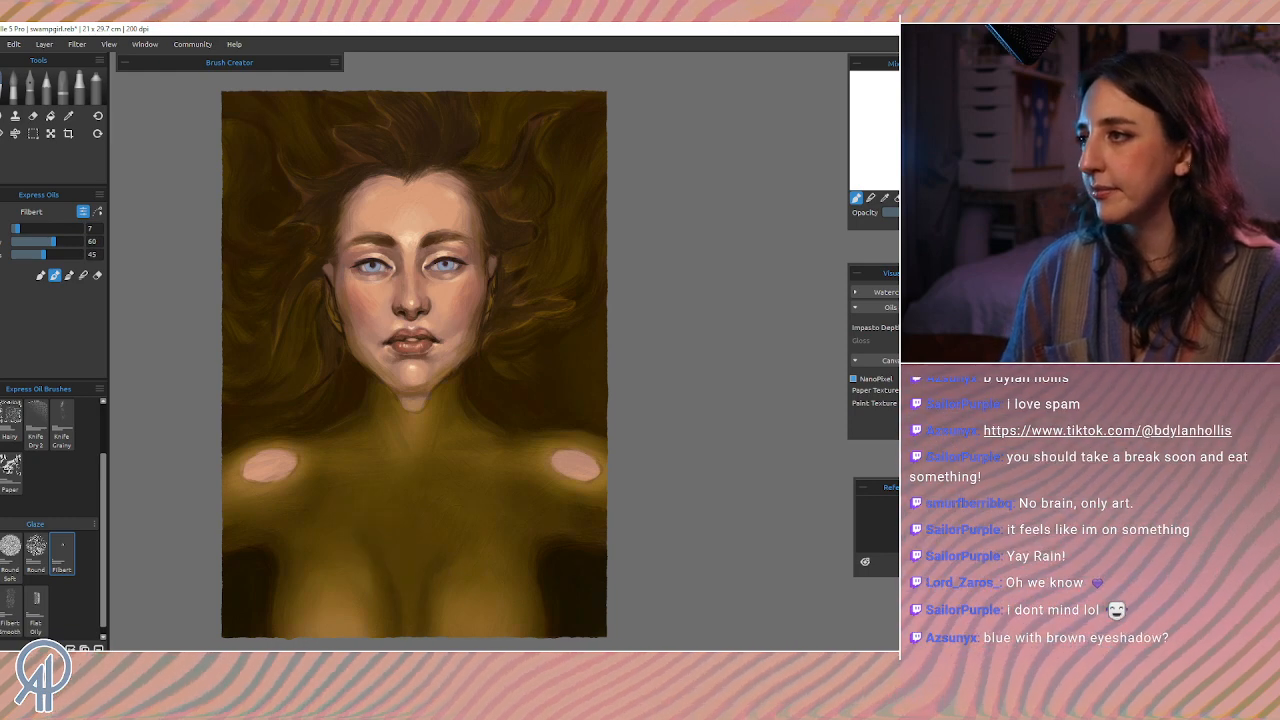
key("ctrl+u")
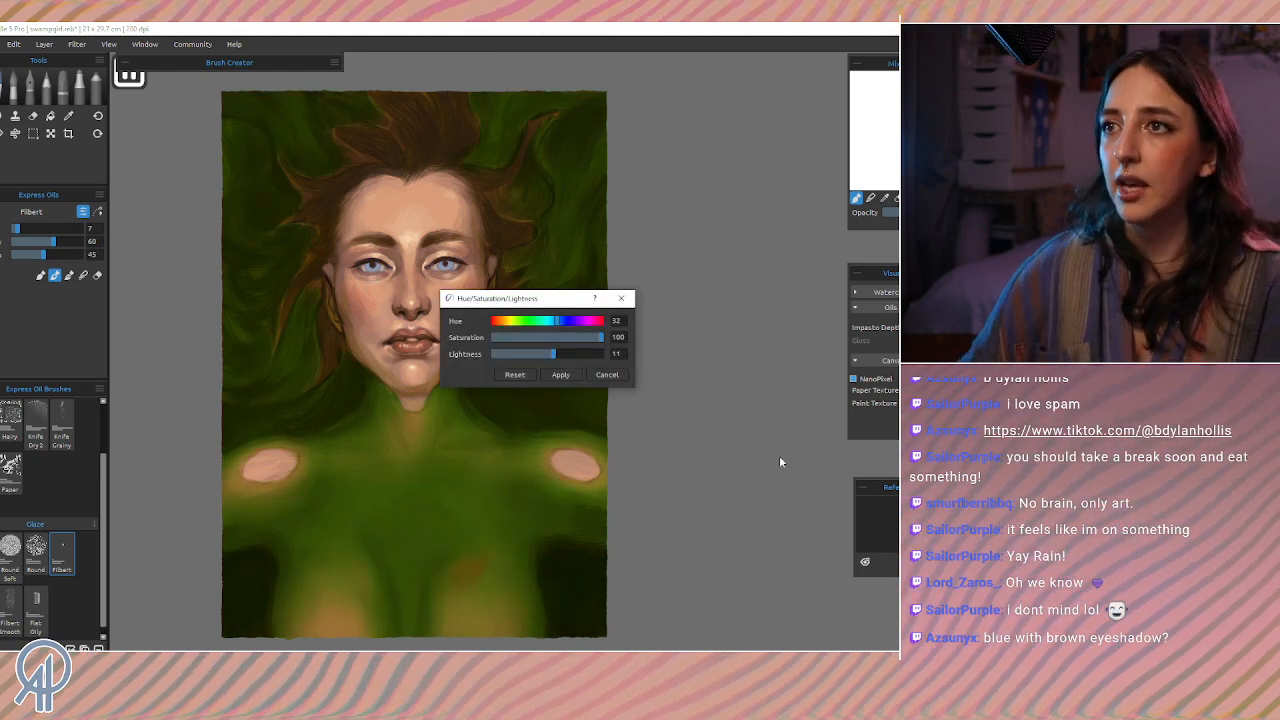
left_click(547, 321)
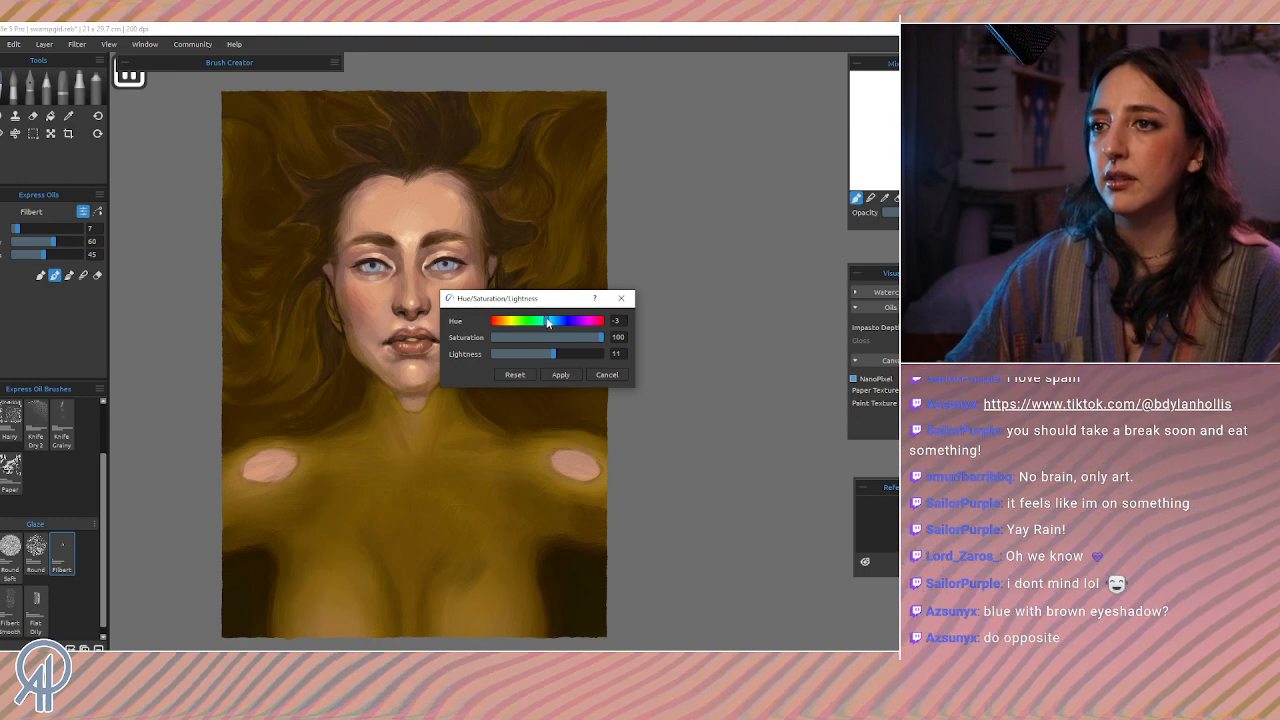
left_click(540, 324)
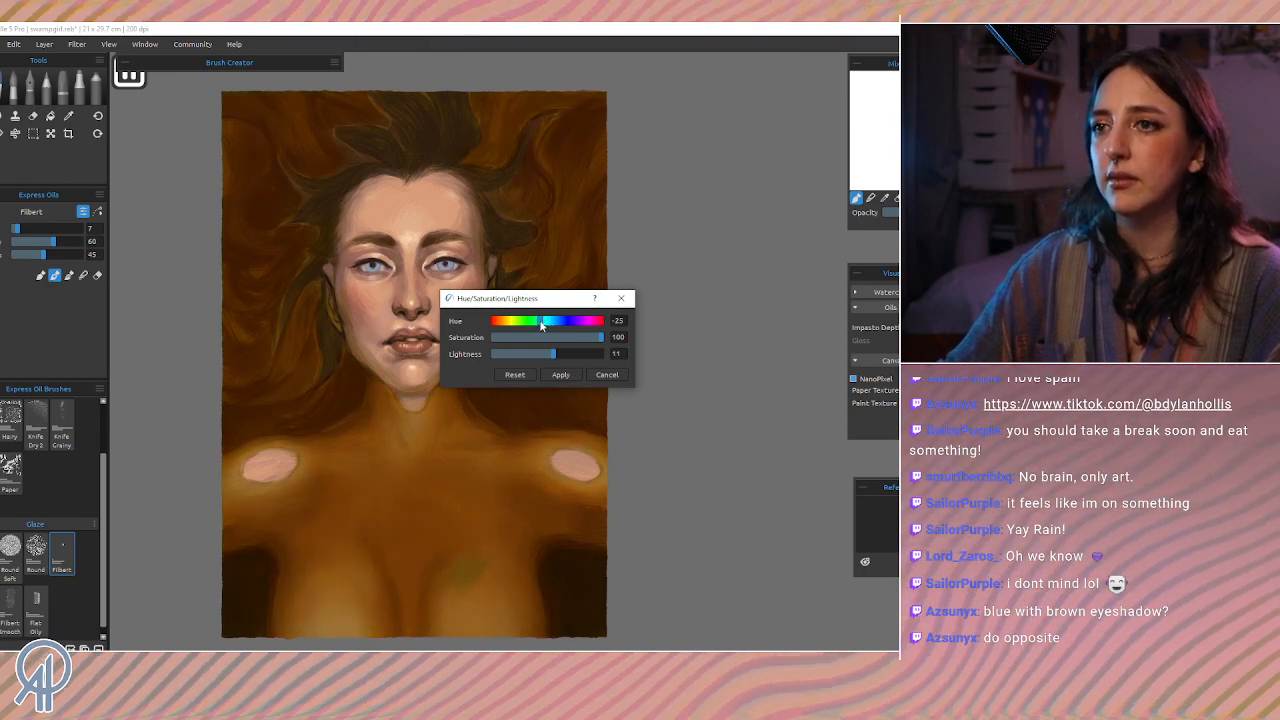
left_click(544, 324)
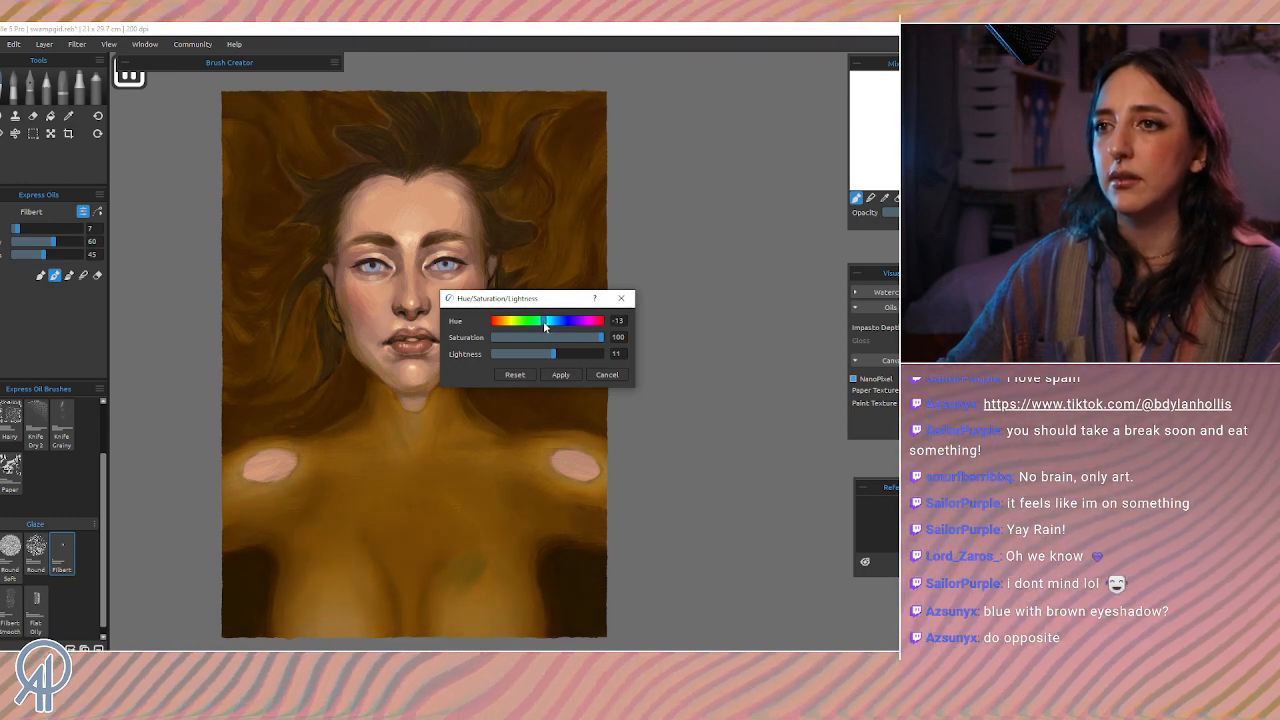
left_click(563, 377)
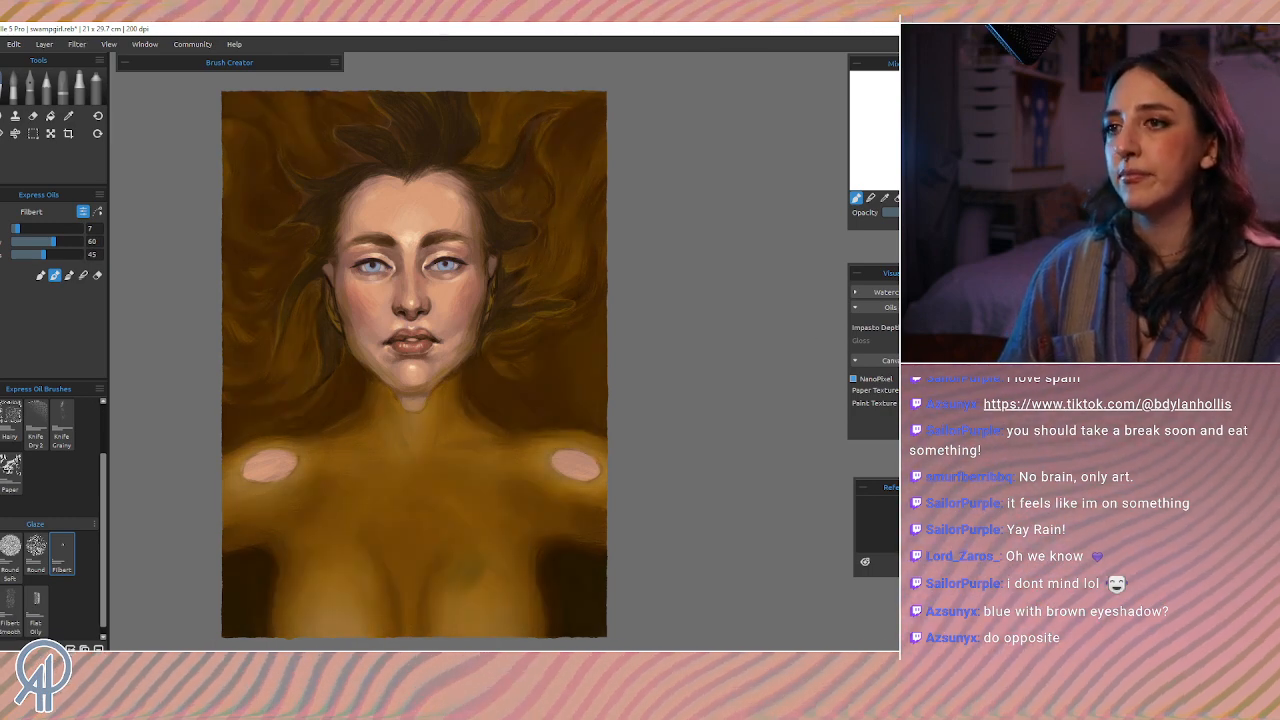
key("ctrl+z")
key("ctrl+y")
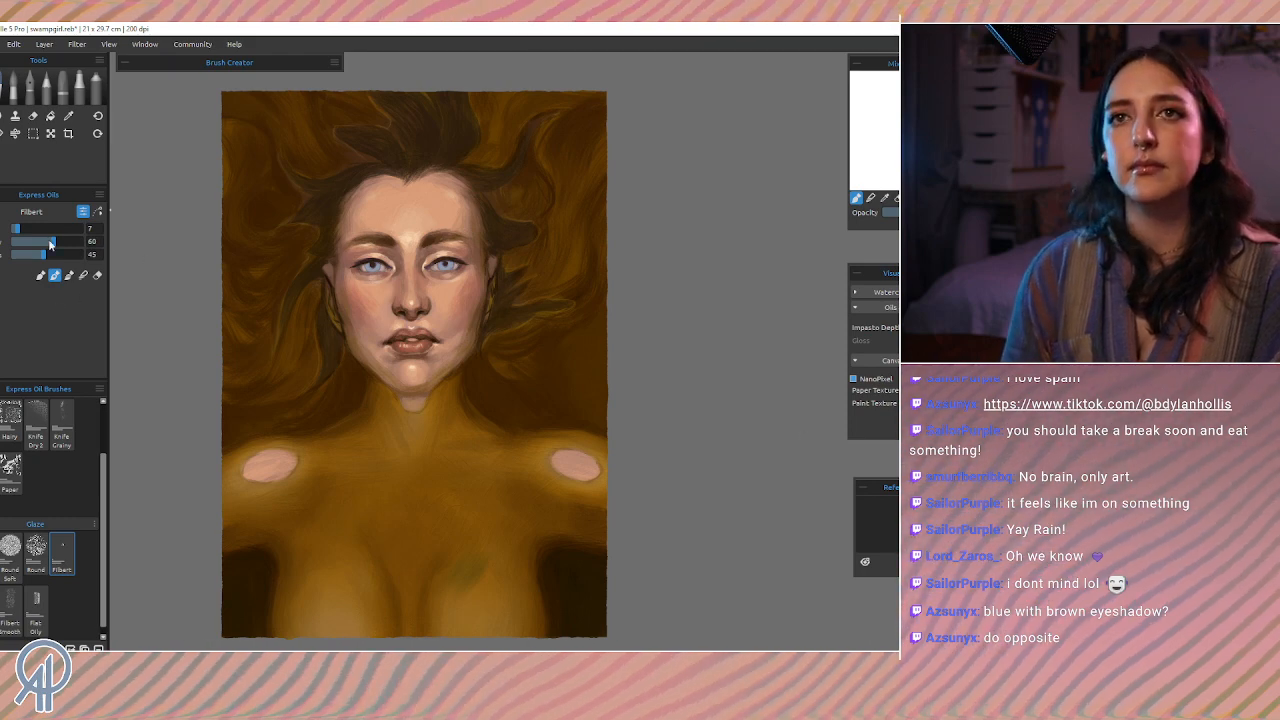
Step: Pick a dark brown from the shadow beside the right-hand jaw for the Filbert oil brush
left_click(33, 117)
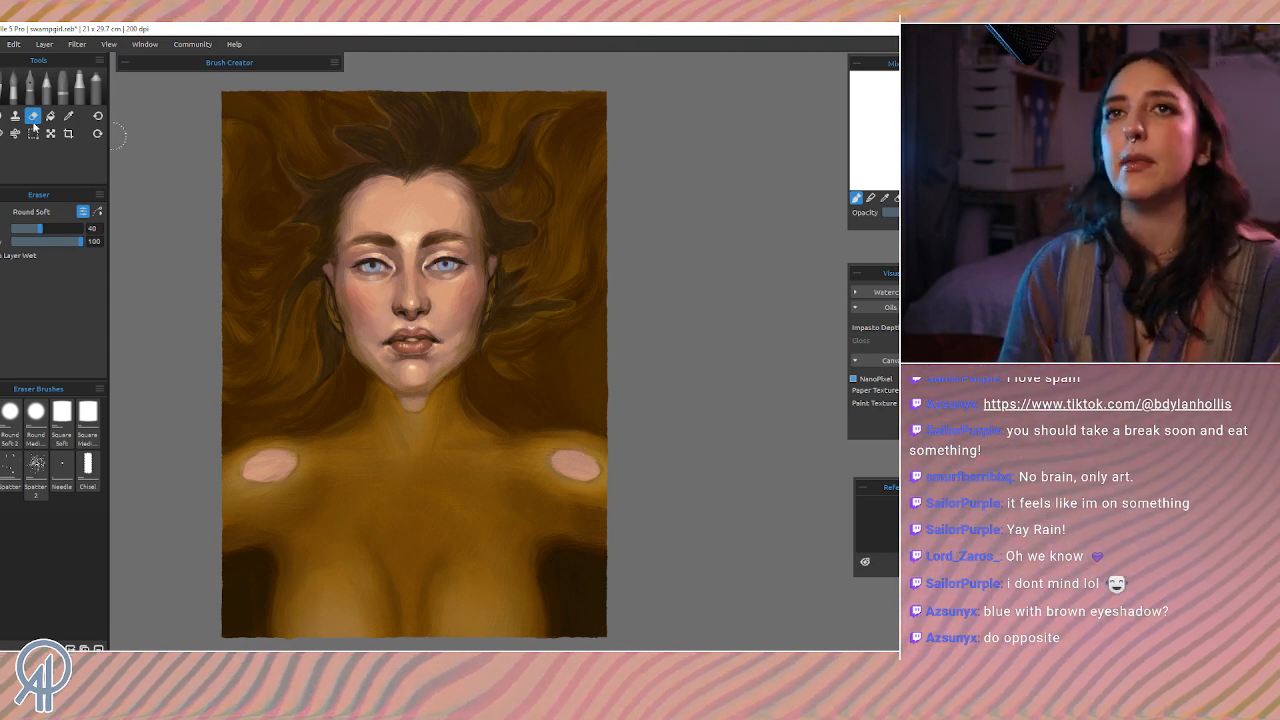
left_click(6, 90)
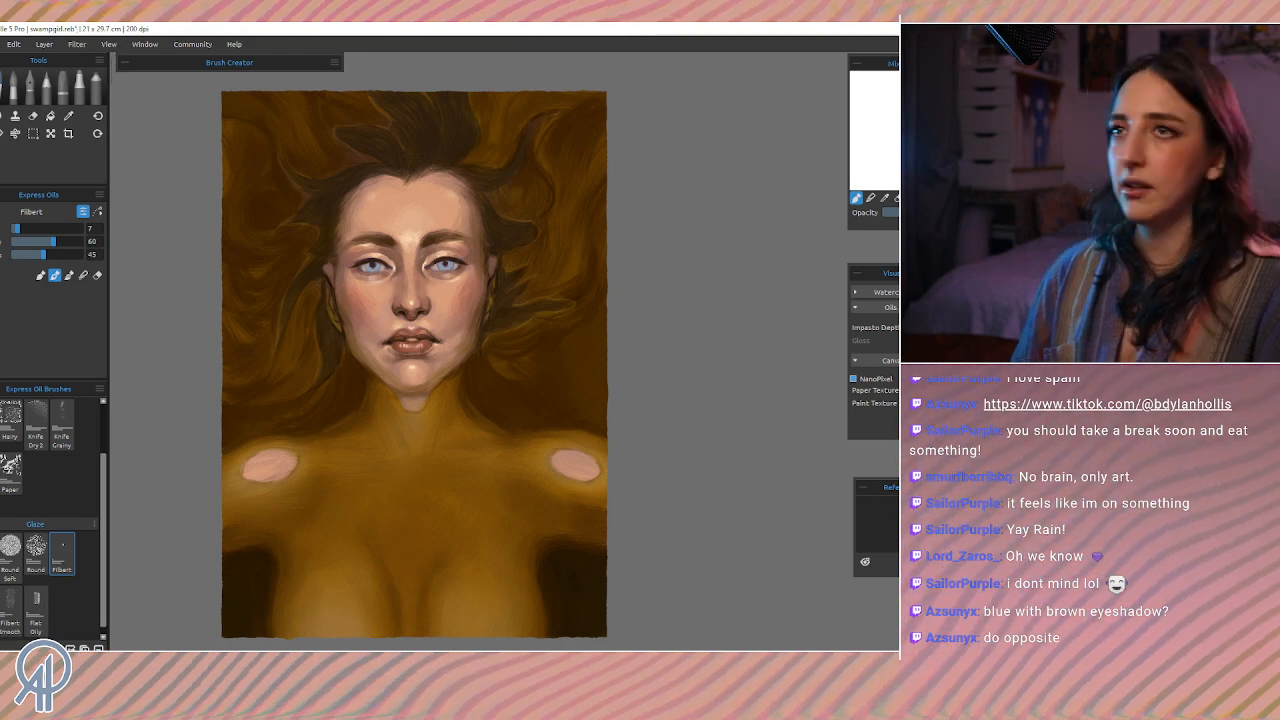
scroll(547, 358, "up", 5)
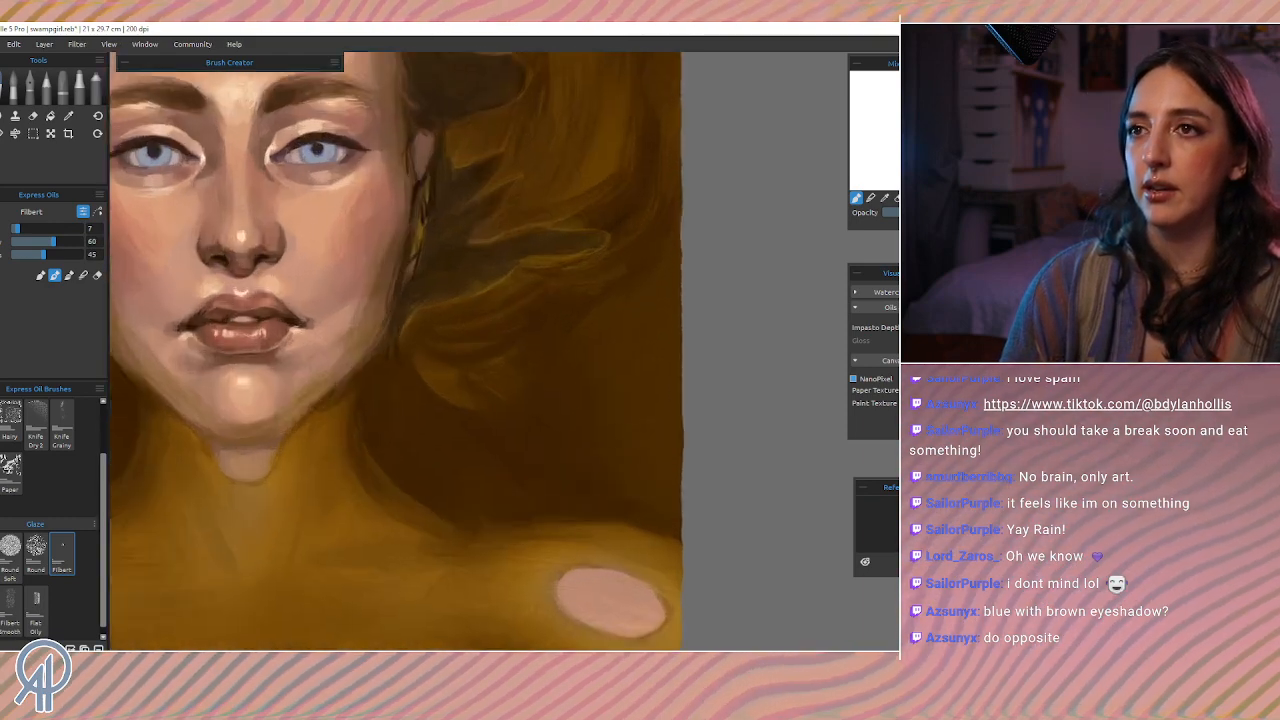
left_click_drag(355, 298, 473, 395)
left_click(514, 513, "alt")
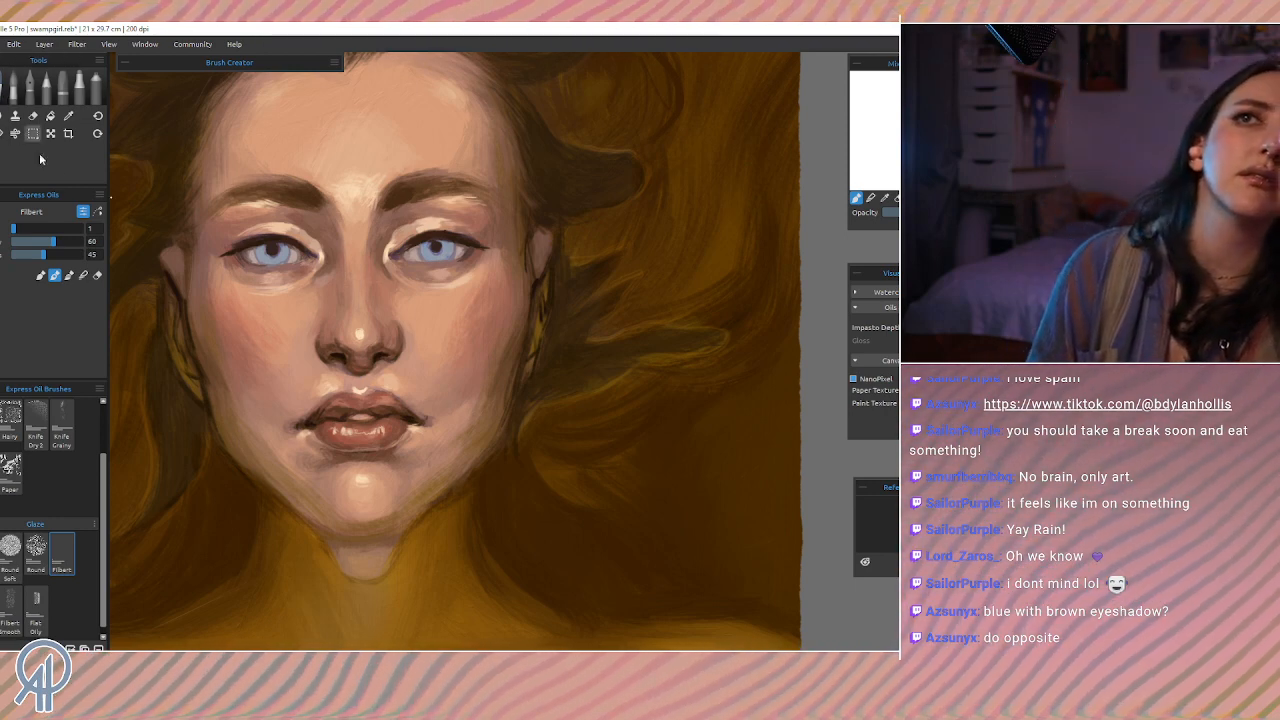
left_click(2, 116)
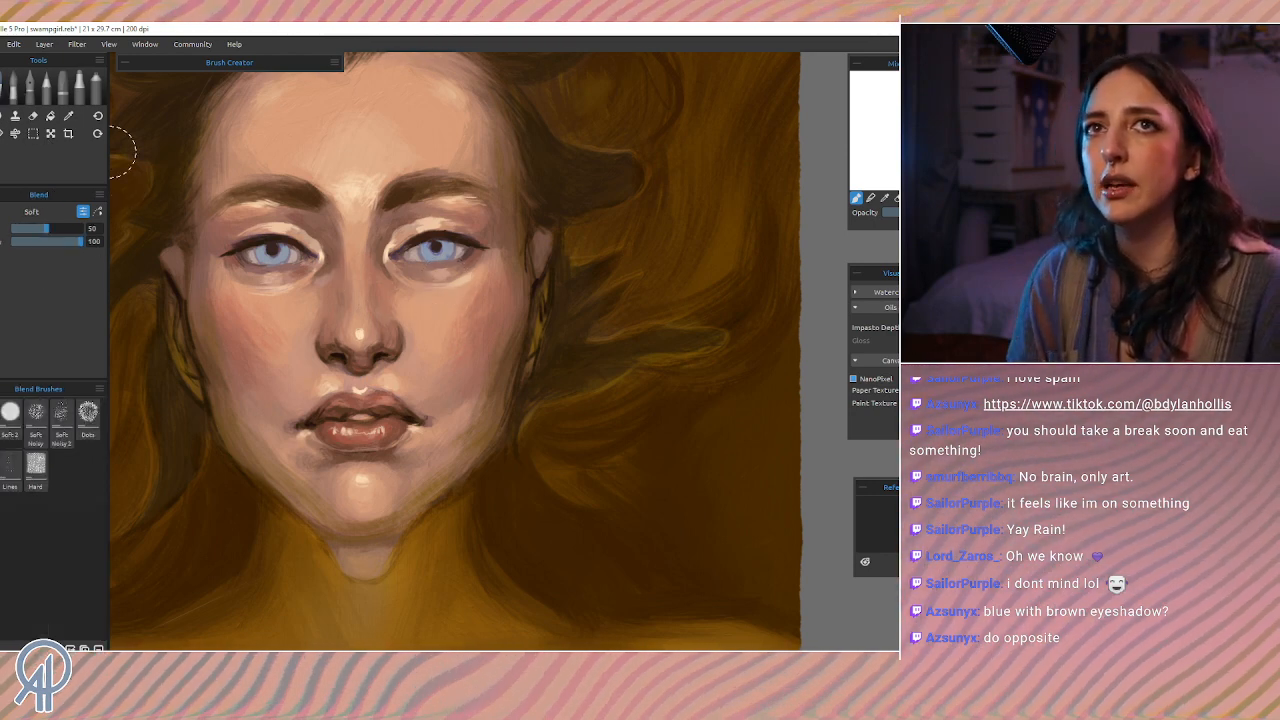
left_click(3, 90)
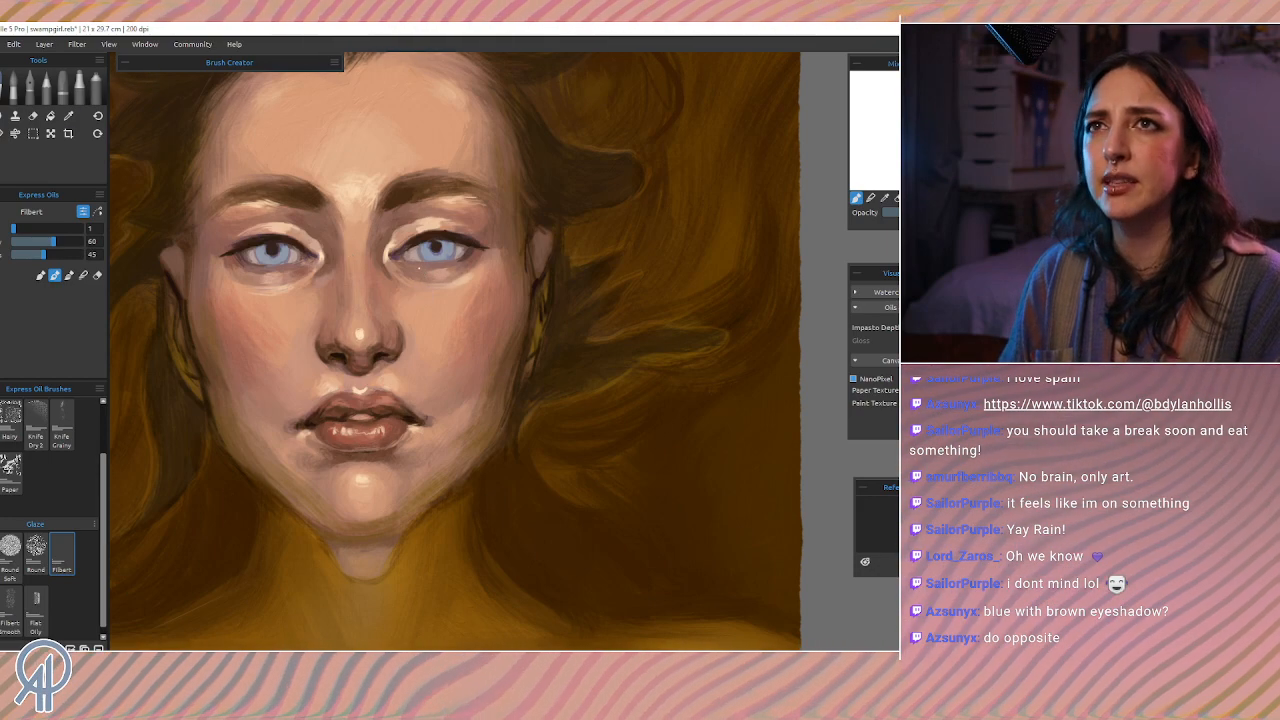
Step: Try strokes over the left-hand eye with the Liner marker, and return to the Filbert oil brush
left_click(80, 88)
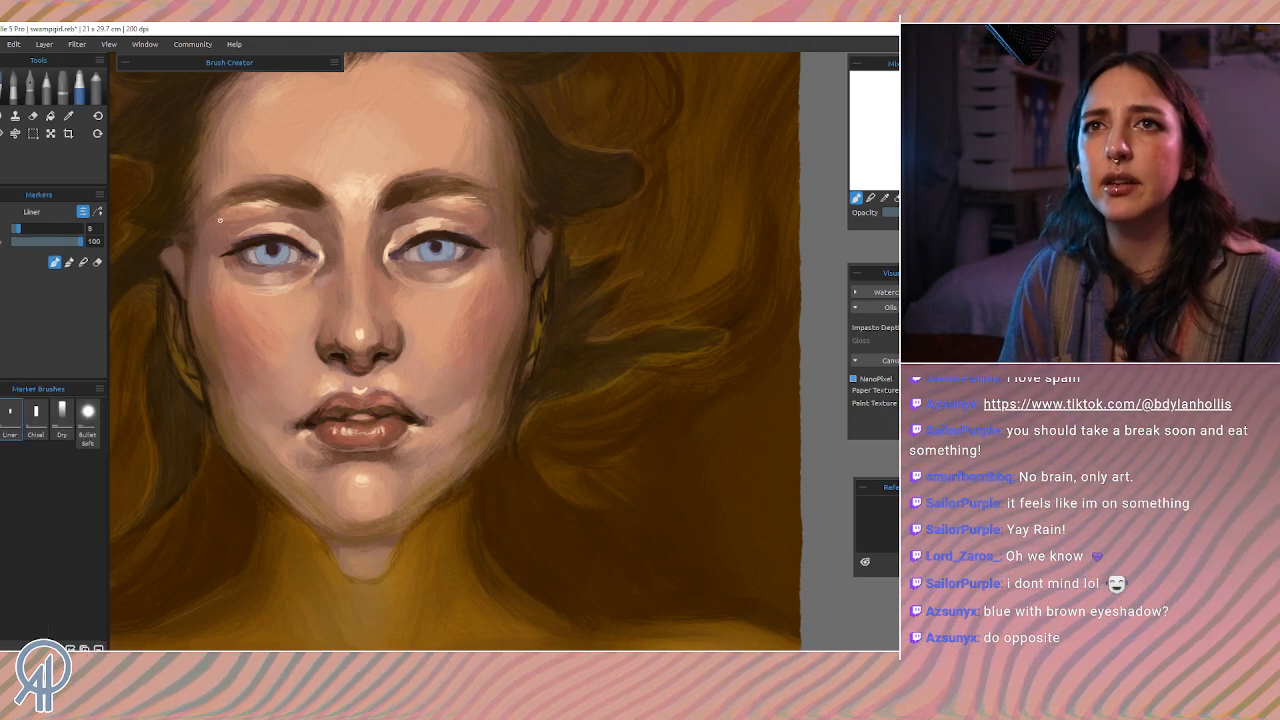
left_click_drag(248, 252, 282, 208)
mouse_move(258, 250)
left_mouse_down()
mouse_move(285, 212)
mouse_move(352, 226)
left_mouse_up()
key("ctrl+z")
key("ctrl+z")
key("ctrl+z")
left_click(2, 92)
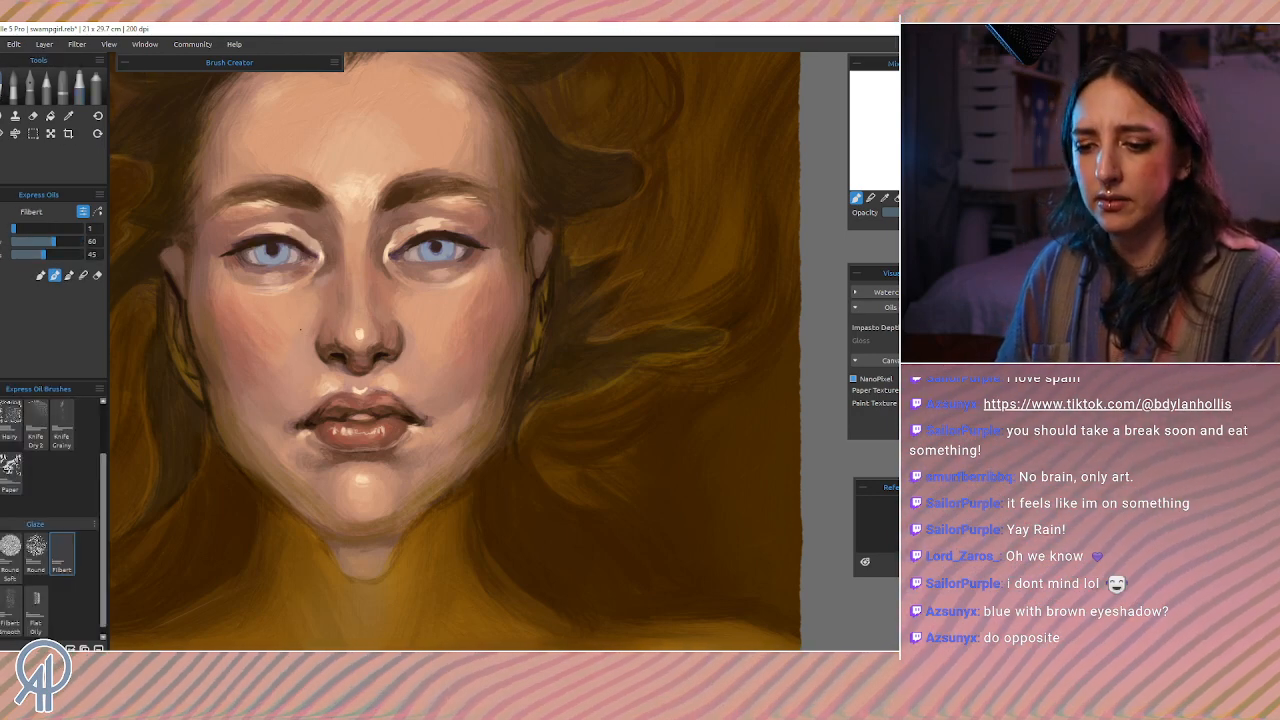
key("]")
left_click_drag(302, 340, 335, 289)
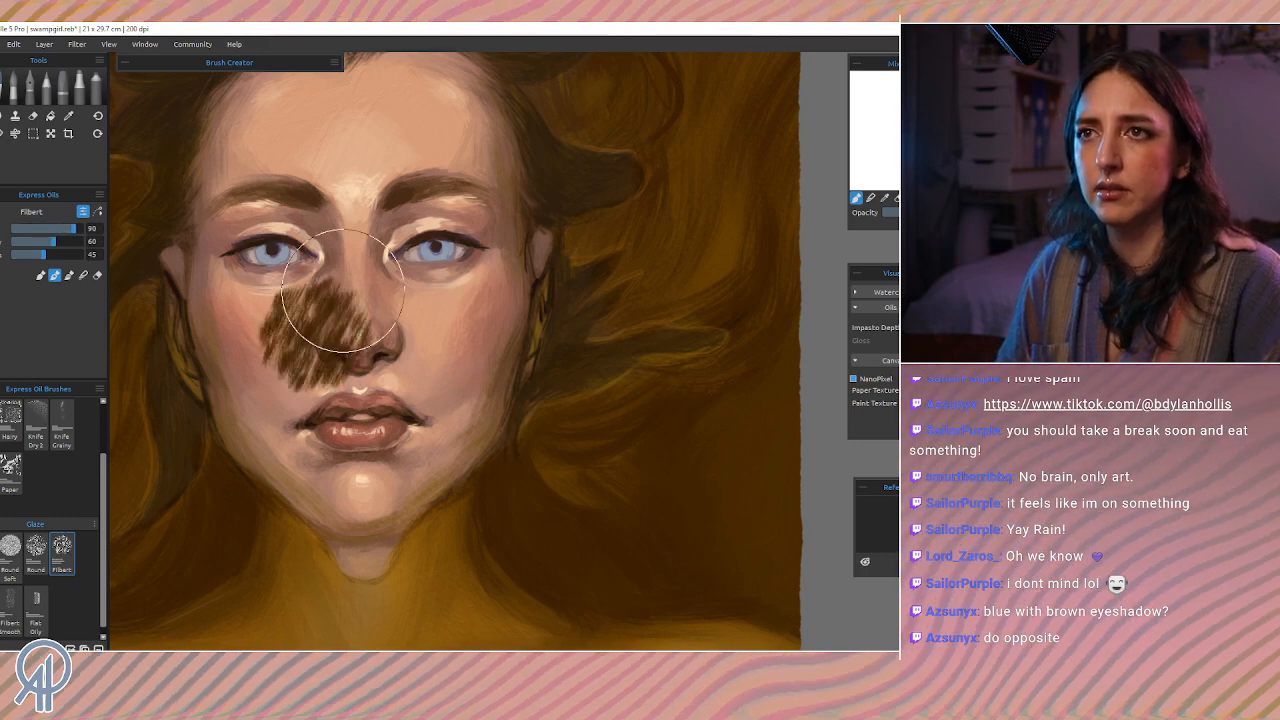
key("ctrl+z")
key("ctrl+z")
Step: Paint the right-hand iris dark brown with the Filbert brush at size 25
key("[")
key("[")
key("[")
key("[")
key("[")
key("[")
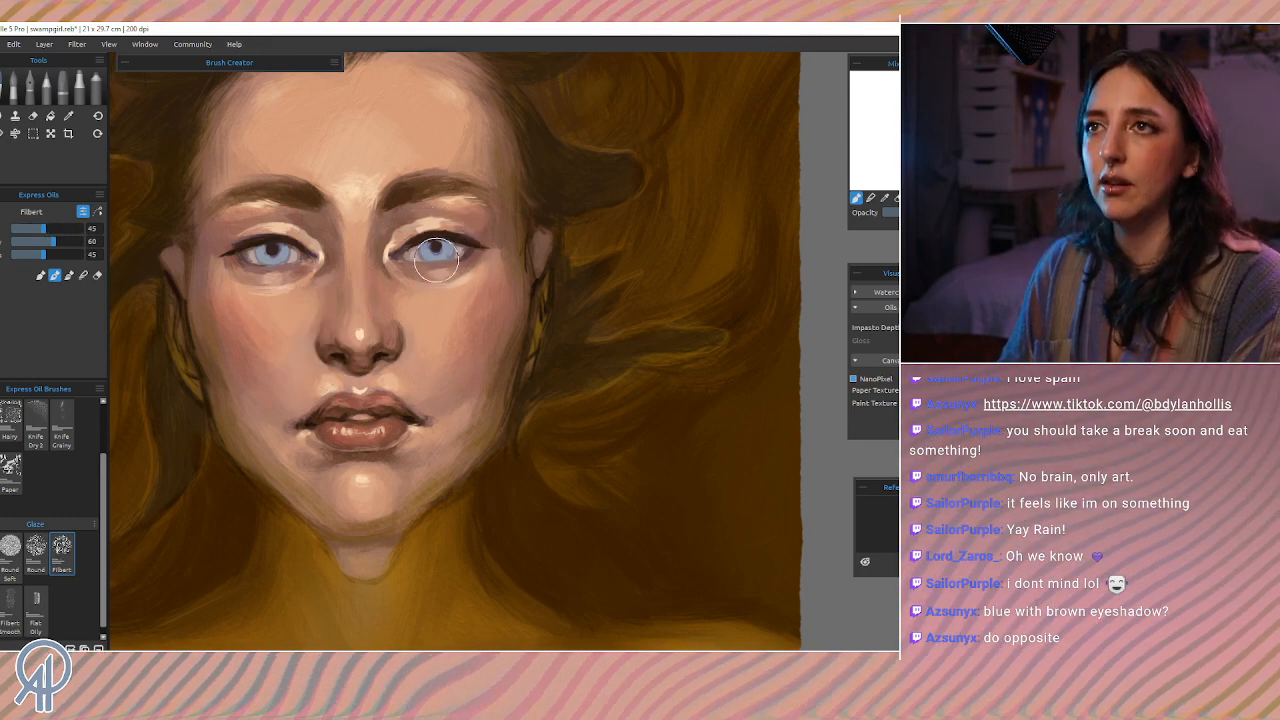
key("[")
key("[")
left_click_drag(426, 244, 432, 255)
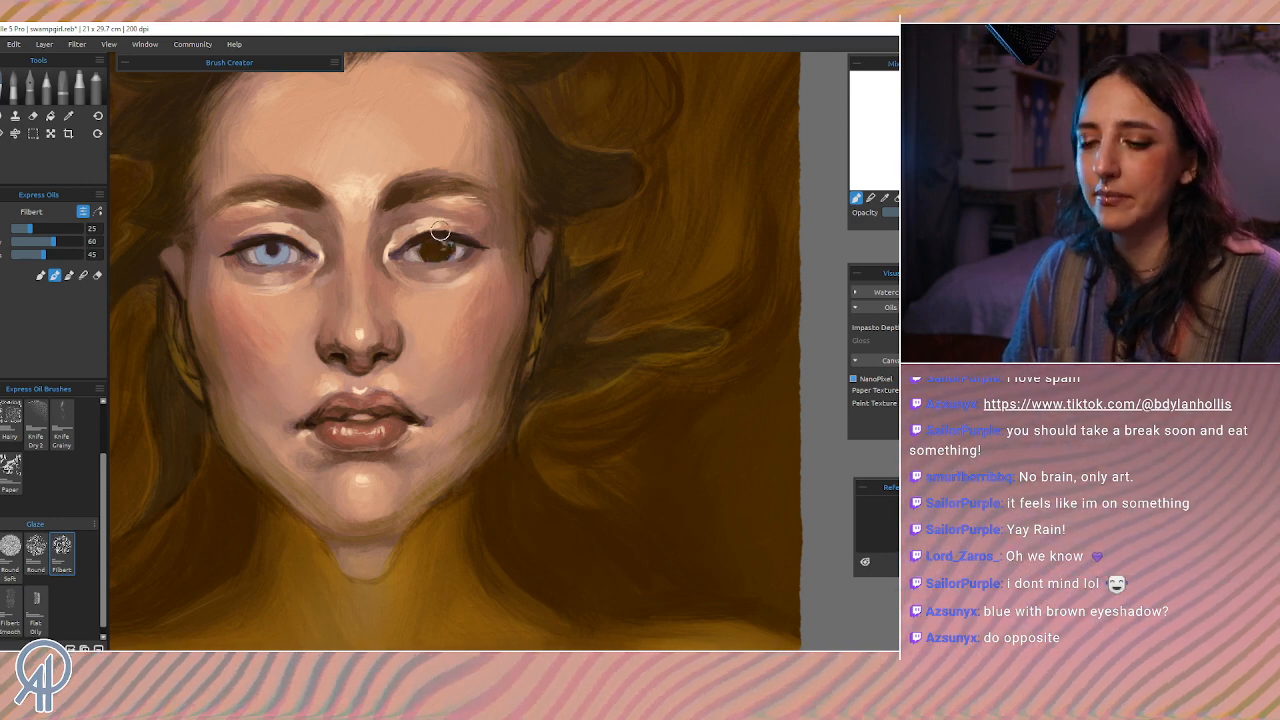
Step: Reduce the Filbert brush to size 18 and paint the left-hand blue iris dark brown
key("bracketleft")
key("bracketleft")
key("bracketleft")
key("bracketleft")
key("bracketleft")
key("bracketleft")
key("bracketleft")
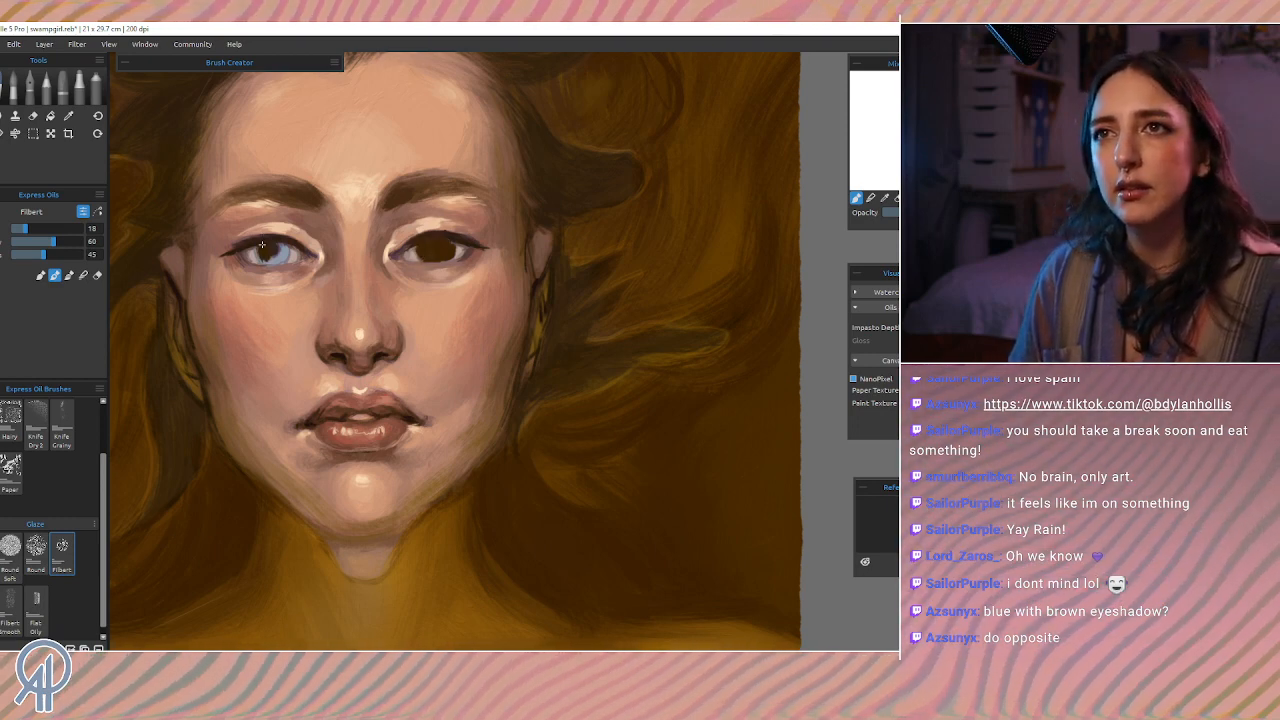
left_click_drag(262, 247, 280, 254)
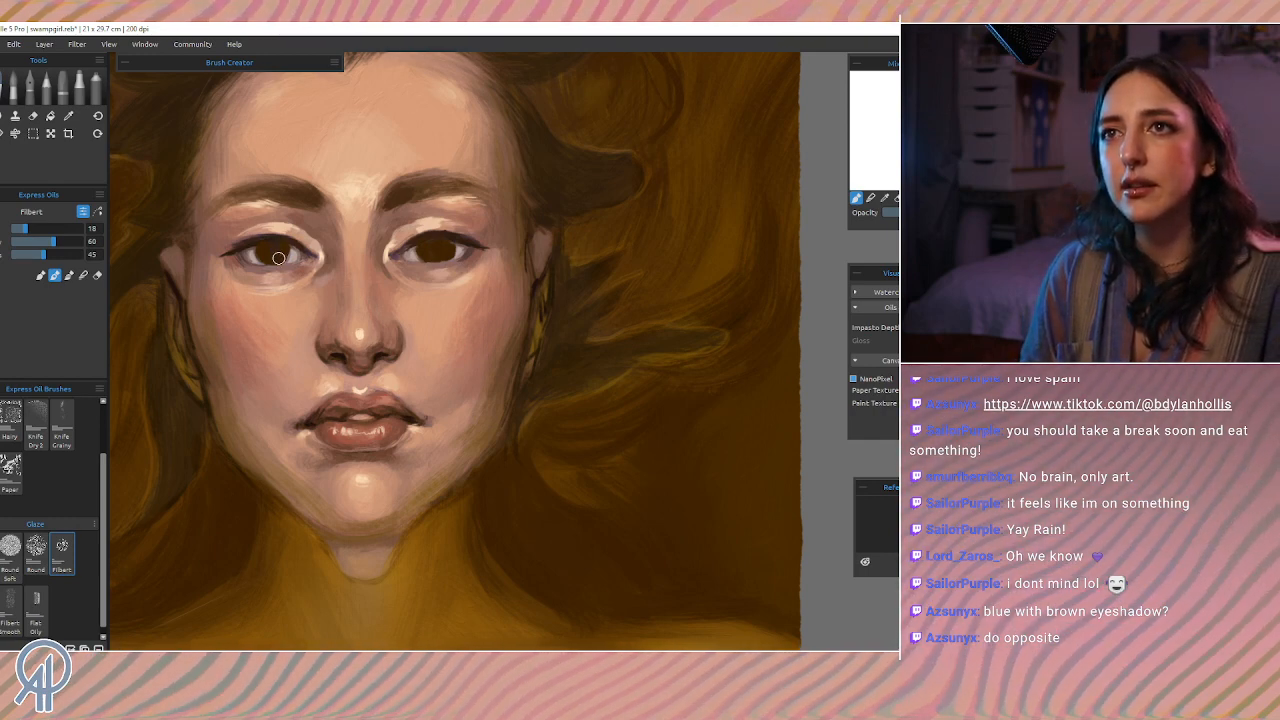
Step: Lighten both irises with golden brown picked from the neck, and shade the top of the right-hand iris with sampled dark brown
left_click(409, 567, "alt")
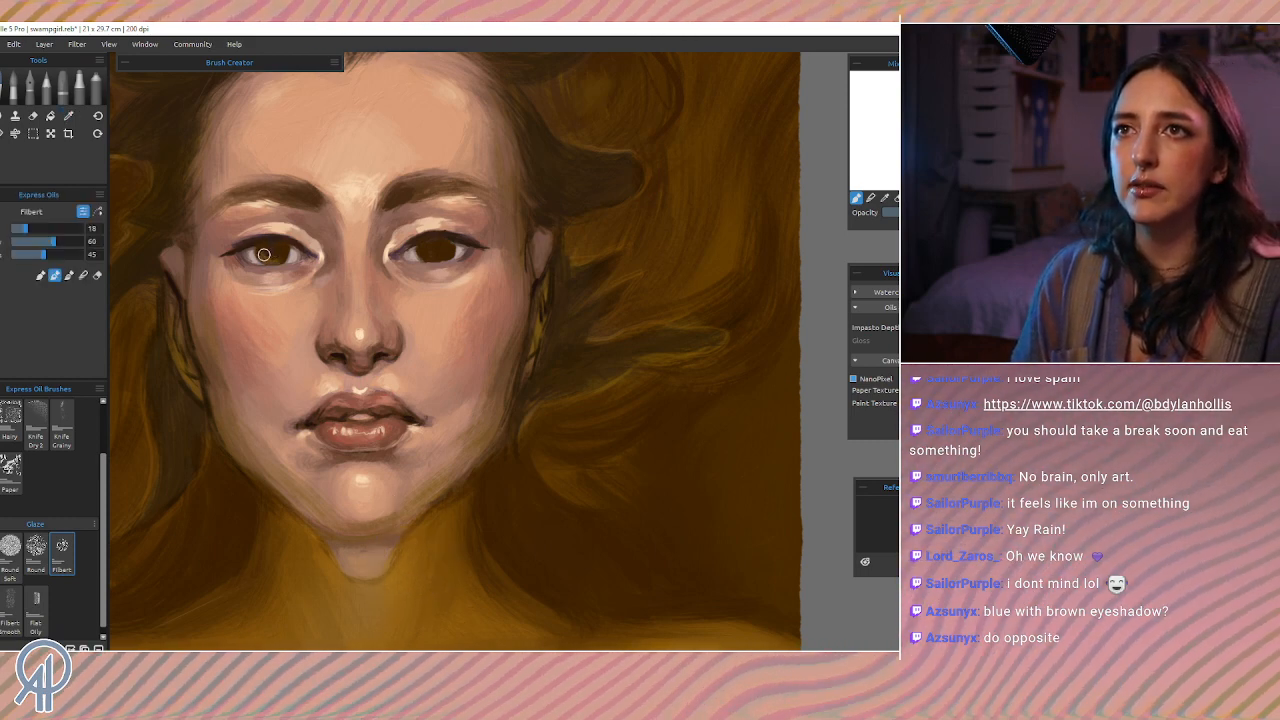
left_click_drag(264, 254, 274, 255)
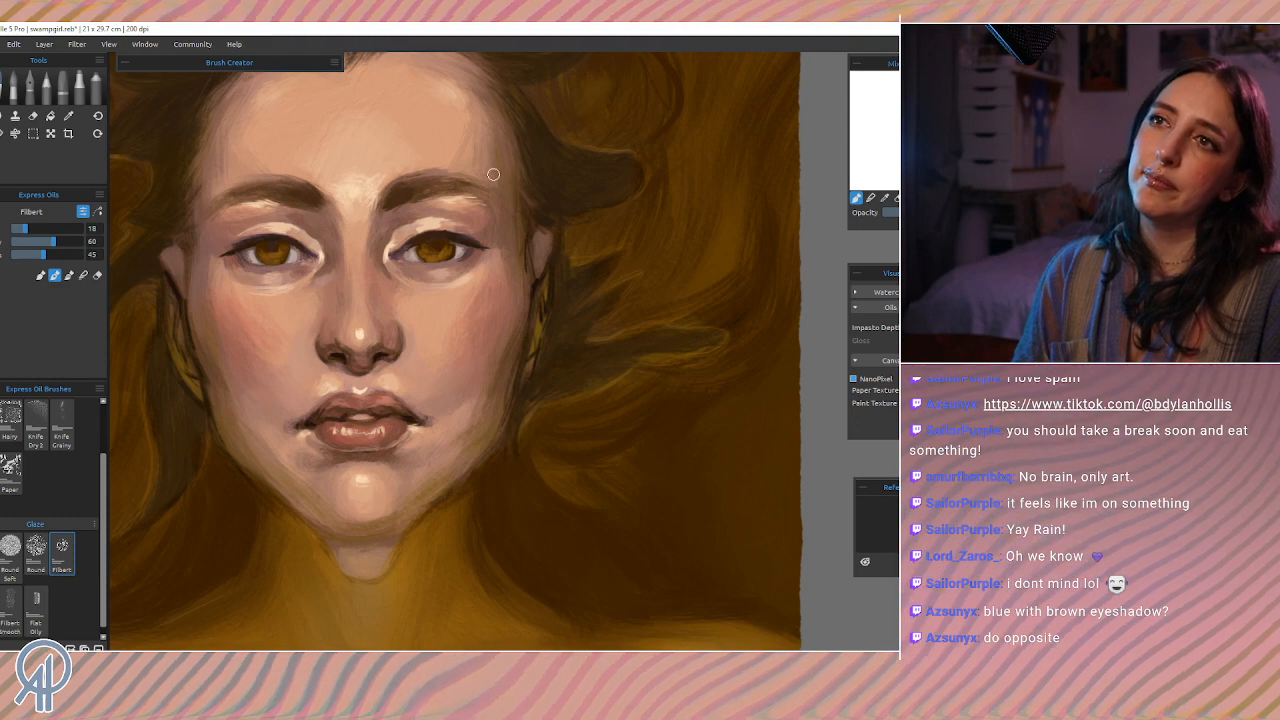
key("alt")
left_click(451, 237, "alt")
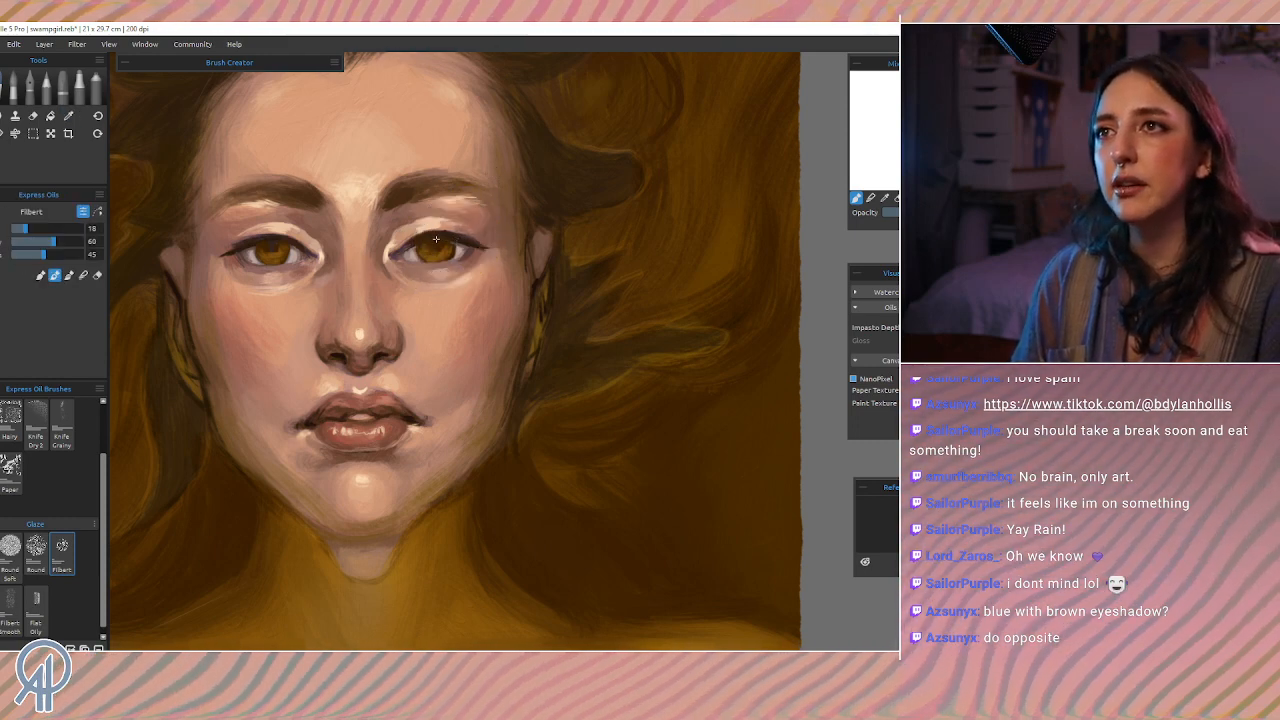
key("alt")
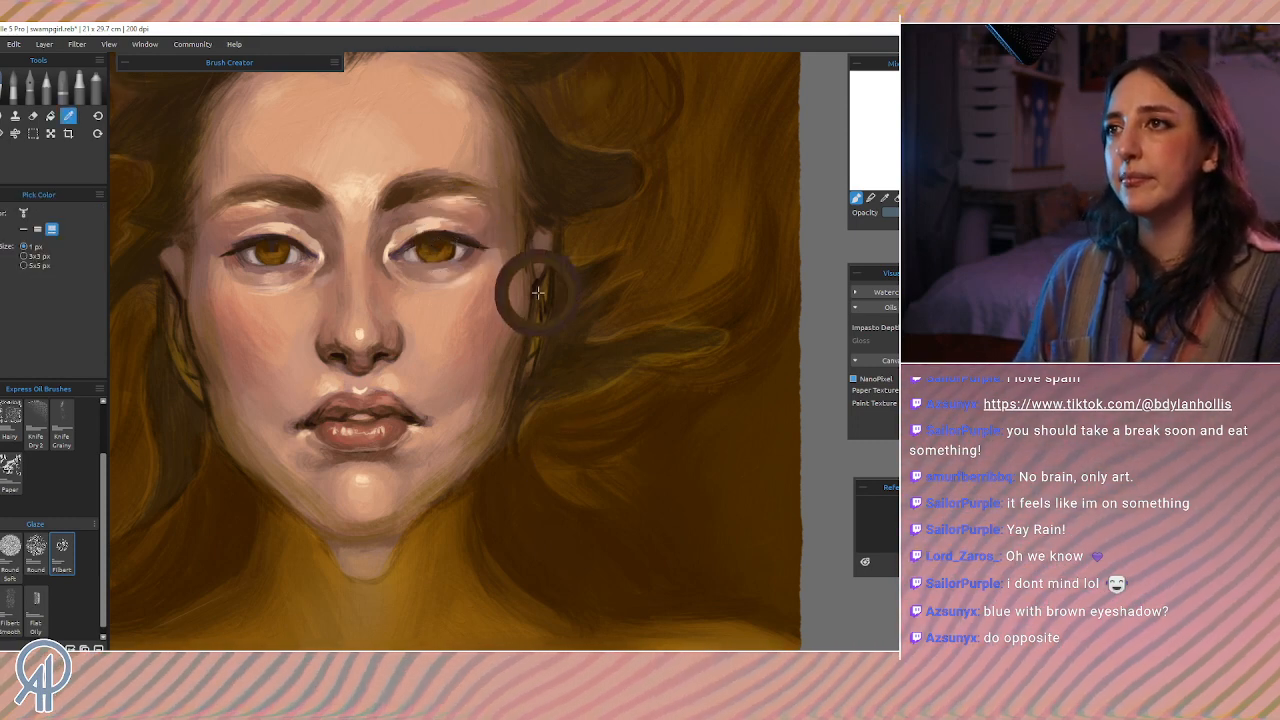
left_click(531, 286, "alt")
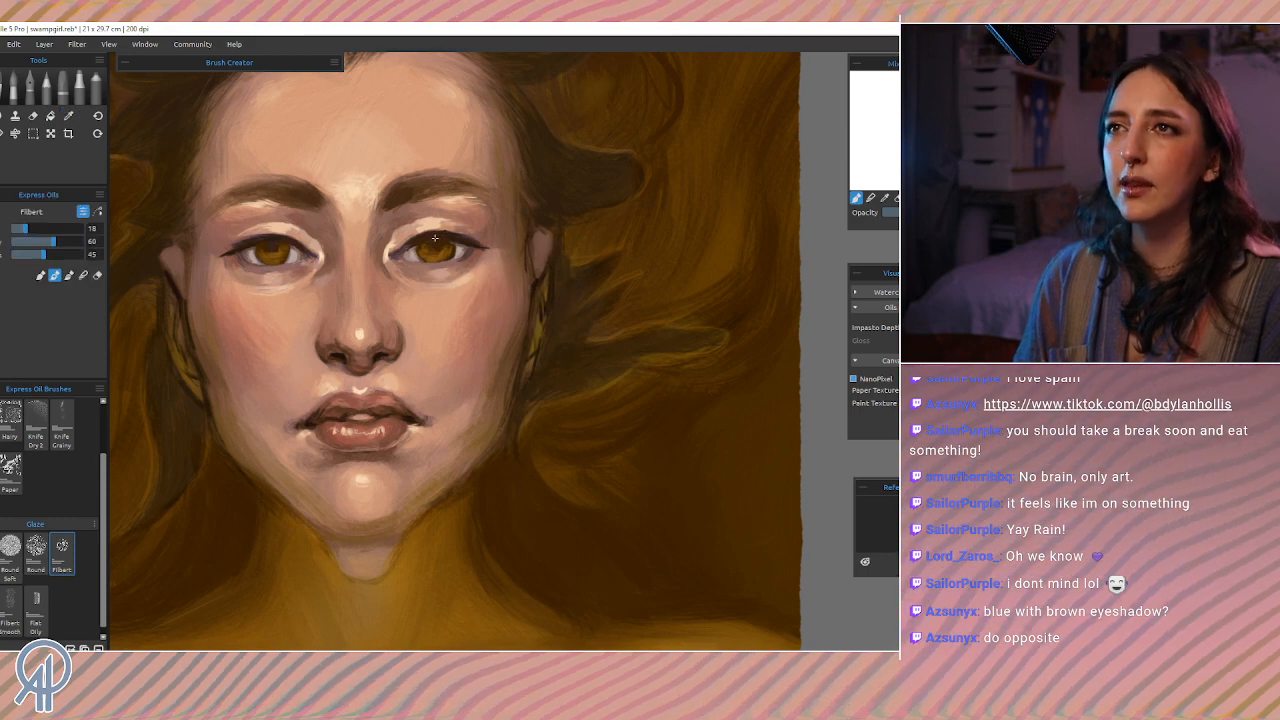
key("ctrl+z")
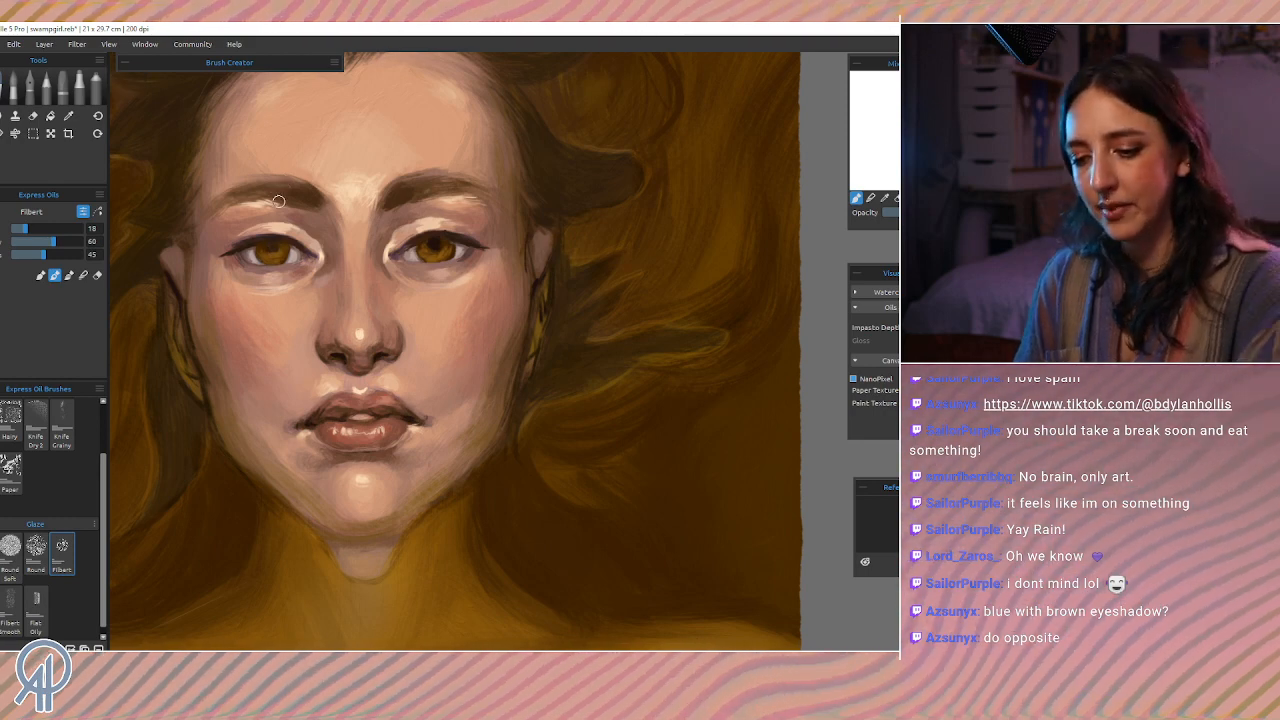
Step: Refine the right-hand iris with the Filbert brush at size 10, using dark and golden browns sampled from the eye
key("[")
key("[")
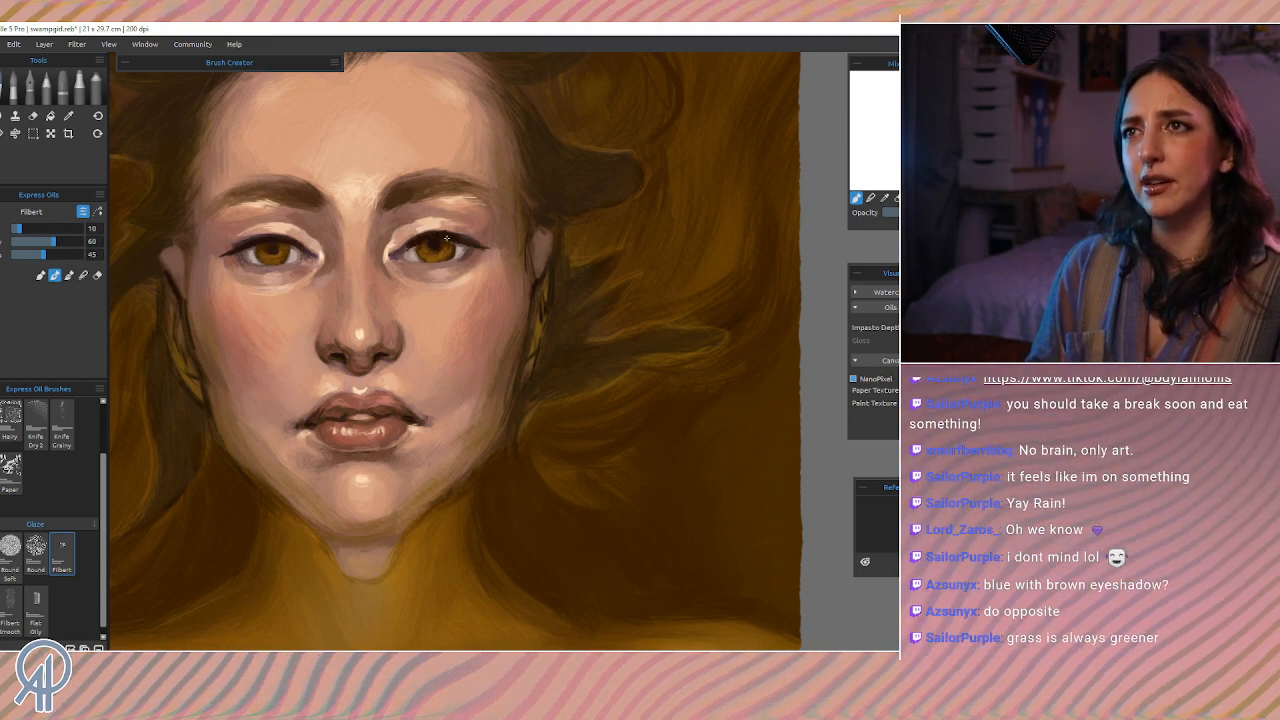
left_click_drag(392, 229, 423, 254)
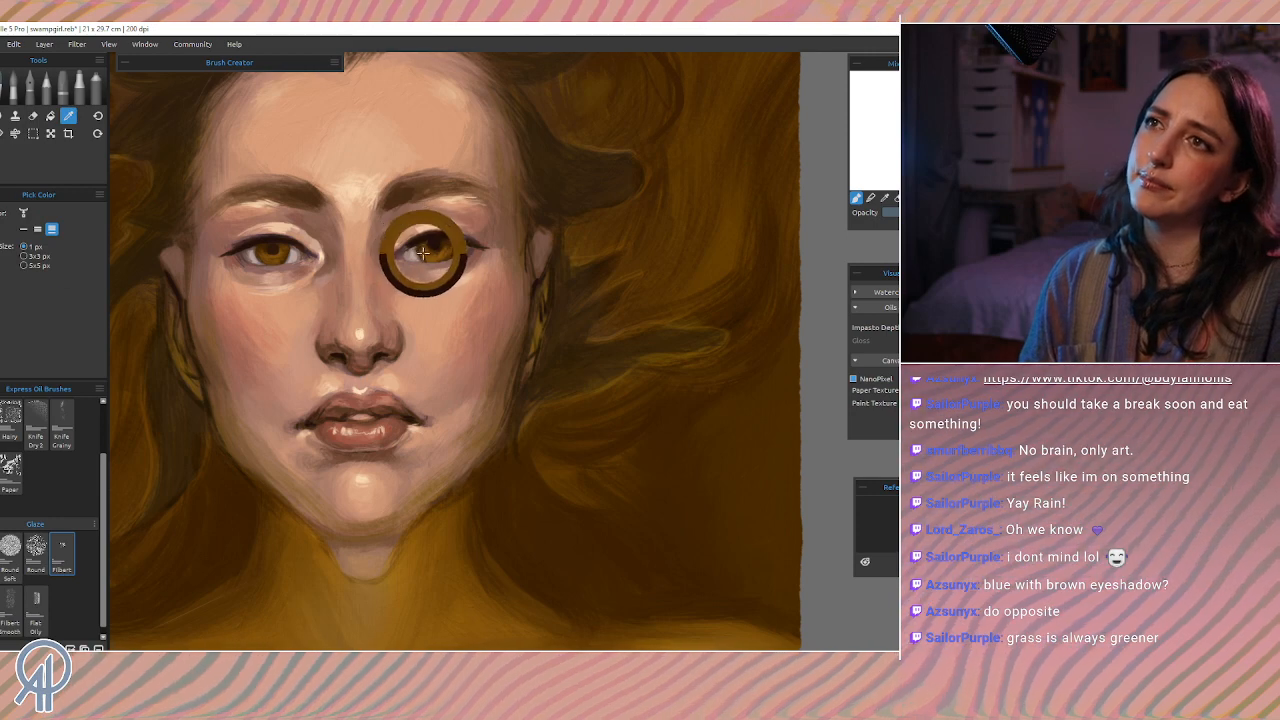
left_click(420, 247, "alt")
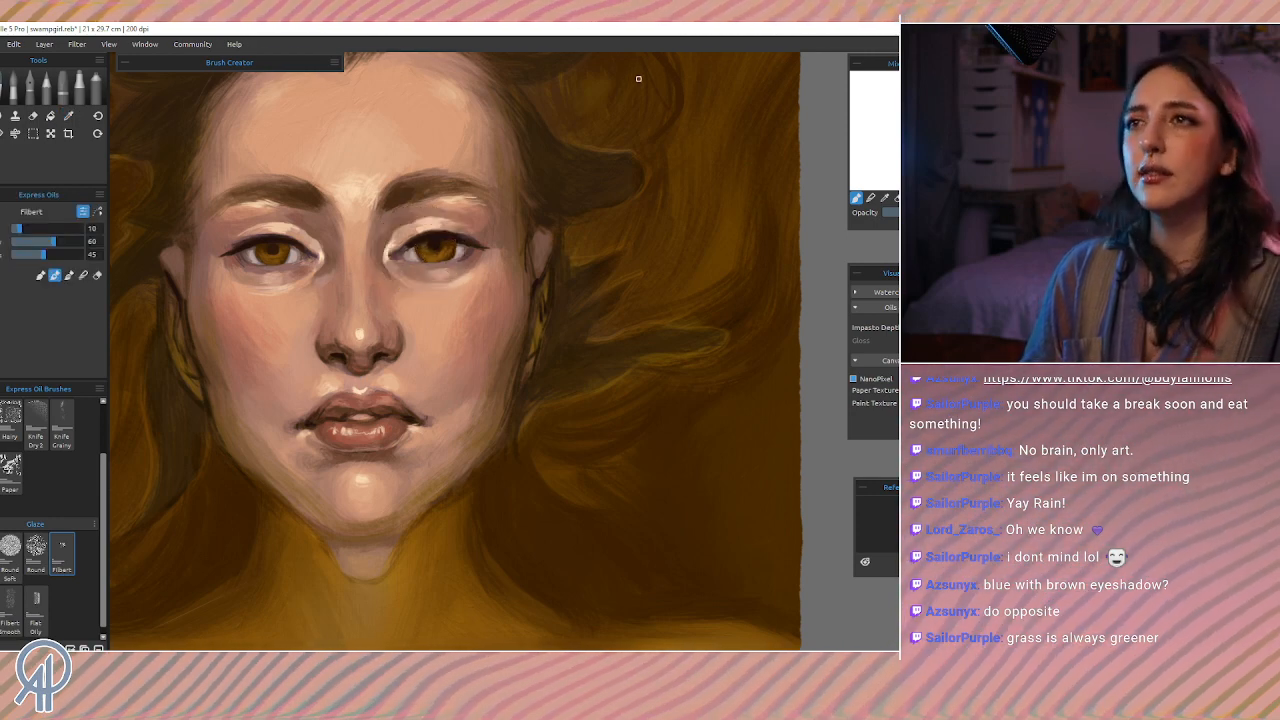
left_click(441, 234, "alt")
left_click_drag(441, 234, 430, 256)
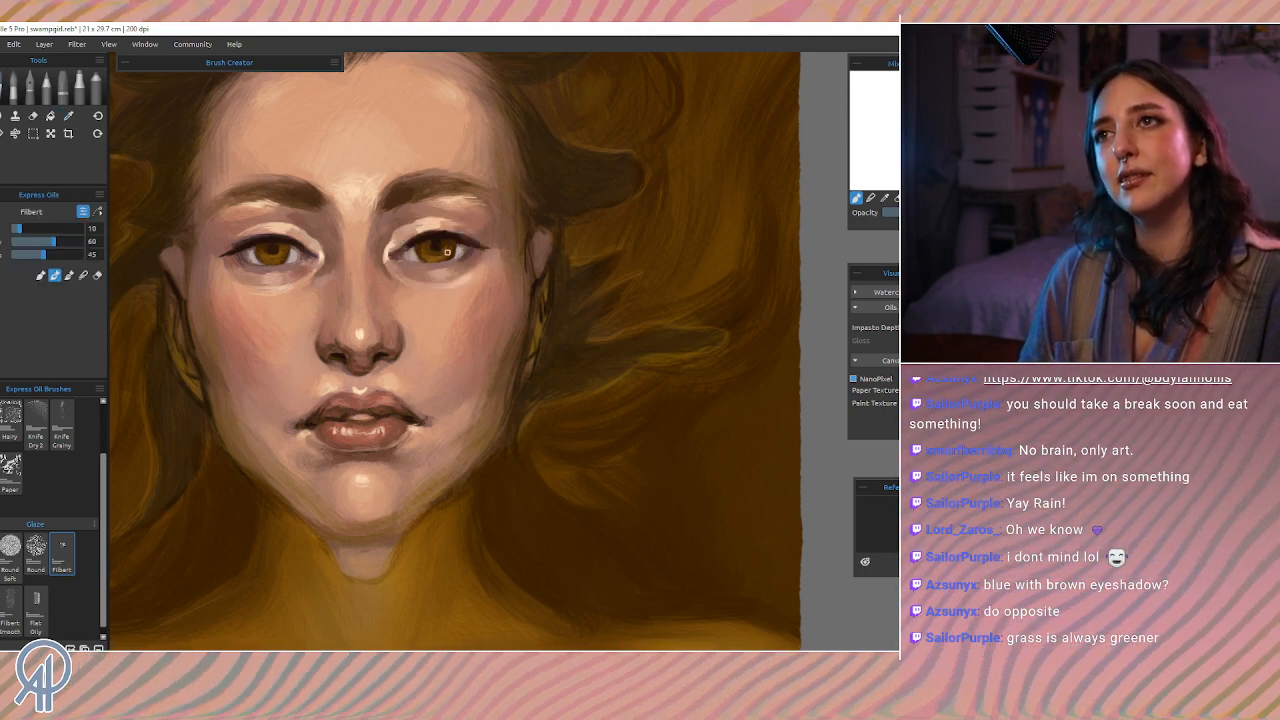
left_click(446, 252, "alt")
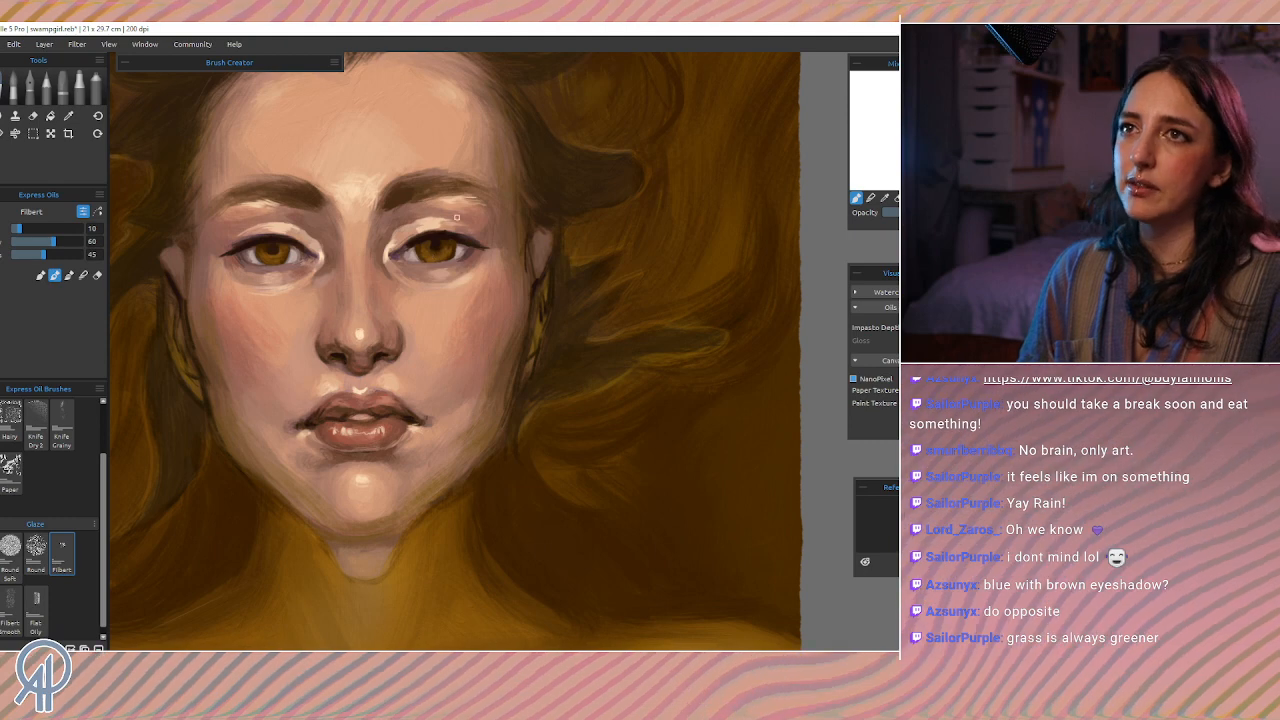
key("ctrl")
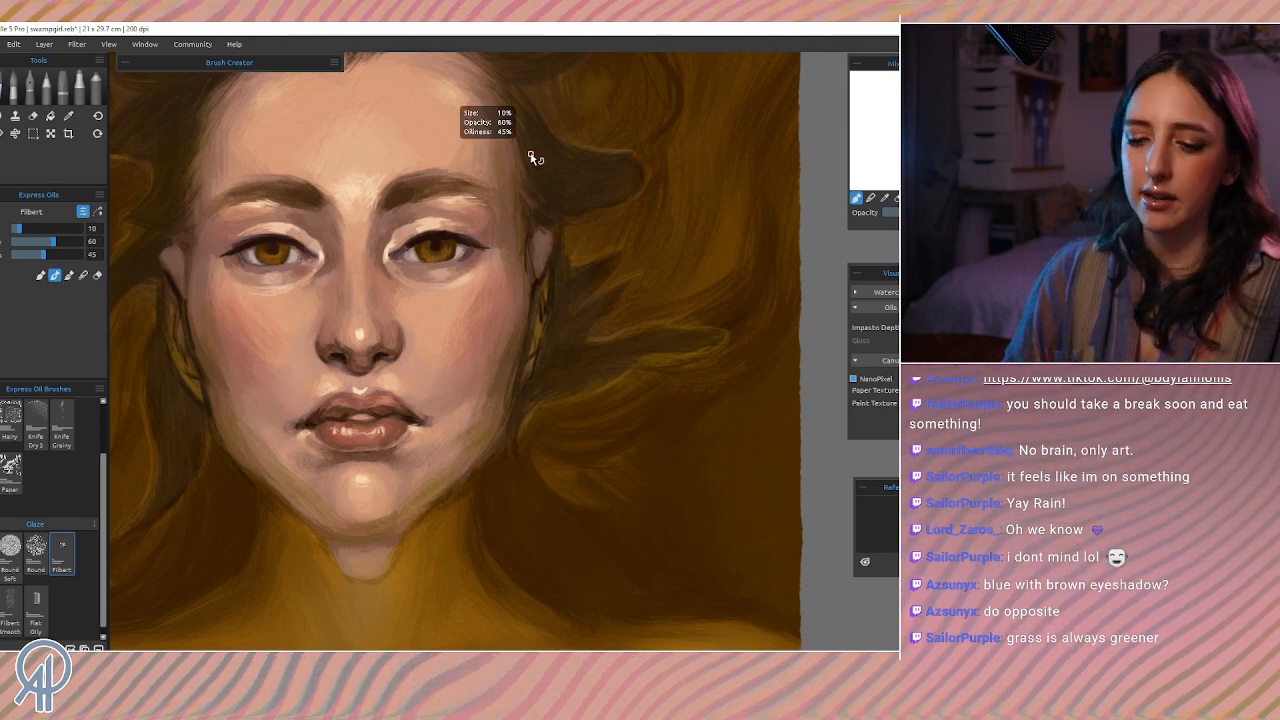
Step: Paint light blue eyeshadow across the upper eyelid of the portrait's left-hand eye using the Filbert brush at size 20
scroll(531, 157, "down", 6)
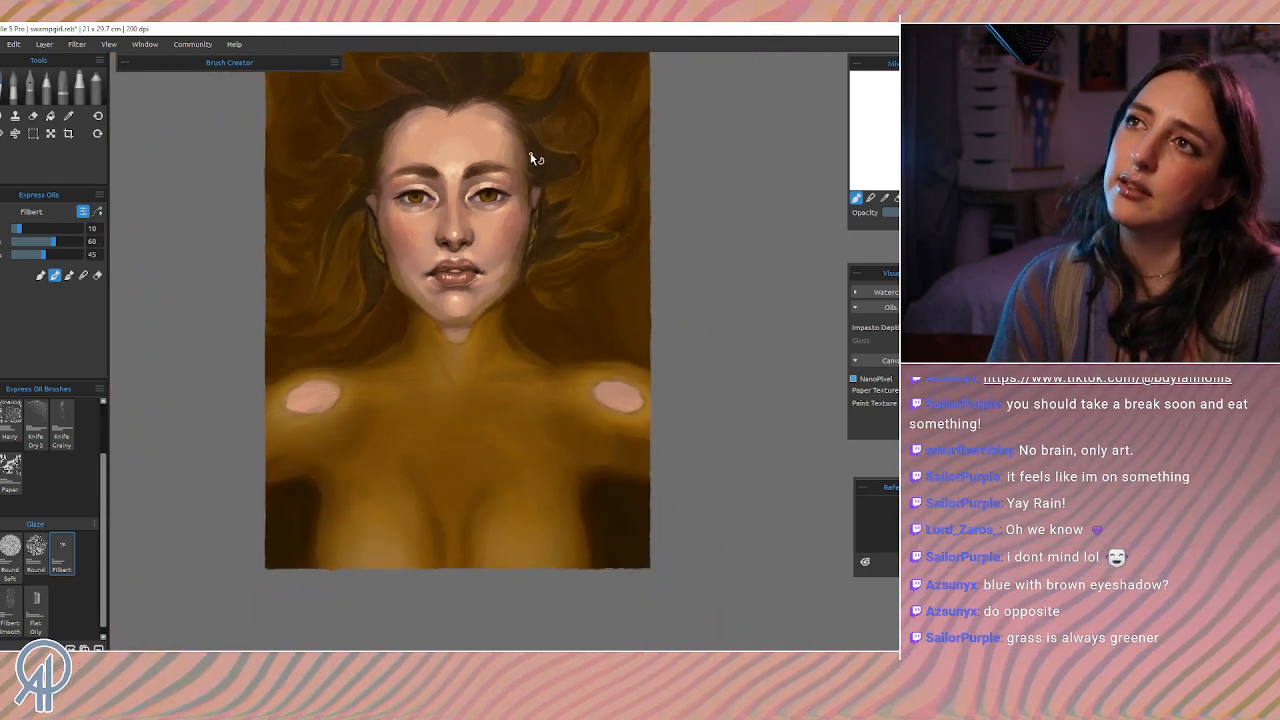
scroll(531, 157, "down", 2)
scroll(531, 157, "up", 6)
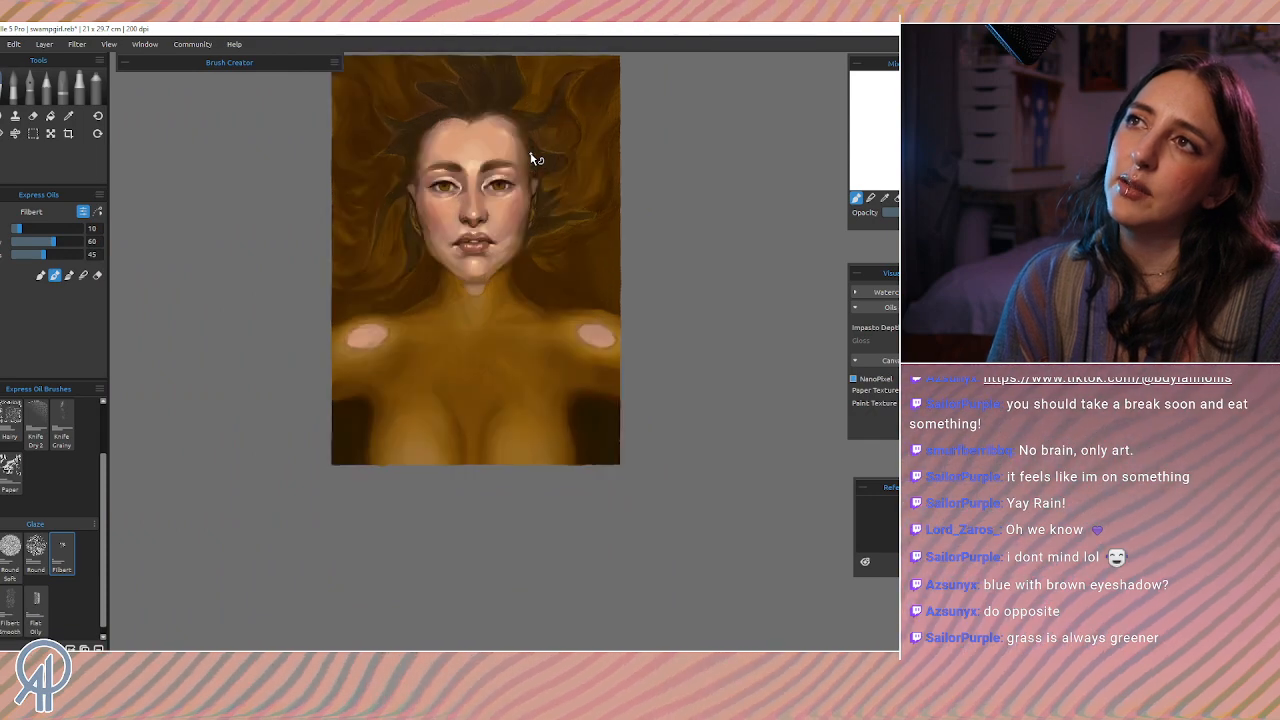
scroll(531, 157, "up", 3)
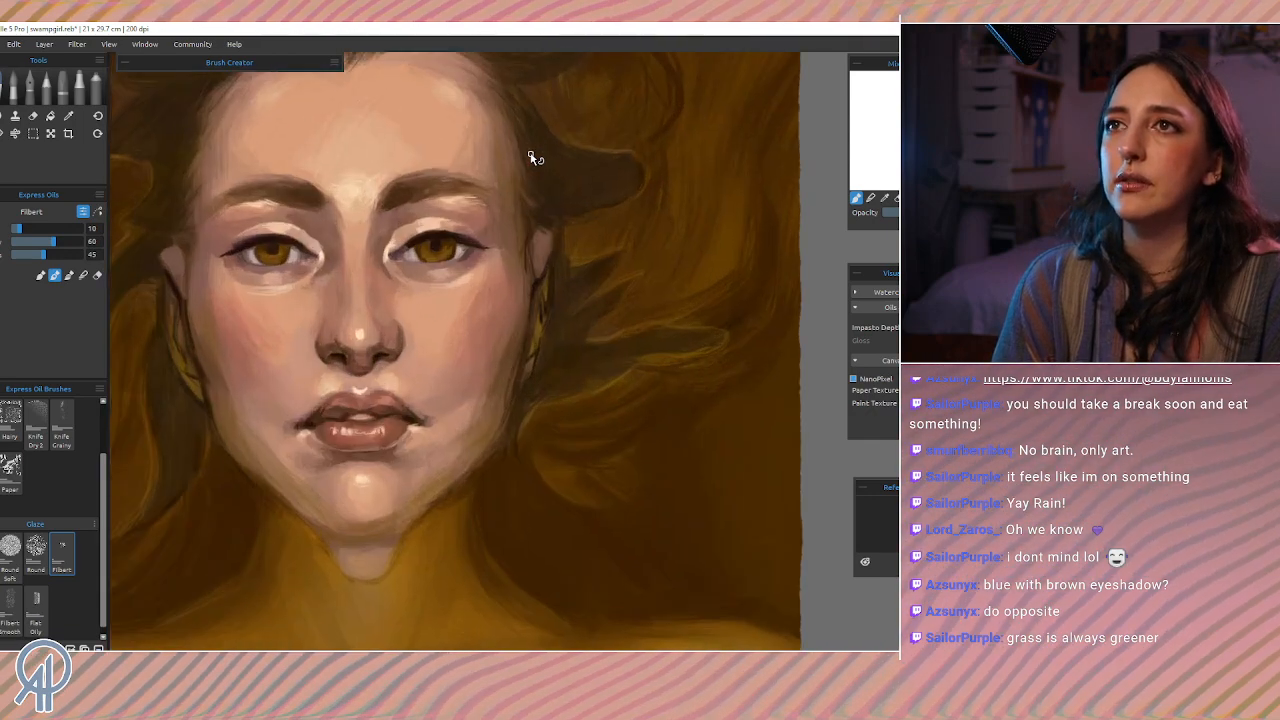
left_click_drag(306, 283, 366, 294)
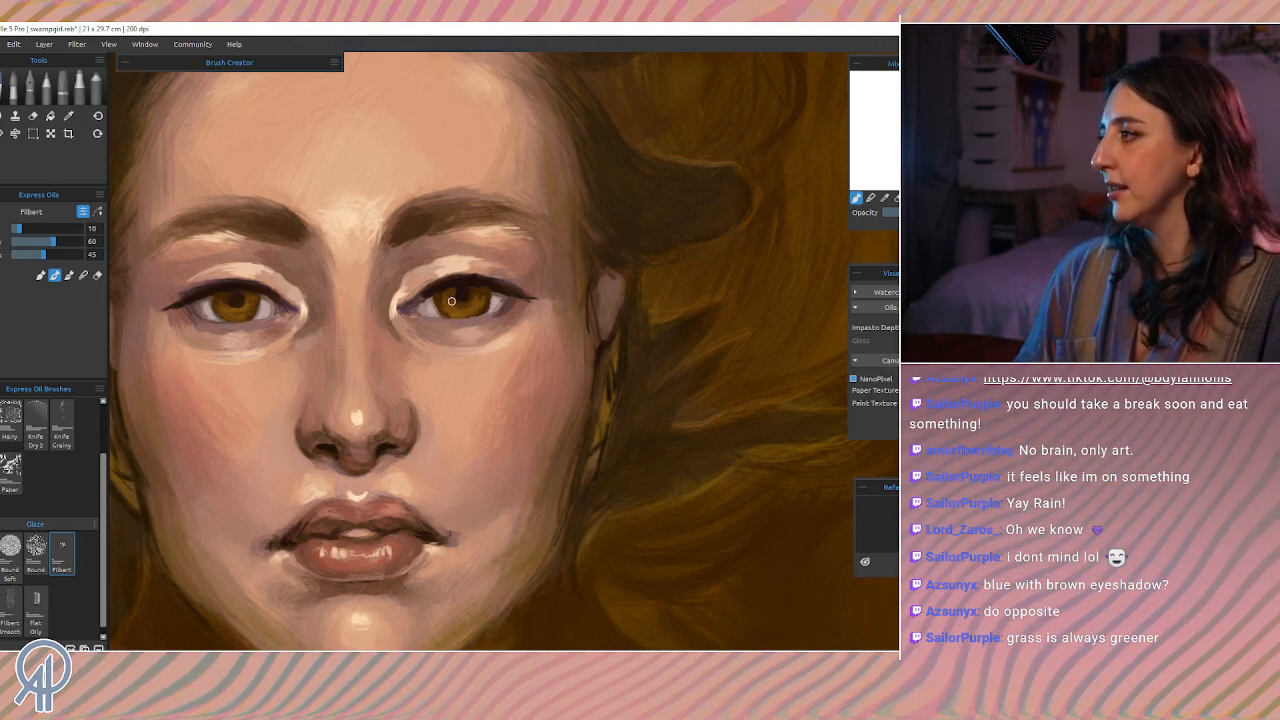
key("bracketright")
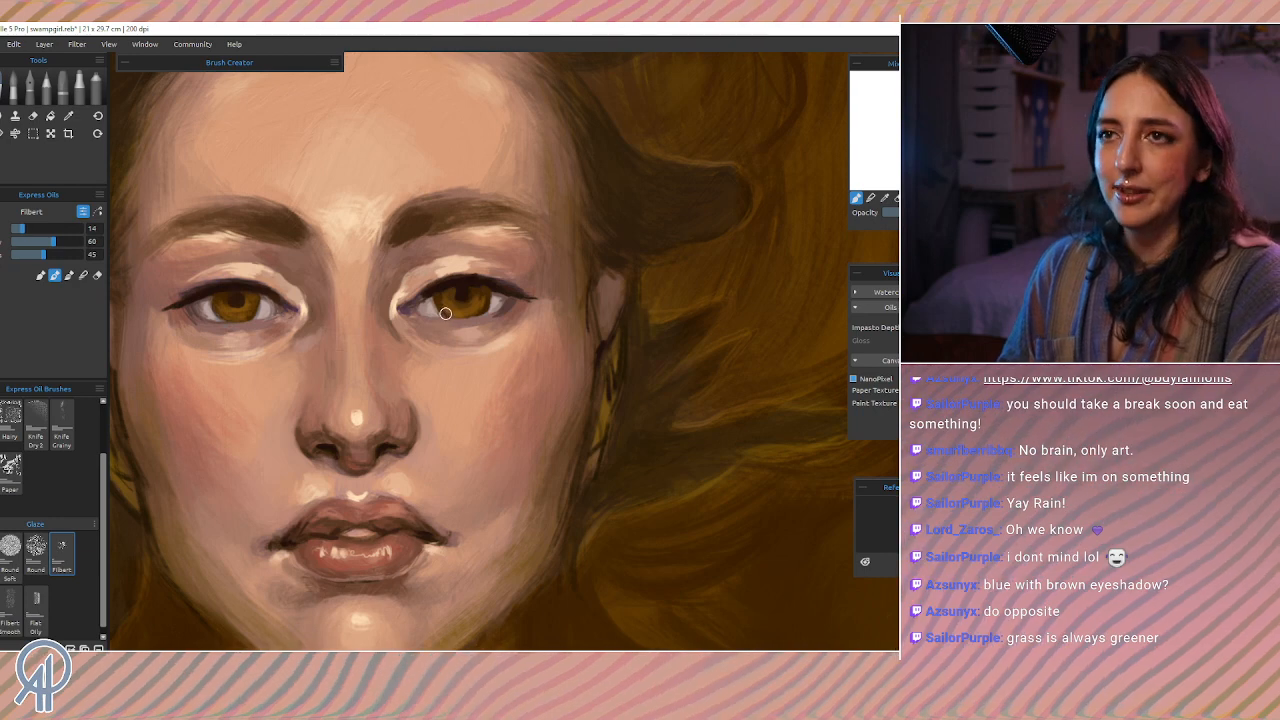
key("bracketright")
key("bracketright")
key("bracketright")
key("bracketright")
key("bracketright")
key("bracketright")
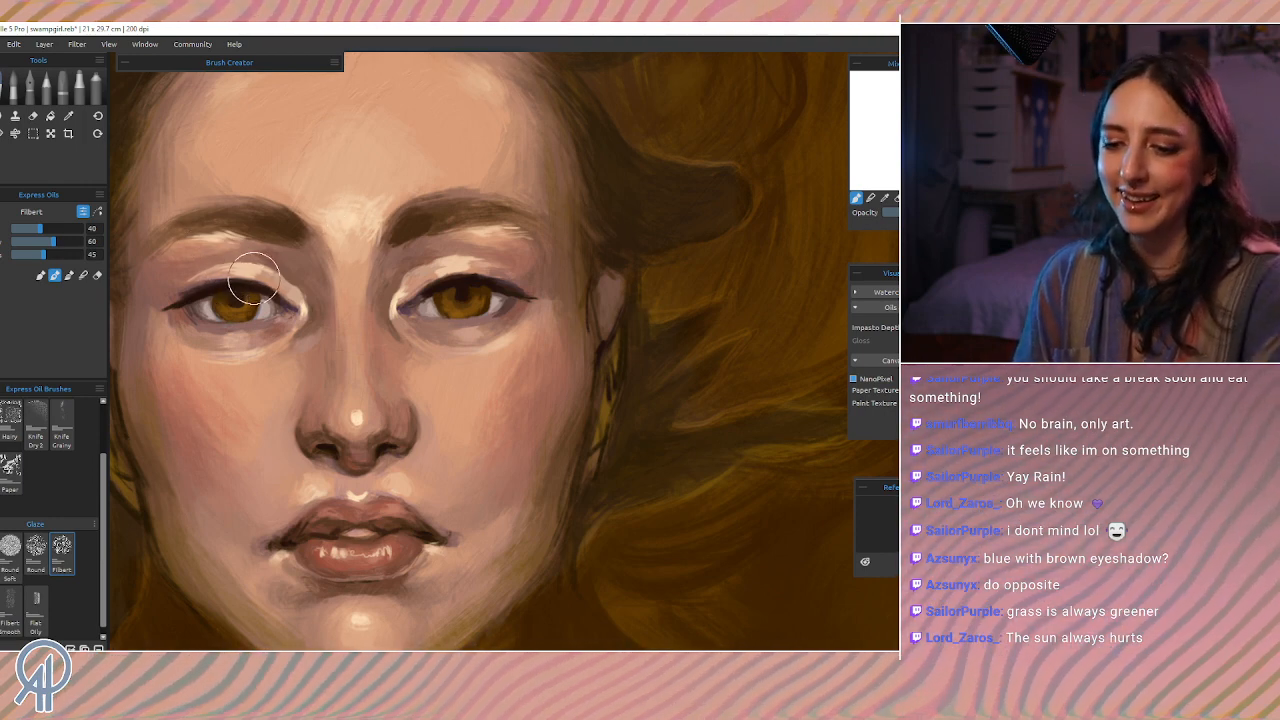
key("bracketleft")
key("bracketleft")
key("bracketleft")
key("bracketleft")
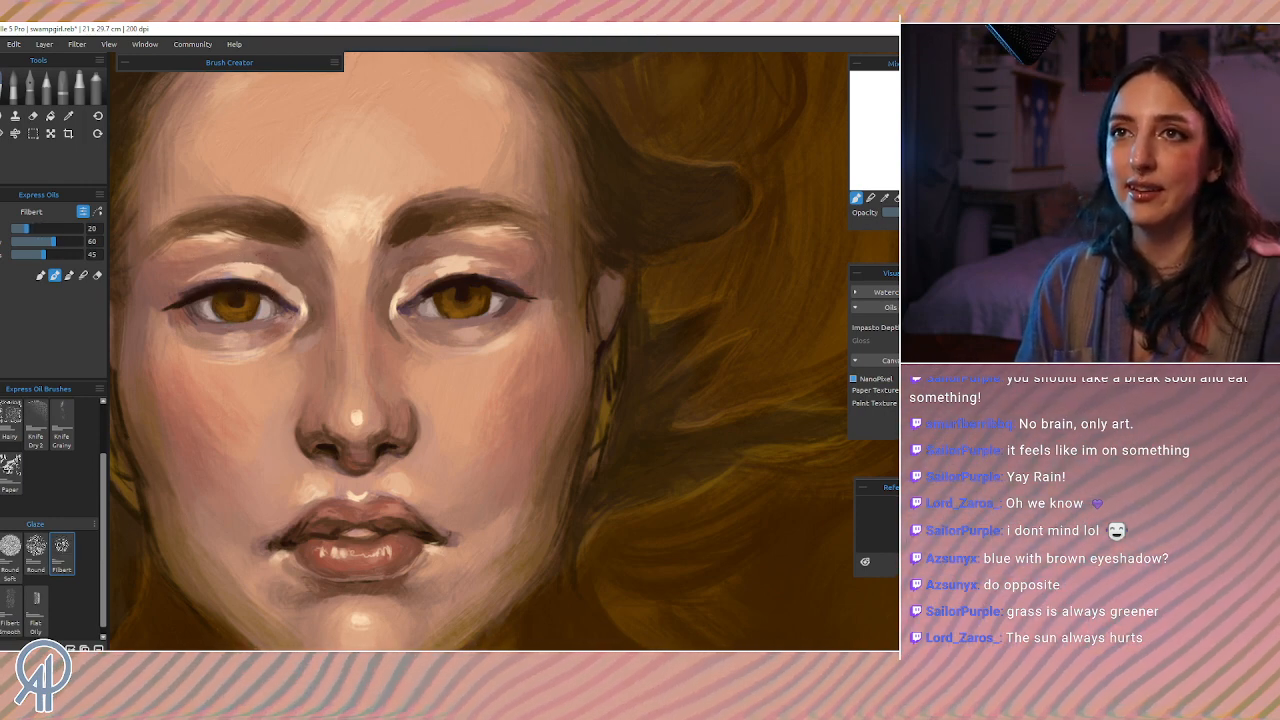
left_click_drag(232, 268, 278, 268)
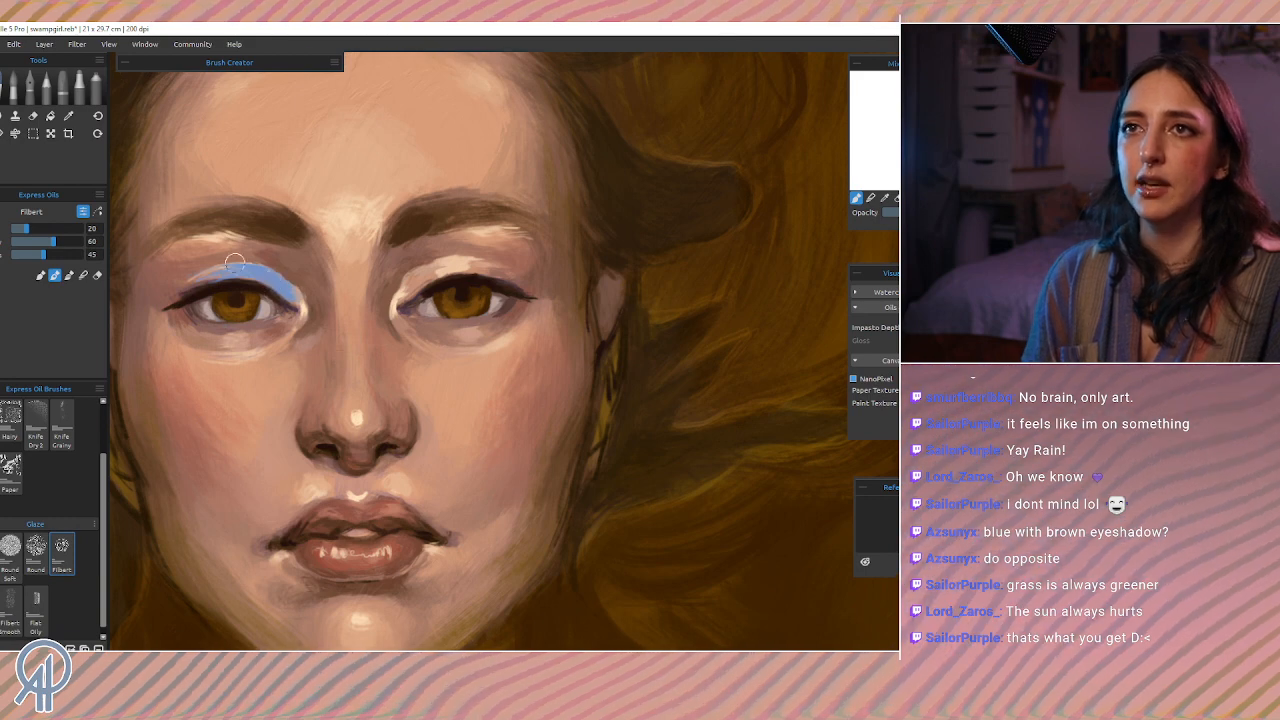
mouse_move(201, 278)
left_mouse_down()
mouse_move(226, 267)
mouse_move(175, 288)
mouse_move(201, 272)
left_mouse_up()
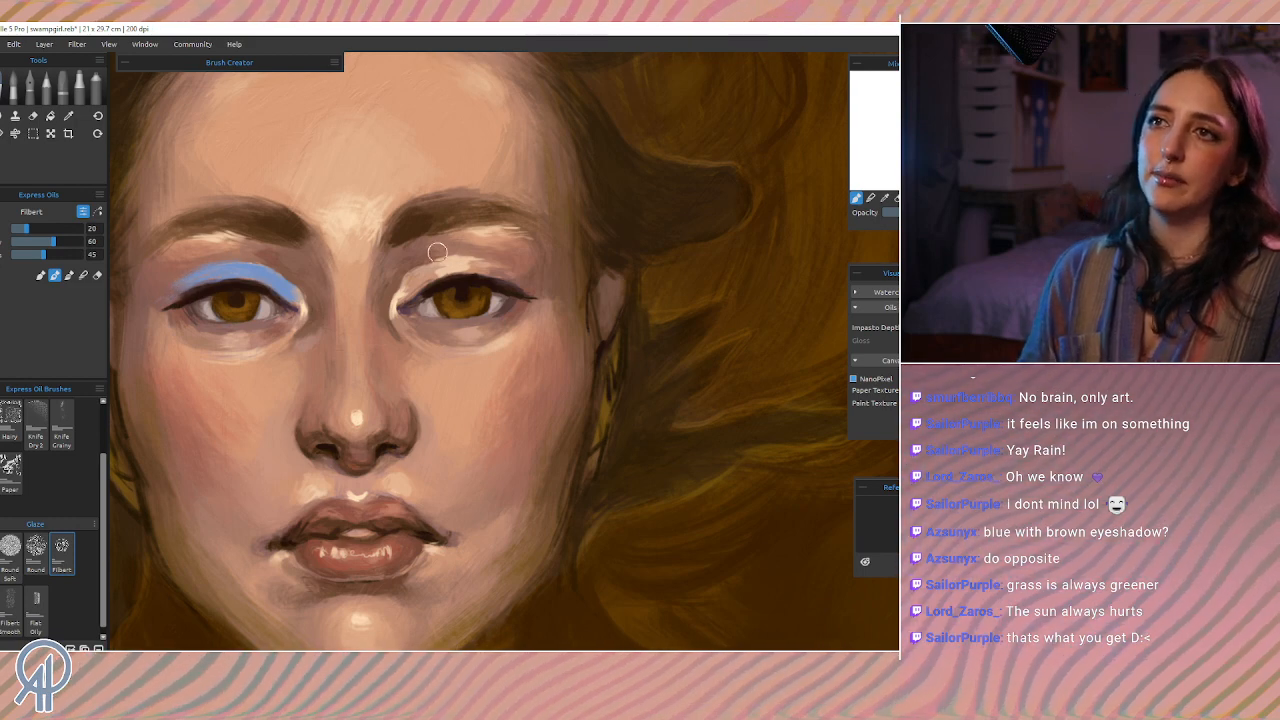
Step: Paint matching light blue eyeshadow on the right-hand upper eyelid, undoing the unwanted strokes
mouse_move(419, 284)
left_mouse_down()
mouse_move(403, 296)
mouse_move(430, 280)
mouse_move(412, 288)
mouse_move(428, 264)
mouse_move(402, 288)
mouse_move(445, 264)
mouse_move(437, 273)
mouse_move(462, 272)
mouse_move(447, 260)
mouse_move(504, 270)
mouse_move(477, 269)
left_mouse_up()
key("ctrl+z")
key("ctrl+z")
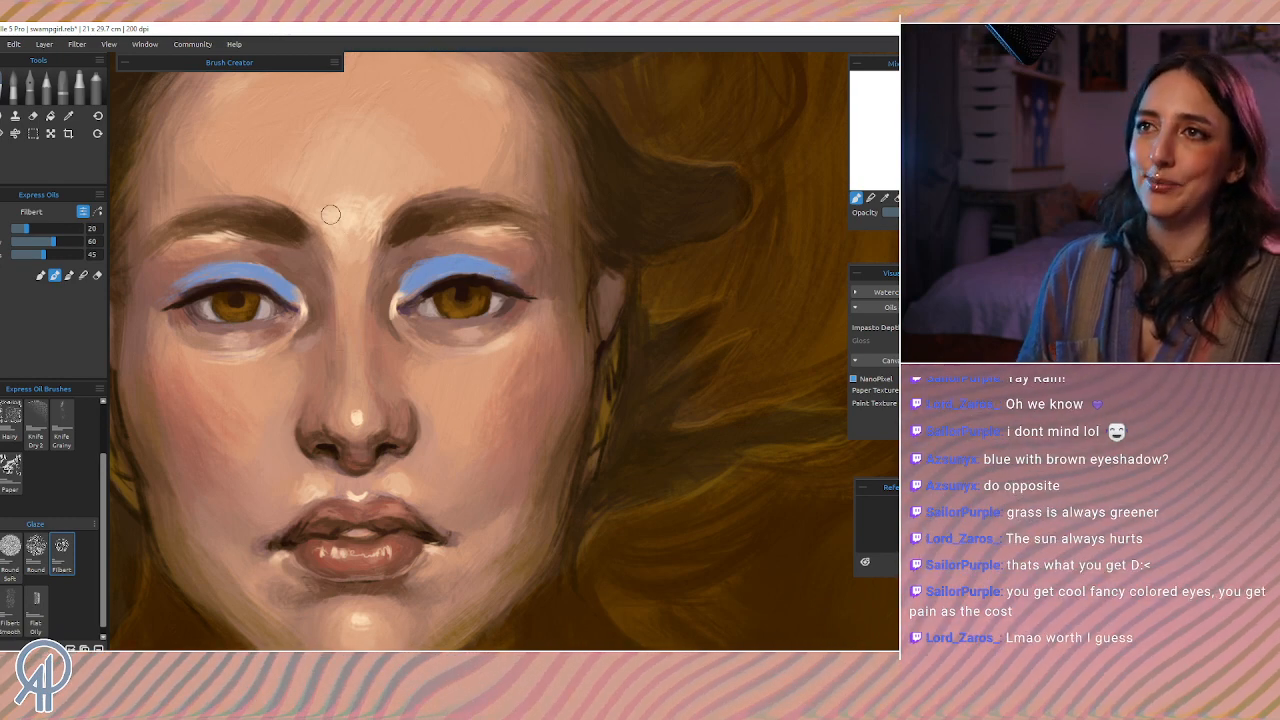
Step: Switch to the Round Soft eraser and reduce its size to 14
left_click(33, 116)
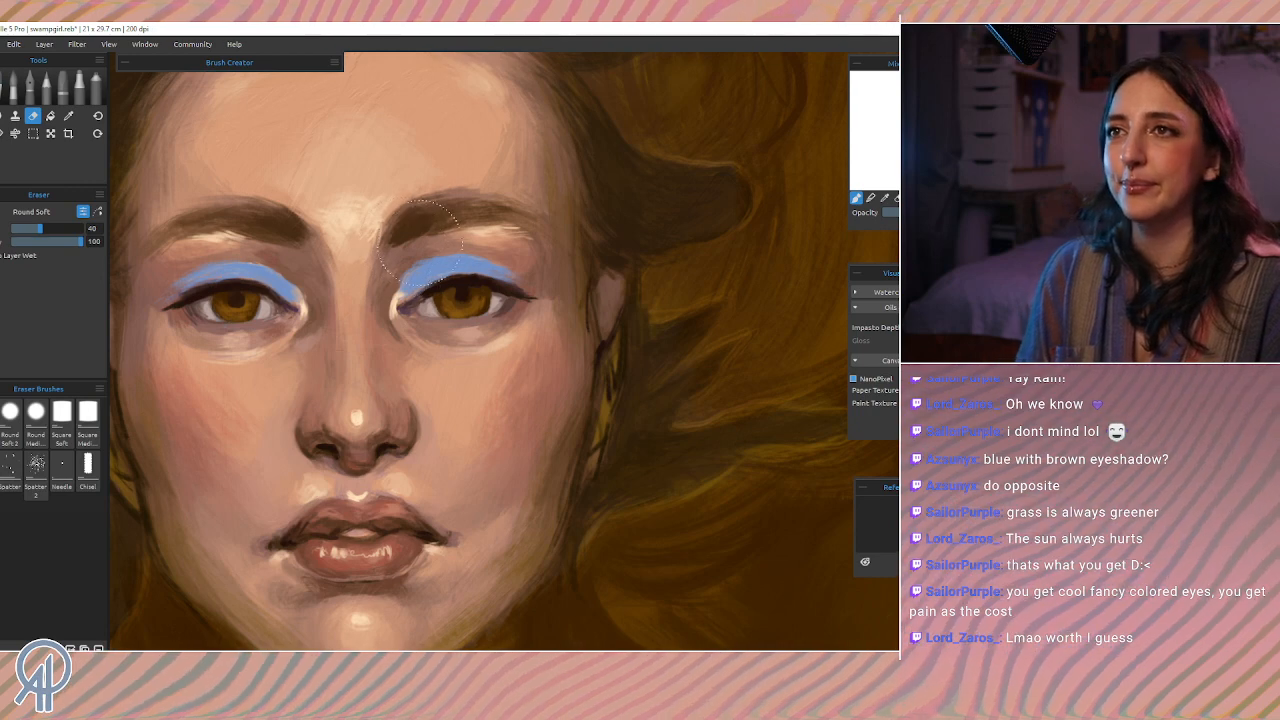
key("bracketleft")
key("bracketleft")
key("bracketleft")
key("bracketleft")
key("bracketleft")
key("bracketleft")
key("bracketleft")
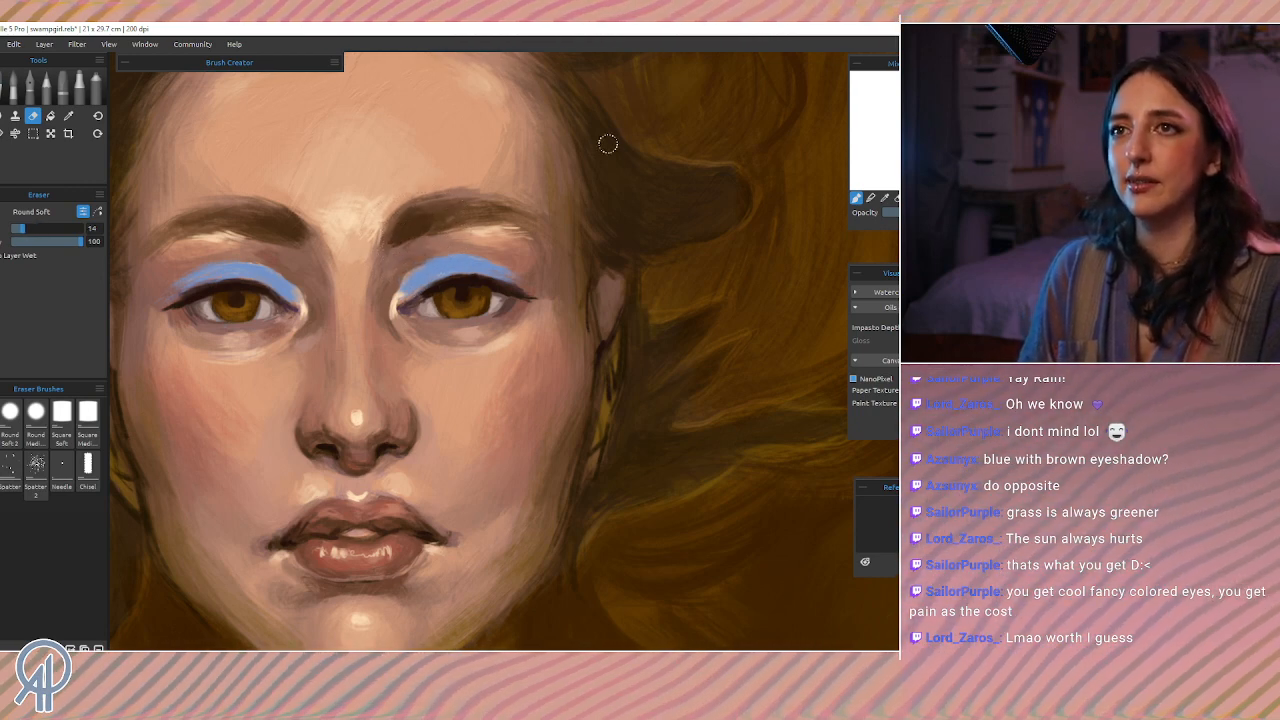
Step: Return to the Filbert brush at size 20 and blend sampled blue tones into the right-hand upper eyelid's shadow
left_click(24, 91)
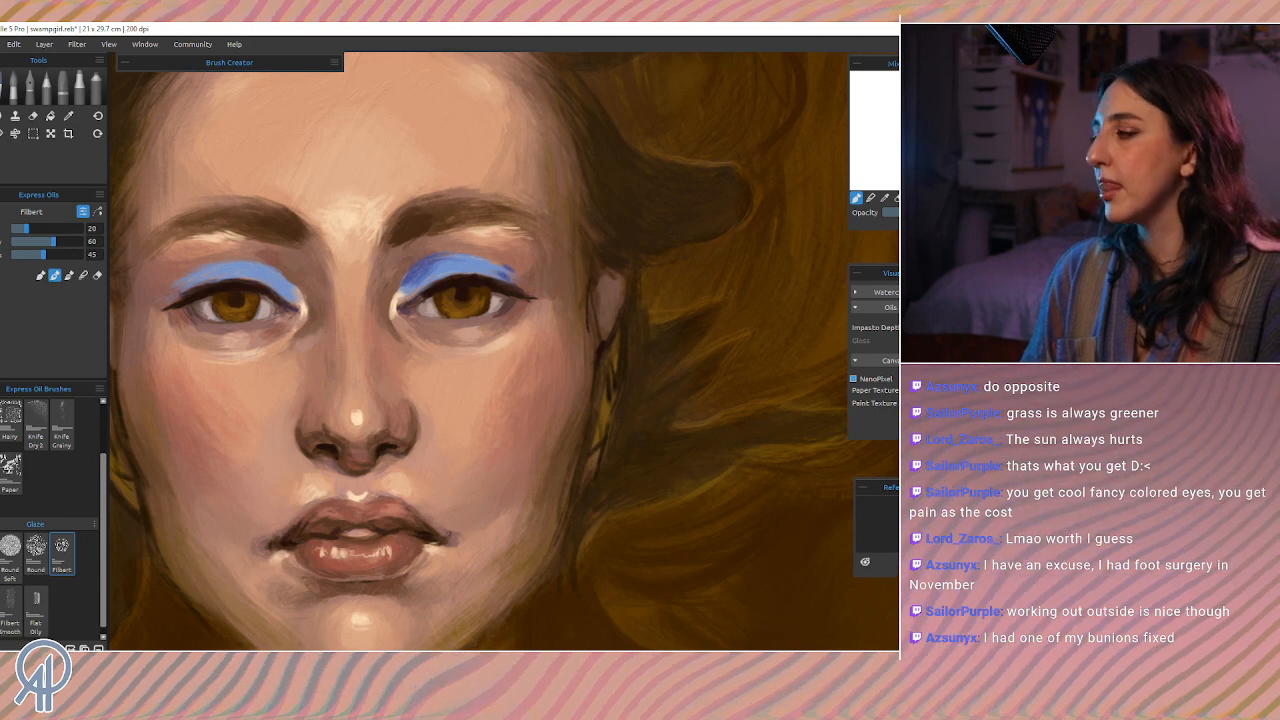
left_click(434, 268, "alt")
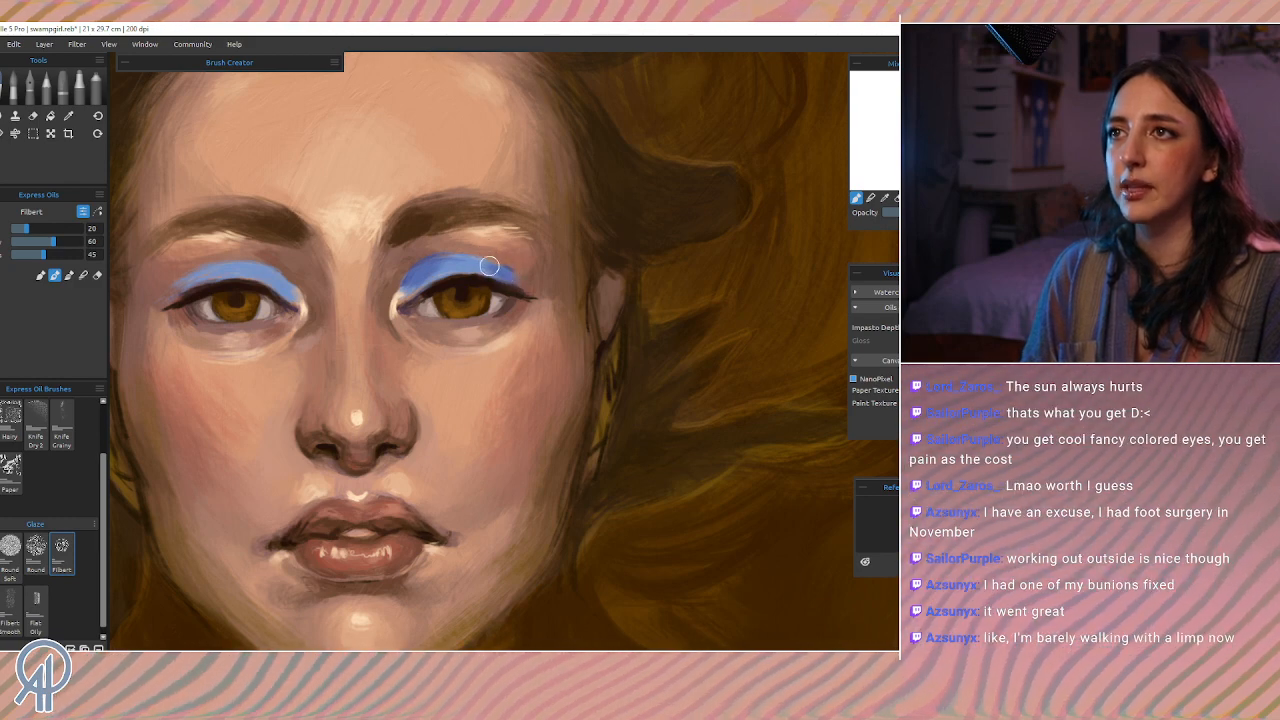
left_click(450, 272, "alt")
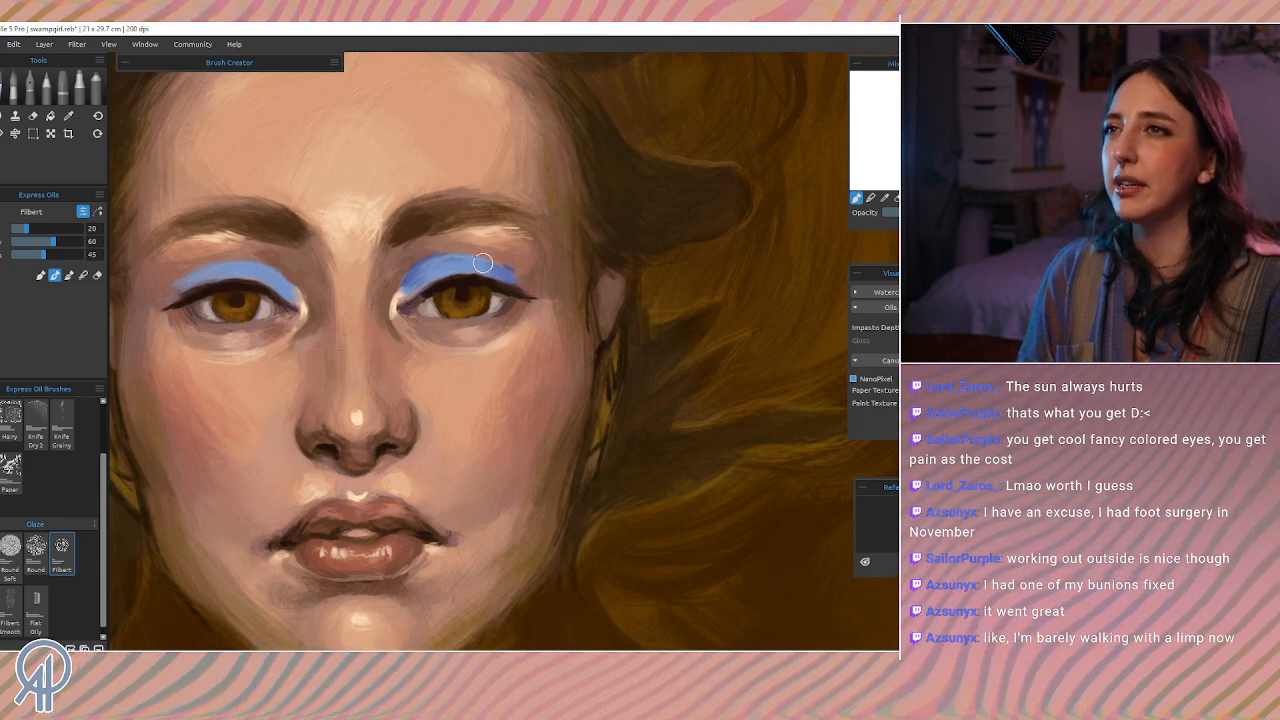
key("alt")
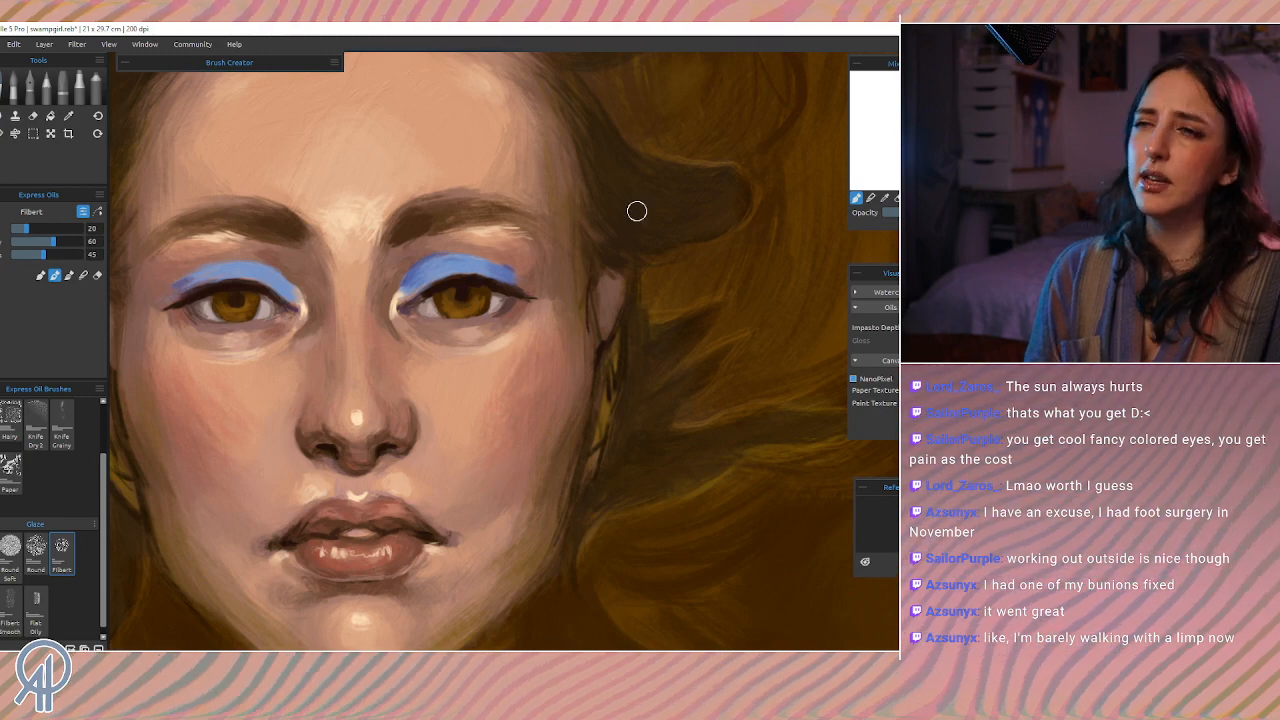
key("ctrl+z")
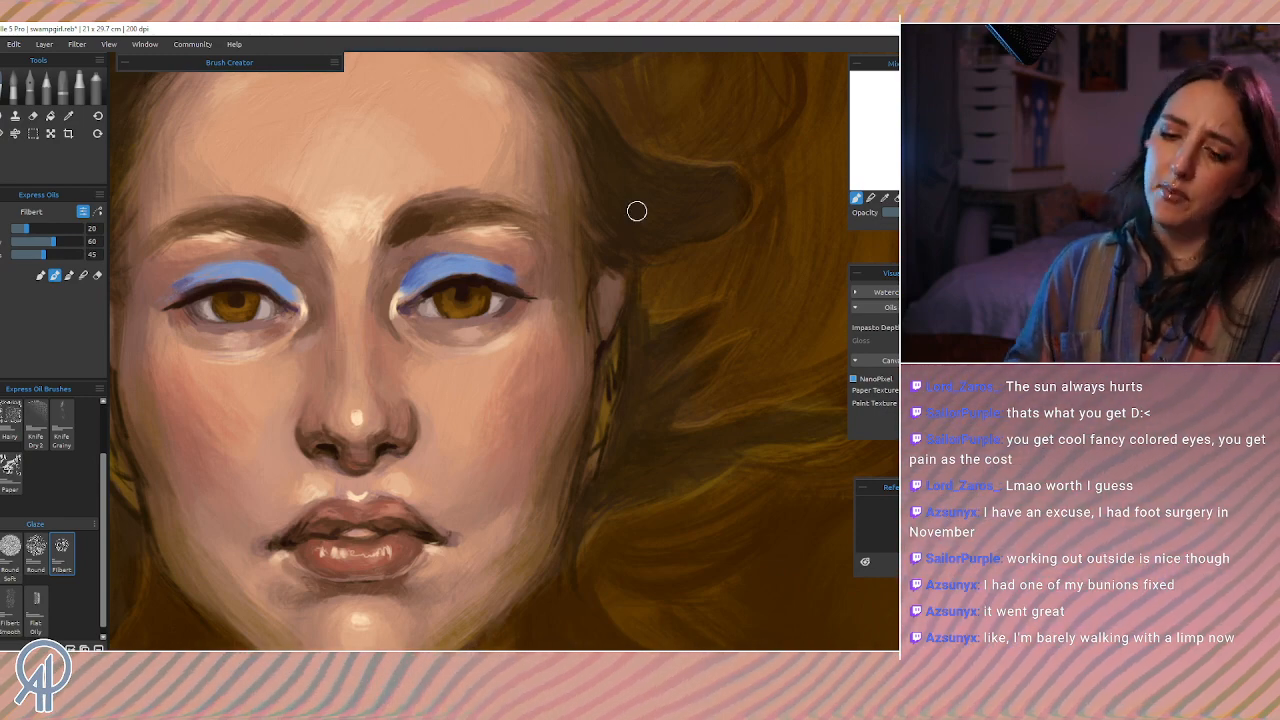
Step: Sample the dark tone at the left-hand eye's outer corner and shade the eyeshadow around that corner, refining it at brush size 14
scroll(637, 211, "down", 6)
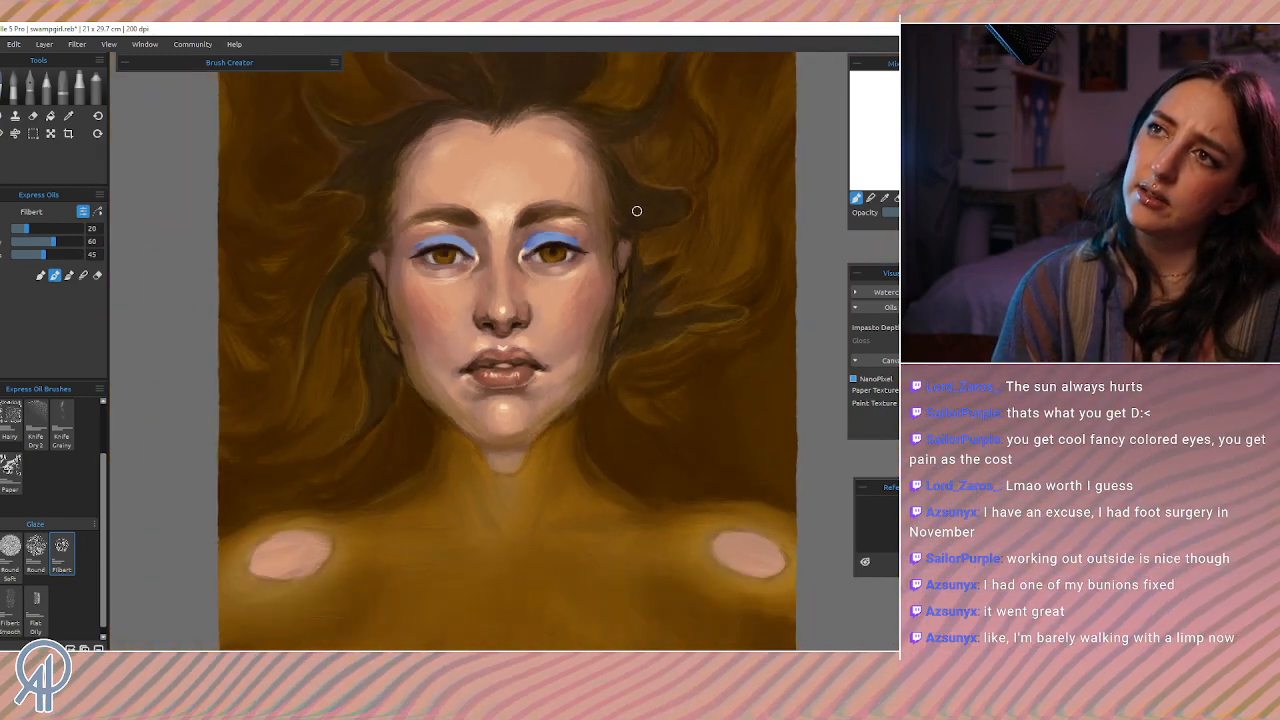
scroll(637, 211, "down", 5)
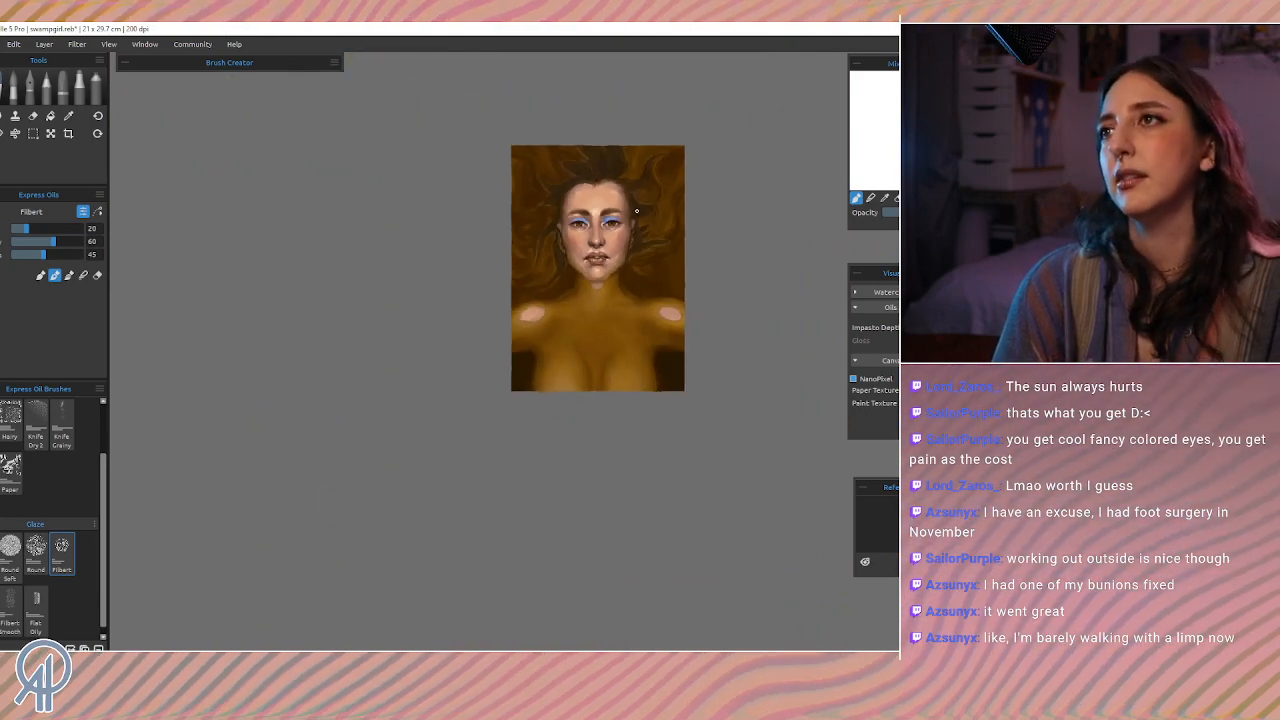
scroll(637, 211, "up", 8)
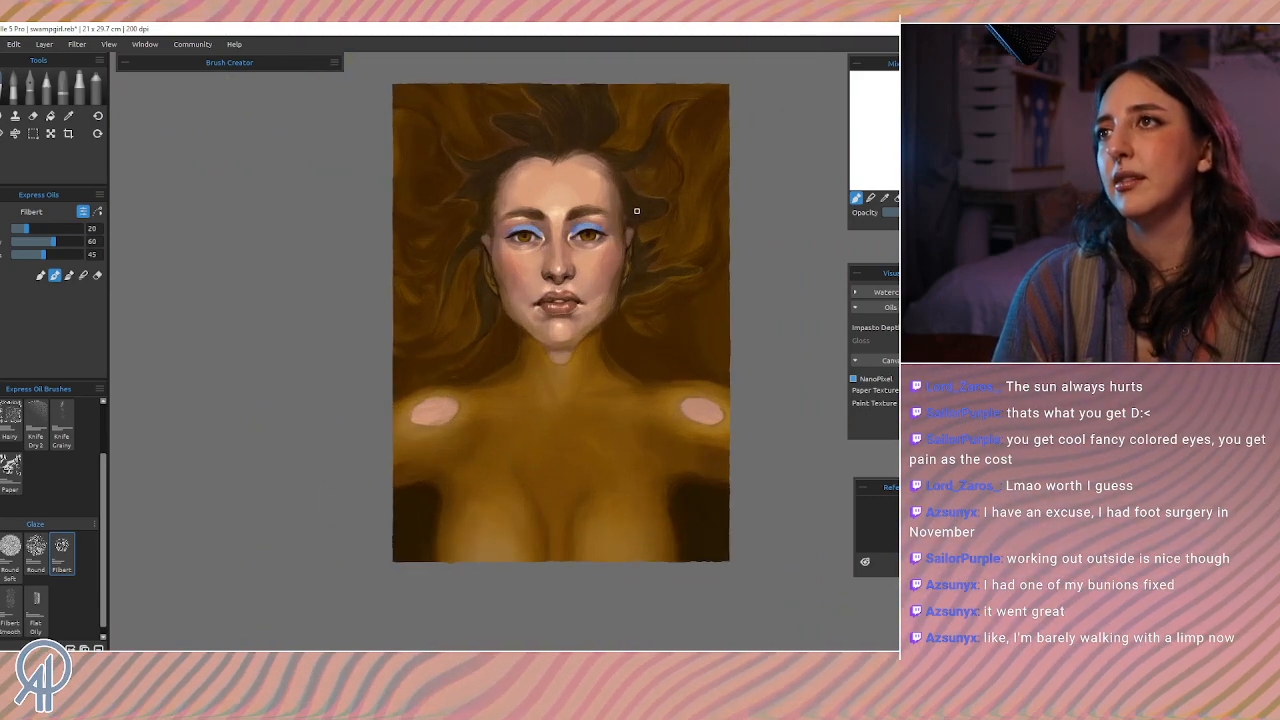
scroll(637, 211, "up", 8)
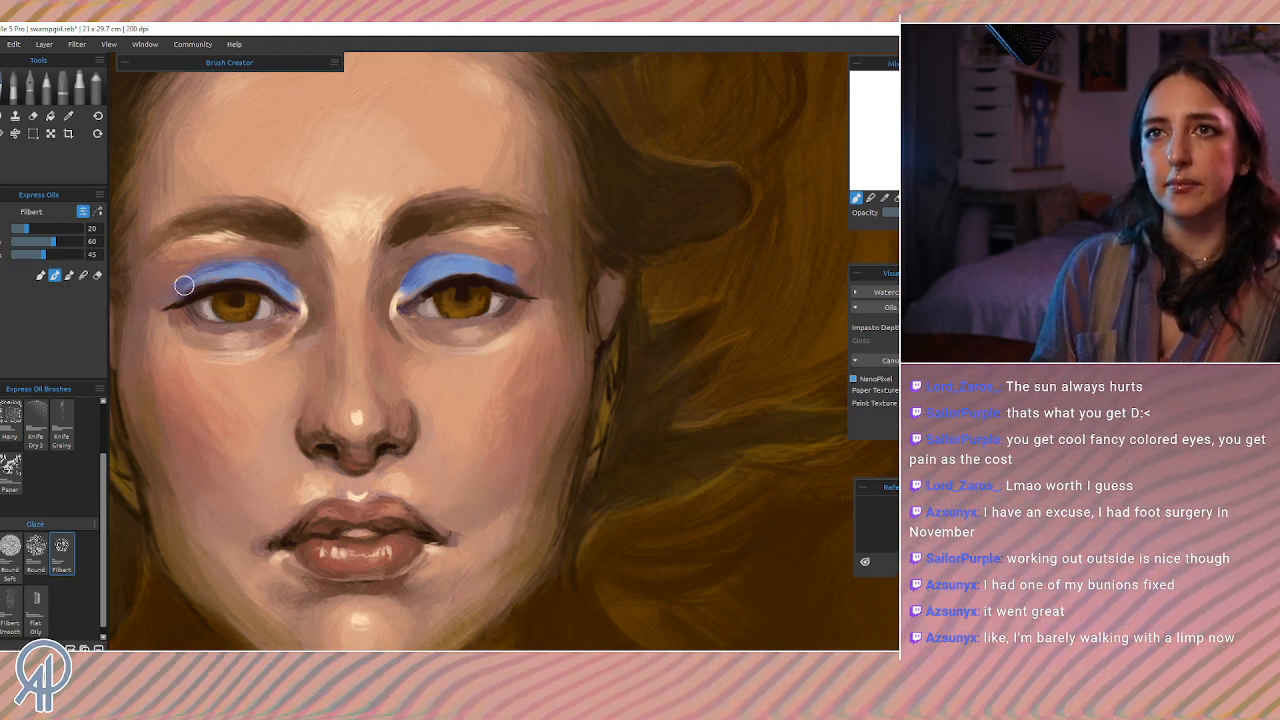
key("i")
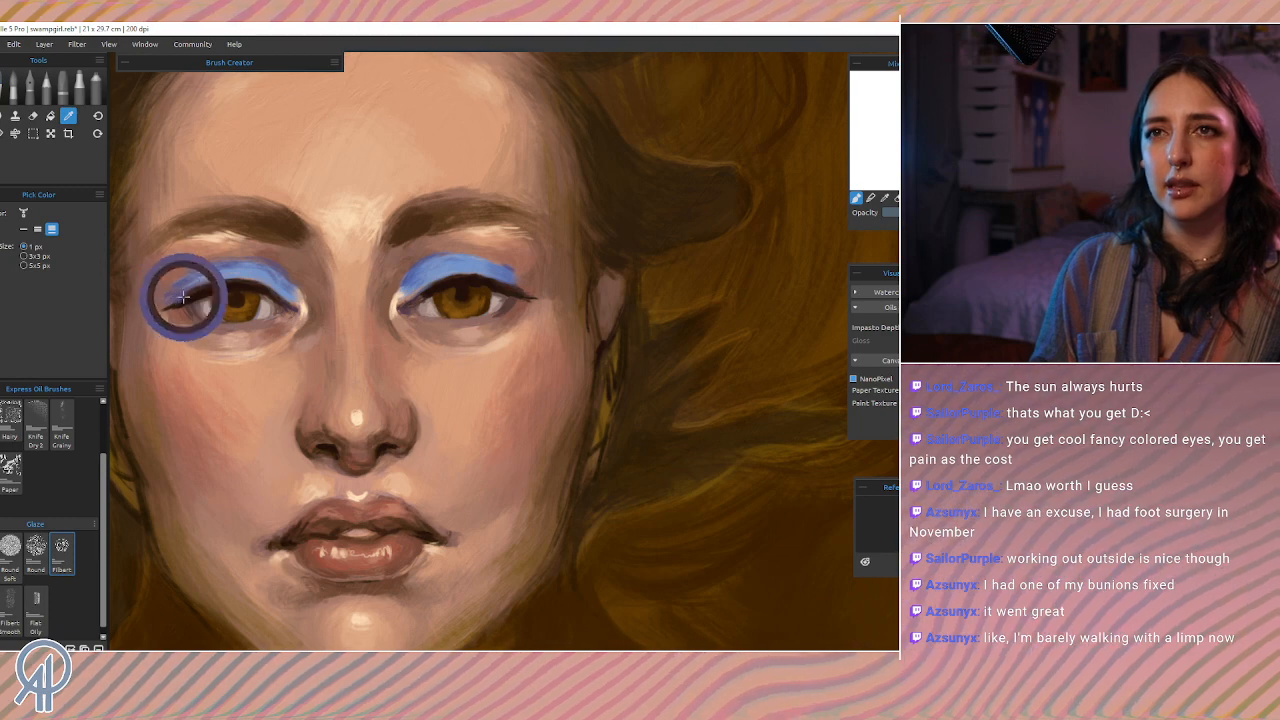
left_click(175, 296)
left_click_drag(322, 151, 316, 151)
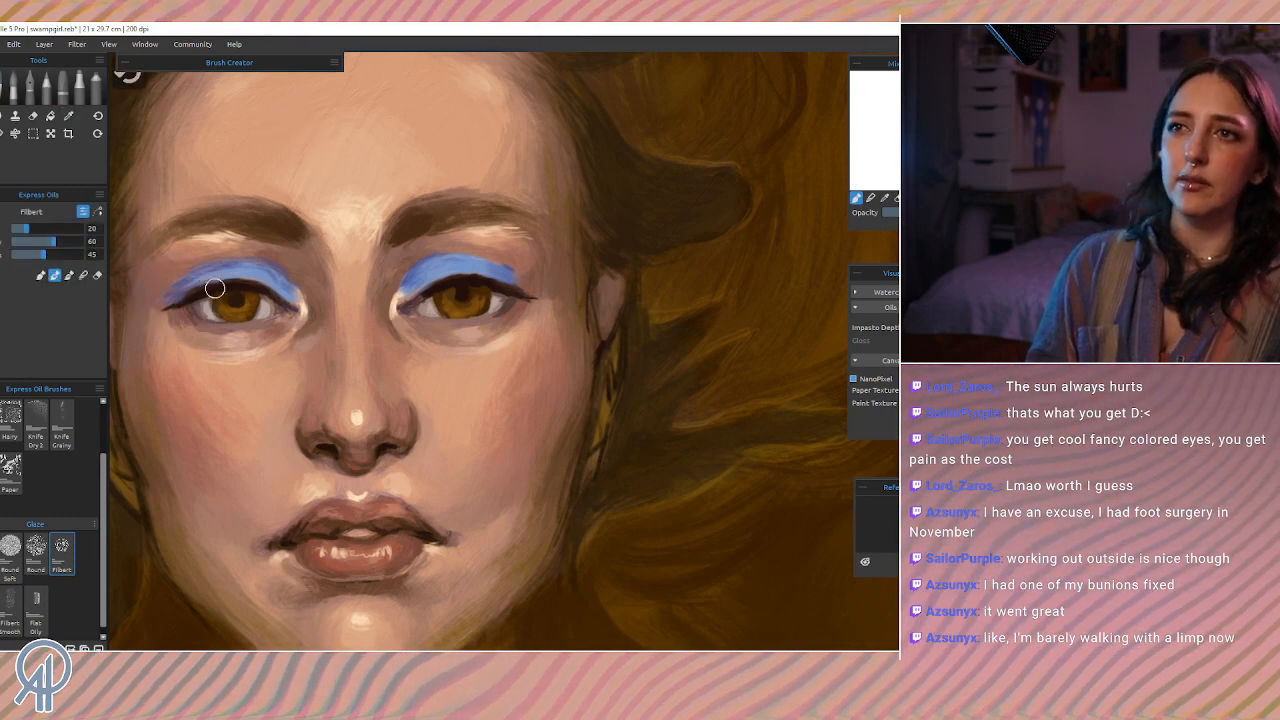
mouse_move(188, 343)
left_mouse_down()
mouse_move(177, 343)
mouse_move(185, 322)
left_mouse_up()
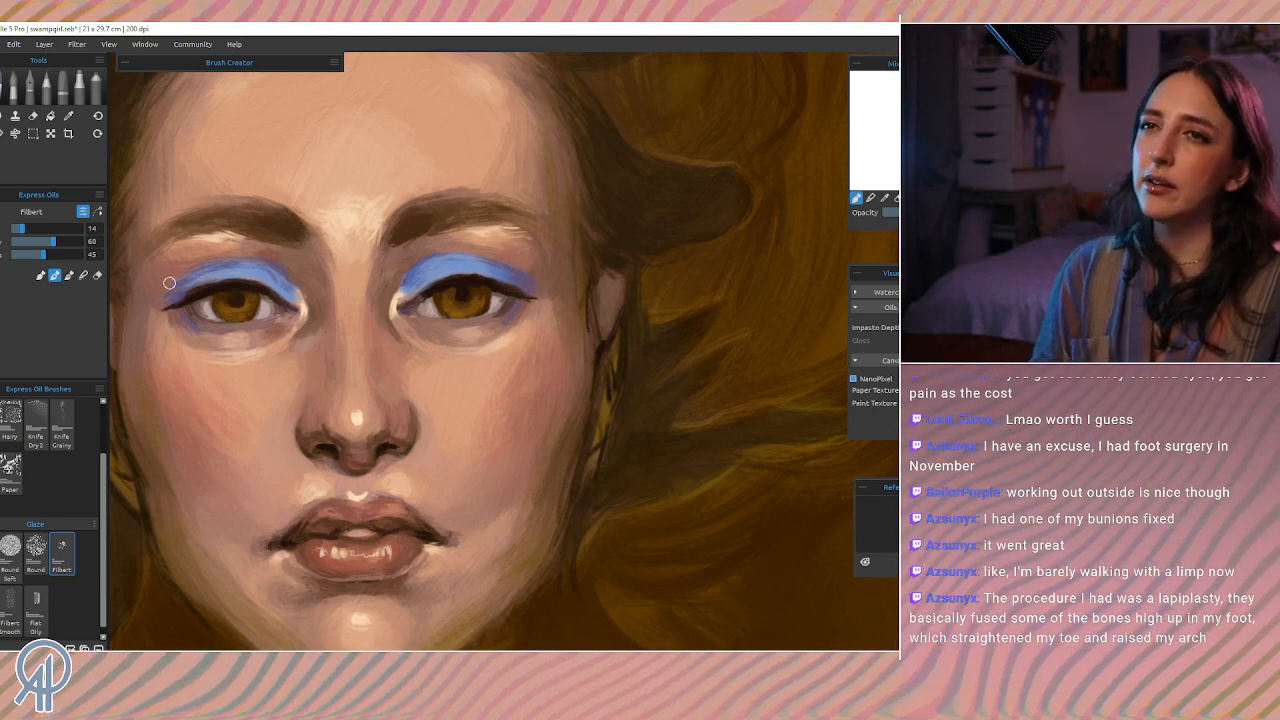
left_click_drag(168, 296, 190, 275)
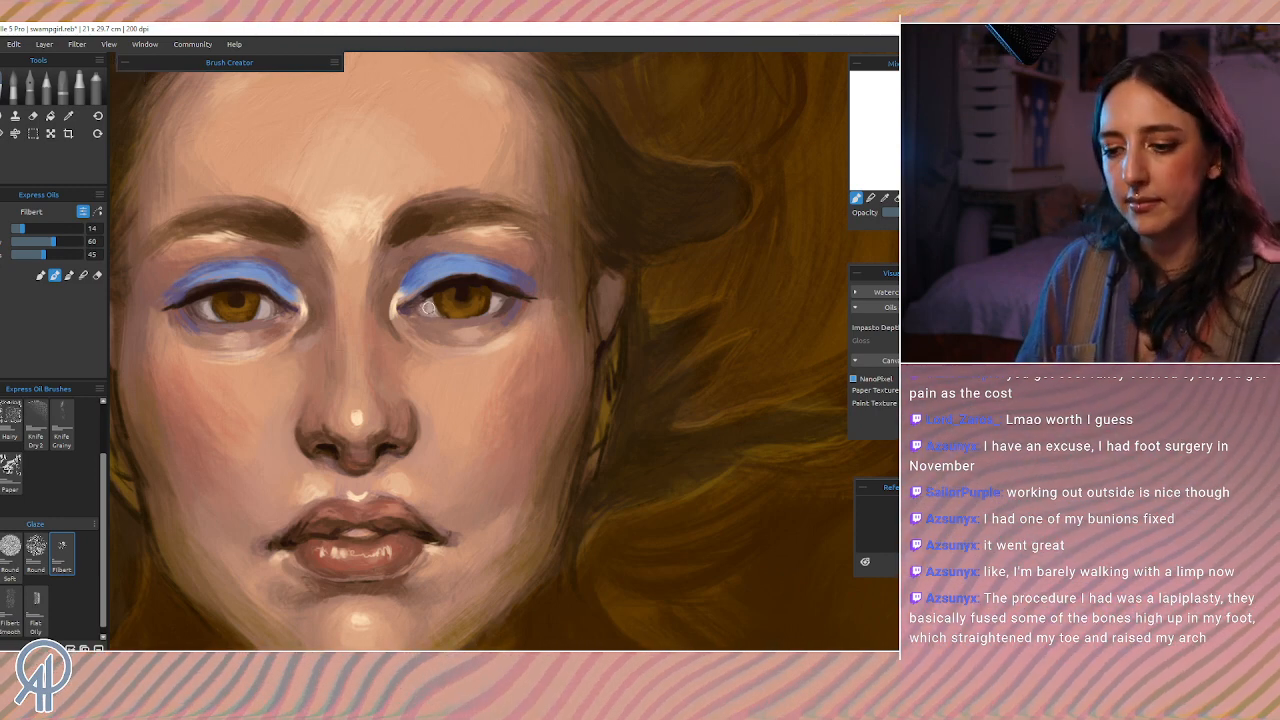
Step: Sample blues from the right-hand eyelid and paint thin blue lines under both eyes with the Filbert brush at size 10
left_click(508, 279, "alt")
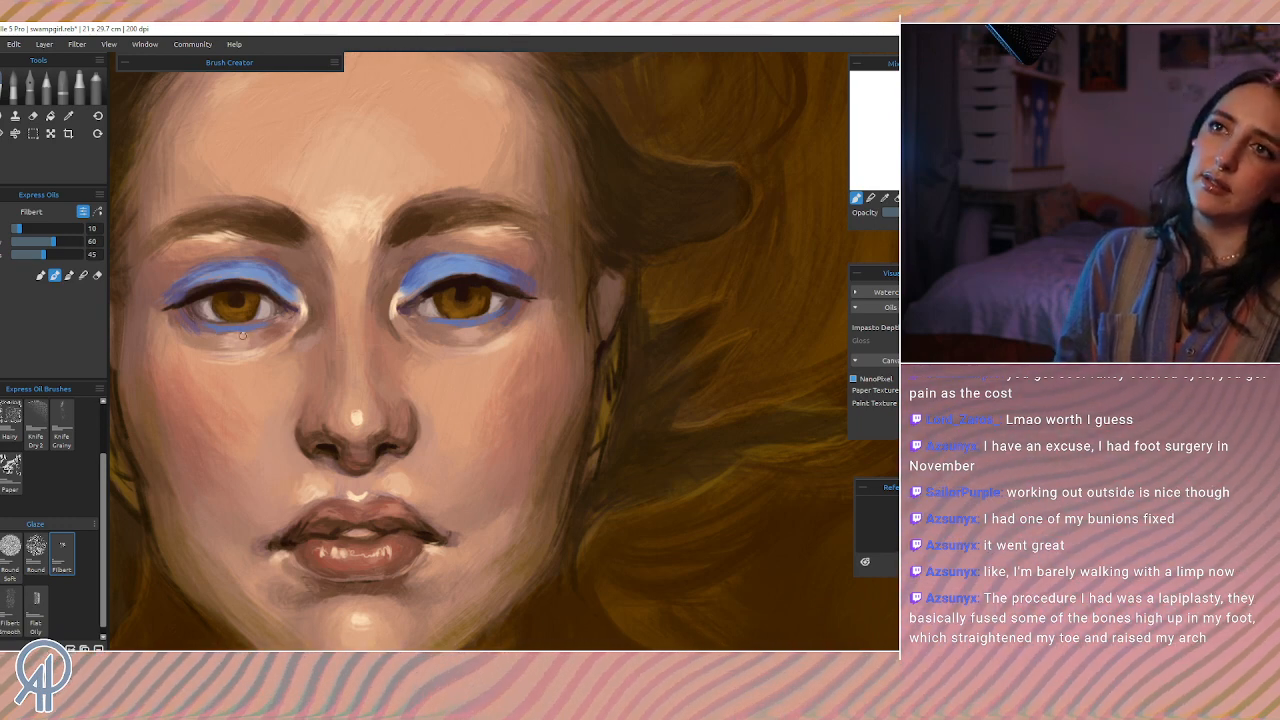
left_click(444, 266, "alt")
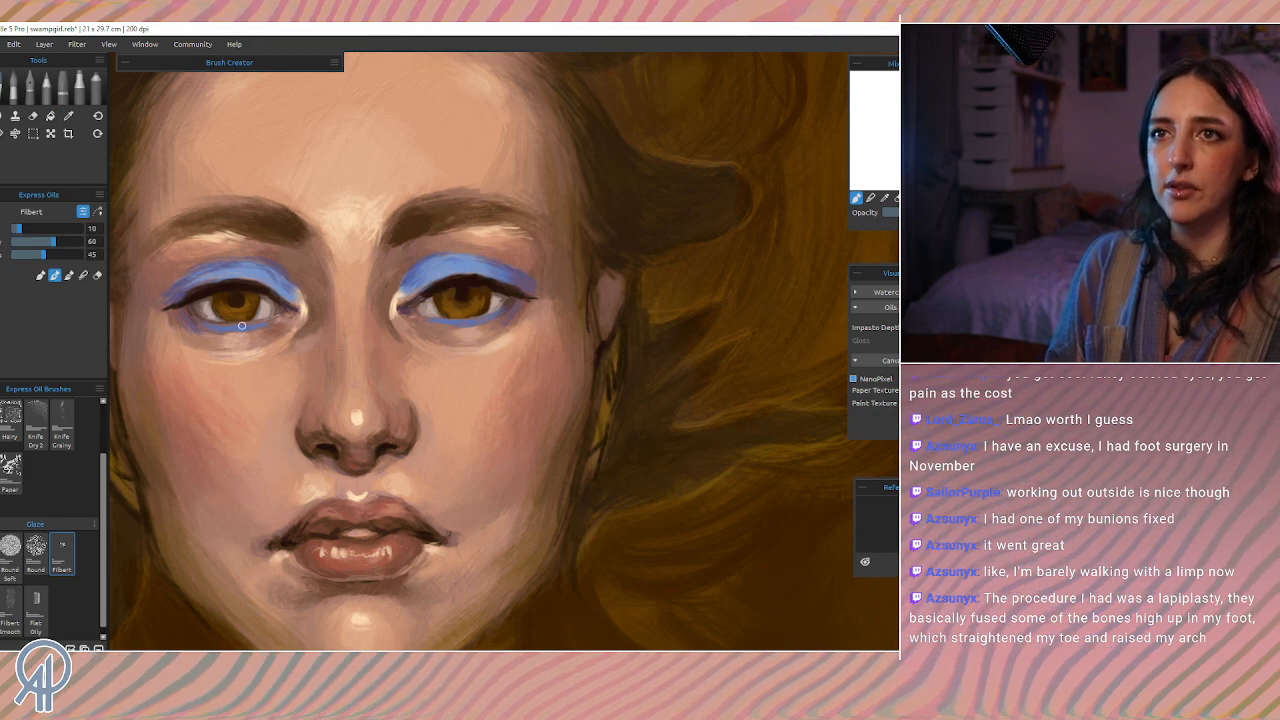
left_click_drag(220, 329, 249, 326)
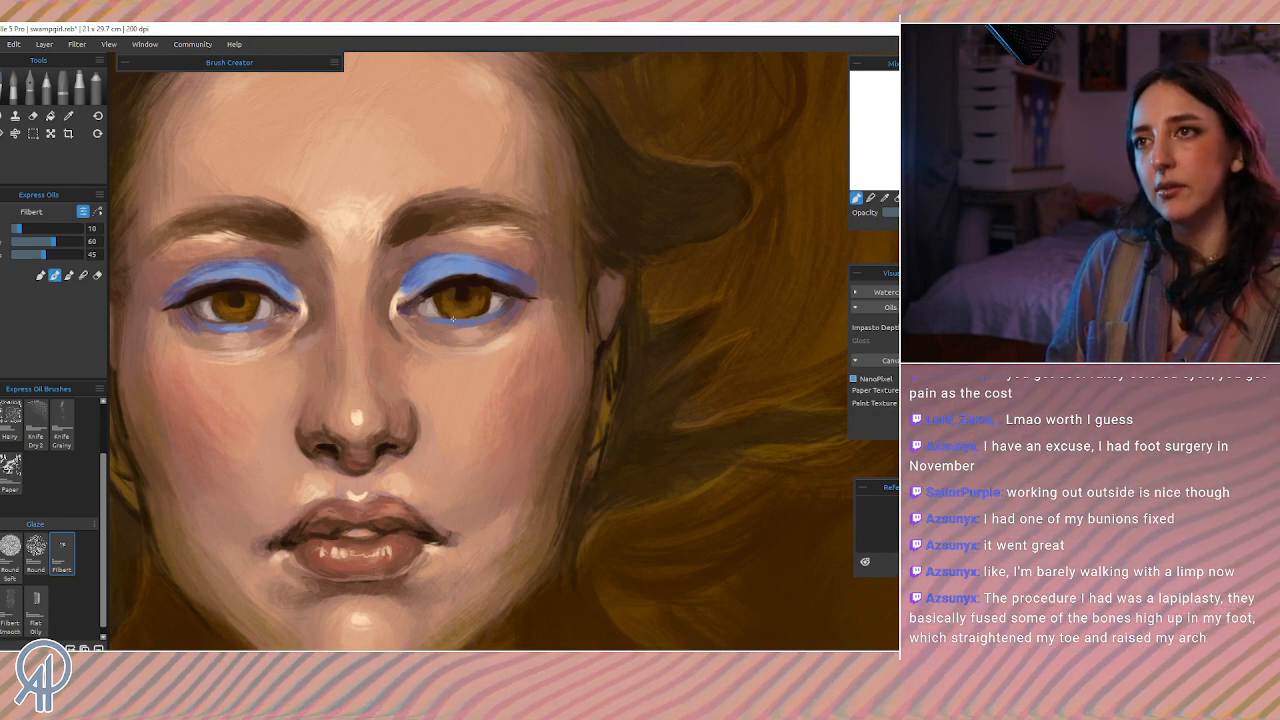
key("shift")
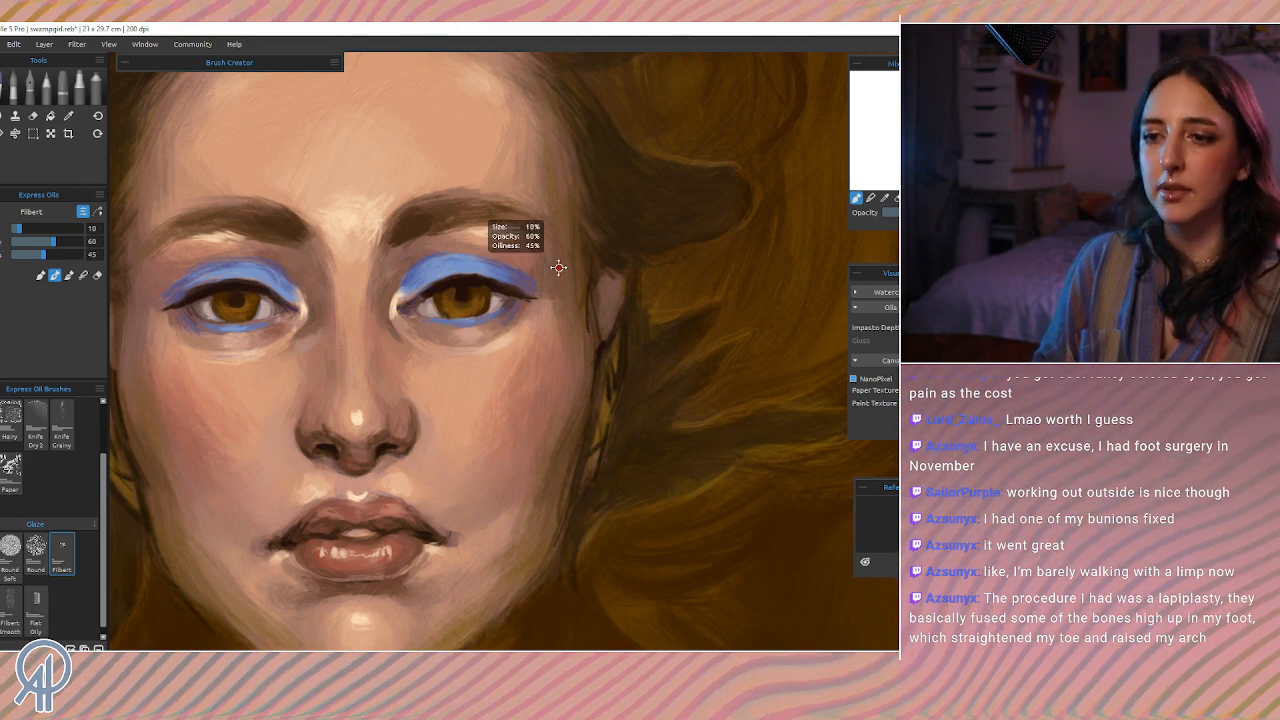
Step: Review the eyeshadow on the whole portrait and enlarge the Filbert brush to size 35
scroll(558, 267, "down", 5)
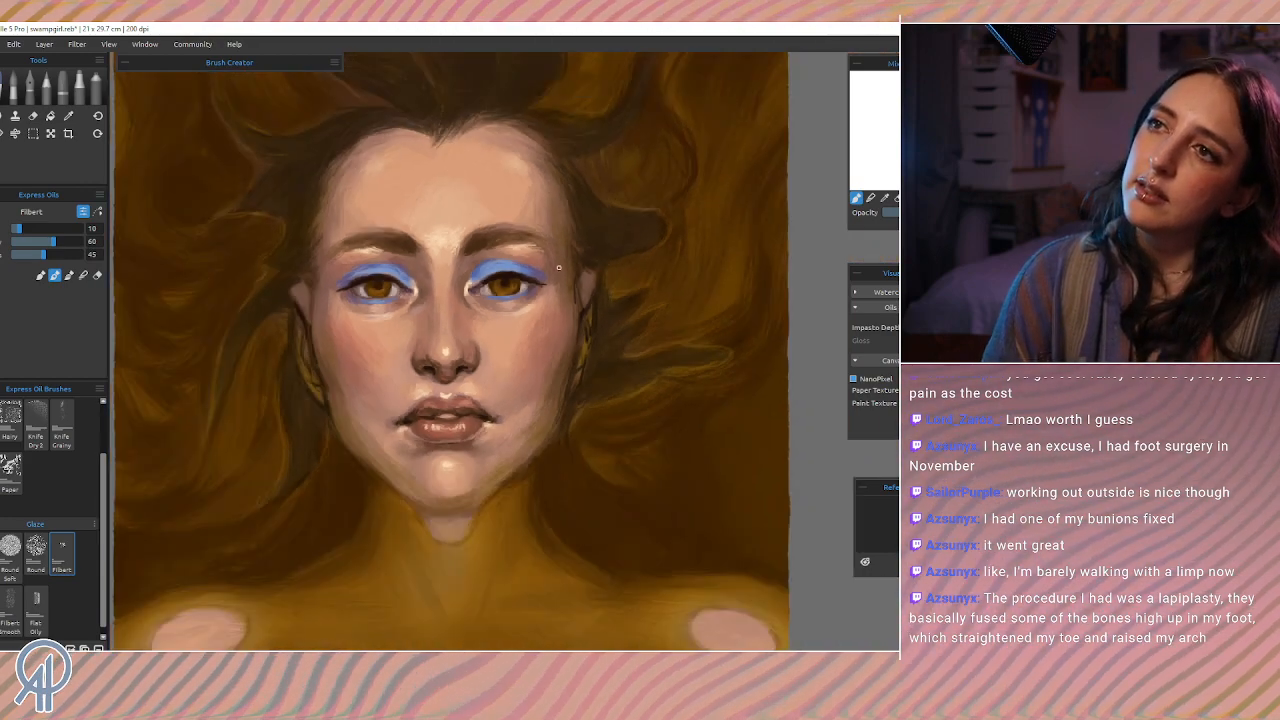
scroll(558, 267, "down", 4)
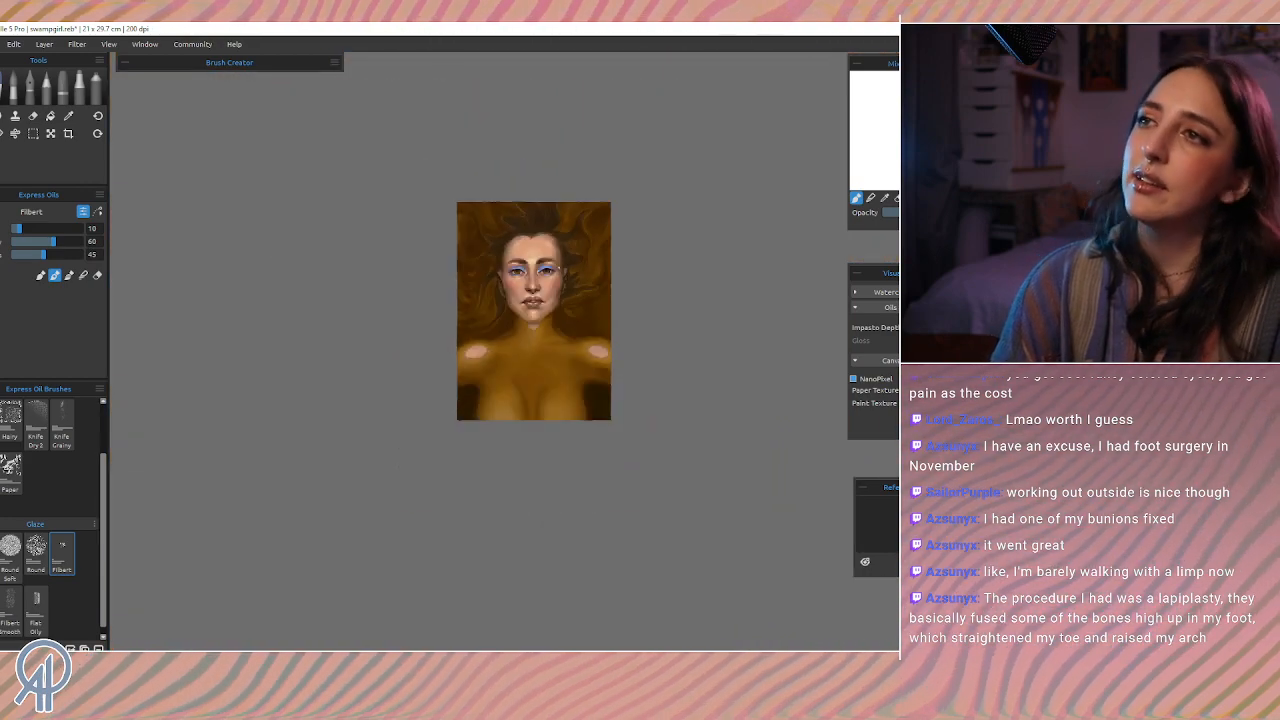
scroll(558, 267, "up", 4)
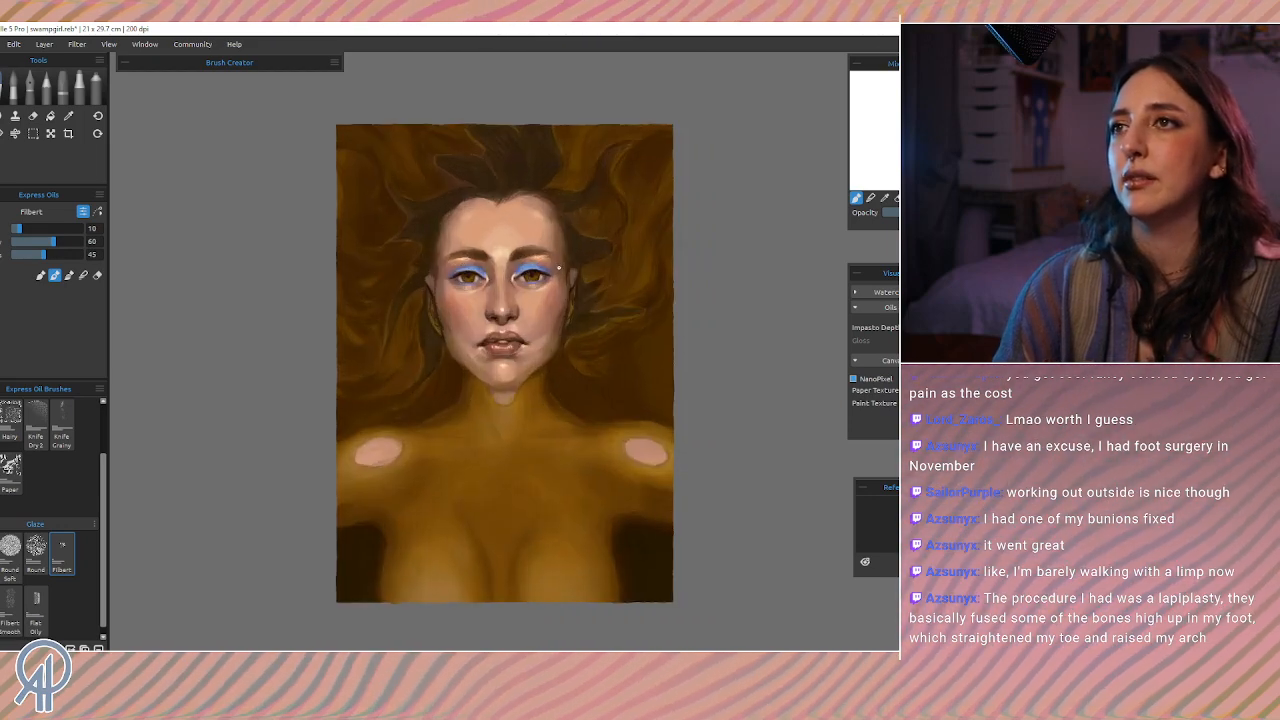
scroll(558, 267, "down", 1)
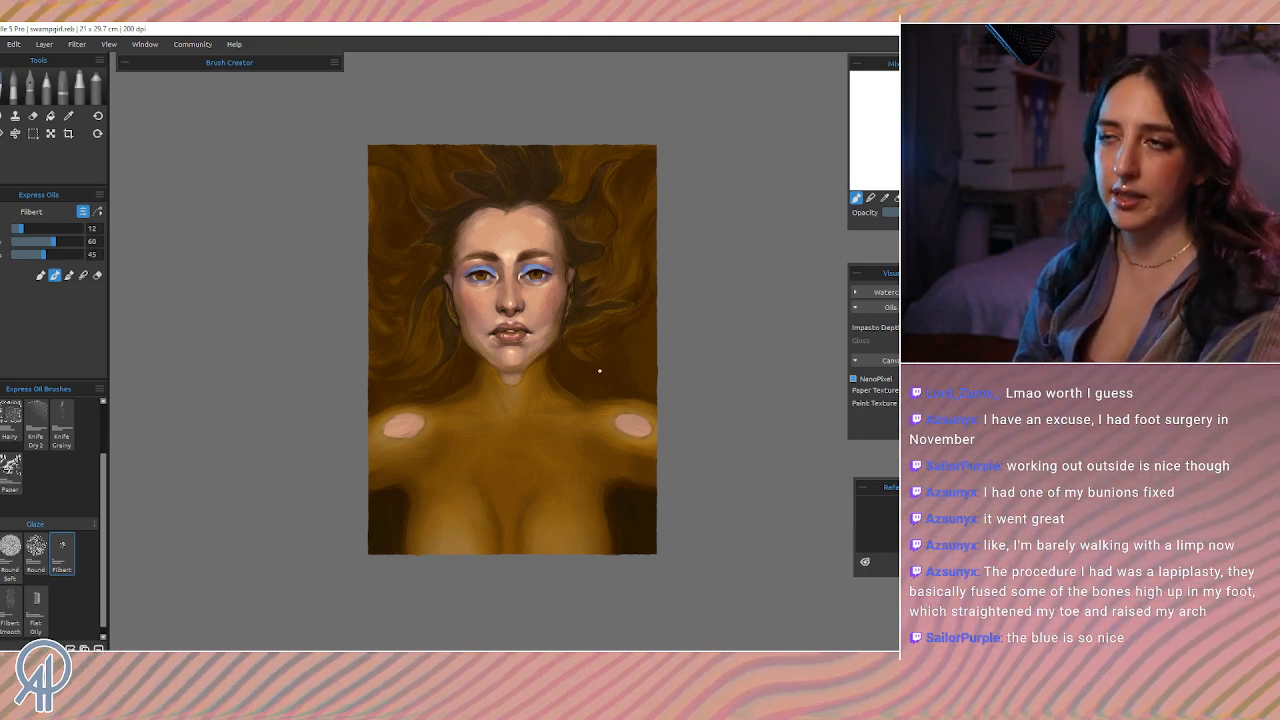
key("]")
key("]")
key("]")
key("]")
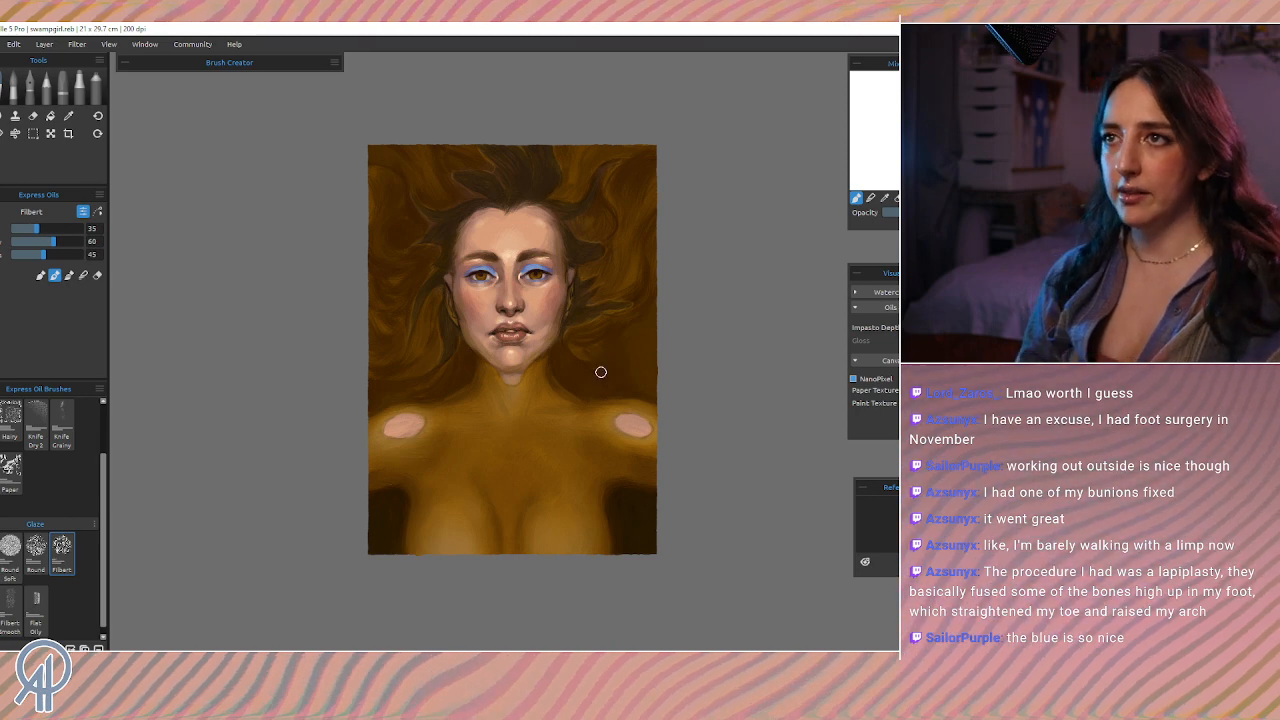
key("ctrl+alt")
scroll(622, 269, "up", 1)
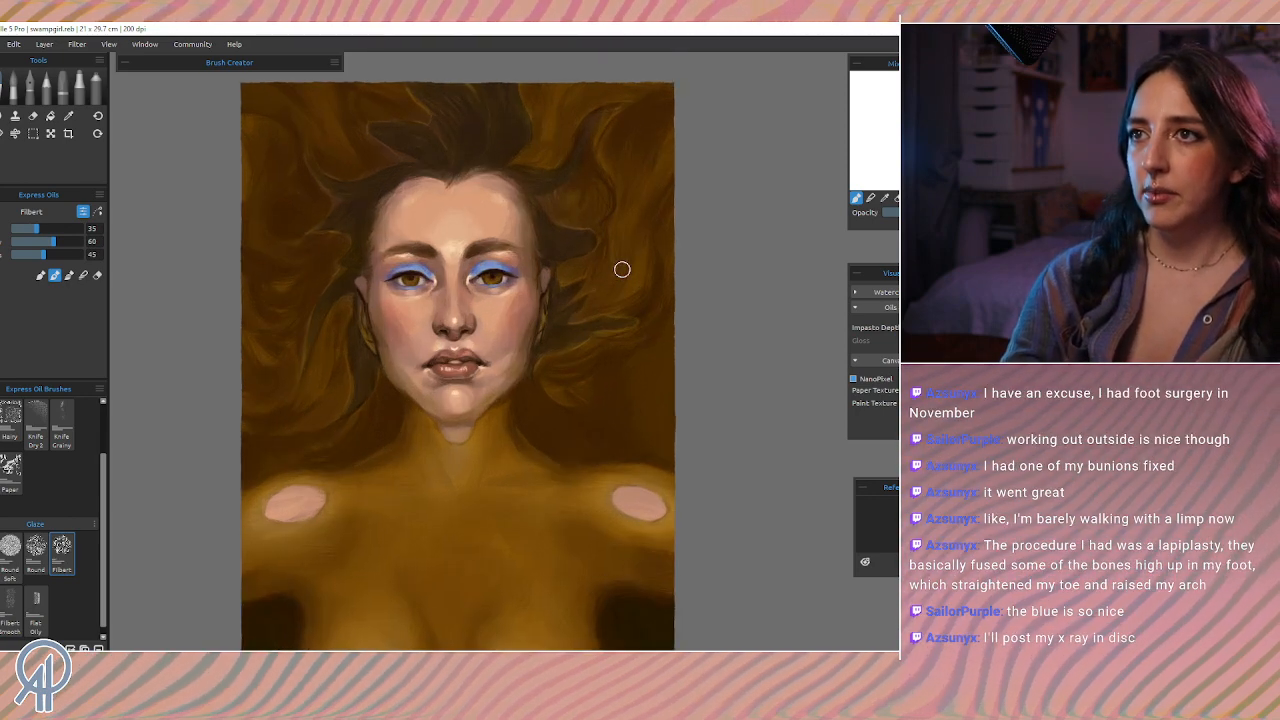
Step: Sample a dark brown from the lower body shadow and shade along the jawline with the size 35 Filbert brush
key("d")
mouse_move(622, 600)
left_mouse_down()
mouse_move(620, 623)
mouse_move(586, 480)
mouse_move(549, 423)
left_mouse_up()
key("b")
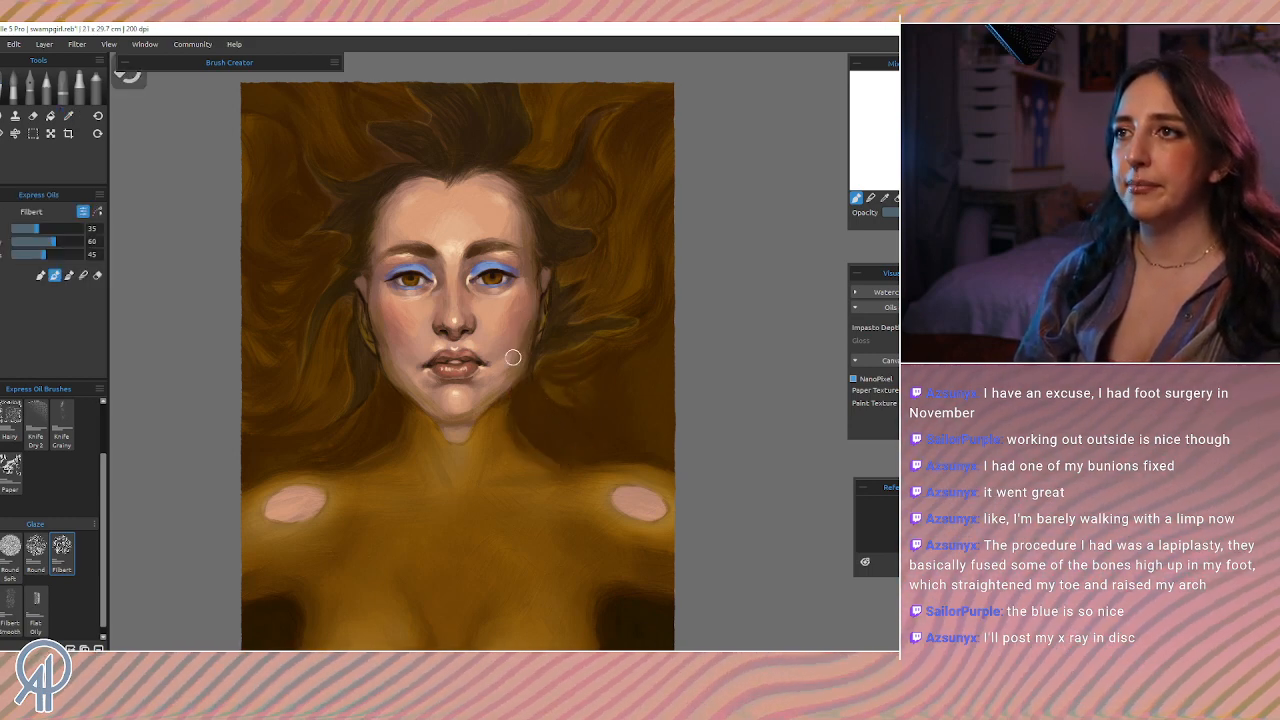
left_click(517, 357, "alt")
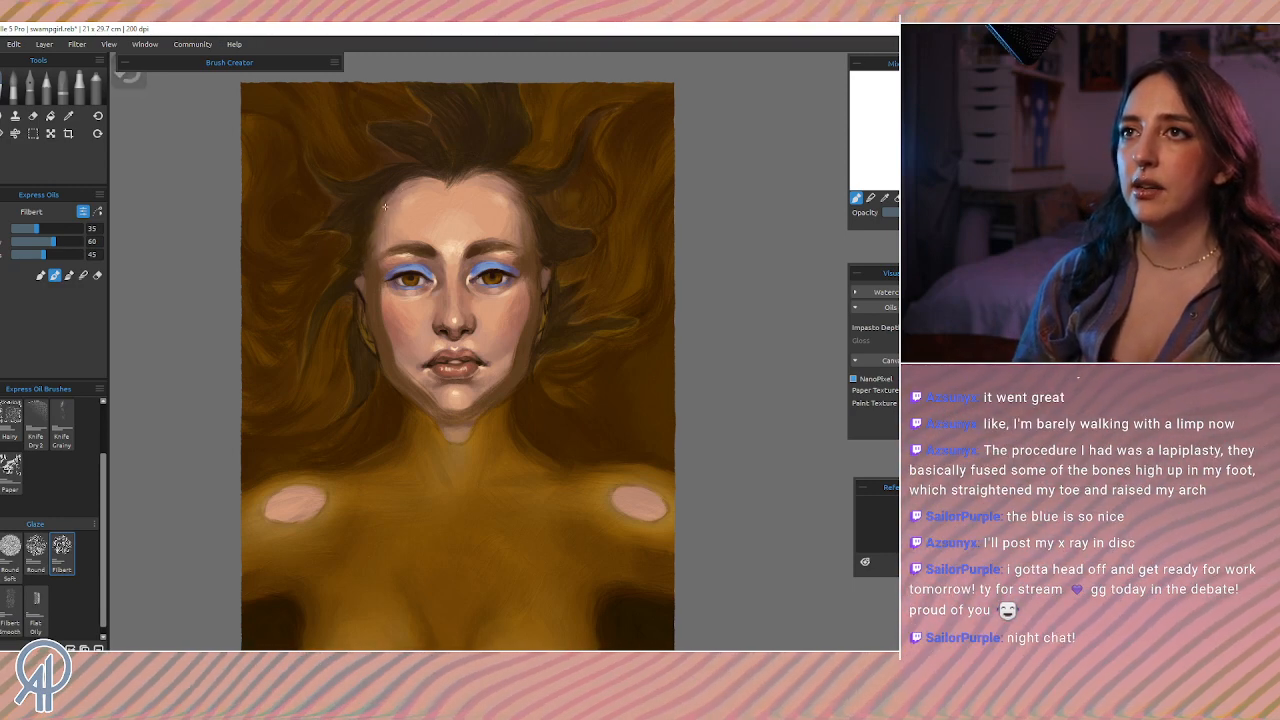
Step: Sample brown and skin tones around the temples and blend the shading along both sides of the forehead
left_click(386, 232, "alt")
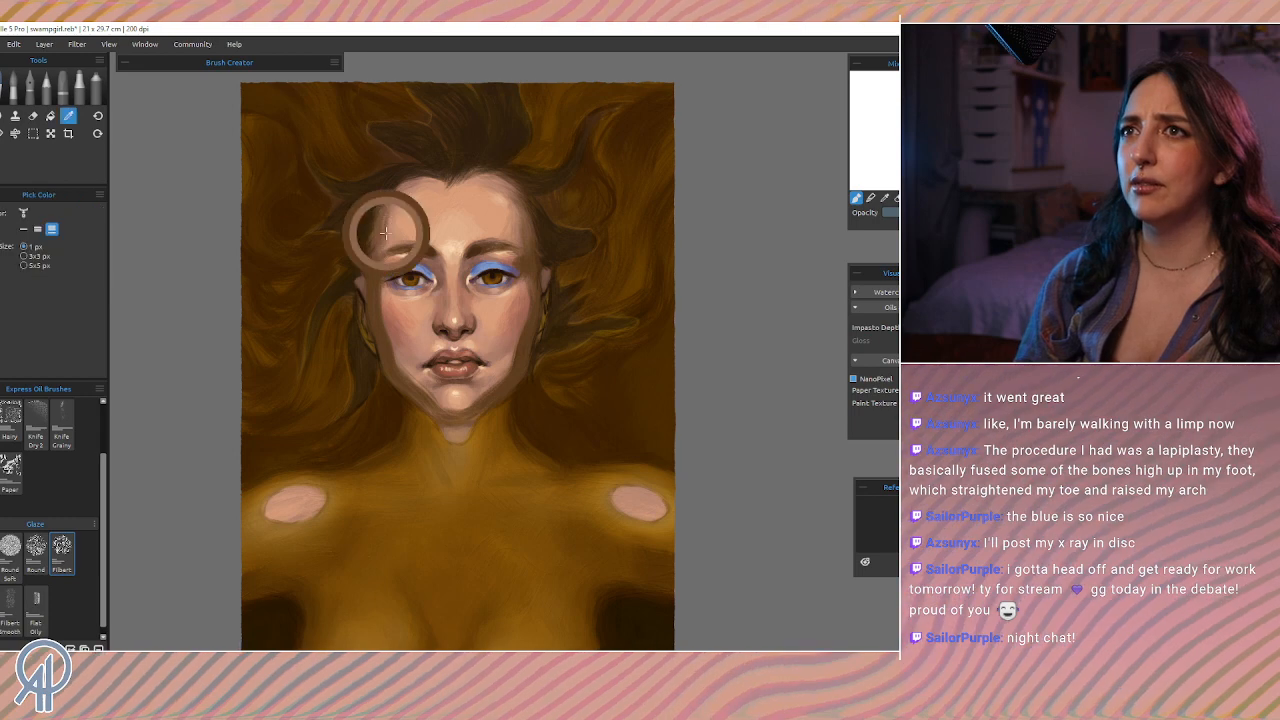
mouse_move(386, 233)
left_mouse_down()
mouse_move(414, 336)
mouse_move(452, 318)
mouse_move(452, 331)
left_mouse_up()
left_click_drag(435, 257, 429, 233)
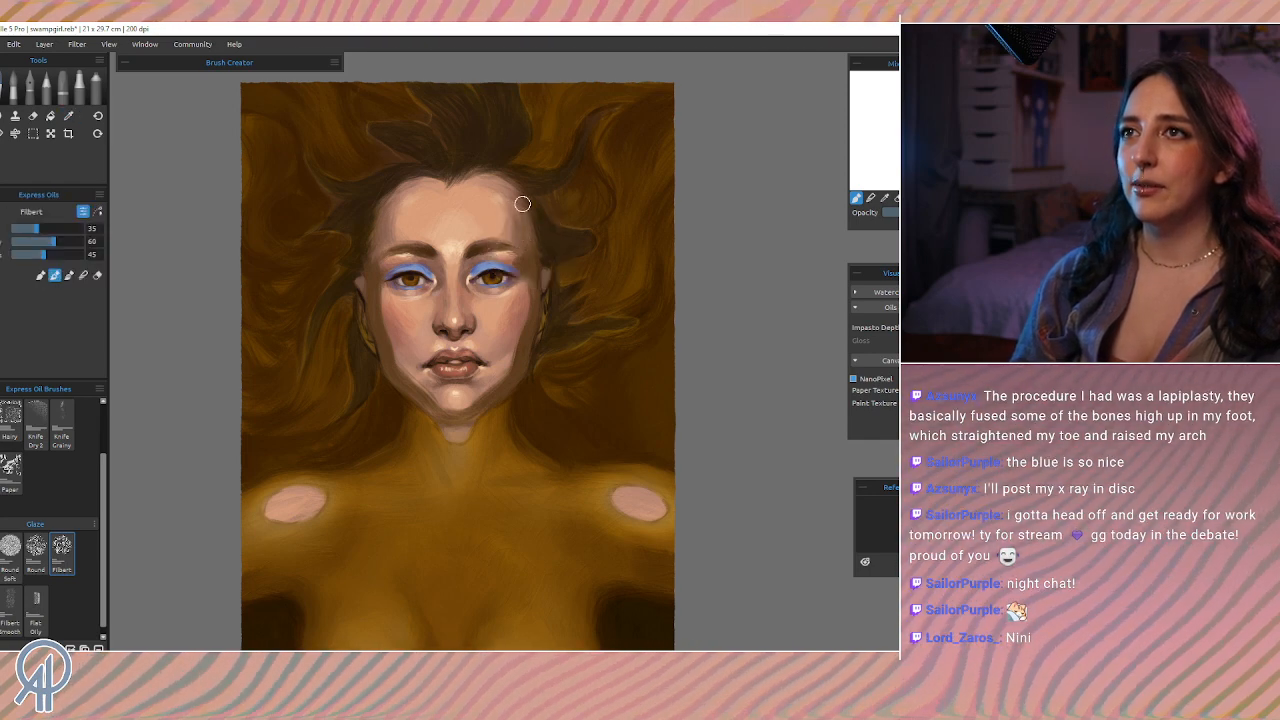
left_click(494, 220, "alt")
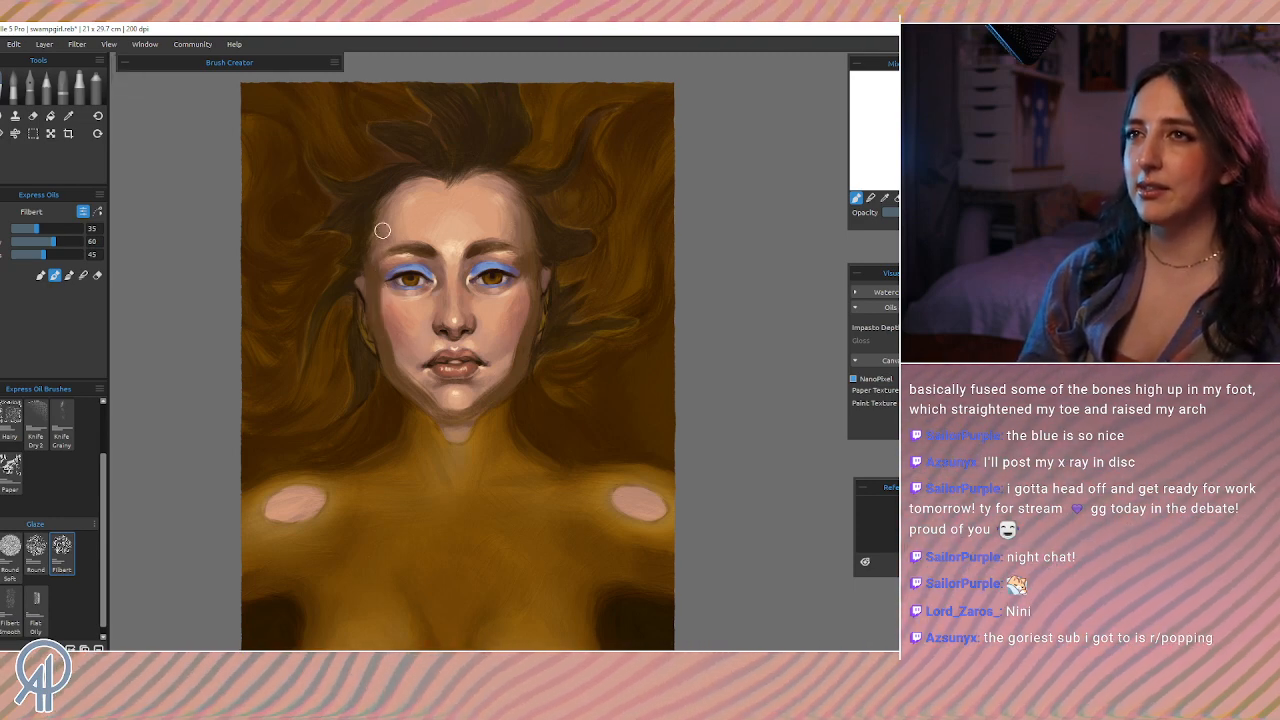
Step: Sample a tone near the nose and shade the outer left-hand cheek down to the jaw
key("i")
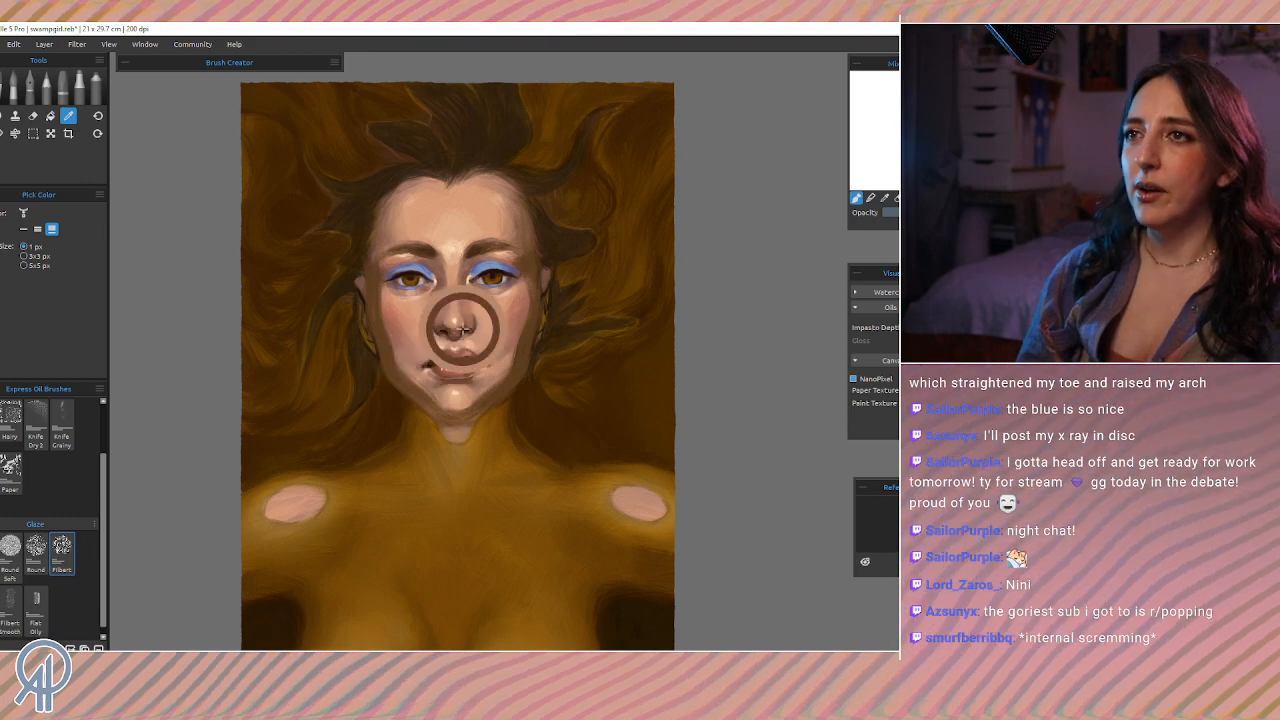
left_click(450, 328)
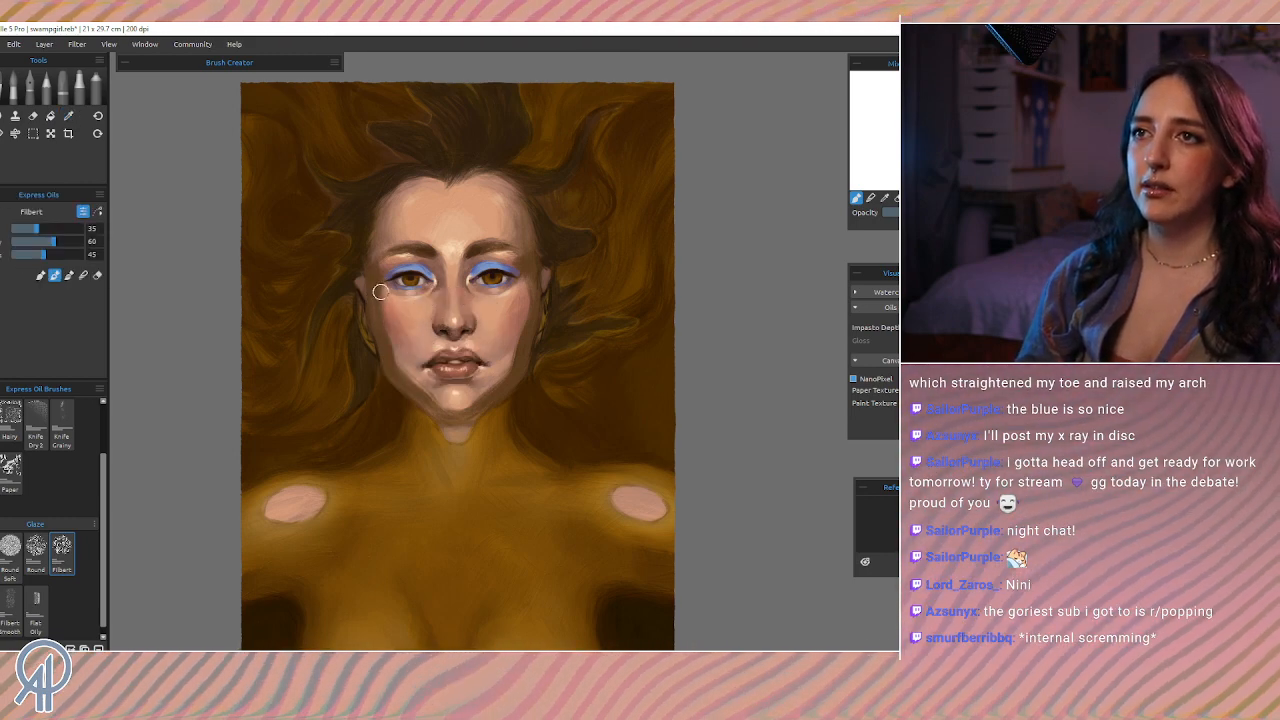
left_click_drag(377, 294, 392, 359)
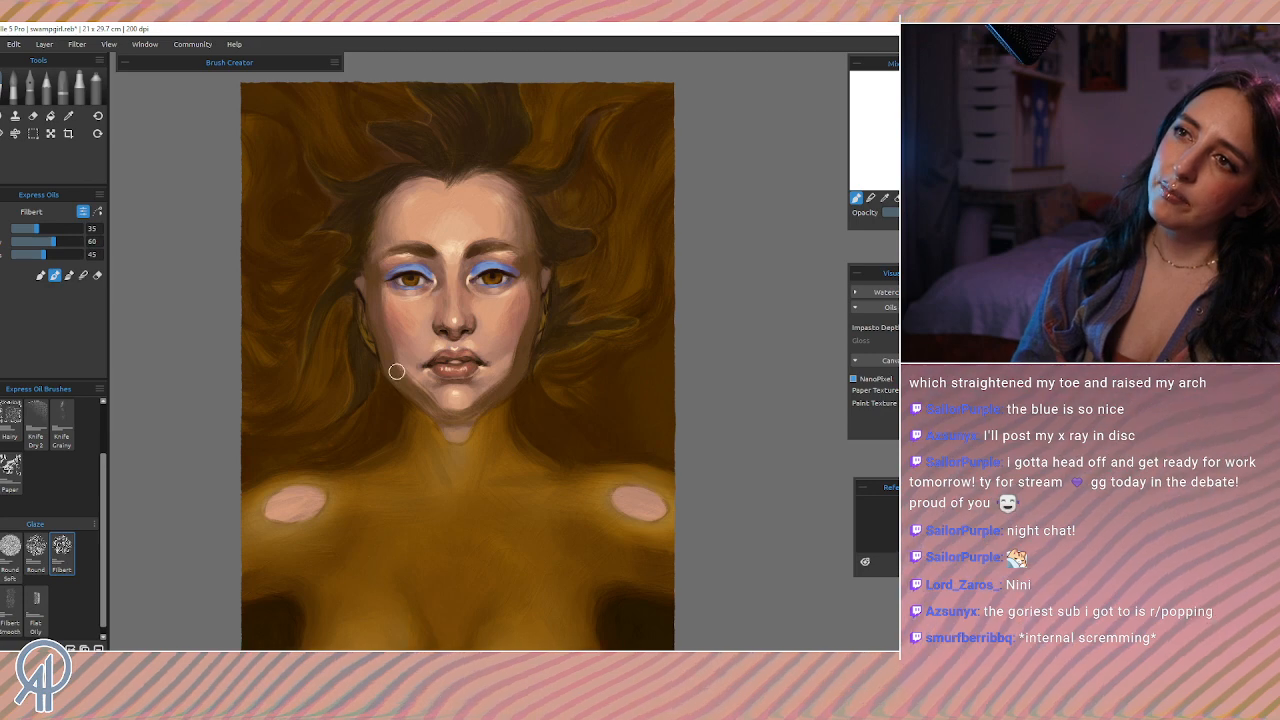
left_click_drag(398, 373, 425, 403)
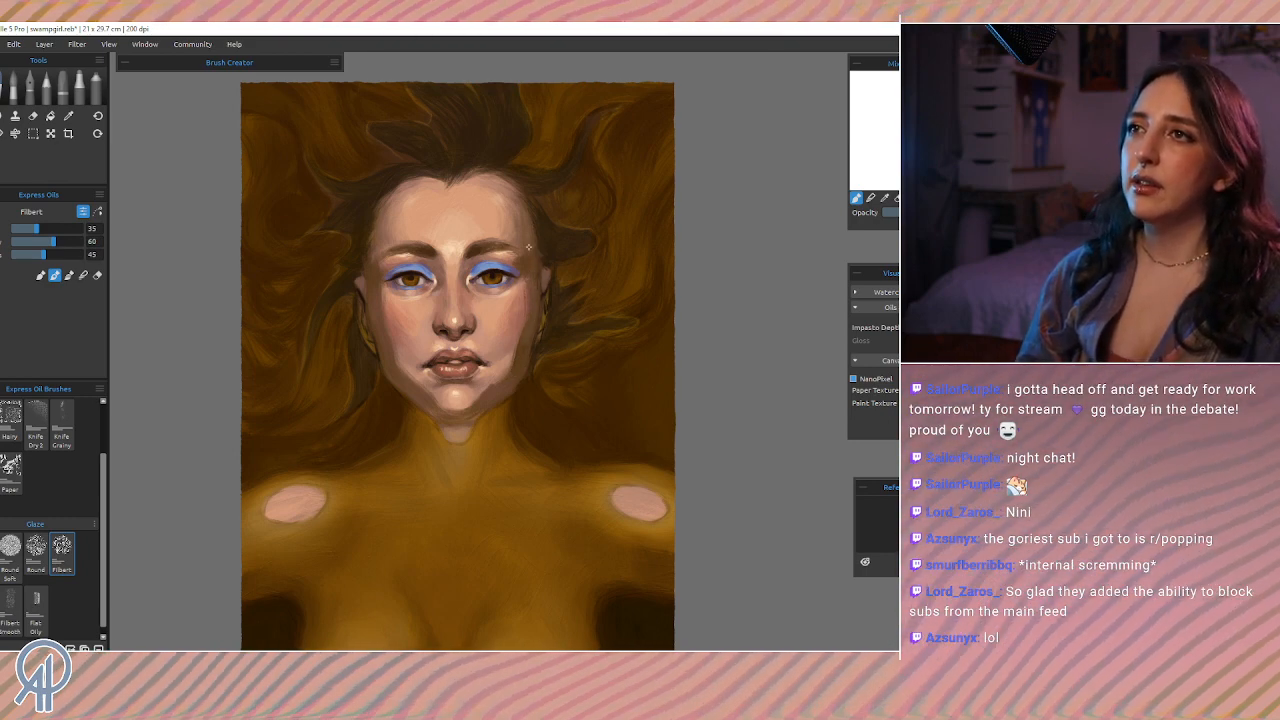
Step: Sample tones from the right-hand cheek and left-hand jaw and soften the shading around the face
key("i")
left_click(520, 302)
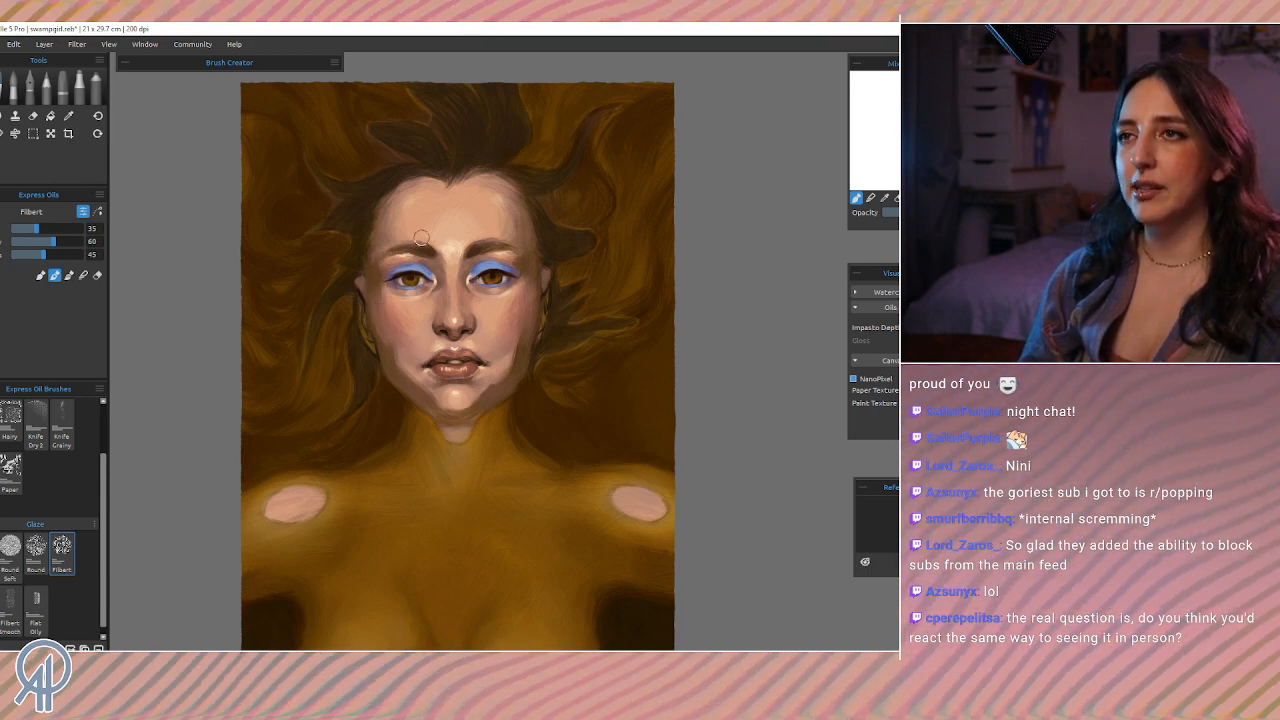
key("i")
left_click(382, 352)
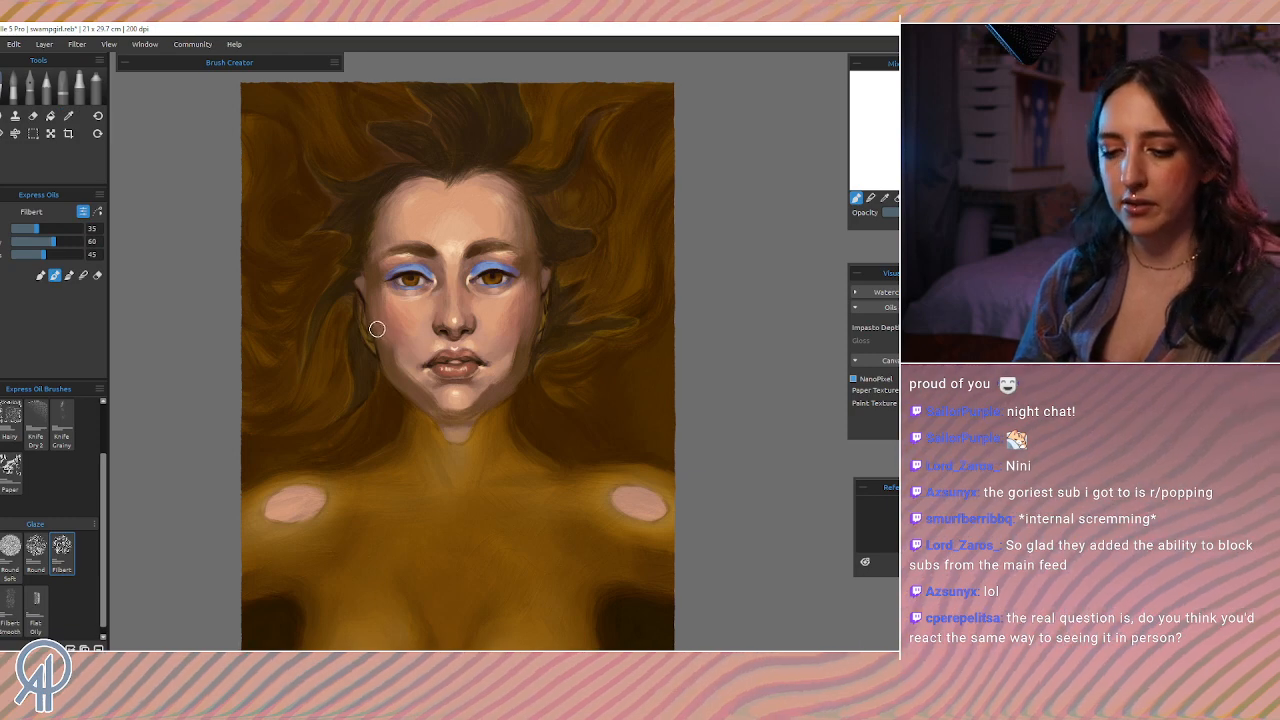
Step: Sample the dark brown from the canvas's lower left corner and deepen the face's outer edges at brush size 20
key("i")
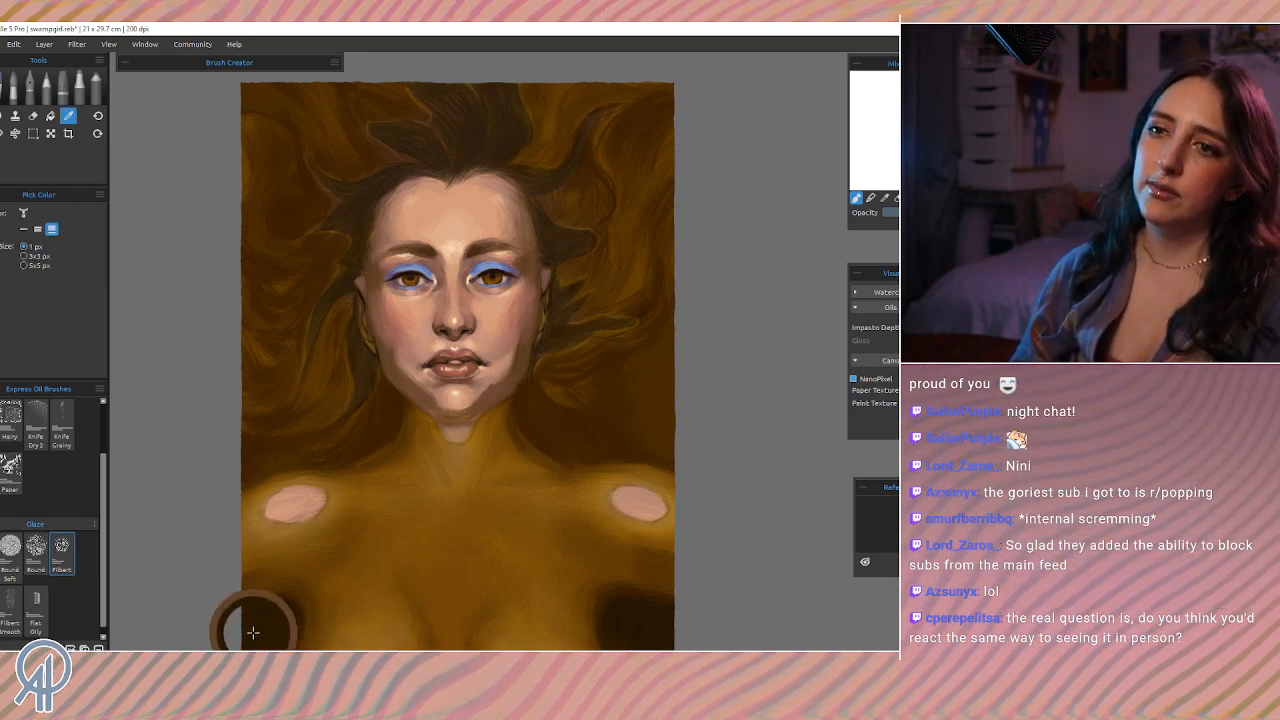
left_click(257, 624)
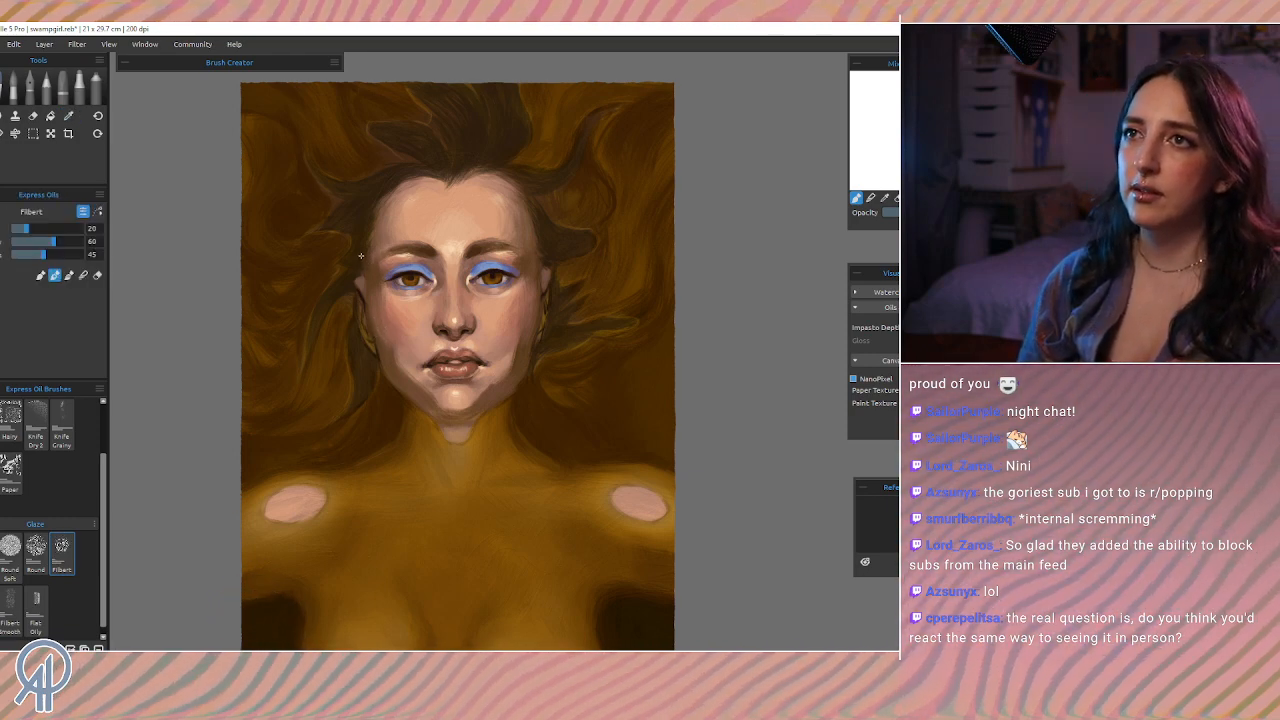
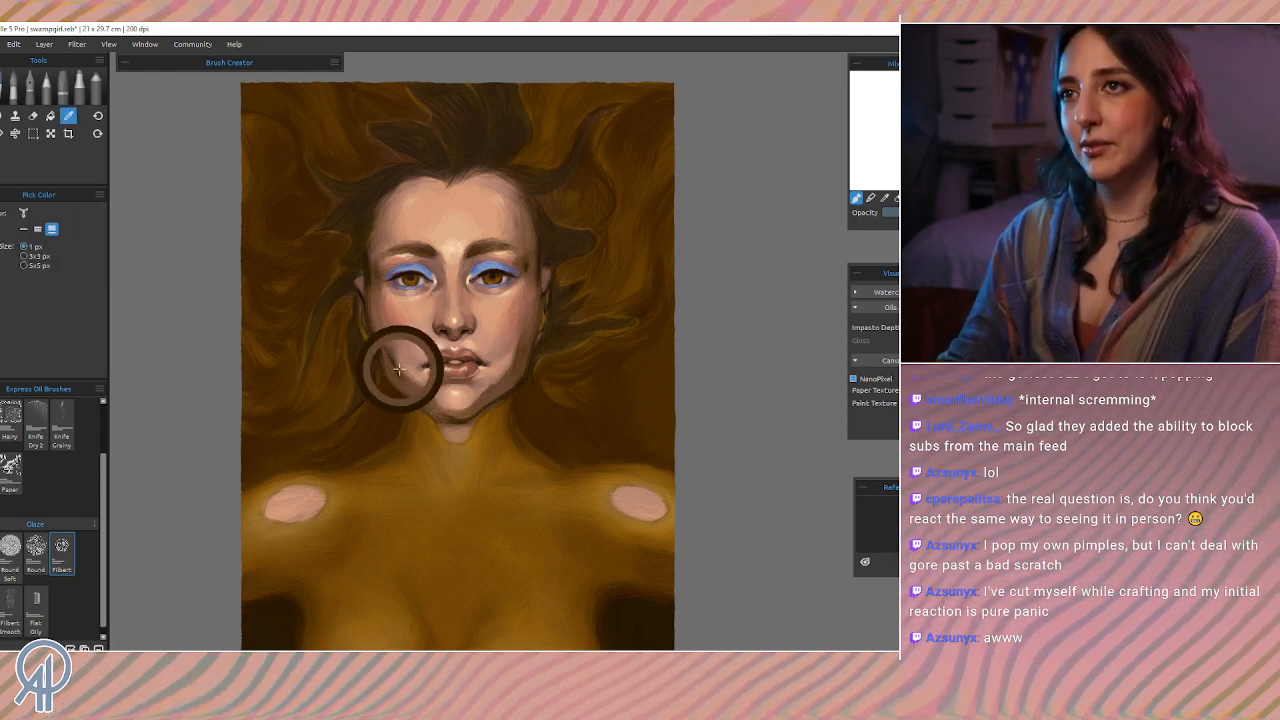
left_click(386, 344, "alt")
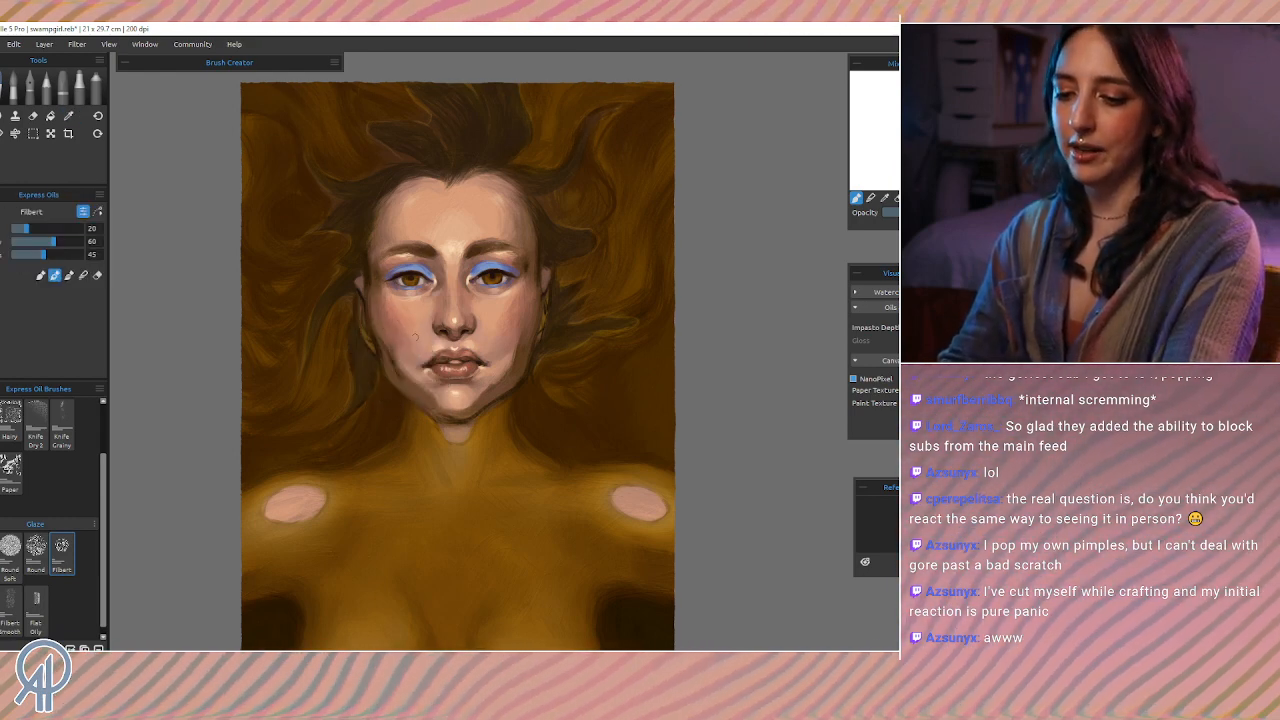
Step: Enlarge the Filbert brush to size 35 and shade the left-hand cheek's edge beside the ear with sampled dark tones
scroll(416, 337, "up", 1)
scroll(414, 337, "up", 2)
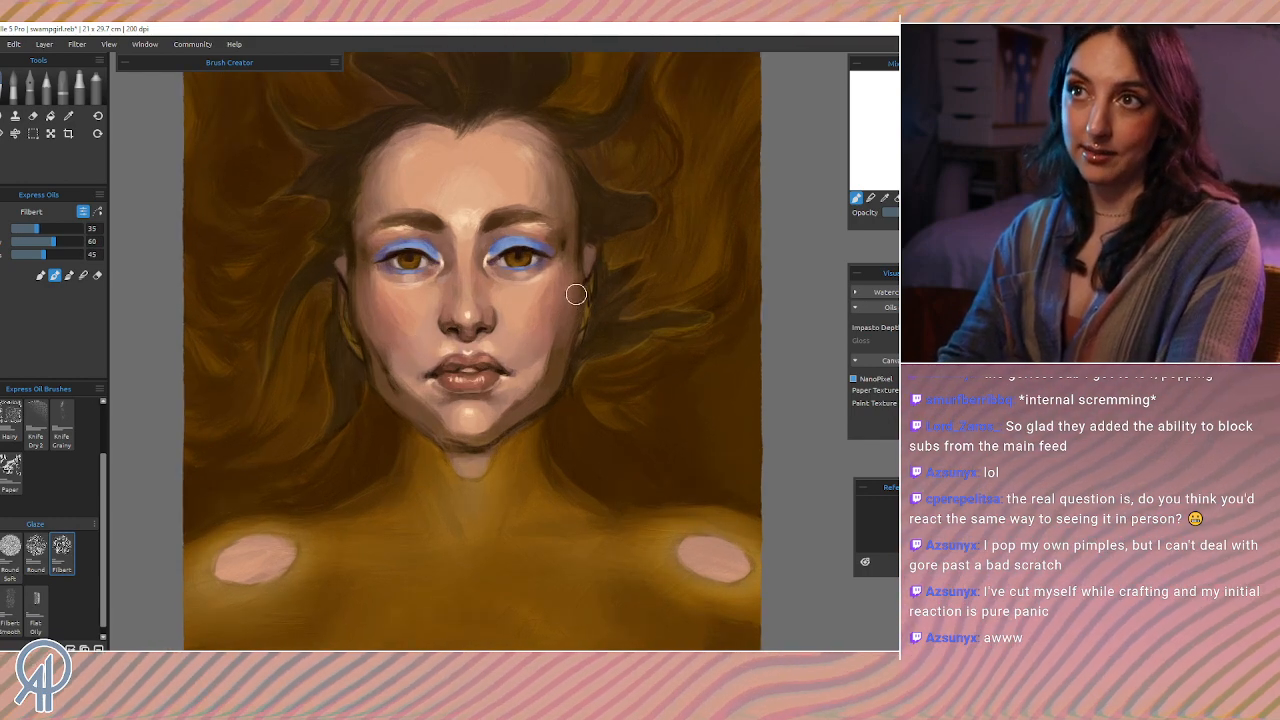
left_click(367, 348, "alt")
left_click_drag(367, 348, 366, 339)
left_click(349, 318, "alt")
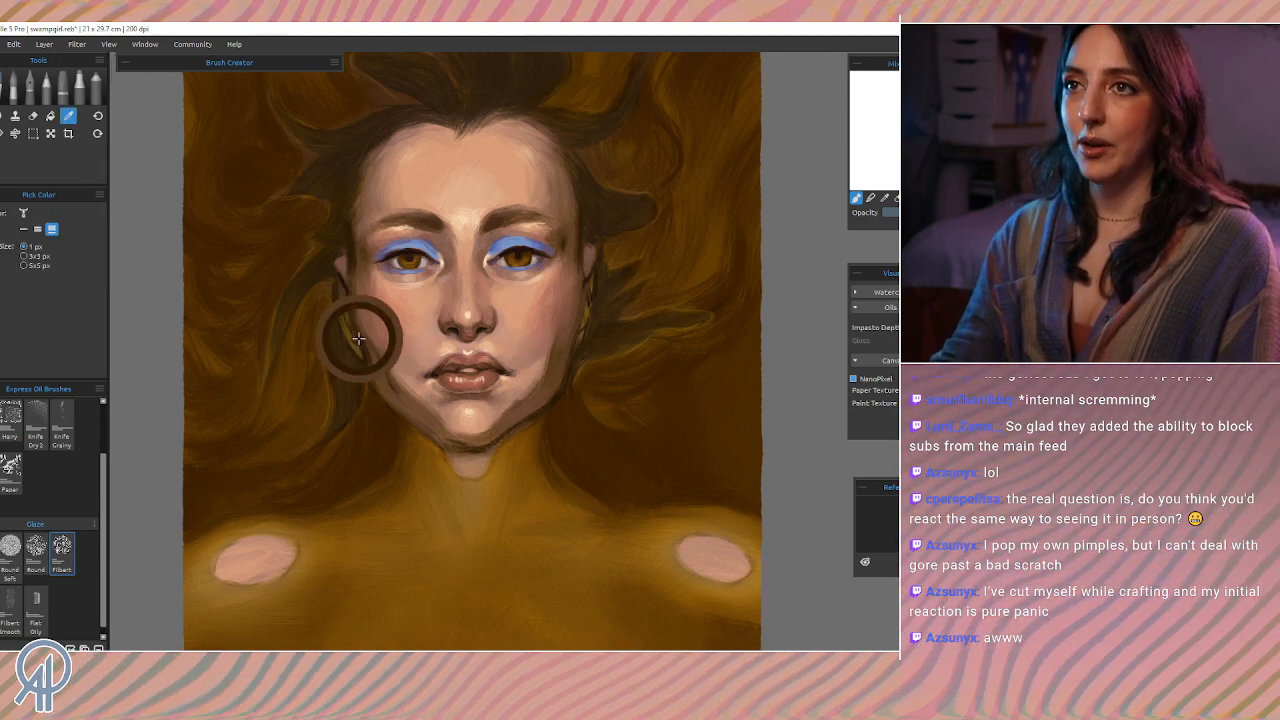
Step: Reduce the Filbert brush to size 20 and refine the left-hand jaw contour with sampled shadow and skin tones
key("[")
key("[")
key("[")
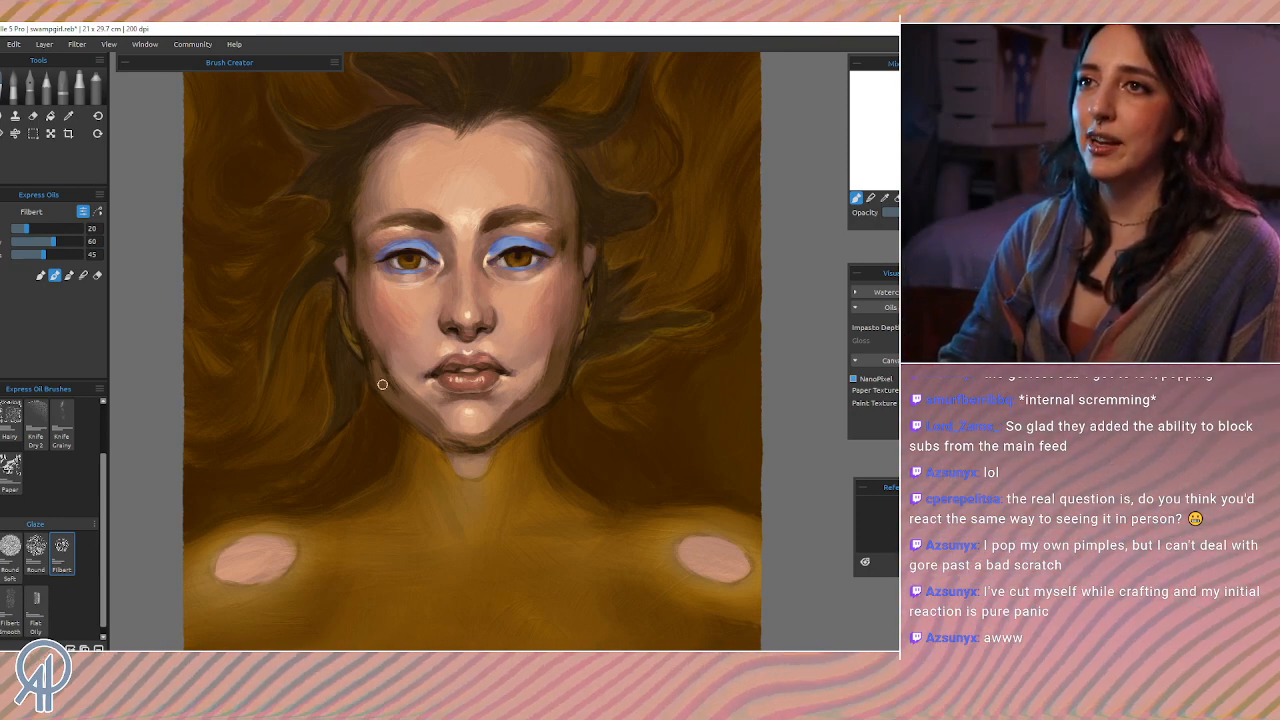
left_click(362, 335, "alt")
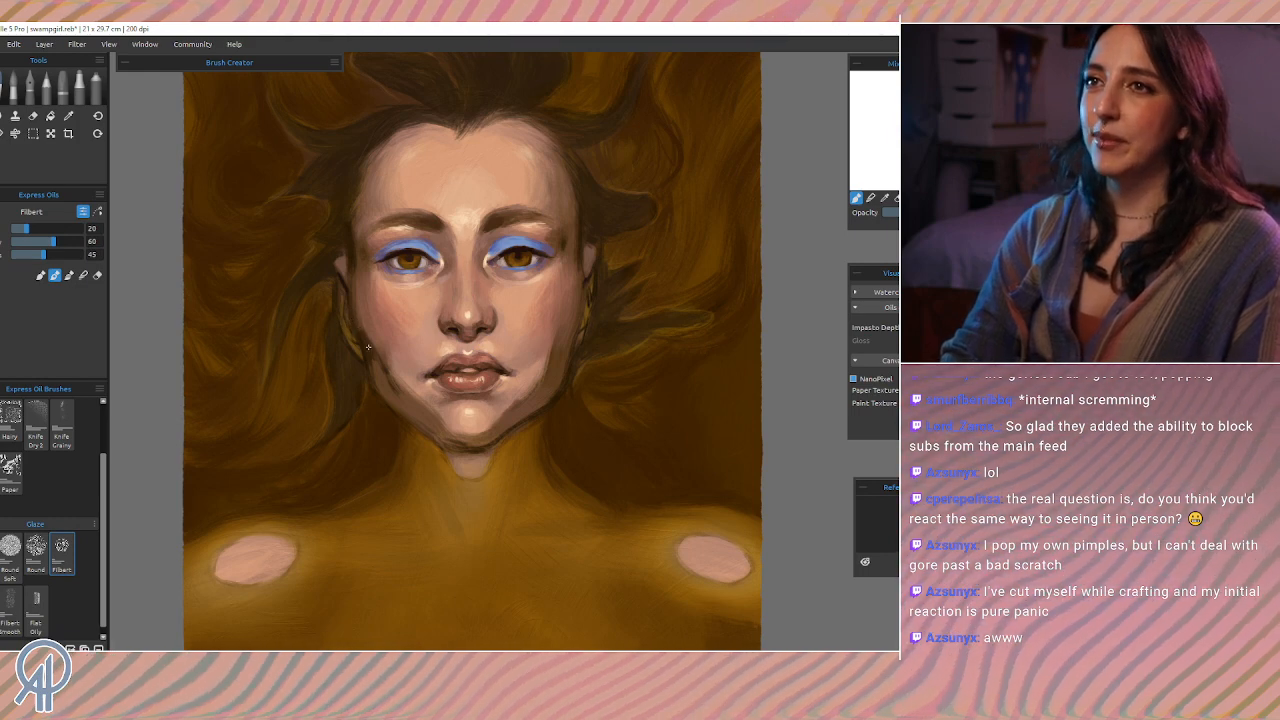
left_click(415, 404, "alt")
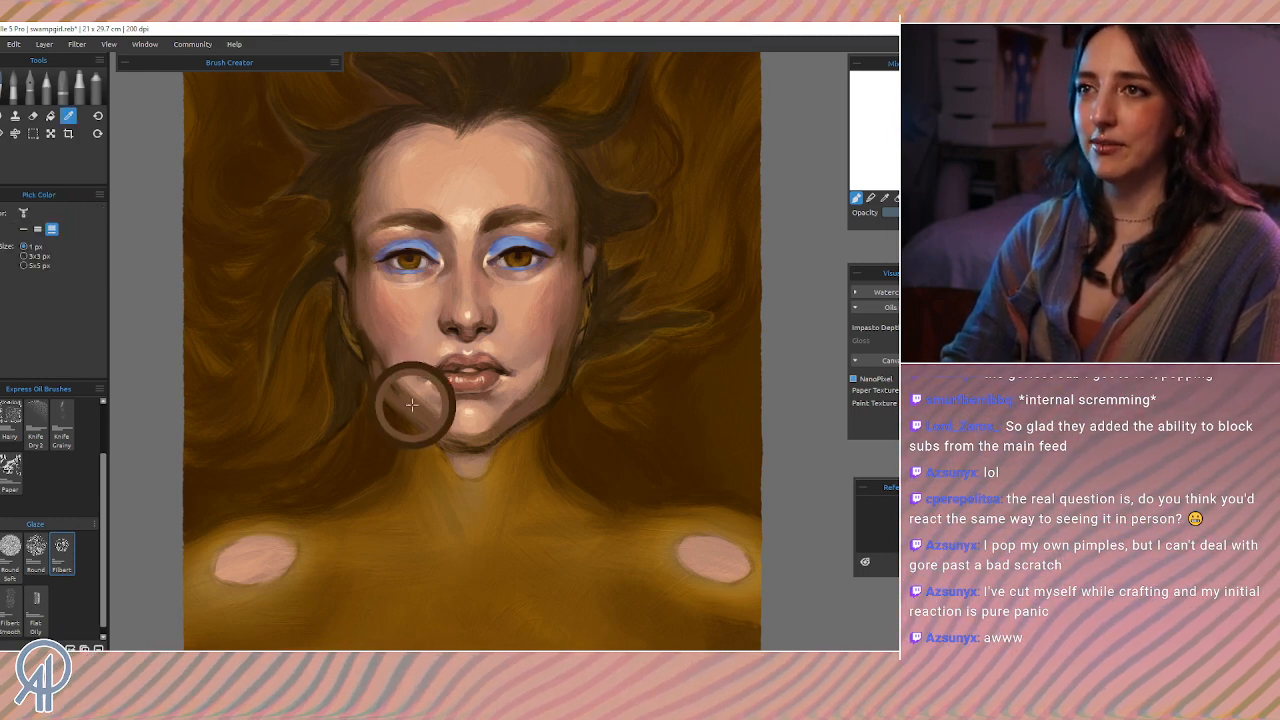
left_click(372, 349, "alt")
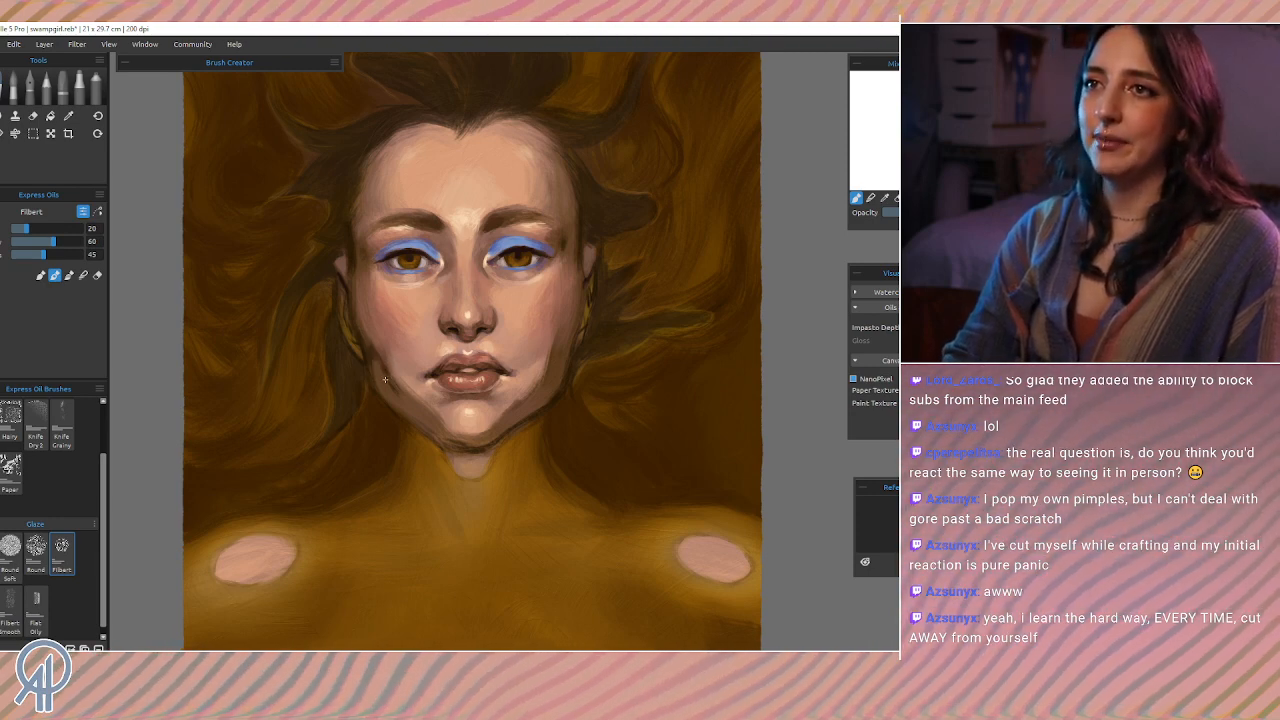
left_click(372, 362, "alt")
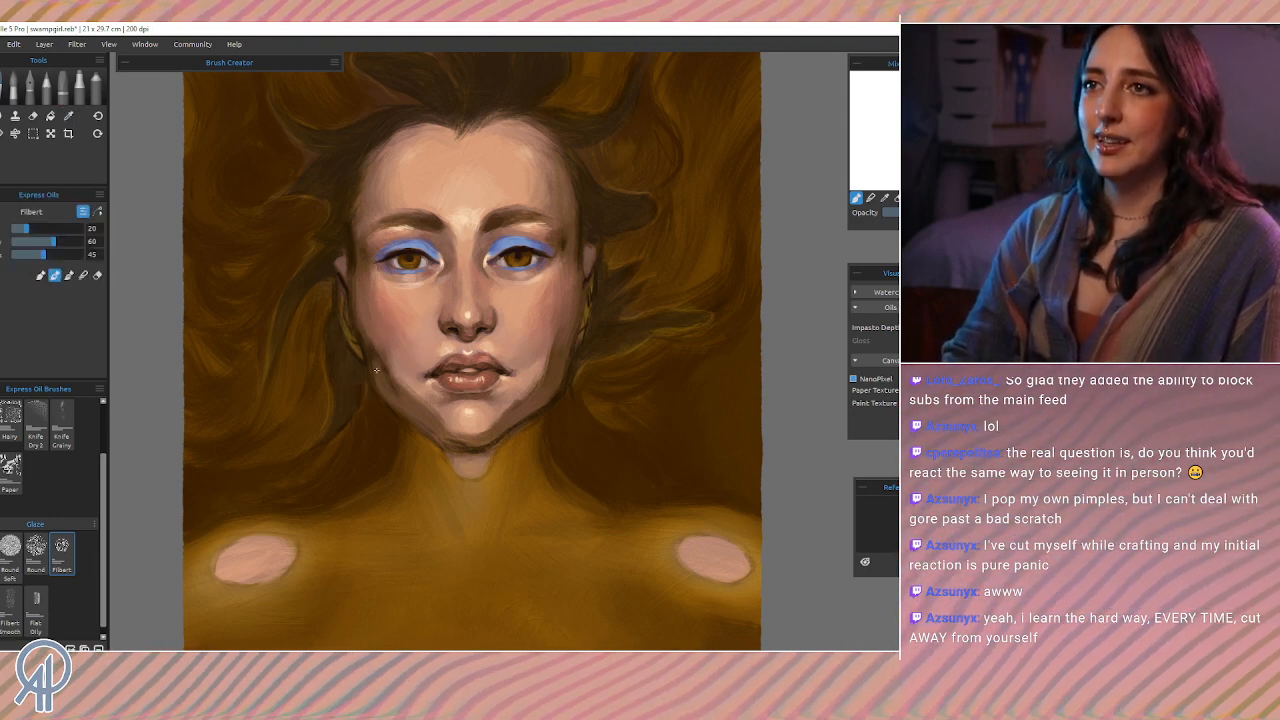
left_click(368, 341, "alt")
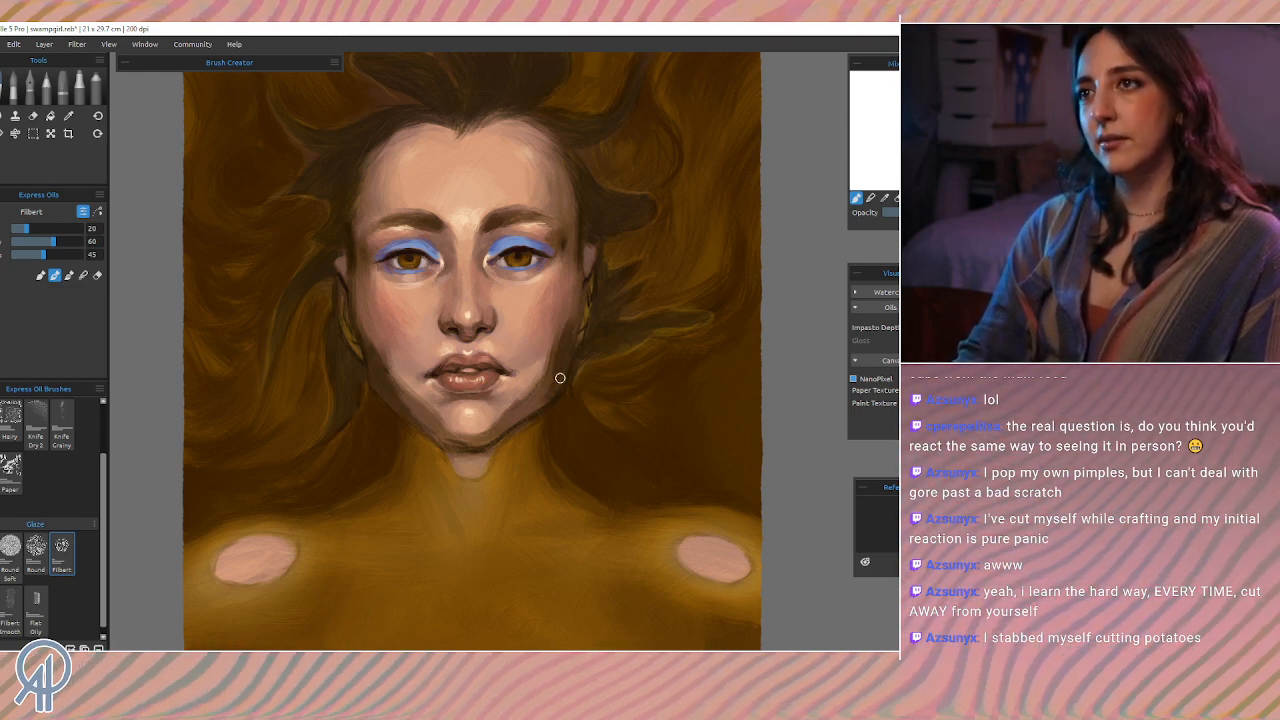
Step: Enlarge the Filbert brush to size 50 and blend sampled cheek tones across the right-hand cheek
left_click(571, 300, "alt")
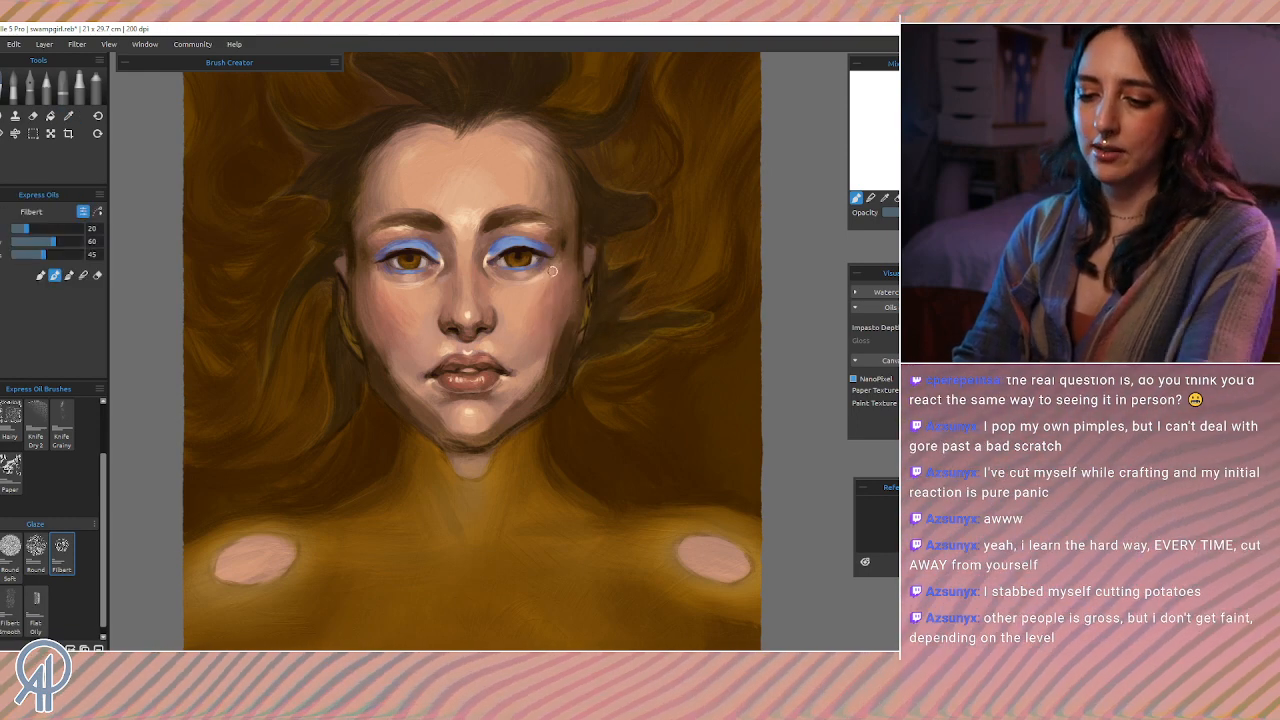
key("]")
key("]")
key("]")
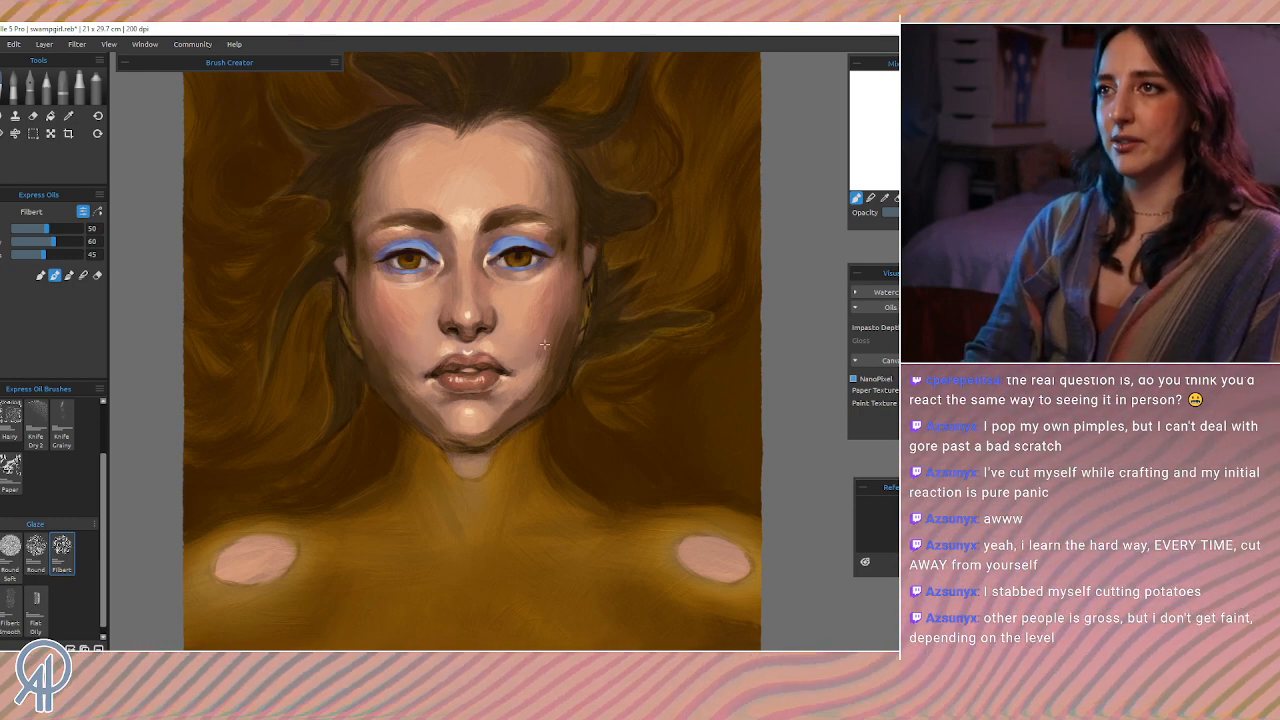
key("i")
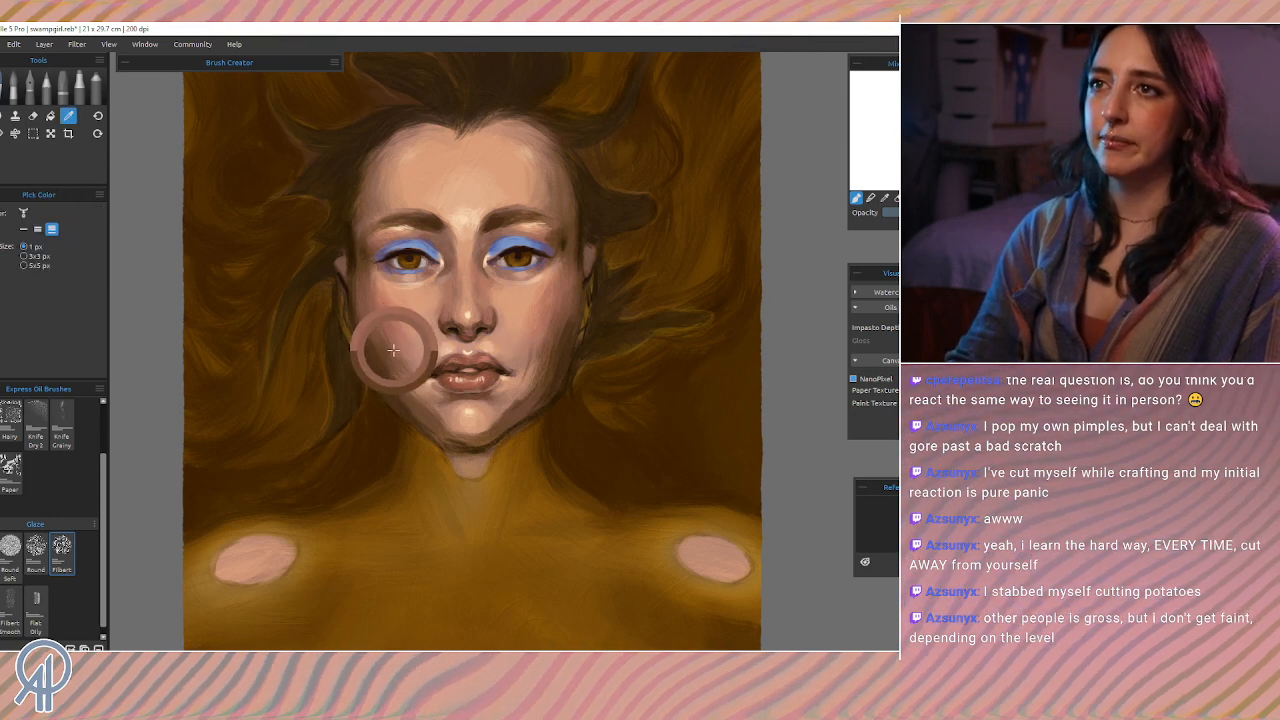
left_click(438, 331, "alt")
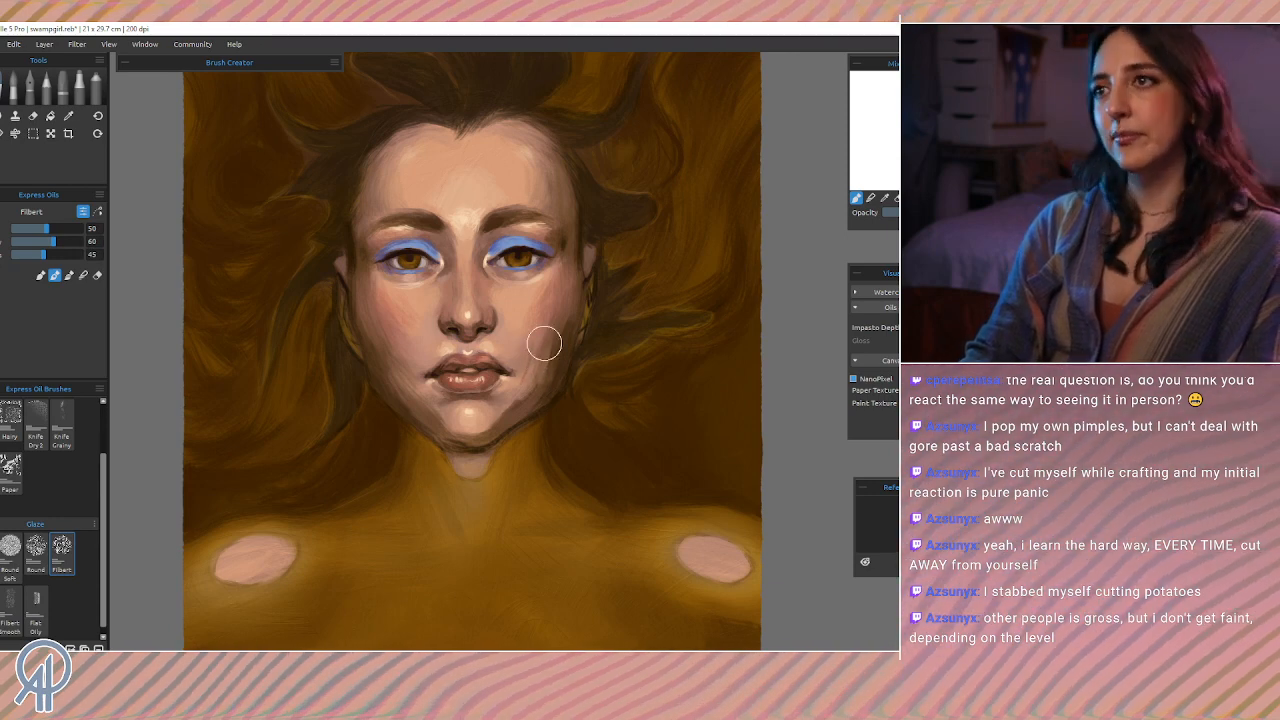
left_click(543, 306, "alt")
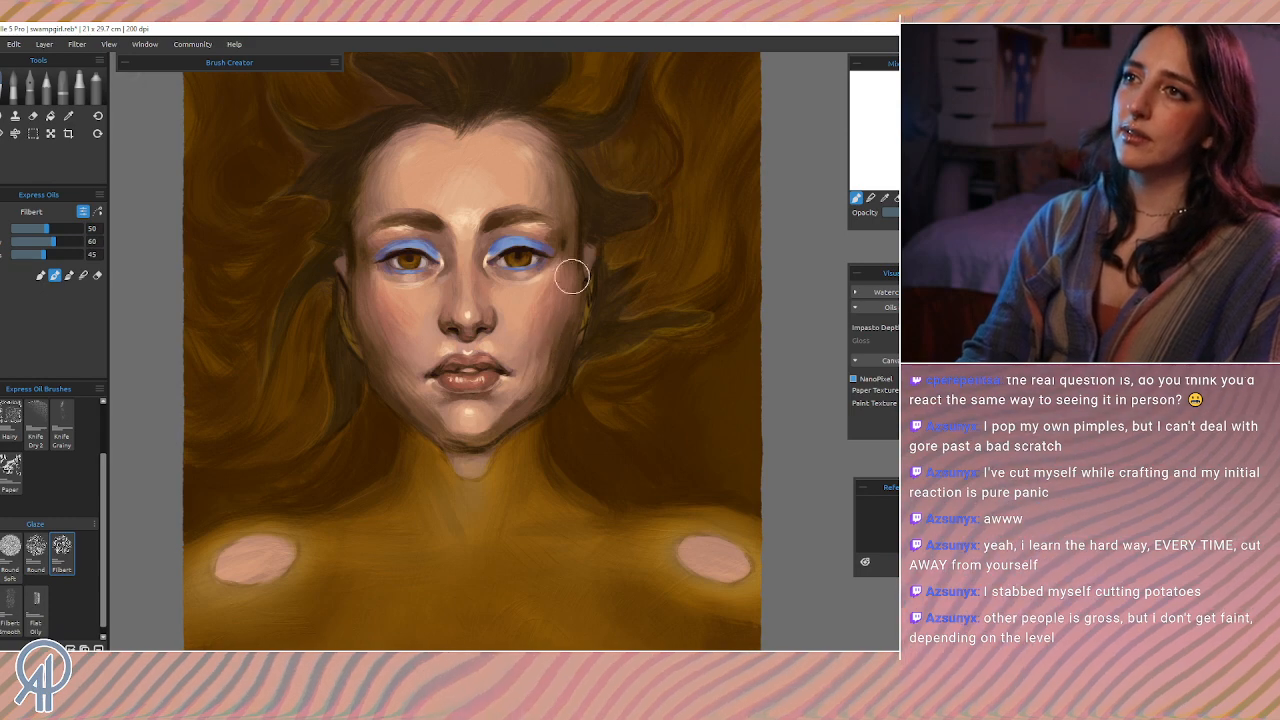
Step: Reduce the Filbert brush to size 30, touch up the skin beside the left-hand mouth corner and blend the right-hand cheek's shadow
key("bracketleft")
key("bracketleft")
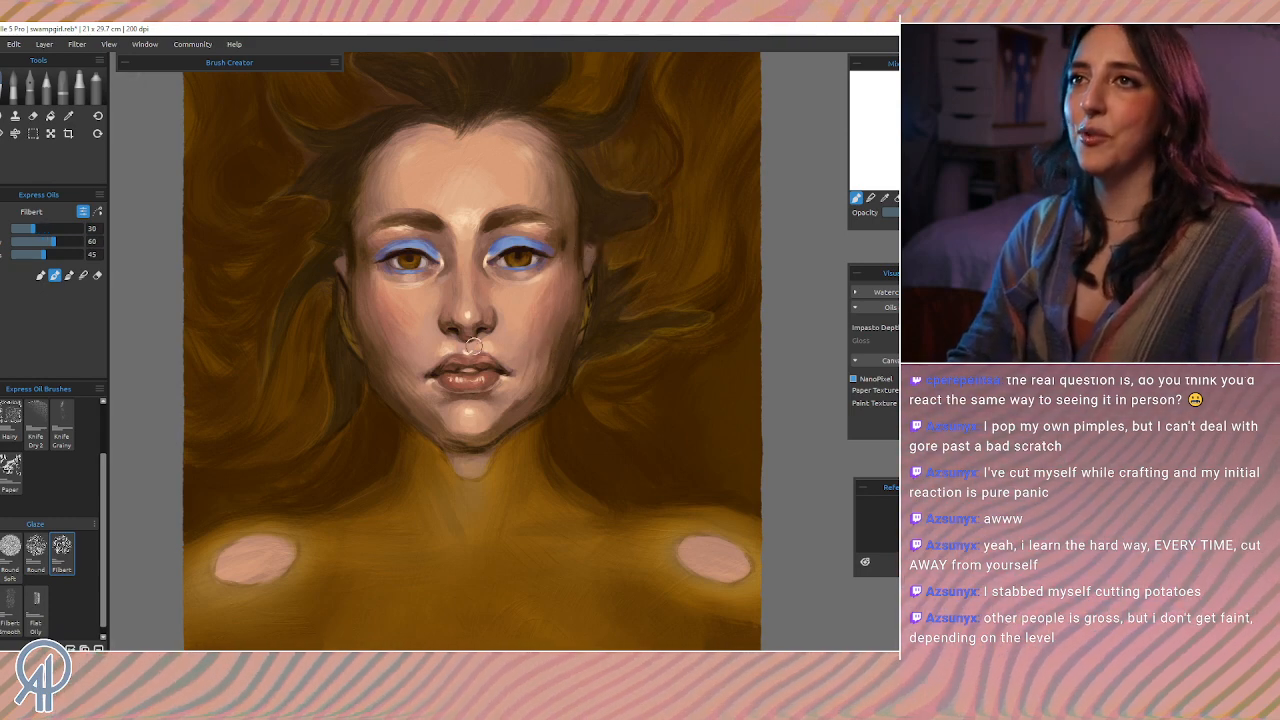
mouse_move(429, 362)
left_mouse_down()
mouse_move(419, 377)
mouse_move(405, 362)
left_mouse_up()
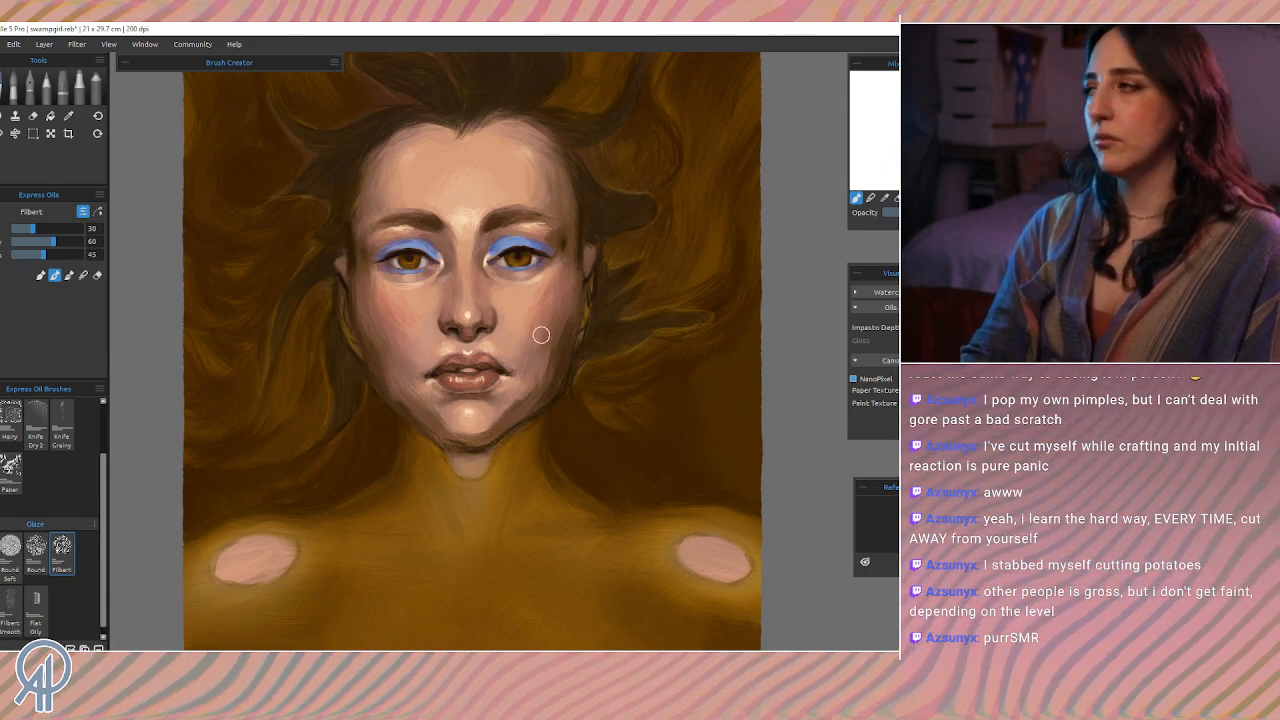
key("alt")
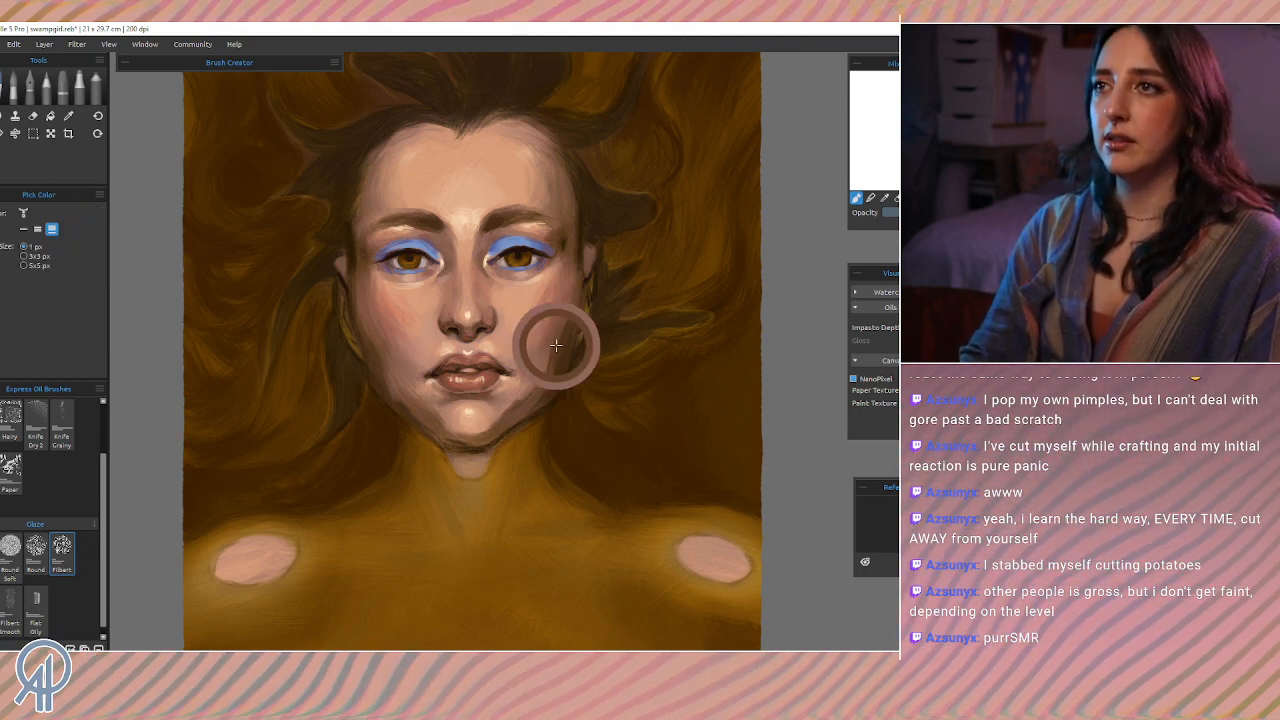
left_click(550, 345)
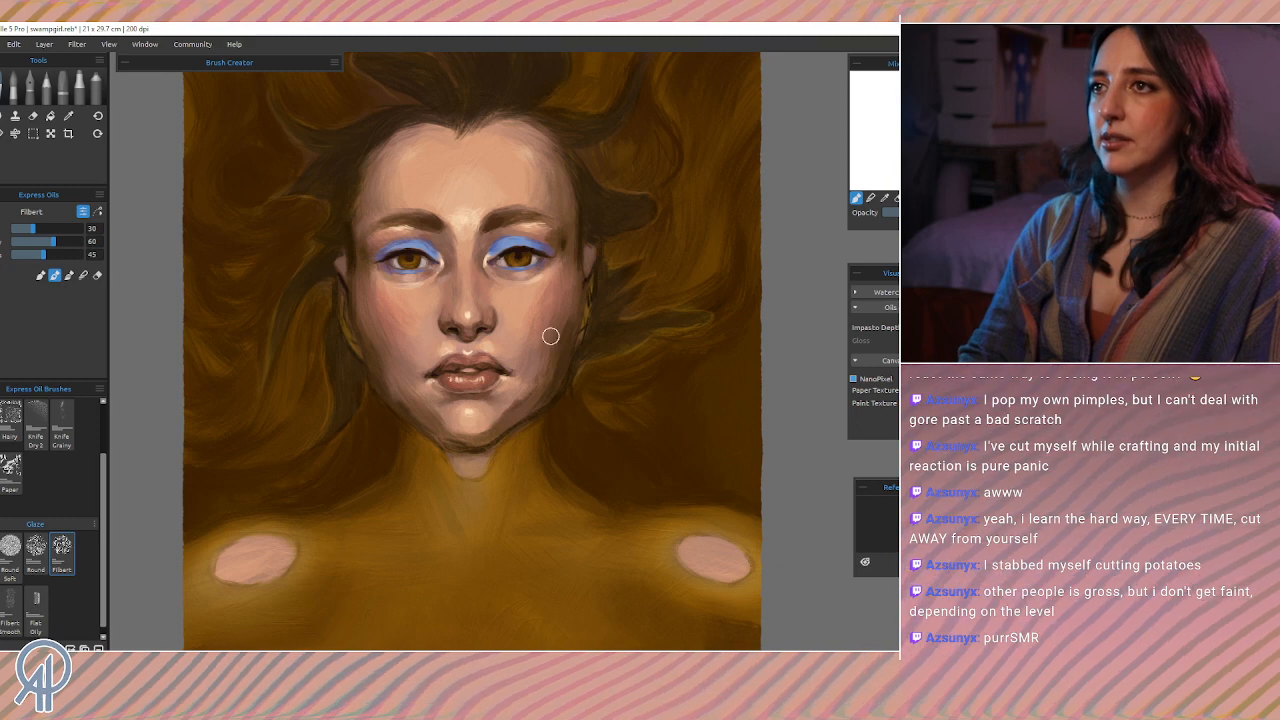
Step: Sample jaw, temple and mouth-corner tones and soften the shading along the left-hand face and forehead hairline
left_click(385, 376, "alt")
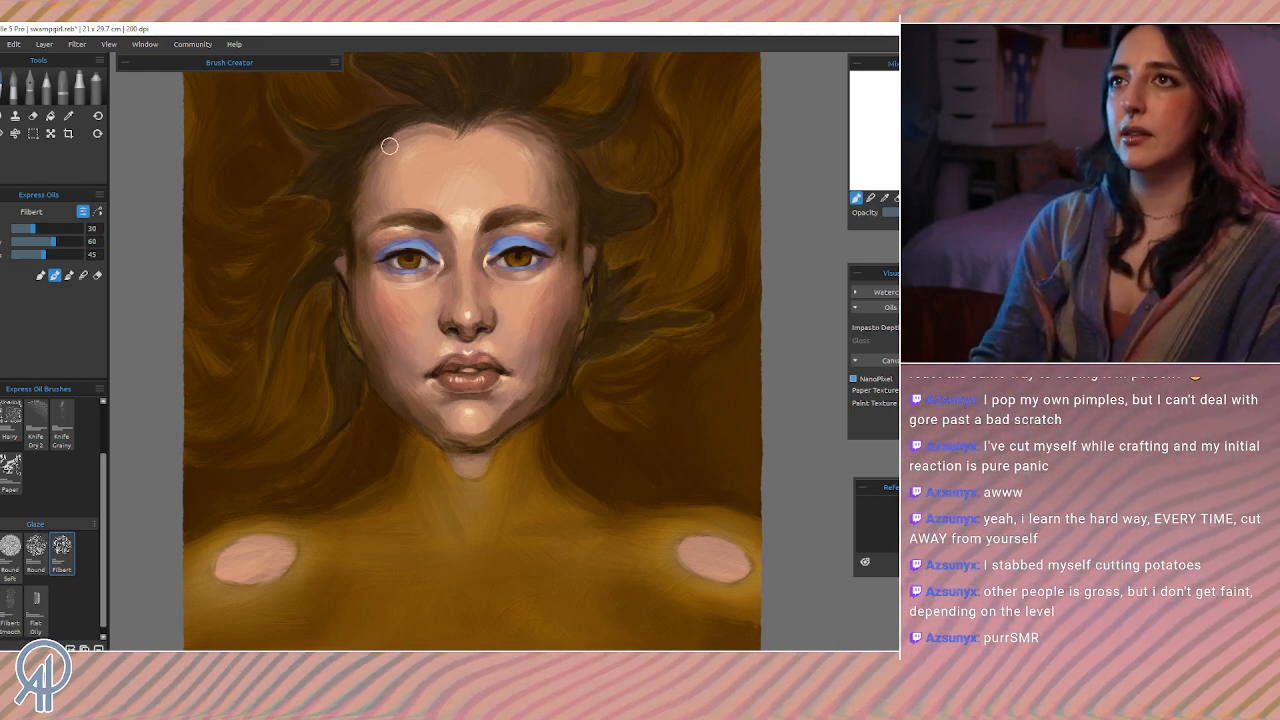
left_click(387, 199, "alt")
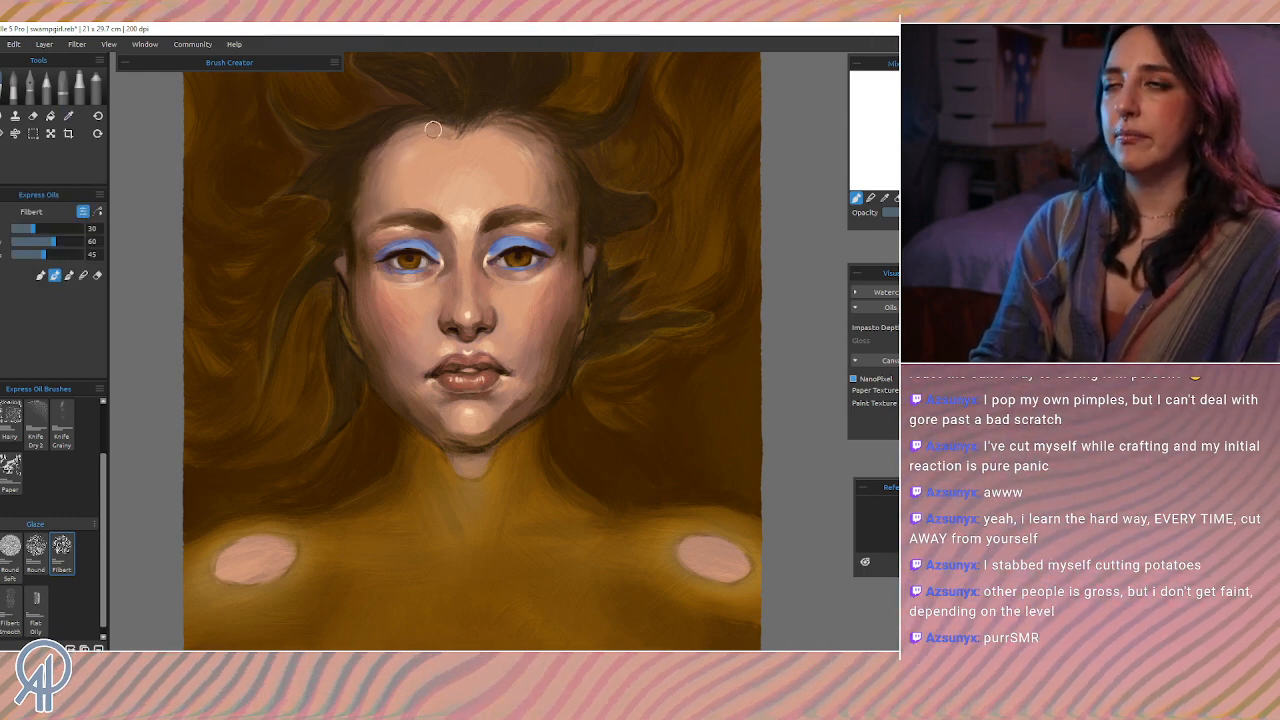
left_click(418, 370, "alt")
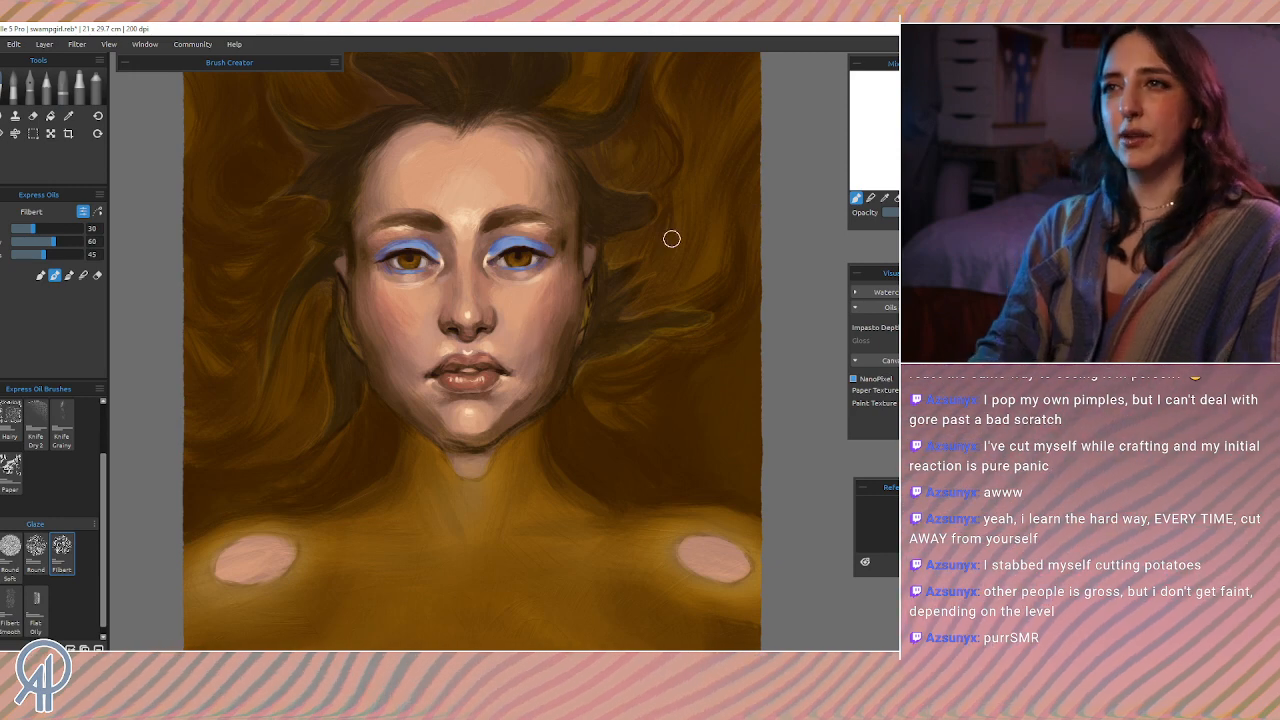
Step: Sample cheek and temple tones and blend the shading across the right-hand cheek with the Filbert brush
left_click(554, 334, "alt")
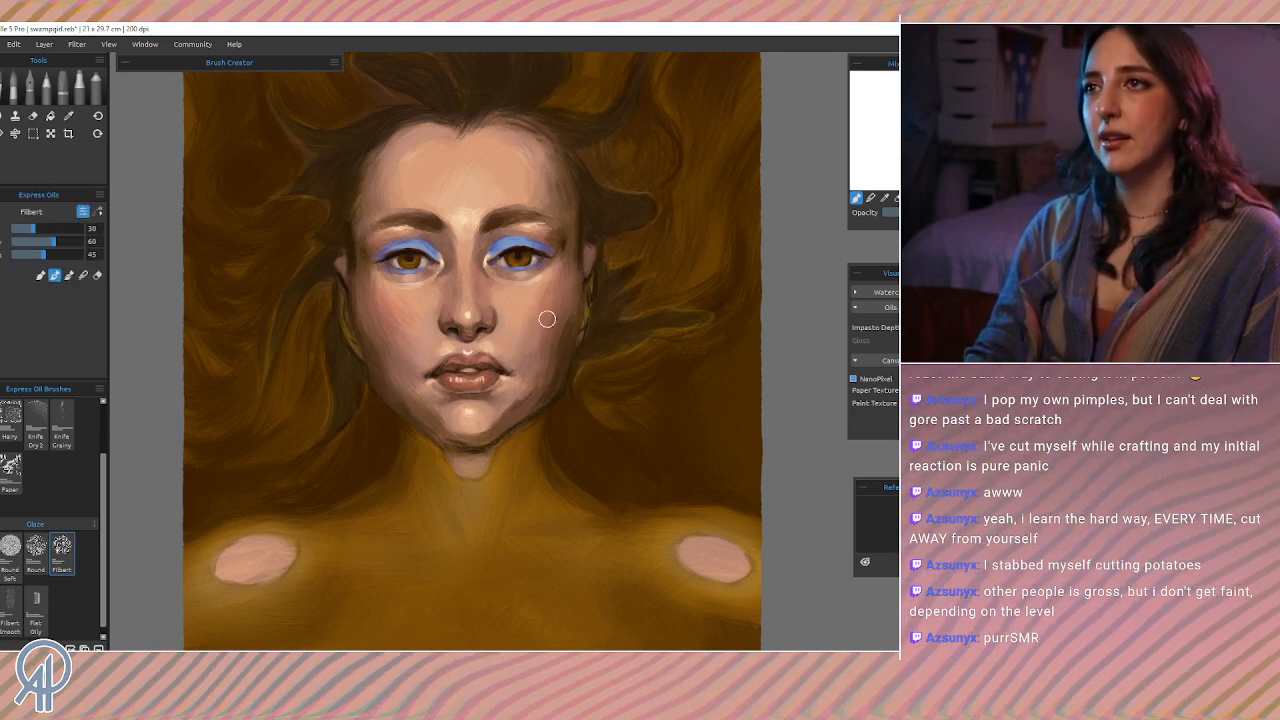
left_click(550, 328, "alt")
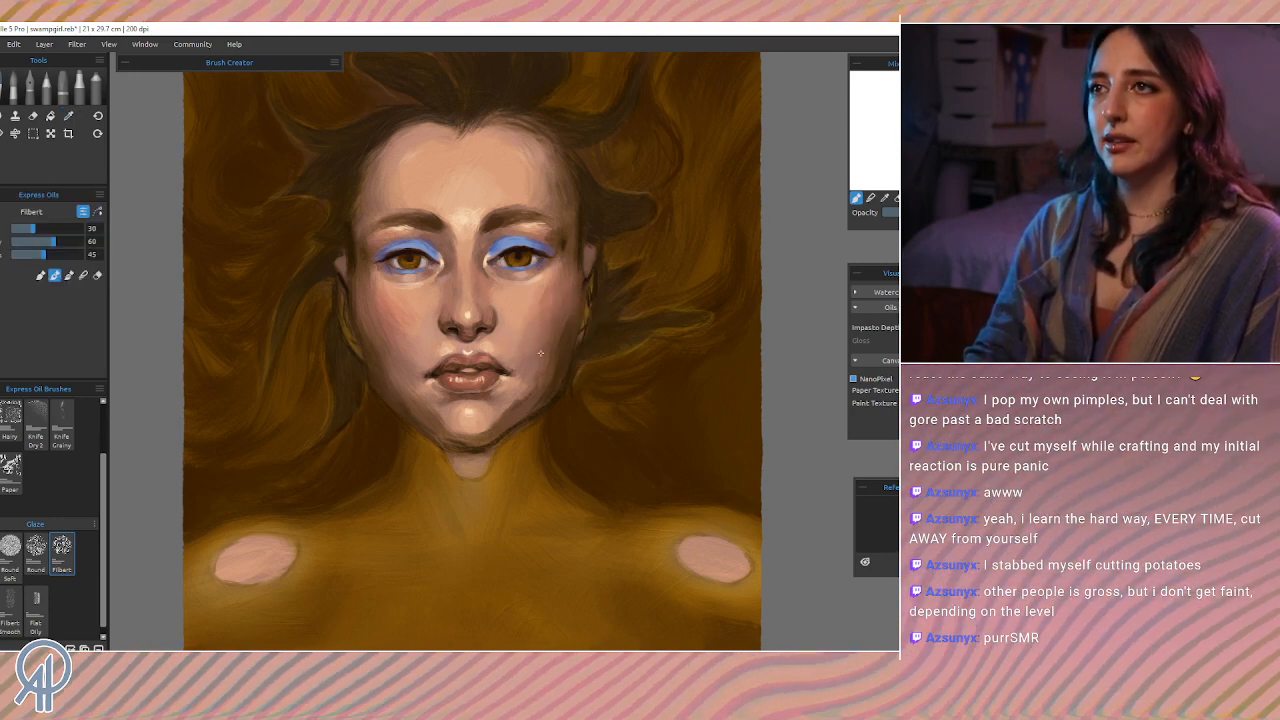
left_click(533, 351, "alt")
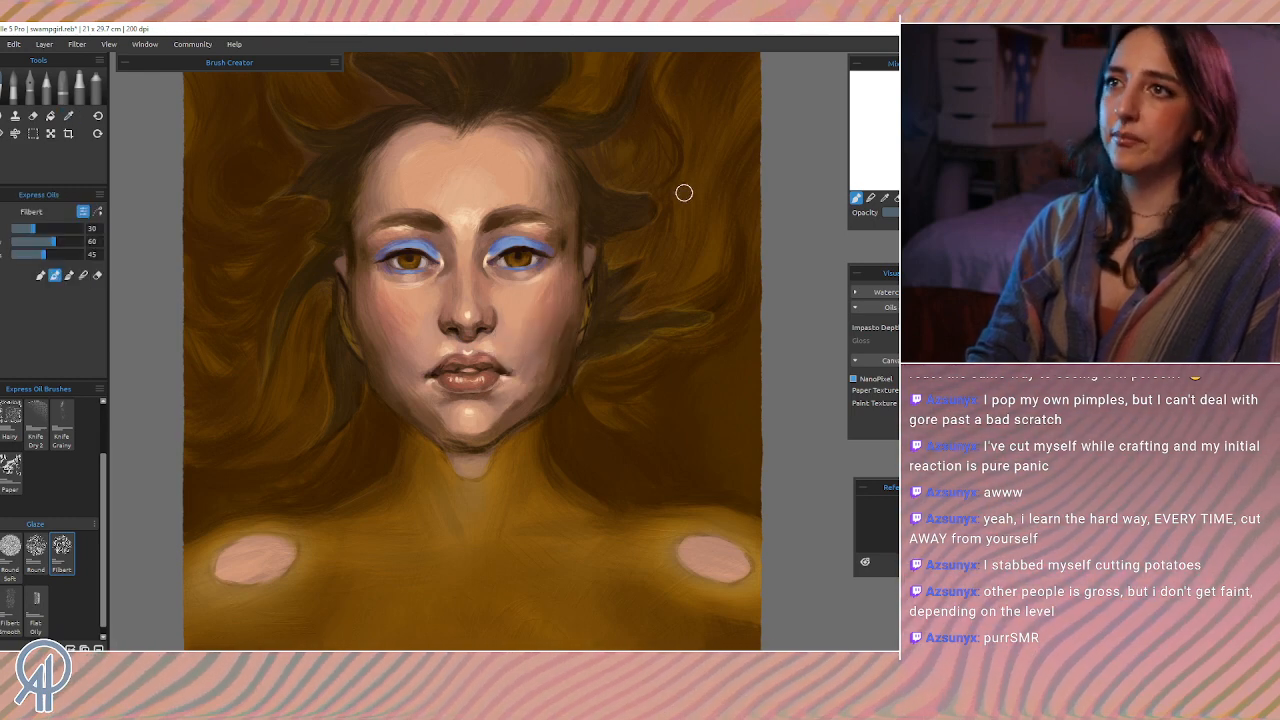
left_click(567, 325, "alt")
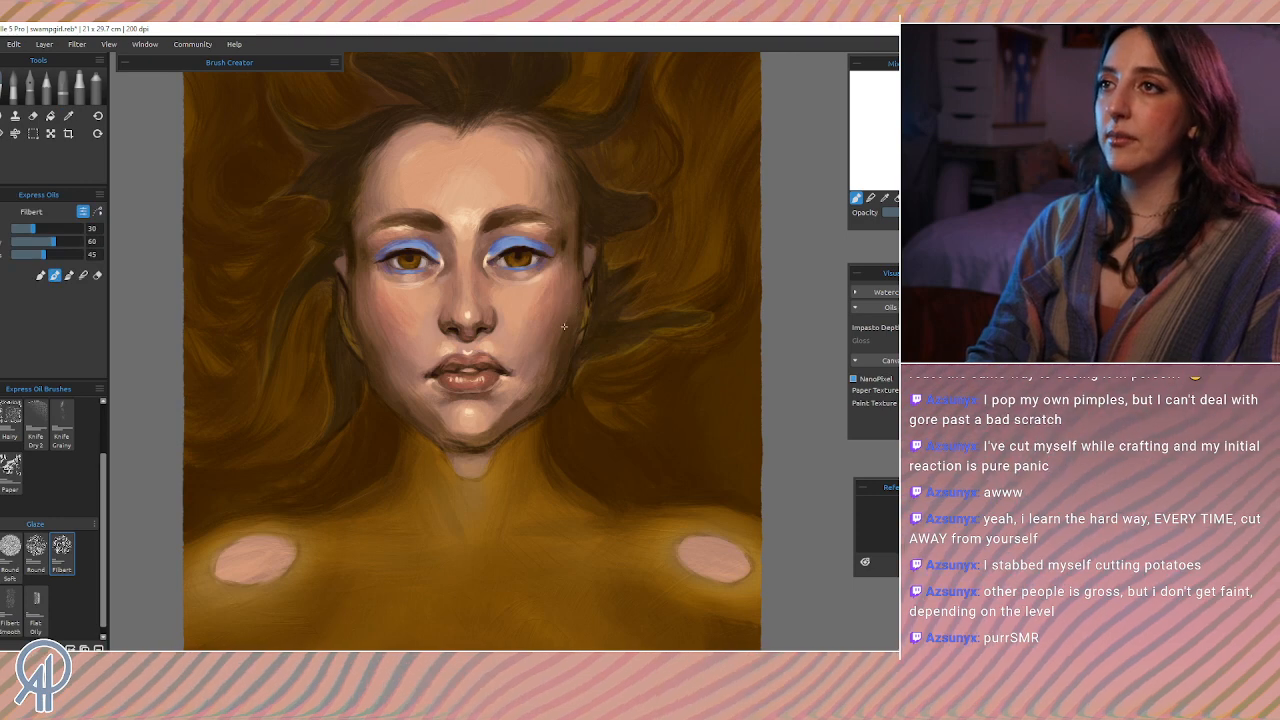
left_click(570, 337, "alt")
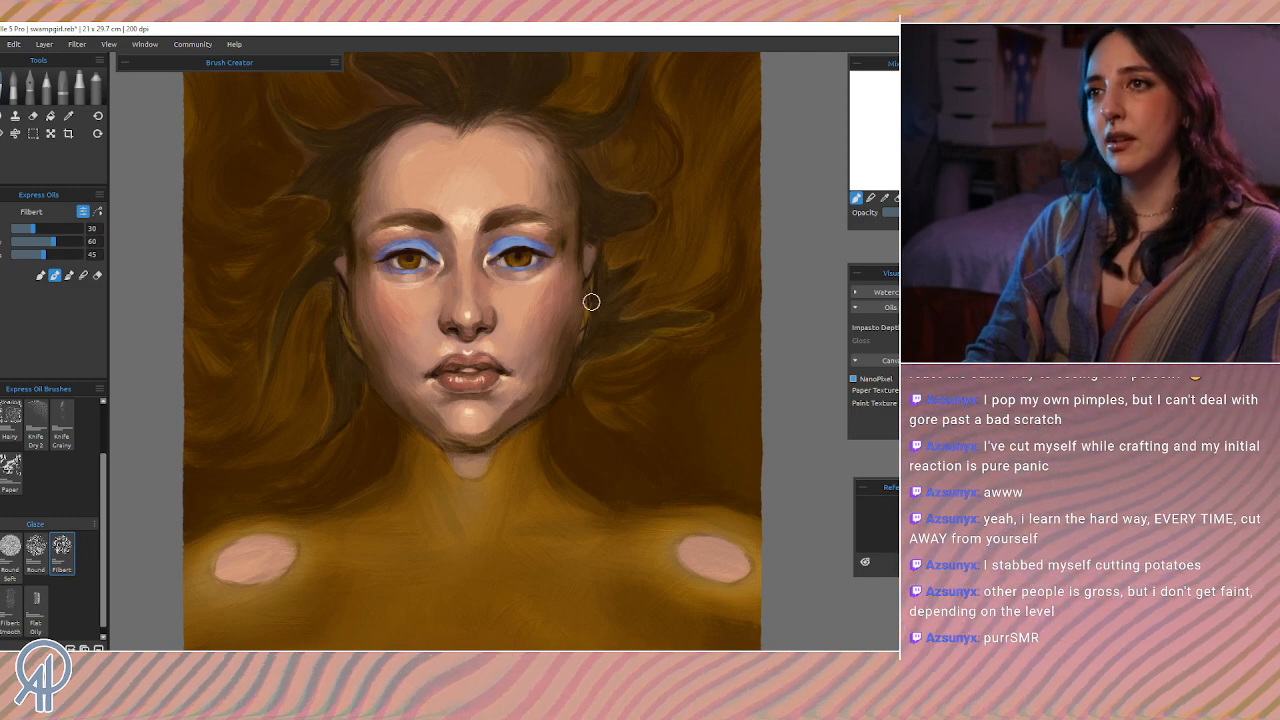
left_click(573, 257, "ctrl+alt")
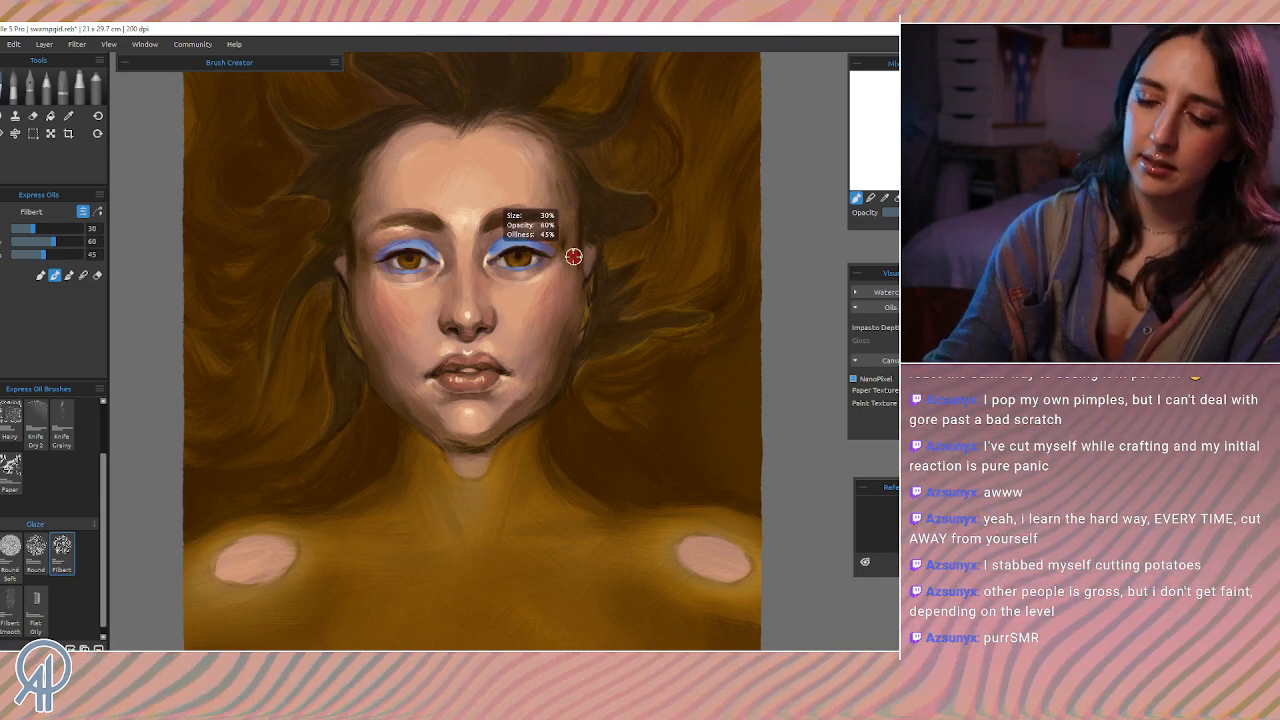
Step: Sample chin and mouth-corner tones and smooth the light and shadow over the chin below the lips
scroll(573, 257, "down", 10)
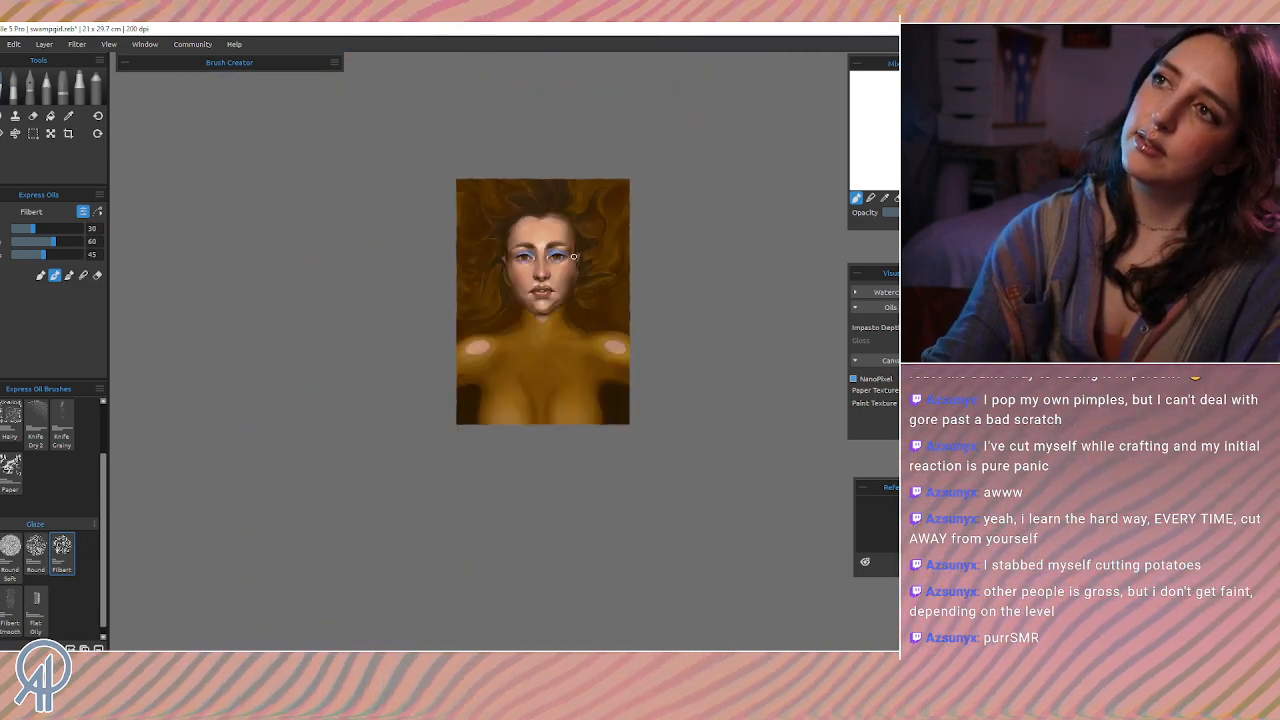
scroll(573, 257, "down", 5)
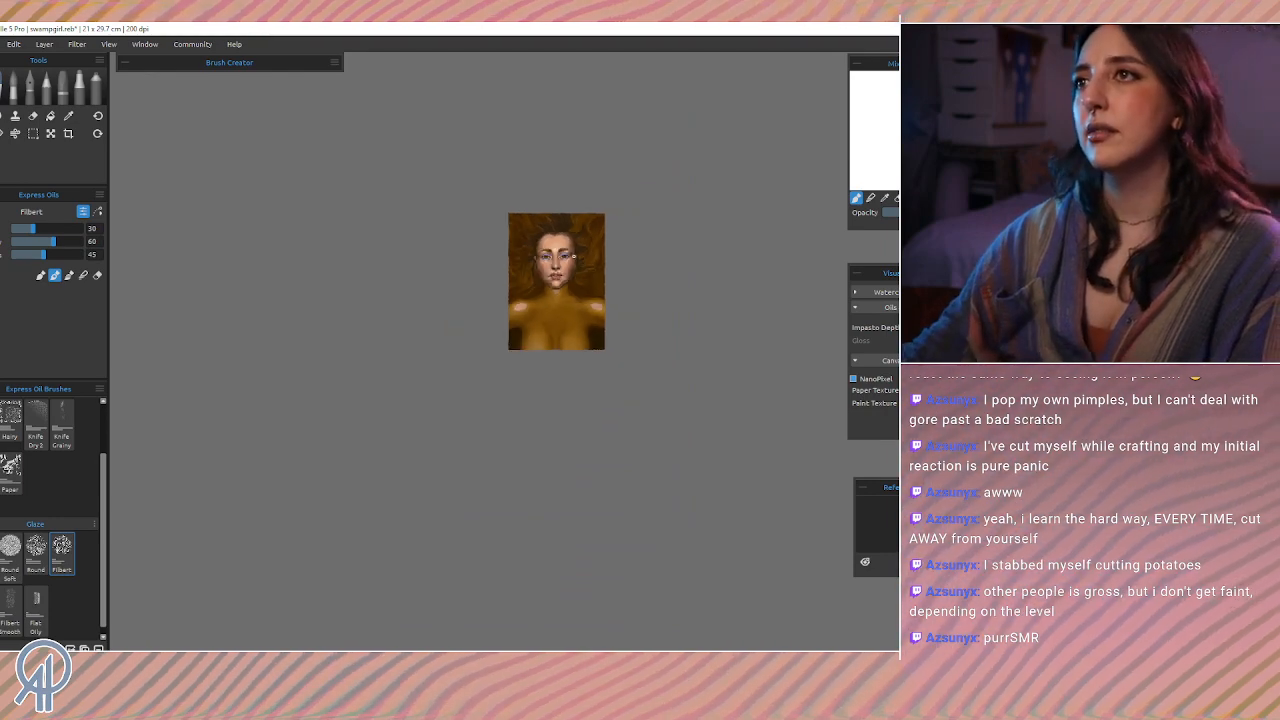
scroll(573, 257, "up", 10)
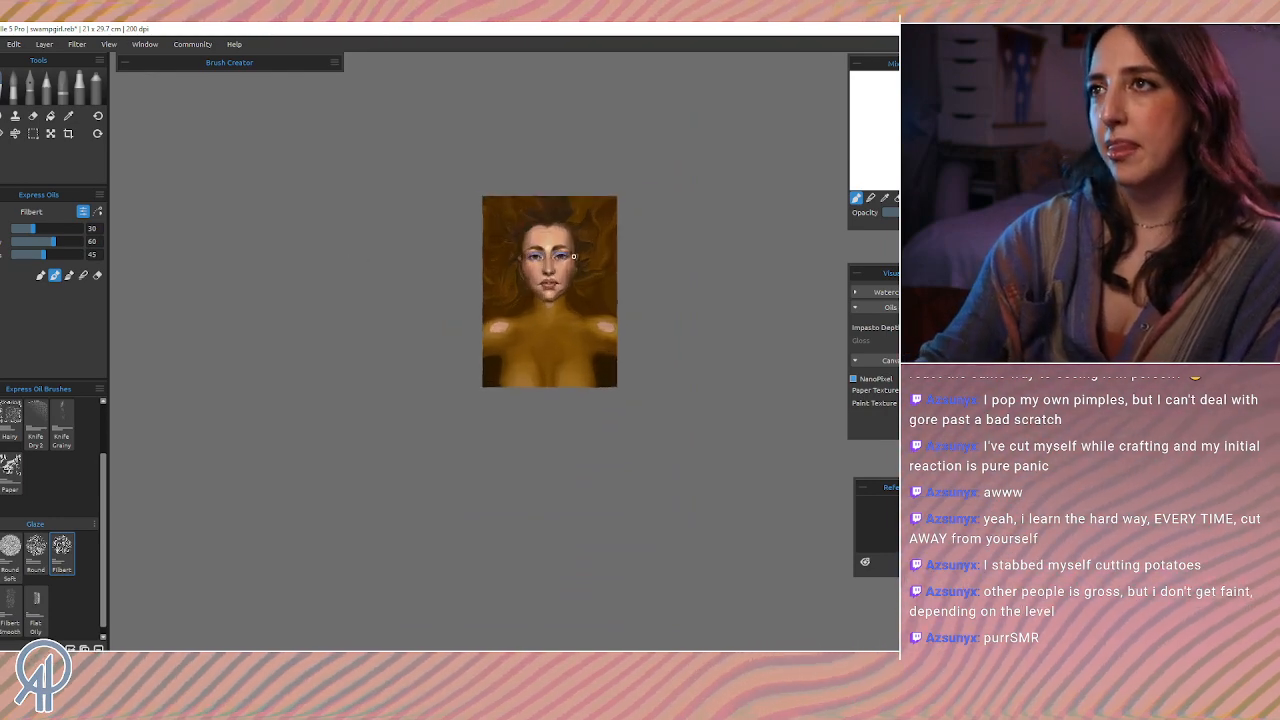
scroll(573, 257, "up", 8)
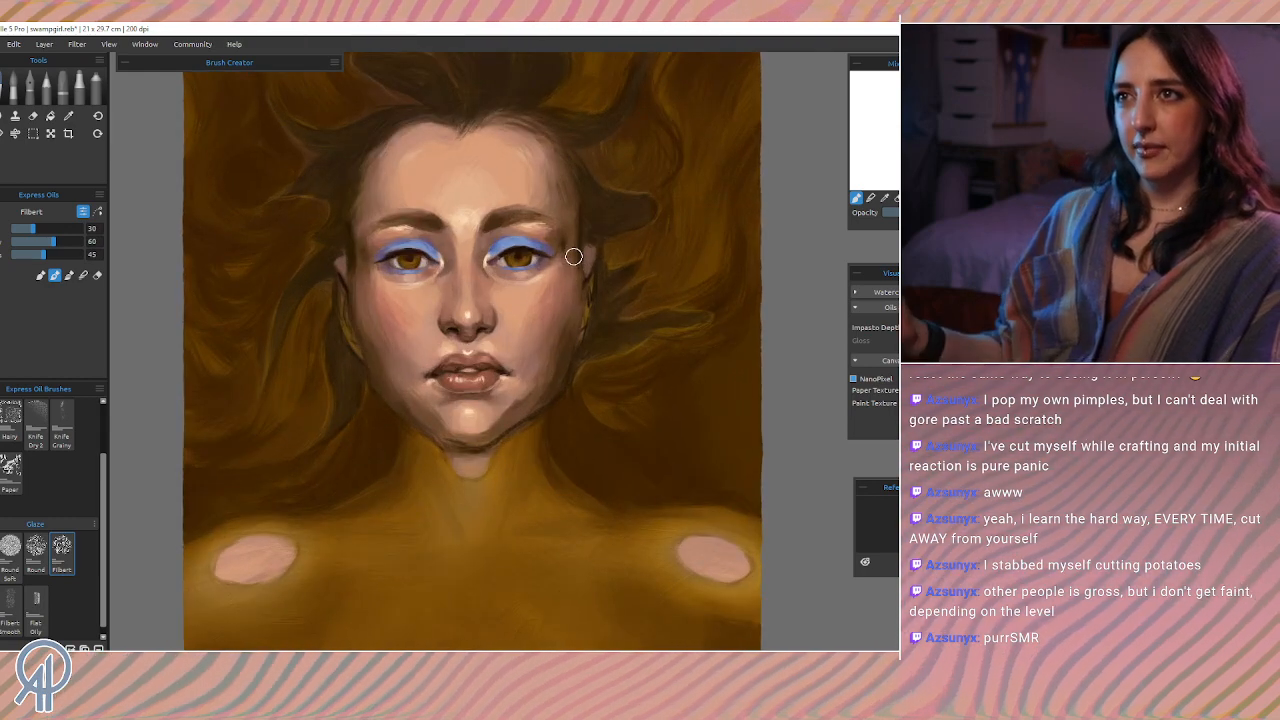
left_click_drag(372, 326, 397, 344)
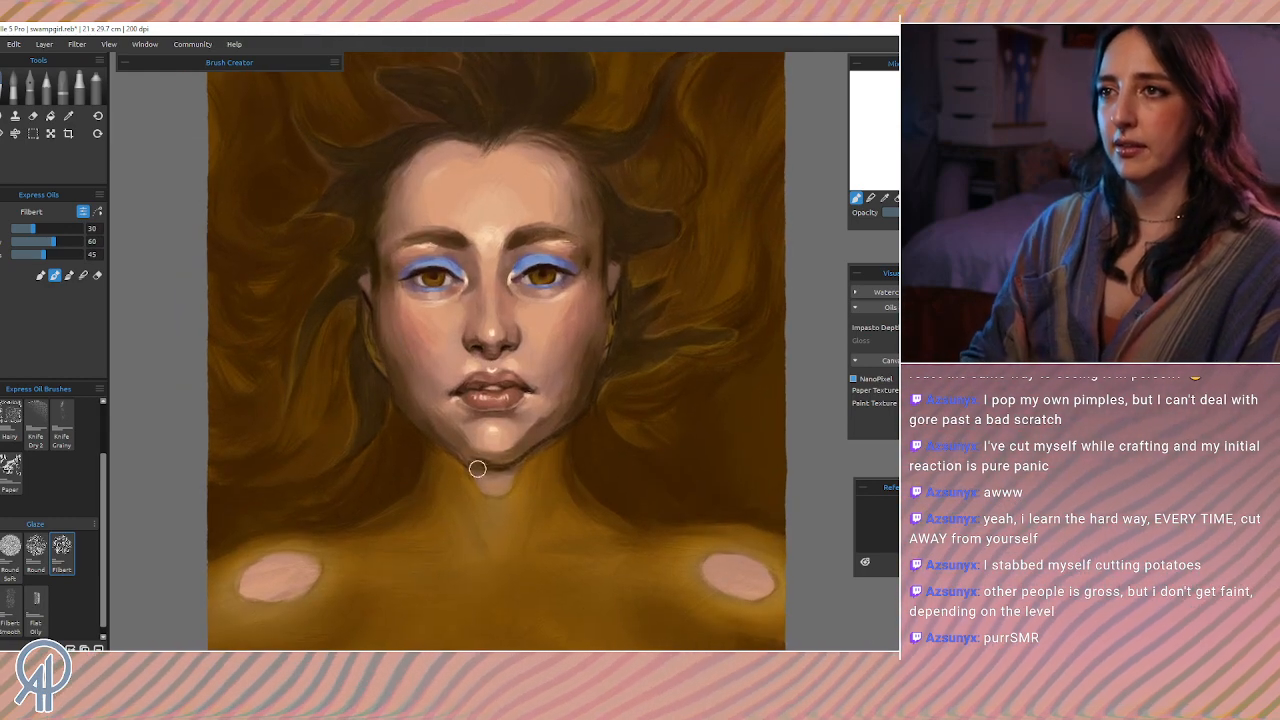
left_click(474, 429, "alt")
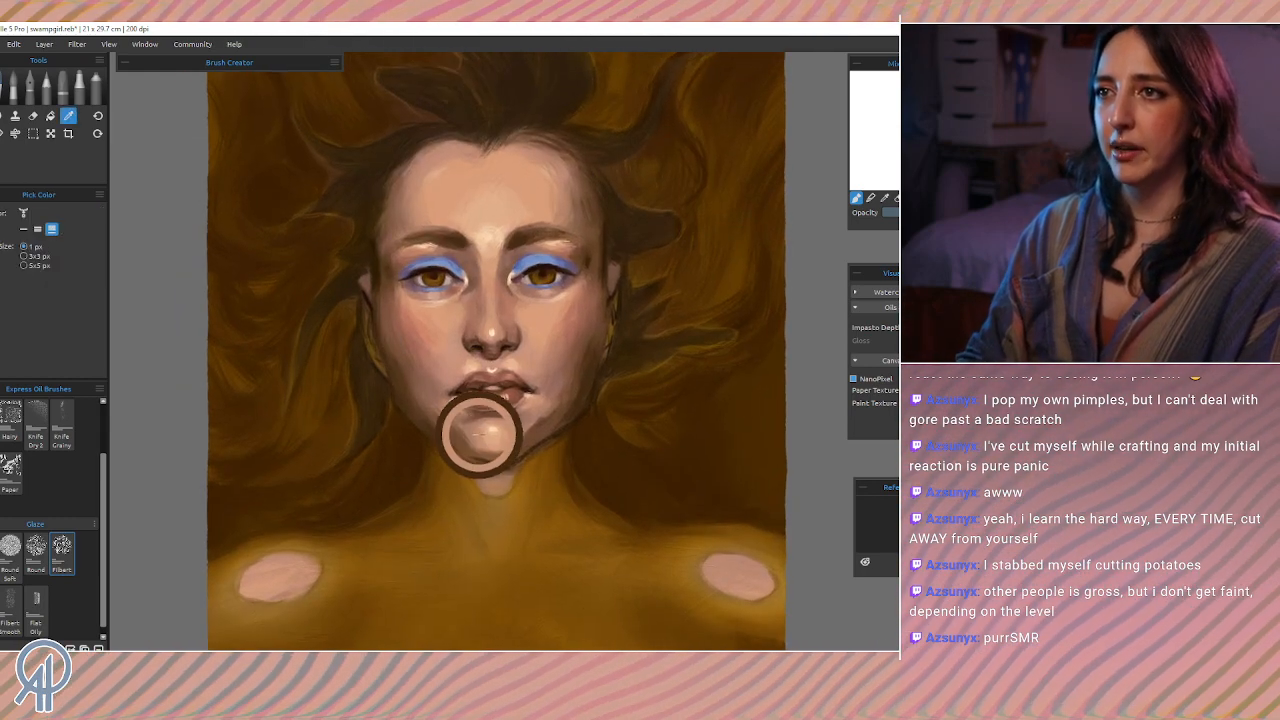
left_click(438, 388, "alt")
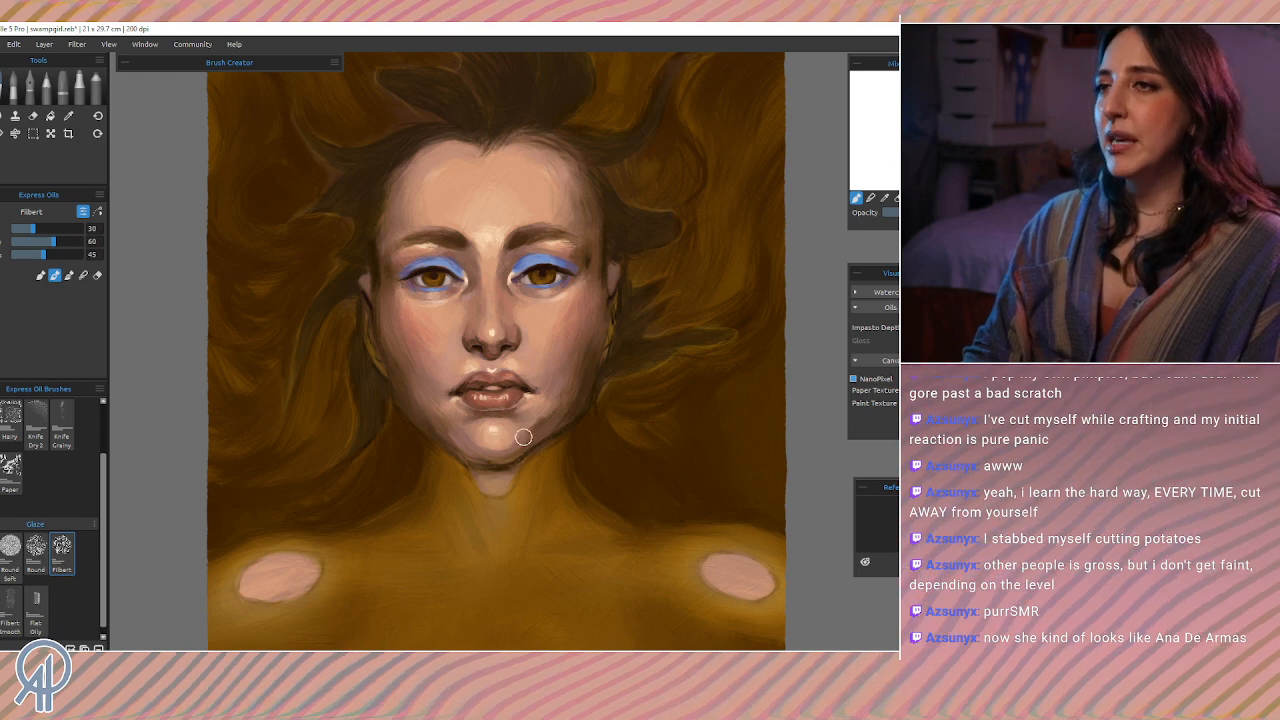
left_click(476, 437, "alt")
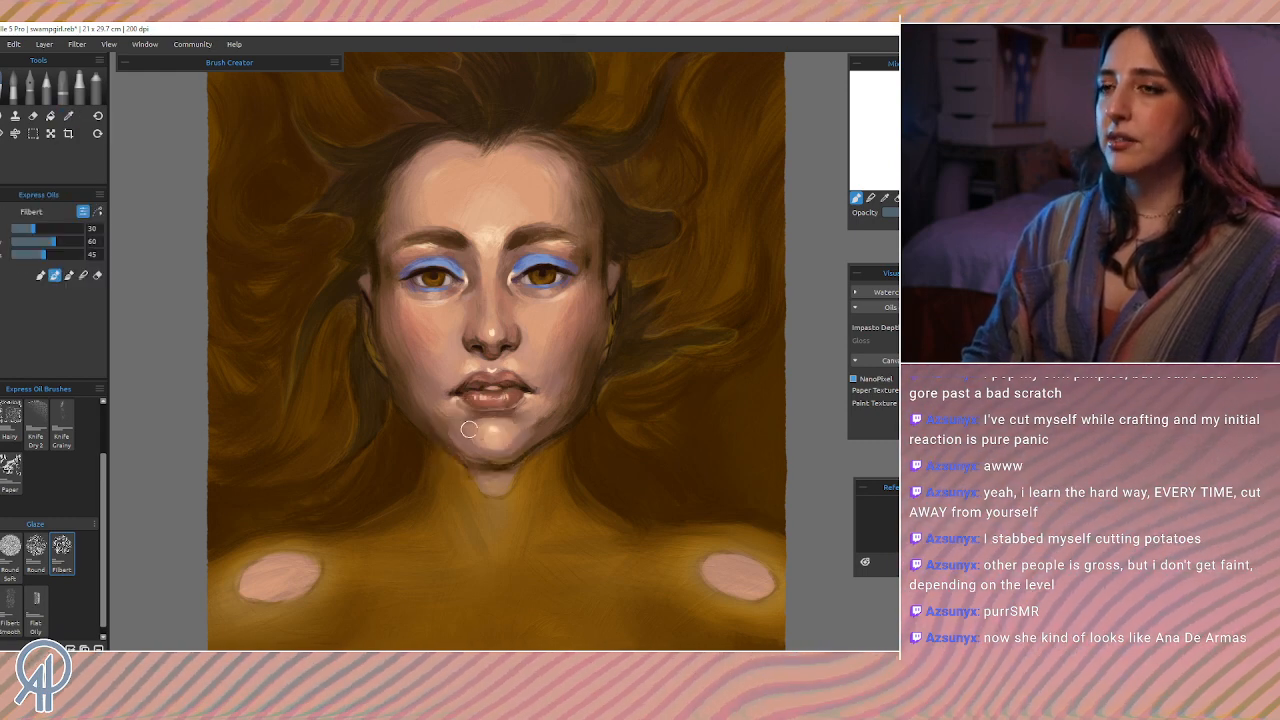
left_click(468, 398, "alt")
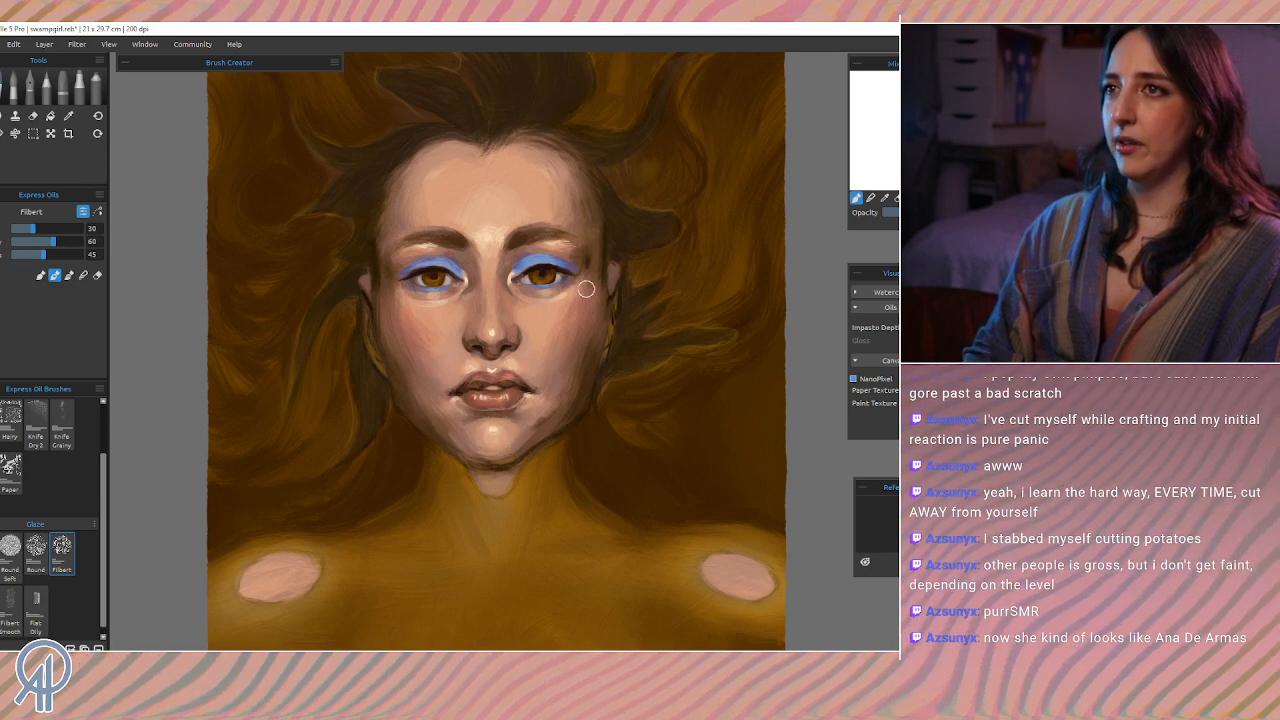
Step: Sample tones from the face edge and mouth corner and soften the left-hand lower cheek and jaw
left_click(372, 296, "alt")
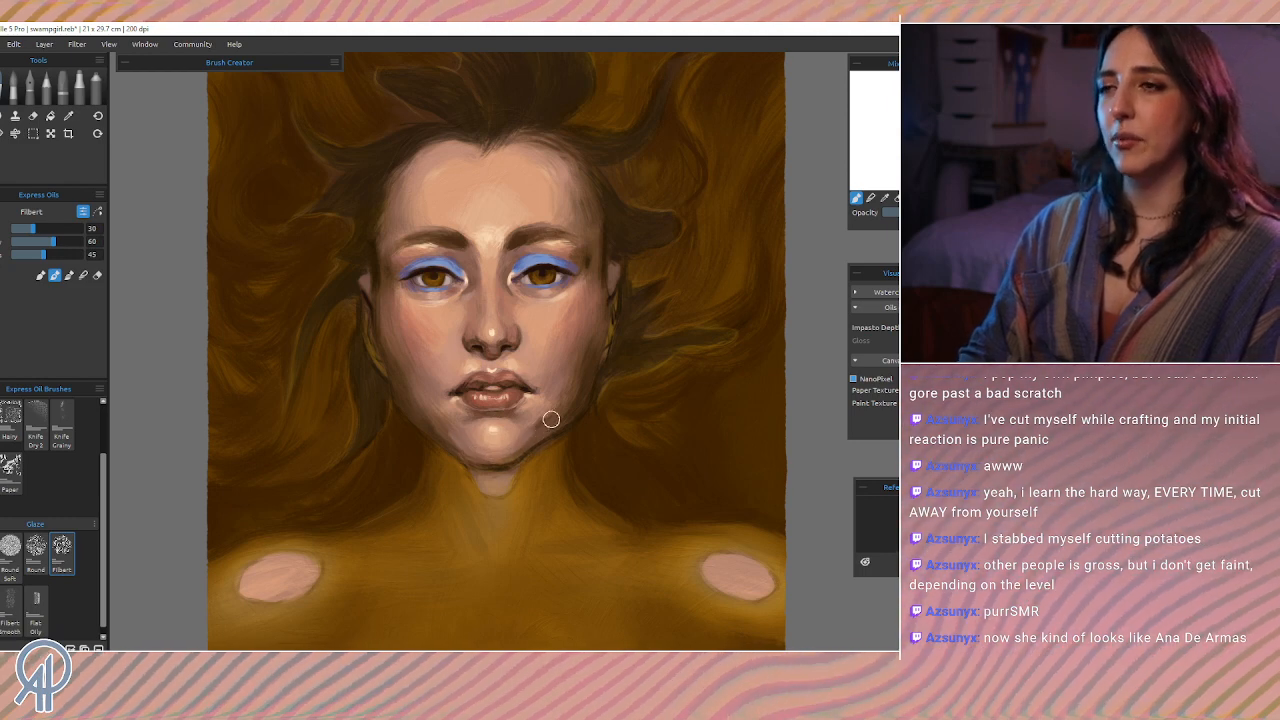
left_click(455, 400, "alt")
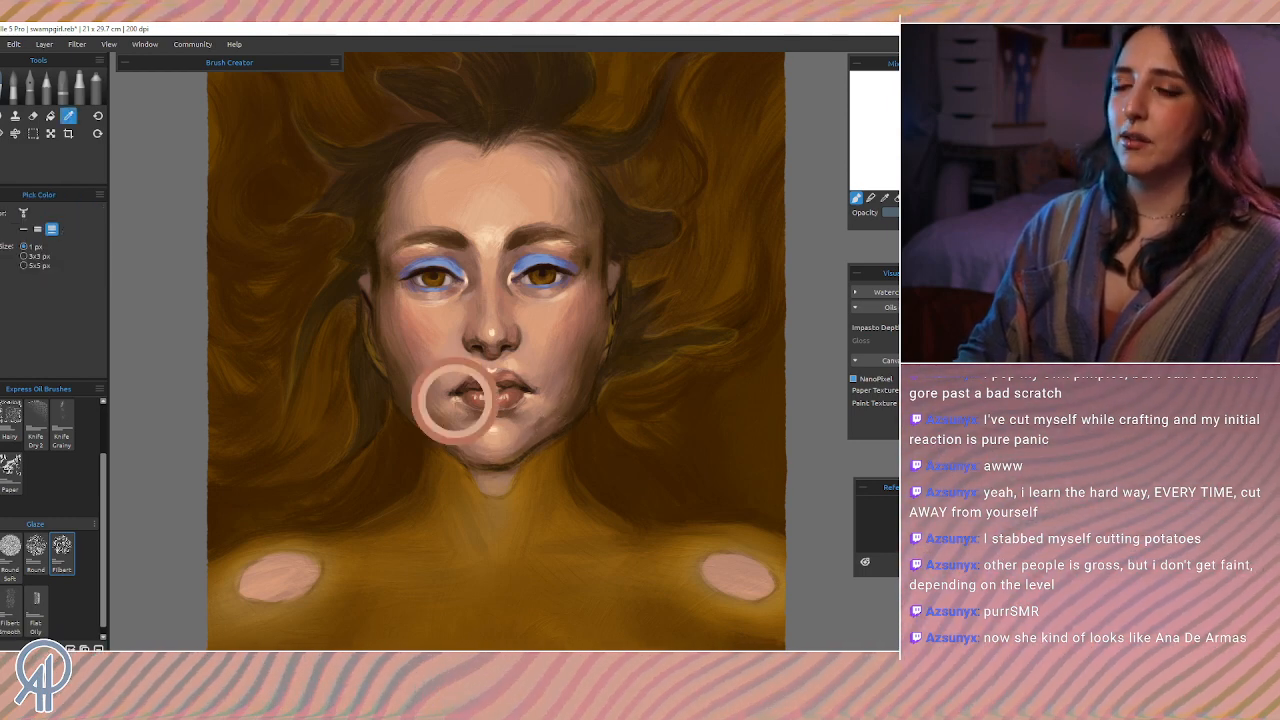
left_click_drag(455, 400, 441, 427)
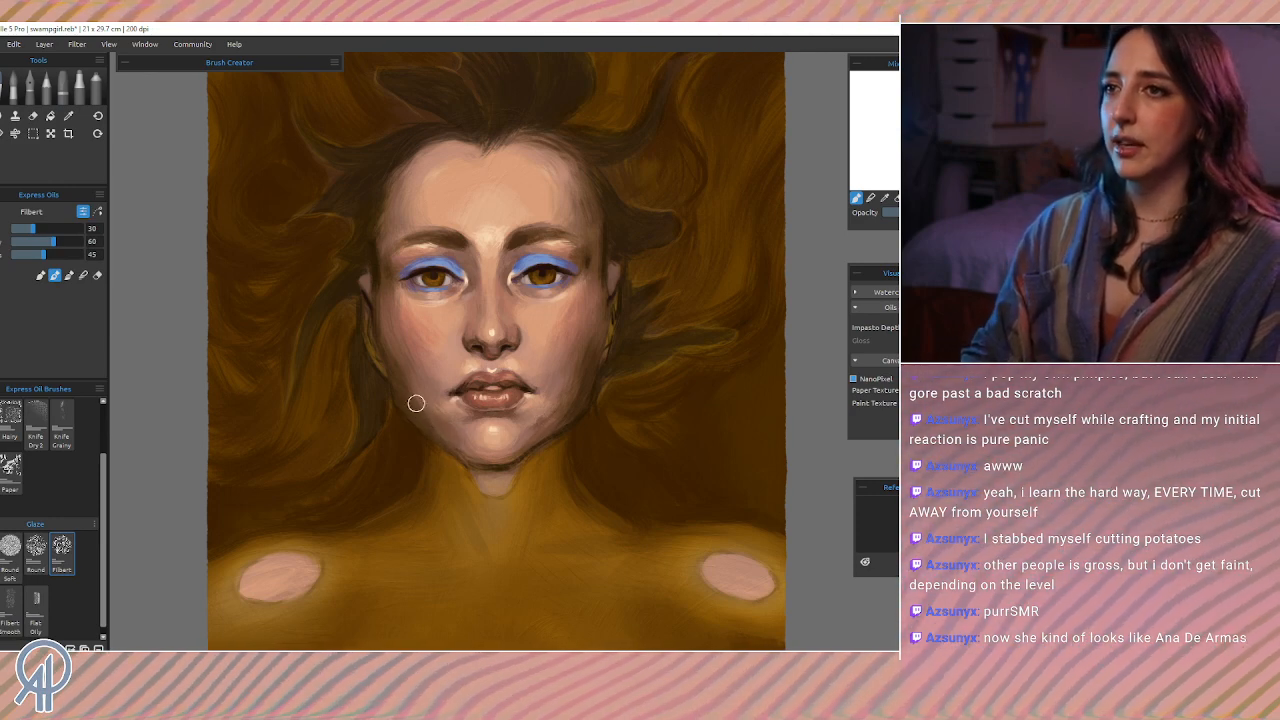
Step: Touch up the skin below the right-hand mouth corner and lower lip with sampled nearby tones
left_click(546, 408, "alt")
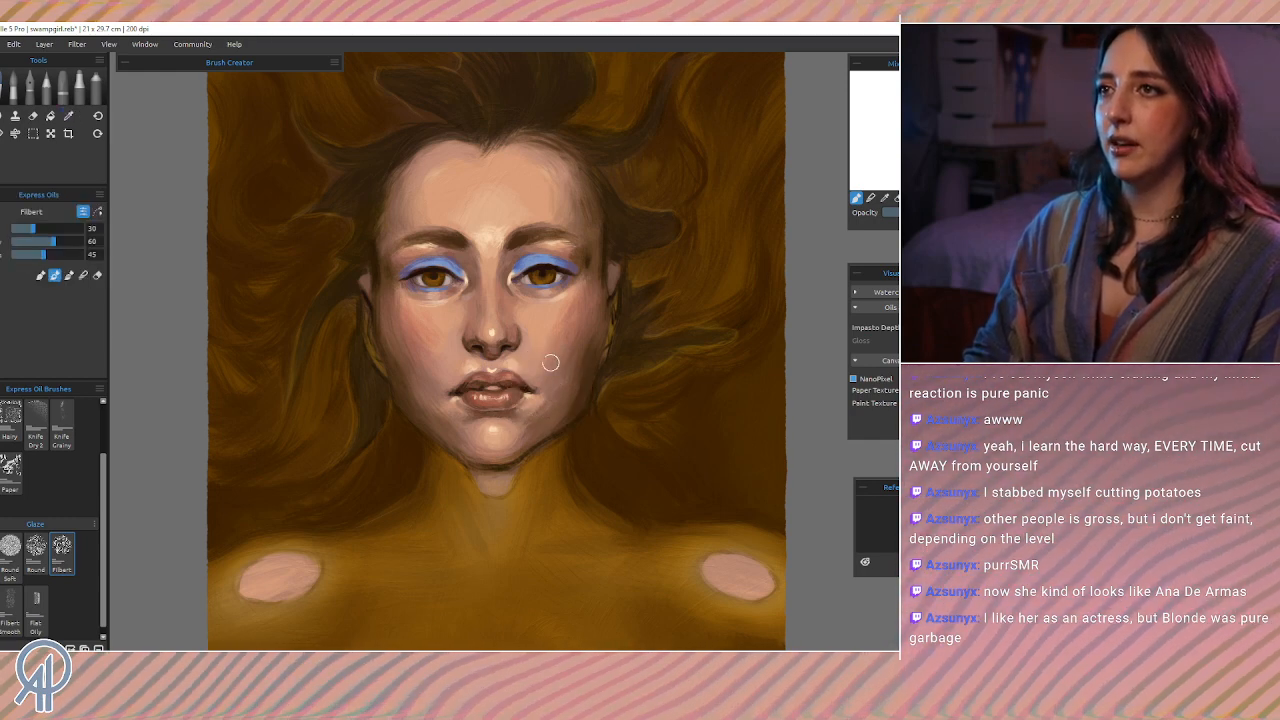
left_click(533, 402, "alt")
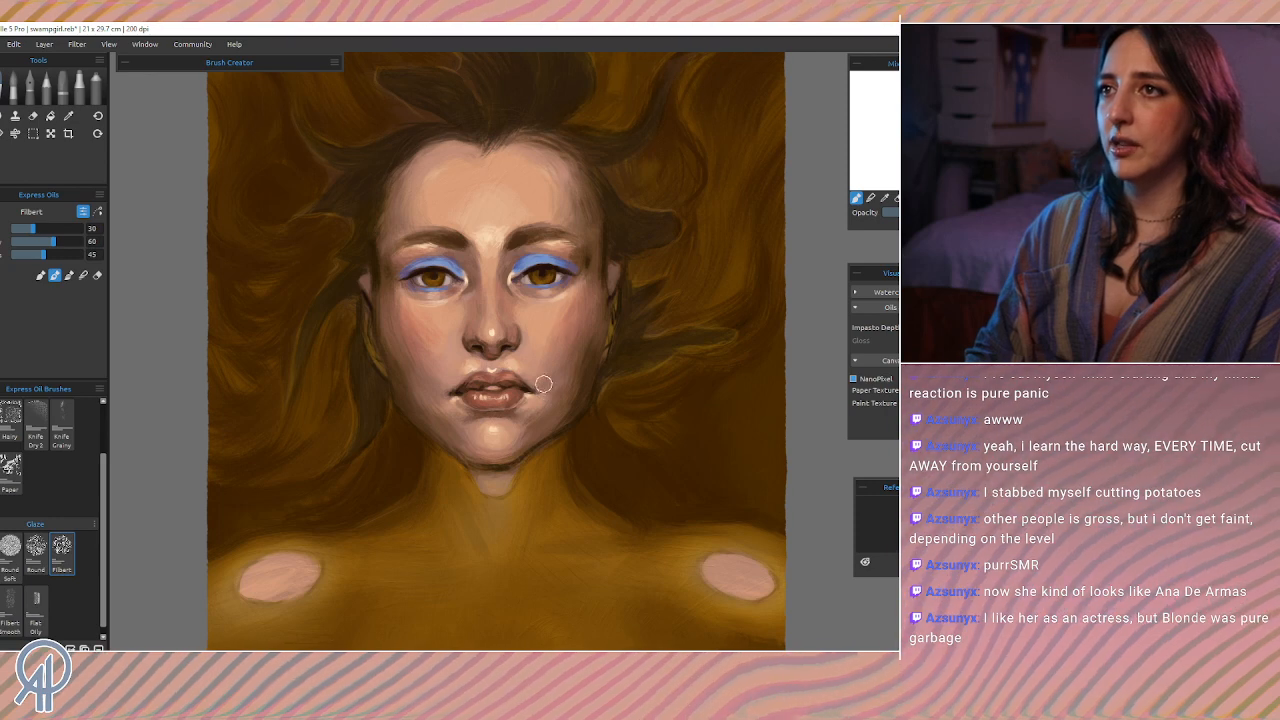
left_click(532, 421, "alt")
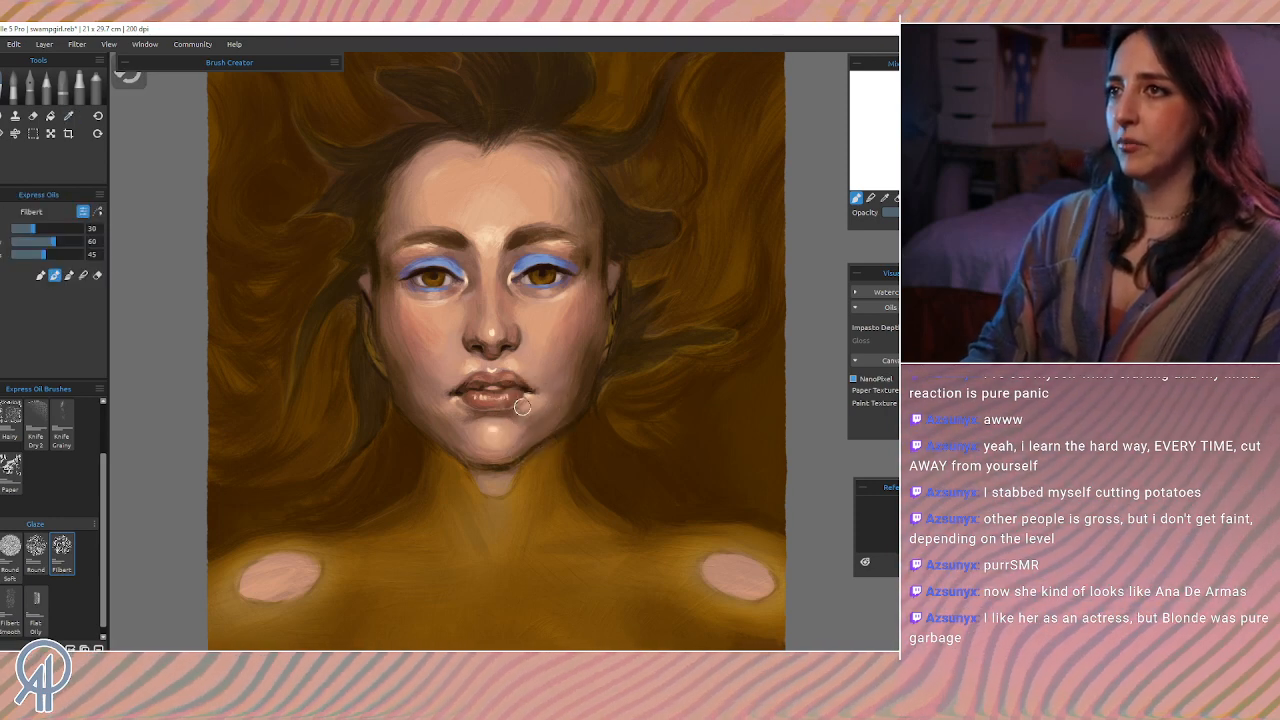
left_click(511, 424, "alt")
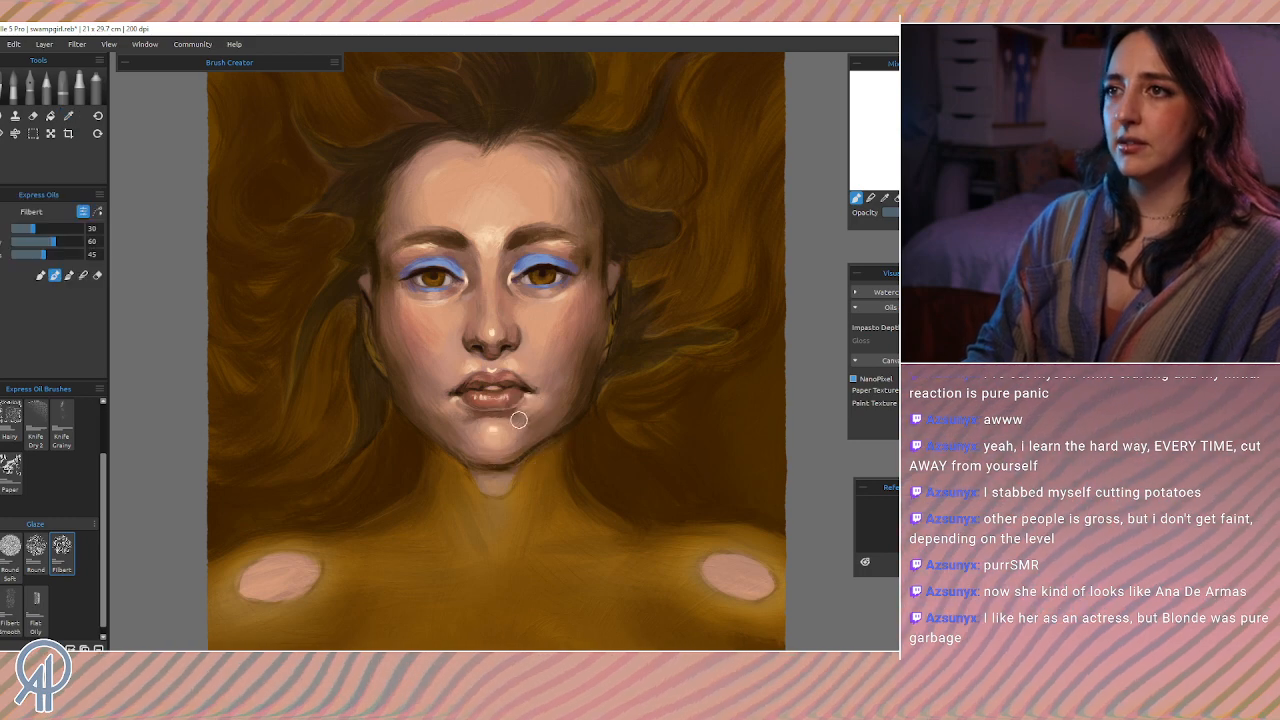
Step: Blend the right-hand lower cheek's shadow and the temple edge with sampled jaw, cheek and hairline tones
left_click(424, 416, "alt")
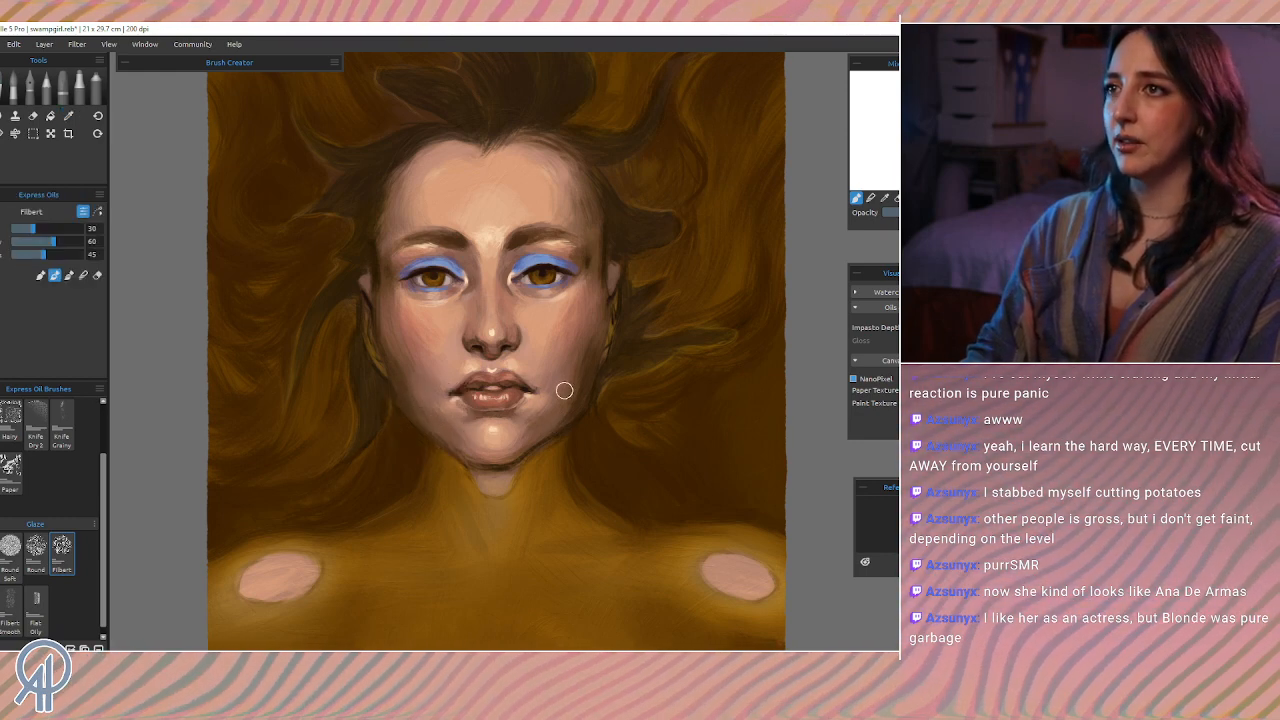
left_click(585, 366, "alt")
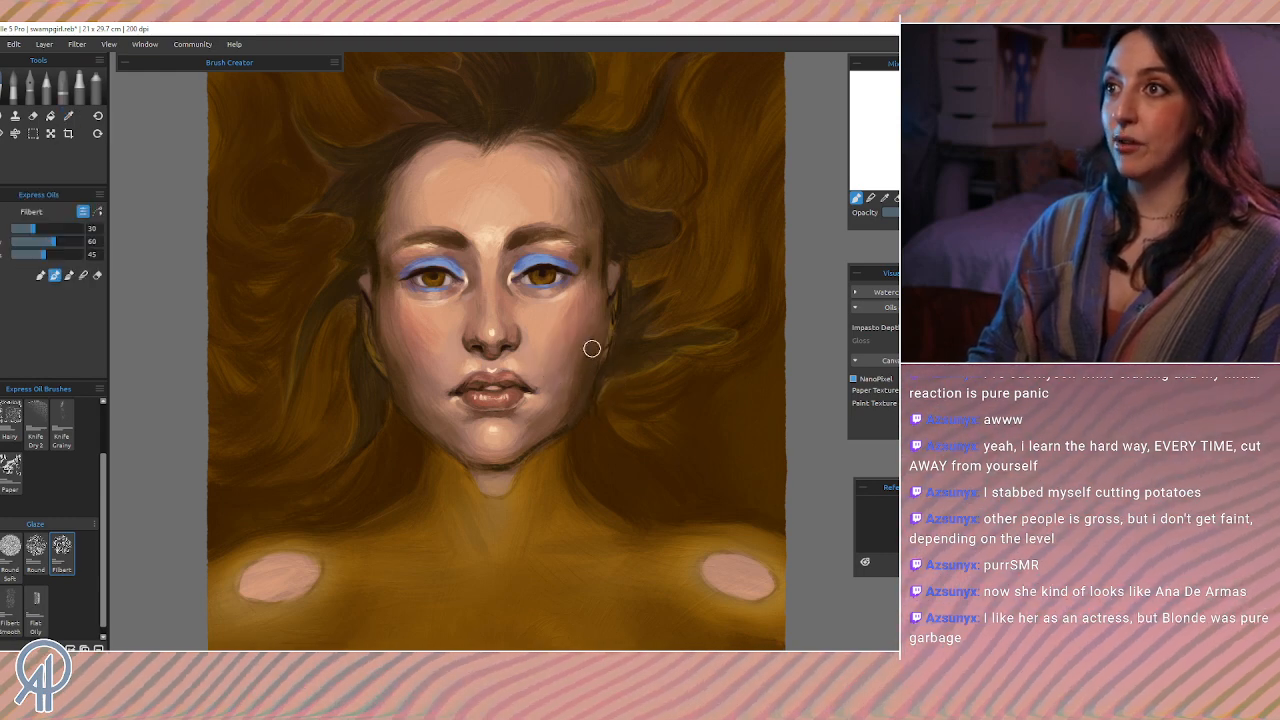
left_click(573, 372, "alt")
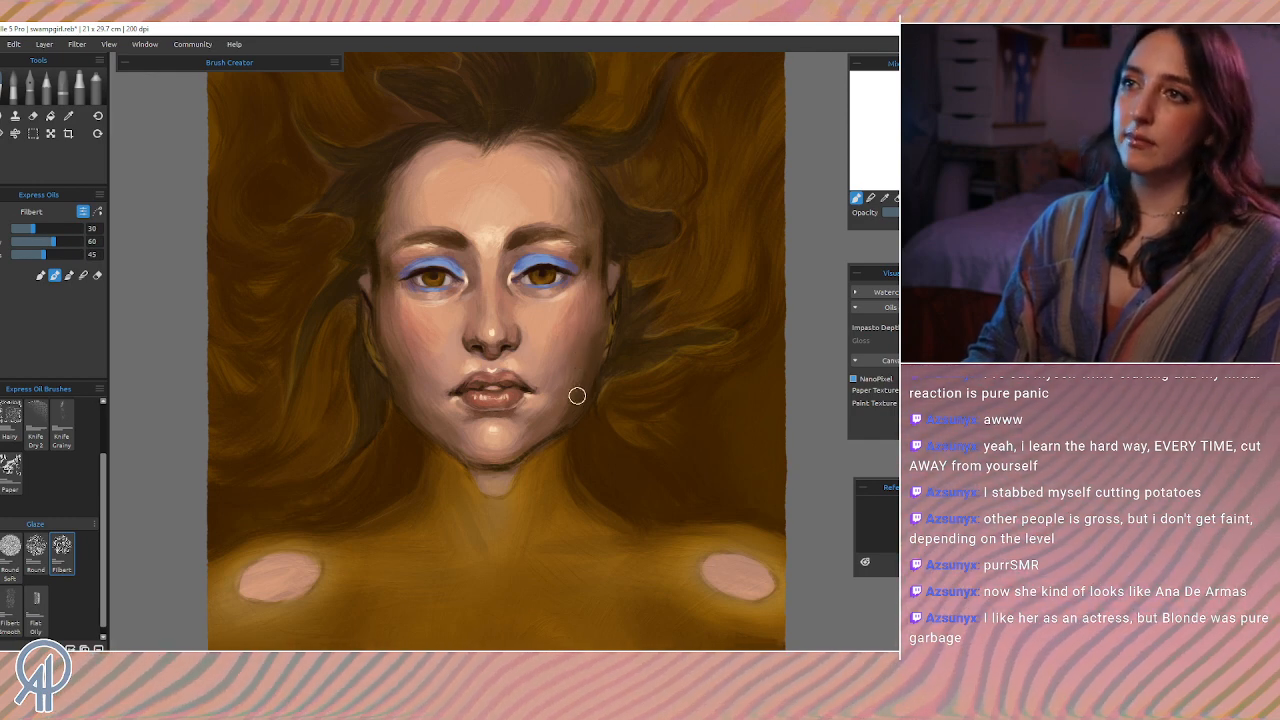
left_click(617, 231, "alt")
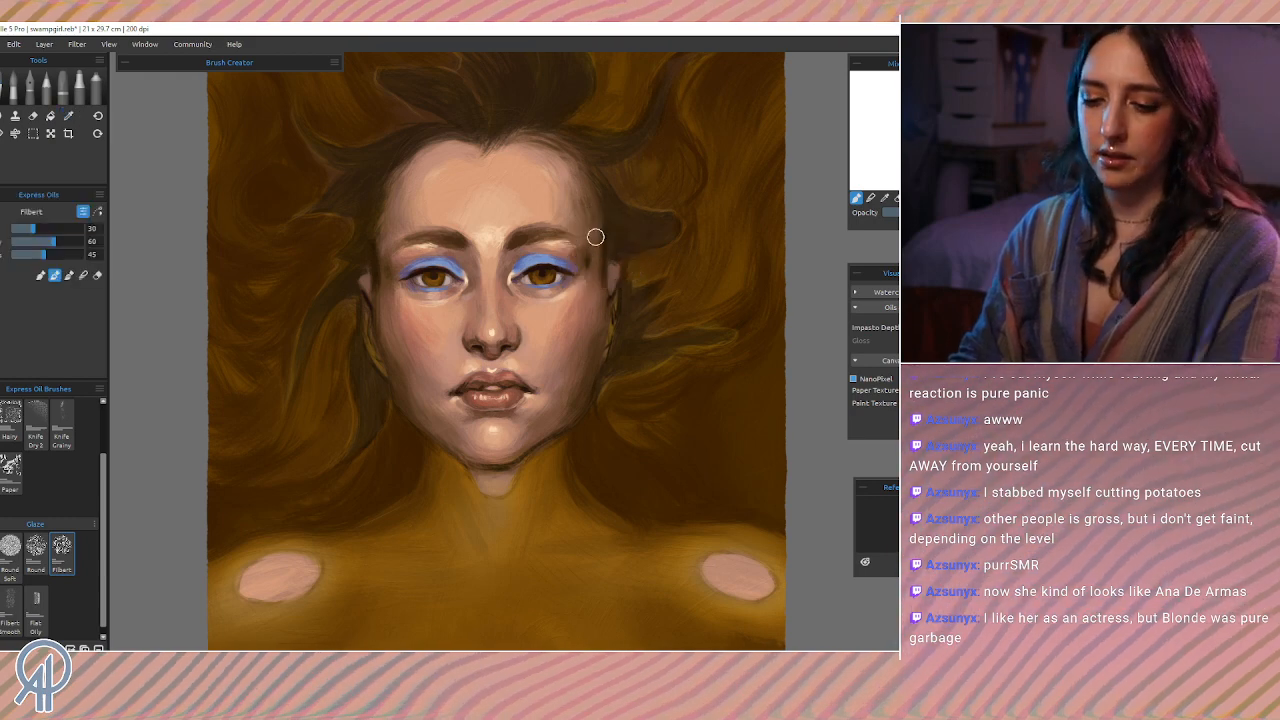
Step: Reduce the Filbert brush to size 14 and darken the left-hand jaw contour with a dark brown sampled around the eye
key("[")
key("[")
key("[")
key("[")
key("[")
key("[")
key("[")
key("[")
key("[")
key("[")
key("[")
key("[")
key("[")
key("[")
key("[")
key("[")
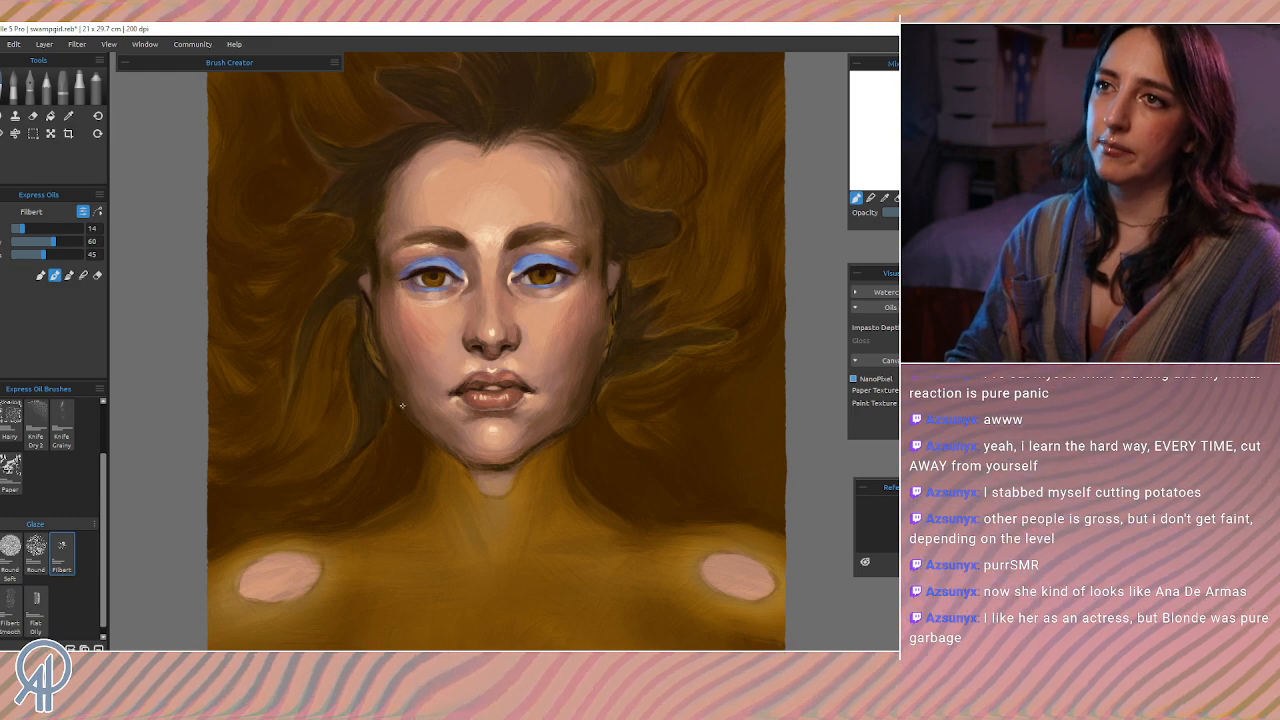
left_click(431, 236, "alt")
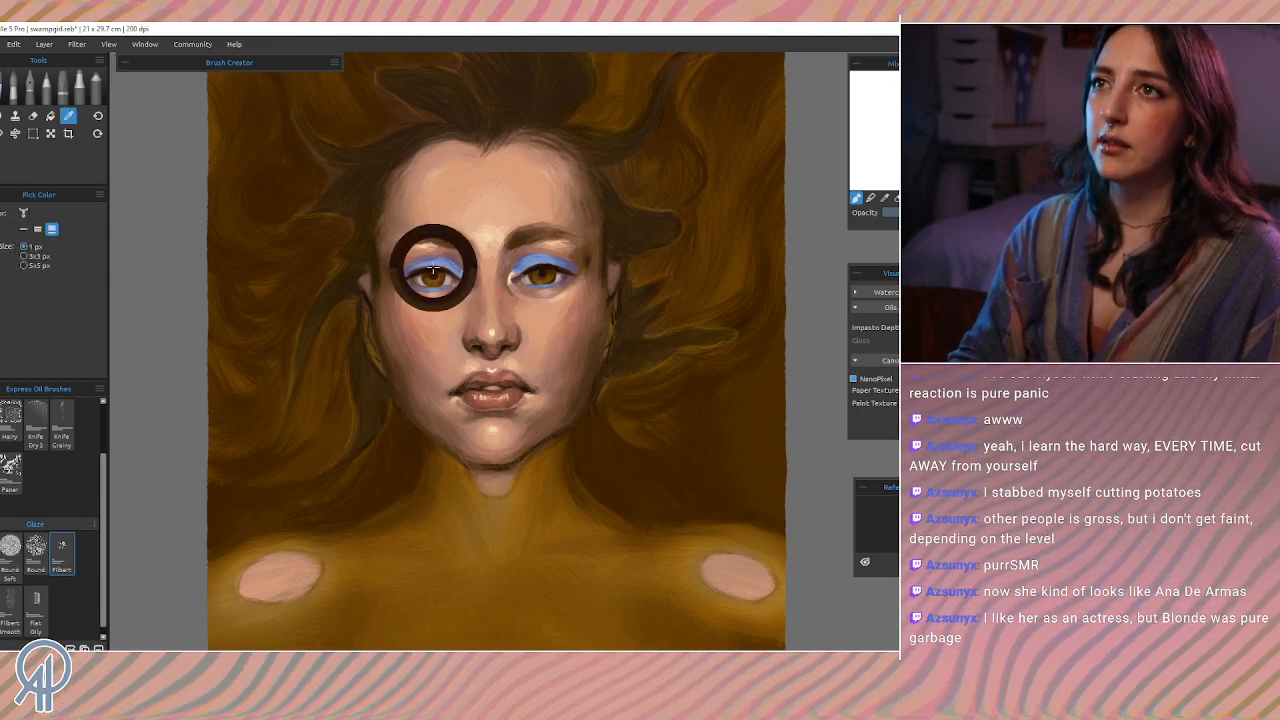
left_click_drag(382, 364, 389, 384)
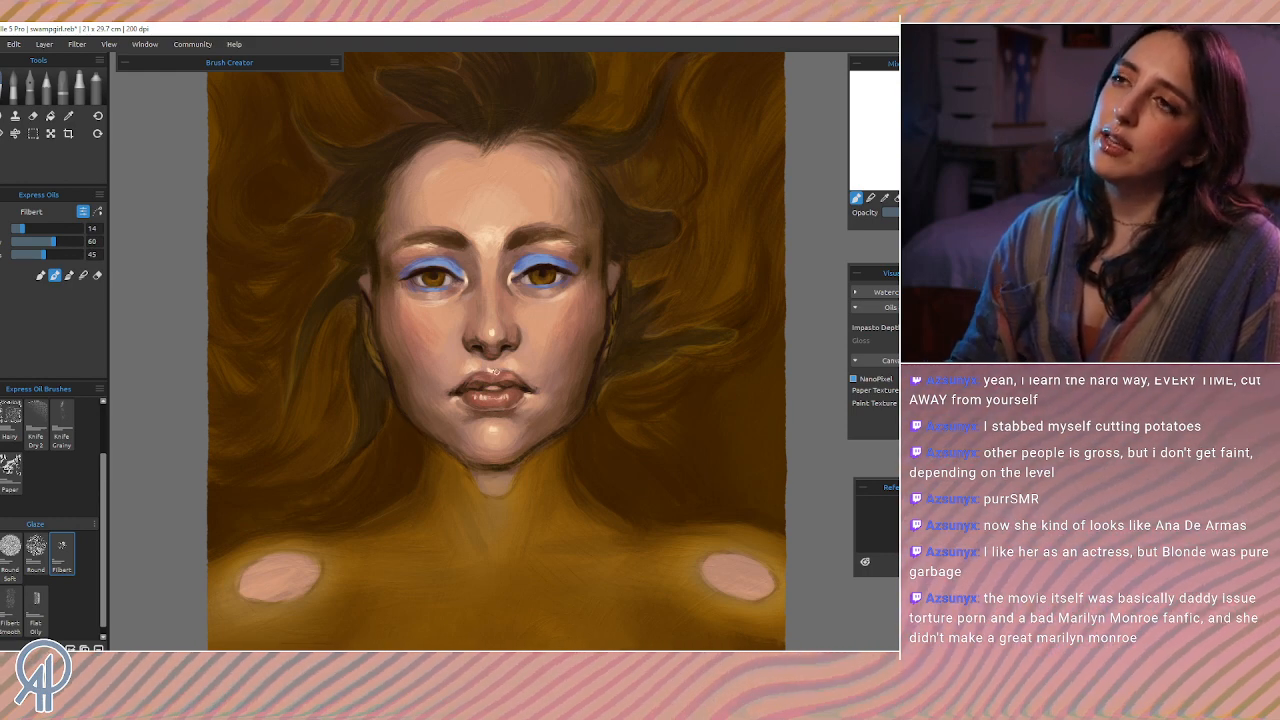
Step: Refine the chin and right-hand jaw contour with sampled jaw, cheek and dark shadow tones
key("i")
left_click(430, 432)
key("b")
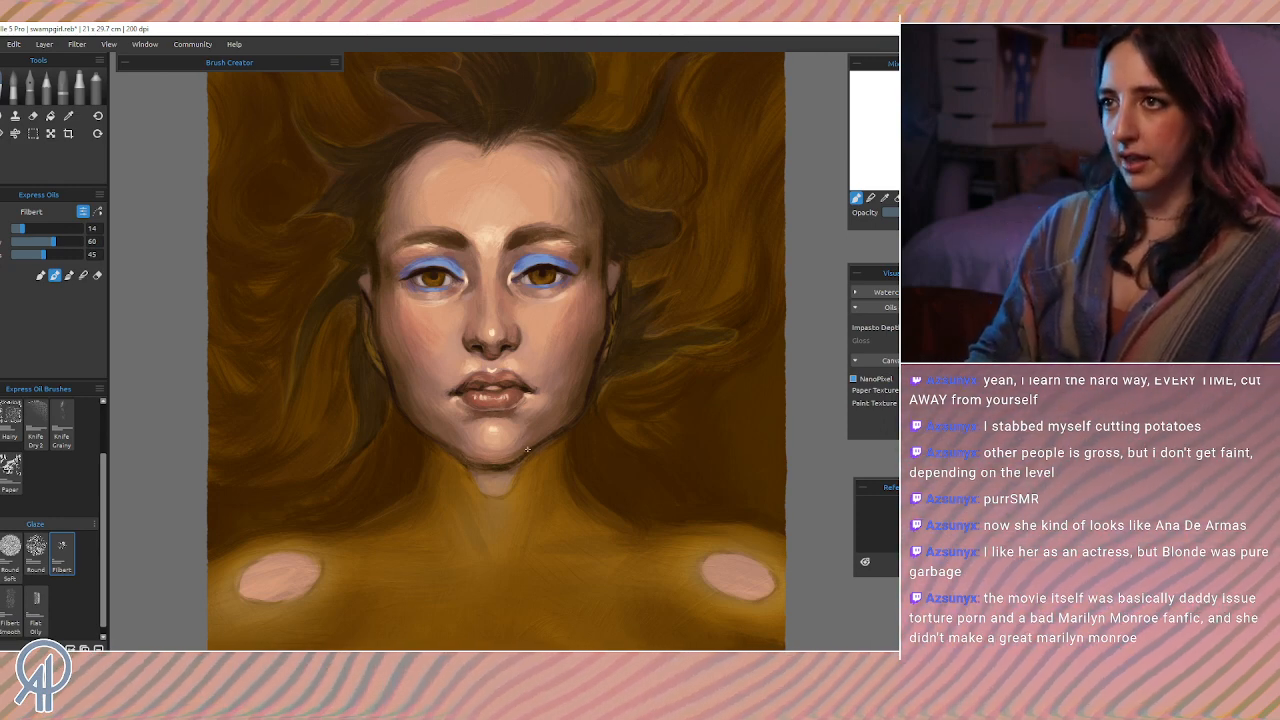
left_click(587, 381, "alt")
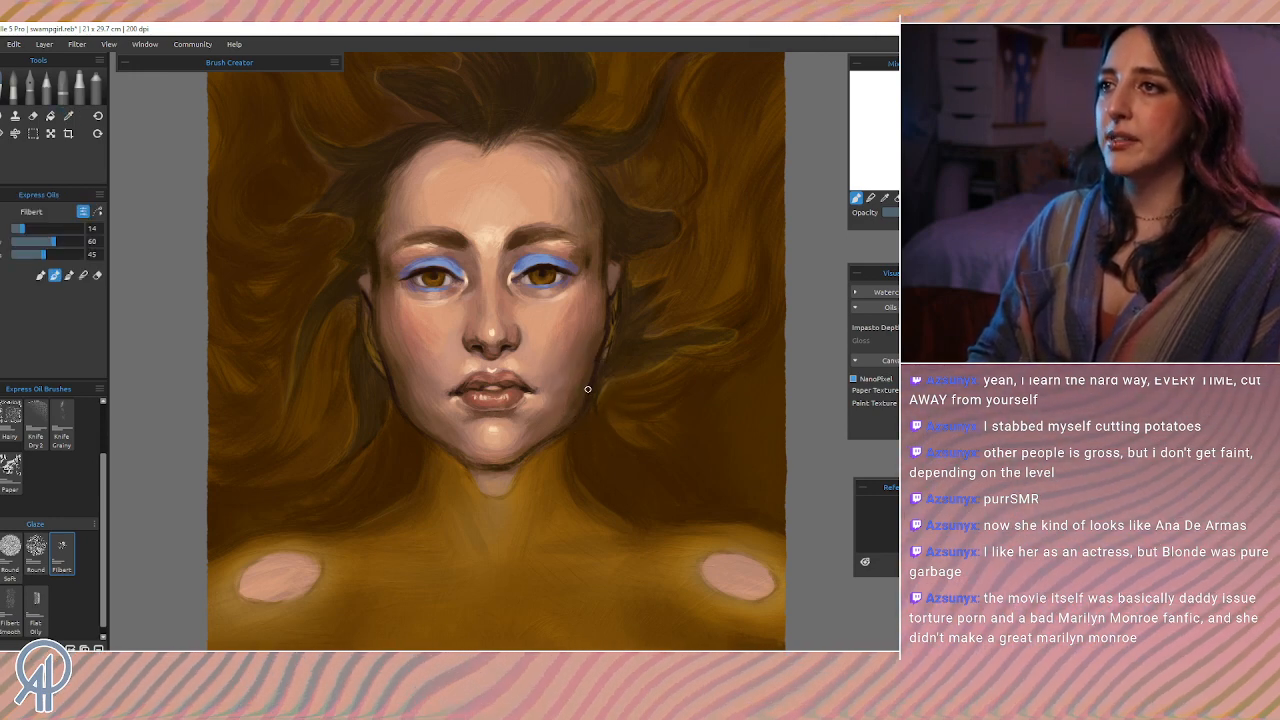
left_click(579, 386, "alt")
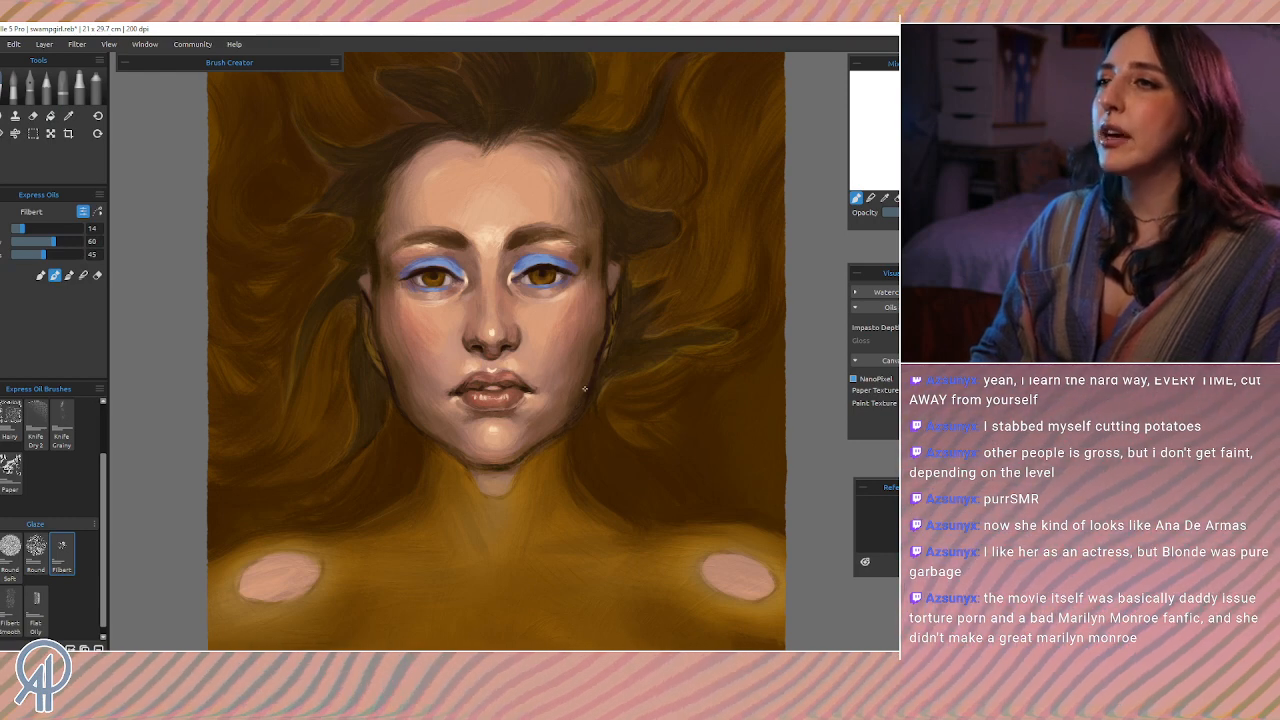
left_click(586, 388, "alt")
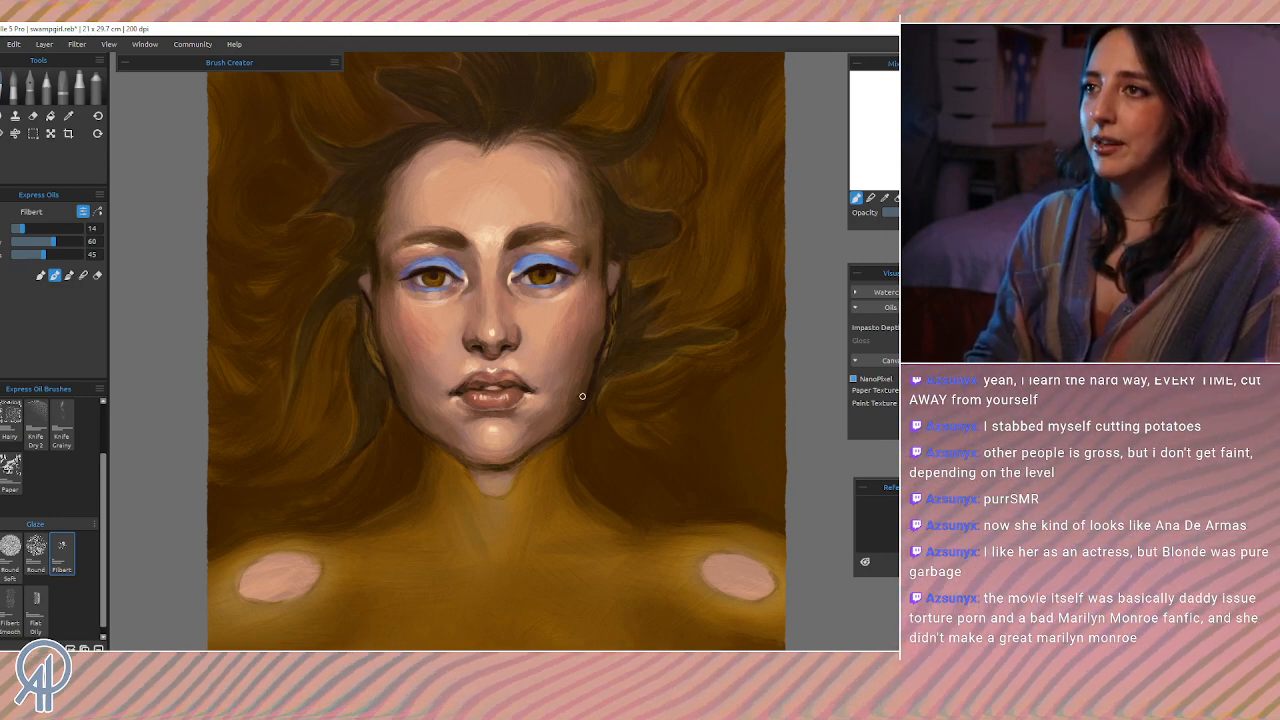
key("i")
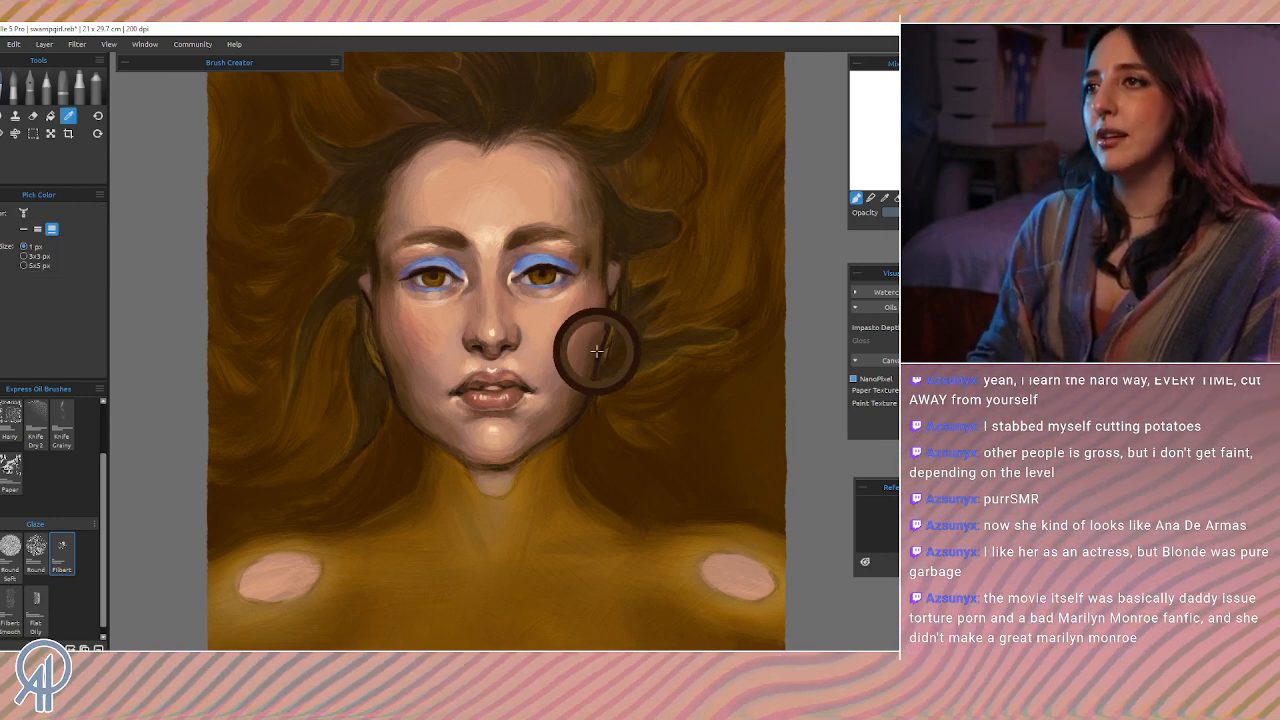
left_click(585, 257)
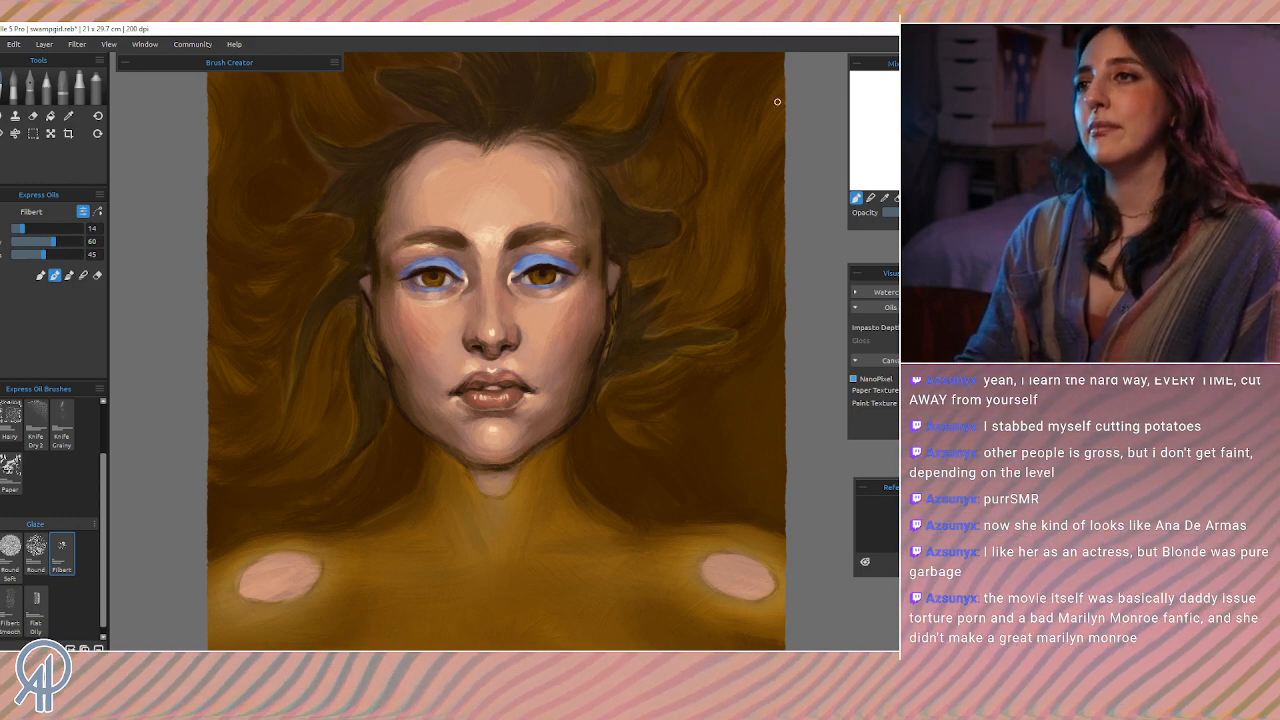
Step: Touch up the left-hand jaw edge with a shadow tone sampled along the jaw
left_click(422, 424, "alt")
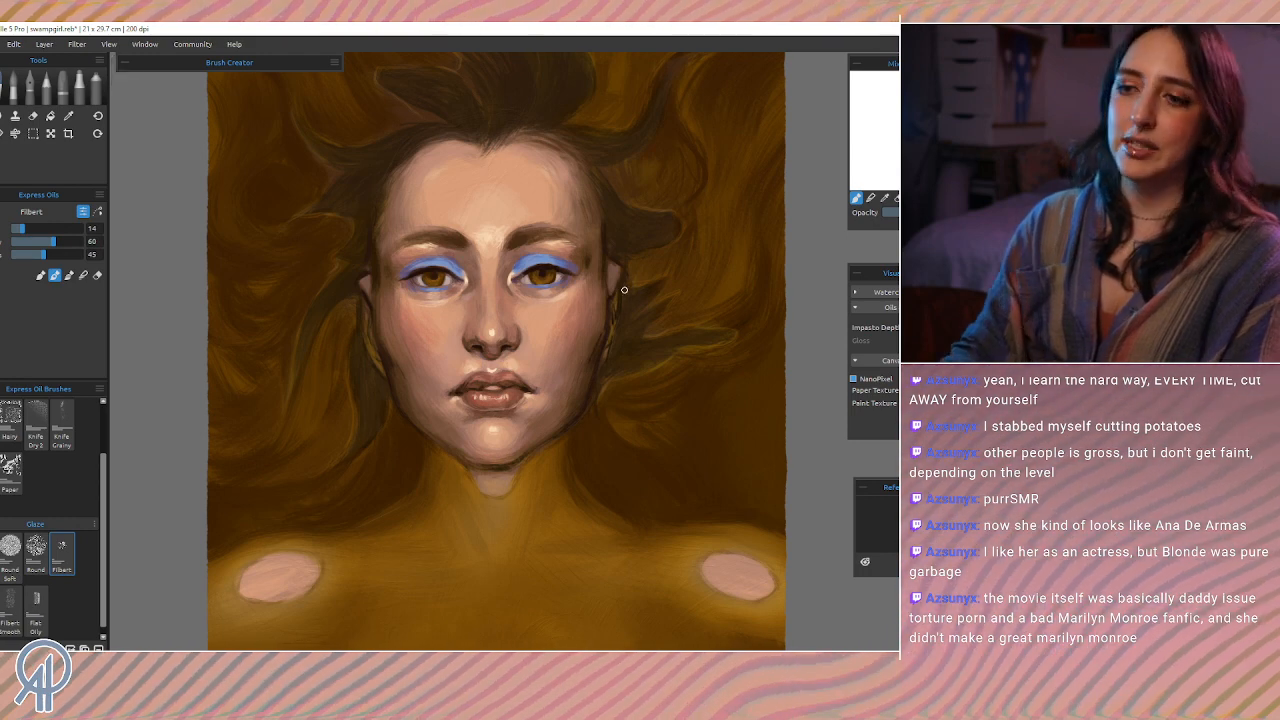
scroll(624, 290, "down", 6)
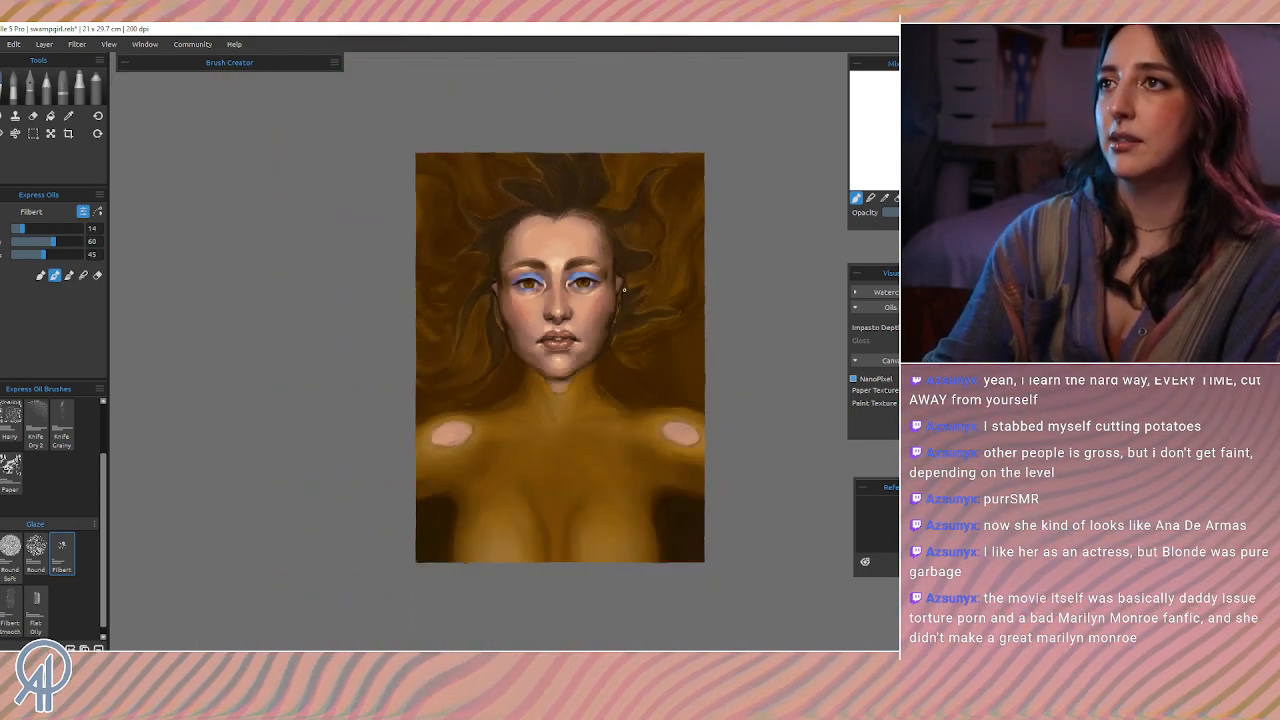
scroll(623, 290, "down", 2)
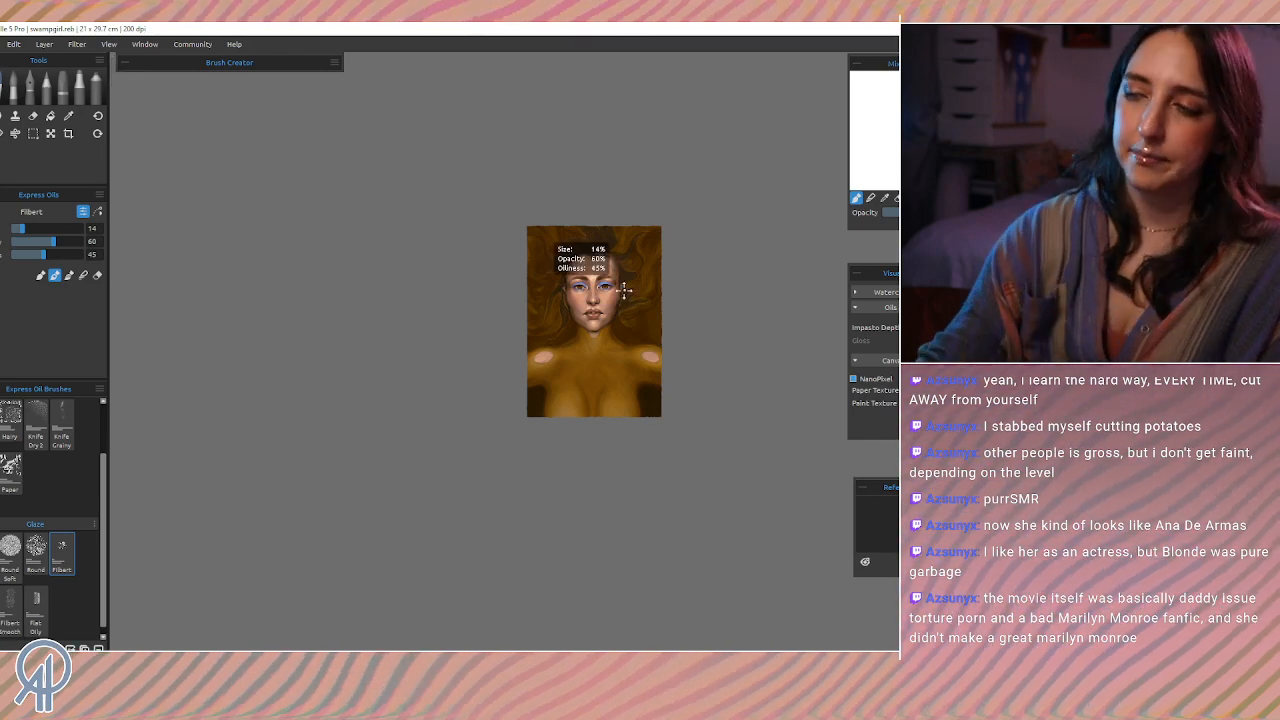
scroll(623, 289, "up", 2)
scroll(624, 288, "up", 3)
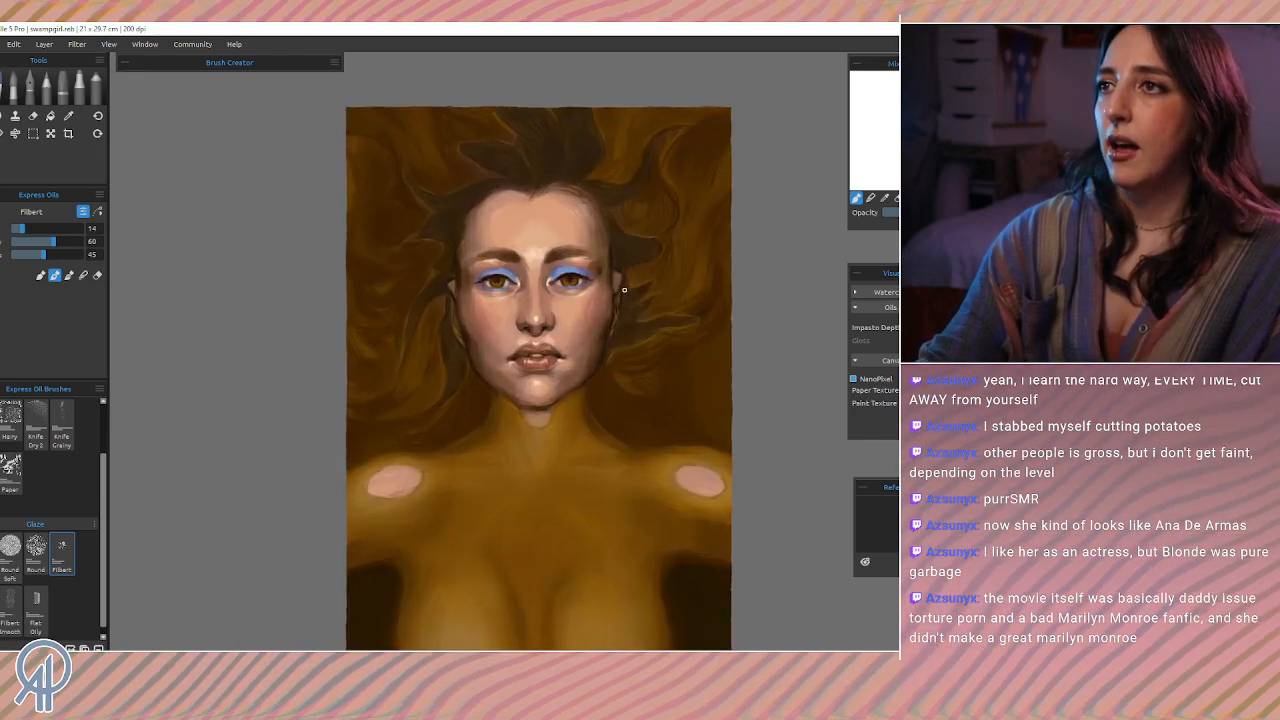
Step: Try a highlight on the neck patch below the chin with the light tone sampled between the brows, and undo it
key("i")
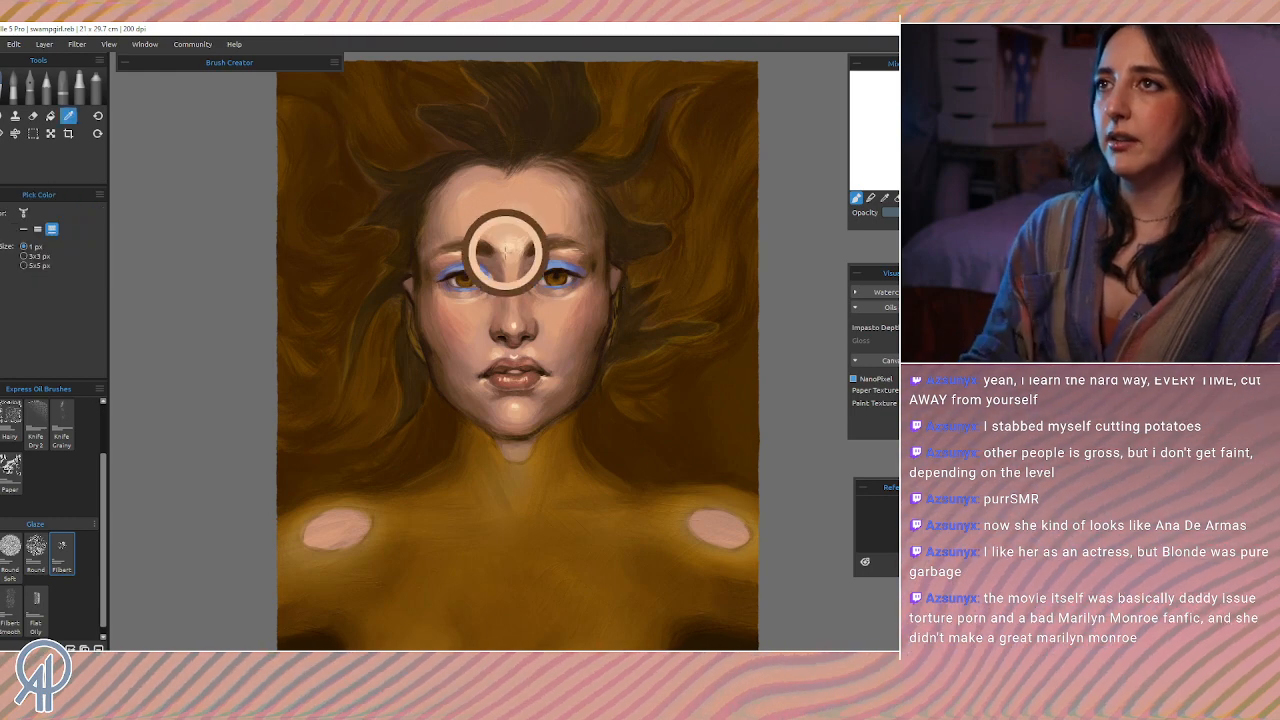
left_click(509, 241)
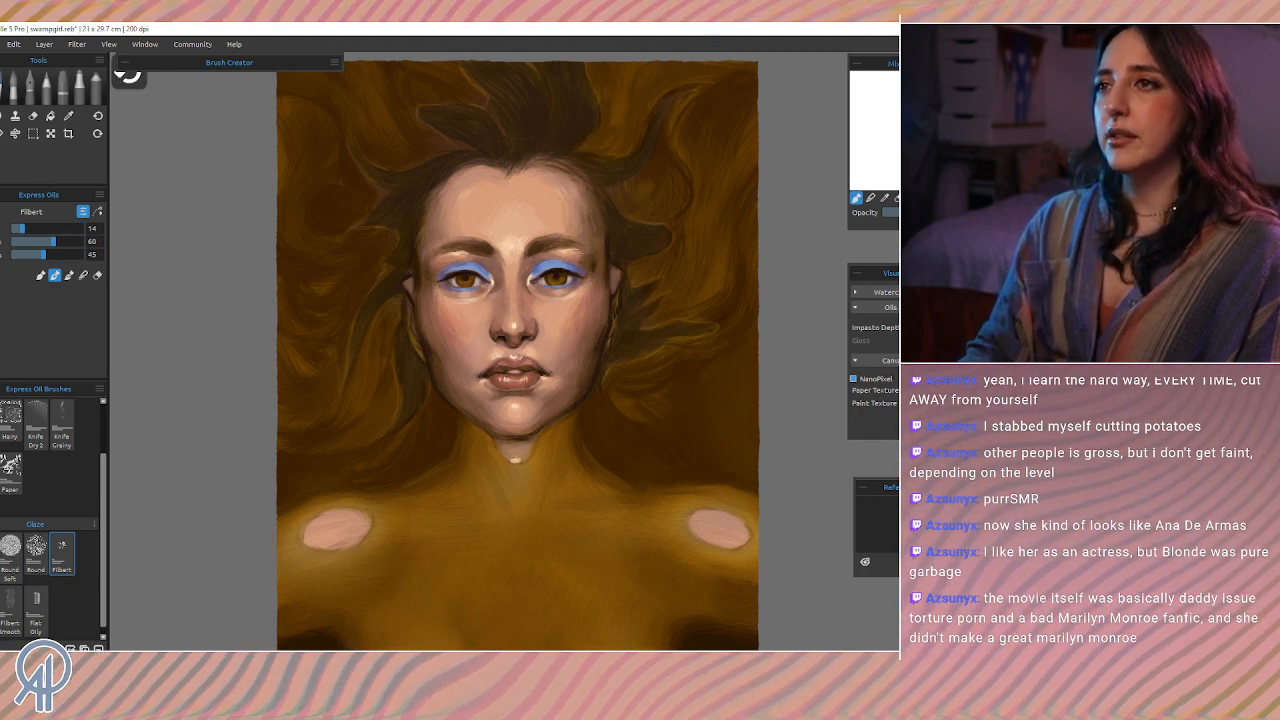
key("ctrl+z")
Step: Enlarge the Filbert brush to size 25 and lighten the neck and shoulder skin patches with a tone sampled above the mouth
left_click(492, 355, "alt")
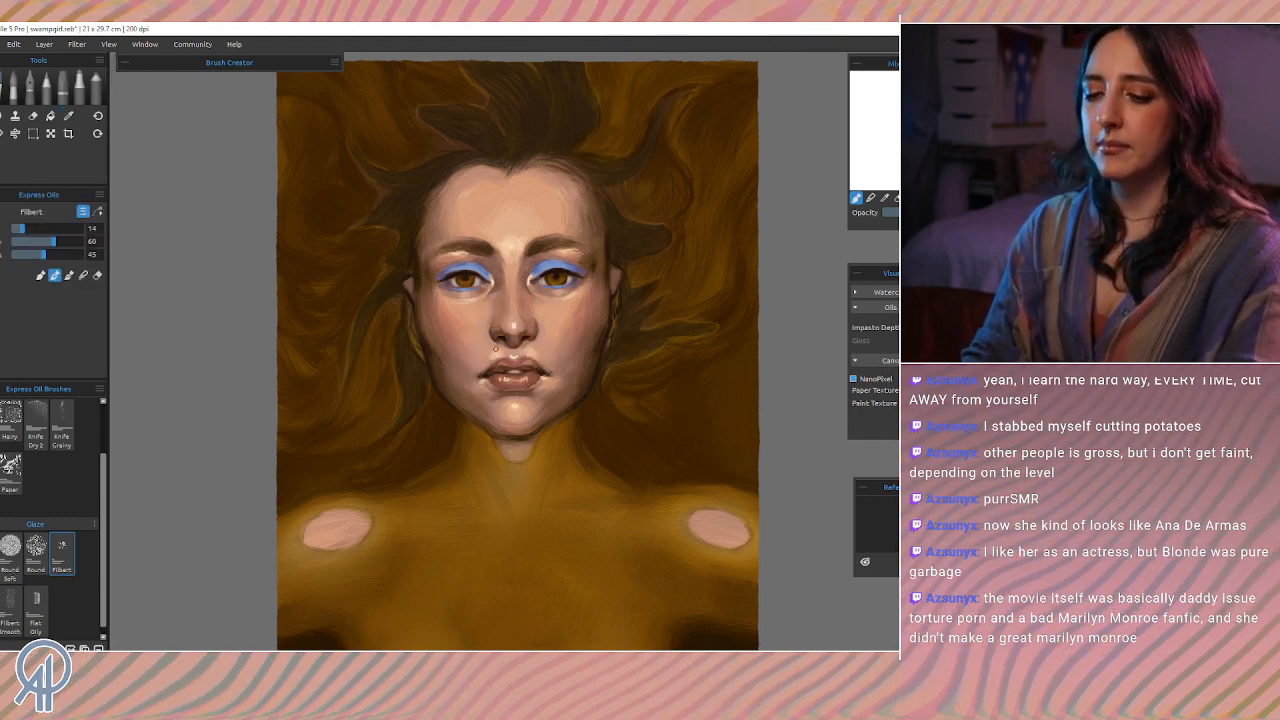
key("]")
key("]")
key("]")
left_click_drag(512, 461, 517, 461)
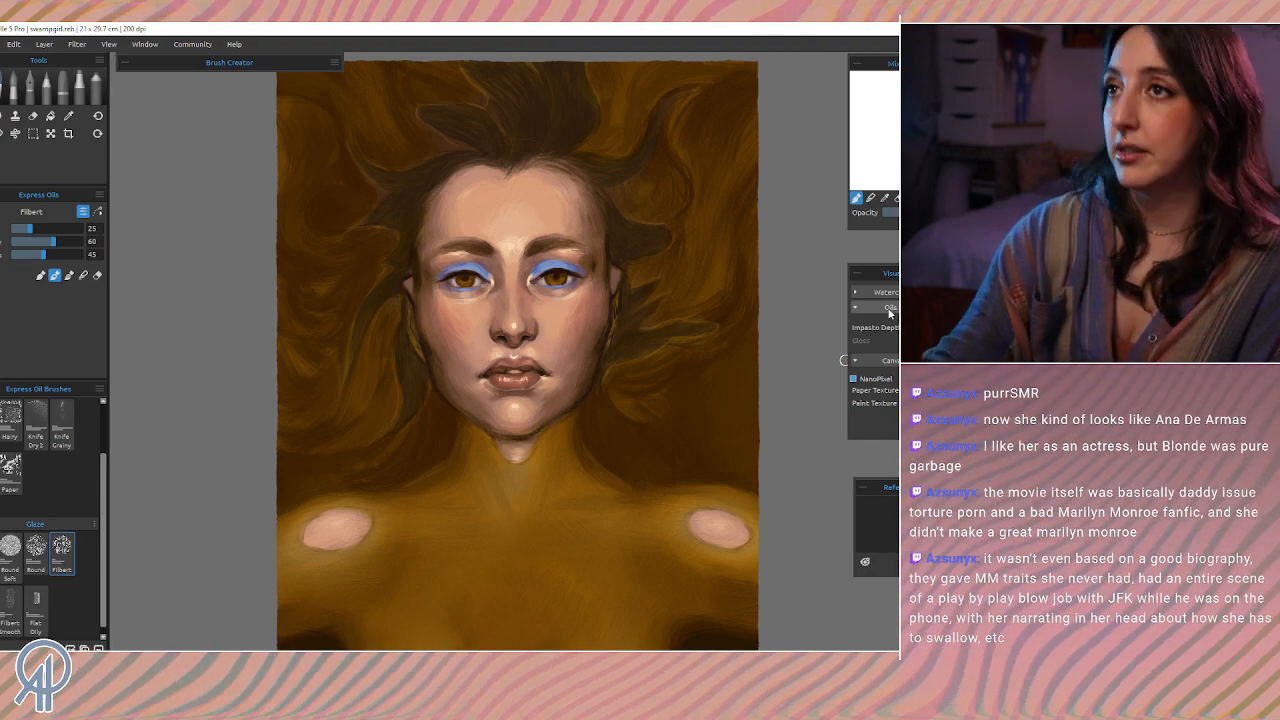
Step: Deepen the hair shadows beside the neck and above the shoulders with a dark brown sampled from the painting's lower right-hand corner
scroll(845, 360, "down", 5)
scroll(845, 360, "up", 3)
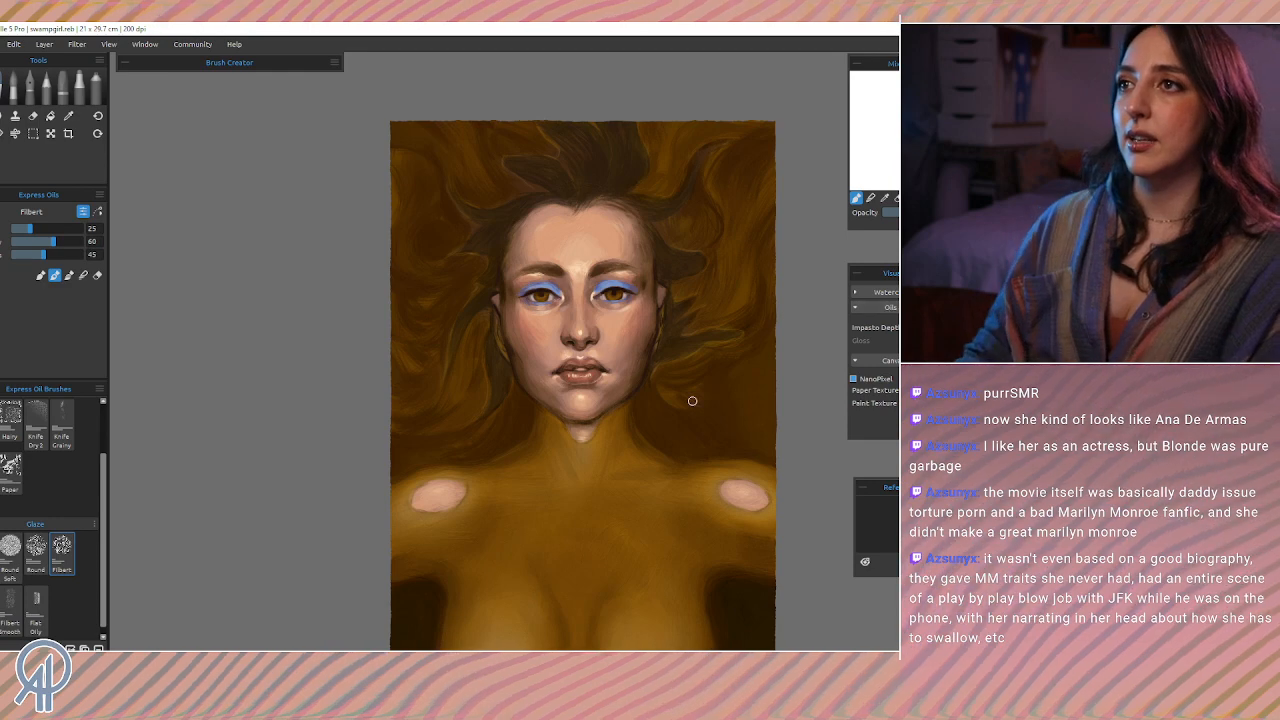
mouse_move(608, 371)
left_mouse_down()
mouse_move(566, 343)
mouse_move(544, 297)
mouse_move(557, 309)
left_mouse_up()
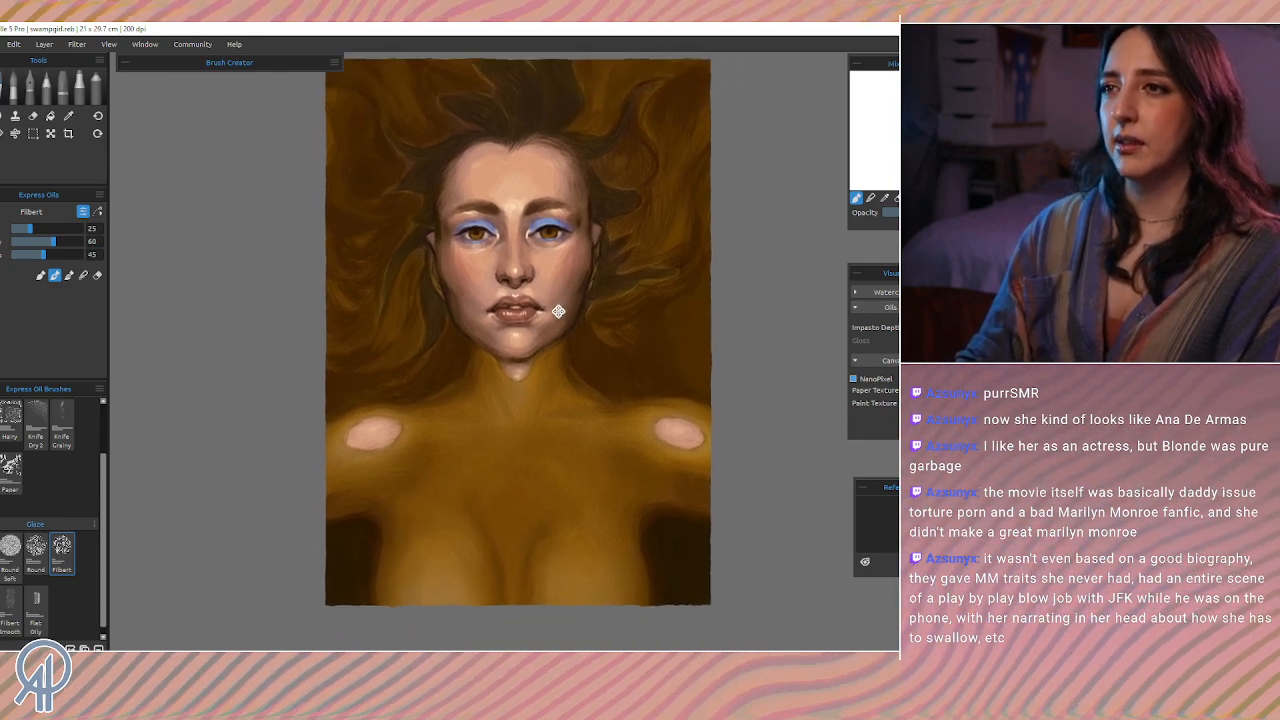
left_click(694, 567, "alt")
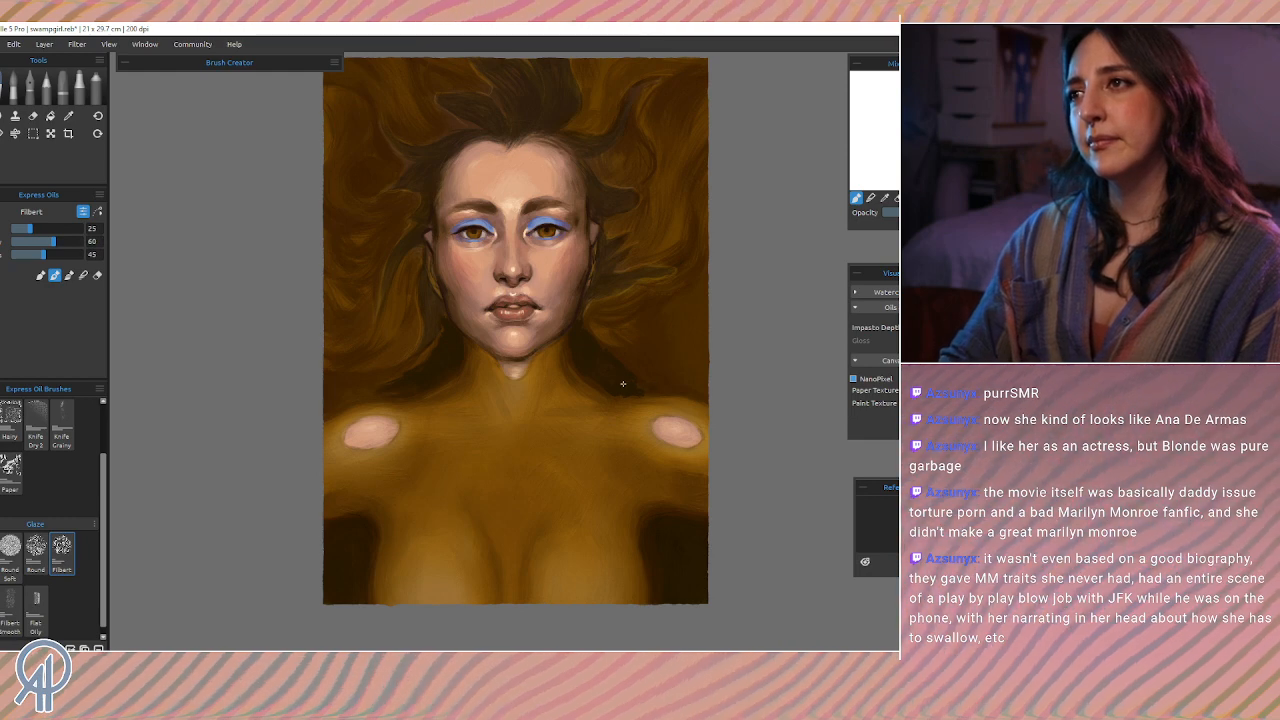
Step: Examine the whole portrait from a distance and compare the face with and without the recent strokes
key("ctrl+alt")
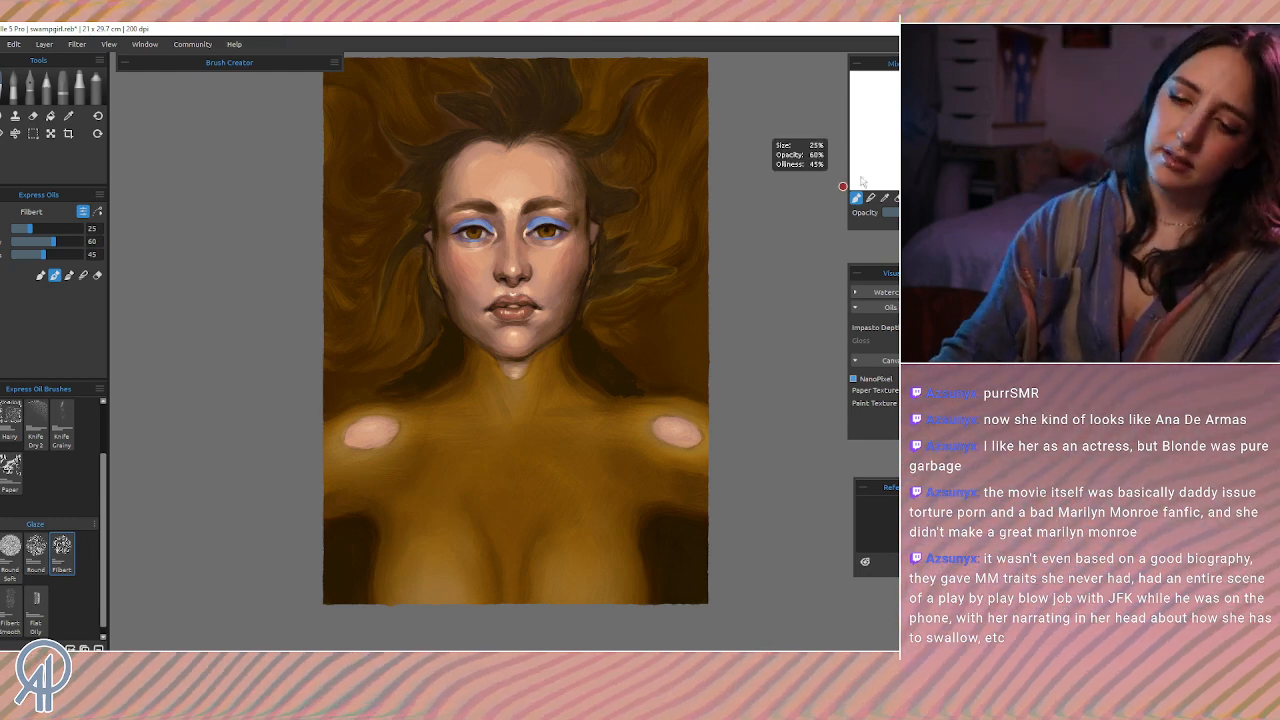
scroll(843, 186, "down", 5)
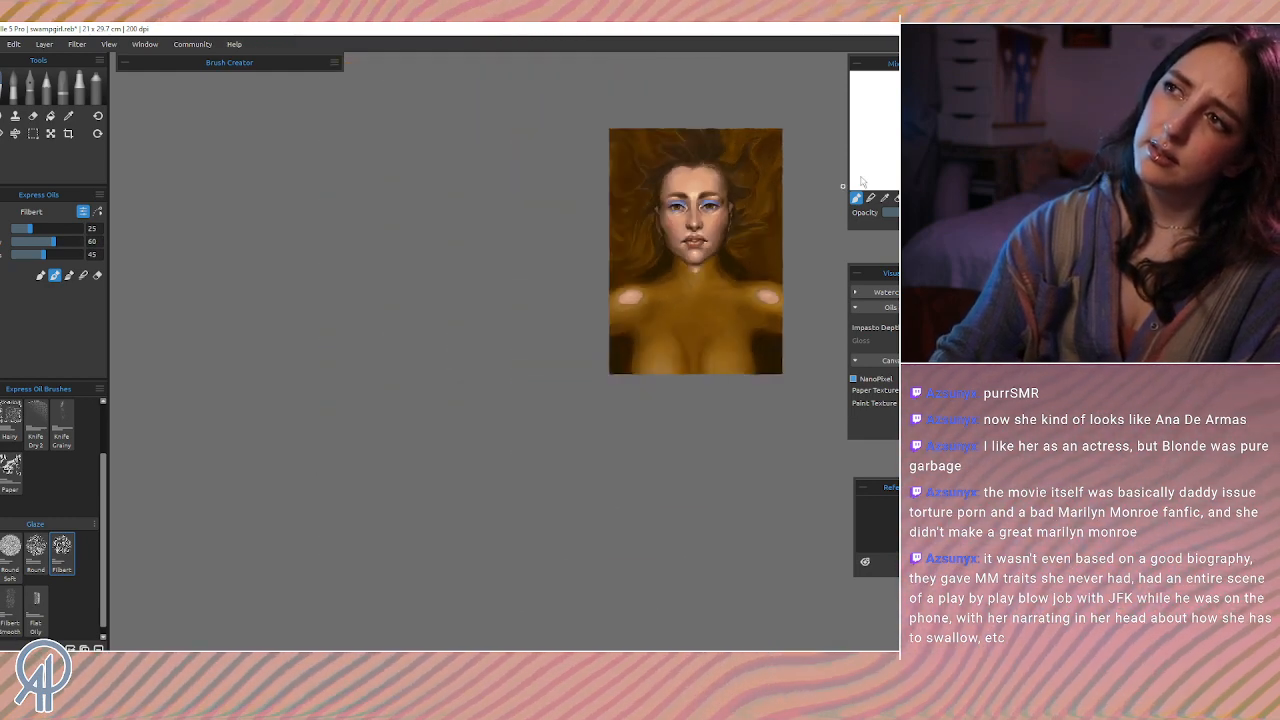
scroll(843, 186, "up", 3)
scroll(843, 186, "up", 2)
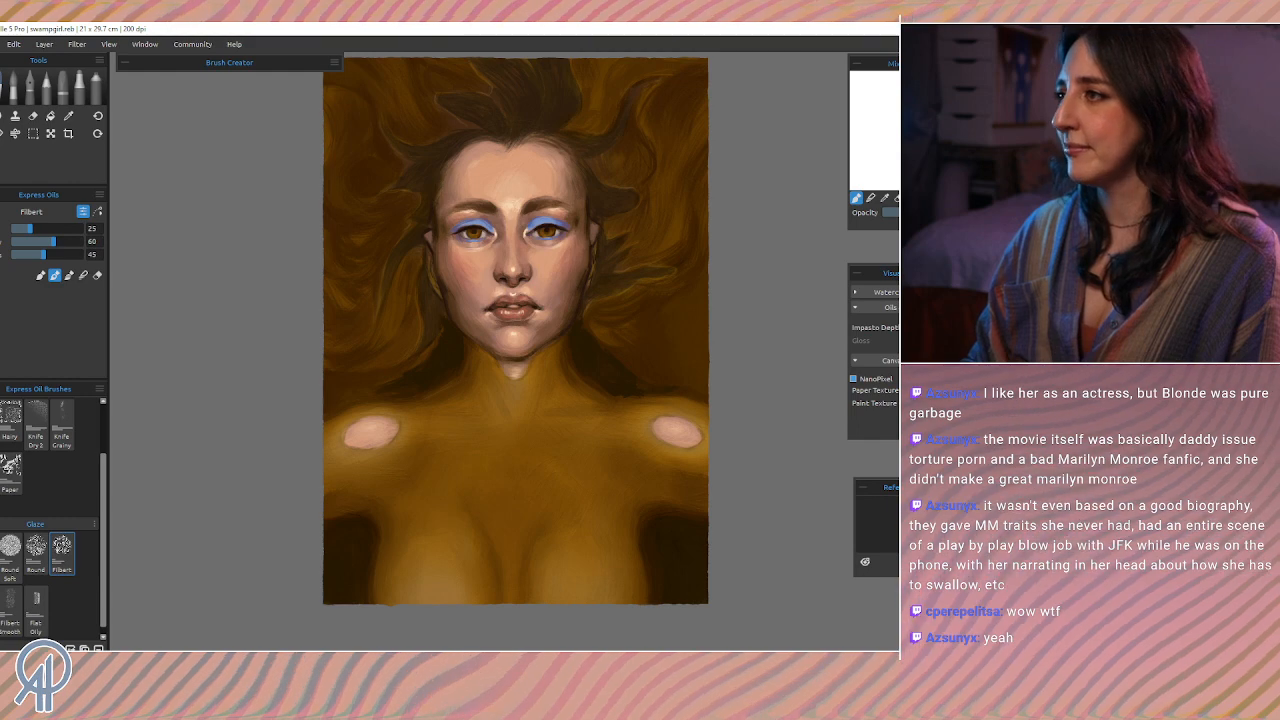
key("ctrl+z")
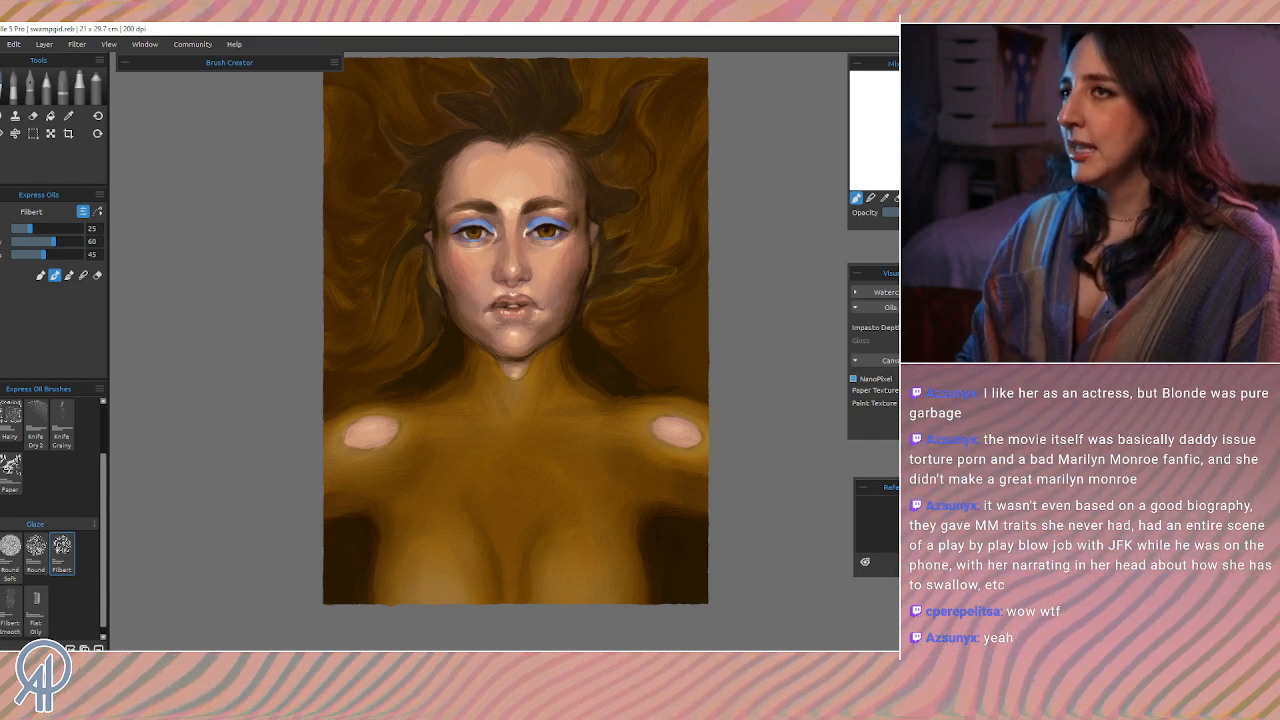
key("ctrl+y")
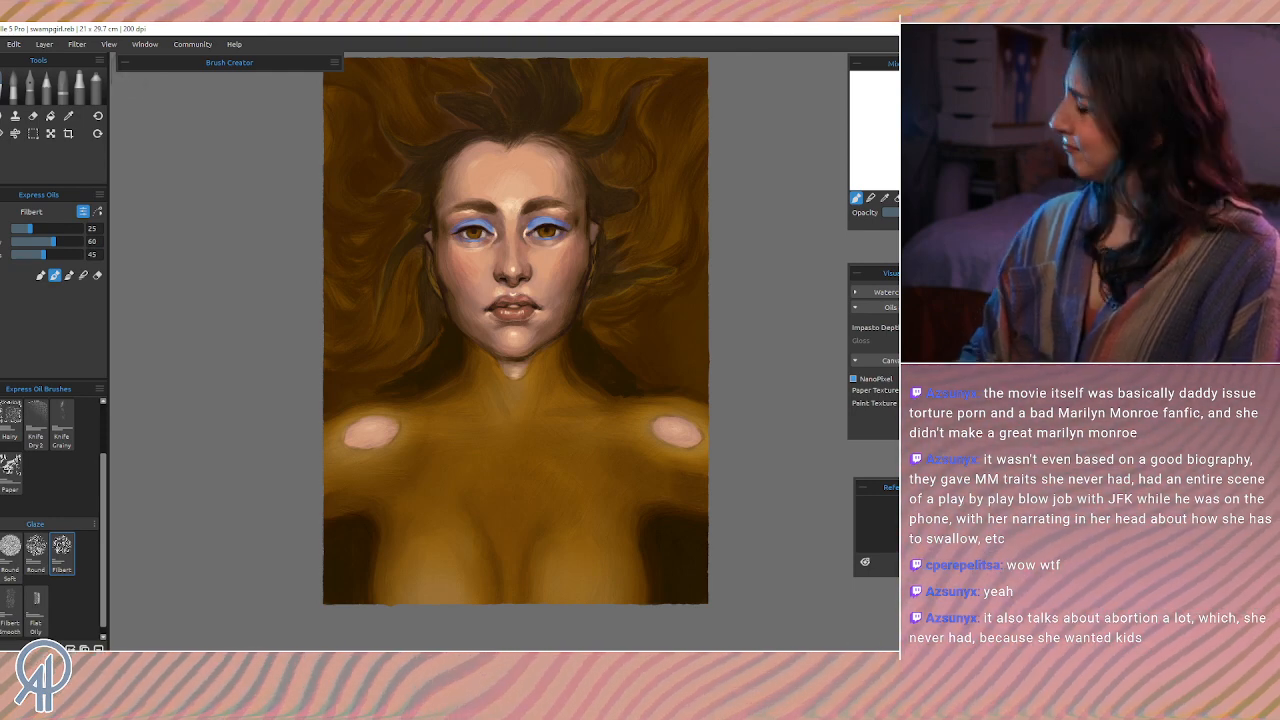
Step: Reduce the Filbert brush to size 14 and darken the eyebrows with the dark brown sampled beside the torso
scroll(623, 400, "up", 2)
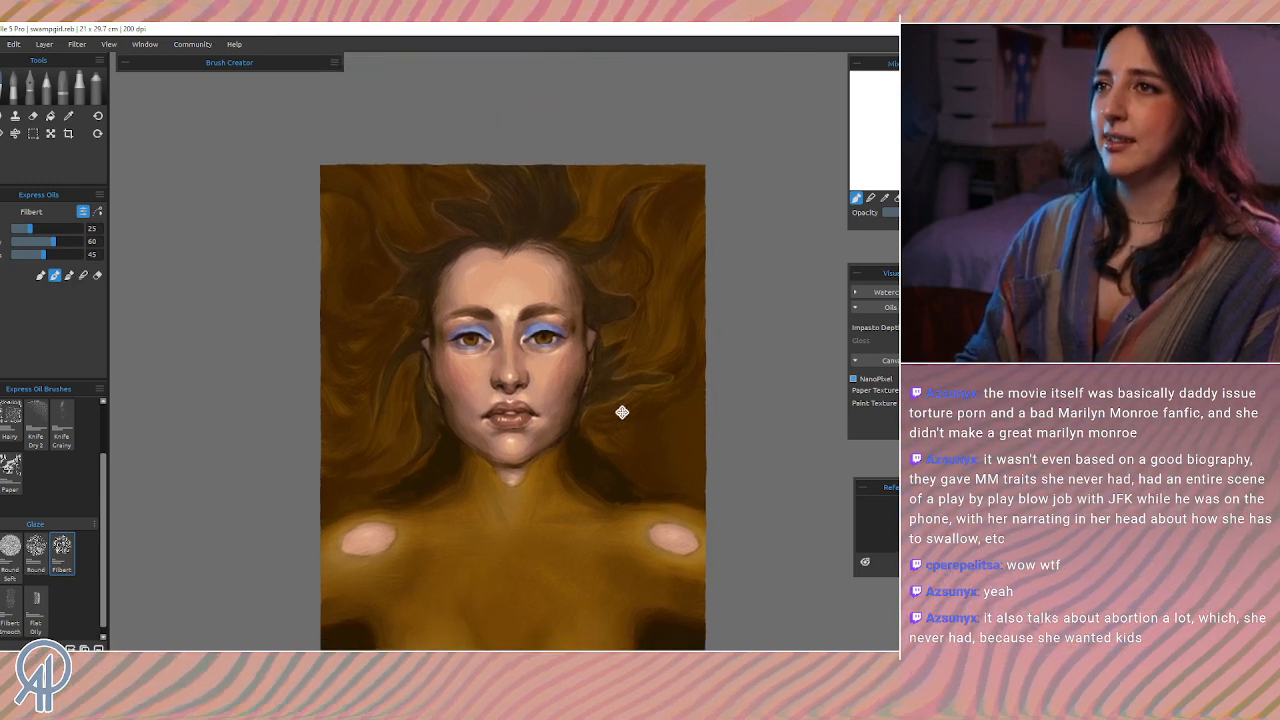
key("i")
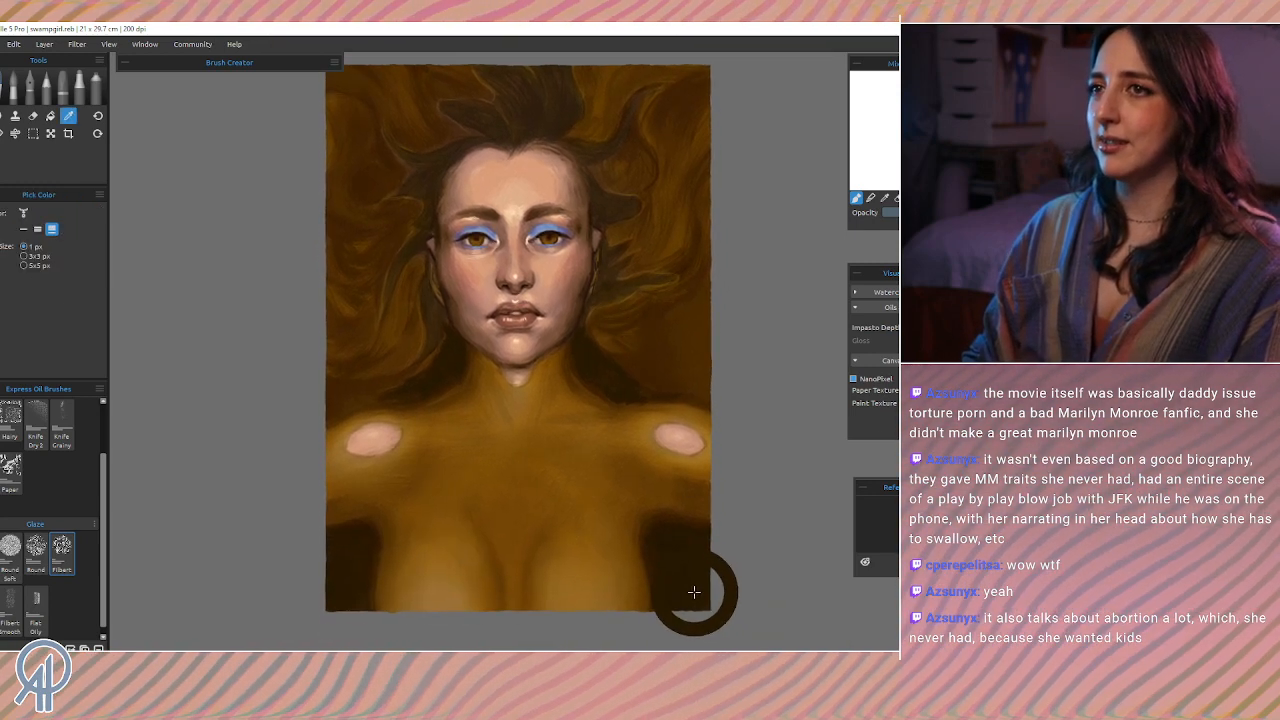
left_click(697, 590)
scroll(563, 426, "up", 4)
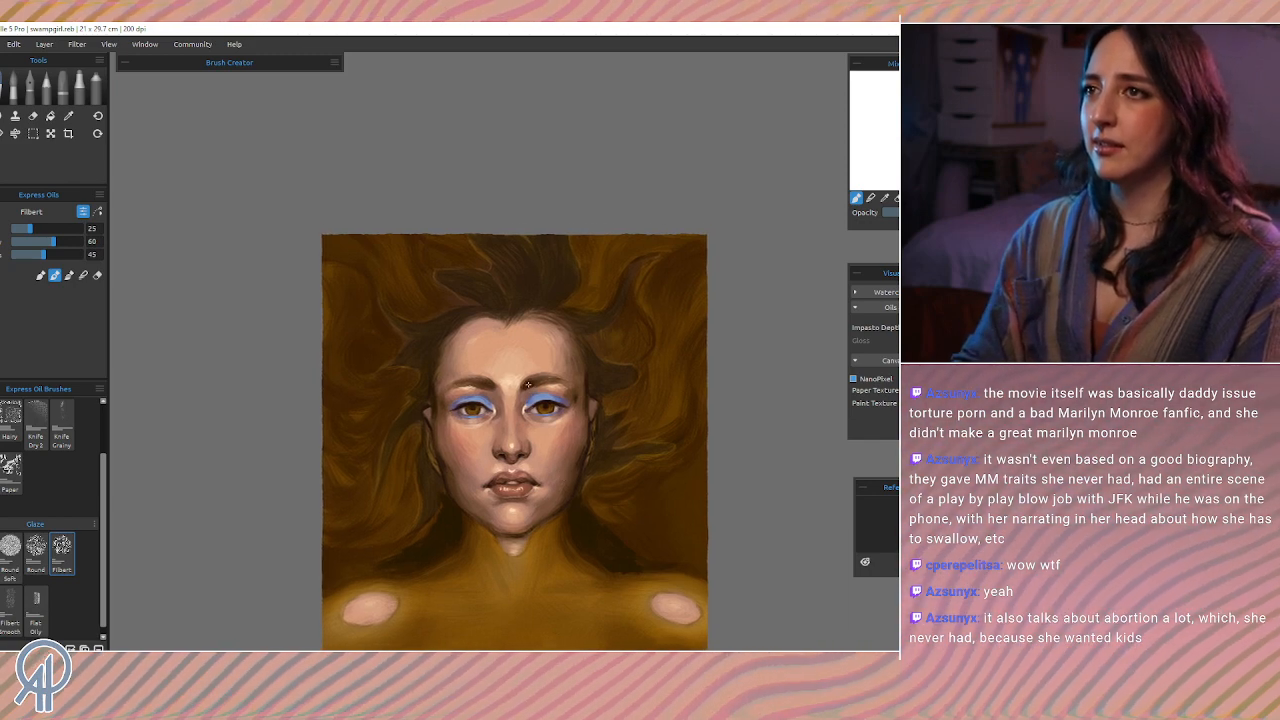
key("bracketleft")
key("bracketleft")
key("bracketleft")
key("bracketleft")
key("bracketleft")
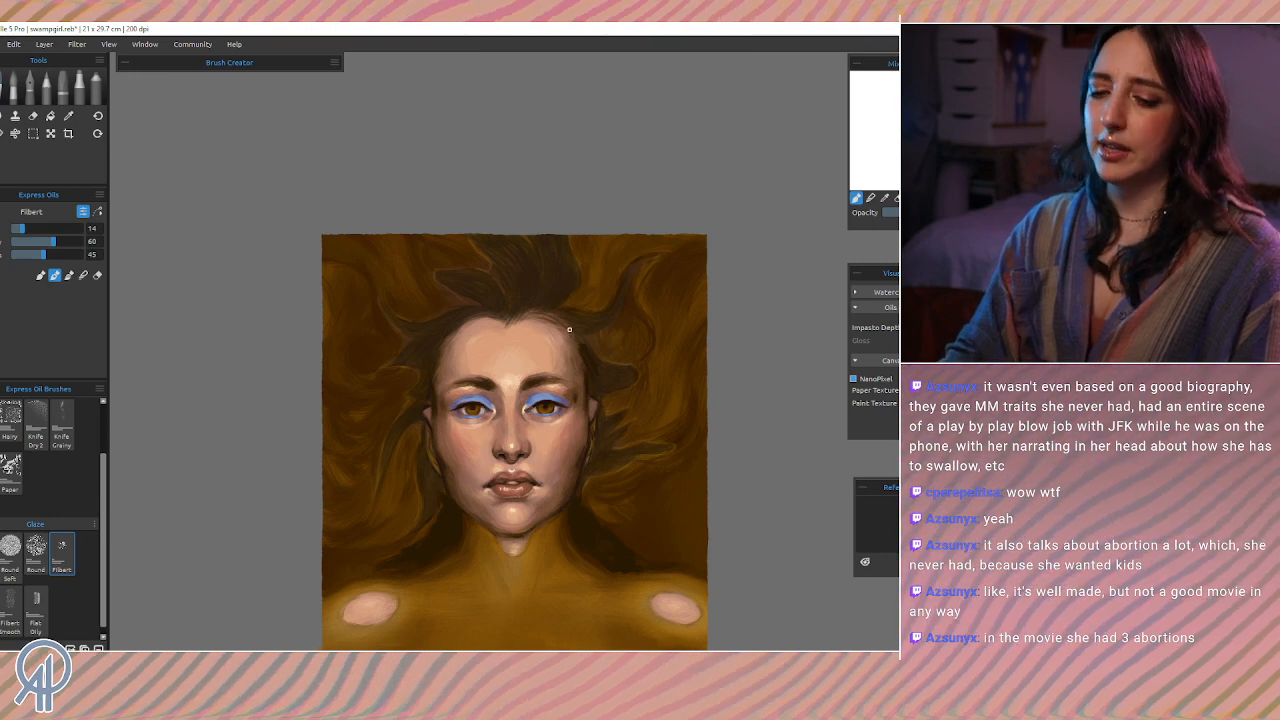
Step: Enlarge the Filbert brush to size 40 and block in the hair above the forehead with the dark brown sampled beside the torso
key("bracketright")
key("bracketright")
key("bracketright")
key("bracketright")
key("bracketright")
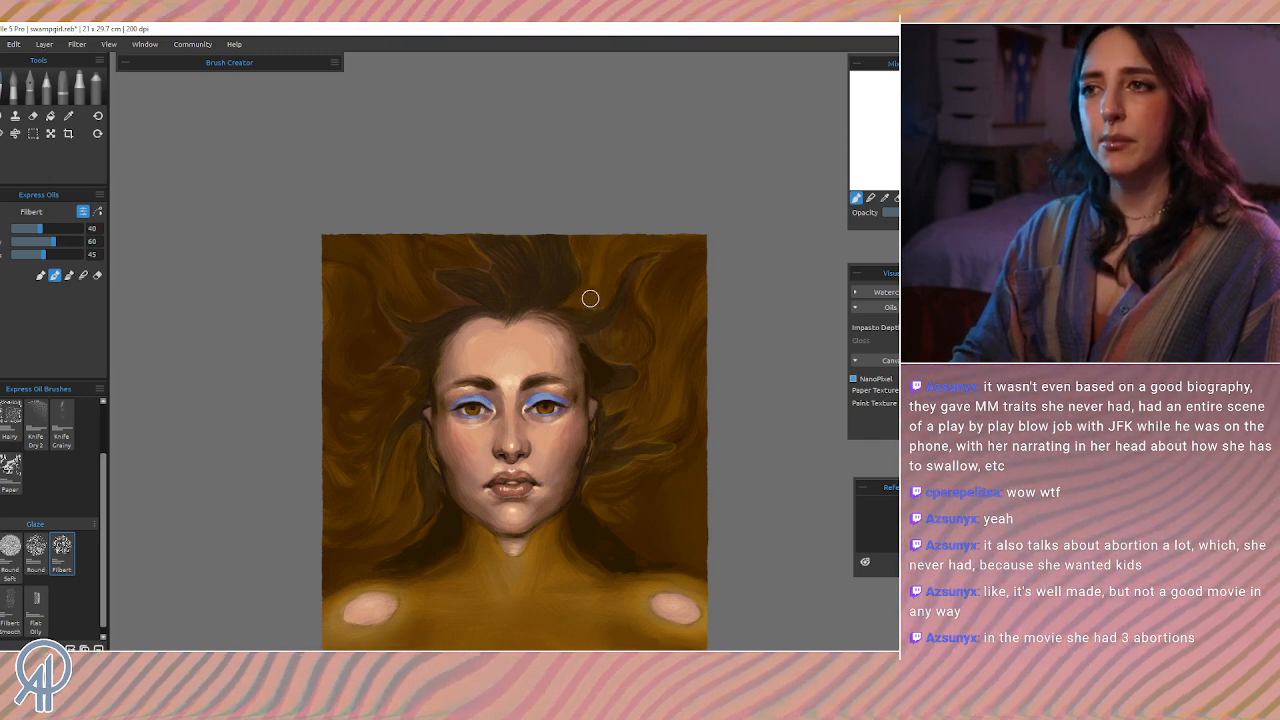
left_click(470, 408, "alt")
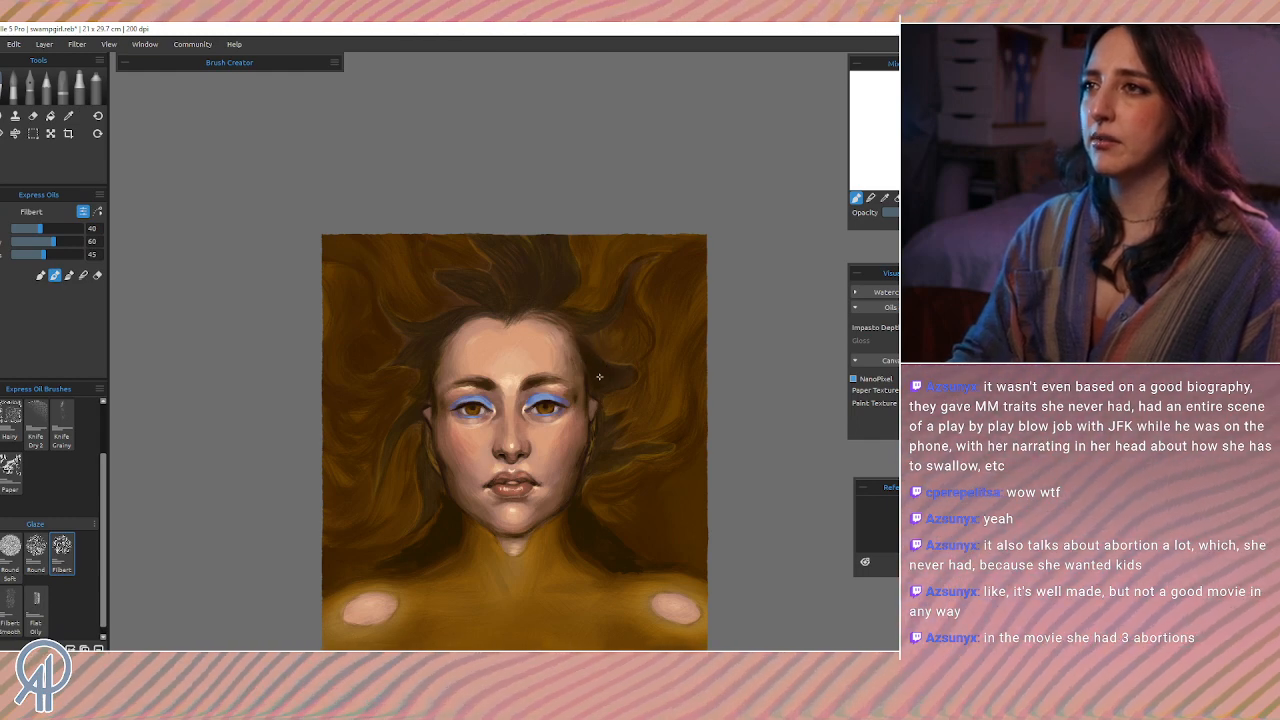
mouse_move(547, 507)
left_mouse_down()
mouse_move(583, 326)
mouse_move(569, 335)
left_mouse_up()
left_click(372, 545, "alt")
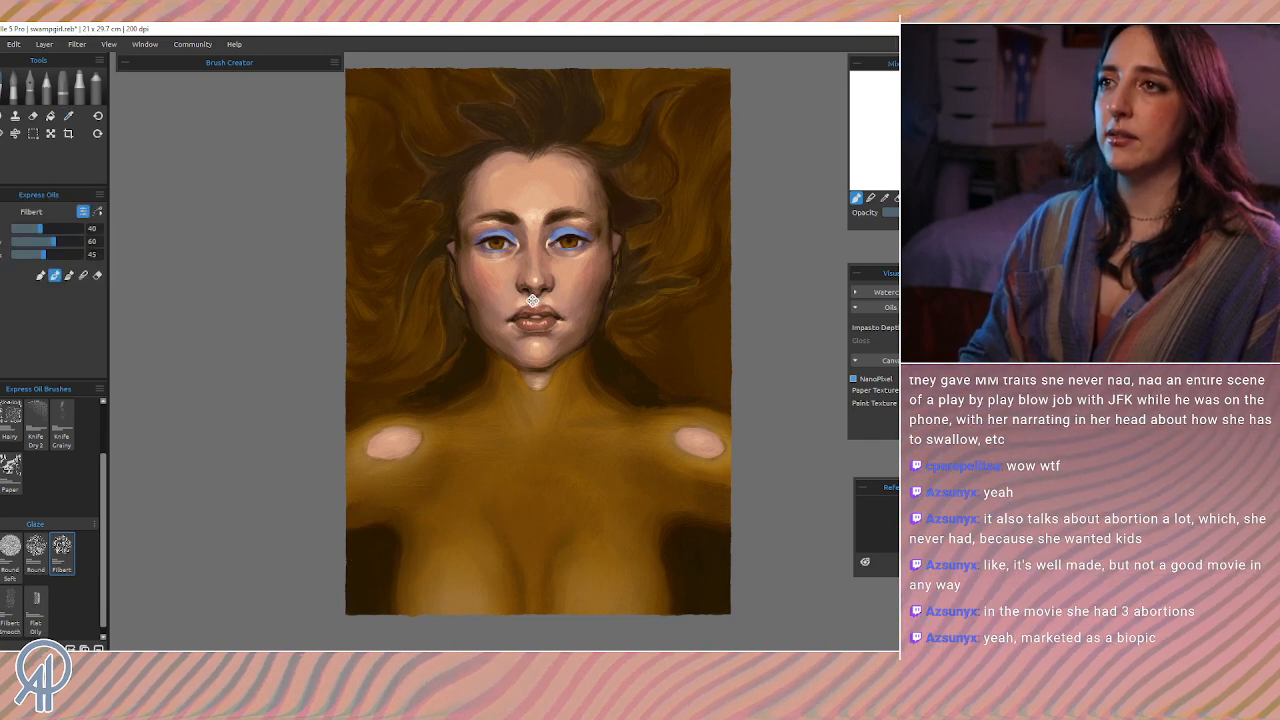
left_click_drag(517, 150, 507, 312)
Step: Reduce the Filbert brush to size 25 and paint the hair locks on both sides of the face in the same dark brown
key("[")
key("[")
key("[")
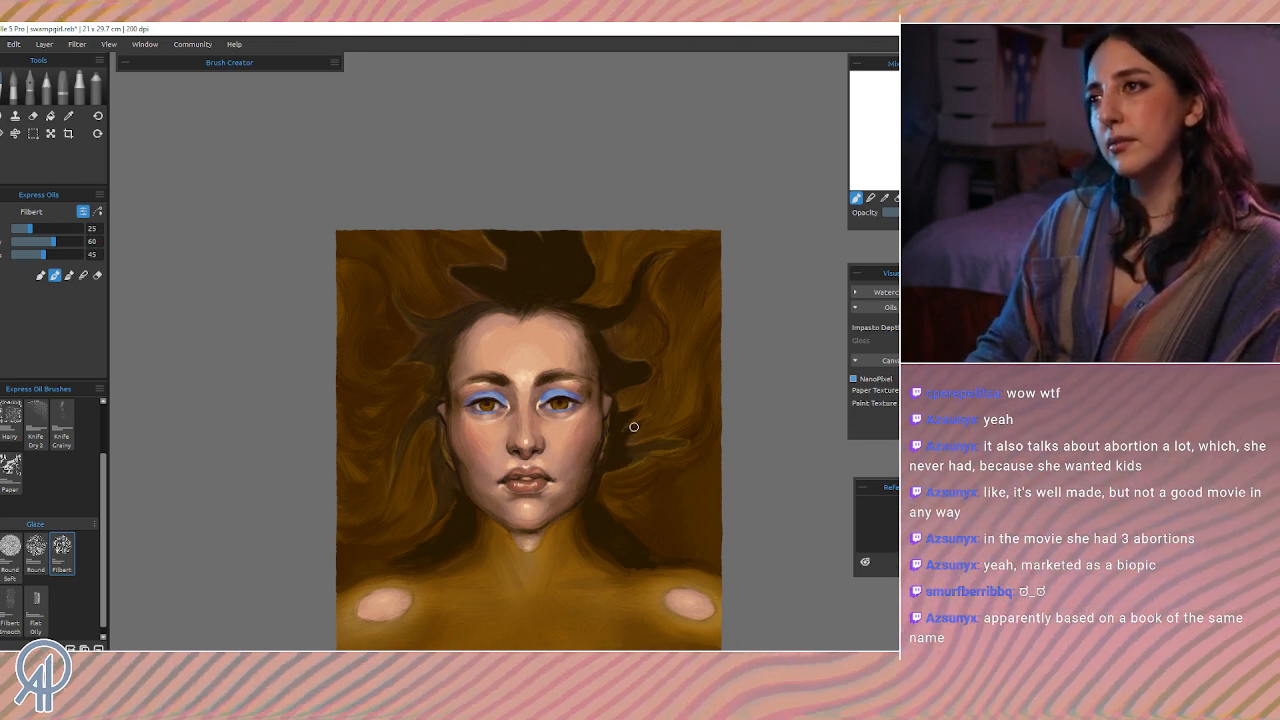
mouse_move(640, 451)
left_mouse_down()
mouse_move(628, 464)
mouse_move(646, 454)
left_mouse_up()
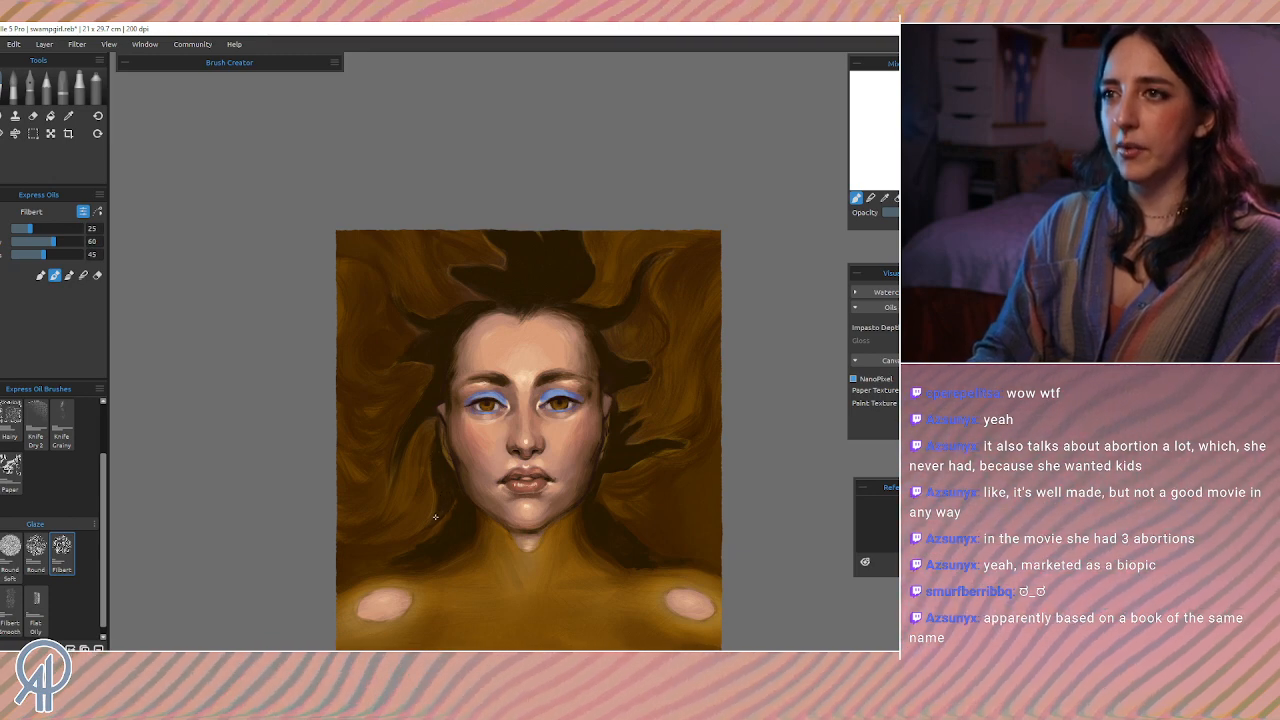
left_click_drag(490, 368, 490, 368)
Step: Apply a Hue/Saturation/Lightness adjustment to the hair with hue -13, saturation -10 and lightness -33
scroll(490, 368, "down", 2)
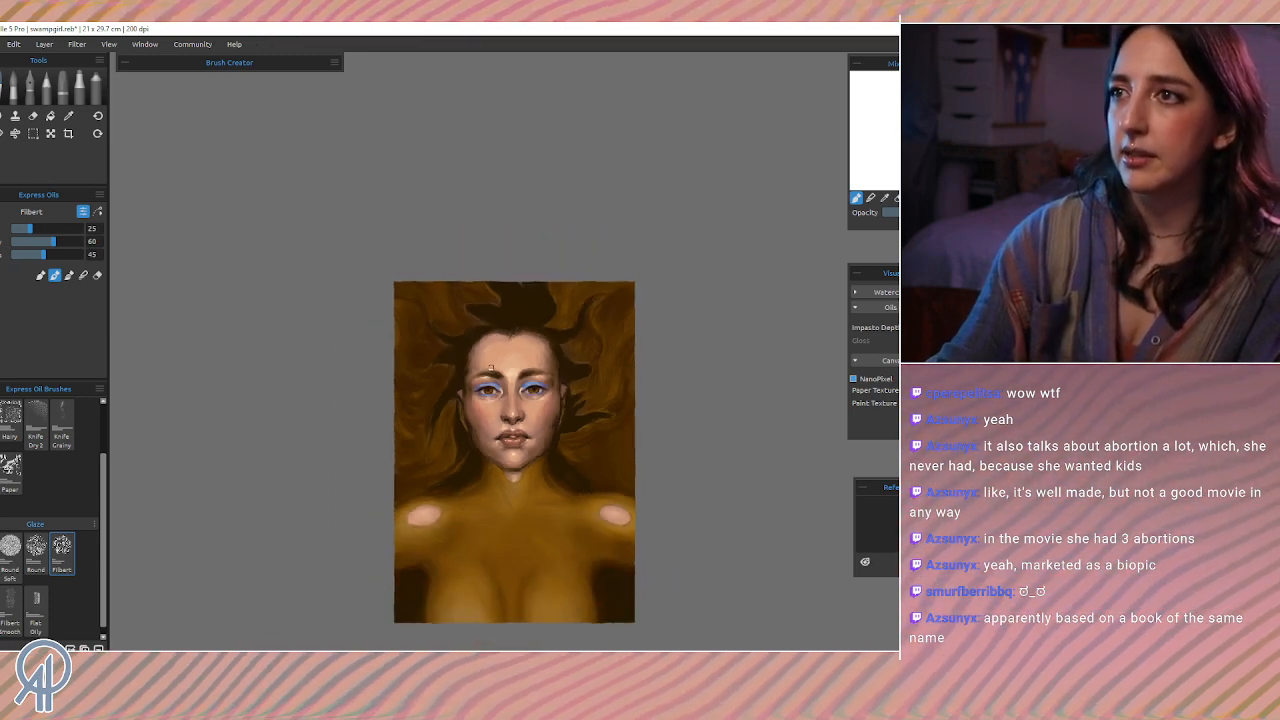
scroll(490, 368, "up", 1)
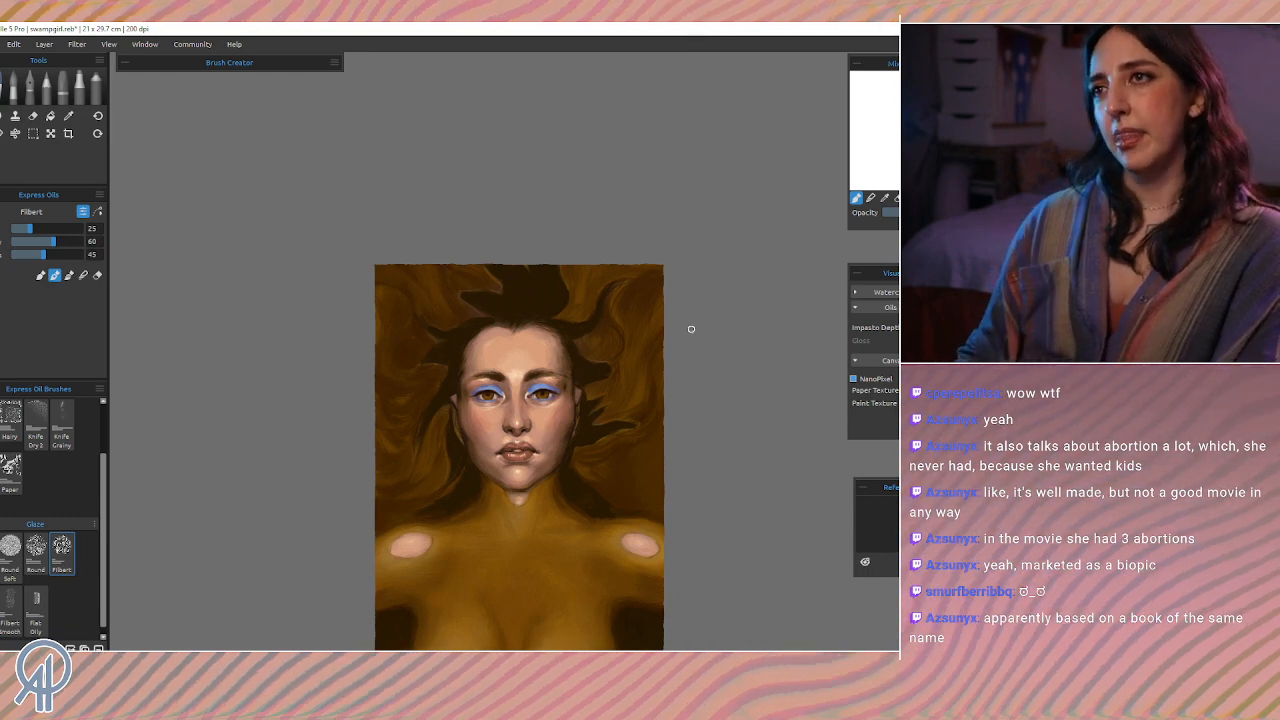
key("ctrl+u")
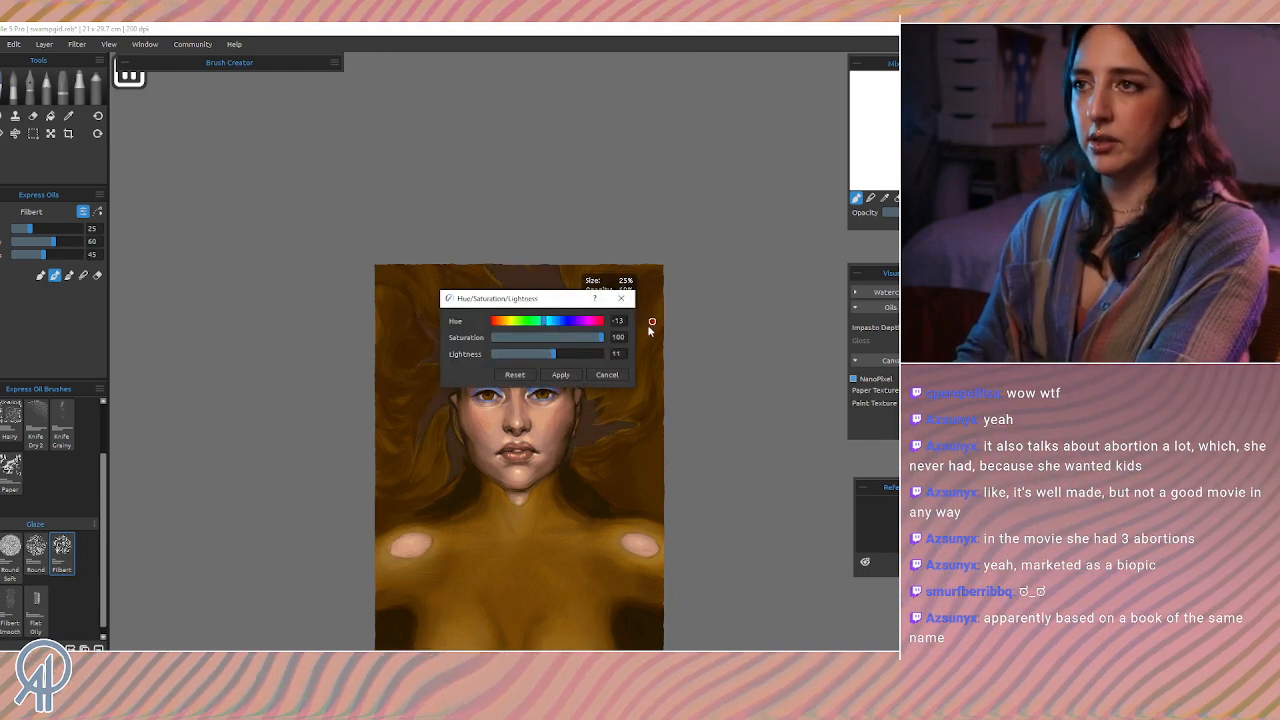
left_click_drag(541, 357, 537, 355)
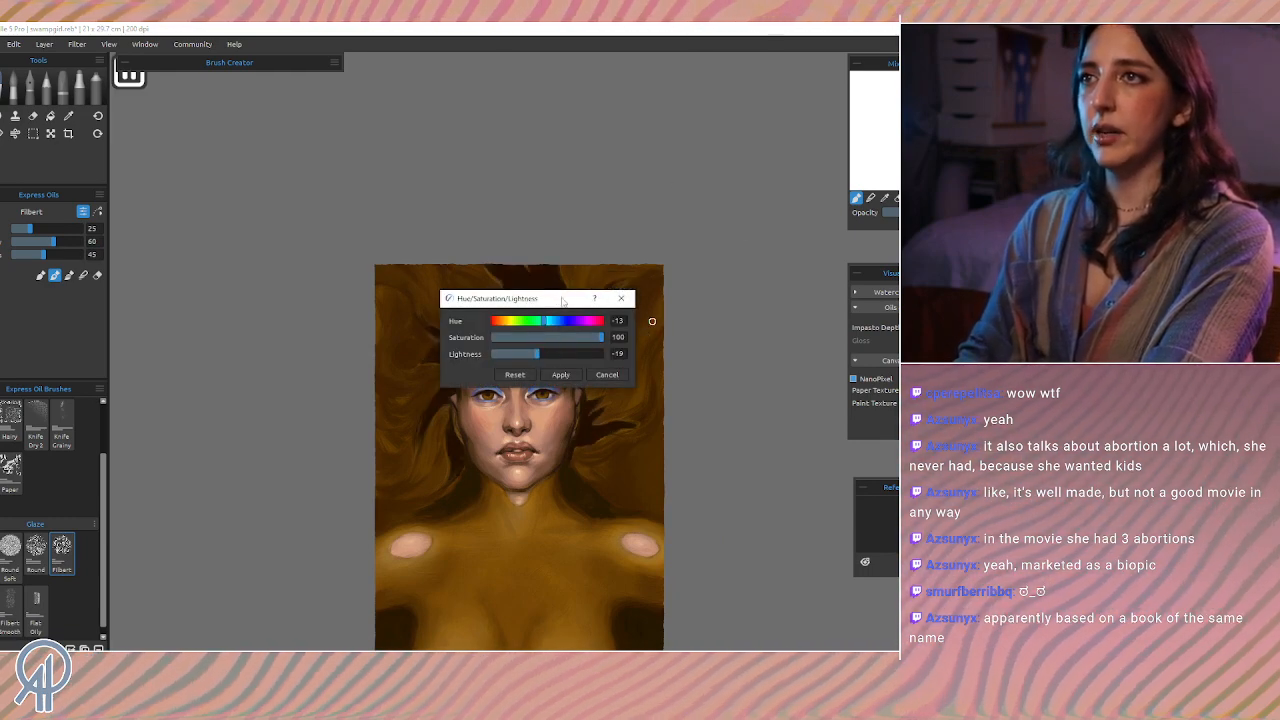
left_click_drag(573, 301, 738, 235)
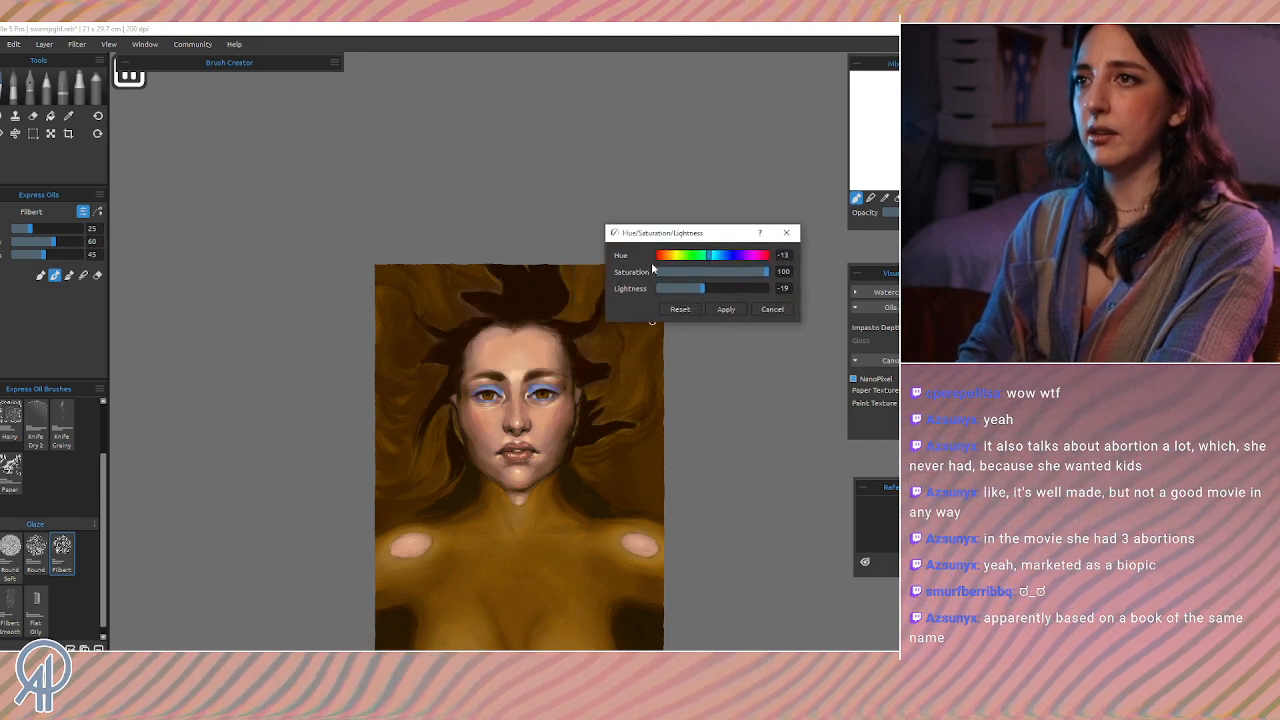
left_click(708, 272)
left_click(695, 289)
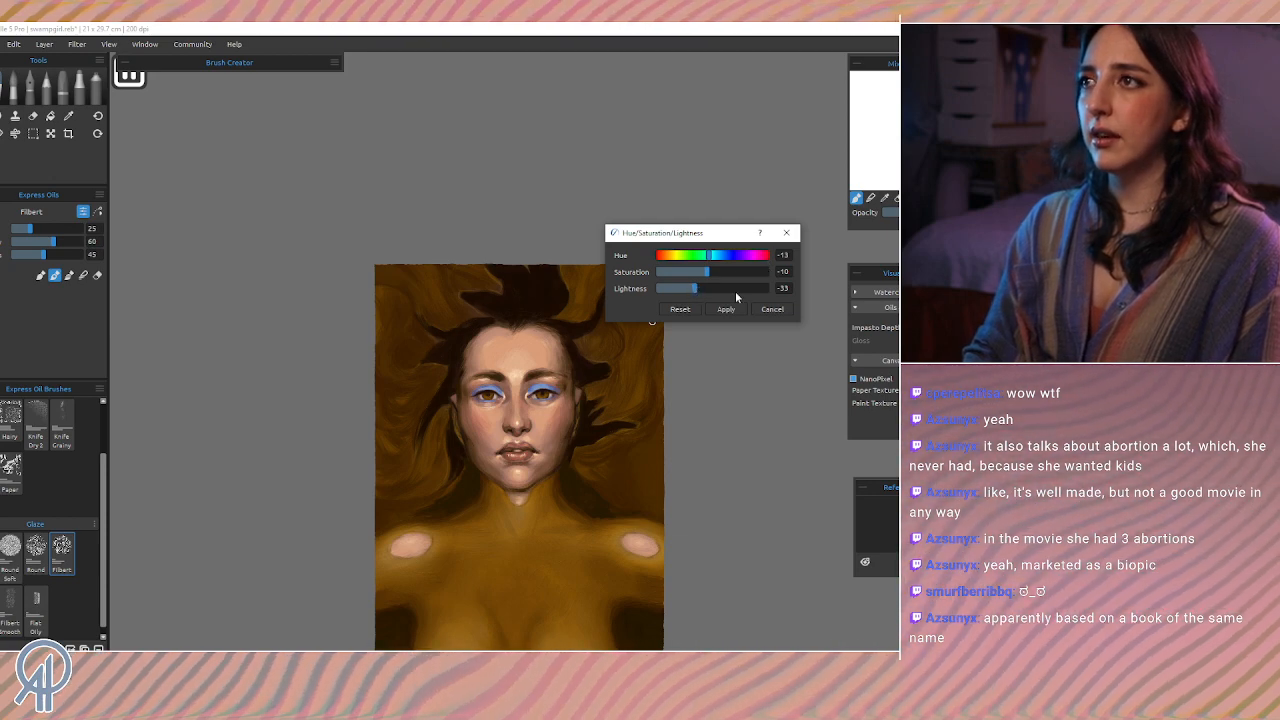
left_click(726, 309)
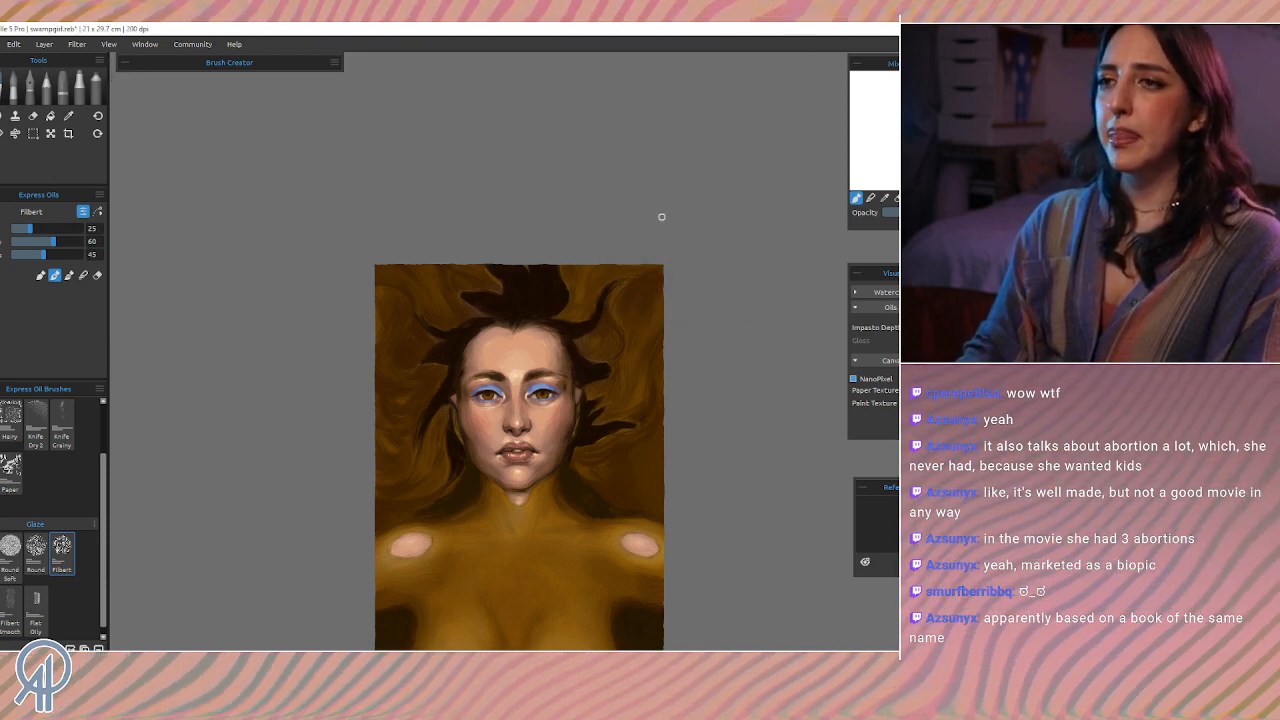
Step: Try a few short dark strokes on the upper chest and undo them
left_click_drag(567, 537, 543, 457)
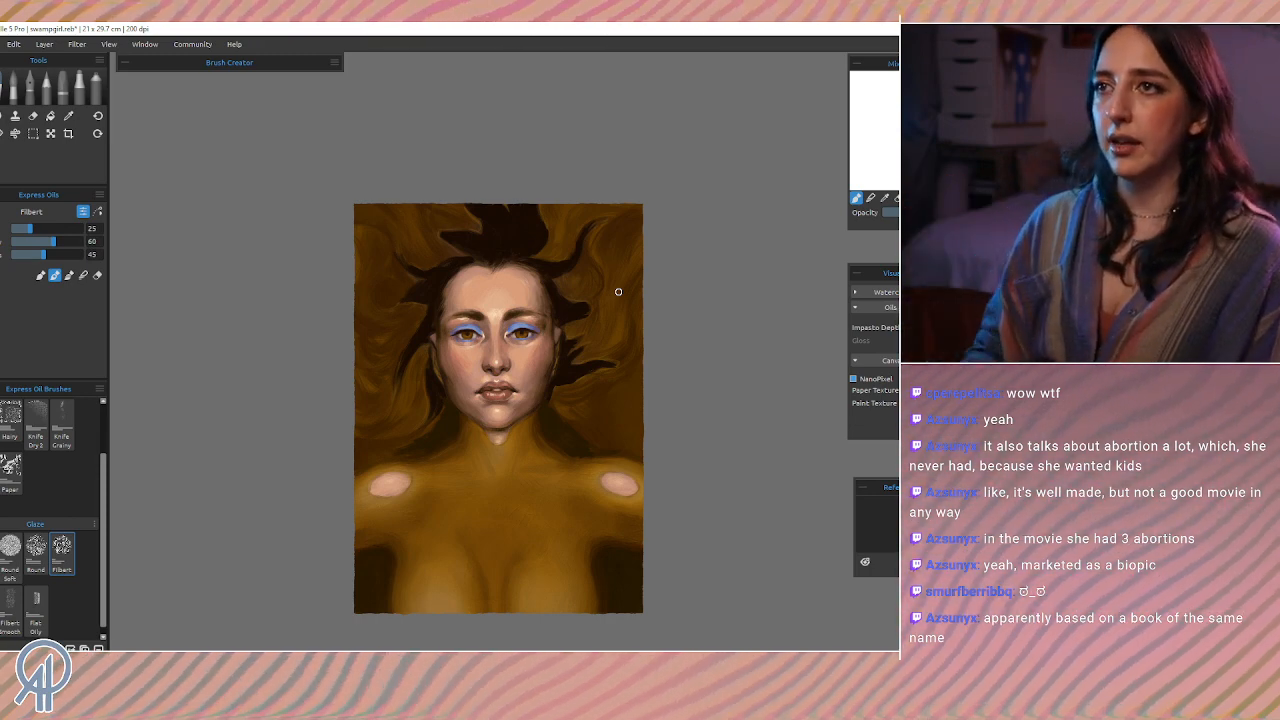
left_click_drag(437, 545, 459, 513)
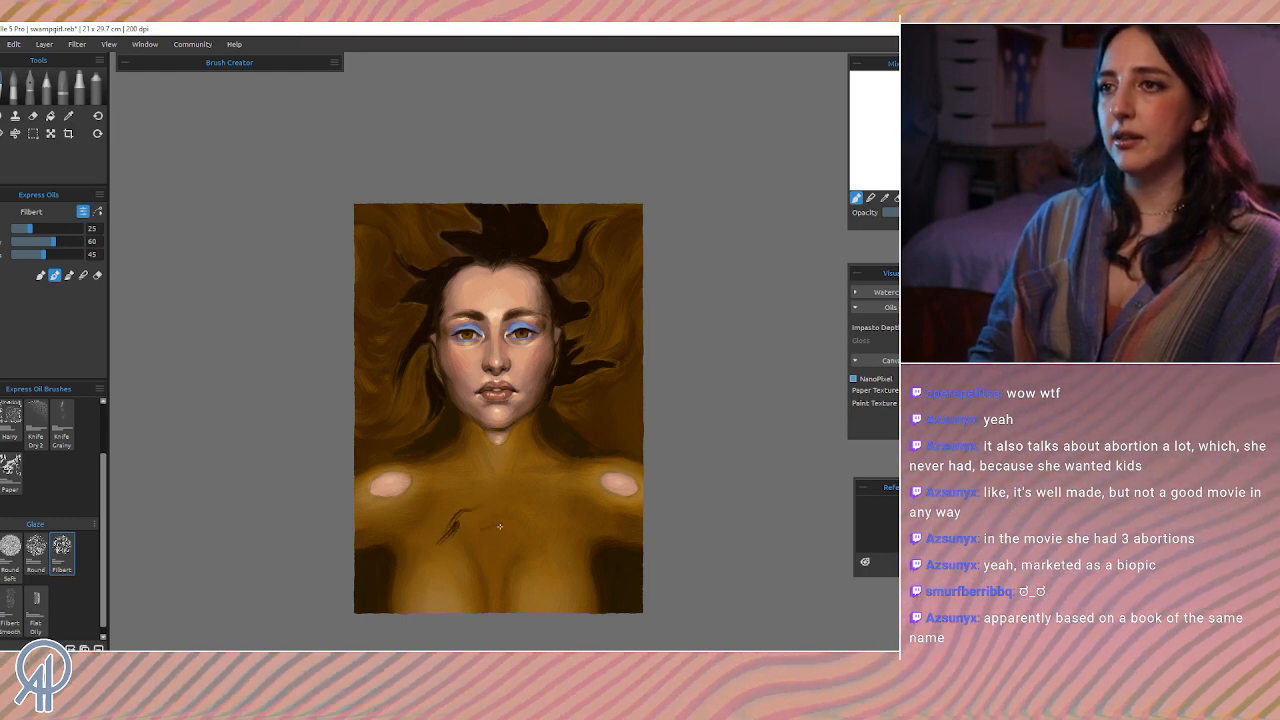
key("ctrl+z")
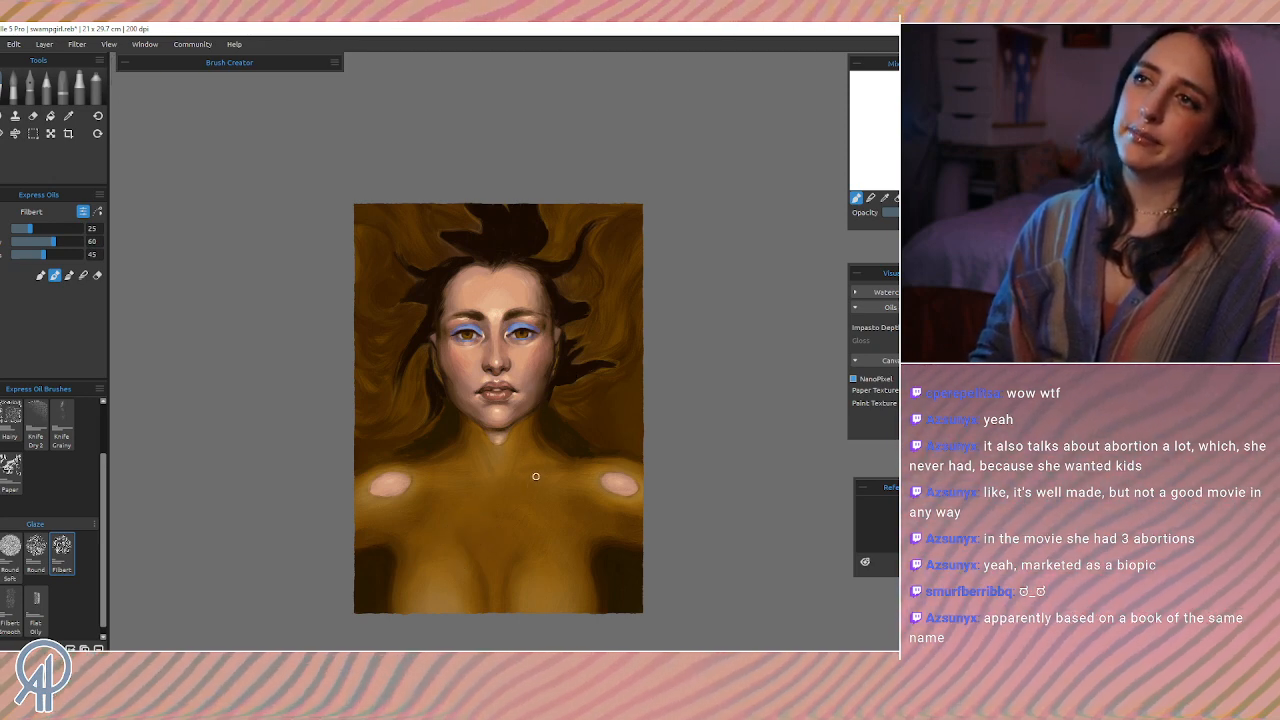
Step: Sample the dark brown beside the neck, enlarge the Filbert brush to size 90 and darken the background left of the head
key("ctrl")
scroll(538, 456, "up", 1)
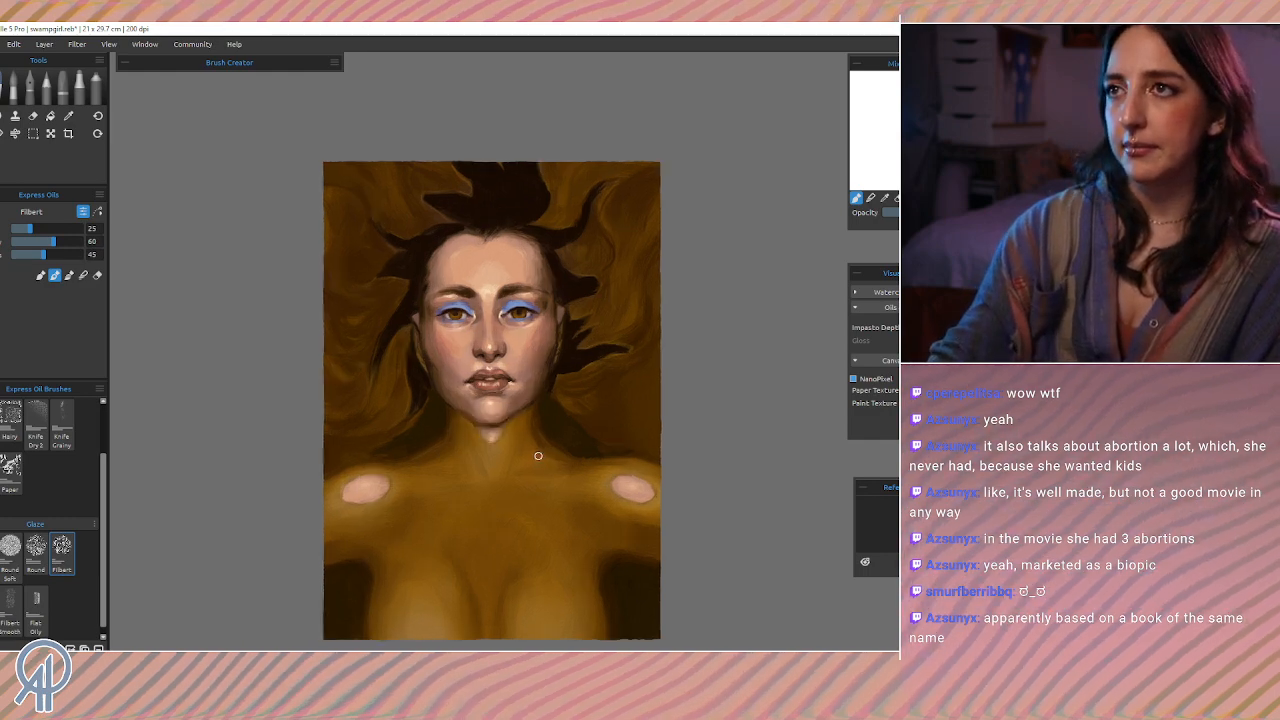
mouse_move(548, 397)
left_mouse_down()
mouse_move(563, 423)
mouse_move(564, 392)
left_mouse_up()
left_click(449, 419, "alt")
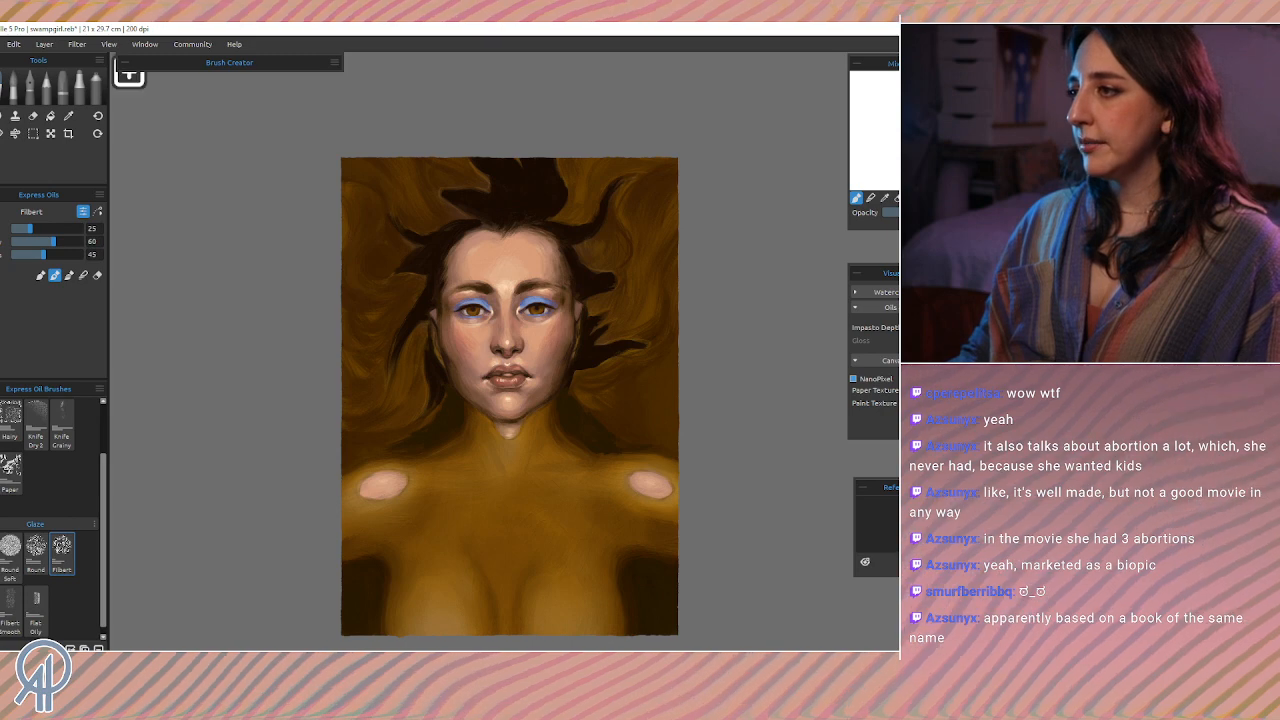
key("]")
key("]")
key("]")
key("]")
key("]")
key("]")
key("]")
key("]")
key("]")
key("]")
key("]")
key("]")
key("]")
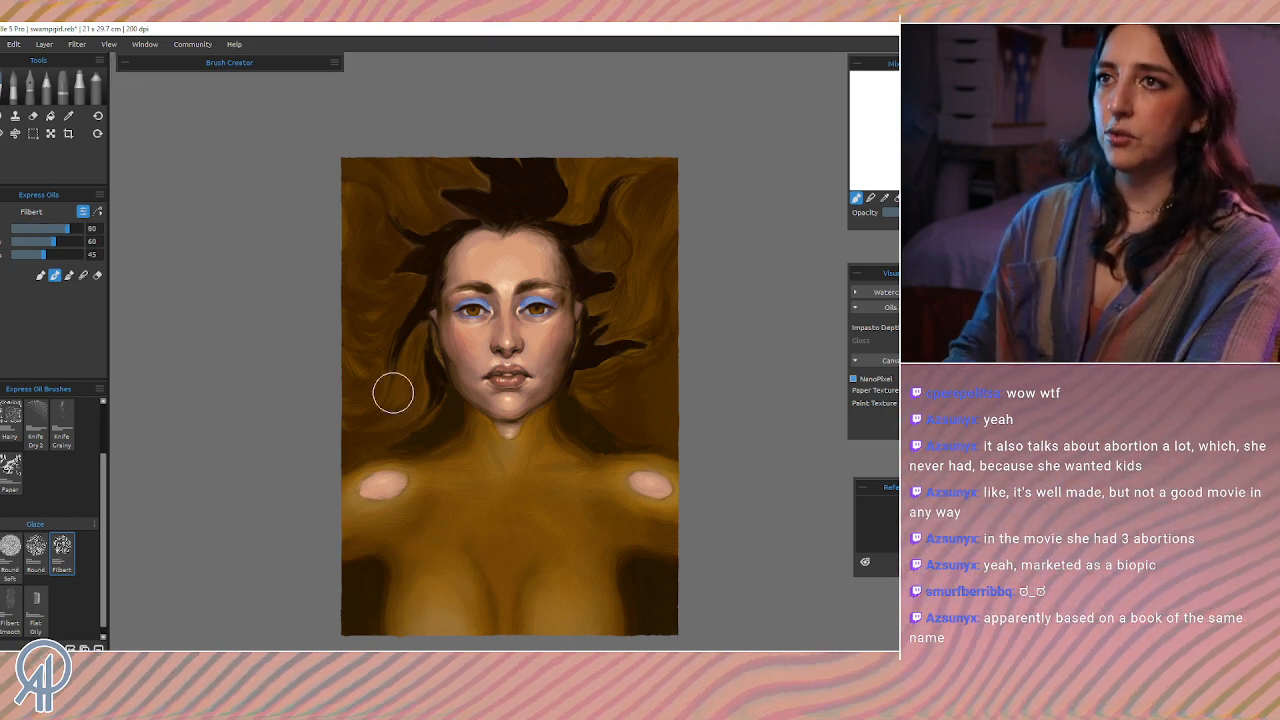
mouse_move(413, 292)
left_mouse_down()
mouse_move(362, 176)
mouse_move(343, 173)
mouse_move(372, 191)
mouse_move(422, 160)
mouse_move(431, 216)
mouse_move(410, 231)
mouse_move(440, 222)
mouse_move(415, 214)
mouse_move(444, 173)
mouse_move(472, 184)
left_mouse_up()
mouse_move(384, 199)
left_mouse_down()
mouse_move(351, 264)
mouse_move(381, 241)
mouse_move(407, 318)
mouse_move(417, 298)
mouse_move(380, 297)
mouse_move(354, 383)
mouse_move(349, 299)
mouse_move(369, 368)
mouse_move(403, 365)
mouse_move(409, 392)
mouse_move(337, 395)
left_mouse_up()
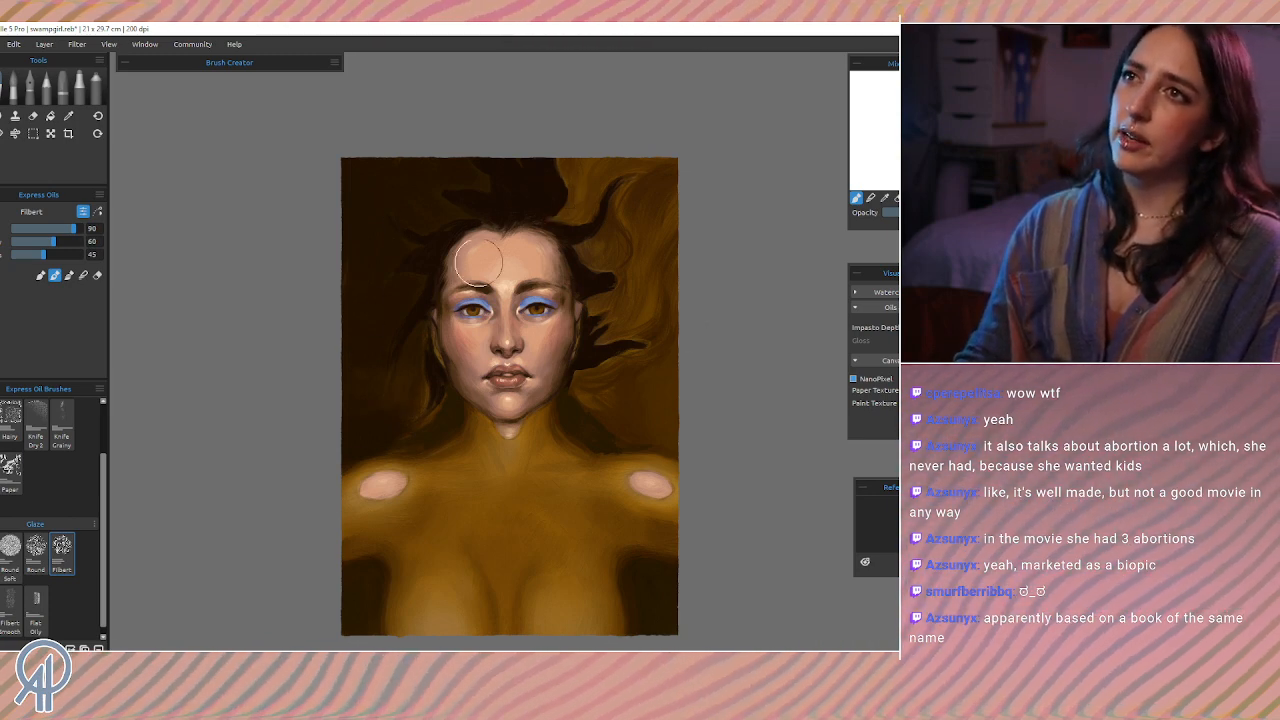
Step: Cover the background right of the head in the same dark brown, and undo one extra stroke left of the face
mouse_move(573, 216)
left_mouse_down()
mouse_move(650, 196)
mouse_move(664, 209)
mouse_move(652, 282)
mouse_move(626, 238)
mouse_move(607, 275)
mouse_move(589, 239)
mouse_move(582, 247)
mouse_move(622, 314)
mouse_move(618, 289)
mouse_move(607, 336)
mouse_move(624, 321)
mouse_move(648, 327)
mouse_move(671, 286)
mouse_move(656, 358)
mouse_move(625, 344)
mouse_move(594, 384)
mouse_move(674, 422)
left_mouse_up()
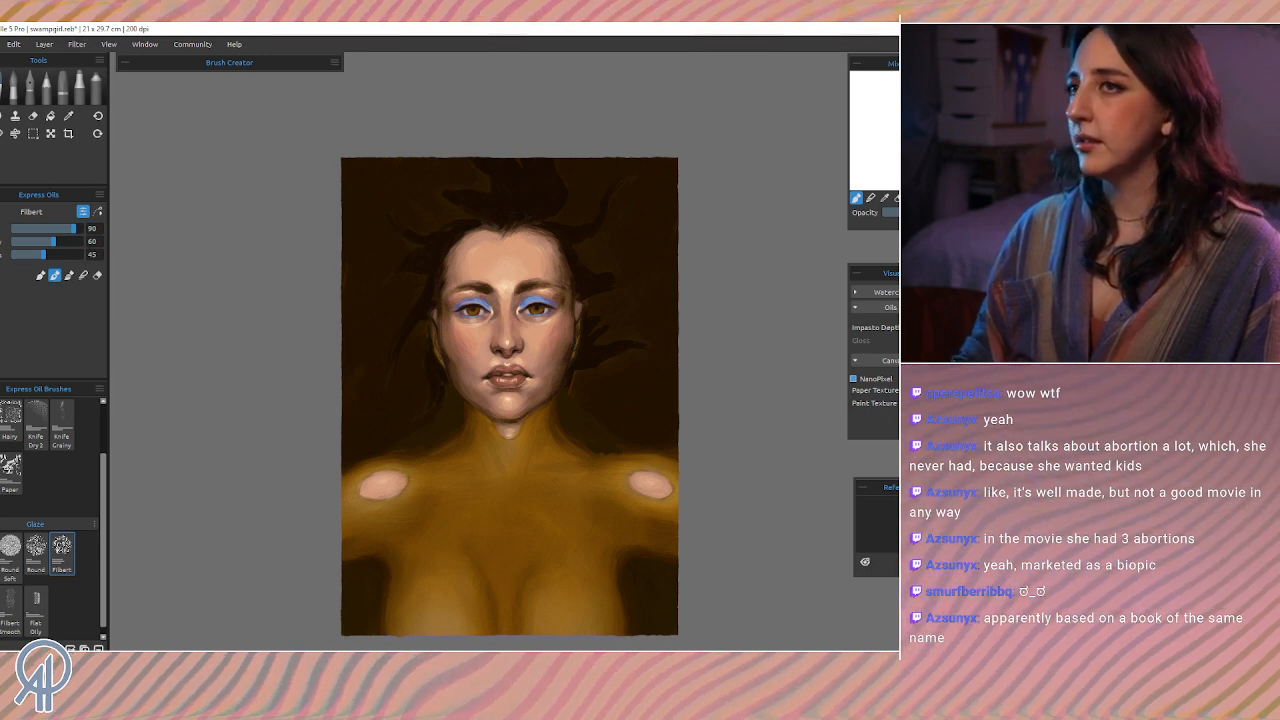
left_click_drag(406, 350, 359, 327)
key("ctrl+z")
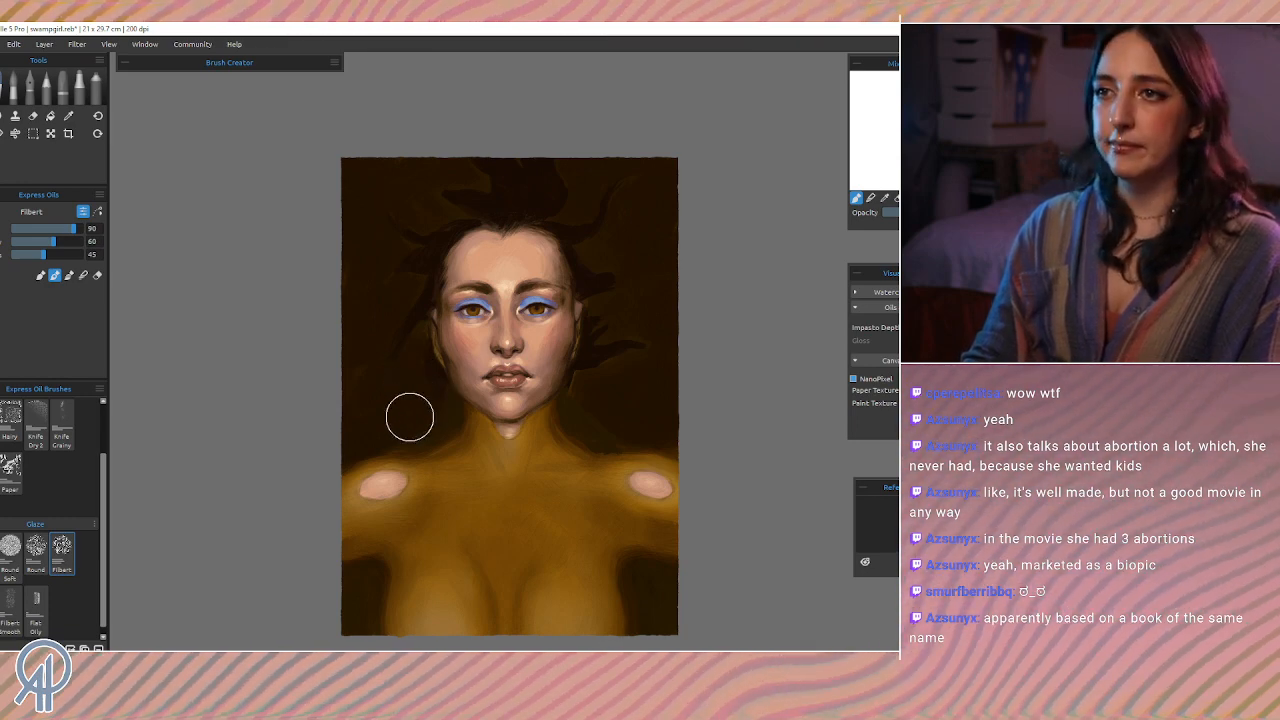
Step: Reduce the Filbert brush to size 30 and refine the edge between the dark background and the right shoulder with sampled tones
key("bracketleft")
key("bracketleft")
key("bracketleft")
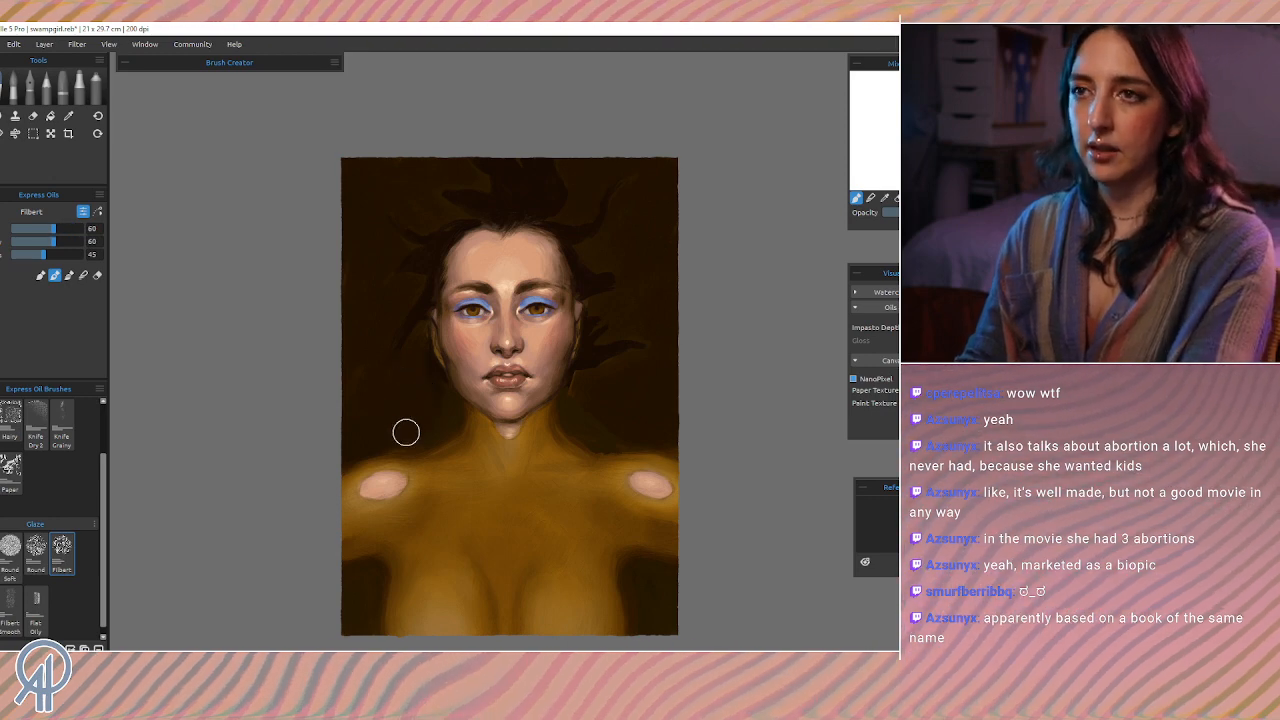
key("bracketleft")
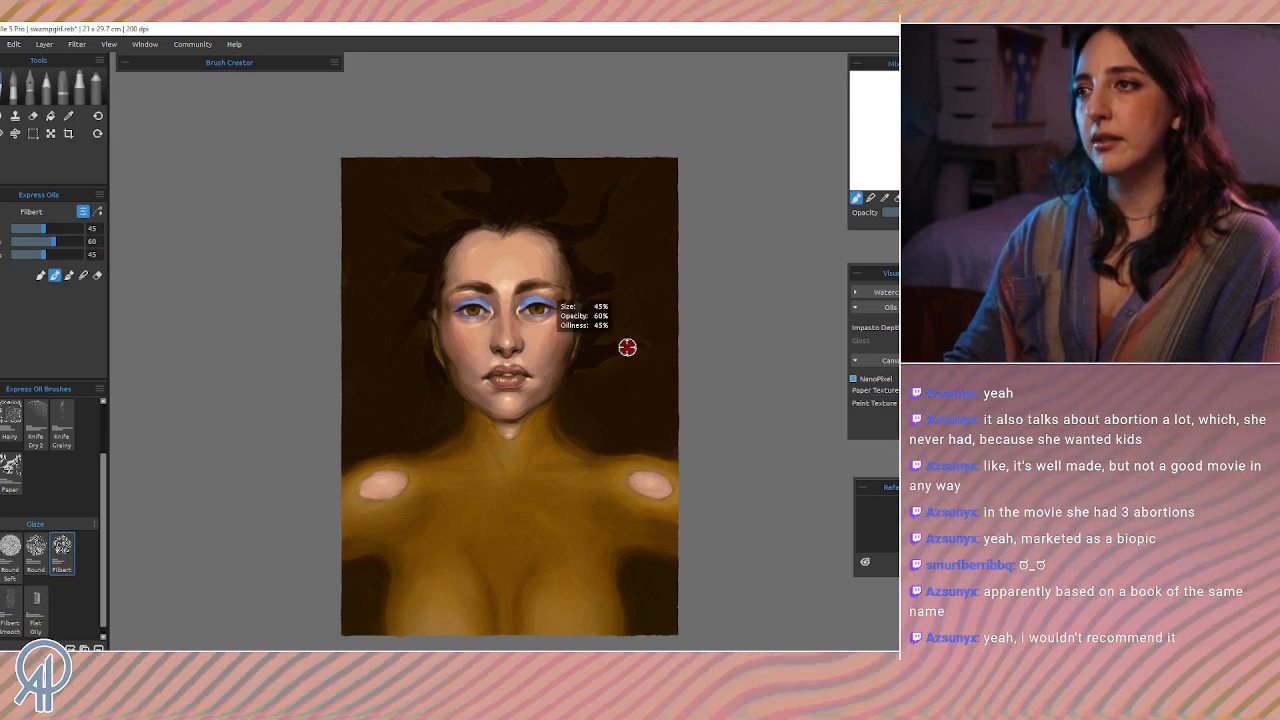
left_click(676, 456, "alt")
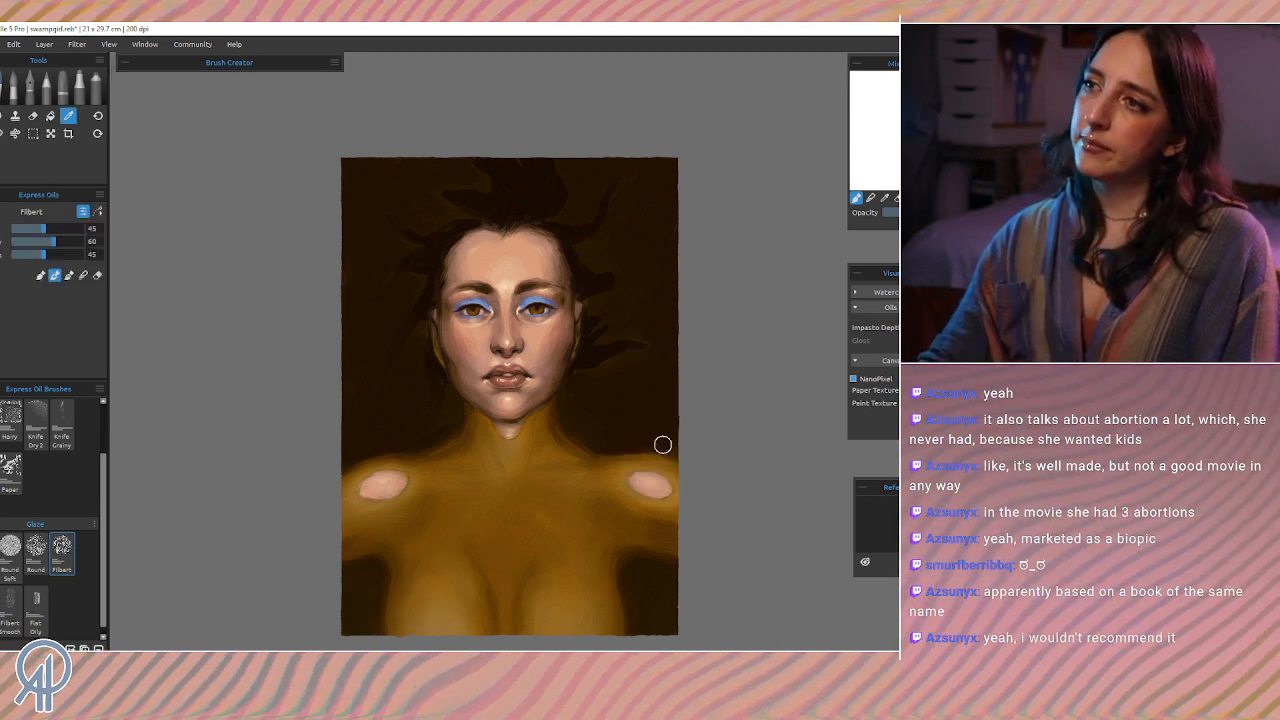
left_click(588, 452, "alt")
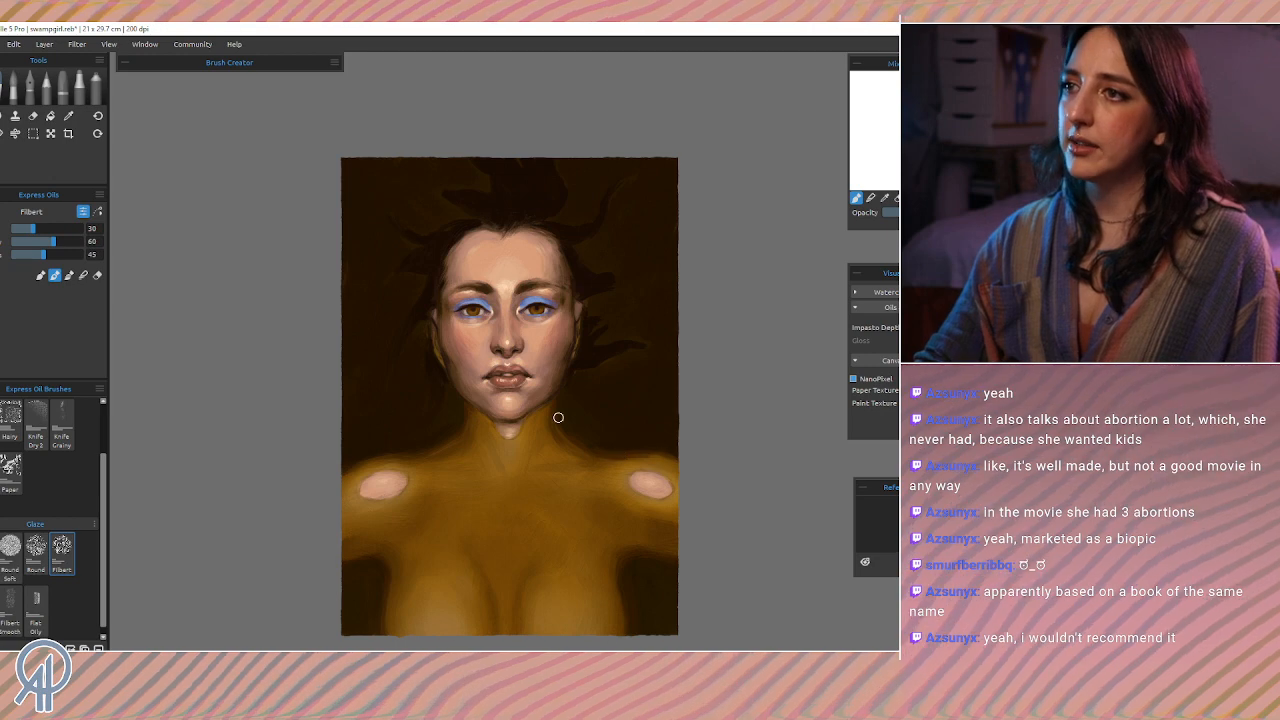
key("alt")
left_click_drag(609, 474, 624, 457)
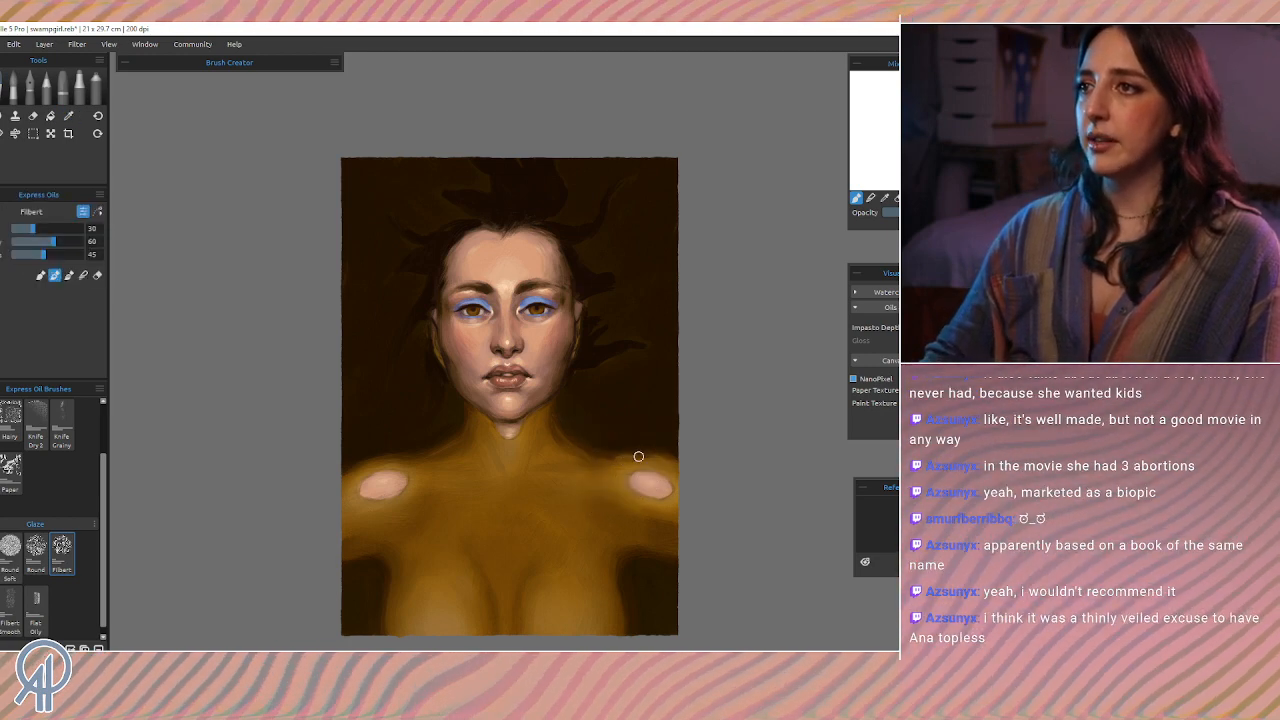
Step: Blend the right shoulder's upper contour using brown and ochre tones sampled along the edge, and save the painting
left_click(611, 452, "alt")
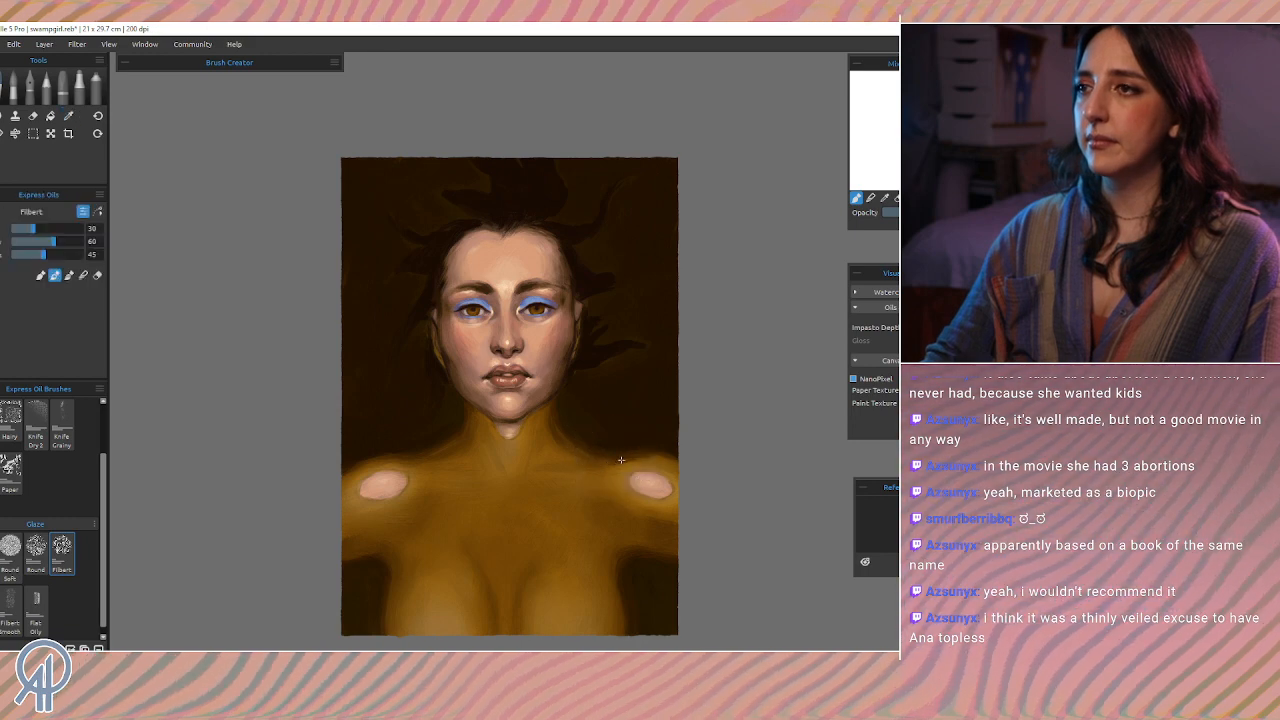
key("alt")
left_click_drag(607, 452, 630, 518)
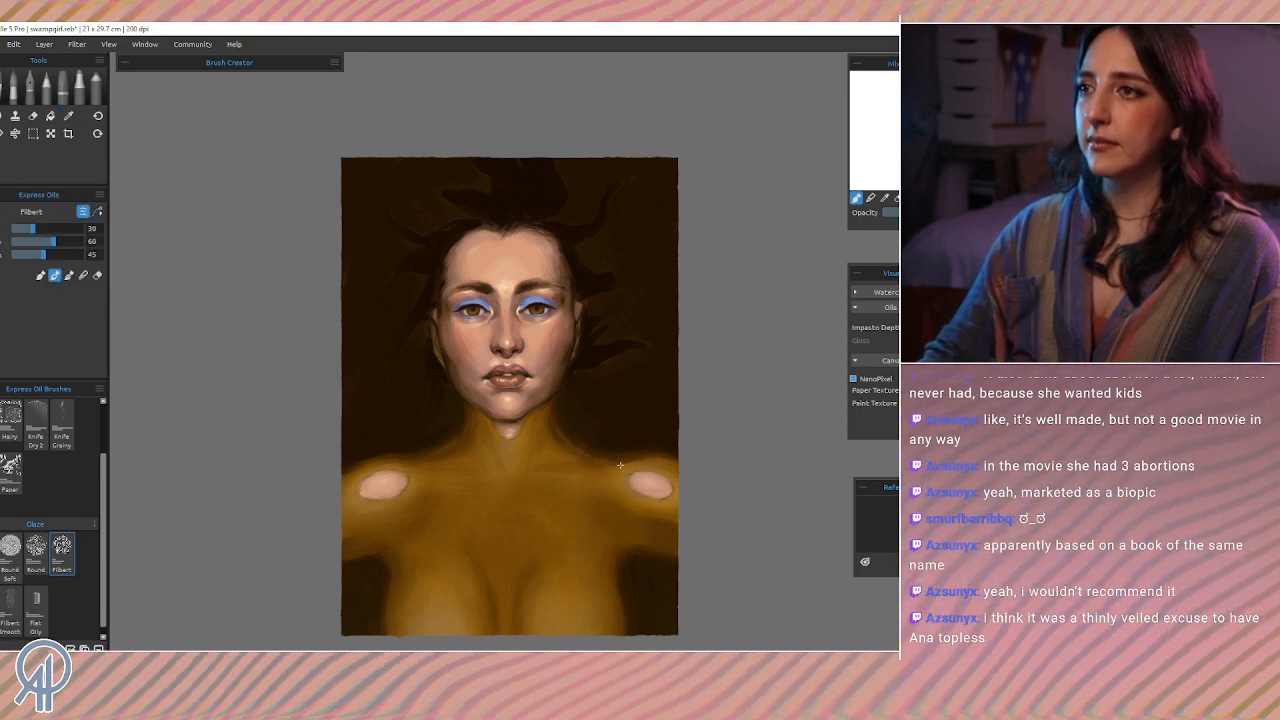
left_click(611, 472, "alt")
left_click_drag(626, 471, 611, 462)
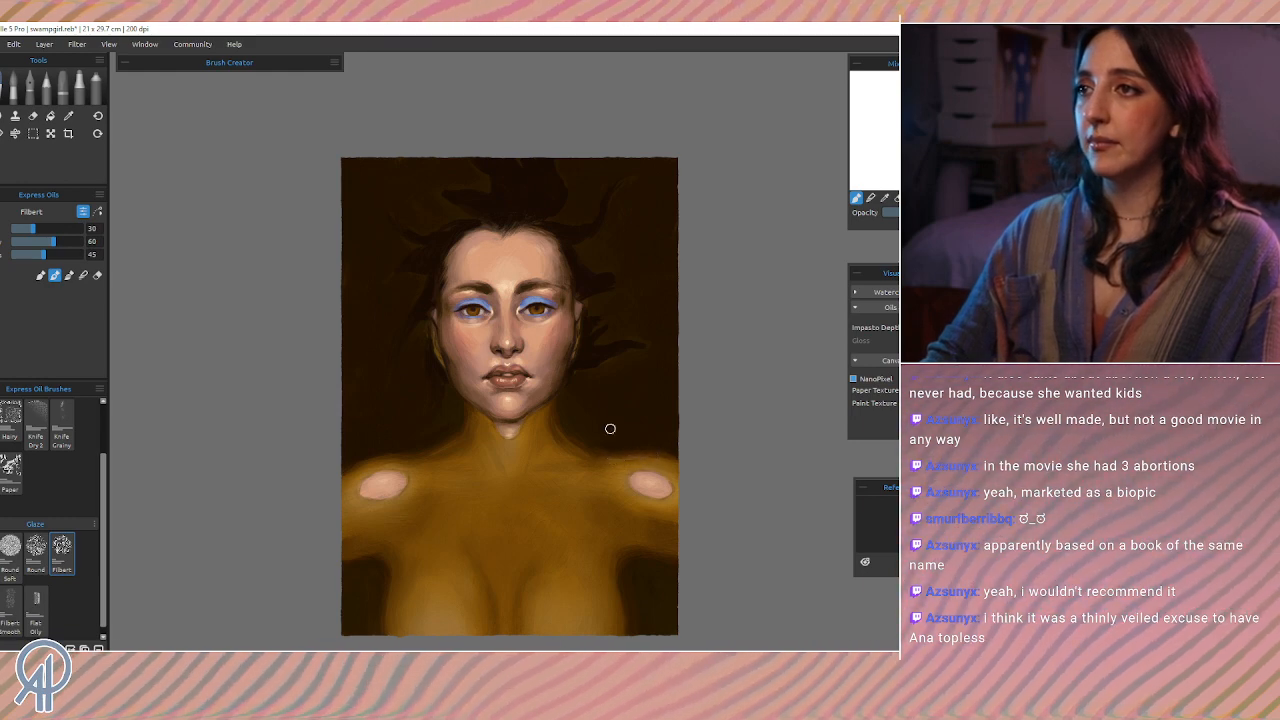
left_click(605, 448, "alt")
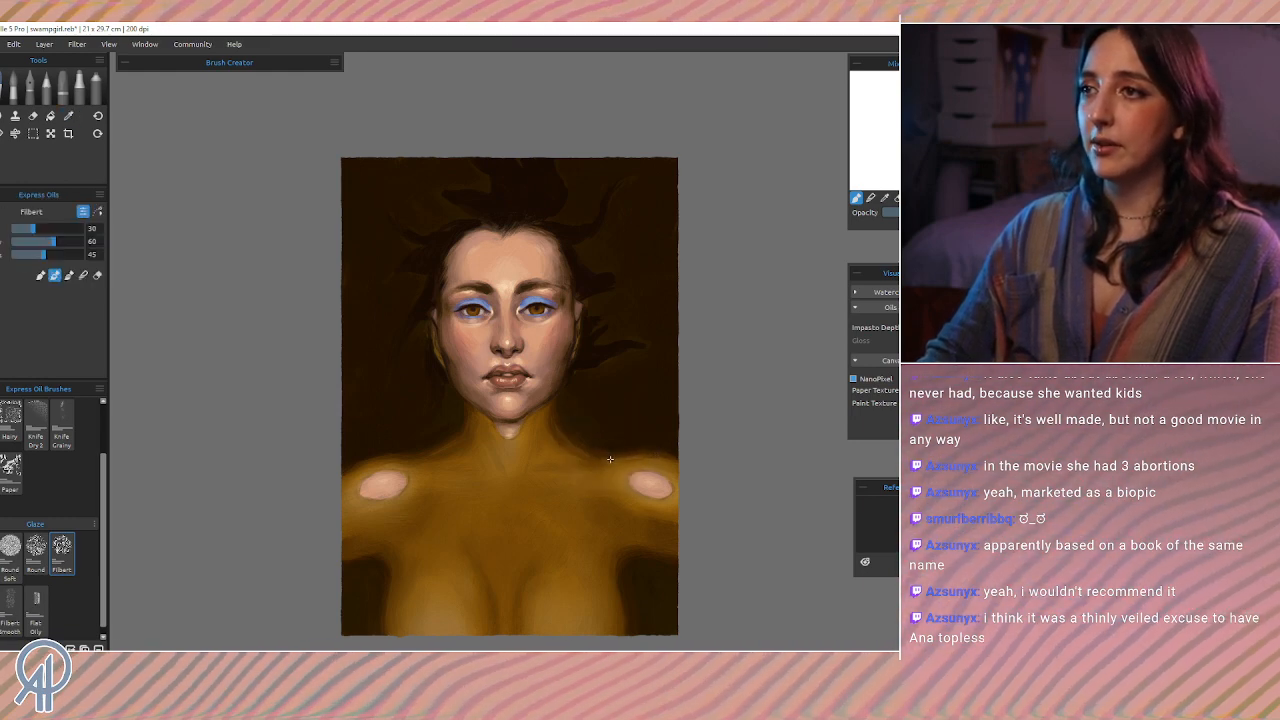
left_click(601, 464, "alt")
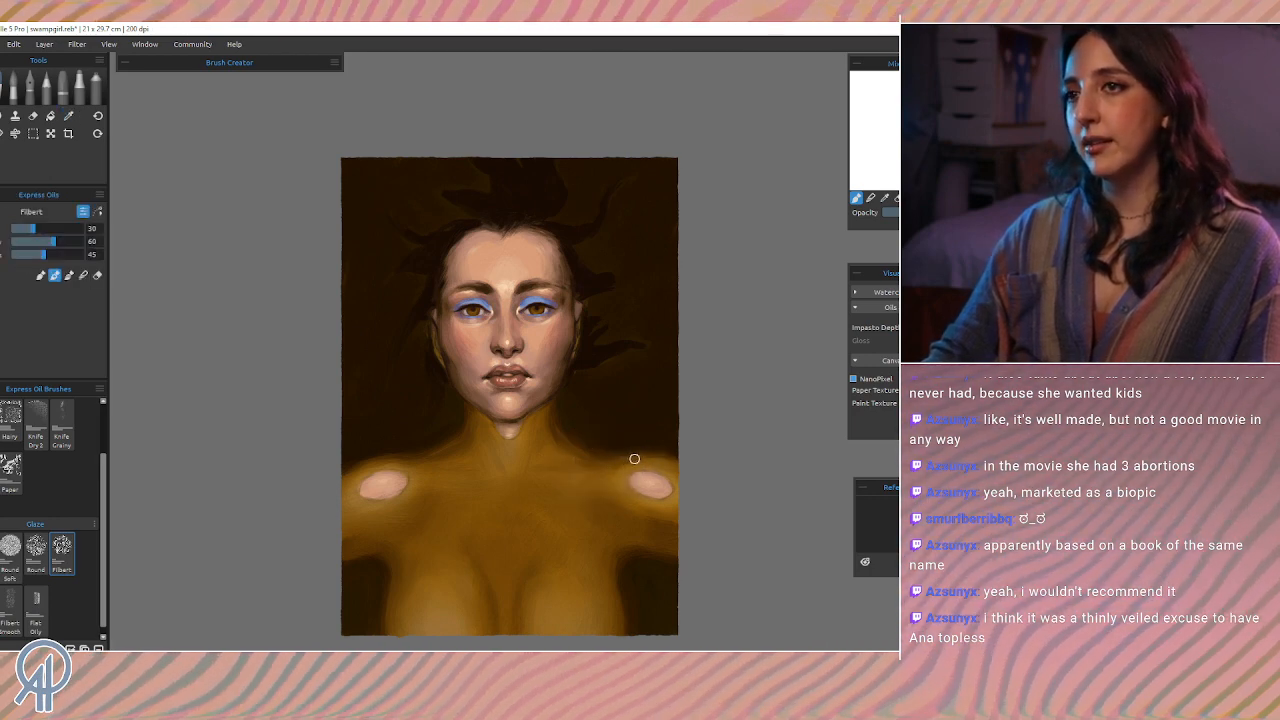
left_click(627, 467, "alt")
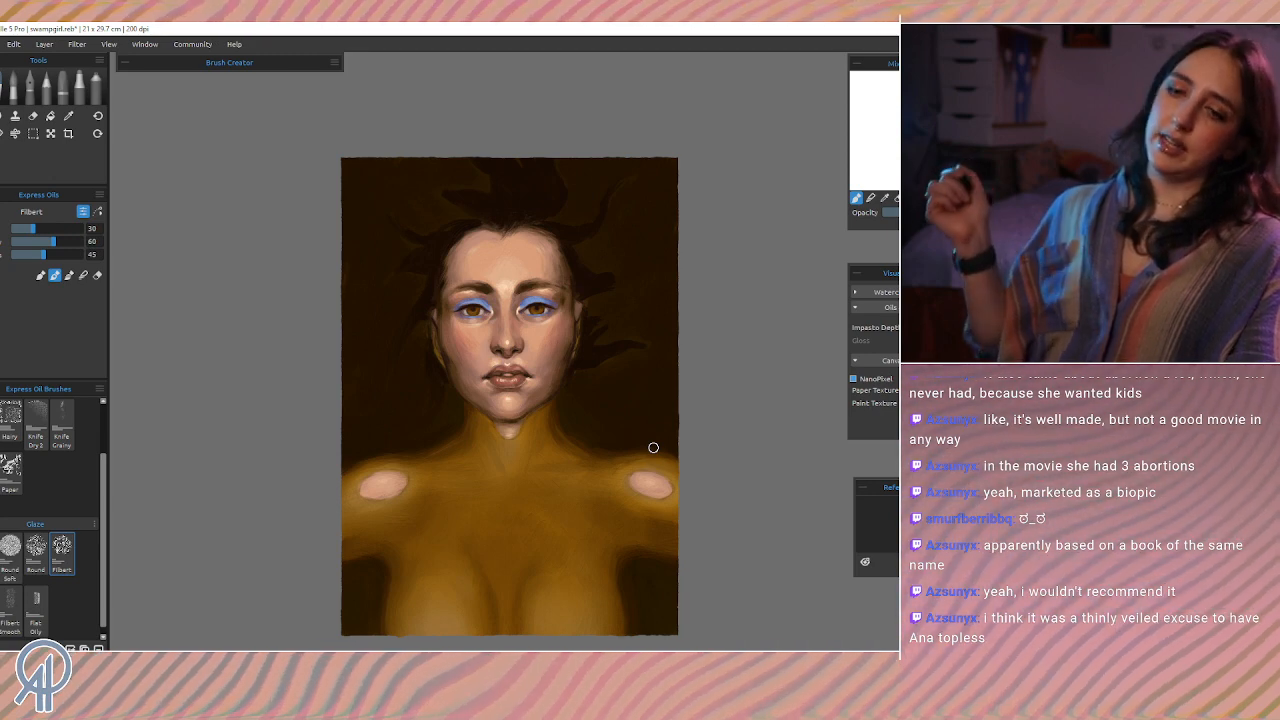
key("ctrl+alt")
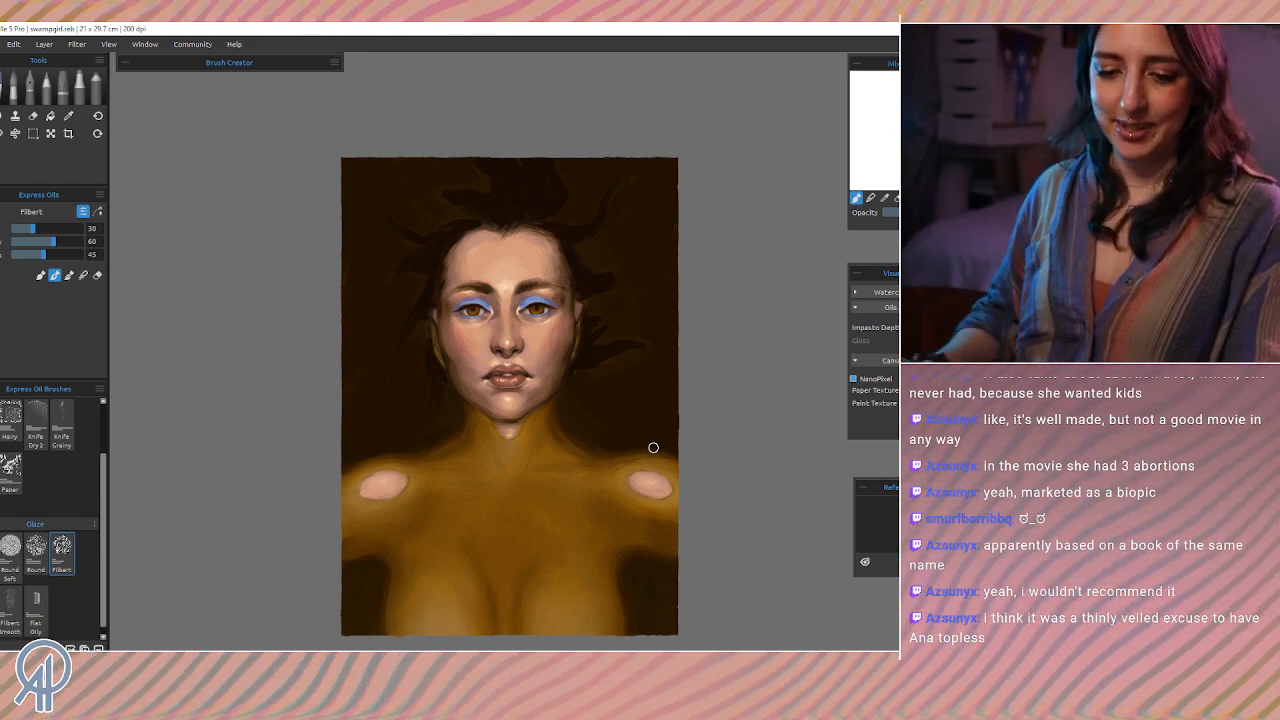
key("ctrl+s")
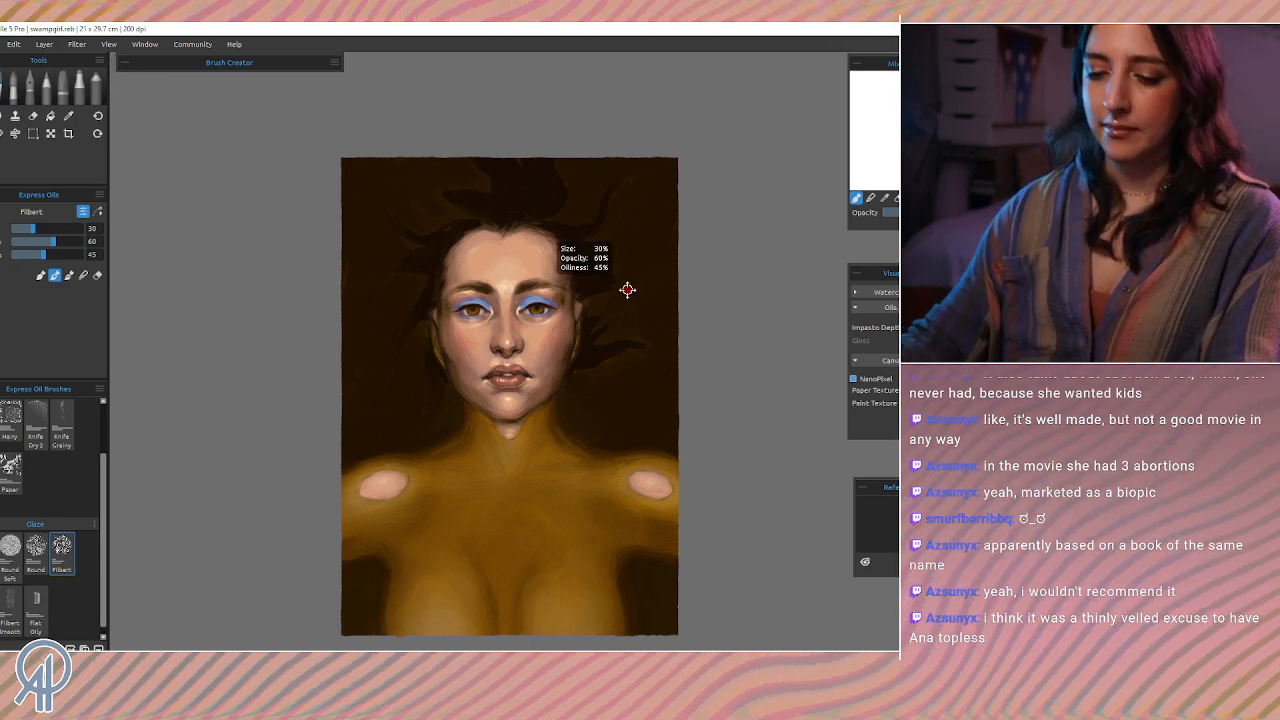
Step: Sample ochre from the upper chest and the neck's edge and repaint the ears, reducing the Filbert brush to size 18
scroll(627, 290, "up", 2)
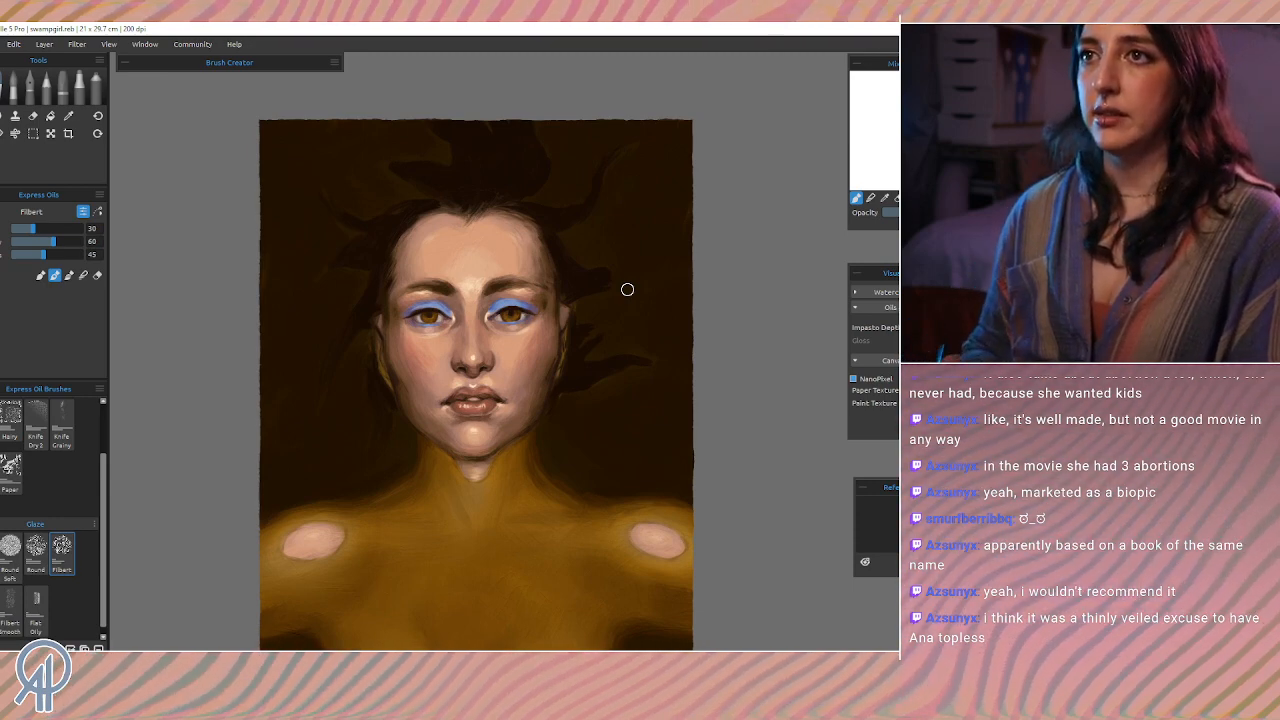
key("i")
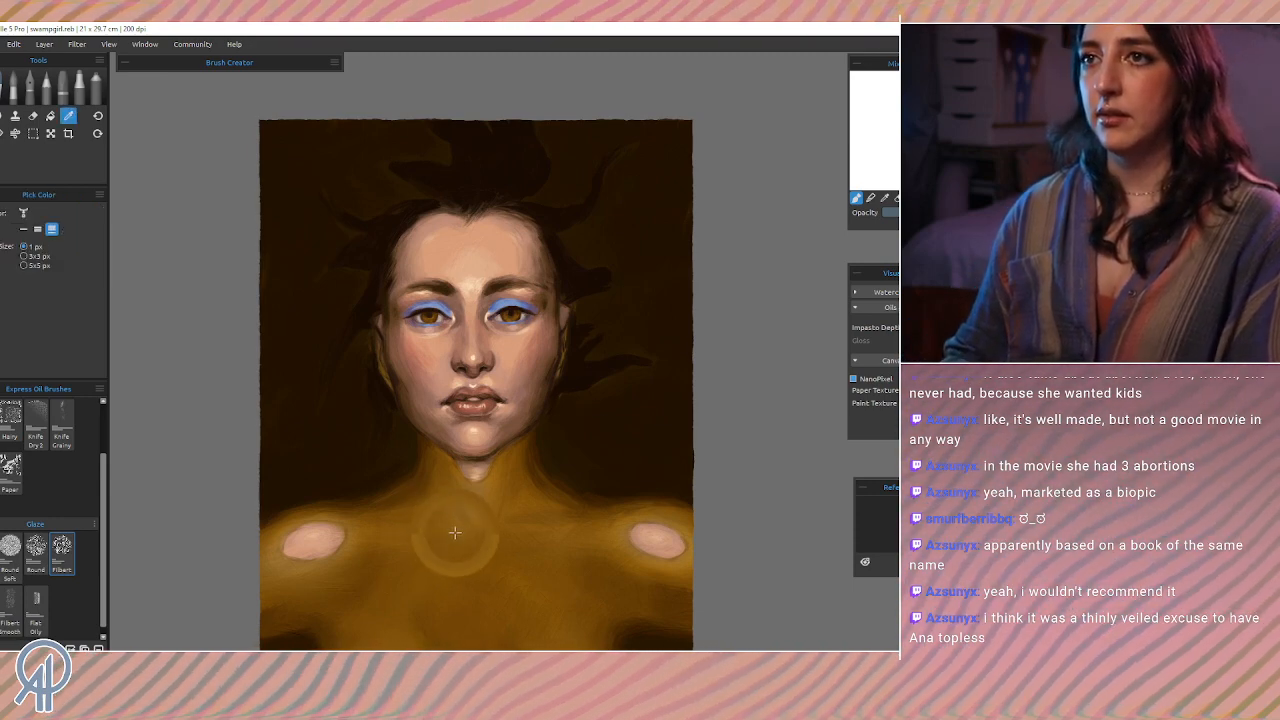
left_click(454, 533)
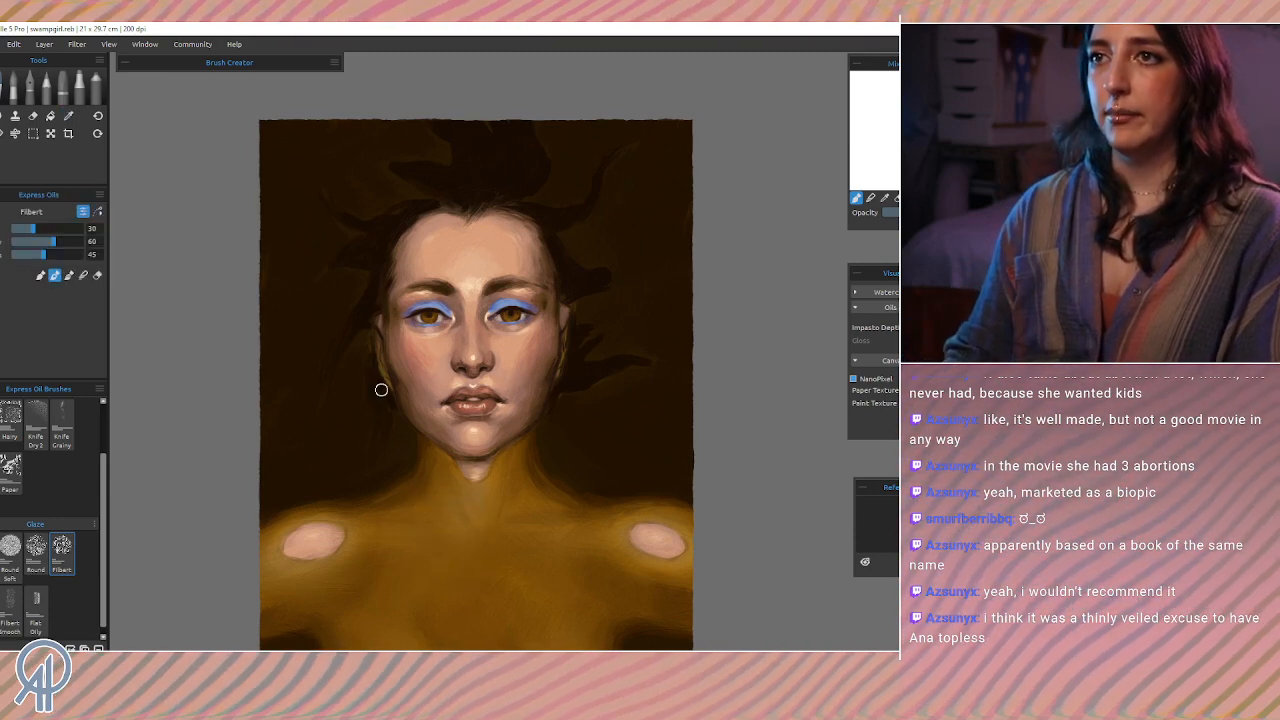
left_click(545, 490, "alt")
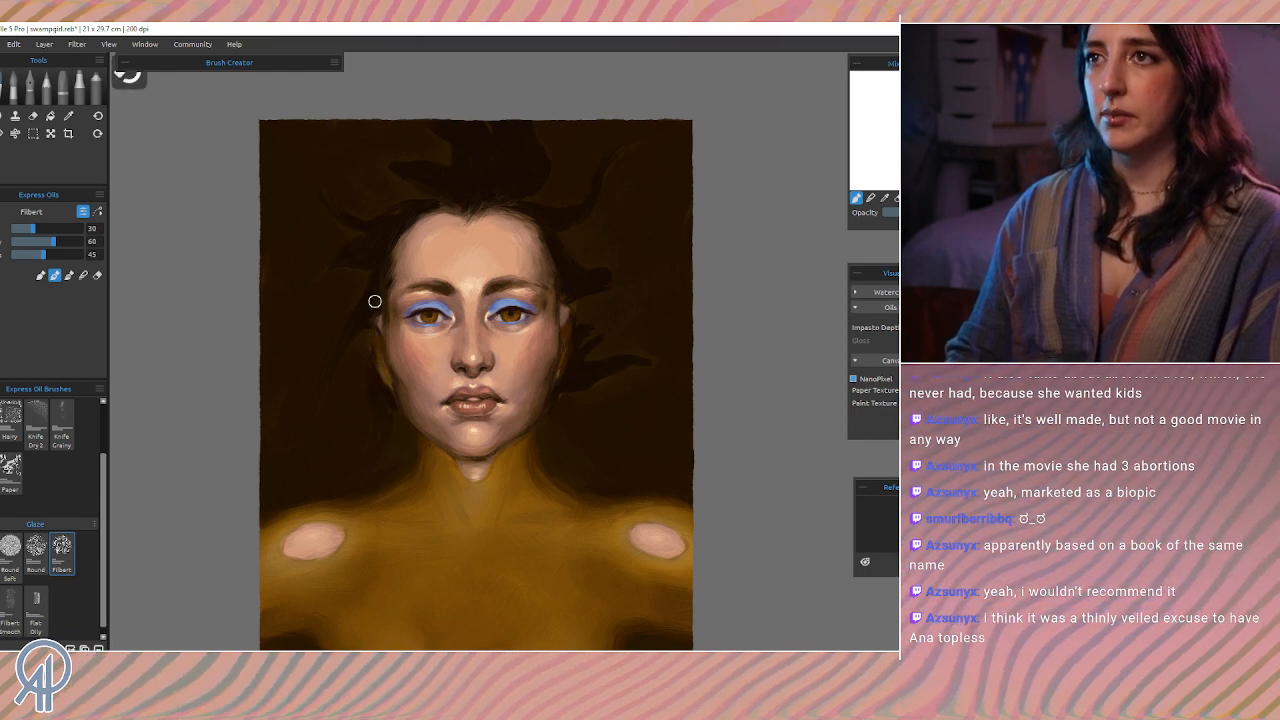
key("[")
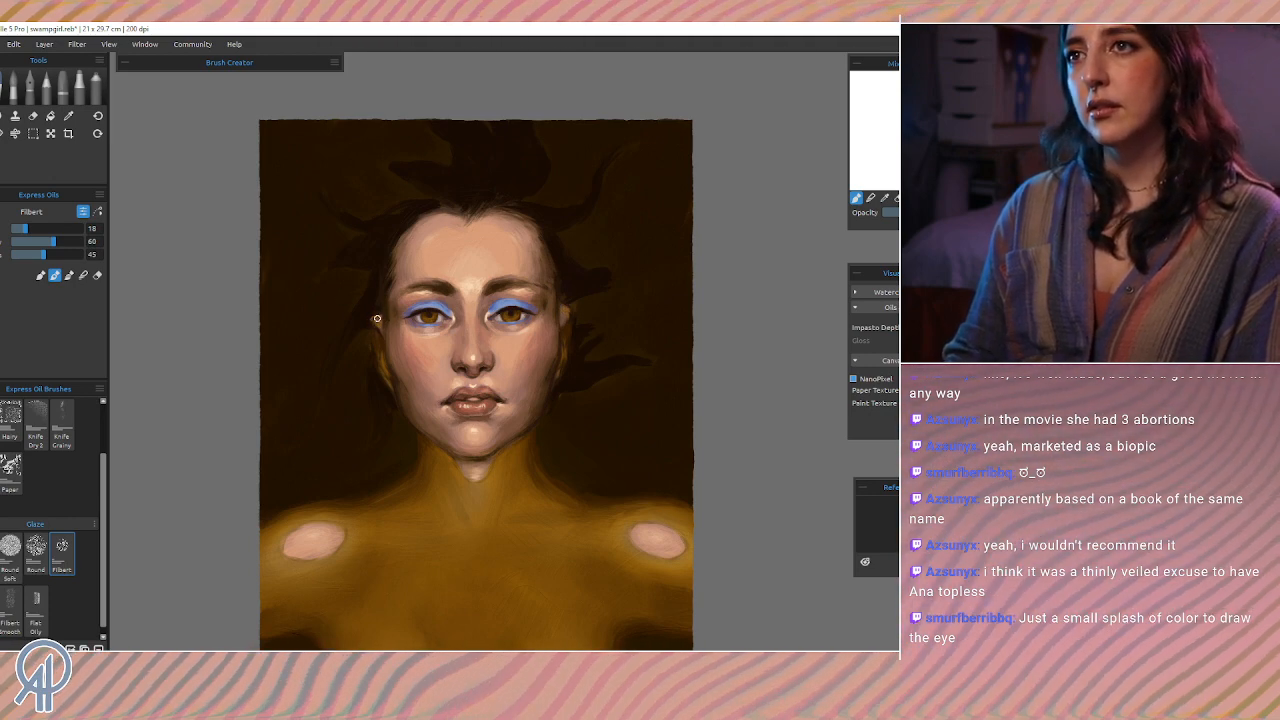
Step: Add lighter skin accents to both ears with tones sampled from the pink shoulder patch and the temple, reducing the brush to size 12
left_click(315, 543, "alt")
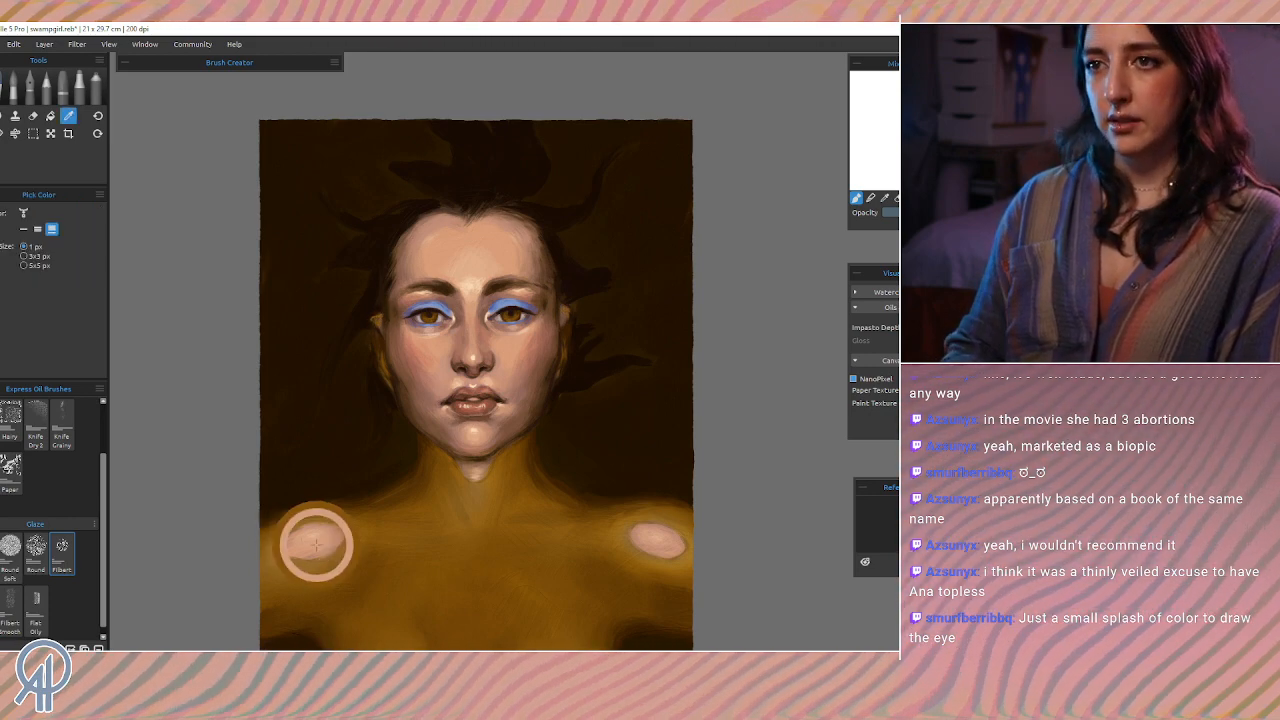
left_click(394, 319, "alt")
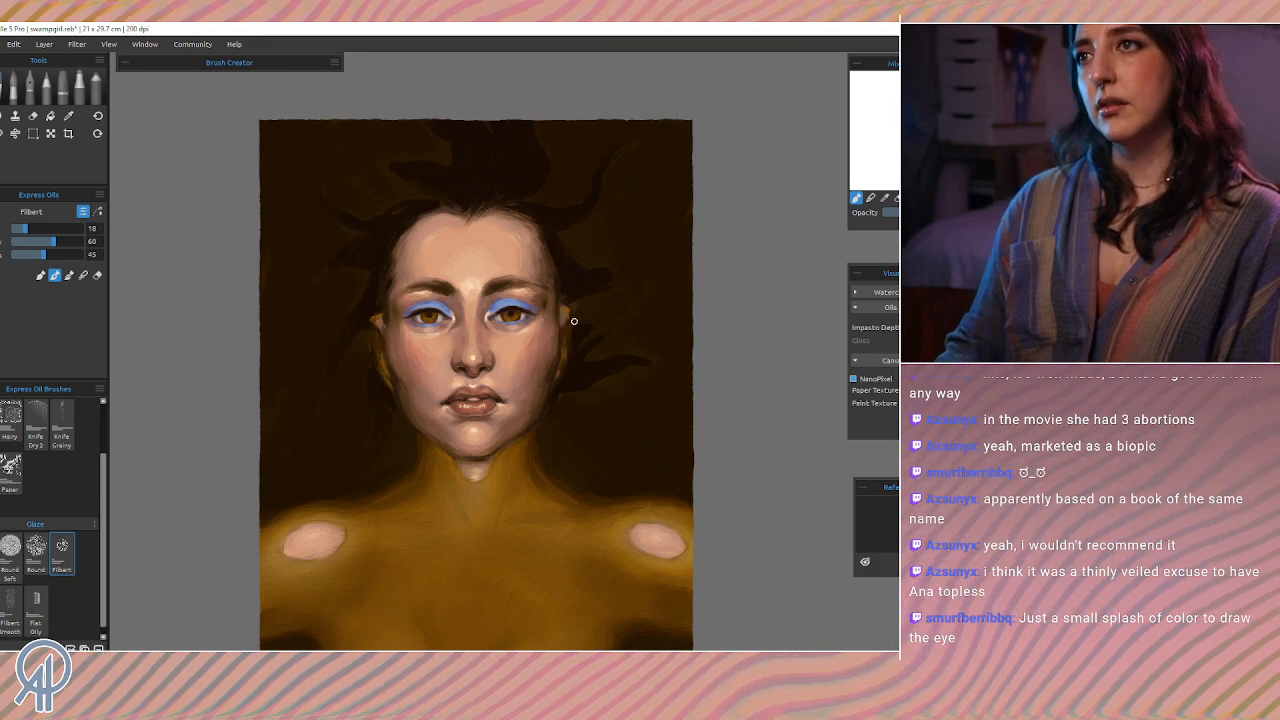
left_click(338, 551, "alt")
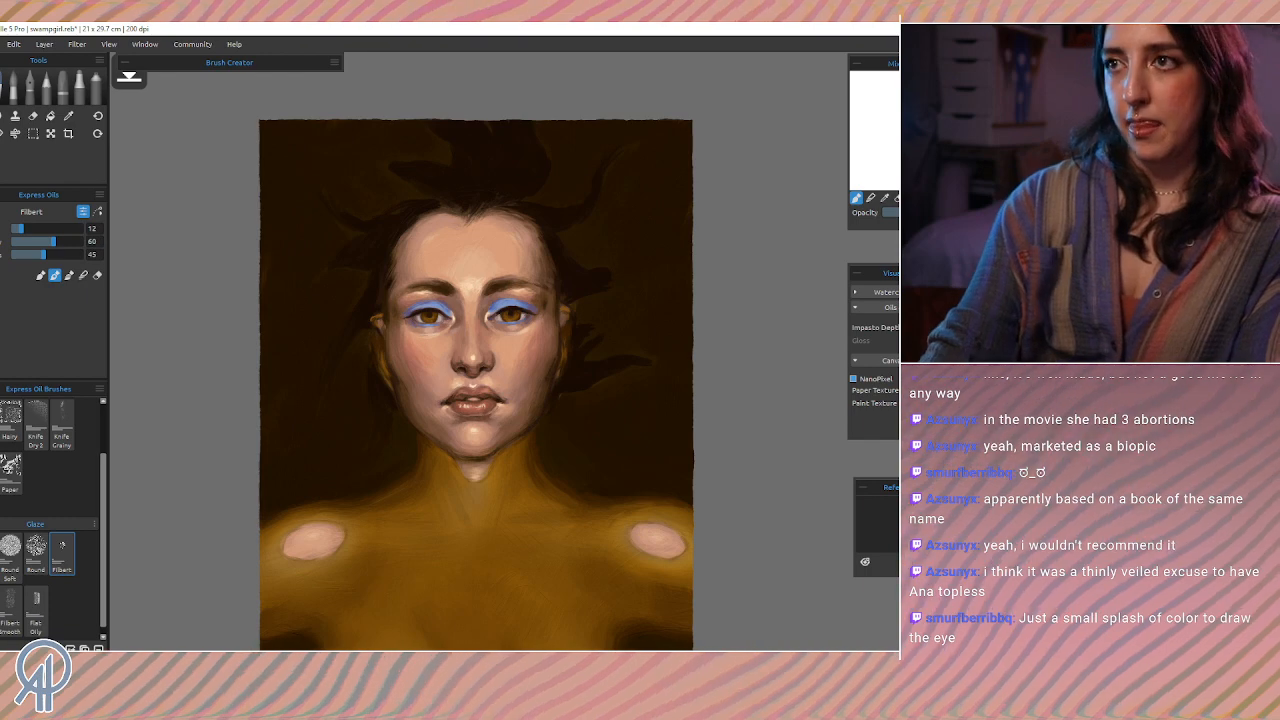
scroll(898, 259, "down", 4)
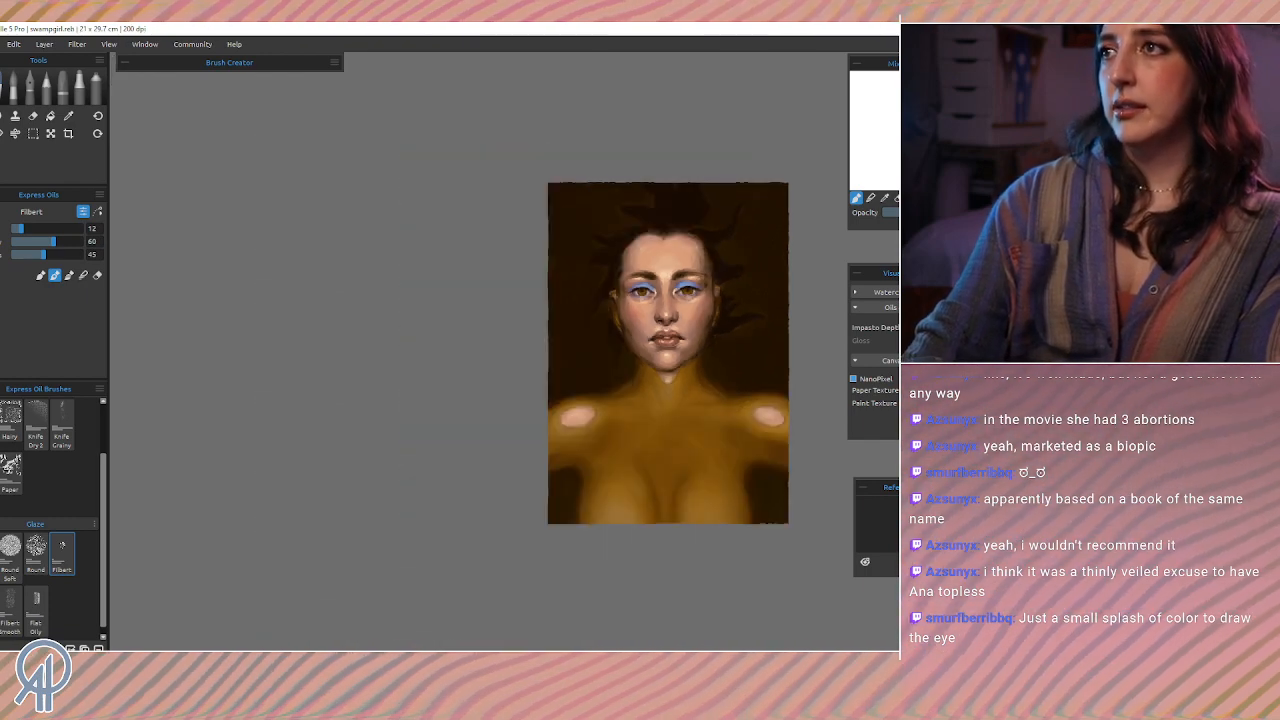
scroll(898, 259, "up", 3)
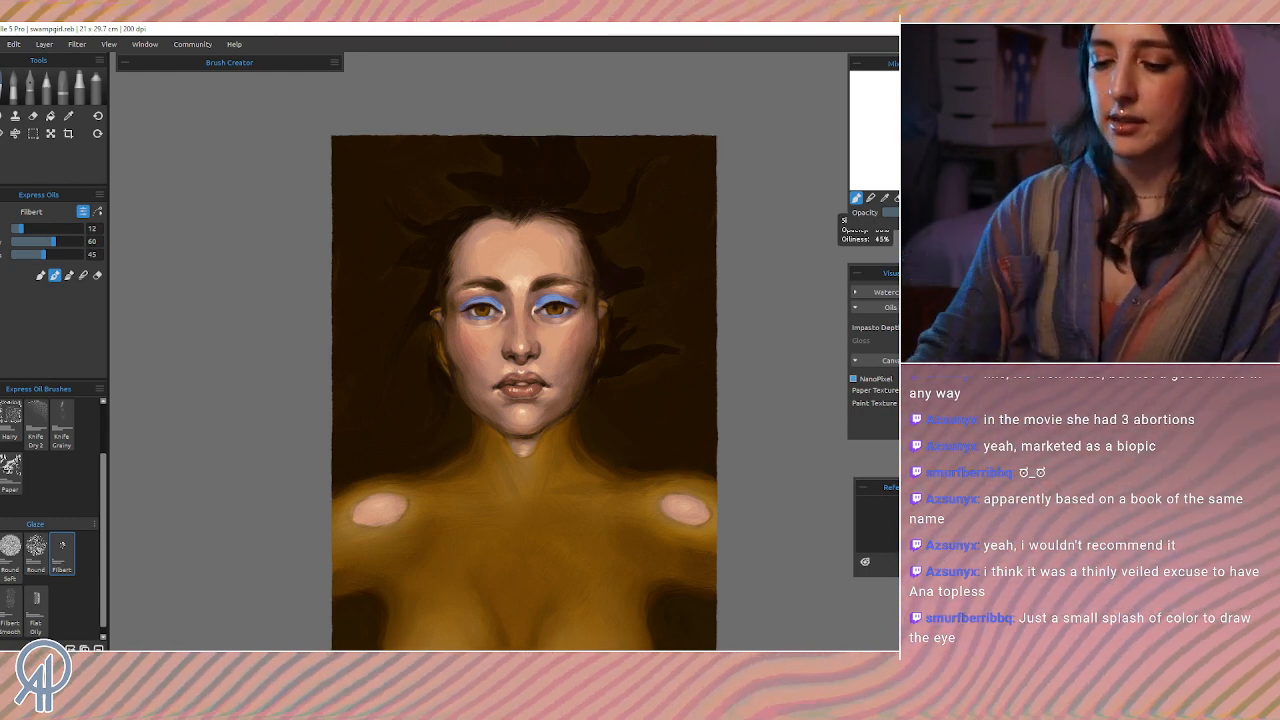
scroll(900, 258, "down", 3)
scroll(903, 261, "up", 1)
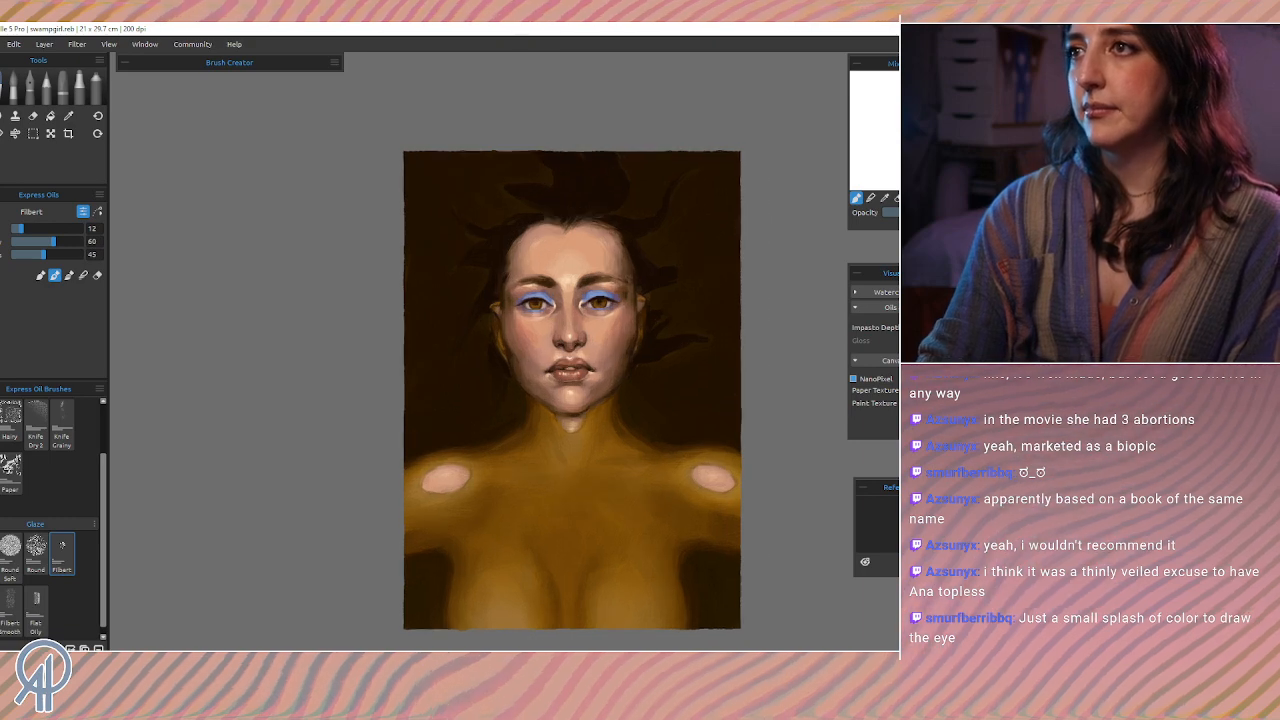
left_click_drag(661, 493, 569, 457)
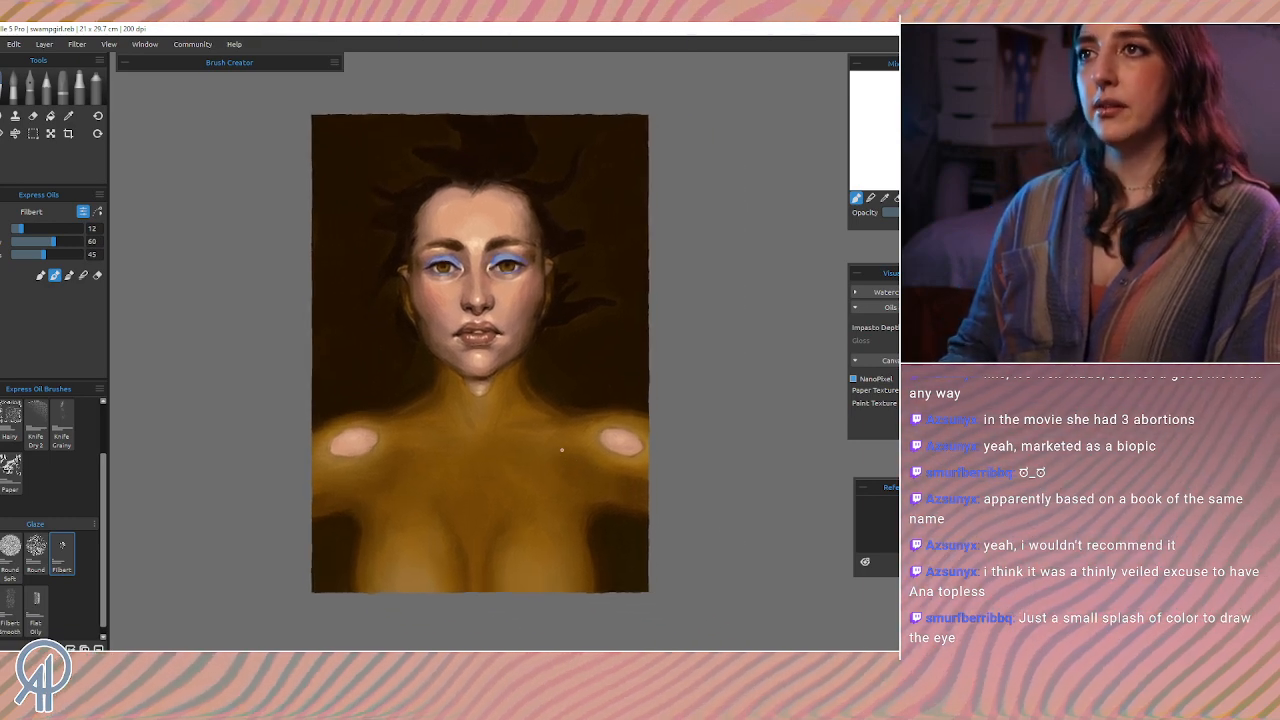
key("shift")
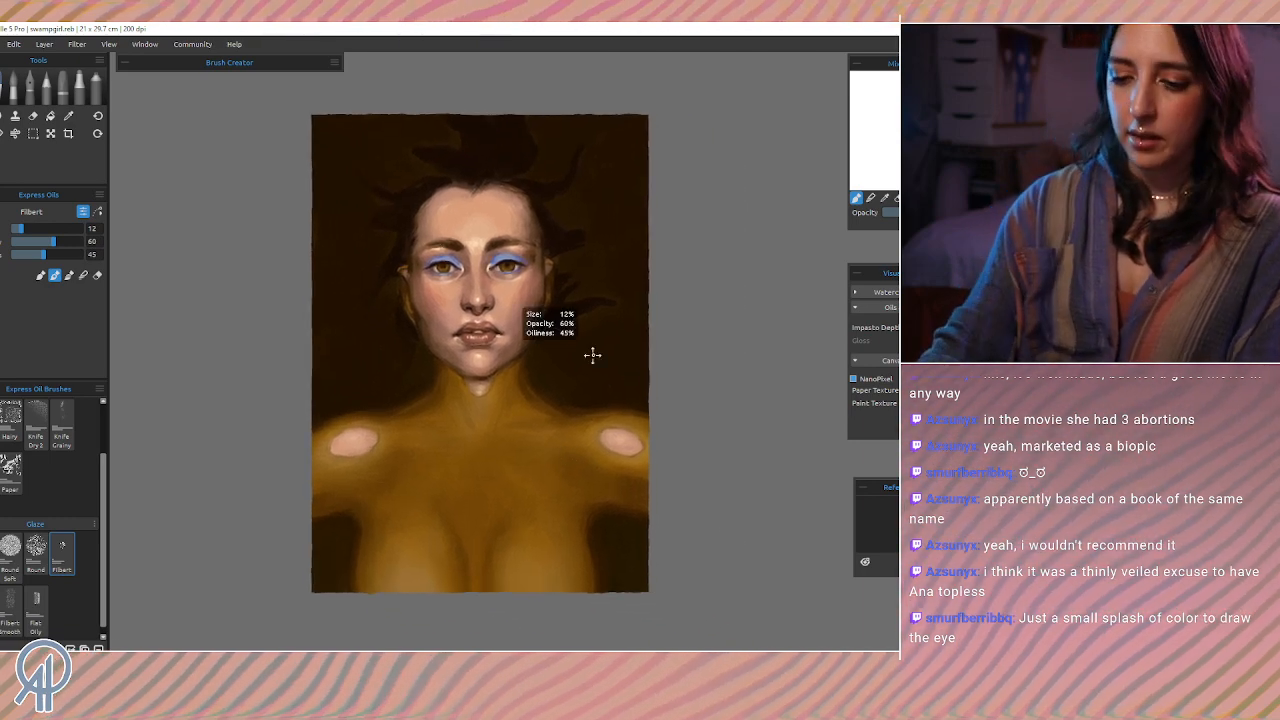
Step: Enlarge the Filbert brush to size 25 and repaint the lips with tones sampled beside the mouth corner and from the upper lip, undoing unwanted strokes
scroll(592, 355, "up", 5)
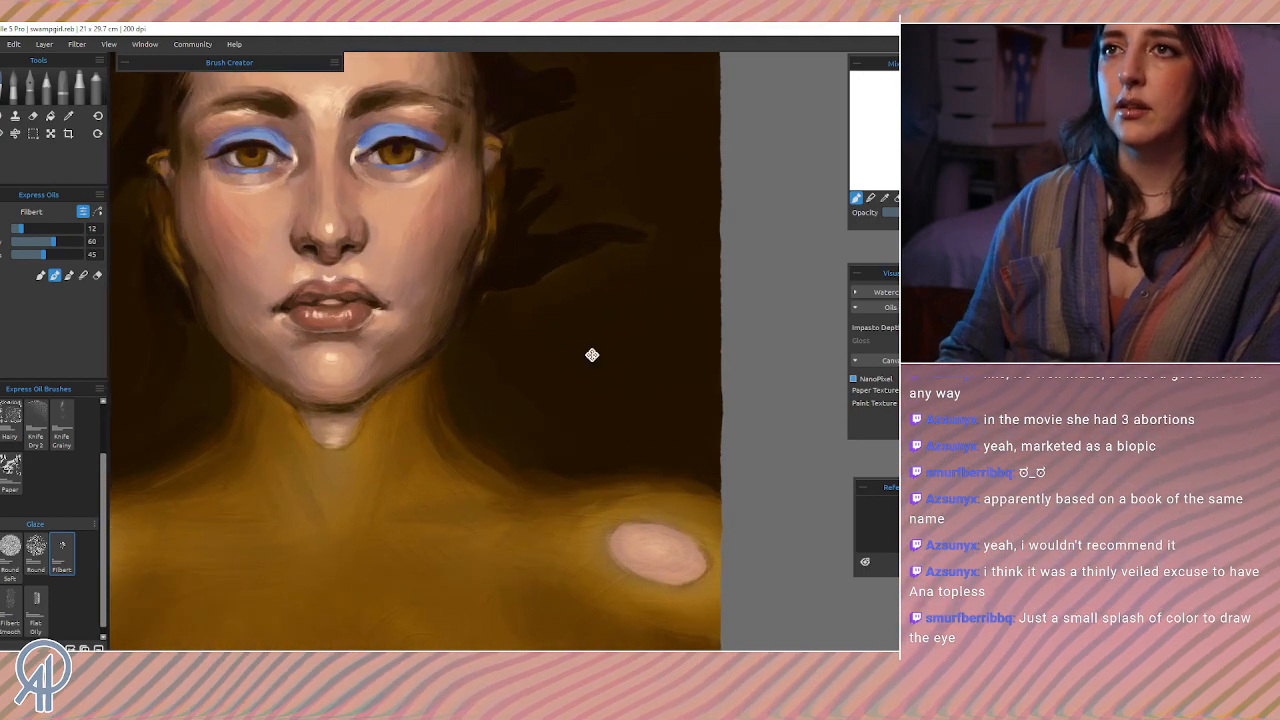
left_click_drag(381, 390, 487, 395)
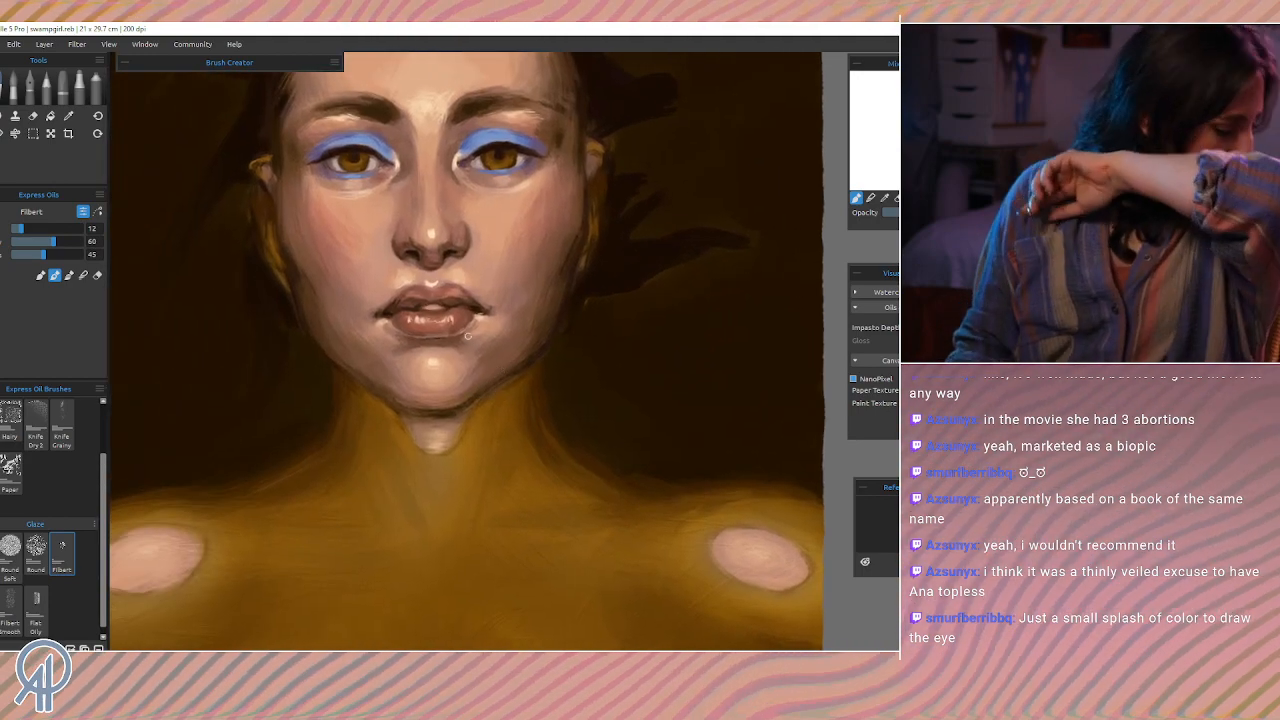
left_click(371, 316, "alt")
key("]")
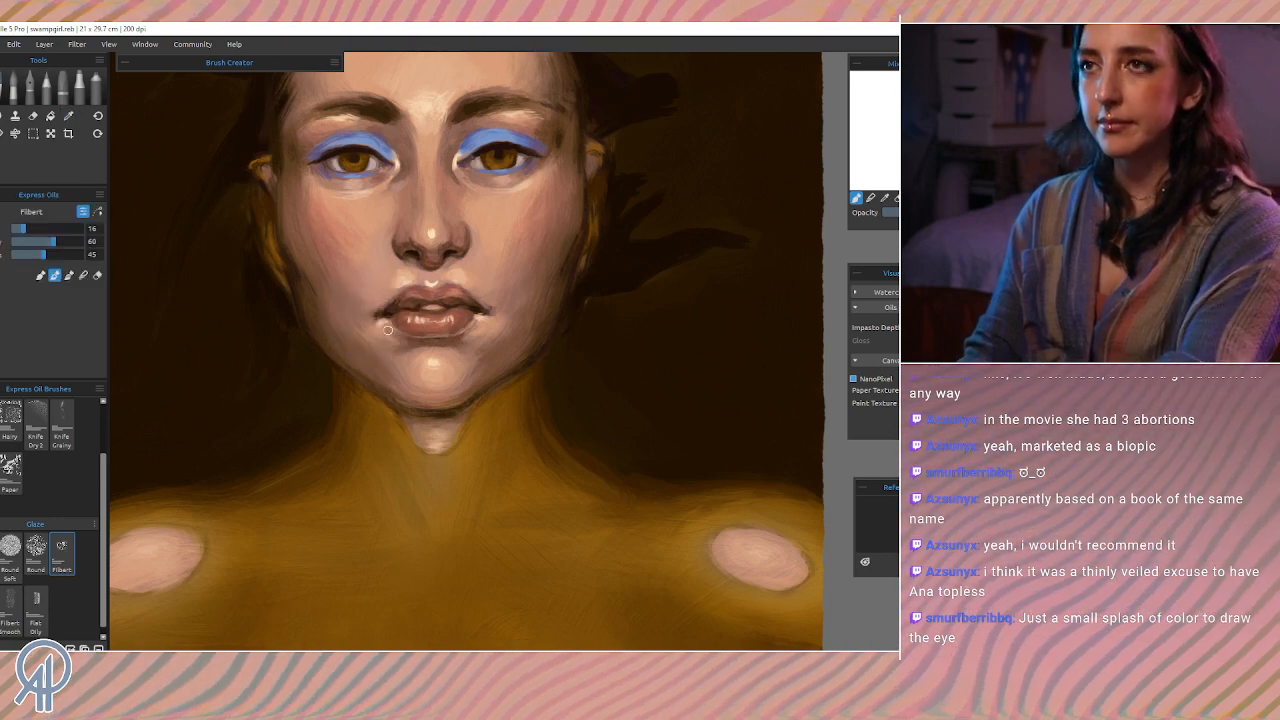
key("]")
key("]")
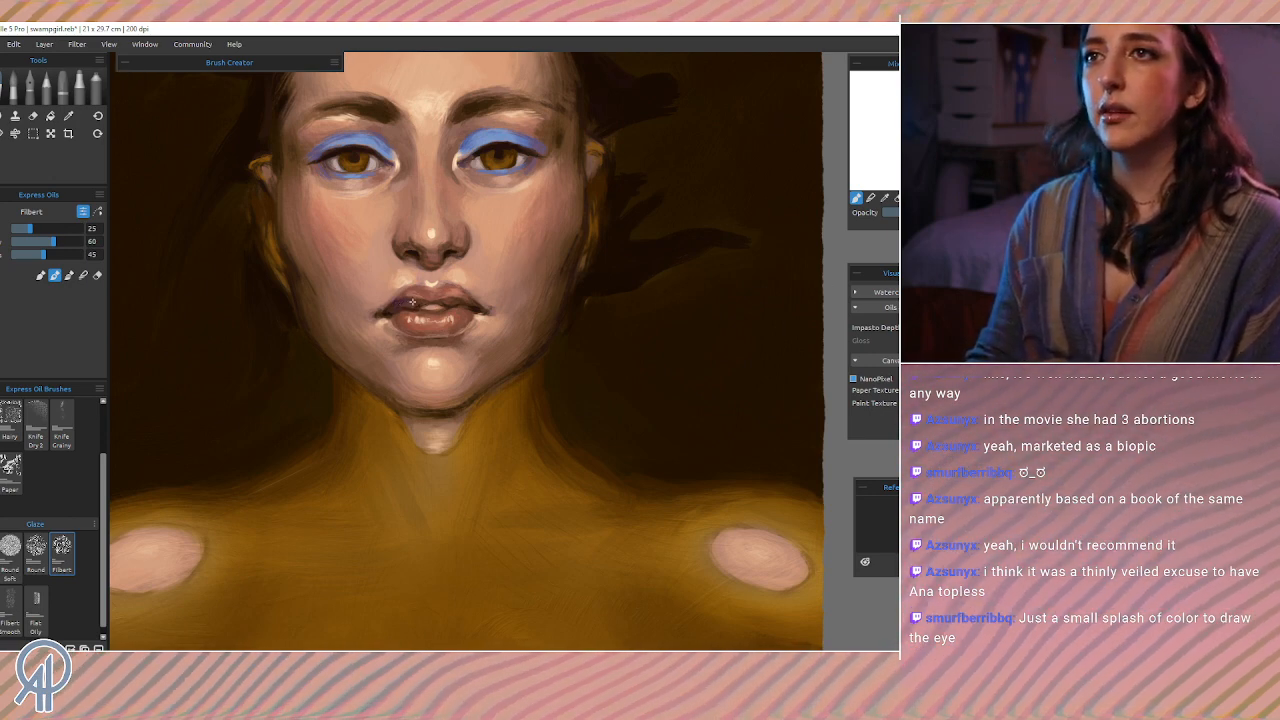
key("ctrl+z")
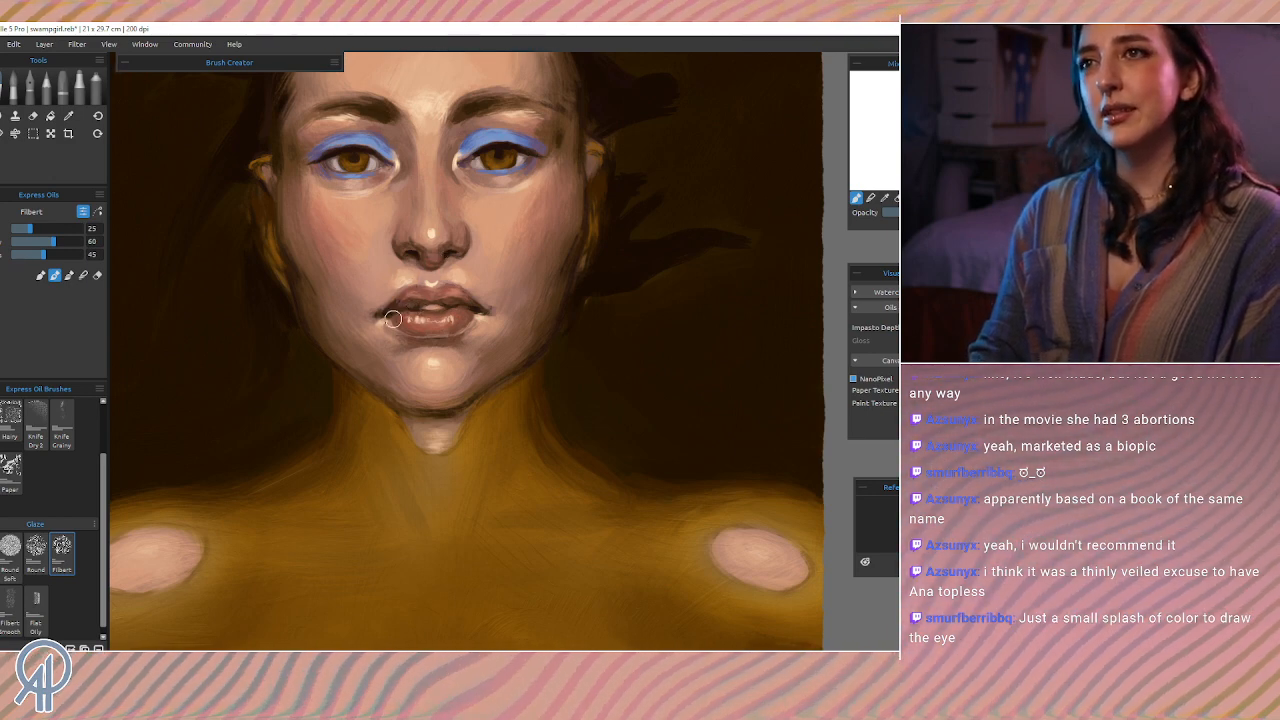
left_click(452, 300, "alt")
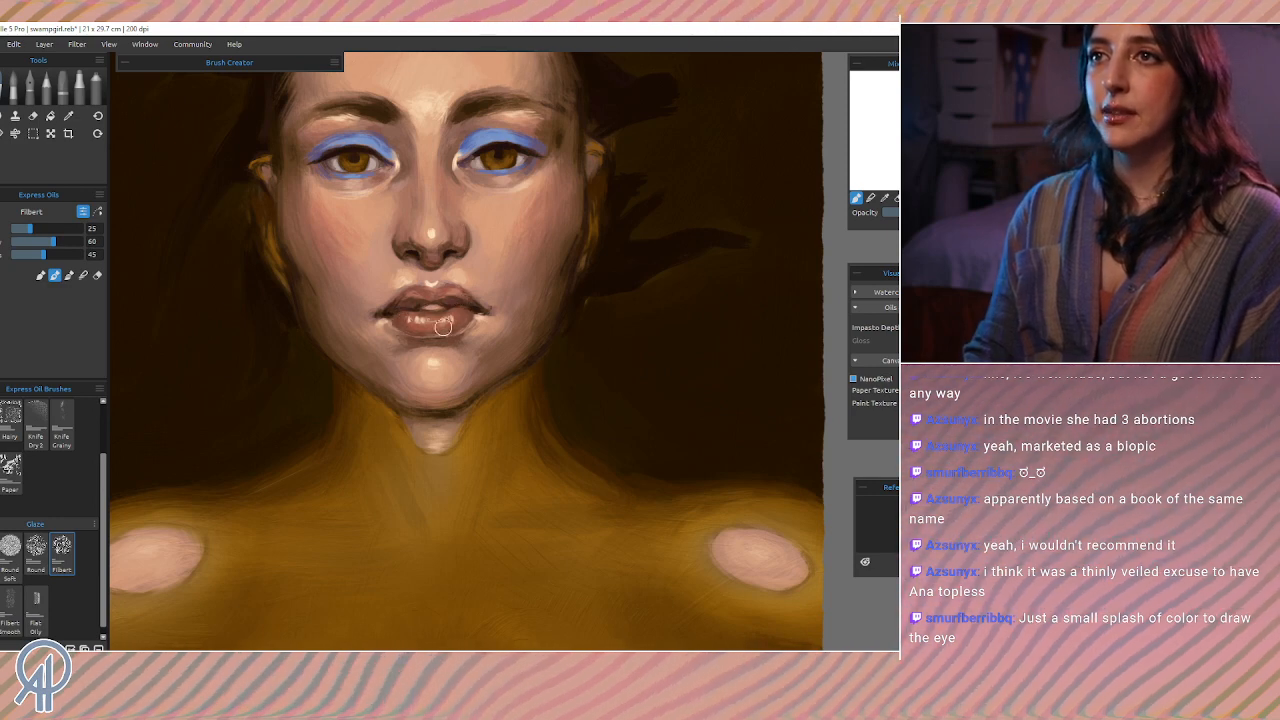
key("ctrl+z")
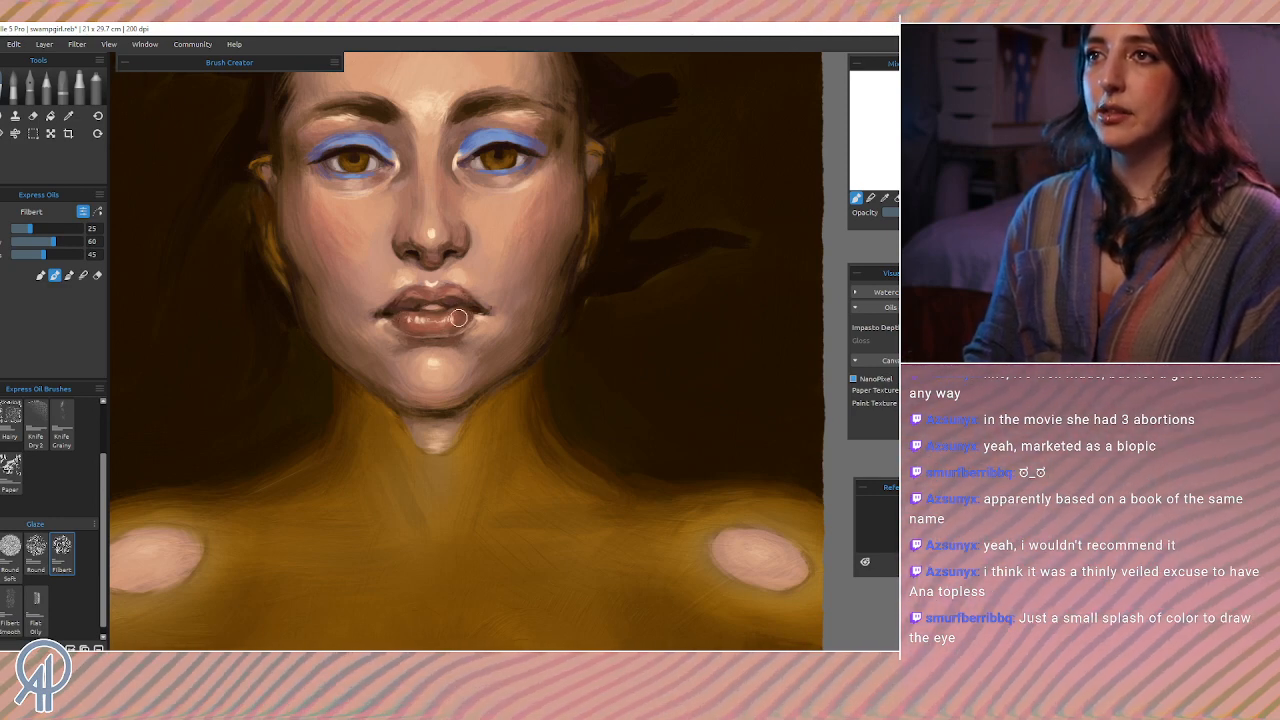
key("shift")
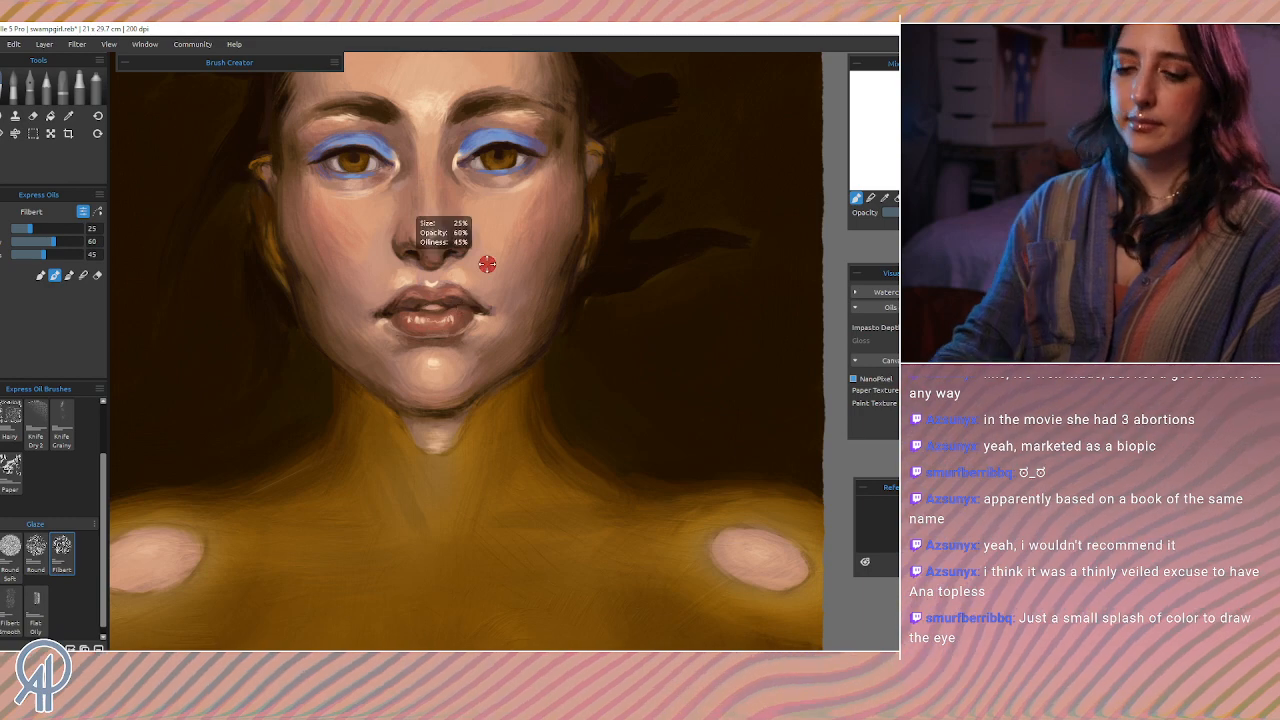
Step: Reduce the Filbert brush to size 10, refine the upper lip and mouth opening with tones sampled near the eye and from the lips, and save
scroll(487, 263, "up", 3)
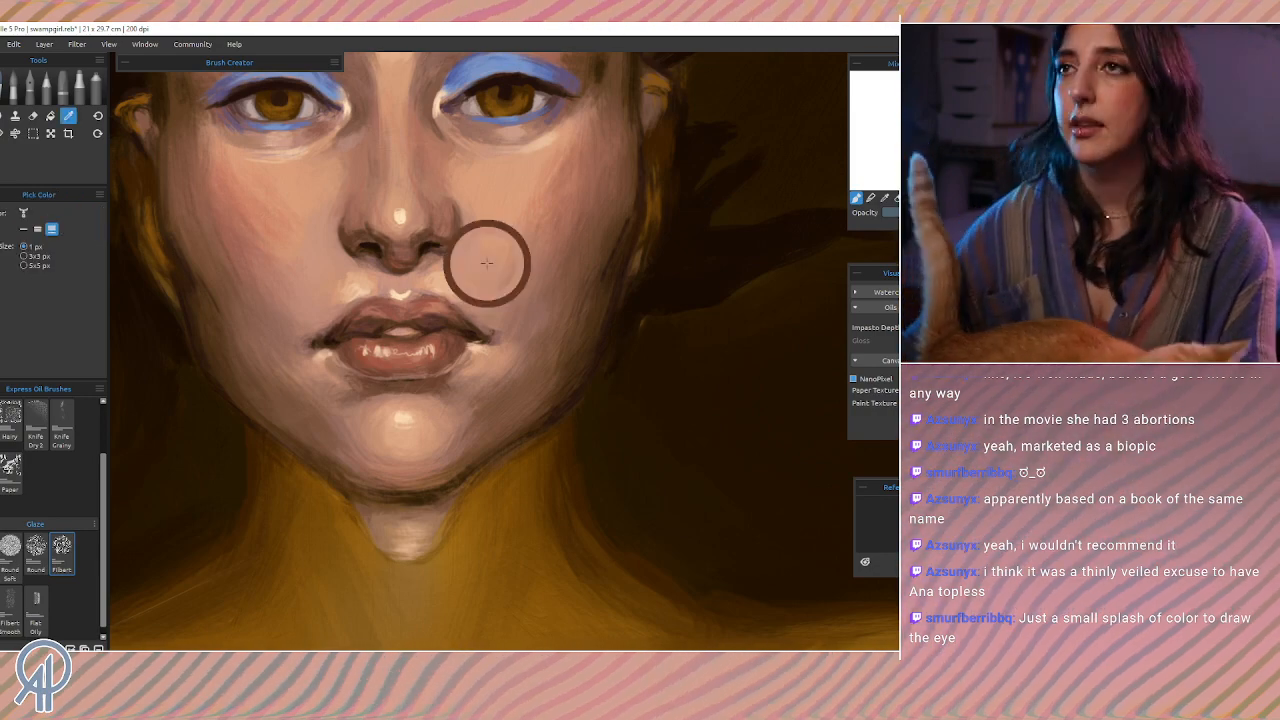
key("alt+Tab")
key("Escape")
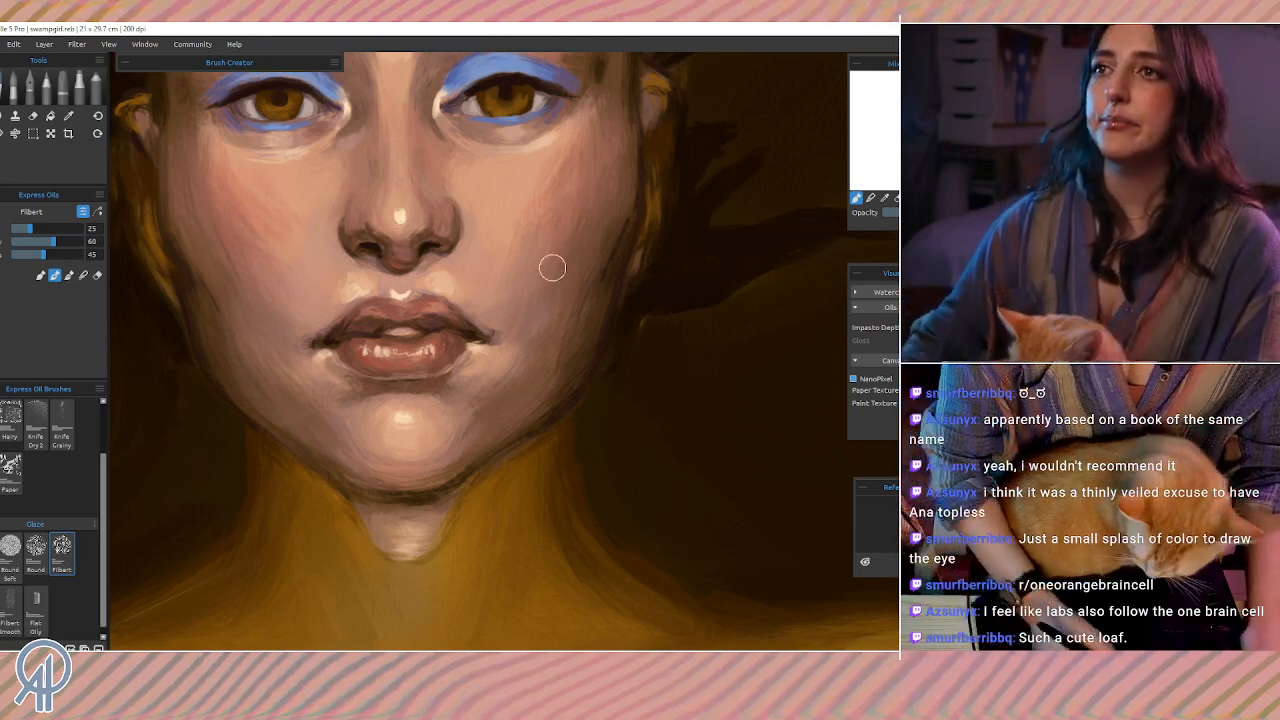
key("i")
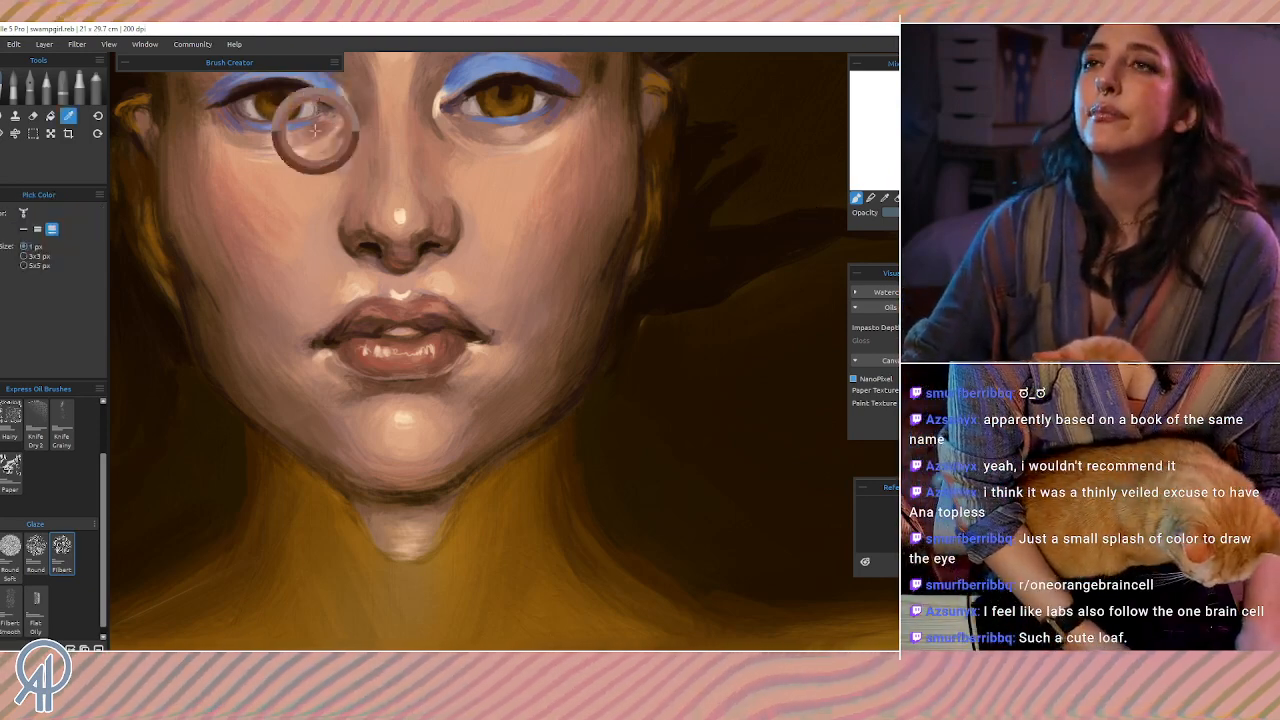
left_click(308, 108)
key("bracketleft")
key("bracketleft")
key("bracketleft")
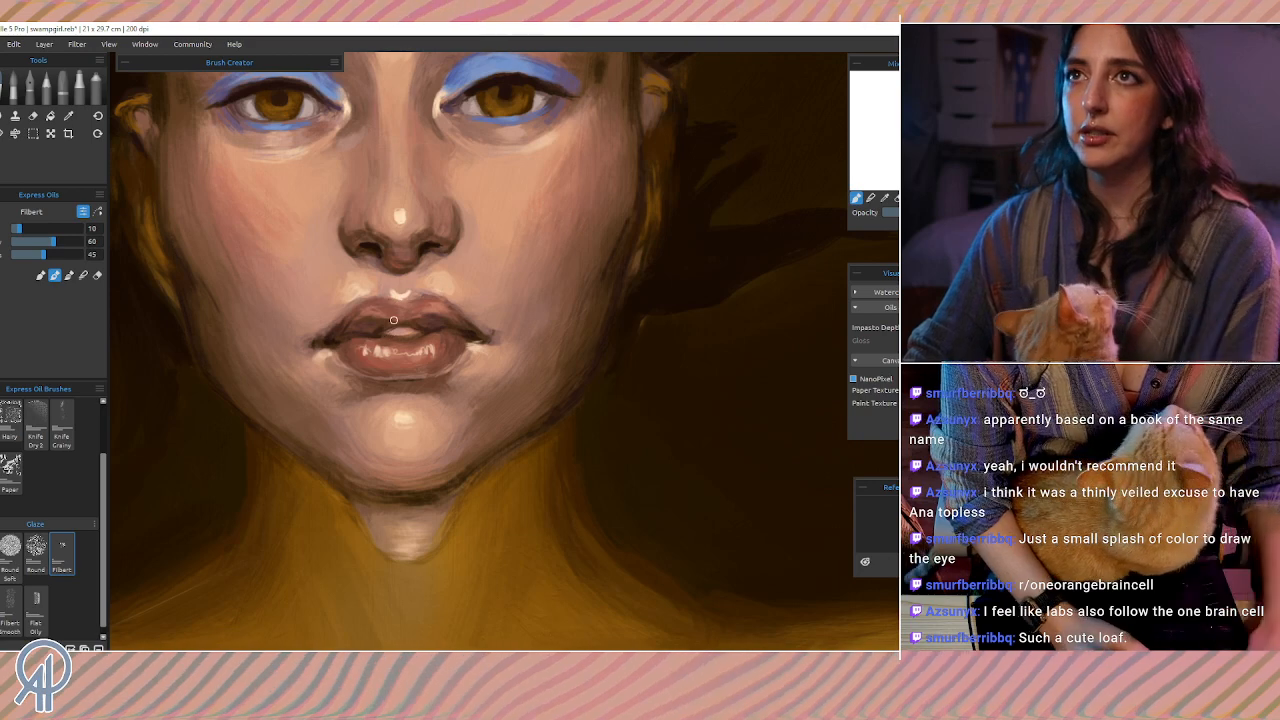
key("alt")
left_click_drag(313, 107, 328, 157)
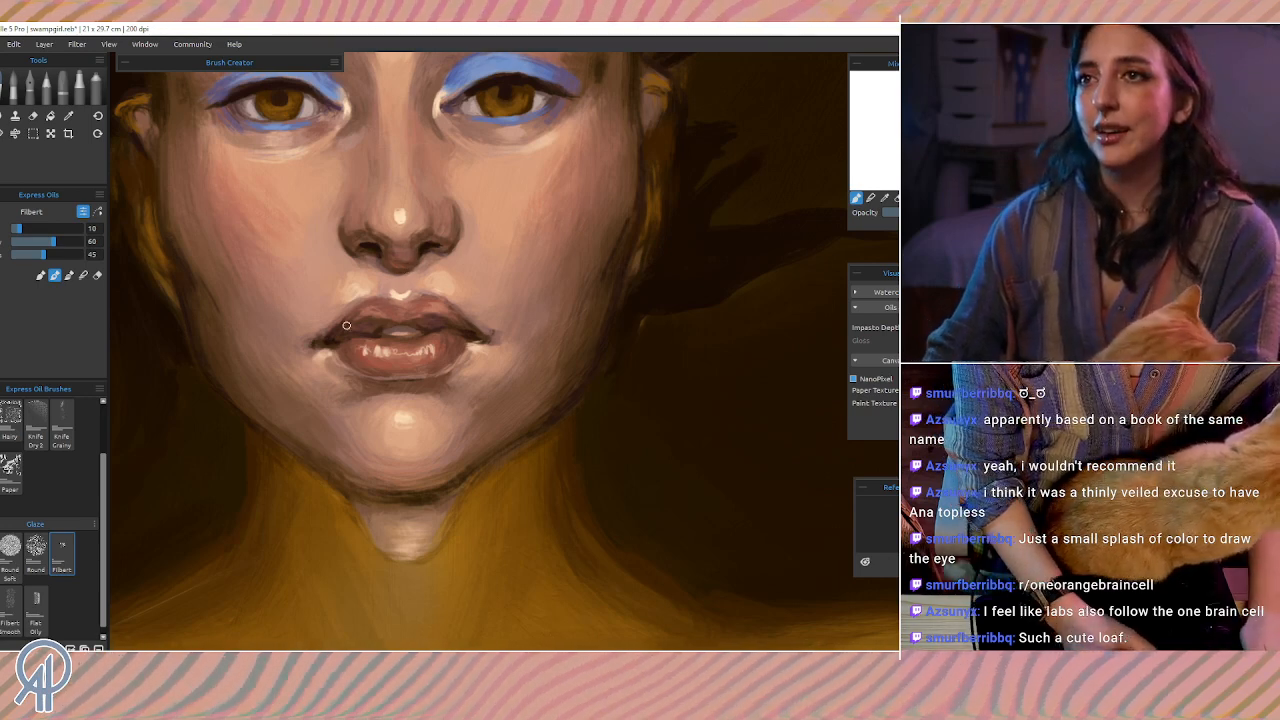
left_click(383, 328, "alt")
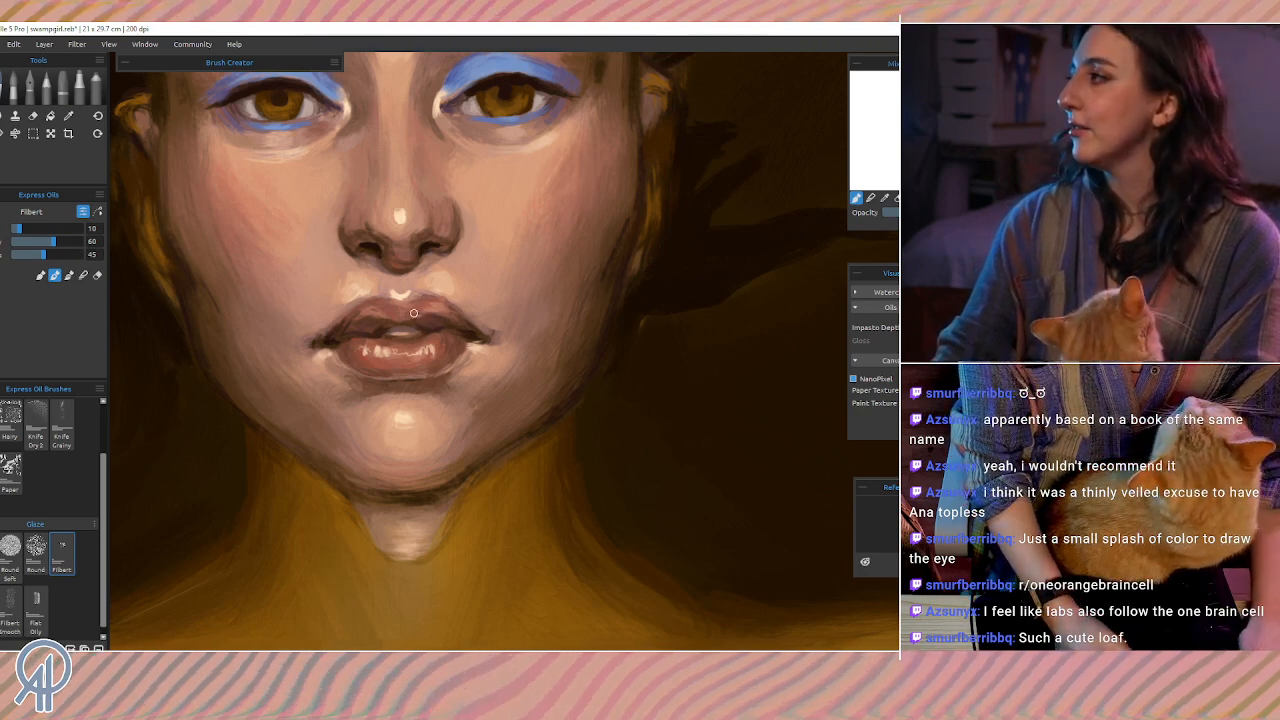
key("ctrl+s")
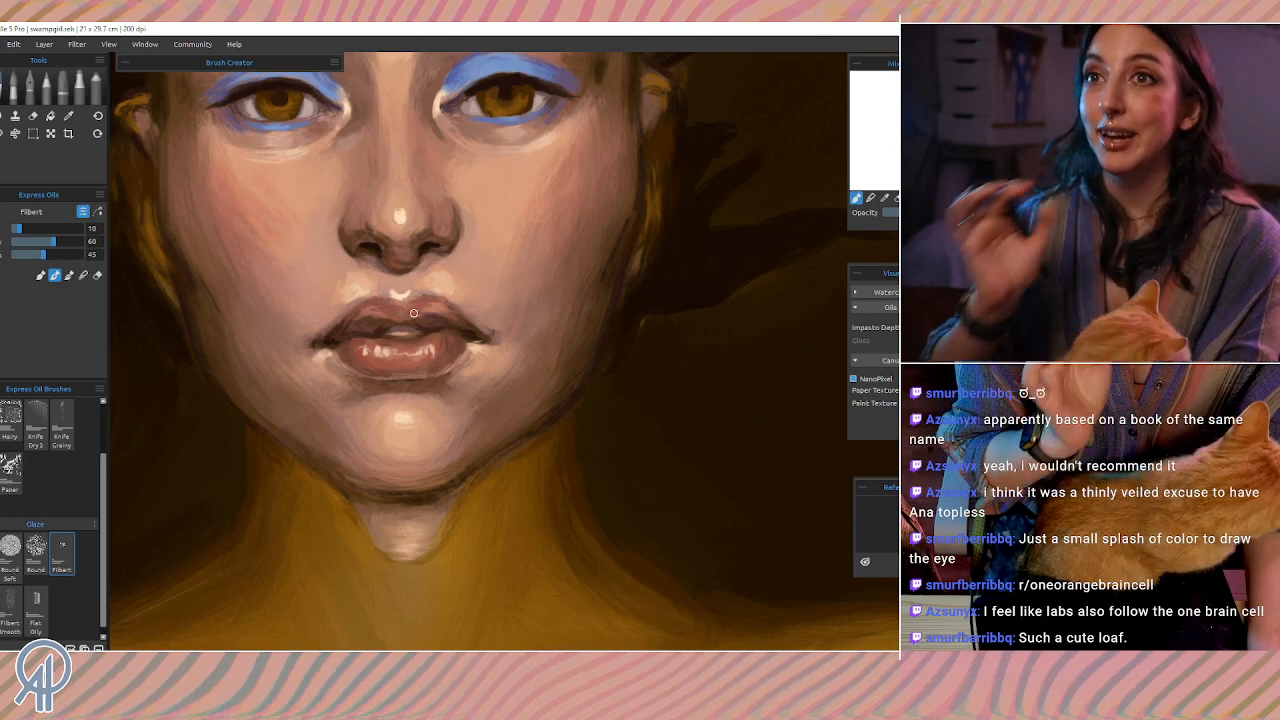
Step: Refine the outer edge of the right cheek with skin and shadow tones sampled repeatedly along the contour
left_click(603, 230, "alt")
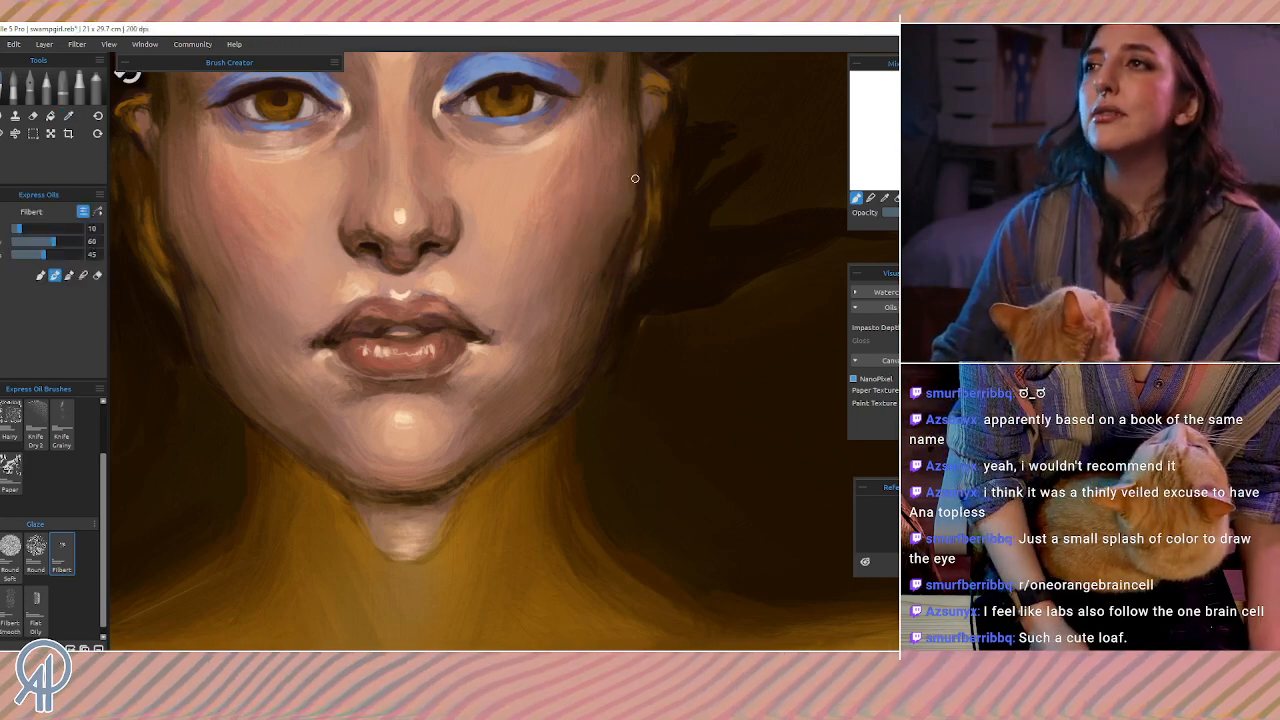
left_click(627, 224, "alt")
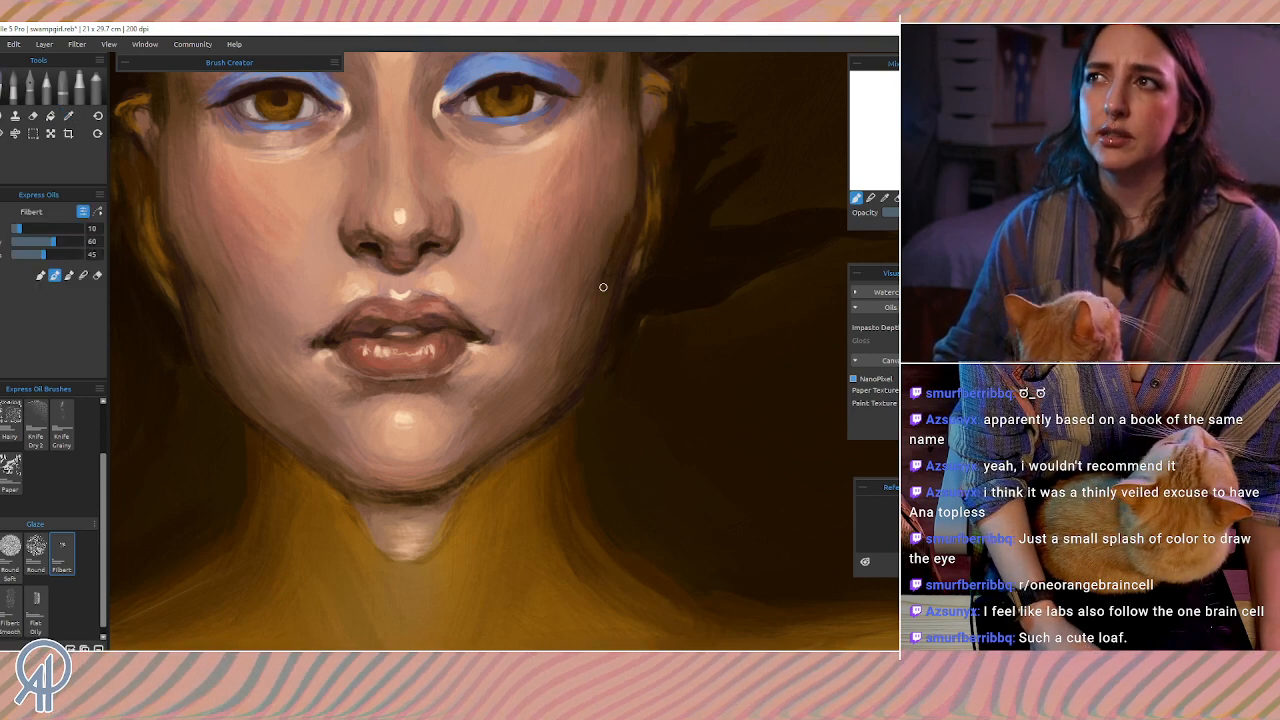
left_click(620, 222, "alt")
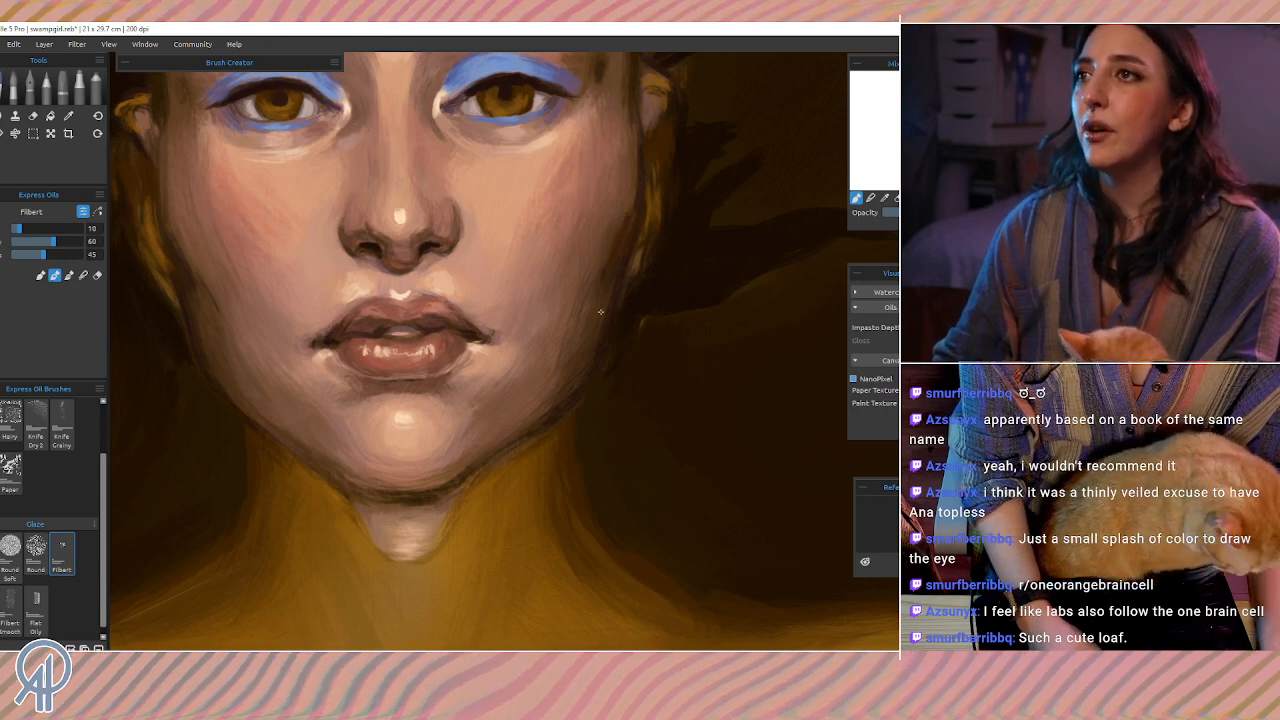
left_click(614, 246, "alt")
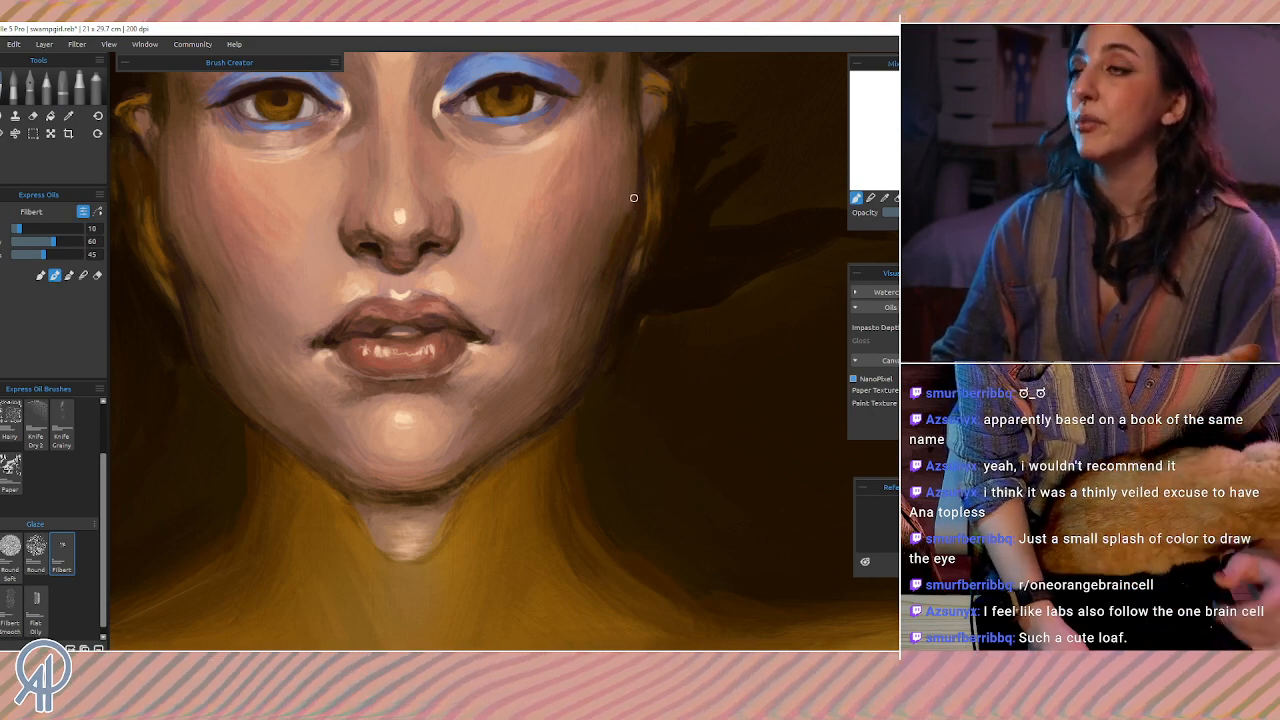
left_click(620, 208, "alt")
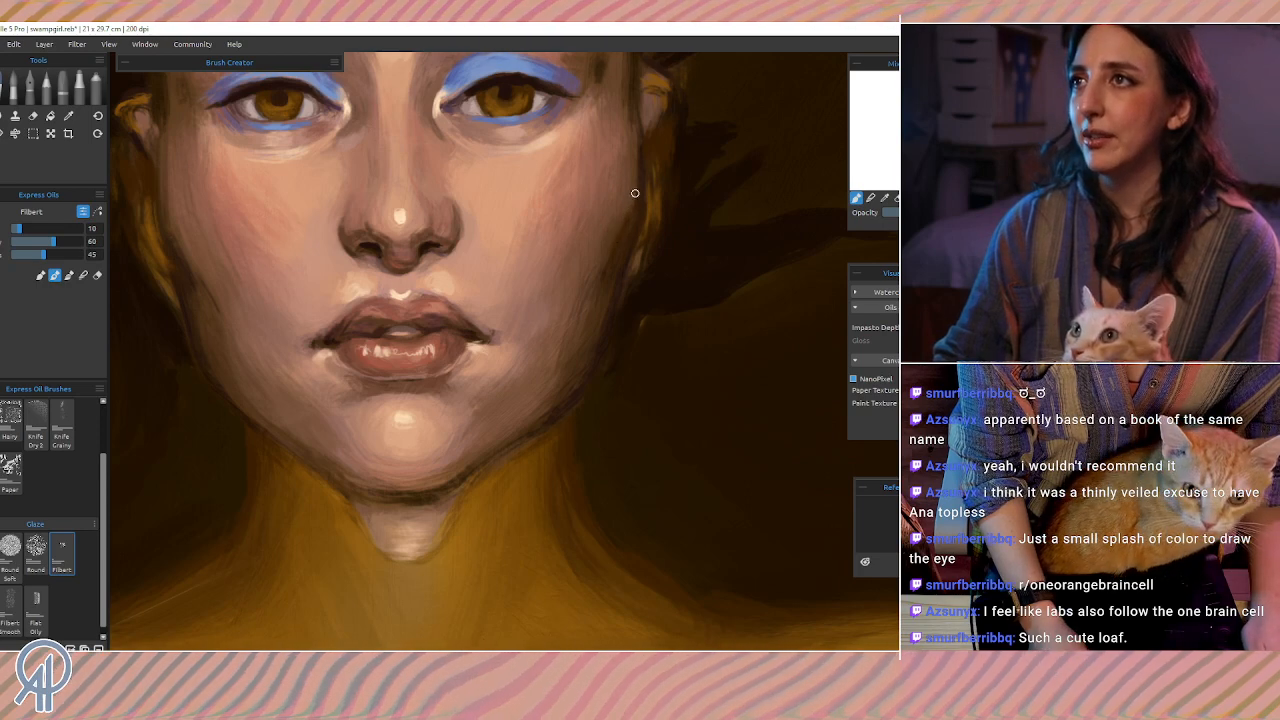
left_click(637, 200, "alt")
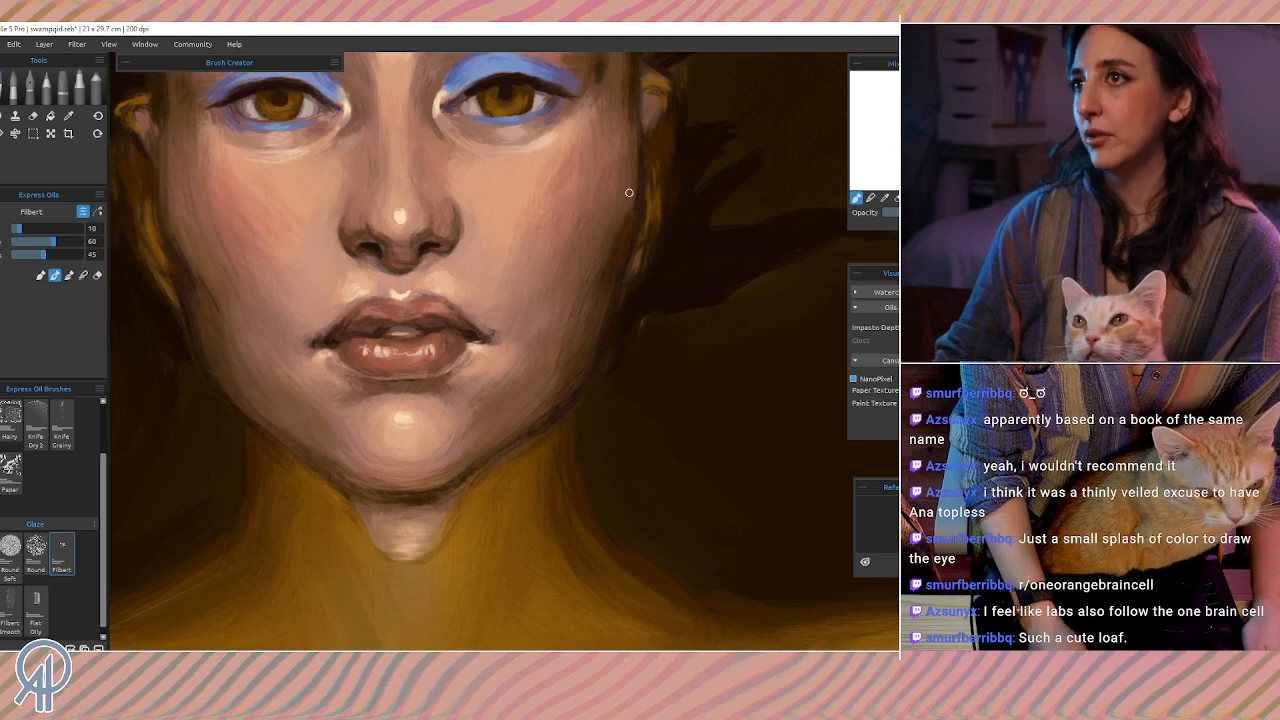
left_click(622, 204, "alt")
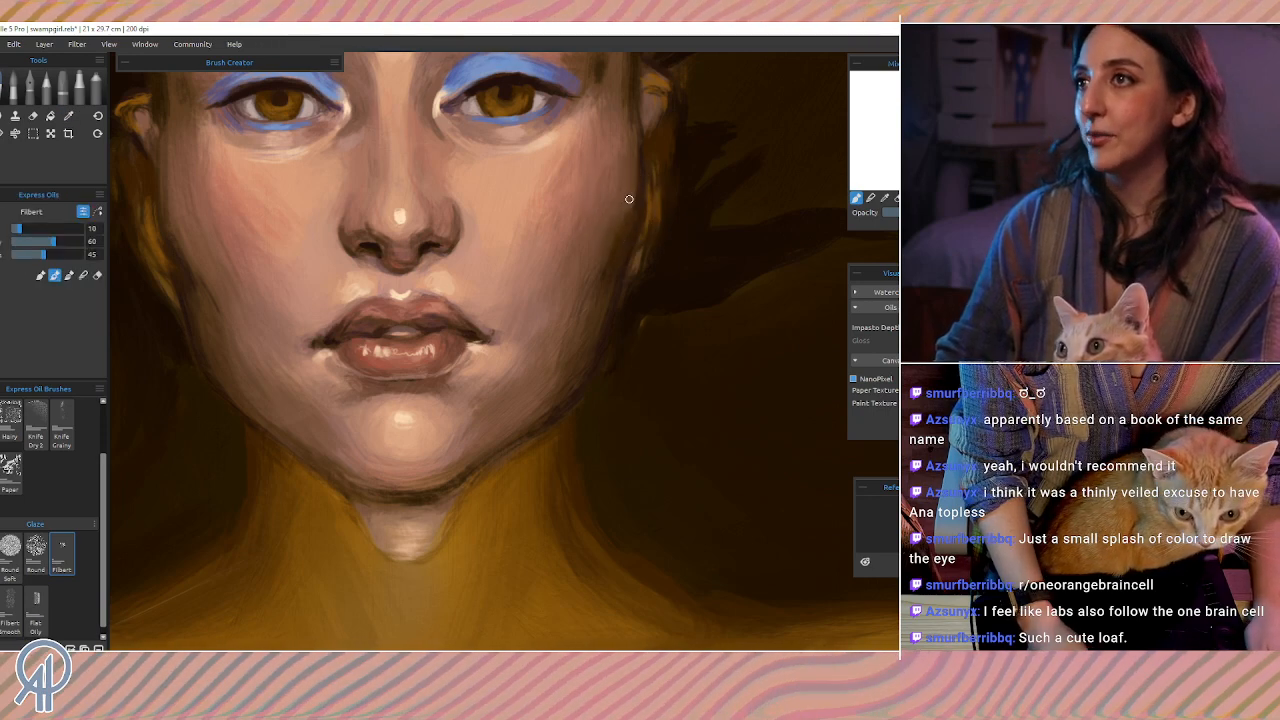
left_click(638, 204, "alt")
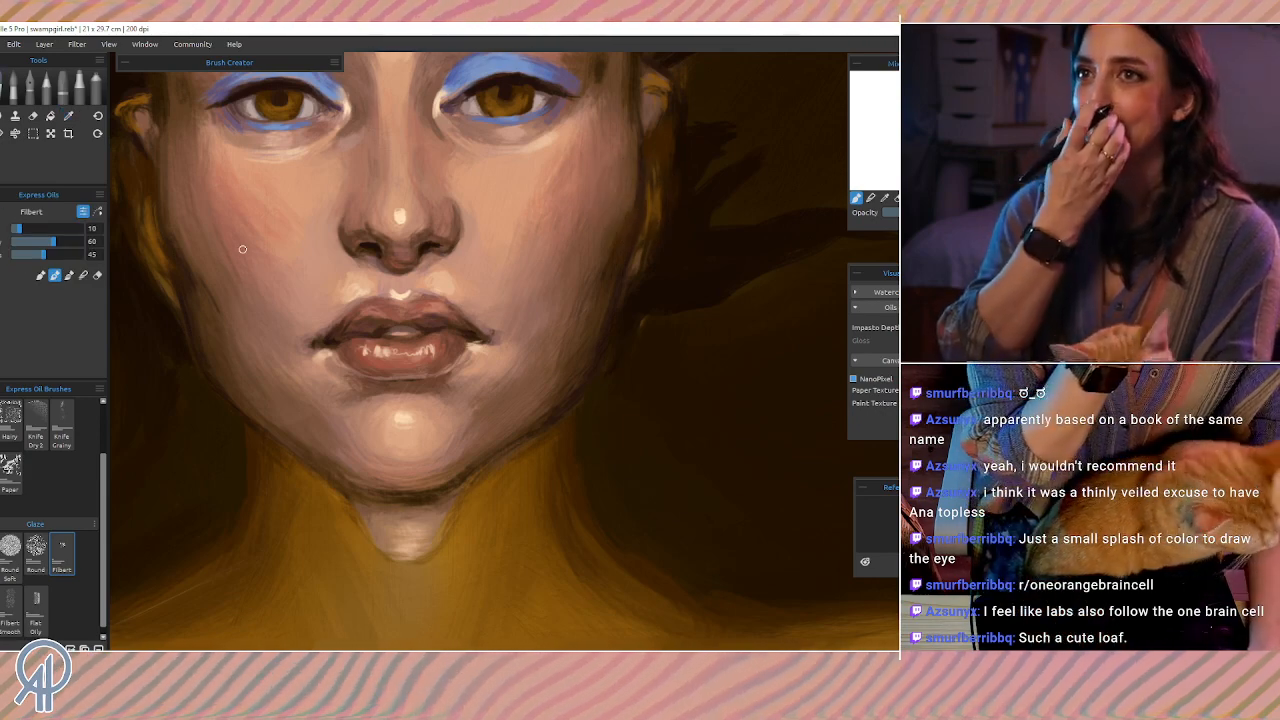
Step: Refine the jaw contours on both sides of the face with brown tones sampled from the right ear, the right cheek and the left jaw
left_click(463, 205, "alt")
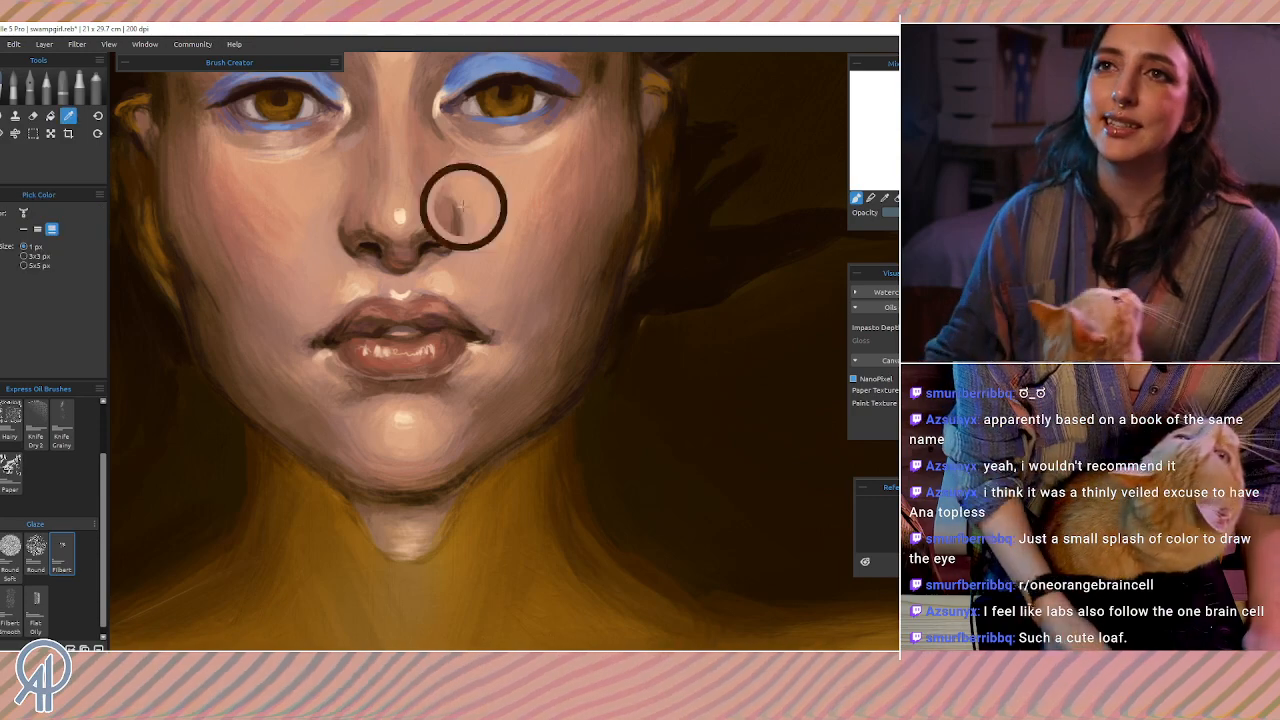
left_click(659, 149, "alt")
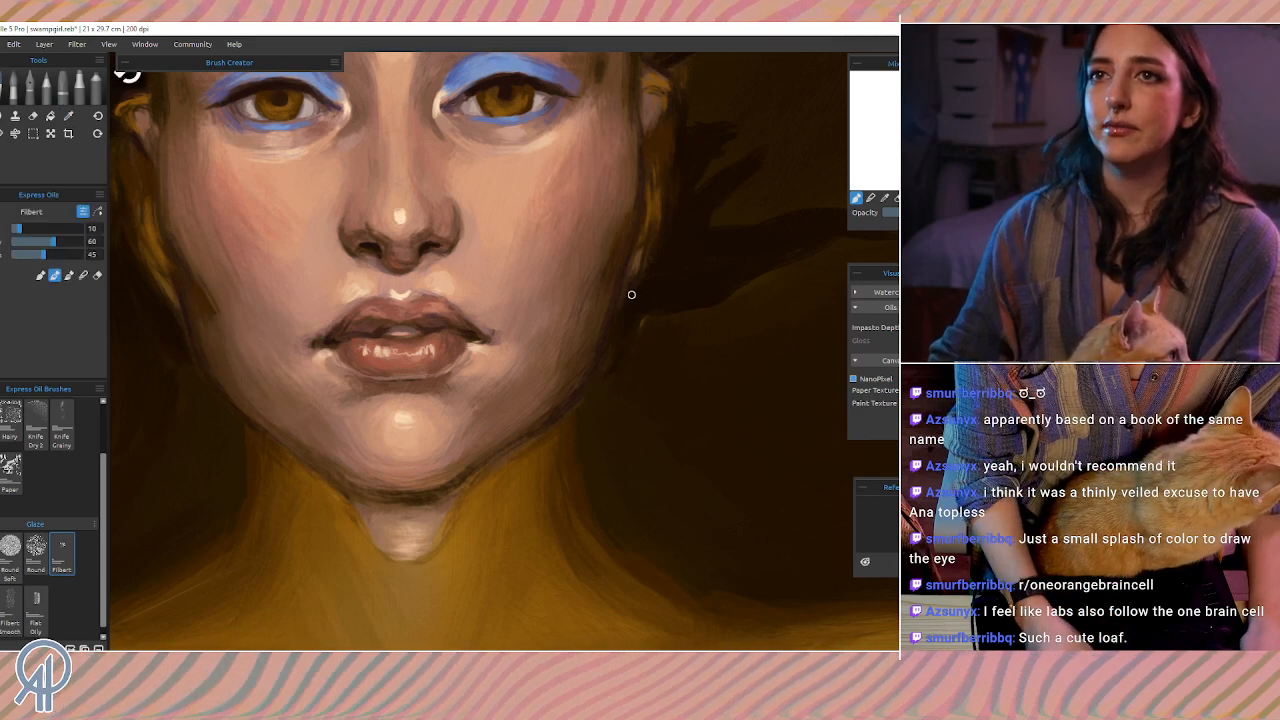
key("i")
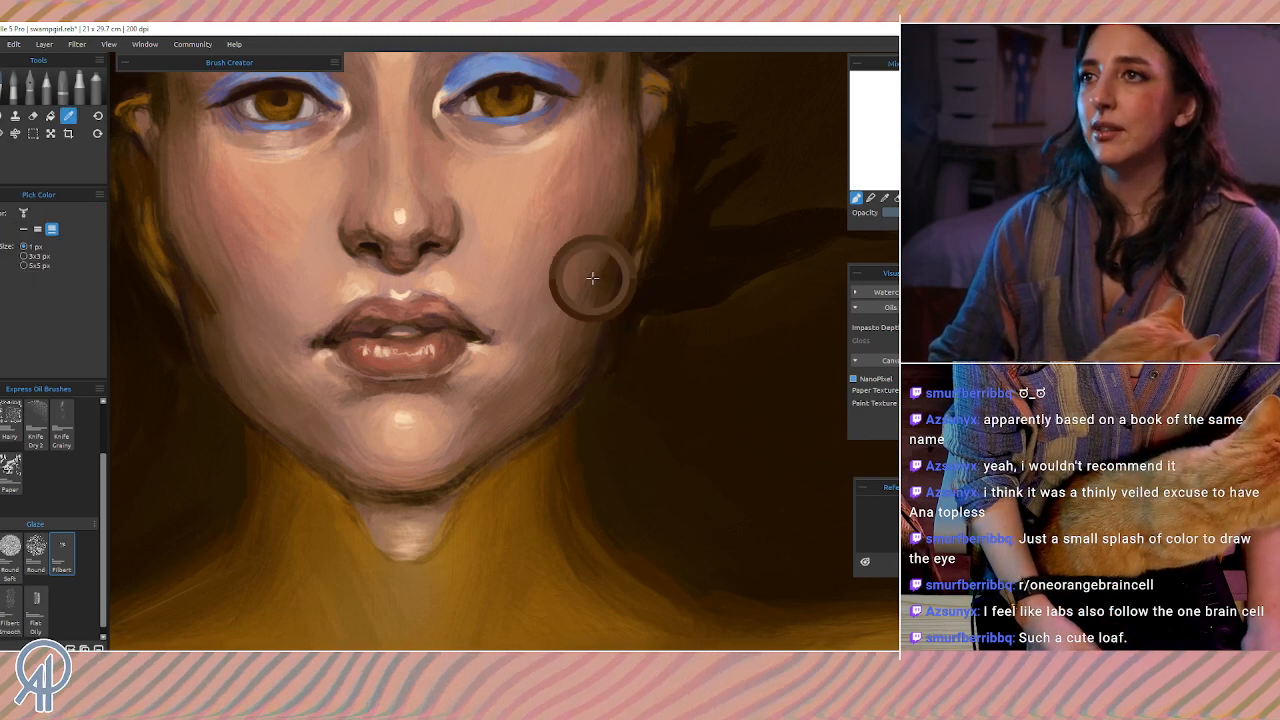
left_click(592, 278)
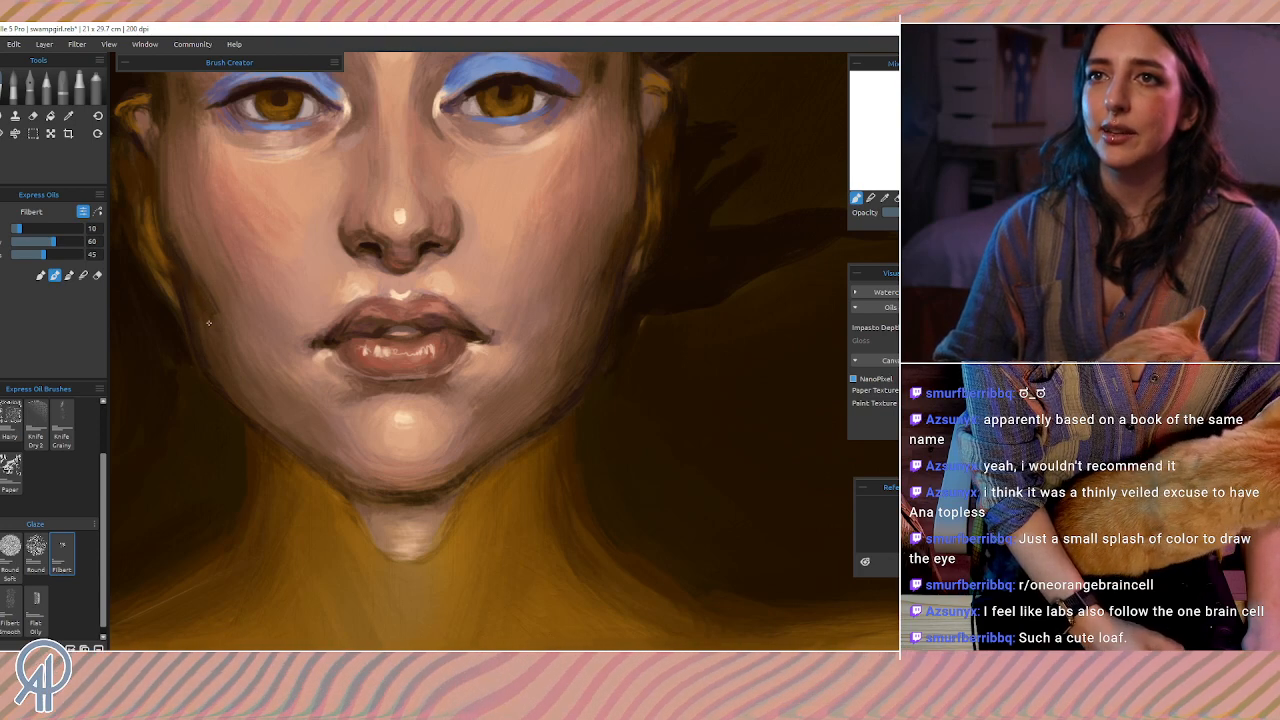
left_click(210, 309, "alt")
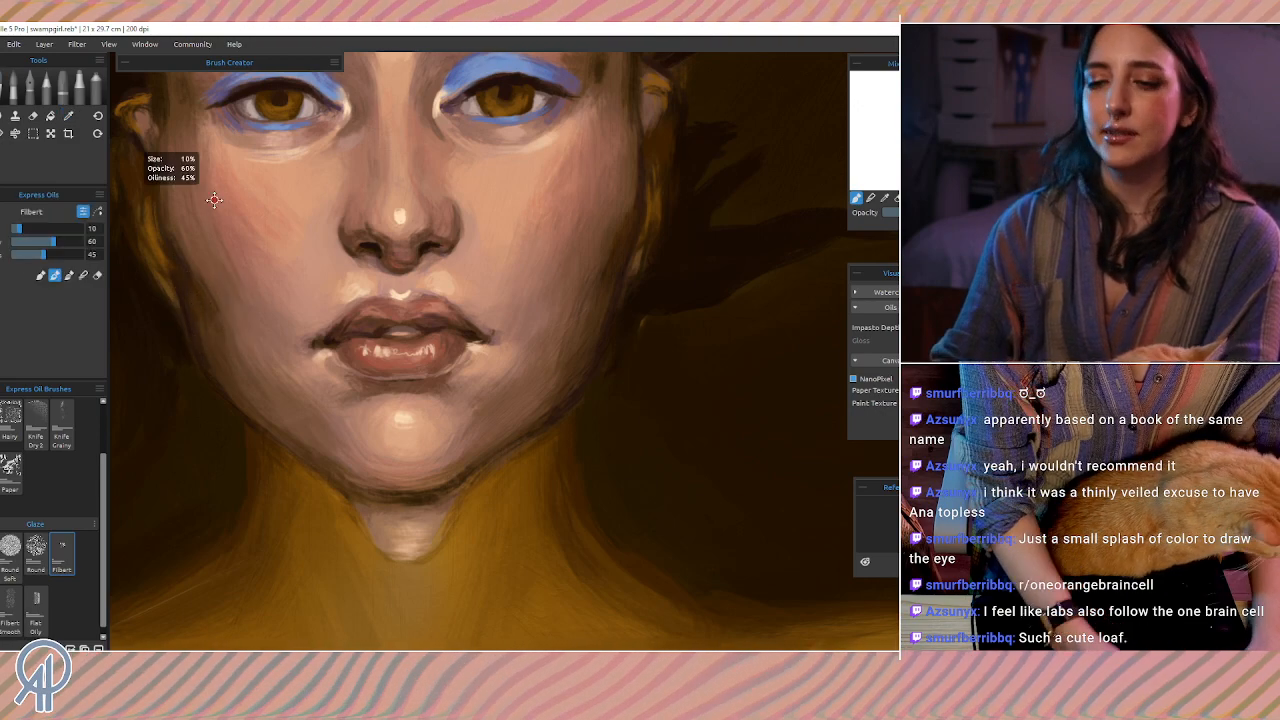
Step: Examine the whole portrait at several magnifications to judge the overall balance of face, hair and shoulders
scroll(214, 199, "down", 6)
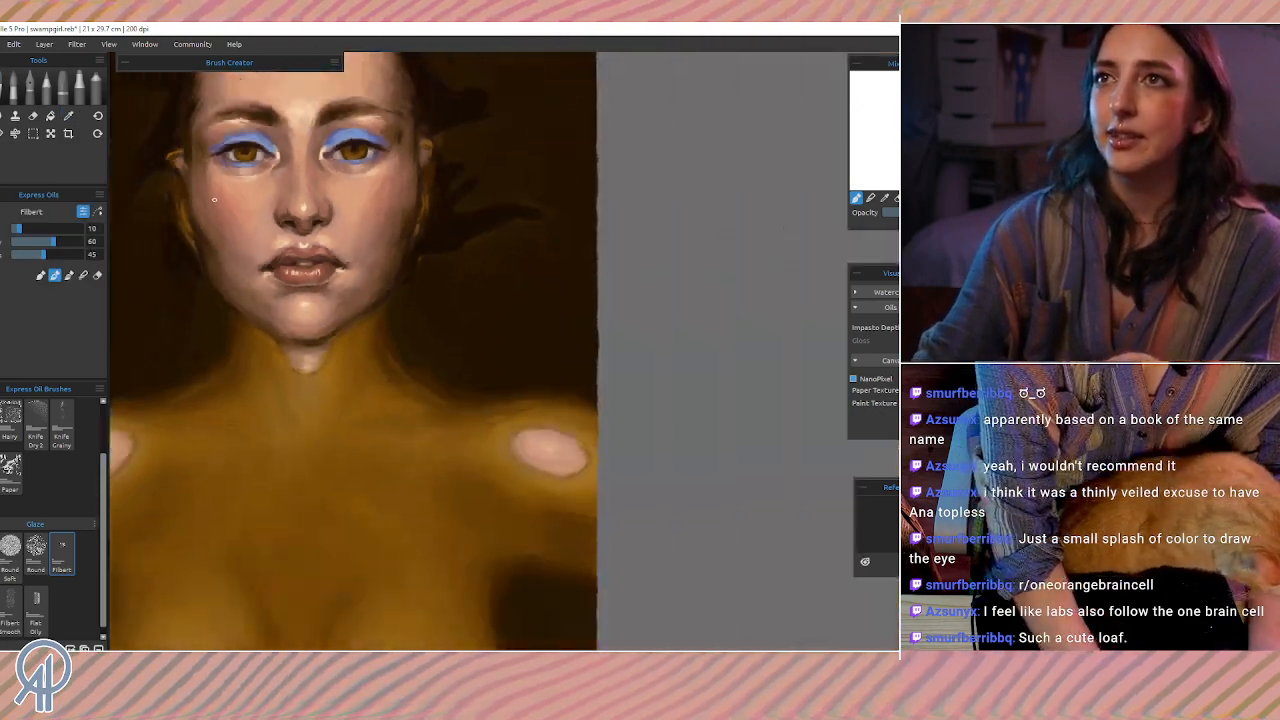
scroll(214, 199, "down", 2)
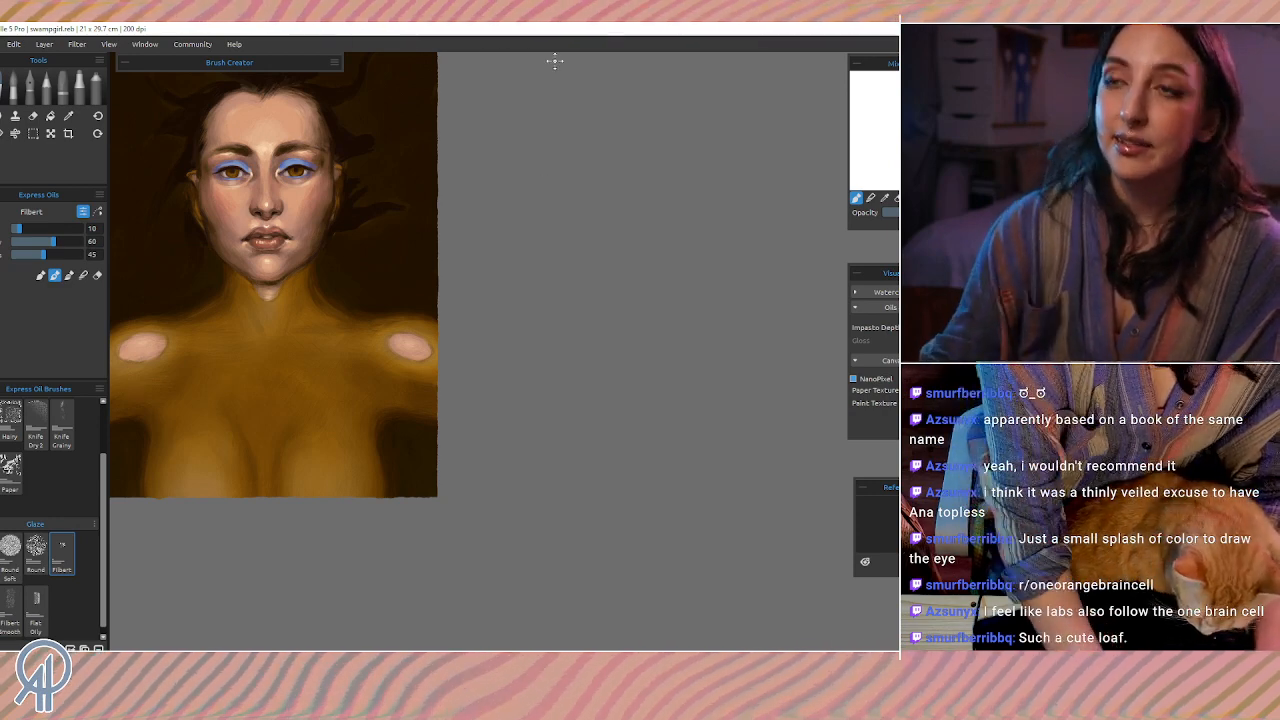
scroll(555, 61, "up", 1)
scroll(555, 61, "down", 5)
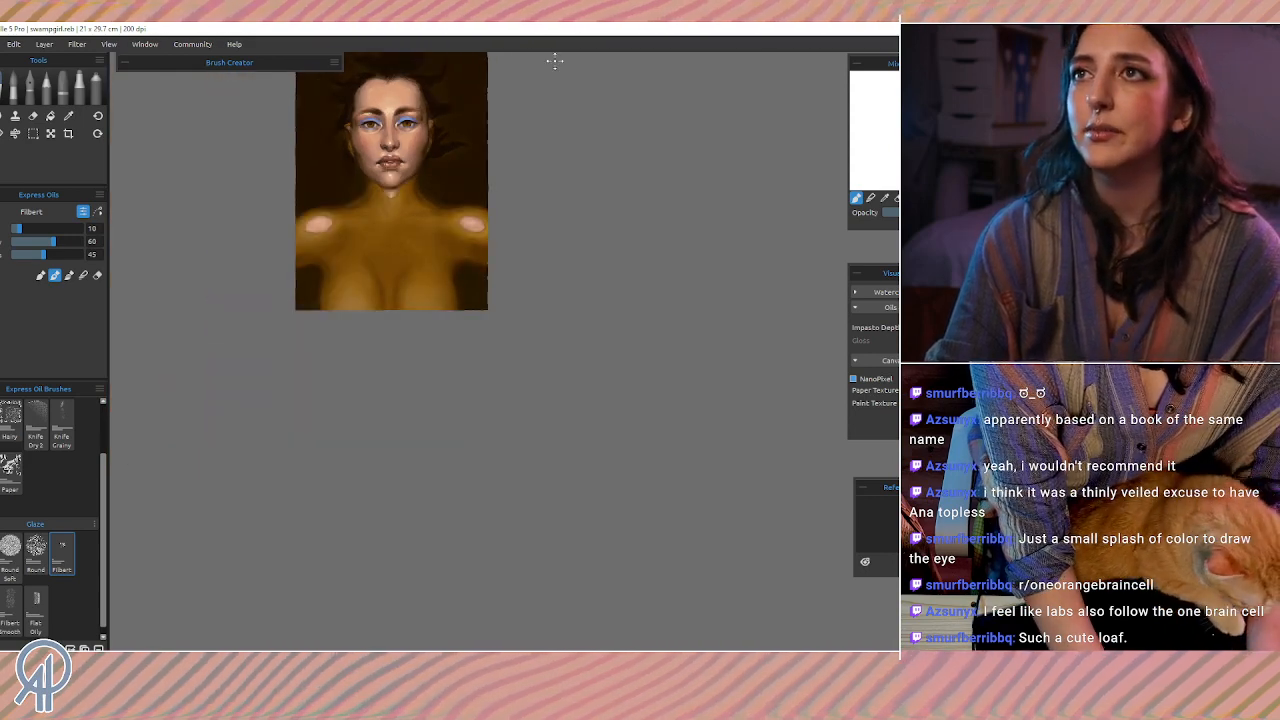
scroll(555, 61, "up", 2)
scroll(555, 61, "up", 1)
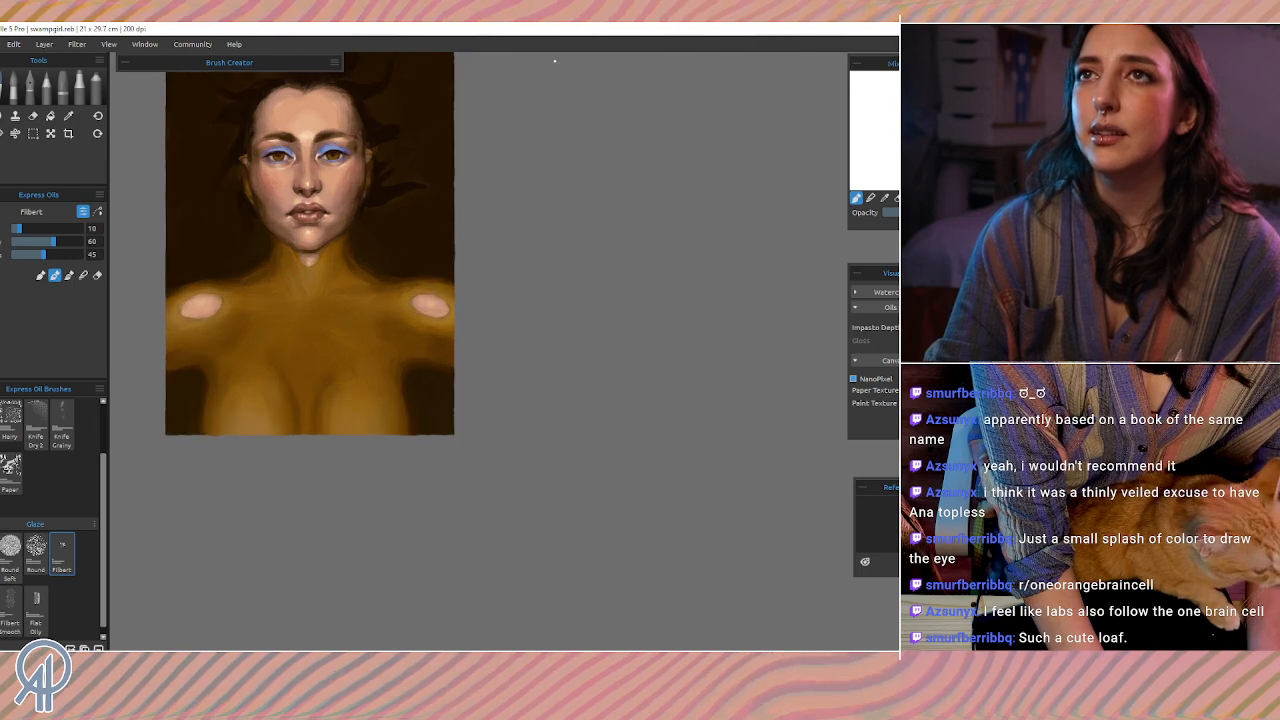
scroll(555, 61, "up", 1)
scroll(555, 61, "up", 1)
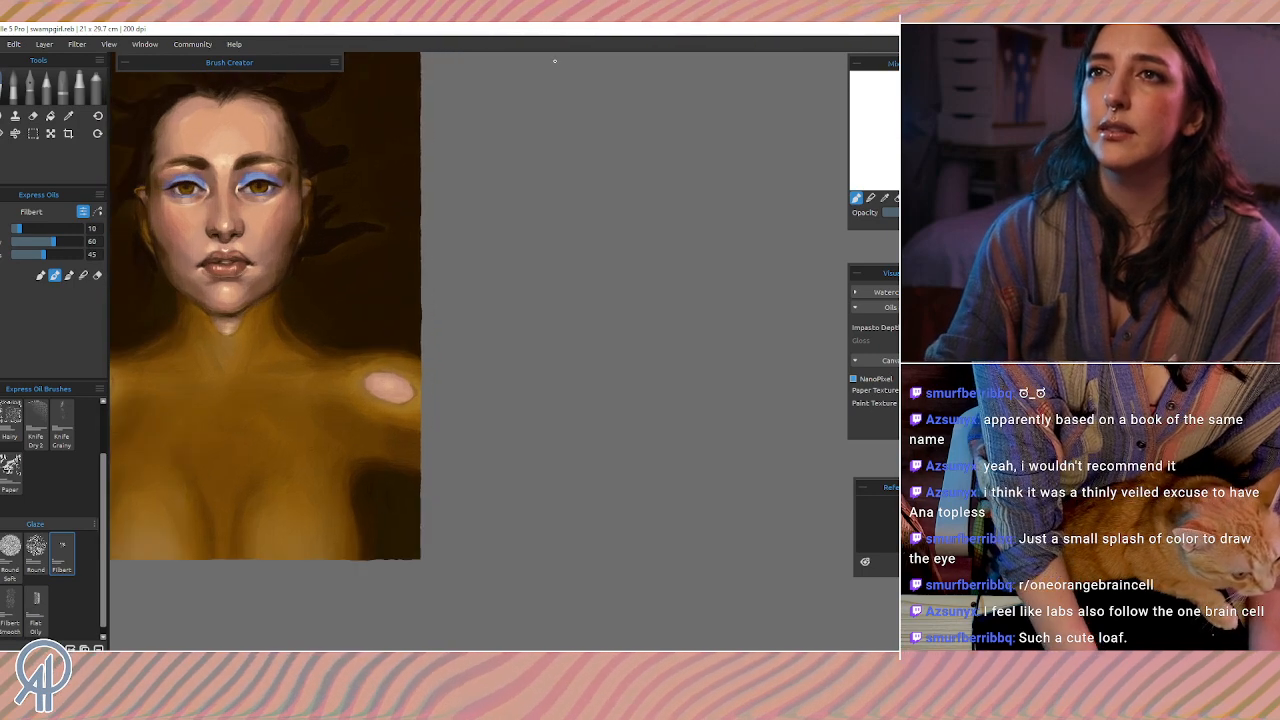
scroll(555, 61, "down", 2)
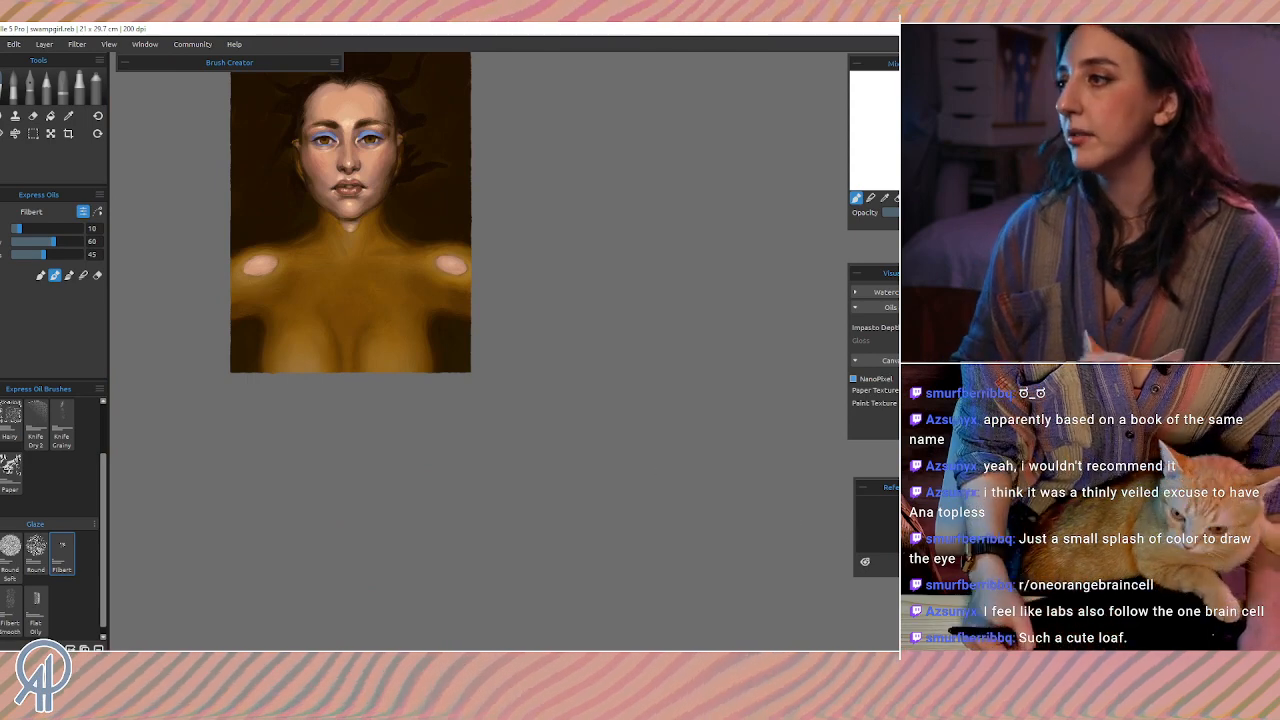
mouse_move(426, 366)
left_mouse_down()
mouse_move(503, 491)
mouse_move(496, 481)
left_mouse_up()
scroll(496, 481, "up", 1)
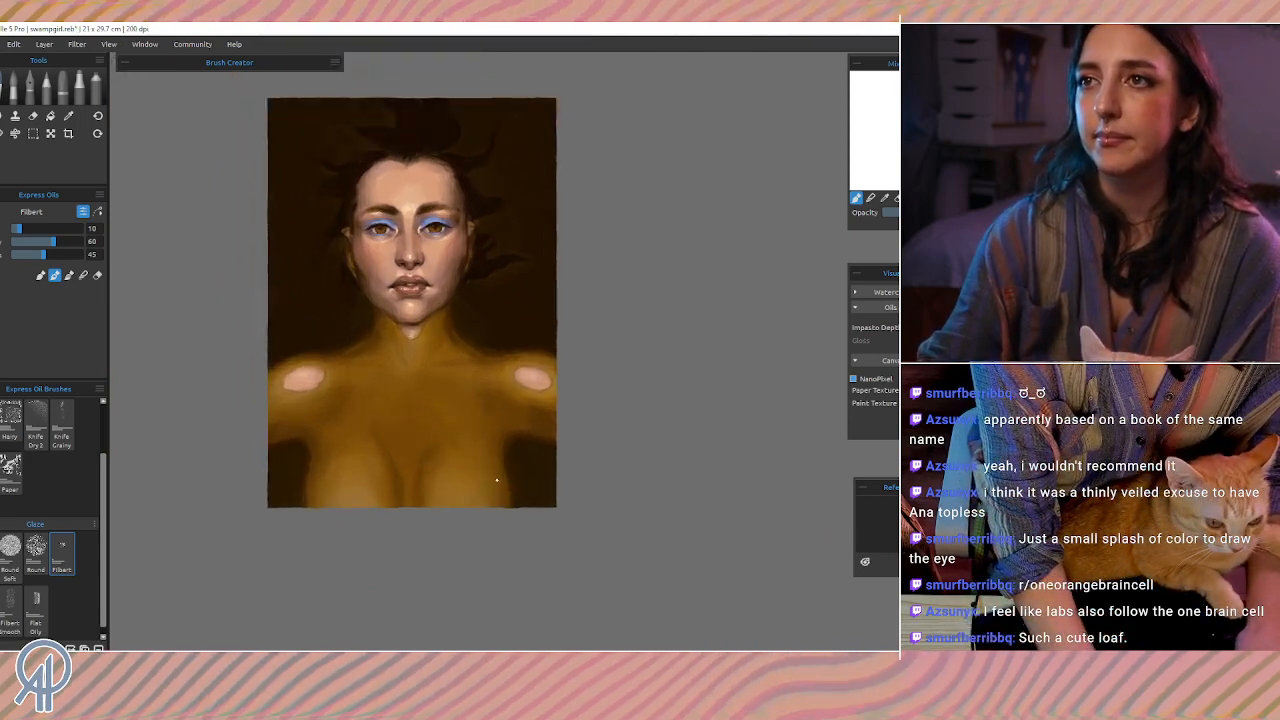
Step: Enlarge the Filbert brush to size 18
scroll(496, 481, "up", 1)
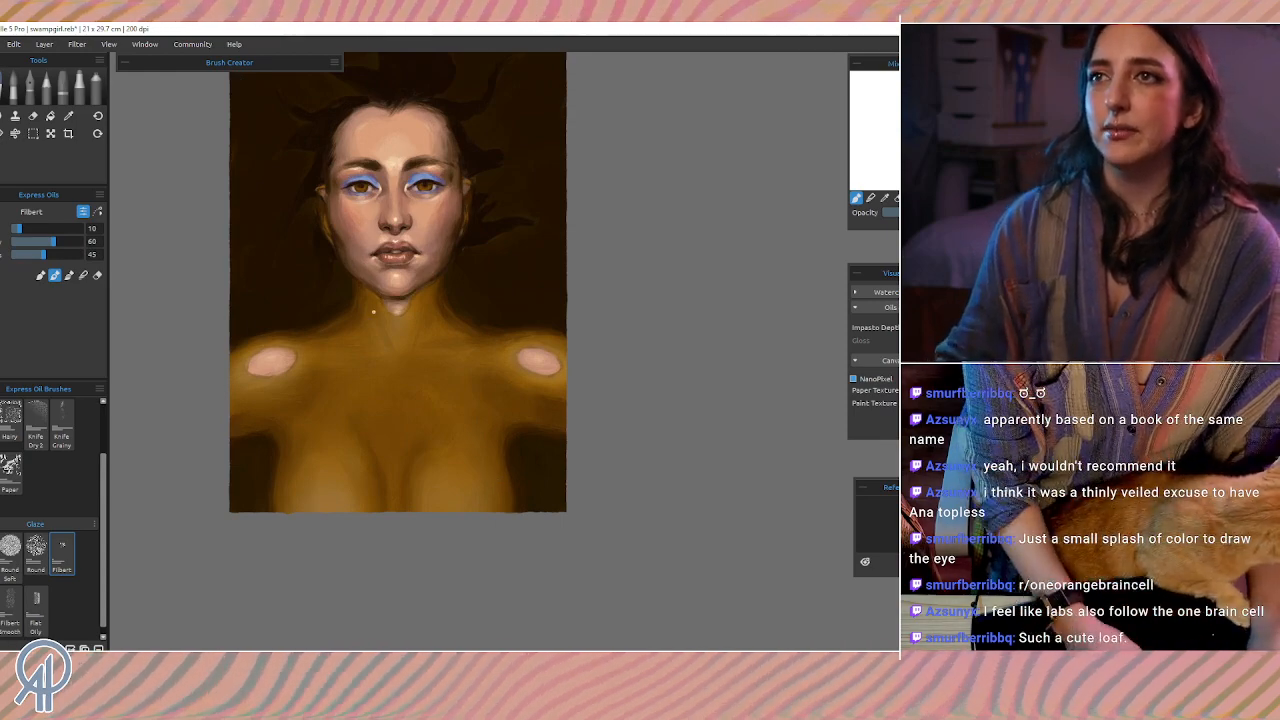
mouse_move(359, 253)
left_mouse_down()
mouse_move(374, 281)
mouse_move(368, 270)
left_mouse_up()
key("]")
key("]")
key("]")
key("]")
key("]")
key("]")
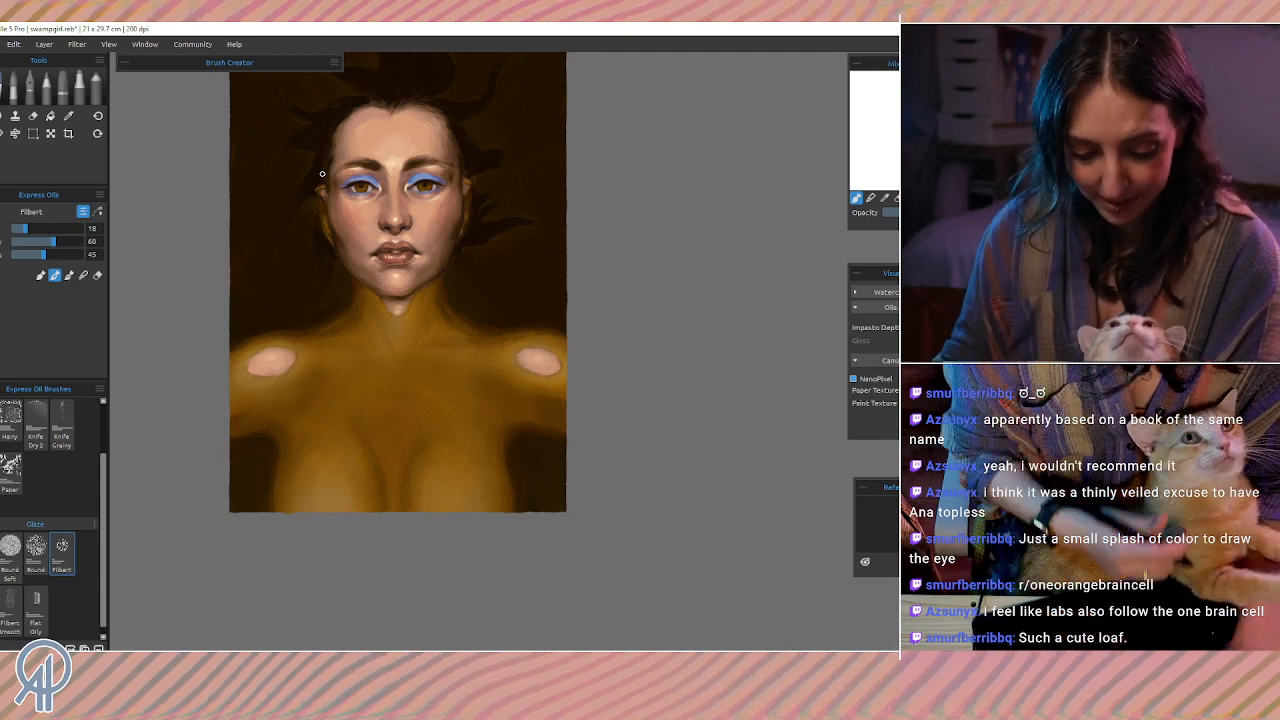
key("alt")
key("ctrl+alt")
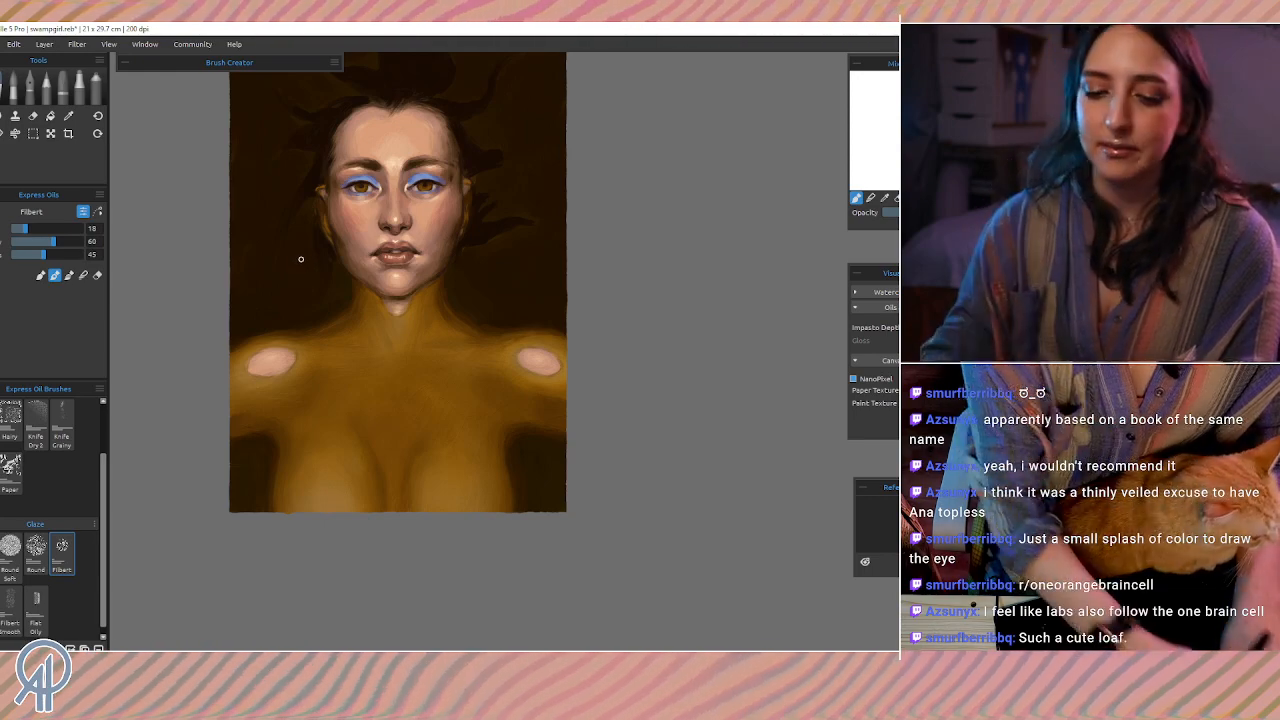
key("alt+tab")
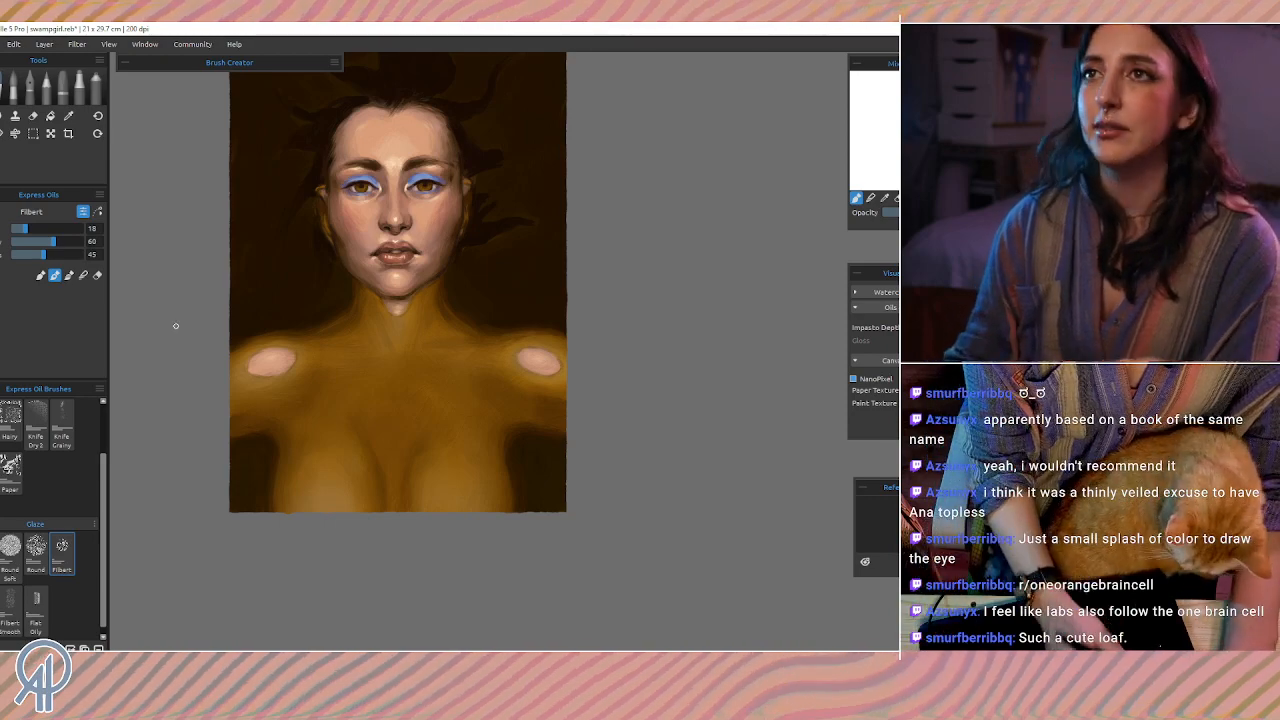
scroll(290, 295, "up", 3)
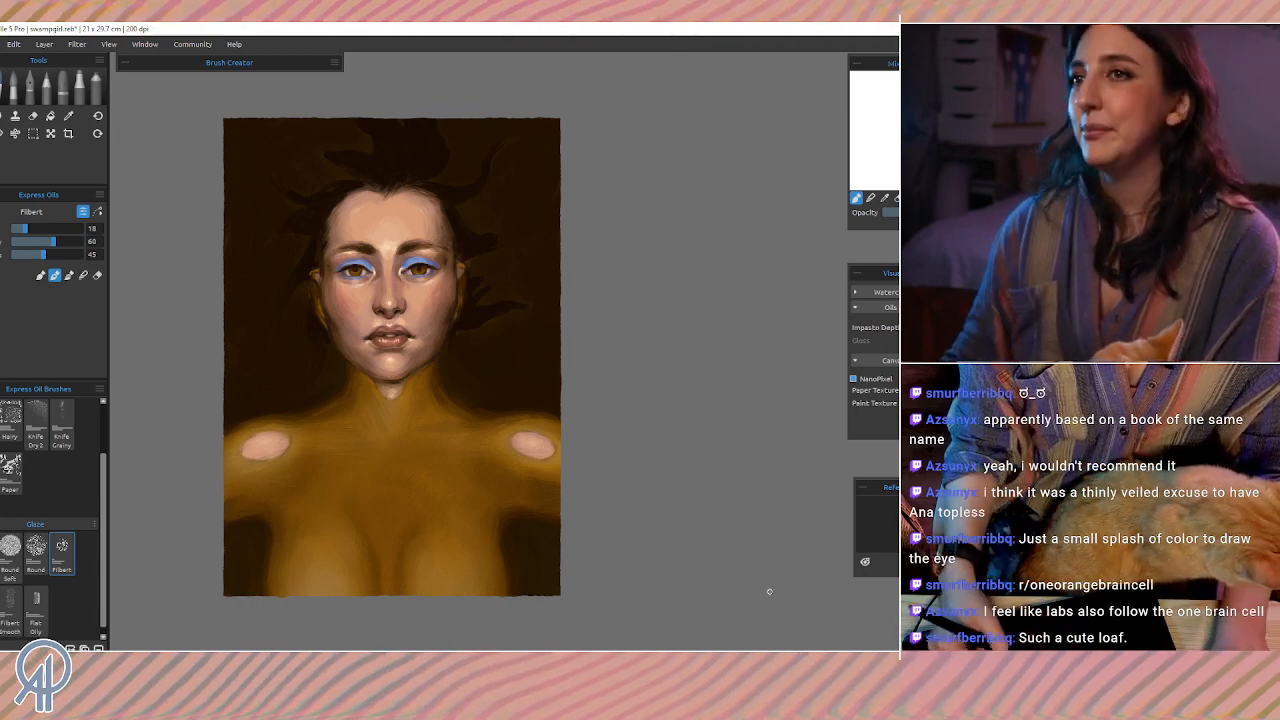
Step: Sample a skin tone from the shoulder area and sketch rough strokes and wrist circles across the lower chest to place the hands
key("i")
left_click(231, 449)
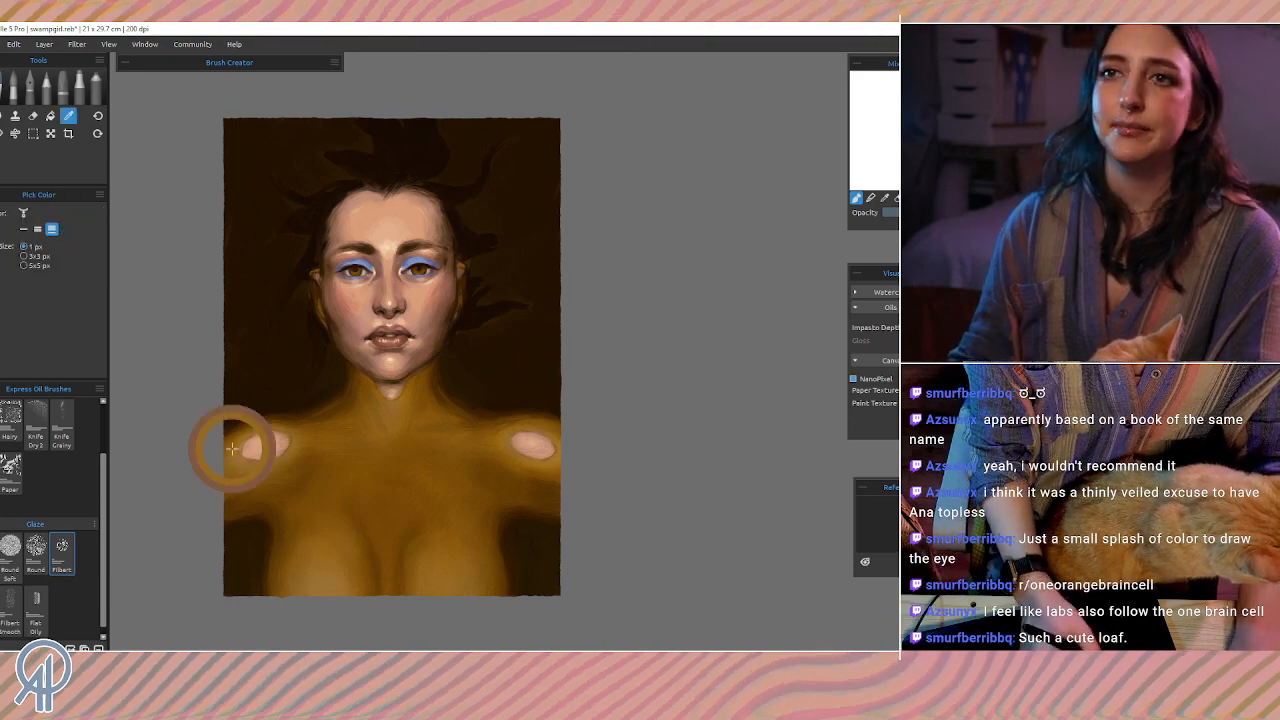
left_click_drag(231, 449, 354, 326)
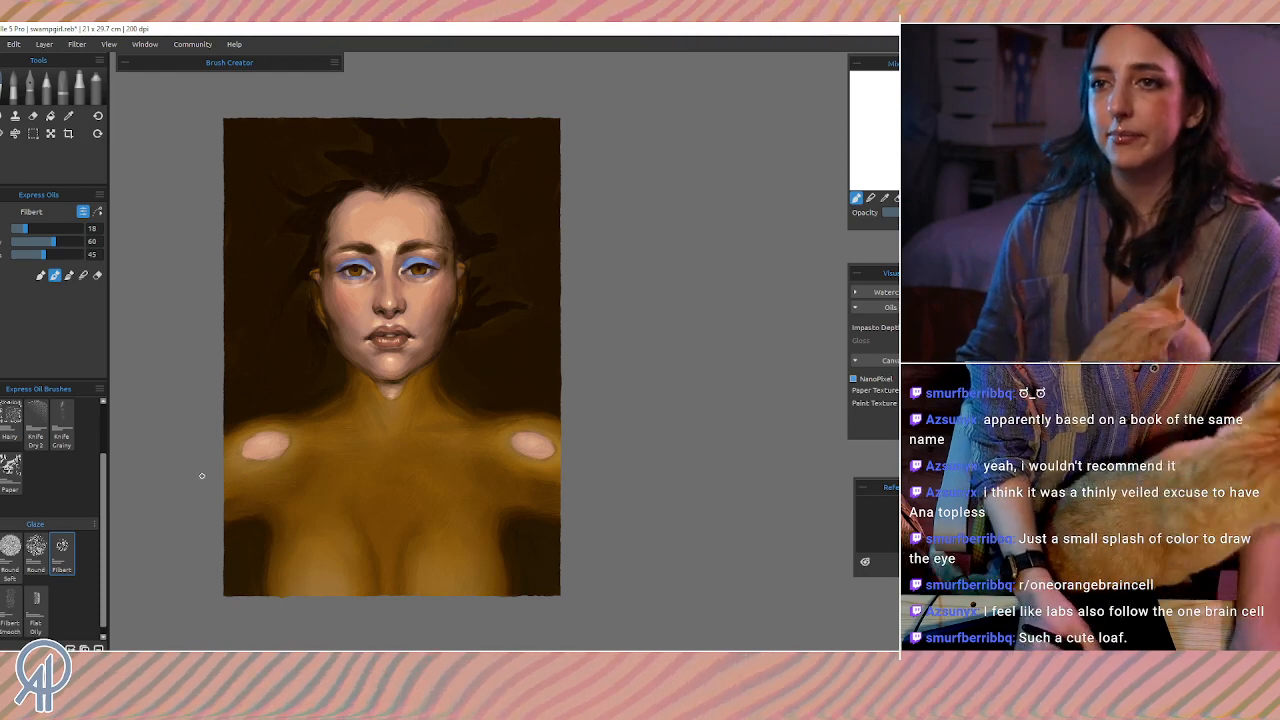
left_click_drag(326, 491, 411, 409)
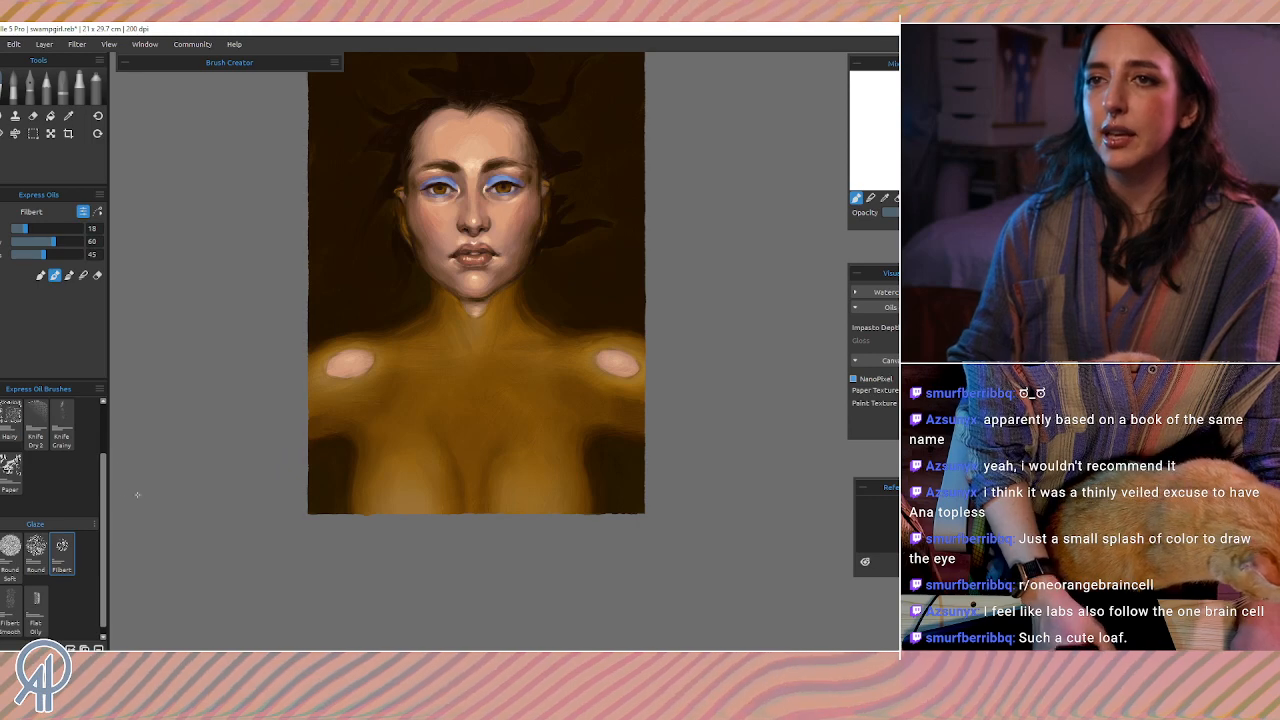
mouse_move(309, 440)
left_mouse_down()
mouse_move(384, 432)
mouse_move(386, 419)
mouse_move(359, 425)
mouse_move(438, 411)
left_mouse_up()
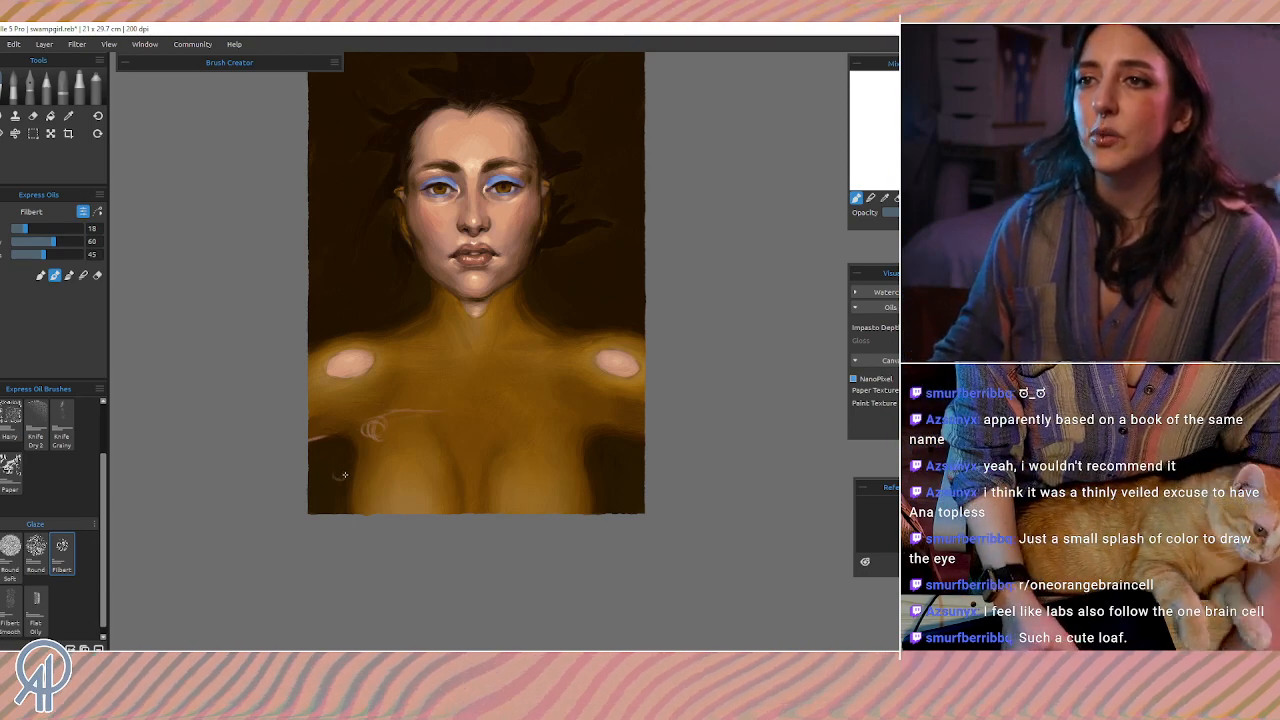
left_click_drag(342, 470, 338, 484)
left_click_drag(593, 468, 591, 484)
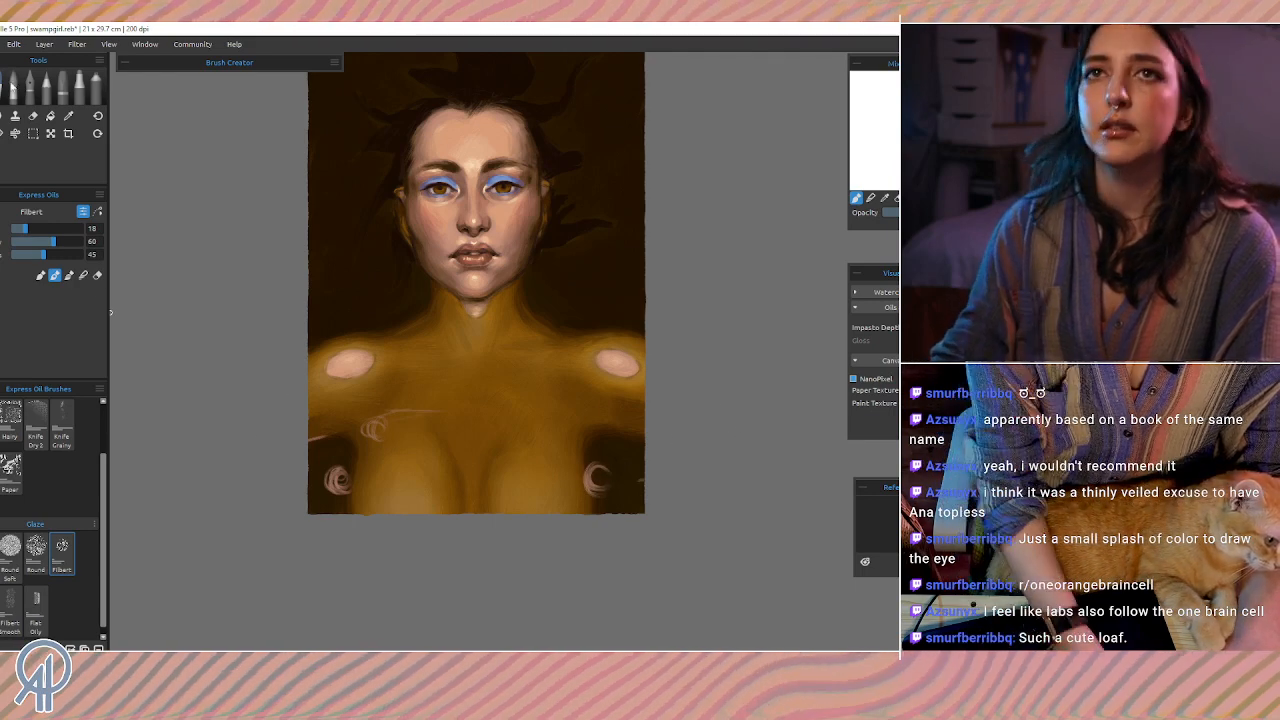
Step: Erase the rough strokes over the chest with the Round Soft eraser at size 40, keeping the wrist circles
left_click(32, 116)
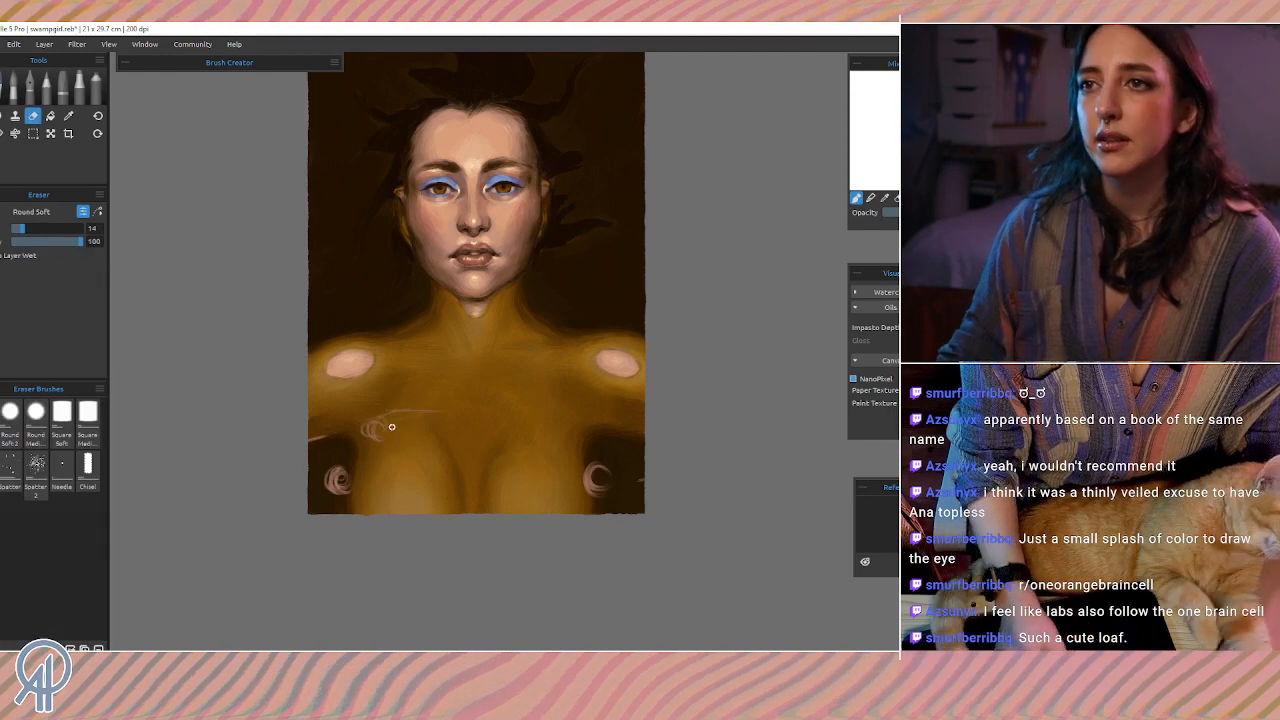
left_click_drag(384, 418, 368, 428)
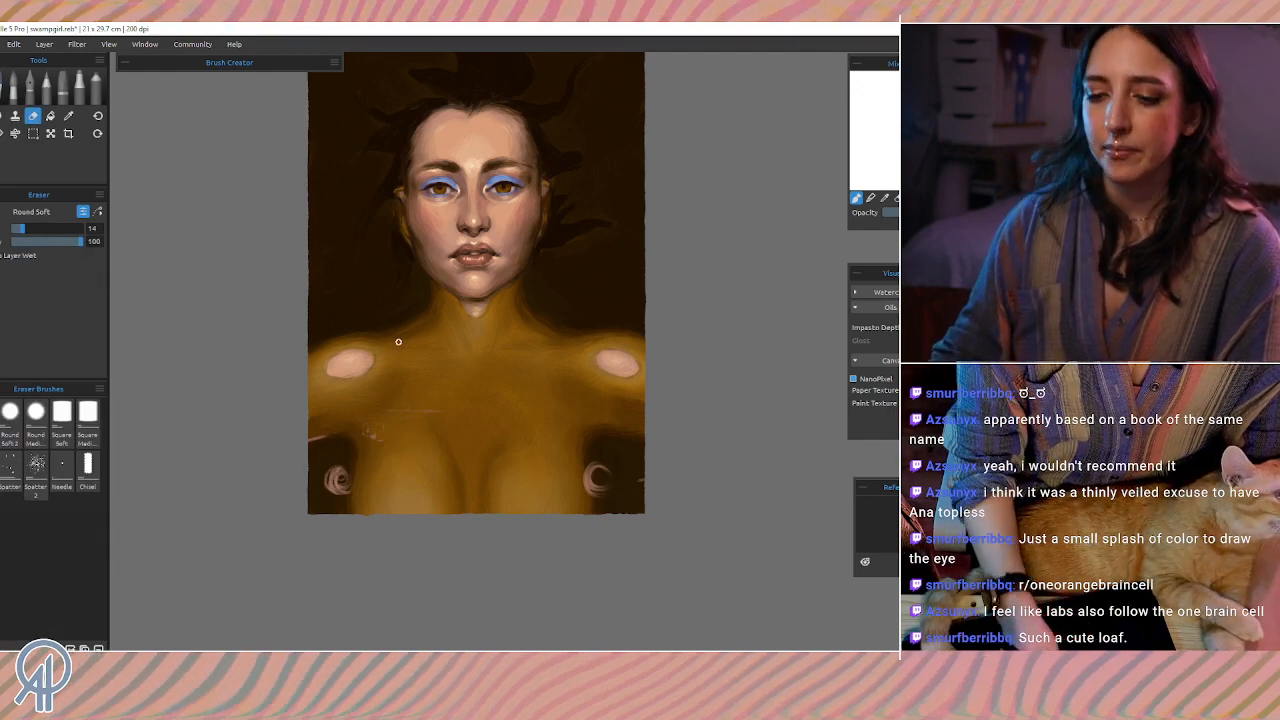
key("]")
key("]")
key("]")
key("]")
key("]")
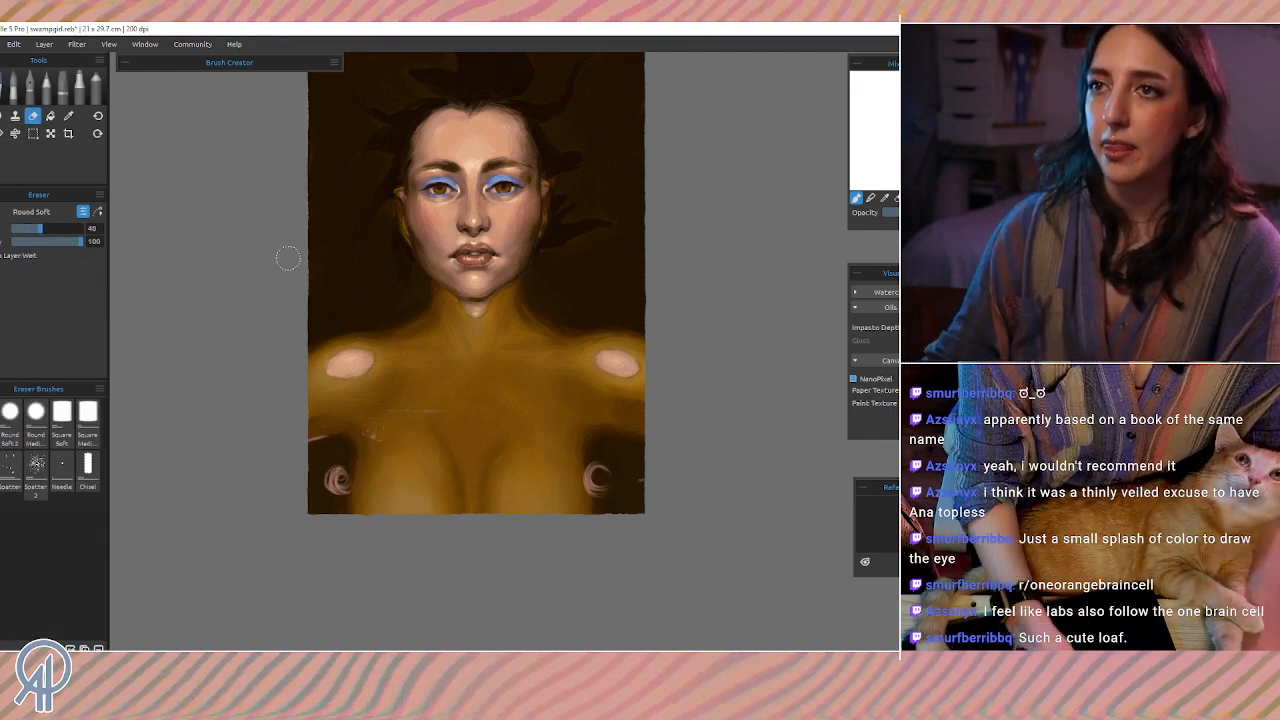
mouse_move(374, 430)
left_mouse_down()
mouse_move(365, 408)
mouse_move(368, 443)
mouse_move(404, 427)
left_mouse_up()
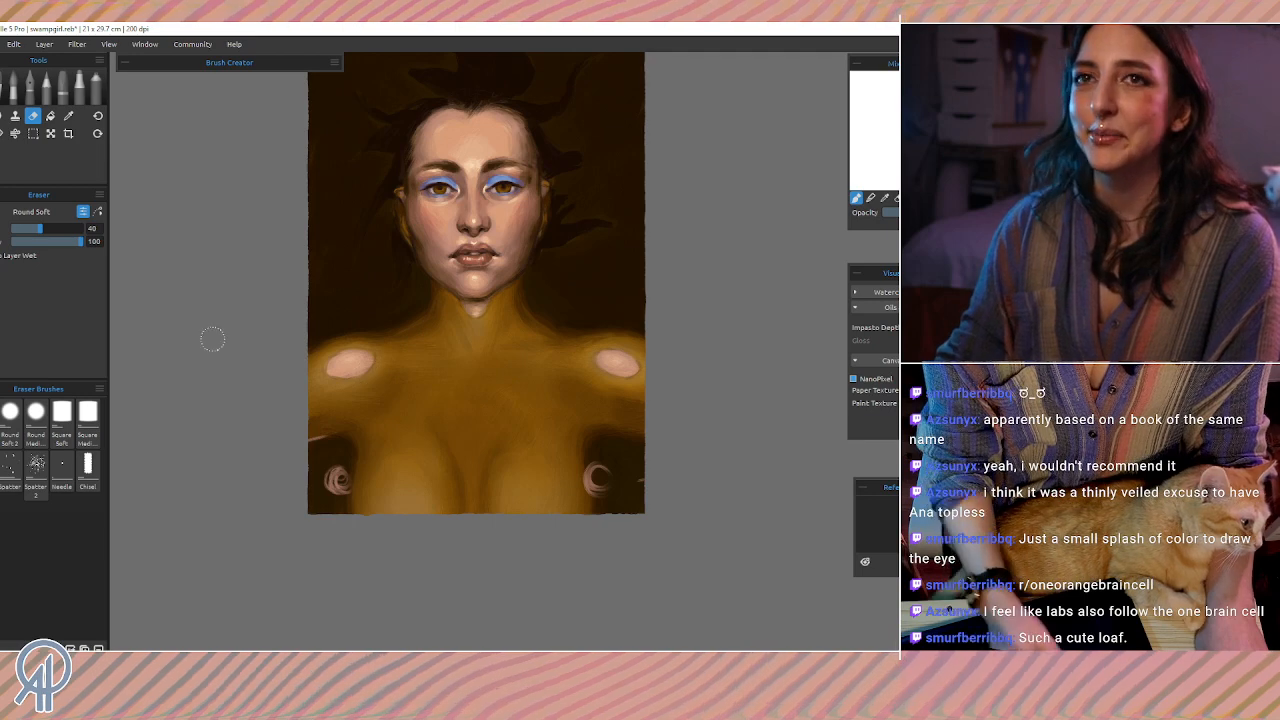
Step: Outline a hand reaching from the left wrist circle over the breast and fill it flat with the Filbert brush at size 45
left_click(13, 88)
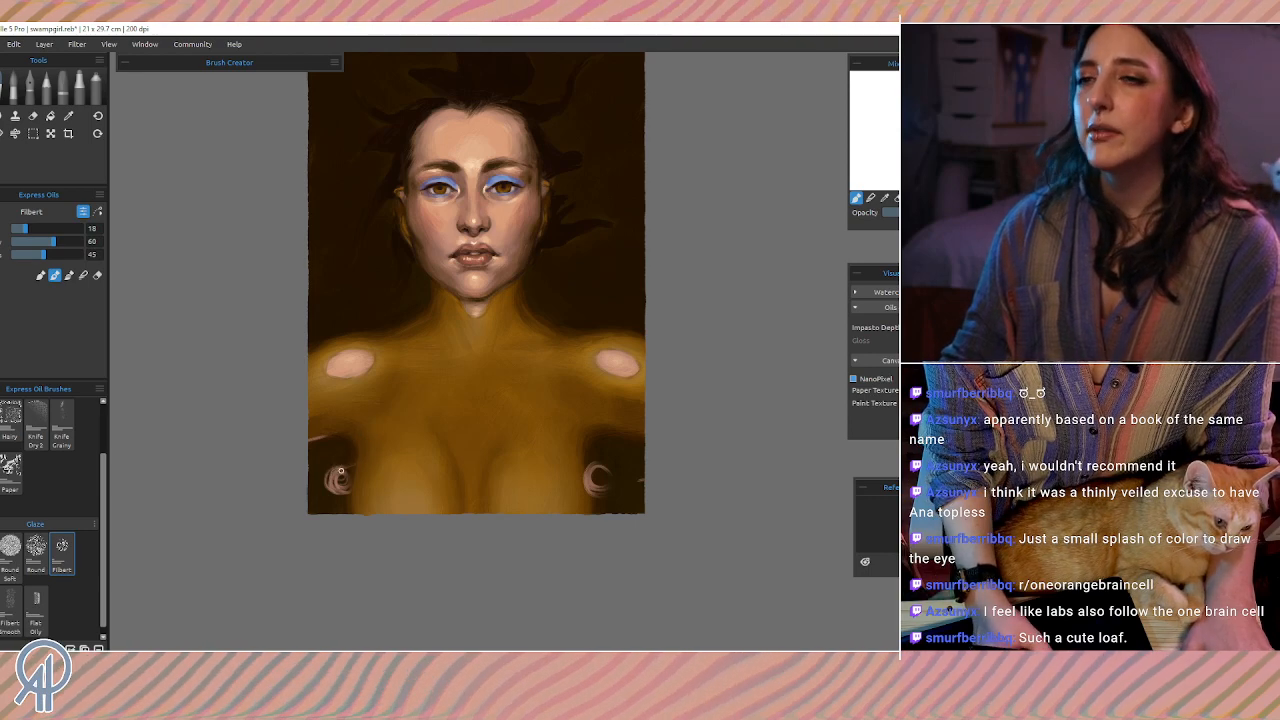
left_click_drag(340, 470, 375, 448)
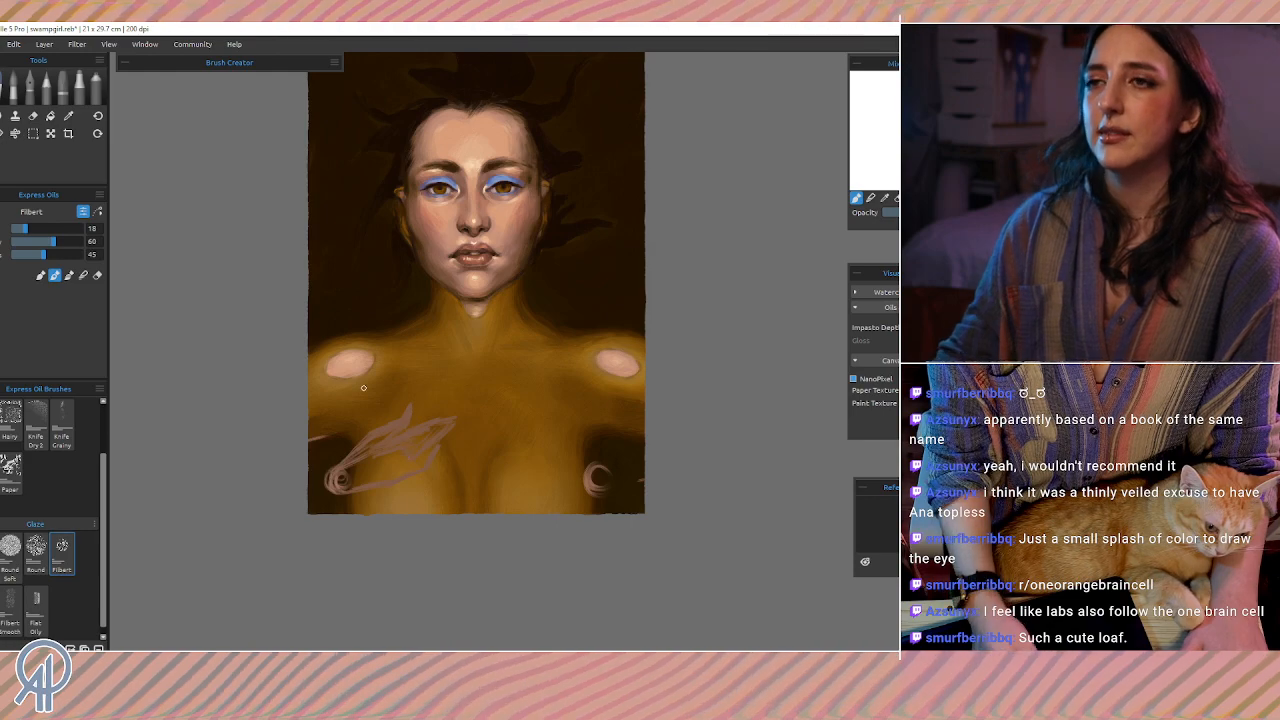
key("]")
key("]")
key("]")
key("]")
key("]")
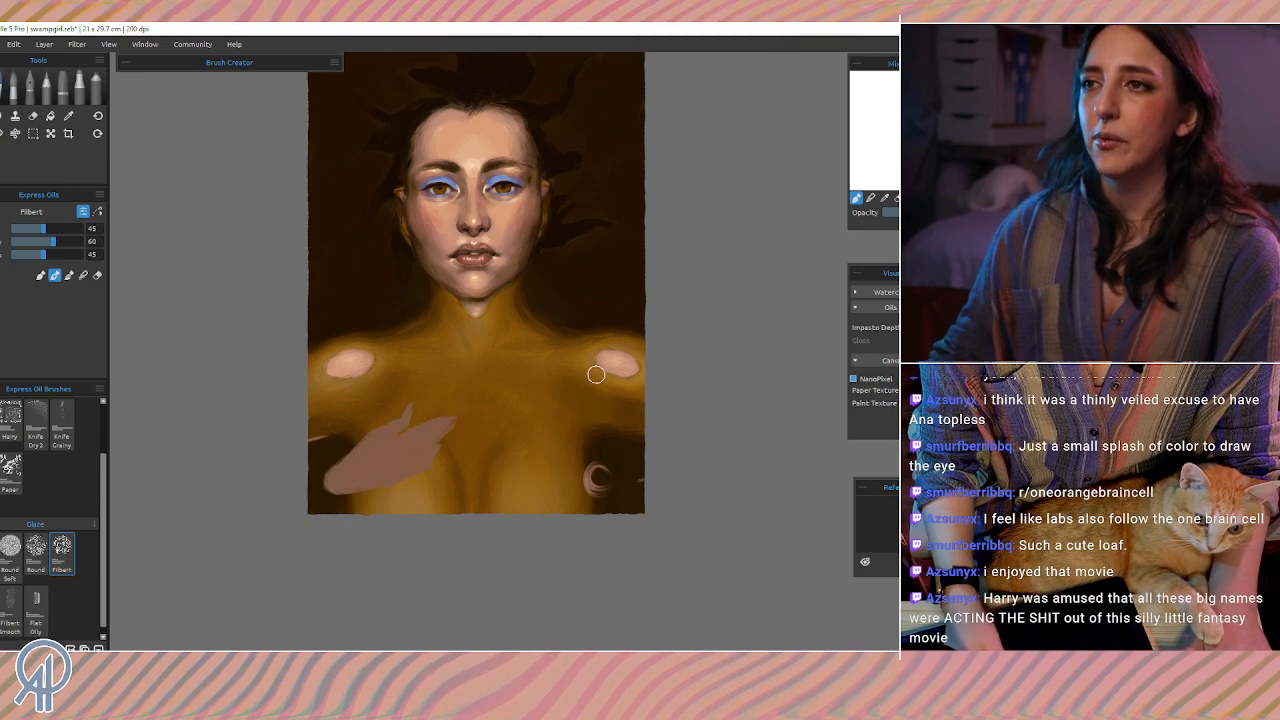
Step: Erase the wrist circle and stray mark on the right side of the lower chest
key("ctrl+t")
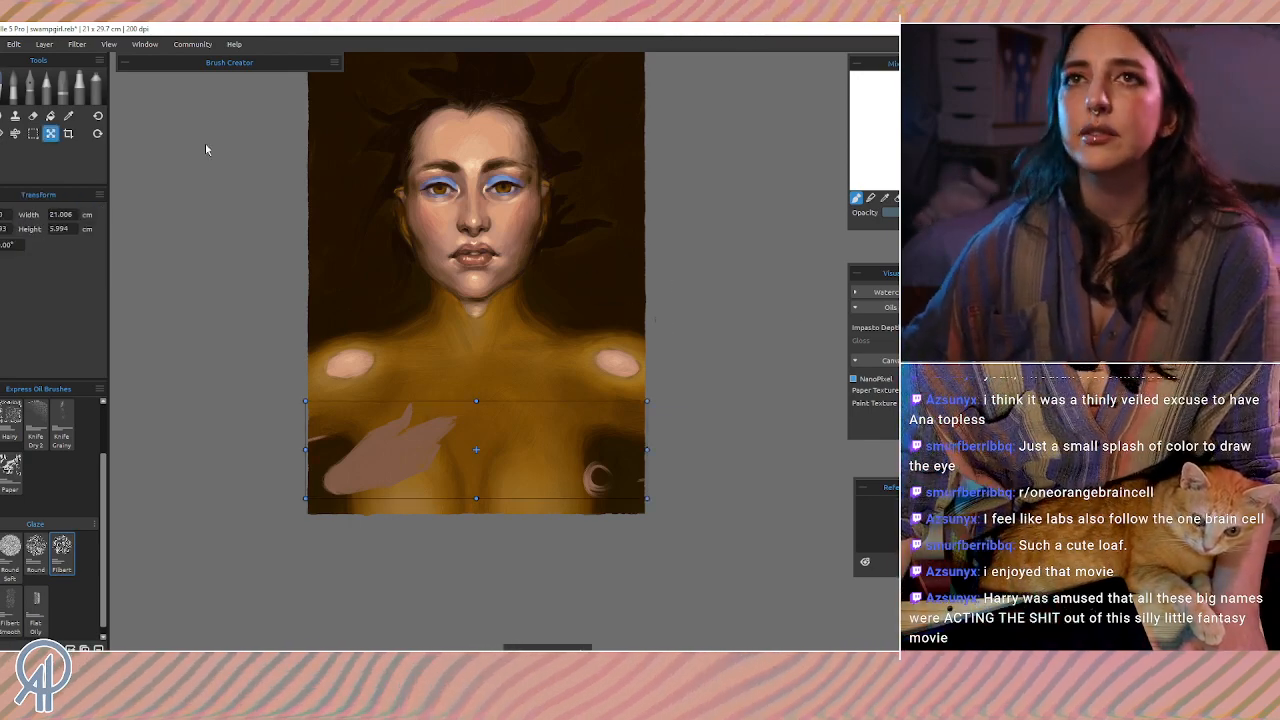
left_click(33, 115)
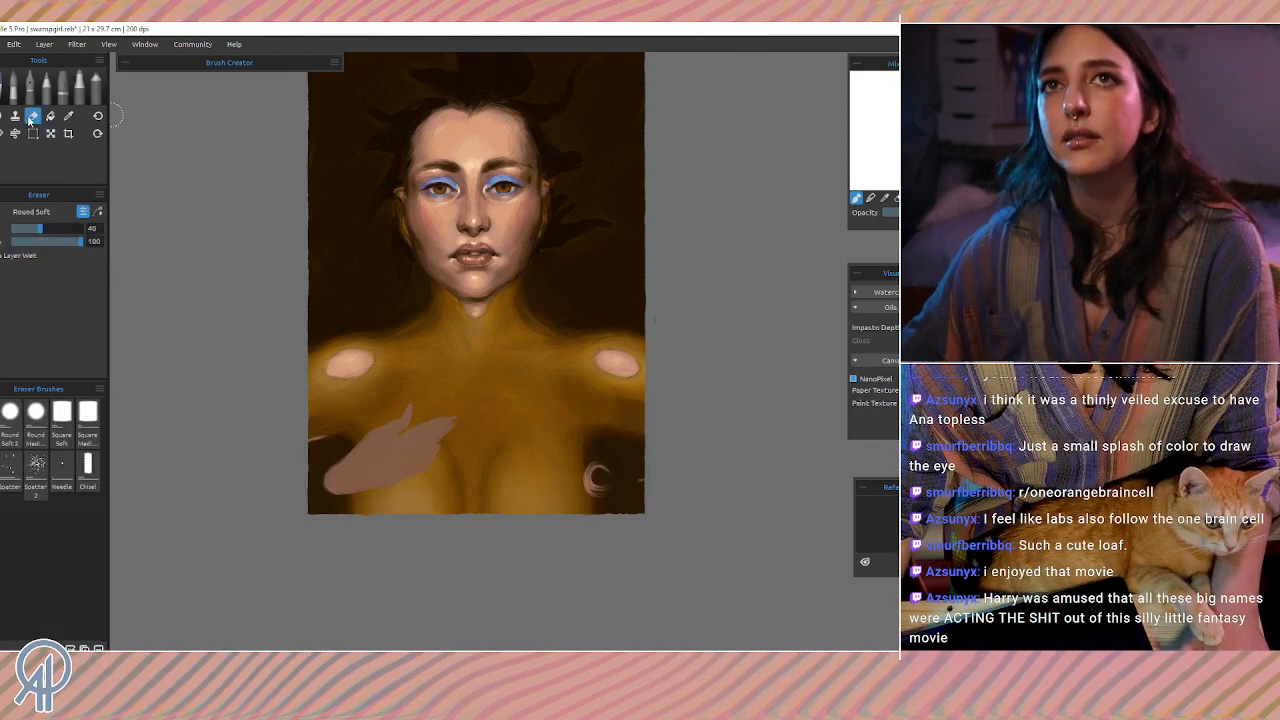
left_click_drag(588, 468, 603, 493)
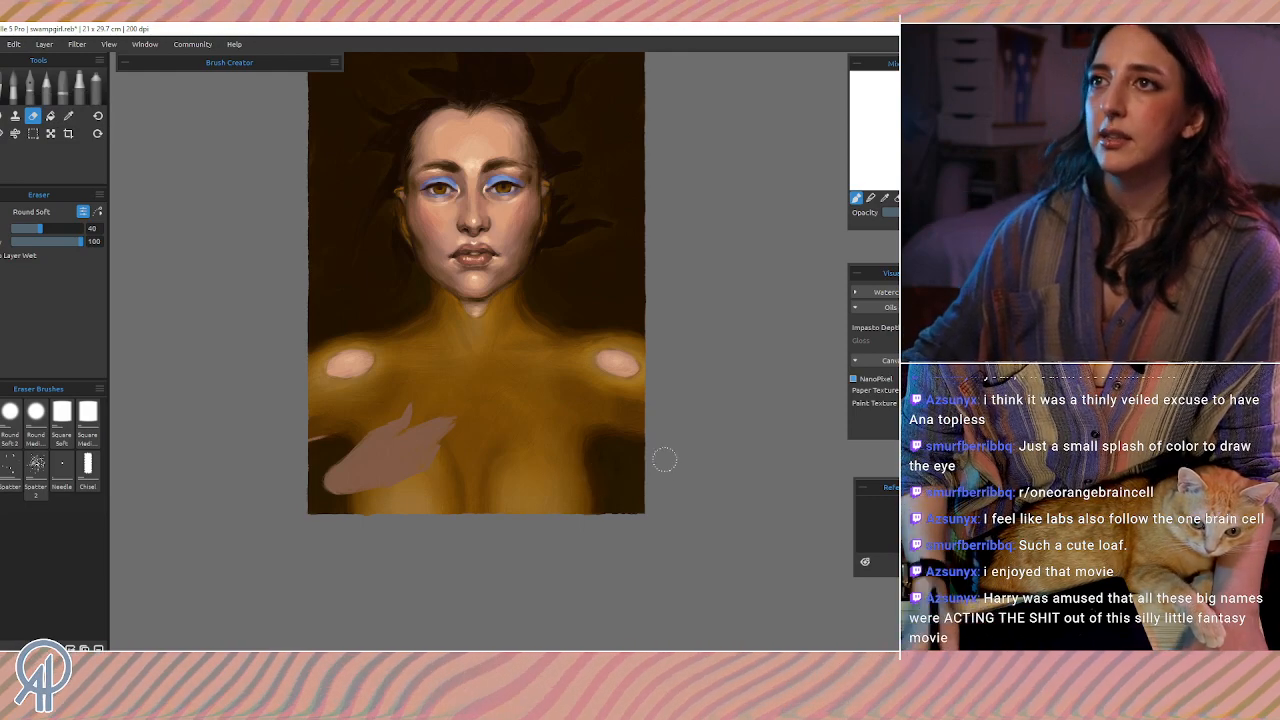
Step: Scale up the layer with the painted hand to 25.095 × 6.909 cm and shift it slightly downward
key("ctrl+t")
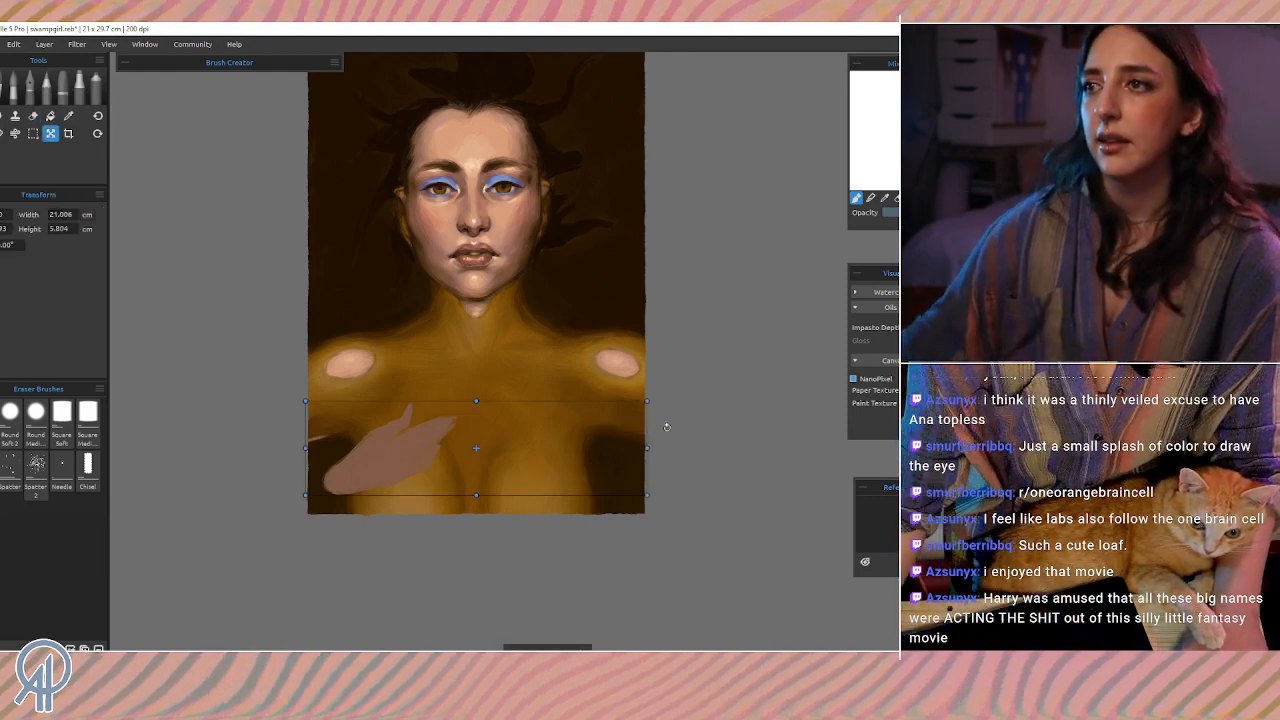
left_click_drag(646, 403, 683, 380)
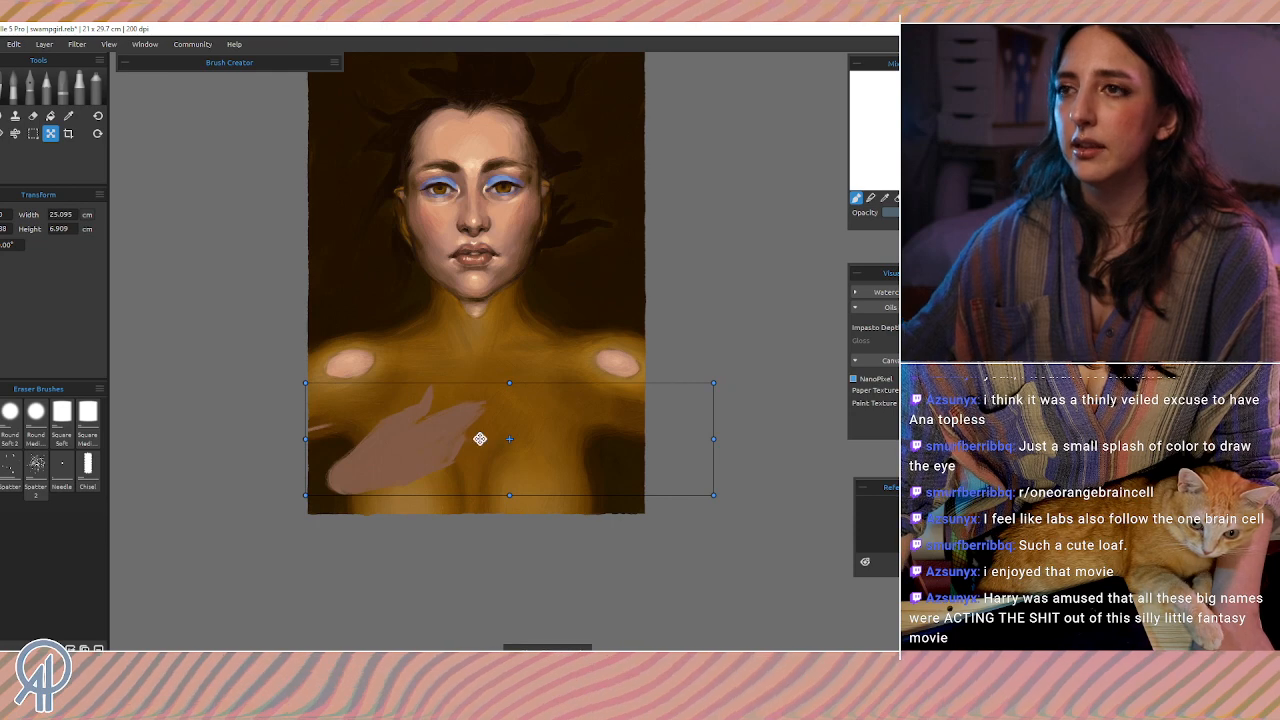
left_click_drag(380, 455, 382, 461)
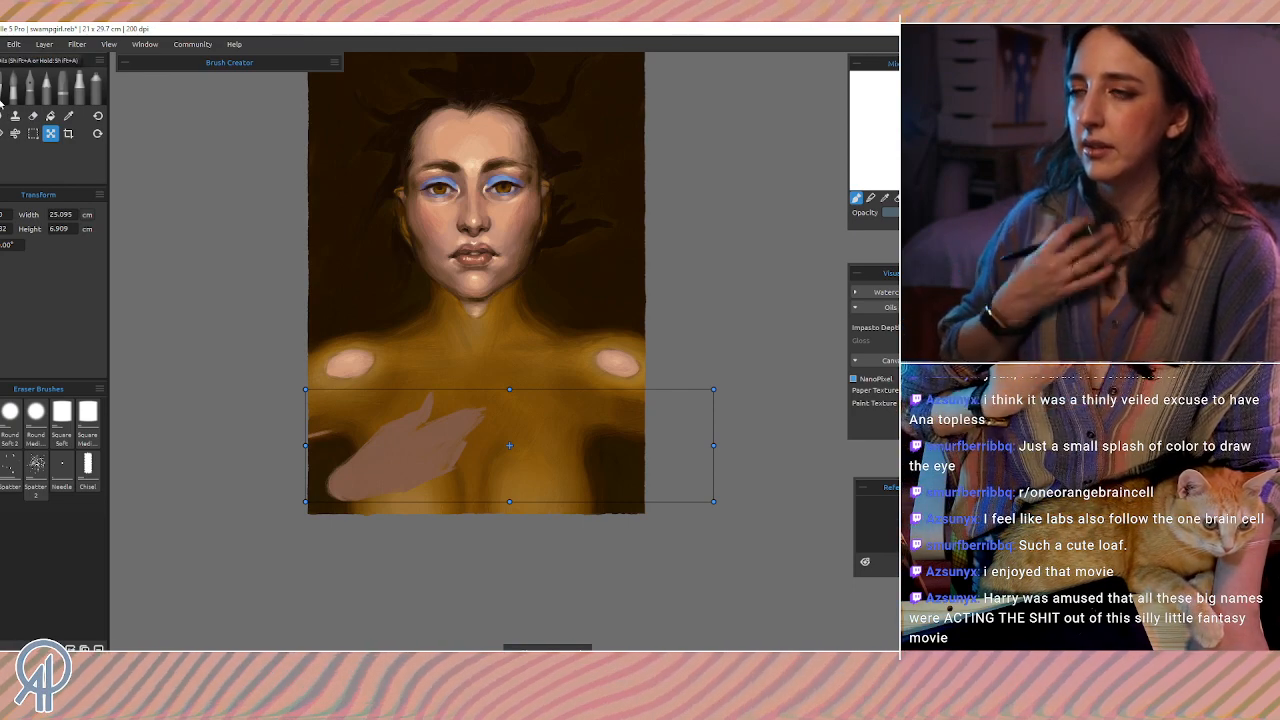
Step: Apply the transform and erase the stray line at the canvas's left edge above the painted hand
left_click(3, 100)
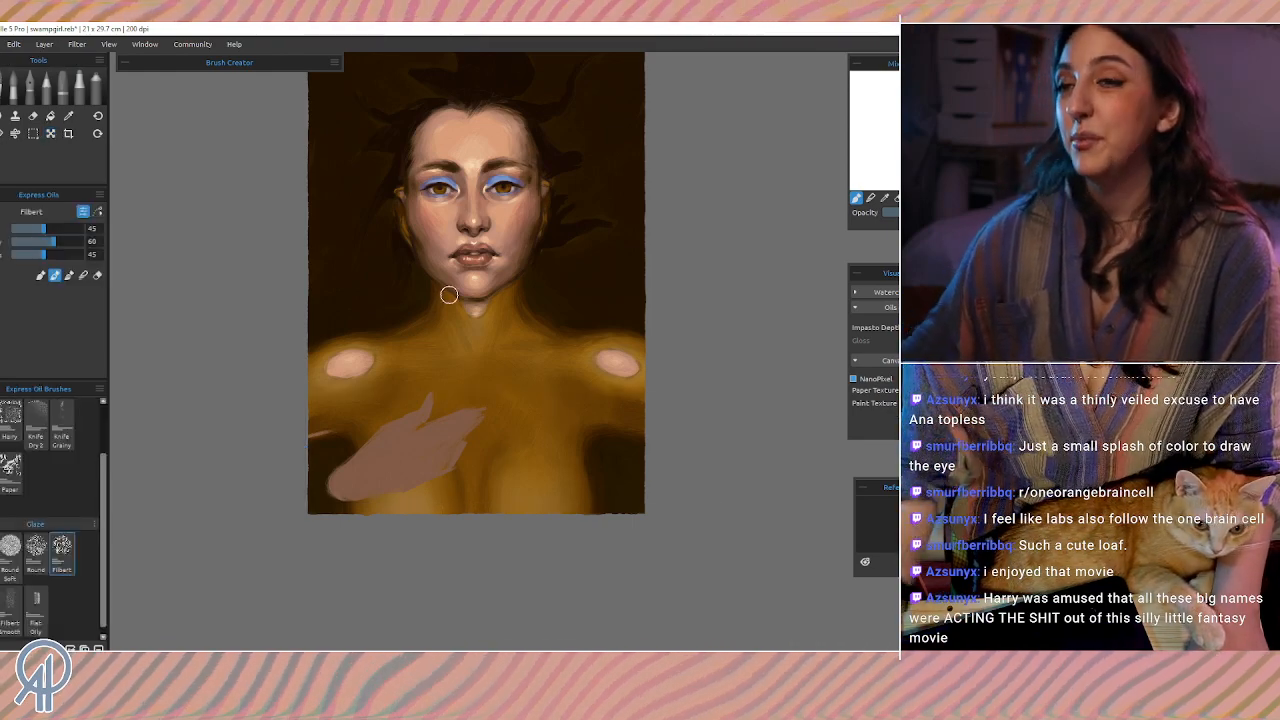
mouse_move(300, 442)
left_mouse_down()
mouse_move(342, 430)
mouse_move(323, 441)
left_mouse_up()
left_click(33, 116)
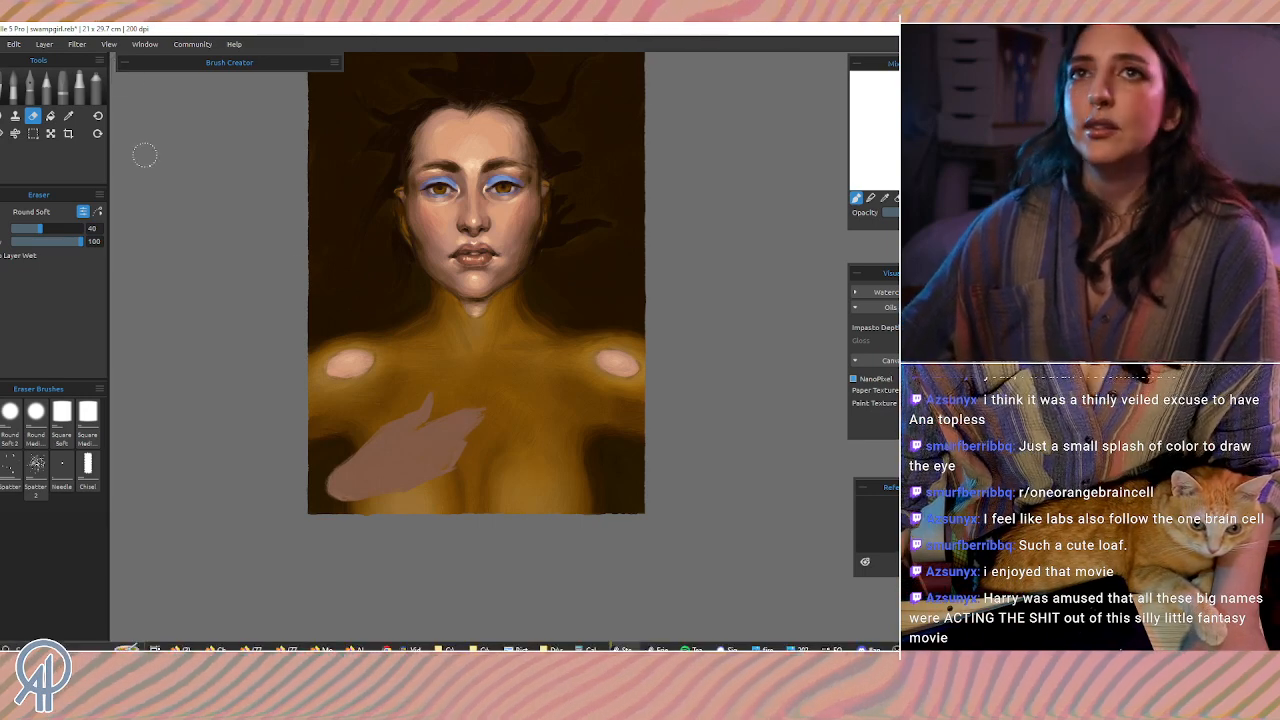
Step: Mirror a copy of the painted hand onto the right breast so the fingertips meet in the middle, and return to the Filbert brush
left_click(16, 46)
mouse_move(45, 50)
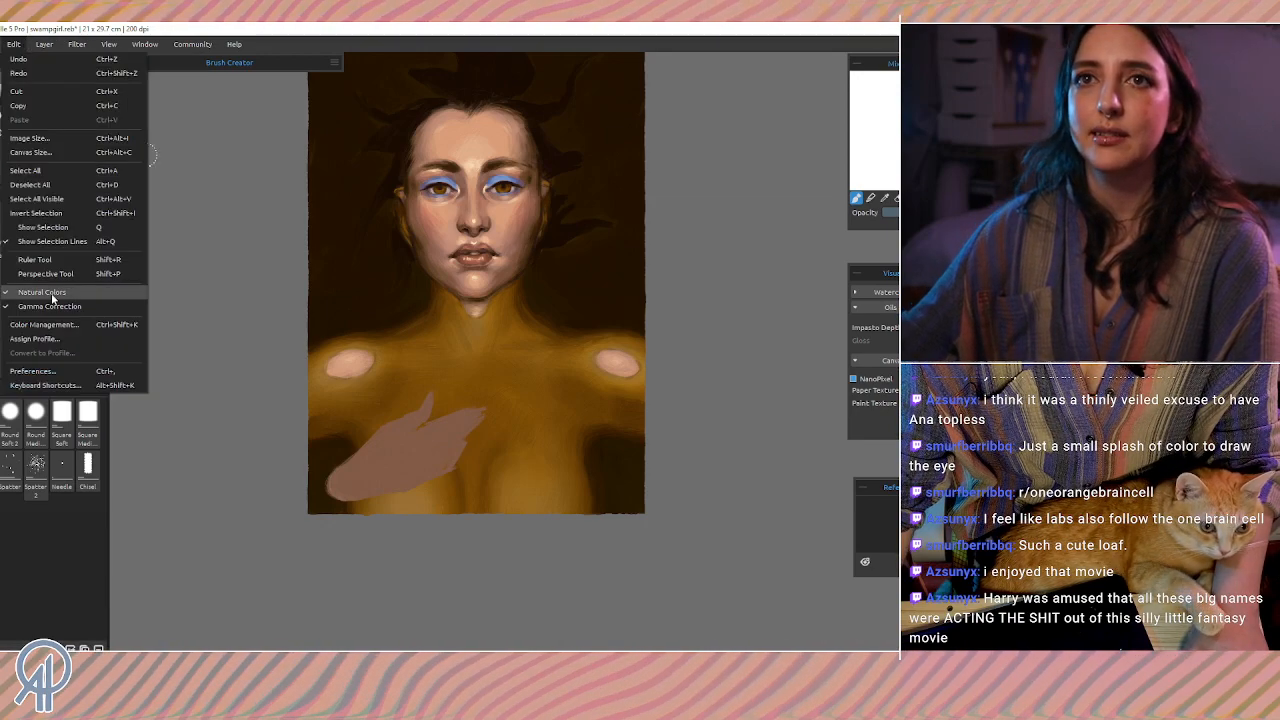
mouse_move(88, 48)
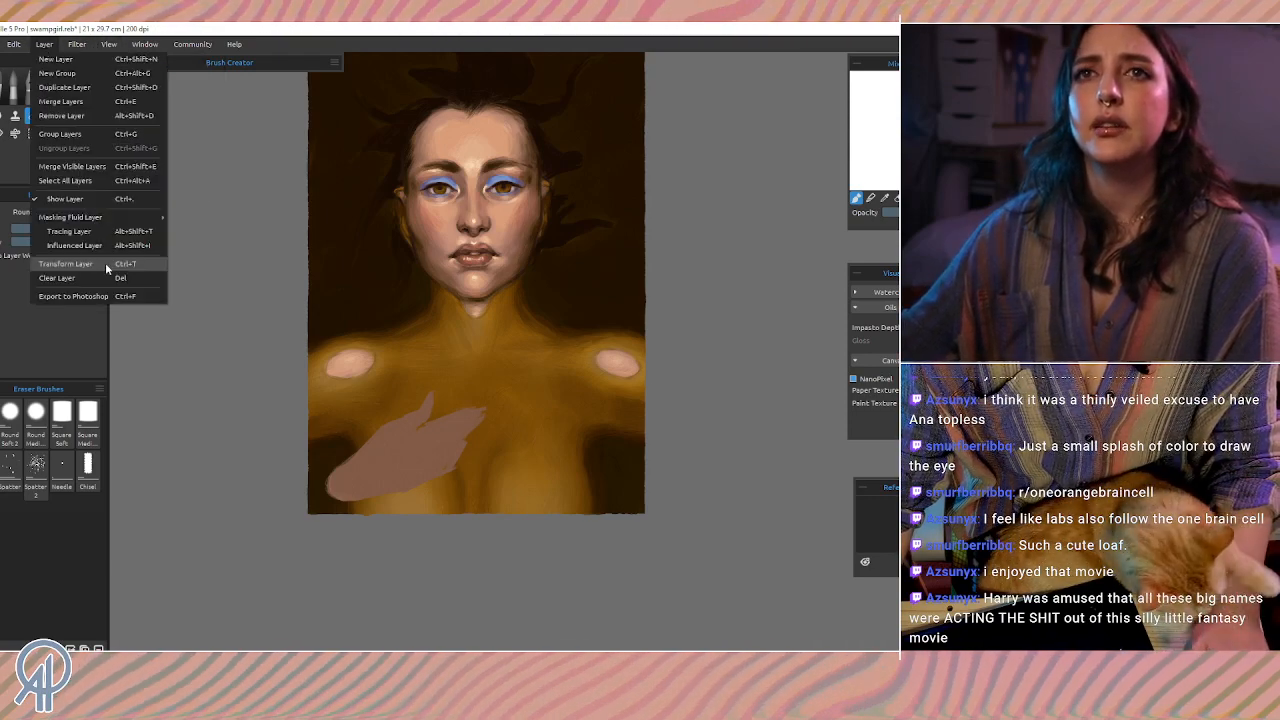
left_click(105, 264)
left_click_drag(311, 444, 840, 428)
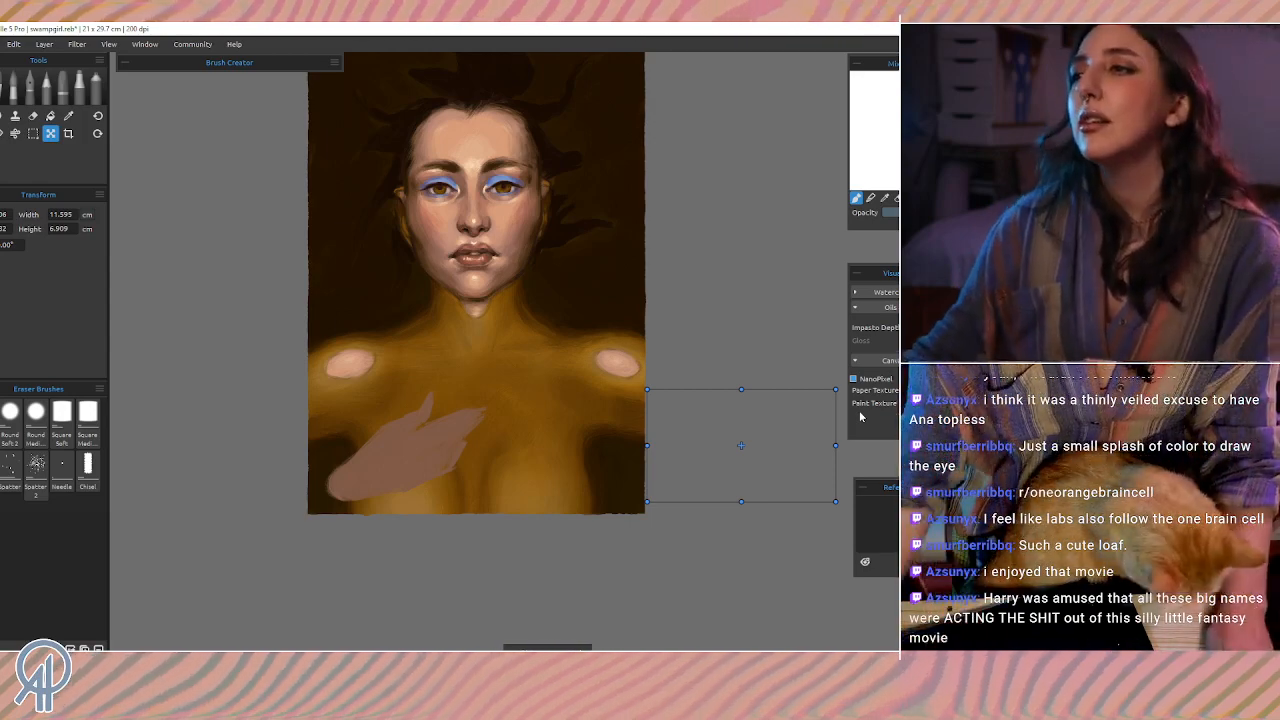
left_click_drag(686, 449, 240, 446)
left_click_drag(500, 457, 550, 464)
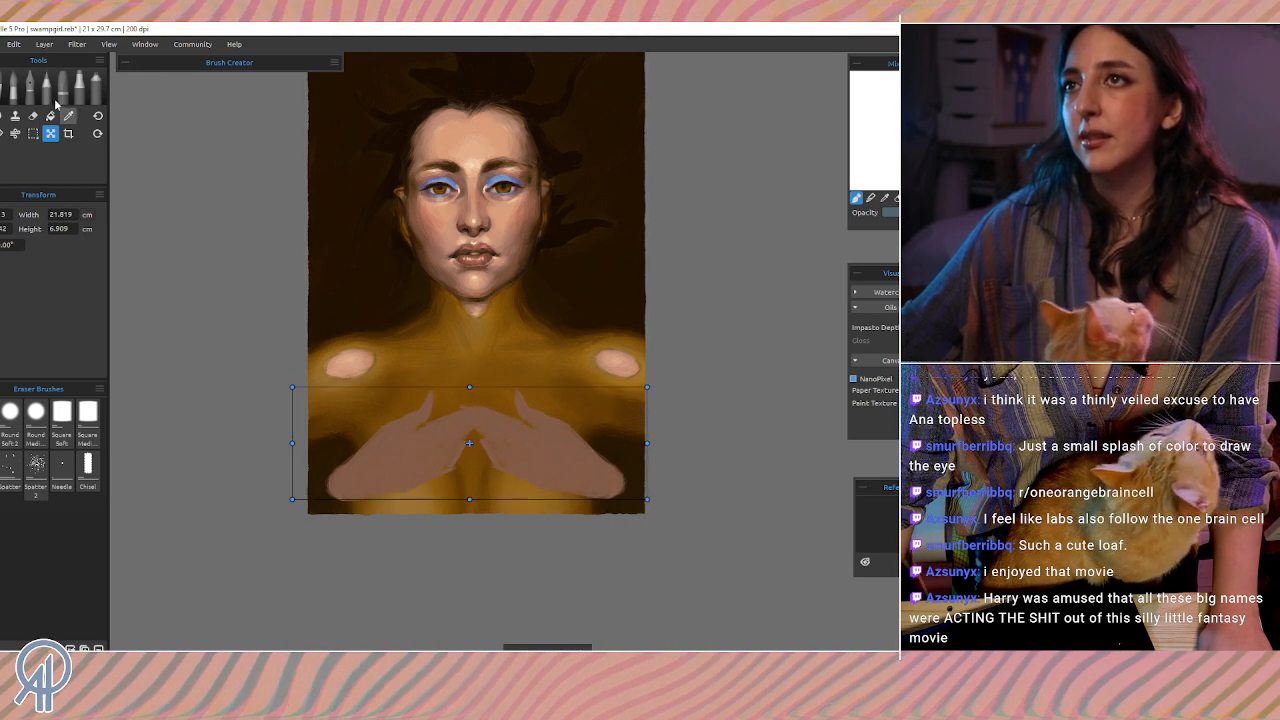
left_click(1, 88)
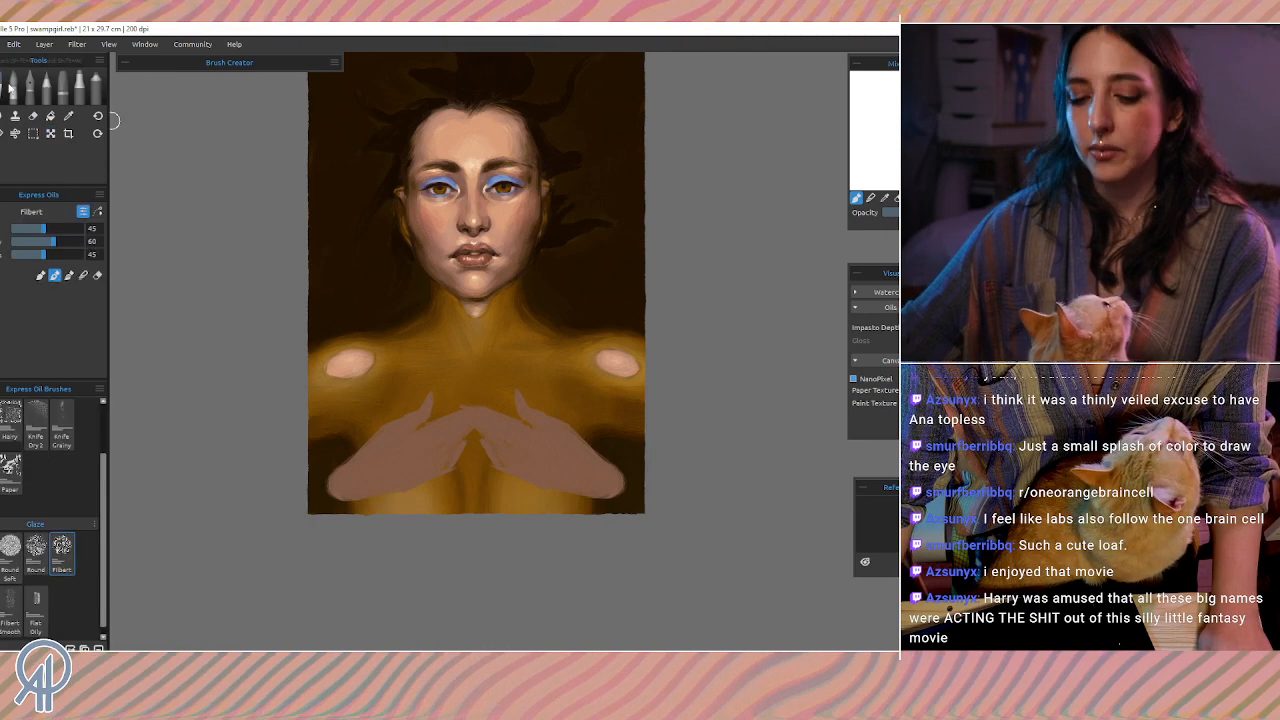
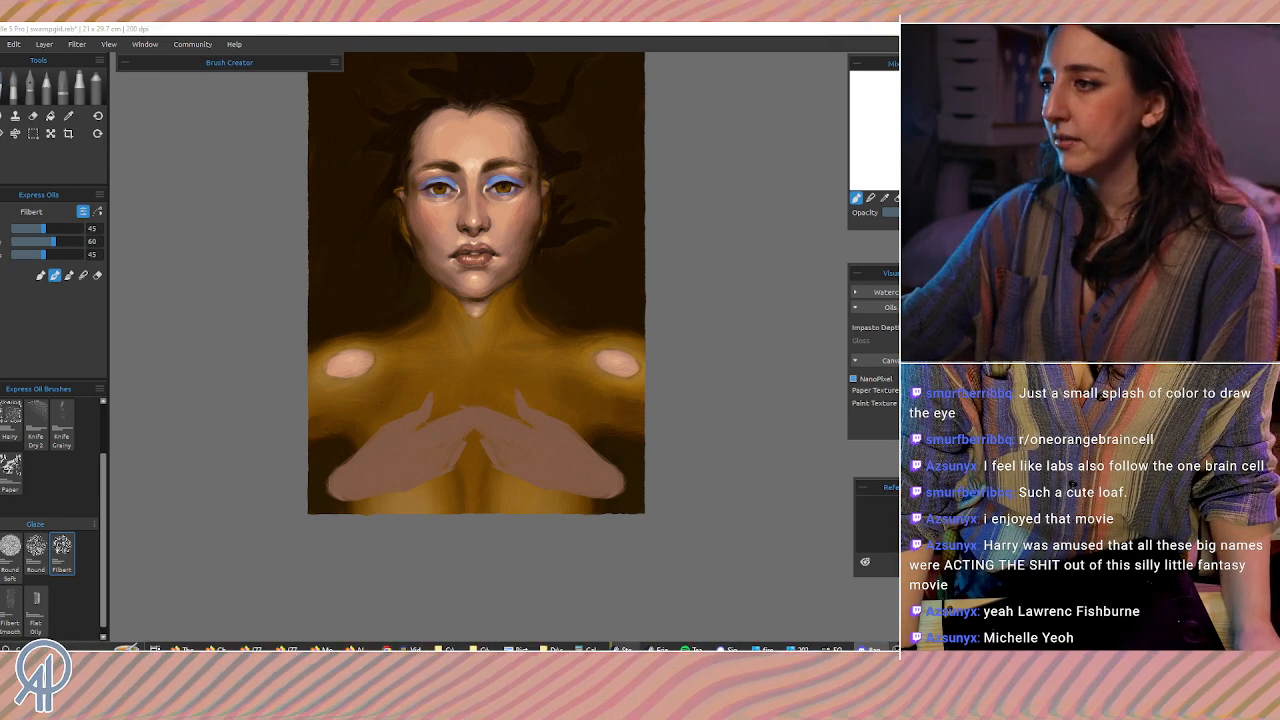
mouse_move(895, 649)
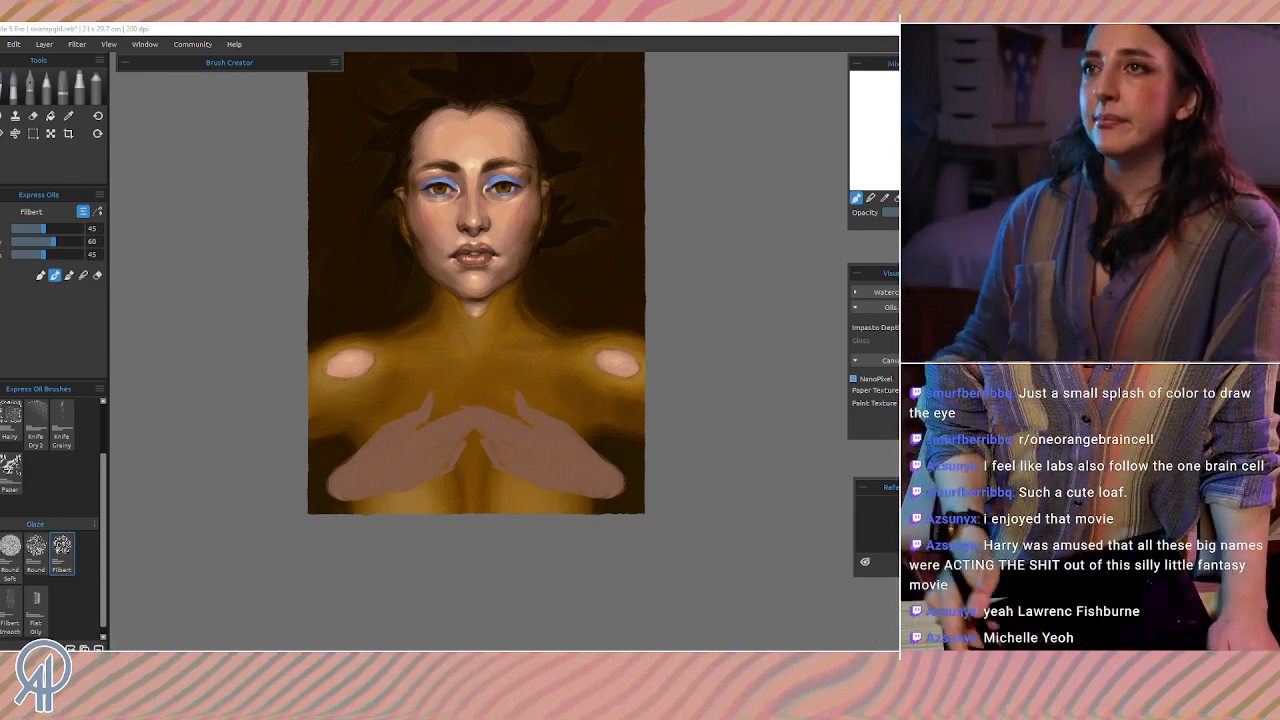
mouse_move(677, 237)
left_mouse_down()
mouse_move(626, 334)
mouse_move(650, 293)
left_mouse_up()
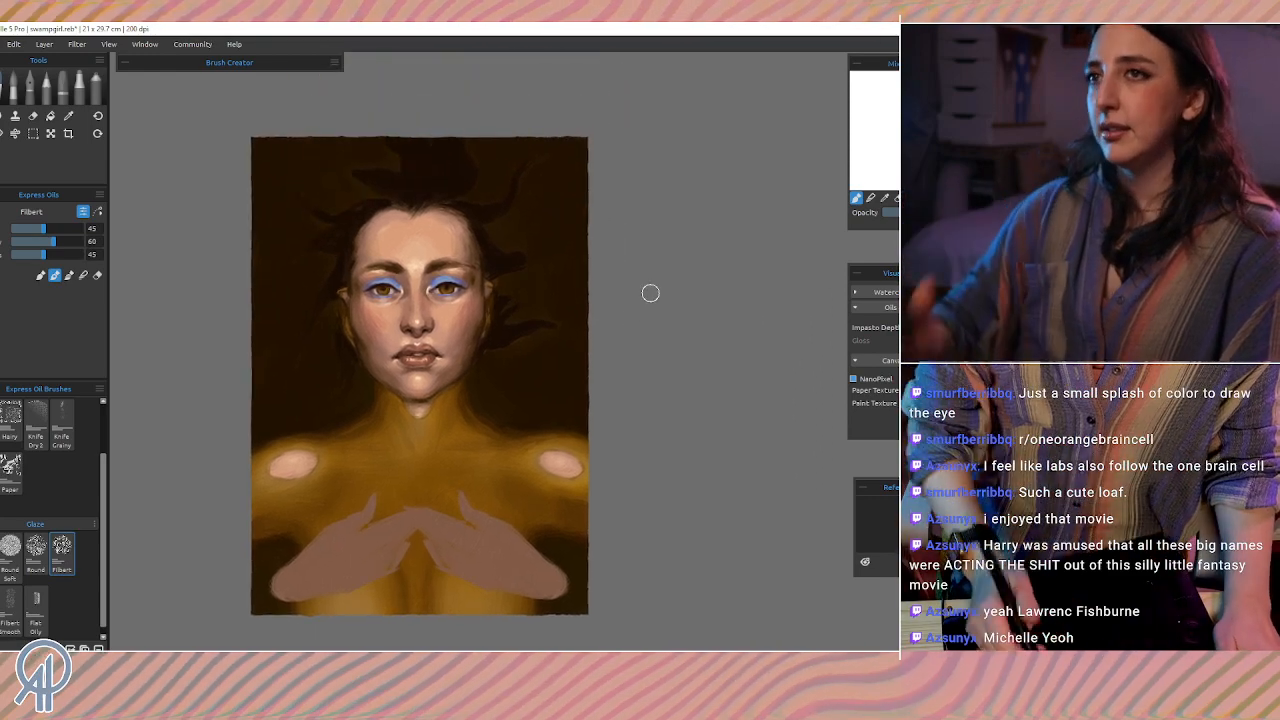
key("shift")
scroll(793, 170, "up", 1)
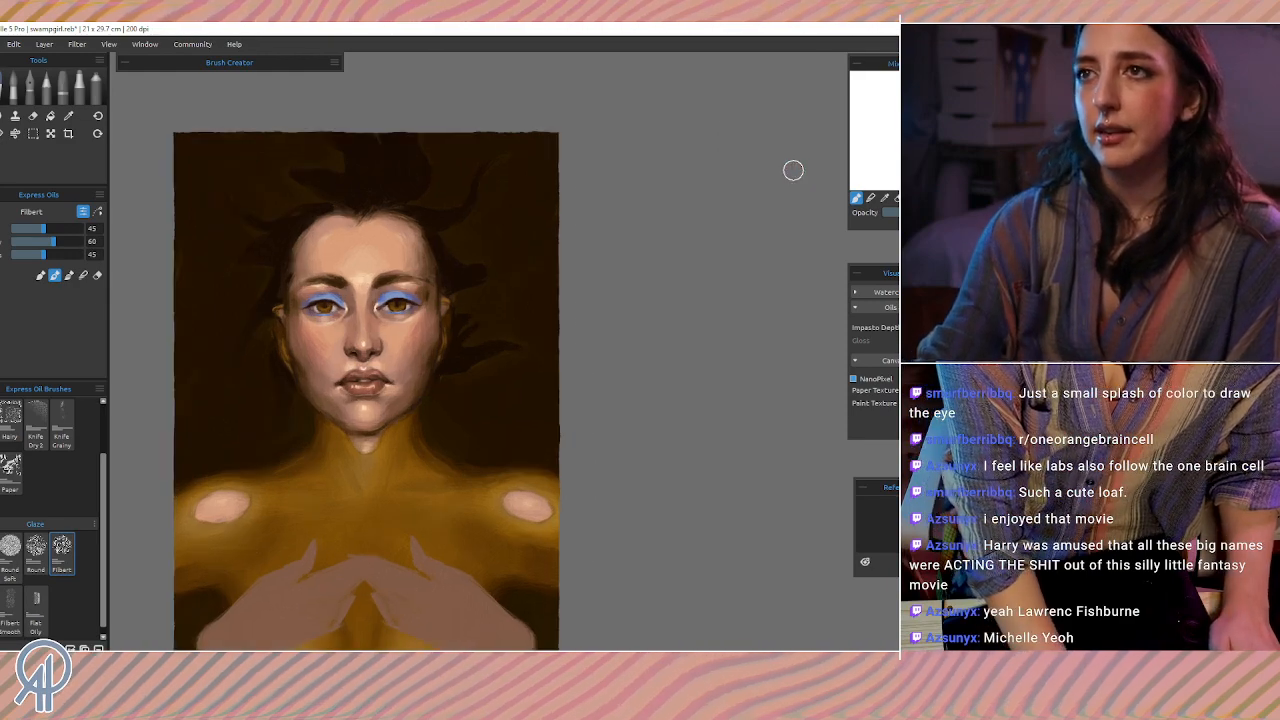
scroll(793, 170, "down", 1)
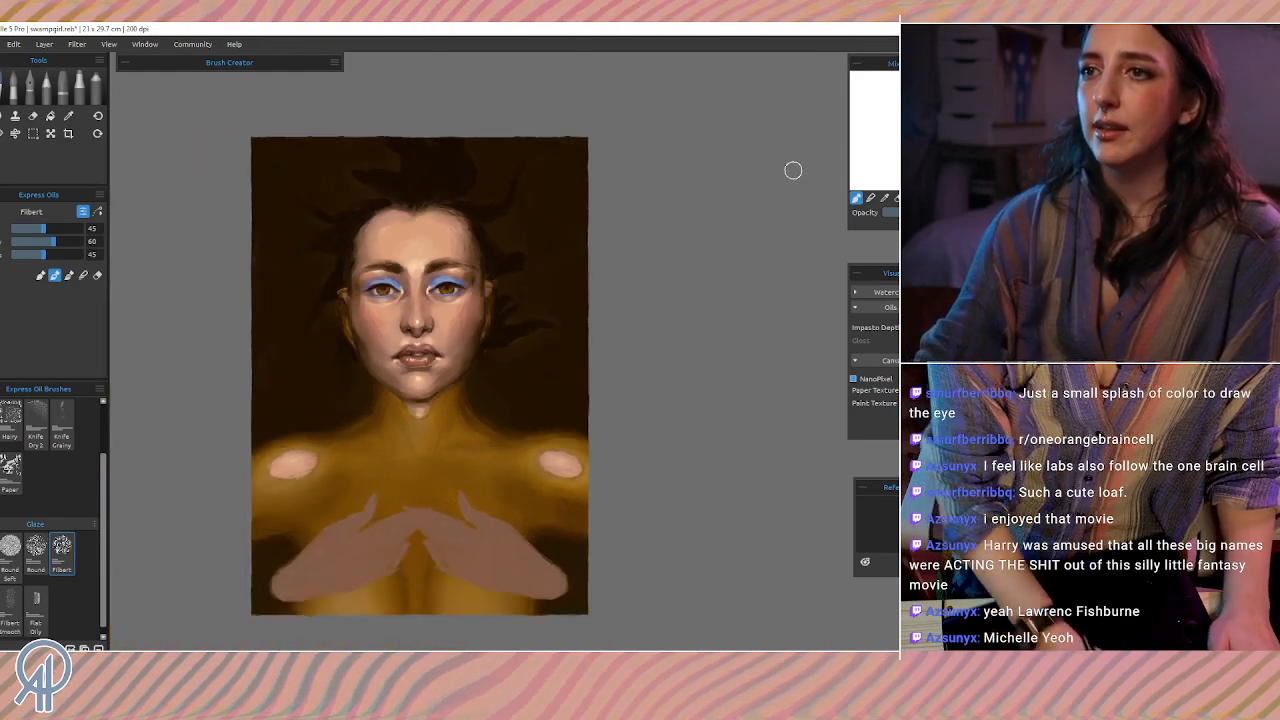
Step: Erase the back of the right-side hand between its thumb and the fingers at the chest's centre
mouse_move(491, 531)
left_mouse_down()
mouse_move(509, 486)
mouse_move(498, 490)
left_mouse_up()
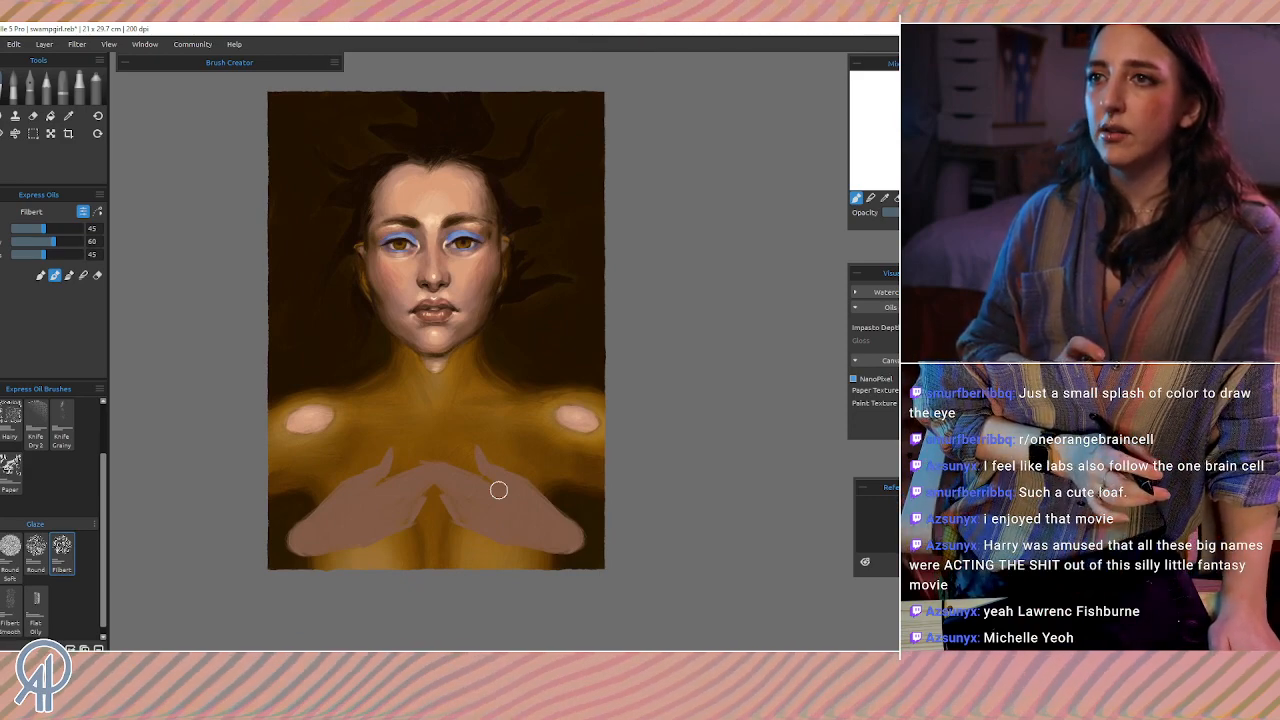
left_click(33, 116)
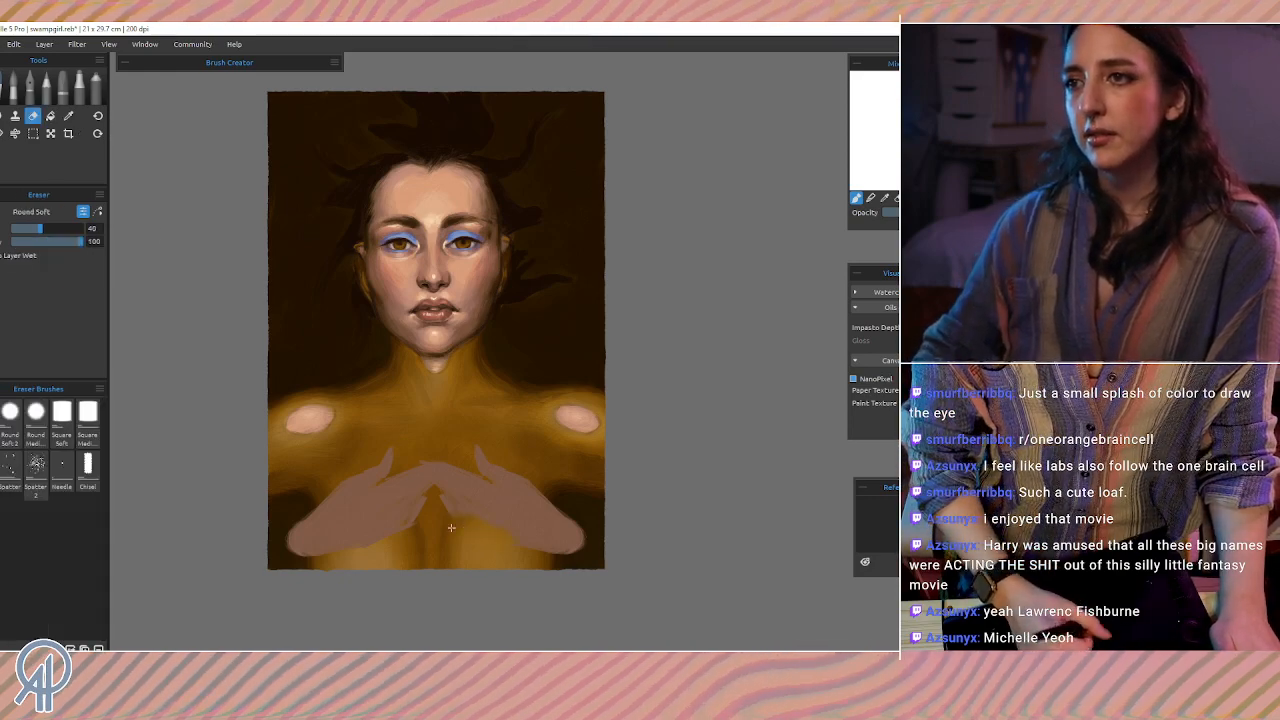
mouse_move(460, 505)
left_mouse_down()
mouse_move(480, 495)
mouse_move(460, 480)
mouse_move(488, 484)
left_mouse_up()
Step: Rotate the right-side hand slightly clockwise and erase its thumb and the area joining it to the fingers
key("ctrl+t")
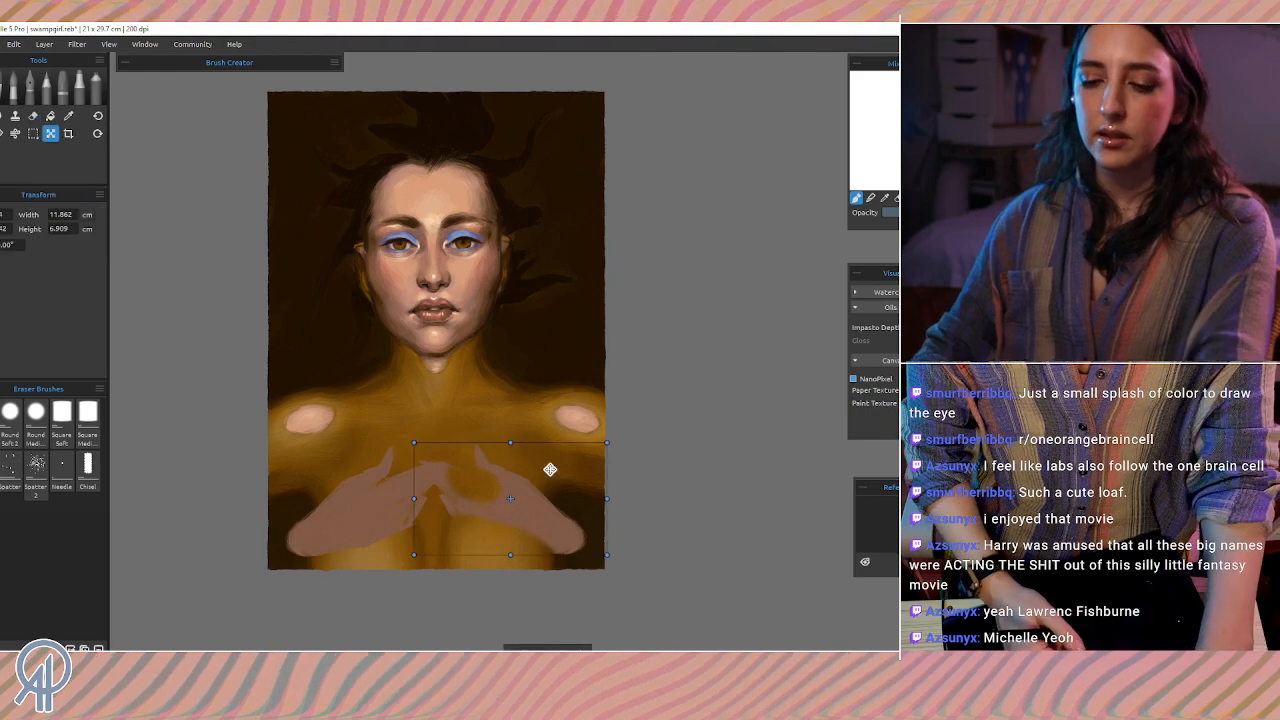
left_click_drag(620, 429, 631, 437)
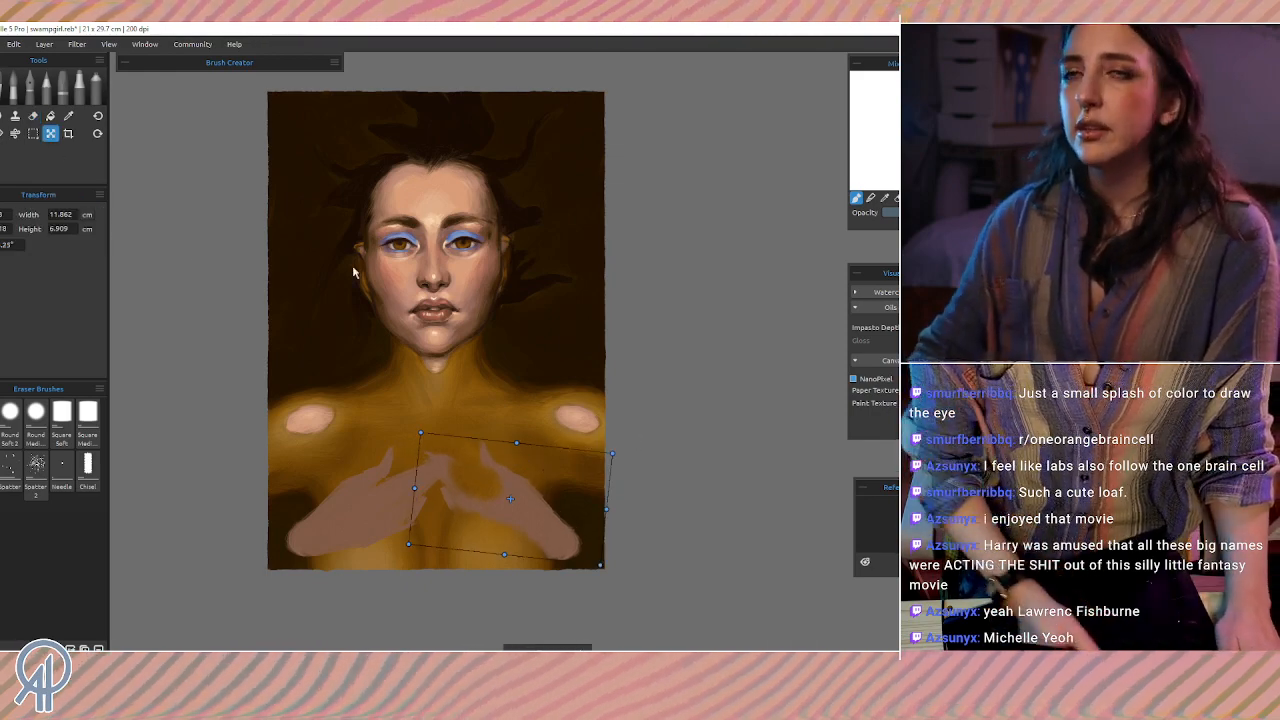
left_click(33, 115)
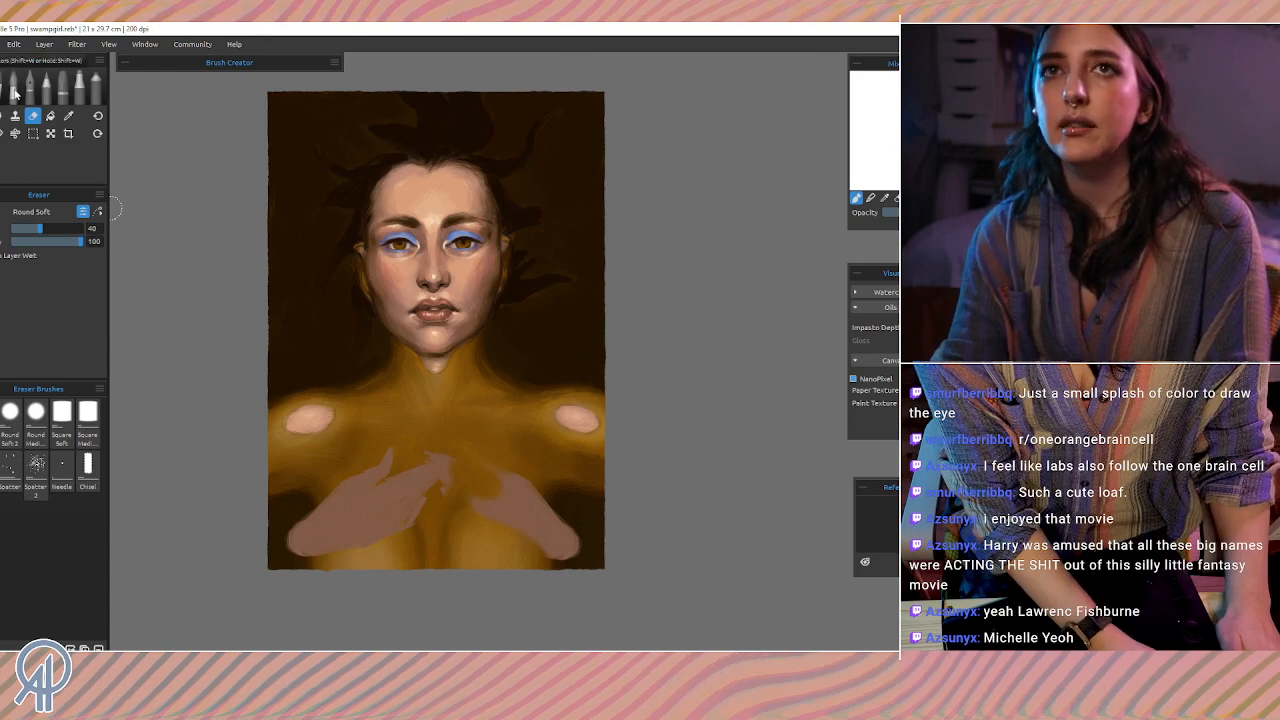
Step: Repaint the right-side hand with separate fingers overlapping the other hand's fingertips, using the Filbert brush at size 20
left_click(14, 92)
left_click(3, 88)
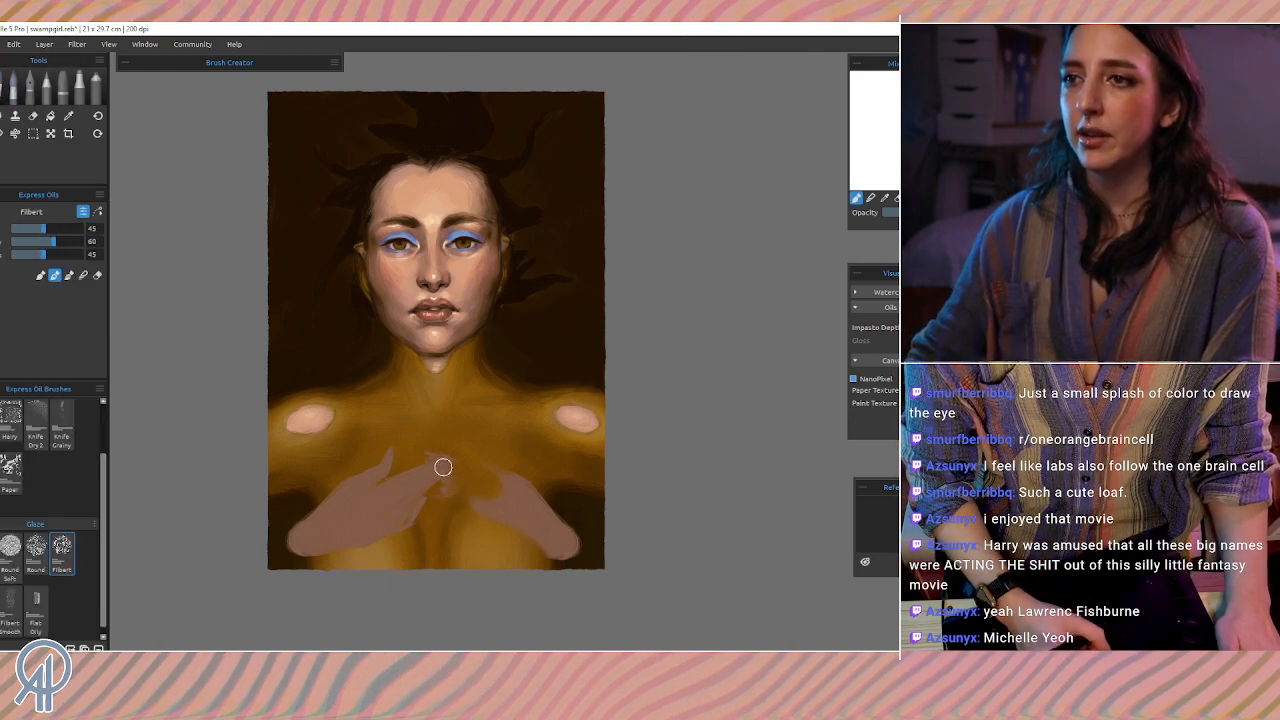
key("bracketleft")
key("bracketleft")
key("bracketleft")
key("bracketleft")
key("bracketleft")
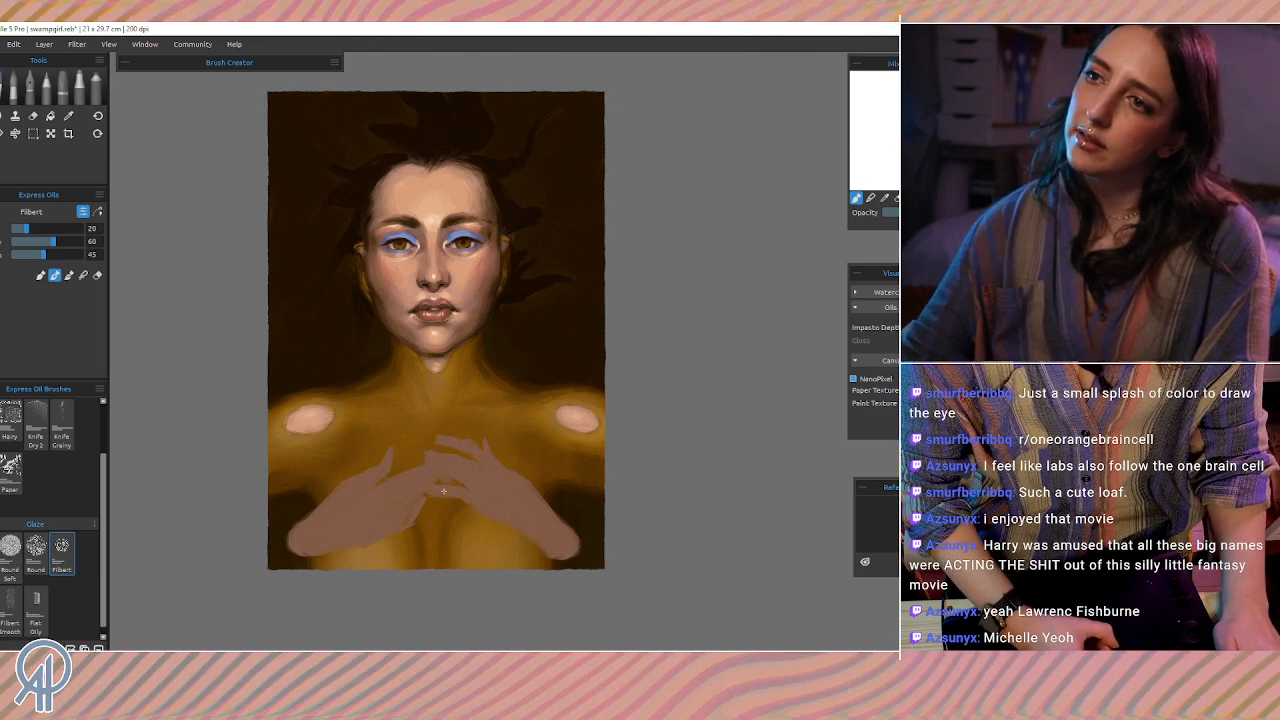
Step: Refine the finger gaps and edges of the right-side hand with the Round Soft eraser at size 20
left_click(33, 115)
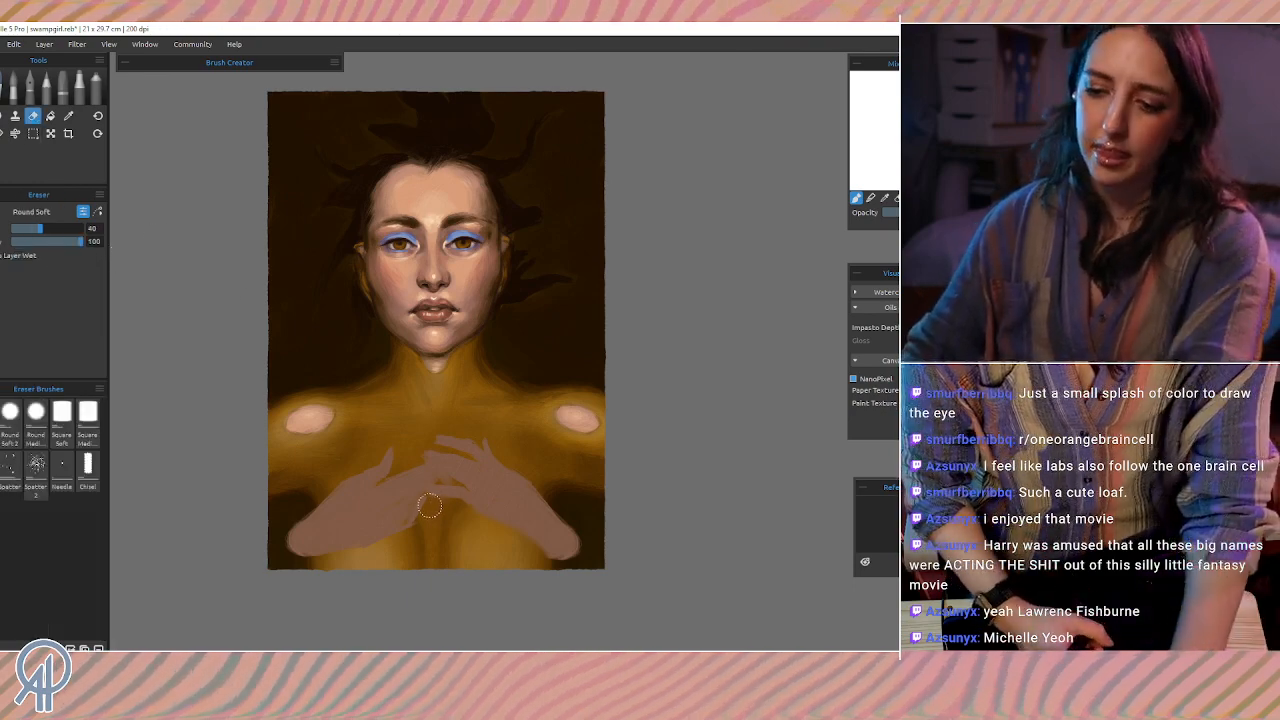
key("bracketleft")
key("bracketleft")
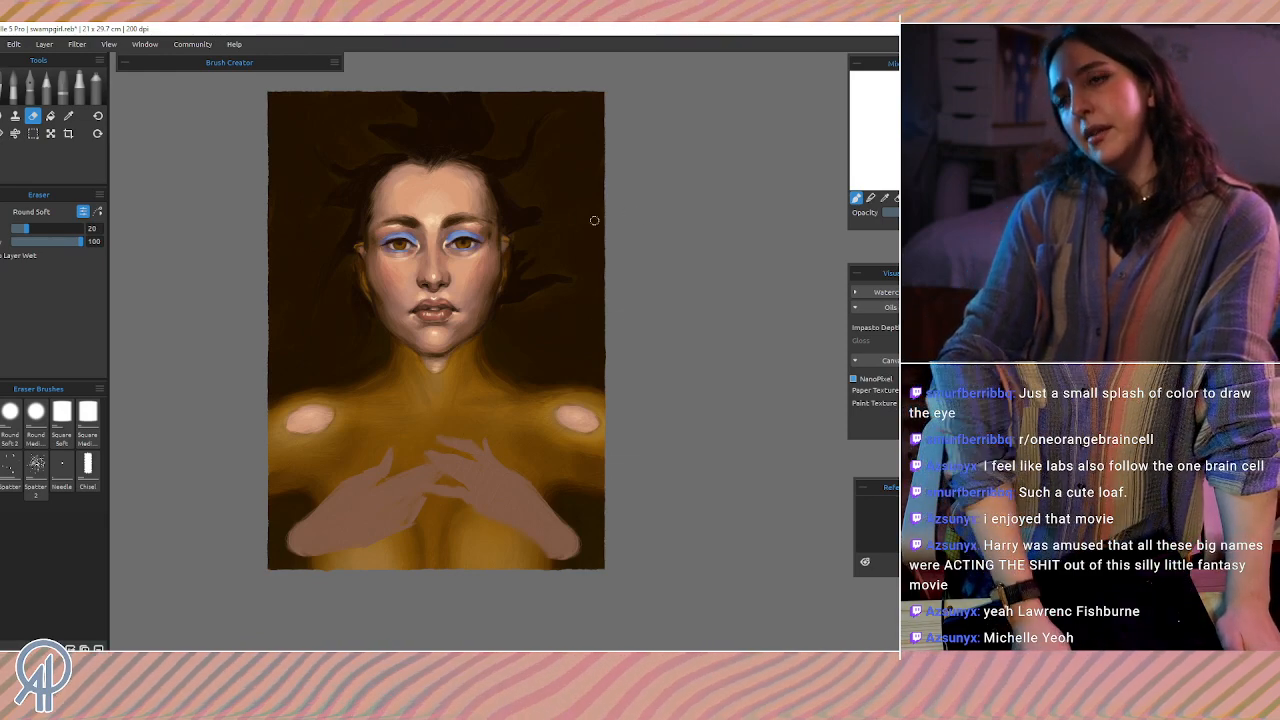
Step: Scale up the right-side hand to 14.097 × 9.195 cm and apply the transform
left_click(14, 94)
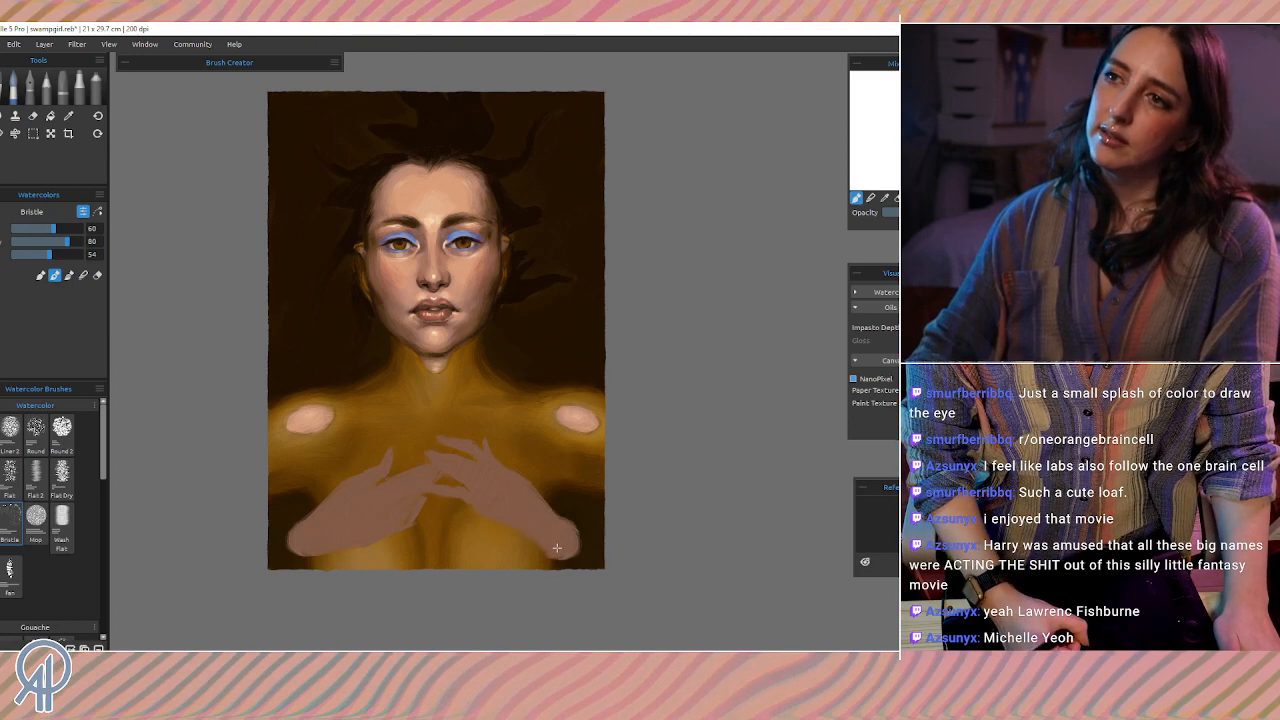
key("ctrl+t")
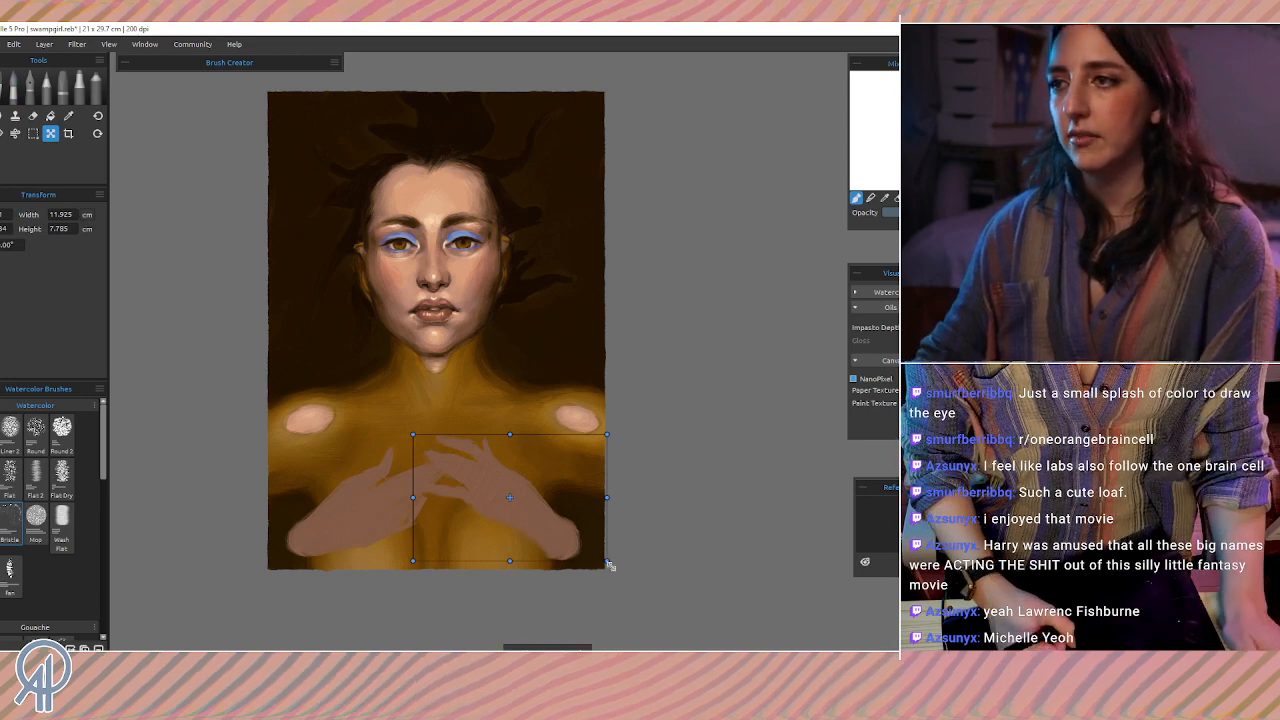
mouse_move(609, 564)
left_mouse_down()
mouse_move(631, 571)
mouse_move(632, 590)
mouse_move(622, 583)
left_mouse_up()
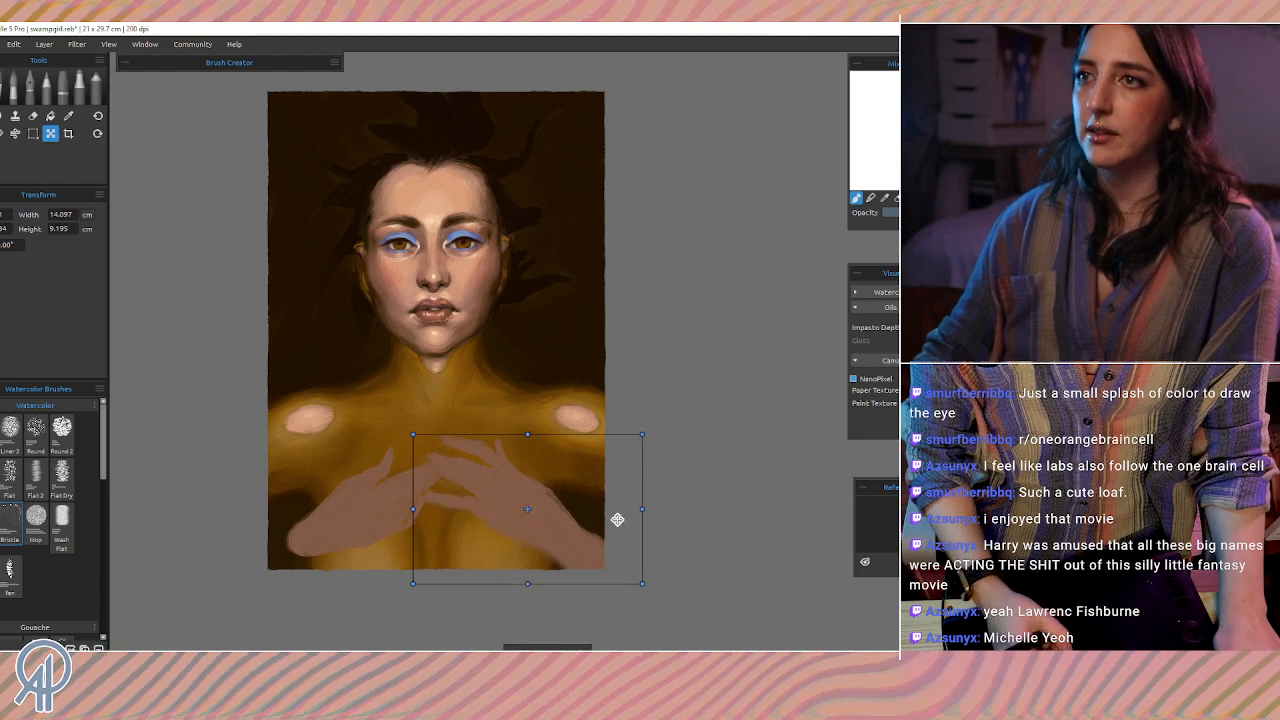
left_click(12, 85)
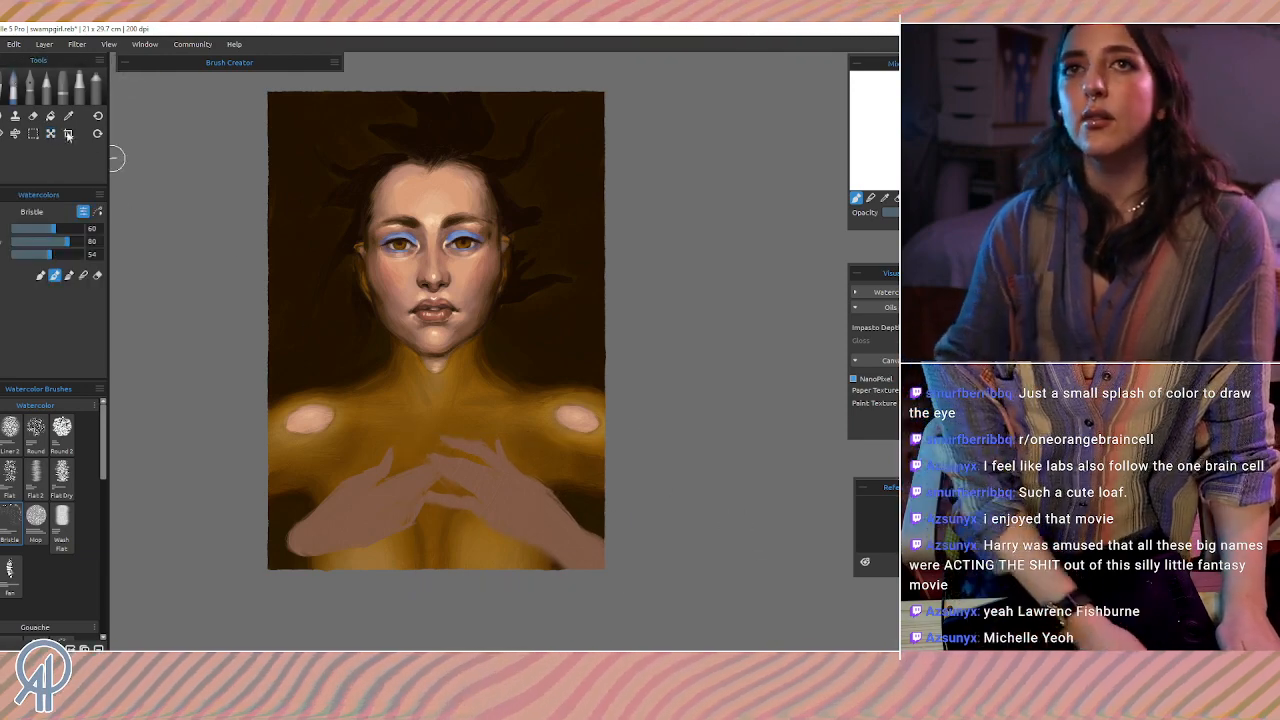
Step: Erase the right-side forearm at the canvas's lower corner, cutting the hand off at the wrist, with the Round Soft eraser
left_click(32, 116)
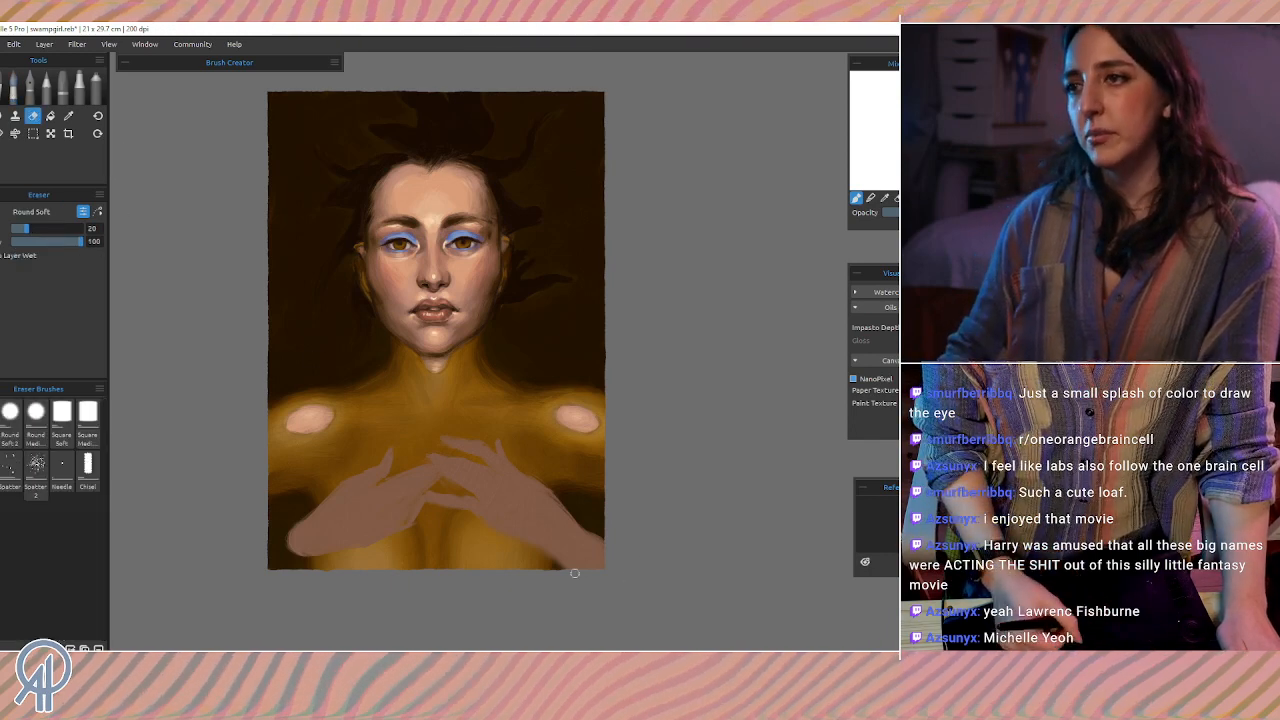
mouse_move(575, 573)
left_mouse_down()
mouse_move(532, 548)
mouse_move(566, 562)
mouse_move(571, 525)
mouse_move(552, 495)
mouse_move(603, 559)
mouse_move(588, 549)
mouse_move(553, 565)
mouse_move(581, 542)
mouse_move(557, 565)
mouse_move(567, 512)
left_mouse_up()
key("bracketright")
key("bracketright")
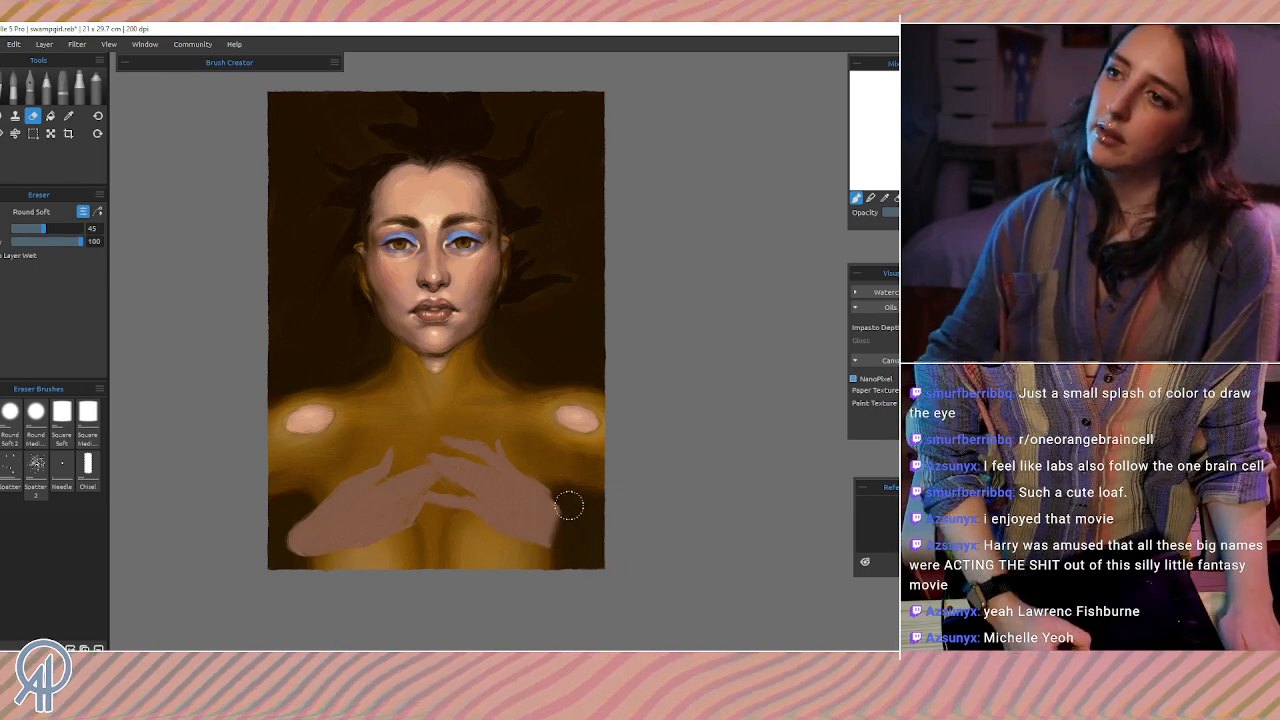
key("bracketleft")
key("bracketleft")
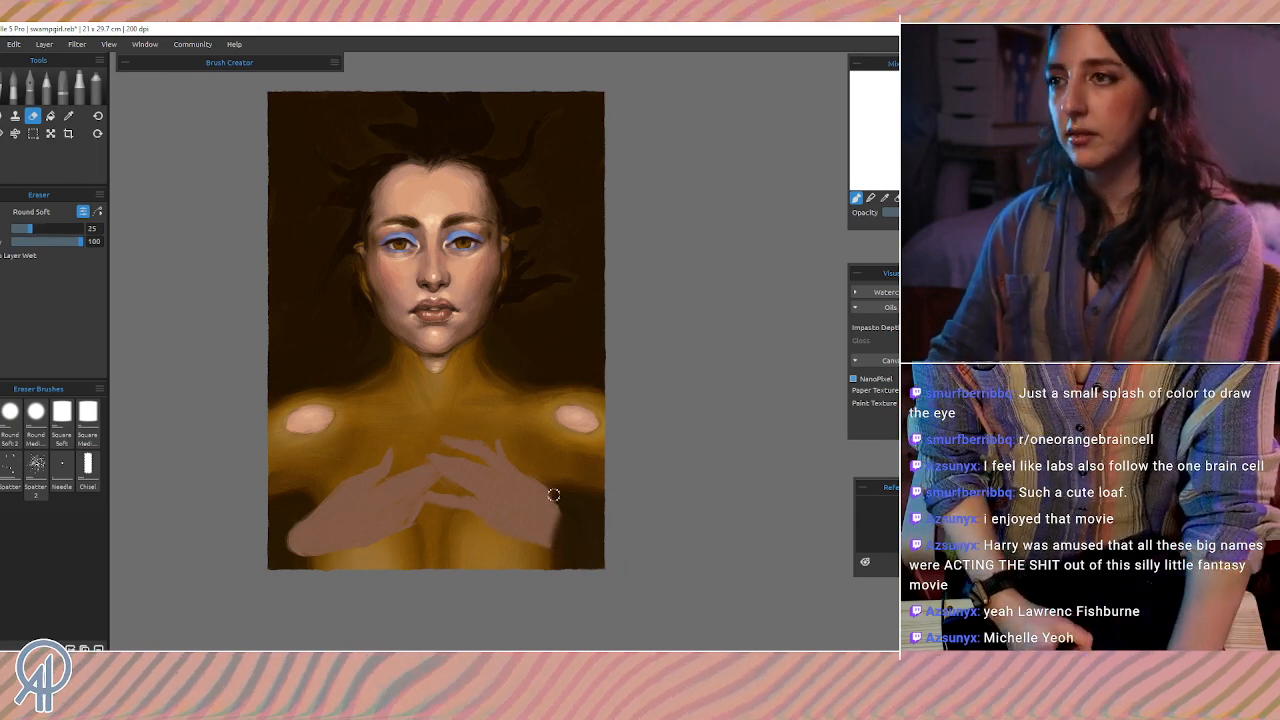
Step: Paint forearms from both wrists out to the canvas edges with the Filbert oil brush, enlarging it to size 40
key("b")
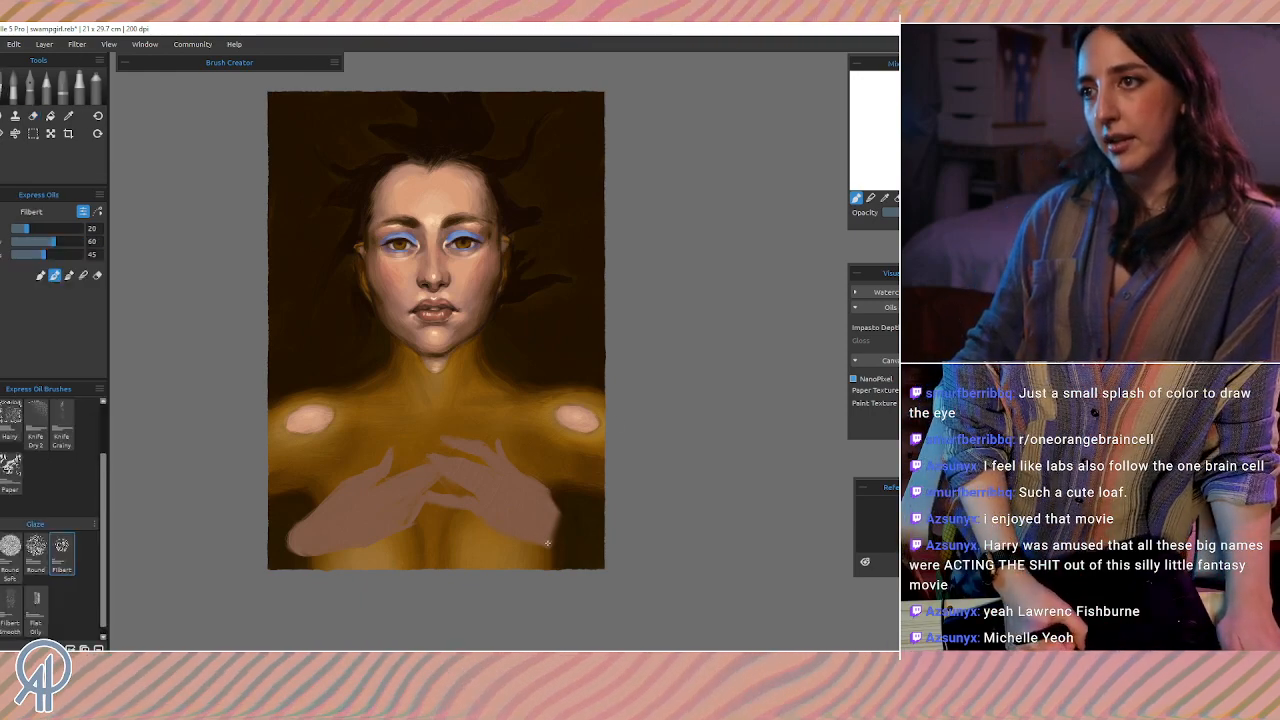
mouse_move(547, 543)
left_mouse_down()
mouse_move(602, 533)
mouse_move(548, 540)
mouse_move(621, 544)
mouse_move(593, 530)
mouse_move(611, 527)
mouse_move(554, 518)
mouse_move(598, 516)
left_mouse_up()
key("bracketright")
key("bracketright")
key("bracketright")
key("bracketright")
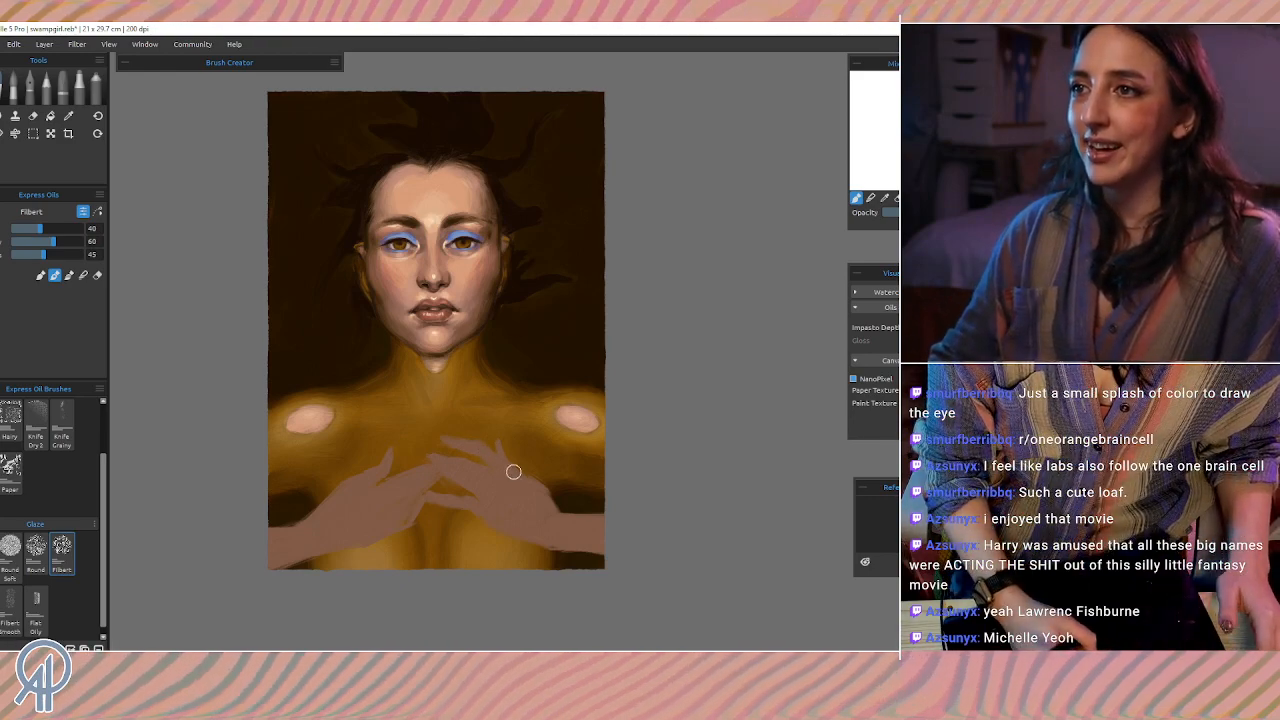
Step: Refine the upper and lower edges of the right-side forearm with the Filbert brush at size 25
key("bracketleft")
key("bracketleft")
key("bracketleft")
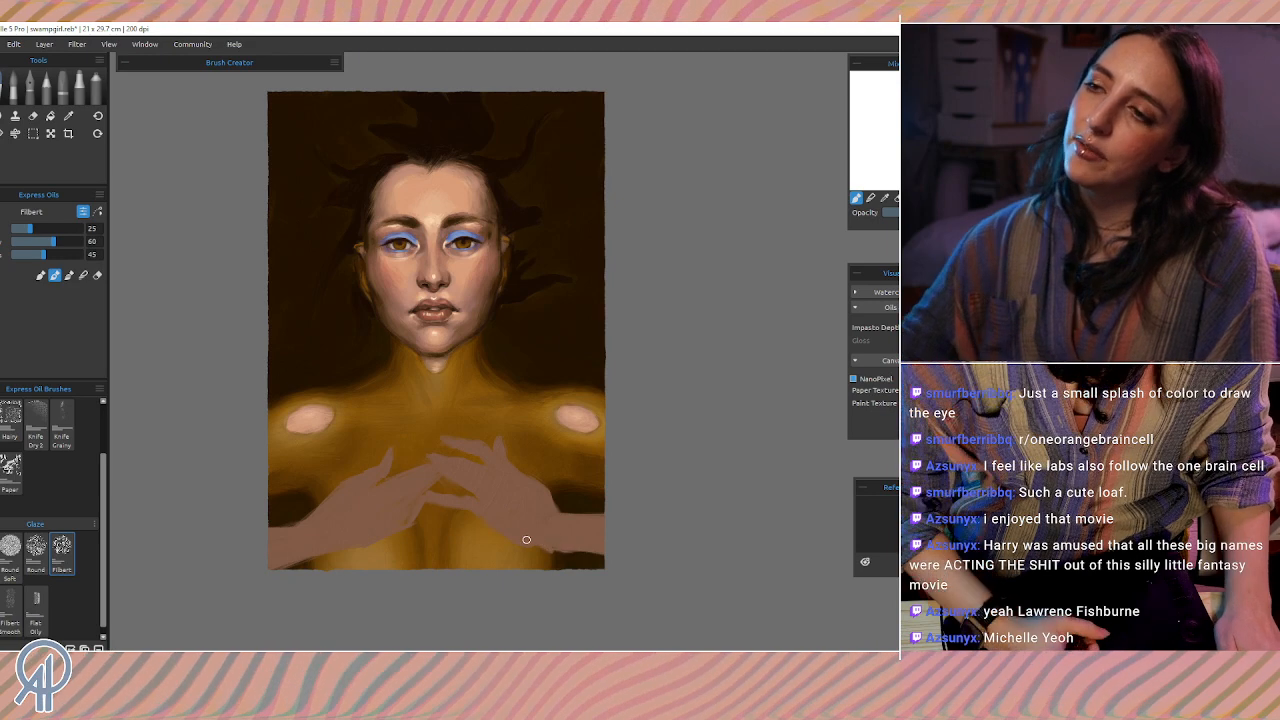
left_click_drag(561, 513, 610, 512)
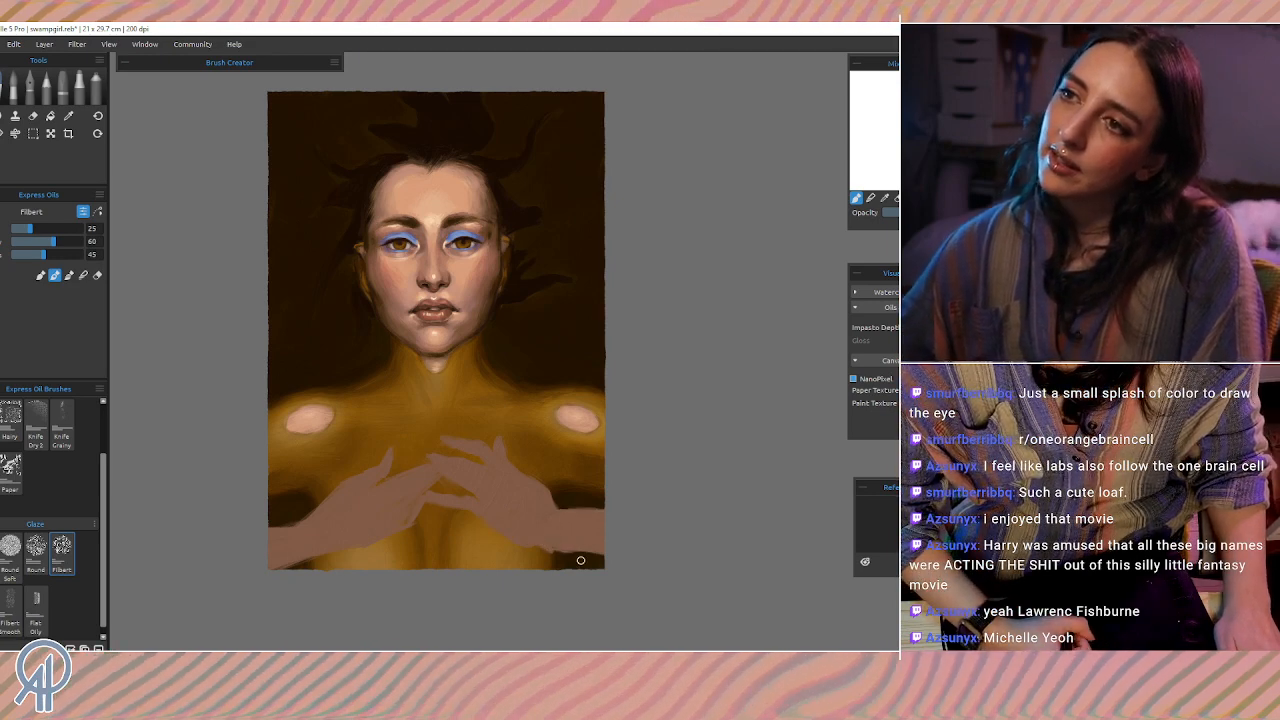
left_click_drag(568, 555, 603, 556)
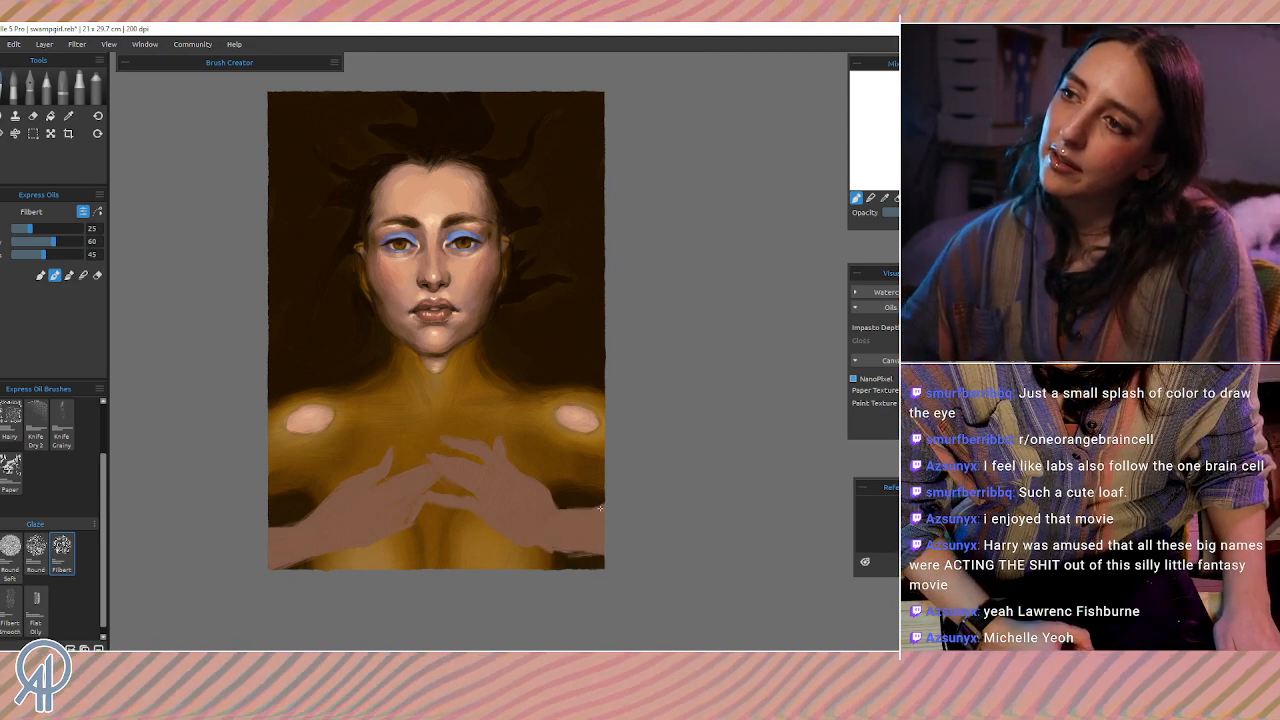
Step: Try to trim the lower edge of the right-side forearm with the eraser, undo the erasure and return to the Filbert brush
left_click(33, 115)
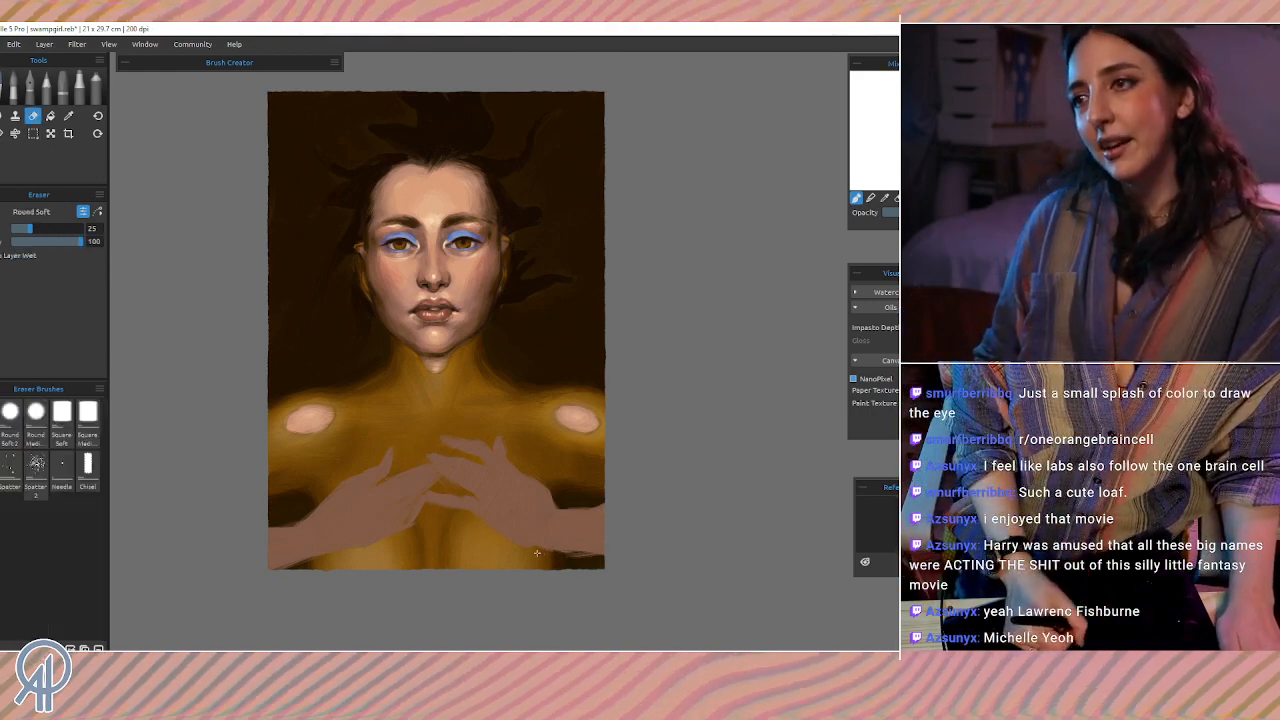
left_click_drag(551, 561, 600, 556)
key("ctrl+z")
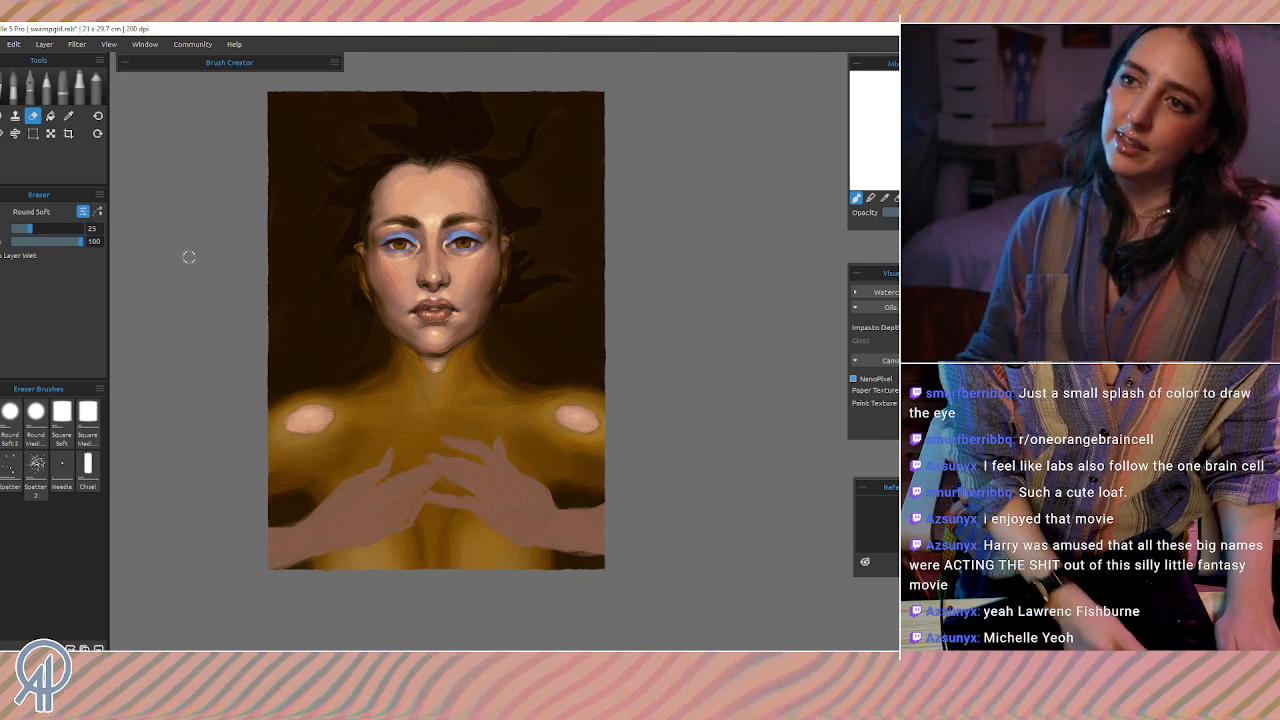
left_click(12, 86)
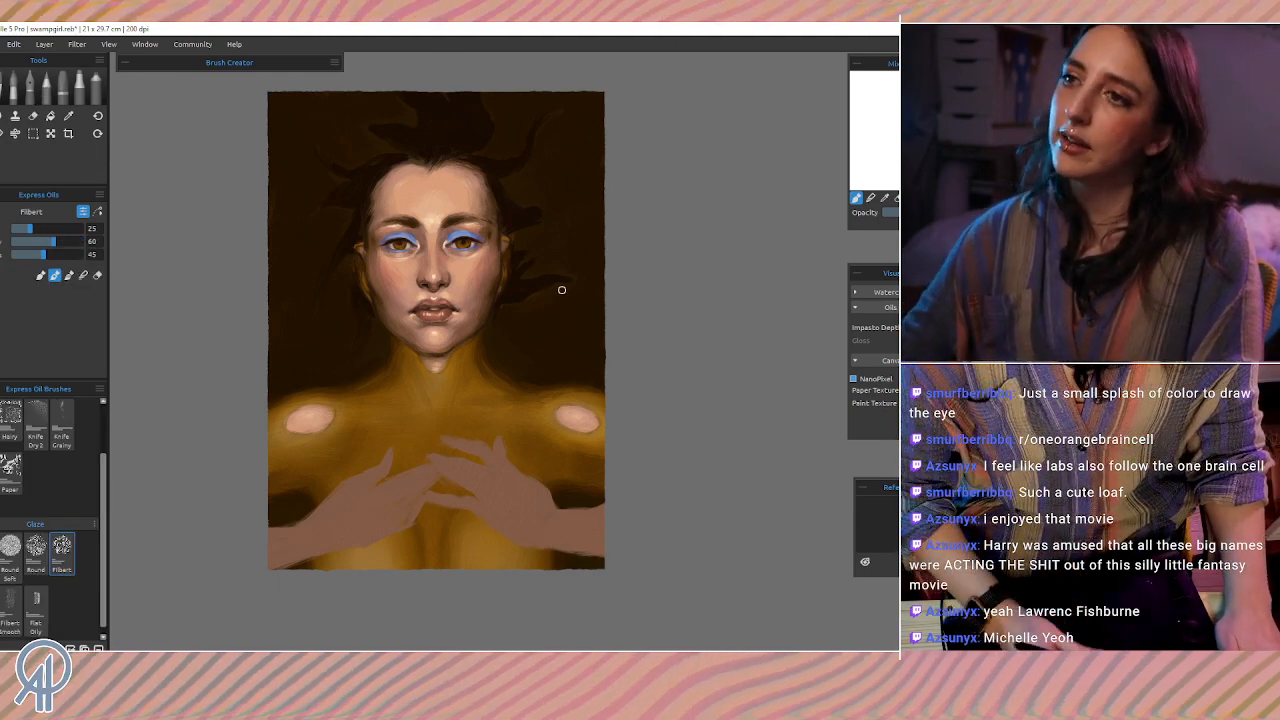
Step: Refine the shading around the eyes and forehead with the Filbert brush at size 12
scroll(684, 223, "up", 1)
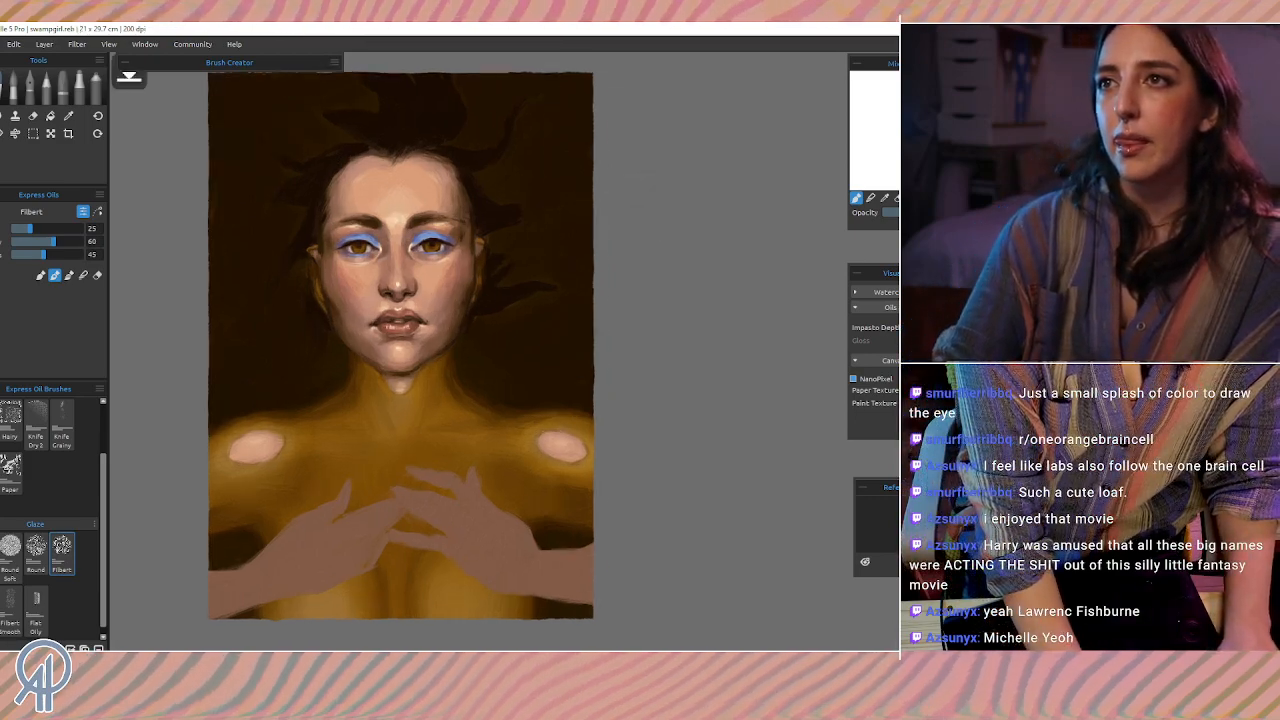
scroll(684, 224, "up", 2)
scroll(684, 224, "up", 2)
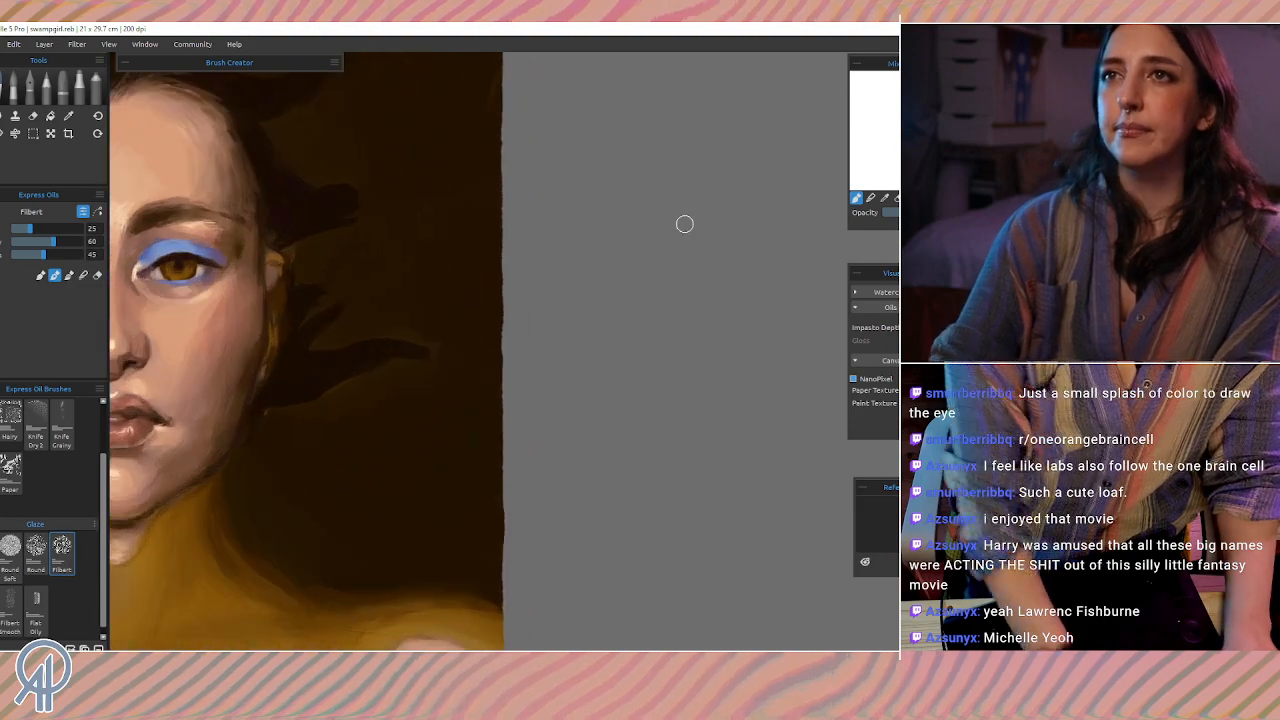
mouse_move(257, 286)
left_mouse_down()
mouse_move(509, 437)
mouse_move(503, 423)
left_mouse_up()
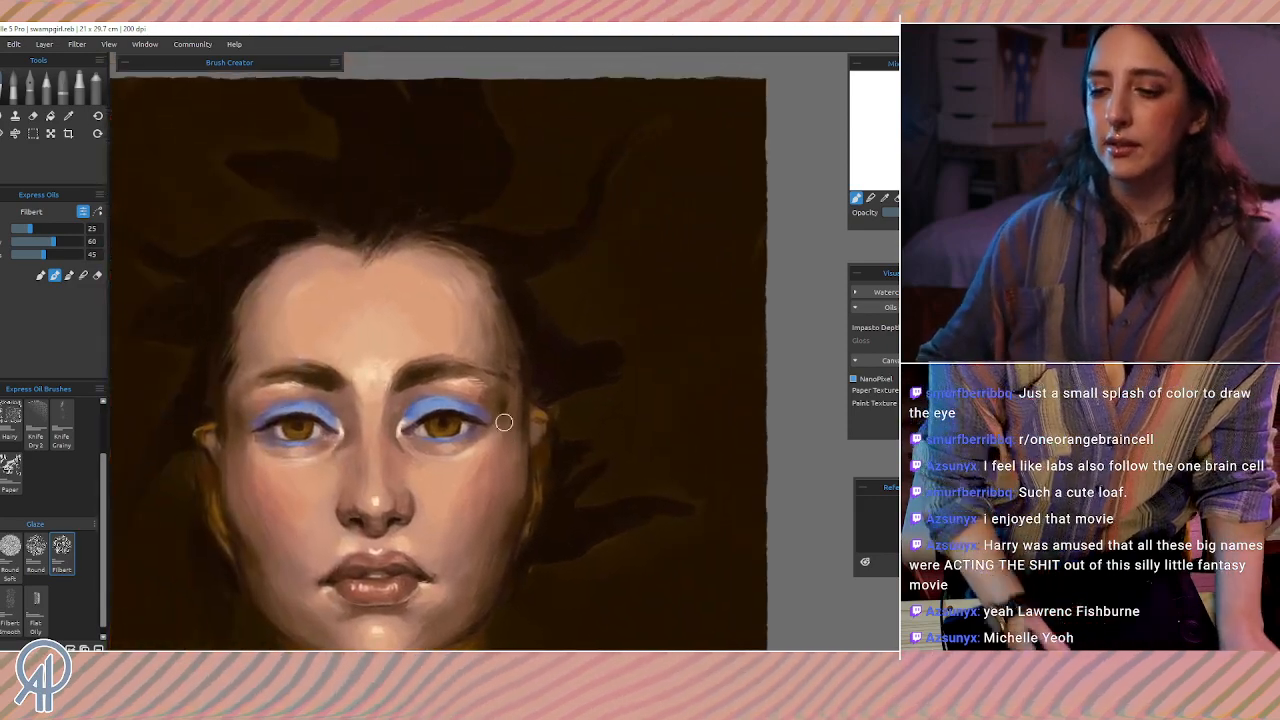
scroll(523, 352, "up", 1)
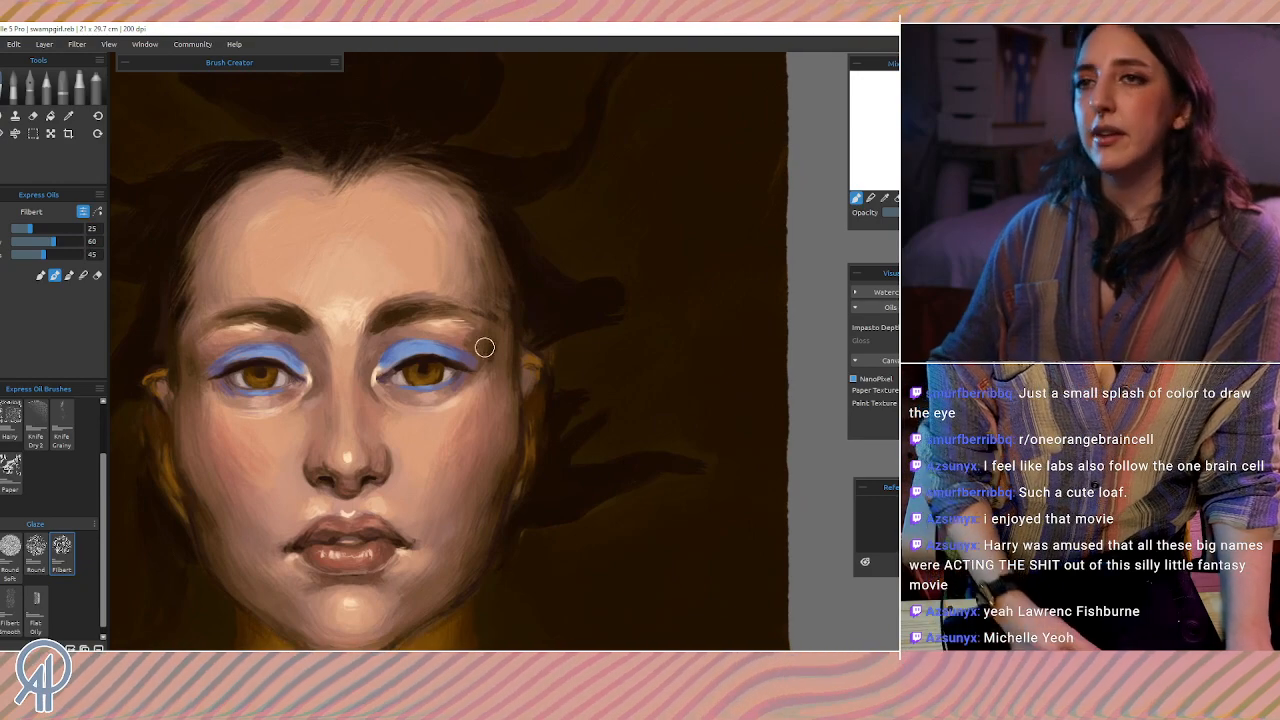
key("[")
key("[")
key("[")
key("[")
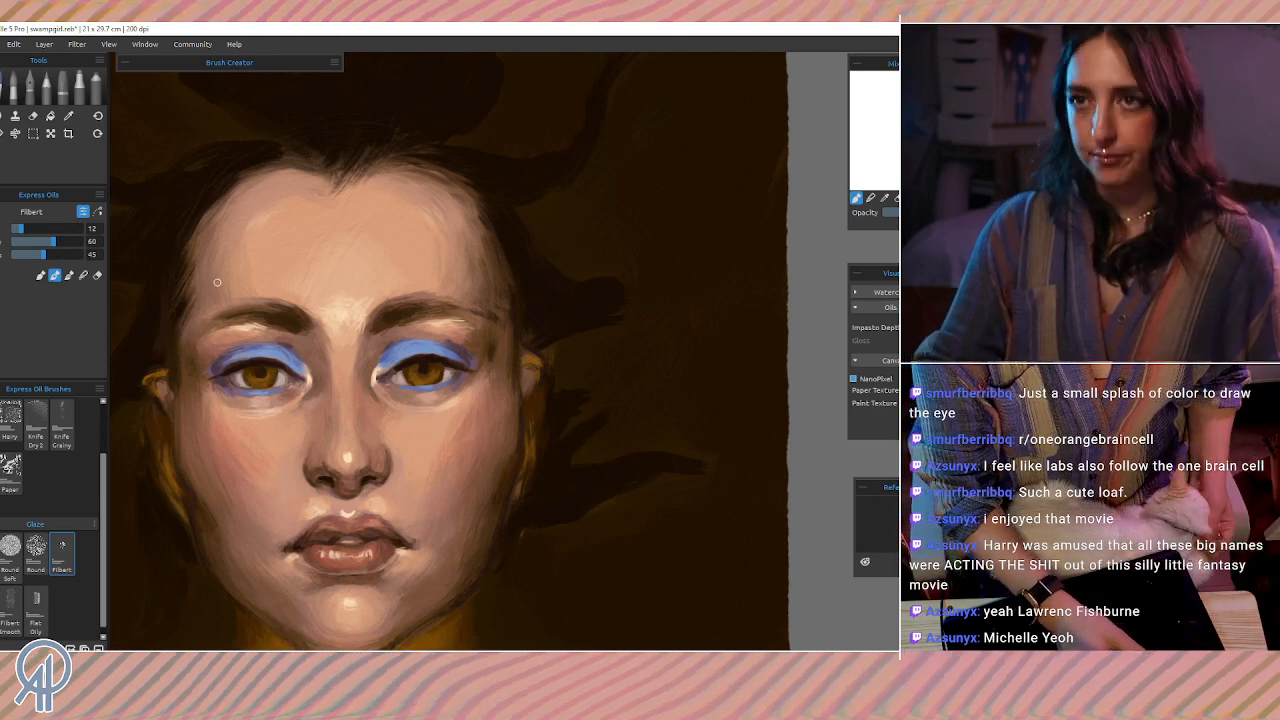
Step: Sample colours around the left-side eyelid and touch up the blue eyeshadow and the skin beside it
left_click(228, 356, "alt")
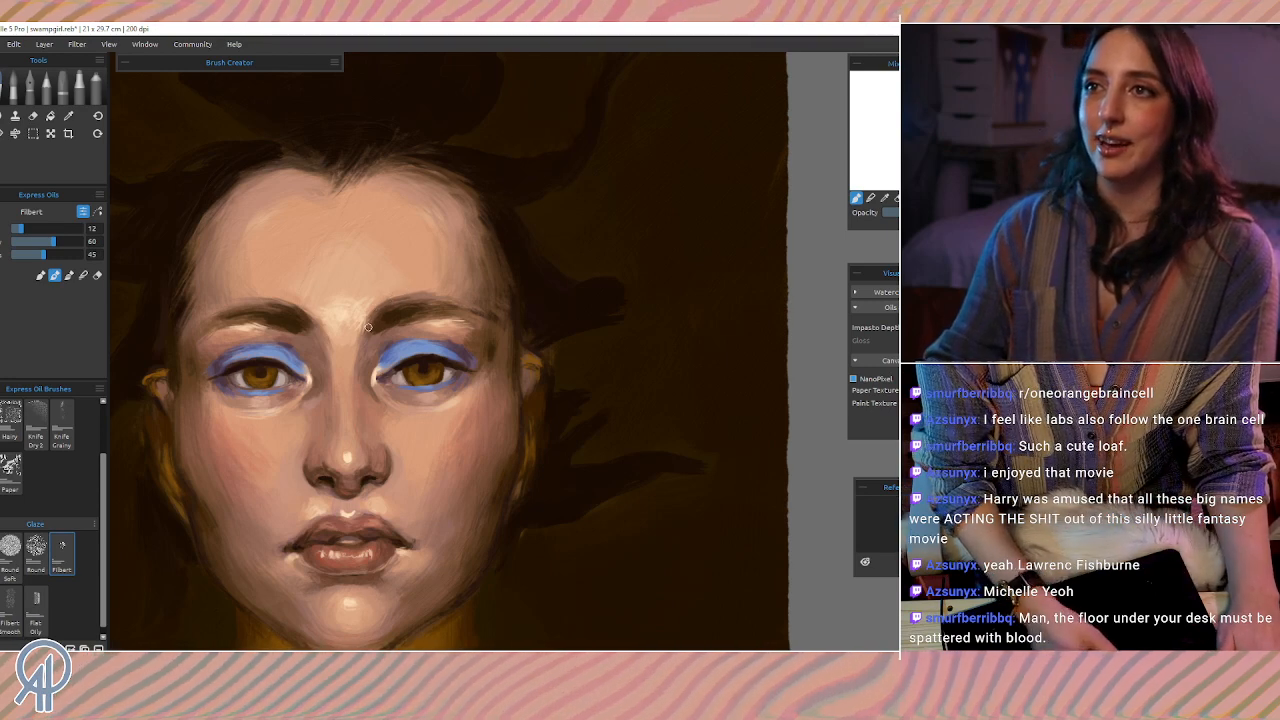
left_click(288, 344, "alt")
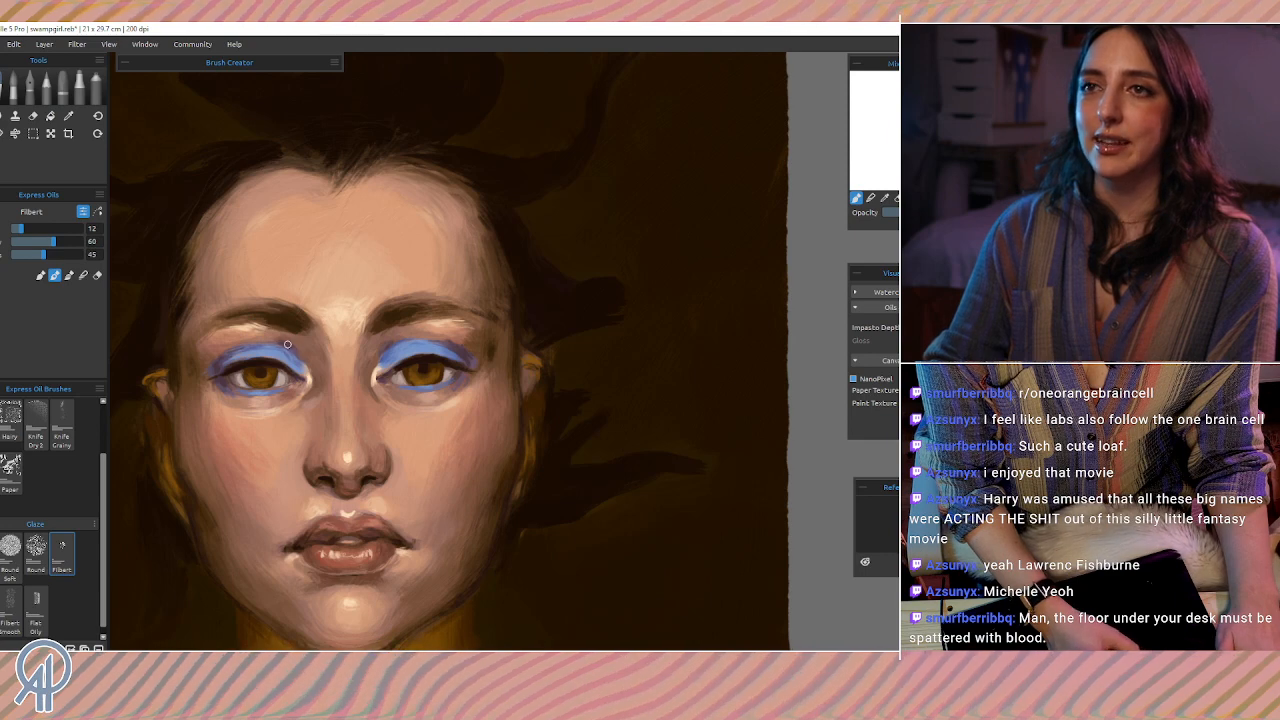
left_click(282, 340, "alt")
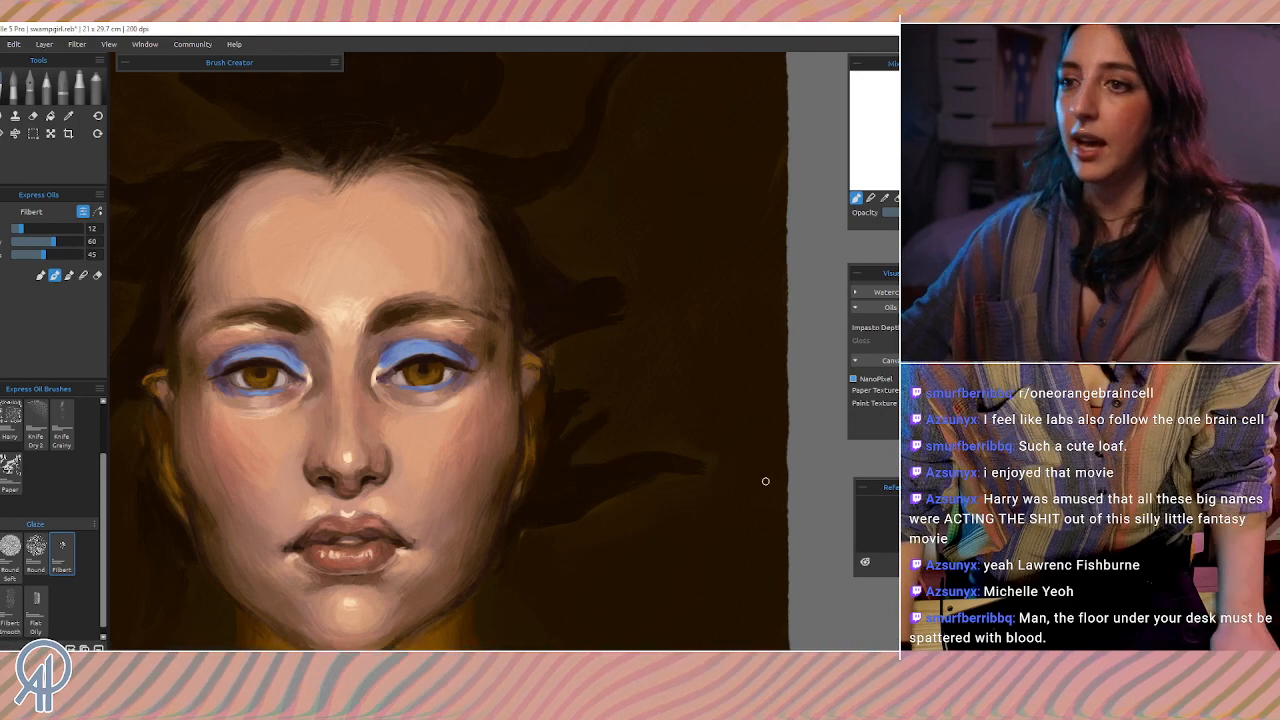
scroll(765, 481, "down", 3)
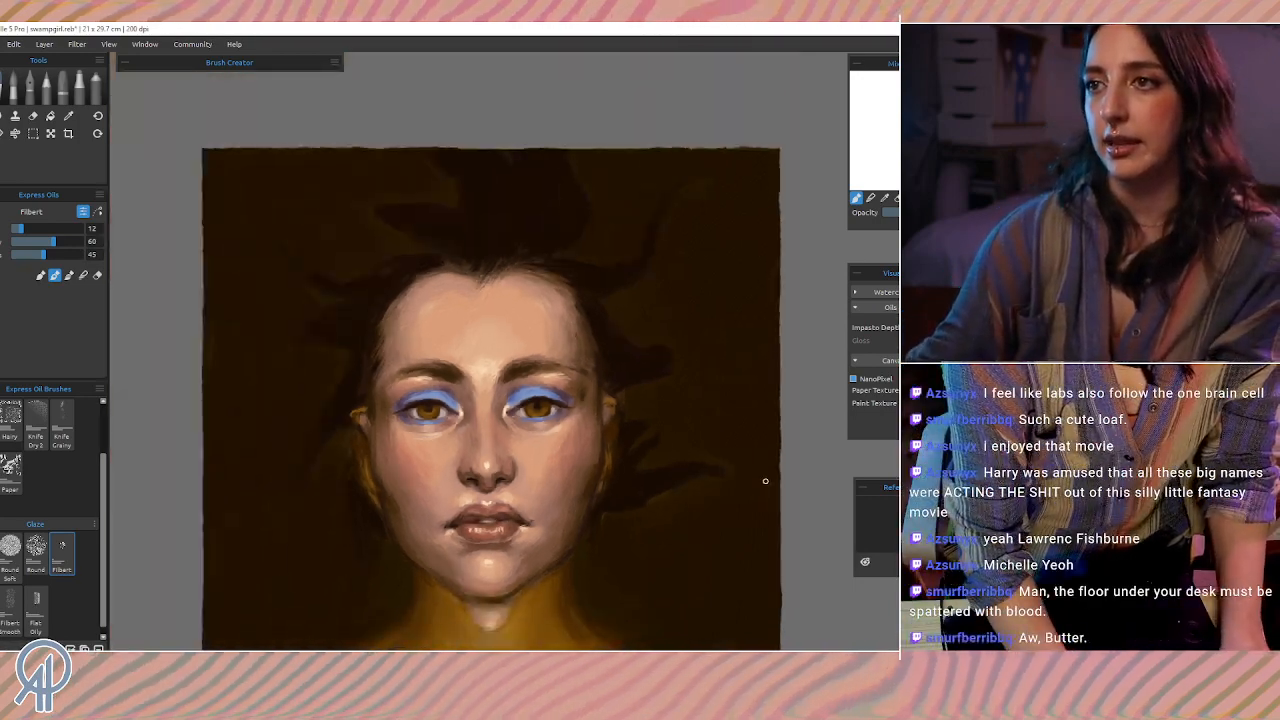
scroll(765, 481, "up", 1)
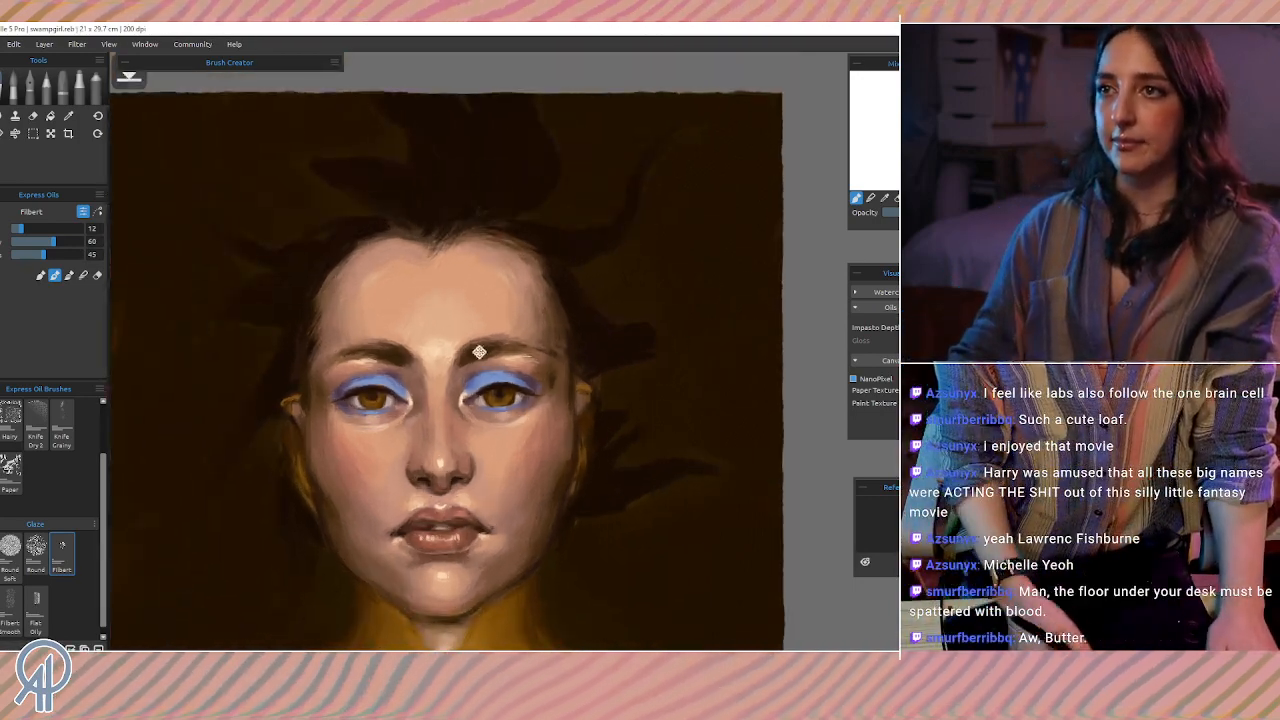
mouse_move(396, 389)
left_mouse_down()
mouse_move(507, 292)
mouse_move(504, 302)
left_mouse_up()
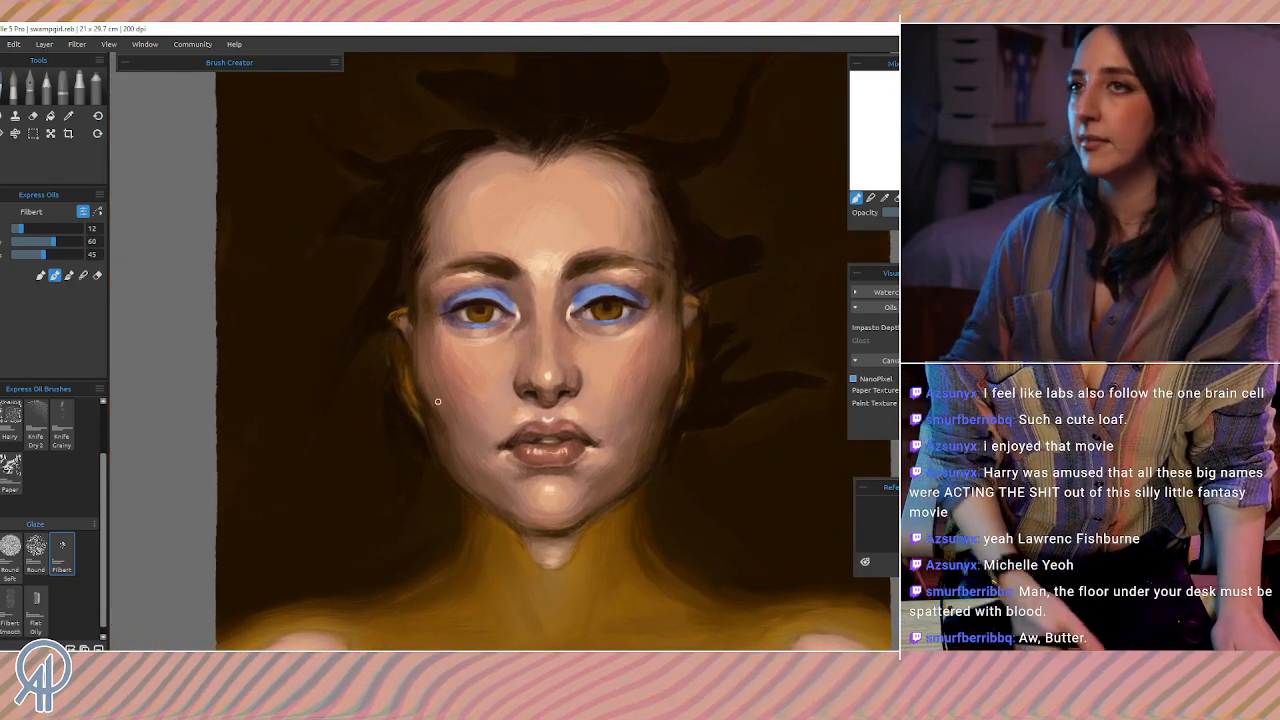
Step: Sample the dark hair colour and paint hair shapes into the background beside the left side of the face with the Filbert brush at size 40
key("d")
left_click(384, 300, "alt")
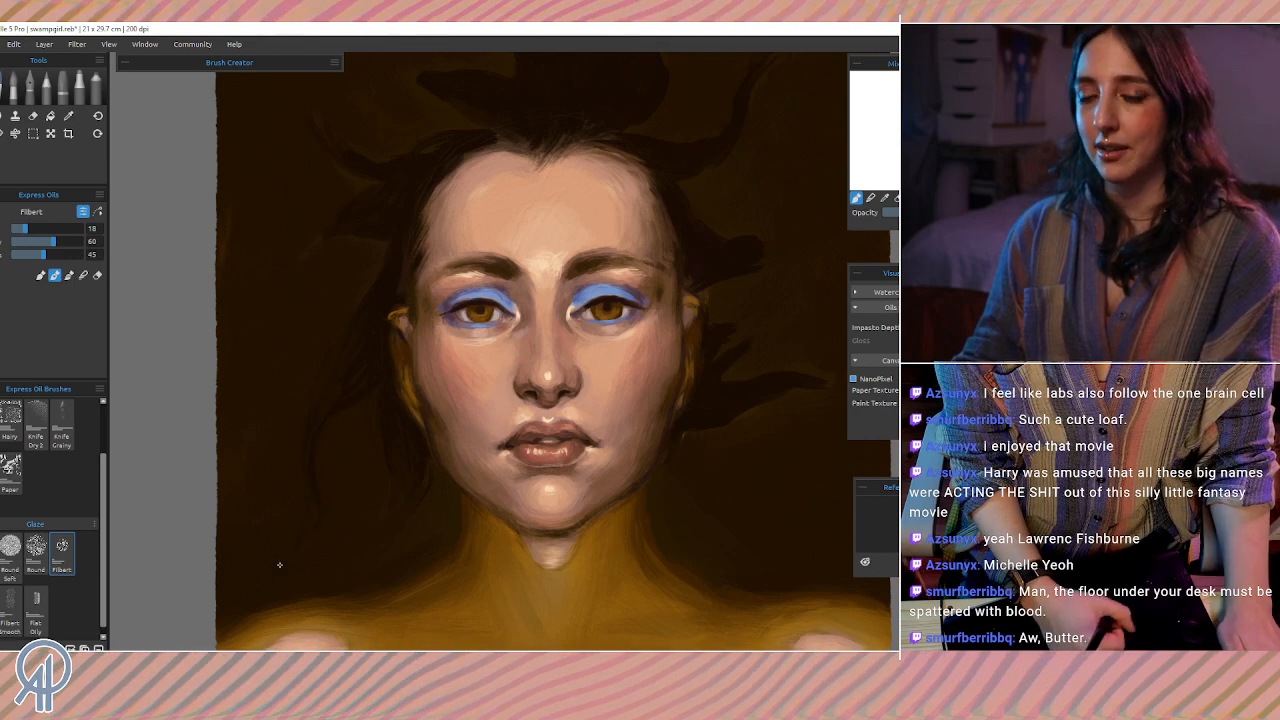
key("bracketright")
key("bracketright")
key("bracketright")
key("bracketright")
key("bracketright")
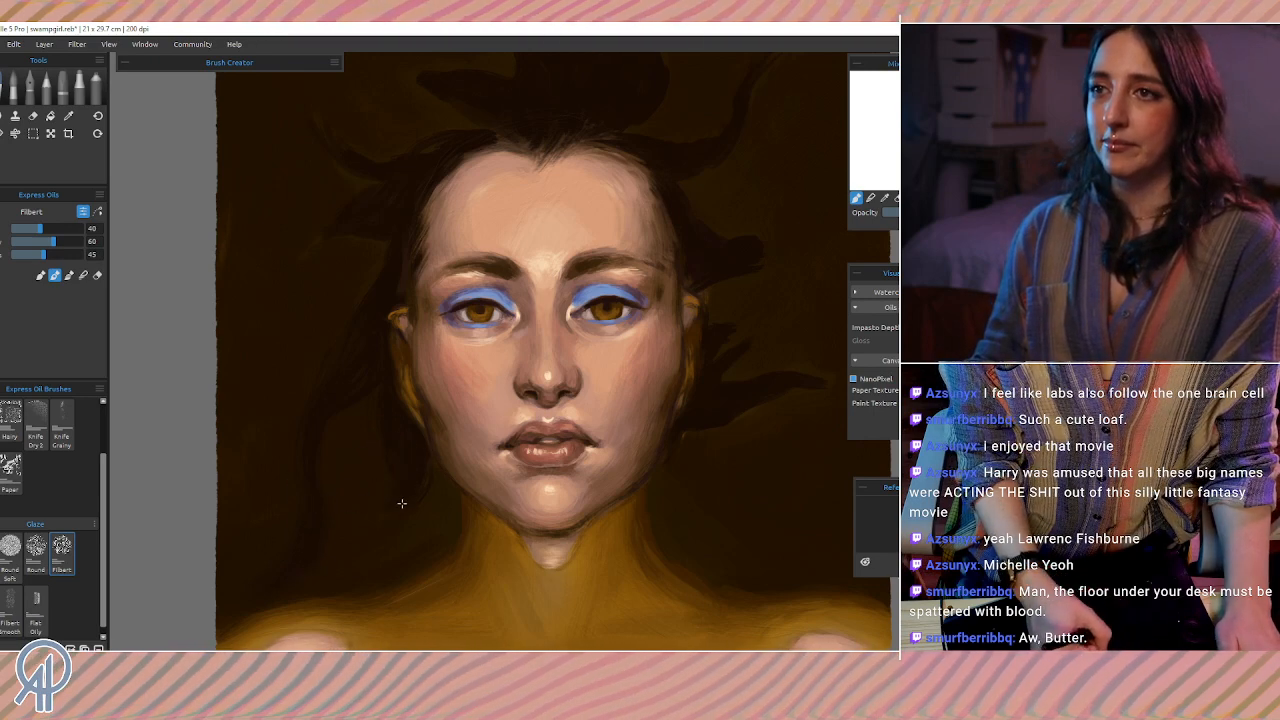
left_click_drag(349, 410, 323, 434)
left_click_drag(373, 364, 320, 426)
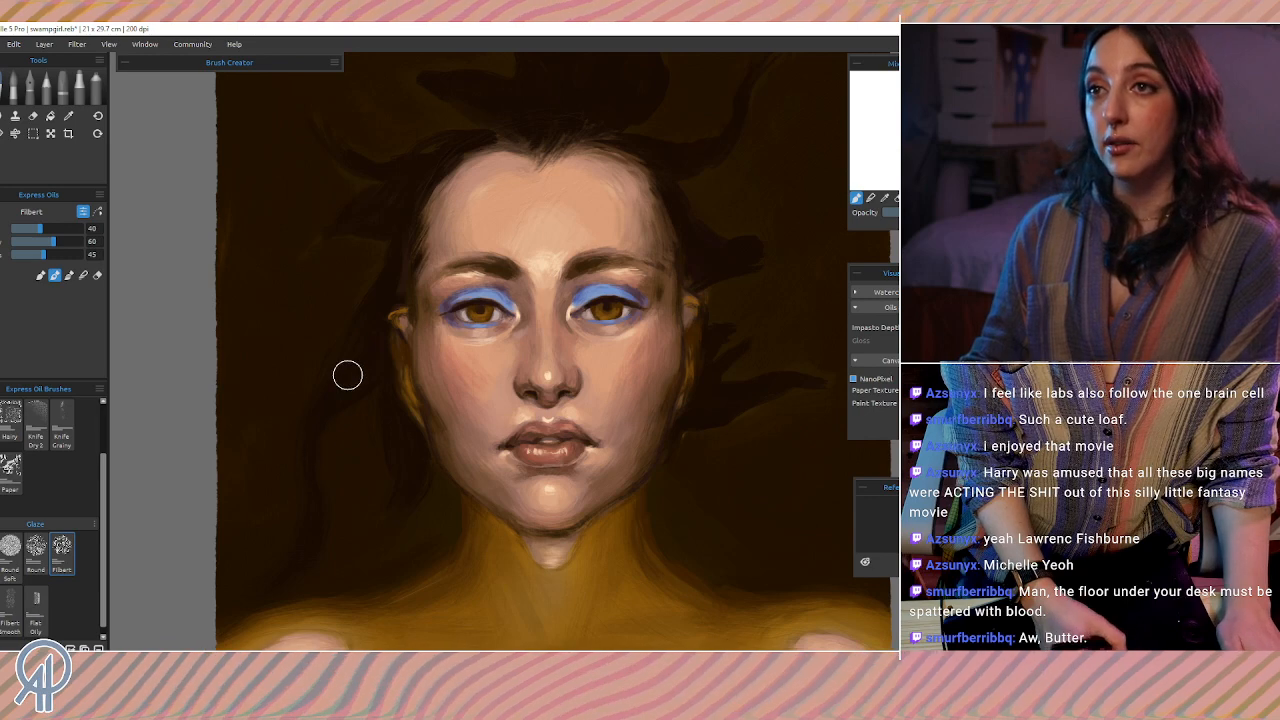
left_click(368, 323, "alt")
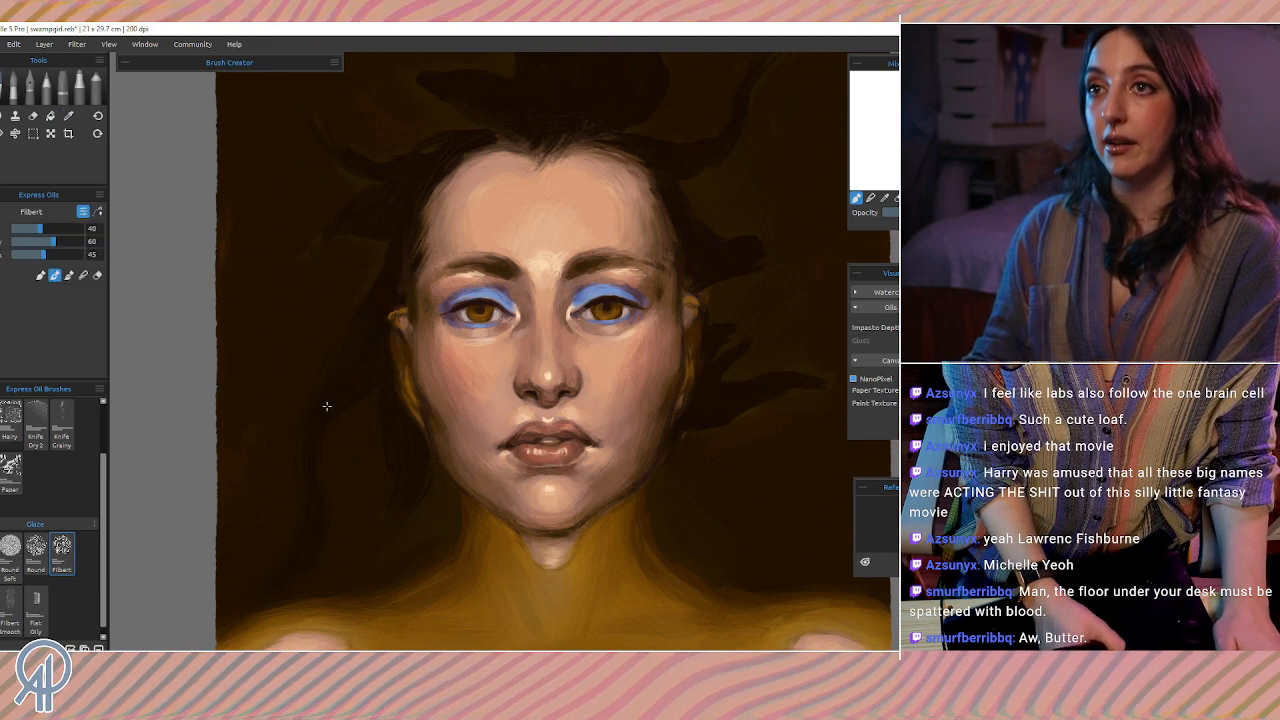
left_click_drag(366, 309, 287, 469)
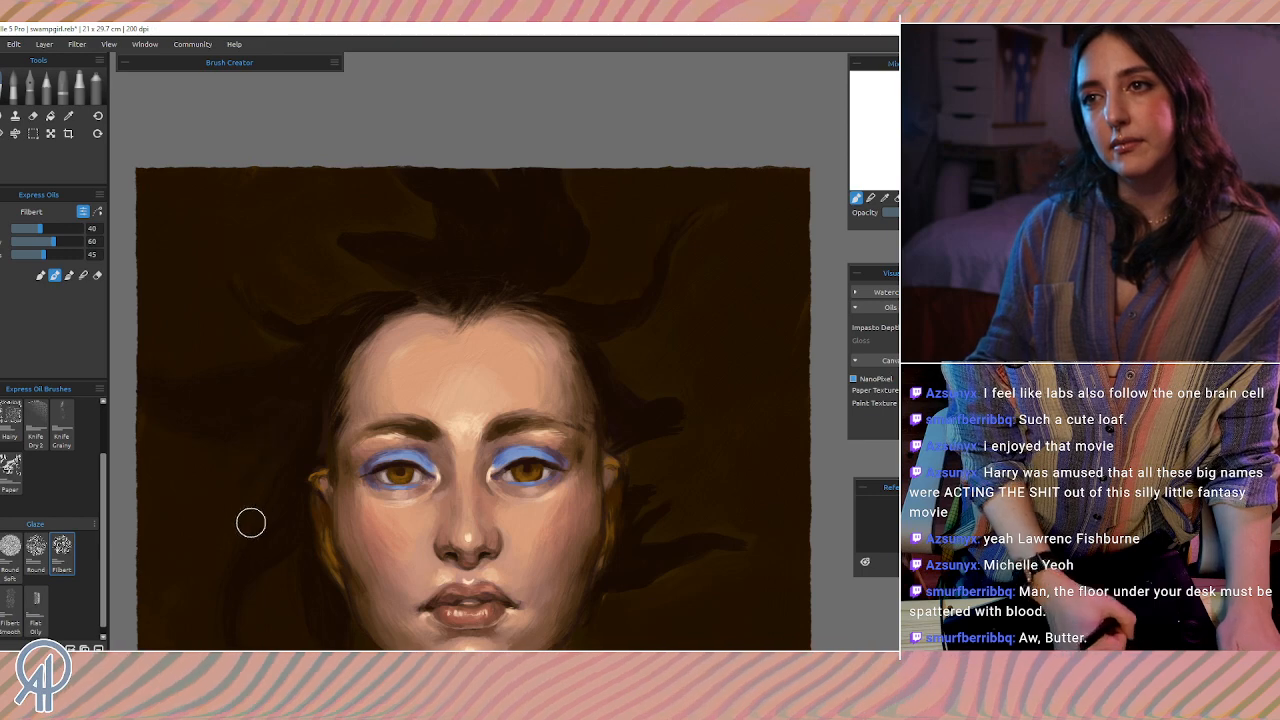
left_click_drag(254, 503, 314, 362)
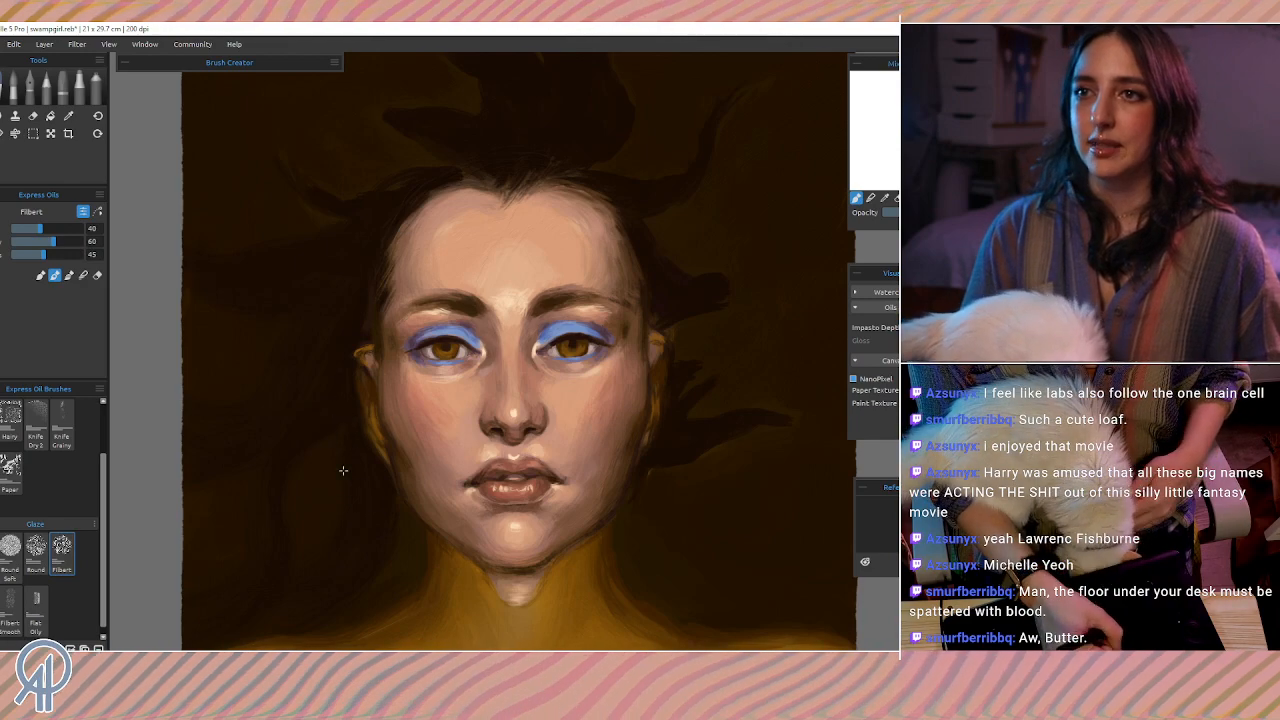
Step: Blend and extend the dark hair masses above the head and along the right side of the face
left_click_drag(460, 323, 347, 373)
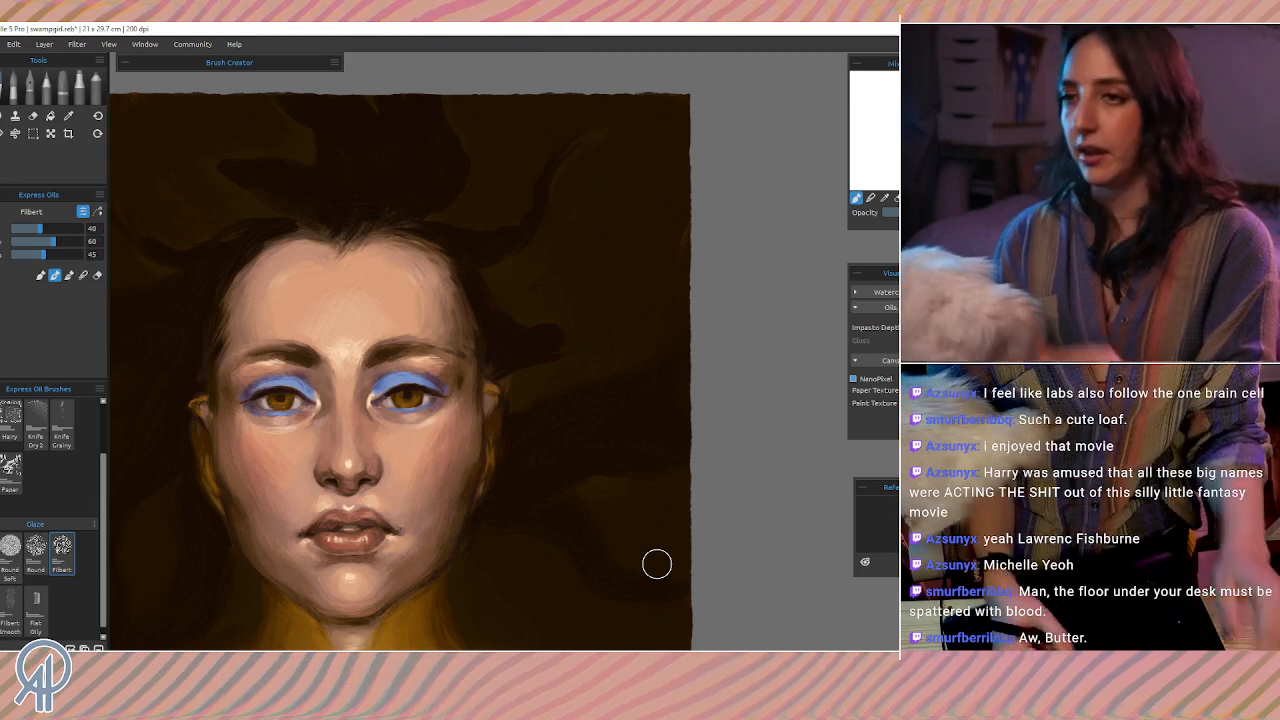
scroll(546, 463, "up", 2)
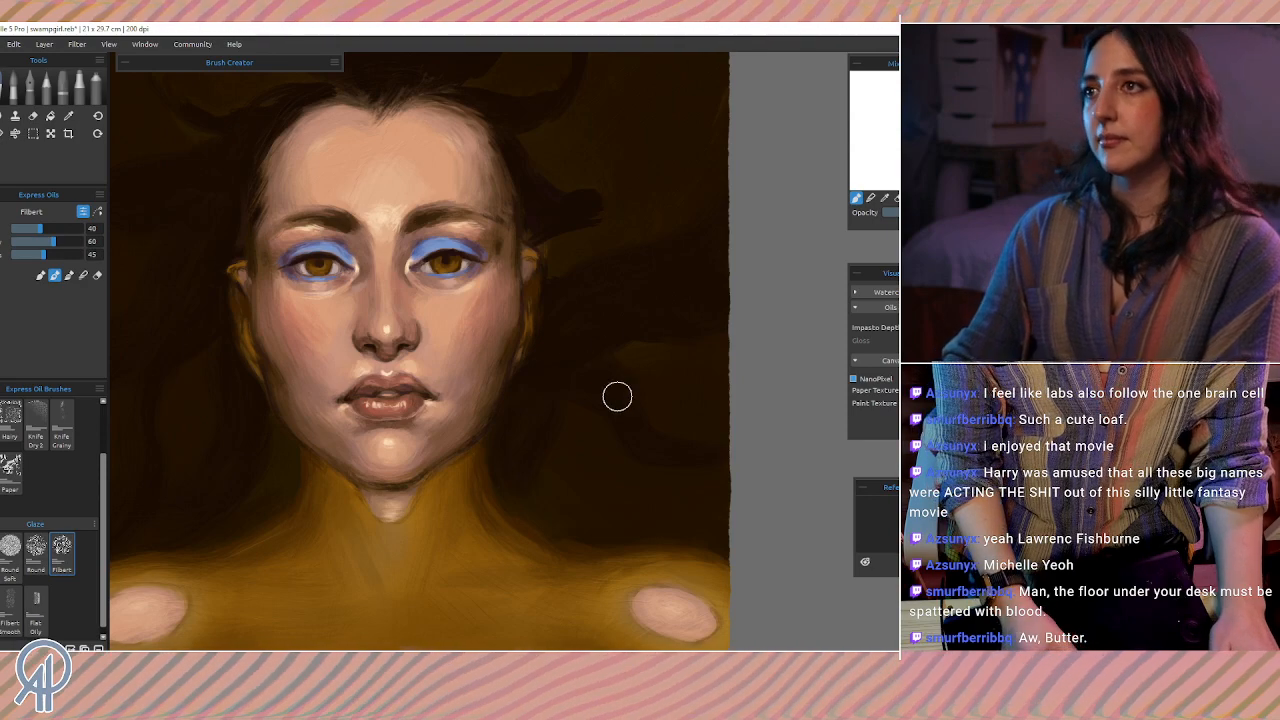
mouse_move(589, 347)
left_mouse_down()
mouse_move(671, 495)
mouse_move(606, 524)
mouse_move(666, 545)
left_mouse_up()
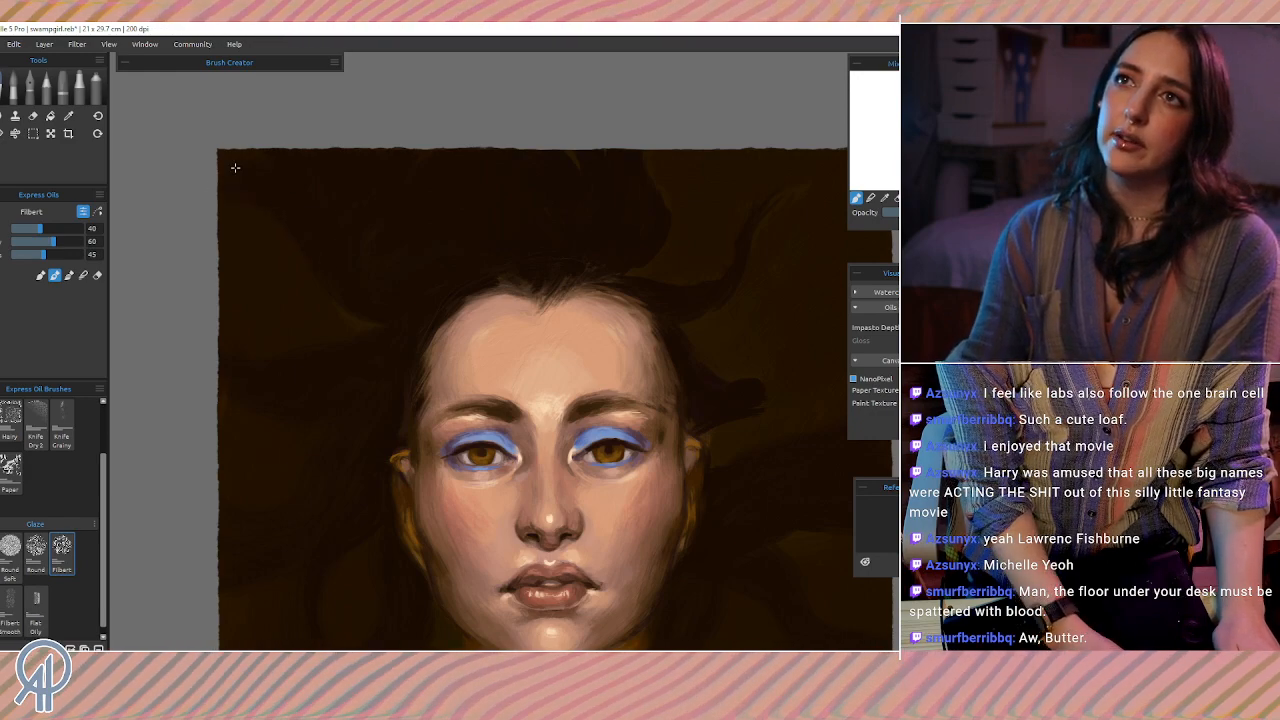
left_click_drag(735, 428, 443, 428)
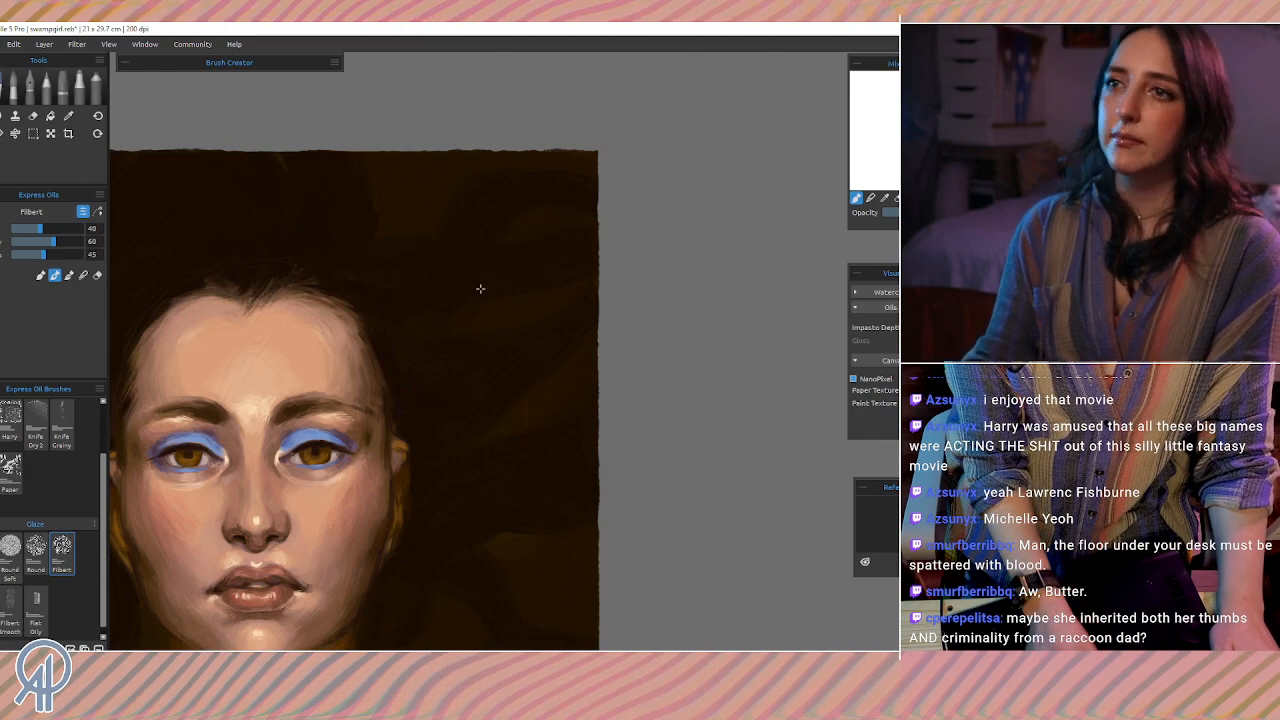
Step: Examine the overall balance of the face, hair and hands across the whole portrait
scroll(626, 213, "down", 2)
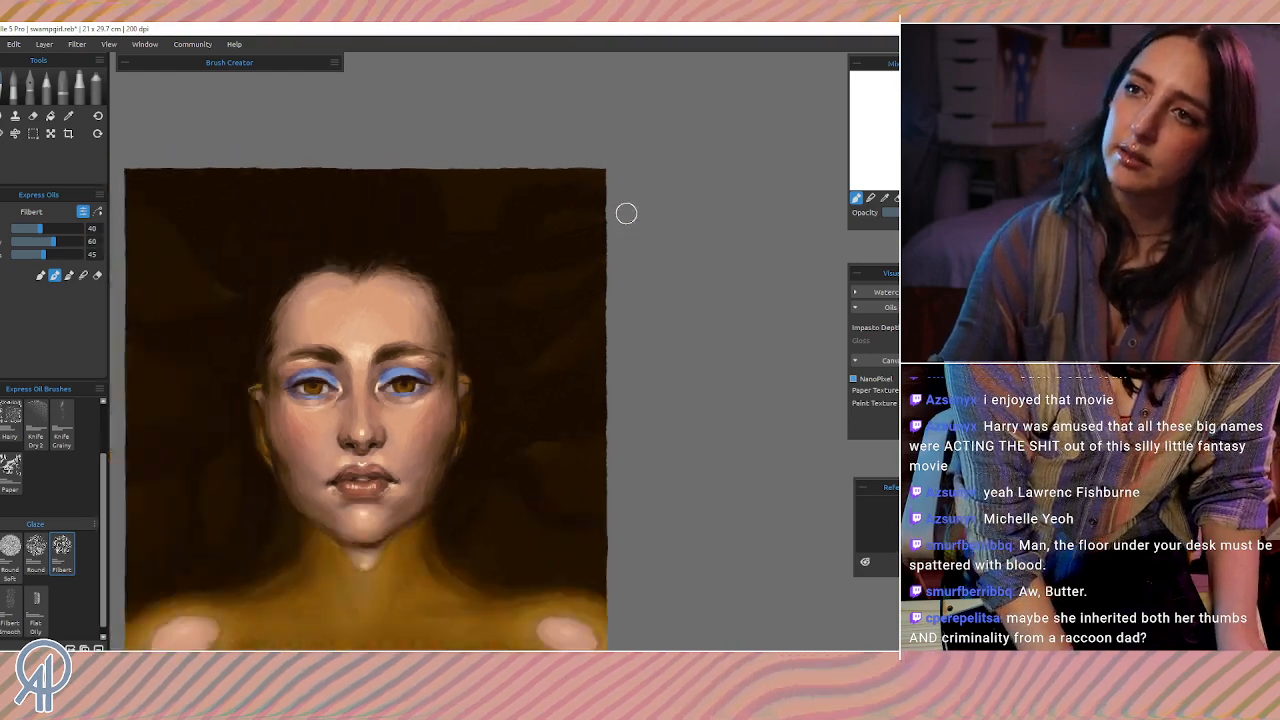
scroll(626, 213, "down", 3)
scroll(626, 213, "up", 1)
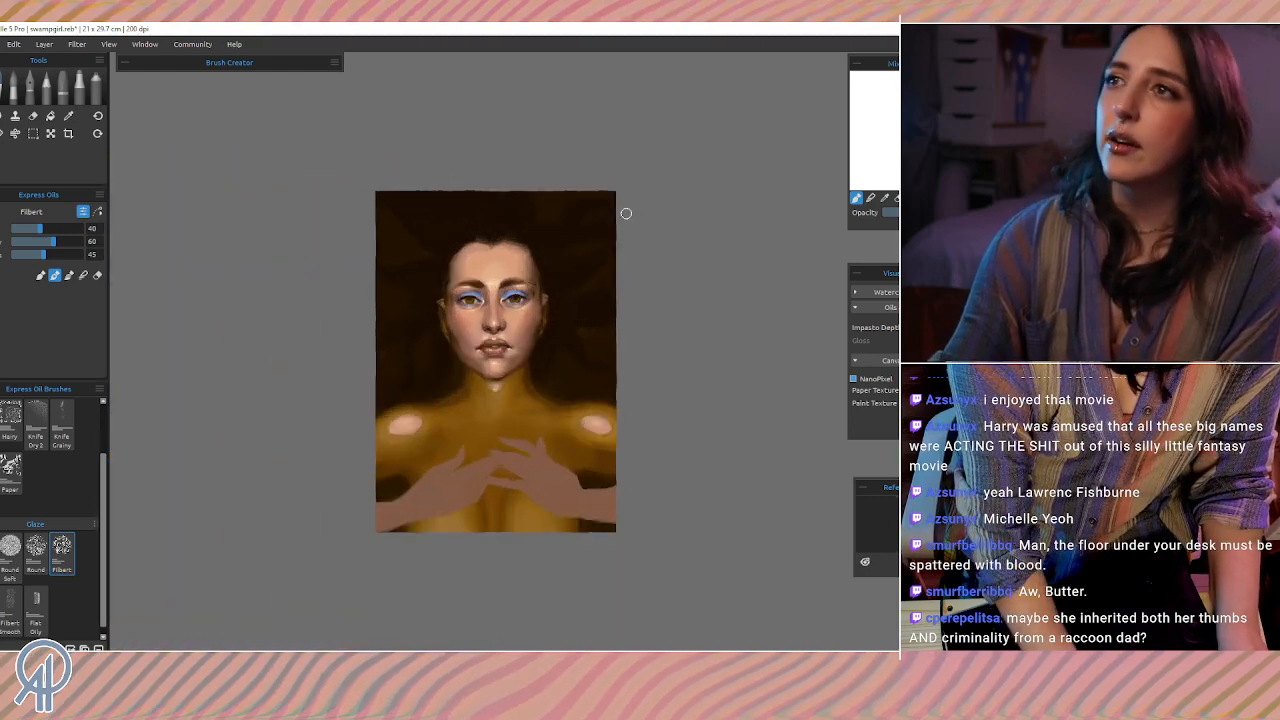
scroll(626, 213, "up", 1)
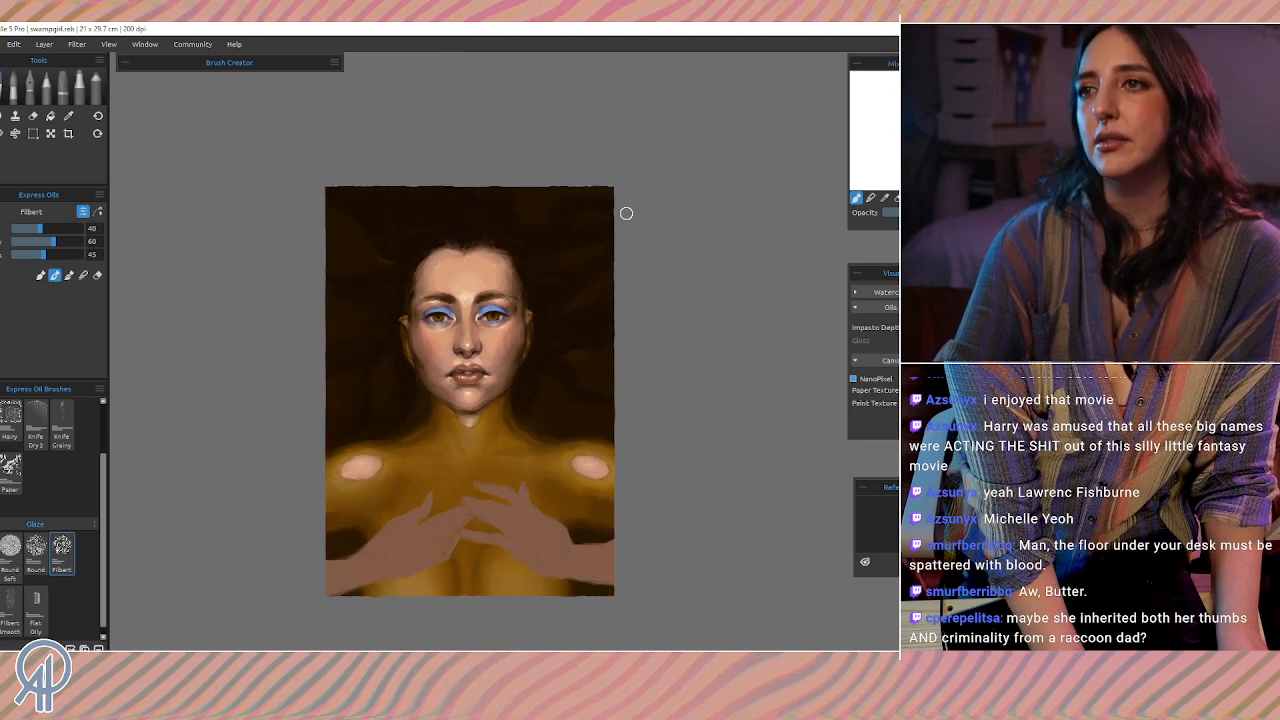
scroll(626, 213, "down", 1)
scroll(626, 213, "up", 1)
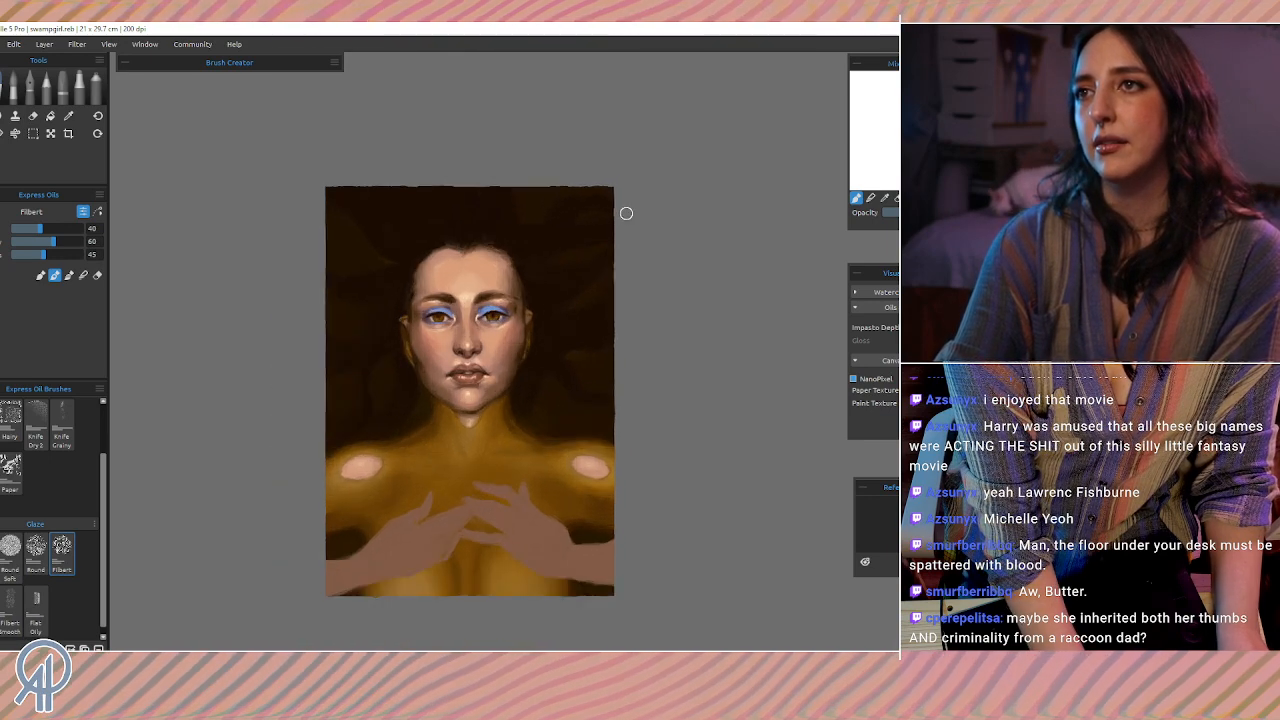
scroll(626, 213, "down", 1)
scroll(626, 213, "up", 1)
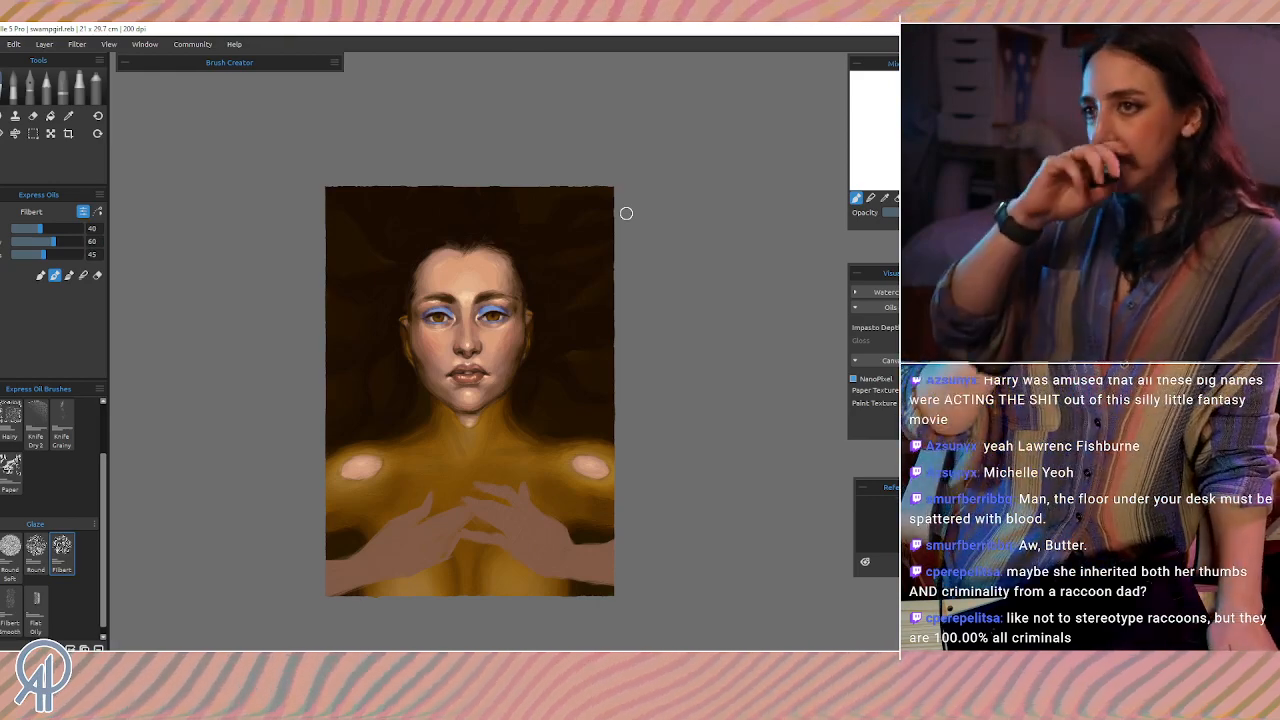
key("ctrl+alt")
scroll(626, 214, "up", 2)
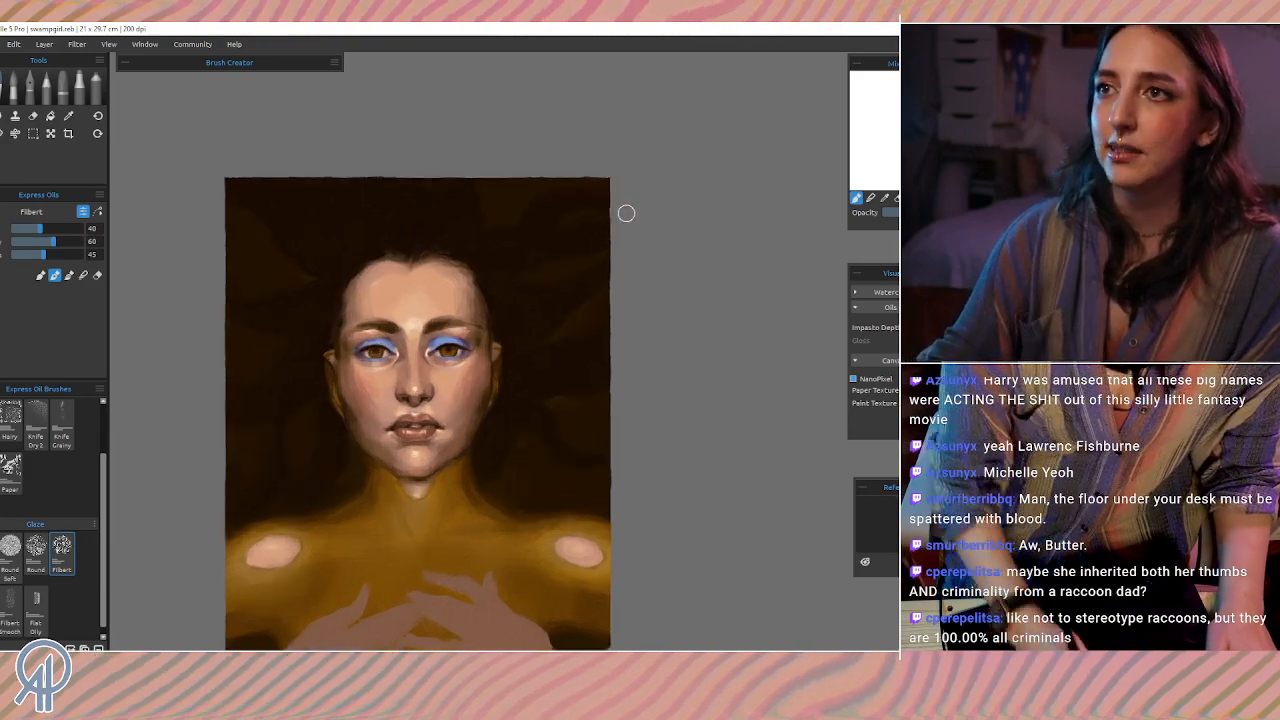
Step: Sample nearby colours and tint the upper overlapping fingertips a warmer brown with the Filbert brush at size 20
key("space")
left_click_drag(508, 506, 517, 403)
key("ctrl+alt")
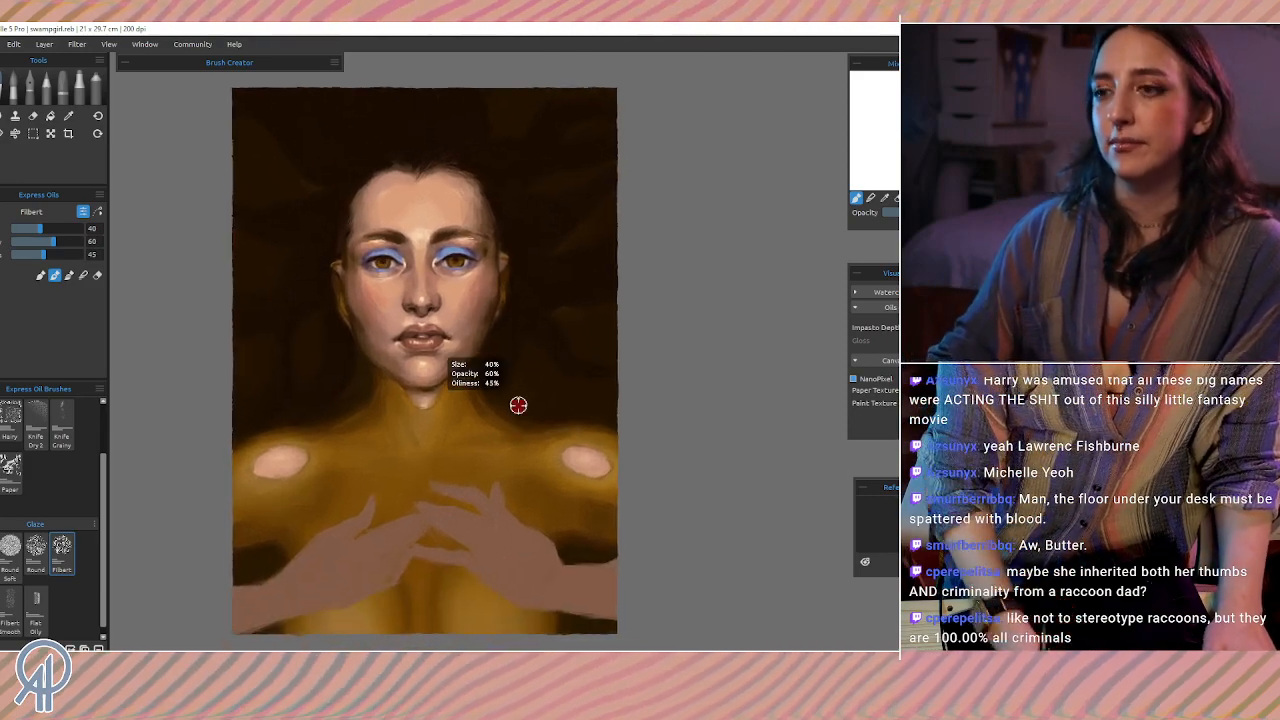
scroll(518, 405, "up", 3)
key("space")
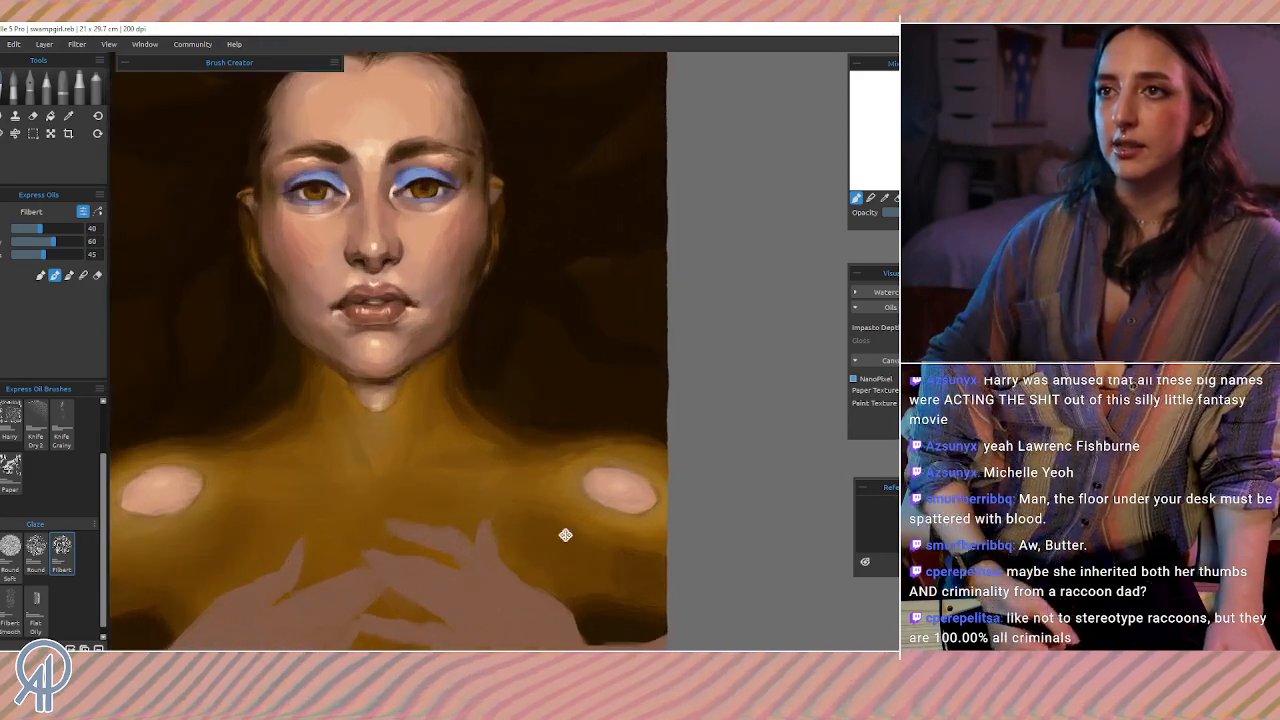
left_click_drag(566, 535, 443, 348)
key("space")
left_click_drag(516, 415, 547, 491)
key("[")
key("[")
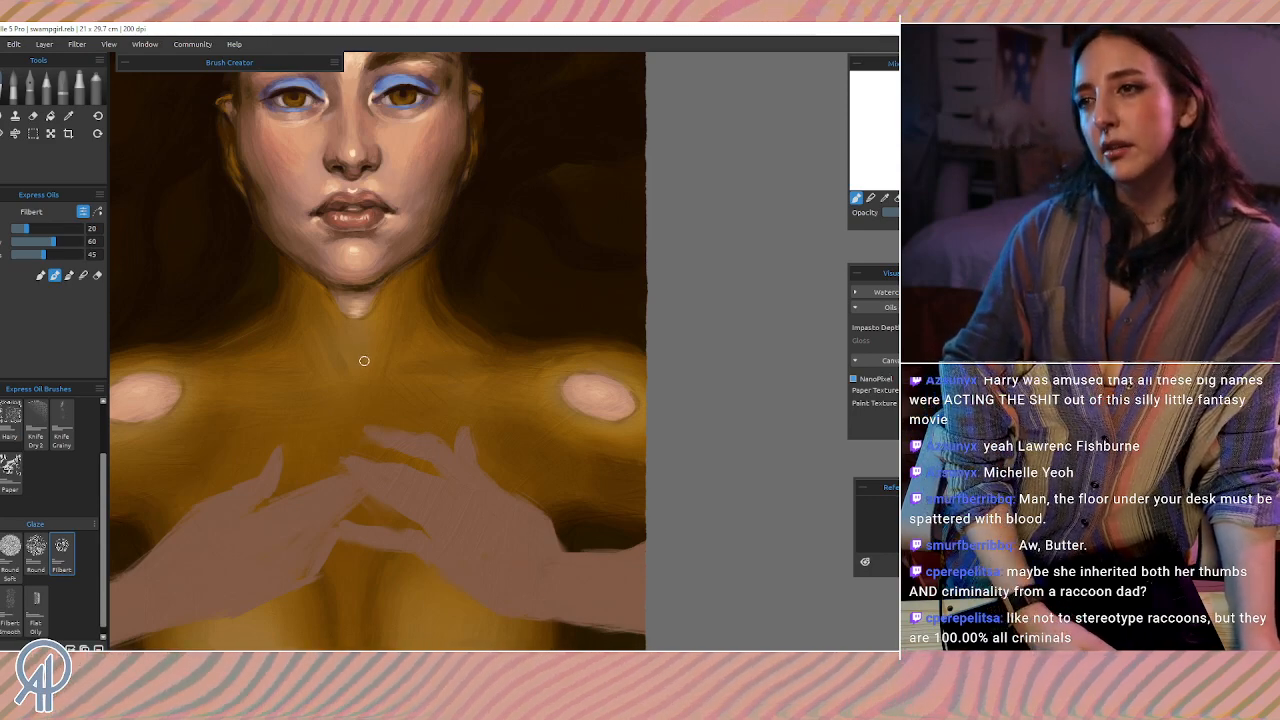
key("alt")
left_click(550, 428, "alt")
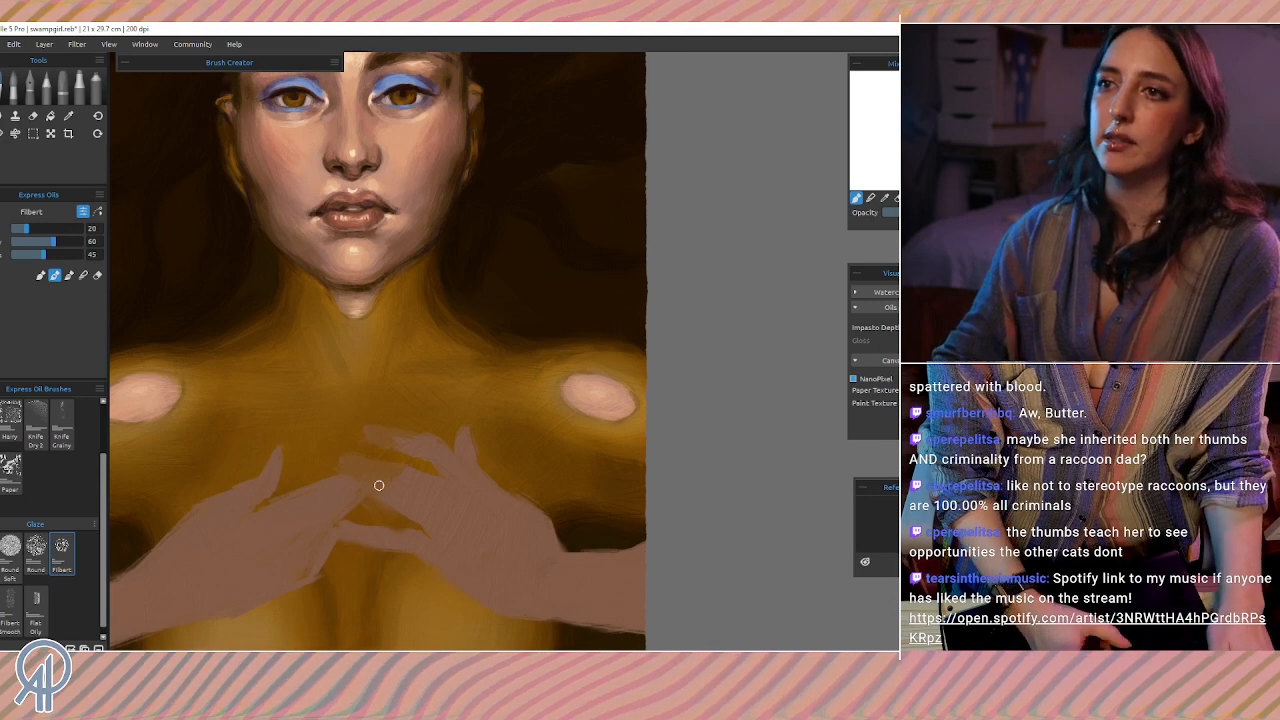
key("i")
left_click(376, 480)
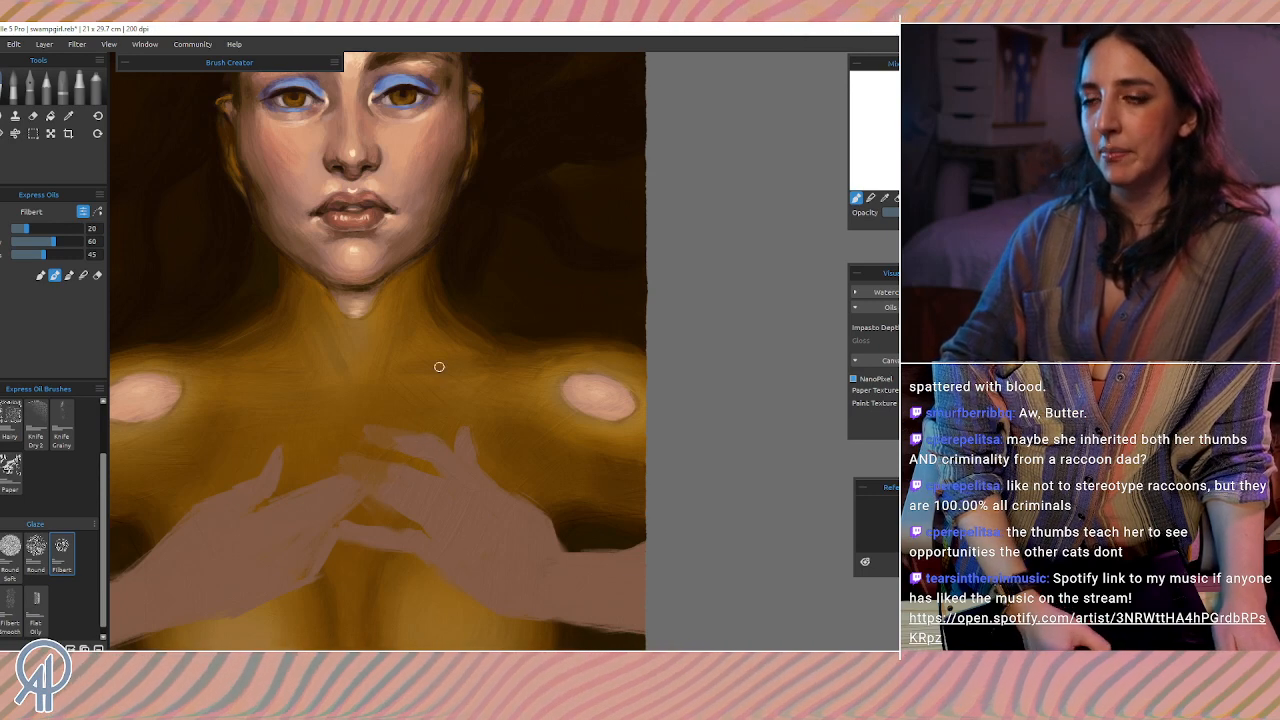
Step: Sample colours around the hands and shade the lower fingers of the right-side hand where they meet the other hand
key("alt")
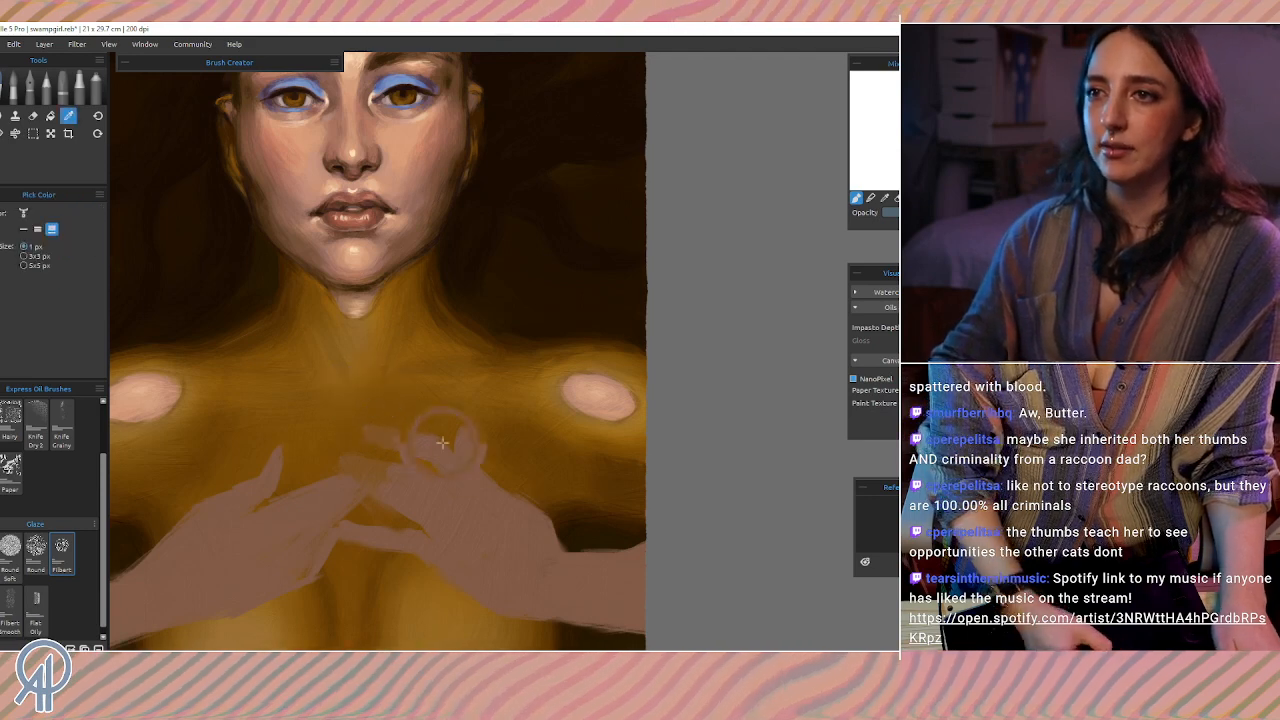
mouse_move(442, 442)
left_mouse_down()
mouse_move(536, 540)
mouse_move(634, 431)
mouse_move(618, 436)
left_mouse_up()
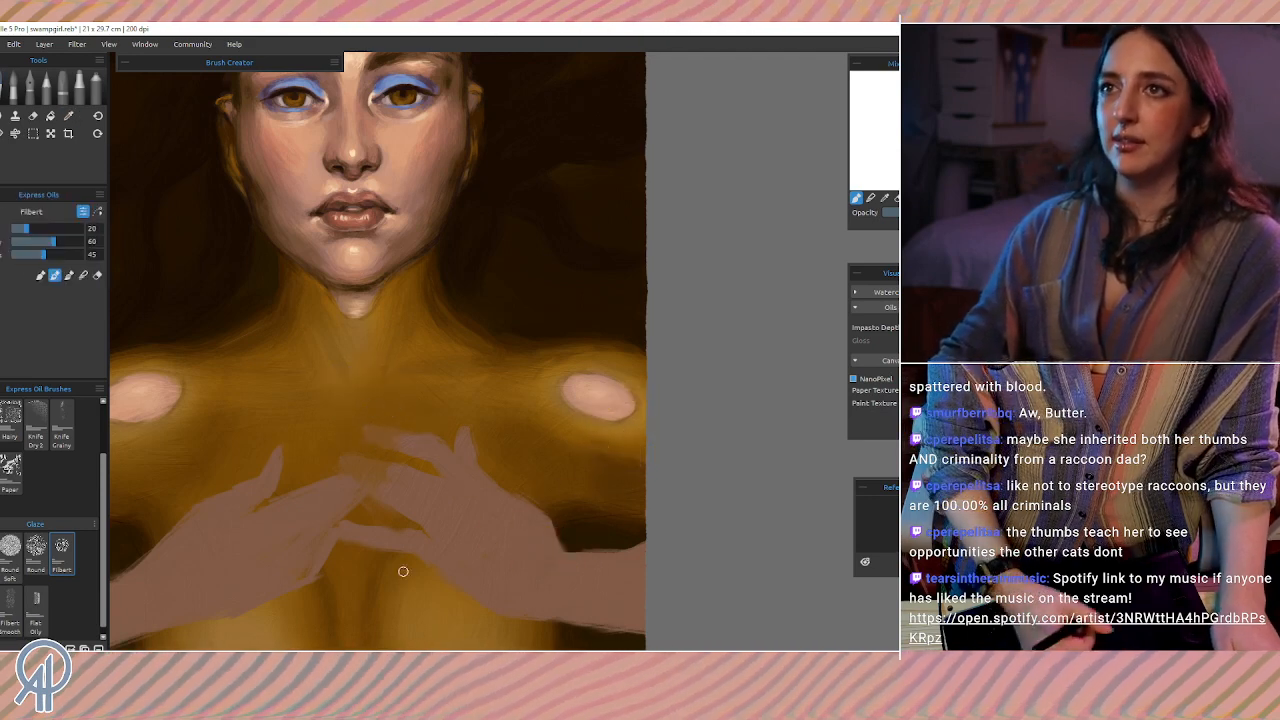
left_click(371, 347, "alt")
left_click_drag(363, 531, 392, 532)
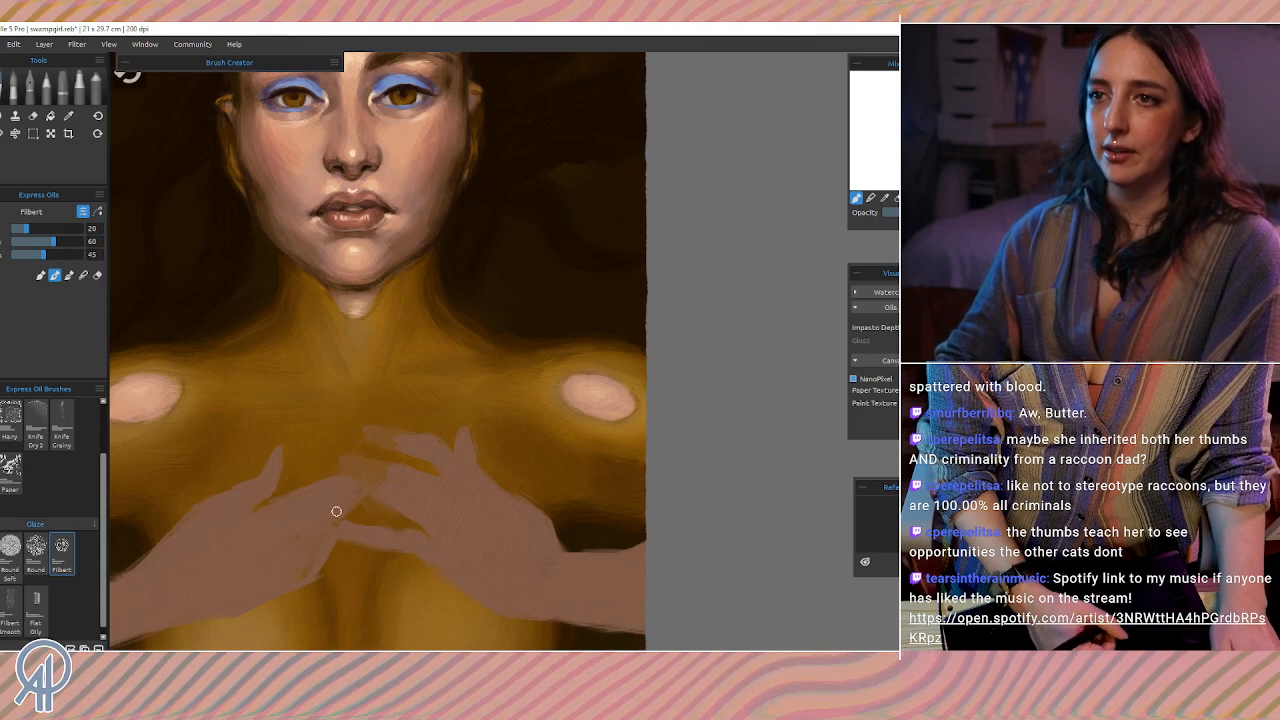
left_click(360, 523, "alt")
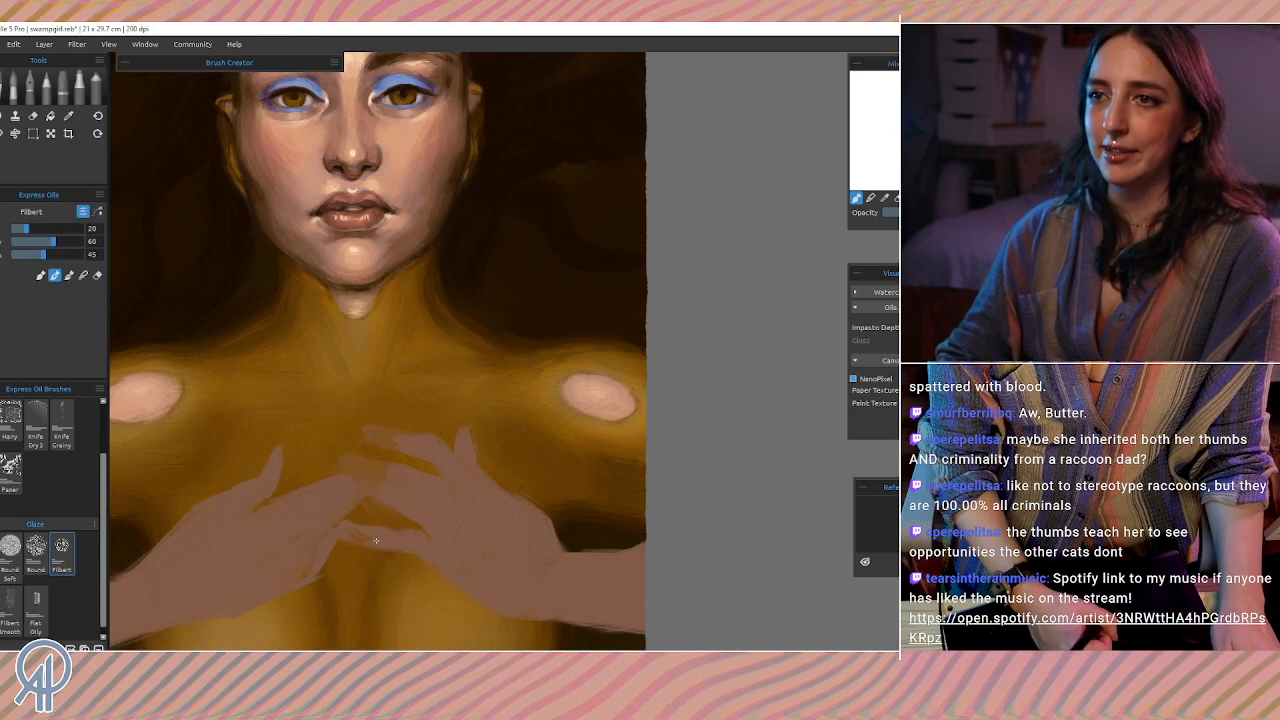
left_click(374, 497, "alt")
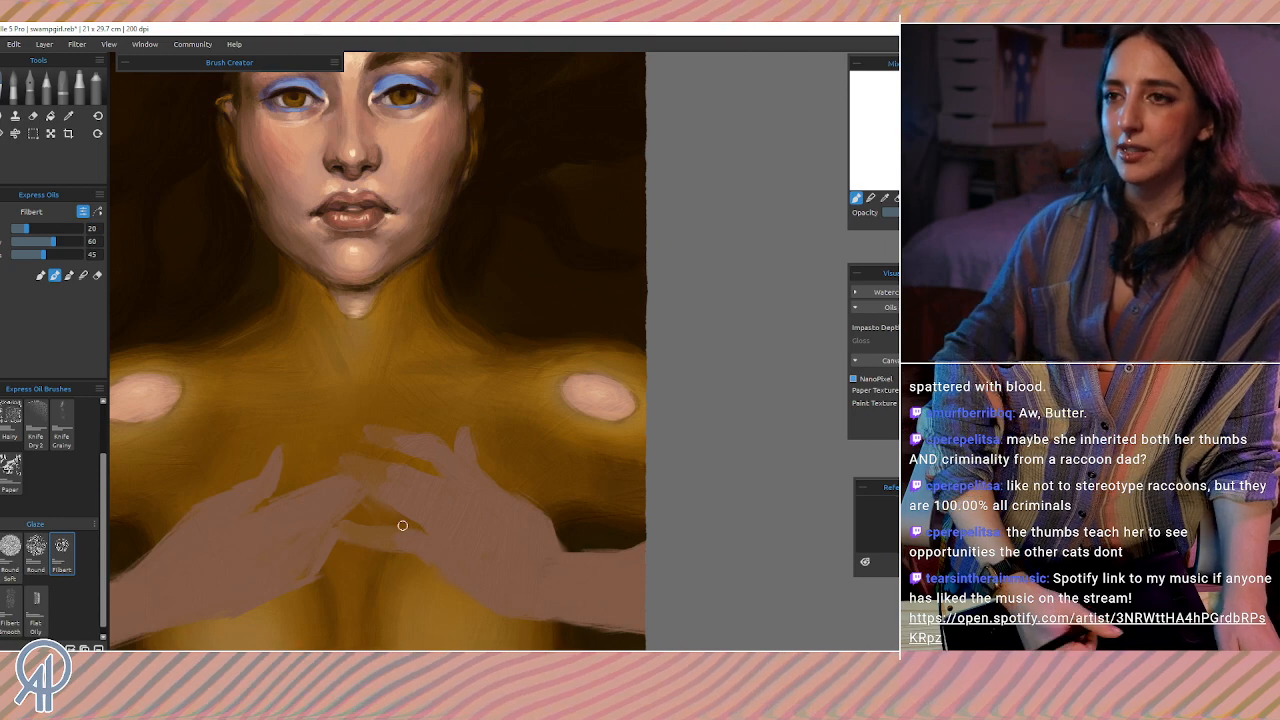
key("i")
left_click(370, 535)
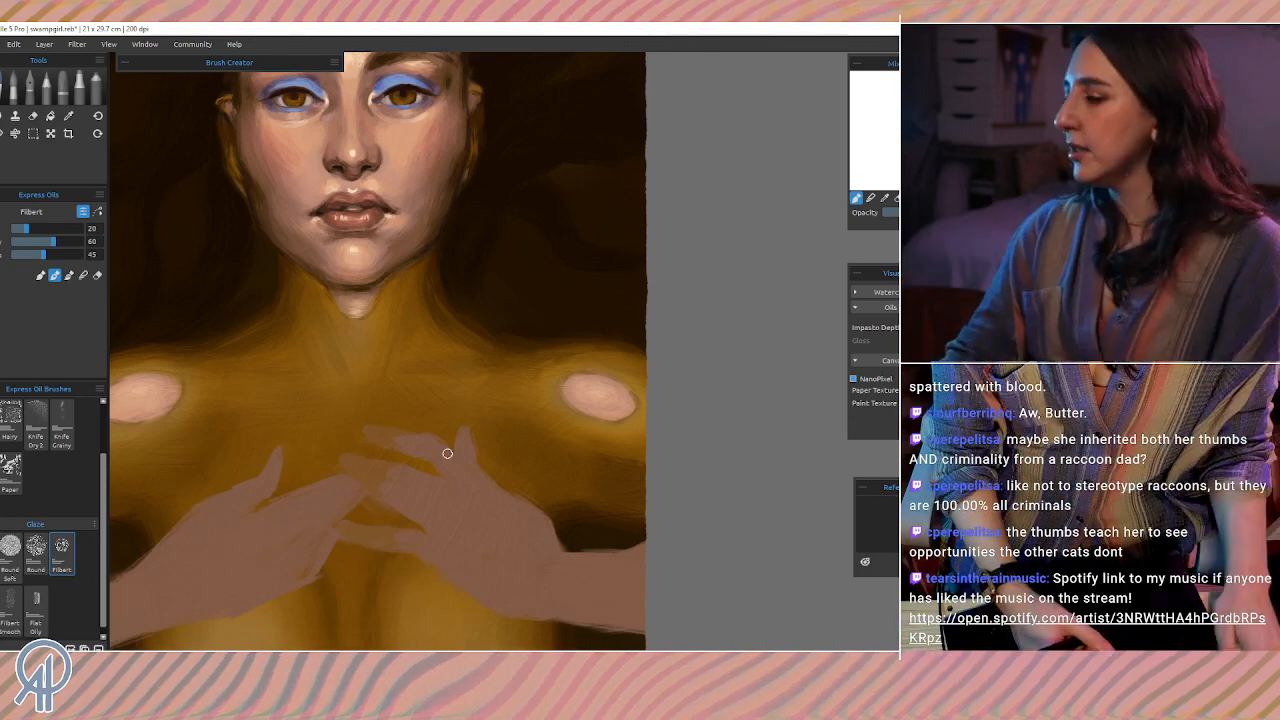
Step: Mark the right-side wrist and glaze the forearm warm brown out to the canvas edge with the Filbert brush at size 40
left_click_drag(493, 556, 426, 477)
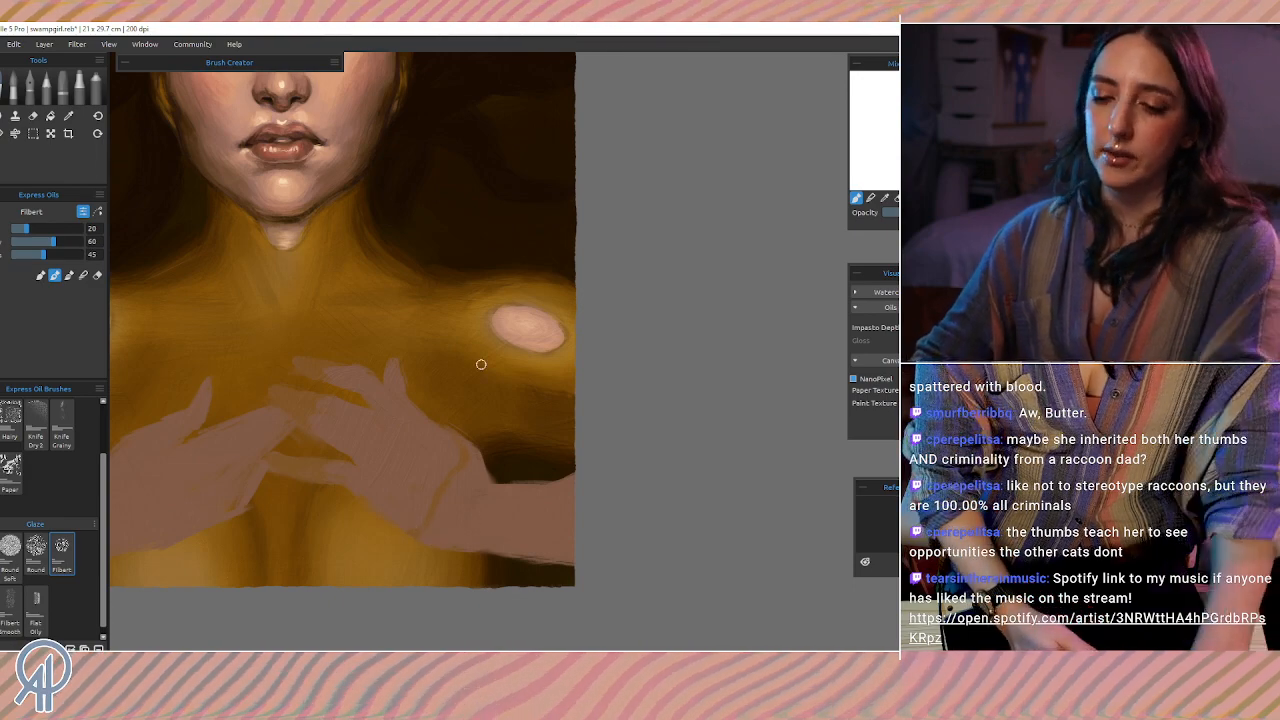
key("bracketright")
key("bracketright")
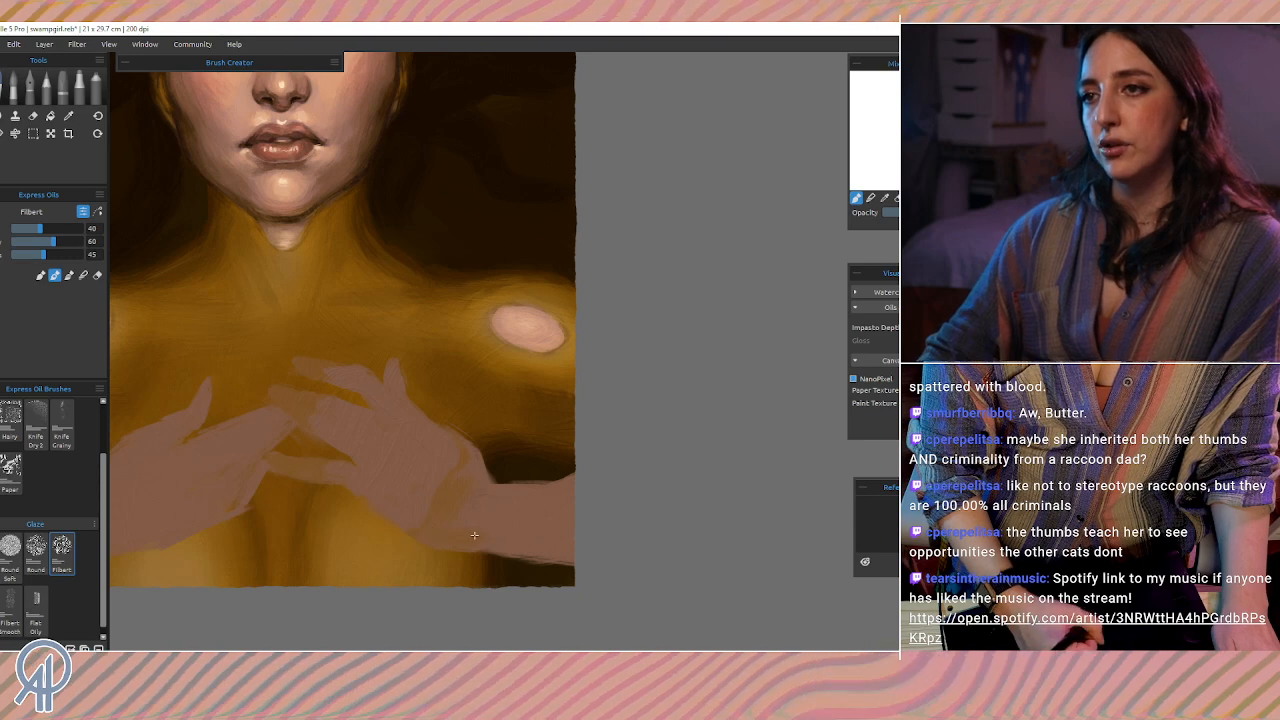
left_click_drag(504, 549, 589, 561)
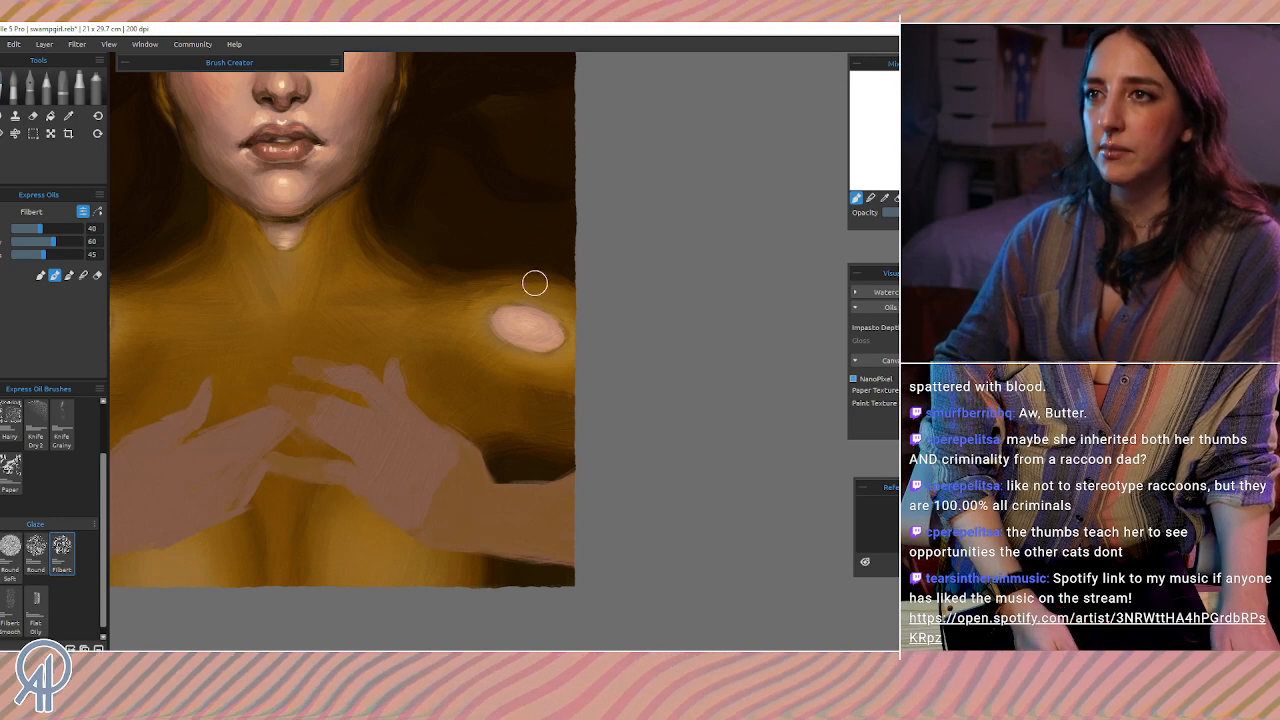
Step: Reduce the Filbert brush size to 16 and review the tinted forearm and hands against the whole portrait
left_click_drag(277, 491, 417, 483)
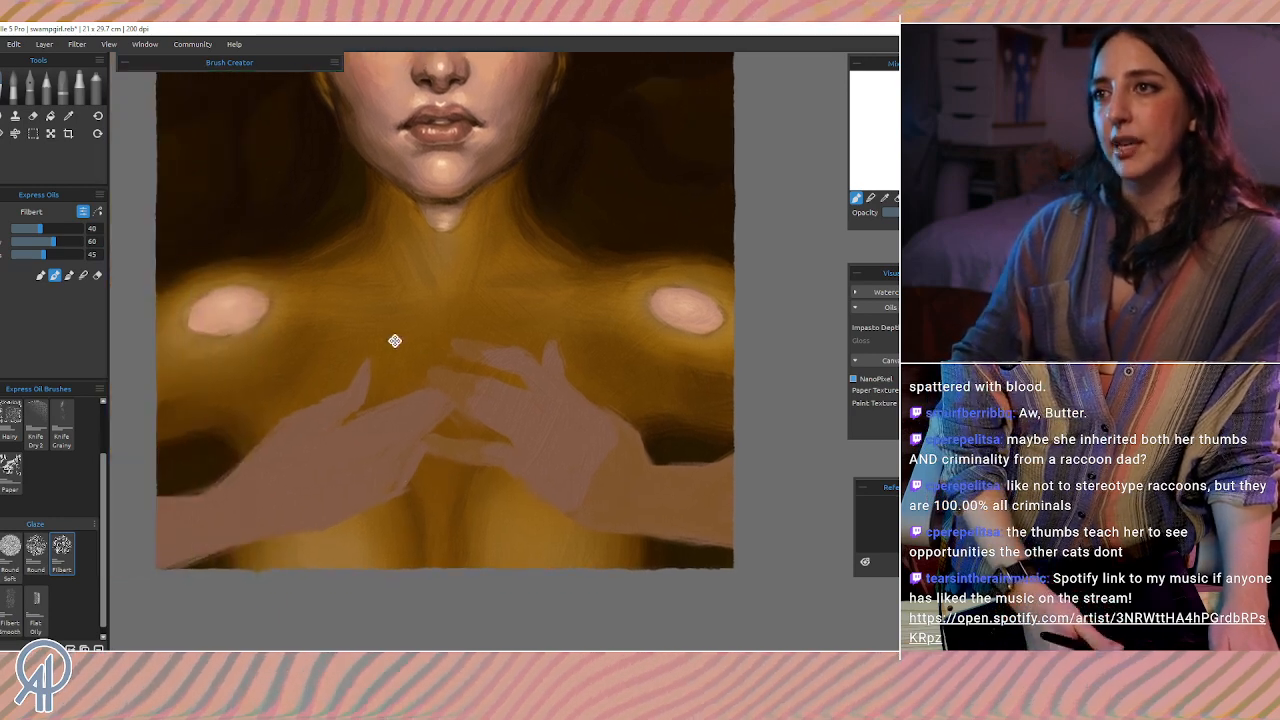
key("bracketleft")
key("bracketleft")
key("bracketleft")
key("bracketleft")
key("bracketleft")
key("bracketleft")
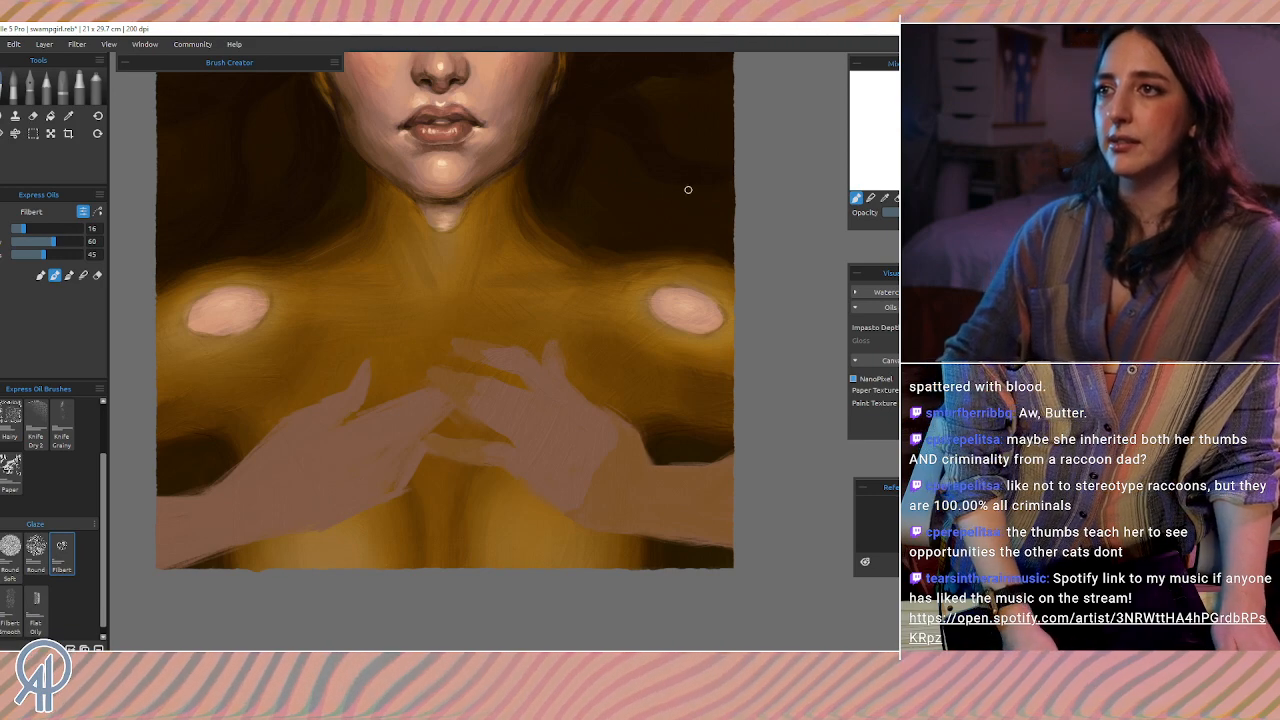
mouse_move(519, 477)
left_mouse_down()
mouse_move(427, 463)
mouse_move(601, 421)
left_mouse_up()
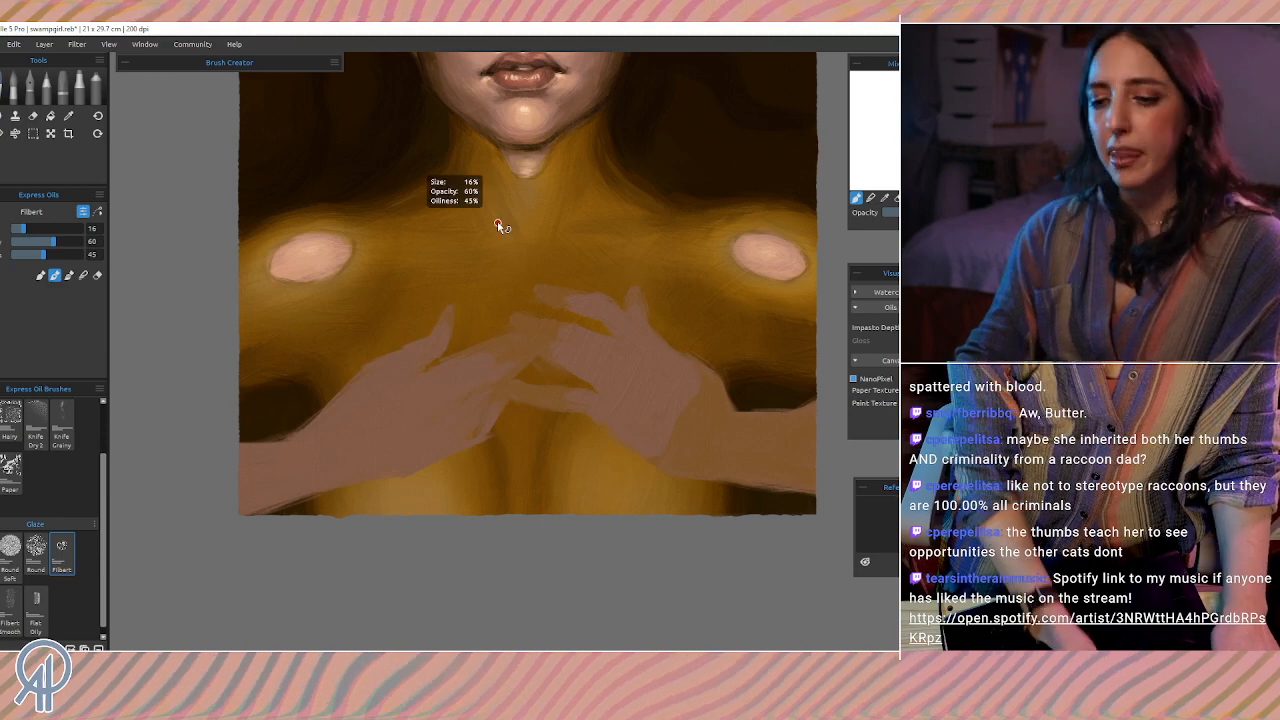
scroll(500, 226, "down", 1)
scroll(500, 226, "down", 5)
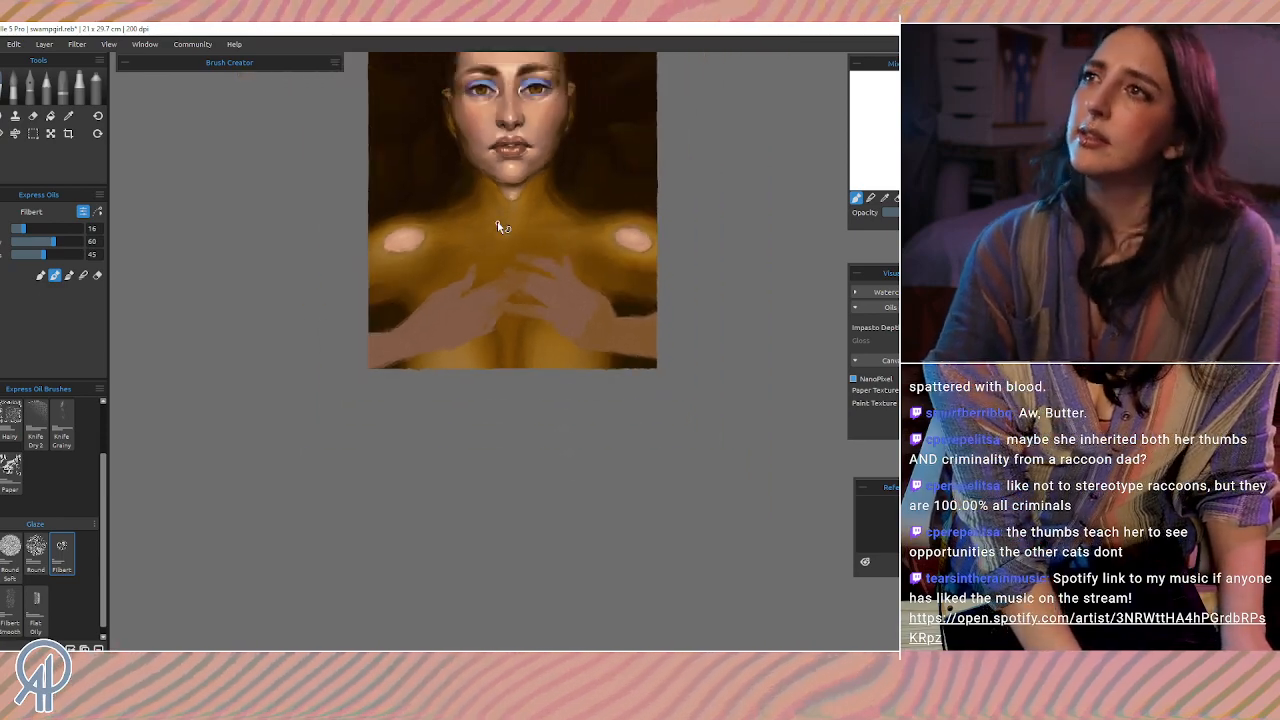
scroll(499, 227, "up", 1)
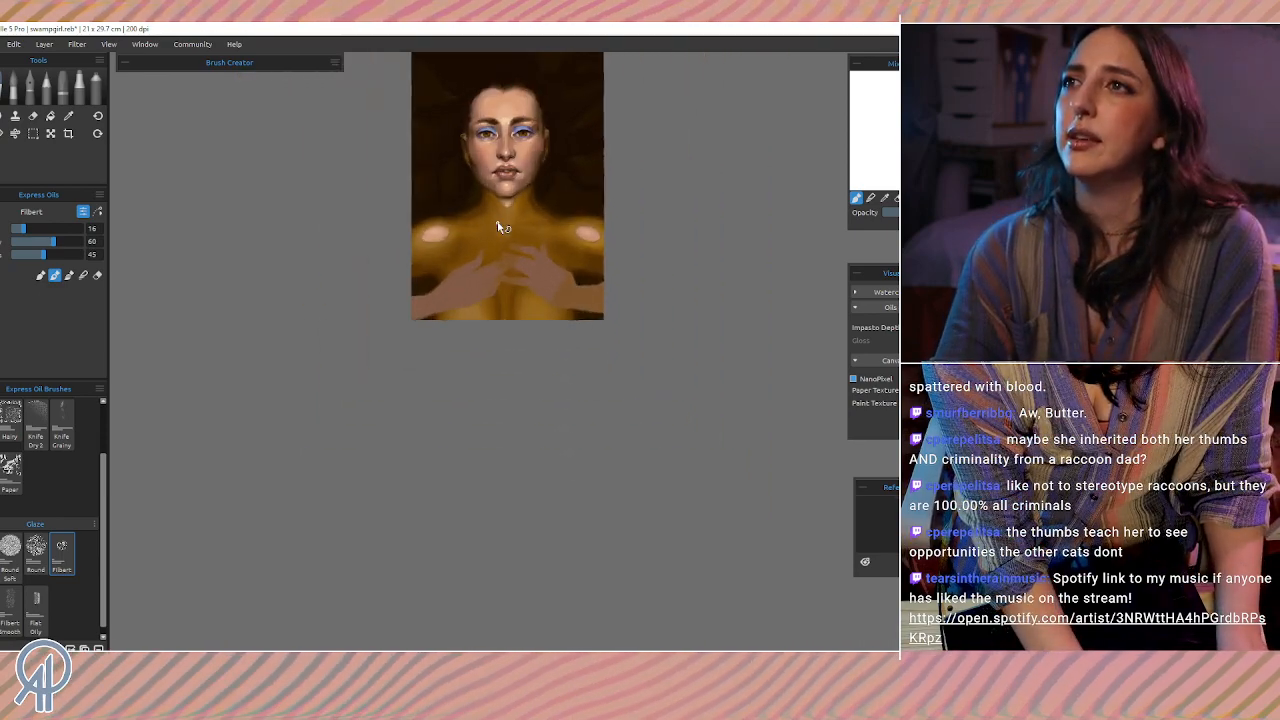
Step: Glaze the left-side forearm warm brown out to the canvas edge with the Filbert brush at size 35, and return the size to 18
scroll(499, 227, "up", 1)
scroll(499, 227, "up", 4)
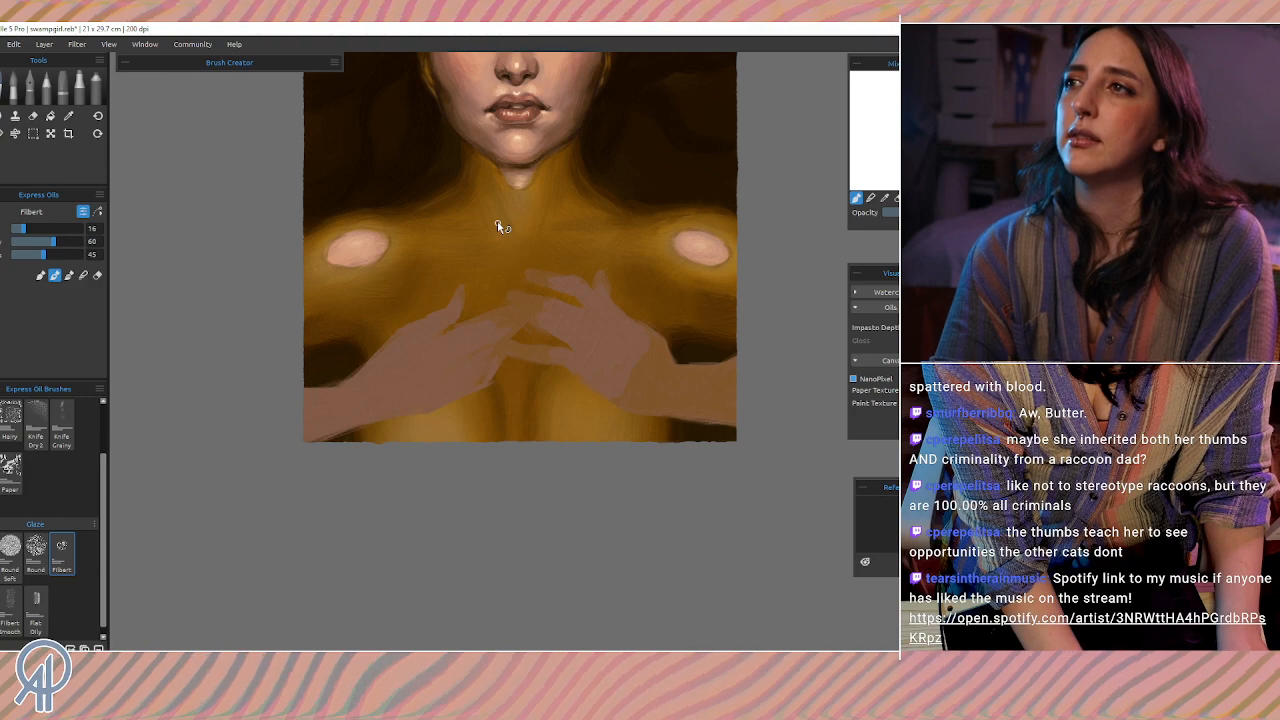
scroll(499, 227, "up", 1)
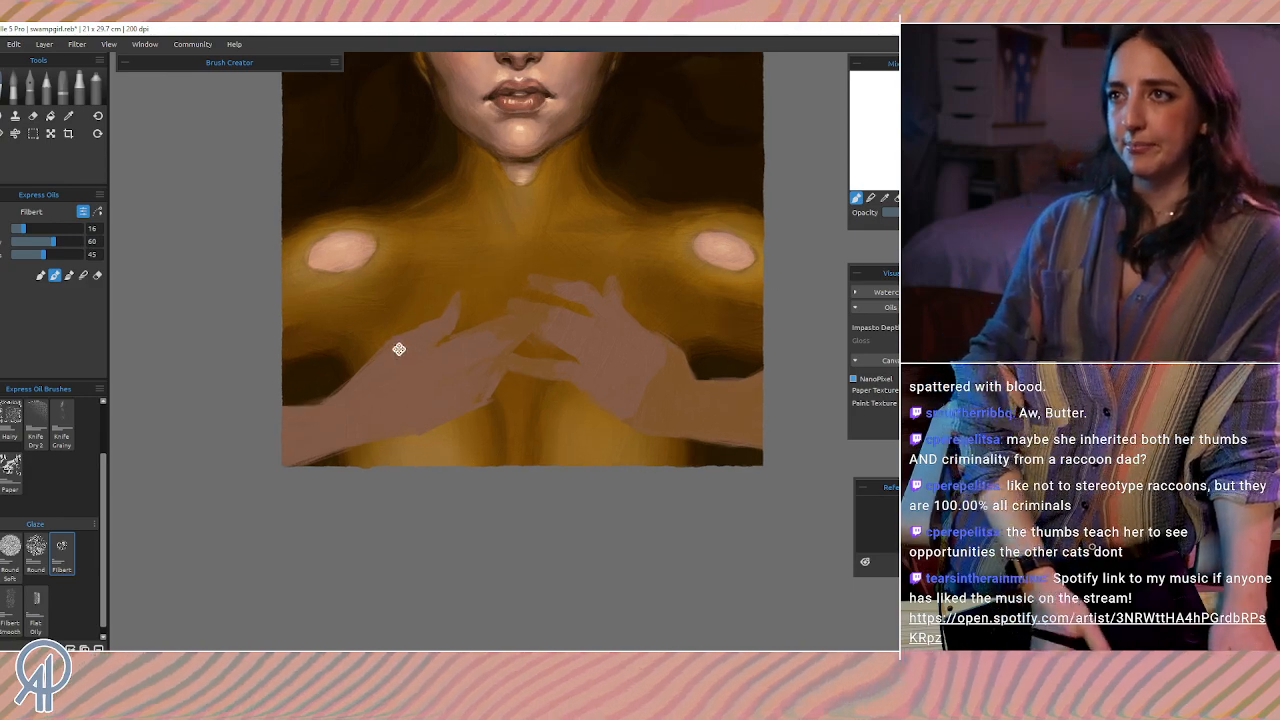
left_click_drag(399, 349, 423, 409)
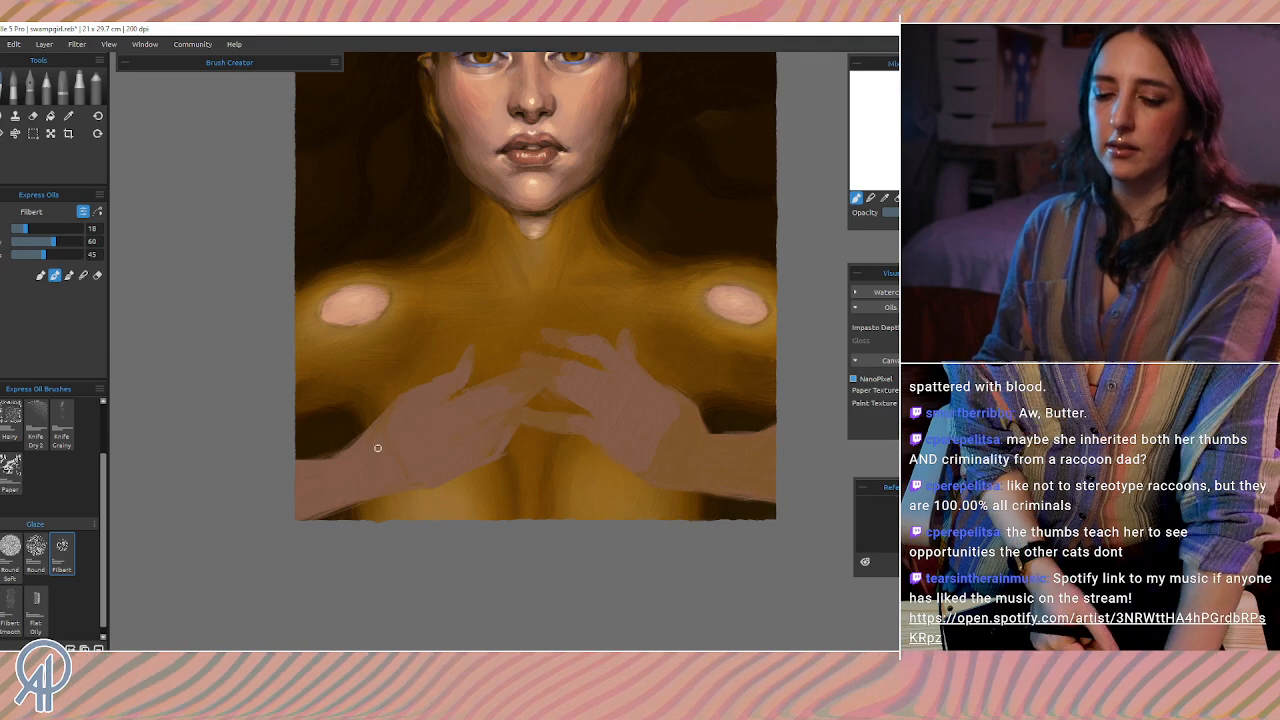
key("]")
left_click_drag(310, 472, 301, 488)
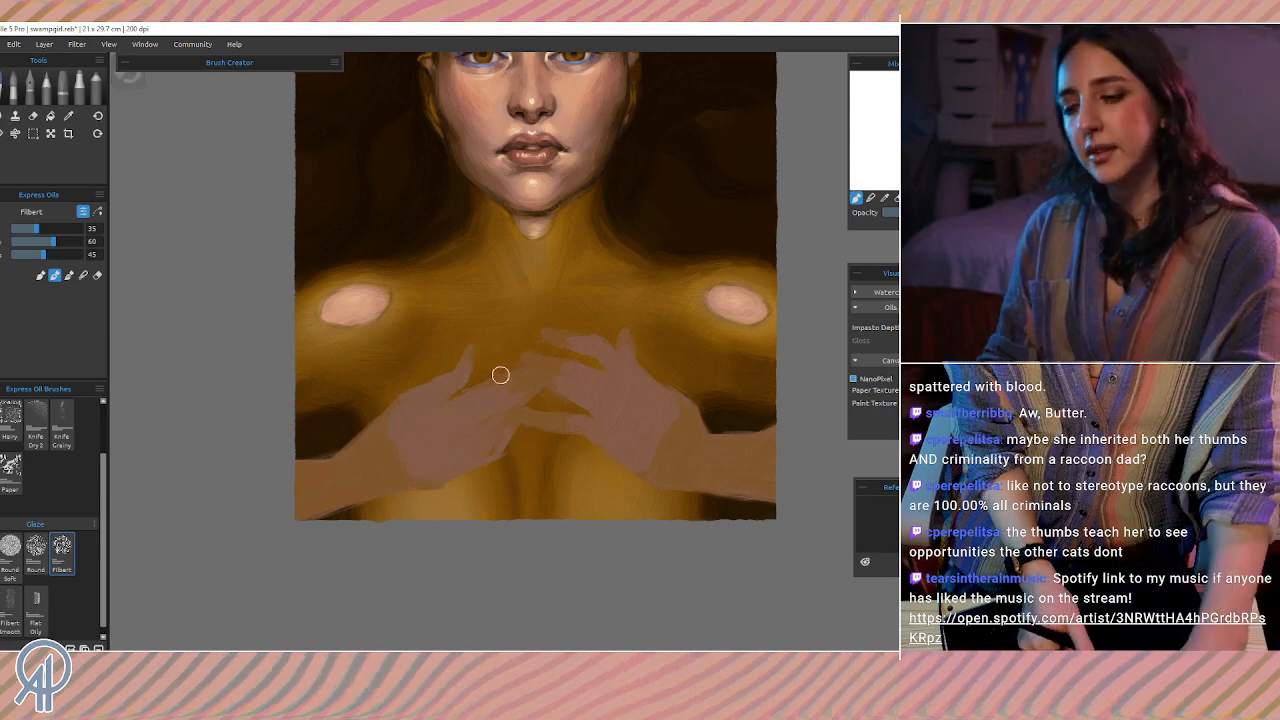
key("bracketleft")
key("bracketleft")
key("bracketleft")
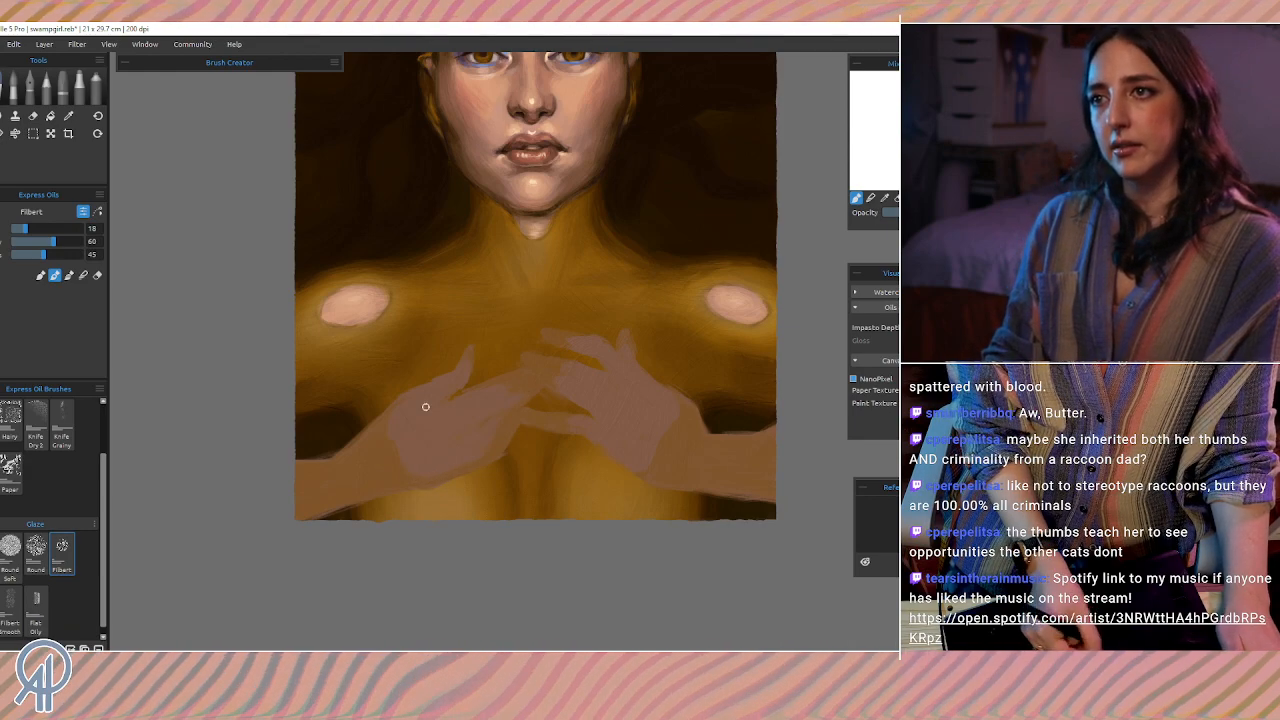
Step: Clean up the gap below the overlapping fingers with the Round Soft eraser at size 25, and save the painting
left_click(33, 115)
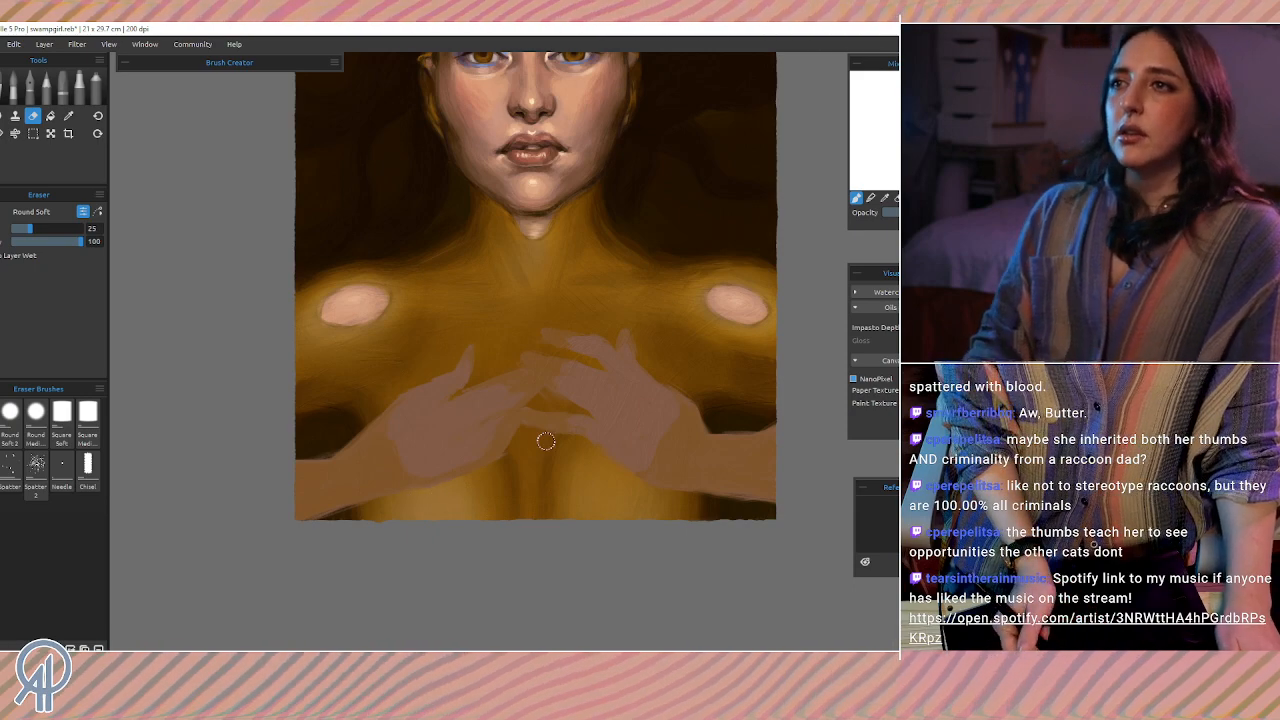
left_click_drag(546, 441, 546, 441)
scroll(546, 441, "down", 1)
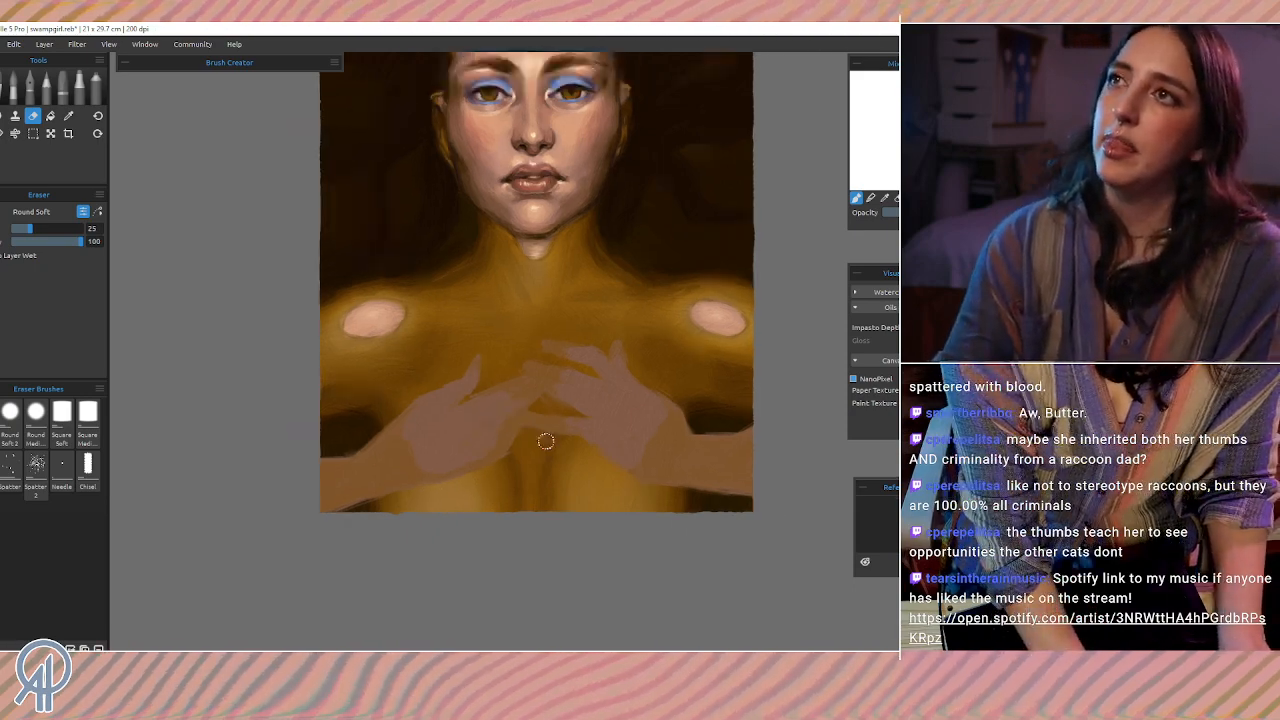
scroll(546, 441, "down", 3)
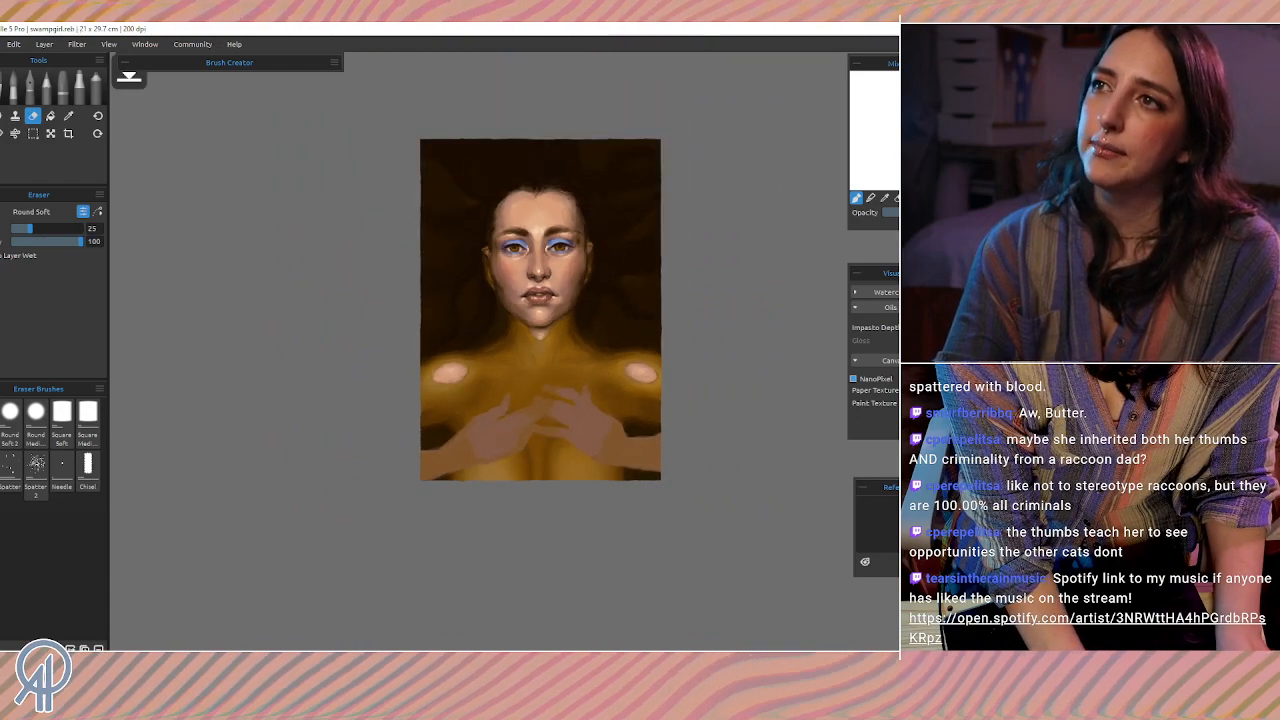
scroll(546, 441, "up", 1)
scroll(546, 441, "up", 1)
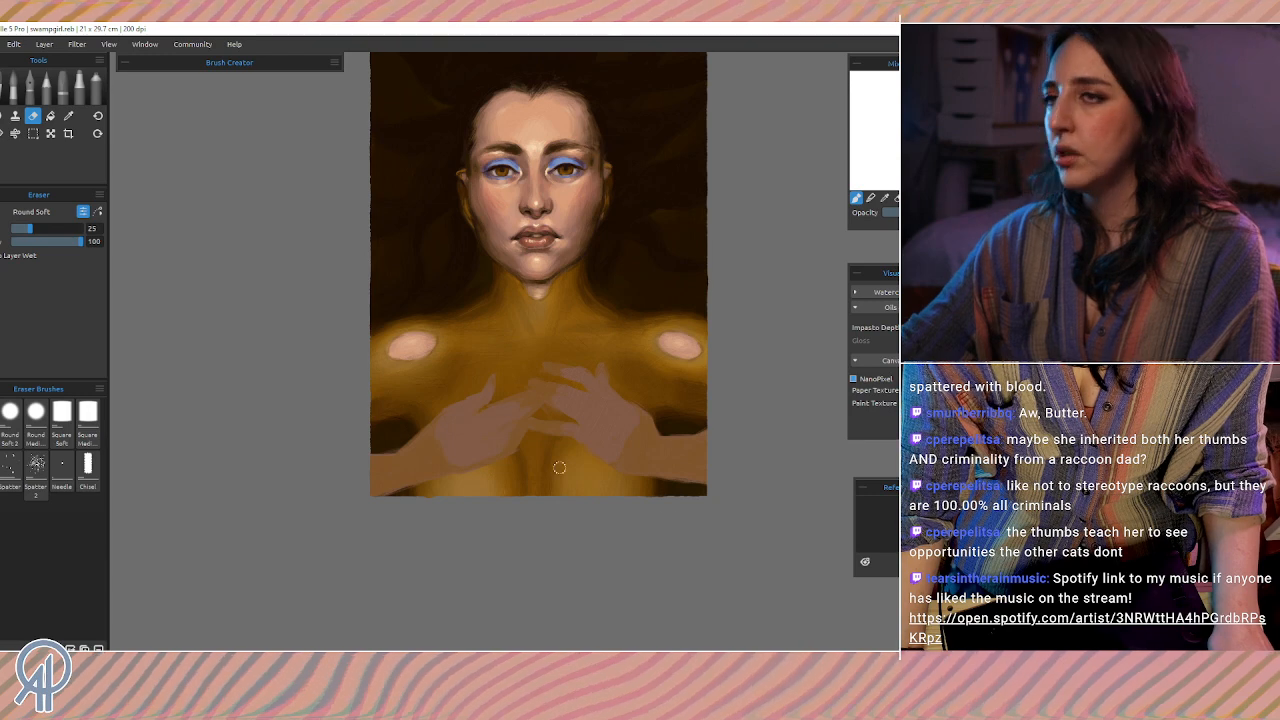
Step: Separate the left-side hand and forearm from the other hand with a freehand lasso selection, and deselect
left_click(33, 133)
left_click(23, 212)
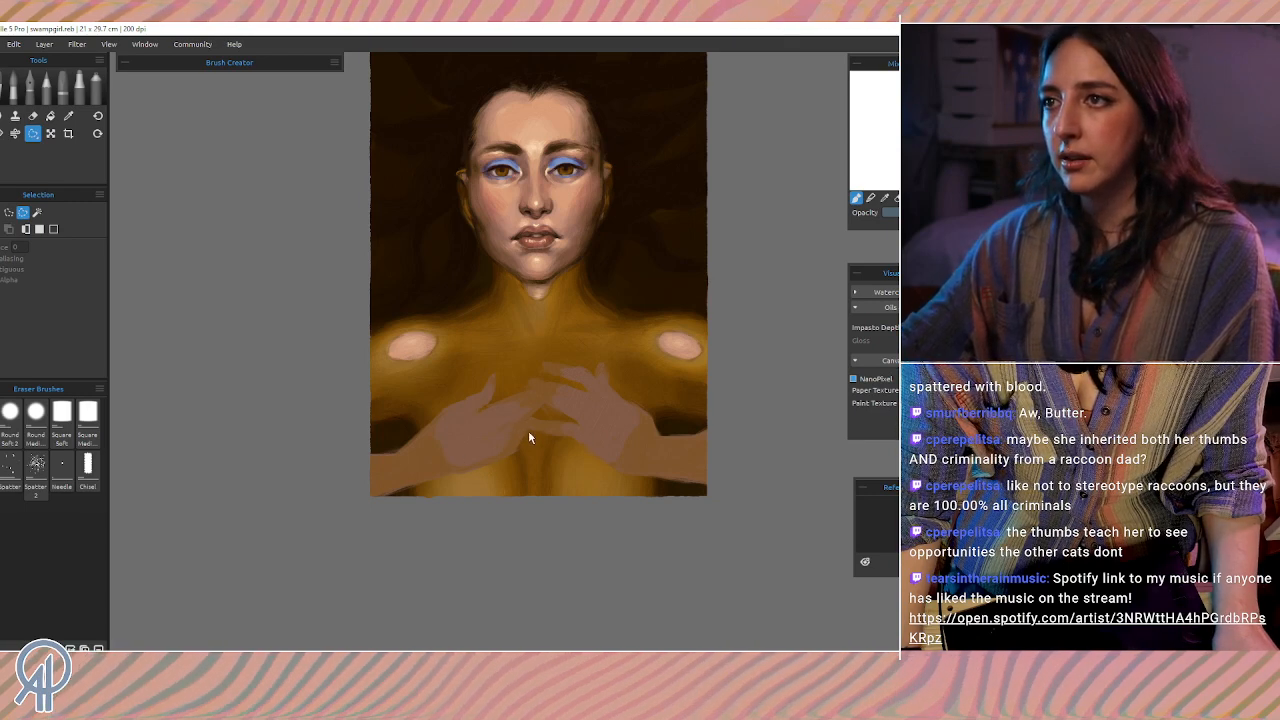
mouse_move(526, 428)
left_mouse_down()
mouse_move(460, 342)
mouse_move(297, 445)
mouse_move(305, 572)
mouse_move(392, 585)
mouse_move(487, 546)
mouse_move(530, 431)
left_mouse_up()
key("ctrl+d")
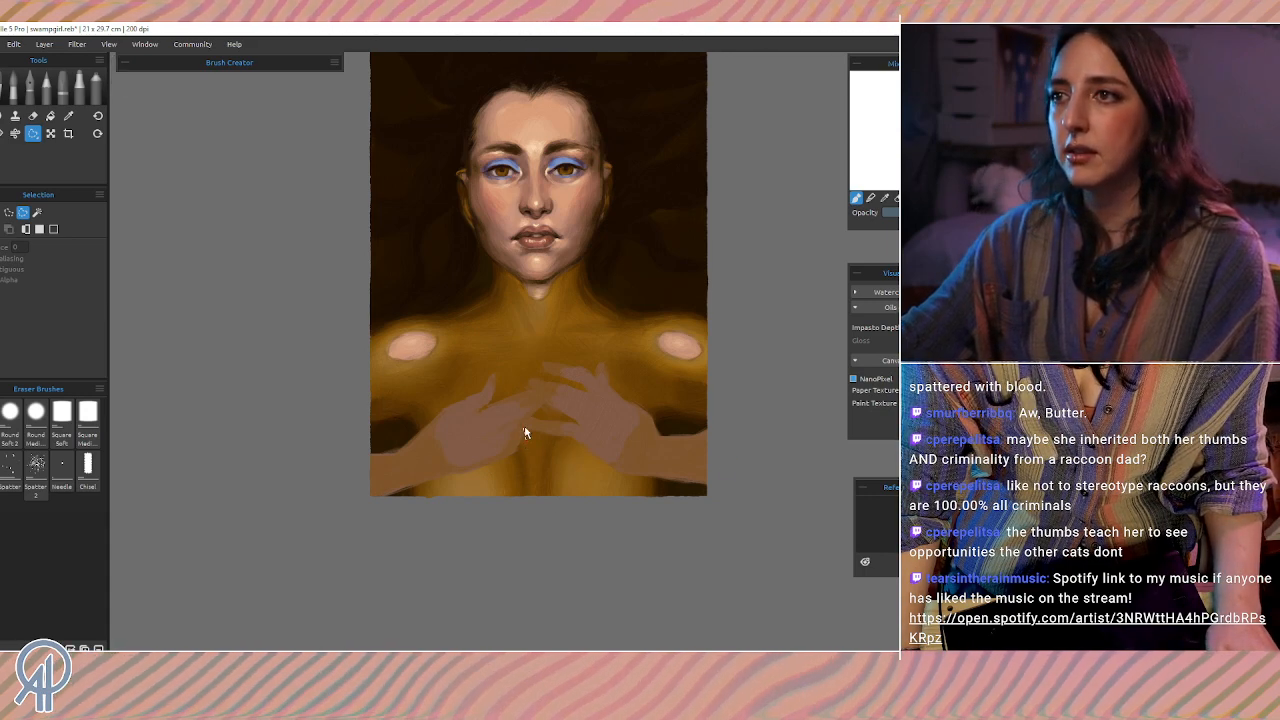
mouse_move(529, 435)
left_mouse_down()
mouse_move(491, 346)
mouse_move(304, 455)
mouse_move(369, 611)
mouse_move(522, 495)
mouse_move(529, 433)
left_mouse_up()
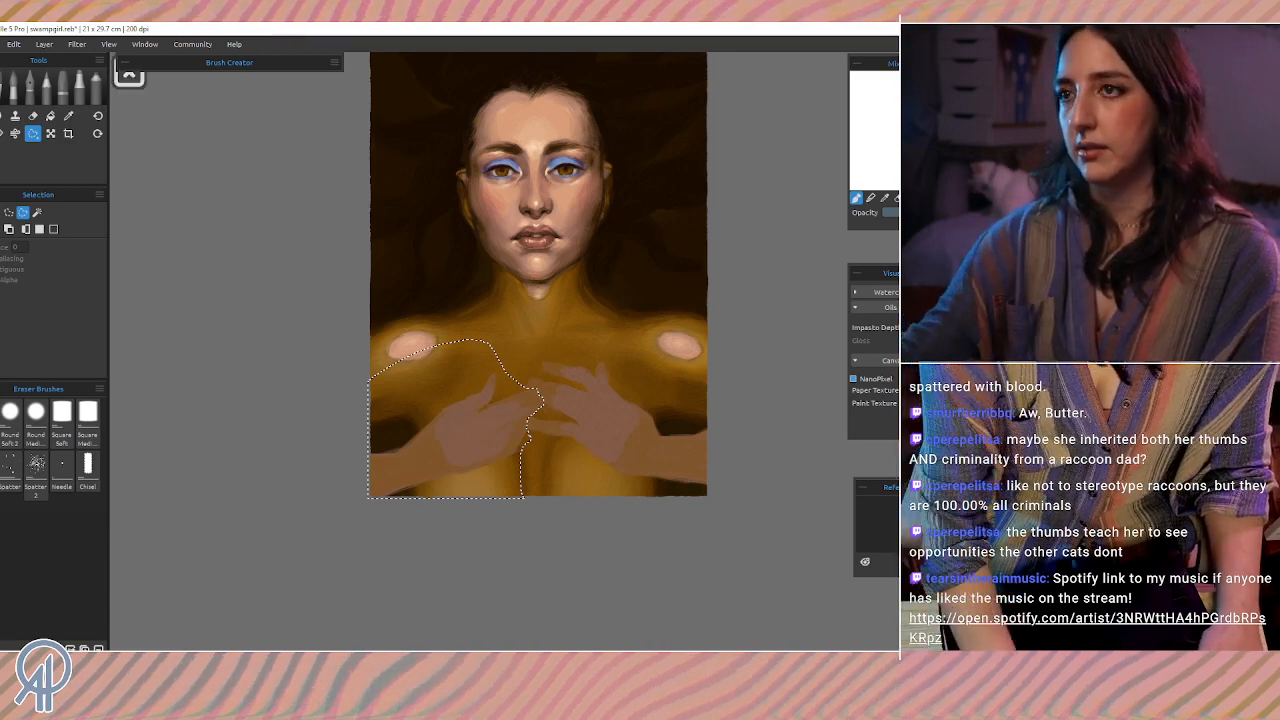
key("ctrl+d")
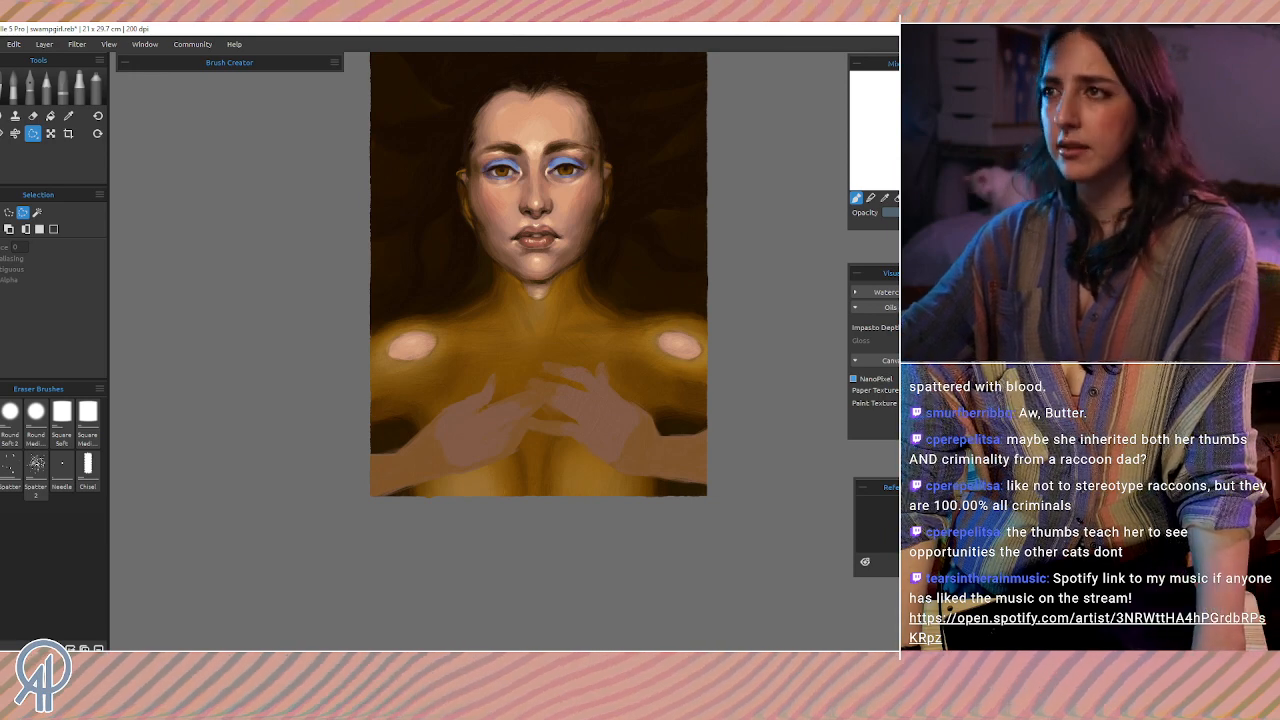
Step: Rotate the right-side hand slightly clockwise and raise it, and erase the leftover forearm piece near the opposite canvas edge
key("ctrl+t")
left_click_drag(724, 346, 731, 354)
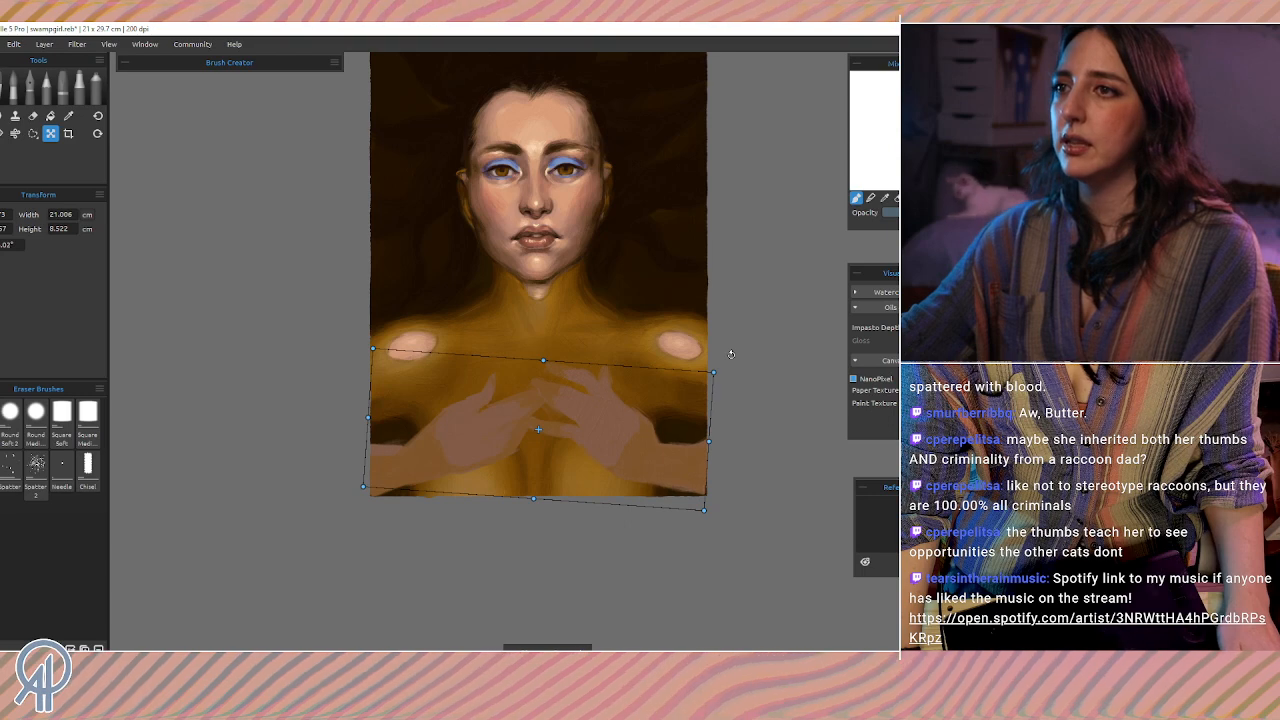
left_click_drag(603, 434, 602, 405)
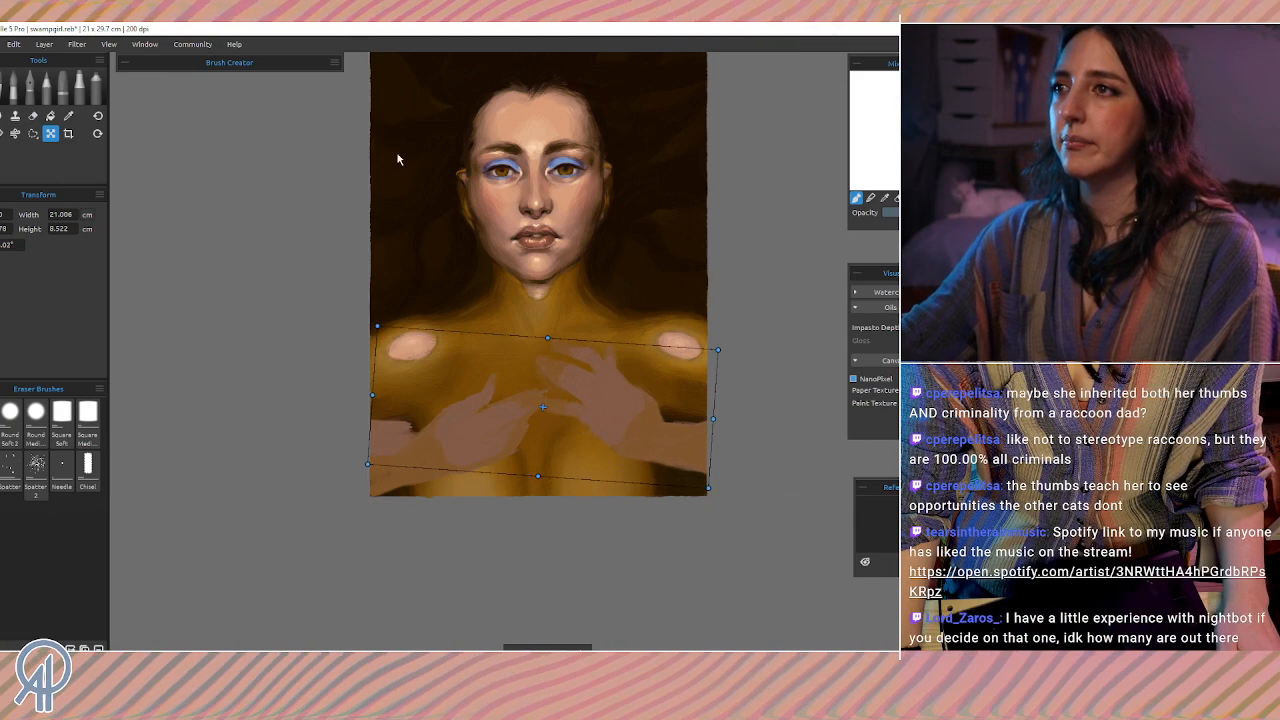
left_click(17, 95)
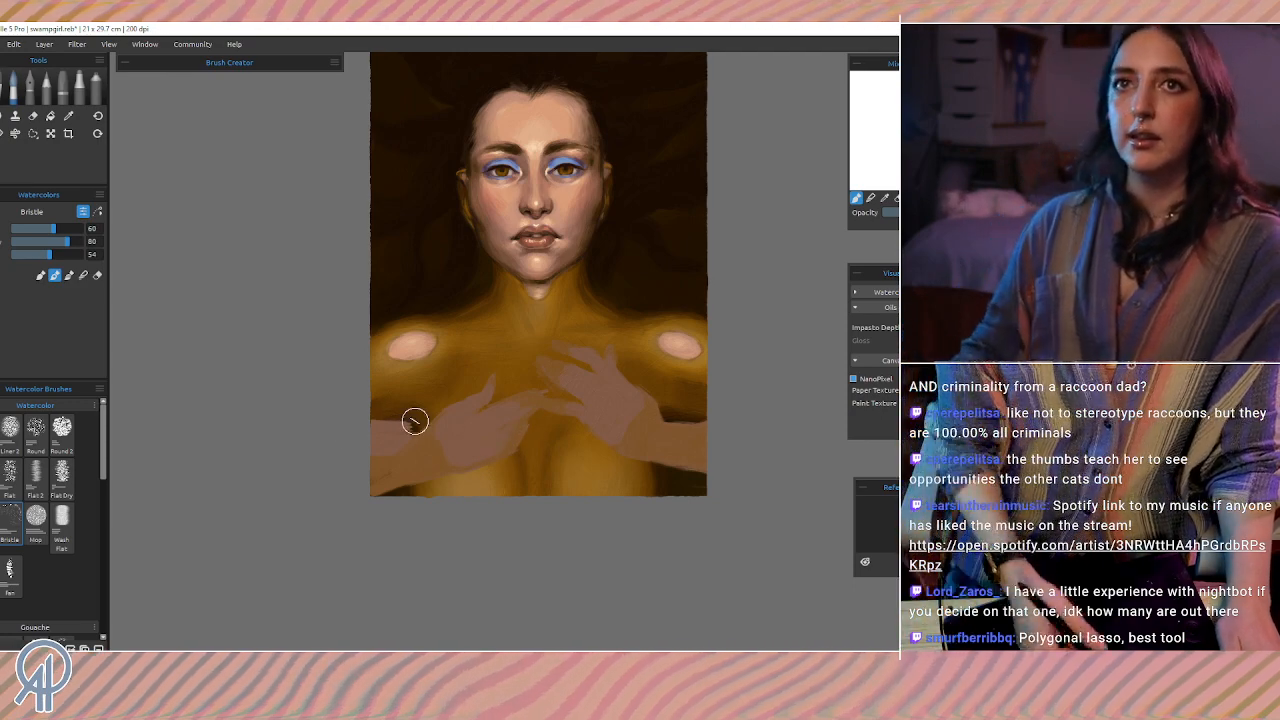
key("e")
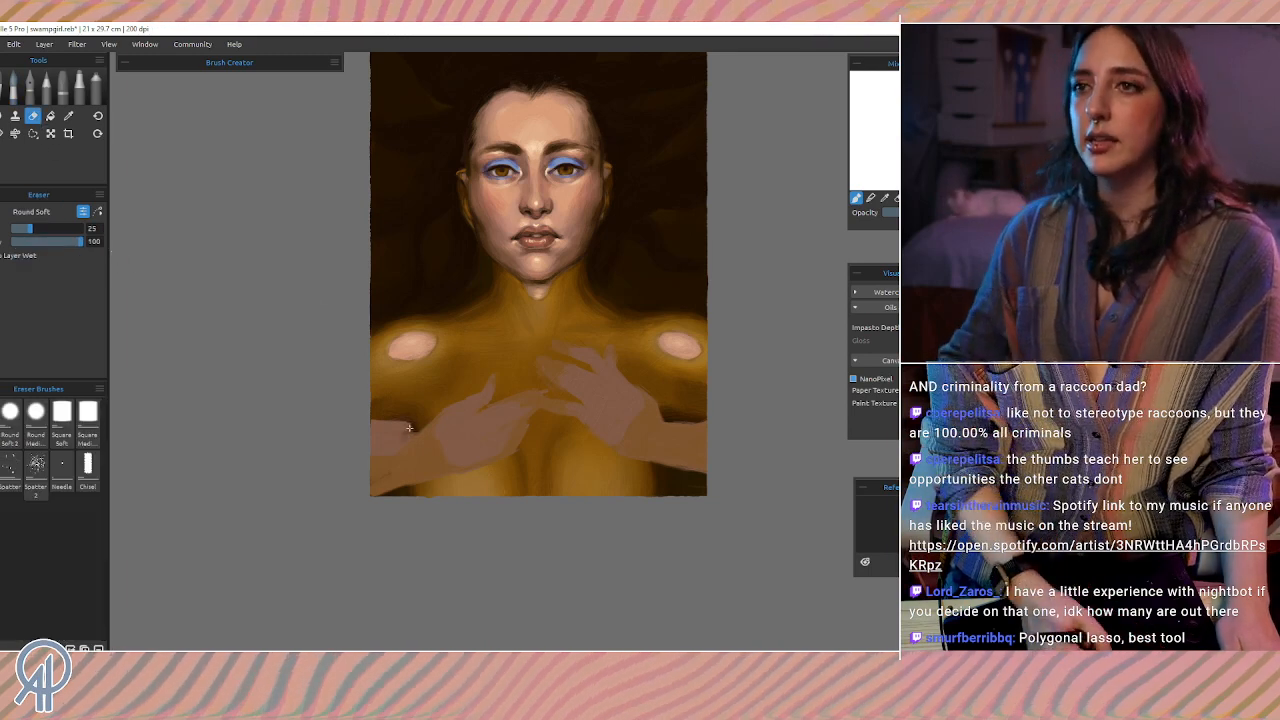
mouse_move(409, 428)
left_mouse_down()
mouse_move(370, 448)
mouse_move(379, 416)
mouse_move(363, 446)
left_mouse_up()
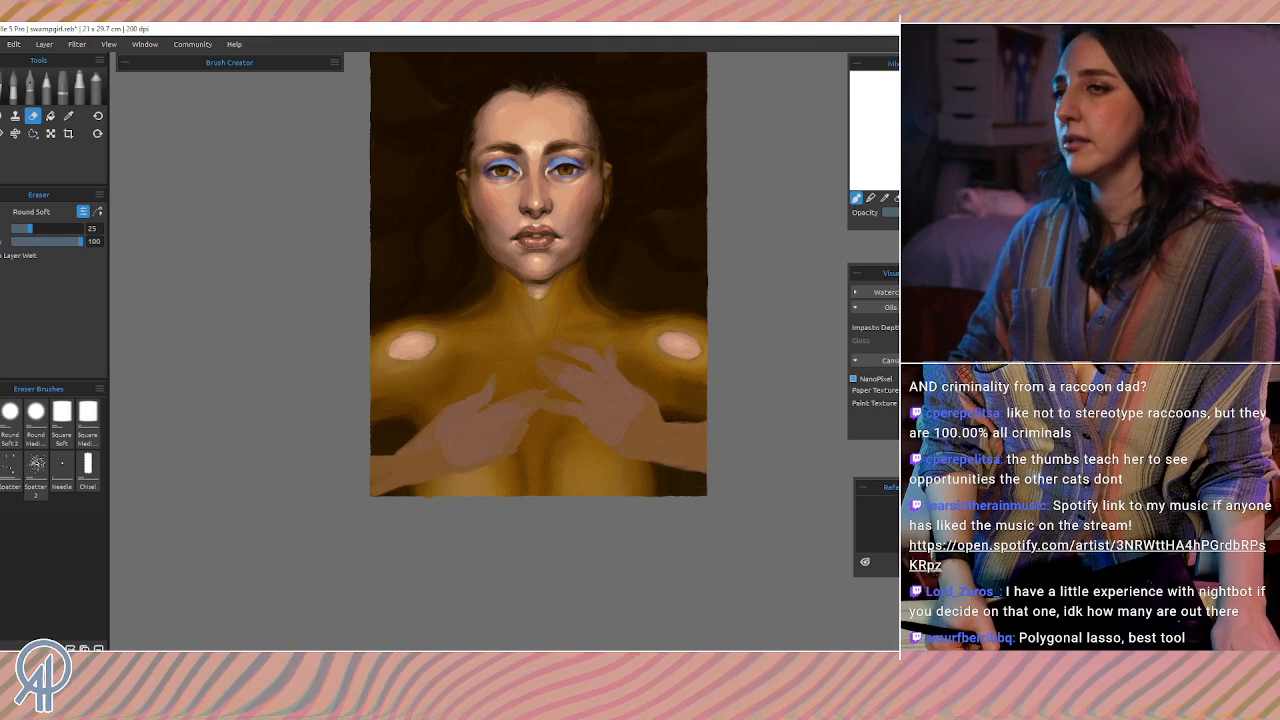
Step: Rotate the left-side hand and forearm slightly counterclockwise and raise them so the fingertips meet the other hand
key("ctrl+t")
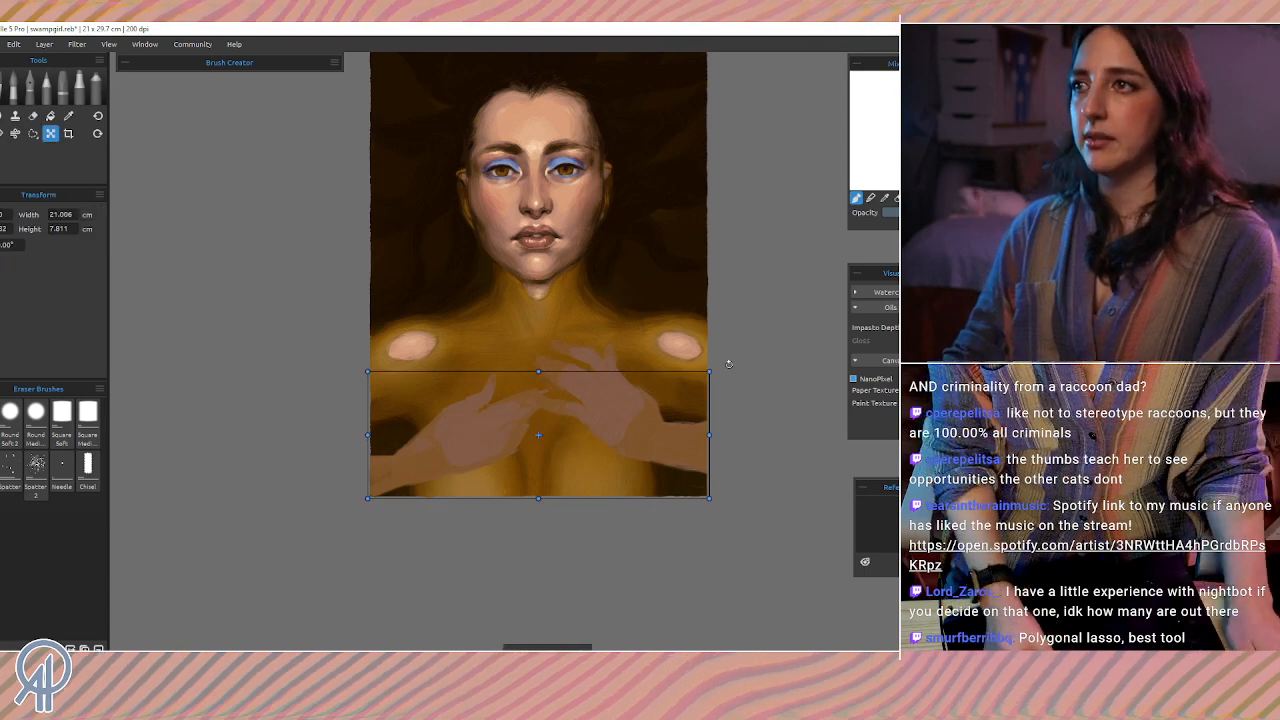
left_click_drag(728, 364, 715, 336)
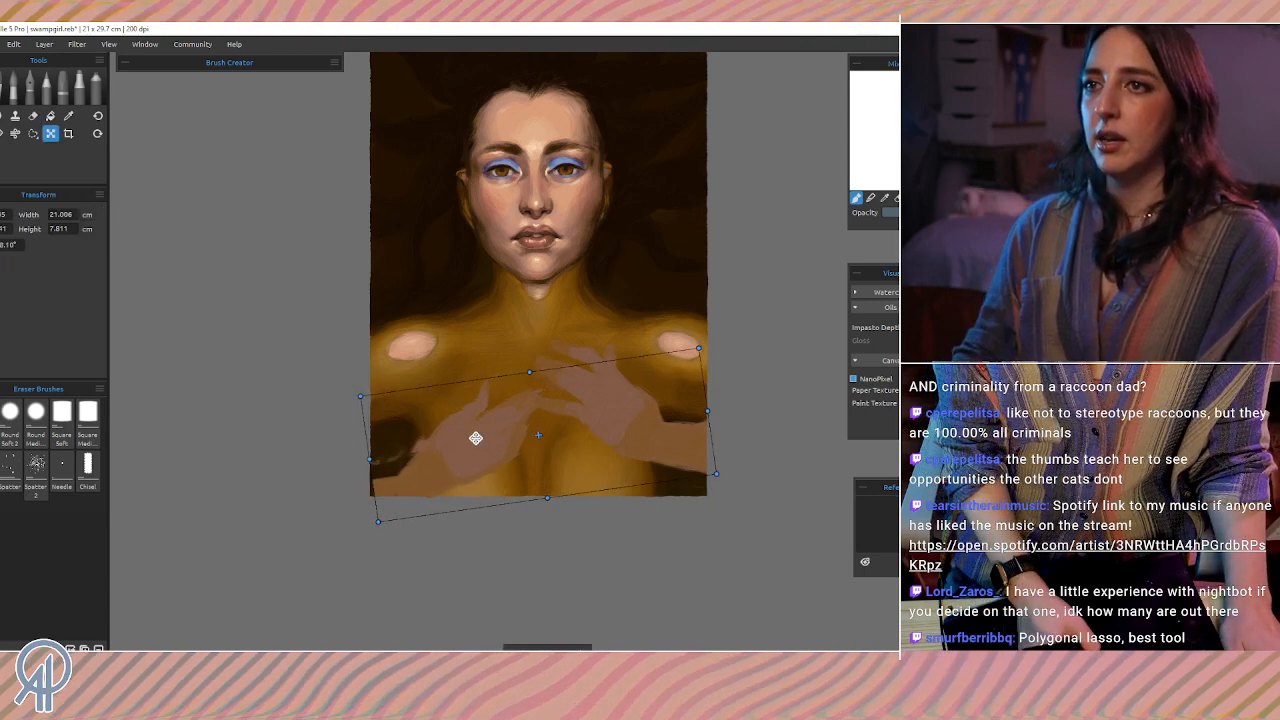
left_click_drag(476, 438, 462, 417)
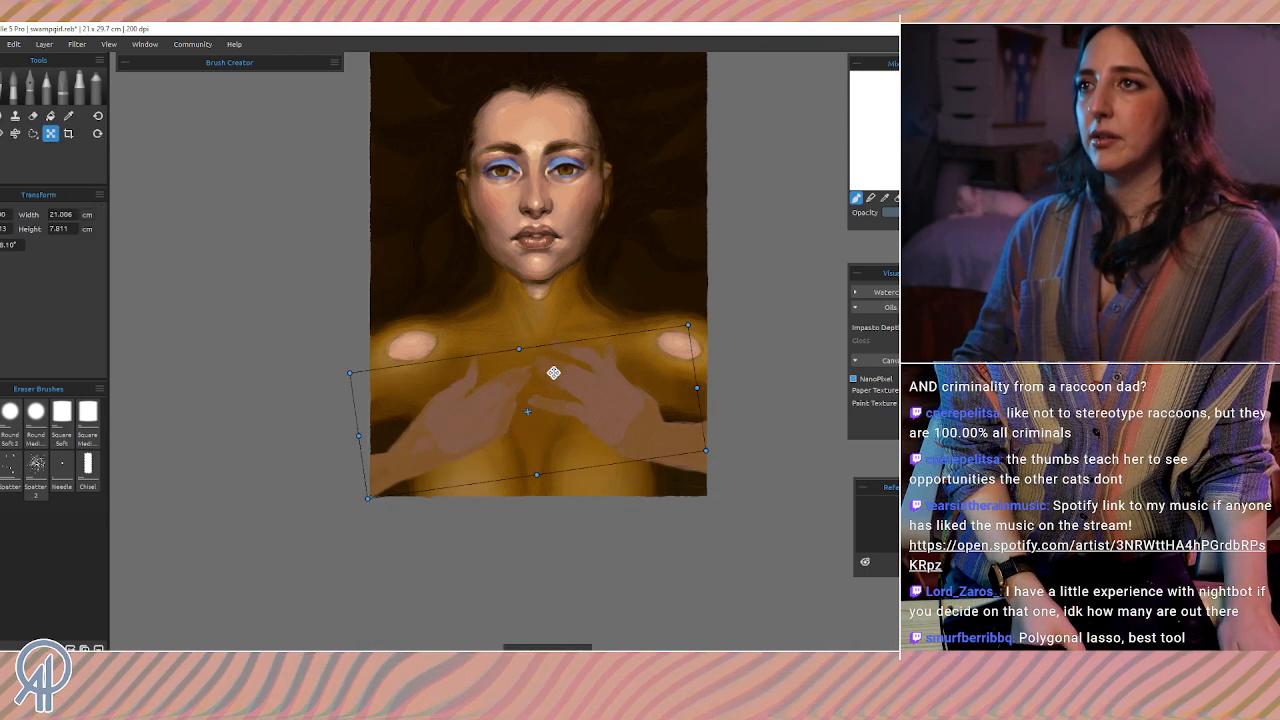
left_click_drag(704, 306, 709, 310)
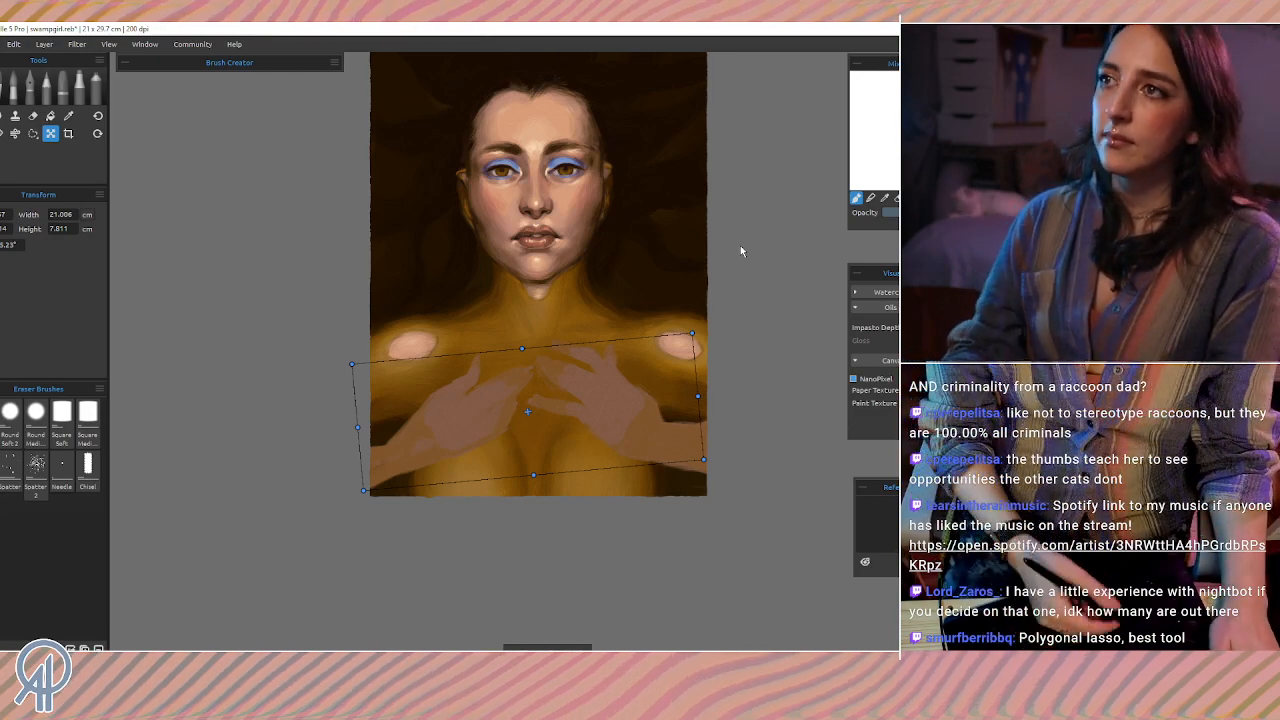
left_click_drag(450, 423, 449, 420)
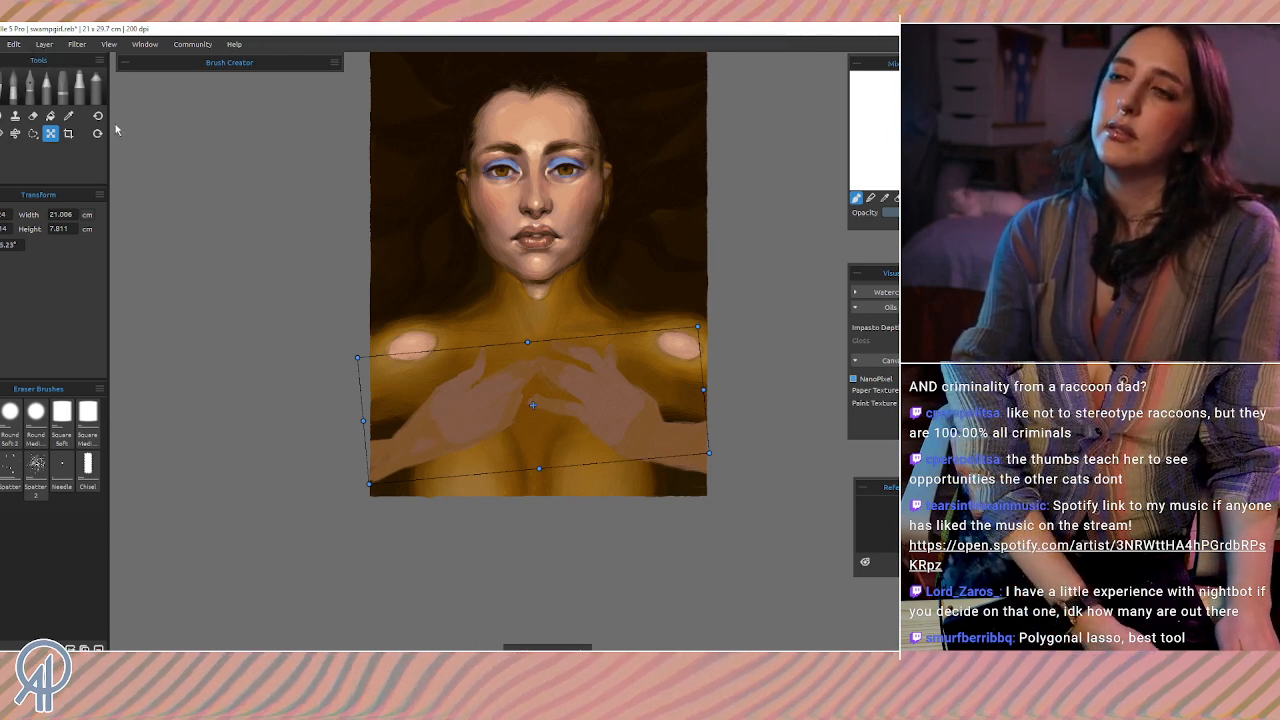
left_click(31, 91)
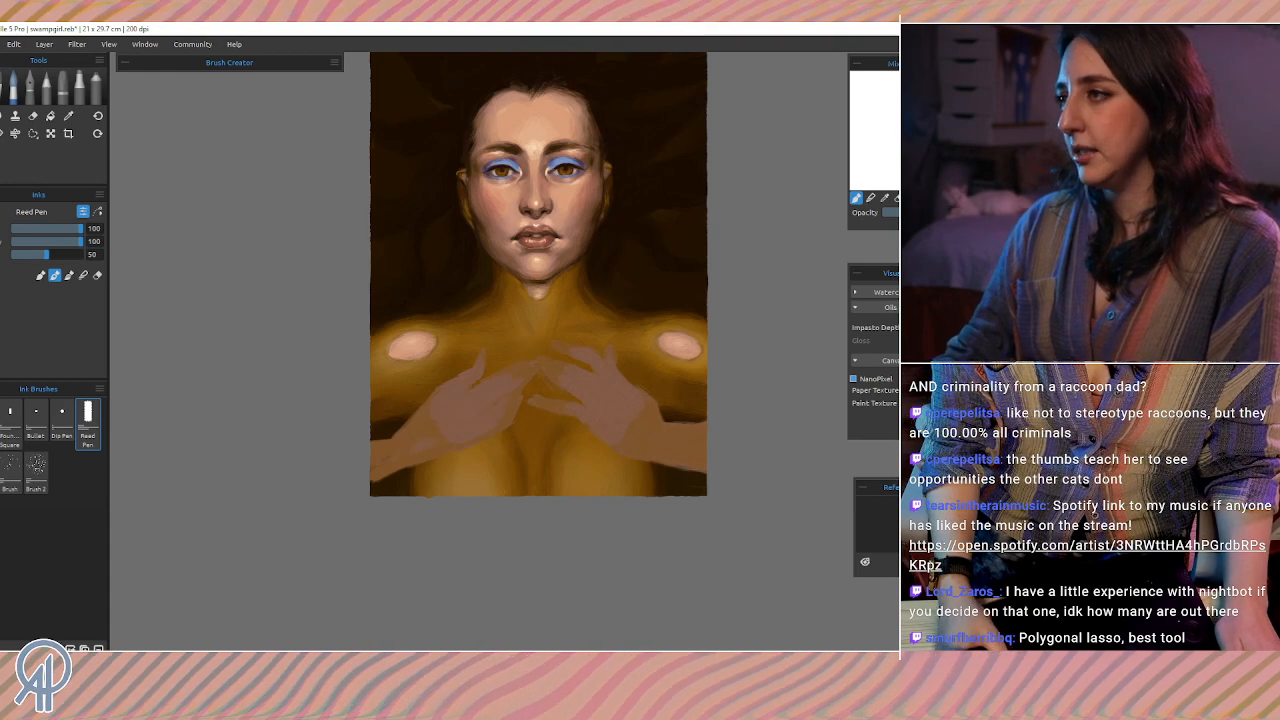
left_click(412, 440, "alt")
left_click_drag(424, 433, 426, 445)
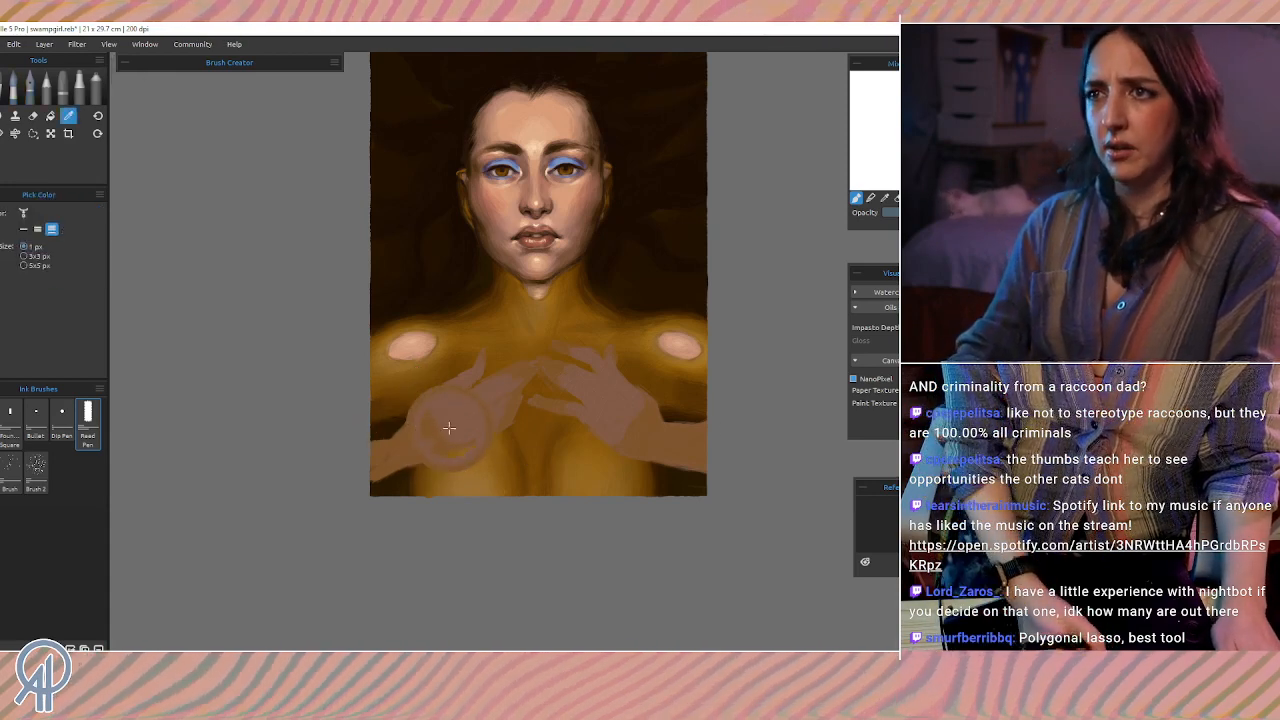
left_click(423, 425, "alt")
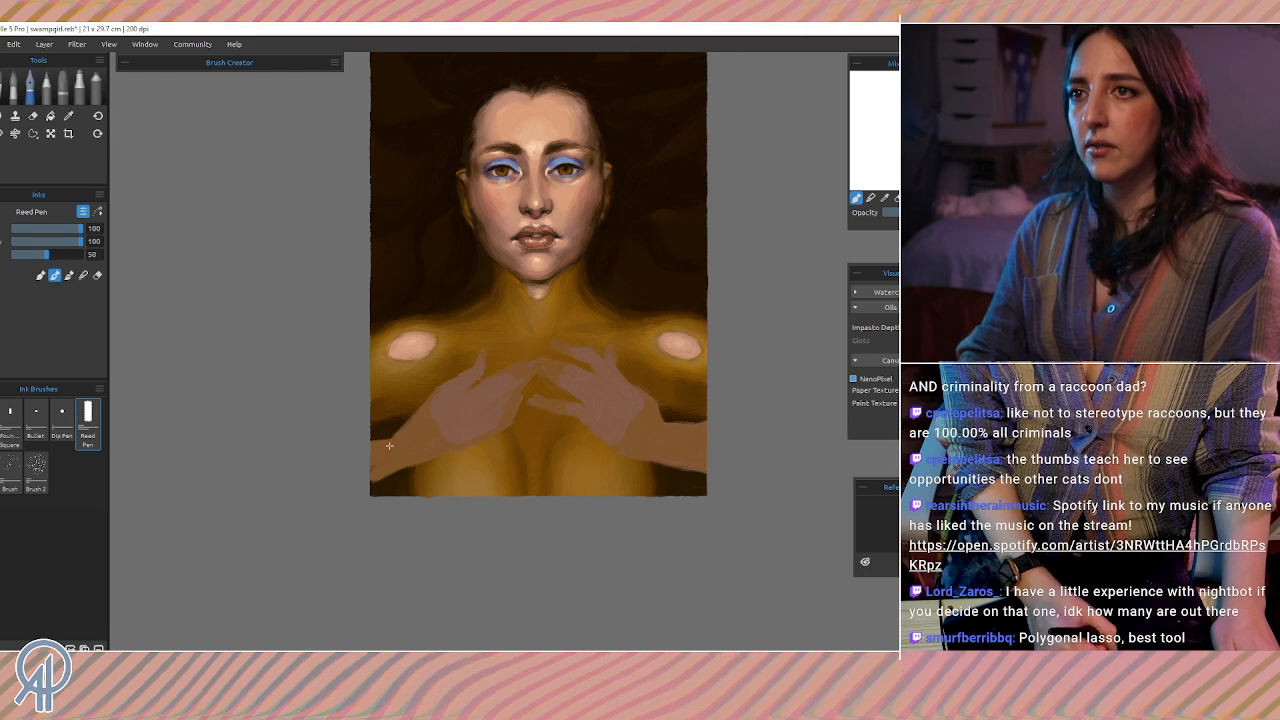
left_click_drag(406, 449, 376, 474)
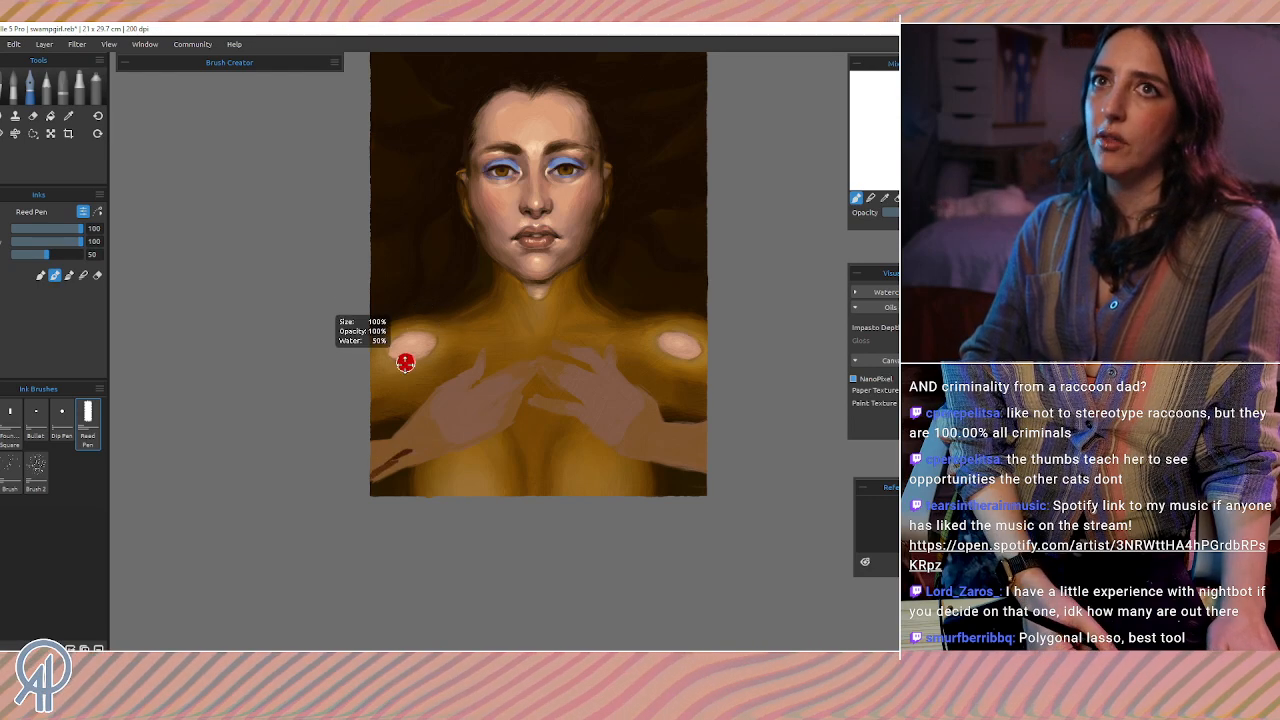
key("ctrl+z")
Step: Return to the Filbert oil brush at size 18, save the painting, and sample a skin colour around the left-side hand
left_click(11, 88)
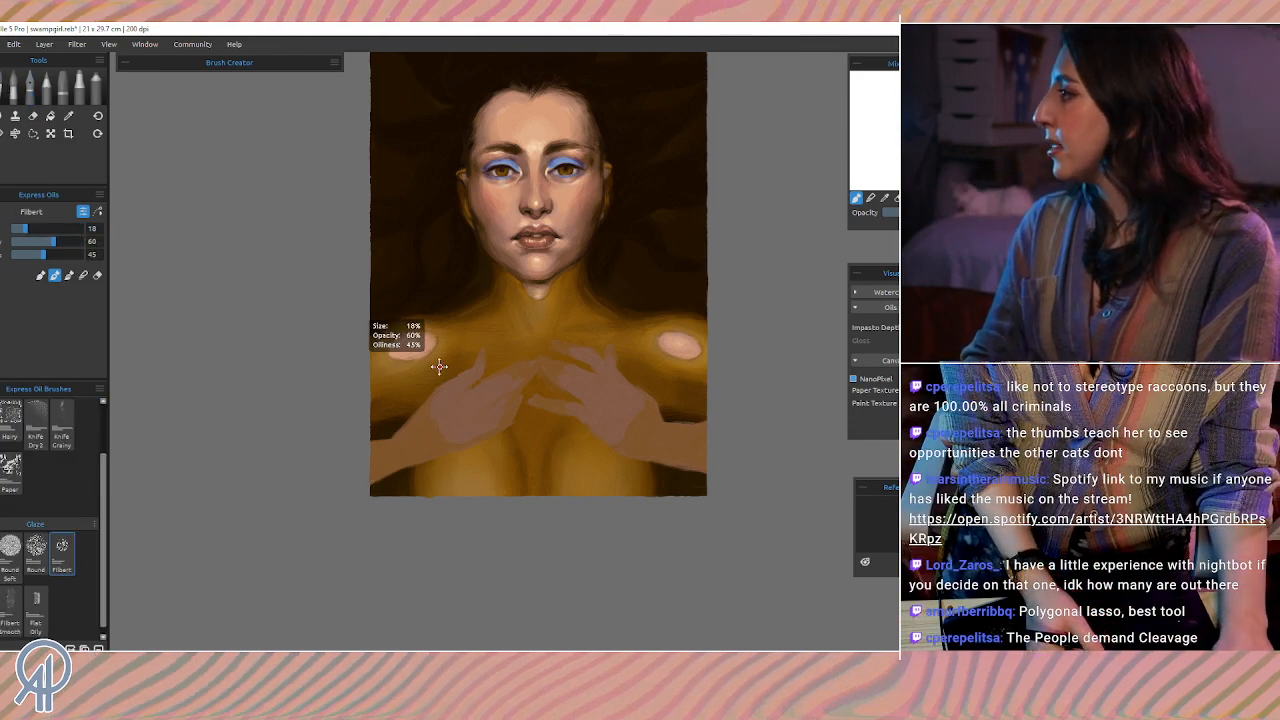
key("ctrl+s")
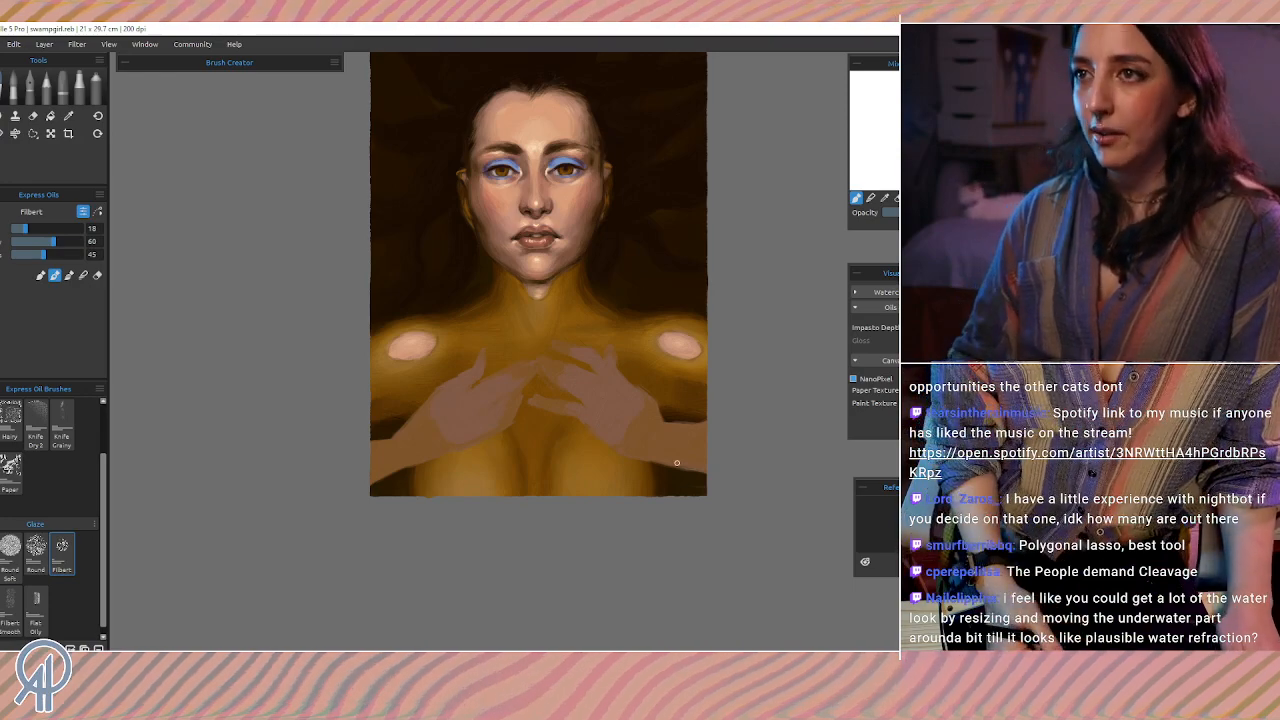
scroll(702, 384, "up", 3)
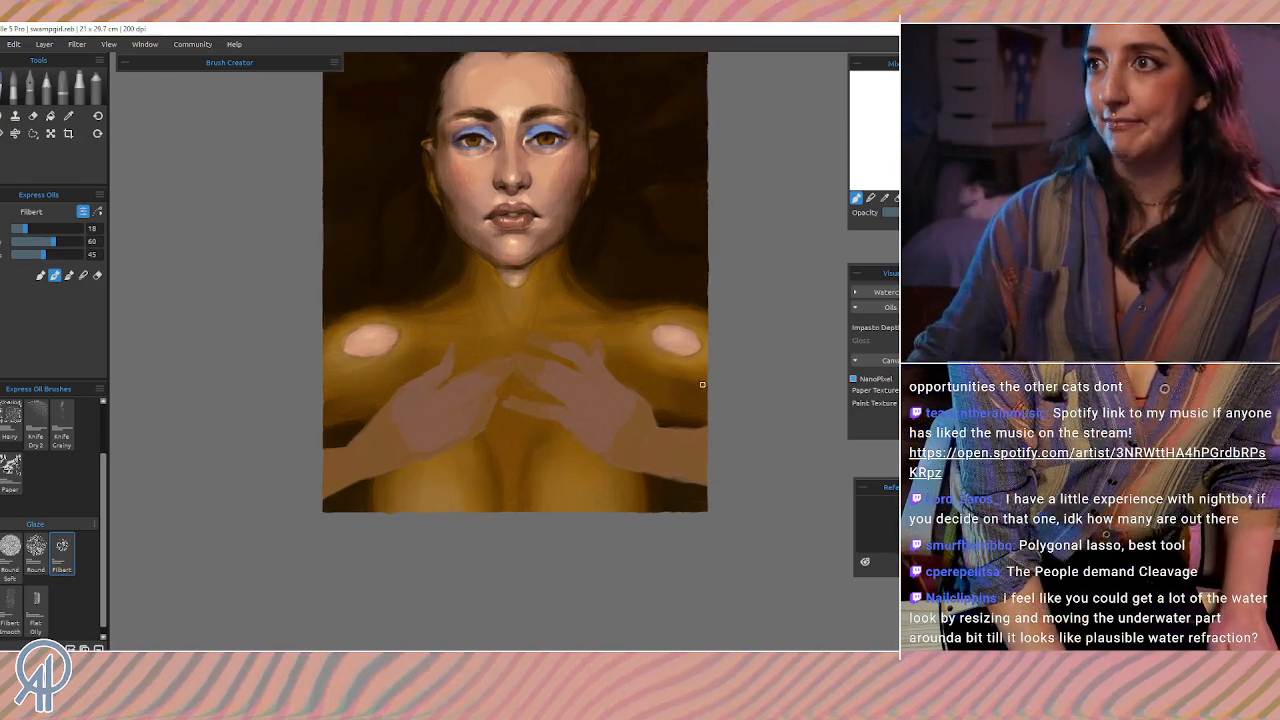
left_click_drag(323, 380, 397, 383)
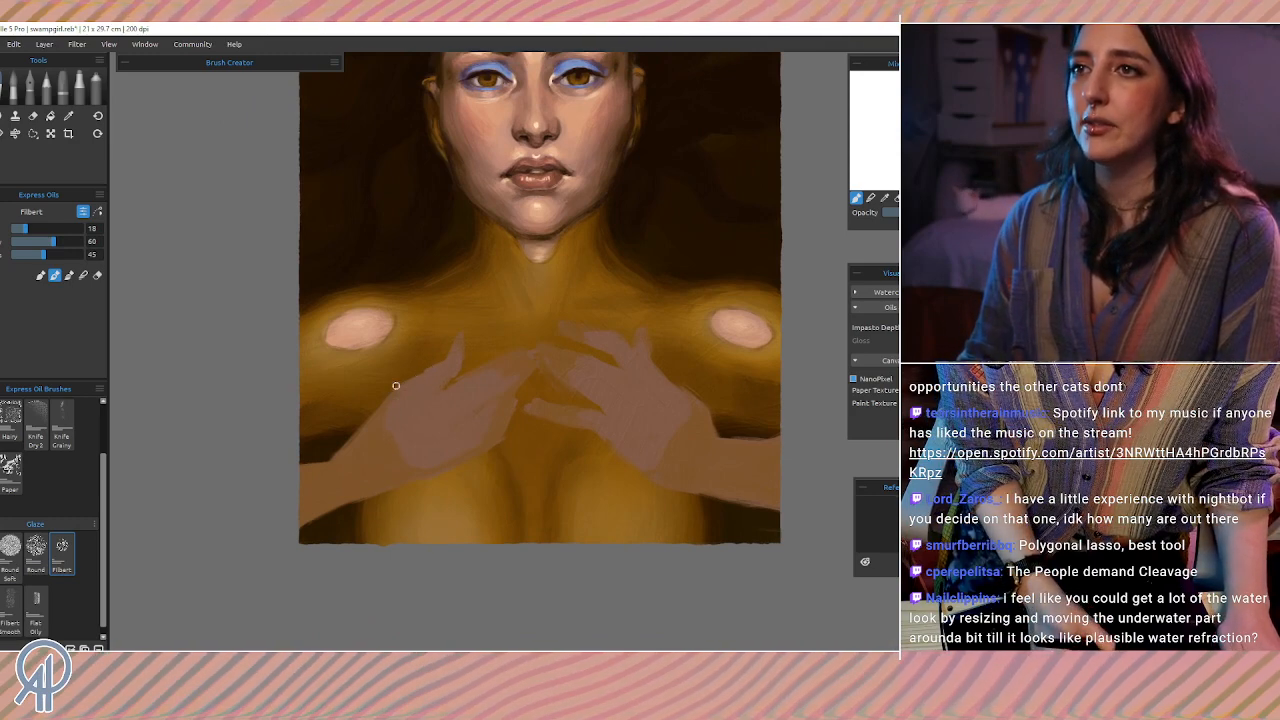
left_click(426, 376, "alt")
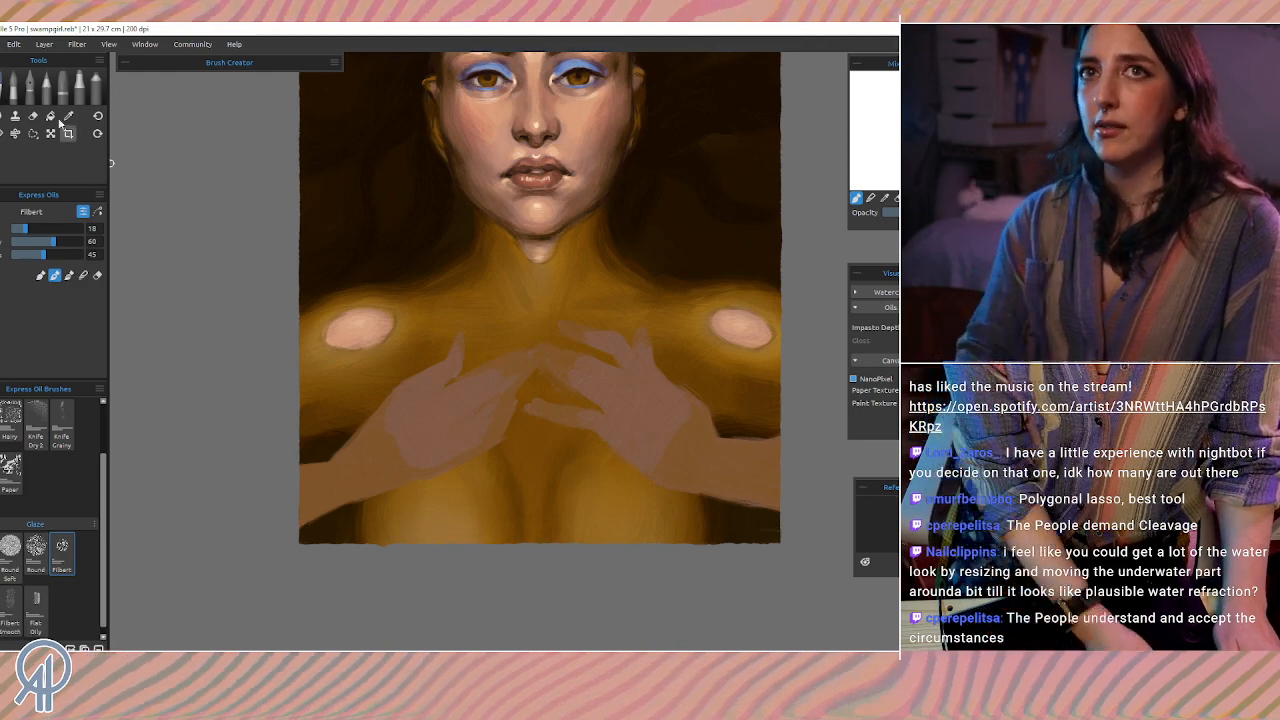
left_click(33, 116)
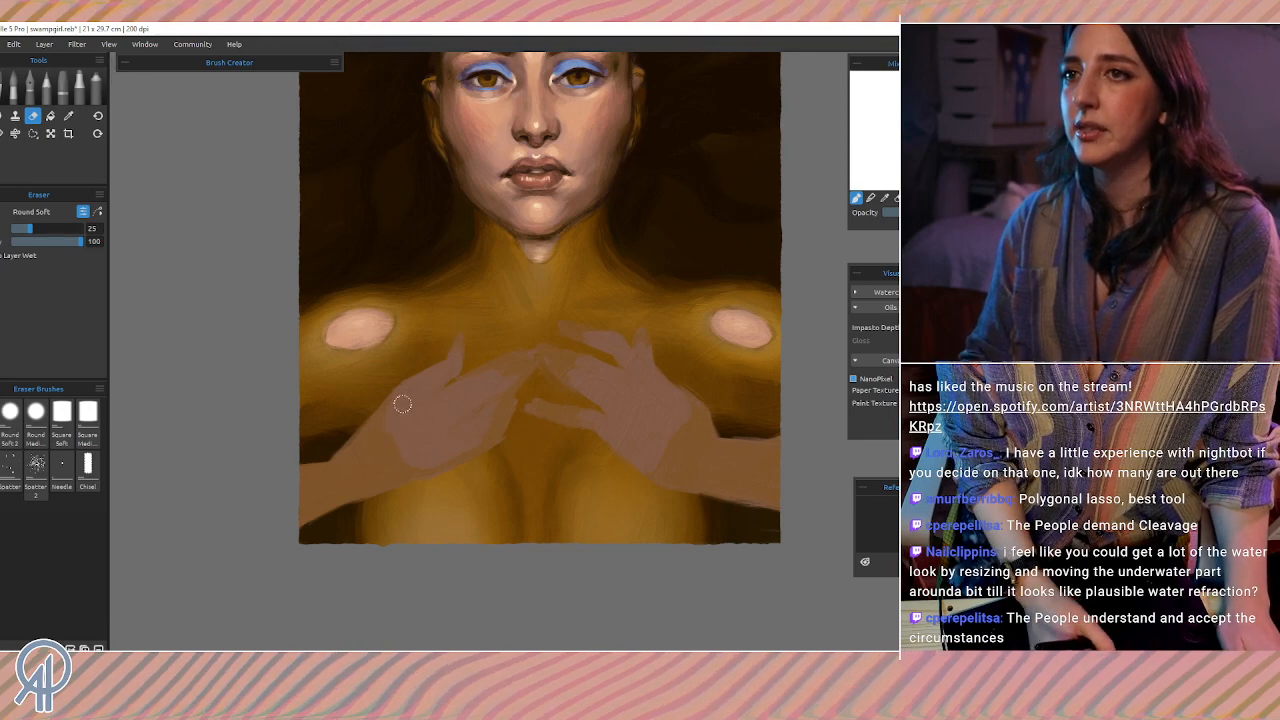
left_click(12, 90)
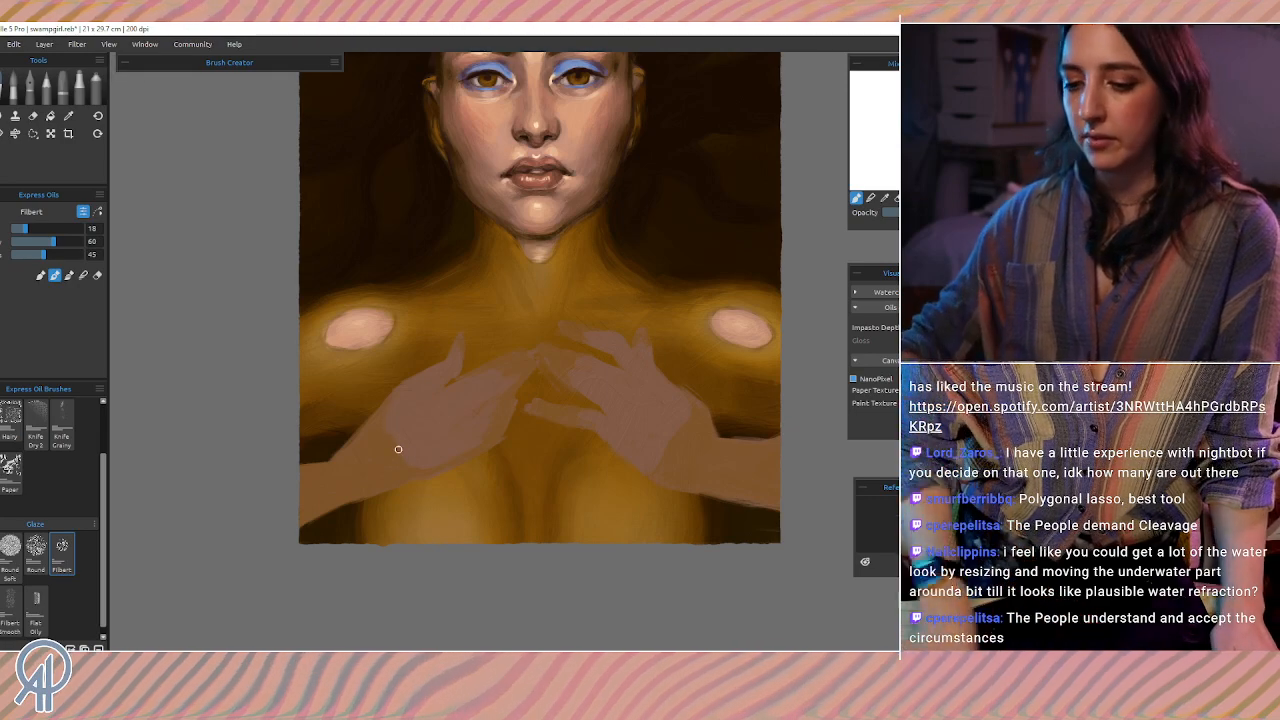
scroll(398, 449, "down", 3)
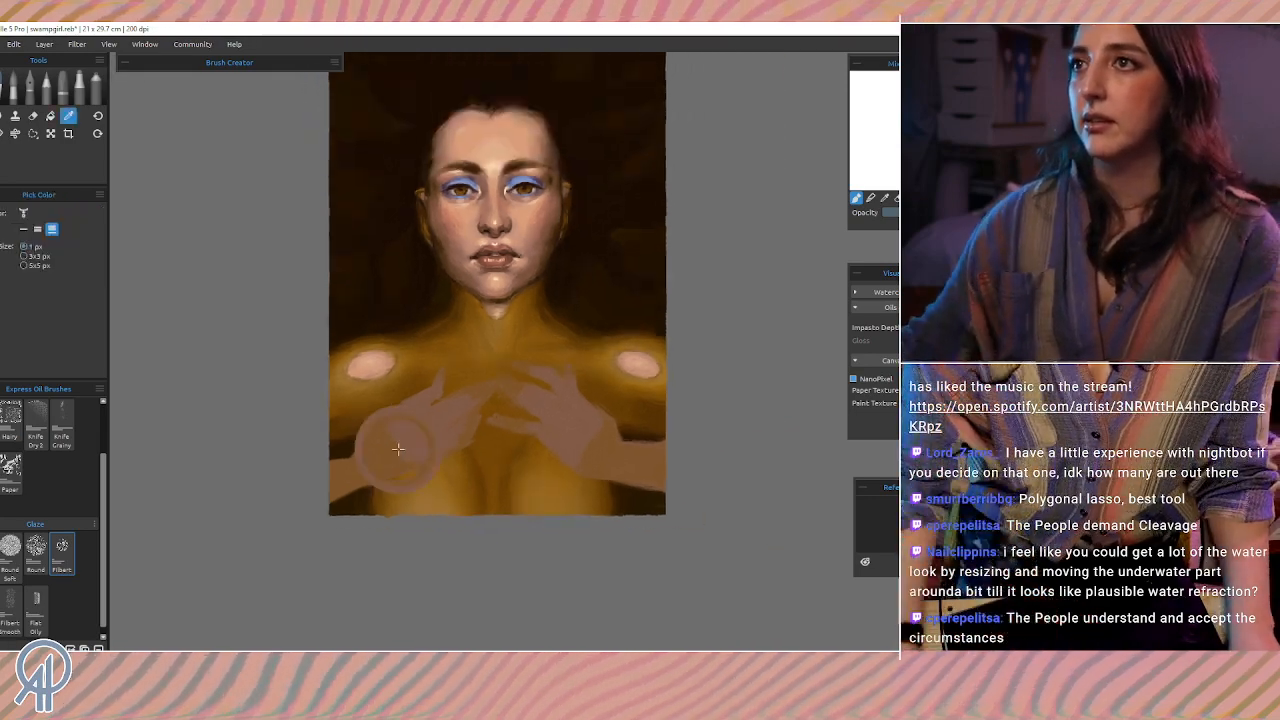
Step: Bring up the reference photo firefox_XqcNDAGC4b.png and move its window clear of the portrait canvas
key("alt+Tab")
key("alt+Tab")
key("alt+Tab")
key("alt+Tab")
key("alt+Tab")
key("alt+Tab")
key("alt+Tab")
key("alt+Tab")
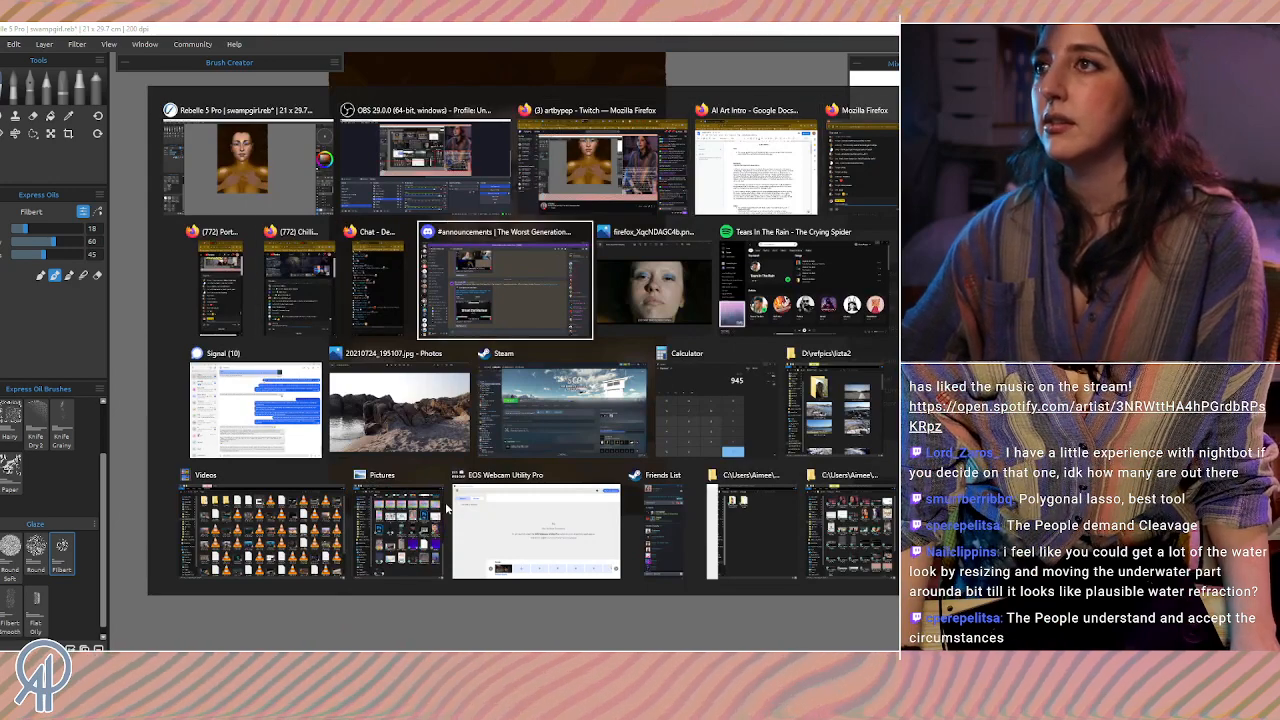
key("alt+Tab")
key("Escape")
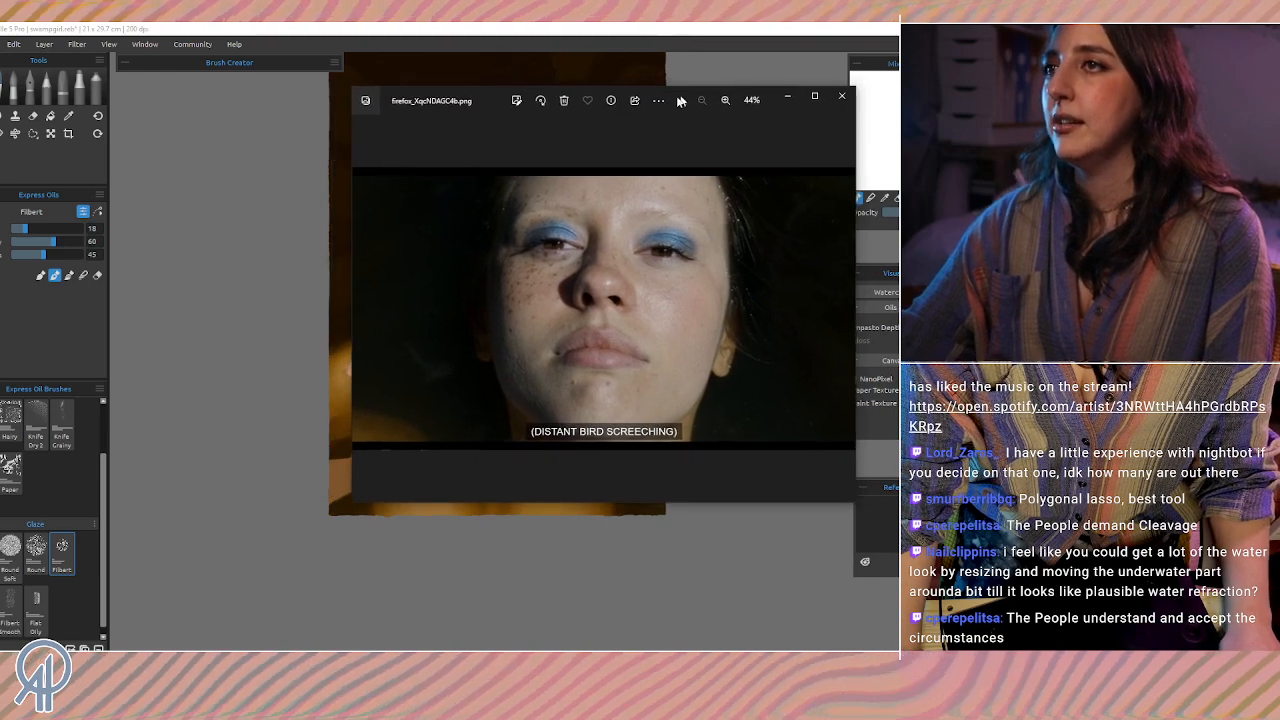
mouse_move(680, 101)
left_mouse_down()
mouse_move(565, 150)
mouse_move(585, 166)
mouse_move(565, 182)
mouse_move(660, 212)
mouse_move(892, 189)
mouse_move(797, 165)
mouse_move(950, 260)
mouse_move(907, 220)
mouse_move(960, 300)
mouse_move(847, 237)
mouse_move(754, 241)
mouse_move(598, 208)
left_mouse_up()
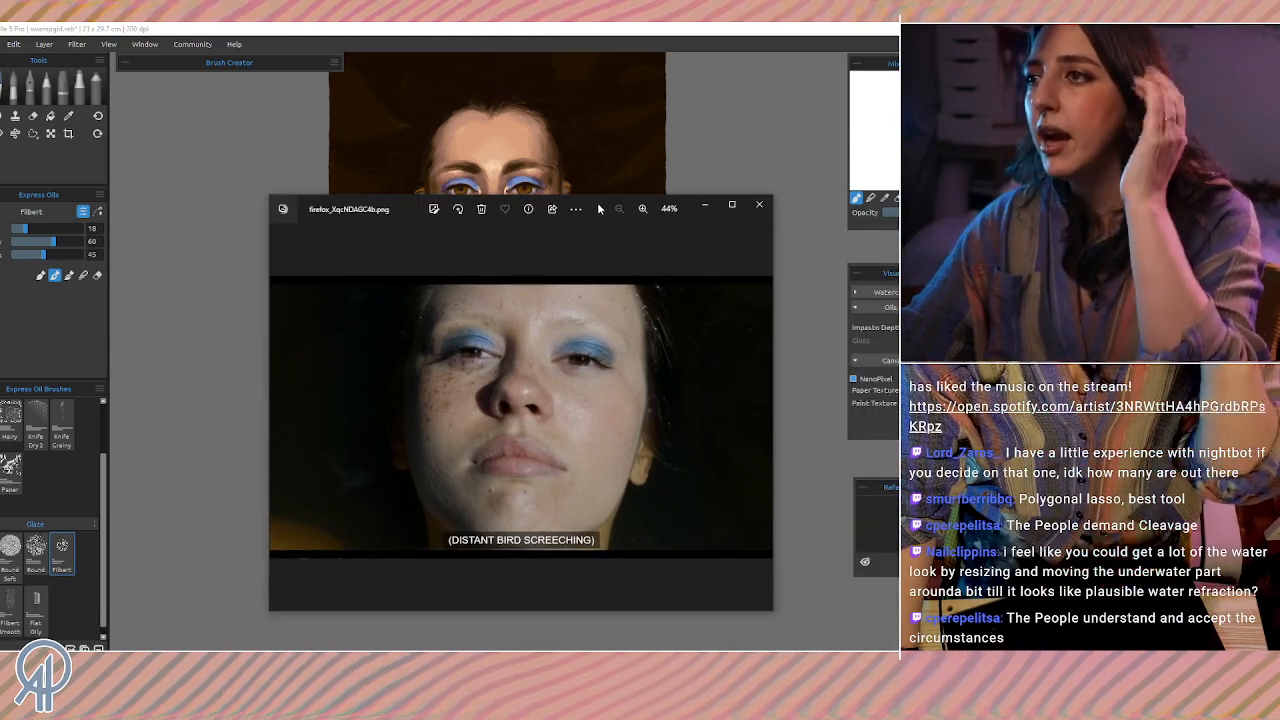
left_click_drag(600, 208, 1262, 148)
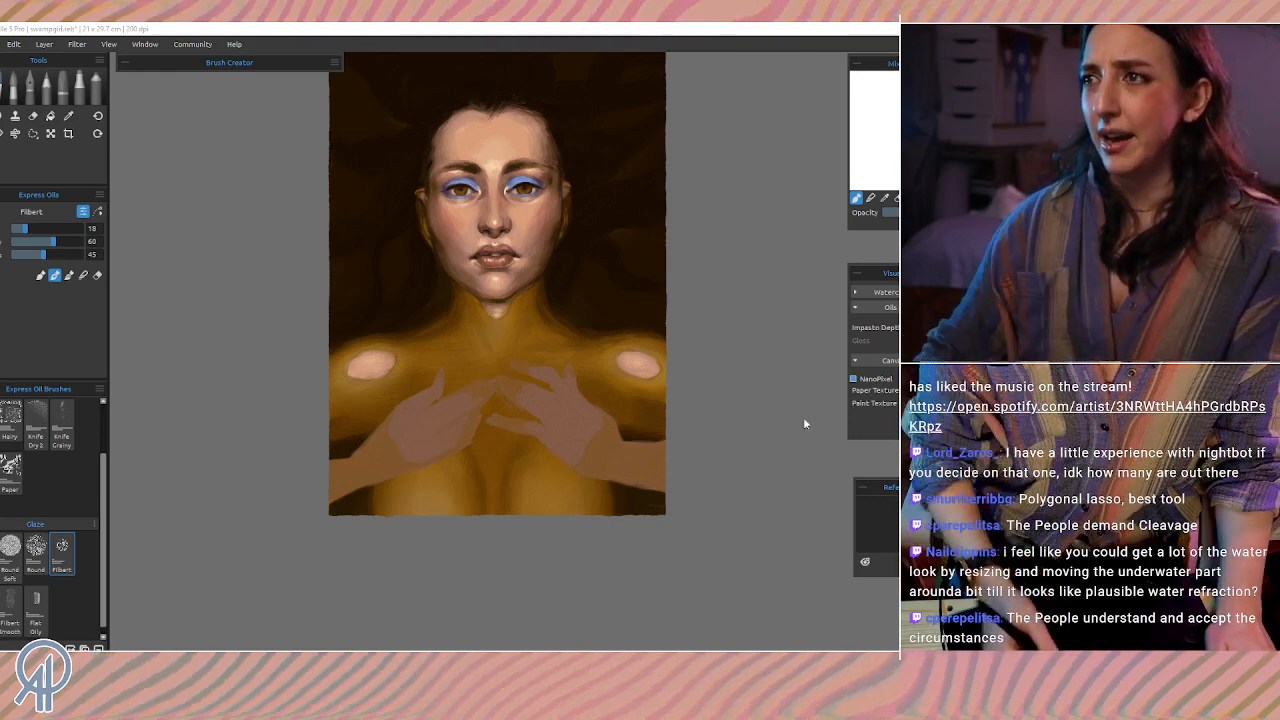
Step: Paint light pink skin highlights on the fingers and knuckles of the hand on the portrait's right side
scroll(741, 295, "up", 1)
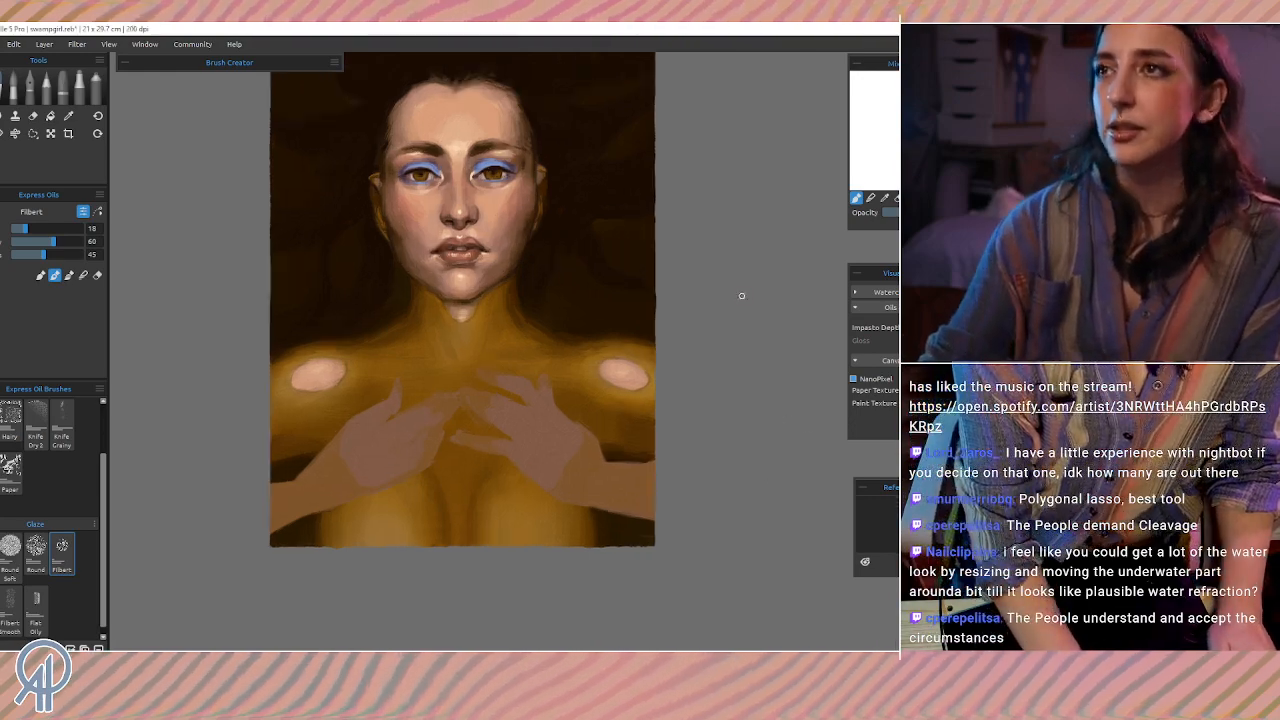
scroll(741, 295, "up", 1)
mouse_move(440, 351)
left_mouse_down()
mouse_move(486, 349)
mouse_move(527, 376)
left_mouse_up()
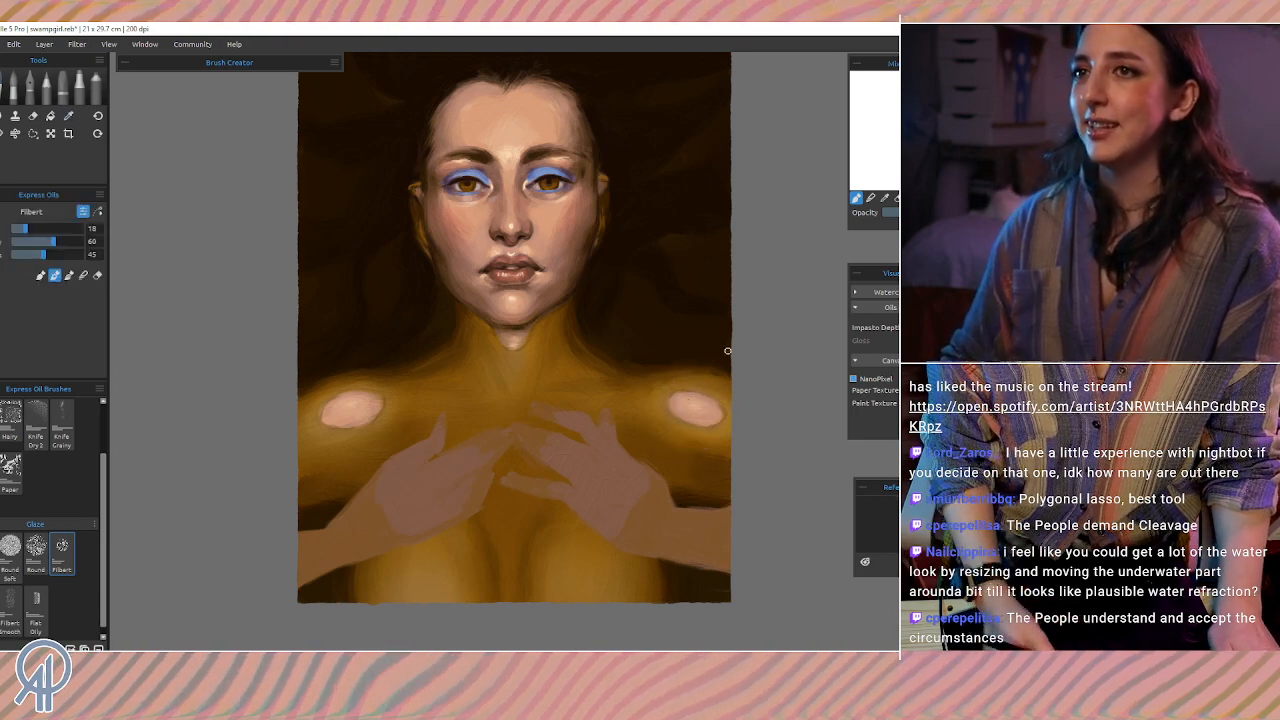
left_click_drag(536, 464, 481, 449)
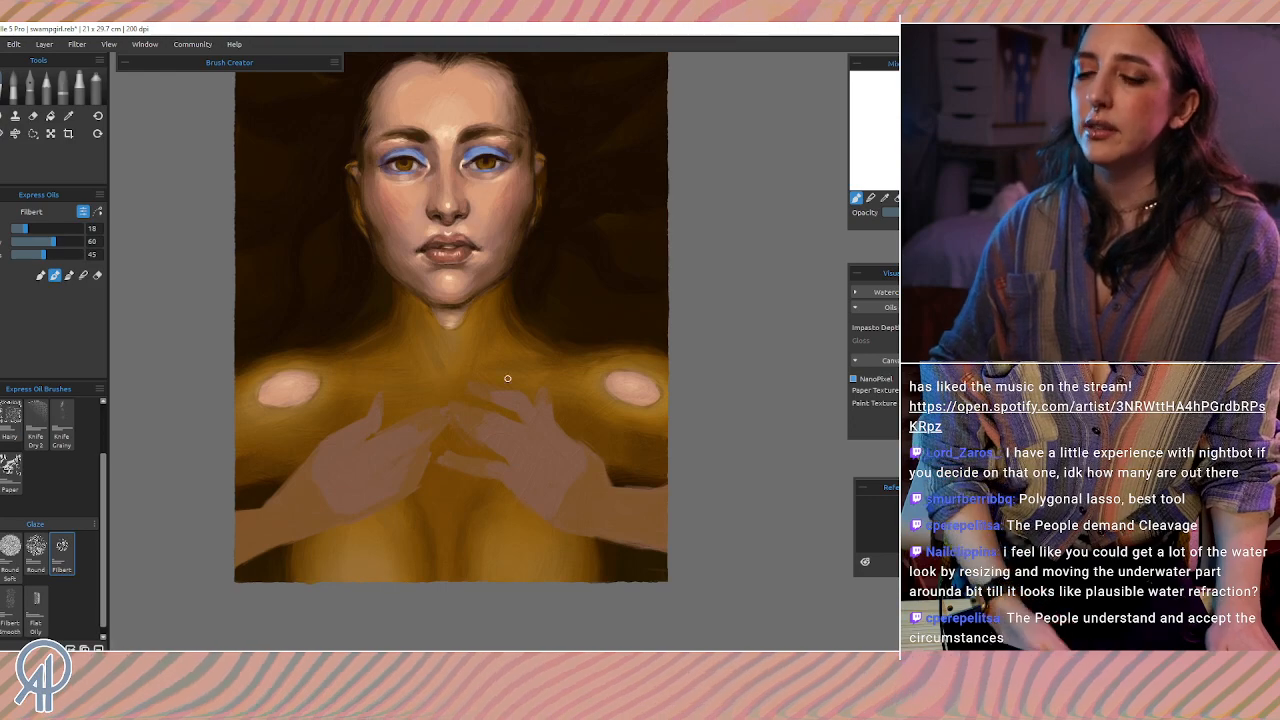
scroll(507, 378, "up", 1)
scroll(507, 378, "up", 1)
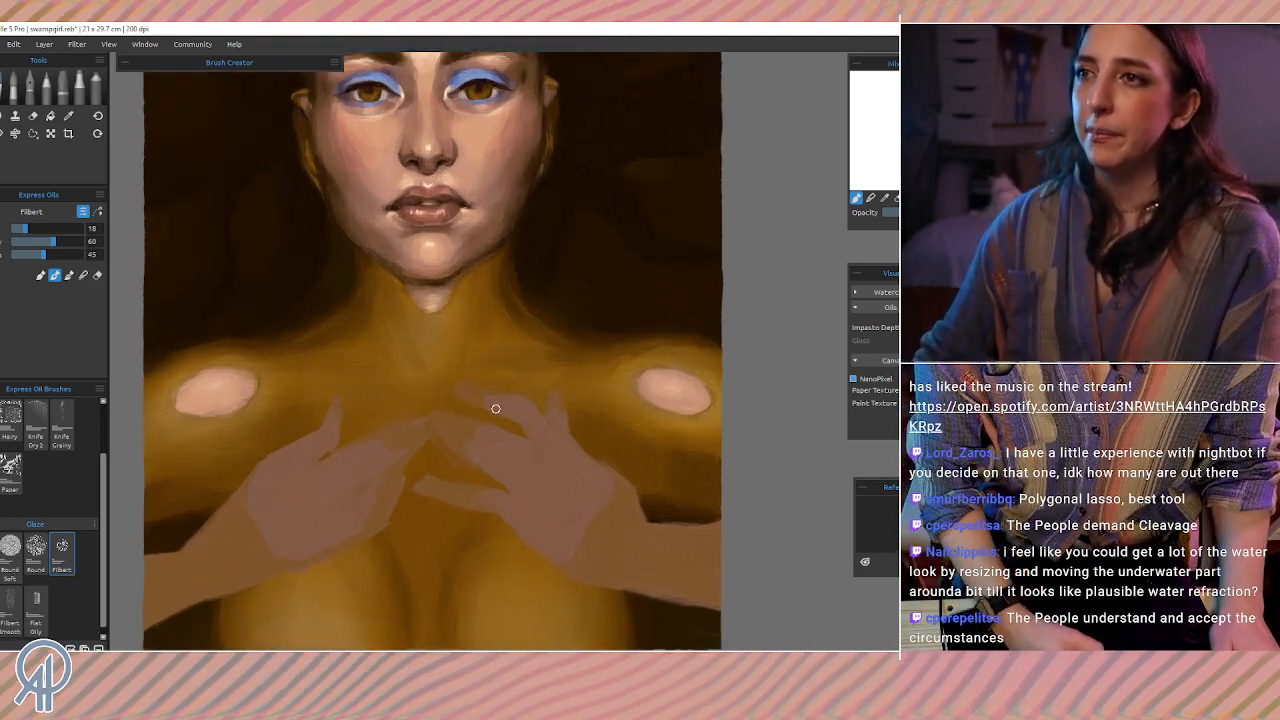
left_click_drag(506, 407, 520, 403)
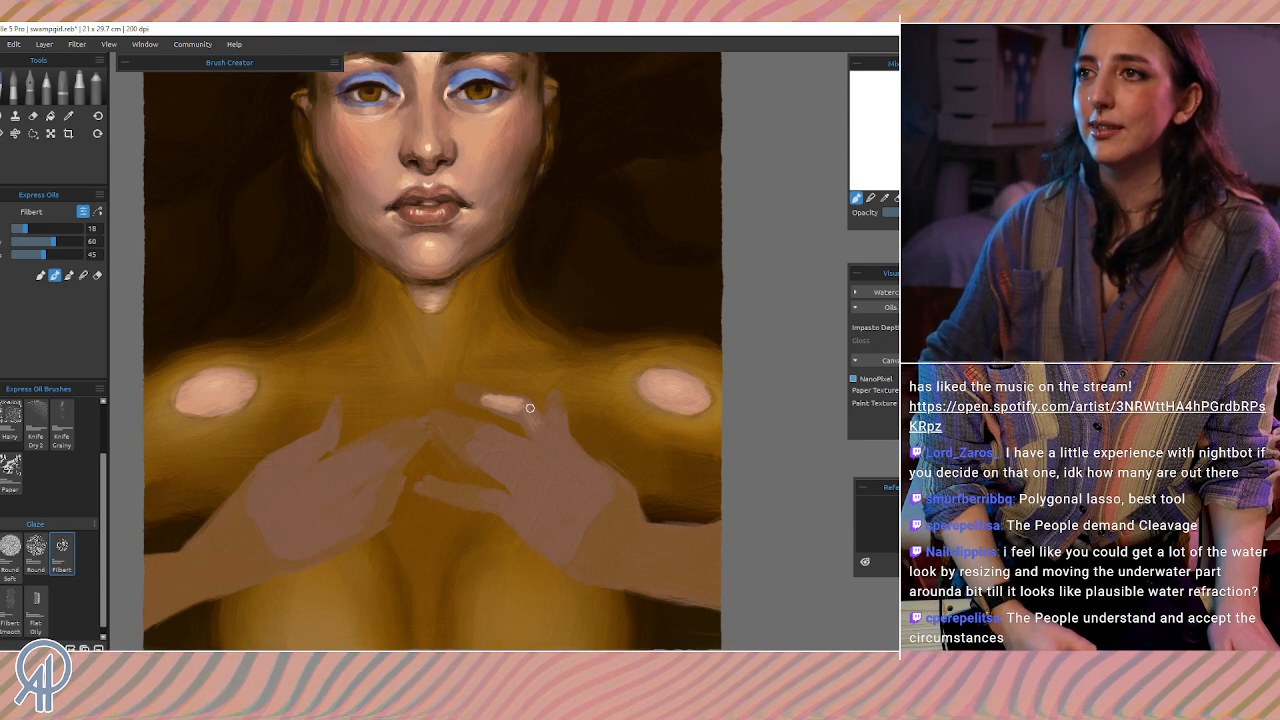
mouse_move(537, 421)
left_mouse_down()
mouse_move(542, 438)
mouse_move(495, 461)
mouse_move(511, 468)
mouse_move(524, 449)
mouse_move(490, 436)
mouse_move(532, 450)
left_mouse_up()
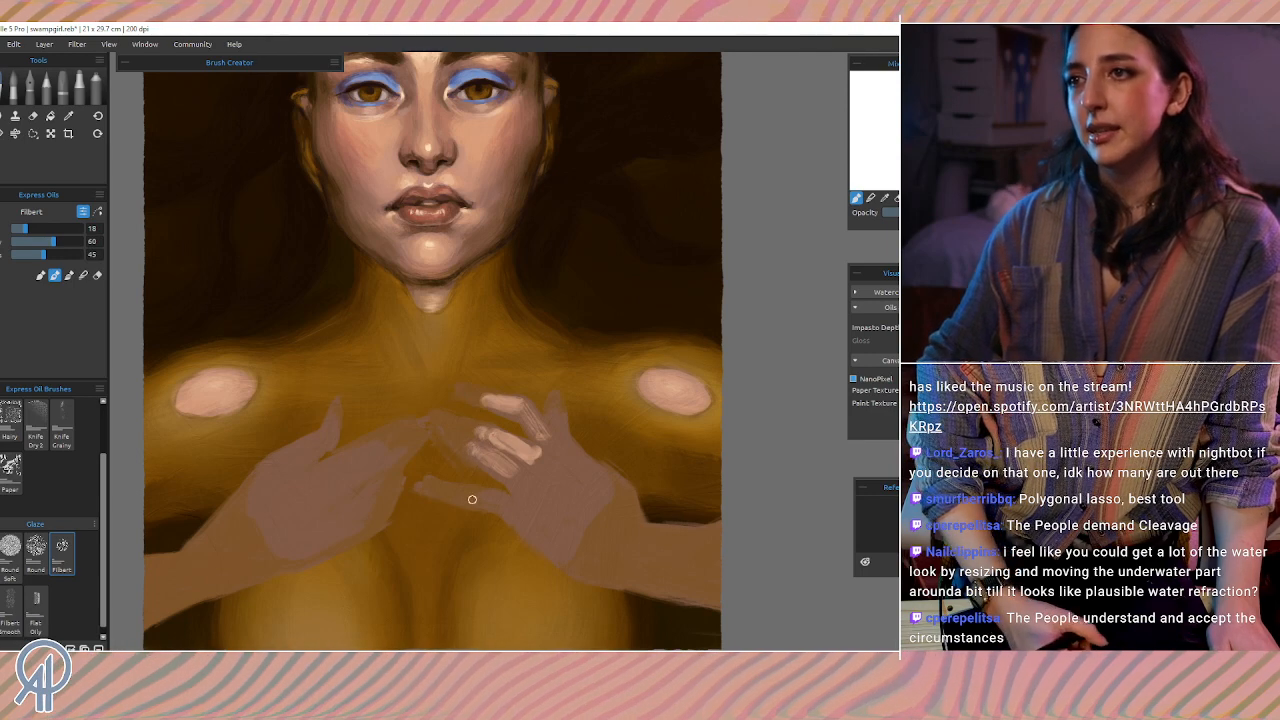
left_click_drag(488, 500, 500, 495)
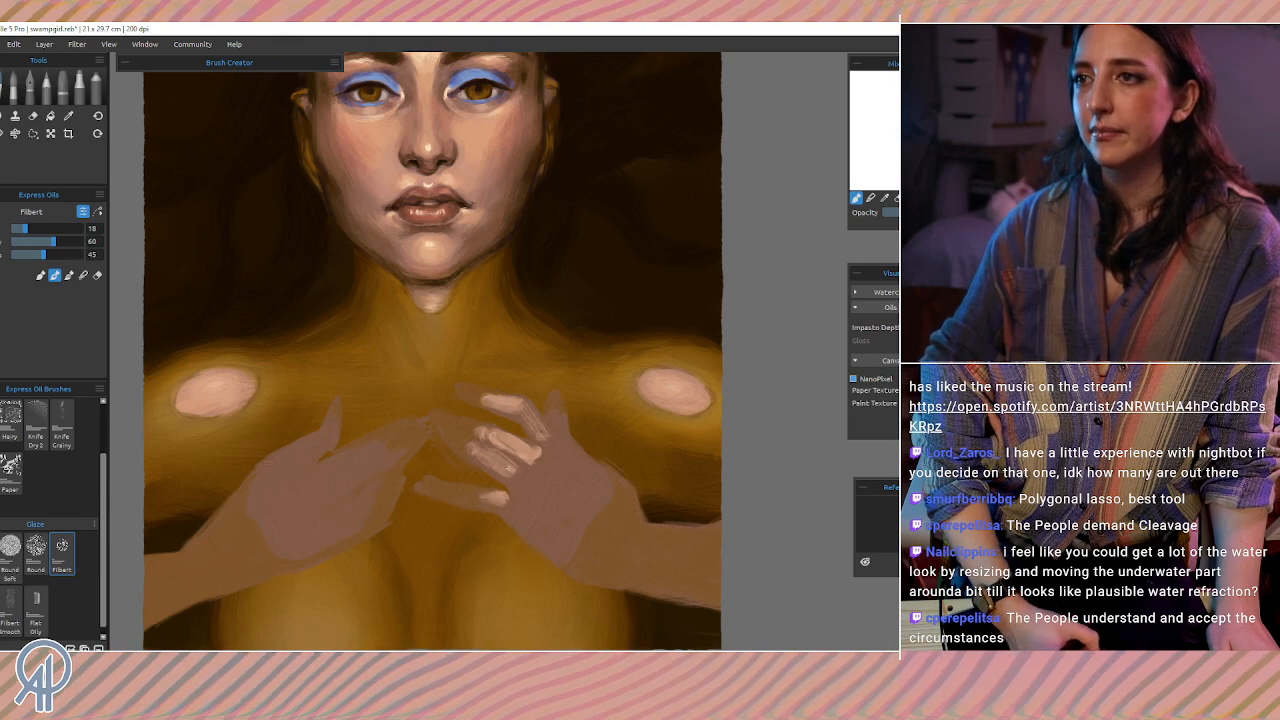
mouse_move(509, 469)
left_mouse_down()
mouse_move(521, 477)
mouse_move(551, 440)
left_mouse_up()
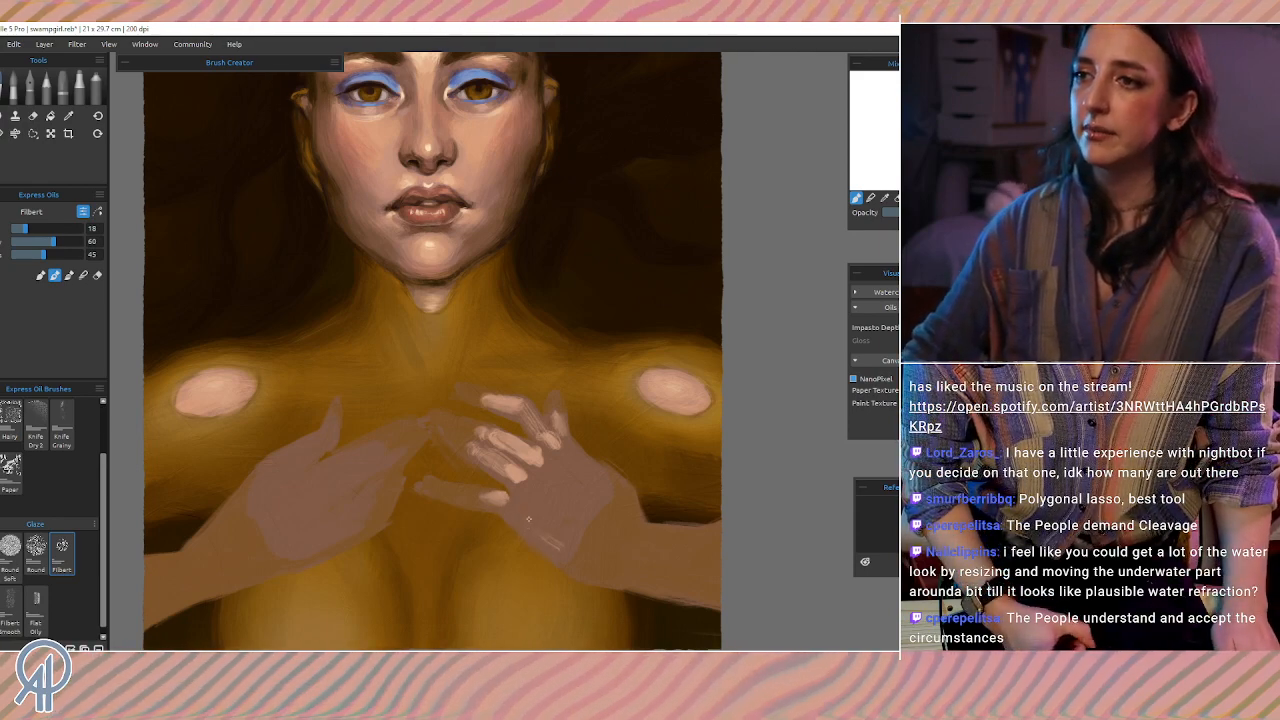
Step: Cover the back of the right-side hand with light pink Filbert strokes, enlarging the brush to size 40
key("bracketleft")
key("bracketleft")
key("bracketleft")
key("bracketleft")
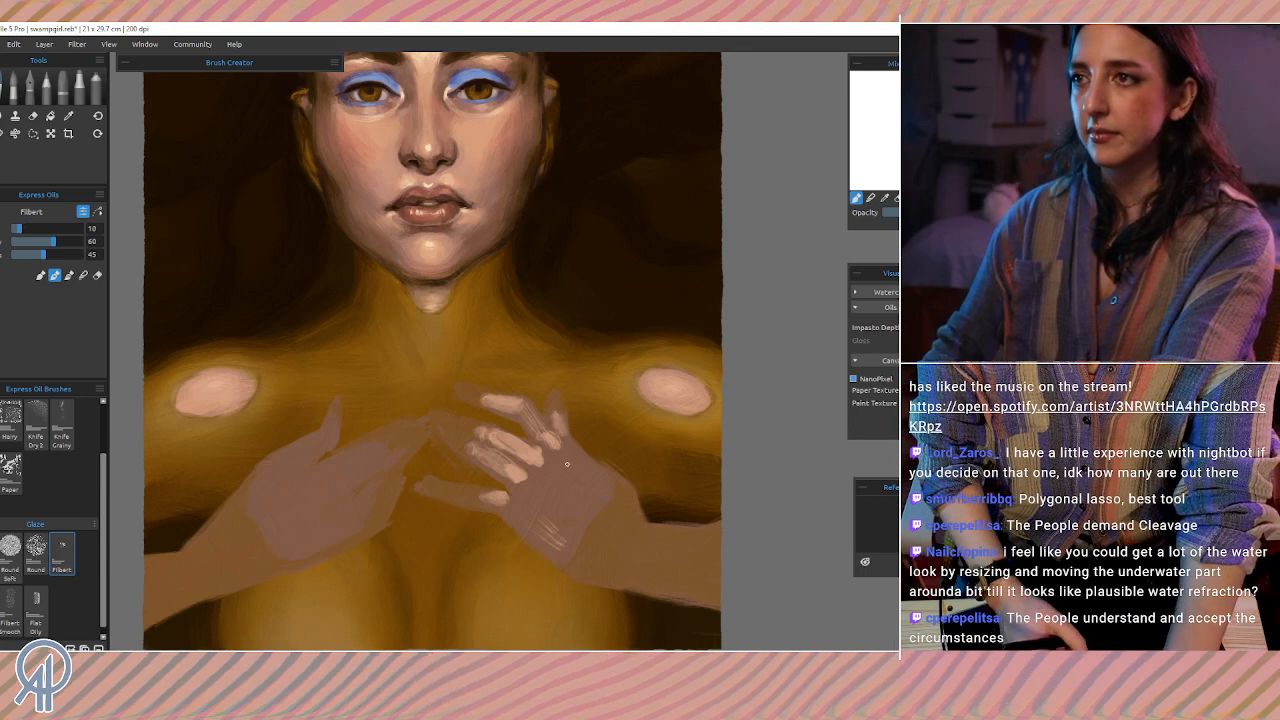
key("bracketright")
key("bracketright")
key("bracketright")
key("bracketright")
key("bracketright")
key("bracketright")
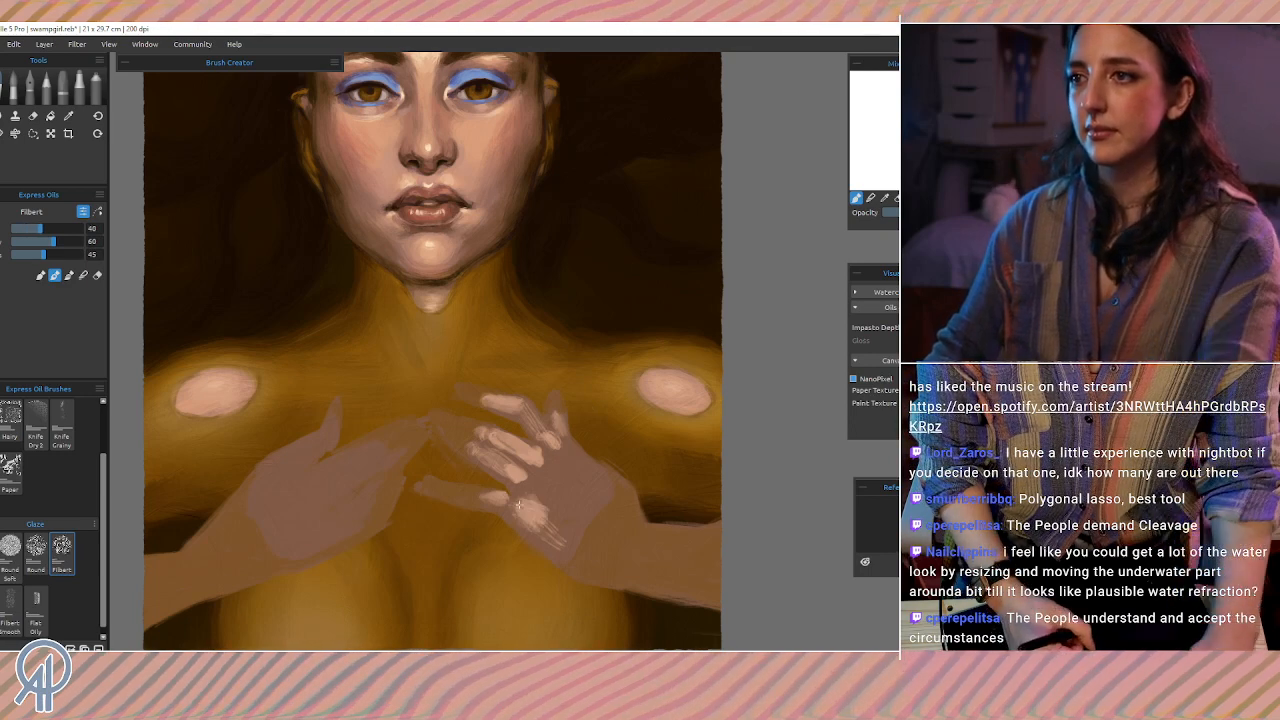
mouse_move(518, 505)
left_mouse_down()
mouse_move(560, 495)
mouse_move(575, 525)
mouse_move(555, 535)
left_mouse_up()
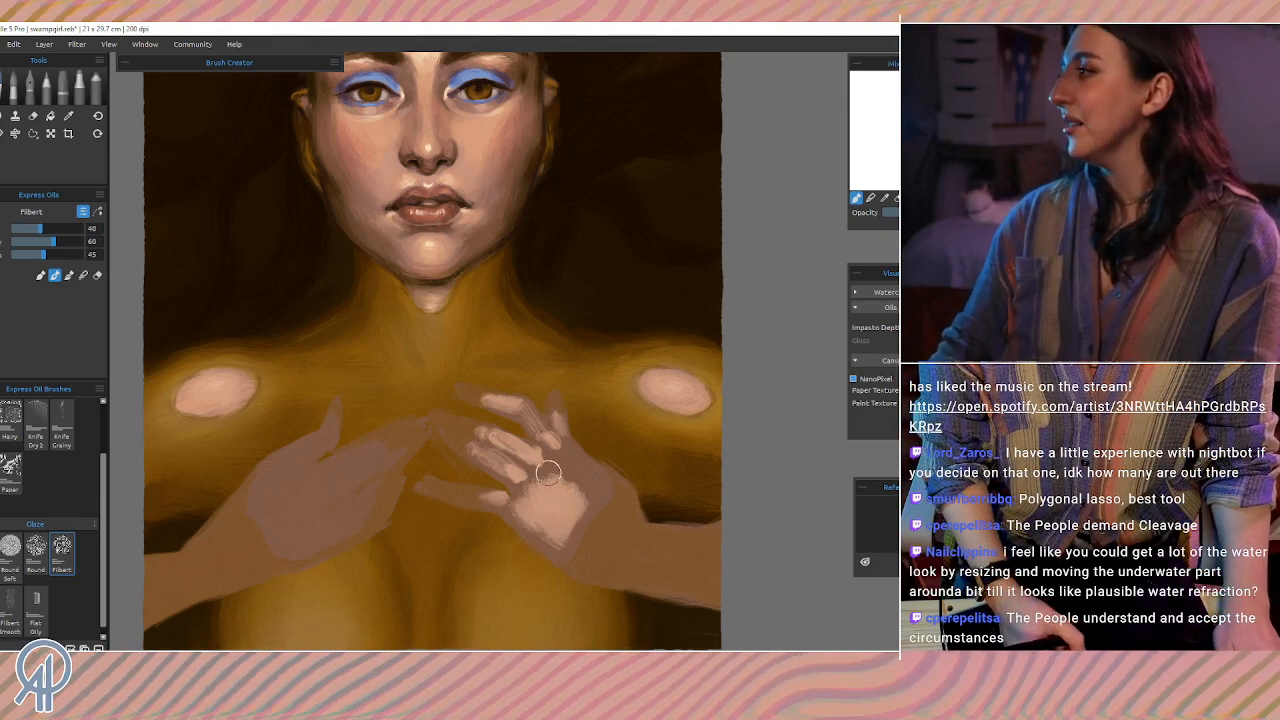
mouse_move(548, 473)
left_mouse_down()
mouse_move(577, 492)
mouse_move(564, 533)
mouse_move(592, 492)
mouse_move(567, 456)
left_mouse_up()
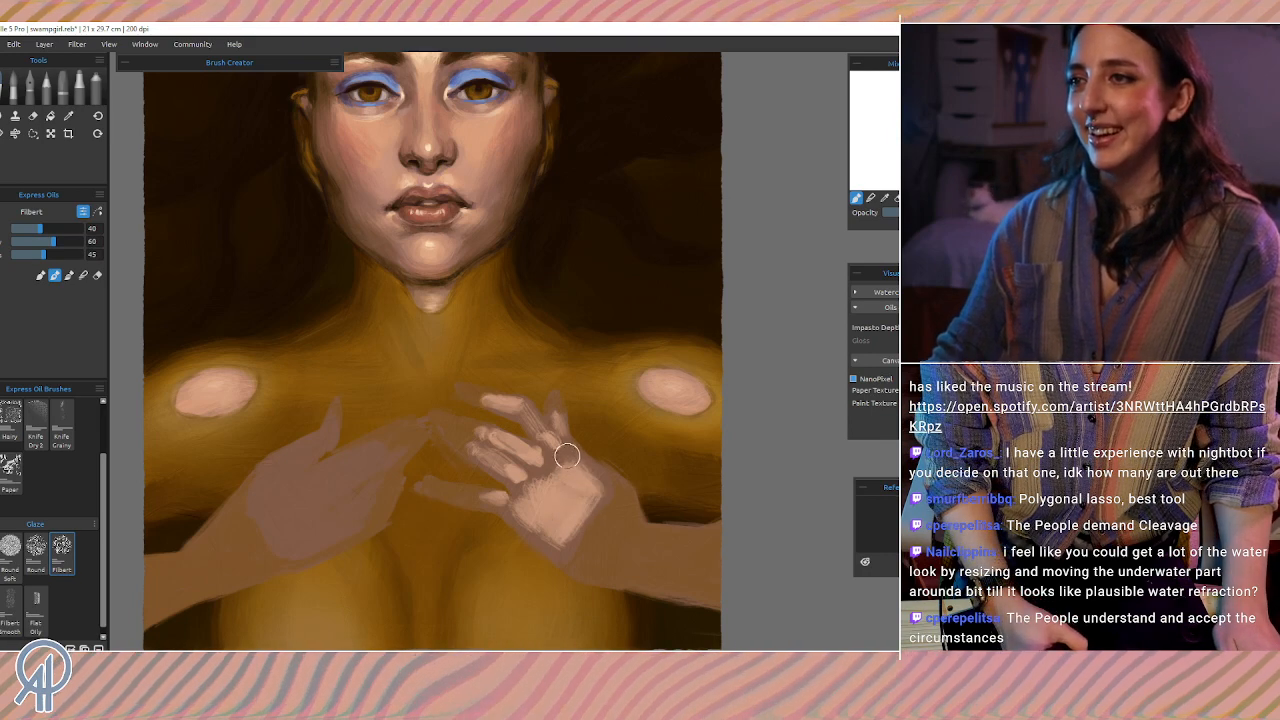
Step: Sample skin tones around the right-side hand's knuckles and shade its back, reducing the brush to size 16
left_click(540, 430, "alt")
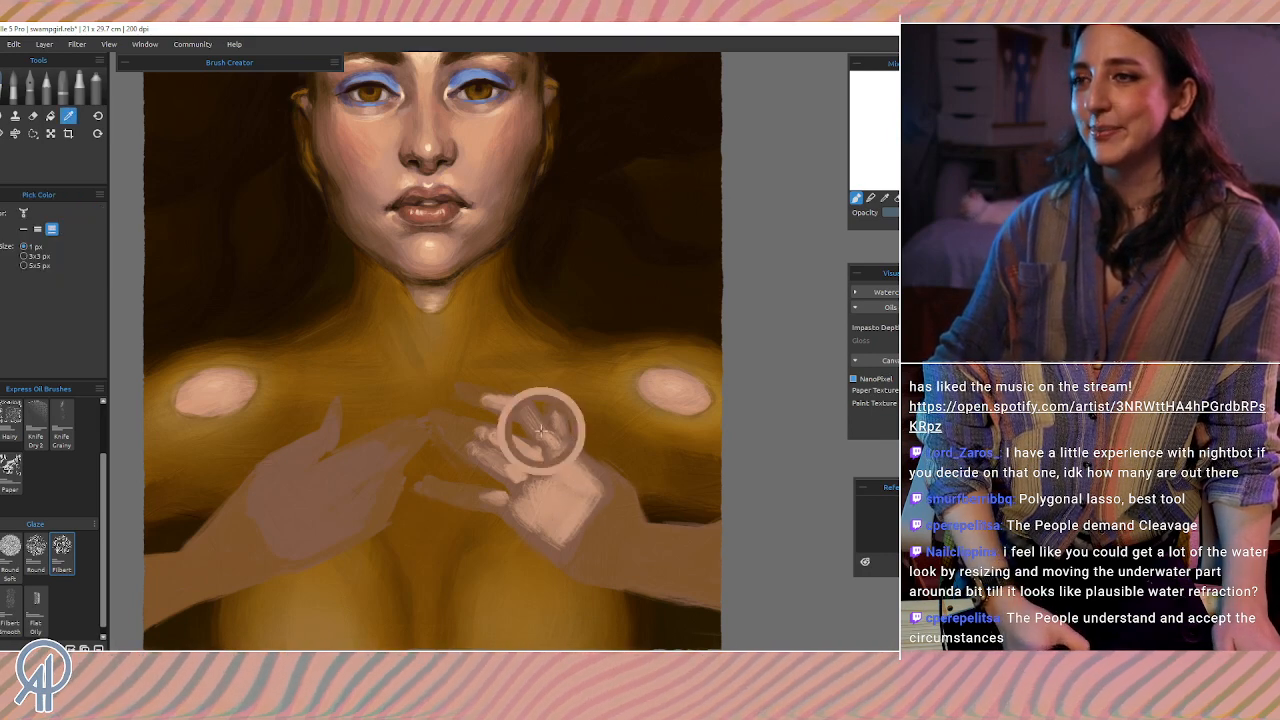
left_click(552, 456, "alt")
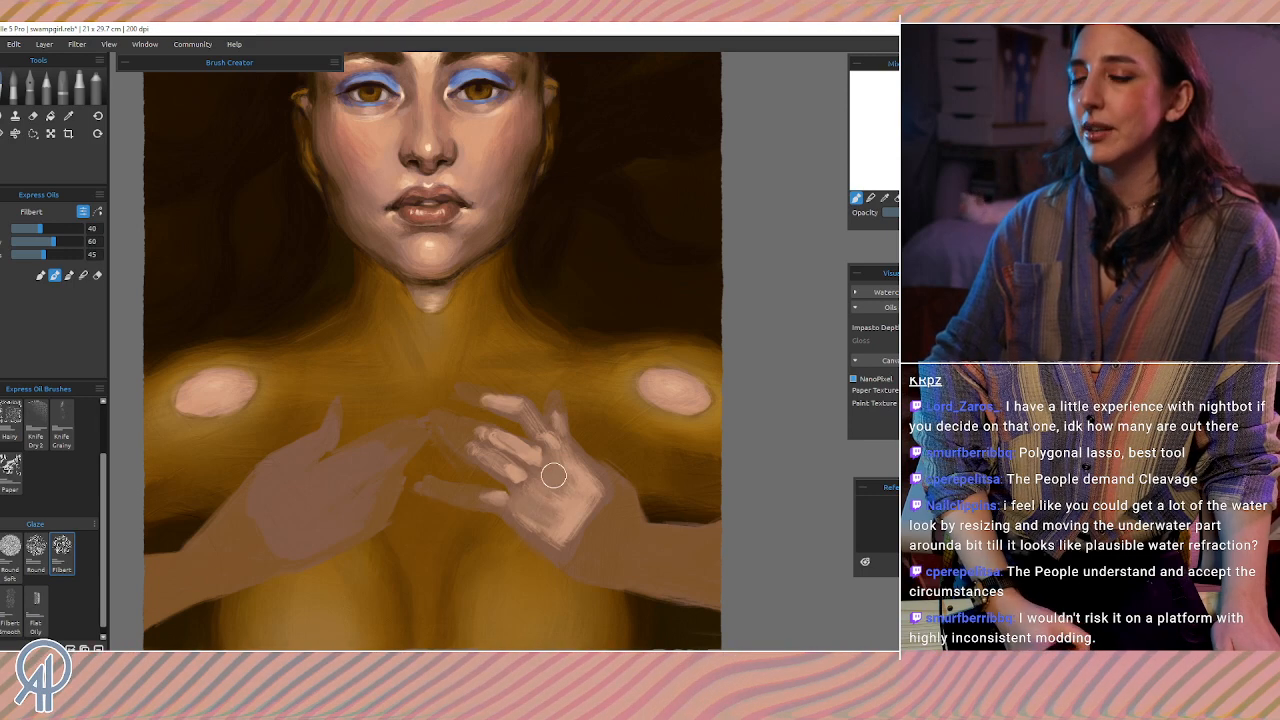
key("bracketleft")
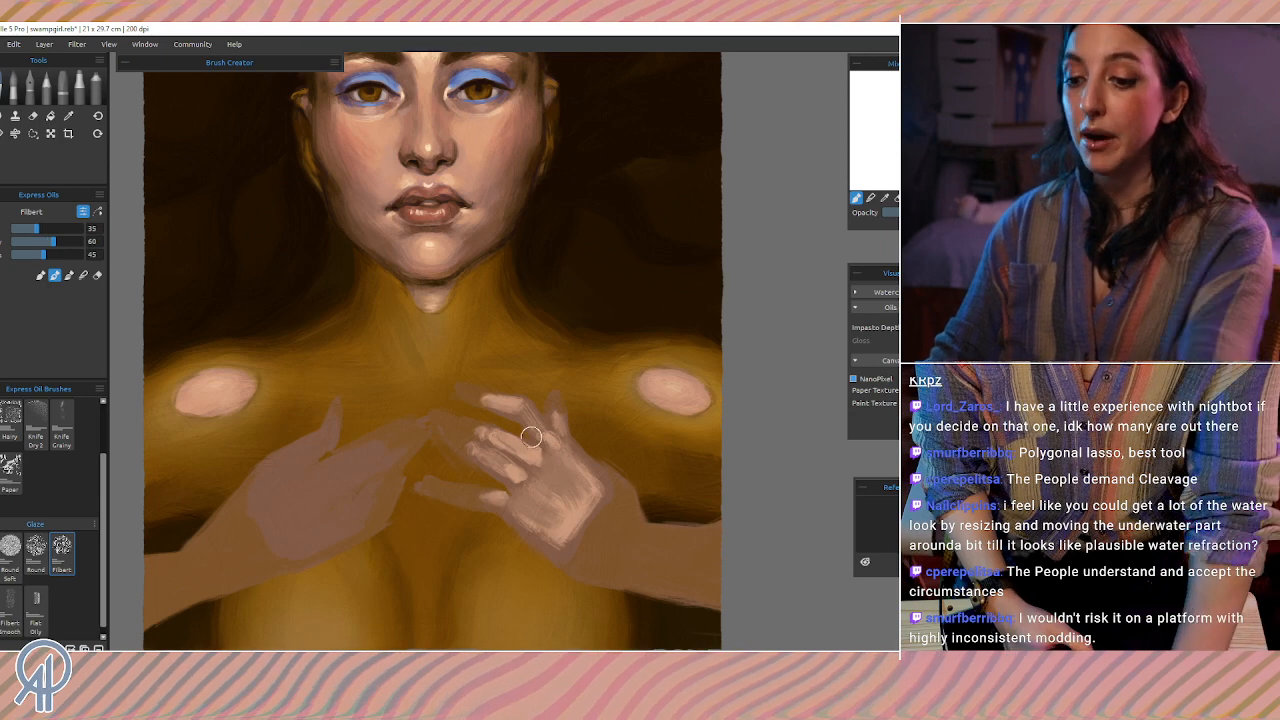
key("bracketleft")
key("bracketleft")
key("bracketleft")
key("bracketleft")
left_click(582, 505, "alt")
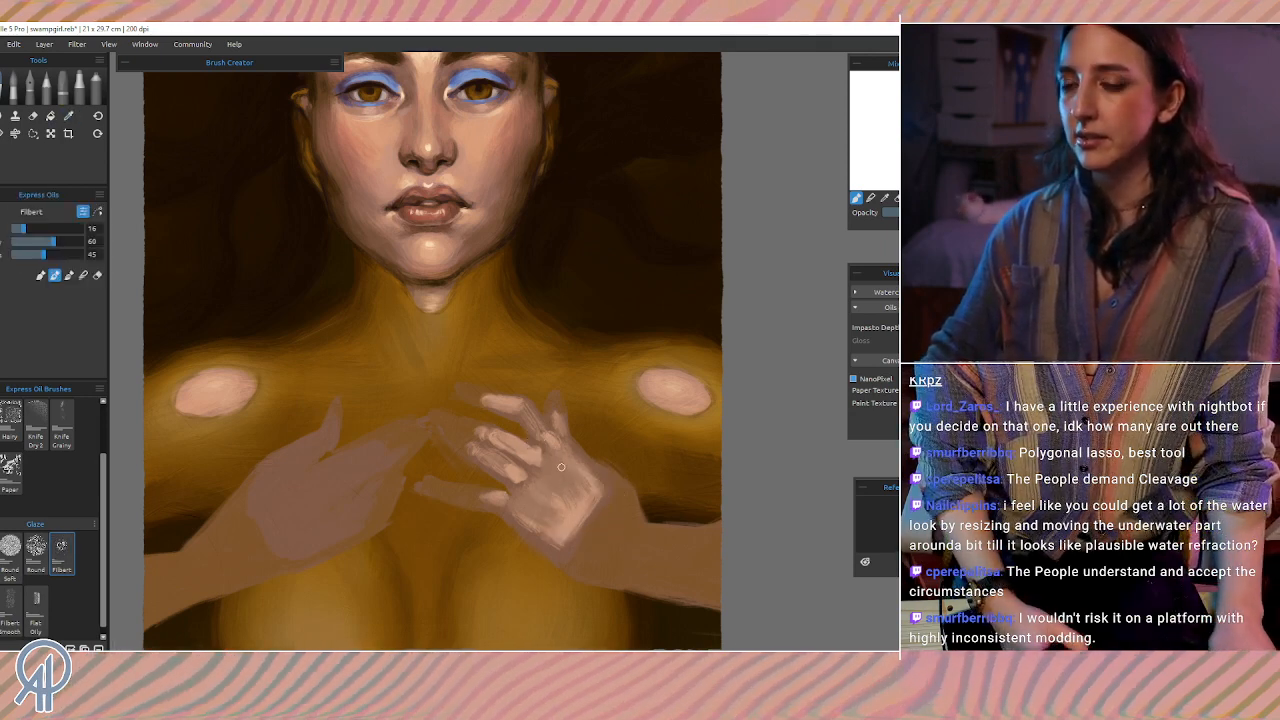
Step: Set the brush size to 30 and blend the knuckles into the back of the right-side hand with its sampled tone
key("bracketright")
key("bracketright")
key("bracketright")
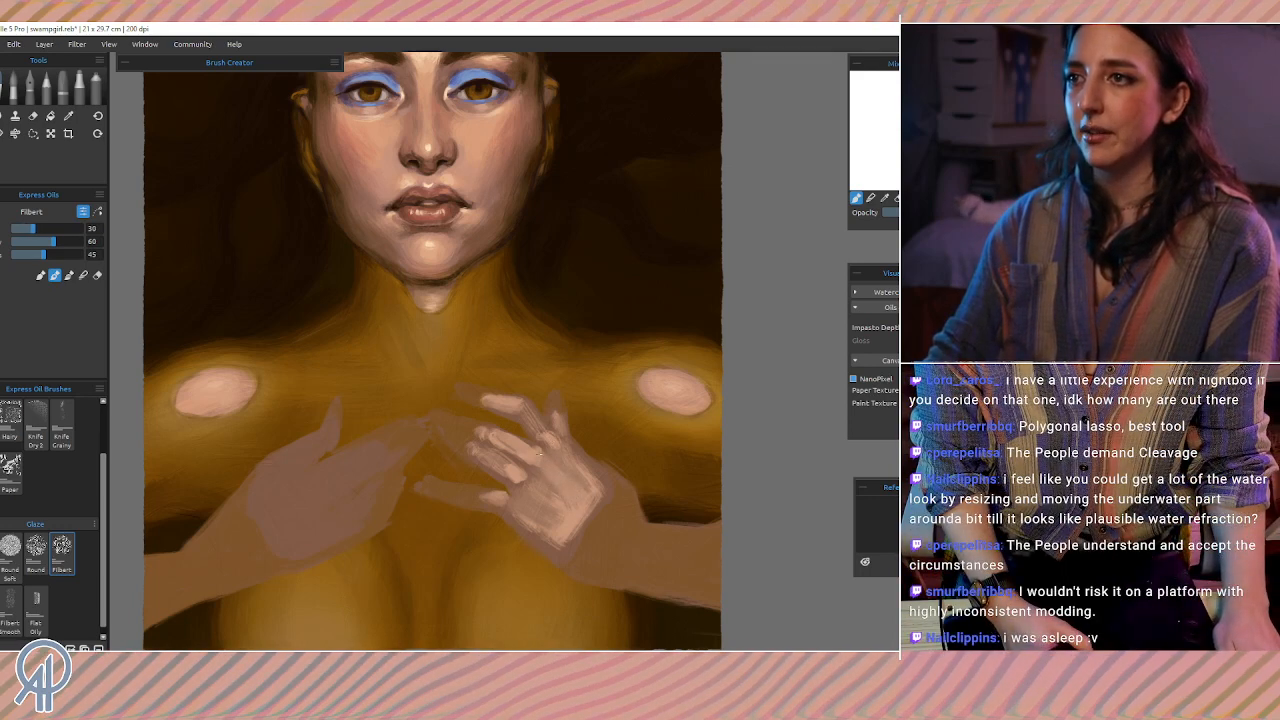
left_click(558, 500, "alt")
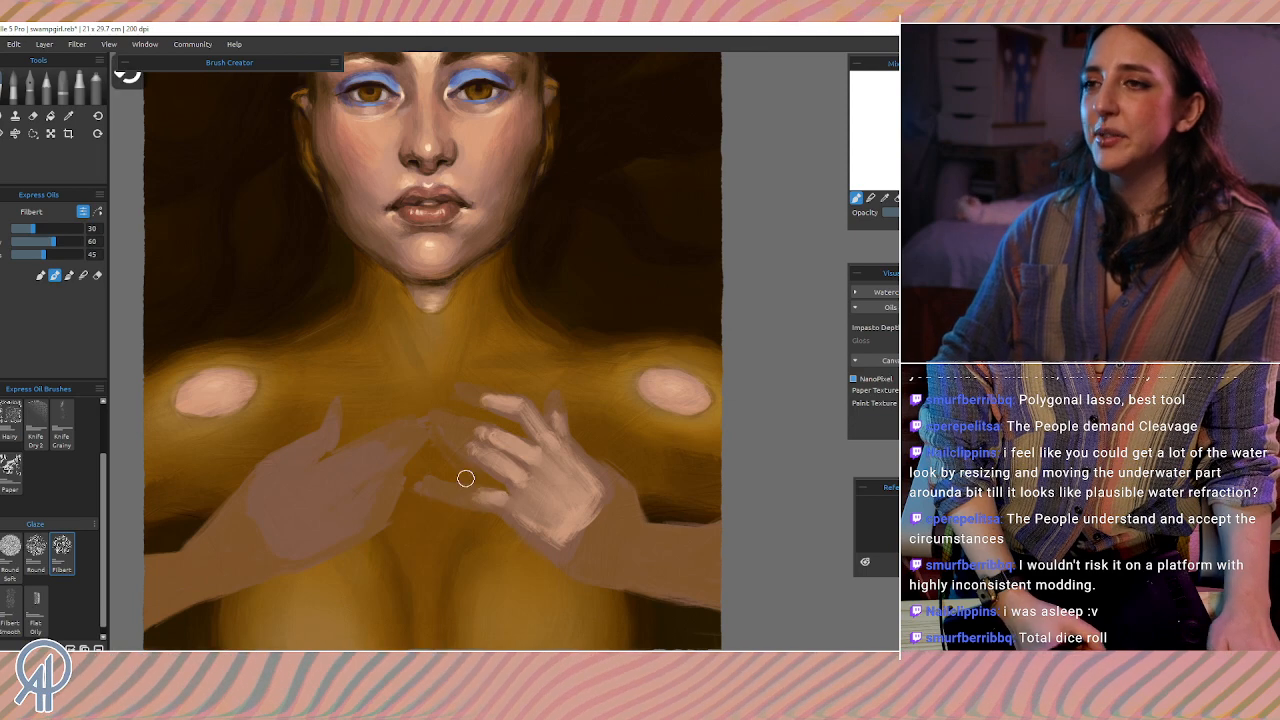
Step: Reduce the brush to size 16 and refine the little finger of the right-side hand with its sampled skin tone
key("bracketleft")
key("bracketleft")
key("bracketleft")
key("bracketleft")
key("bracketleft")
key("bracketleft")
key("bracketleft")
key("bracketleft")
key("bracketleft")
key("bracketleft")
key("bracketleft")
key("bracketleft")
key("bracketleft")
key("bracketleft")
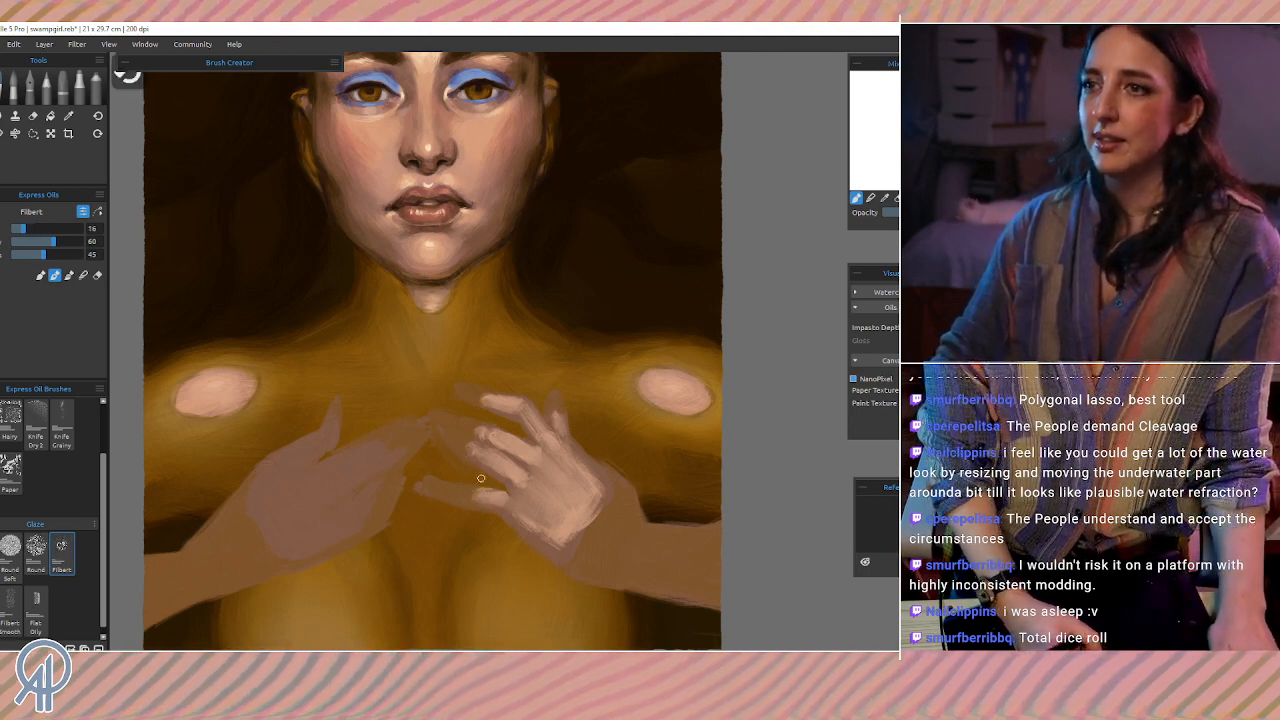
left_click(479, 497, "alt")
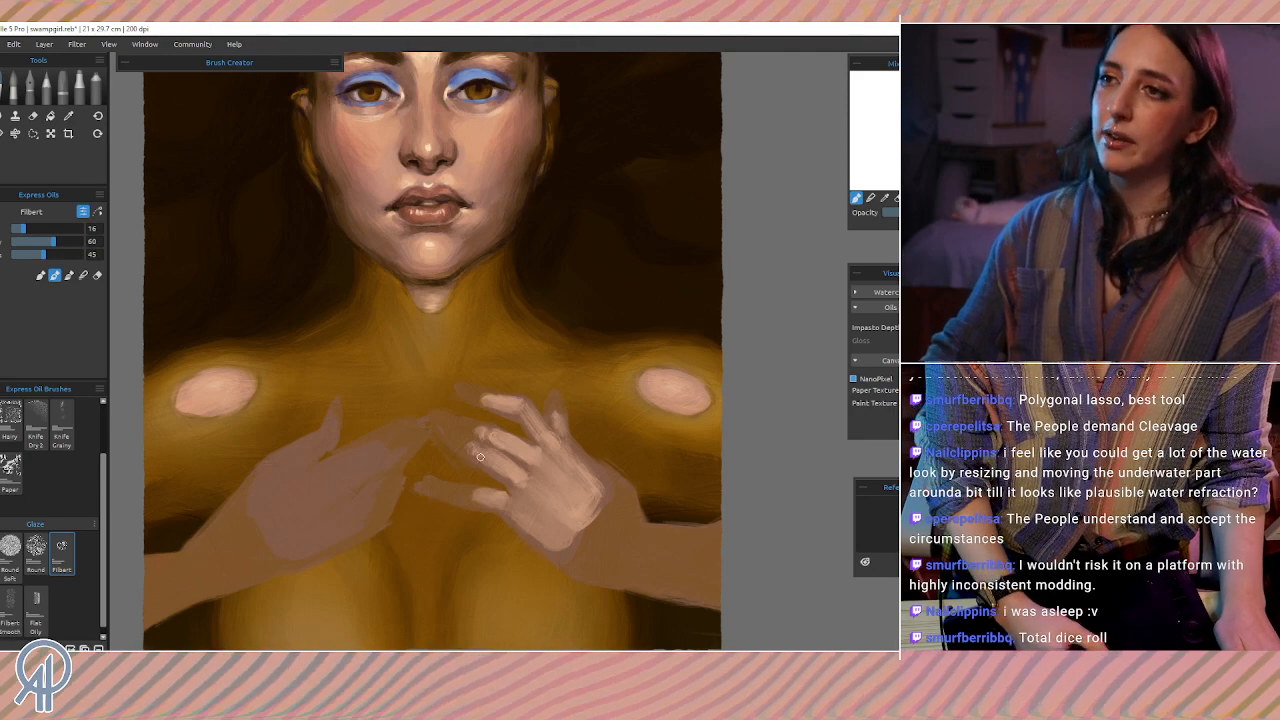
Step: Sample tones between and on the right-side hand's fingers and refine the shapes of its middle and upper fingers
key("alt")
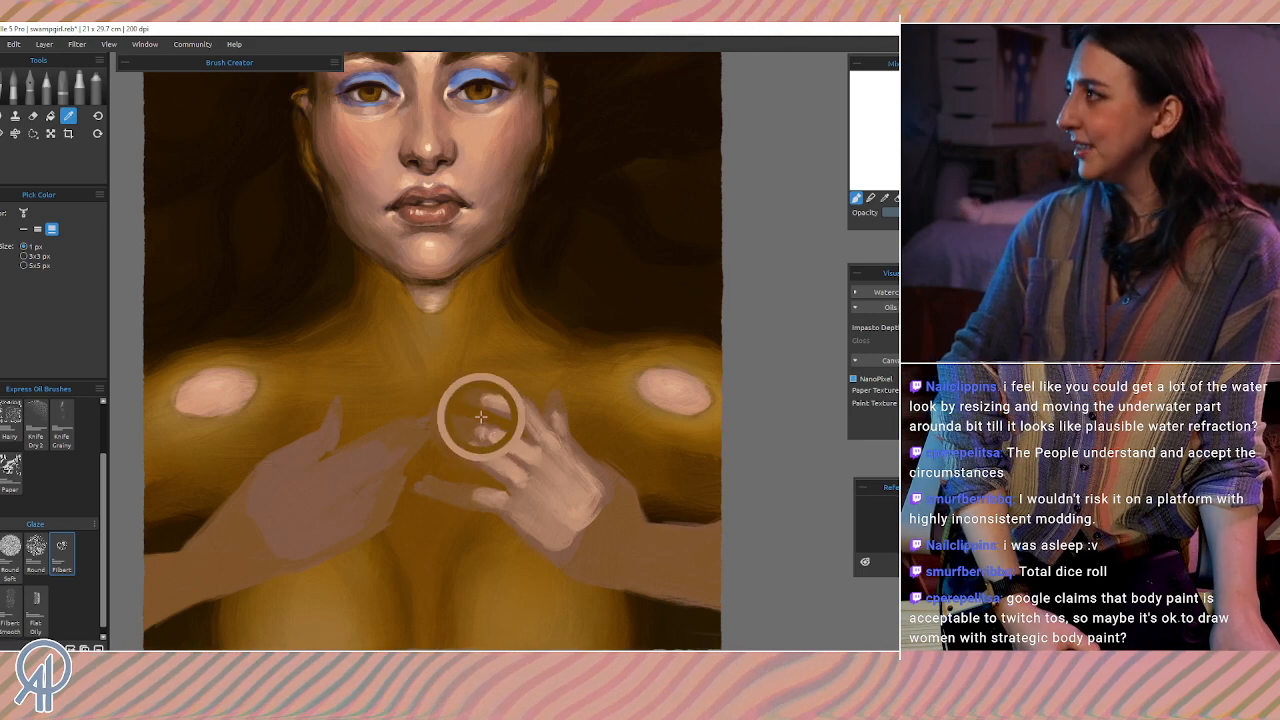
left_click_drag(495, 437, 483, 432)
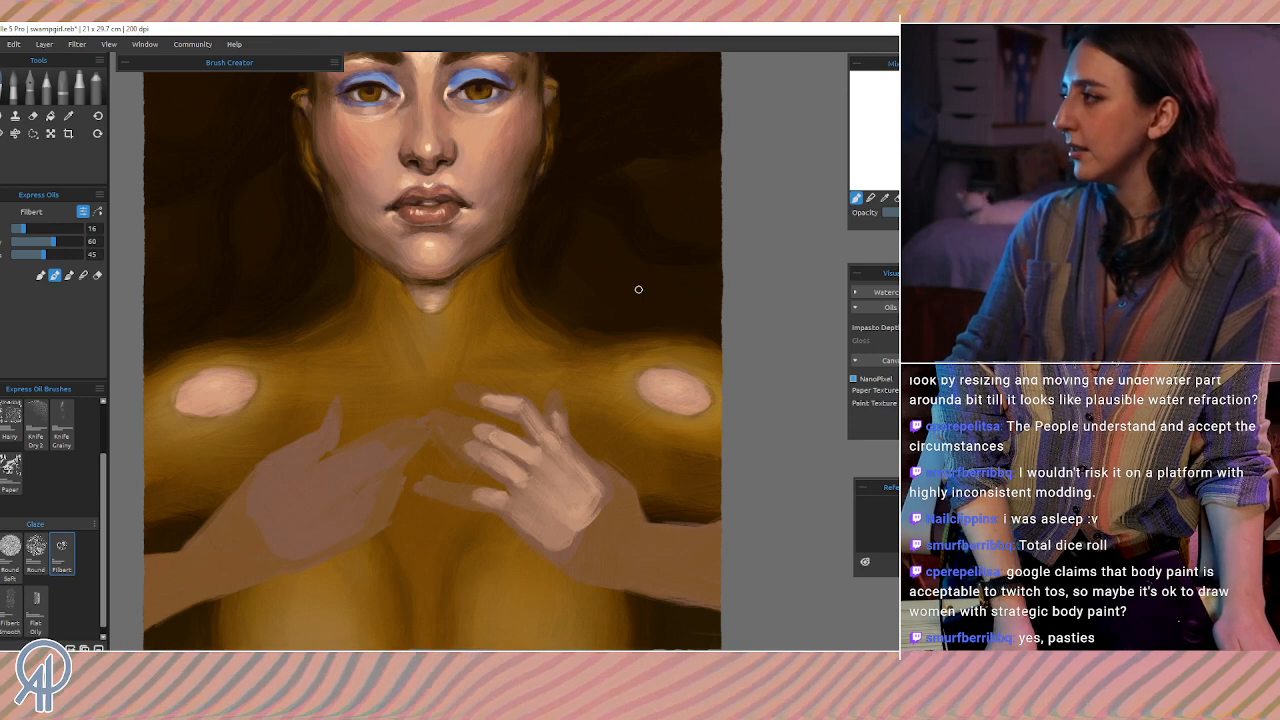
key("i")
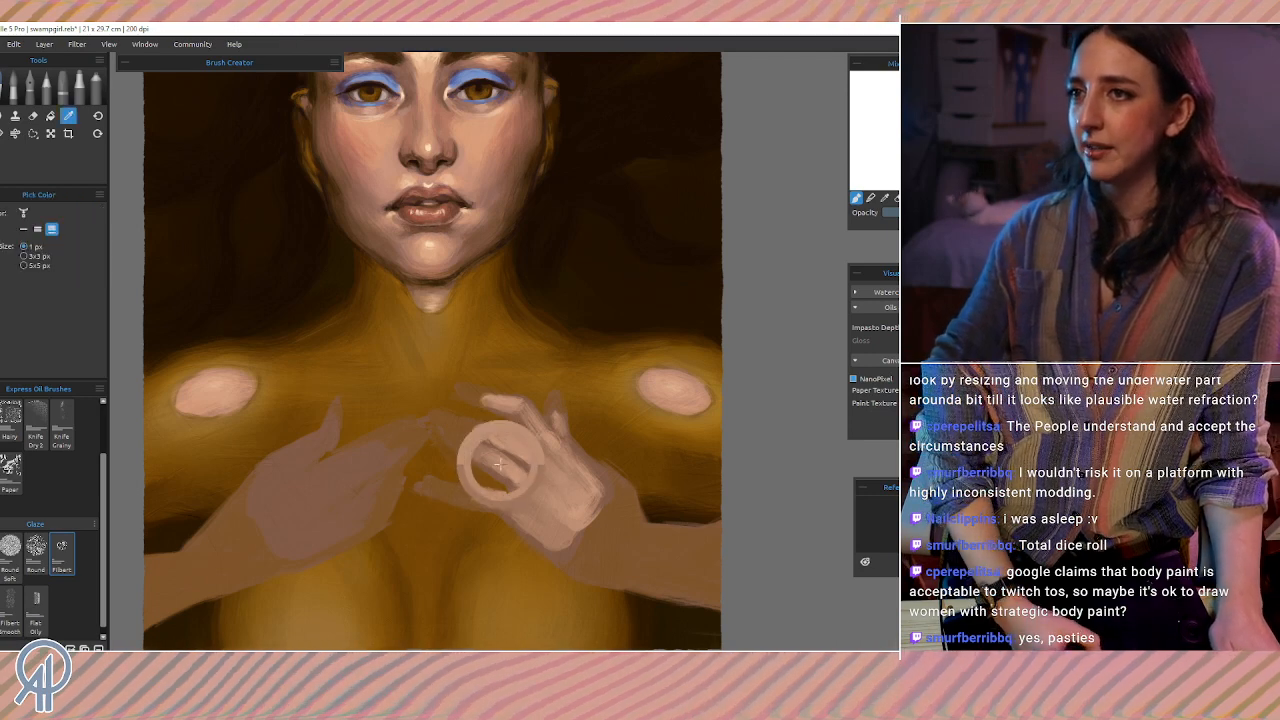
left_click(500, 464, "alt")
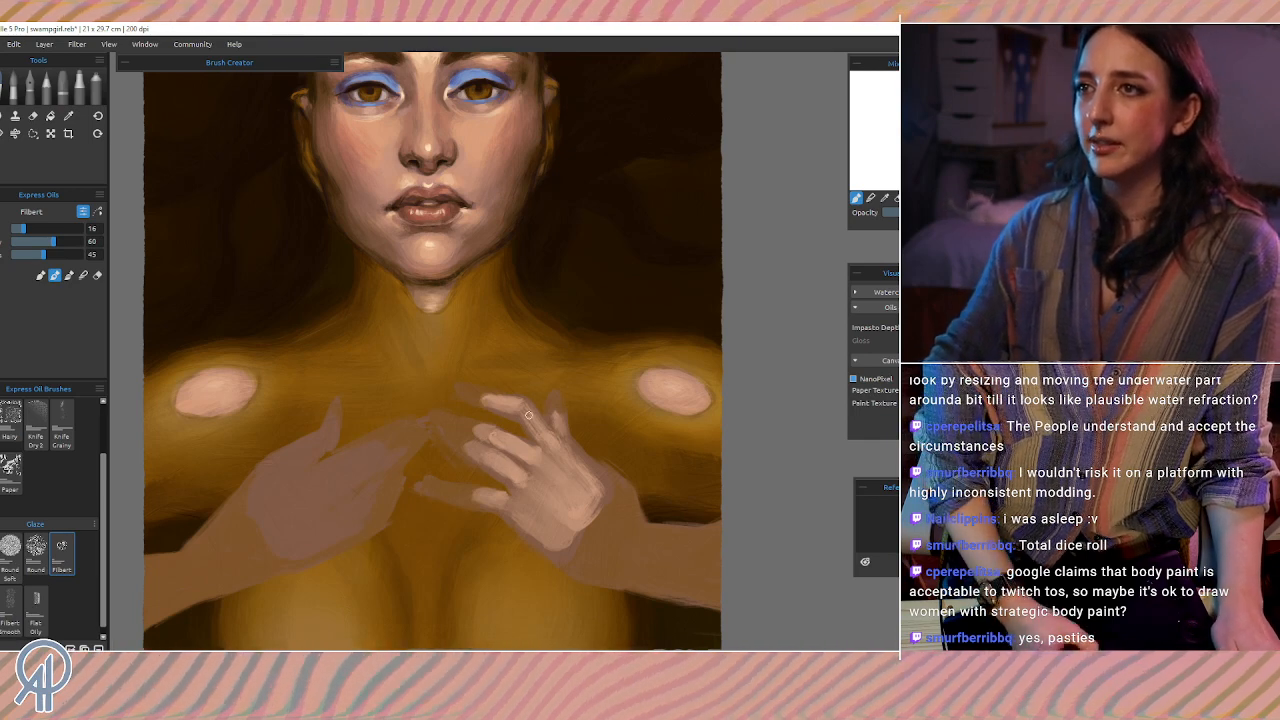
left_click(512, 400, "alt")
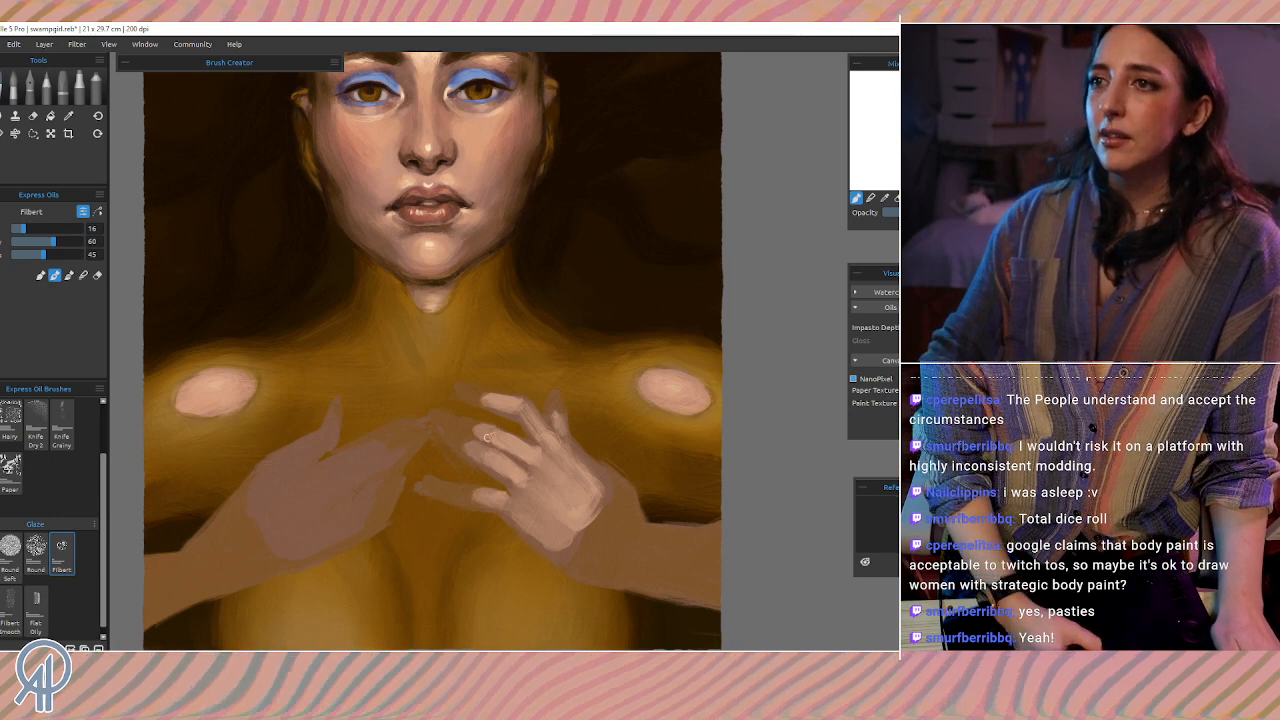
Step: Undo the last finger stroke and rework the right-side hand's fingers and knuckles with tones sampled from the hand and cheek
left_click_drag(514, 506, 519, 461)
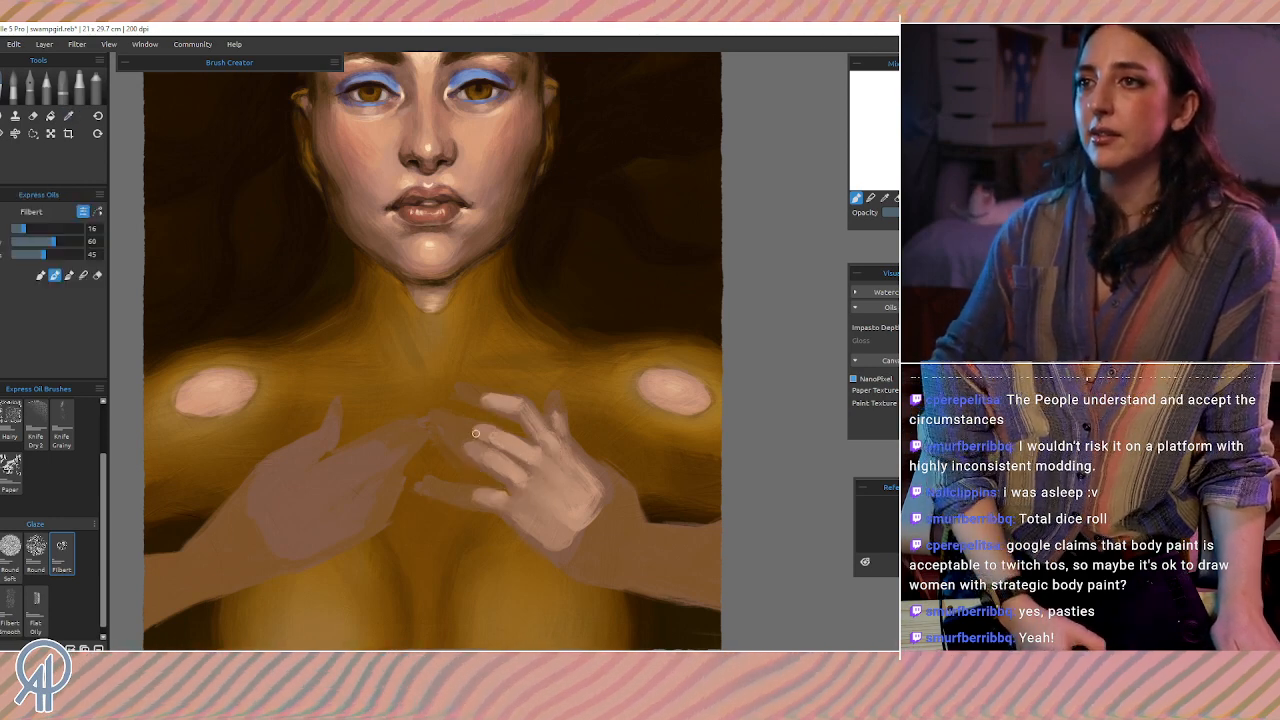
key("ctrl+z")
left_click(480, 429, "alt")
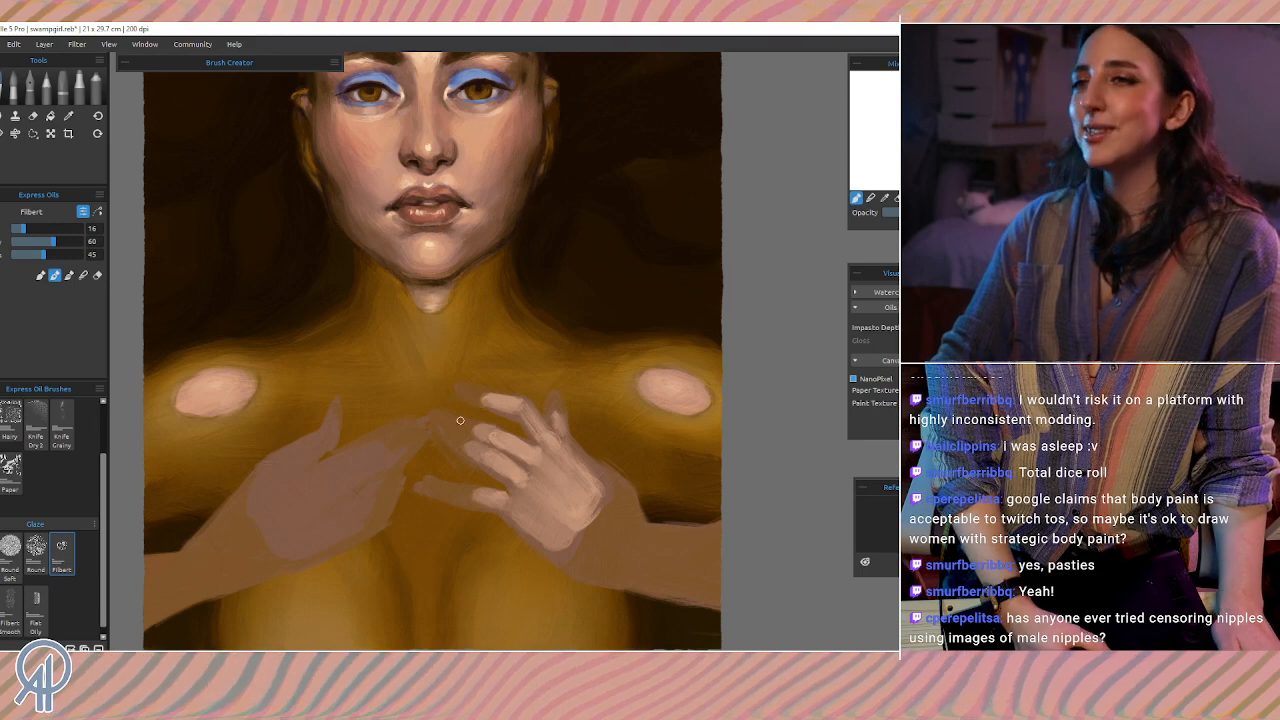
left_click(562, 422, "alt")
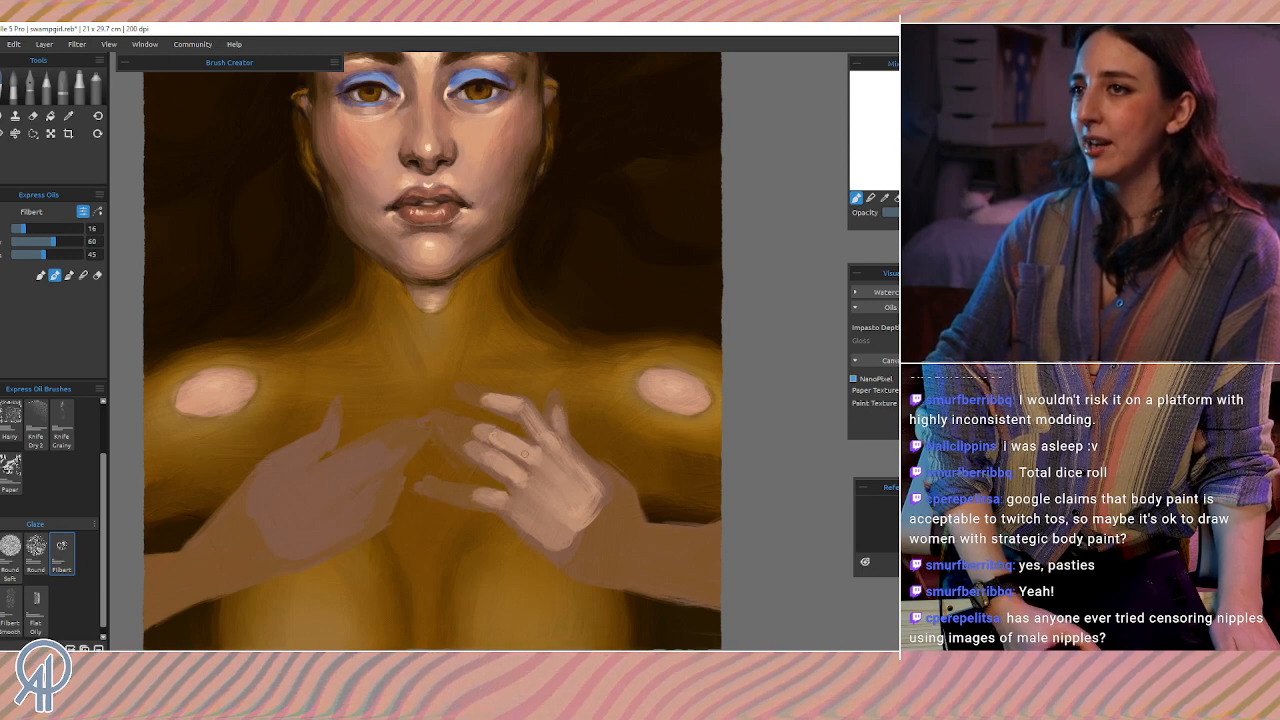
left_click(530, 450, "alt")
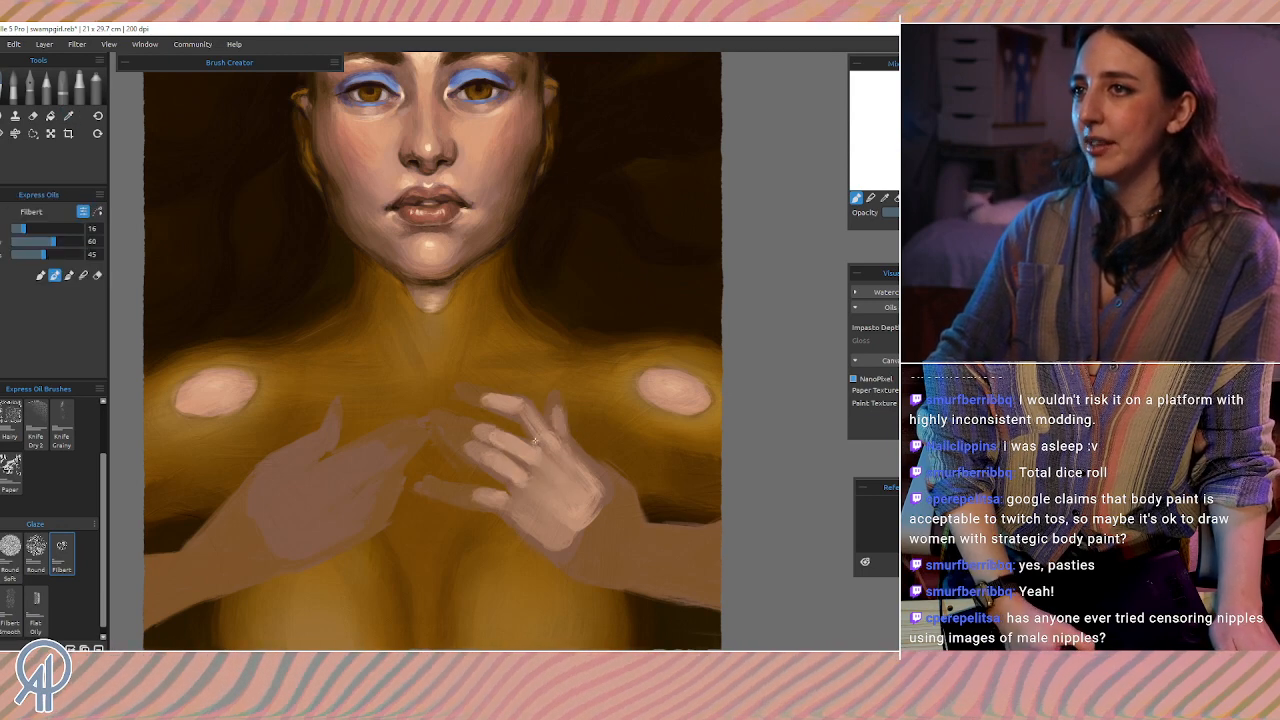
left_click(383, 132, "alt")
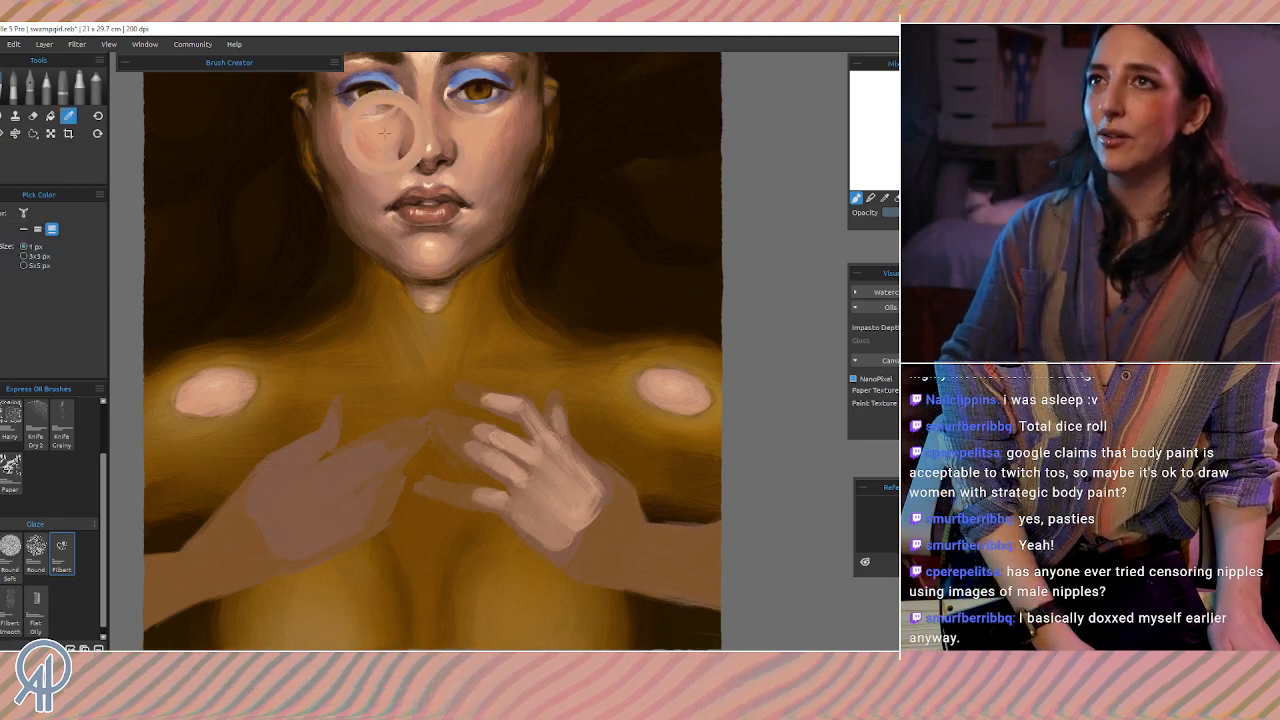
left_click_drag(384, 133, 387, 176)
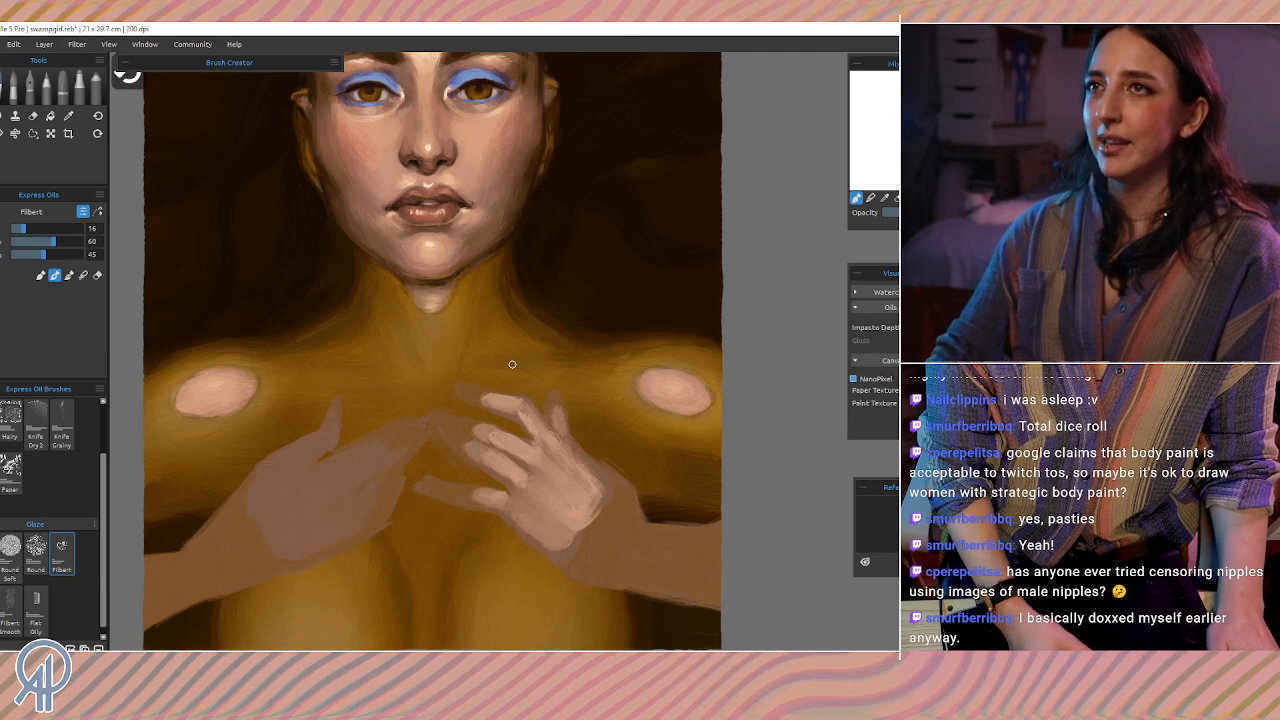
Step: Sample skin tones from the cheek and hand and refine the index finger of the right-side hand
left_click(508, 155, "alt")
left_click_drag(508, 155, 498, 176)
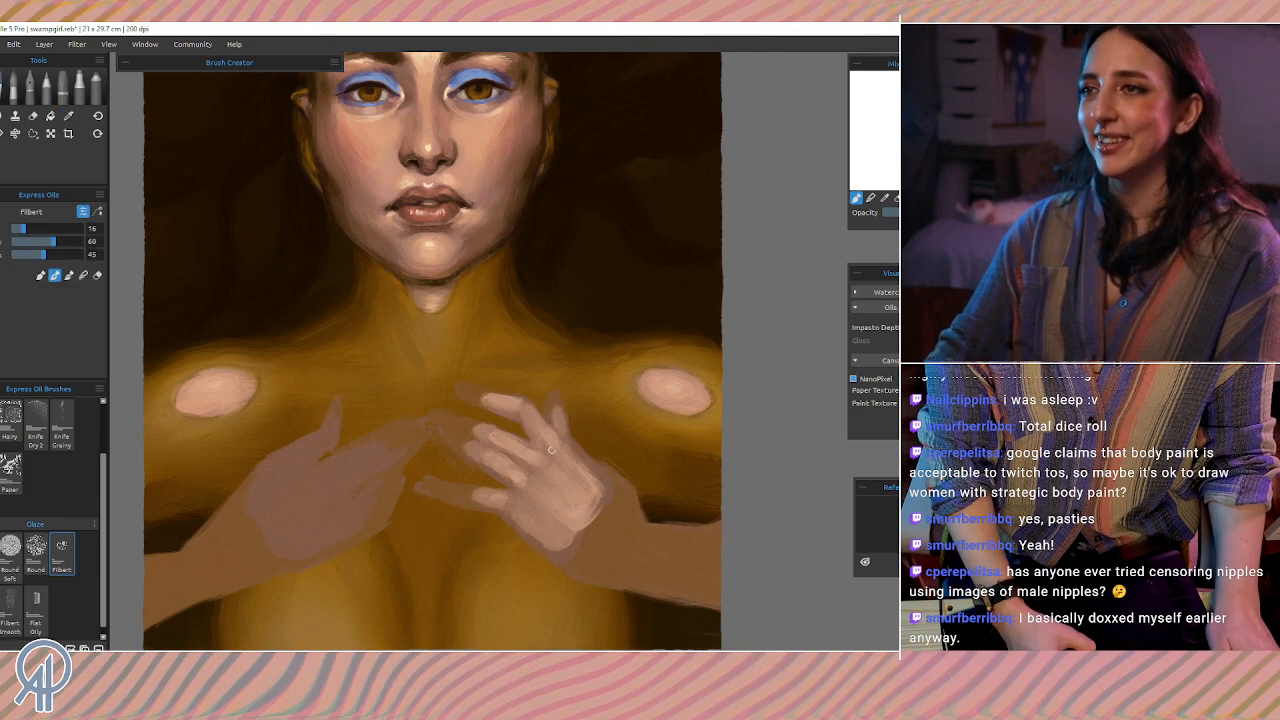
key("i")
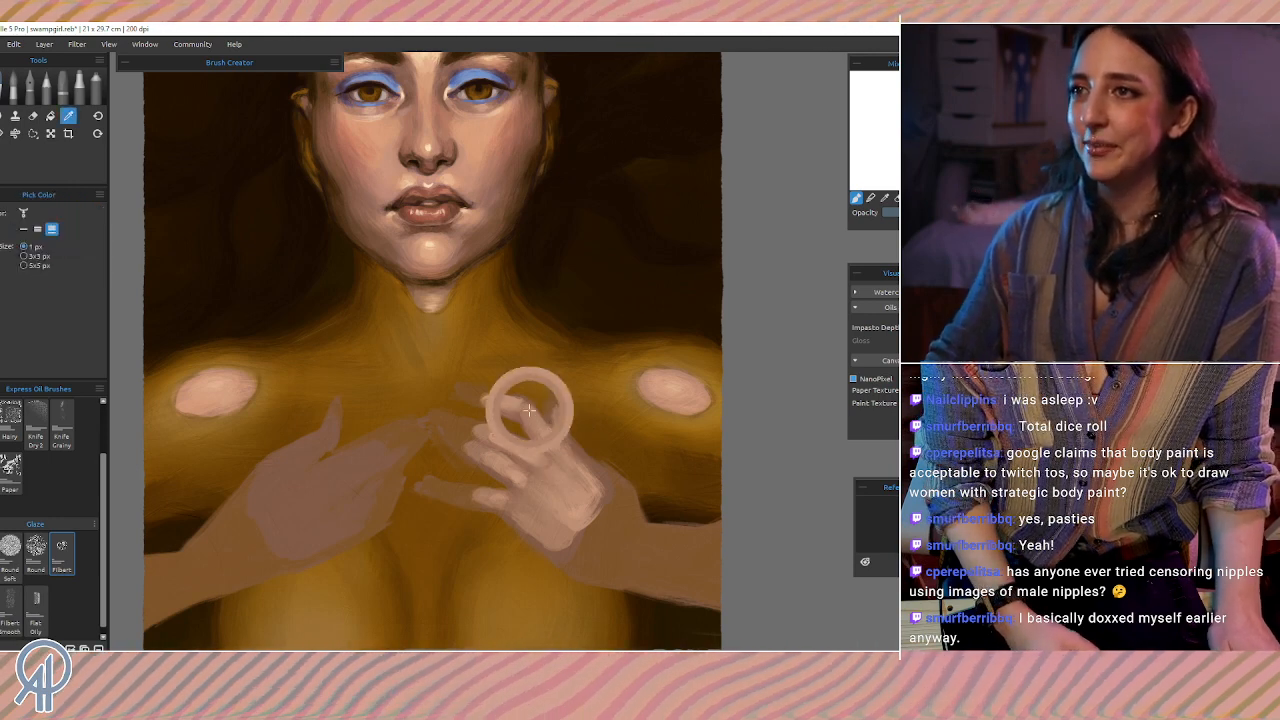
left_click(529, 410, "alt")
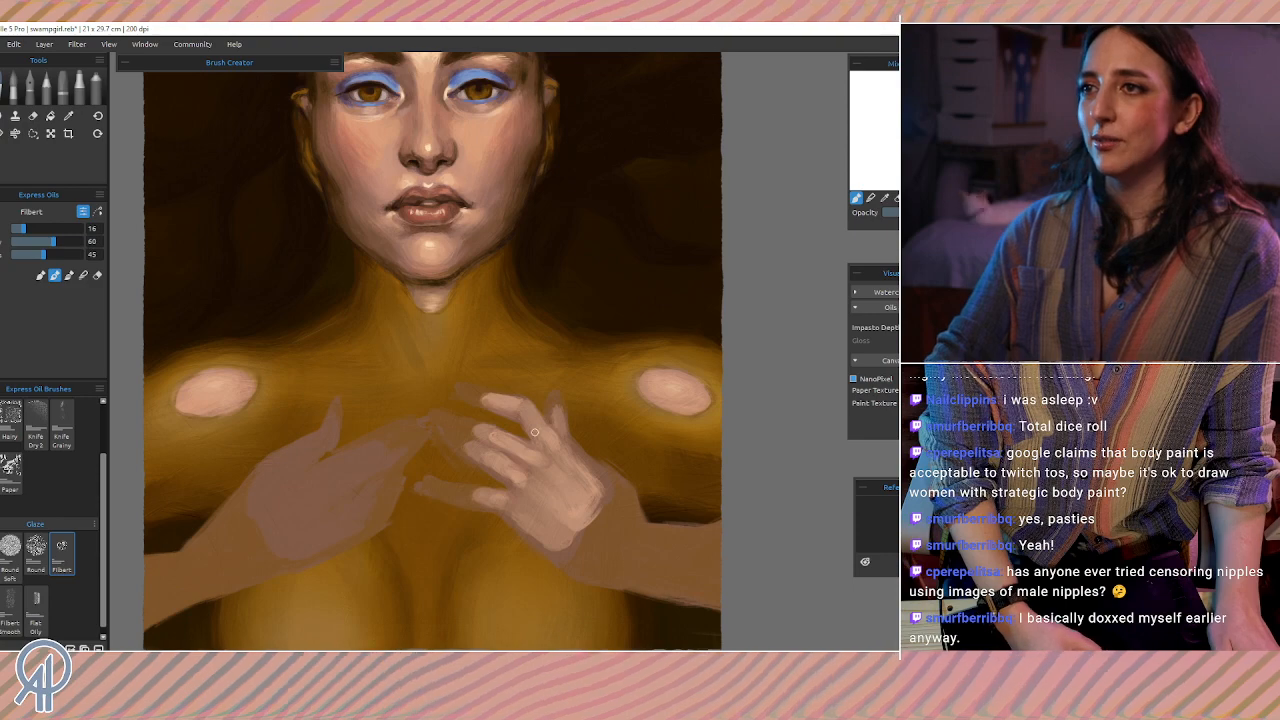
left_click(513, 346, "alt")
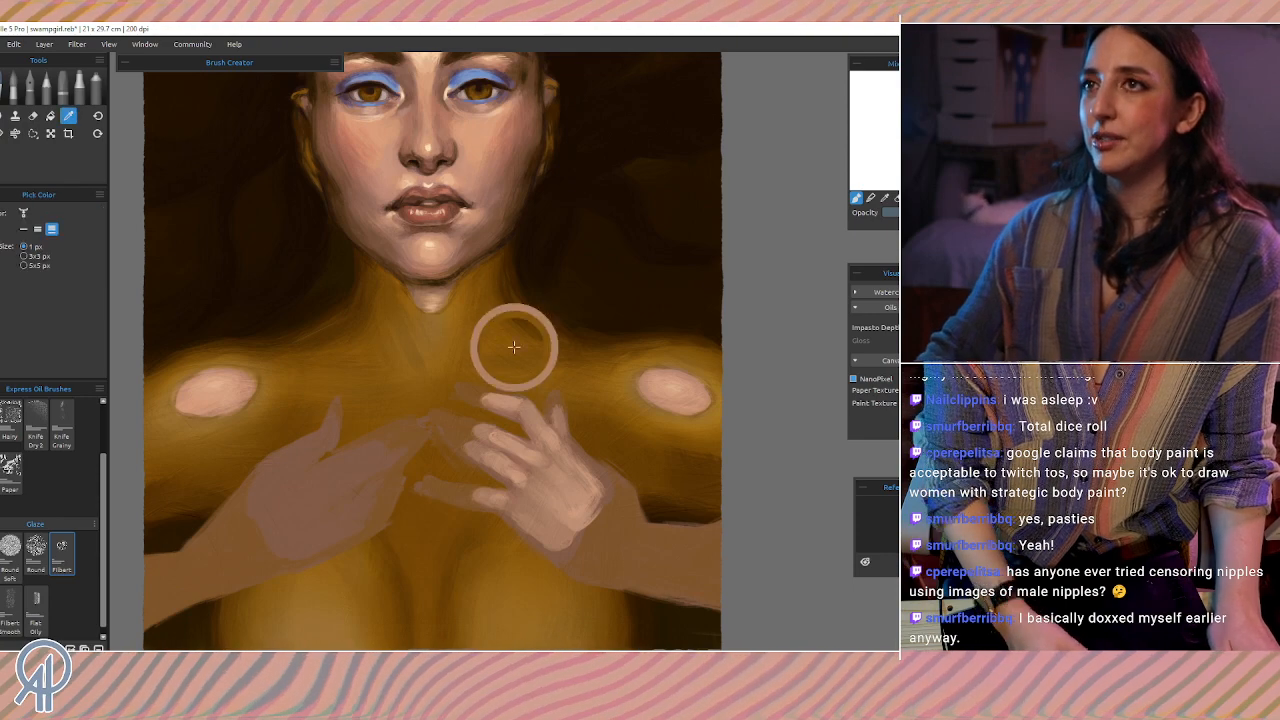
Step: Sample tones from the jaw shadow and knuckles and rework the edges of the right-side hand's index finger
left_click(501, 245, "alt")
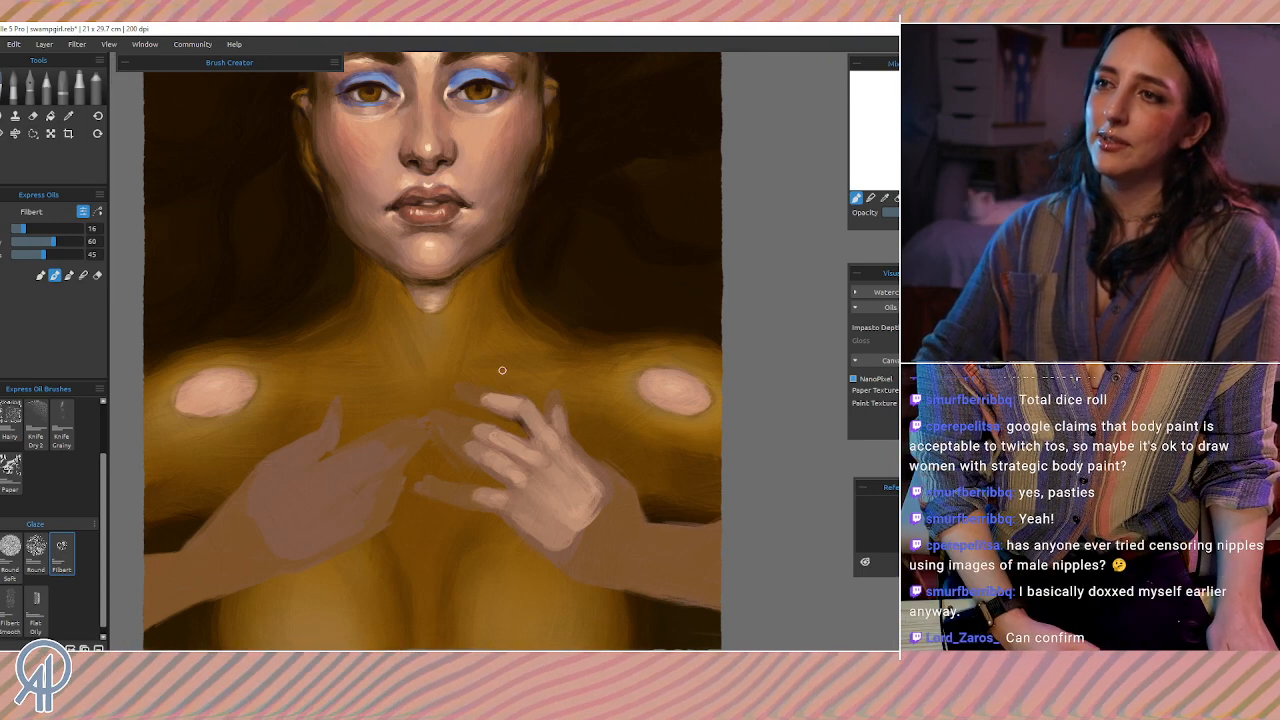
left_click(523, 403, "alt")
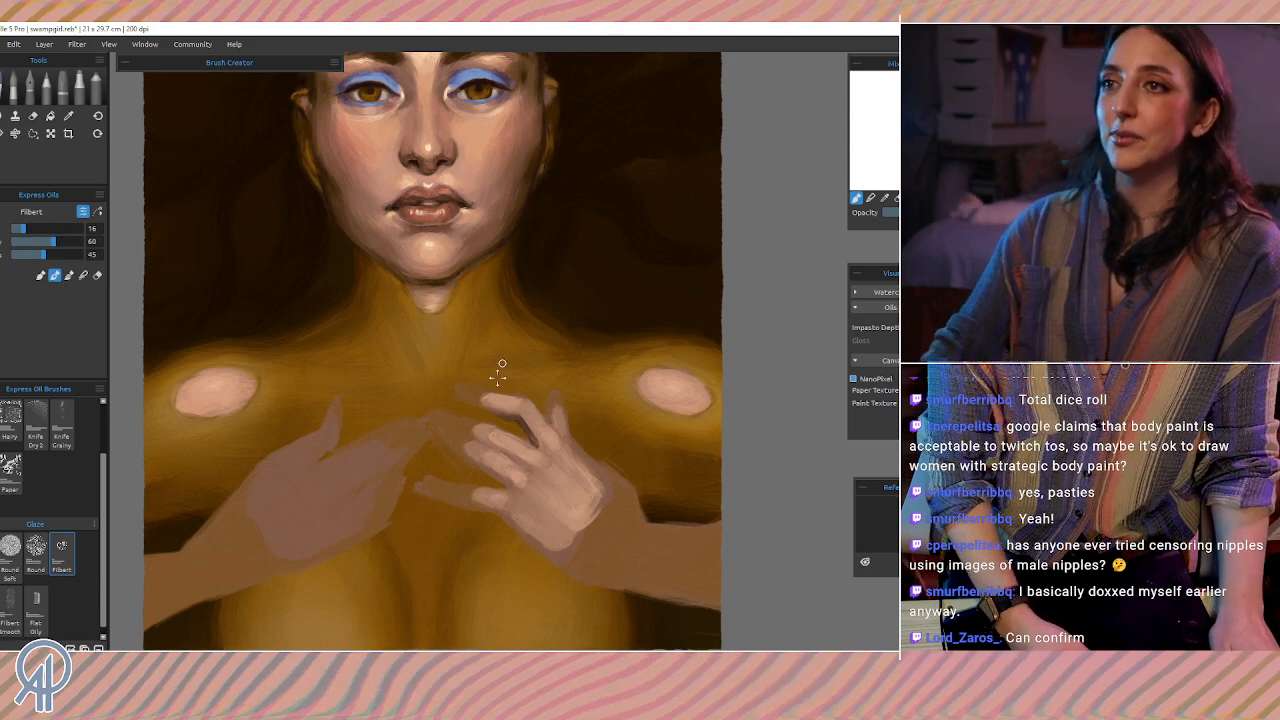
left_click(538, 424, "alt")
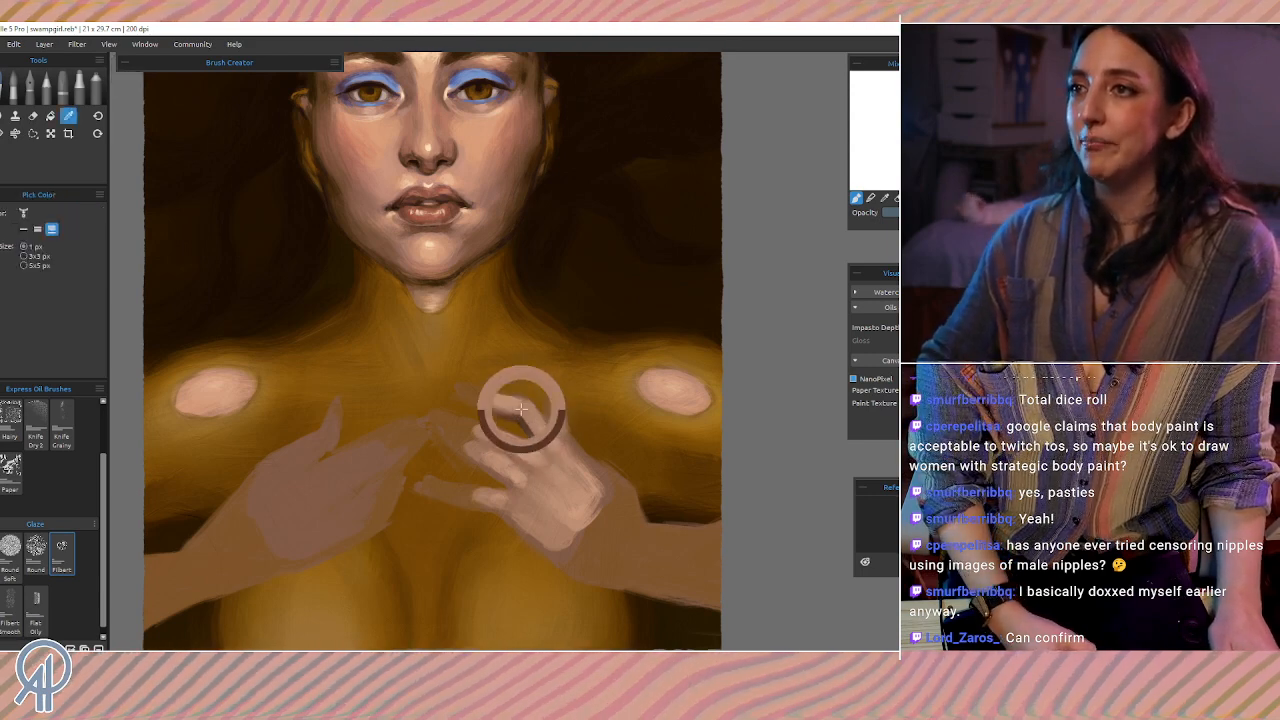
left_click(575, 433, "alt")
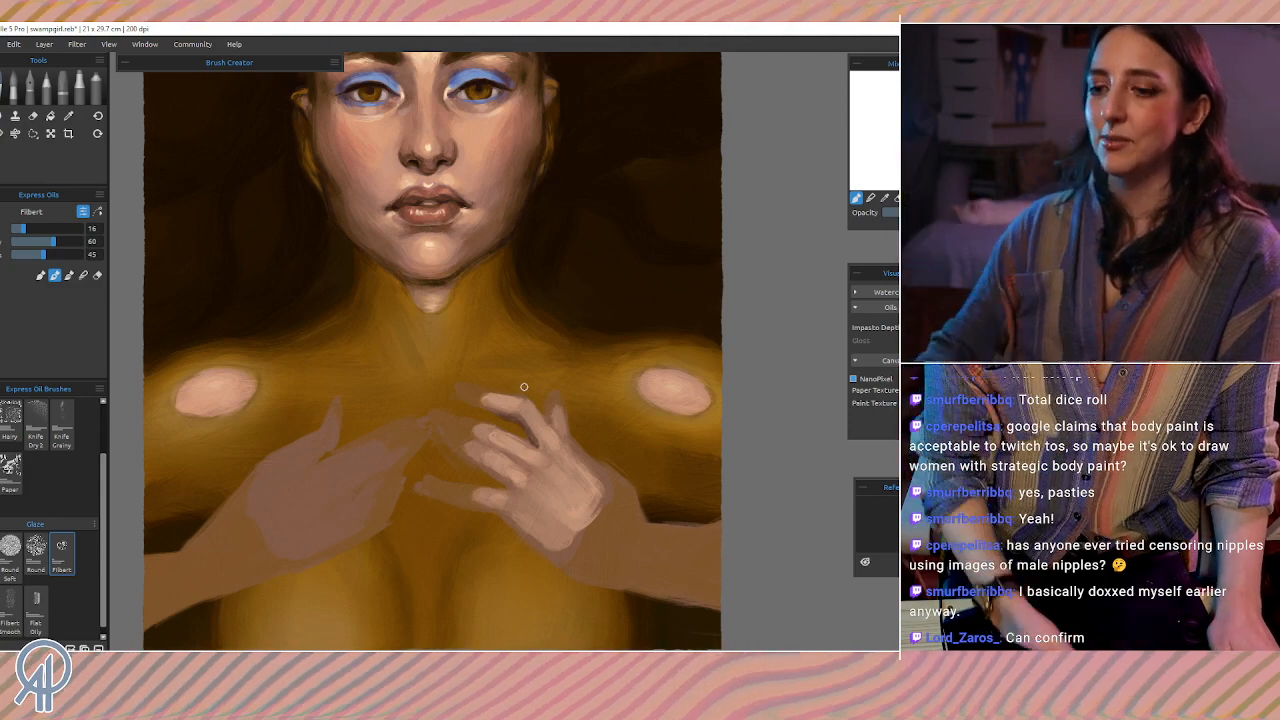
Step: Undo the last stroke between the right-side hand's upper fingers and repaint that area with a tone sampled there
key("ctrl")
scroll(524, 387, "up", 3)
key("alt")
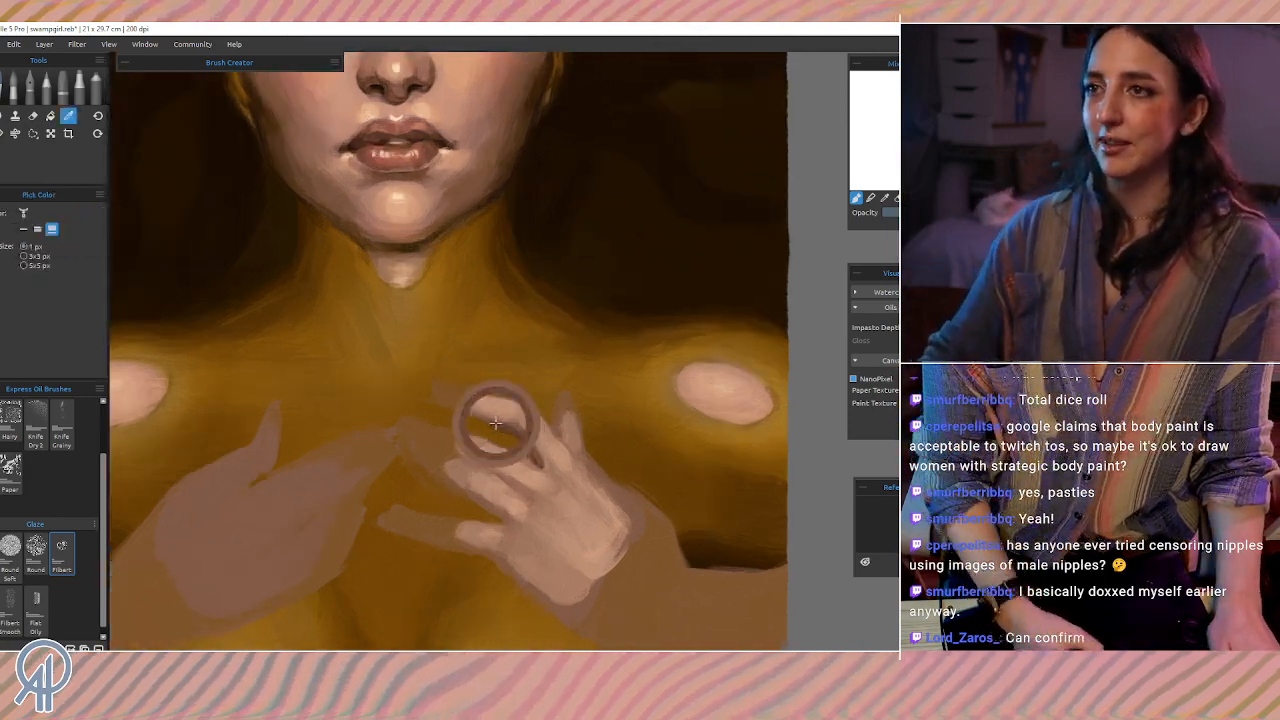
left_click_drag(518, 430, 530, 455)
key("ctrl+z")
left_click(506, 428, "alt")
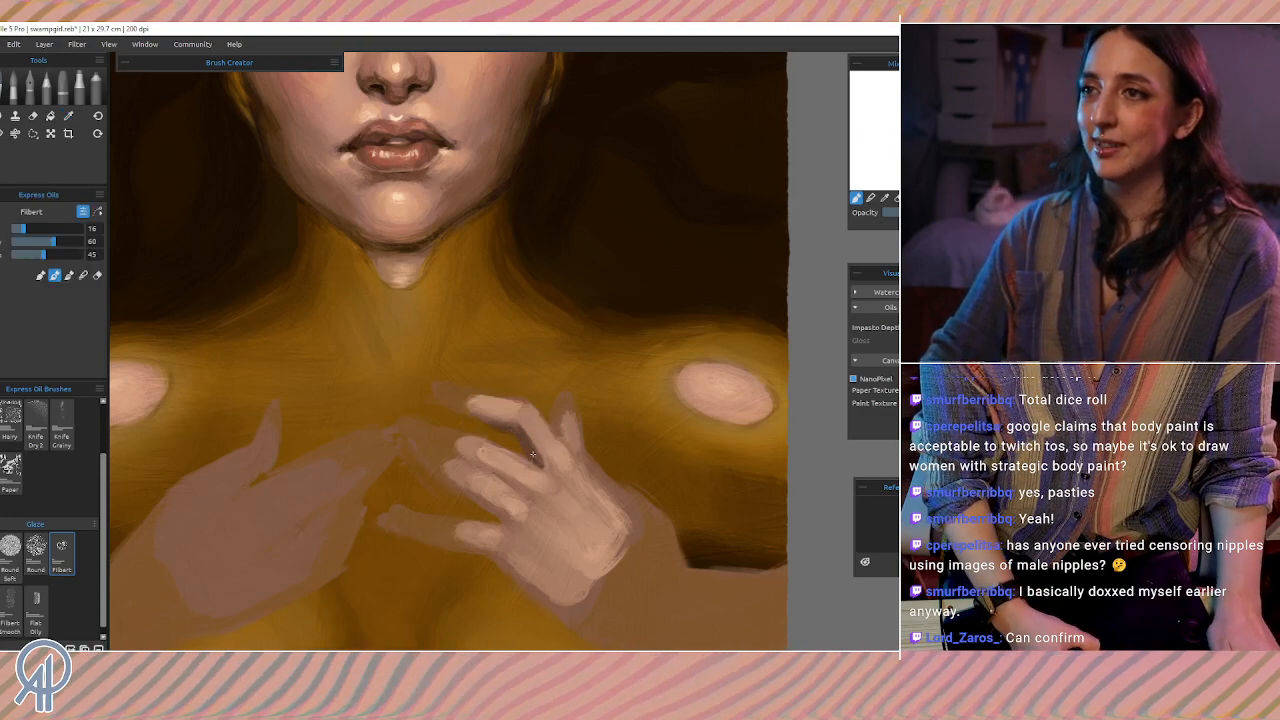
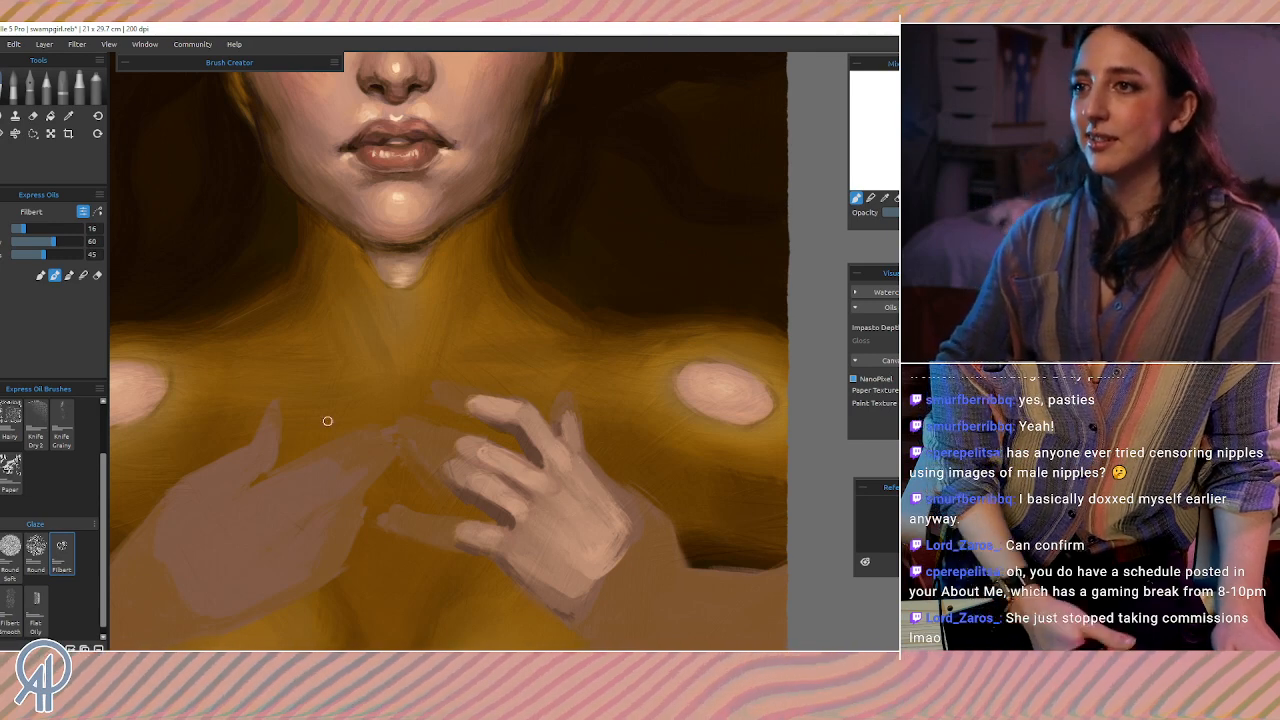
Step: Sample tones from the neck highlight and fingers and refine the index and middle fingers of the right-side hand
left_click(394, 282, "alt")
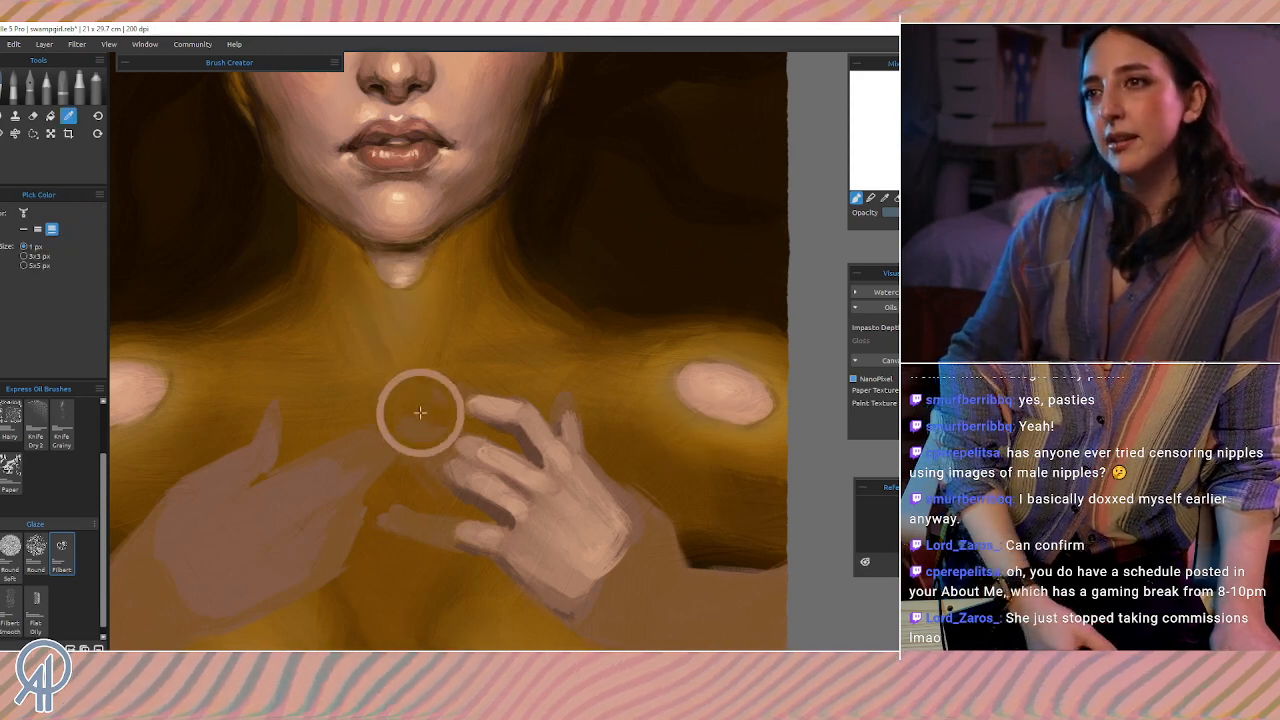
left_click(469, 404, "alt")
left_click(483, 399, "alt")
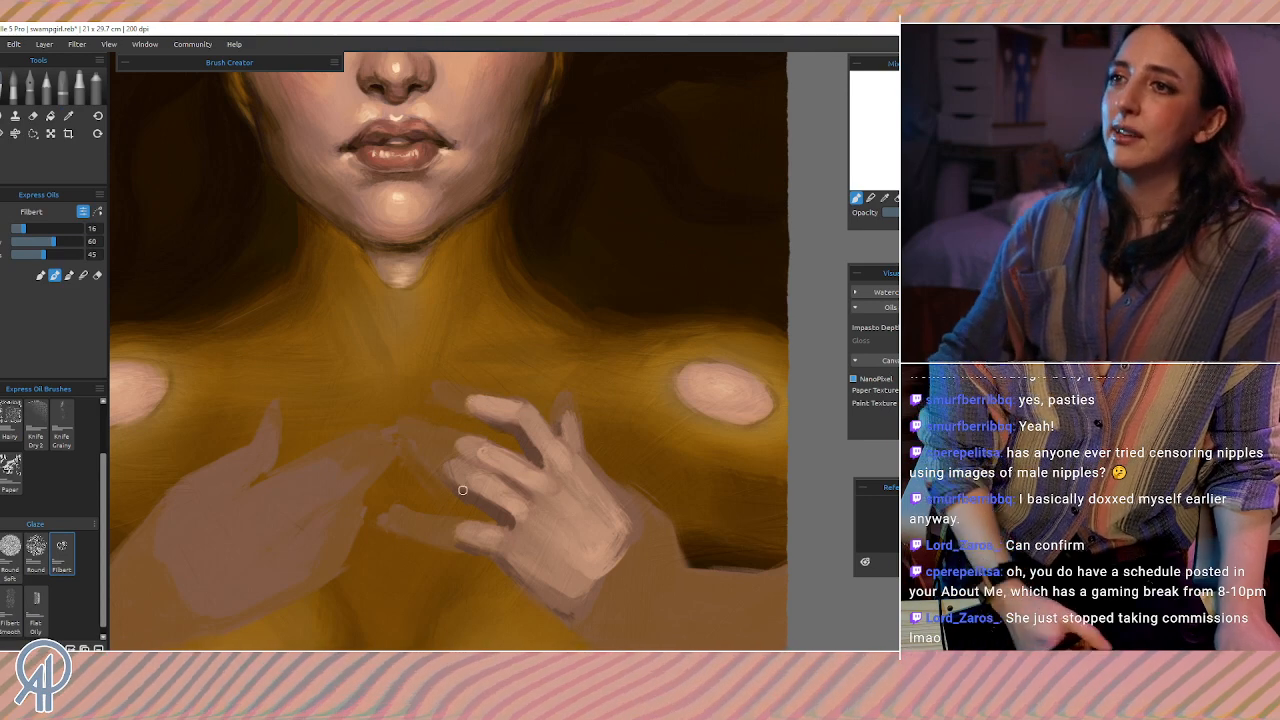
left_click(479, 444, "alt")
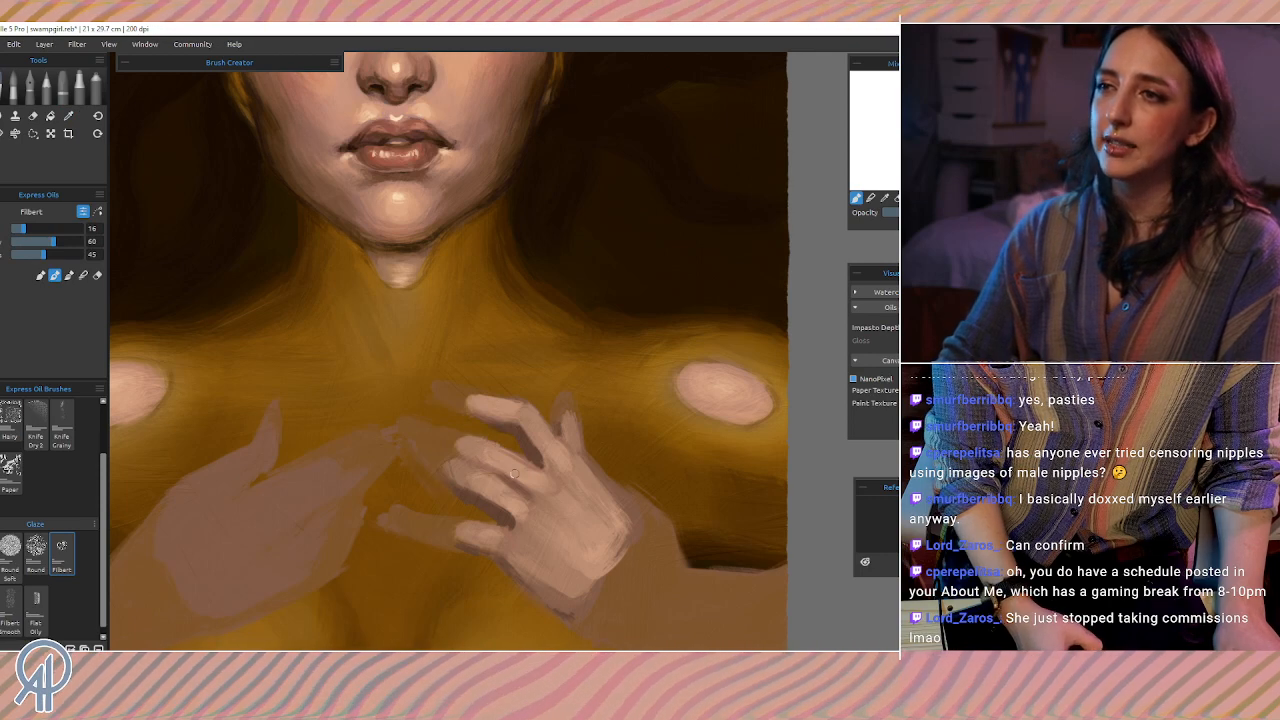
left_click(508, 457, "alt")
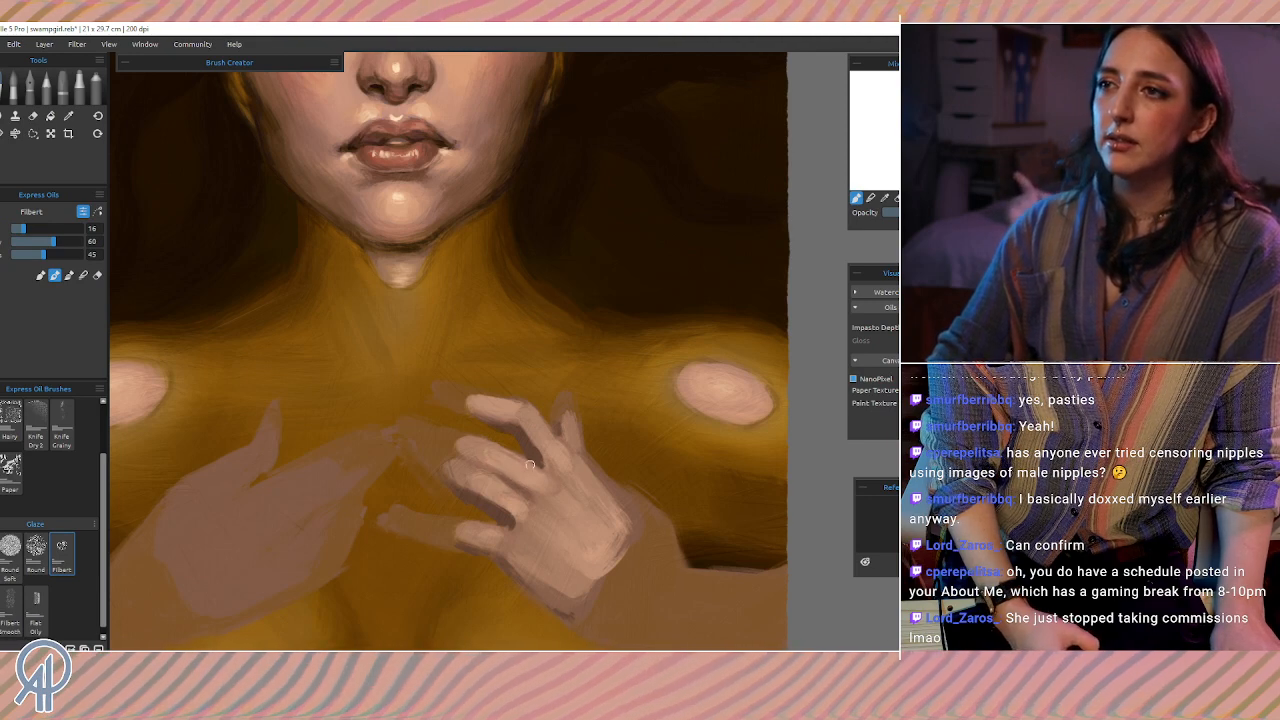
left_click(497, 422, "alt")
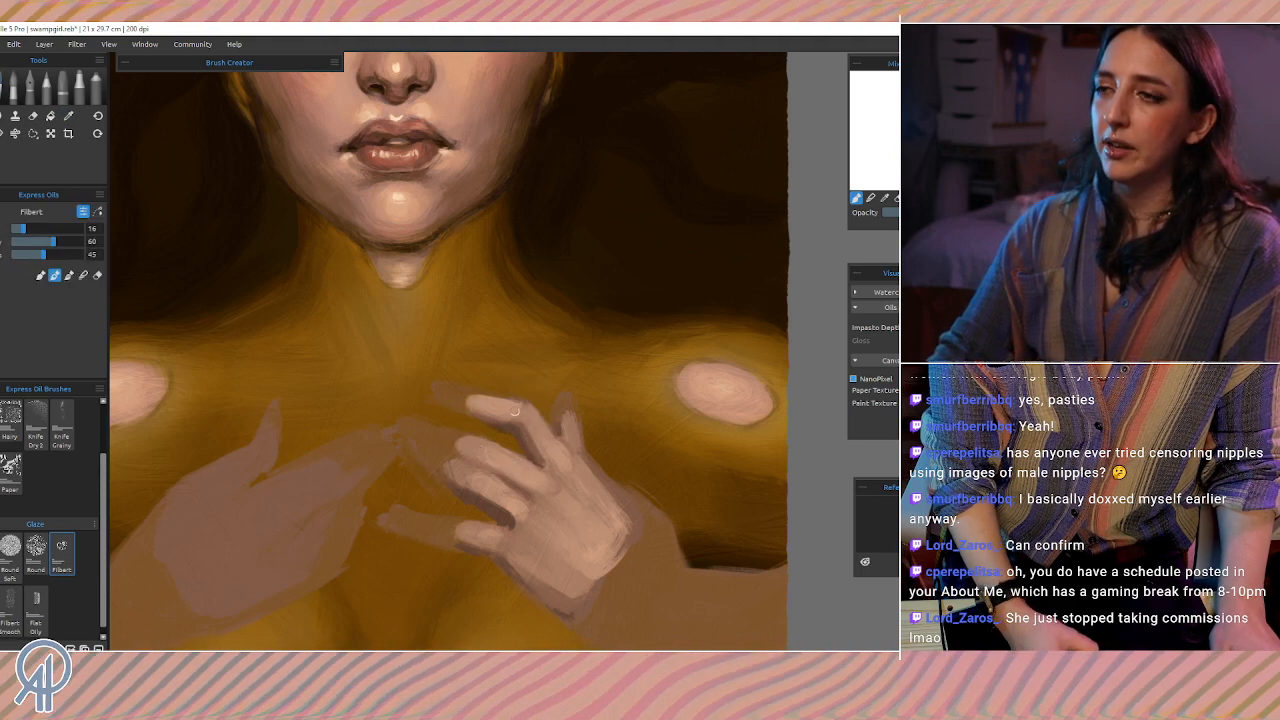
Step: Undo the last finger stroke and rework the right-side hand's knuckles and middle fingers with tones sampled from the hand
key("ctrl+z")
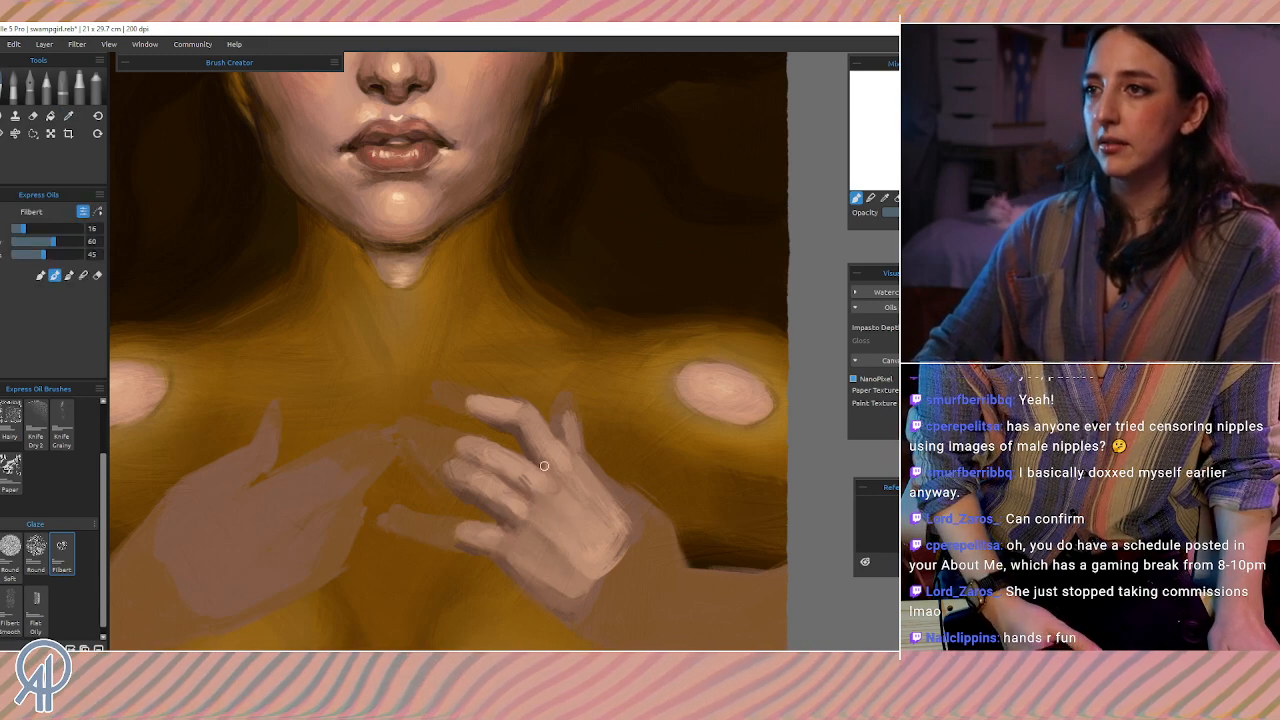
left_click(562, 569, "alt")
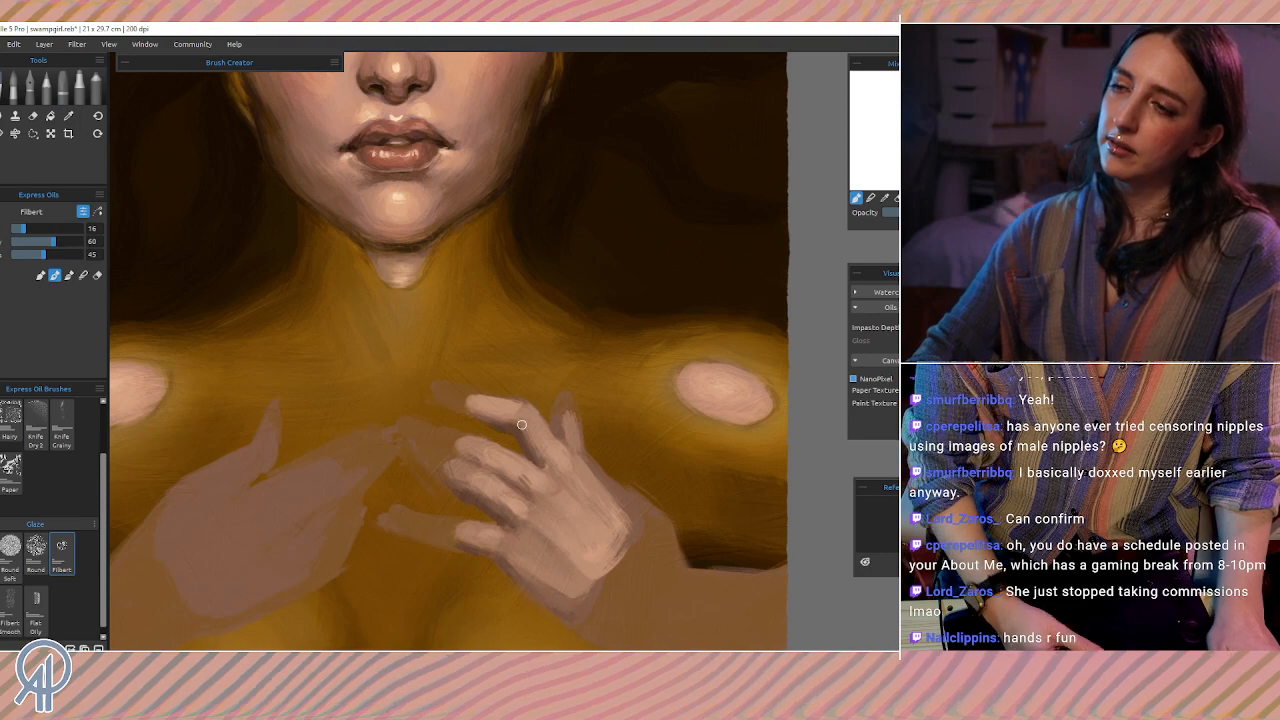
left_click(515, 467, "alt")
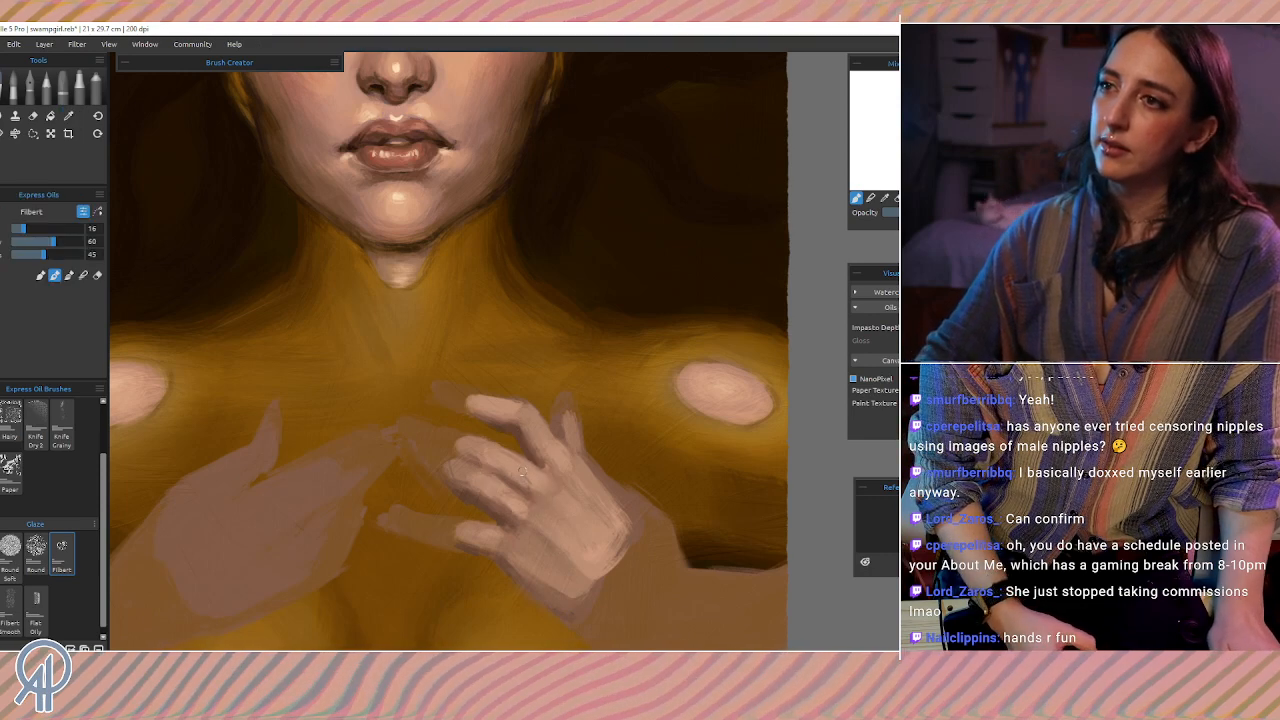
left_click(520, 480, "alt")
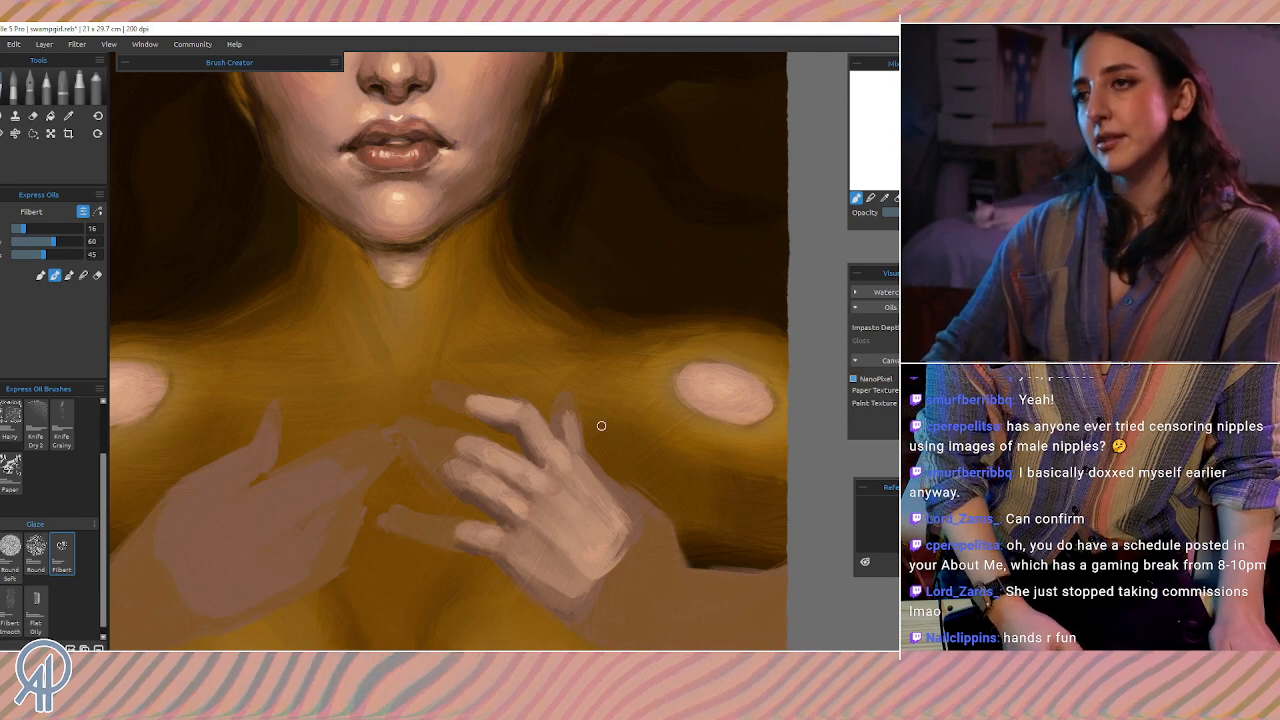
left_click(485, 436, "alt")
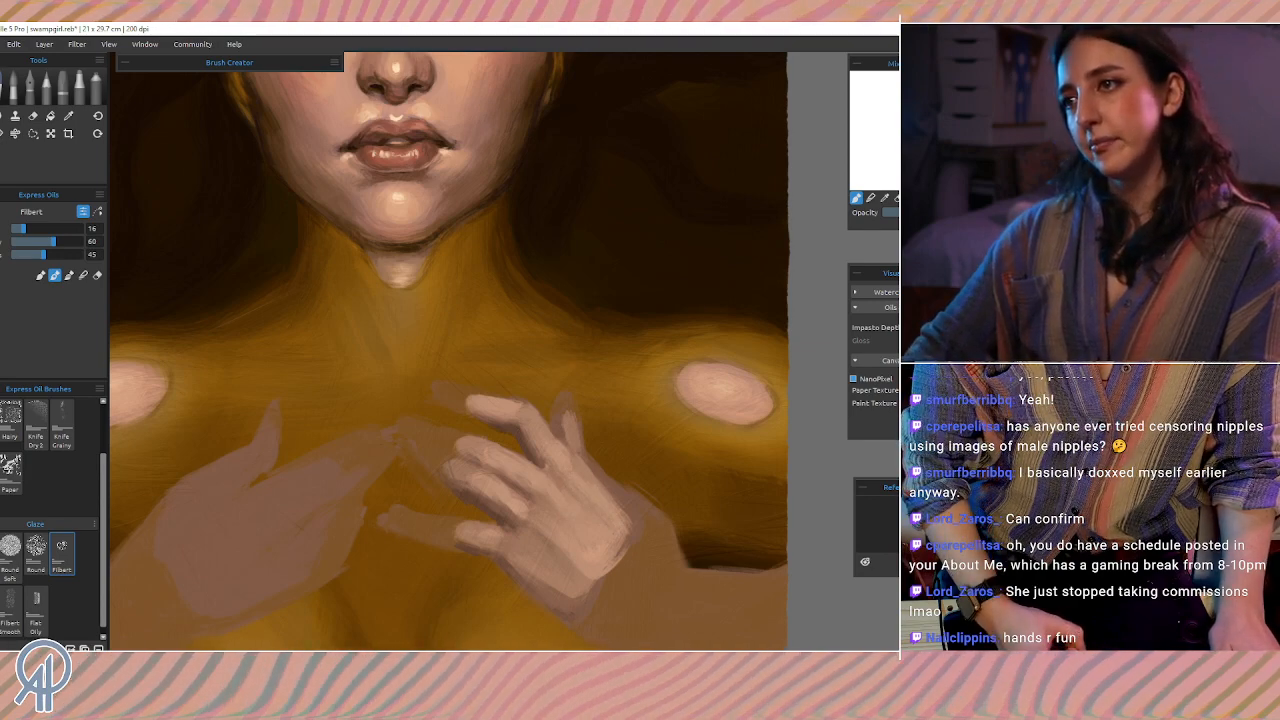
Step: Check the hands against the whole portrait and sample the shadow tone at the edge of the face
scroll(581, 458, "down", 4)
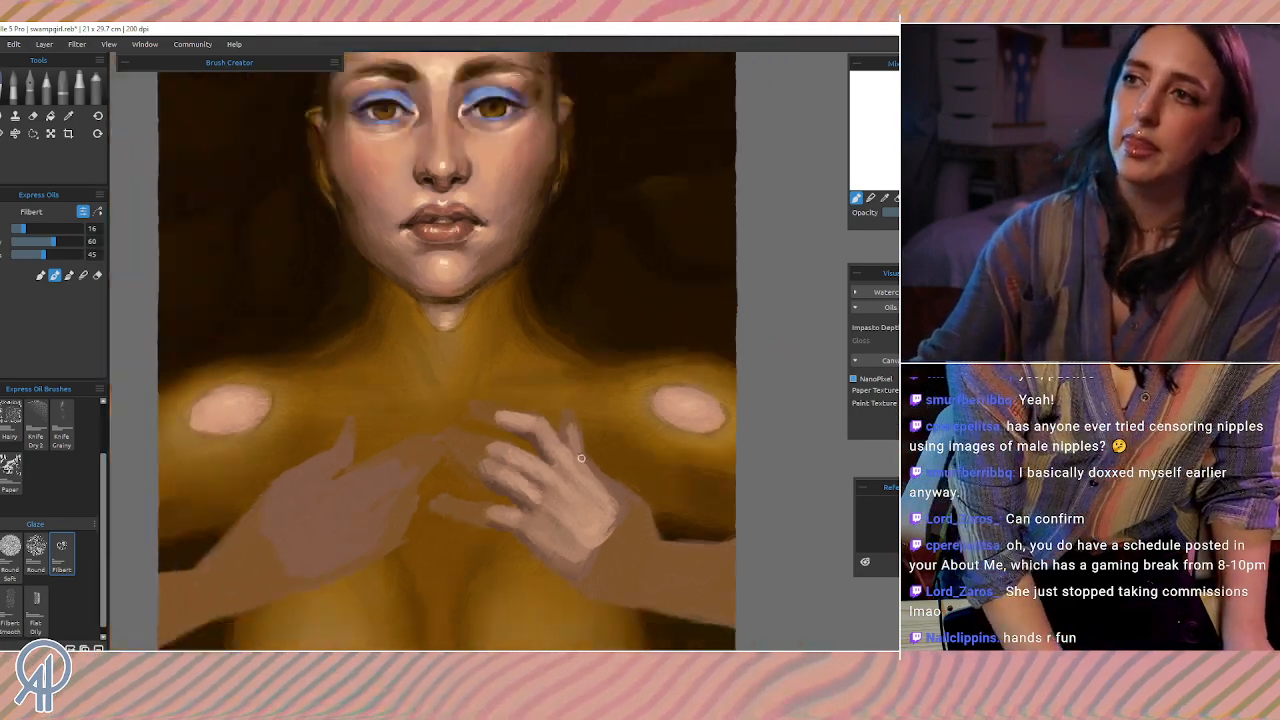
scroll(581, 458, "down", 3)
scroll(581, 458, "up", 2)
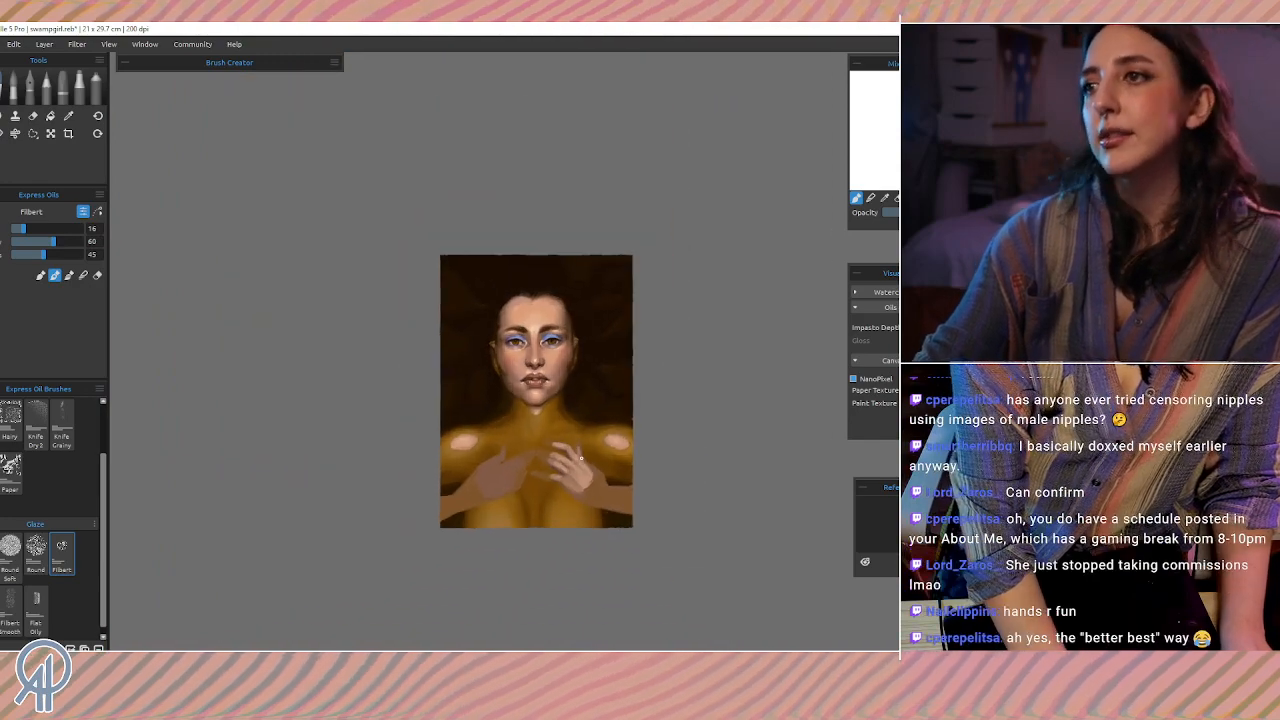
scroll(581, 458, "up", 5)
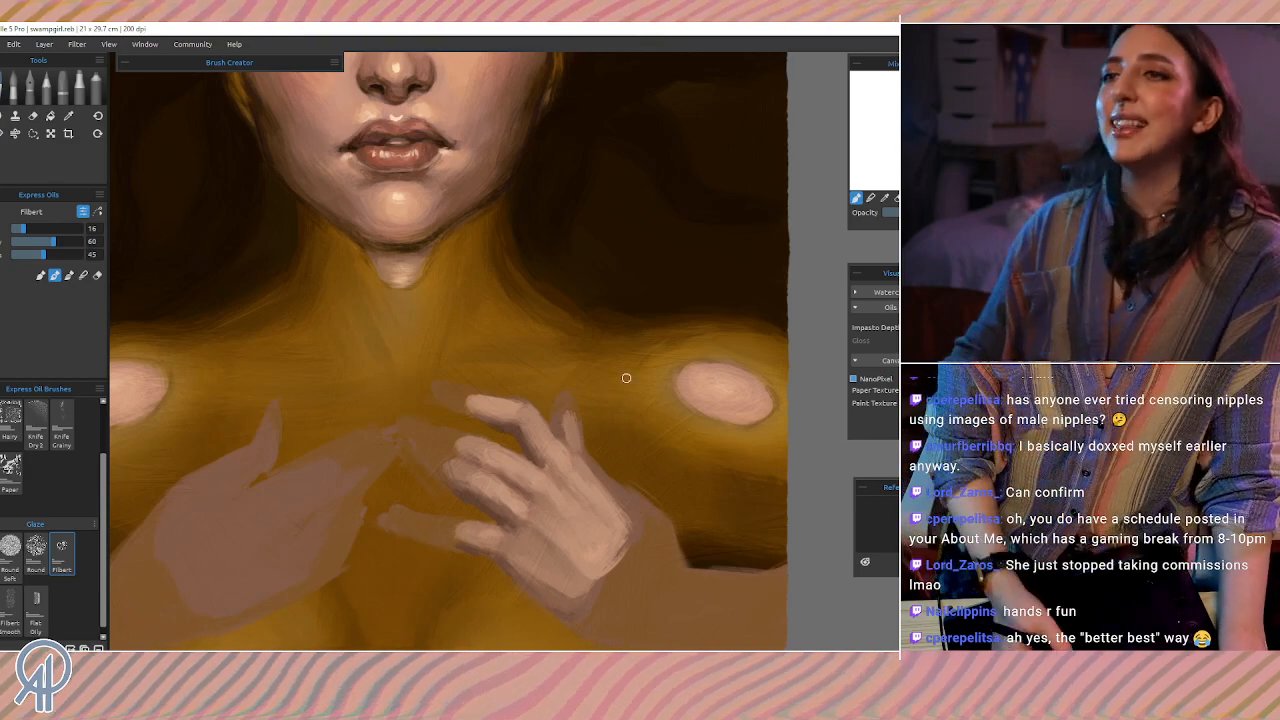
left_click_drag(412, 408, 449, 490)
key("alt")
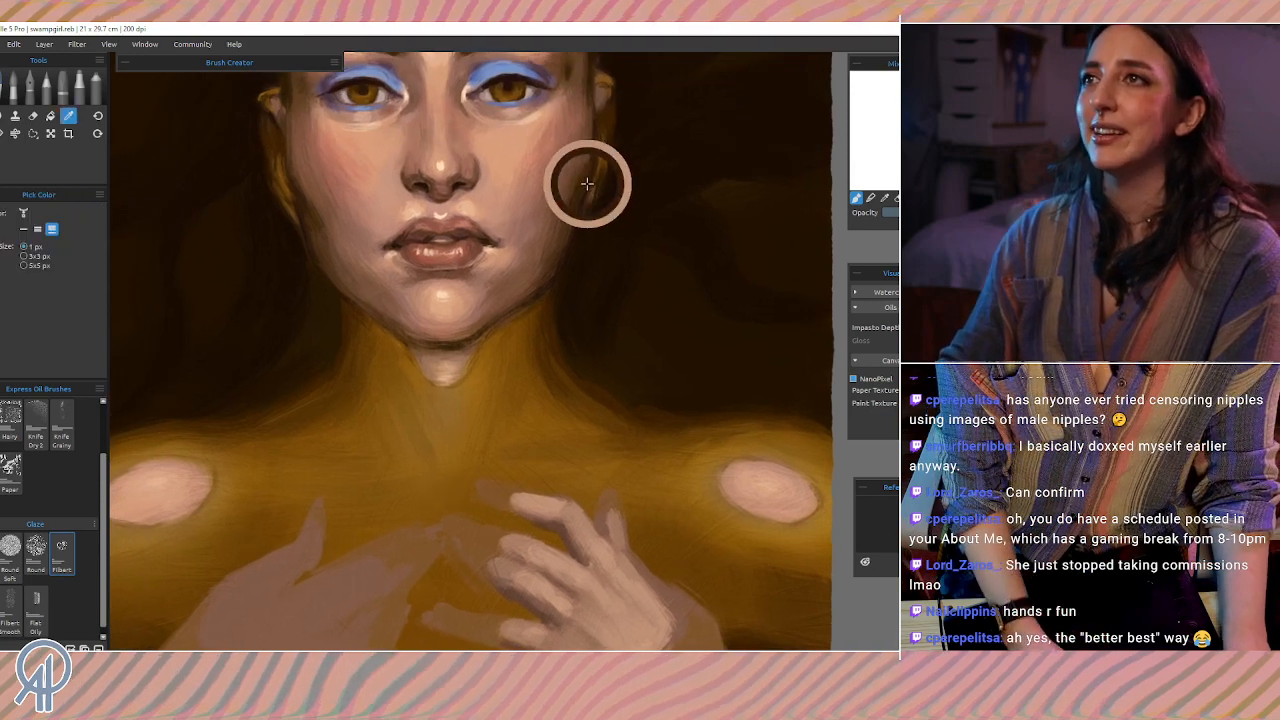
left_click(588, 190, "alt")
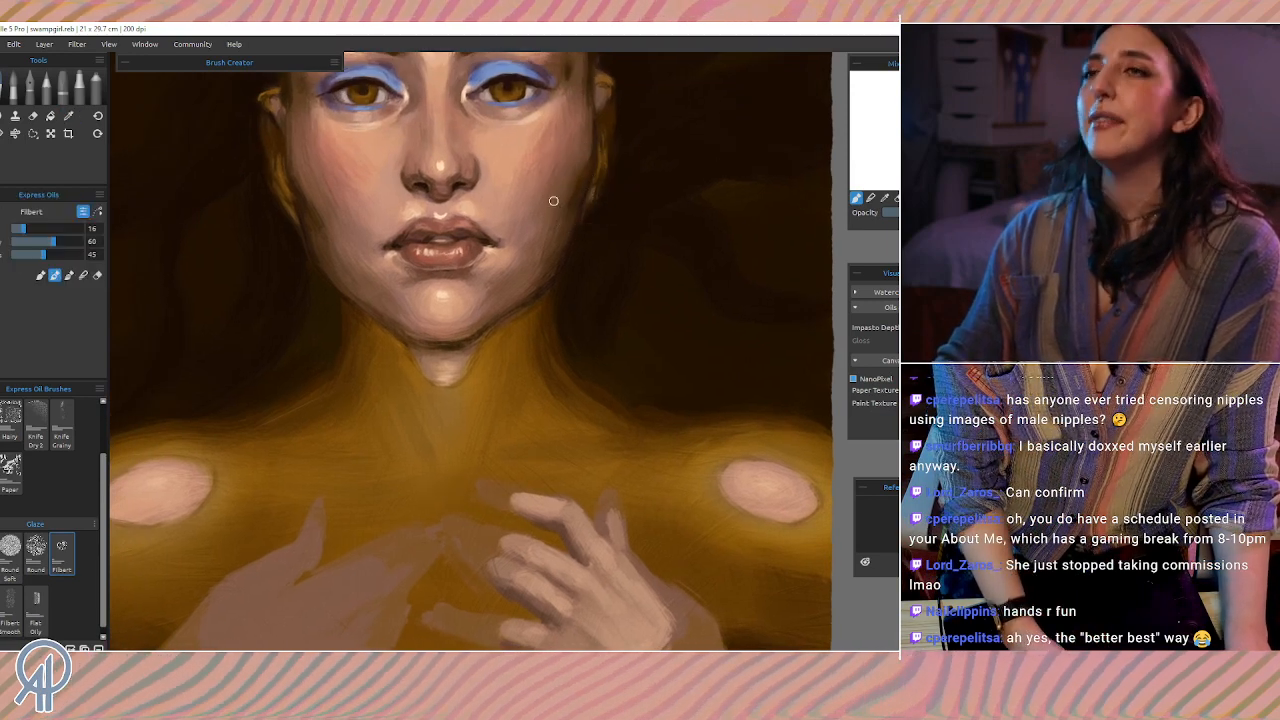
left_click_drag(474, 491, 503, 371)
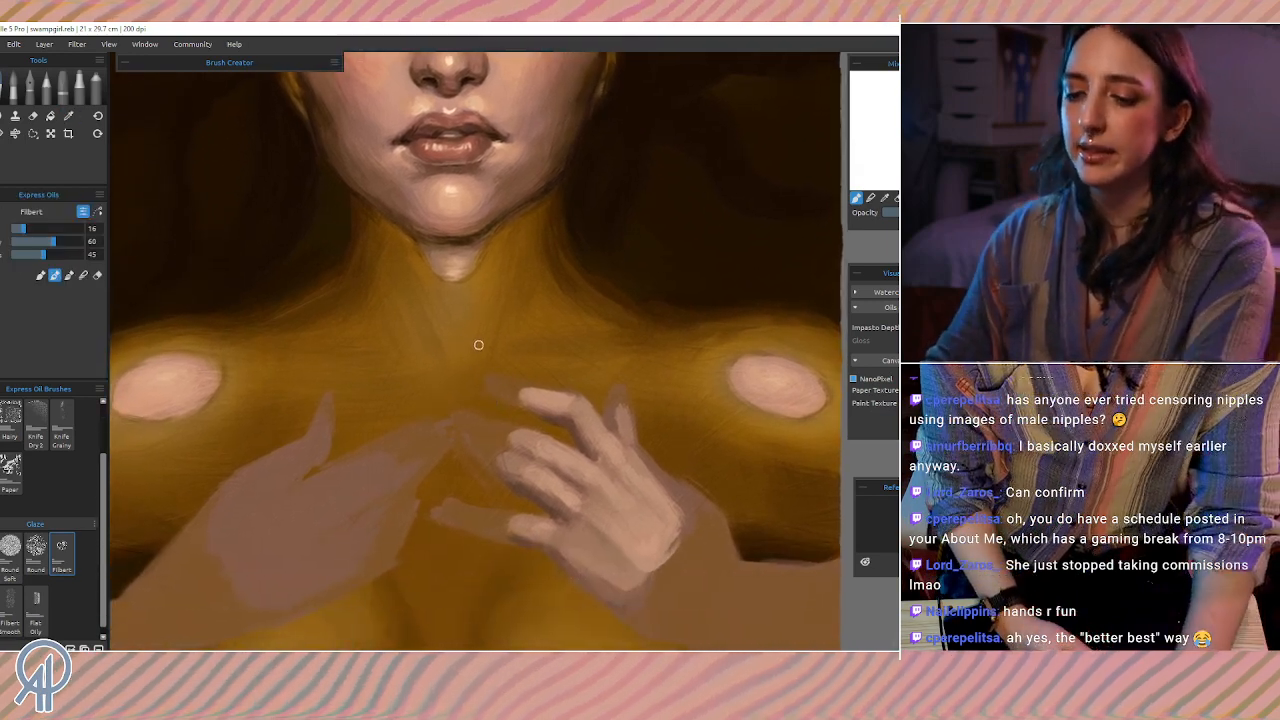
Step: Try a thin dark stroke along the right-side hand's little finger with the brush at size 10
key("bracketleft")
key("bracketleft")
key("bracketleft")
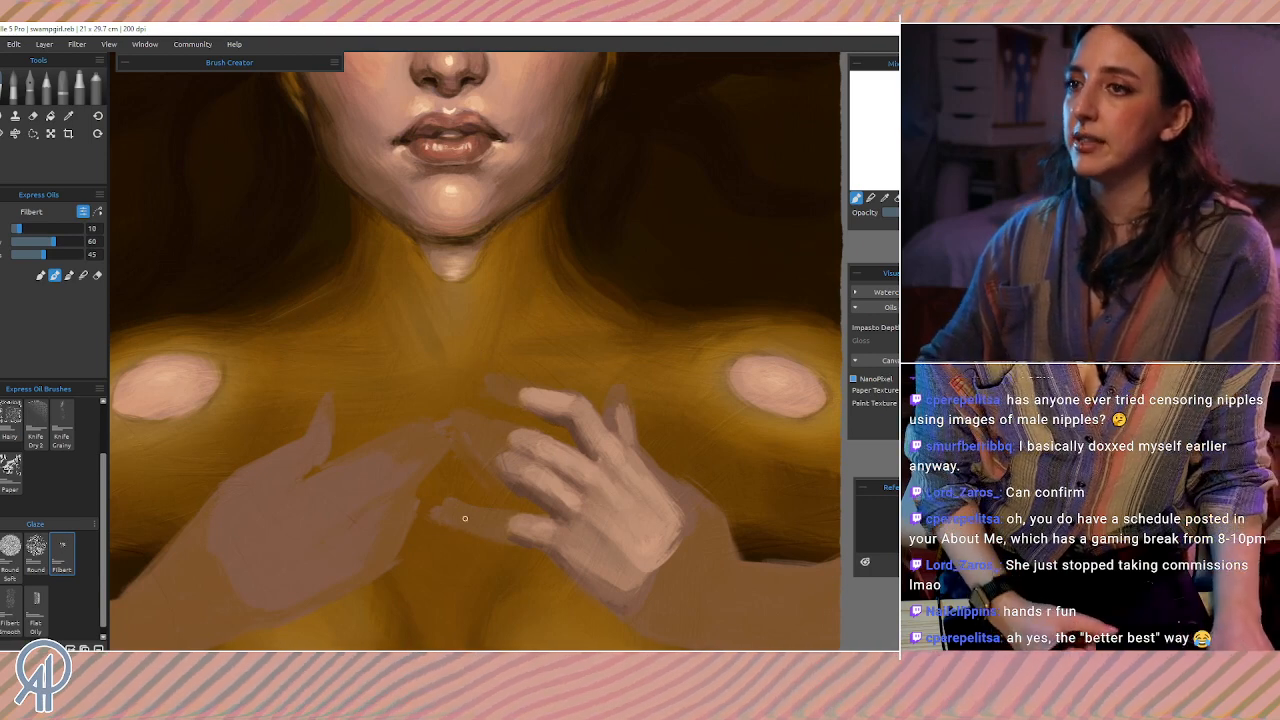
left_click_drag(454, 521, 473, 531)
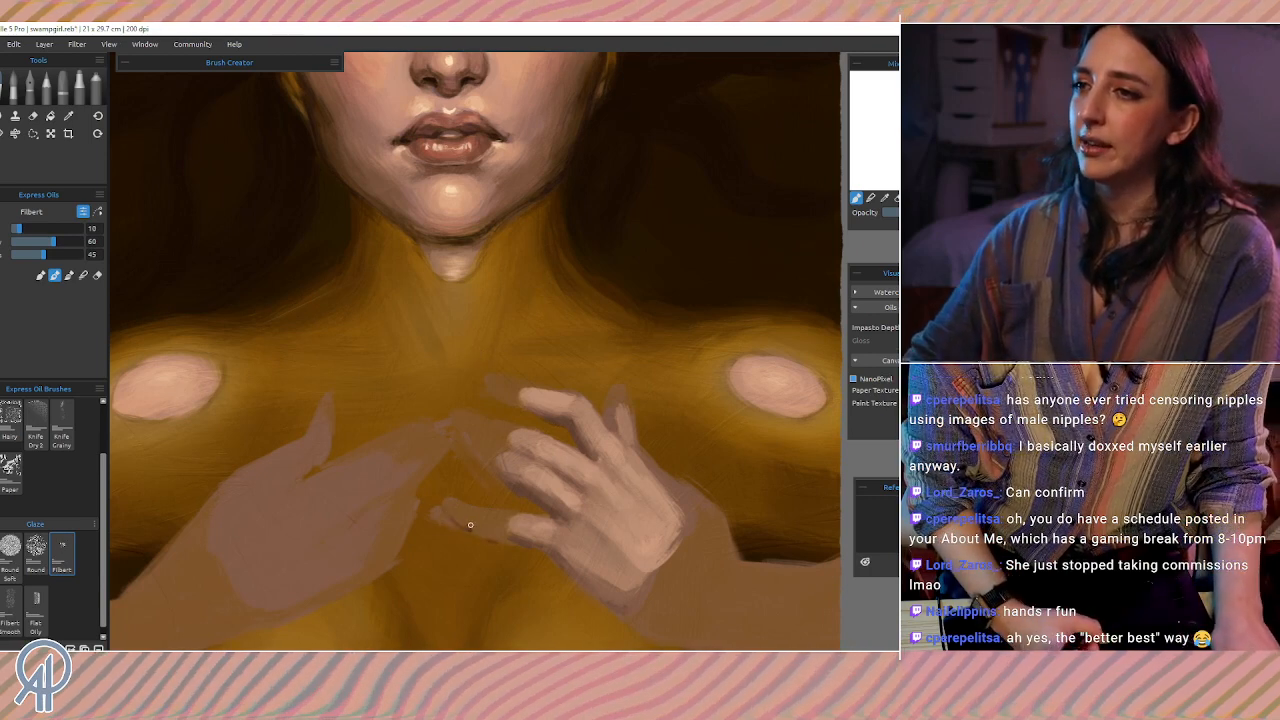
key("ctrl+z")
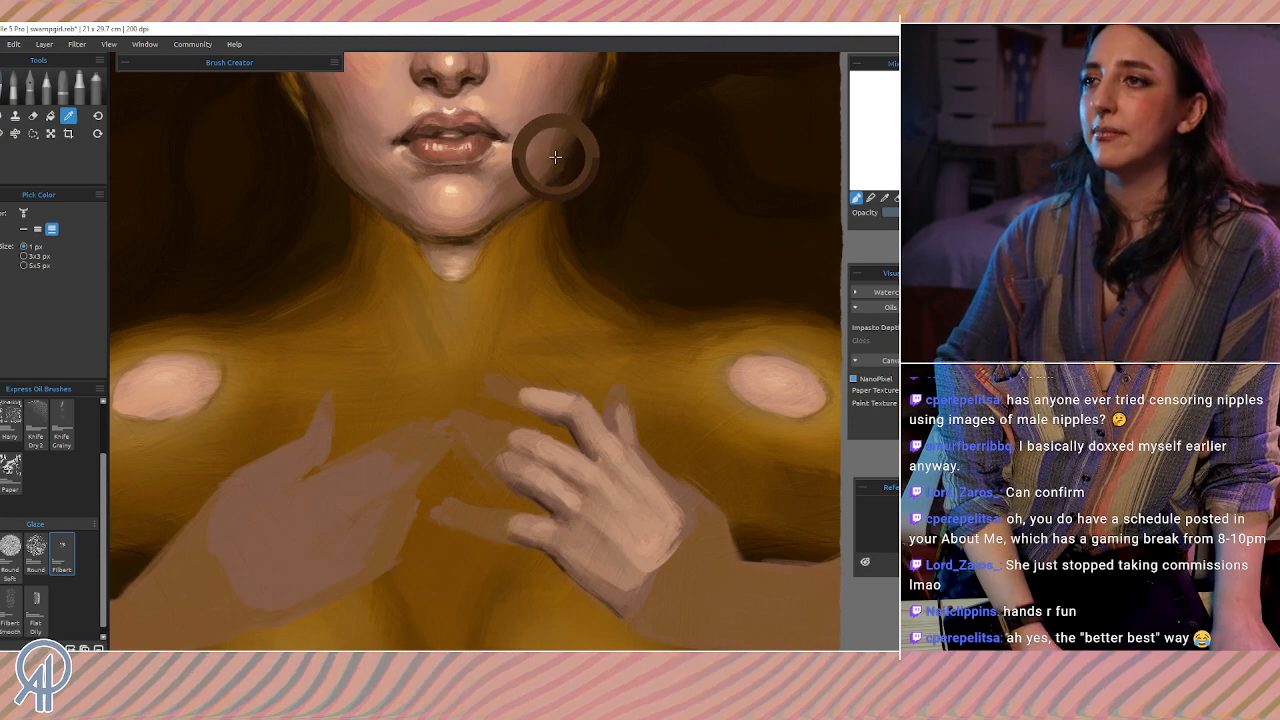
Step: Set the brush size to 16 and refine the right-side hand's middle and ring fingers with tones sampled from the hand
key("bracketright")
key("bracketright")
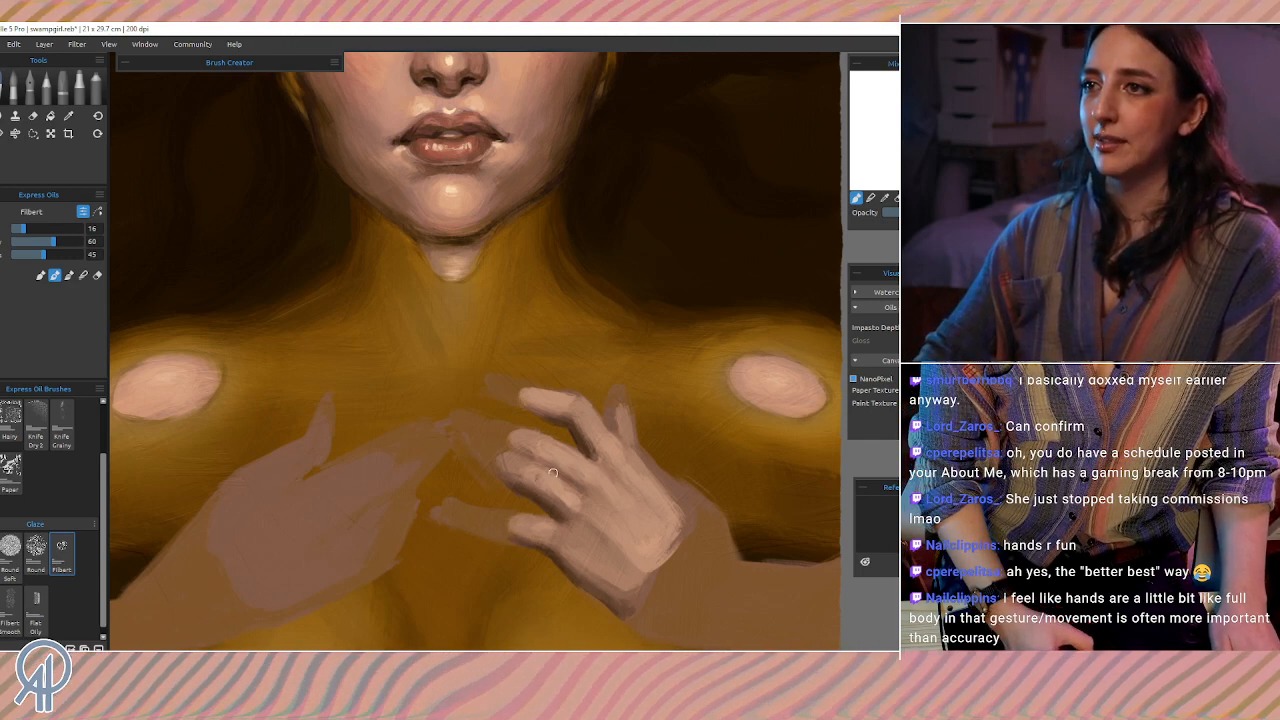
key("i")
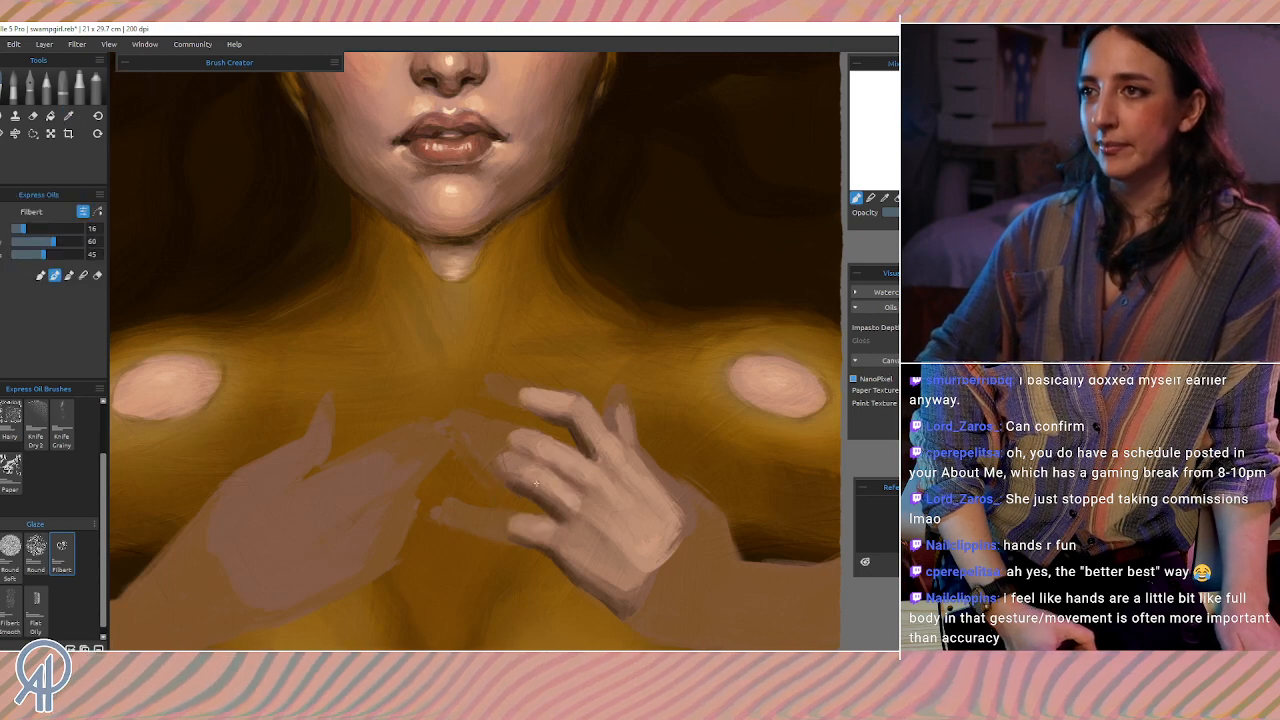
left_click(597, 510)
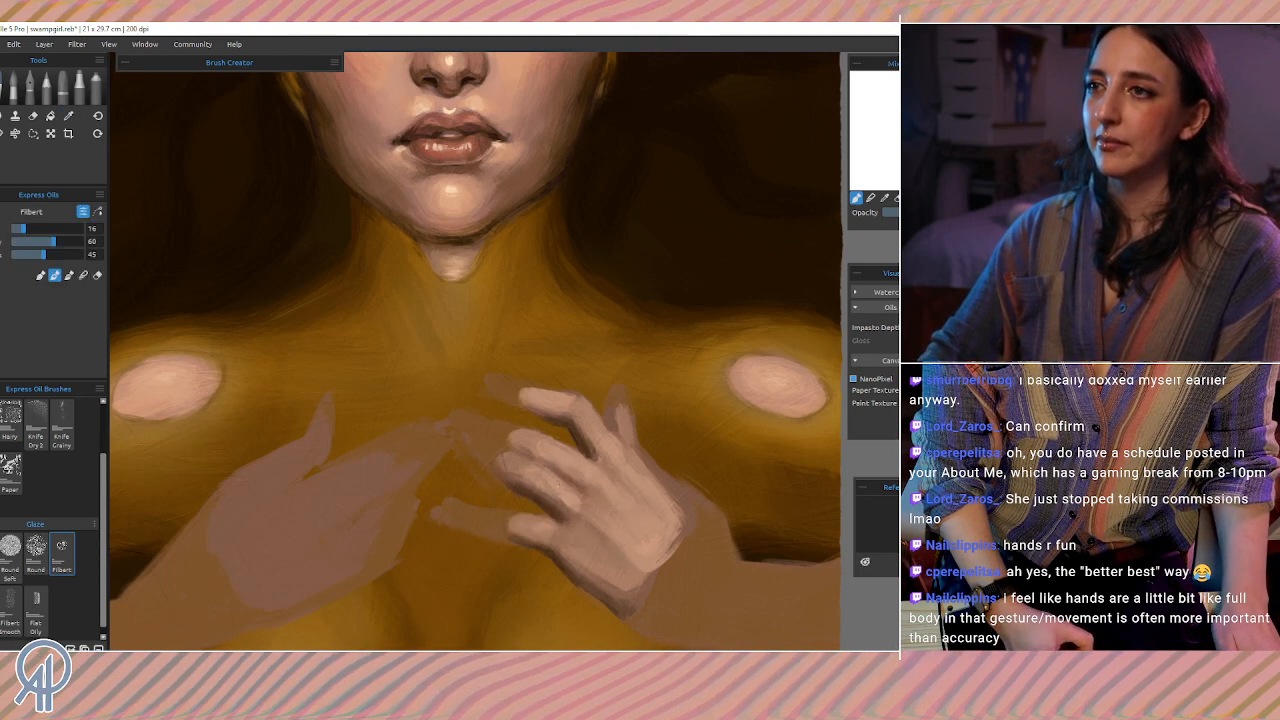
left_click(556, 484, "alt")
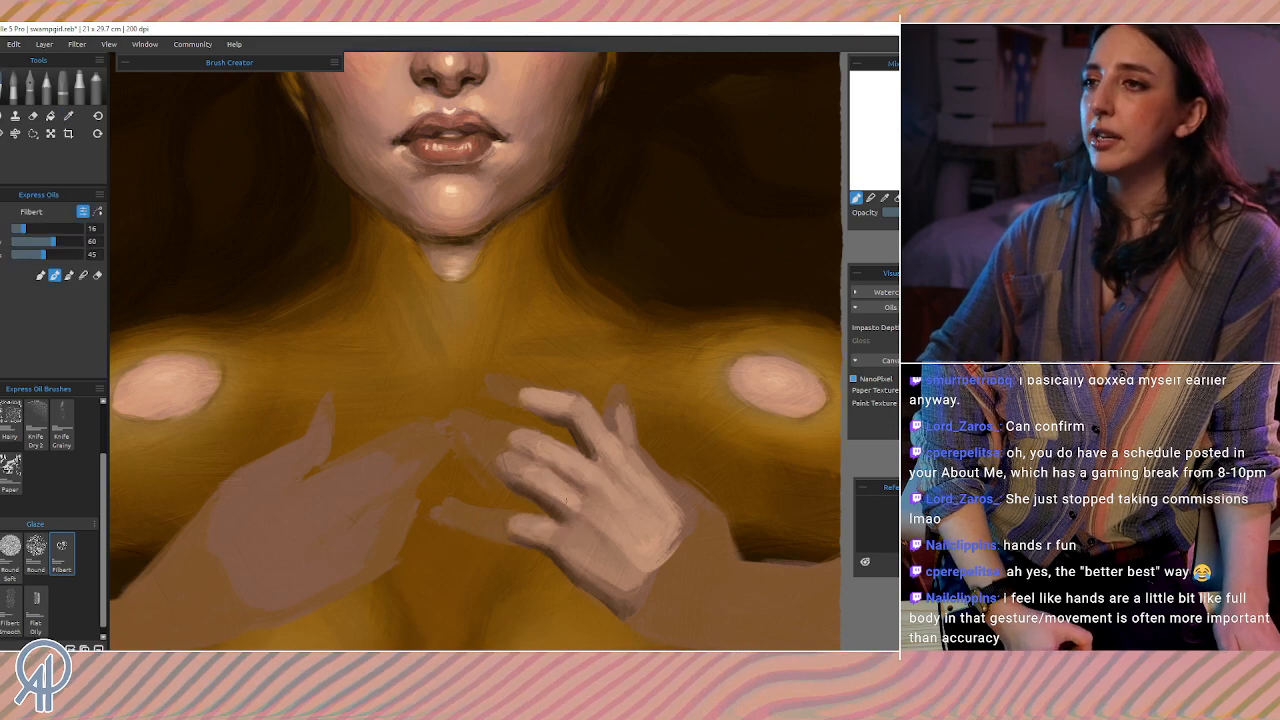
left_click(522, 460, "alt")
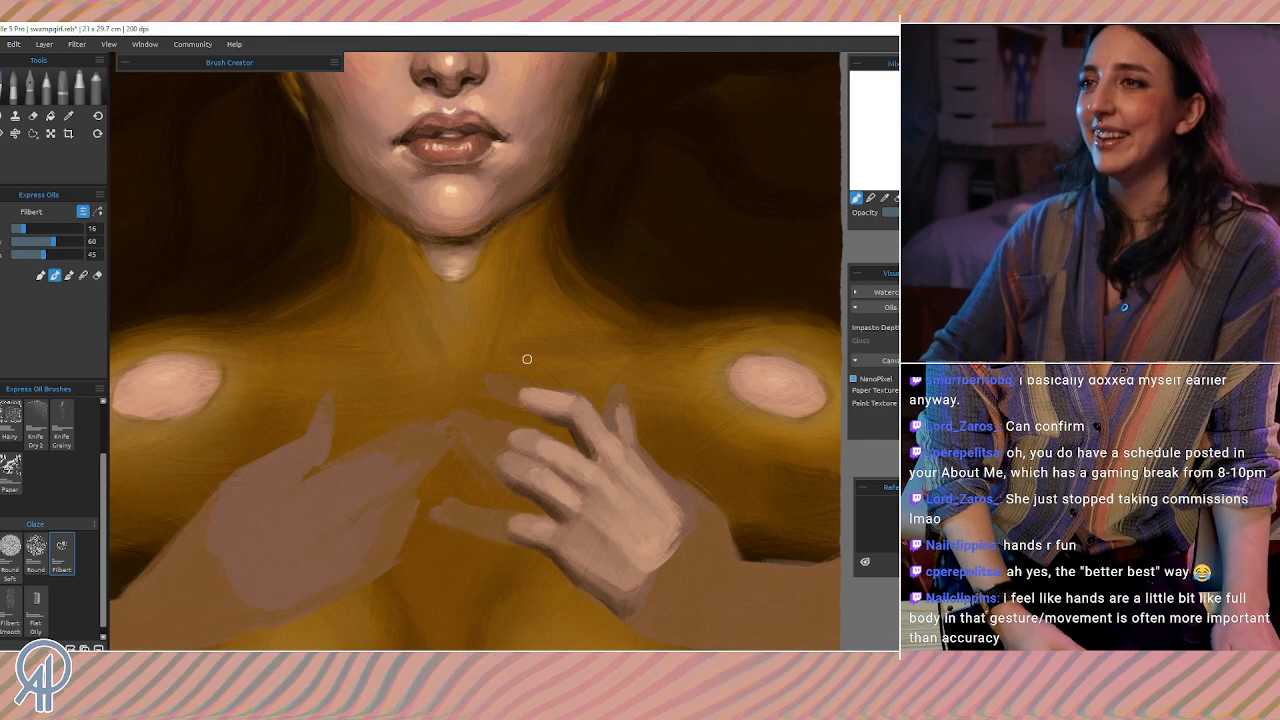
Step: Add light skin tone to the right-side hand's thumb with the brush at size 10, using a tone sampled from the fingers
left_click(546, 475, "alt")
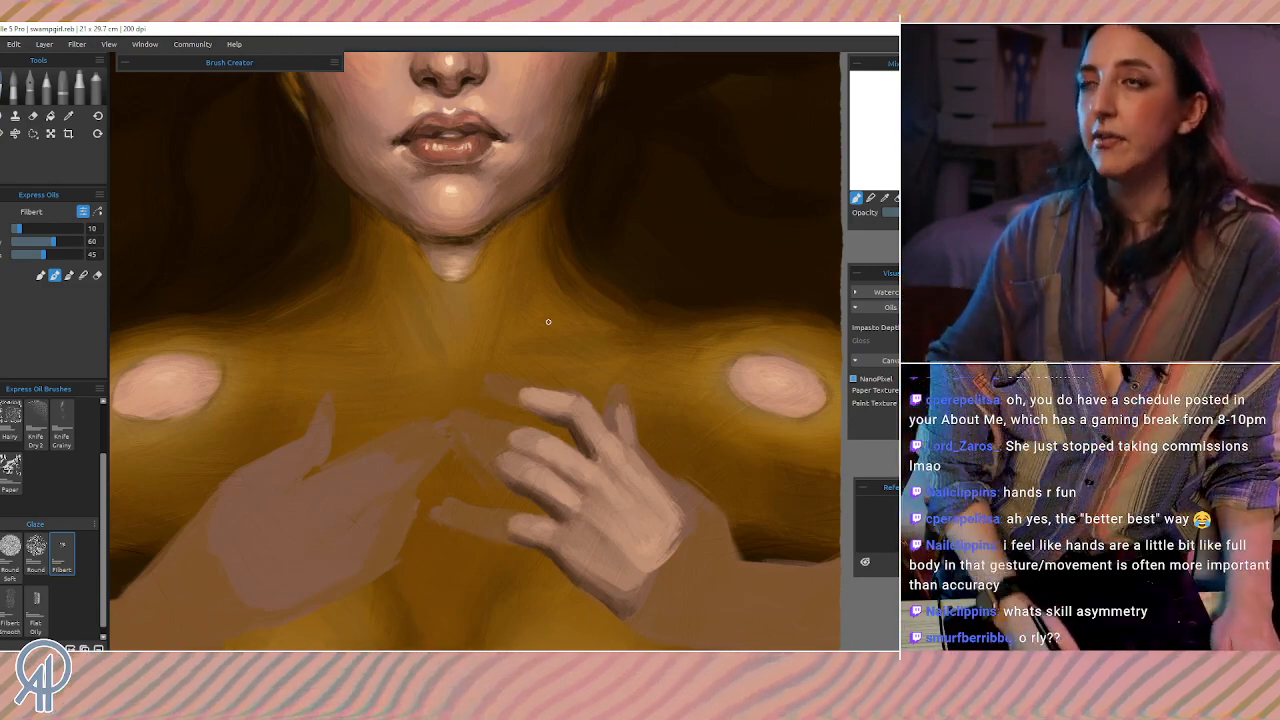
mouse_move(572, 296)
left_mouse_down()
mouse_move(497, 514)
mouse_move(517, 537)
mouse_move(511, 528)
mouse_move(509, 571)
mouse_move(543, 577)
mouse_move(563, 374)
mouse_move(573, 431)
mouse_move(540, 563)
mouse_move(520, 415)
left_mouse_up()
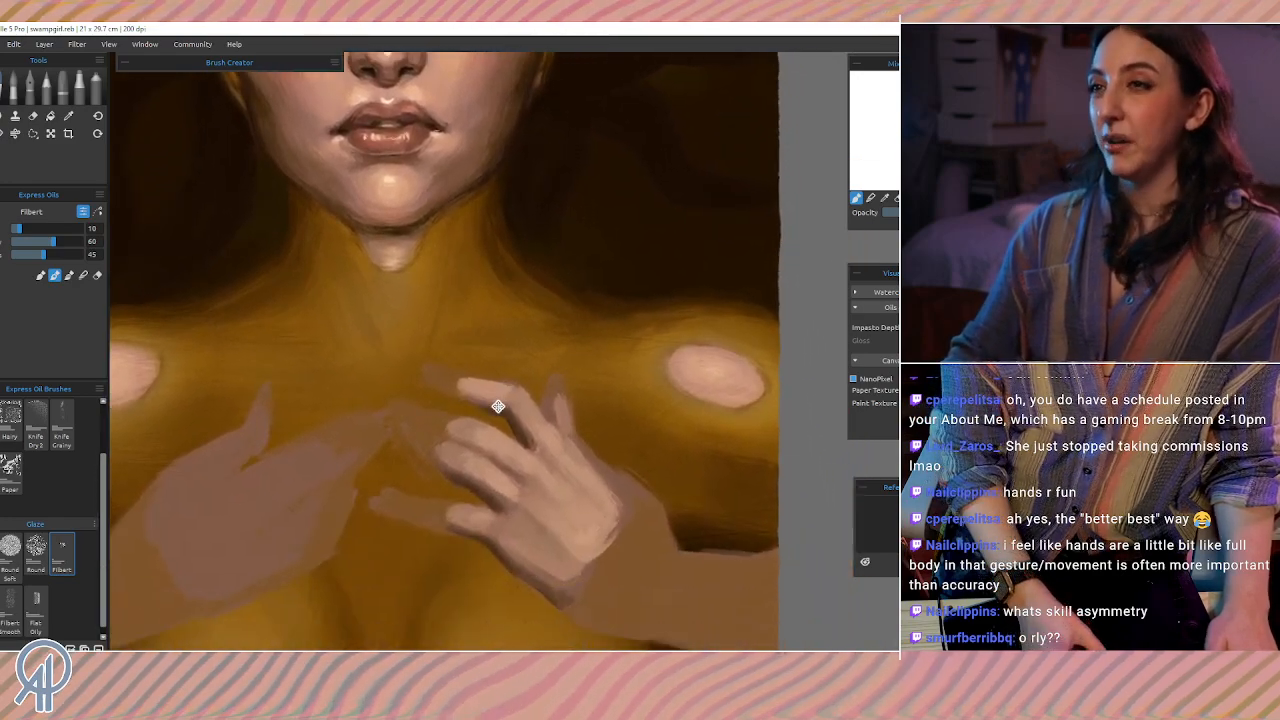
mouse_move(514, 542)
left_mouse_down()
mouse_move(514, 506)
mouse_move(526, 531)
left_mouse_up()
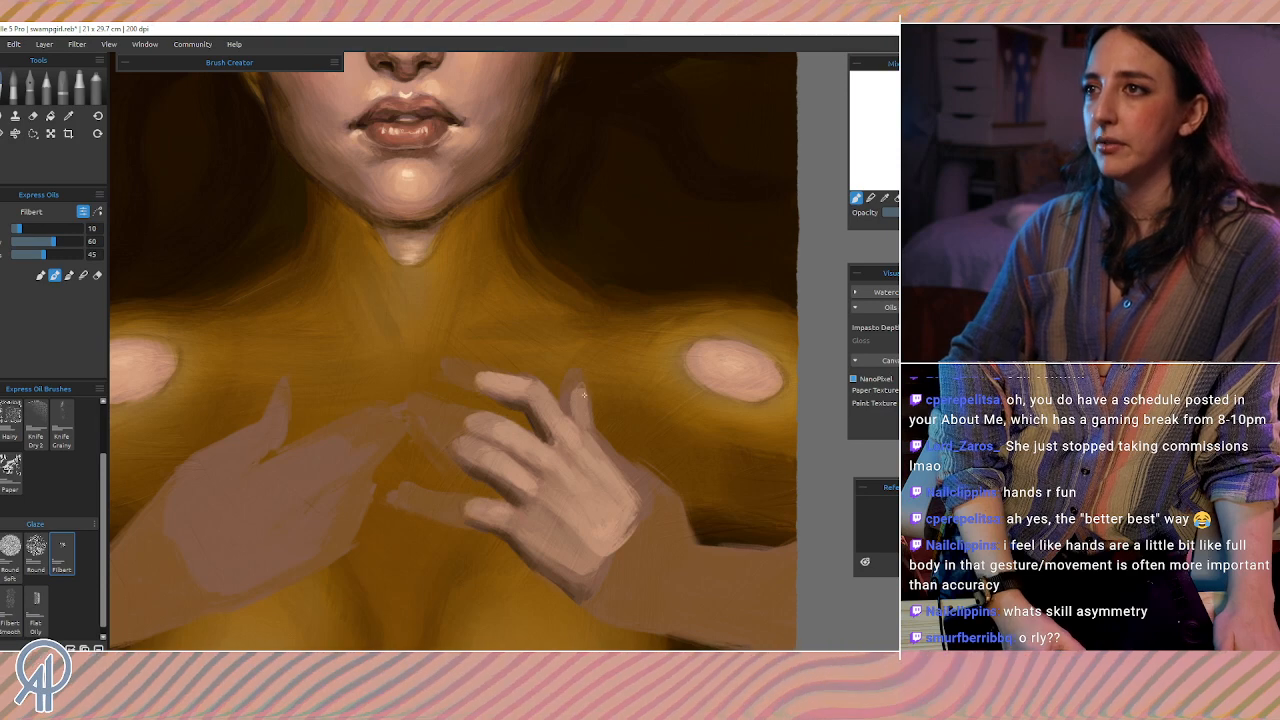
Step: Set the brush size to 16, blend the right-side hand's outer edge below the thumb with tones sampled from the cheek and hand, and save
key("]")
key("]")
key("]")
key("]")
key("]")
key("]")
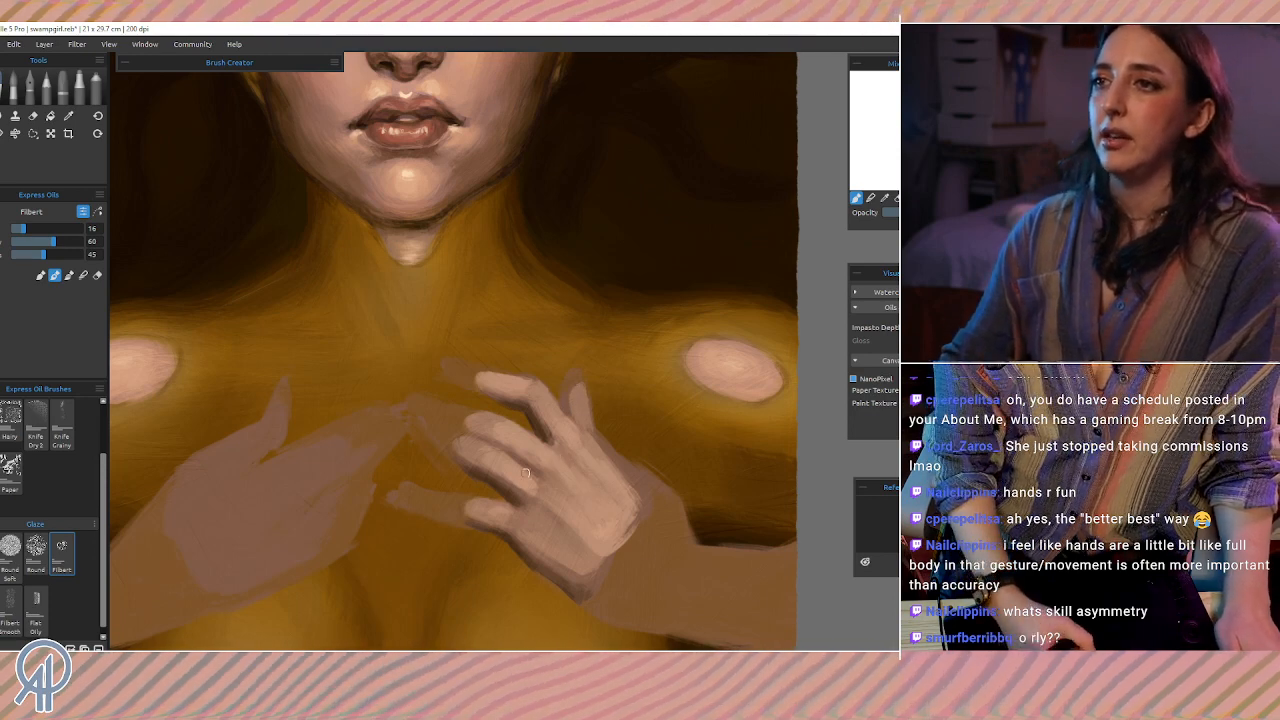
key("i")
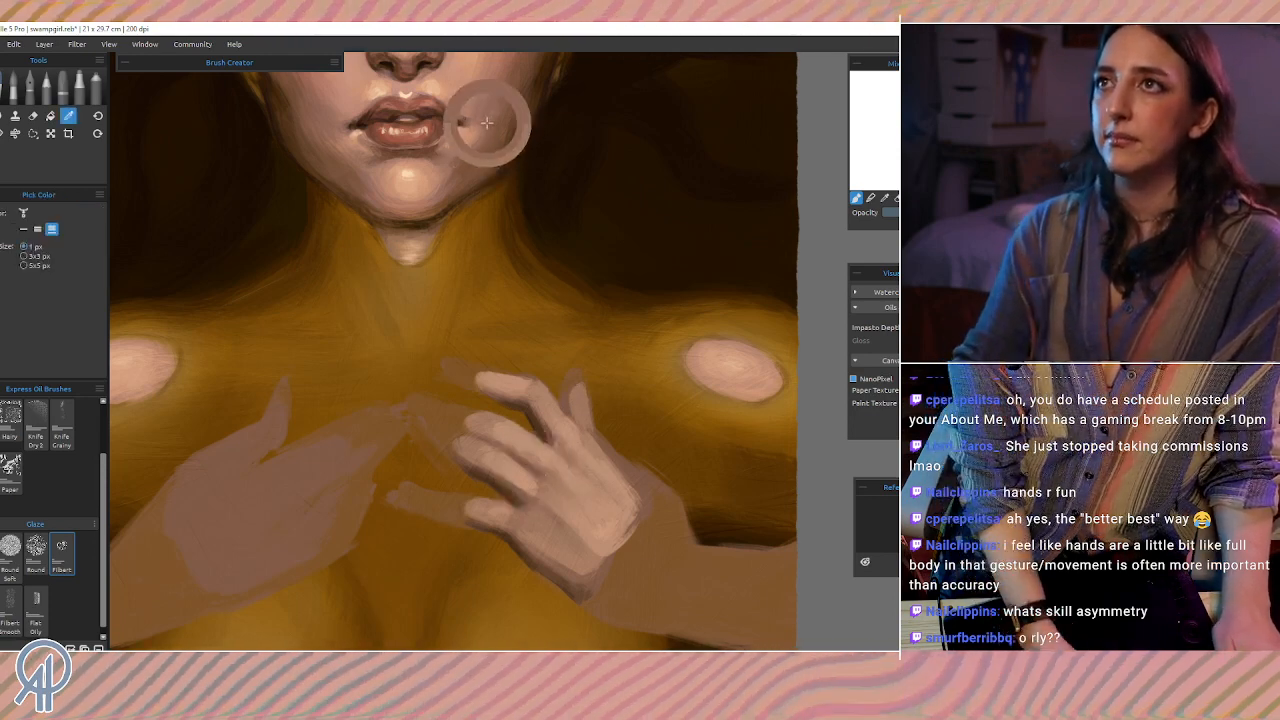
left_click(489, 121, "alt")
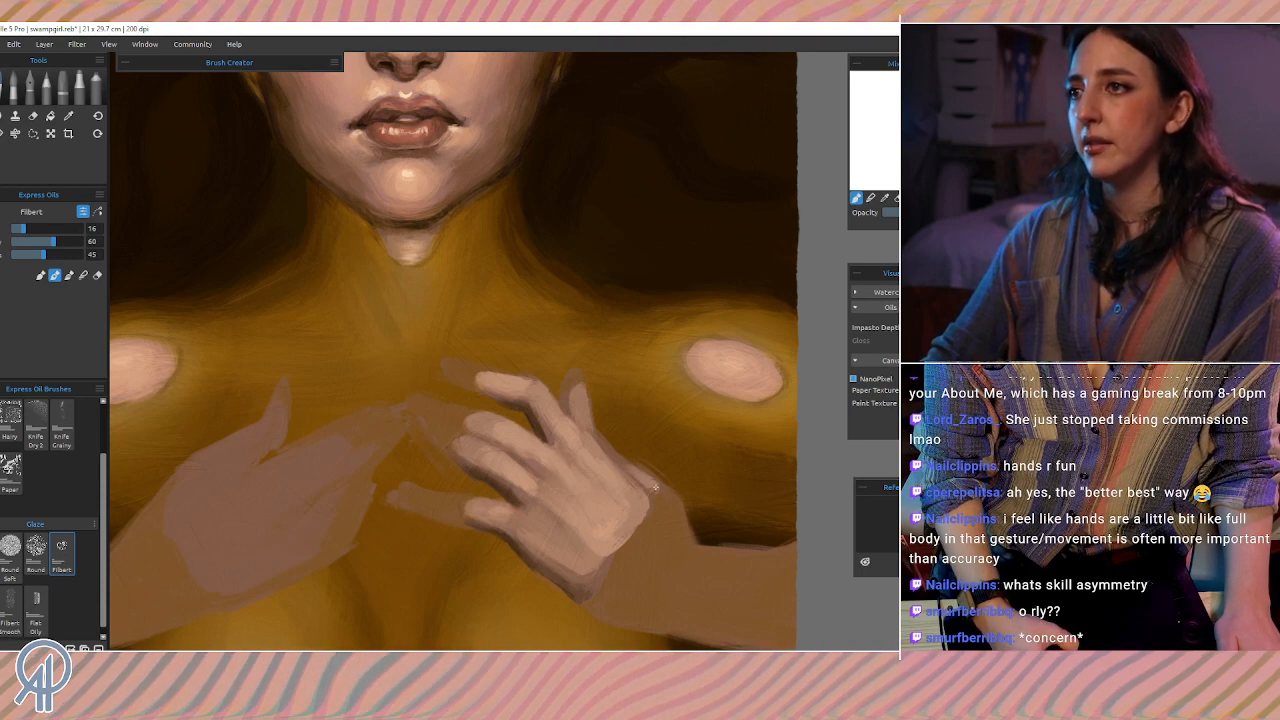
left_click(619, 460, "alt")
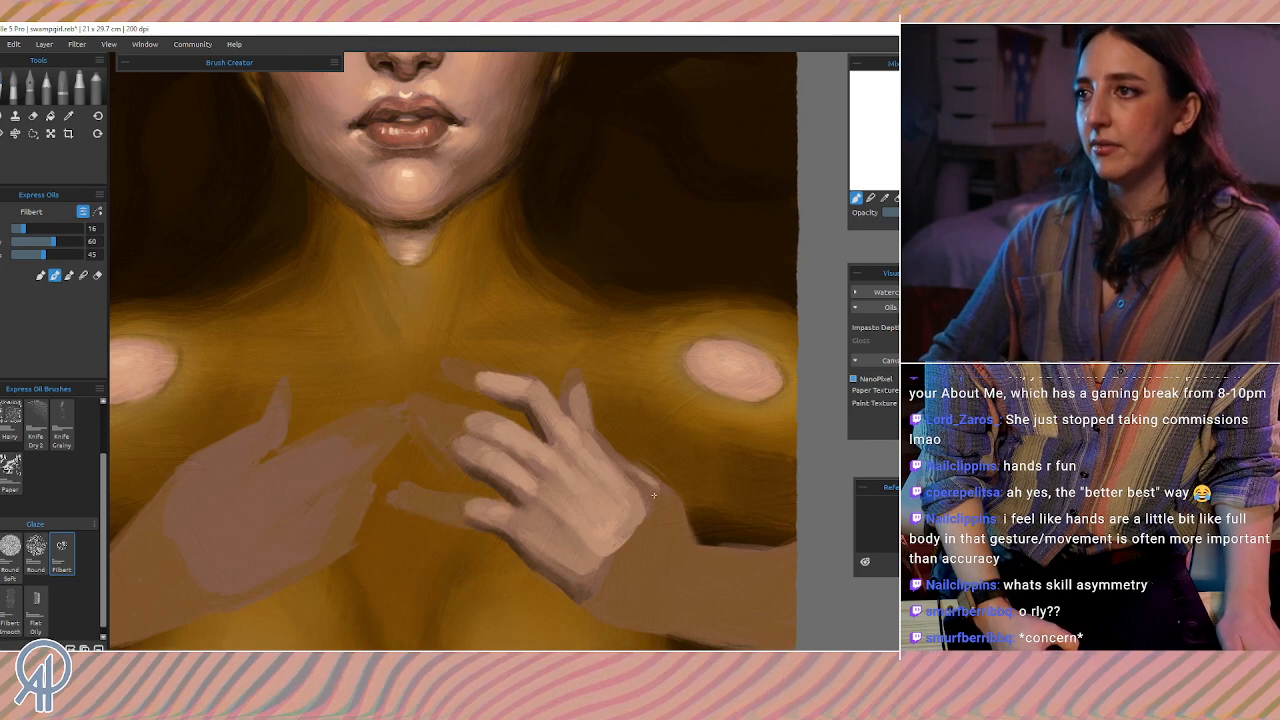
left_click(619, 468, "alt")
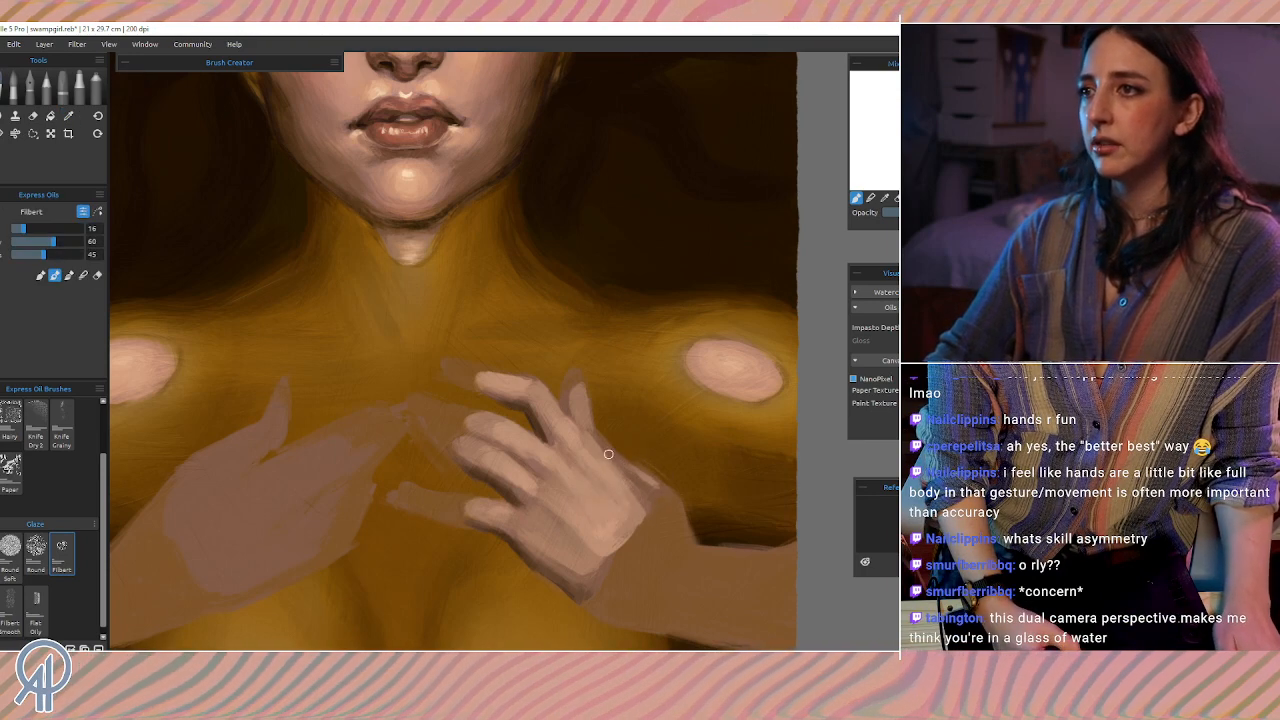
left_click(628, 482, "alt")
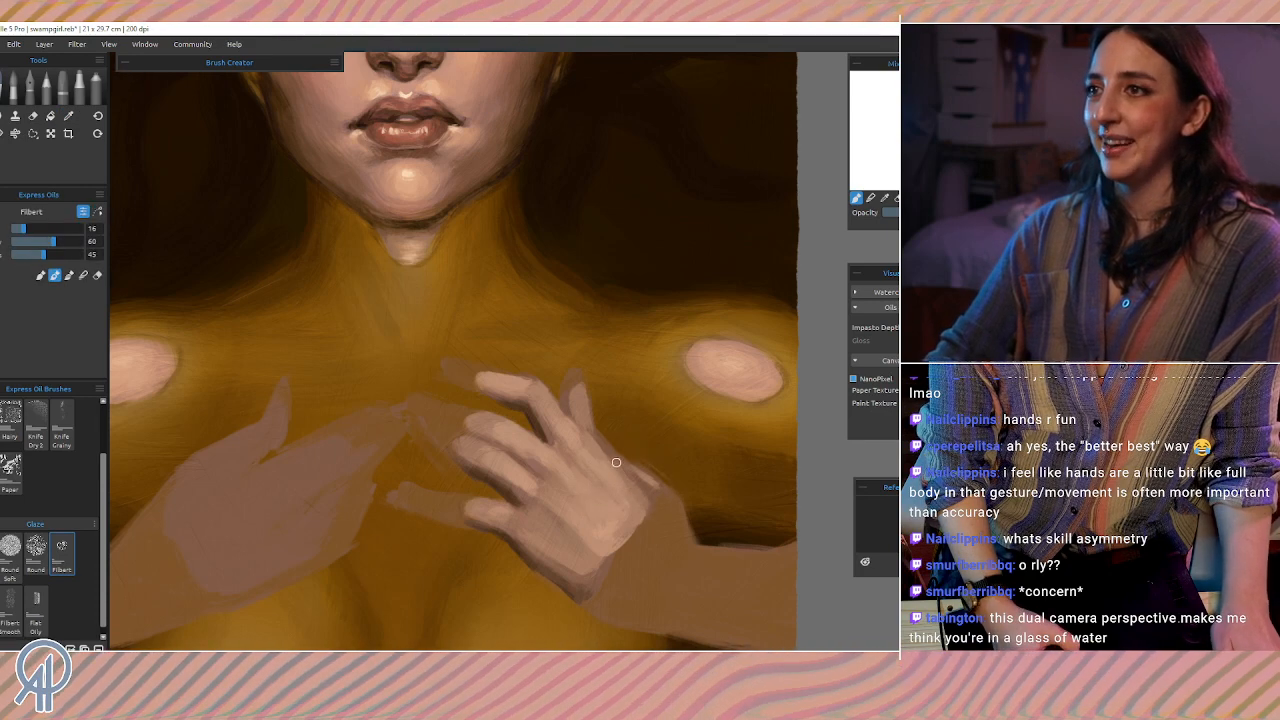
key("ctrl+s")
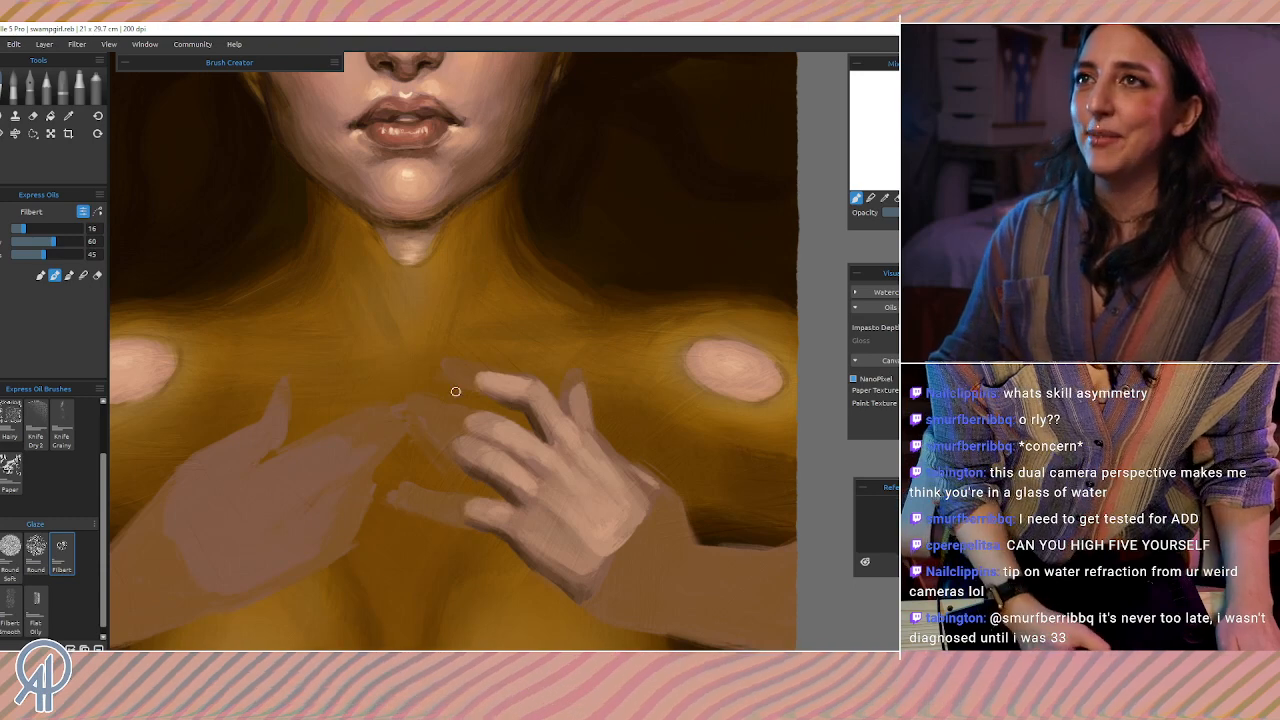
Step: Set the brush size to 9 and refine the edges of the right-side hand's lower fingers with tones sampled from the chin and hand
left_click(408, 200, "alt")
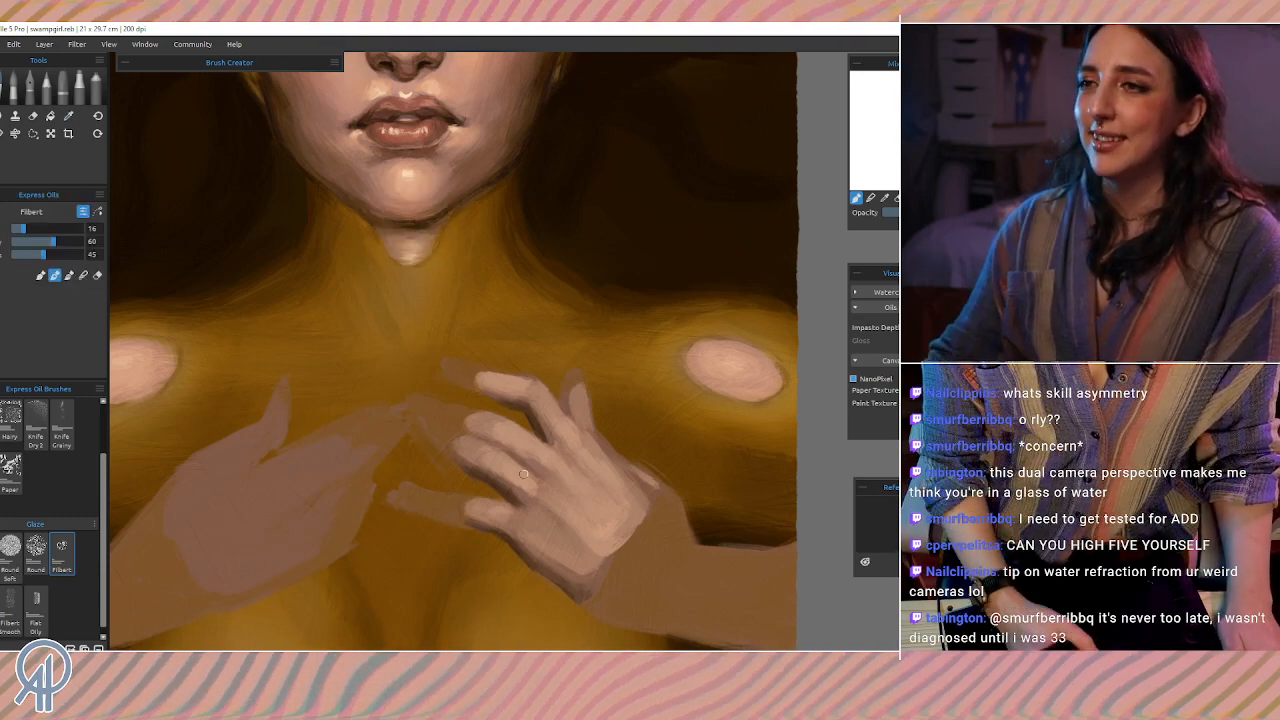
key("bracketleft")
key("bracketleft")
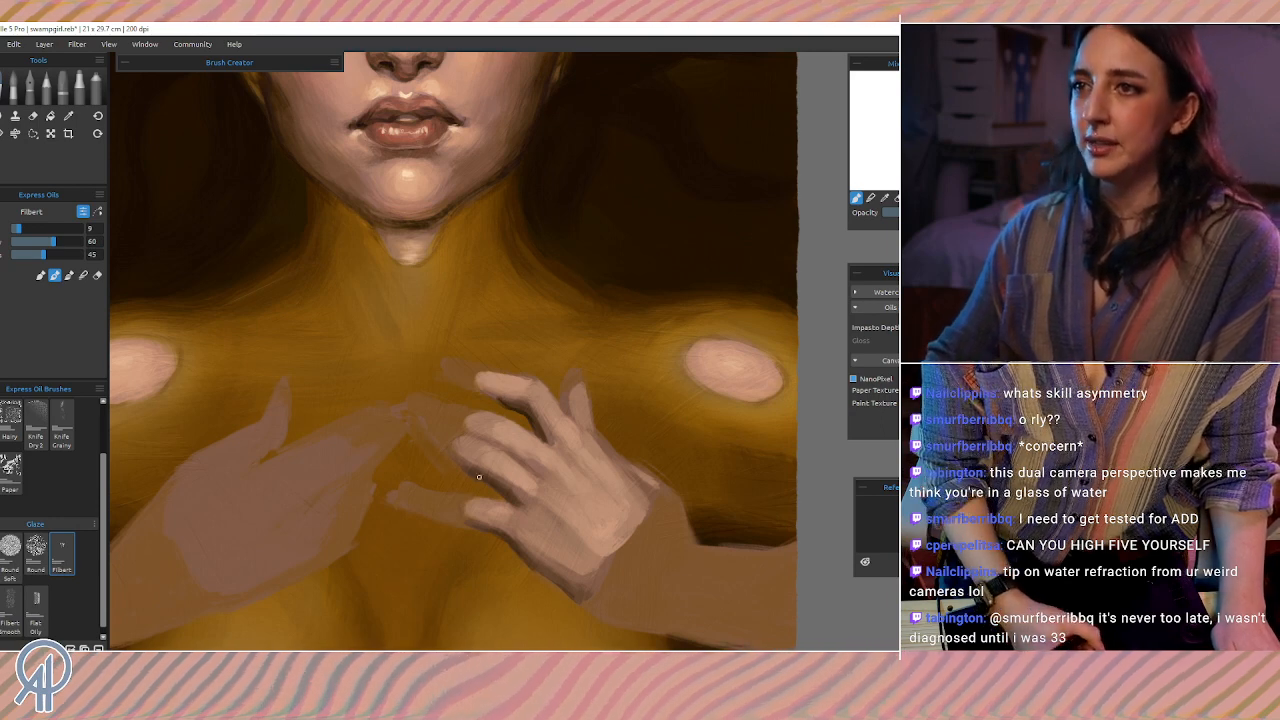
left_click(472, 527, "alt")
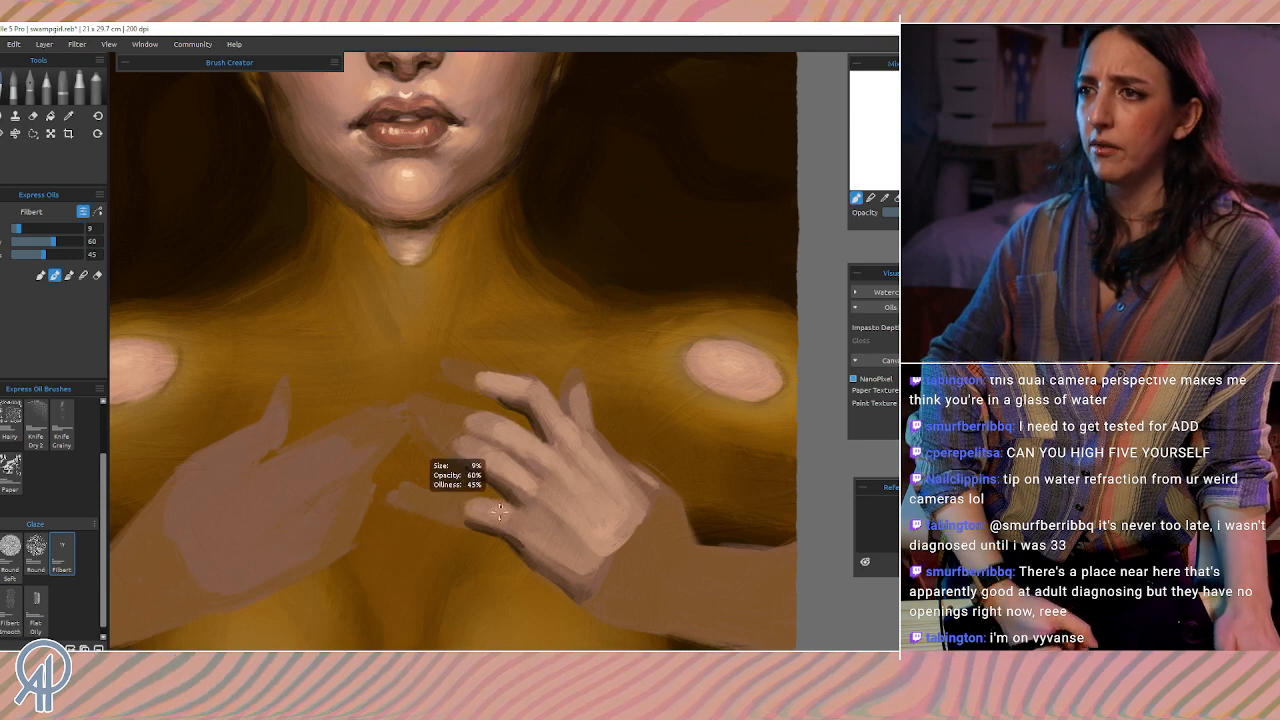
key("i")
left_click(499, 531, "alt")
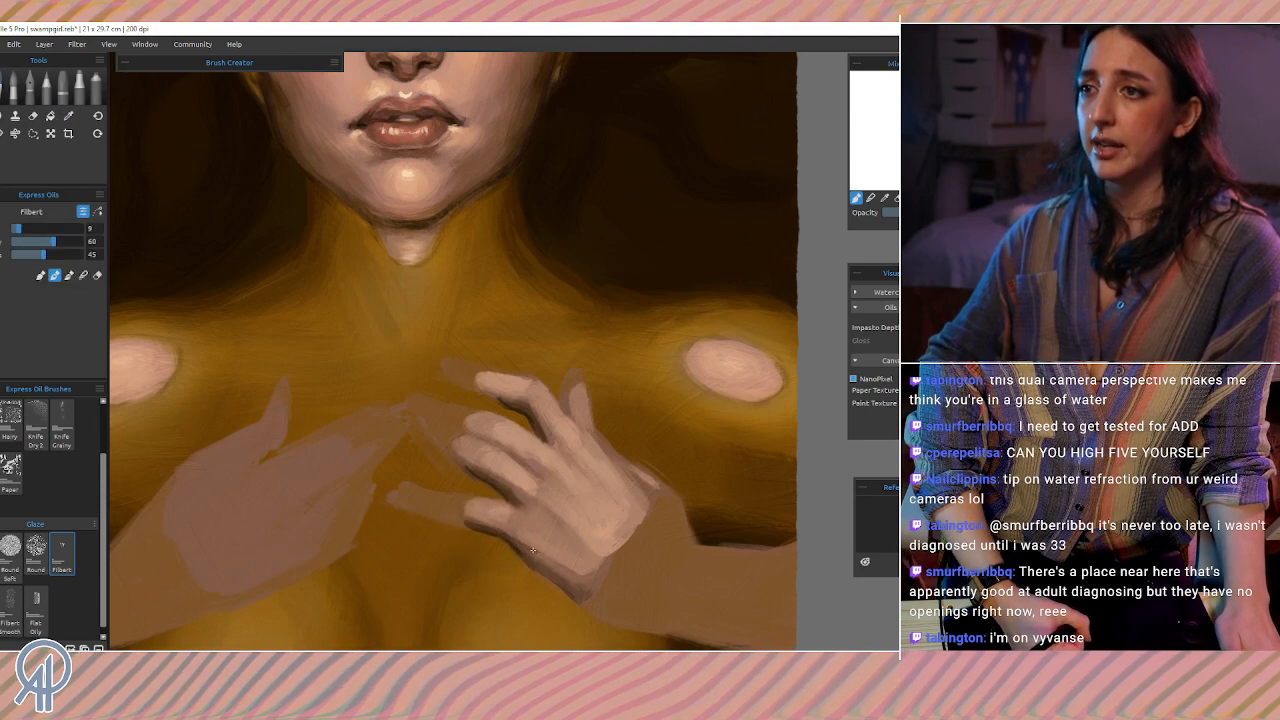
Step: Set the brush size to 18 and soften the light-to-shadow transition on the lower back of the right-side hand near the wrist
key("bracketright")
key("bracketright")
key("bracketright")
key("bracketright")
key("bracketright")
key("bracketright")
key("bracketright")
key("bracketright")
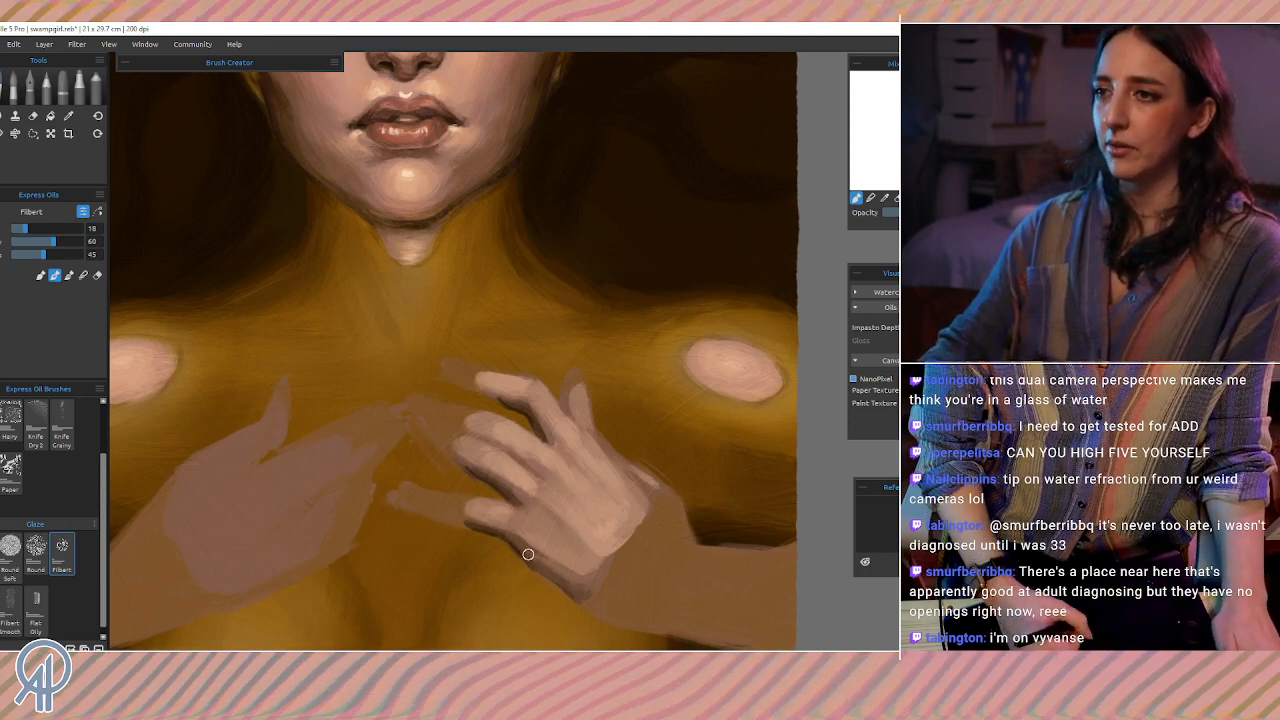
left_click(592, 563, "alt")
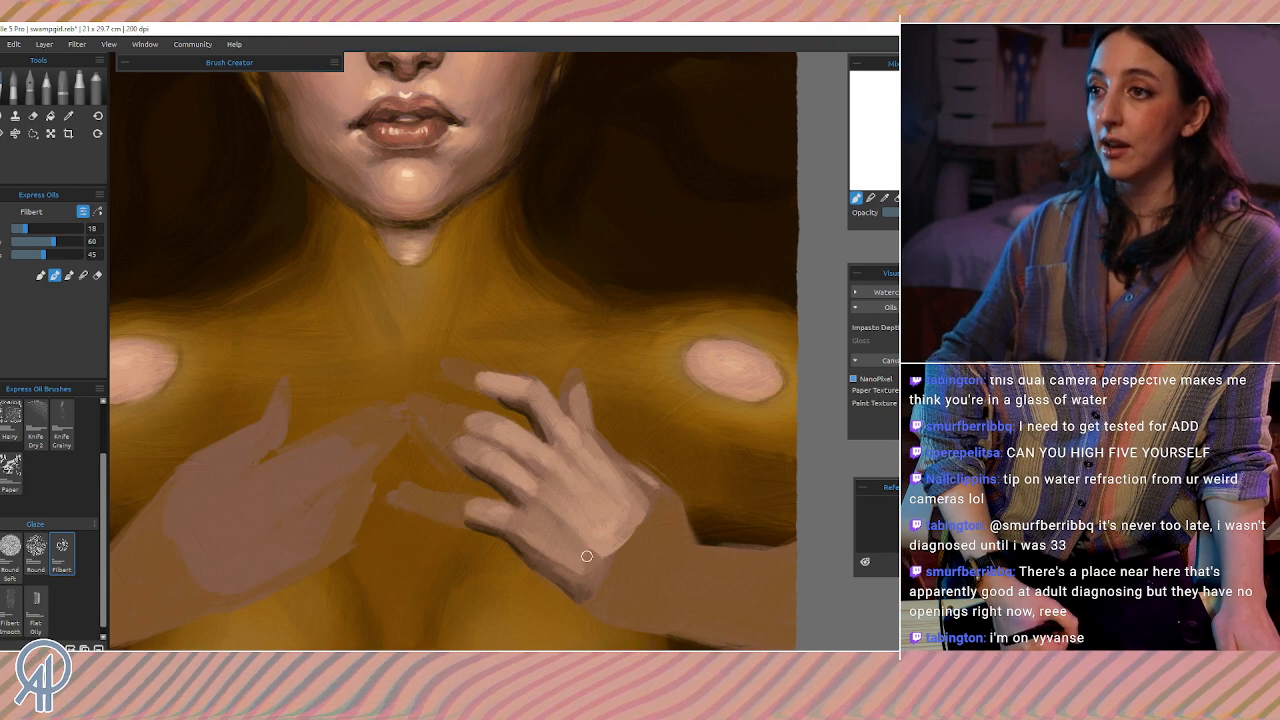
left_click(577, 558, "alt")
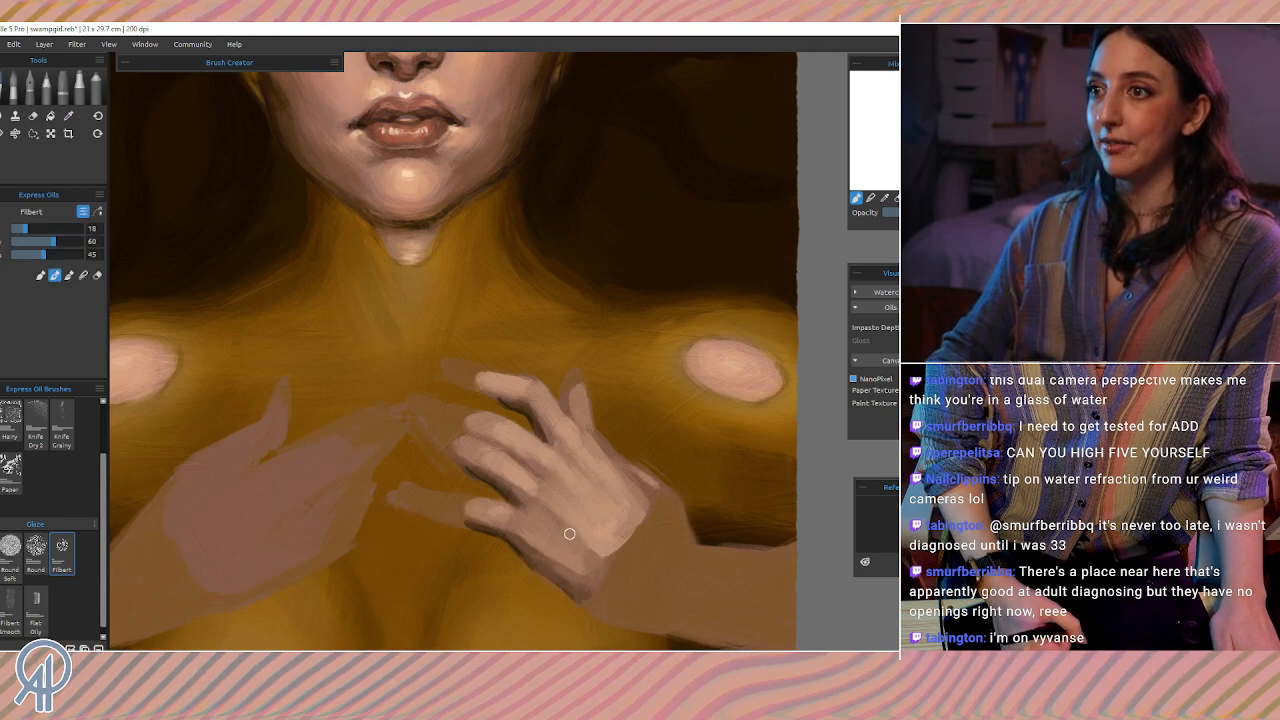
left_click(591, 559, "alt")
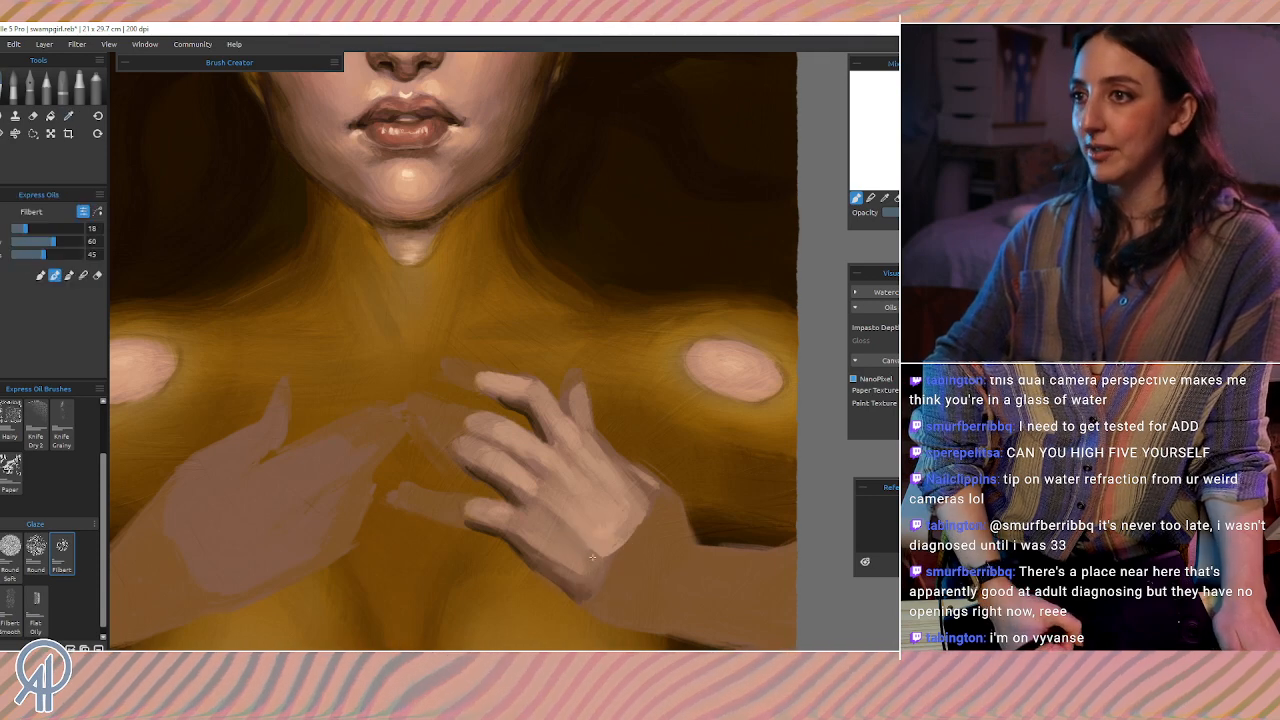
left_click(576, 556, "alt")
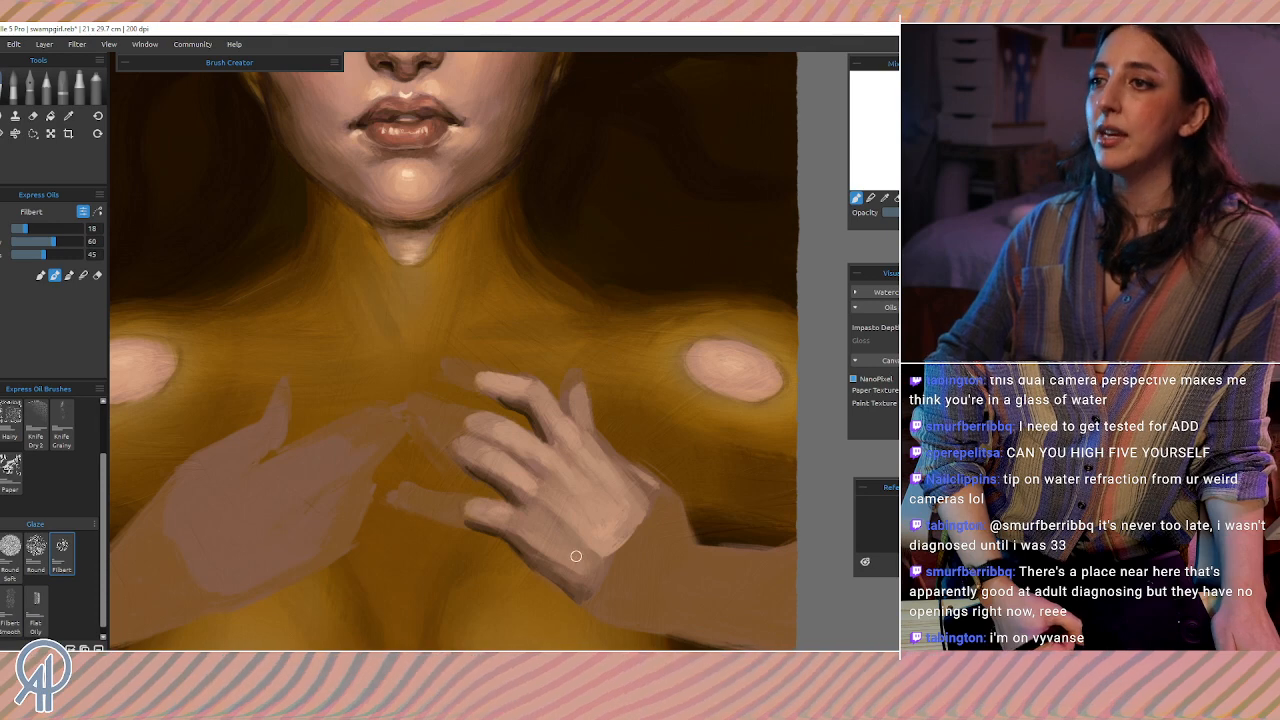
Step: Blend the light area across the back of the right-side hand with tones sampled from its knuckles and wrist side
left_click(594, 528, "alt")
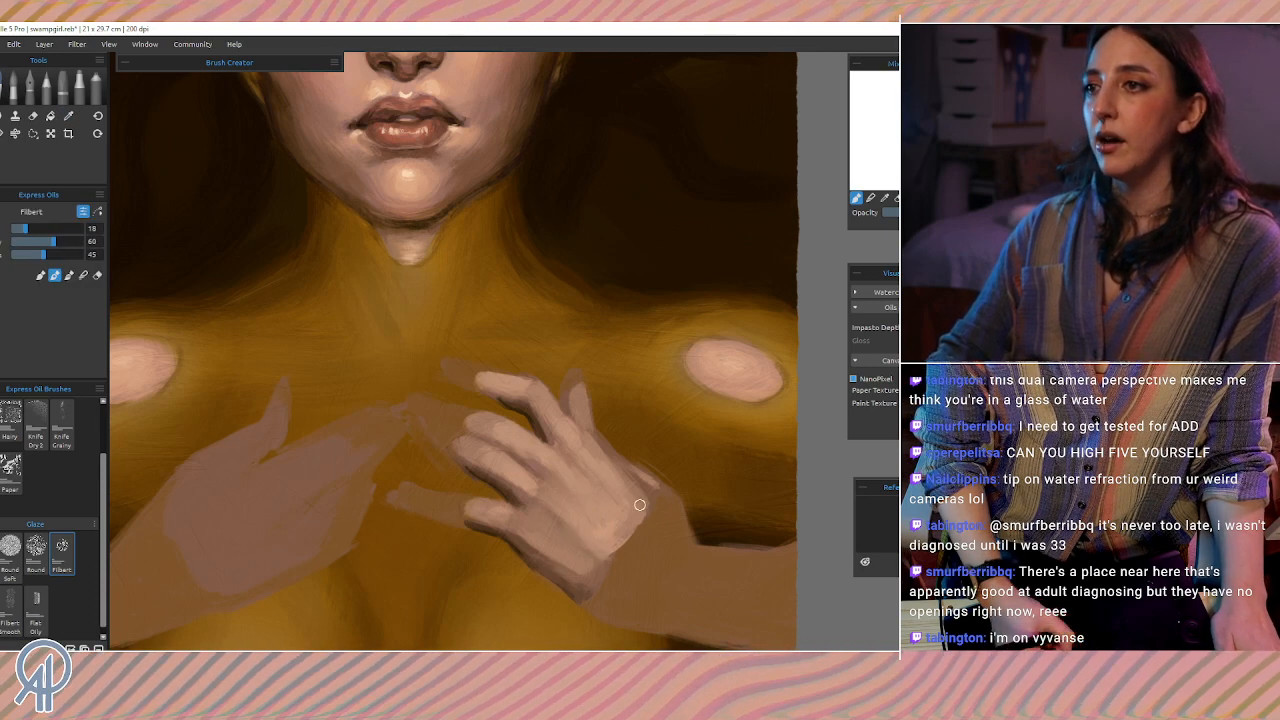
left_click(575, 515, "alt")
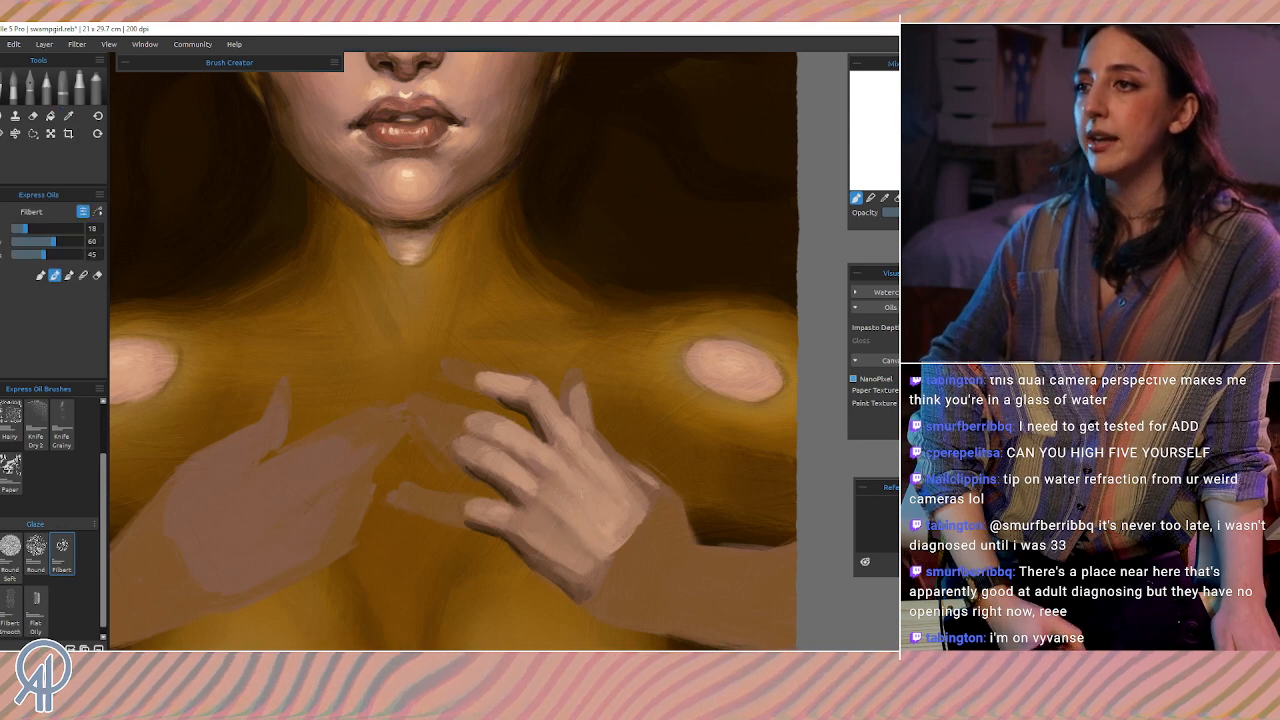
left_click(521, 441, "alt")
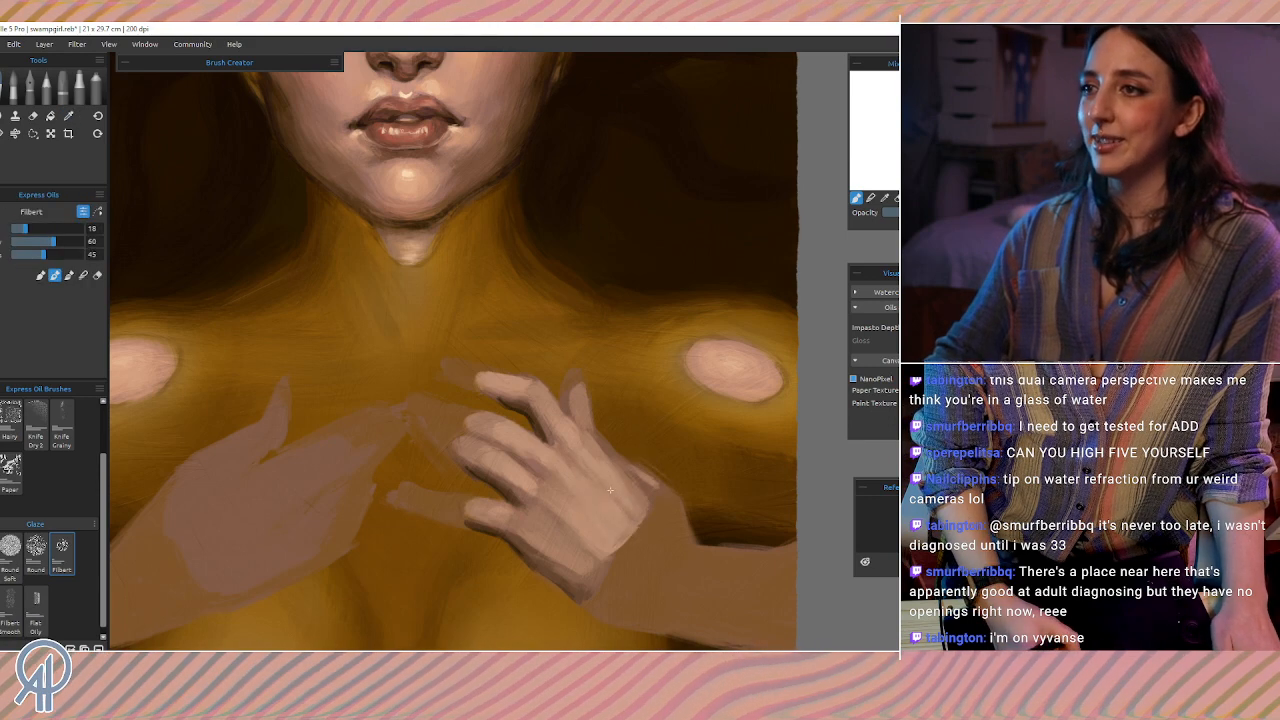
left_click(607, 539, "alt")
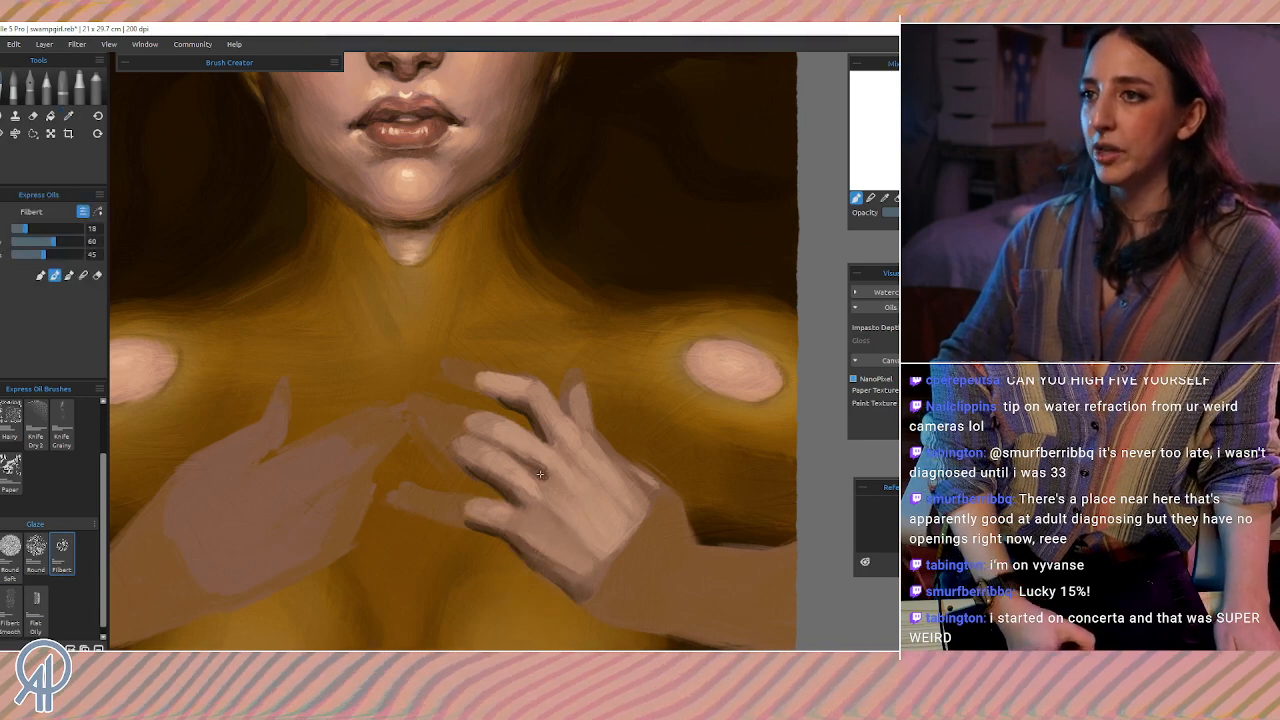
Step: Deepen the shadows between the right-side hand's upper and middle fingers and rework their edges with tones sampled there
mouse_move(583, 414)
left_mouse_down()
mouse_move(577, 402)
mouse_move(532, 528)
mouse_move(540, 472)
left_mouse_up()
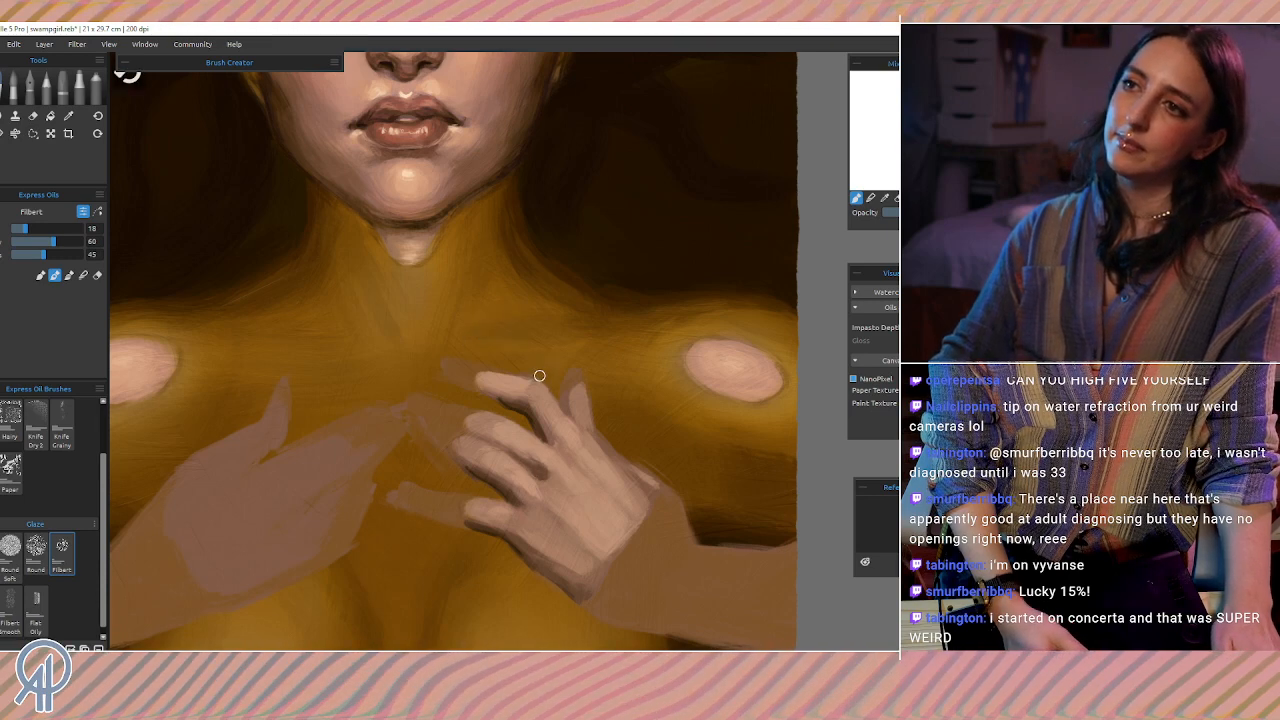
key("i")
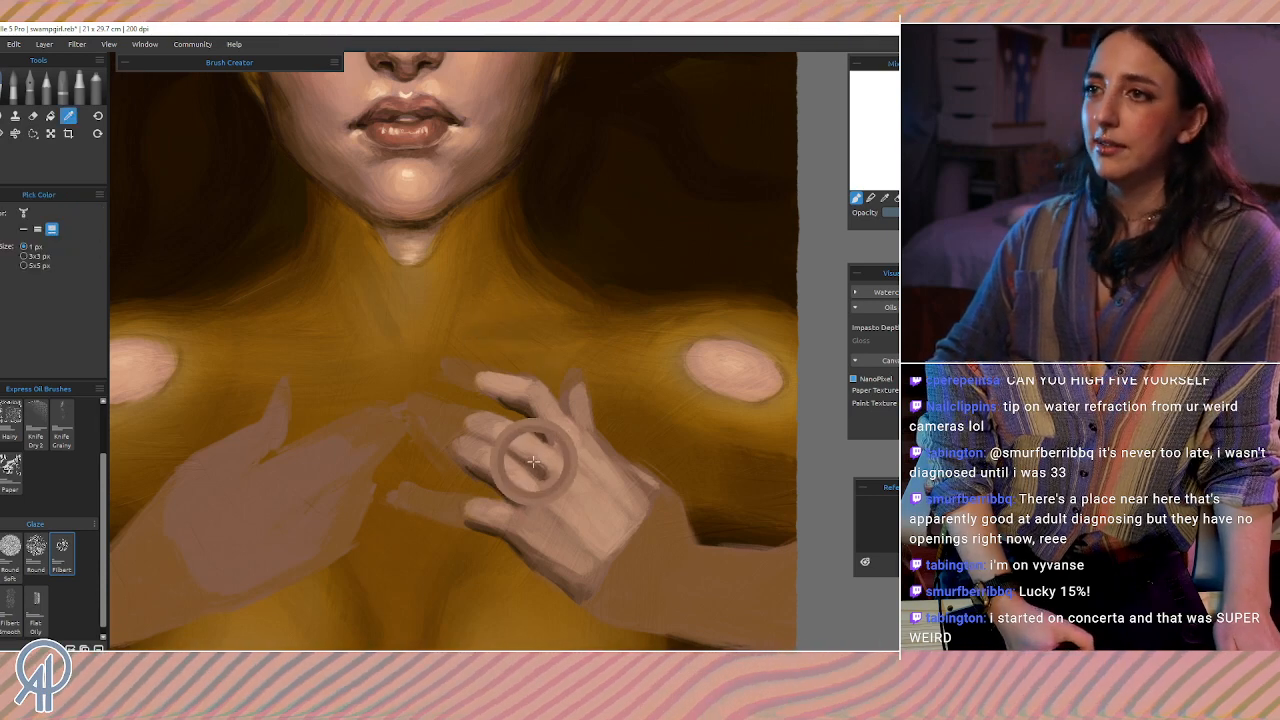
left_click(533, 461)
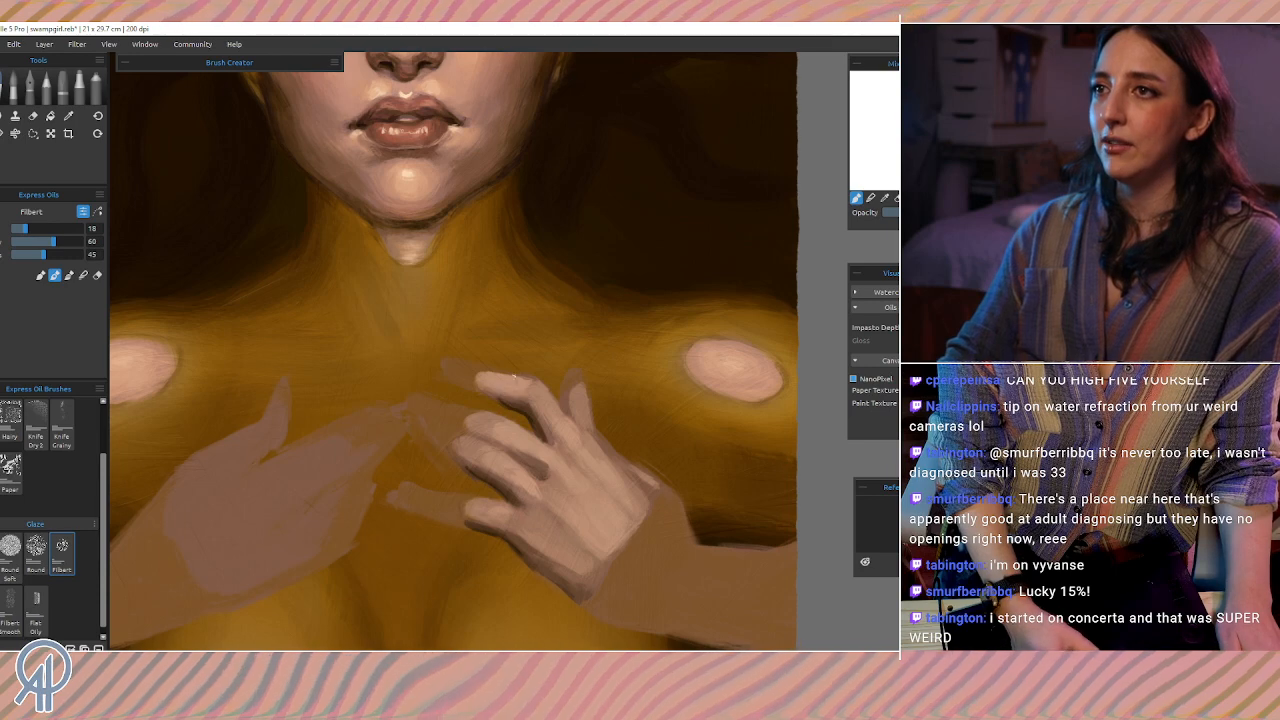
key("i")
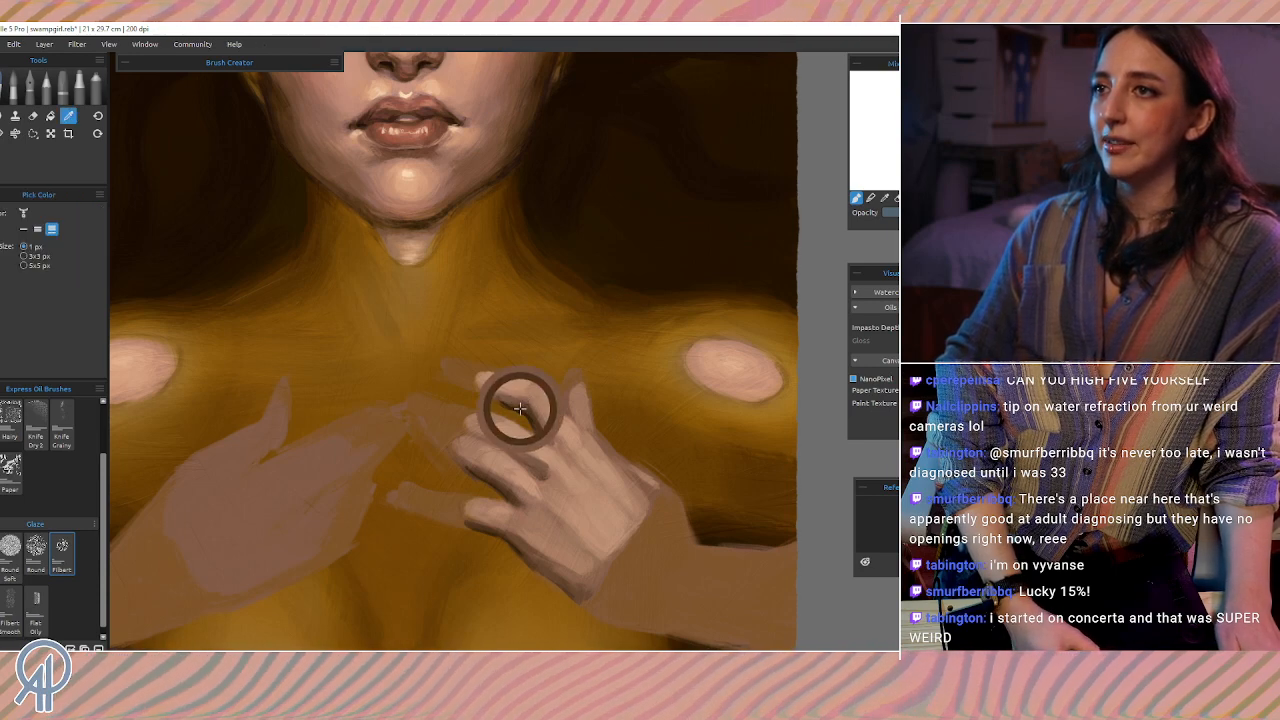
left_click(520, 408, "alt")
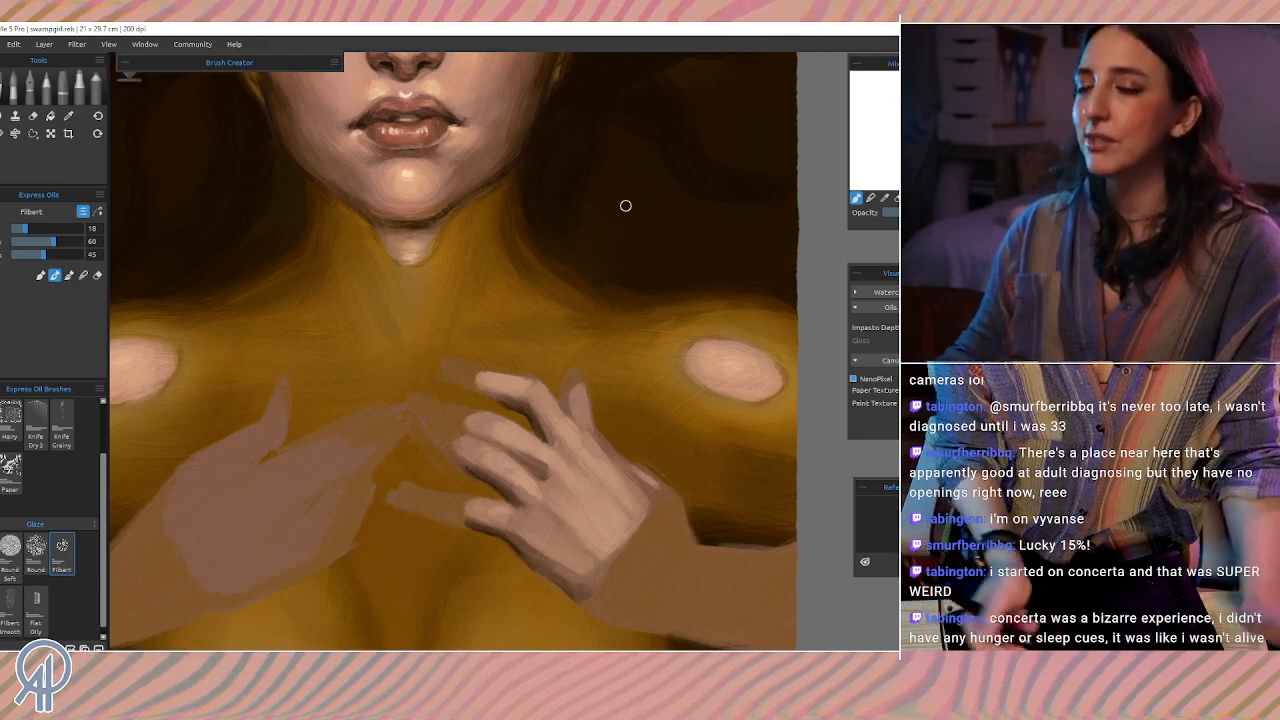
Step: Darken and smooth the shadowed lower edge of the right-side hand near the wrist with tones sampled along that edge
key("i")
left_click(570, 584, "alt")
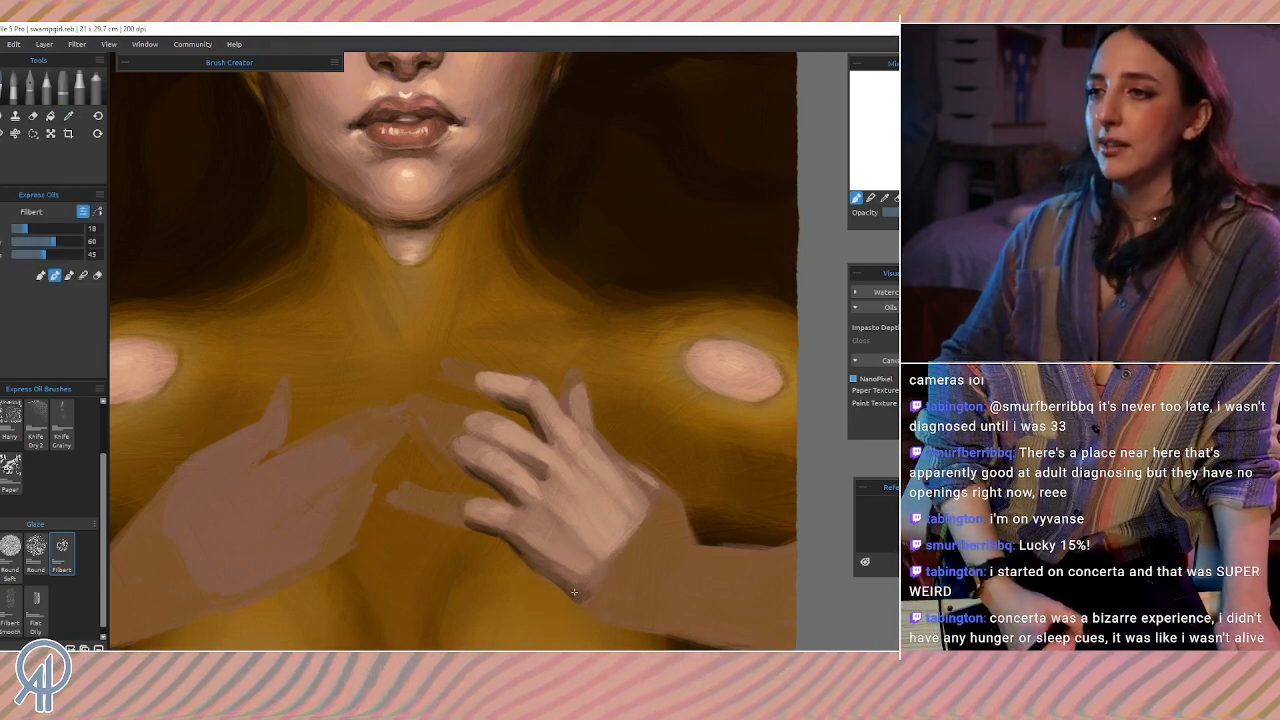
left_click_drag(577, 593, 585, 588)
left_click(567, 586, "alt")
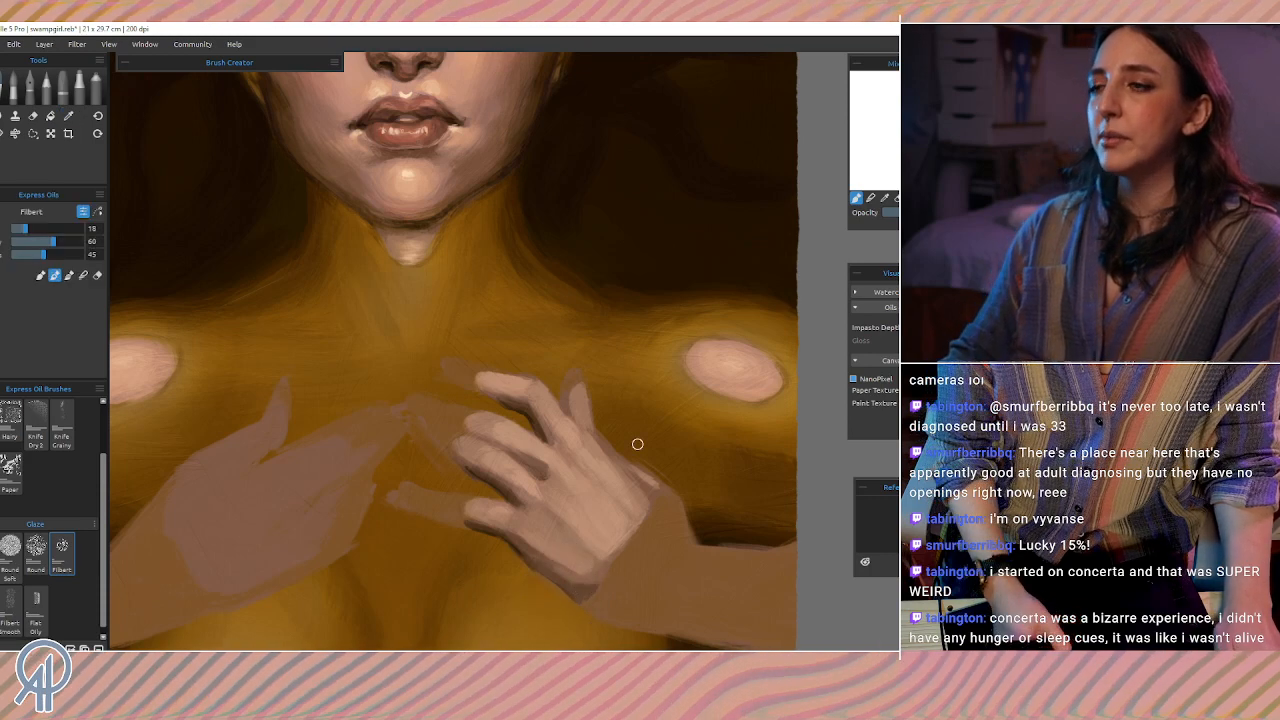
left_click(553, 553, "alt")
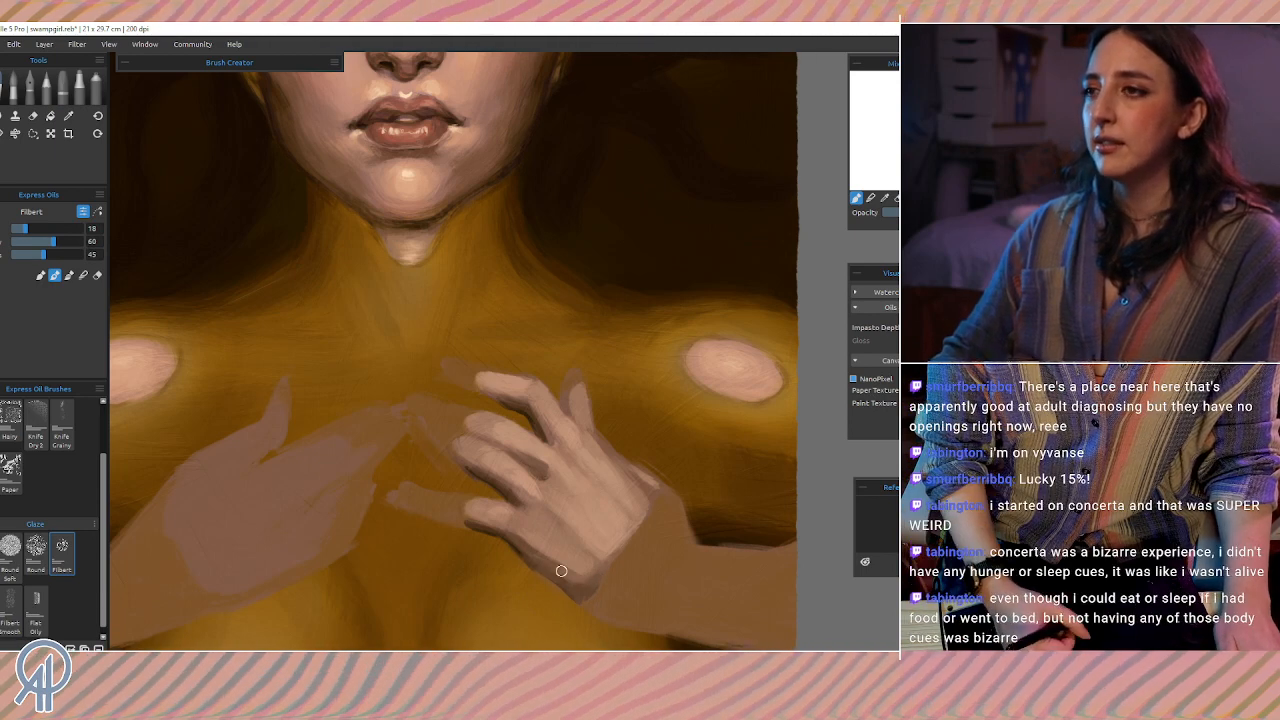
left_click(568, 570, "alt")
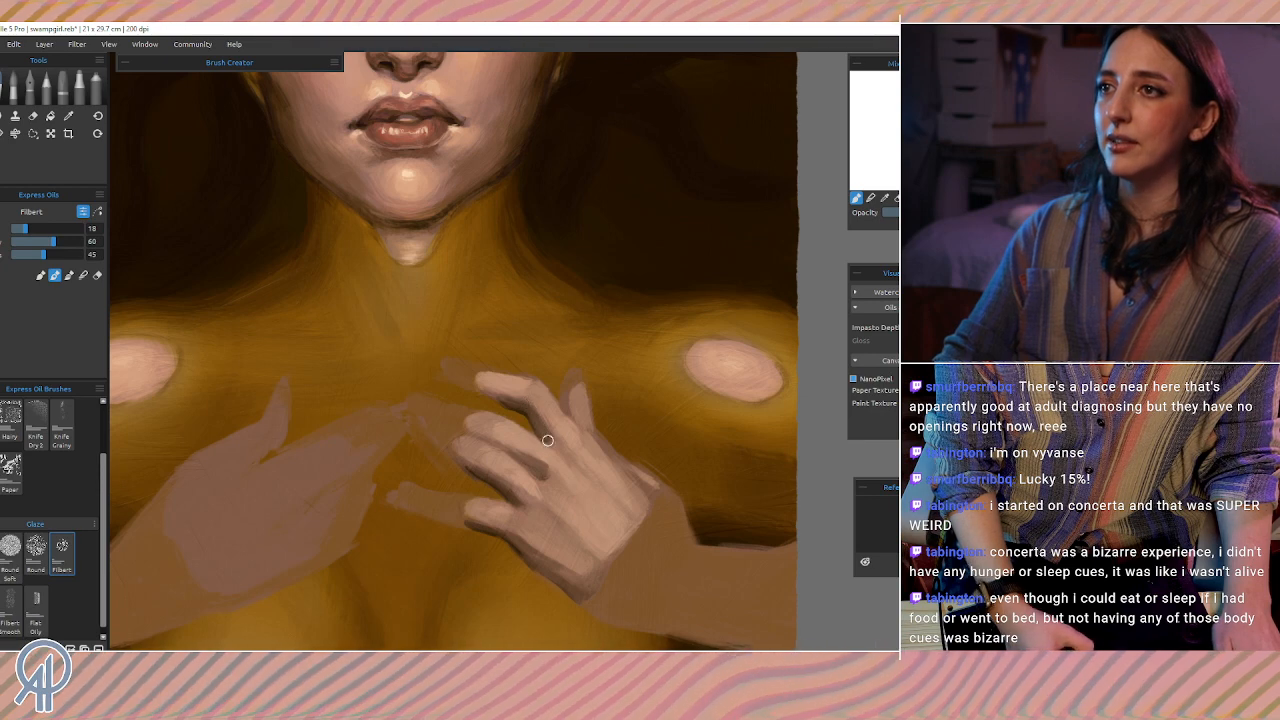
Step: Refine the right-side hand's upper knuckles and lower fingers with sampled tones, reducing the brush size to 12
key("ctrl+alt")
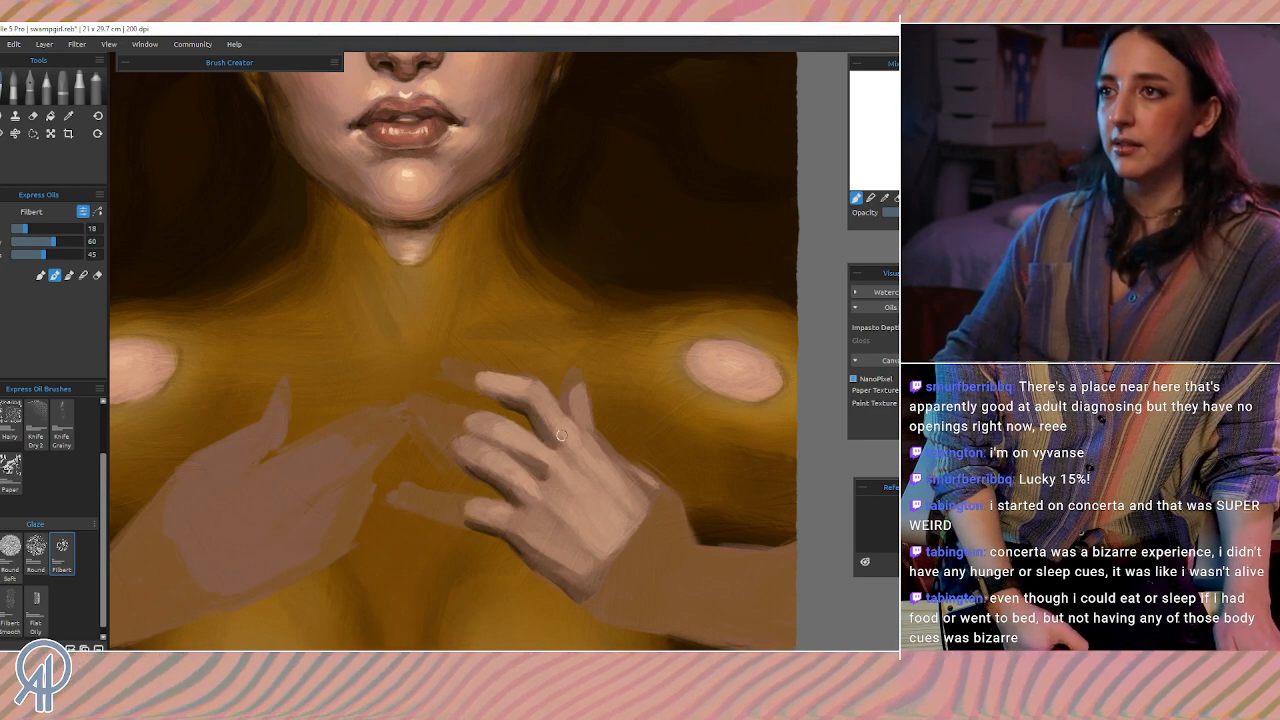
left_click(541, 452, "alt")
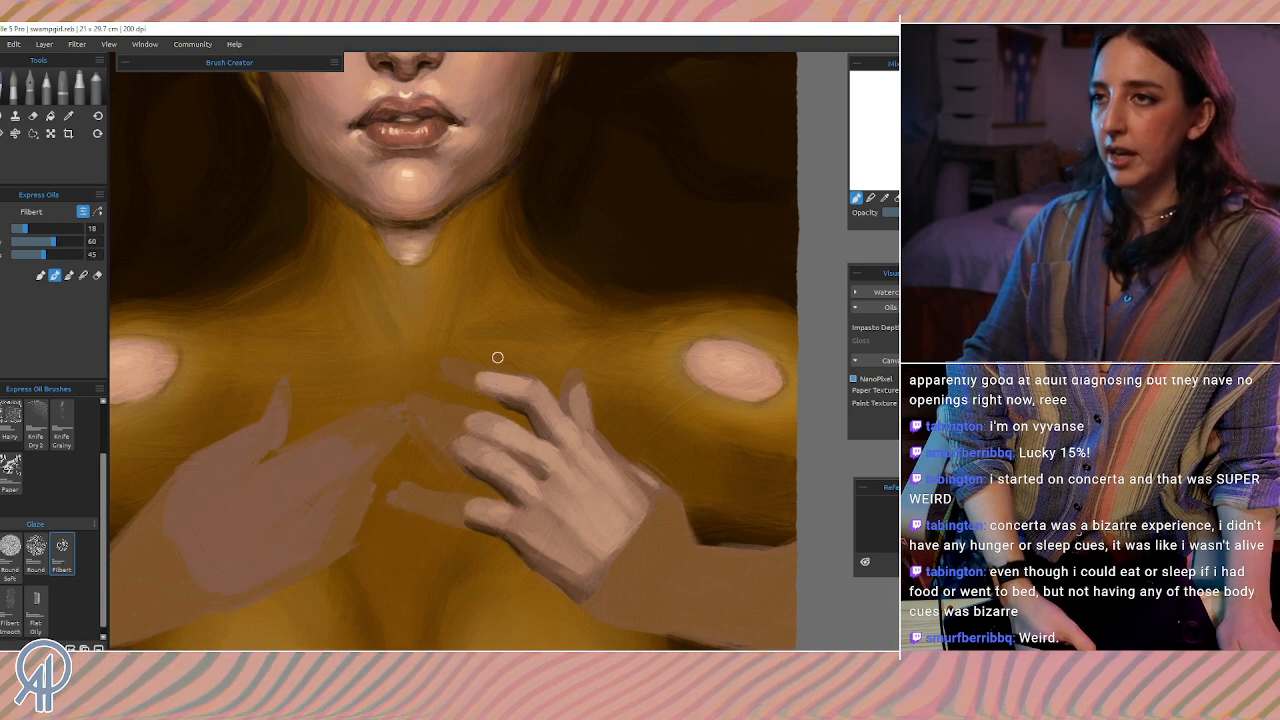
key("i")
left_click(471, 525, "alt")
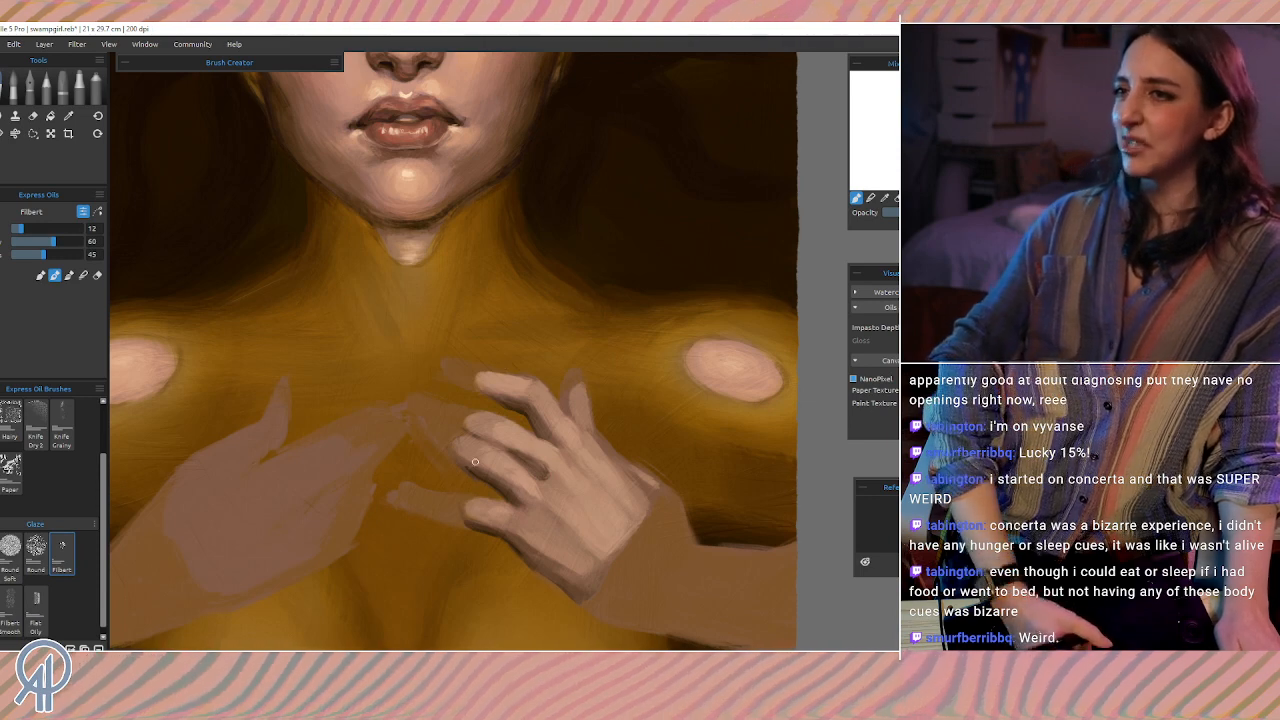
Step: Touch up the shadows between the right-side hand's middle and lower fingers with tones sampled there, and save the painting
left_click(498, 518, "alt")
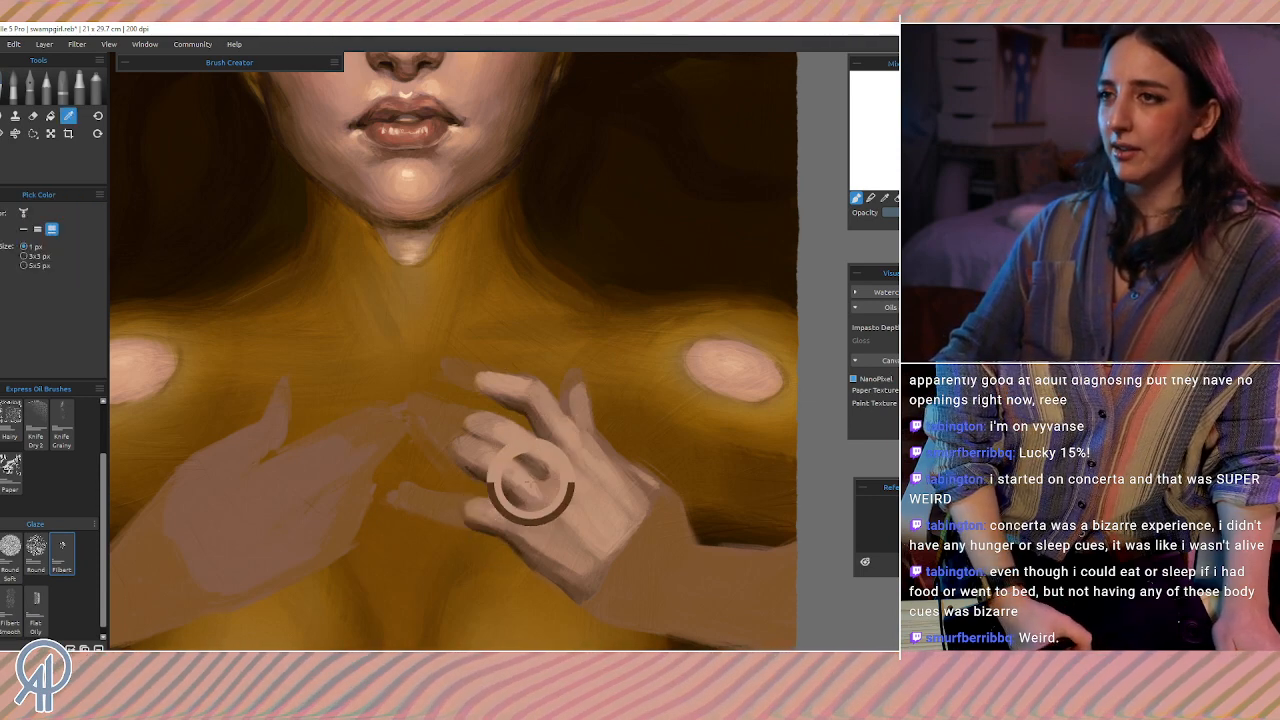
left_click(531, 486, "alt")
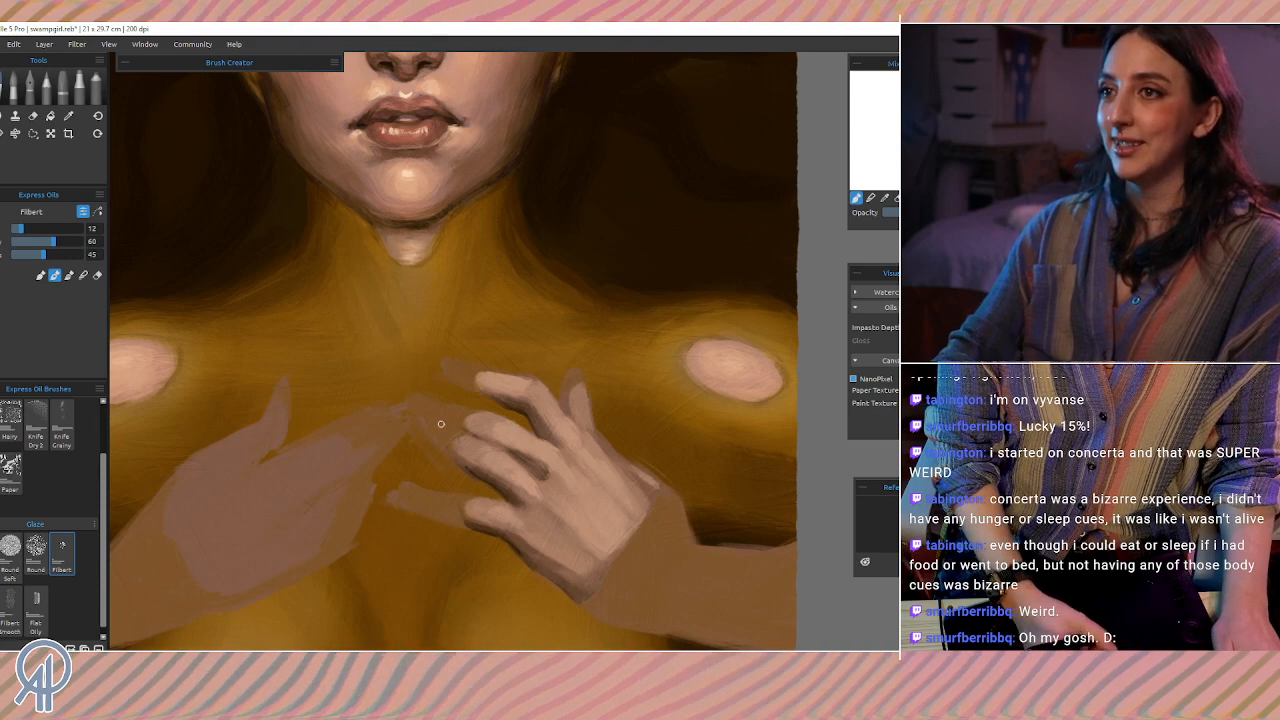
key("s")
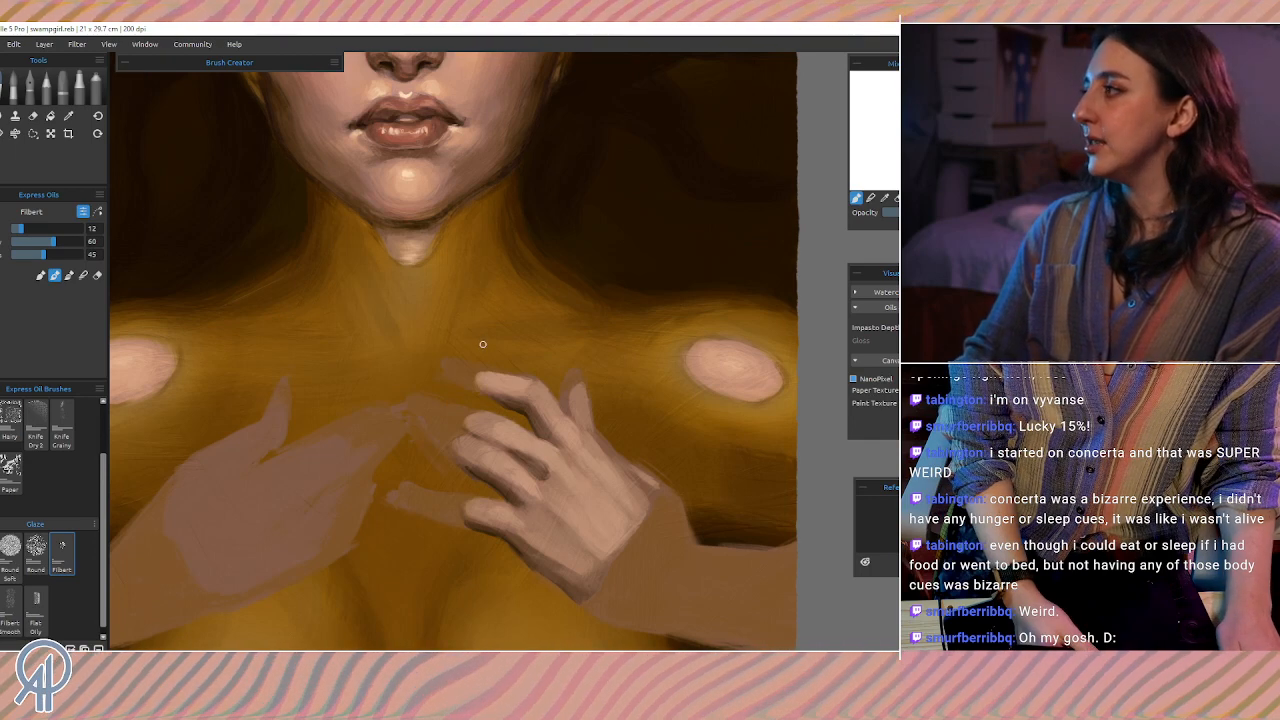
Step: Fill out the flat brown shapes of the right-side hand's long lower and middle nails with a tone sampled from the lower nail
left_click(444, 507, "alt")
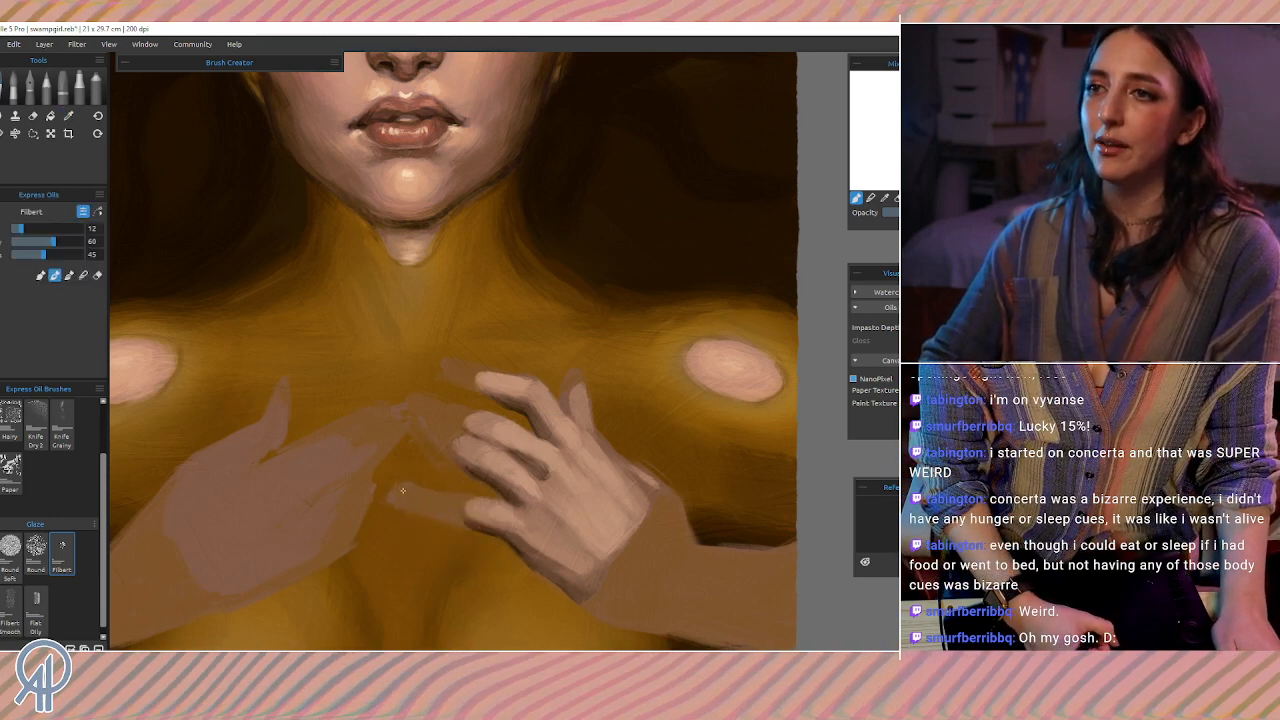
left_click_drag(443, 494, 450, 495)
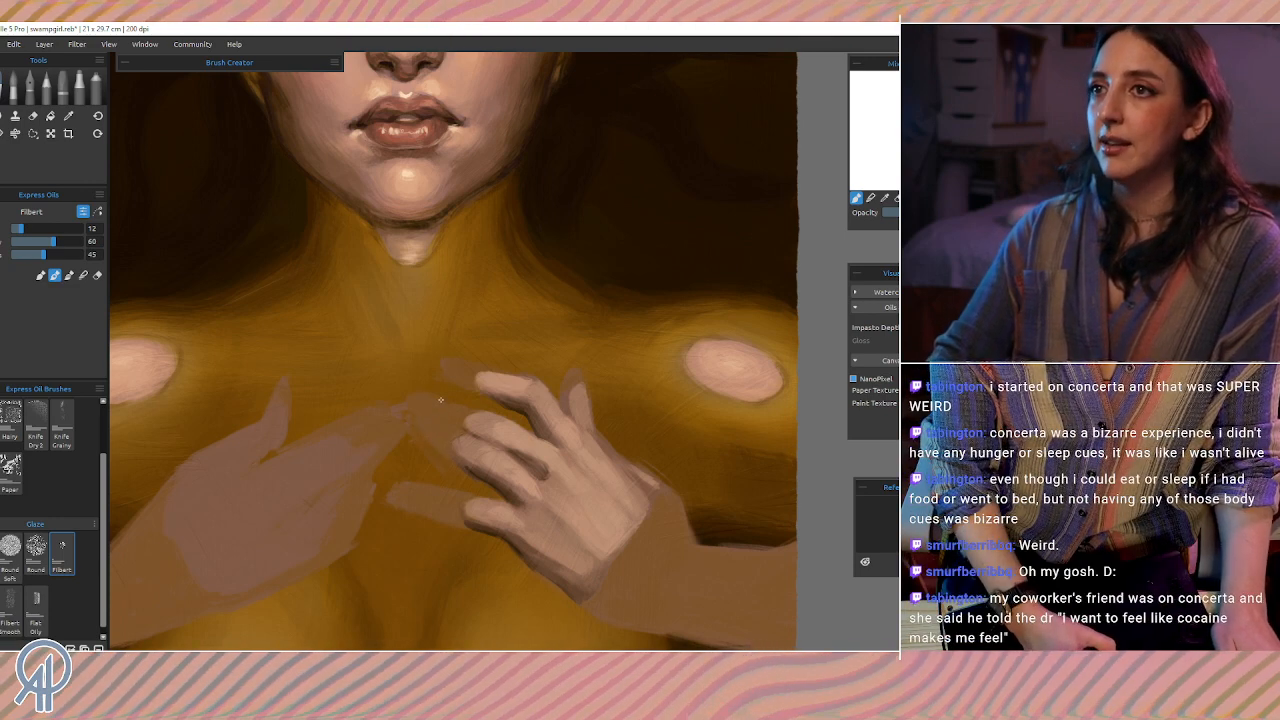
left_click_drag(445, 360, 468, 398)
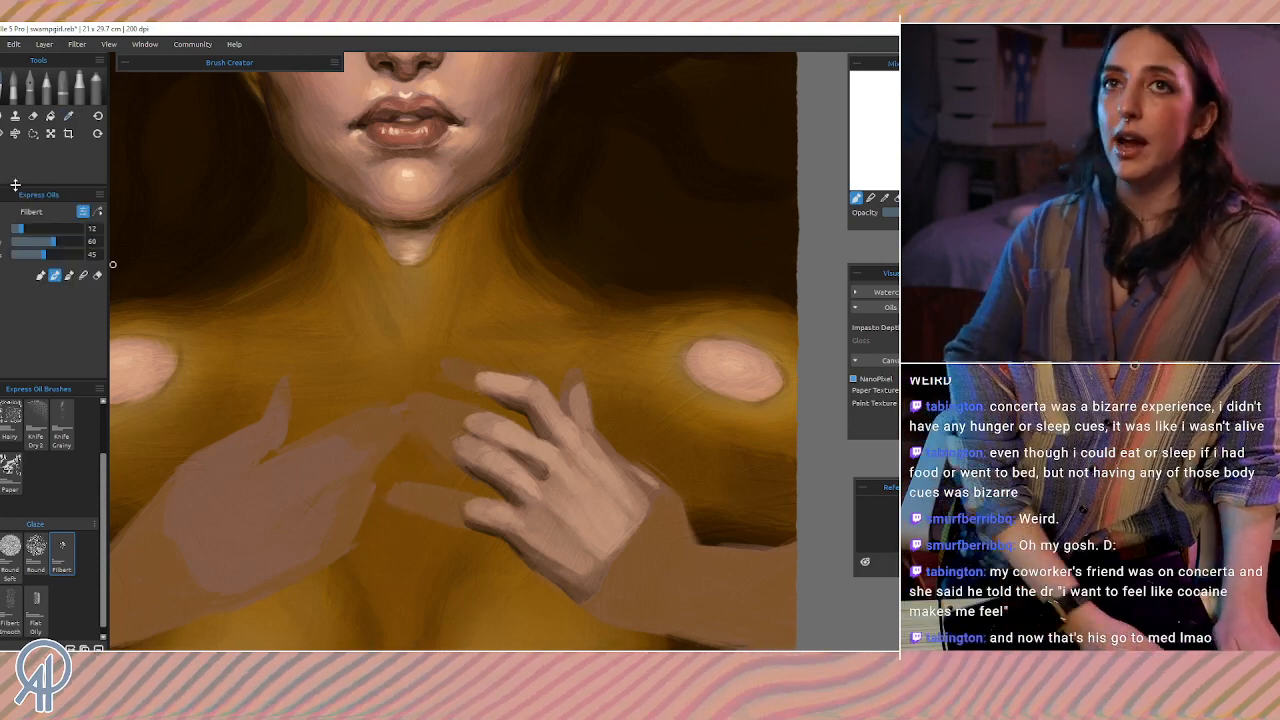
Step: Erase the edges of the right-side hand's lower nail into a tapered point with the Round Soft eraser at size 14
left_click(33, 115)
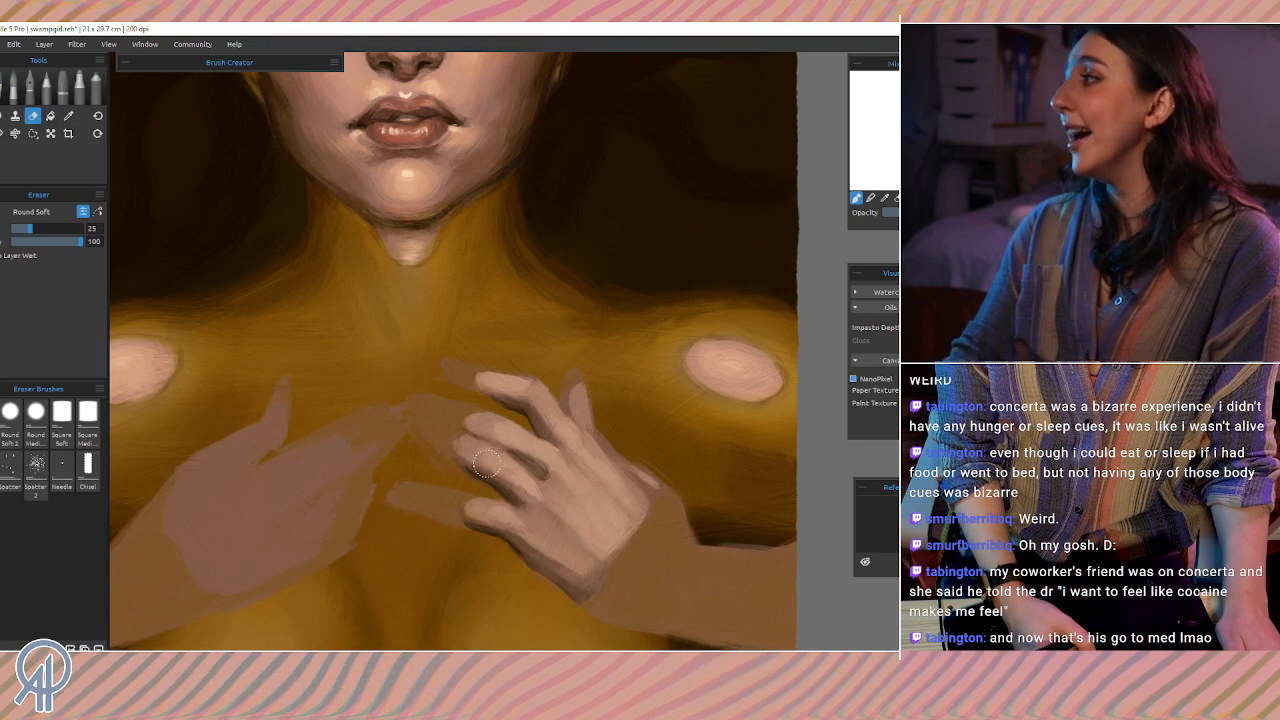
key("bracketleft")
key("bracketleft")
key("bracketleft")
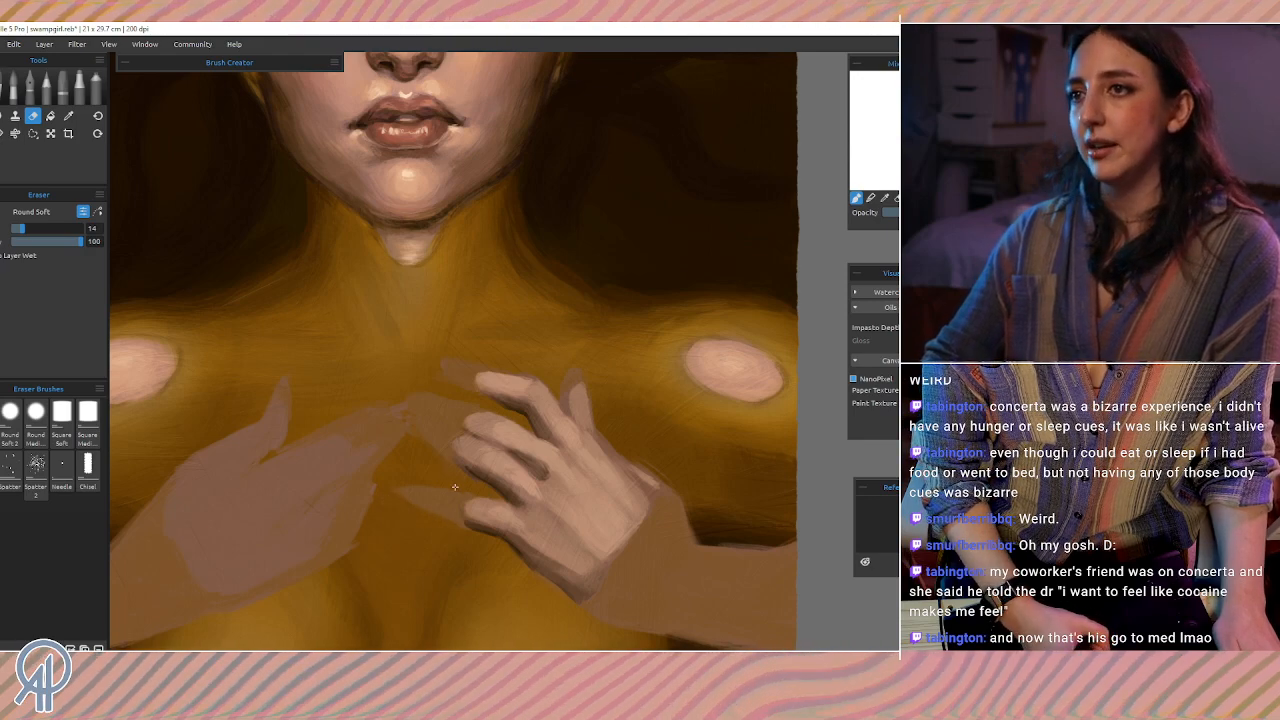
scroll(411, 405, "down", 1)
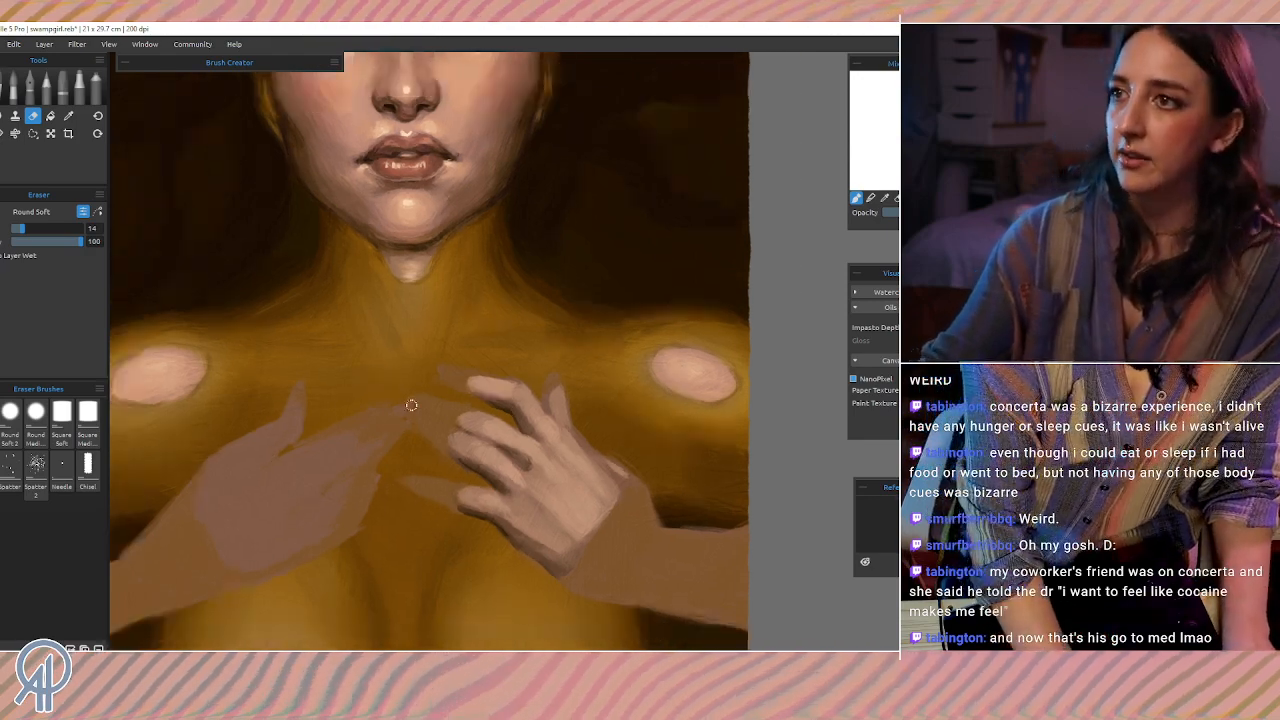
scroll(411, 405, "down", 6)
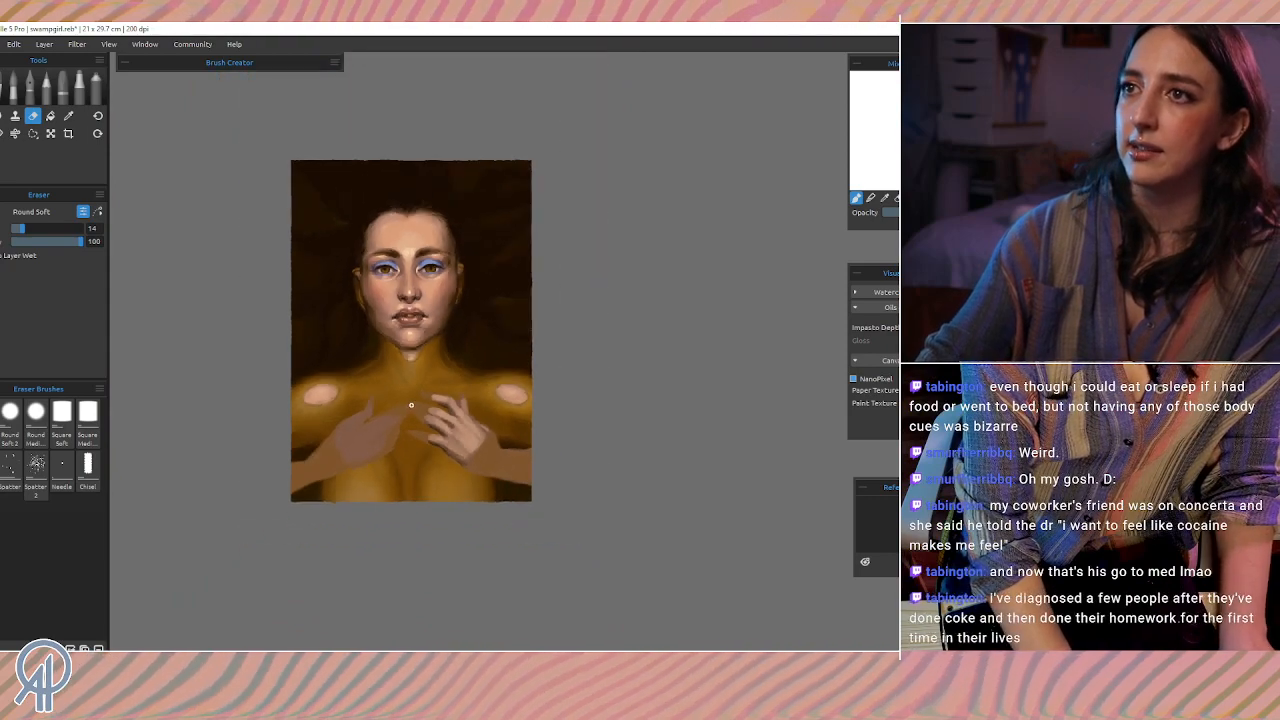
scroll(411, 405, "up", 6)
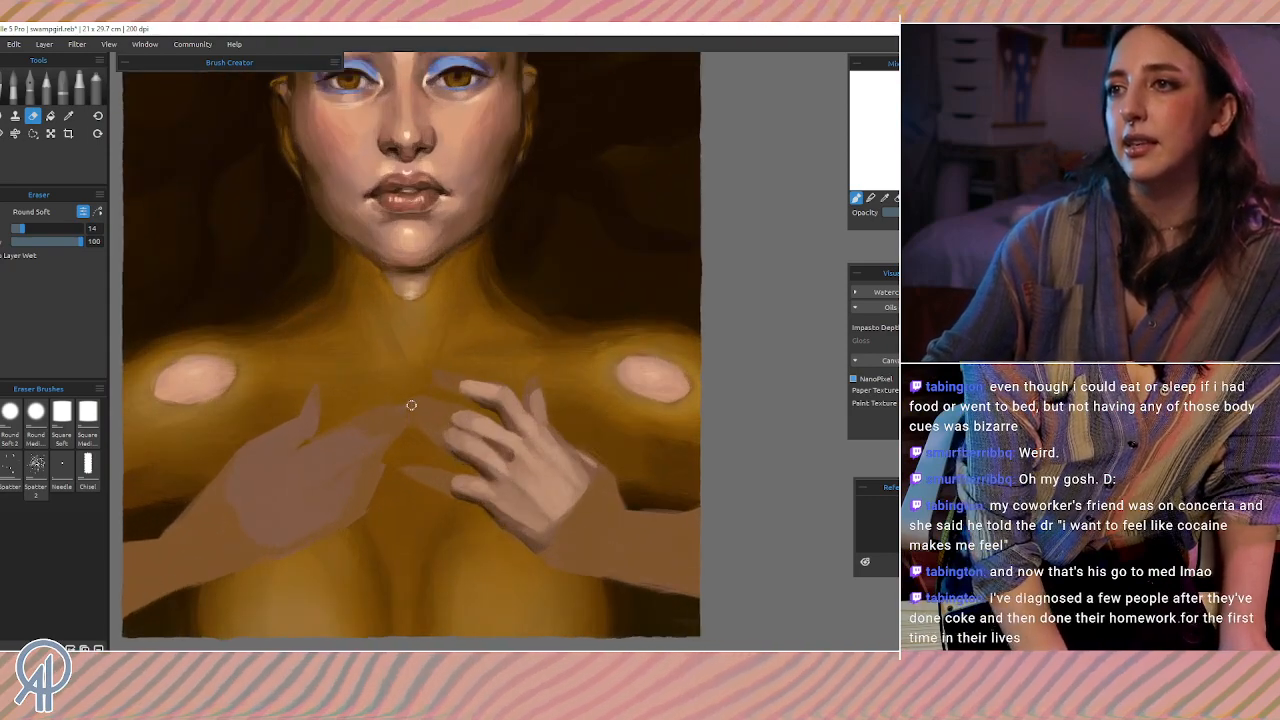
scroll(411, 405, "up", 1)
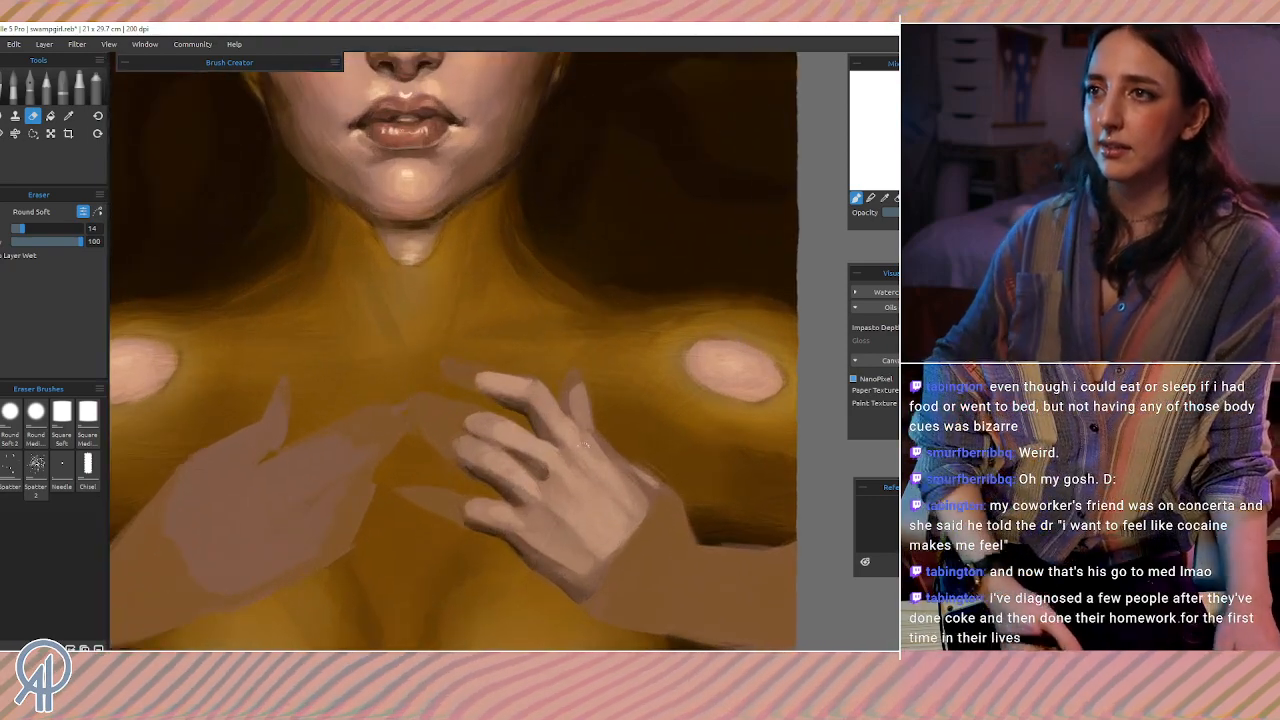
Step: Shade and outline the right-side hand's lower nail with a dark brown sampled from the upper edge of the shoulder
left_click_drag(464, 435, 452, 427)
key("i")
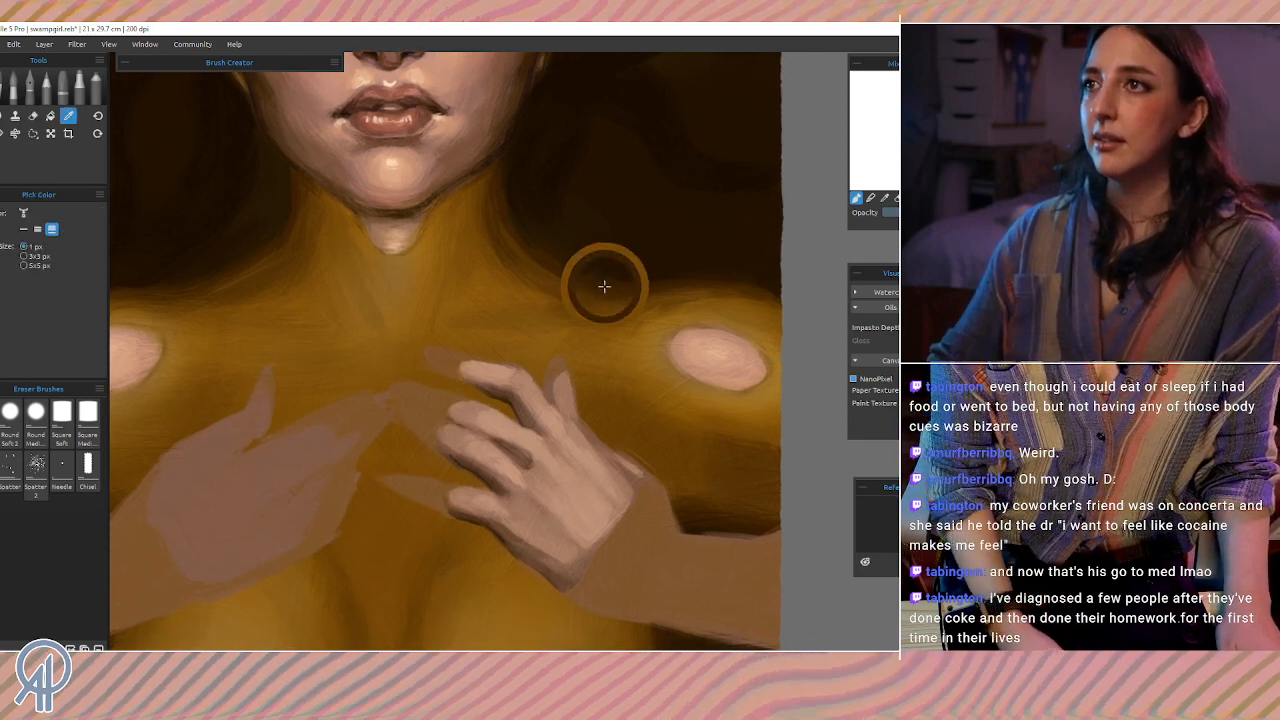
left_click(596, 285)
key("b")
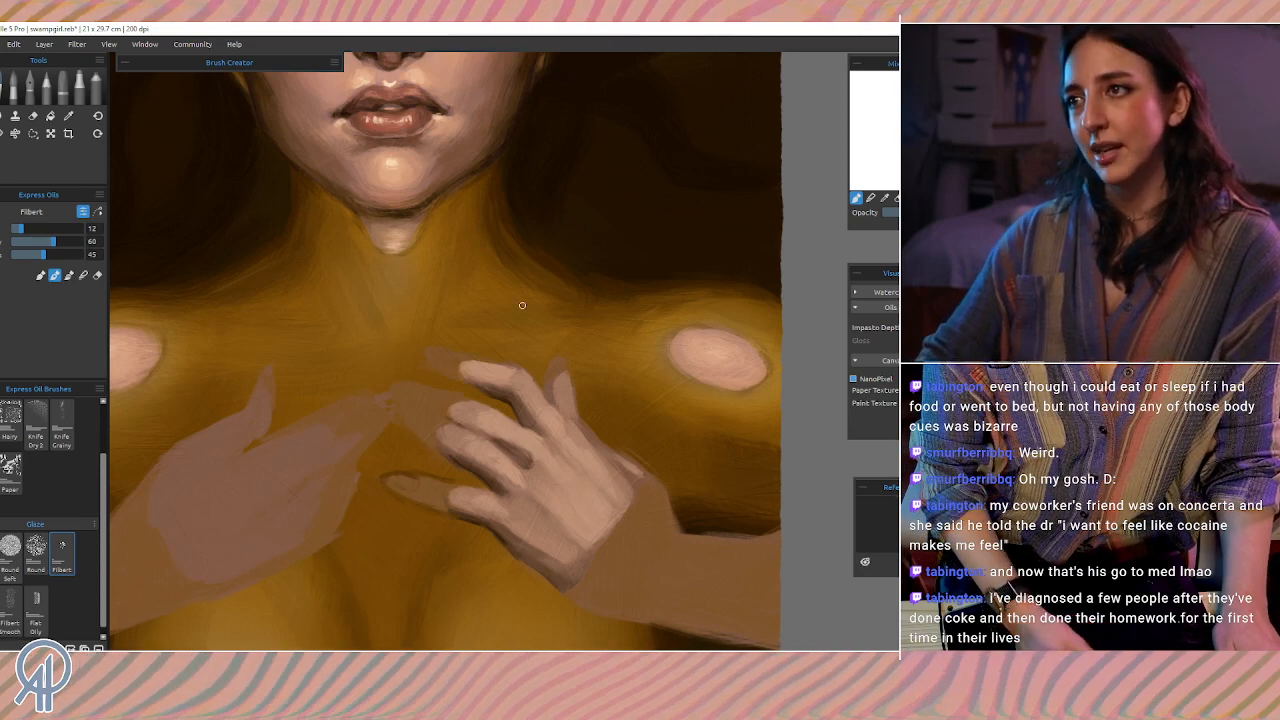
Step: Paint the lower nail's base and begin the middle nail with ochre sampled below the shoulder highlight, reducing the brush size to 14
key("i")
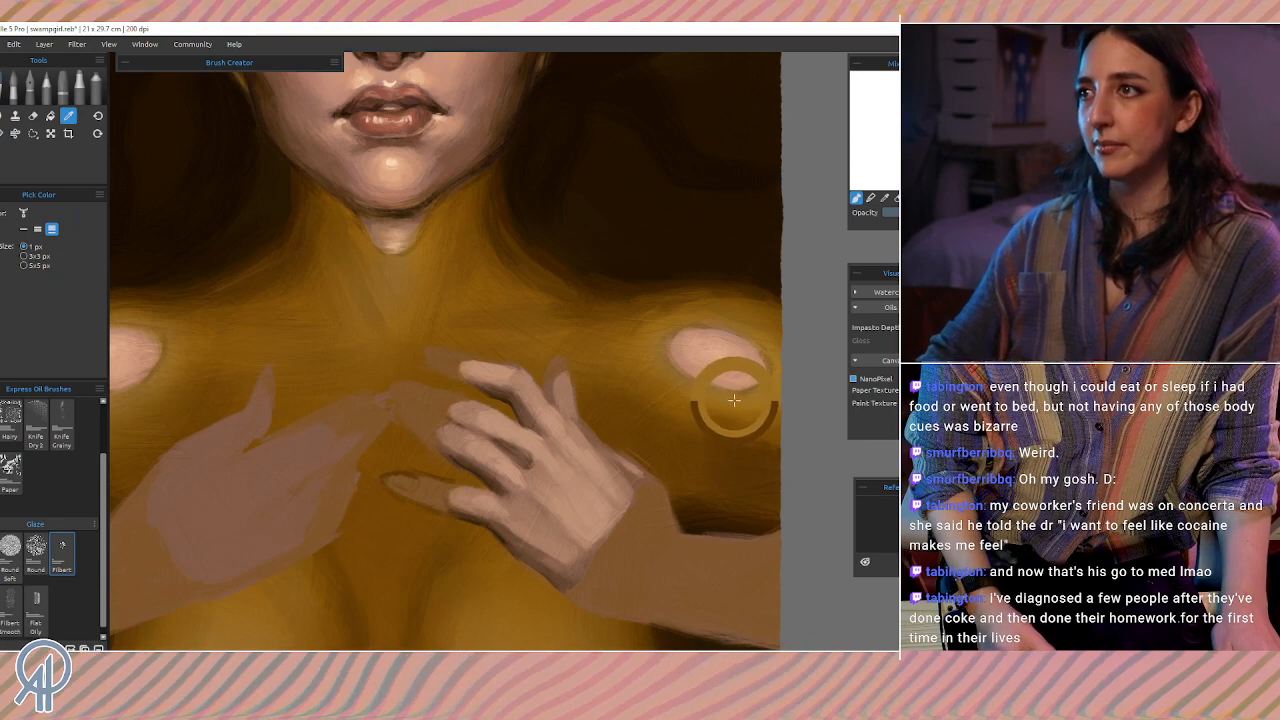
left_click(732, 402)
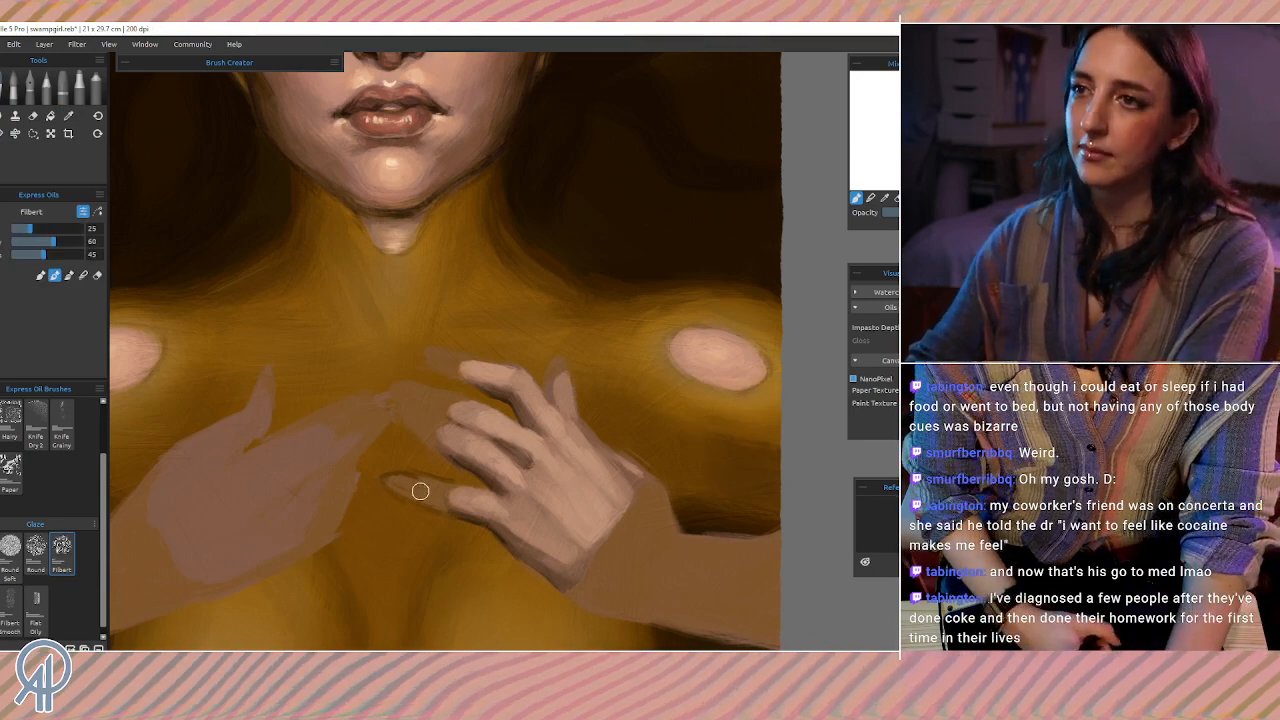
left_click_drag(437, 494, 442, 486)
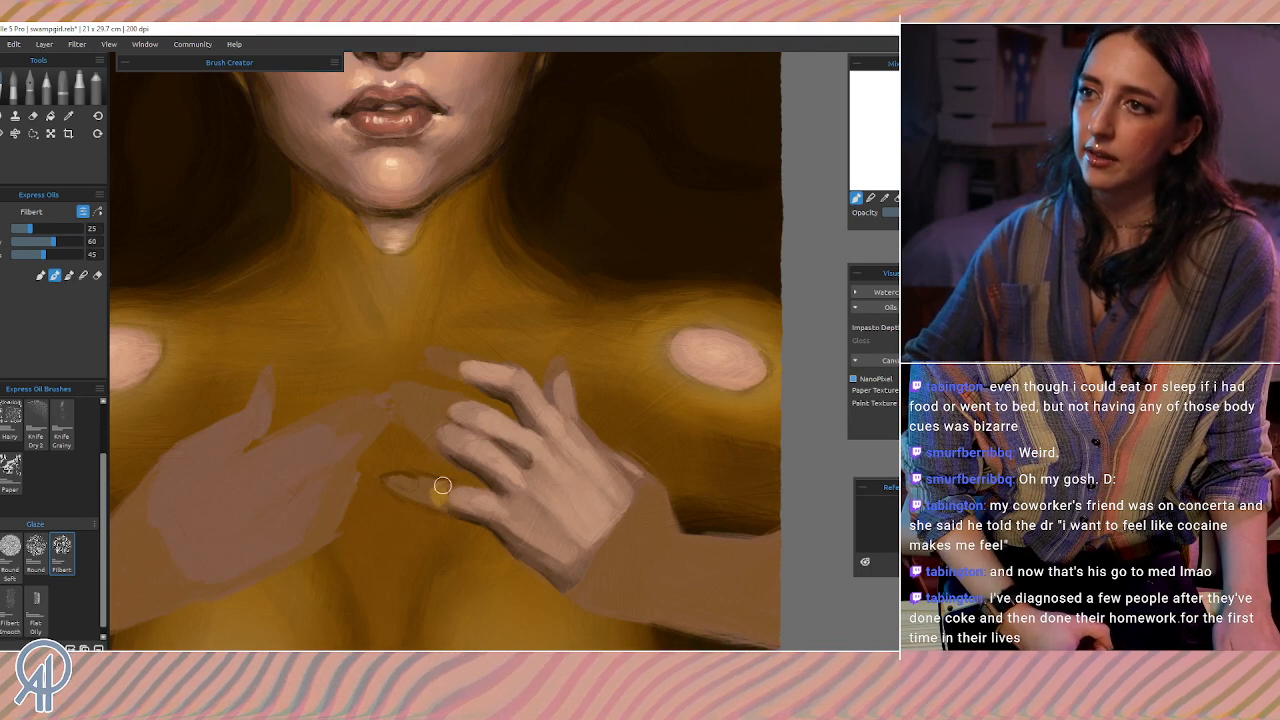
key("bracketleft")
key("bracketleft")
key("bracketleft")
key("bracketleft")
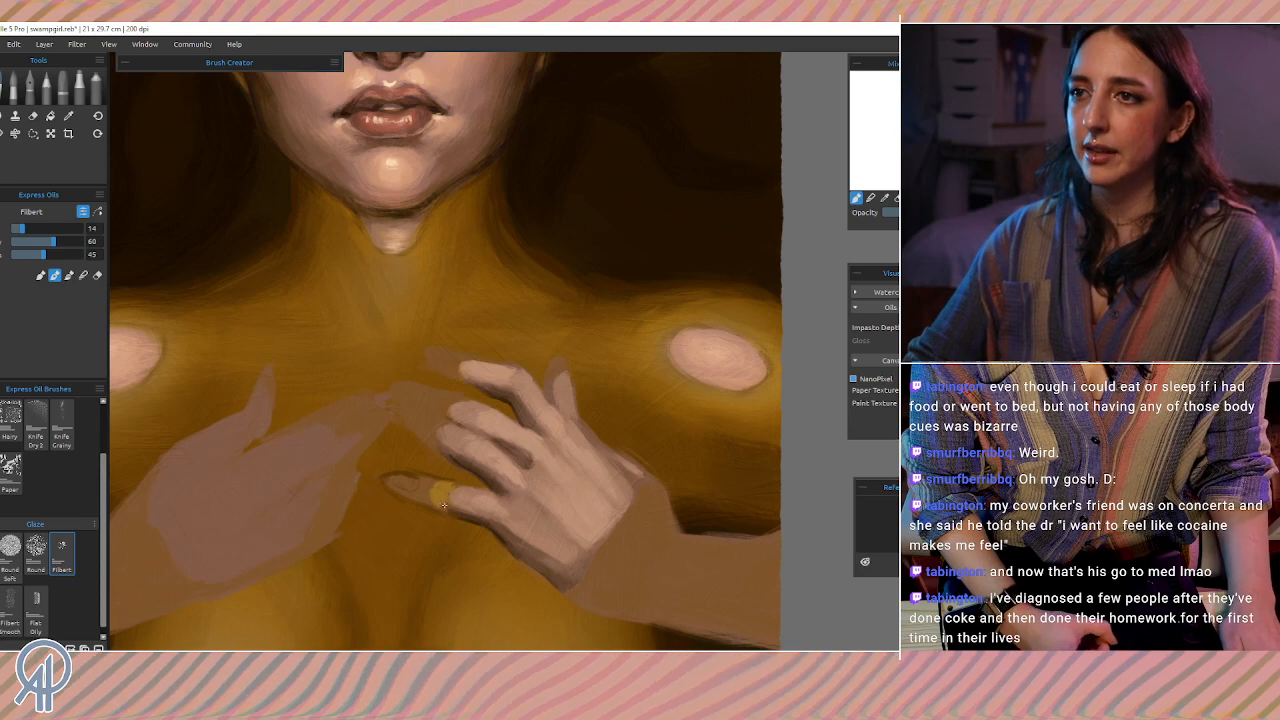
mouse_move(445, 505)
left_mouse_down()
mouse_move(414, 491)
mouse_move(440, 484)
mouse_move(414, 479)
mouse_move(456, 487)
left_mouse_up()
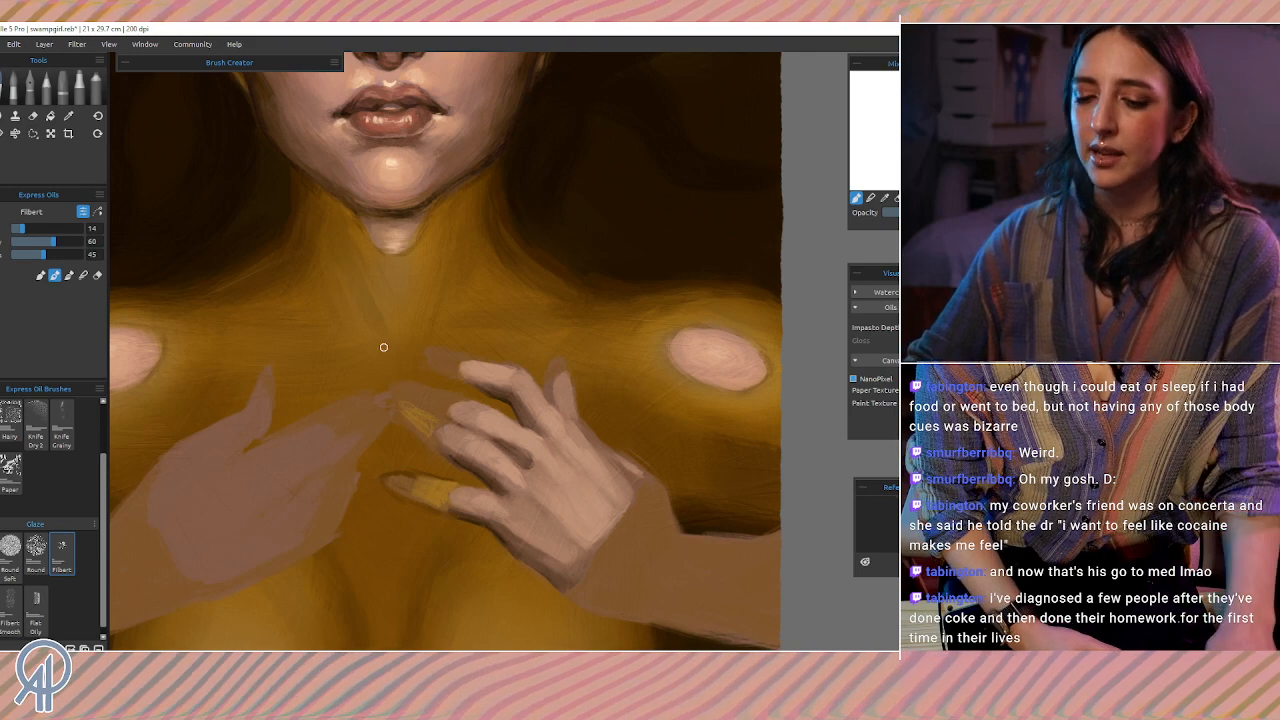
Step: Cover the right-side hand's two middle nails with ochre at brush size 25
key("bracketright")
key("bracketright")
left_click_drag(414, 409, 411, 416)
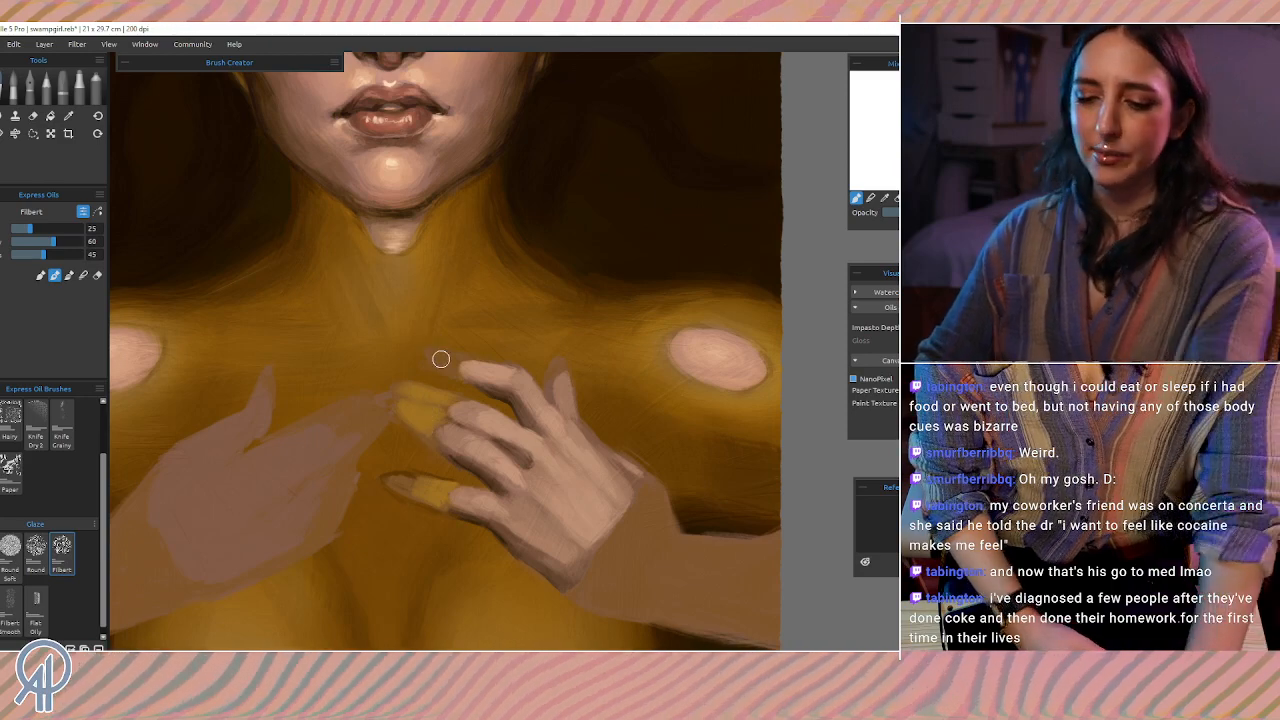
Step: Define the edges and the gap between the ochre nails with sampled dark brown at brush size 14
key("[")
key("[")
key("[")
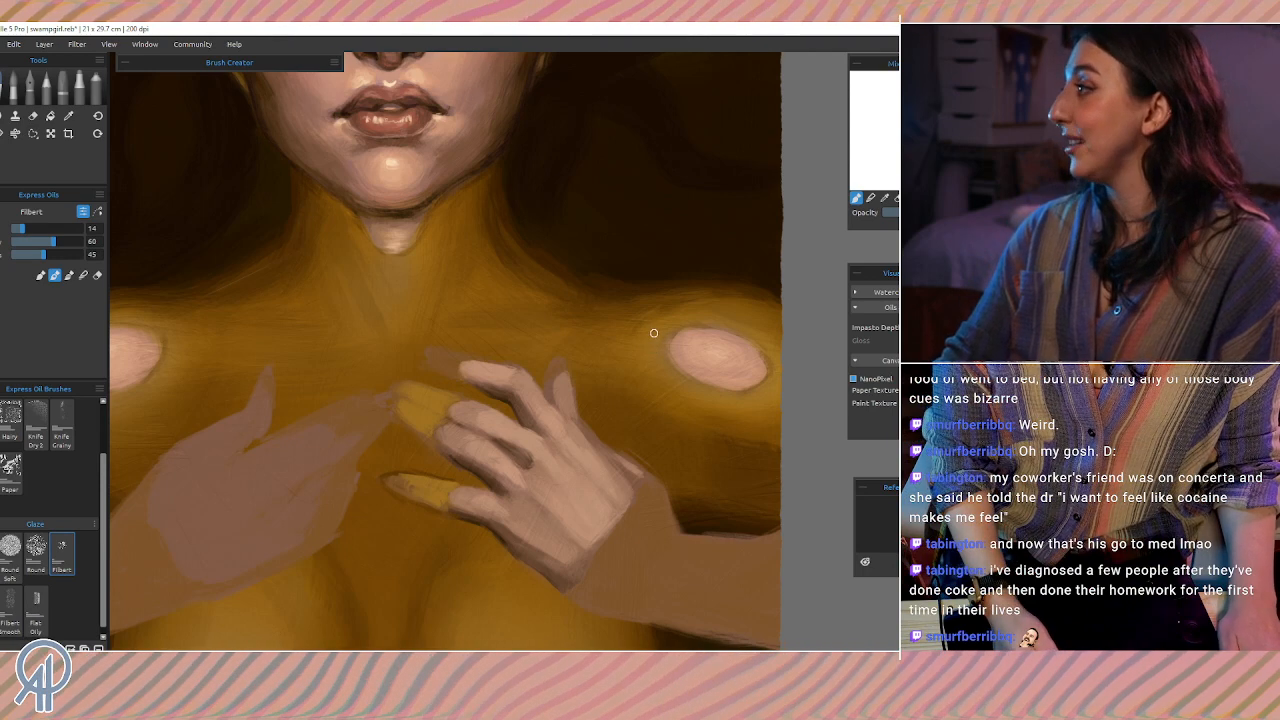
key("i")
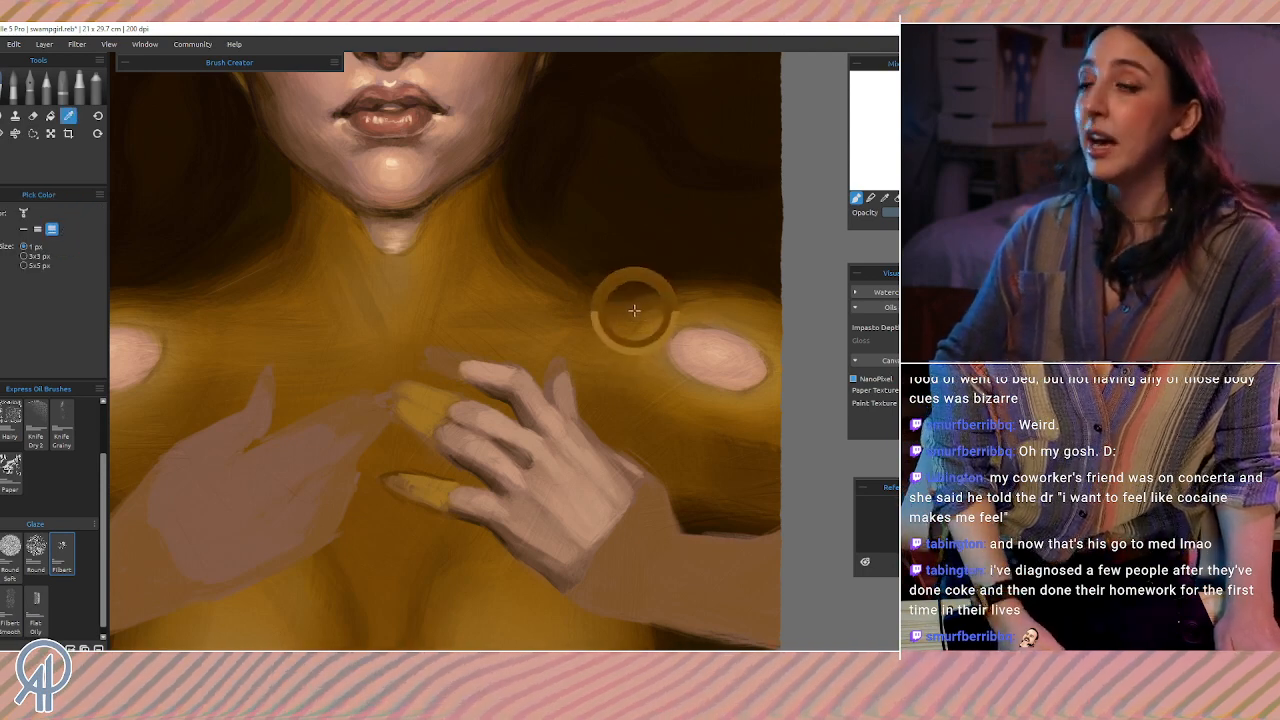
left_click(630, 307, "alt")
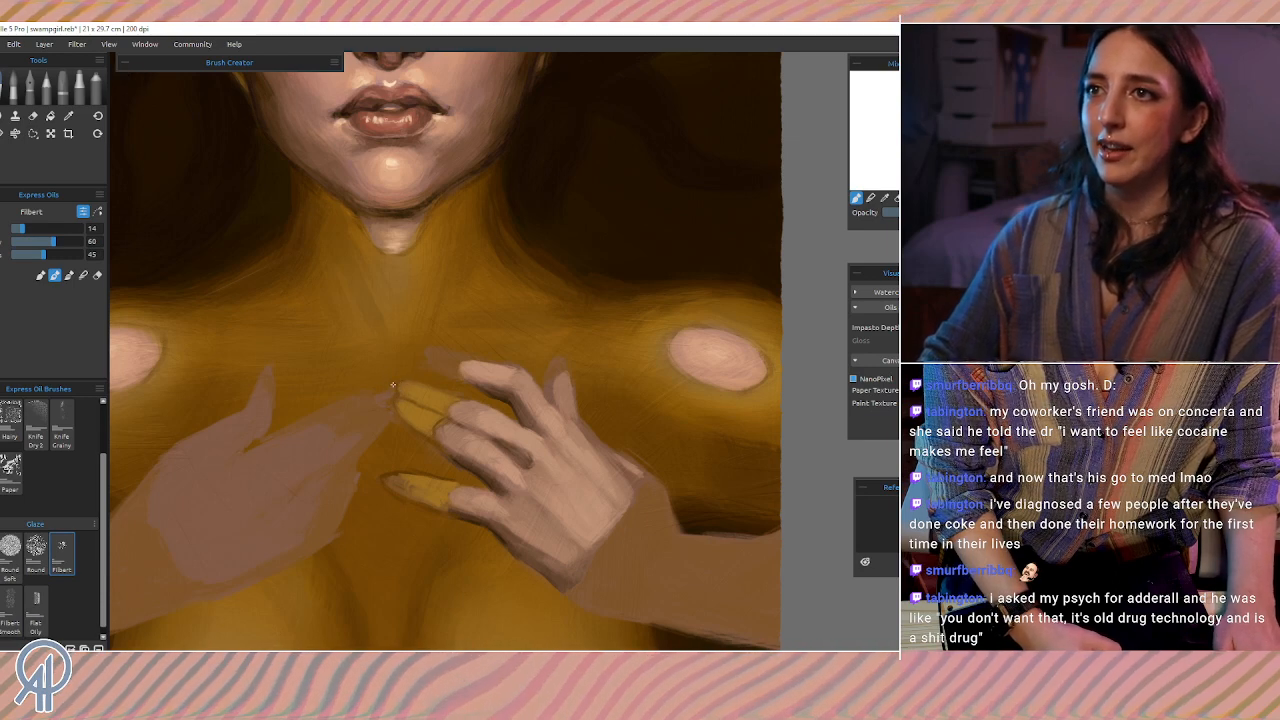
left_click(447, 399, "alt")
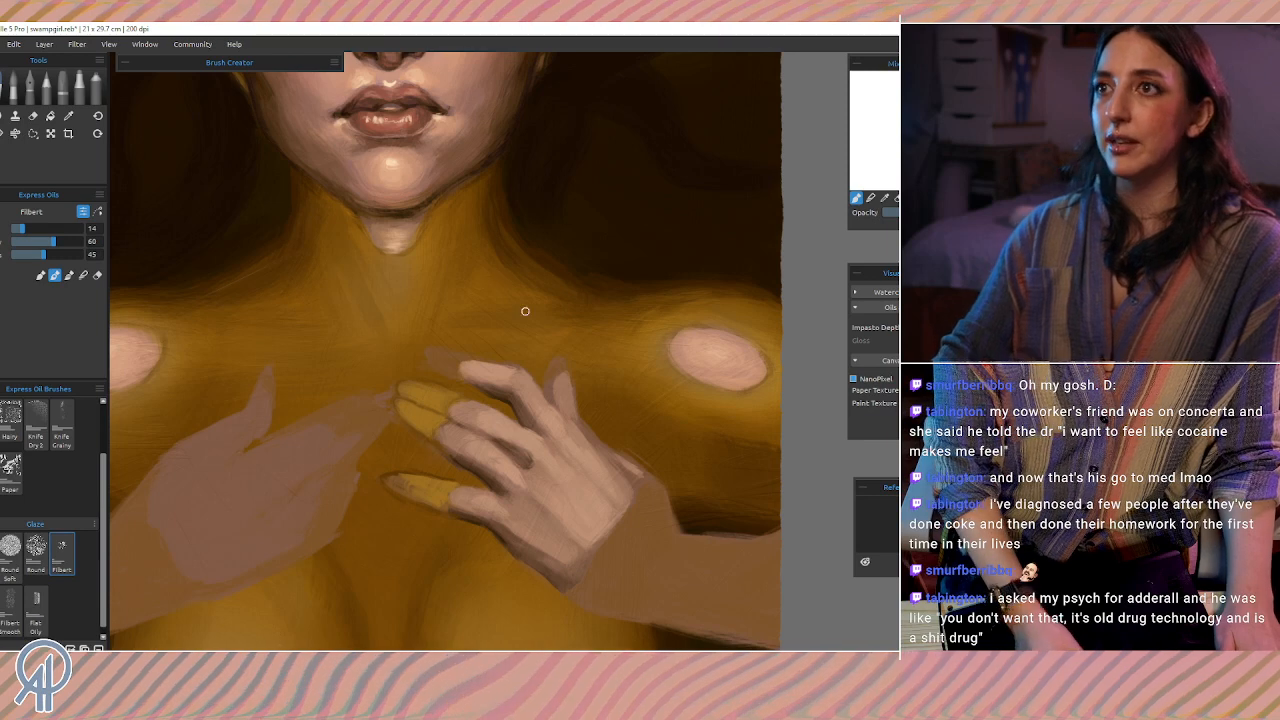
Step: Darken the tips and sides of the two middle nails with browns sampled from the chest
key("i")
mouse_move(541, 306)
left_mouse_down()
mouse_move(588, 346)
mouse_move(614, 406)
left_mouse_up()
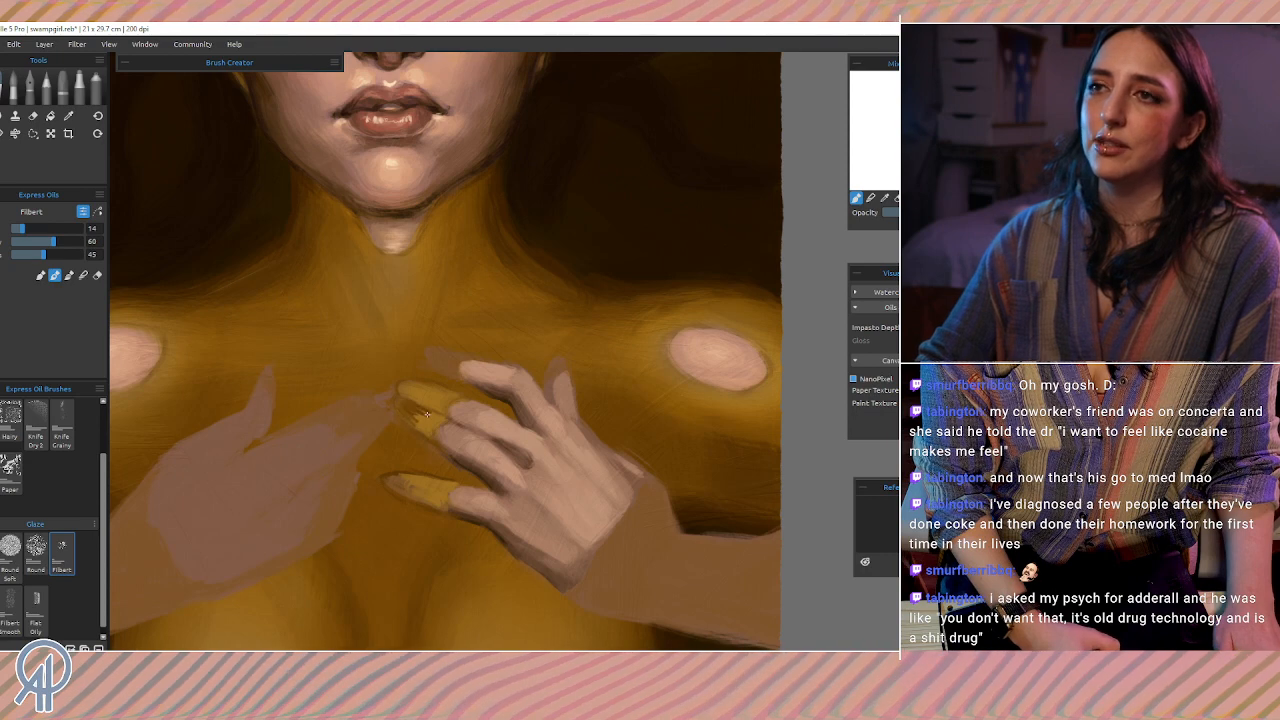
mouse_move(416, 423)
left_mouse_down()
mouse_move(402, 387)
mouse_move(417, 404)
mouse_move(408, 383)
mouse_move(441, 393)
left_mouse_up()
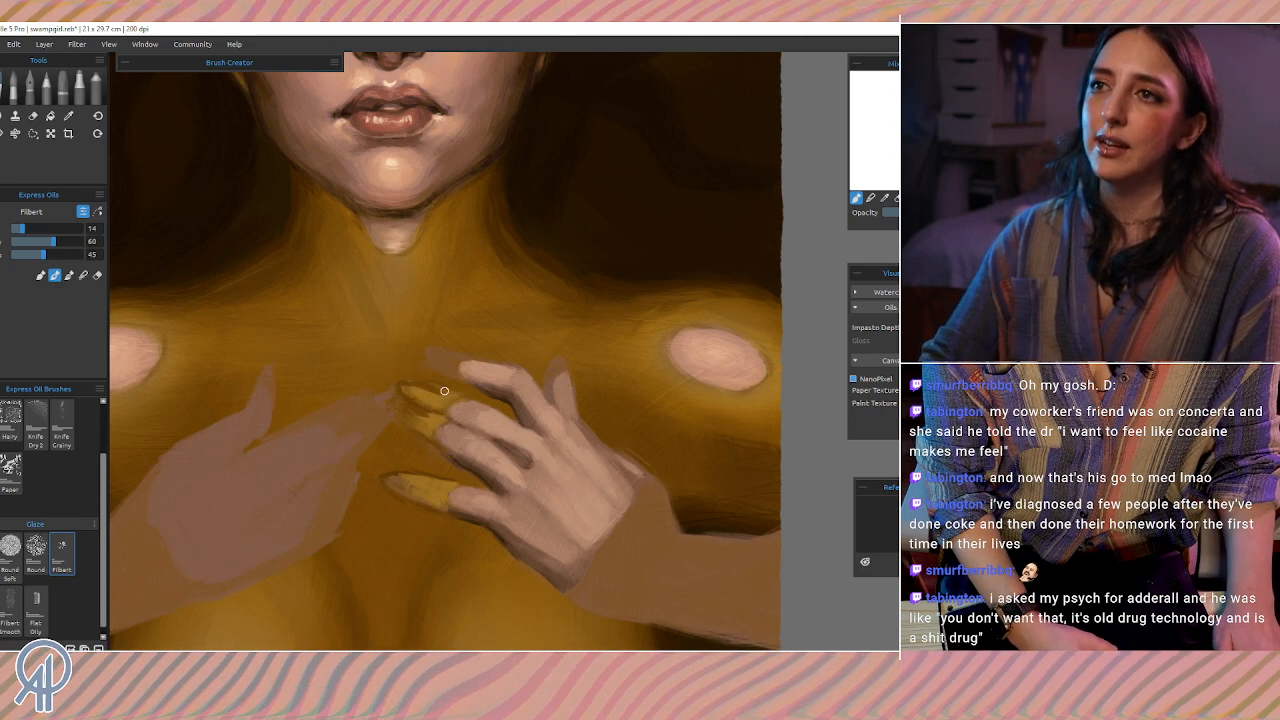
key("alt")
left_click_drag(396, 356, 612, 393)
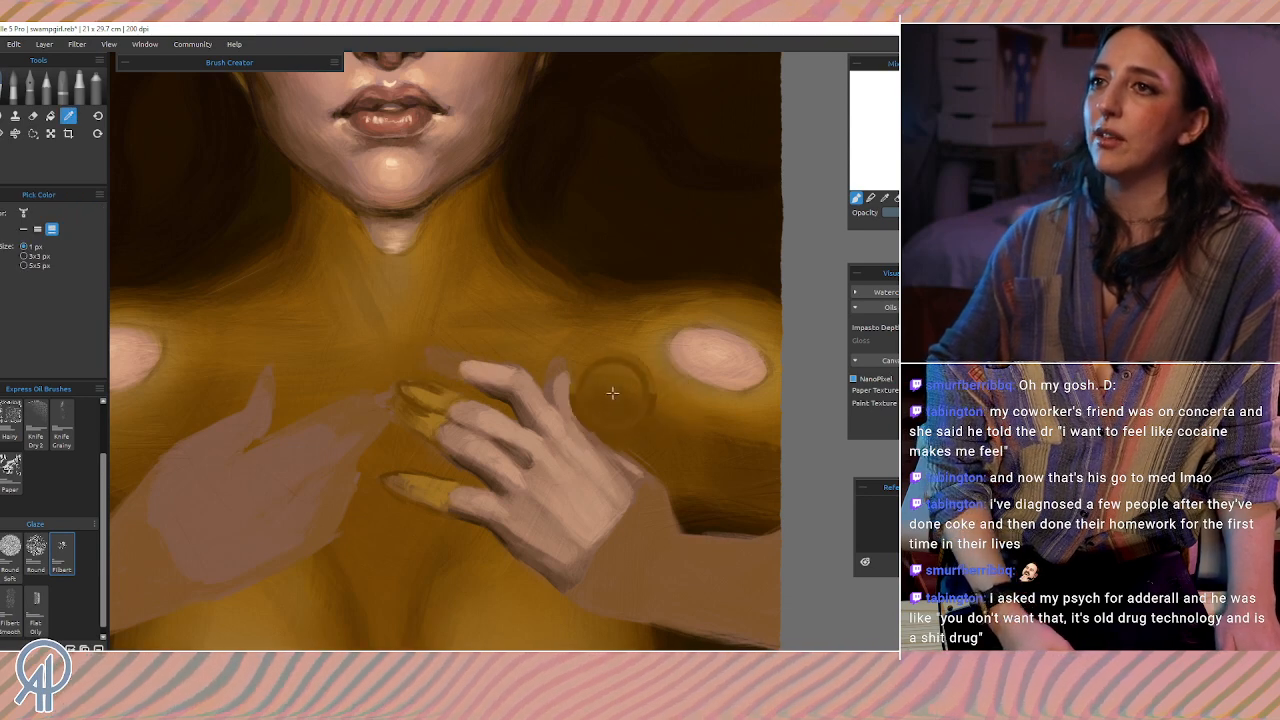
left_click_drag(424, 394, 412, 388)
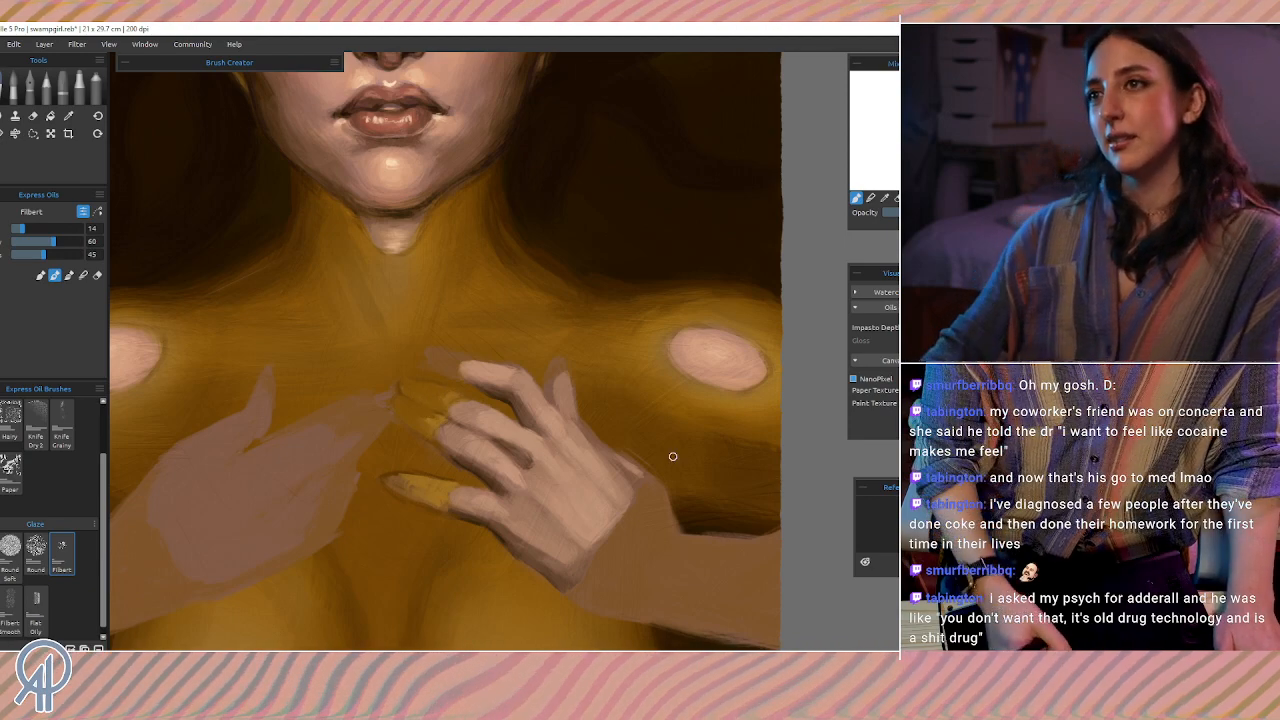
Step: Shade the lower and uppermost nails with sampled brown, and rework the middle nails' highlights with ochre sampled from the lower nail
left_click(580, 291, "alt")
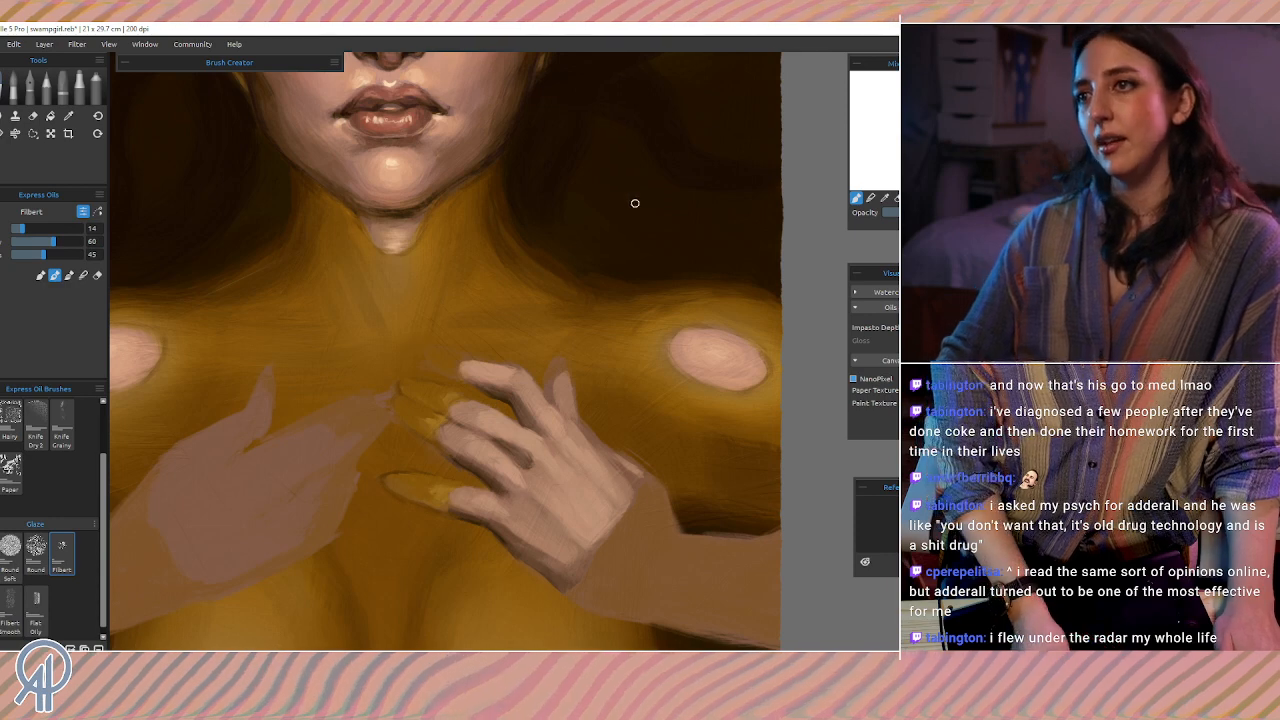
left_click(439, 491, "alt")
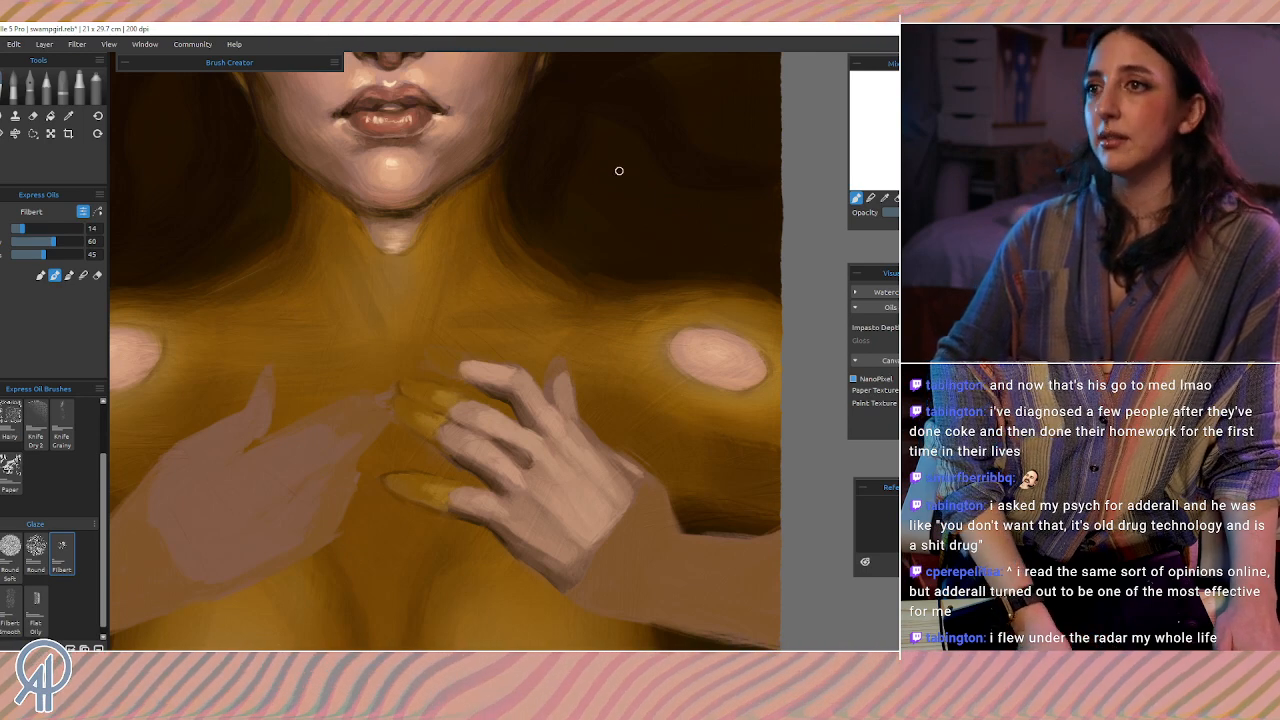
left_click_drag(406, 396, 412, 411)
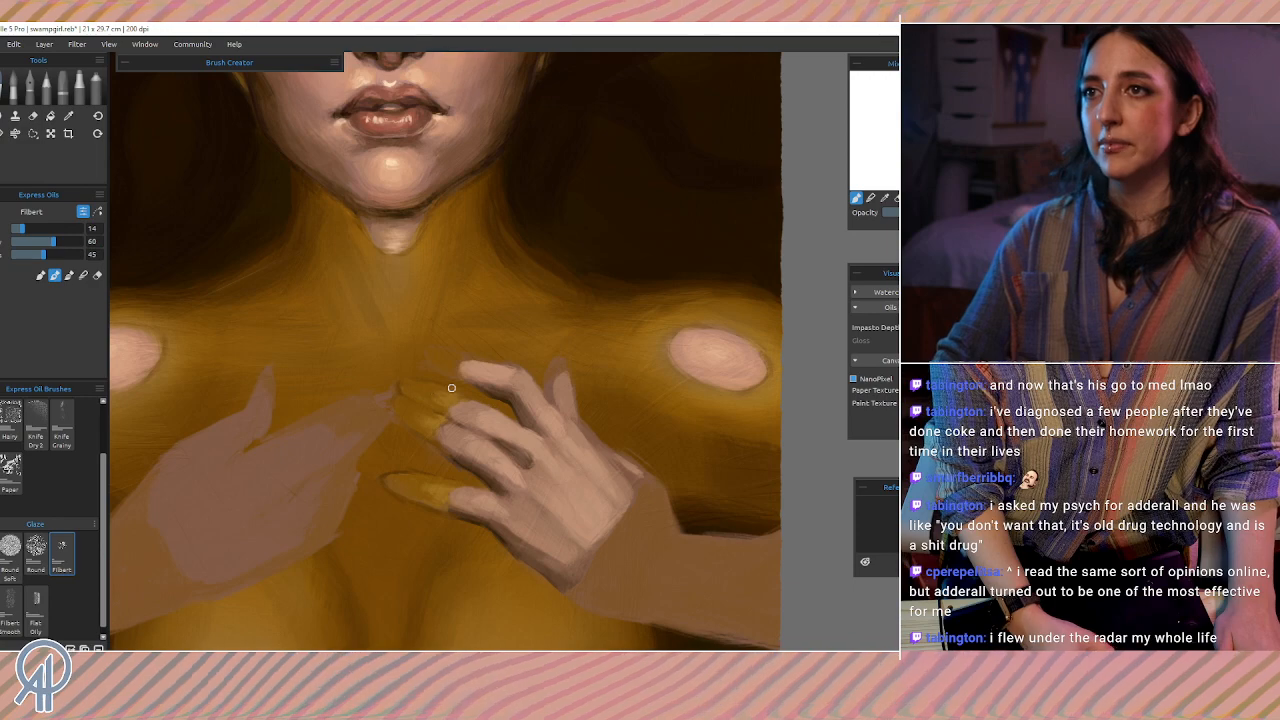
Step: Blend and reshape the lower nail with ochre tones sampled on it and a dark brown sampled from the shoulder's edge
left_click_drag(433, 489, 437, 495)
left_click(426, 493, "alt")
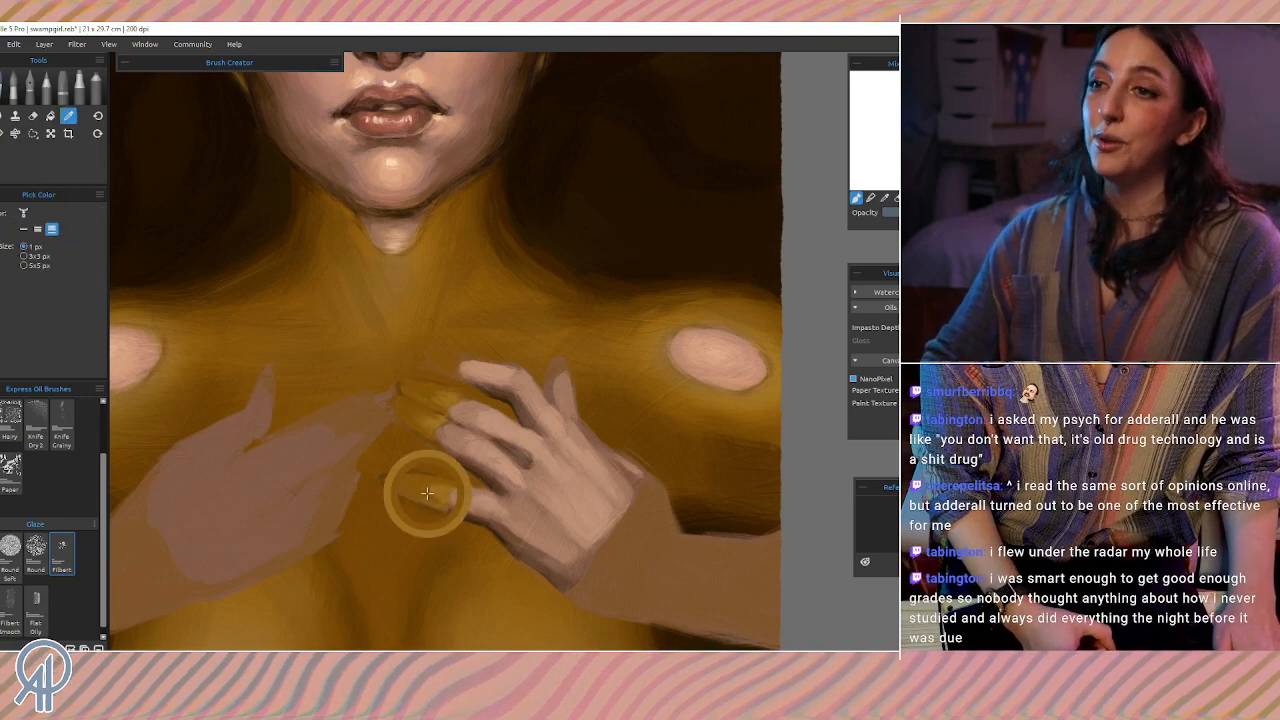
left_click(427, 489, "alt")
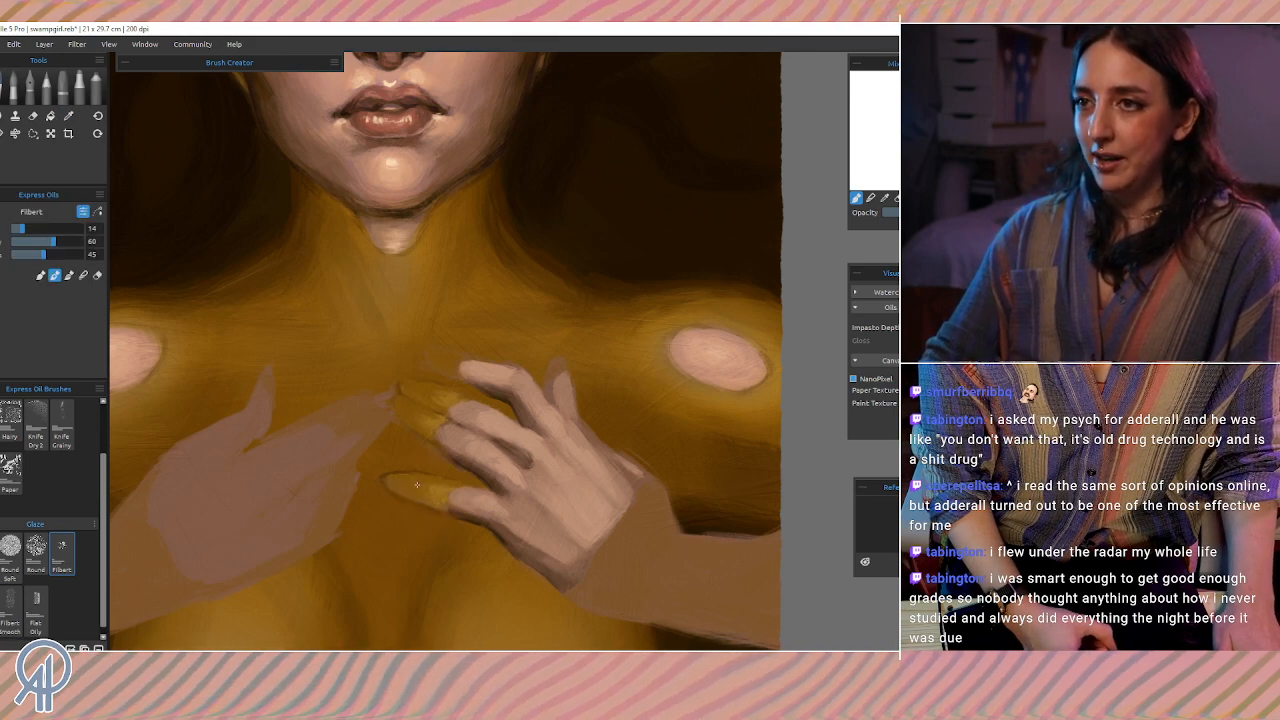
left_click(420, 492, "alt")
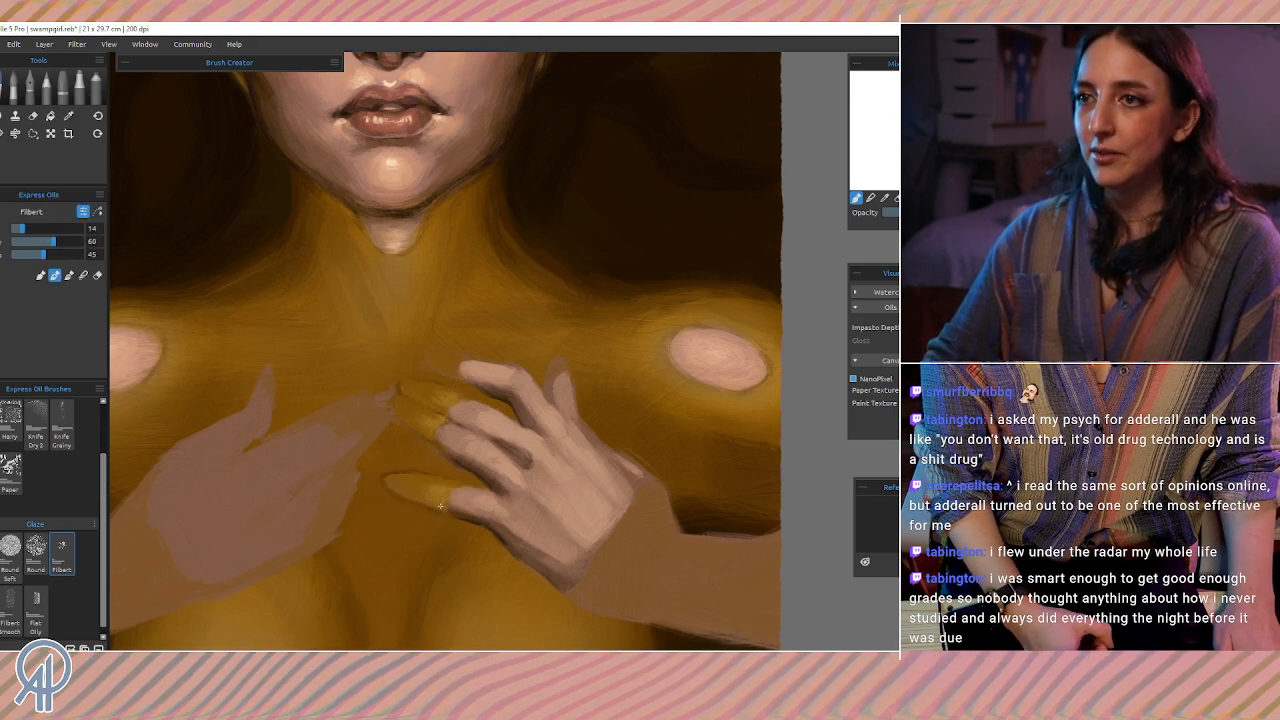
left_click(586, 280, "alt")
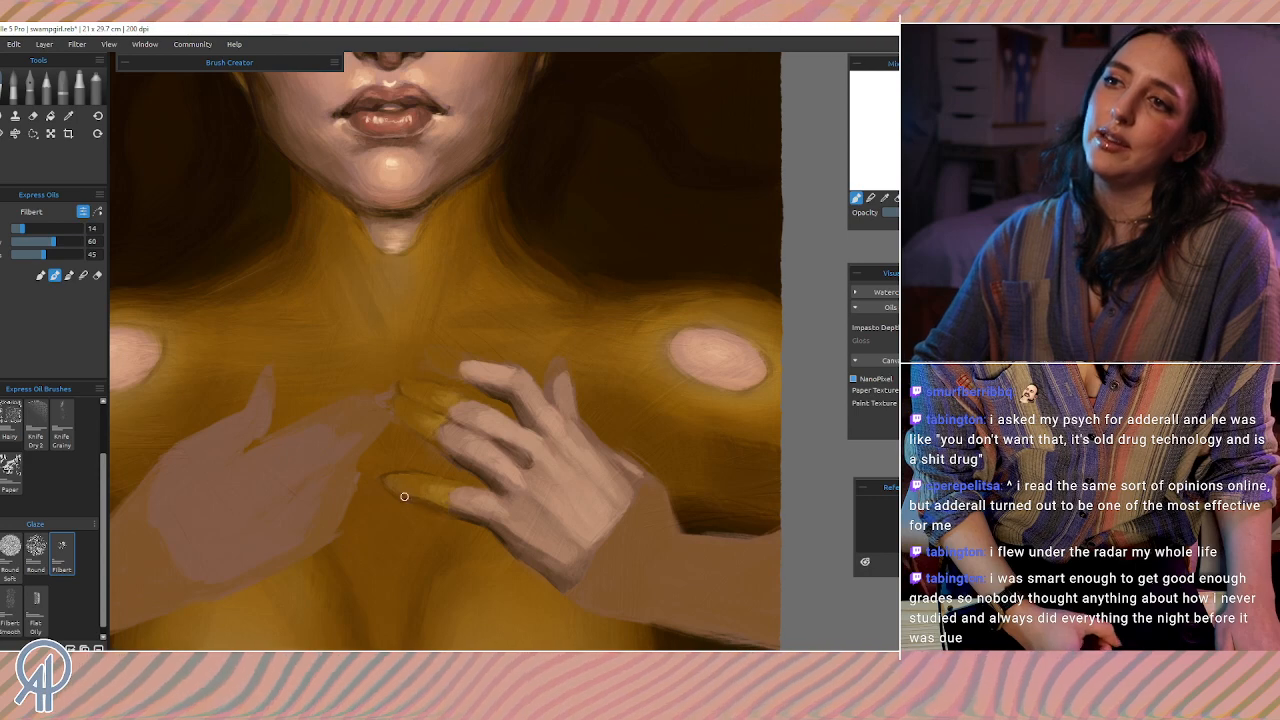
Step: Blend and reshape the lower and middle nails with ochre and brown tones sampled on and between them
left_click(414, 499, "alt")
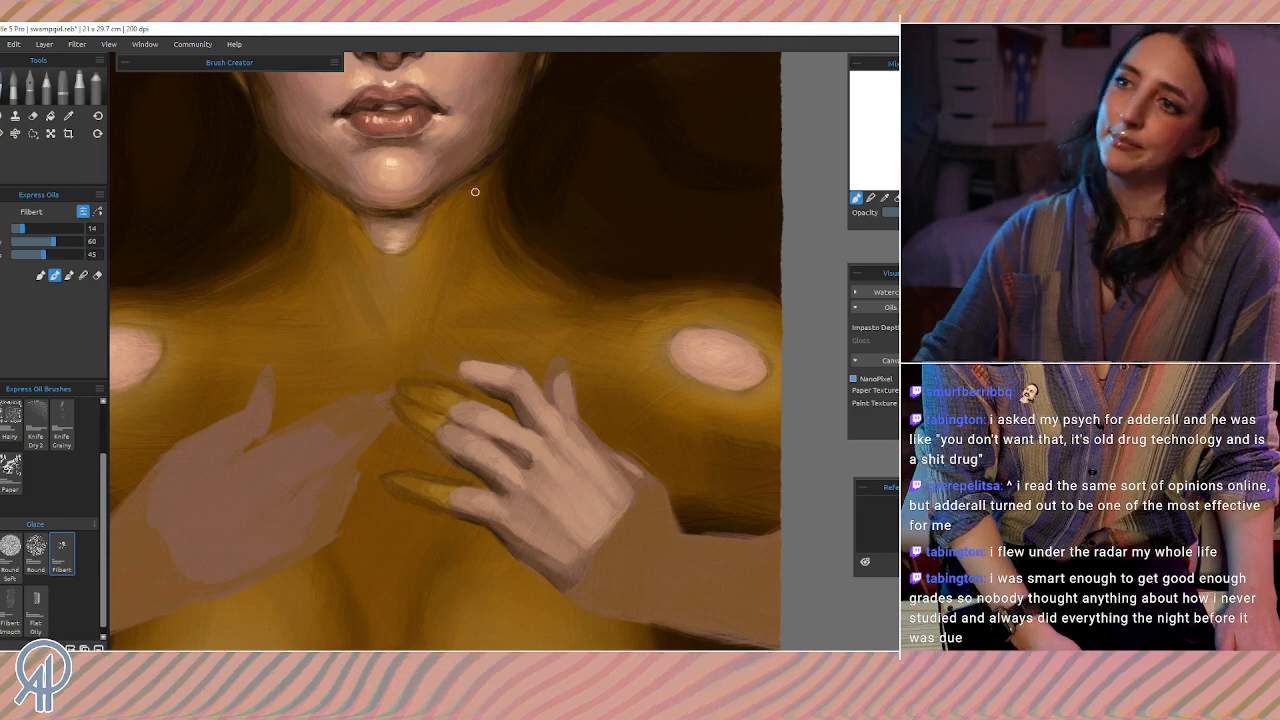
left_click(402, 410, "alt")
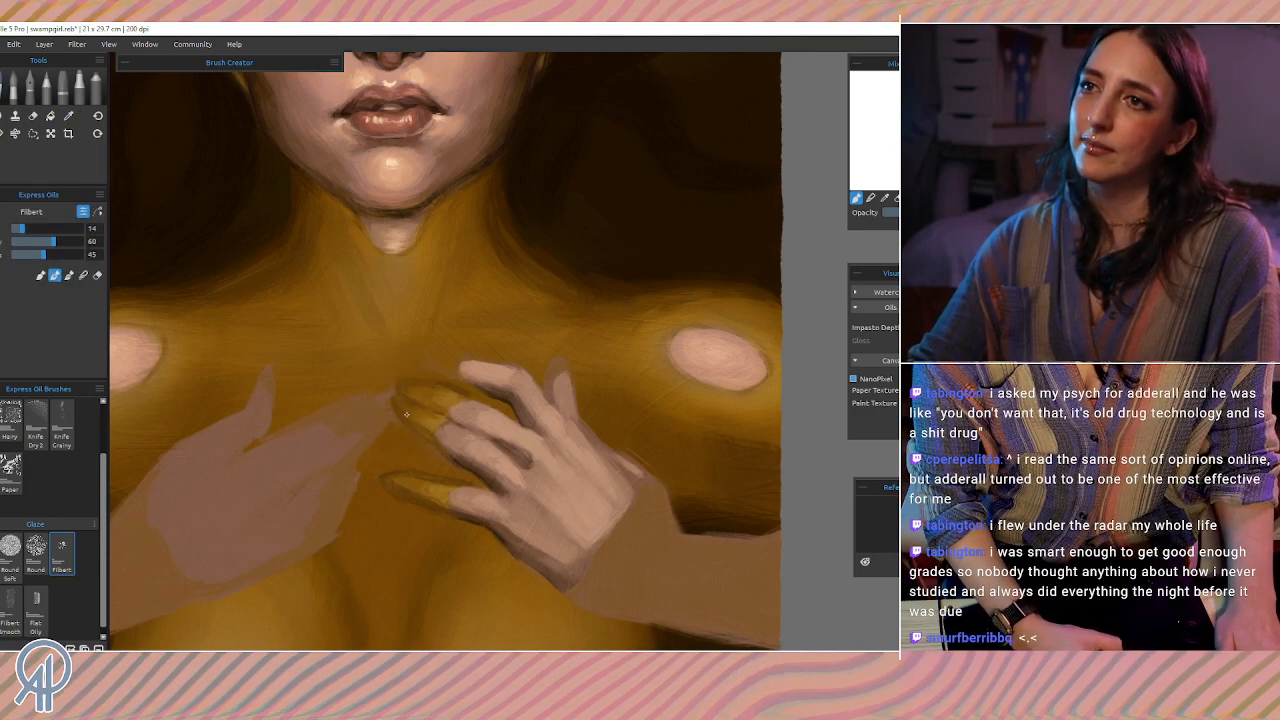
left_click(404, 403, "alt")
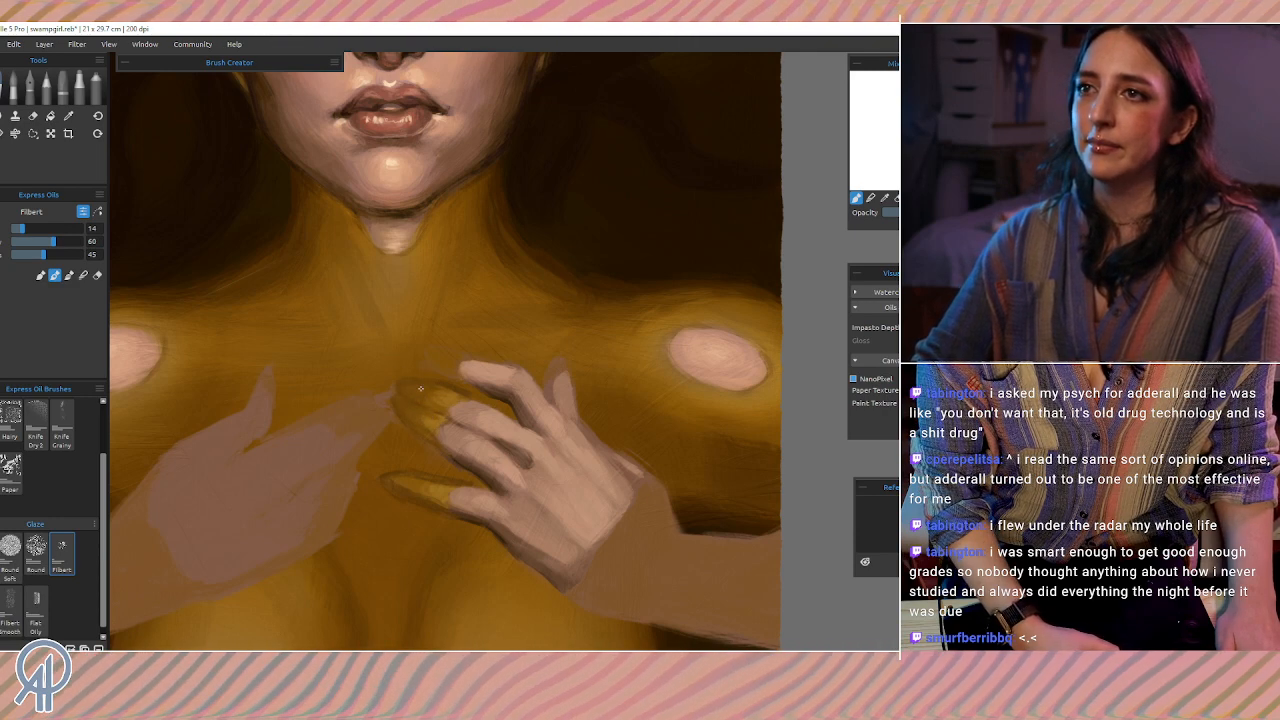
left_click(445, 400, "alt")
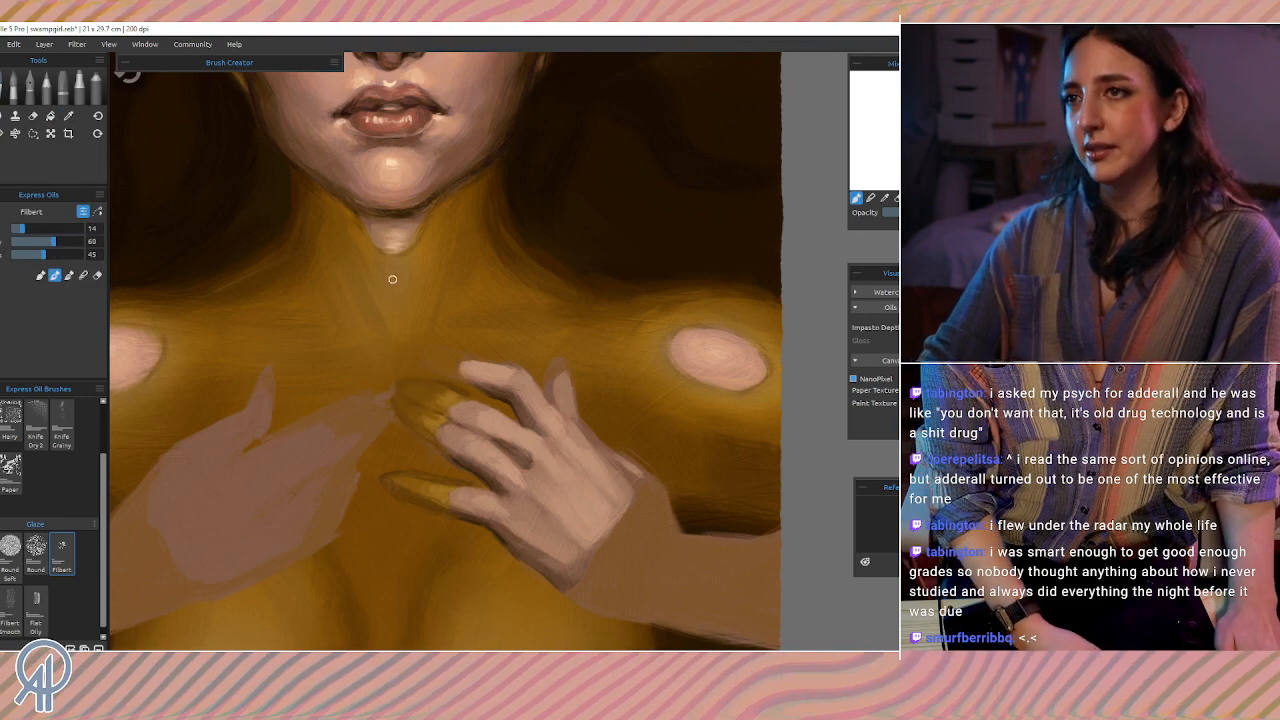
left_click(481, 542, "alt")
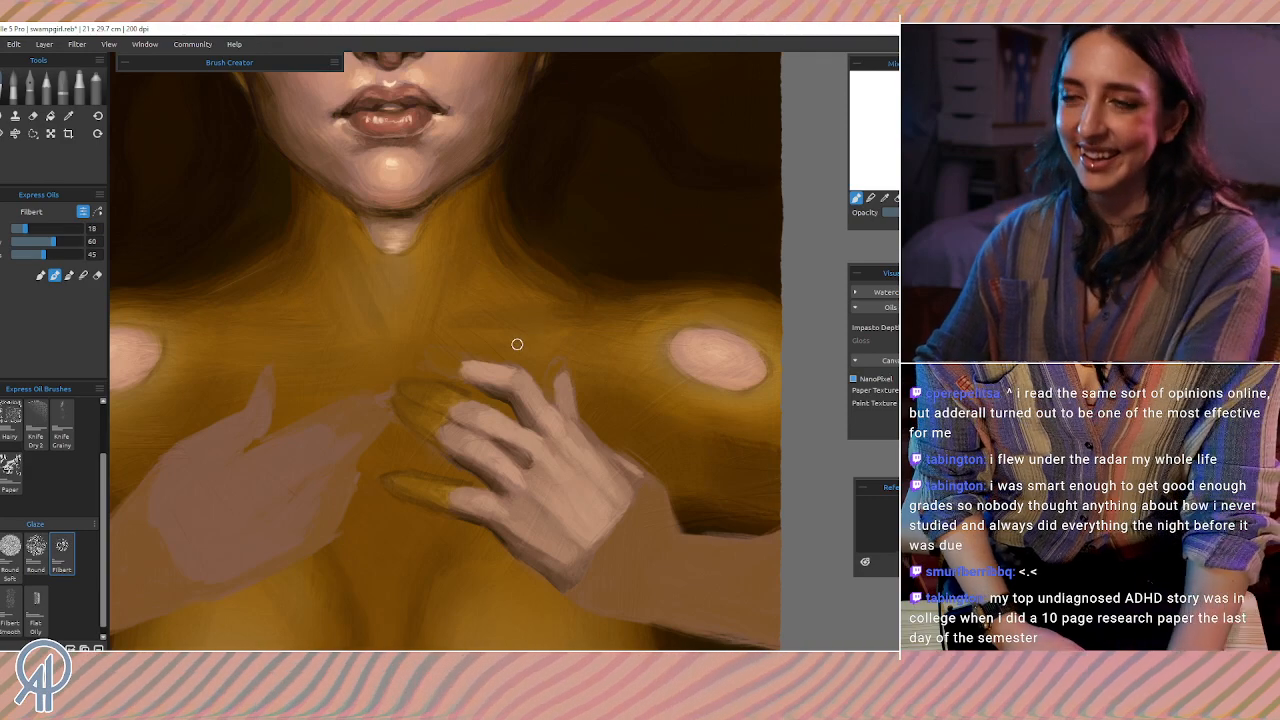
Step: Reduce the Filbert brush to size 12 and refine the middle nails with a tone sampled on them
key("bracketleft")
key("bracketleft")
key("bracketleft")
key("bracketleft")
key("i")
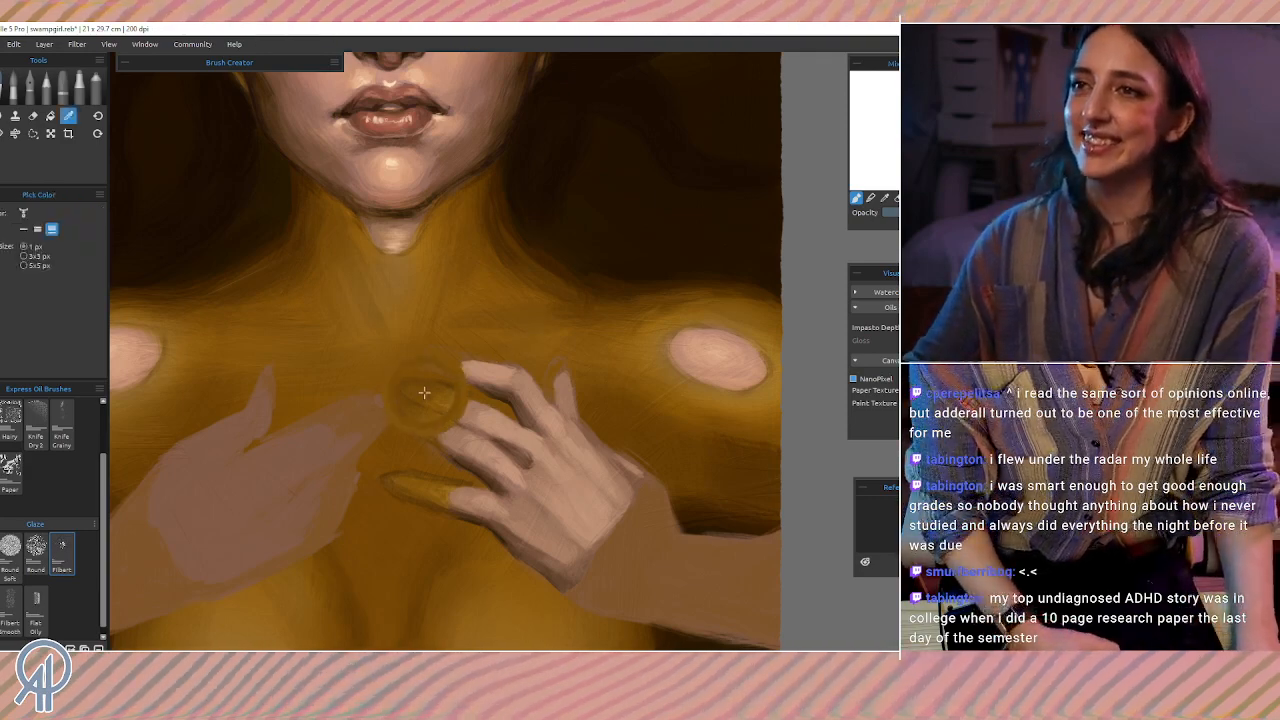
left_click(423, 412, "alt")
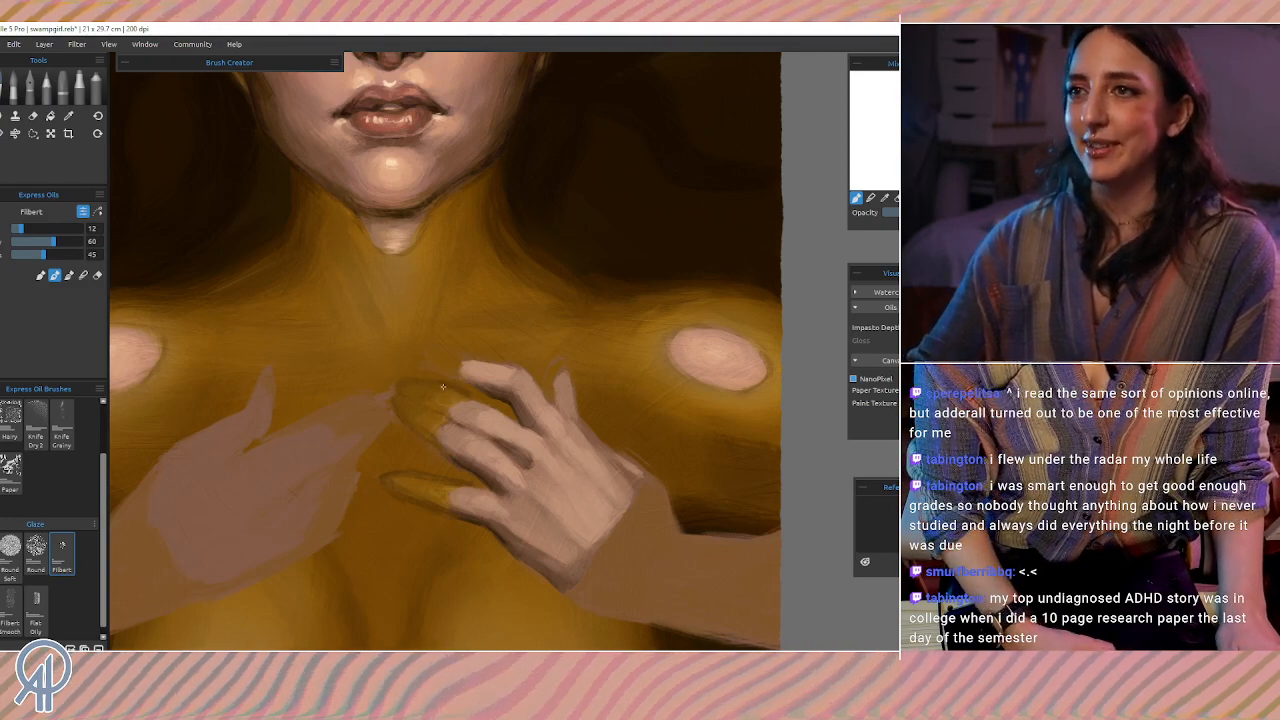
Step: Trim the flat hand's fingertip beside the nails with the Eraser, and retouch the middle nails with a Filbert brush in sampled brown
left_click(33, 115)
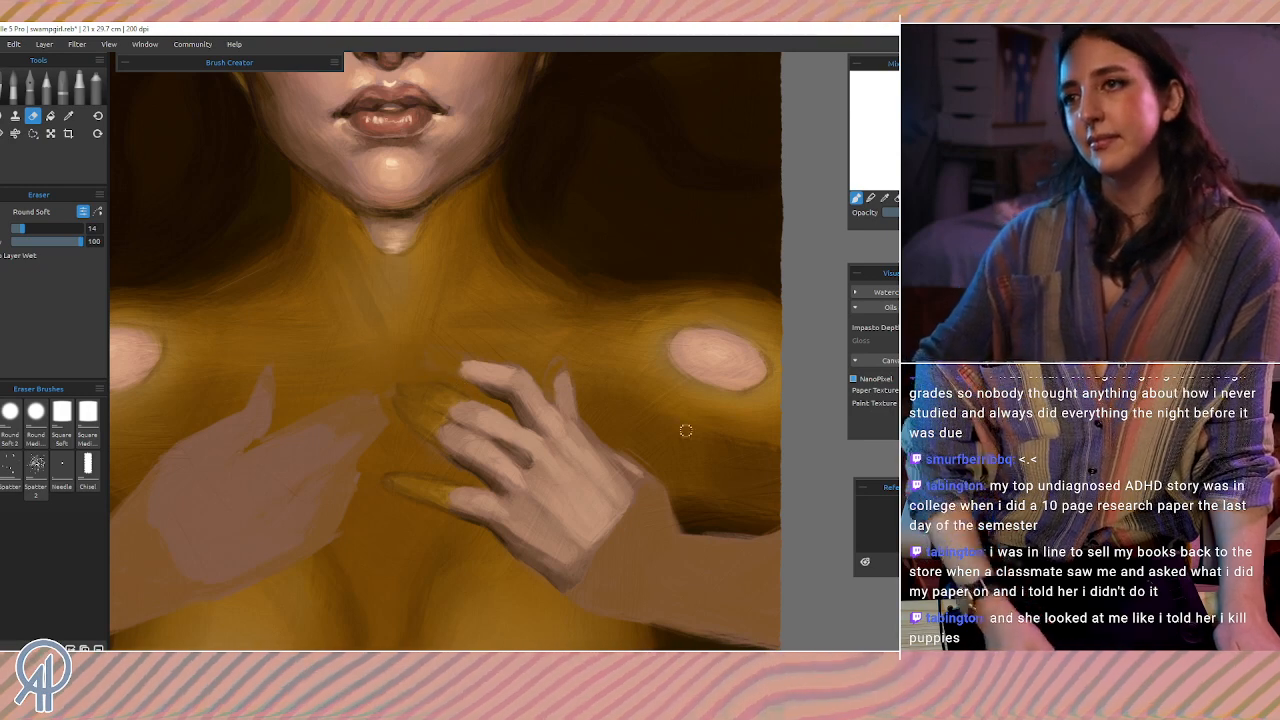
left_click(13, 88)
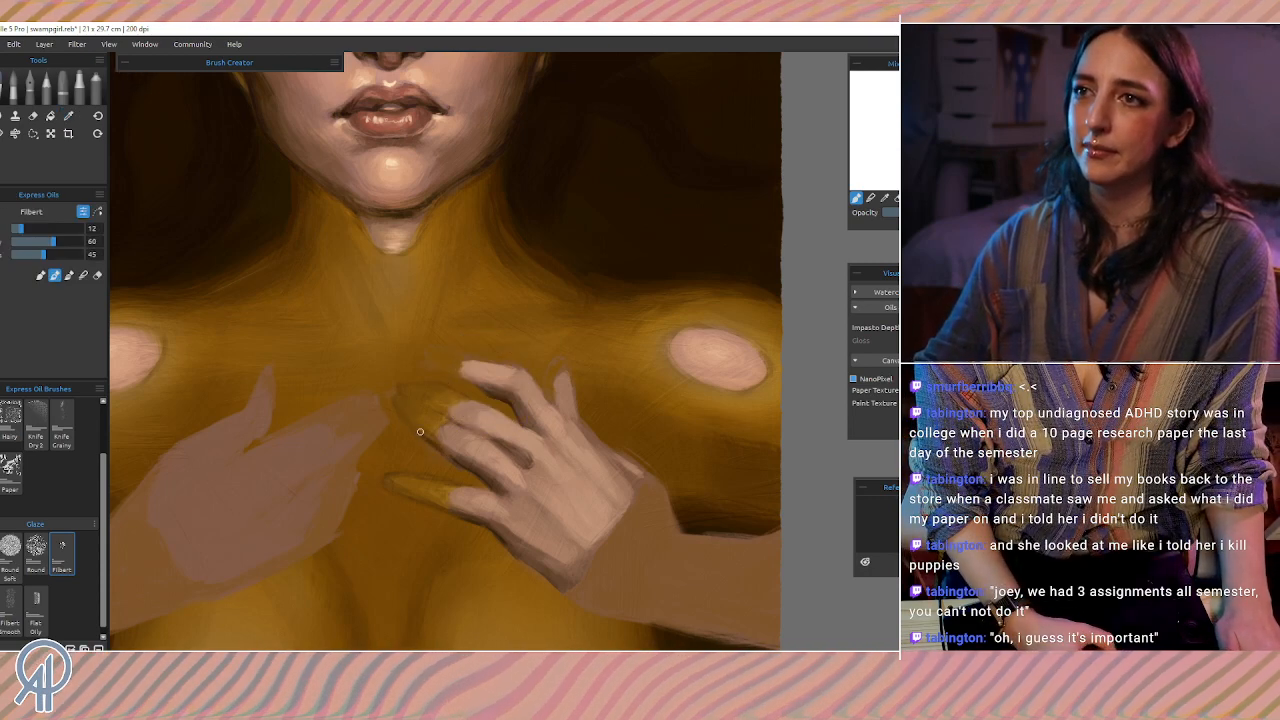
key("i")
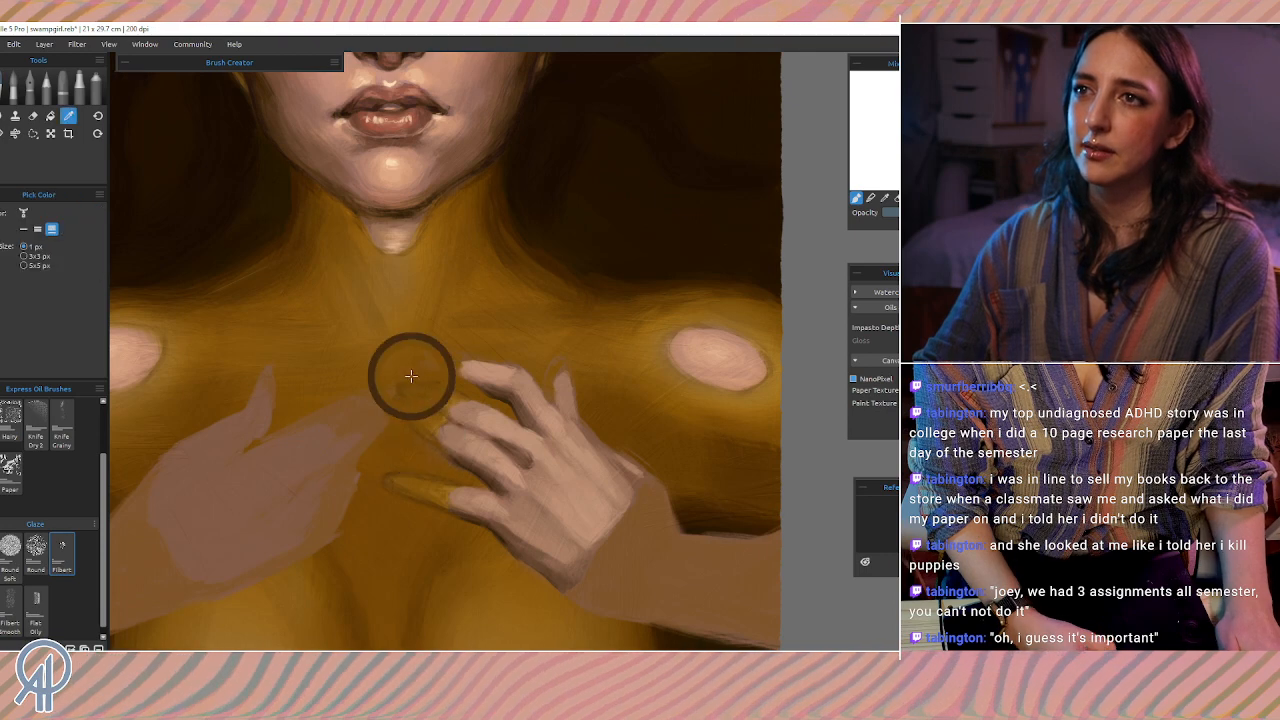
left_click(440, 507)
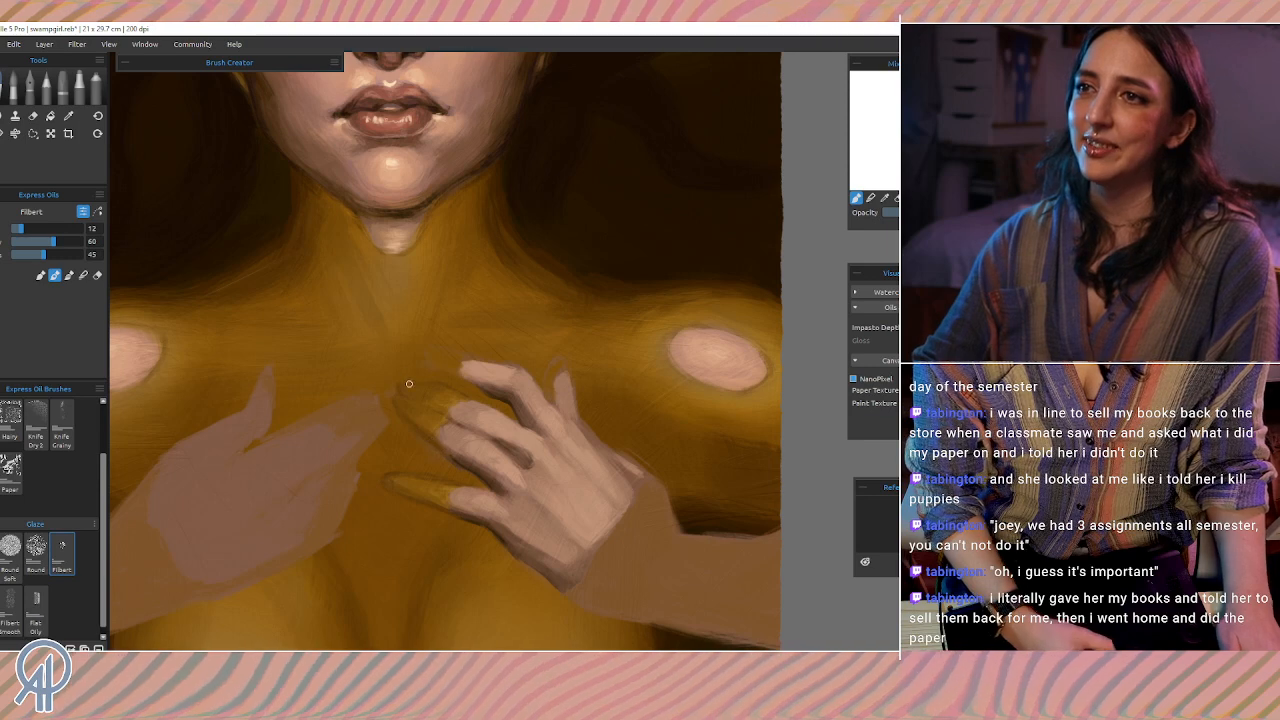
left_click_drag(416, 398, 447, 408)
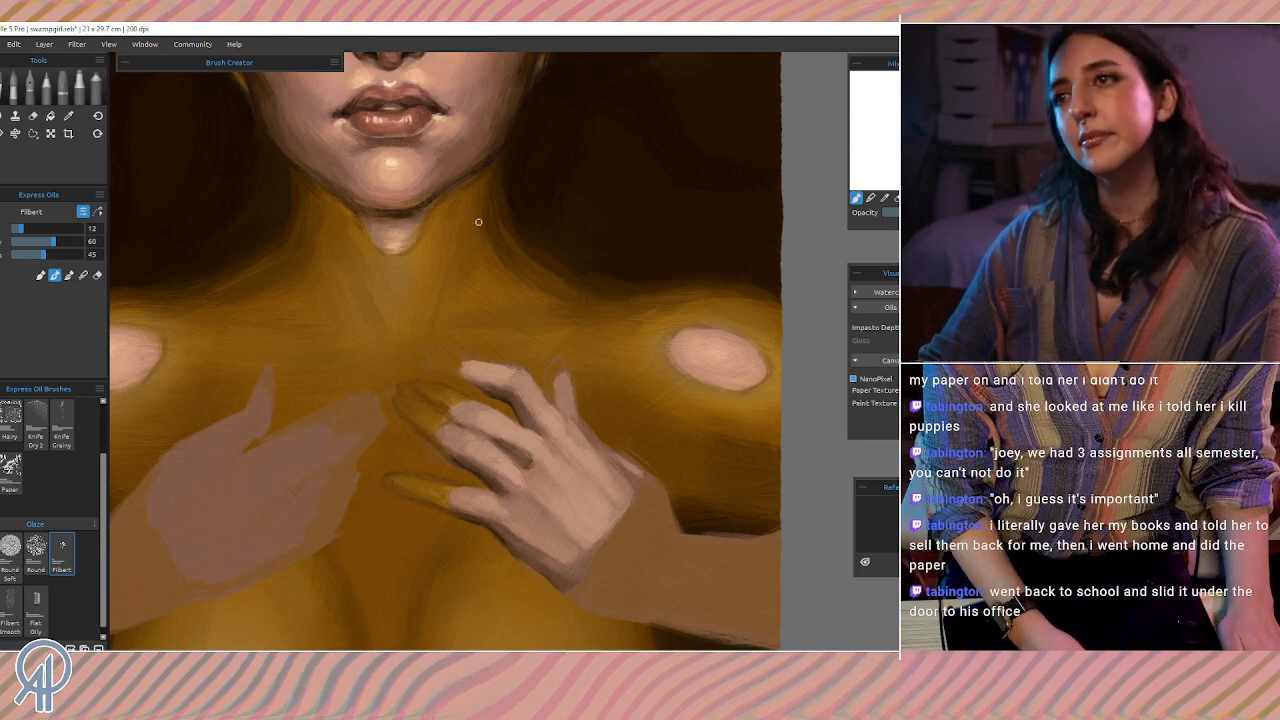
Step: Clean up the tips and outer edges of the middle nails with brown sampled from the chest around them
left_click(410, 376, "alt")
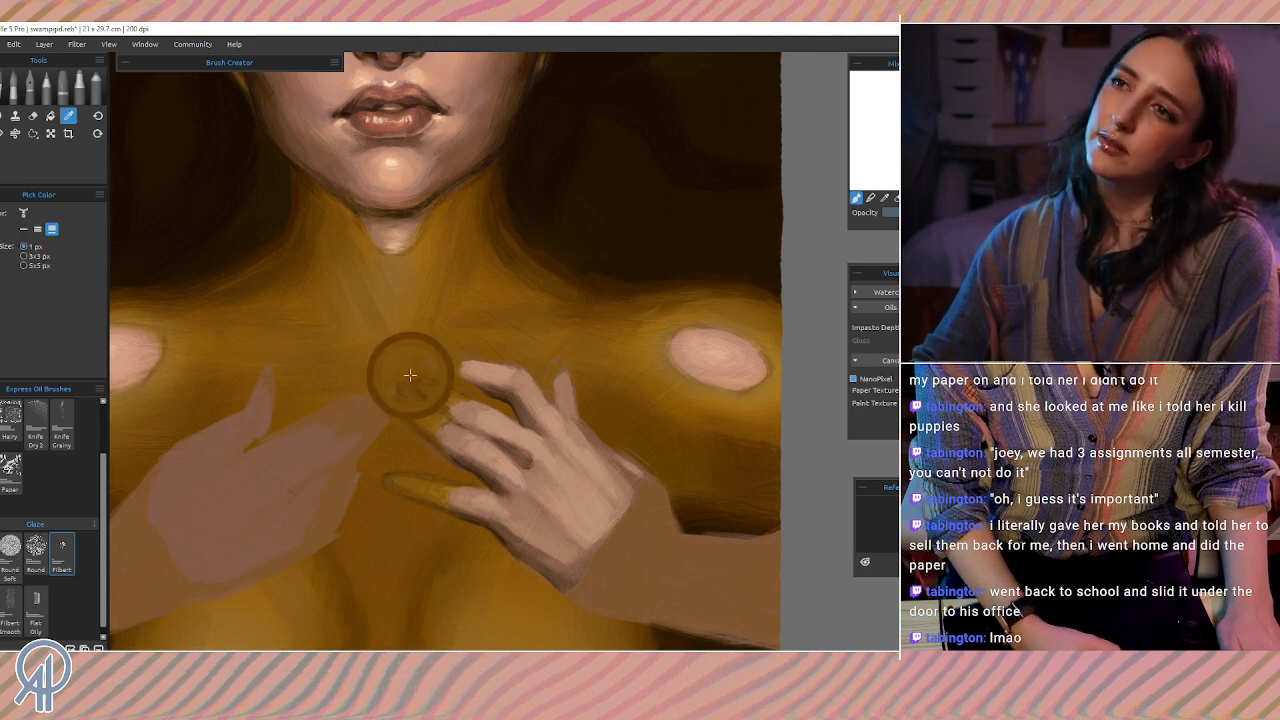
left_click(395, 385, "alt")
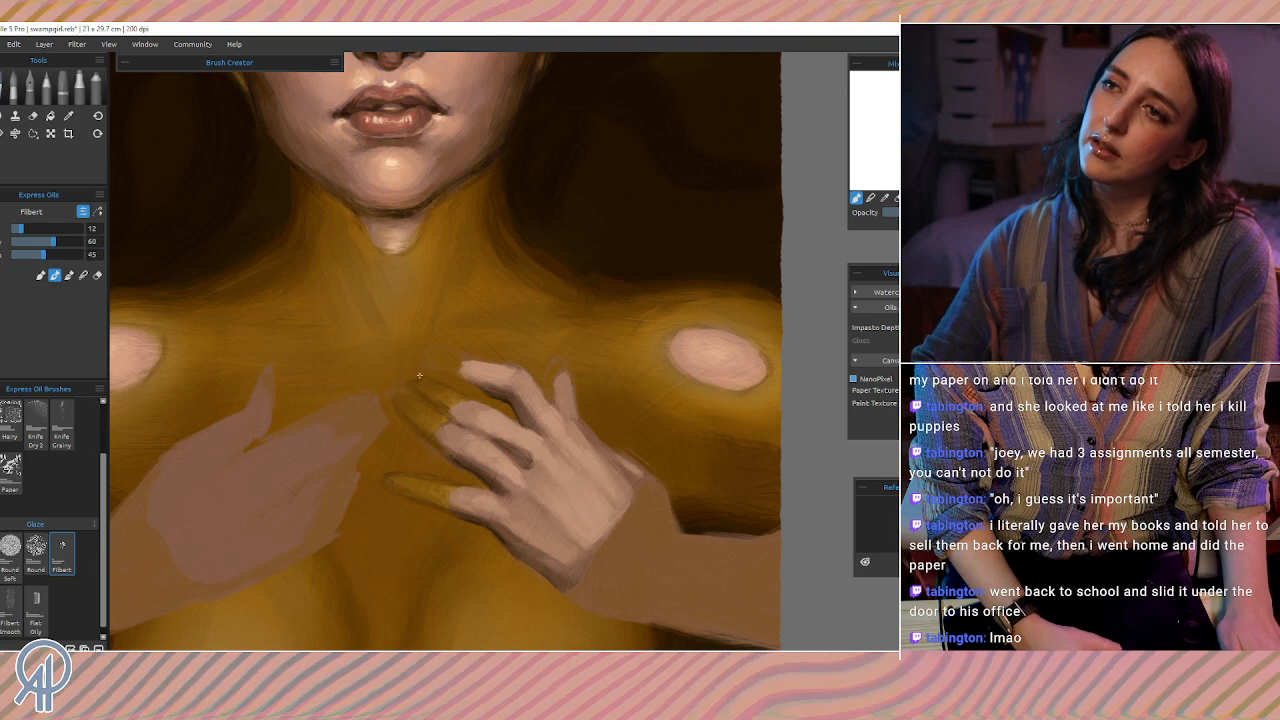
mouse_move(419, 376)
left_mouse_down()
mouse_move(409, 380)
mouse_move(437, 410)
mouse_move(416, 394)
left_mouse_up()
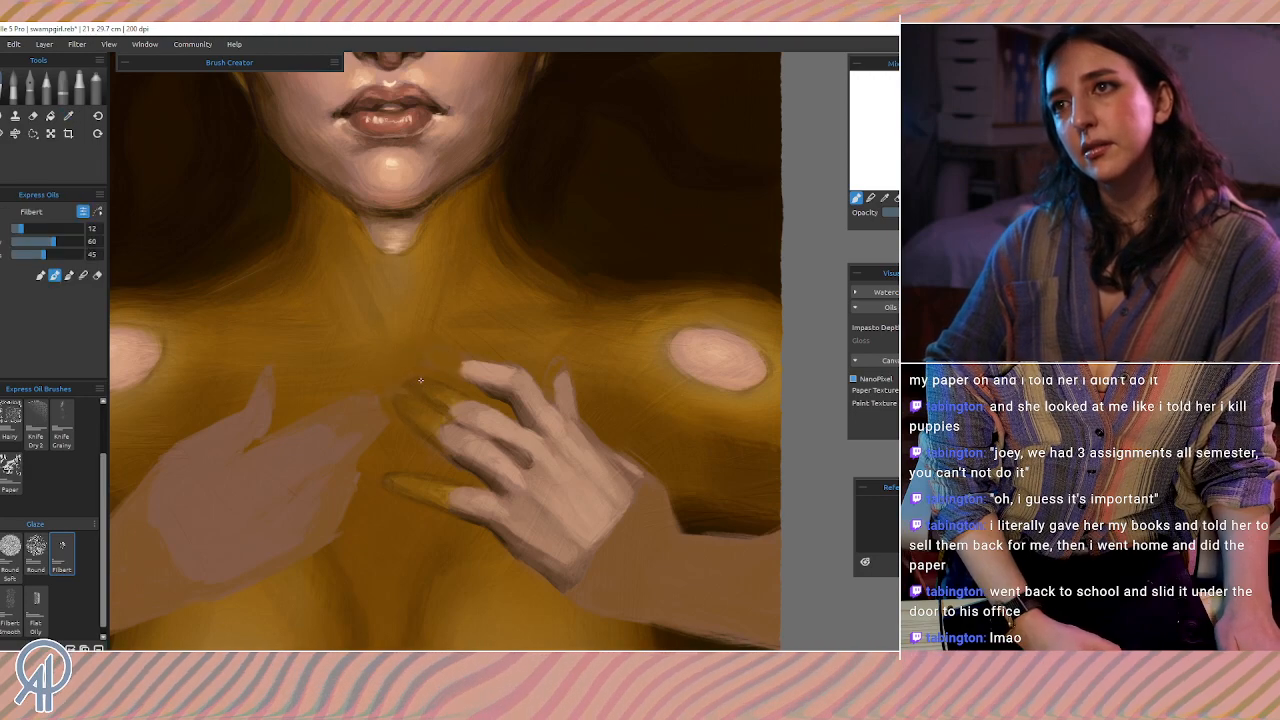
left_click_drag(408, 380, 404, 379)
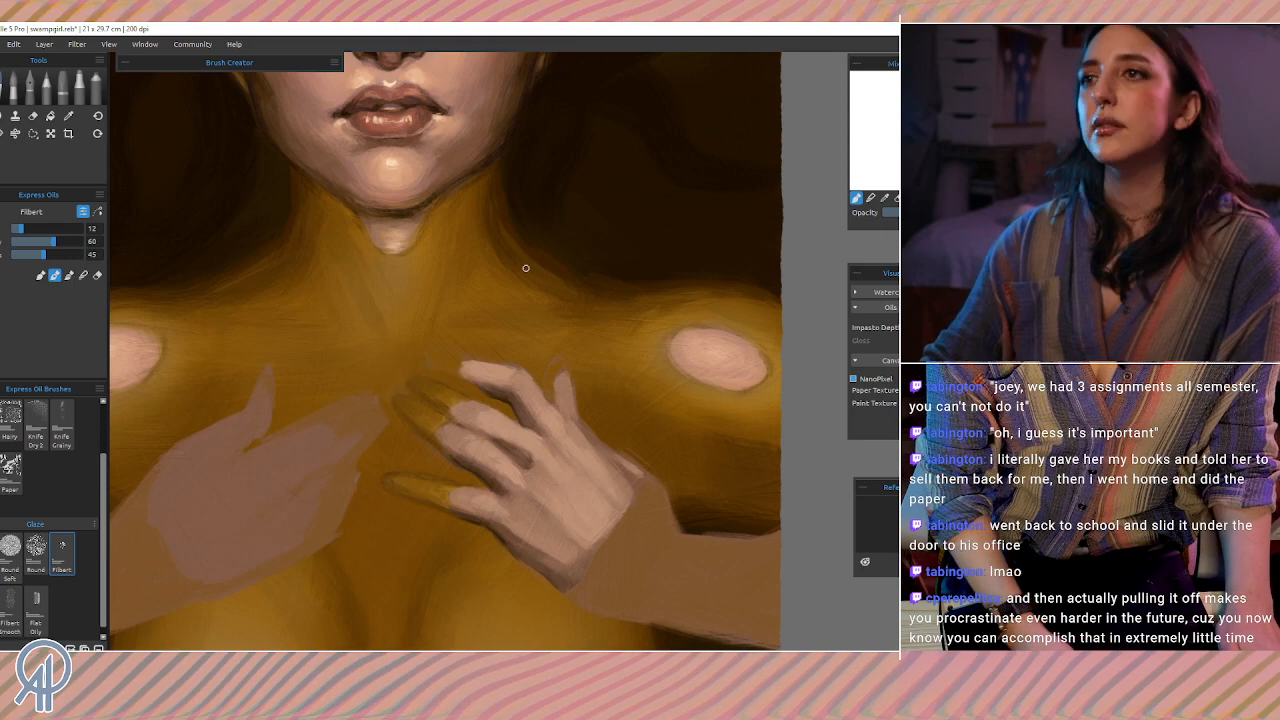
left_click_drag(463, 466, 390, 408)
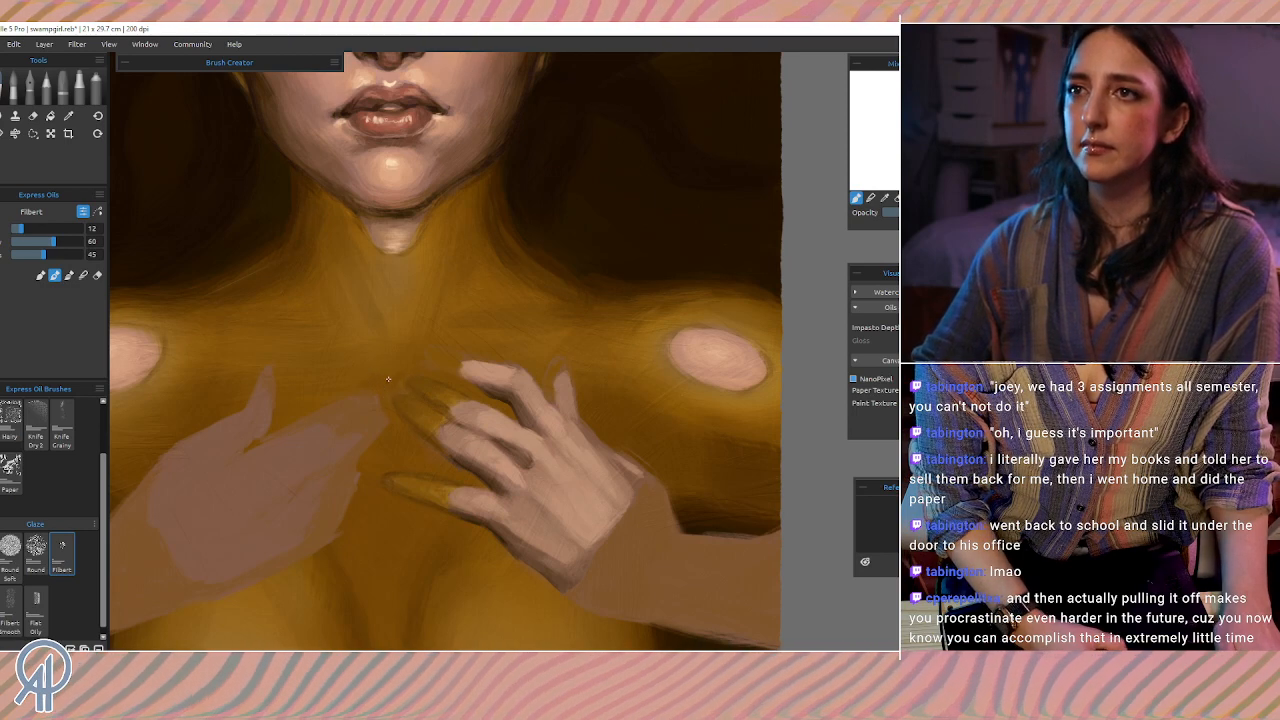
left_click_drag(414, 371, 378, 371)
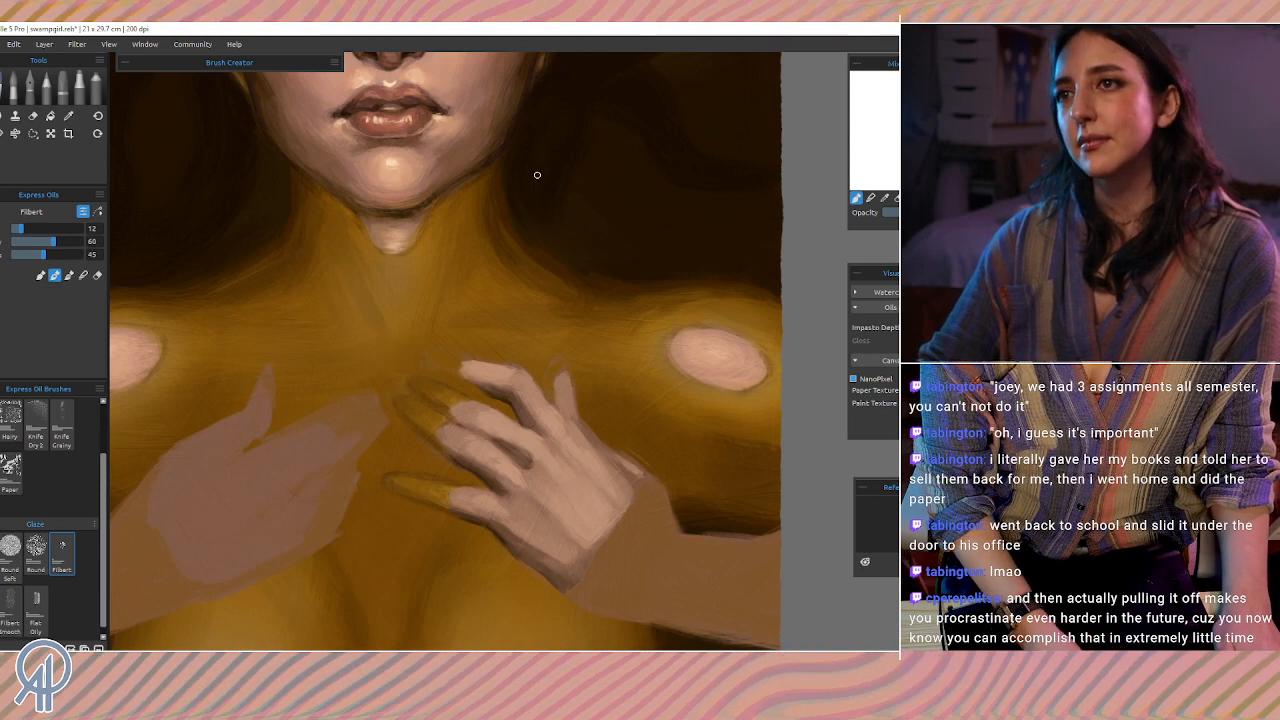
Step: Shade the upper middle nail with ochre and brown tones sampled on it and beside it
left_click_drag(449, 412, 438, 395)
left_click(428, 395, "alt")
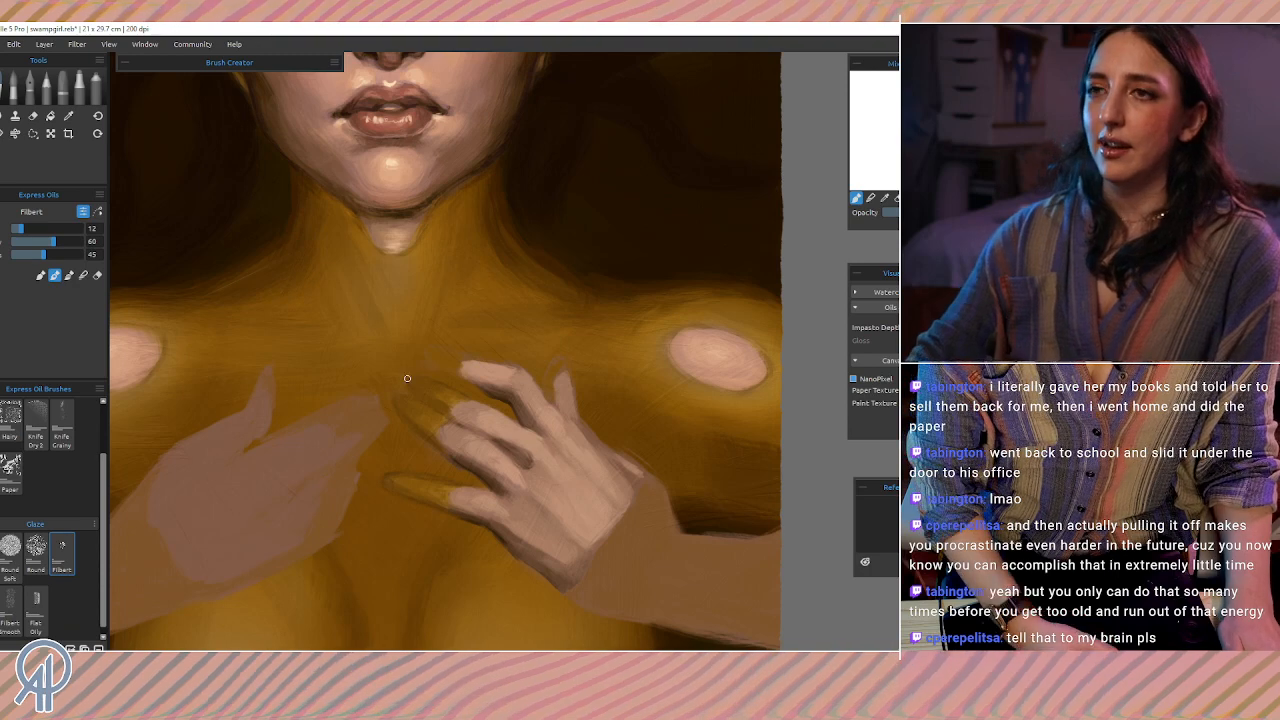
key("i")
left_click(444, 395)
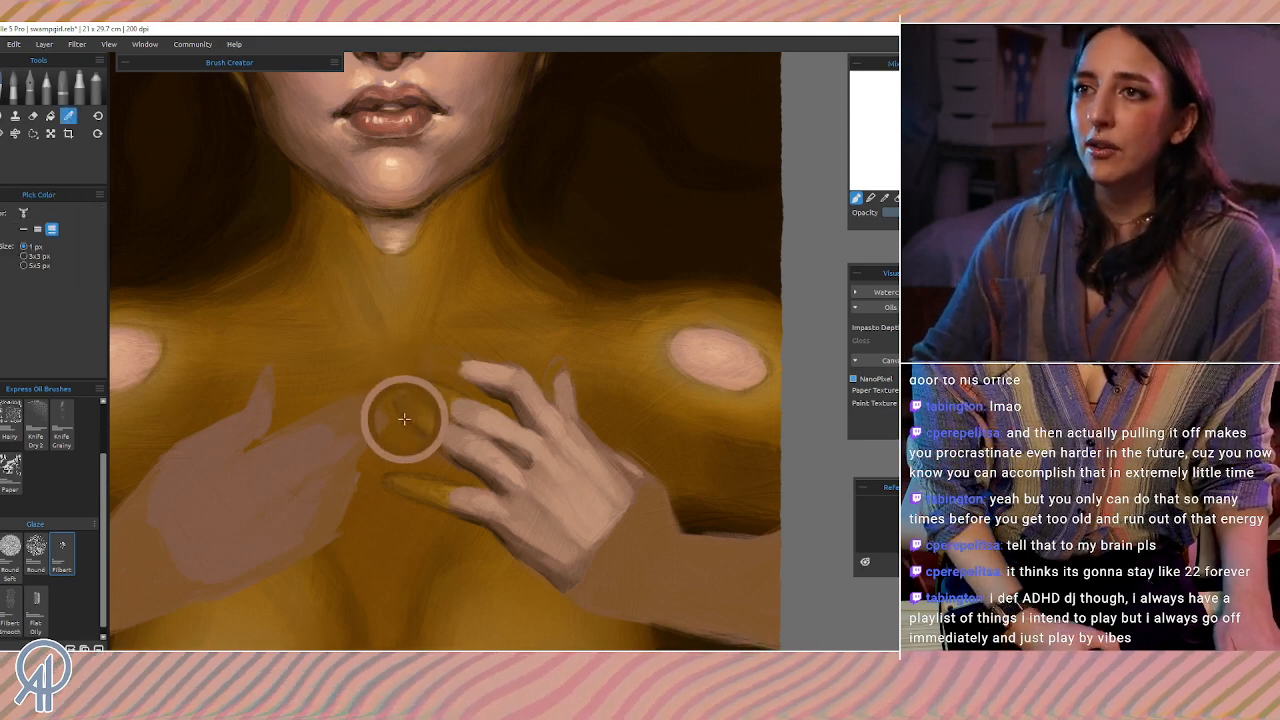
Step: Paint the long nail on the uppermost finger with dark brown sampled beneath the finger and tones sampled on the nail
left_click(404, 418, "alt")
left_click(473, 387, "alt")
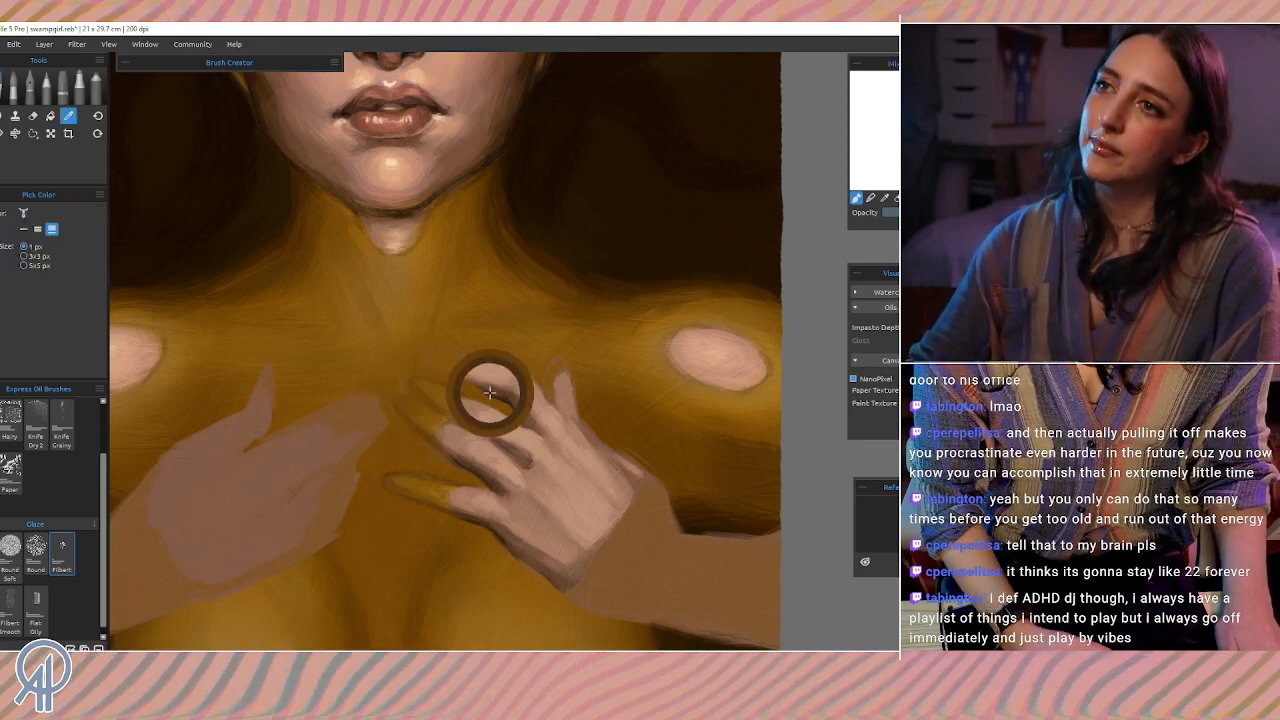
left_click(474, 387, "alt")
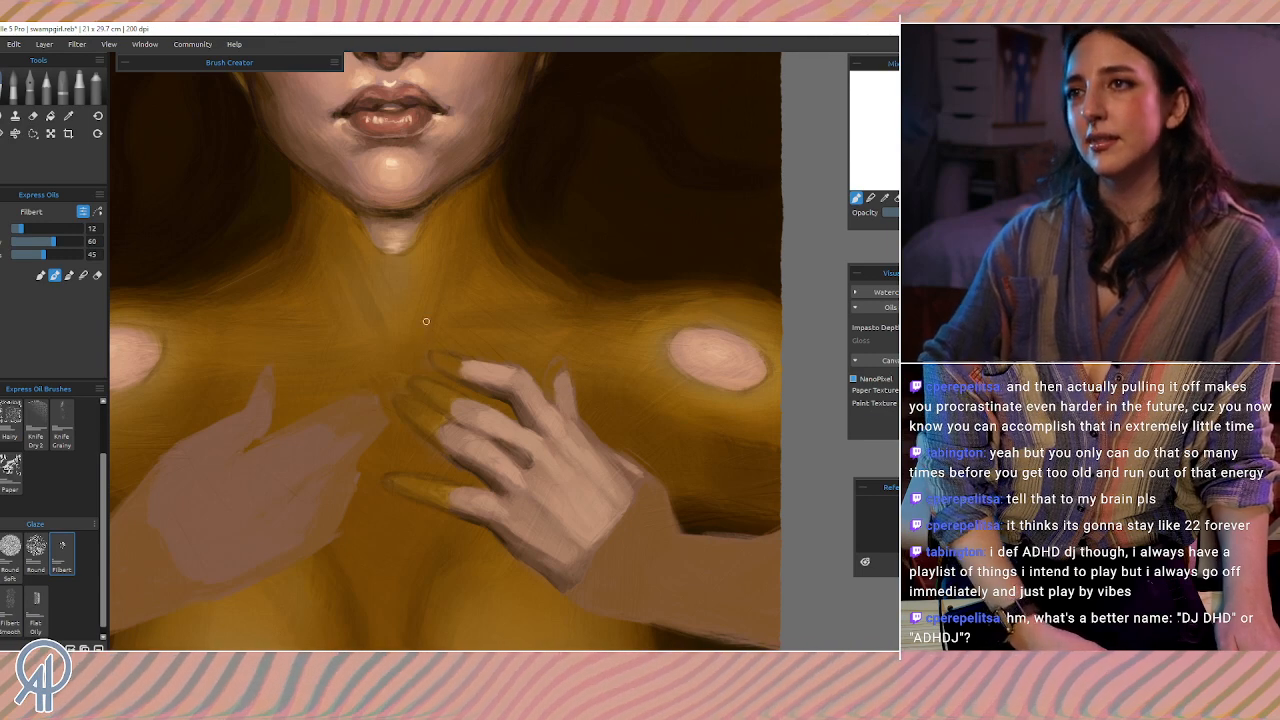
left_click(448, 366, "alt")
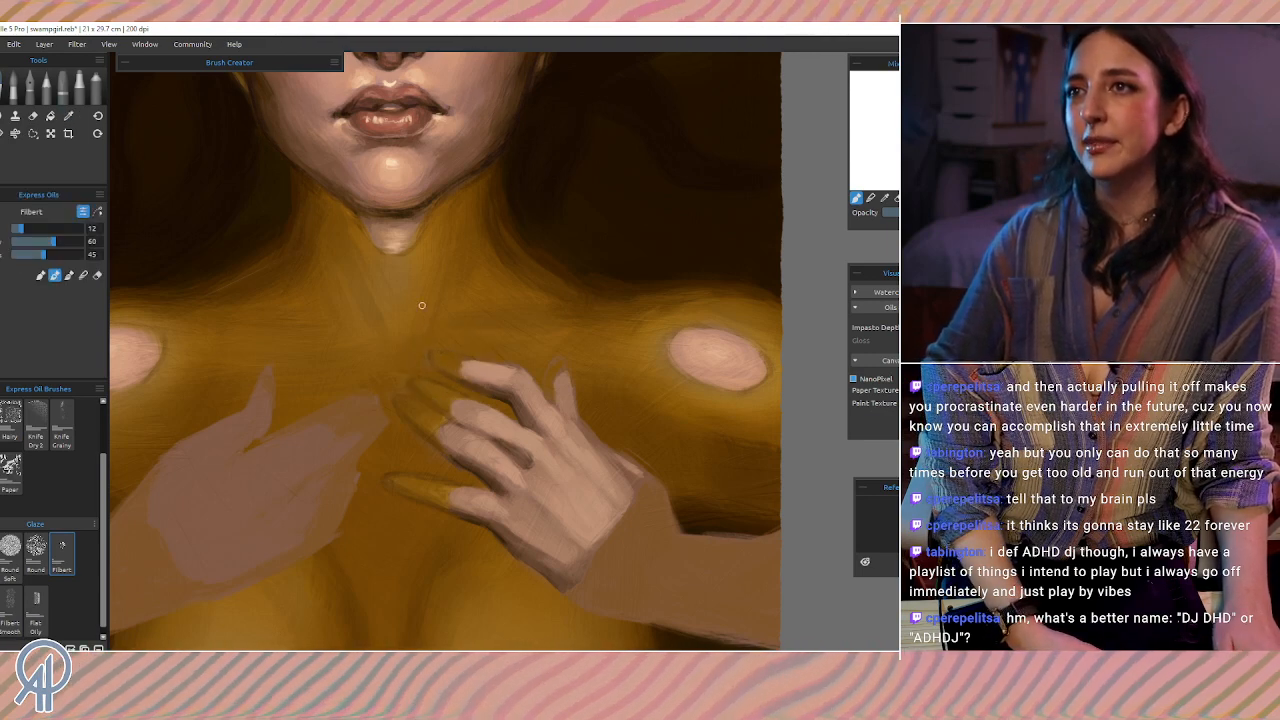
left_click(460, 383, "alt")
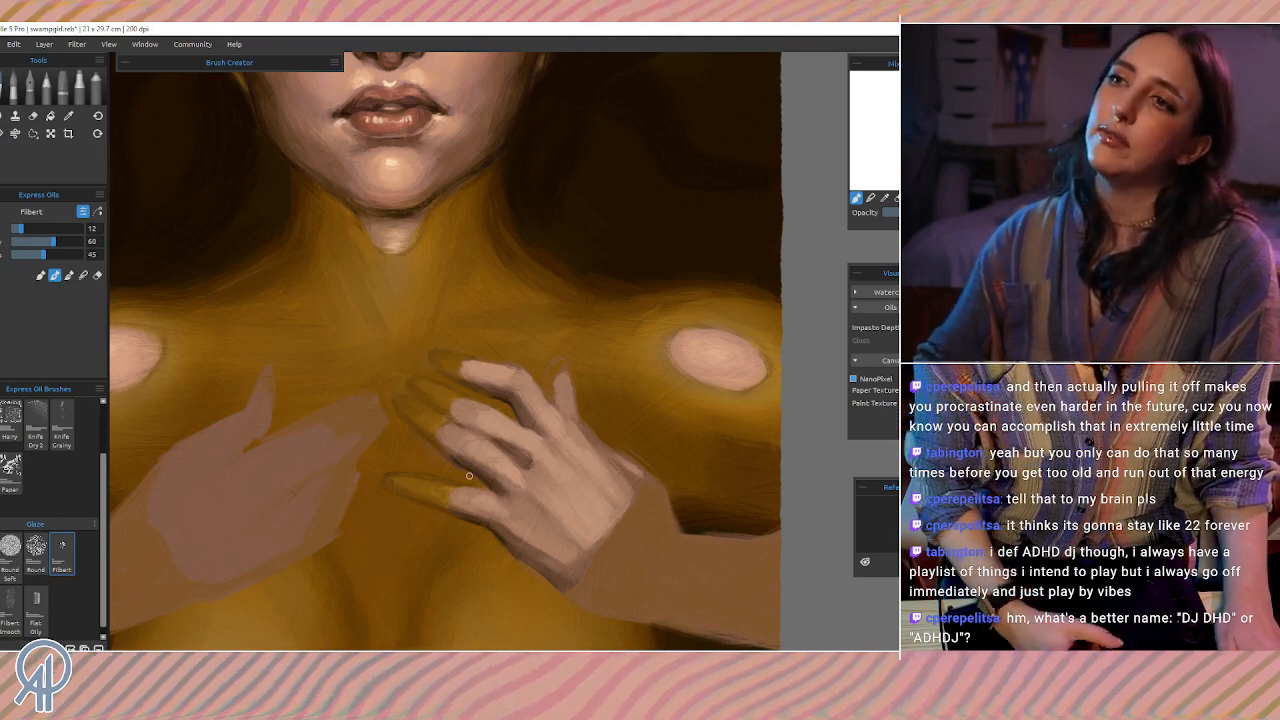
Step: Darken the uppermost nail's edges and tip with browns sampled between the fingers, at the neck's edge and from the chest
left_click(502, 402, "alt")
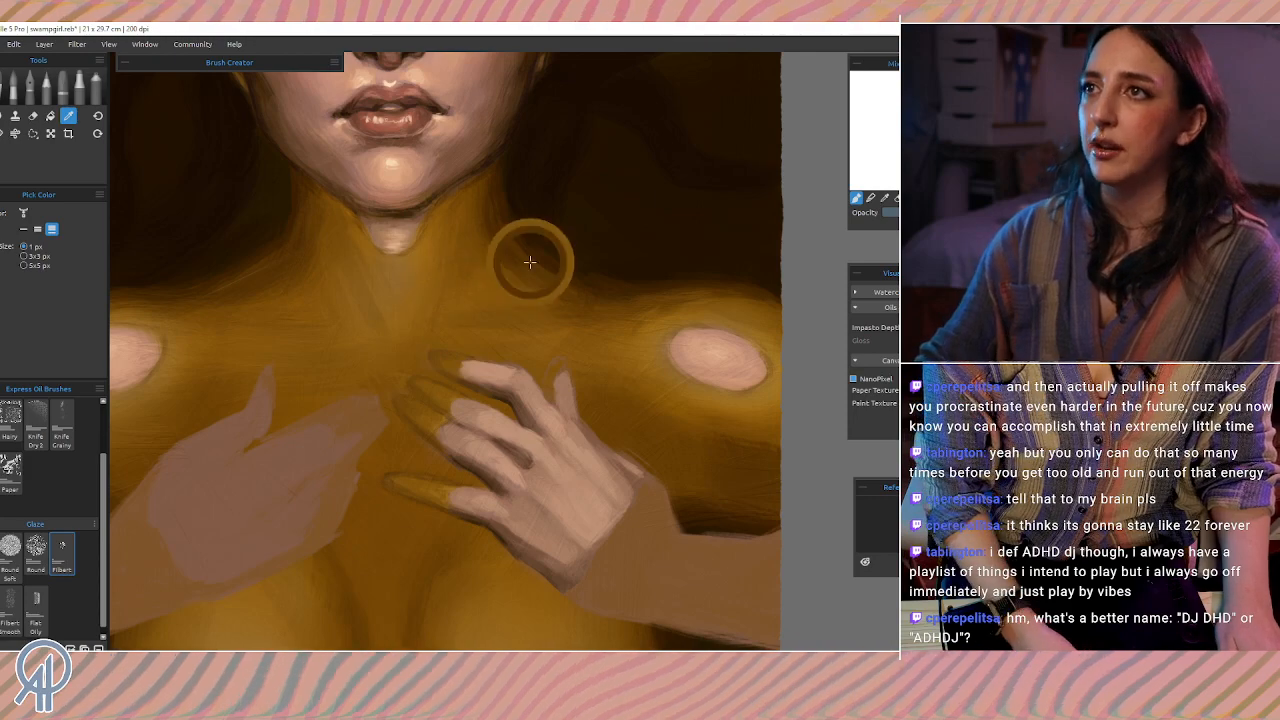
left_click(531, 279, "alt")
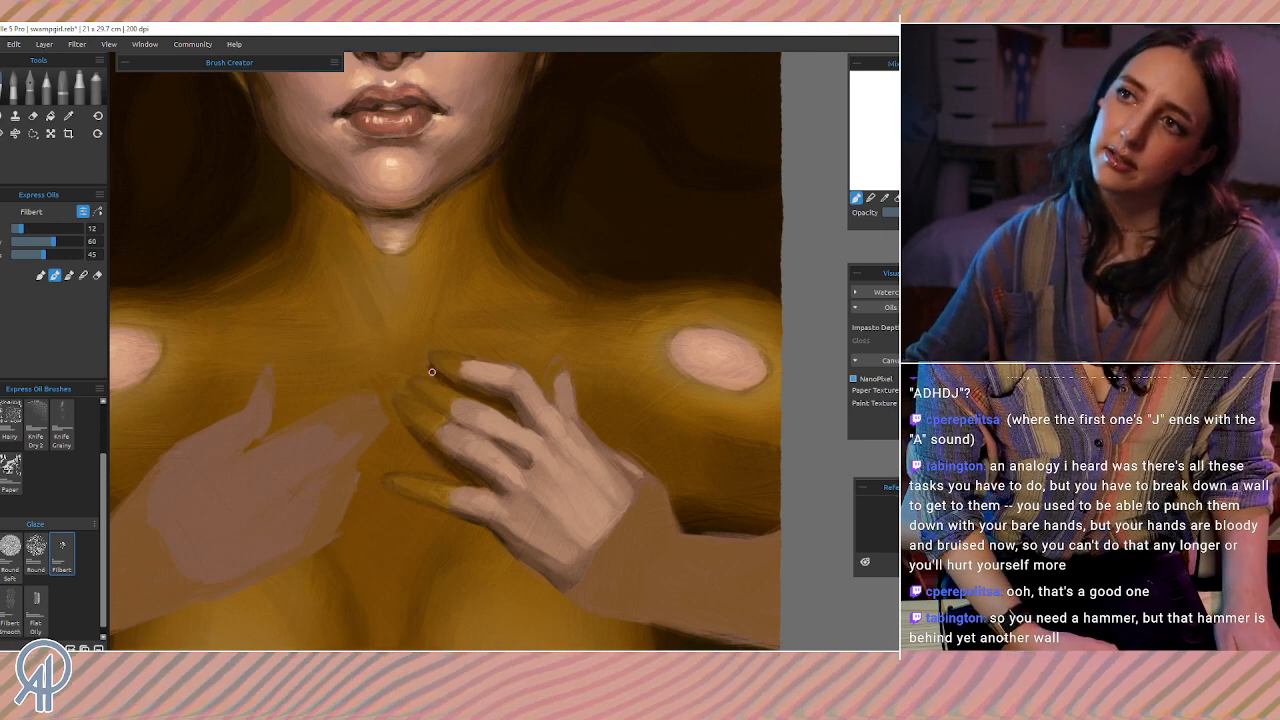
key("i")
left_click_drag(430, 372, 435, 460)
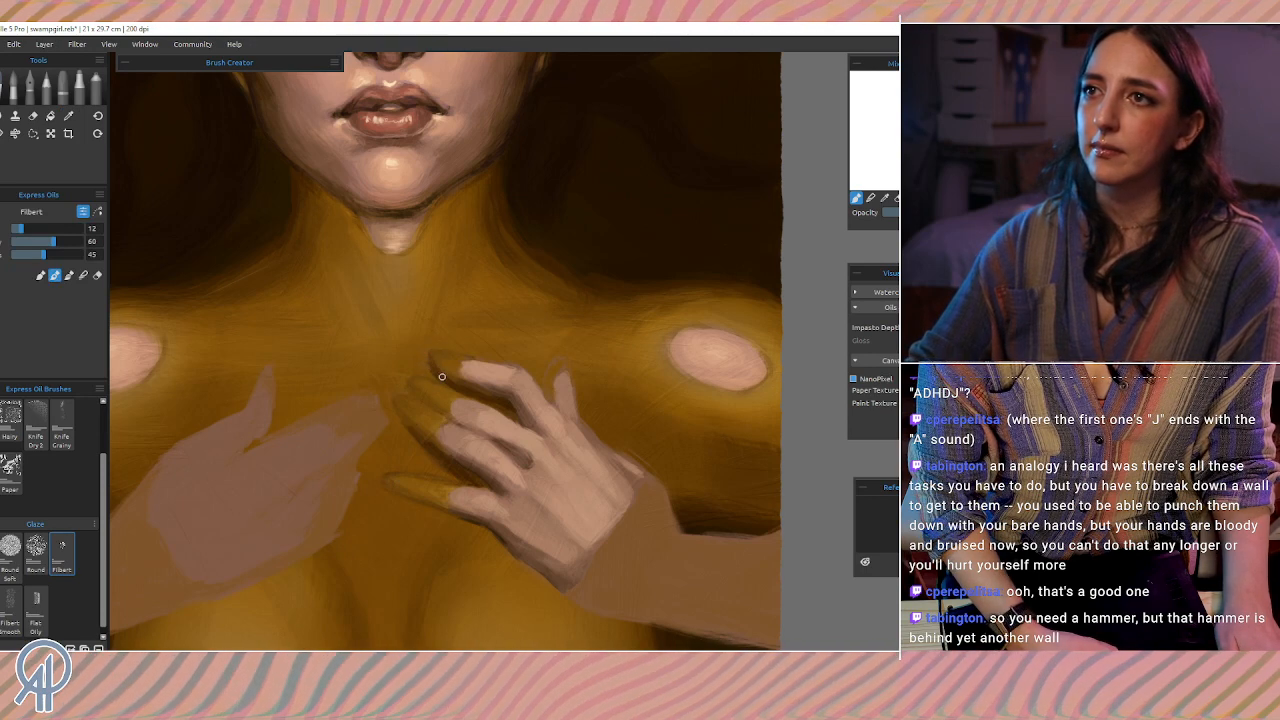
left_click(423, 356, "alt")
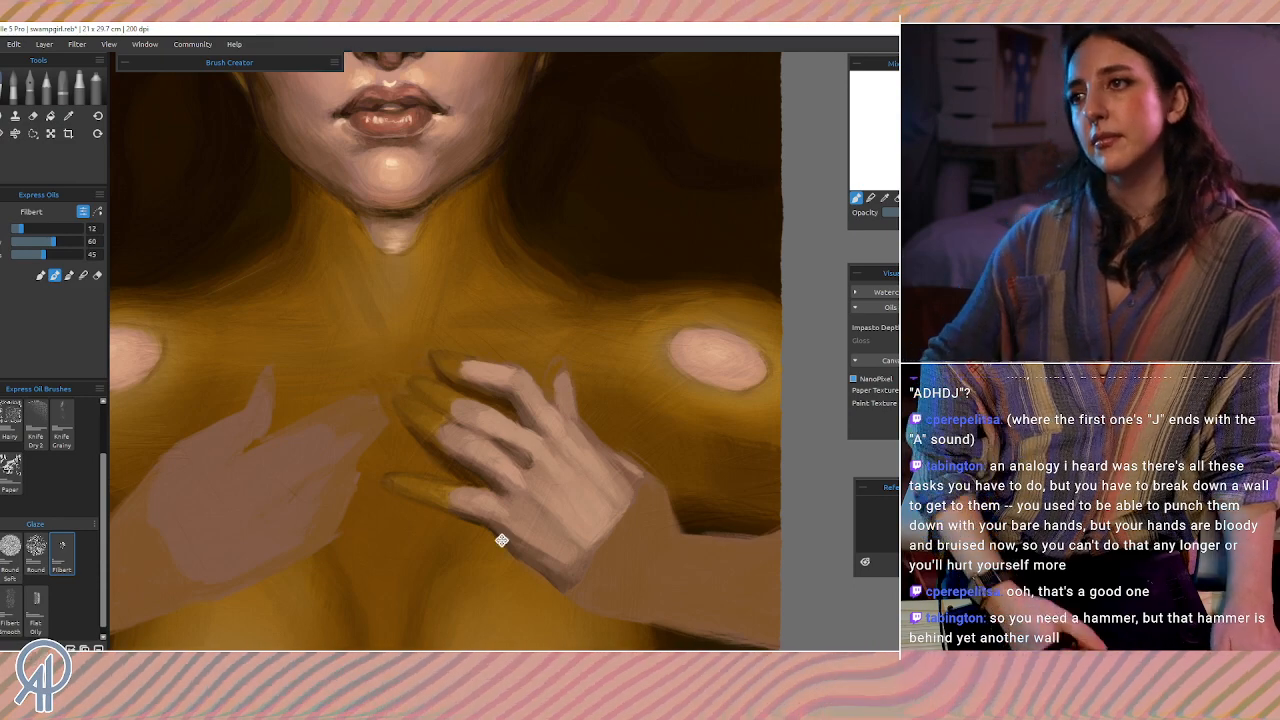
Step: Examine the whole portrait at a reduced size to judge how the hand and nails read
left_click_drag(500, 534, 380, 531)
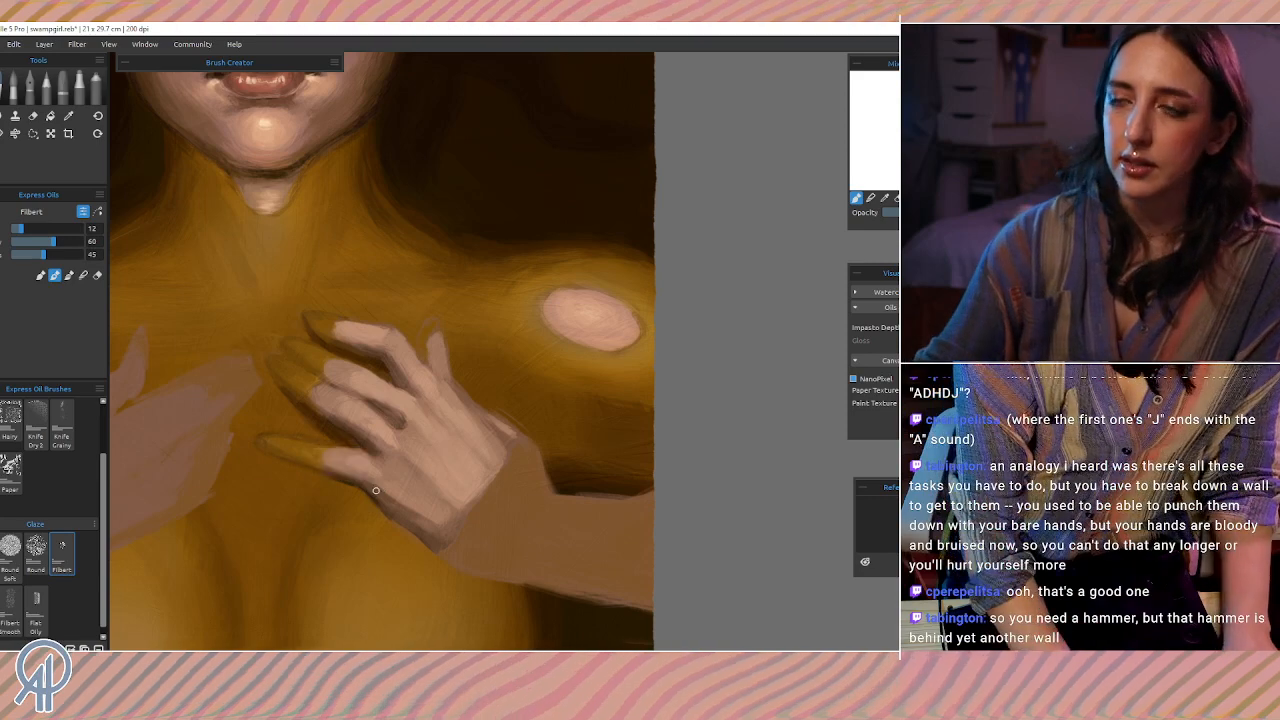
scroll(375, 490, "down", 2)
scroll(375, 490, "down", 3)
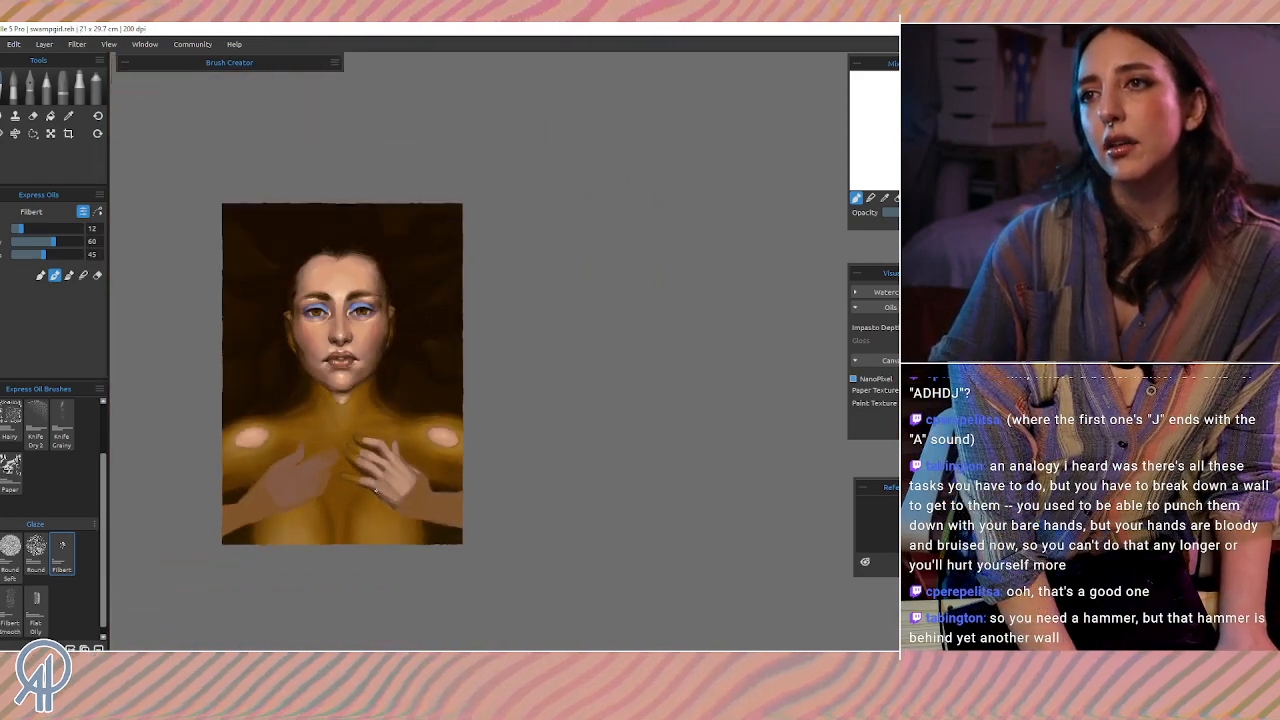
scroll(375, 490, "down", 2)
scroll(375, 490, "up", 3)
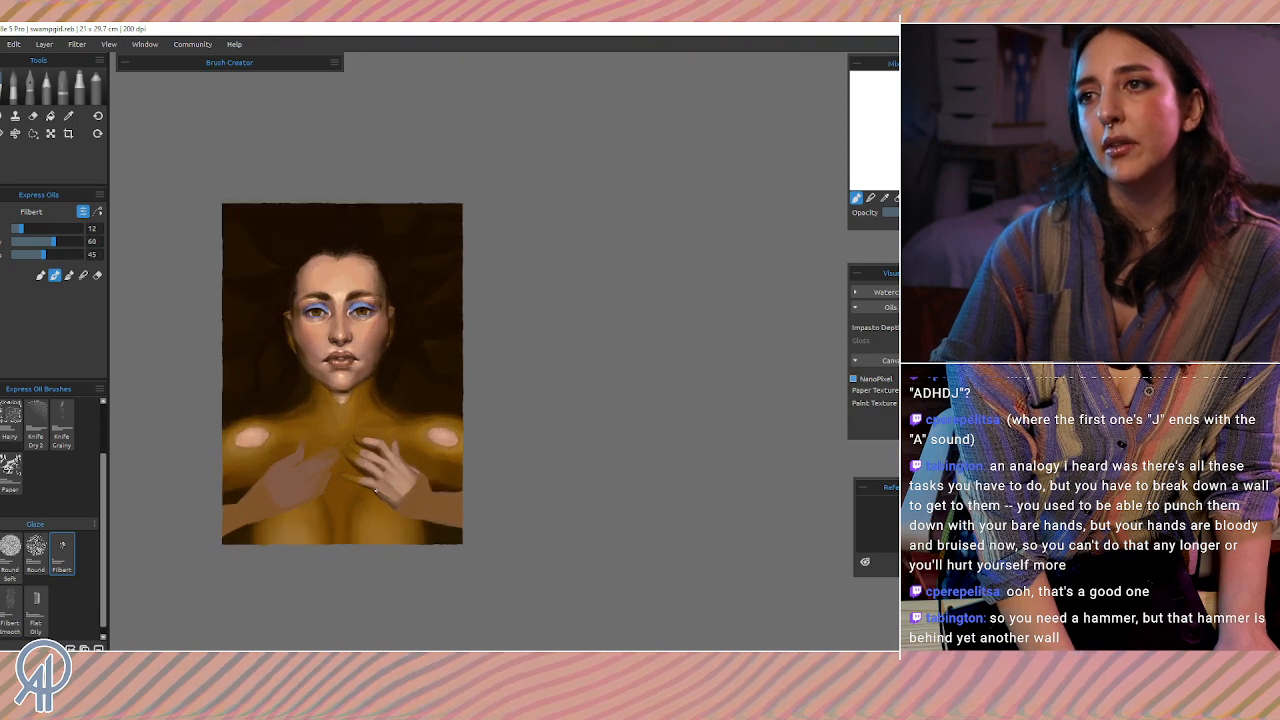
scroll(375, 490, "down", 2)
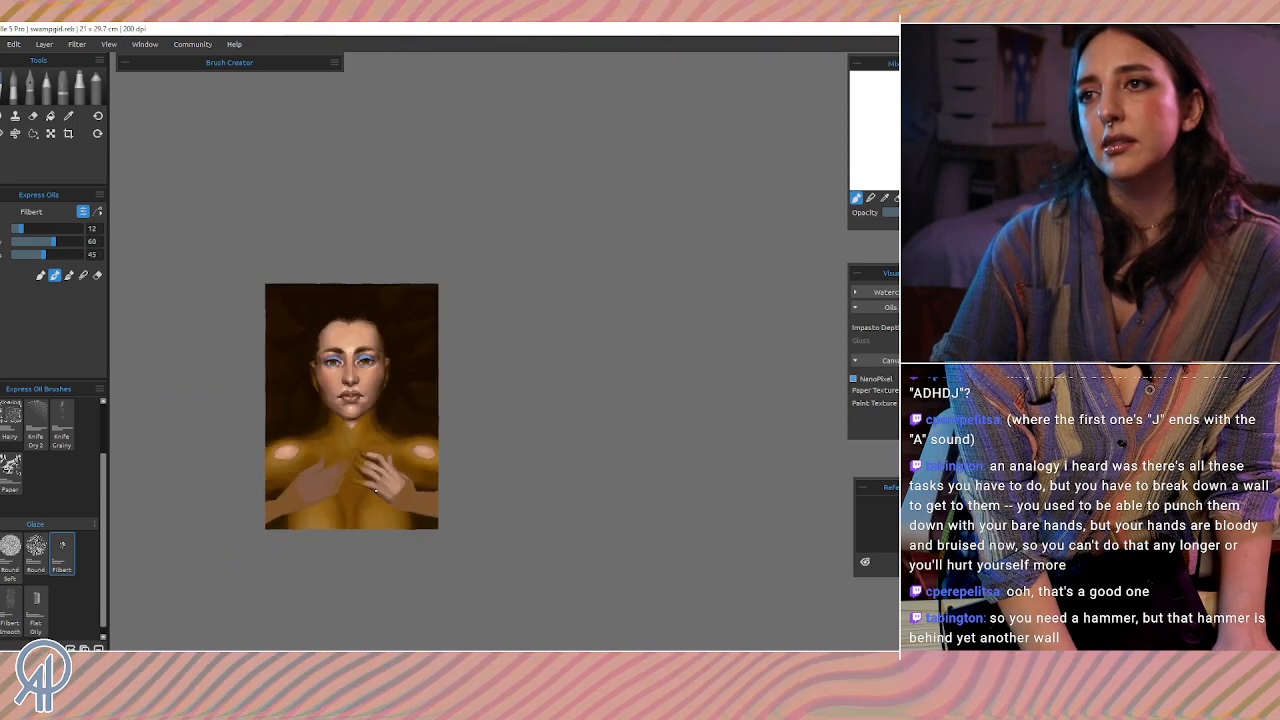
scroll(375, 490, "up", 2)
scroll(375, 490, "up", 5)
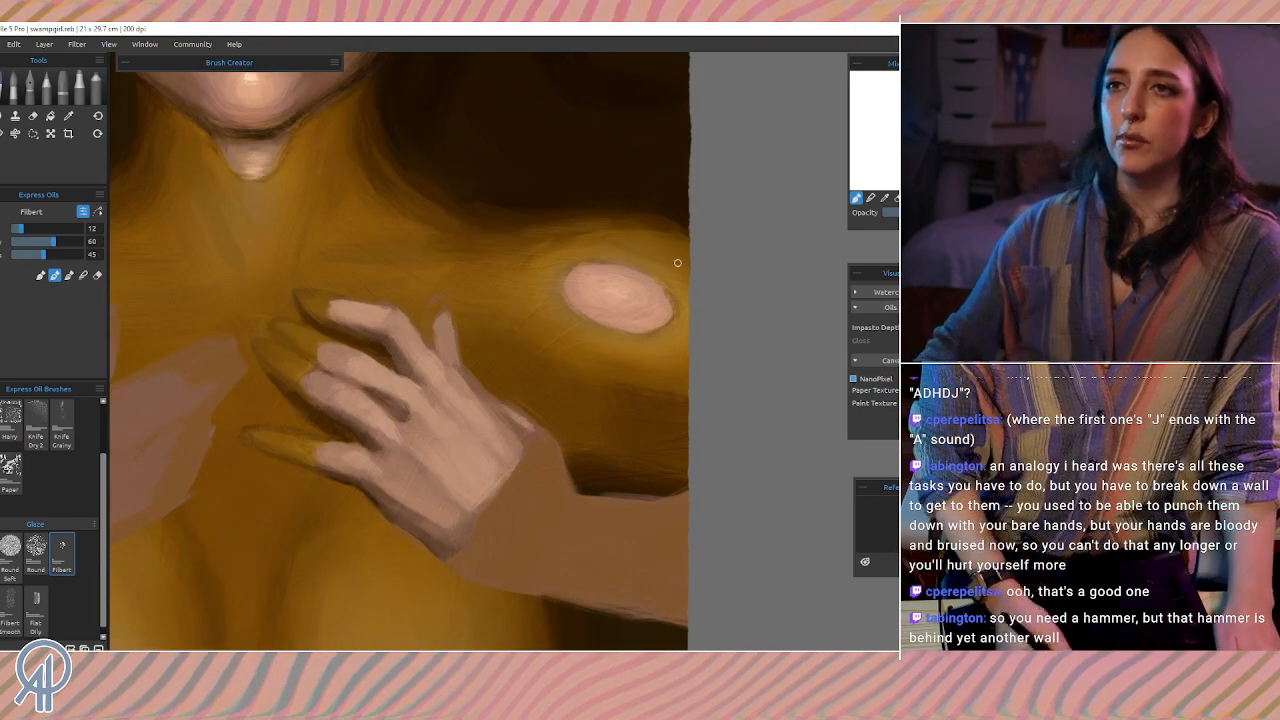
Step: Check the nails at close range and against the whole portrait to judge their shape and contrast
left_click_drag(400, 349, 432, 398)
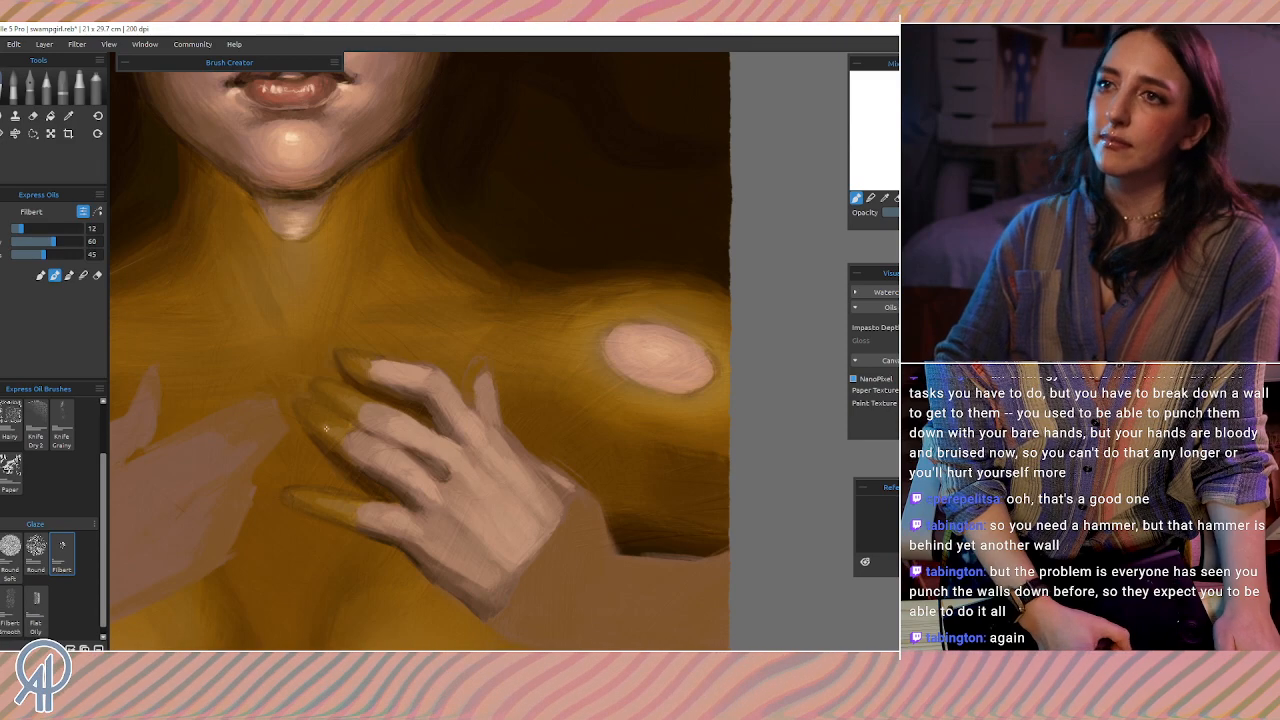
scroll(322, 418, "down", 1)
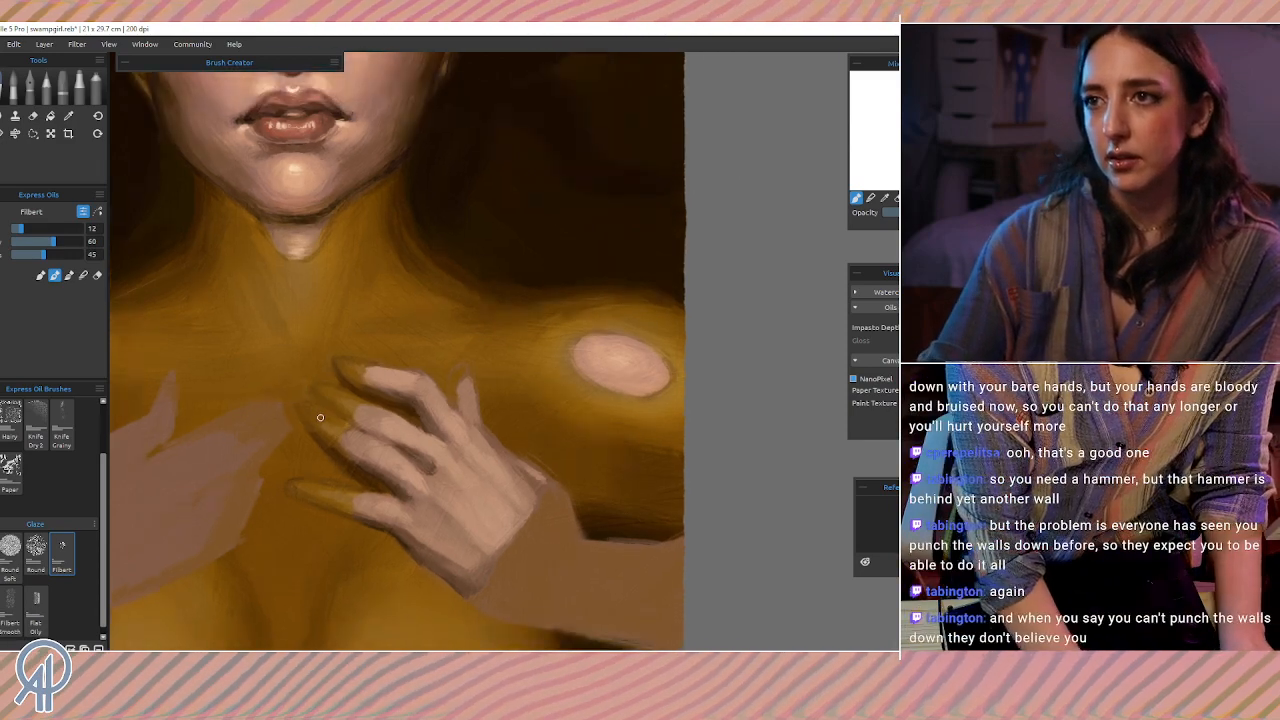
scroll(320, 417, "down", 8)
scroll(320, 418, "down", 6)
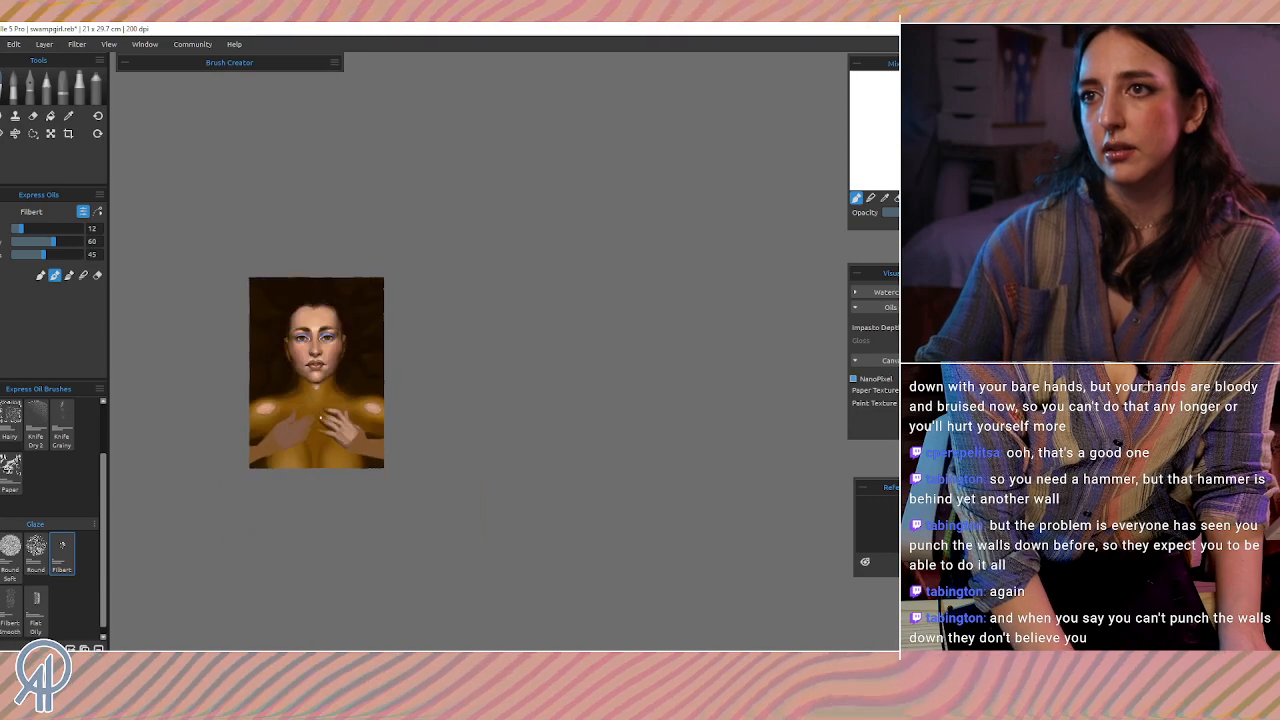
scroll(320, 418, "up", 3)
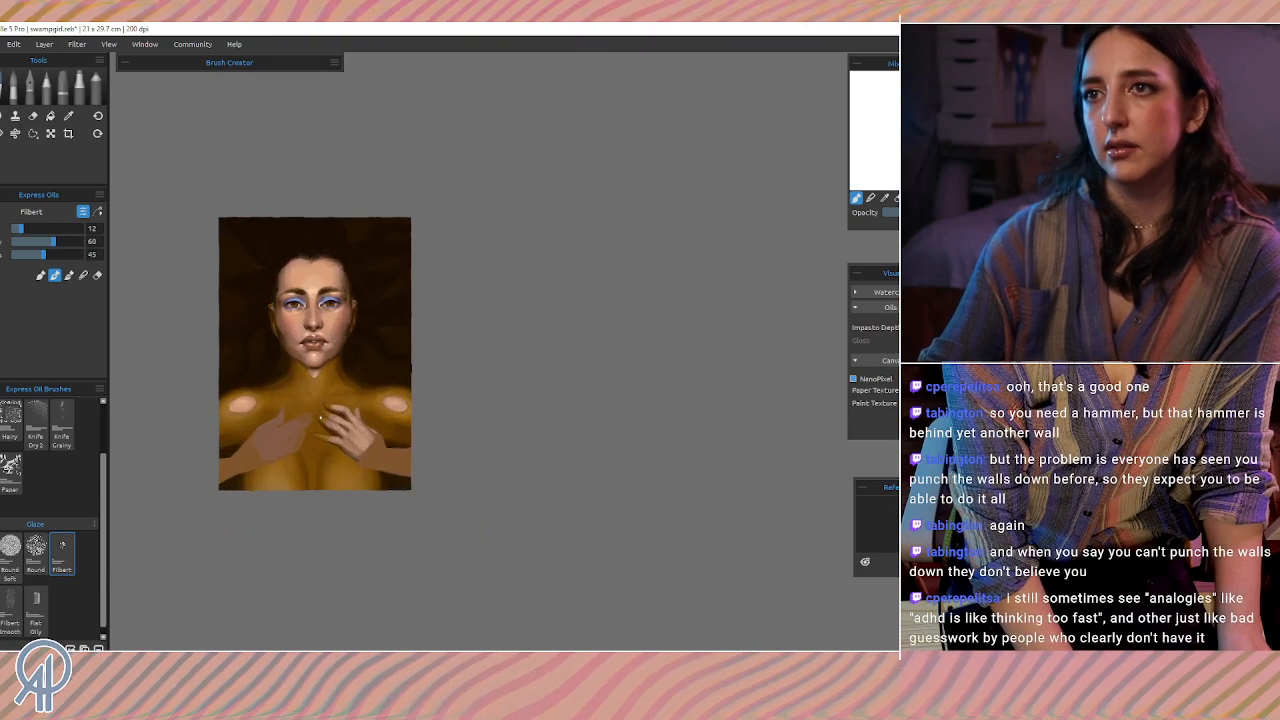
scroll(320, 417, "up", 4)
scroll(320, 418, "up", 6)
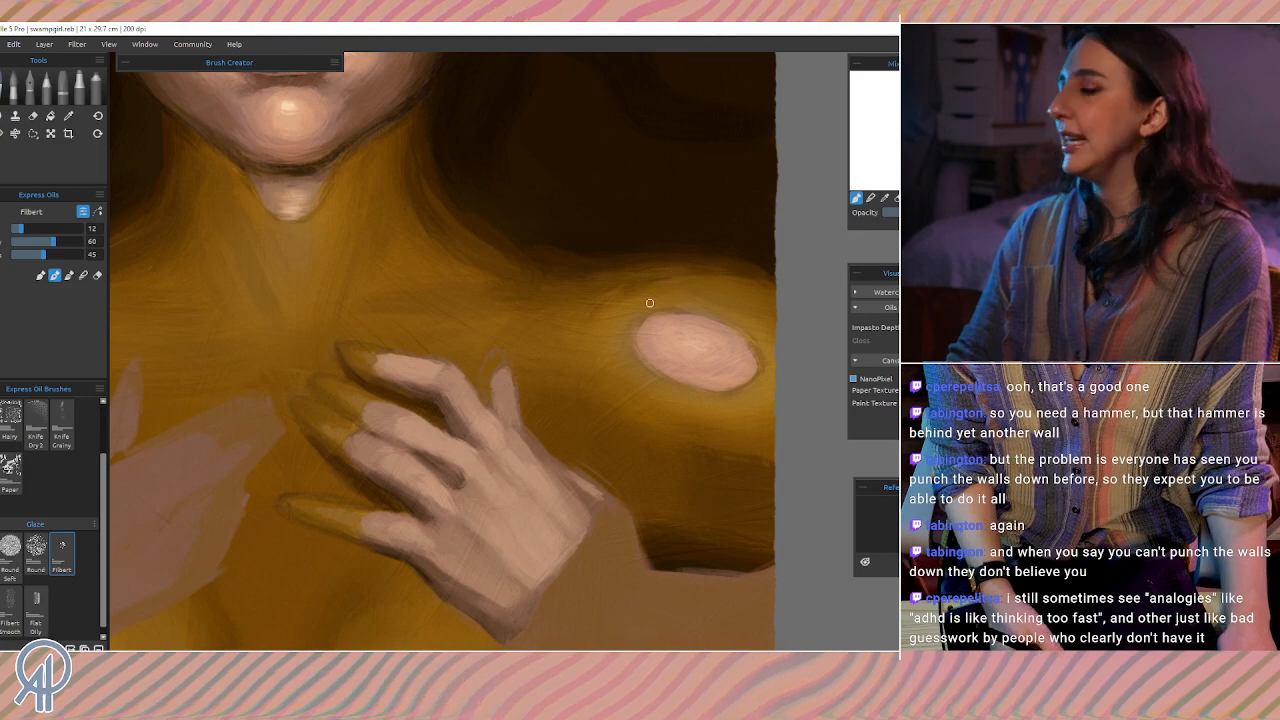
Step: Refine the two middle nails where they meet the fingertips, using ochre and skin tones sampled on the nails and fingers
key("i")
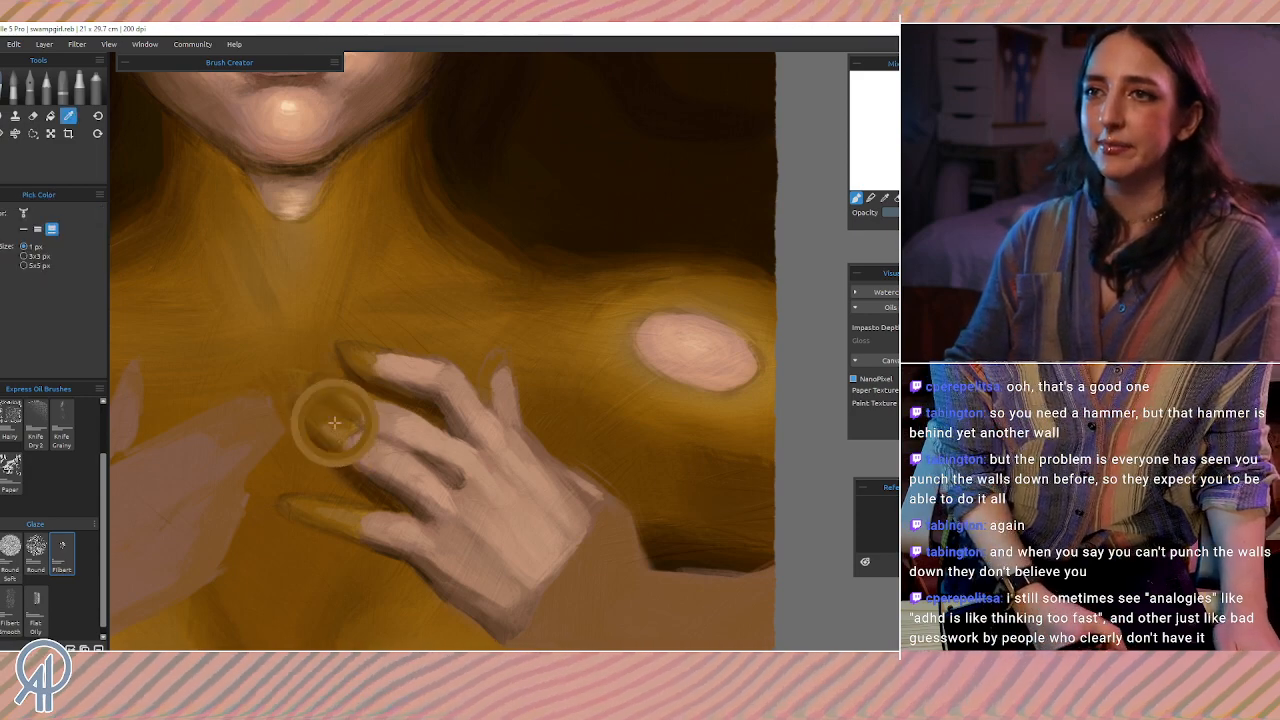
left_click_drag(330, 433, 357, 436)
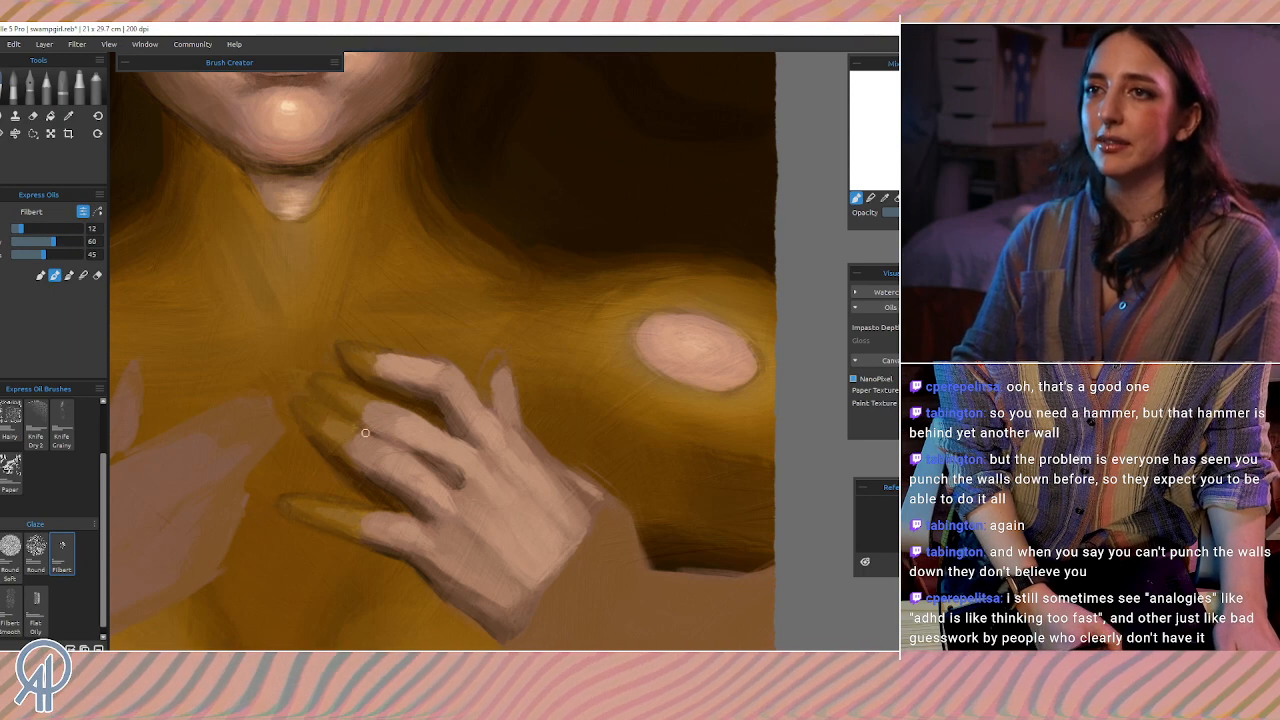
left_click(360, 447, "alt")
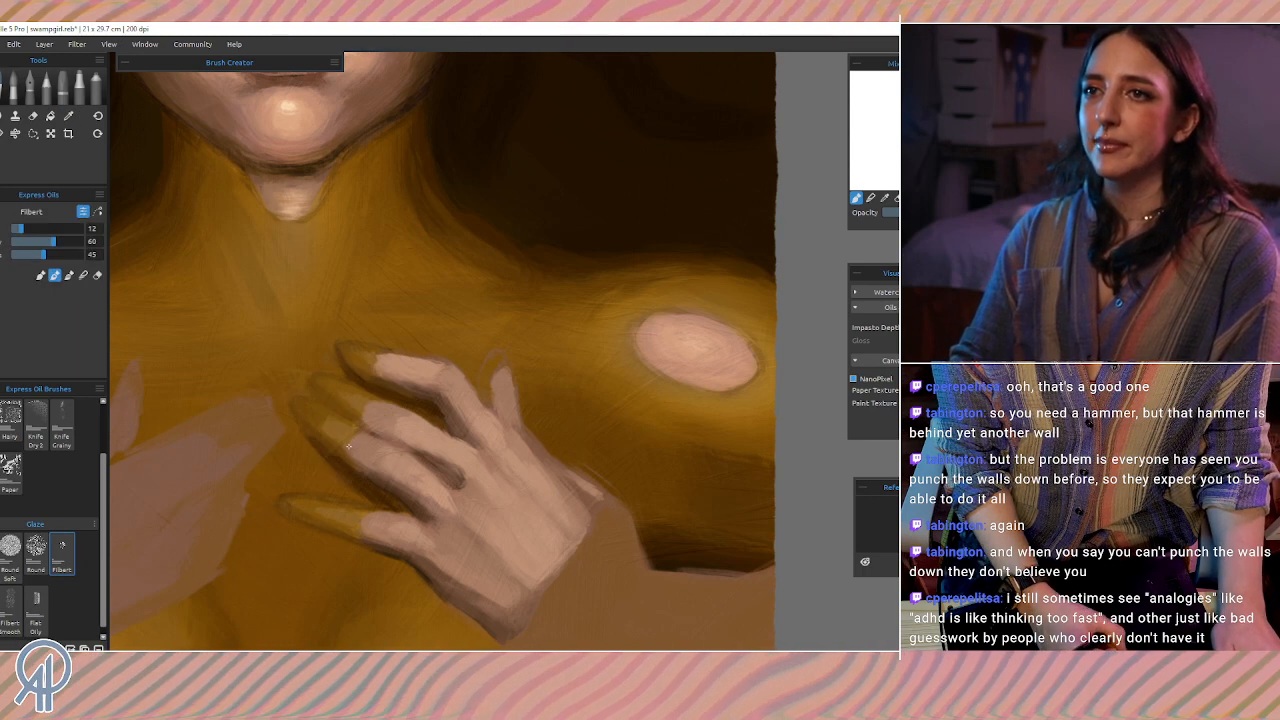
left_click(340, 425, "alt")
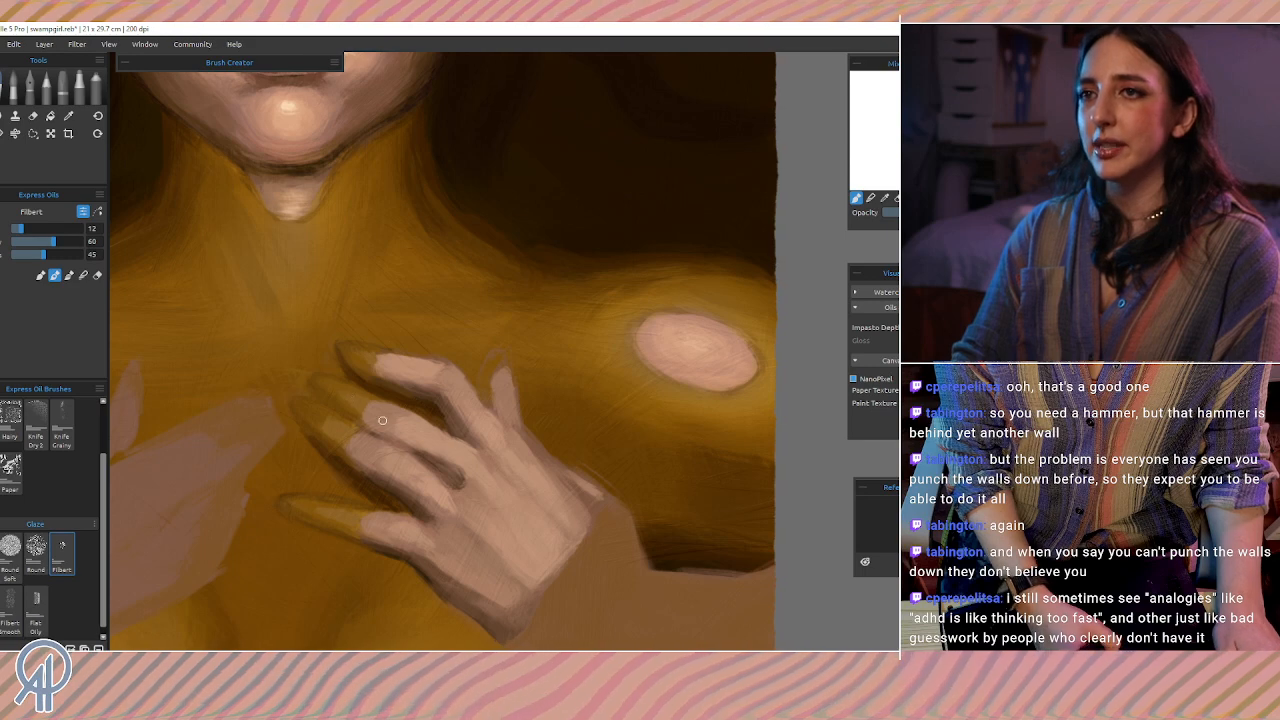
left_click(378, 413, "alt")
left_click(341, 435, "alt")
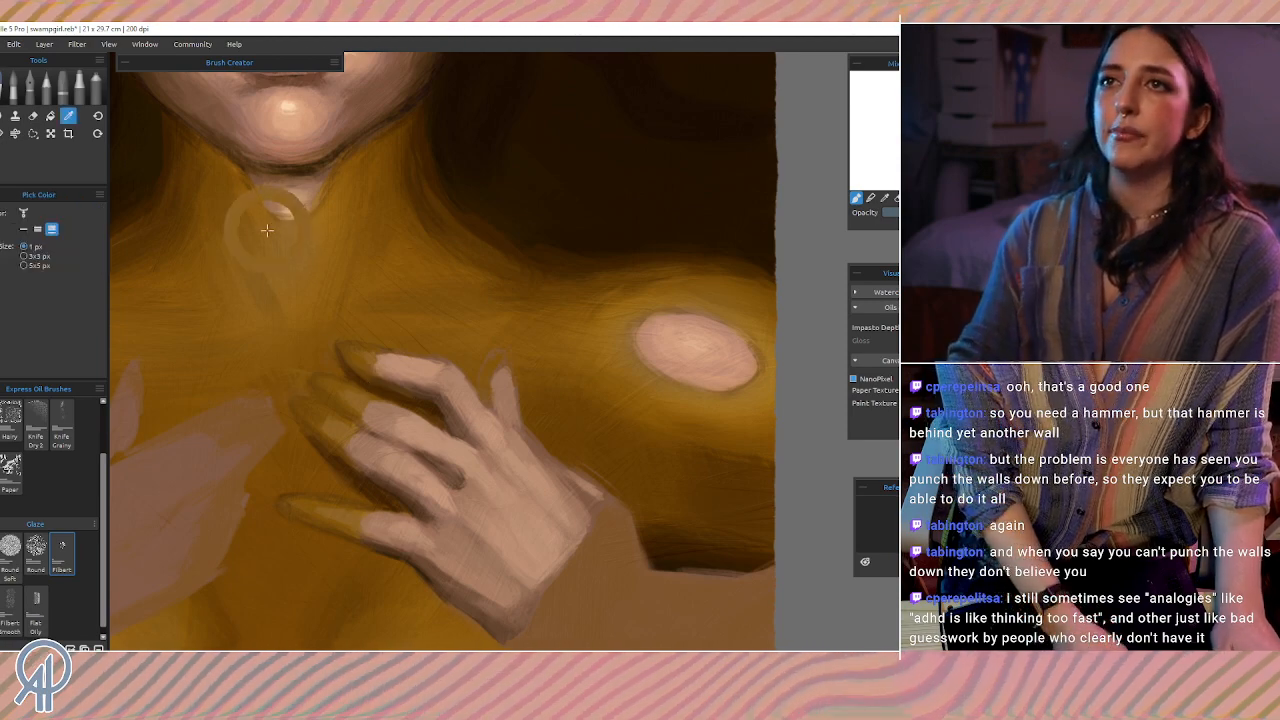
Step: Compare the unfinished hand with the painted one and examine both within the full portrait
left_click_drag(264, 490, 444, 416)
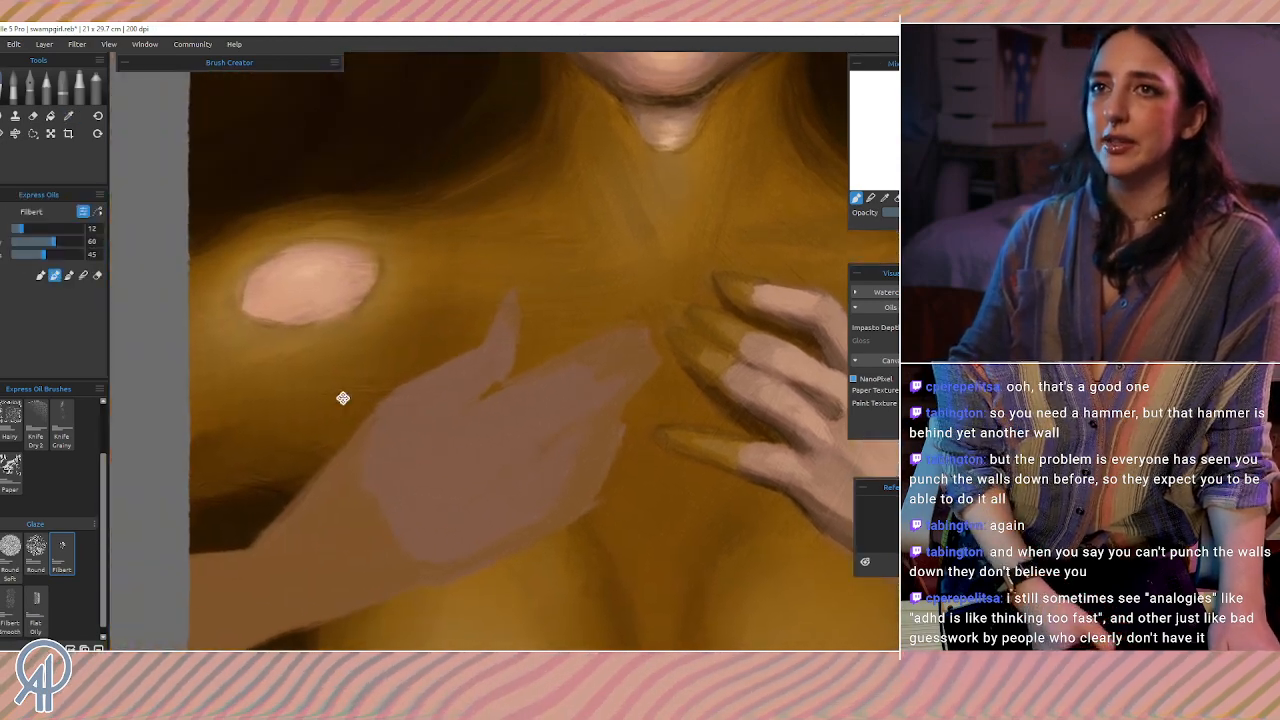
left_click(229, 306, "alt")
left_click_drag(648, 391, 438, 433)
left_click_drag(497, 374, 457, 402)
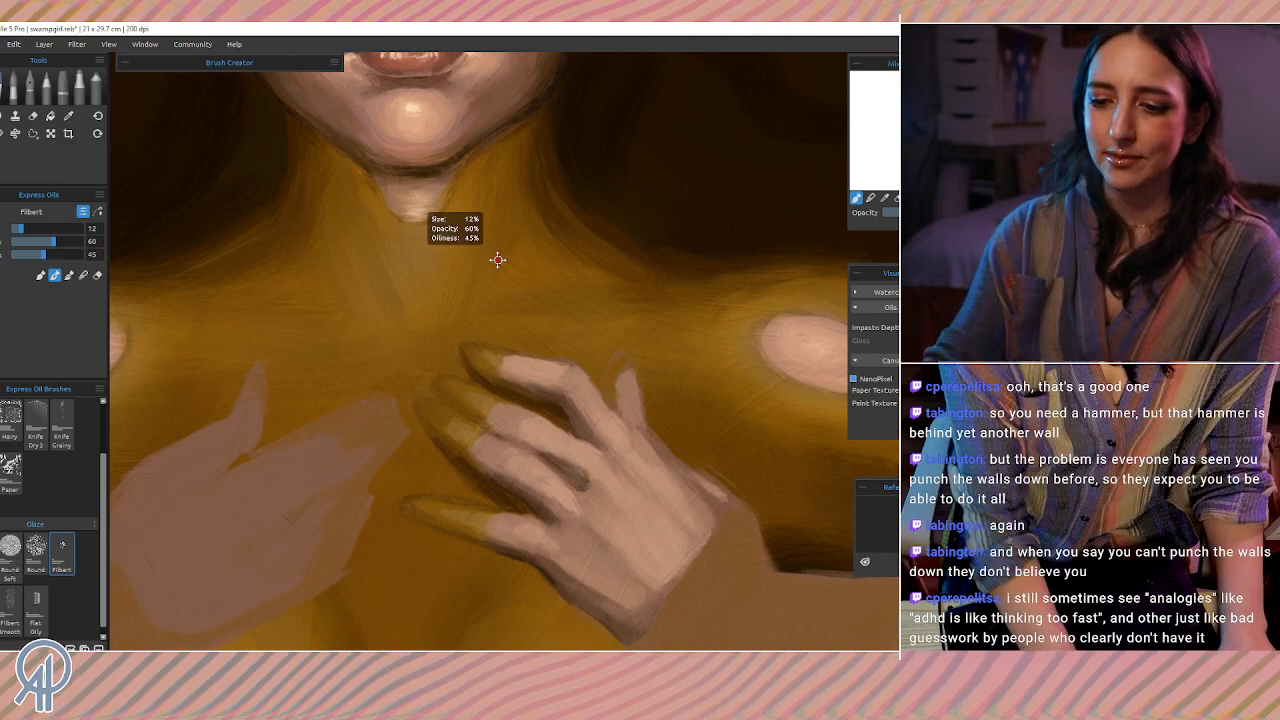
scroll(497, 260, "down", 1)
scroll(497, 260, "down", 1)
scroll(497, 260, "down", 2)
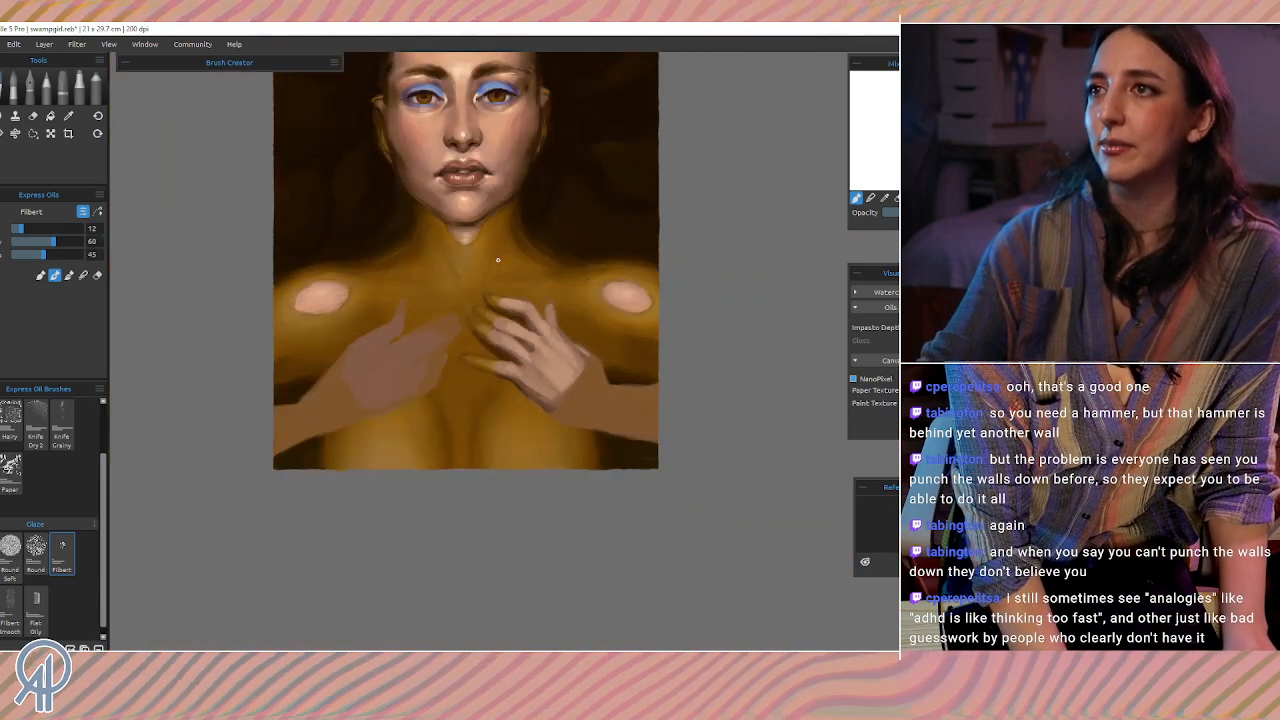
scroll(497, 260, "down", 3)
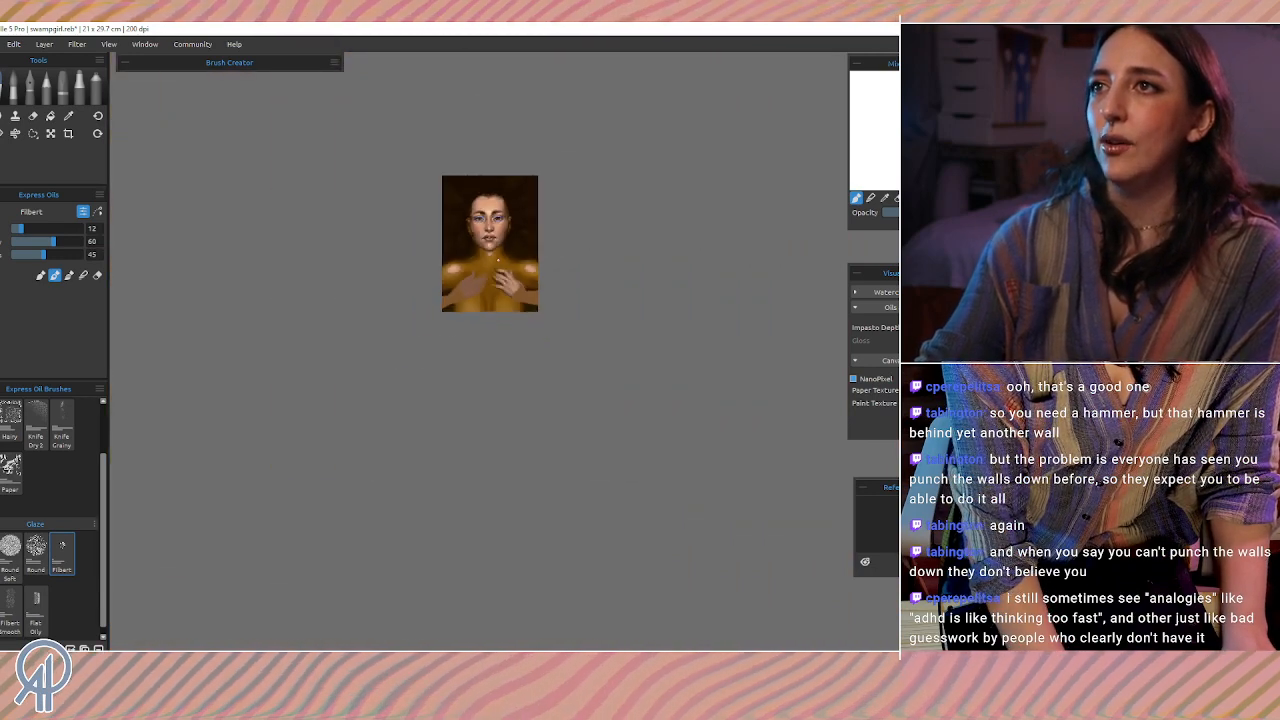
scroll(497, 260, "up", 1)
scroll(497, 260, "up", 5)
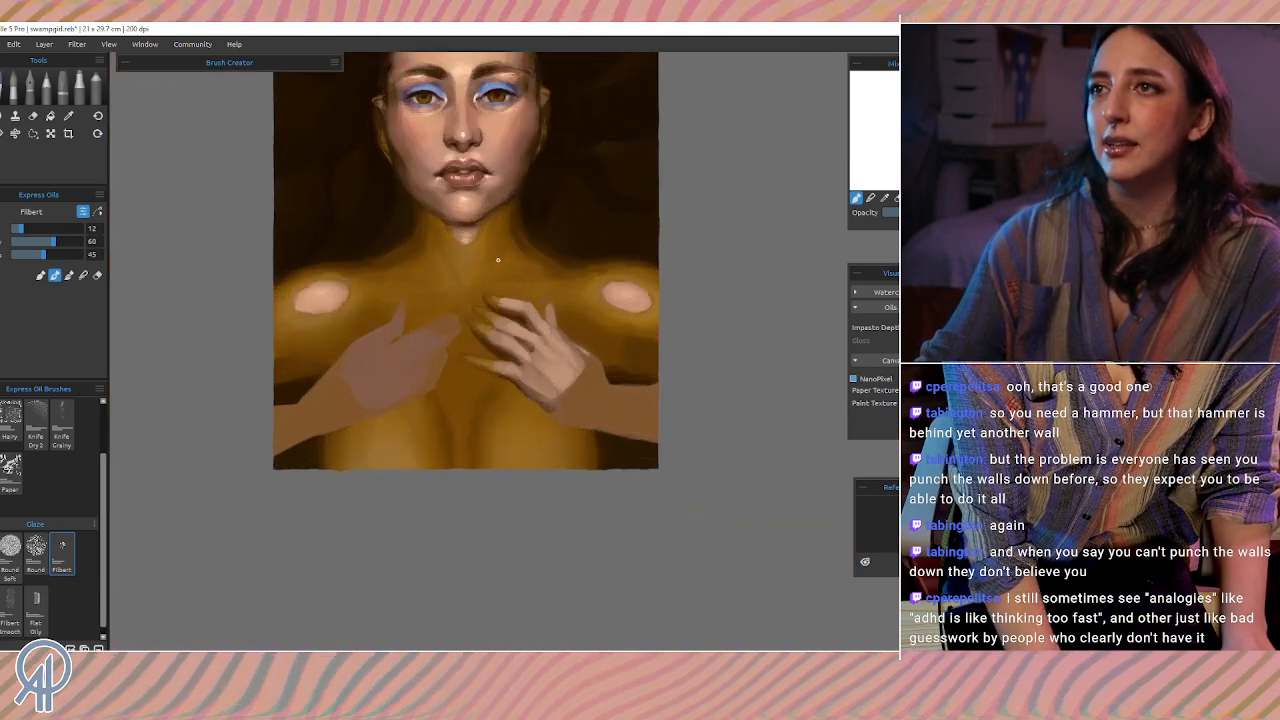
scroll(497, 260, "up", 1)
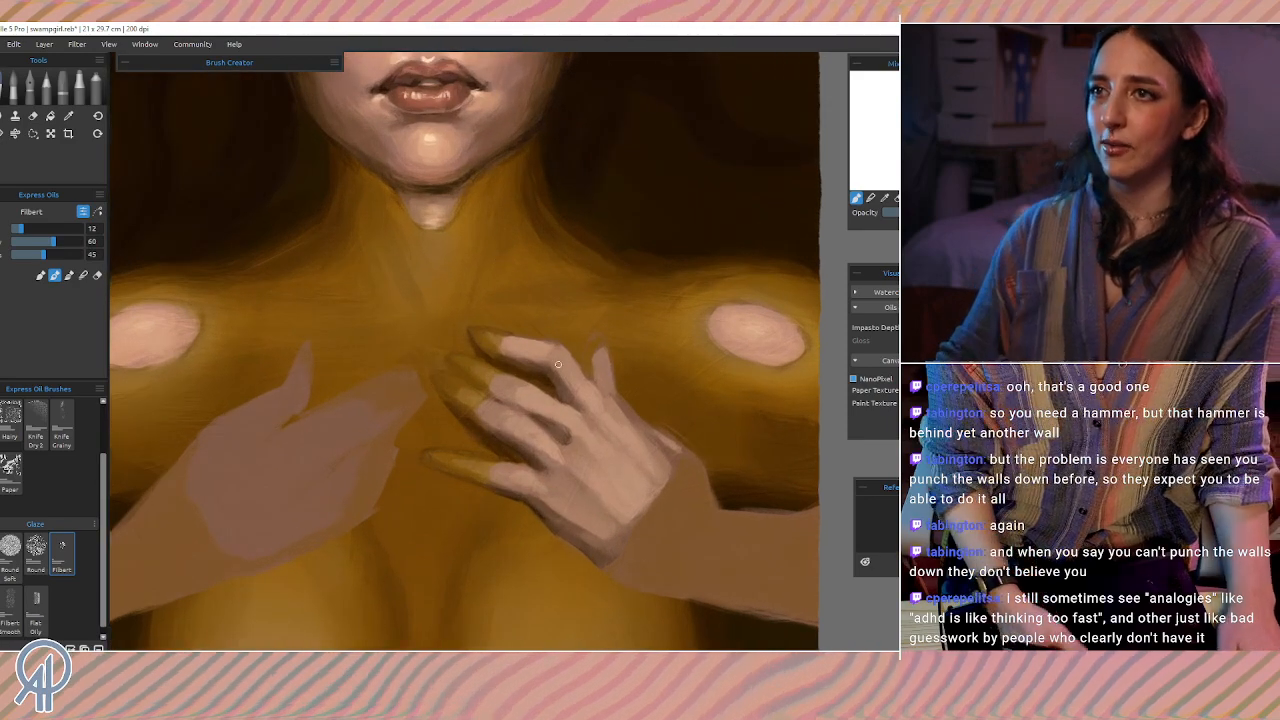
Step: Refine the base of the uppermost nail with ochre and brown tones sampled on the upper nails and at the fingertip
key("i")
left_click(452, 376)
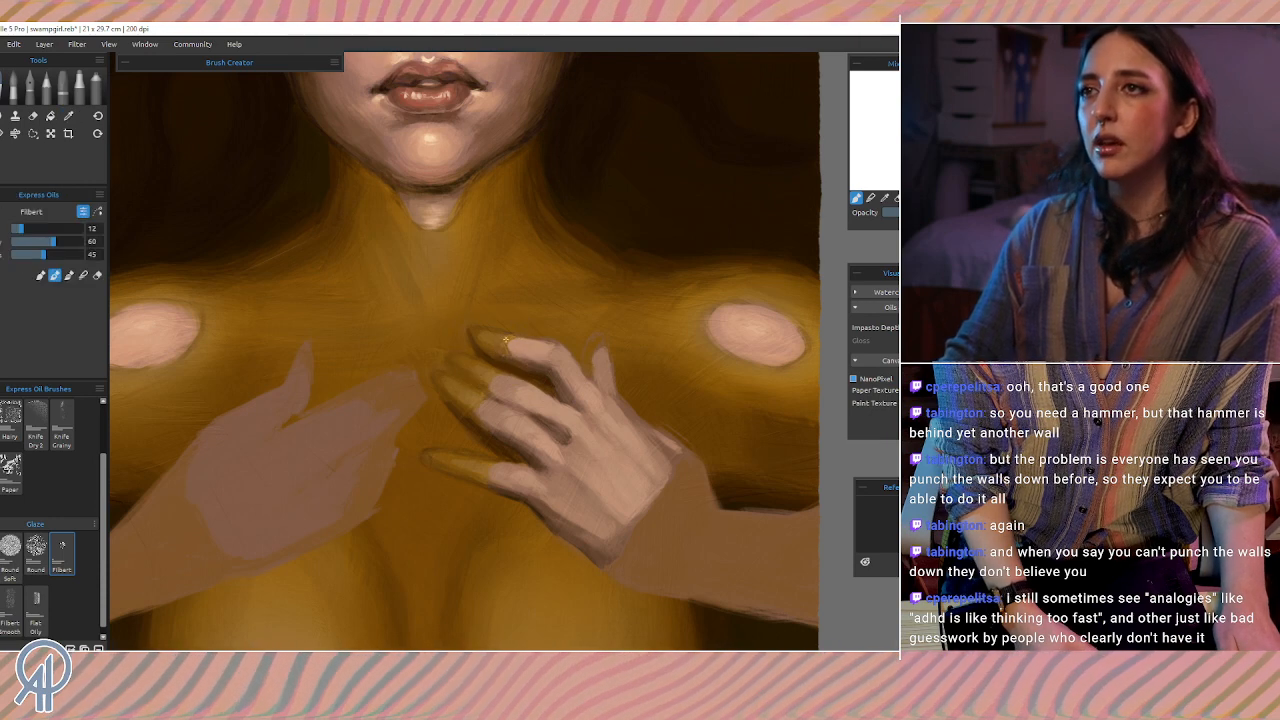
key("i")
left_click(509, 339, "alt")
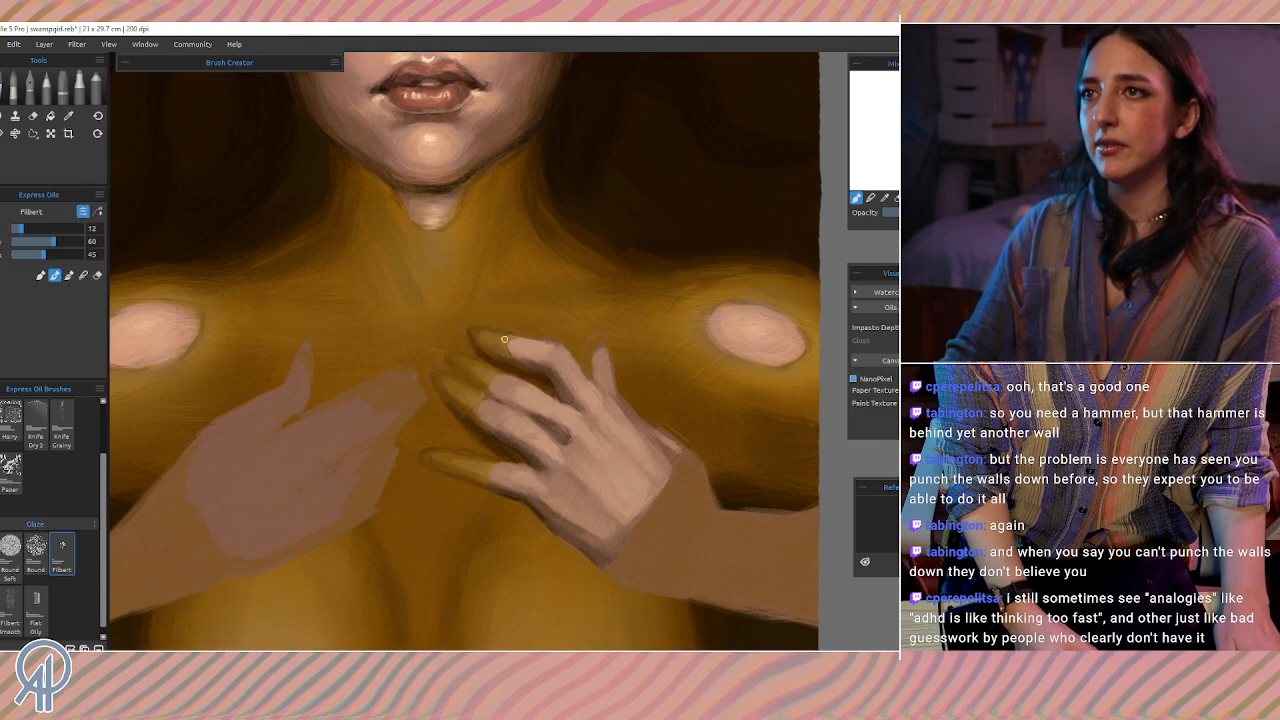
left_click(502, 332, "alt")
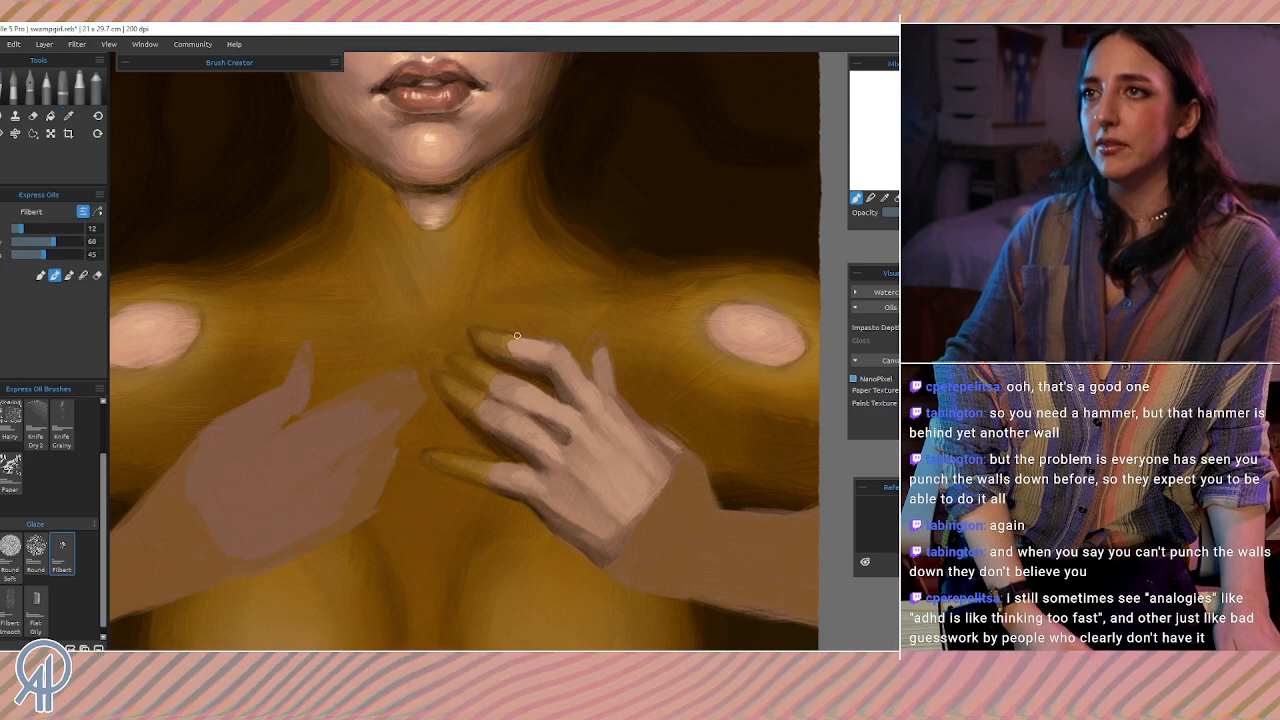
left_click(503, 338, "alt")
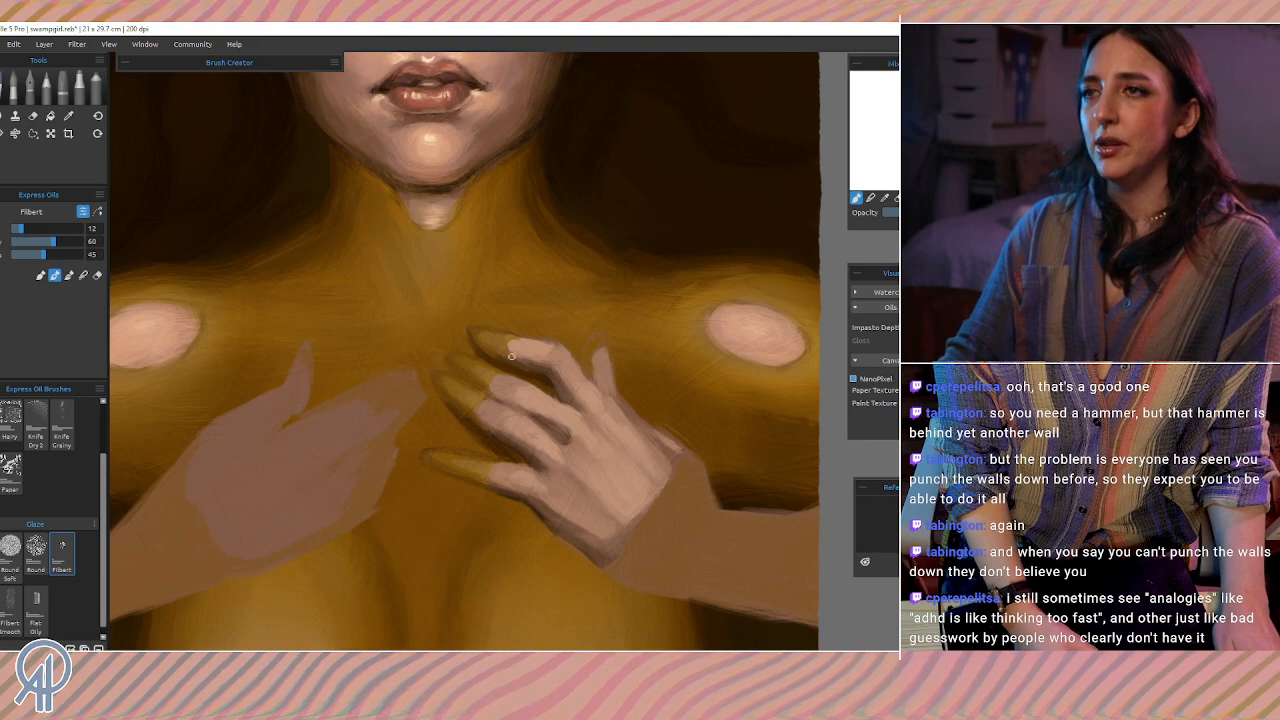
left_click(510, 344, "alt")
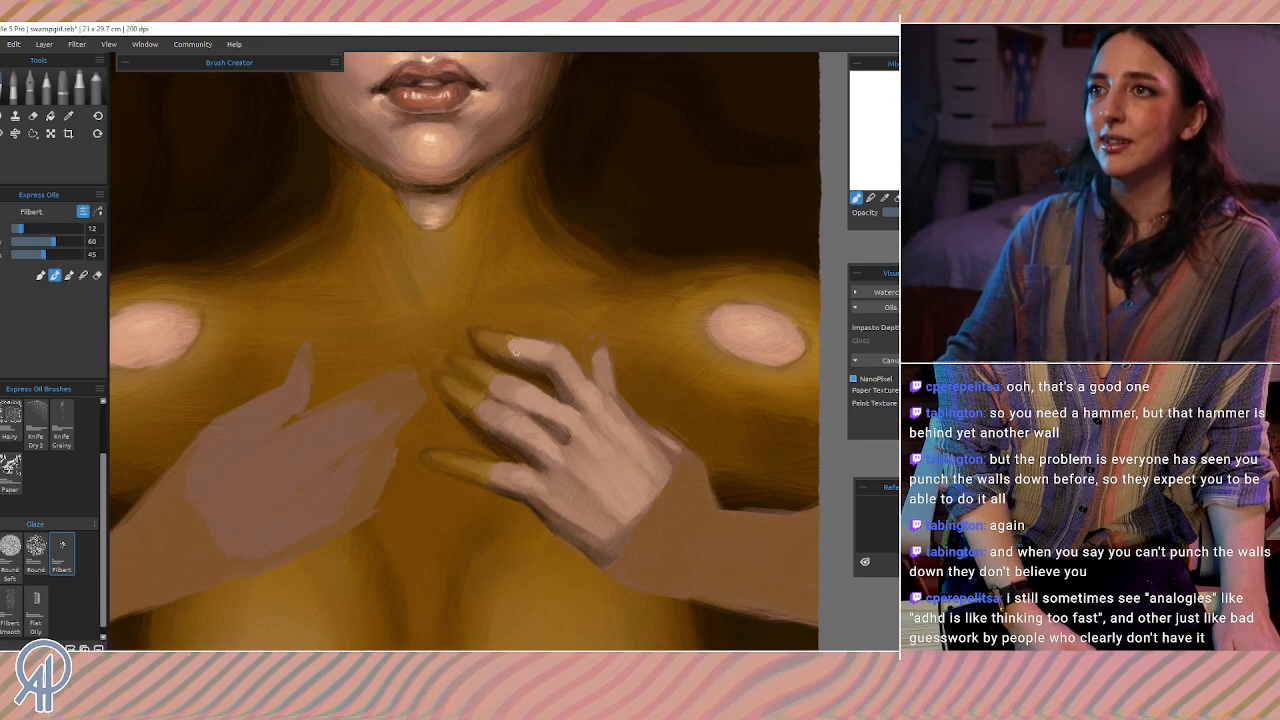
Step: Touch up the fingers with the pale tone sampled at the throat and tones sampled between the upper fingers
left_click(430, 212, "alt")
mouse_move(432, 210)
left_mouse_down()
mouse_move(422, 200)
mouse_move(593, 500)
mouse_move(512, 566)
mouse_move(397, 468)
mouse_move(552, 515)
mouse_move(495, 448)
mouse_move(499, 434)
left_mouse_up()
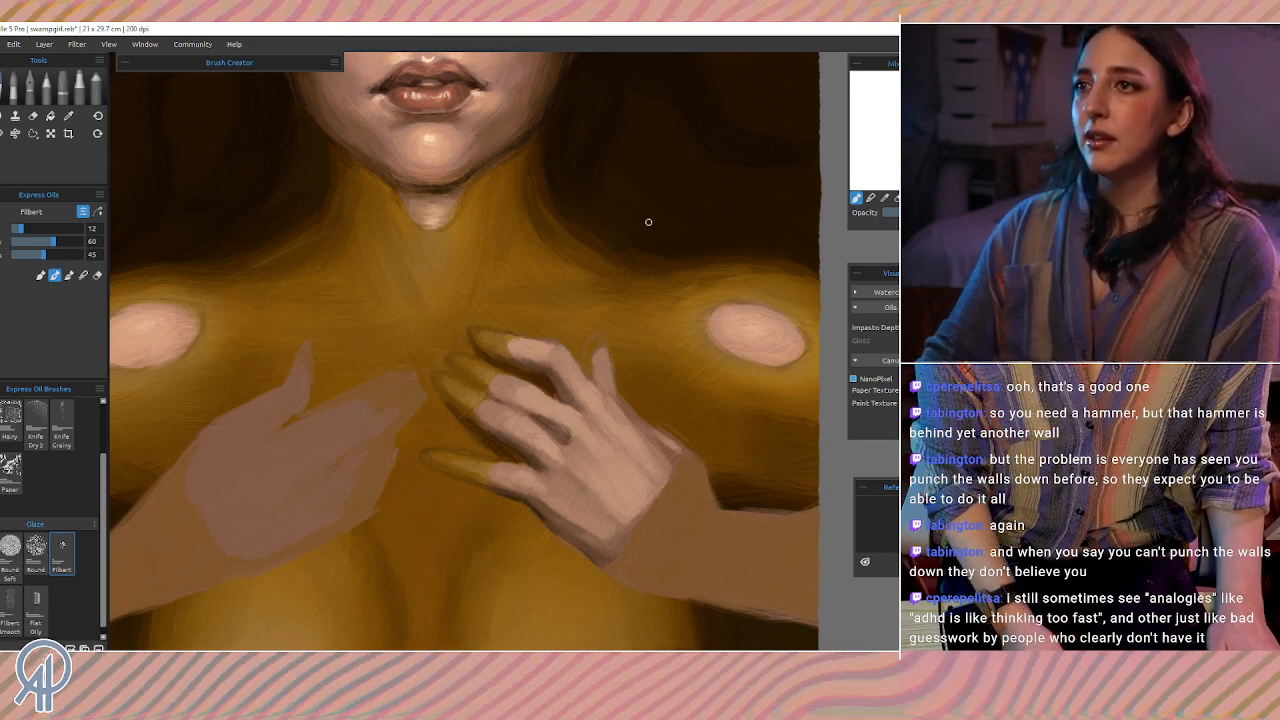
left_click(556, 398, "alt")
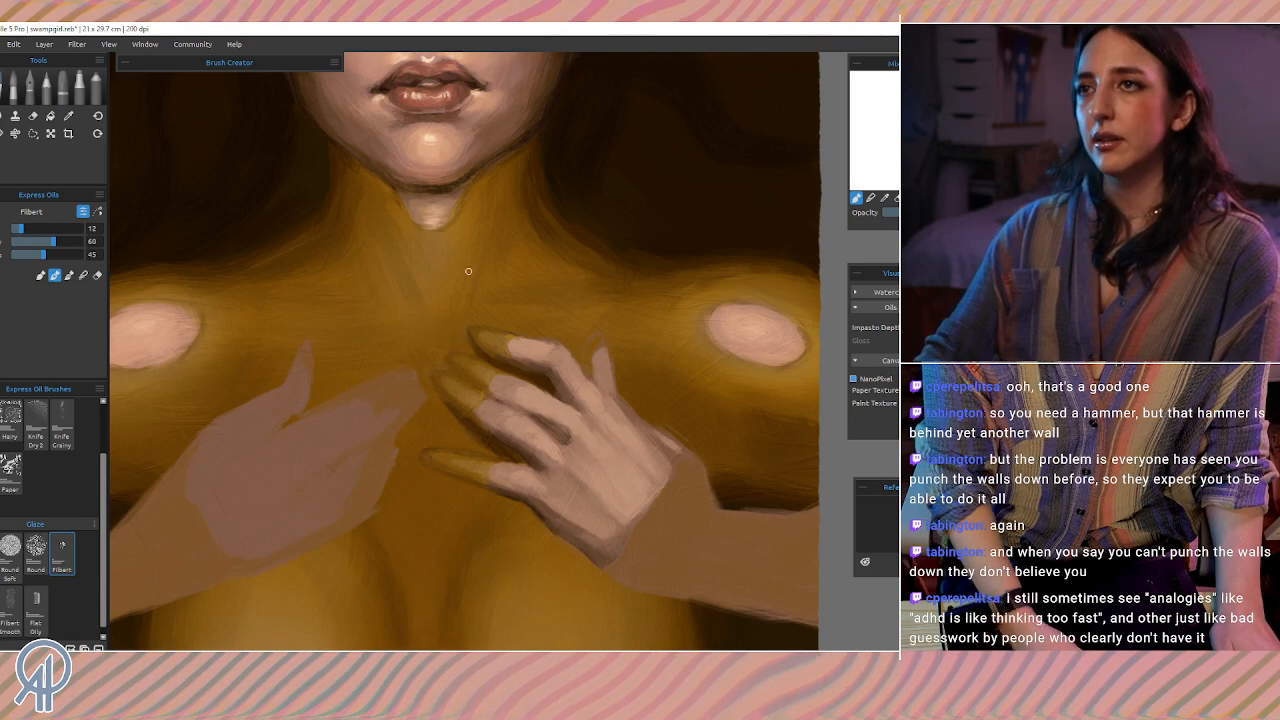
left_click(541, 380, "alt")
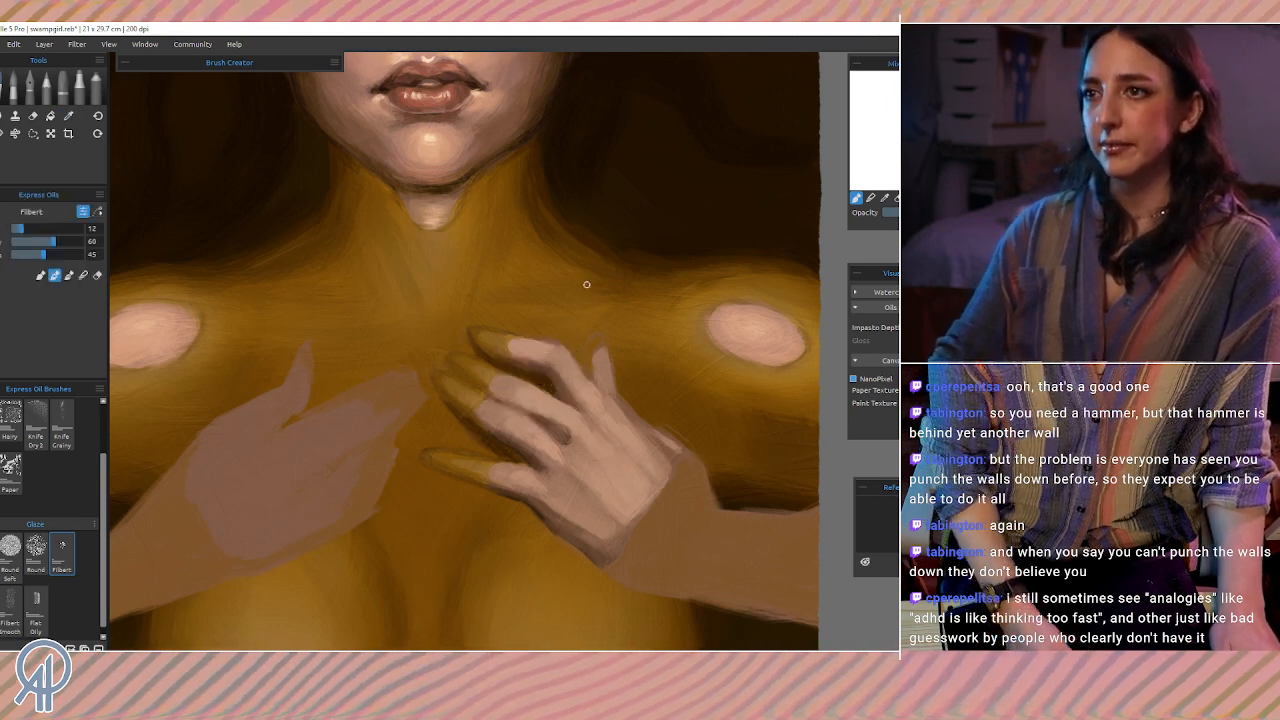
Step: Paint a dark brown shadow on the chest beneath the lowest nail and finger
left_click_drag(529, 568, 437, 490)
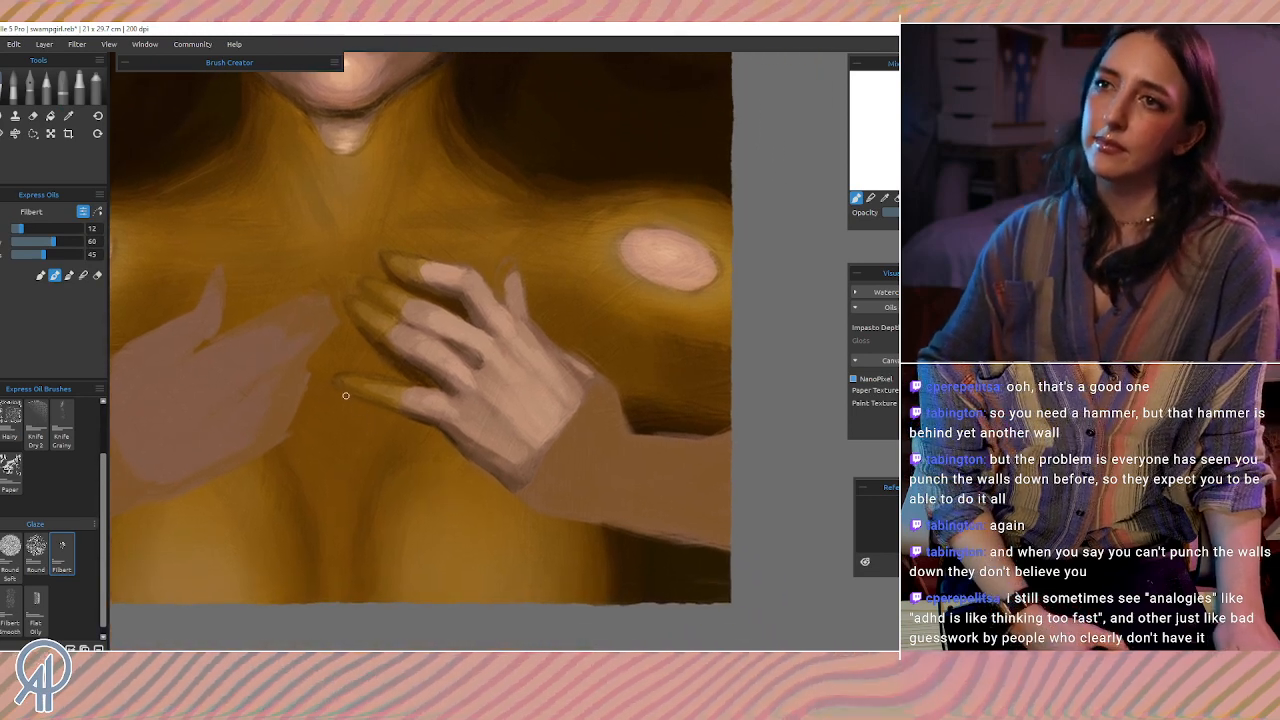
left_click_drag(392, 427, 434, 433)
left_click_drag(349, 389, 415, 426)
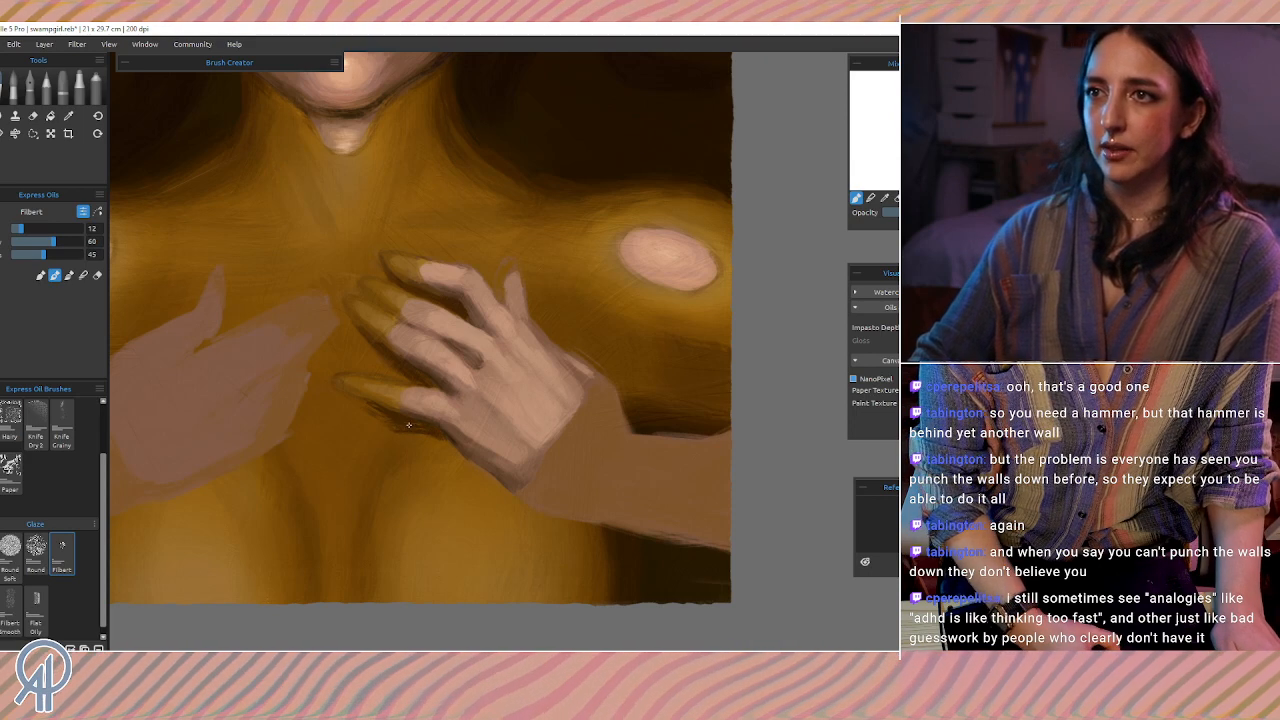
mouse_move(420, 433)
left_mouse_down()
mouse_move(398, 435)
mouse_move(438, 438)
mouse_move(396, 440)
left_mouse_up()
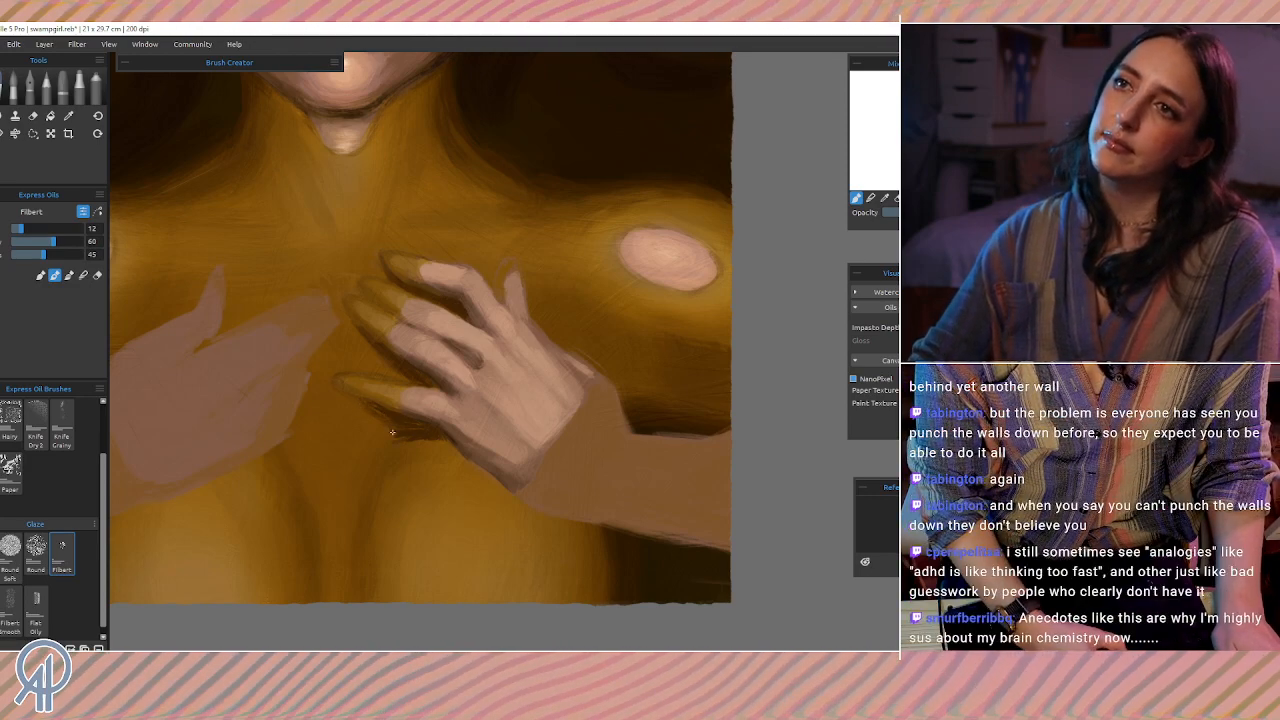
Step: Blend the shadow beneath the lowest finger into the chest with browns sampled under the nail and along the shadow's edge
left_click(370, 408, "alt")
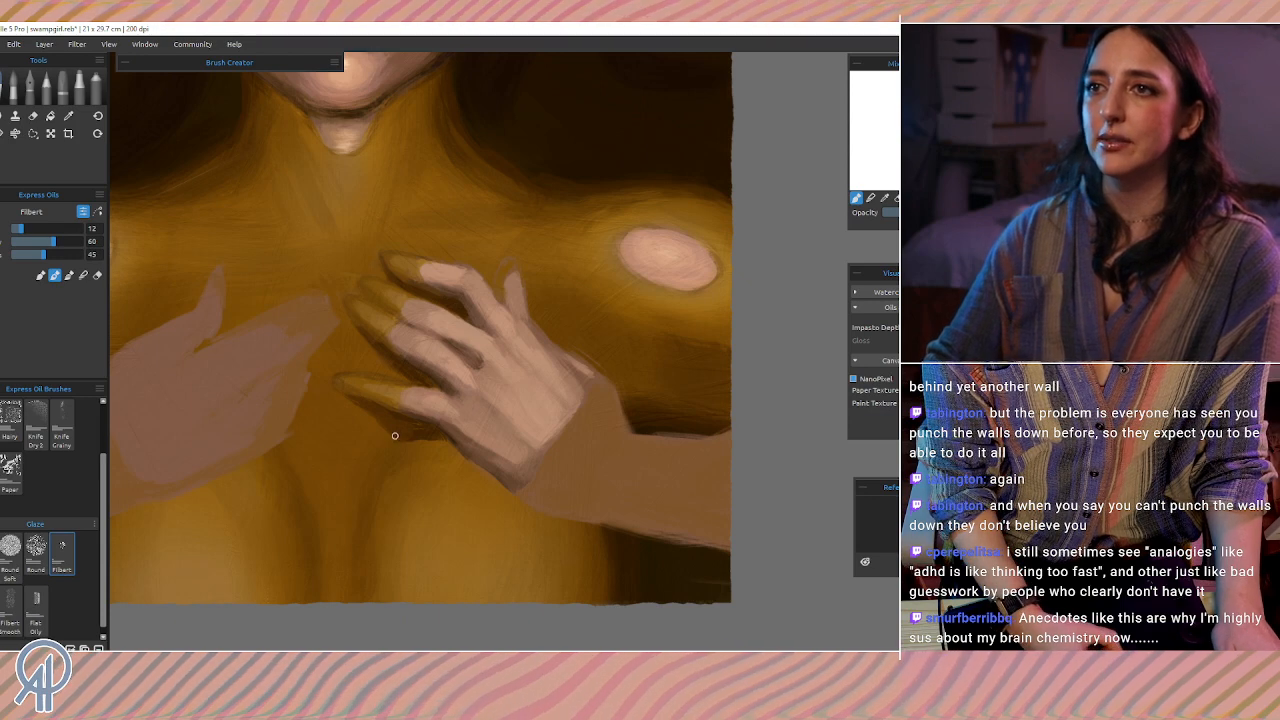
left_click(409, 429, "alt")
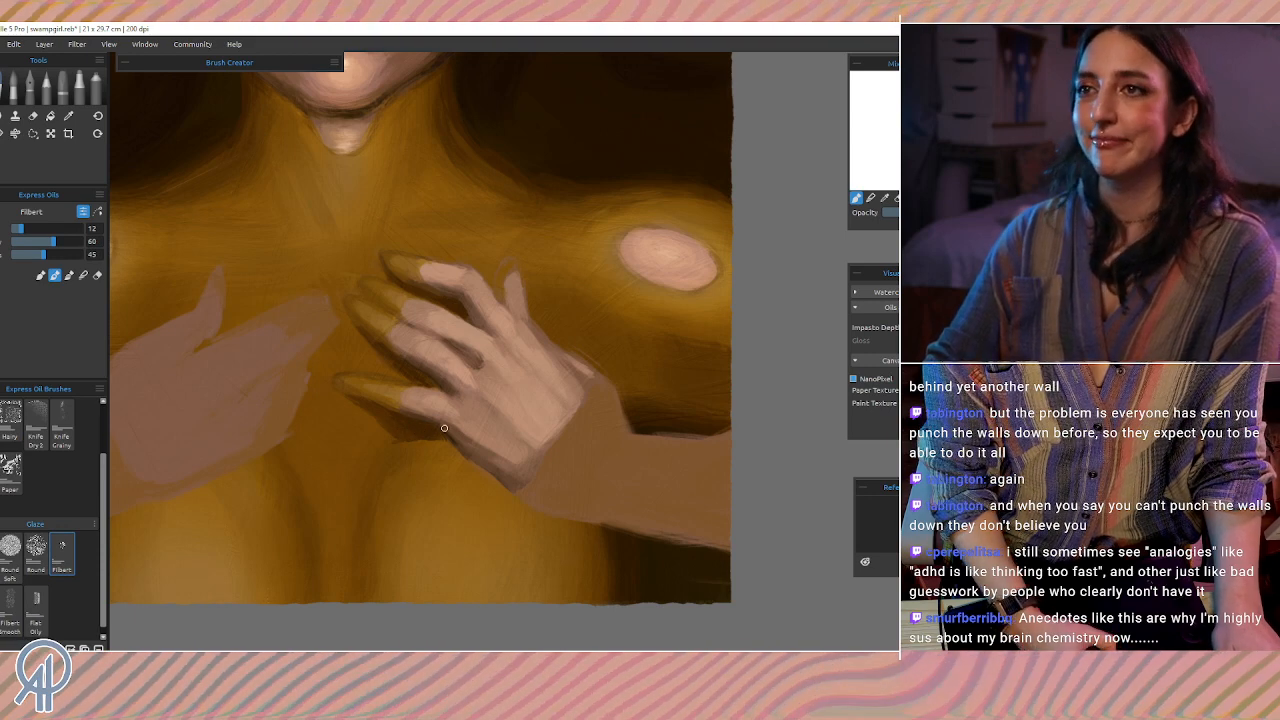
left_click(386, 433, "alt")
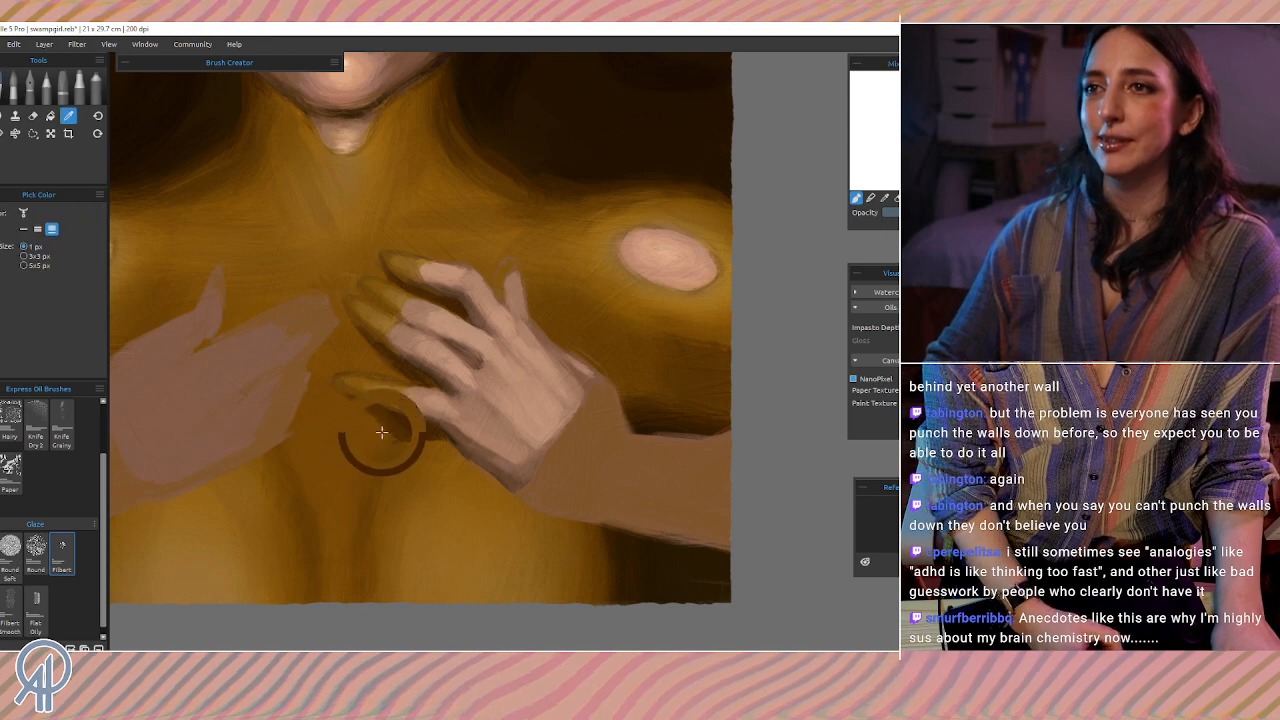
mouse_move(380, 422)
left_mouse_down()
mouse_move(397, 443)
mouse_move(420, 434)
mouse_move(406, 363)
mouse_move(412, 373)
left_mouse_up()
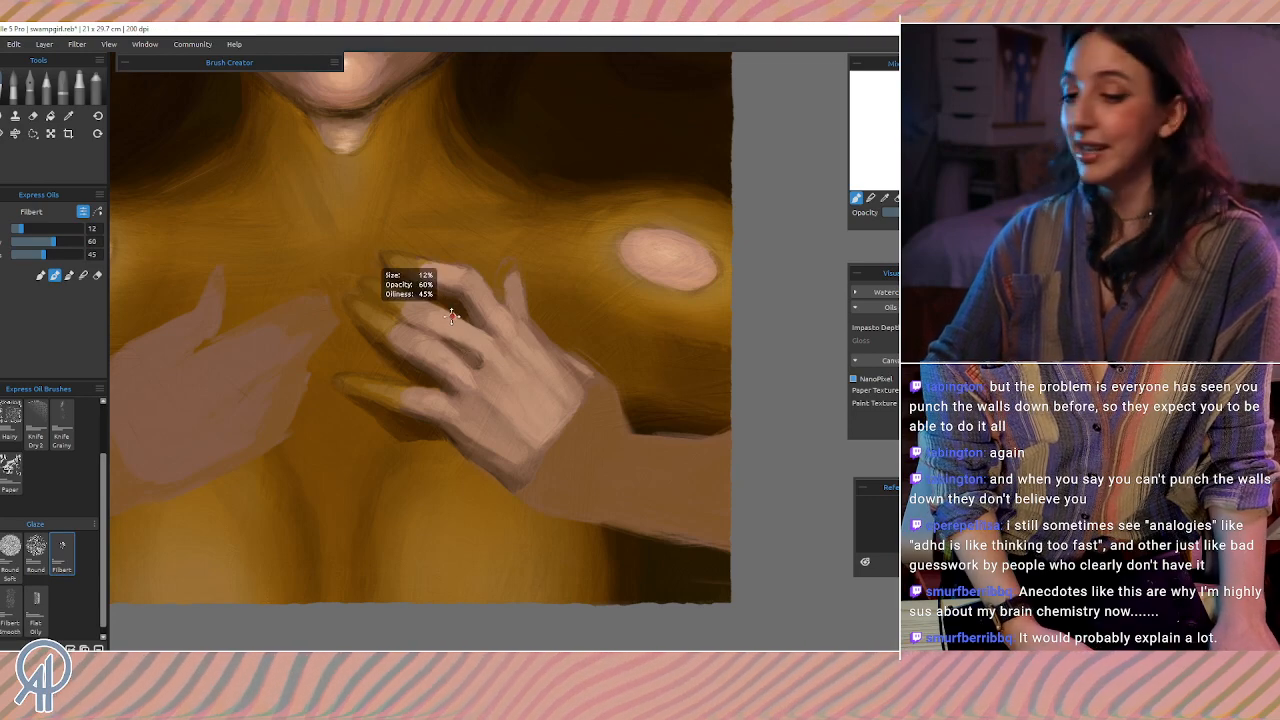
Step: Set the Filbert brush size to 16 and extend the chest shadow beneath the hand's lower edge with browns sampled around it
key("[")
key("[")
key("[")
key("[")
key("[")
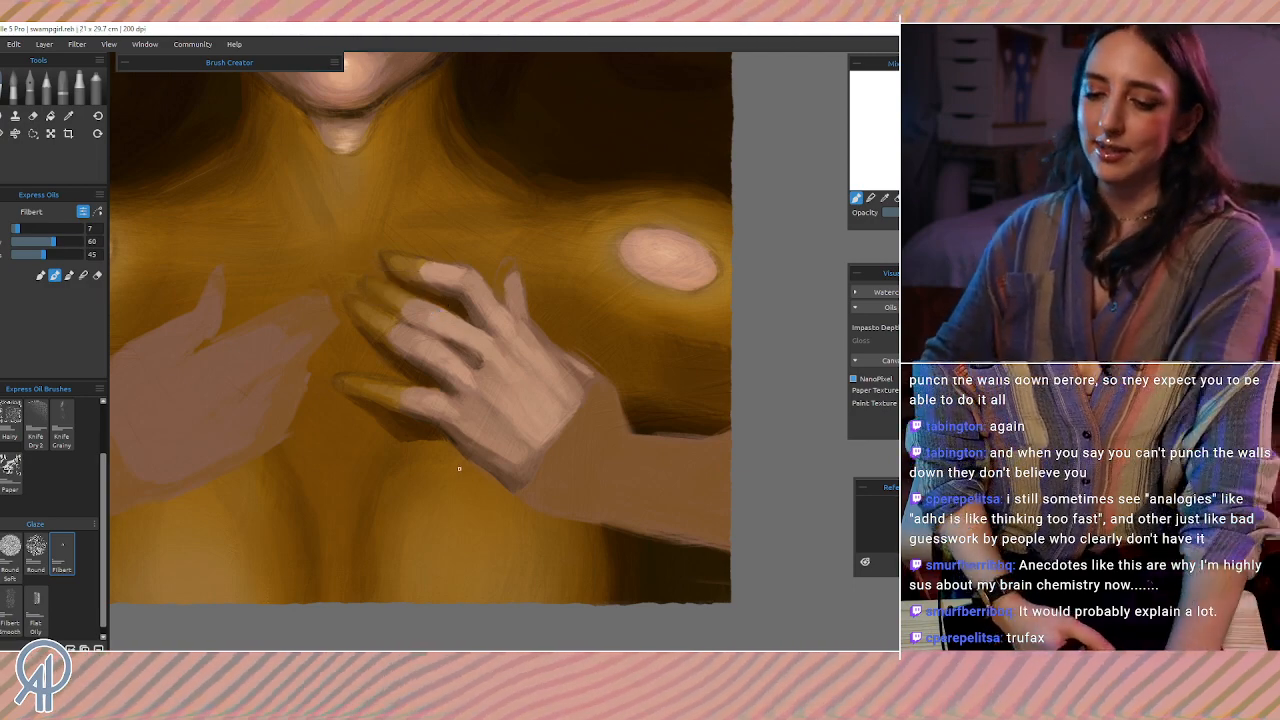
key("bracketright")
key("bracketright")
key("bracketright")
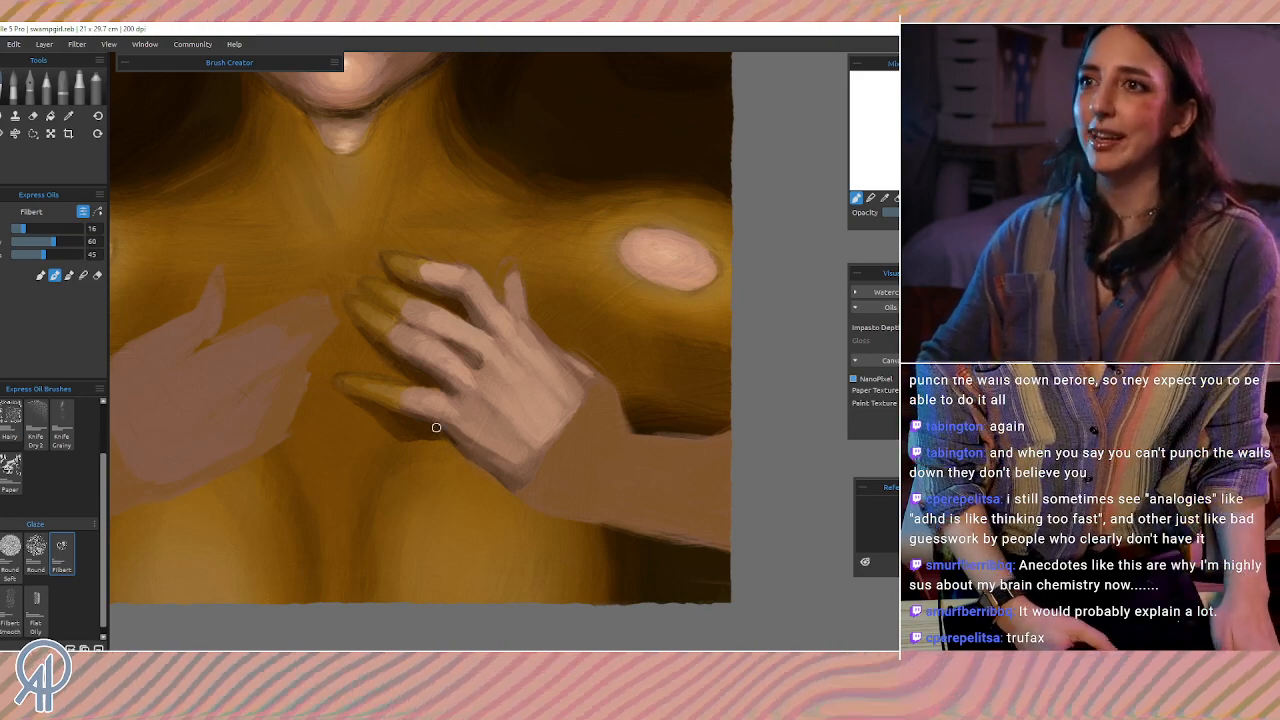
left_click(384, 419, "alt")
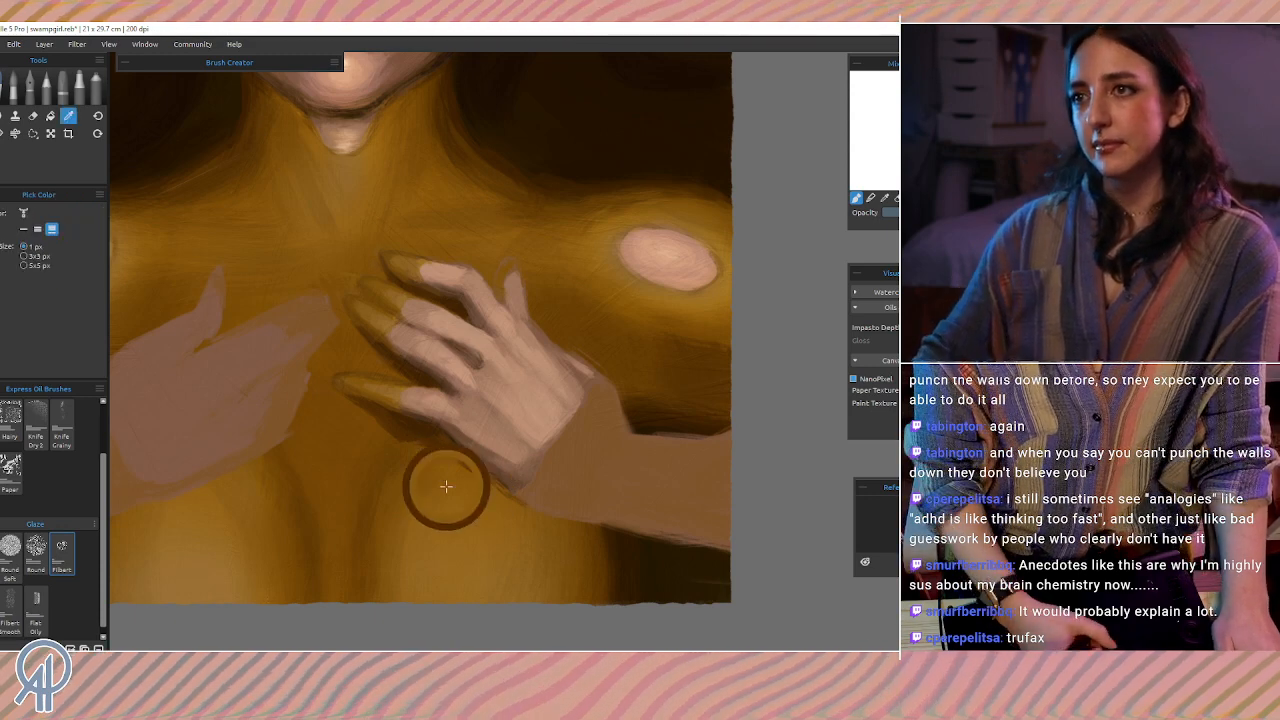
left_click(472, 475, "alt")
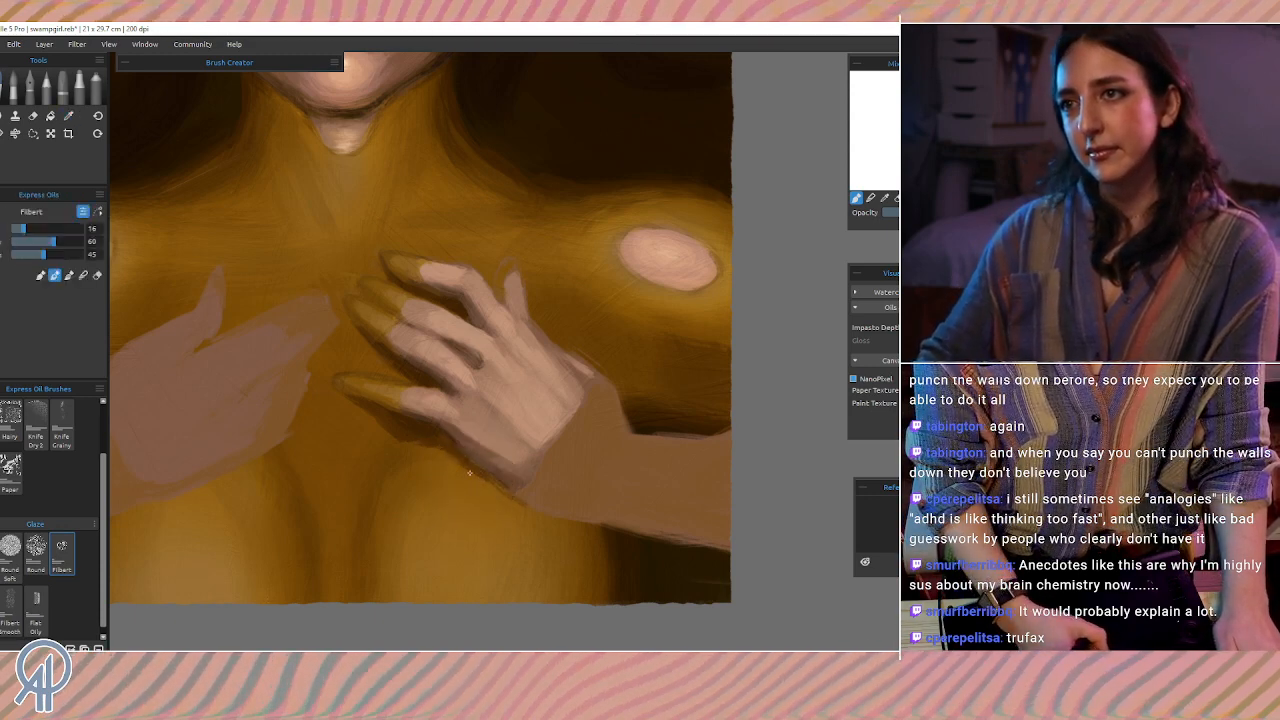
left_click(457, 469, "alt")
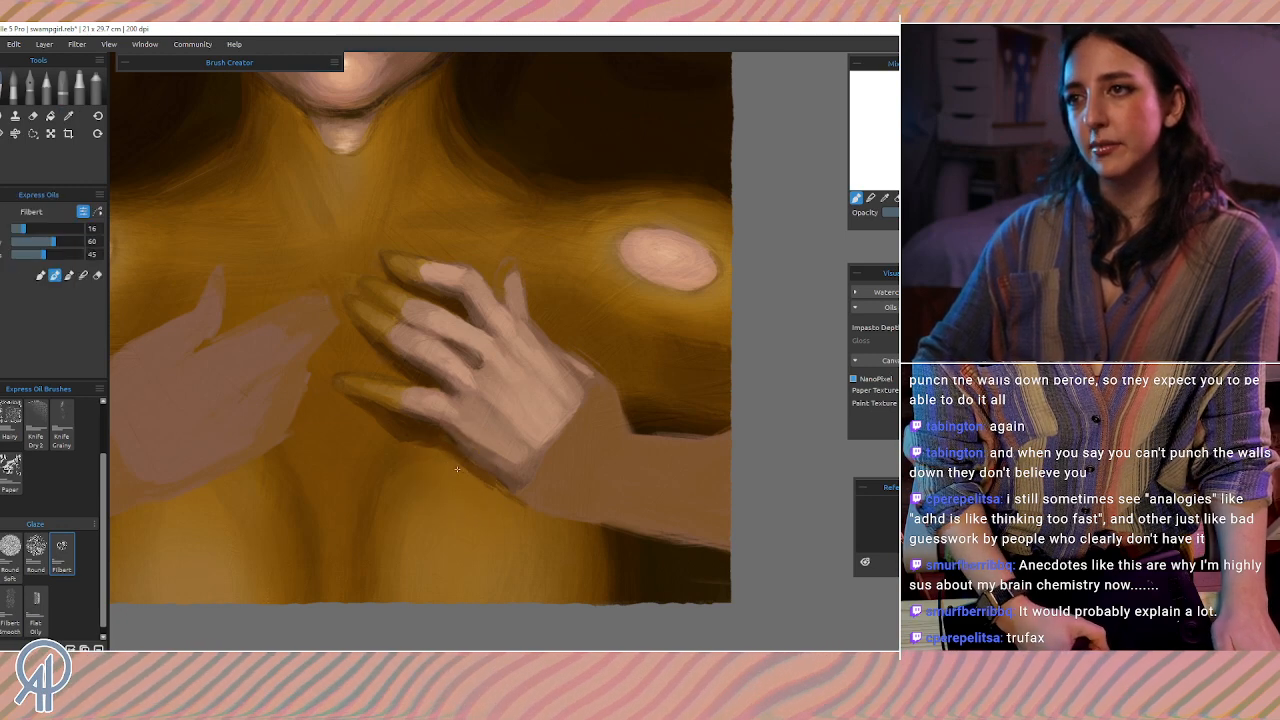
left_click(455, 457, "alt")
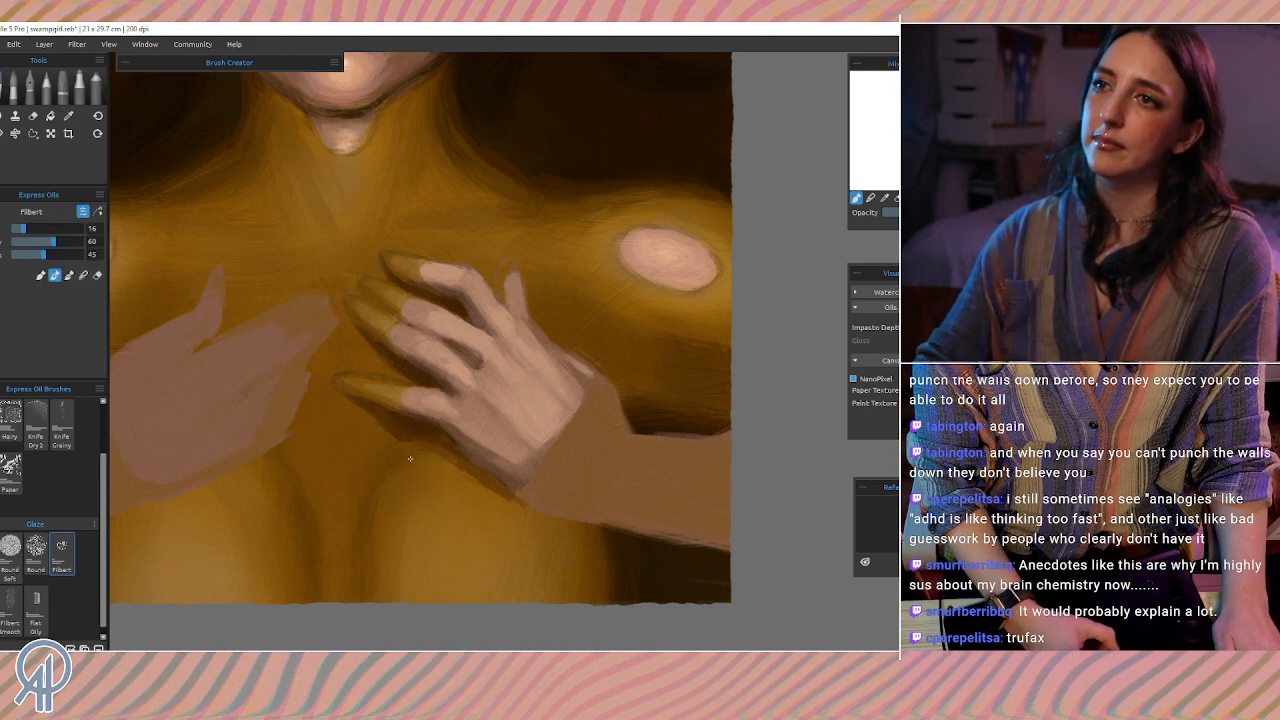
Step: Soften the shadow from the lowest nail to the heel of the hand with browns sampled along the shadow
left_click(476, 482, "alt")
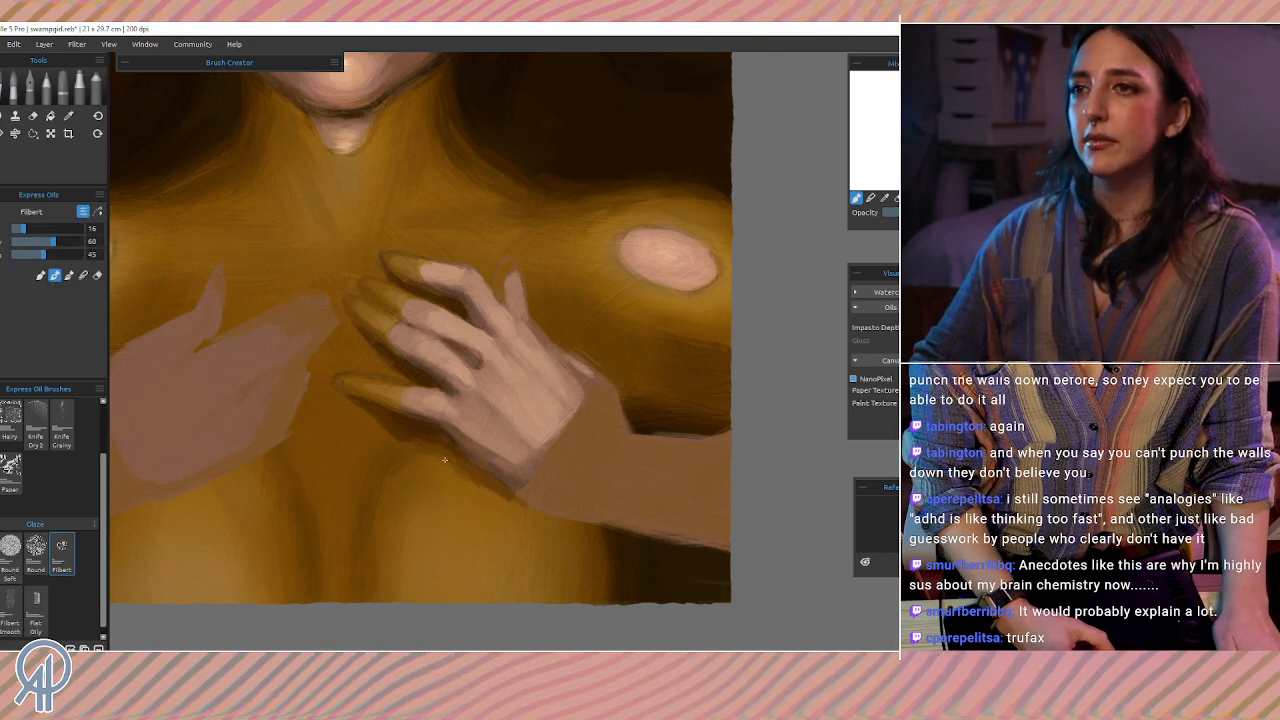
left_click(405, 432, "alt")
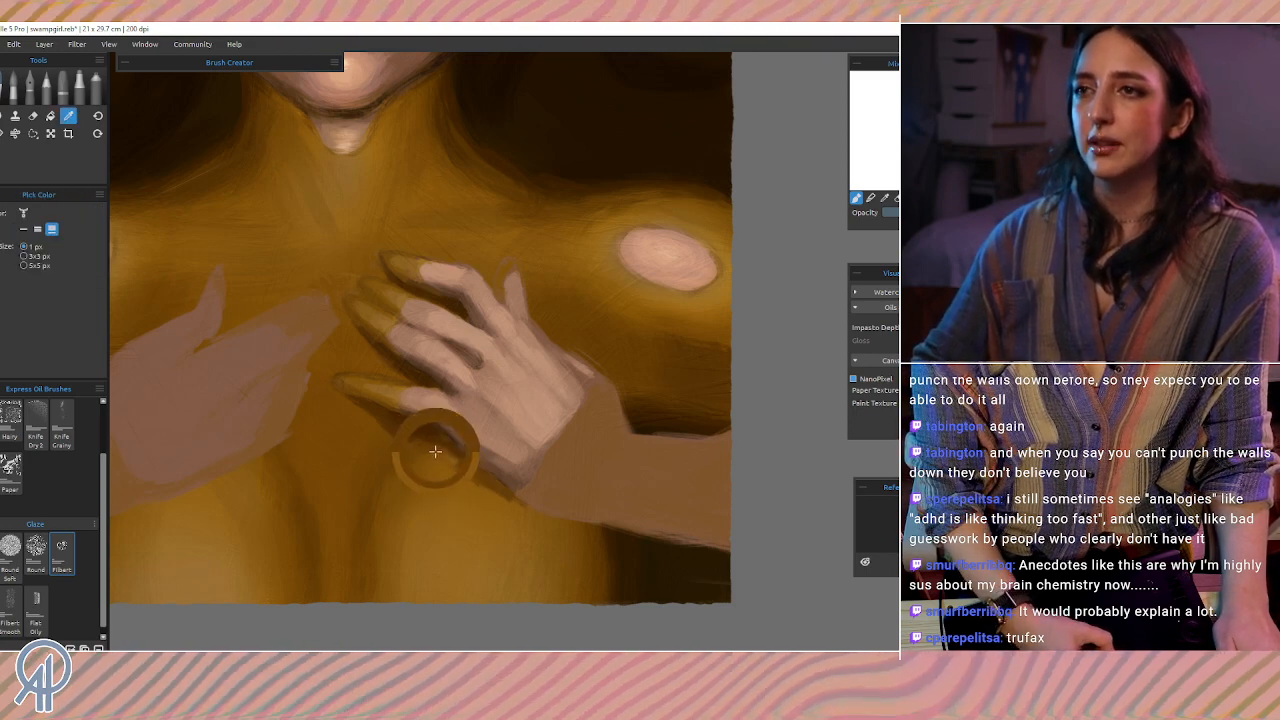
left_click(396, 441, "alt")
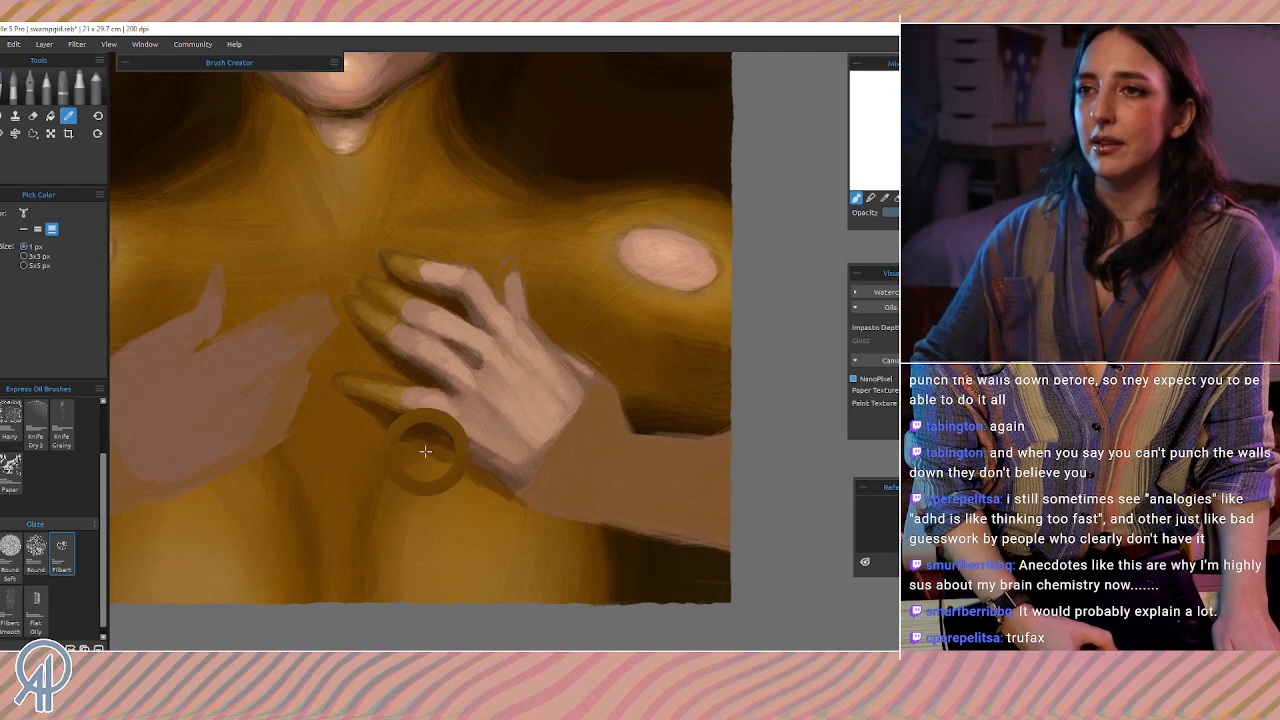
left_click(445, 458, "alt")
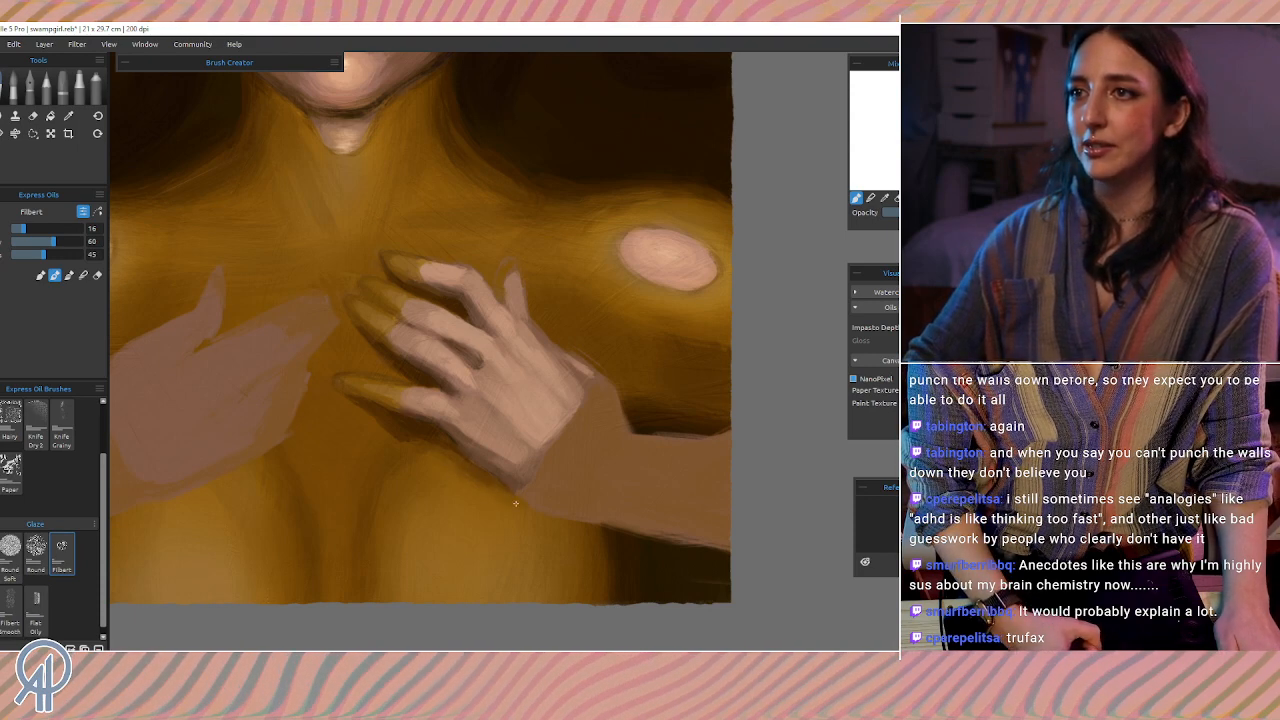
left_click_drag(466, 459, 494, 484)
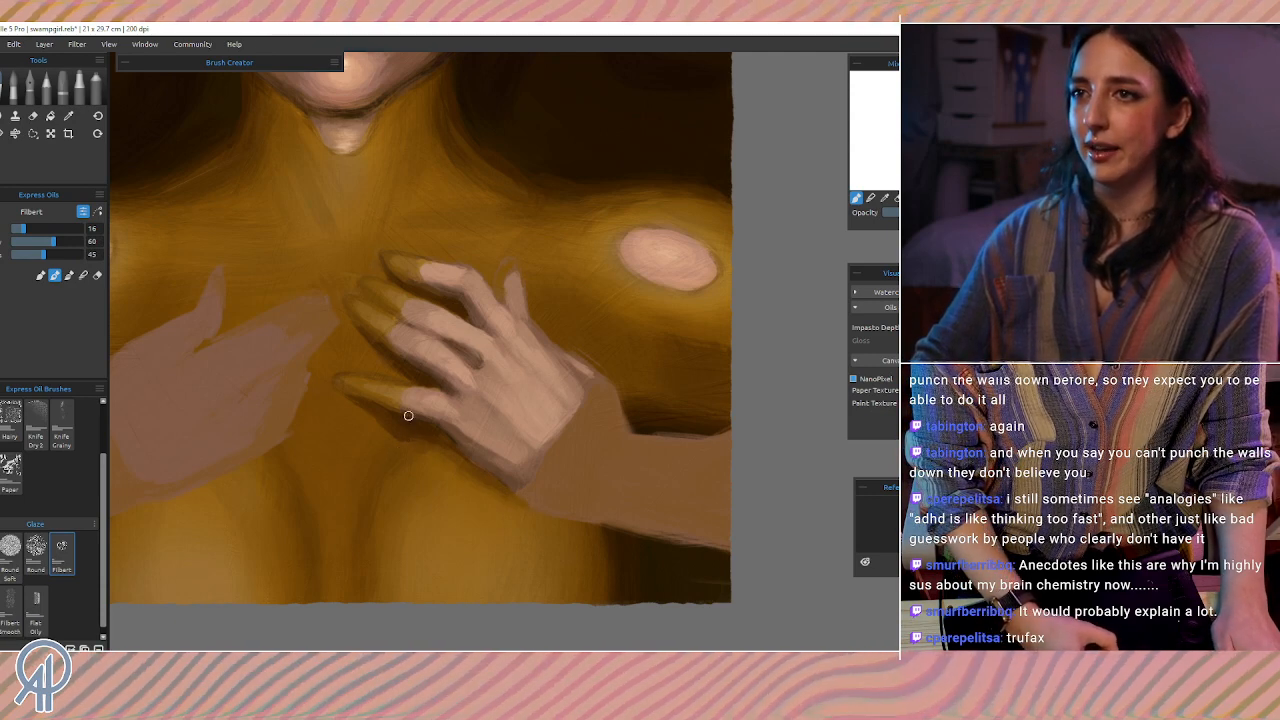
left_click_drag(380, 410, 395, 428)
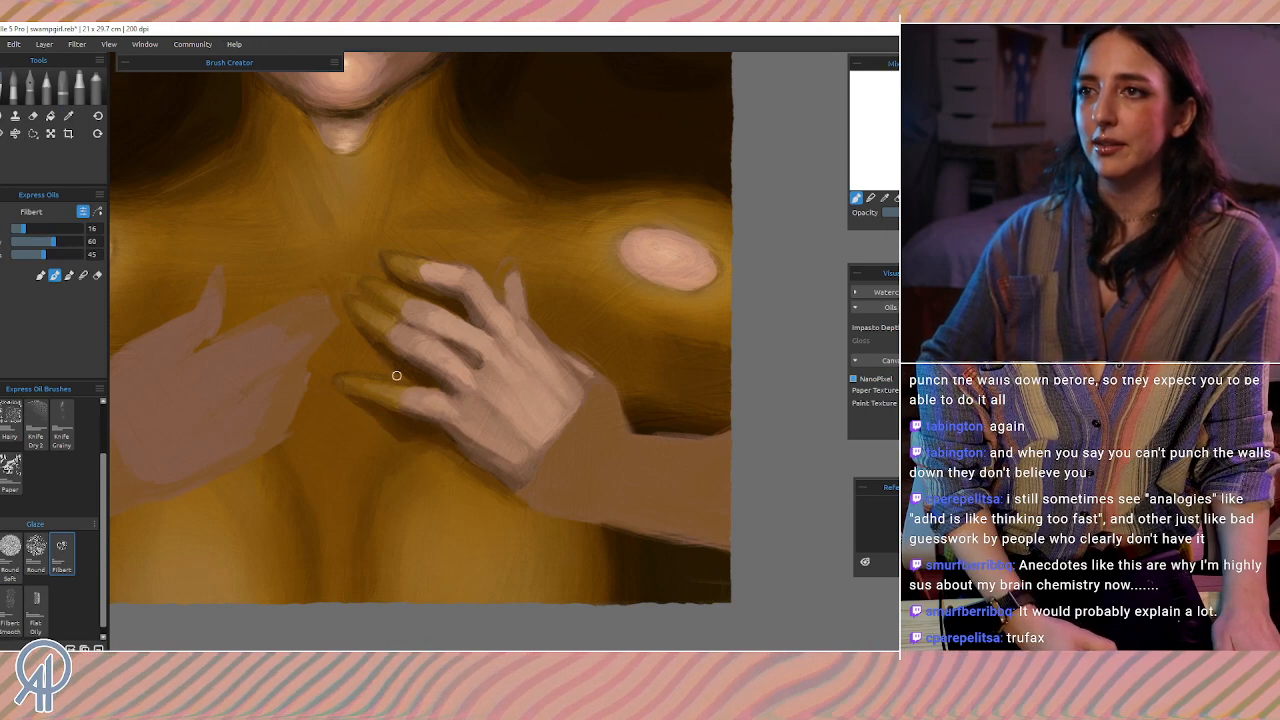
left_click(462, 442, "alt")
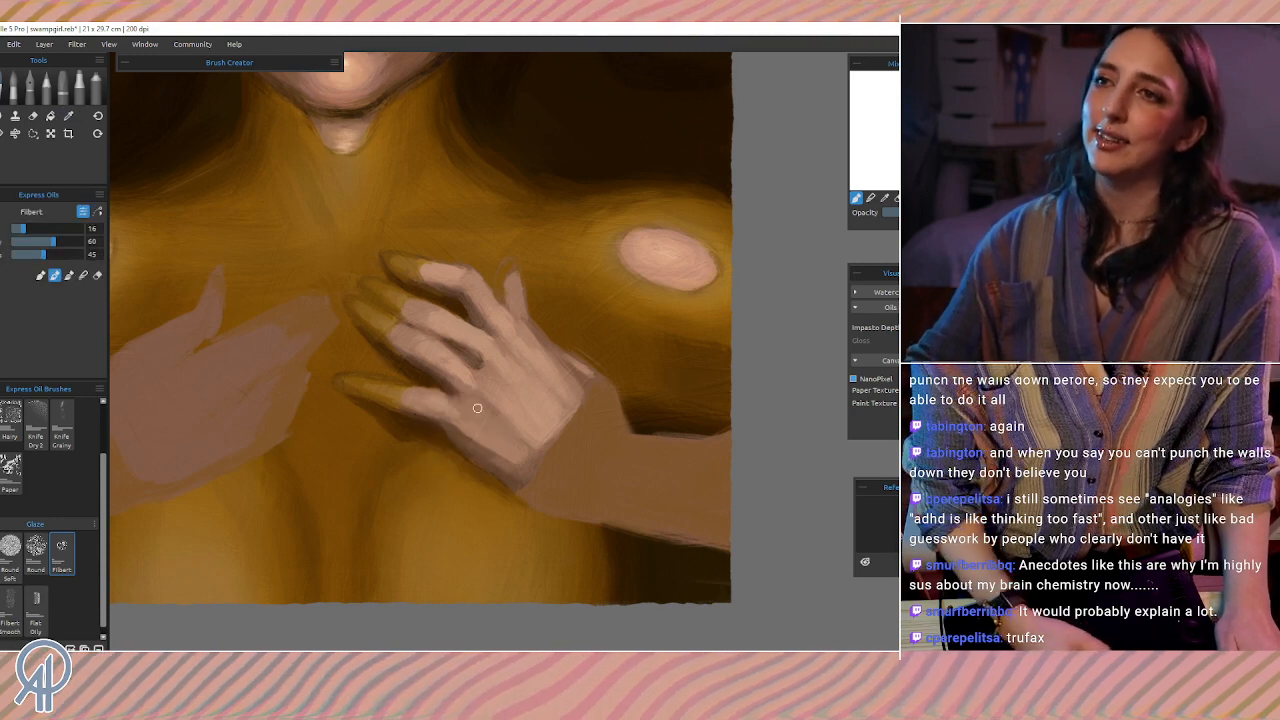
left_click(372, 422, "alt")
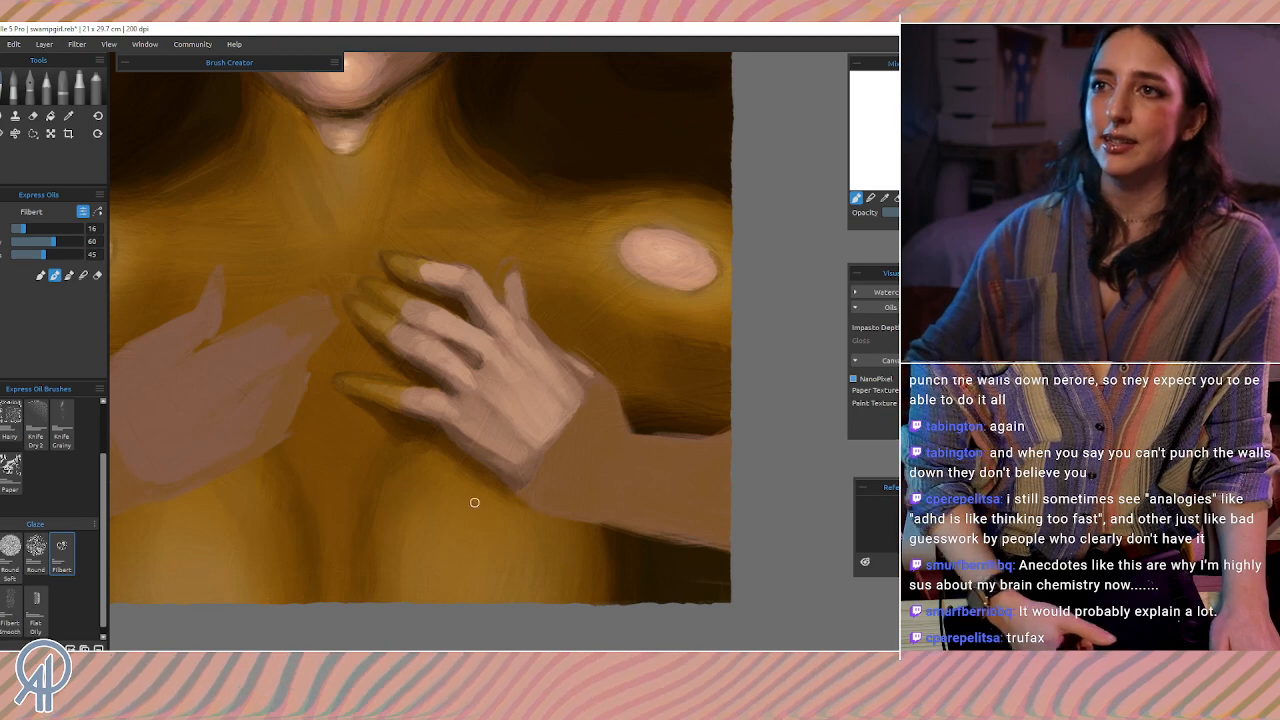
Step: Cut into the forearm's underside beside the wrist with dark brown strokes to narrow it
mouse_move(501, 418)
left_mouse_down()
mouse_move(486, 506)
mouse_move(471, 496)
left_mouse_up()
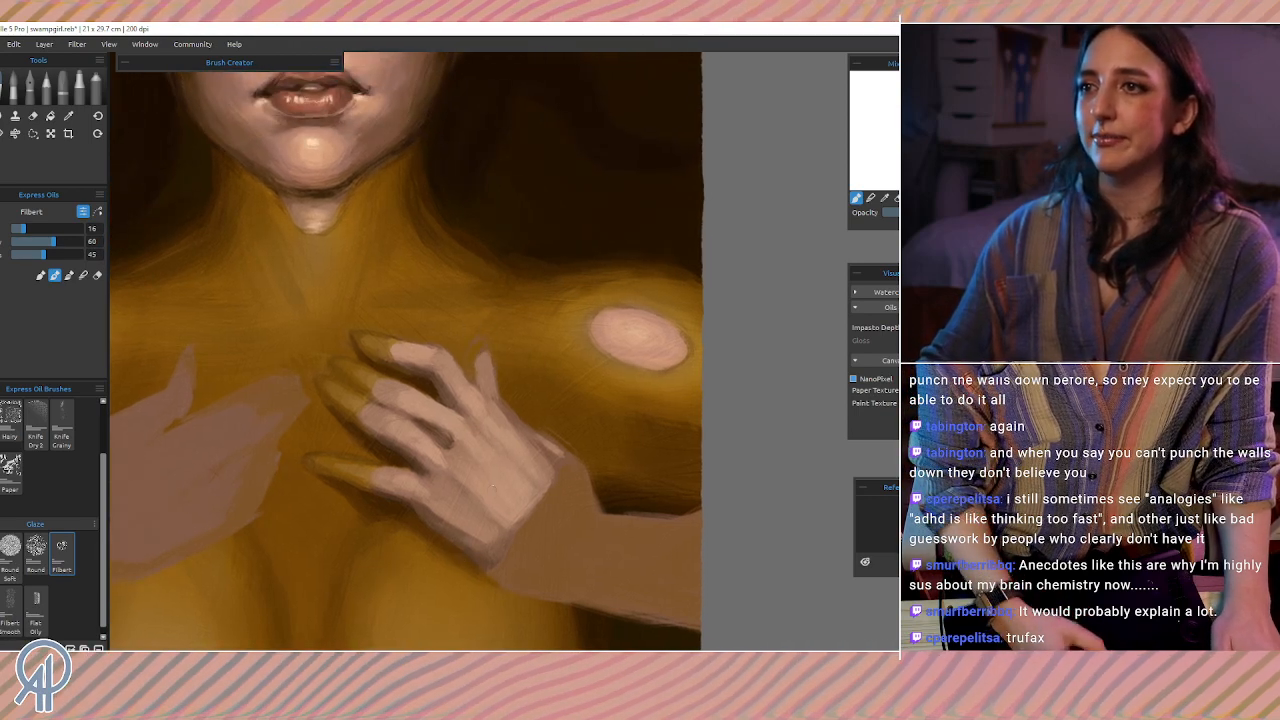
mouse_move(507, 574)
left_mouse_down()
mouse_move(446, 434)
mouse_move(425, 441)
left_mouse_up()
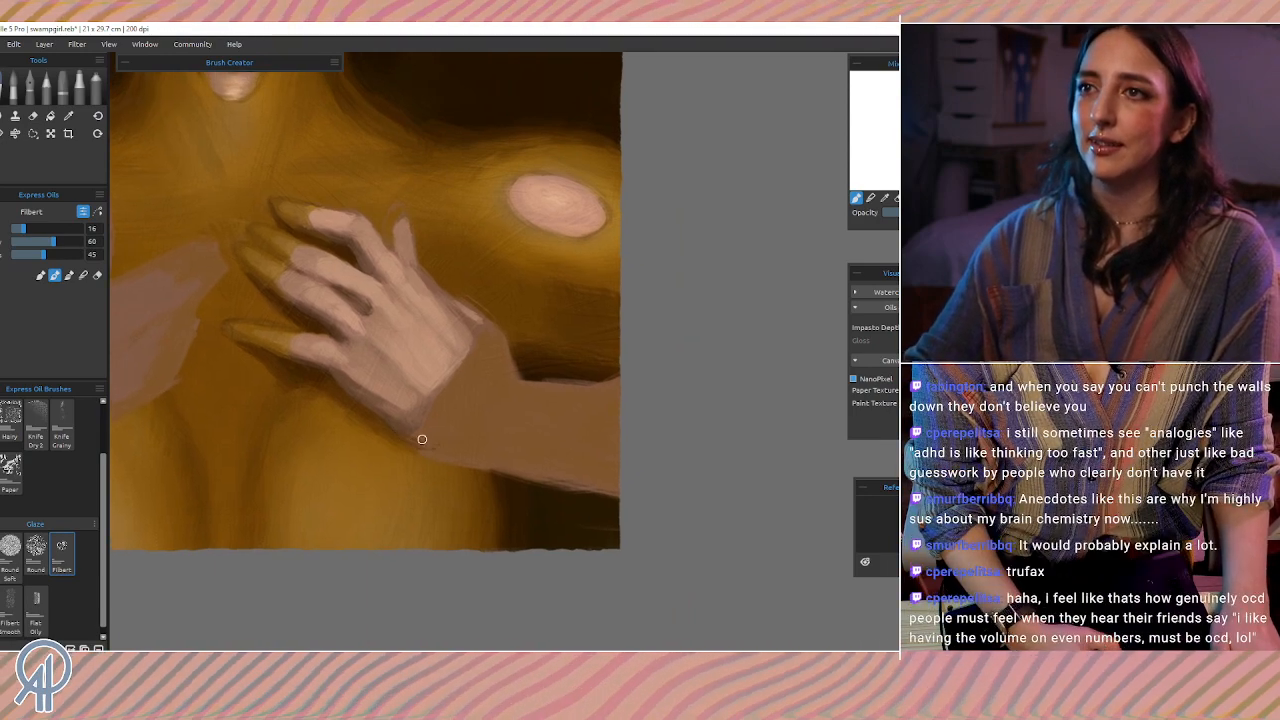
left_click_drag(410, 442, 490, 452)
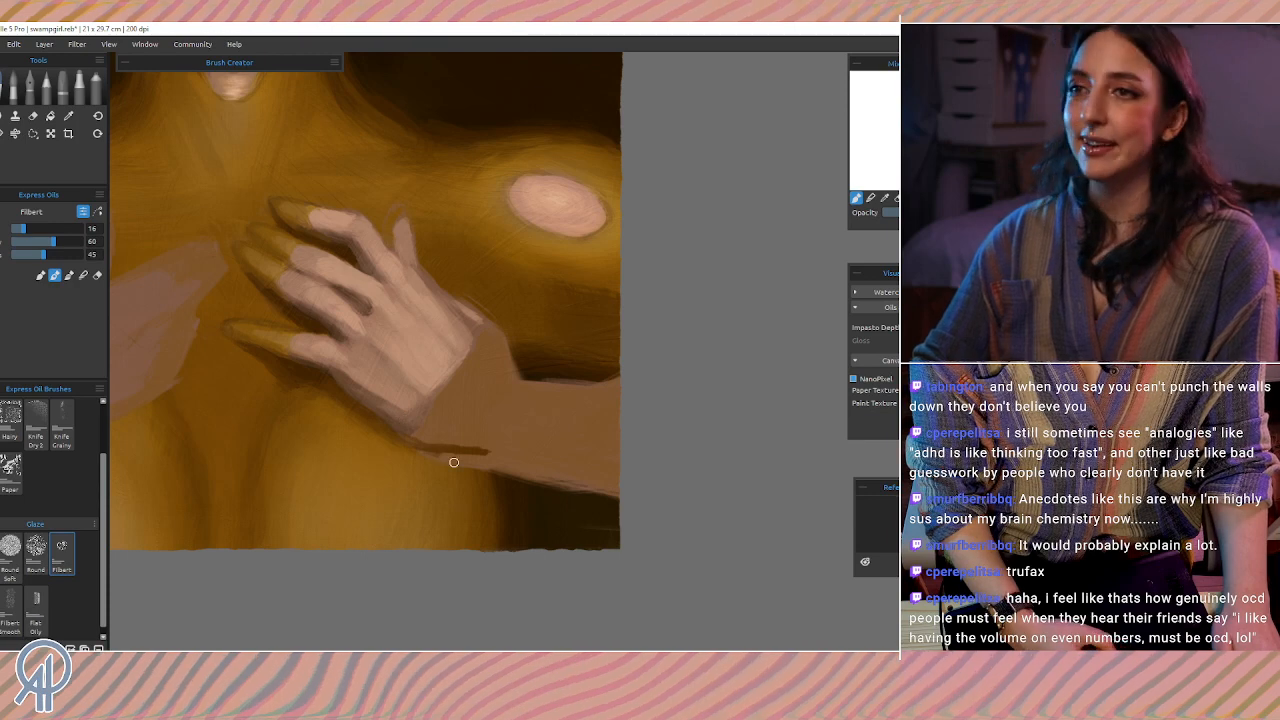
left_click_drag(469, 463, 464, 463)
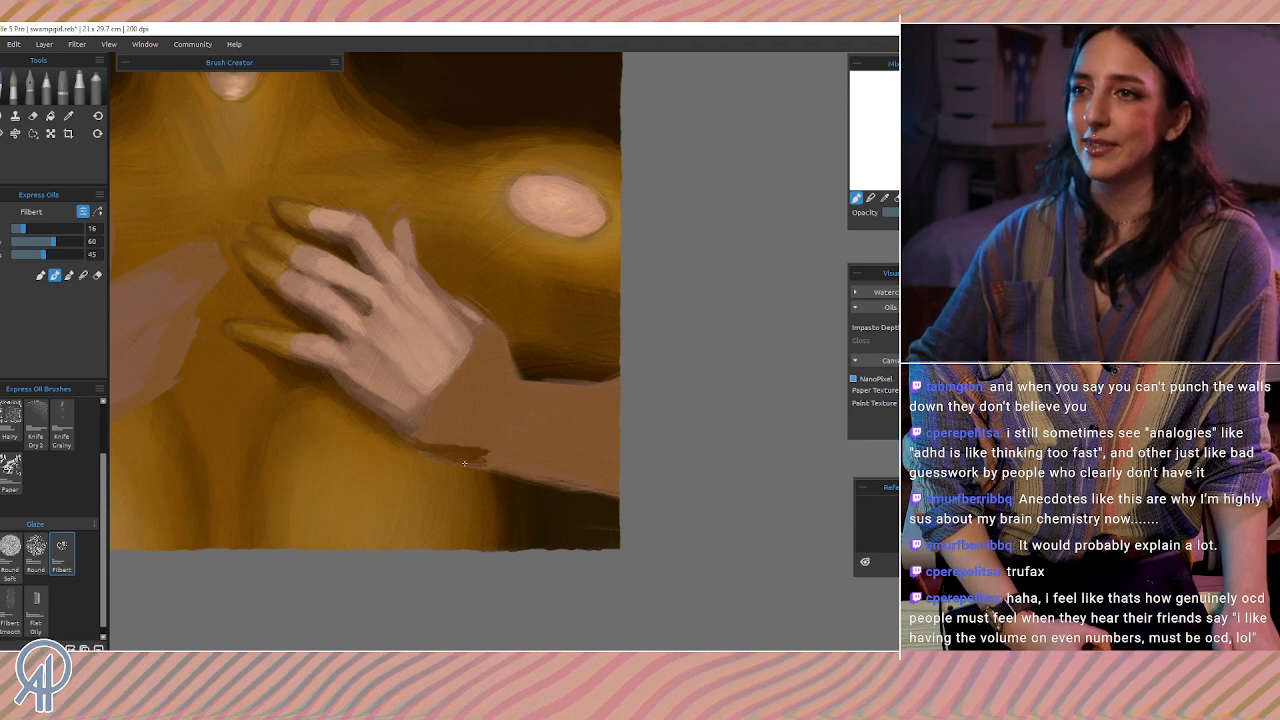
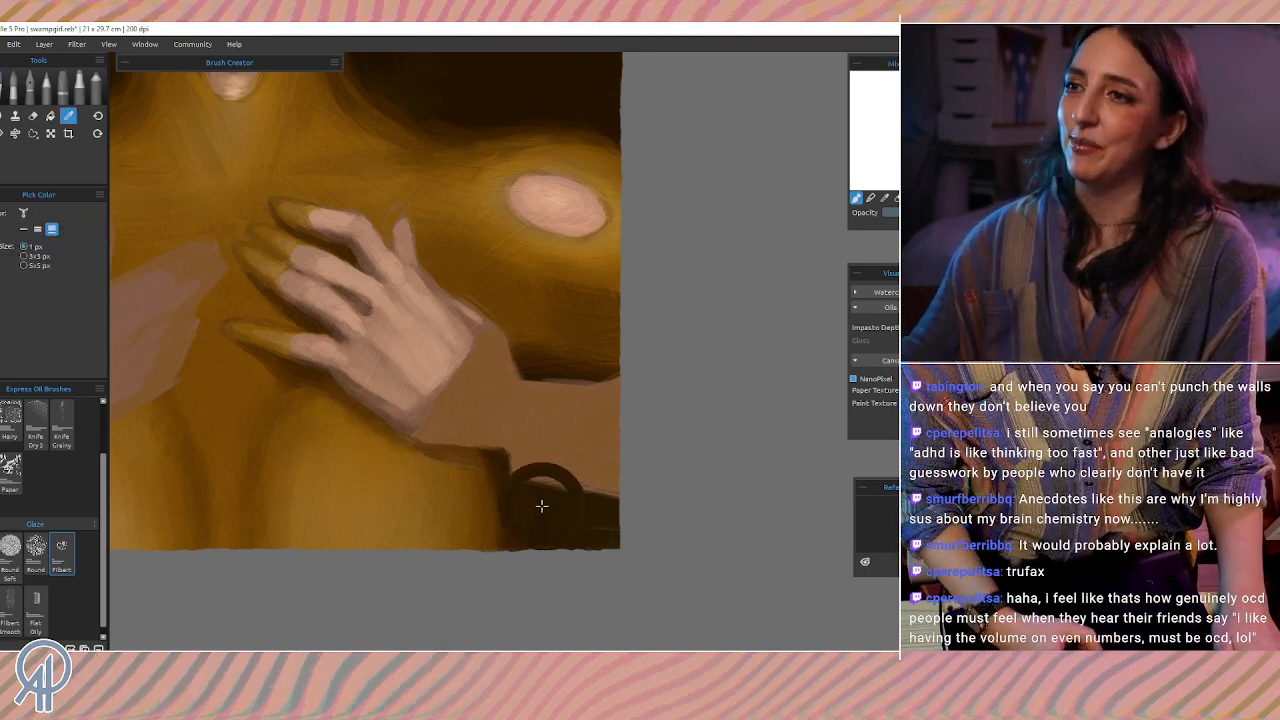
Step: Clean up the forearm's lower contour and wrist with the forearm brown and tones sampled from the adjoining shadow
left_click(514, 471, "alt")
left_click(490, 437, "alt")
left_click_drag(490, 450, 460, 430)
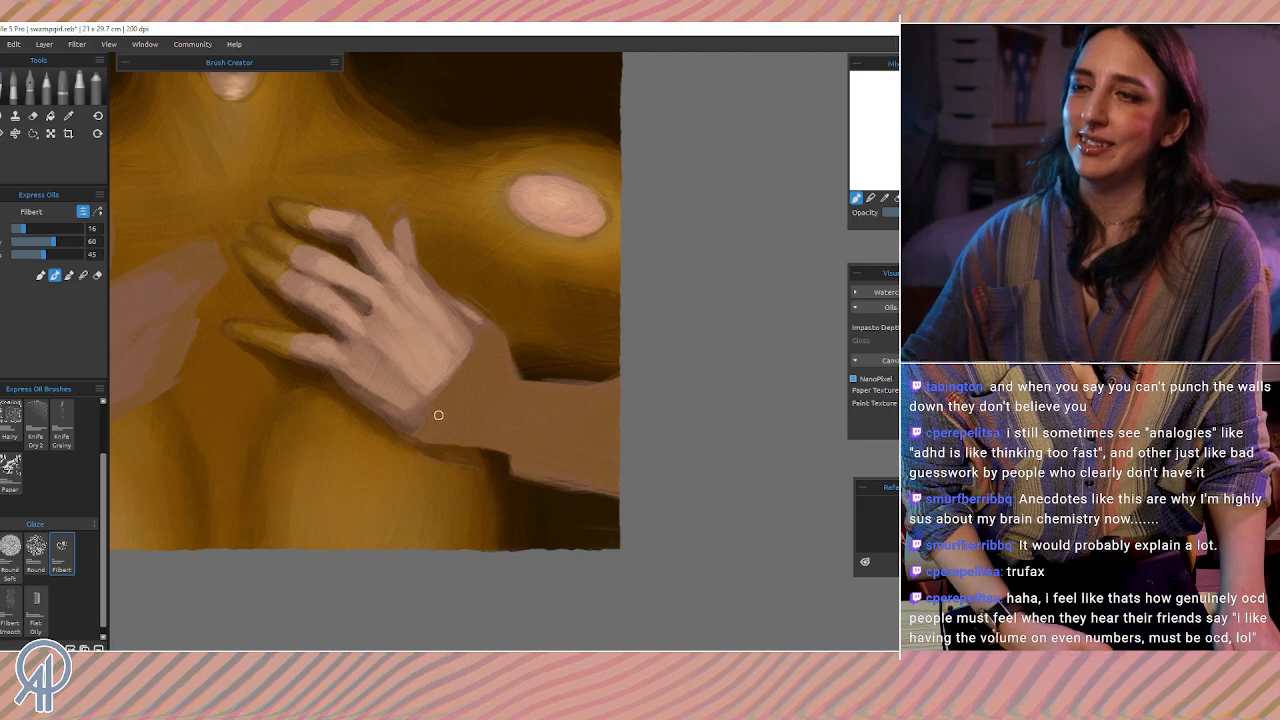
left_click(381, 427, "alt")
left_click_drag(381, 427, 403, 429)
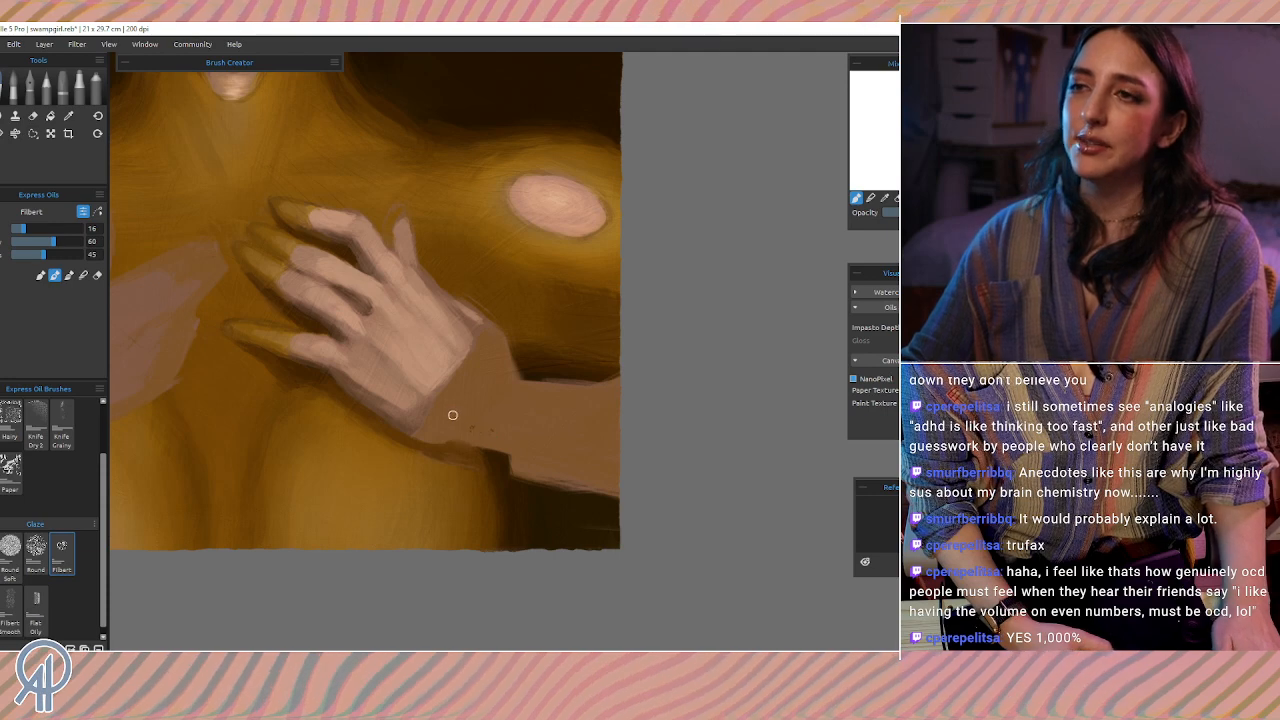
left_click(446, 415, "alt")
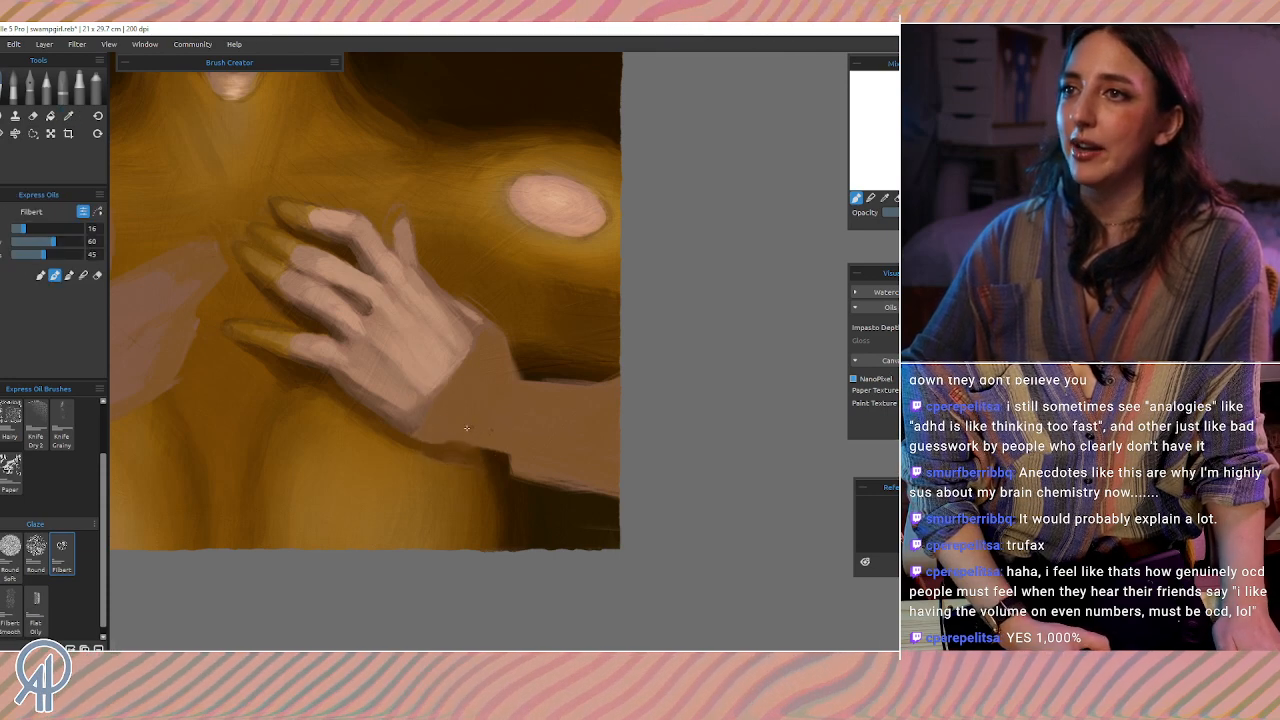
mouse_move(481, 442)
left_mouse_down()
mouse_move(519, 457)
mouse_move(463, 438)
left_mouse_up()
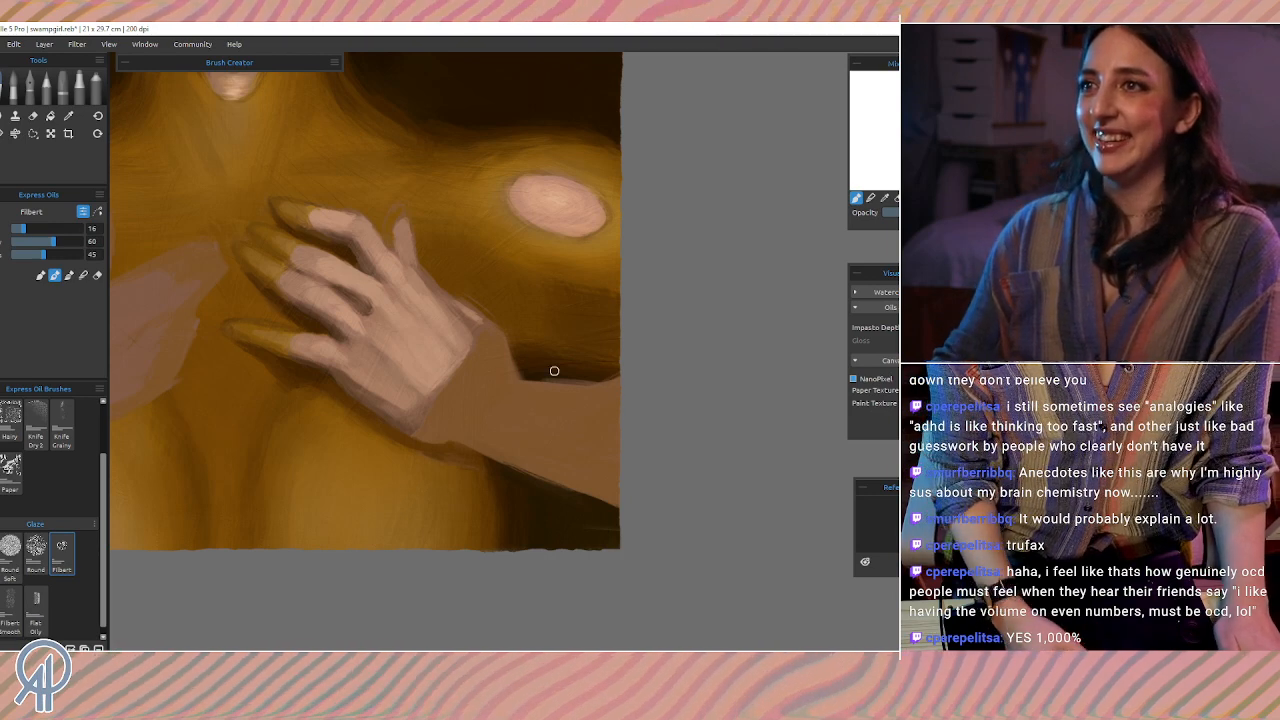
Step: Trim the forearm's upper edge with dark brown so it slopes down from the wrist to the canvas edge
left_click_drag(539, 375, 620, 400)
mouse_move(532, 374)
left_mouse_down()
mouse_move(615, 392)
mouse_move(604, 387)
left_mouse_up()
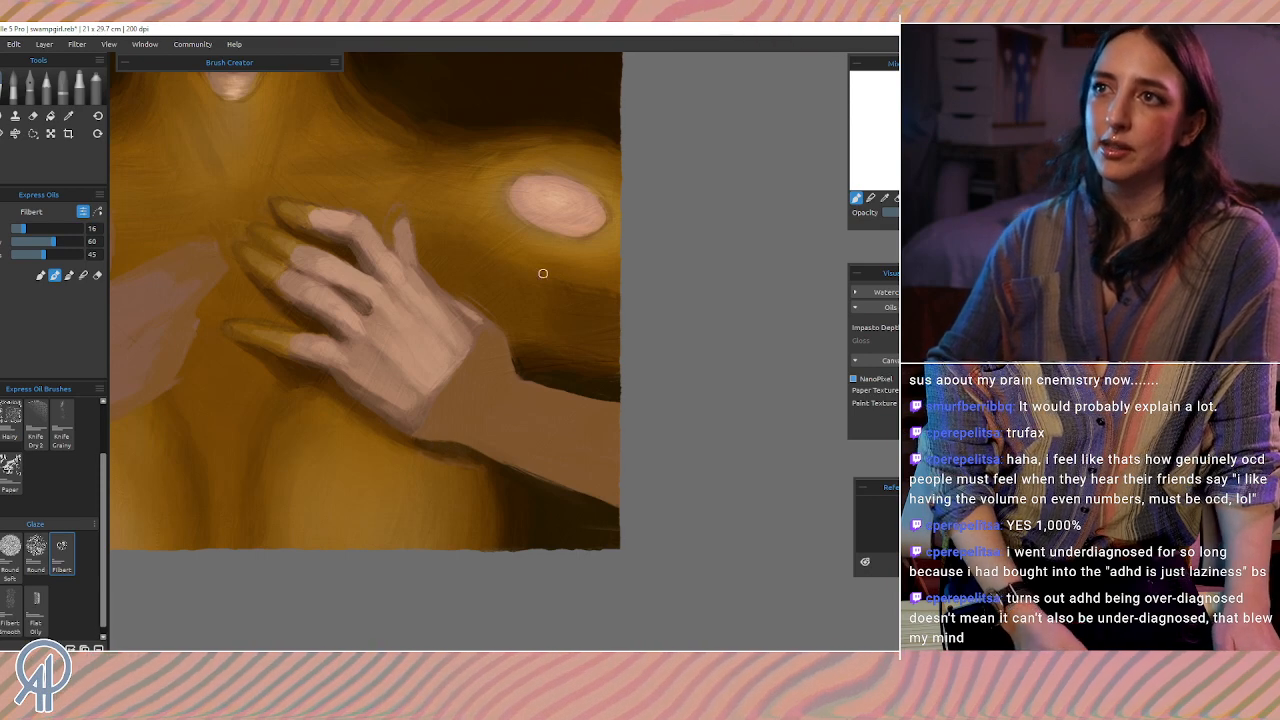
Step: Blend the upper arm's shading beside the wrist and back of the hand with browns sampled in that area
left_click_drag(557, 357, 555, 411)
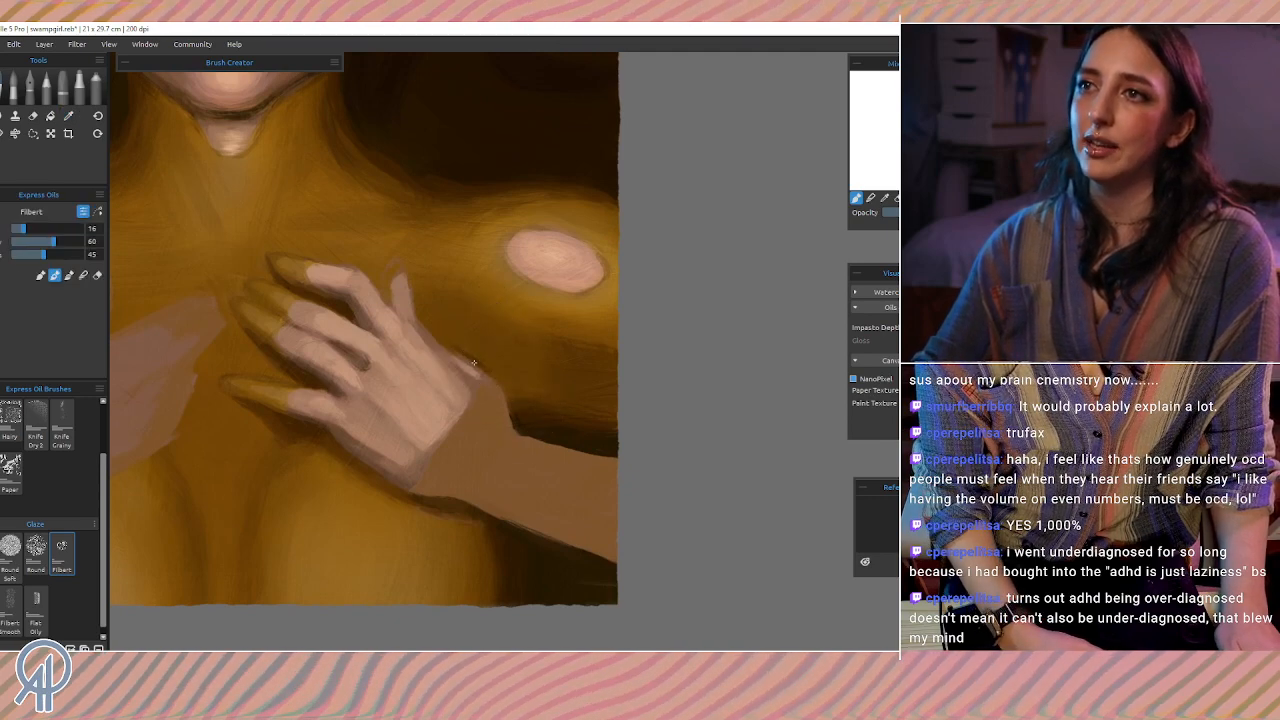
key("i")
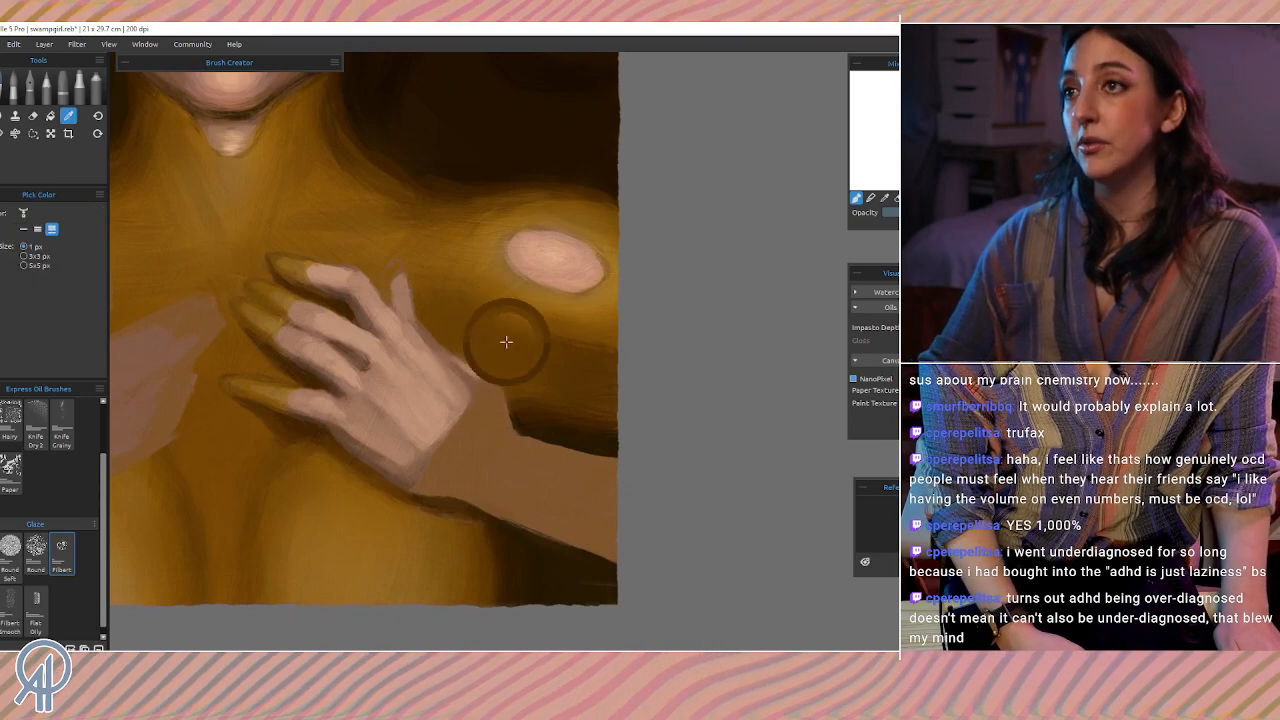
left_click(506, 342, "alt")
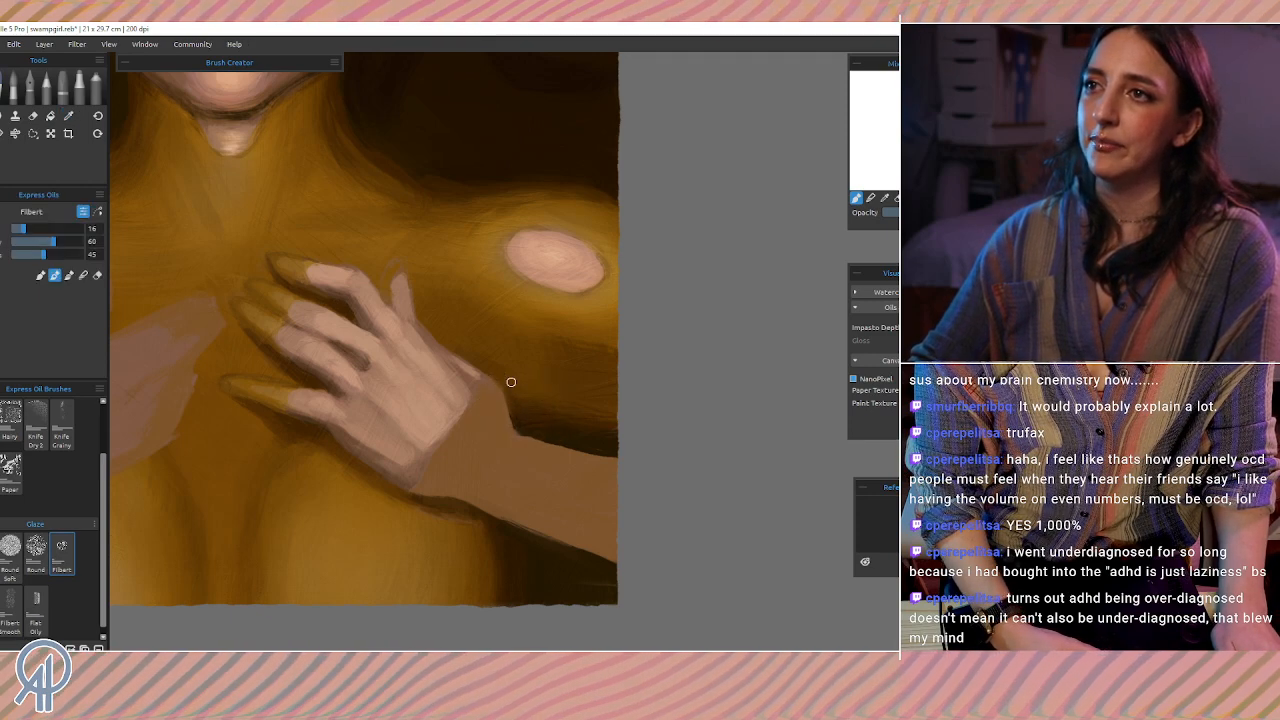
left_click(503, 380, "alt")
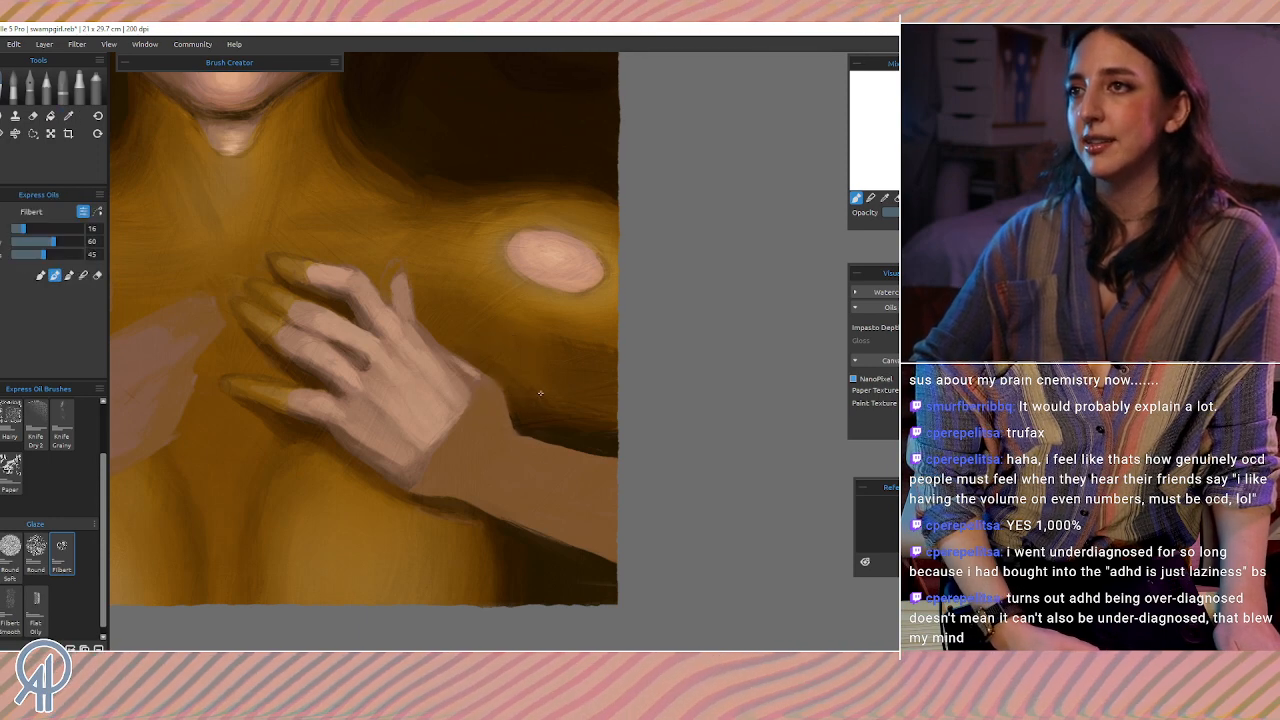
left_click(530, 405, "alt")
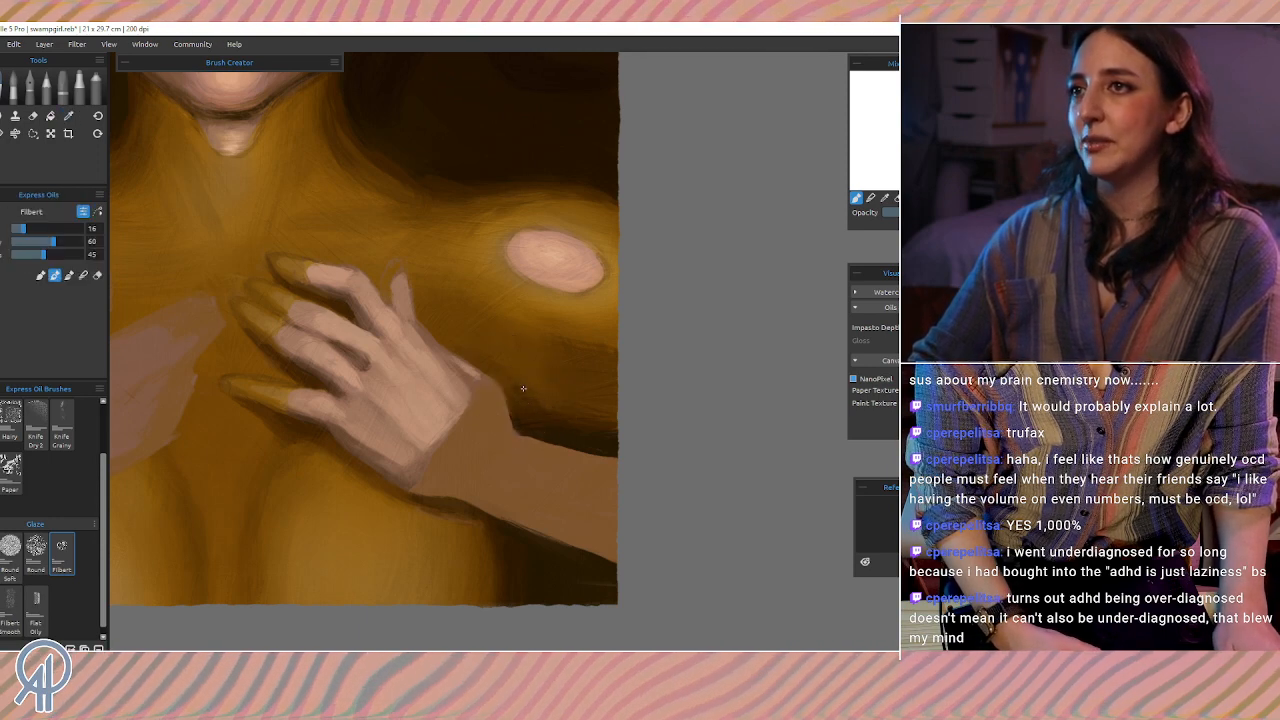
left_click(506, 380, "alt")
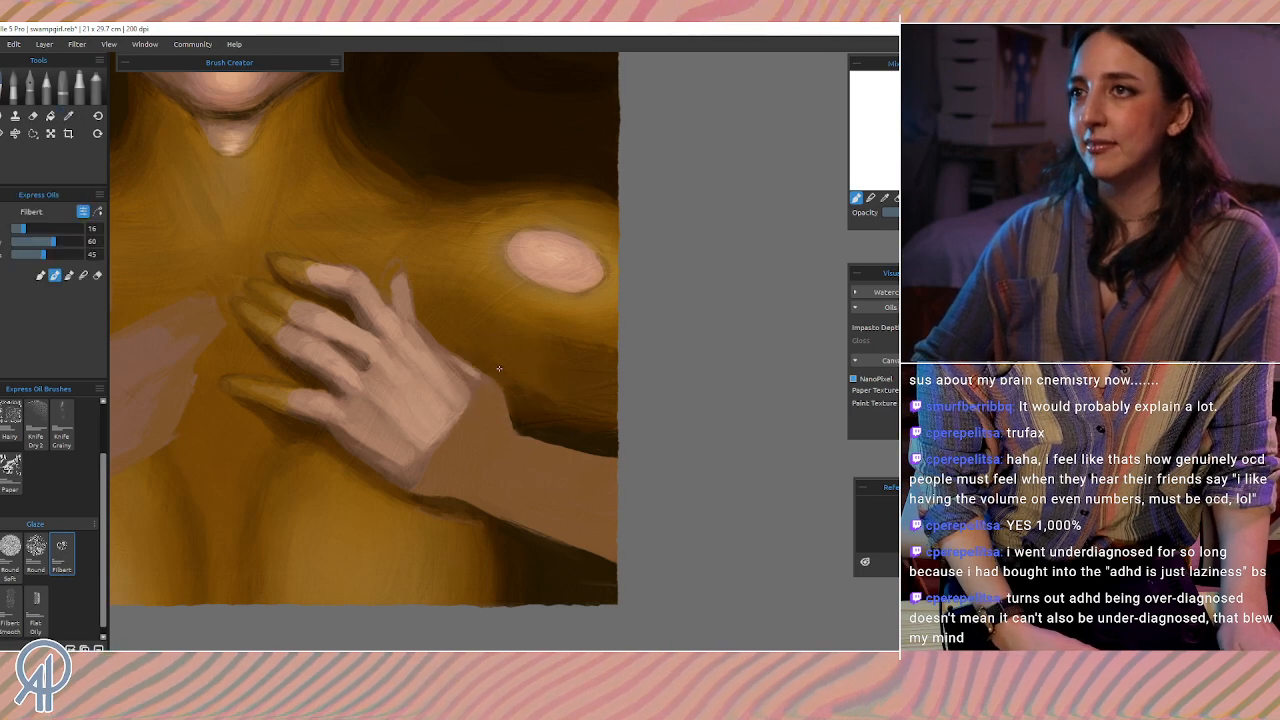
left_click(520, 398, "alt")
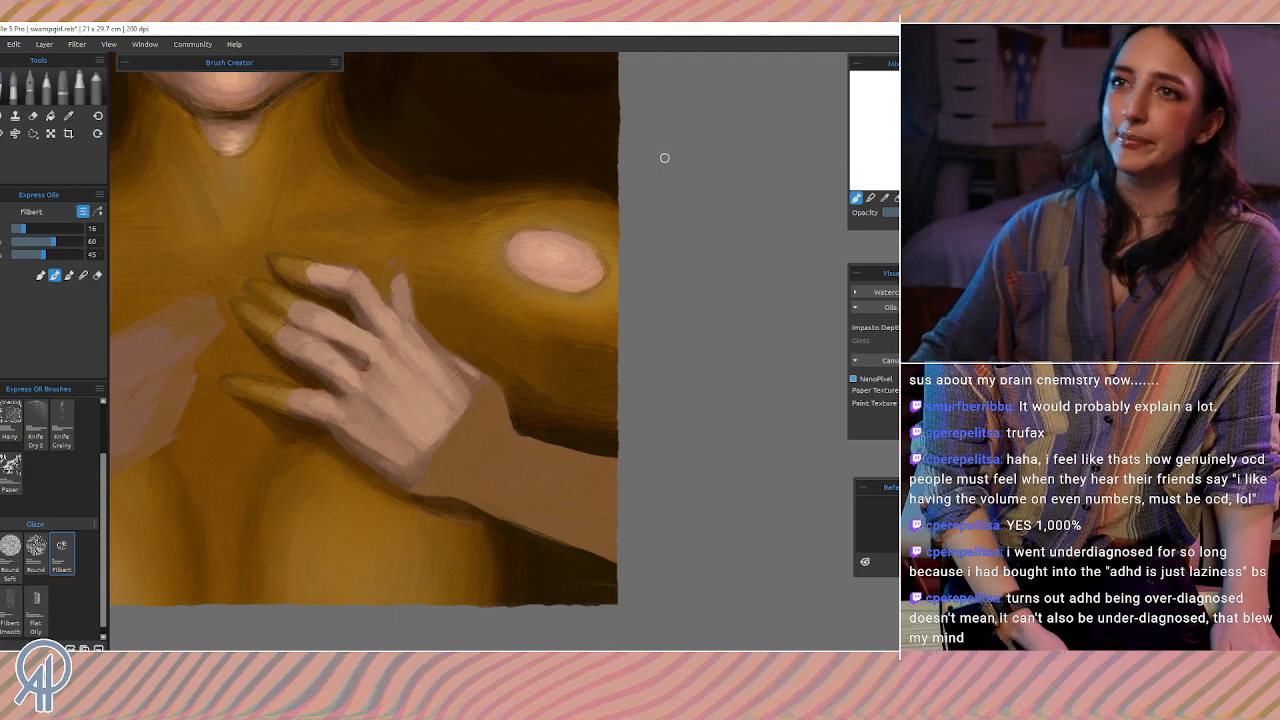
Step: Examine the whole portrait to check the hand and forearm against the rest of the figure
key("shift")
scroll(664, 157, "down", 5)
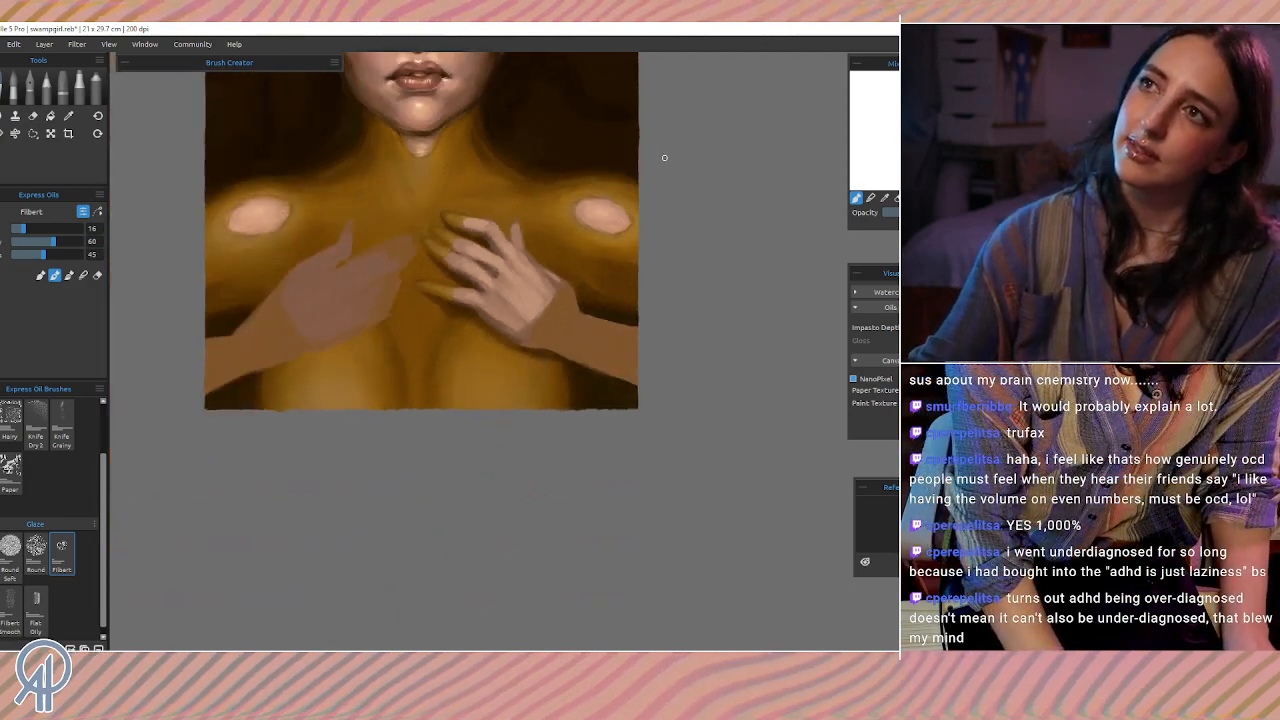
scroll(664, 157, "down", 2)
left_click_drag(634, 286, 543, 474)
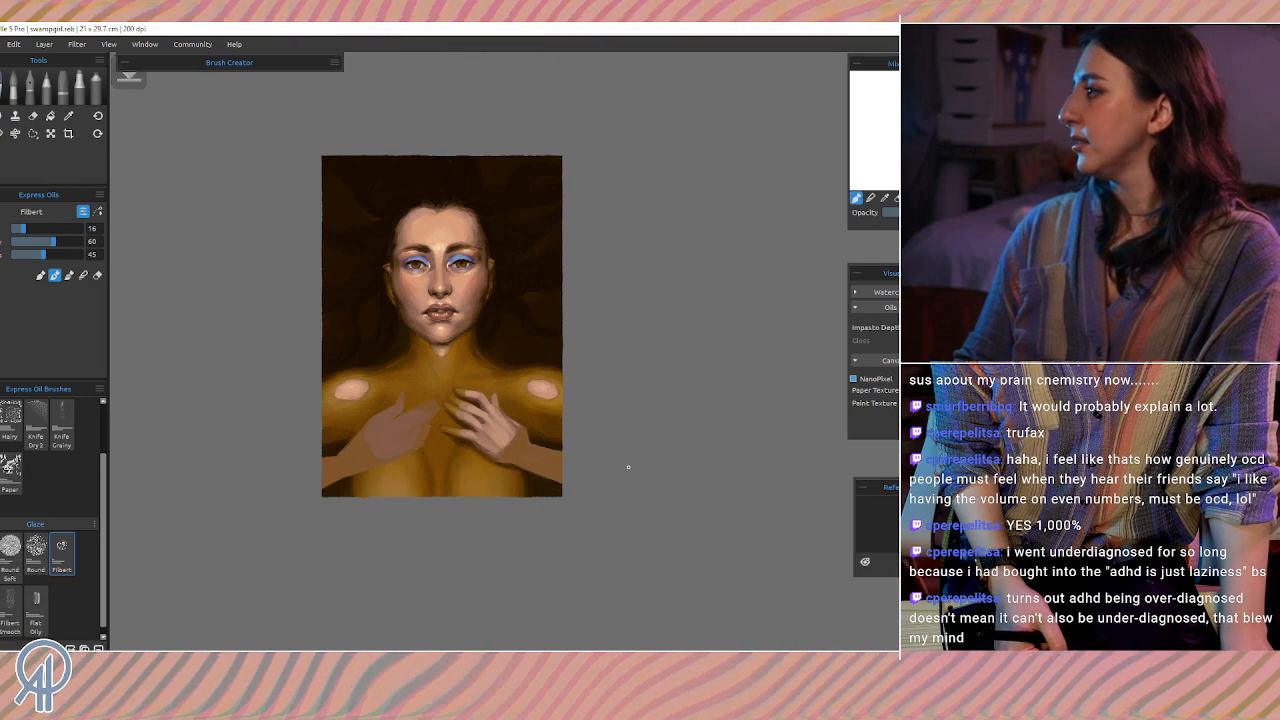
key("alt+Tab")
key("alt+Tab")
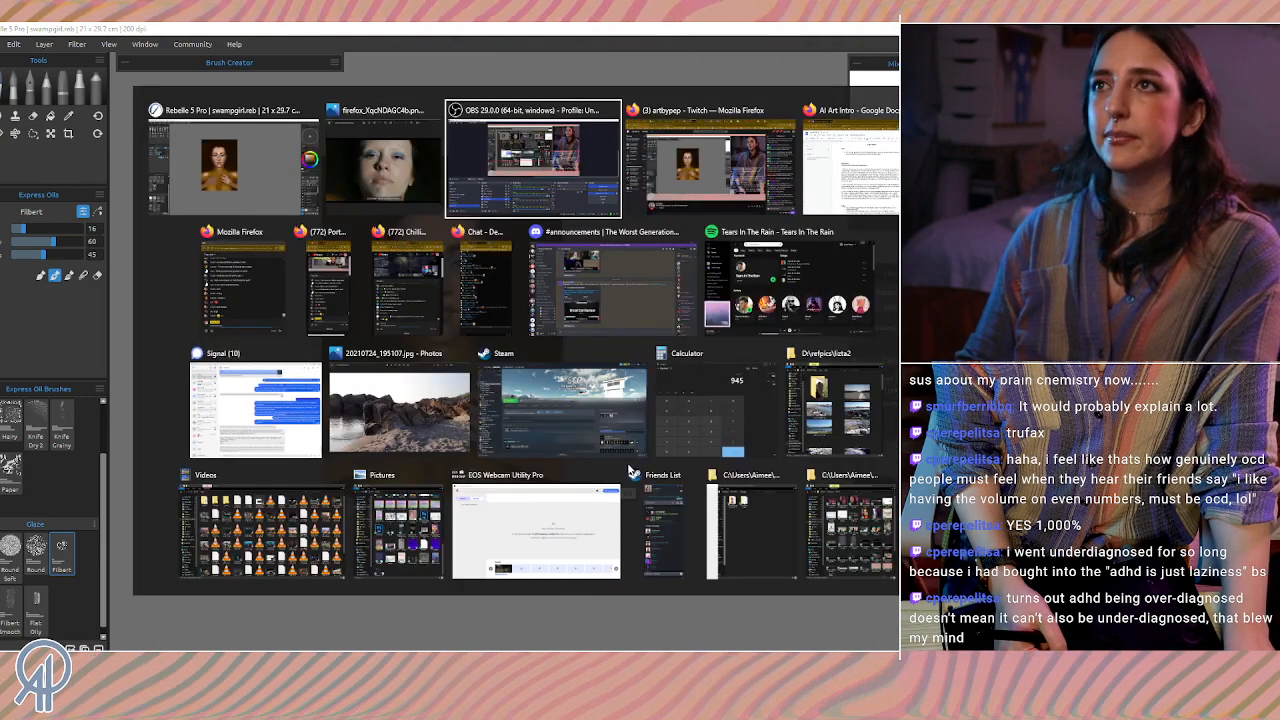
key("alt+Tab")
key("Escape")
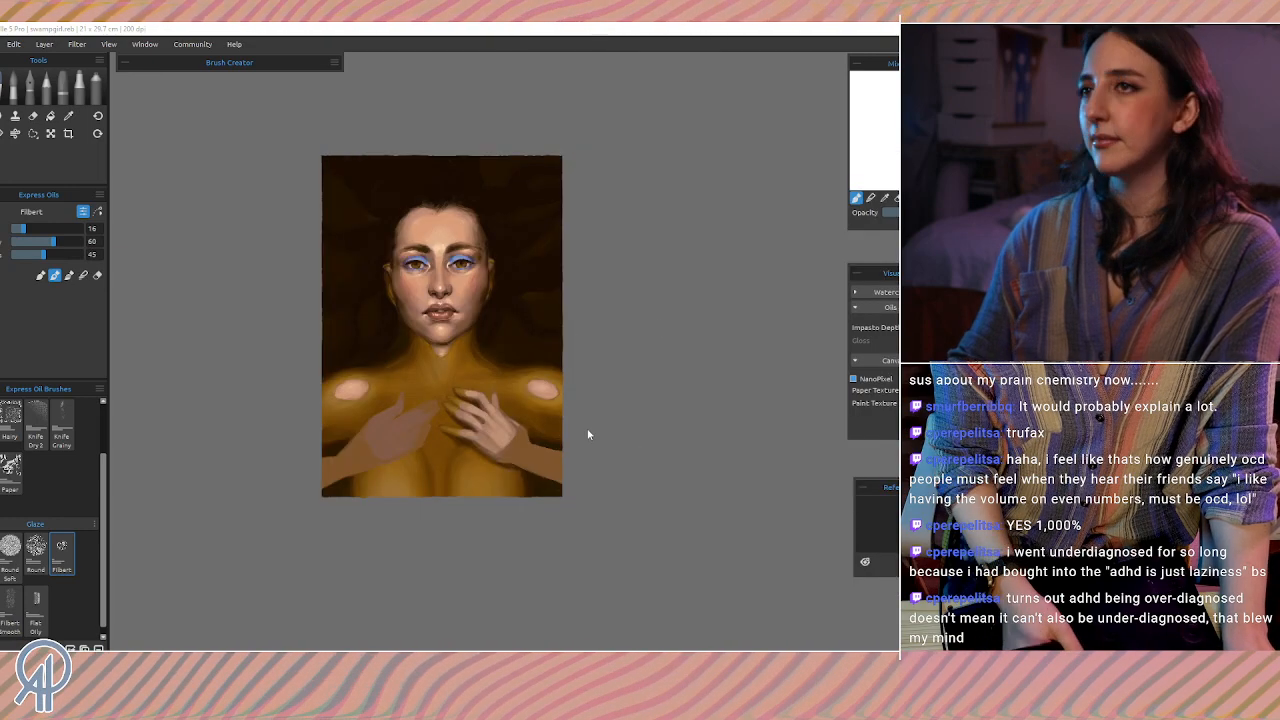
Step: Define the pointed fingernails on the lit hand with thin dark brown edges at brush size 12, sampling browns around the fingertips
scroll(626, 373, "up", 2)
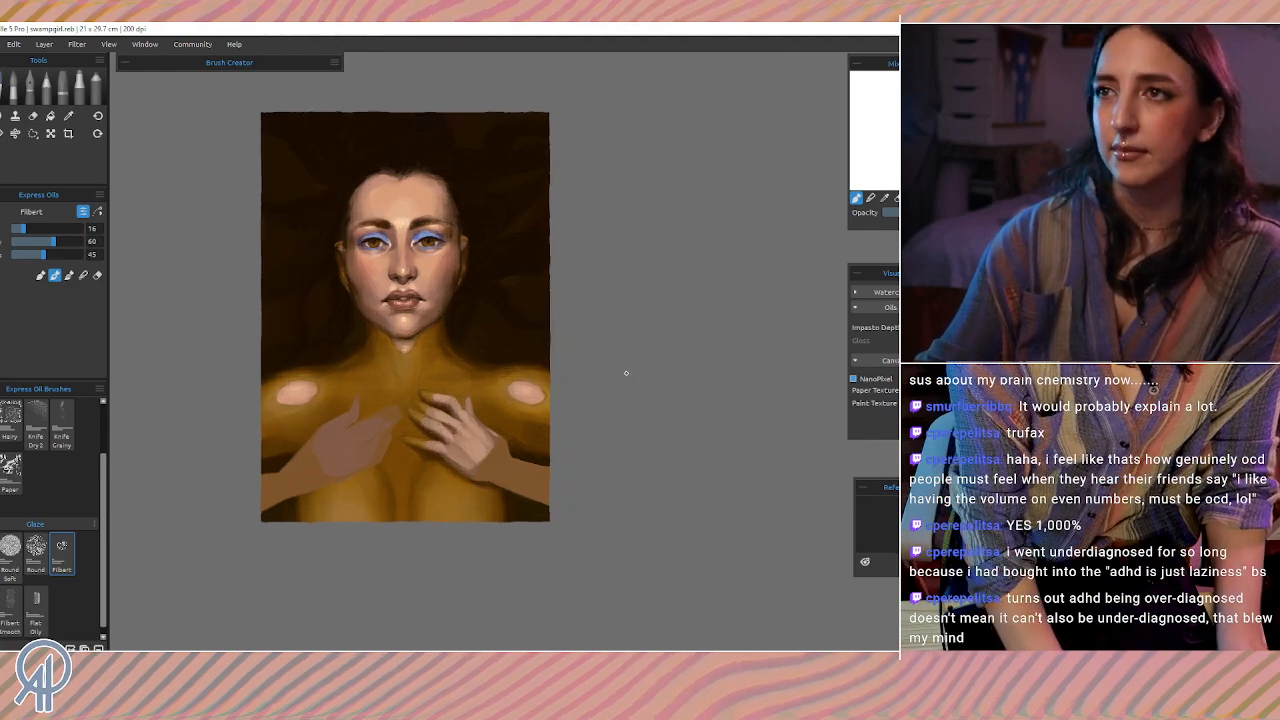
mouse_move(484, 317)
left_mouse_down()
mouse_move(569, 389)
mouse_move(598, 375)
left_mouse_up()
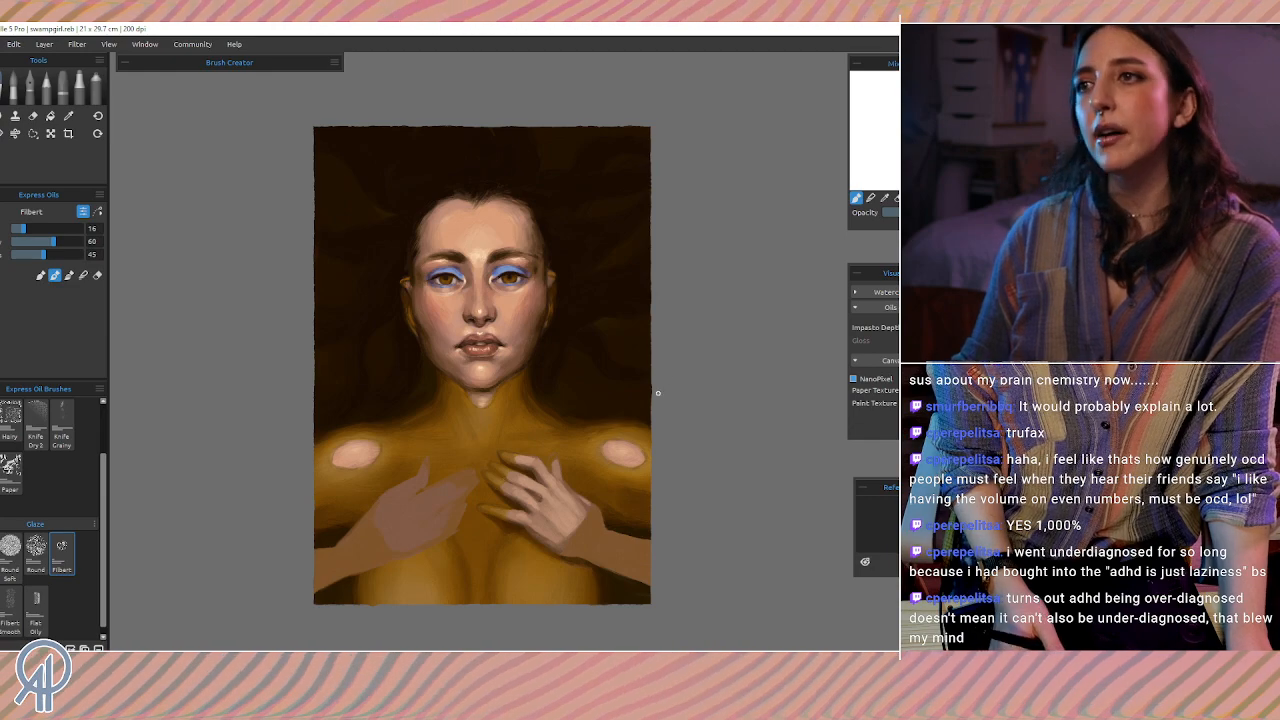
left_click_drag(600, 526, 486, 451)
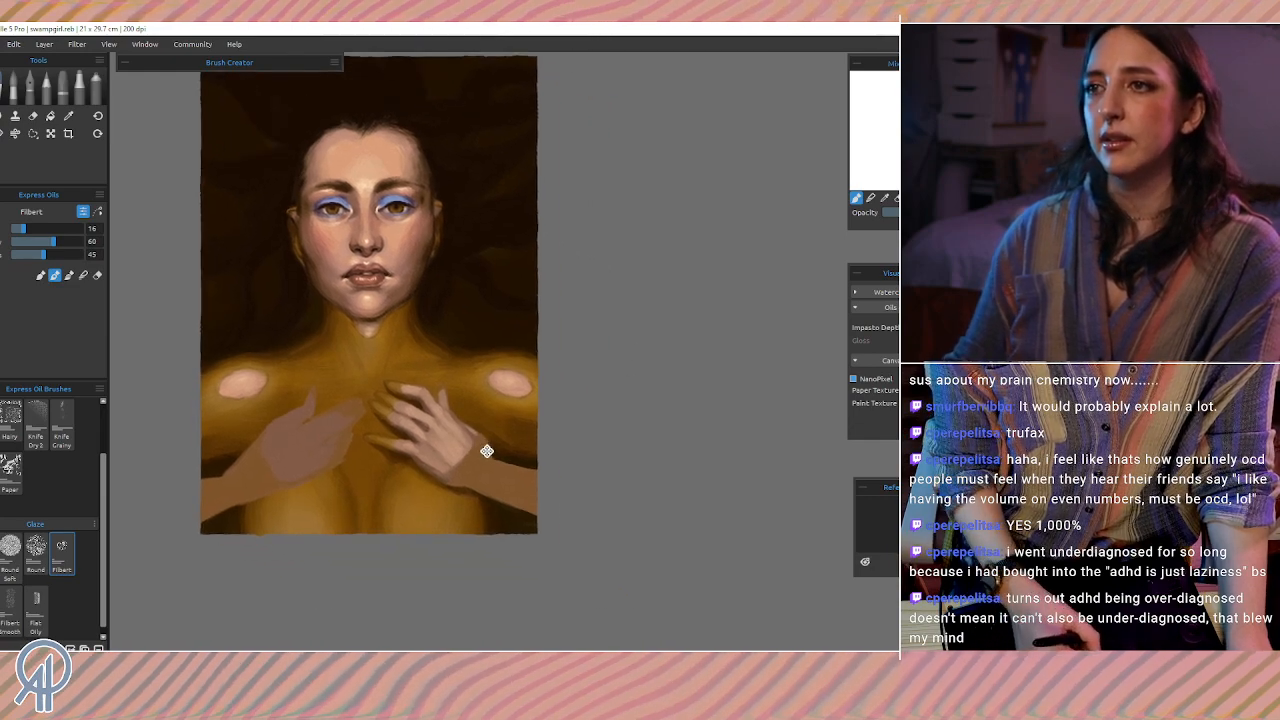
scroll(477, 444, "up", 1)
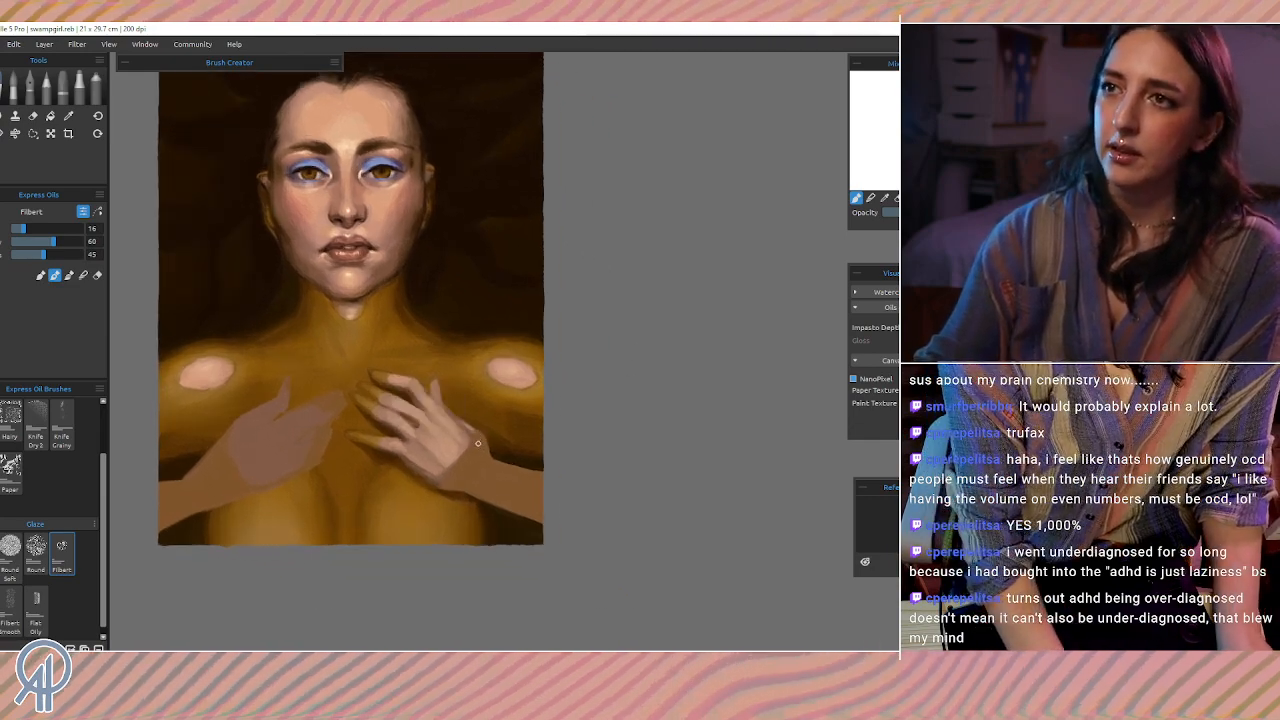
scroll(478, 443, "up", 6)
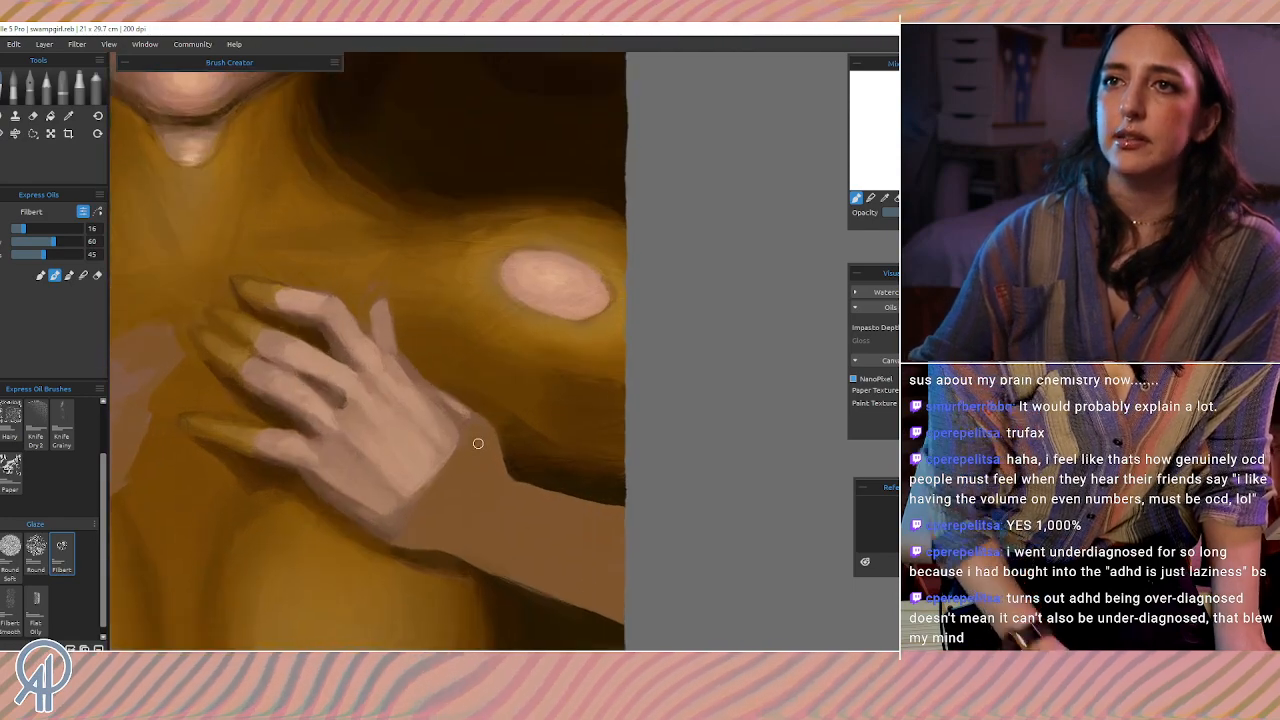
left_click_drag(372, 421, 497, 474)
left_click(392, 516, "alt")
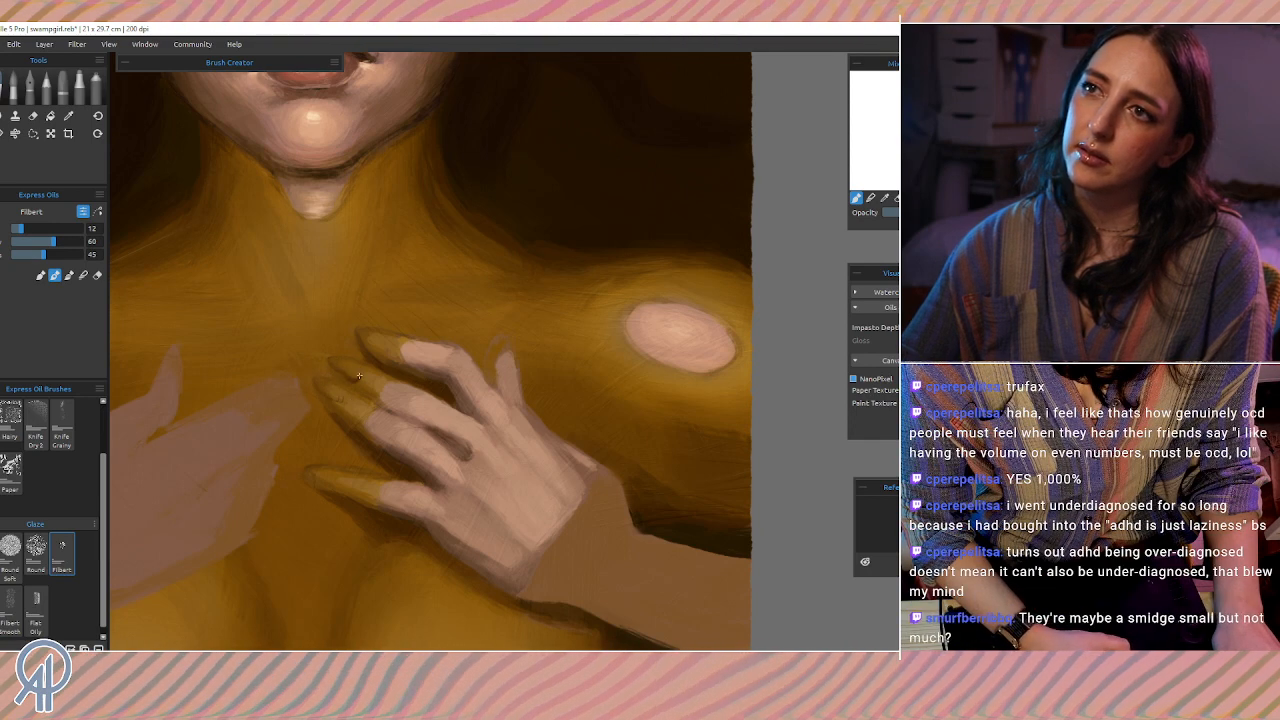
key("i")
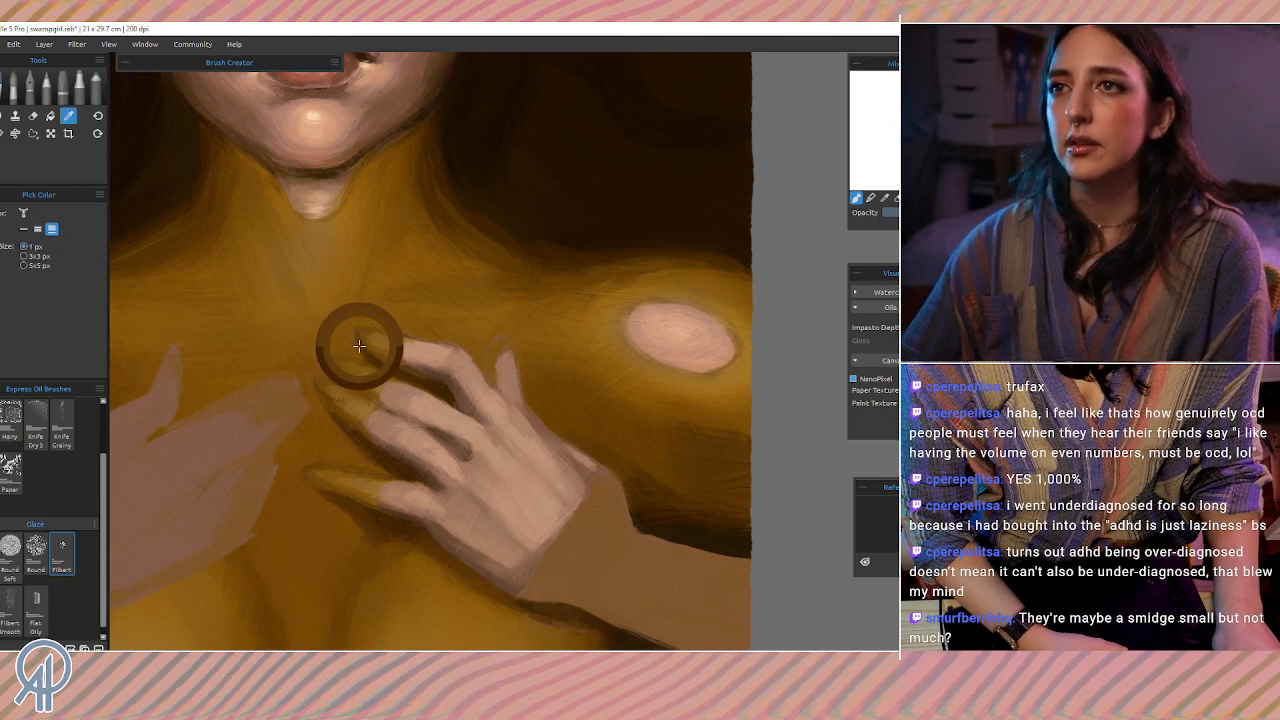
left_click(361, 346, "alt")
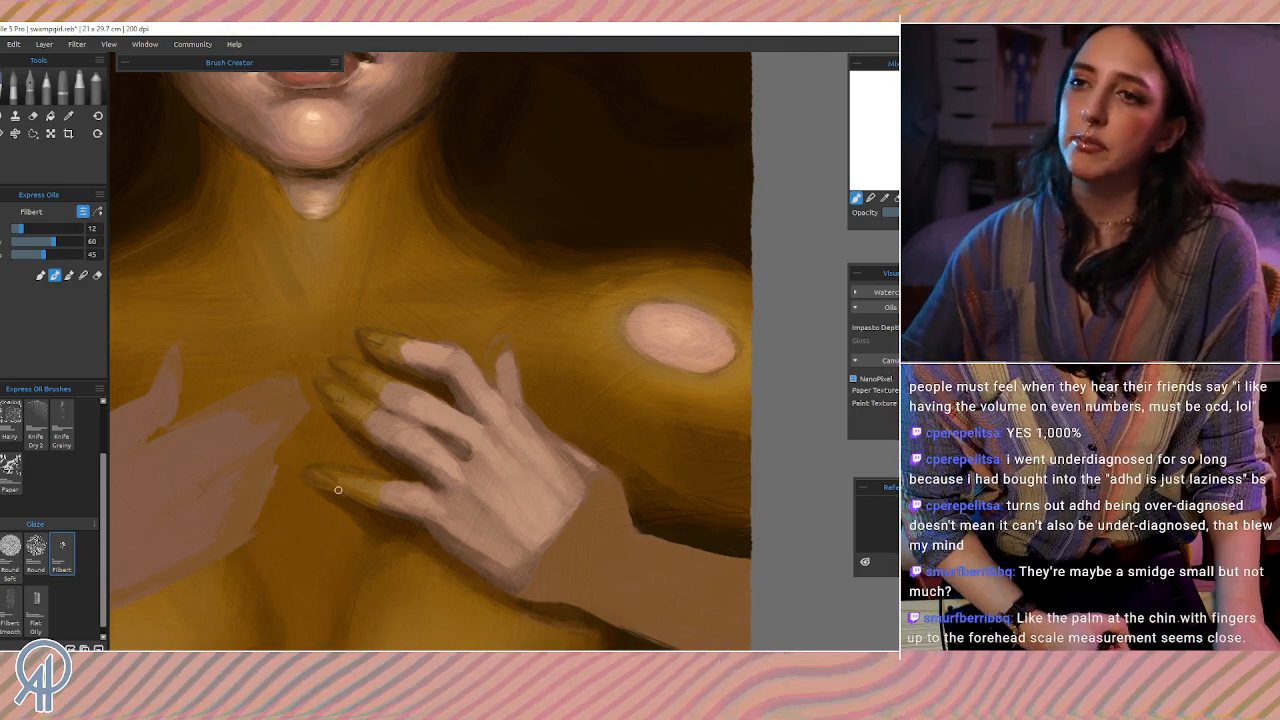
Step: Reshape the thumb tip into a pointed nail with a dark outline, using browns sampled beside the thumb
scroll(348, 176, "down", 8)
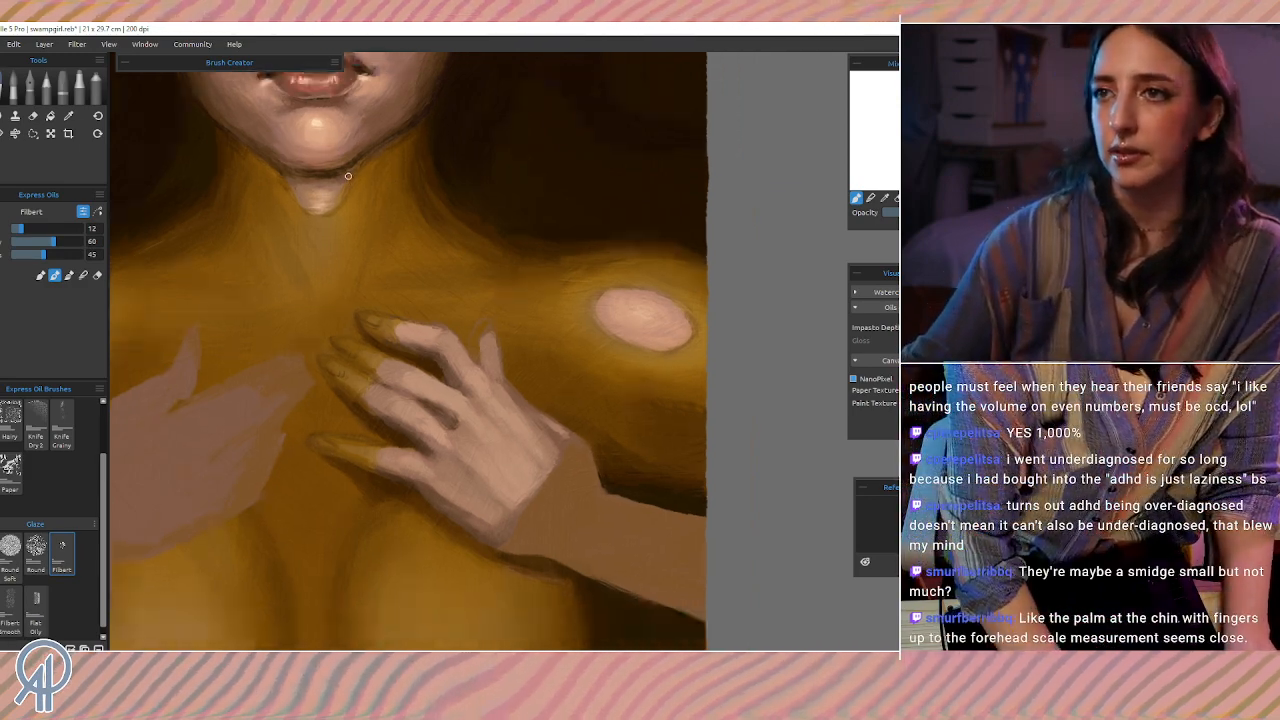
scroll(348, 176, "down", 2)
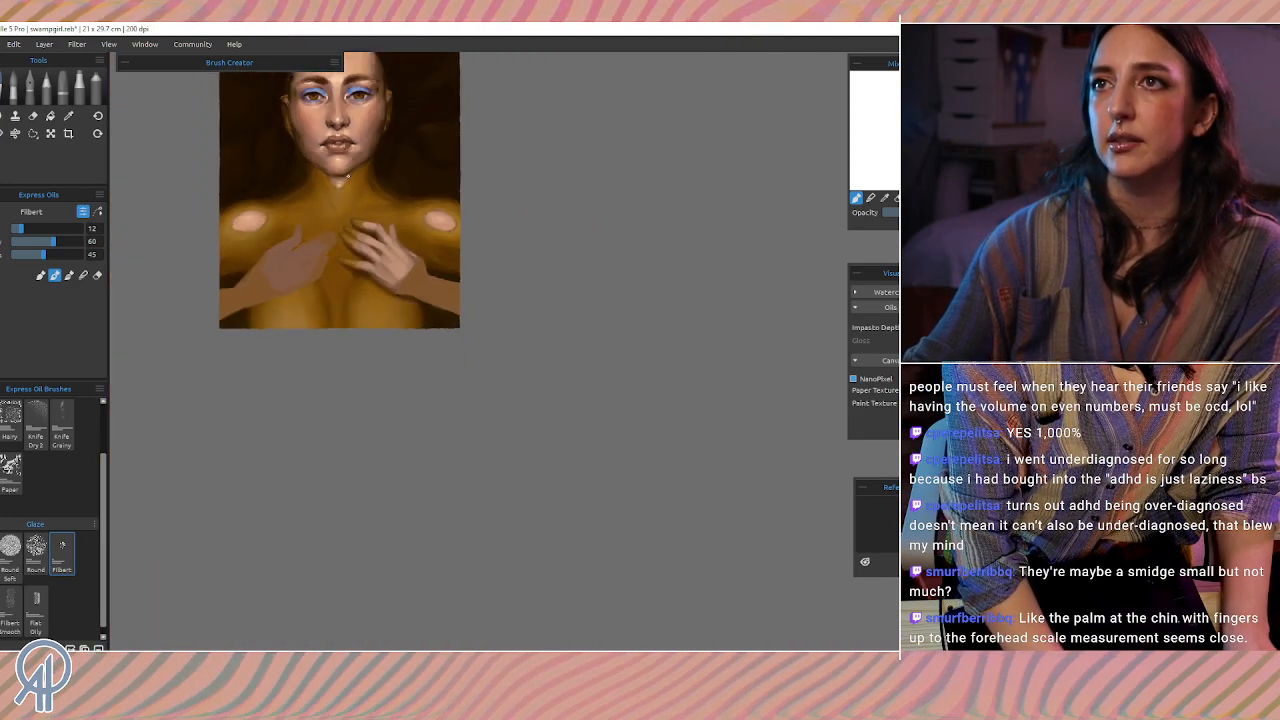
scroll(348, 176, "down", 2)
scroll(348, 176, "up", 8)
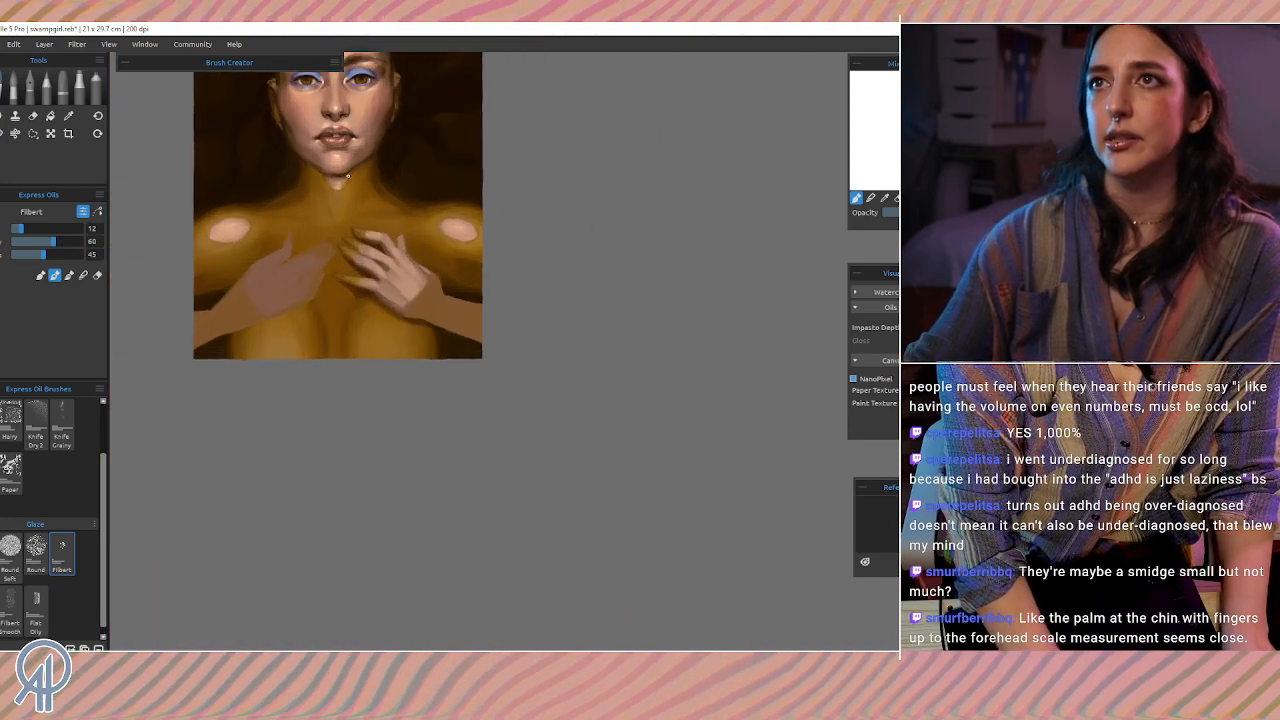
scroll(348, 176, "up", 3)
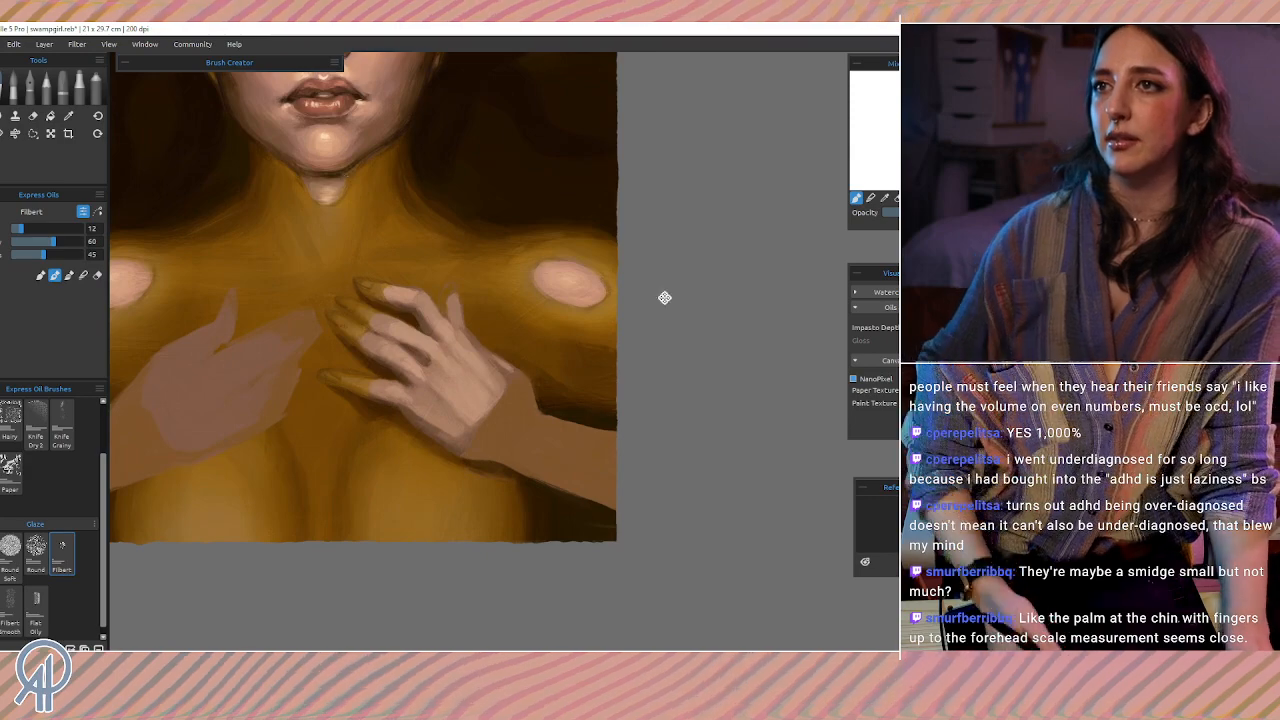
left_click_drag(530, 388, 473, 414)
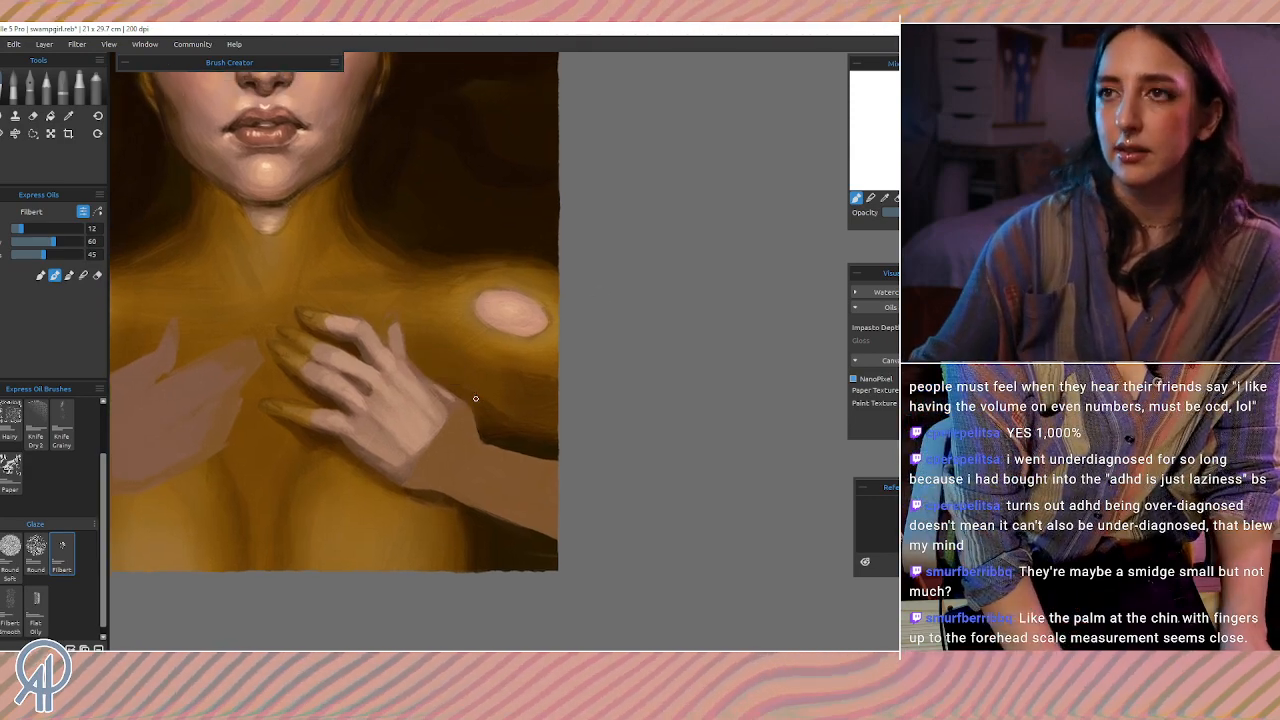
scroll(476, 398, "up", 2)
left_click_drag(388, 247, 417, 353)
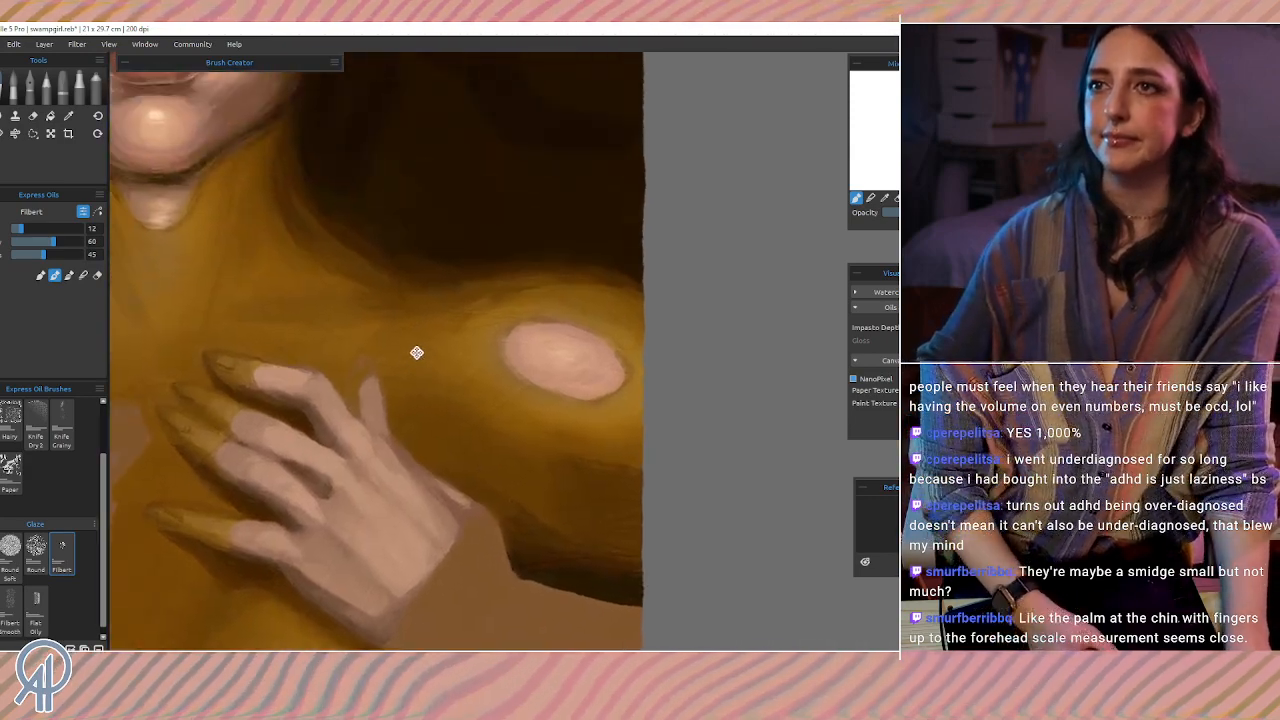
left_click(352, 381, "alt")
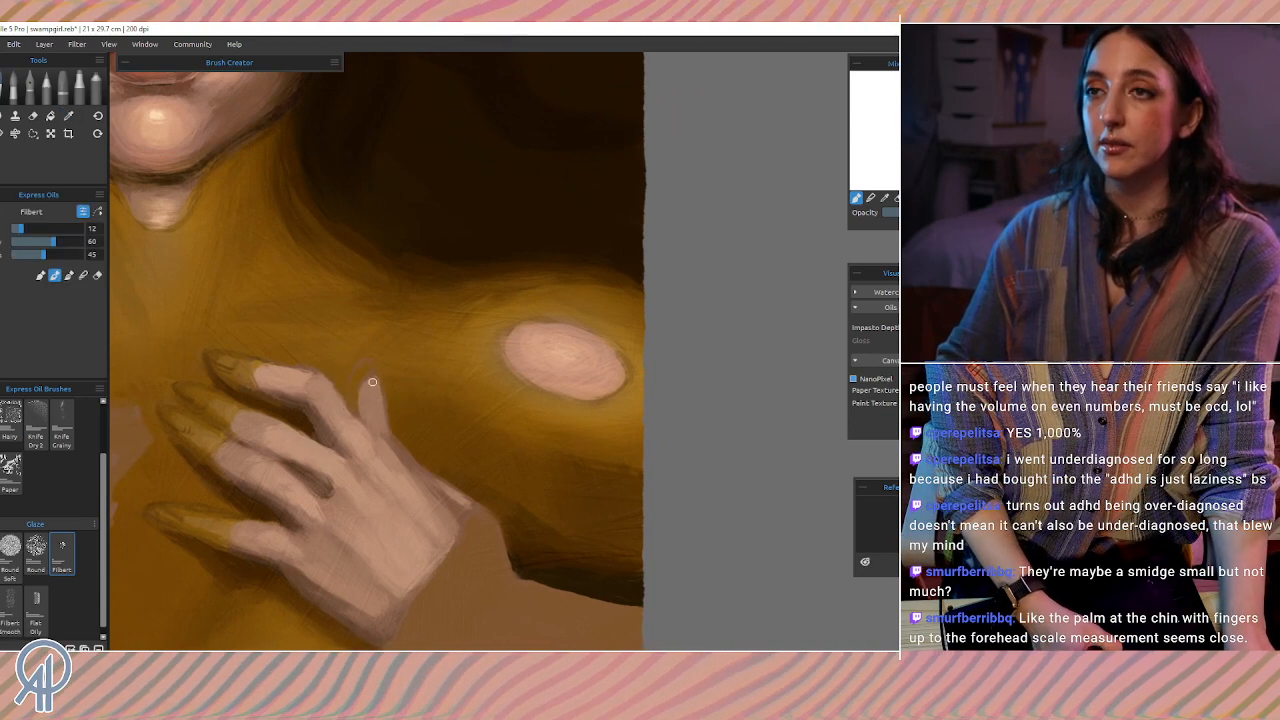
left_click(352, 366, "alt")
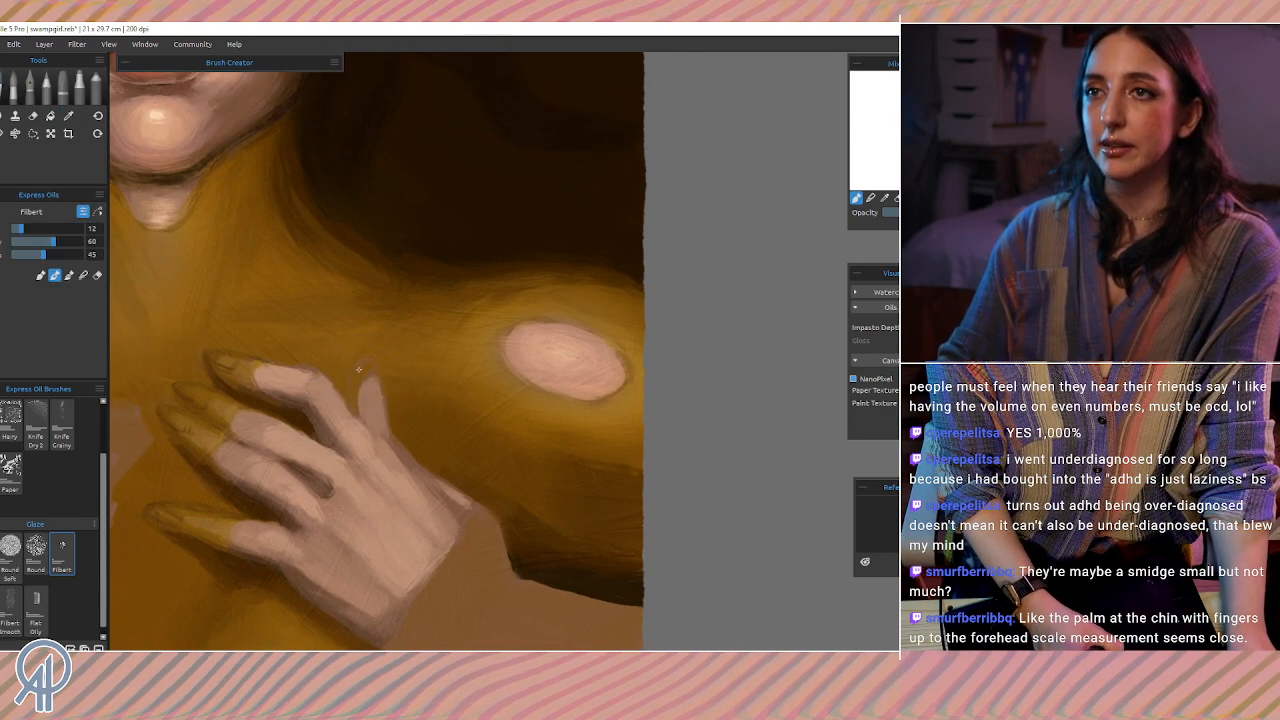
left_click(514, 491, "alt")
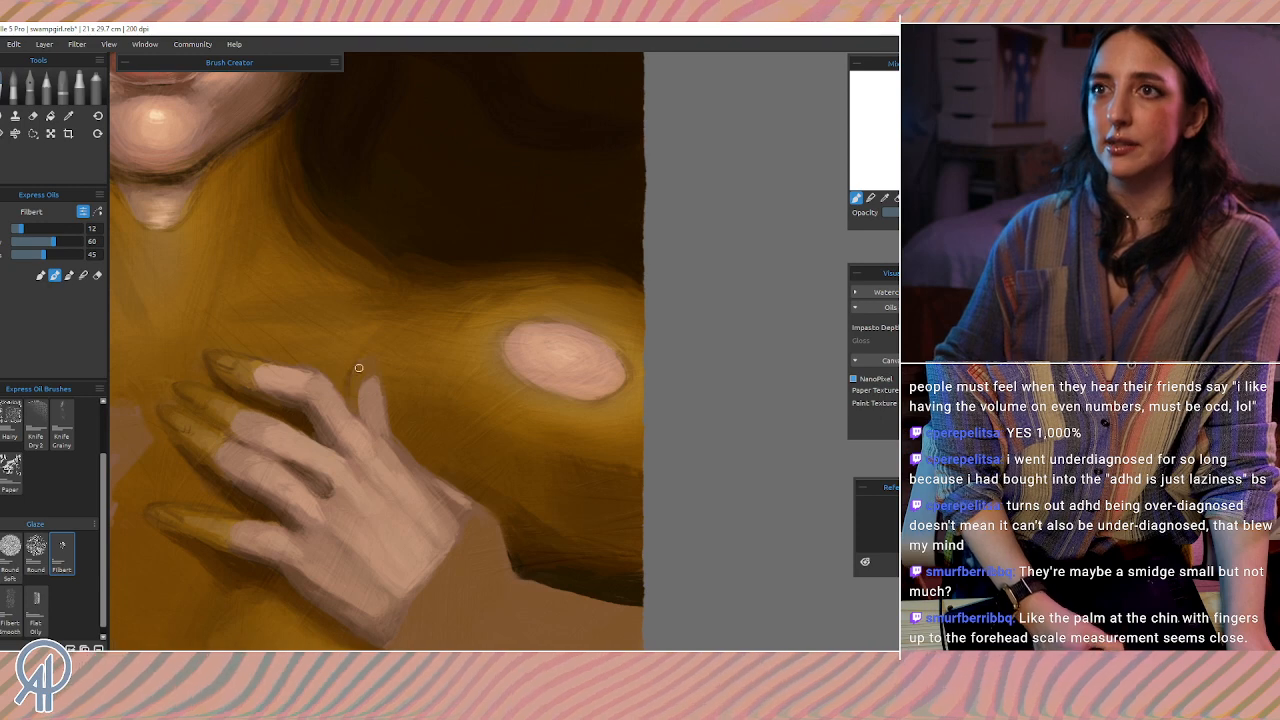
left_click_drag(372, 348, 349, 382)
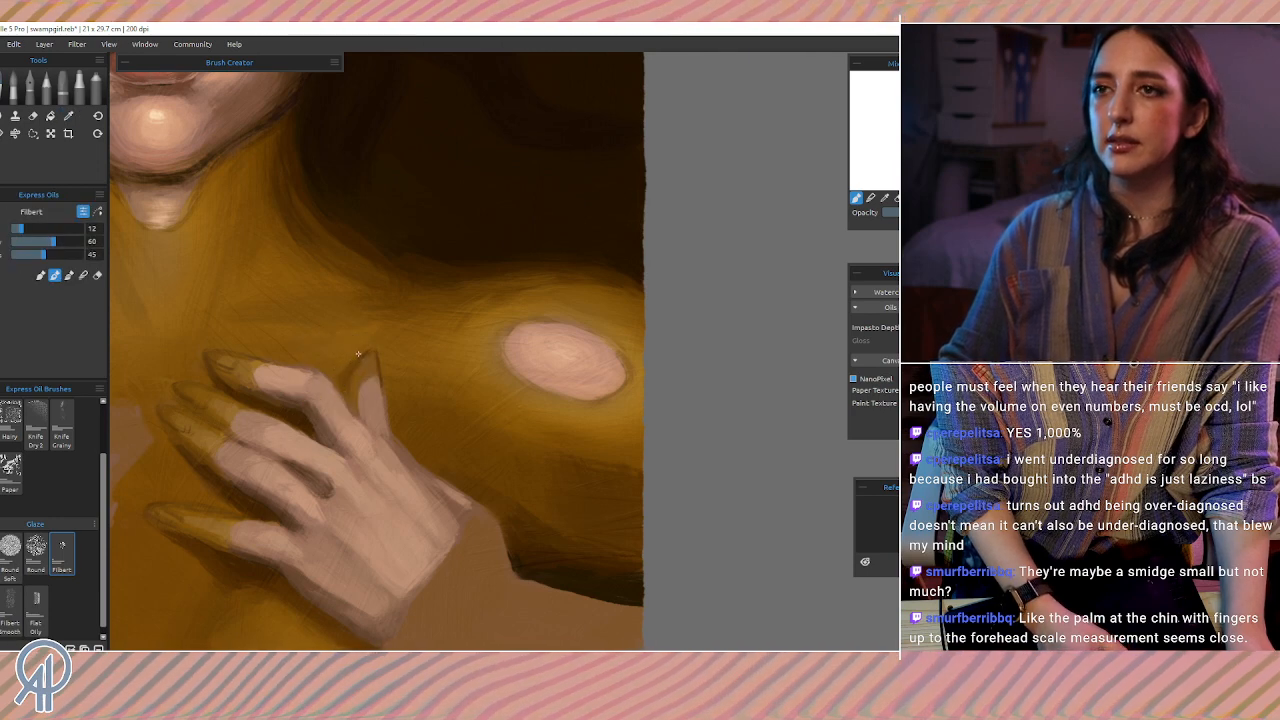
left_click_drag(355, 363, 376, 353)
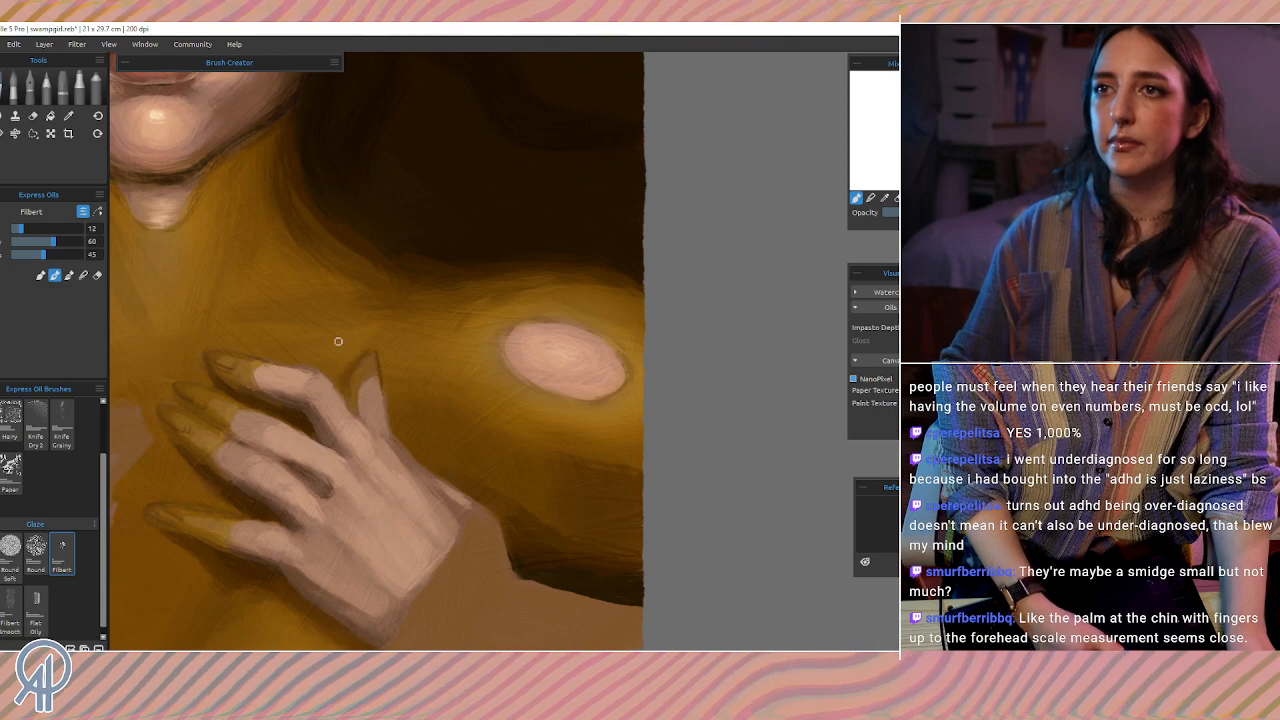
Step: Glaze the thumb nail with sampled ochre, undo the unwanted strokes, and add fine dark lines to the nail
left_click(226, 527, "alt")
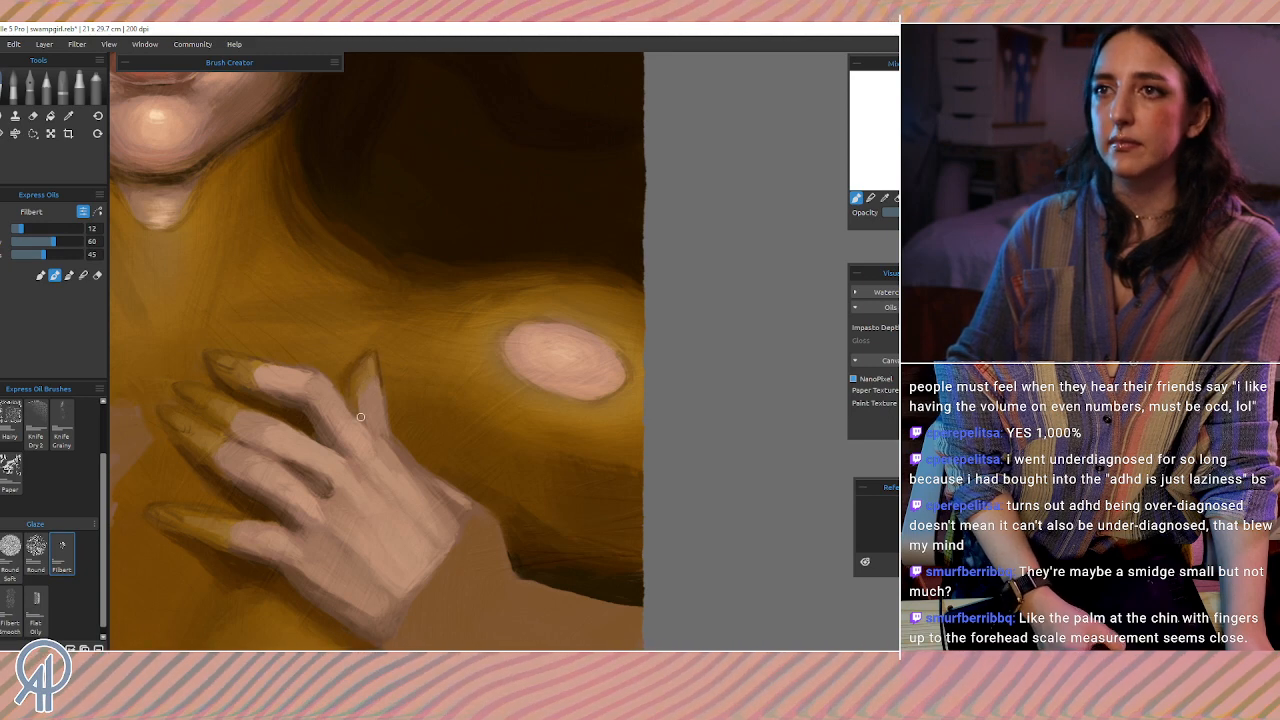
key("ctrl+z")
key("ctrl+z")
key("ctrl+z")
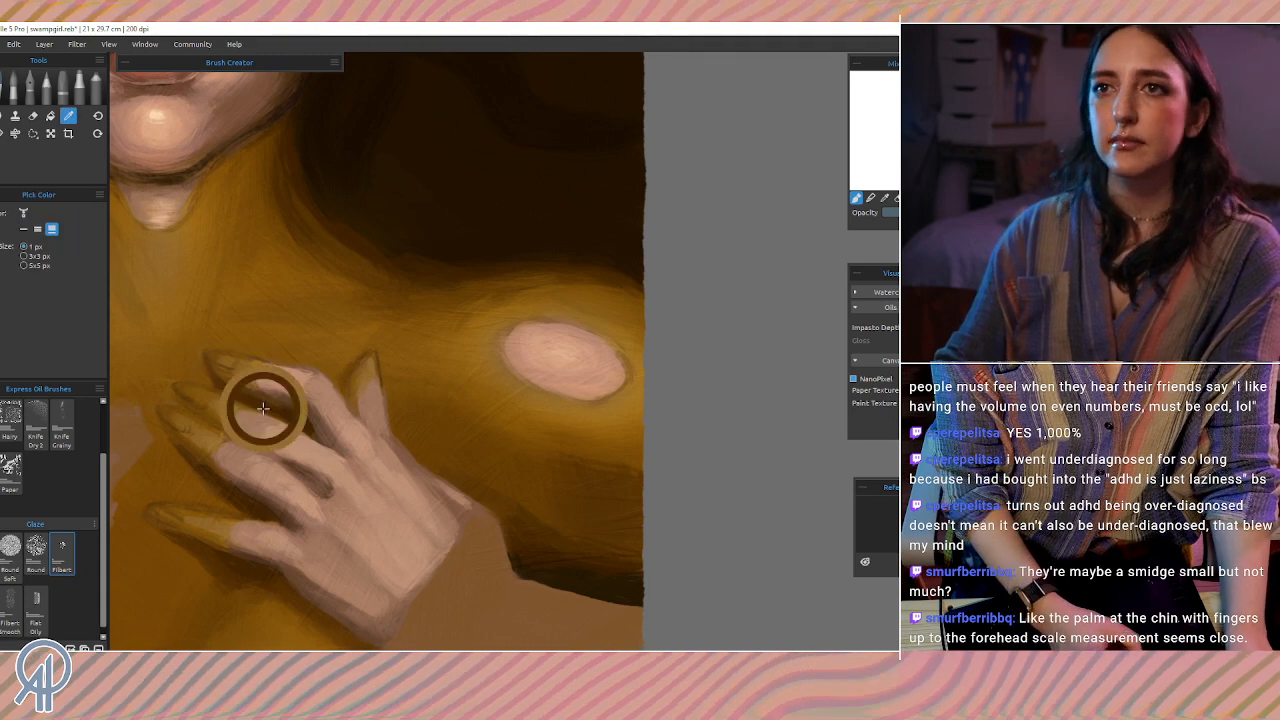
left_click(377, 371, "alt")
left_click_drag(380, 410, 368, 350)
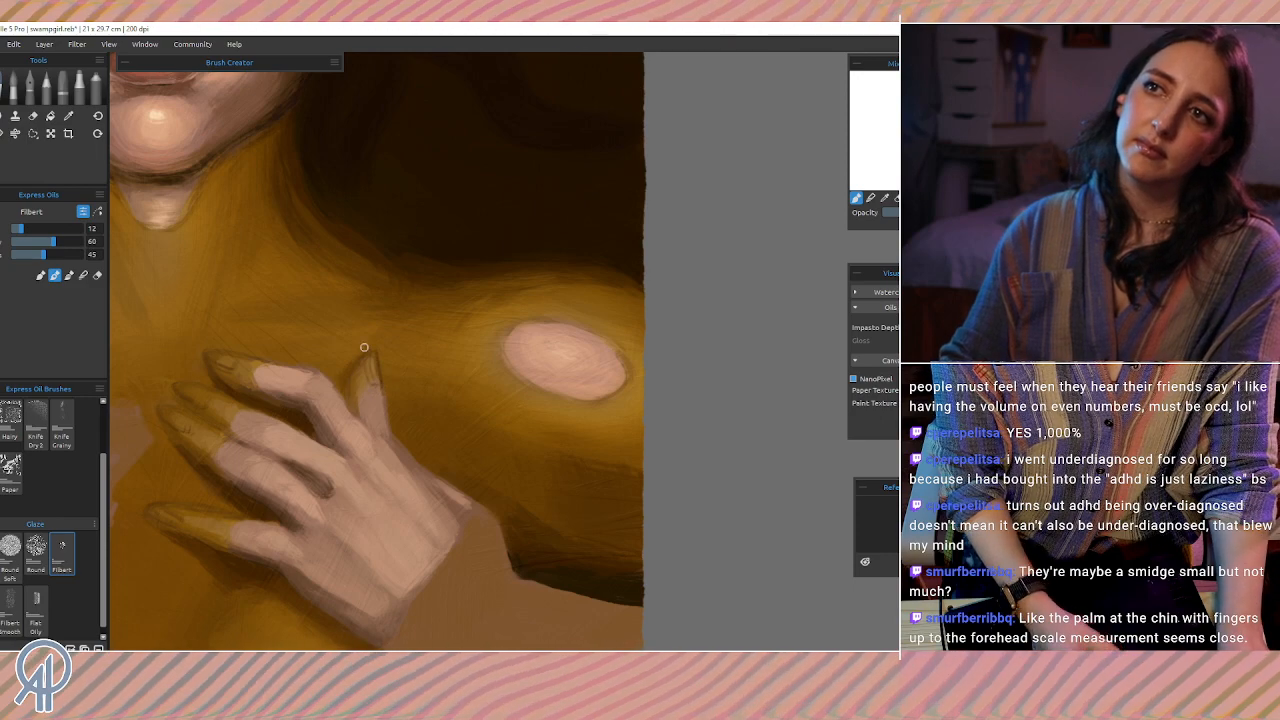
Step: Examine the thumb nail up close and within the whole portrait, and save the file
scroll(364, 347, "down", 3)
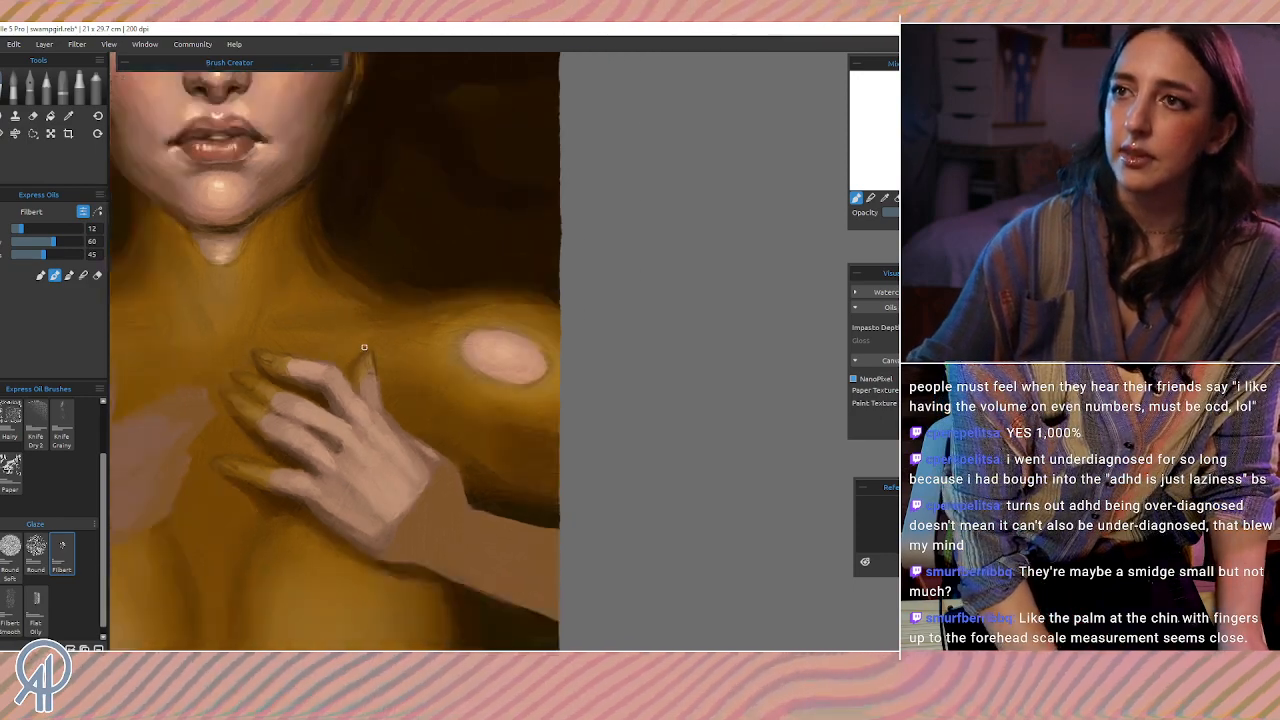
scroll(364, 347, "down", 2)
scroll(364, 347, "down", 2)
scroll(364, 347, "up", 1)
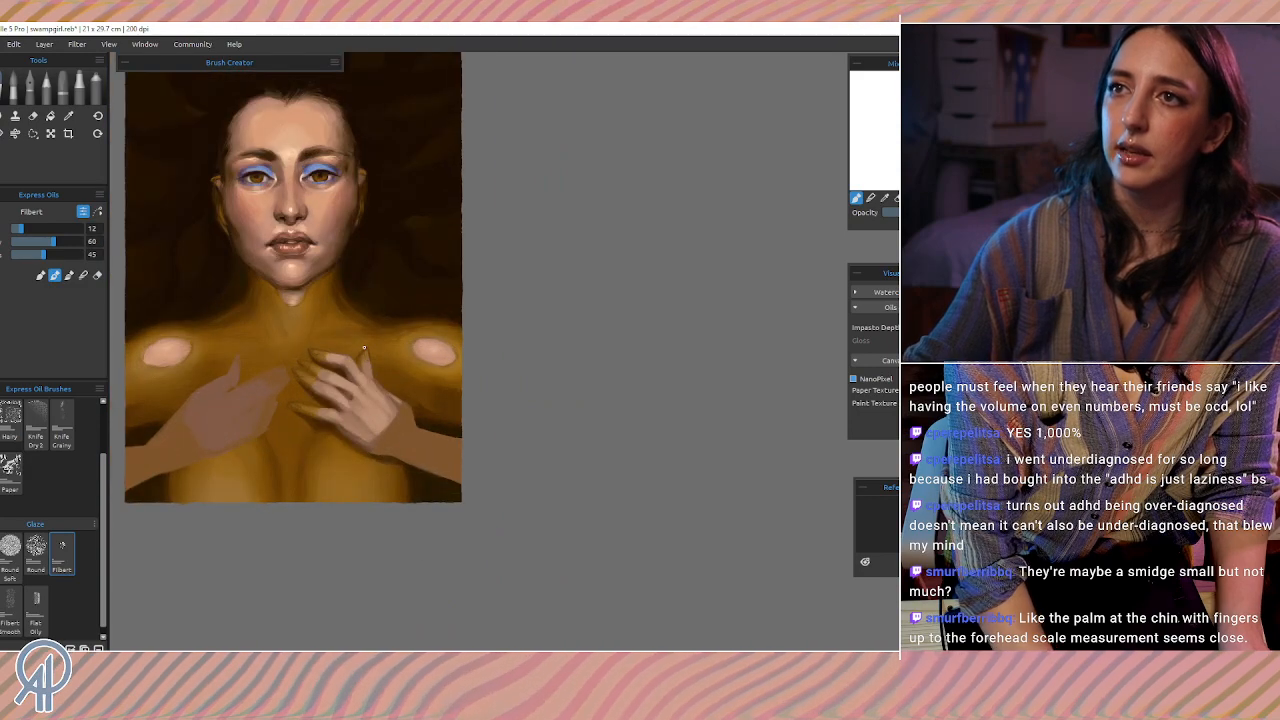
scroll(364, 347, "up", 2)
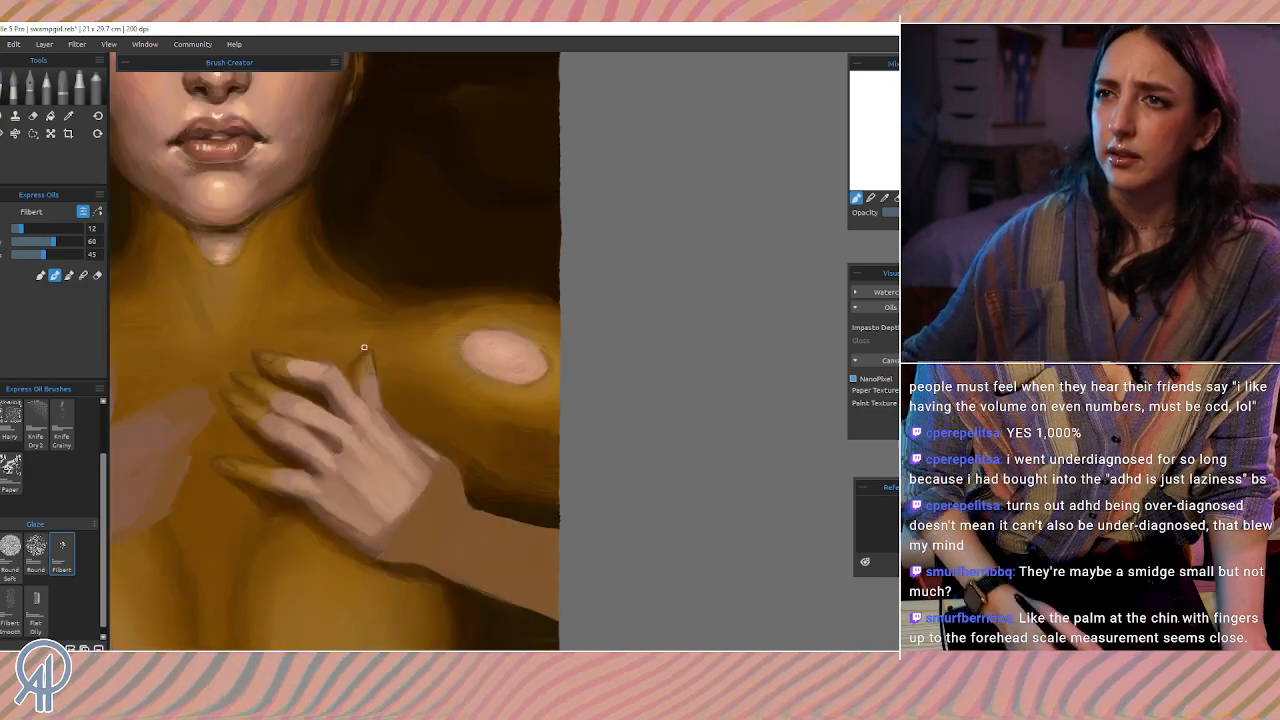
scroll(364, 347, "up", 3)
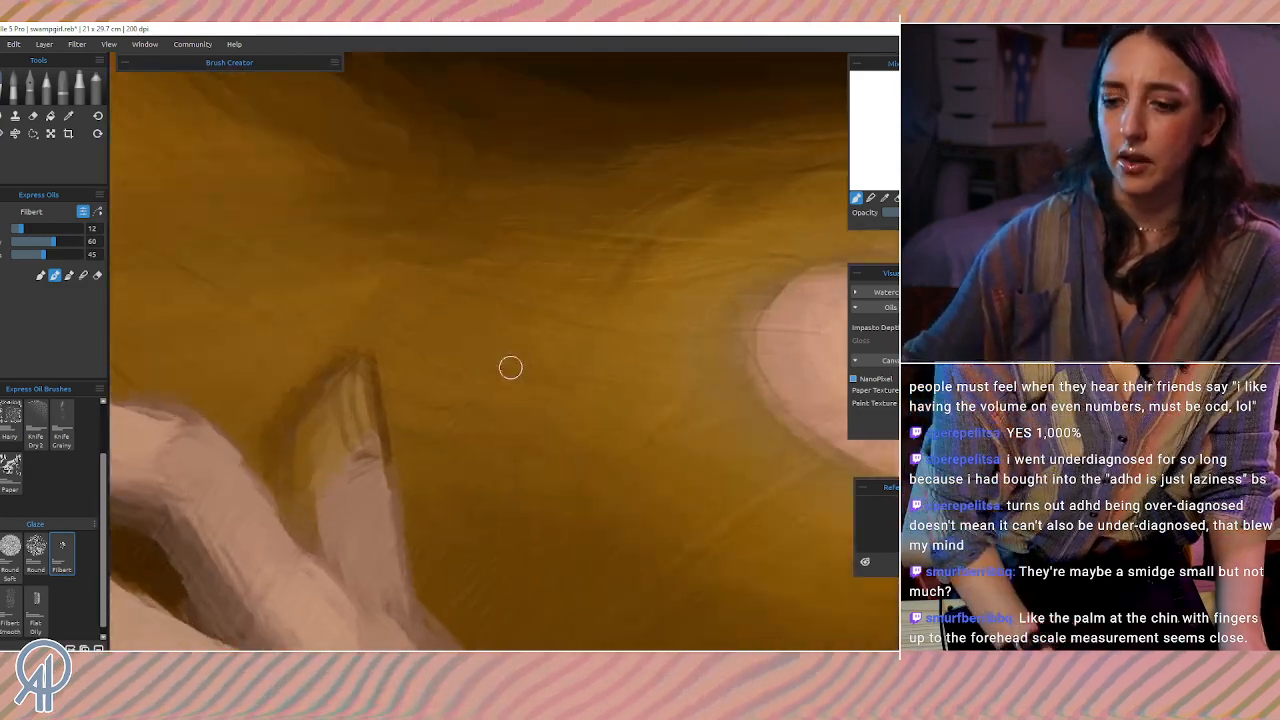
scroll(510, 368, "down", 4)
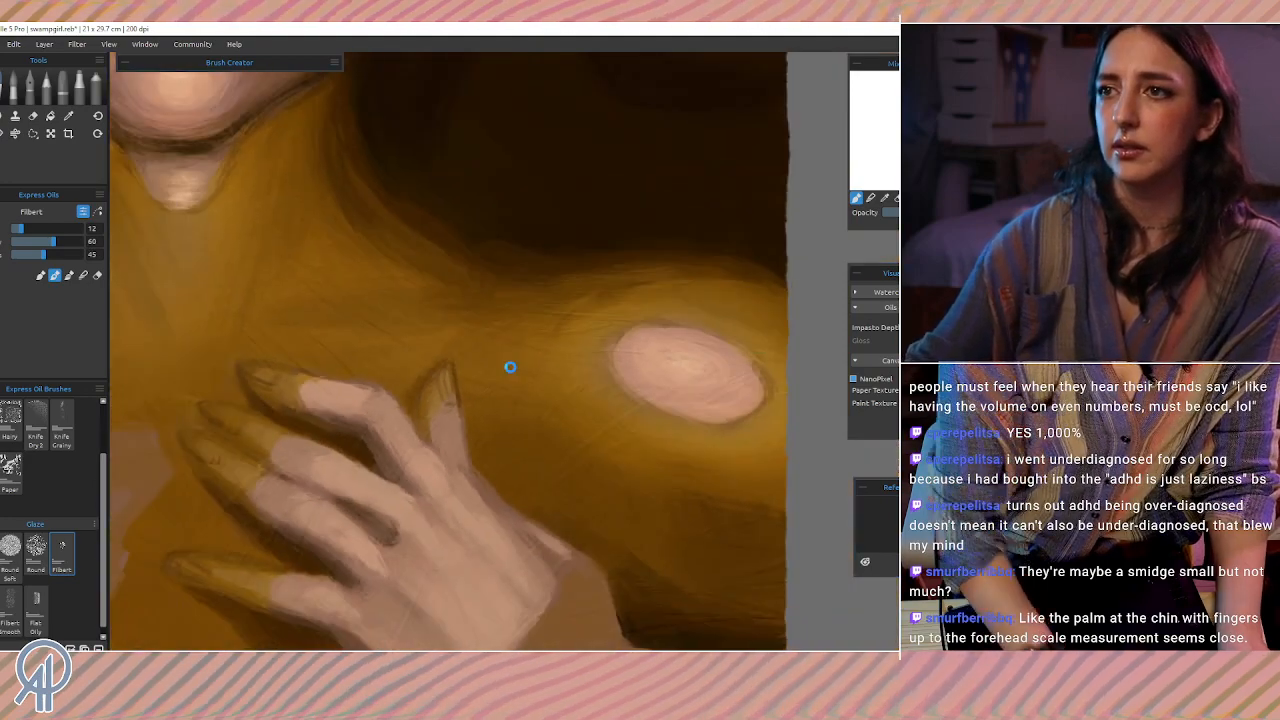
Step: Shade the thumb below its nail and darken the crease where it meets the hand with muted mauve-brown
left_click_drag(560, 489, 474, 414)
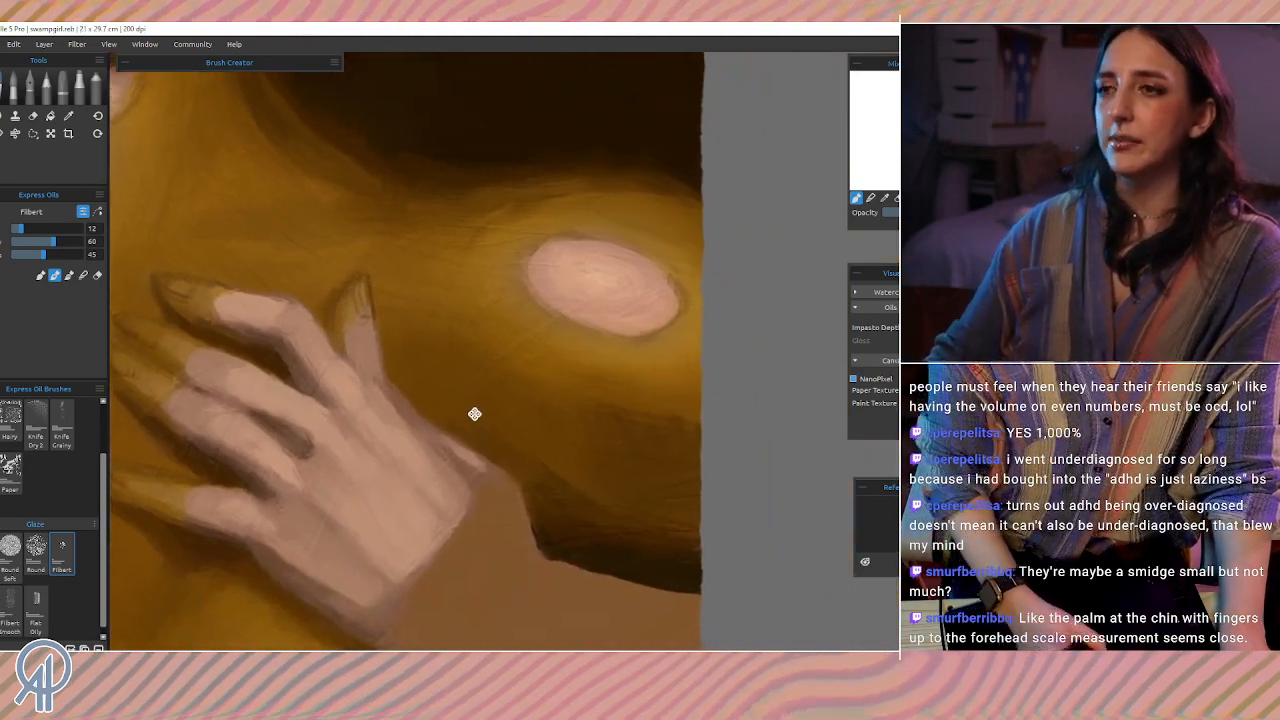
left_click_drag(466, 462, 298, 341)
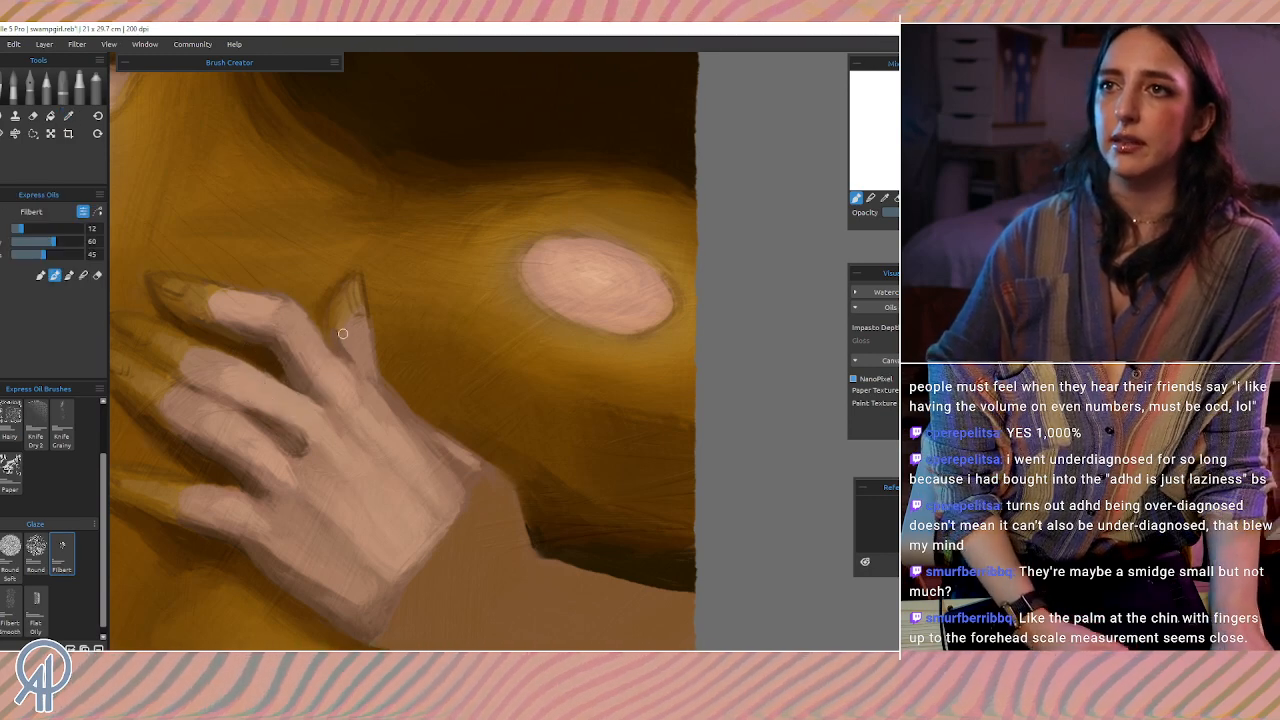
mouse_move(264, 551)
left_mouse_down()
mouse_move(214, 457)
mouse_move(315, 400)
left_mouse_up()
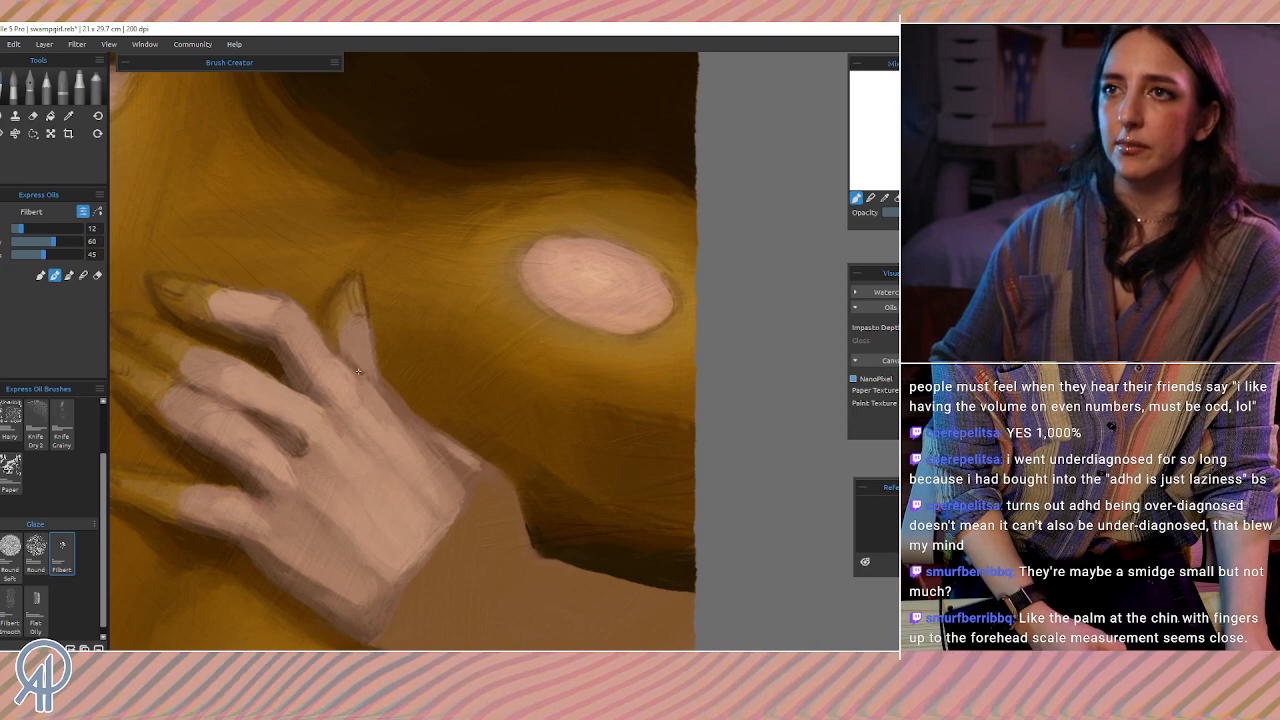
left_click_drag(258, 448, 349, 359)
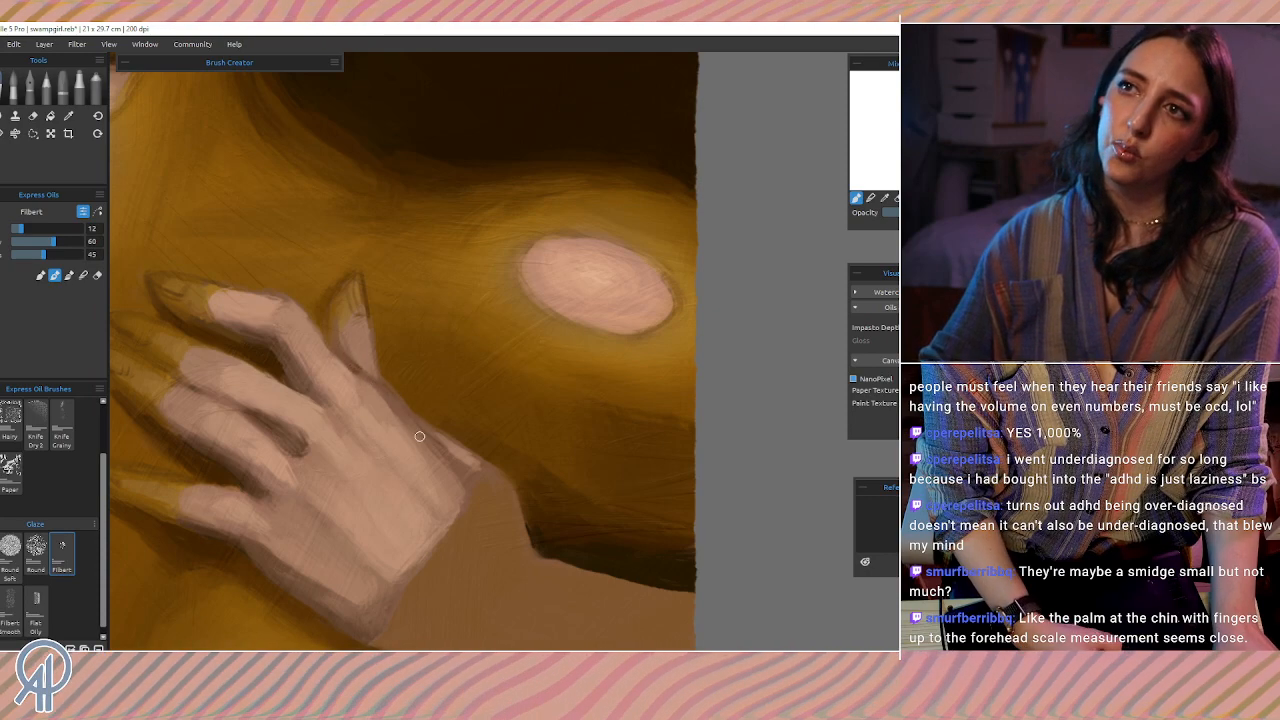
Step: Save the swampgirl painting and check the reworked thumb and hand at full-portrait view
key("shift")
scroll(350, 221, "down", 1)
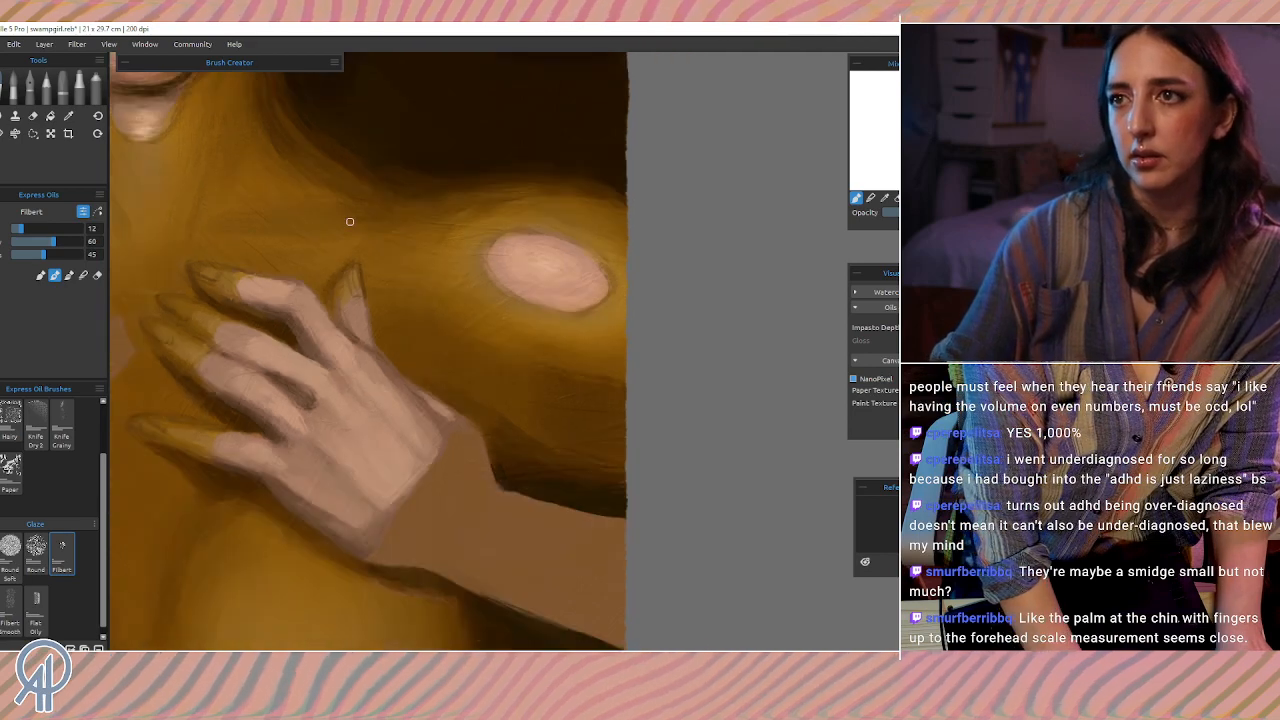
scroll(350, 221, "down", 1)
scroll(350, 221, "down", 1)
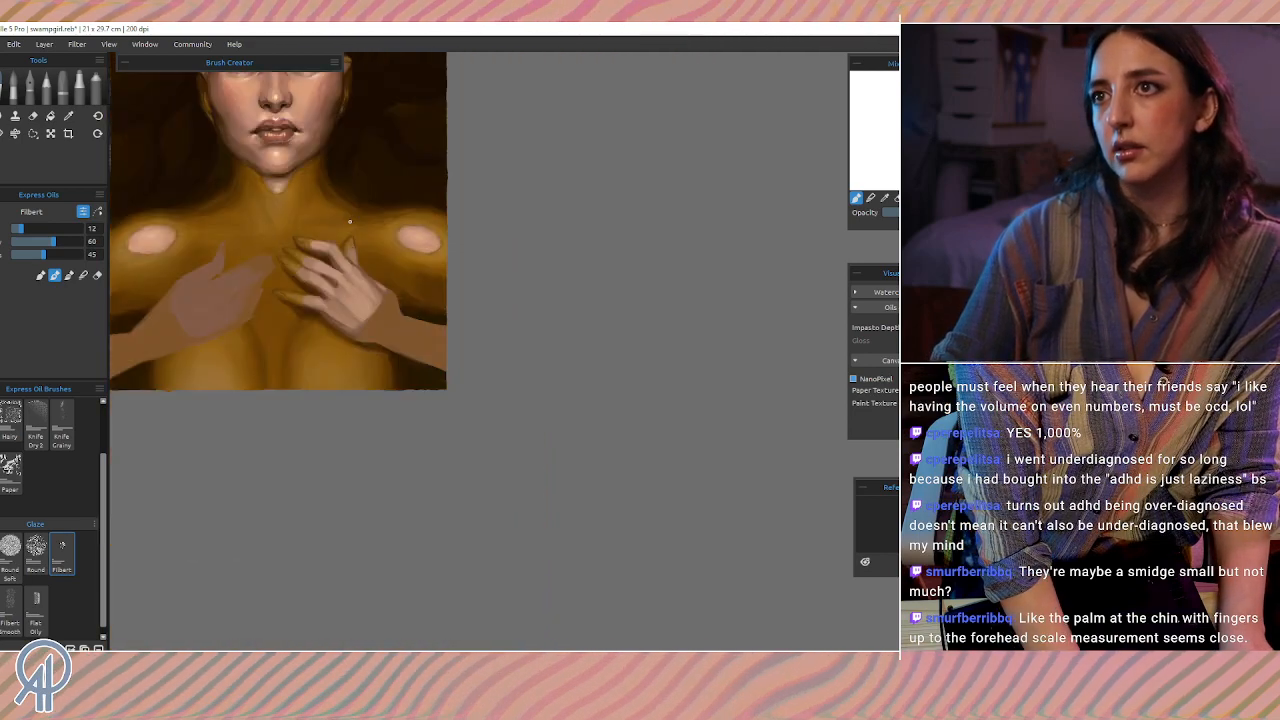
scroll(350, 221, "down", 3)
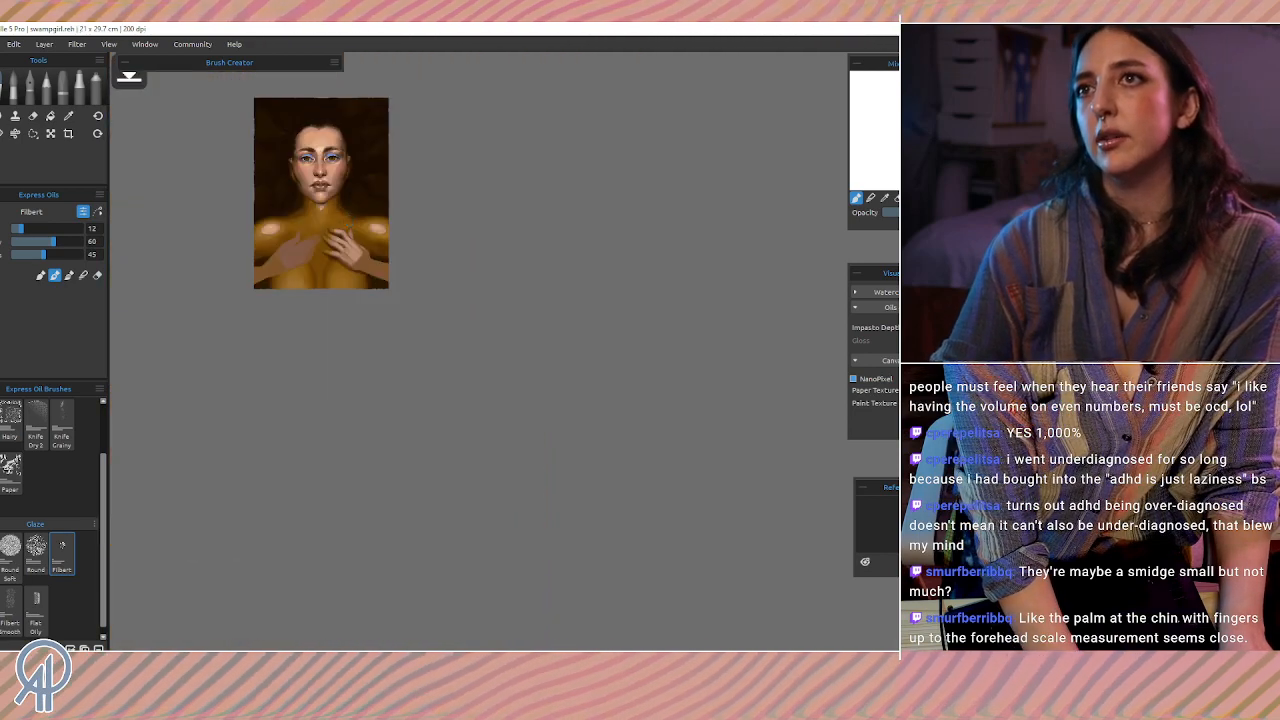
scroll(350, 221, "up", 4)
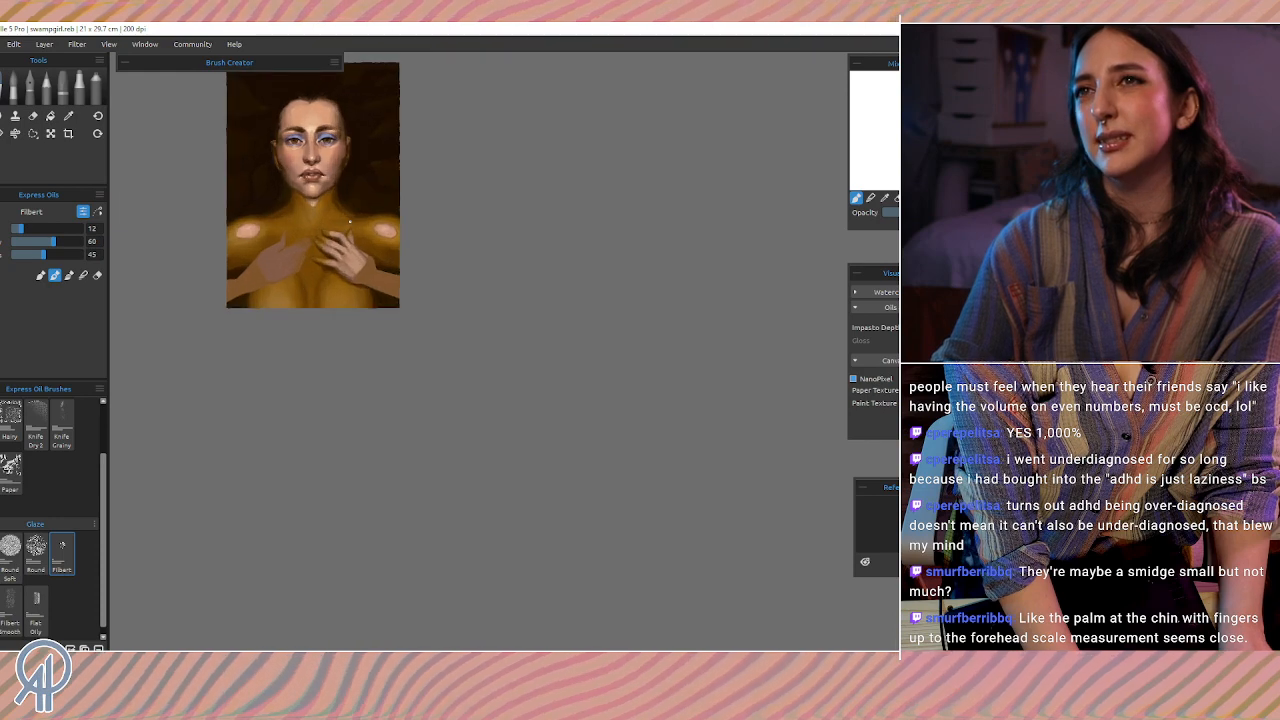
Step: Try a copy of both hands over the face, rotated so the fingers reach up beside the eye
scroll(350, 221, "up", 3)
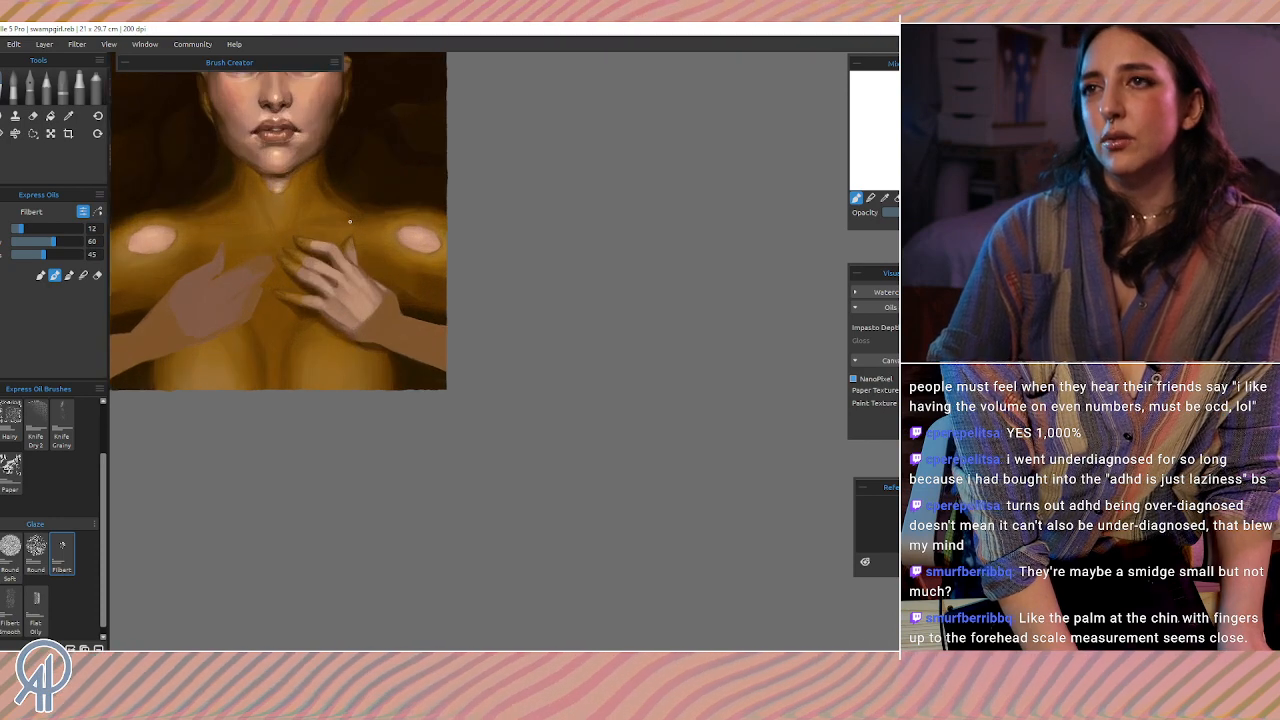
scroll(350, 221, "up", 1)
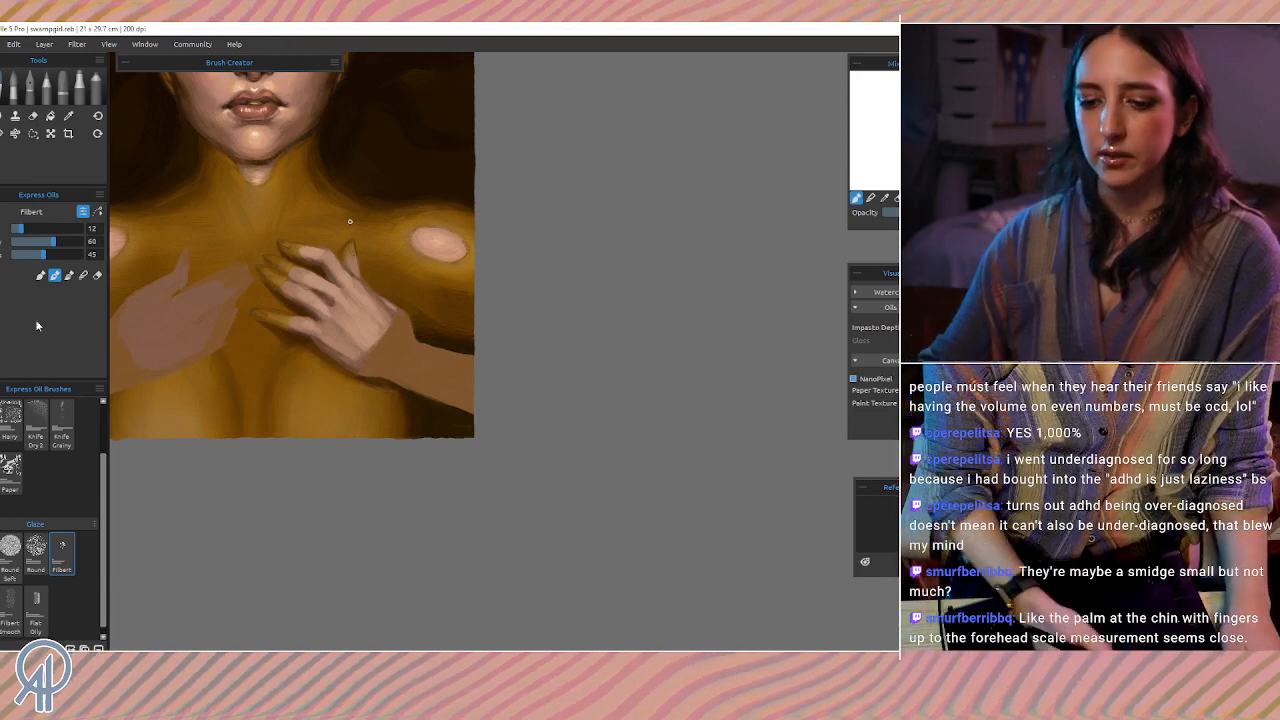
mouse_move(344, 277)
left_mouse_down()
mouse_move(462, 452)
mouse_move(499, 480)
left_mouse_up()
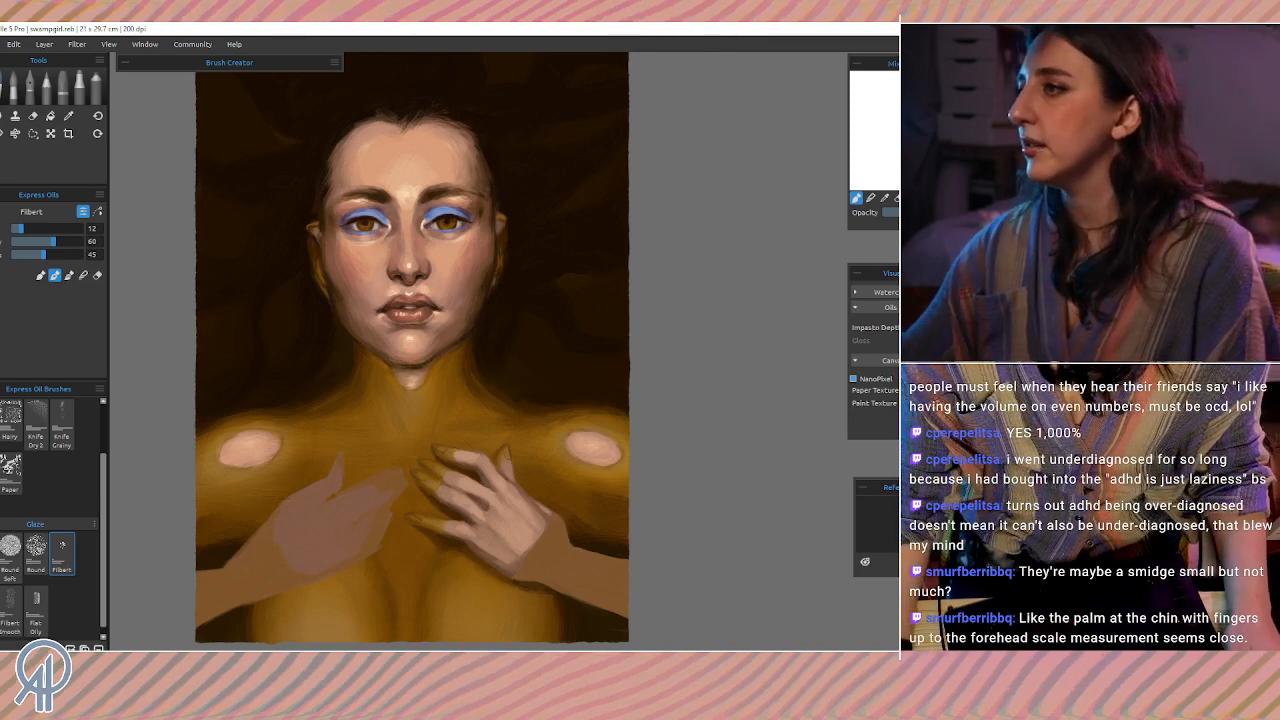
key("ctrl+comma")
key("ctrl+comma")
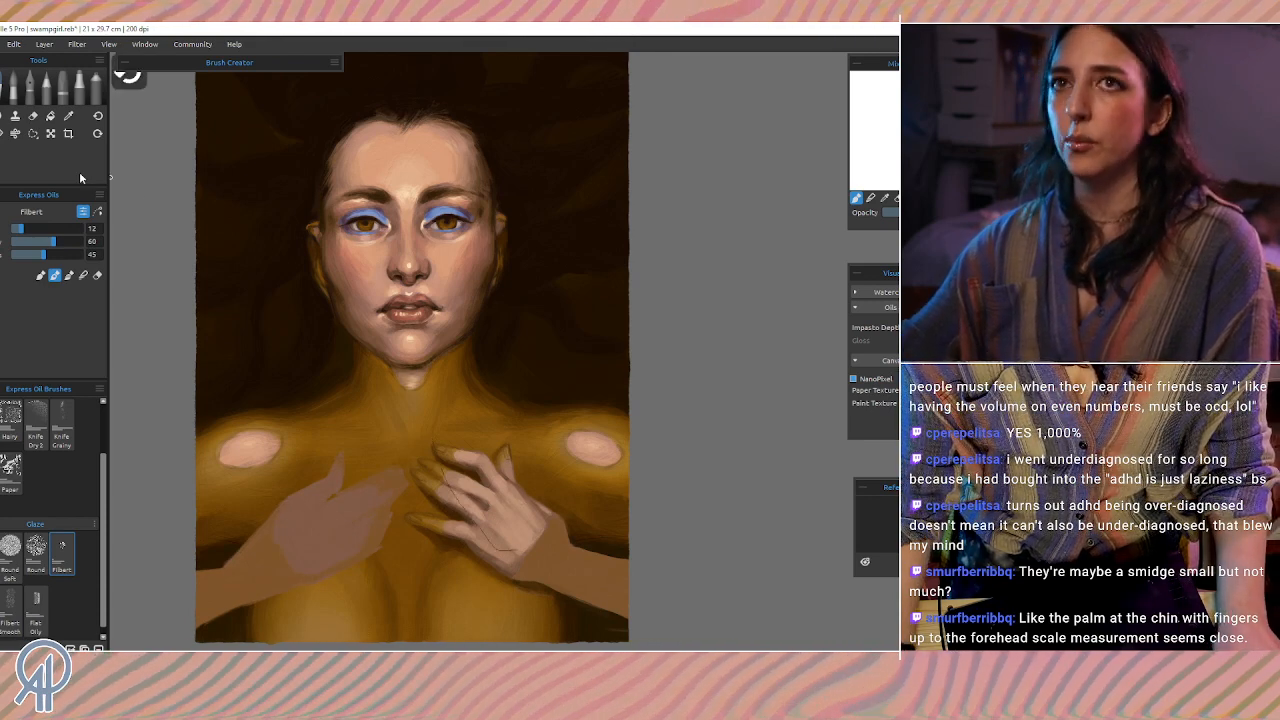
left_click(50, 133)
left_click_drag(478, 510, 541, 162)
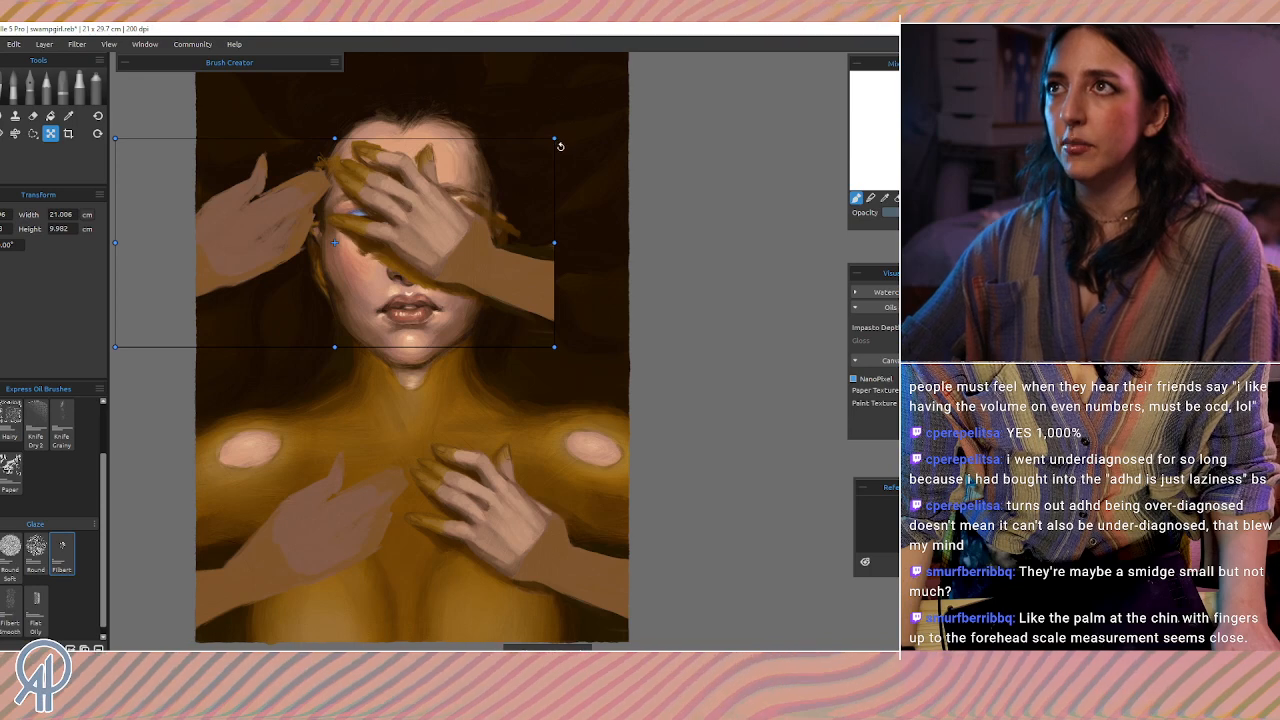
left_click_drag(561, 147, 471, 349)
left_click_drag(393, 409, 446, 367)
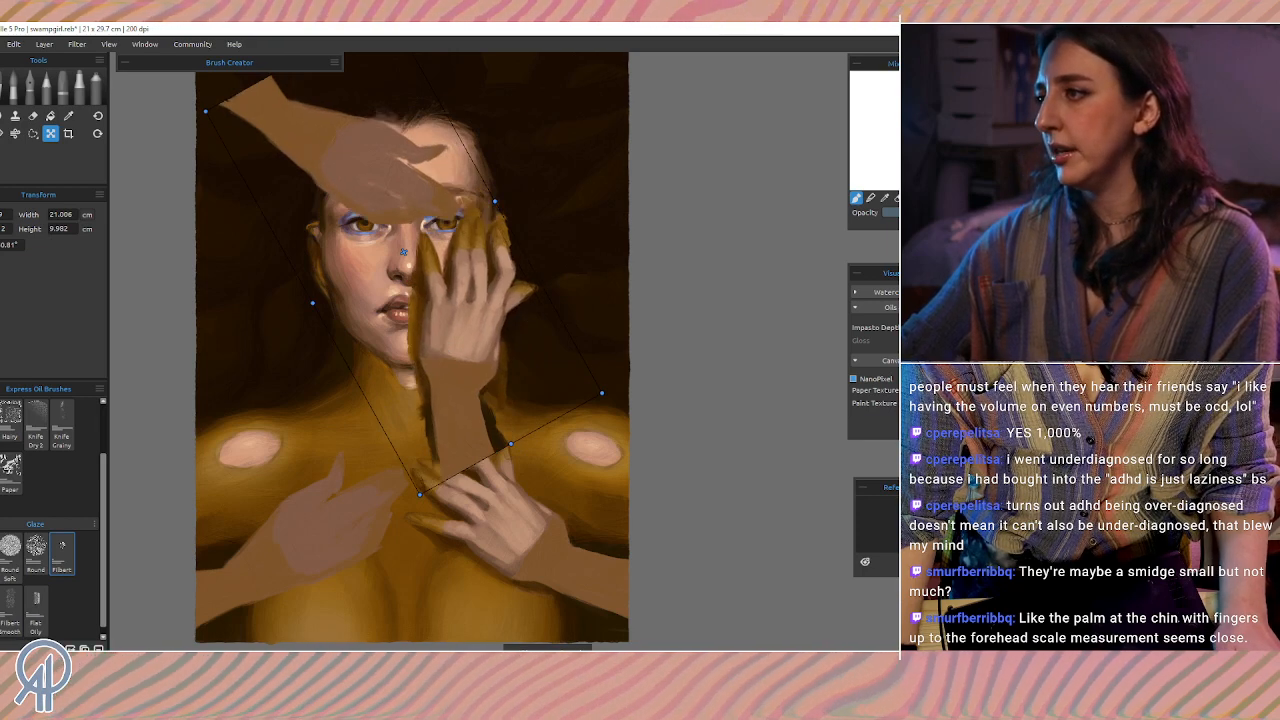
key("Return")
key("Delete")
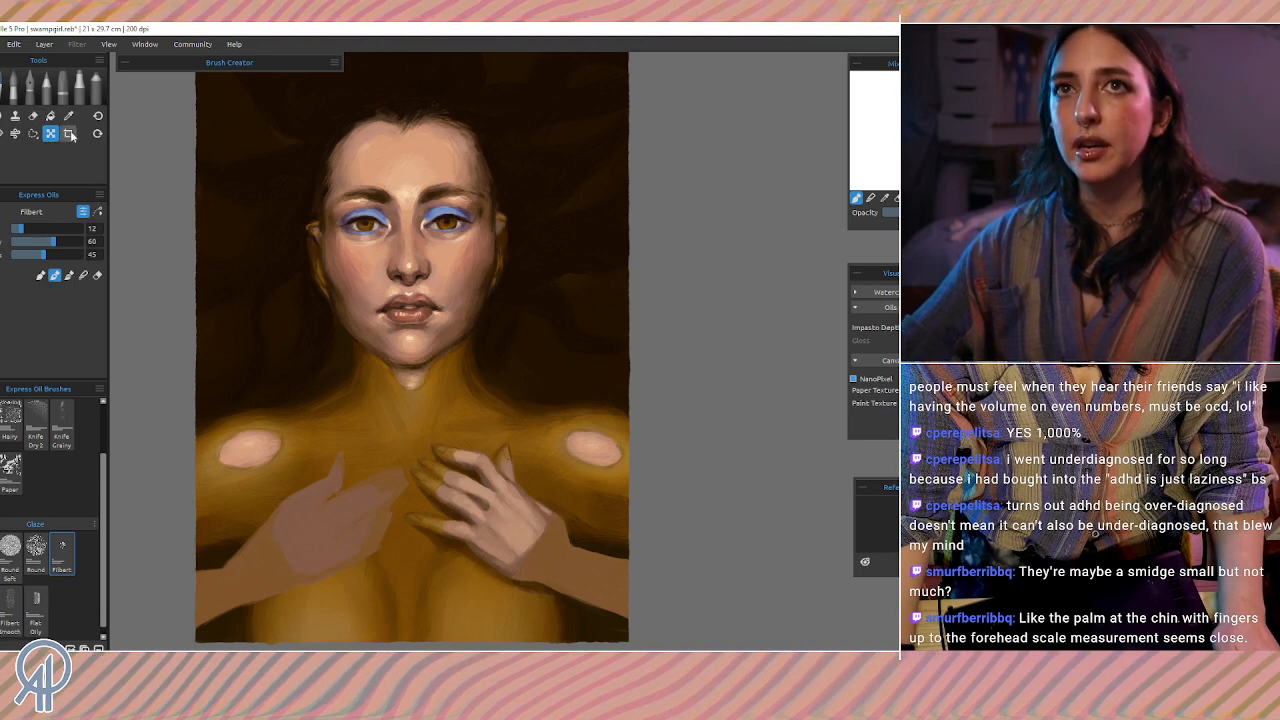
Step: Paste the copied hands over the face and rotate them so the finished hand rests against the cheek and temple
key("ctrl+v")
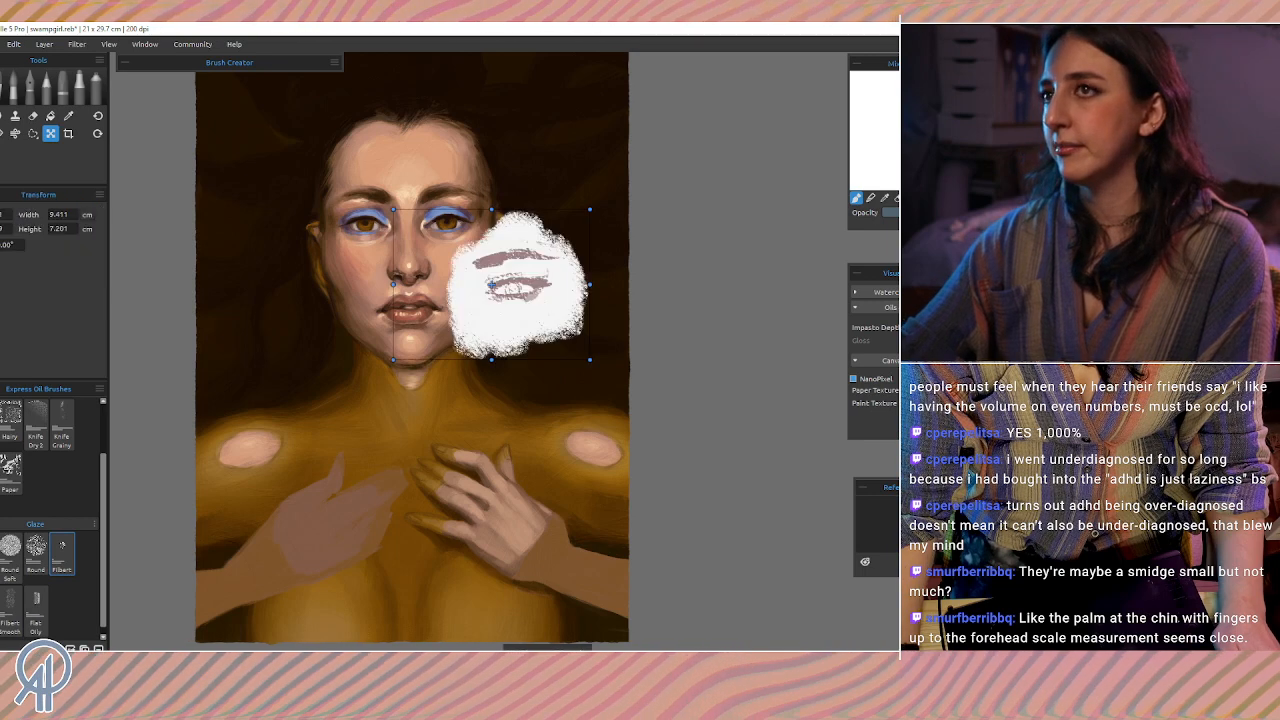
key("Escape")
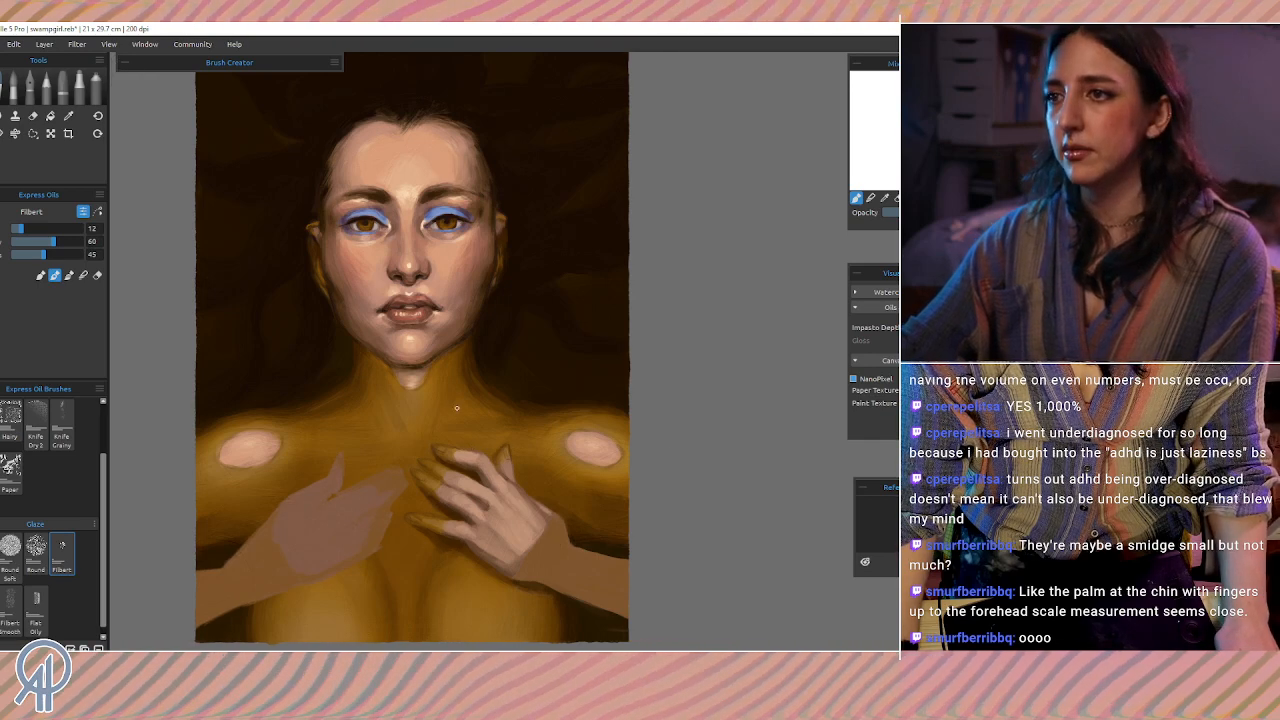
key("ctrl+v")
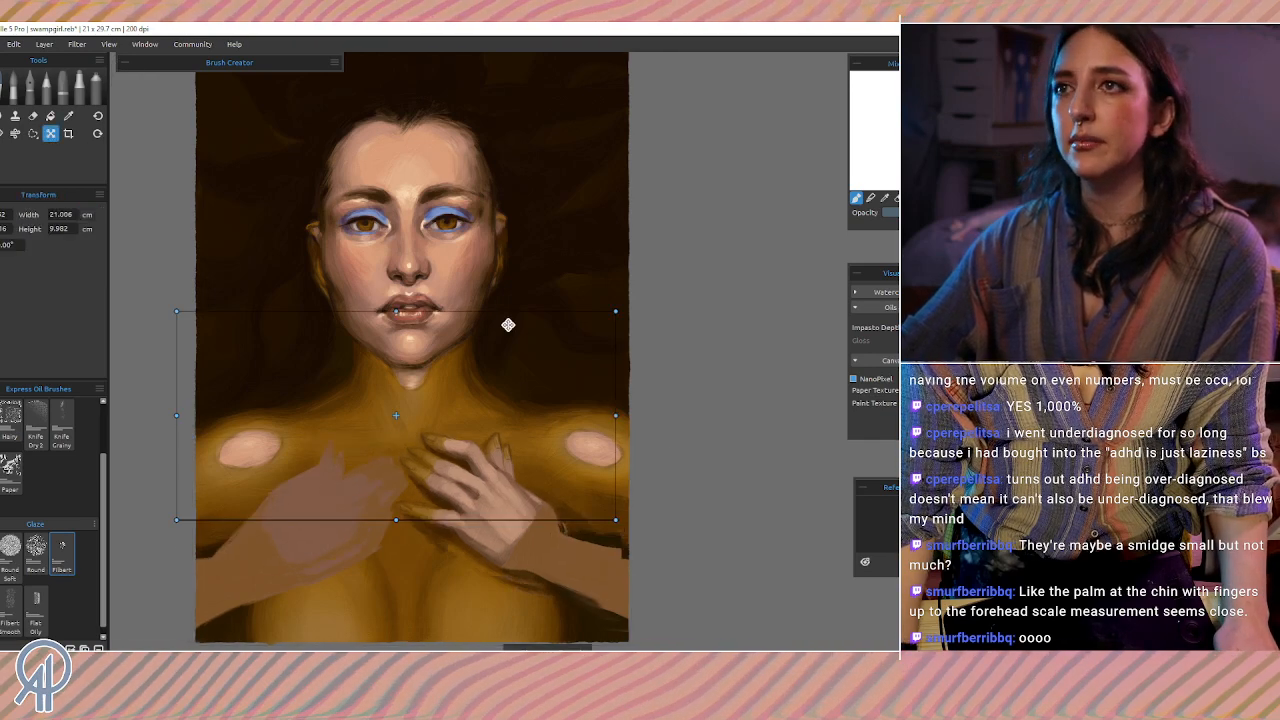
left_click_drag(508, 325, 552, 307)
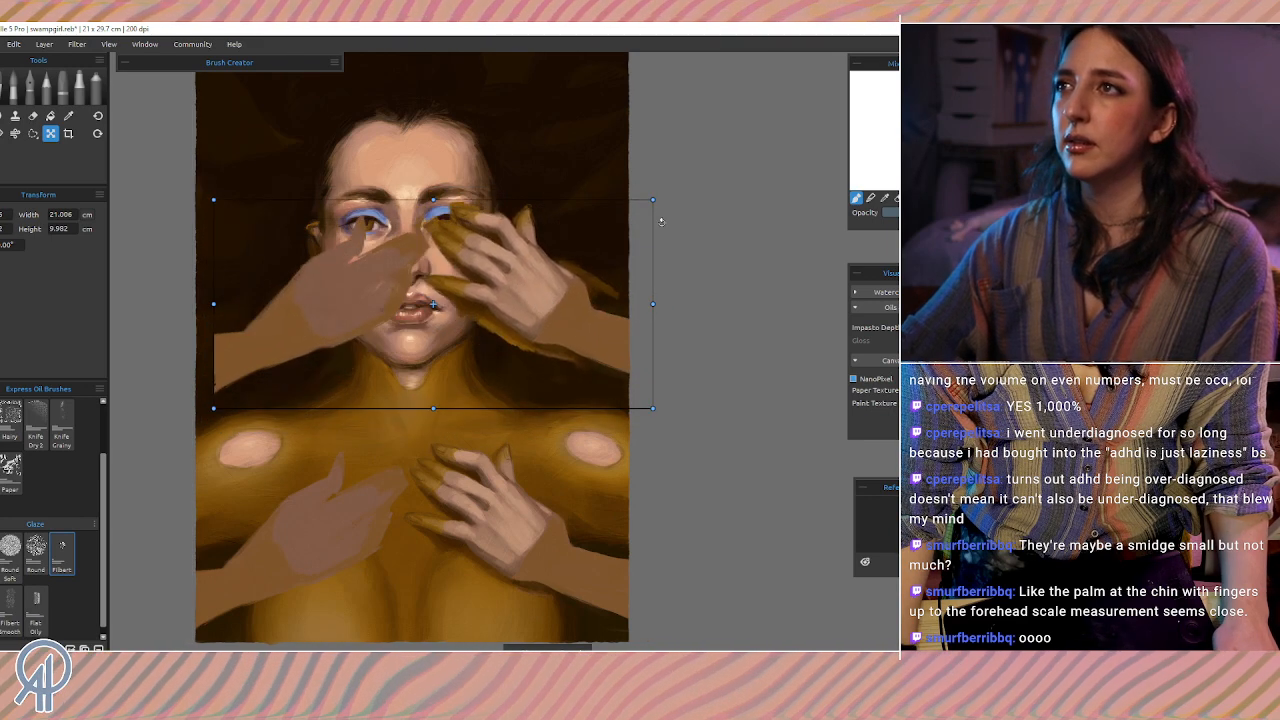
left_click_drag(661, 221, 667, 311)
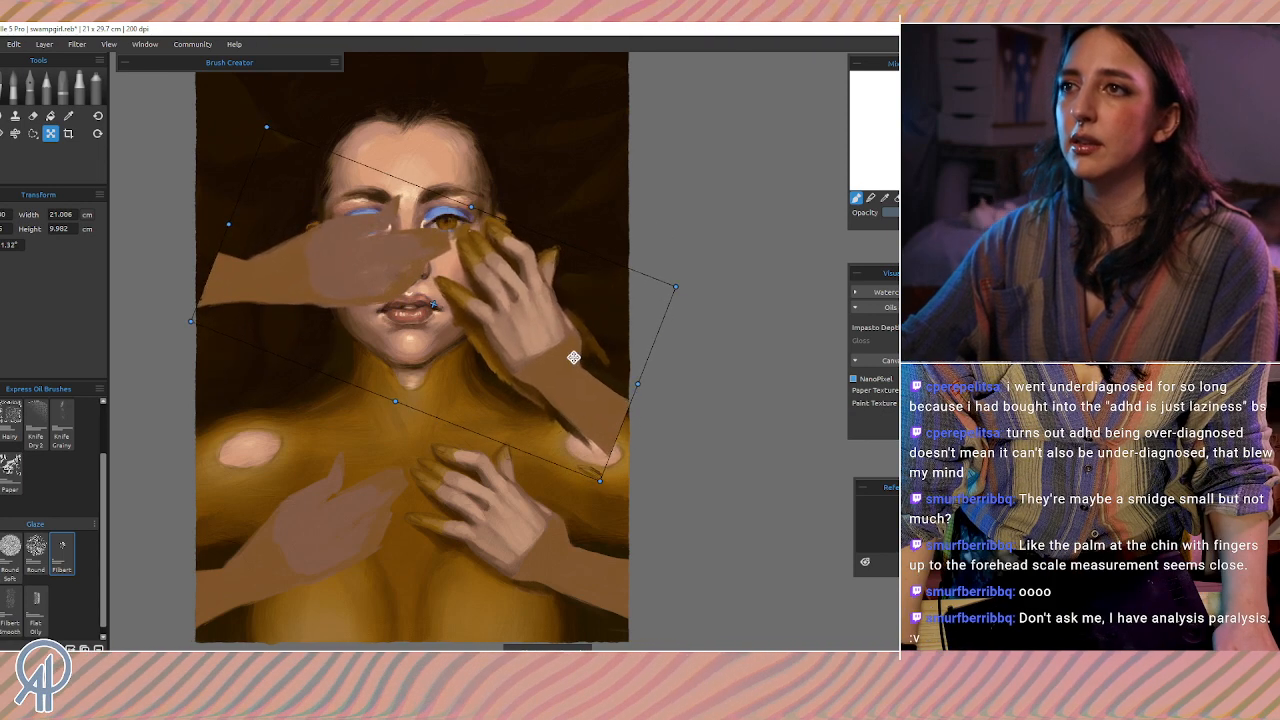
left_click_drag(573, 357, 571, 334)
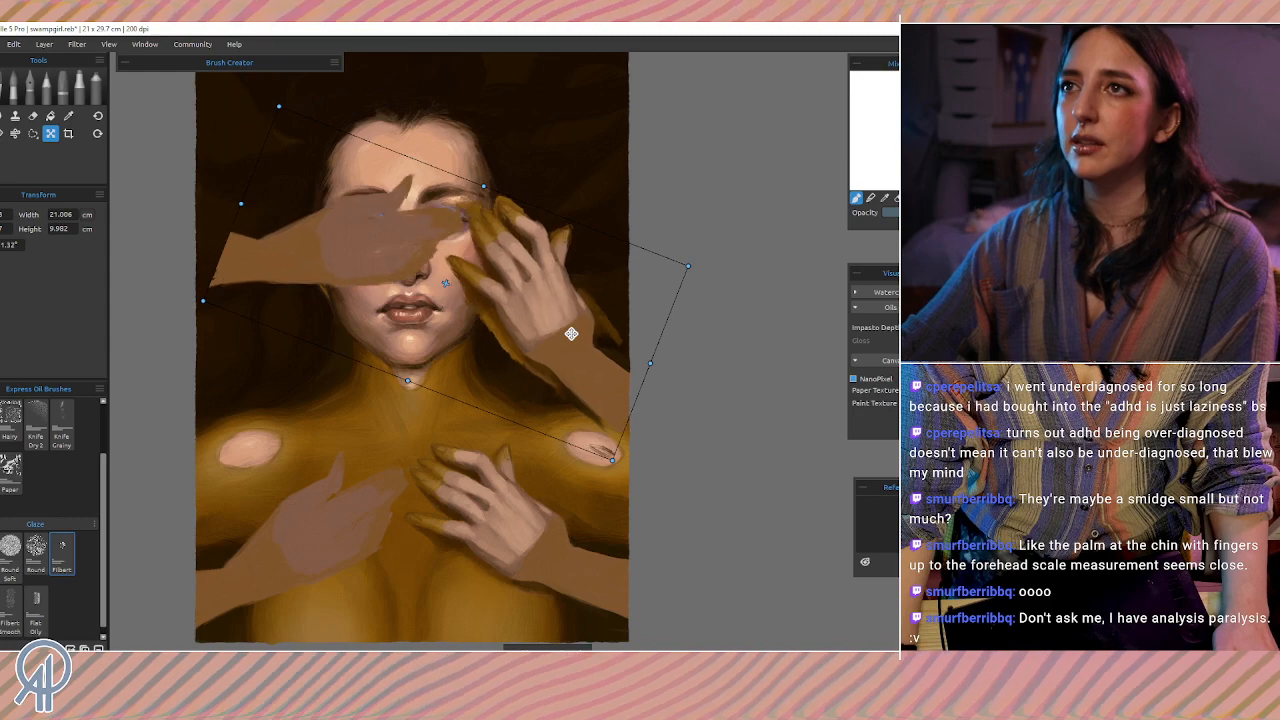
Step: Erase the pasted flat hand and forearm from the face and background with the Round Soft eraser at size 70
left_click(68, 117)
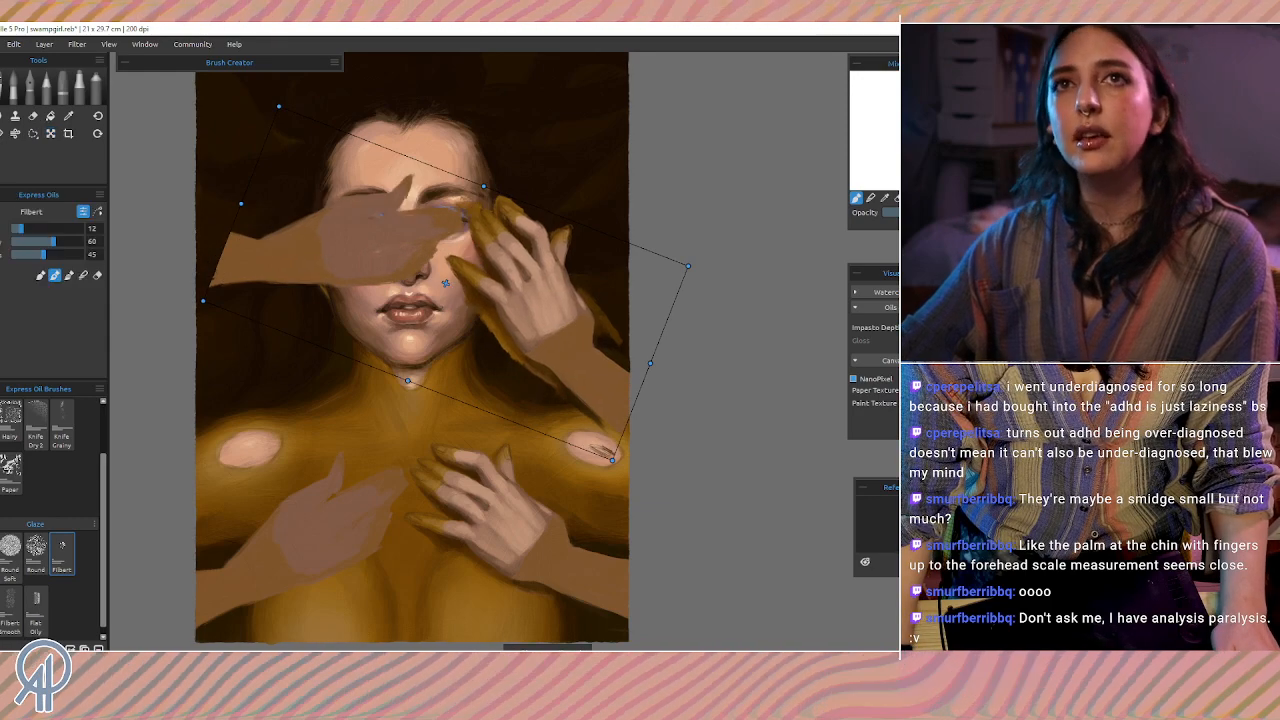
left_click(33, 116)
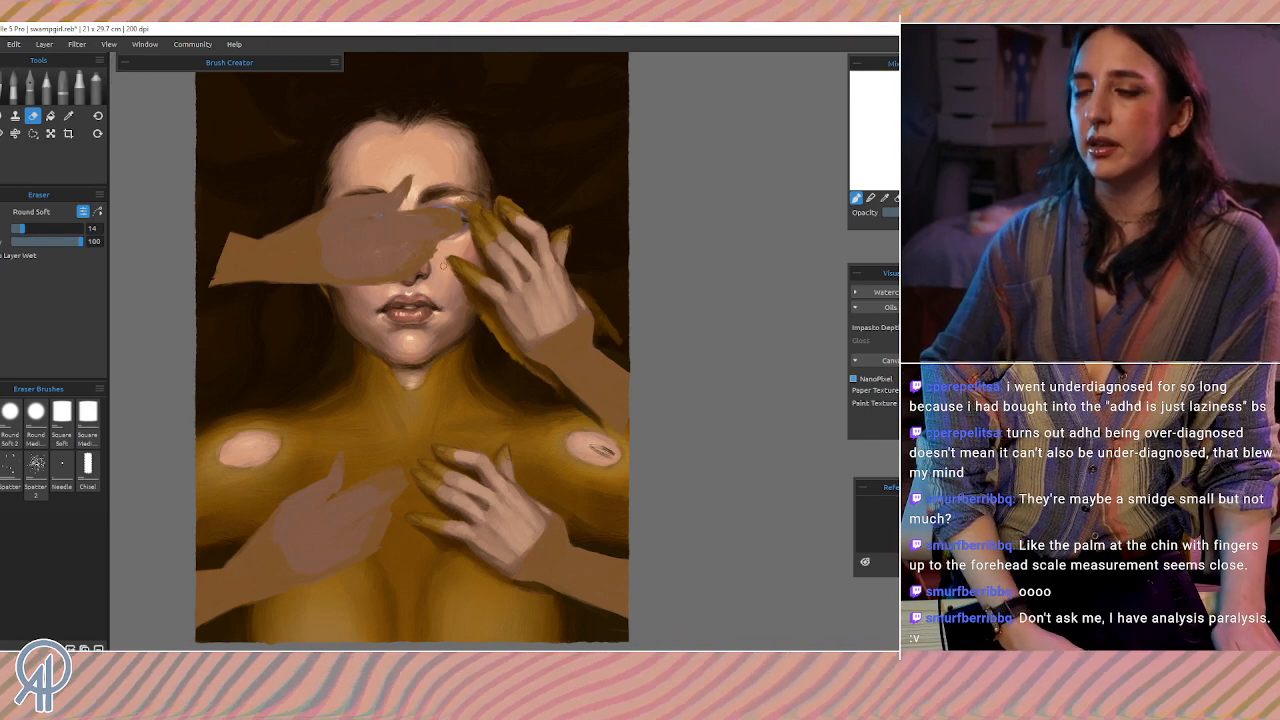
key("]")
key("]")
key("]")
key("]")
key("]")
mouse_move(458, 214)
left_mouse_down()
mouse_move(426, 230)
mouse_move(406, 217)
mouse_move(350, 250)
mouse_move(375, 280)
left_mouse_up()
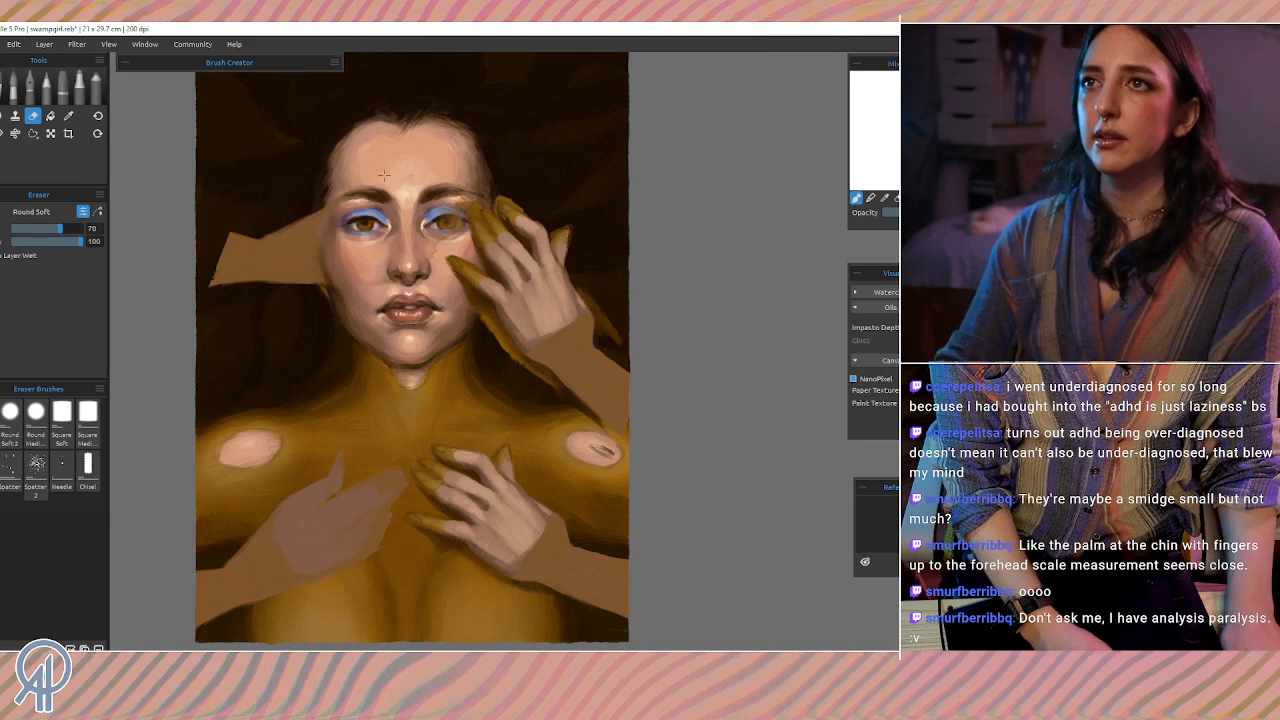
mouse_move(338, 203)
left_mouse_down()
mouse_move(311, 234)
mouse_move(321, 291)
mouse_move(344, 277)
mouse_move(321, 235)
mouse_move(262, 286)
mouse_move(233, 208)
left_mouse_up()
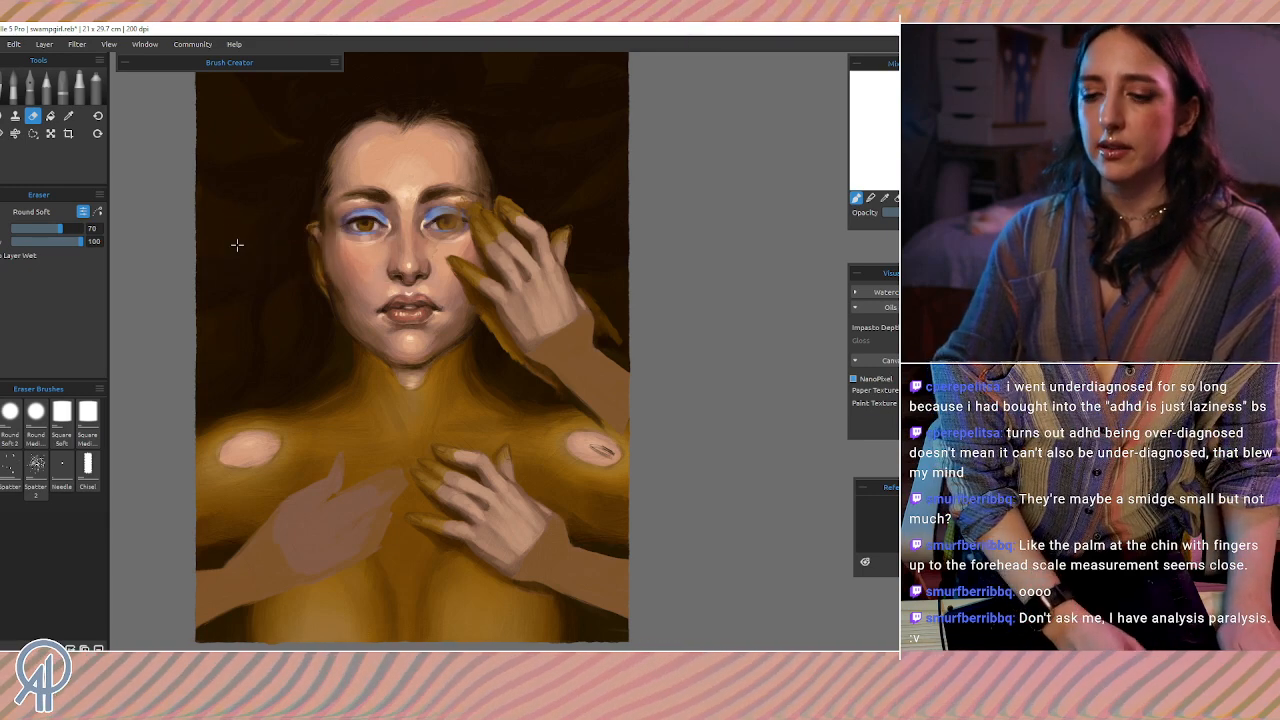
Step: Trim the leftover edges around the raised hand and arm with the eraser at size 25, and save the painting
key("[")
key("[")
key("[")
key("[")
key("[")
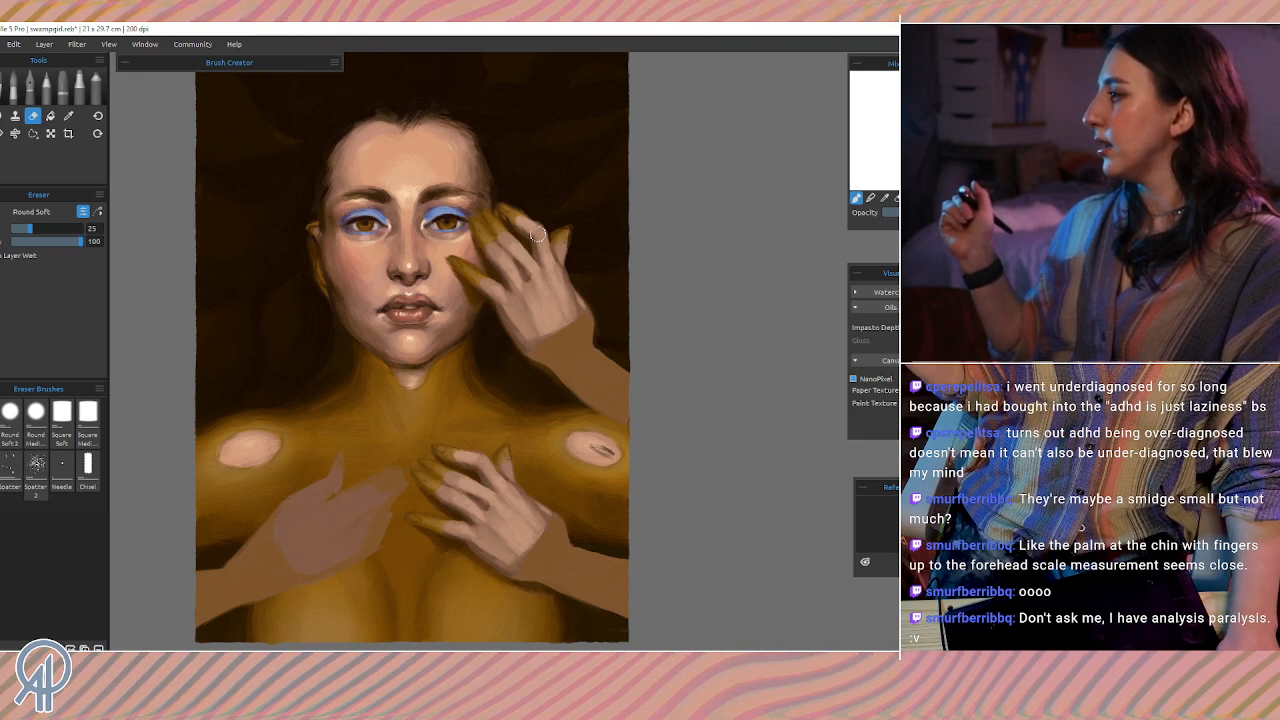
key("ctrl+s")
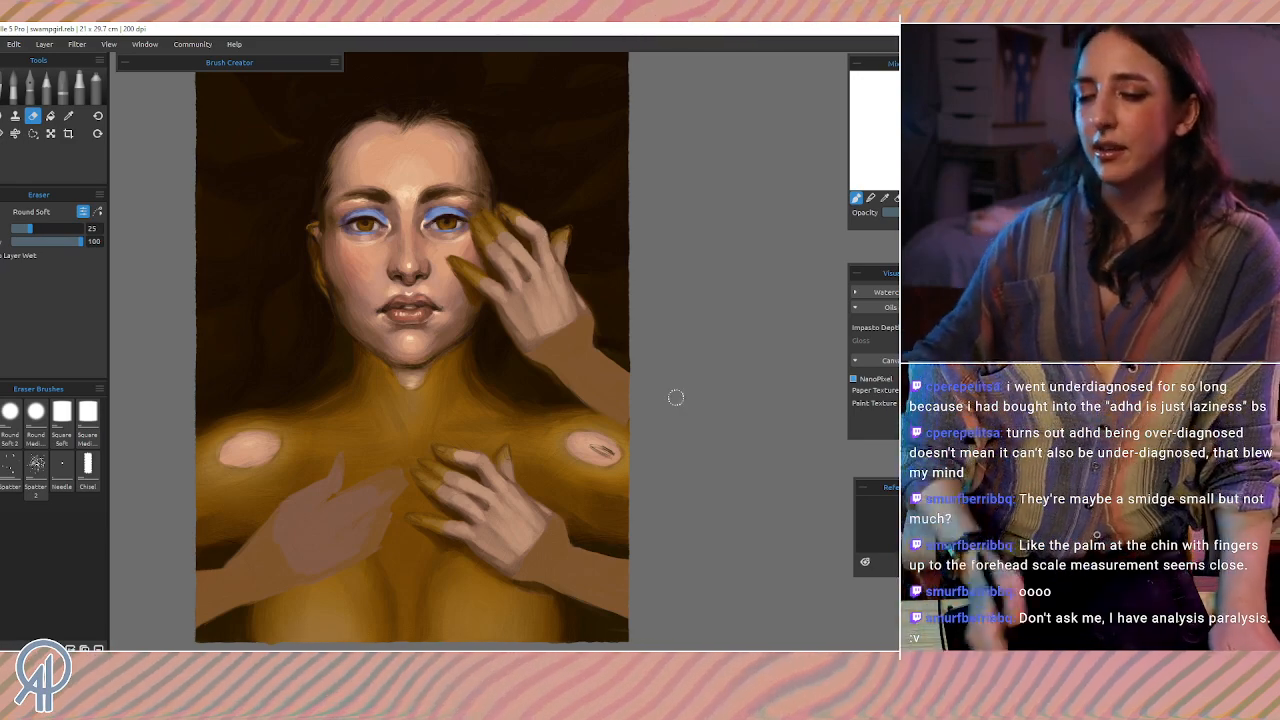
key("ctrl+s")
Step: Refine the raised hand's fingertips beside the temple with a size 14 eraser, and sample dark brown between them for the Filbert glaze brush
scroll(676, 397, "up", 5)
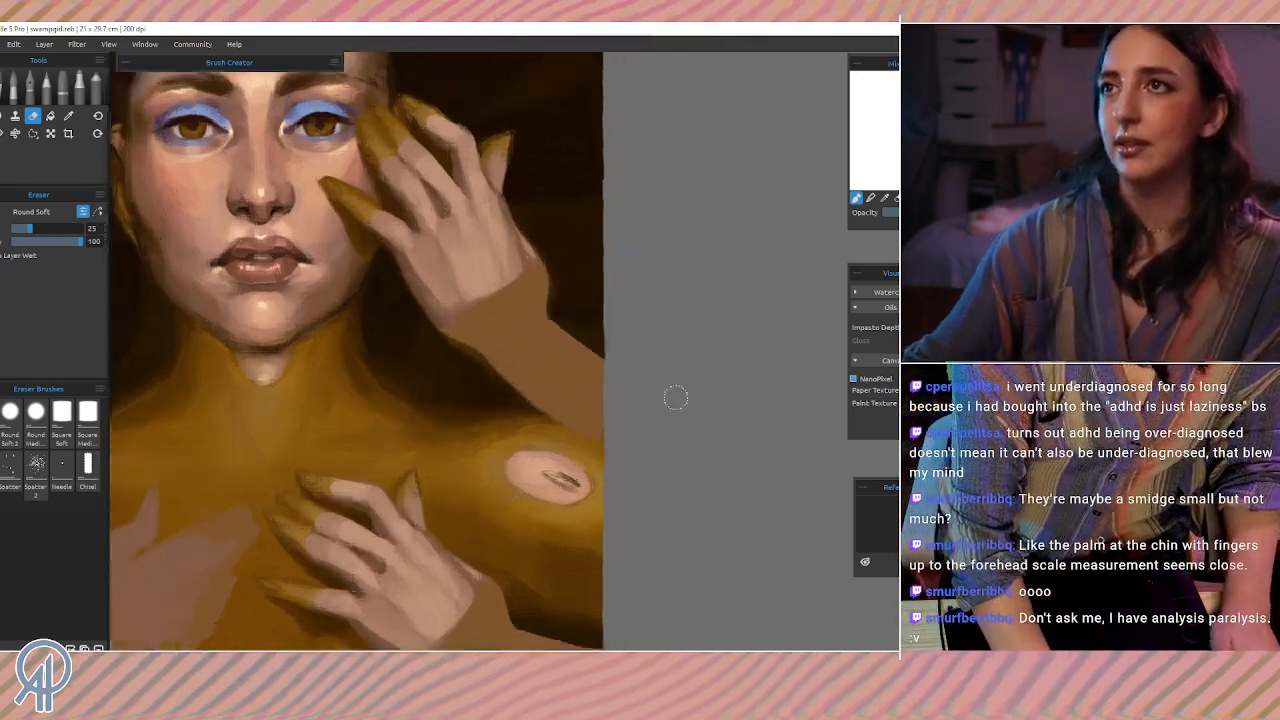
left_click_drag(441, 197, 496, 409)
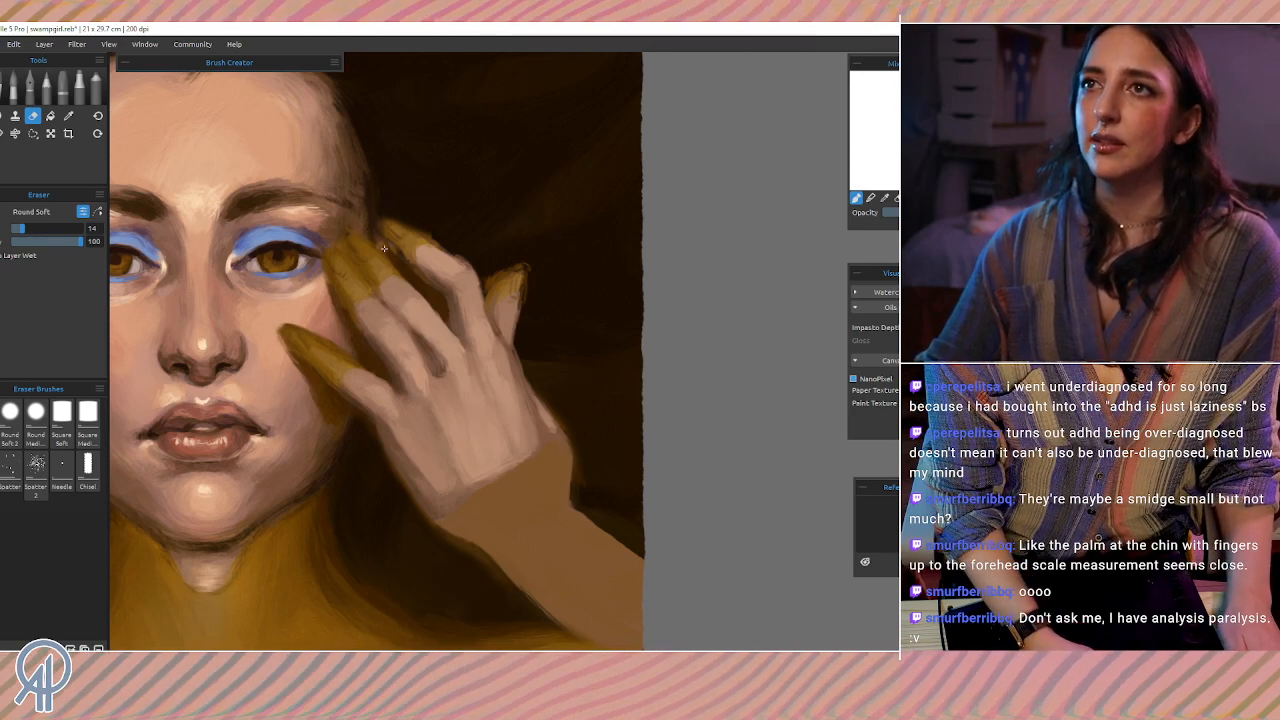
left_click_drag(386, 180, 369, 214)
left_click(393, 258, "alt")
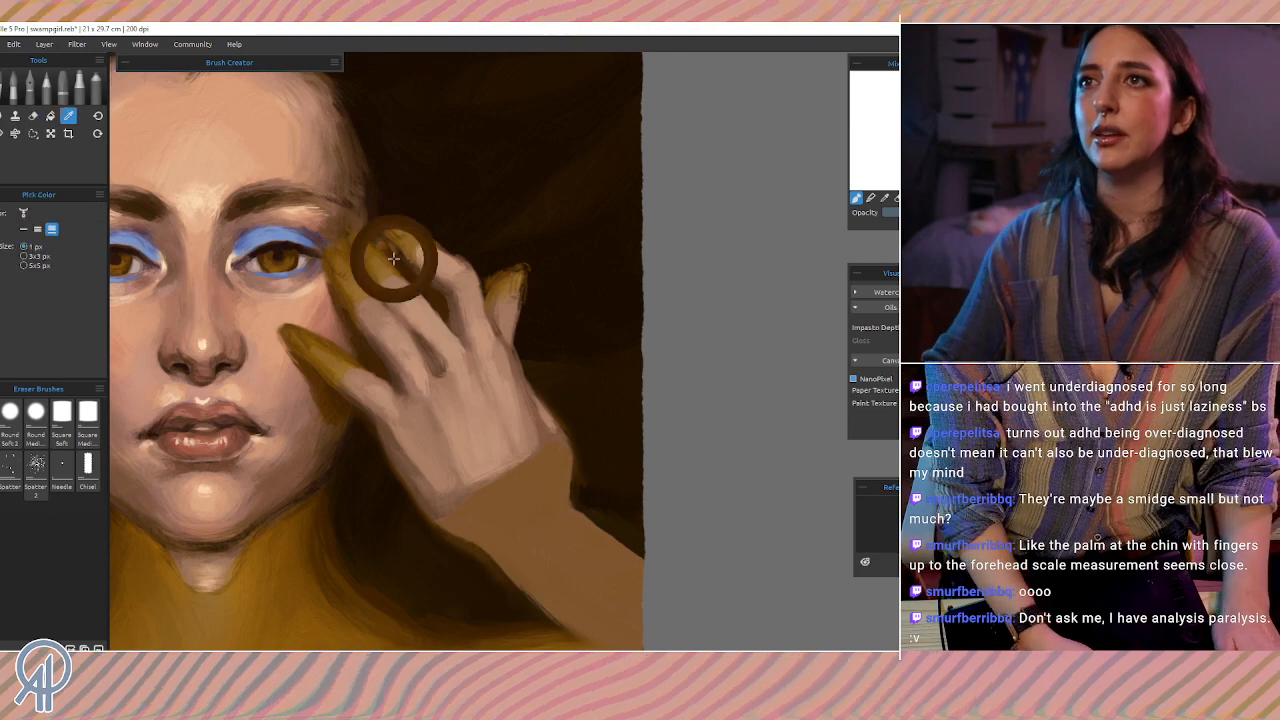
left_click_drag(393, 258, 398, 266)
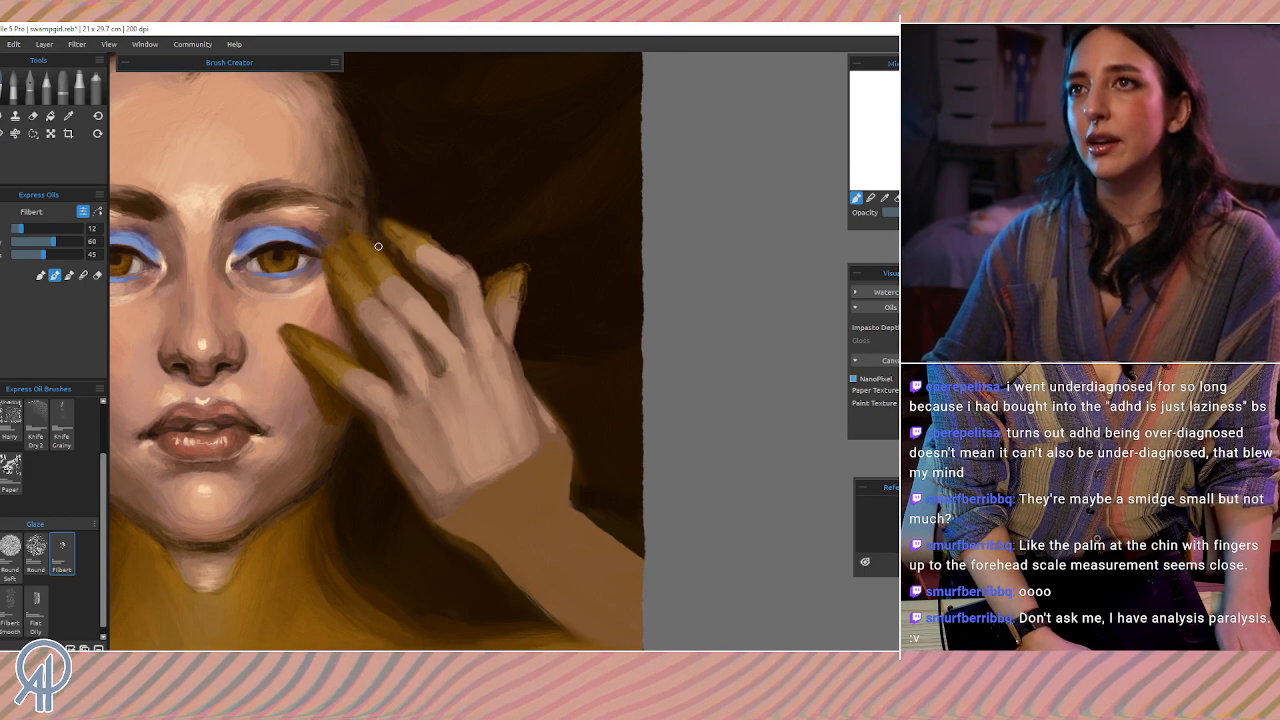
key("shift")
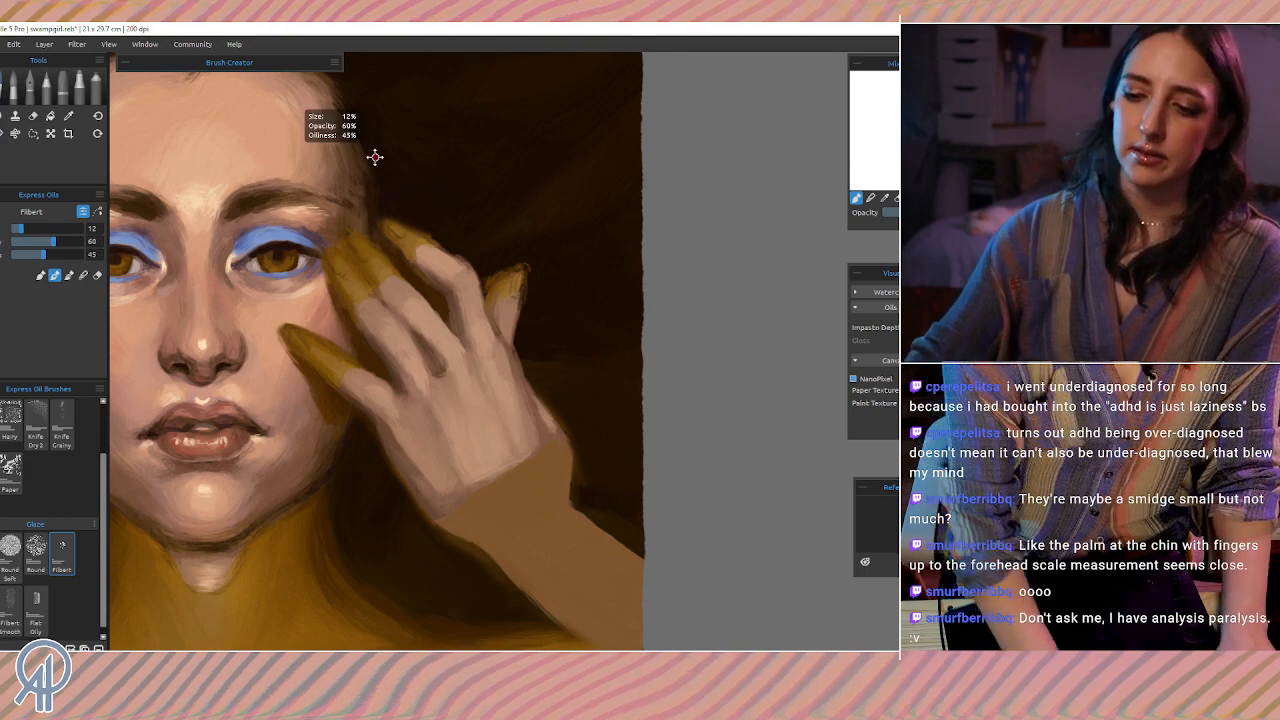
Step: Check the raised hand within the whole portrait and erase the stray dark mark from the shoulder highlight beneath it
scroll(375, 157, "down", 4)
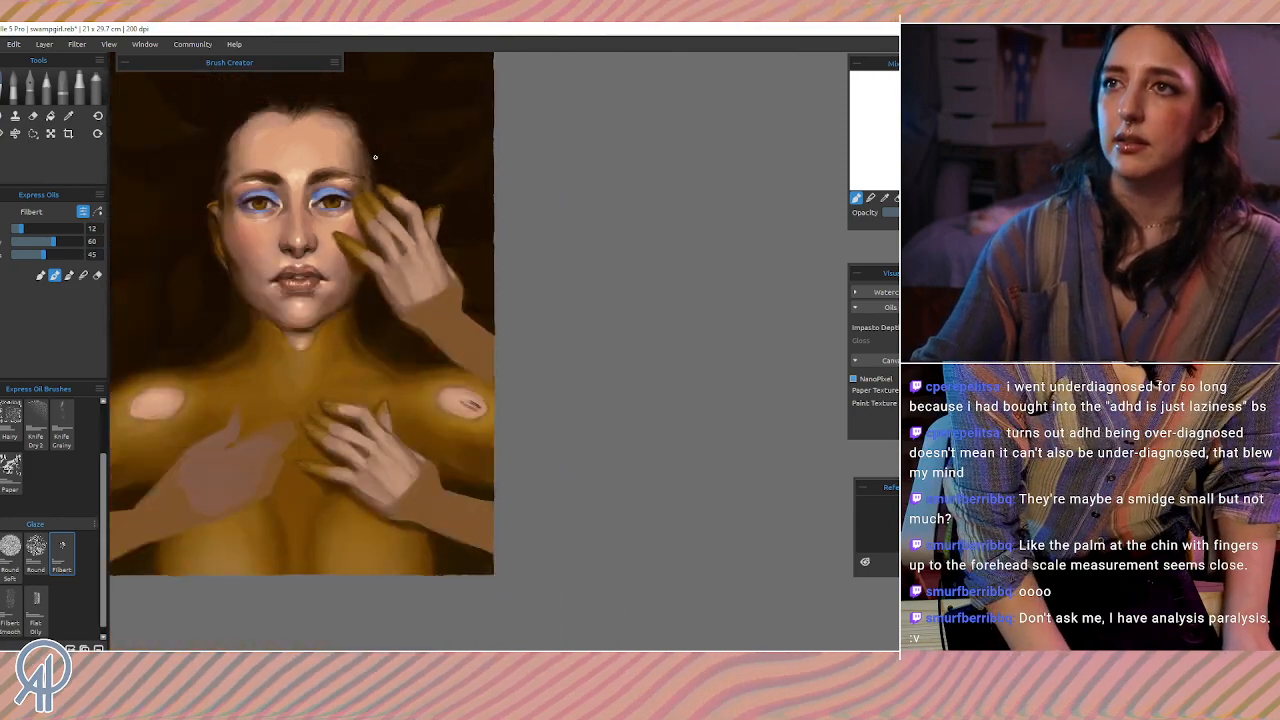
scroll(375, 157, "down", 3)
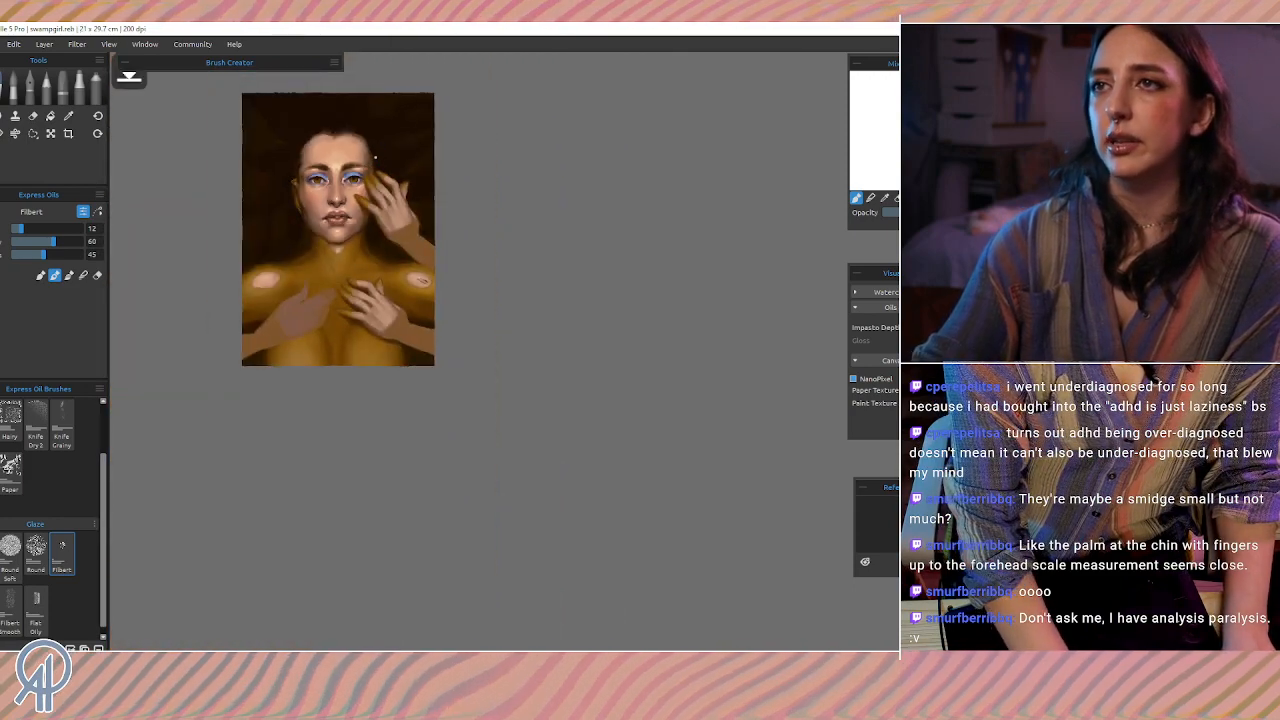
scroll(375, 157, "up", 3)
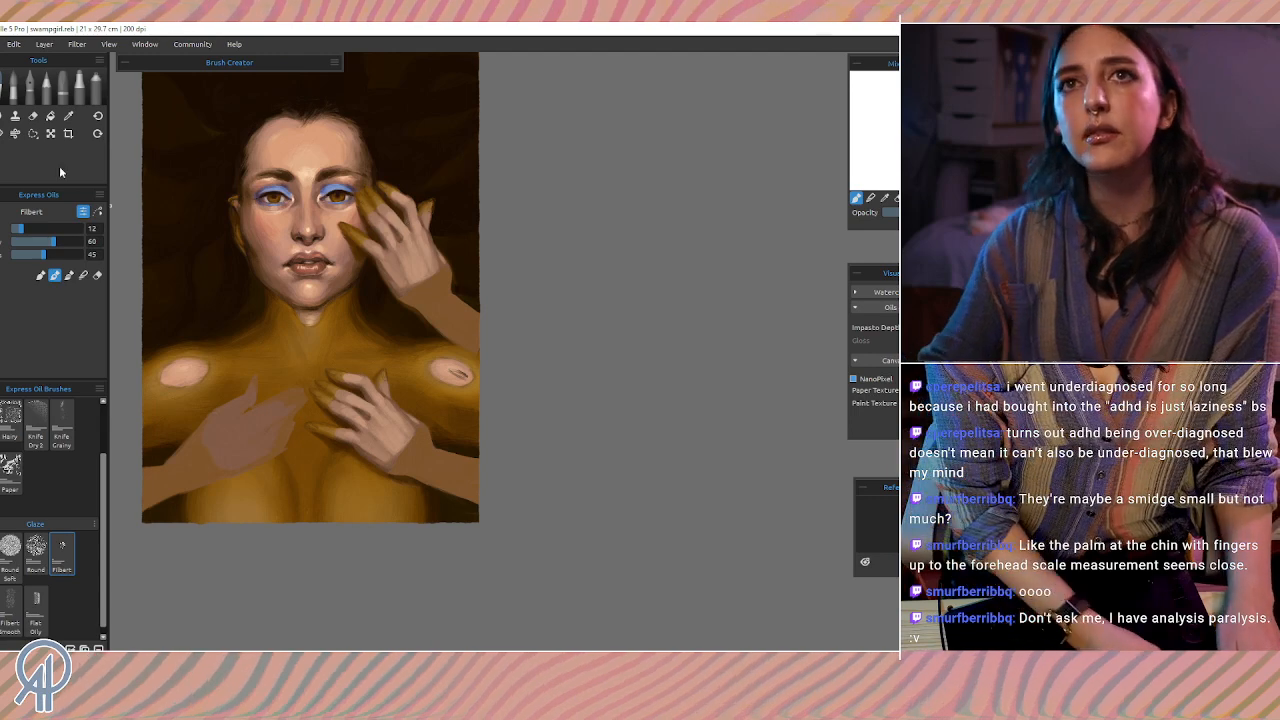
key("e")
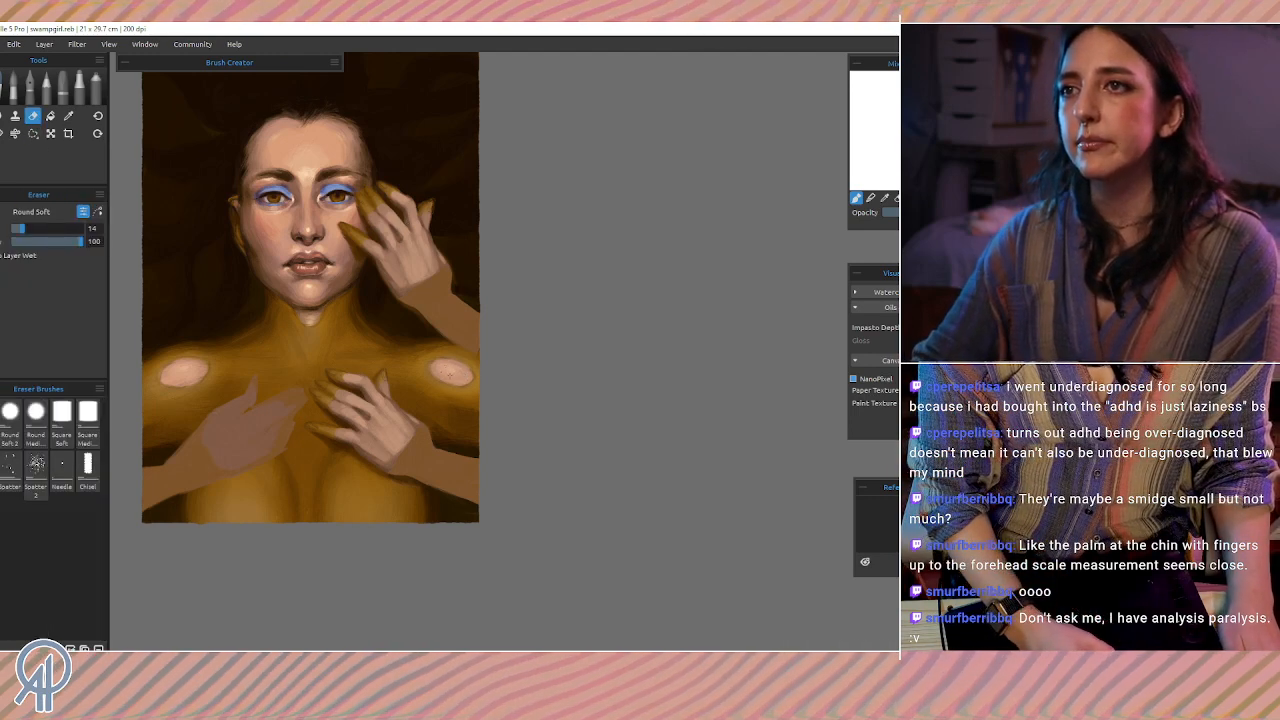
mouse_move(208, 356)
left_mouse_down()
mouse_move(260, 348)
mouse_move(383, 391)
left_mouse_up()
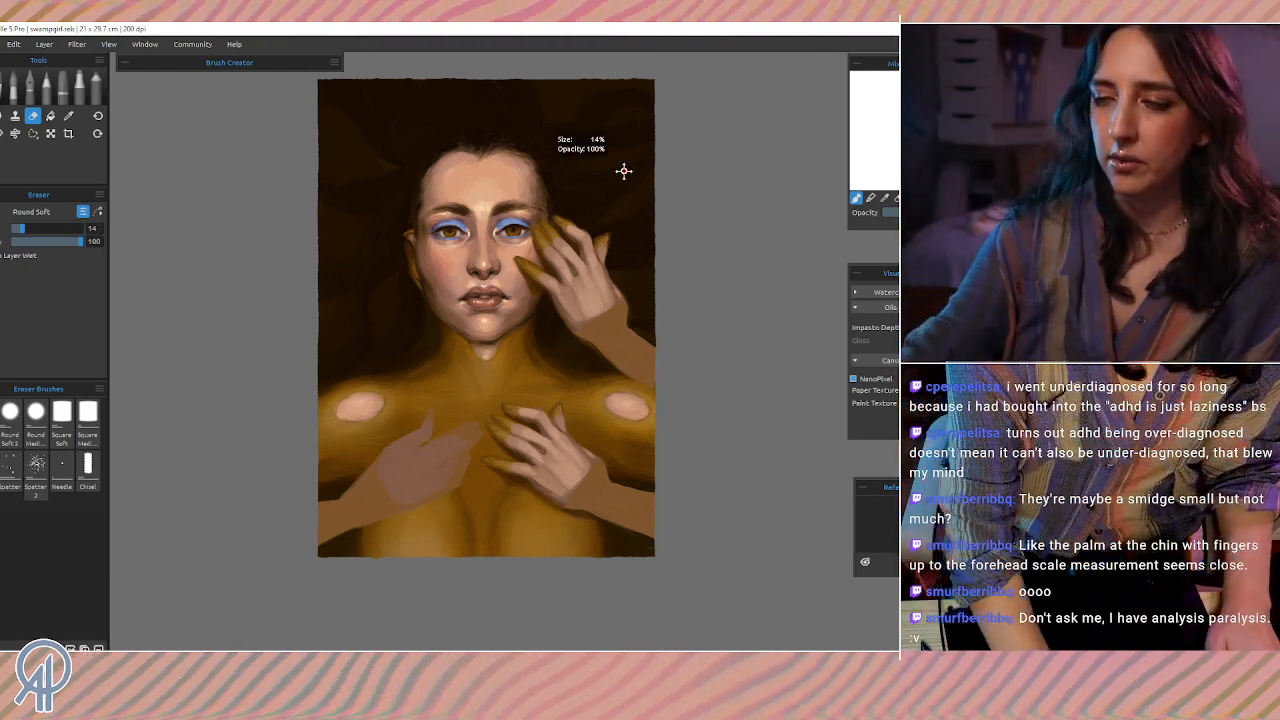
scroll(623, 171, "up", 1)
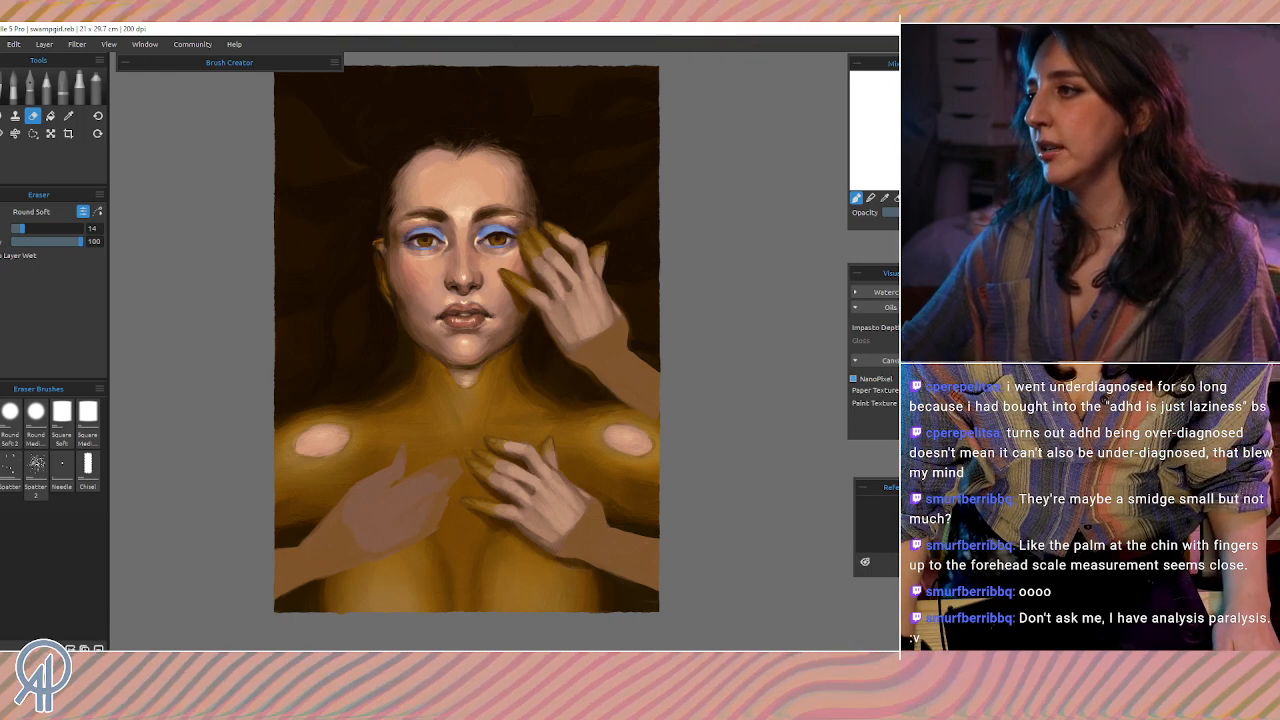
Step: Rotate a copy of the raised hand about 145° and place it above the head with the fingers hanging onto the hairline
key("ctrl+t")
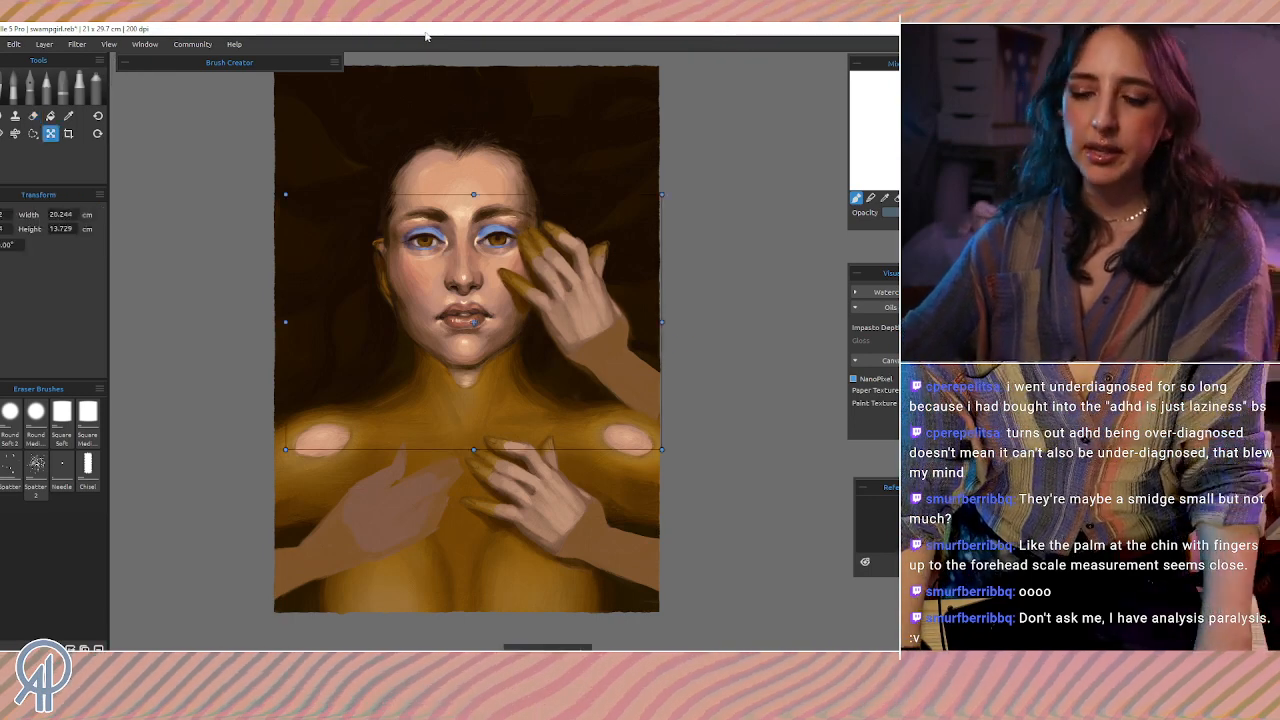
mouse_move(294, 468)
left_mouse_down()
mouse_move(400, 560)
mouse_move(700, 520)
mouse_move(790, 433)
mouse_move(720, 225)
mouse_move(732, 298)
mouse_move(752, 320)
left_mouse_up()
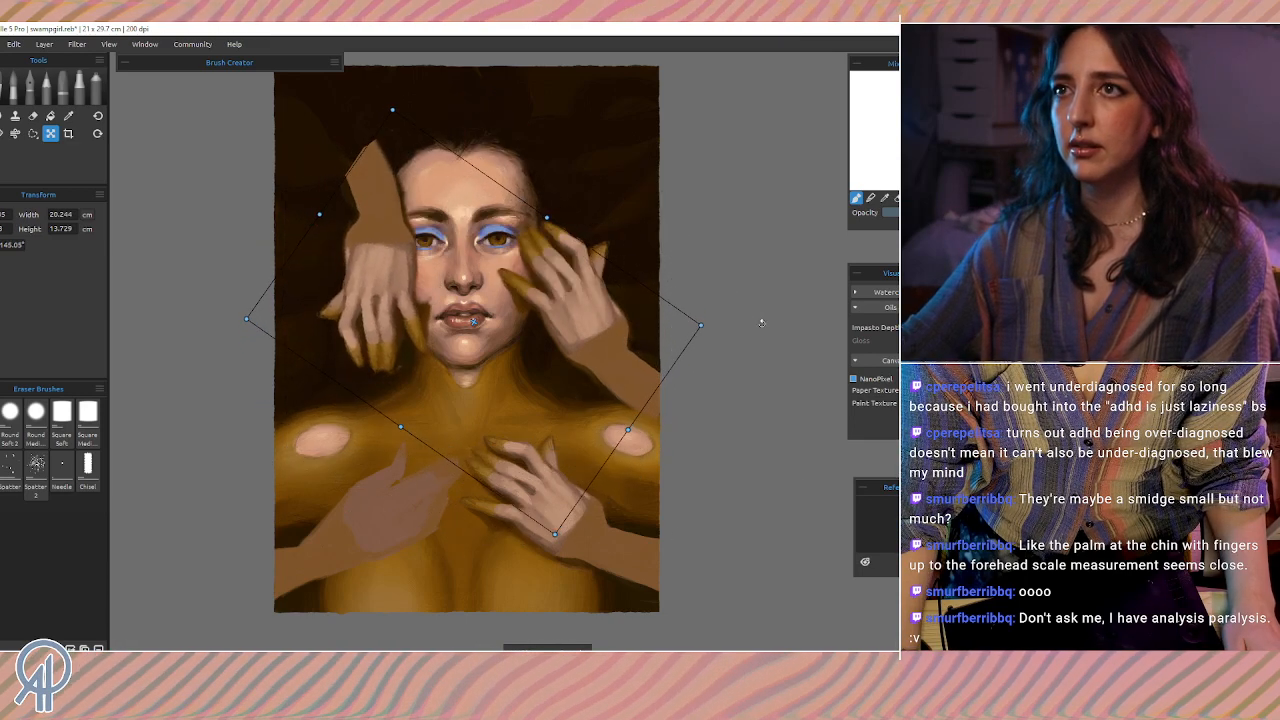
left_click_drag(377, 286, 518, 88)
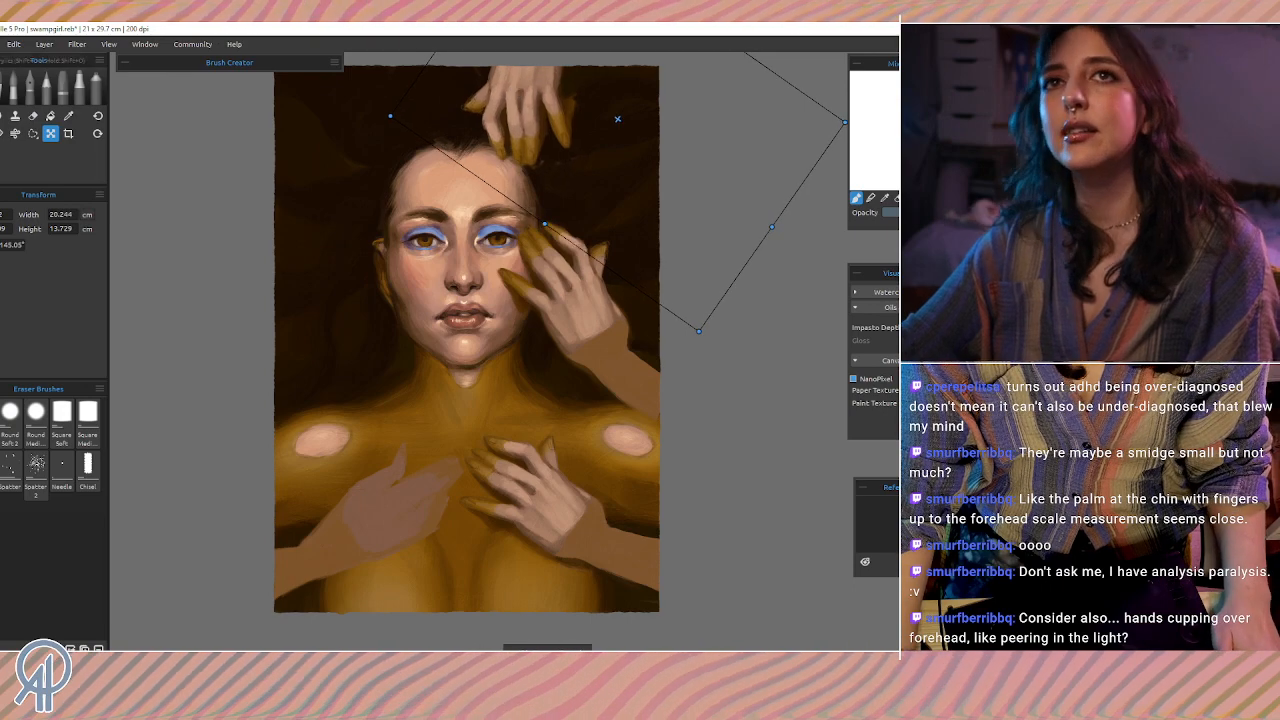
key("b")
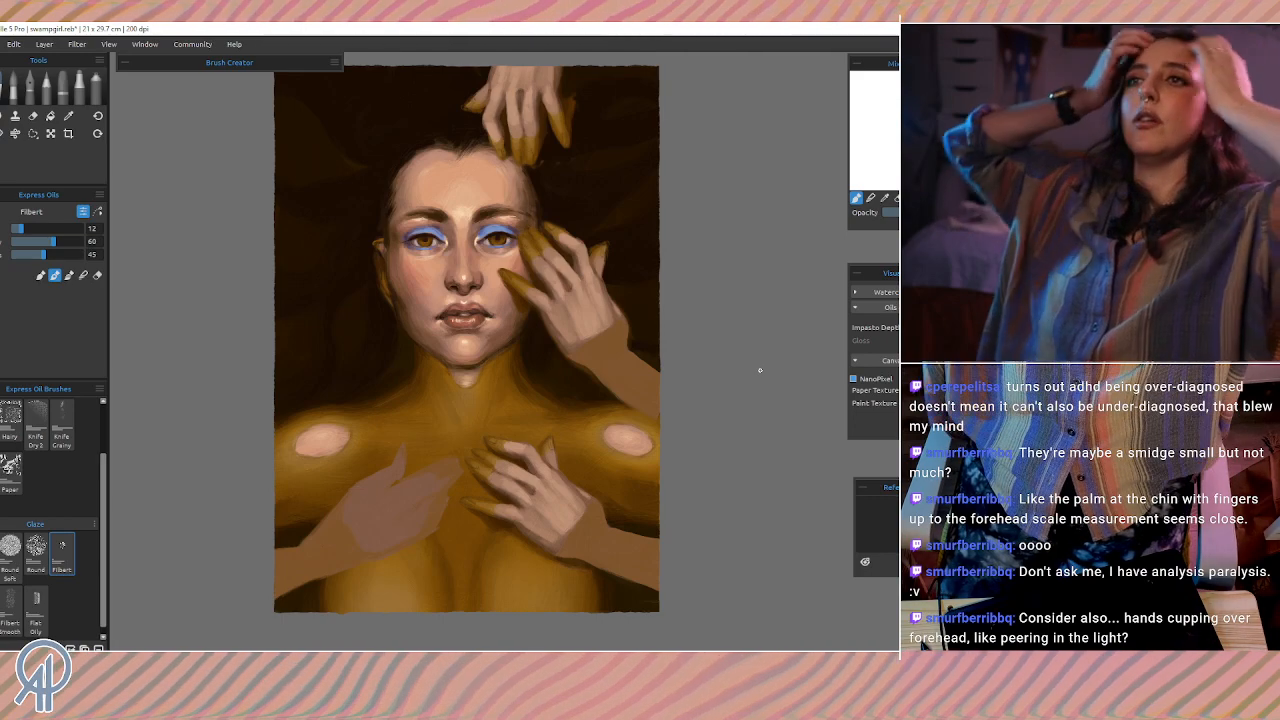
key("alt+Tab")
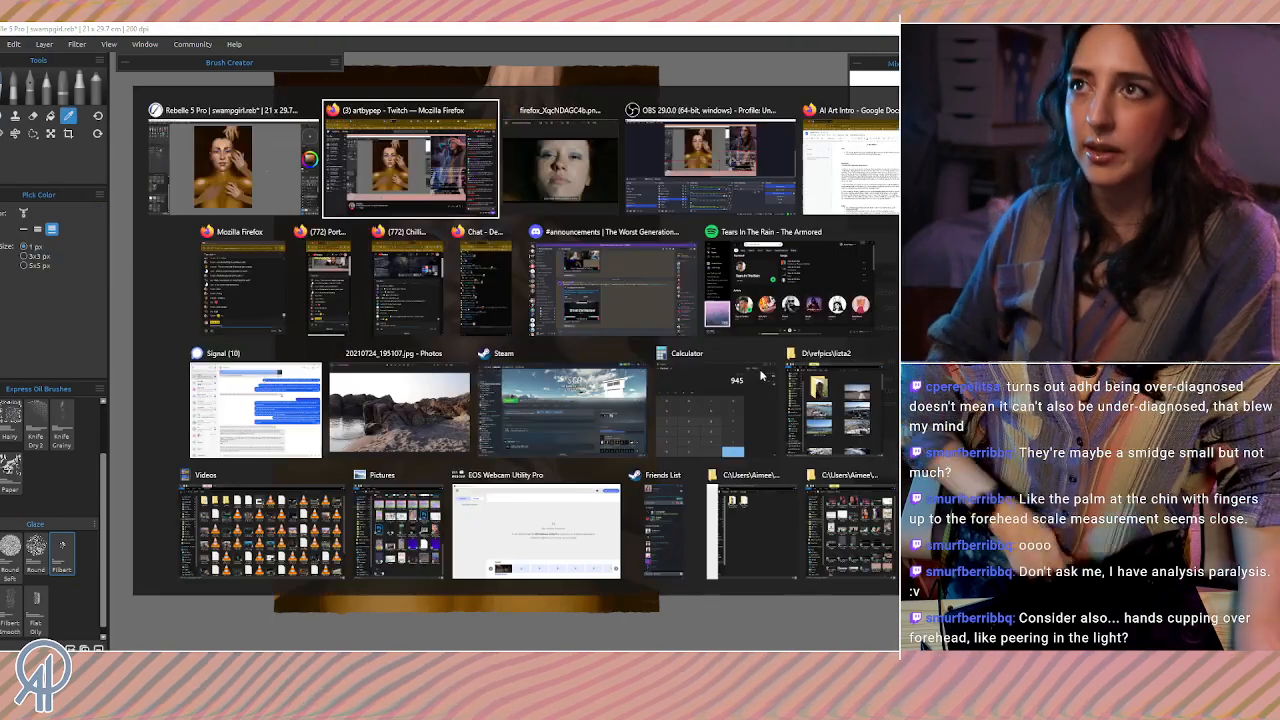
key("alt+Tab")
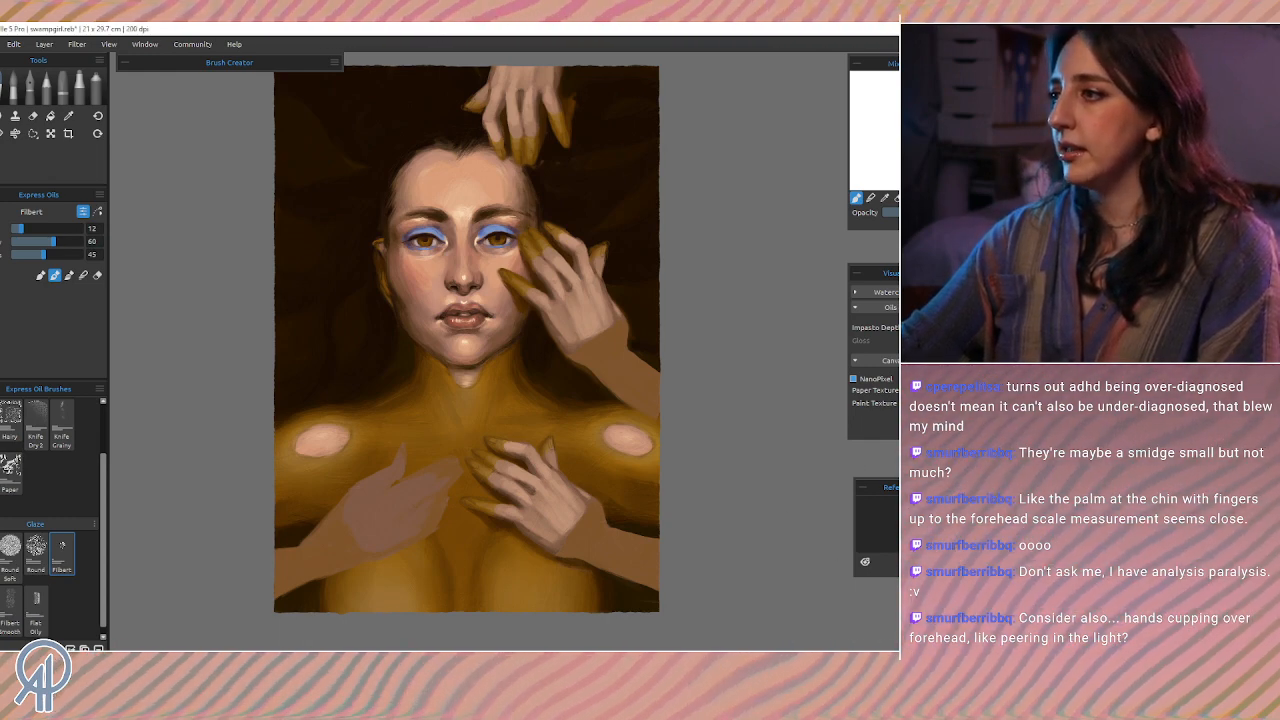
key("alt+Tab")
key("alt+Tab")
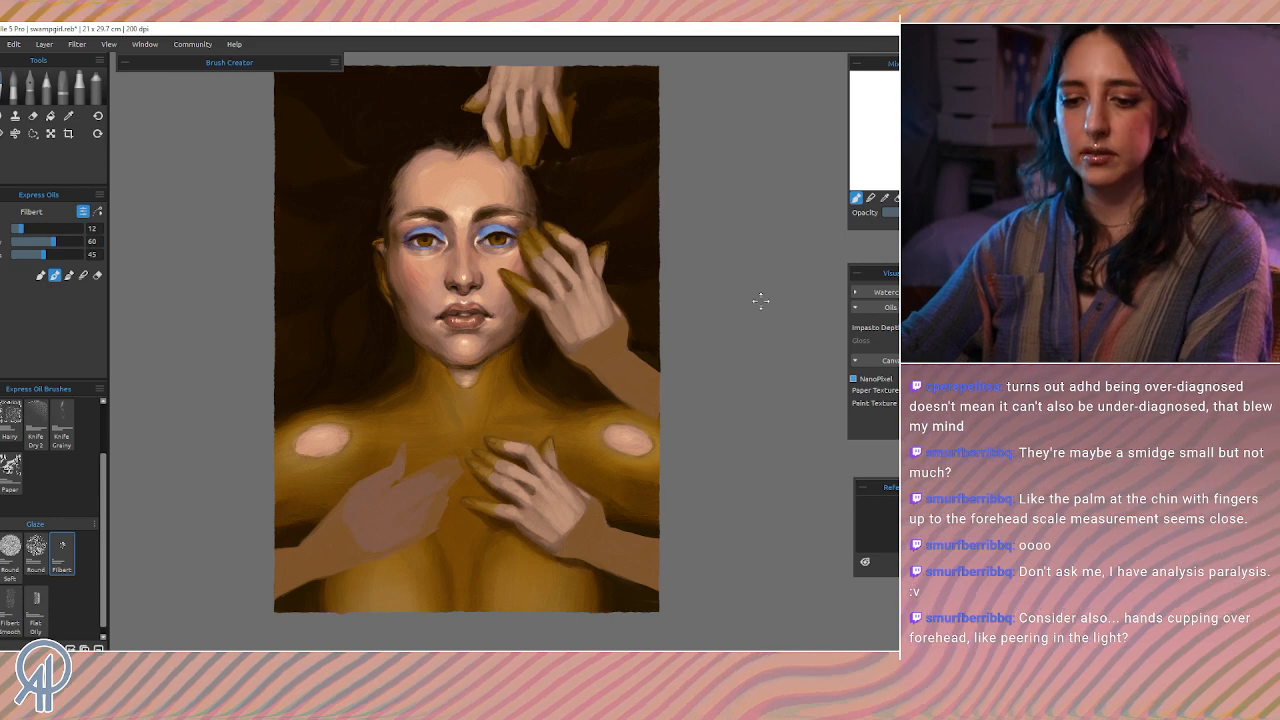
Step: Try moving the overhead hand copy down over the mouth and chin, and undo the move
key("ctrl+t")
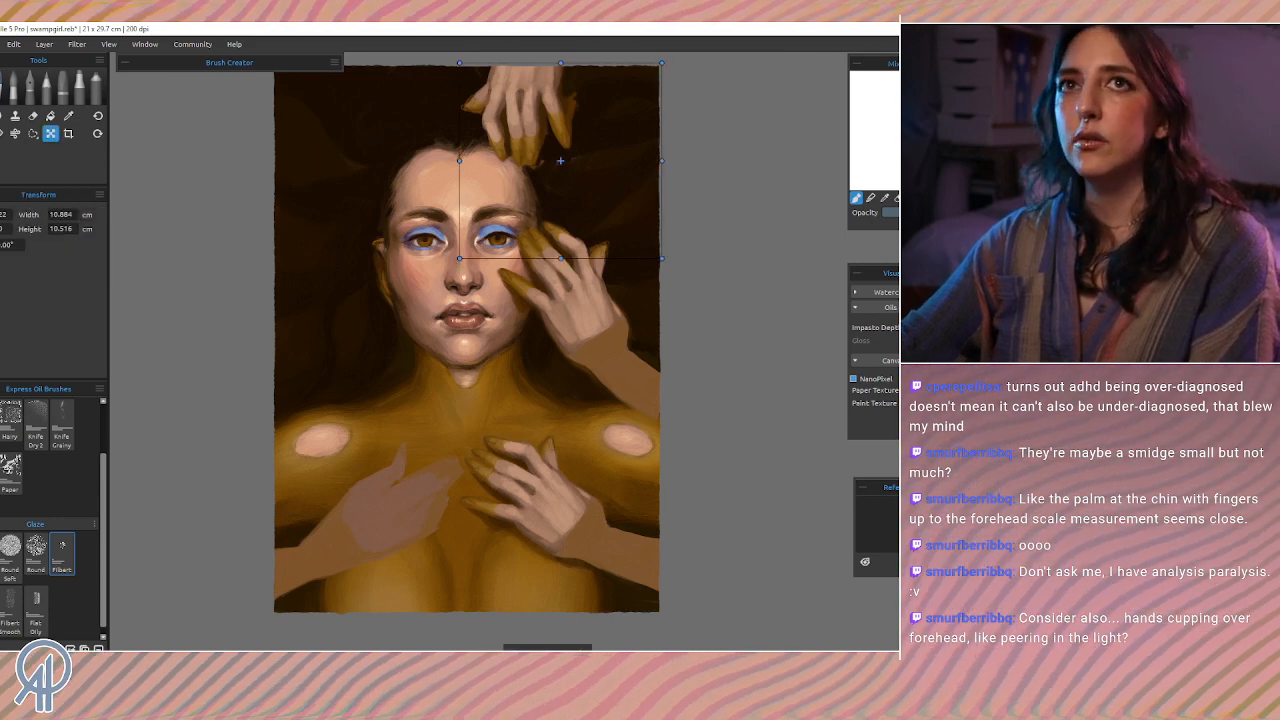
left_click(12, 80)
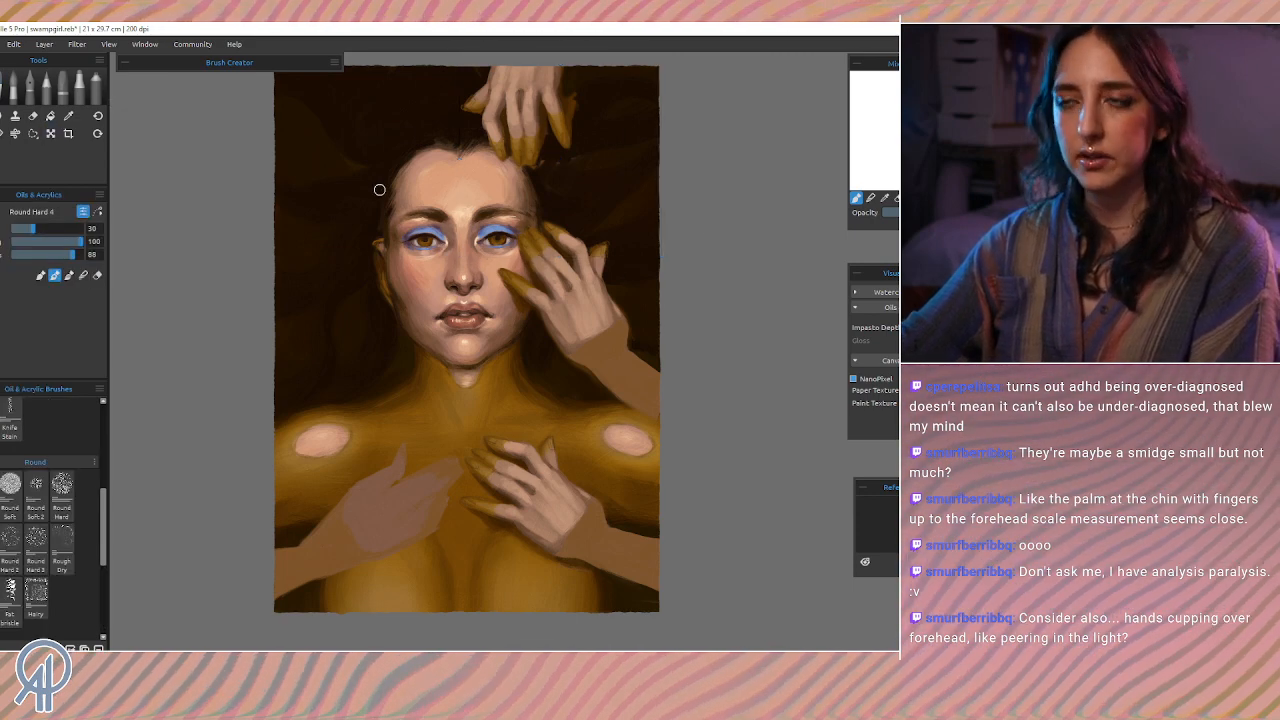
left_click(50, 134)
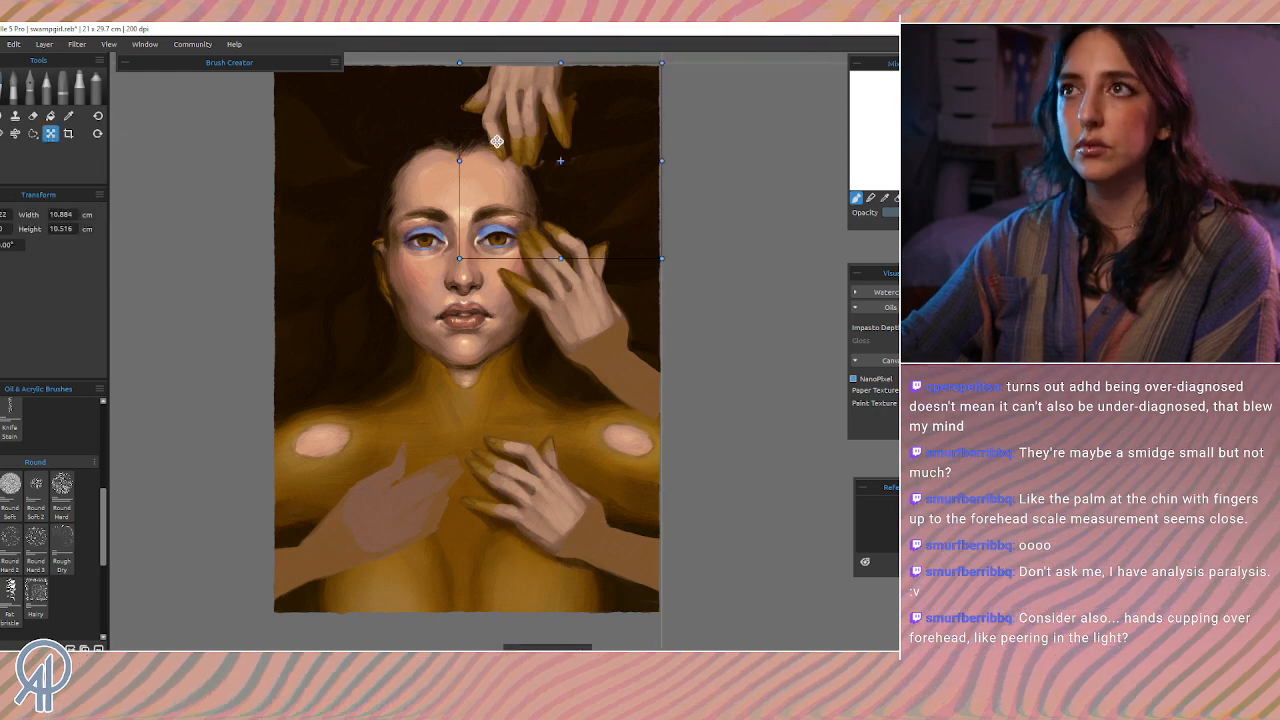
left_click_drag(560, 160, 490, 397)
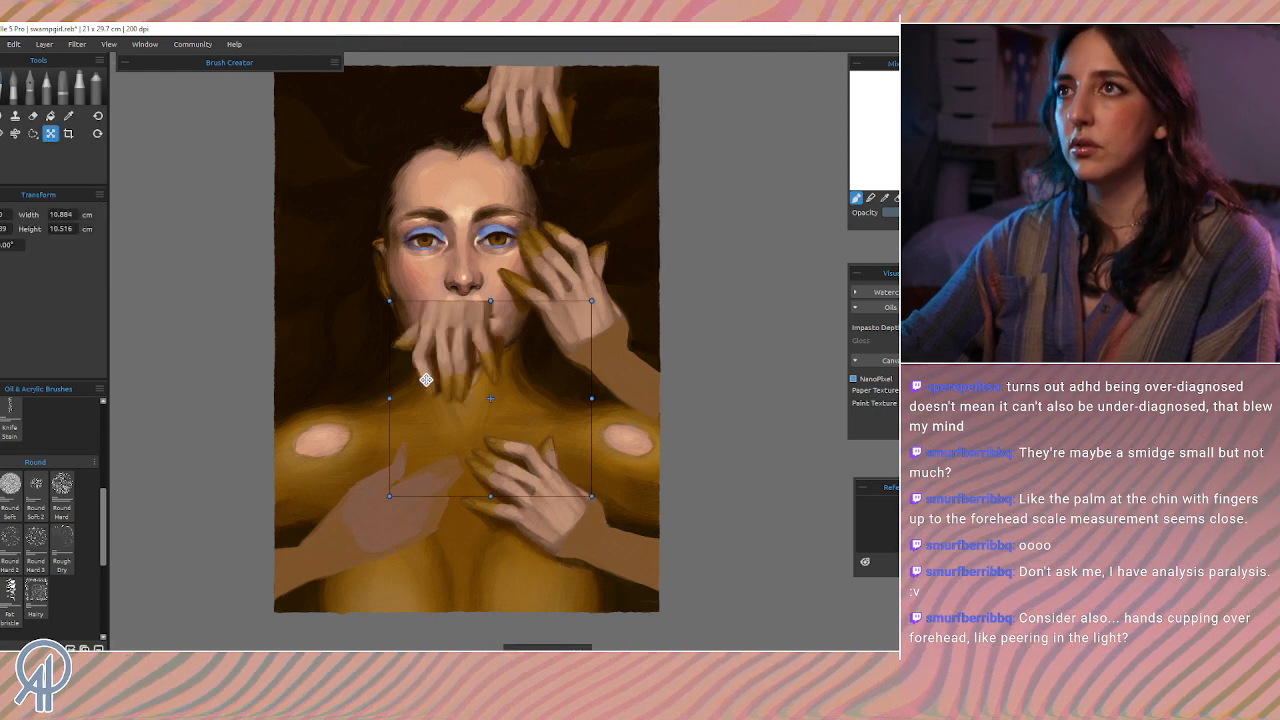
left_click(46, 90)
key("ctrl+z")
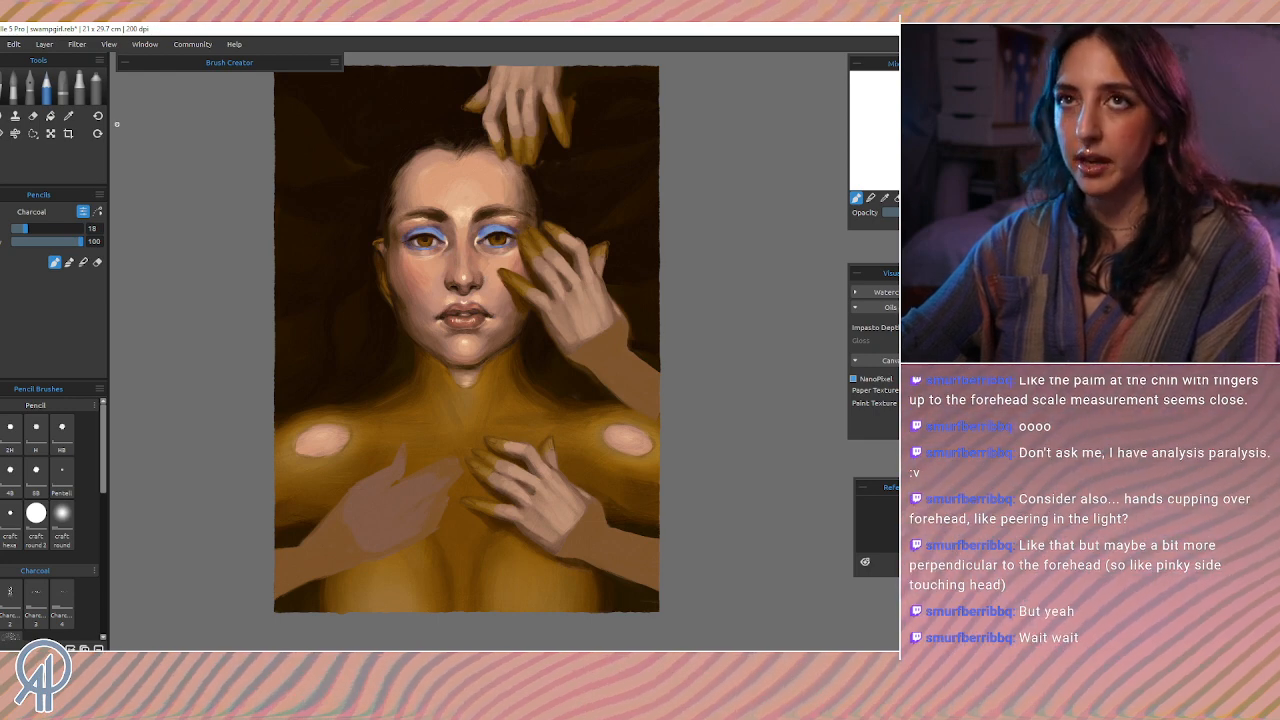
Step: Move the copy of the raised hand to the canvas's lower edge beneath the painted chest hand, rotated about 30° clockwise with fingertips pointing up
left_click(50, 133)
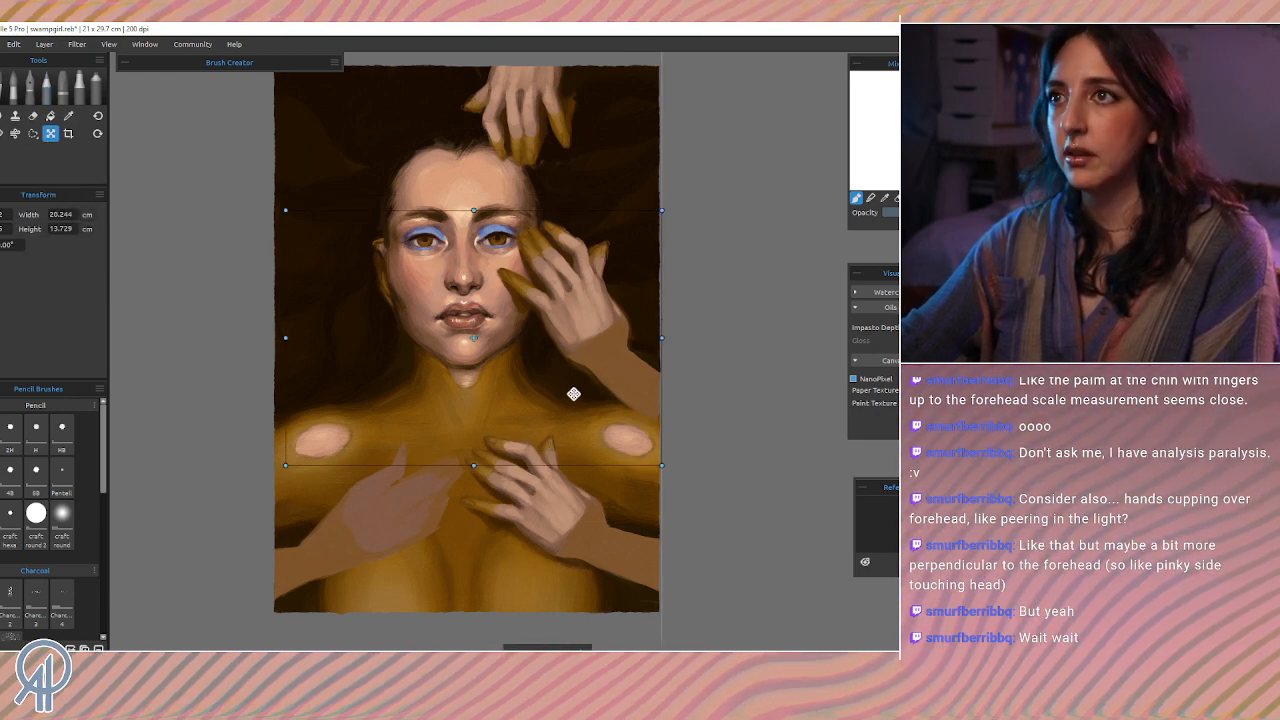
left_click_drag(573, 393, 539, 608)
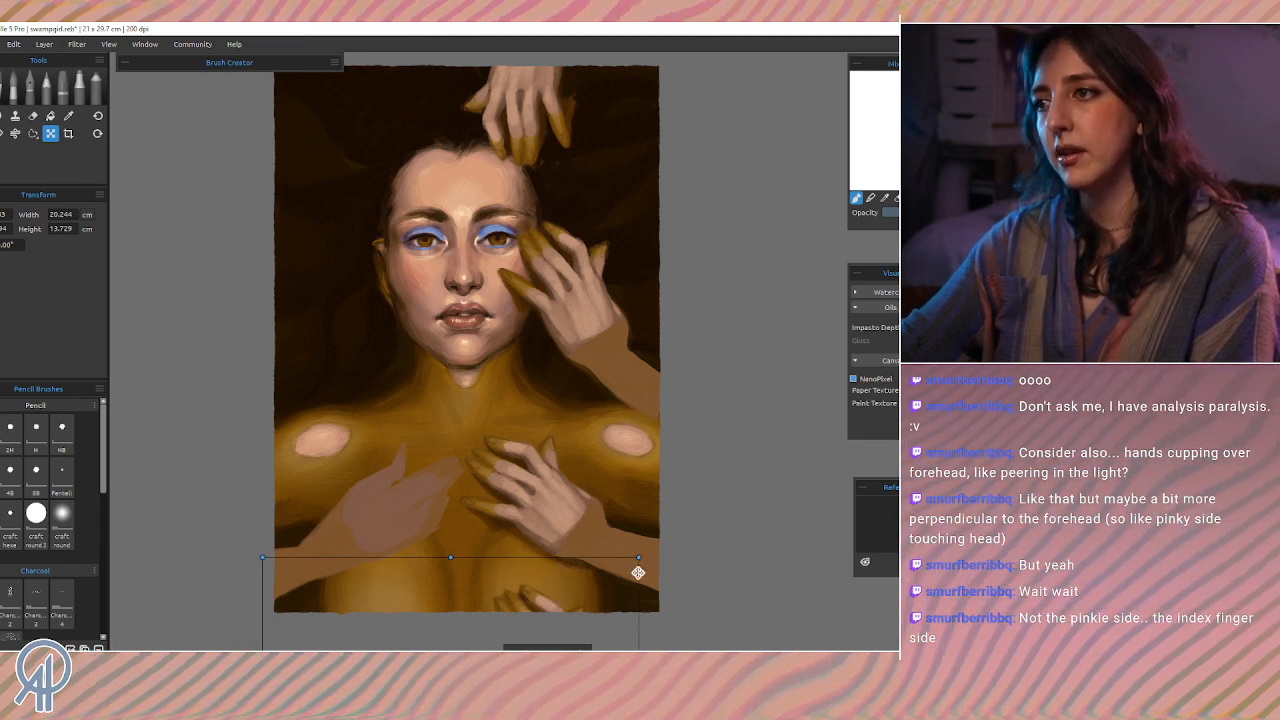
left_click_drag(639, 546, 671, 563)
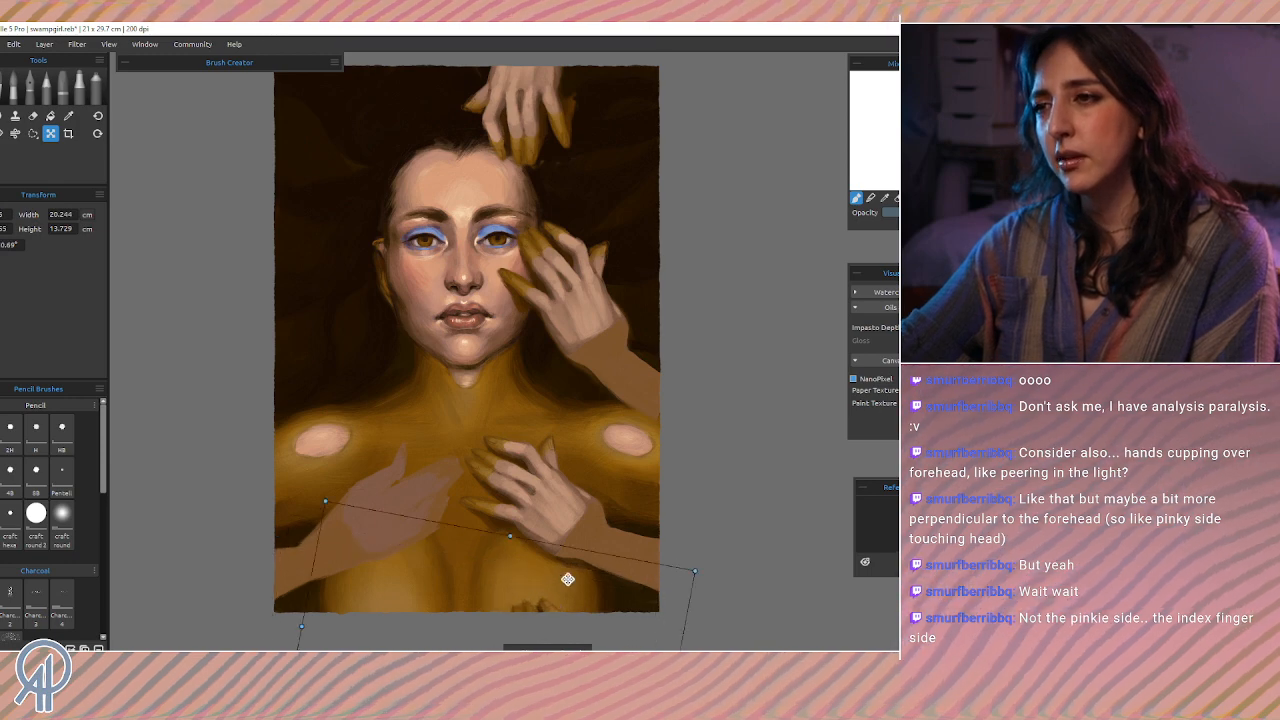
left_click_drag(567, 579, 560, 585)
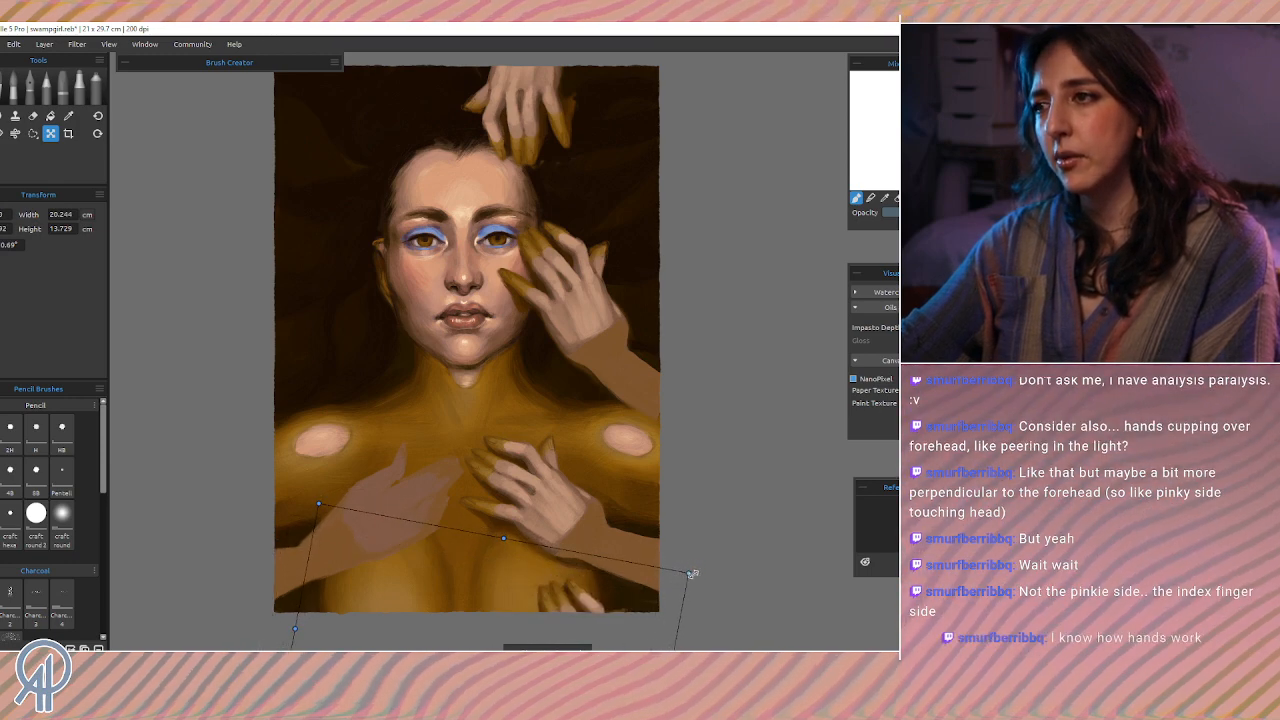
left_click_drag(701, 569, 749, 591)
mouse_move(458, 593)
left_mouse_down()
mouse_move(470, 563)
mouse_move(458, 576)
left_mouse_up()
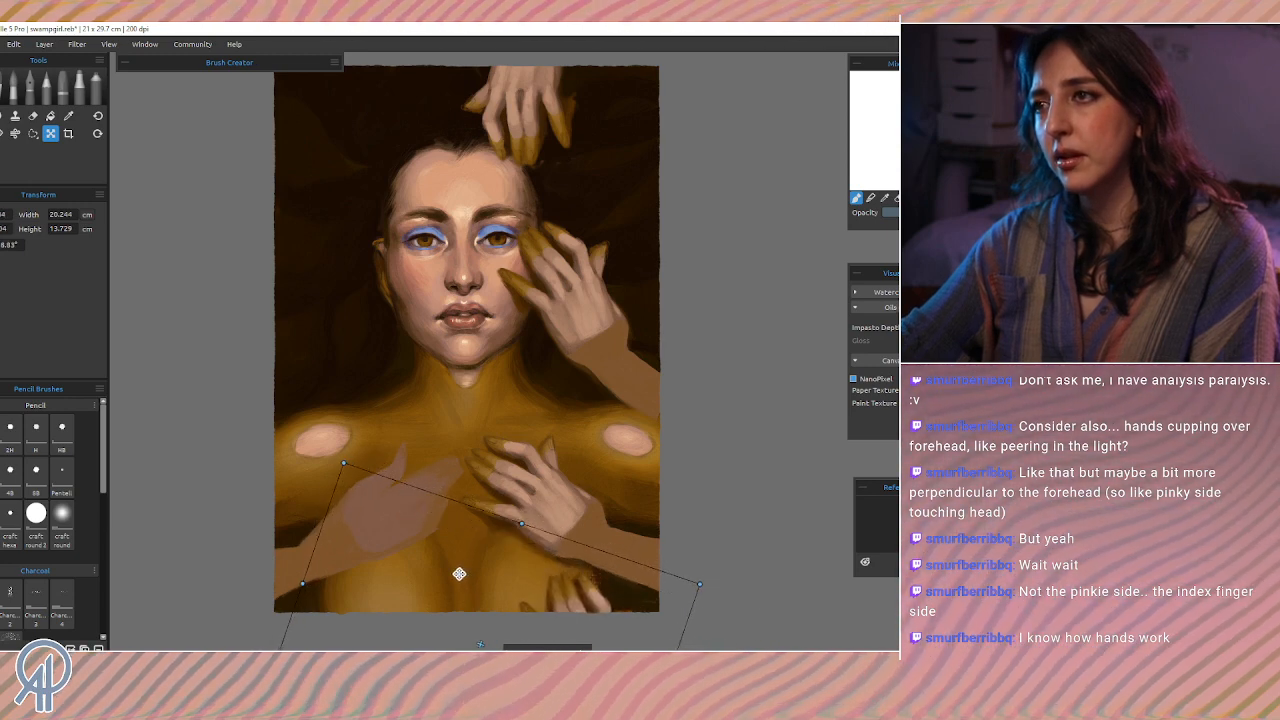
left_click_drag(709, 586, 760, 614)
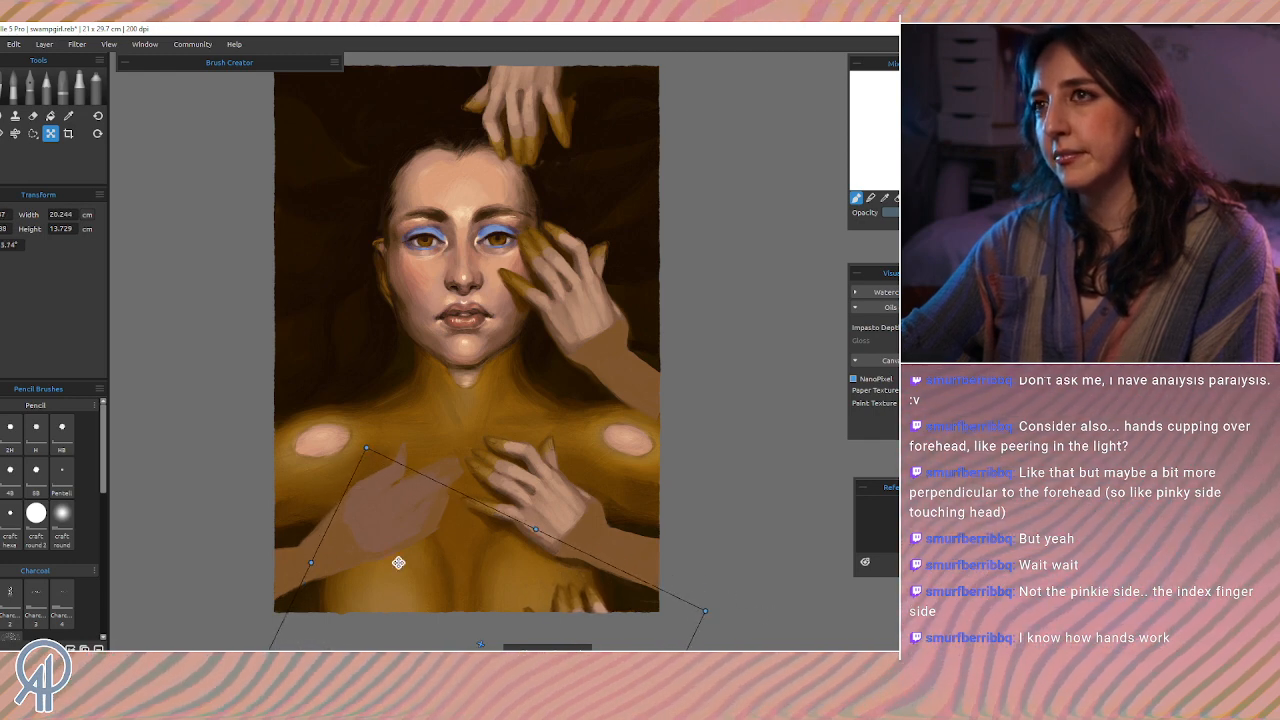
mouse_move(350, 547)
left_mouse_down()
mouse_move(351, 523)
mouse_move(335, 533)
mouse_move(346, 534)
left_mouse_up()
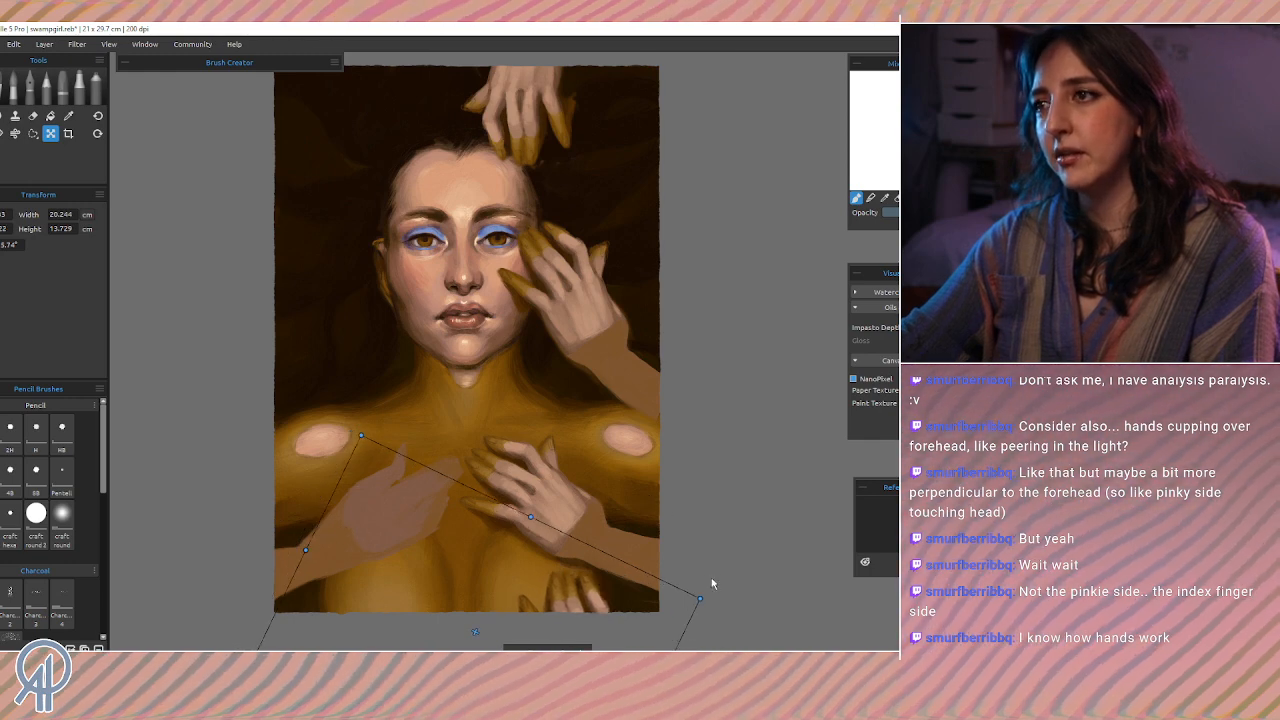
left_click_drag(702, 582, 767, 593)
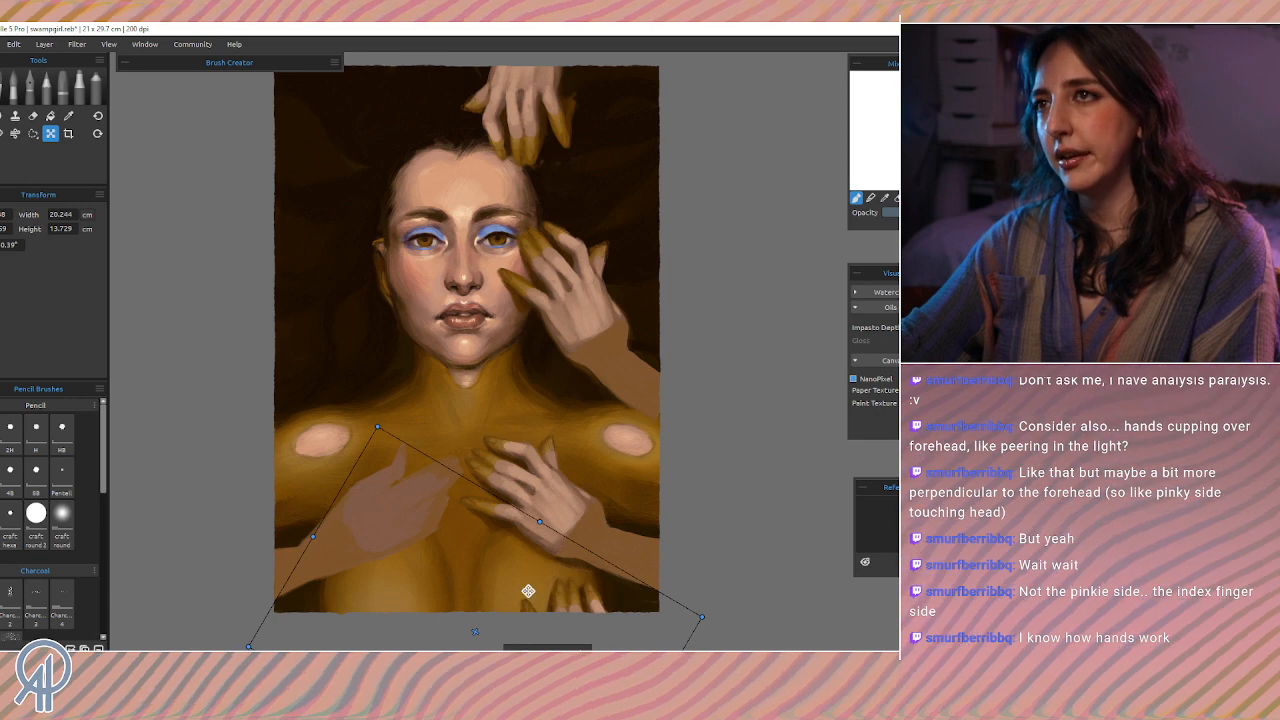
left_click_drag(528, 591, 532, 574)
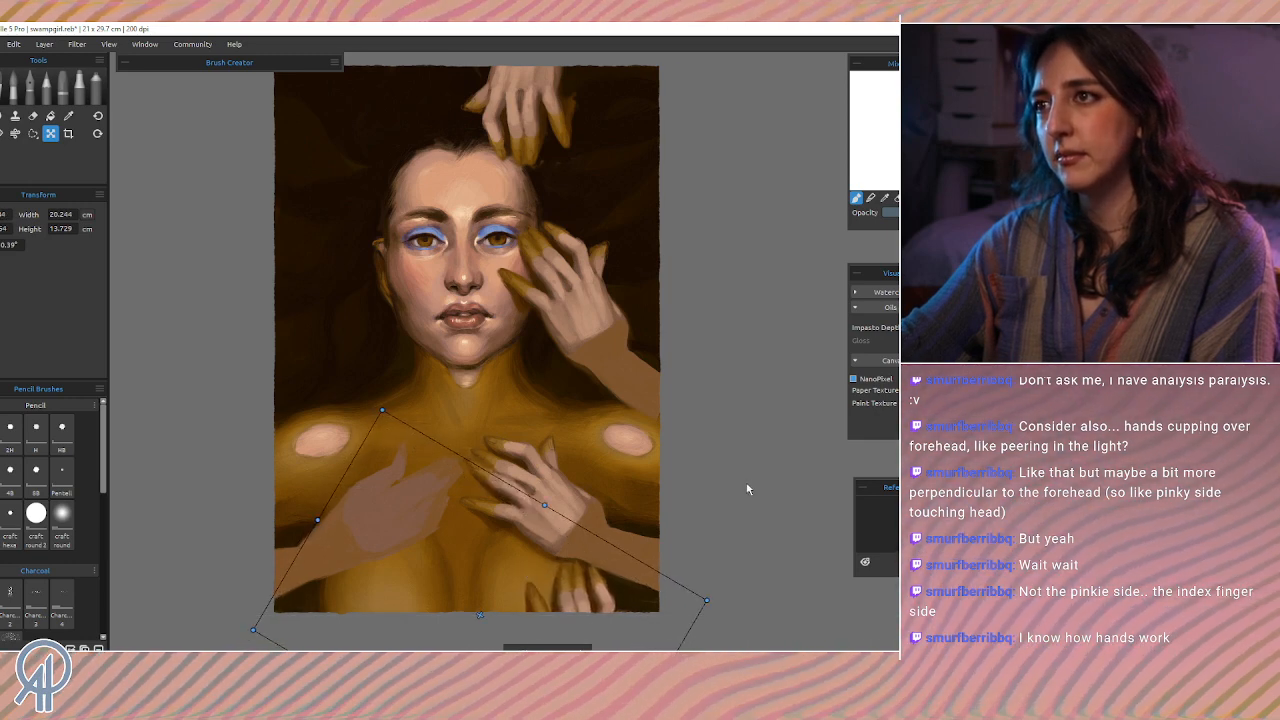
key("Return")
left_click(7, 85)
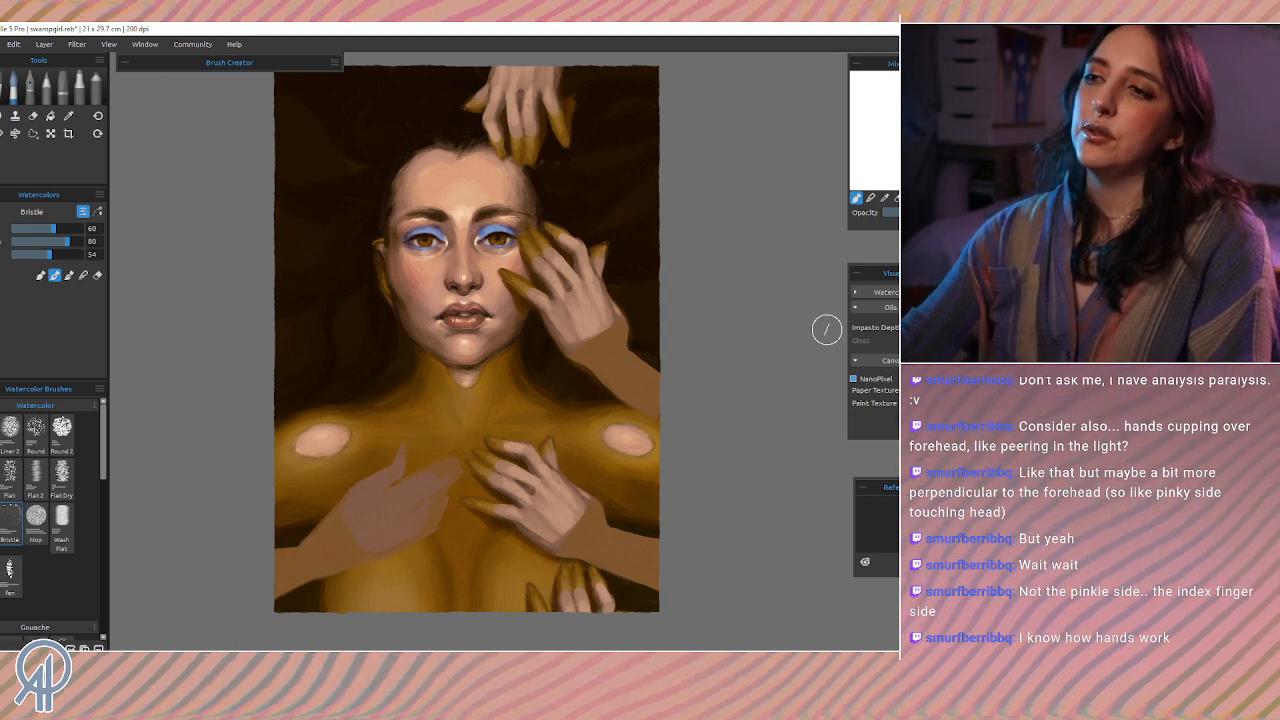
left_click(22, 45)
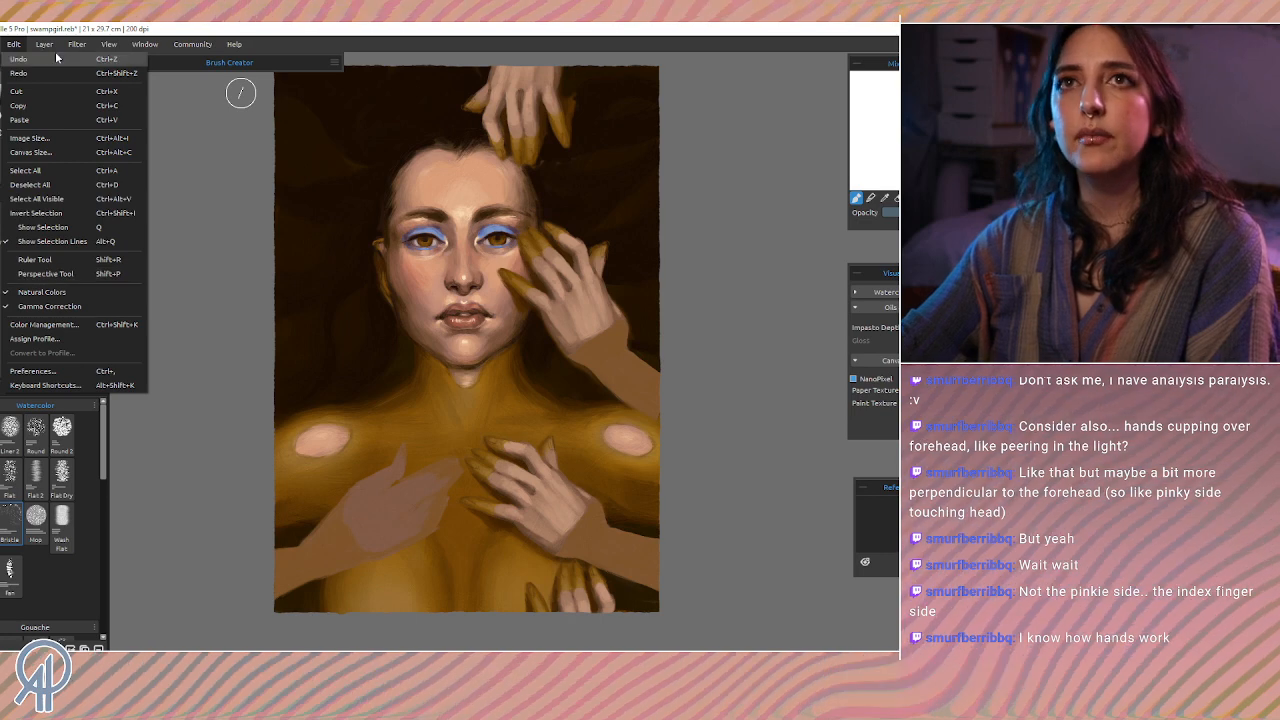
mouse_move(44, 45)
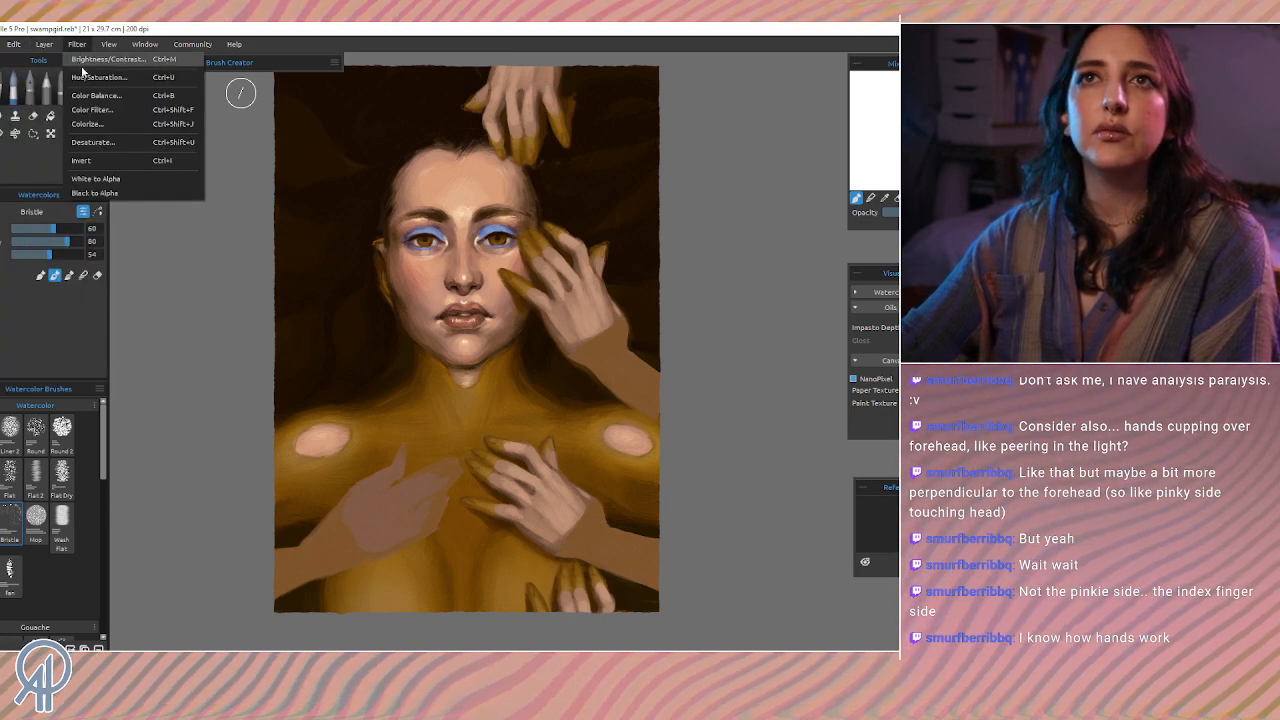
left_click(118, 47)
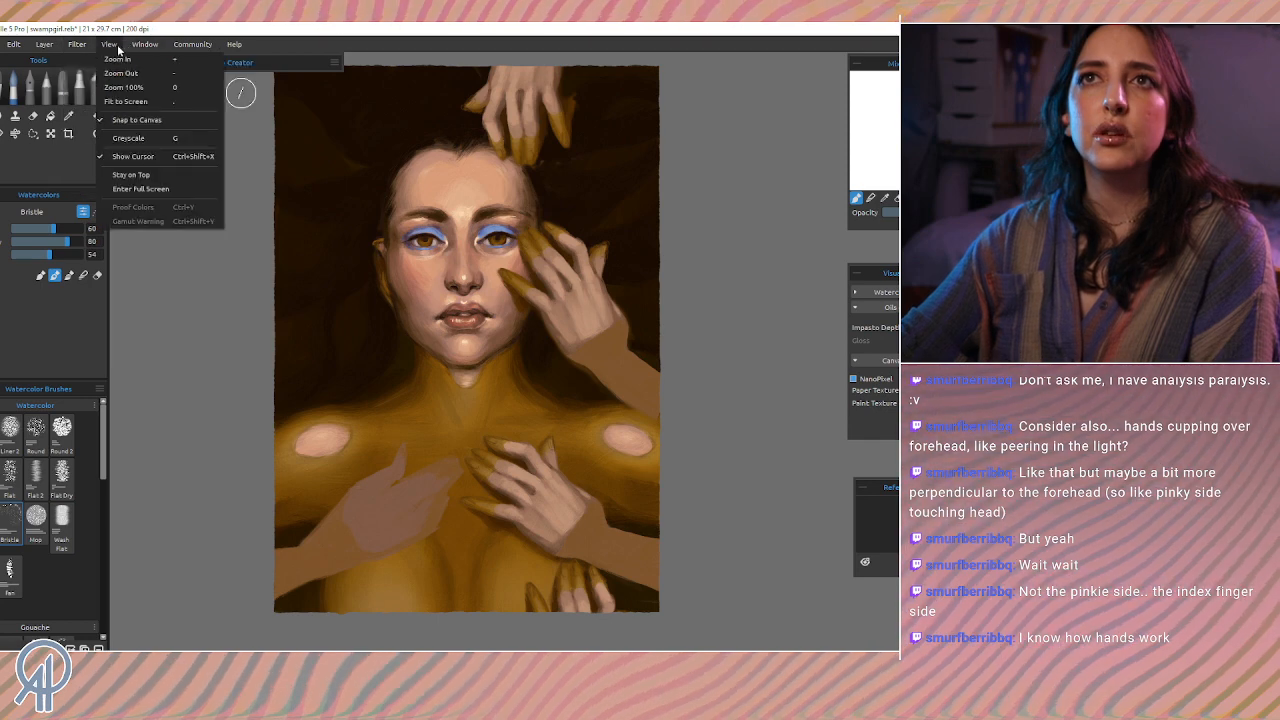
mouse_move(14, 47)
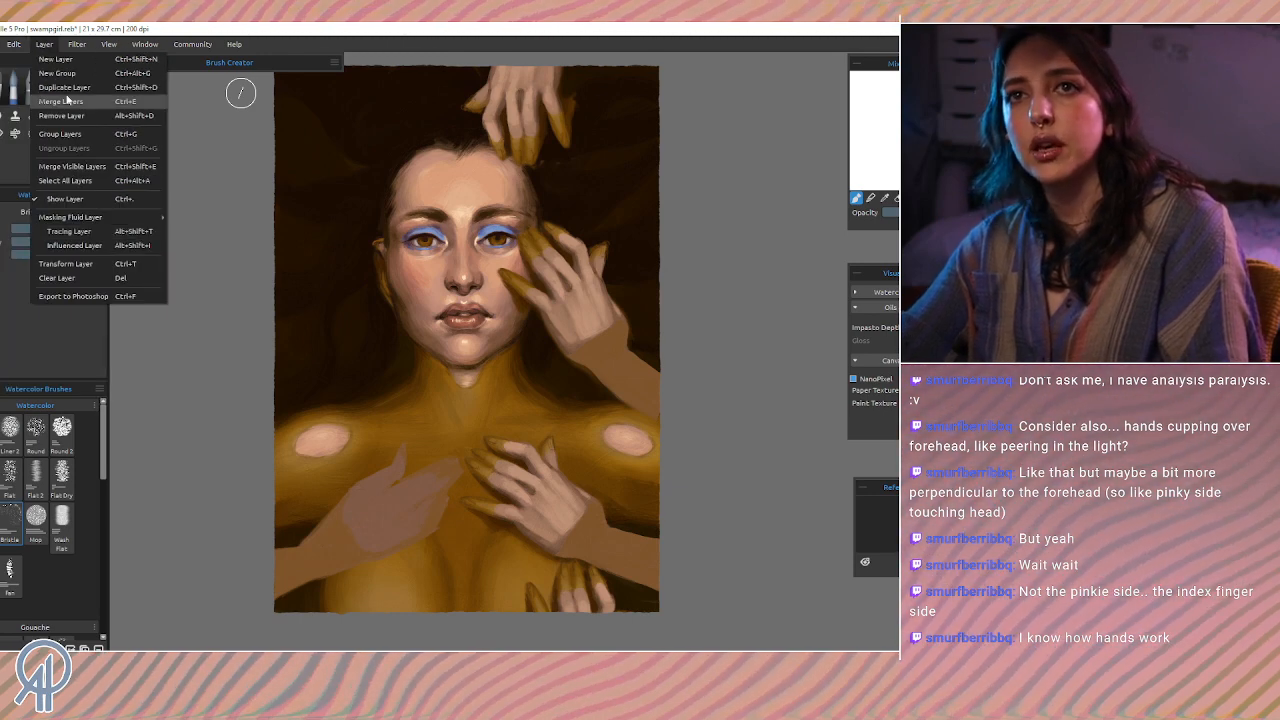
left_click(44, 45)
left_click(46, 46)
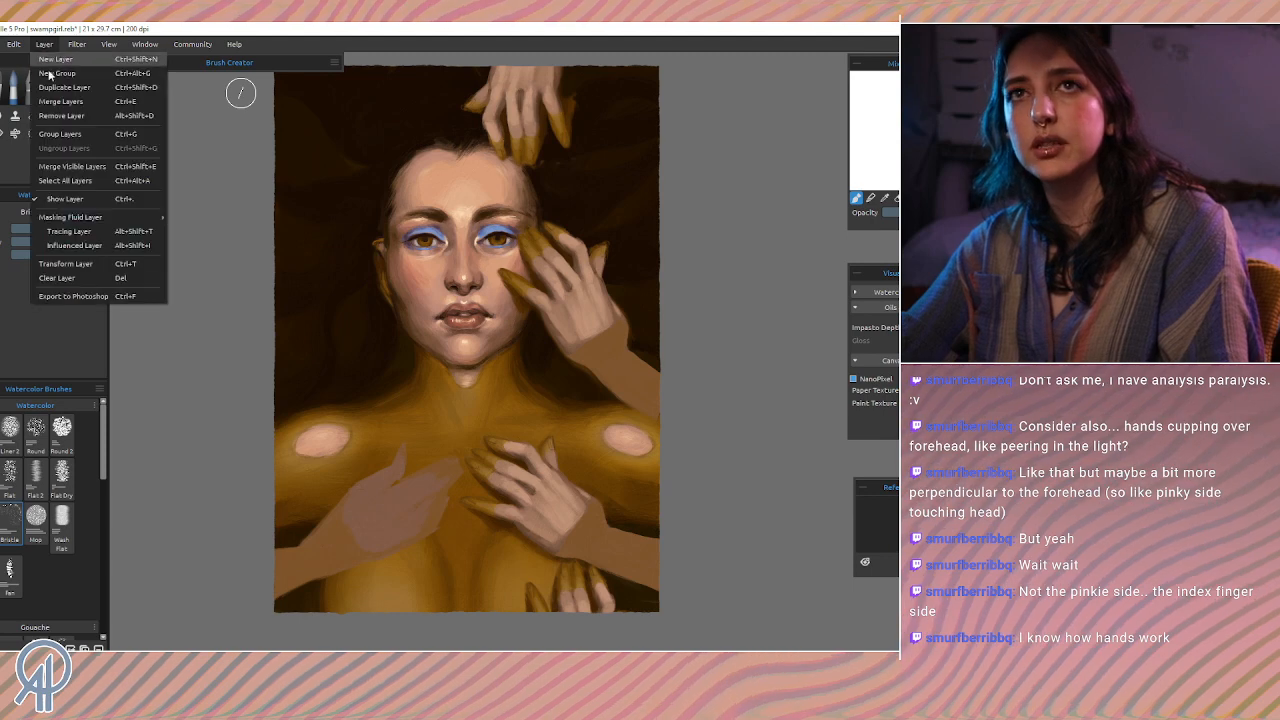
left_click(119, 266)
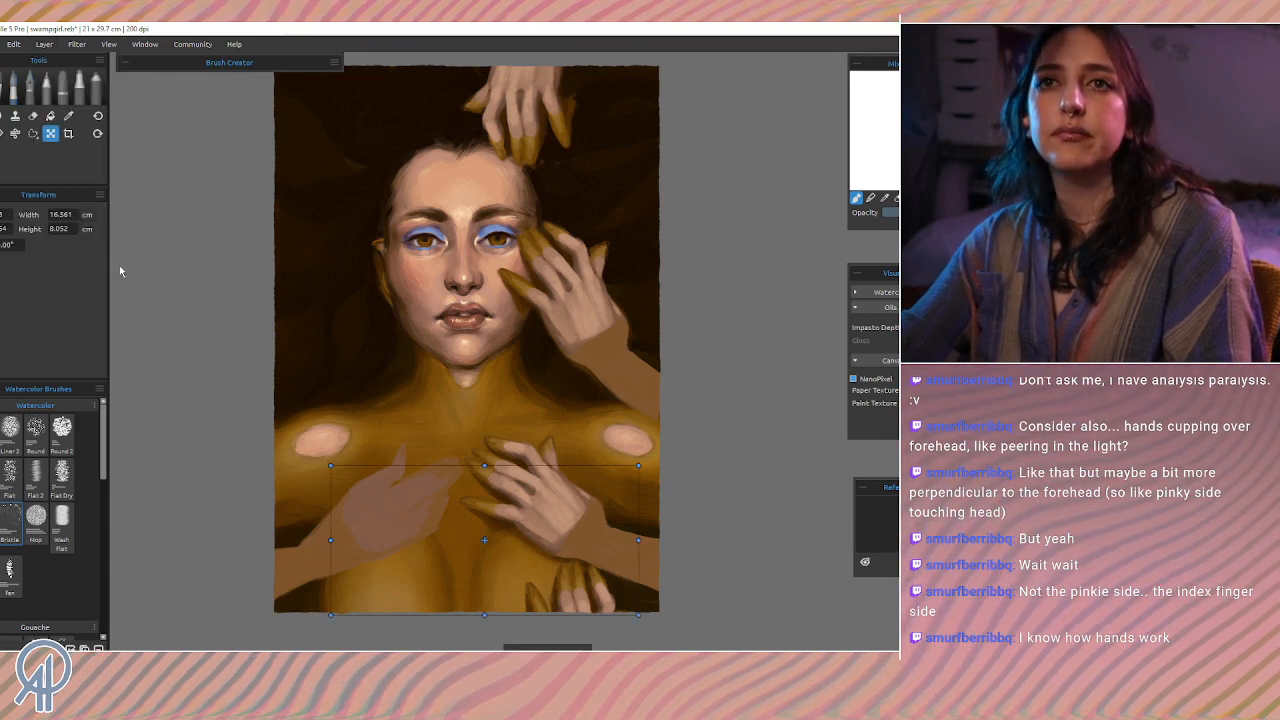
left_click(22, 96)
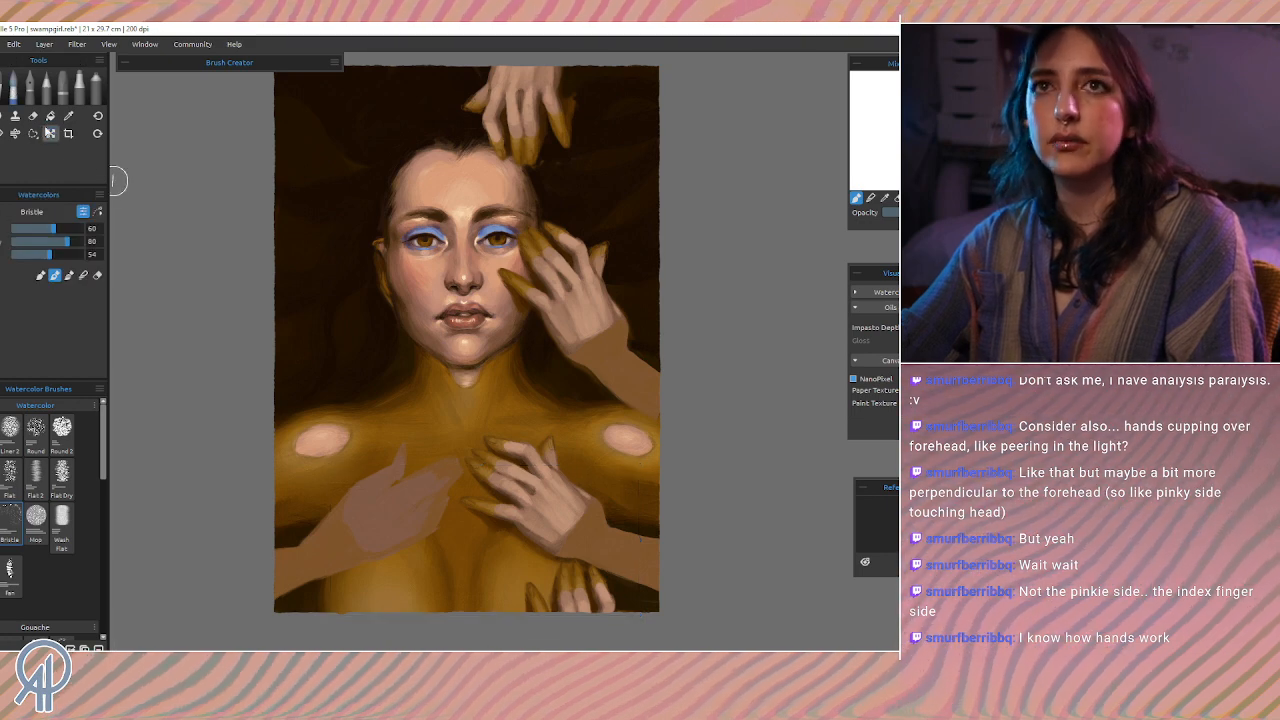
left_click(50, 133)
left_click(13, 92)
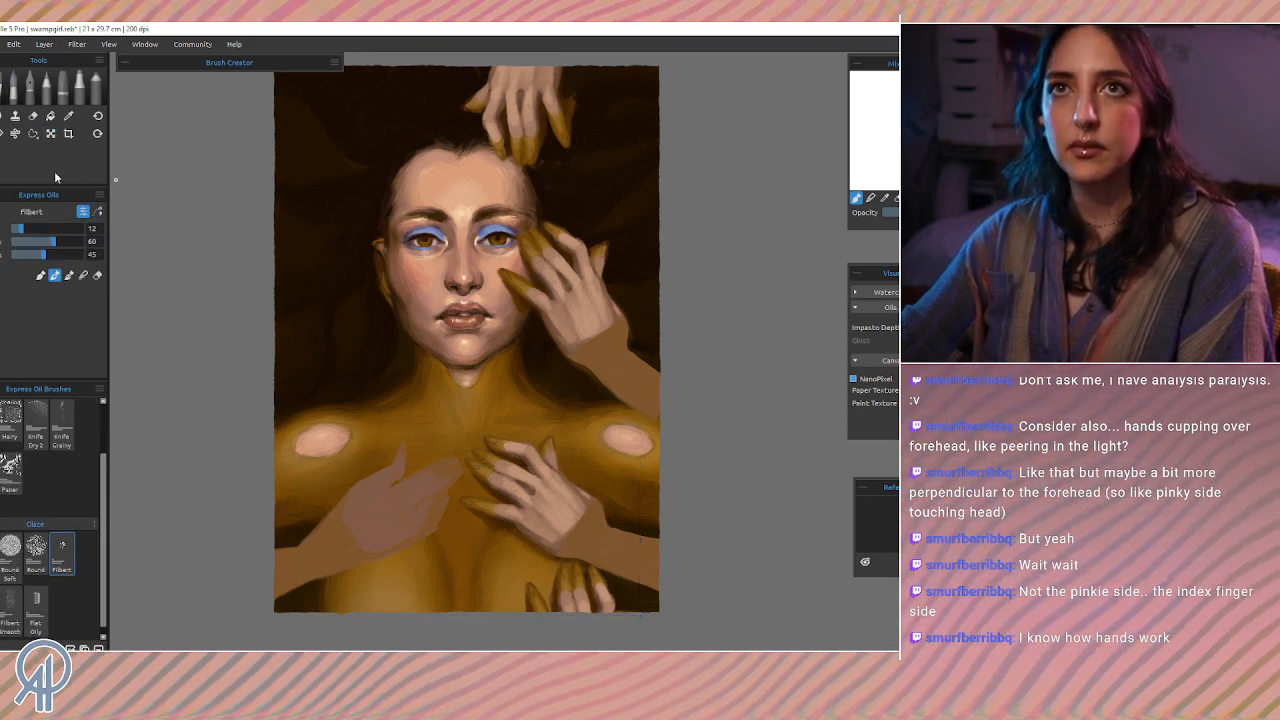
Step: Try moving the lower-edge hand copy up toward the chin, and undo the move
left_click(50, 133)
left_click_drag(558, 560, 431, 343)
key("ctrl+z")
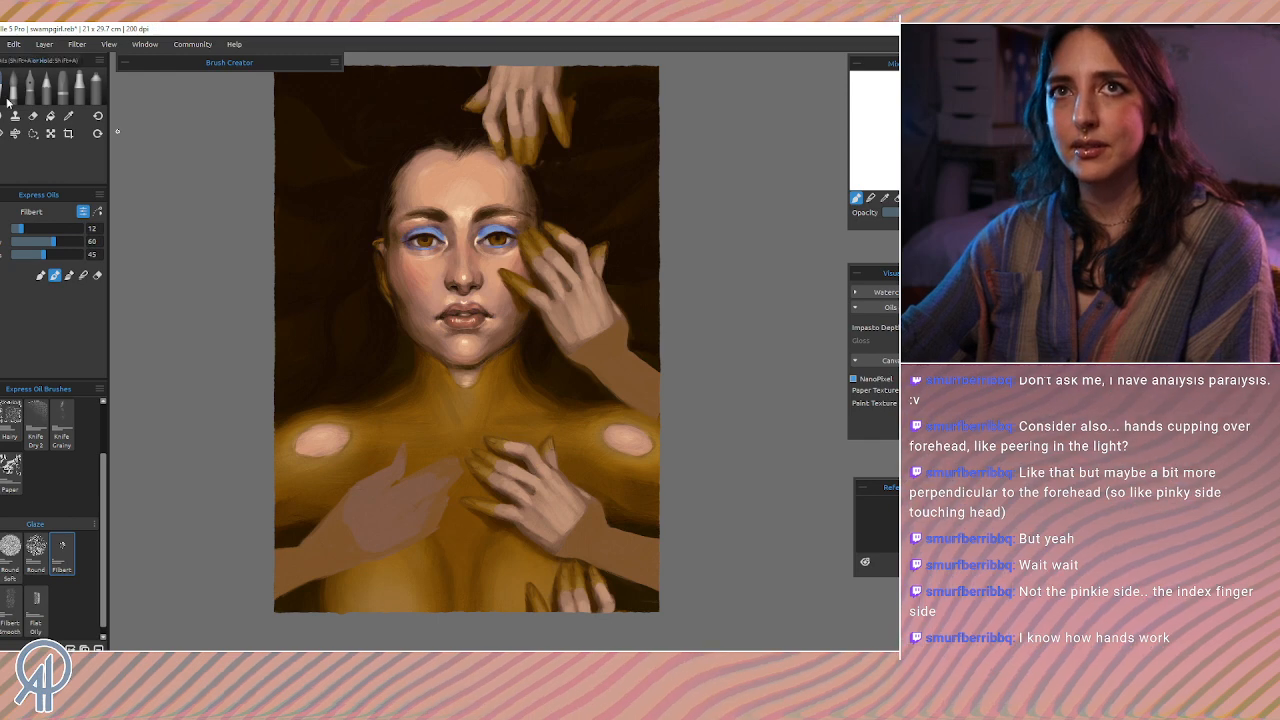
left_click(50, 133)
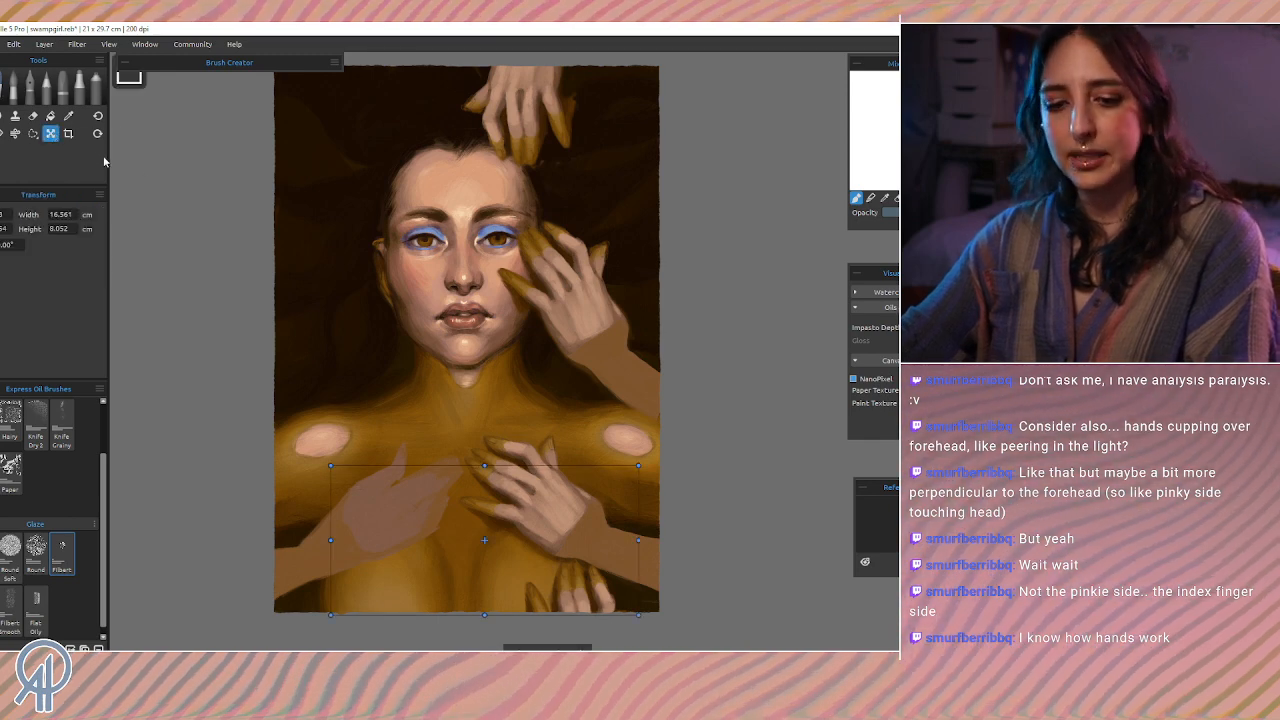
left_click(80, 47)
mouse_move(51, 49)
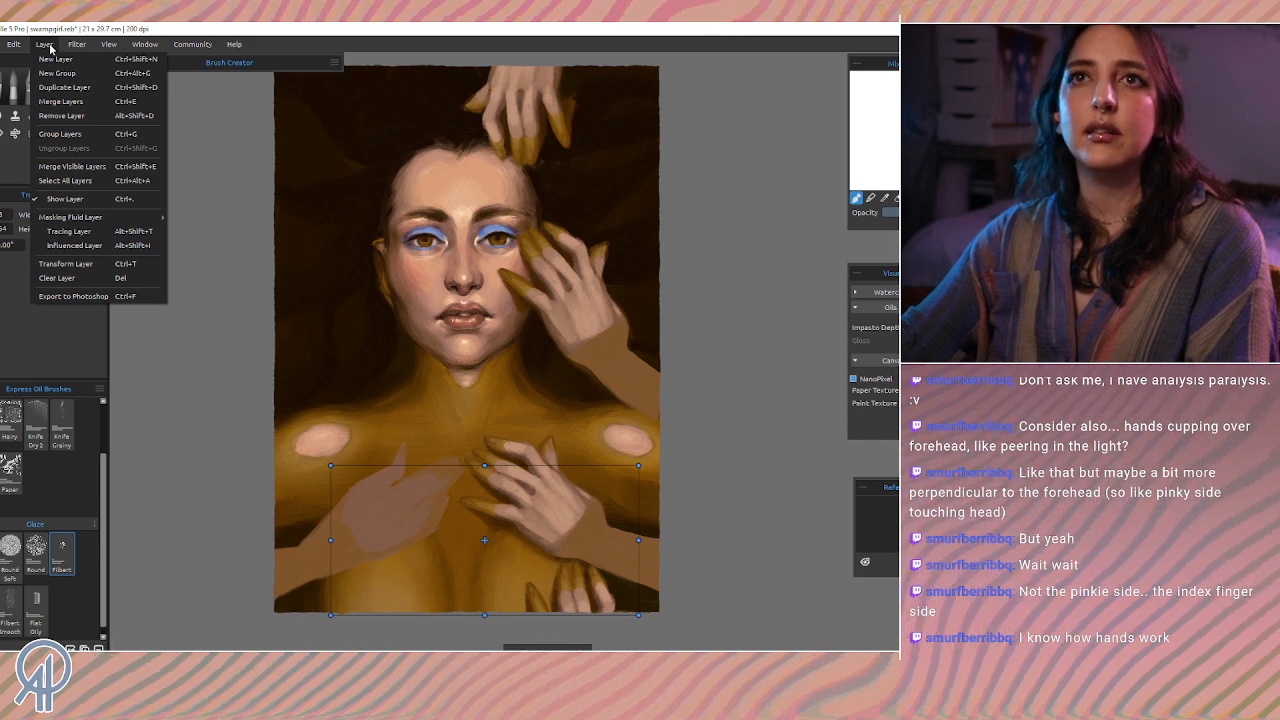
left_click(50, 48)
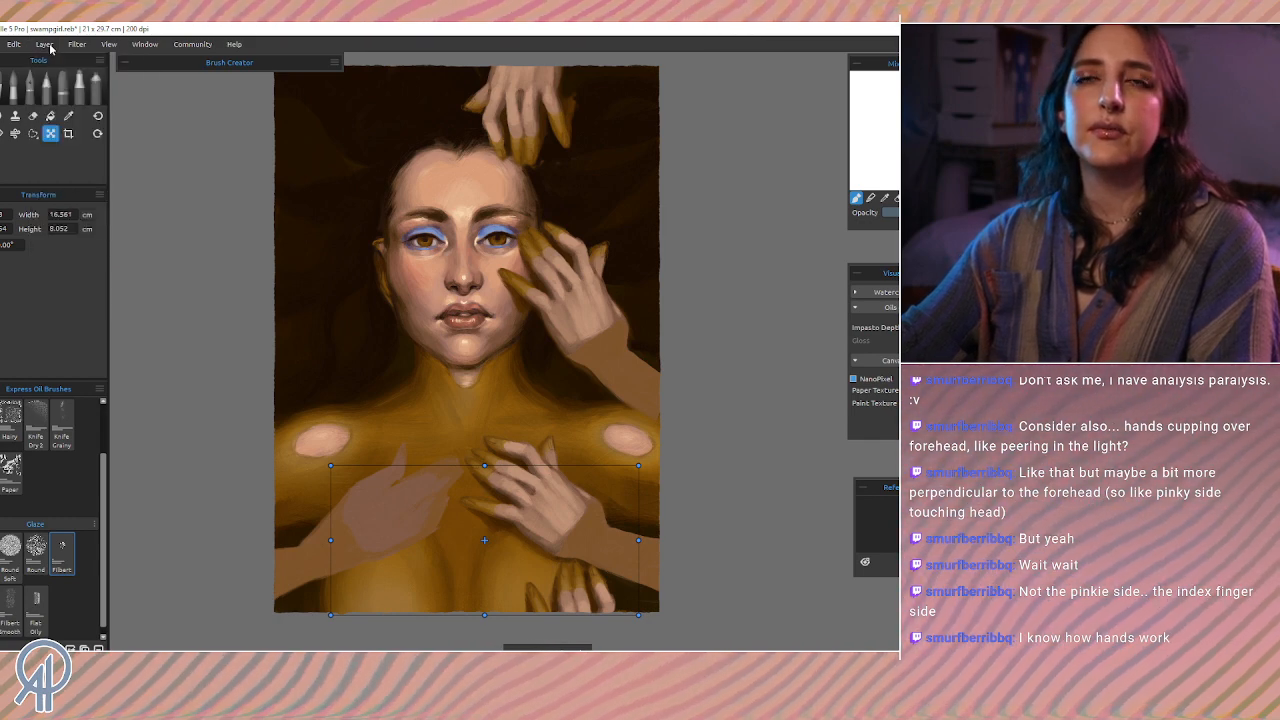
left_click(50, 48)
left_click(50, 48)
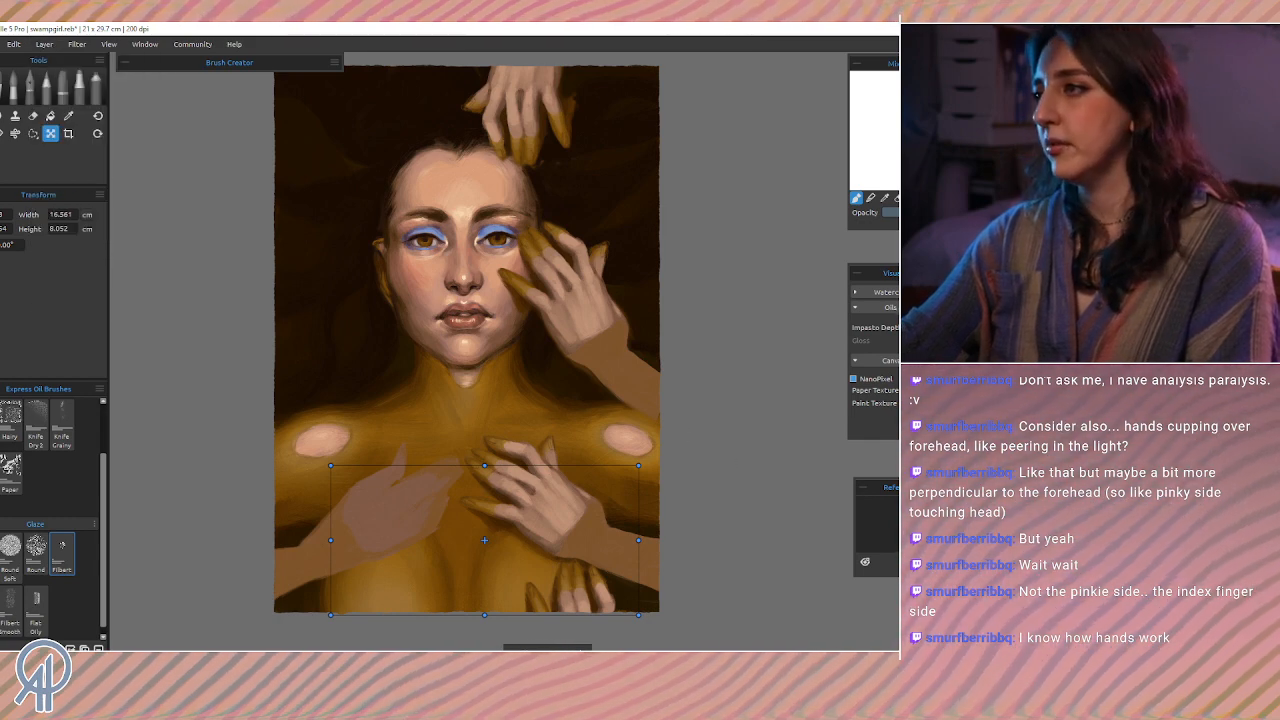
left_click(62, 545)
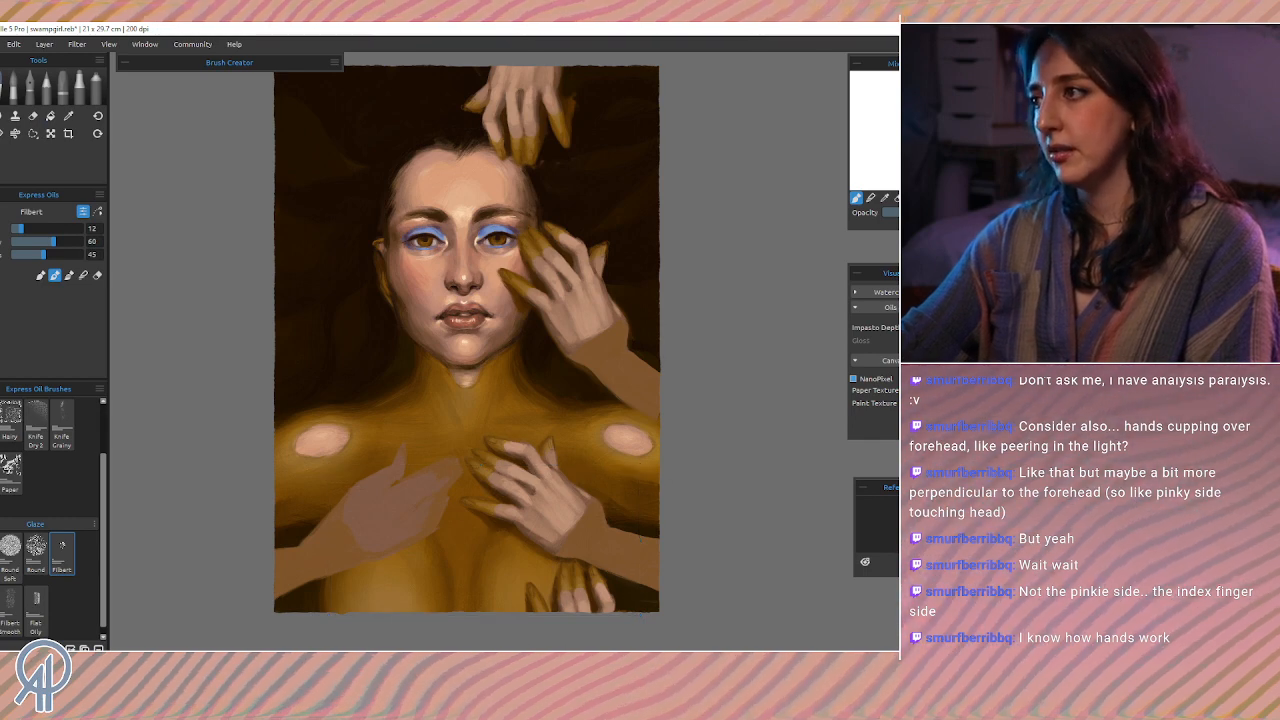
Step: Try placing the rotated hand copy over the base of the neck, and discard its placement at the lower edge
left_click(51, 134)
left_click_drag(541, 537, 406, 313)
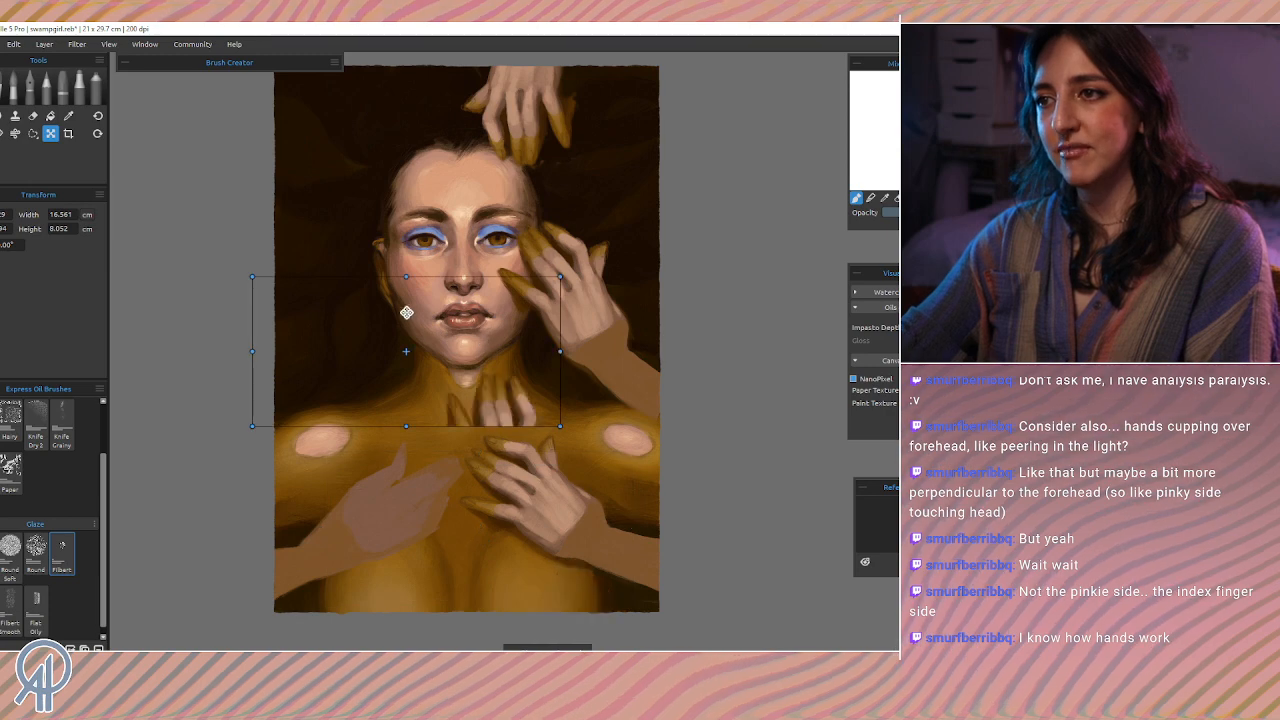
key("e")
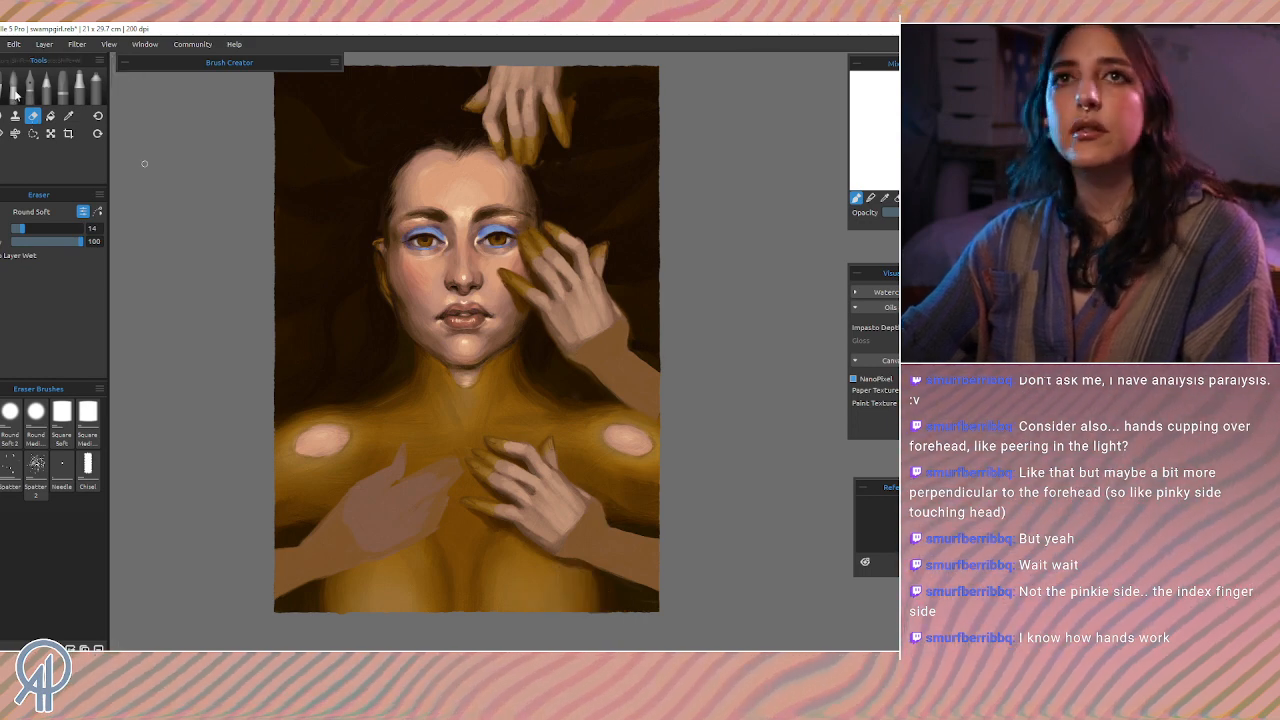
Step: Mirror the raised hand's copy horizontally, set it about 19.66 cm wide, and place it at the canvas's lower edge beneath the flat-shaded chest hand
left_click(24, 44)
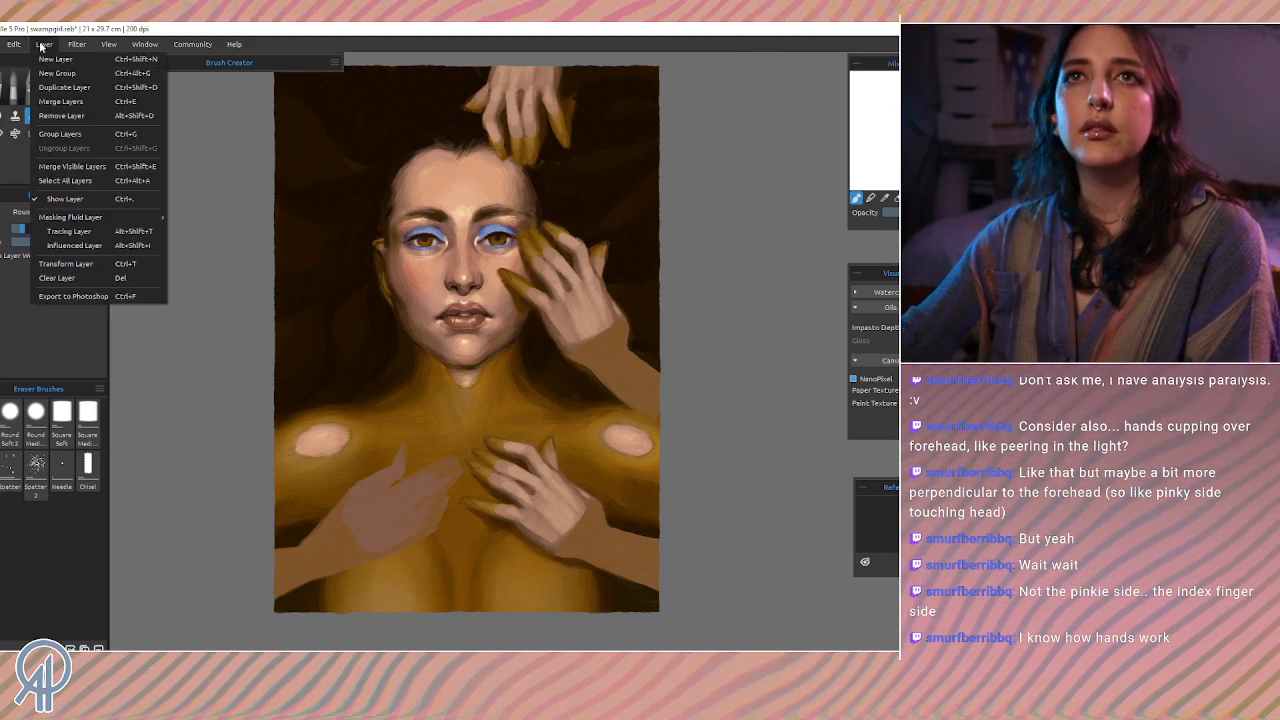
left_click(98, 268)
left_click_drag(285, 317, 822, 322)
left_click_drag(728, 331, 349, 371)
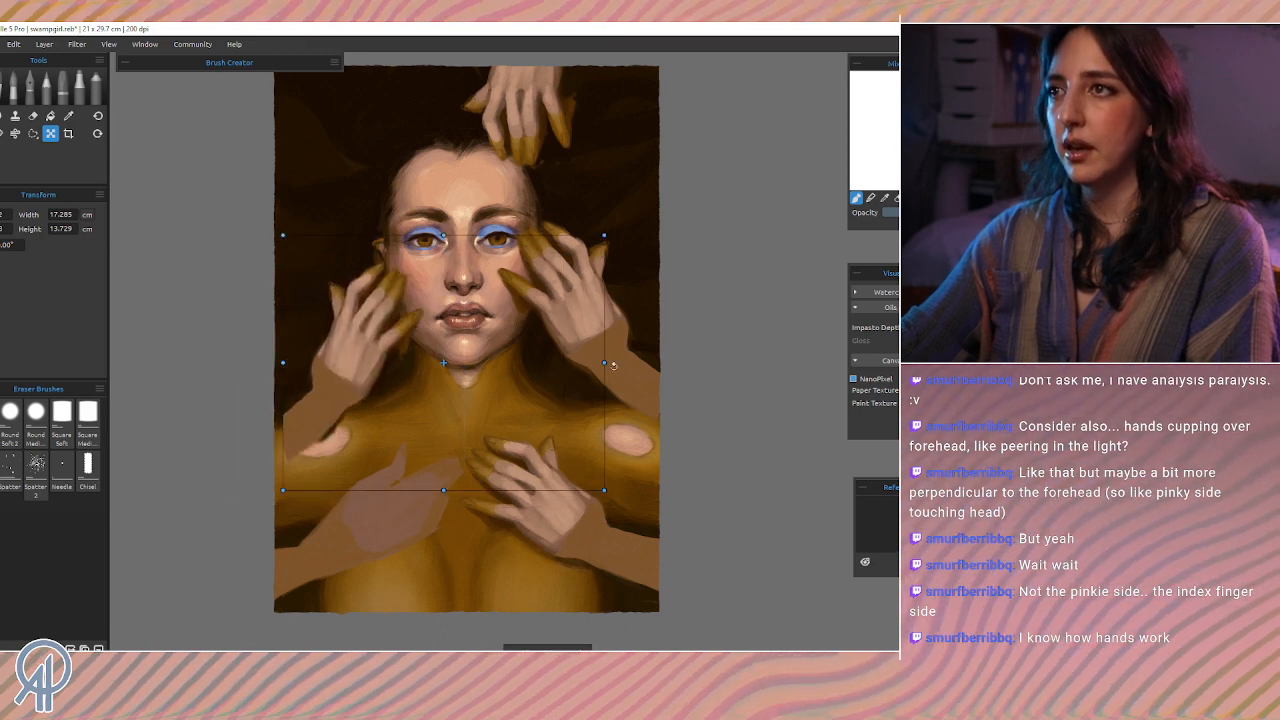
left_click_drag(622, 363, 652, 365)
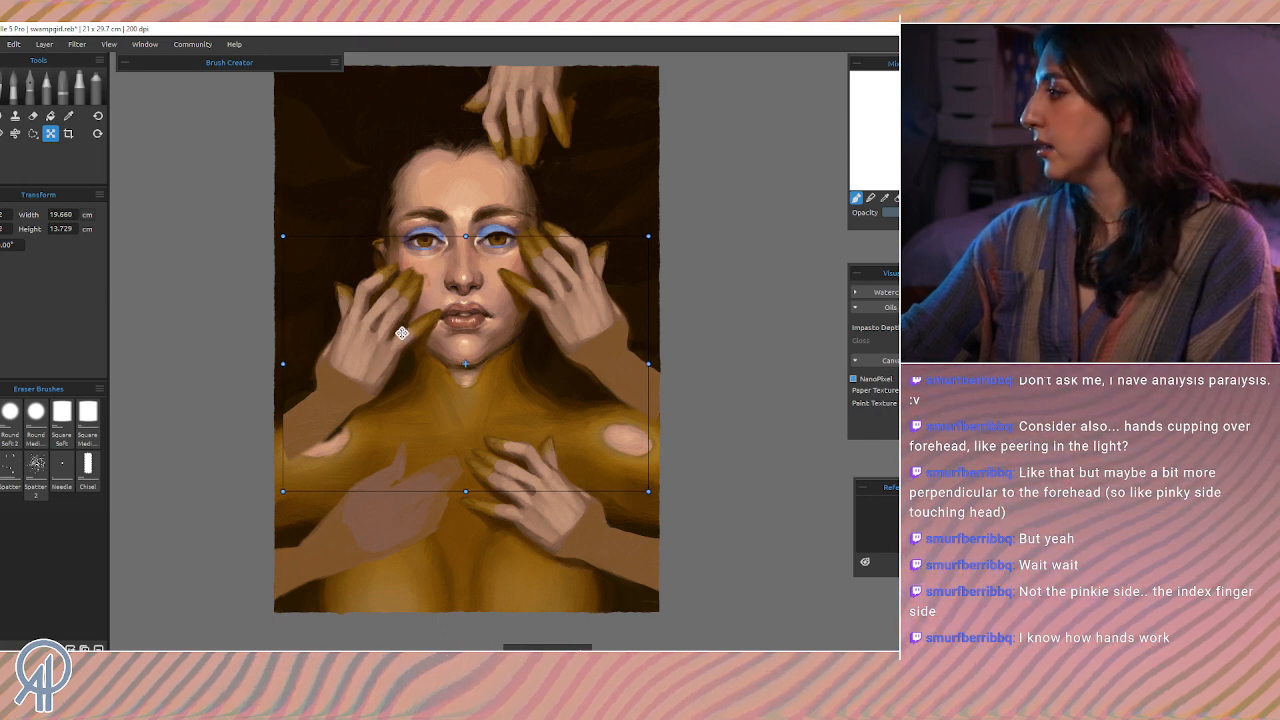
left_click_drag(401, 328, 446, 503)
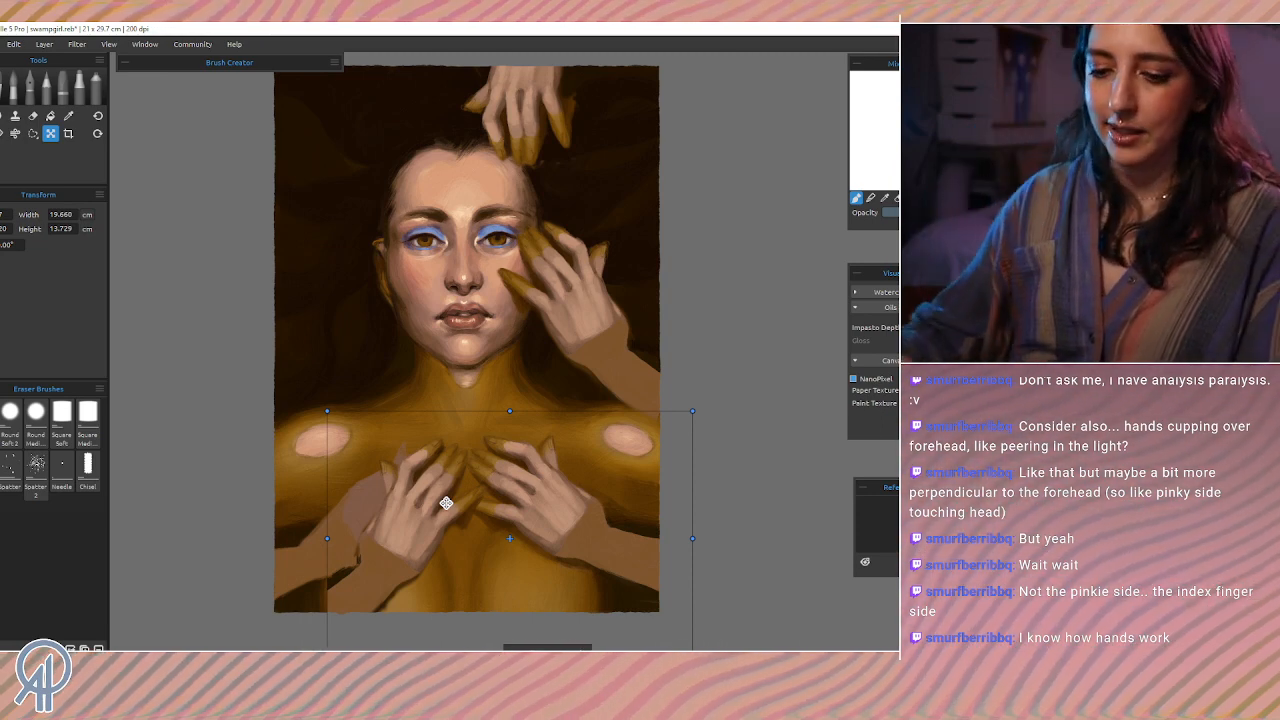
left_click_drag(426, 491, 365, 607)
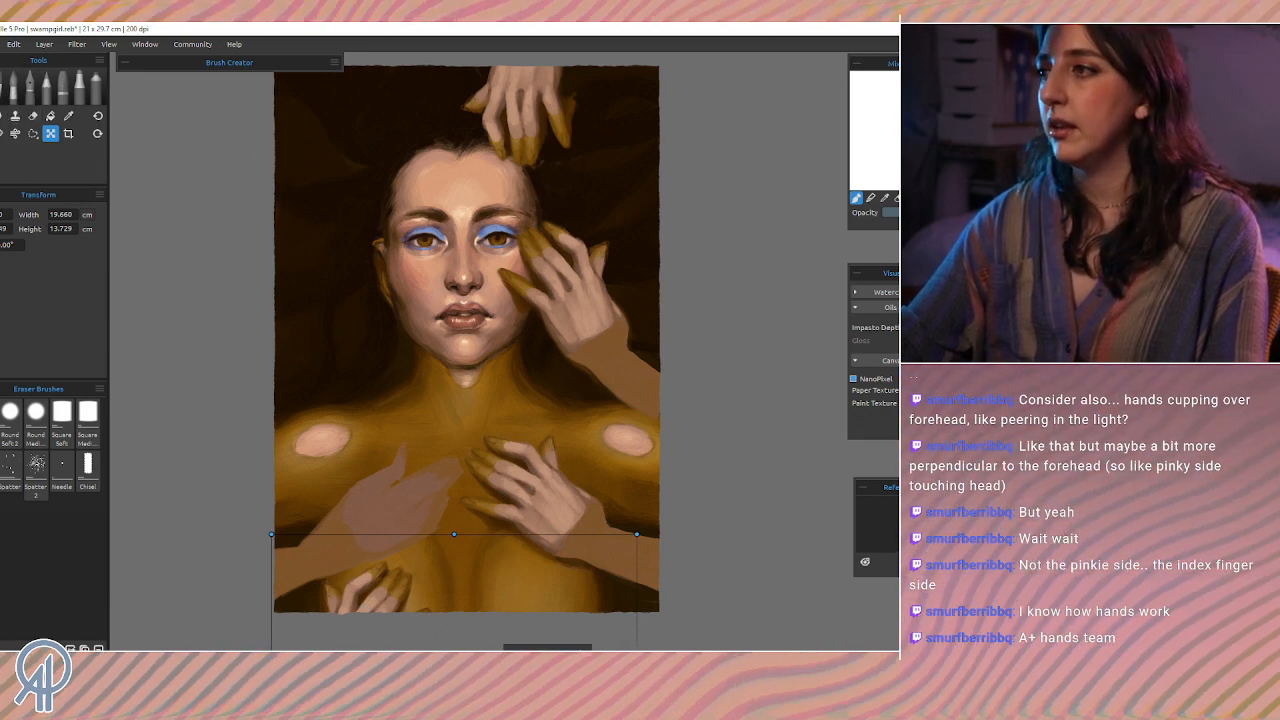
Step: Transform the topmost hand's layer, mirroring the hand horizontally to the opposite side of the forehead at about 10.541 cm wide
left_click(33, 115)
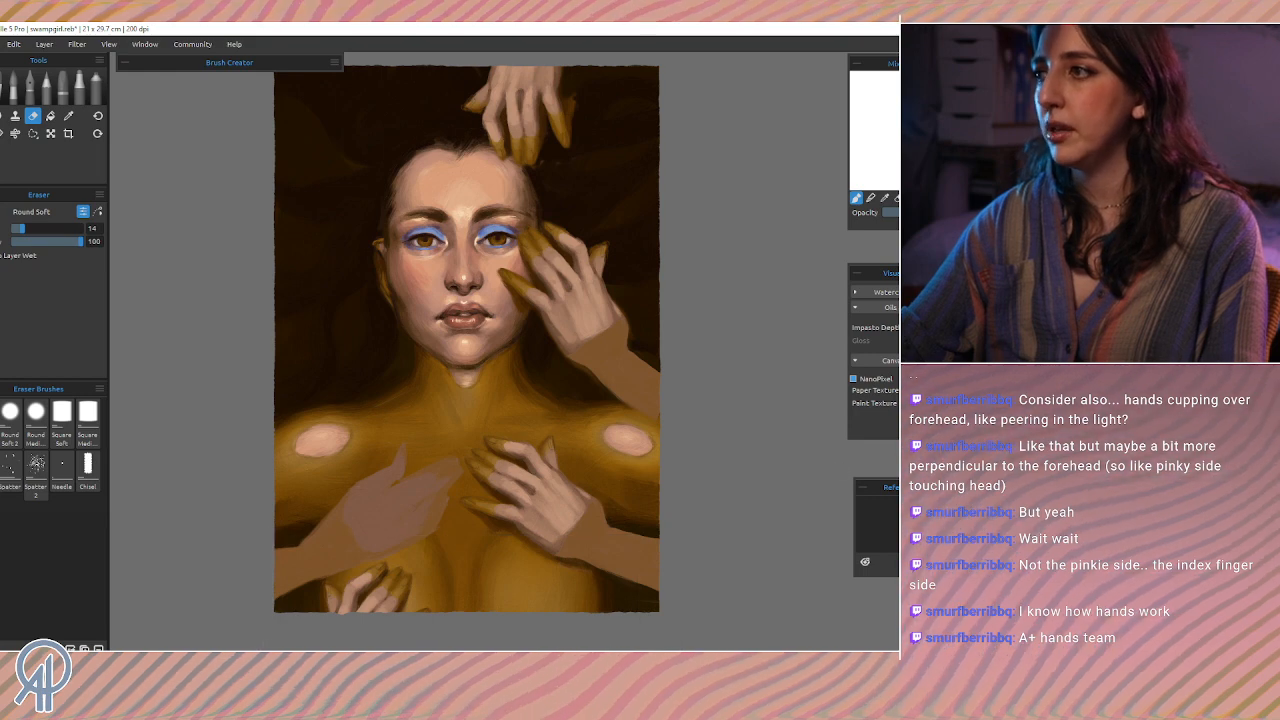
left_click(13, 44)
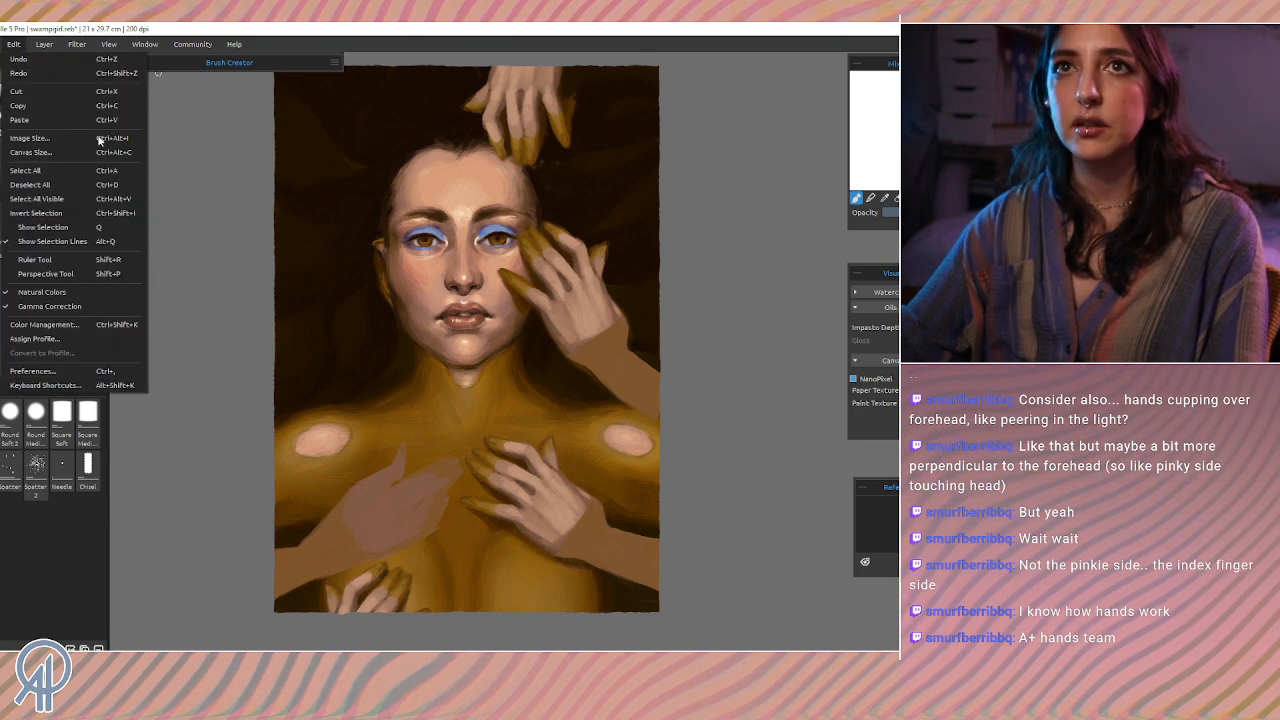
mouse_move(40, 46)
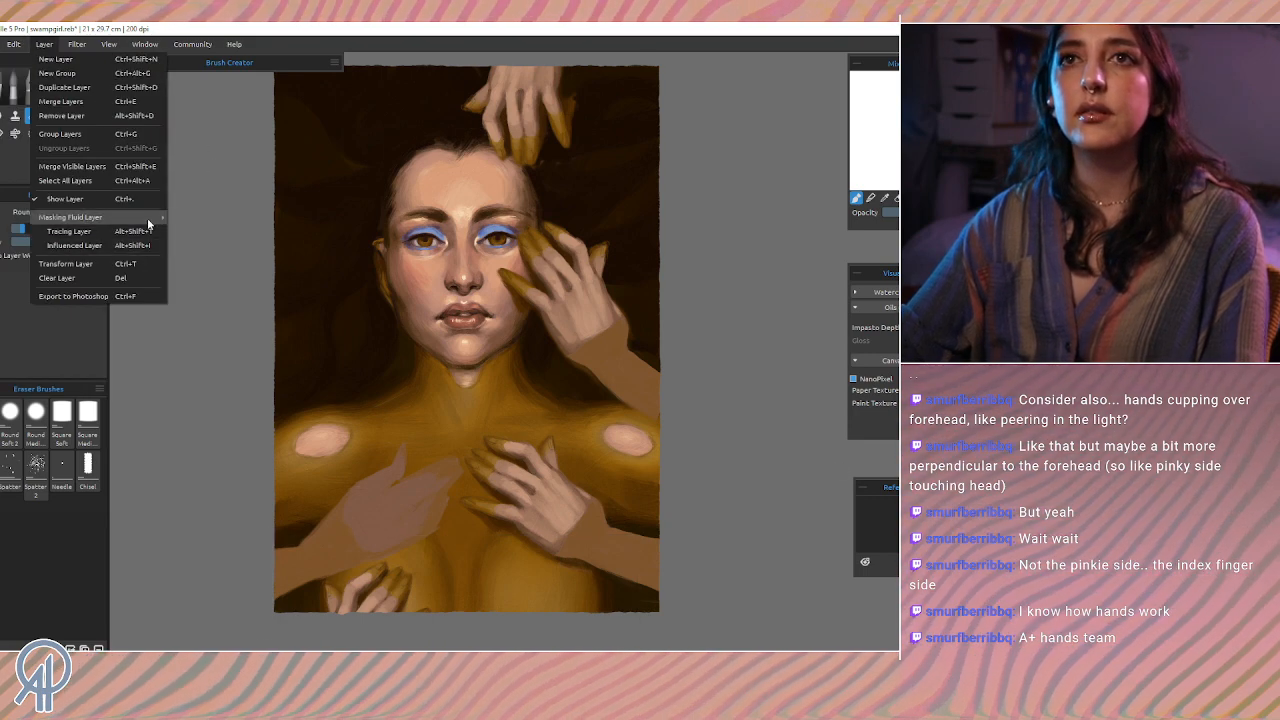
left_click(65, 263)
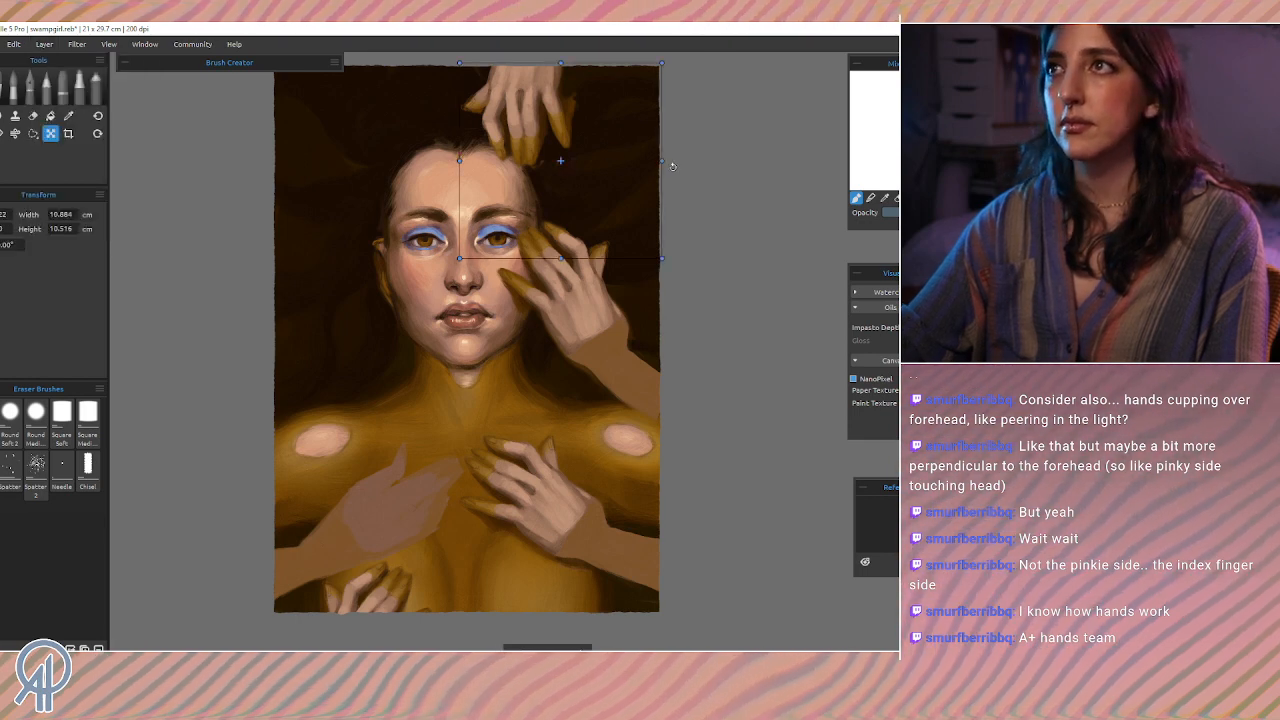
left_click_drag(374, 152, 262, 149)
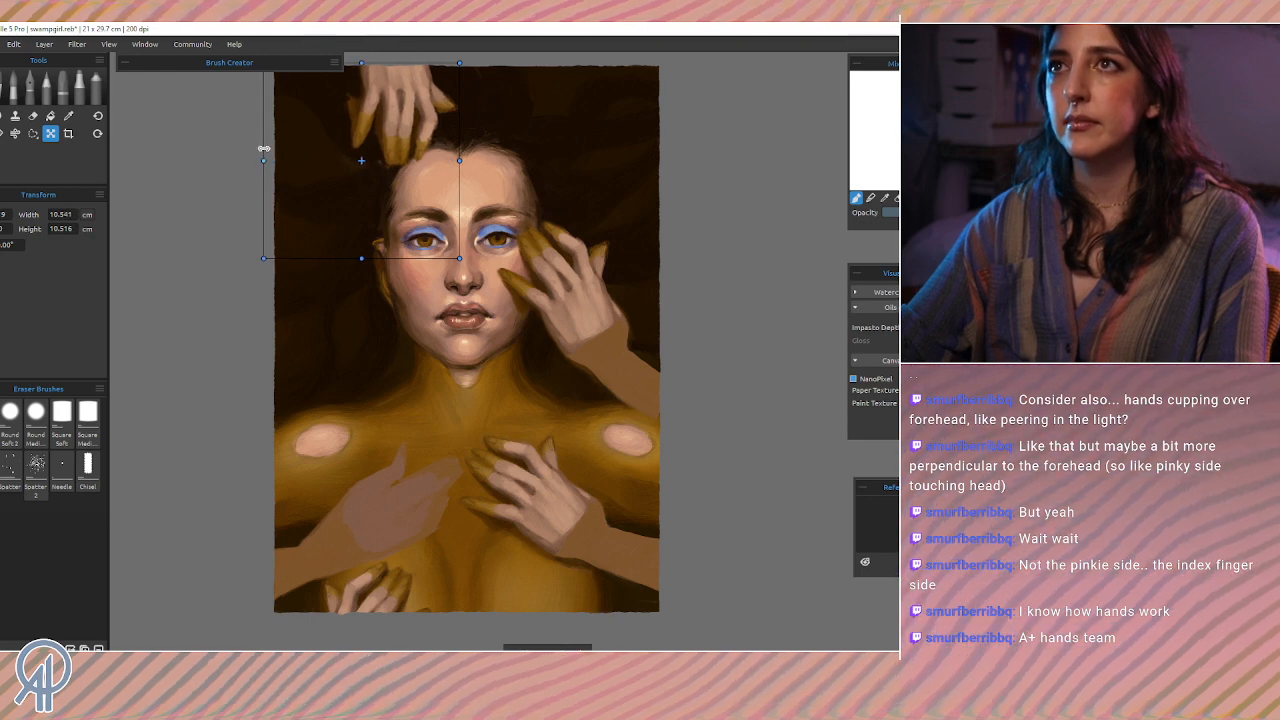
Step: Apply the mirrored transform and shift the hand slightly inward so its fingertips overlap the hairline
left_click(50, 117)
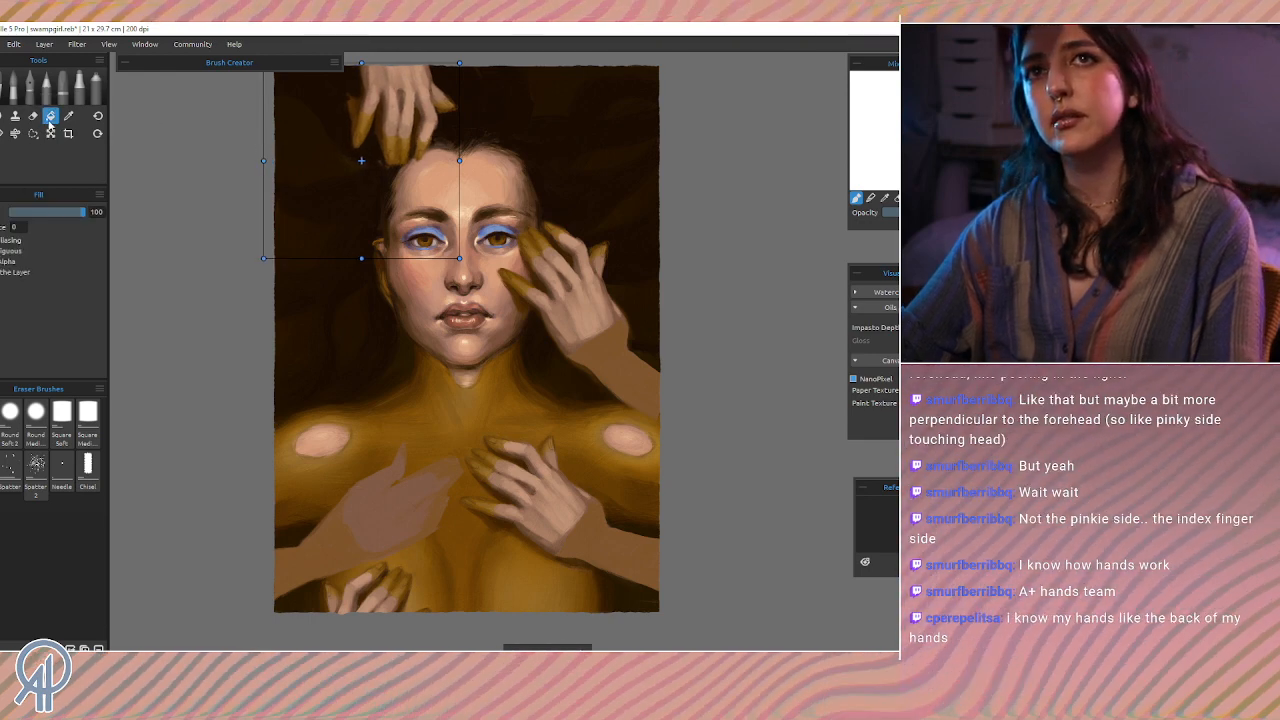
left_click(50, 133)
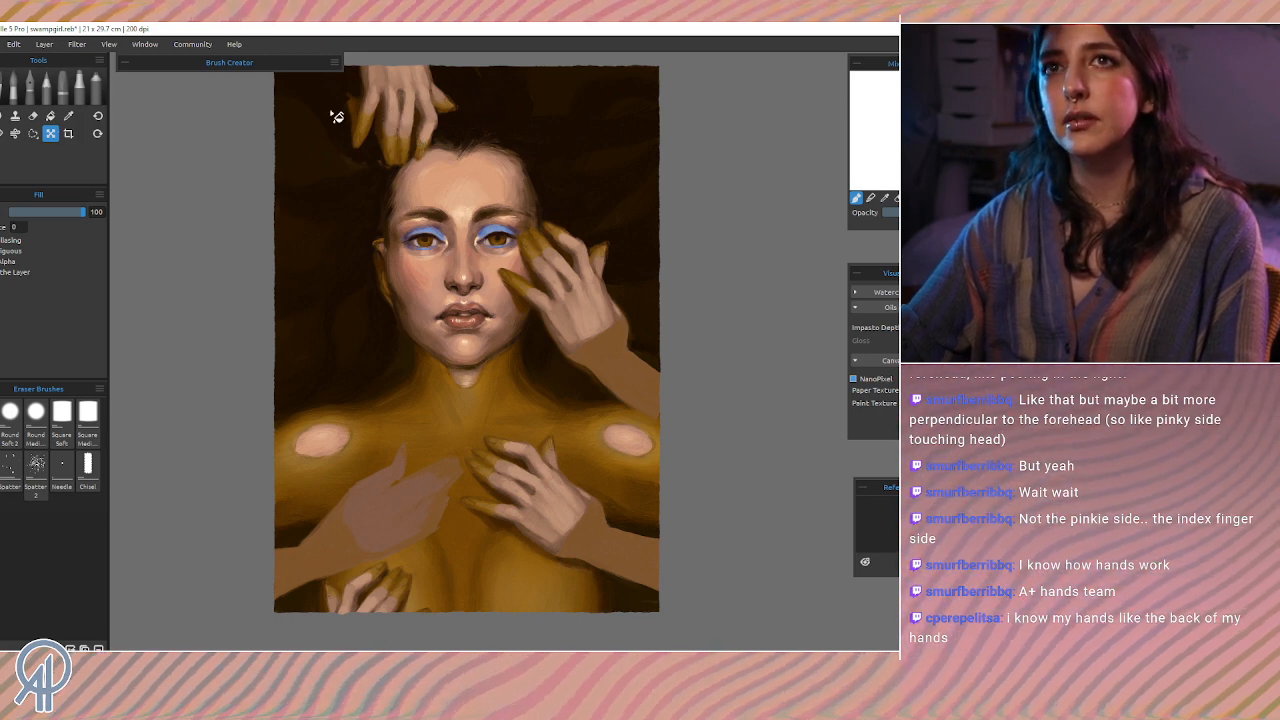
left_click(4, 94)
left_click(50, 135)
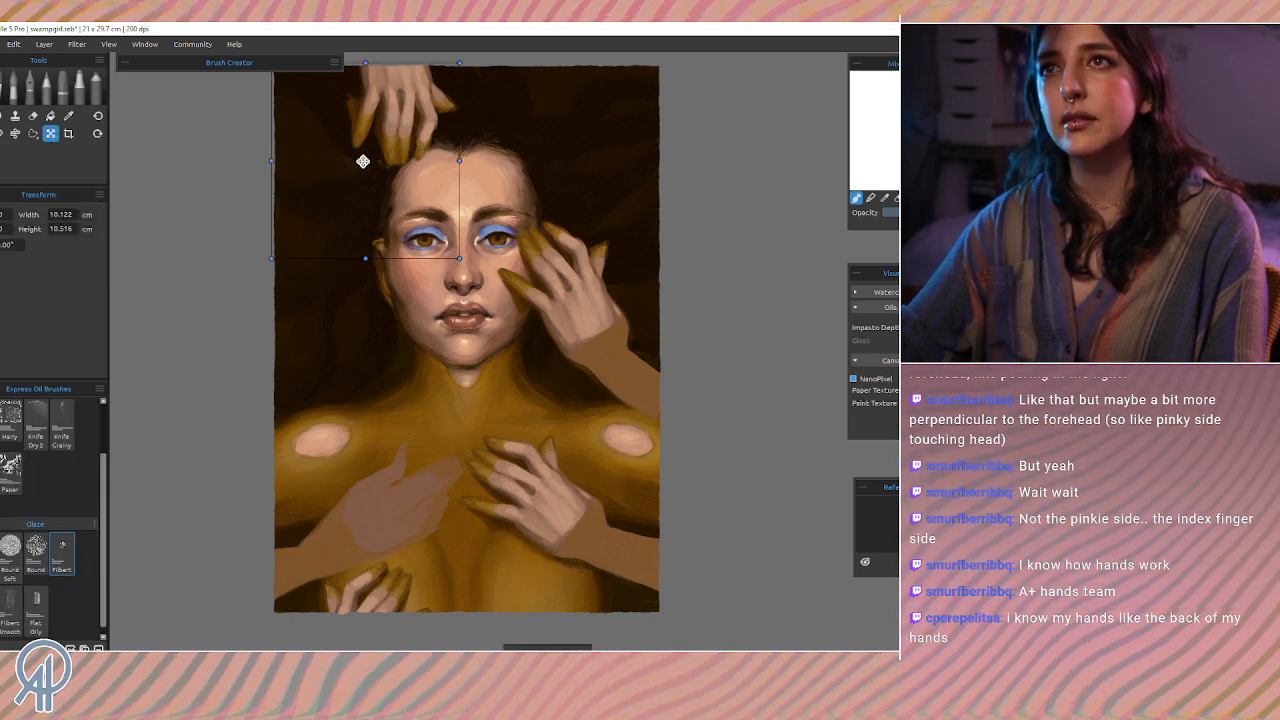
mouse_move(370, 140)
left_mouse_down()
mouse_move(382, 144)
mouse_move(376, 128)
mouse_move(378, 162)
mouse_move(380, 144)
left_mouse_up()
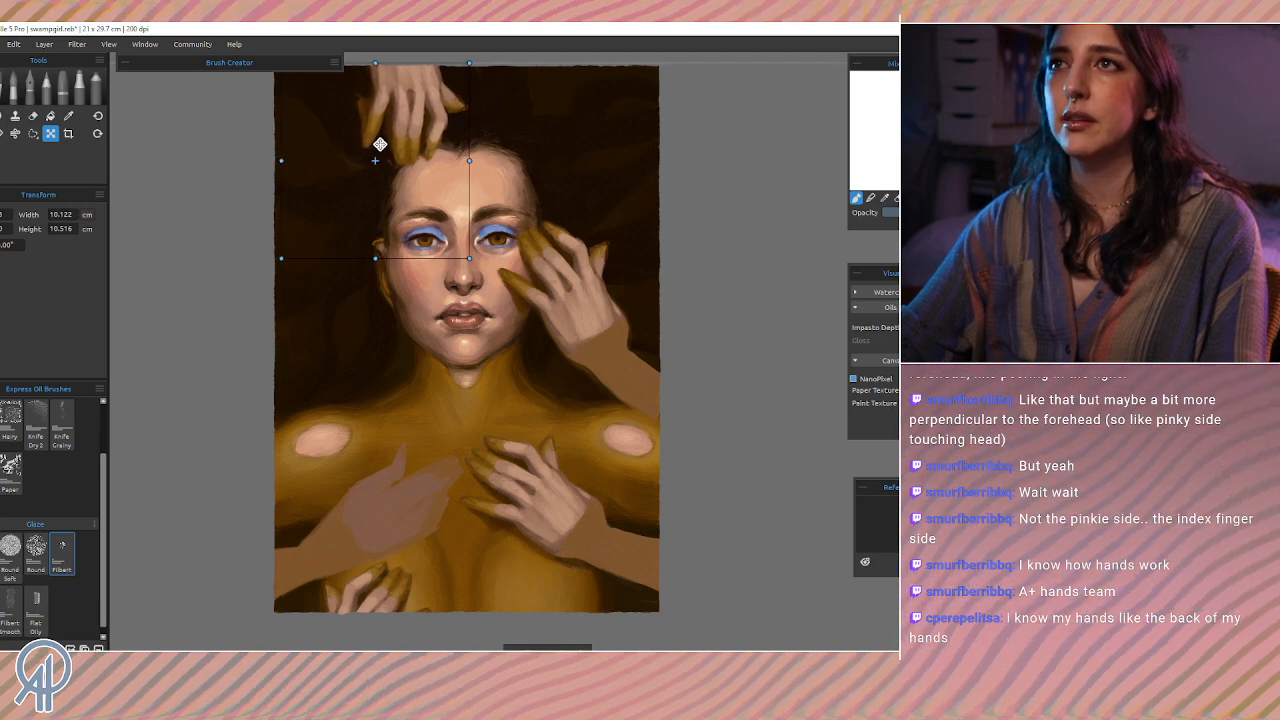
key("b")
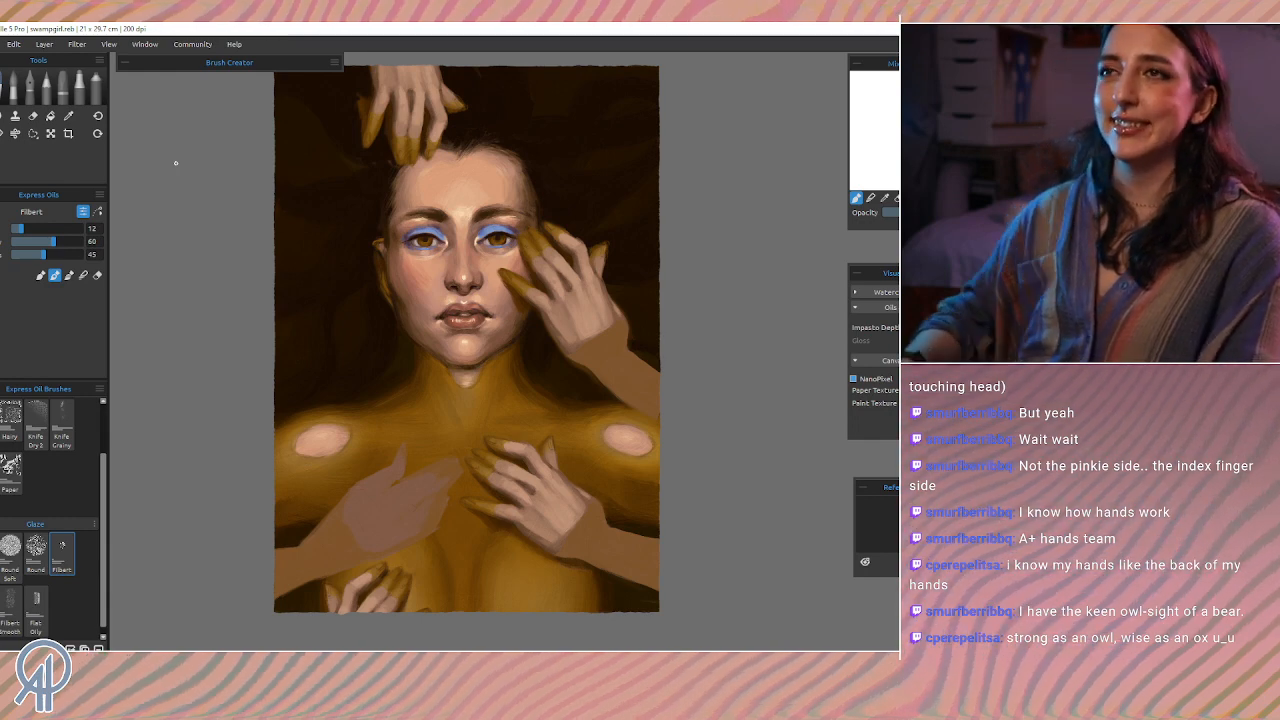
Step: Touch up the edge between the jaw and the dark hair with the Filbert oil brush in a sampled colour
scroll(176, 162, "up", 1)
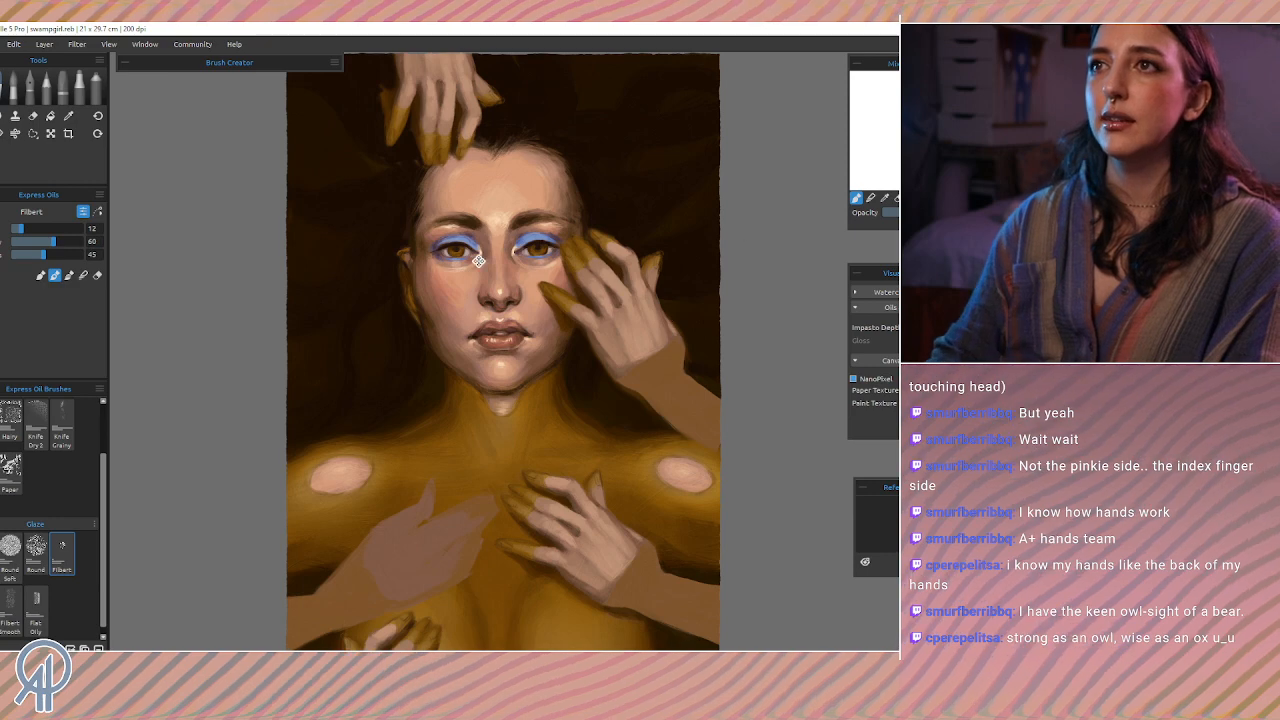
left_click_drag(479, 261, 475, 370)
left_click(34, 116)
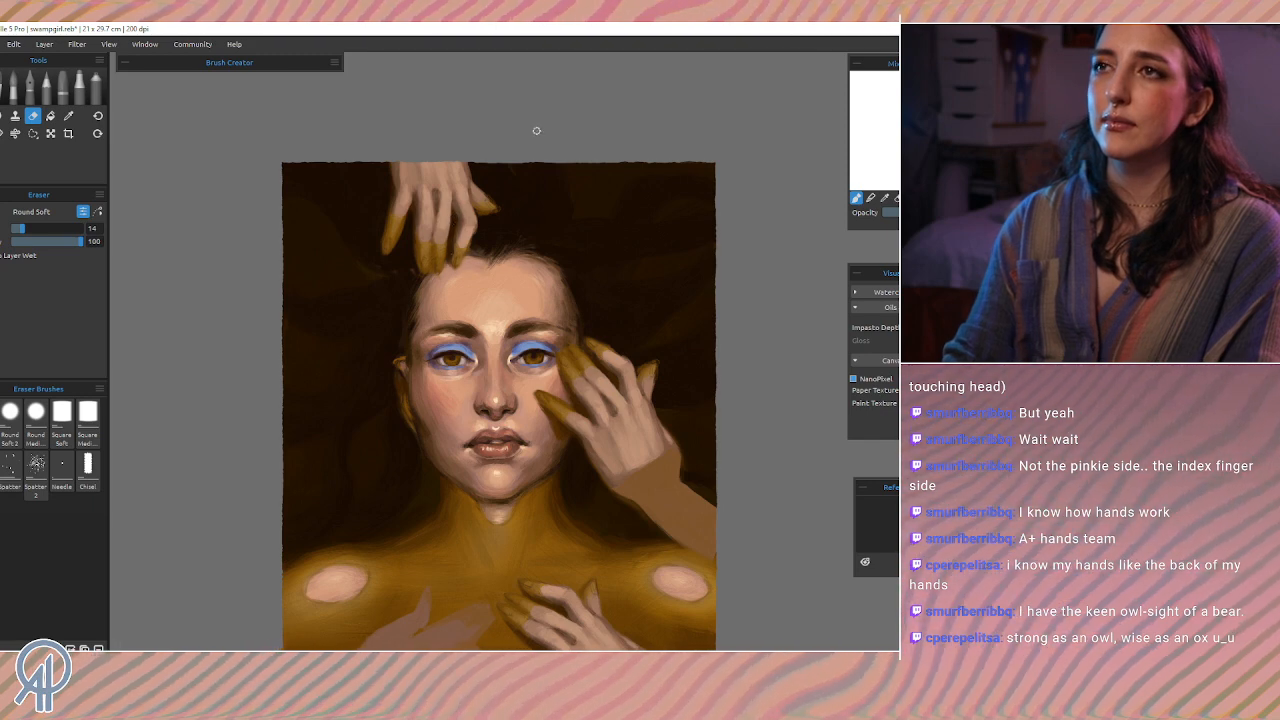
mouse_move(386, 532)
left_mouse_down()
mouse_move(389, 471)
mouse_move(349, 397)
mouse_move(334, 396)
left_mouse_up()
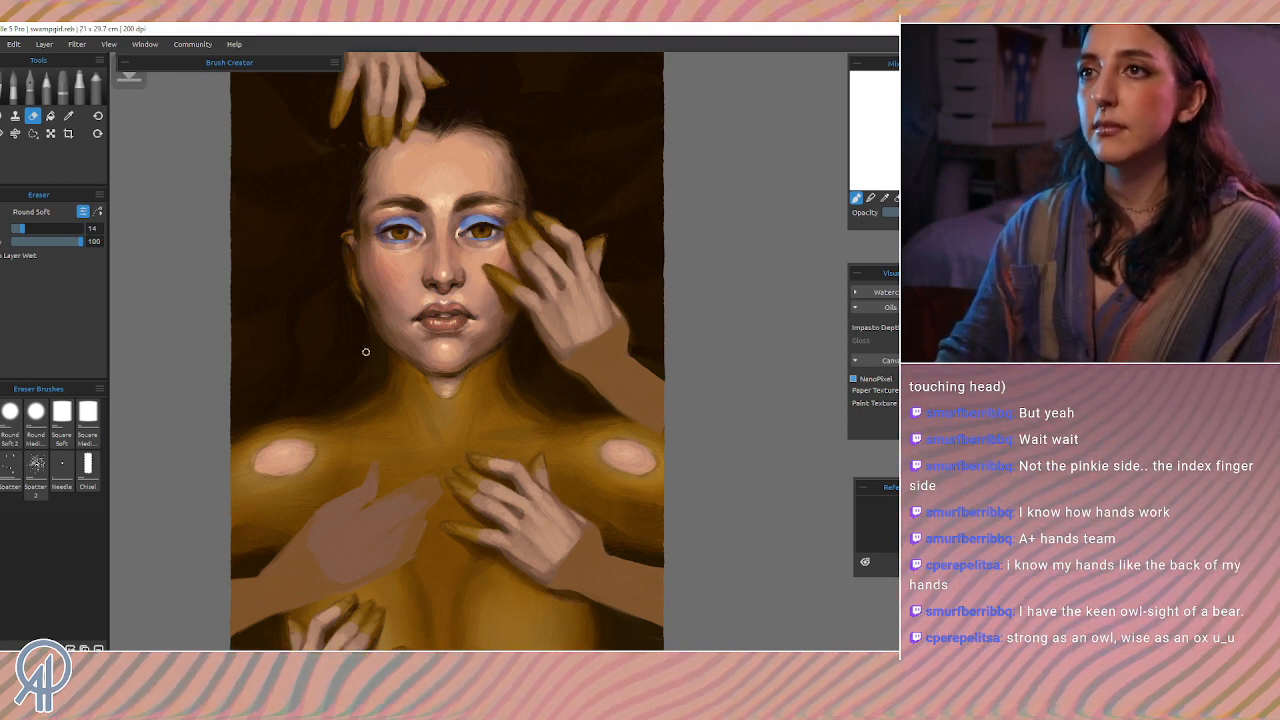
key("i")
left_click_drag(395, 353, 373, 325)
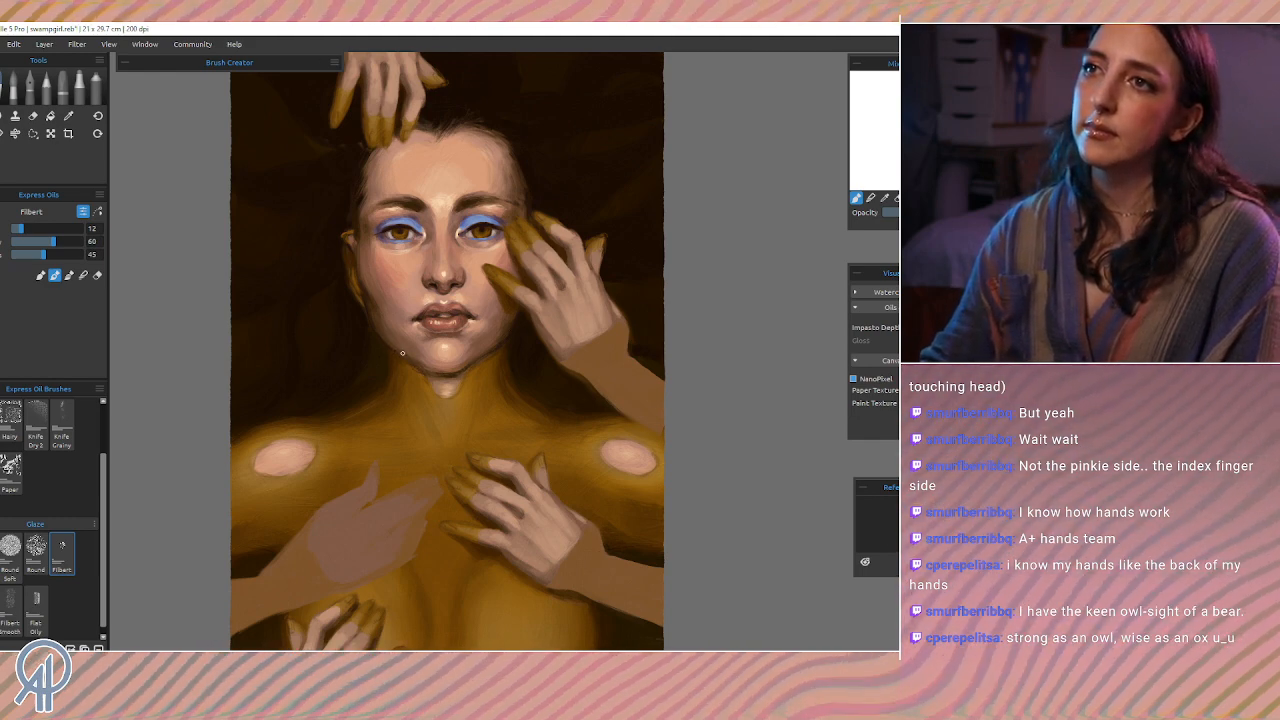
Step: Increase the Filbert brush size to 18% and save the painting
key("]")
key("]")
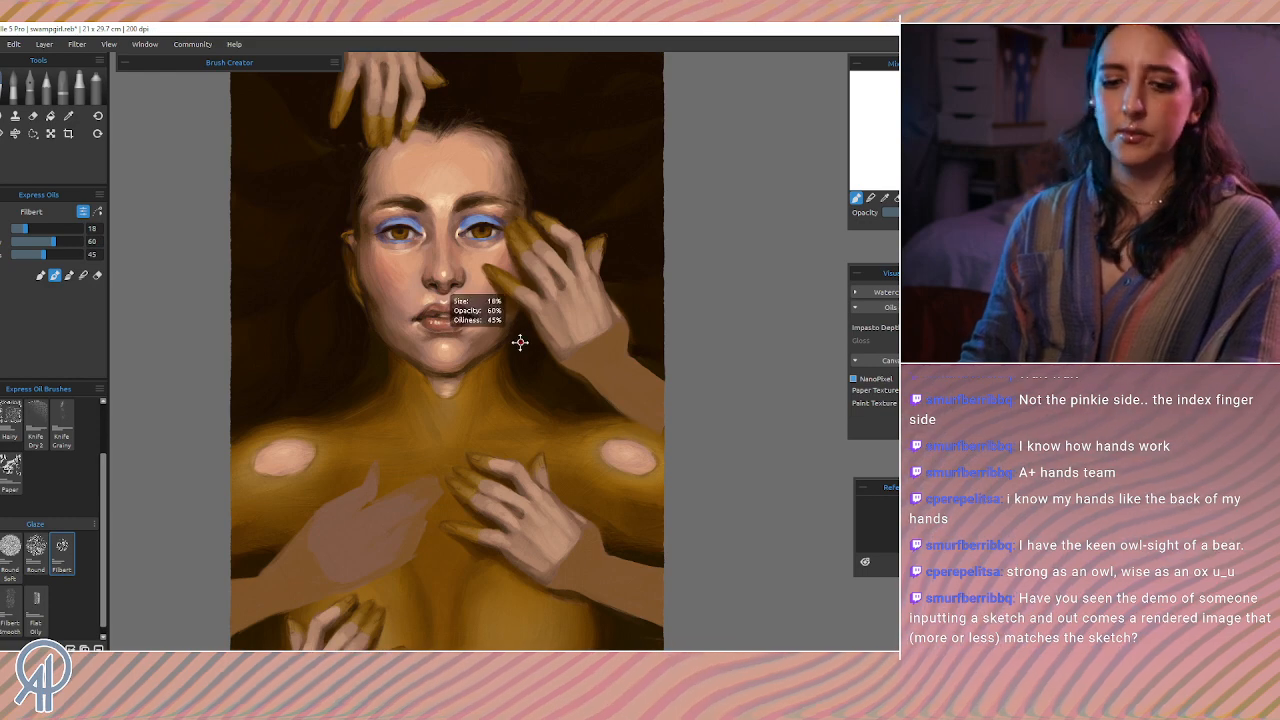
key("ctrl+s")
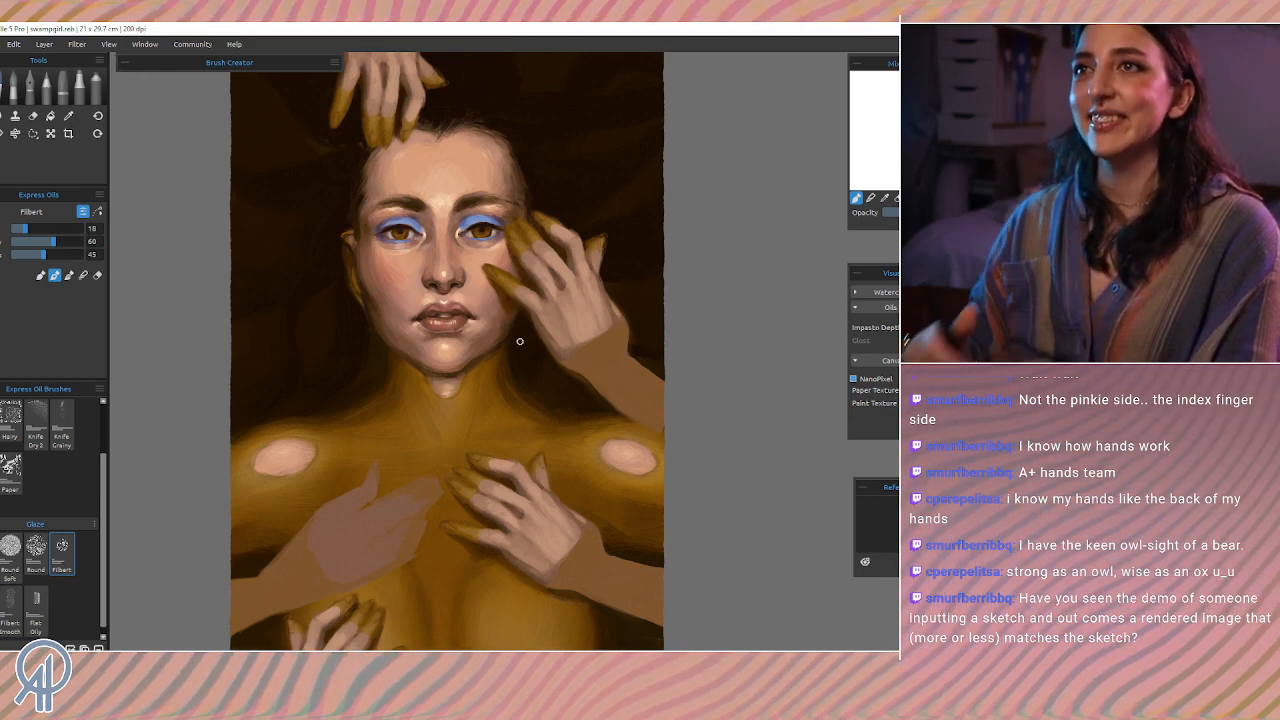
Step: Sample the skin and wrist tones of the finished chest hand as paint colours for the flat, unpainted hand
left_click_drag(403, 506, 420, 443)
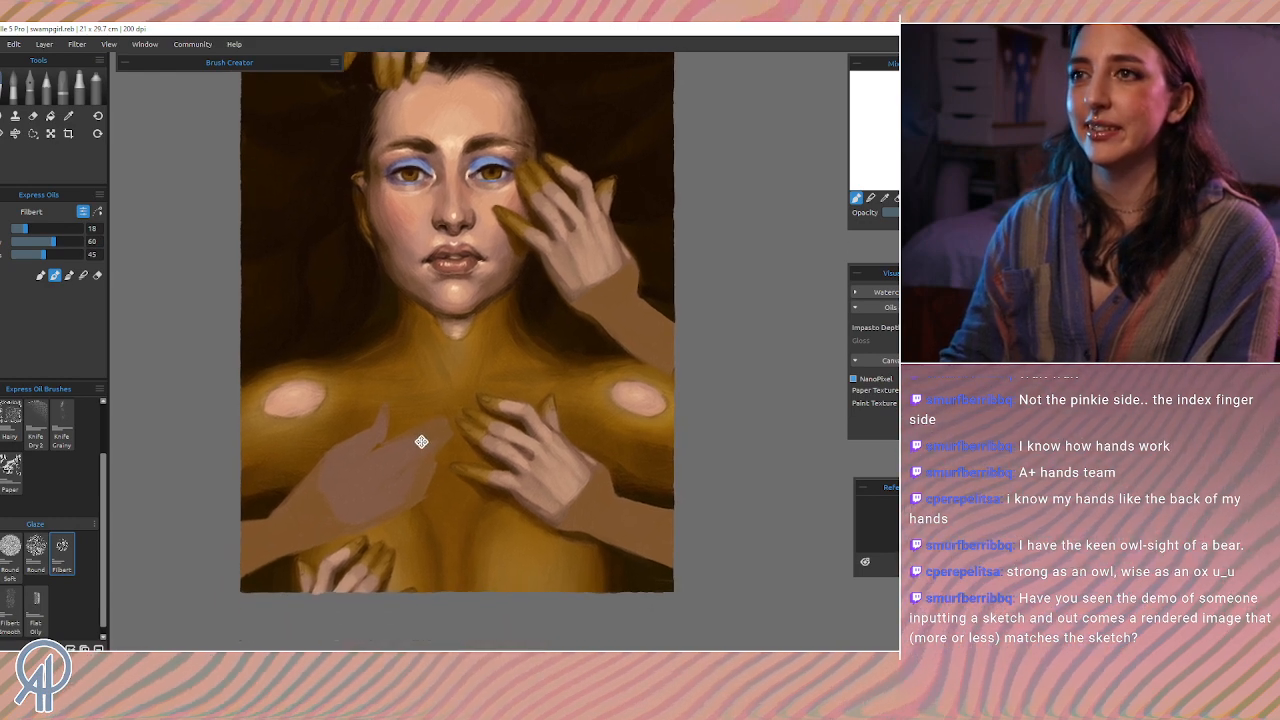
mouse_move(440, 486)
left_mouse_down()
mouse_move(446, 449)
mouse_move(479, 458)
left_mouse_up()
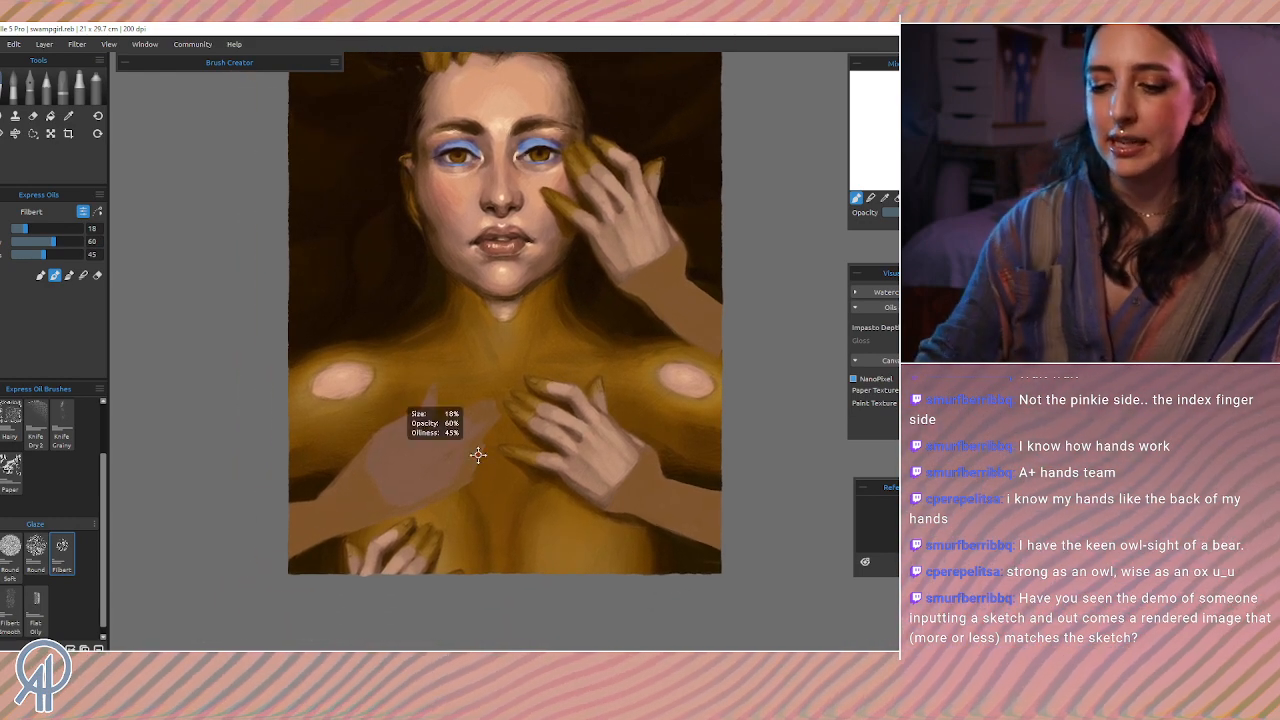
scroll(479, 458, "up", 2)
scroll(478, 455, "up", 1)
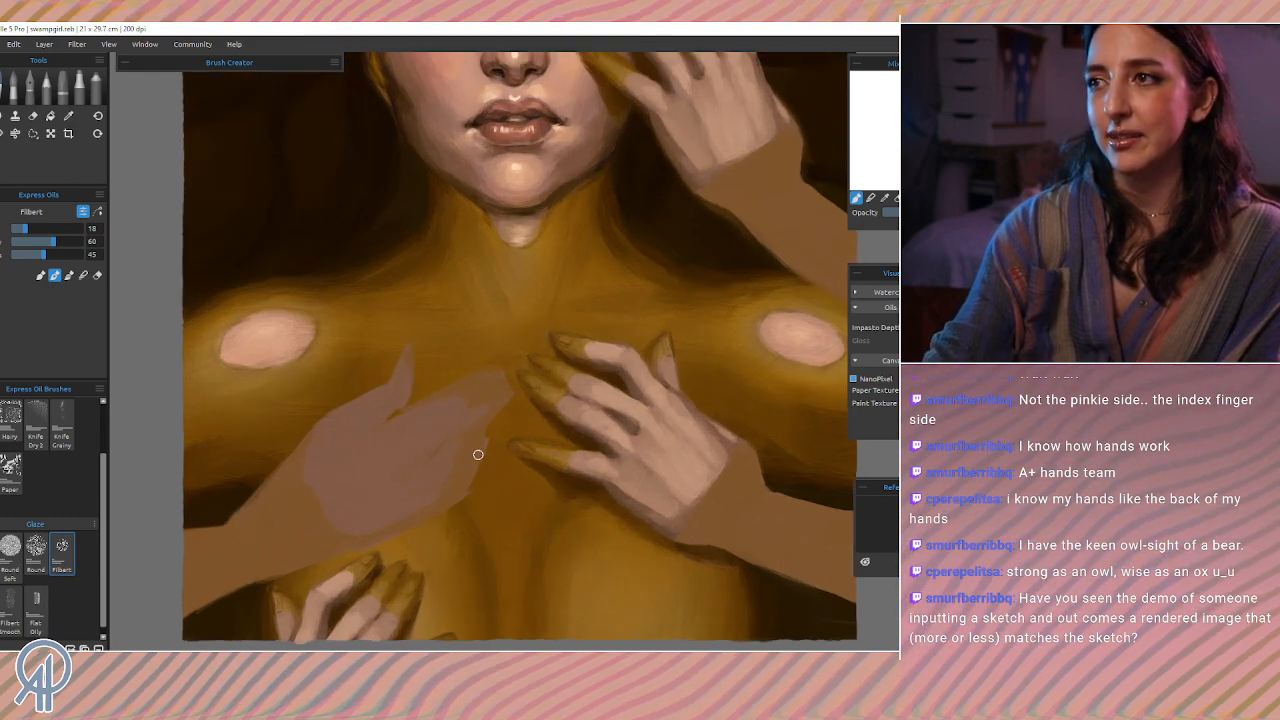
scroll(478, 455, "up", 1)
mouse_move(348, 438)
left_mouse_down()
mouse_move(400, 417)
mouse_move(257, 431)
left_mouse_up()
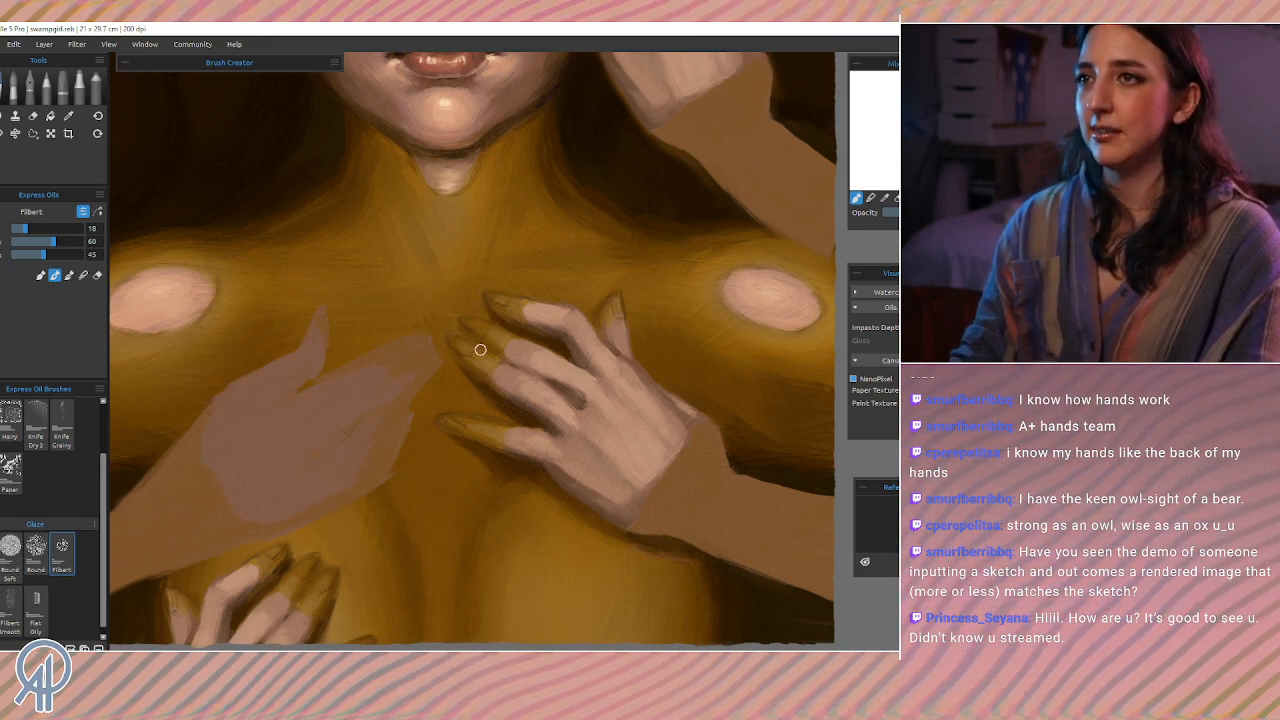
left_click_drag(256, 448, 346, 488)
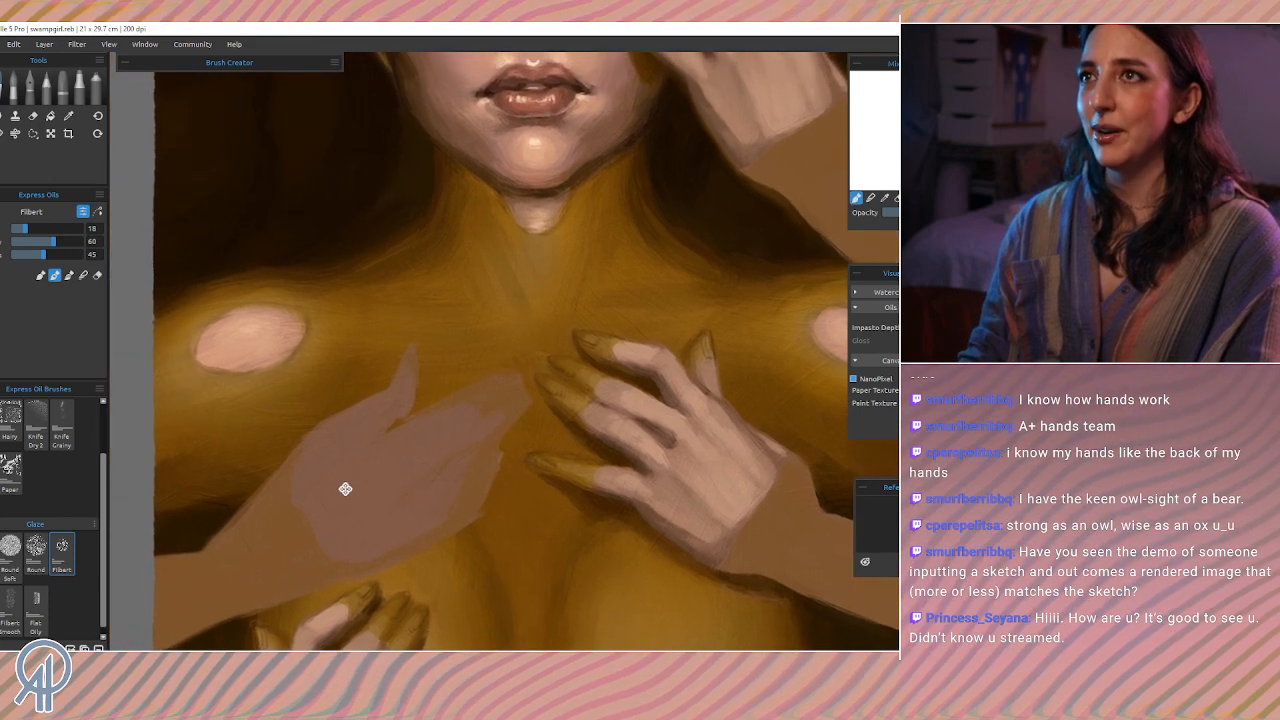
left_click(641, 497, "alt")
left_click(801, 540, "alt")
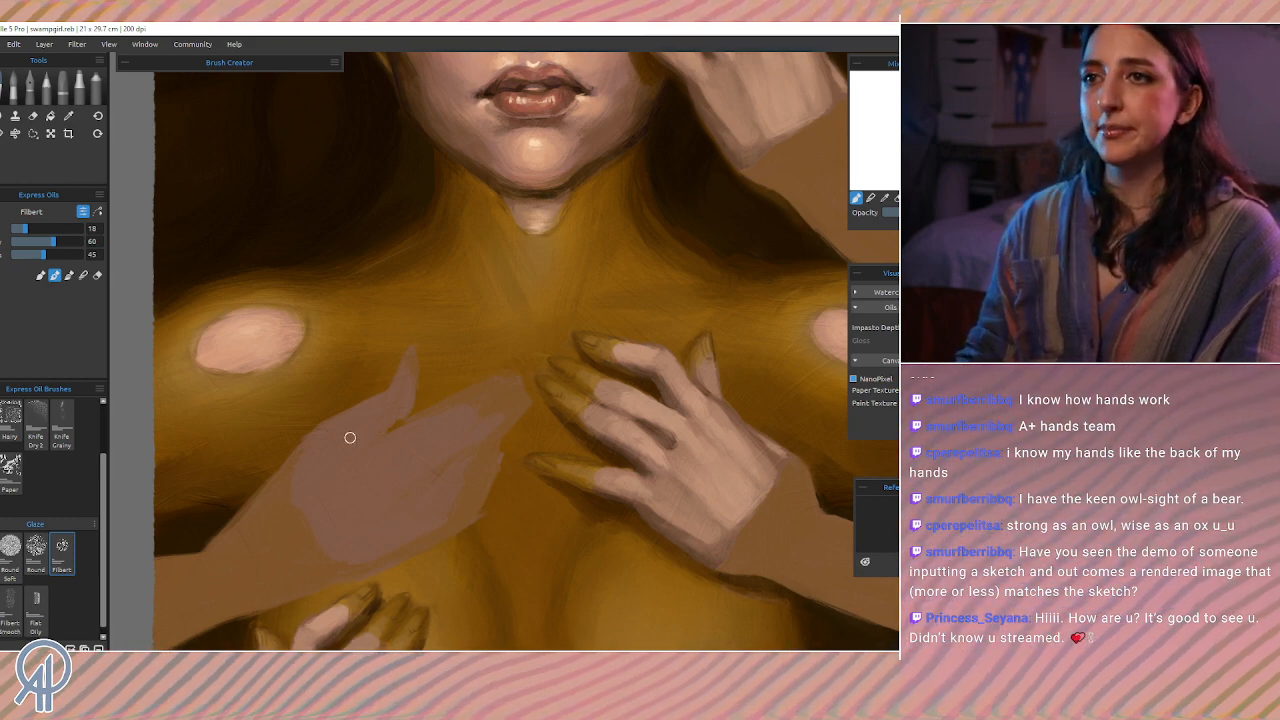
Step: Paint a stroke on the unfinished hand's thumb with the Filbert brush, using colours sampled from the chest and finished hand
left_click(496, 360, "alt")
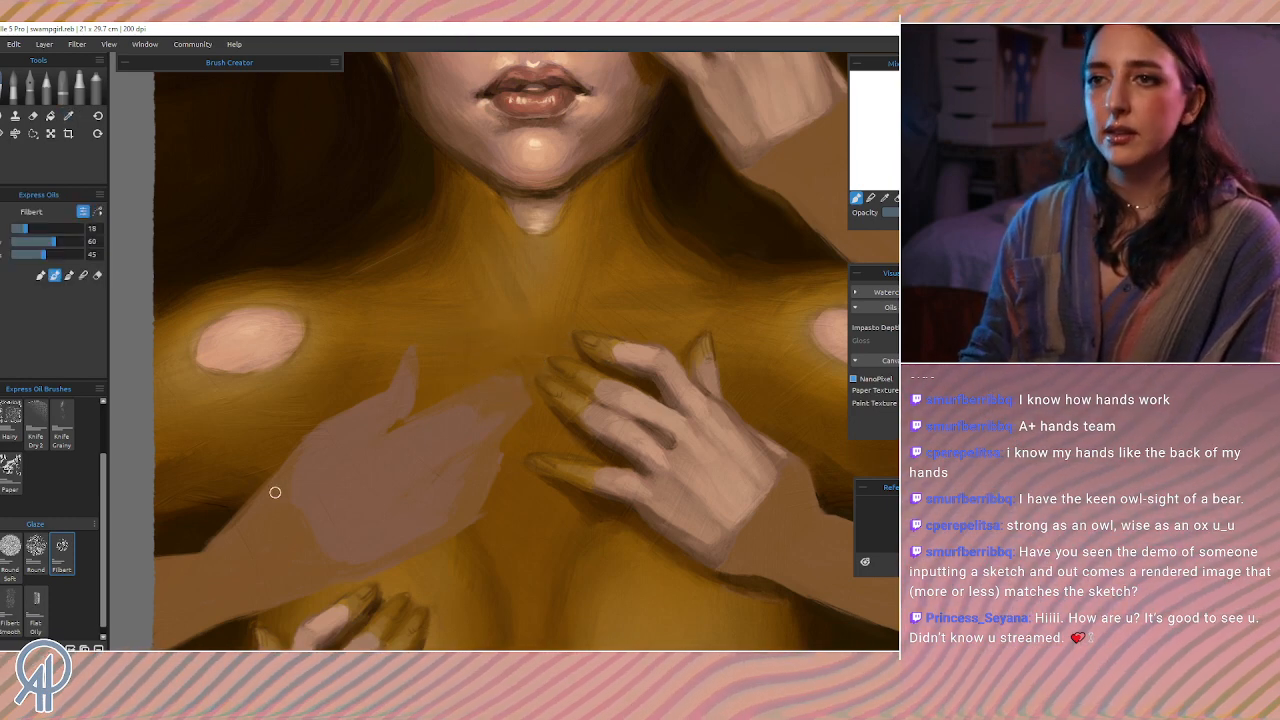
left_click(709, 463, "alt")
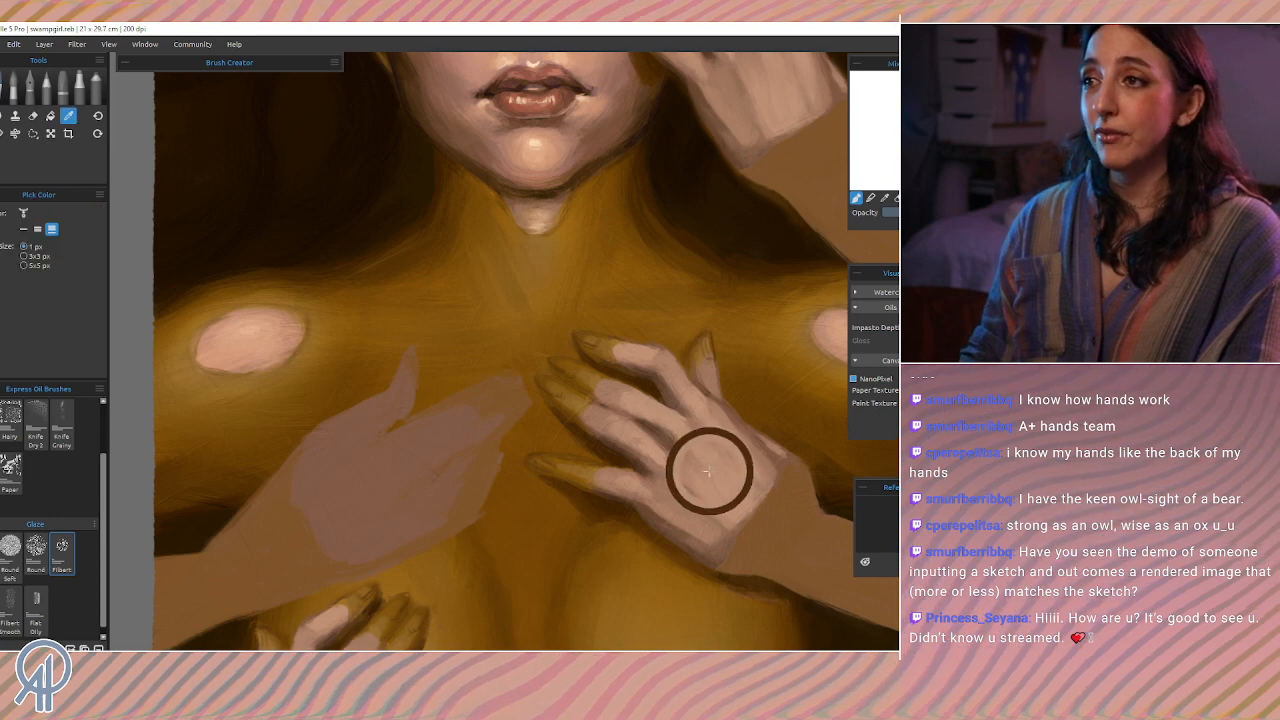
left_click(690, 460, "alt")
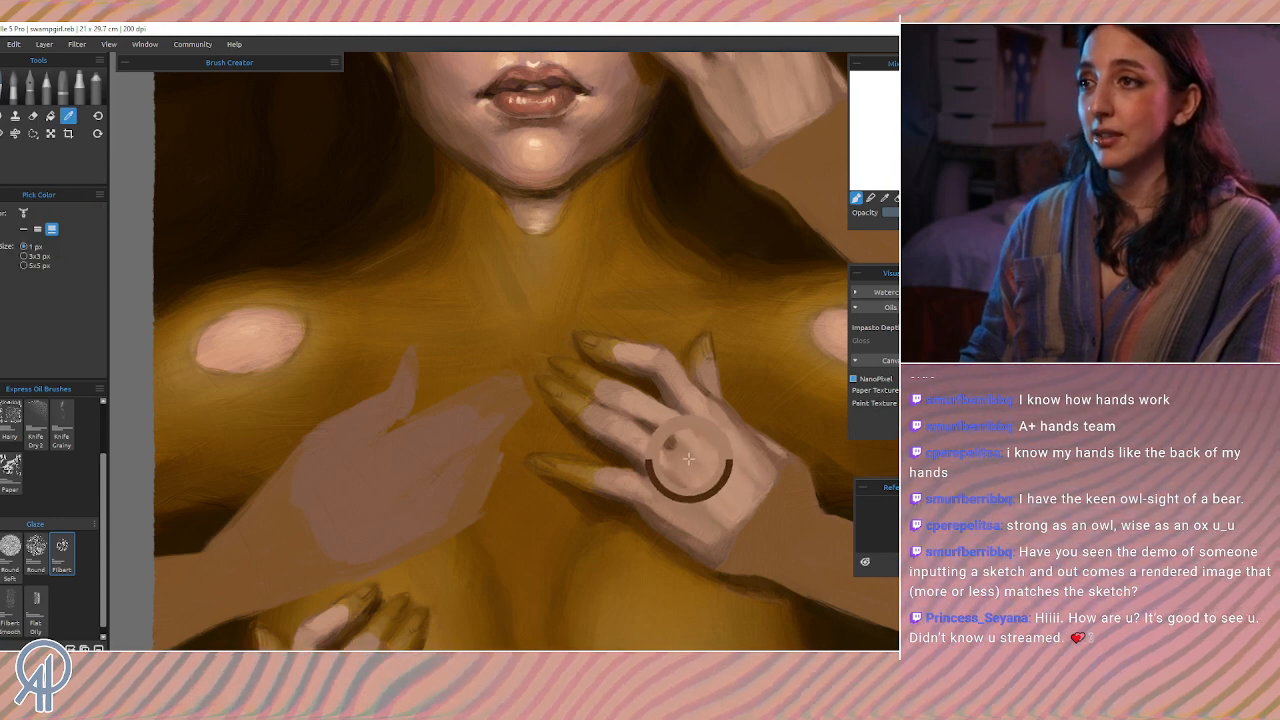
left_click(674, 535, "alt")
left_click(614, 482, "alt")
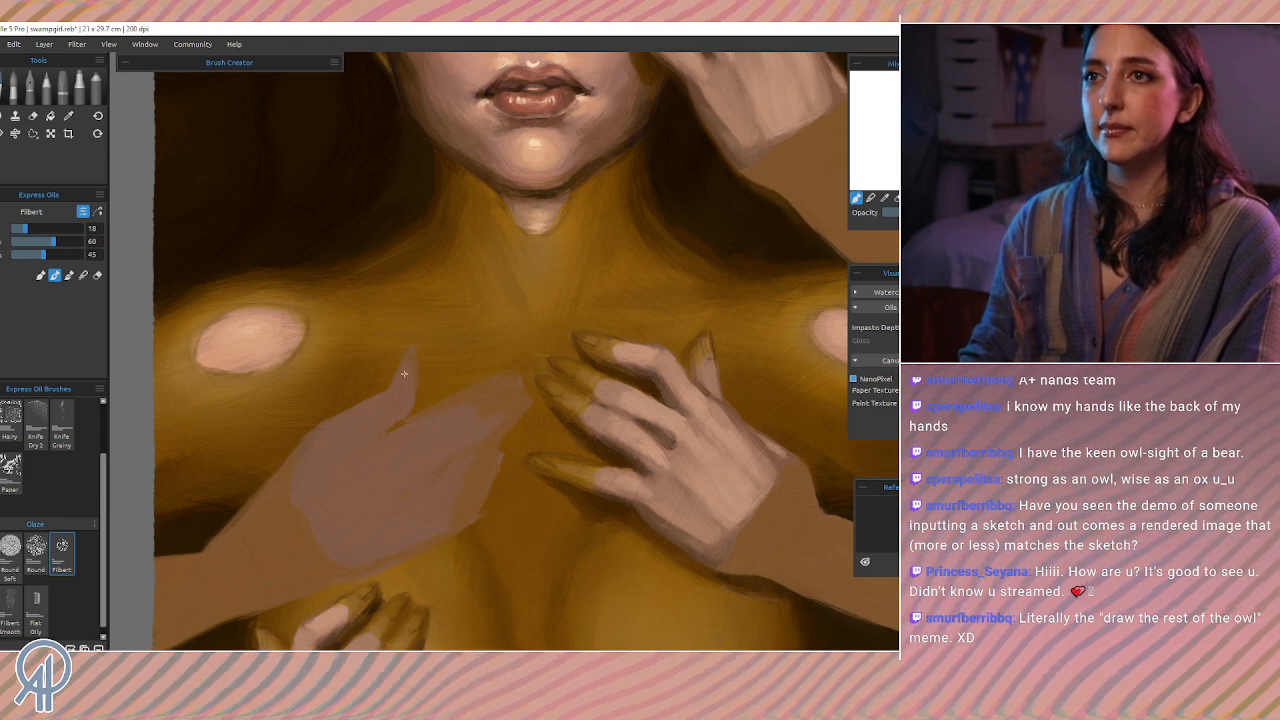
left_click_drag(404, 373, 408, 358)
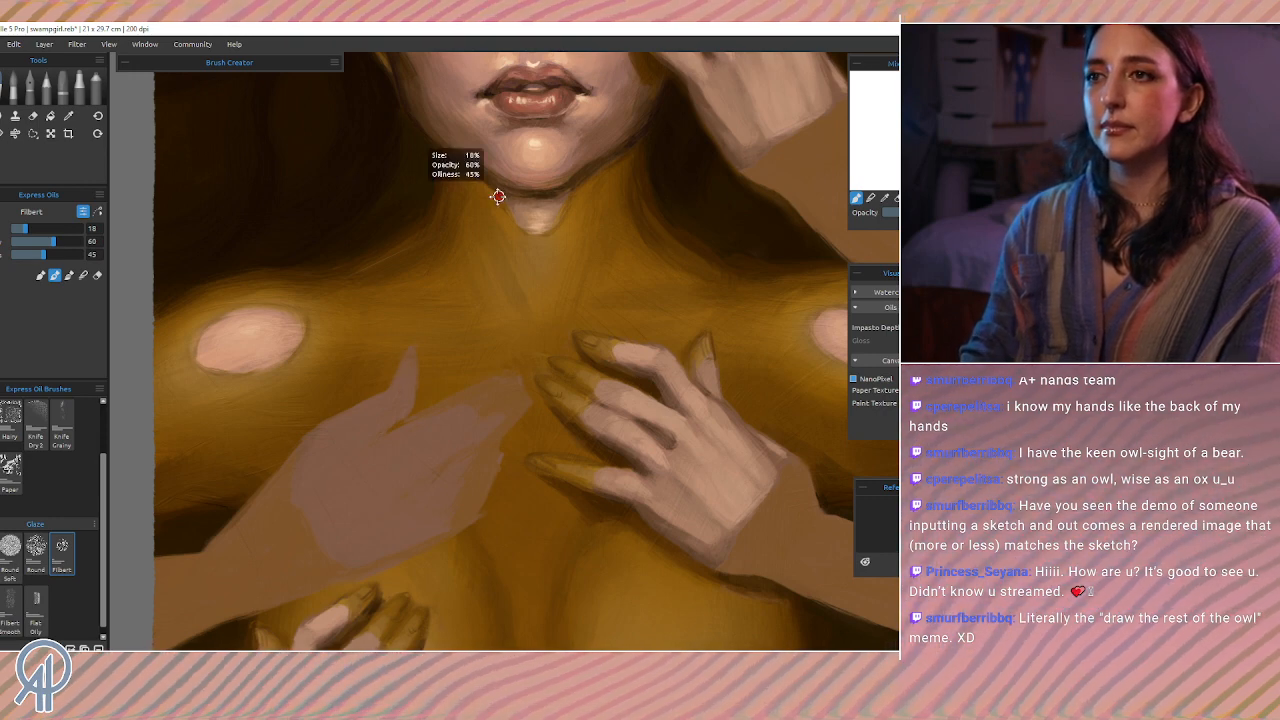
left_click(406, 371, "alt")
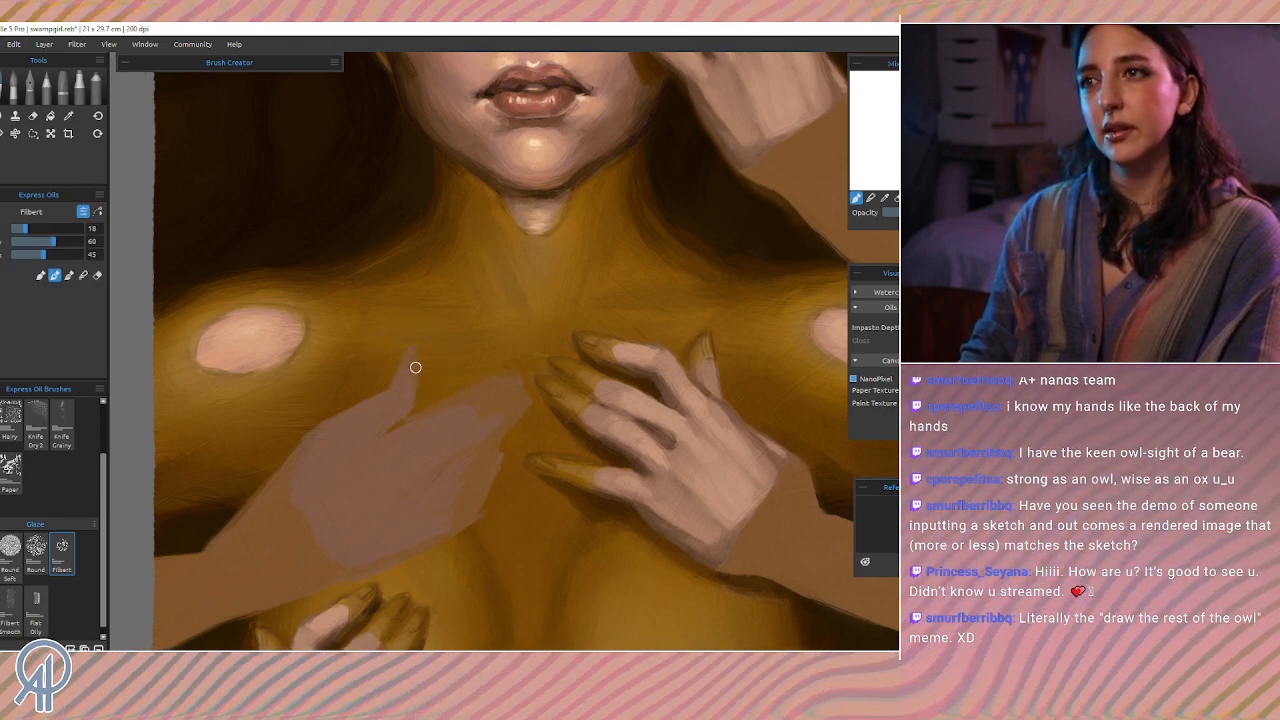
Step: Tint the unfinished hand's thumb tip with ochre sampled from the finished fingertips at brush size 16, and resample the hand's skin tone
left_click(585, 366, "alt")
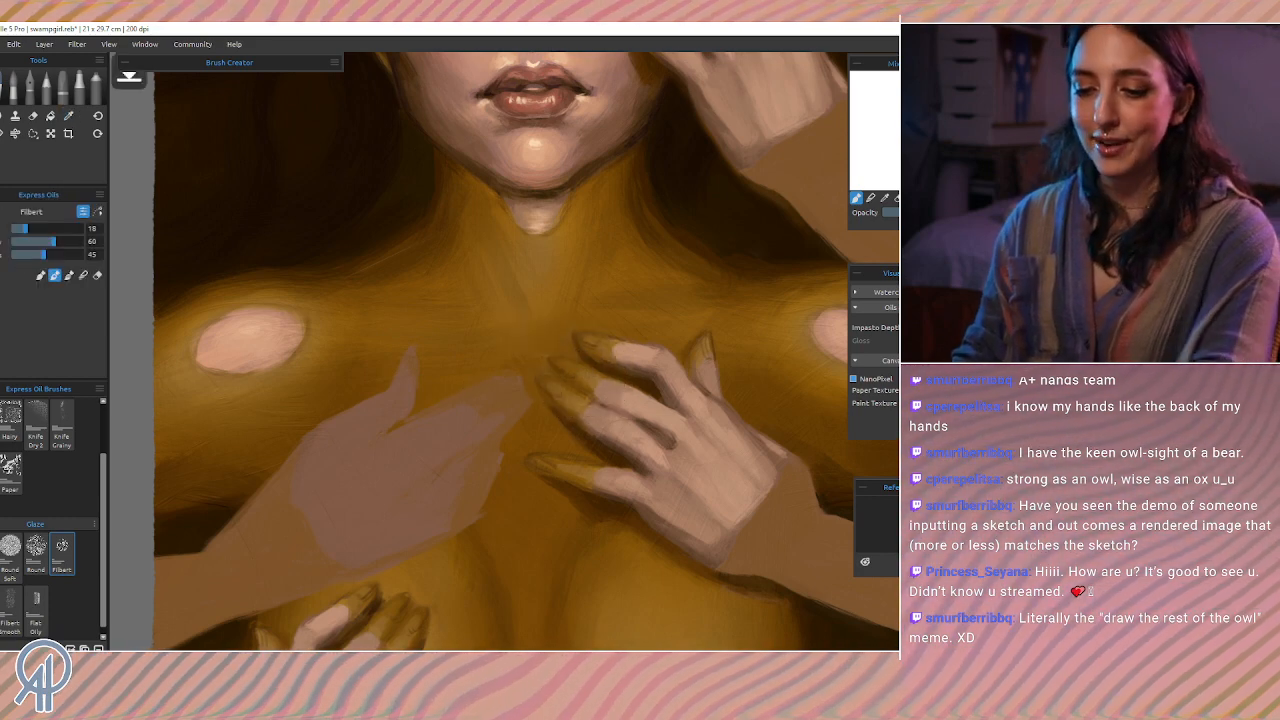
key("bracketleft")
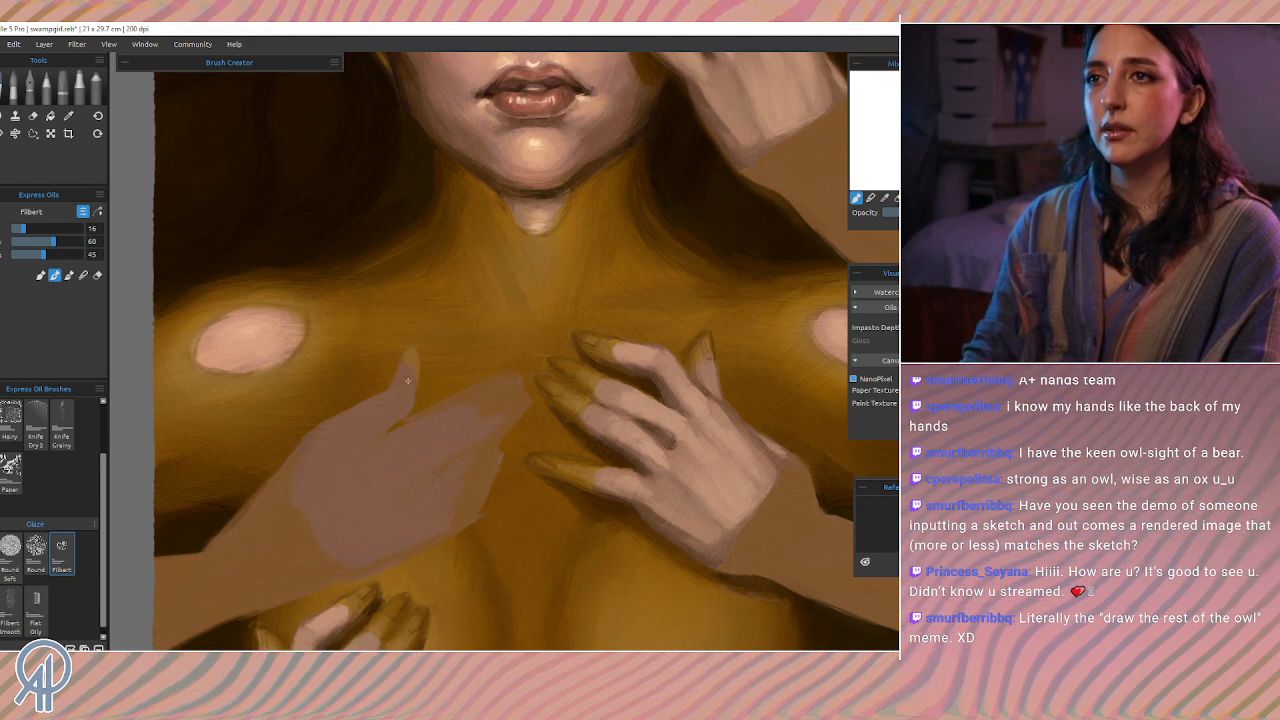
key("i")
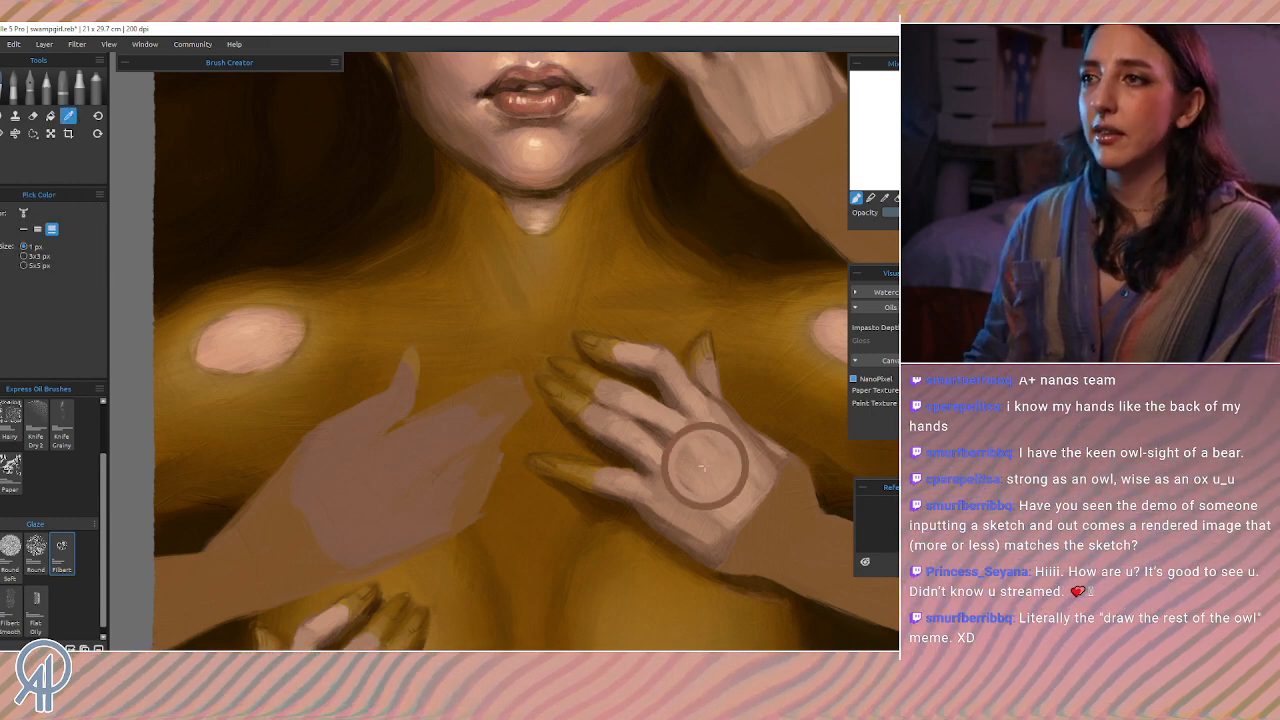
left_click(680, 432, "alt")
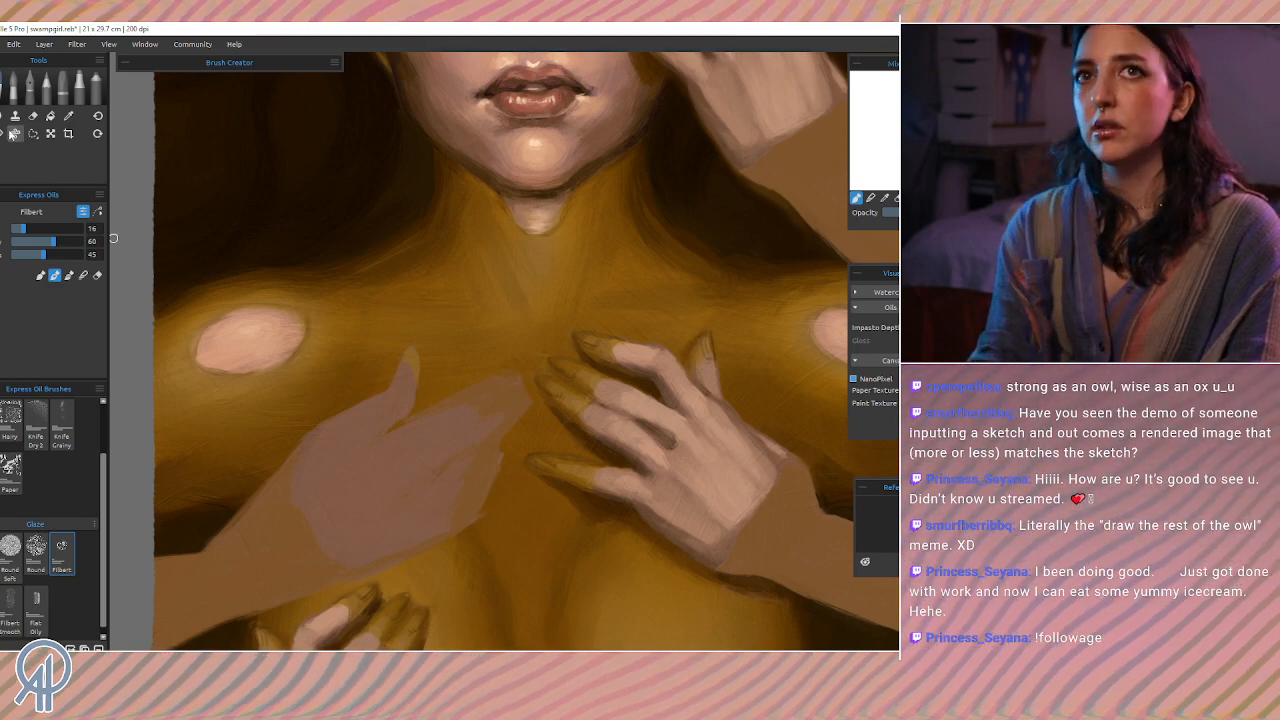
Step: Lasso the unfinished hand on the chest and clear the selection
left_click(33, 133)
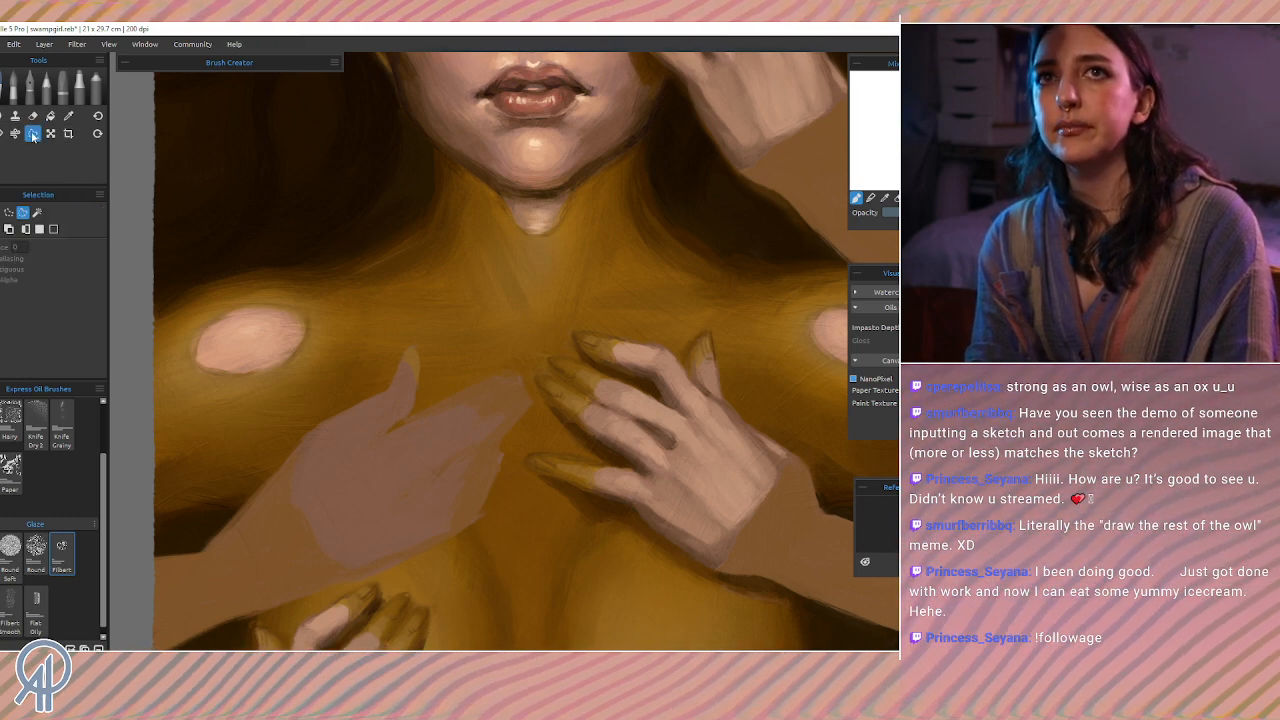
mouse_move(512, 500)
left_mouse_down()
mouse_move(538, 425)
mouse_move(528, 378)
left_mouse_up()
mouse_move(397, 322)
left_mouse_down()
mouse_move(213, 491)
mouse_move(246, 554)
mouse_move(277, 591)
mouse_move(312, 599)
mouse_move(467, 562)
mouse_move(513, 516)
mouse_move(506, 471)
left_mouse_up()
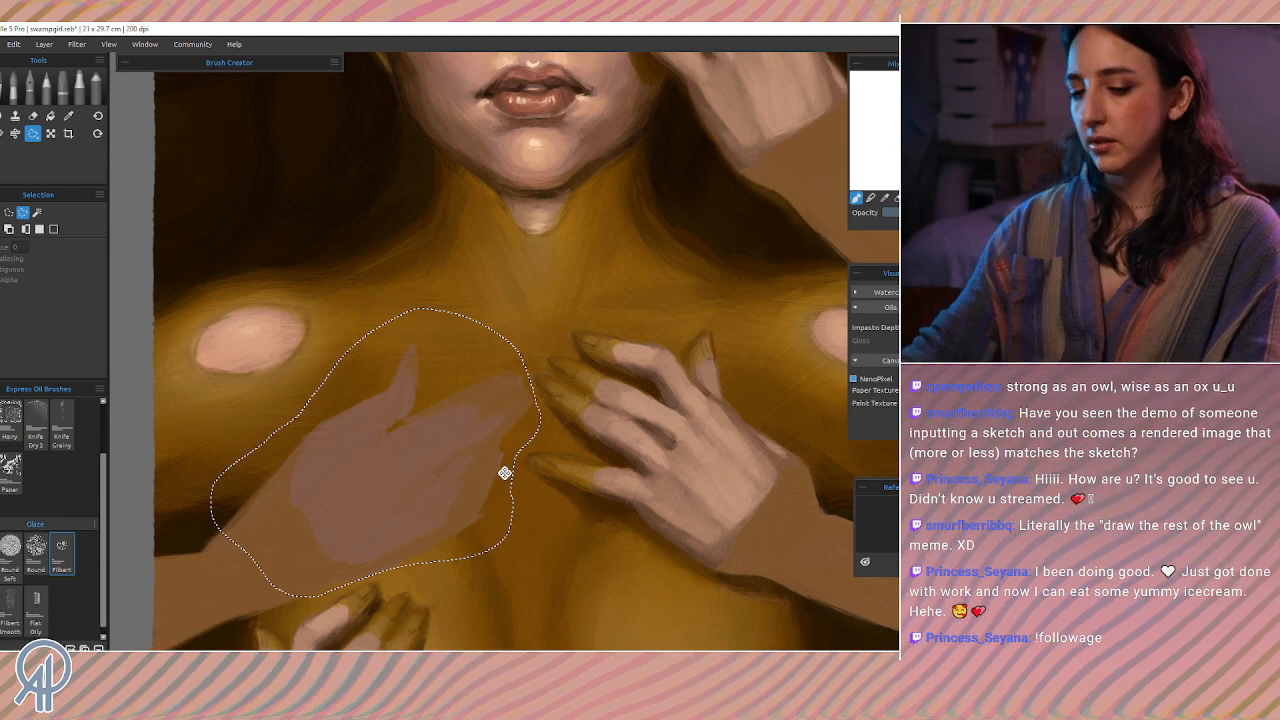
key("ctrl+d")
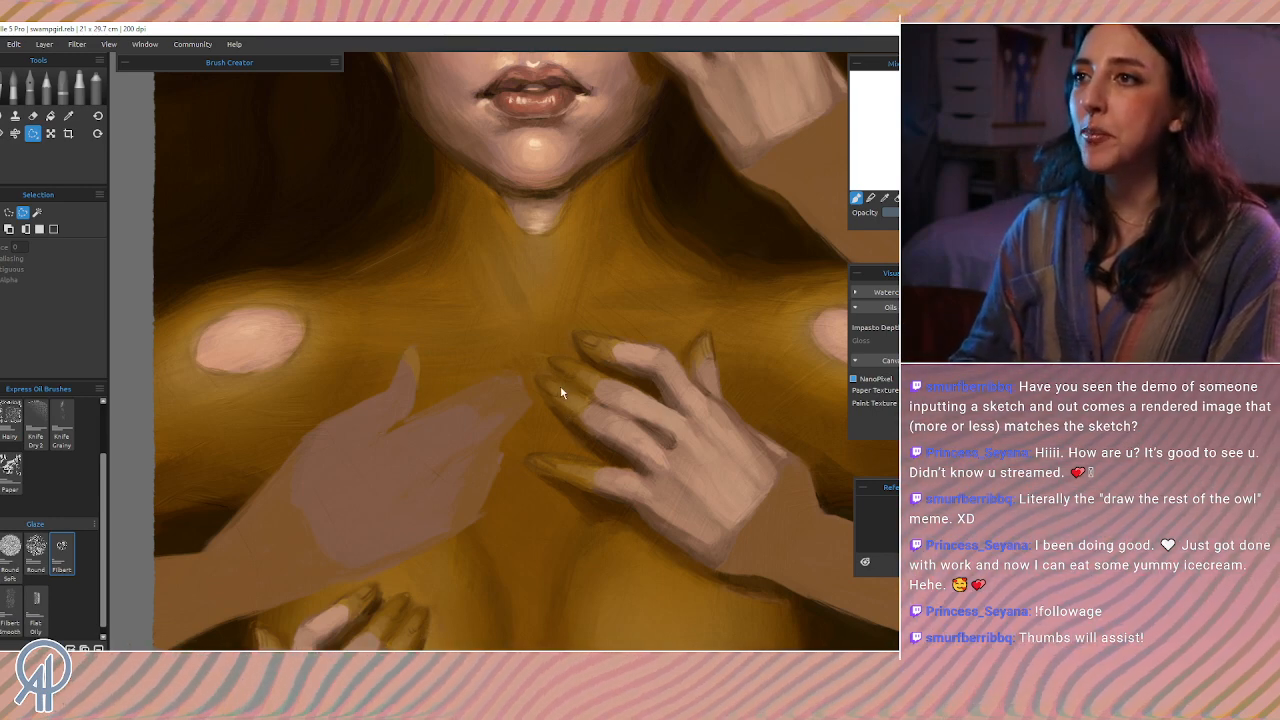
Step: Paint a dark shadow stroke at the base of the unfinished hand's thumb with the Filbert brush, sampling colours from the finished chest hand
left_click(18, 97)
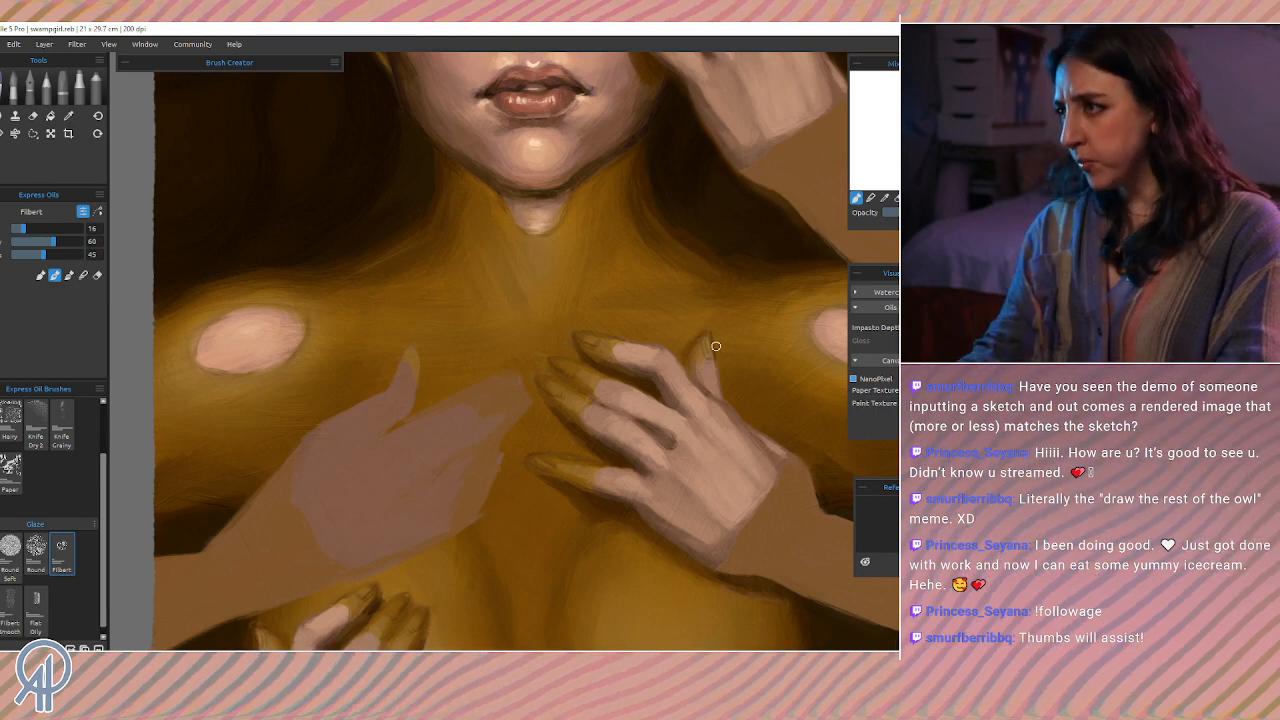
left_click(560, 399, "alt")
left_click_drag(407, 409, 413, 382)
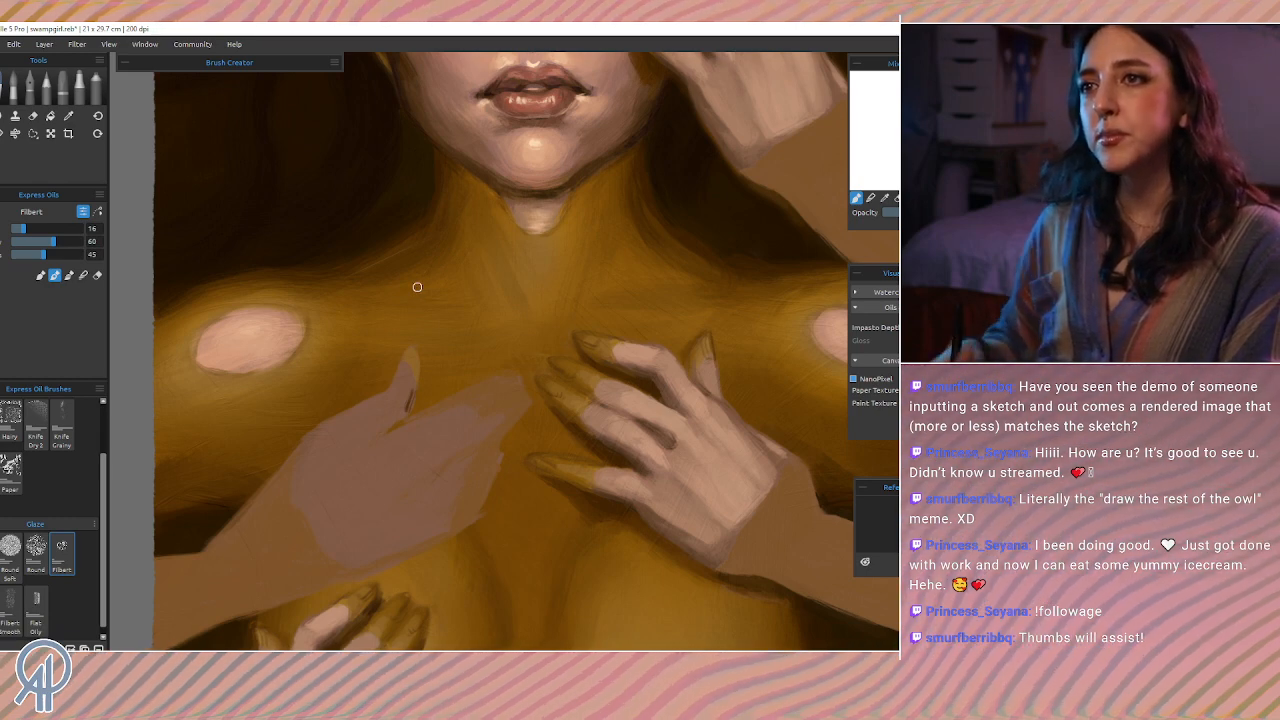
left_click(632, 392, "alt")
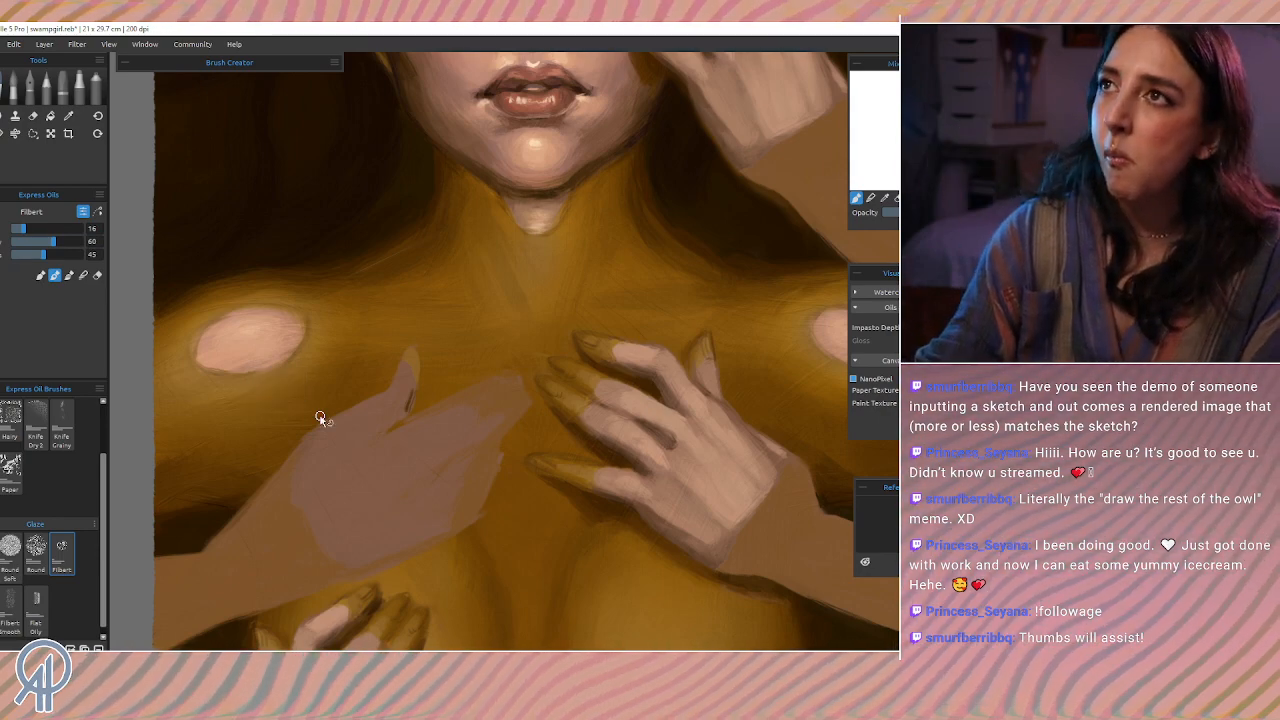
Step: Show the Preview of the whole painting, enlarge it and move it clear of the portrait
scroll(320, 416, "down", 5)
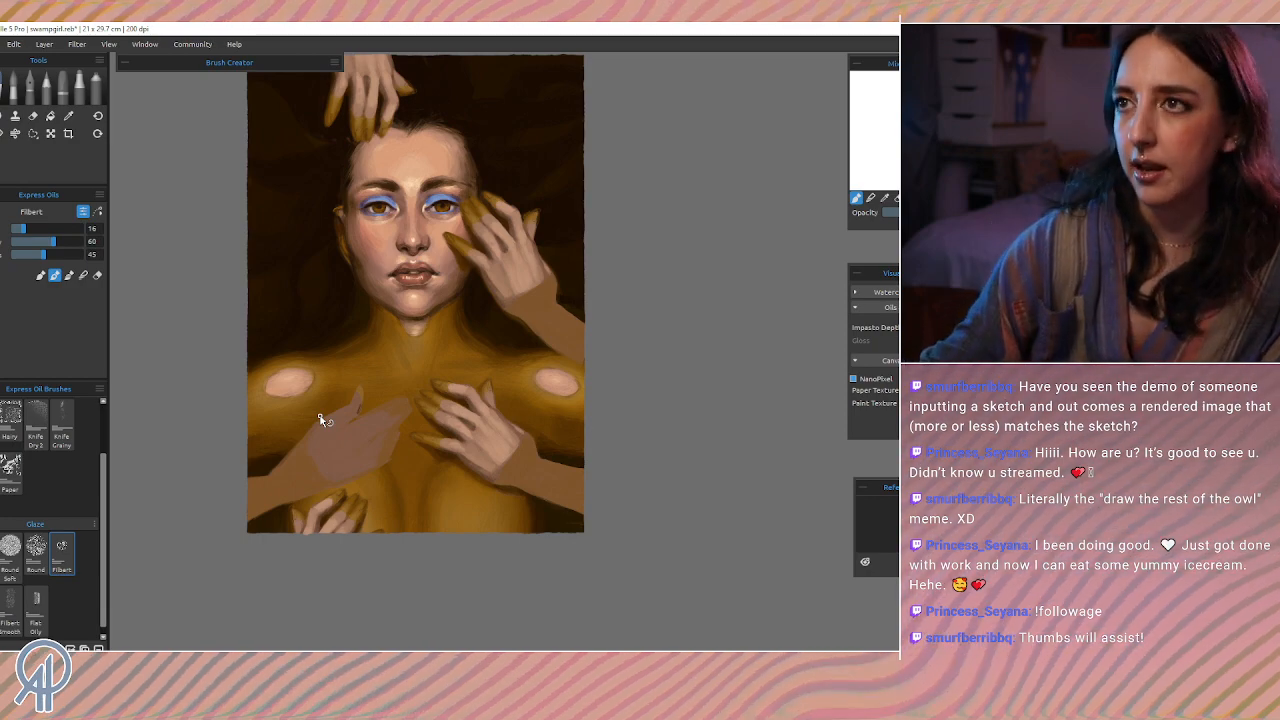
scroll(320, 418, "up", 3)
scroll(320, 418, "up", 2)
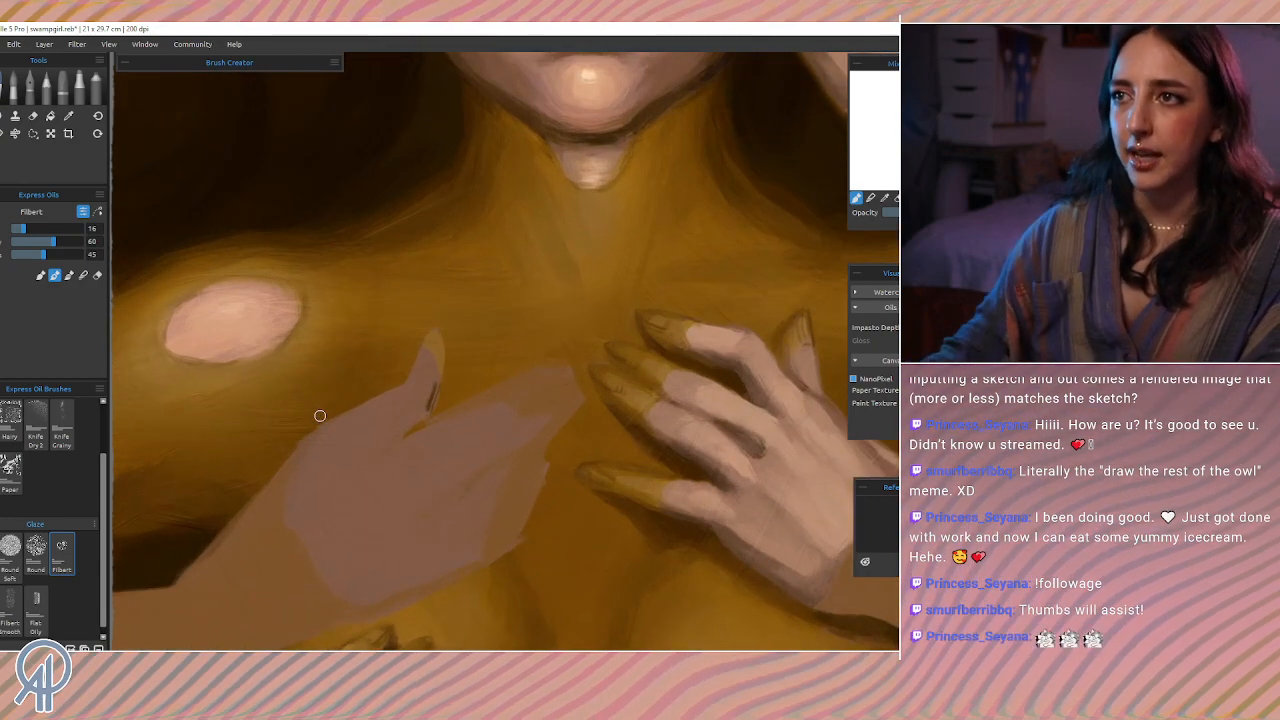
scroll(416, 371, "down", 1)
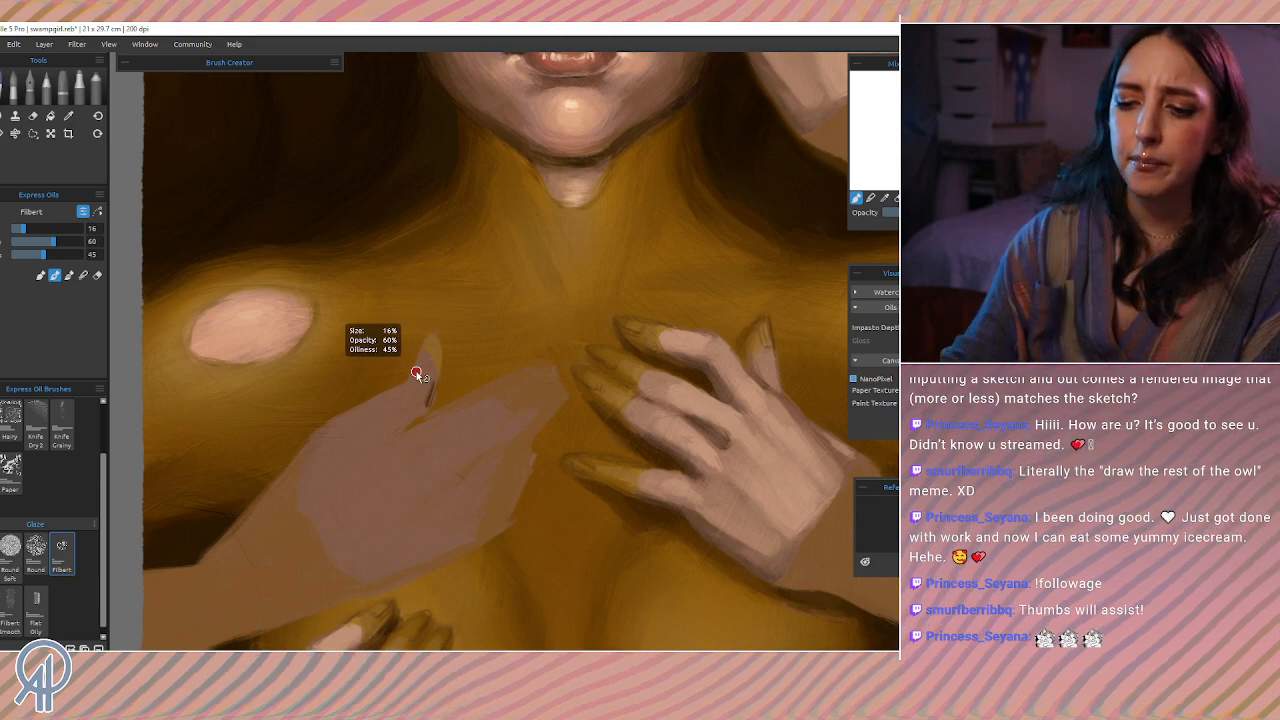
scroll(416, 371, "down", 3)
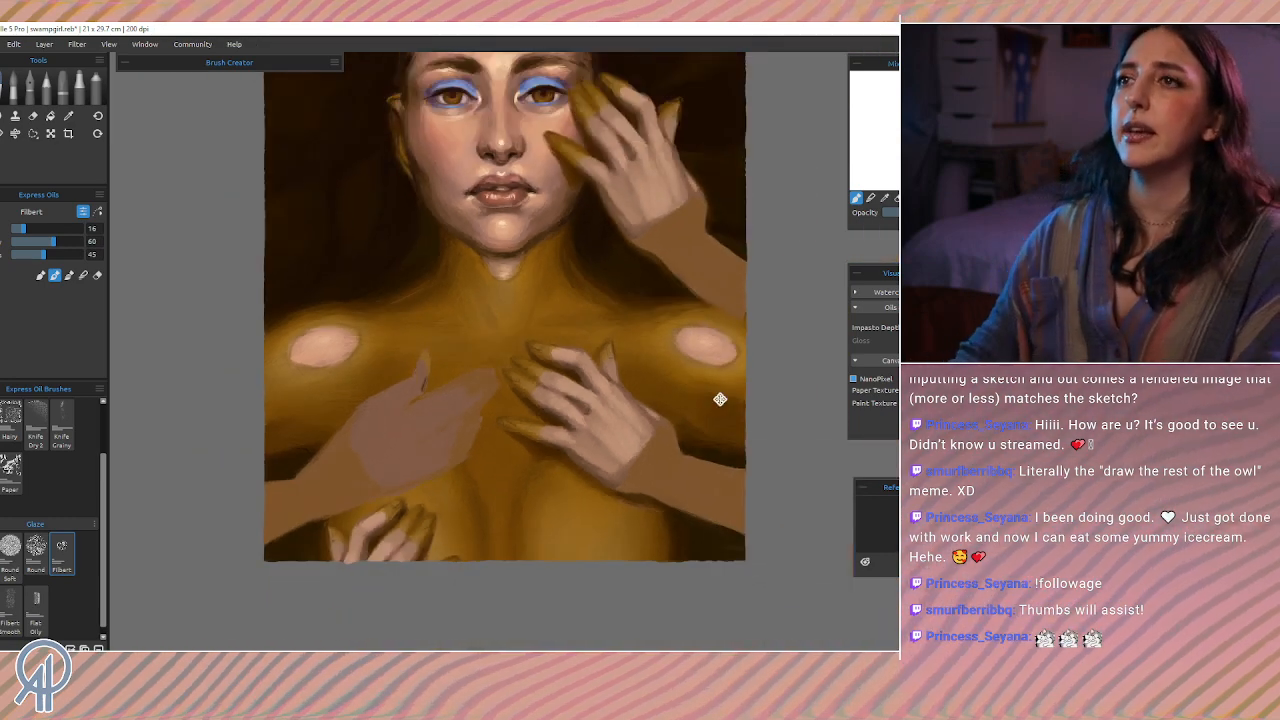
left_click_drag(694, 317, 640, 383)
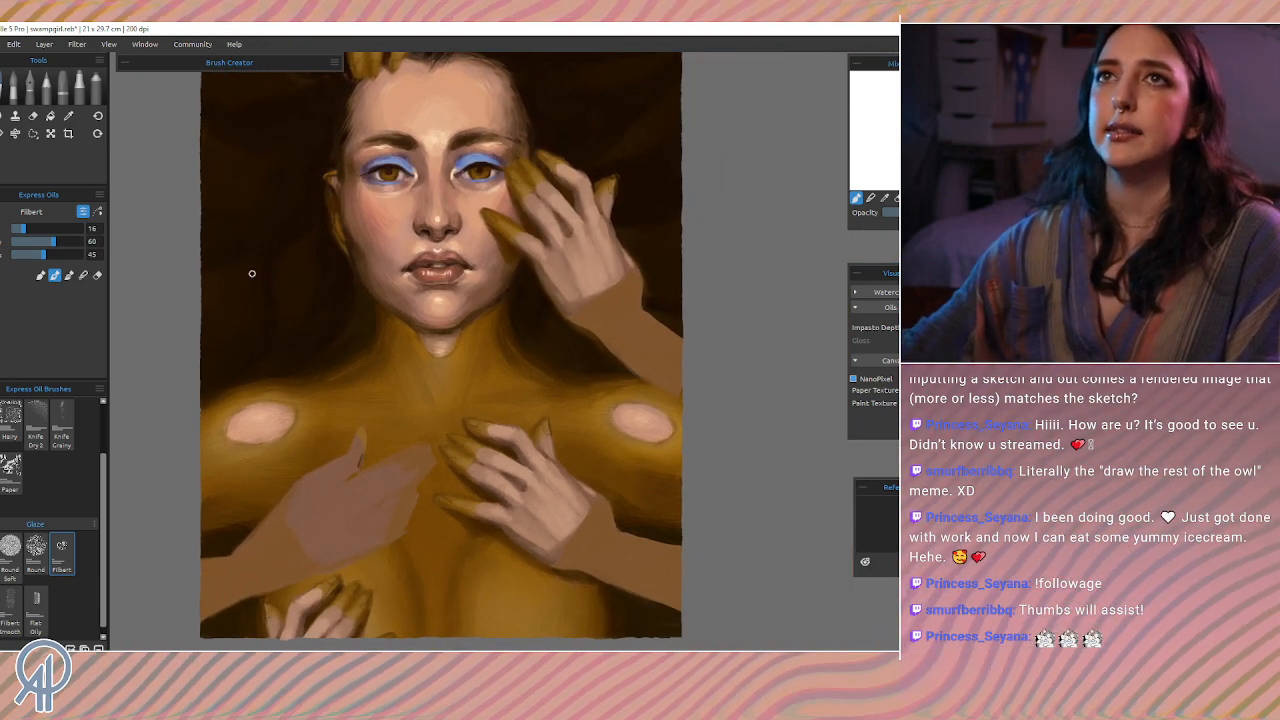
left_click(145, 44)
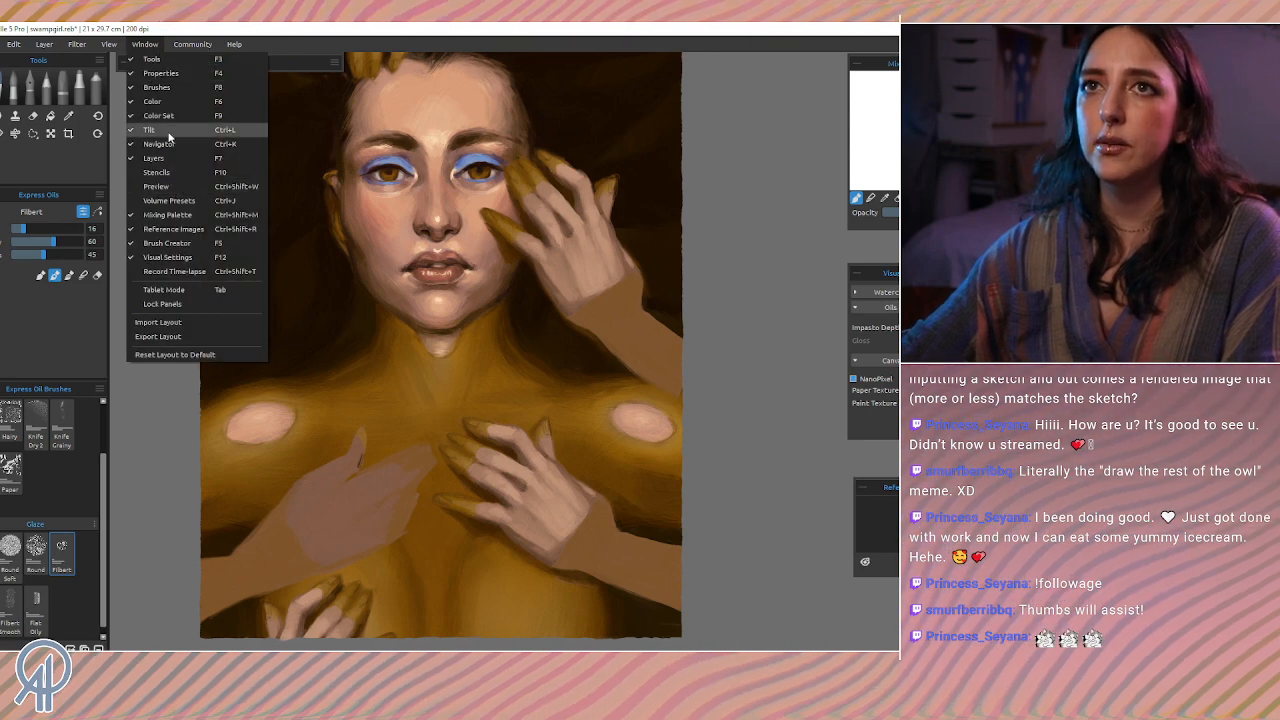
left_click(160, 186)
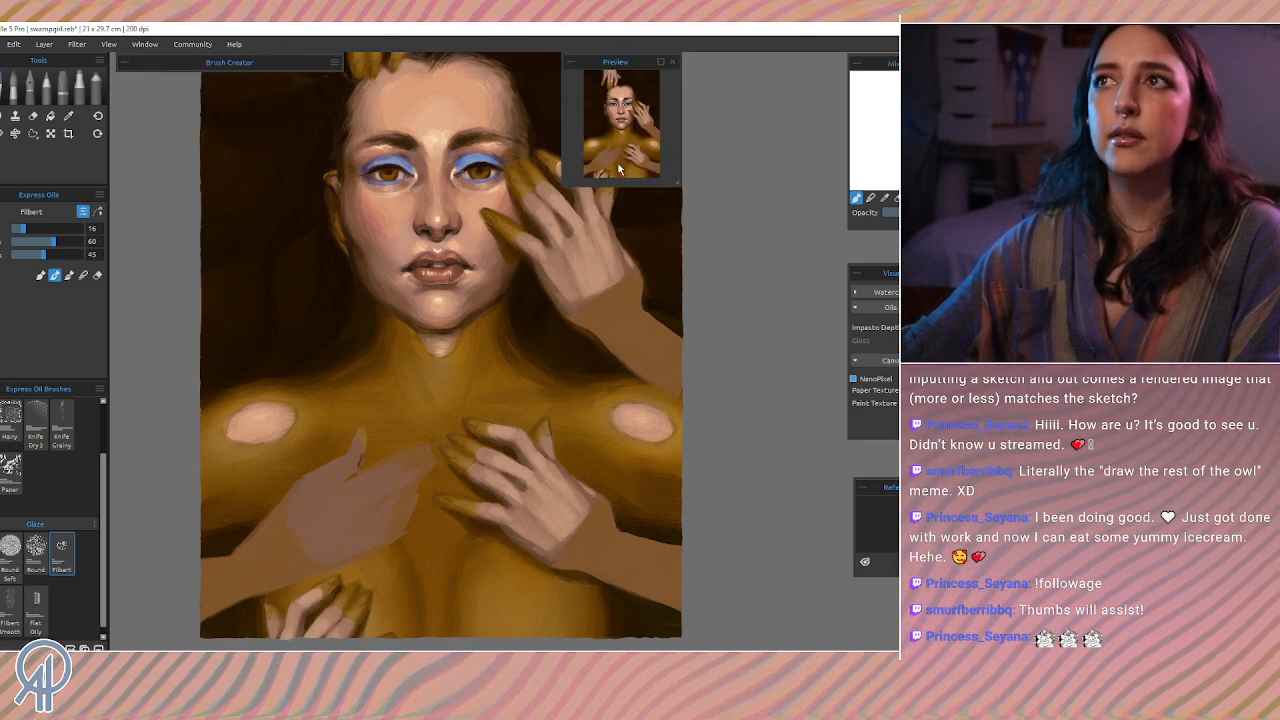
left_click_drag(645, 63, 799, 56)
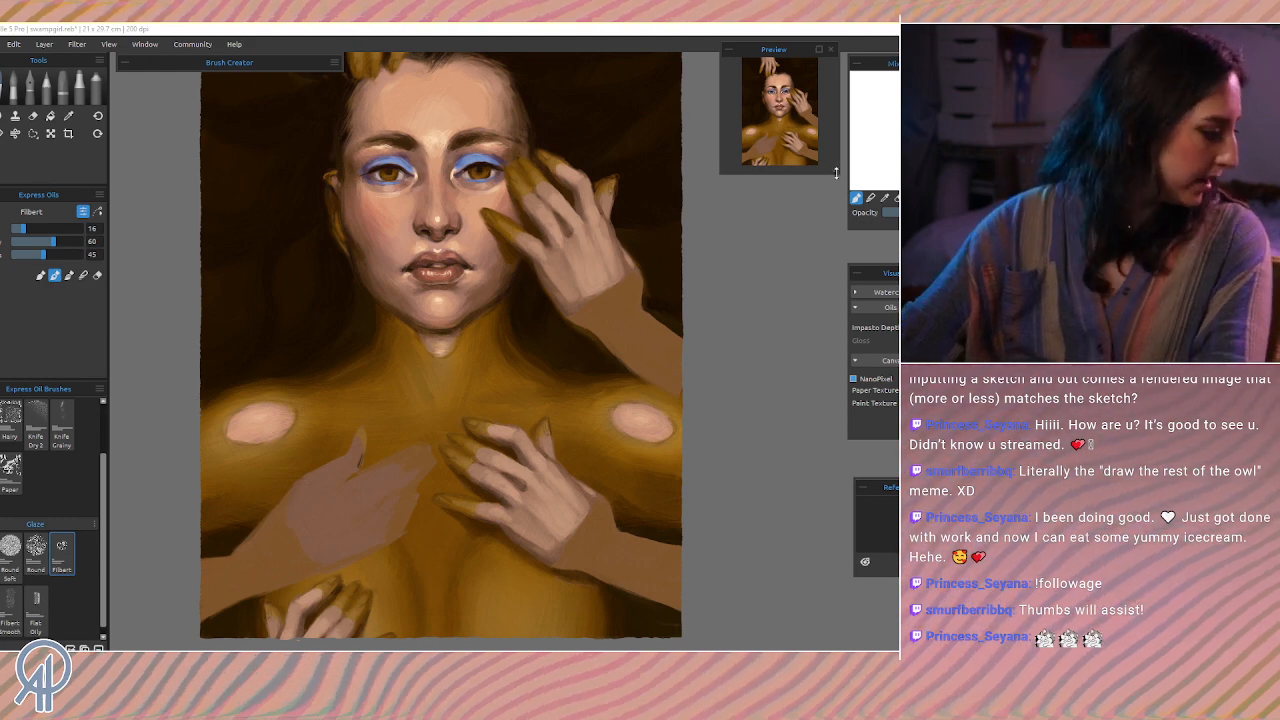
left_click_drag(836, 172, 897, 258)
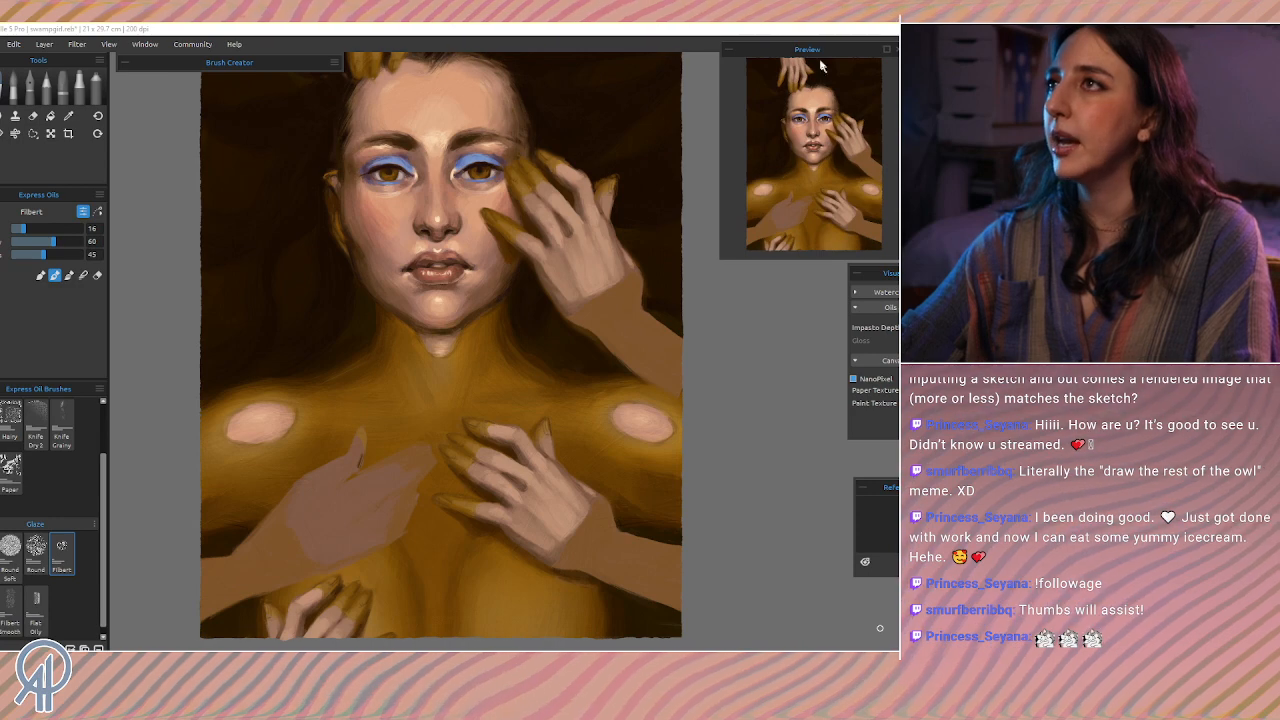
left_click_drag(805, 49, 855, 48)
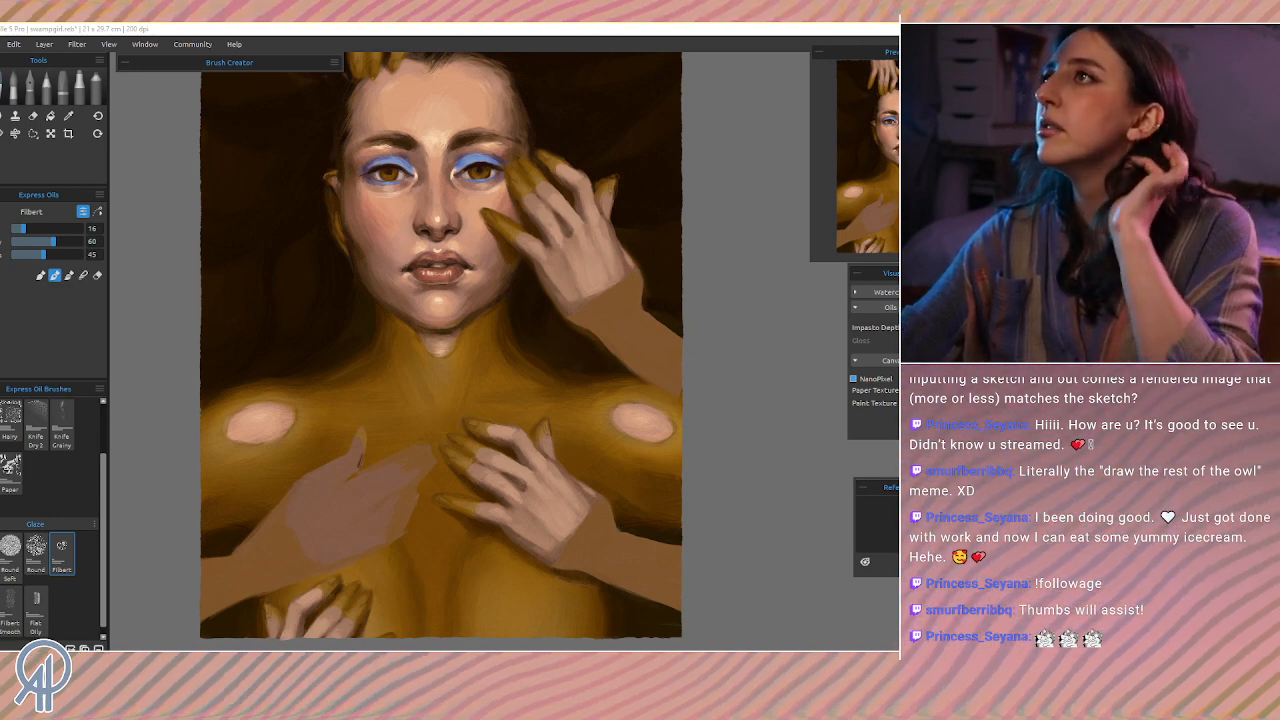
left_click_drag(890, 52, 990, 48)
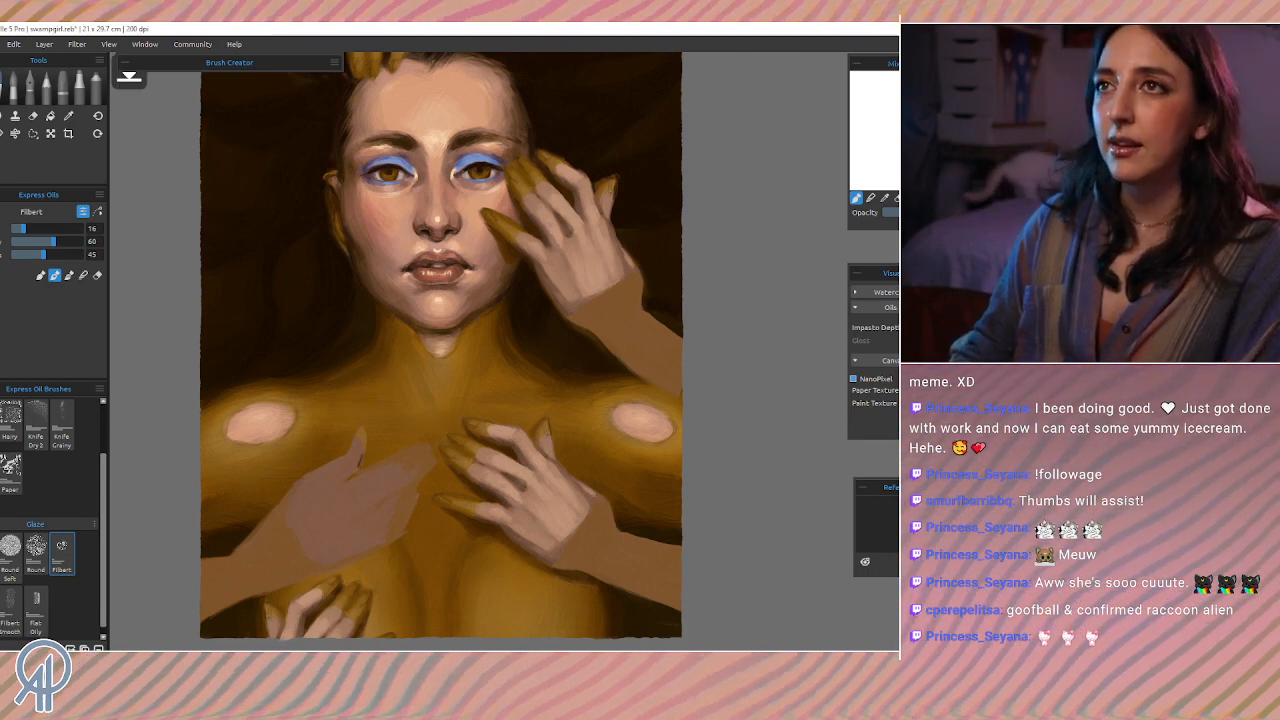
Step: Paint light highlights on the knuckles and along the index finger of the unfinished hand with the Filbert brush
scroll(409, 417, "up", 8)
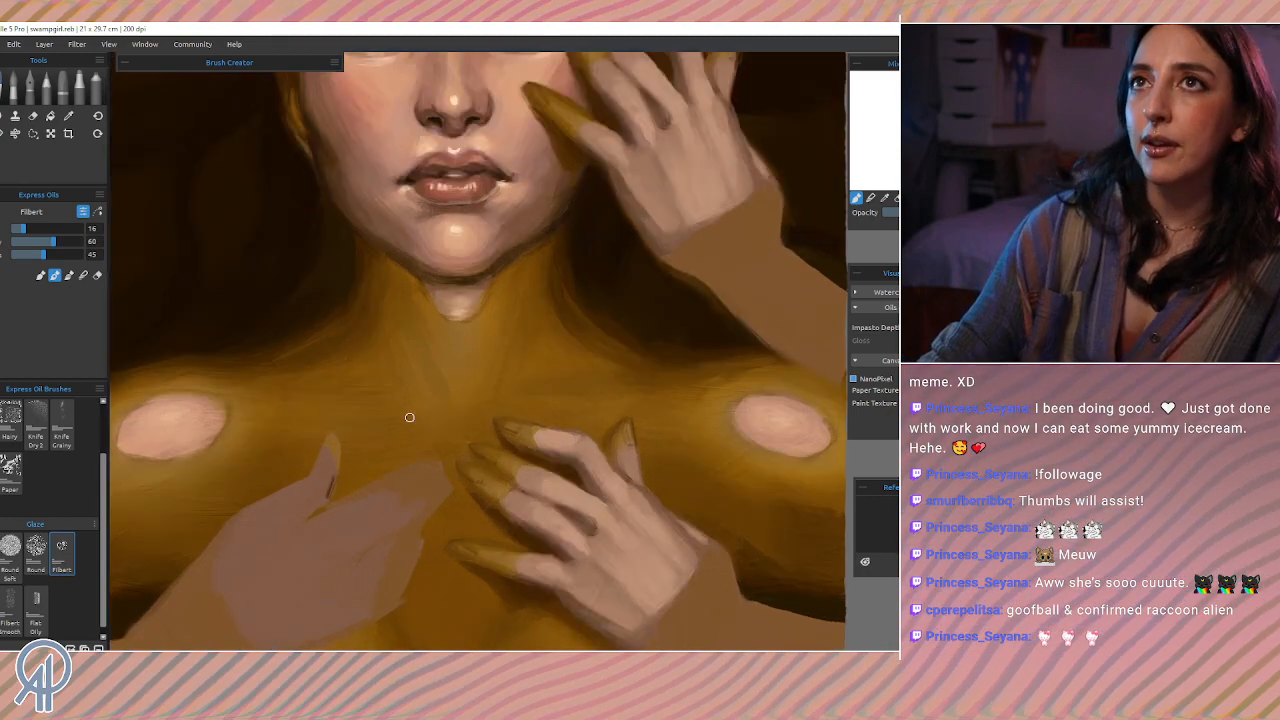
scroll(409, 417, "down", 6)
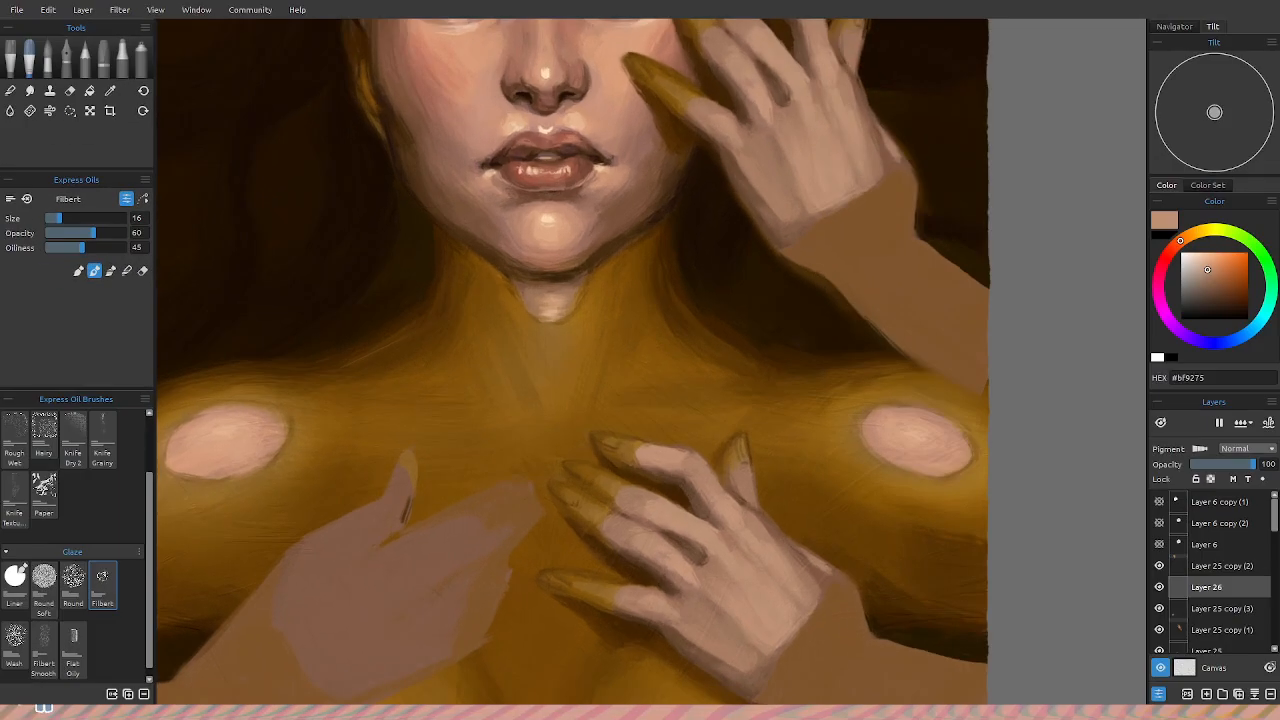
scroll(570, 360, "up", 1)
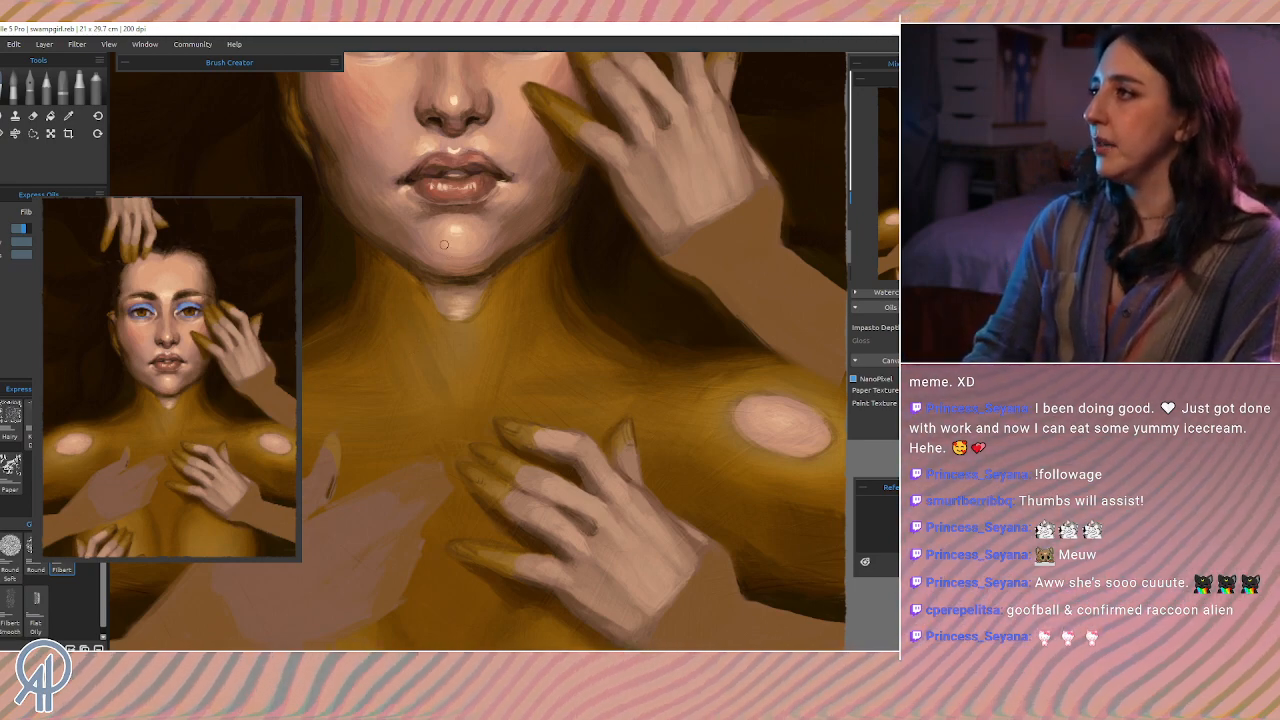
key("alt+Tab")
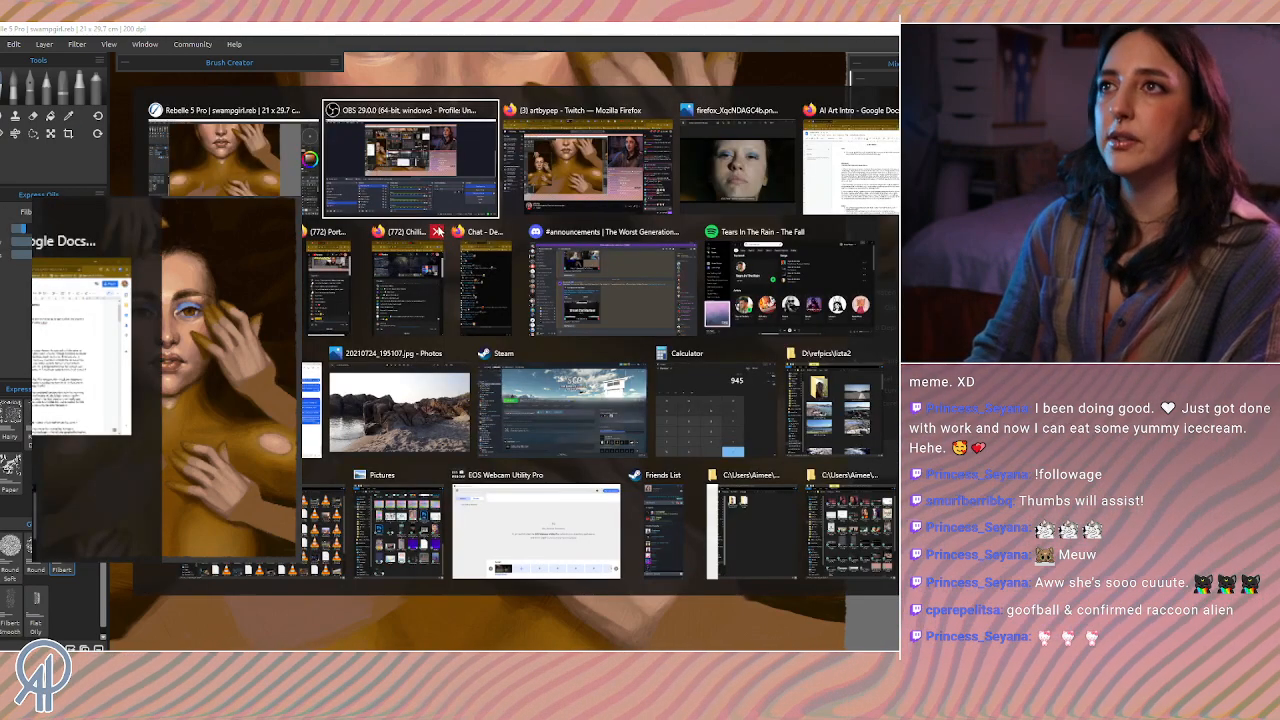
key("Escape")
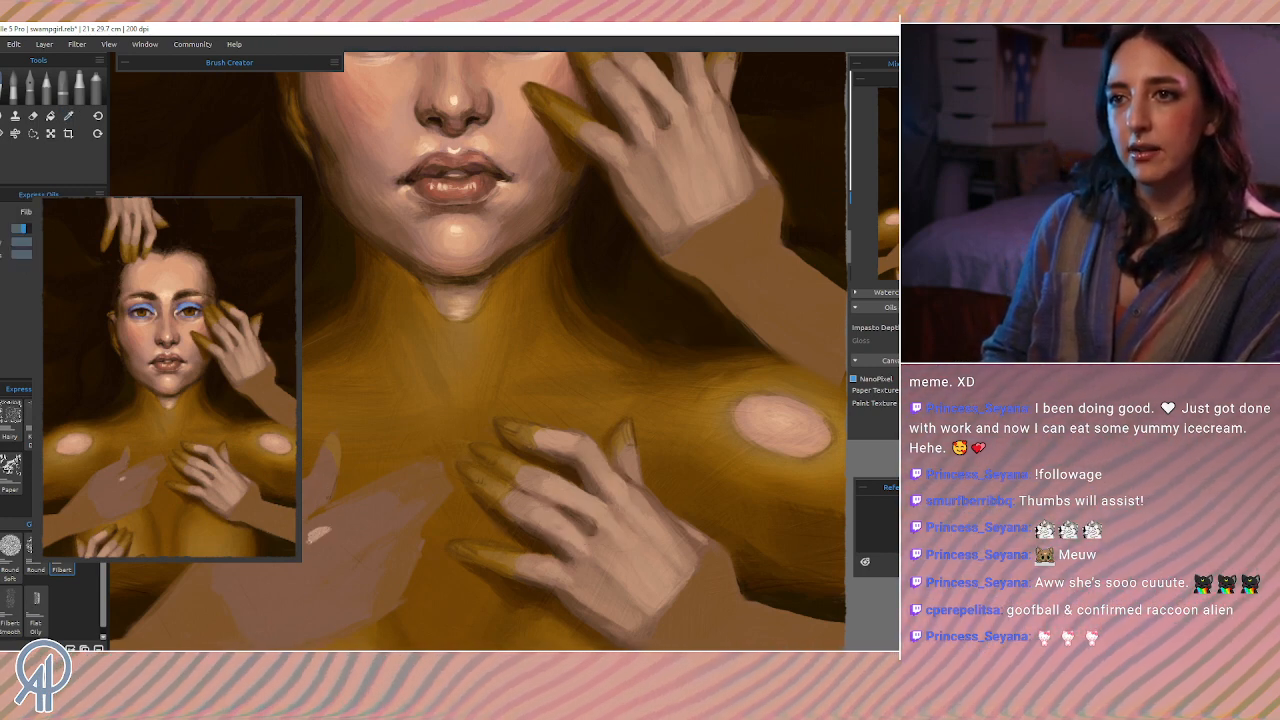
left_click_drag(322, 538, 362, 583)
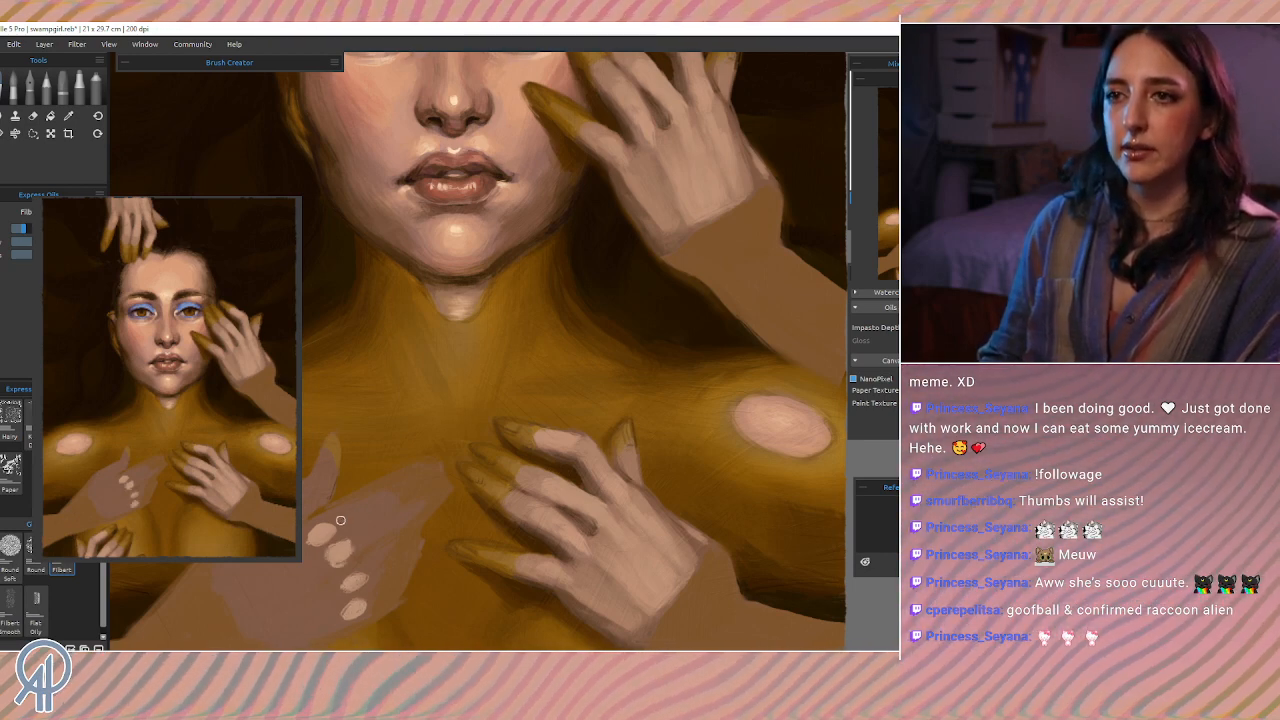
left_click_drag(336, 520, 365, 502)
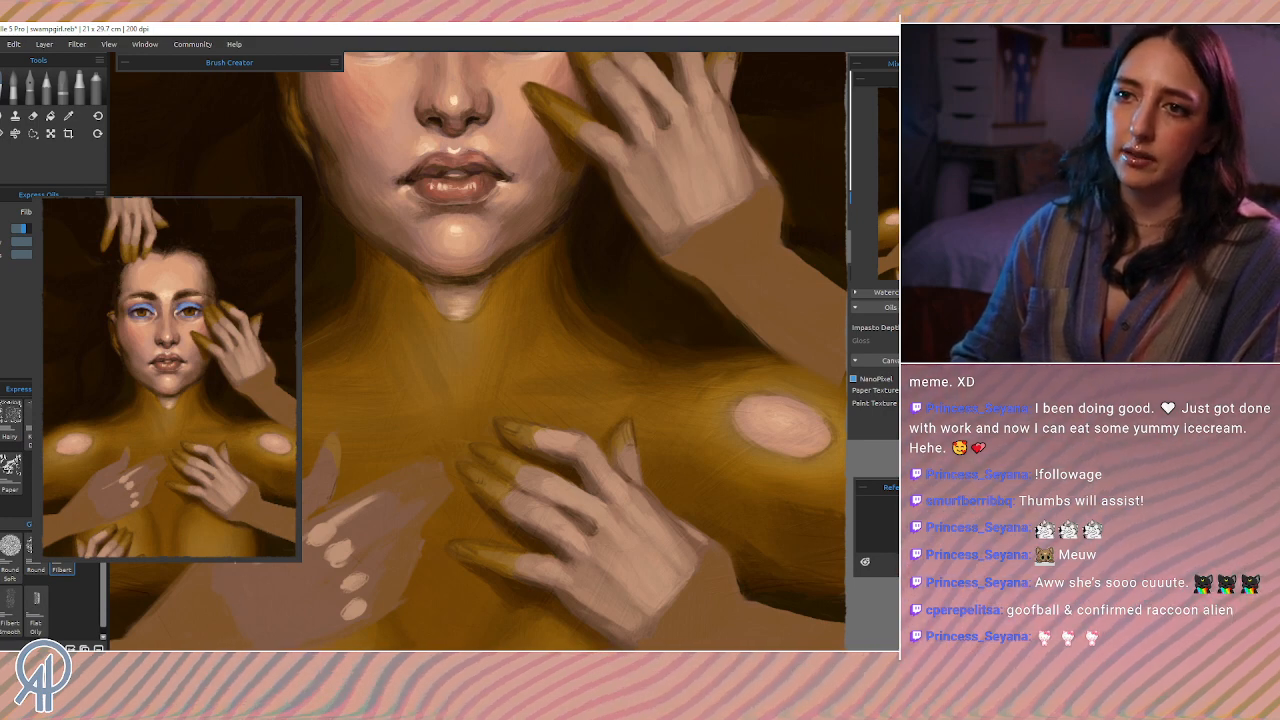
Step: Try hatching light skin-tone strokes across the back of the unfinished hand and undo them
left_click_drag(248, 566, 265, 604)
mouse_move(264, 563)
left_mouse_down()
mouse_move(276, 606)
mouse_move(286, 601)
left_mouse_up()
mouse_move(284, 563)
left_mouse_down()
mouse_move(296, 601)
mouse_move(312, 599)
left_mouse_up()
mouse_move(306, 550)
left_mouse_down()
mouse_move(320, 585)
mouse_move(285, 563)
left_mouse_up()
left_click_drag(243, 592, 305, 563)
left_click_drag(285, 597, 307, 578)
key("ctrl+z")
key("ctrl+z")
key("ctrl+z")
key("ctrl+z")
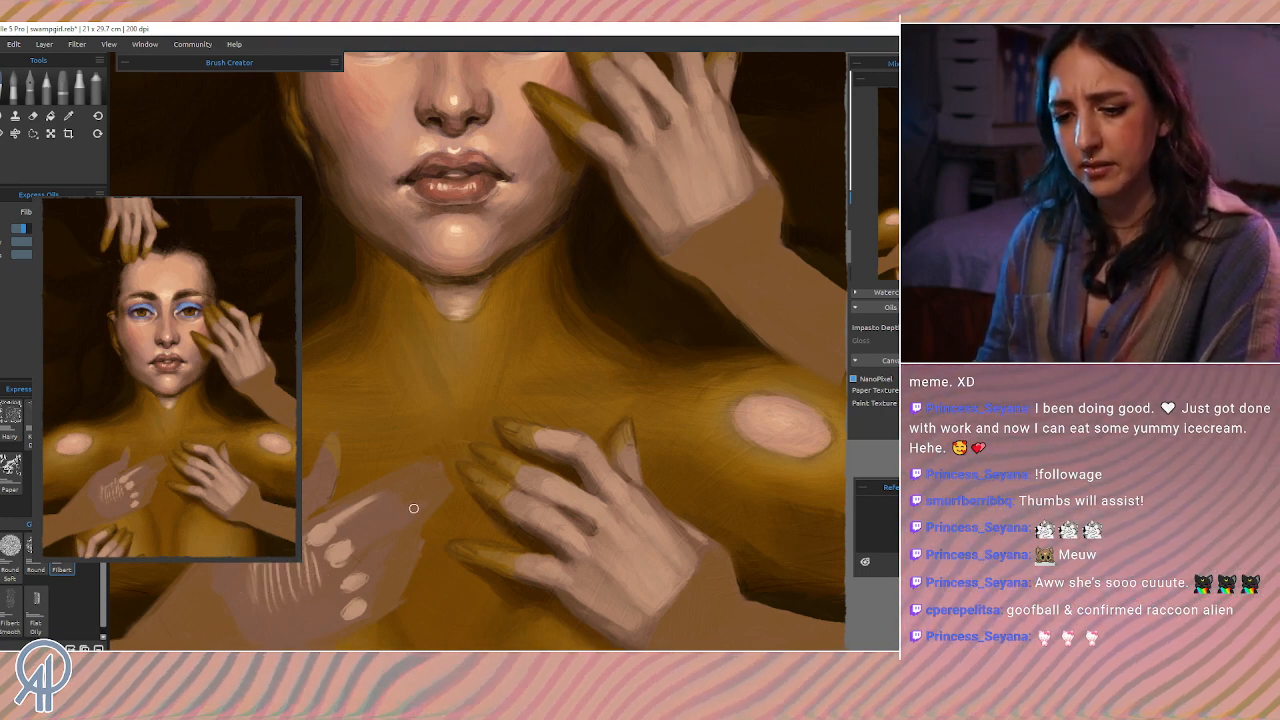
left_click_drag(414, 508, 408, 506)
key("ctrl+z")
key("ctrl+z")
key("ctrl+z")
key("ctrl+z")
key("ctrl+z")
key("ctrl+z")
key("ctrl+z")
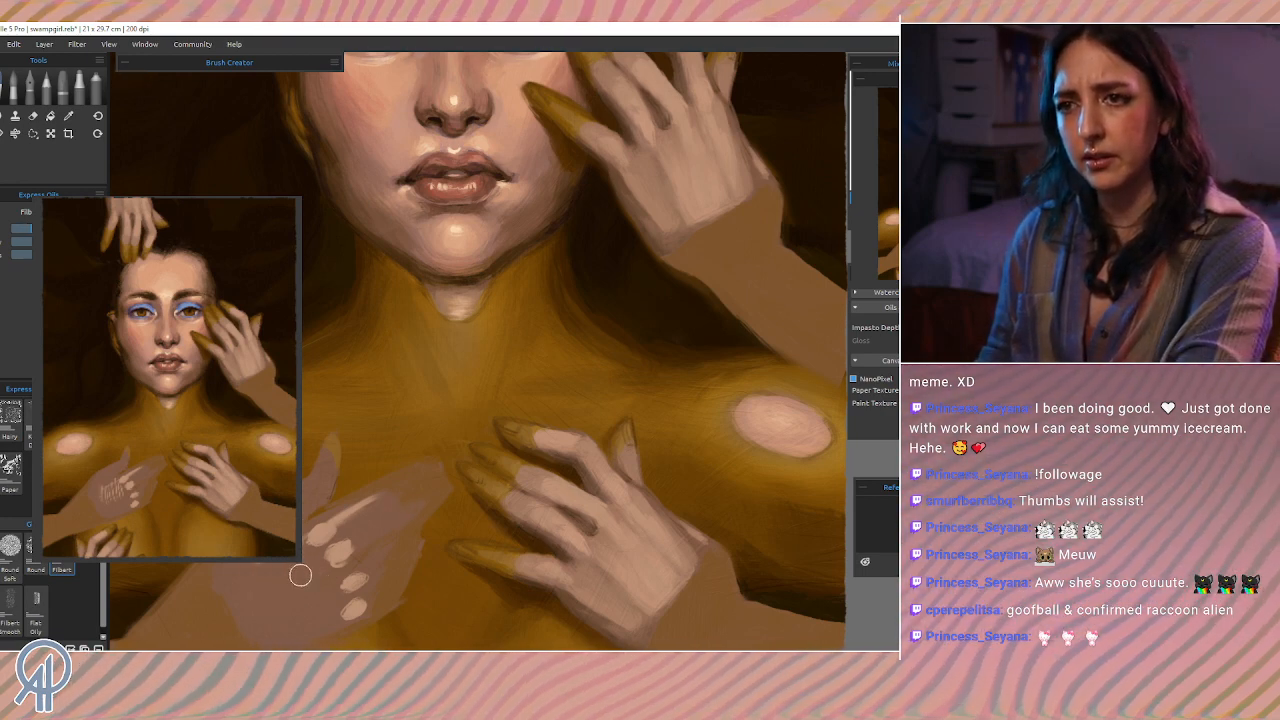
Step: Block in light skin tone across the back of the unfinished hand below the knuckles, undoing unwanted strokes
left_click_drag(277, 595, 299, 601)
mouse_move(264, 582)
left_mouse_down()
mouse_move(280, 603)
mouse_move(283, 587)
left_mouse_up()
left_click_drag(241, 567, 258, 586)
key("ctrl+z")
key("ctrl+z")
key("ctrl+z")
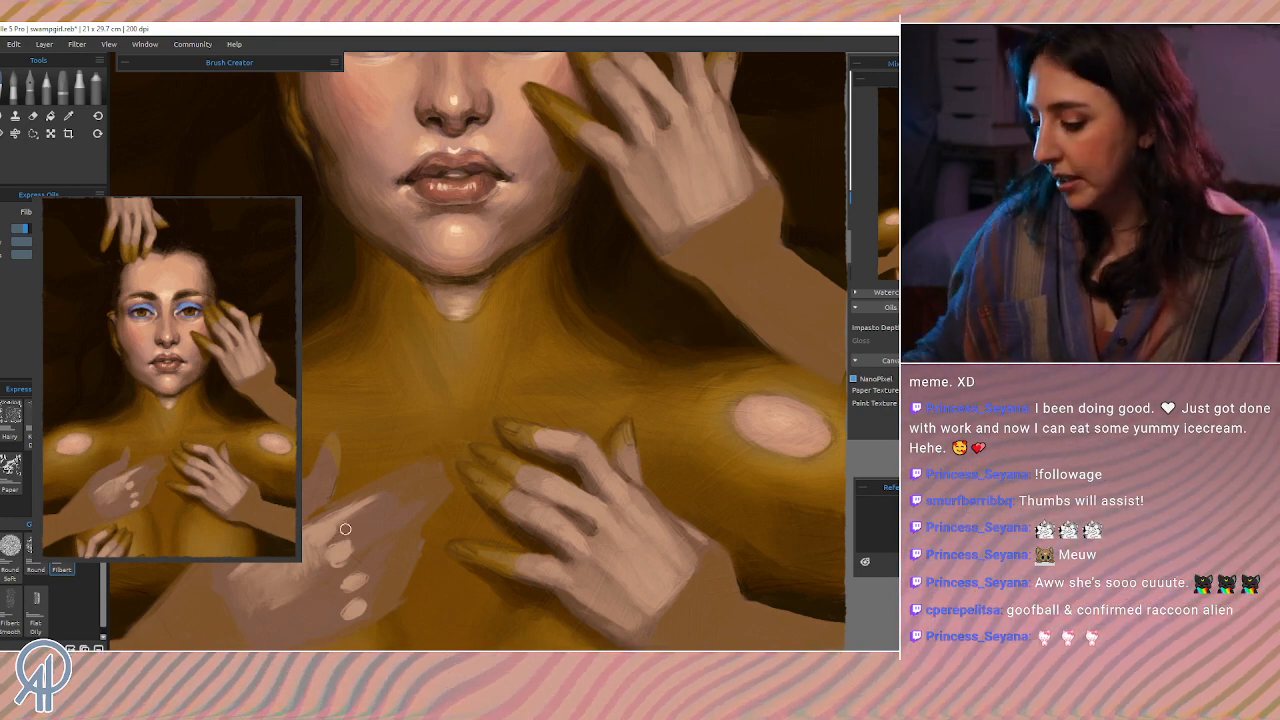
Step: Extend the light skin tone onto the unfinished hand's thumb and blend the knuckles and tendons across its back
key("e")
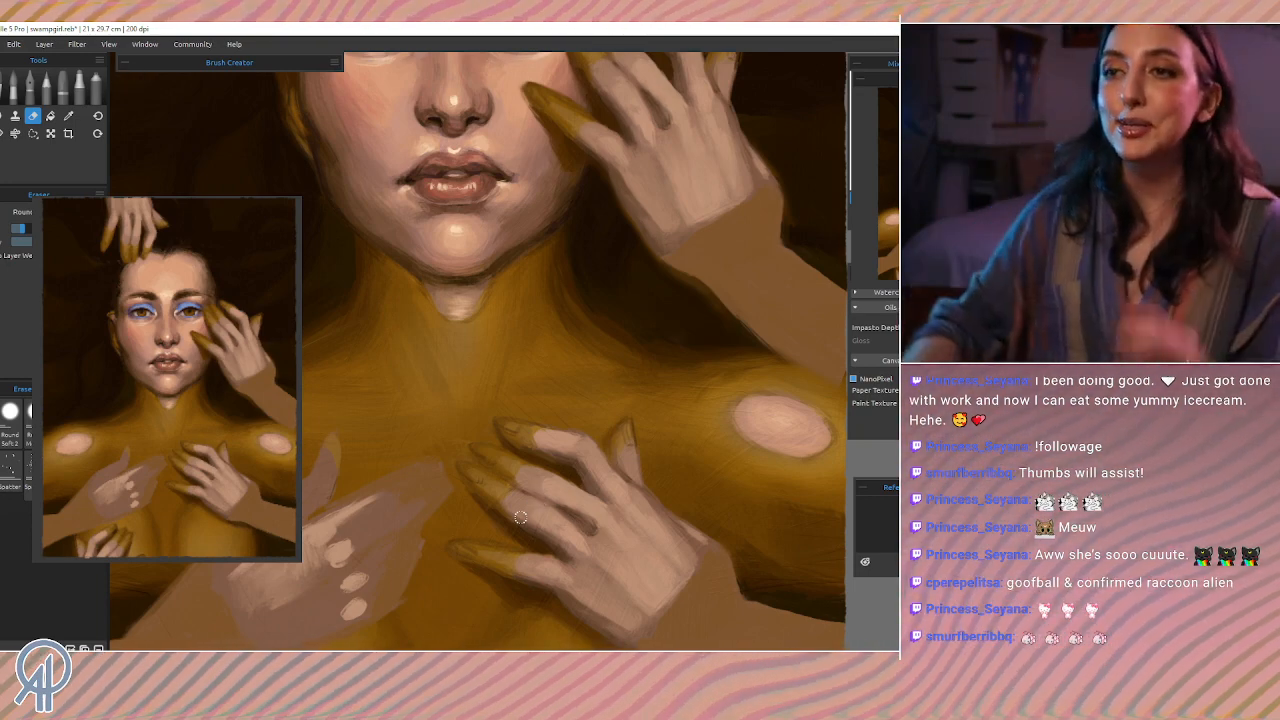
key("b")
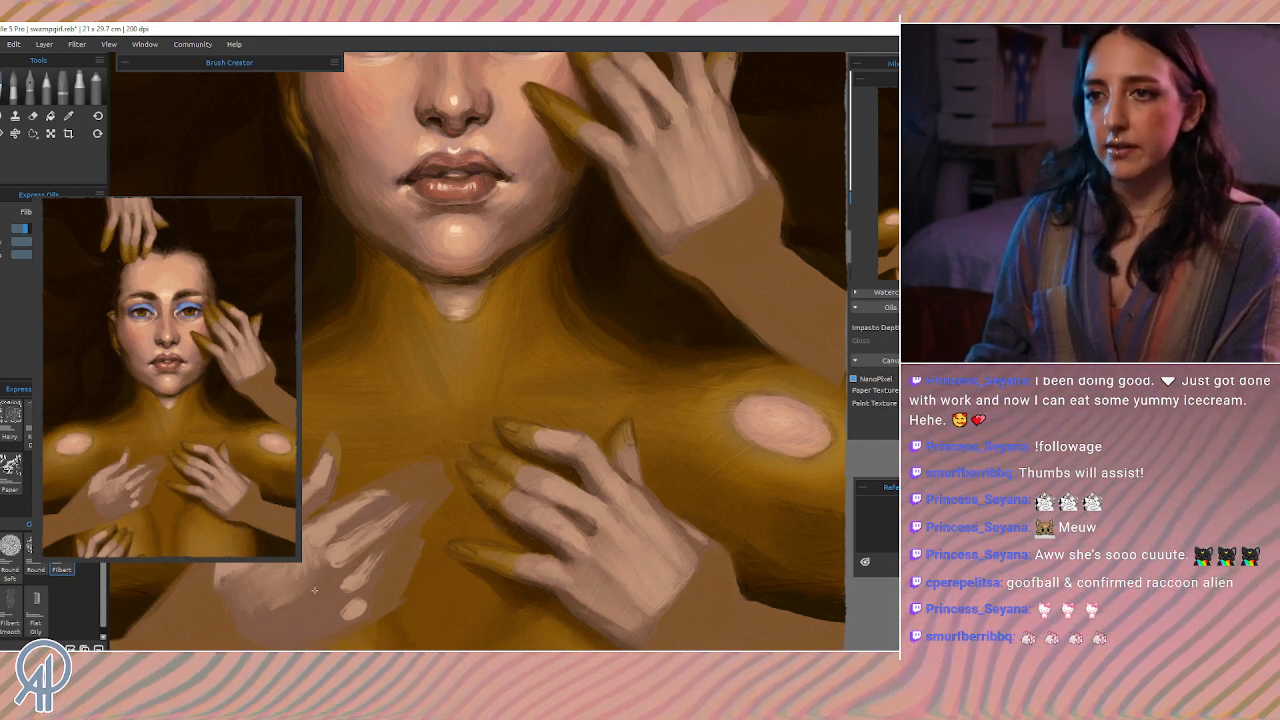
mouse_move(325, 588)
left_mouse_down()
mouse_move(258, 595)
mouse_move(299, 572)
mouse_move(308, 546)
mouse_move(230, 586)
left_mouse_up()
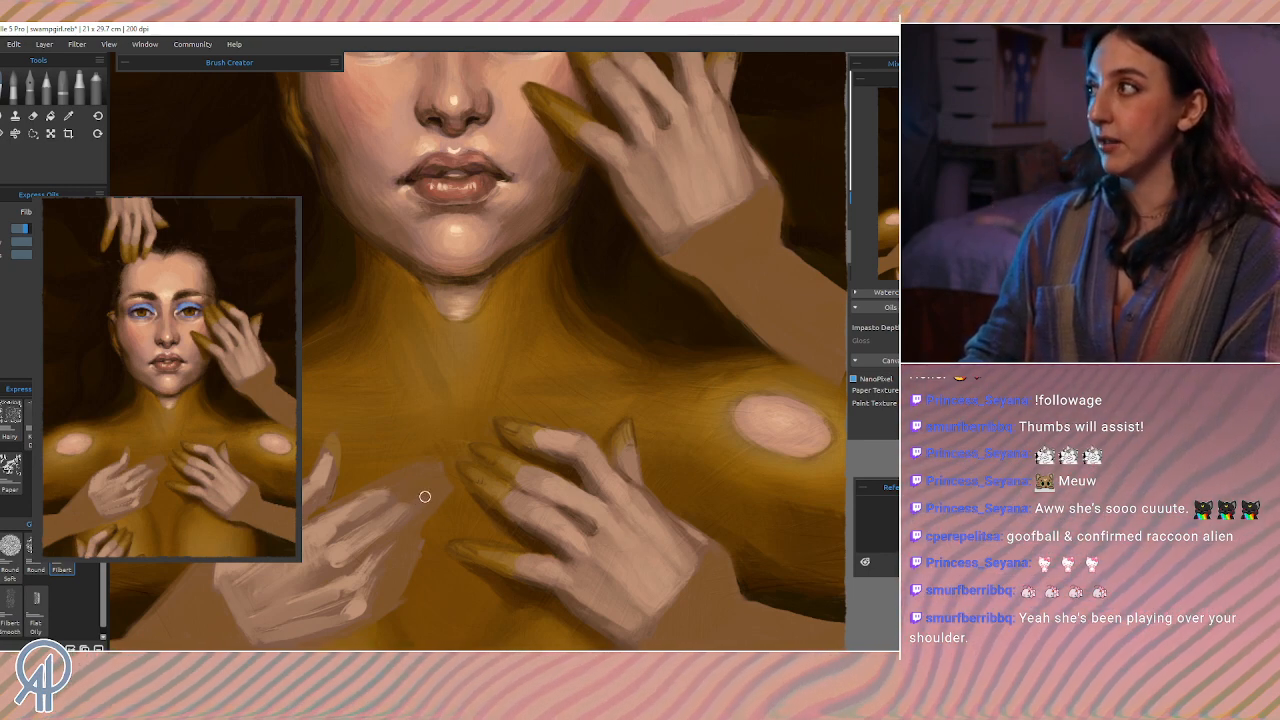
Step: Sample the shadow tones between the finished chest hand's fingers and refine the unfinished hand's index fingertip and thumb with them
key("i")
left_click(582, 465, "alt")
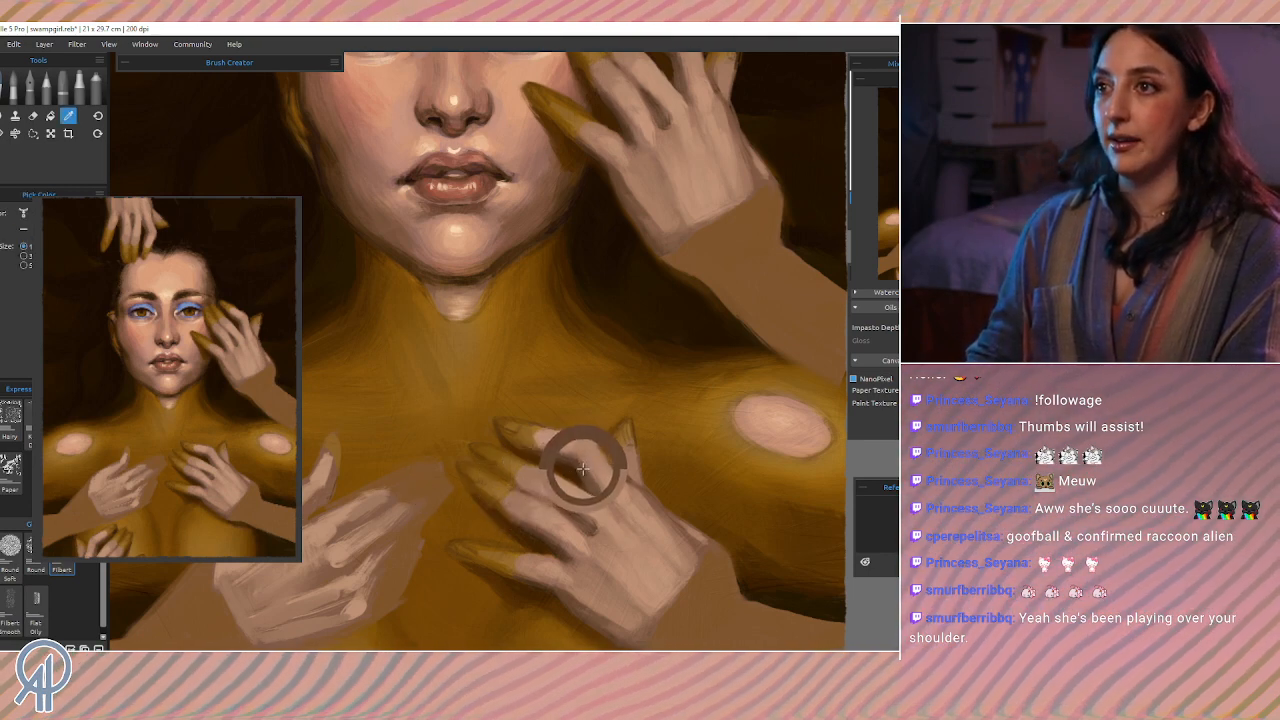
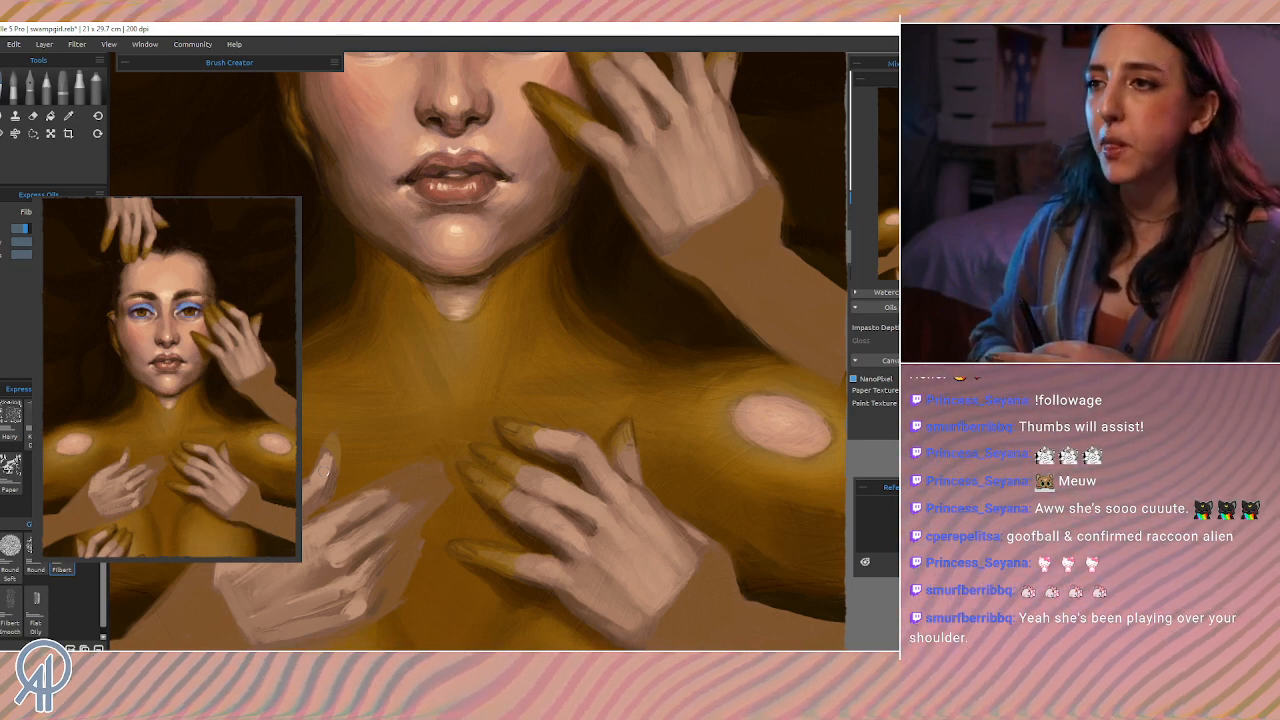
left_click(509, 538, "alt")
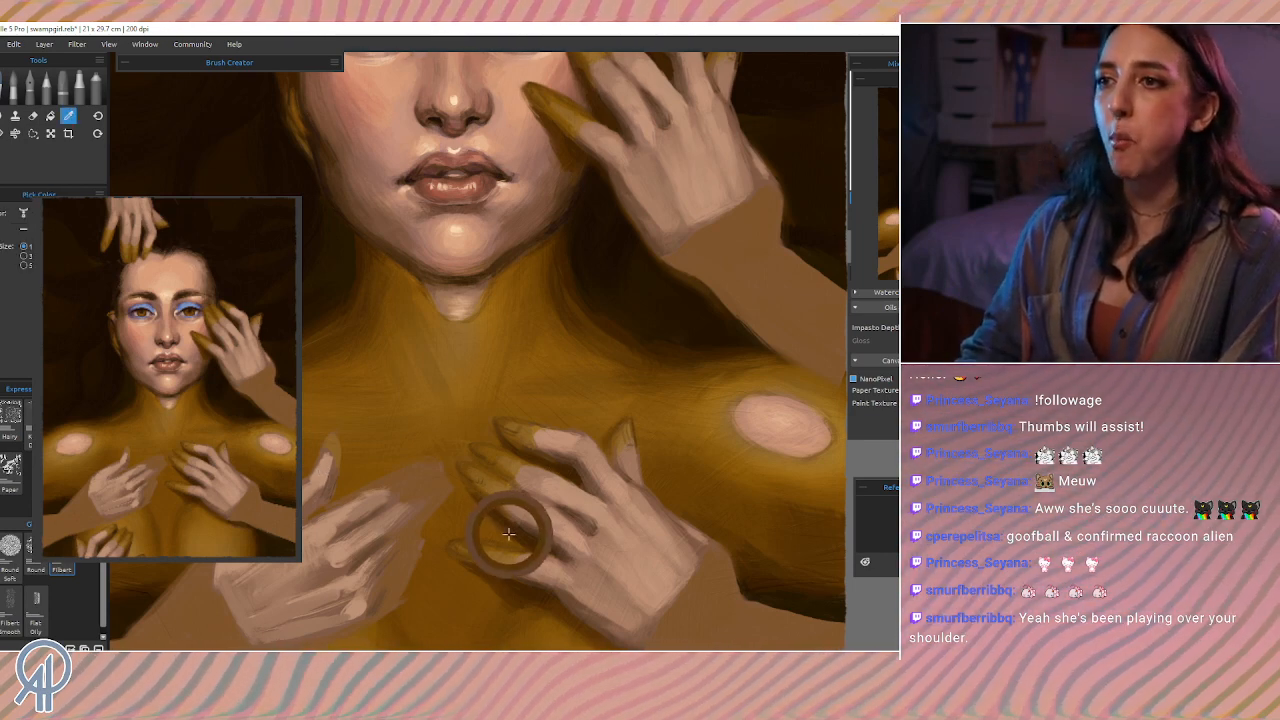
left_click_drag(450, 463, 434, 508)
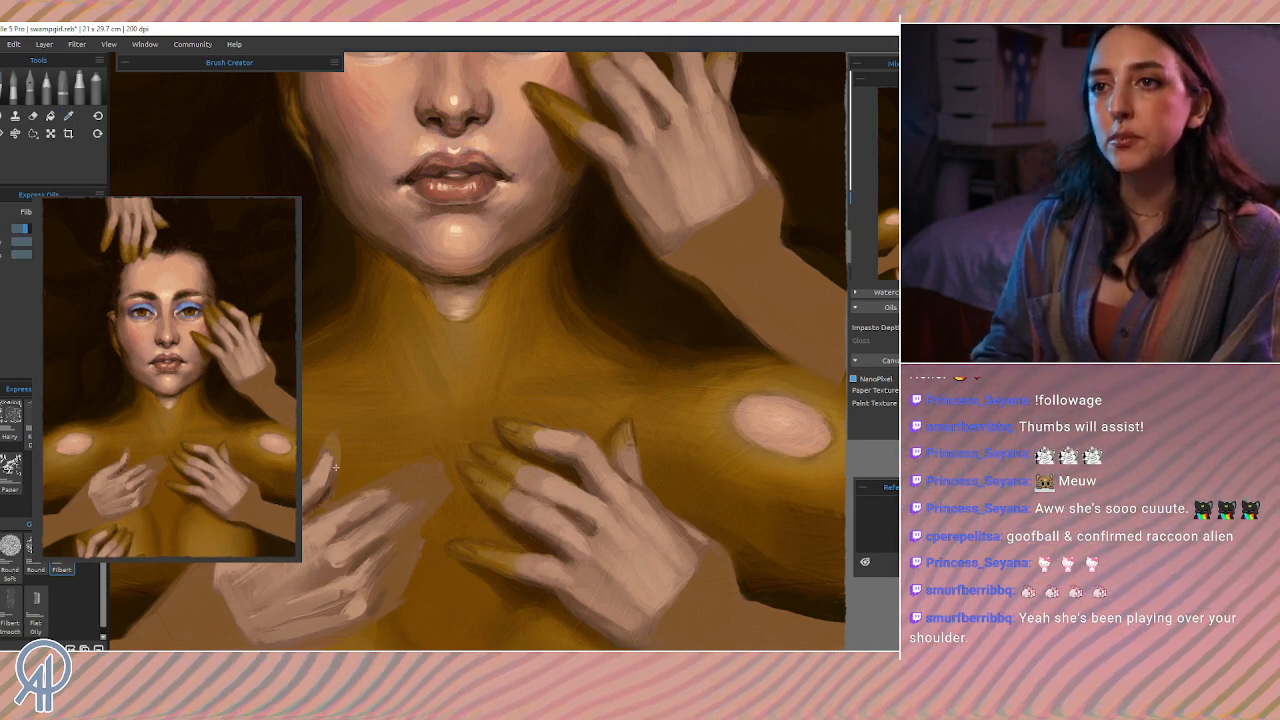
left_click_drag(316, 500, 309, 510)
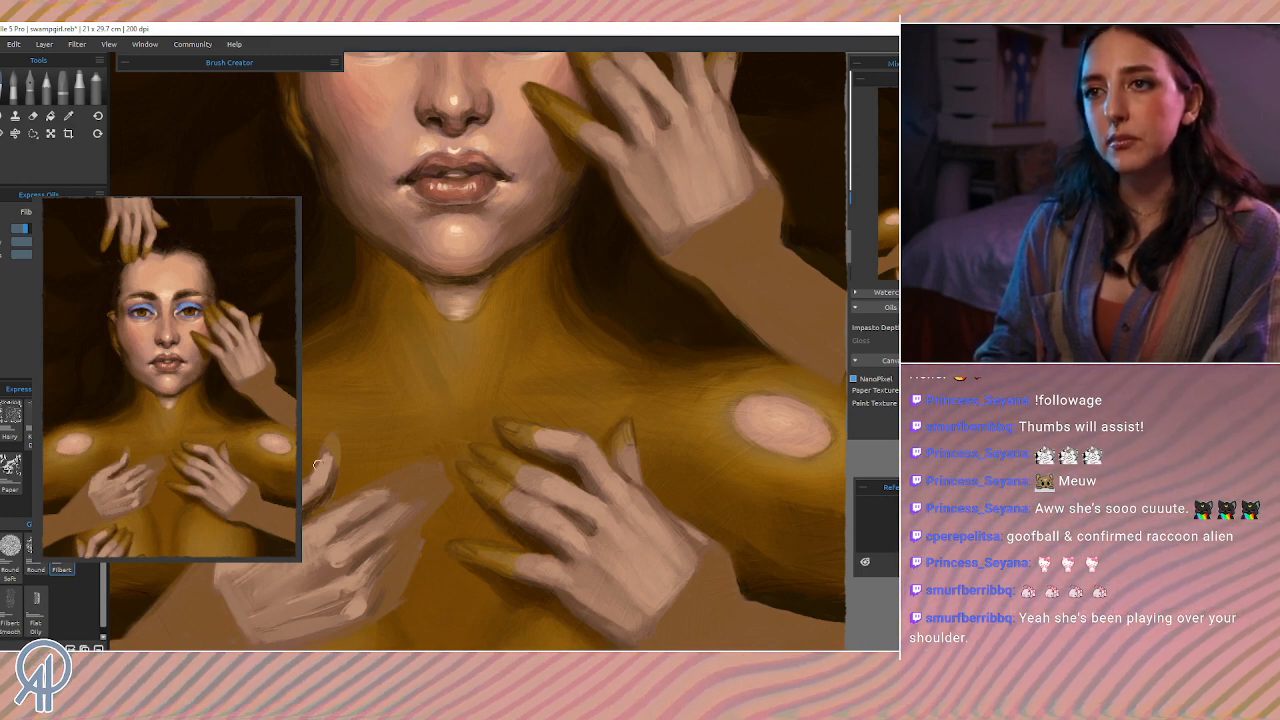
Step: Sample the skin tone on the back of the finished chest hand and touch up the unfinished hand's lower fingers
key("i")
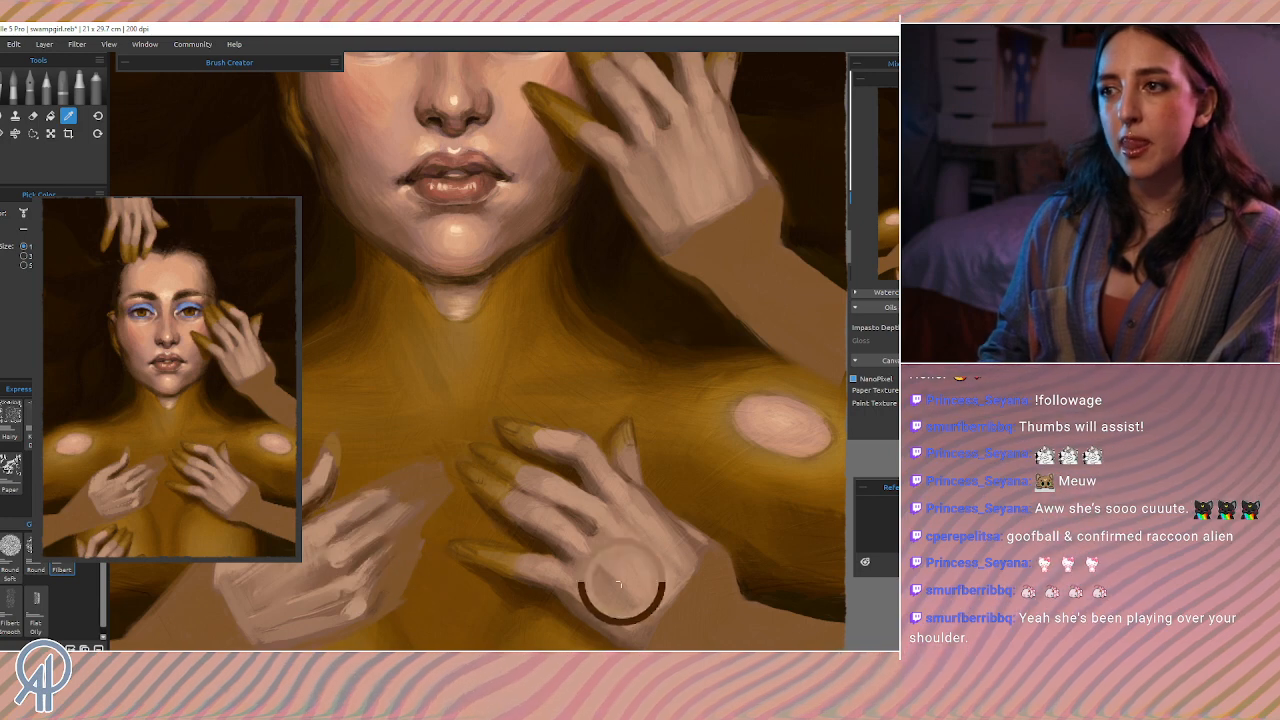
left_click(409, 590)
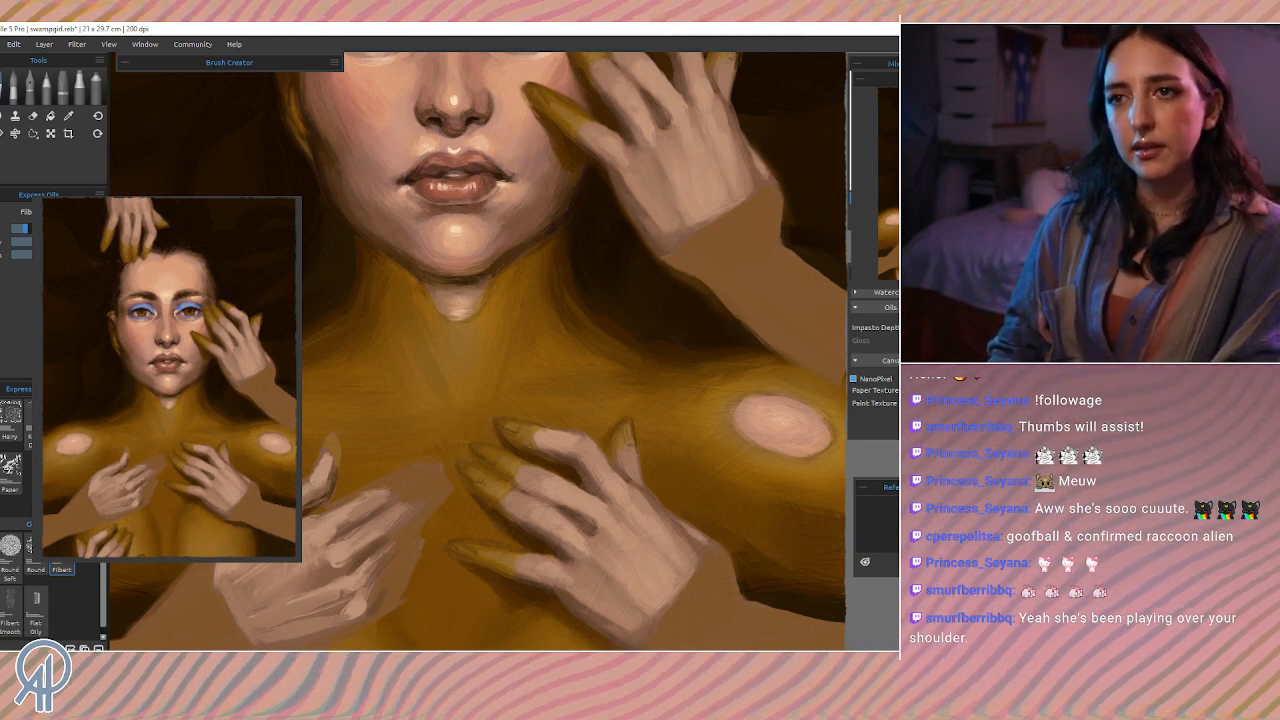
key("i")
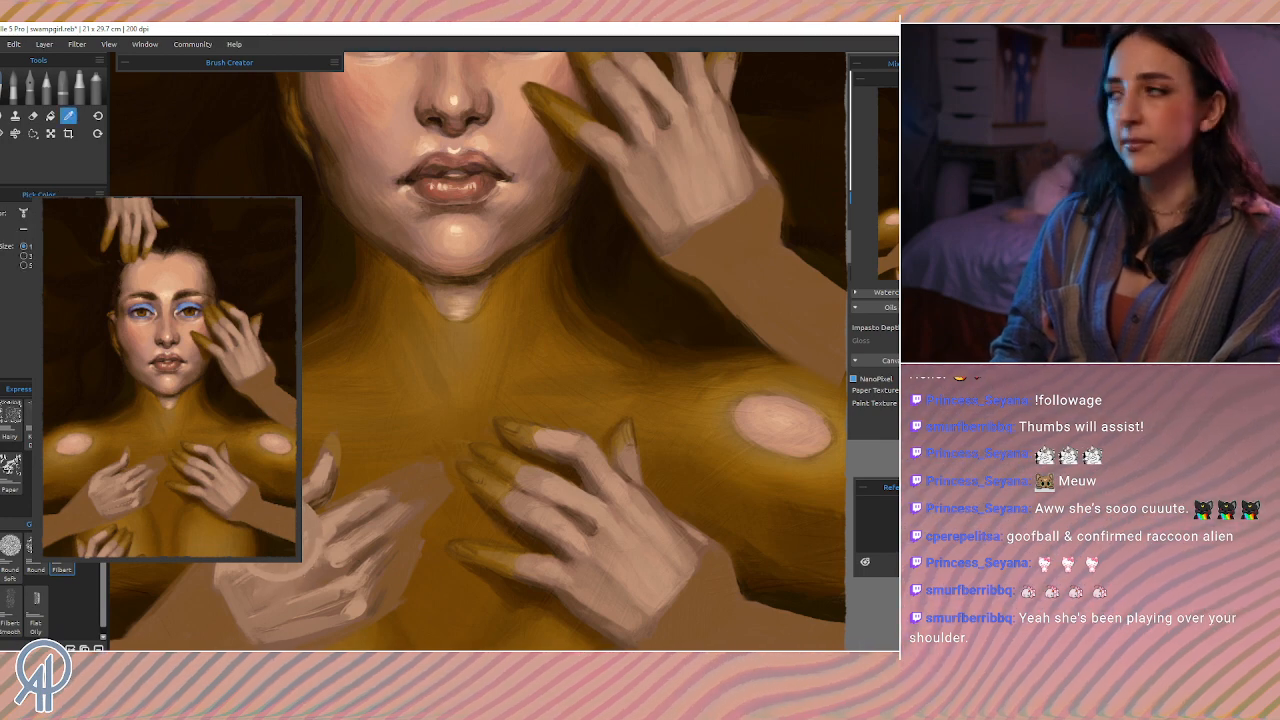
Step: Sample skin tones from the back of the unfinished chest hand and smooth the area between its wrist and upper knuckles
key("b")
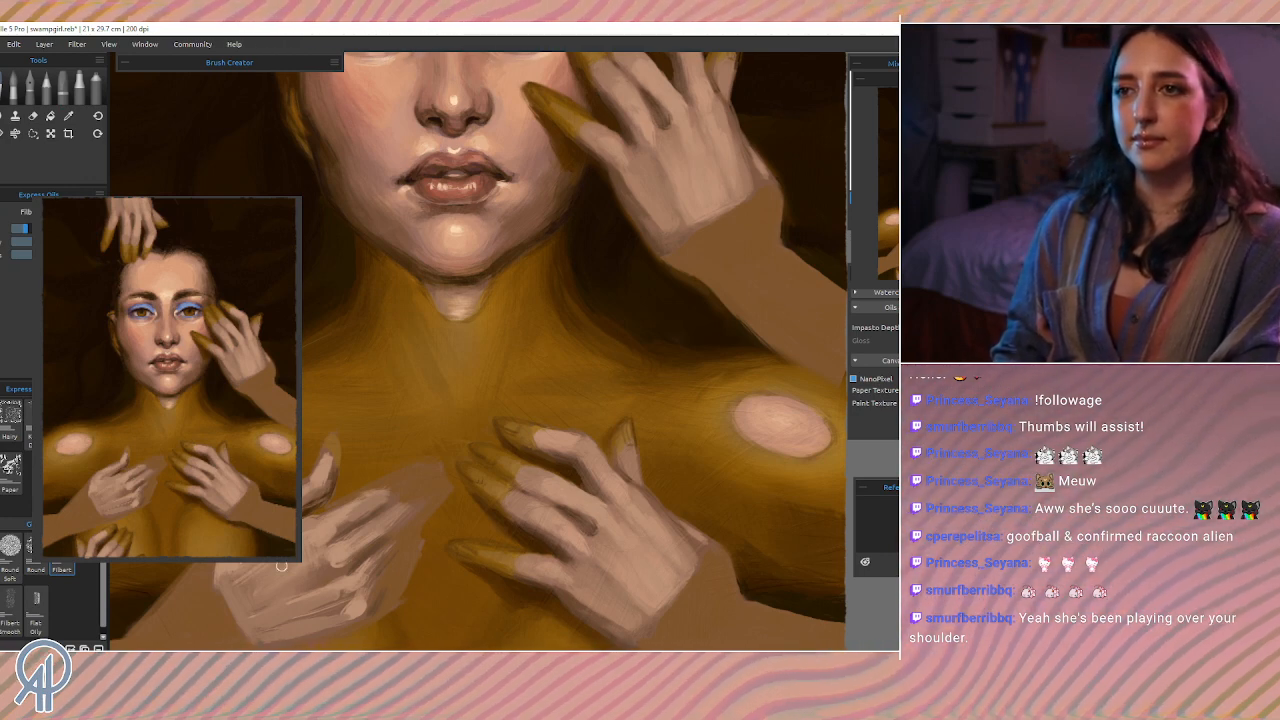
key("i")
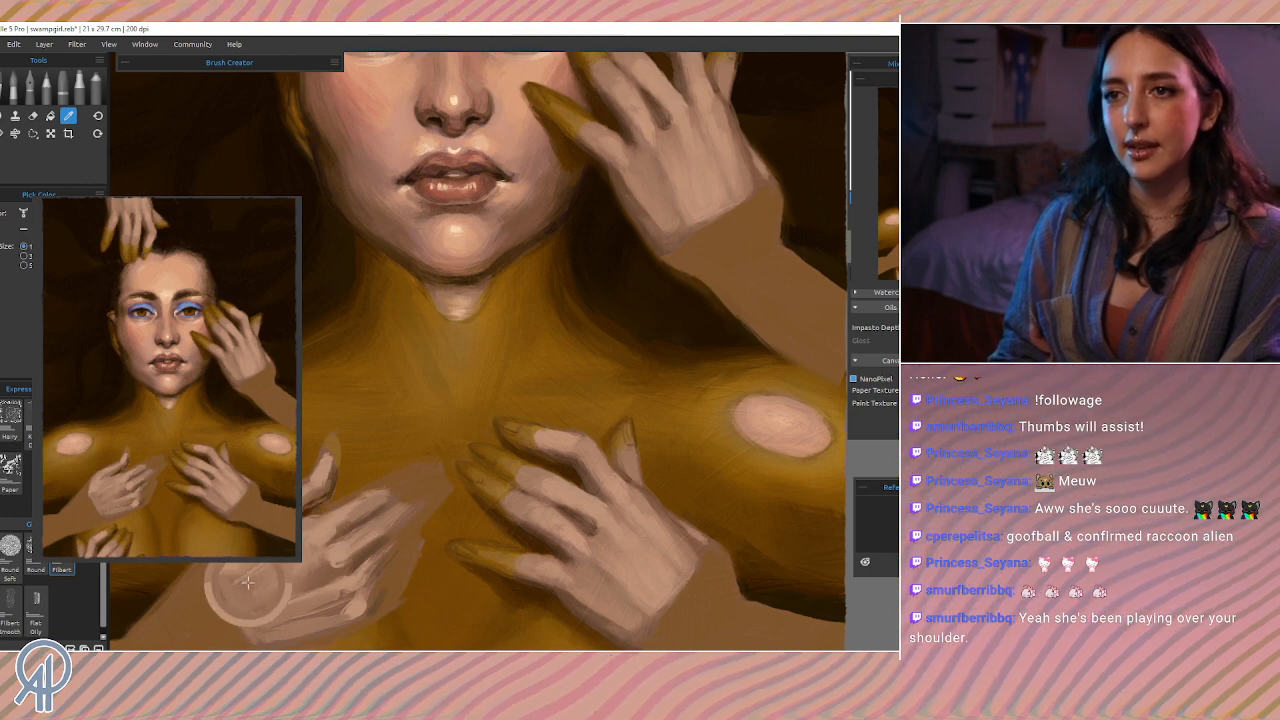
key("b")
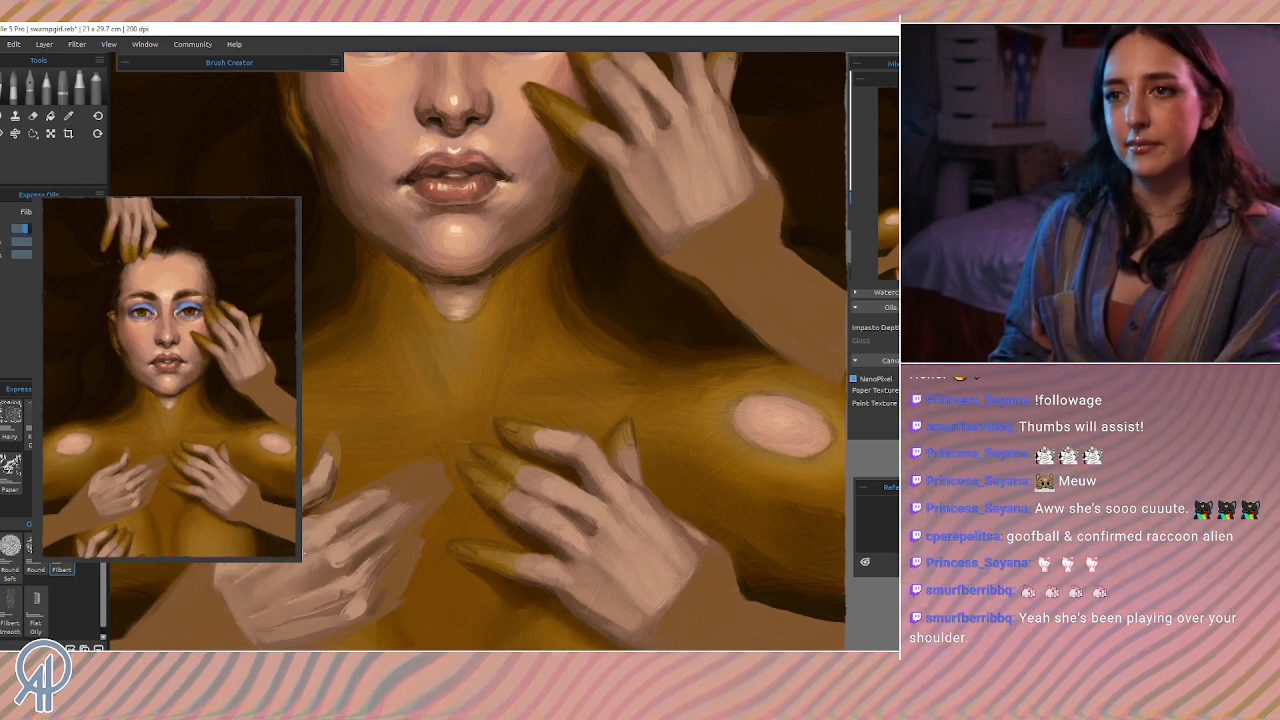
left_click(345, 514, "alt")
left_click_drag(312, 522, 329, 516)
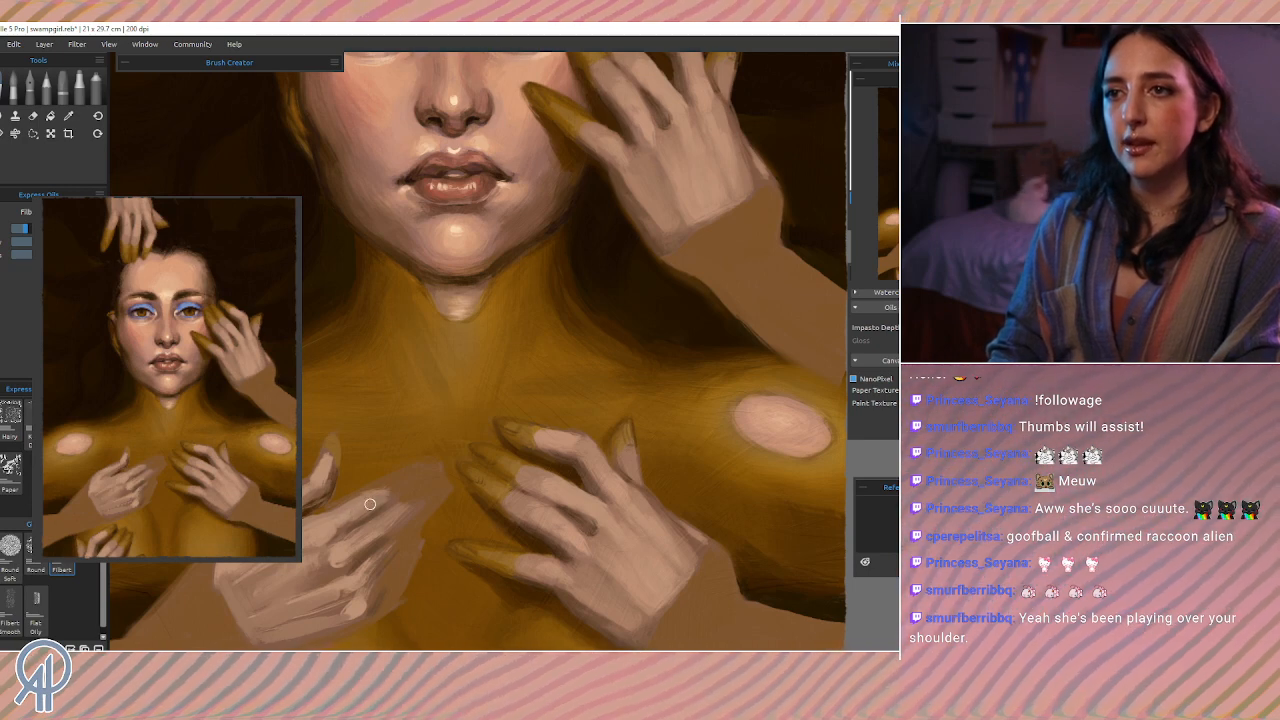
Step: Pick mid and light tones within the unfinished hand and blend the tendon strokes across its back
key("i")
left_click(273, 573, "alt")
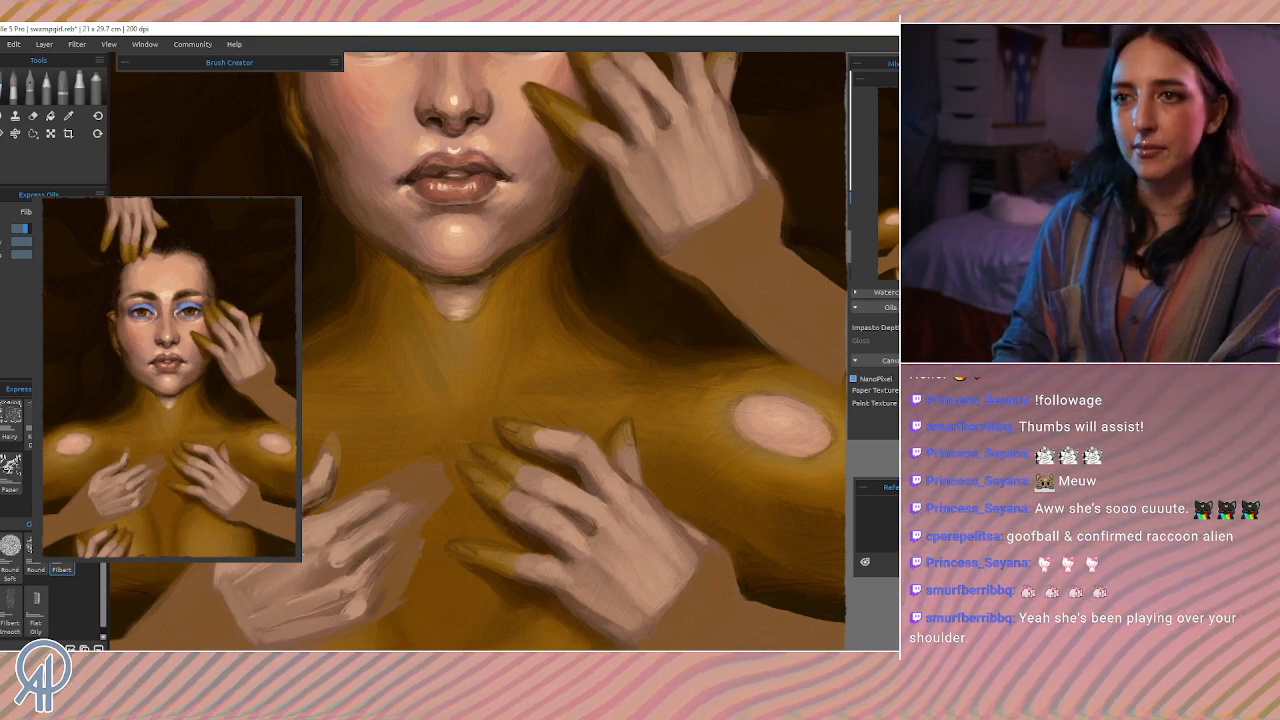
left_click(337, 549, "alt")
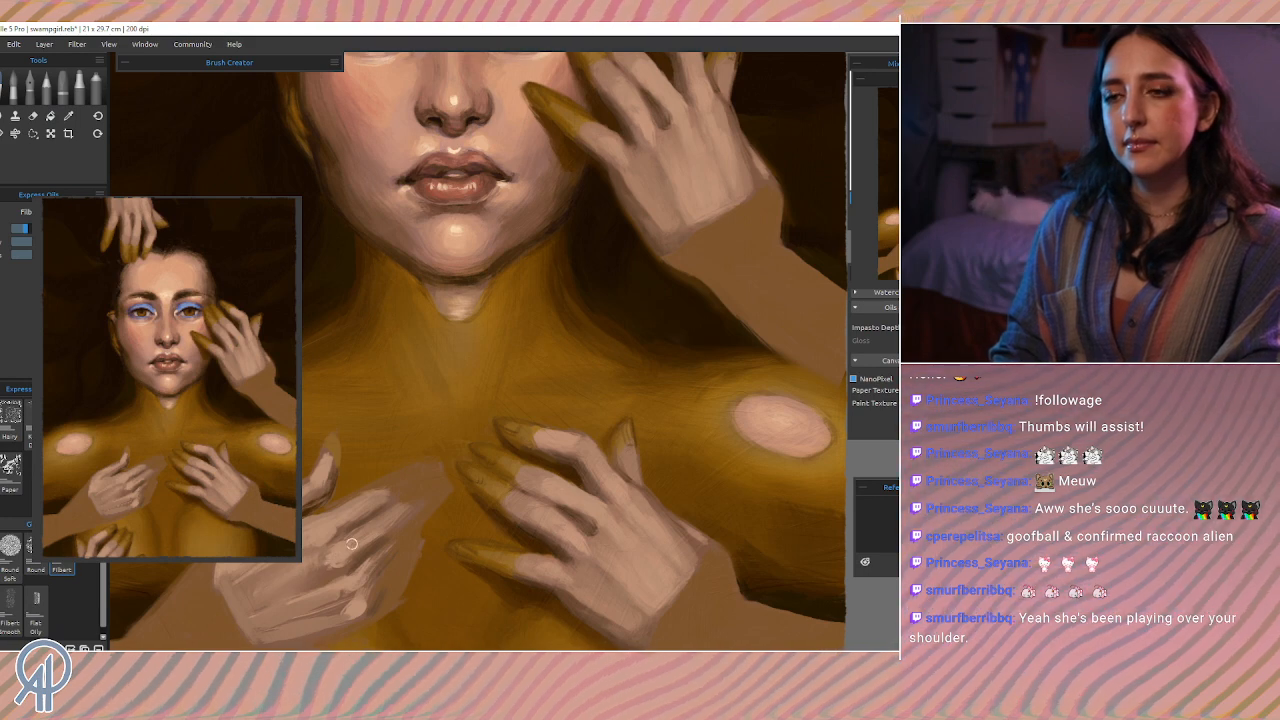
left_click(337, 560, "alt")
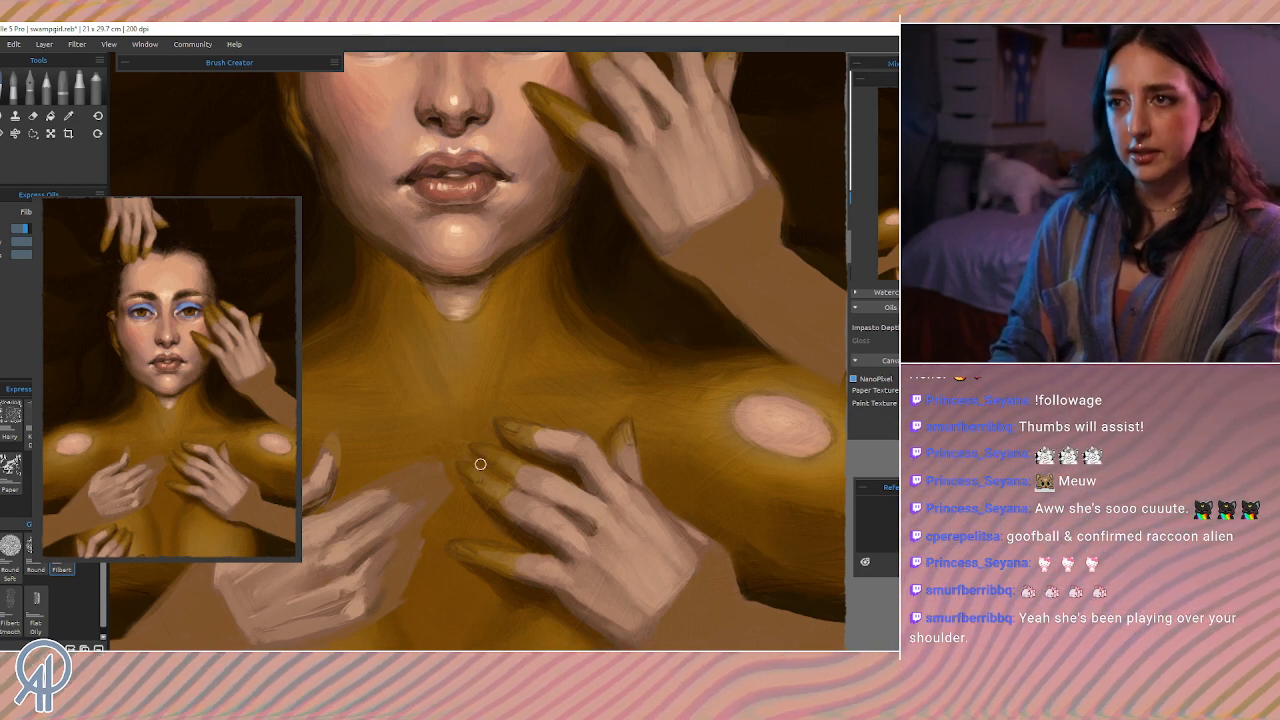
left_click_drag(306, 591, 351, 517)
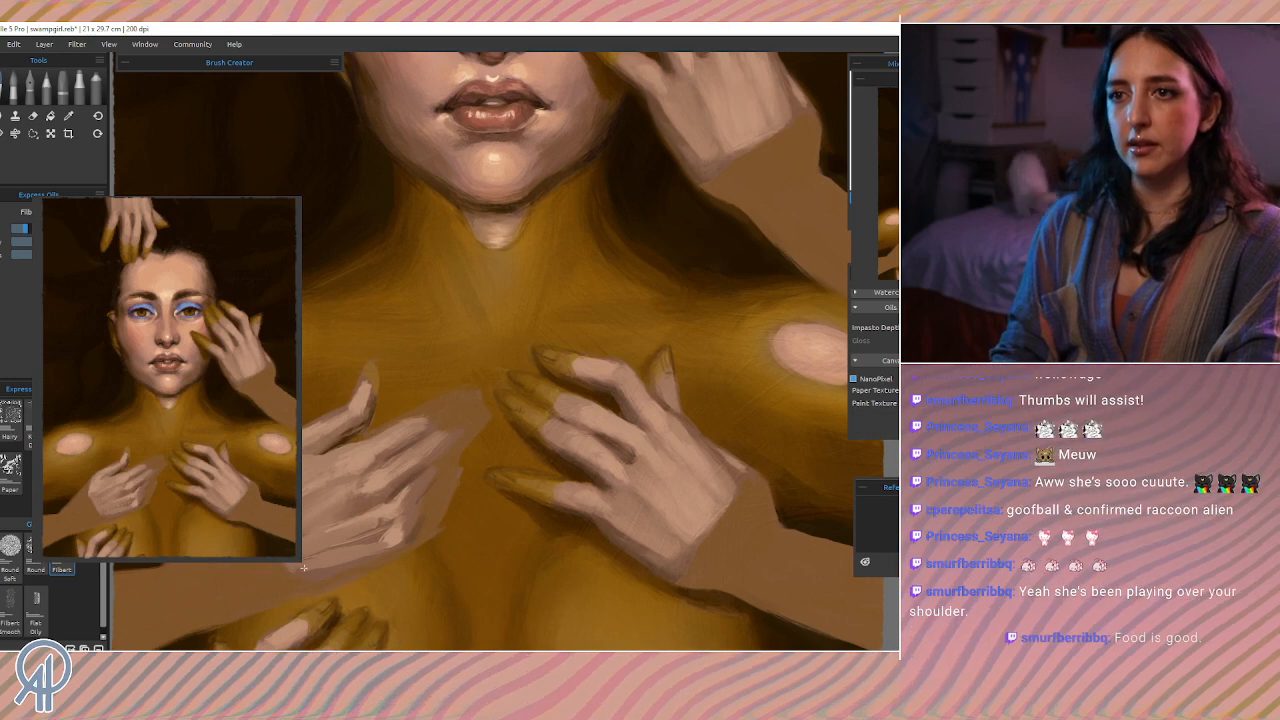
Step: Brush sampled skin tone along the unfinished hand's lower edge toward the wrist with a larger brush, undoing the last stroke
key("i")
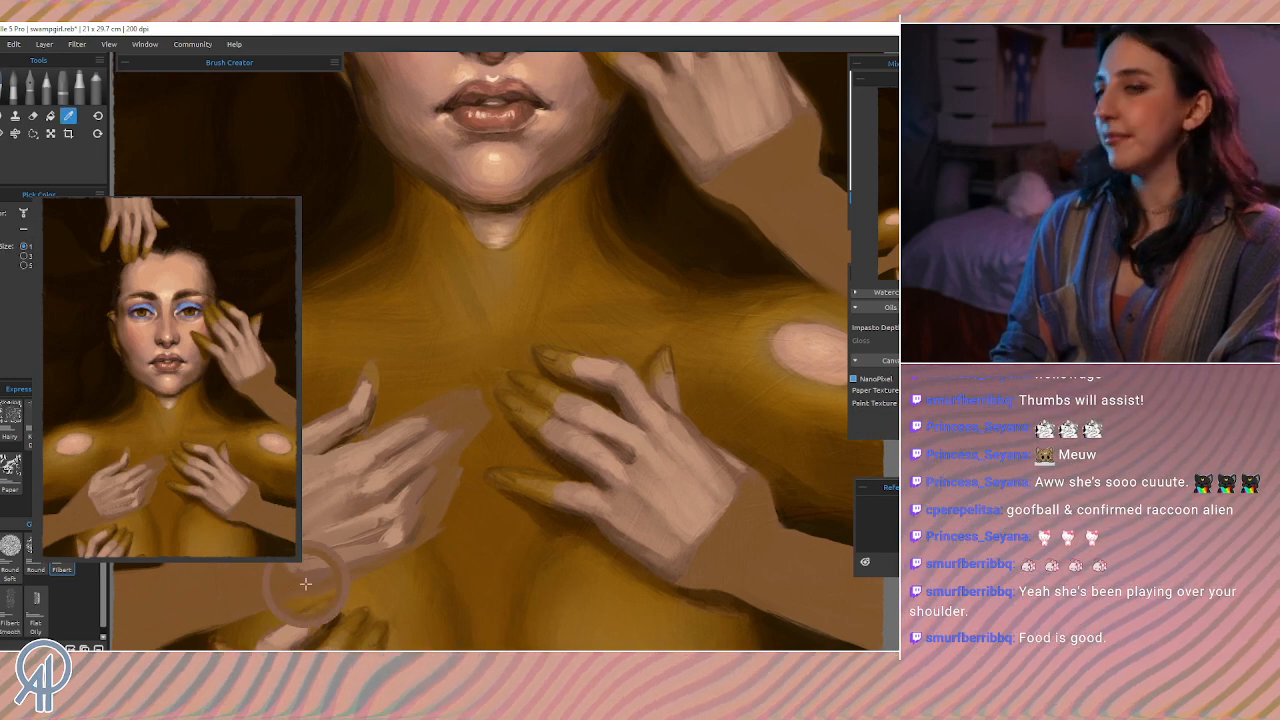
key("b")
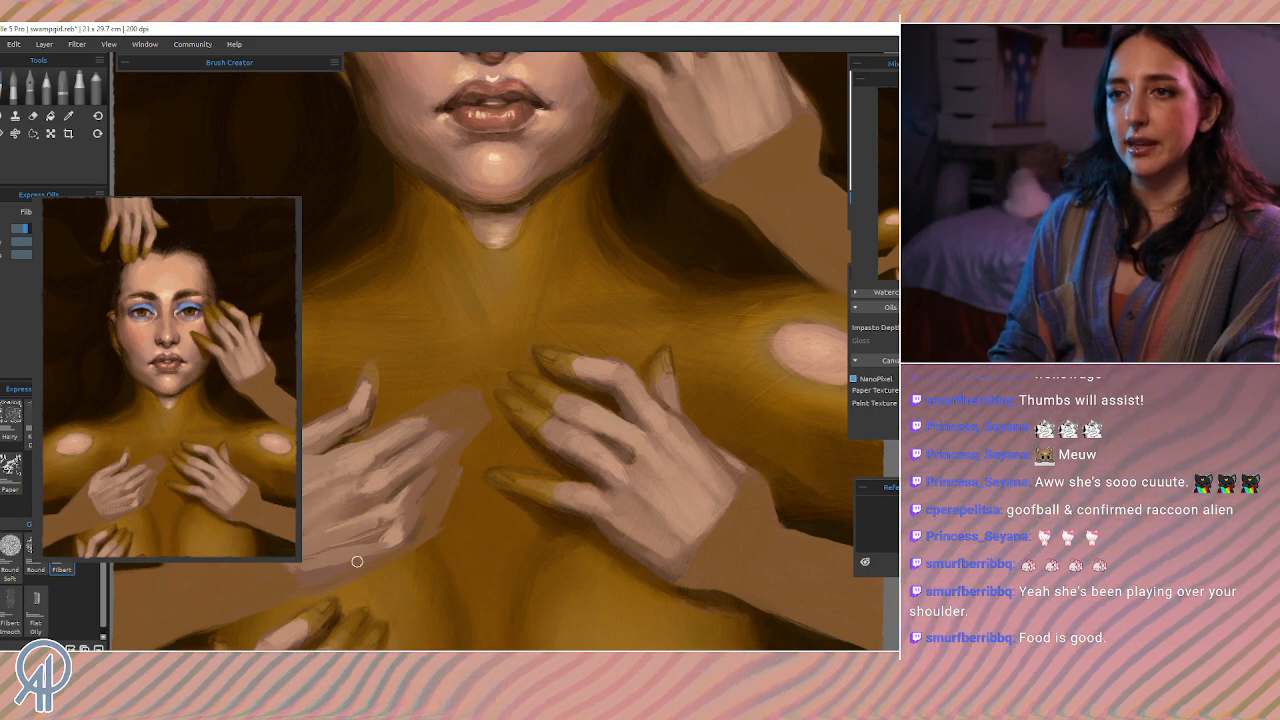
left_click(350, 508, "alt")
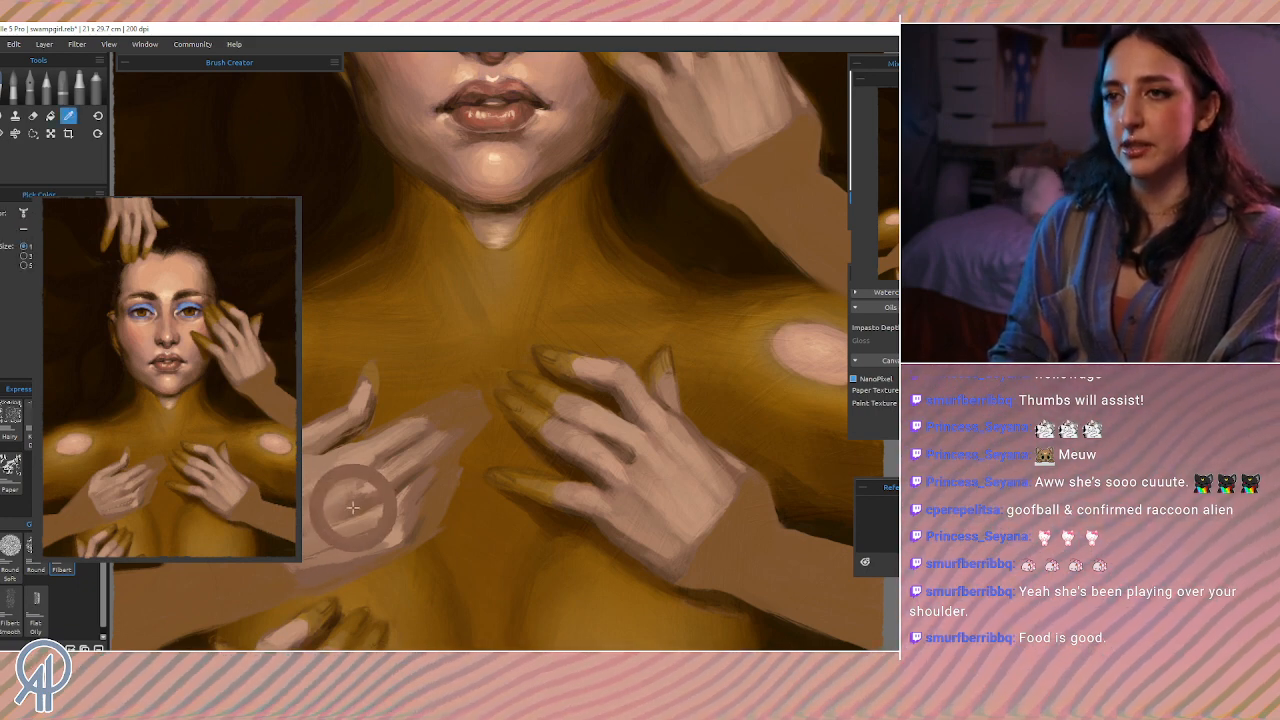
key("]")
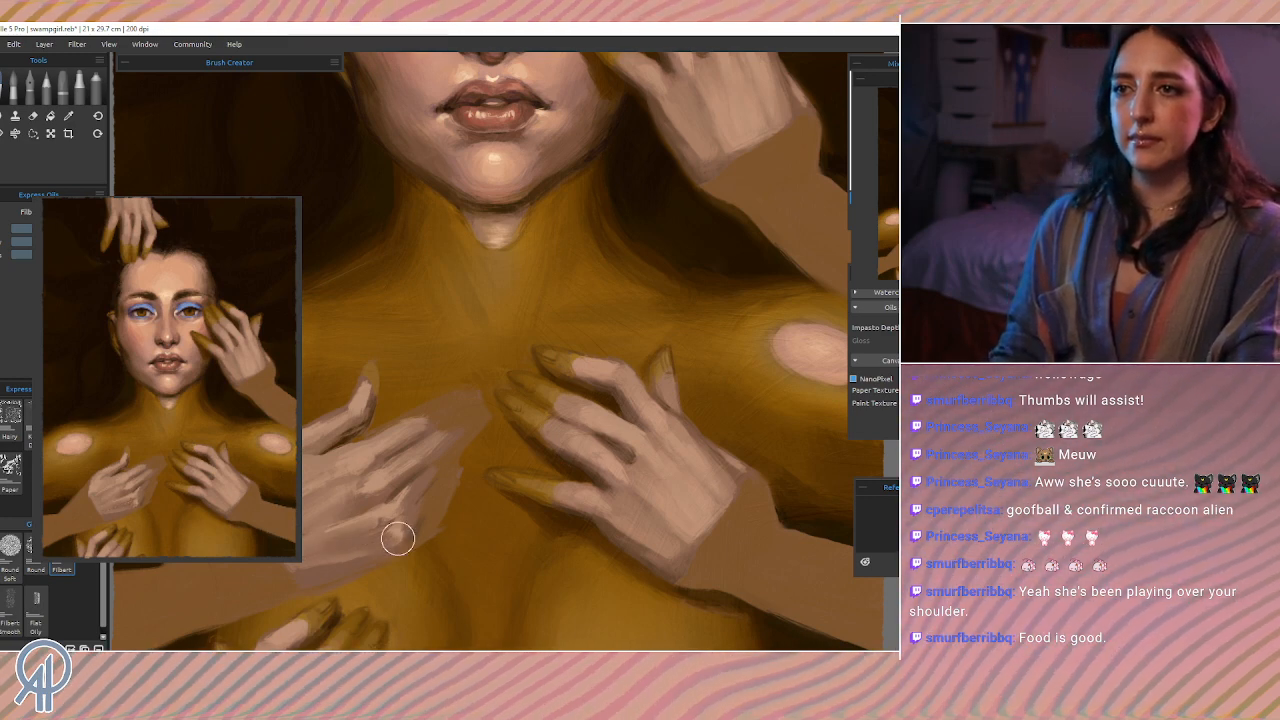
left_click(328, 547, "alt")
left_click_drag(338, 567, 287, 568)
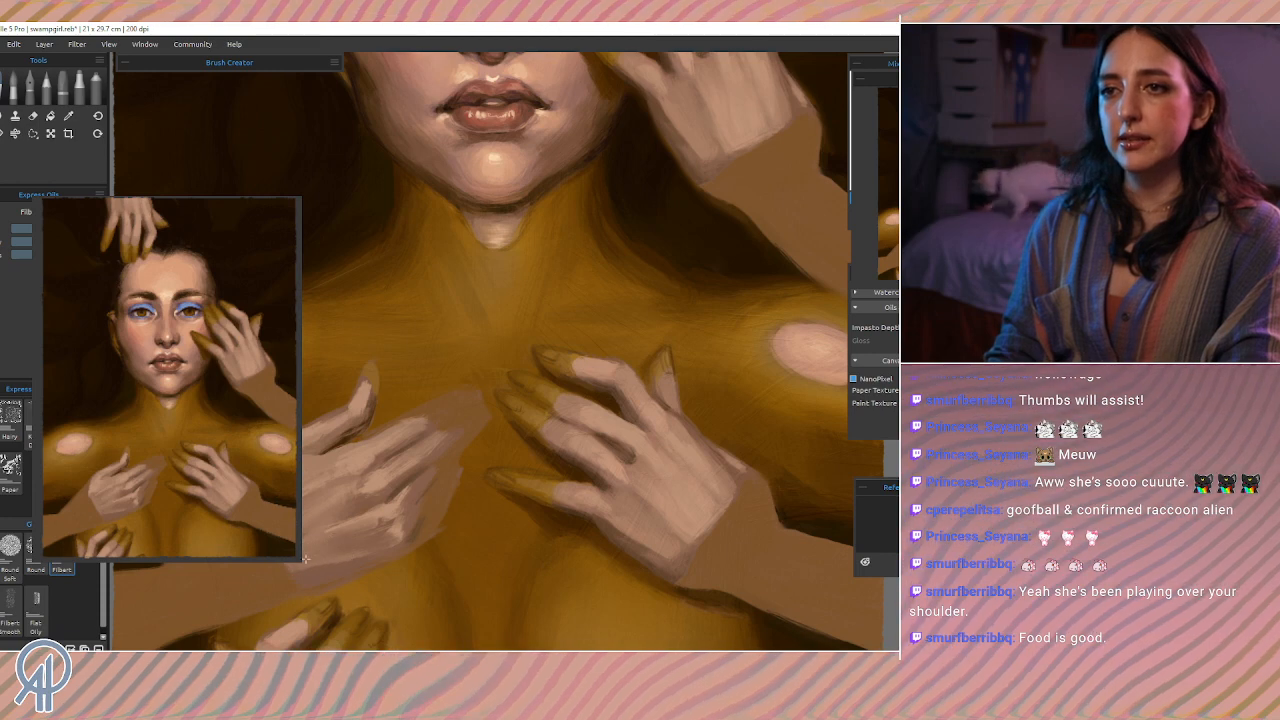
key("ctrl+z")
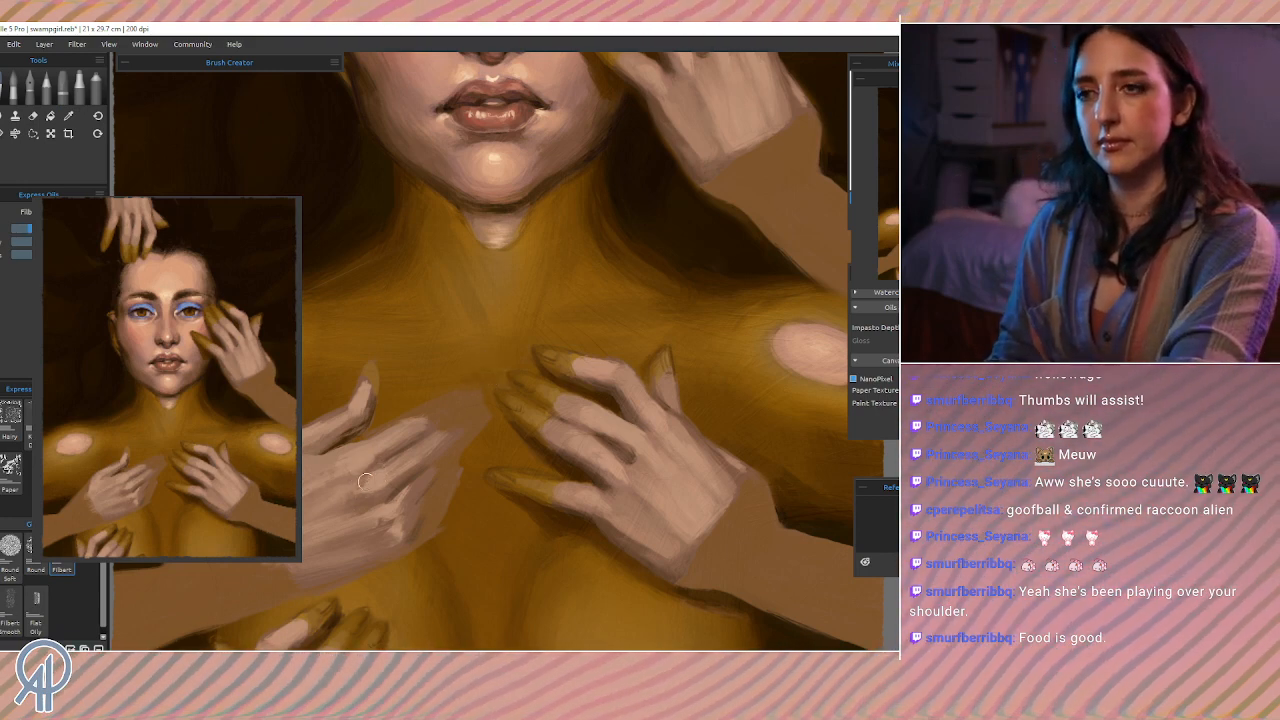
Step: Sample light skin tones below the unfinished hand's index finger and soften the upper knuckles with them
key("i")
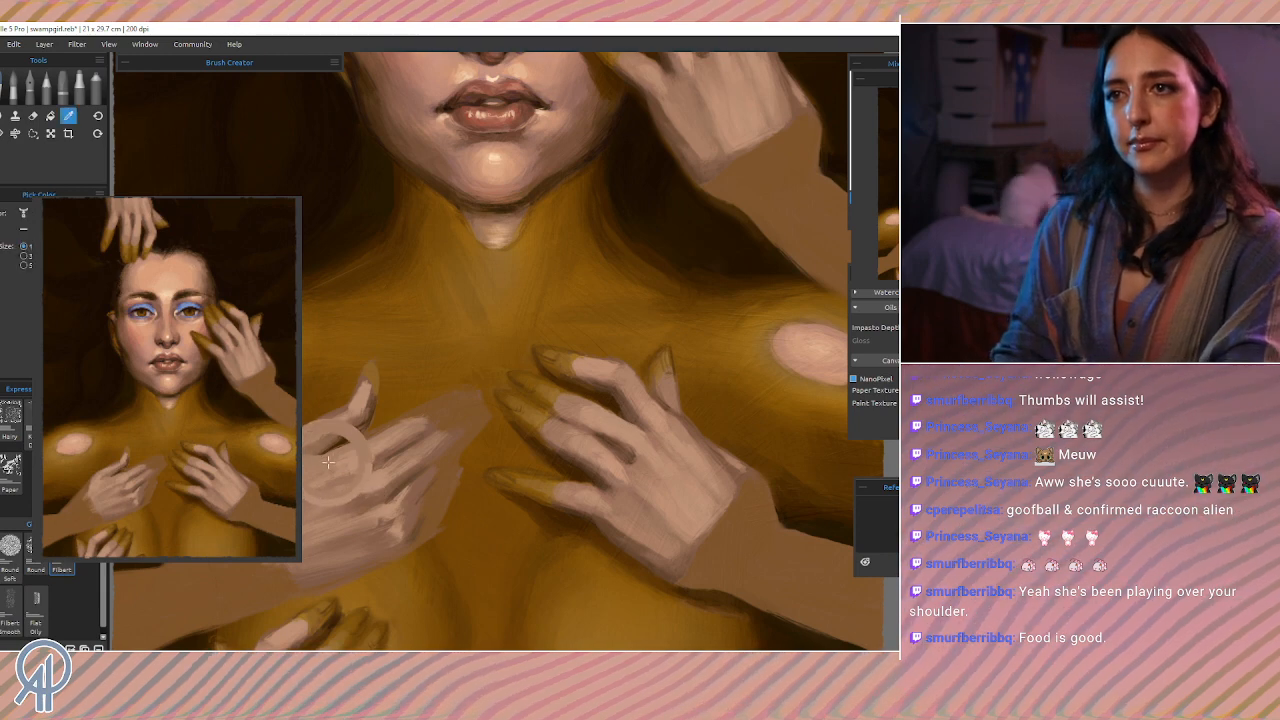
left_click(328, 462, "alt")
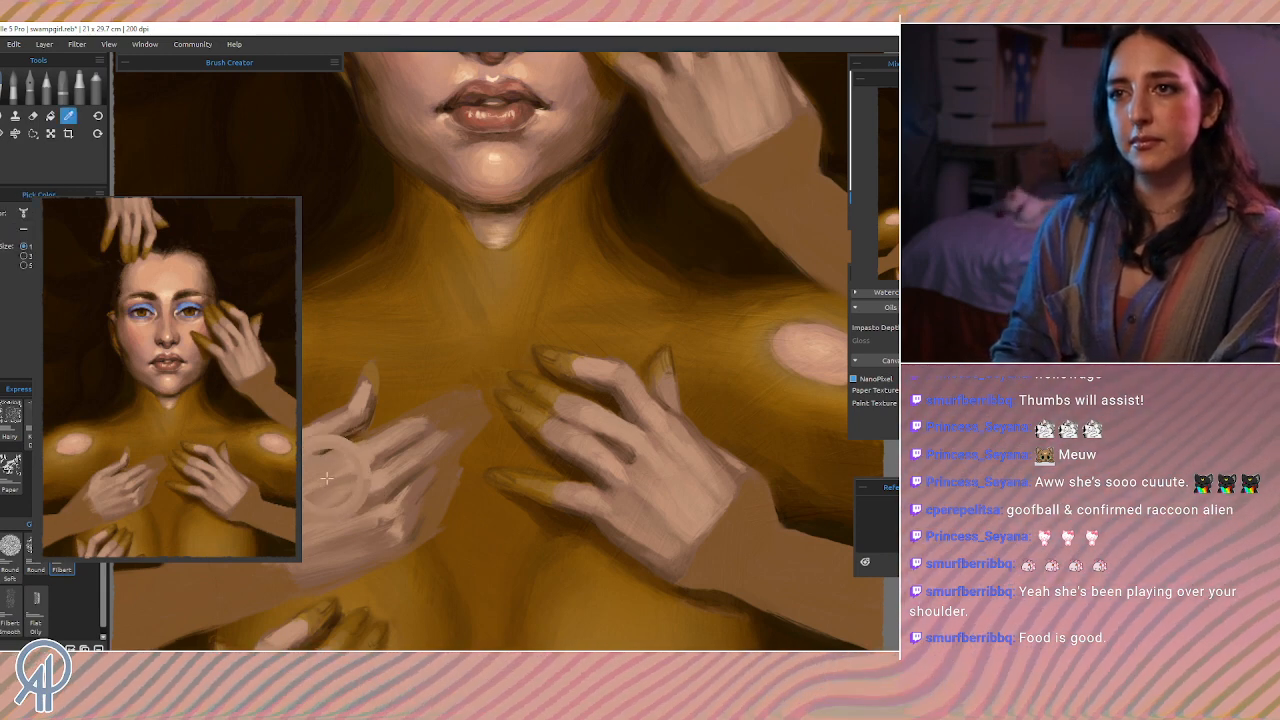
left_click(362, 452, "alt")
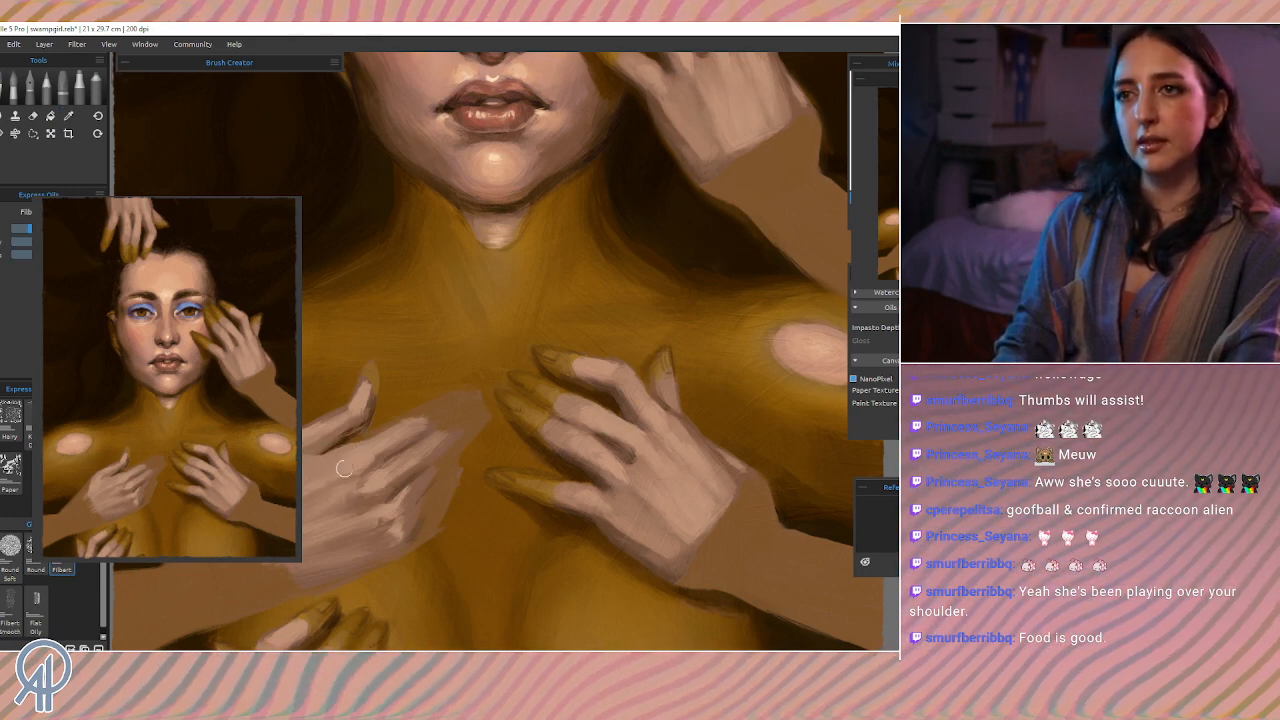
key("i")
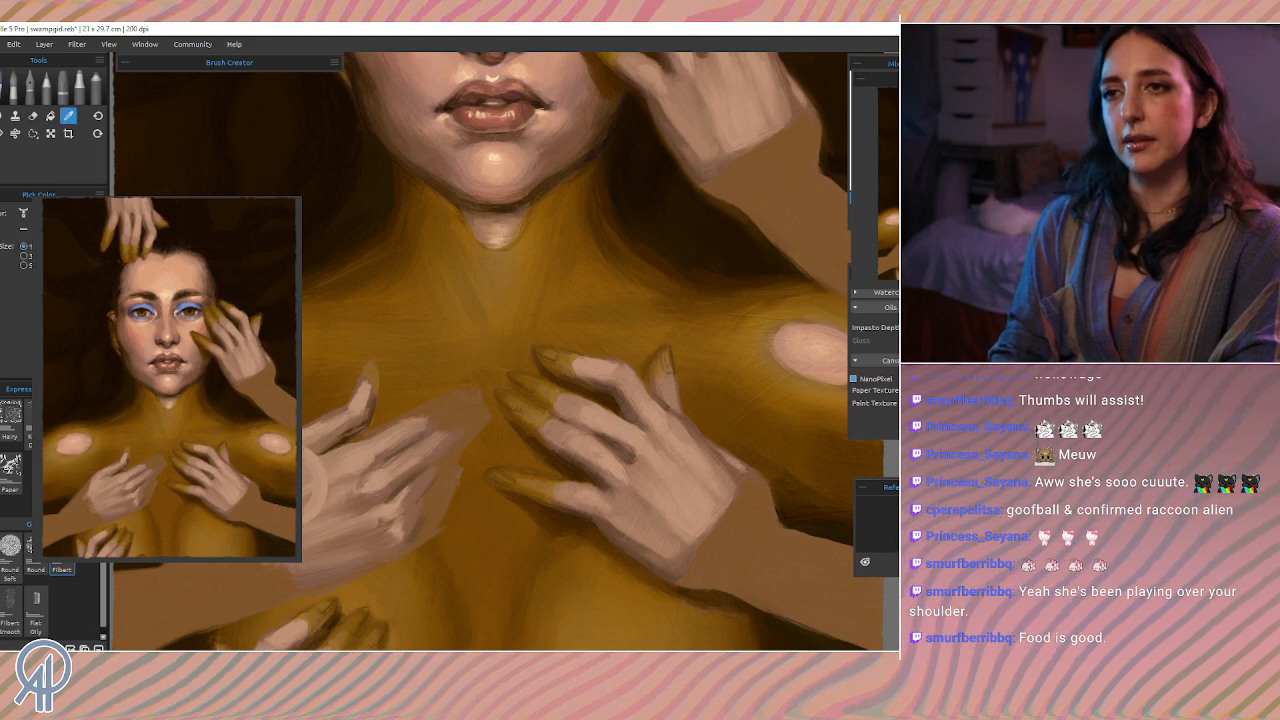
key("b")
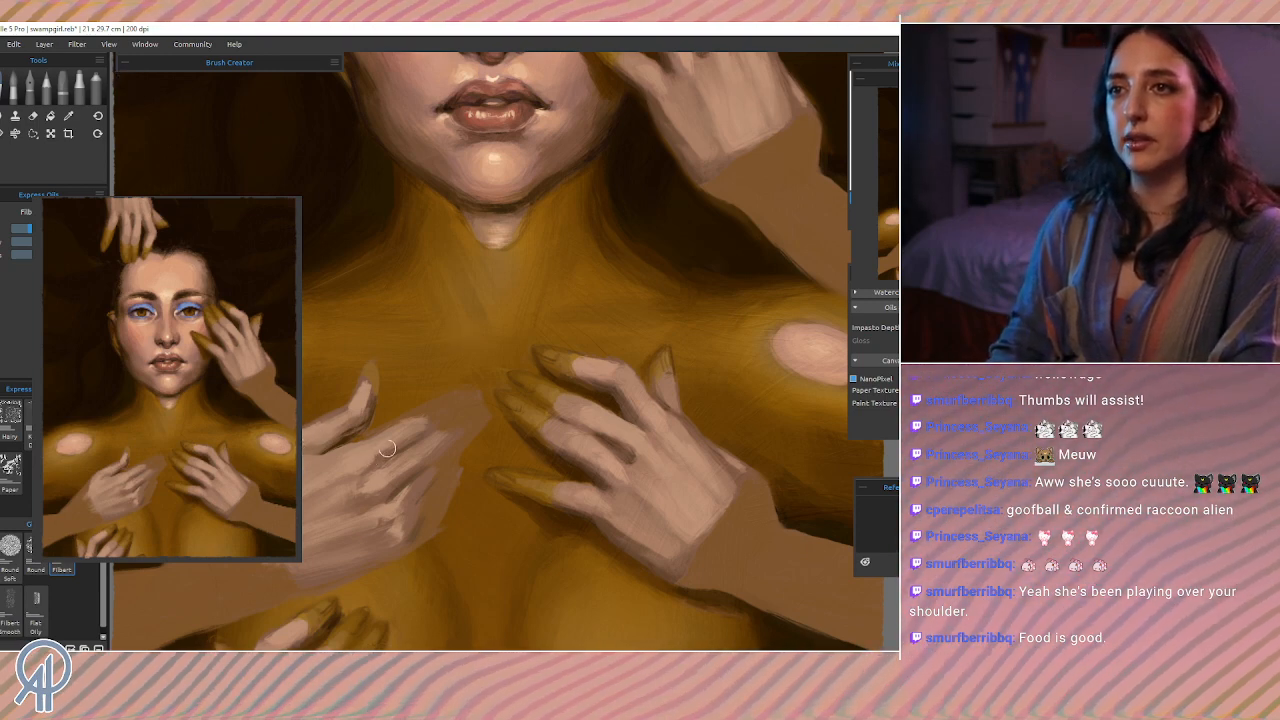
left_click_drag(383, 456, 349, 469)
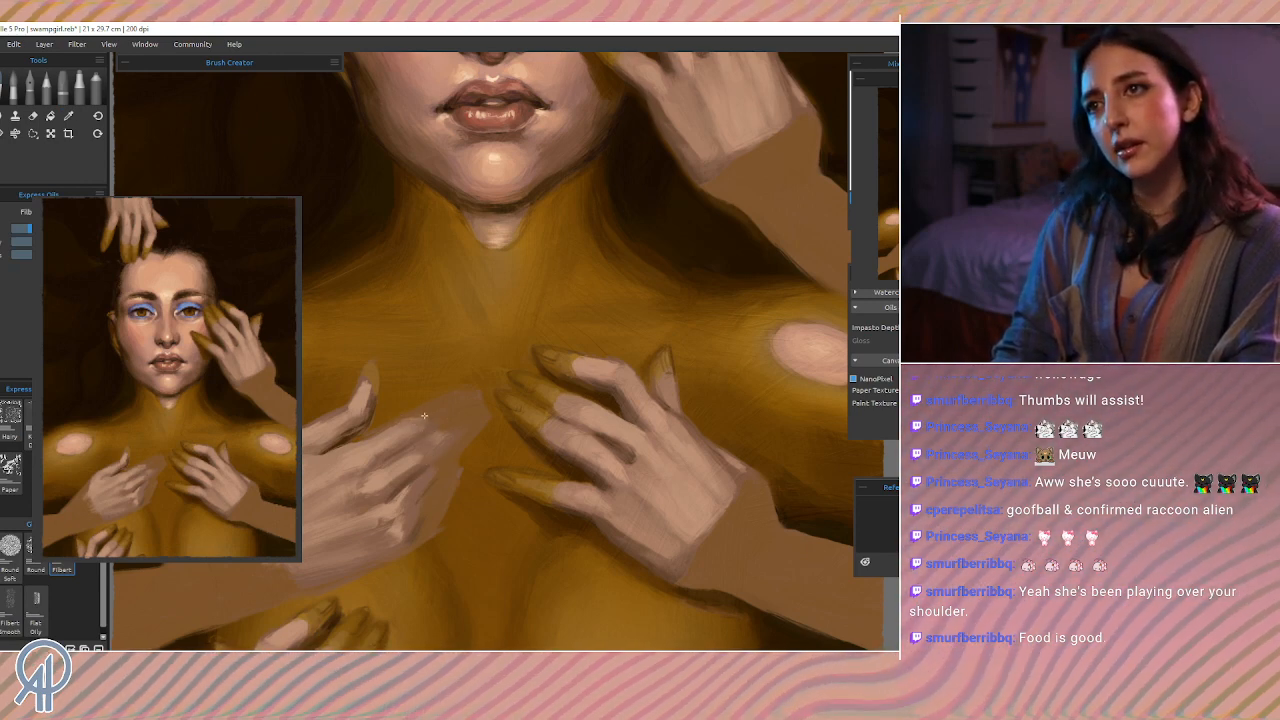
Step: Sample light and shadow tones around the unfinished hand's middle and ring fingers and model their knuckles and the gaps between them
left_click(400, 462, "alt")
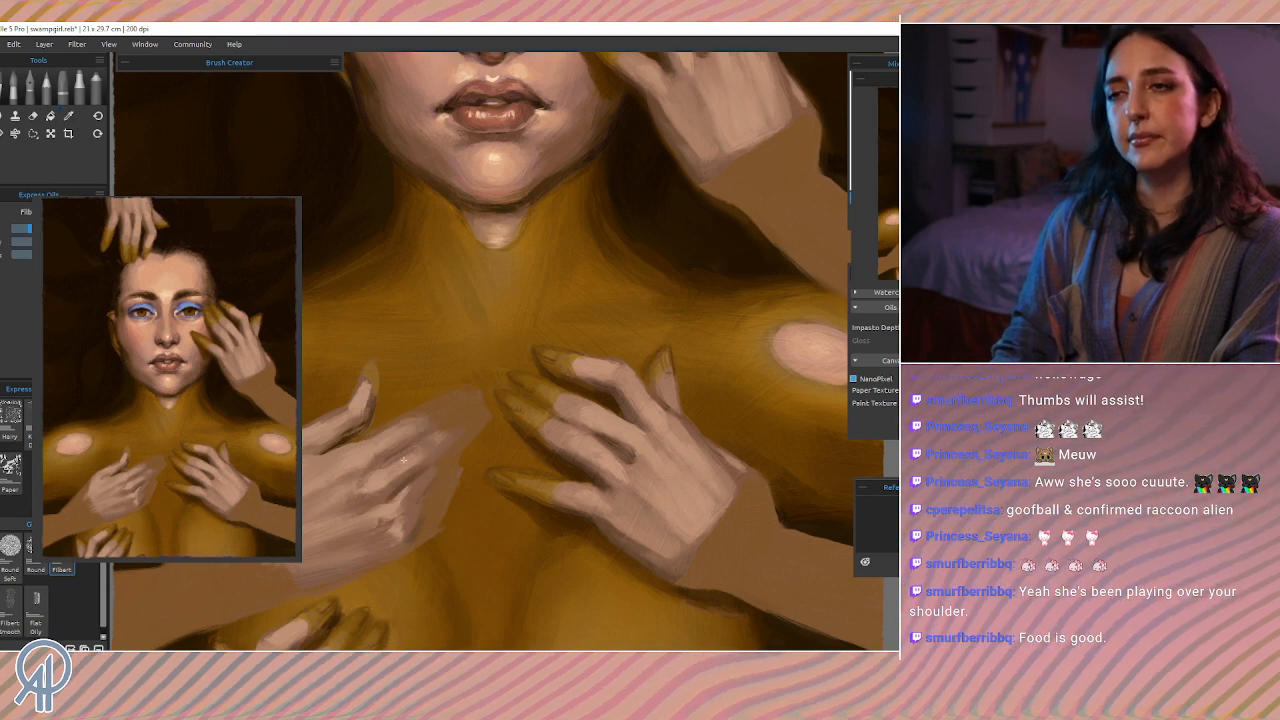
left_click(428, 447, "alt")
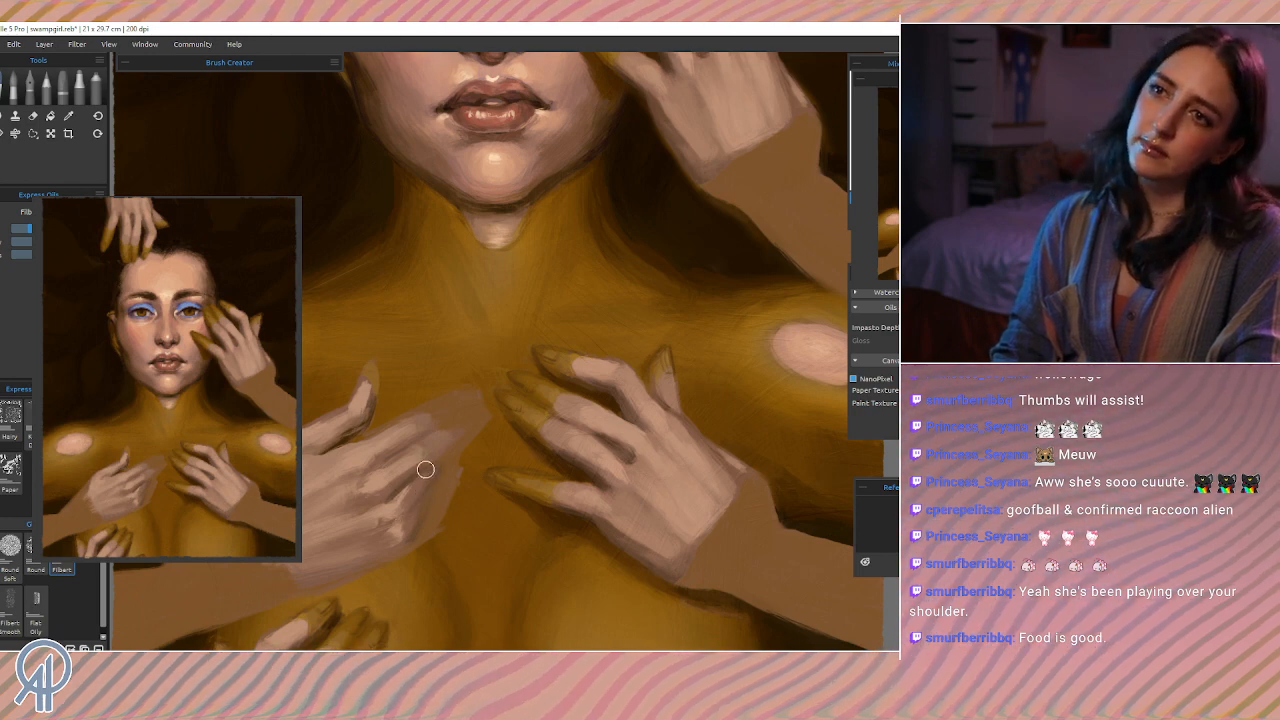
key("i")
left_click(368, 508)
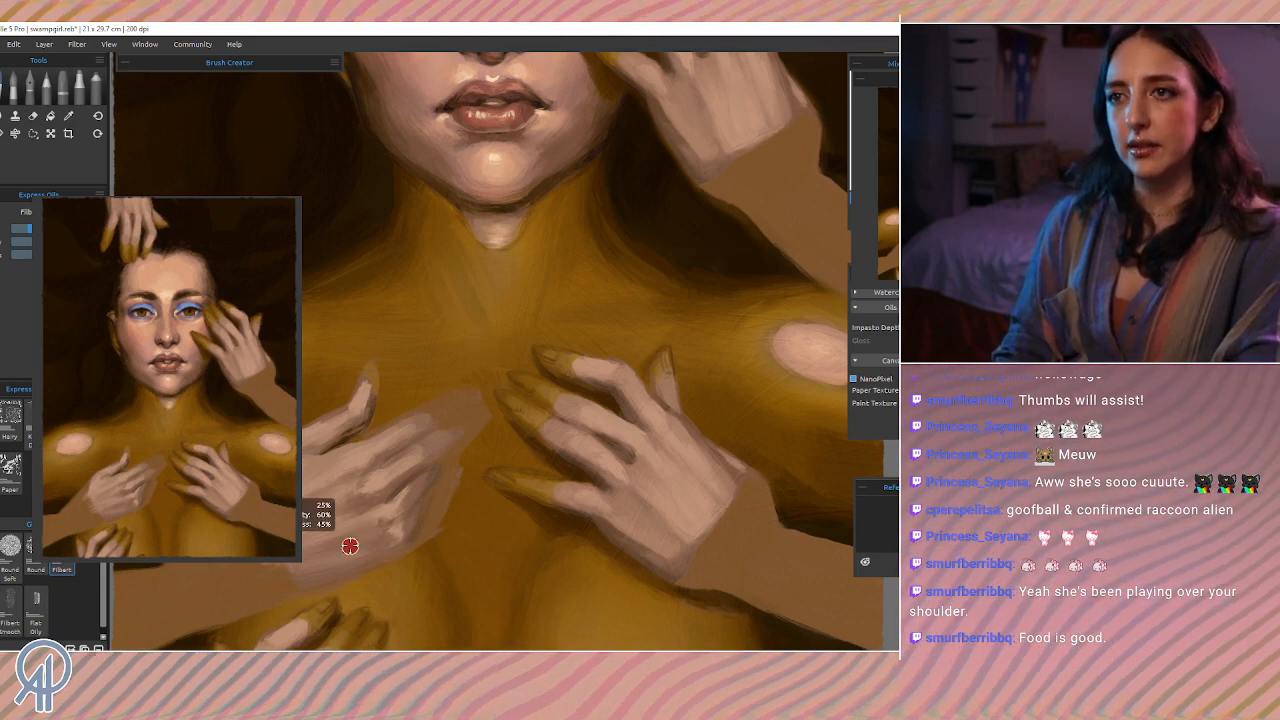
left_click(408, 505, "alt")
left_click(394, 521, "alt")
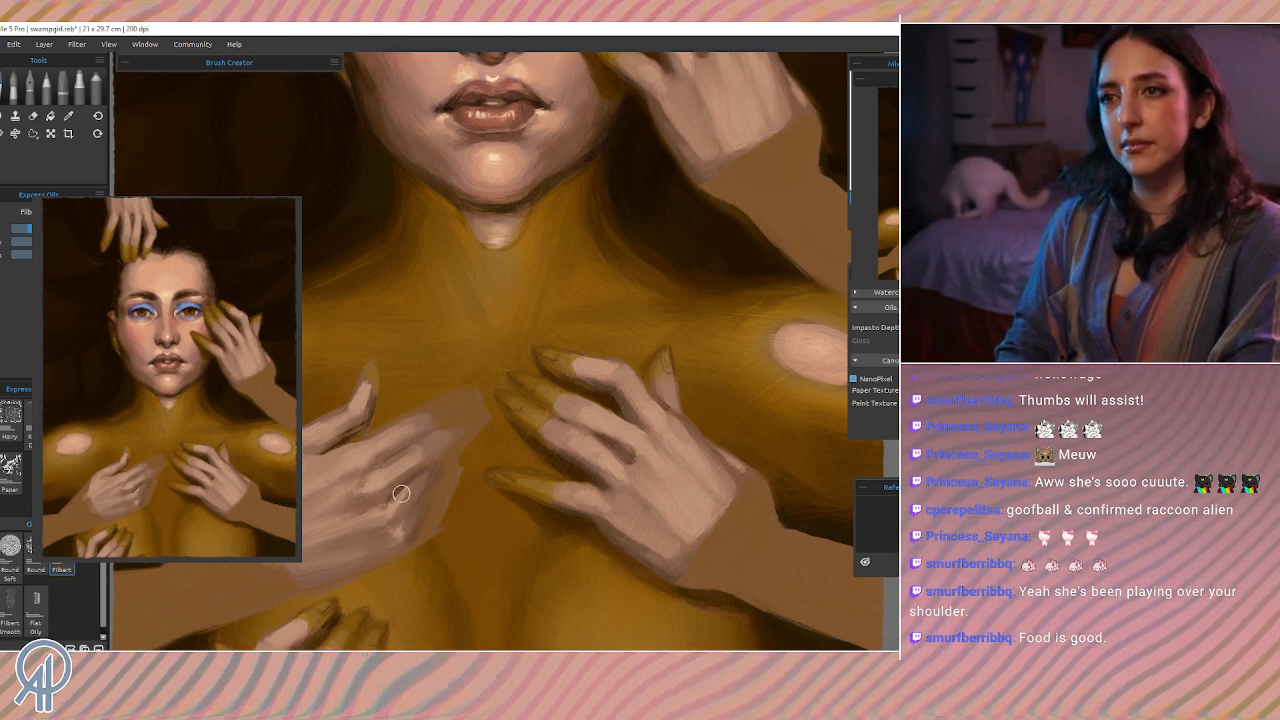
key("alt")
left_click(378, 507, "alt")
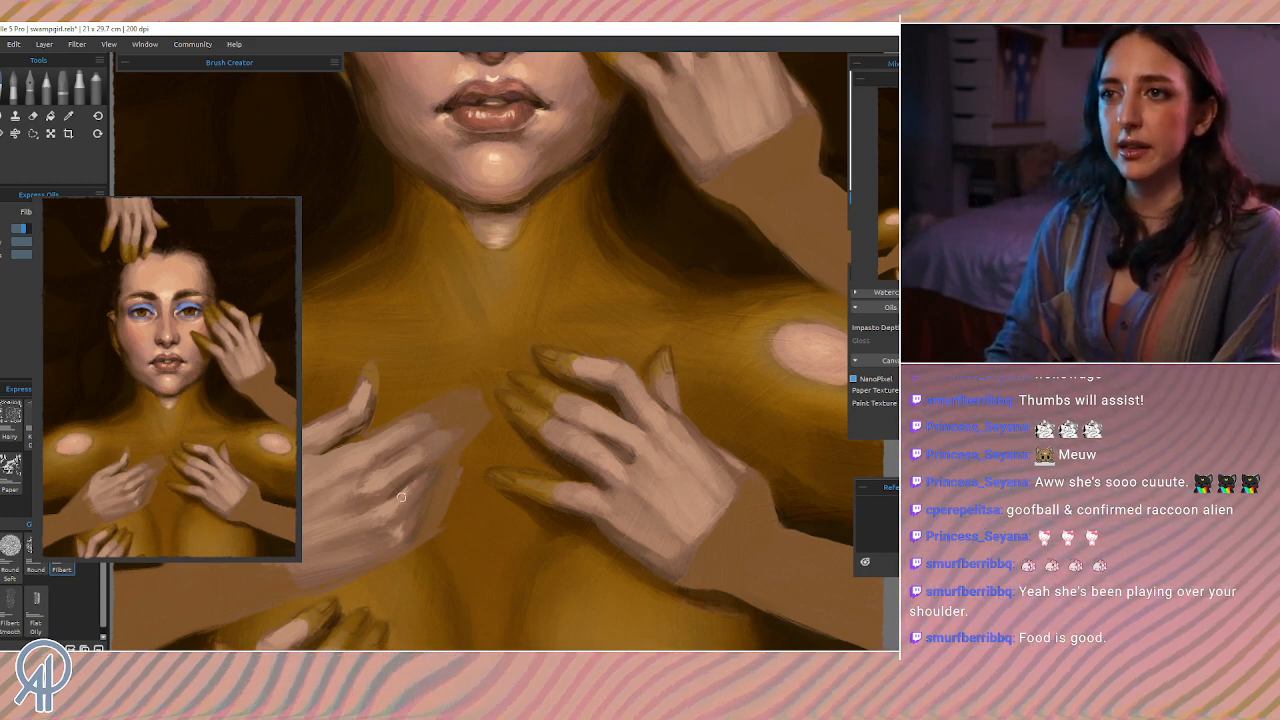
Step: Refine the unfinished hand's lower fingers and little-finger edge with tones sampled from the finished chest hand and the fingers themselves
left_click_drag(534, 374, 441, 565)
mouse_move(431, 478)
left_mouse_down()
mouse_move(446, 551)
mouse_move(463, 471)
mouse_move(452, 470)
mouse_move(455, 425)
mouse_move(448, 454)
left_mouse_up()
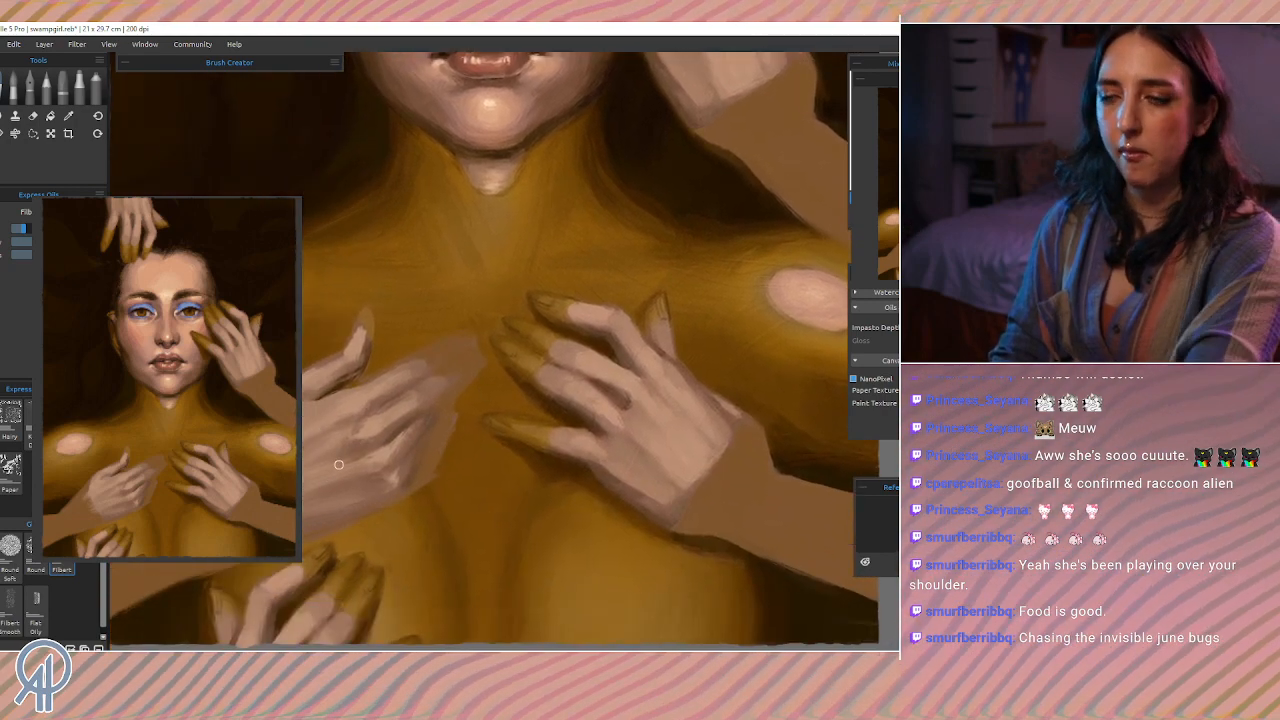
left_click(591, 430, "alt")
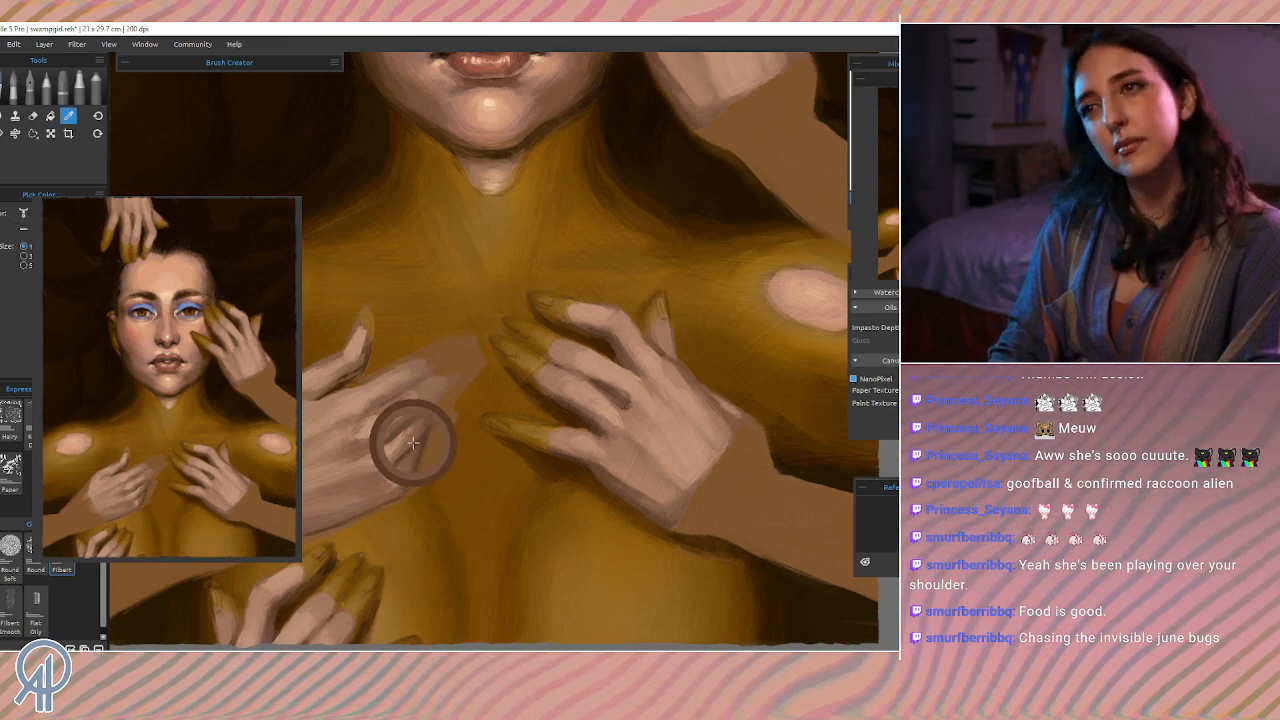
key("i")
left_click(412, 470)
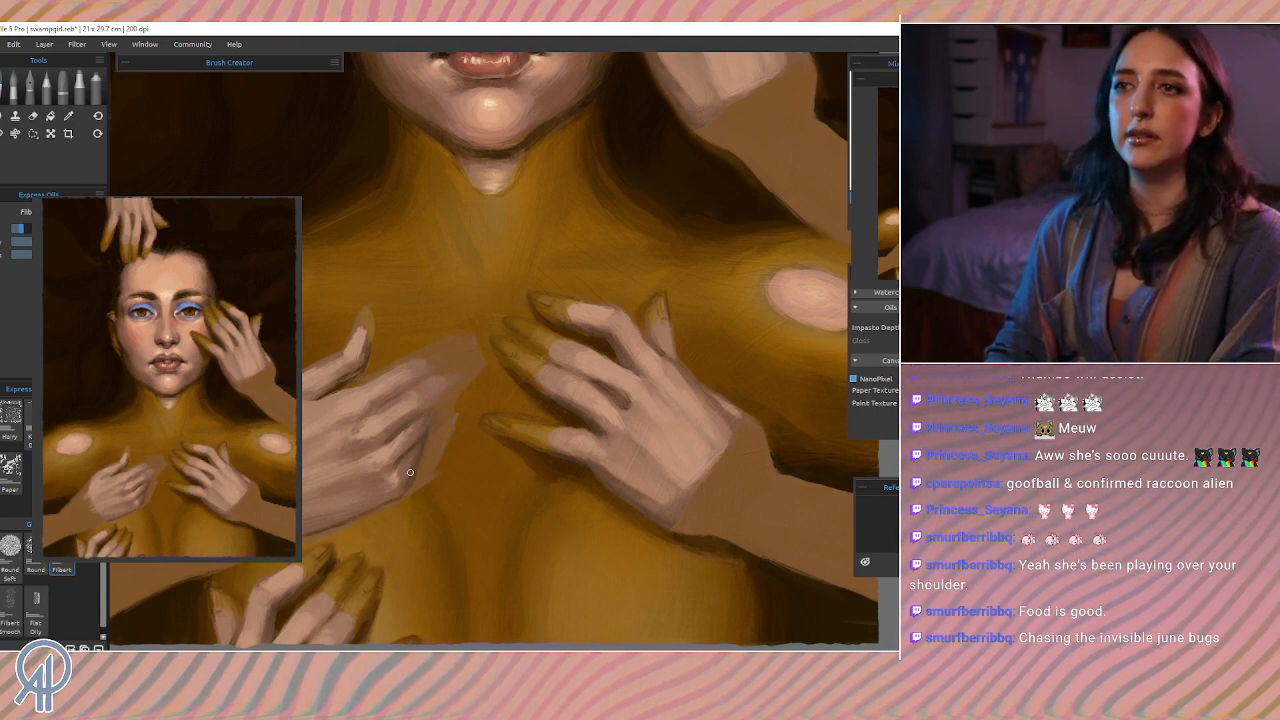
left_click(411, 463, "alt")
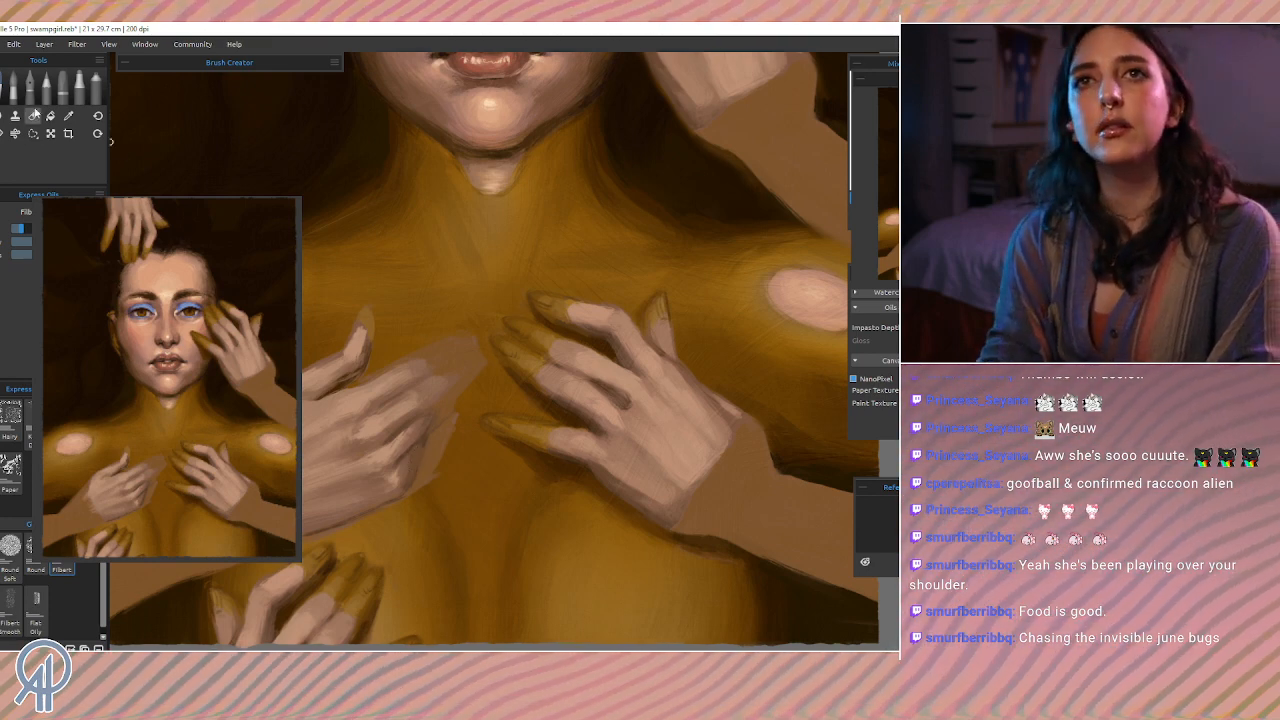
Step: Erase the excess paint along the outer edge of the unfinished hand's little finger, undoing the deletion of the lower hand
left_click(33, 116)
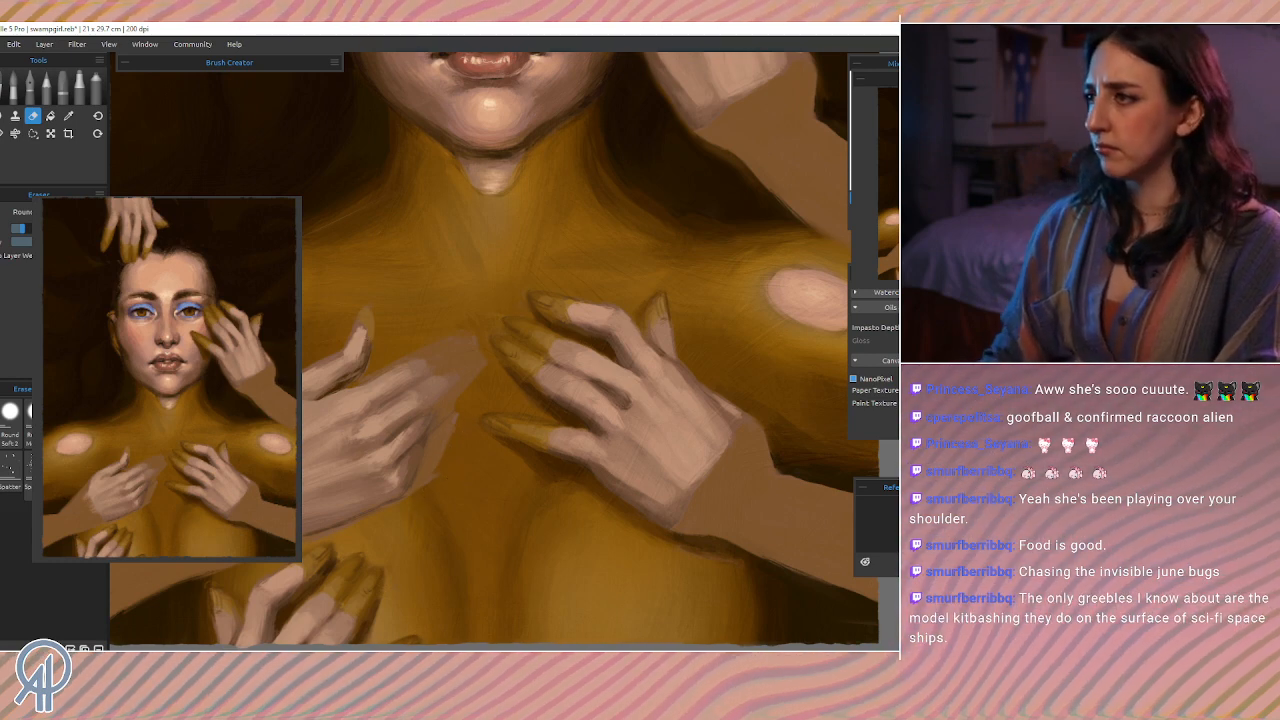
key("Delete")
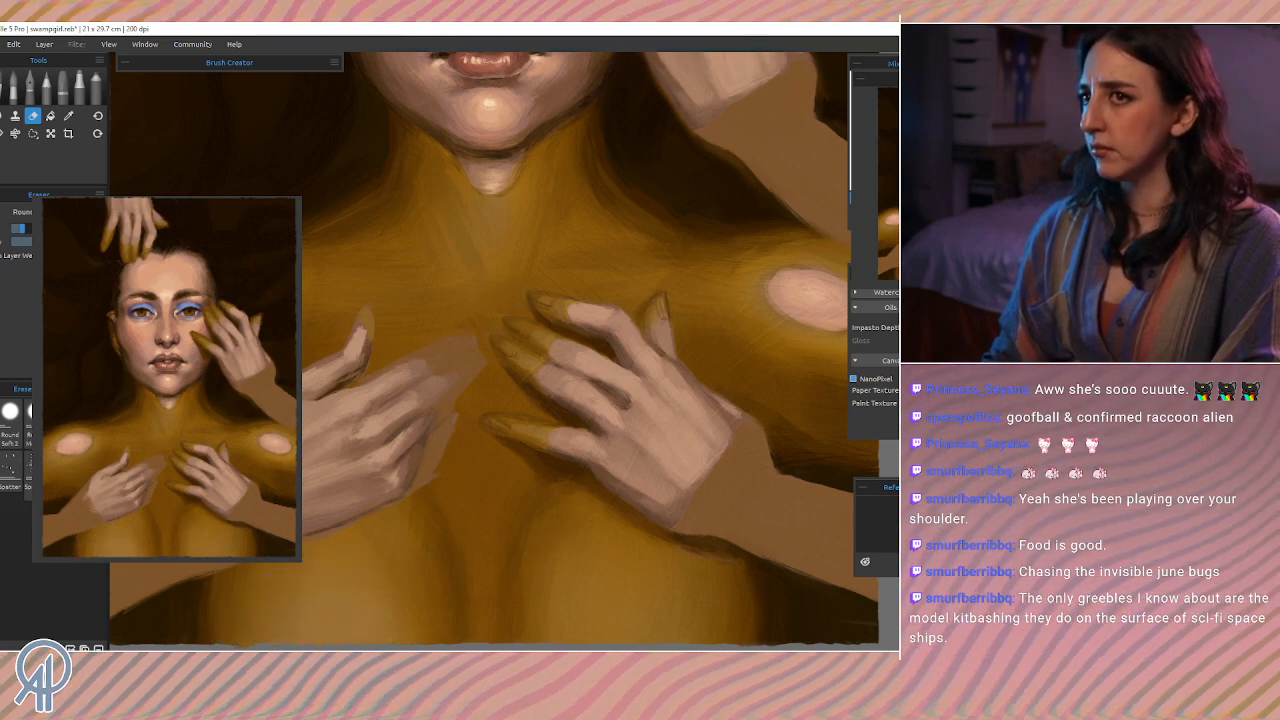
key("ctrl+z")
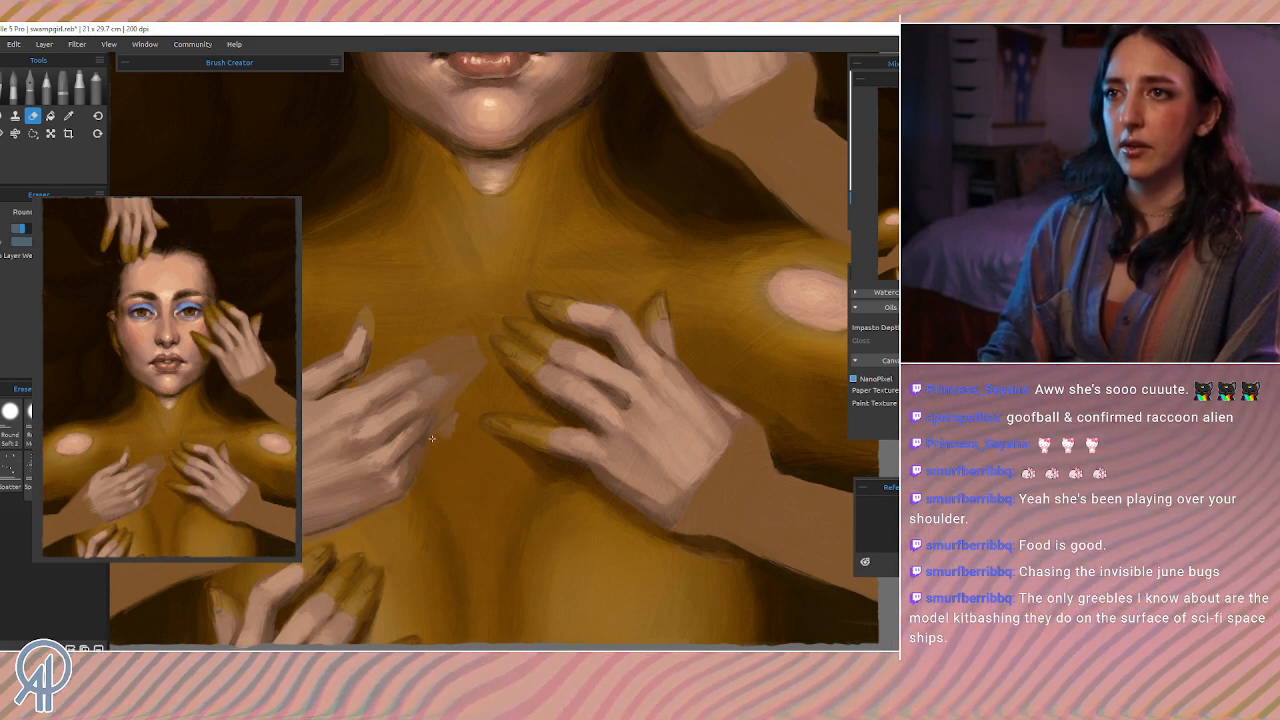
left_click_drag(448, 420, 412, 490)
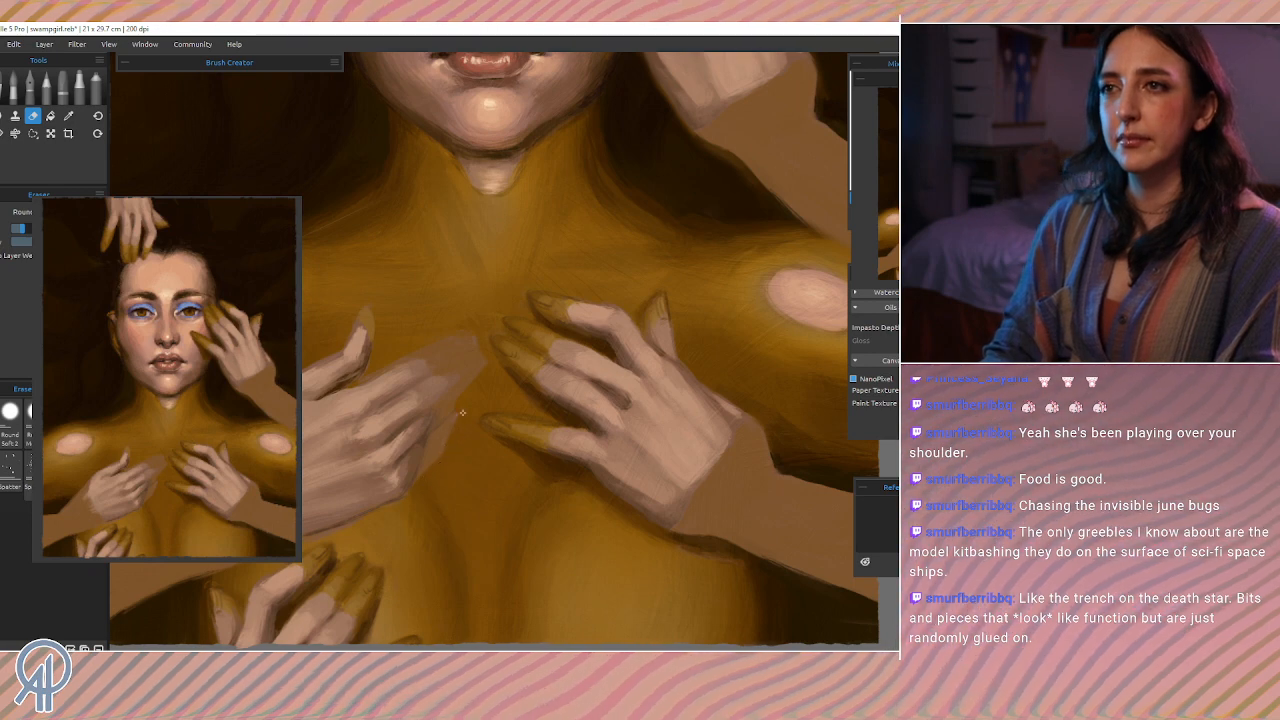
Step: Block ochre sampled from the finished chest hand's fingertips onto the unfinished hand's fingertips and save the painting
left_click(14, 92)
key("i")
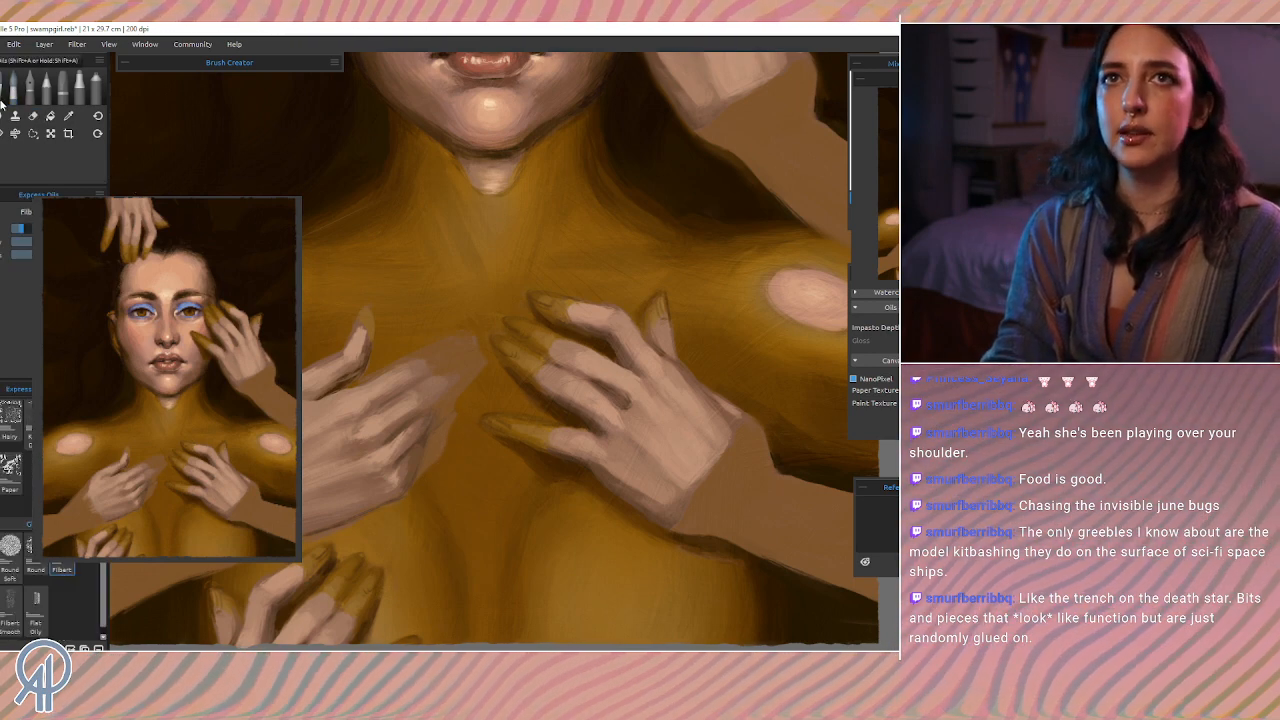
left_click(529, 341)
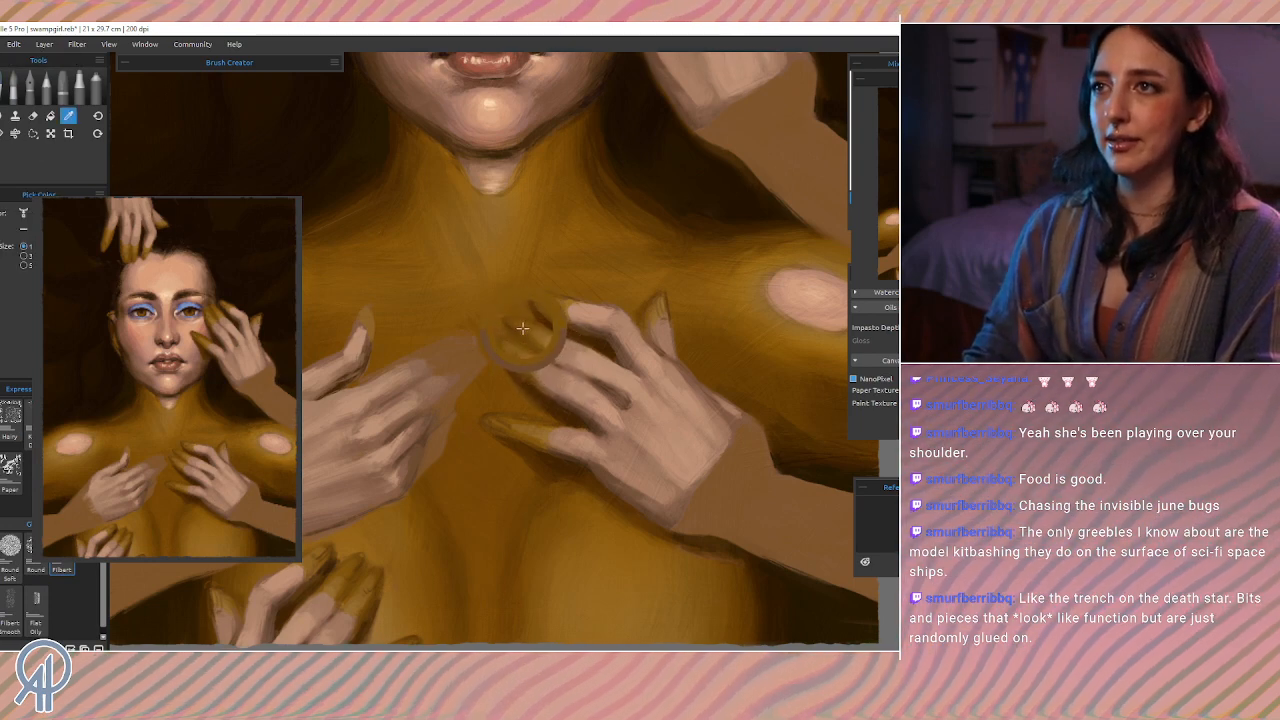
key("b")
left_click_drag(585, 305, 505, 365)
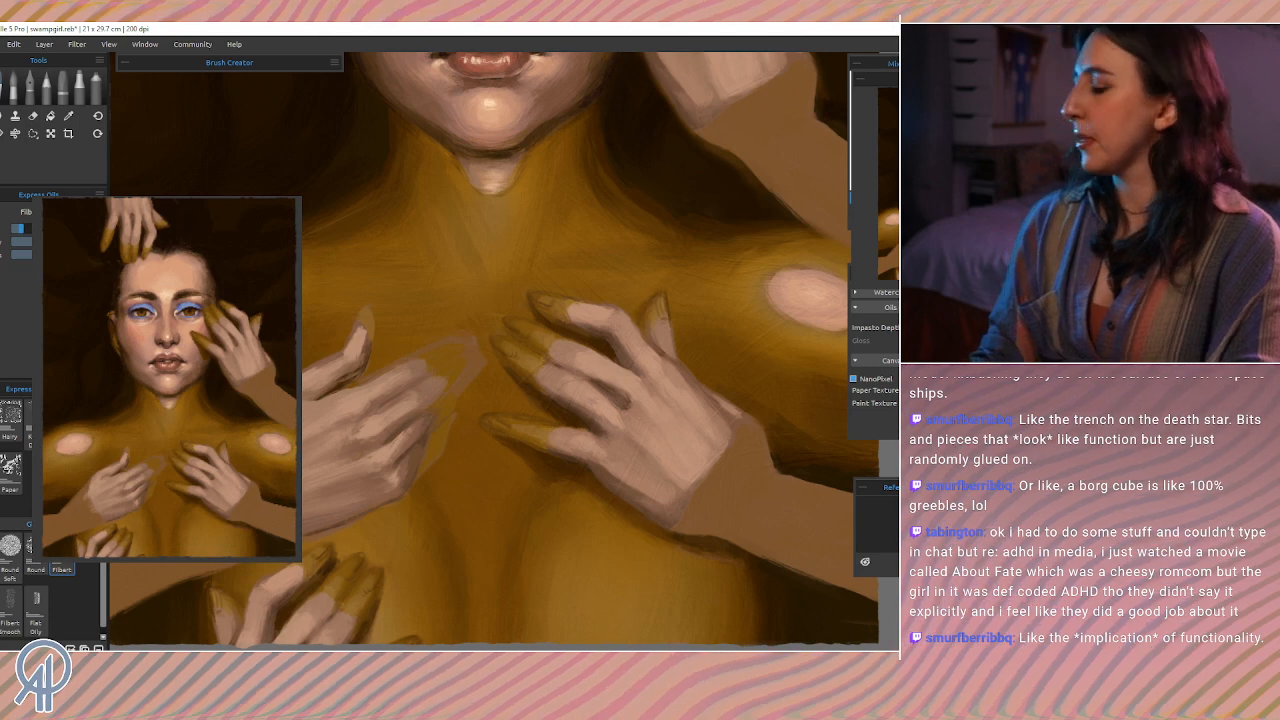
key("ctrl+s")
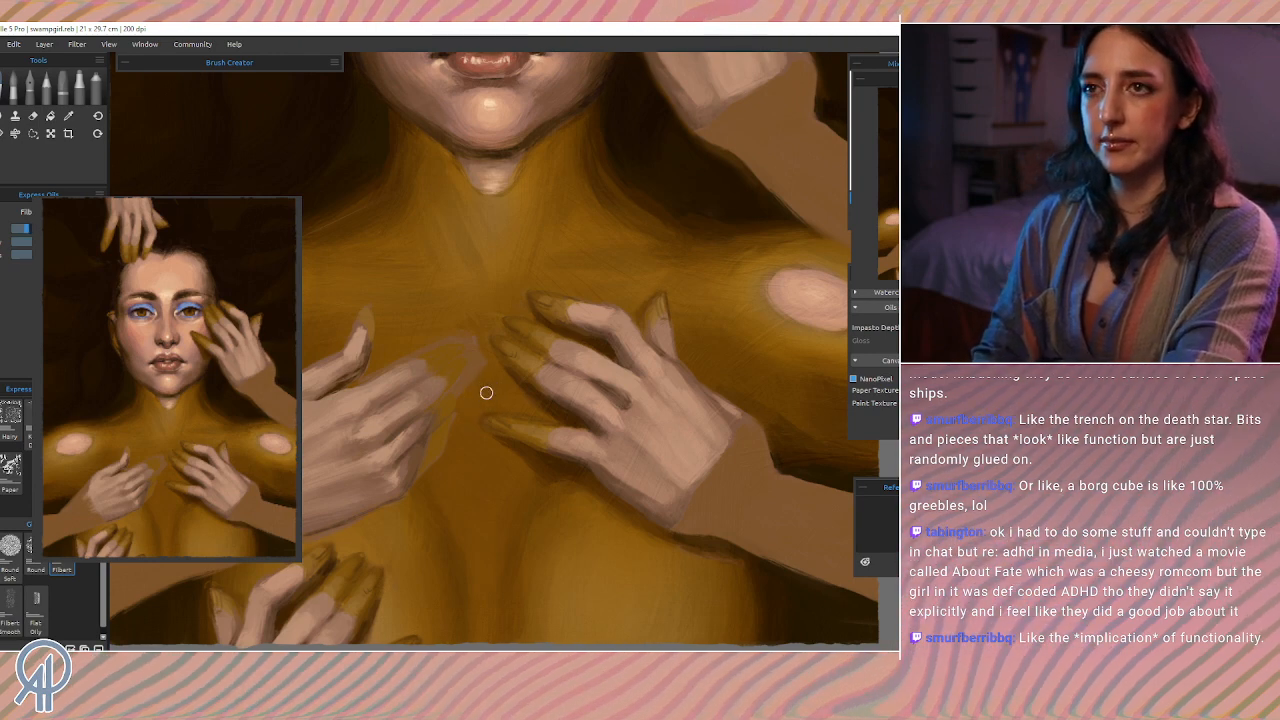
Step: Sample tones from the unfinished hand's raised finger and the finished hand's lower fingertip, and outline the unfinished fingertips in dark ochre
left_click(347, 359, "alt")
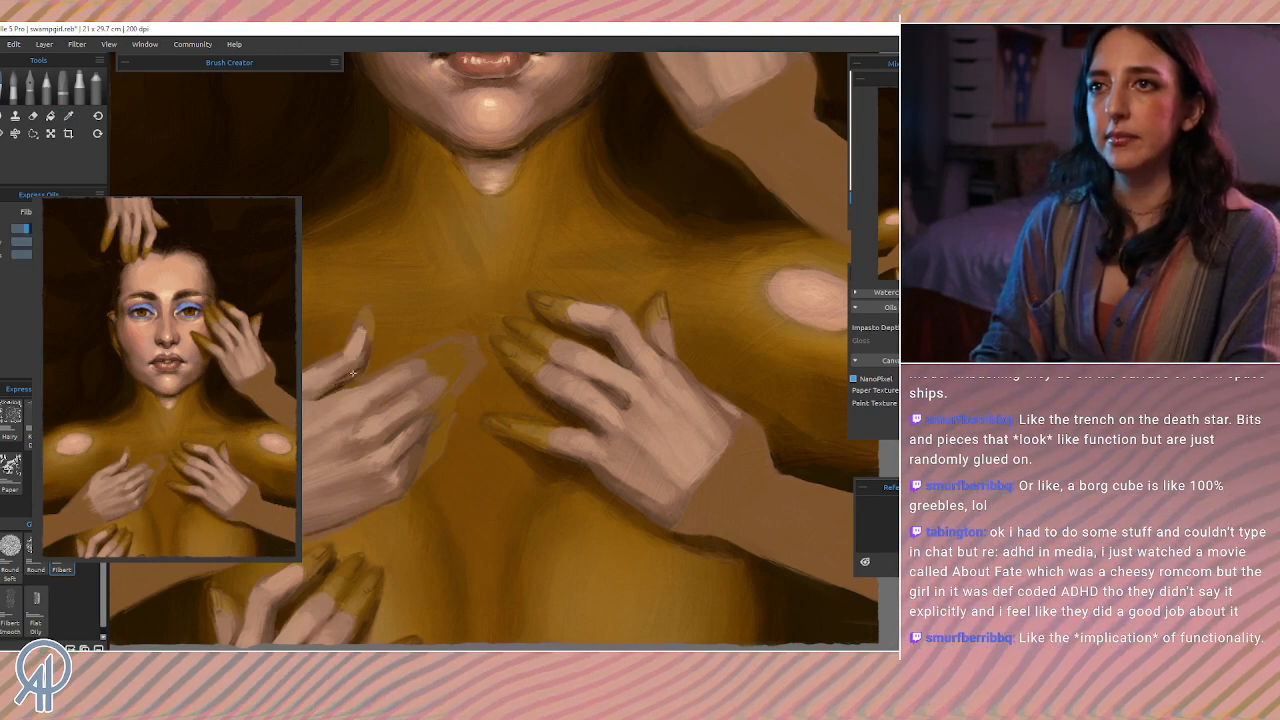
left_click(367, 347, "alt")
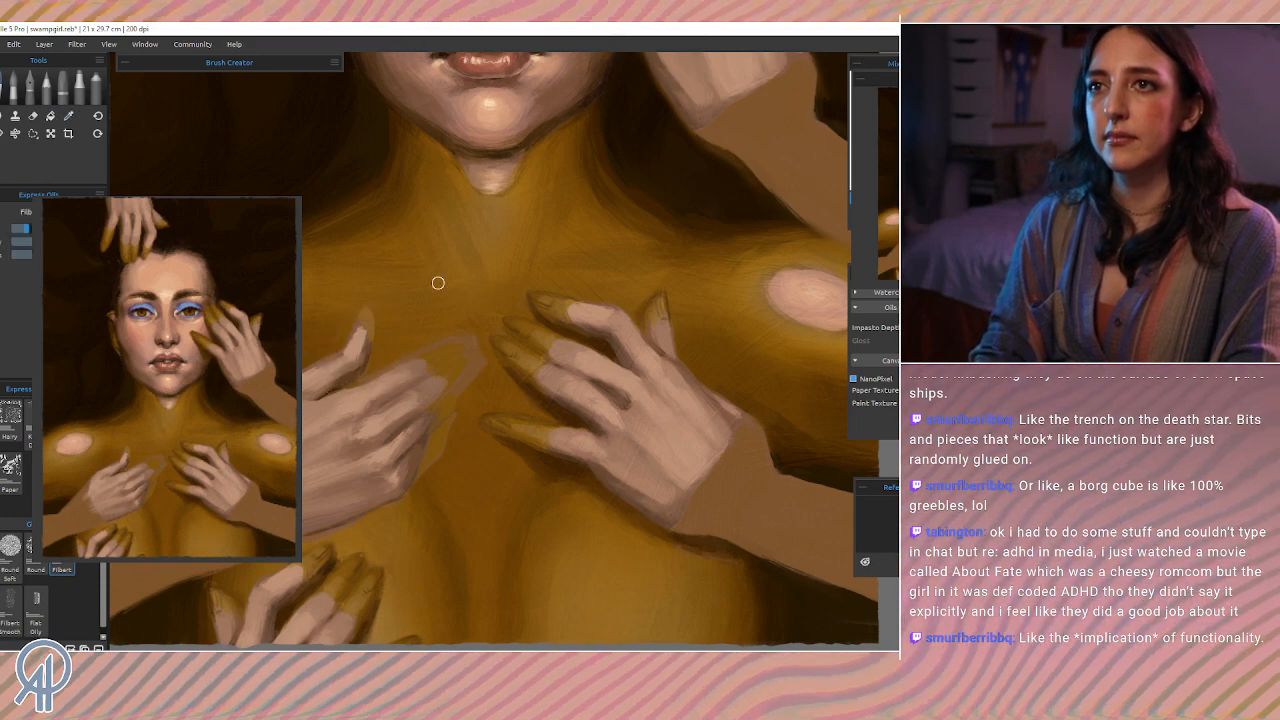
left_click(500, 408, "alt")
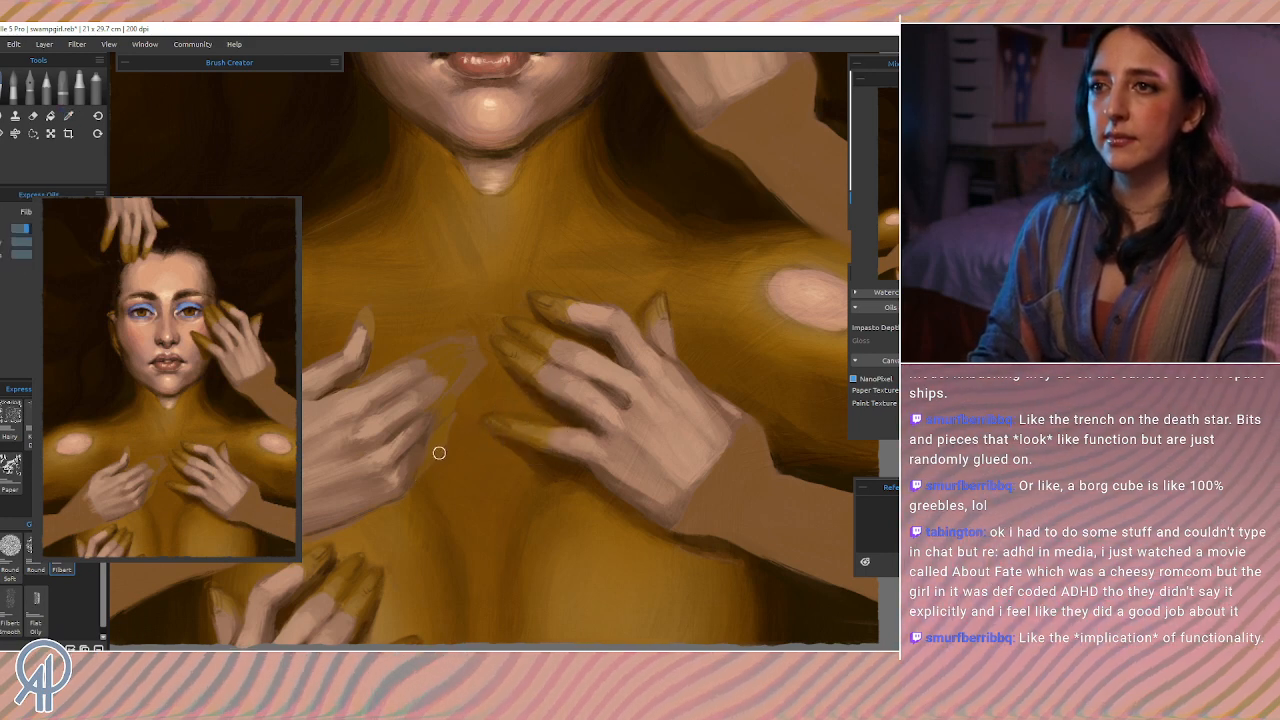
left_click(527, 411, "alt")
left_click_drag(527, 411, 520, 445)
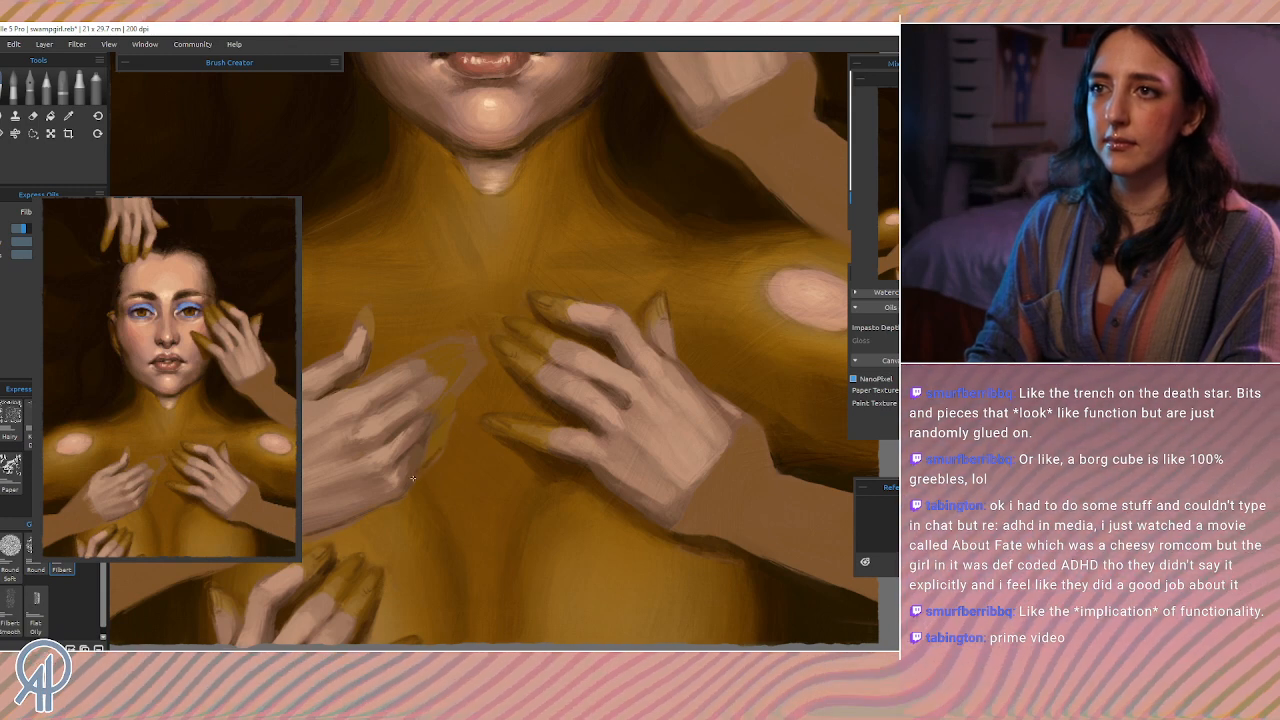
left_click_drag(438, 446, 413, 479)
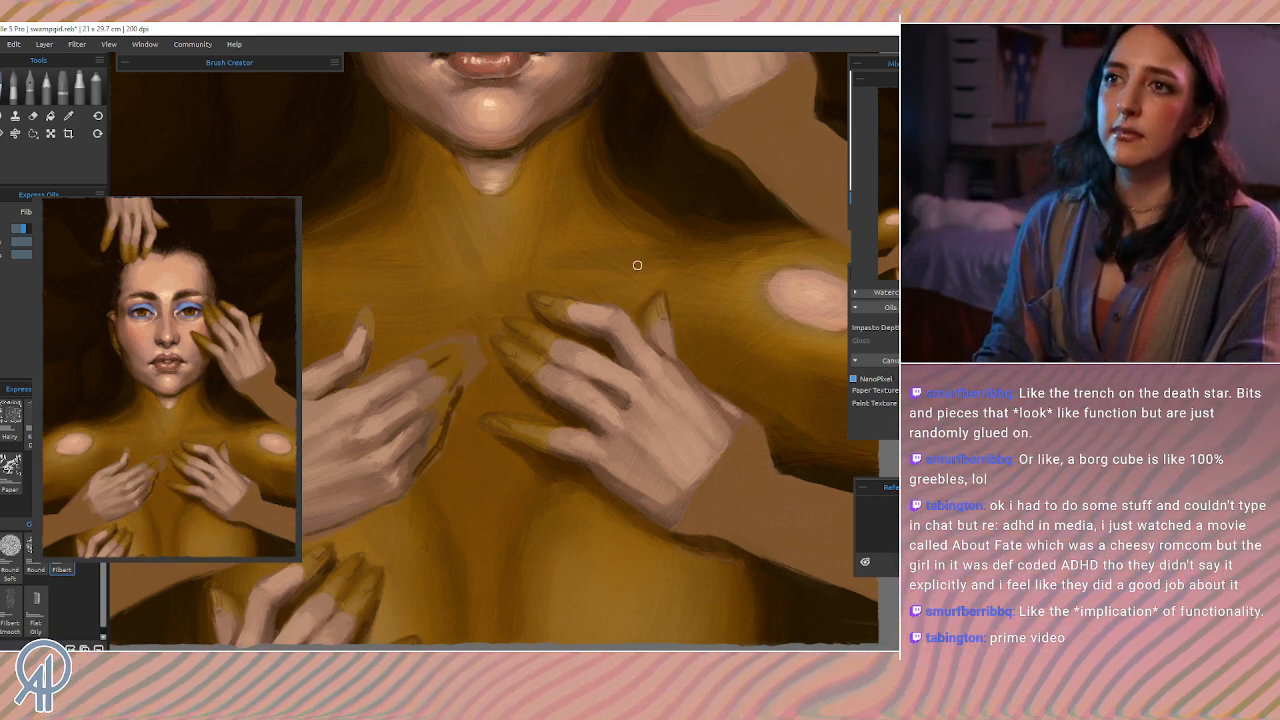
Step: Fill the unfinished hand's lower fingertips with ochre from the finished hand and blend their dark edges with tones sampled along them
left_click(511, 361, "alt")
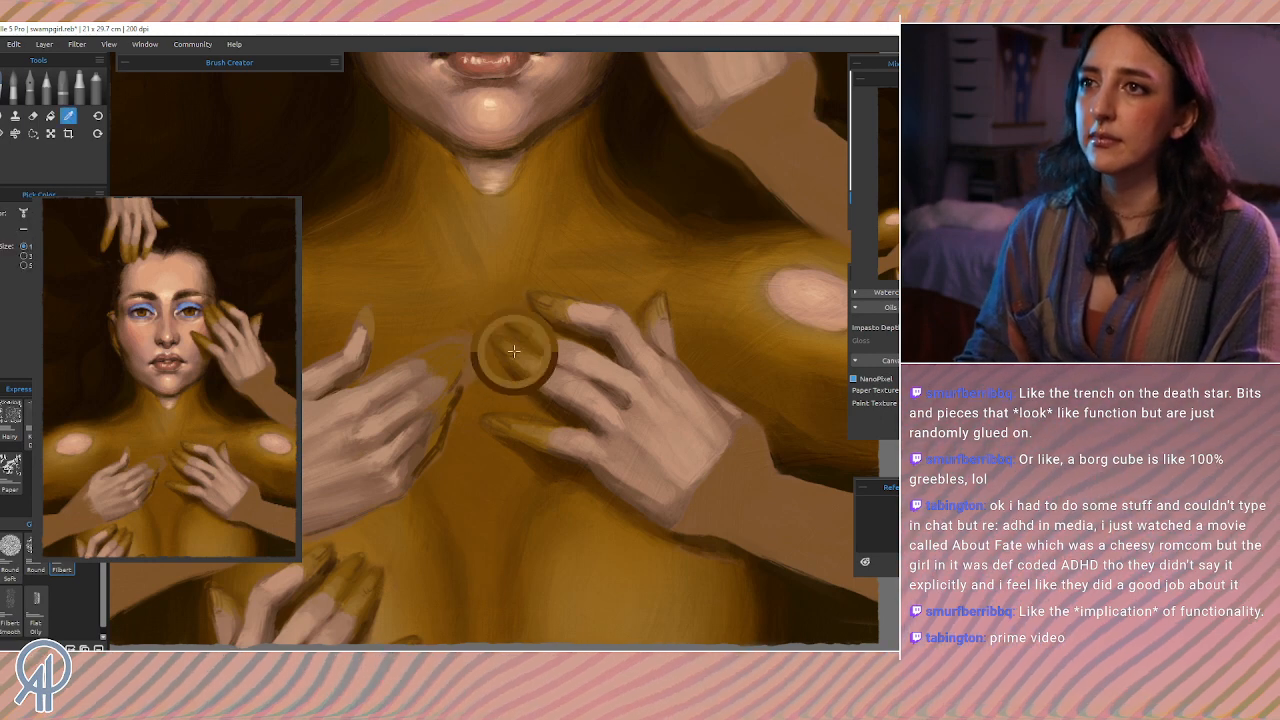
left_click(442, 430, "alt")
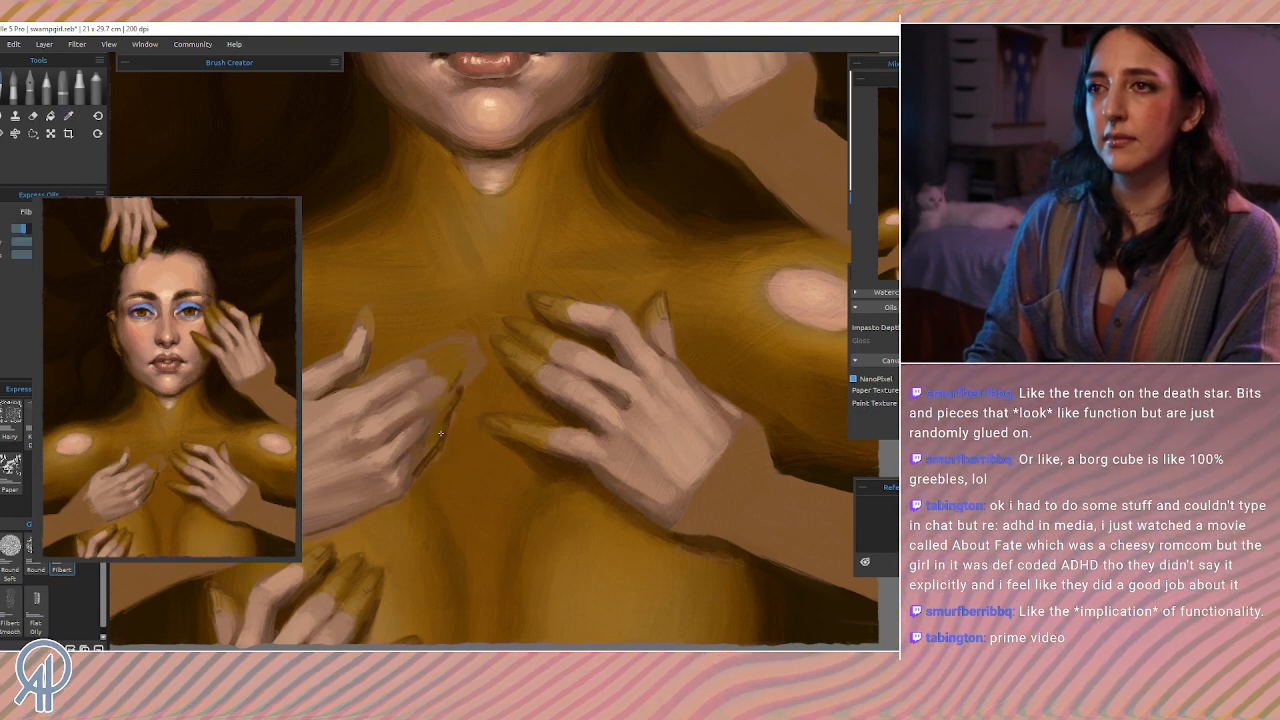
left_click(448, 420, "alt")
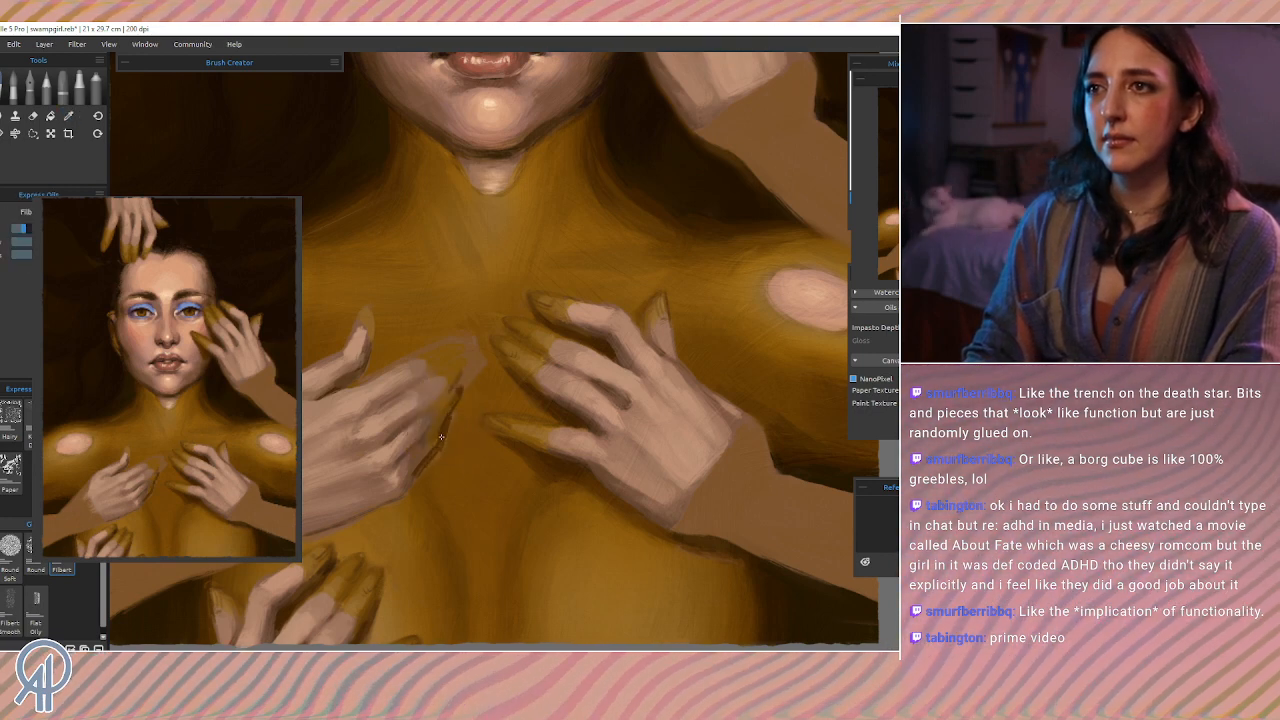
left_click(437, 425, "alt")
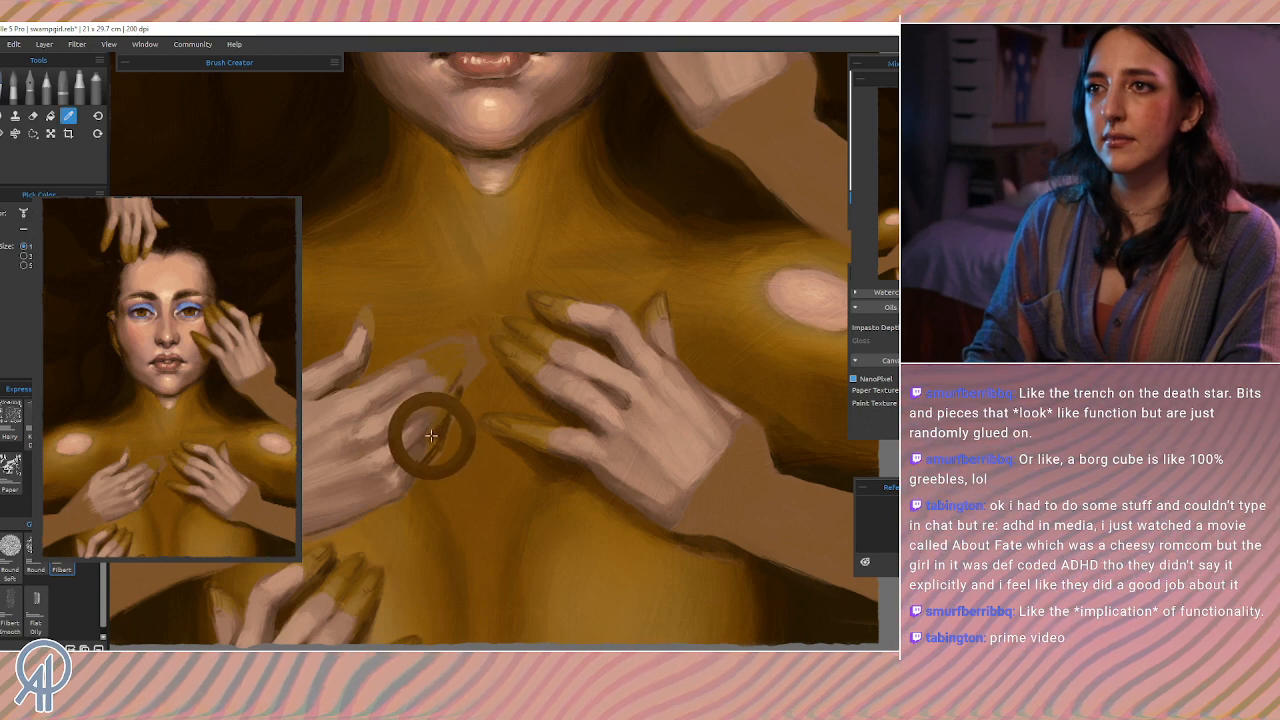
left_click(436, 439, "alt")
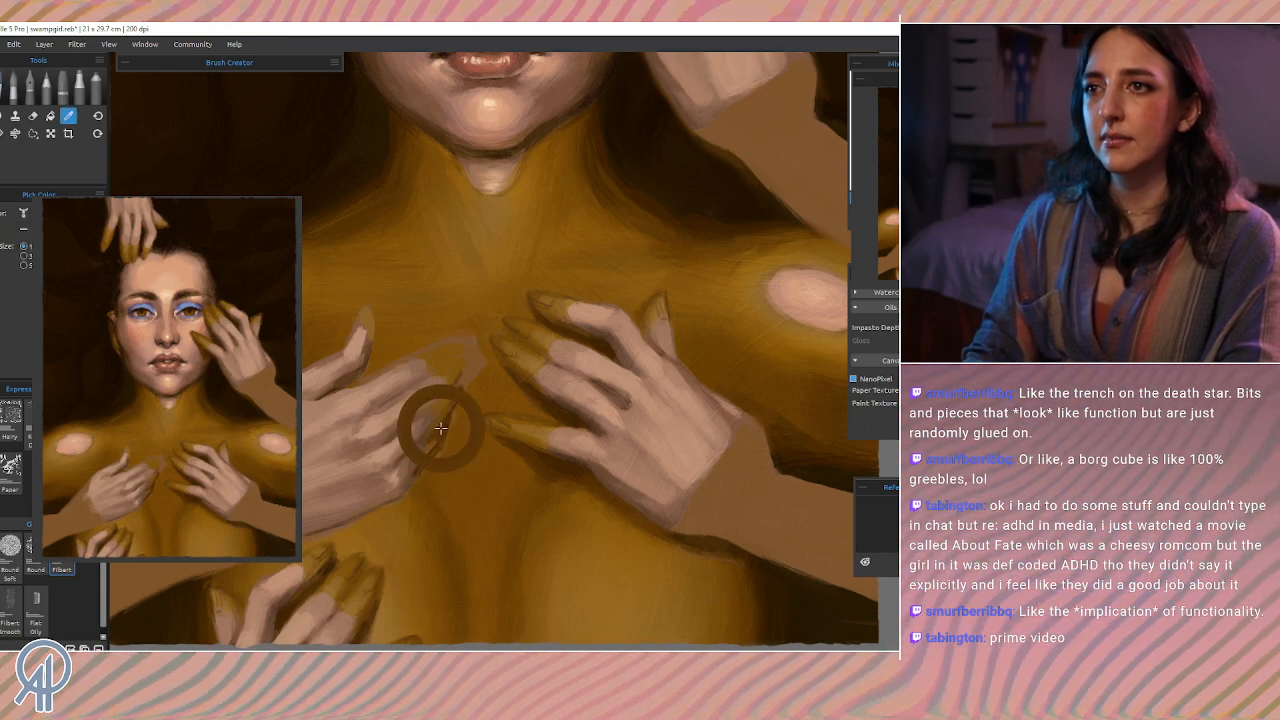
left_click(438, 431, "alt")
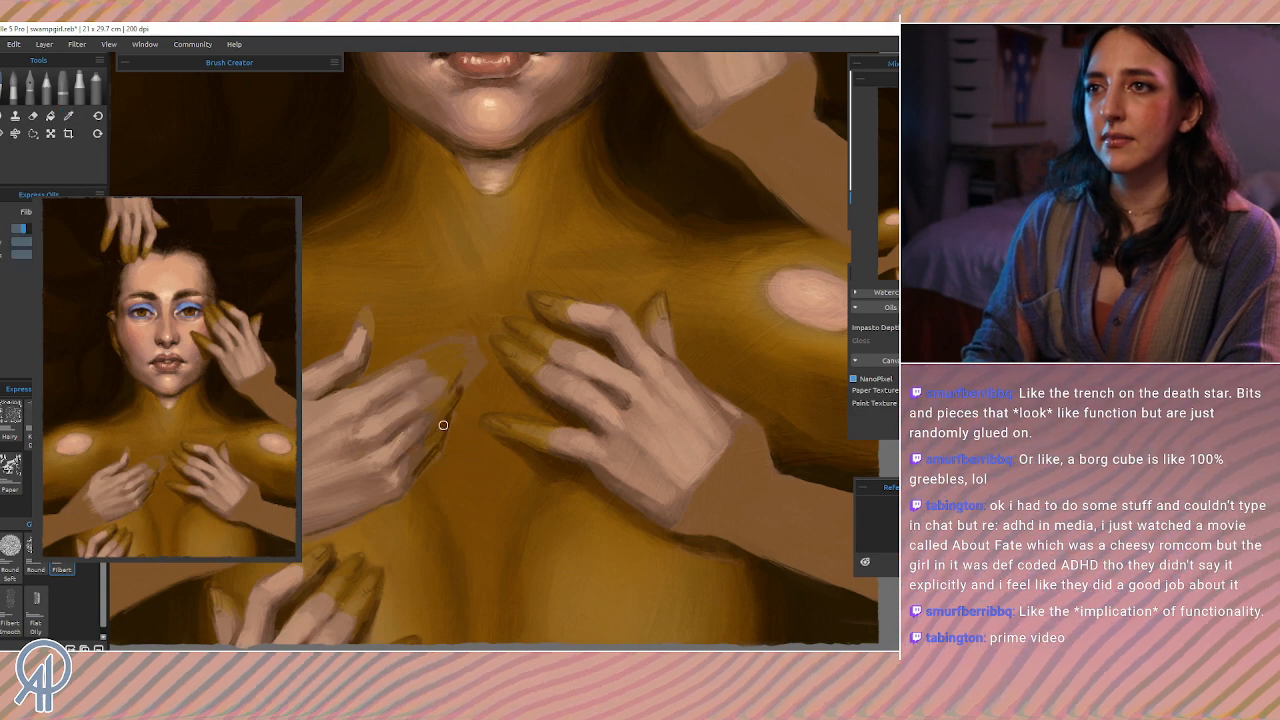
left_click(436, 438, "alt")
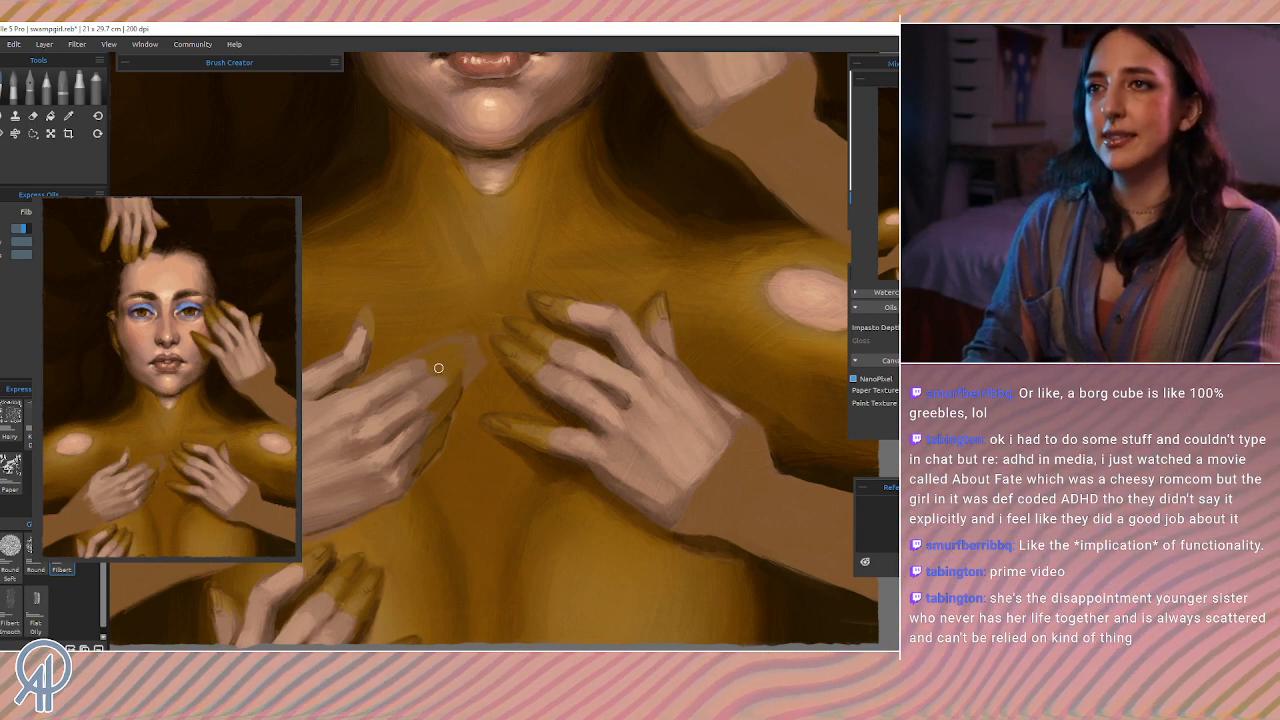
Step: Sample tones around both hands' fingertips and erase the flat skin-coloured excess beyond the unfinished hand's longest finger
left_click(472, 362, "alt")
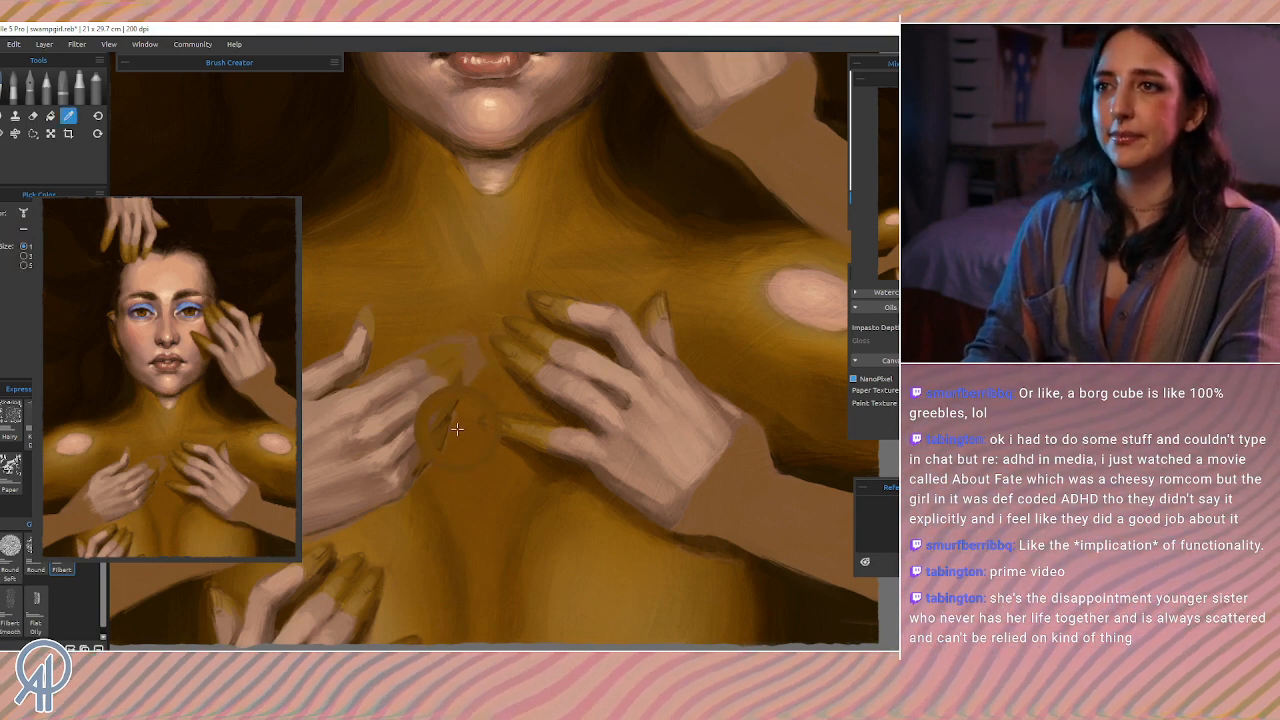
left_click(488, 361, "alt")
left_click(572, 346, "alt")
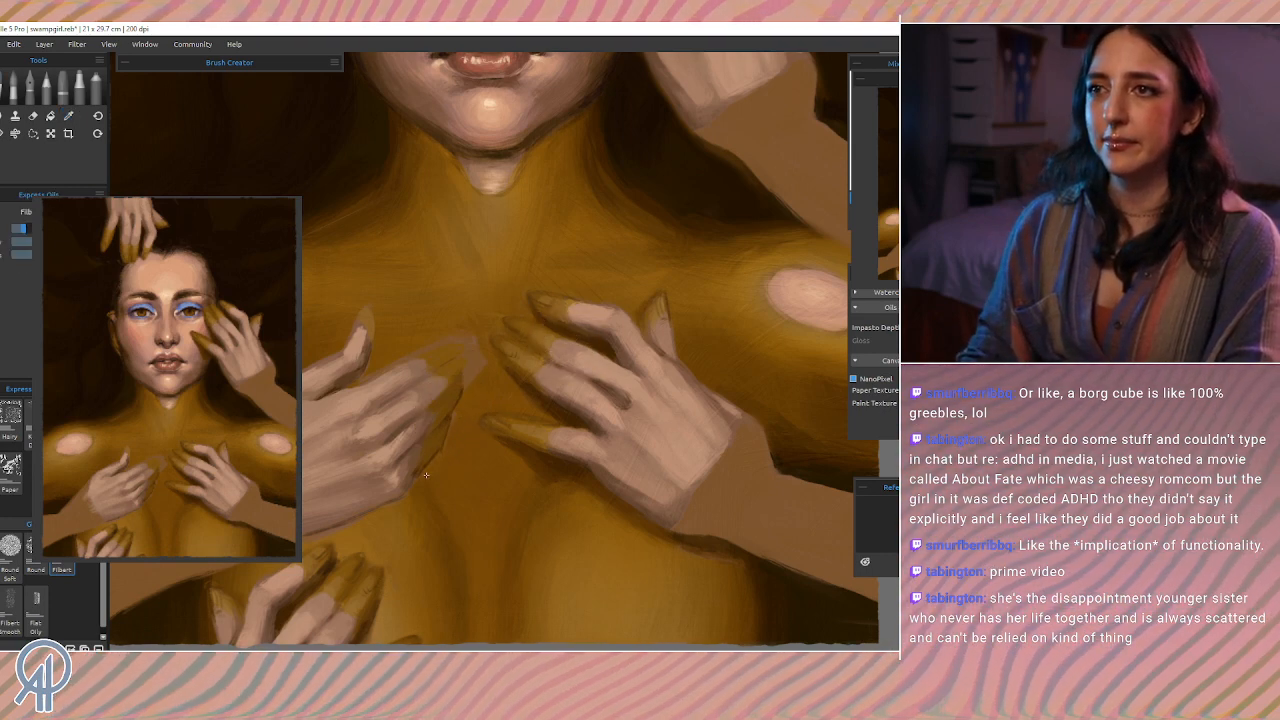
key("e")
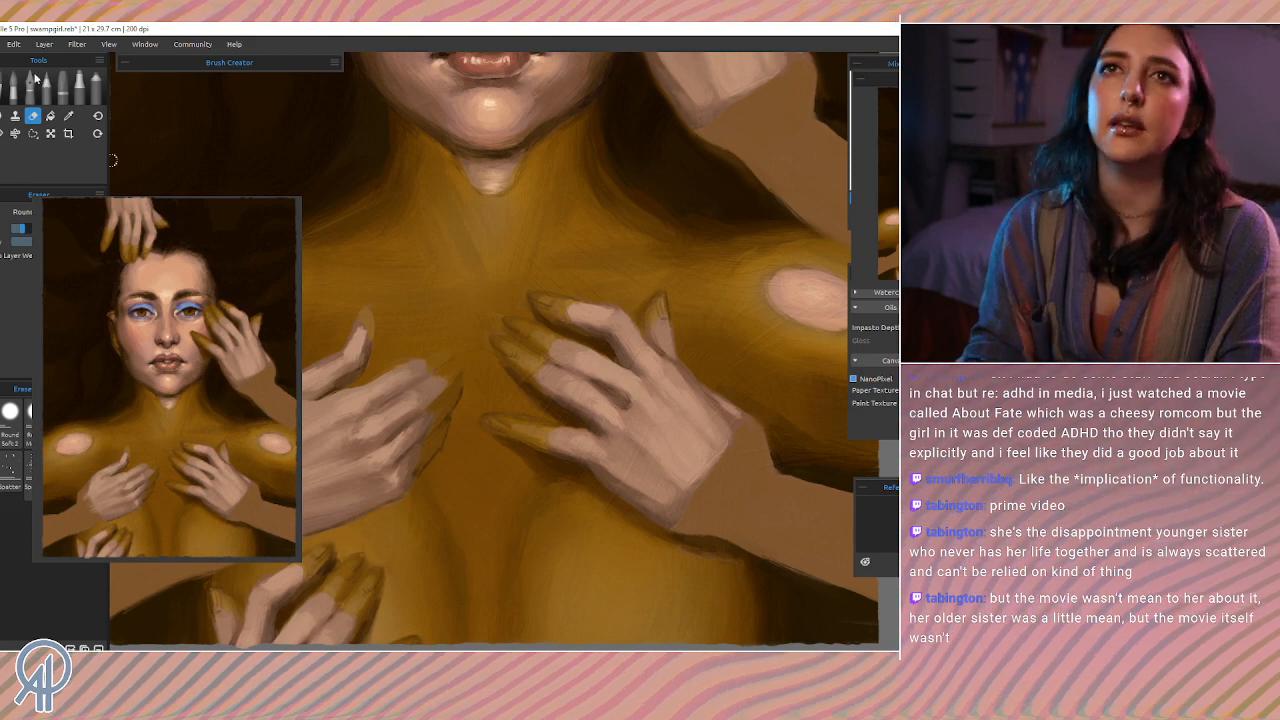
Step: Paint the unfinished hand's longest fingertip with ochre from the finished hand and shade its lower edge with a sampled dark brown
left_click(4, 91)
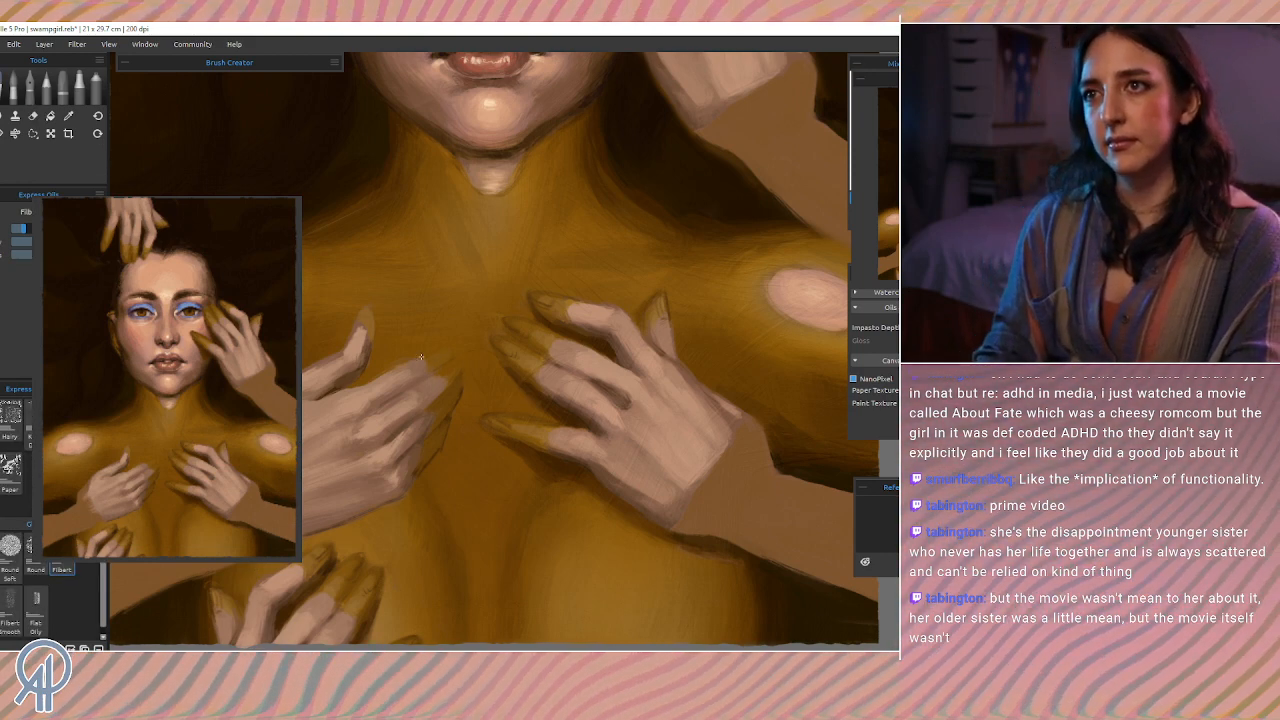
left_click(525, 368, "alt")
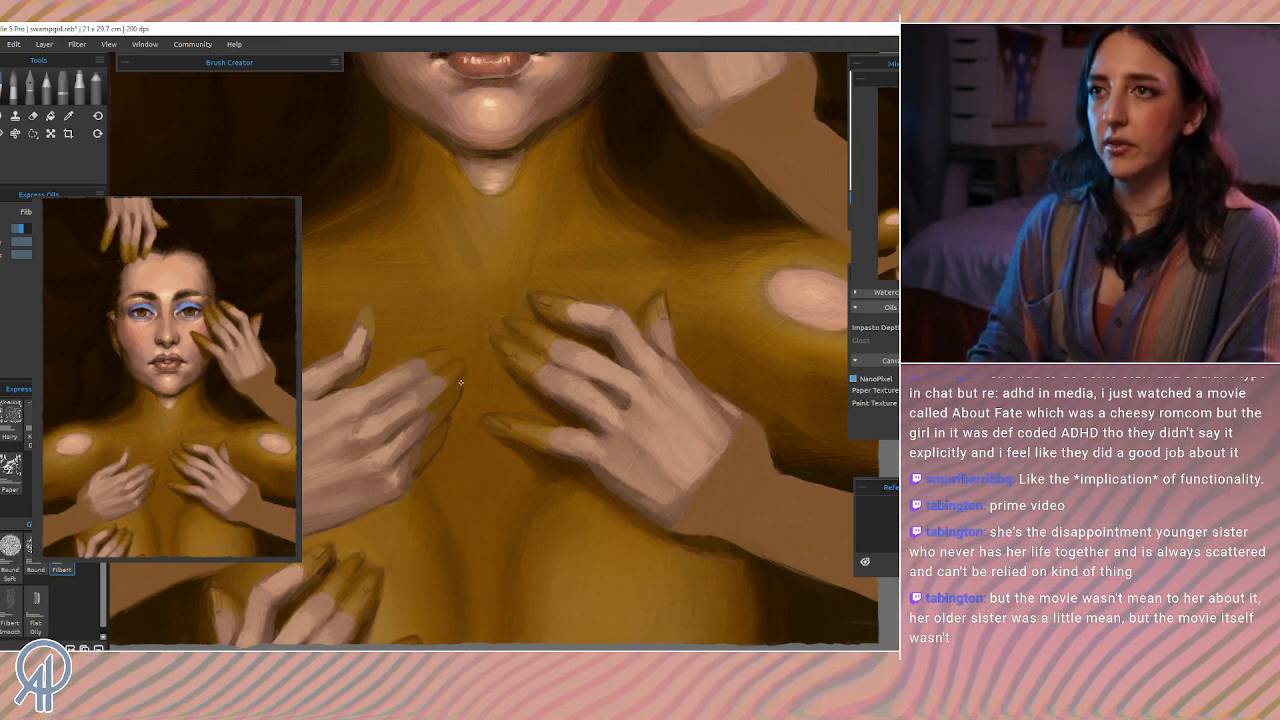
key("i")
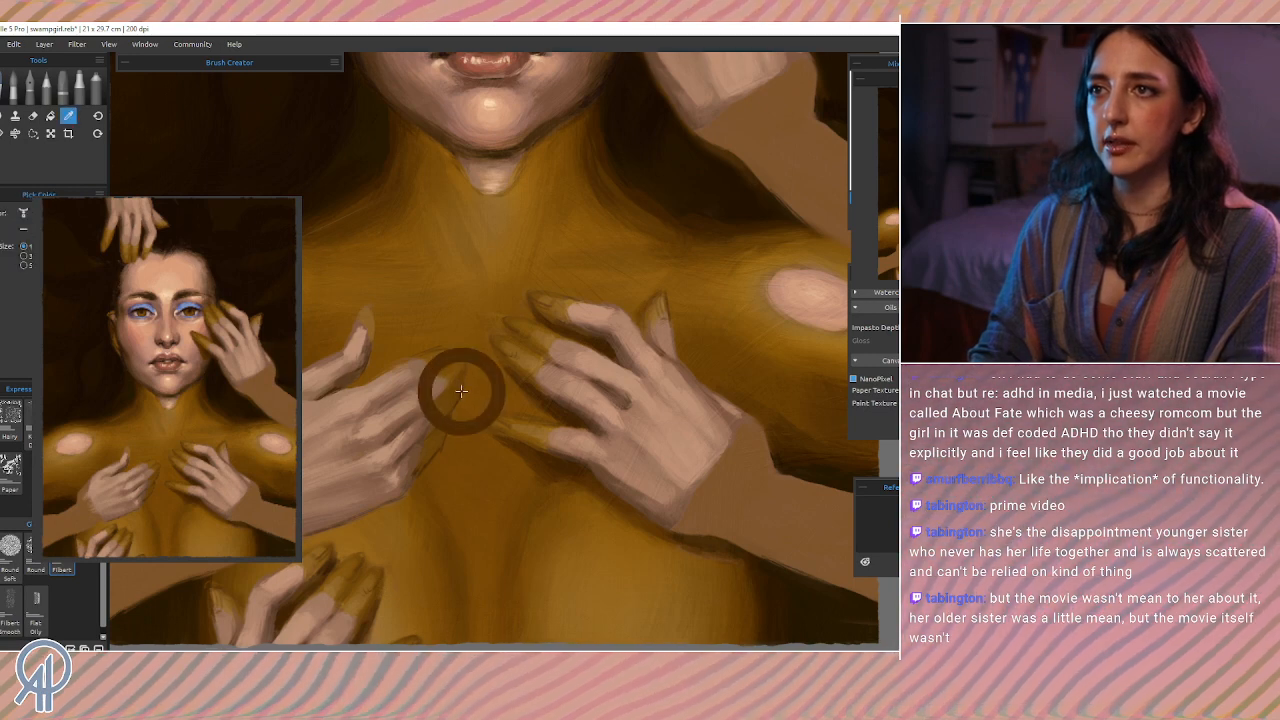
left_click(458, 391)
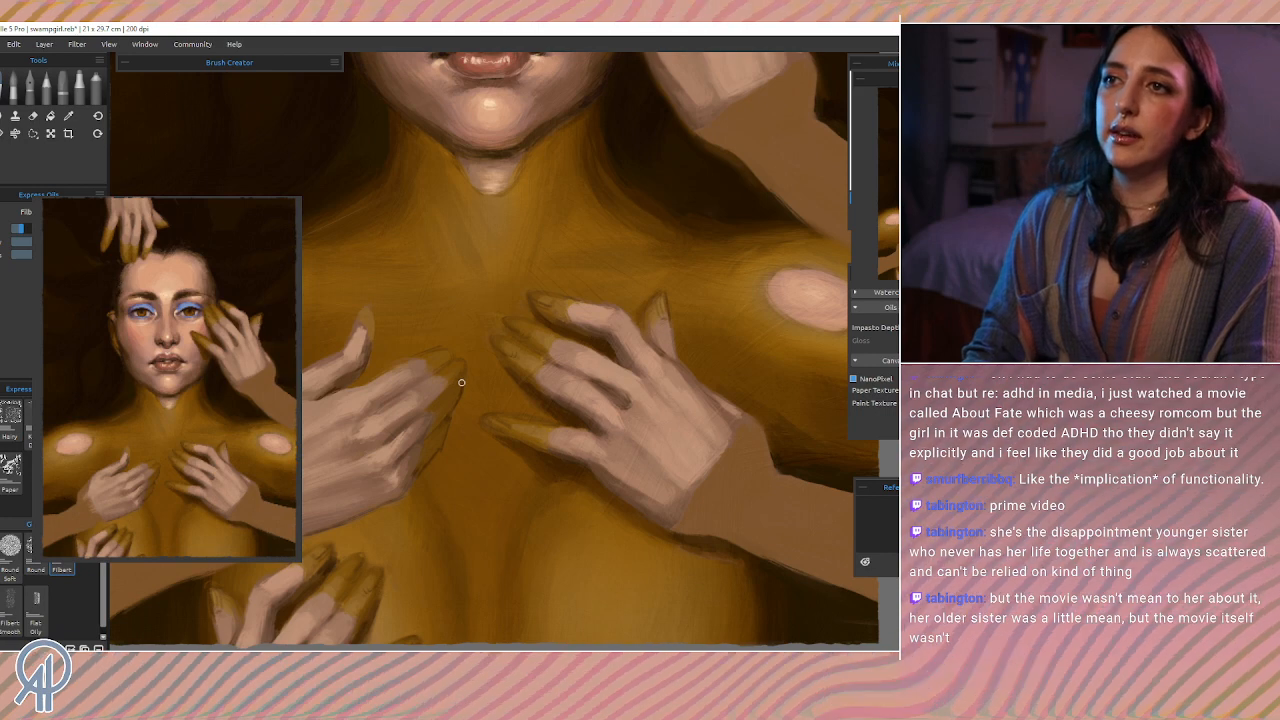
key("i")
left_click(460, 390)
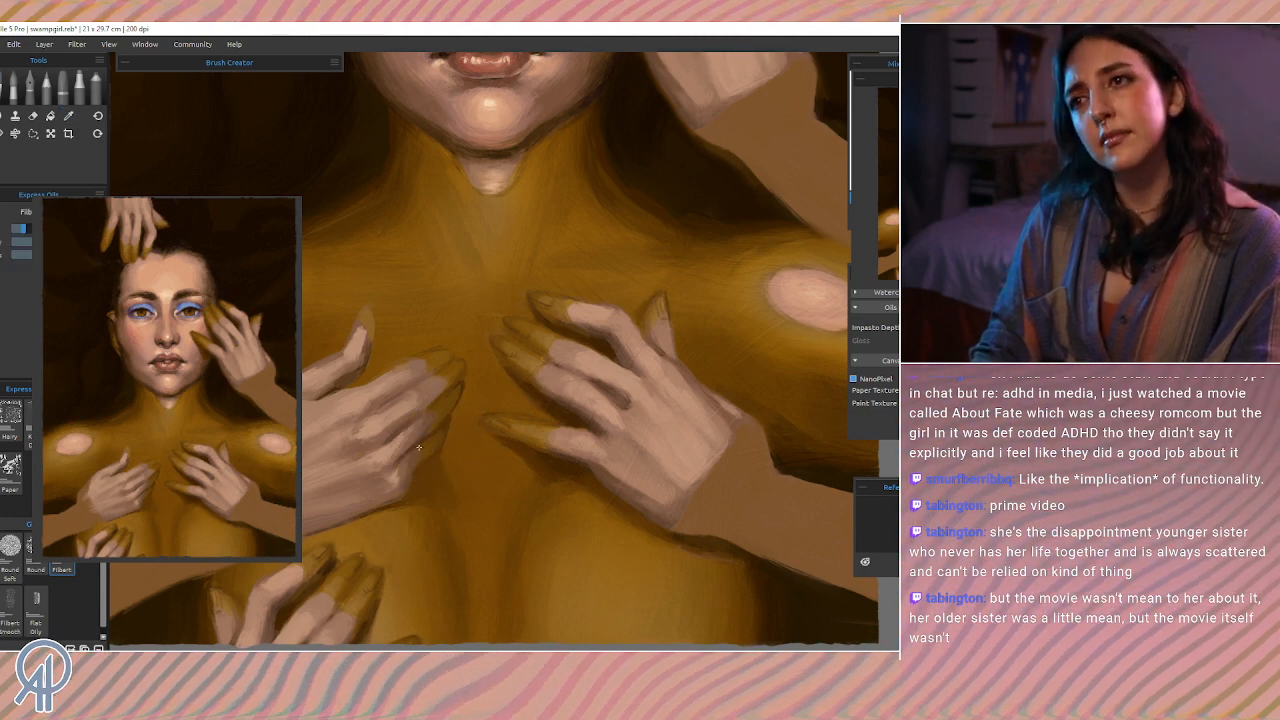
Step: Blend the skin into the ochre on the unfinished hand's lower fingers with tones sampled from those fingers
key("i")
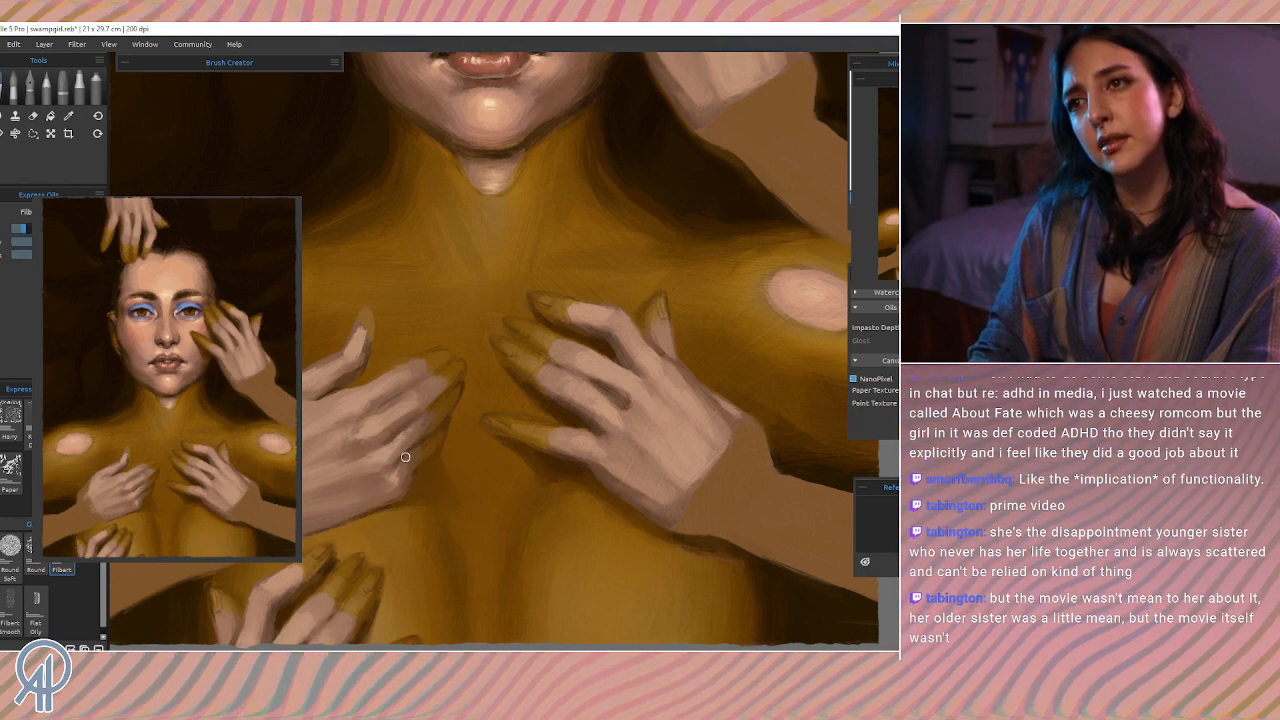
left_click(401, 459, "alt")
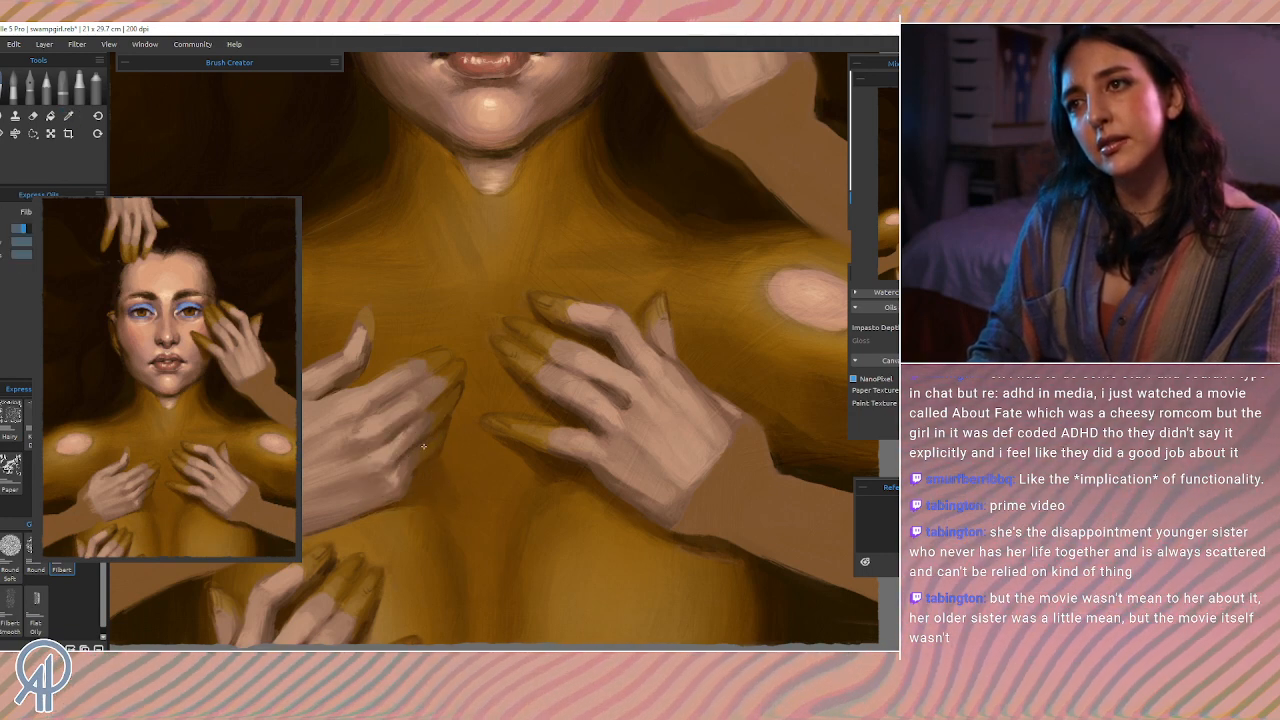
left_click(423, 446, "alt")
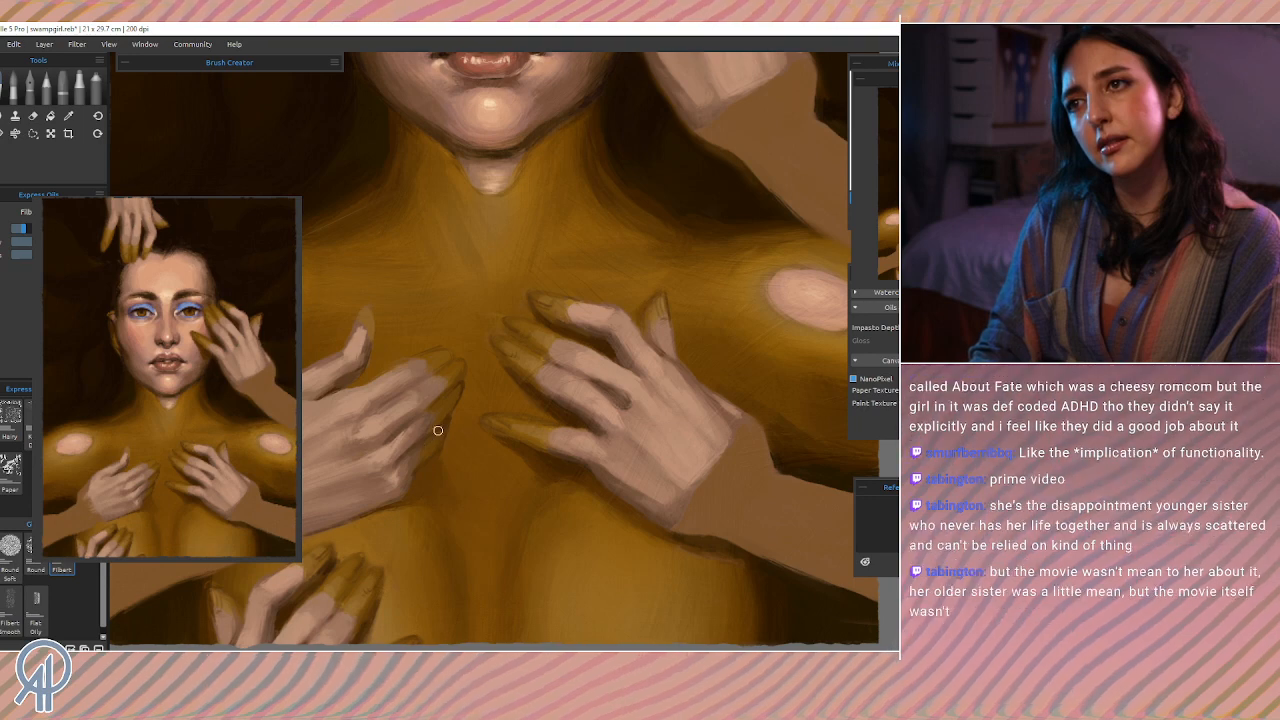
left_click(445, 423, "alt")
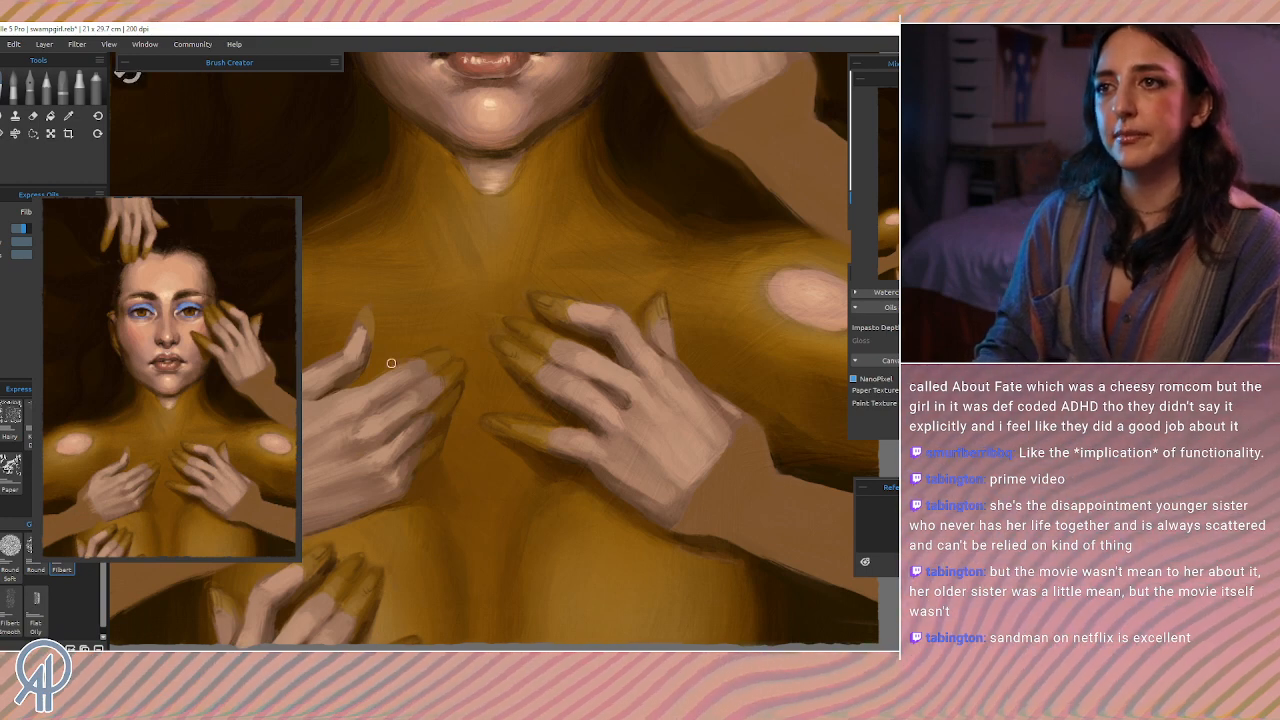
Step: Refine the unfinished hand's ochre fingertips and outer edges with tones sampled from the finished hand and the surrounding chest
left_click(530, 355, "alt")
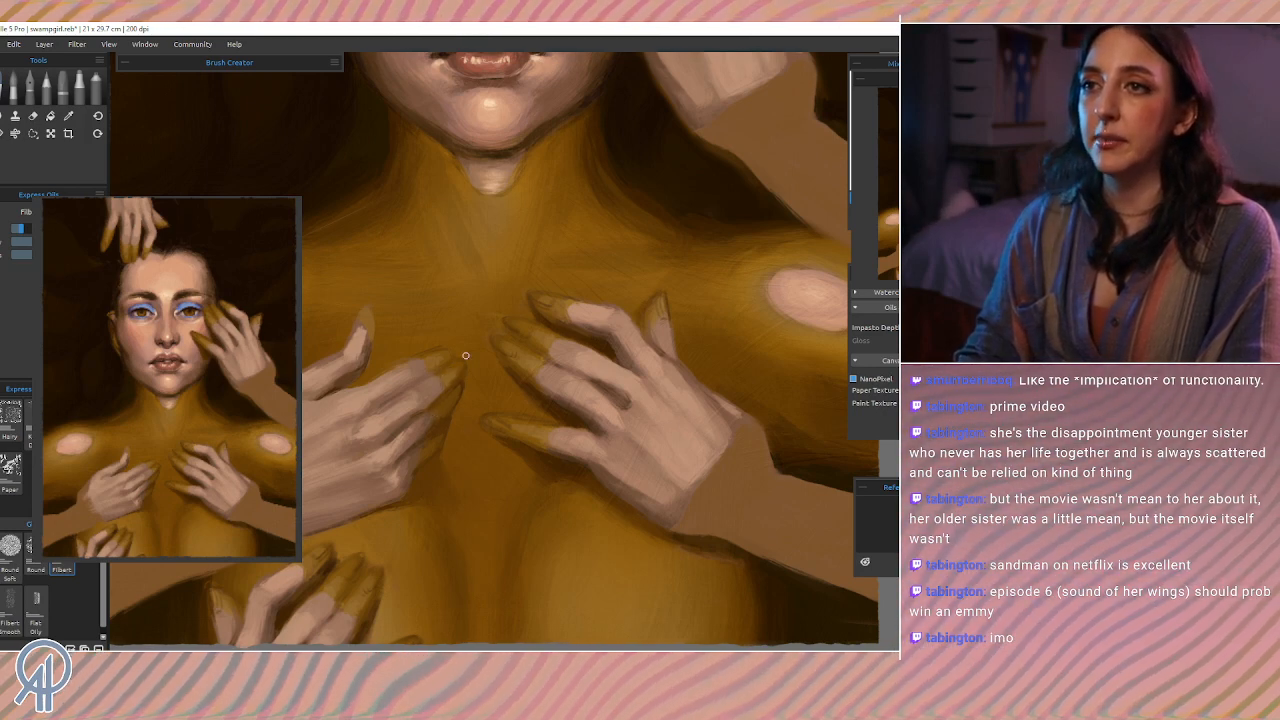
key("i")
left_click(357, 310)
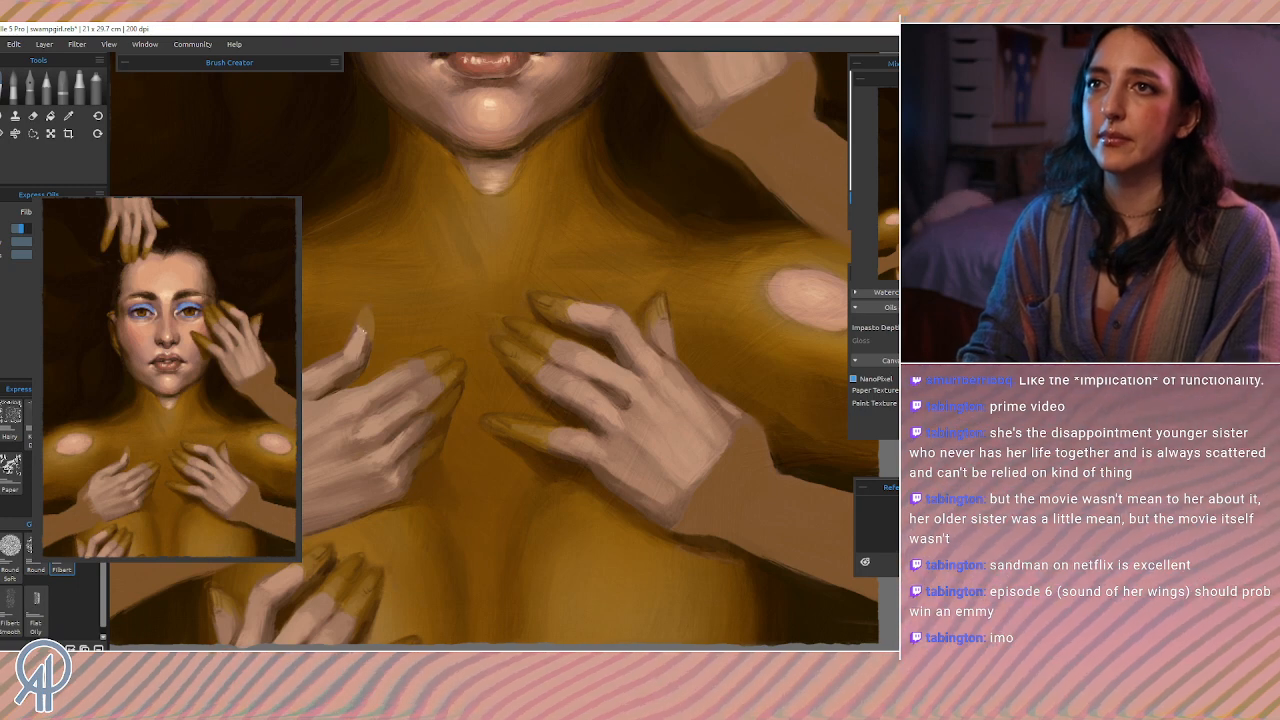
left_click(529, 443, "alt")
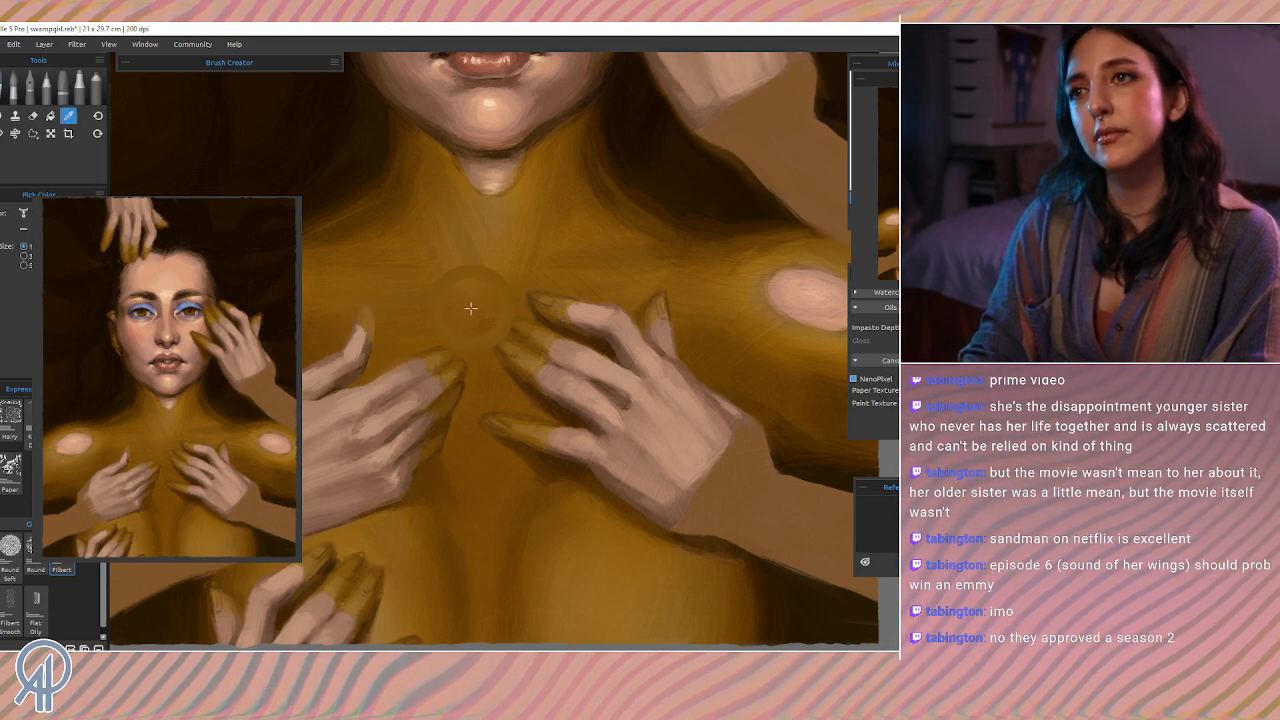
left_click(512, 377, "alt")
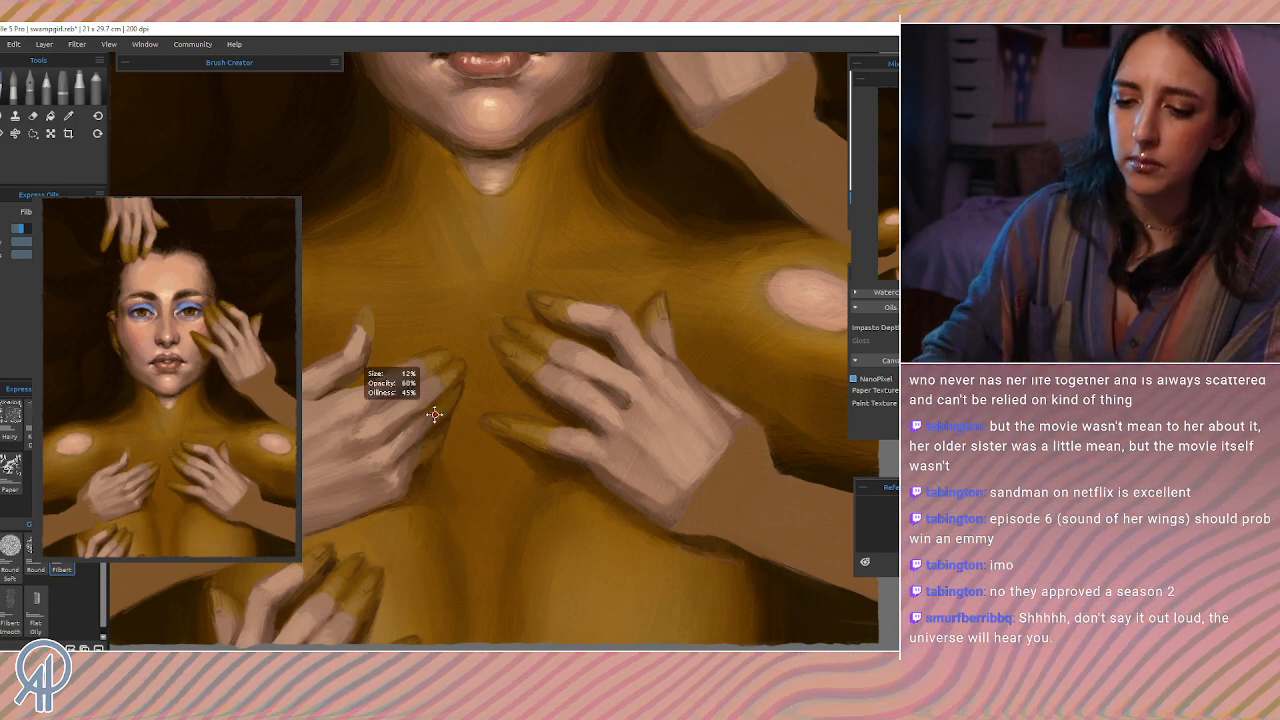
scroll(435, 414, "down", 2)
scroll(435, 414, "down", 3)
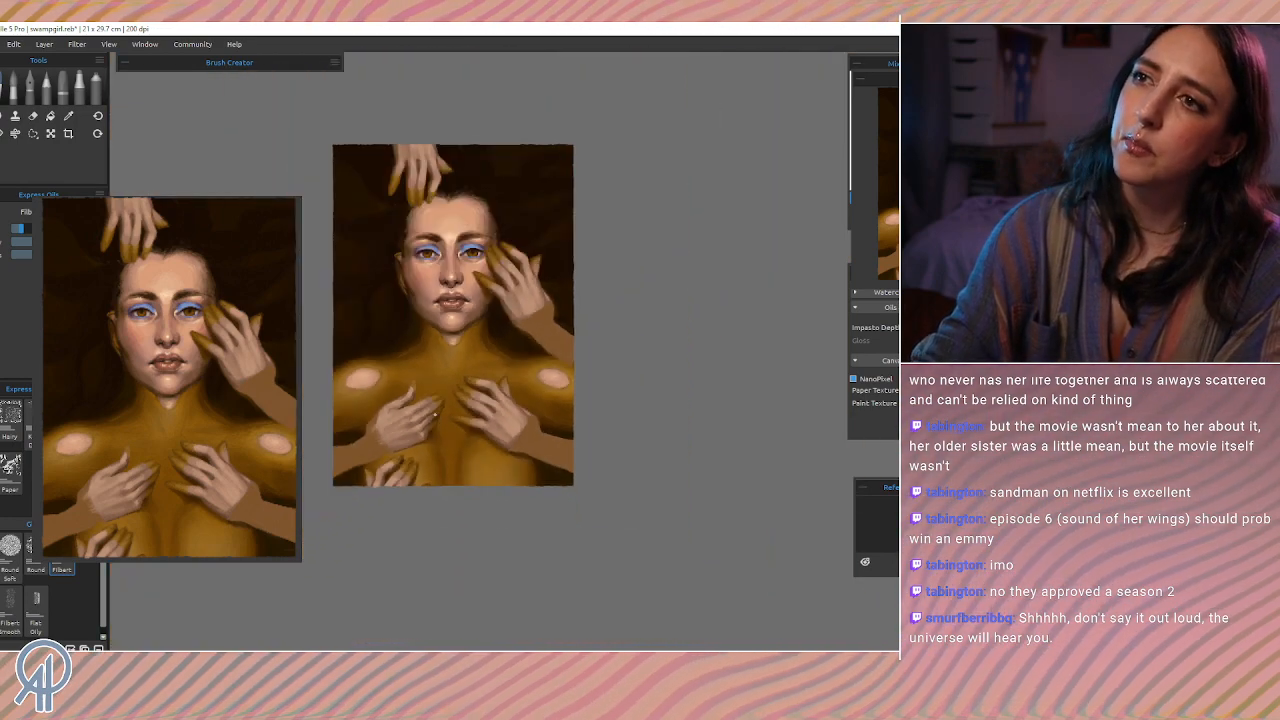
scroll(435, 414, "up", 5)
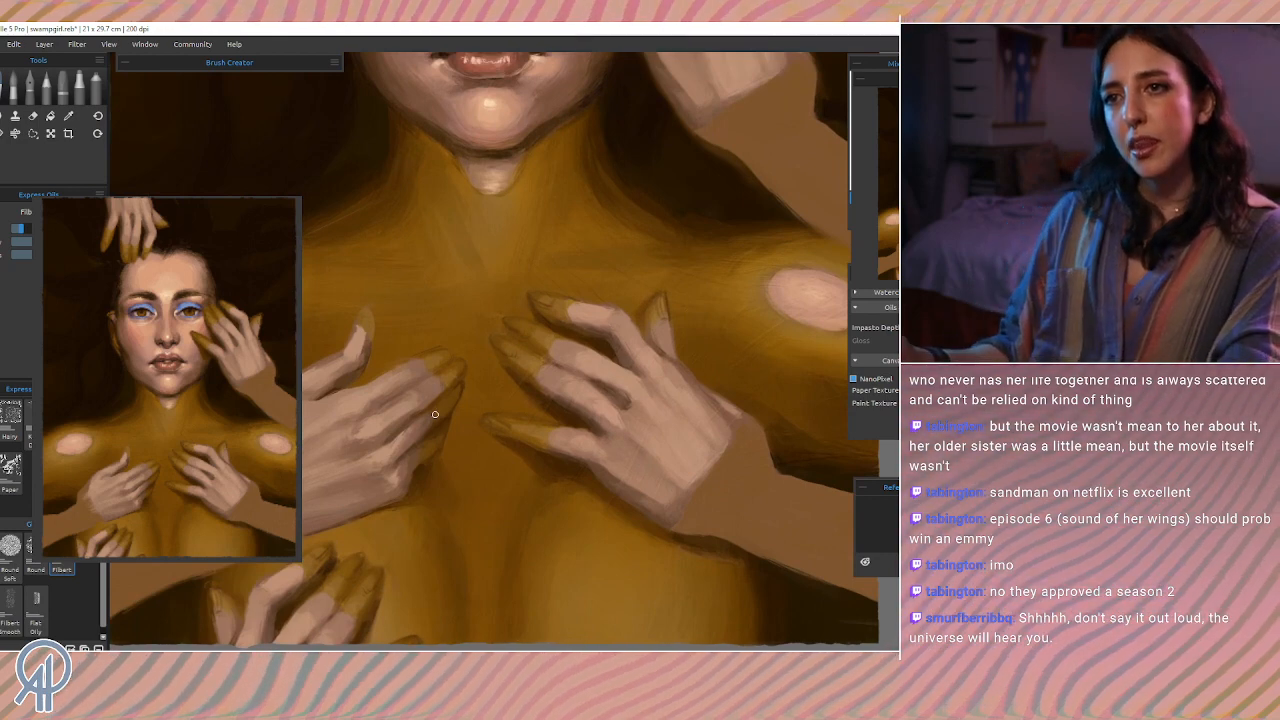
left_click_drag(416, 371, 418, 419)
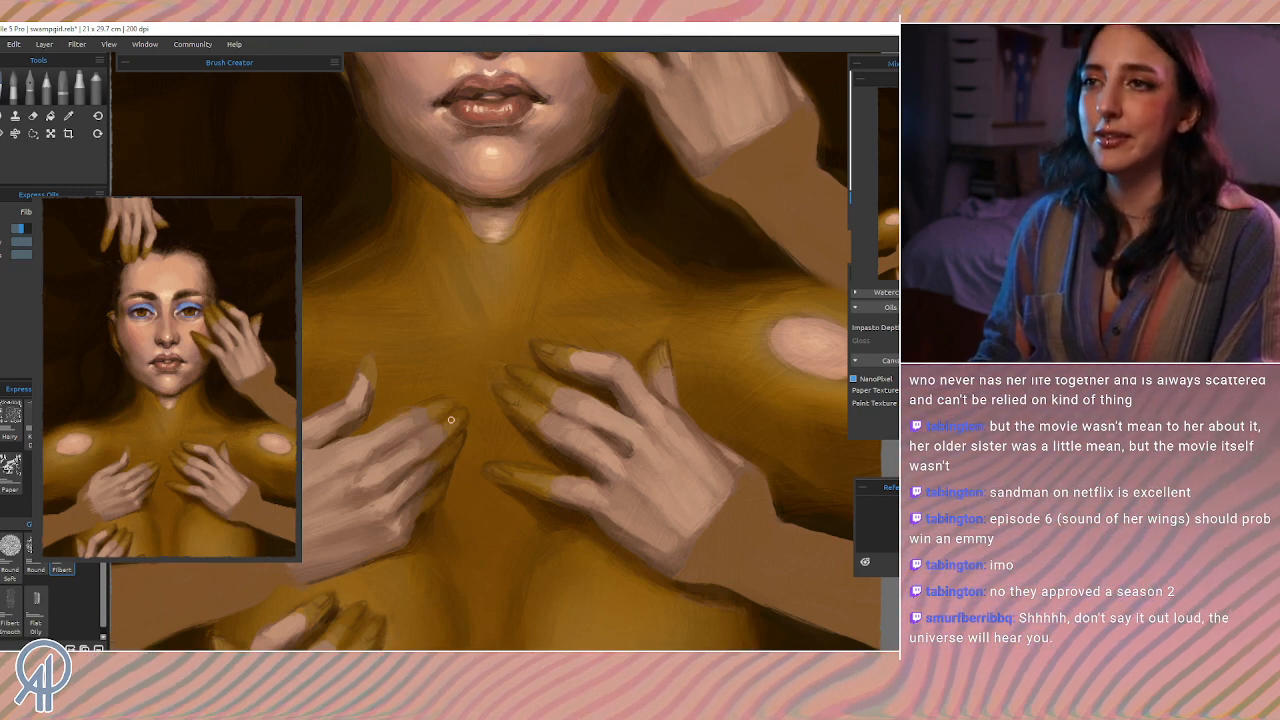
key("i")
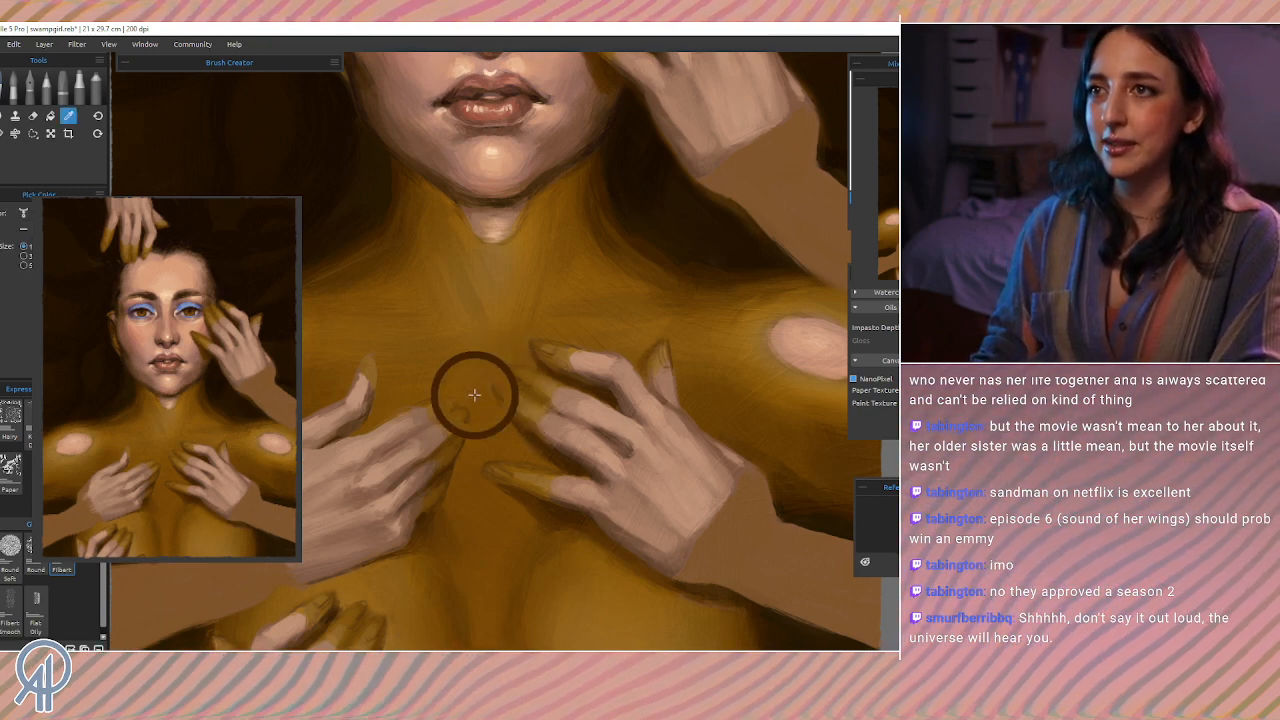
left_click(458, 412)
left_click_drag(455, 413, 475, 402)
key("ctrl+z")
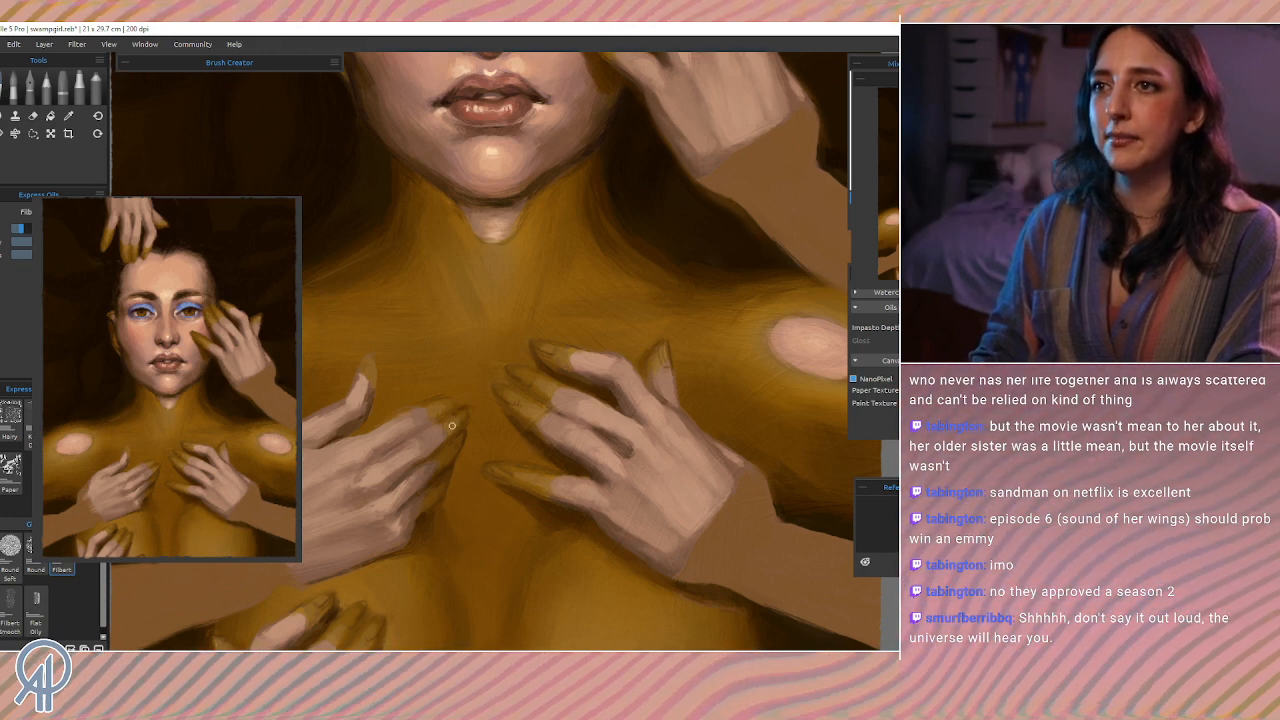
left_click(455, 420, "alt")
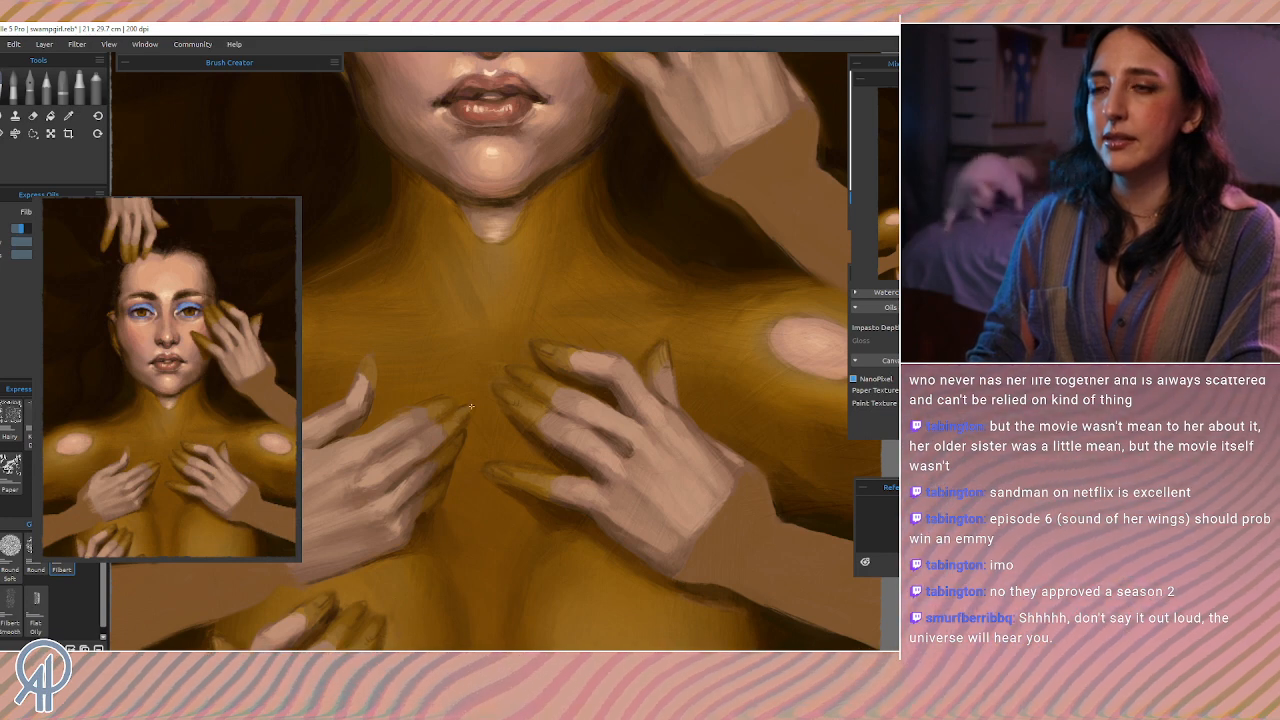
key("ctrl+z")
Step: Repaint the unfinished hand's longest fingertip with tones sampled from both hands' fingers and the surrounding chest
left_click(449, 411, "alt")
left_click_drag(474, 389, 515, 370)
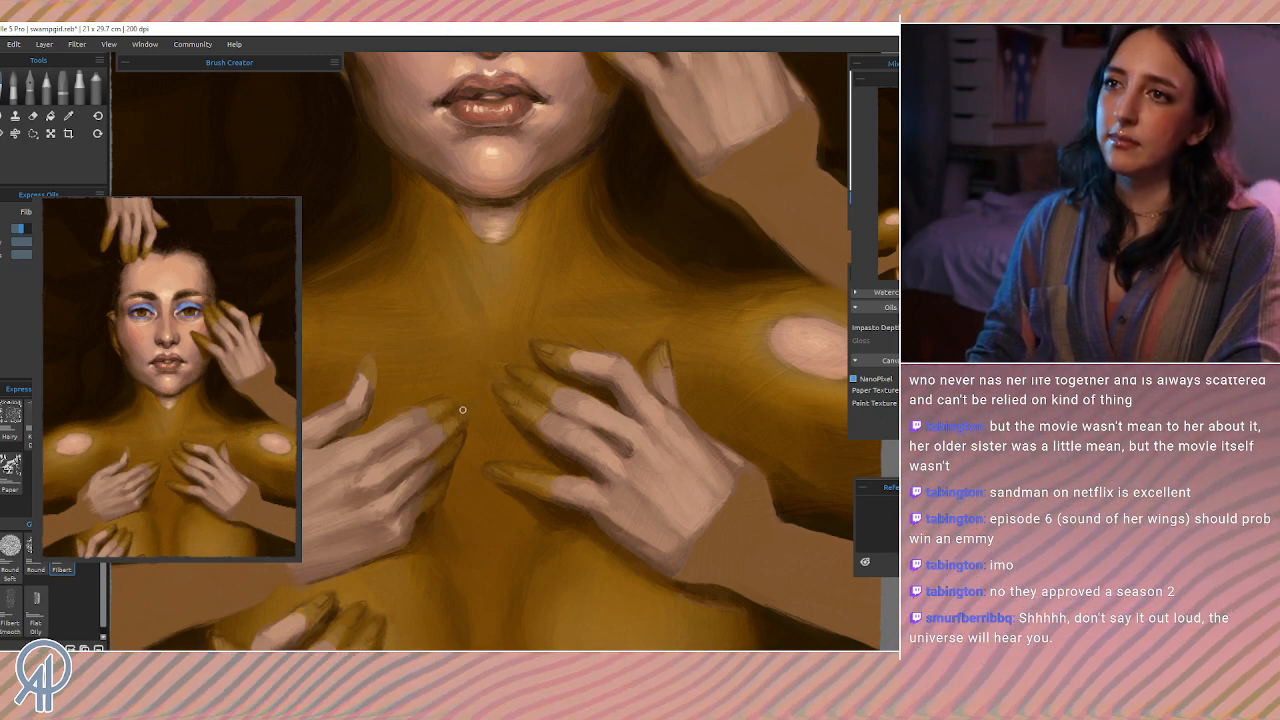
left_click(486, 356, "alt")
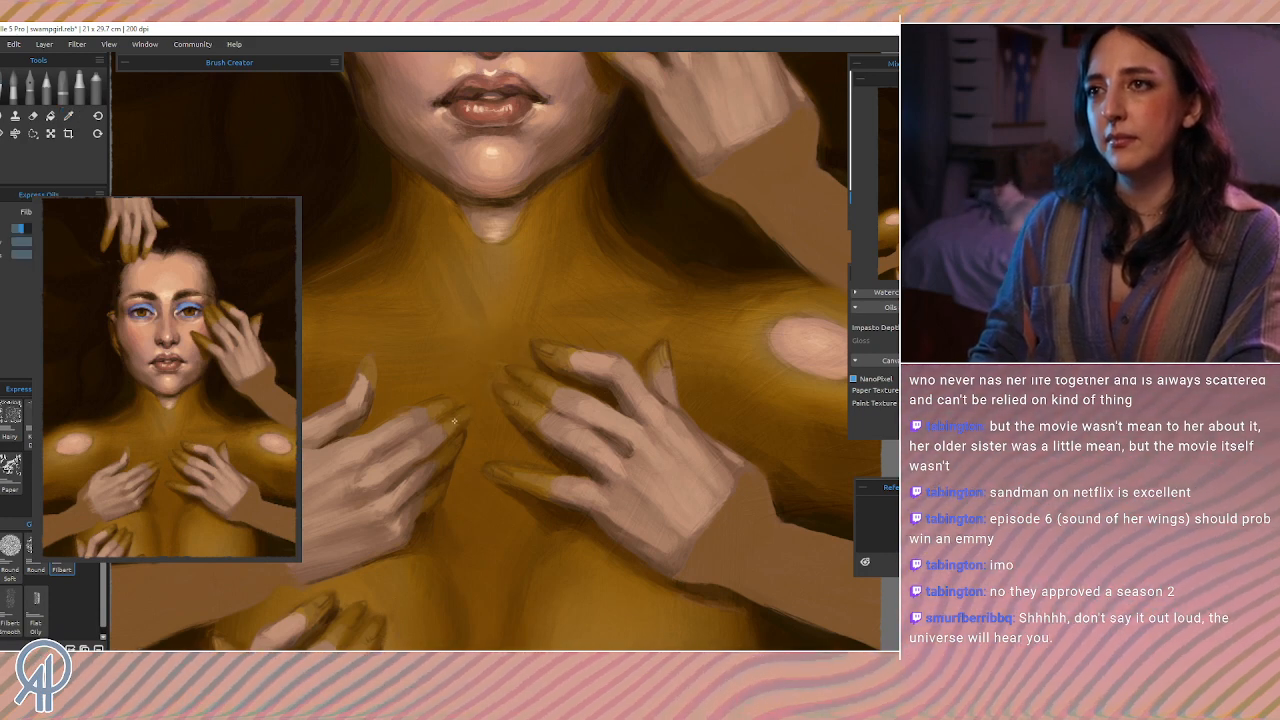
left_click(553, 545, "alt")
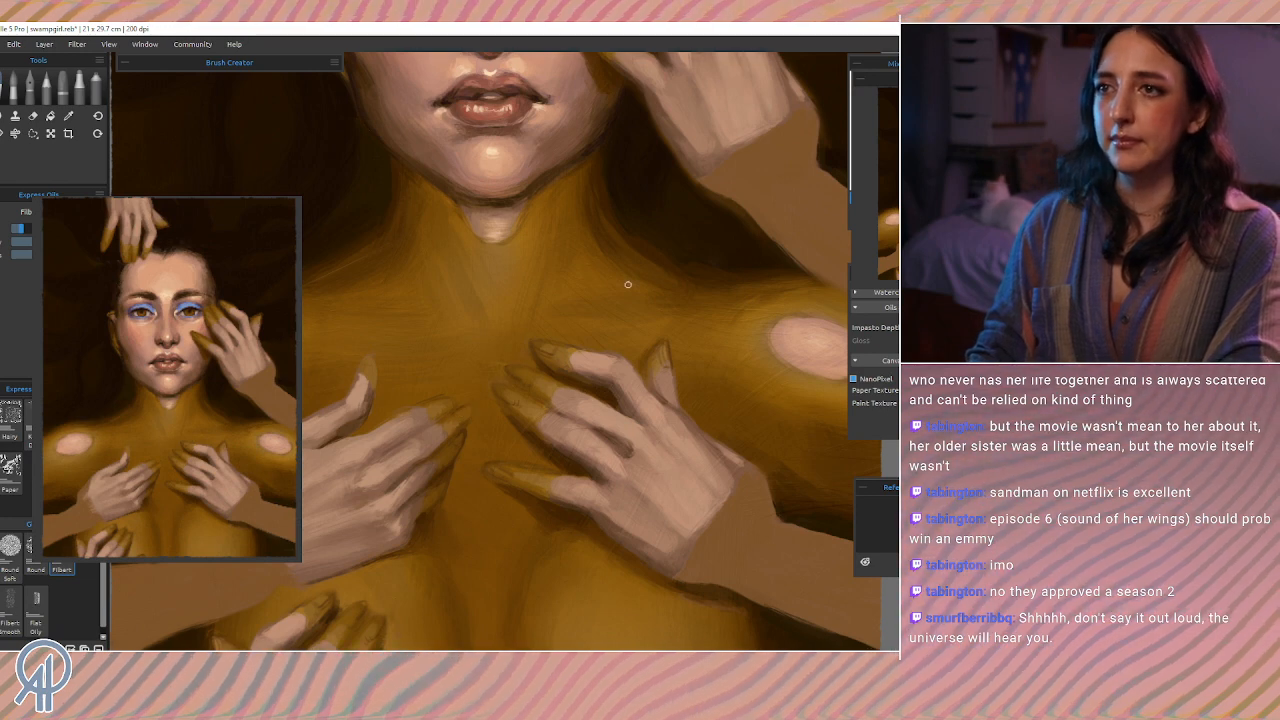
left_click(524, 430, "alt")
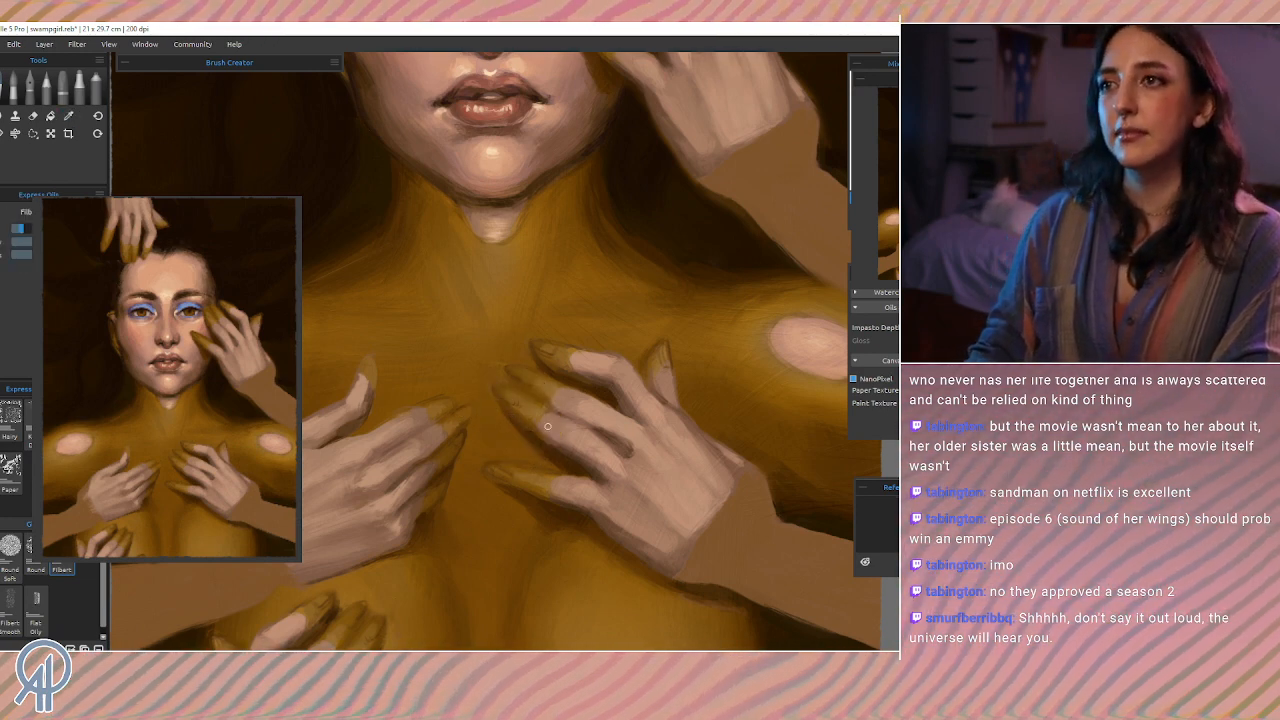
left_click(462, 409, "alt")
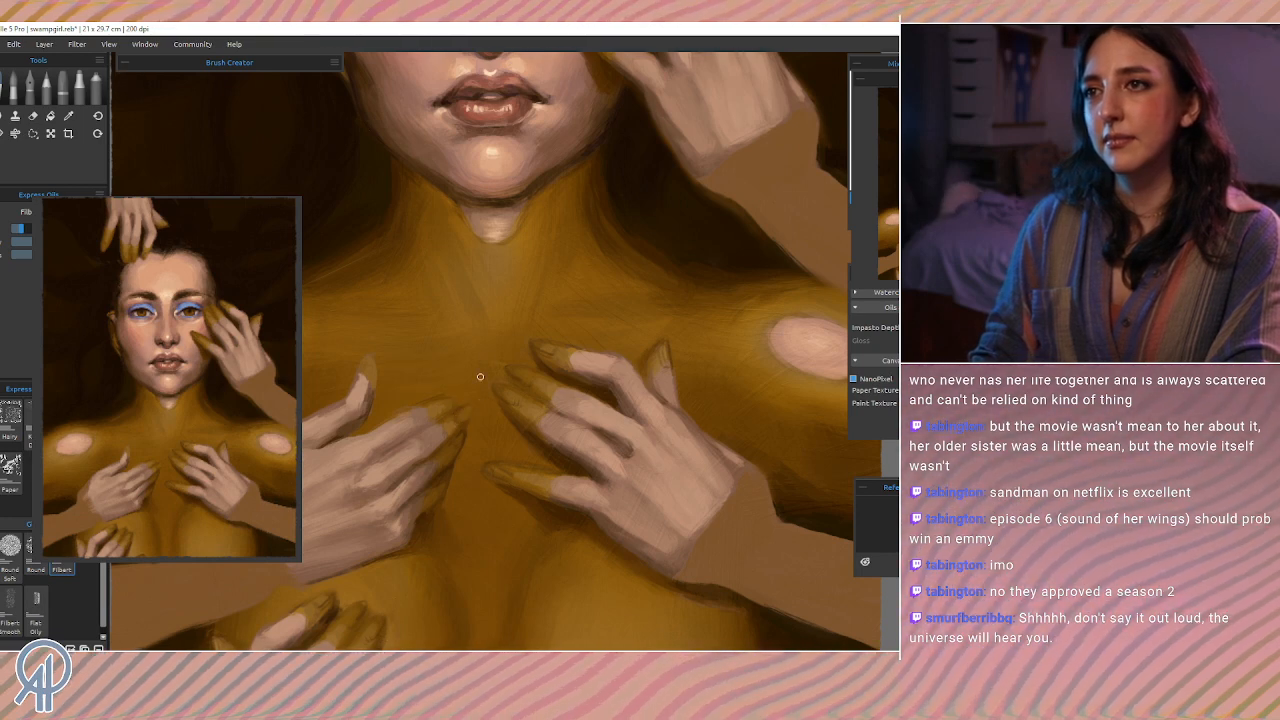
left_click(456, 425, "alt")
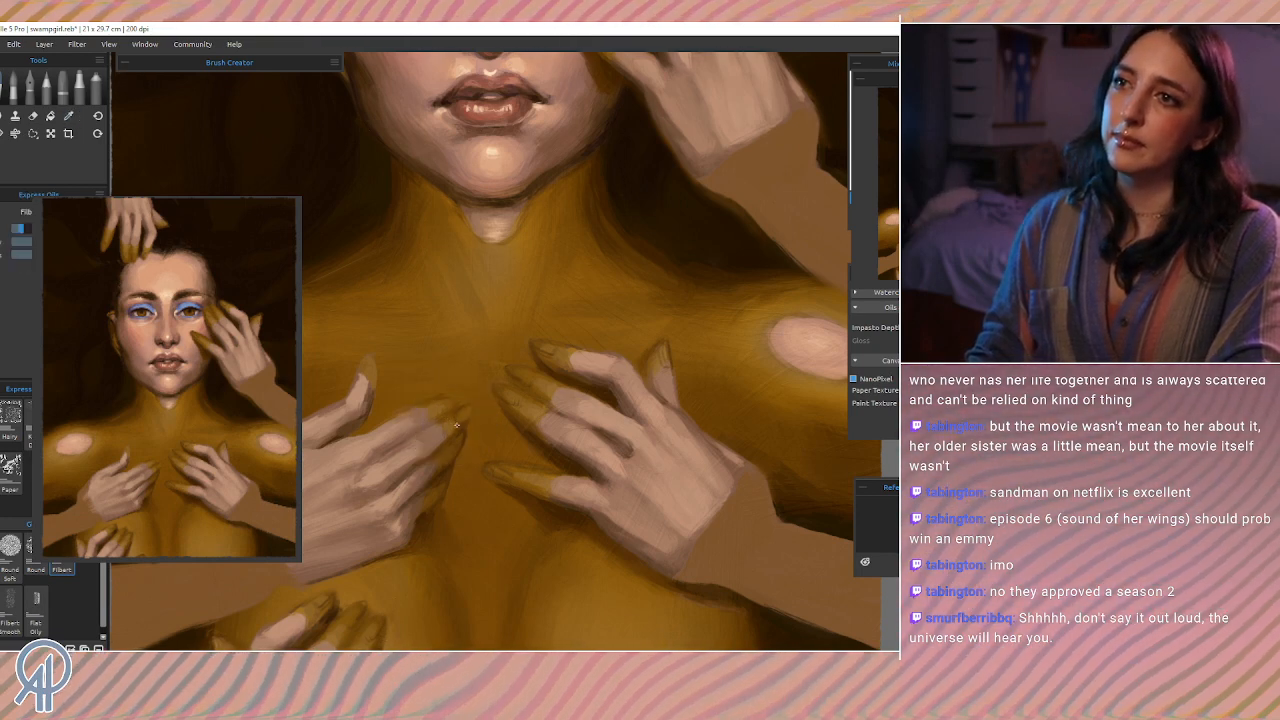
left_click(478, 423, "alt")
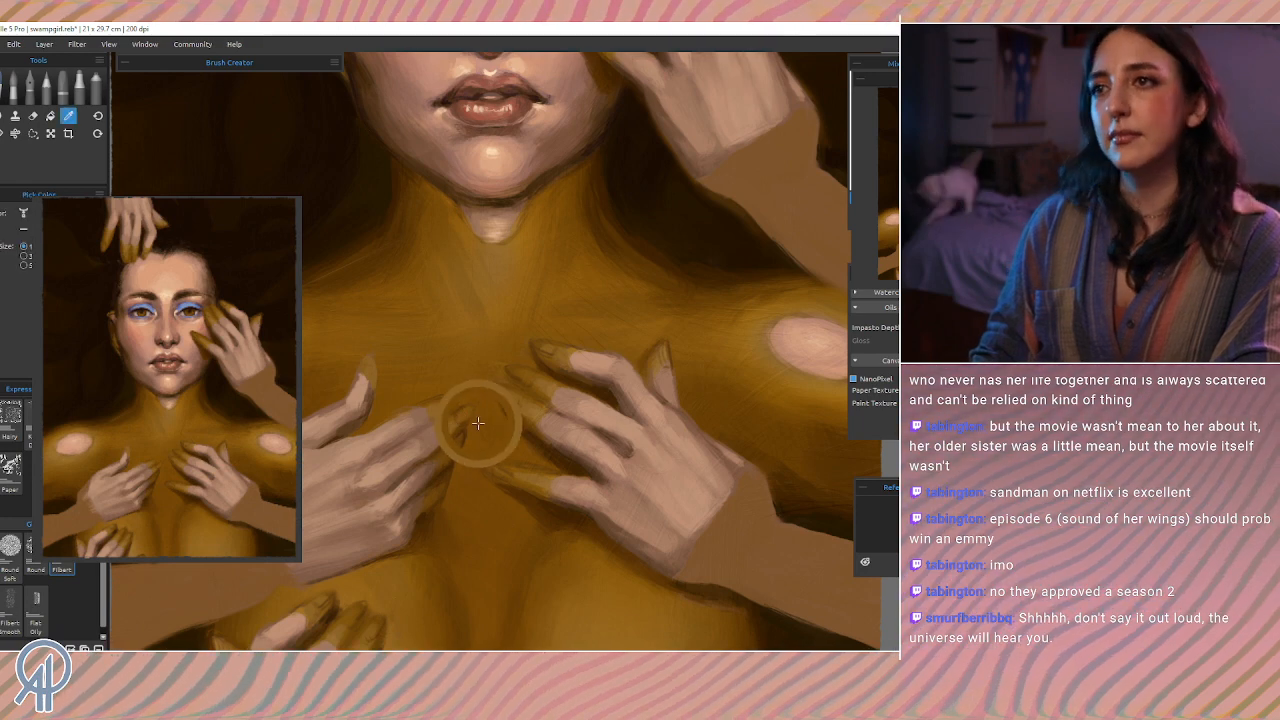
Step: Lengthen the unfinished hand's longest fingertip to an ochre point and shade its lower edge with sampled ochre and brown tones
left_click(443, 426, "alt")
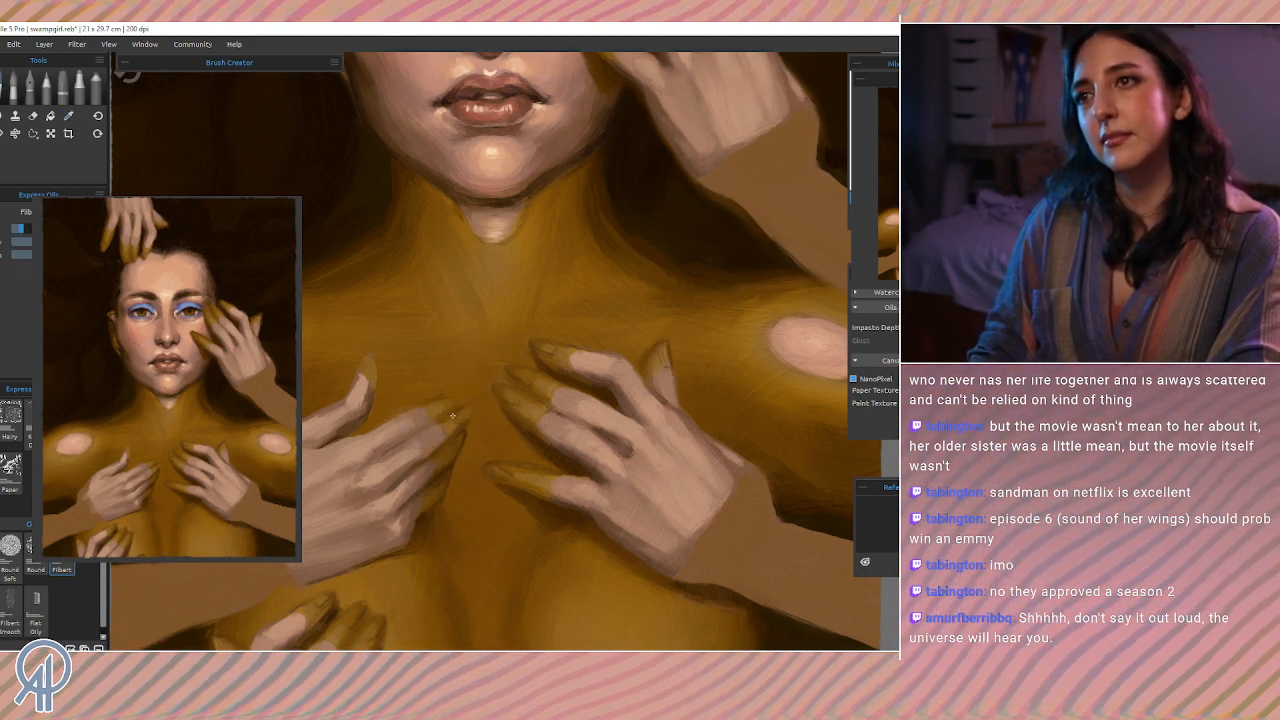
left_click(463, 434, "alt")
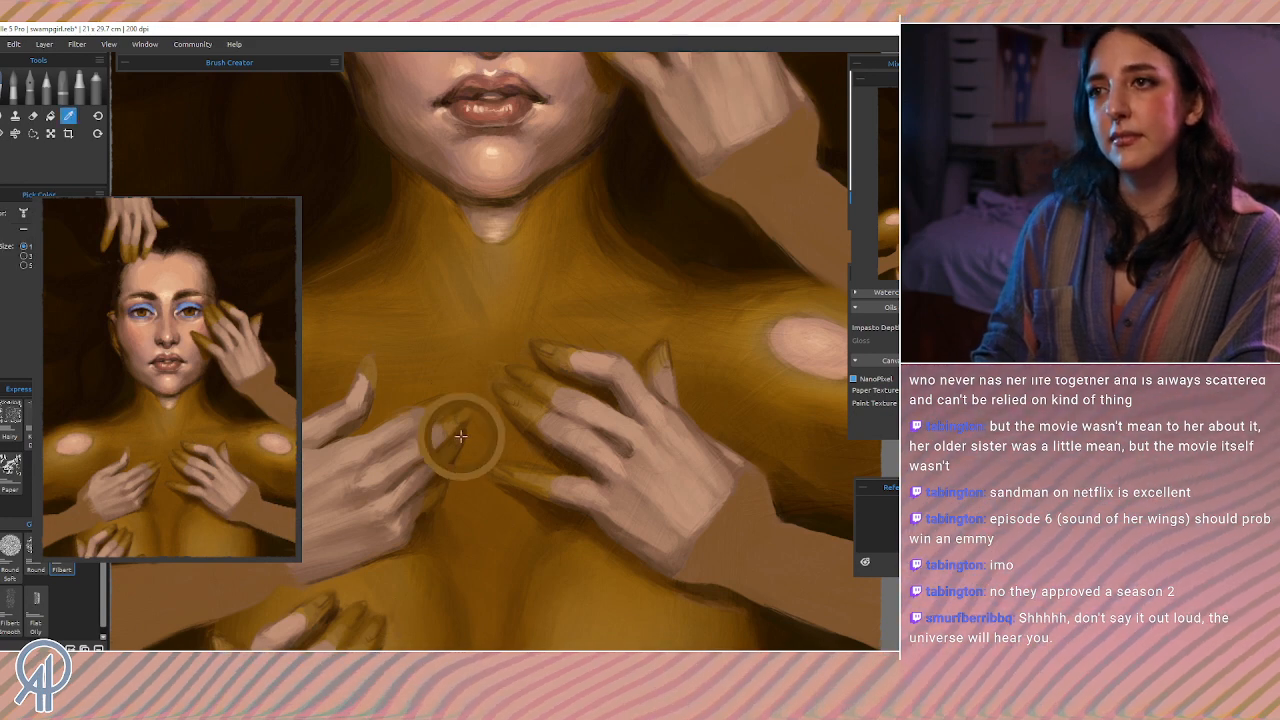
left_click_drag(462, 430, 459, 442)
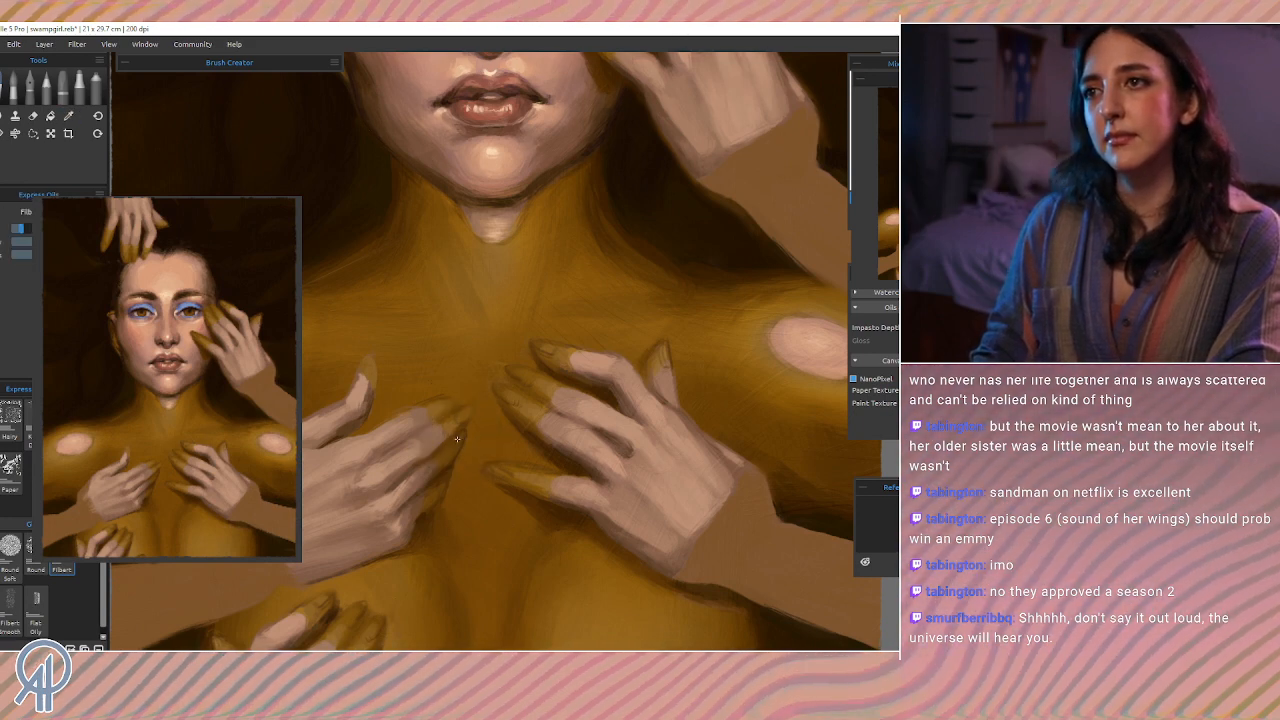
left_click(440, 468, "alt")
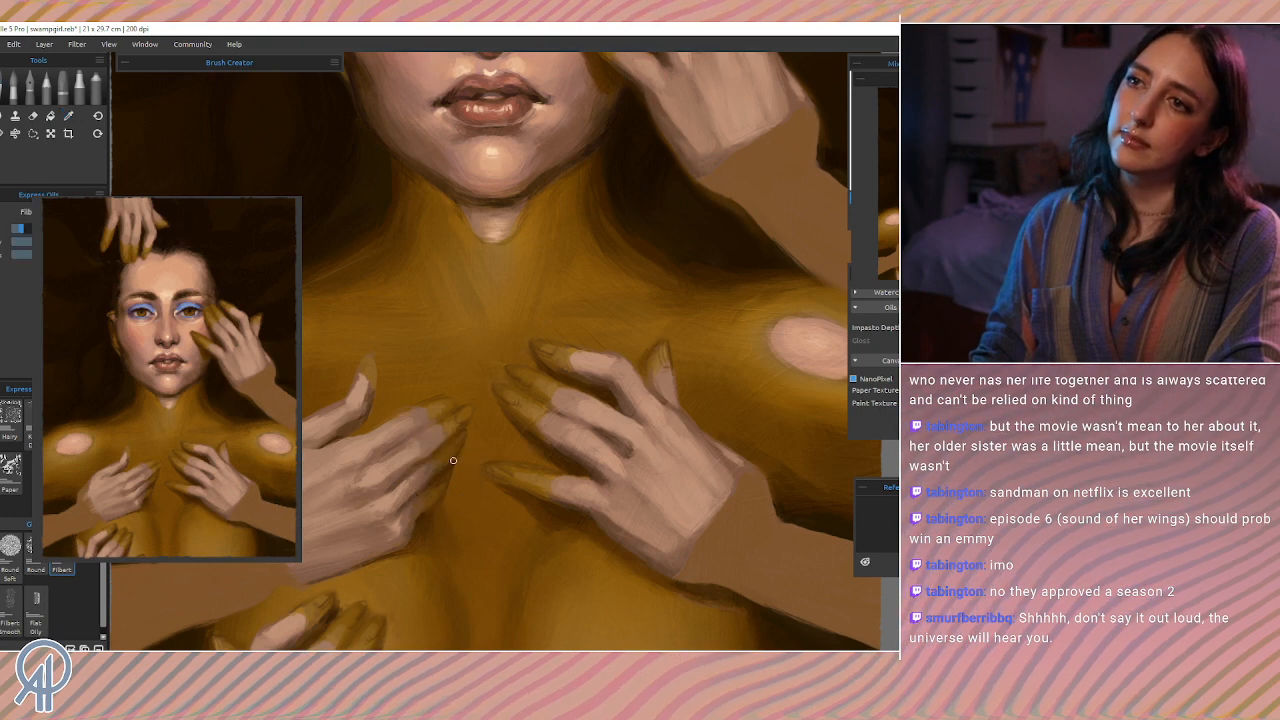
left_click(491, 391, "alt")
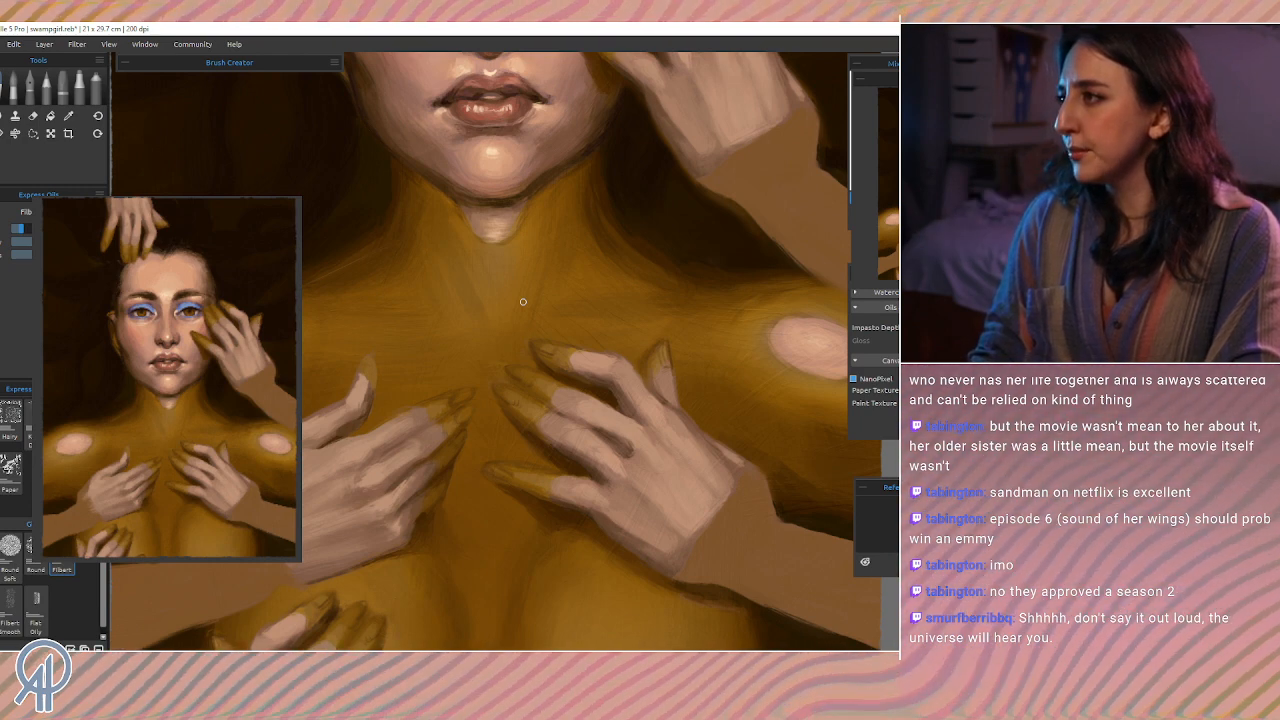
left_click(447, 397, "alt")
left_click(515, 394, "alt")
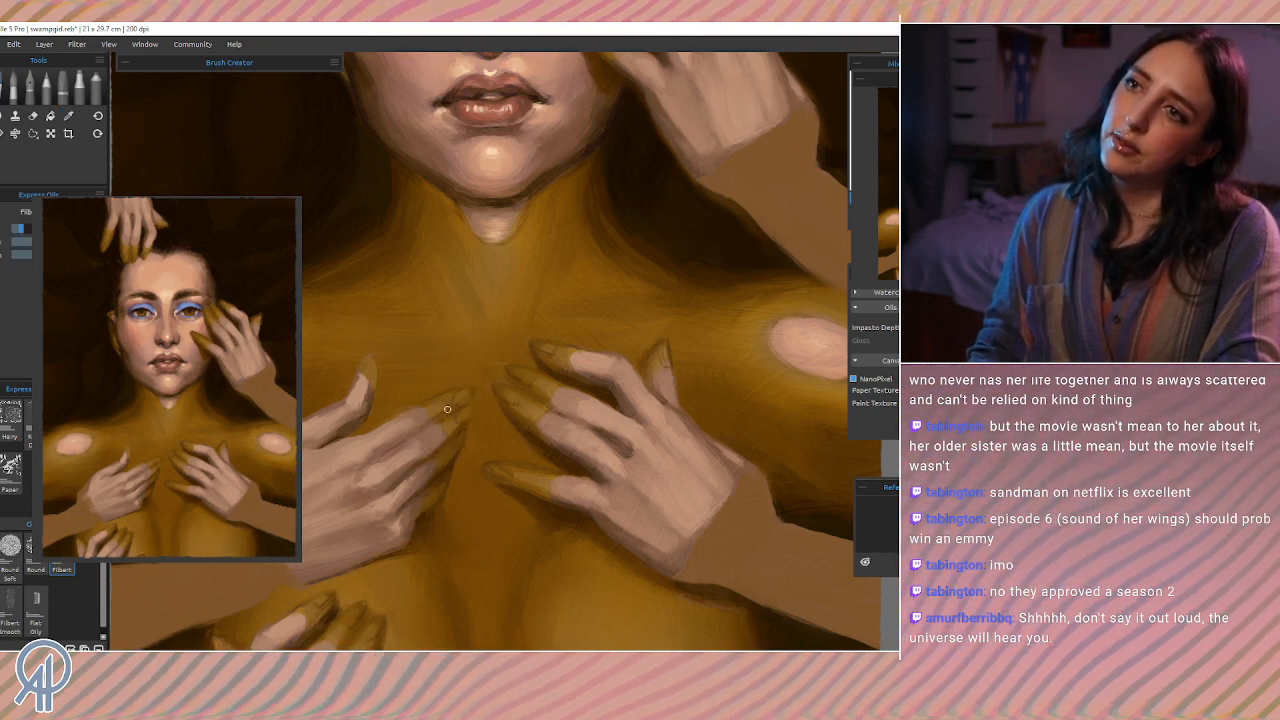
Step: Blend the skin into the ochre along the unfinished hand's longest finger with tones sampled from its fingers and lower edge
left_click(419, 427, "alt")
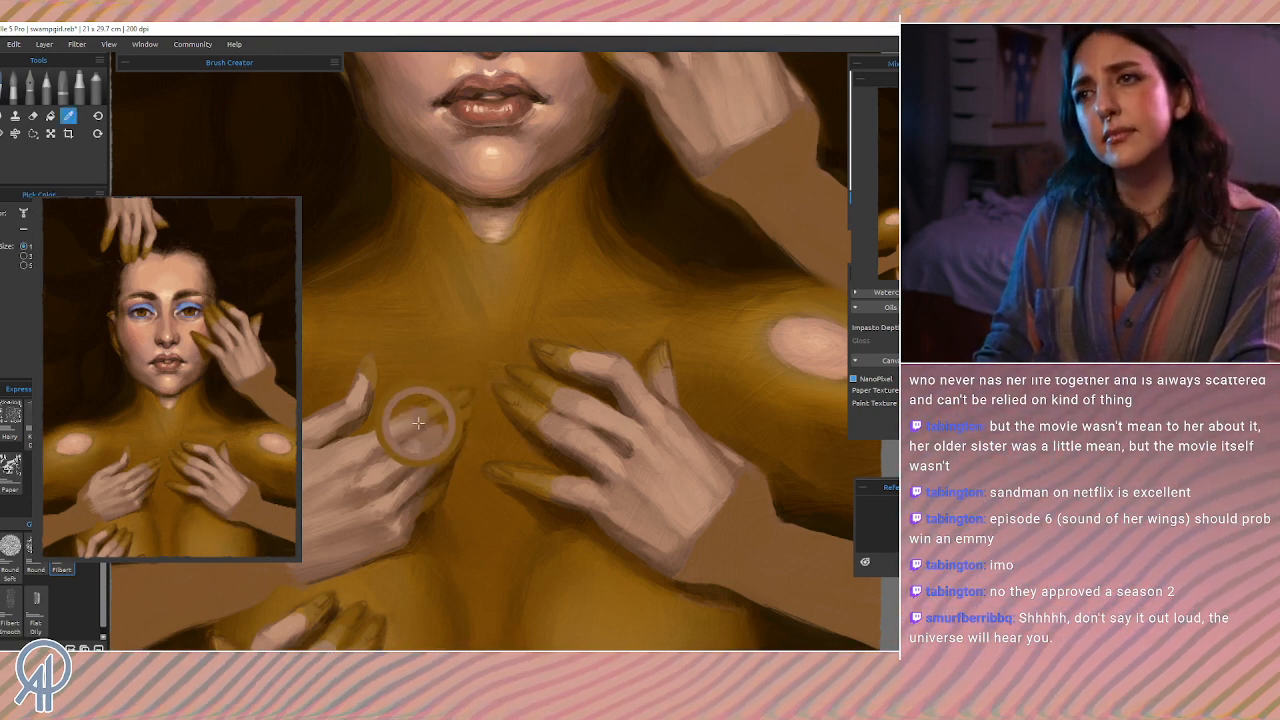
left_click(434, 408, "alt")
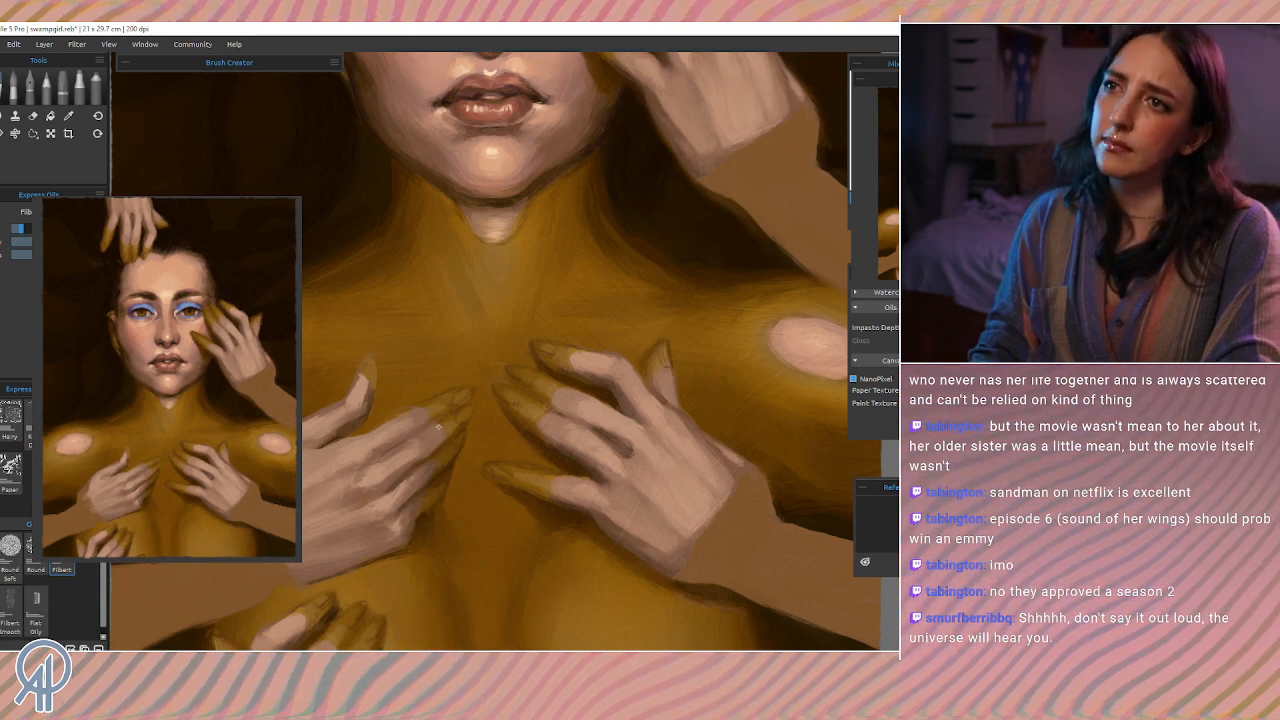
key("i")
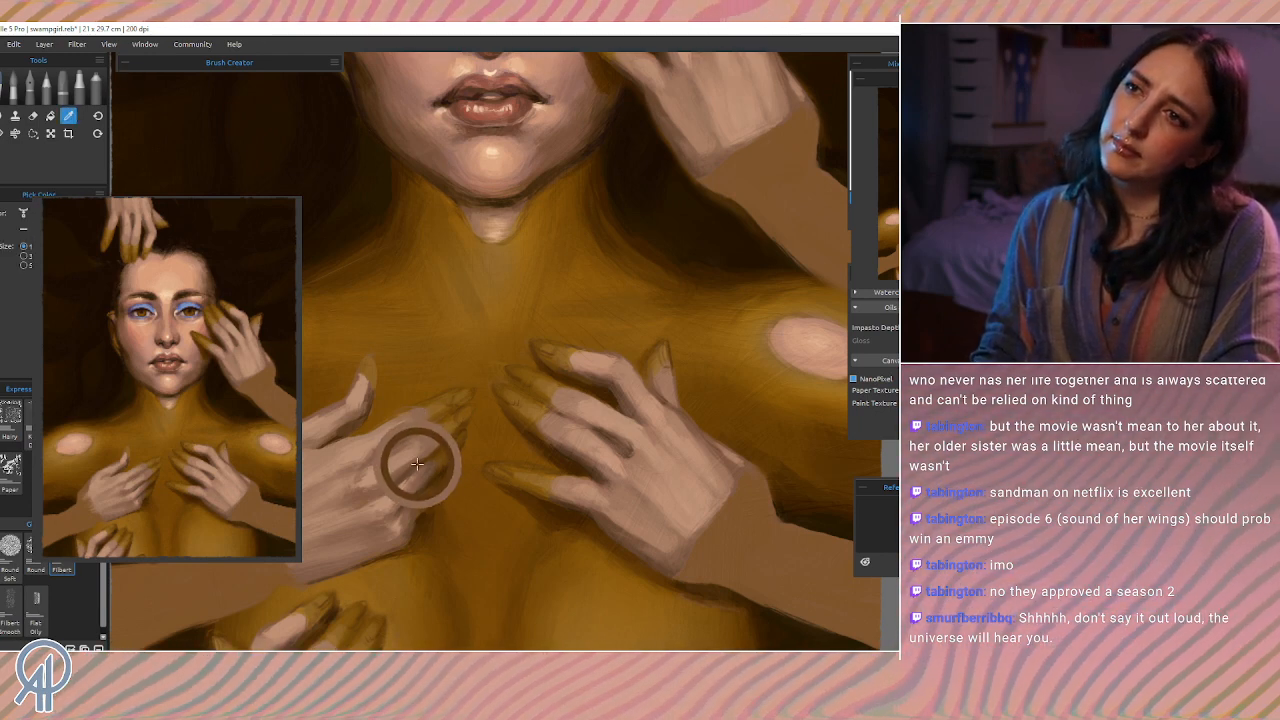
left_click(417, 464, "alt")
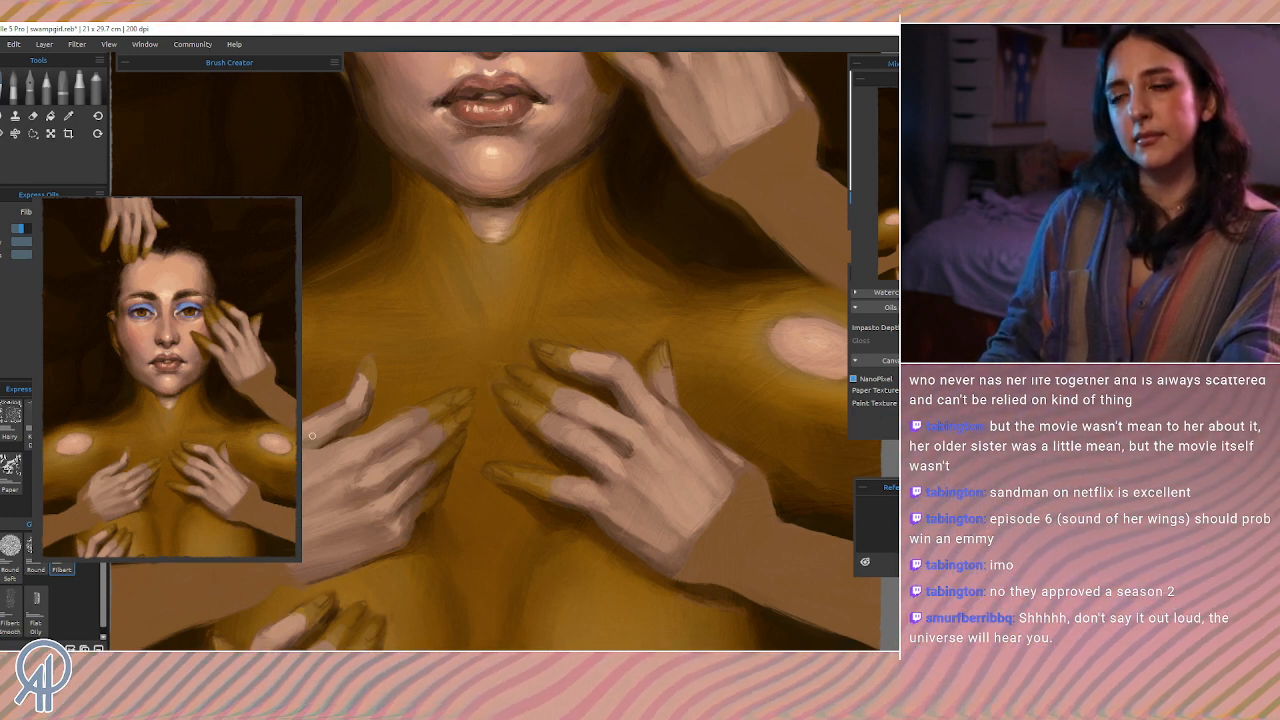
key("i")
left_click(422, 521)
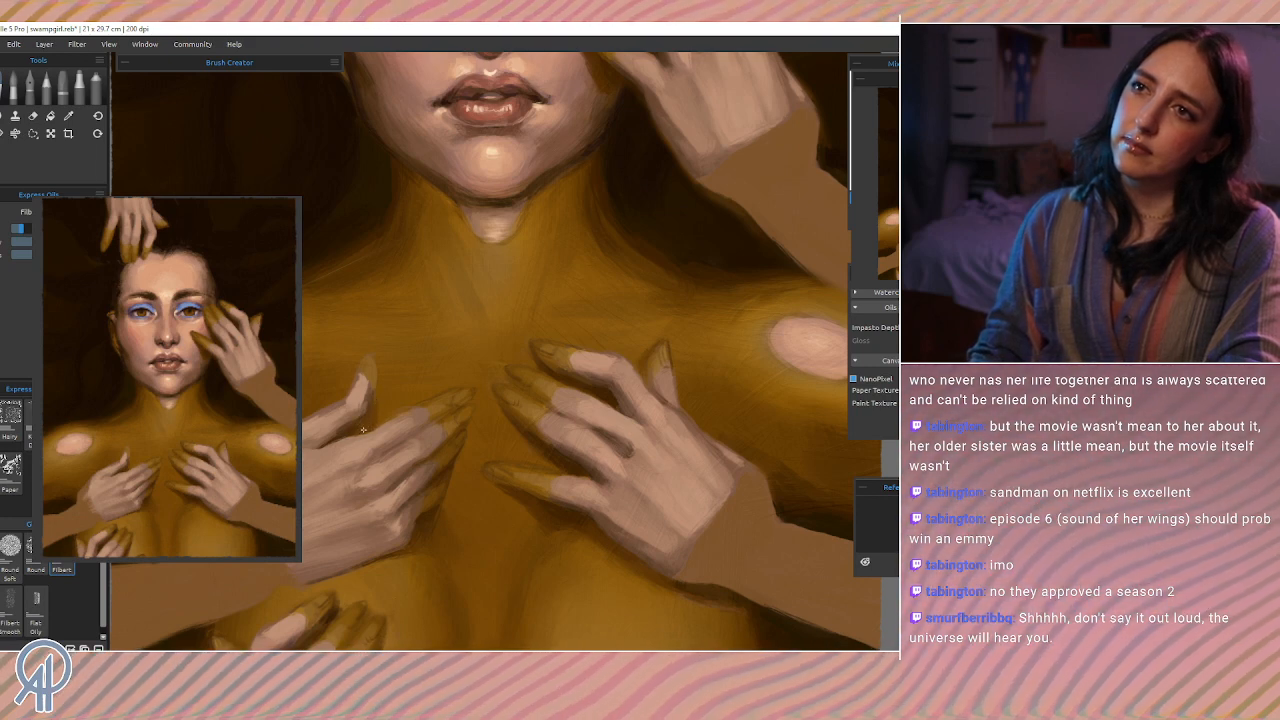
Step: Model the unfinished hand's thumb with sampled skin and chest tones and erase the flat brown excess along its outer edge
left_click(380, 401, "alt")
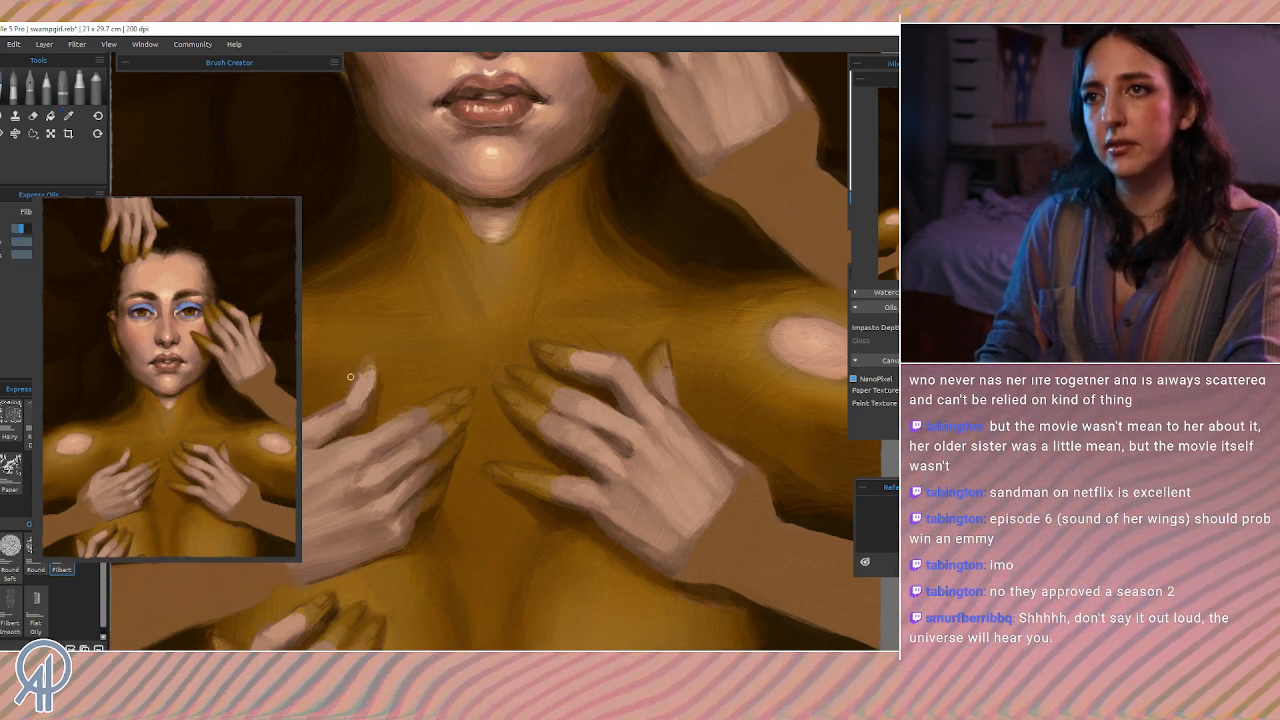
left_click(34, 118)
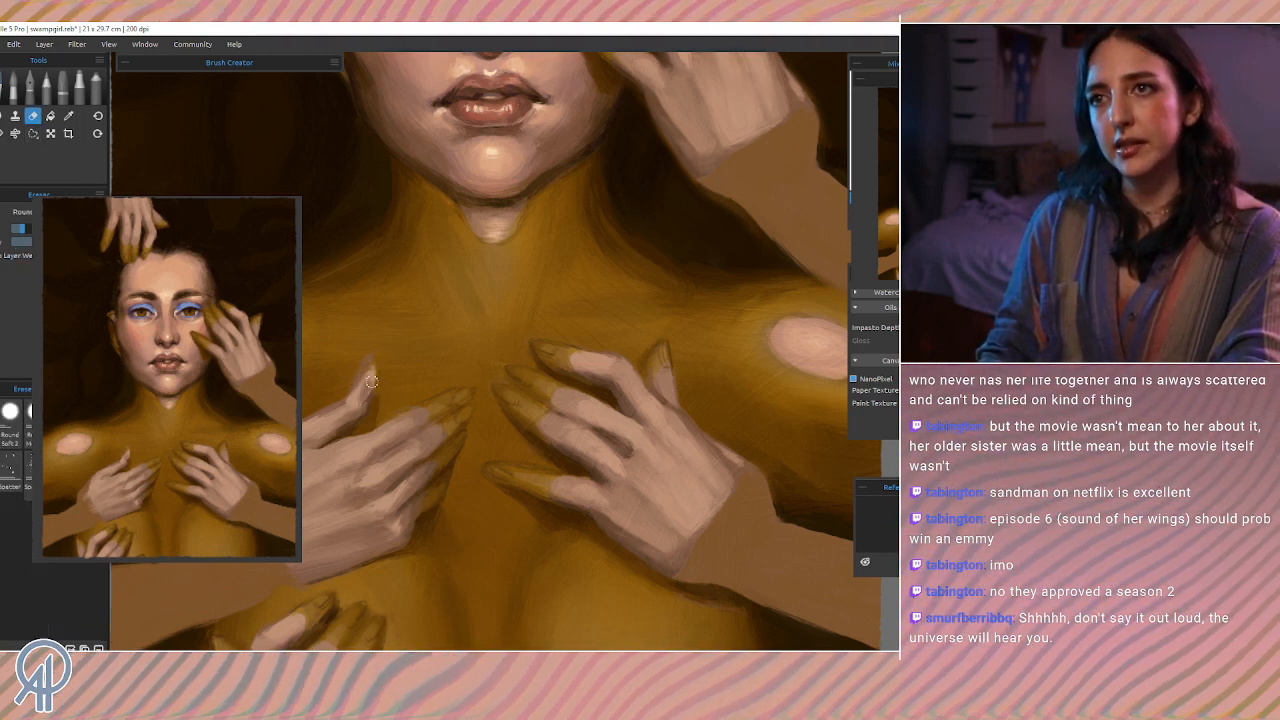
left_click(3, 90)
left_click(353, 406, "alt")
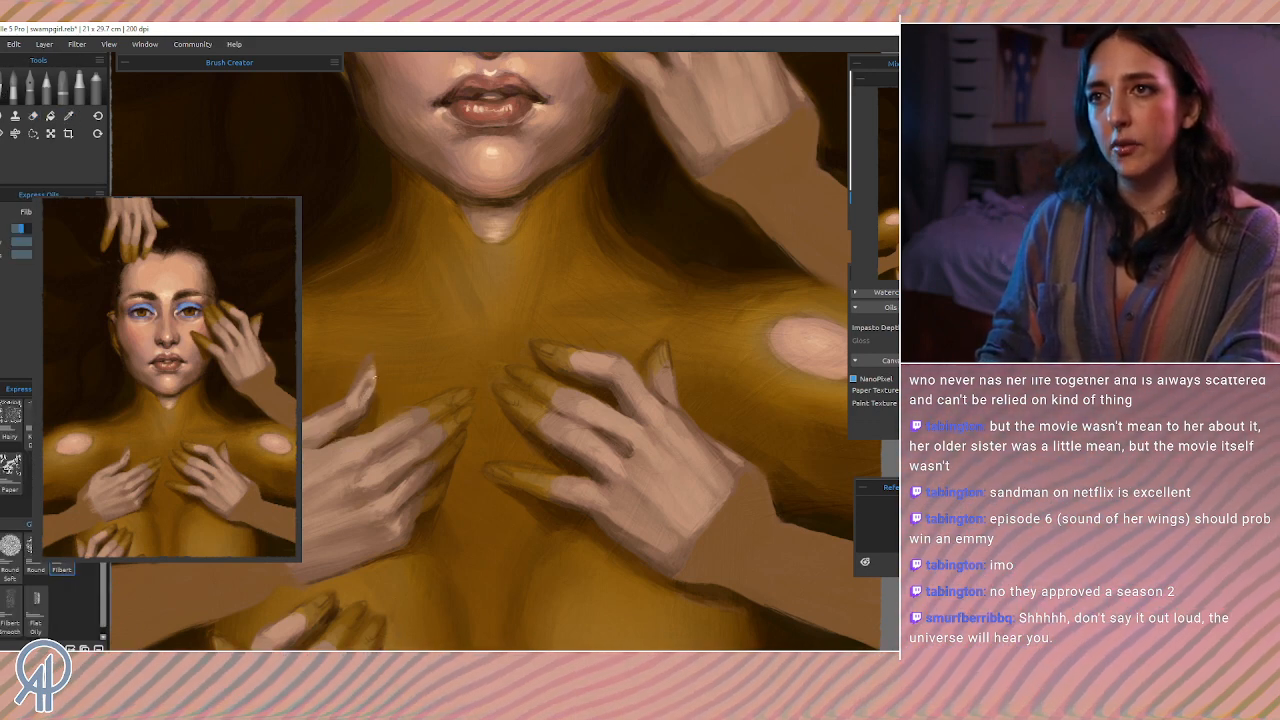
left_click(363, 406, "alt")
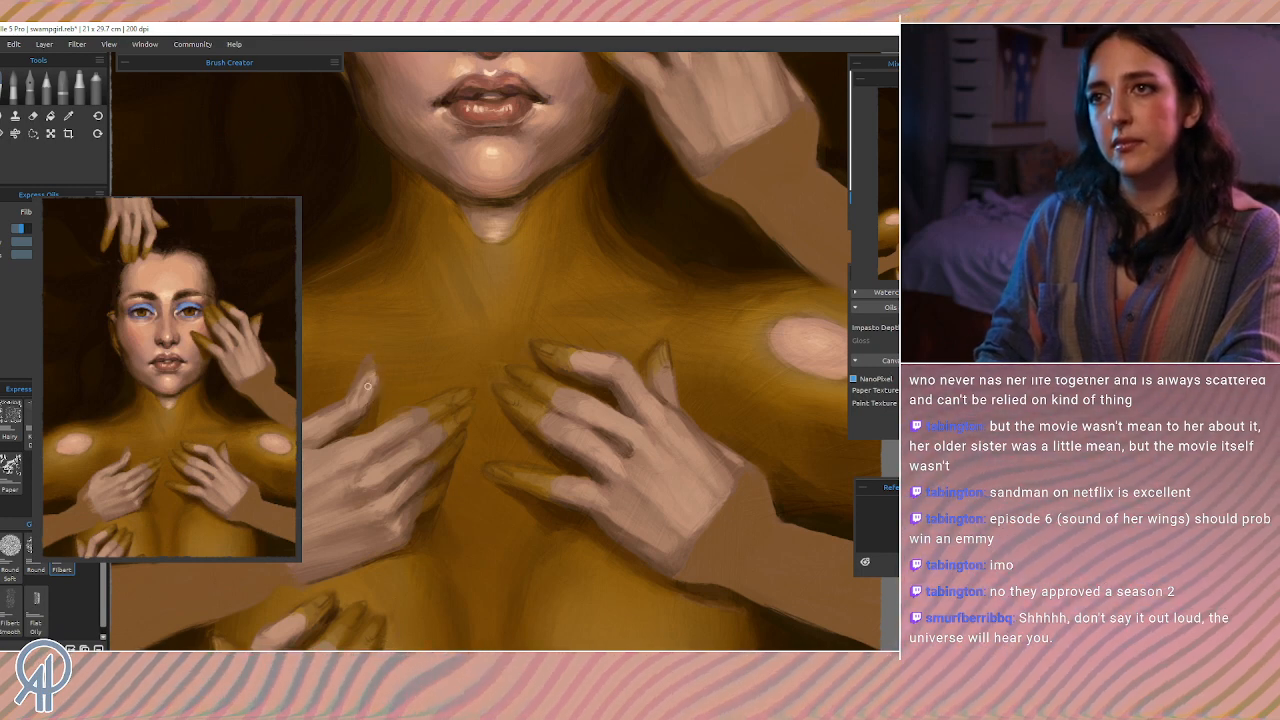
left_click(366, 384, "alt")
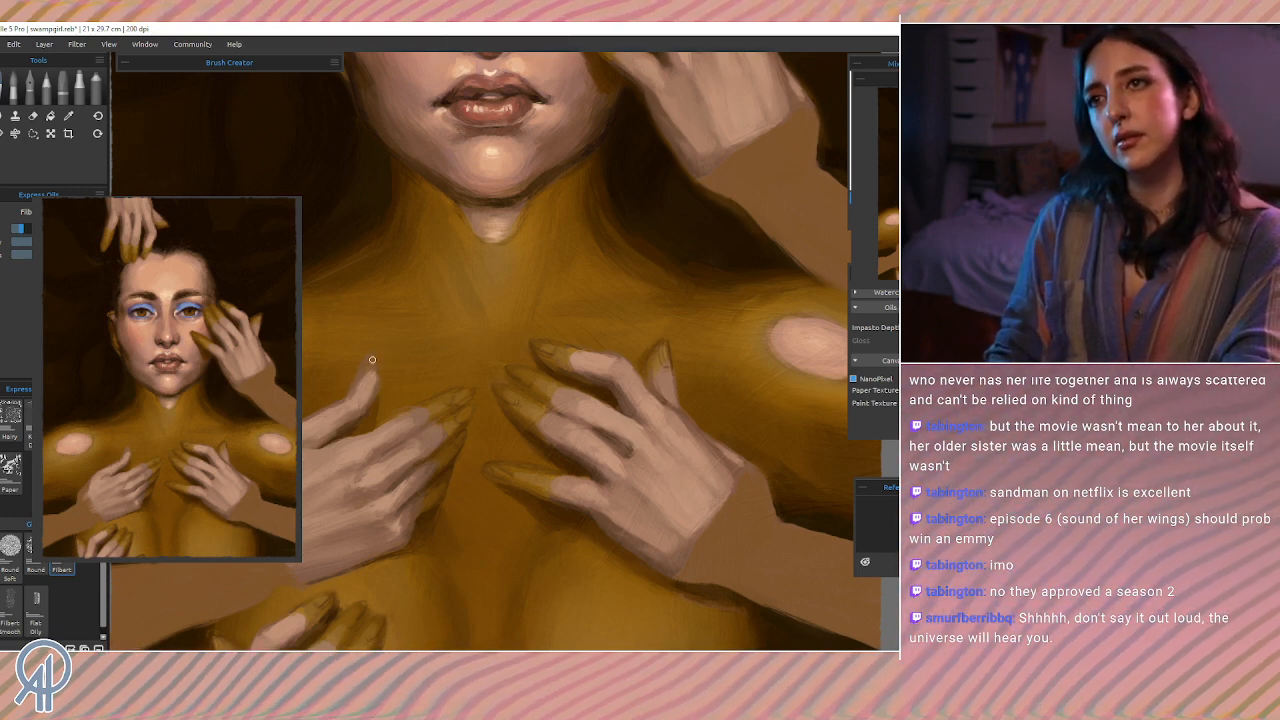
left_click(352, 373, "alt")
Step: Erase the leftover flat brown beyond the unfinished hand's thumb tip and refine the thumb with a skin tone sampled from it
left_click(33, 115)
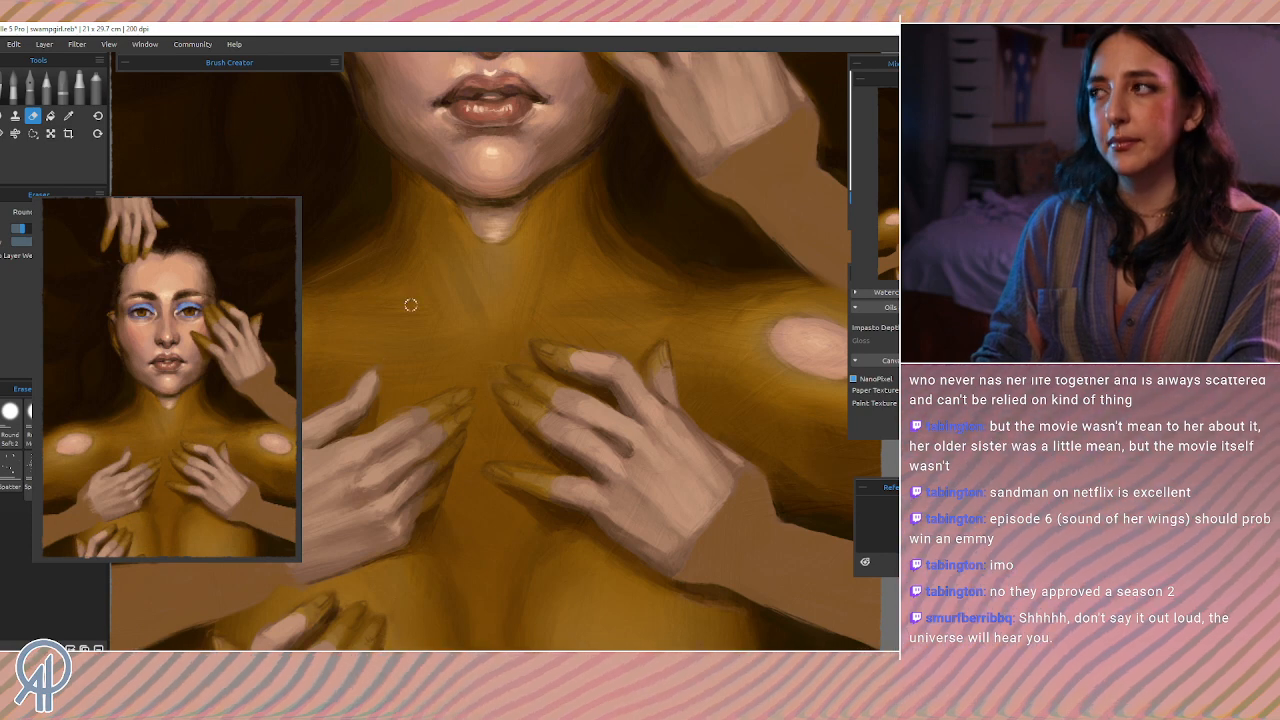
left_click(2, 88)
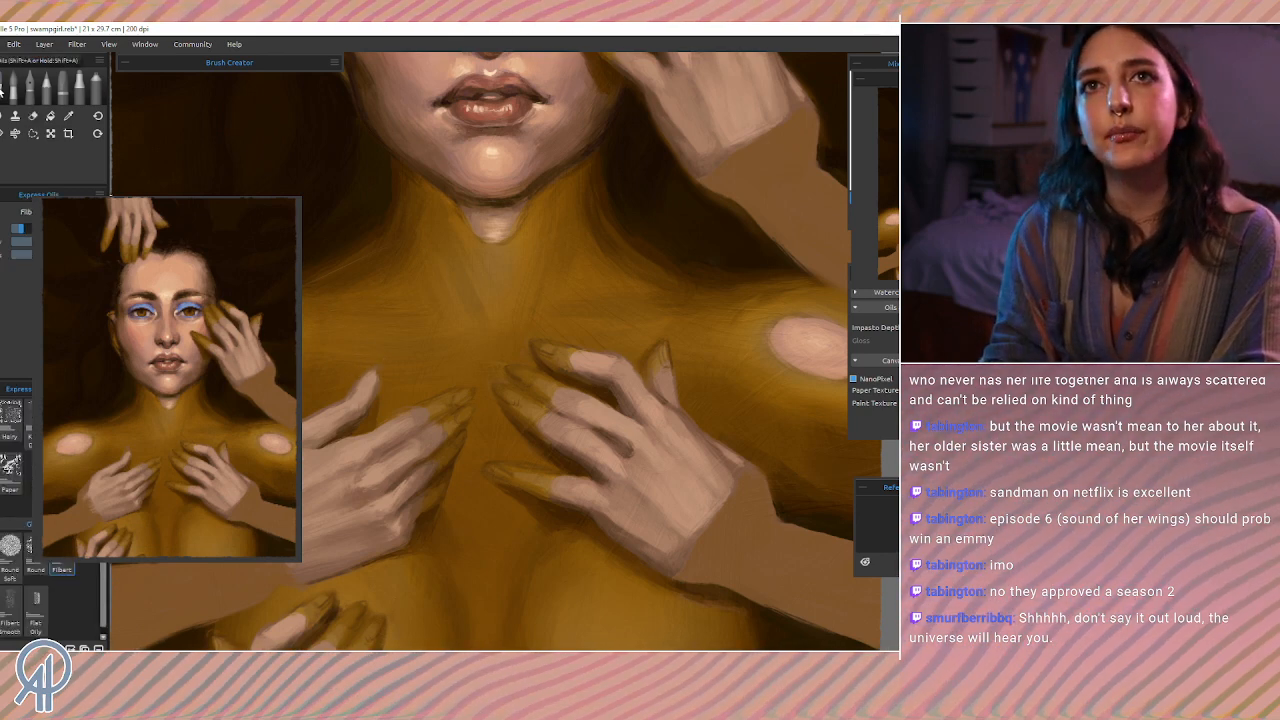
left_click(350, 396, "alt")
left_click_drag(351, 394, 370, 378)
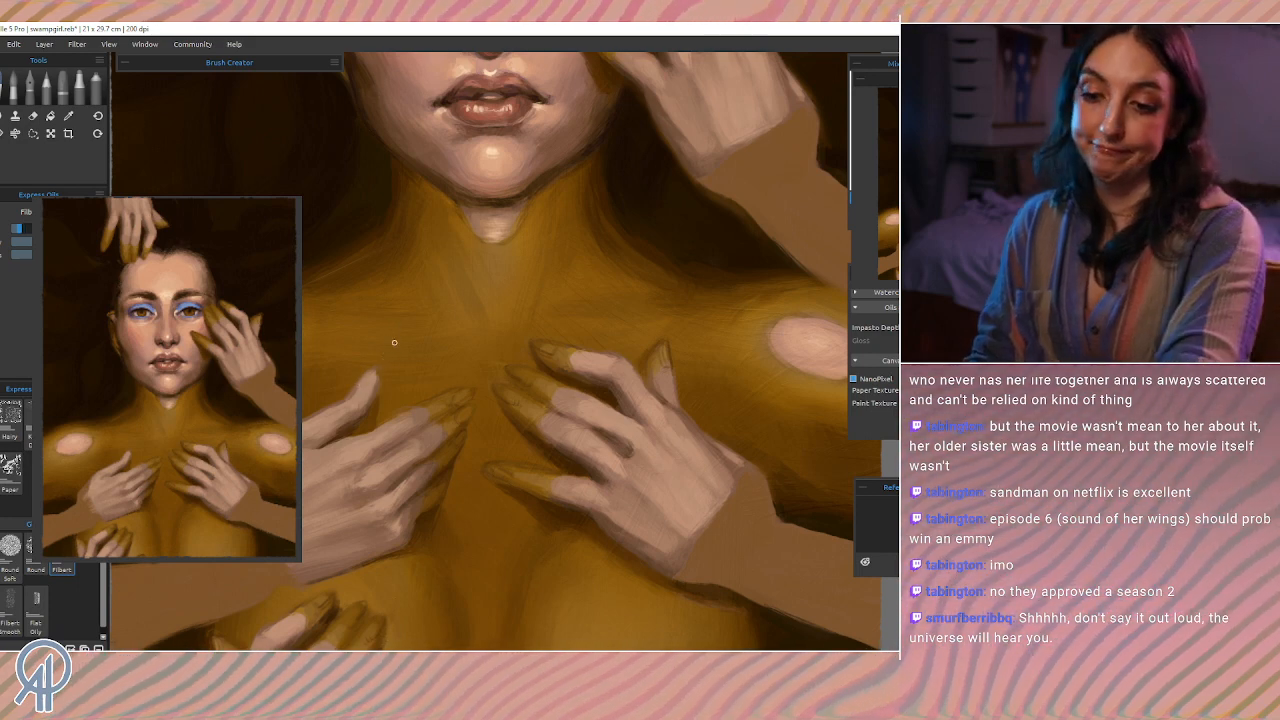
left_click_drag(410, 482, 404, 466)
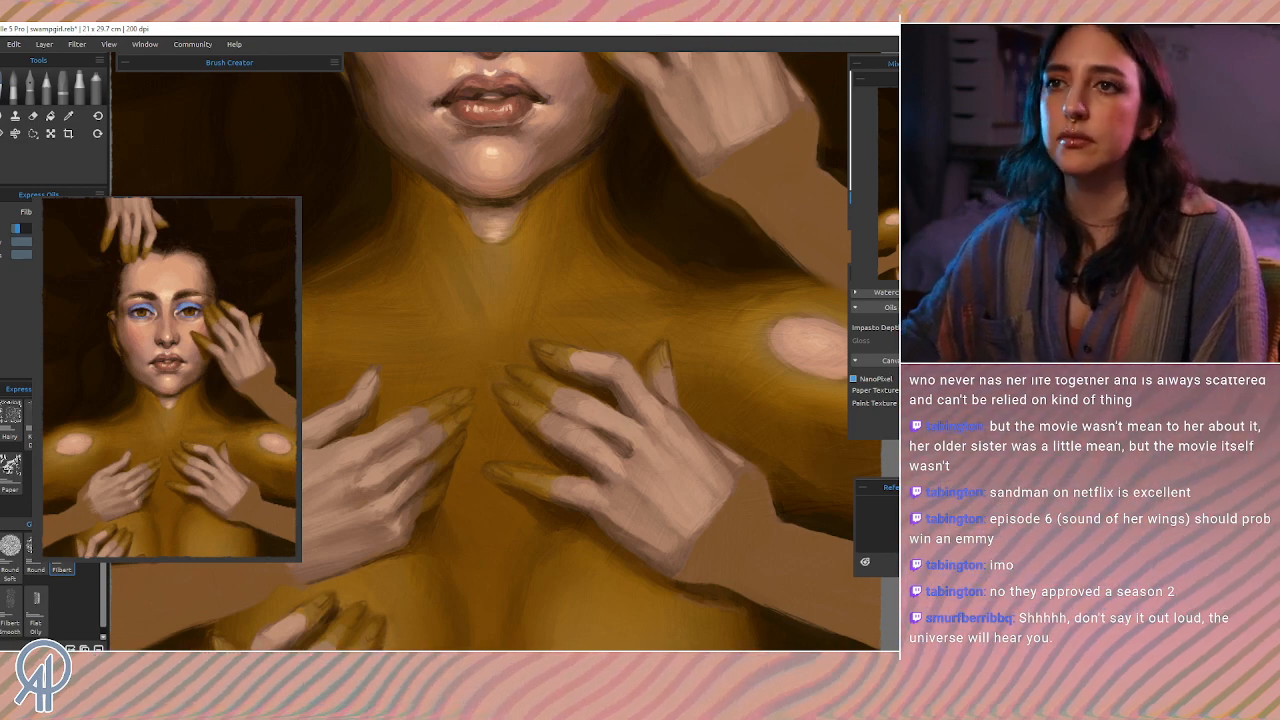
Step: Lasso around the unfinished hand and its forearm, then cut and paste the flat brown base shape inside the selection
scroll(371, 266, "down", 2)
left_click(33, 133)
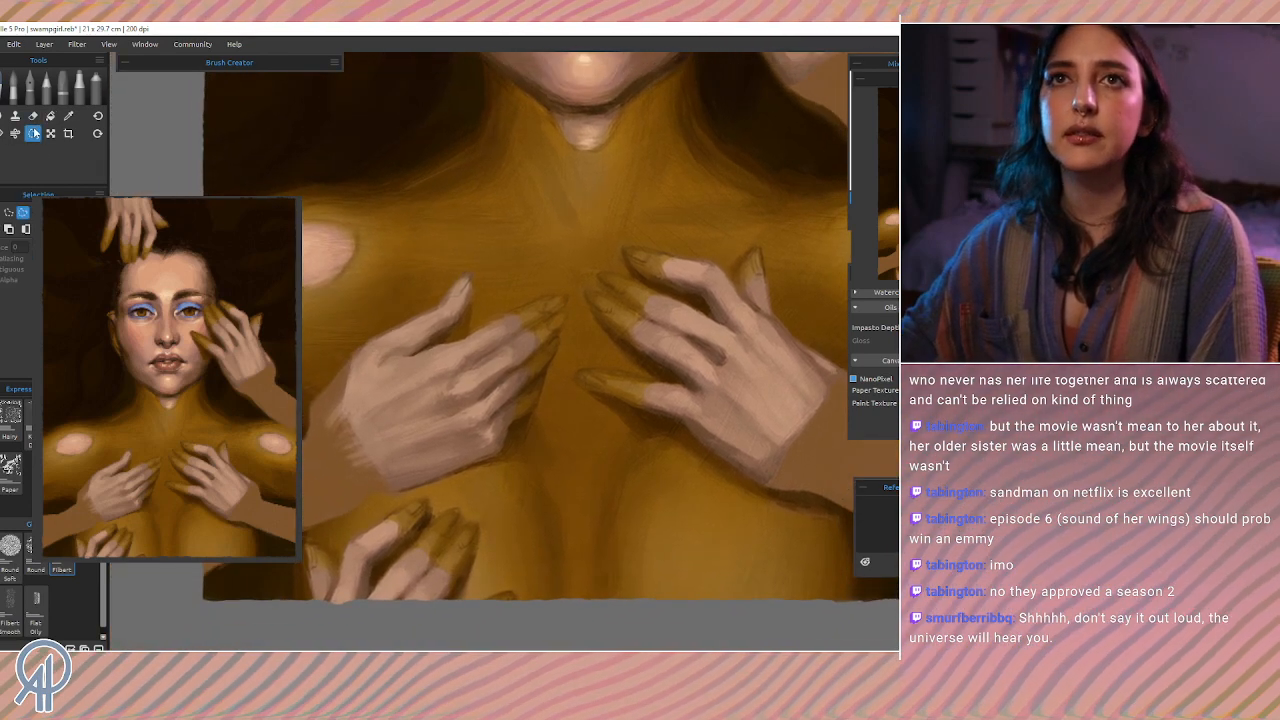
mouse_move(303, 327)
left_mouse_down()
mouse_move(514, 246)
mouse_move(589, 298)
left_mouse_up()
key("ctrl+d")
mouse_move(303, 319)
left_mouse_down()
mouse_move(431, 253)
mouse_move(514, 248)
mouse_move(562, 276)
left_mouse_up()
mouse_move(558, 384)
left_mouse_down()
mouse_move(549, 456)
mouse_move(383, 542)
mouse_move(208, 607)
mouse_move(333, 527)
left_mouse_up()
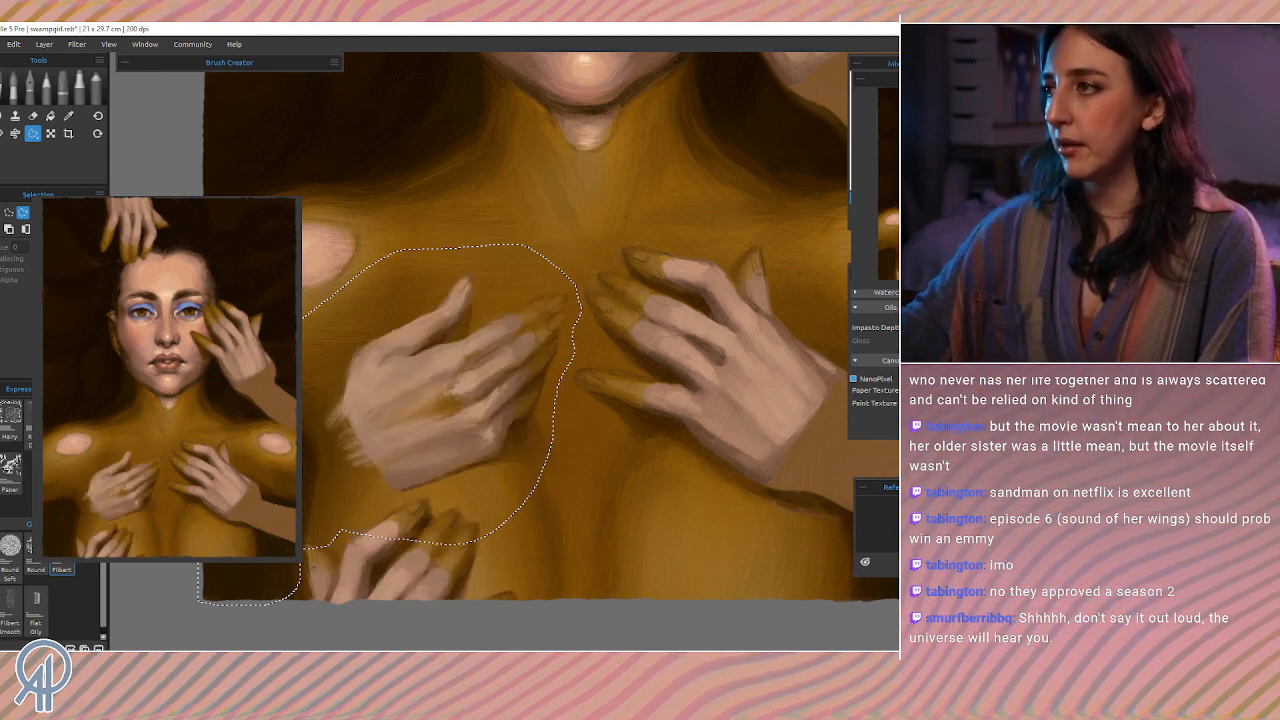
key("ctrl+d")
key("ctrl+v")
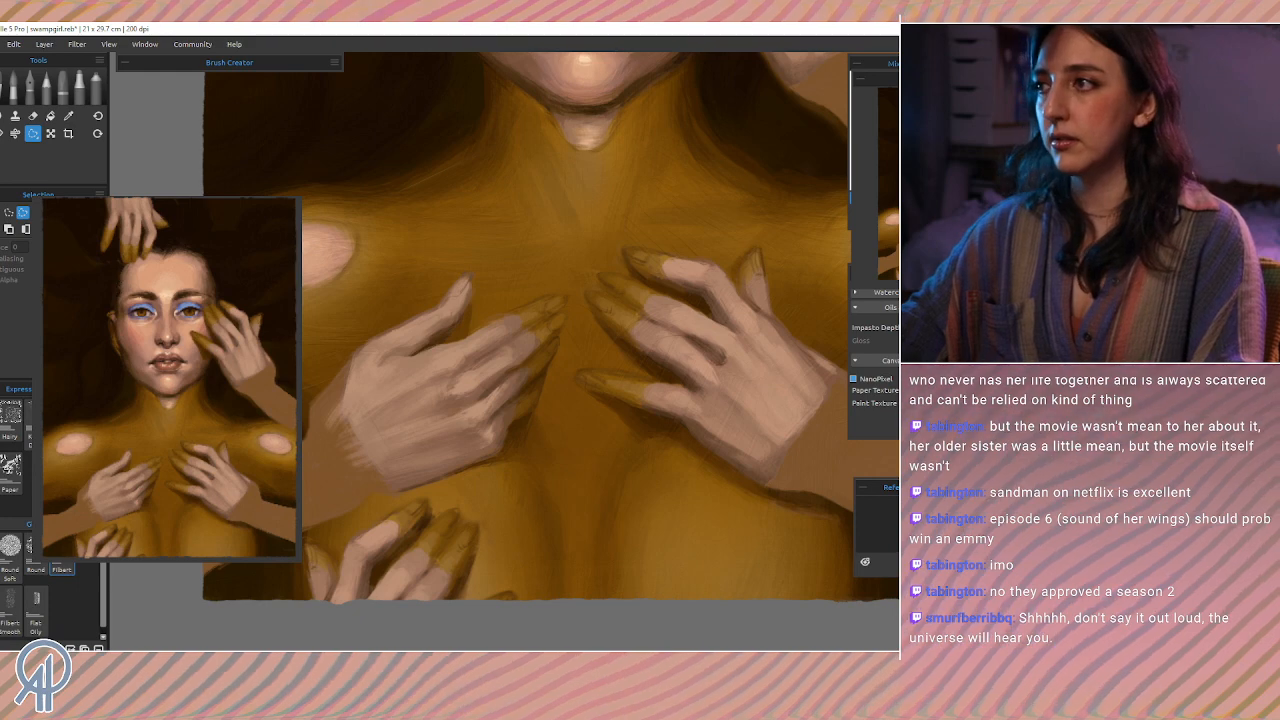
Step: Compare the unfinished hand and forearm before and after the last change by repeatedly undoing and redoing it
key("ctrl+z")
key("ctrl+y")
key("ctrl+z")
key("ctrl+y")
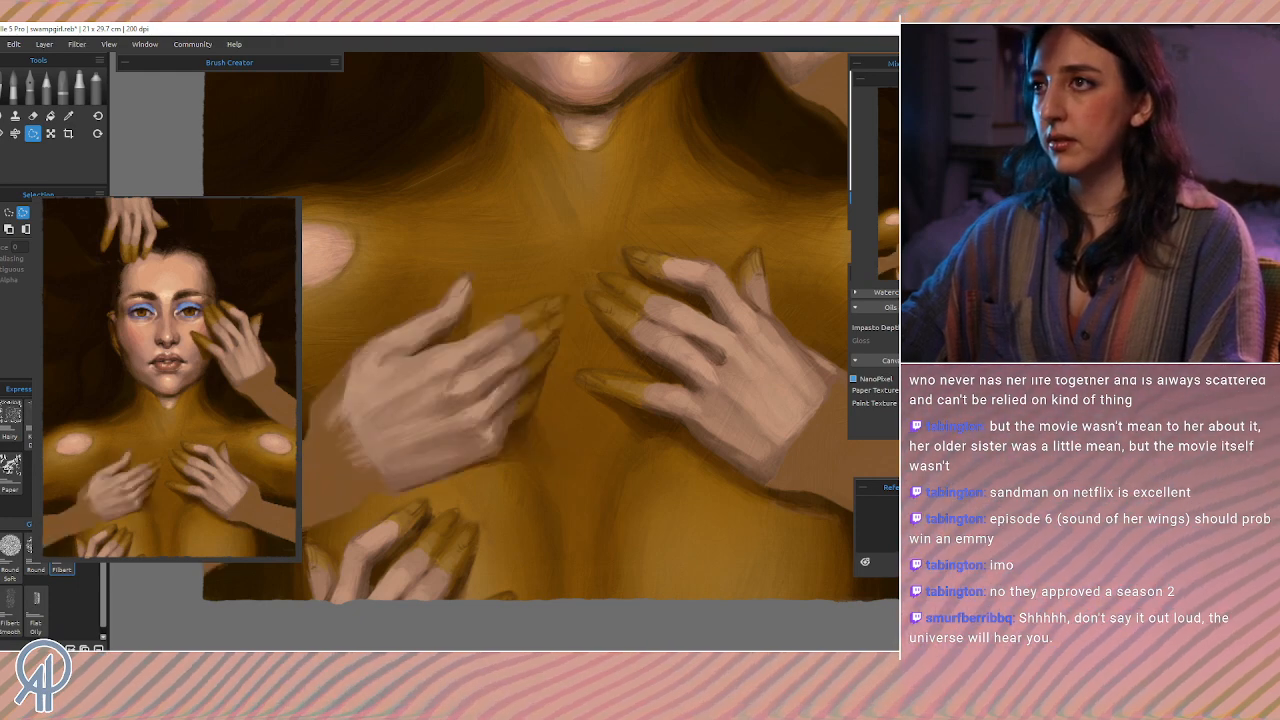
key("ctrl+z")
key("ctrl+y")
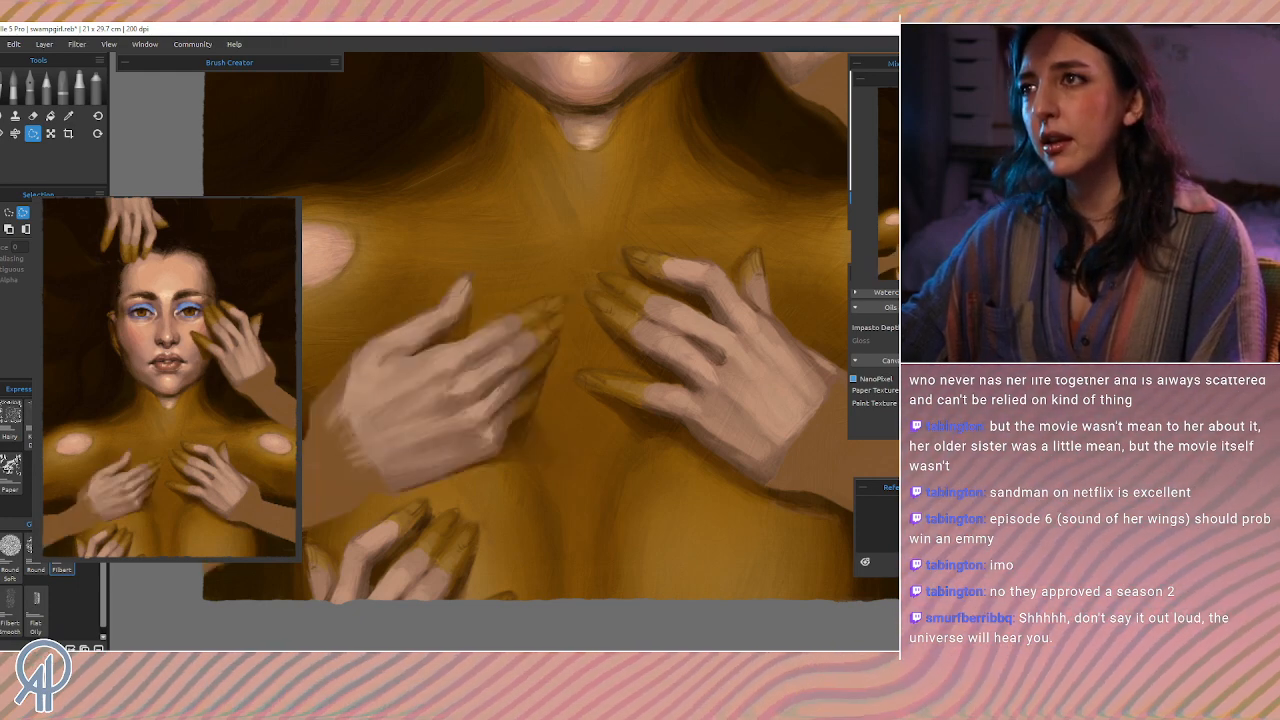
key("ctrl+z")
key("ctrl+y")
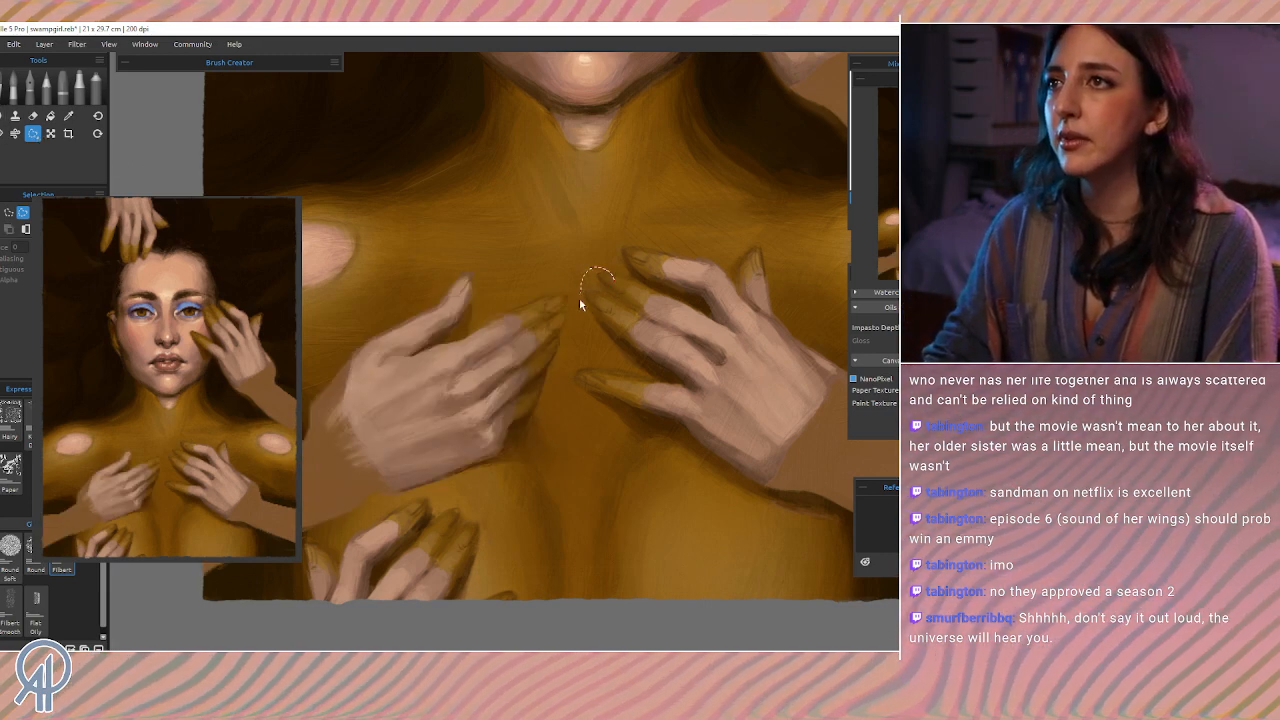
mouse_move(579, 297)
left_mouse_down()
mouse_move(630, 308)
mouse_move(614, 280)
left_mouse_up()
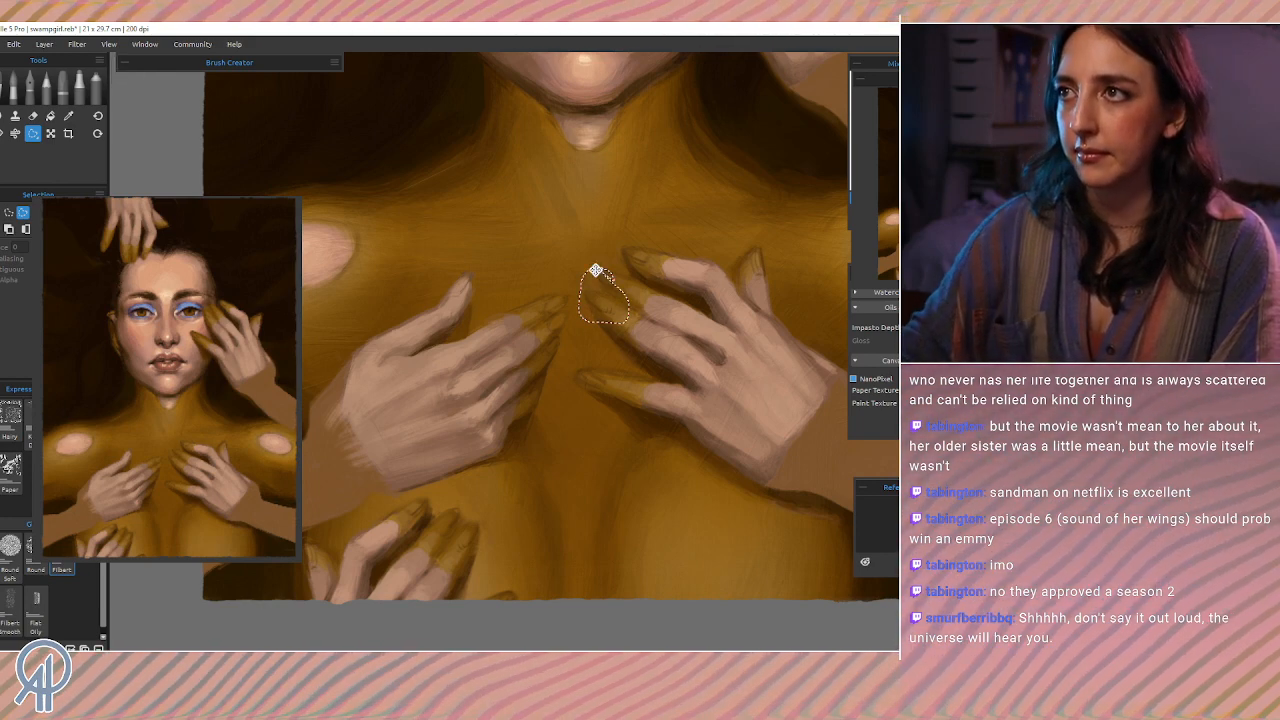
key("ctrl+d")
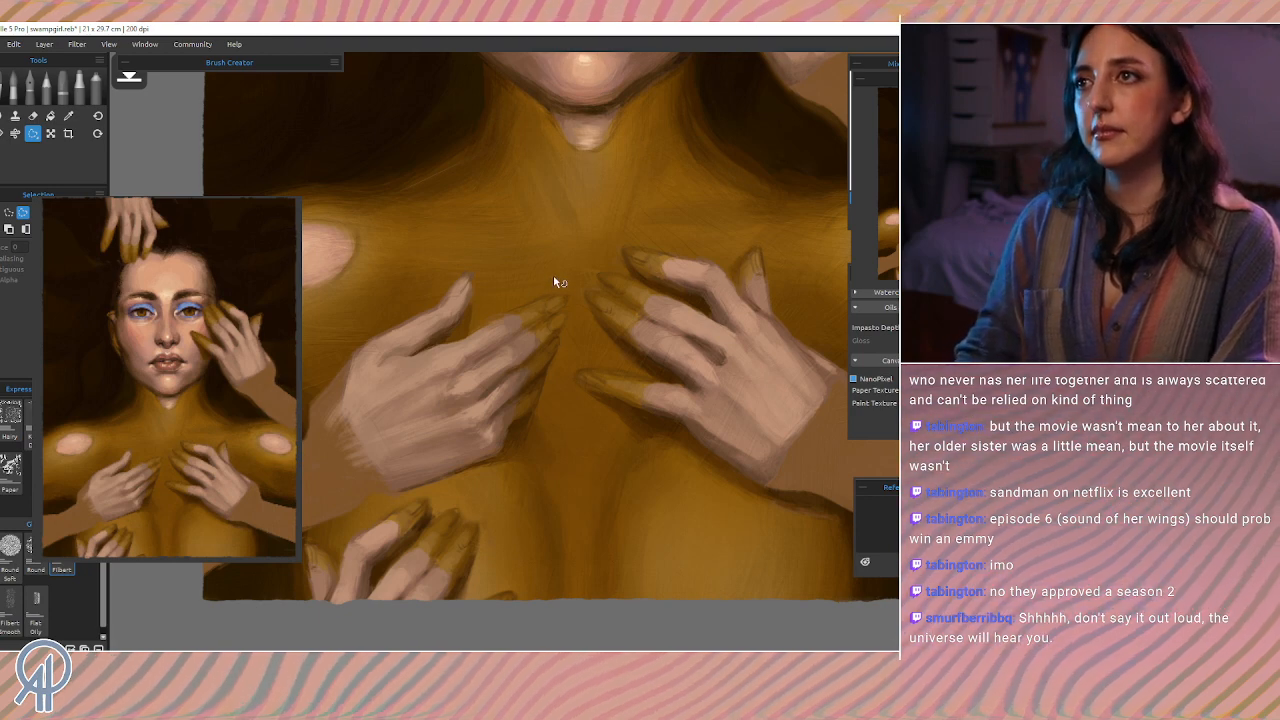
Step: Refine the newly modelled chest hand's thumb tip with skin tones sampled from it and darken its inner edge, using the Filbert oil brush
left_click(5, 90)
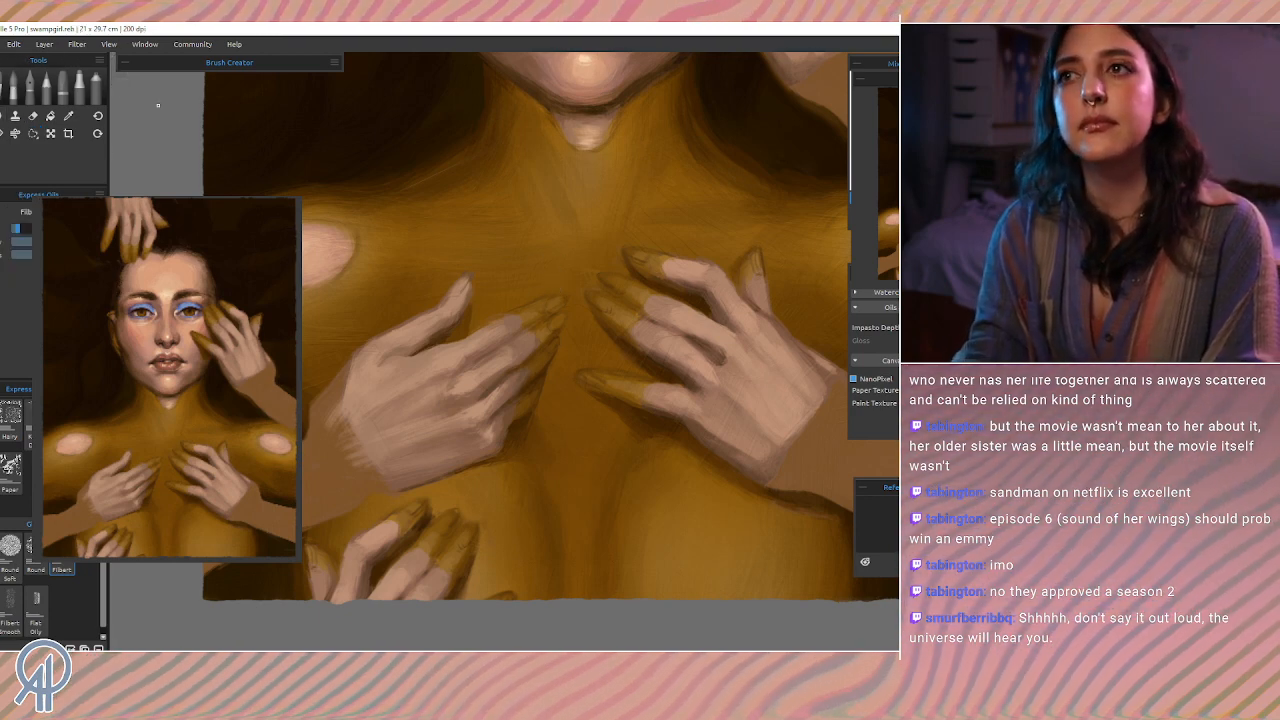
left_click(460, 280, "alt")
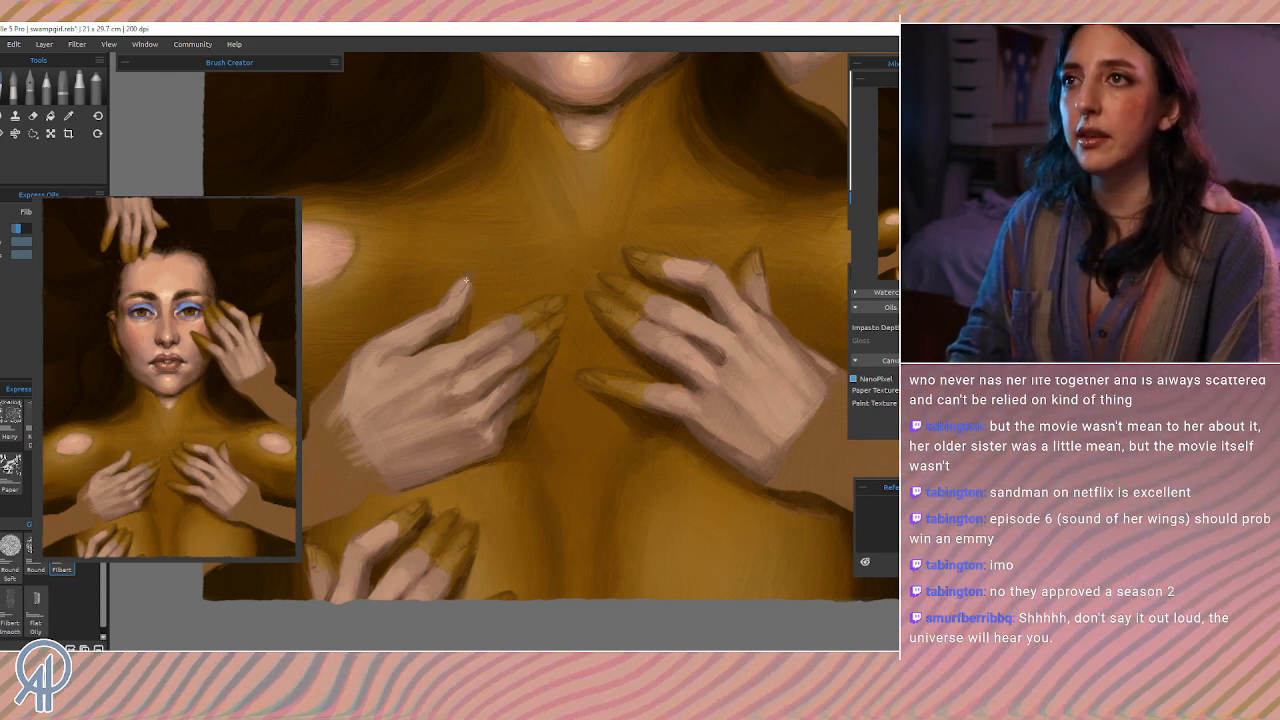
left_click_drag(466, 280, 463, 282)
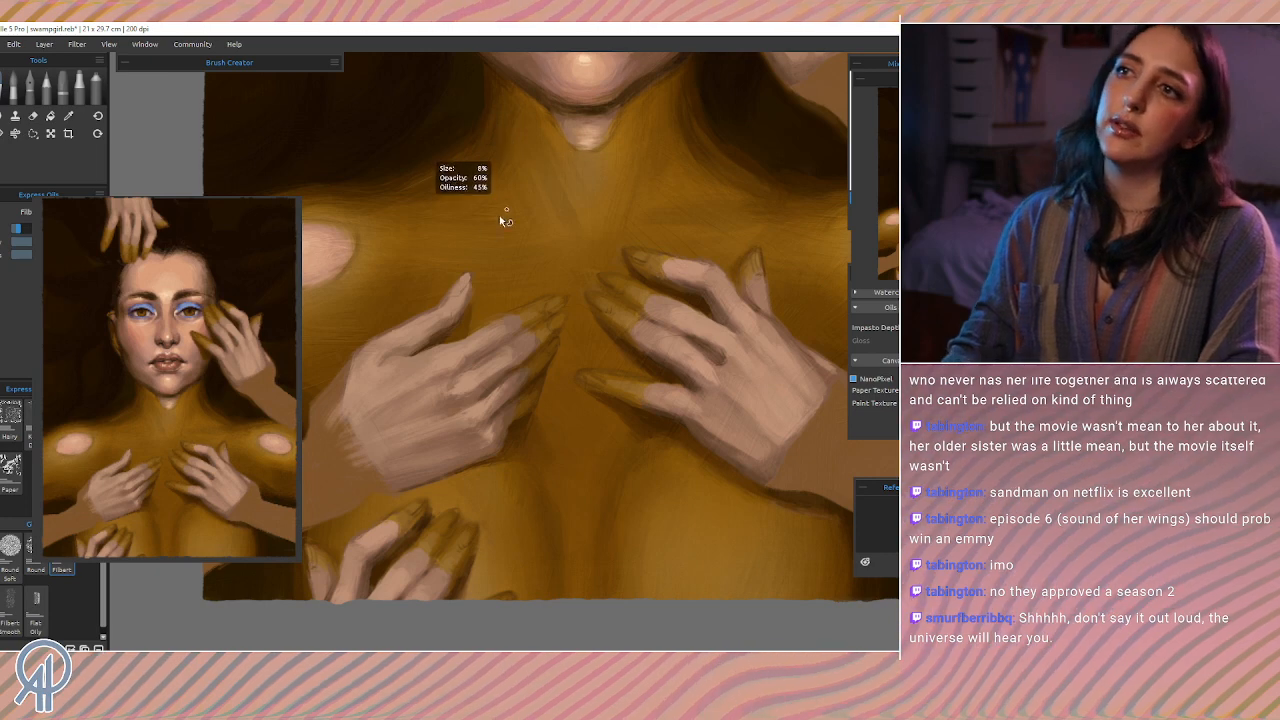
left_click(469, 278, "alt")
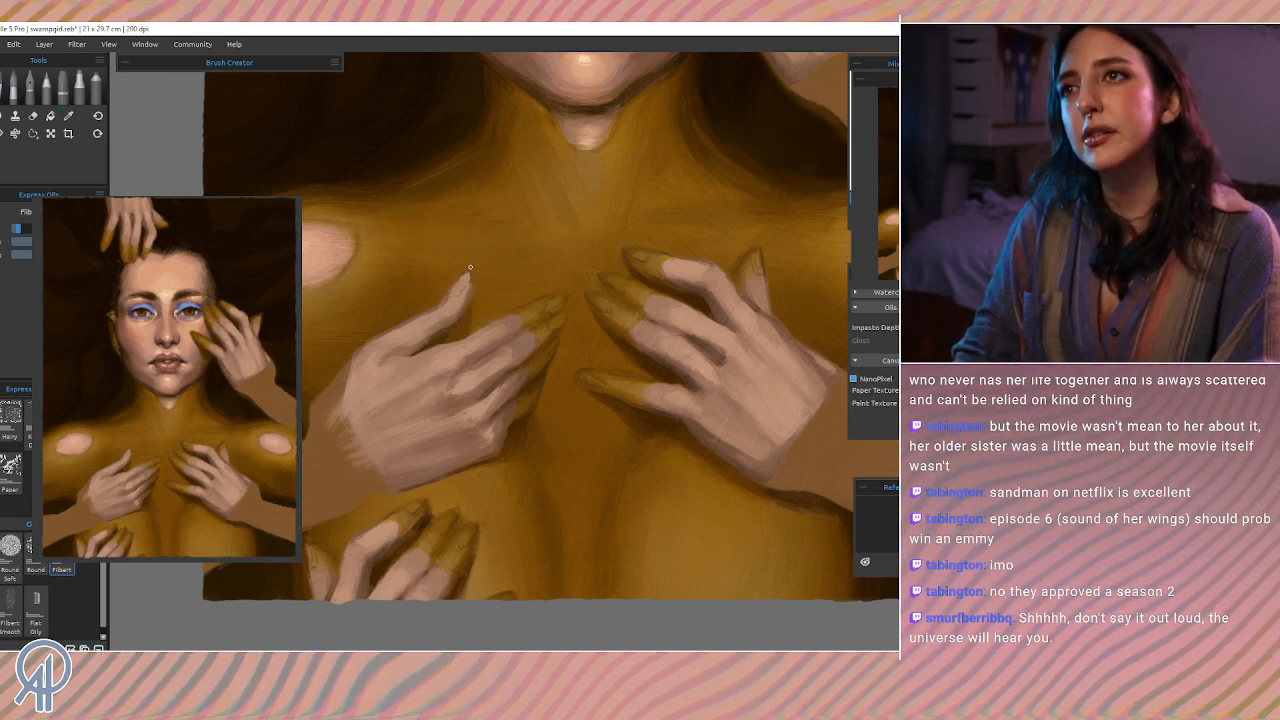
left_click_drag(467, 282, 466, 299)
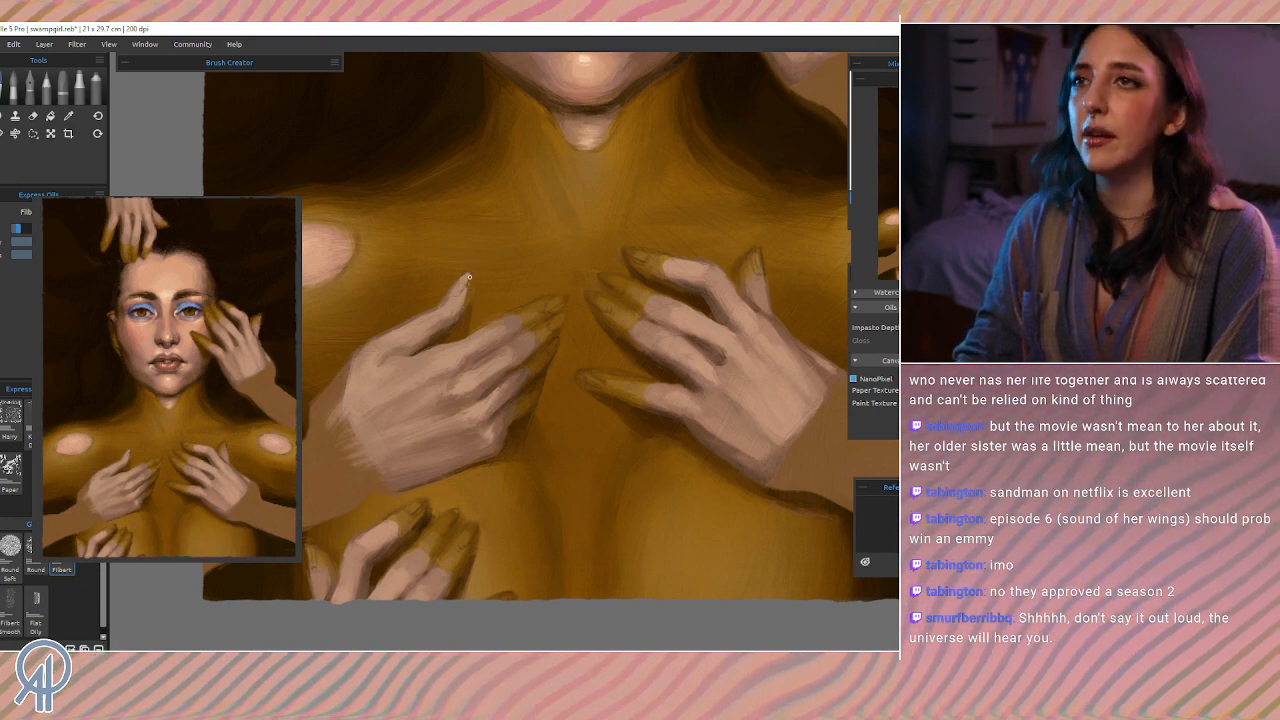
left_click(466, 284, "alt")
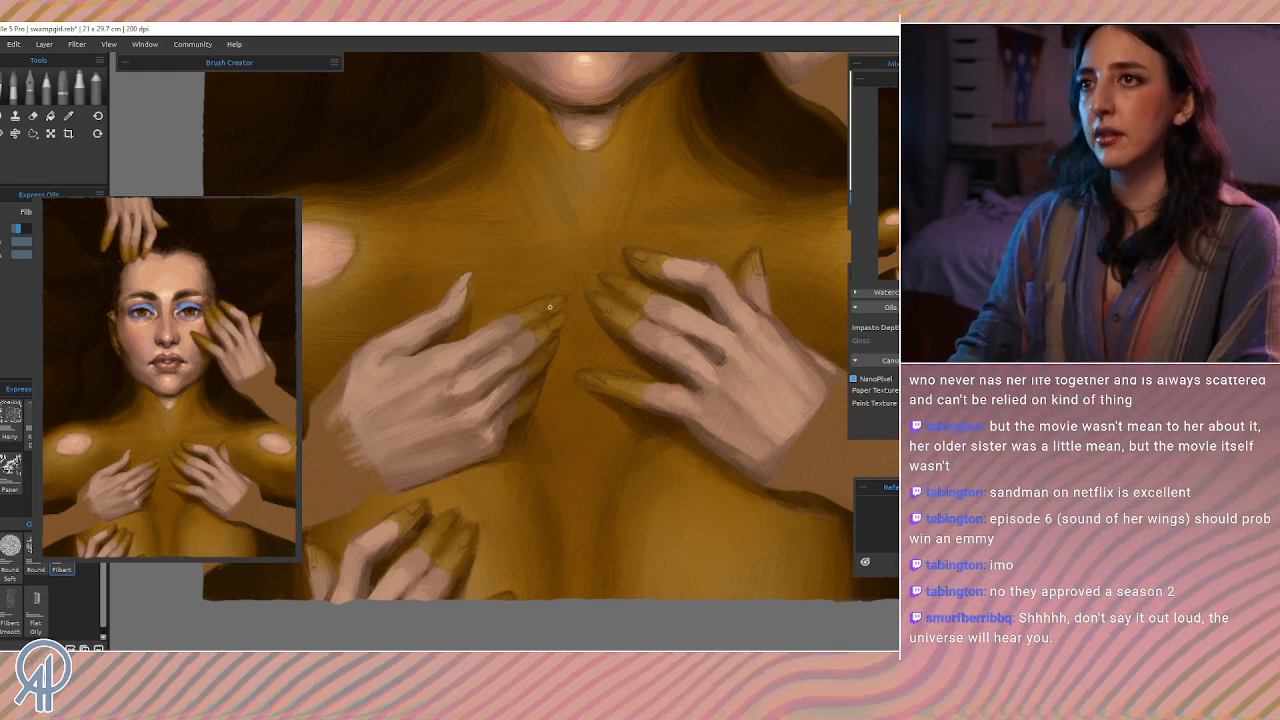
mouse_move(587, 280)
left_mouse_down()
mouse_move(603, 331)
mouse_move(606, 299)
mouse_move(526, 270)
left_mouse_up()
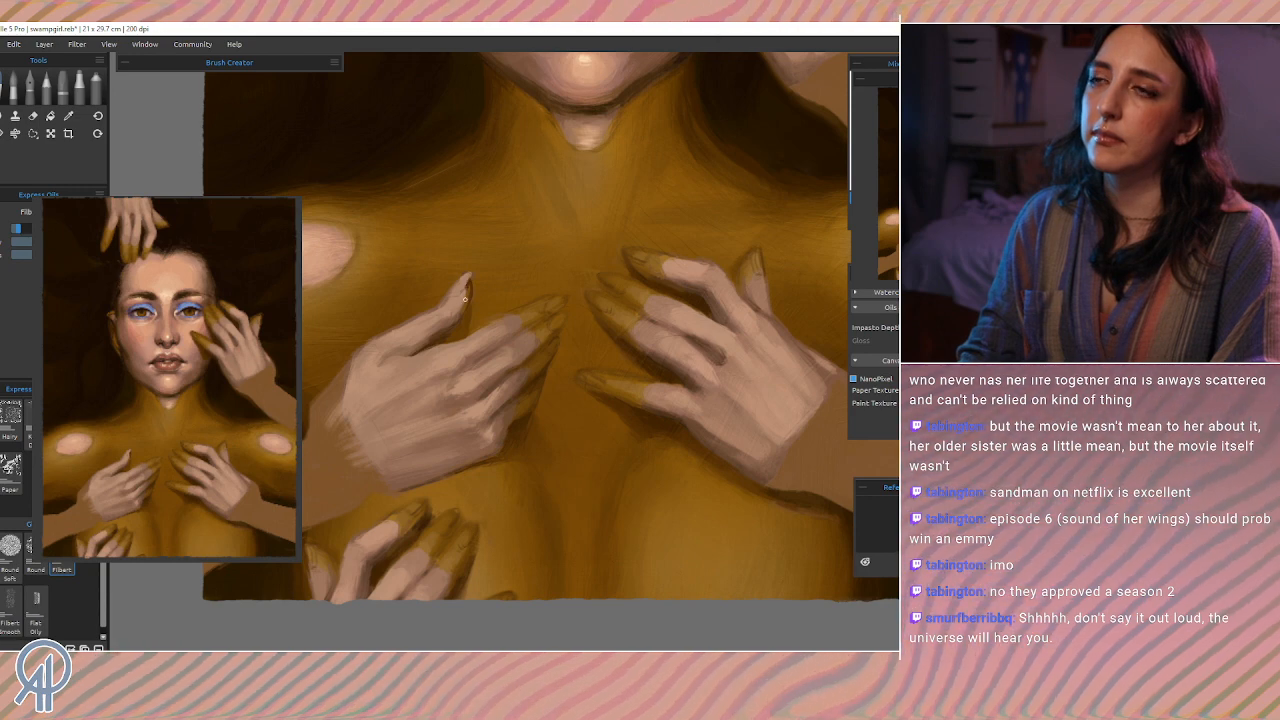
left_click_drag(473, 306, 539, 302)
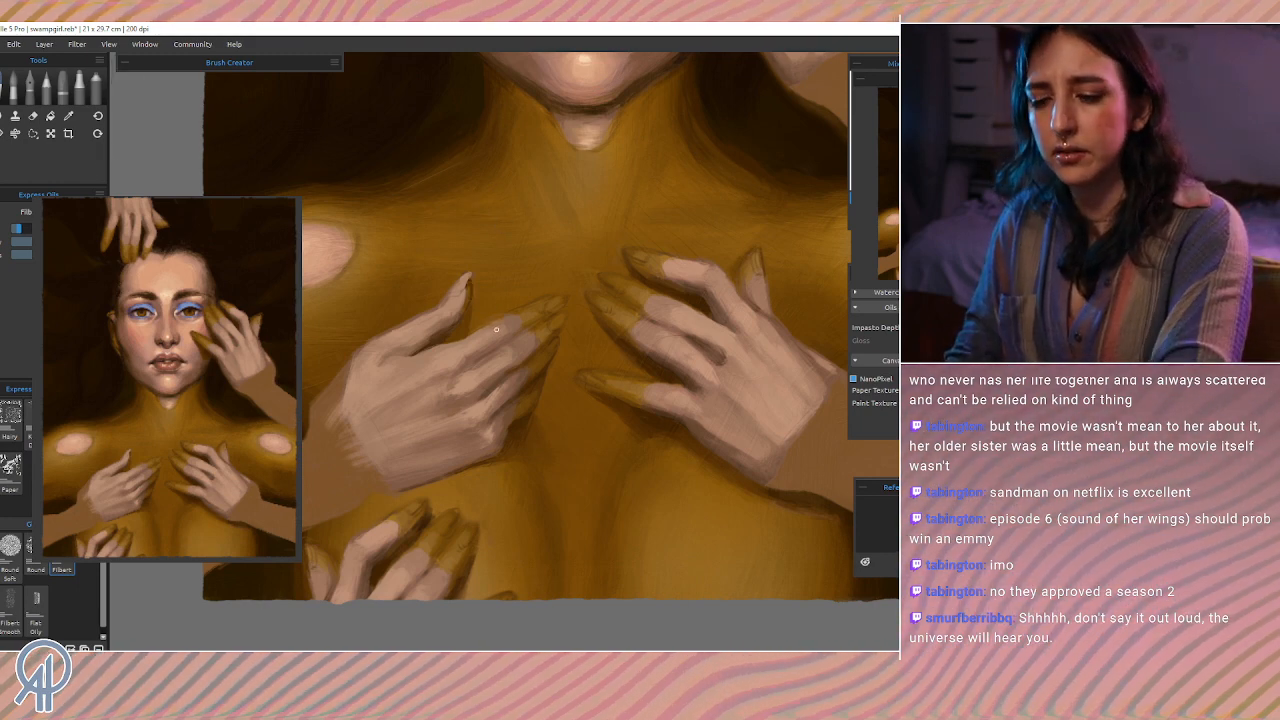
Step: Sample nearby tones and soften the dark accent along the thumb's inner edge, then repaint the thumb tip with its own skin tone
key("i")
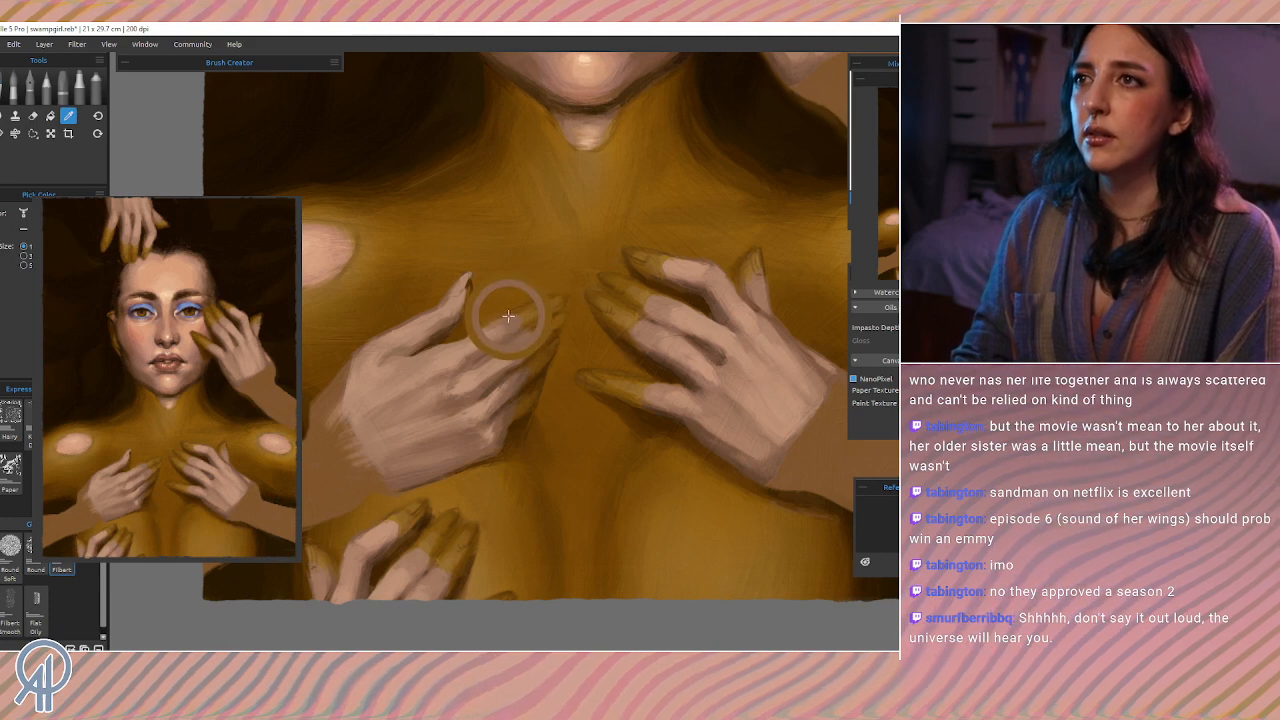
left_click_drag(513, 307, 408, 334)
key("b")
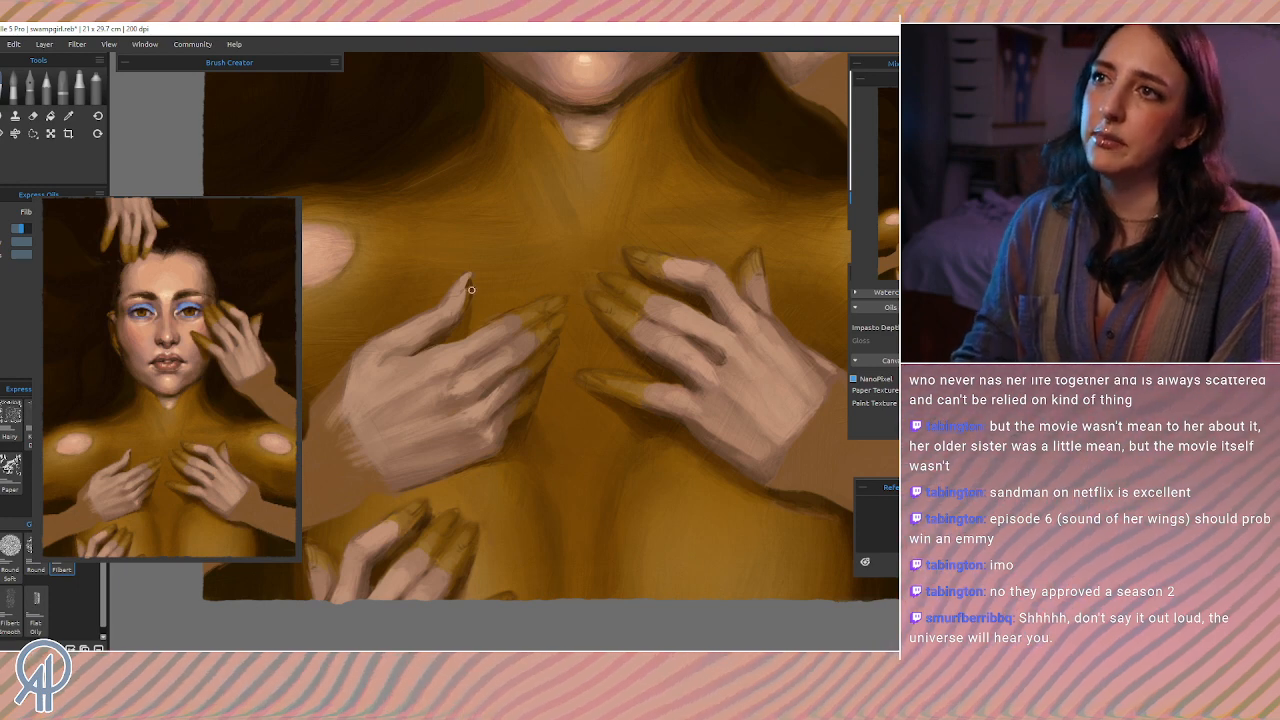
key("i")
mouse_move(467, 300)
left_mouse_down()
mouse_move(542, 290)
mouse_move(537, 320)
left_mouse_up()
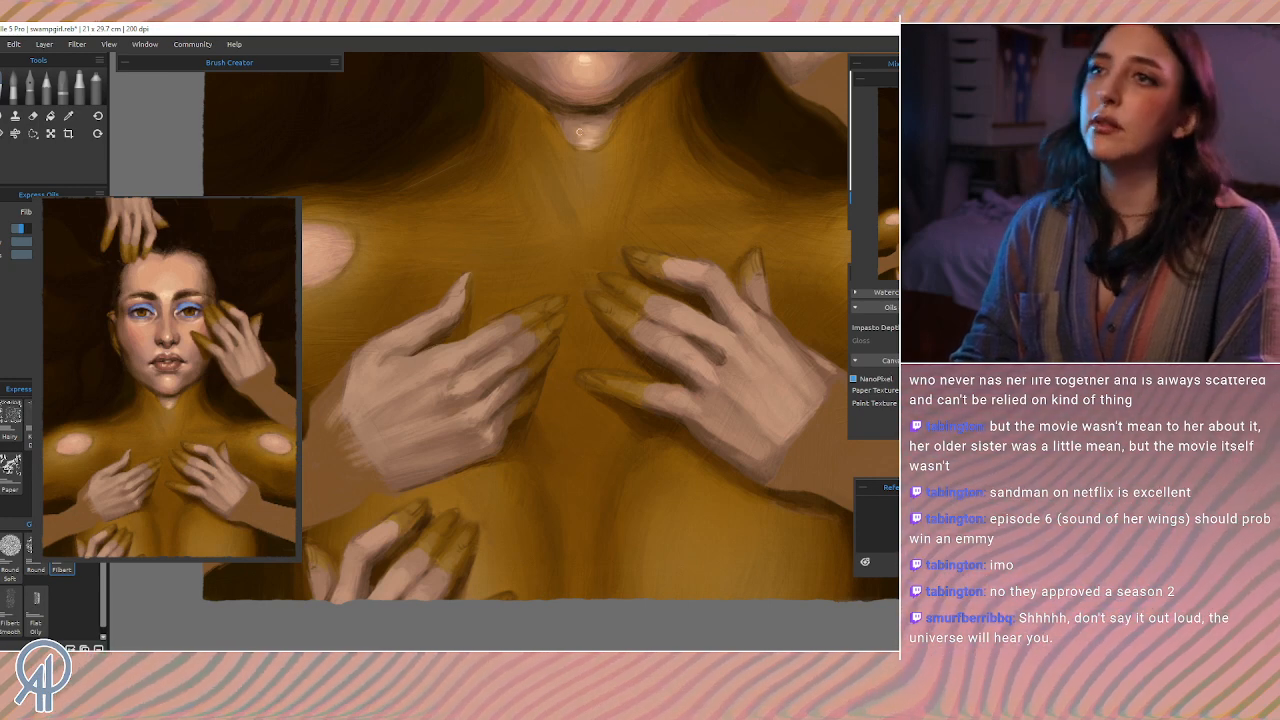
key("alt")
left_click(460, 282, "alt")
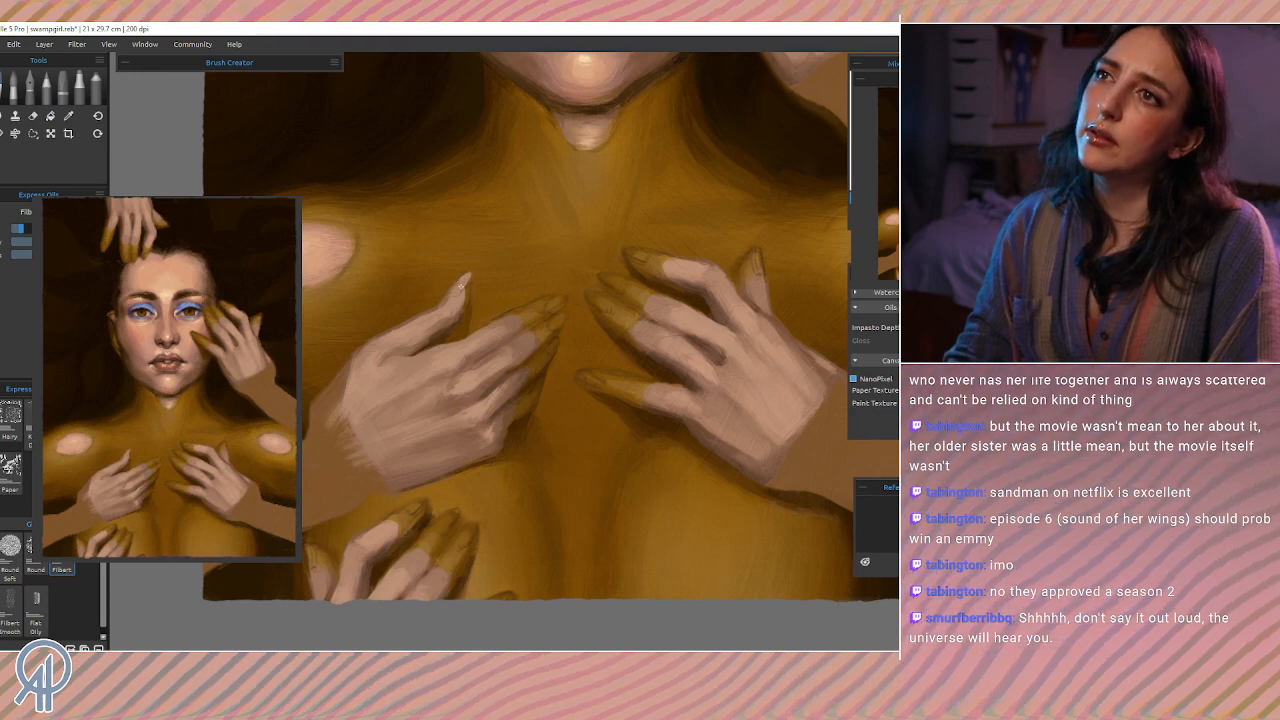
Step: Shade the edge beneath the thumb tip with dark brown sampled beside the ochre fingers, using a smaller brush
key("alt")
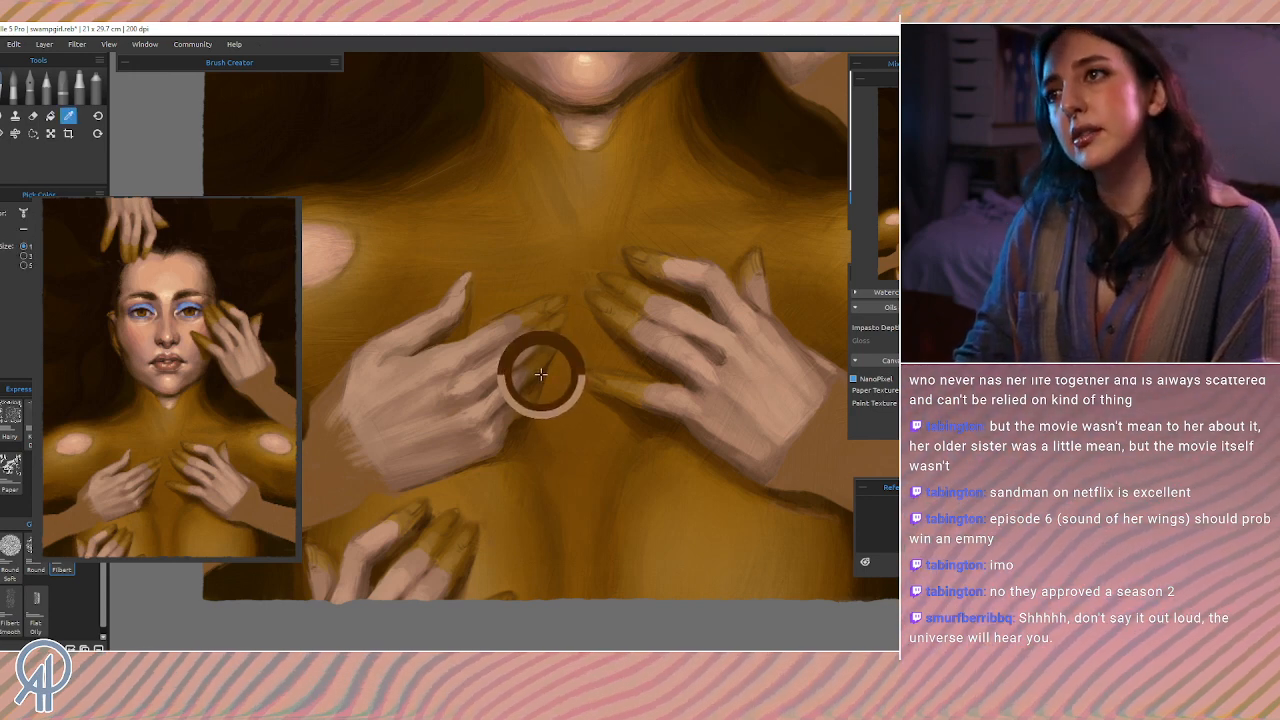
left_click(540, 374, "alt")
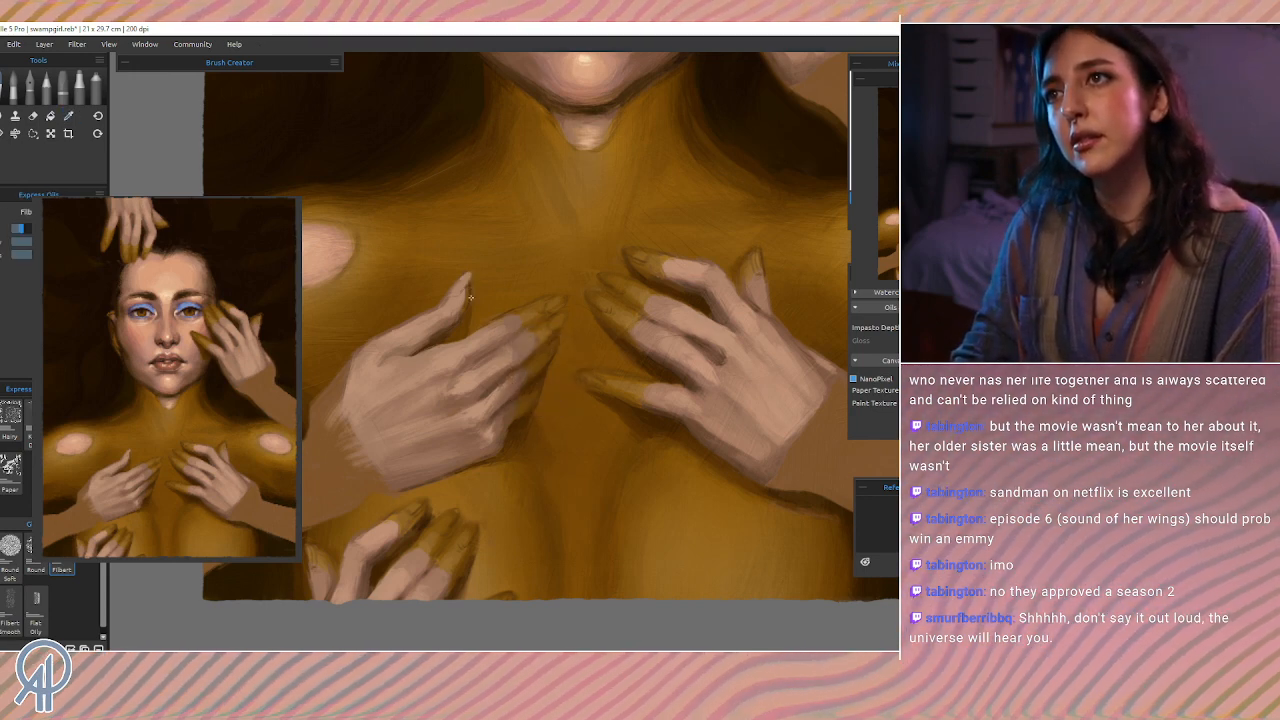
key("[")
left_click_drag(473, 285, 468, 318)
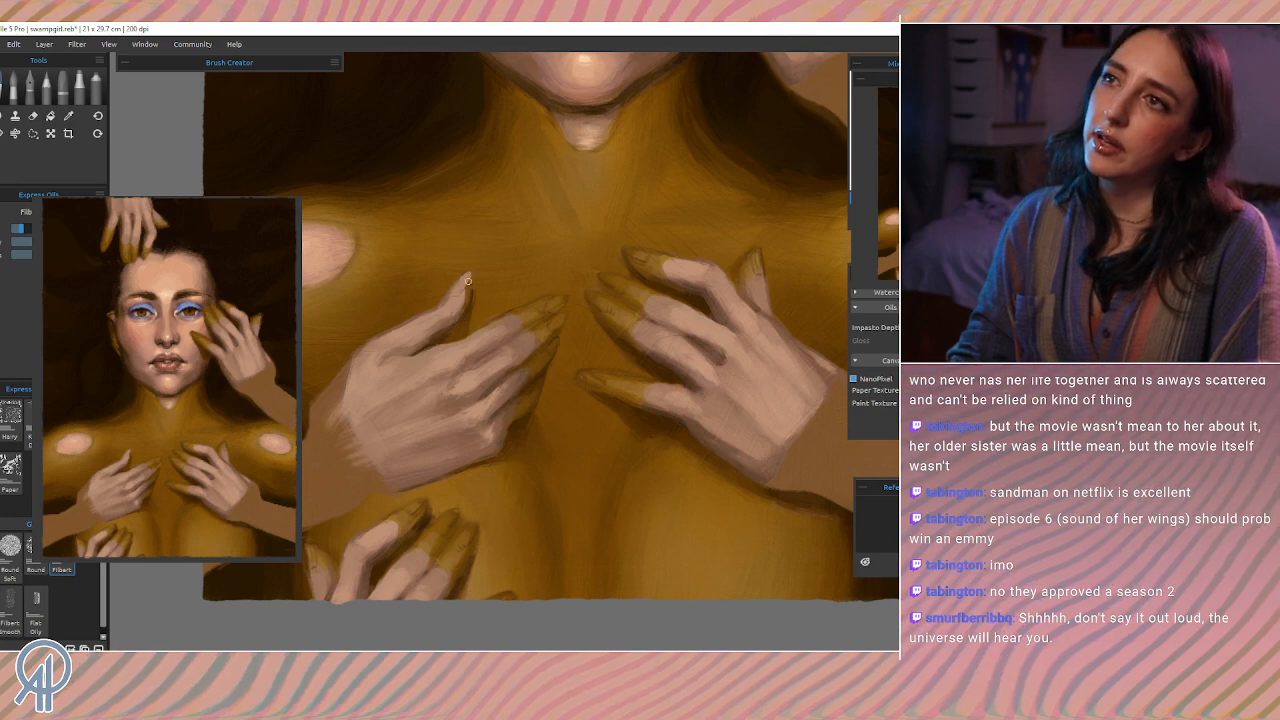
left_click(463, 325, "alt")
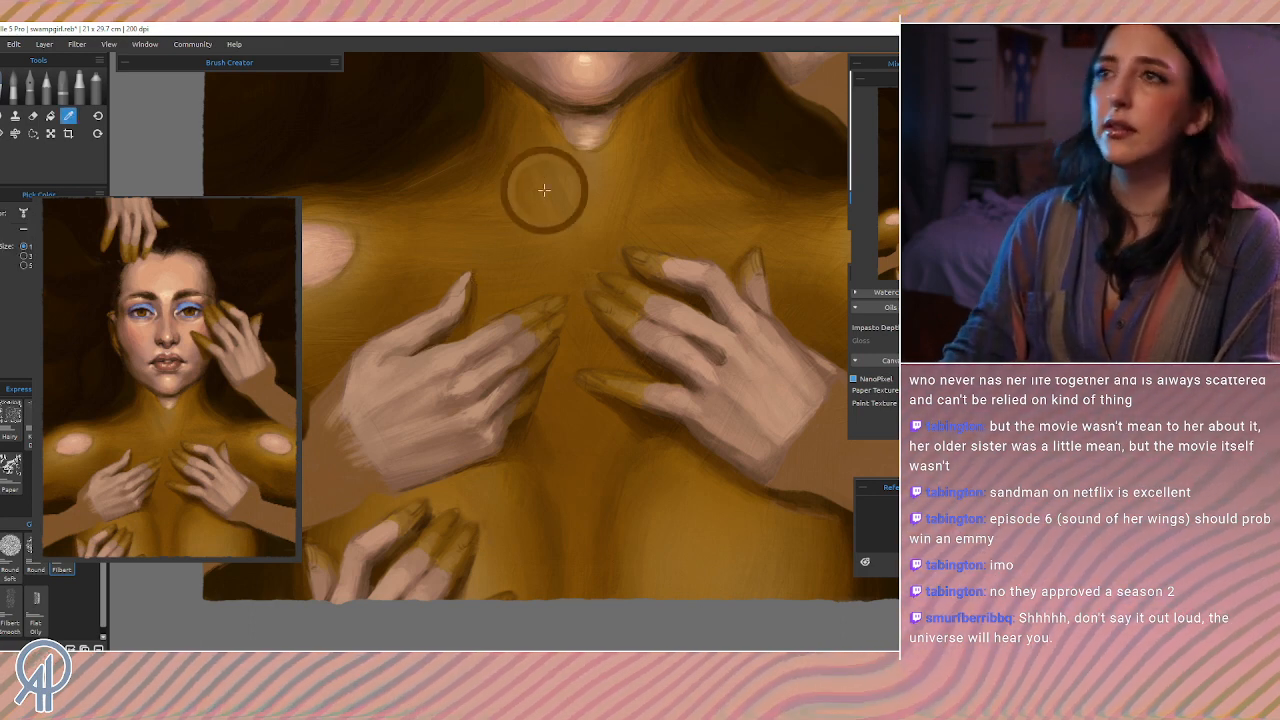
key("bracketleft")
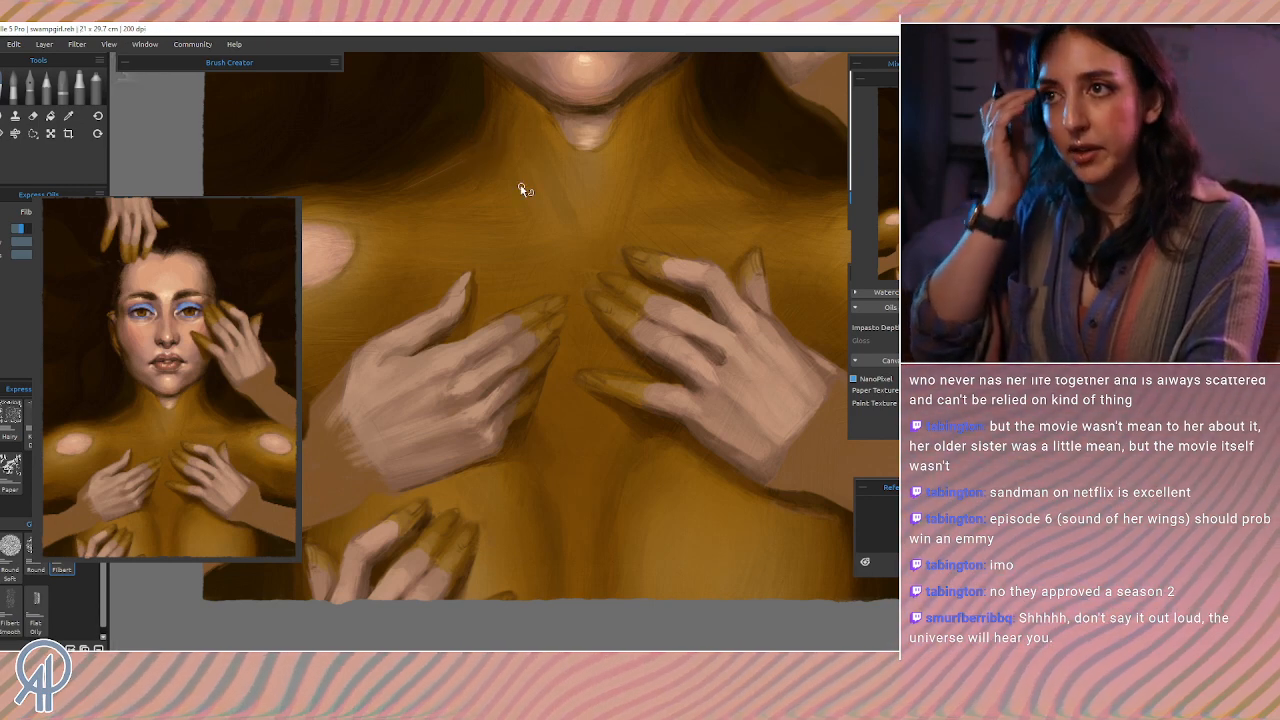
Step: Enlarge the newly modelled chest hand and its forearm by scaling the layer up and outward from its inner lower corner, then save the painting
key("ctrl+t")
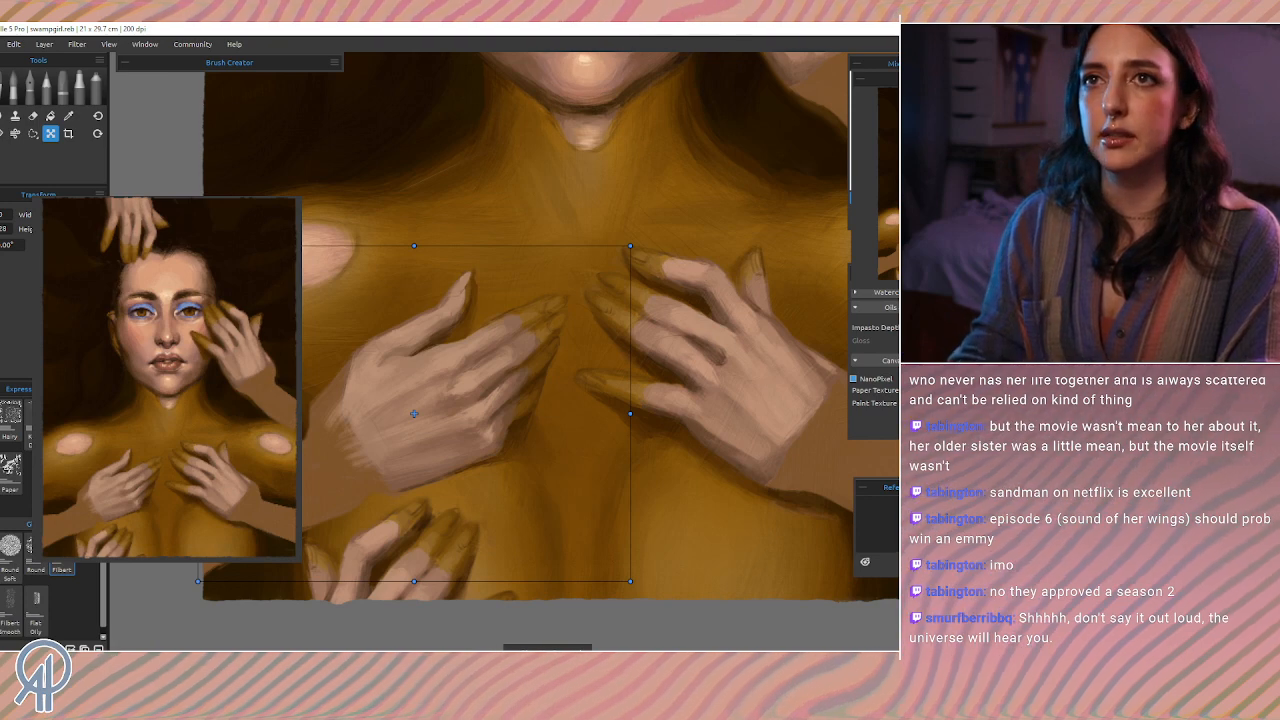
left_click_drag(198, 246, 167, 224)
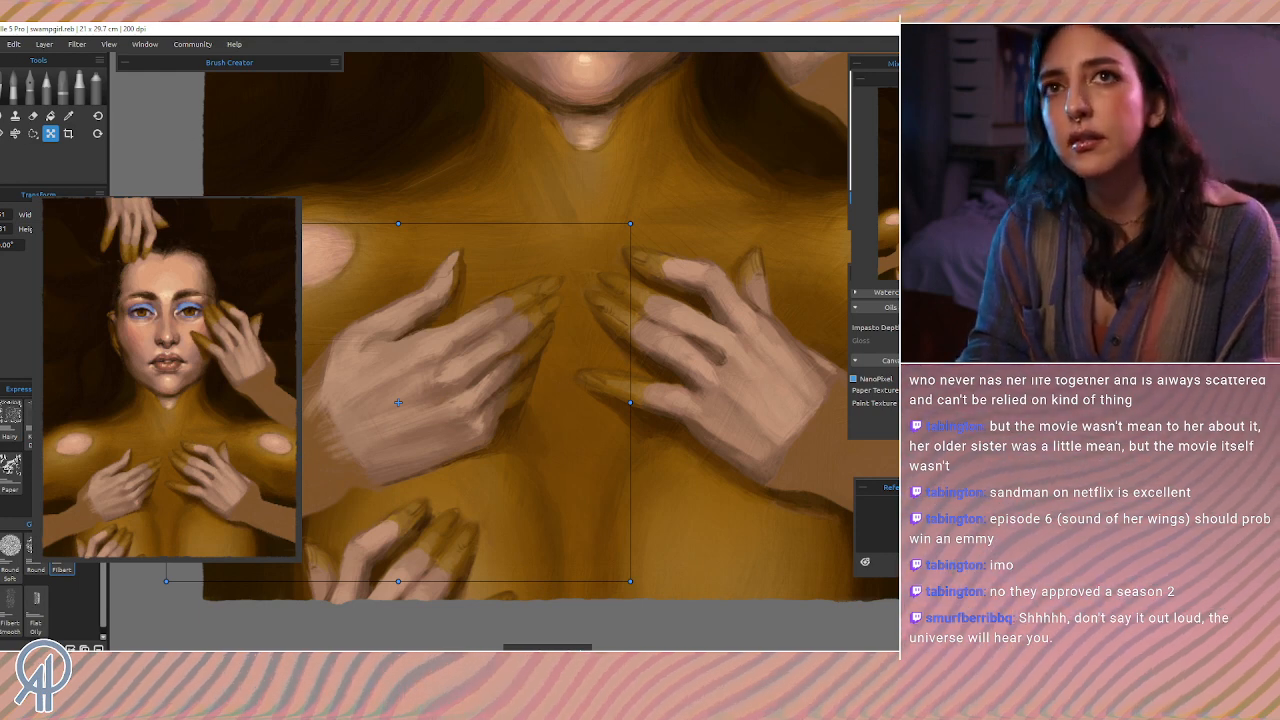
left_click(5, 88)
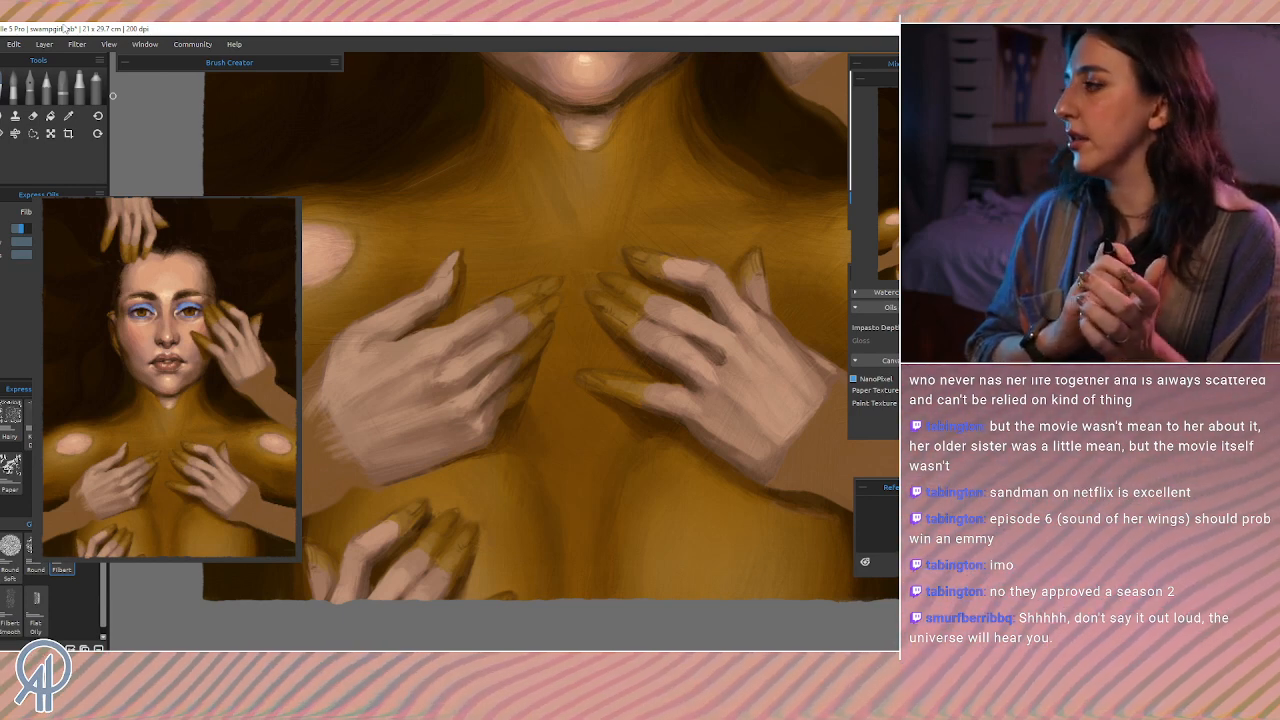
key("ctrl+s")
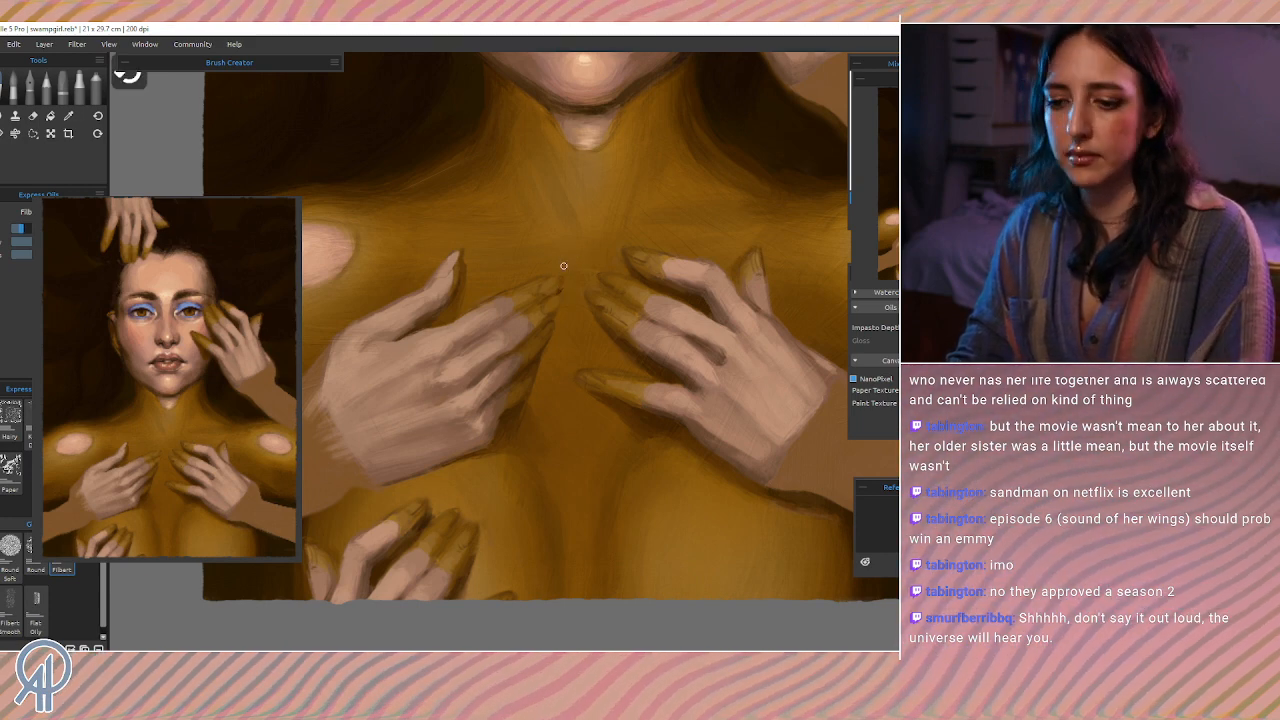
Step: Reshape the enlarged hand's ochre fingertips and their edges with brown tones sampled from the chest beside the fingers
scroll(566, 264, "up", 1)
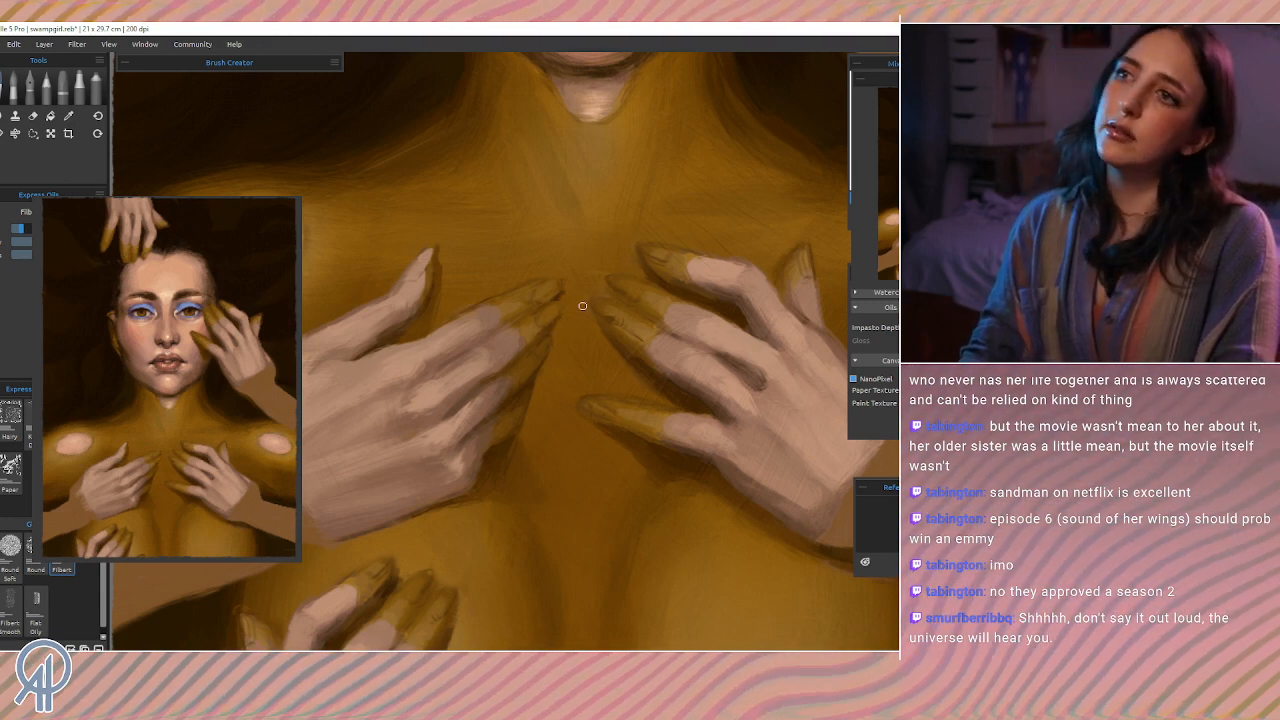
key("i")
left_click(509, 452, "alt")
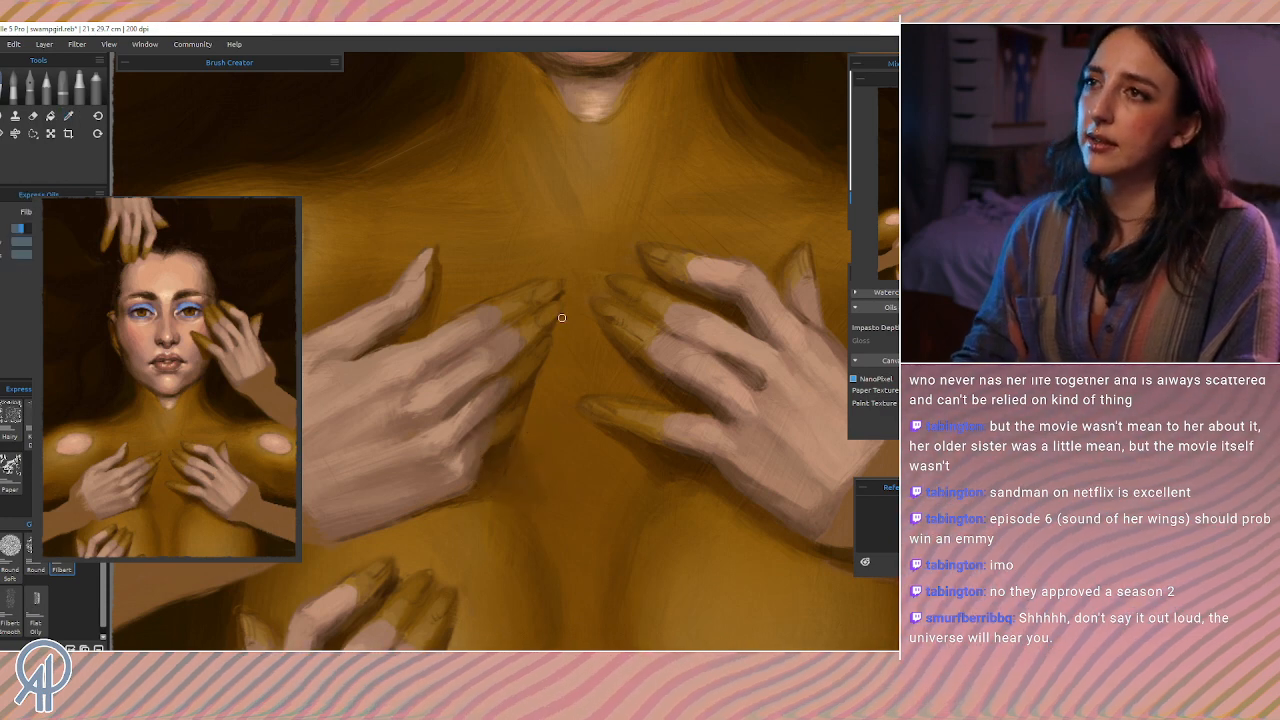
mouse_move(563, 314)
left_mouse_down()
mouse_move(555, 333)
mouse_move(560, 320)
left_mouse_up()
left_click(515, 462, "alt")
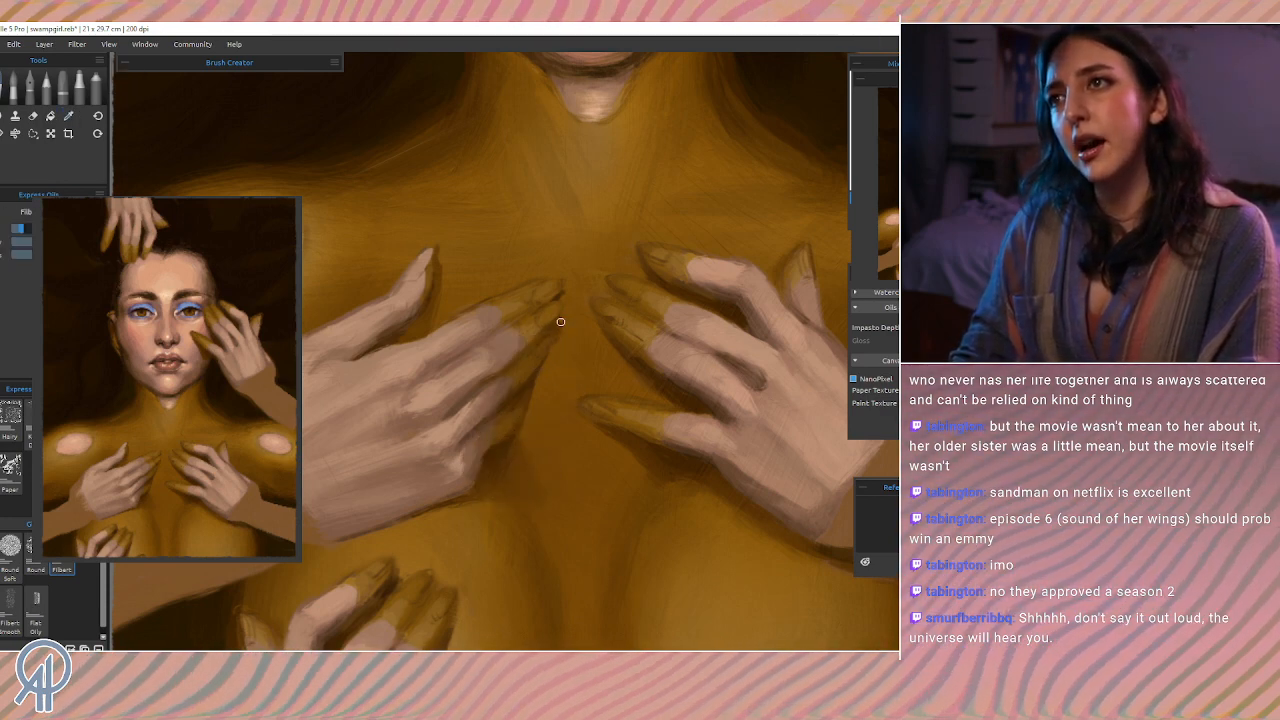
key("ctrl+z")
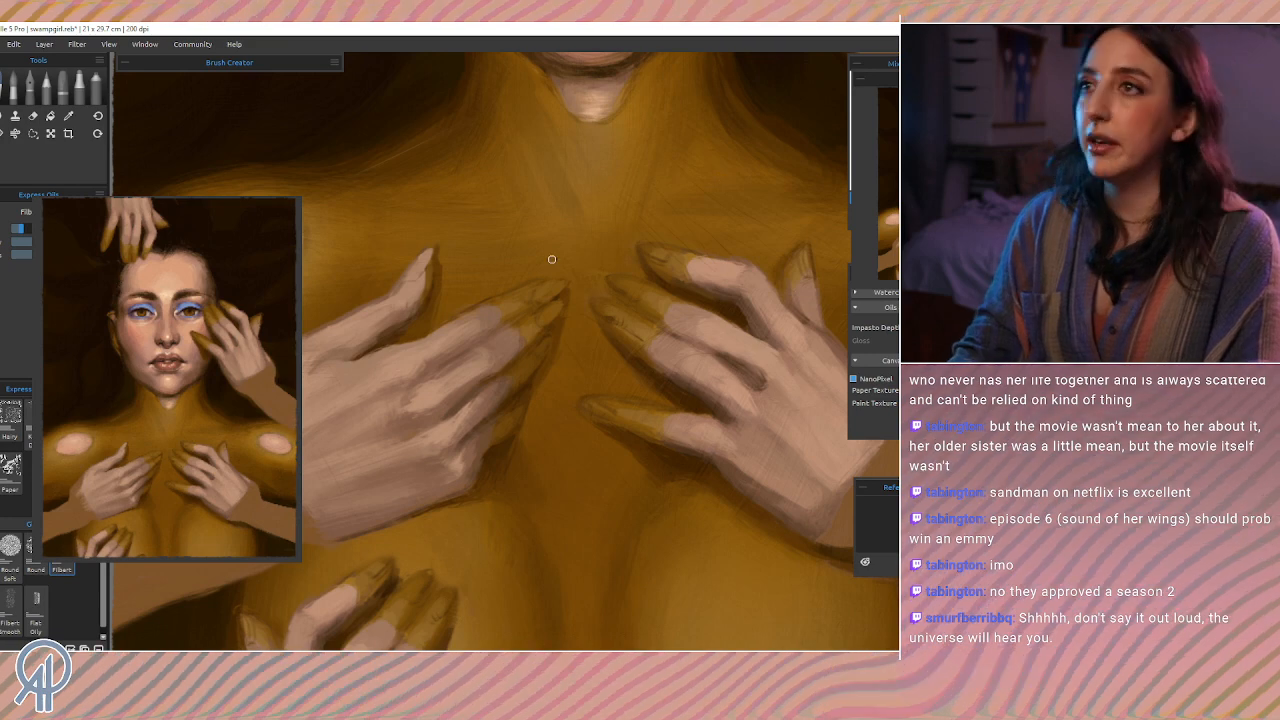
key("i")
left_click(515, 410)
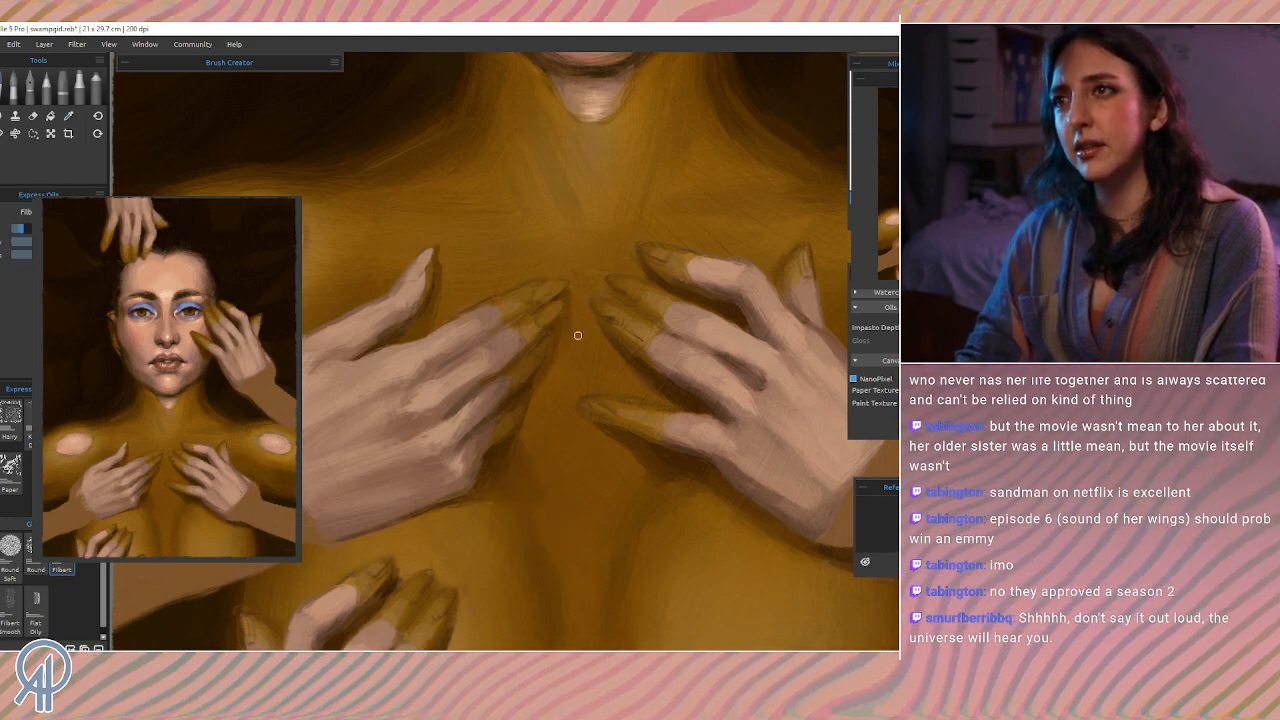
Step: Set the eraser size to 14% and review the enlarged hand within the whole portrait
left_click(31, 117)
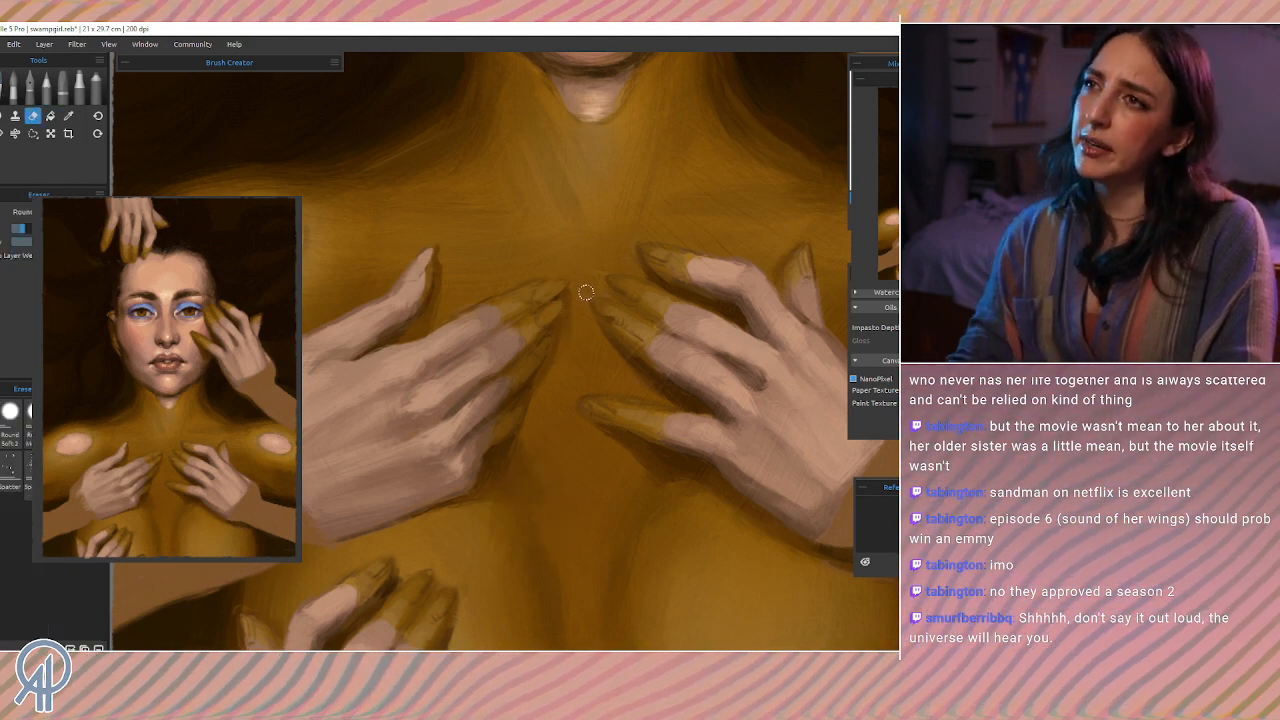
left_click_drag(613, 215, 614, 217)
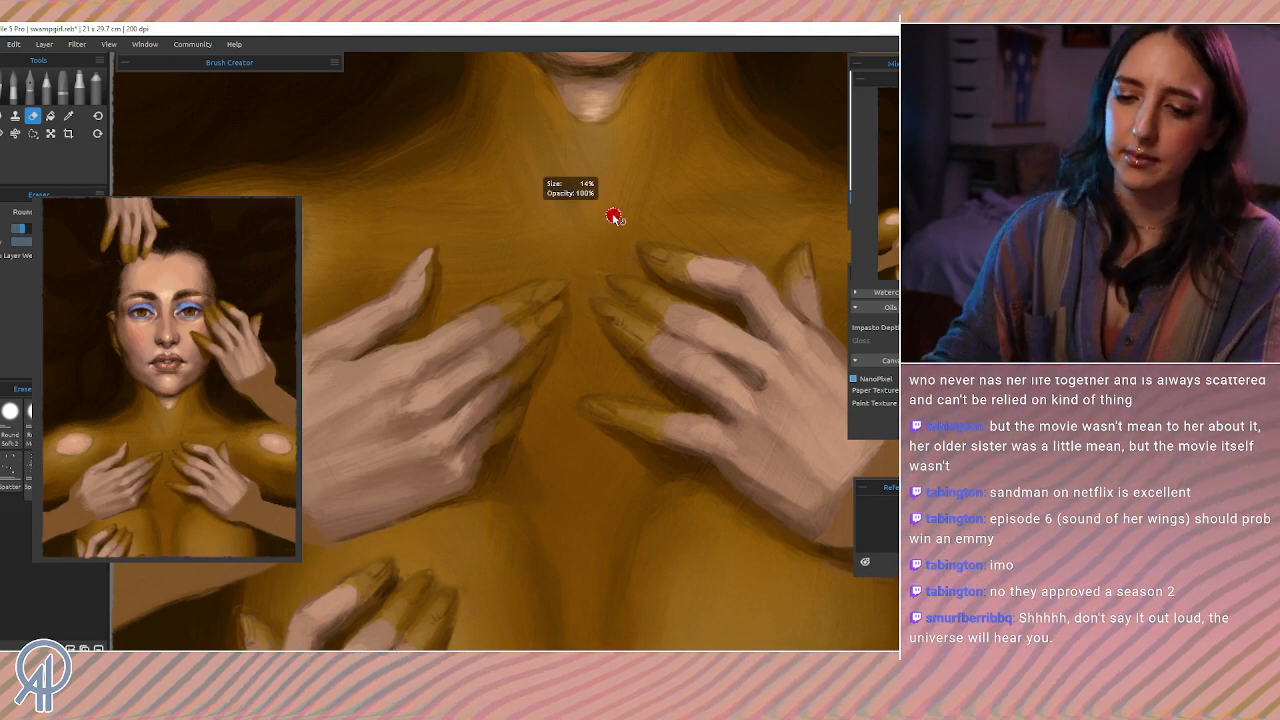
scroll(614, 218, "down", 10)
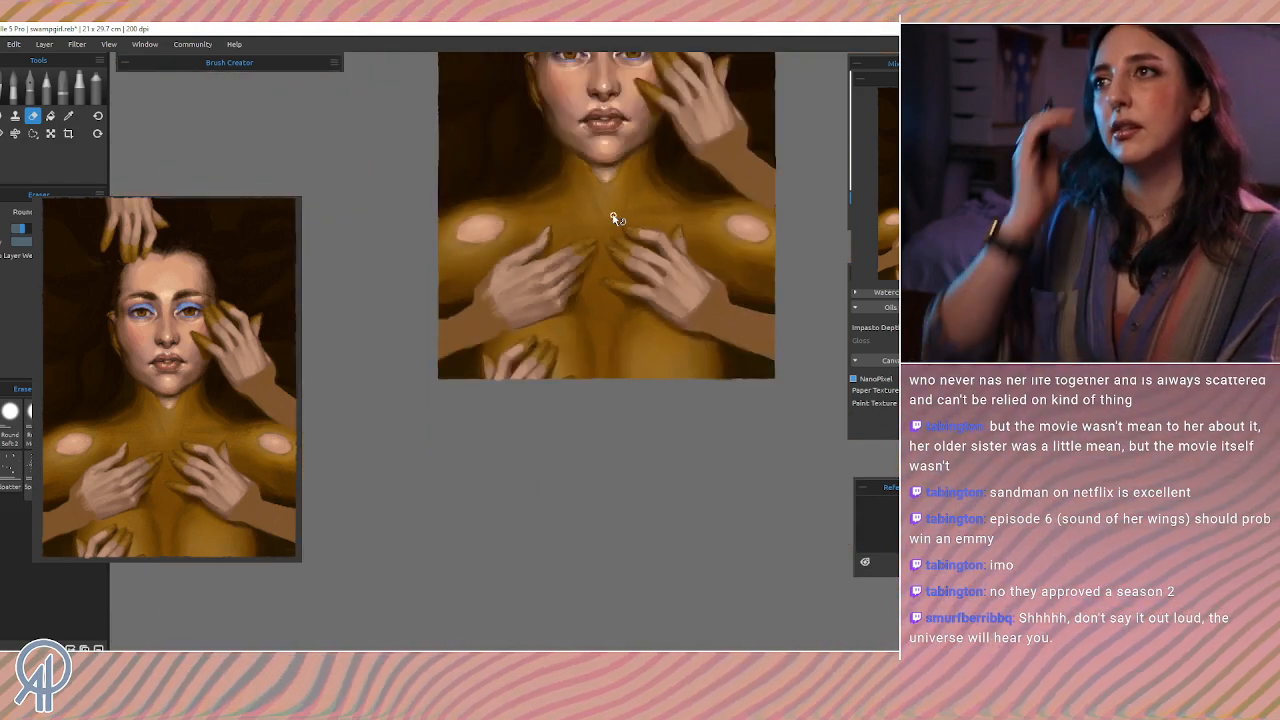
scroll(614, 218, "down", 2)
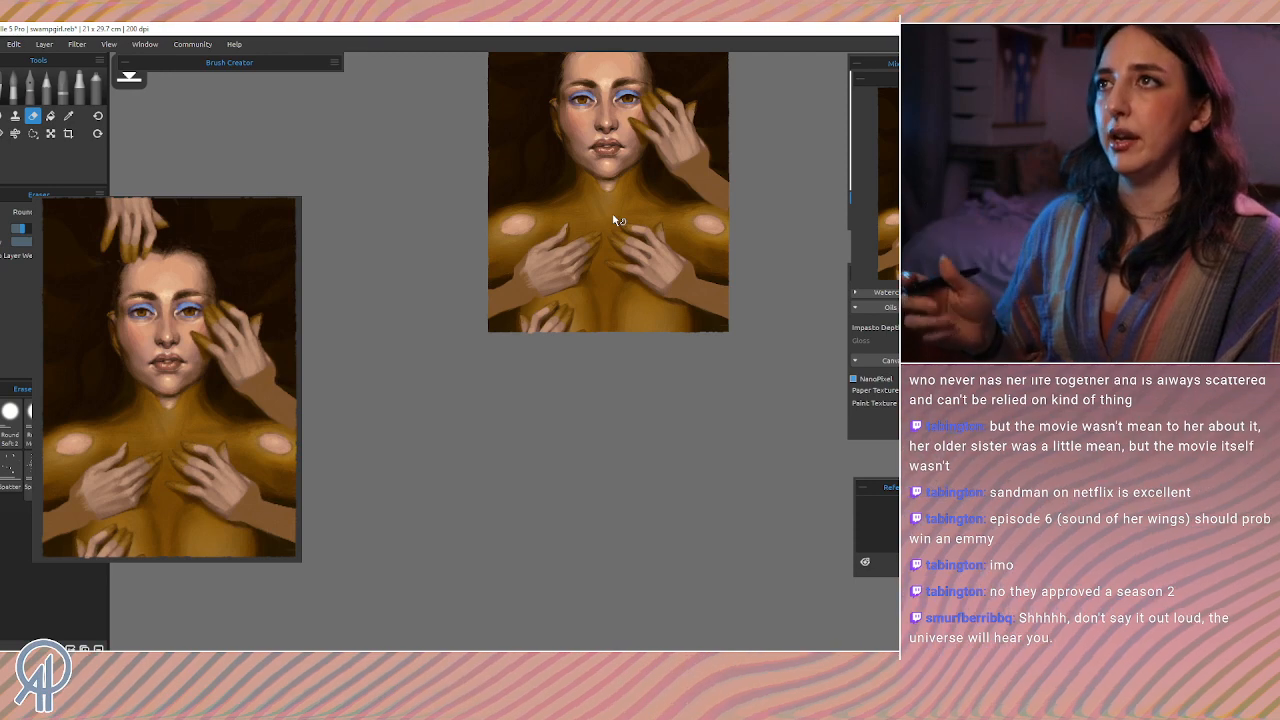
scroll(613, 218, "up", 5)
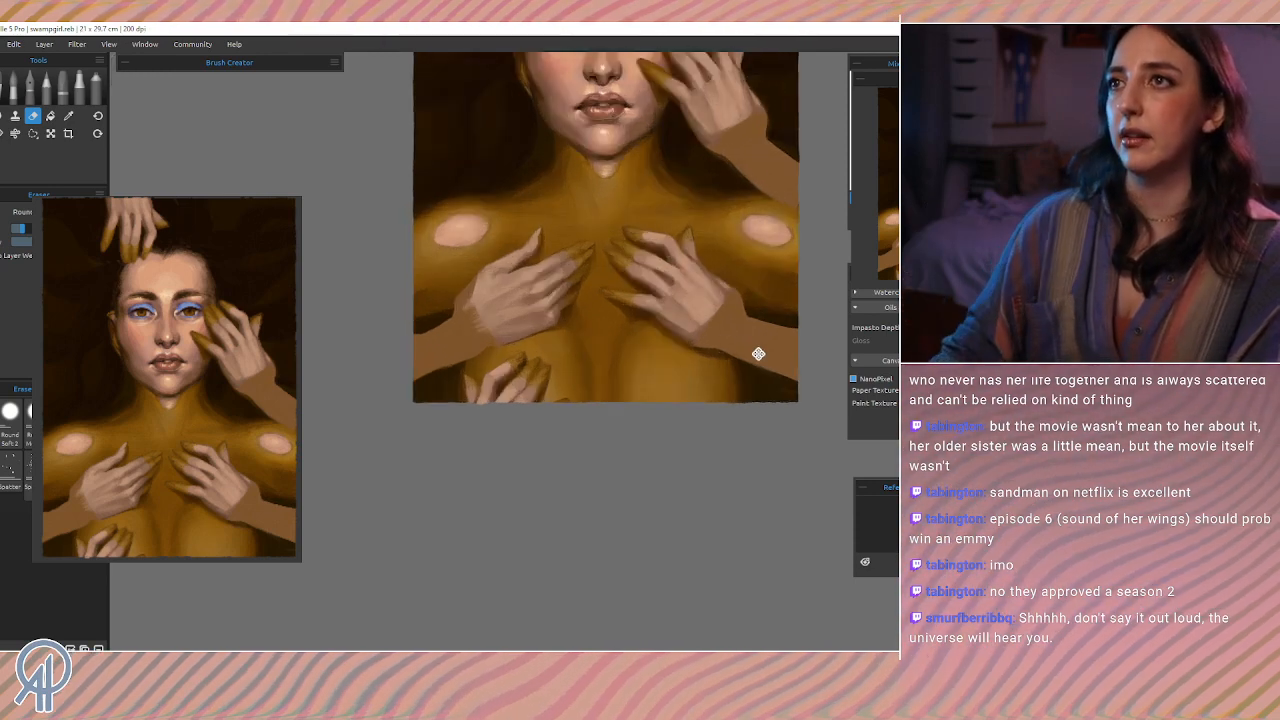
mouse_move(652, 296)
left_mouse_down()
mouse_move(610, 454)
mouse_move(591, 451)
mouse_move(549, 500)
left_mouse_up()
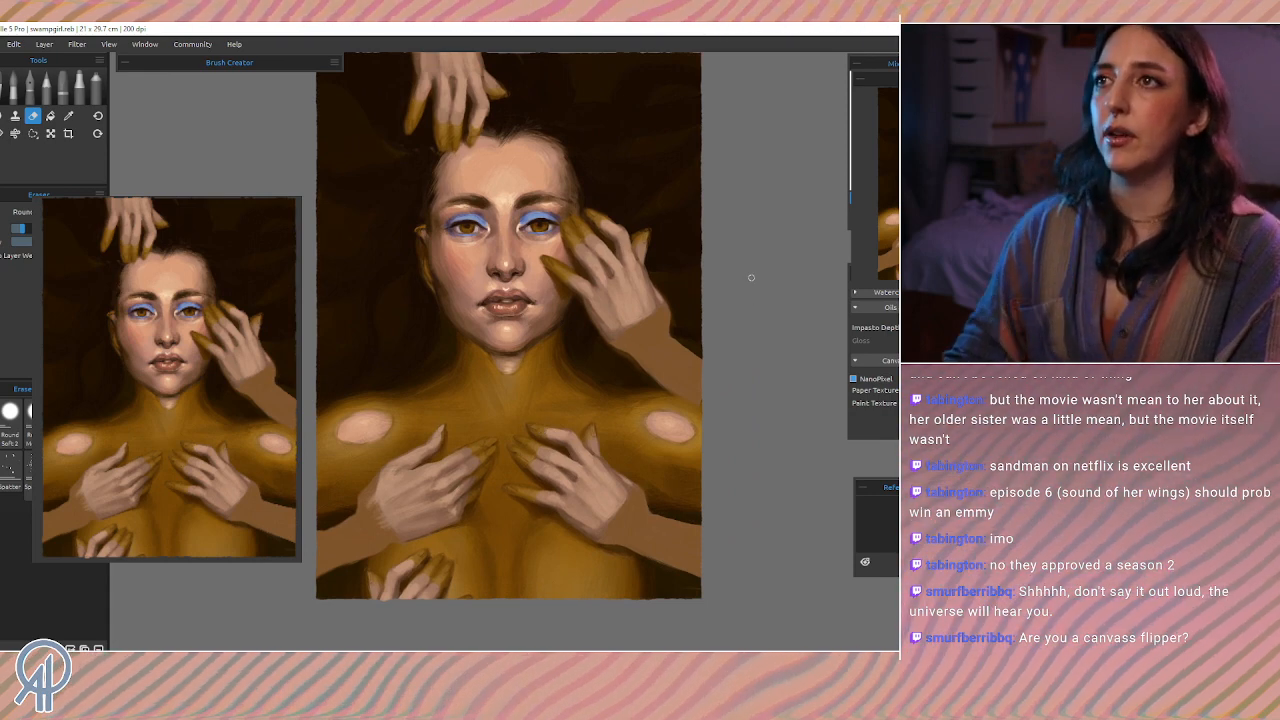
key("ctrl+alt")
scroll(753, 281, "down", 1)
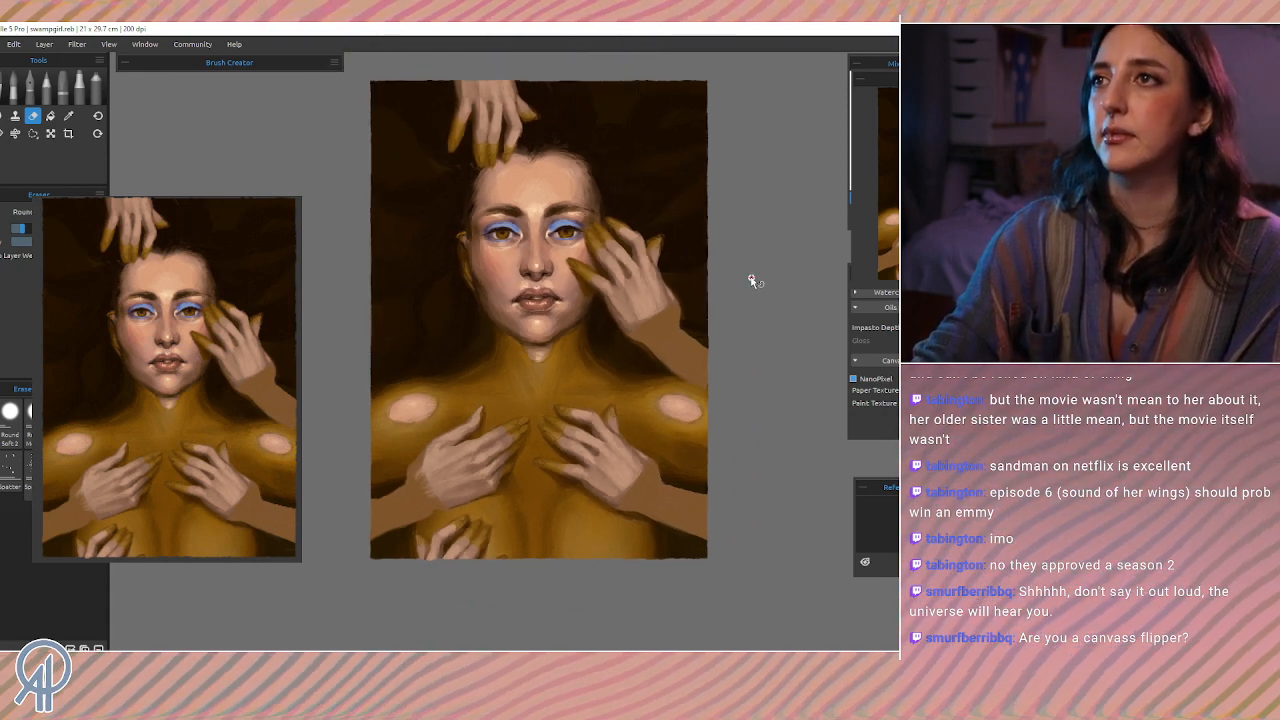
left_click_drag(588, 451, 538, 415)
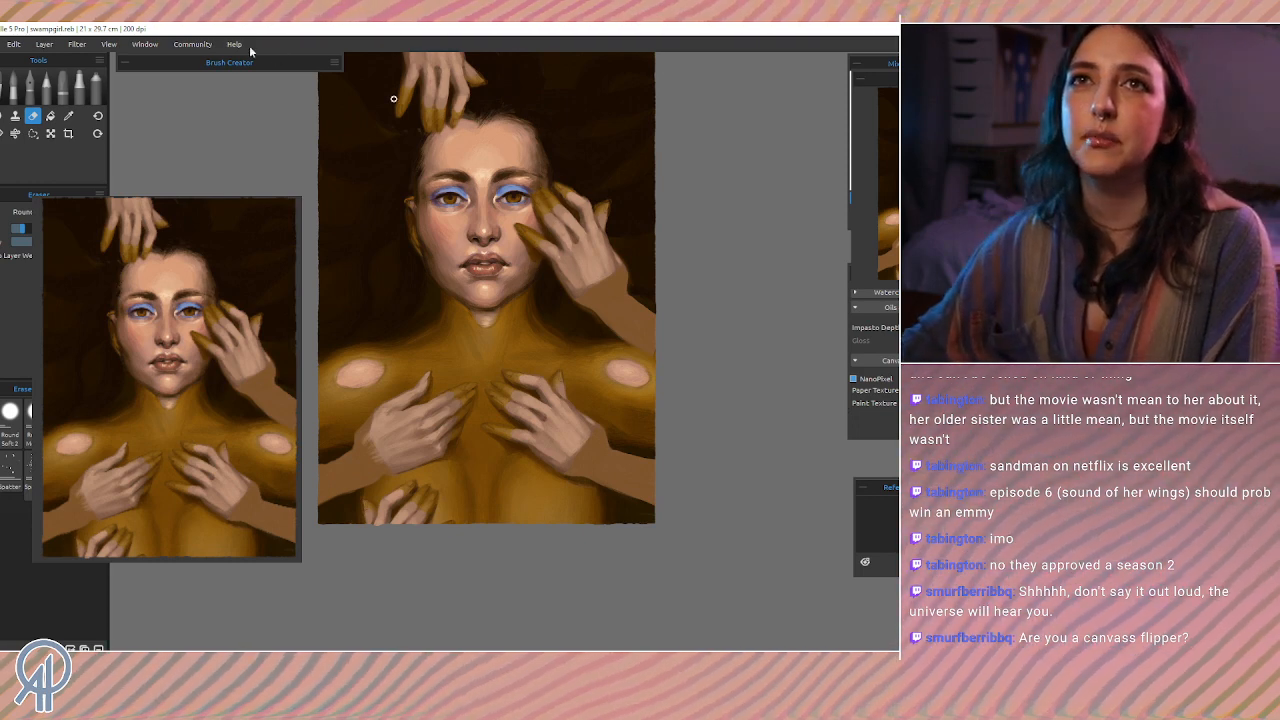
left_click(40, 45)
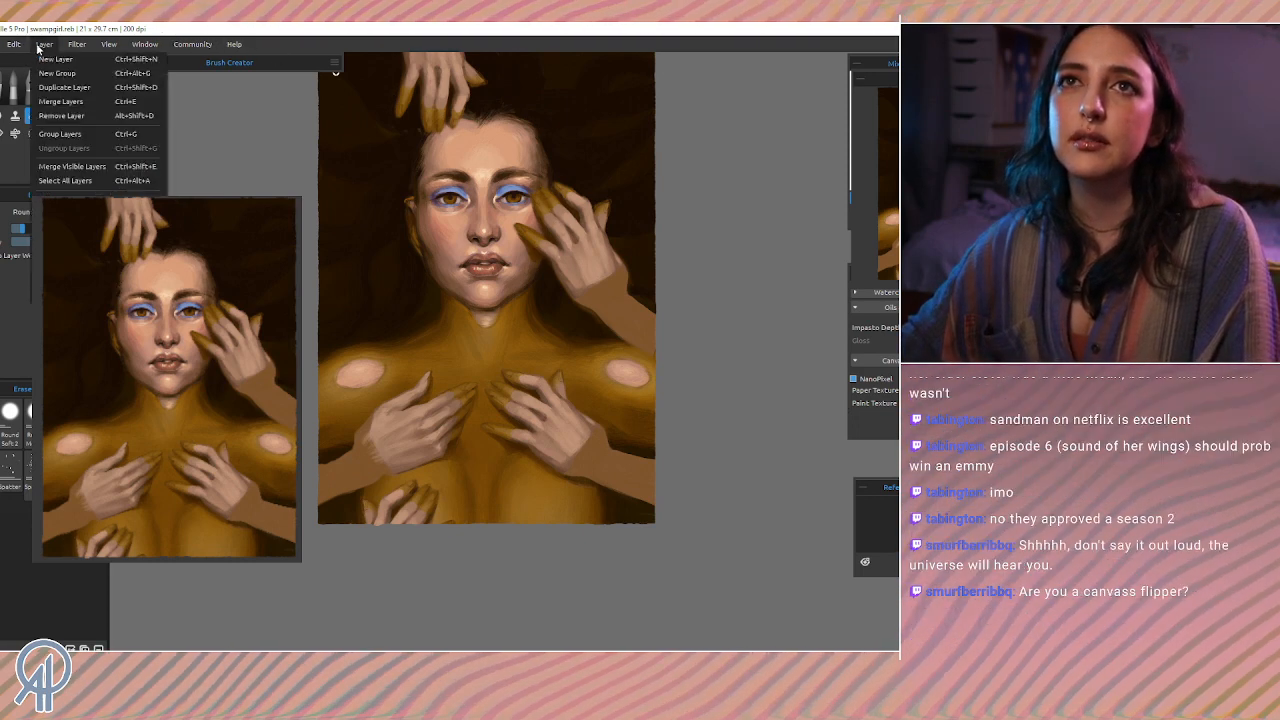
mouse_move(16, 45)
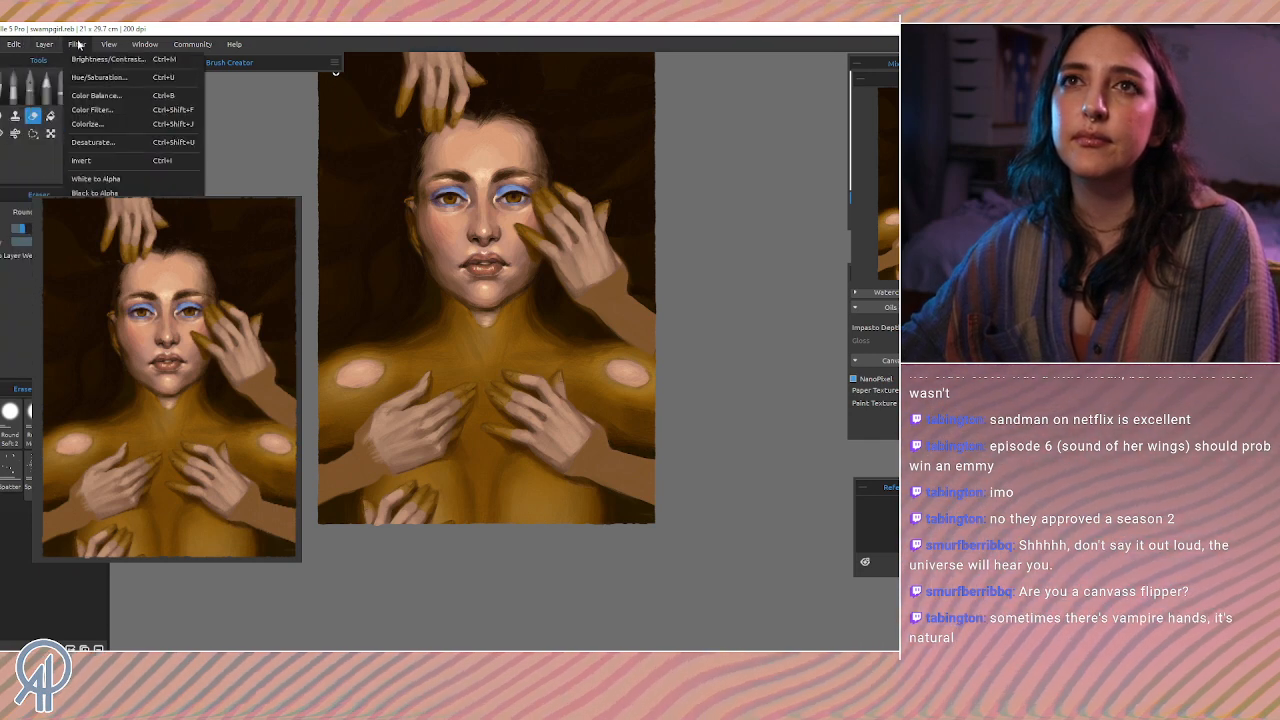
left_click(44, 44)
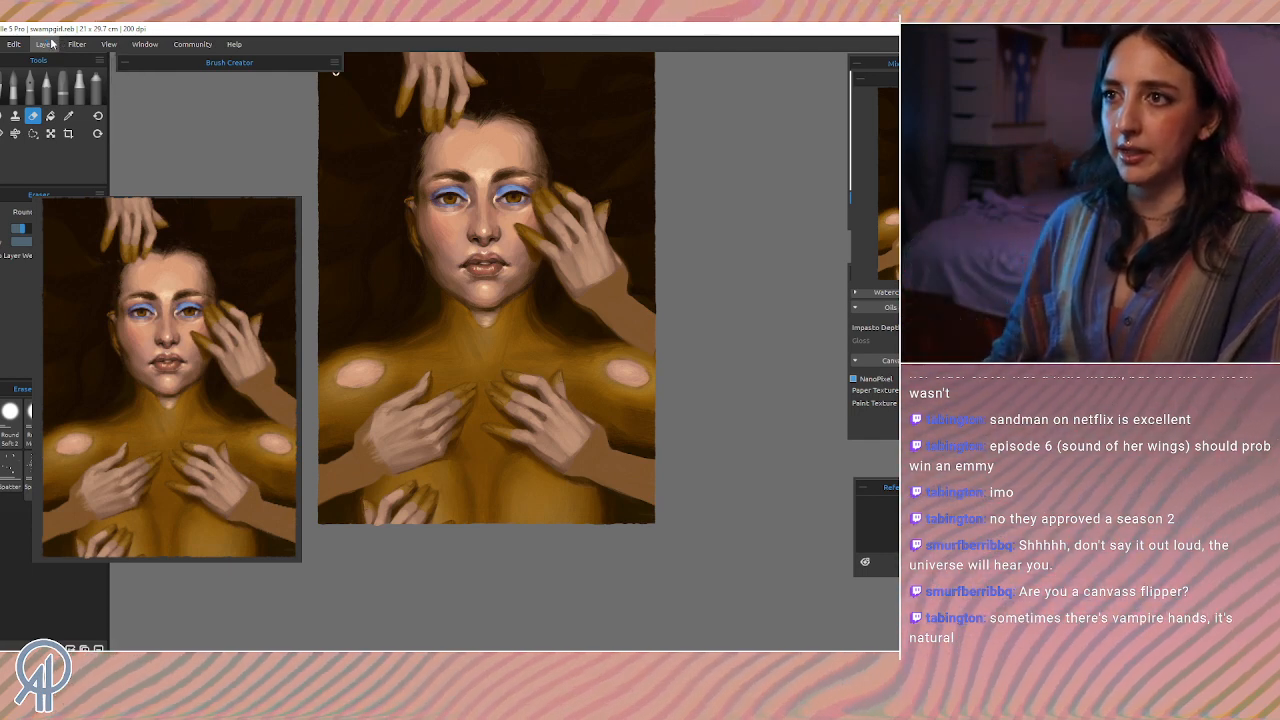
key("ctrl+plus")
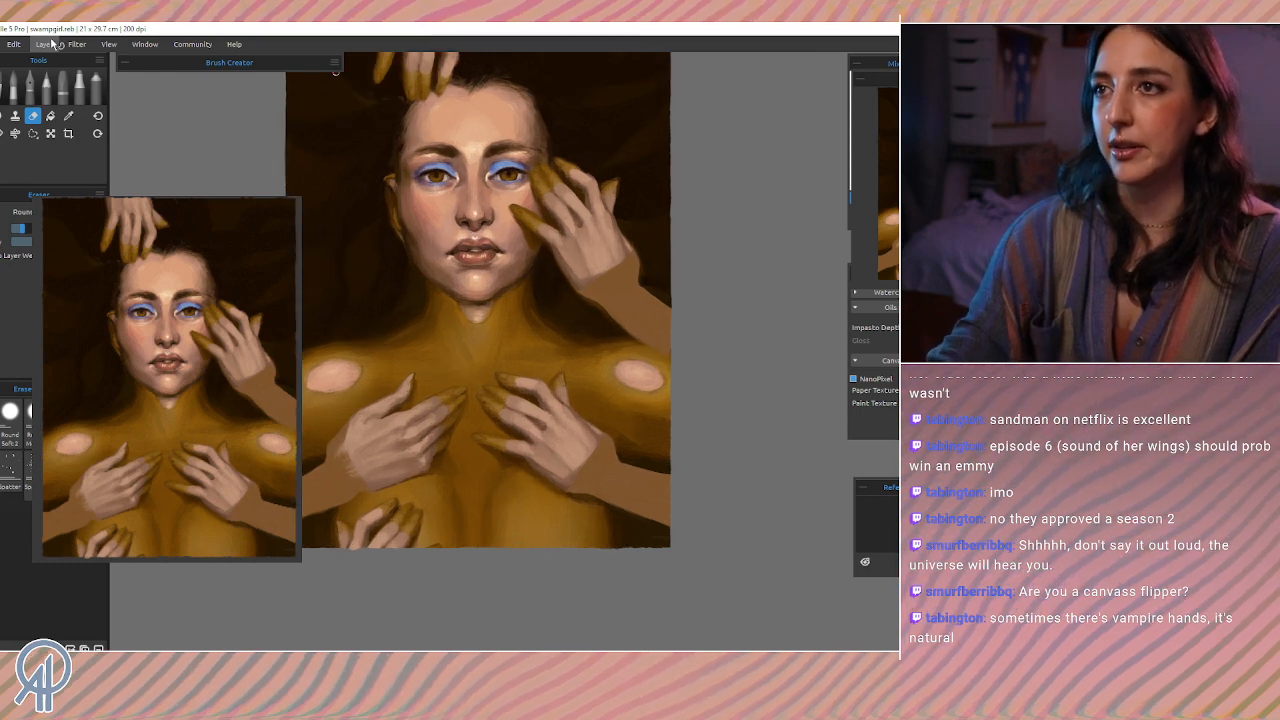
mouse_move(522, 258)
left_mouse_down()
mouse_move(501, 323)
mouse_move(515, 311)
left_mouse_up()
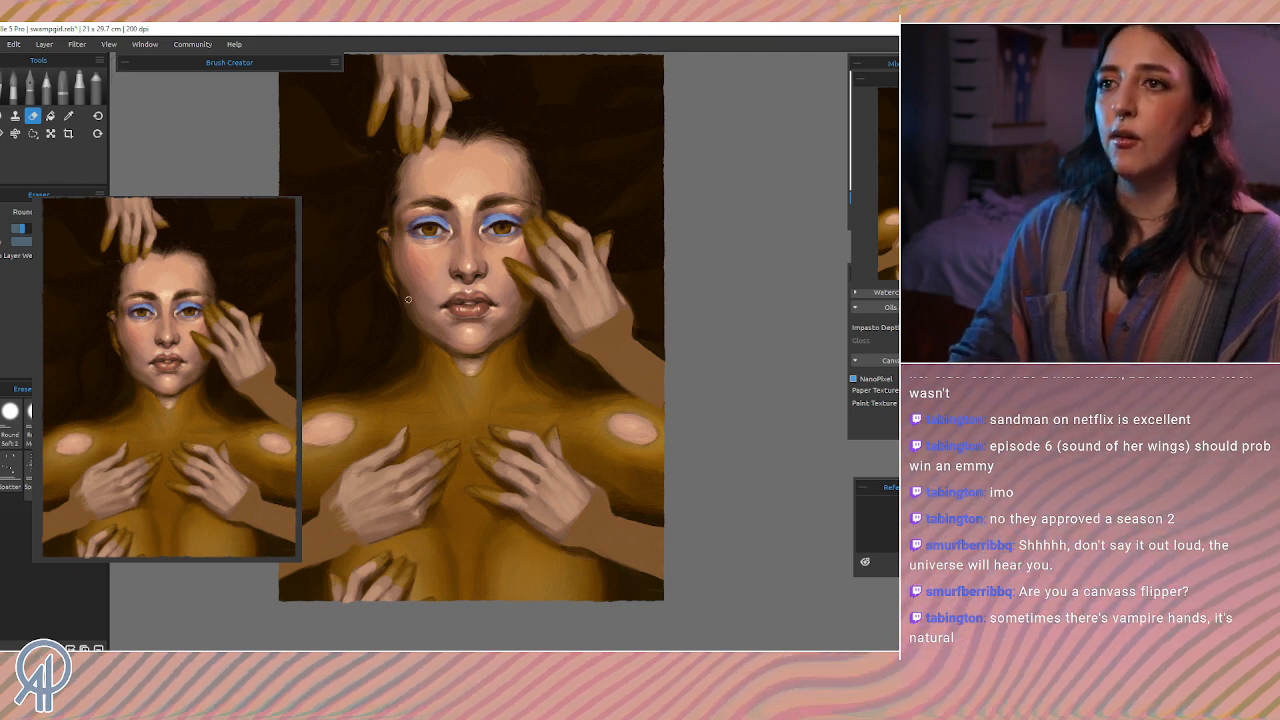
Step: Try highlighting the left chest hand near its wrist with a skin tone sampled from the cheek
key("i")
left_click(432, 260)
key("b")
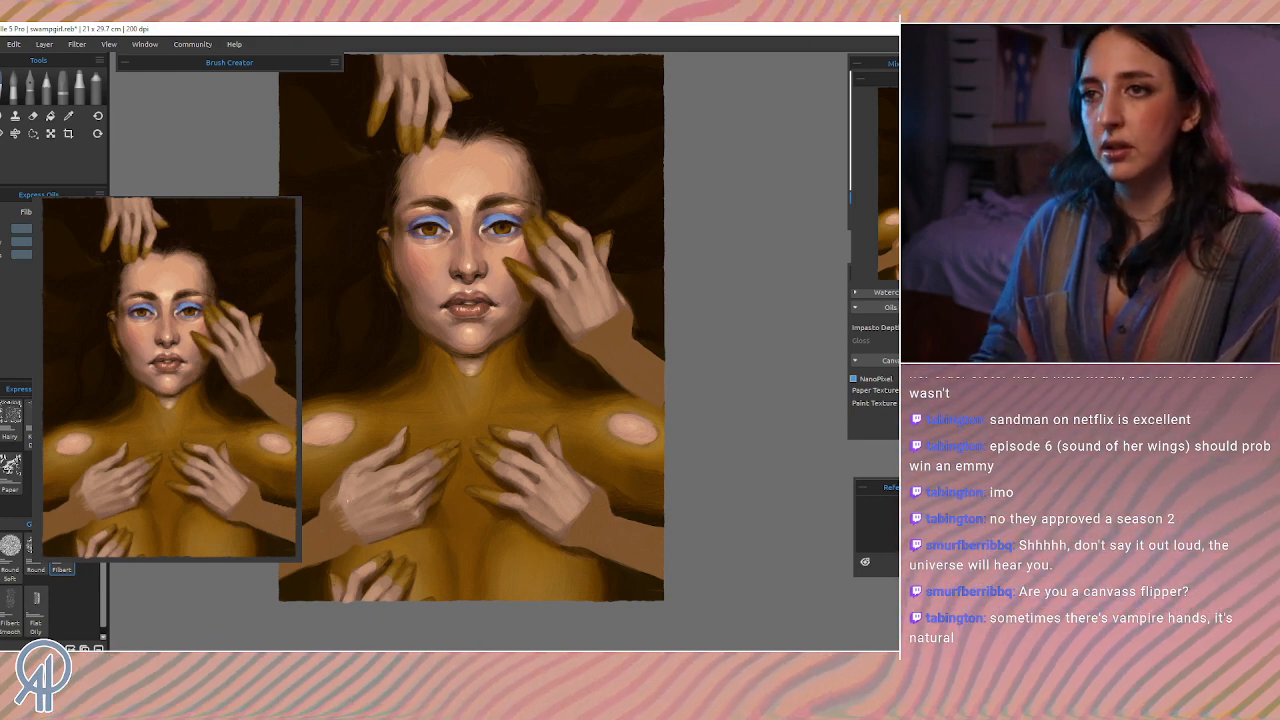
left_click_drag(350, 494, 355, 480)
key("ctrl+z")
Step: Try another stroke beside the left shoulder highlight with tones sampled around the eye, and undo it
key("d")
mouse_move(526, 216)
left_mouse_down()
mouse_move(497, 206)
mouse_move(493, 218)
left_mouse_up()
key("b")
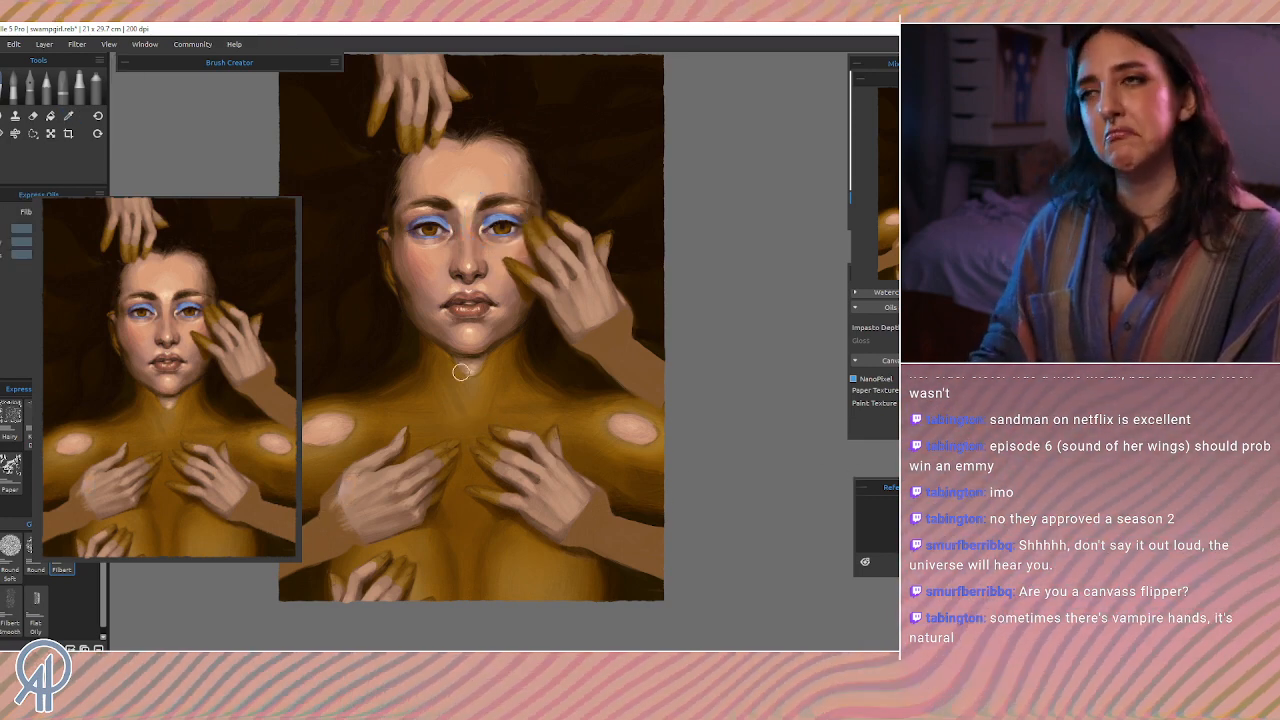
key("d")
mouse_move(536, 235)
left_mouse_down()
mouse_move(500, 224)
mouse_move(520, 210)
mouse_move(495, 220)
left_mouse_up()
key("b")
key("d")
key("b")
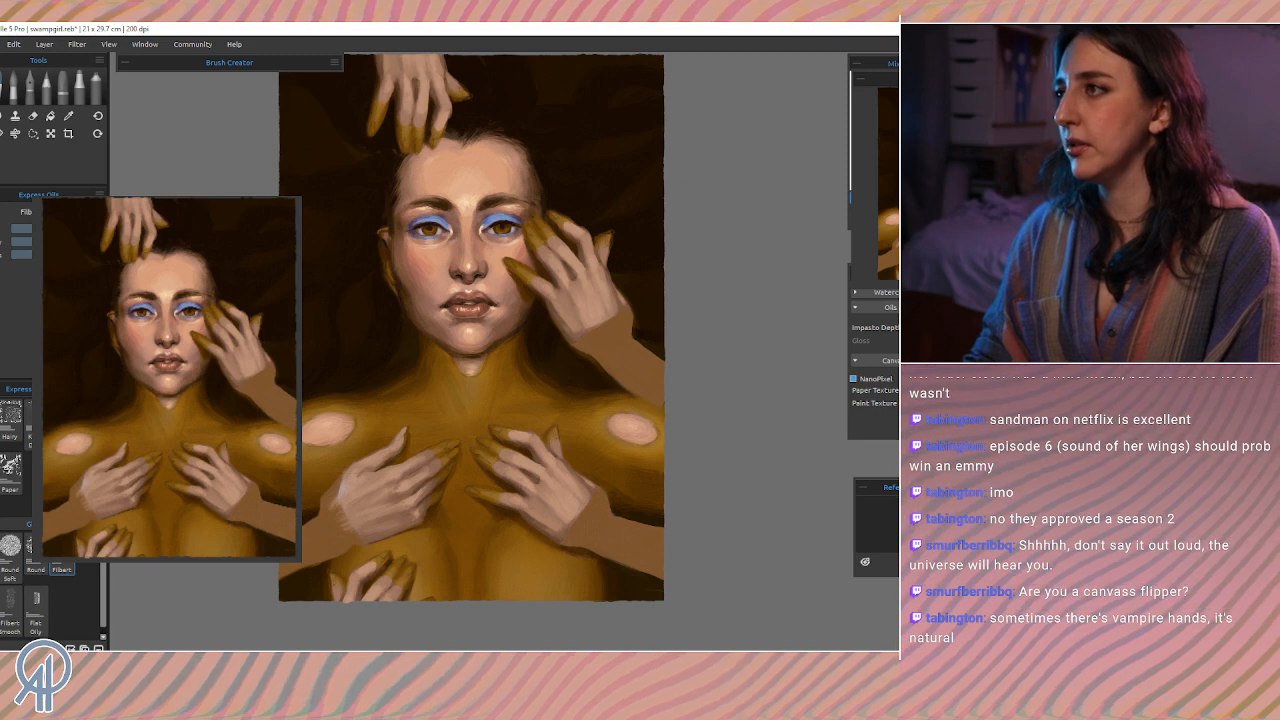
left_click_drag(308, 422, 350, 408)
key("ctrl+z")
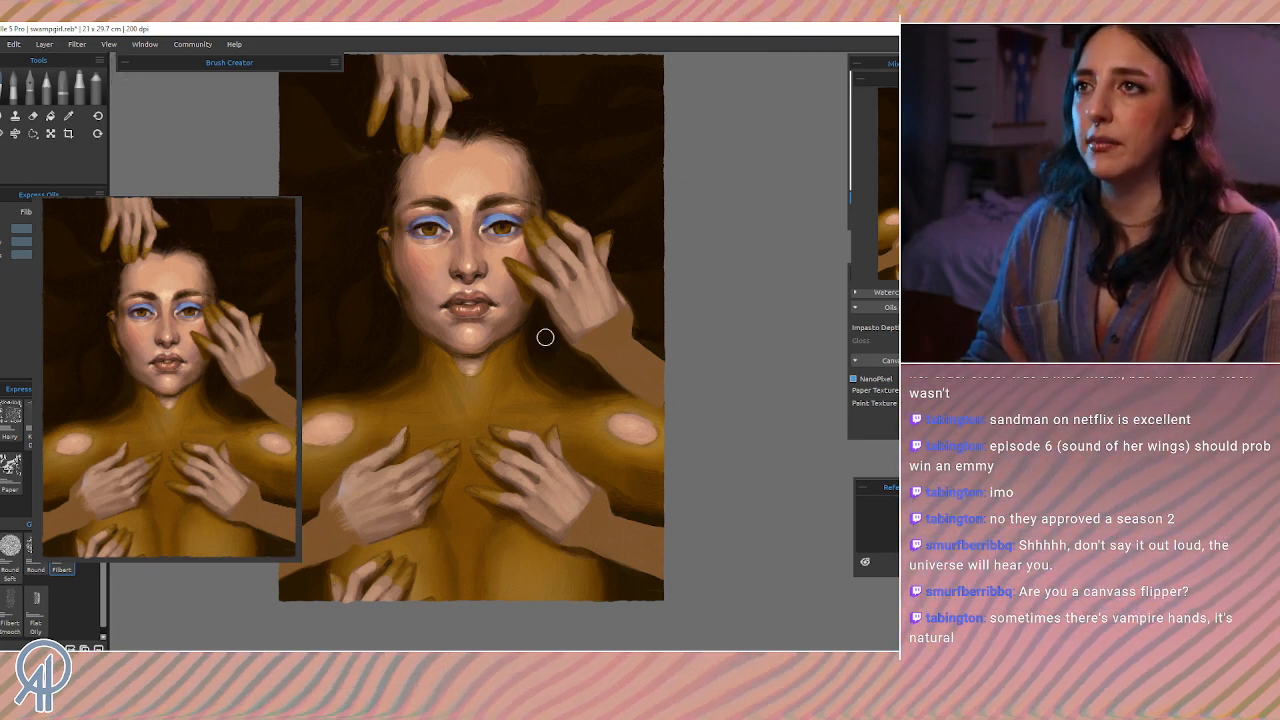
Step: Sample a blush tone from the cheek and shift its hue to a redder pink
left_click(406, 263, "alt")
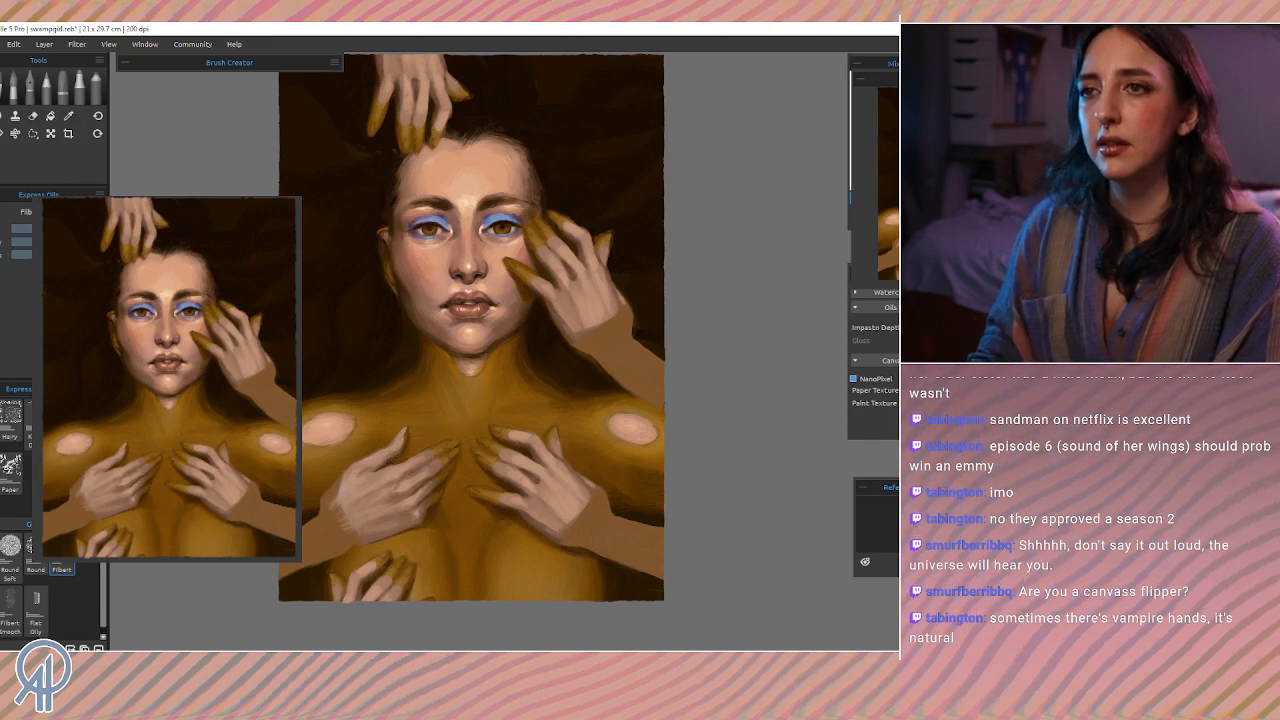
left_click(408, 257, "alt")
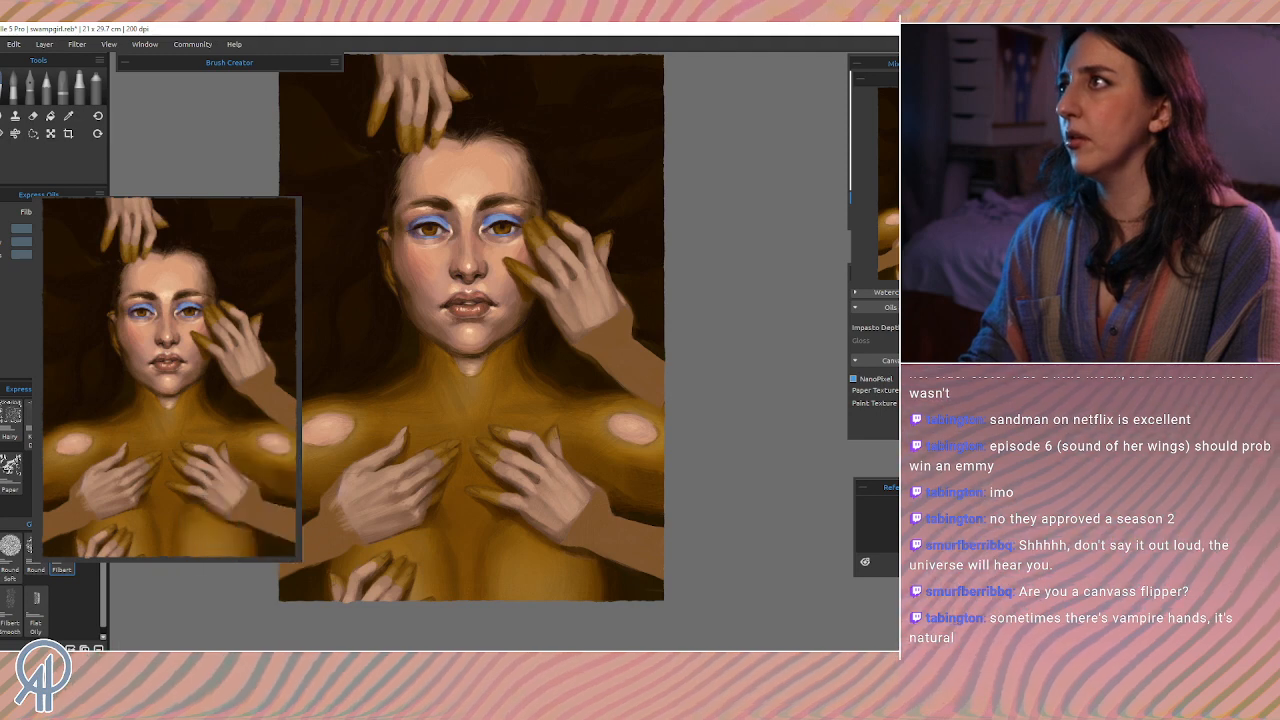
left_click_drag(965, 325, 917, 332)
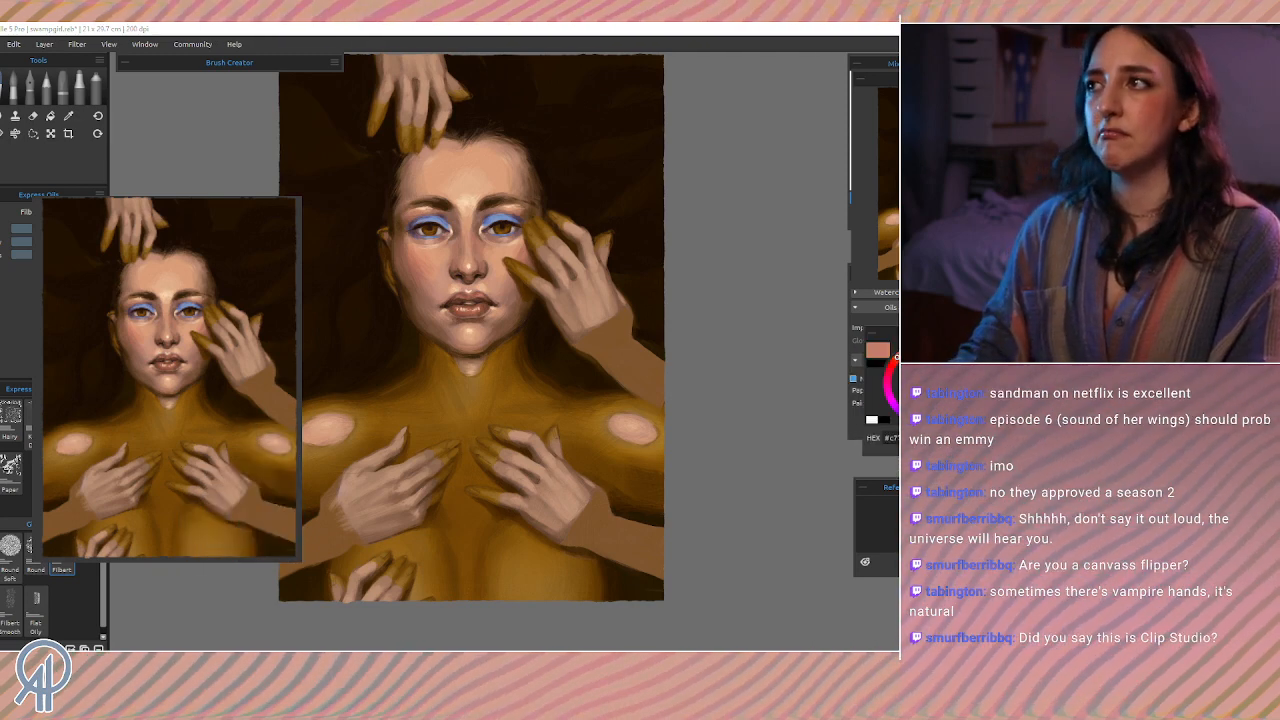
left_click_drag(985, 412, 952, 429)
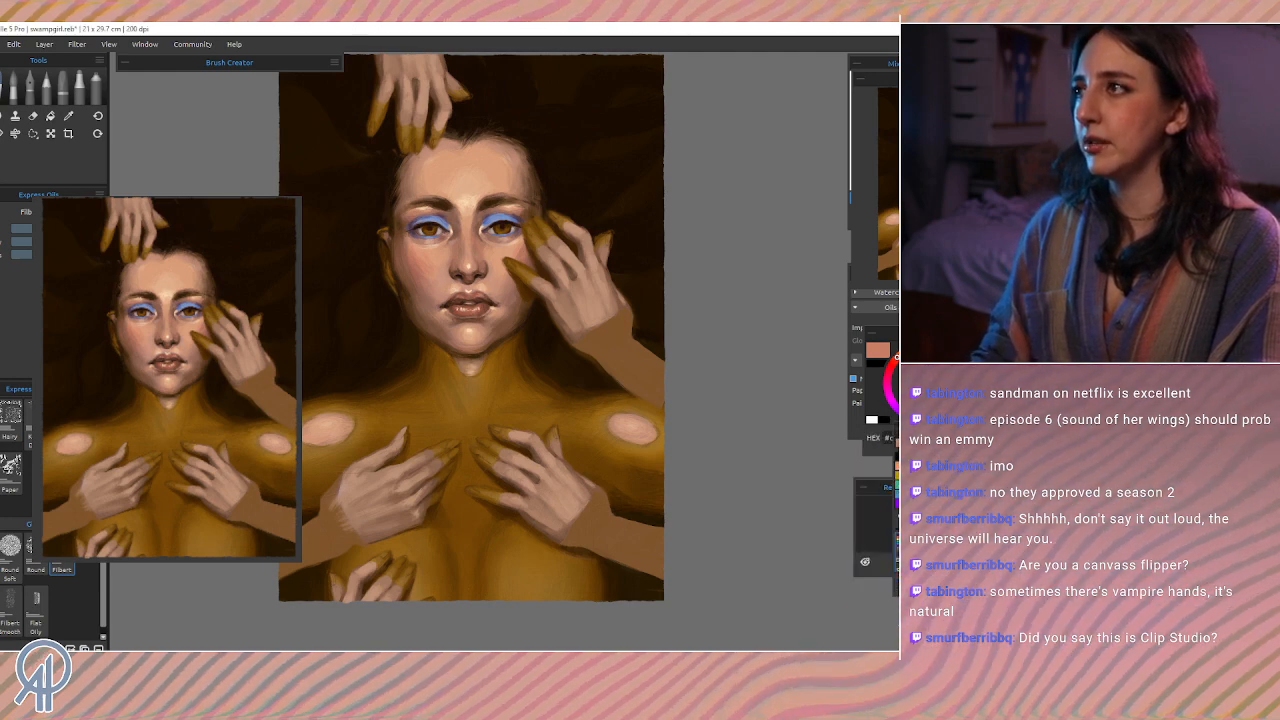
left_click_drag(1000, 385, 1080, 205)
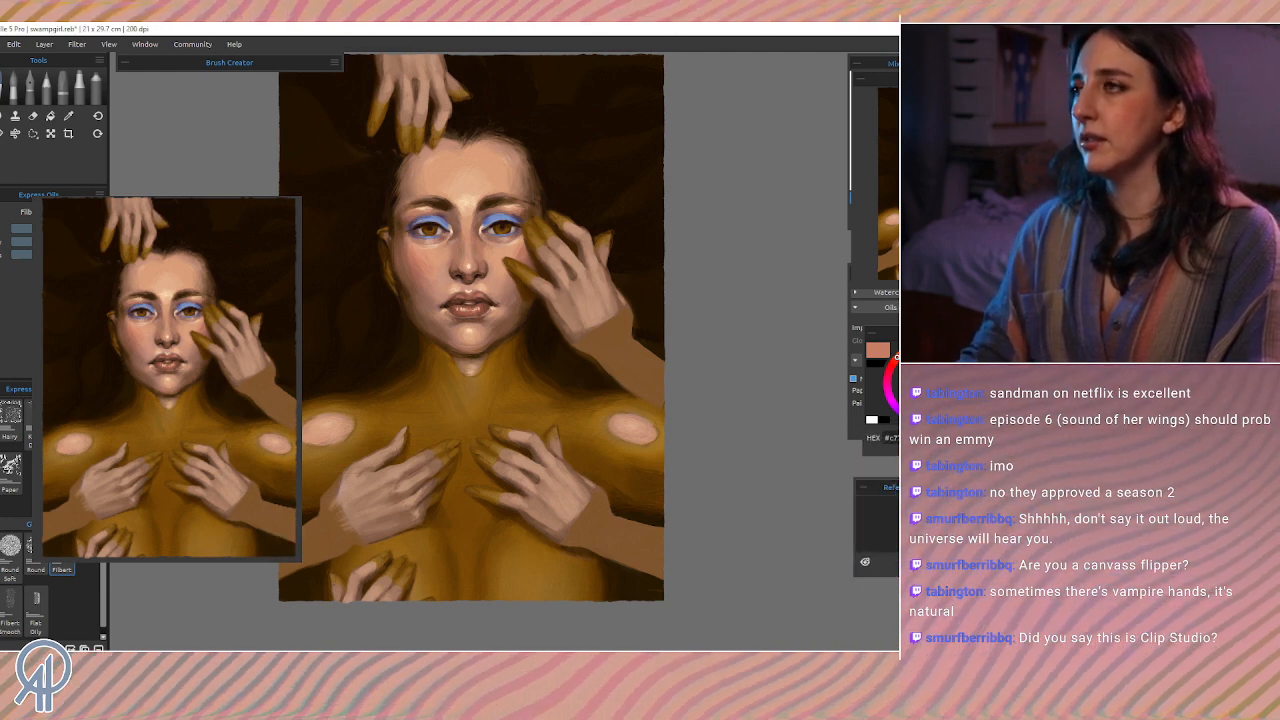
left_click_drag(887, 375, 893, 367)
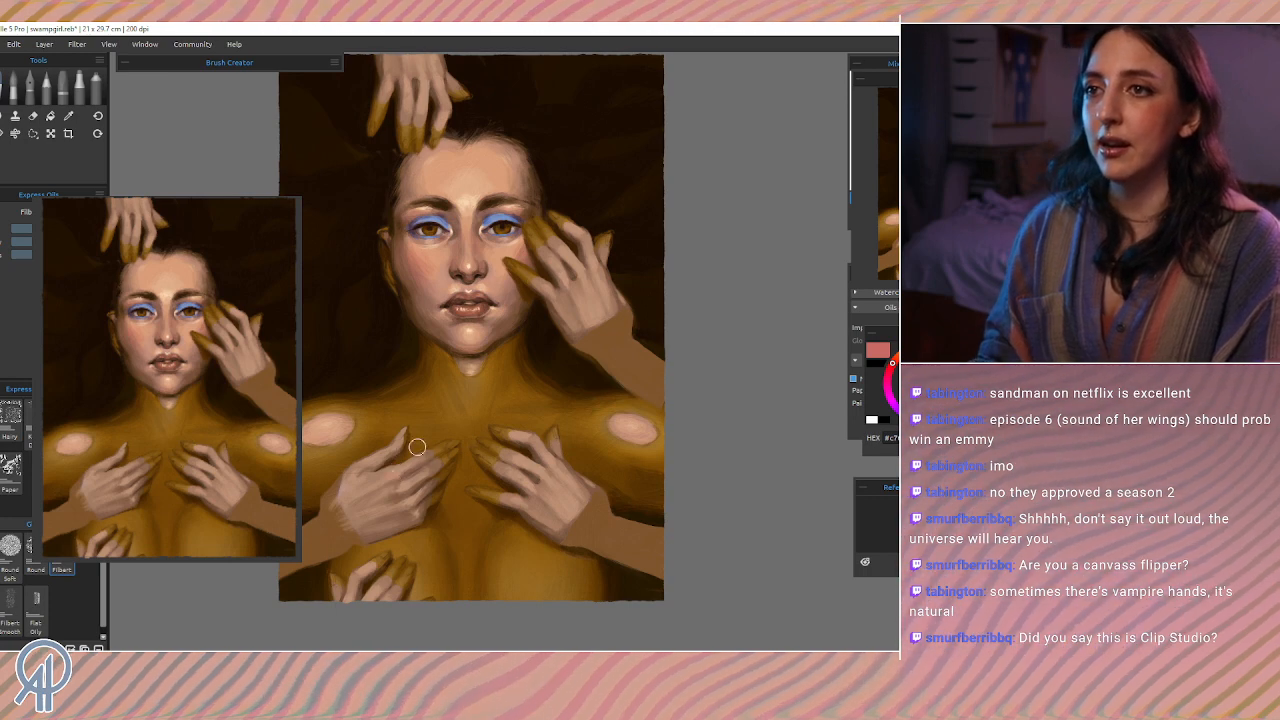
Step: Tint the left chest hand's thumb and knuckles with the reddish pink, undoing a stroke and erasing the excess
key("ctrl+z")
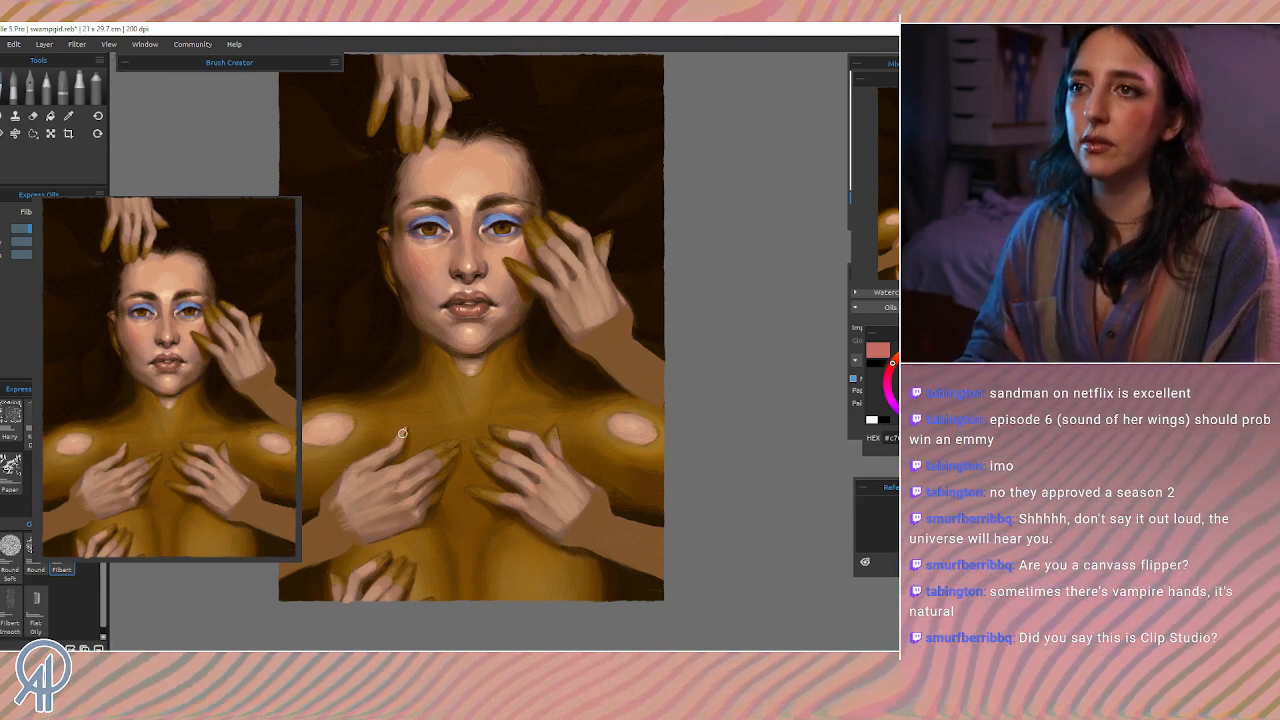
key("e")
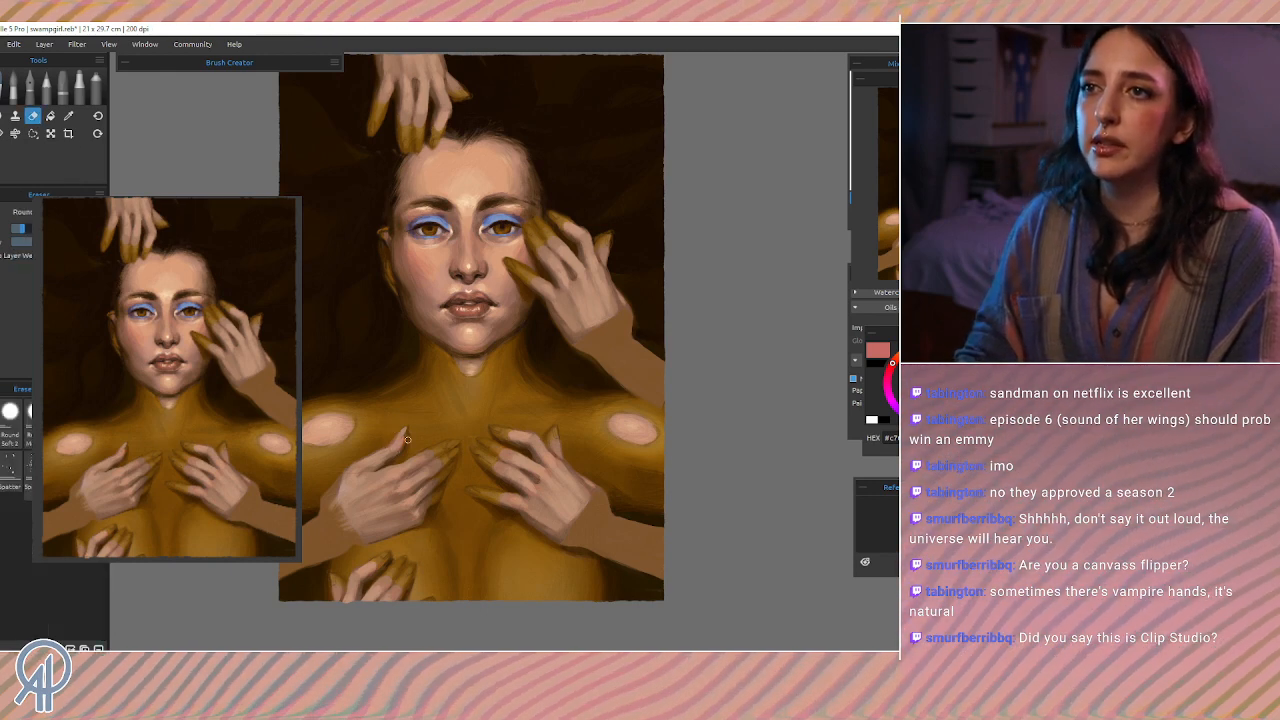
left_click(10, 88)
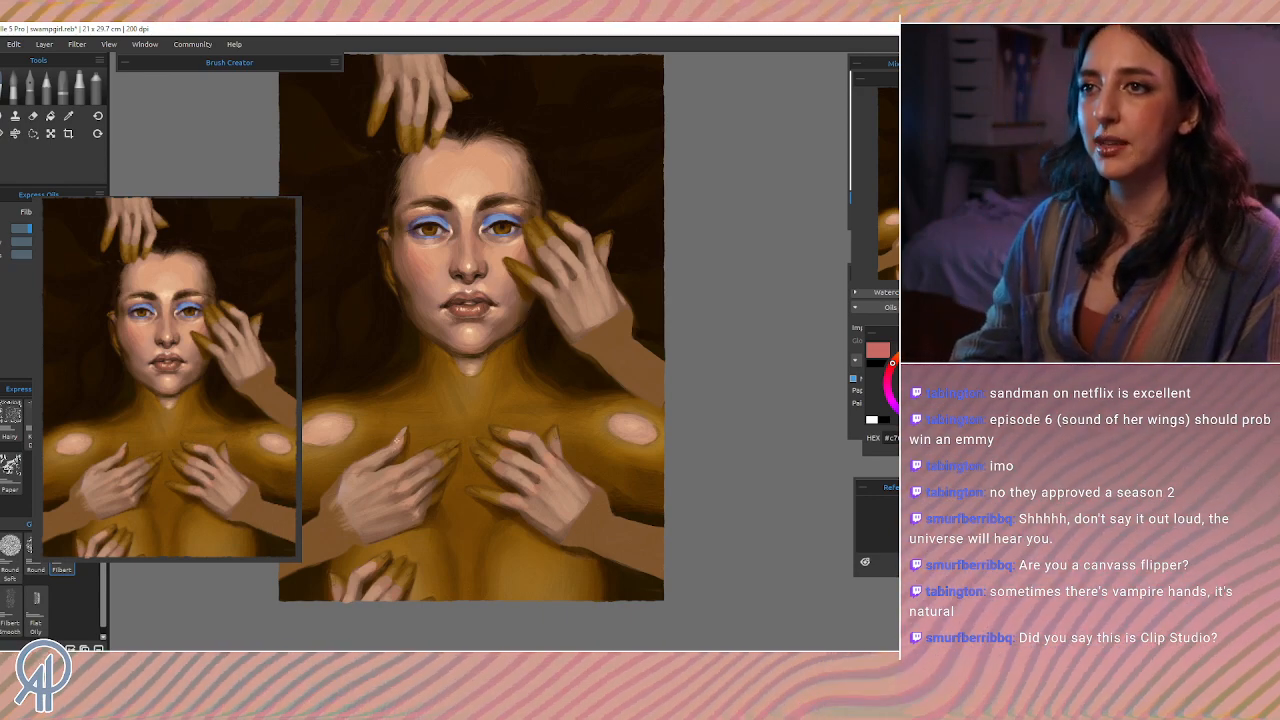
Step: Refine the left chest hand's thumb tip with a dark reddish brown sampled from the lips, using a smaller brush
key("i")
left_click_drag(490, 300, 483, 305)
left_click(484, 305, "alt")
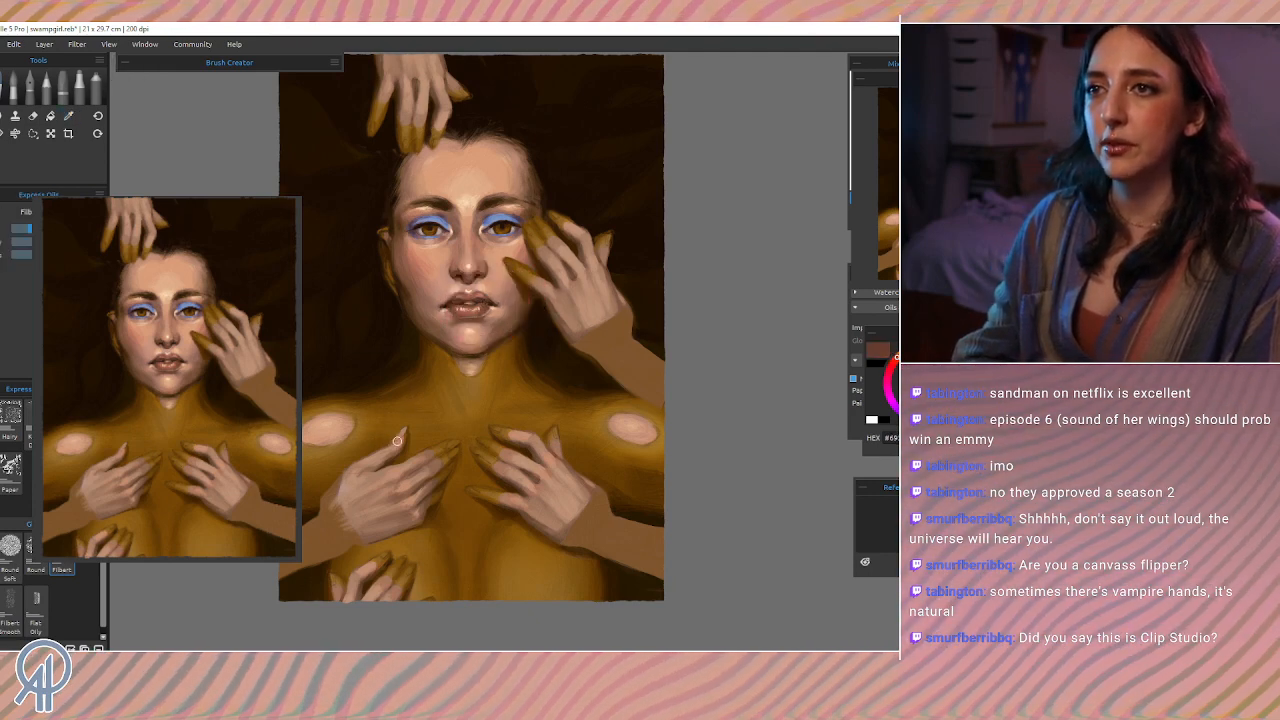
key("bracketleft")
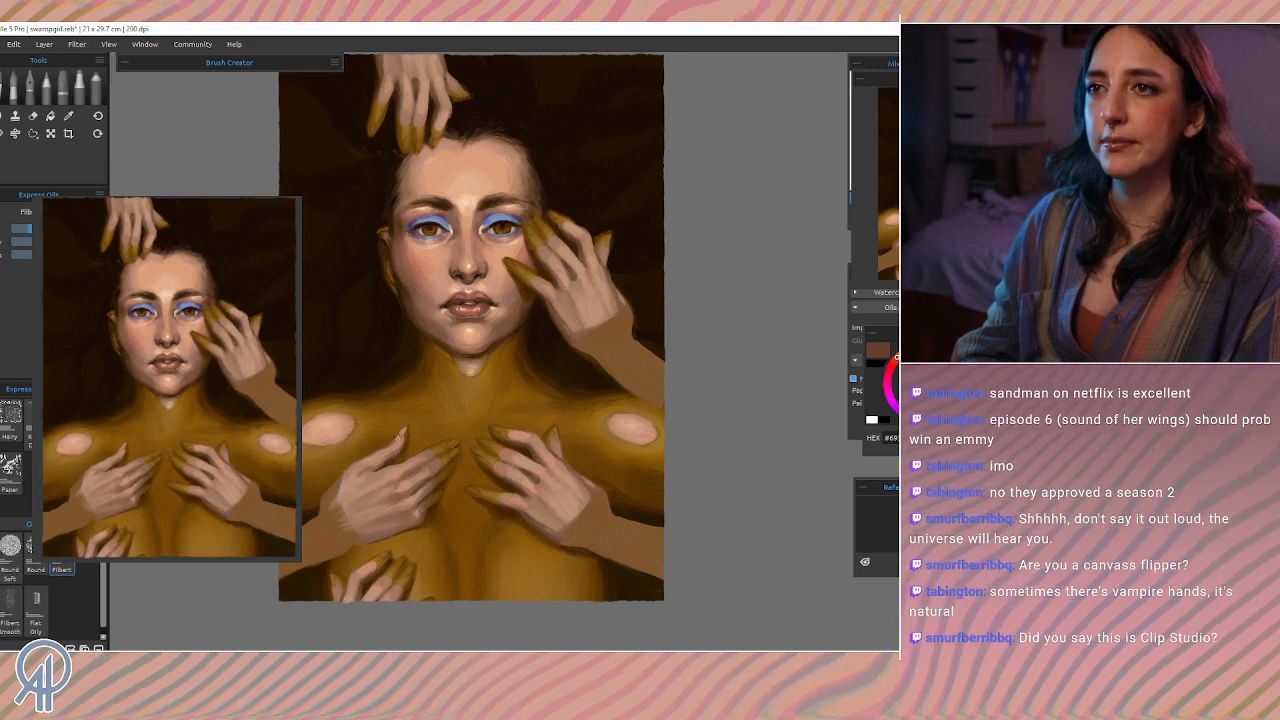
key("bracketleft")
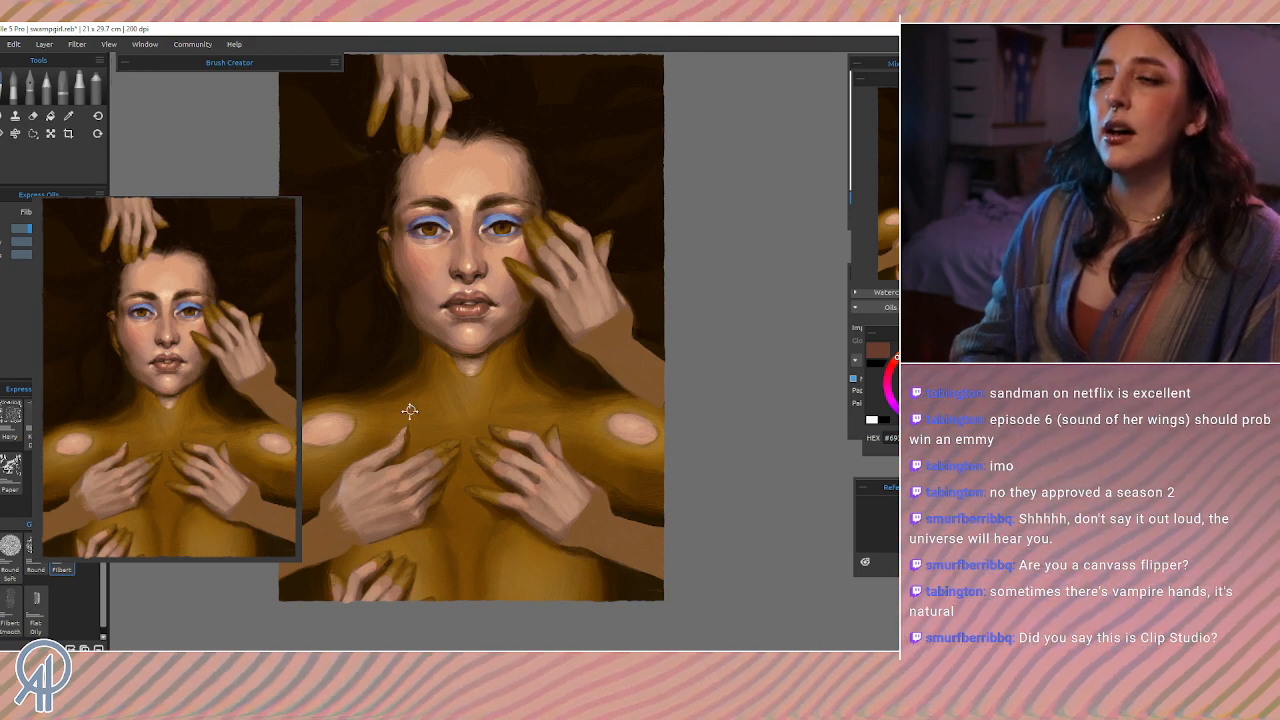
Step: Tint the finger joints of the surrounding hands with a cheek tone shifted toward red, and soften the tint above the forehead with the eraser
left_click(419, 272, "alt")
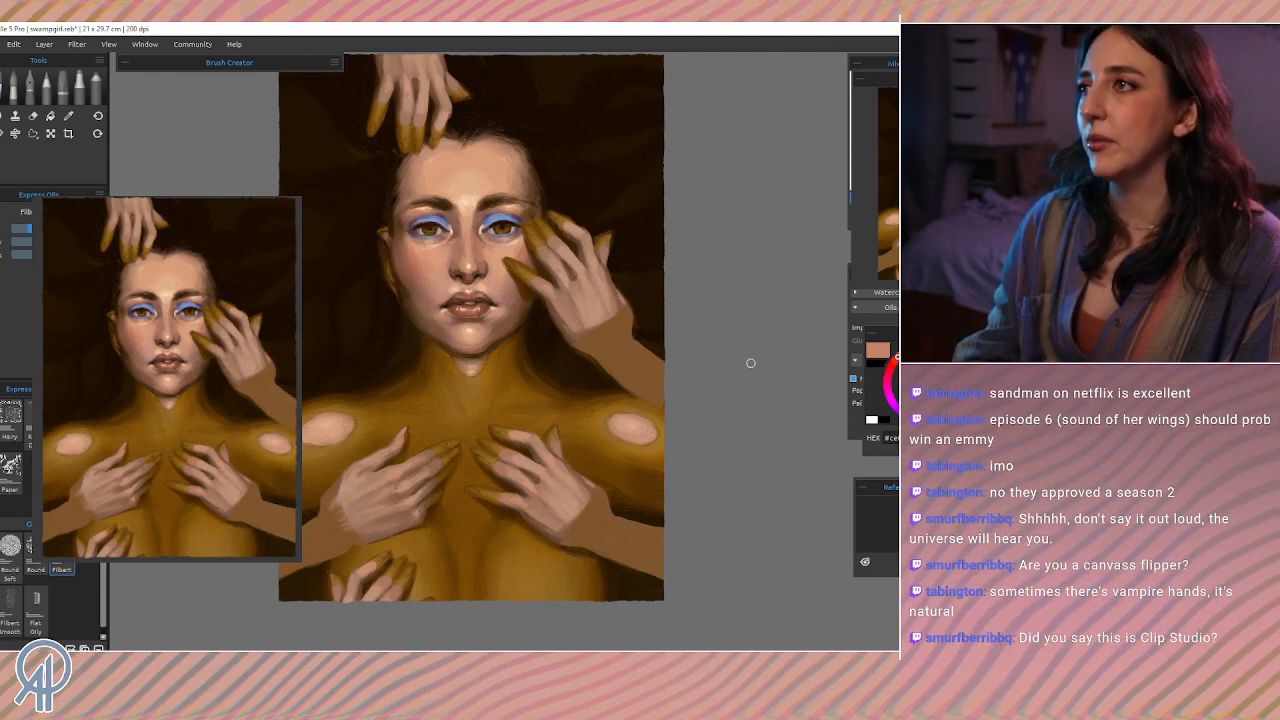
left_click_drag(893, 367, 893, 362)
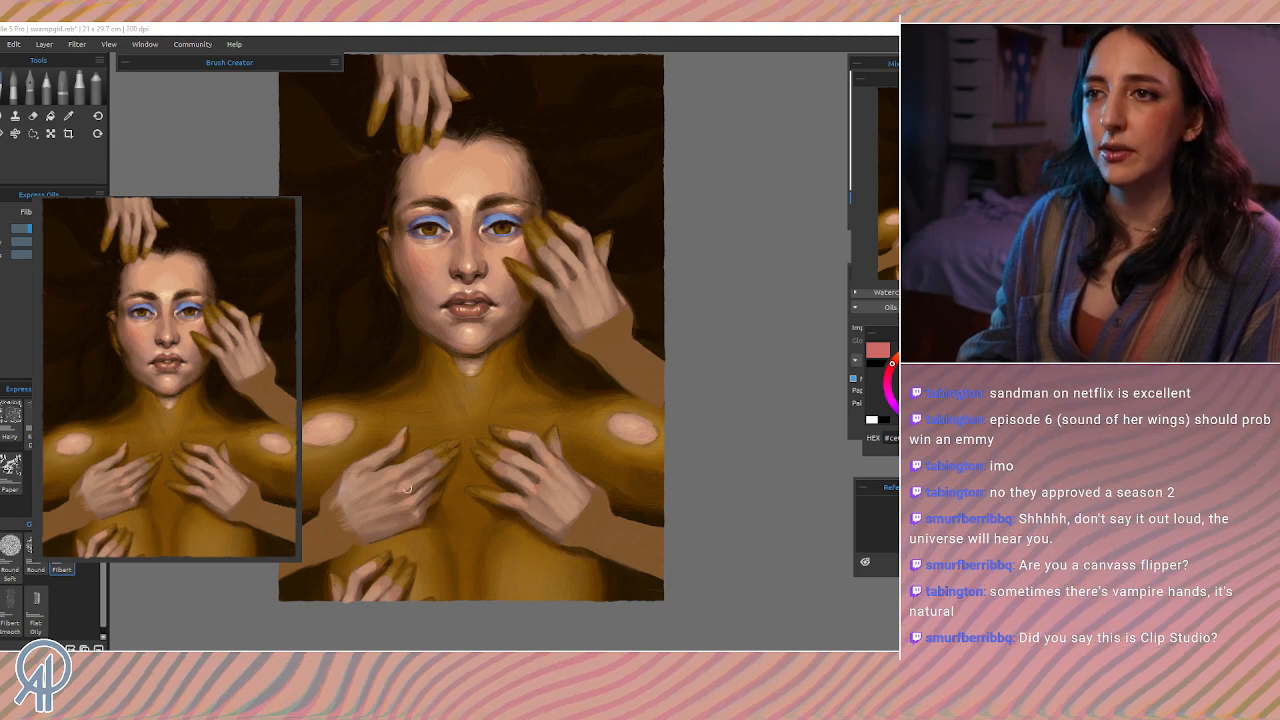
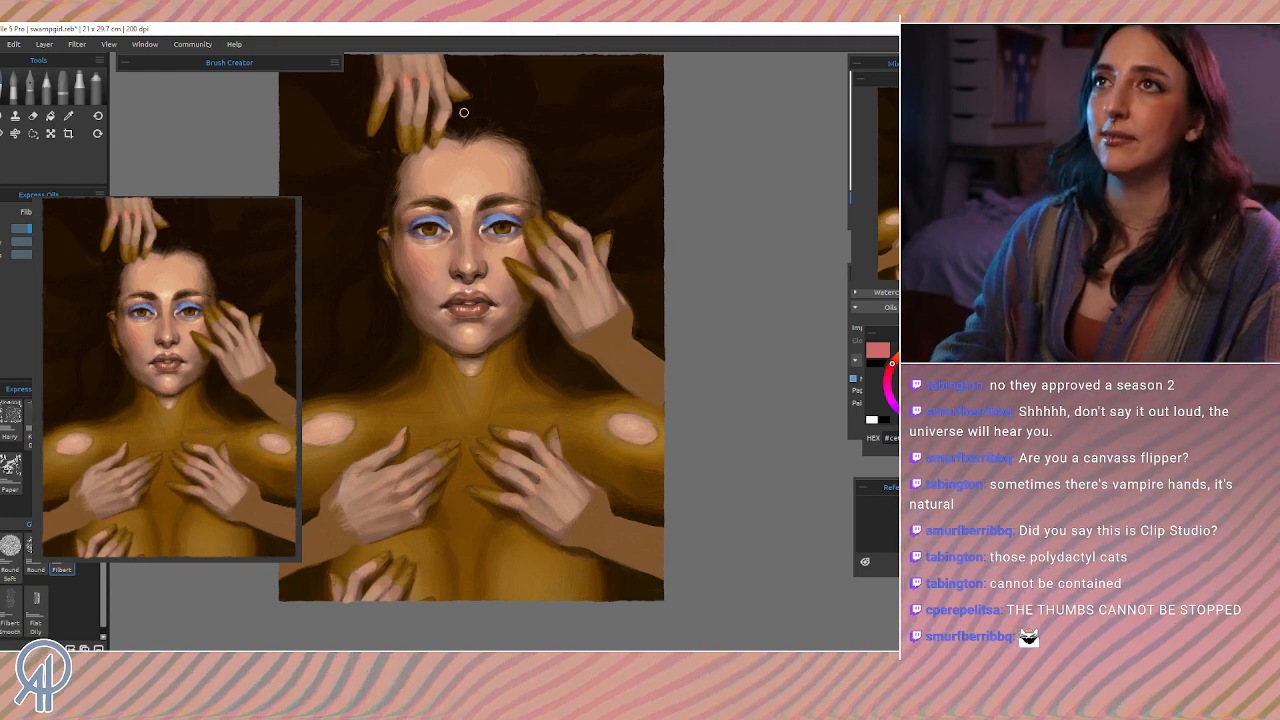
key("e")
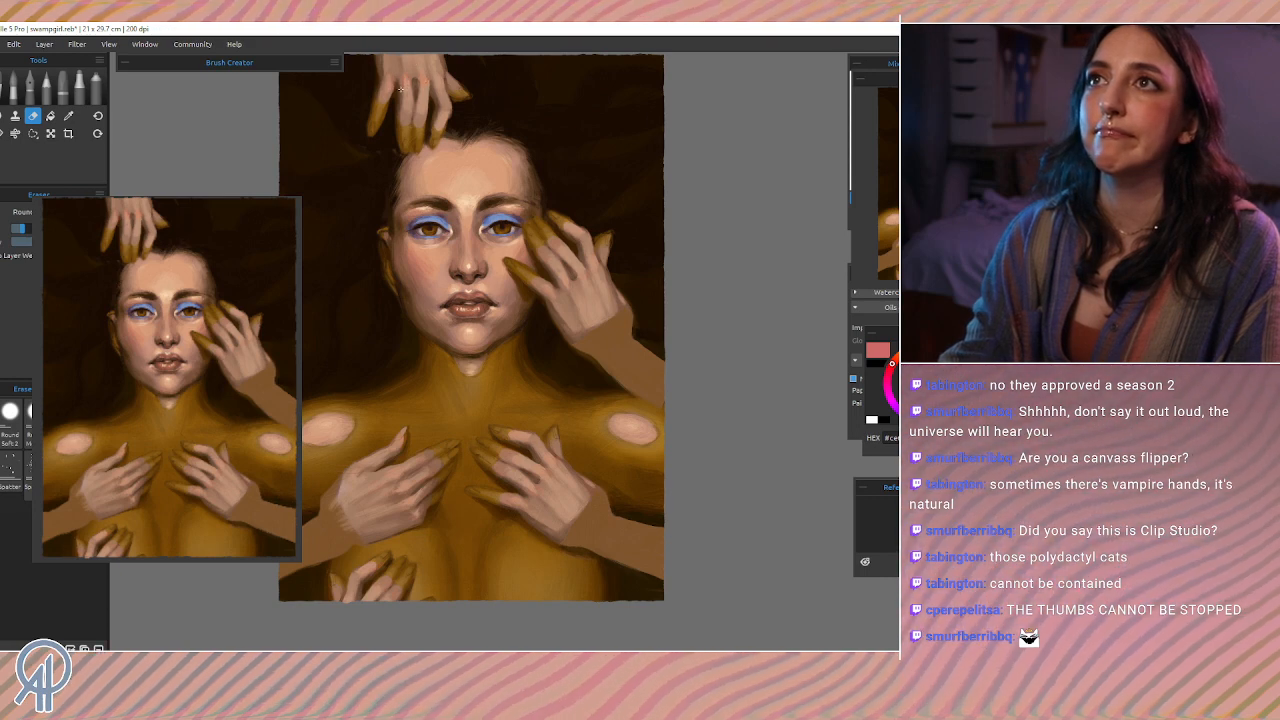
key("b")
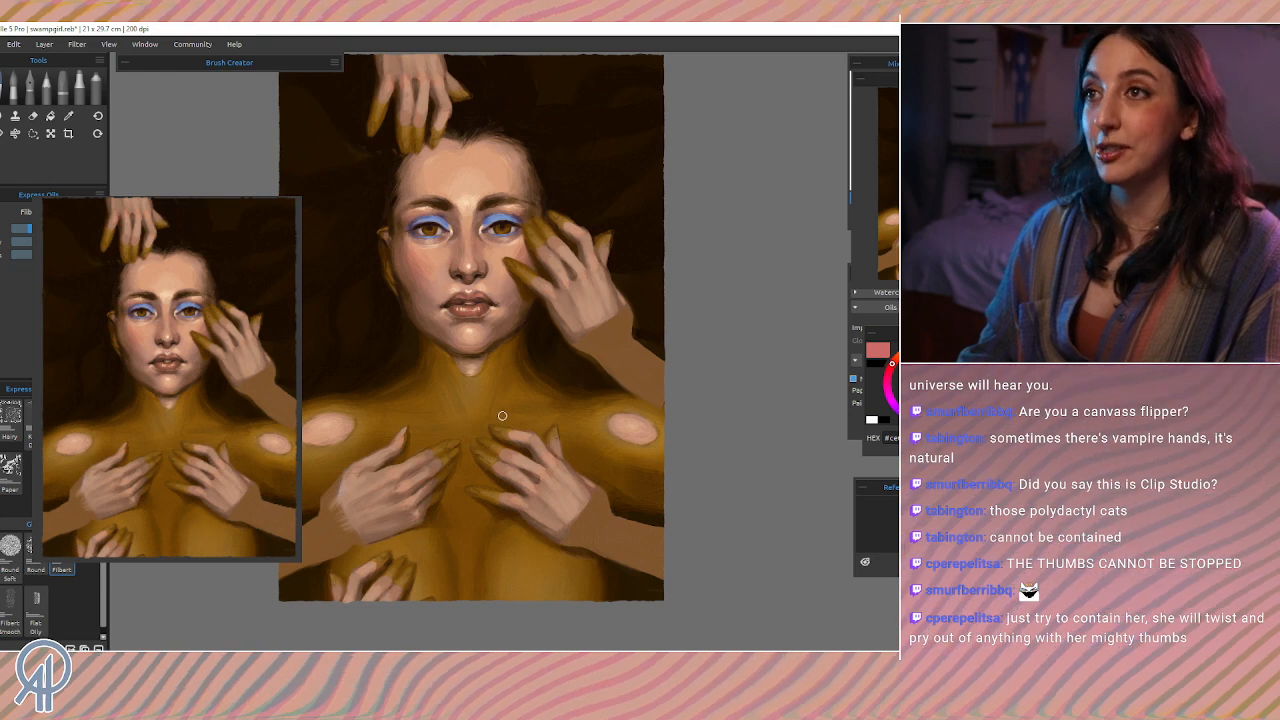
Step: Glaze cool accents onto the right chest hand's knuckles with blue sampled from the eyeshadow
key("i")
mouse_move(430, 235)
left_mouse_down()
mouse_move(414, 220)
mouse_move(432, 218)
left_mouse_up()
key("b")
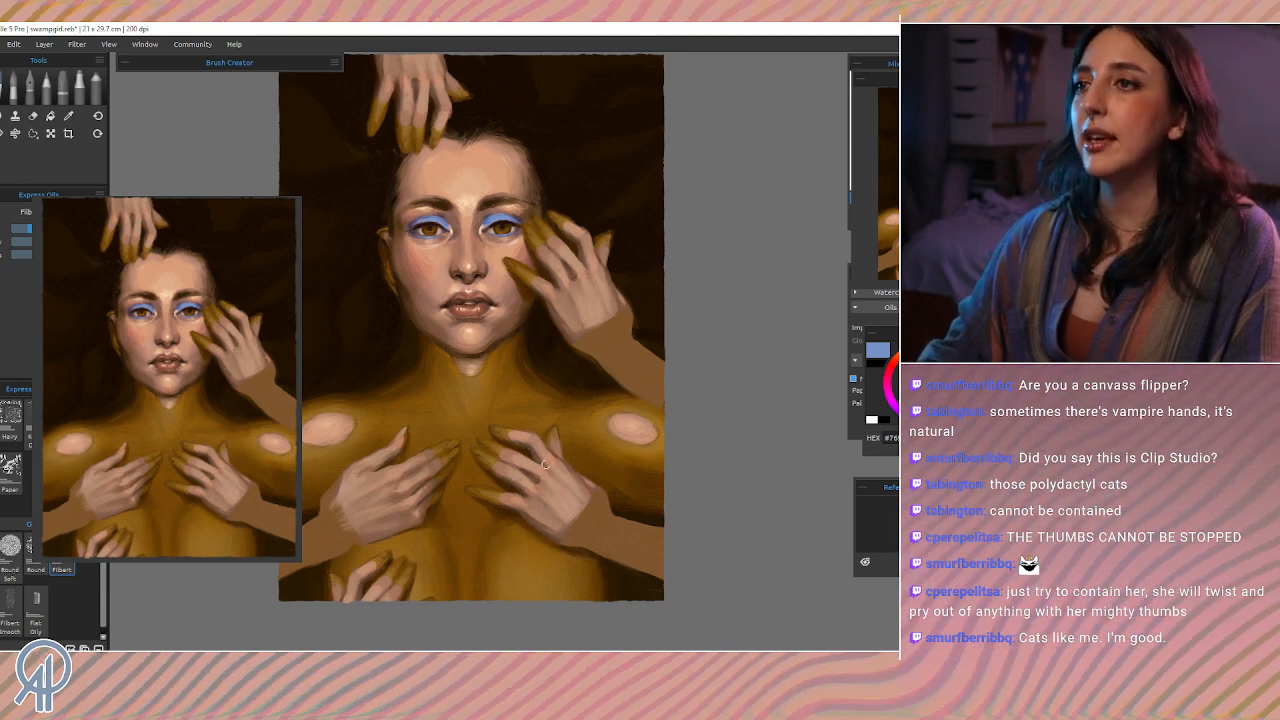
key("shift")
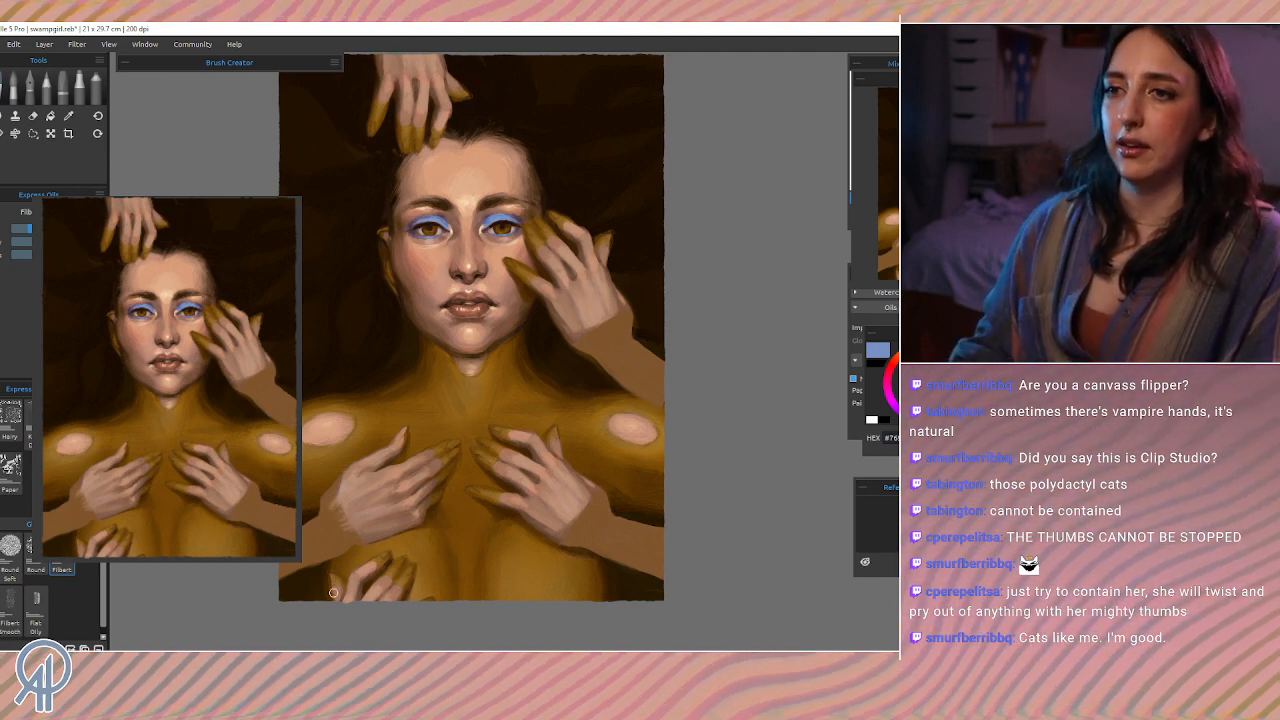
Step: Blend skin tones sampled from the left chest hand and the cheek into the hands, and save the painting
left_click(377, 500, "alt")
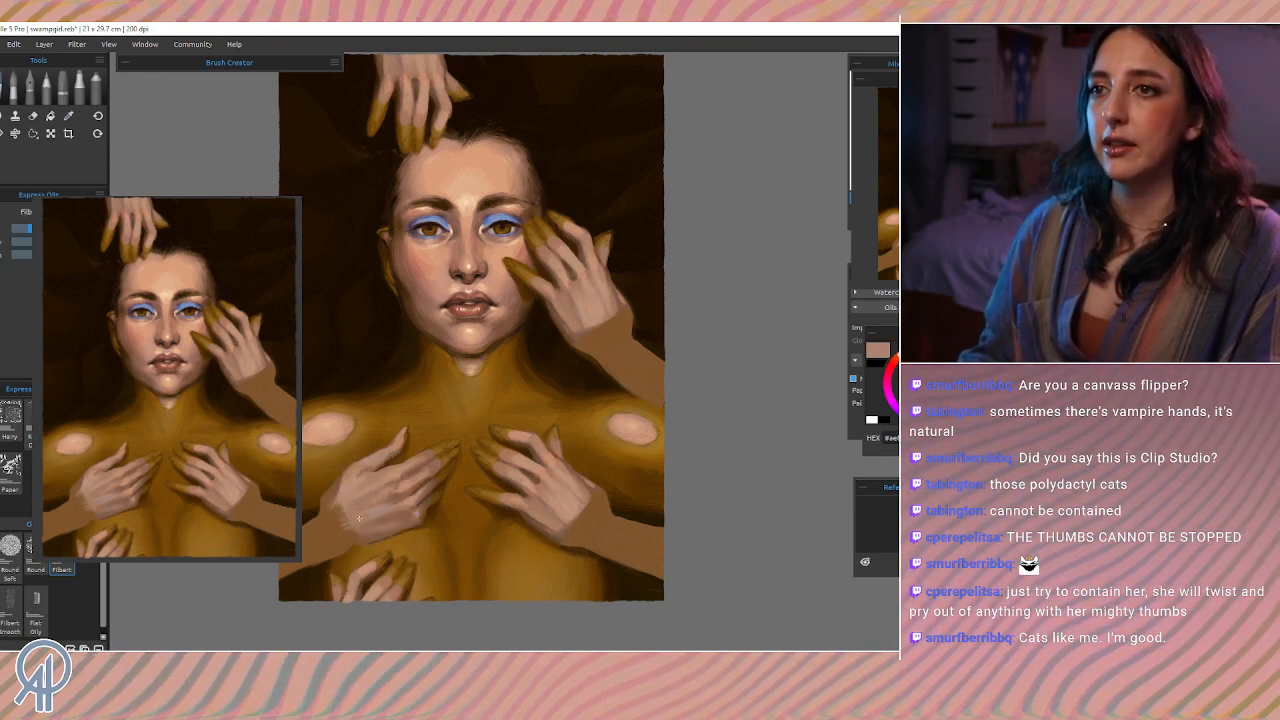
left_click(418, 242, "alt")
left_click_drag(416, 242, 416, 252)
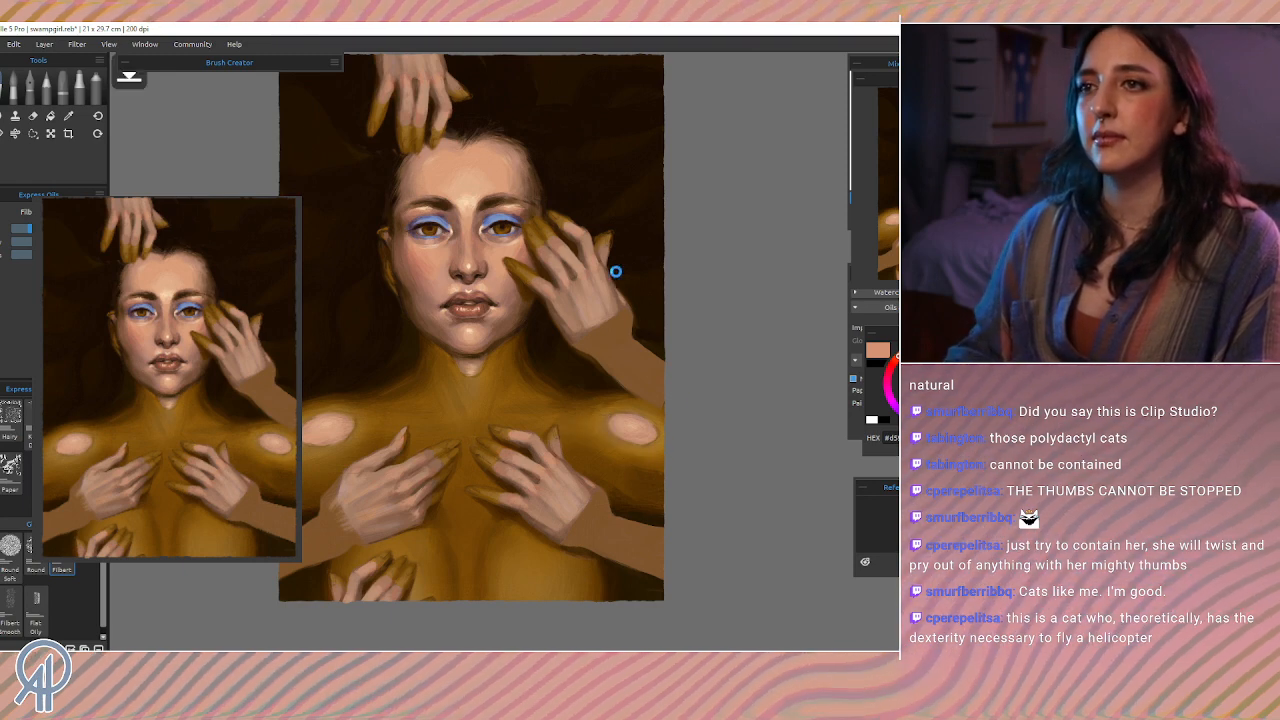
Step: Sample a light peach from between the brows and trace thin outlines across the chest hands' fingers where ochre meets skin, undoing the last strokes
left_click_drag(462, 202, 461, 199)
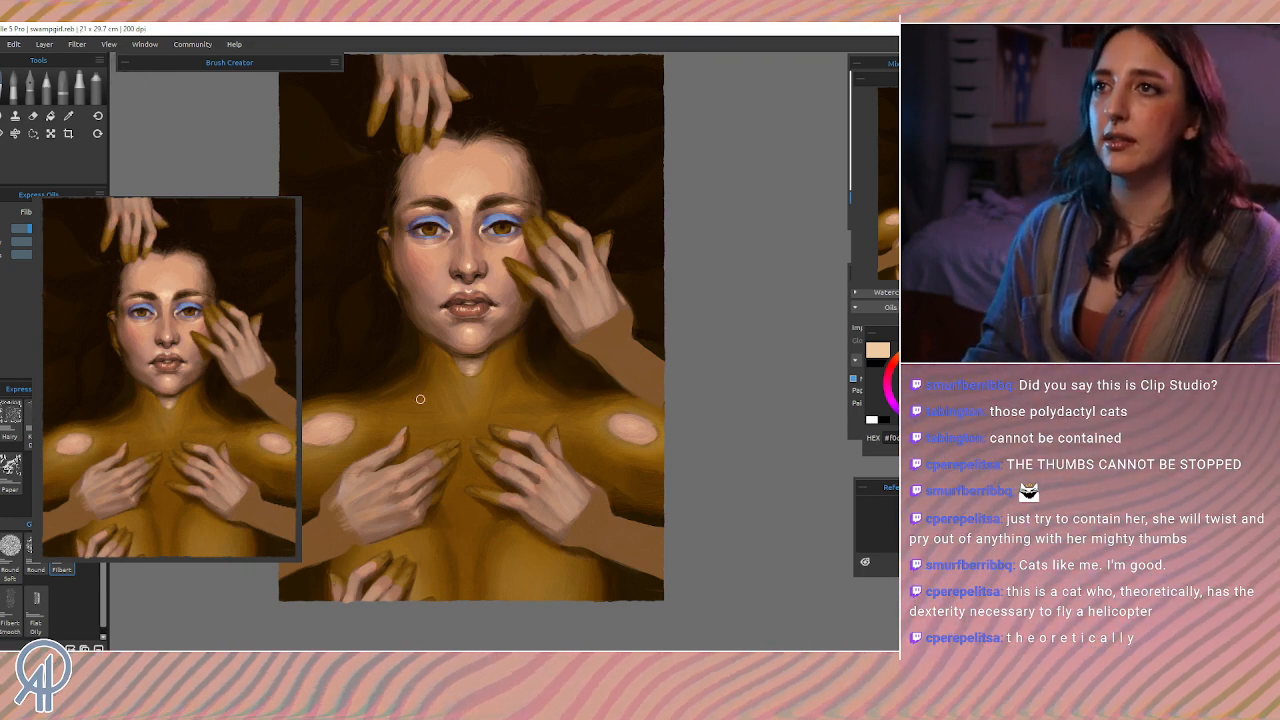
mouse_move(428, 377)
left_mouse_down()
mouse_move(425, 440)
mouse_move(419, 386)
left_mouse_up()
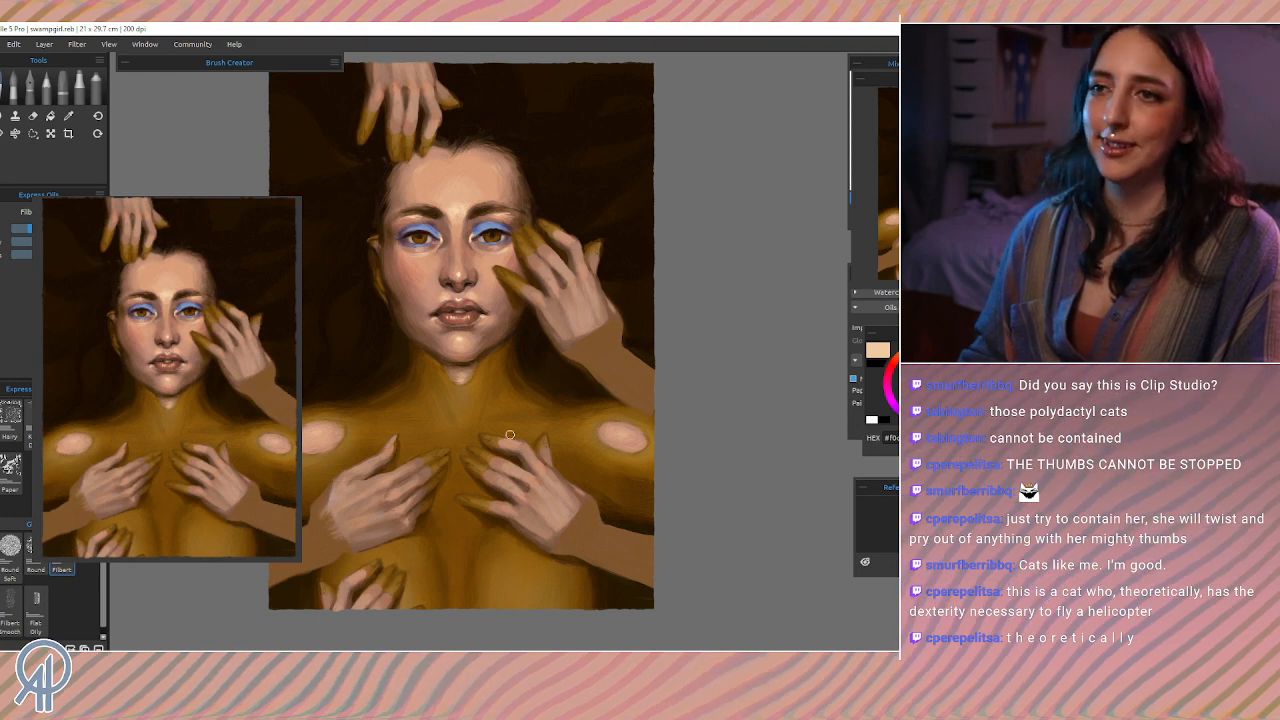
mouse_move(521, 411)
left_mouse_down()
mouse_move(528, 486)
mouse_move(516, 388)
left_mouse_up()
left_click_drag(516, 502, 517, 437)
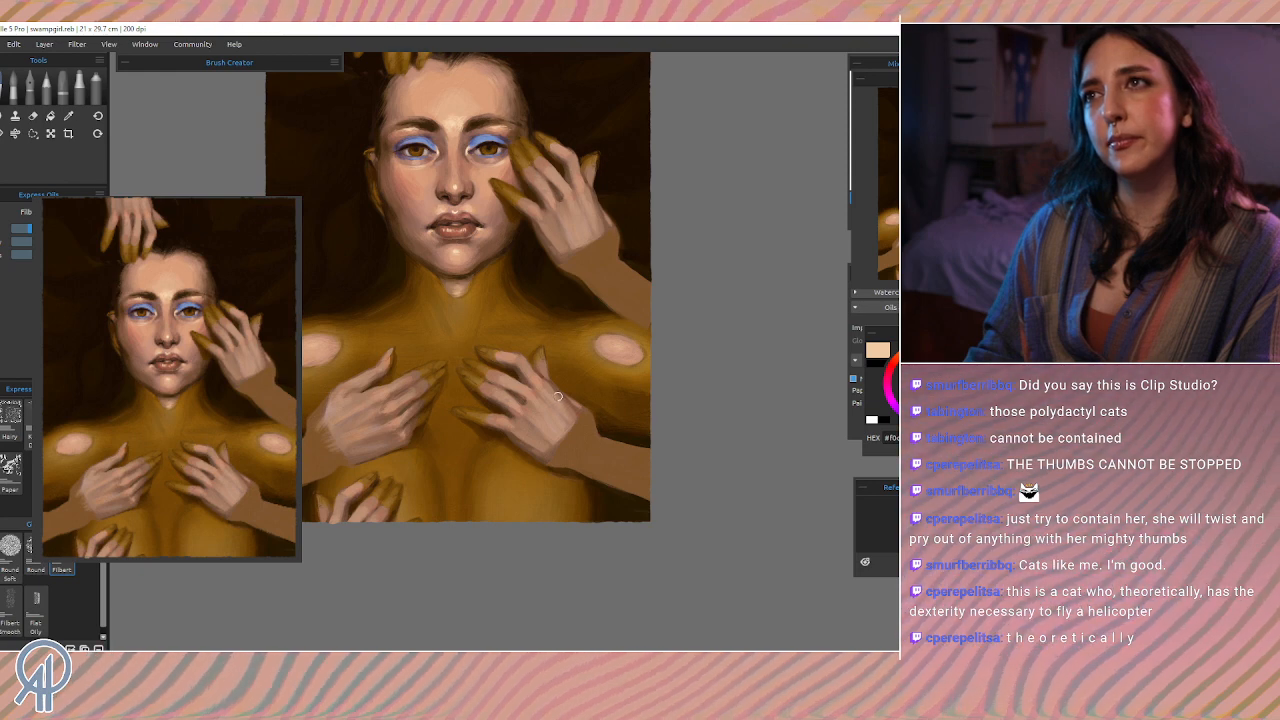
left_click_drag(559, 356, 551, 460)
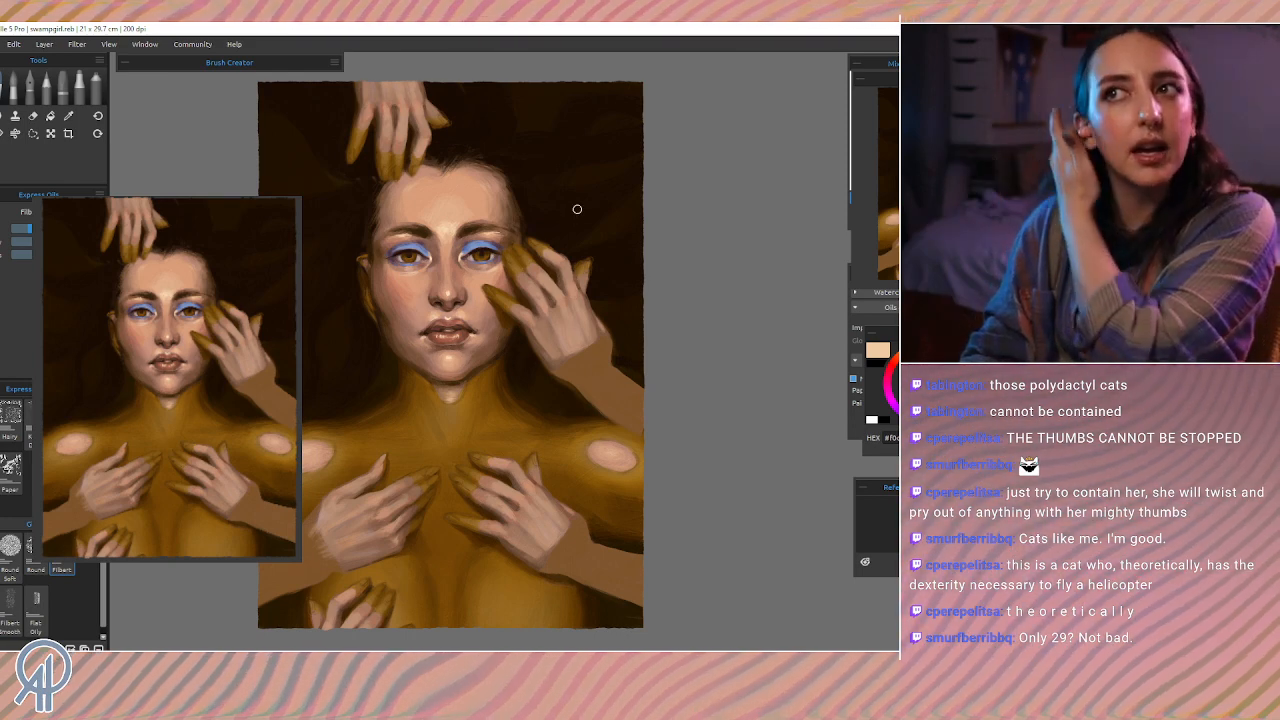
mouse_move(456, 544)
left_mouse_down()
mouse_move(457, 394)
mouse_move(460, 496)
left_mouse_up()
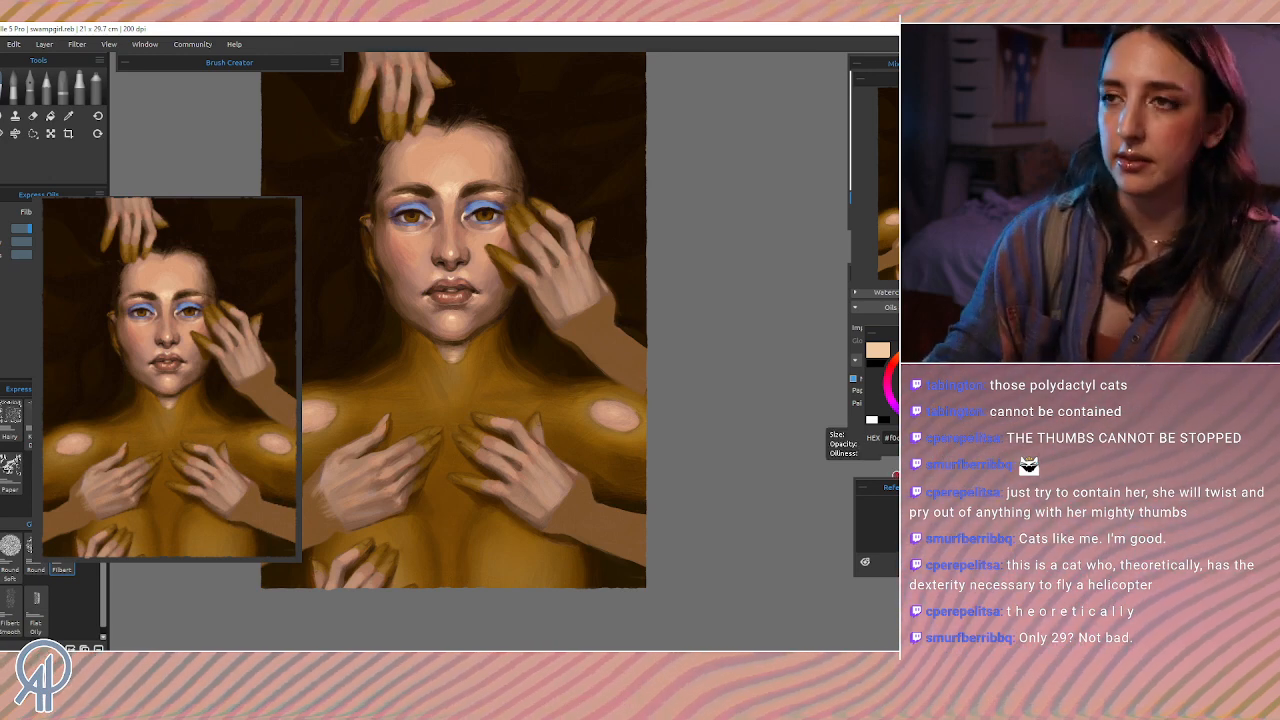
scroll(897, 474, "up", 5)
left_click_drag(227, 474, 402, 426)
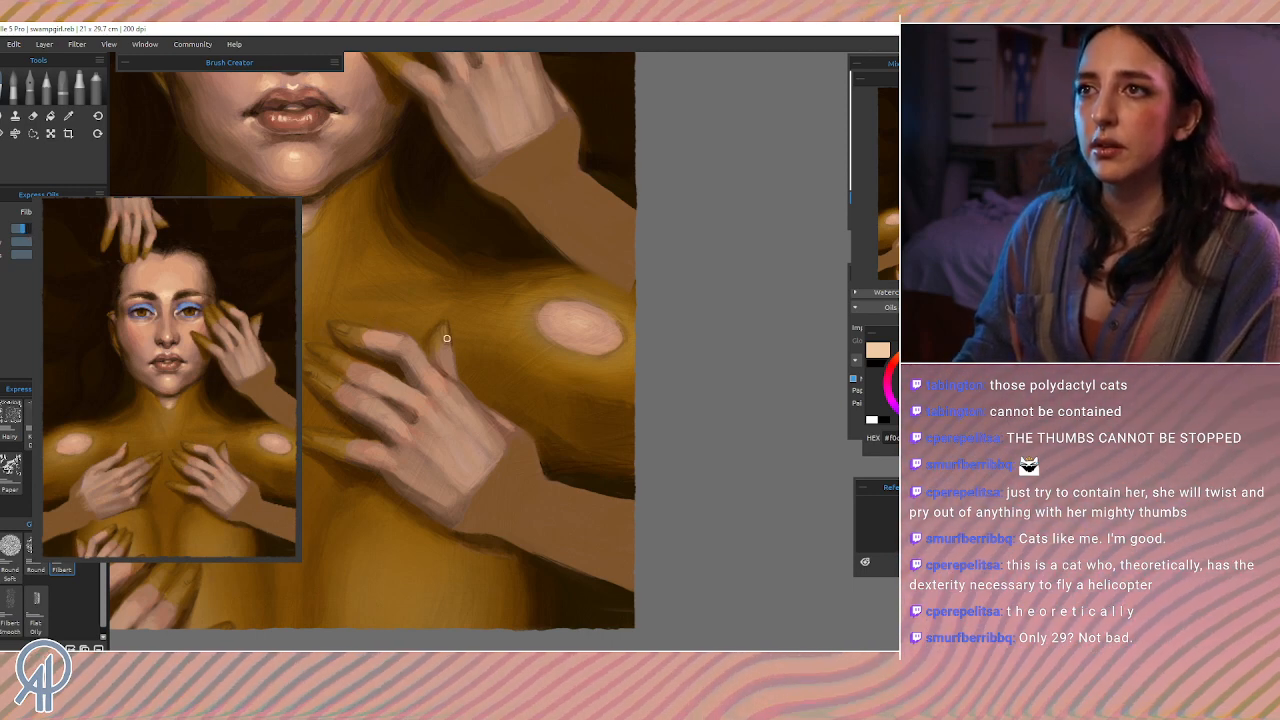
left_click_drag(450, 337, 439, 347)
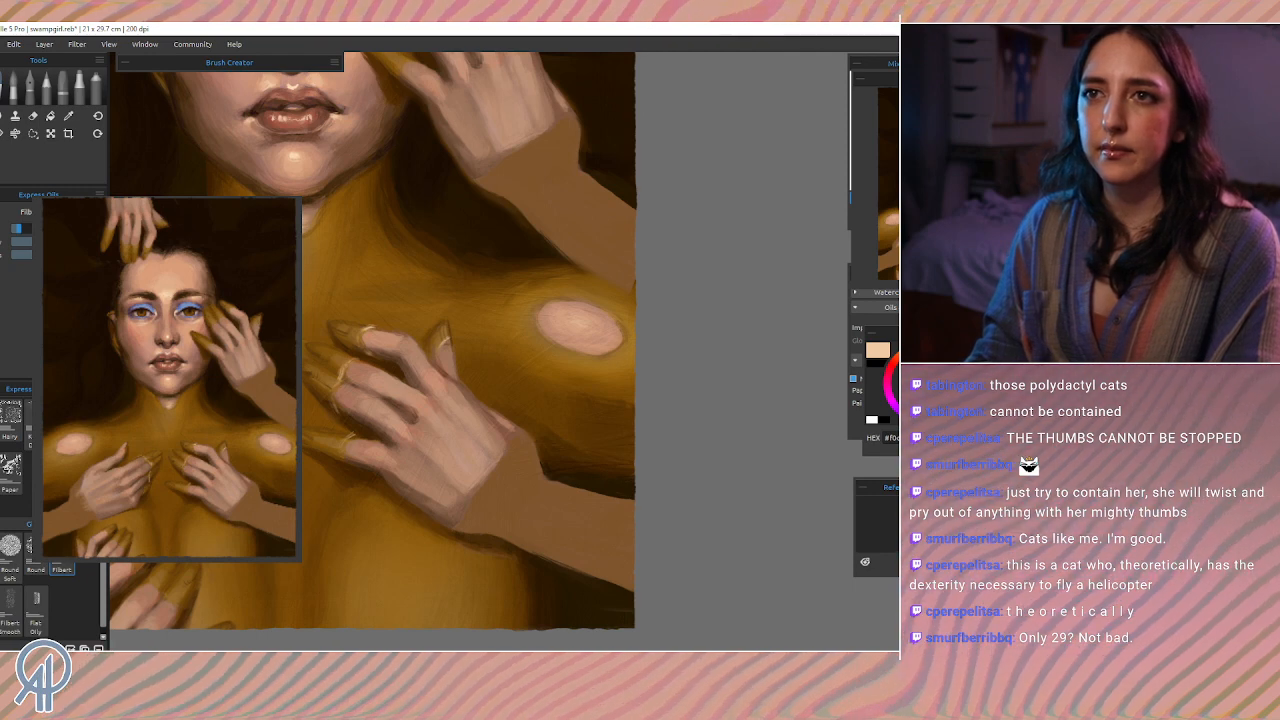
left_click_drag(360, 316, 540, 171)
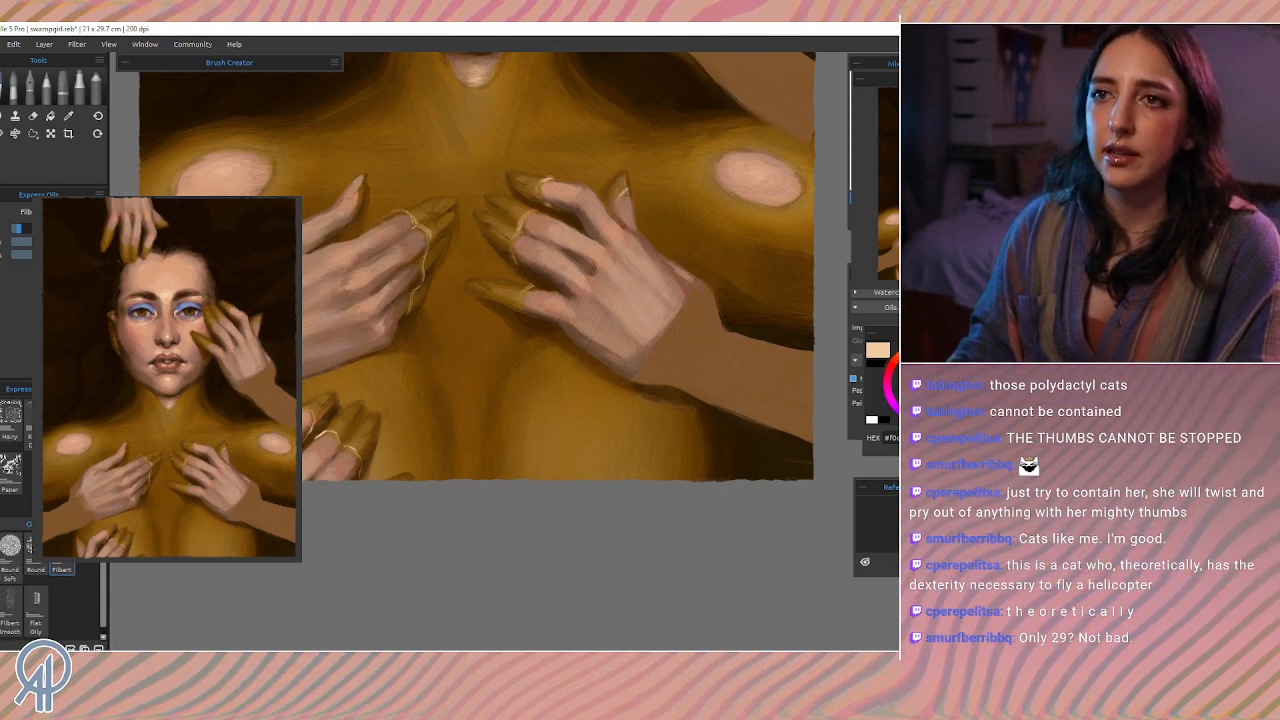
mouse_move(328, 188)
left_mouse_down()
mouse_move(340, 276)
mouse_move(370, 291)
mouse_move(365, 305)
left_mouse_up()
key("ctrl+z")
key("ctrl+z")
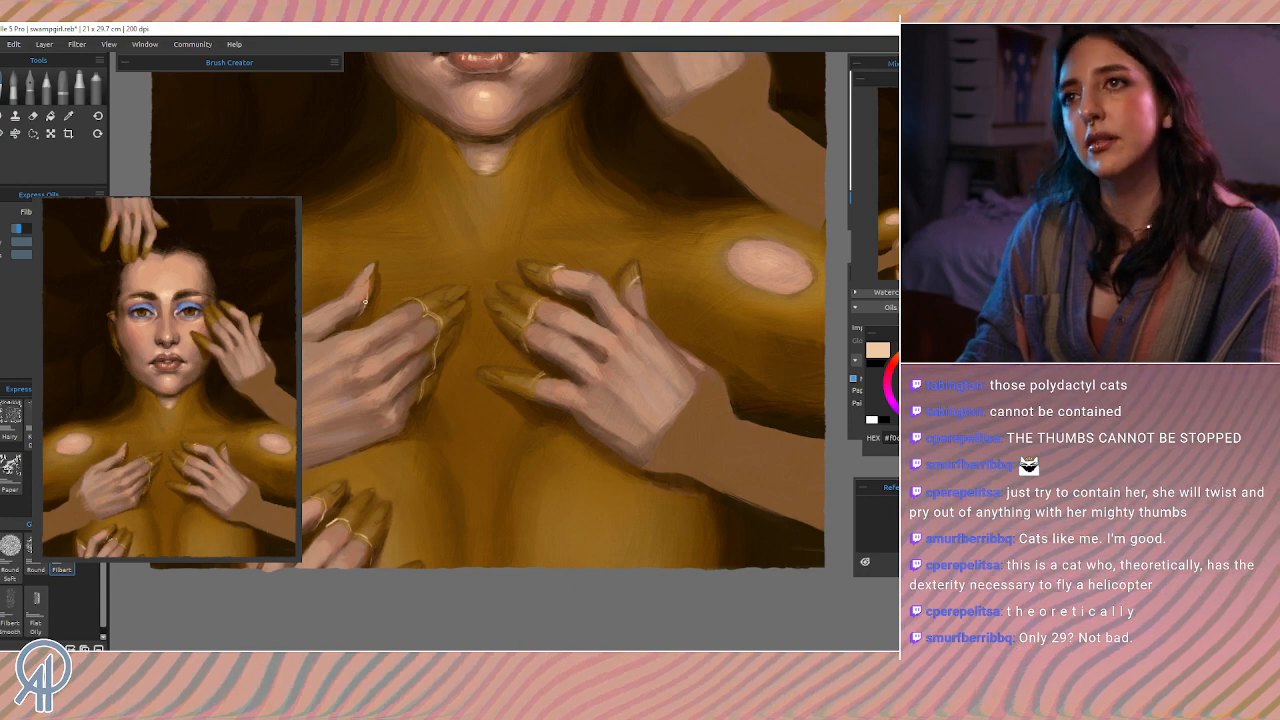
Step: Examine the outlined fingertips and the balance of the hands across the whole painting, both close up and from far away
left_click_drag(560, 297, 328, 486)
left_click_drag(370, 382, 430, 352)
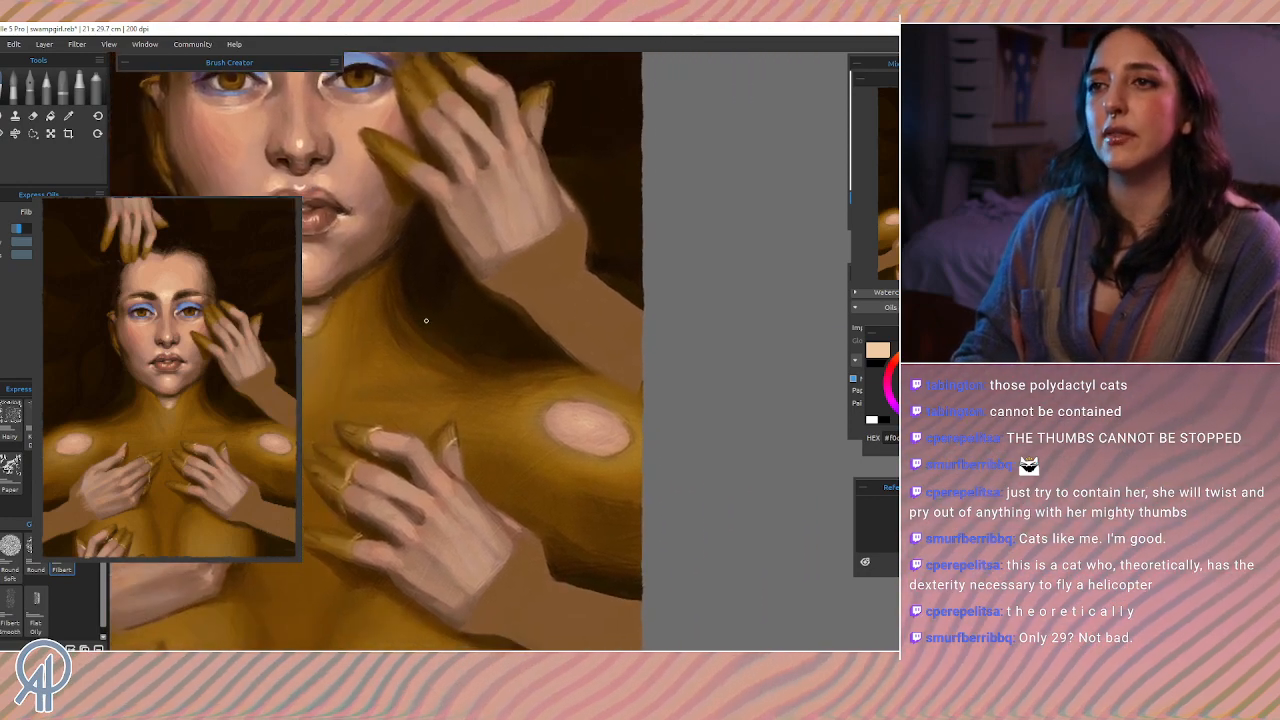
scroll(426, 321, "down", 4)
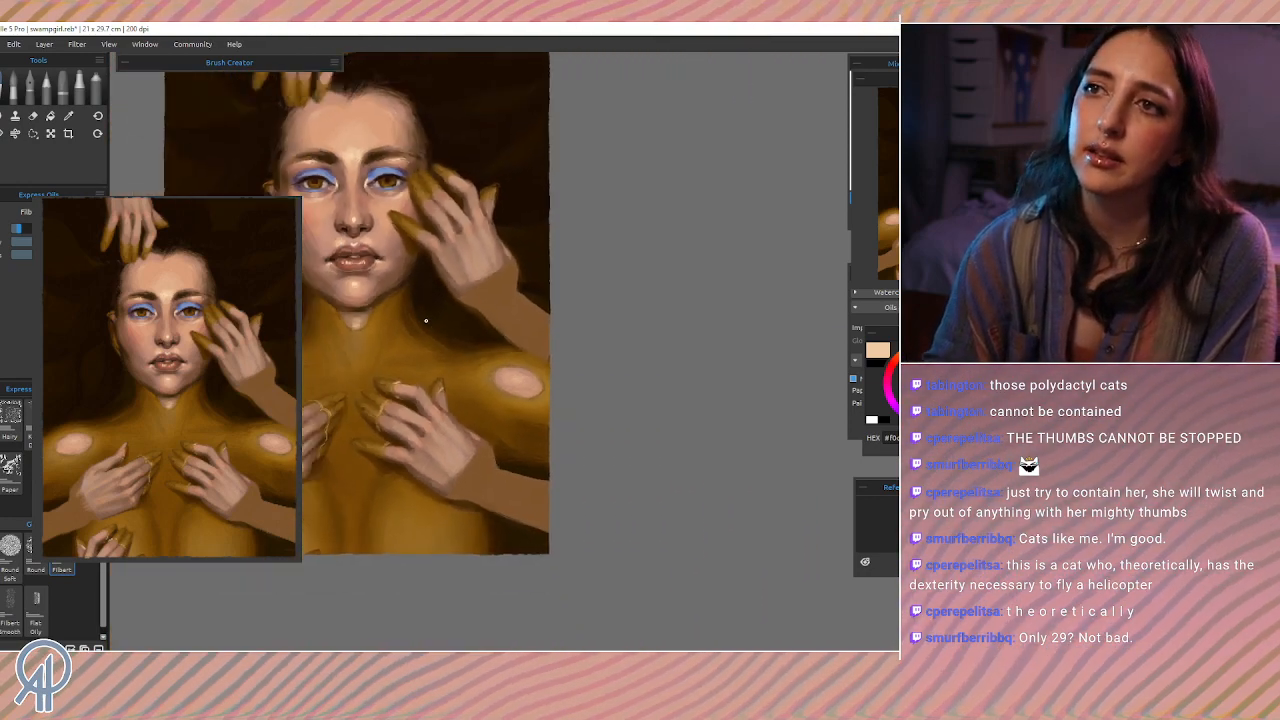
scroll(426, 321, "down", 4)
scroll(425, 319, "up", 1)
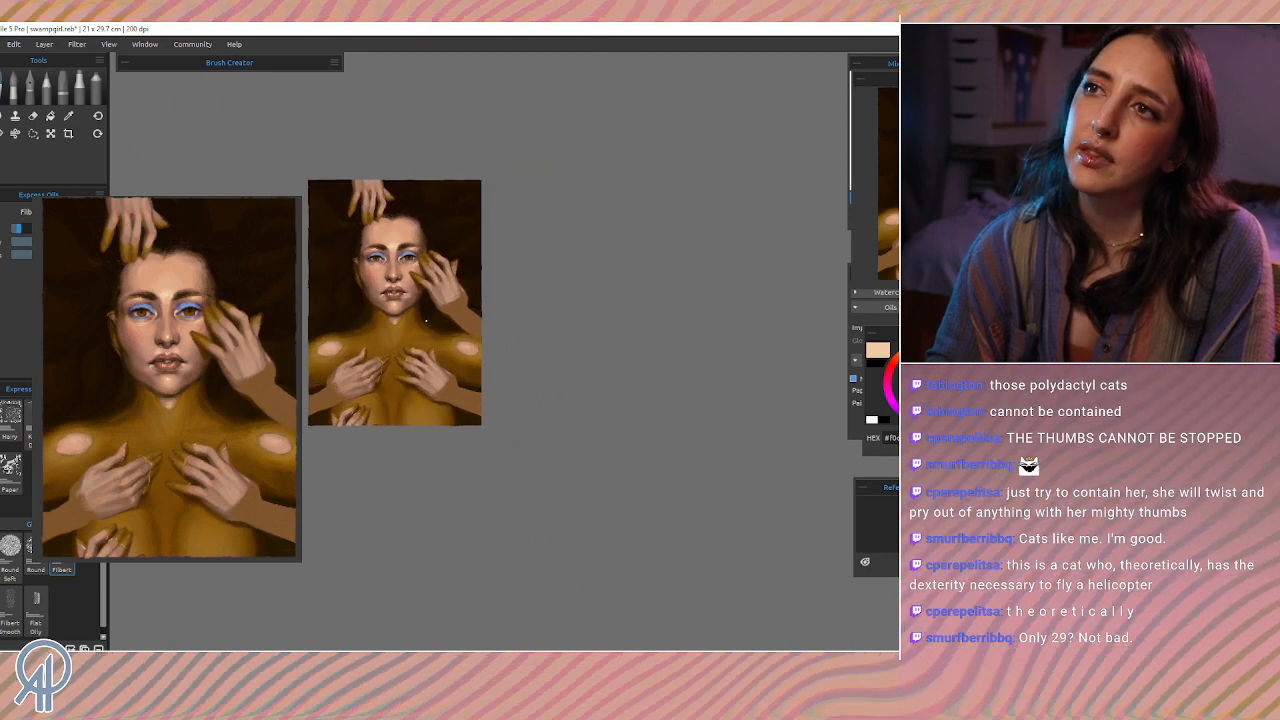
scroll(426, 320, "up", 1)
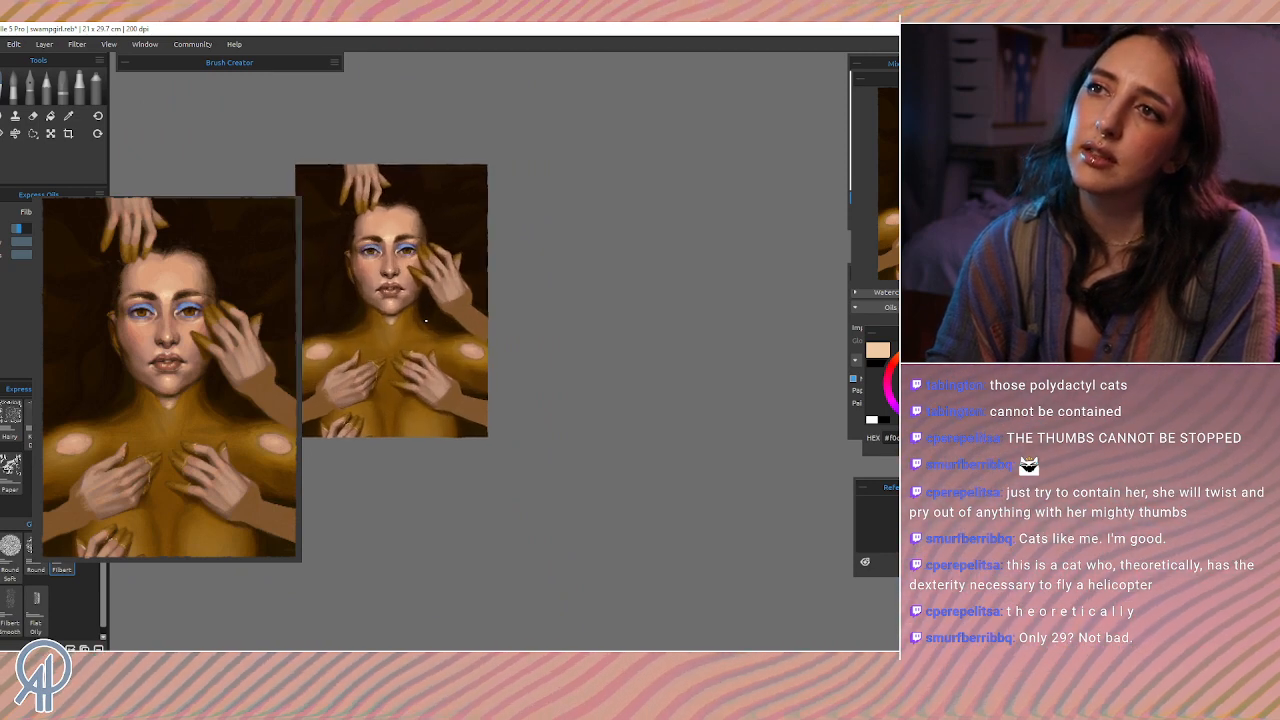
scroll(426, 320, "up", 1)
scroll(426, 320, "up", 2)
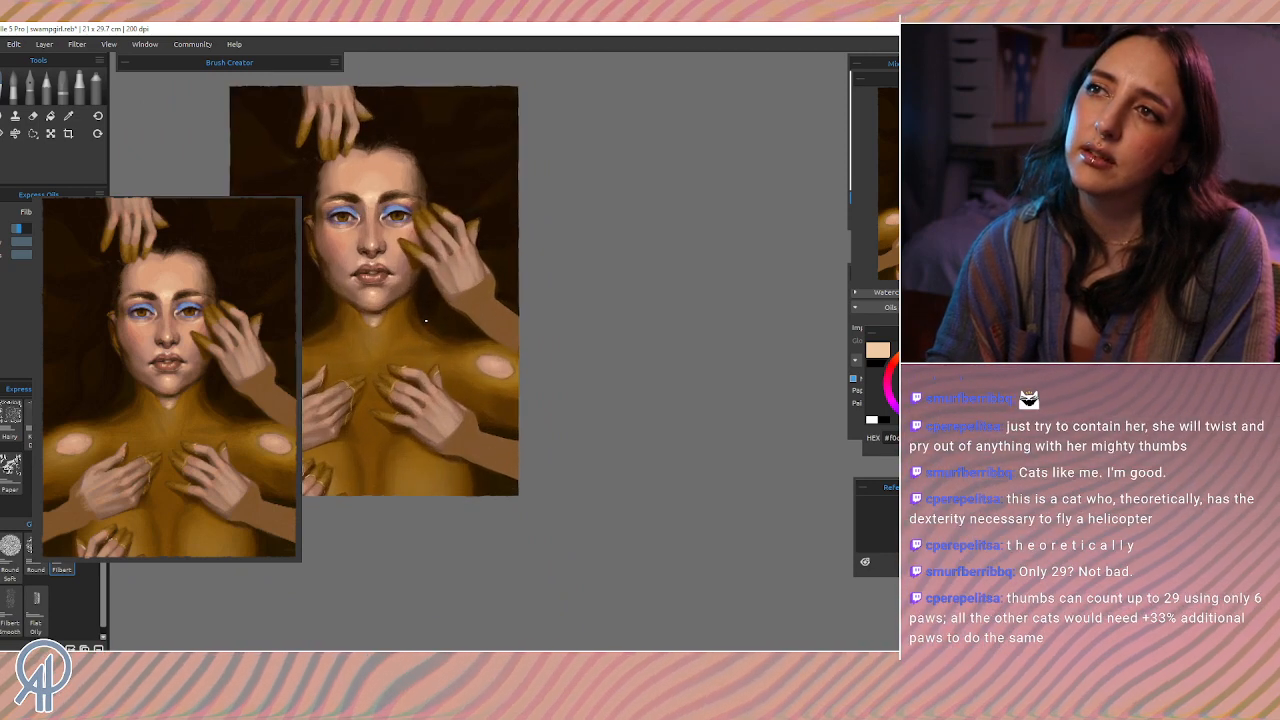
scroll(426, 320, "up", 1)
scroll(426, 320, "down", 2)
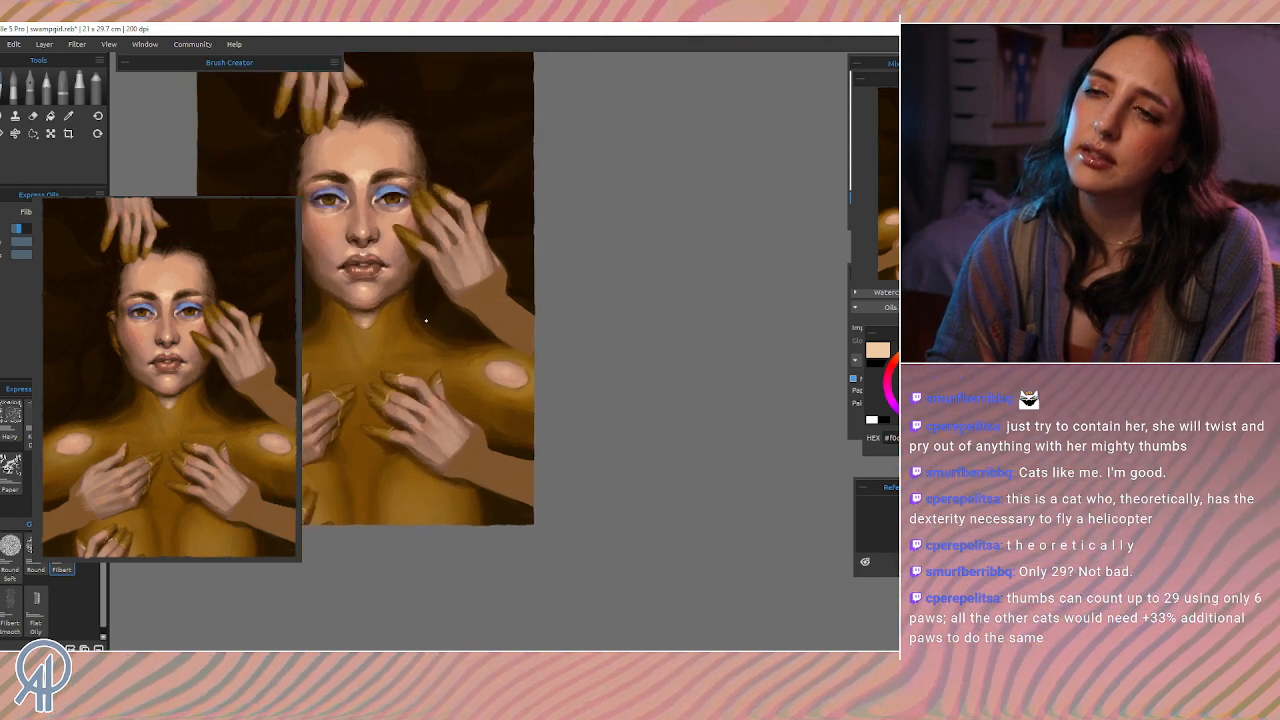
scroll(426, 320, "up", 1)
scroll(426, 320, "up", 1)
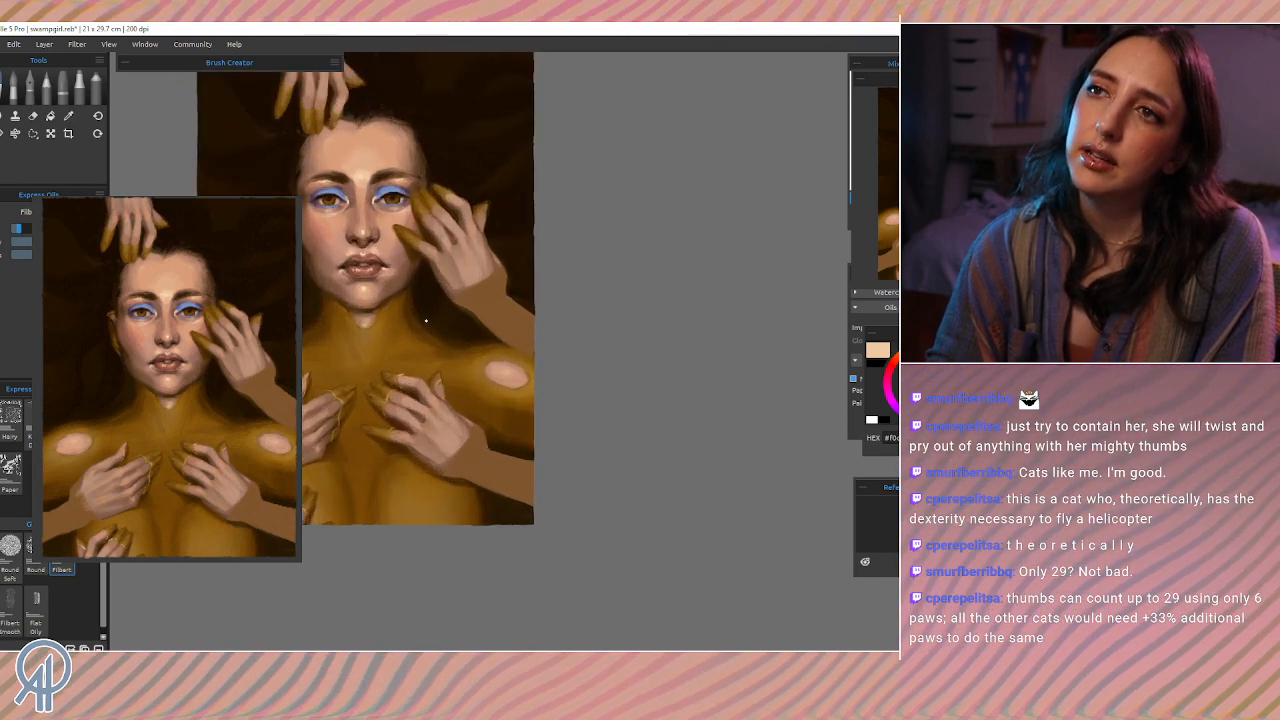
scroll(426, 320, "down", 1)
scroll(426, 320, "up", 1)
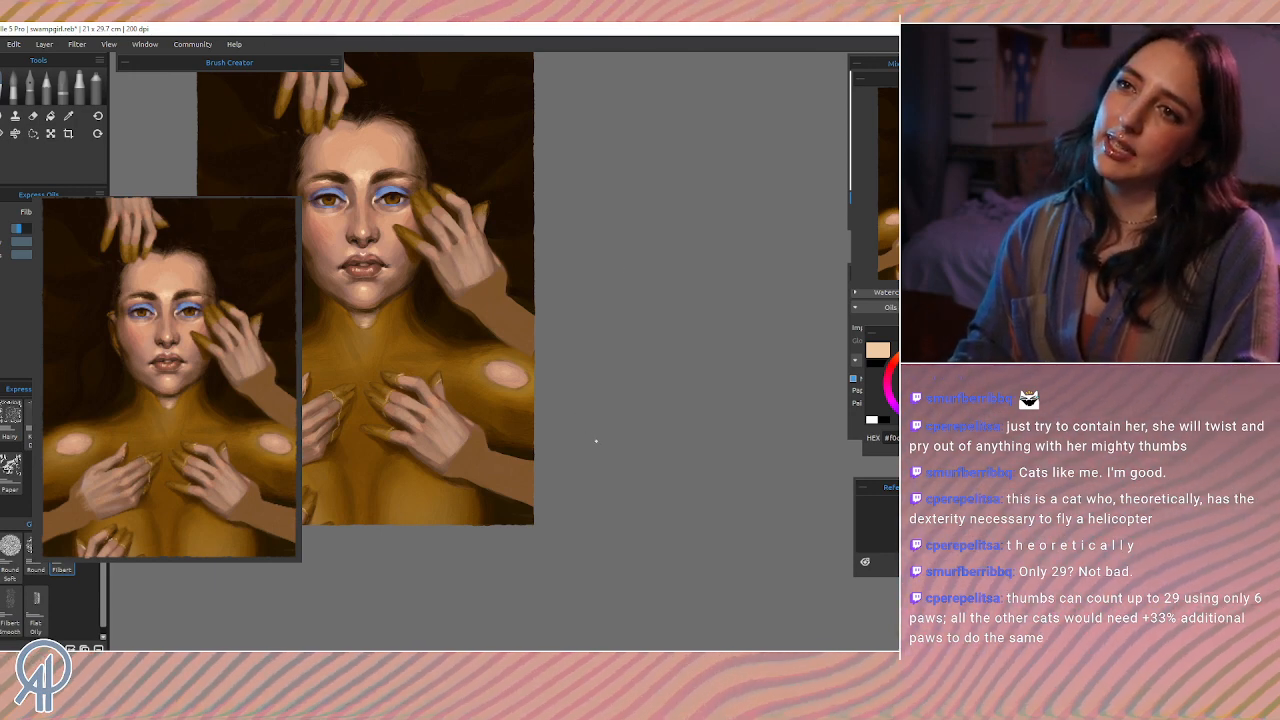
scroll(591, 428, "up", 2)
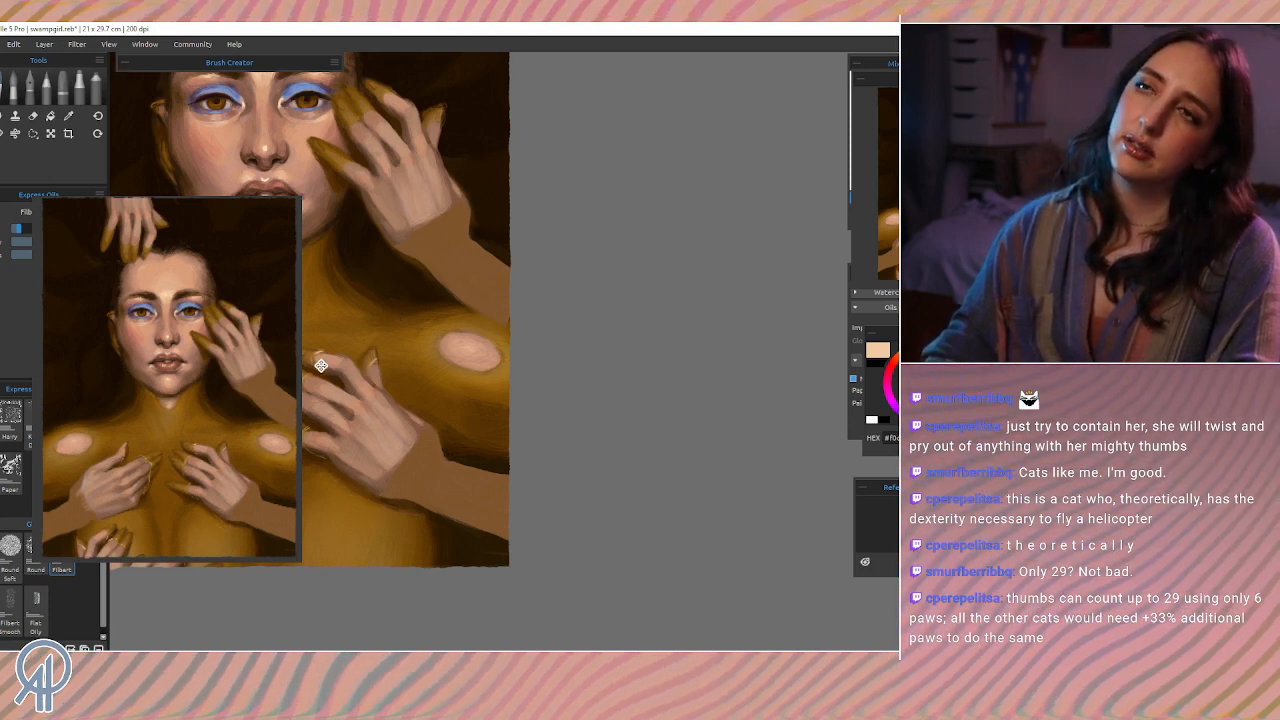
left_click_drag(321, 366, 431, 446)
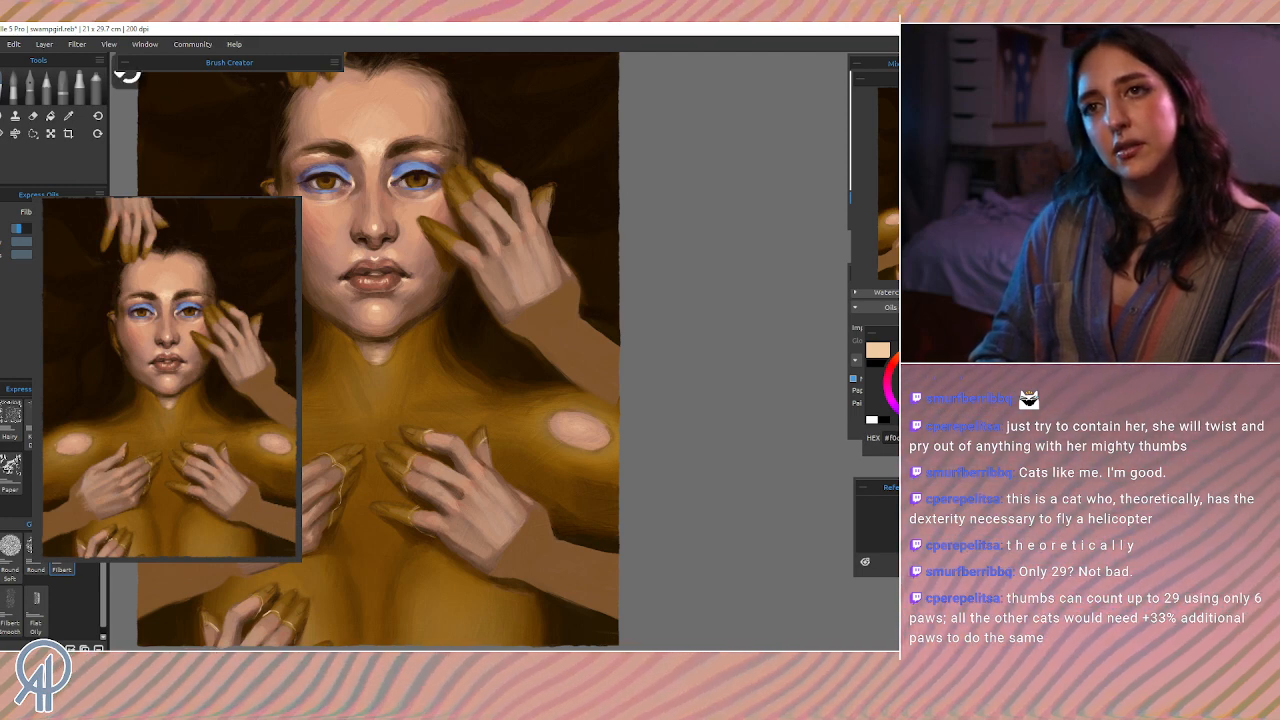
mouse_move(464, 524)
left_mouse_down()
mouse_move(432, 406)
mouse_move(482, 568)
left_mouse_up()
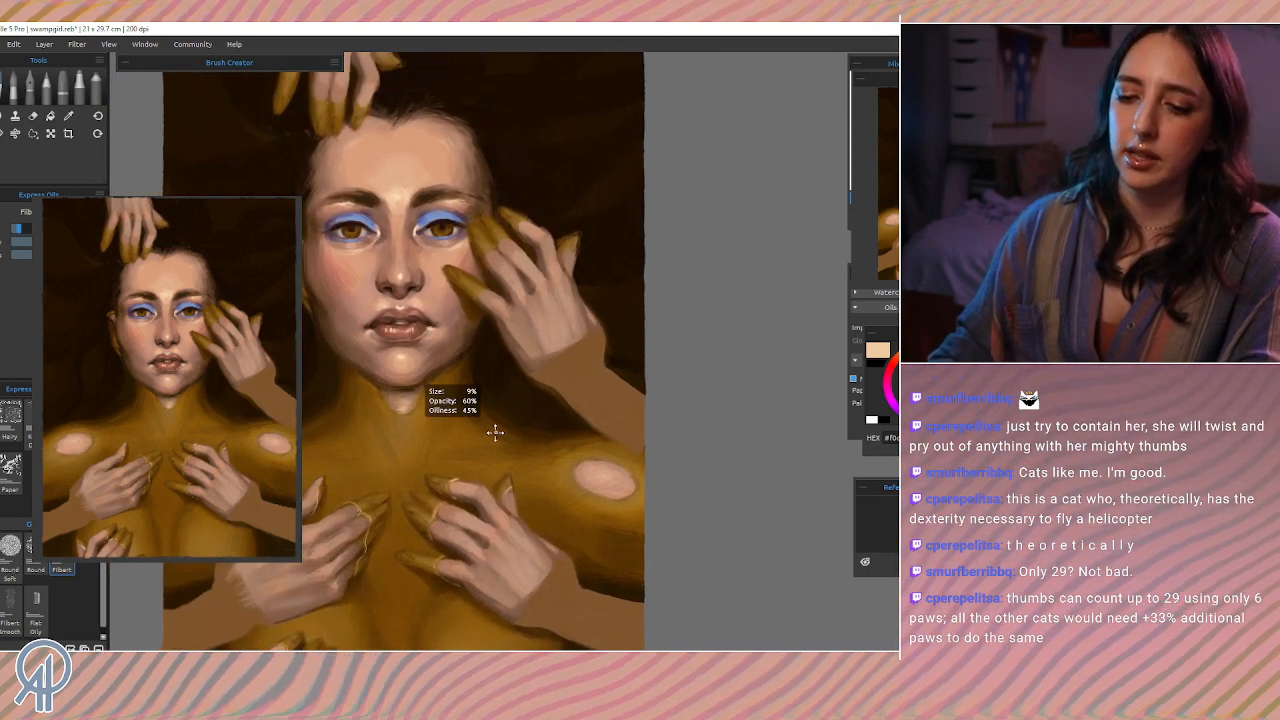
scroll(495, 432, "down", 3)
scroll(495, 432, "down", 2)
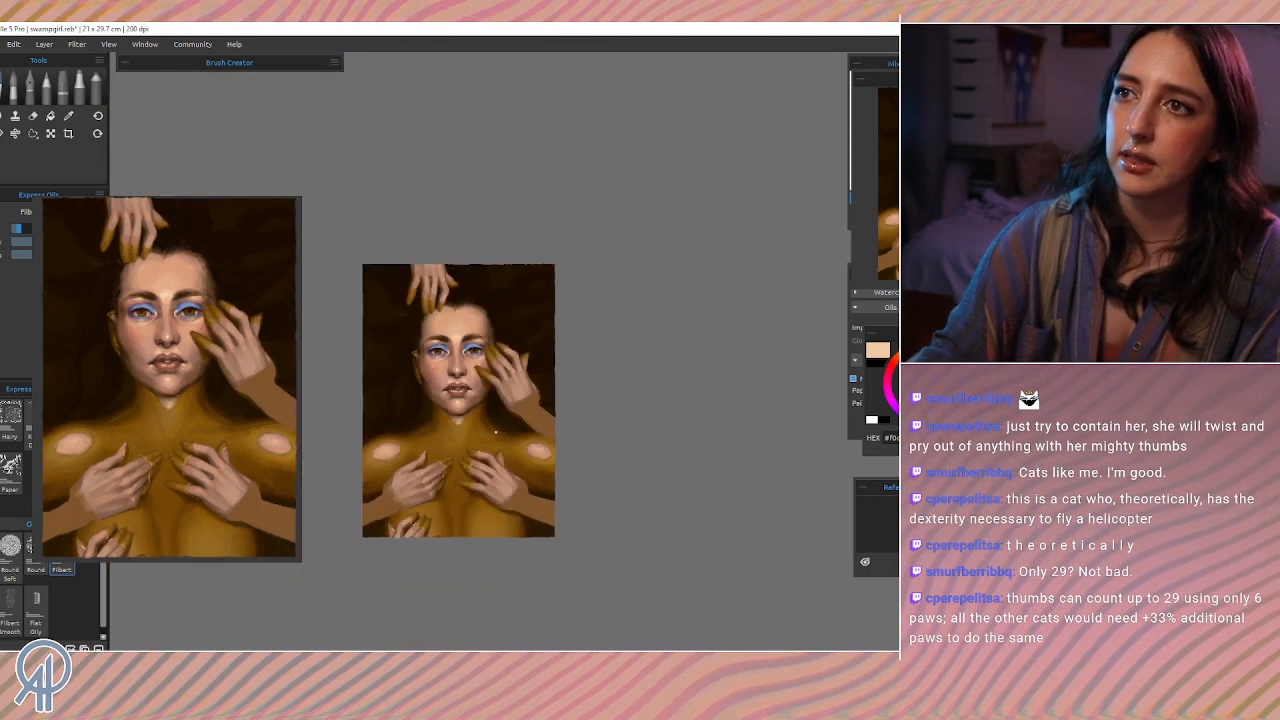
scroll(495, 432, "up", 1)
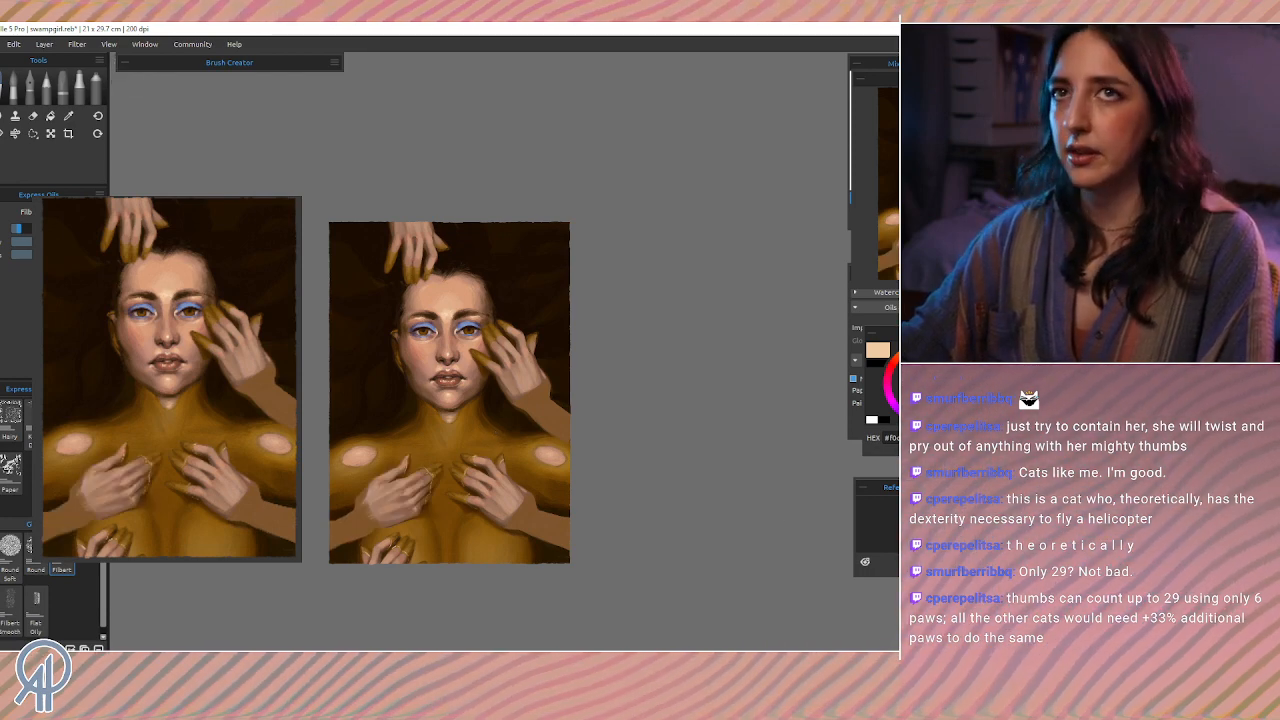
Step: Duplicate the right chest hand and try a rotated copy at the lower edge of the canvas
left_click(45, 45)
left_click(49, 49)
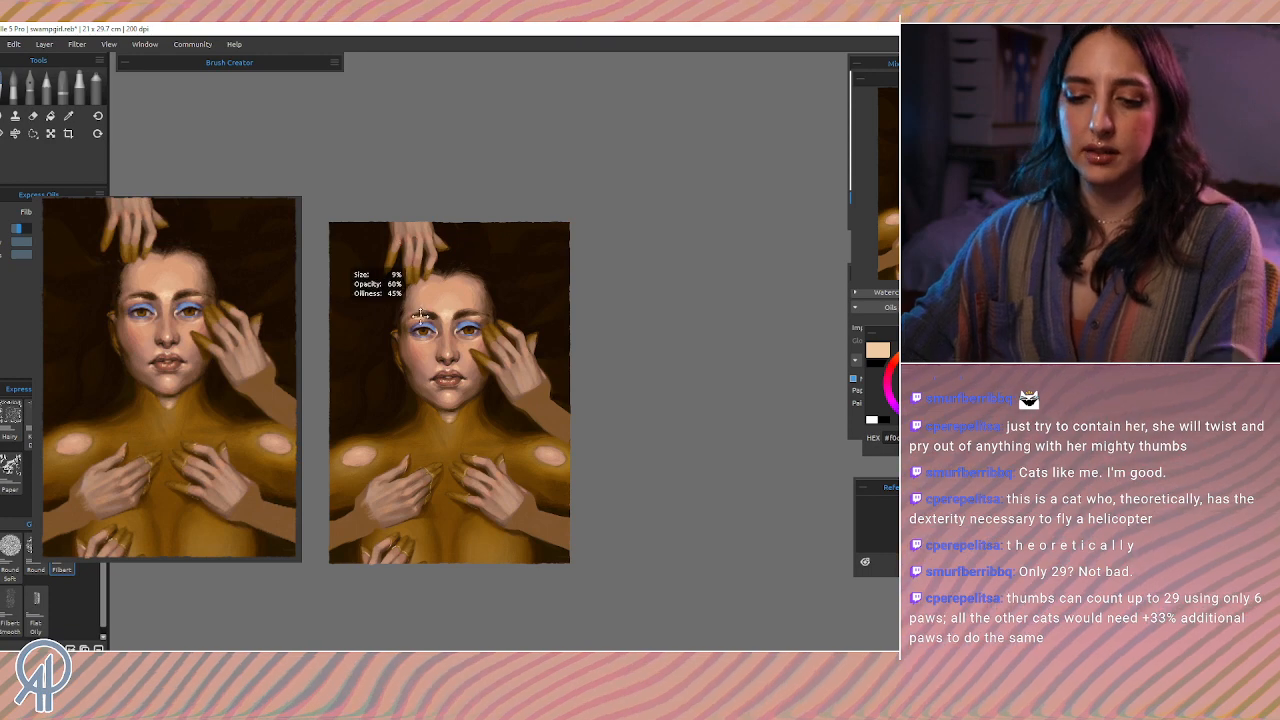
key("ctrl+t")
left_click_drag(325, 487, 652, 522)
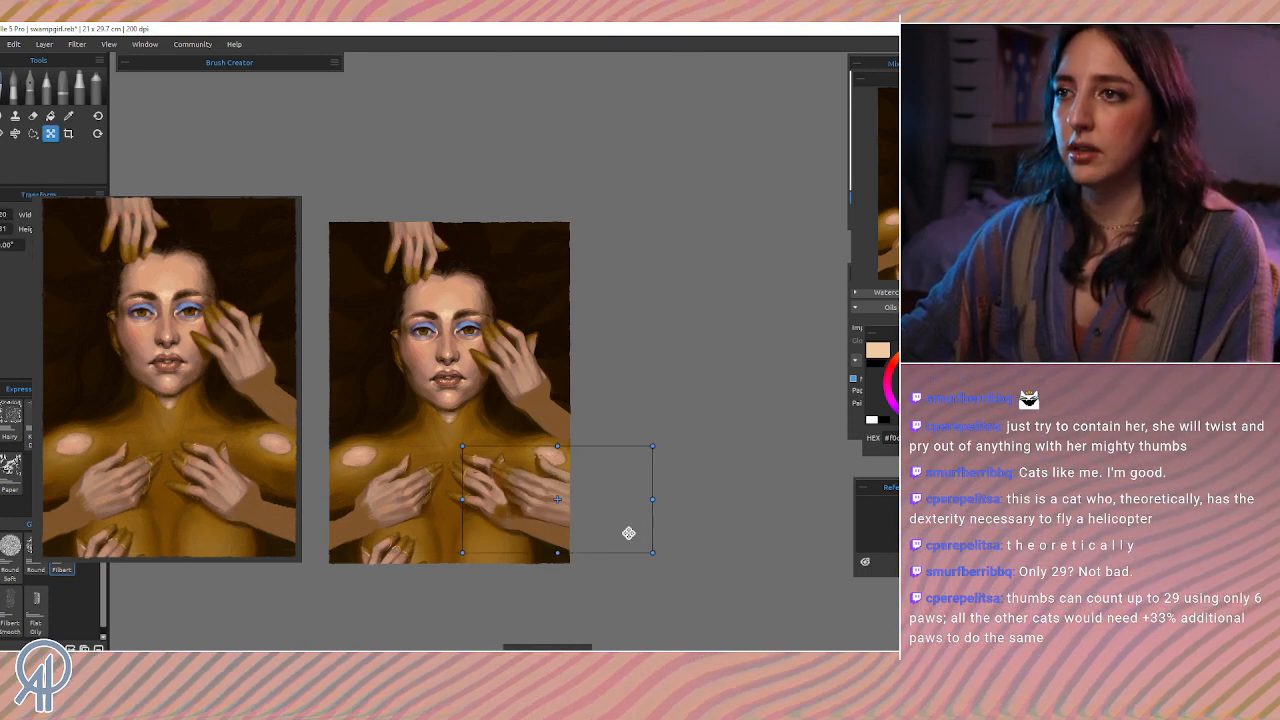
left_click_drag(550, 497, 512, 576)
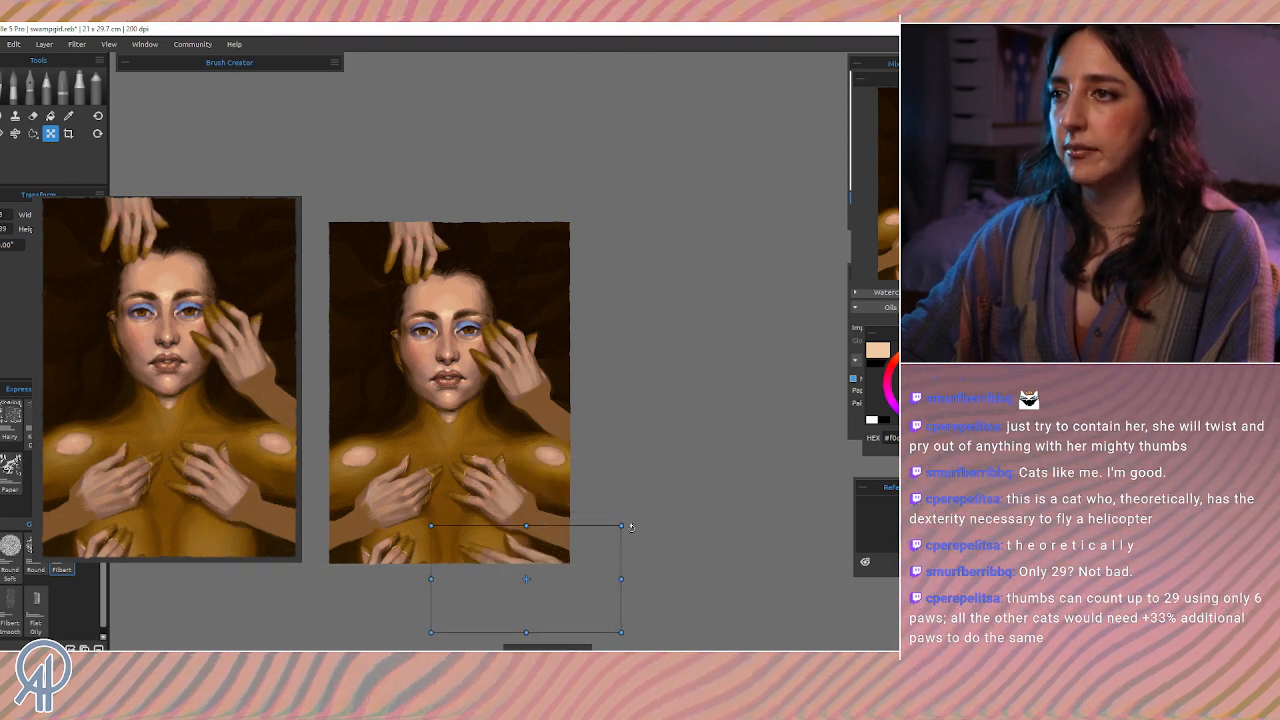
left_click_drag(630, 525, 628, 617)
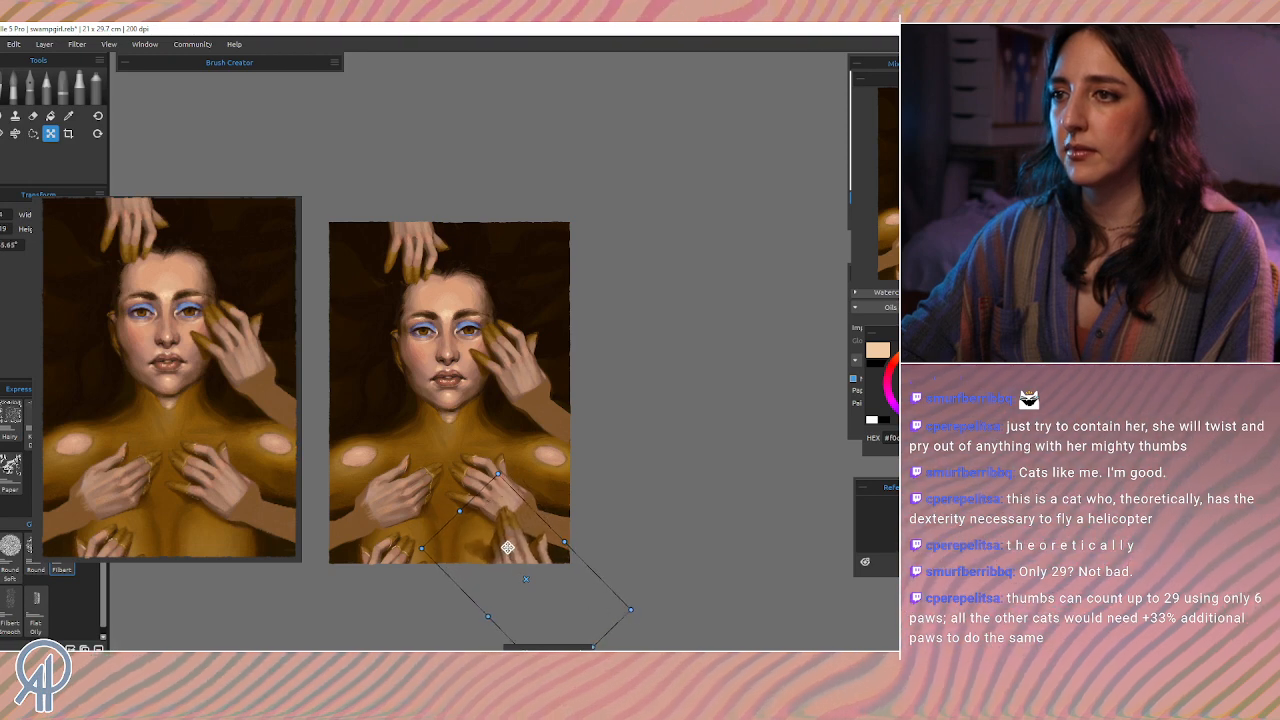
left_click_drag(510, 555, 467, 562)
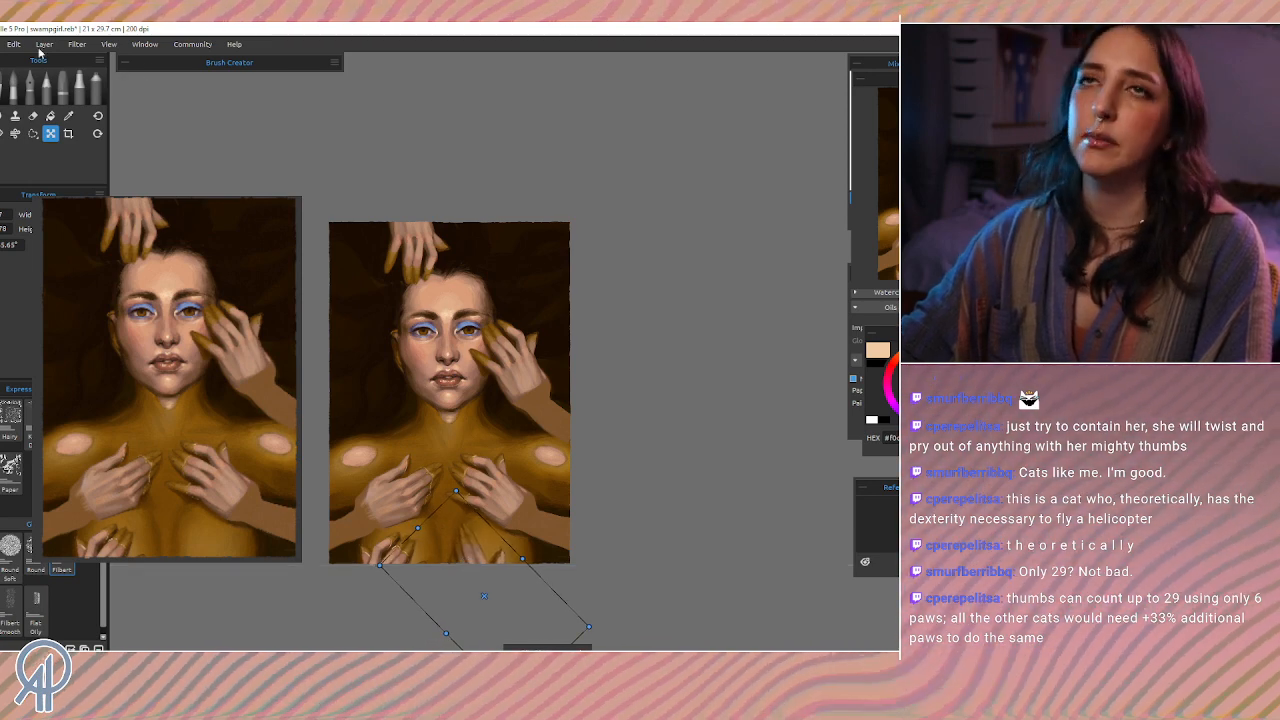
Step: Mirror and rotate the duplicated hand, place it on the left side of the face with its fingertips beside the eye, and apply the transform
left_click_drag(380, 565, 805, 521)
left_click_drag(686, 577, 498, 360)
left_click_drag(518, 283, 389, 318)
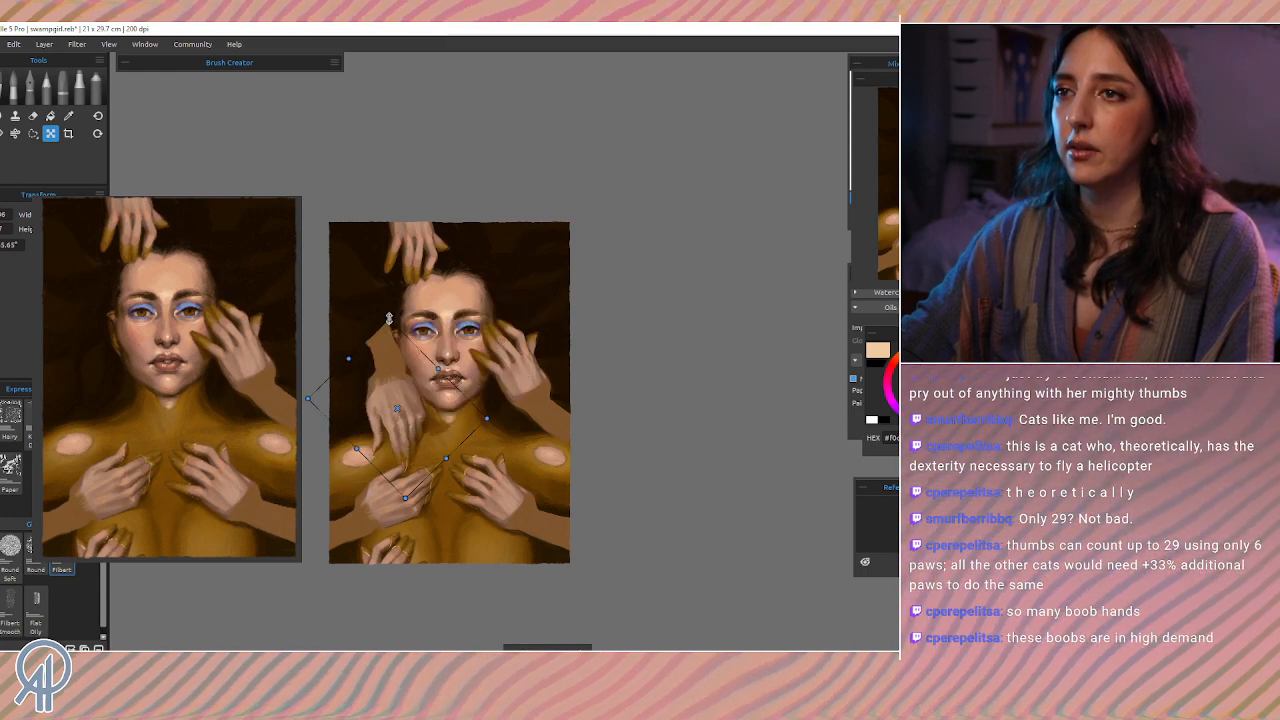
left_click_drag(395, 390, 597, 265)
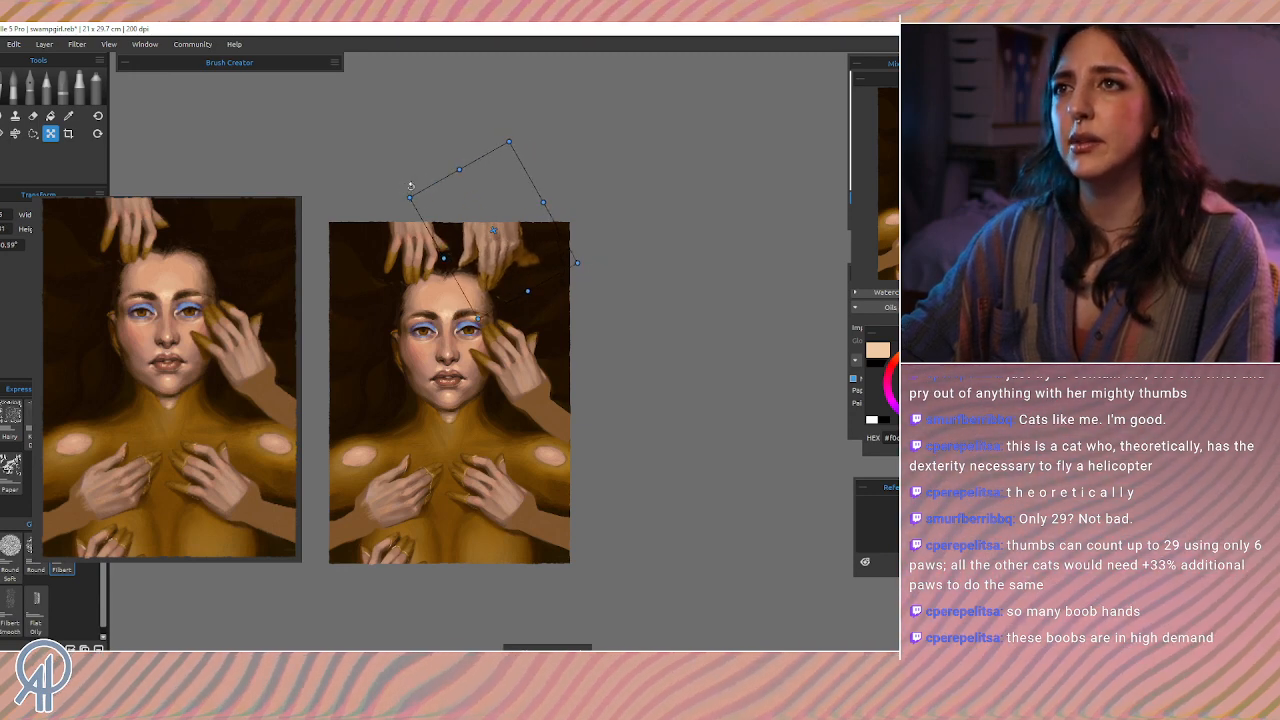
left_click_drag(406, 190, 650, 385)
left_click_drag(460, 265, 345, 358)
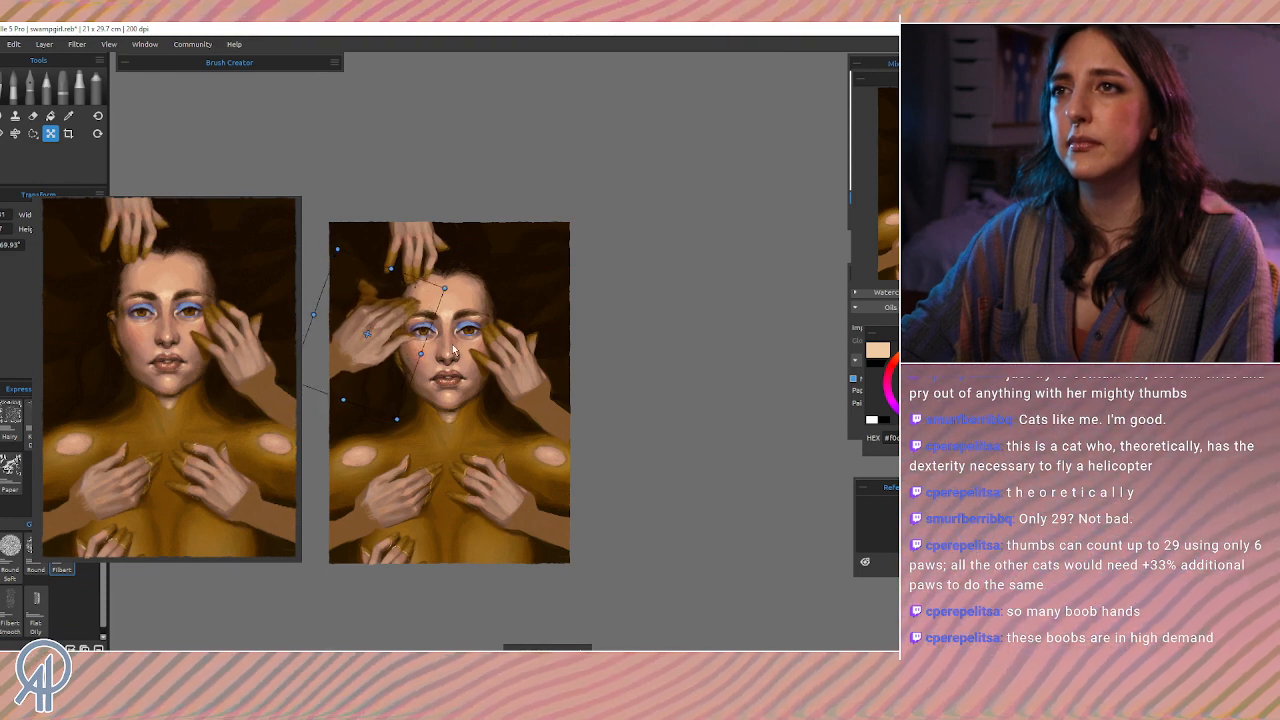
left_click_drag(445, 288, 450, 284)
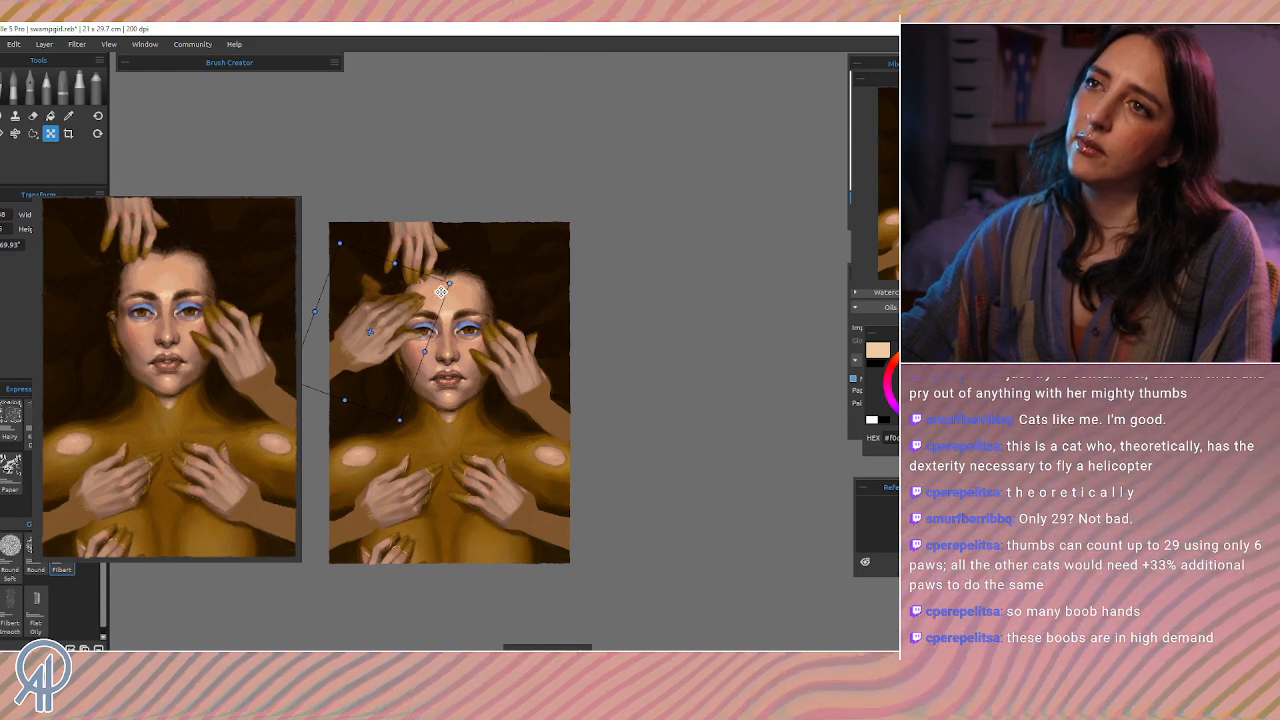
left_click_drag(366, 342, 356, 341)
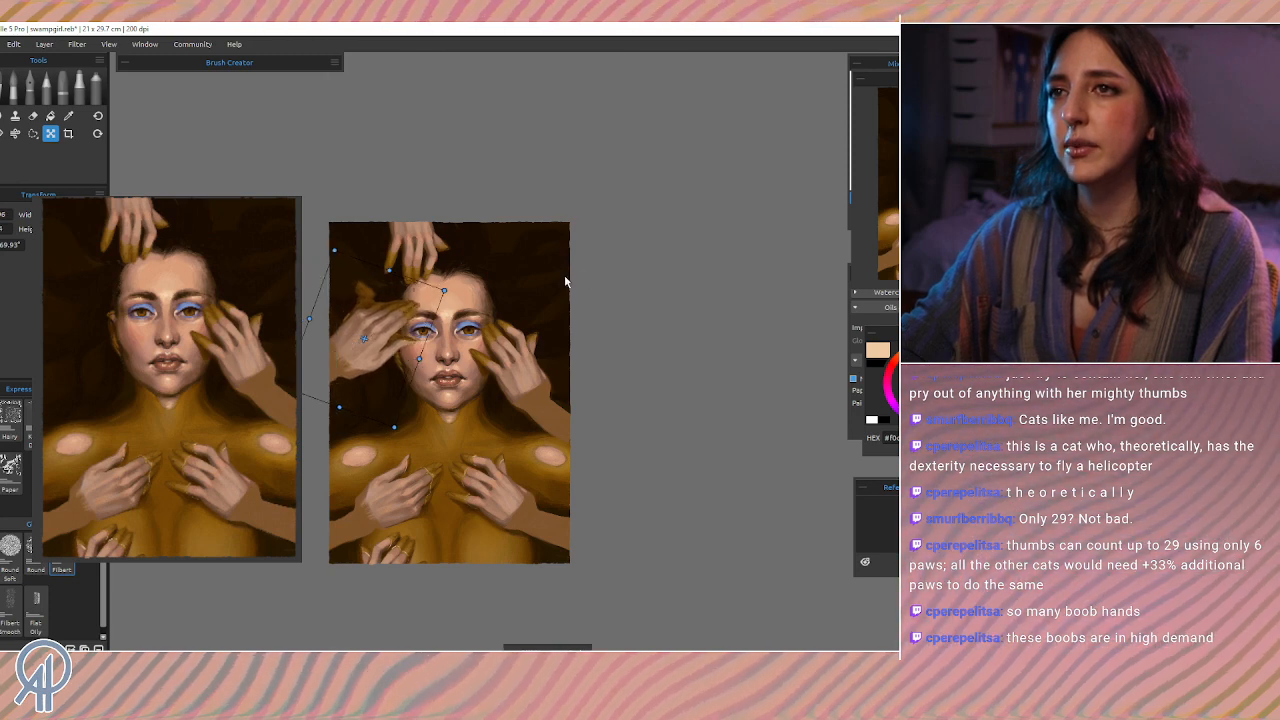
key("Return")
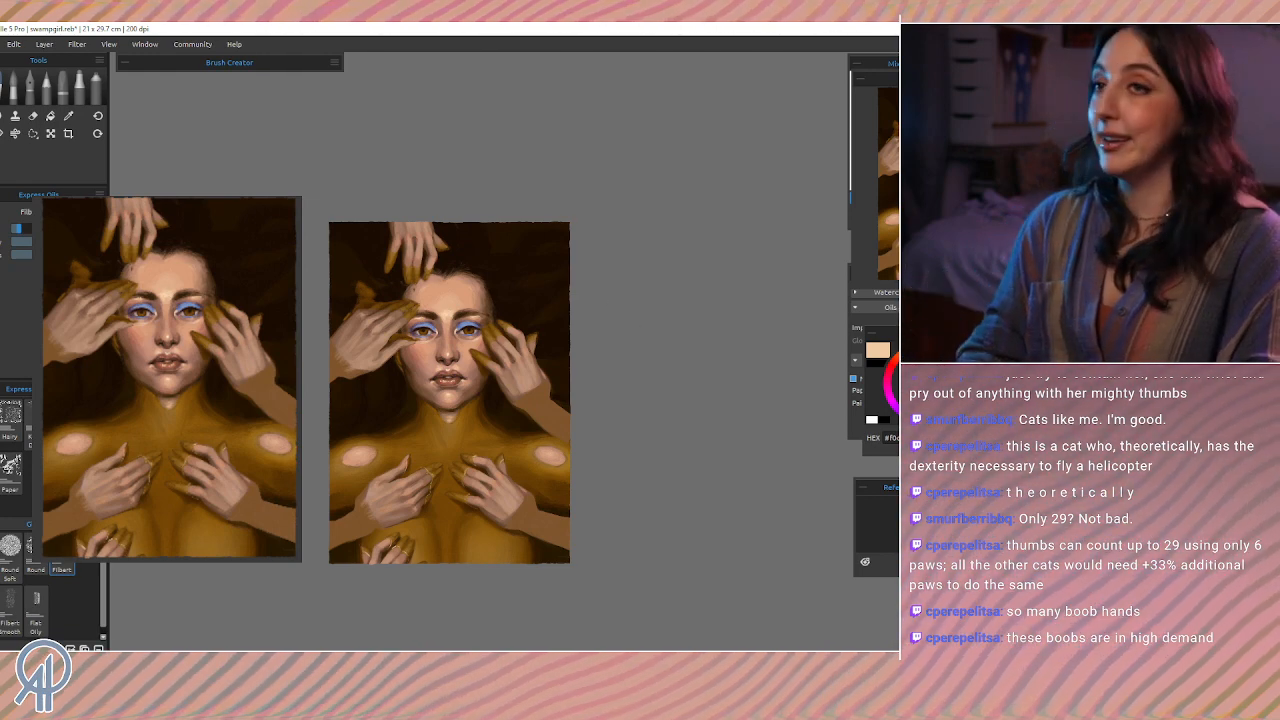
Step: Try rotating the hand on the left side of the face by about 19° and shifting it toward the temple, and apply the transform
key("e")
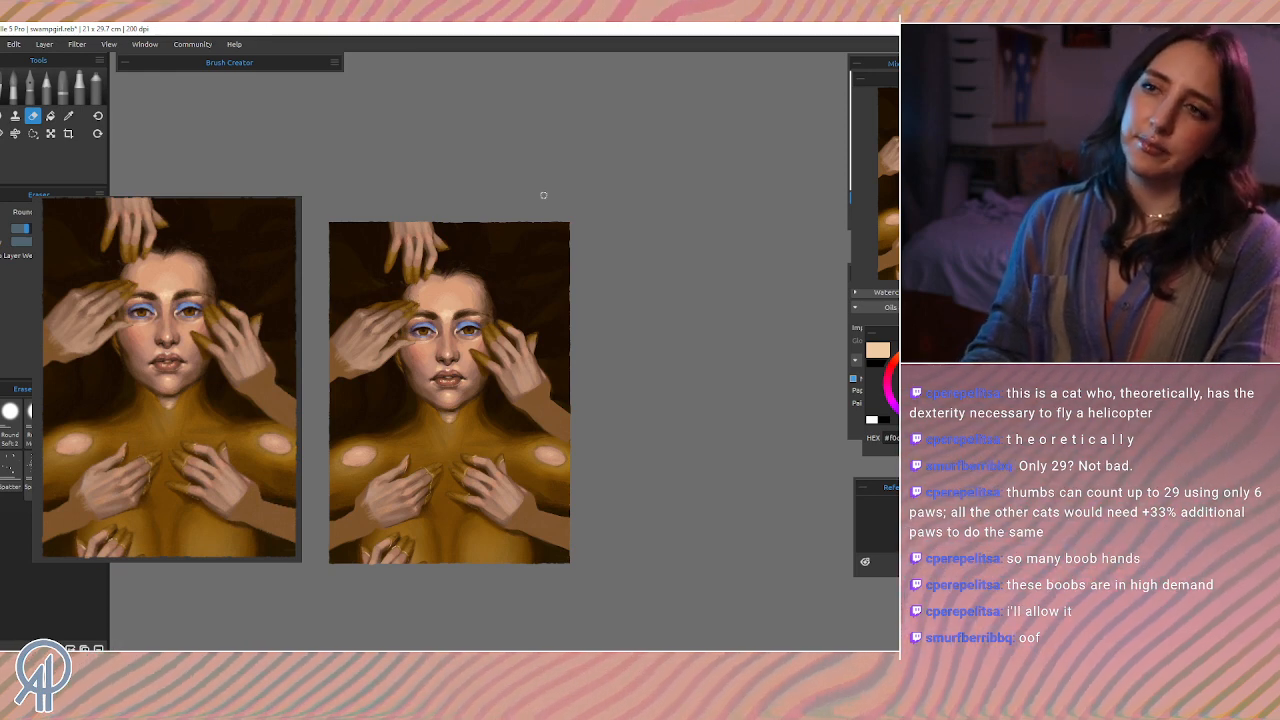
key("ctrl+t")
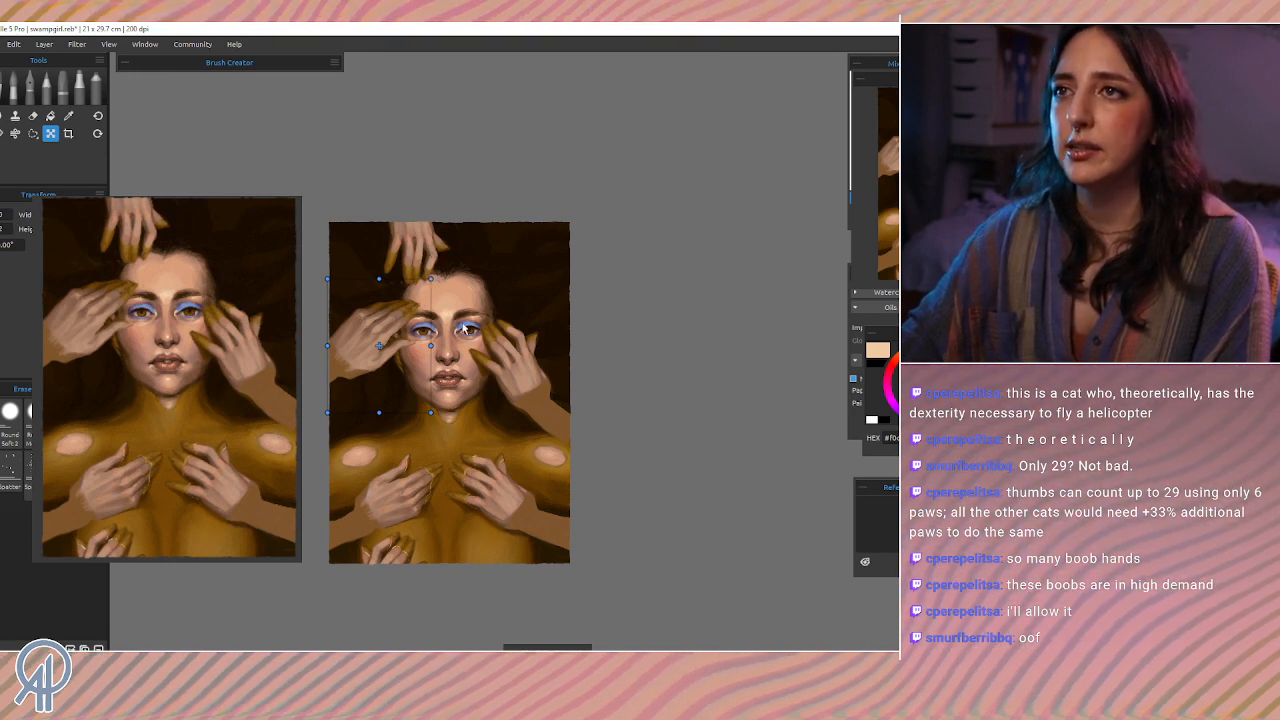
left_click(34, 134)
left_click(50, 134)
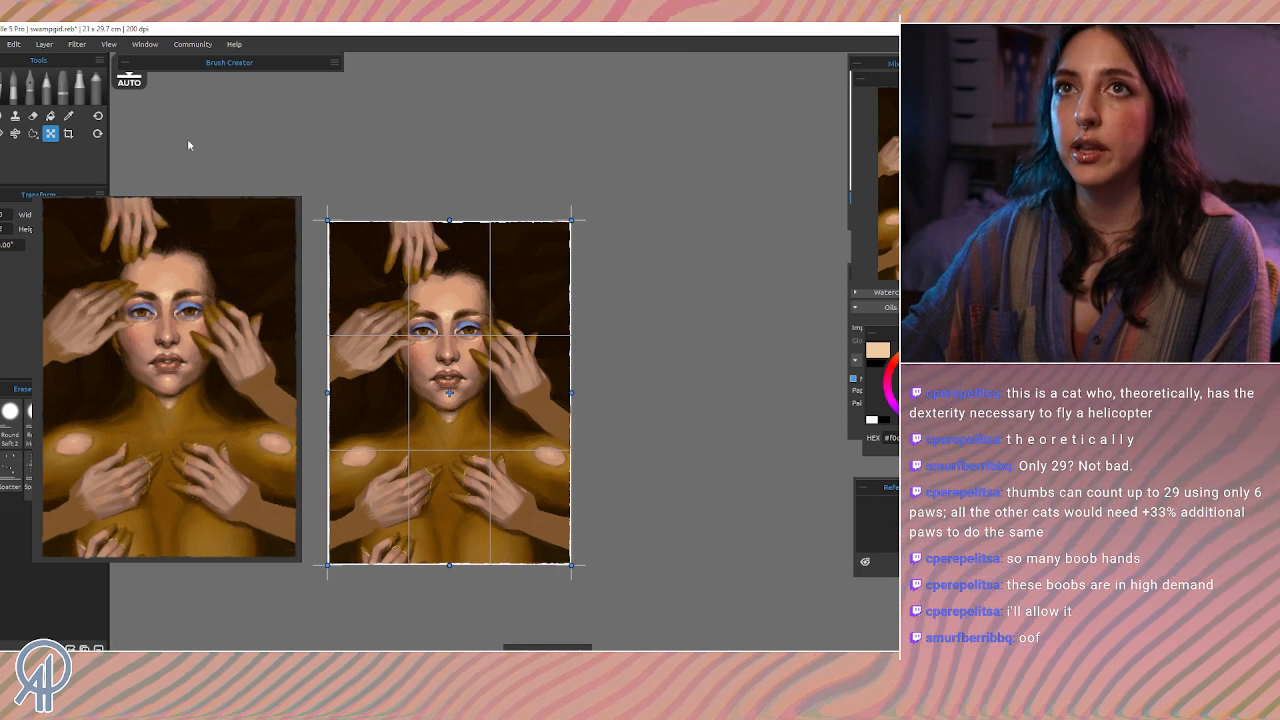
left_click(16, 134)
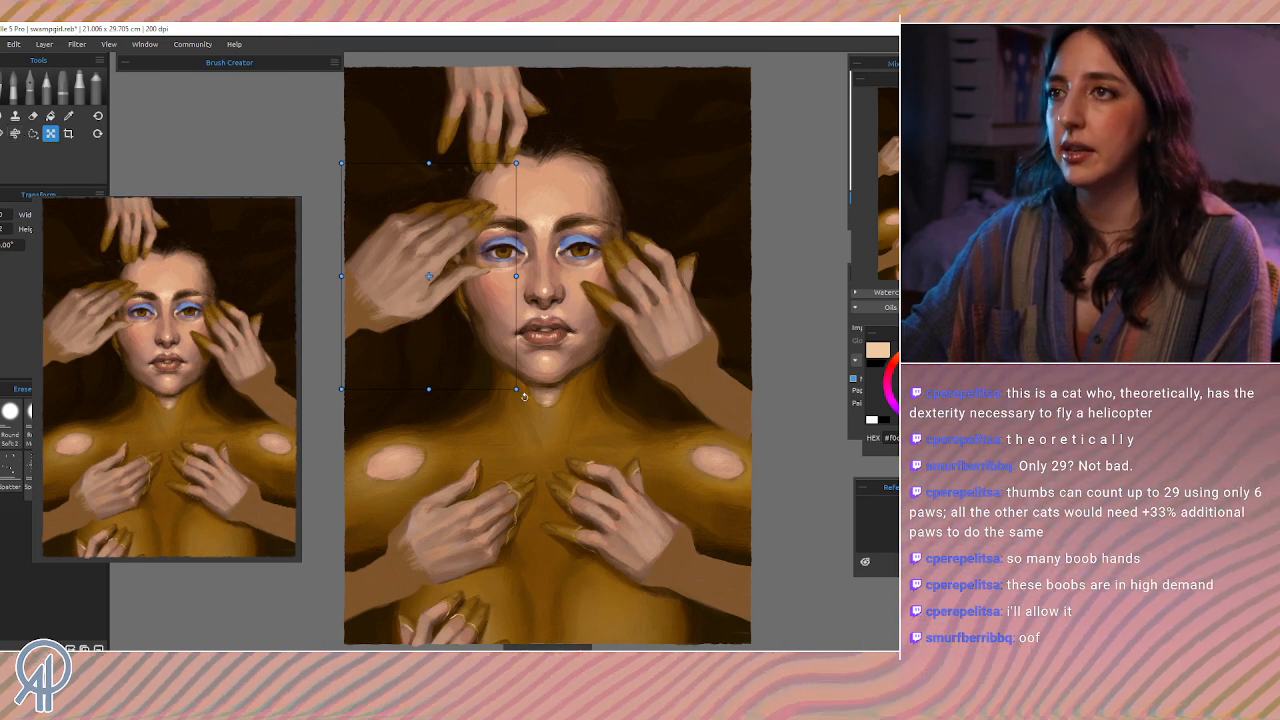
left_click_drag(524, 396, 548, 354)
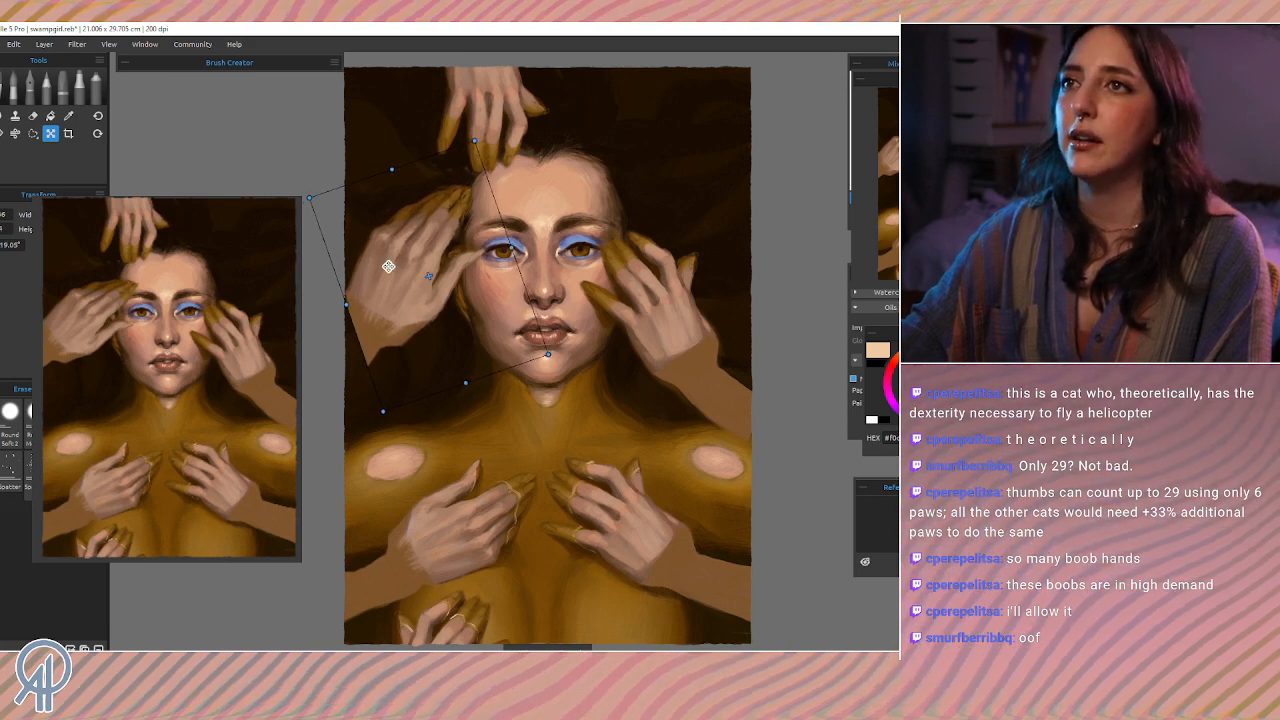
left_click_drag(388, 286, 391, 303)
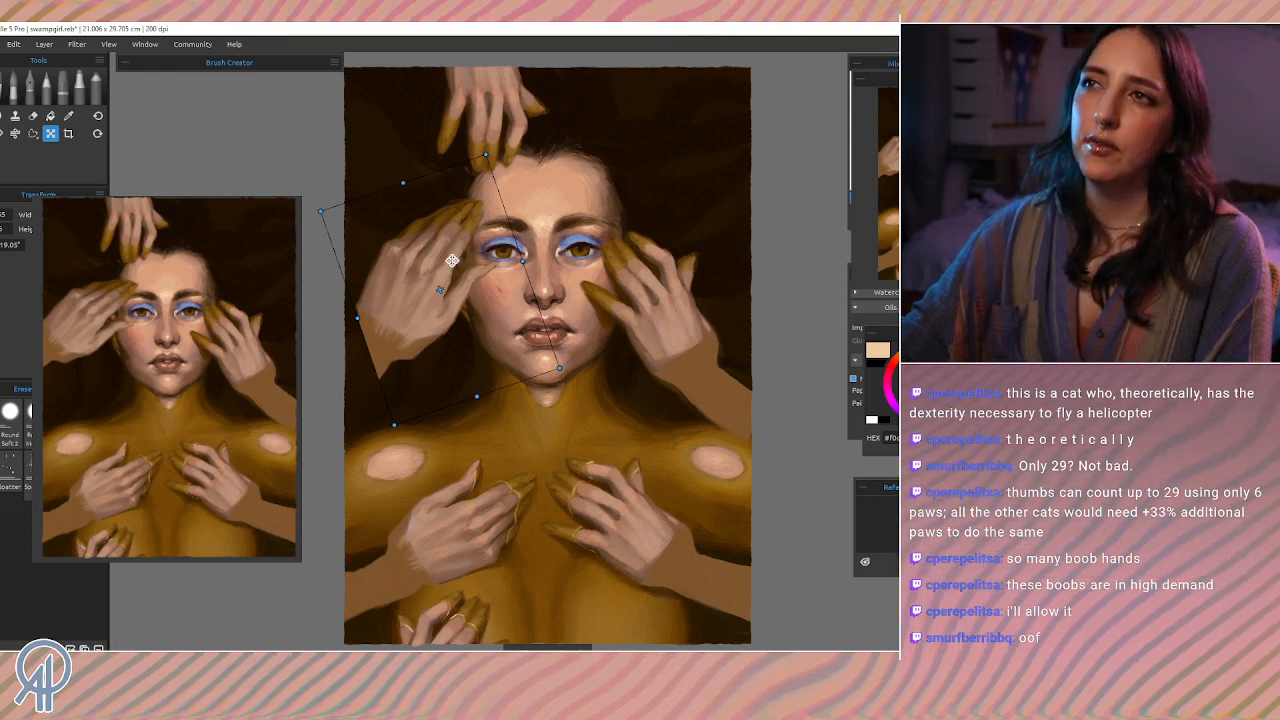
left_click_drag(437, 261, 443, 235)
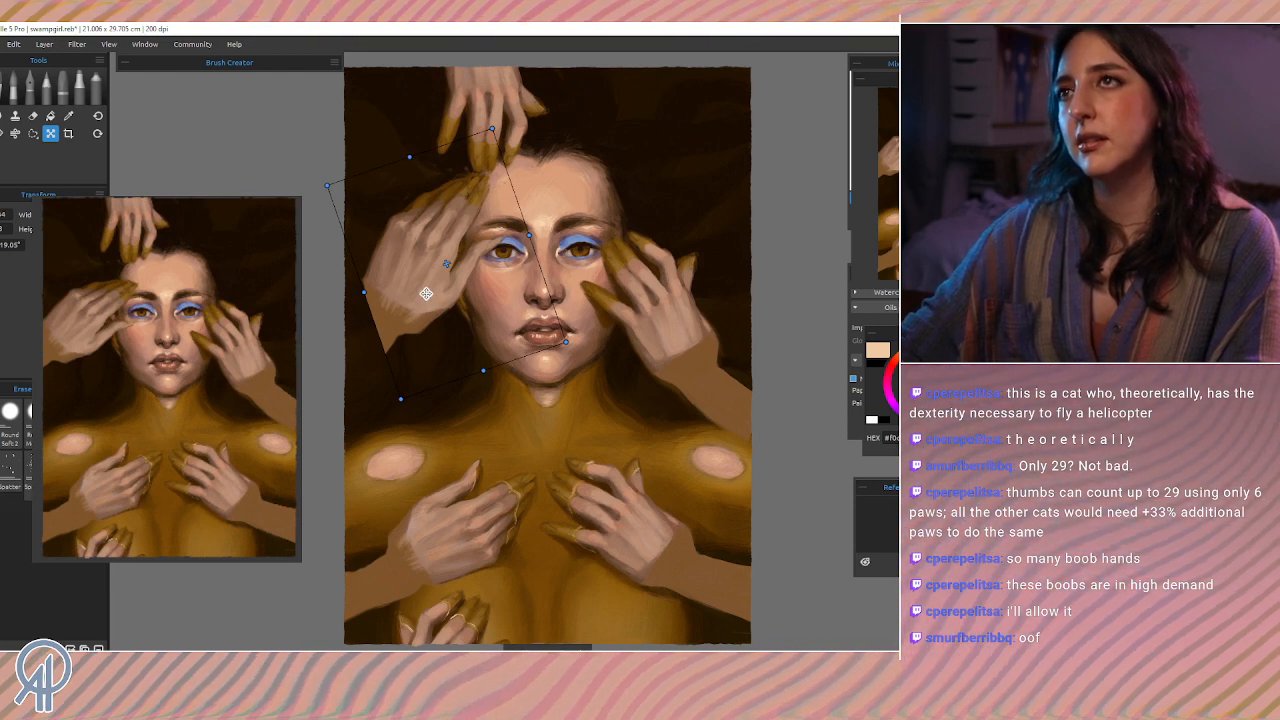
key("b")
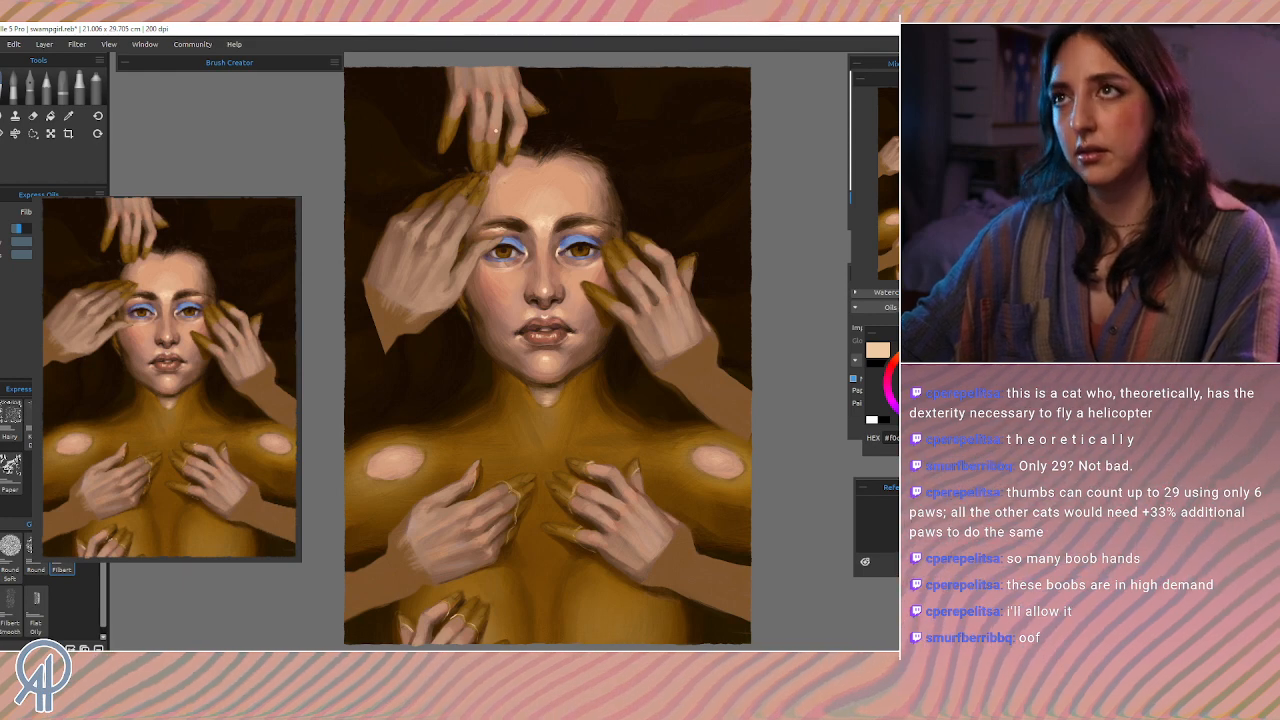
Step: Try moving the hand above the head over the middle of the forehead, and undo both recent hand transforms
key("ctrl+t")
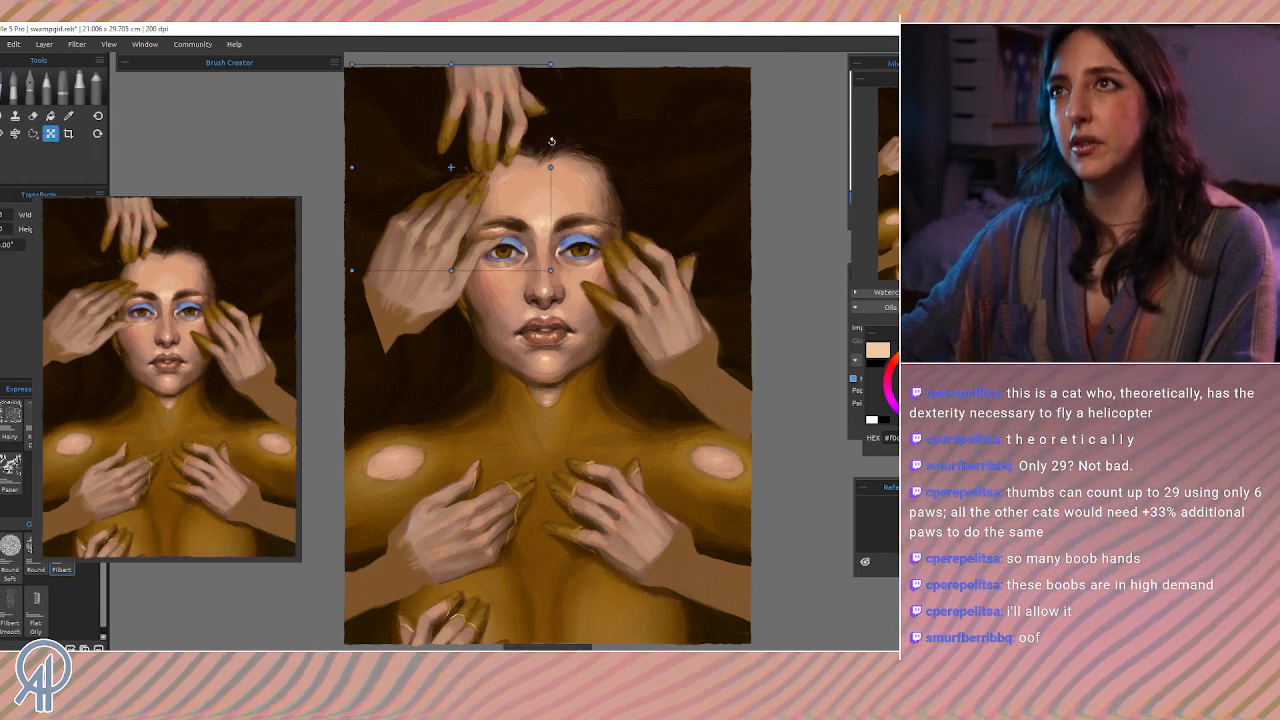
left_click_drag(480, 131, 552, 134)
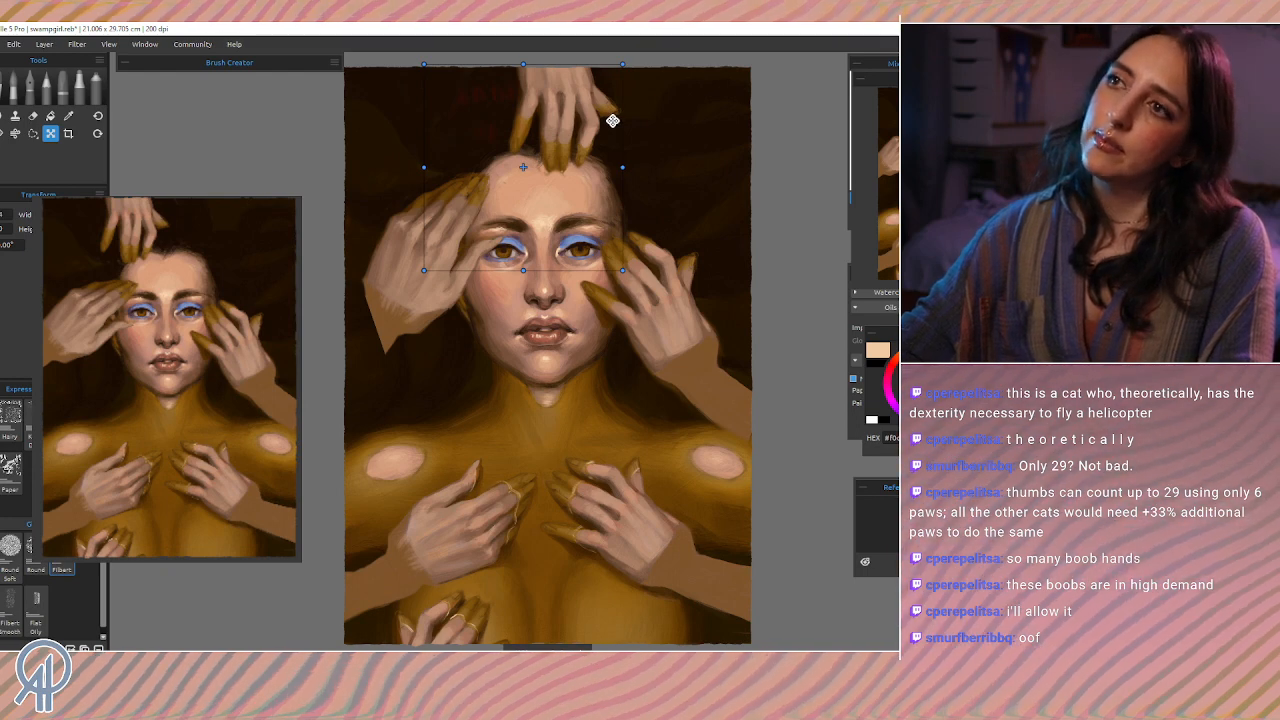
left_click_drag(553, 128, 549, 126)
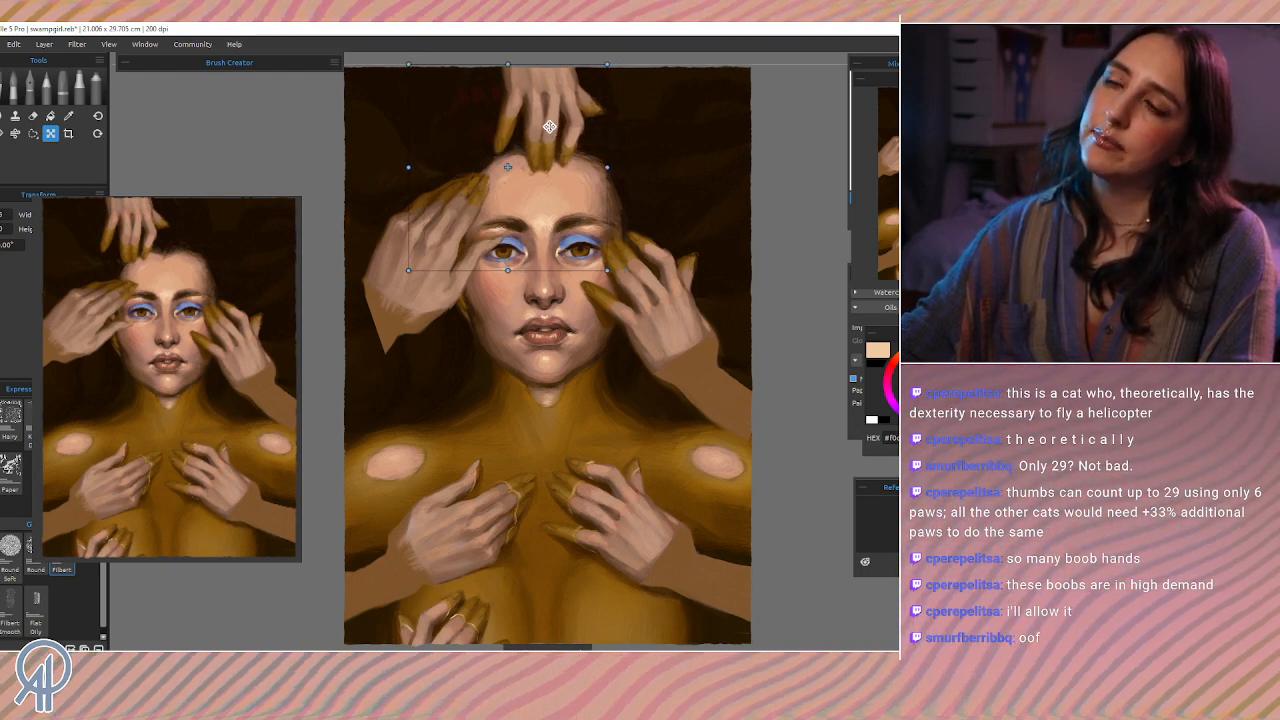
key("Return")
key("ctrl+z")
key("ctrl+z")
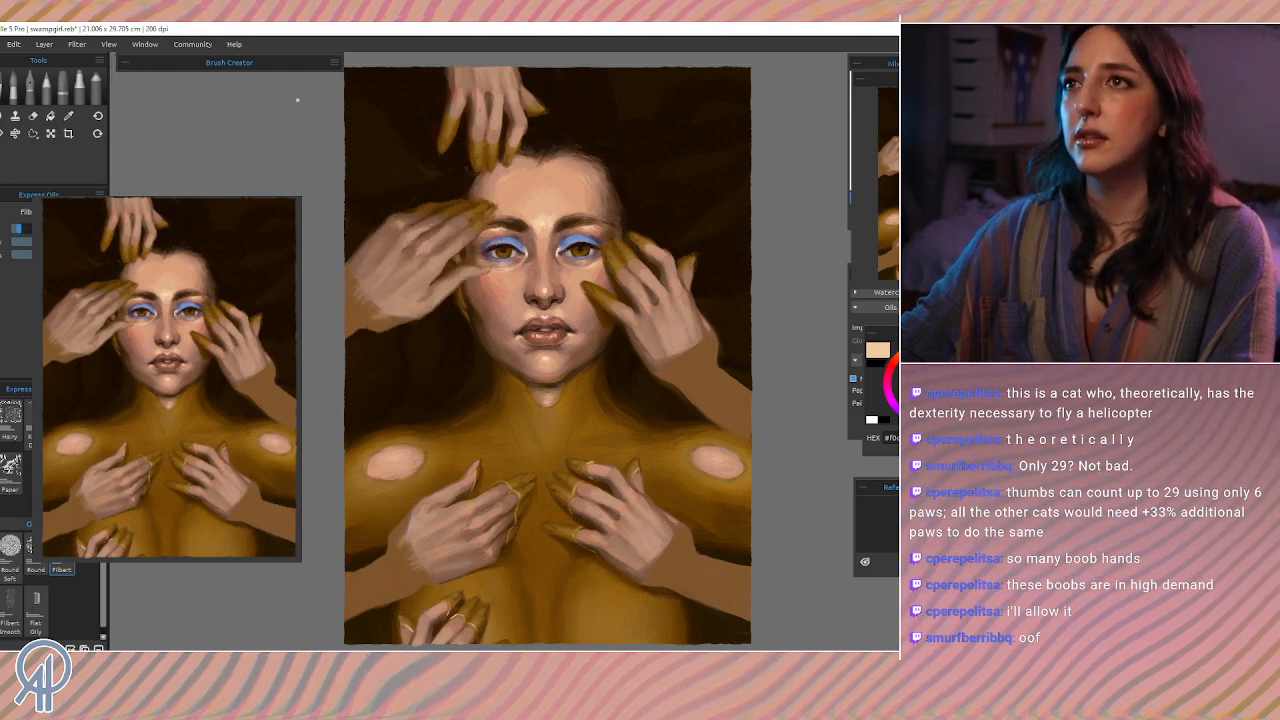
Step: Lasso the hand above the head and try the painting without it, undoing the deletion and the accidental colour change
left_click(33, 133)
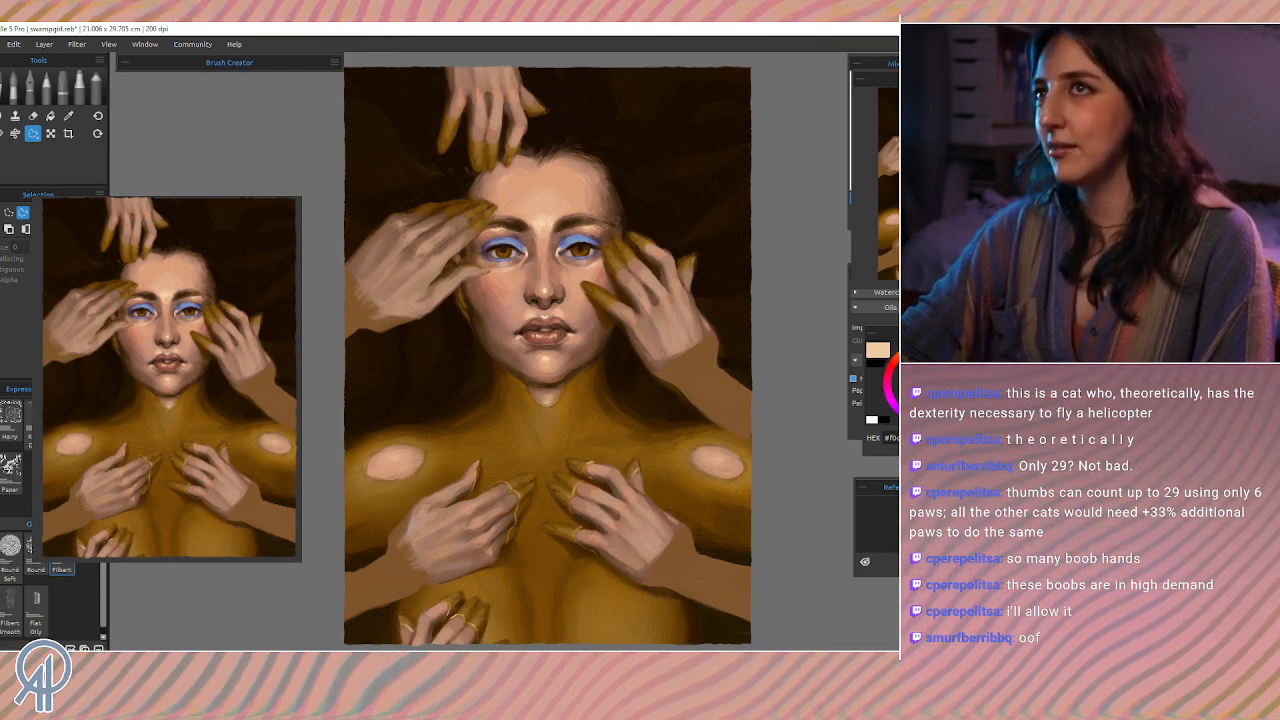
mouse_move(561, 95)
left_mouse_down()
mouse_move(471, 188)
mouse_move(429, 181)
mouse_move(405, 72)
mouse_move(539, 30)
mouse_move(578, 82)
left_mouse_up()
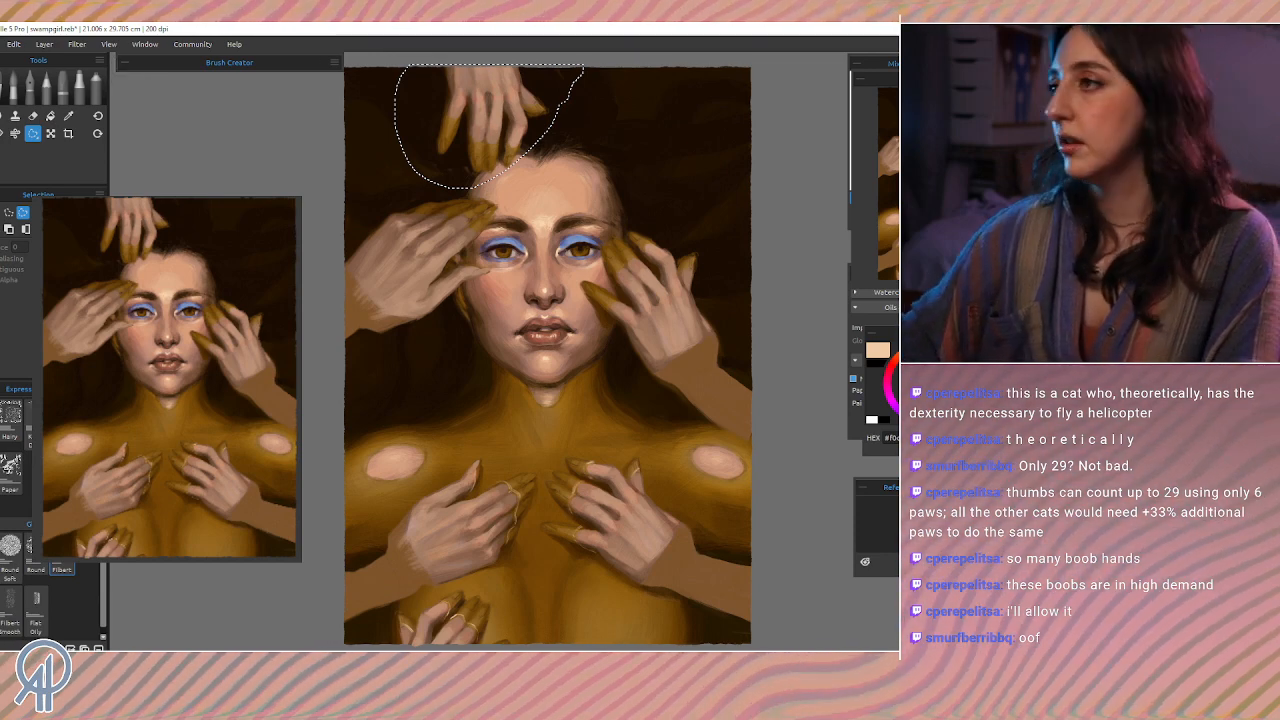
key("Delete")
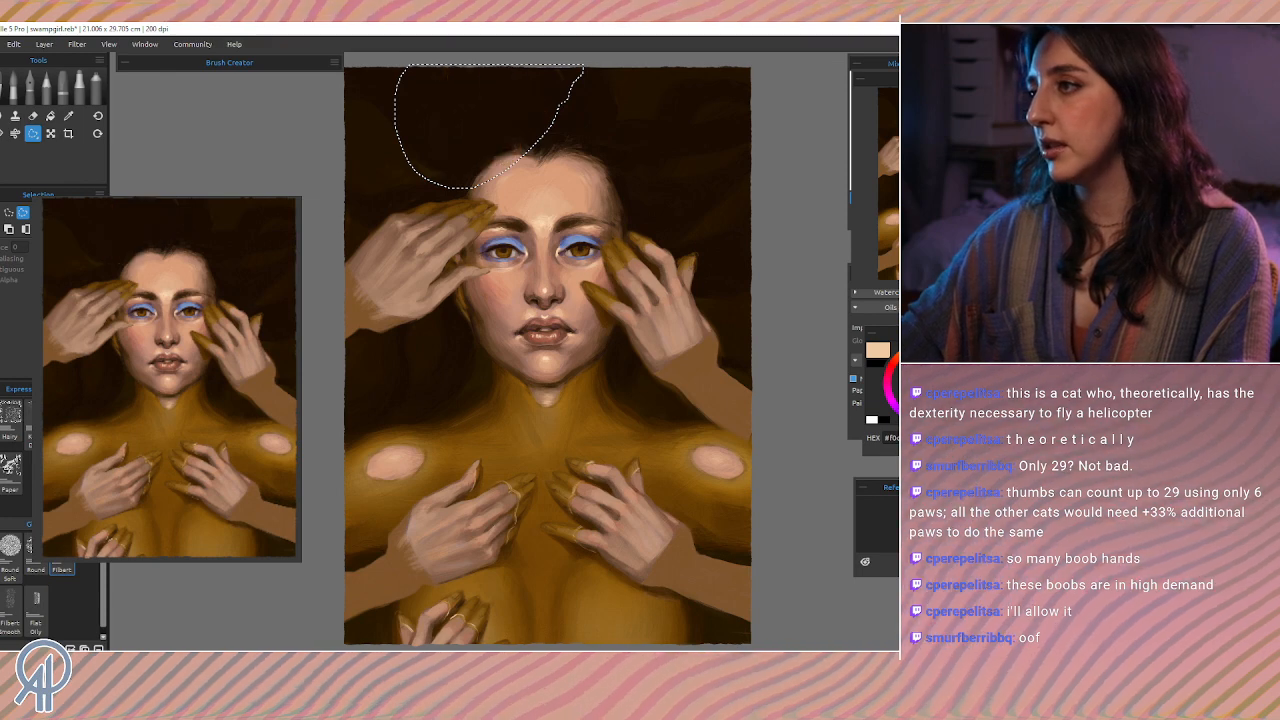
key("ctrl+z")
key("ctrl+d")
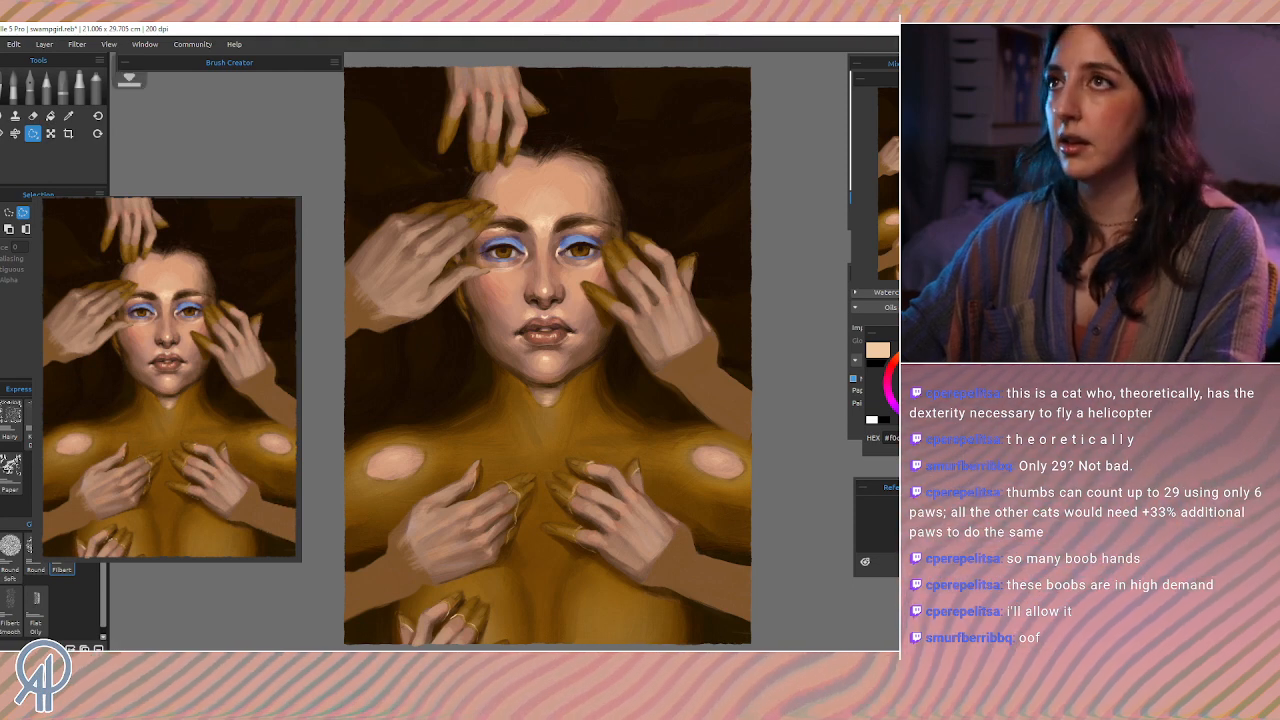
left_click(680, 463)
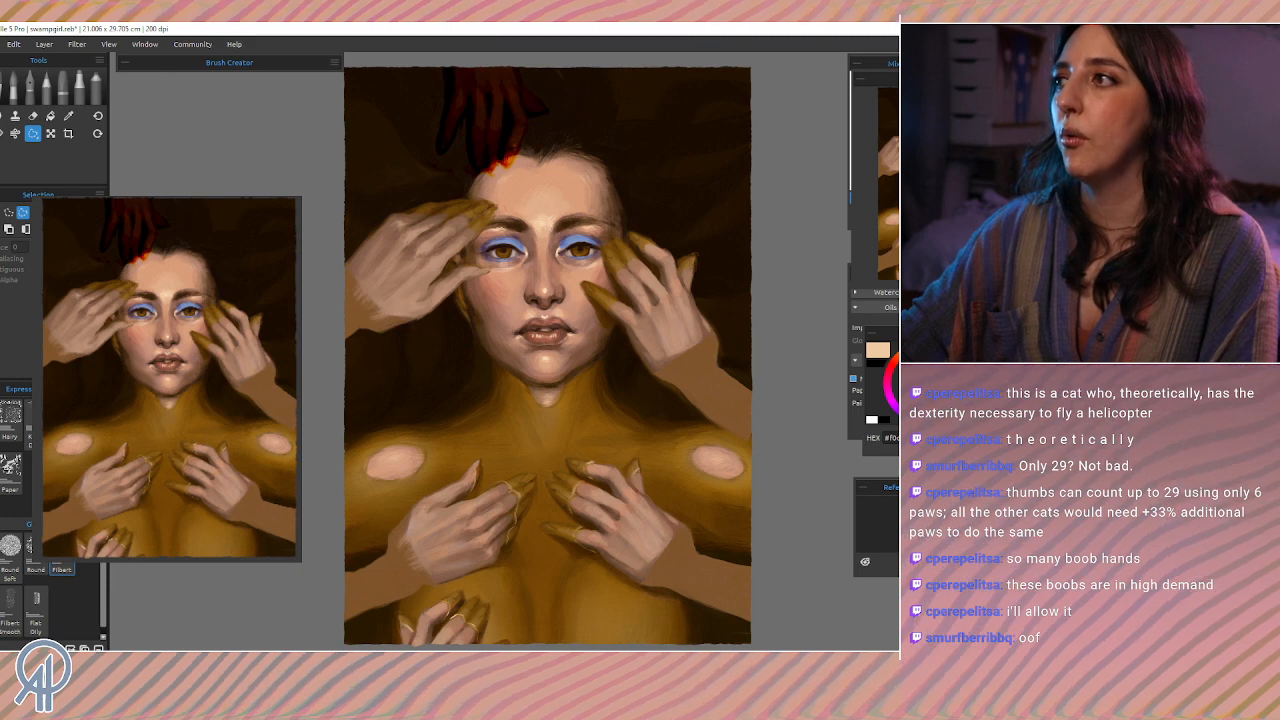
key("ctrl+z")
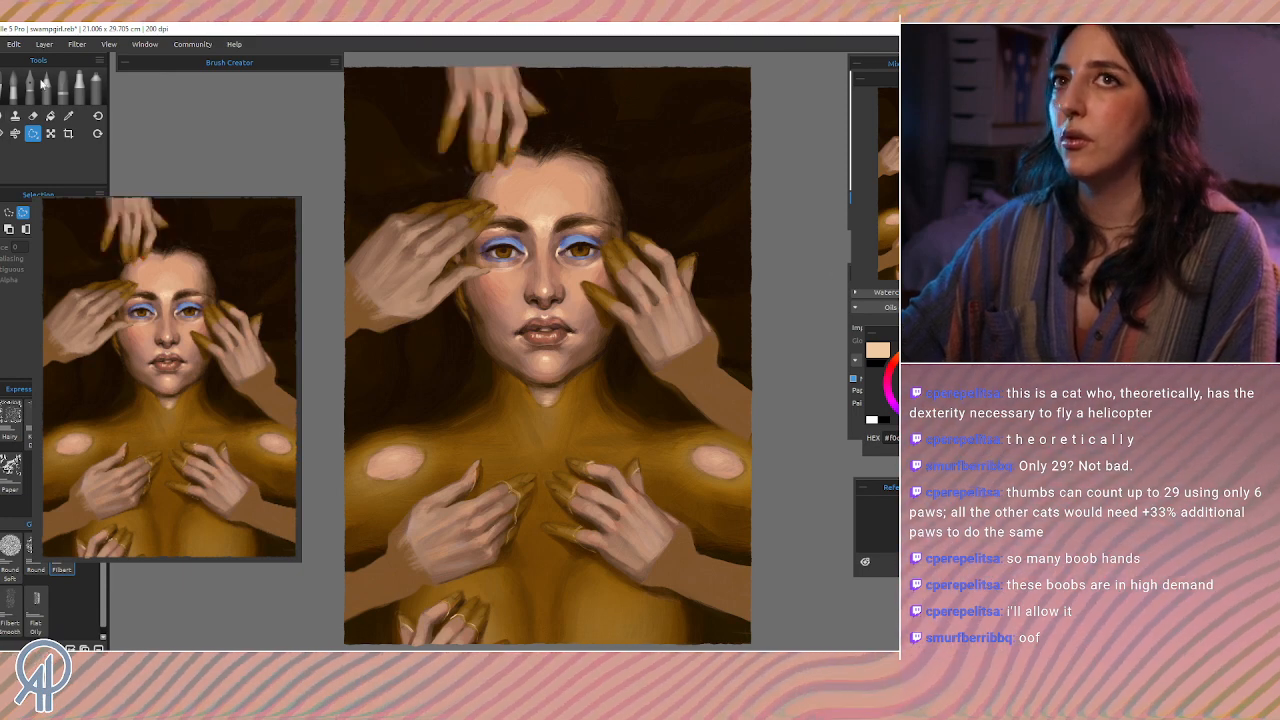
Step: Move the hand above the head rightward so its fingertips rest on the centre of the hairline, and apply the transform
left_click(51, 133)
left_click_drag(464, 121, 512, 121)
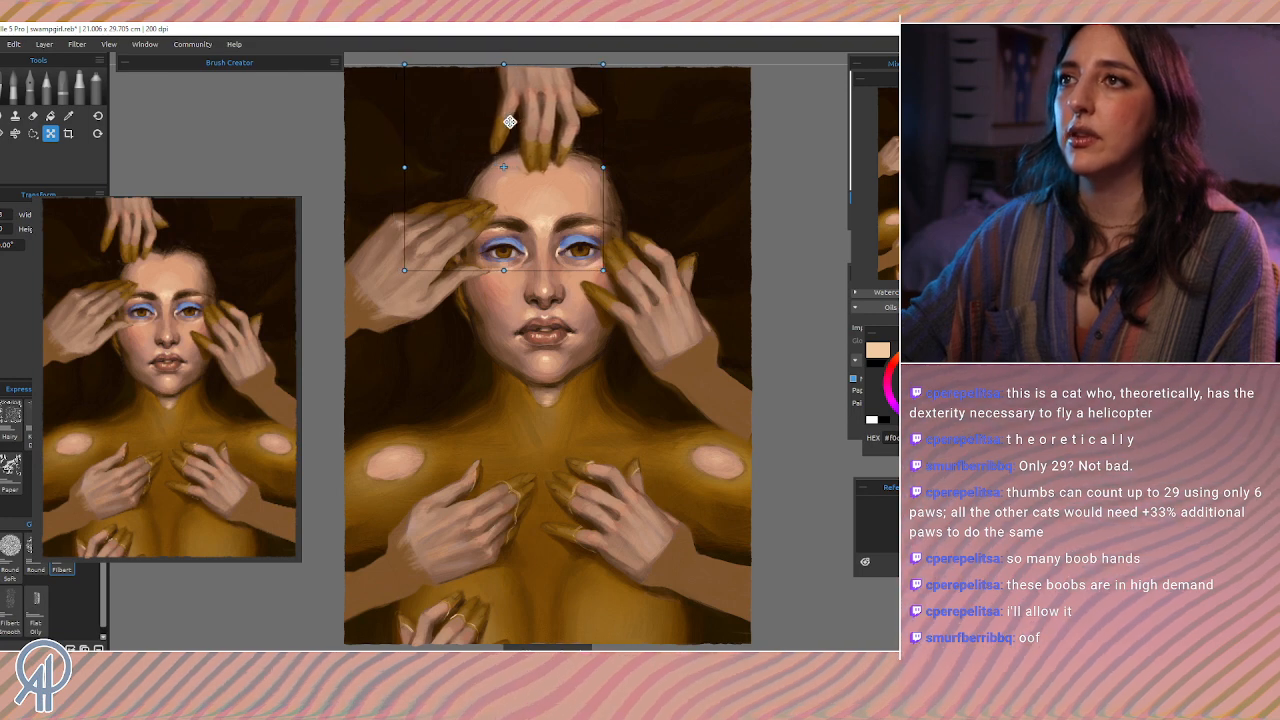
left_click(51, 133)
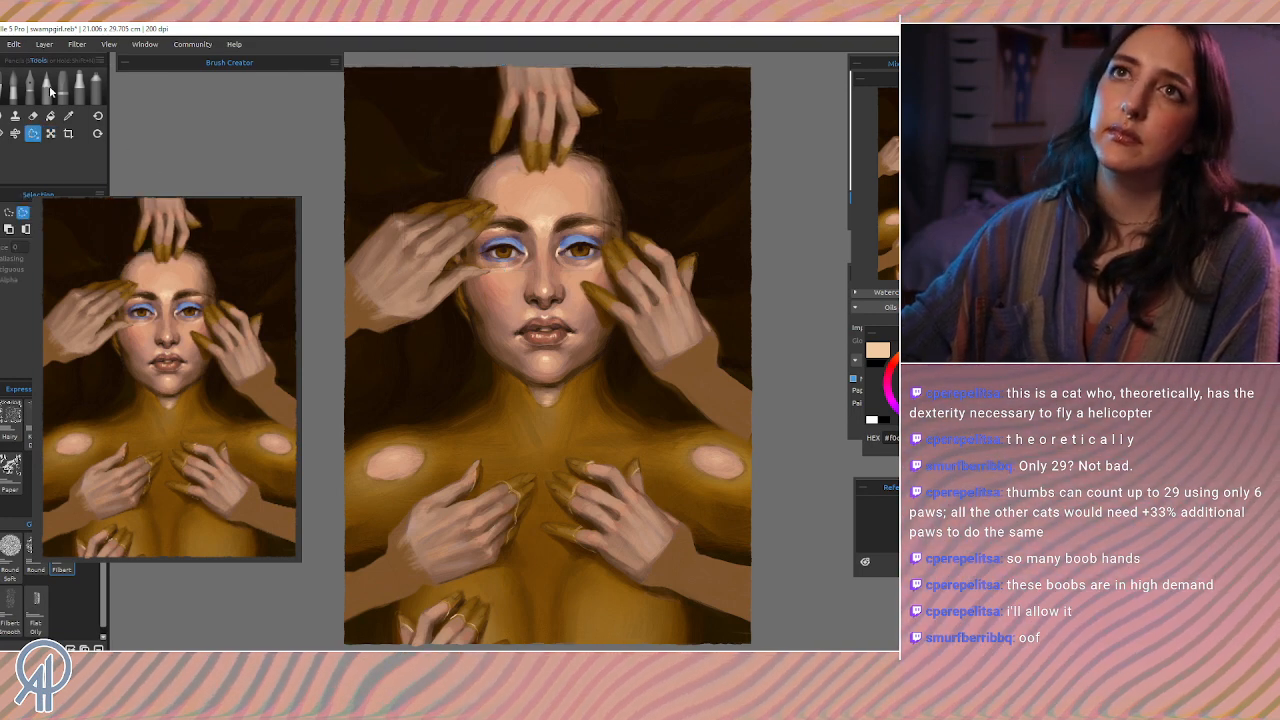
left_click(5, 92)
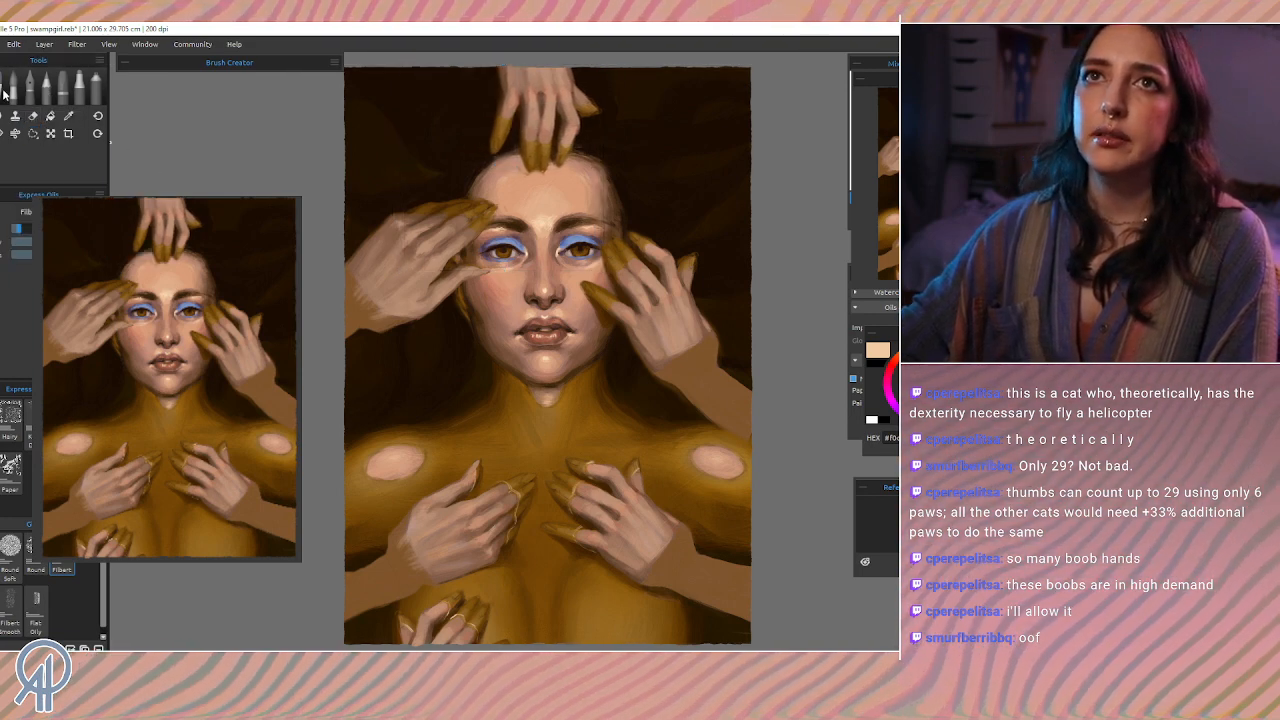
left_click(33, 117)
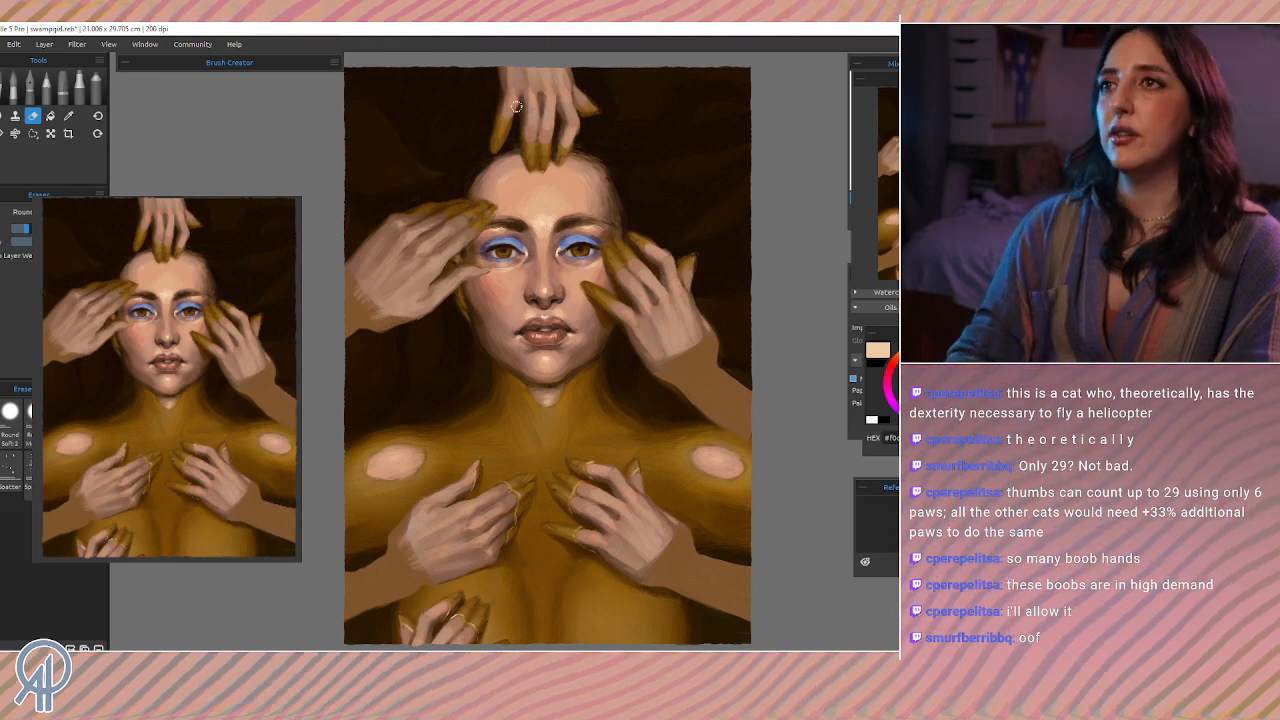
left_click_drag(544, 382, 509, 331)
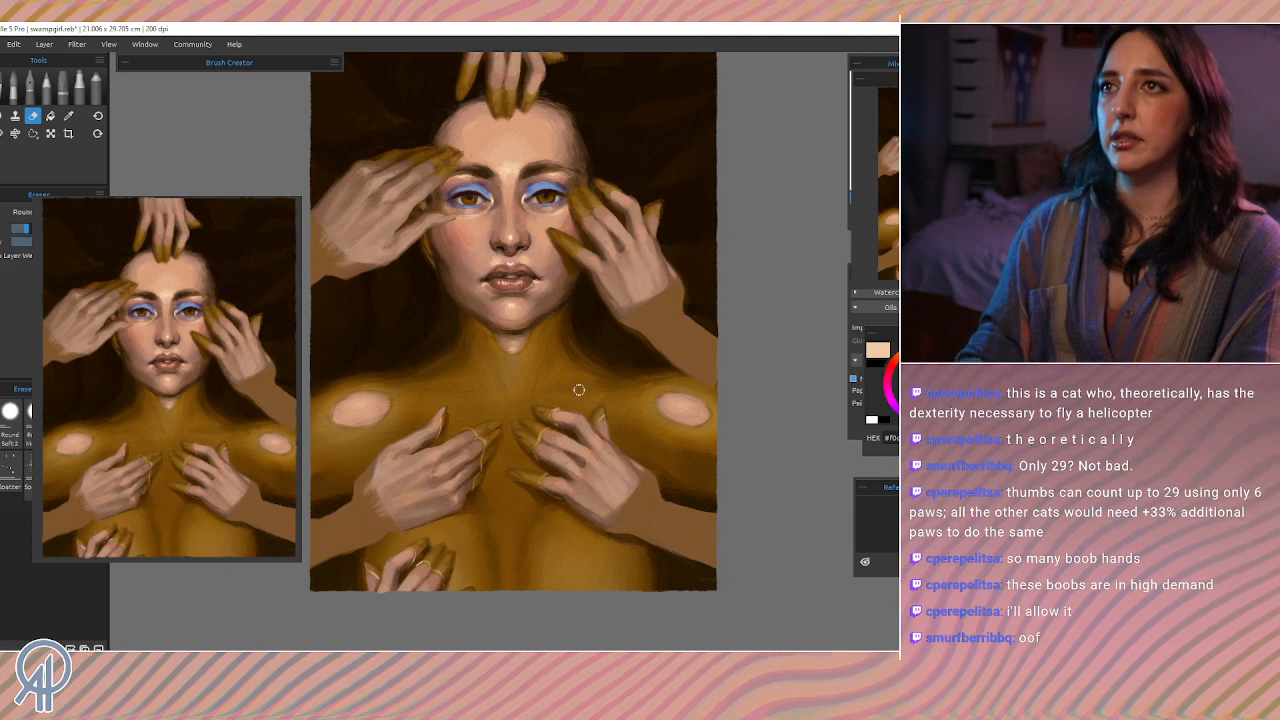
left_click_drag(576, 252, 527, 365)
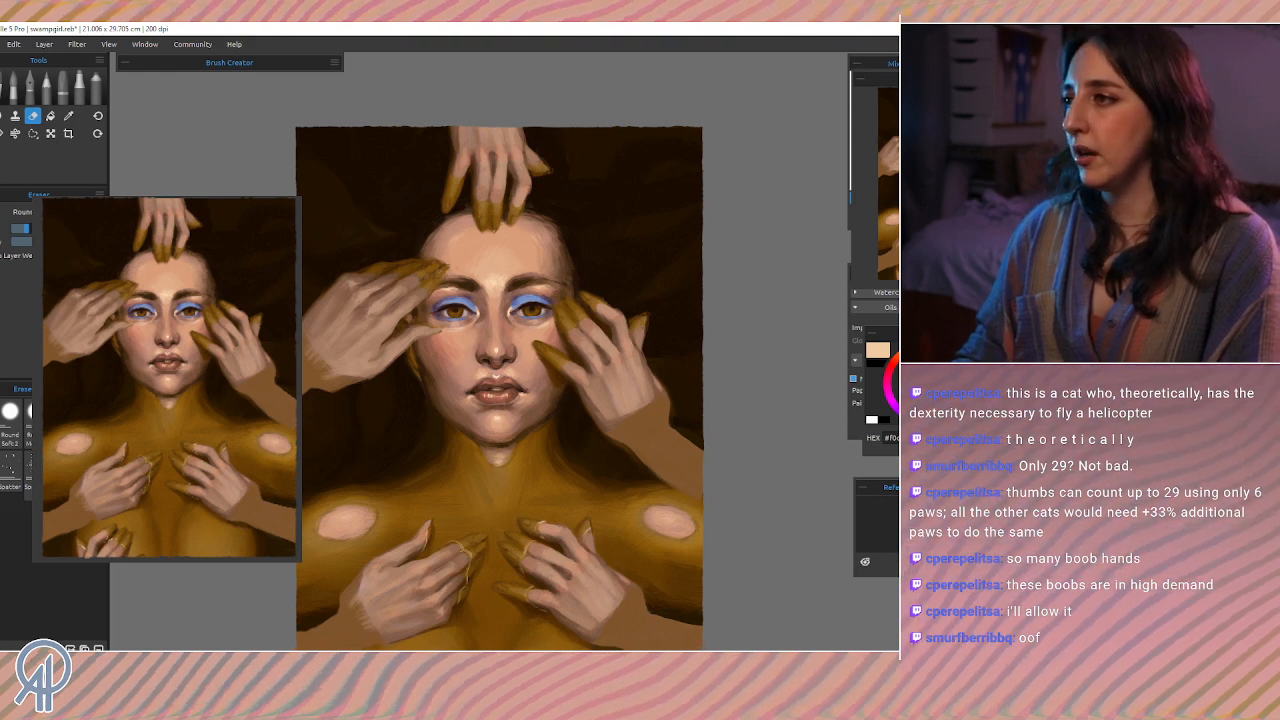
key("ctrl+z")
key("ctrl+z")
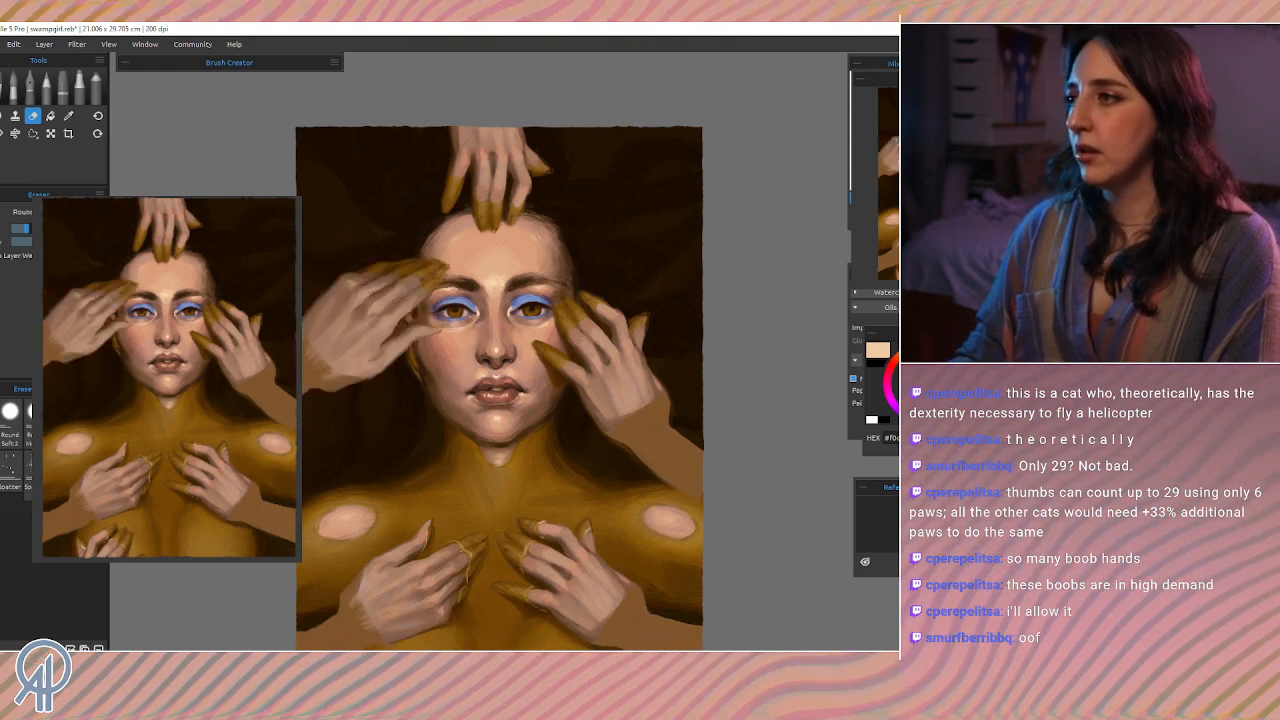
Step: Shrink the left face hand slightly, rotate it to point downward, place it at the upper right of the face over the temple, and apply
key("ctrl+t")
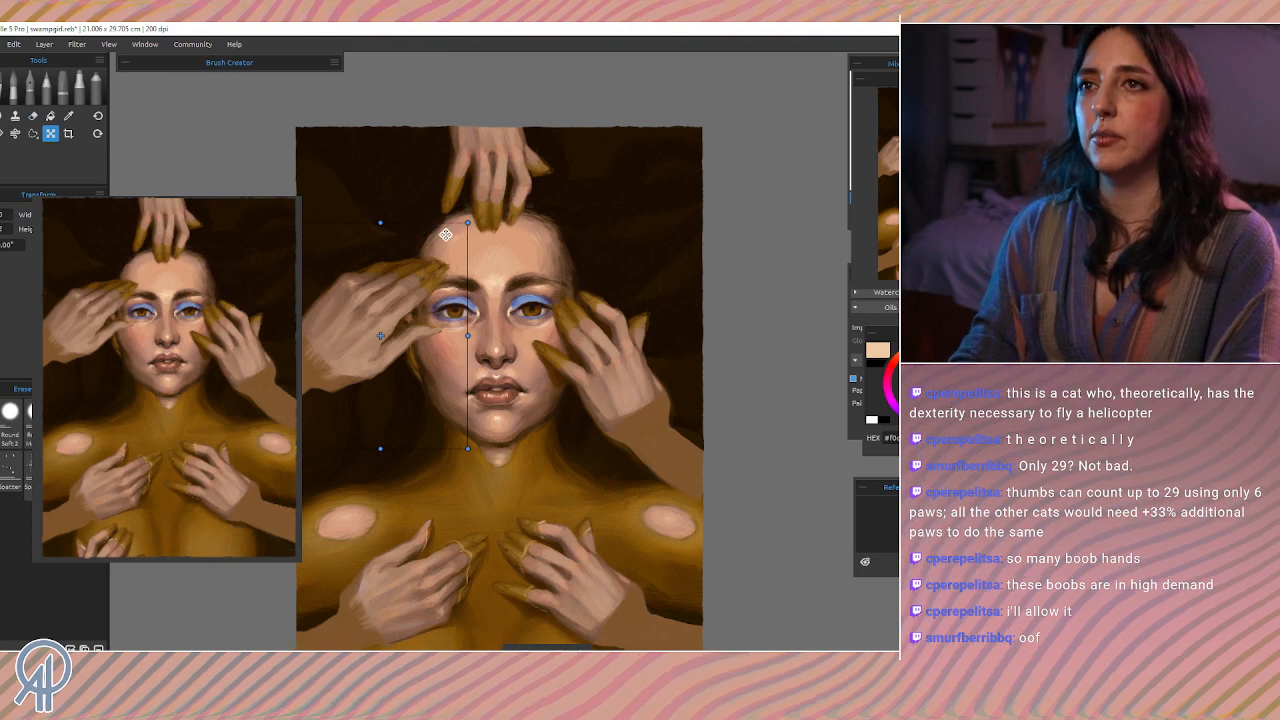
left_click_drag(296, 224, 309, 233)
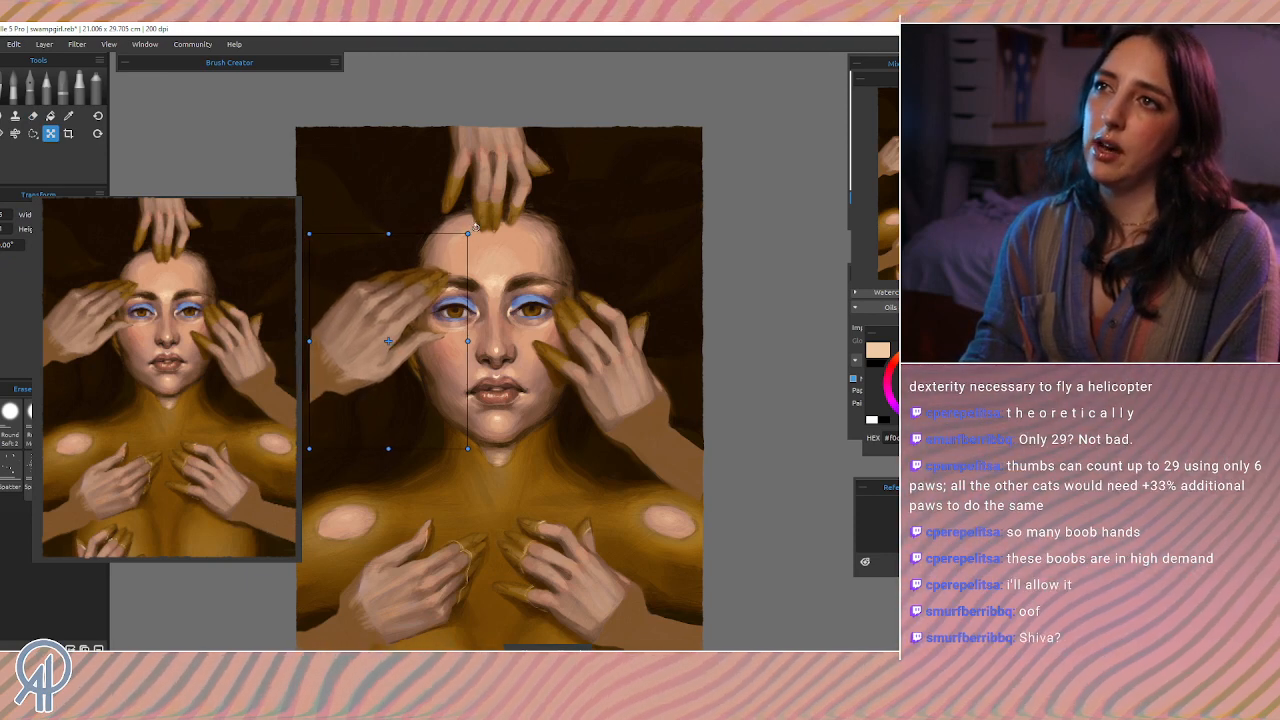
left_click_drag(474, 226, 443, 201)
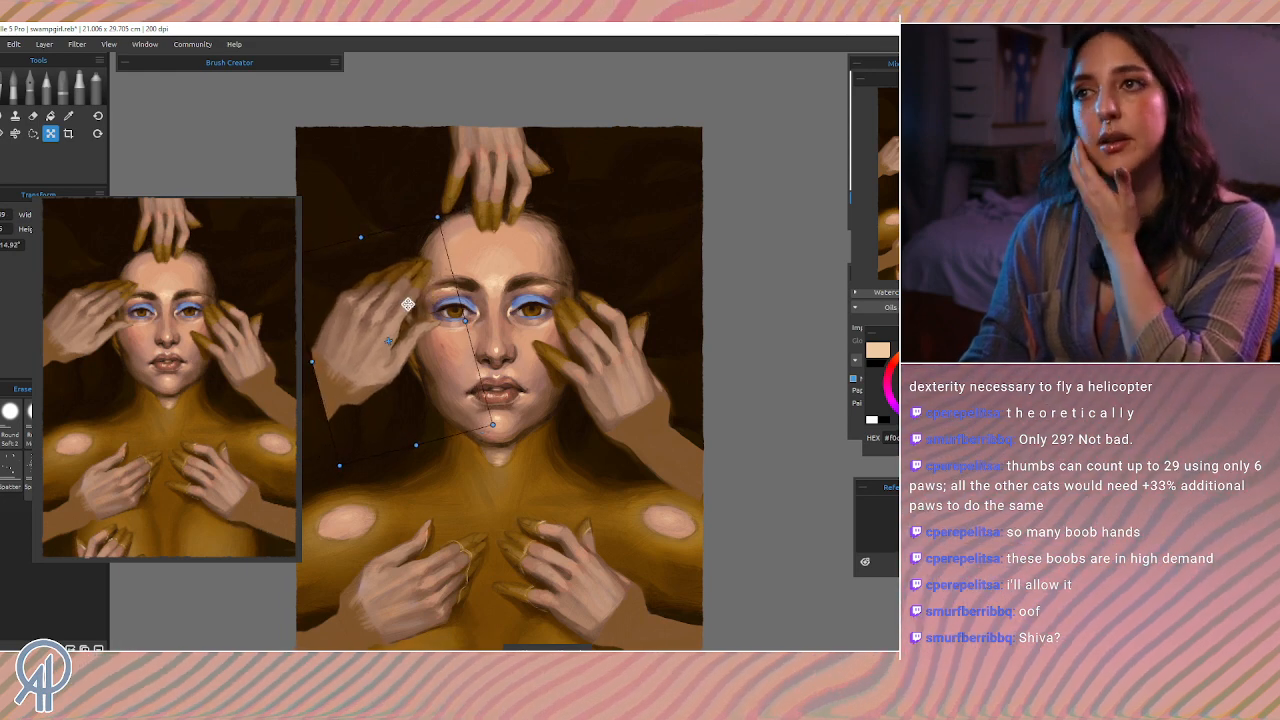
left_click_drag(370, 355, 620, 184)
left_click_drag(643, 86, 557, 423)
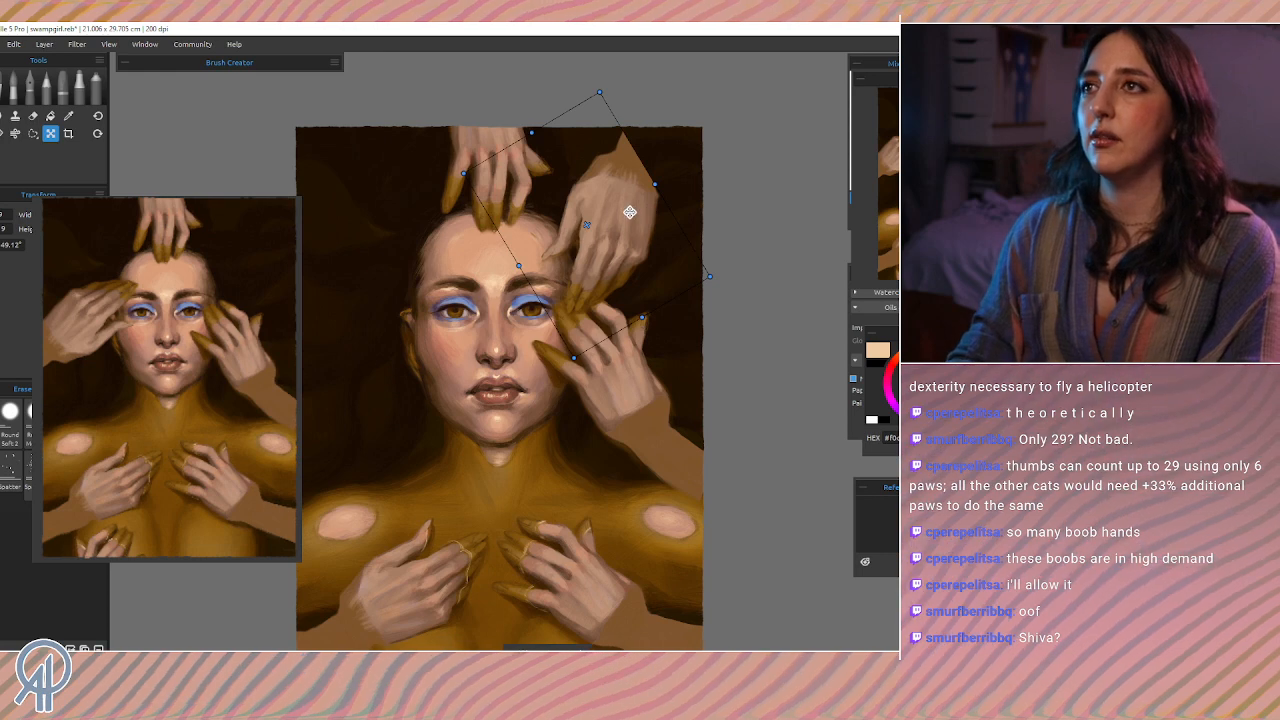
left_click_drag(631, 211, 609, 211)
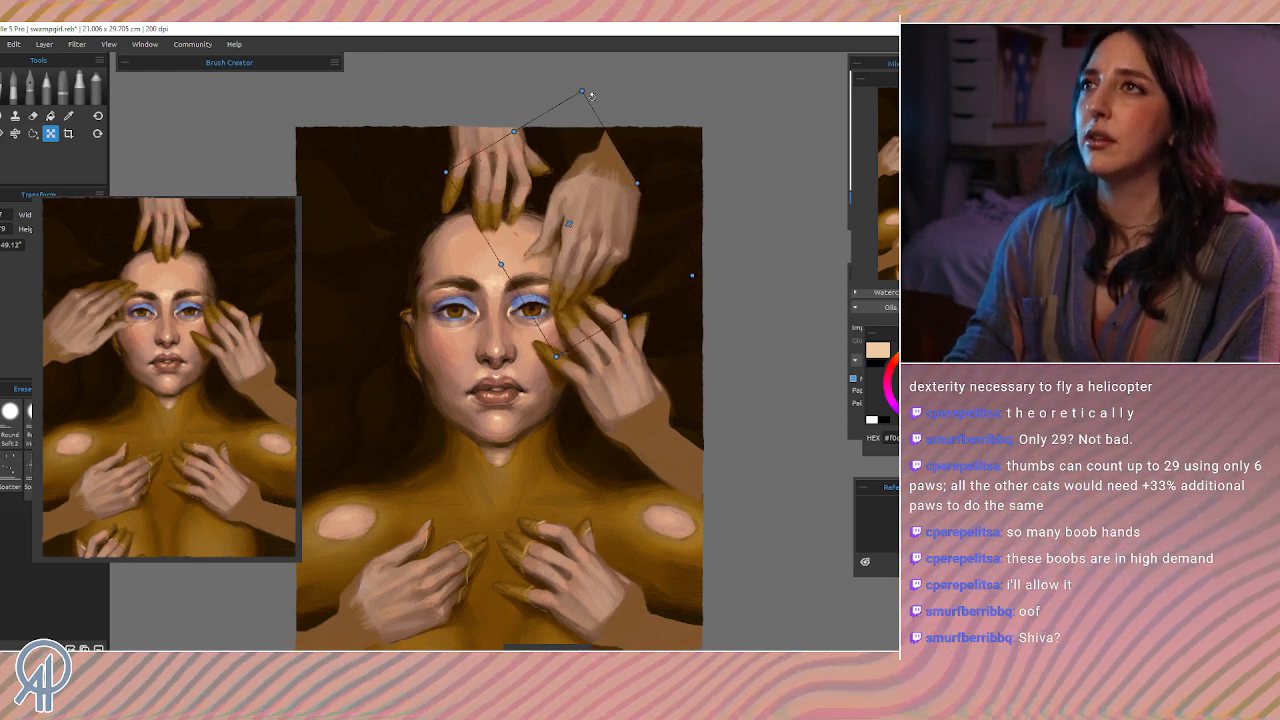
left_click_drag(598, 92, 568, 86)
left_click_drag(602, 224, 593, 234)
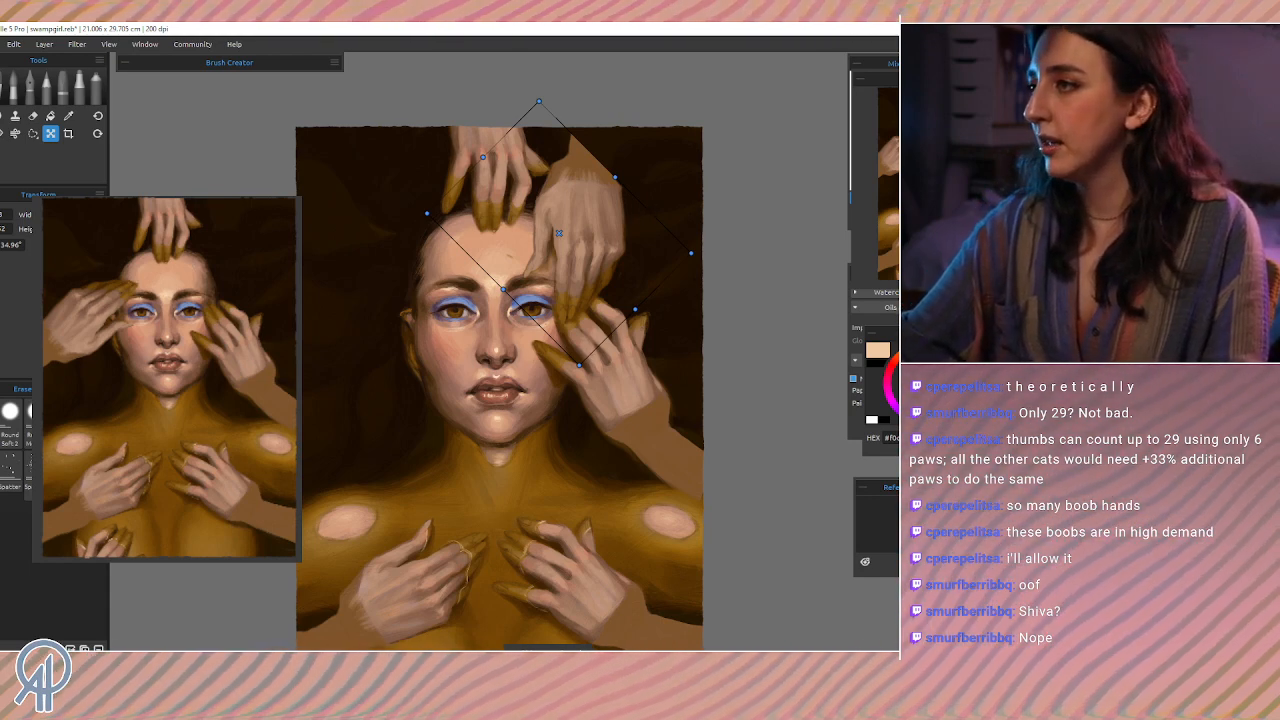
key("e")
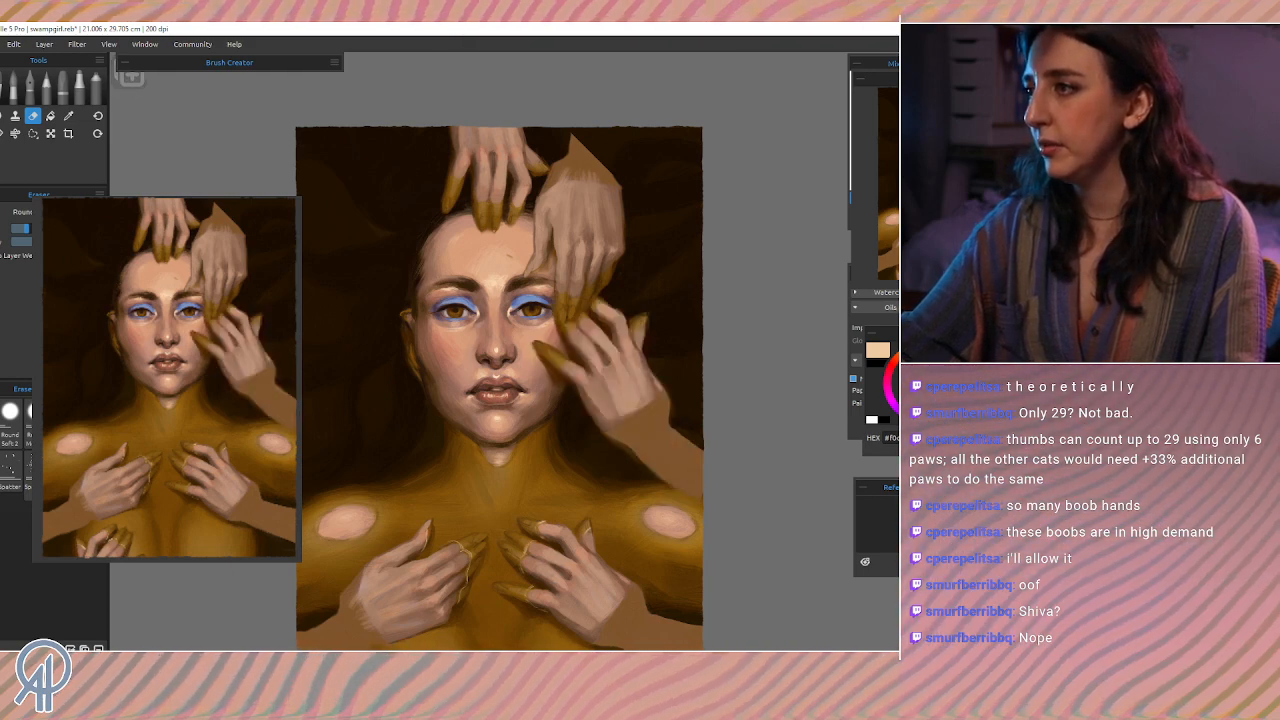
Step: Mirror the right cheek hand horizontally and place it on the left side of the face with its fingertips touching the cheek
key("ctrl+t")
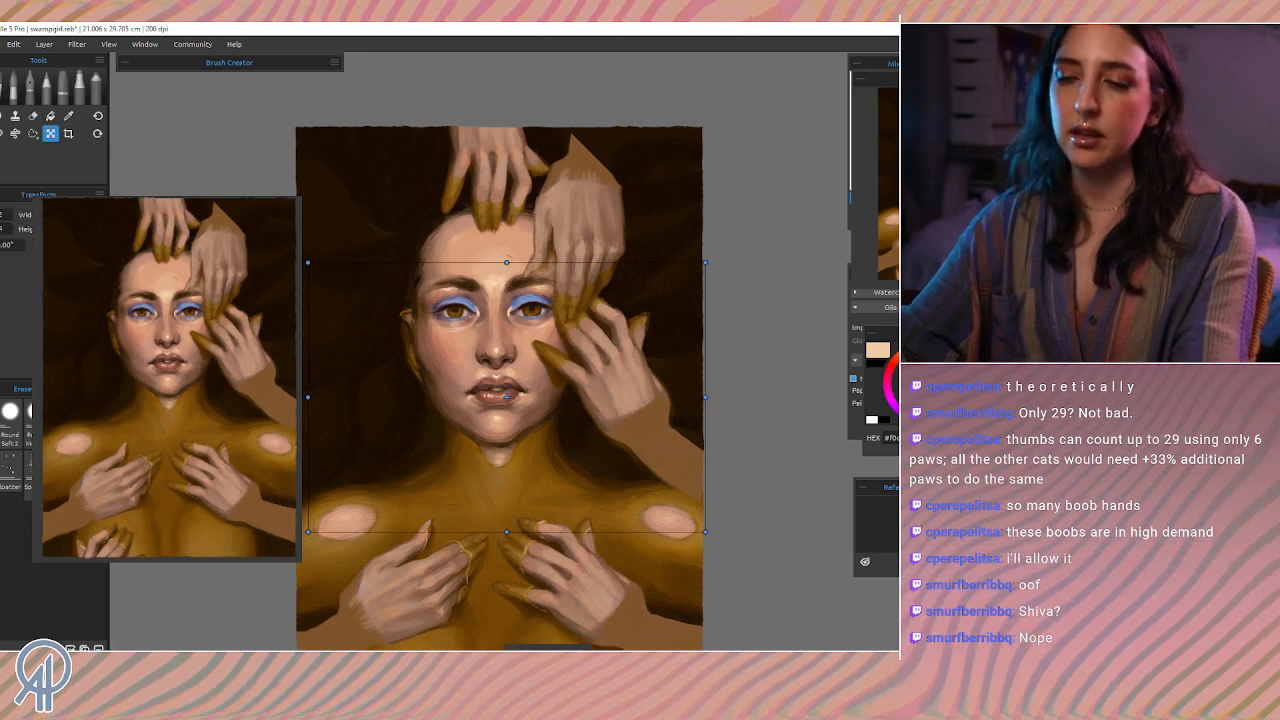
left_click_drag(710, 399, 308, 397)
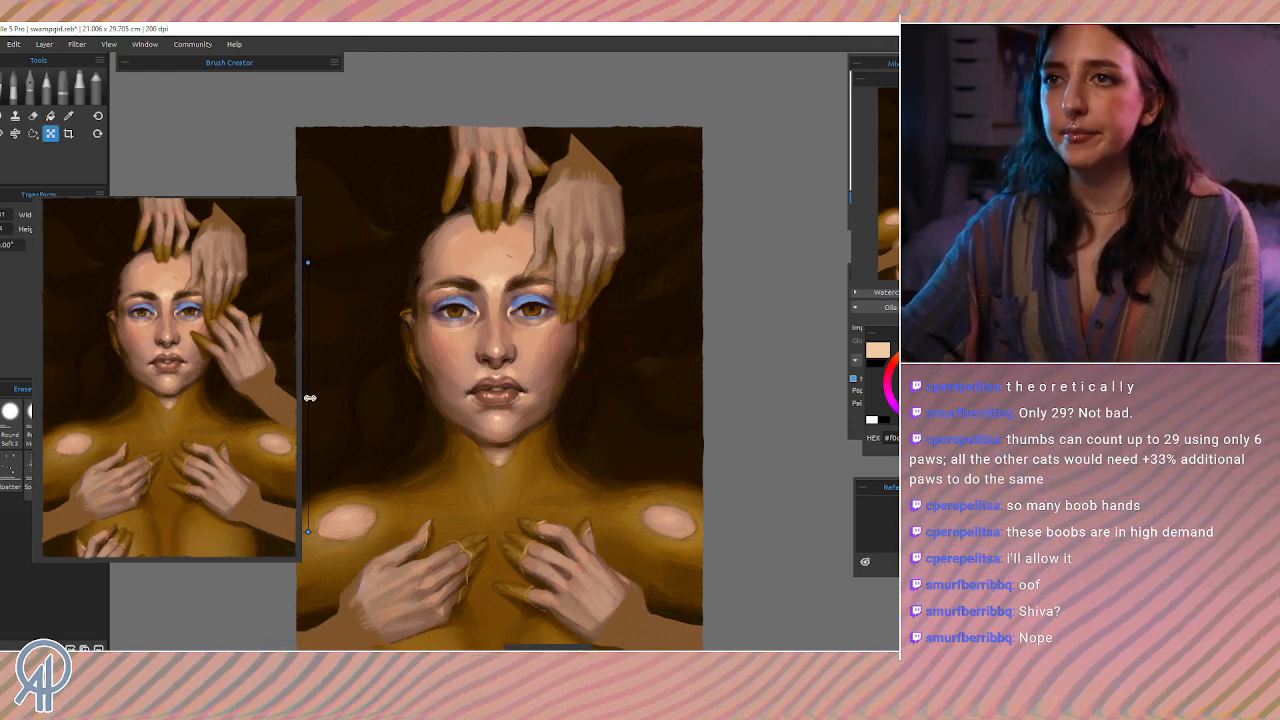
left_click_drag(454, 399, 454, 399)
left_click_drag(160, 343, 355, 352)
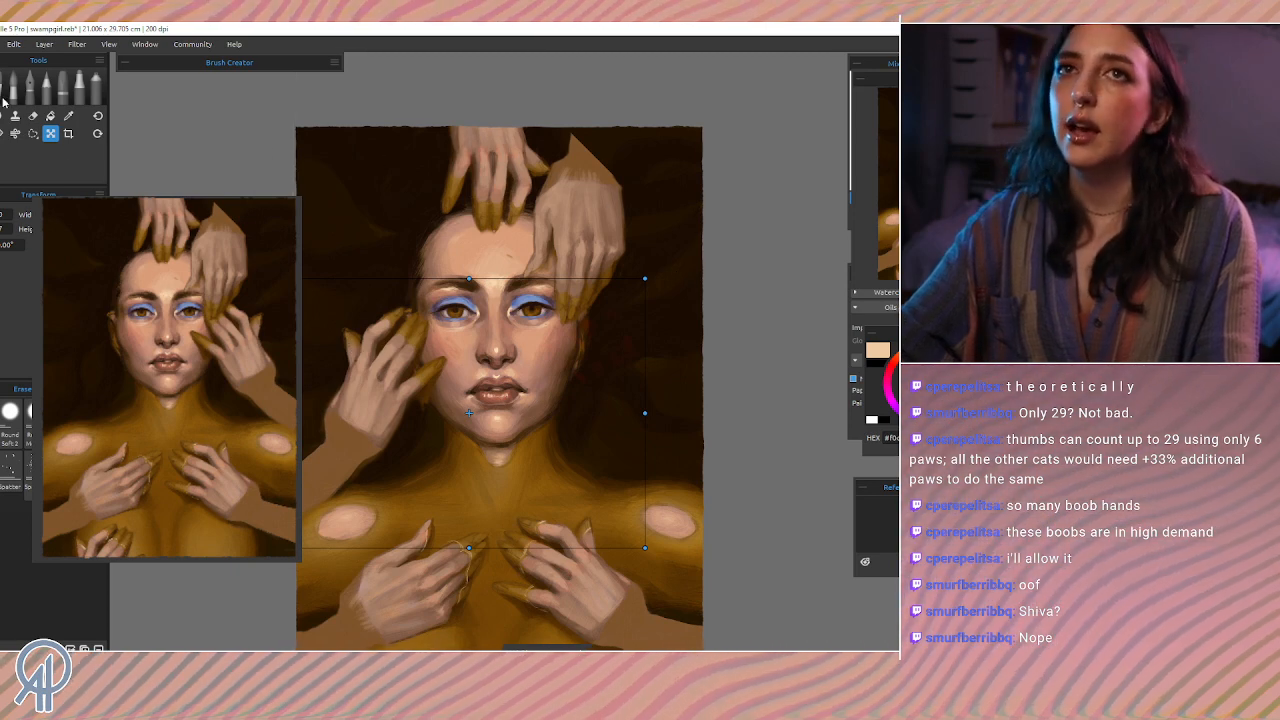
Step: Move the hand above the head leftward, rotate it about 9.85° counterclockwise, rest its fingertips on the hairline, and apply the transform
key("e")
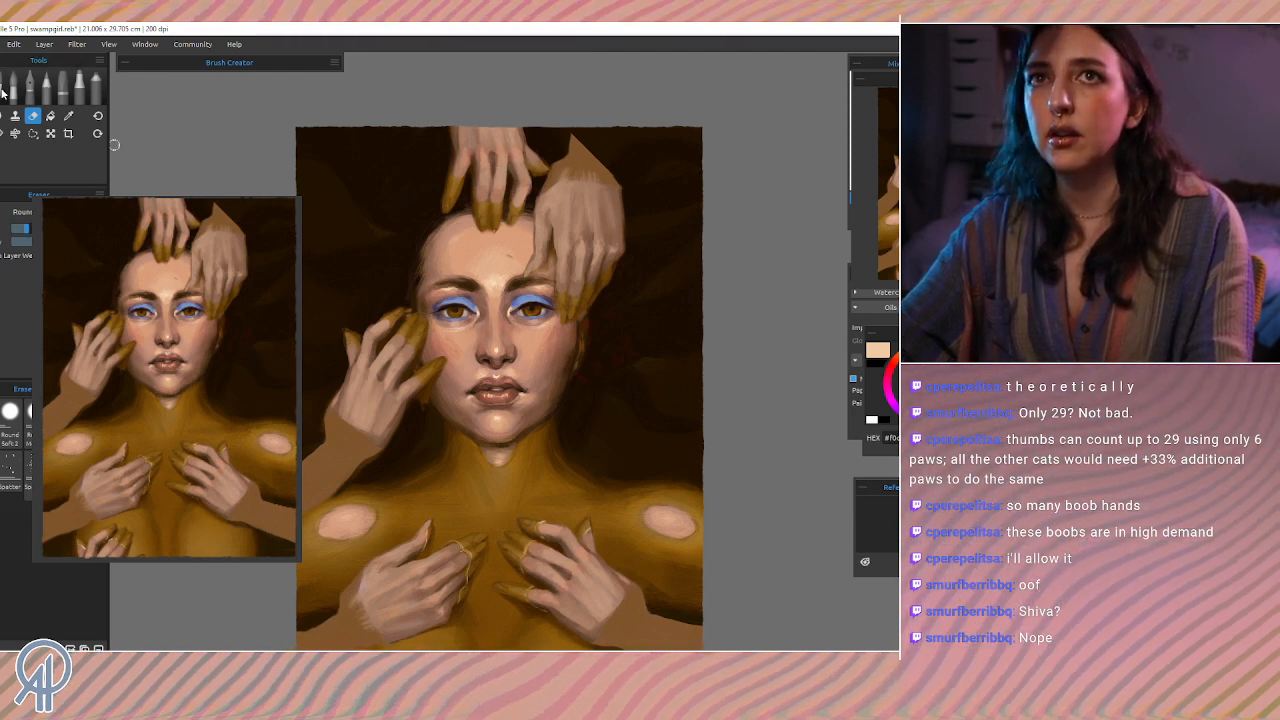
left_click(50, 133)
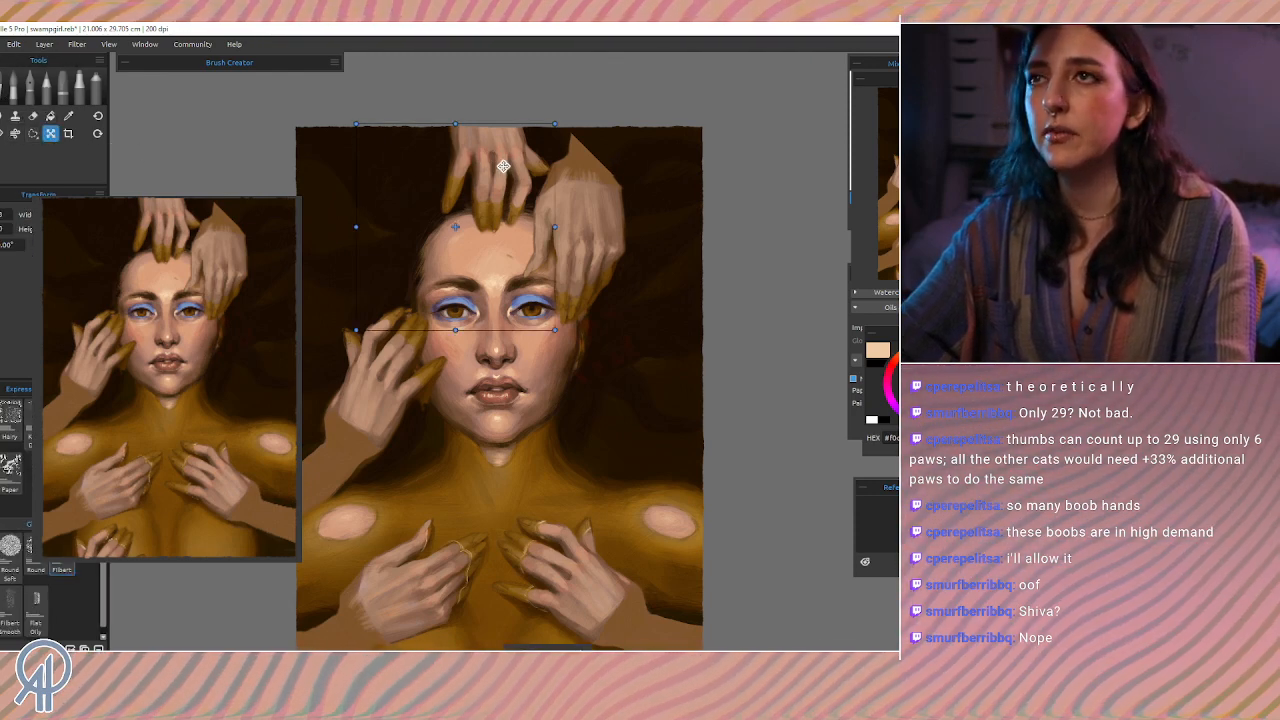
mouse_move(503, 166)
left_mouse_down()
mouse_move(487, 197)
mouse_move(438, 184)
mouse_move(447, 178)
left_mouse_up()
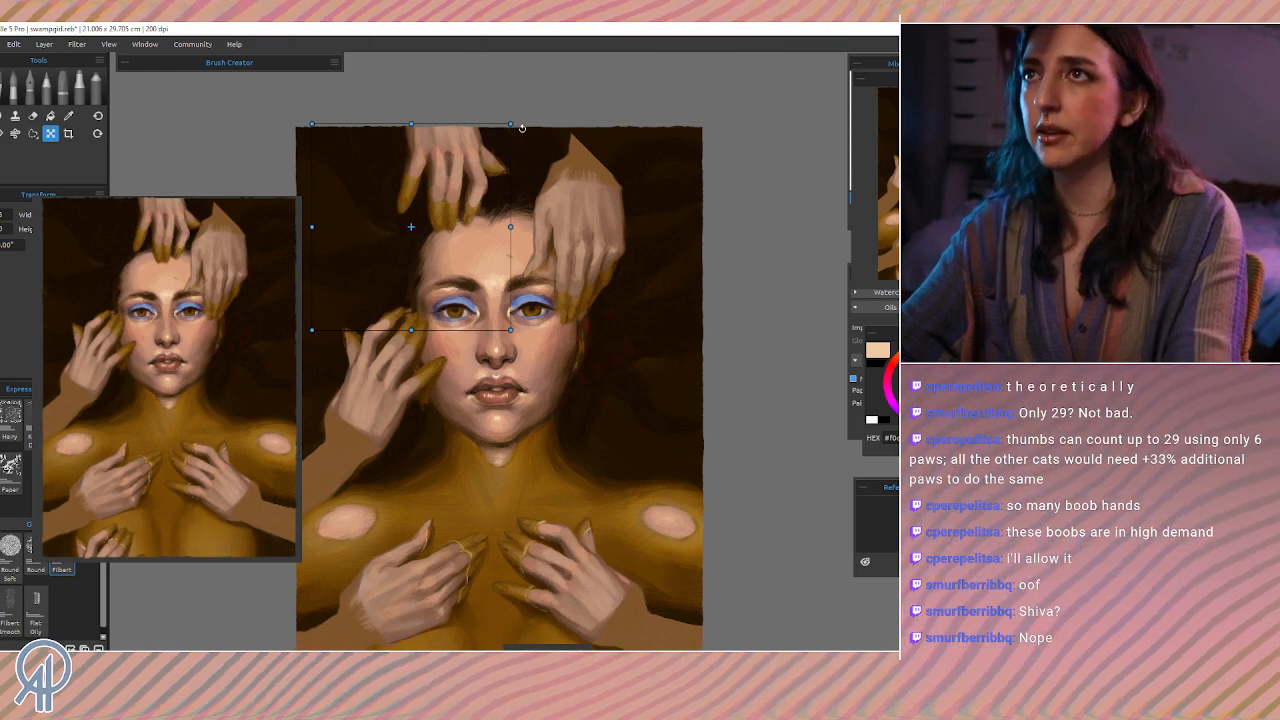
left_click_drag(521, 128, 500, 112)
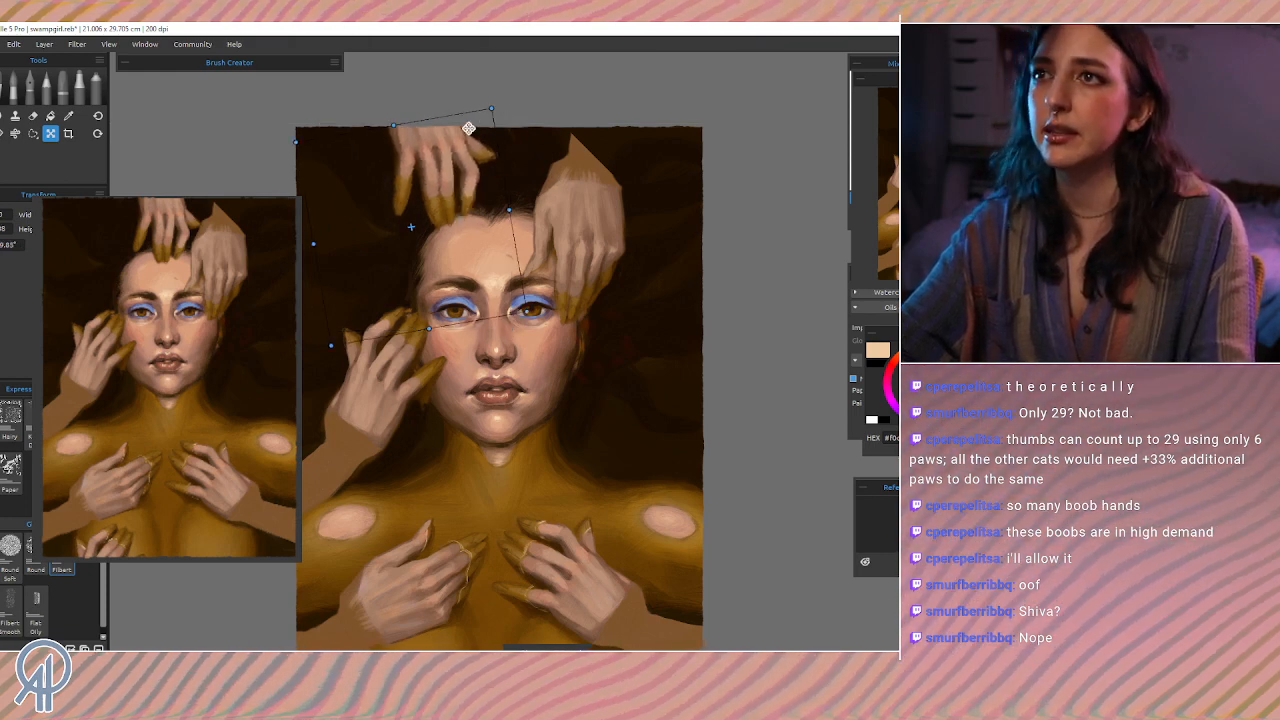
left_click_drag(432, 166, 442, 170)
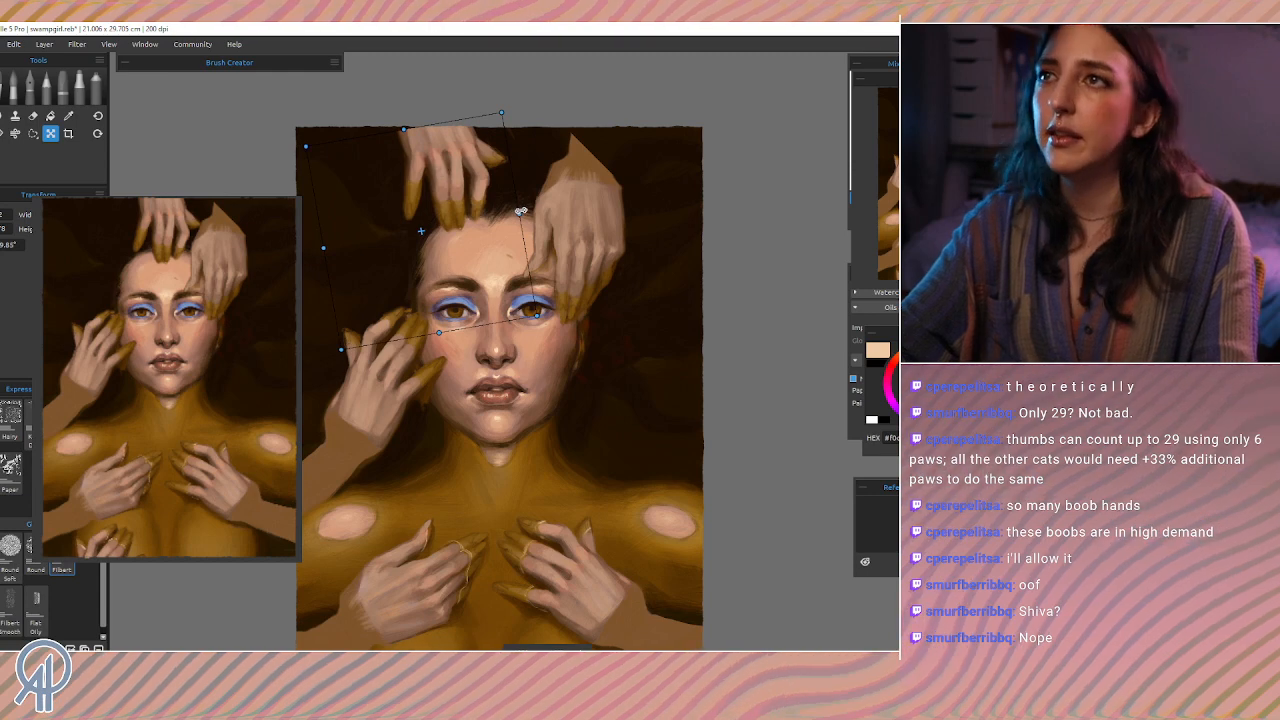
left_click_drag(521, 211, 179, 272)
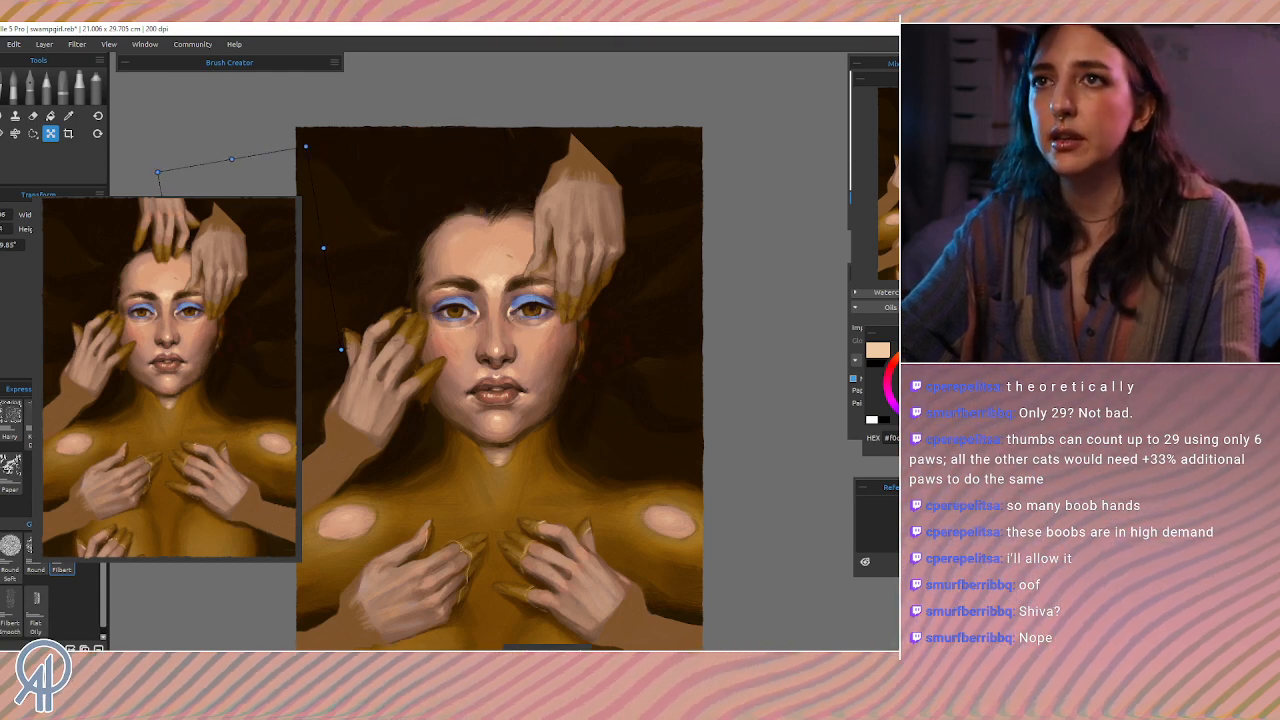
key("ctrl+z")
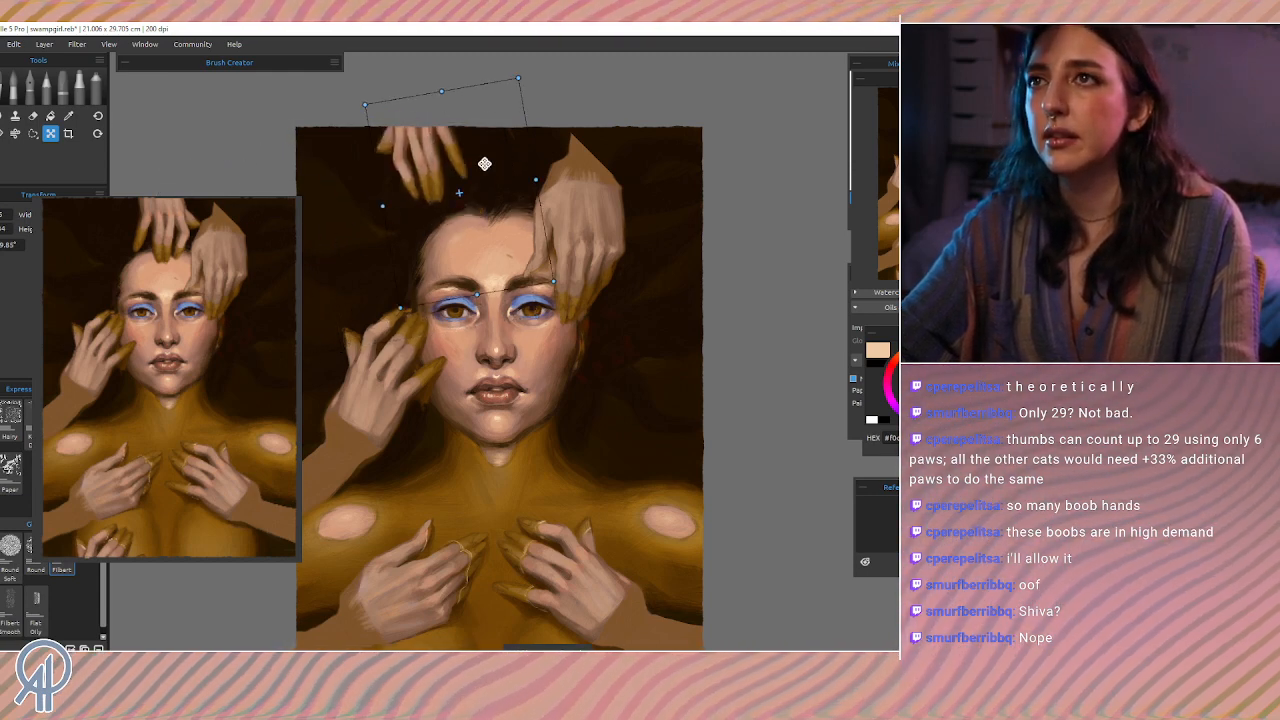
left_click_drag(484, 163, 591, 202)
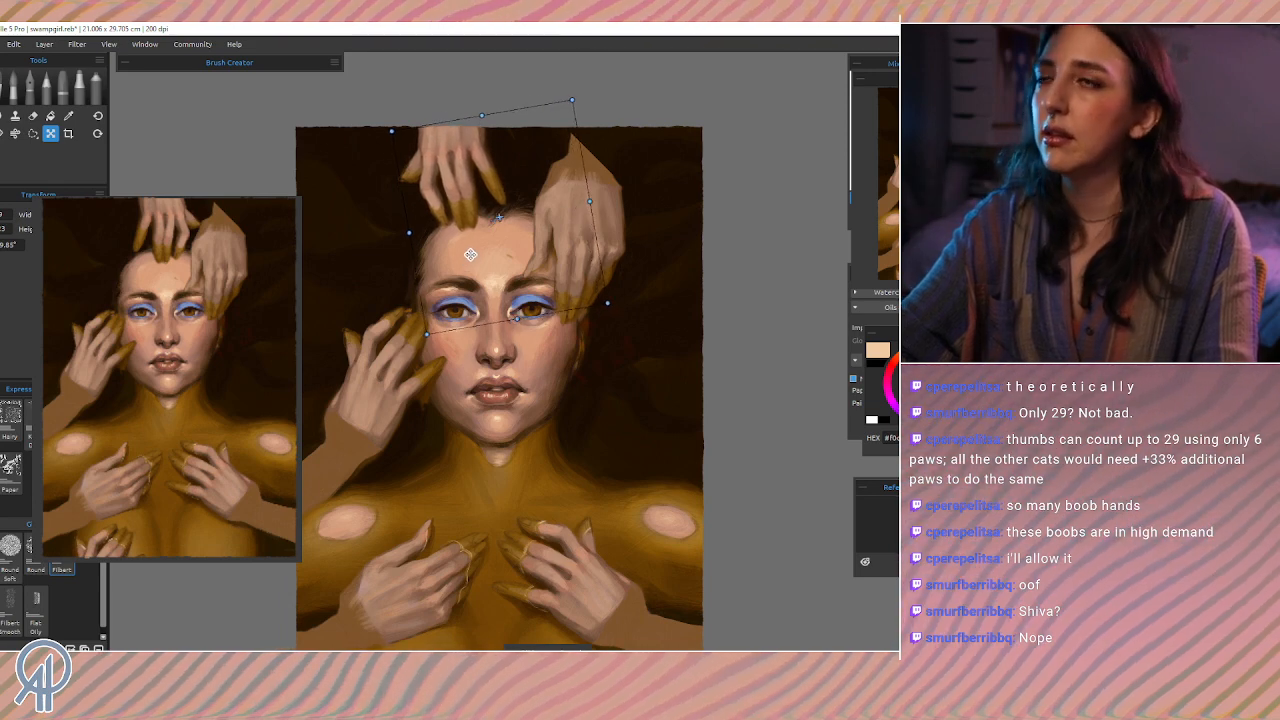
left_click_drag(470, 254, 466, 252)
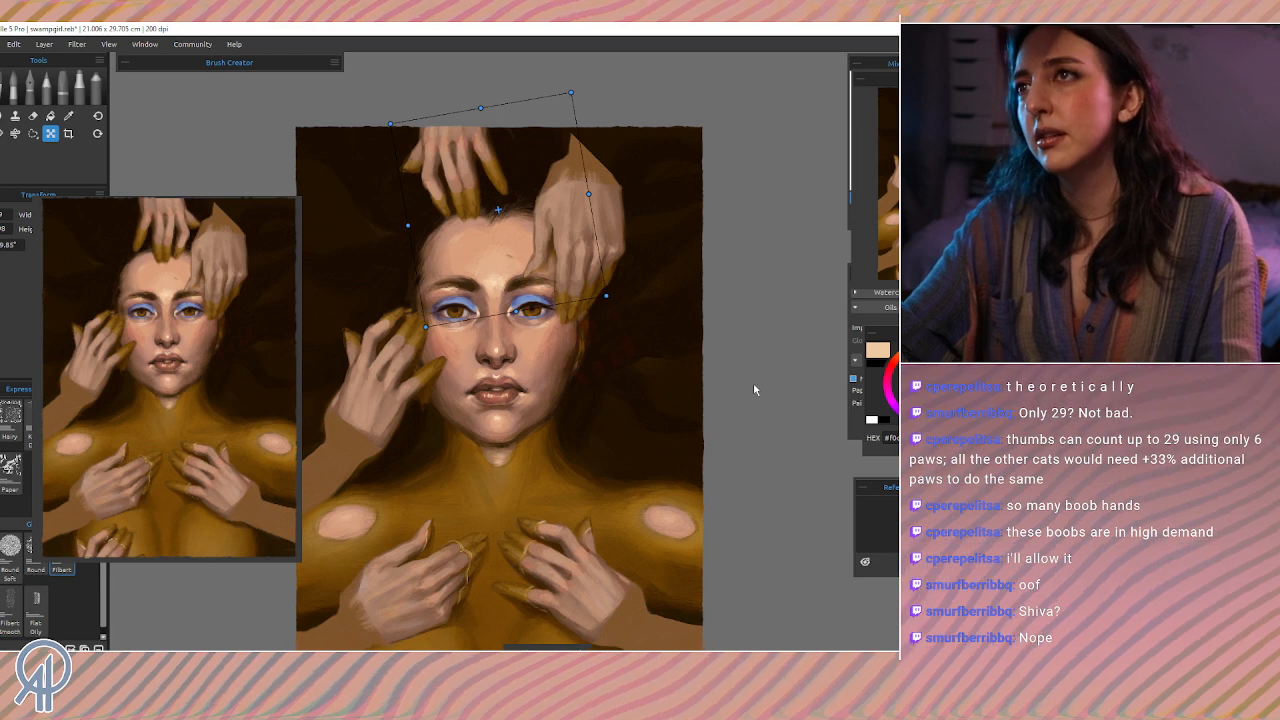
key("Return")
Step: Review the new hand arrangement across the whole portrait and save the painting
left_click_drag(617, 497, 567, 370)
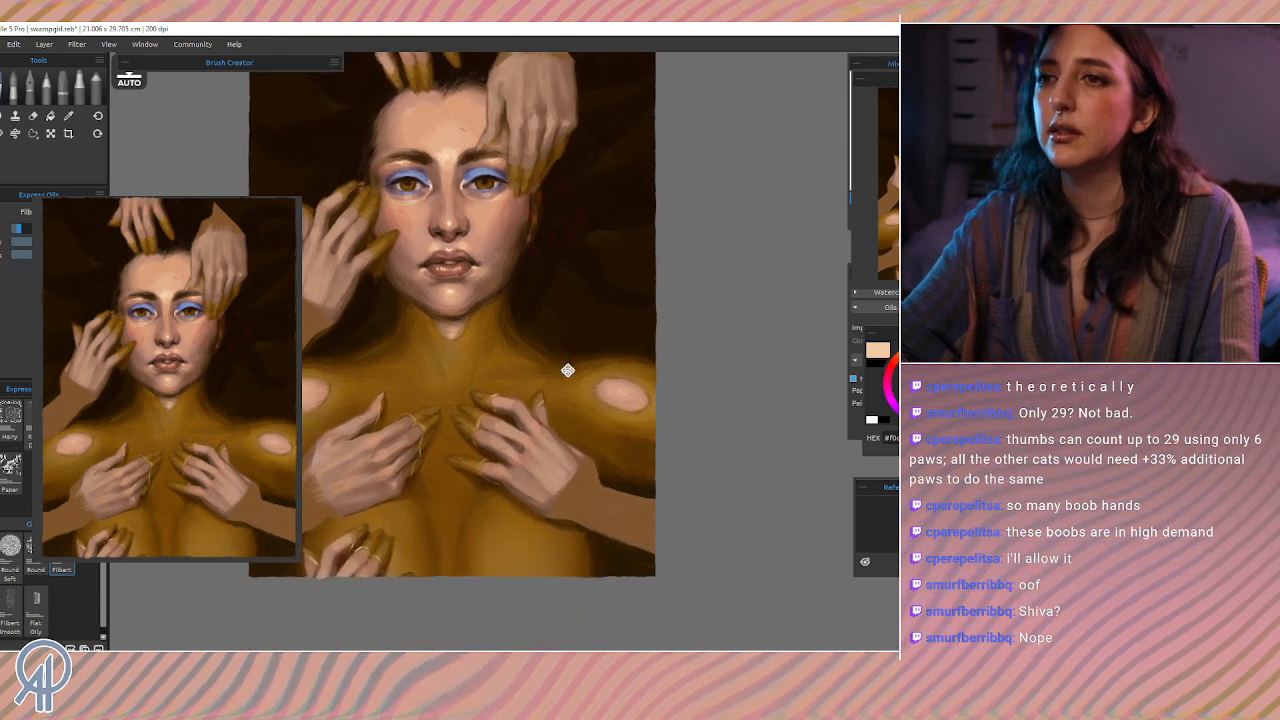
left_click_drag(426, 228, 441, 309)
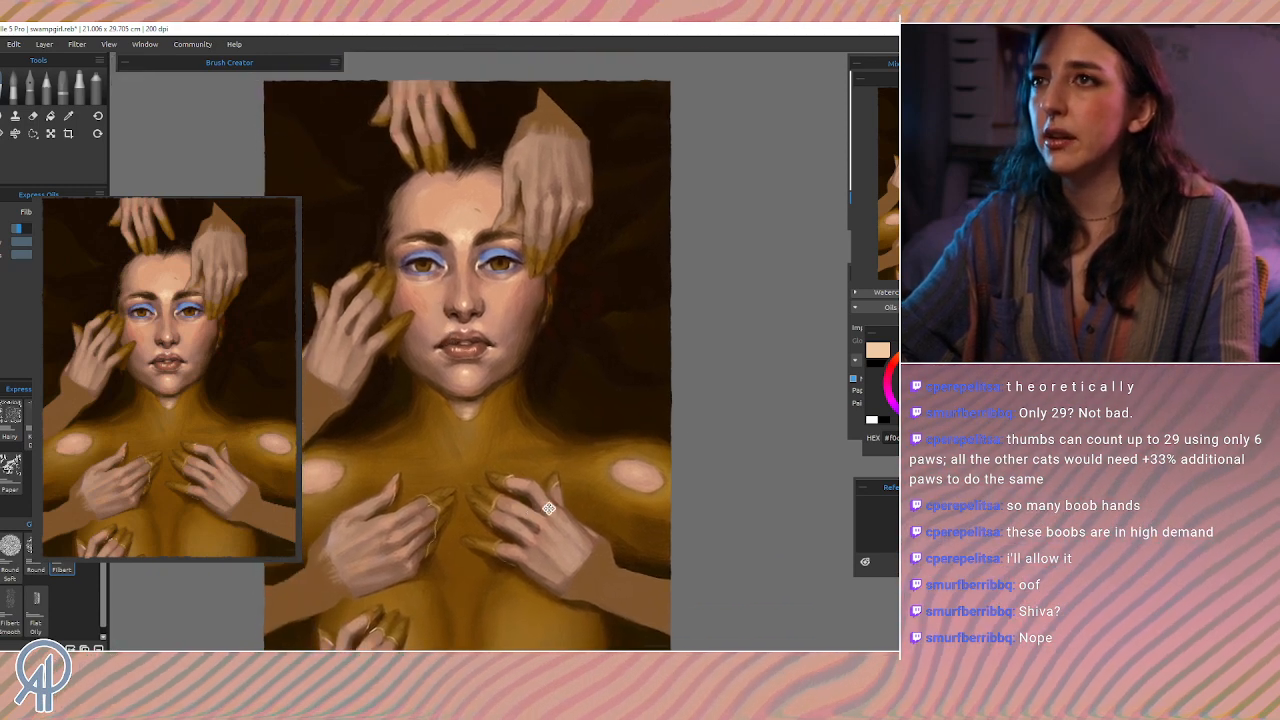
left_click_drag(588, 509, 565, 427)
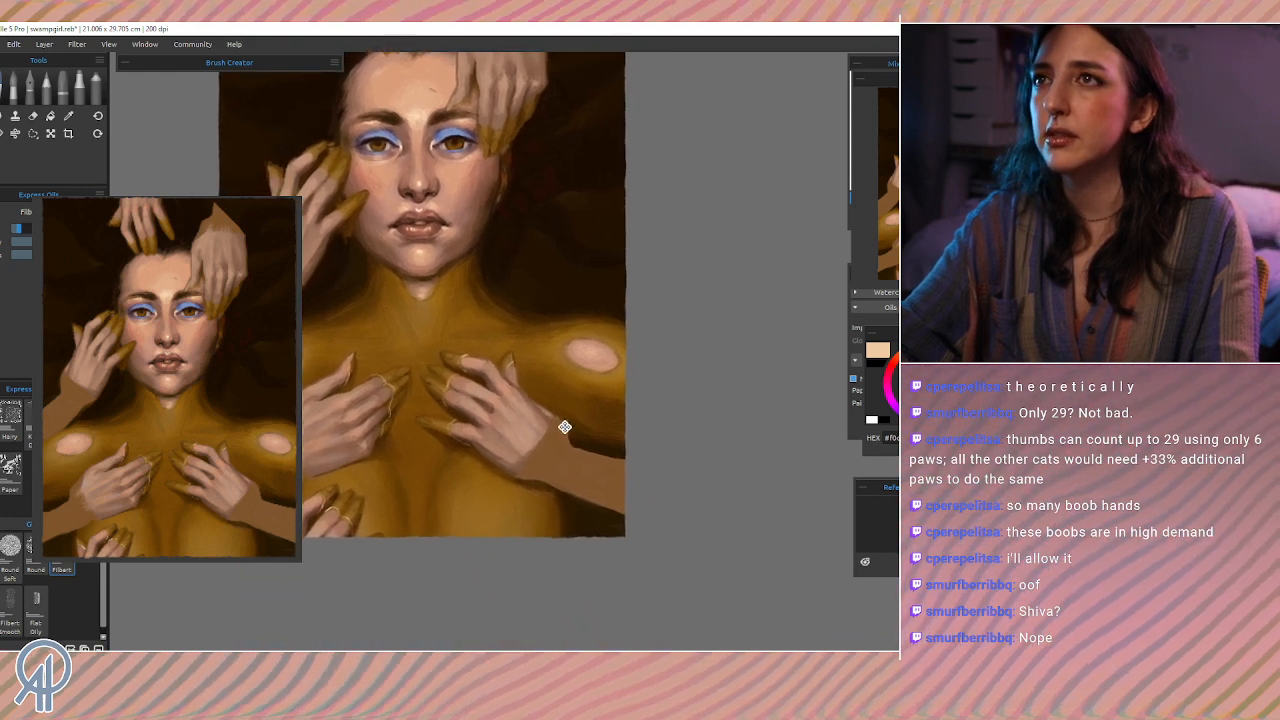
left_click_drag(416, 267, 474, 369)
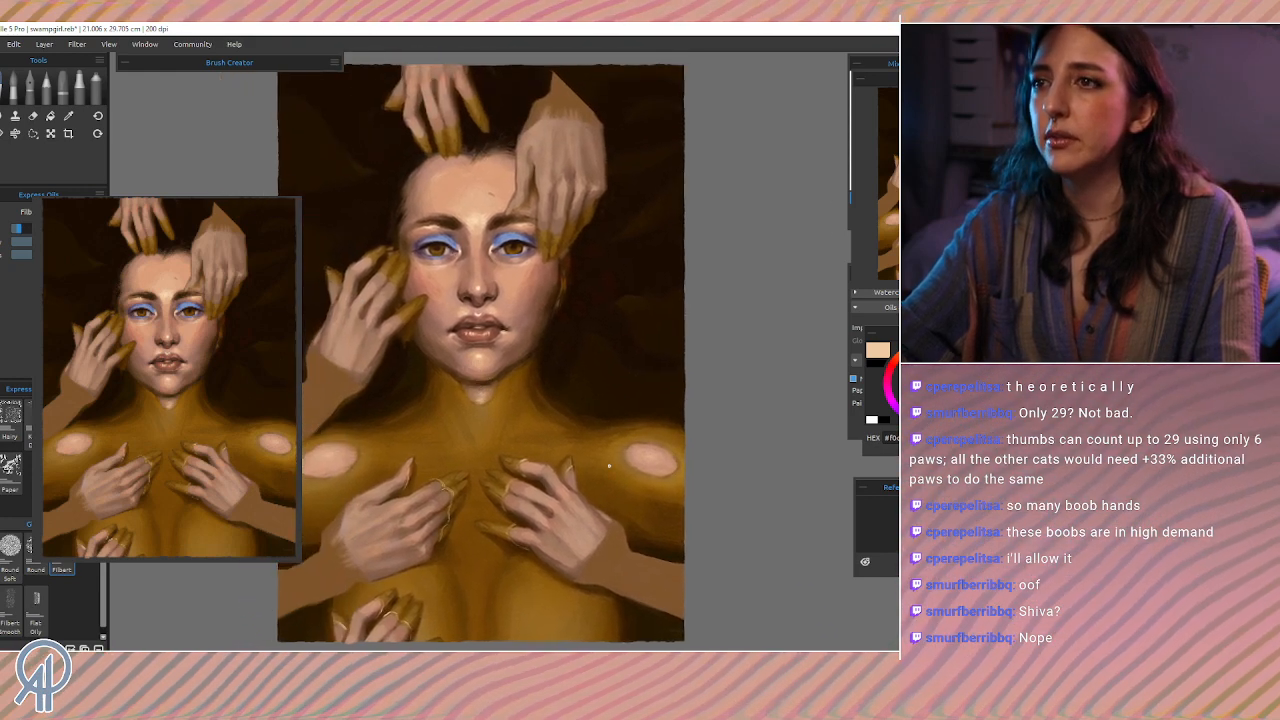
key("ctrl+s")
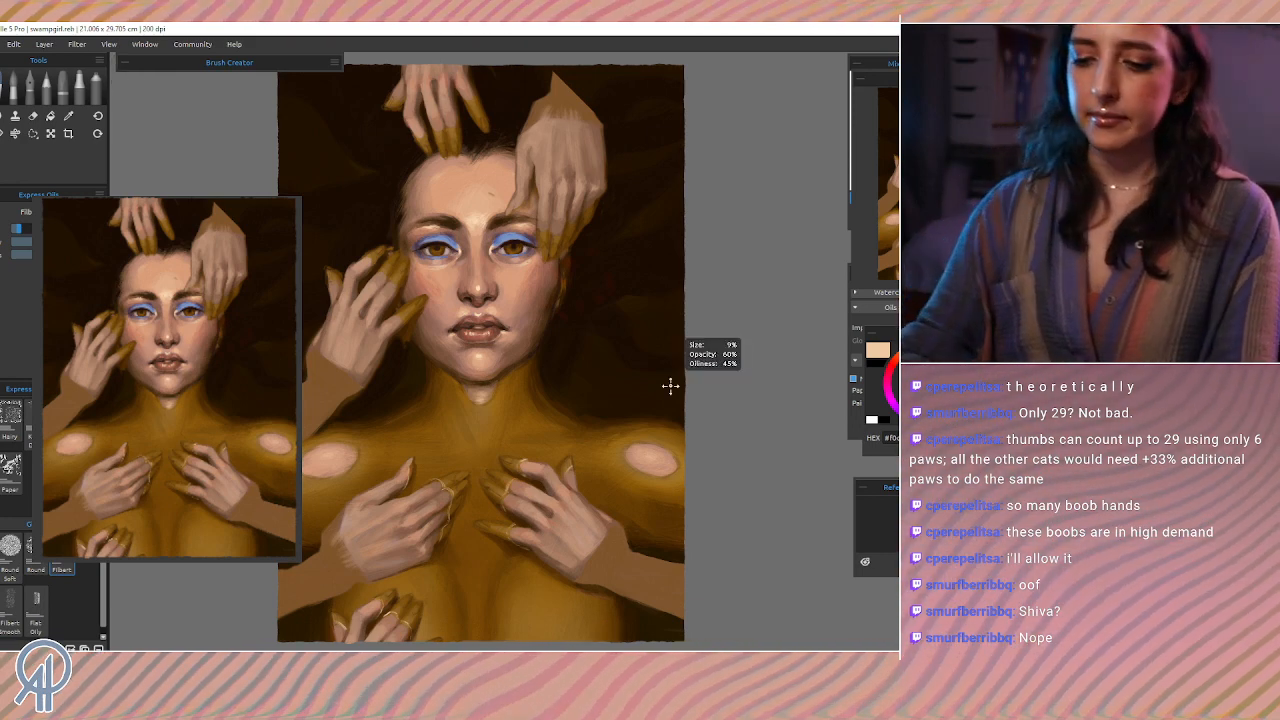
scroll(670, 385, "down", 5)
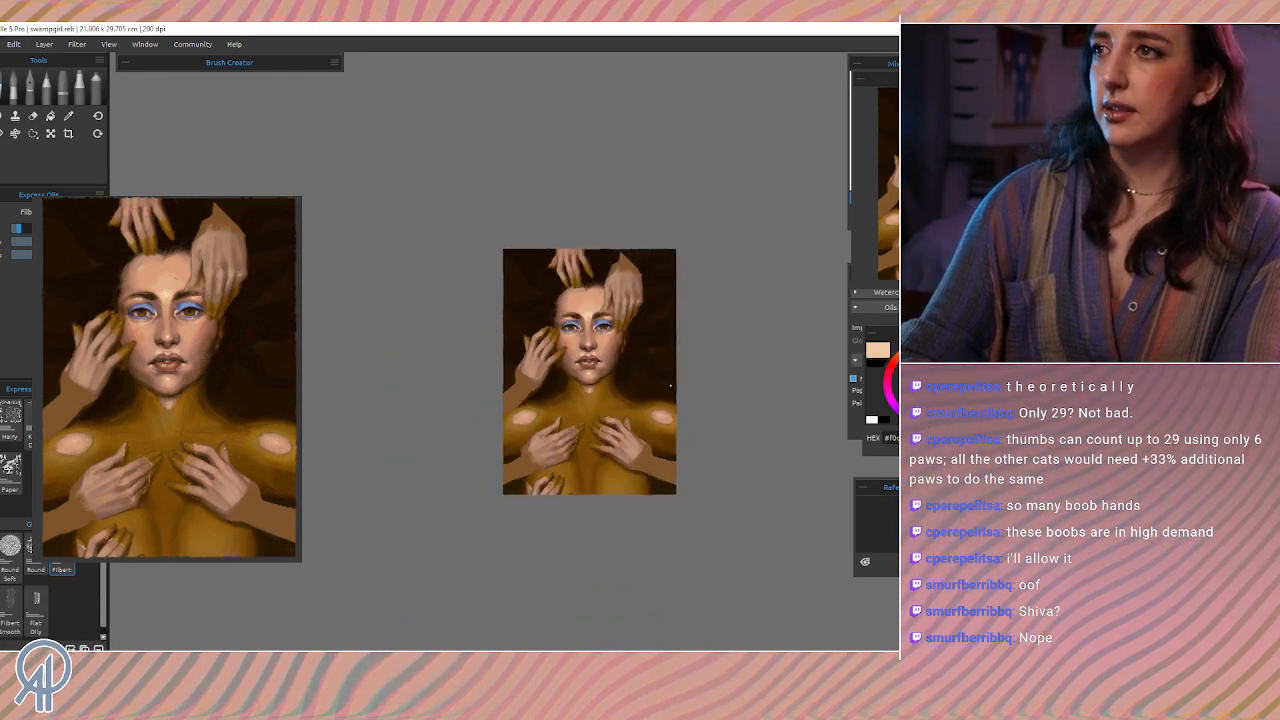
scroll(670, 385, "up", 5)
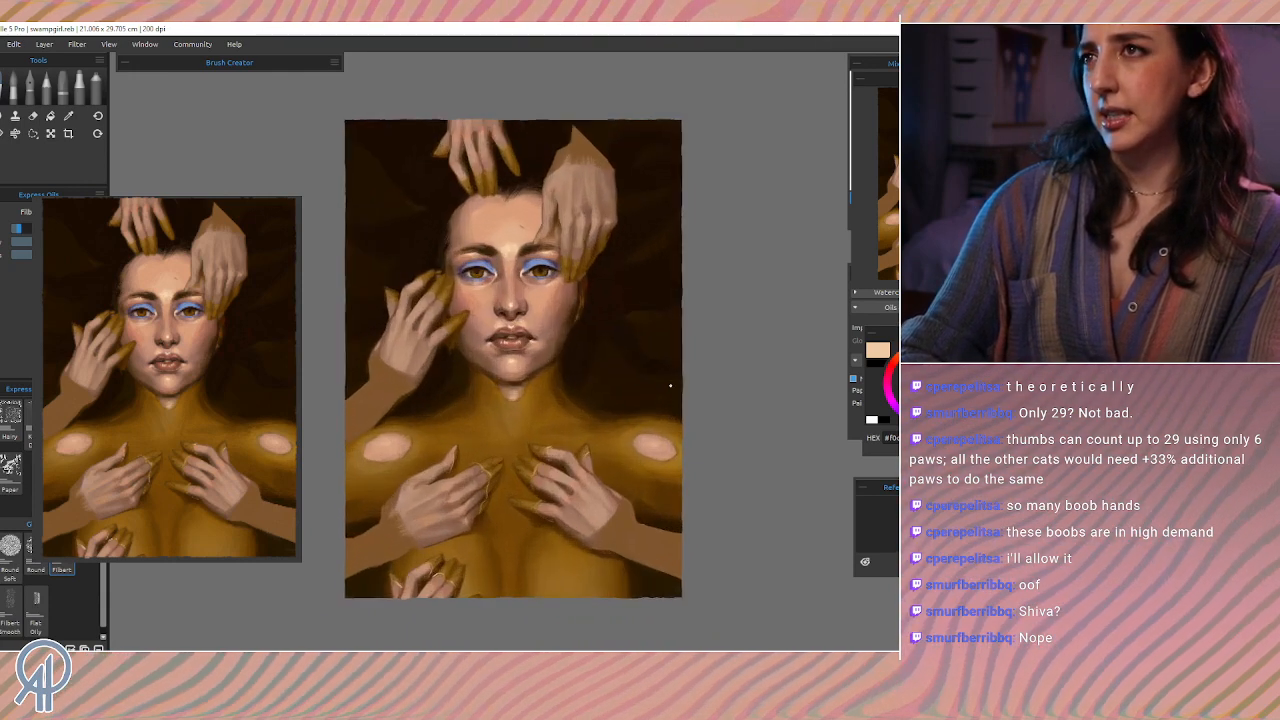
scroll(670, 385, "up", 1)
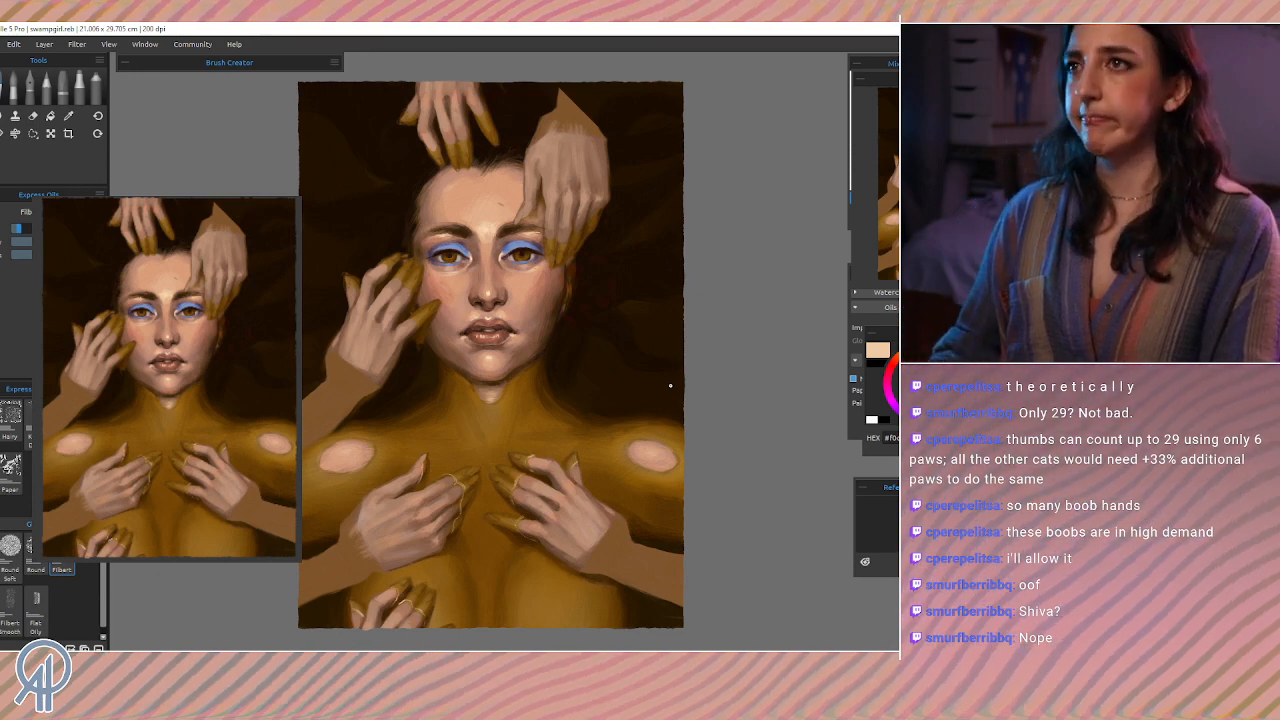
left_click_drag(633, 390, 623, 446)
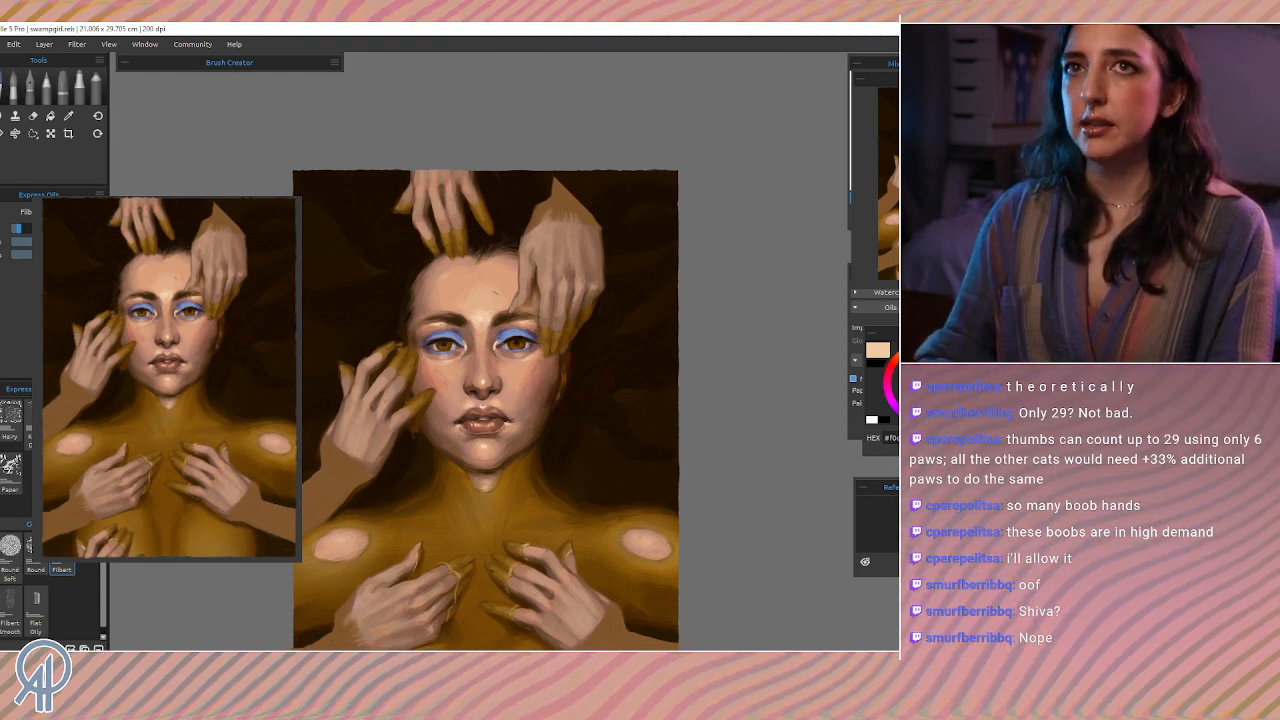
Step: Compare the portrait with and without the hand over the temple on the right side of the face
key("e")
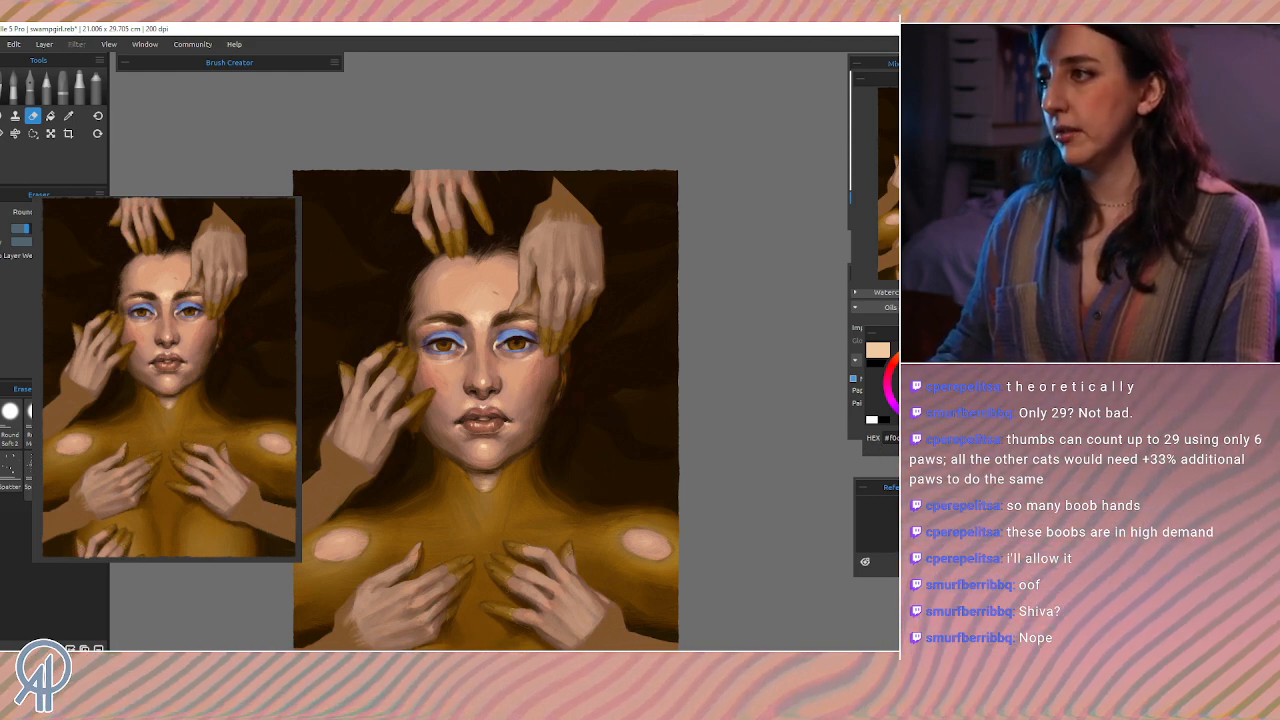
key("ctrl+z")
key("ctrl+y")
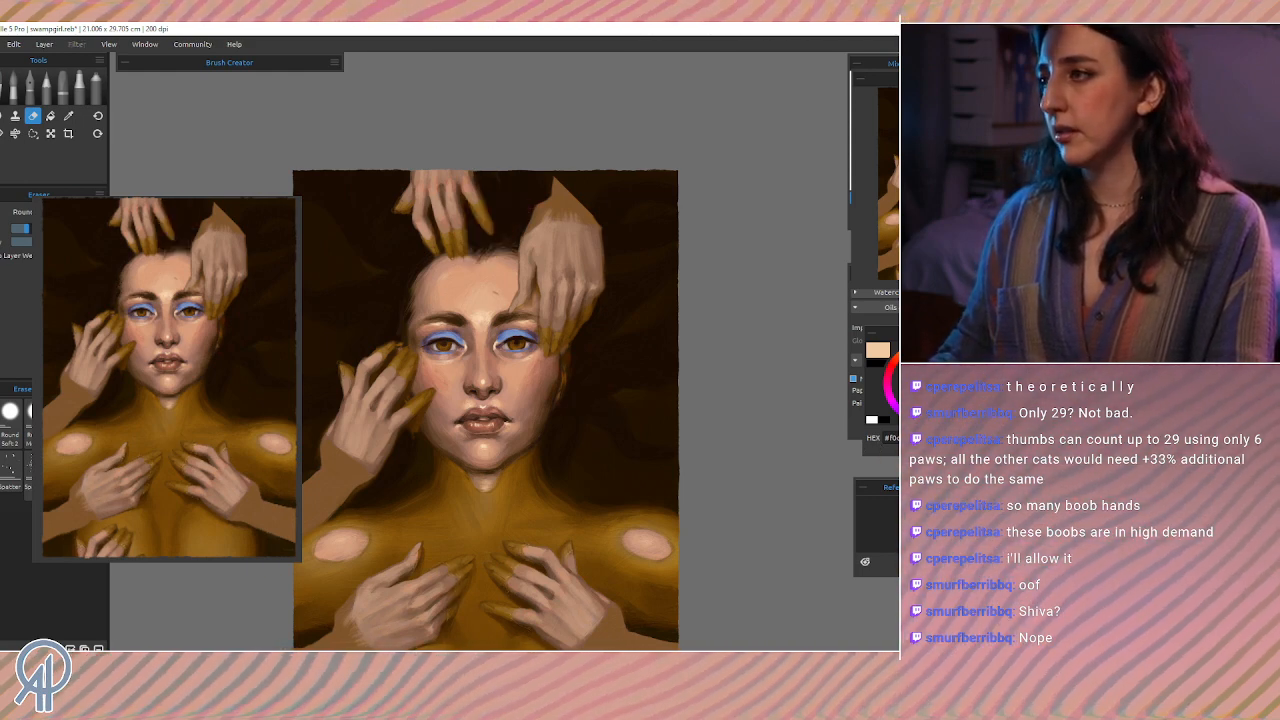
key("ctrl+z")
key("ctrl+y")
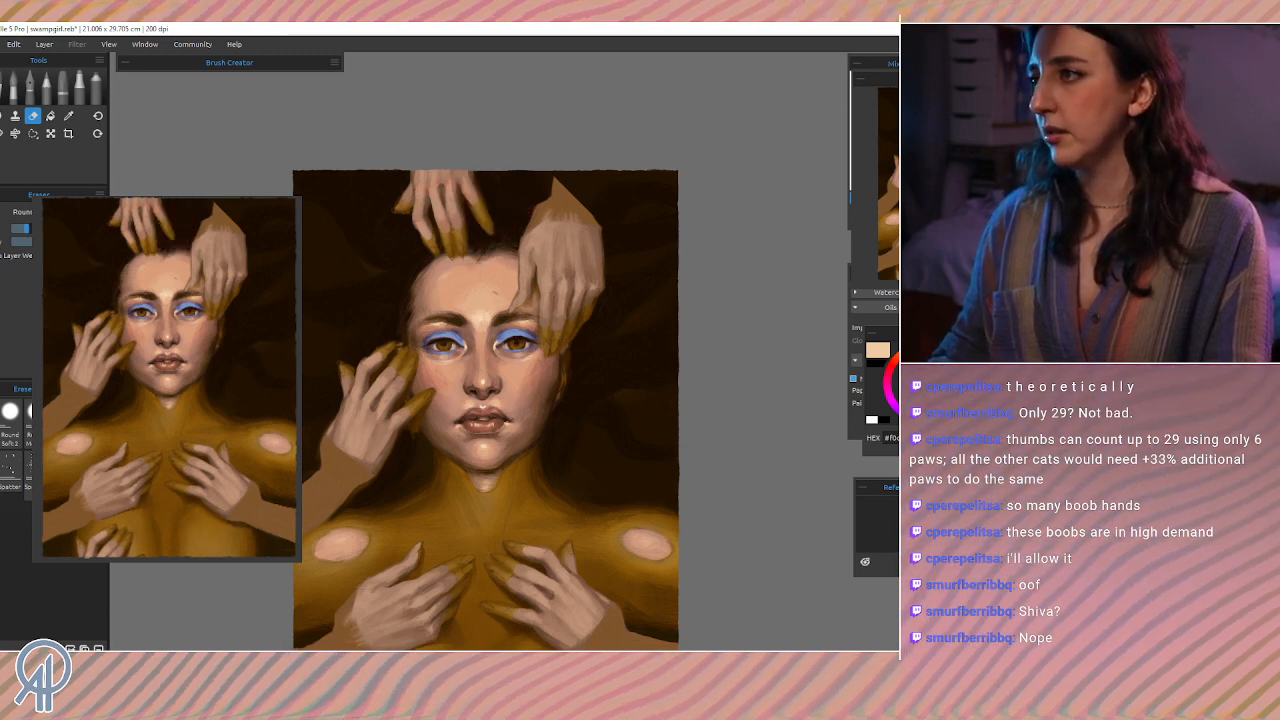
key("ctrl+z")
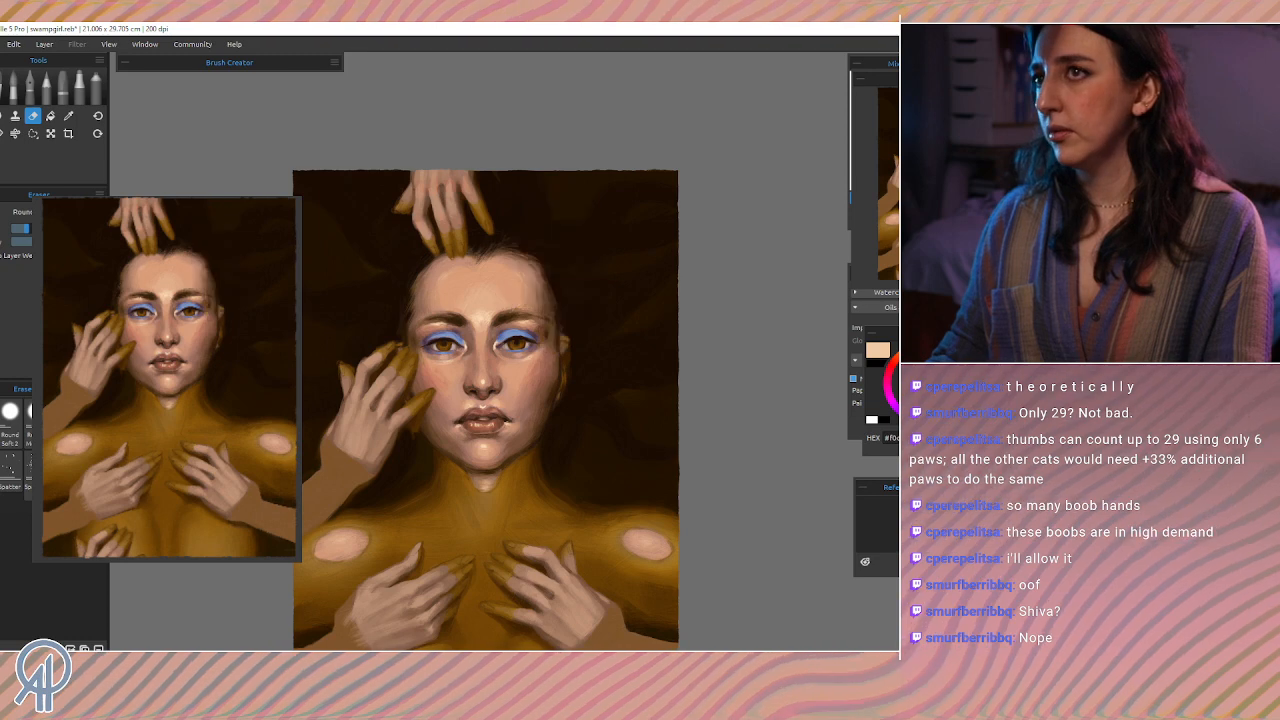
key("ctrl+y")
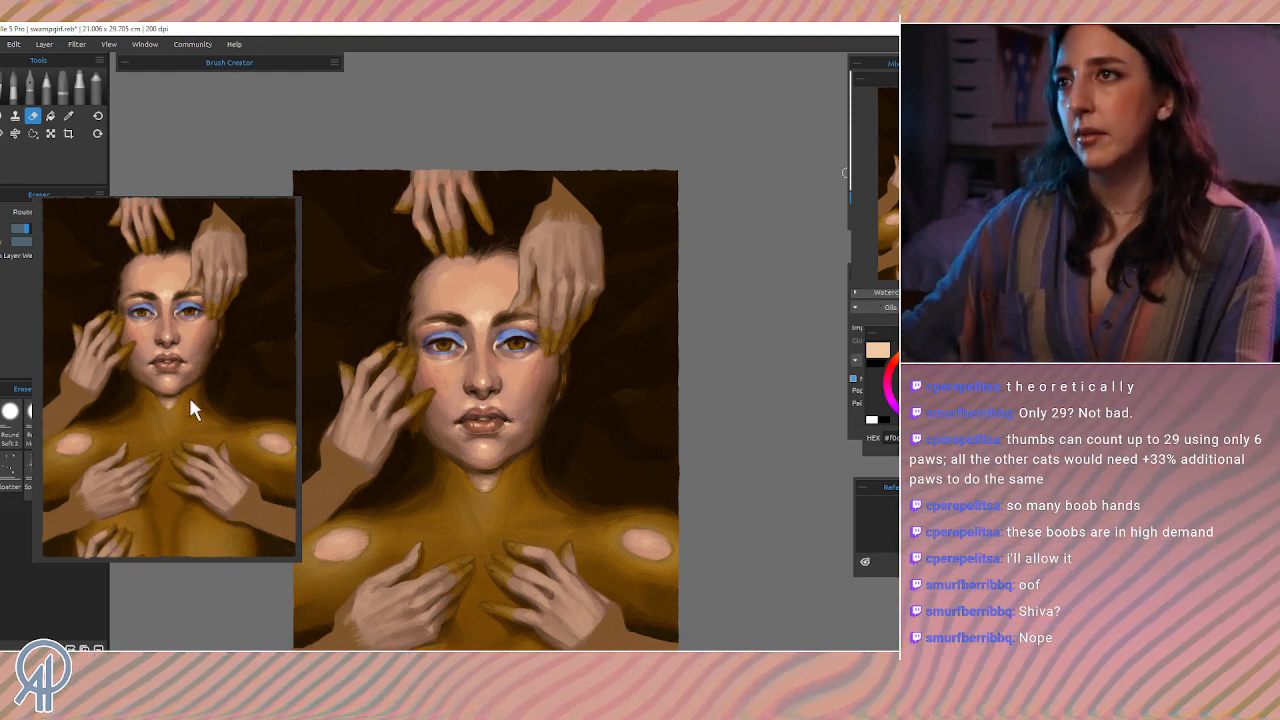
Step: Tilt the temple hand clockwise, shrink it slightly, lower it beside the right cheek with its fingers against the face, and apply
left_click(50, 133)
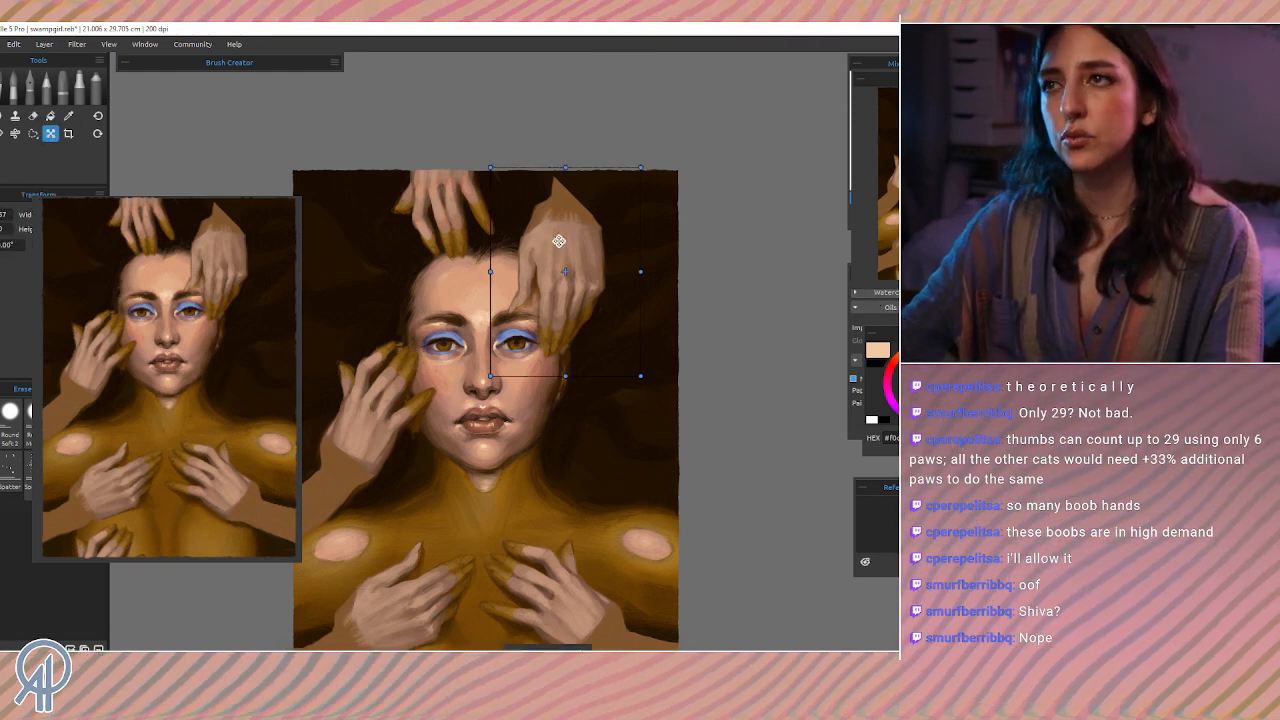
left_click_drag(569, 251, 577, 254)
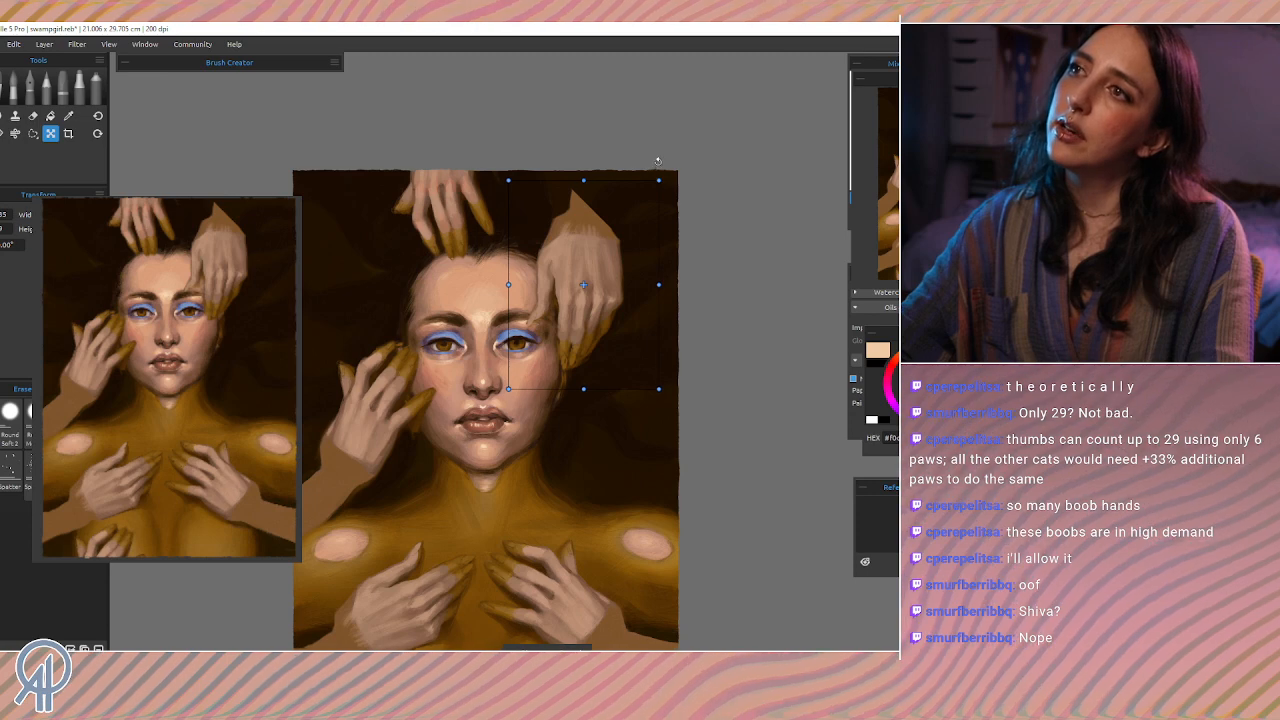
left_click_drag(658, 160, 682, 167)
left_click_drag(610, 263, 606, 308)
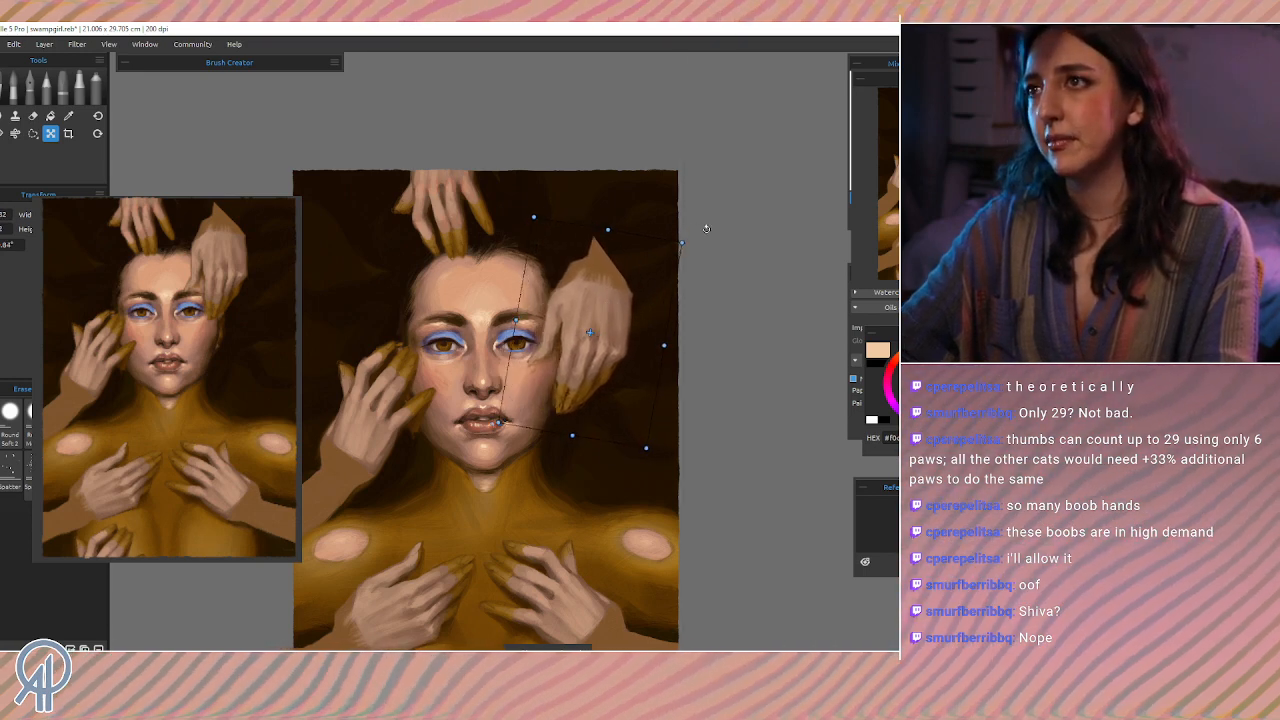
left_click_drag(706, 229, 713, 231)
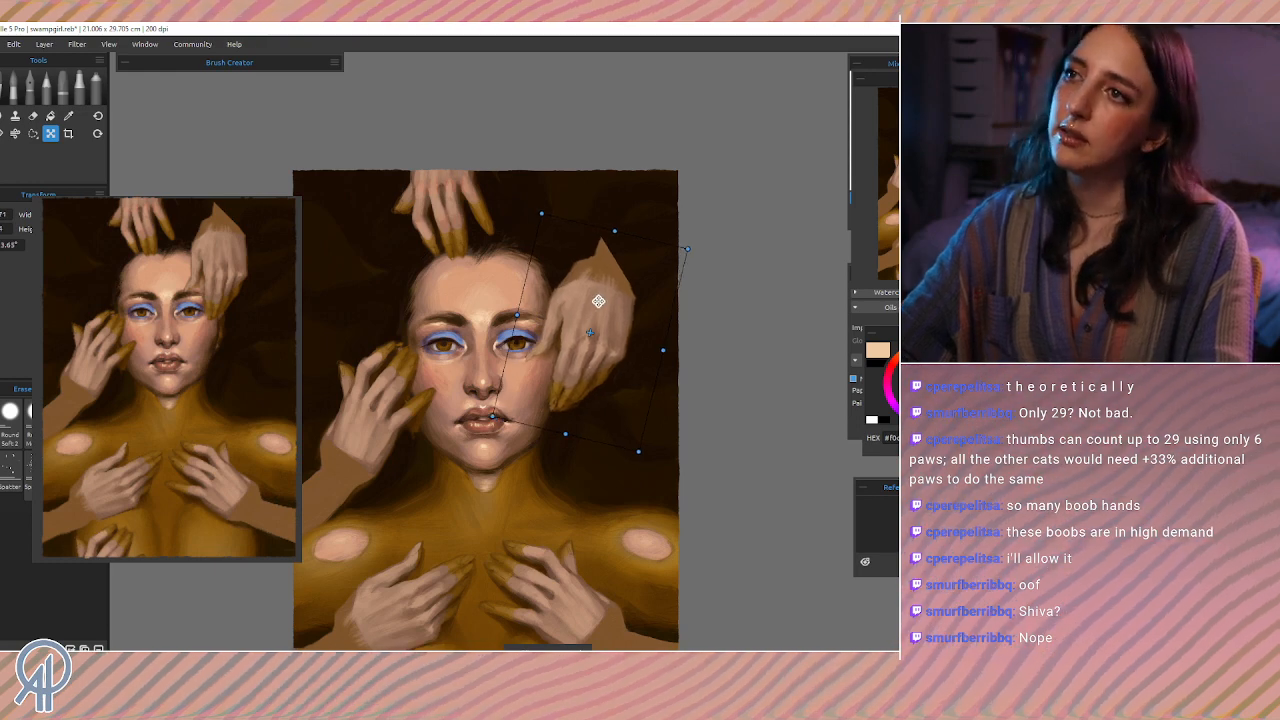
left_click_drag(597, 299, 596, 258)
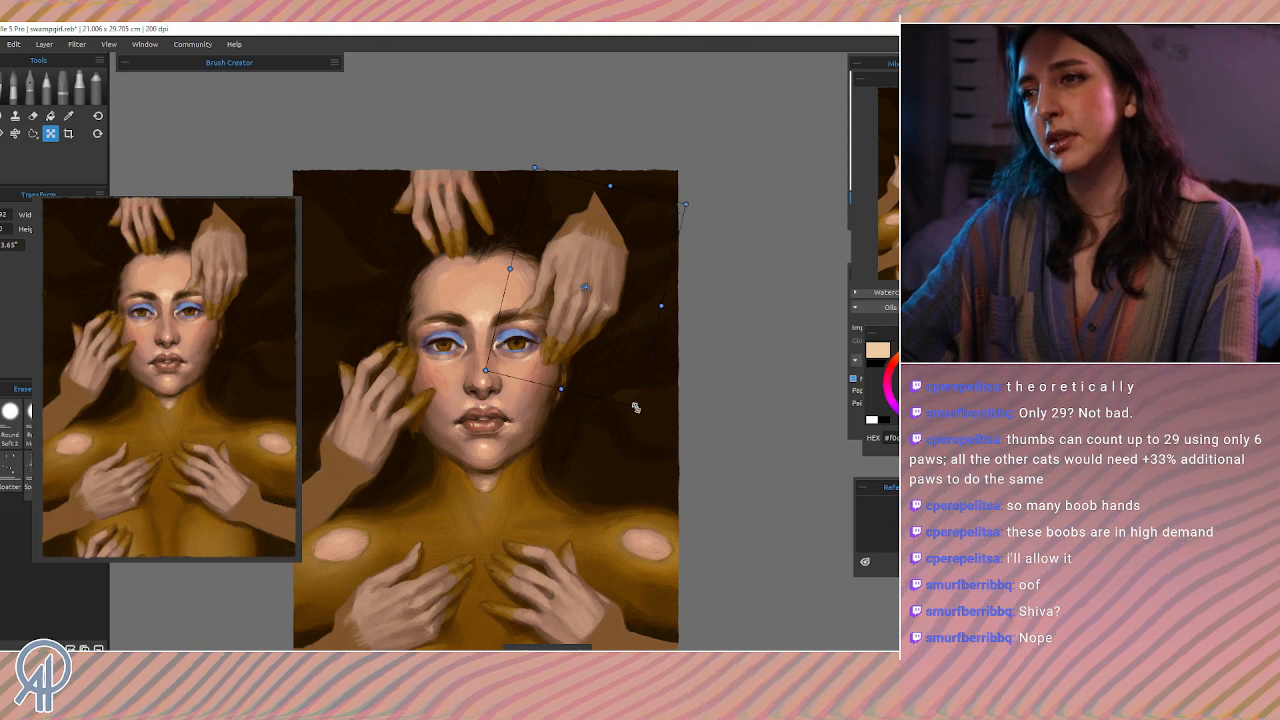
left_click_drag(636, 407, 629, 391)
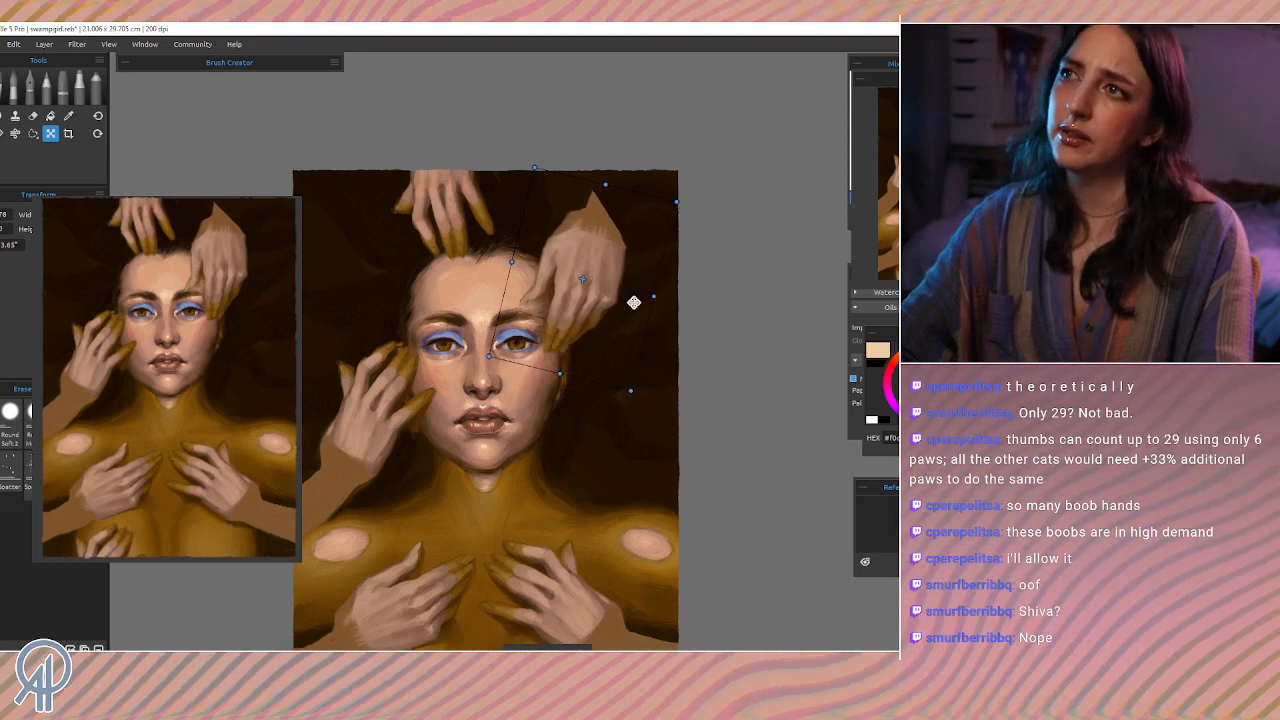
left_click_drag(595, 295, 595, 363)
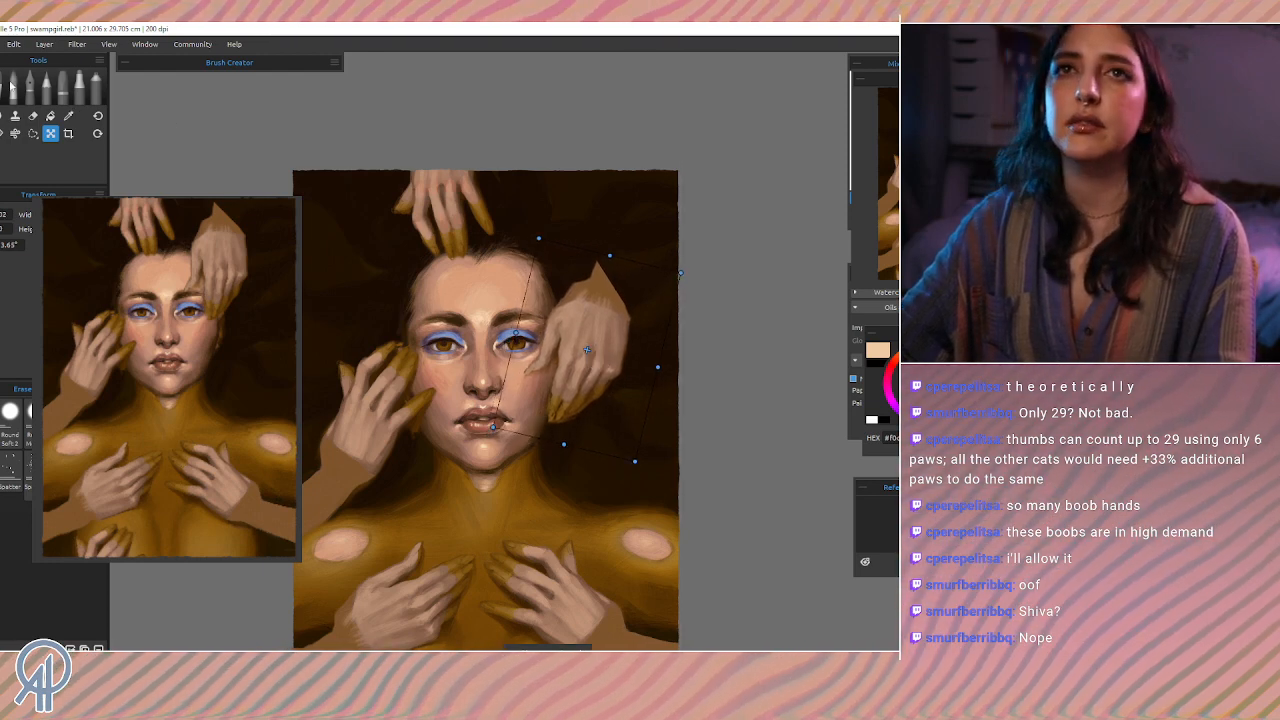
left_click(12, 86)
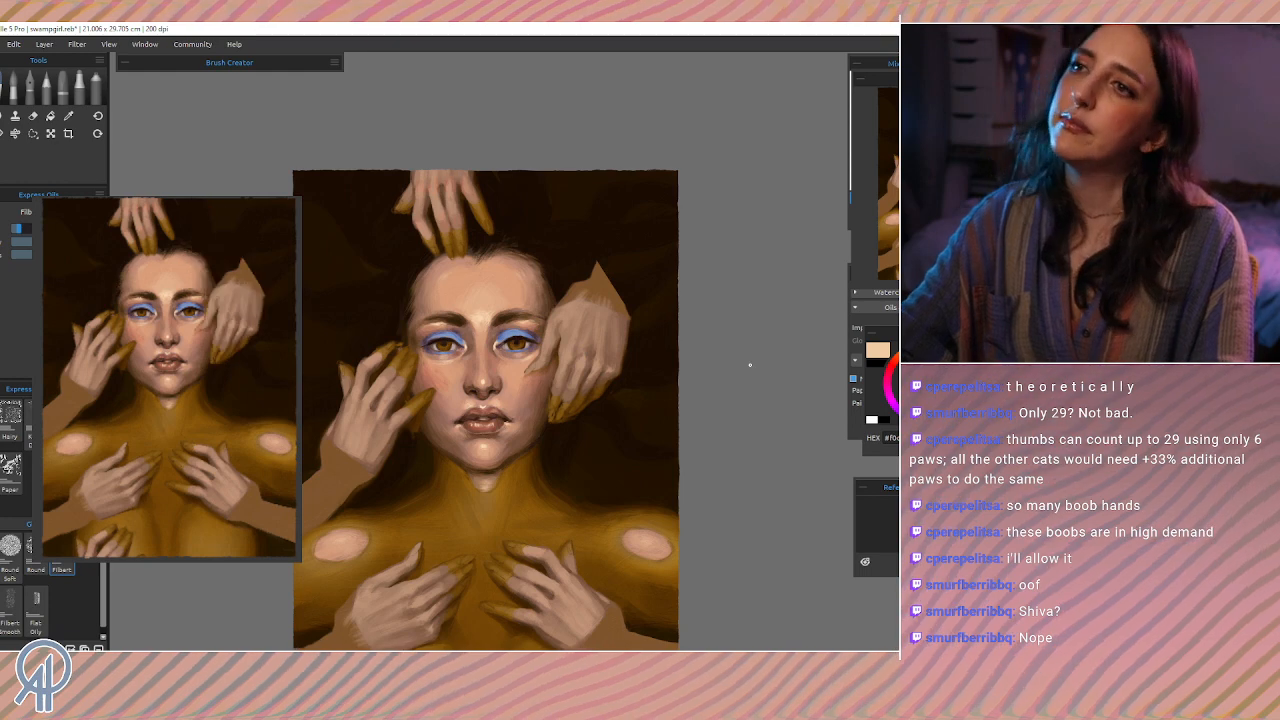
Step: Compare the centered and tilted placements of the hand above the head, leaving the tilted one in place
scroll(750, 365, "down", 3)
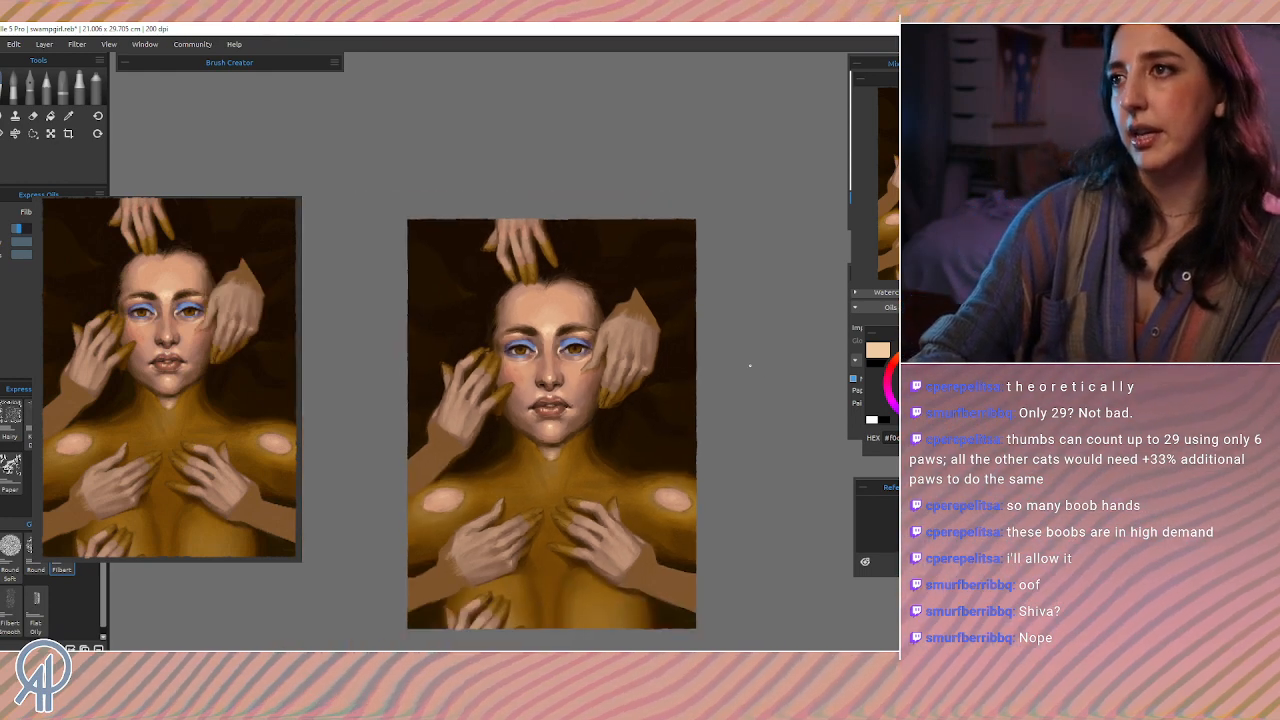
scroll(750, 365, "down", 2)
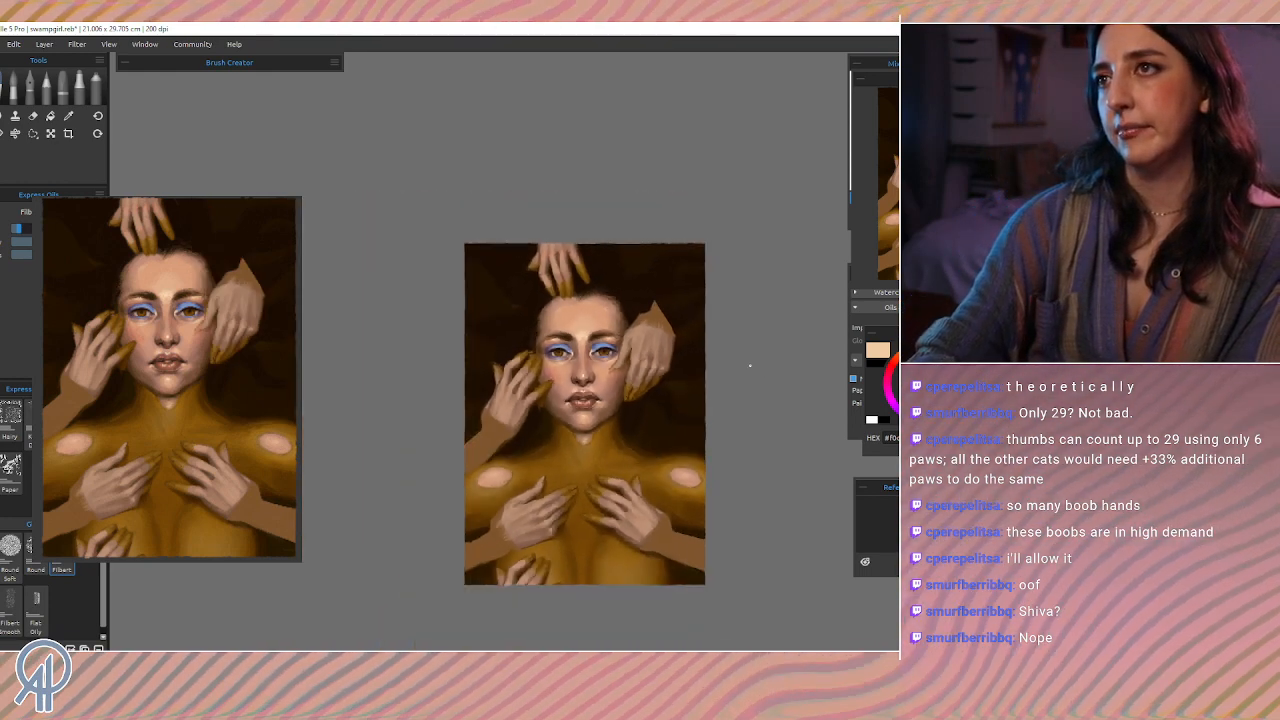
scroll(750, 365, "up", 1)
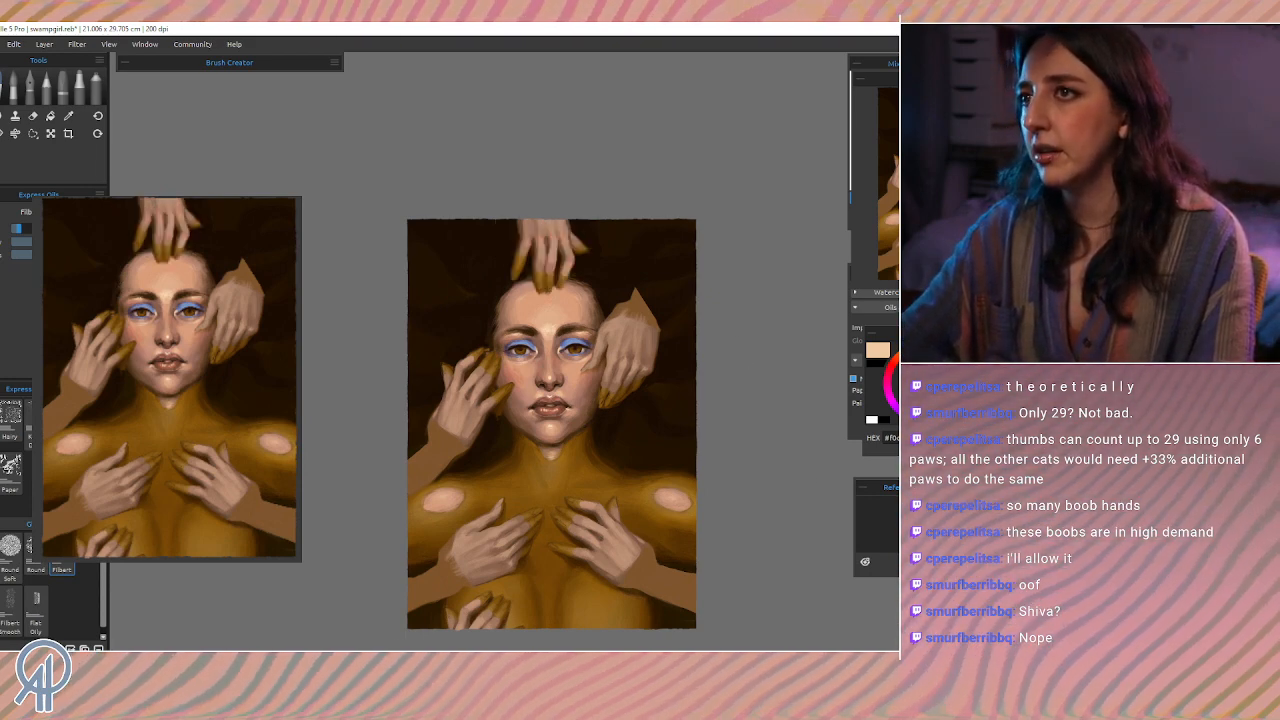
key("ctrl+z")
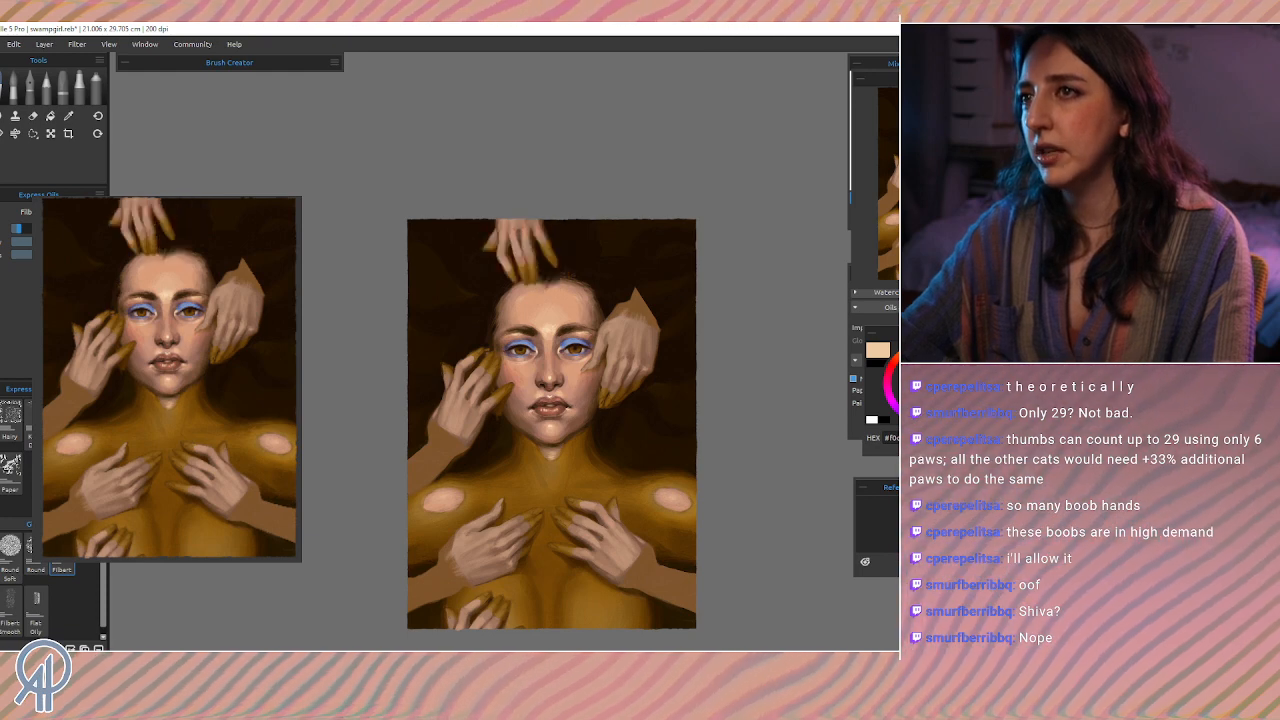
key("ctrl+y")
key("ctrl+y")
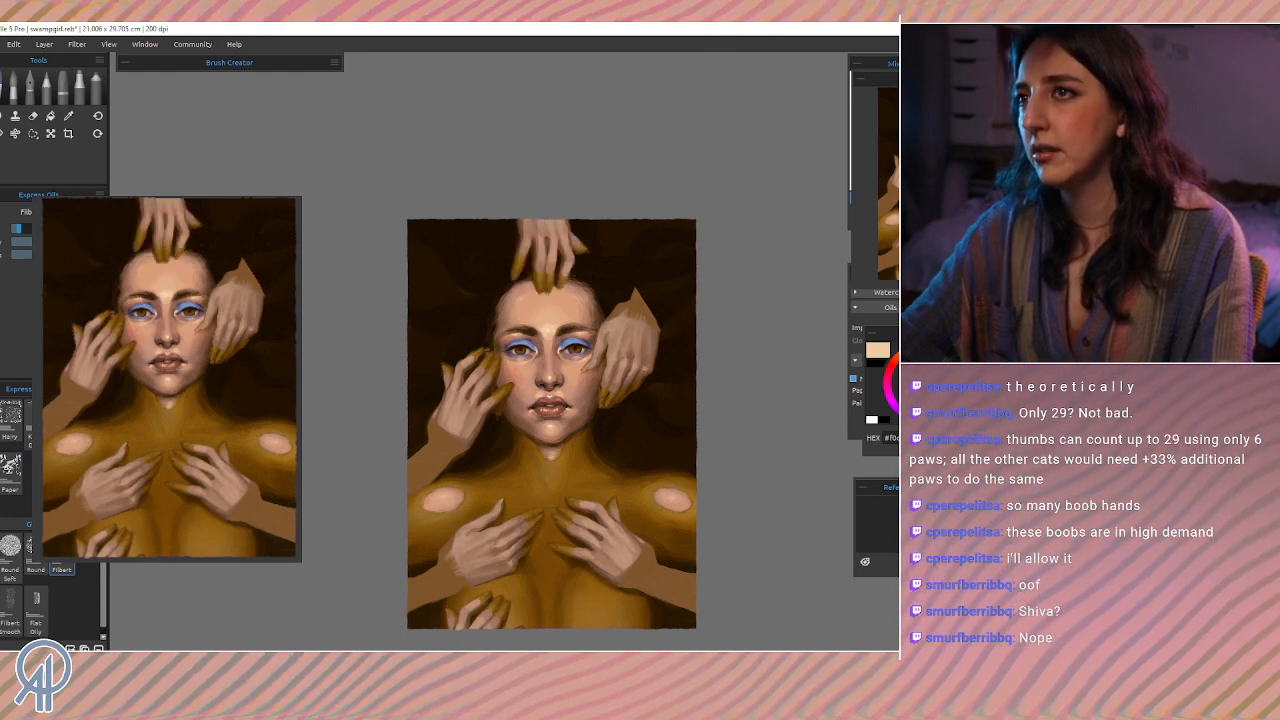
key("ctrl+z")
key("ctrl+z")
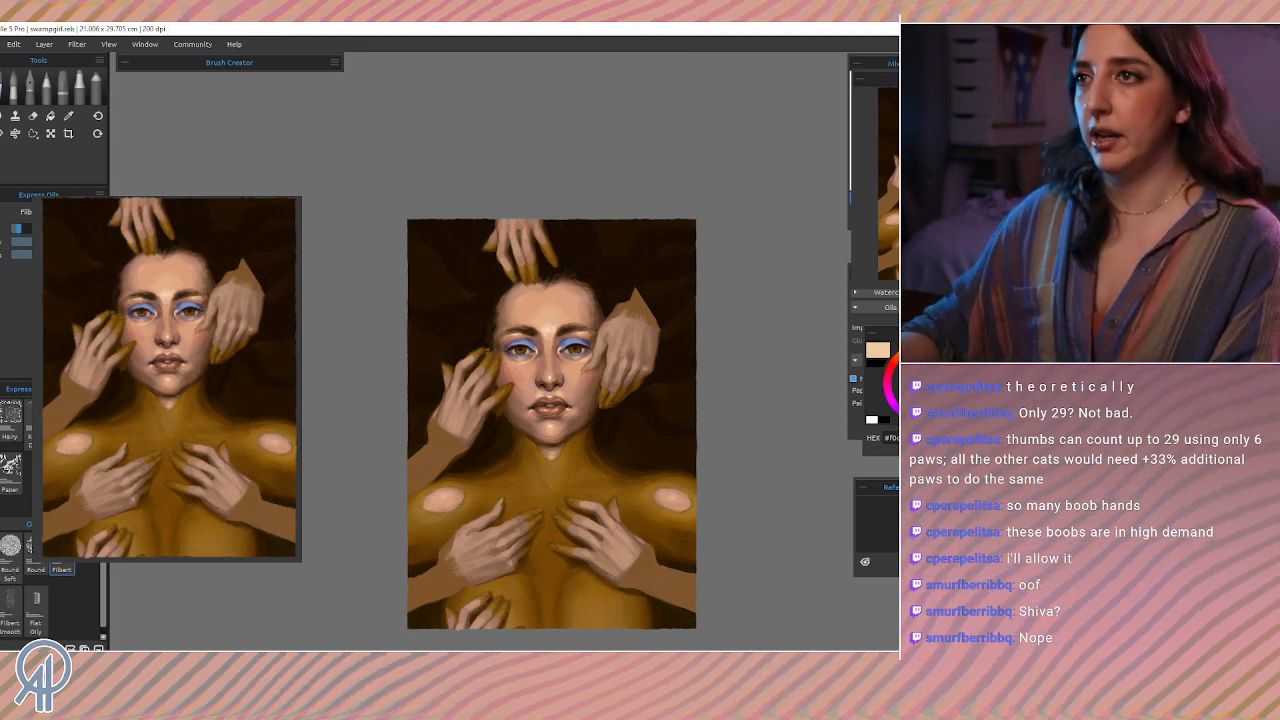
left_click_drag(723, 462, 715, 417)
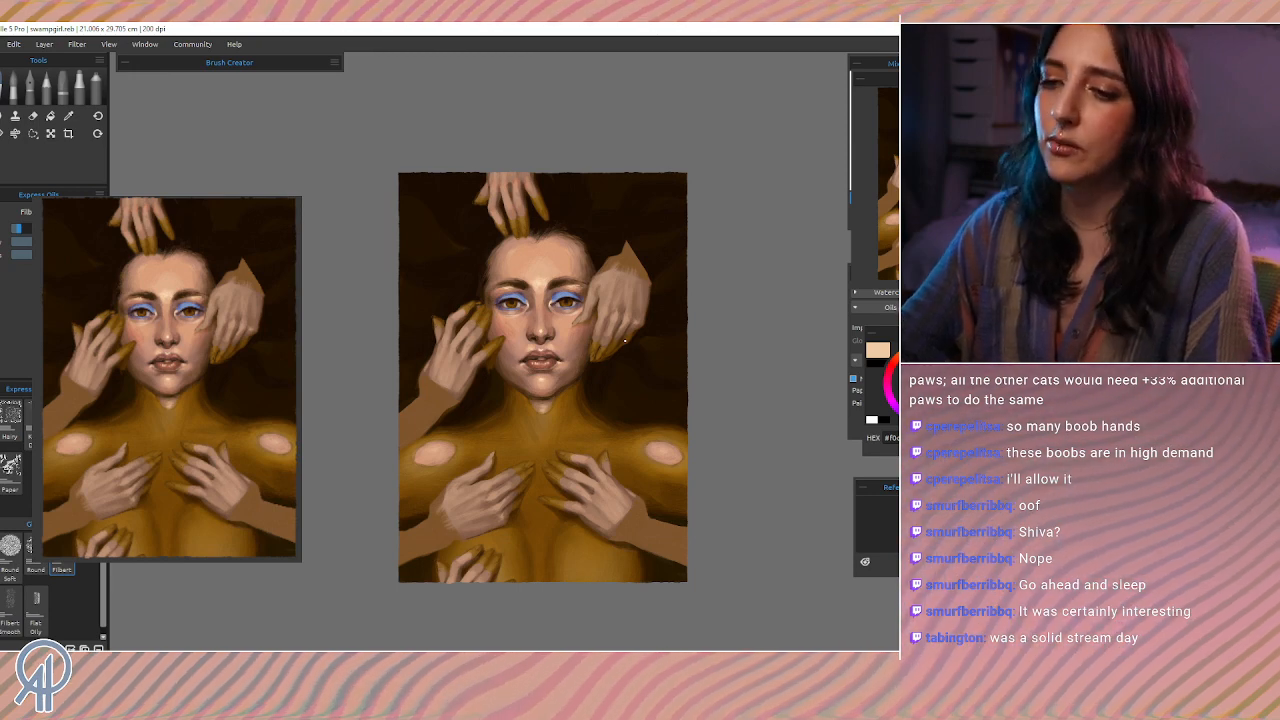
key("bracketright")
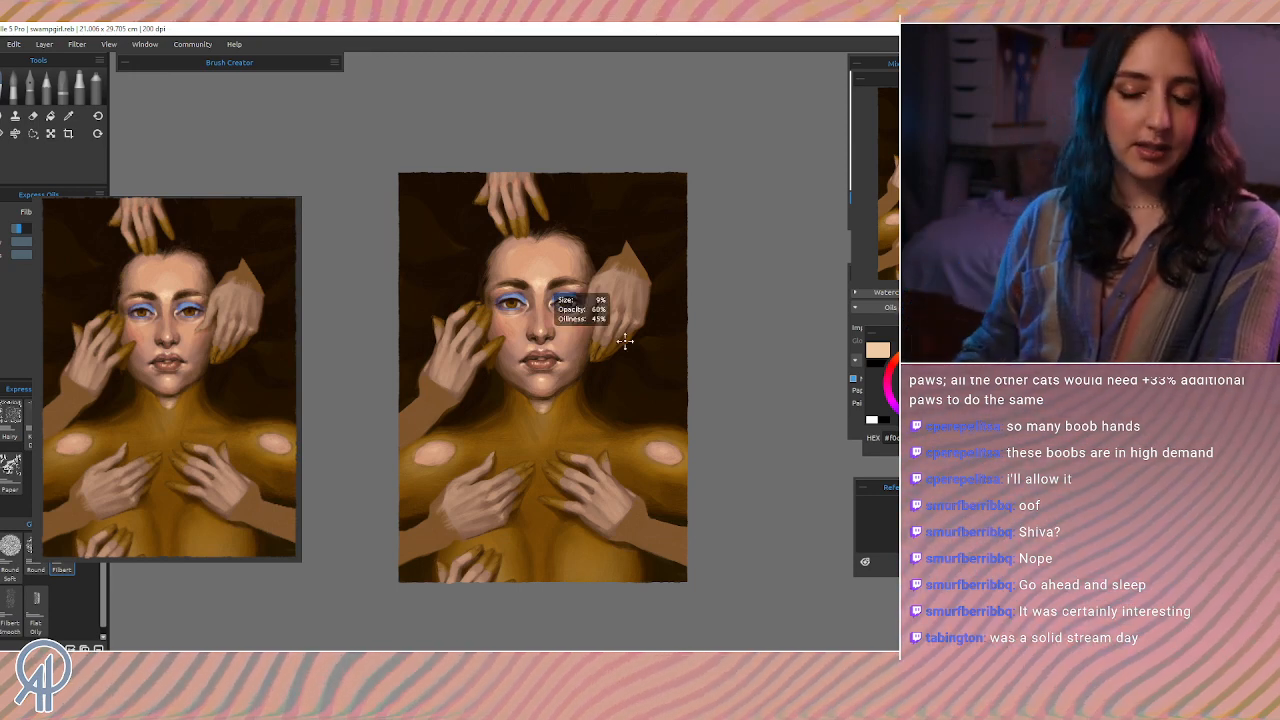